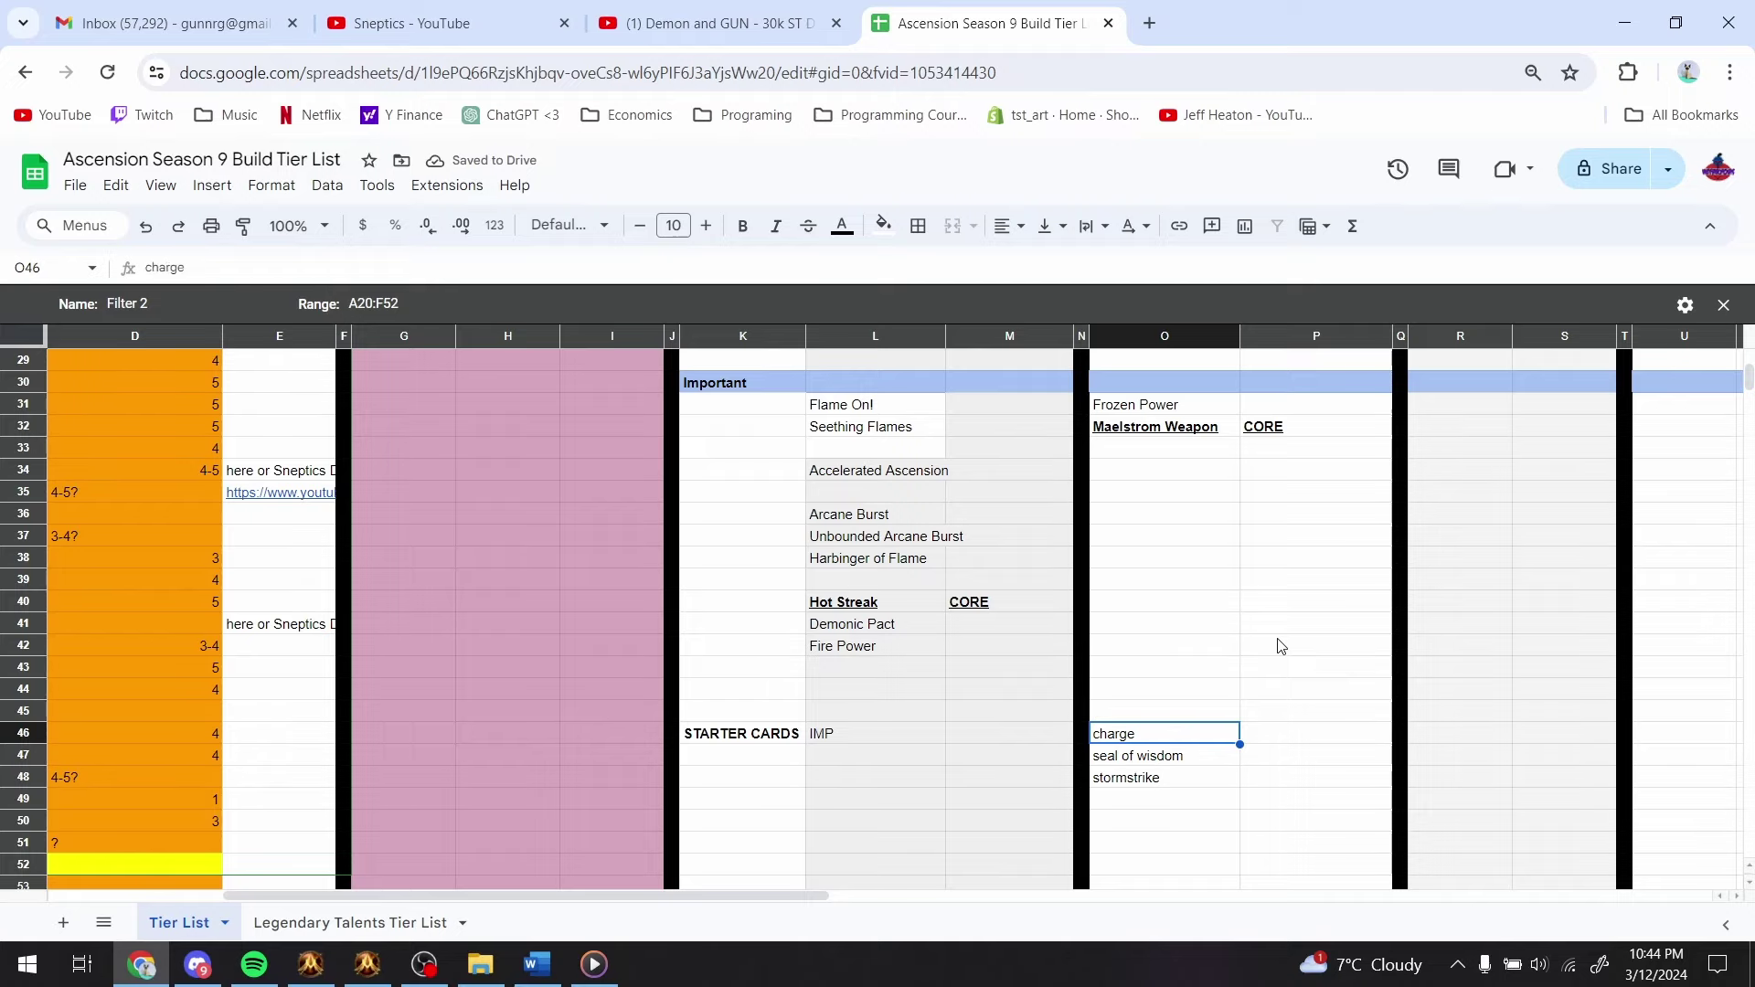
- Add "rend" to the ELEMENTA REND build's starter cards, directly below stormstrike
{"action": "key", "text": "Down"}
{"action": "key", "text": "Down"}
{"action": "key", "text": "Down"}
{"action": "type", "text": "rend"}
{"action": "key", "text": "Return"}
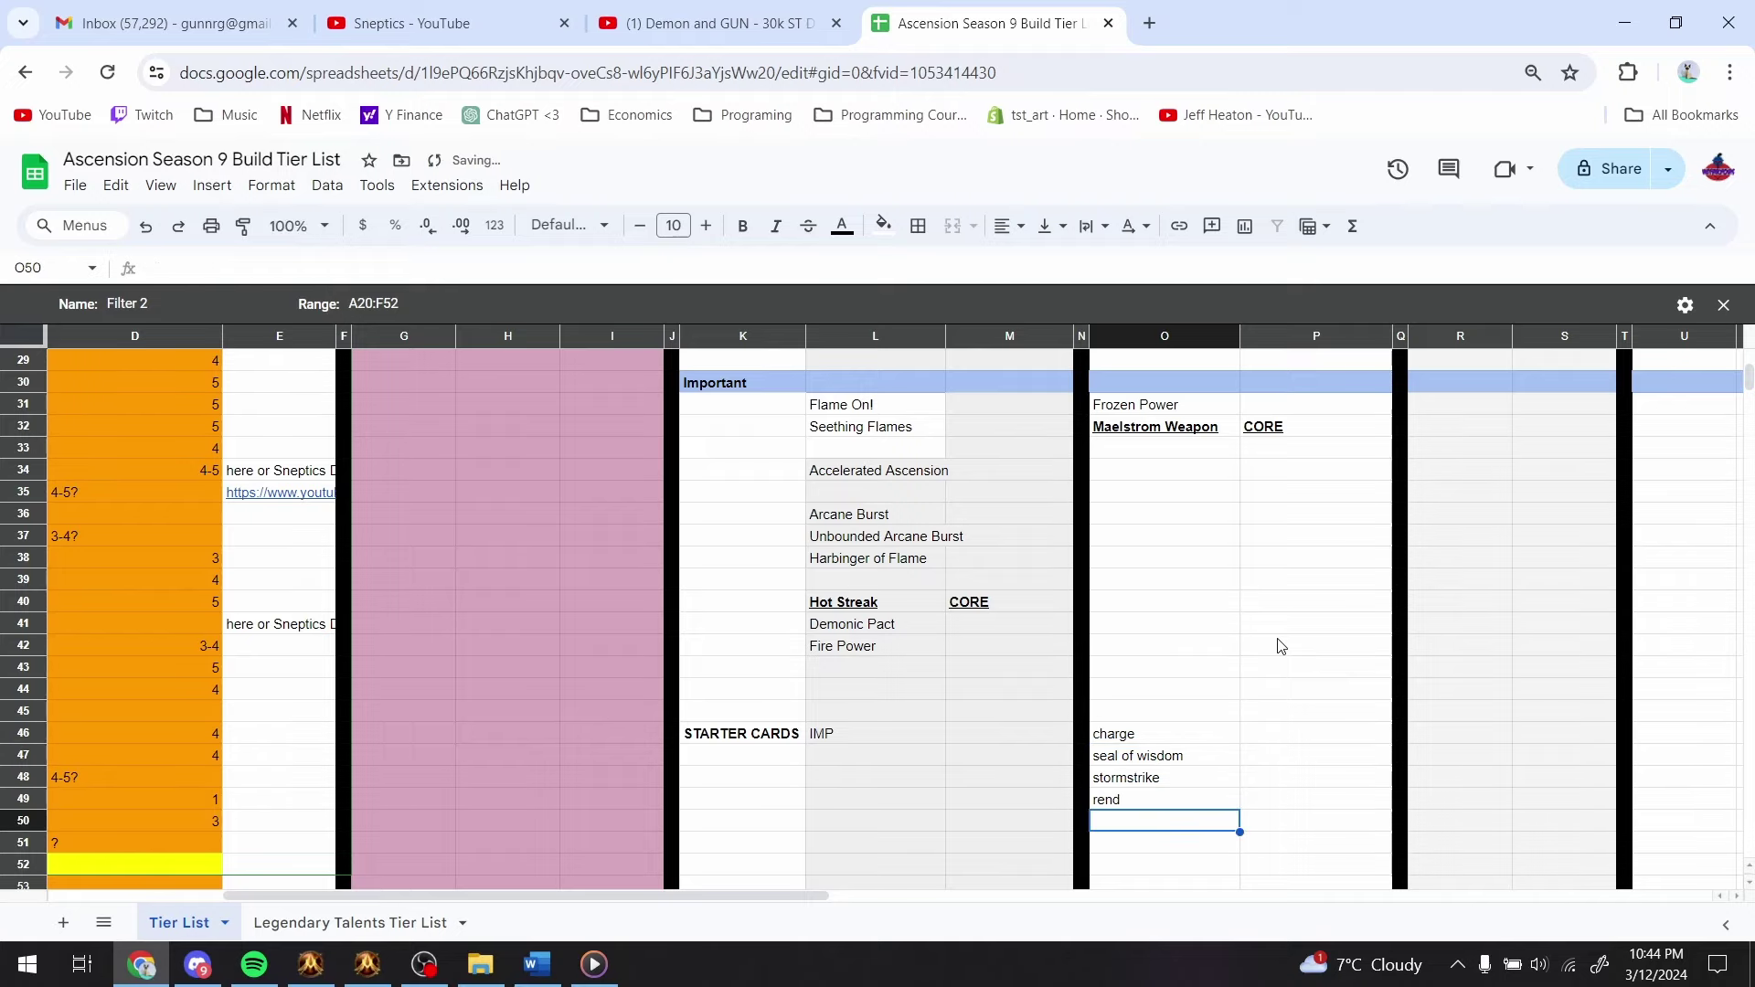
- Review the ELEMENTA REND card lists, switch to Ascension and examine the character's abilities and talents in Character Advancement
{"action": "scroll", "coordinate": [1280, 646], "scroll_direction": "up", "scroll_amount": 3}
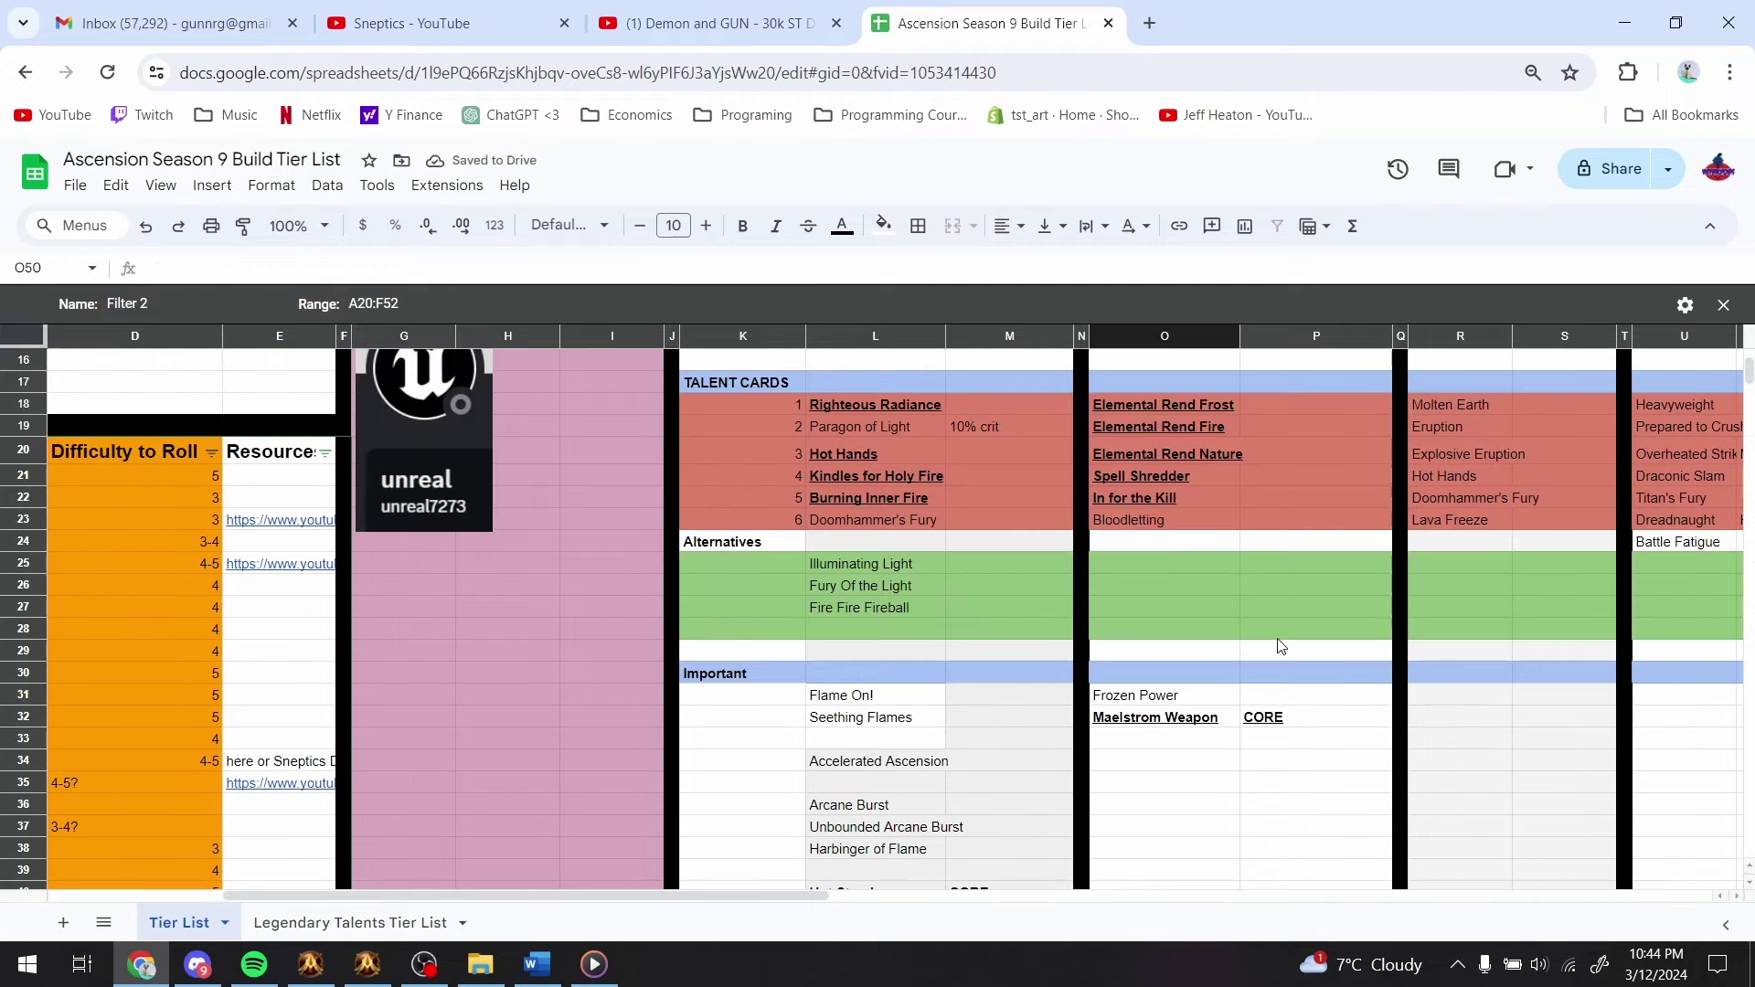
{"action": "scroll", "coordinate": [1280, 646], "scroll_direction": "down", "scroll_amount": 1}
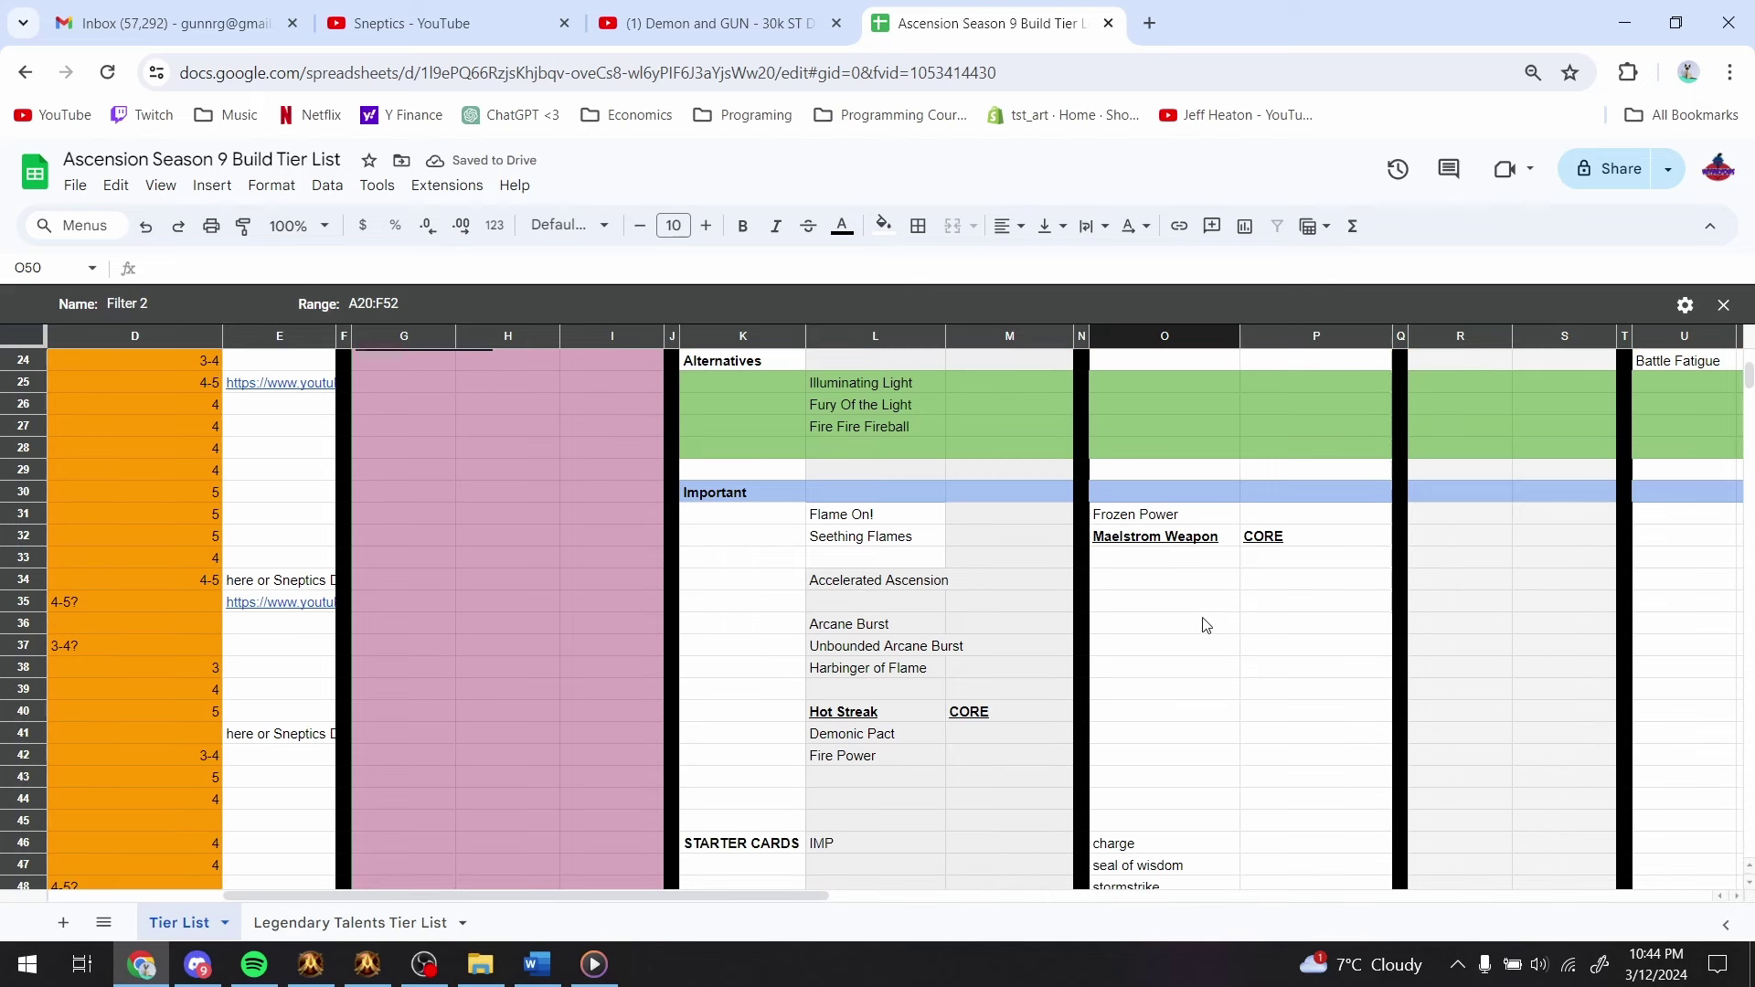
{"action": "left_click", "coordinate": [1150, 545]}
{"action": "key", "text": "alt+Tab"}
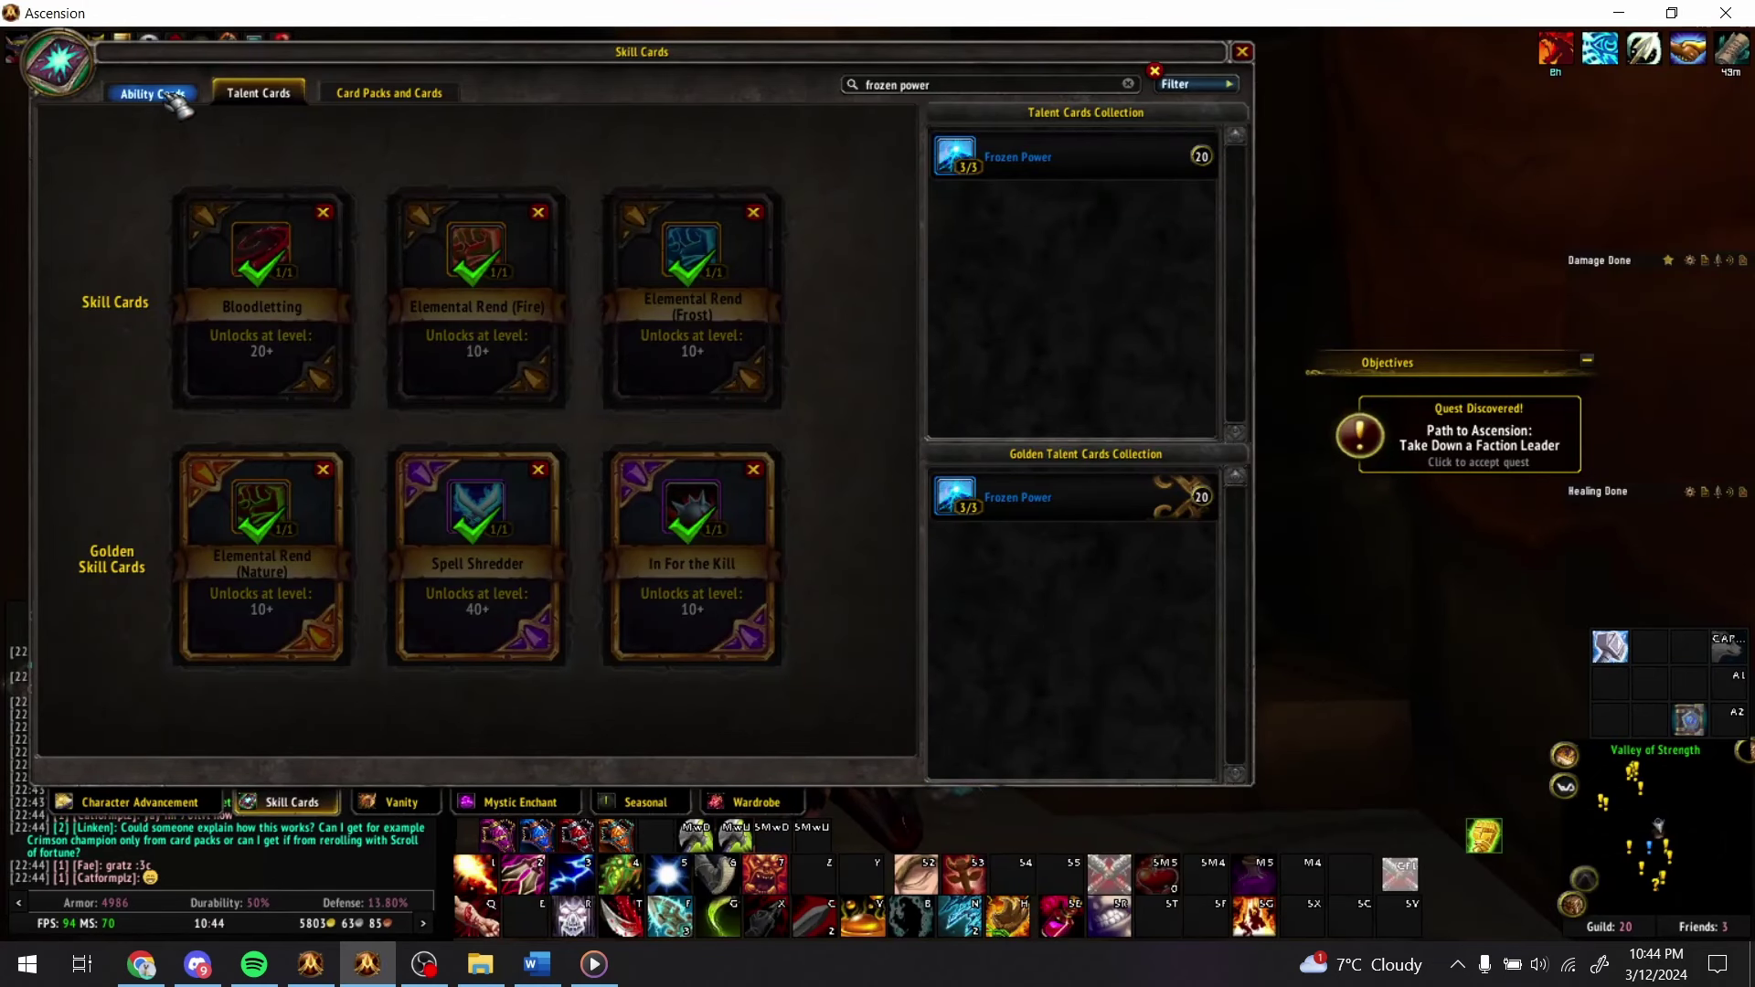
{"action": "left_click", "coordinate": [161, 95]}
{"action": "left_click", "coordinate": [139, 801]}
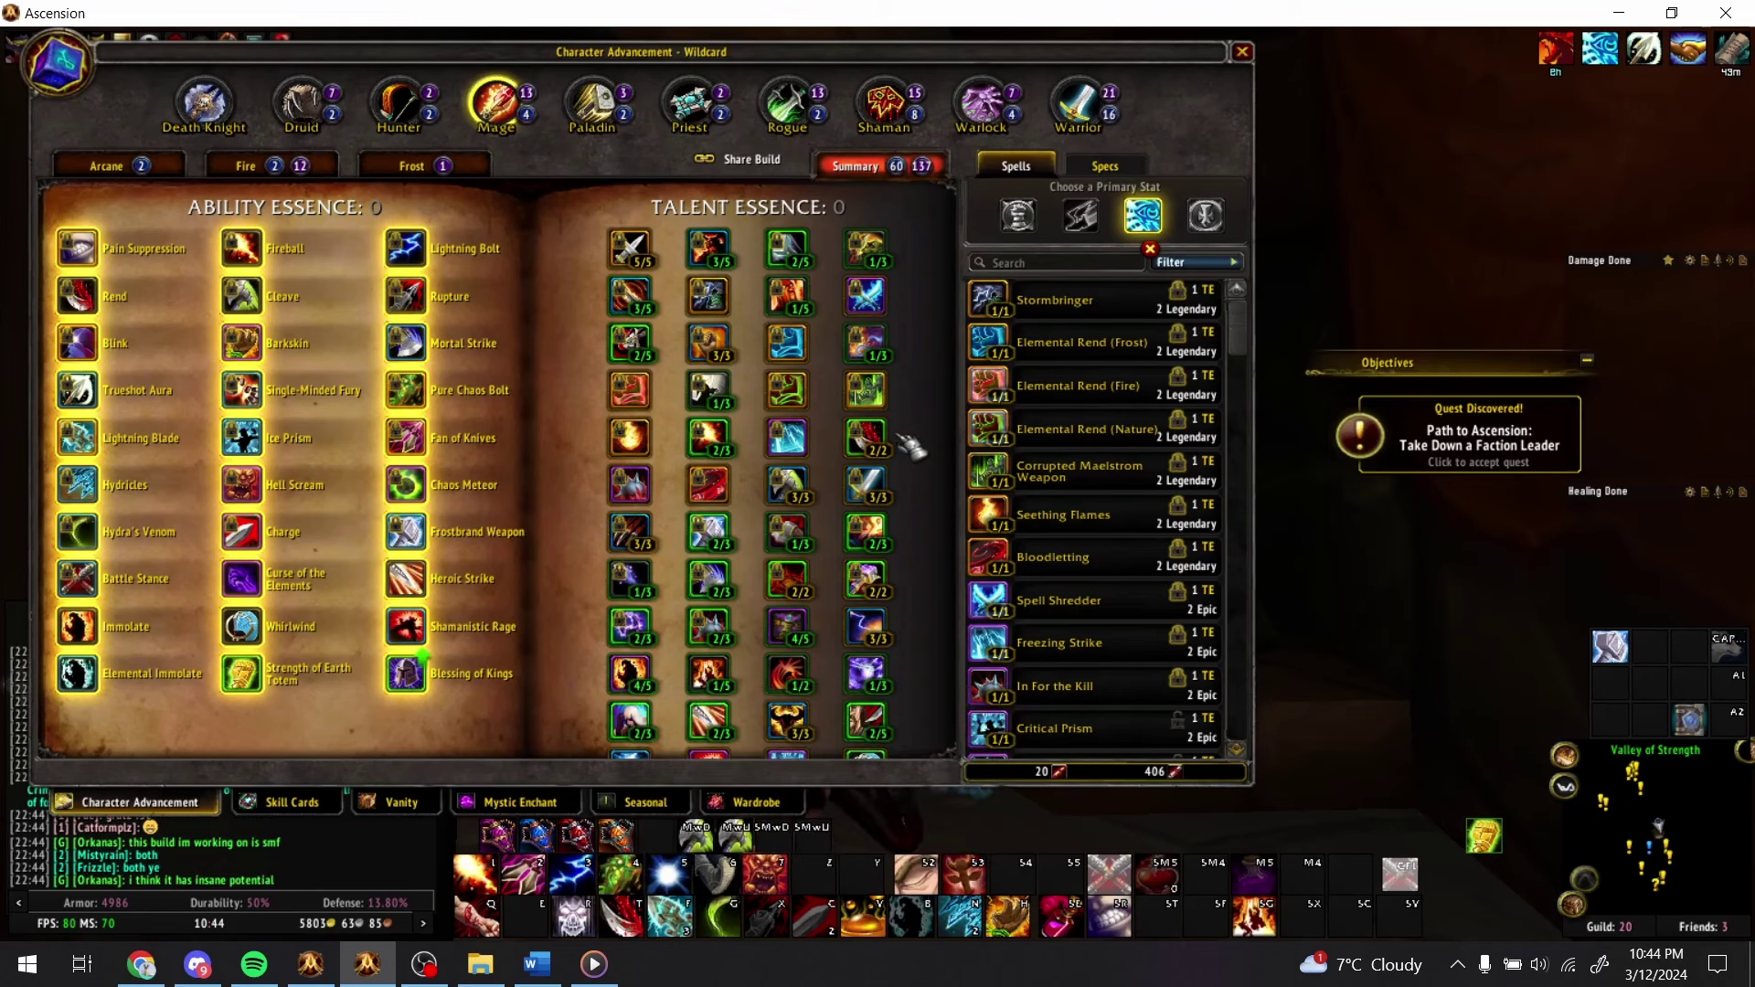
{"action": "key", "text": "alt+Tab"}
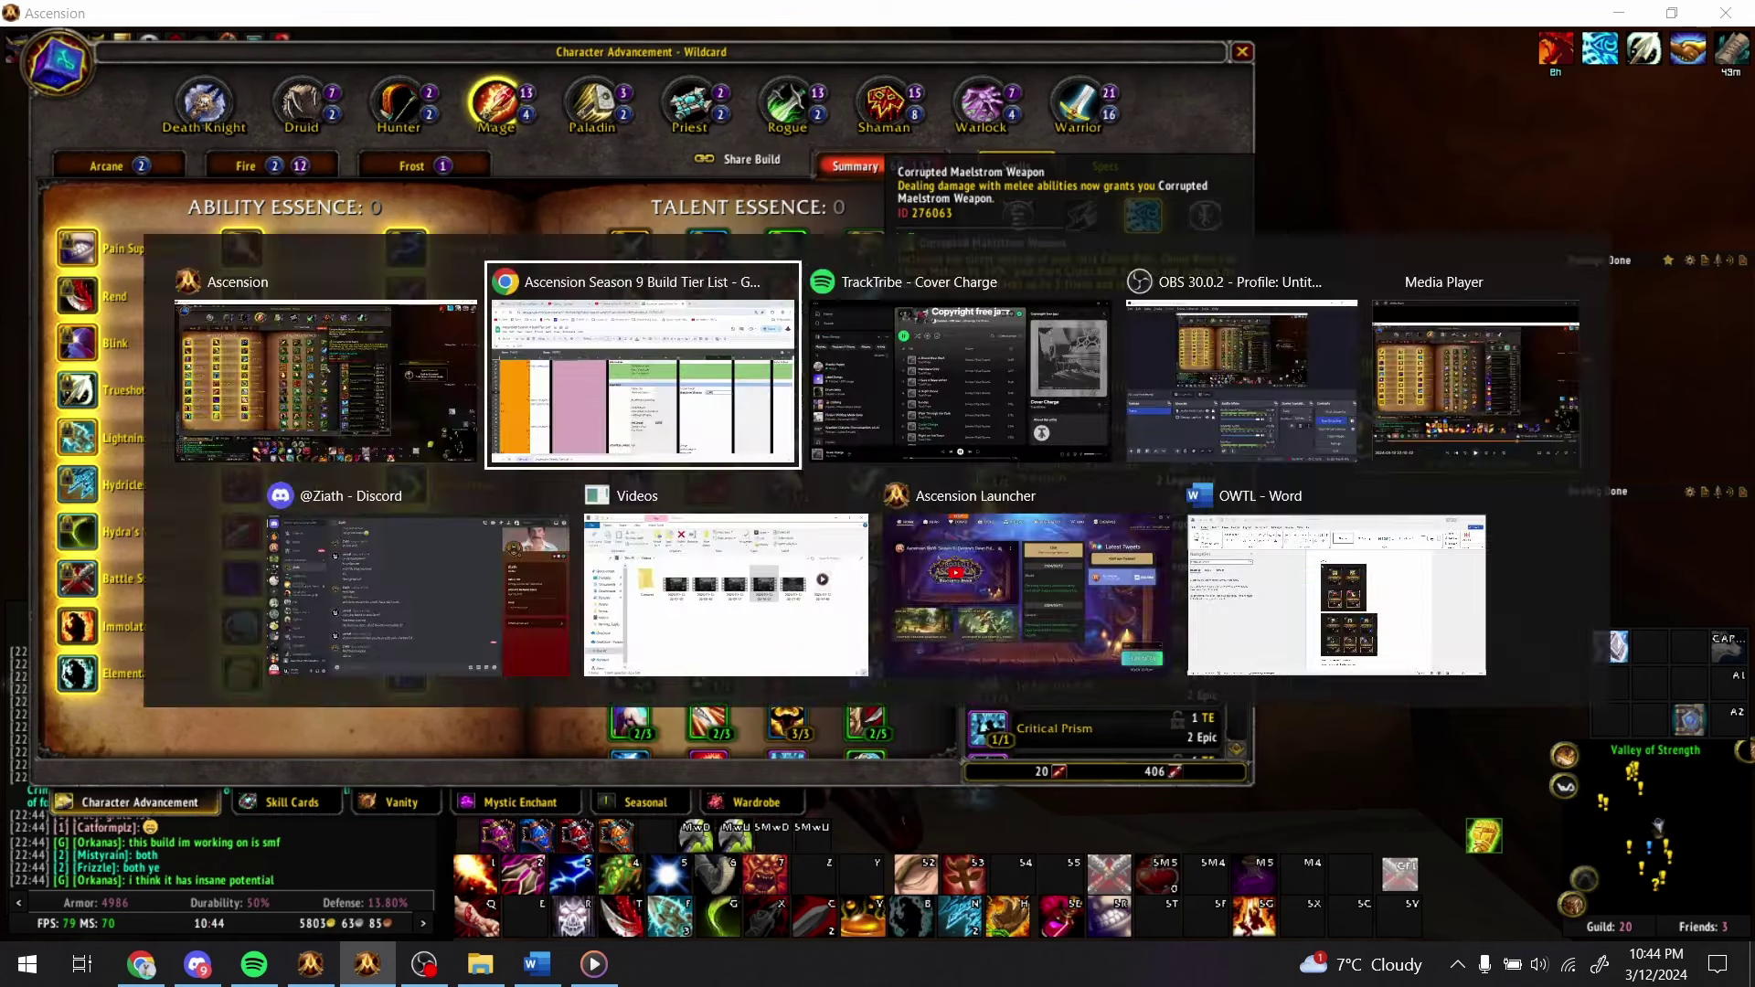
- Back in the tier list spreadsheet, enter "Corrupted Maelstrom Weapon?" as the first talent card alternative for the ELEMENTA REND build
{"action": "scroll", "coordinate": [1112, 595], "scroll_direction": "down", "scroll_amount": 4}
{"action": "scroll", "coordinate": [1123, 608], "scroll_direction": "up", "scroll_amount": 5}
{"action": "scroll", "coordinate": [1187, 539], "scroll_direction": "up", "scroll_amount": 3}
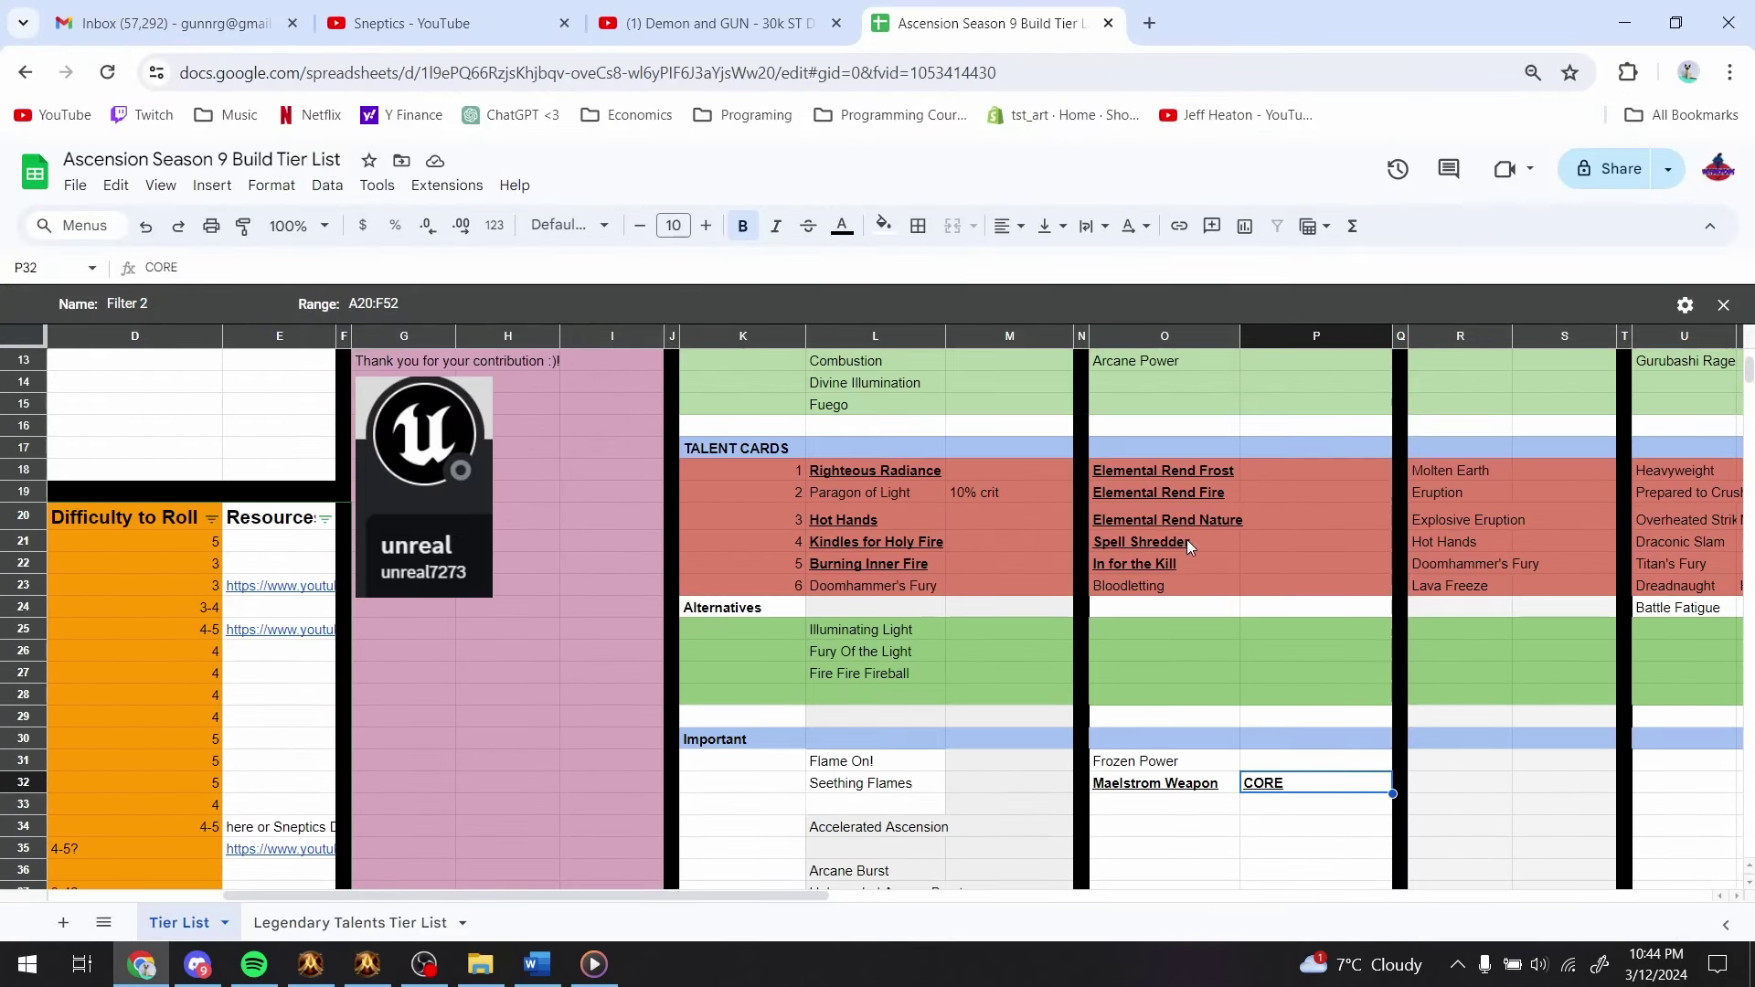
{"action": "left_click", "coordinate": [1165, 639]}
{"action": "type", "text": "Corrupted Maelstrom Weapon?"}
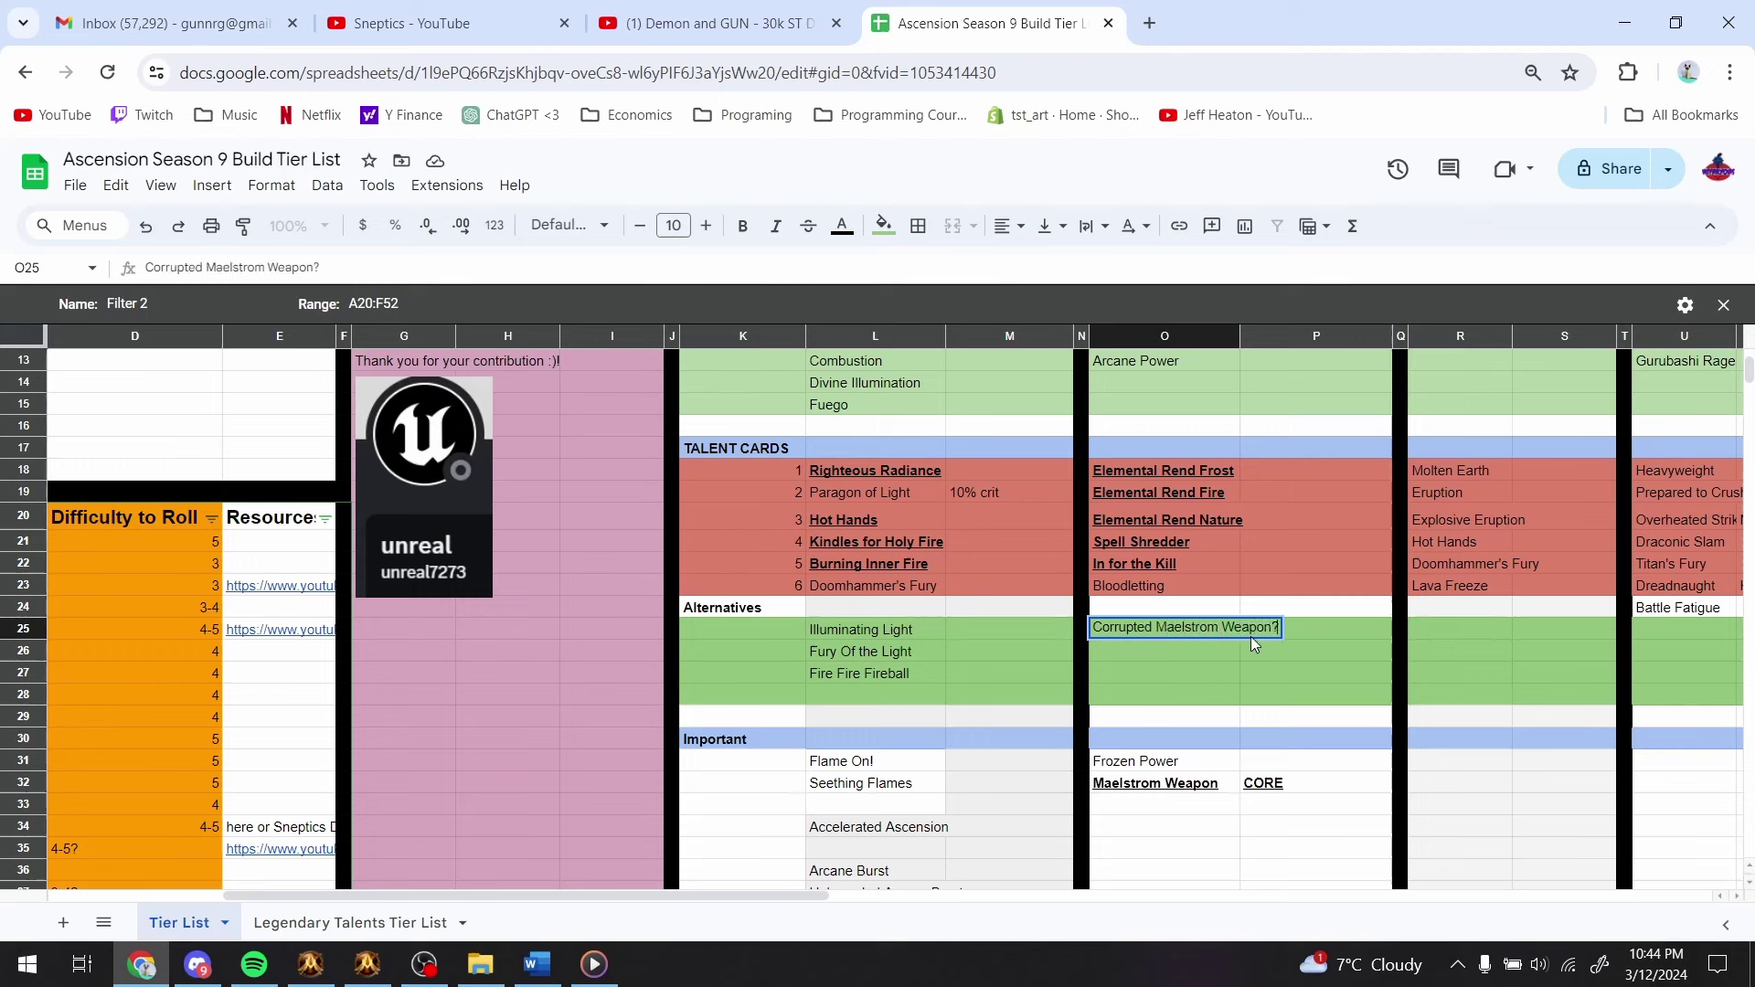
{"action": "key", "text": "Return"}
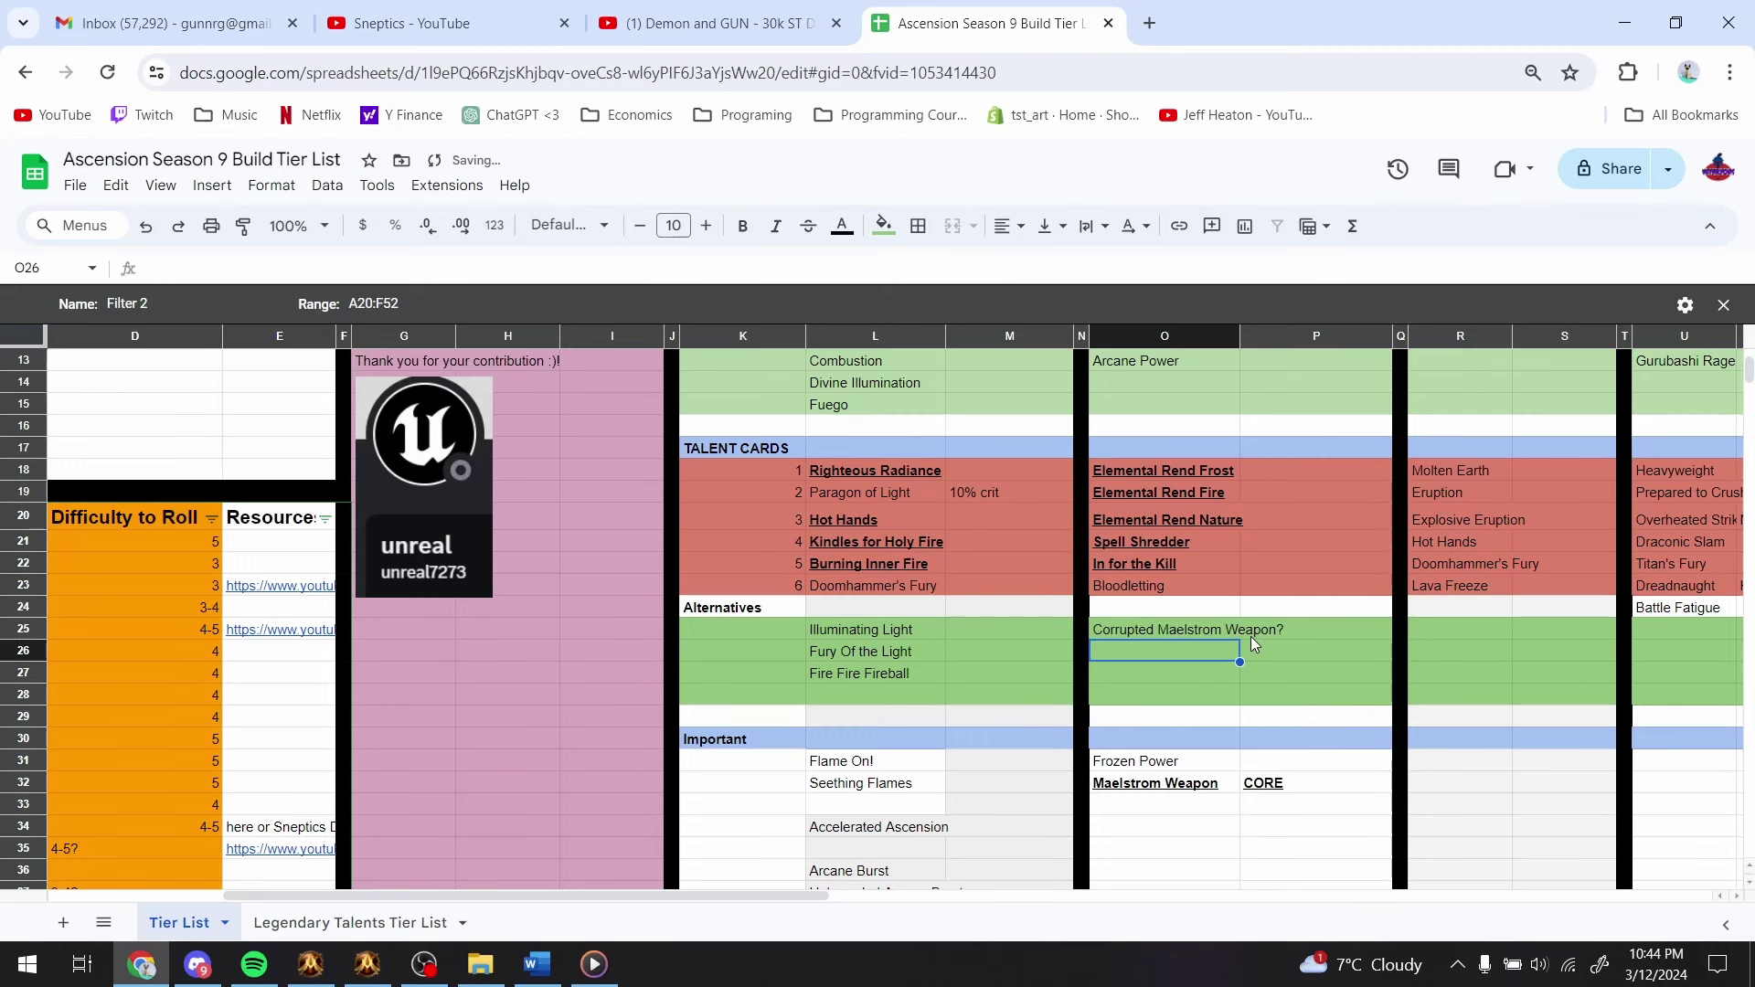
- Check the ability names in Ascension and add "Pure Chaos Bolt" below Arcane Power in the ELEMENTA REND ability alternatives
{"action": "key", "text": "alt+Tab"}
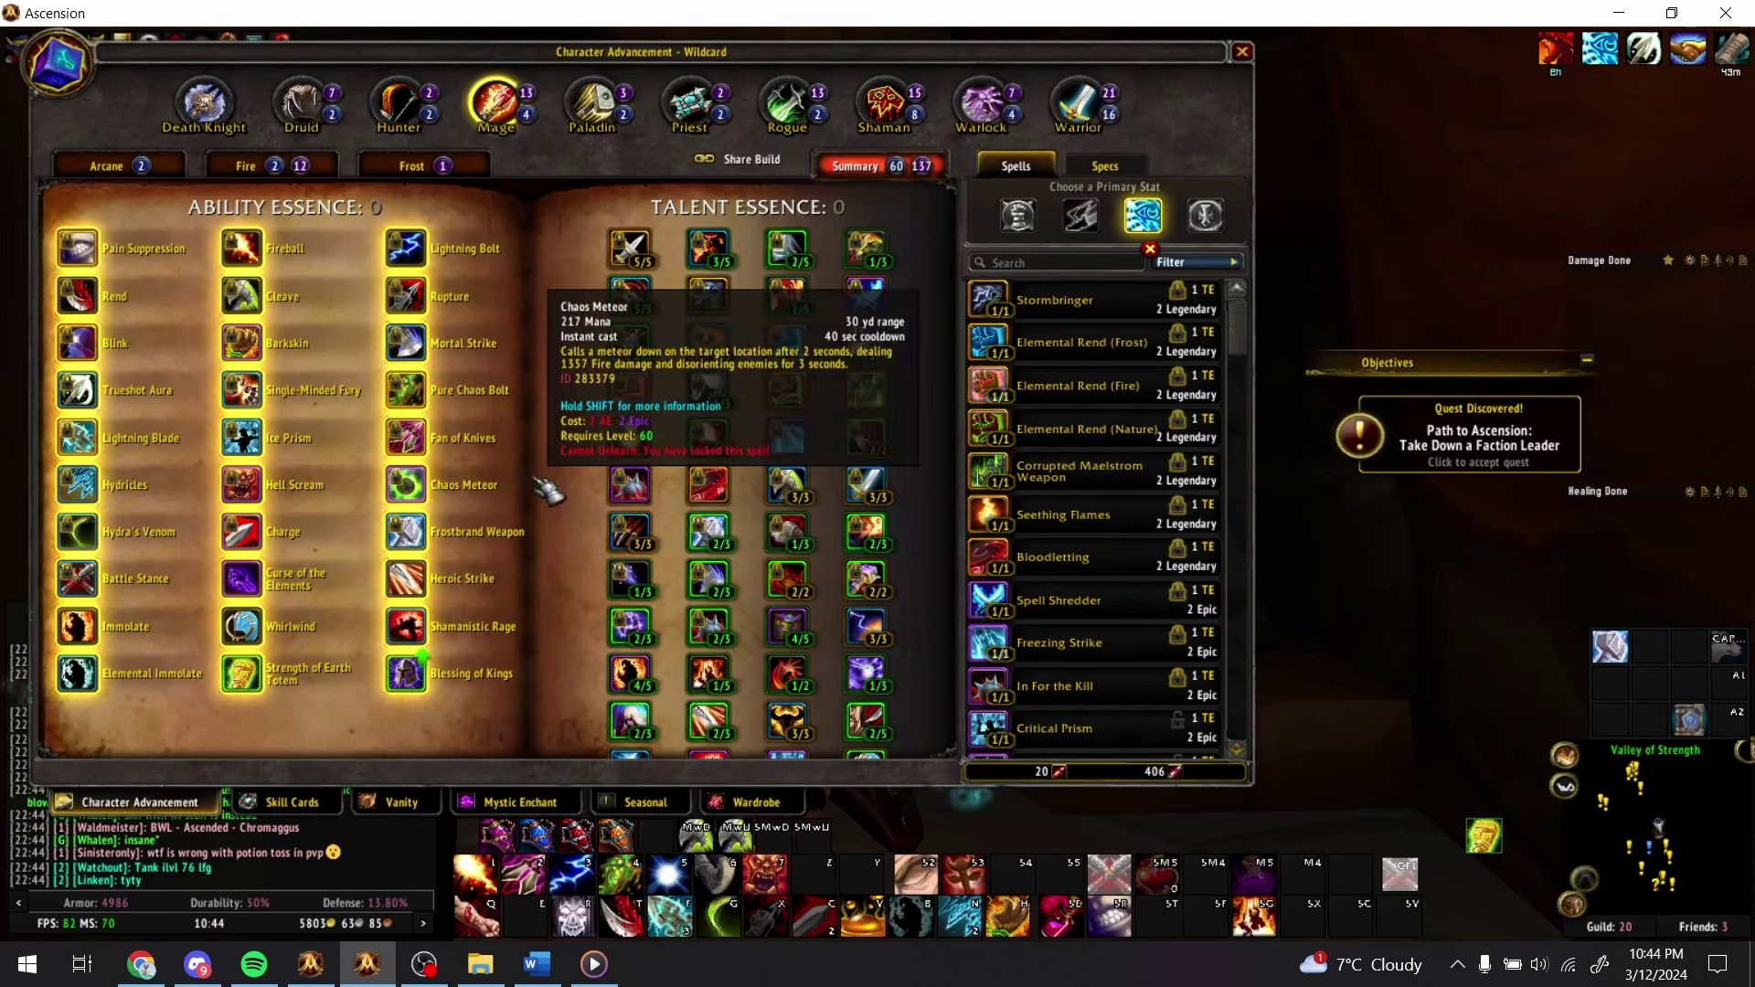
{"action": "key", "text": "alt+Tab"}
{"action": "scroll", "coordinate": [1146, 543], "scroll_direction": "up", "scroll_amount": 3}
{"action": "left_click", "coordinate": [1149, 474]}
{"action": "left_click", "coordinate": [1159, 486]}
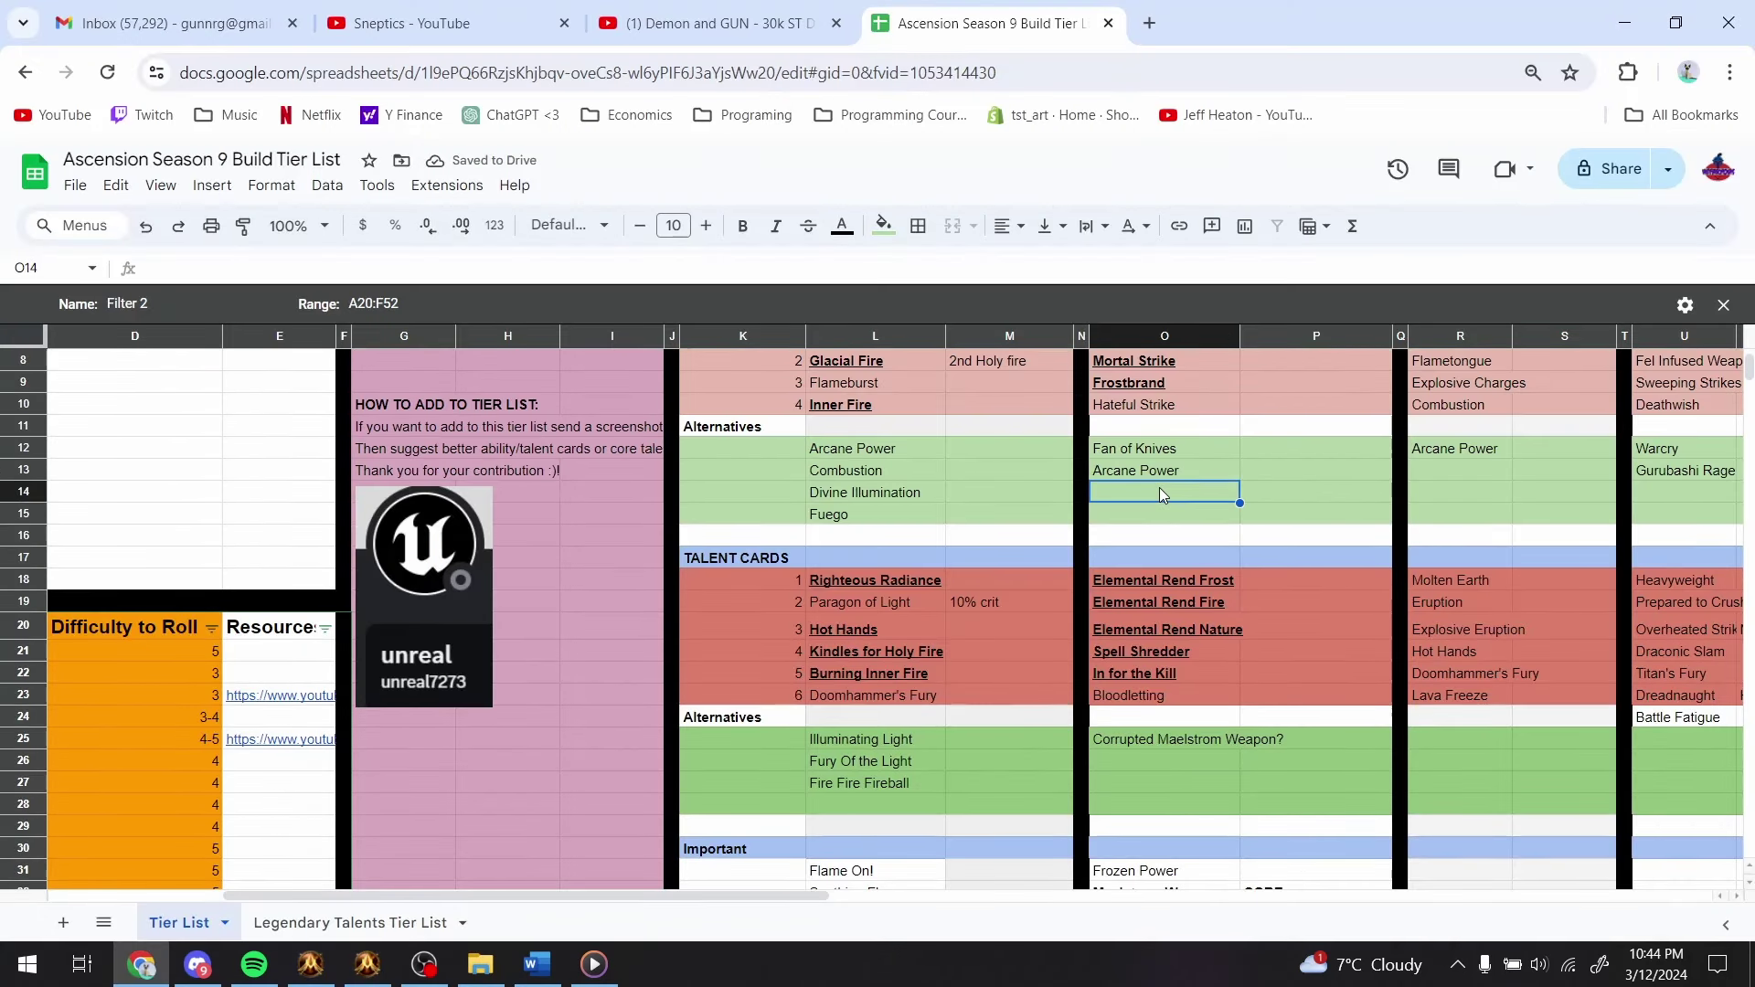
{"action": "type", "text": "Pure Chaos B"}
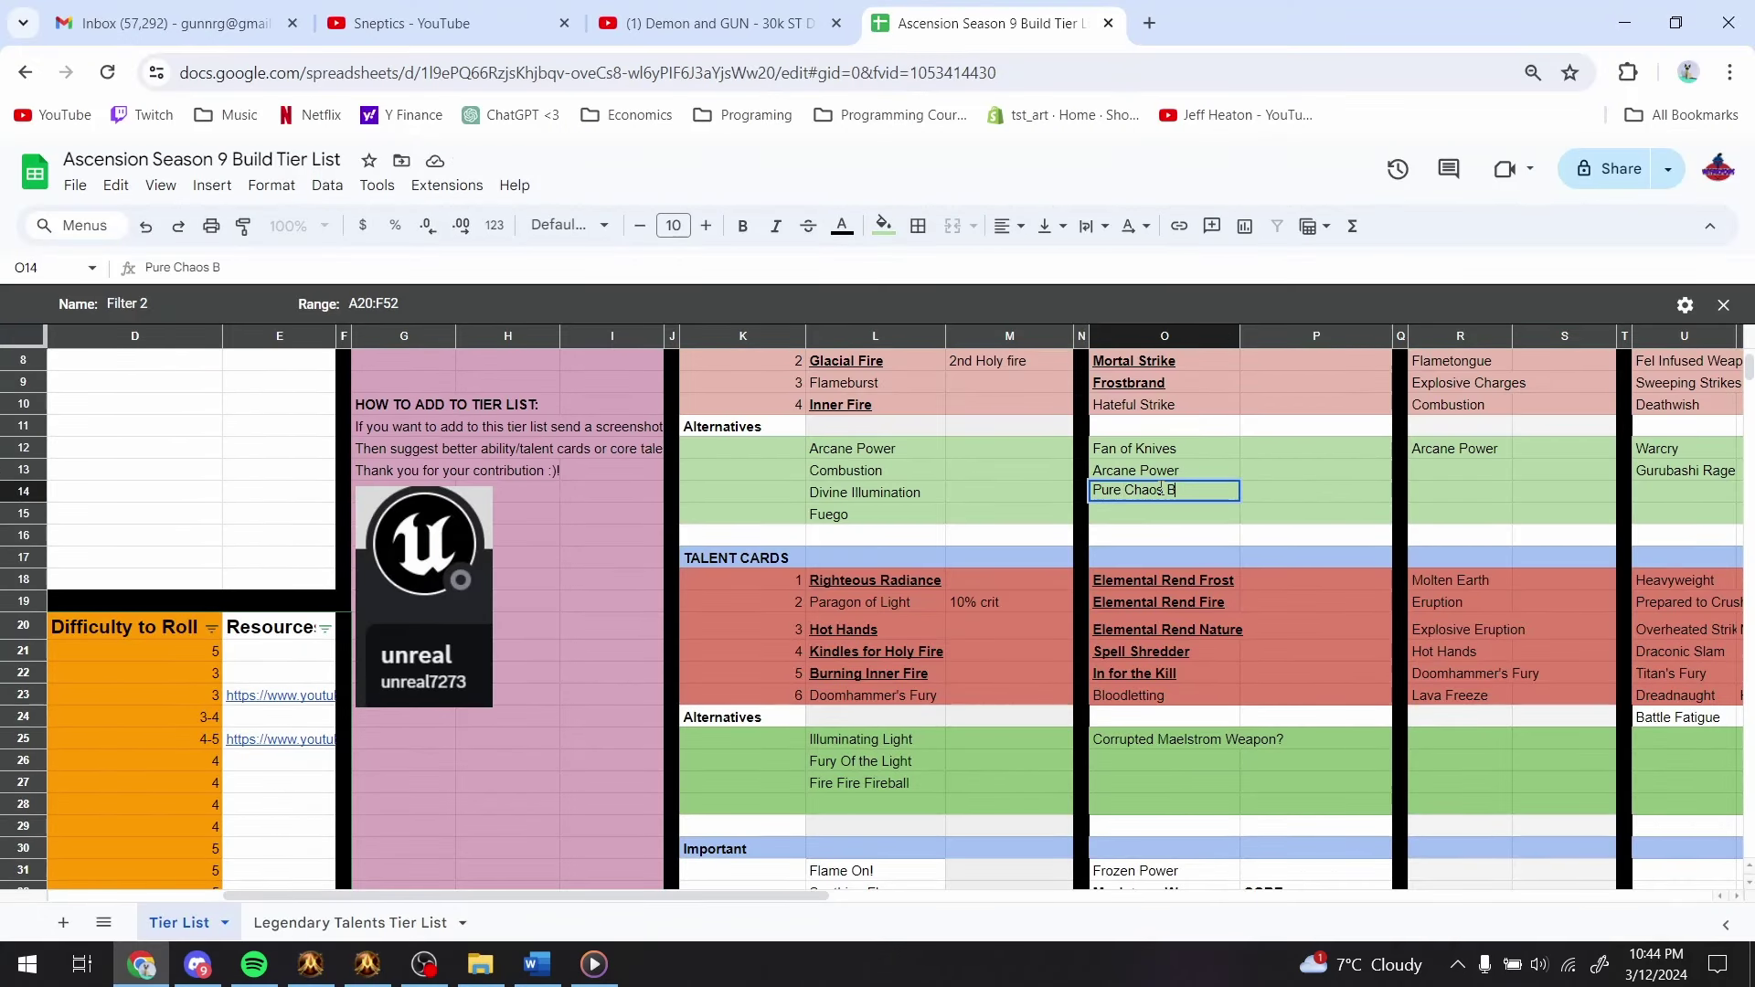
{"action": "type", "text": "olt"}
{"action": "key", "text": "Return"}
- Switch to Ascension and examine the Elemental Rend build's equipped ability and talent skill cards
{"action": "key", "text": "Up"}
{"action": "key", "text": "Up"}
{"action": "key", "text": "Up"}
{"action": "key", "text": "Up"}
{"action": "key", "text": "Up"}
{"action": "key", "text": "Down"}
{"action": "key", "text": "Down"}
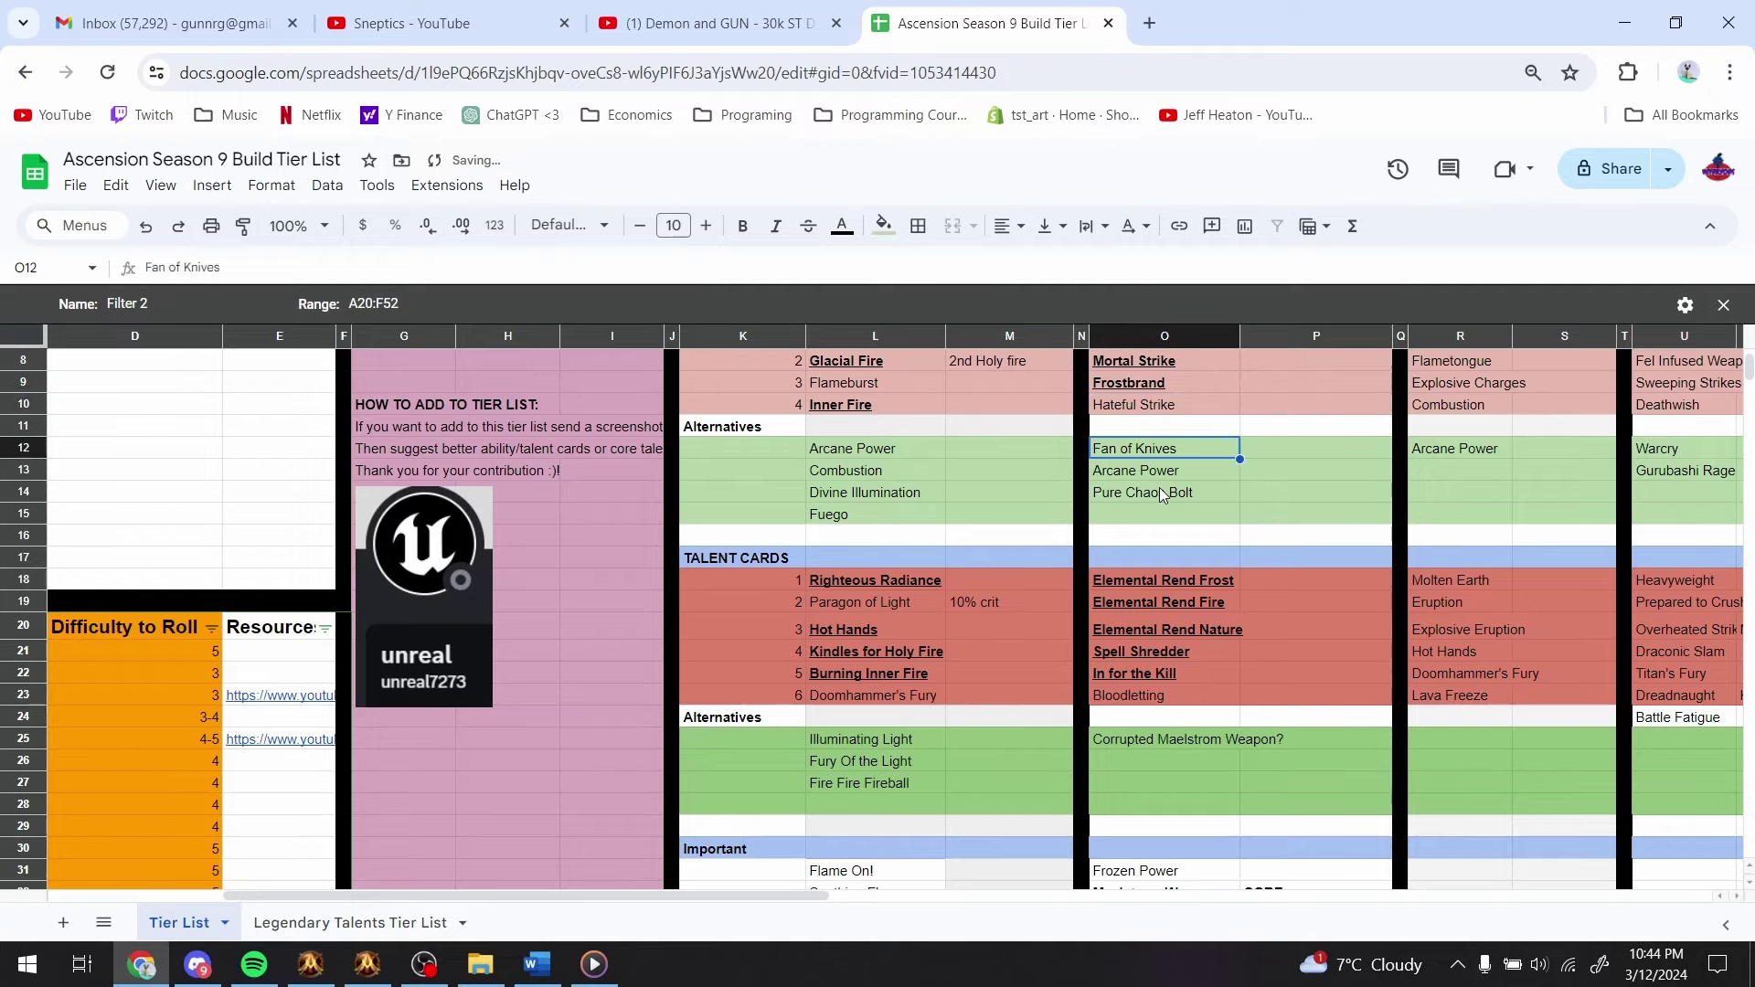
{"action": "key", "text": "alt+Tab"}
{"action": "left_click", "coordinate": [288, 801]}
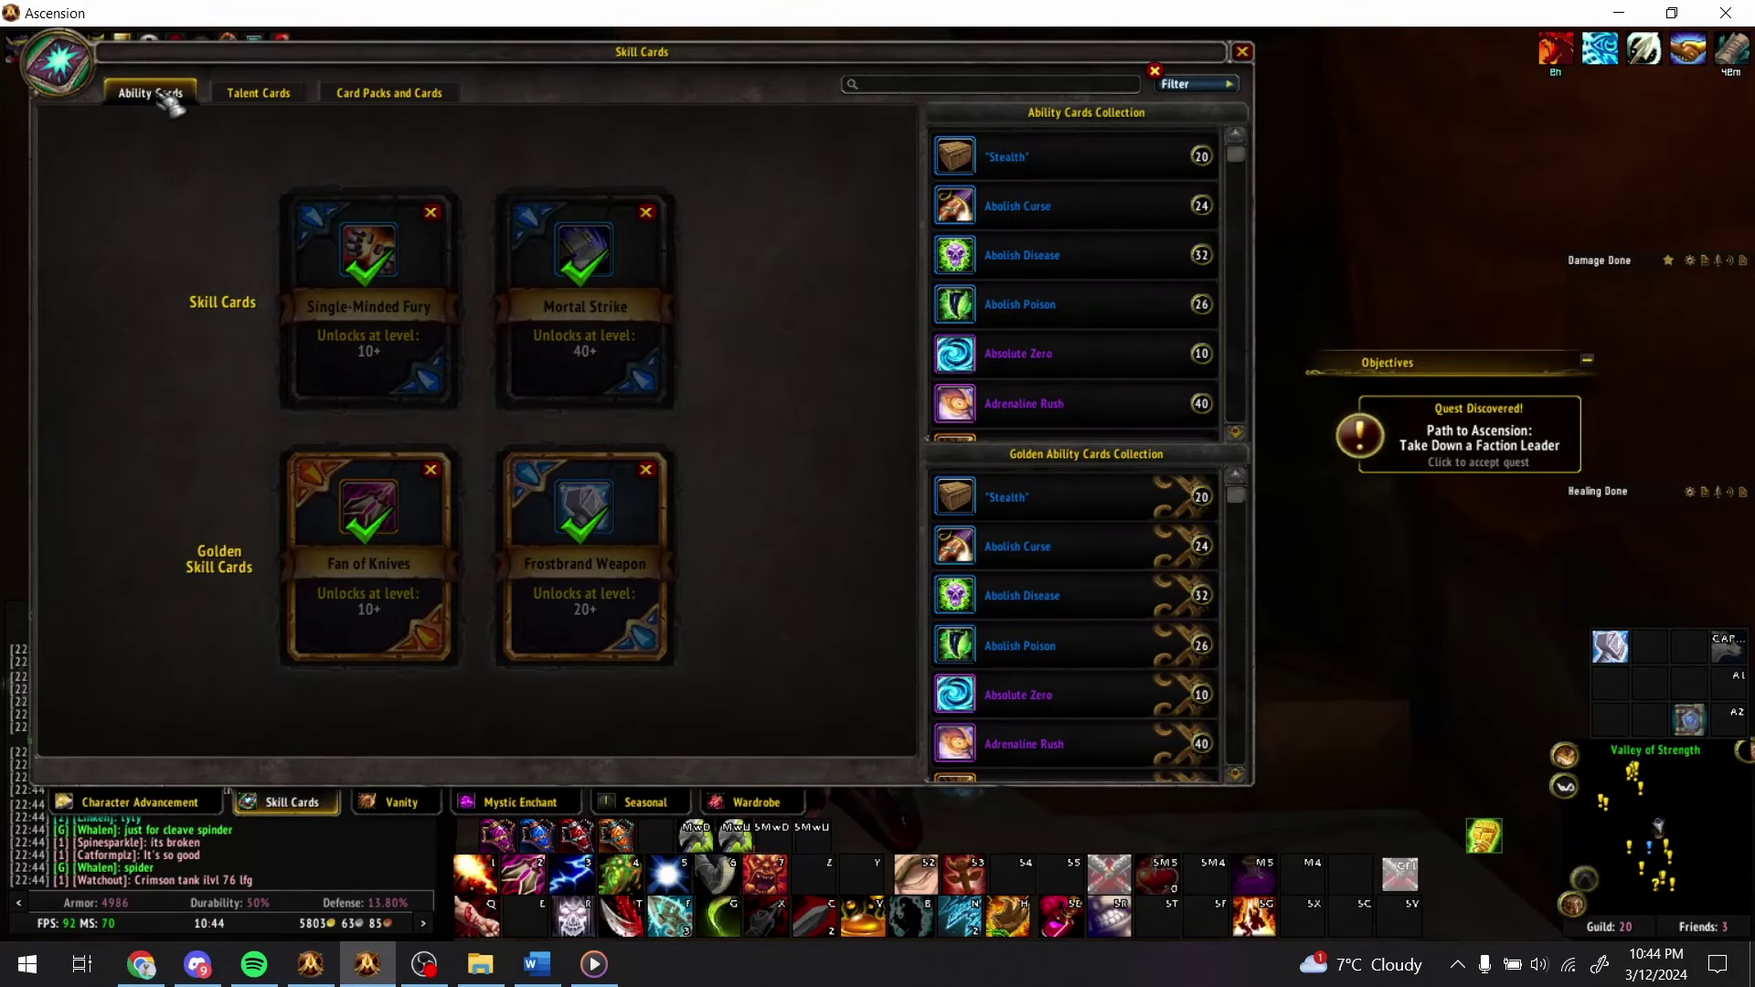
{"action": "mouse_move", "coordinate": [416, 544]}
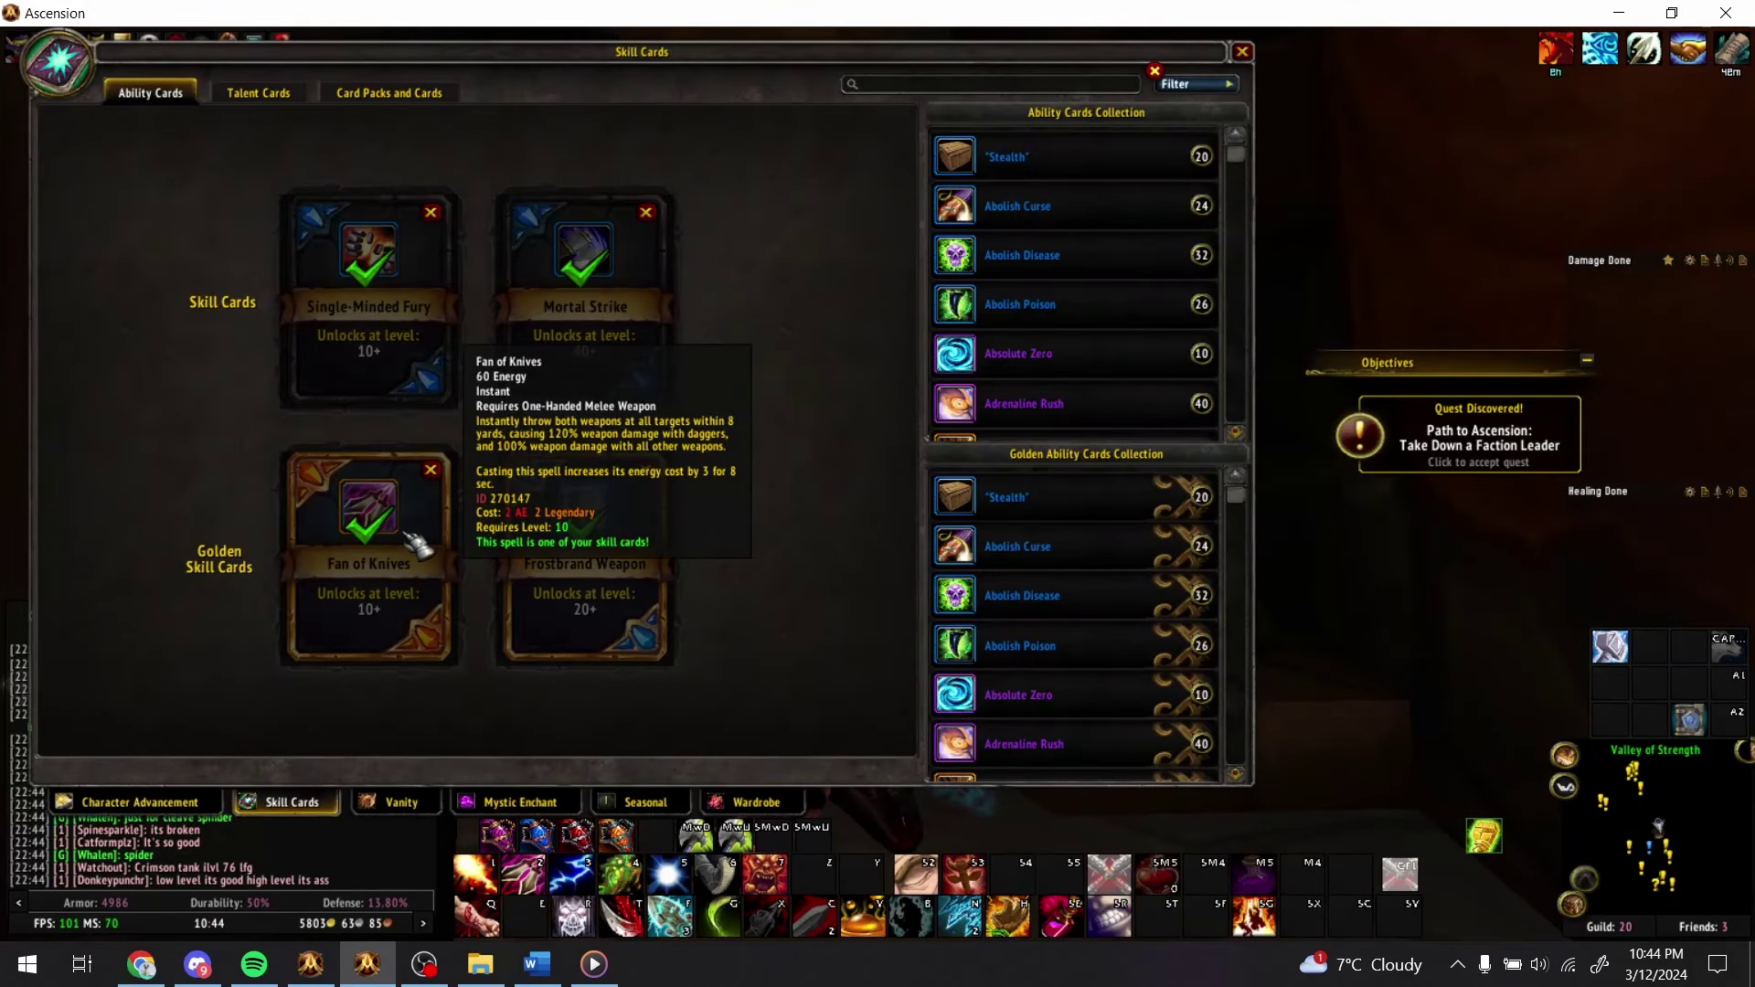
{"action": "mouse_move", "coordinate": [576, 526]}
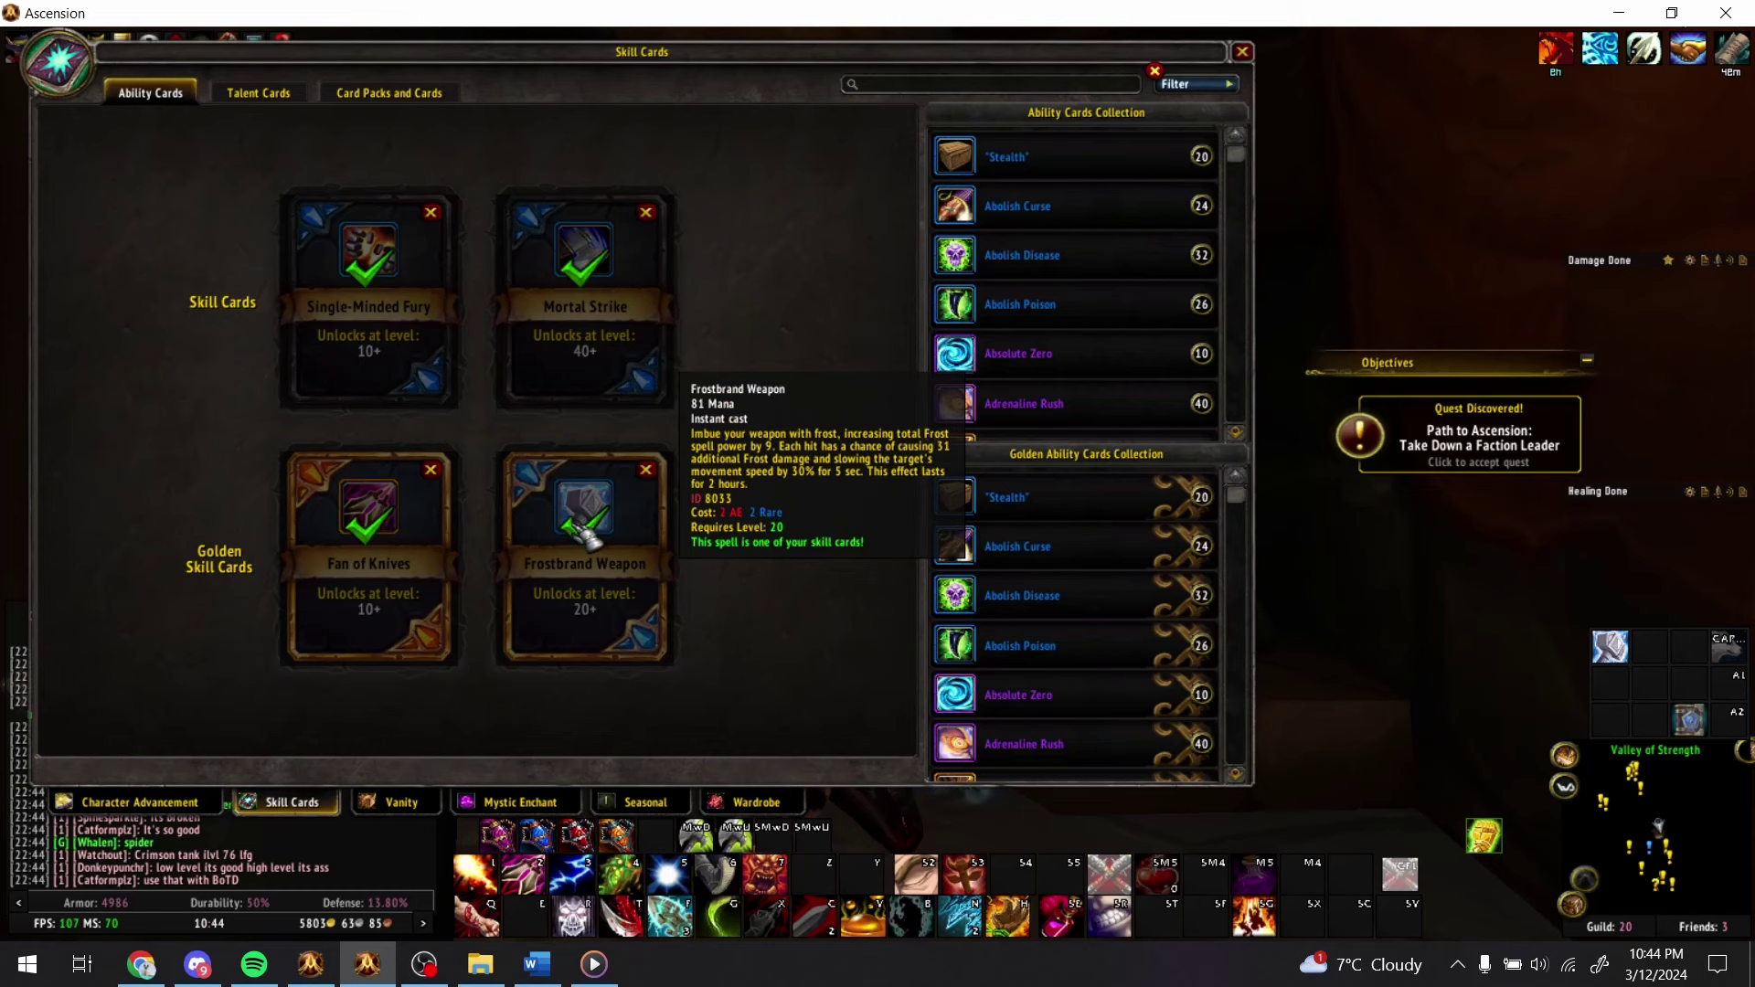
{"action": "left_click", "coordinate": [260, 94]}
{"action": "mouse_move", "coordinate": [250, 270]}
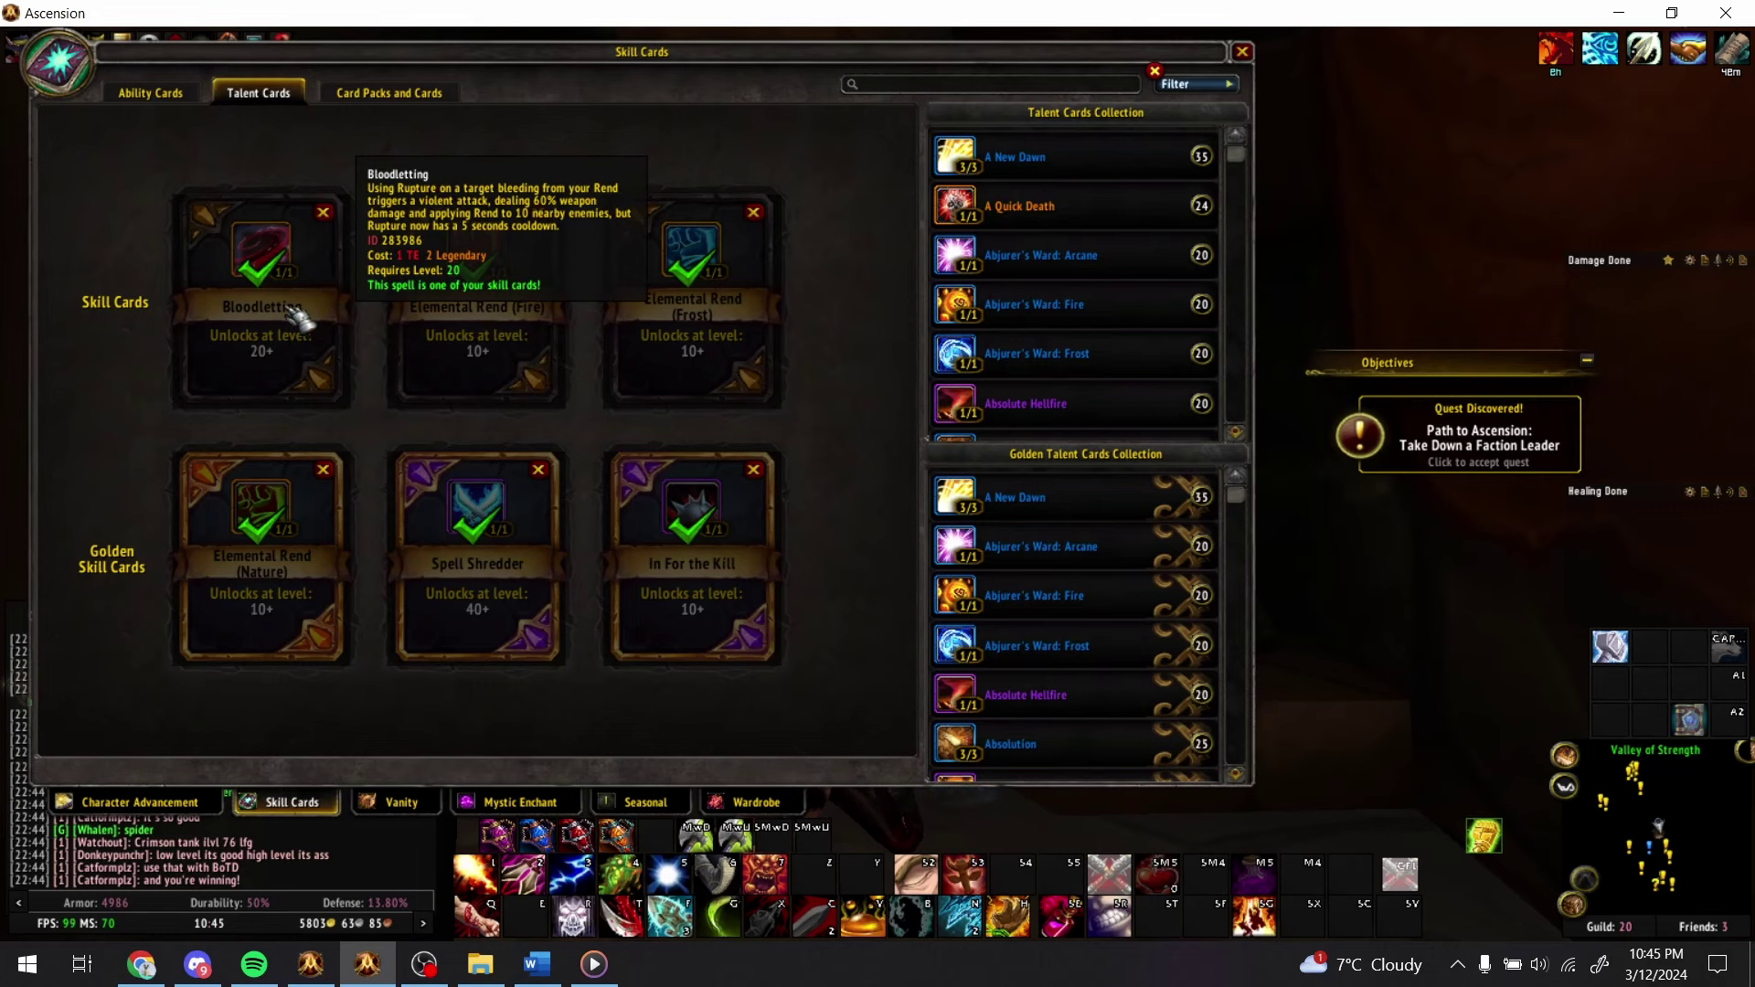
{"action": "left_click", "coordinate": [150, 92]}
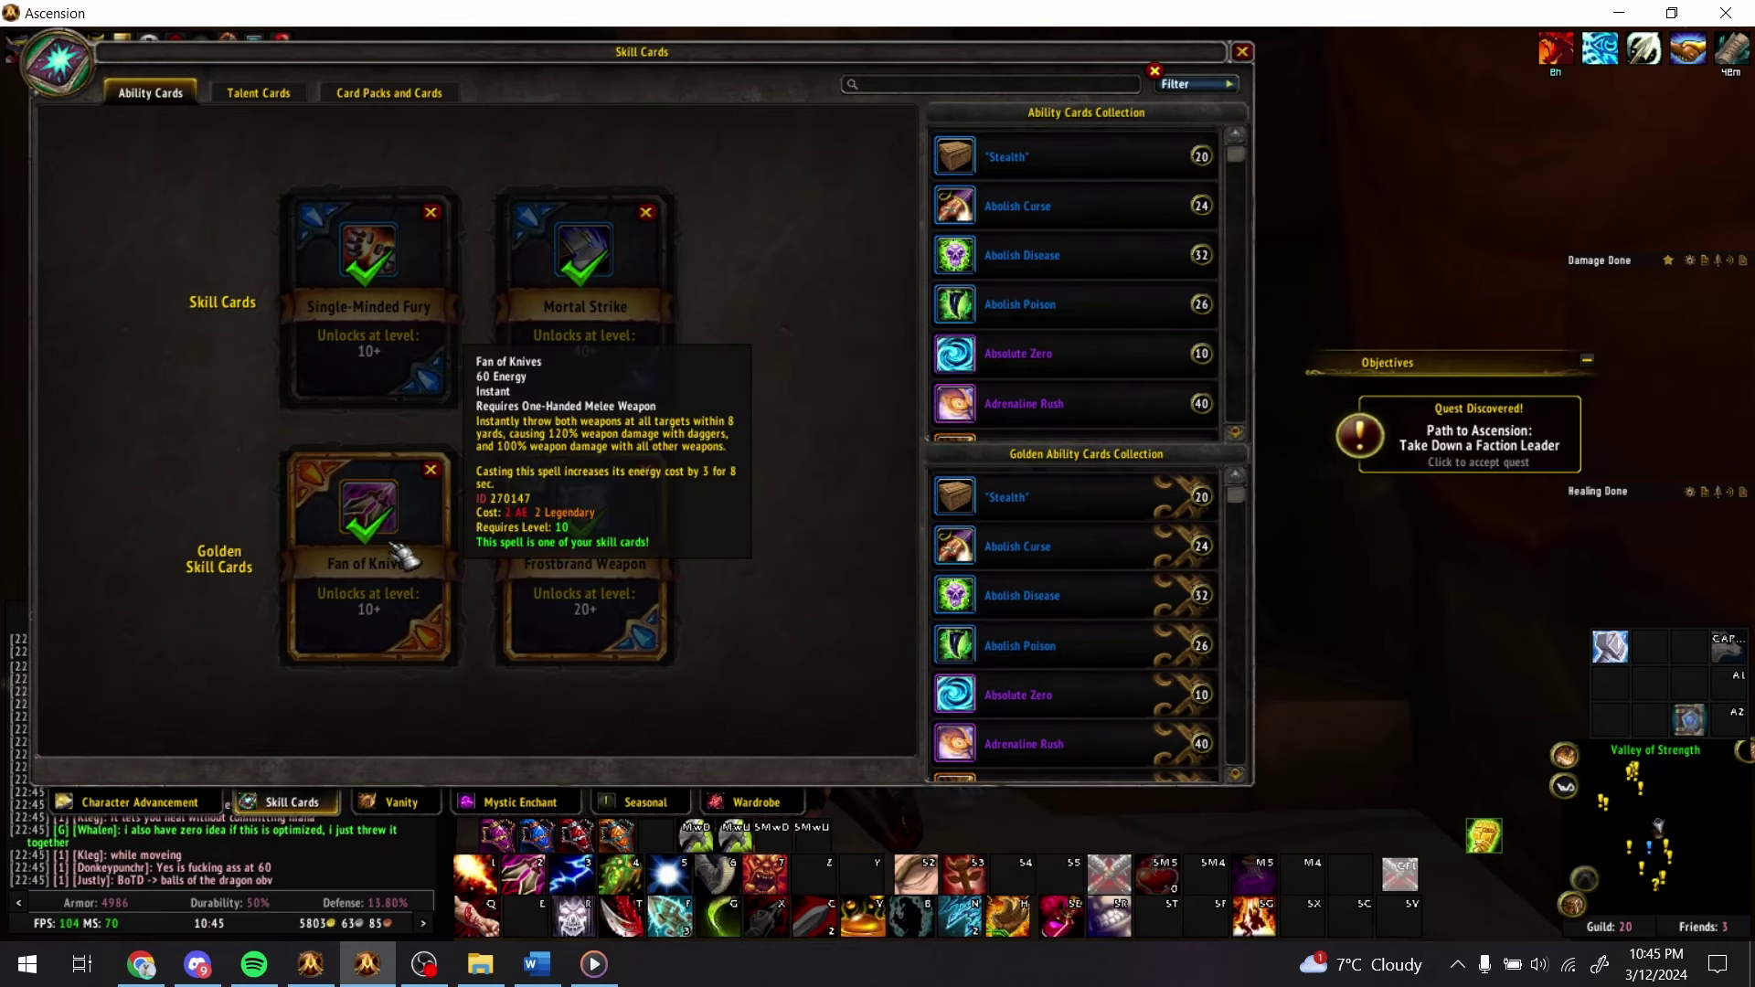
- Return to the spreadsheet and mark Hateful Strike as a core ability card of the ELEMENTA REND build with bold and underline
{"action": "key", "text": "alt+Tab"}
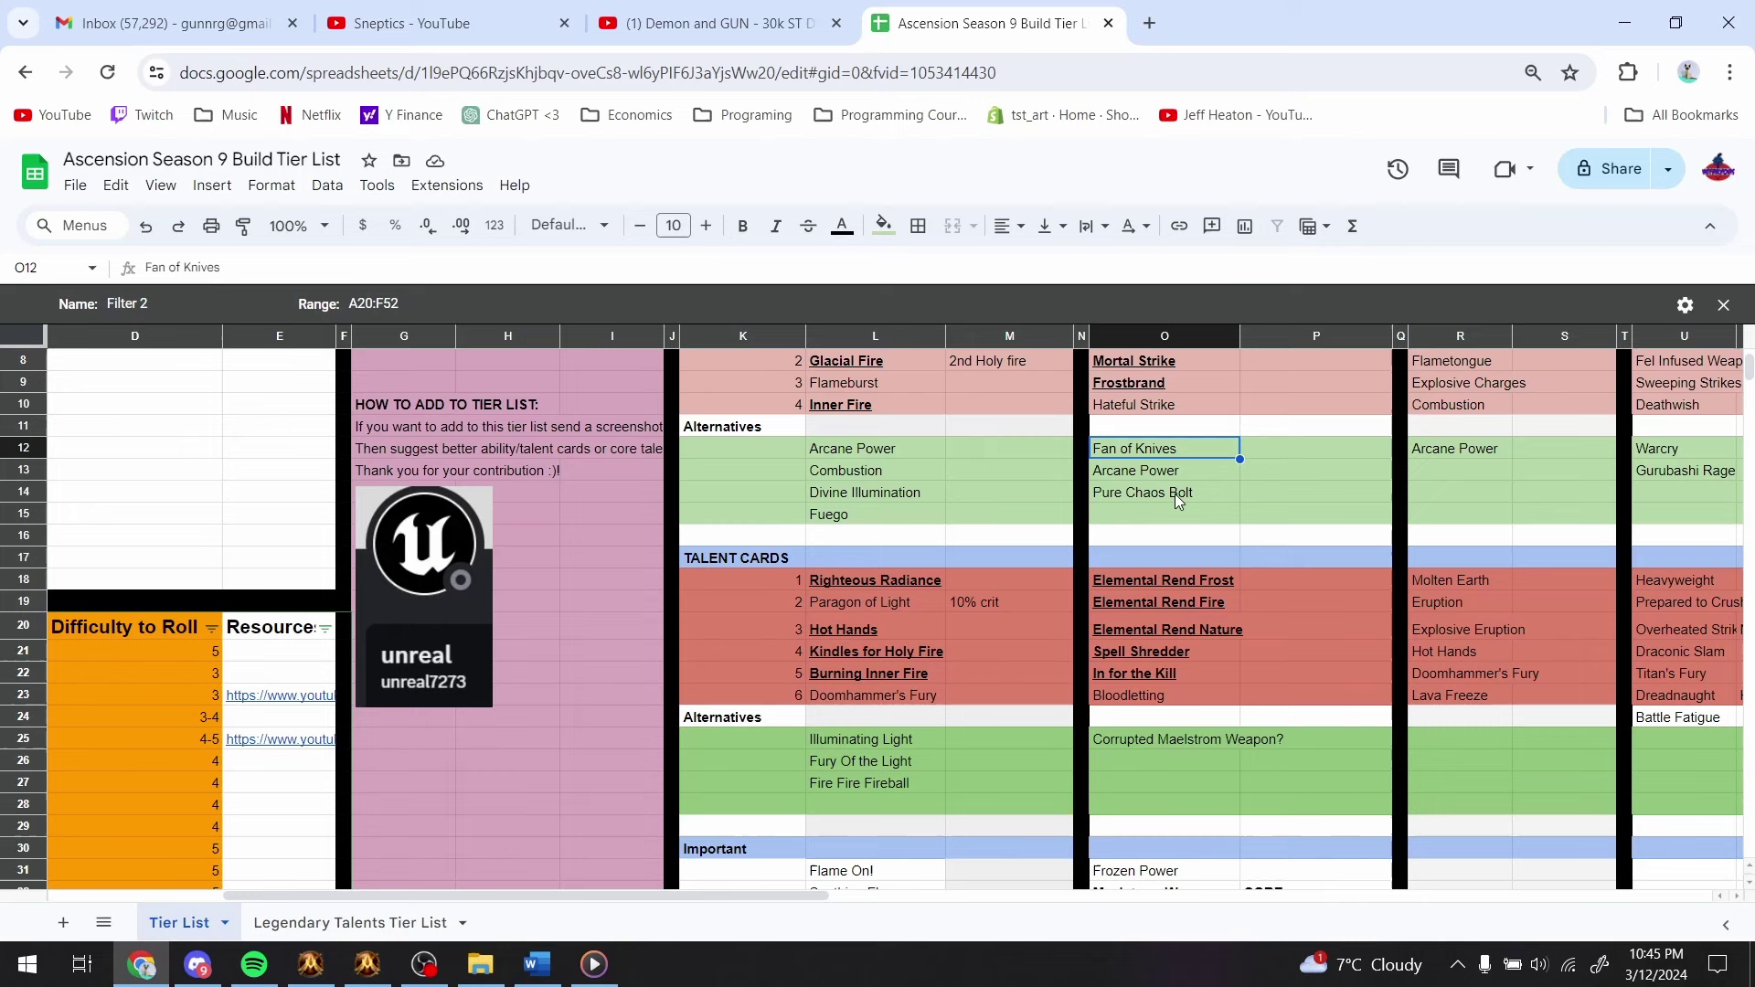
{"action": "left_click", "coordinate": [1169, 408]}
{"action": "key", "text": "ctrl+b"}
{"action": "scroll", "coordinate": [1172, 414], "scroll_direction": "up", "scroll_amount": 2}
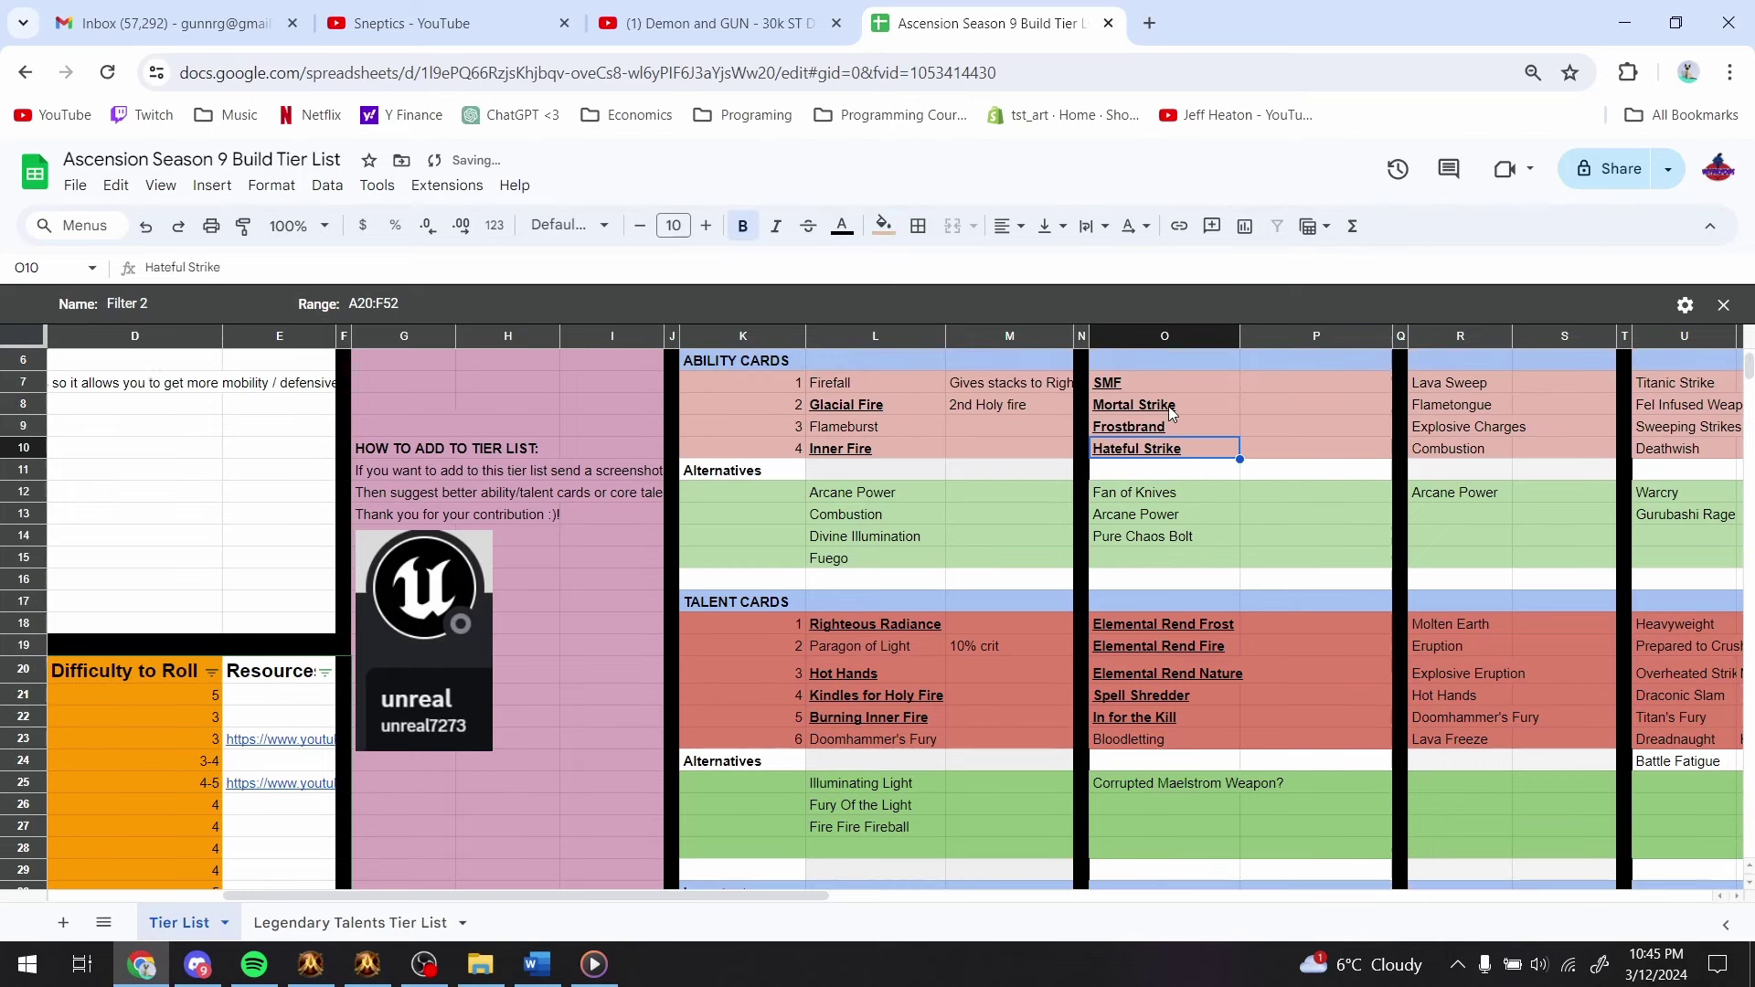
- Review the ELEMENTA REND build's tier, single target DPS and difficulty to roll
{"action": "left_click", "coordinate": [1247, 577]}
{"action": "key", "text": "Up"}
{"action": "key", "text": "Up"}
{"action": "key", "text": "Up"}
{"action": "key", "text": "Up"}
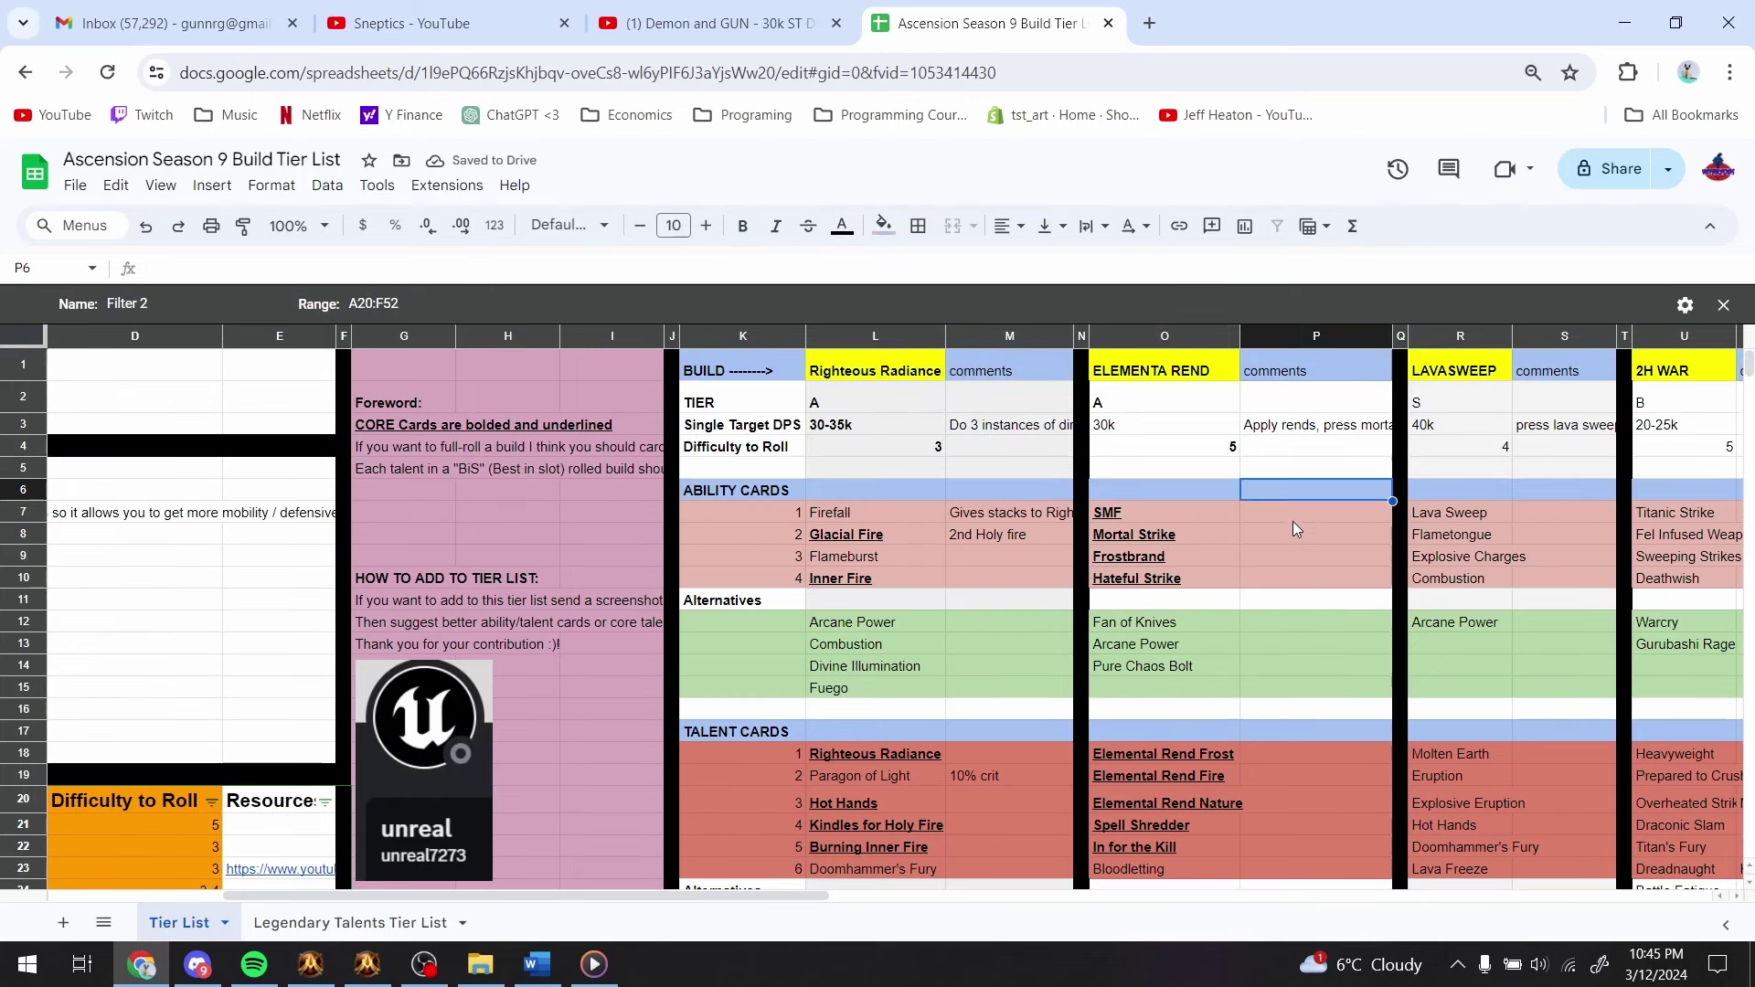
{"action": "left_click", "coordinate": [1207, 405]}
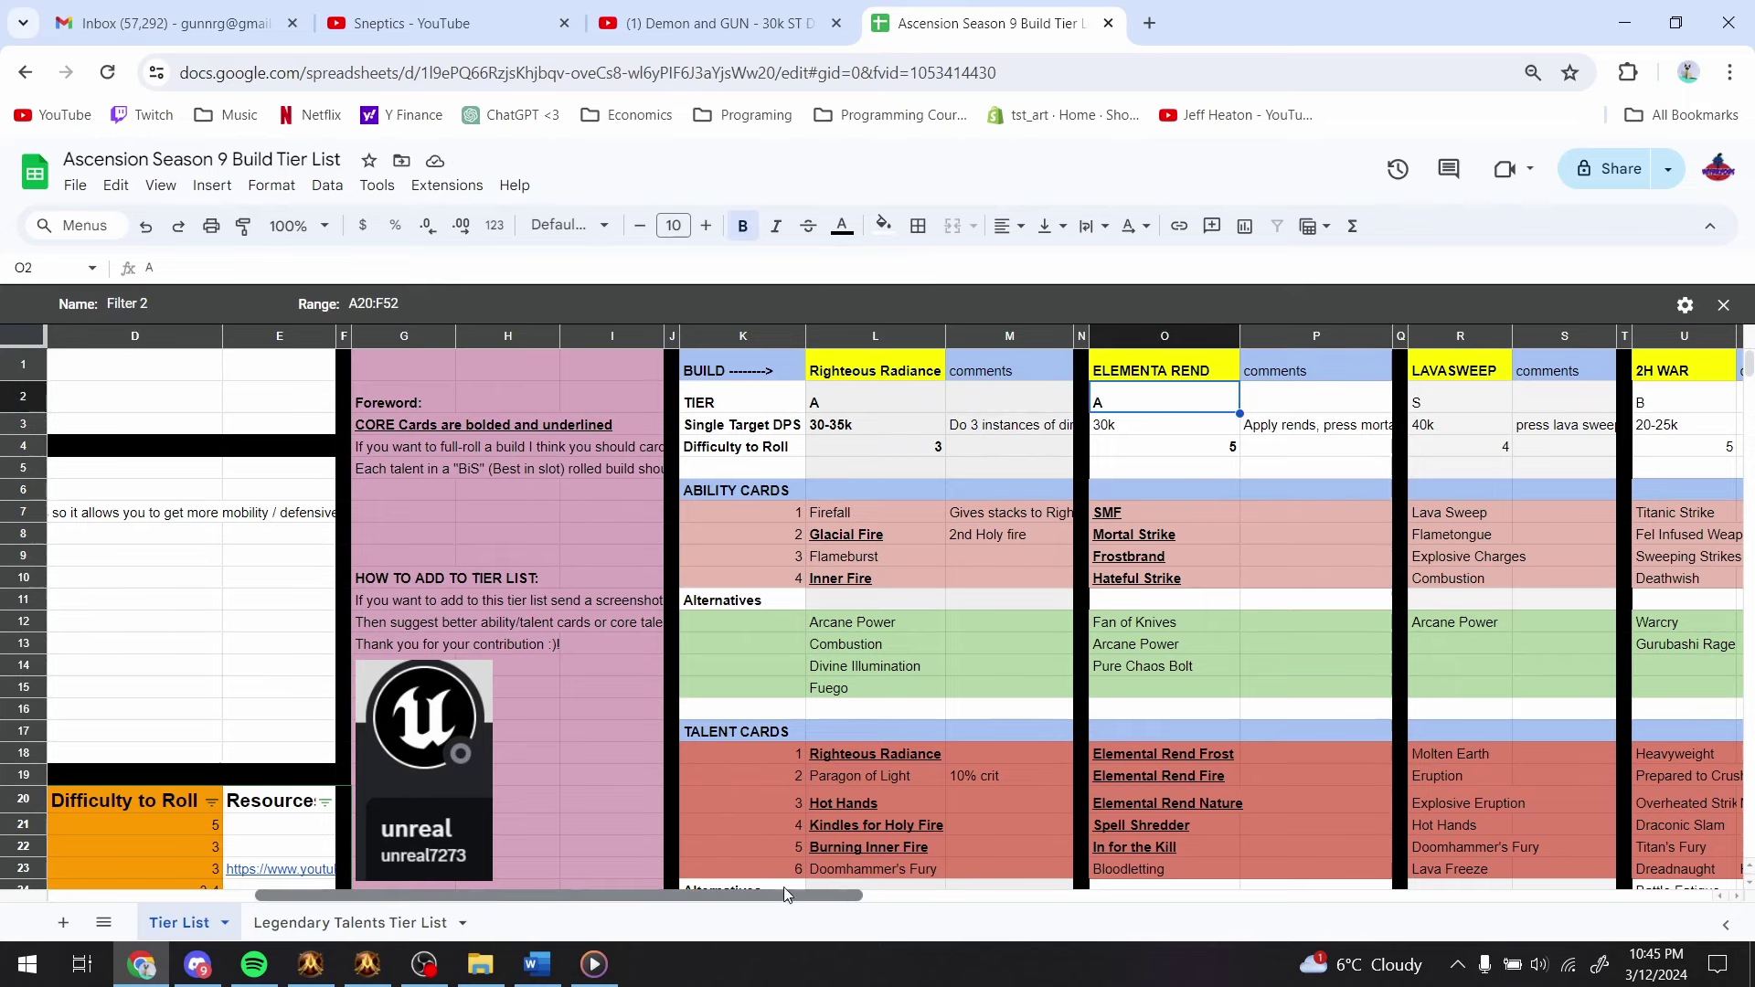
- Examine the LAVASWEEP build's column, from its single target DPS down to its first ability card
{"action": "left_click_drag", "start_coordinate": [782, 894], "coordinate": [962, 852]}
{"action": "left_click", "coordinate": [894, 577]}
{"action": "left_click", "coordinate": [837, 380]}
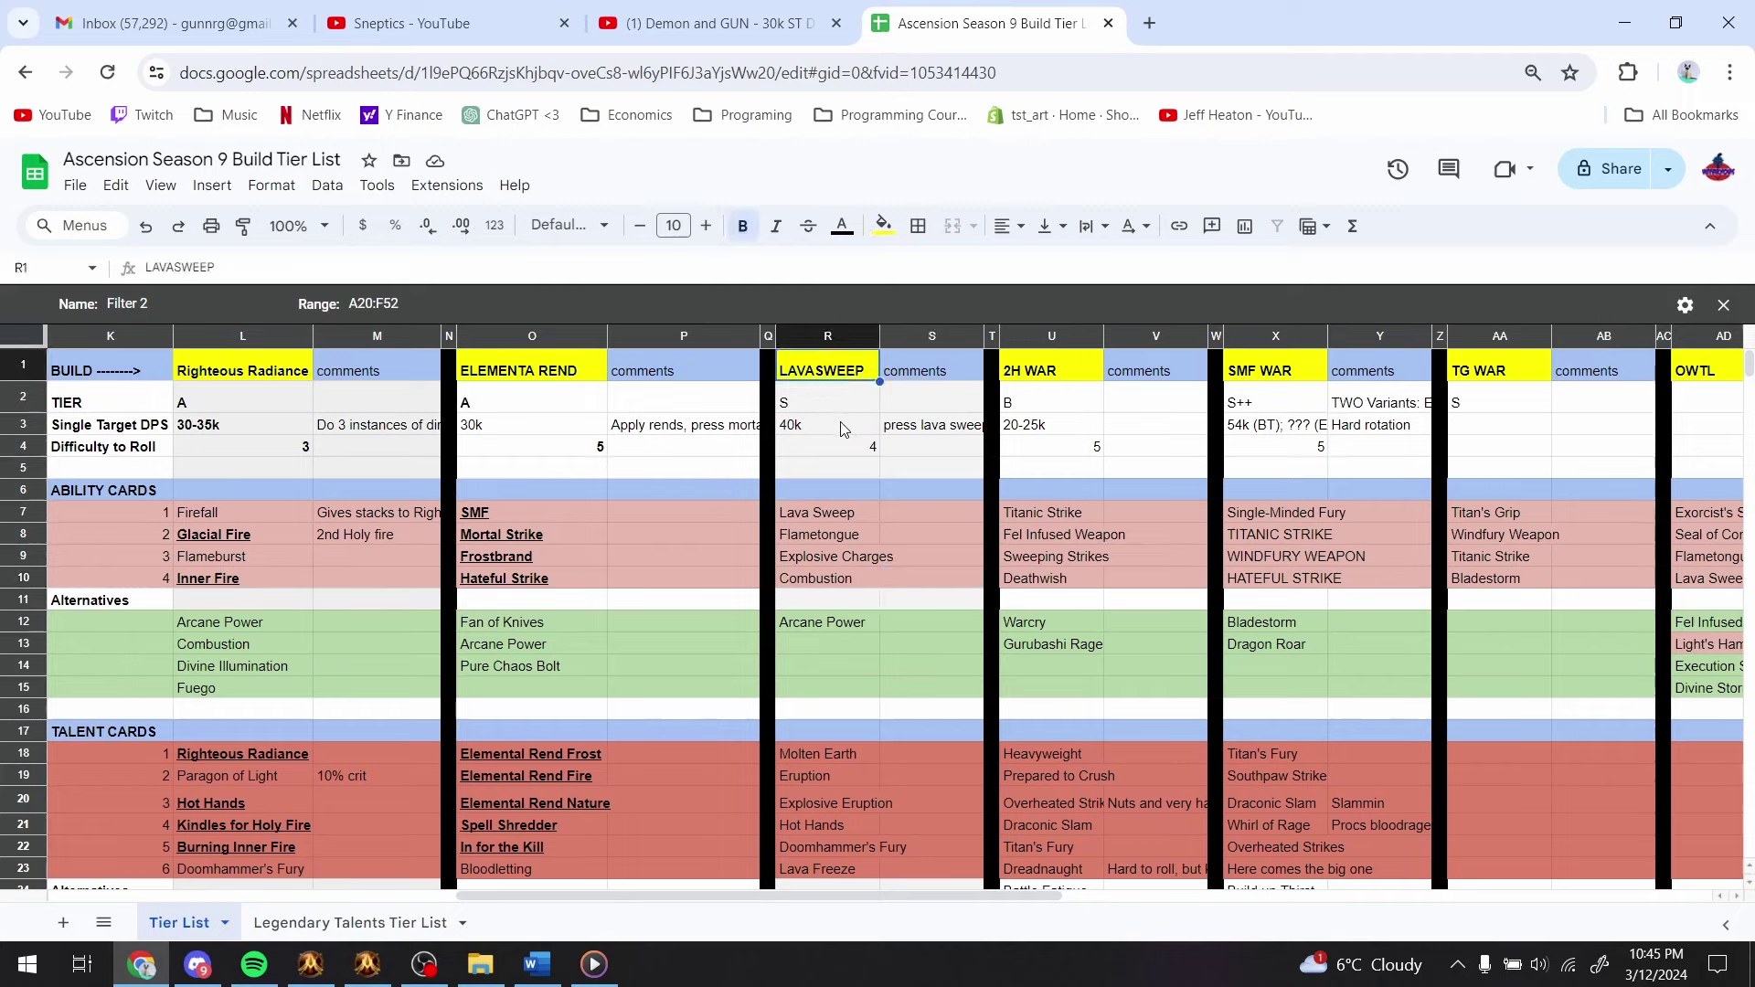
{"action": "left_click", "coordinate": [838, 424]}
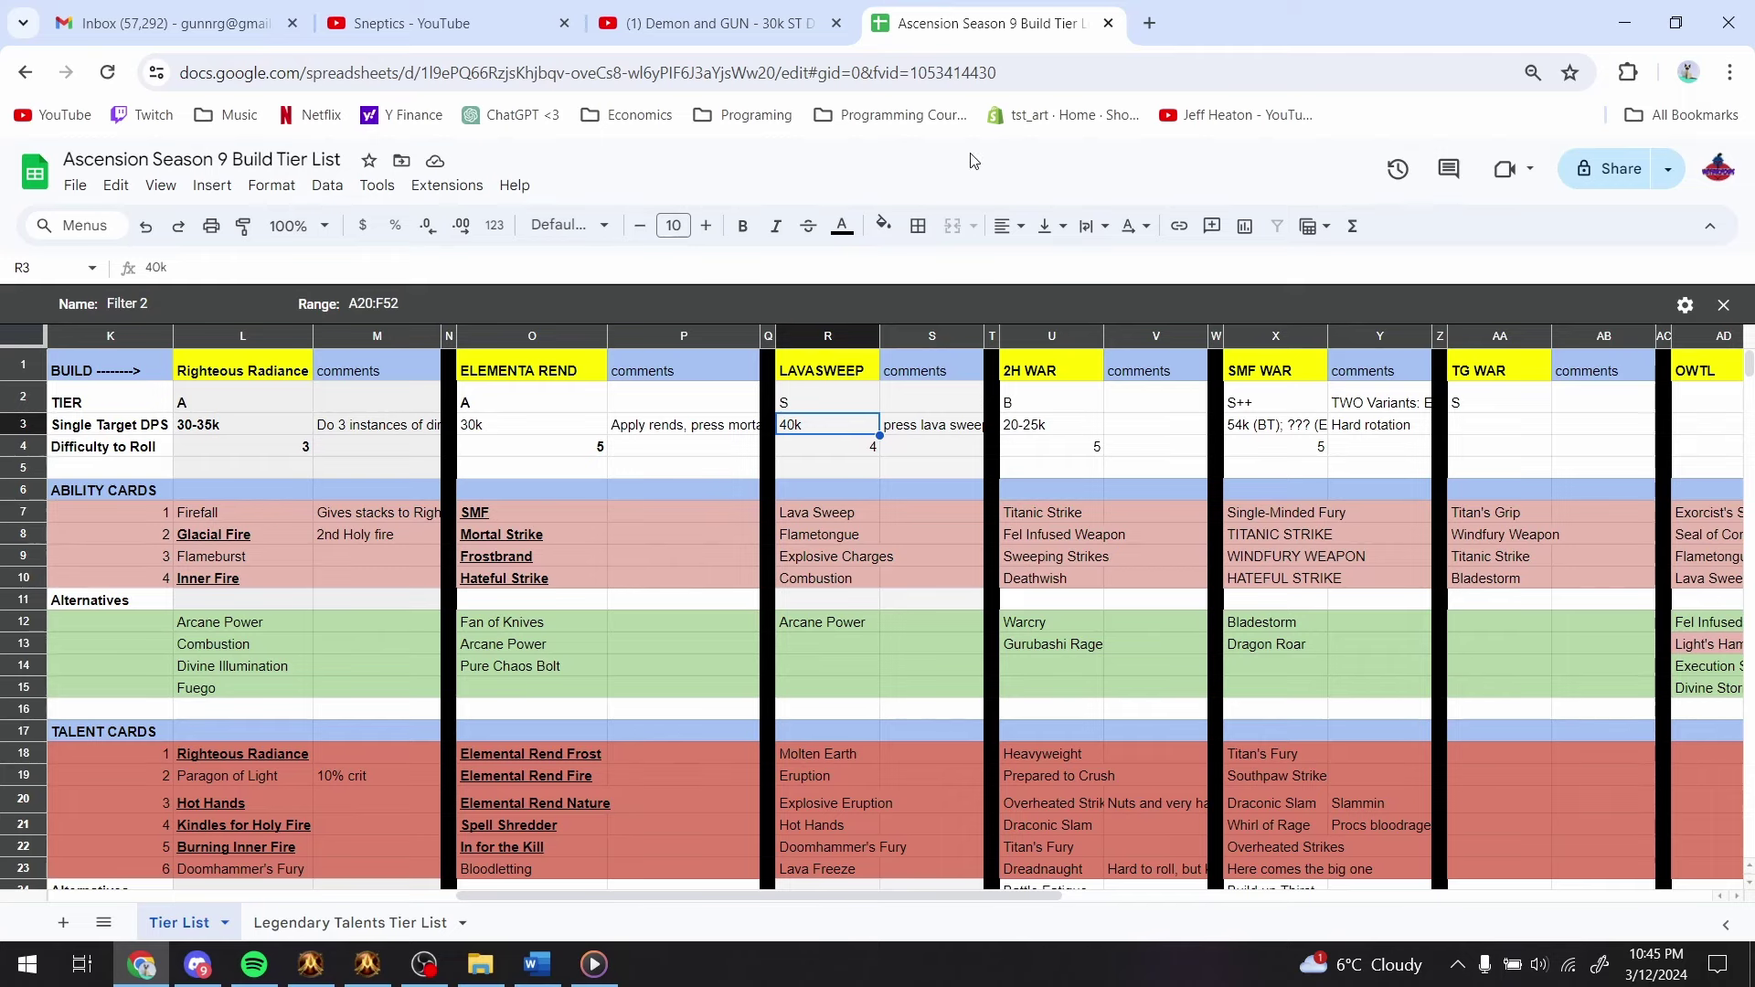
{"action": "key", "text": "Down"}
{"action": "key", "text": "Down"}
{"action": "key", "text": "Down"}
{"action": "key", "text": "Down"}
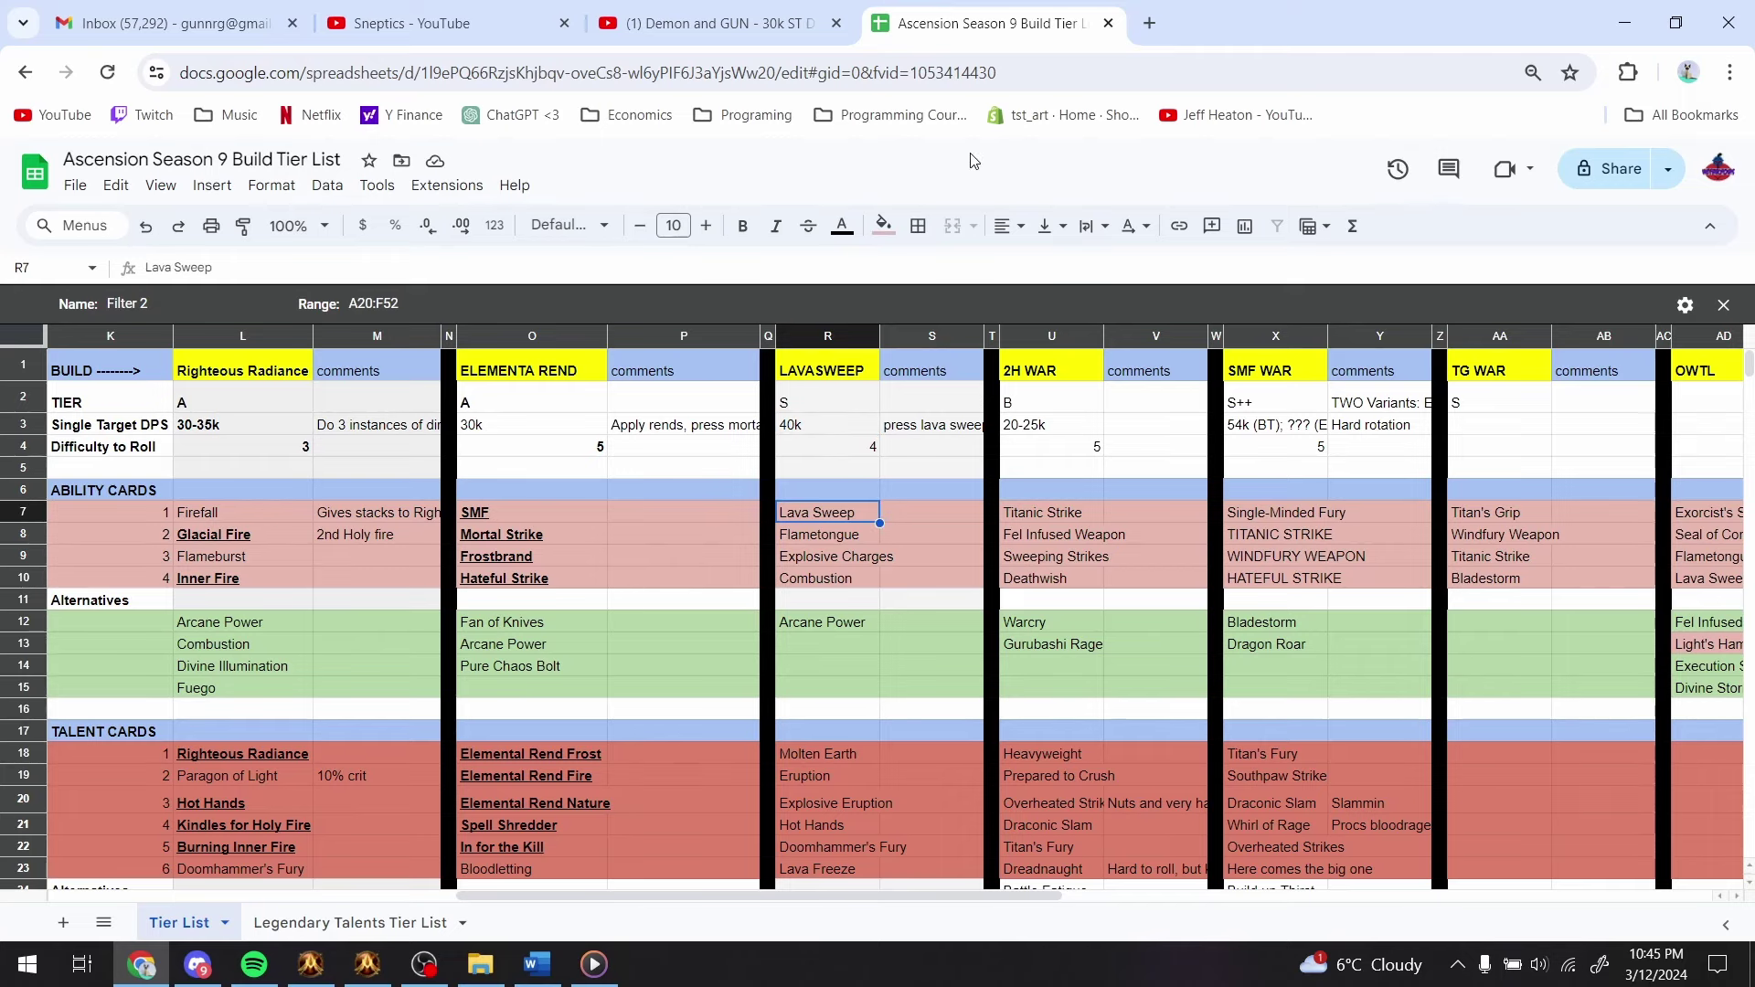
- Switch to Ascension and activate the saved lavasweep spec in Character Advancement
{"action": "key", "text": "alt+Tab"}
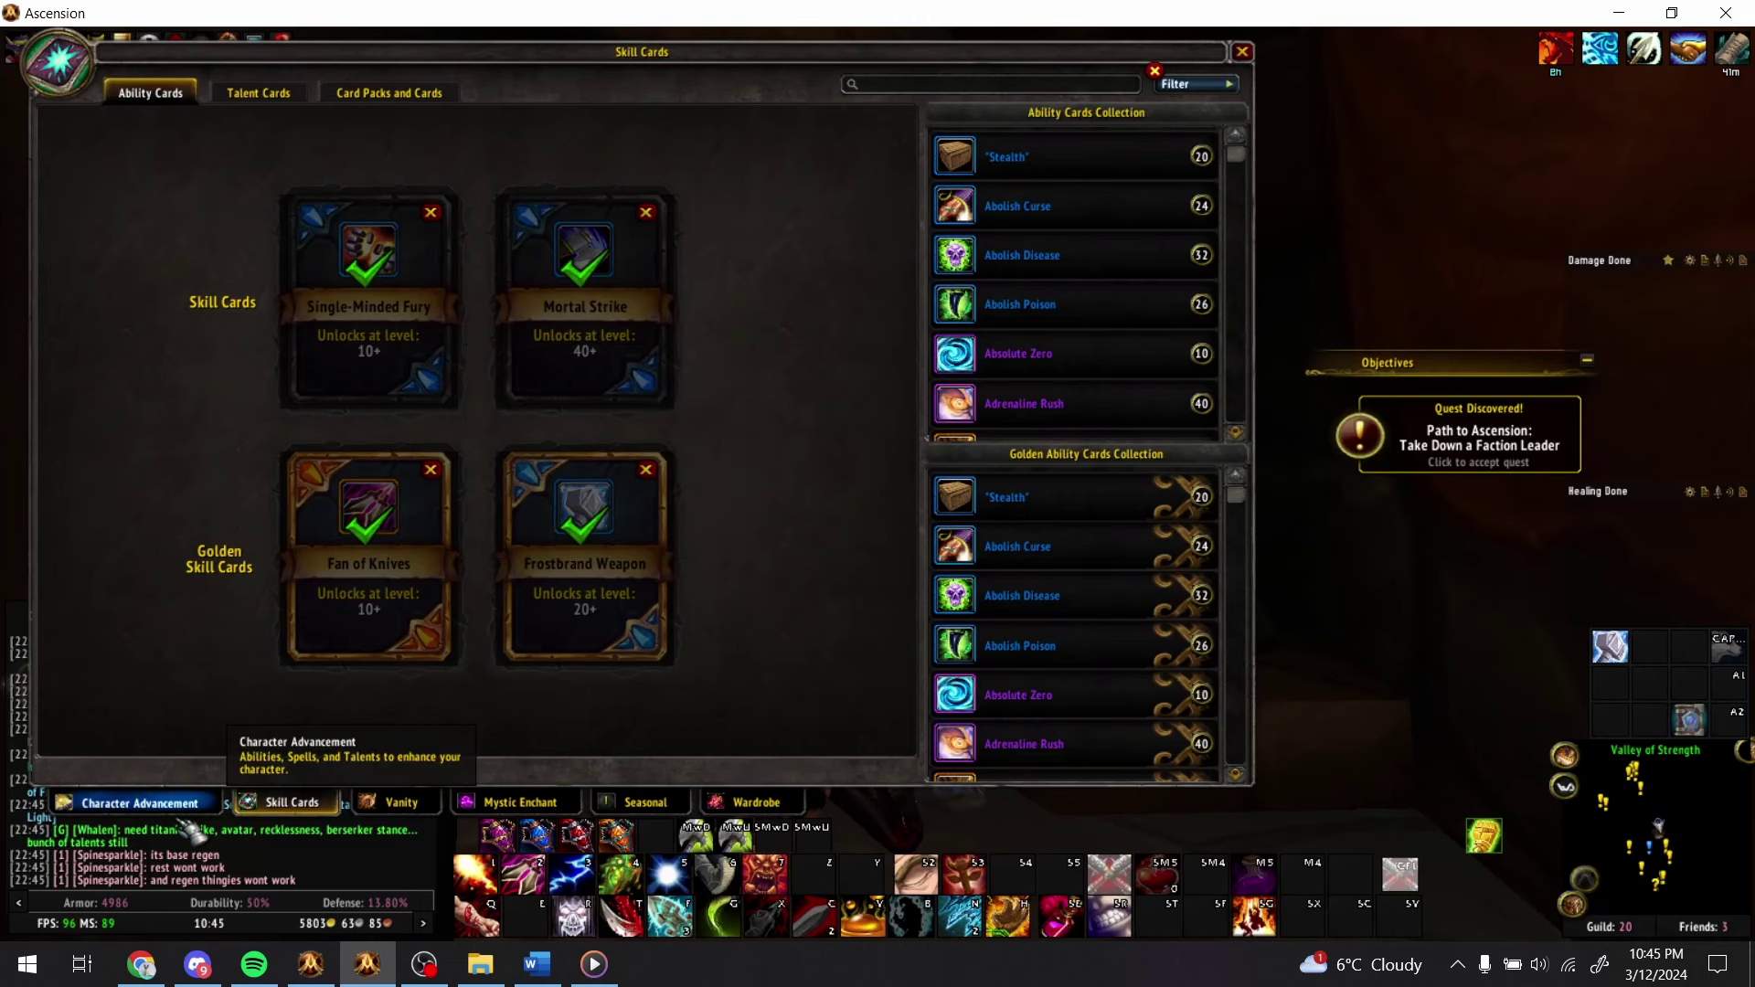
{"action": "left_click", "coordinate": [137, 803]}
{"action": "left_click", "coordinate": [1105, 166]}
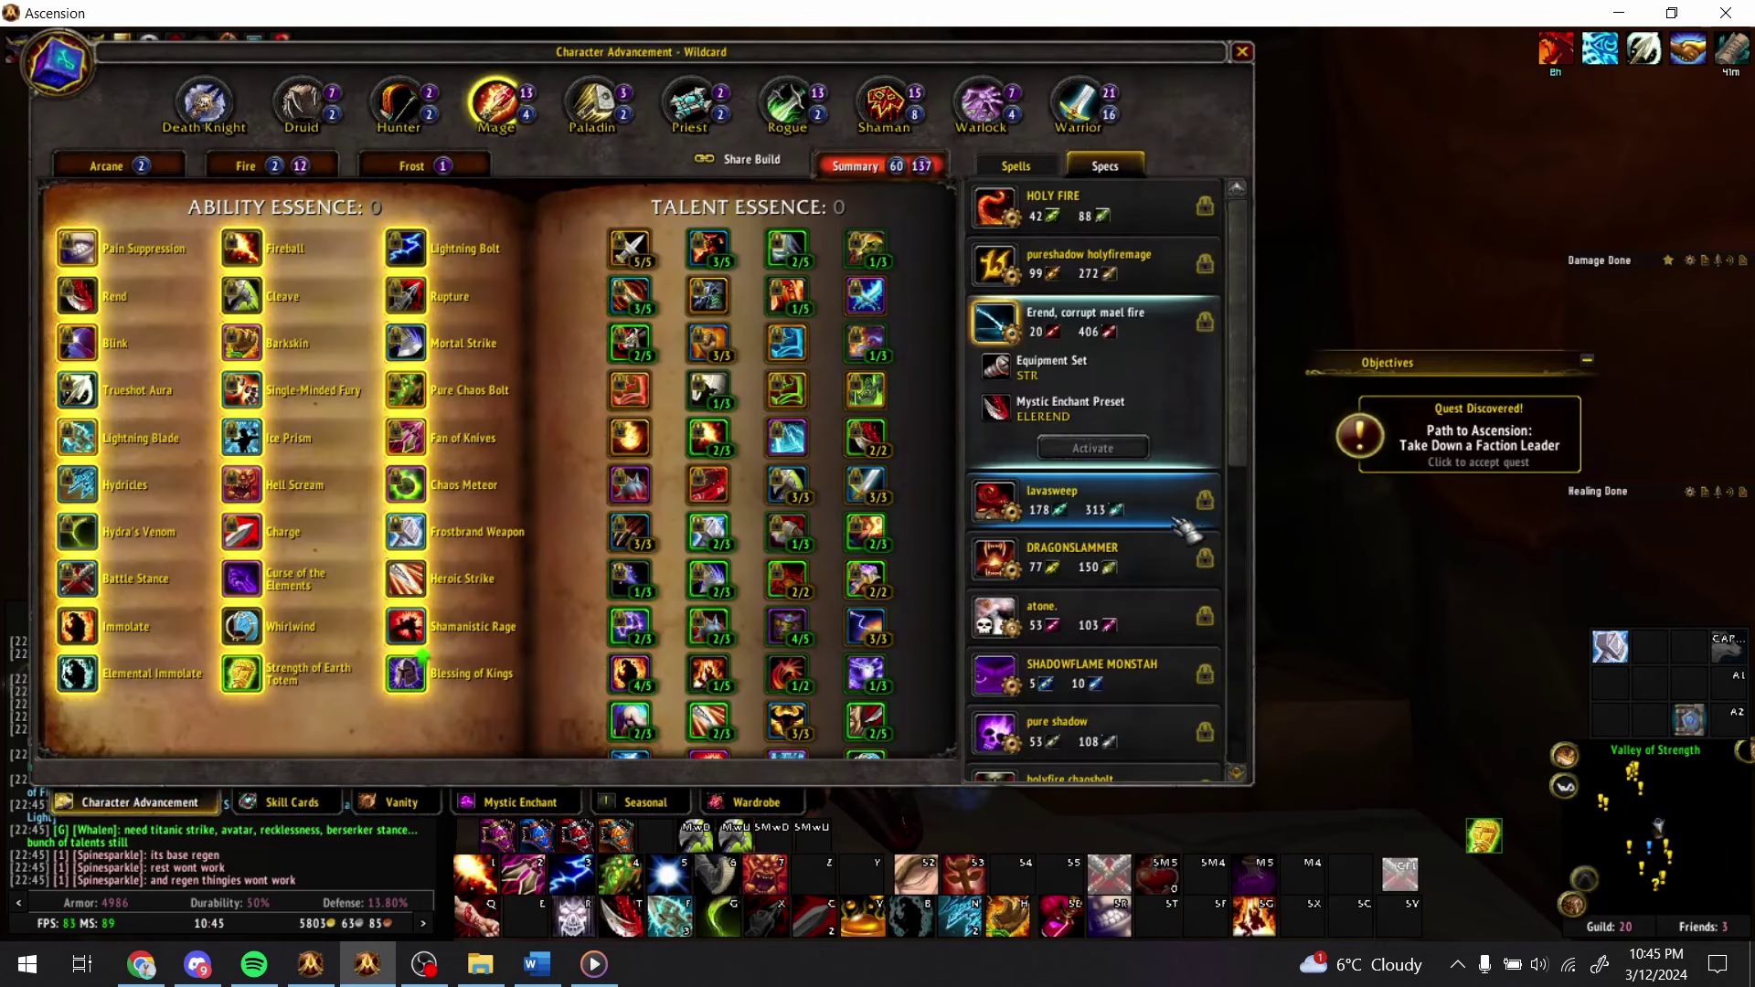
{"action": "left_click", "coordinate": [1093, 505]}
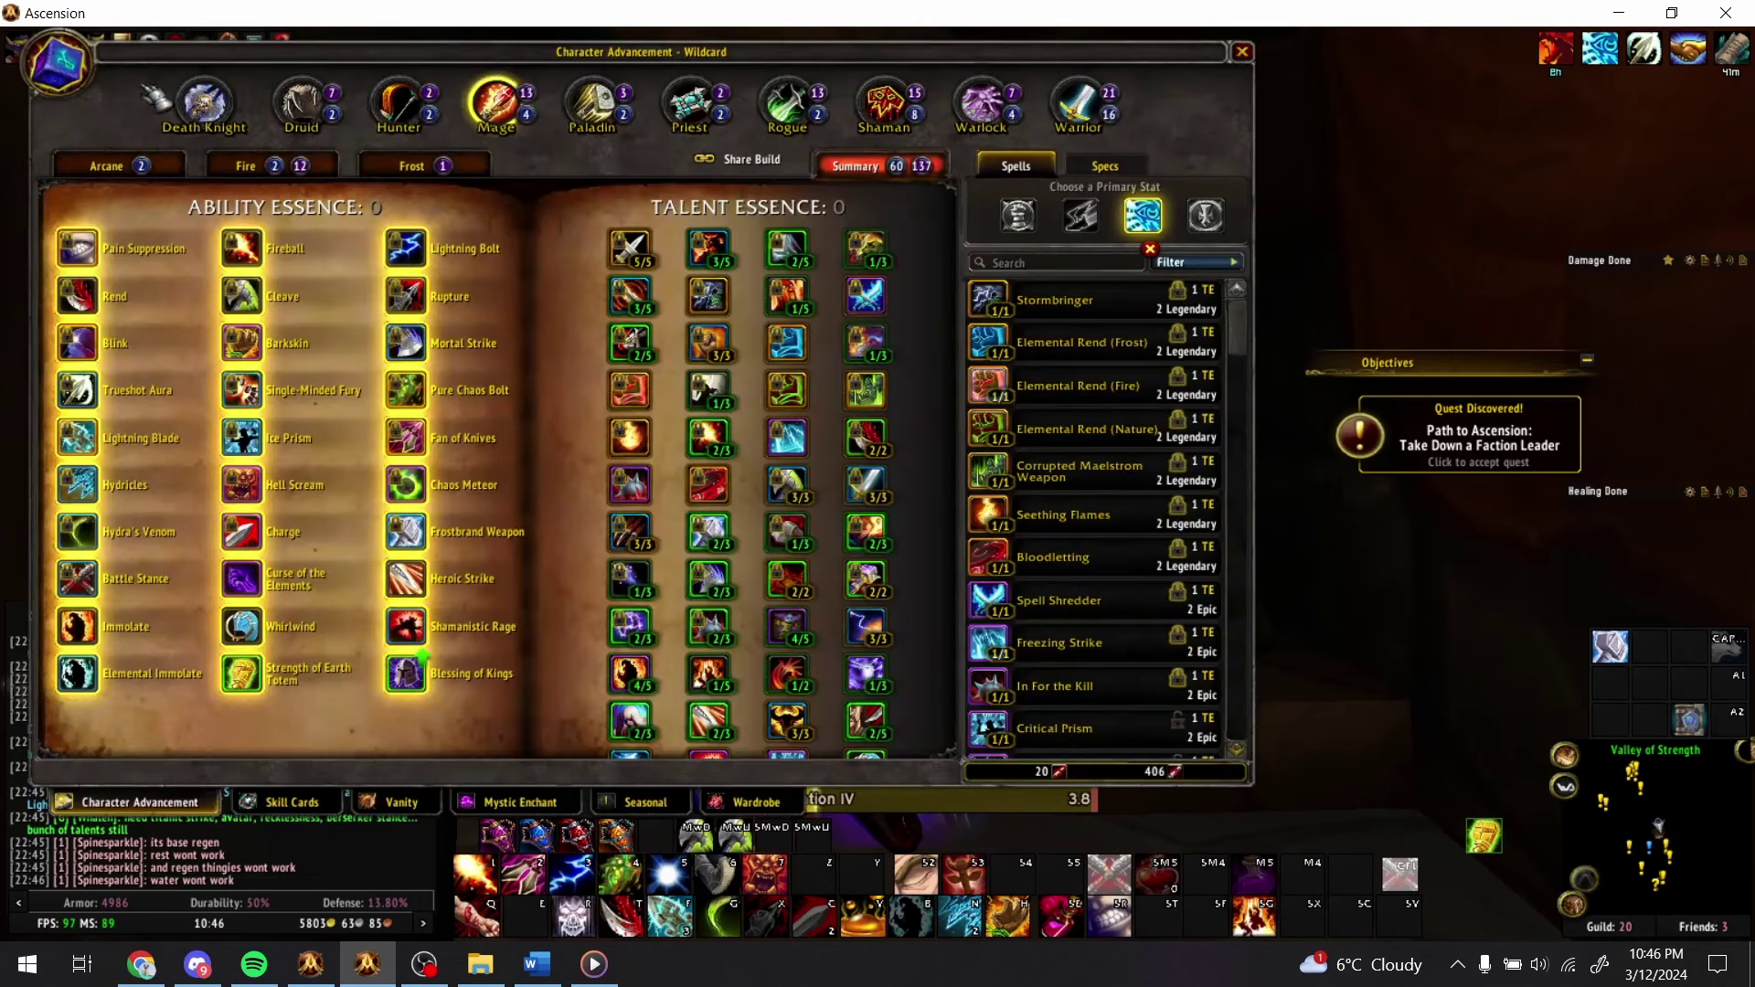
{"action": "left_click", "coordinate": [1105, 167]}
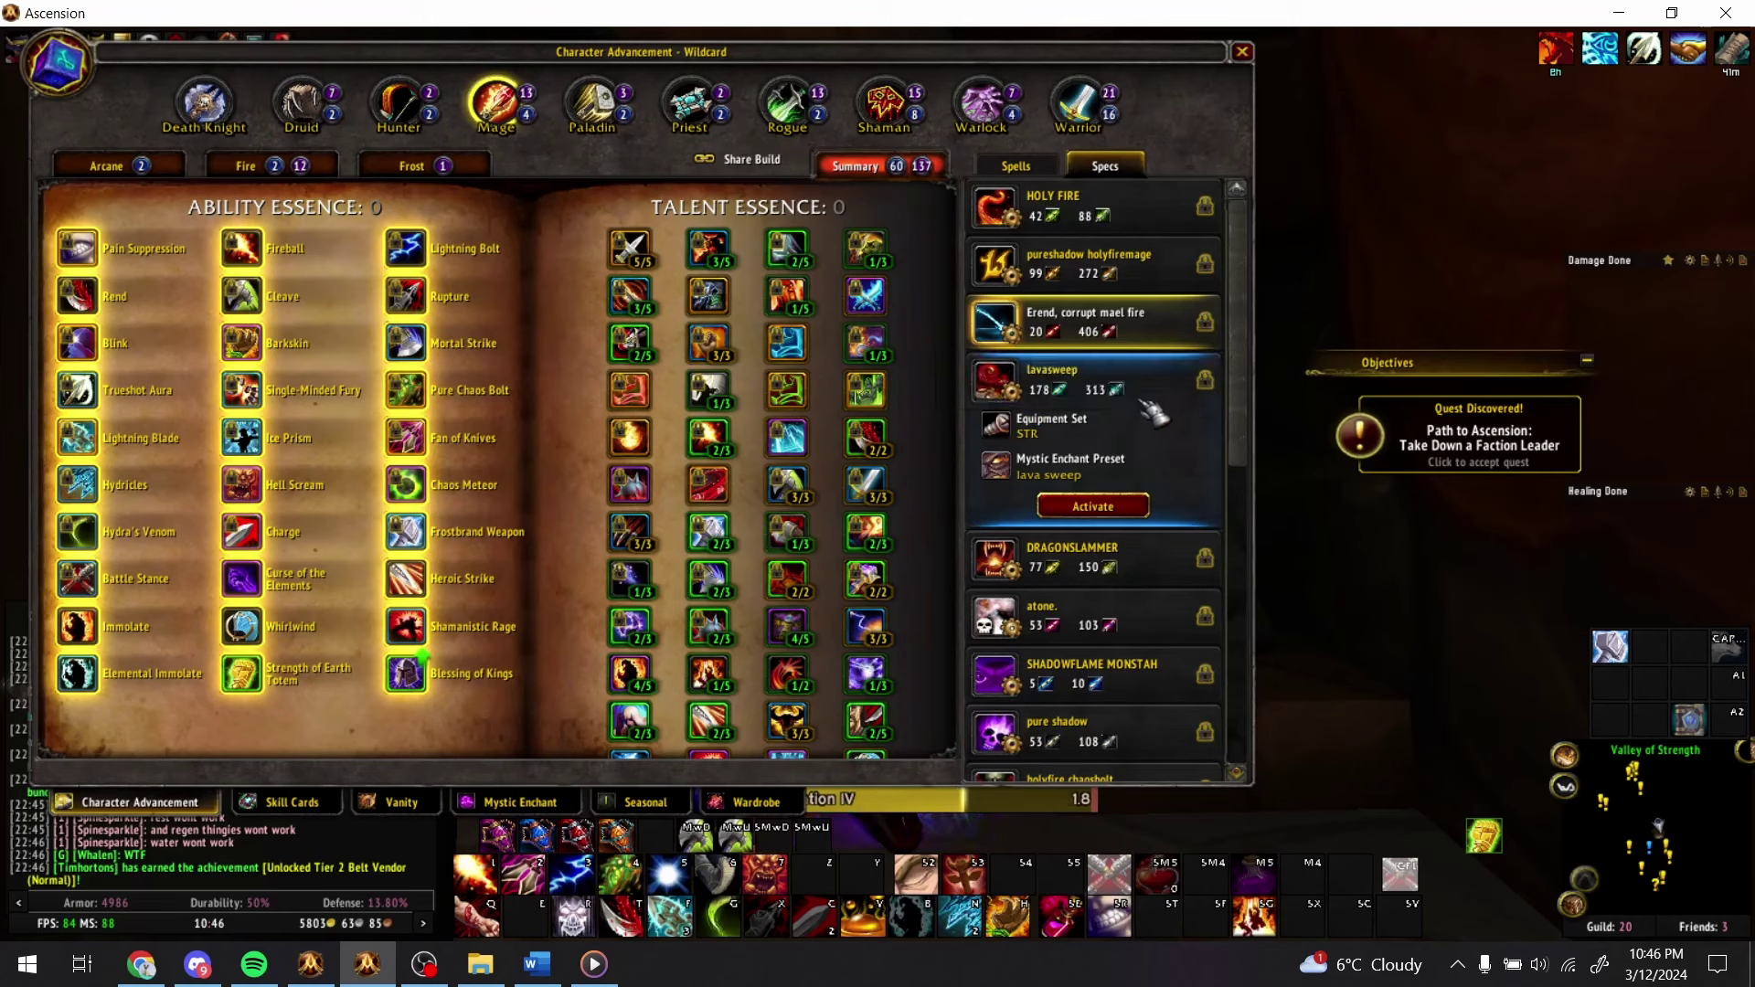
{"action": "mouse_move", "coordinate": [1113, 389]}
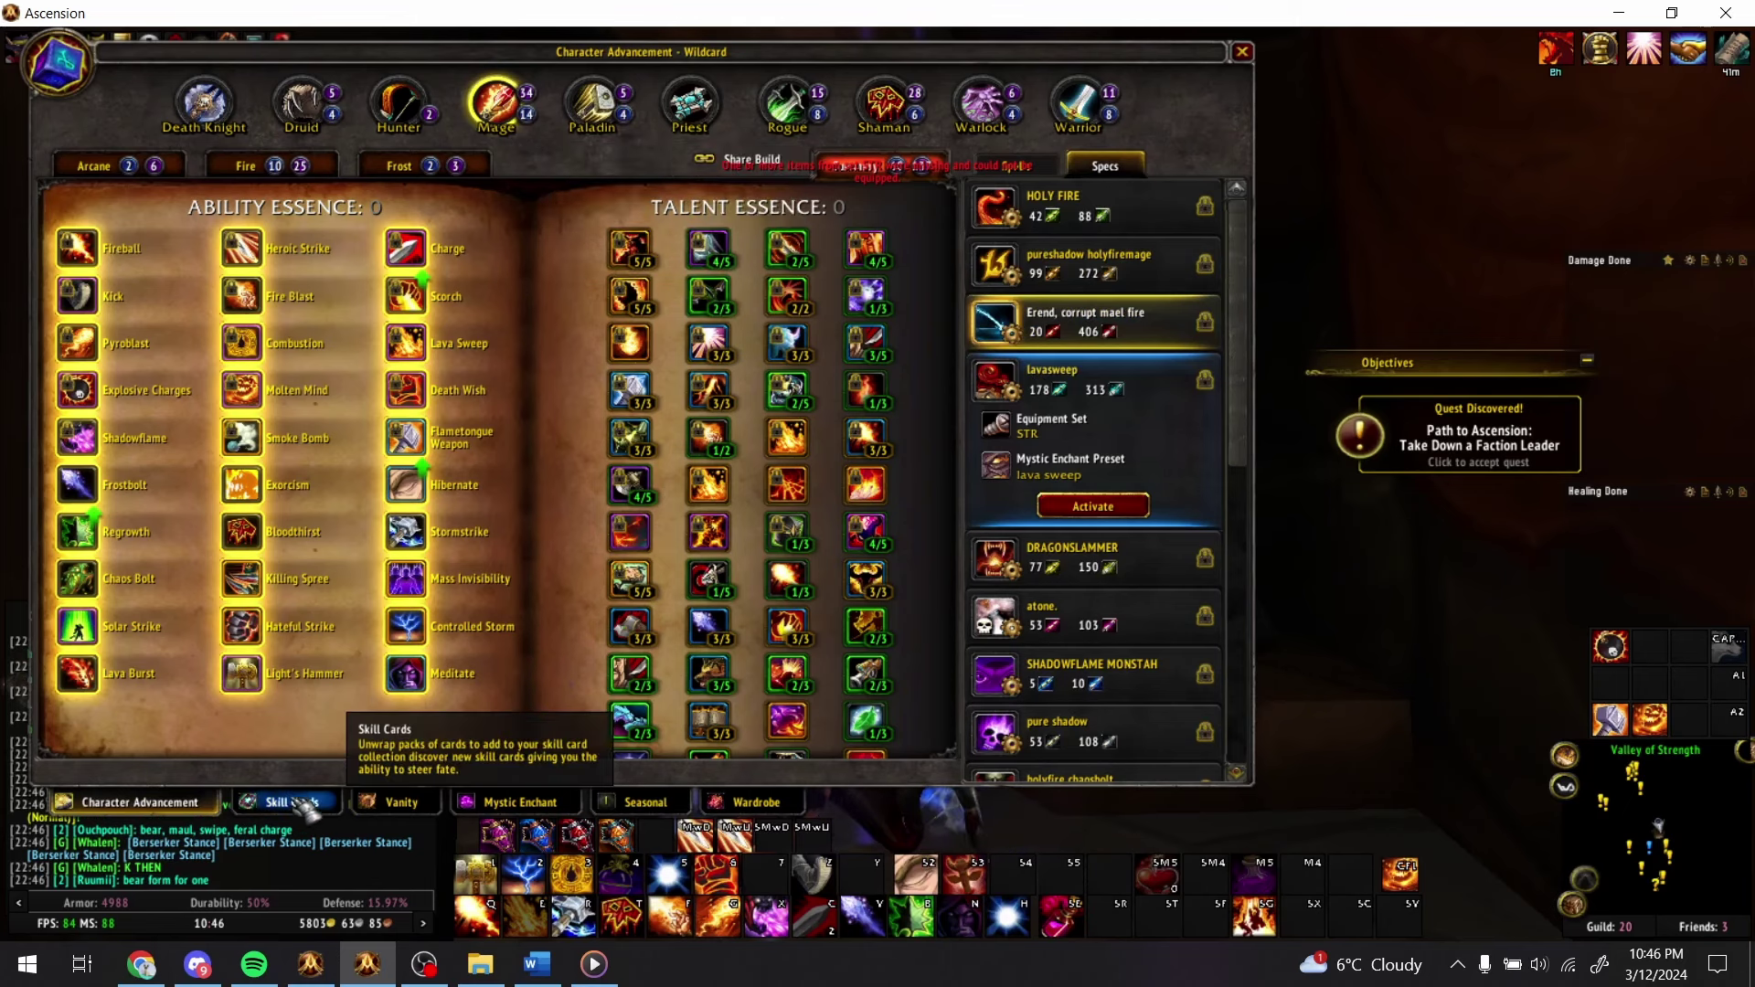
- Examine the lavasweep spec's equipped ability and talent skill cards and compare them with the spreadsheet's LAVASWEEP lists
{"action": "left_click", "coordinate": [294, 801]}
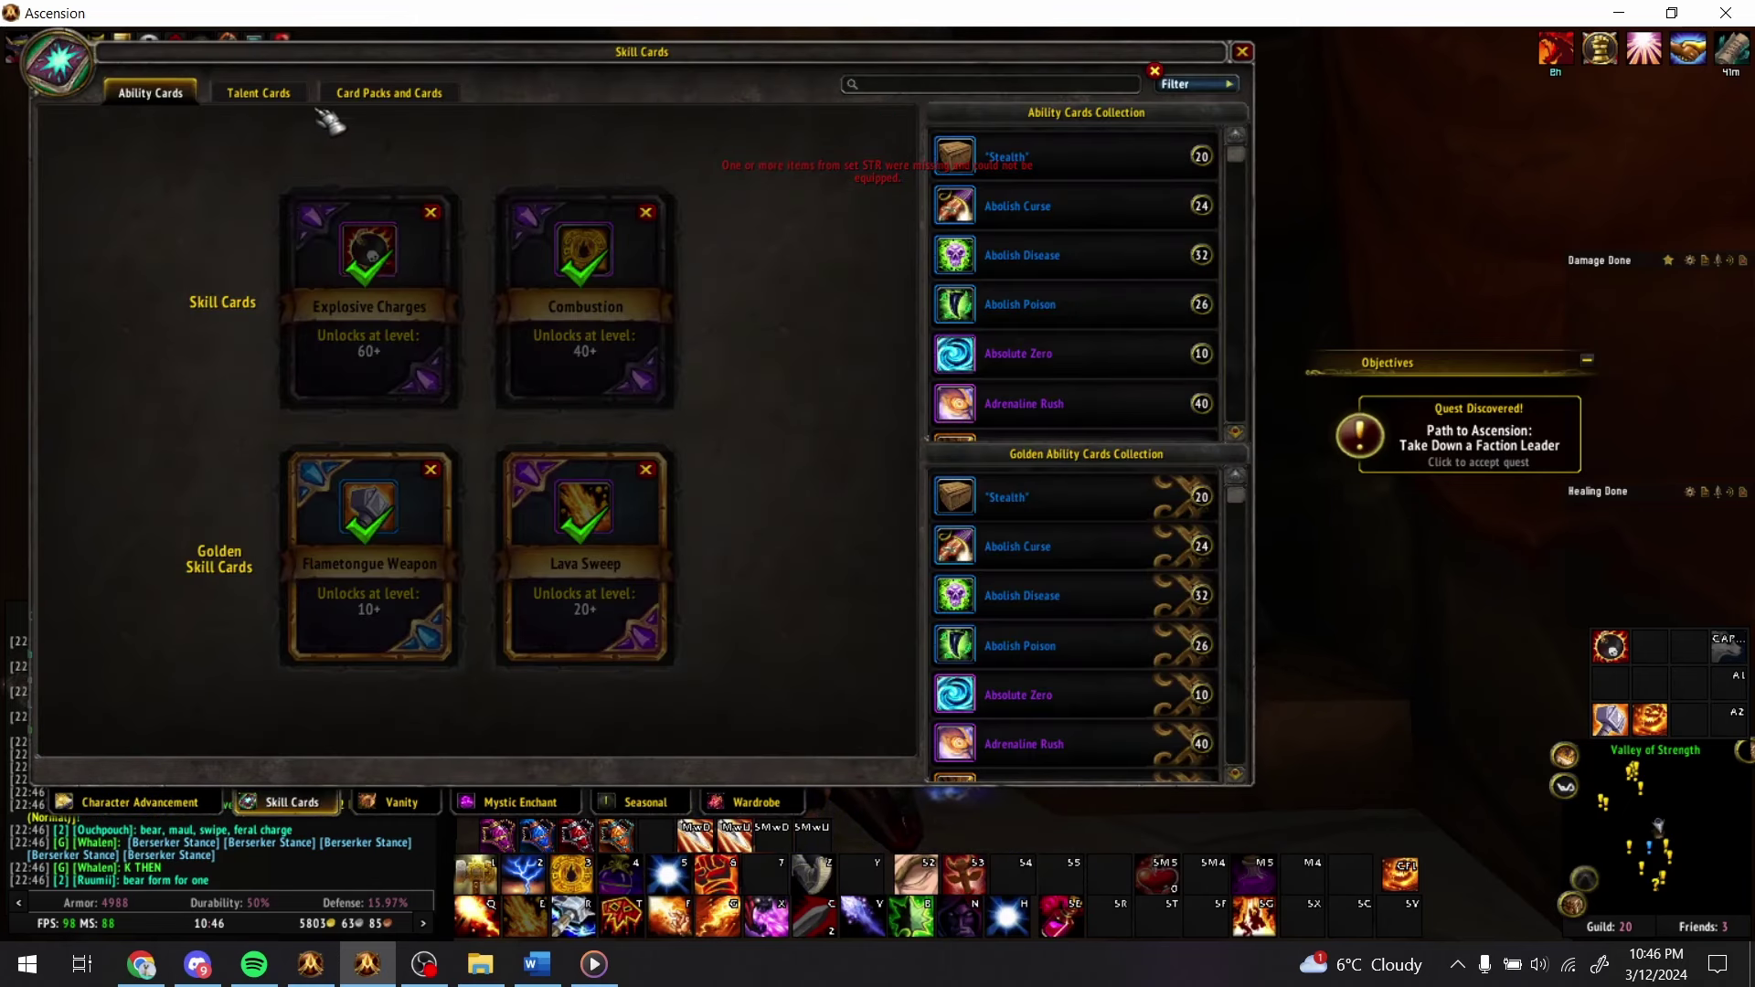
{"action": "left_click", "coordinate": [258, 93]}
{"action": "key", "text": "alt+Tab"}
{"action": "scroll", "coordinate": [930, 614], "scroll_direction": "down", "scroll_amount": 5}
{"action": "scroll", "coordinate": [931, 615], "scroll_direction": "up", "scroll_amount": 3}
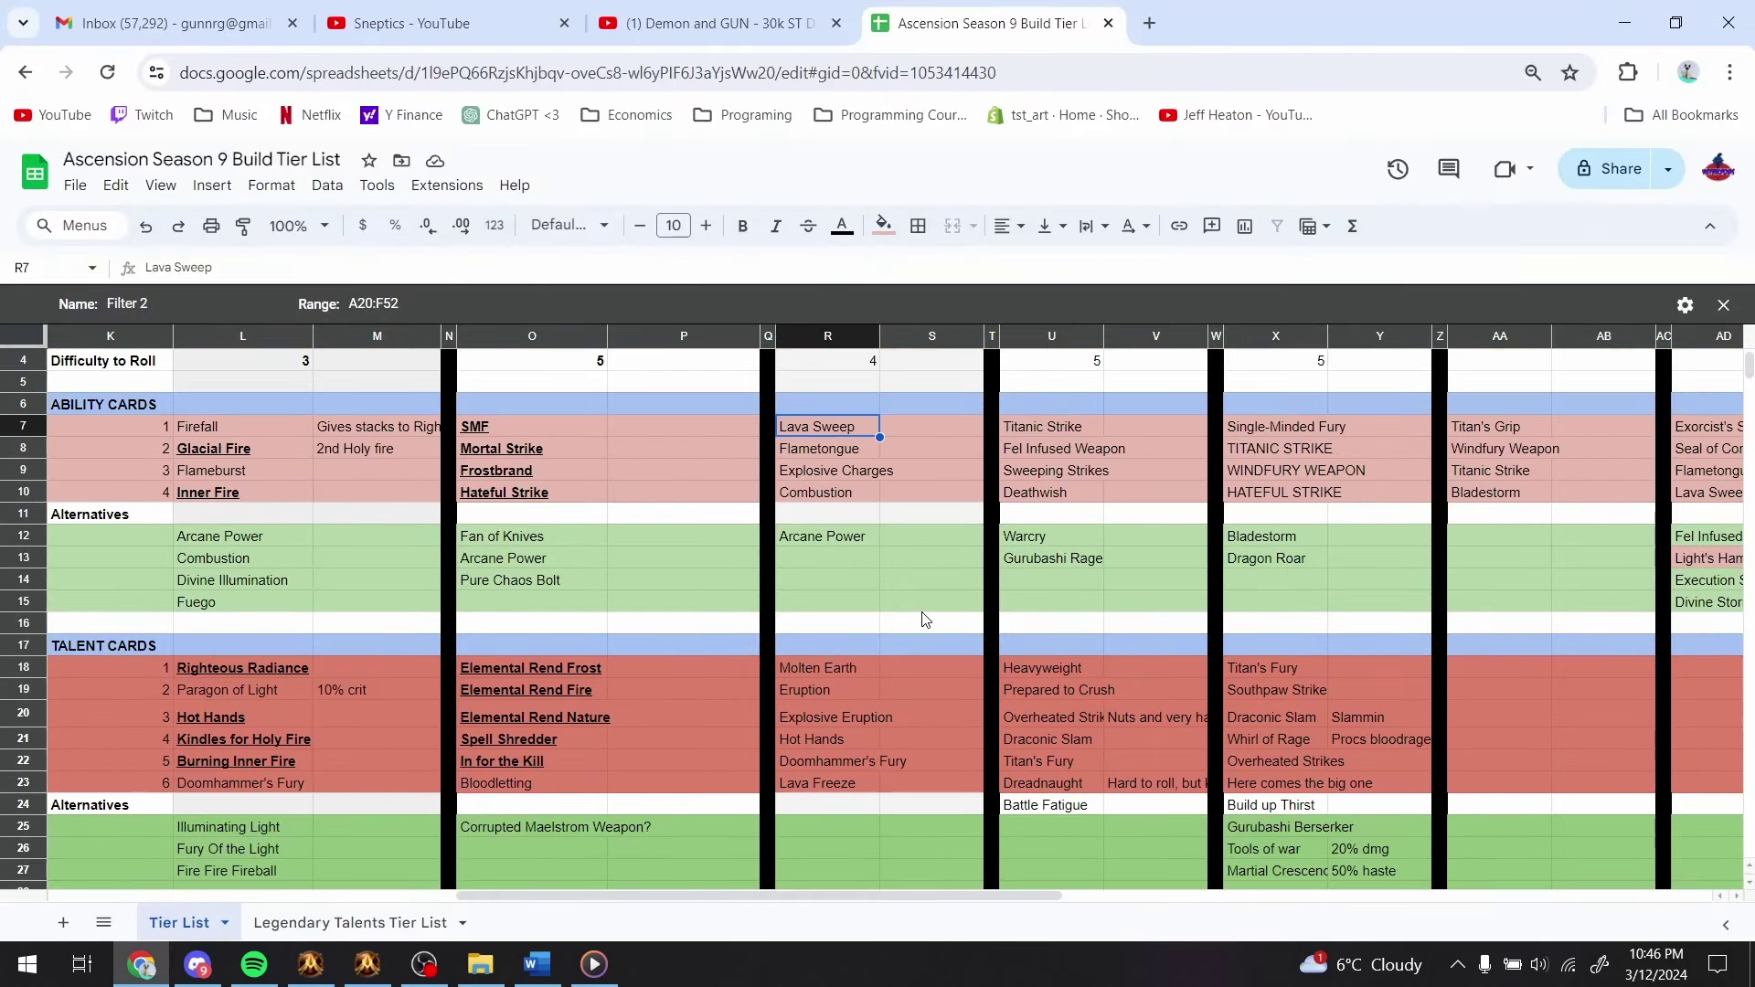
{"action": "key", "text": "alt+Tab"}
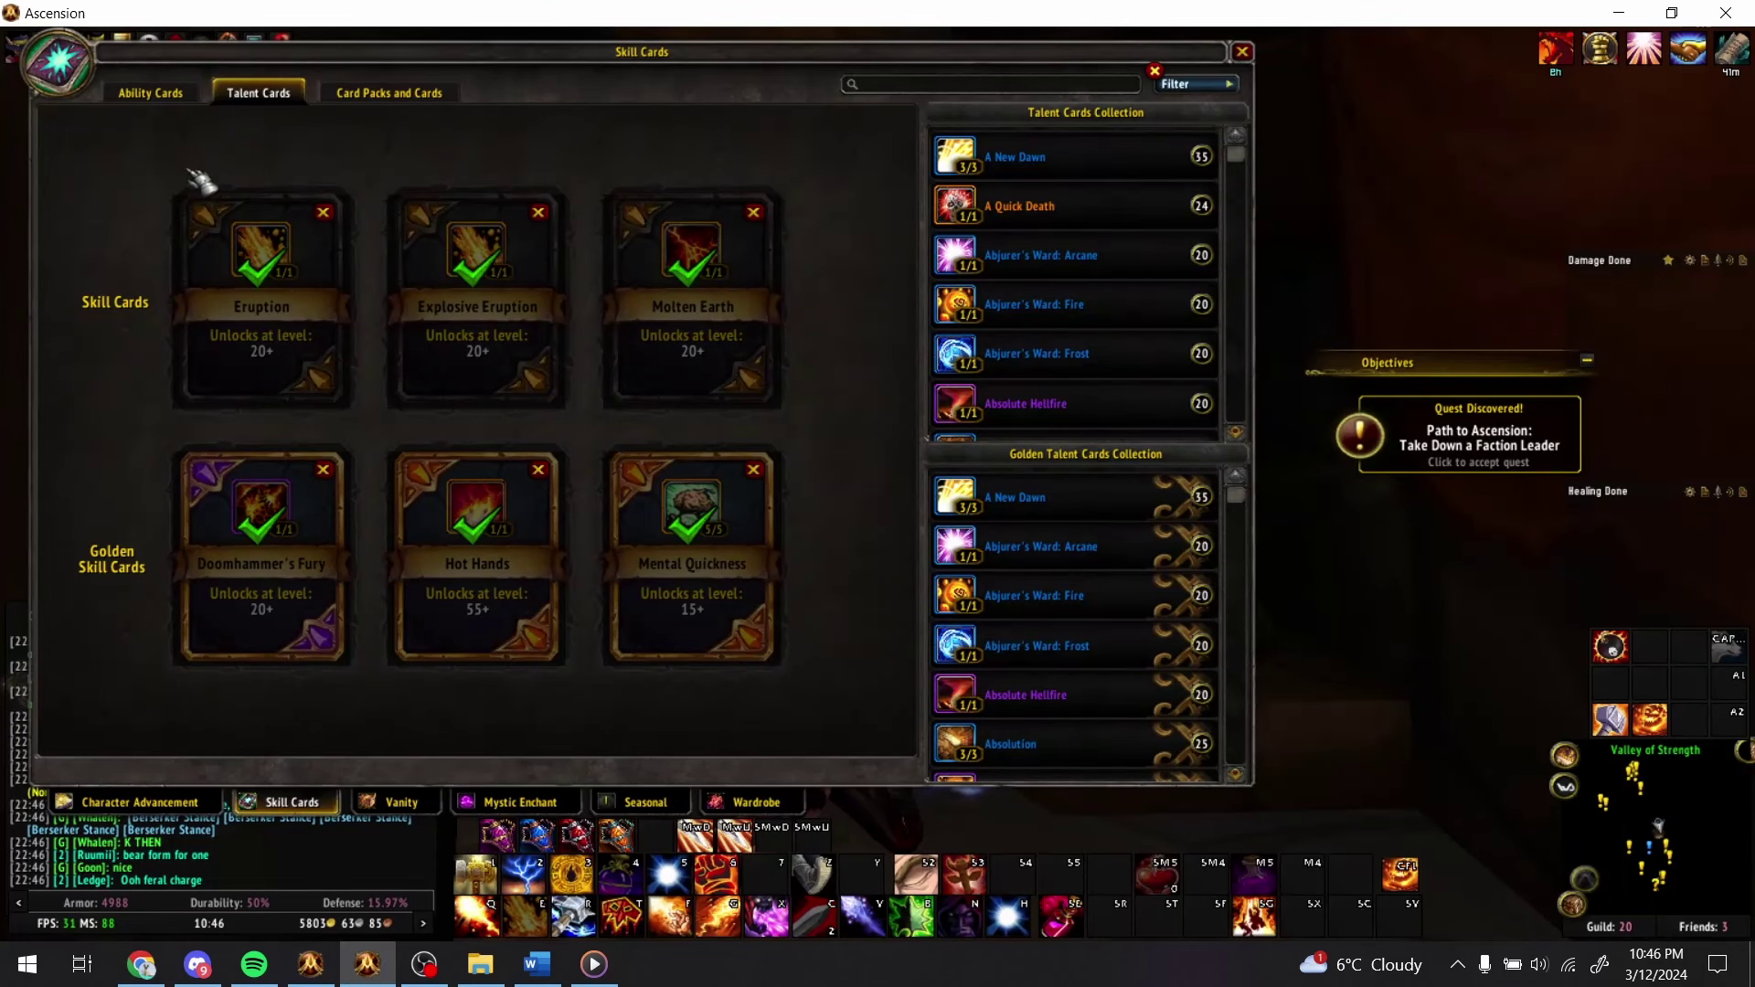
{"action": "left_click", "coordinate": [156, 94]}
{"action": "mouse_move", "coordinate": [571, 476]}
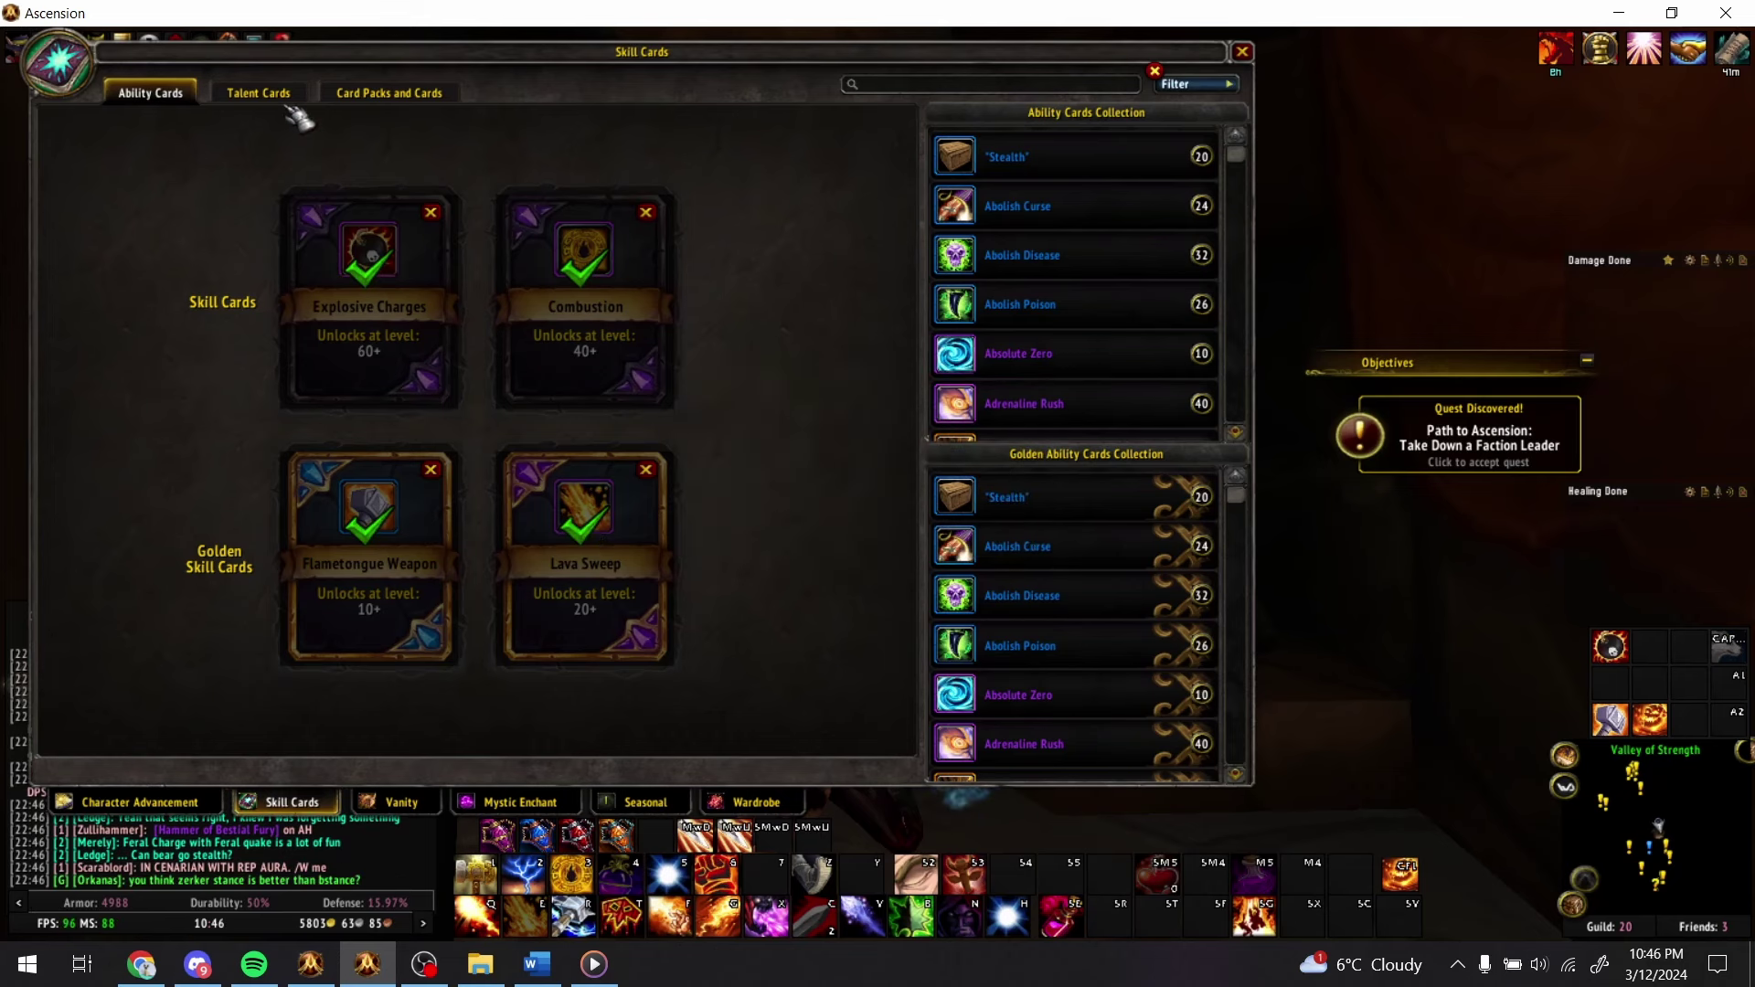
{"action": "left_click", "coordinate": [258, 92]}
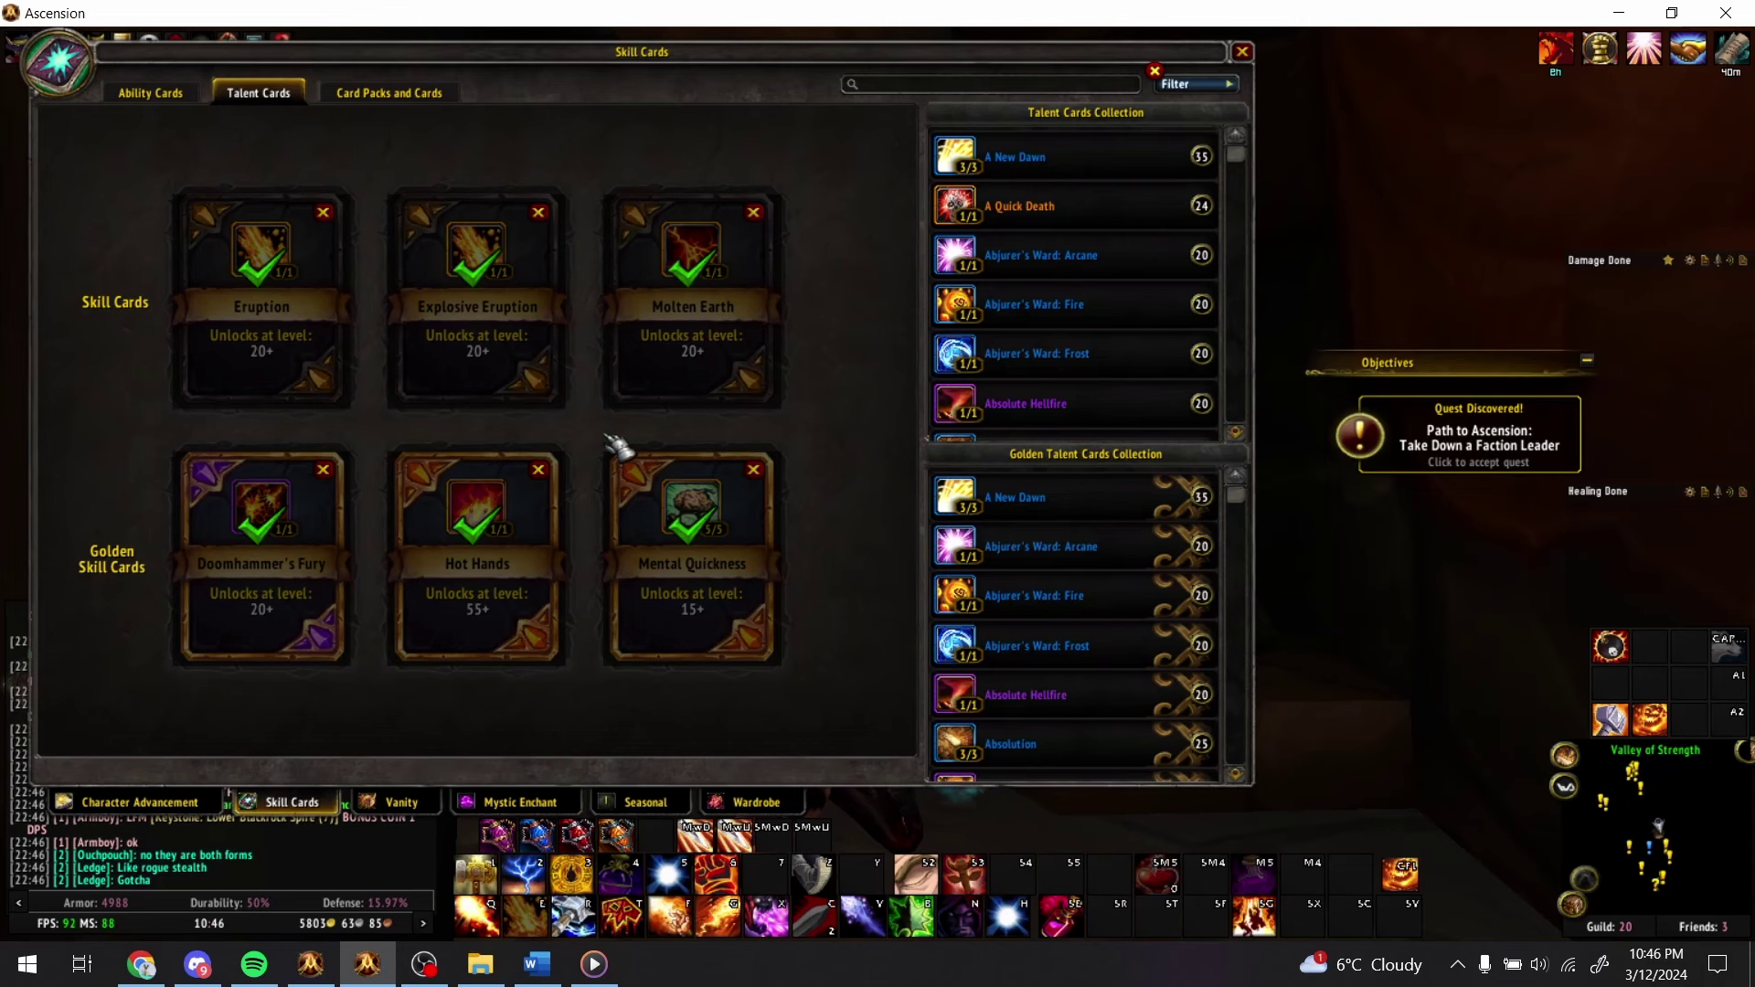
- Switch to the spreadsheet and make Molten Earth bold and underlined in LAVASWEEP's talent cards
{"action": "key", "text": "alt+Tab"}
{"action": "scroll", "coordinate": [1028, 692], "scroll_direction": "down", "scroll_amount": 3}
{"action": "scroll", "coordinate": [940, 633], "scroll_direction": "up", "scroll_amount": 2}
{"action": "left_click", "coordinate": [934, 627]}
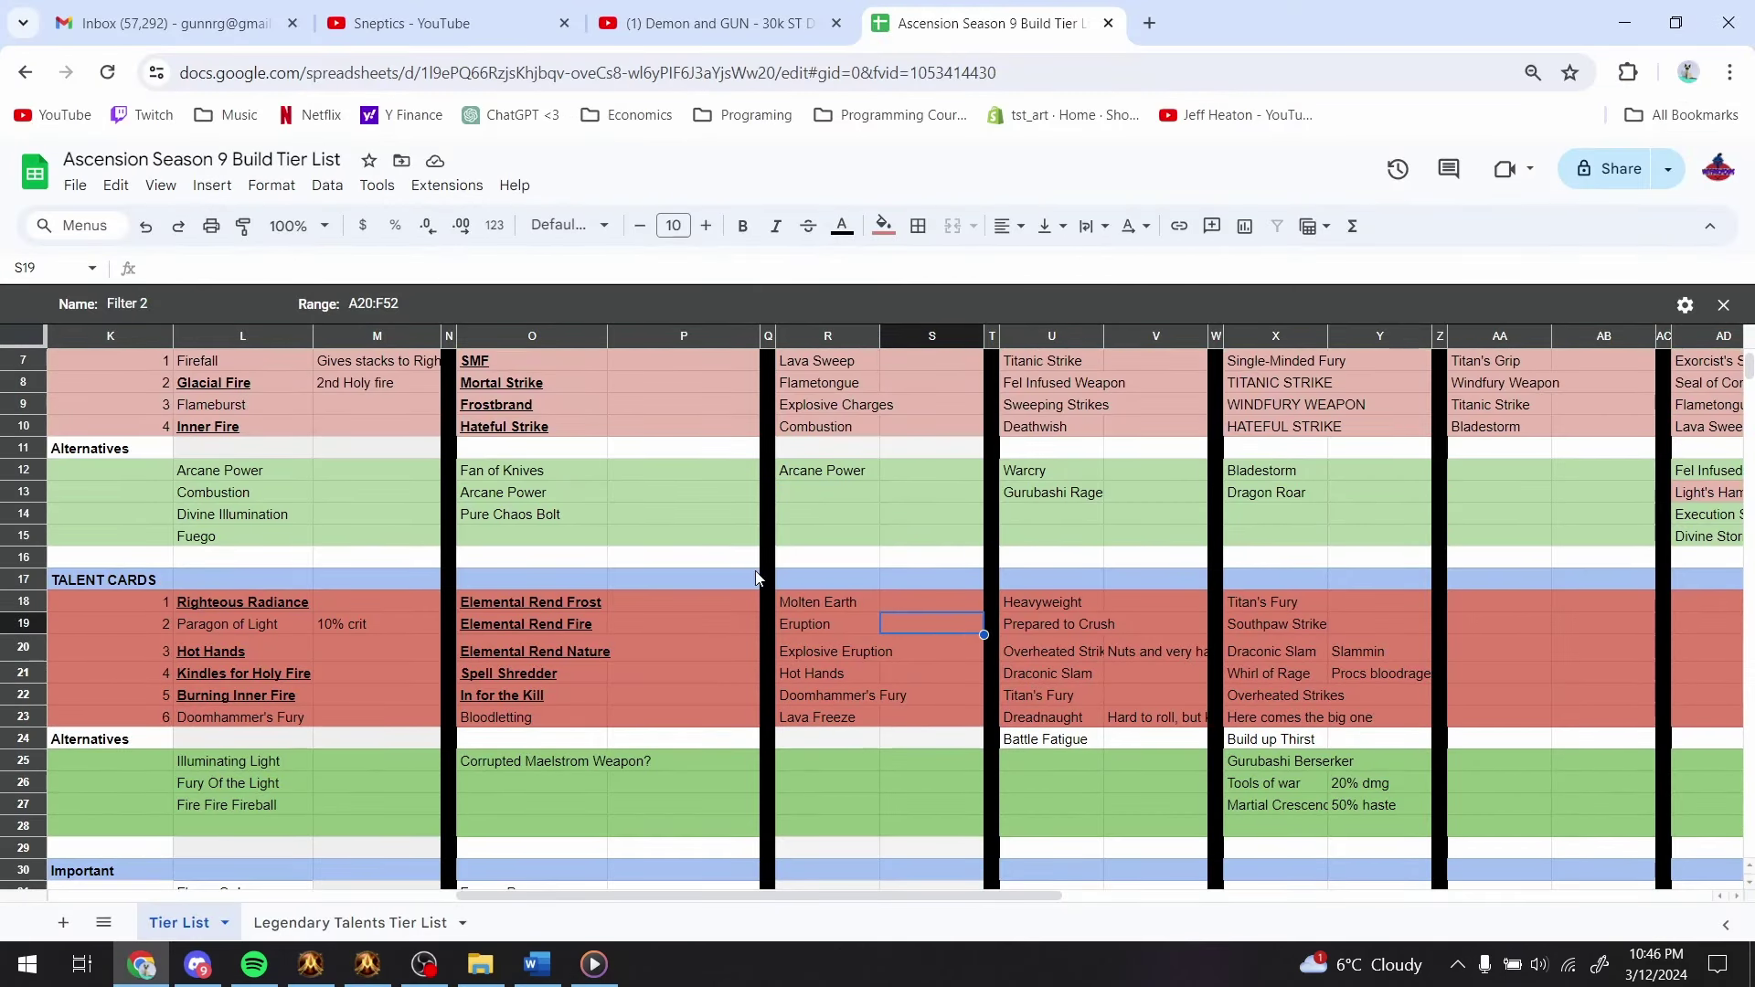
{"action": "left_click", "coordinate": [855, 601]}
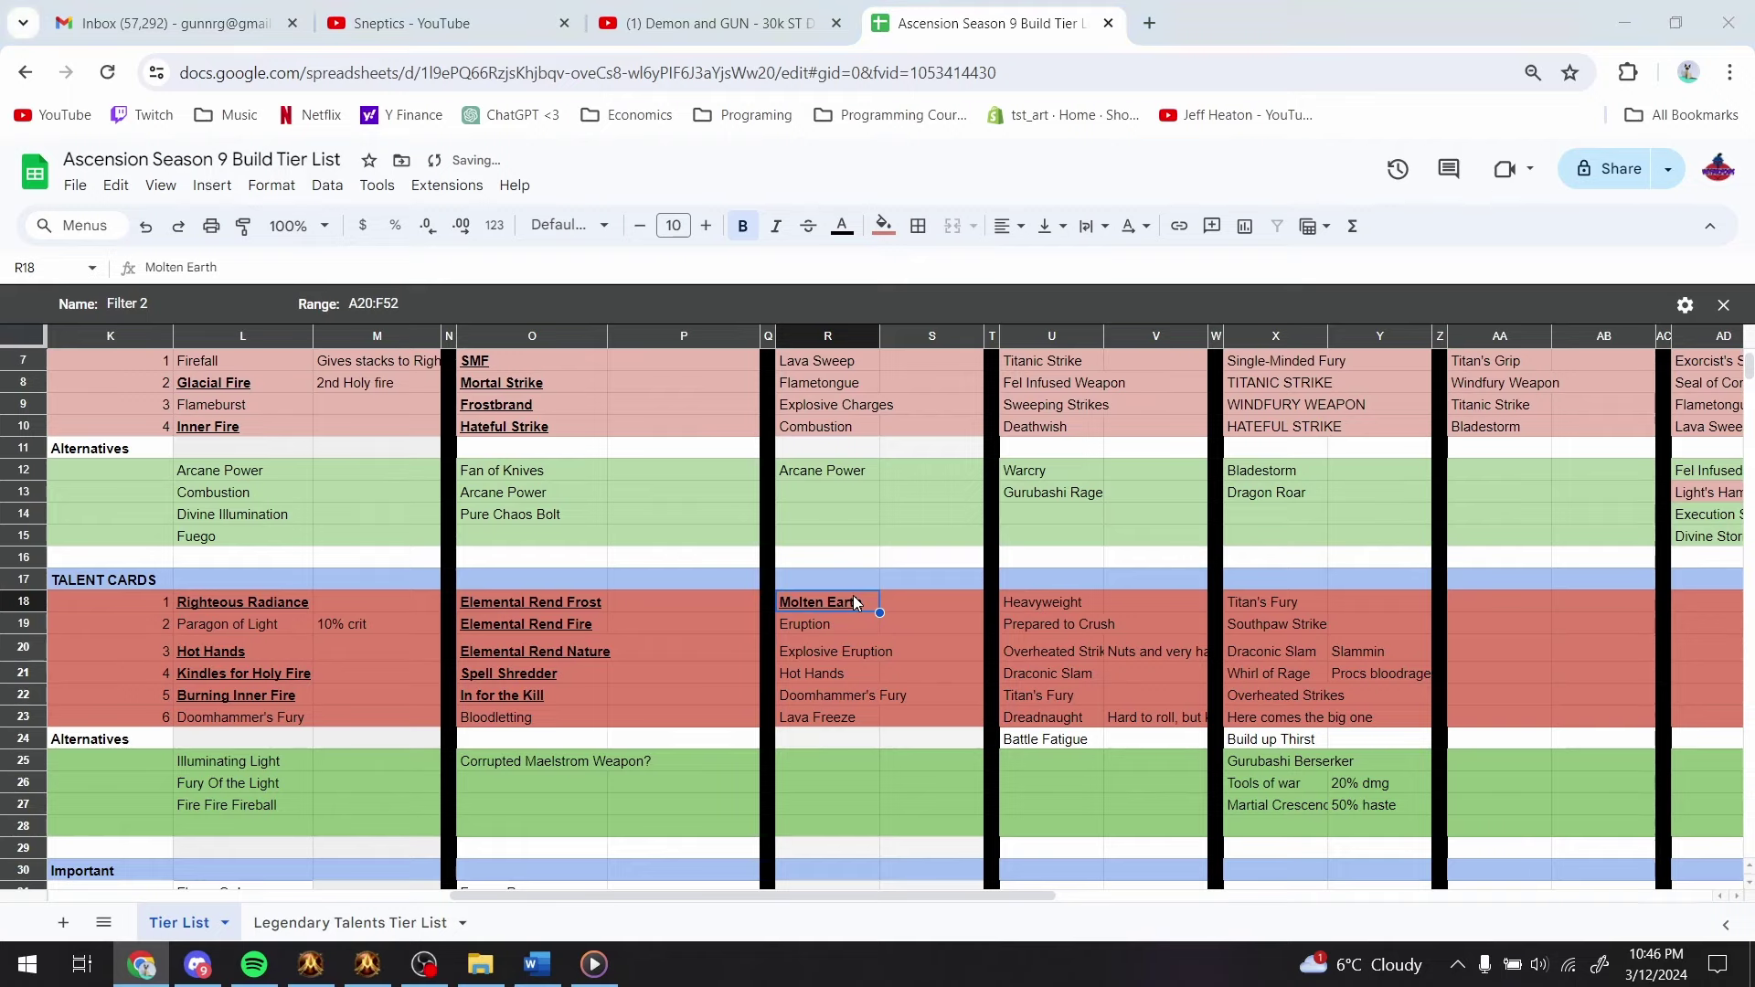
- Switch to Ascension and examine the Lava Sweep ability card and the Molten Earth and Explosive Eruption talent cards
{"action": "key", "text": "alt+Tab"}
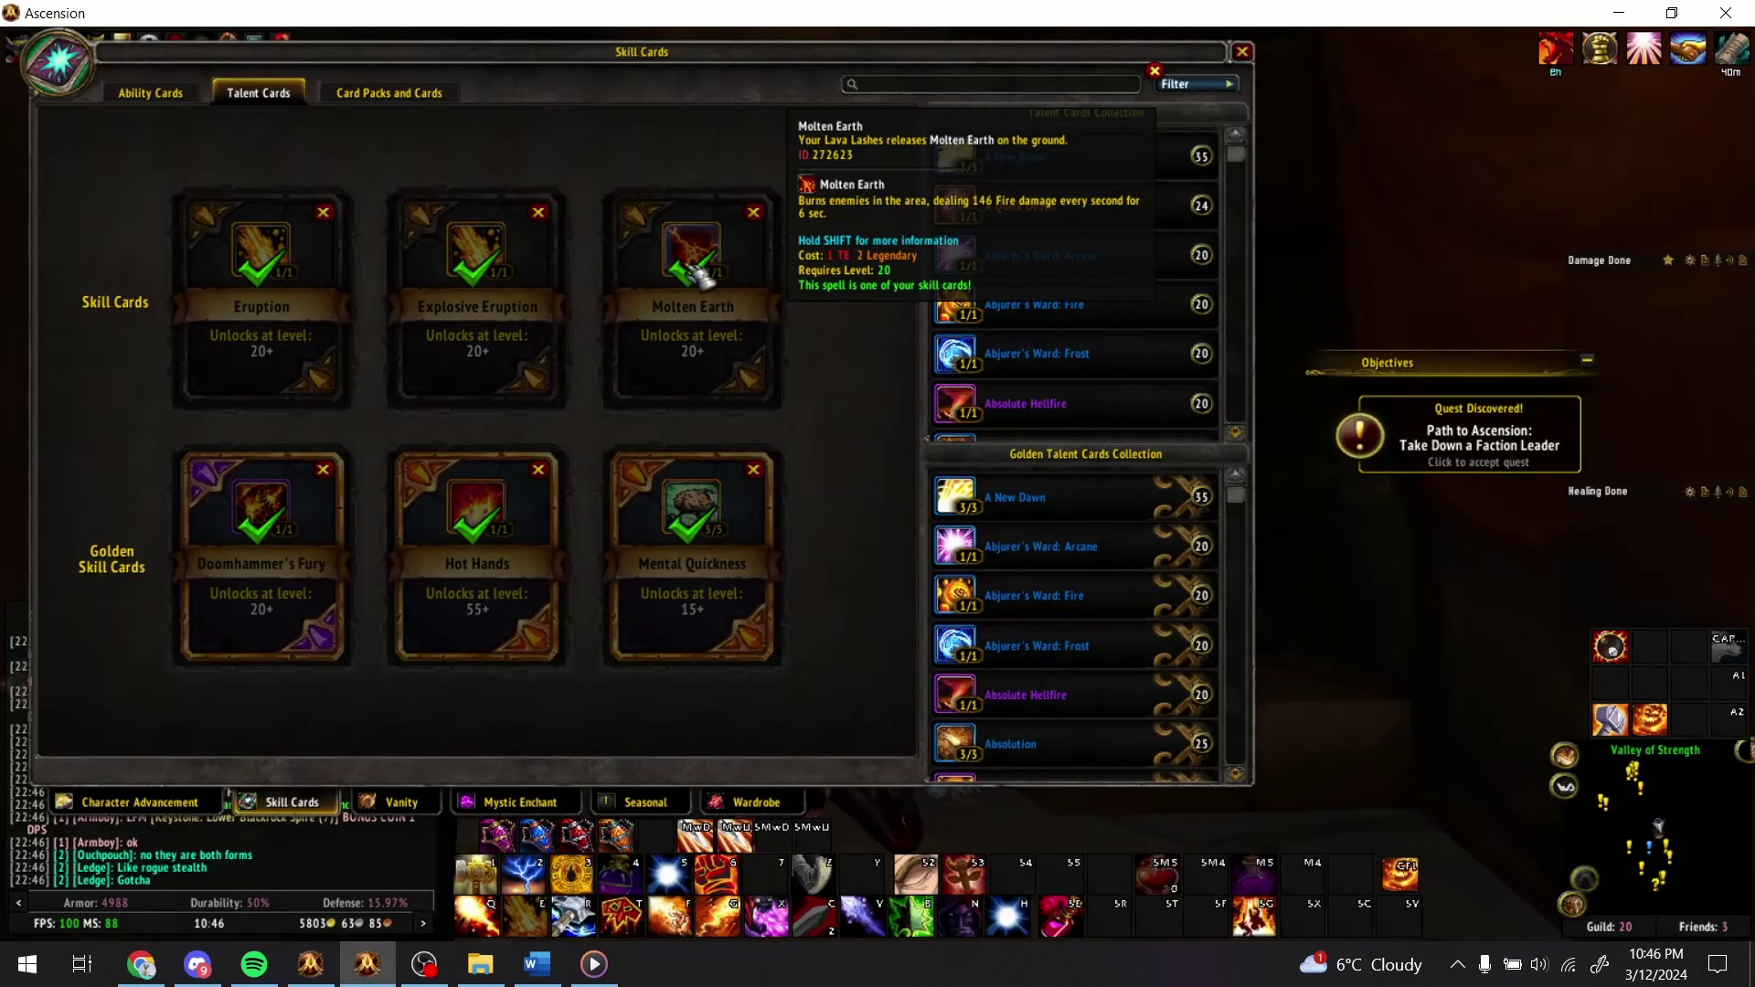
{"action": "left_click", "coordinate": [151, 92]}
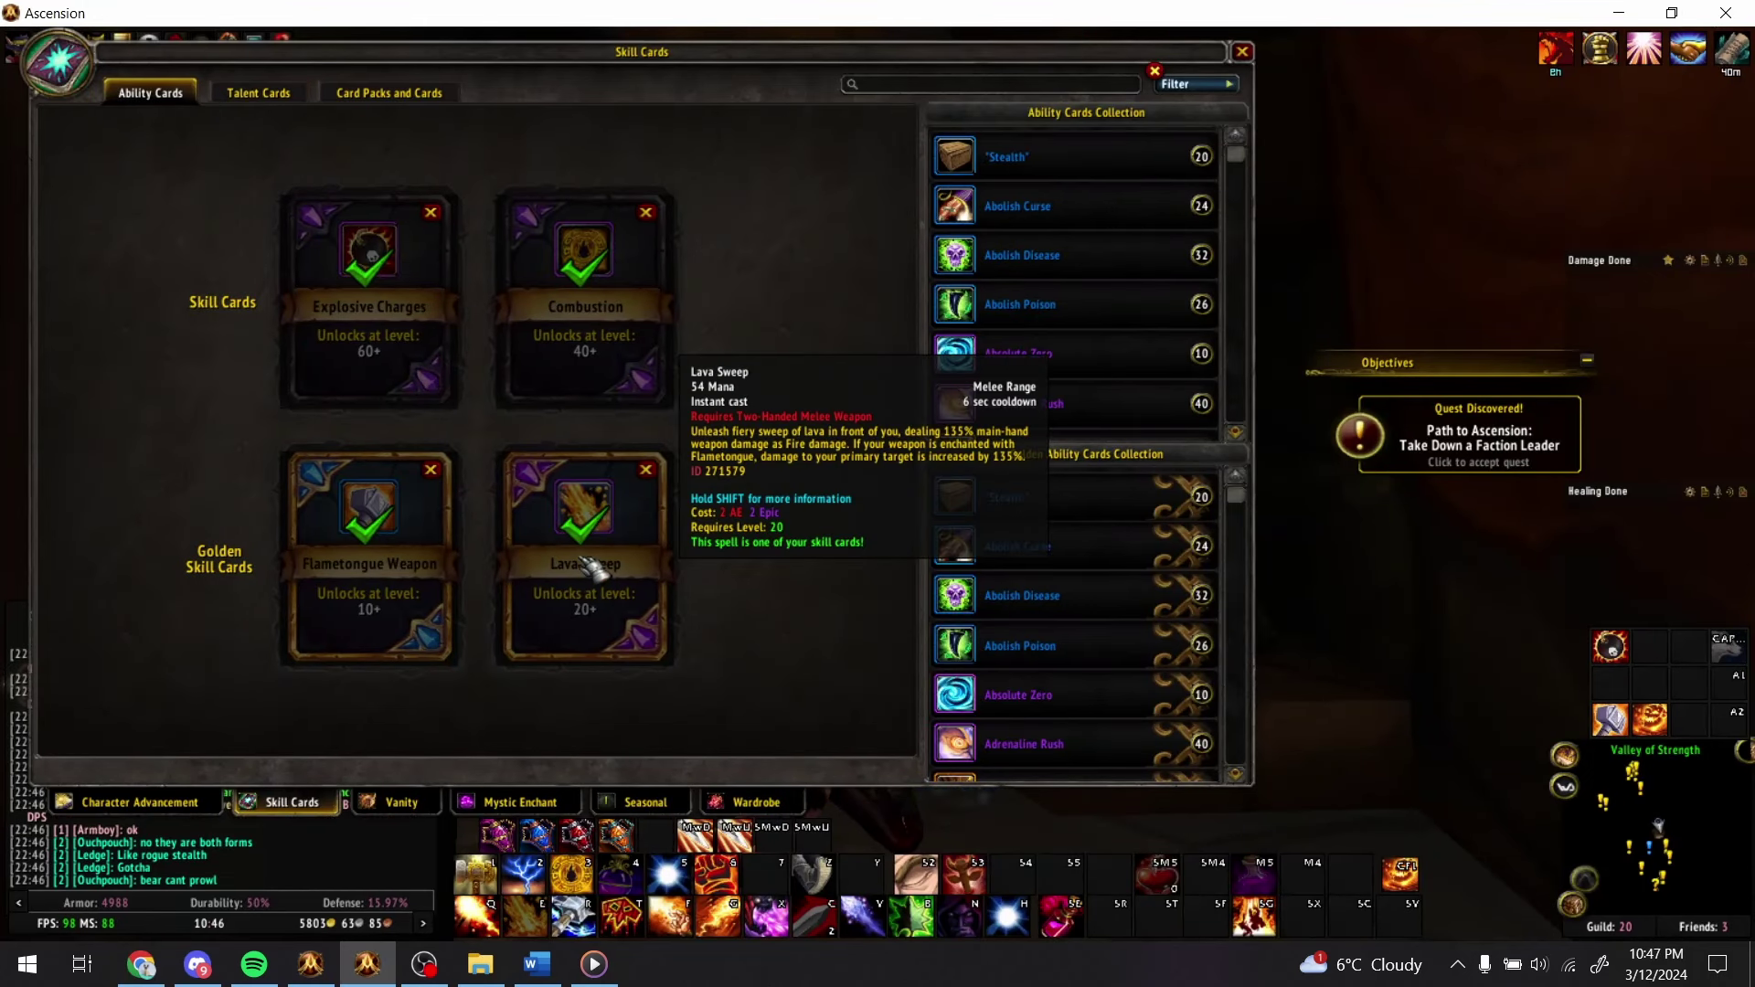
{"action": "key", "text": "shift"}
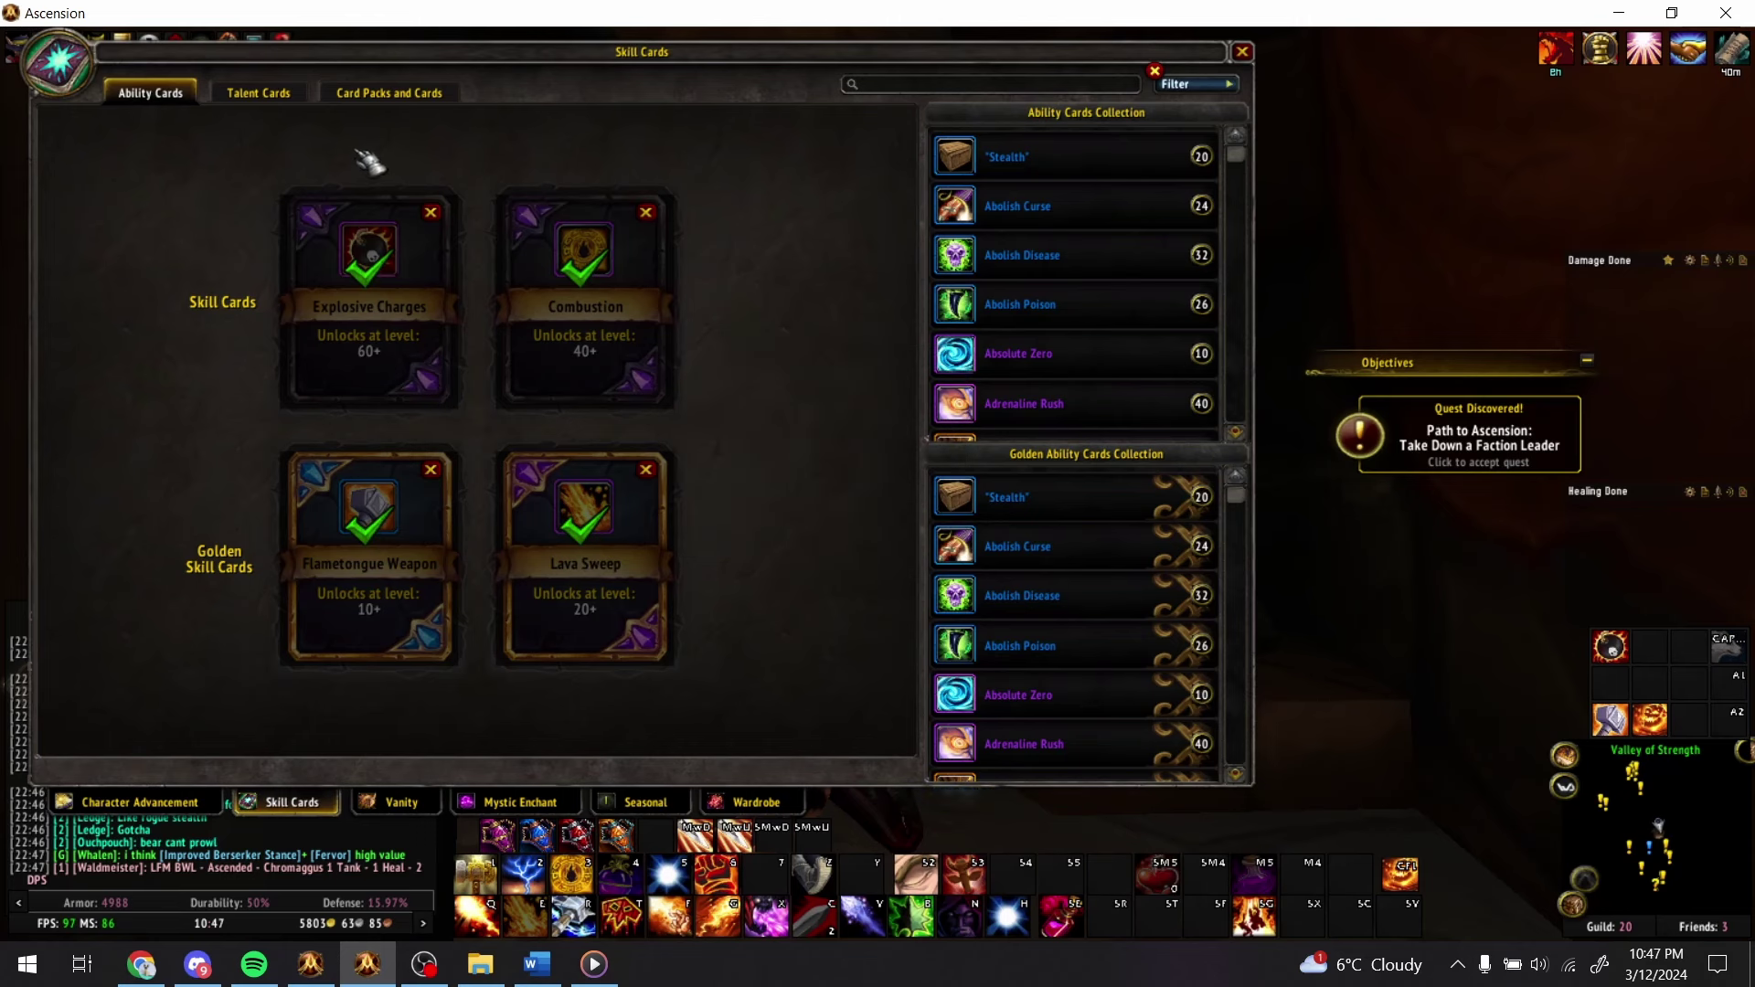
{"action": "left_click", "coordinate": [259, 92]}
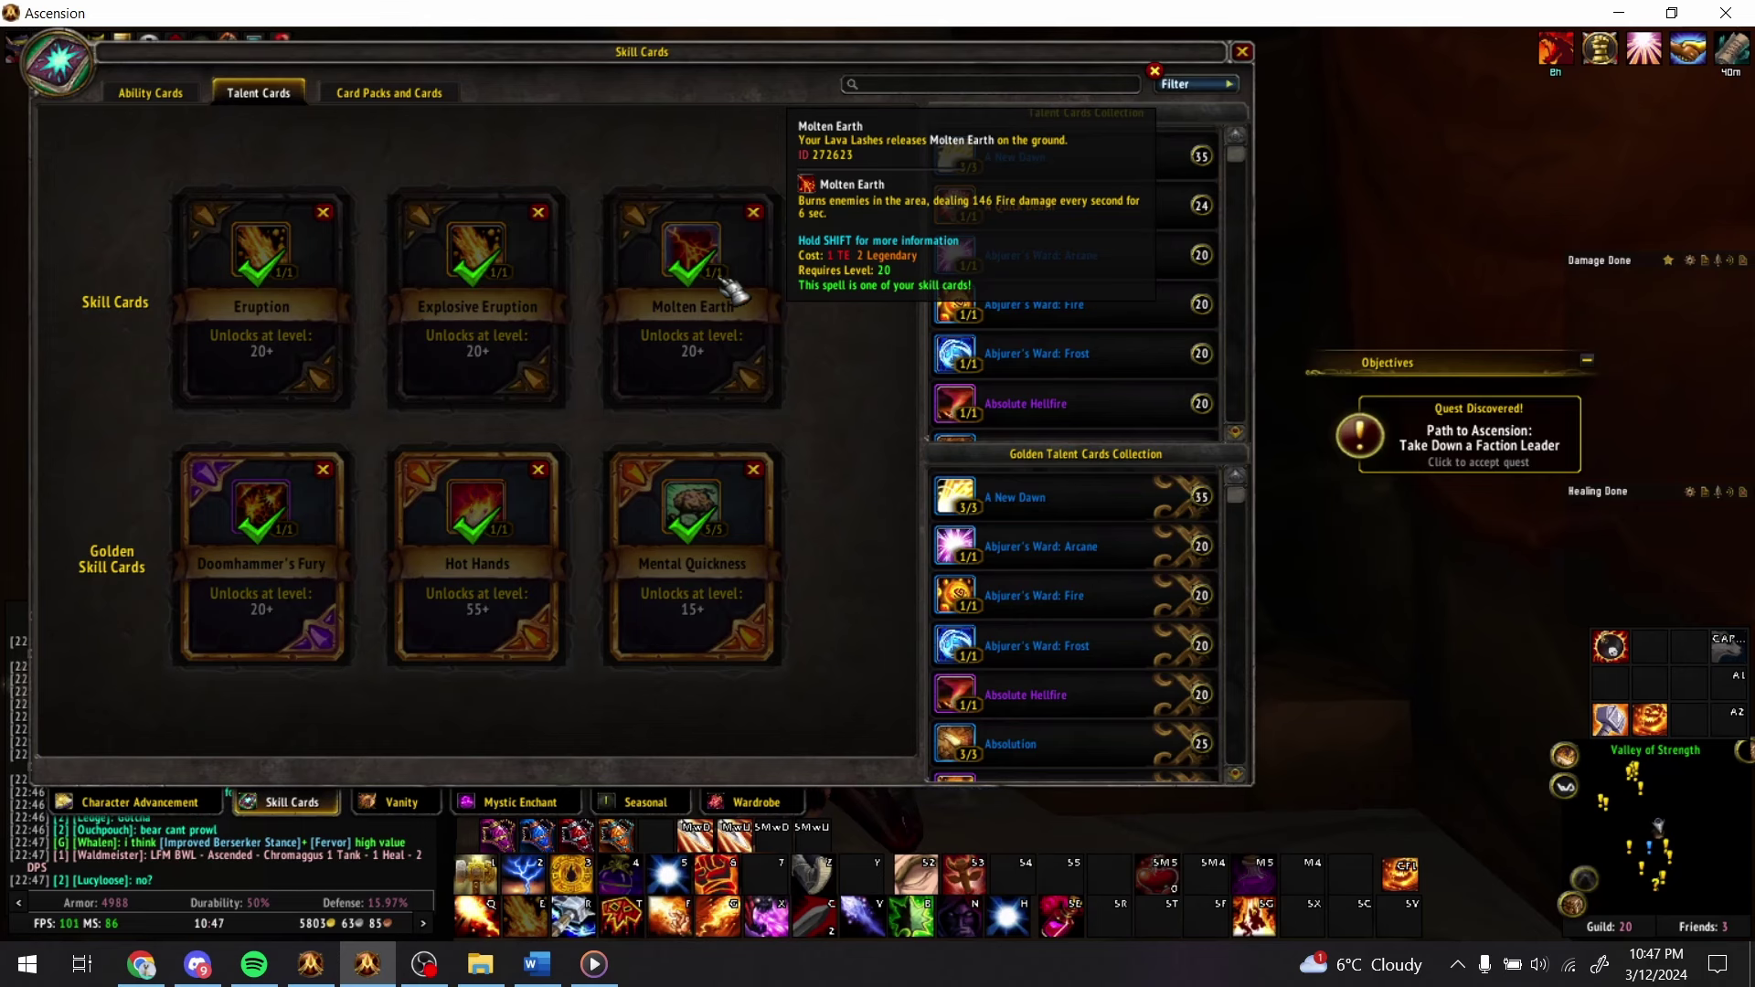
{"action": "key", "text": "alt+Tab"}
{"action": "key", "text": "alt+Tab"}
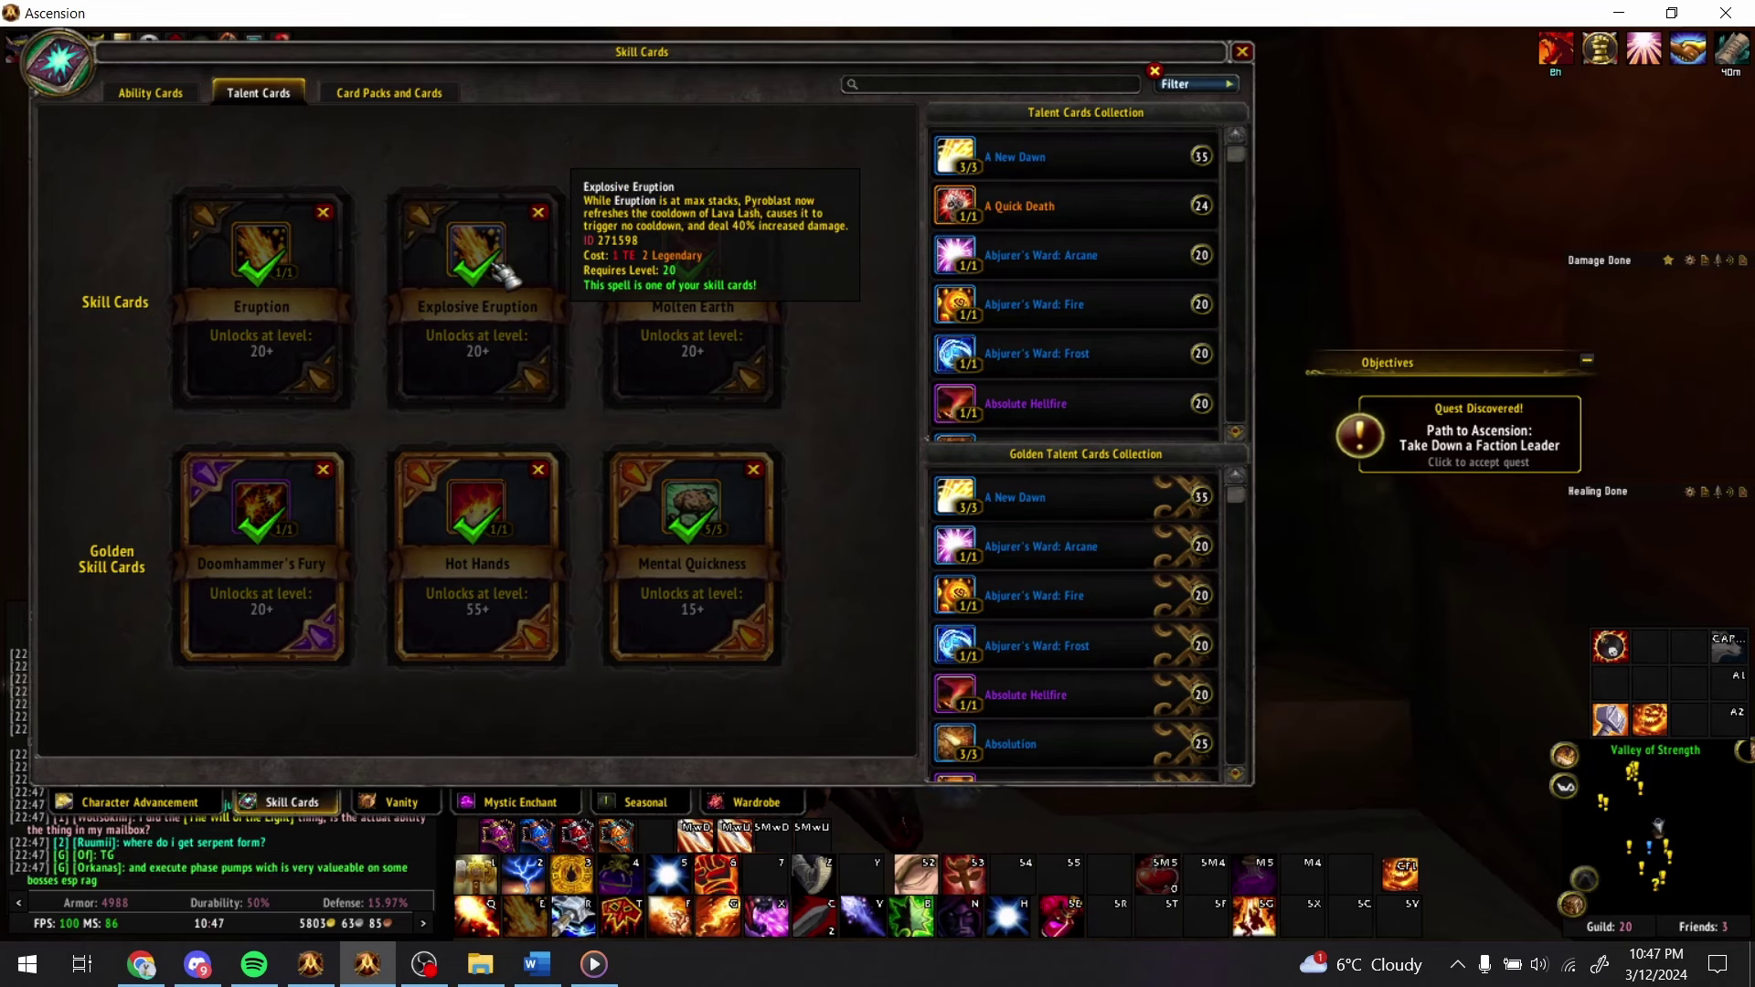
- Switch to the spreadsheet and make Eruption and Explosive Eruption bold and underlined in LAVASWEEP's talent cards
{"action": "key", "text": "alt+Tab"}
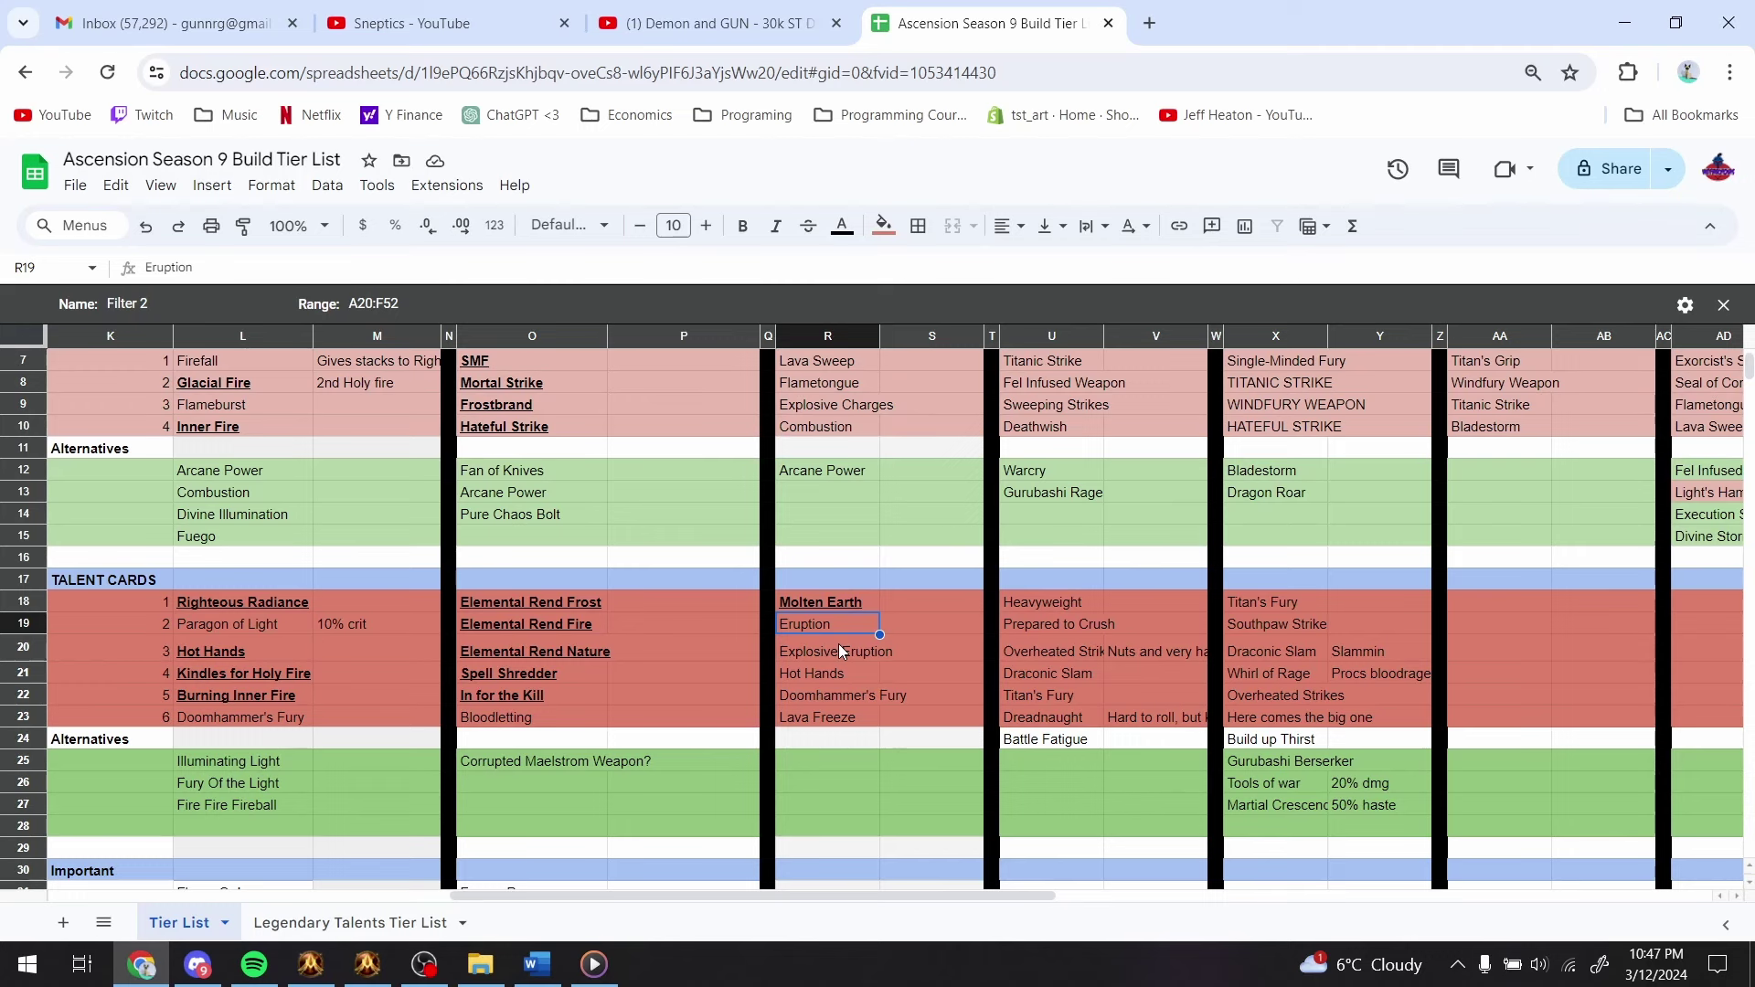
{"action": "left_click", "coordinate": [841, 651], "text": "shift"}
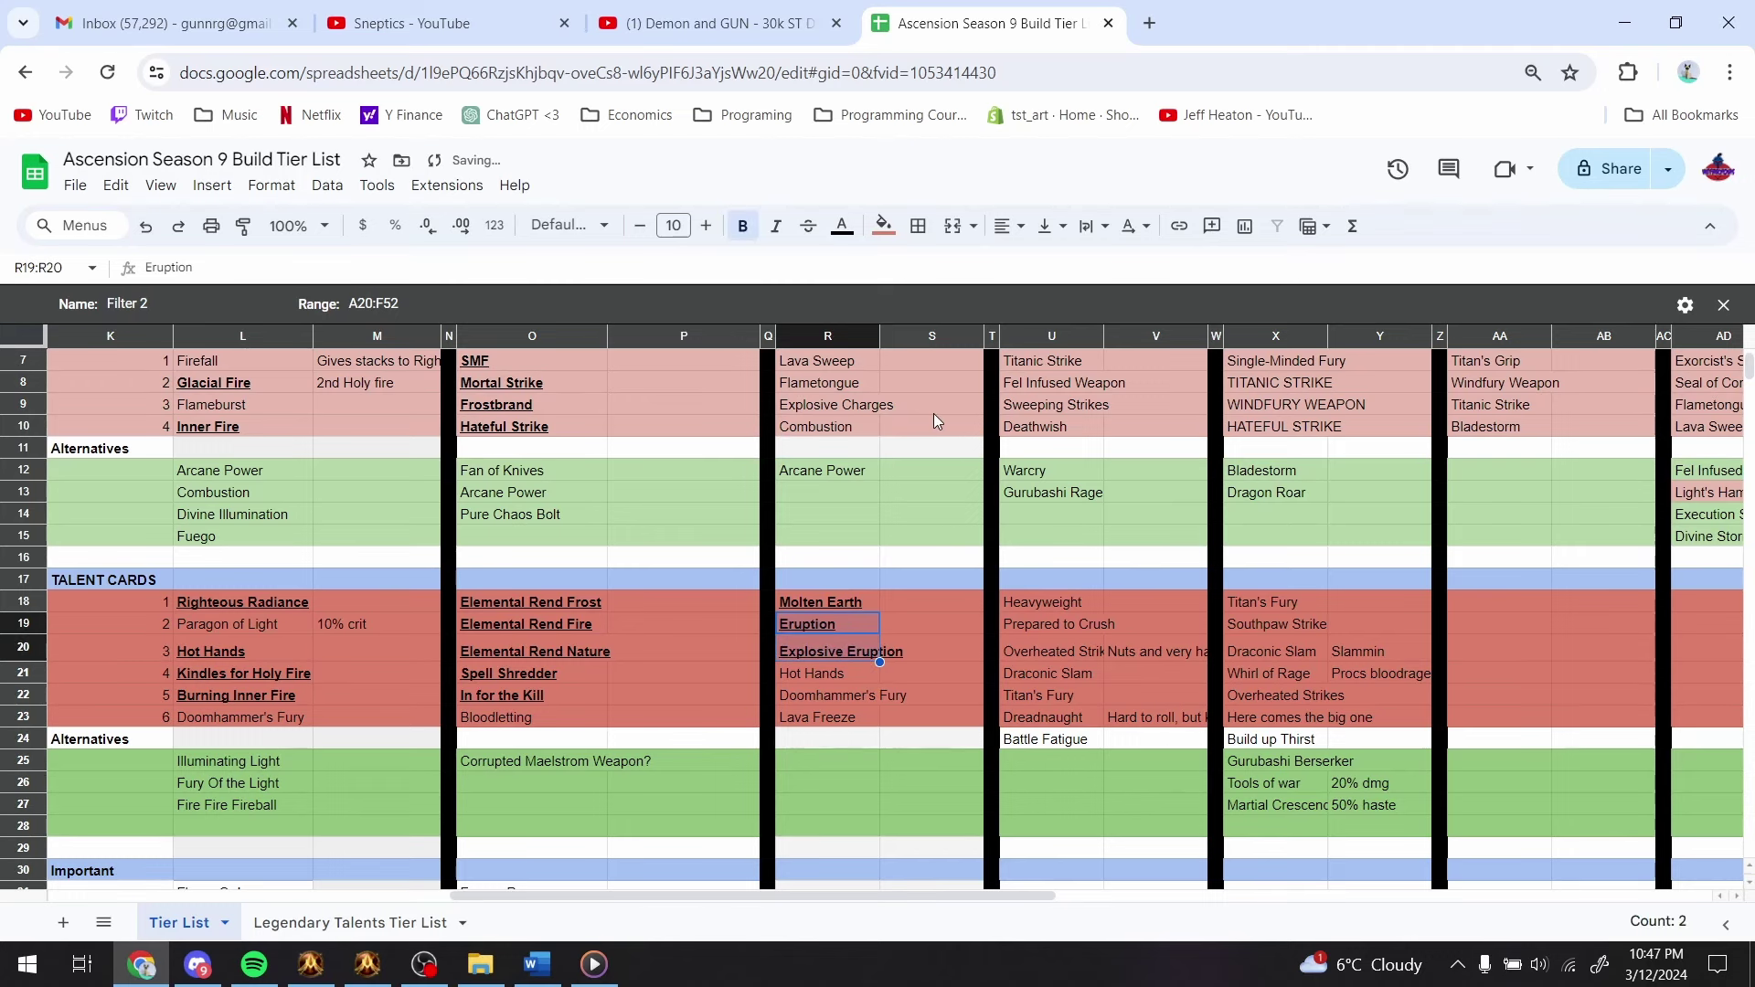
{"action": "key", "text": "shift+Down"}
- Check the Hot Hands card in Ascension, and make Hot Hands bold and underlined in LAVASWEEP's talent cards in the spreadsheet
{"action": "key", "text": "alt+Tab"}
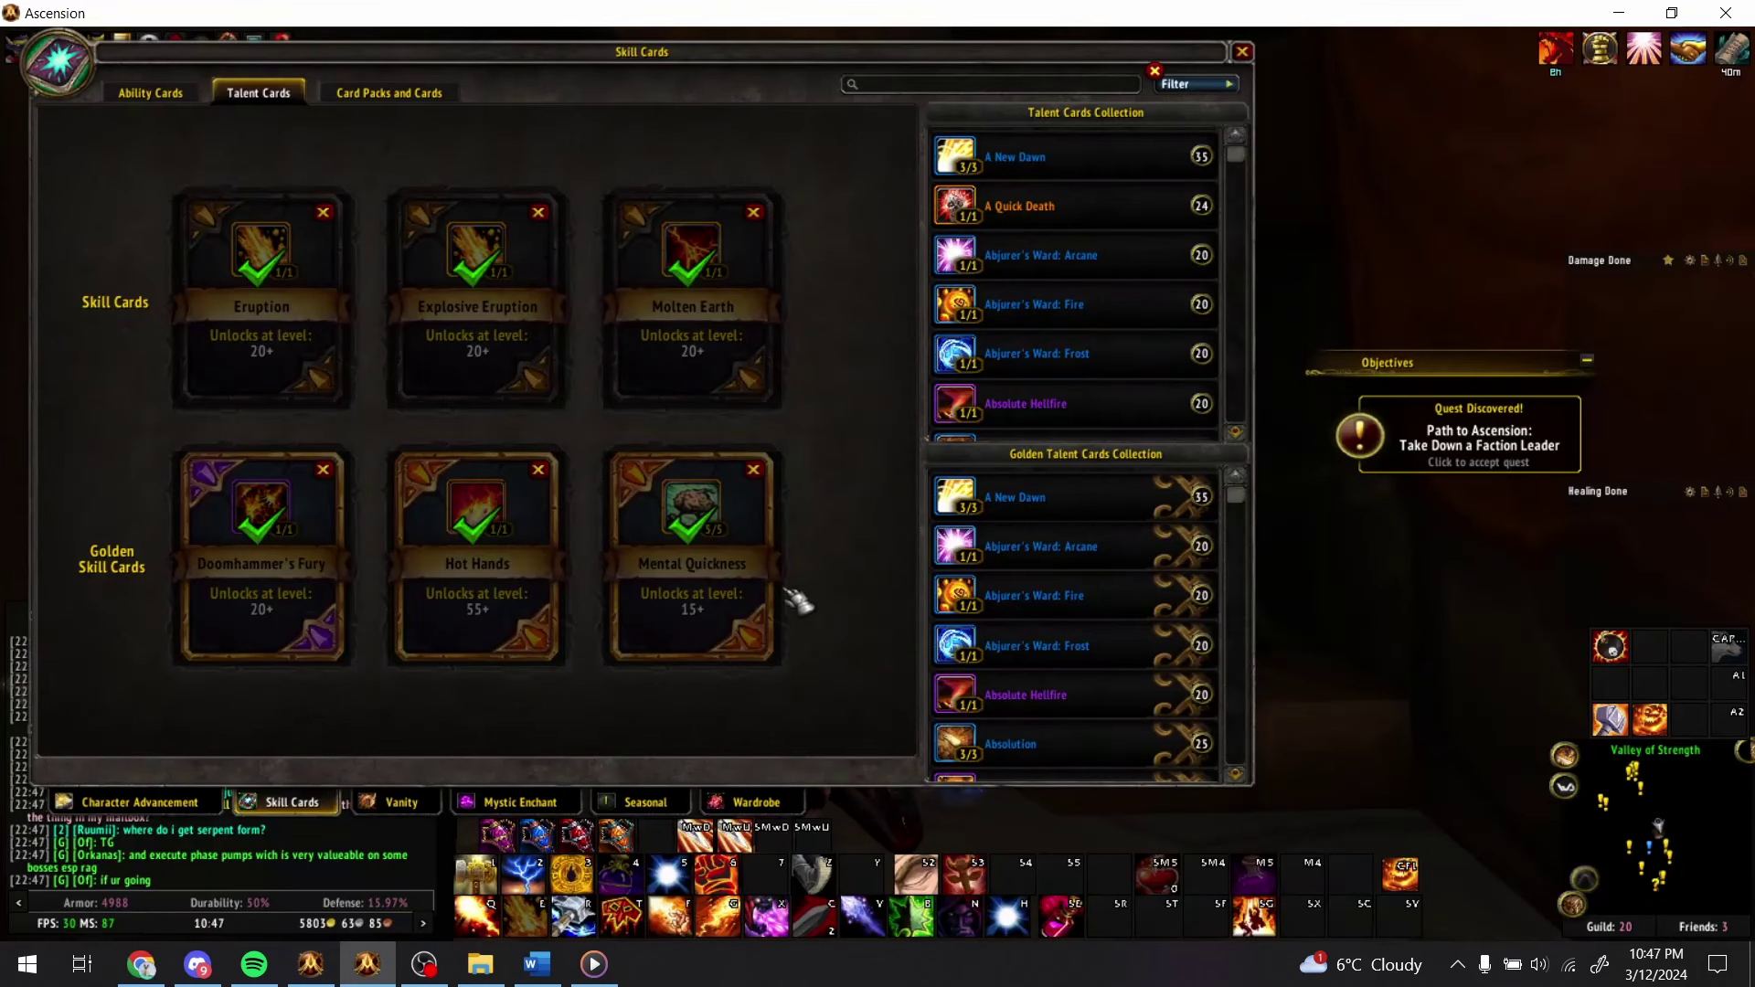
{"action": "mouse_move", "coordinate": [509, 552]}
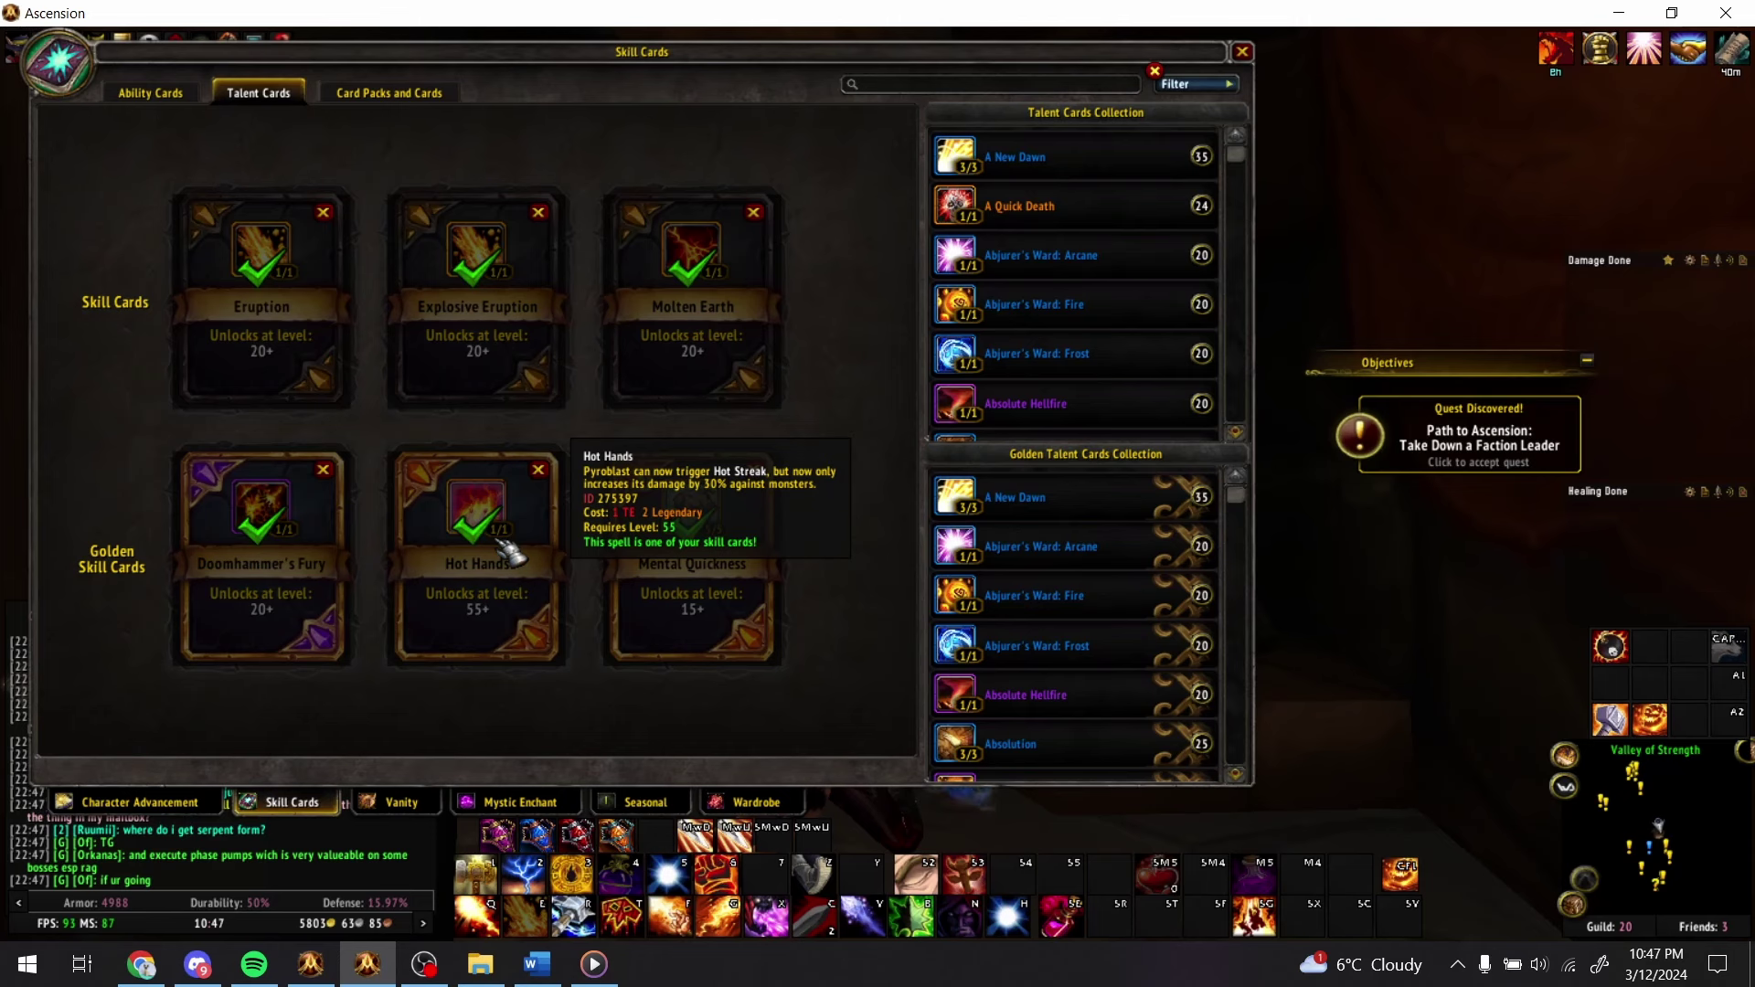
{"action": "key", "text": "alt+Tab"}
{"action": "key", "text": "ctrl+b"}
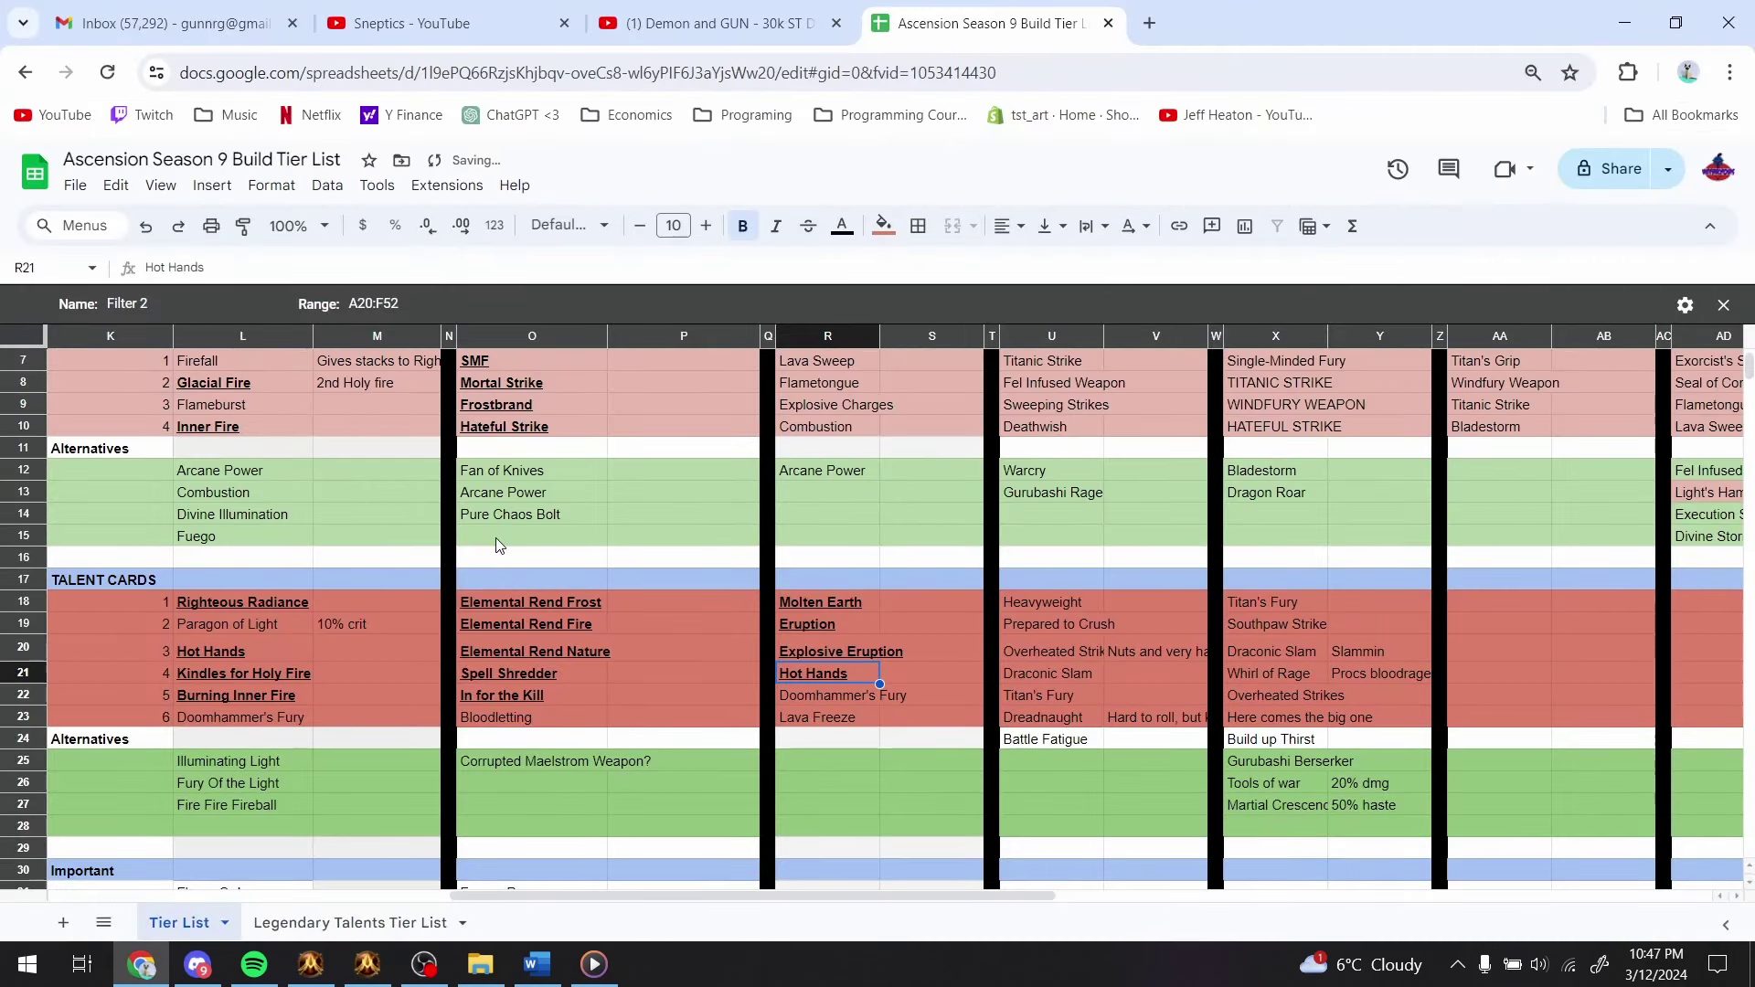
{"action": "key", "text": "Down"}
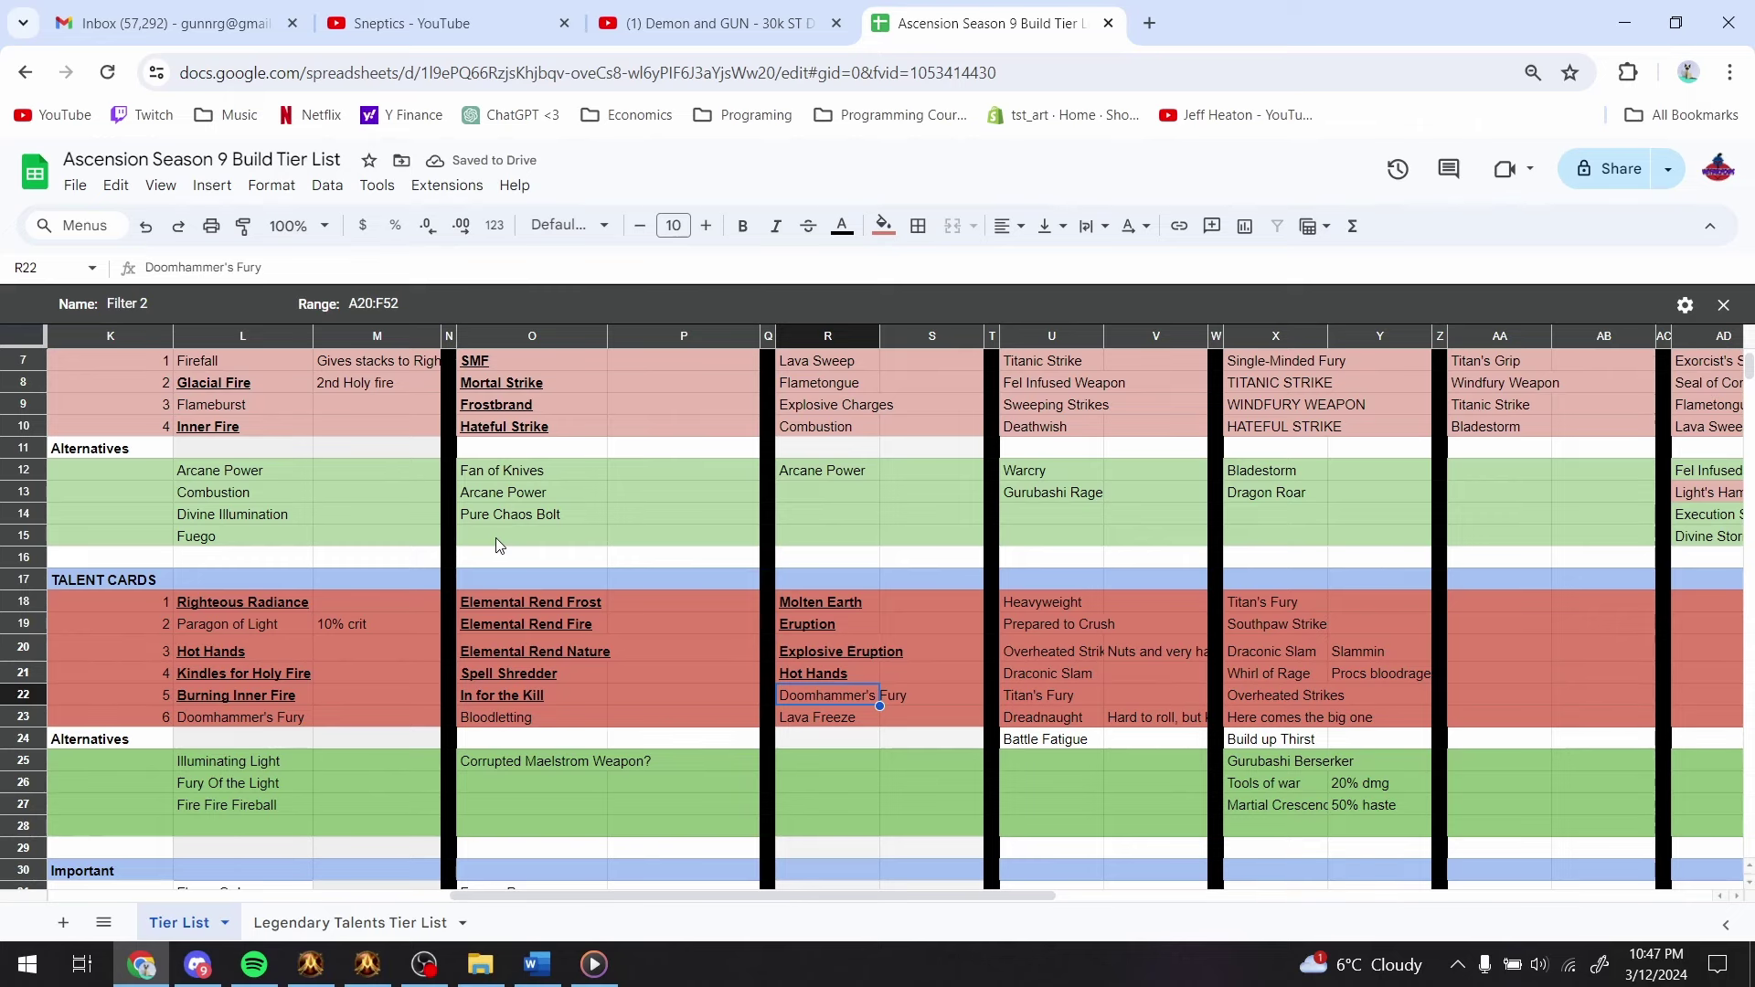
- Check Doomhammer's Fury in Ascension, and copy the Maelstrom Weapon CORE entry from ELEMENTA REND's Important section to LAVASWEEP's in the spreadsheet
{"action": "key", "text": "alt+Tab"}
{"action": "mouse_move", "coordinate": [308, 519]}
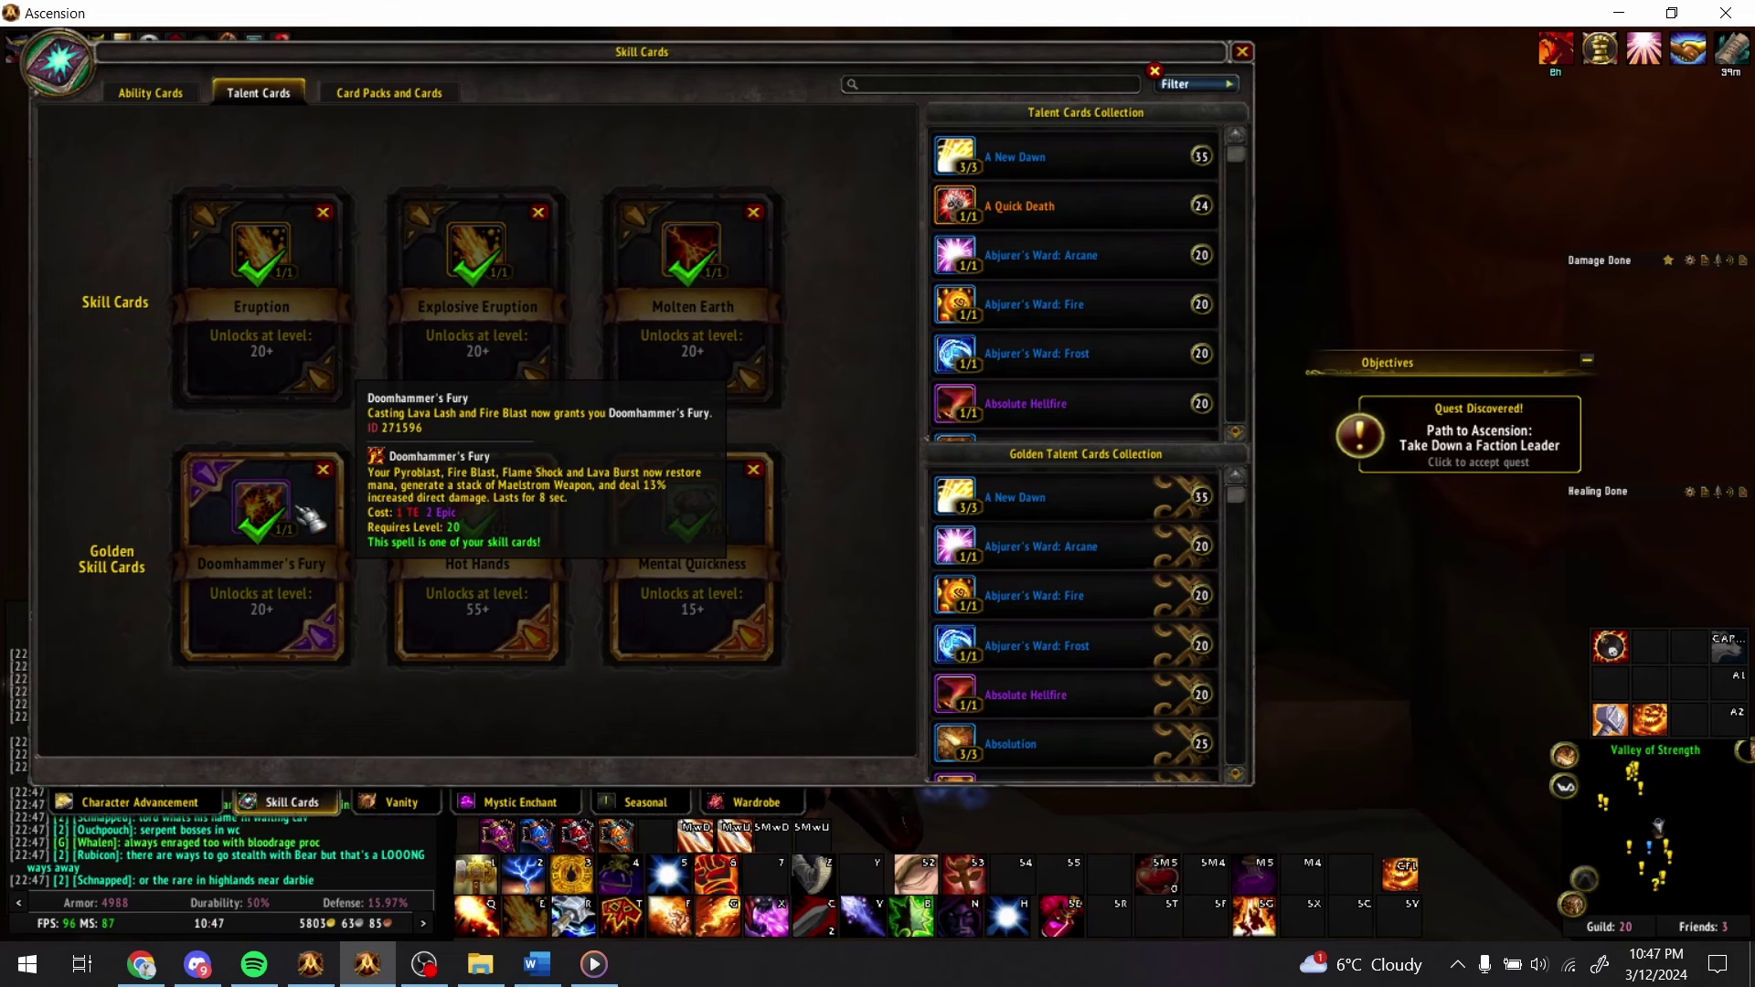
{"action": "key", "text": "alt+Tab"}
{"action": "key", "text": "Down"}
{"action": "key", "text": "Down"}
{"action": "key", "text": "Down"}
{"action": "key", "text": "Down"}
{"action": "key", "text": "Down"}
{"action": "key", "text": "Down"}
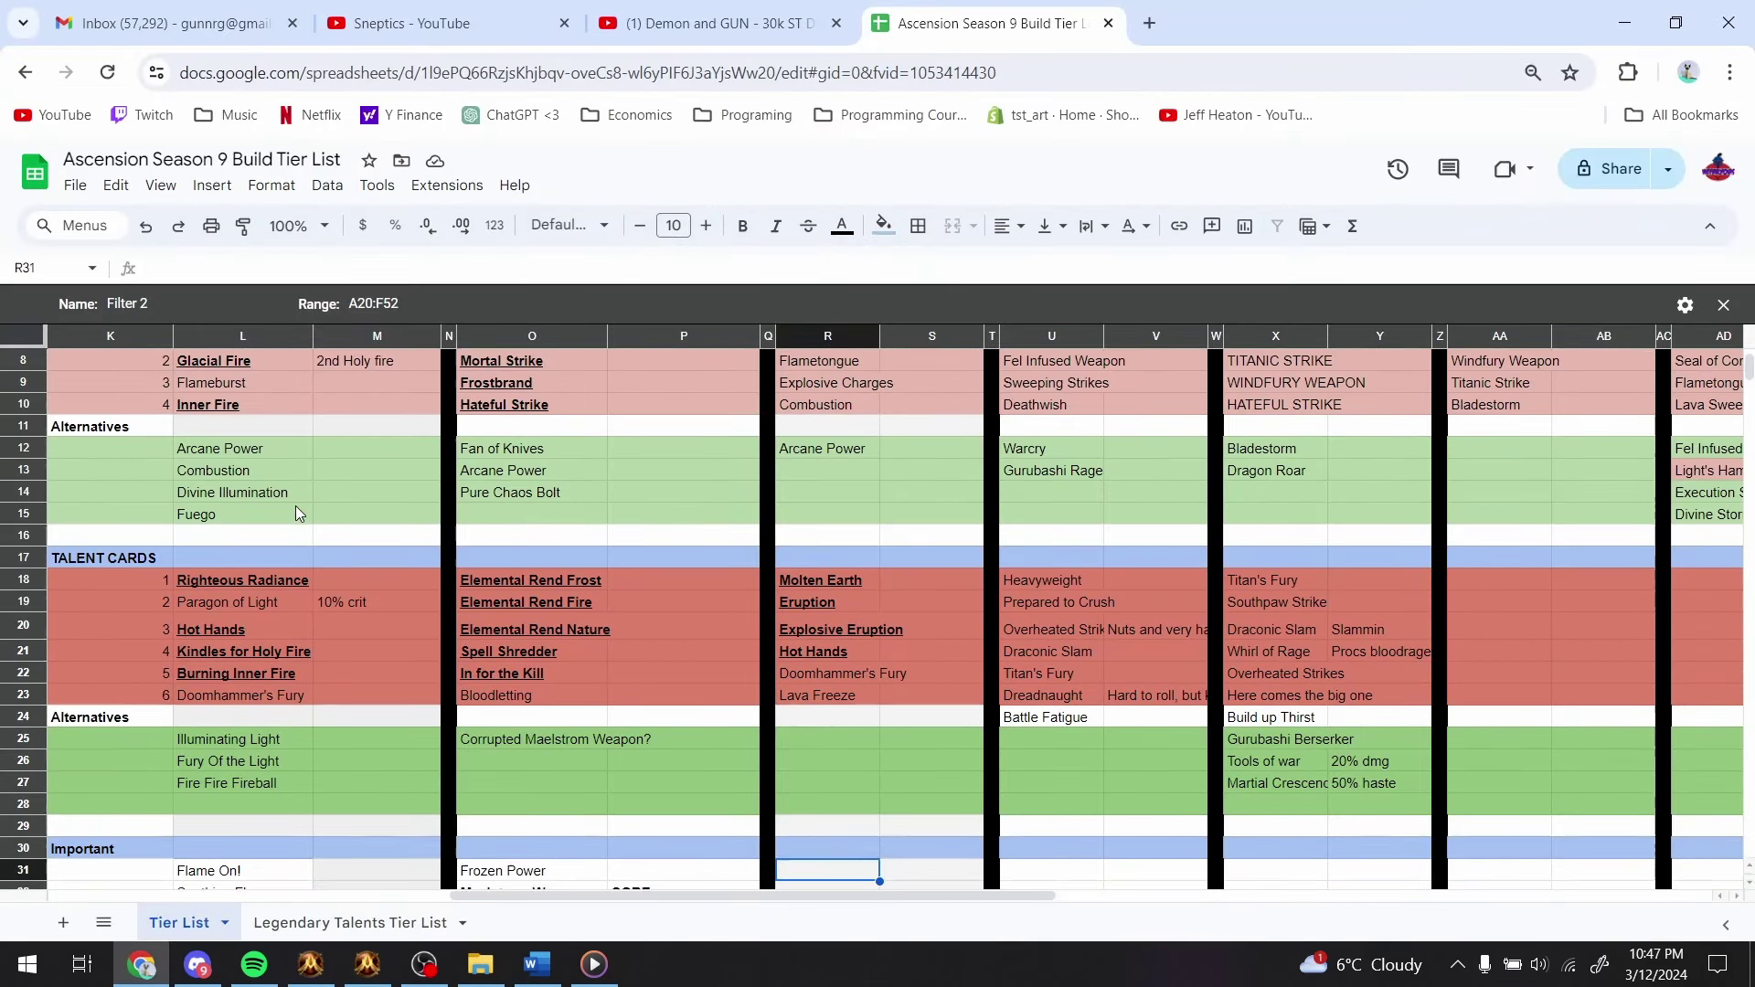
{"action": "key", "text": "Down"}
{"action": "key", "text": "Down"}
{"action": "key", "text": "Down"}
{"action": "key", "text": "Up"}
{"action": "key", "text": "Up"}
{"action": "key", "text": "Left"}
{"action": "key", "text": "Left"}
{"action": "key", "text": "Left"}
{"action": "key", "text": "shift+Right"}
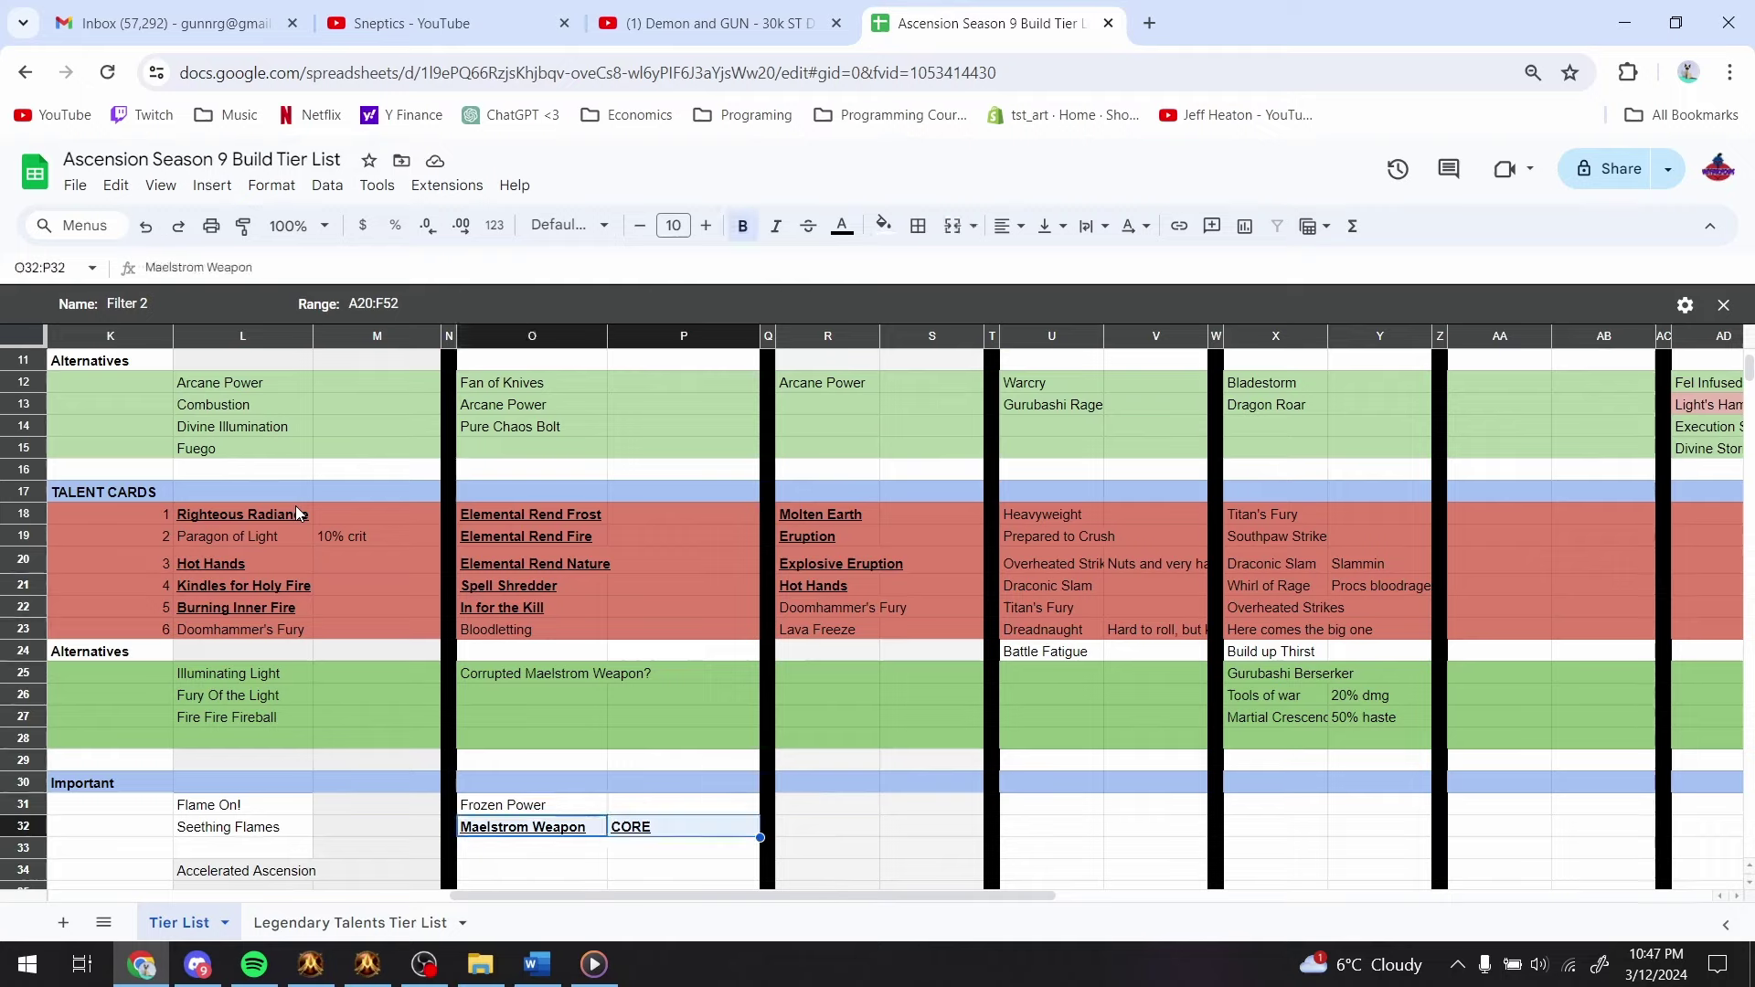
{"action": "key", "text": "ctrl+c"}
{"action": "key", "text": "Right"}
{"action": "key", "text": "Right"}
{"action": "key", "text": "Right"}
{"action": "key", "text": "ctrl+v"}
- Label Frozen Power in ELEMENTA REND's Important section as CORE and make both cells bold and underlined
{"action": "key", "text": "Up"}
{"action": "key", "text": "Up"}
{"action": "key", "text": "Up"}
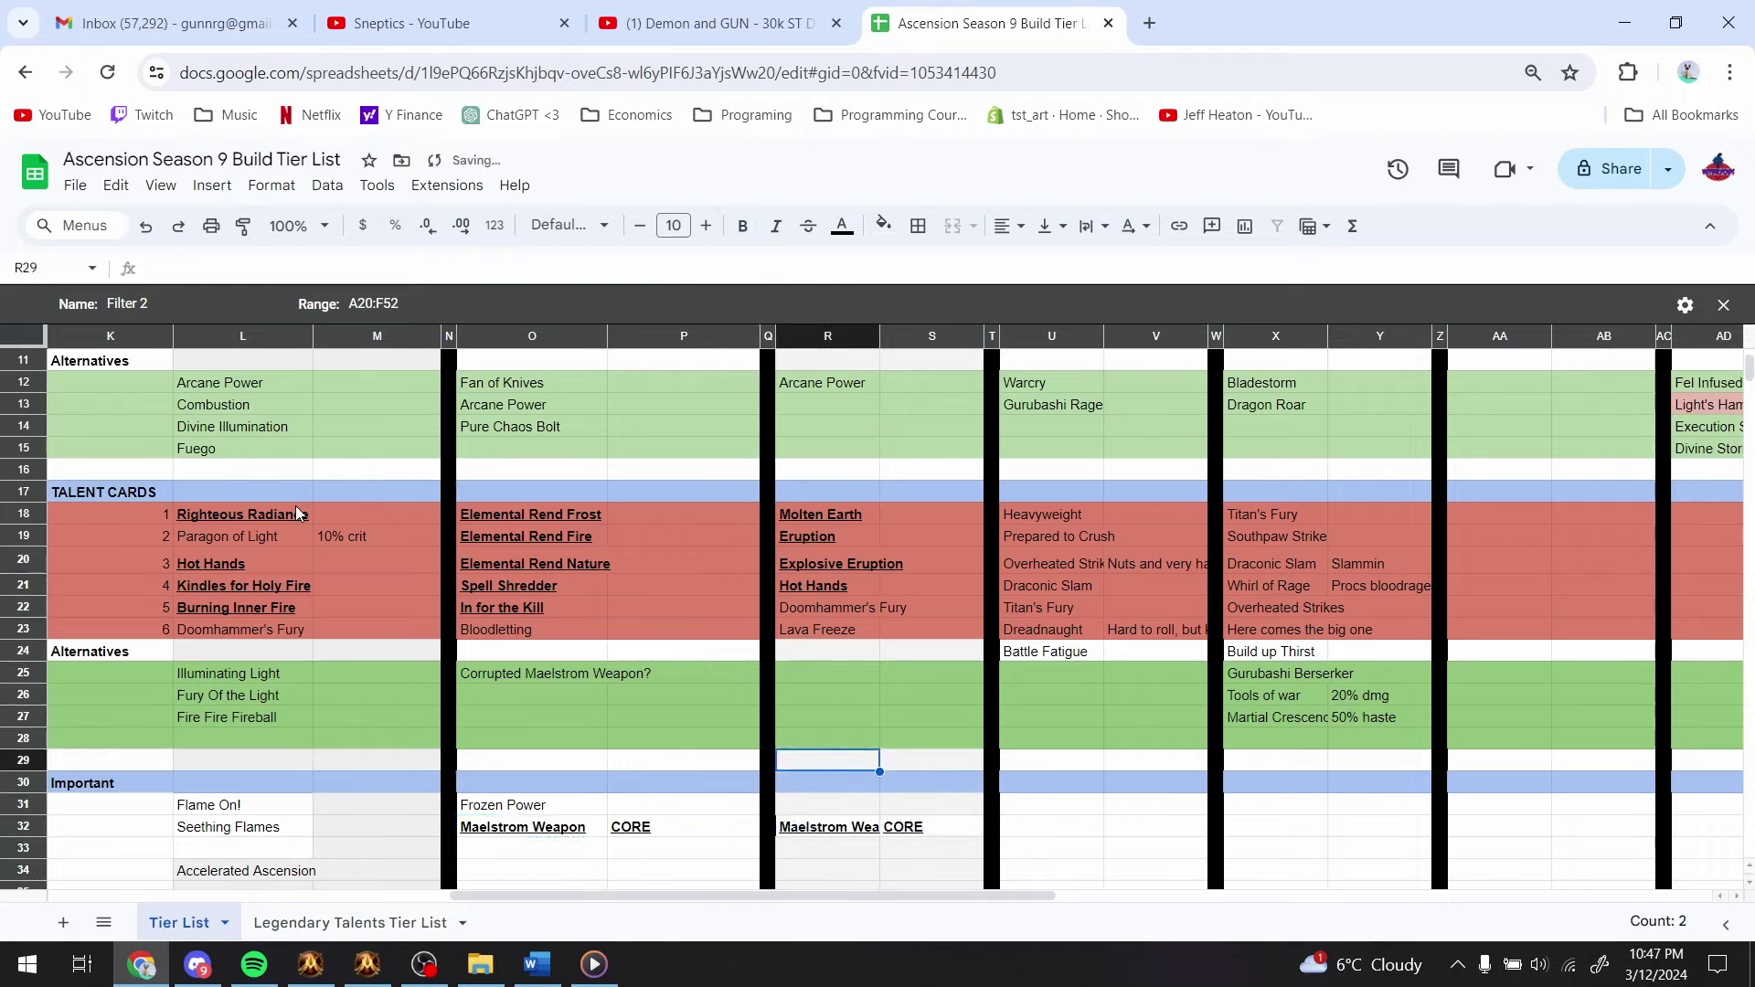
{"action": "key", "text": "Left"}
{"action": "key", "text": "Left"}
{"action": "key", "text": "Down"}
{"action": "key", "text": "Down"}
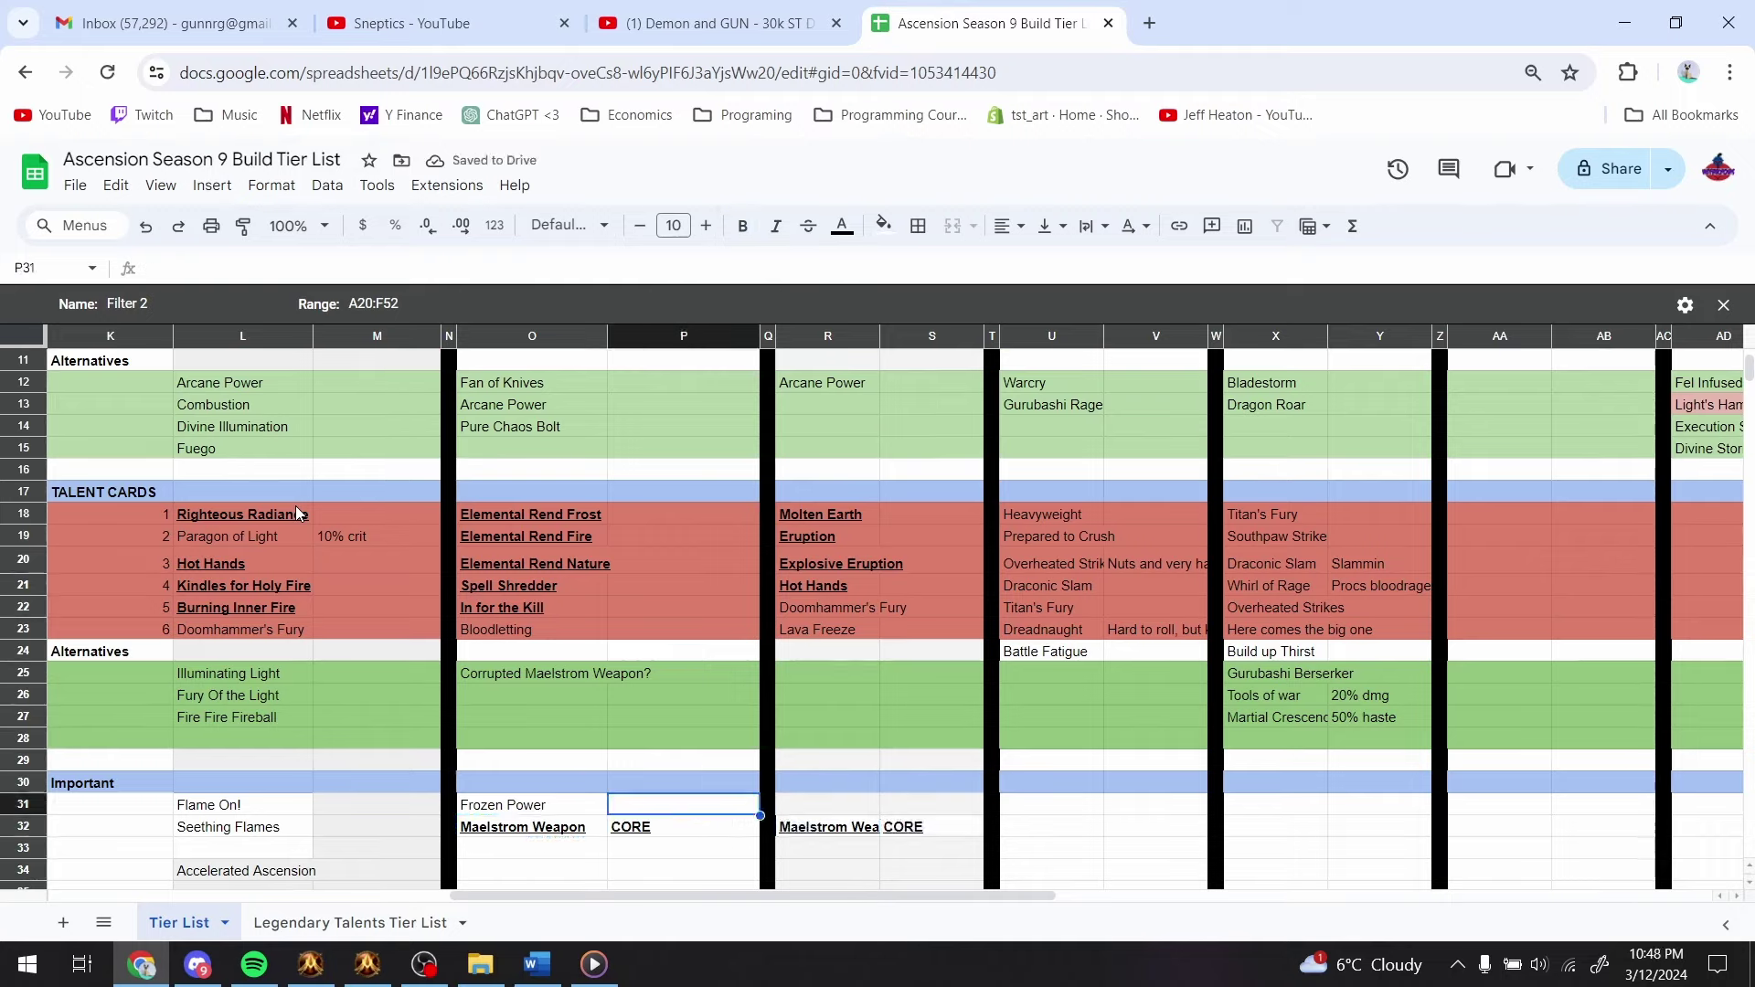
{"action": "type", "text": "CORE"}
{"action": "key", "text": "Return"}
{"action": "key", "text": "Left"}
{"action": "key", "text": "Up"}
{"action": "key", "text": "shift+Right"}
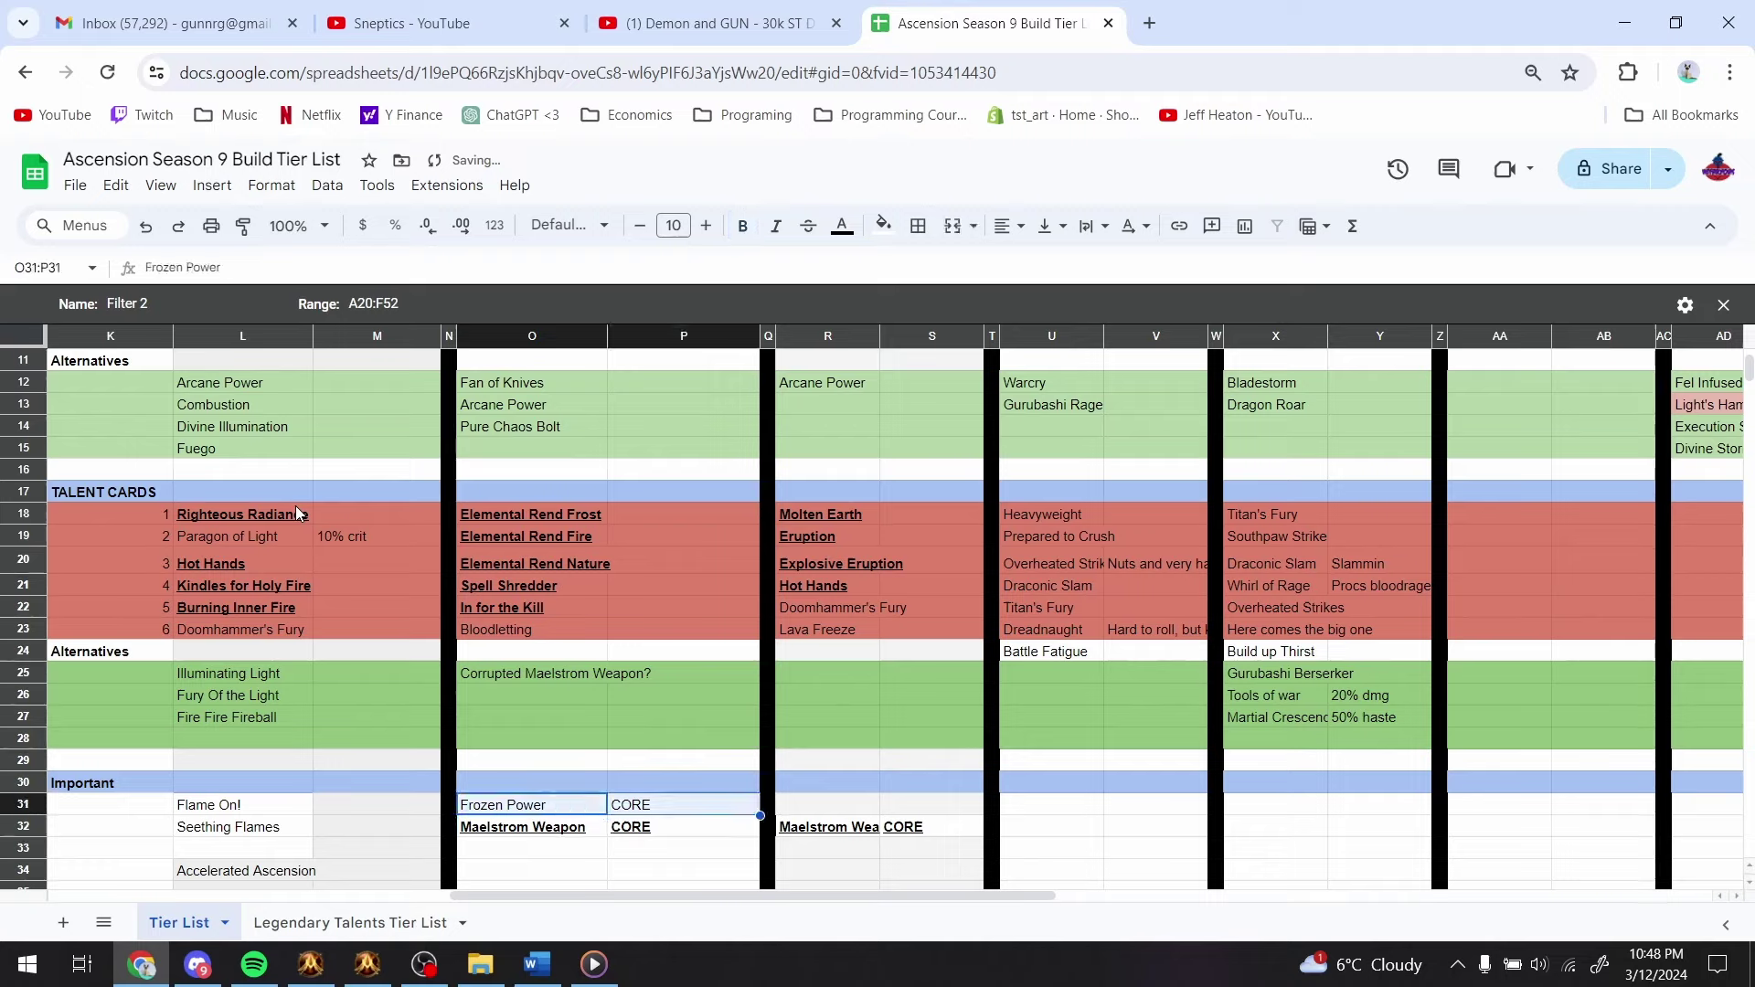
{"action": "key", "text": "ctrl+b"}
{"action": "key", "text": "Right"}
{"action": "key", "text": "Right"}
{"action": "key", "text": "Right"}
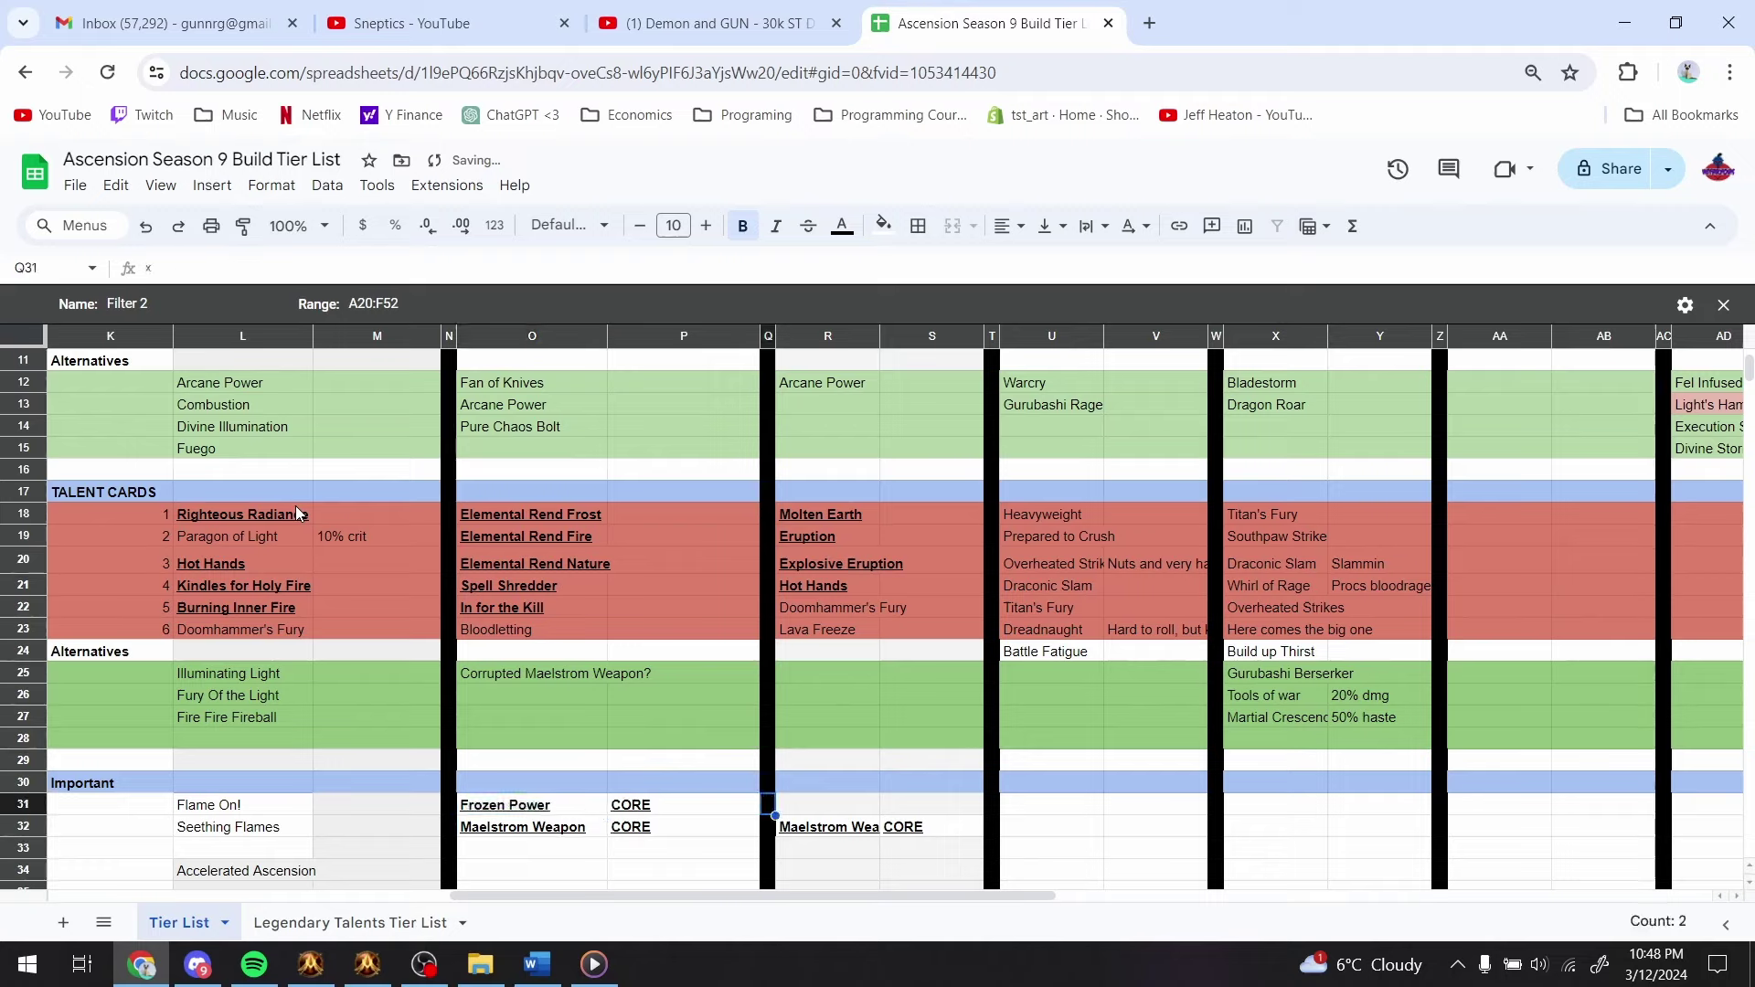
- Make Doomhammer's Fury bold and underlined in LAVASWEEP's talent cards
{"action": "key", "text": "Up"}
{"action": "key", "text": "Up"}
{"action": "key", "text": "Up"}
{"action": "key", "text": "Up"}
{"action": "key", "text": "Up"}
{"action": "key", "text": "Up"}
{"action": "key", "text": "Up"}
{"action": "key", "text": "Up"}
{"action": "key", "text": "Up"}
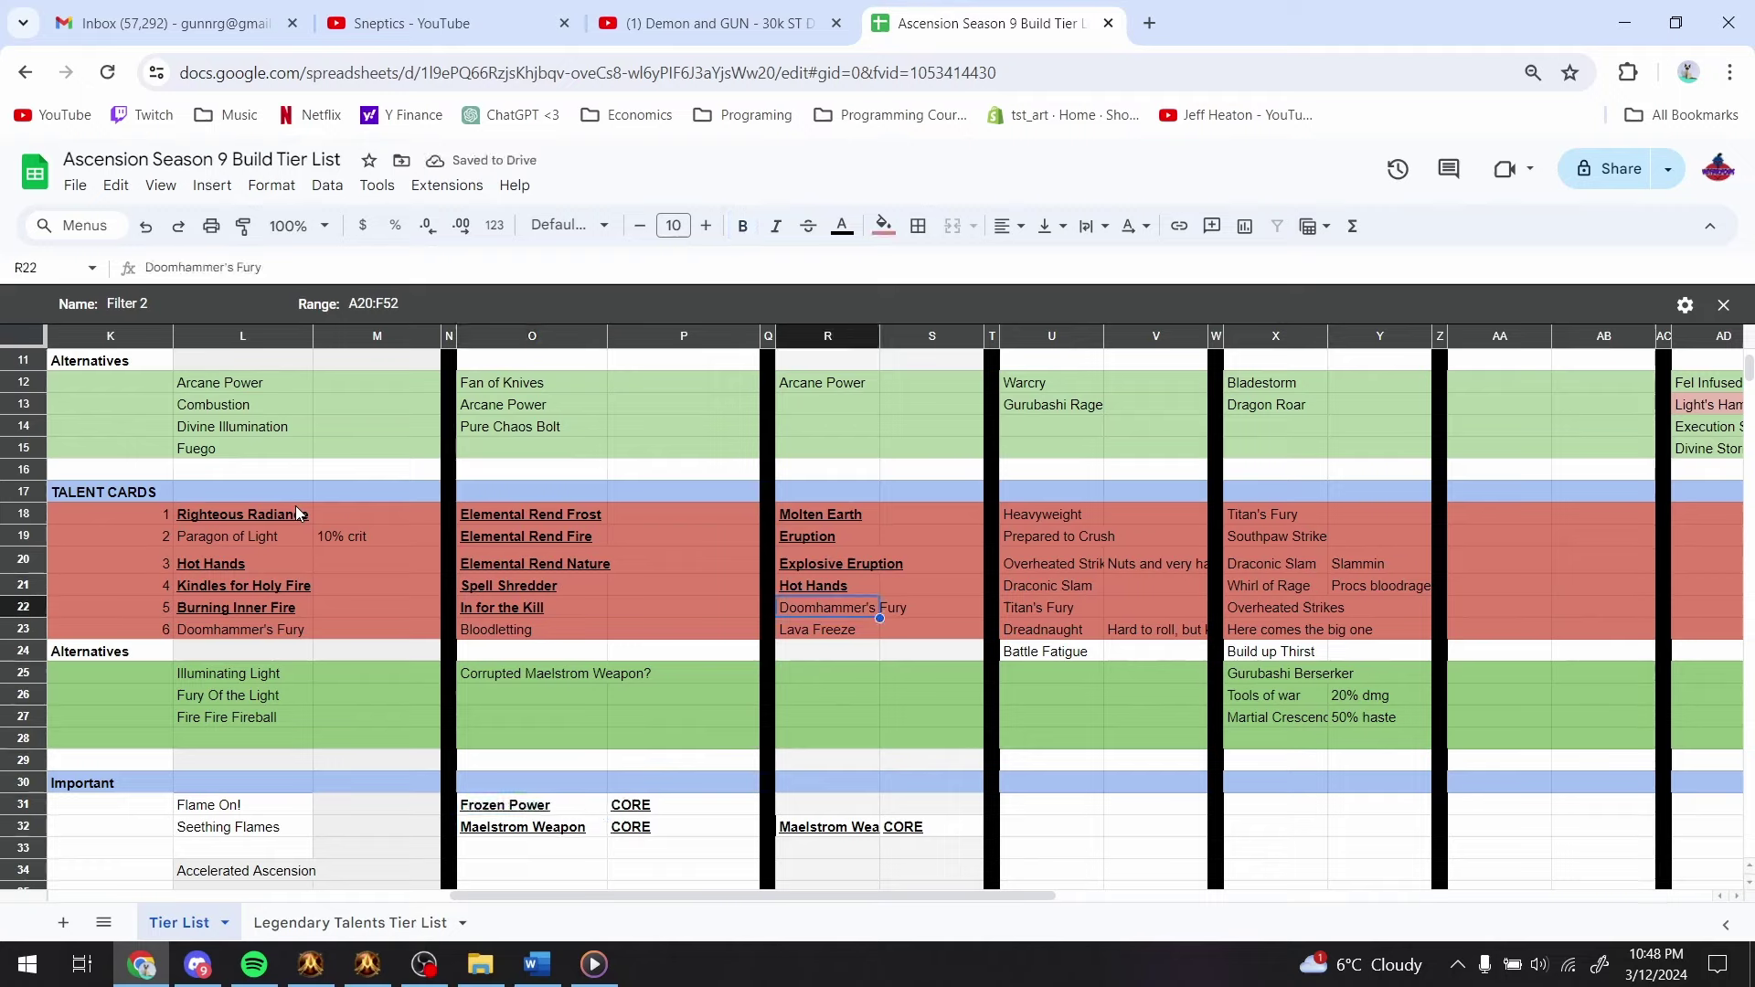
{"action": "key", "text": "ctrl+b"}
{"action": "key", "text": "ctrl+u"}
{"action": "key", "text": "Up"}
{"action": "key", "text": "Up"}
- Switch to Ascension, search the talent cards for "lava lash" and examine the matches against LAVASWEEP's sixth talent card
{"action": "key", "text": "alt+Tab"}
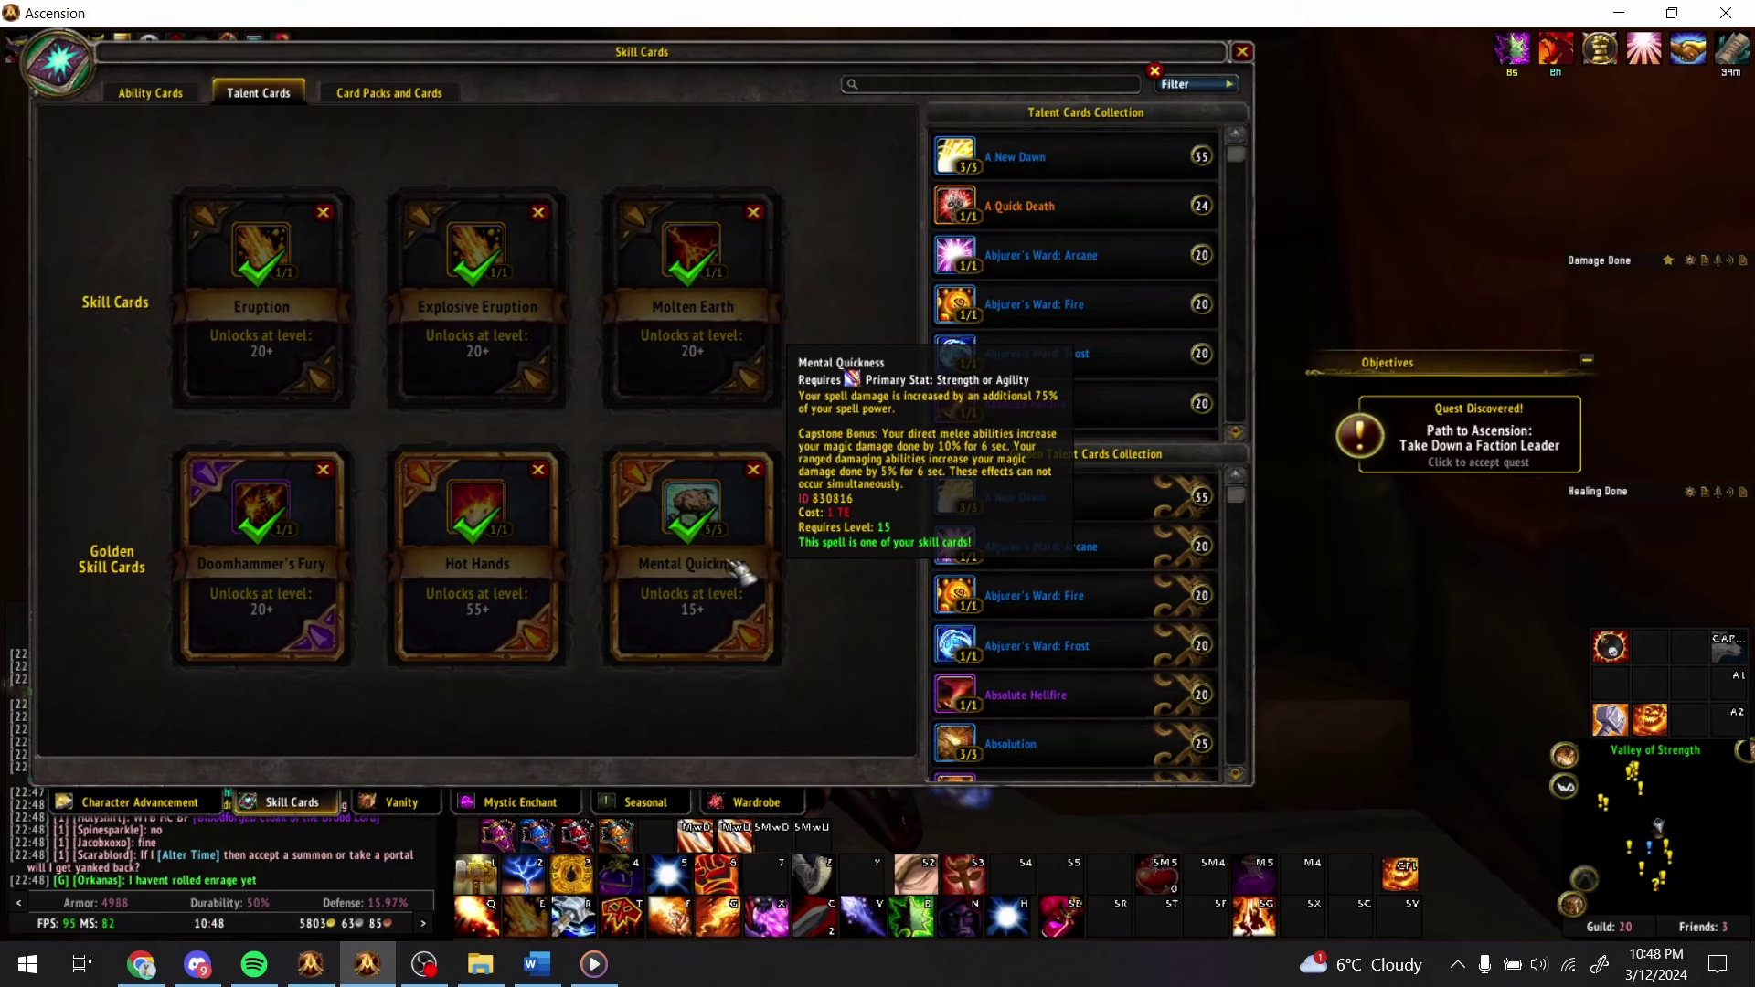
{"action": "left_click", "coordinate": [976, 85]}
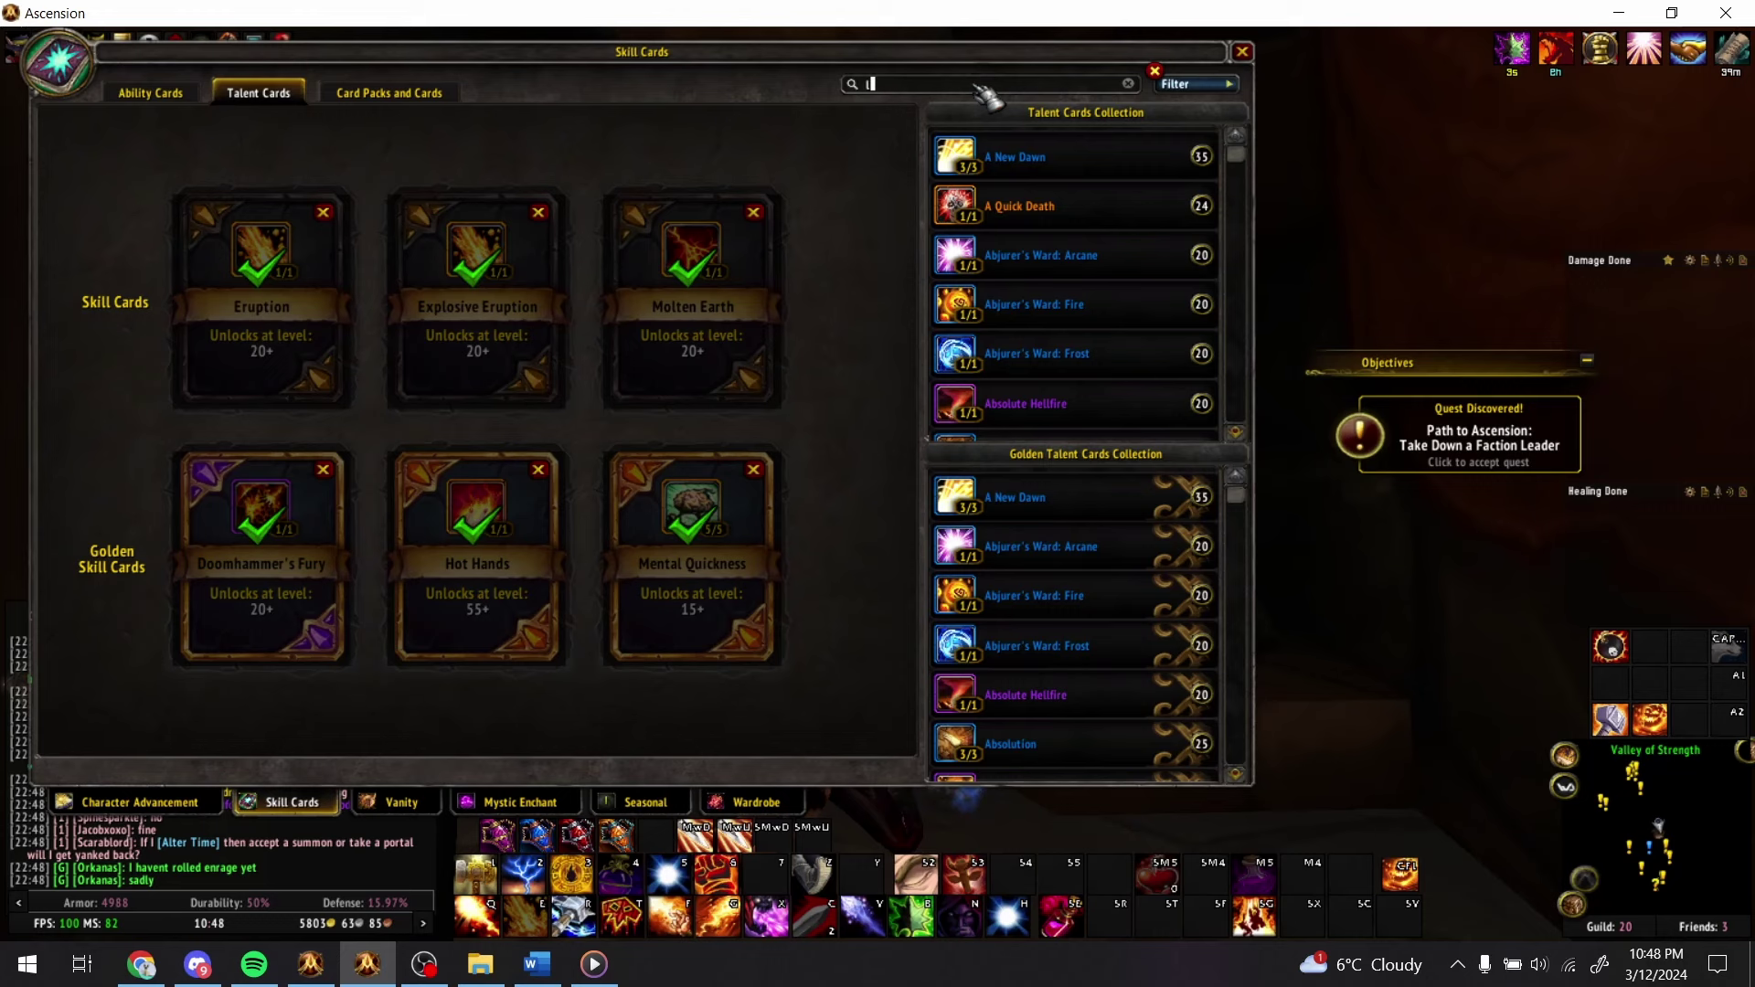
{"action": "type", "text": "lava lash"}
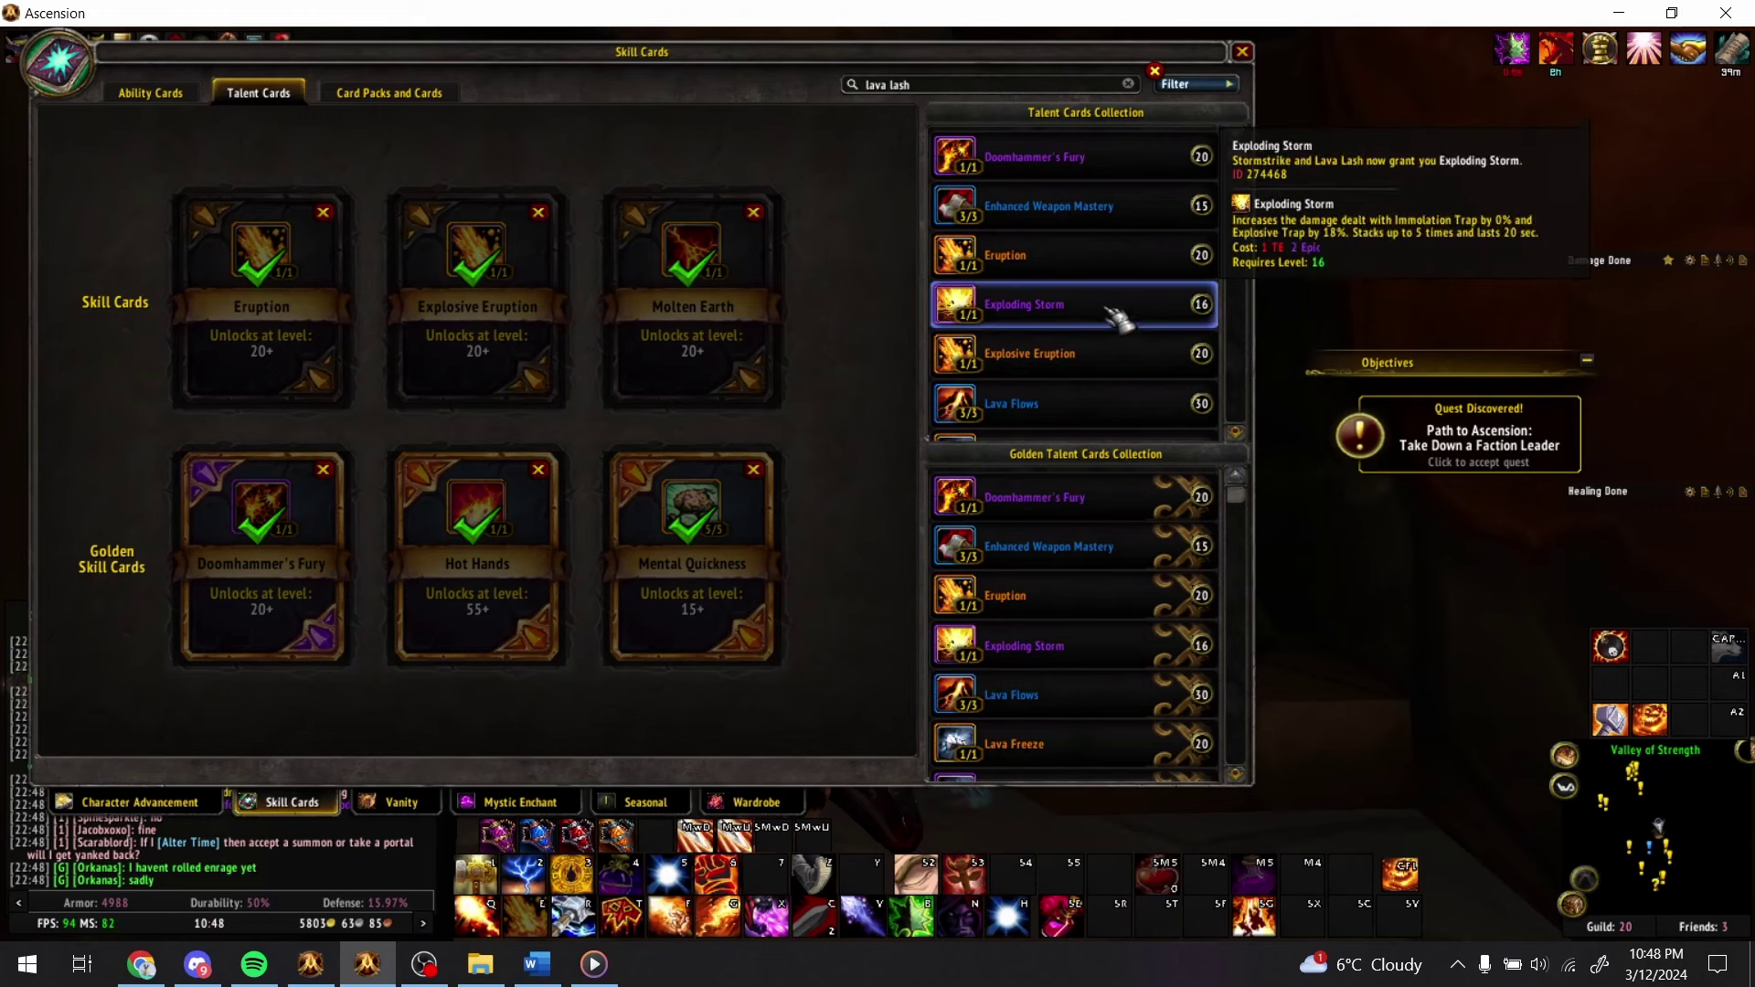
{"action": "scroll", "coordinate": [1101, 266], "scroll_direction": "down", "scroll_amount": 1}
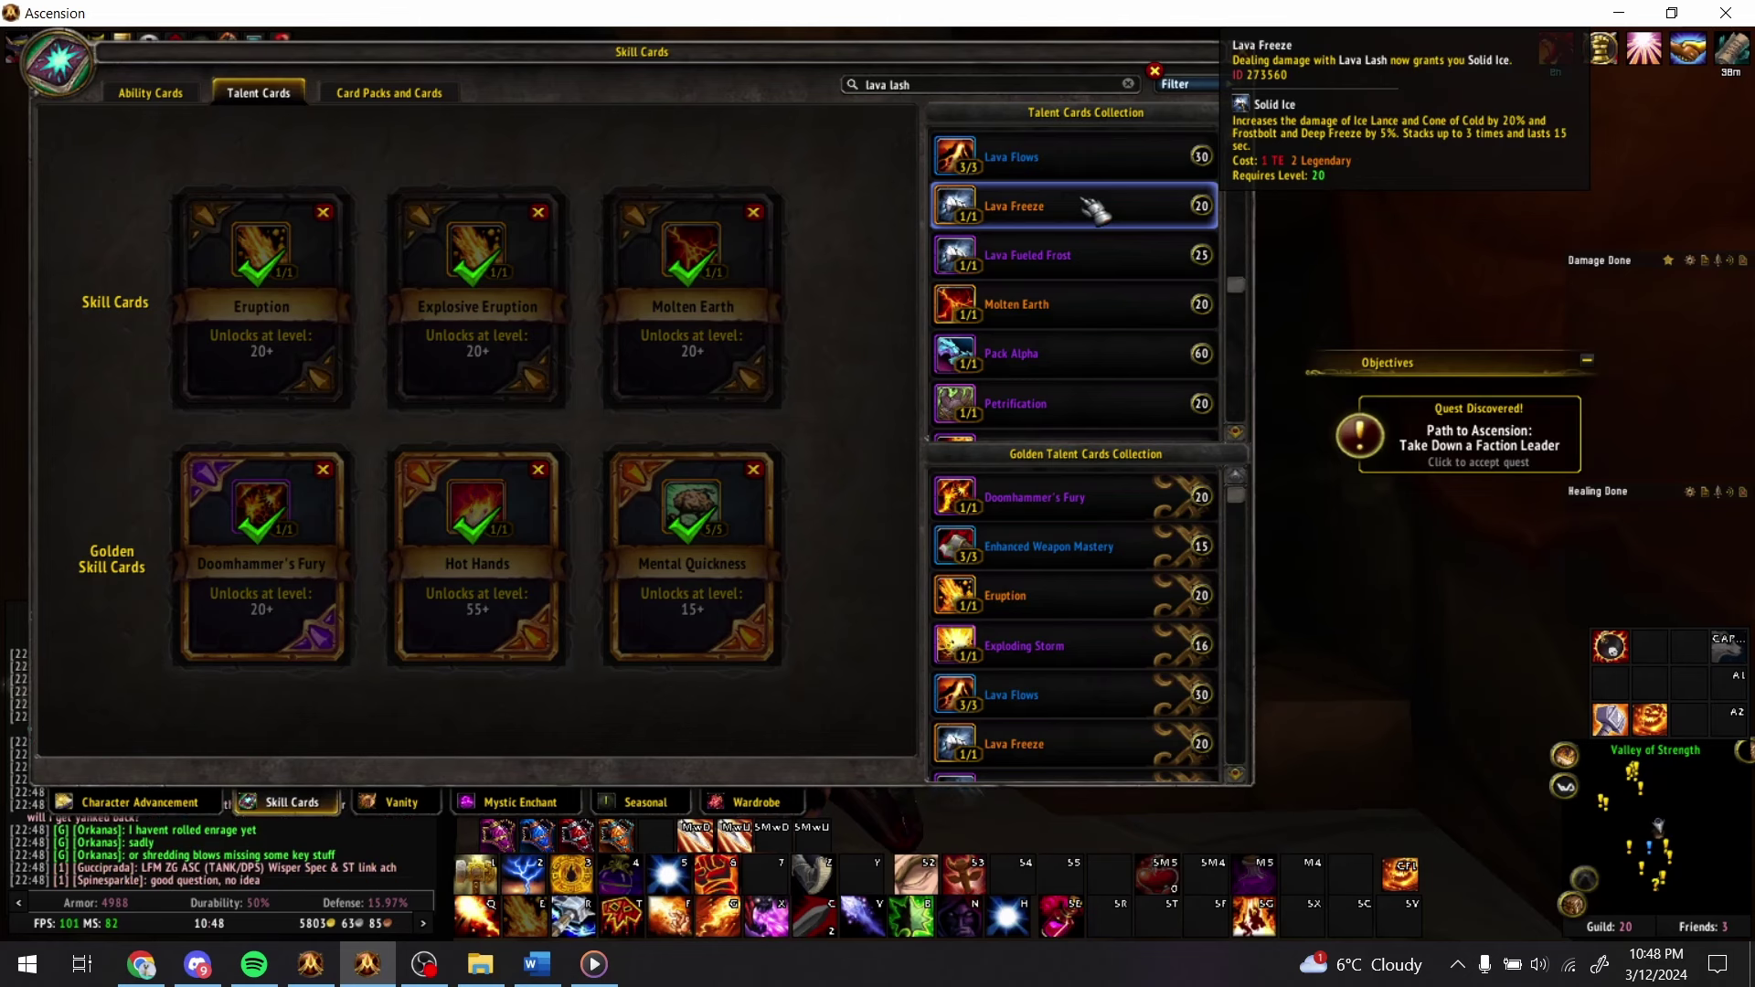
{"action": "scroll", "coordinate": [1096, 211], "scroll_direction": "down", "scroll_amount": 4}
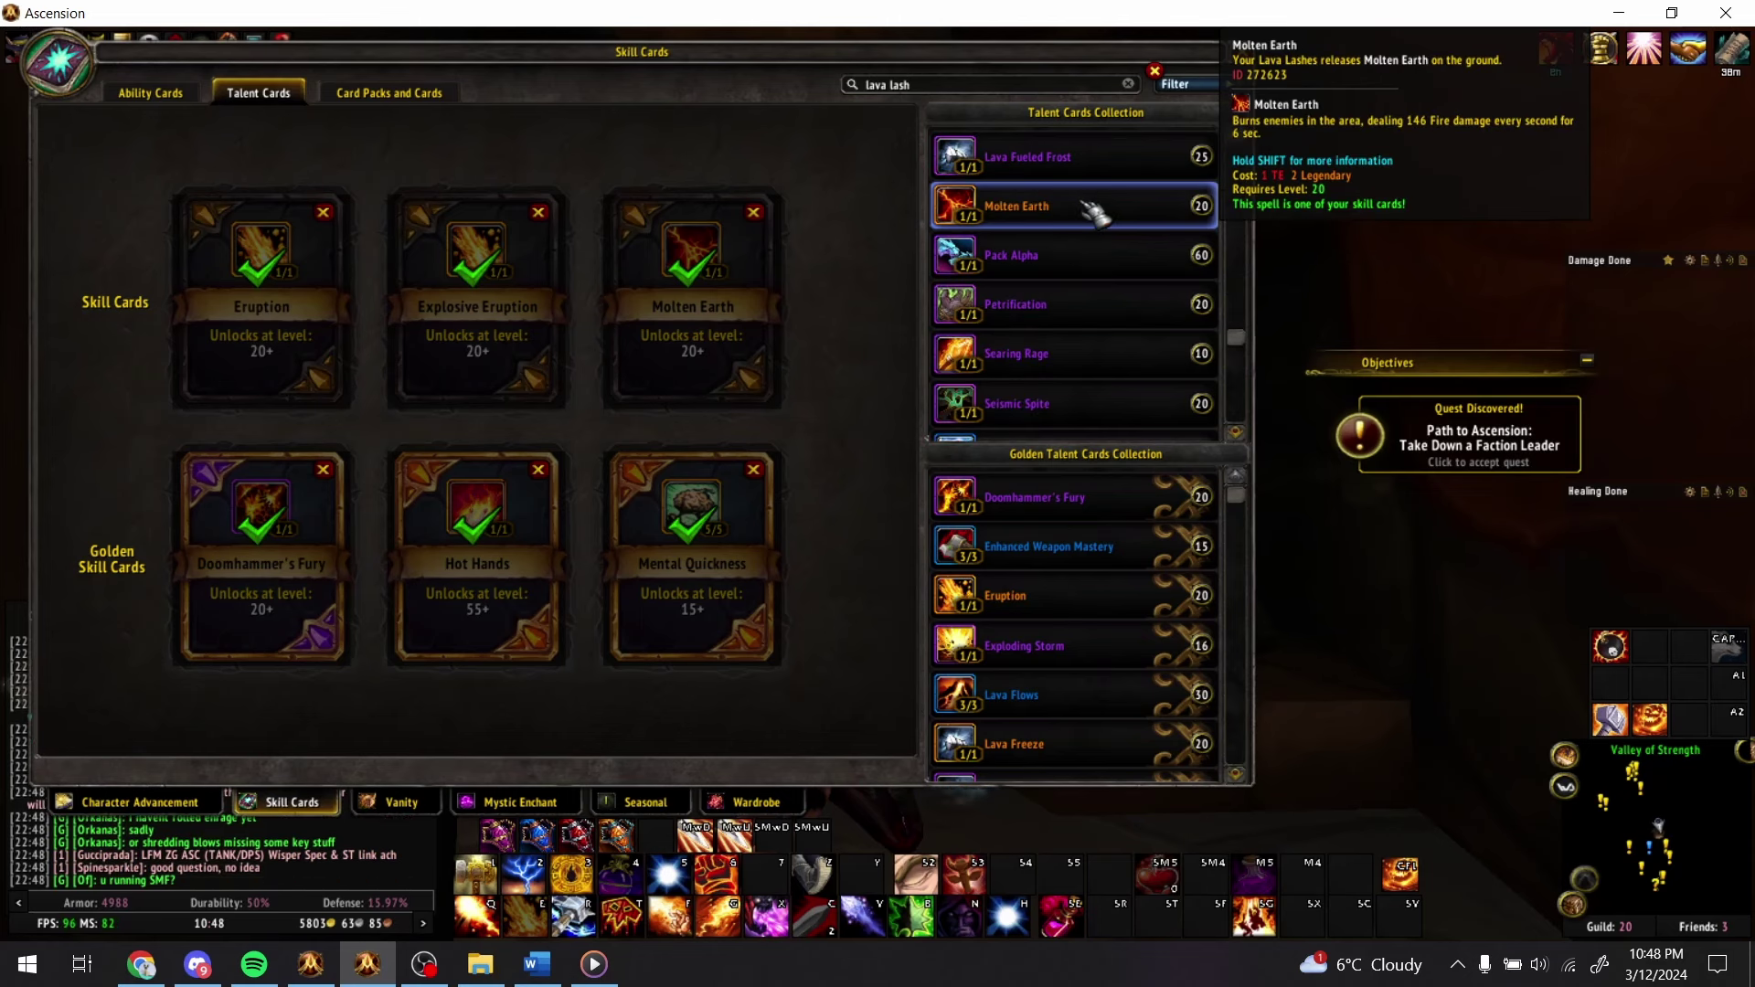
{"action": "key", "text": "alt+Tab"}
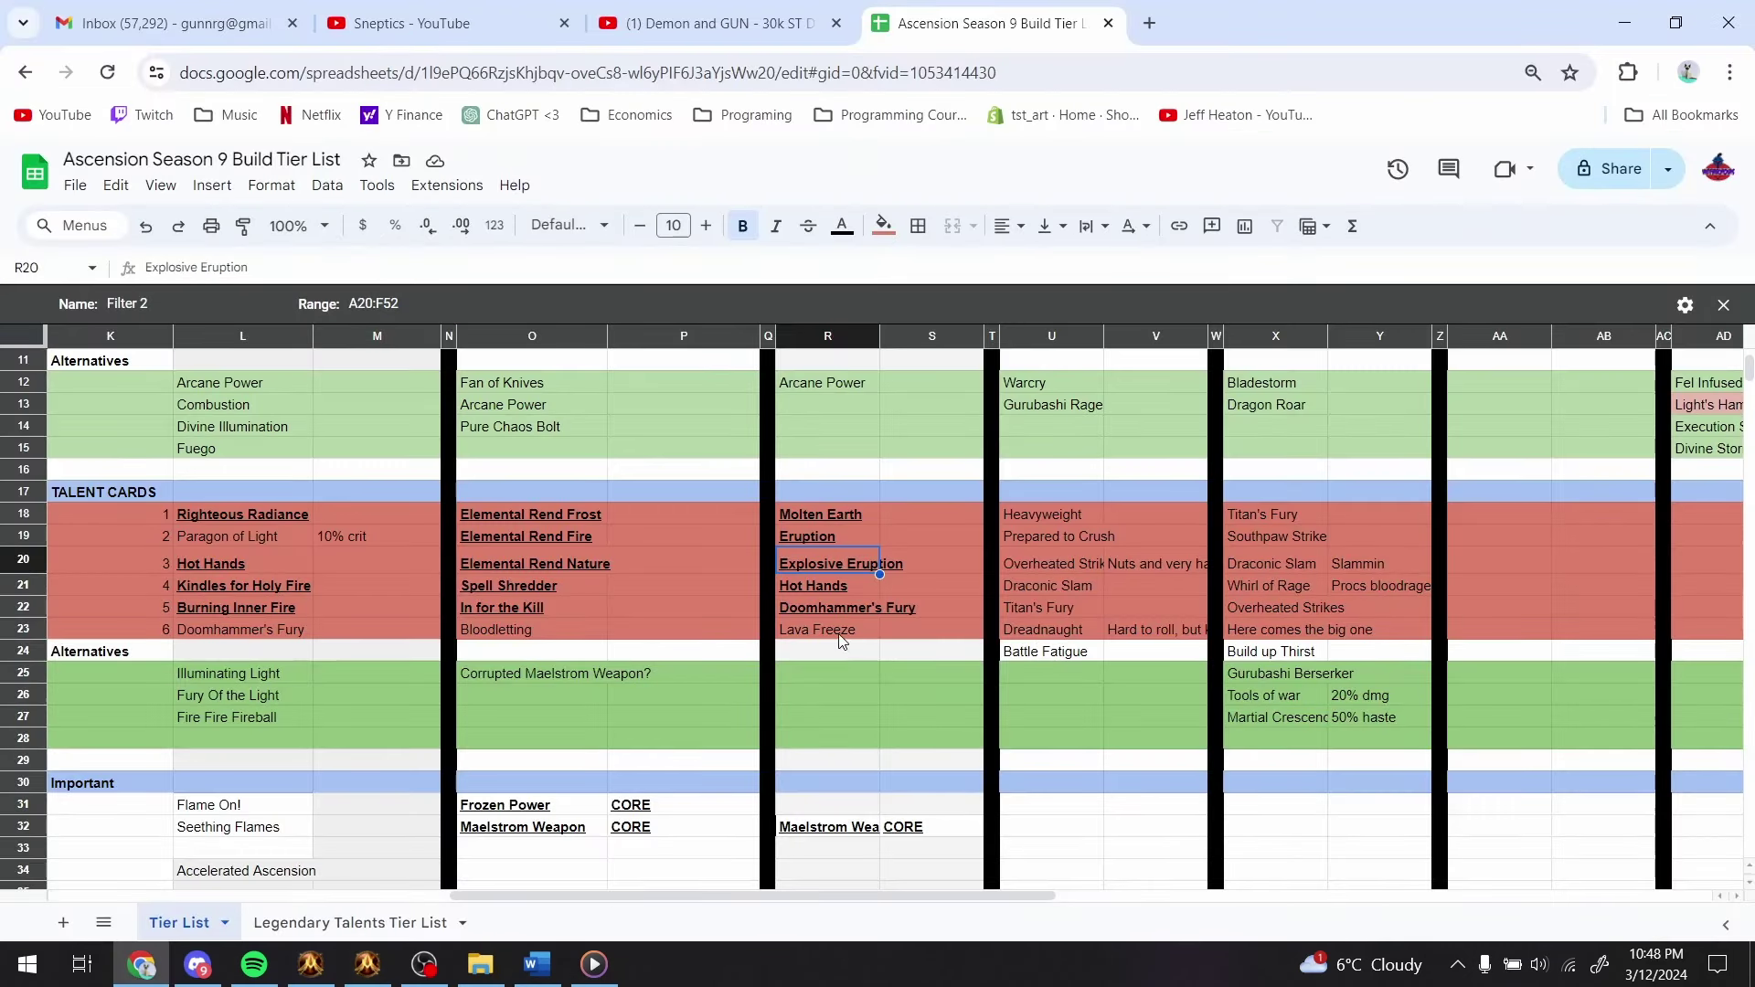
{"action": "key", "text": "alt+Tab"}
{"action": "scroll", "coordinate": [1109, 220], "scroll_direction": "down", "scroll_amount": 1}
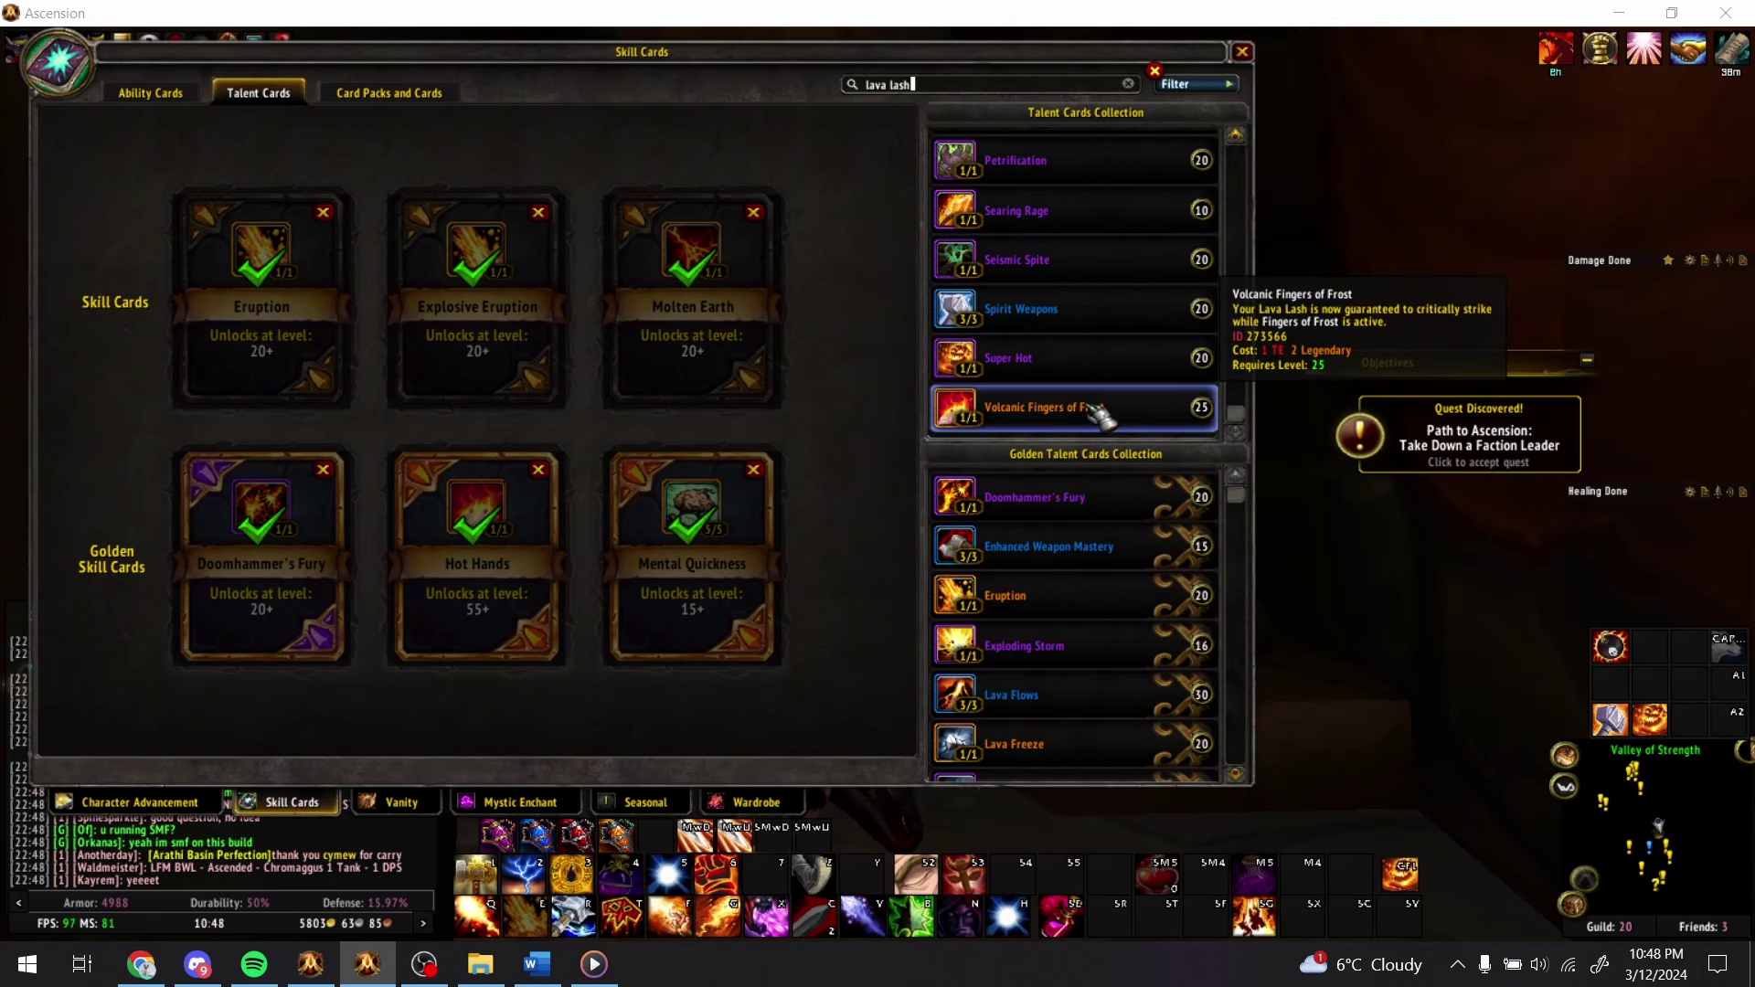
- Switch to the spreadsheet and replace Lava Freeze in LAVASWEEP's talent cards with Volcanic Fingers of Frost
{"action": "key", "text": "alt+Tab"}
{"action": "type", "text": "V"}
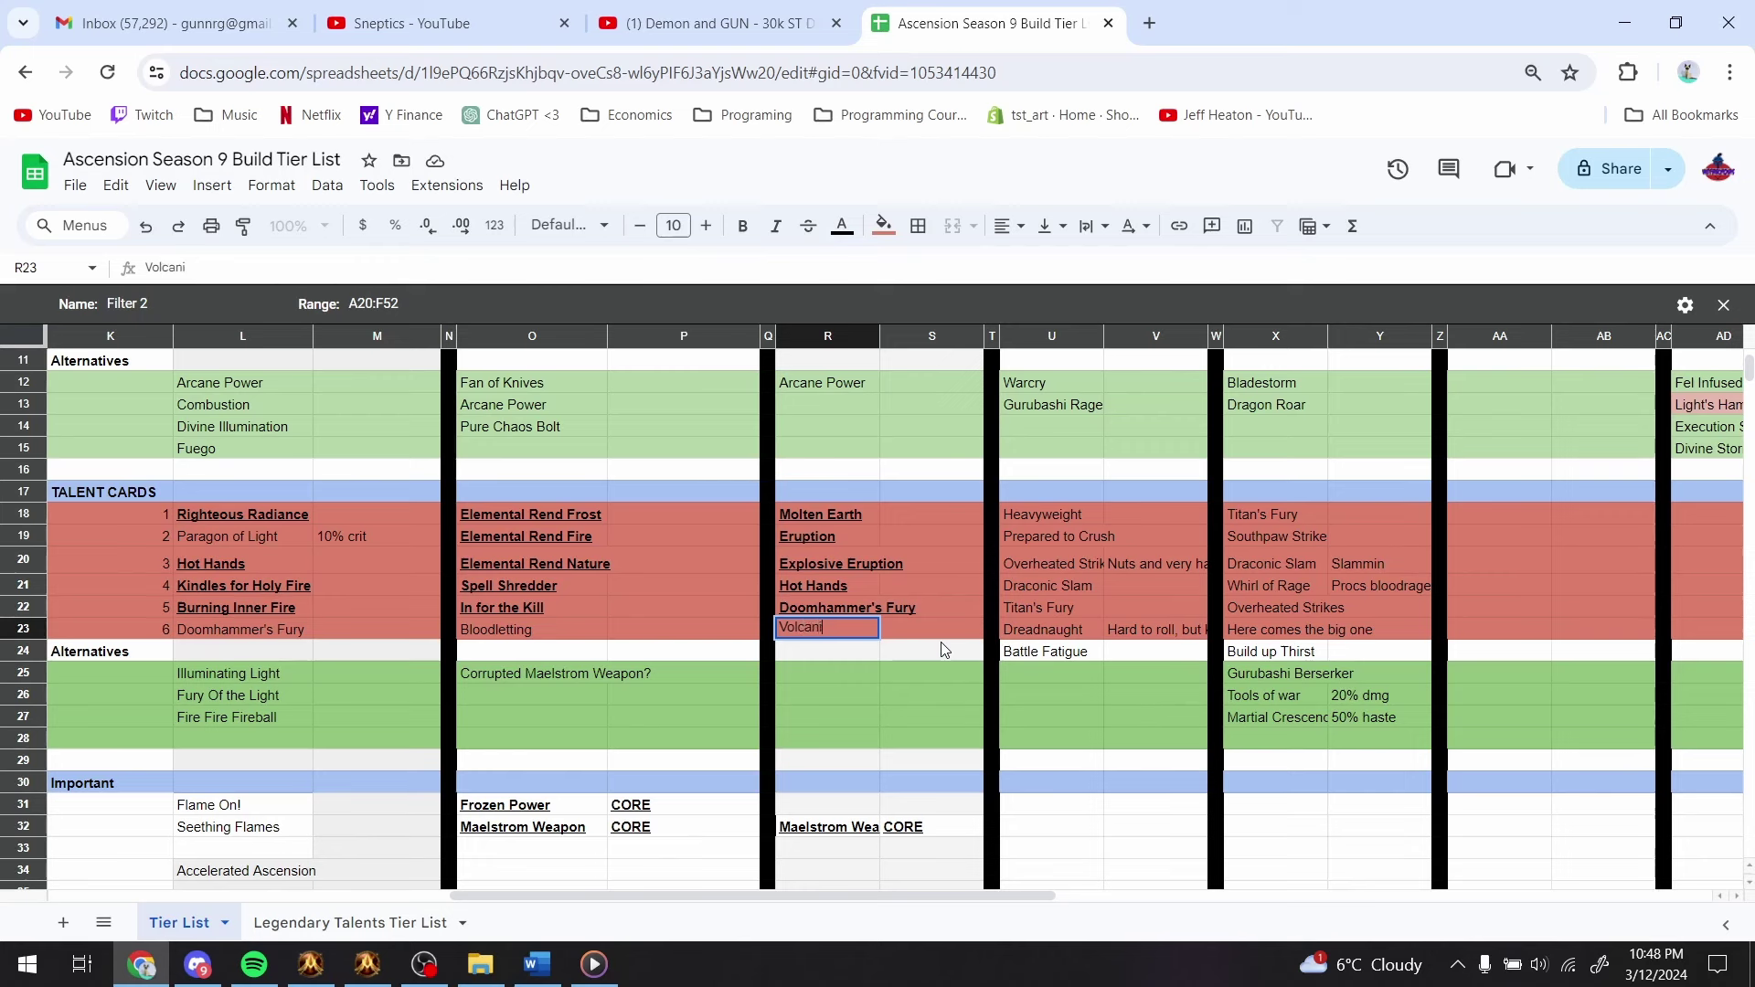
{"action": "type", "text": "olcanic Fingers of F"}
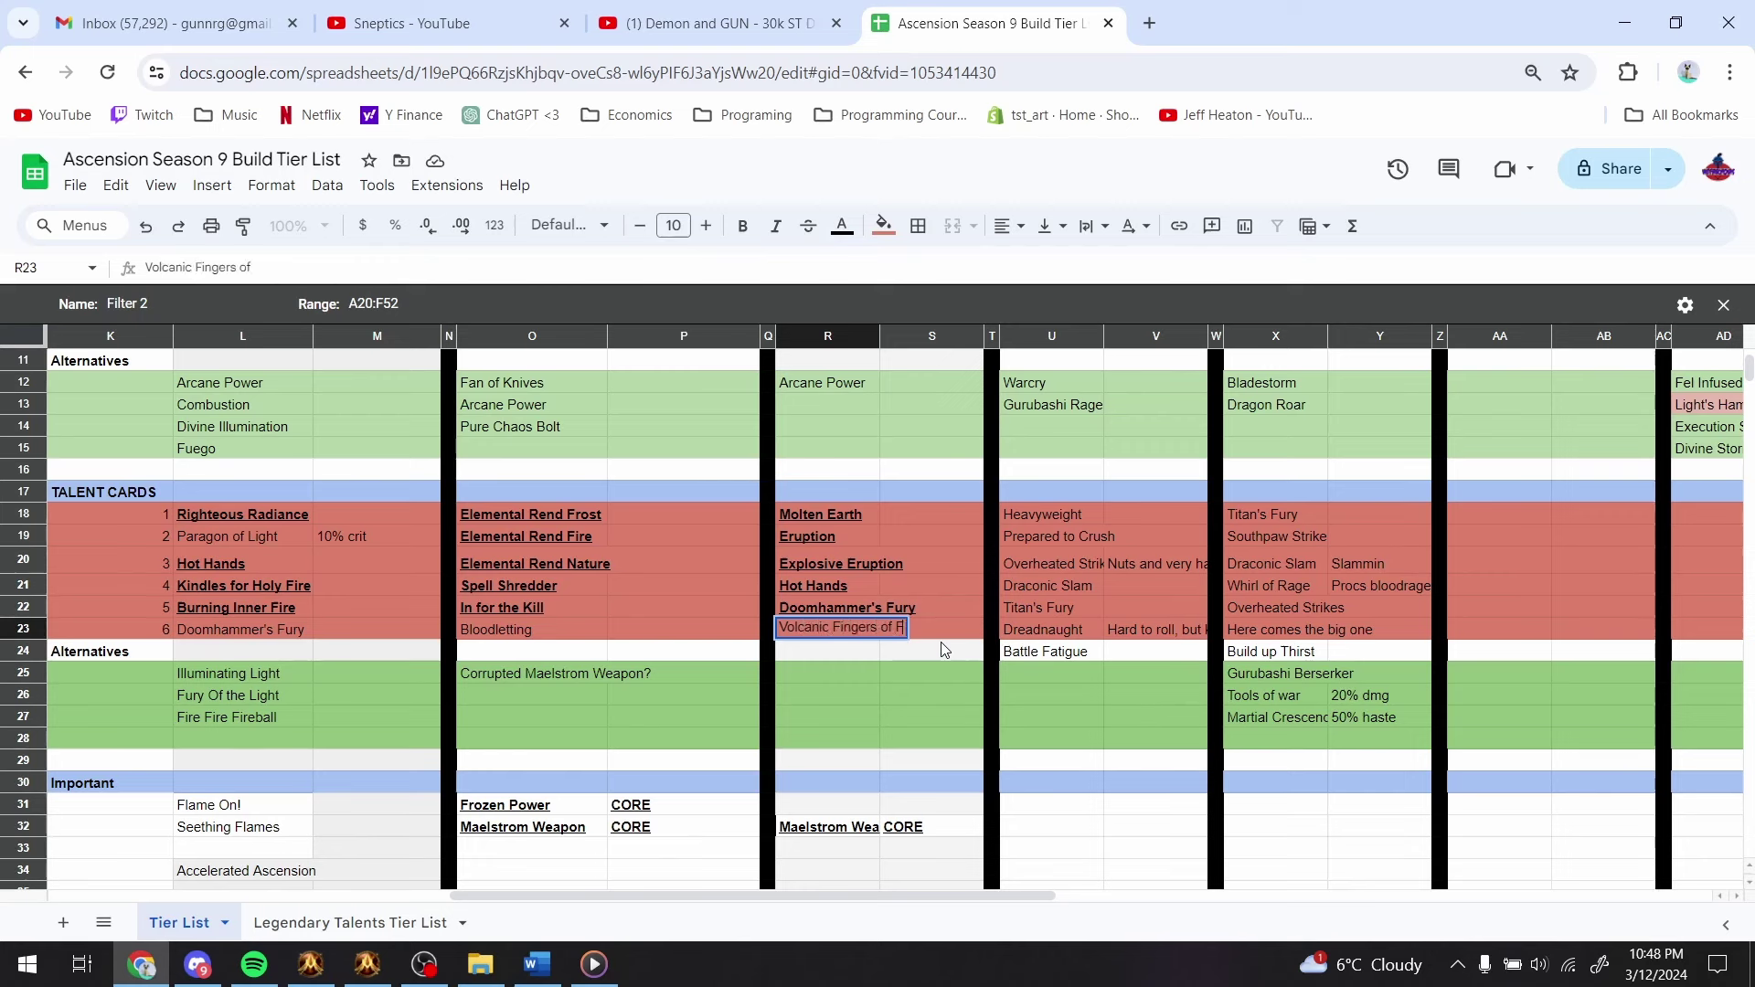
{"action": "type", "text": "rost"}
{"action": "key", "text": "Return"}
- Switch to Ascension to check the Super Hot talent card, return to the spreadsheet and add Super Hot to LAVASWEEP's talent alternatives
{"action": "key", "text": "alt+Tab"}
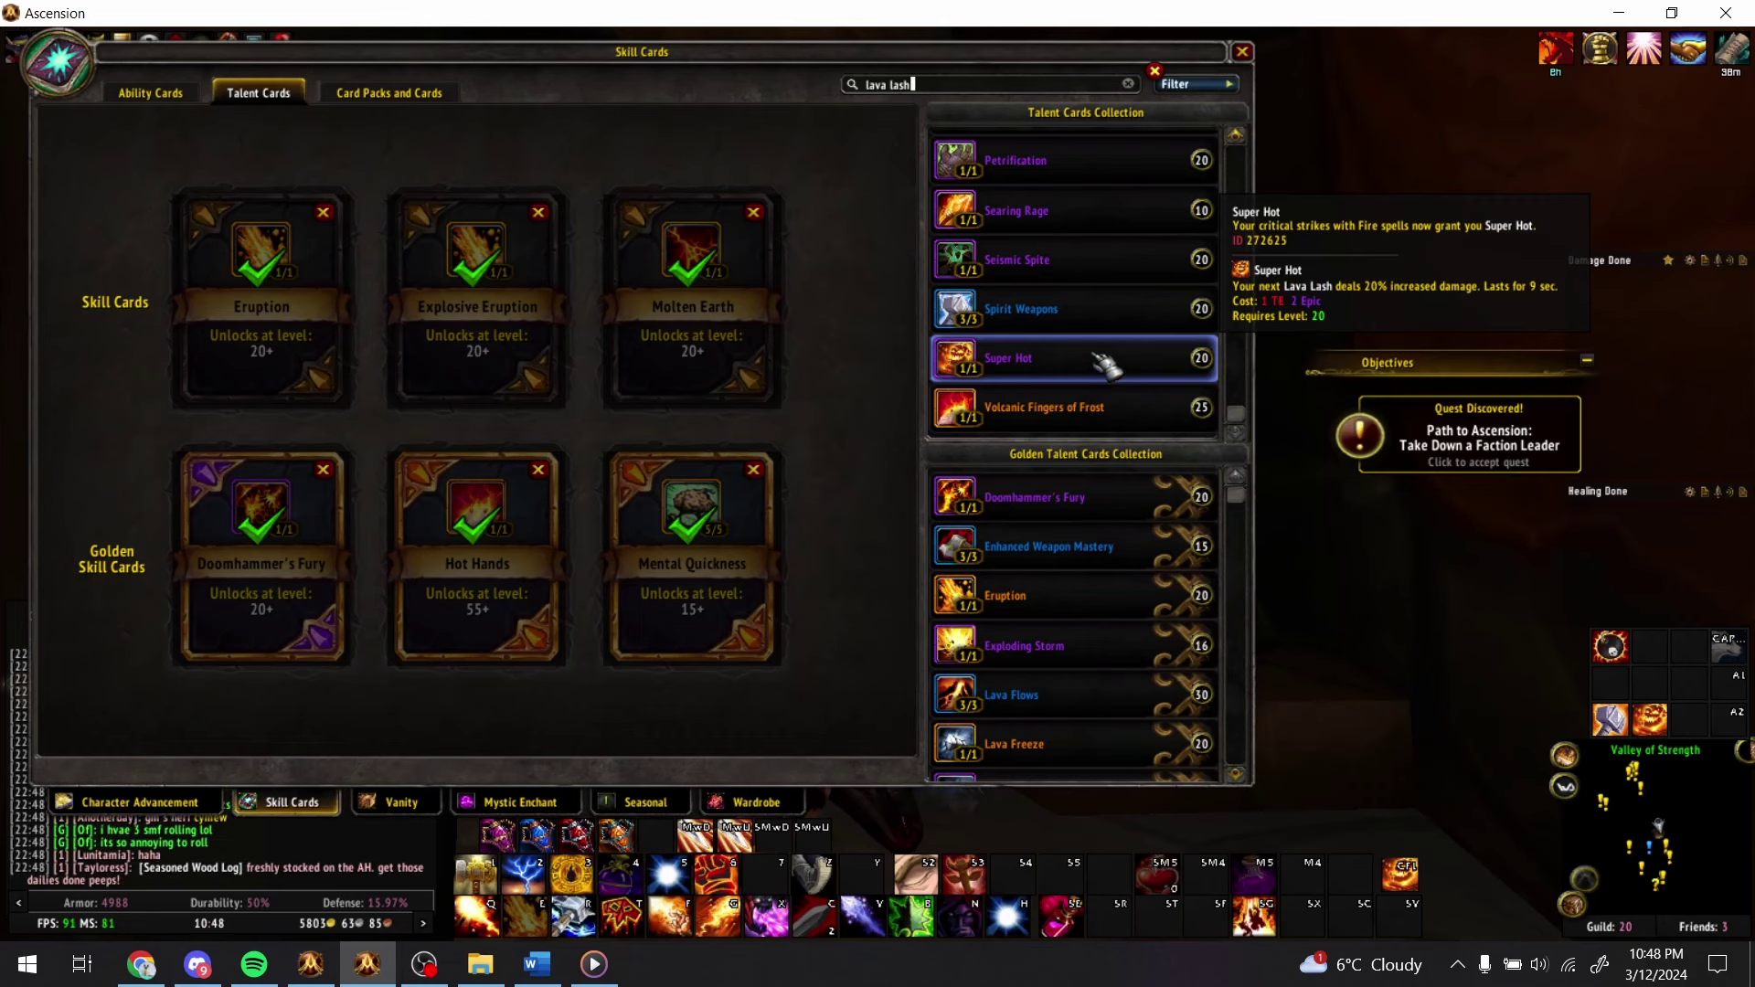
{"action": "key", "text": "alt+Tab"}
{"action": "left_click", "coordinate": [861, 682]}
{"action": "type", "text": "Su"}
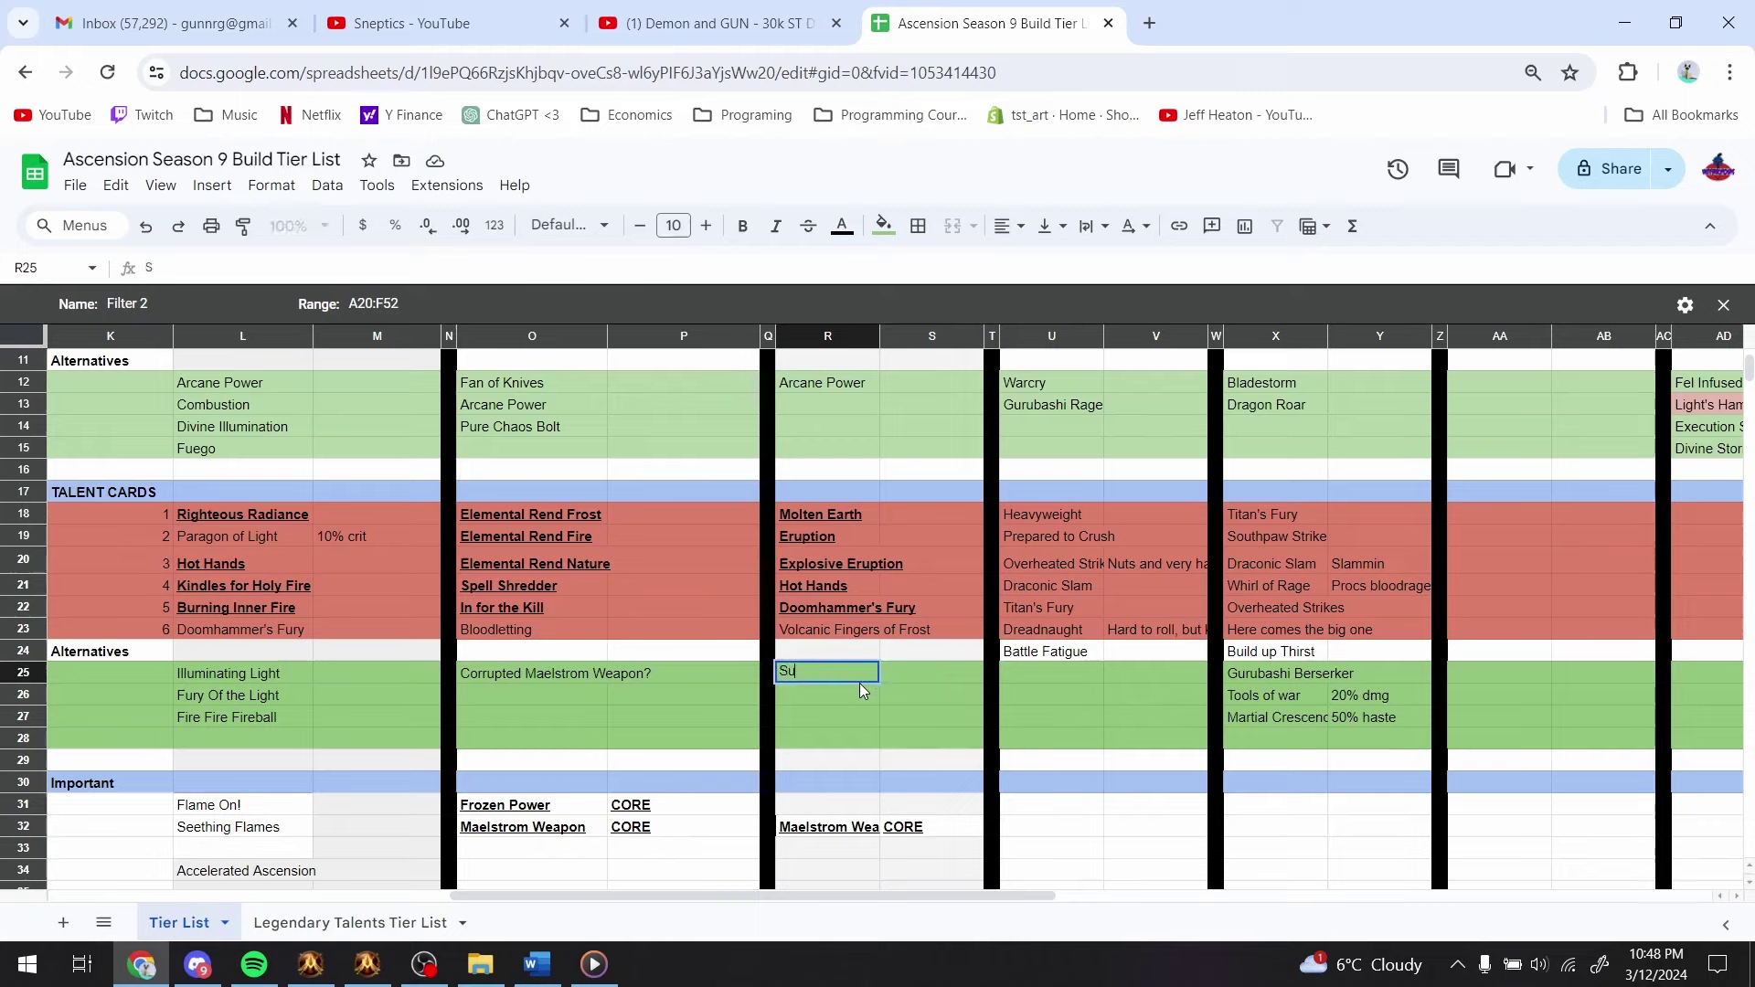
{"action": "type", "text": "per Hot"}
{"action": "key", "text": "Return"}
- Add Corrupted Maelstrom Weapon to LAVASWEEP's talent alternatives in R27, leaving a blank row below Super Hot
{"action": "key", "text": "Down"}
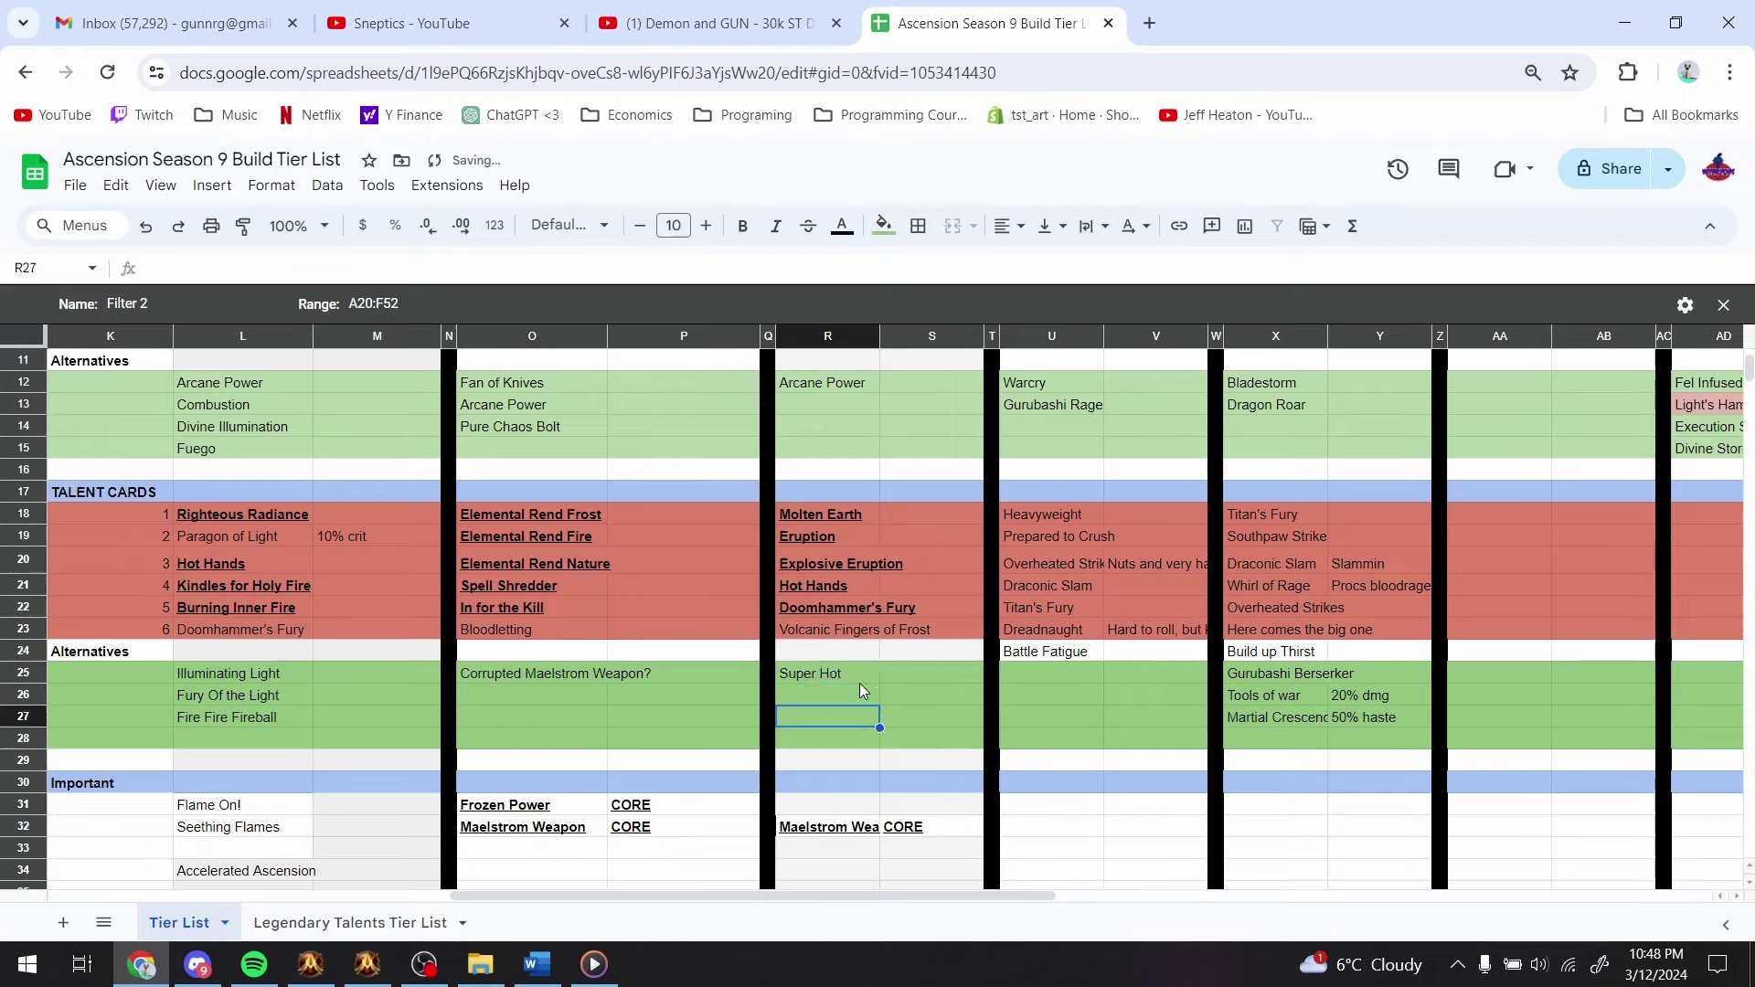
{"action": "type", "text": "Cor"}
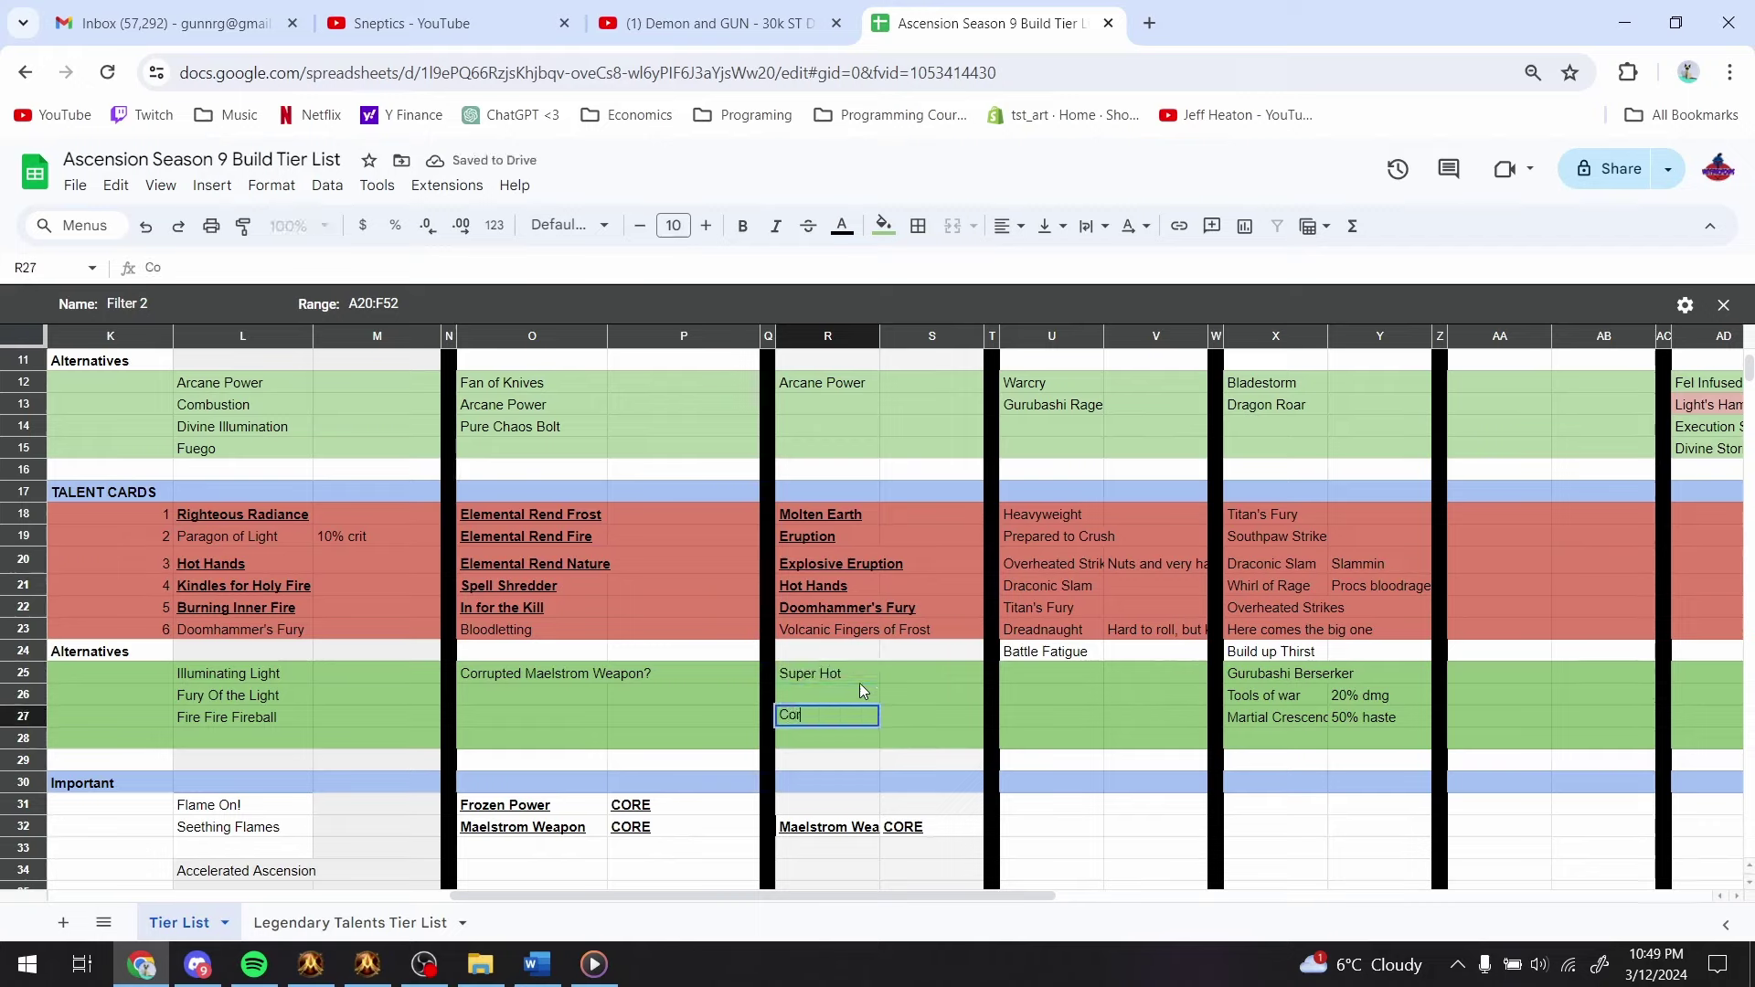
{"action": "type", "text": "rupted Maelstrom"}
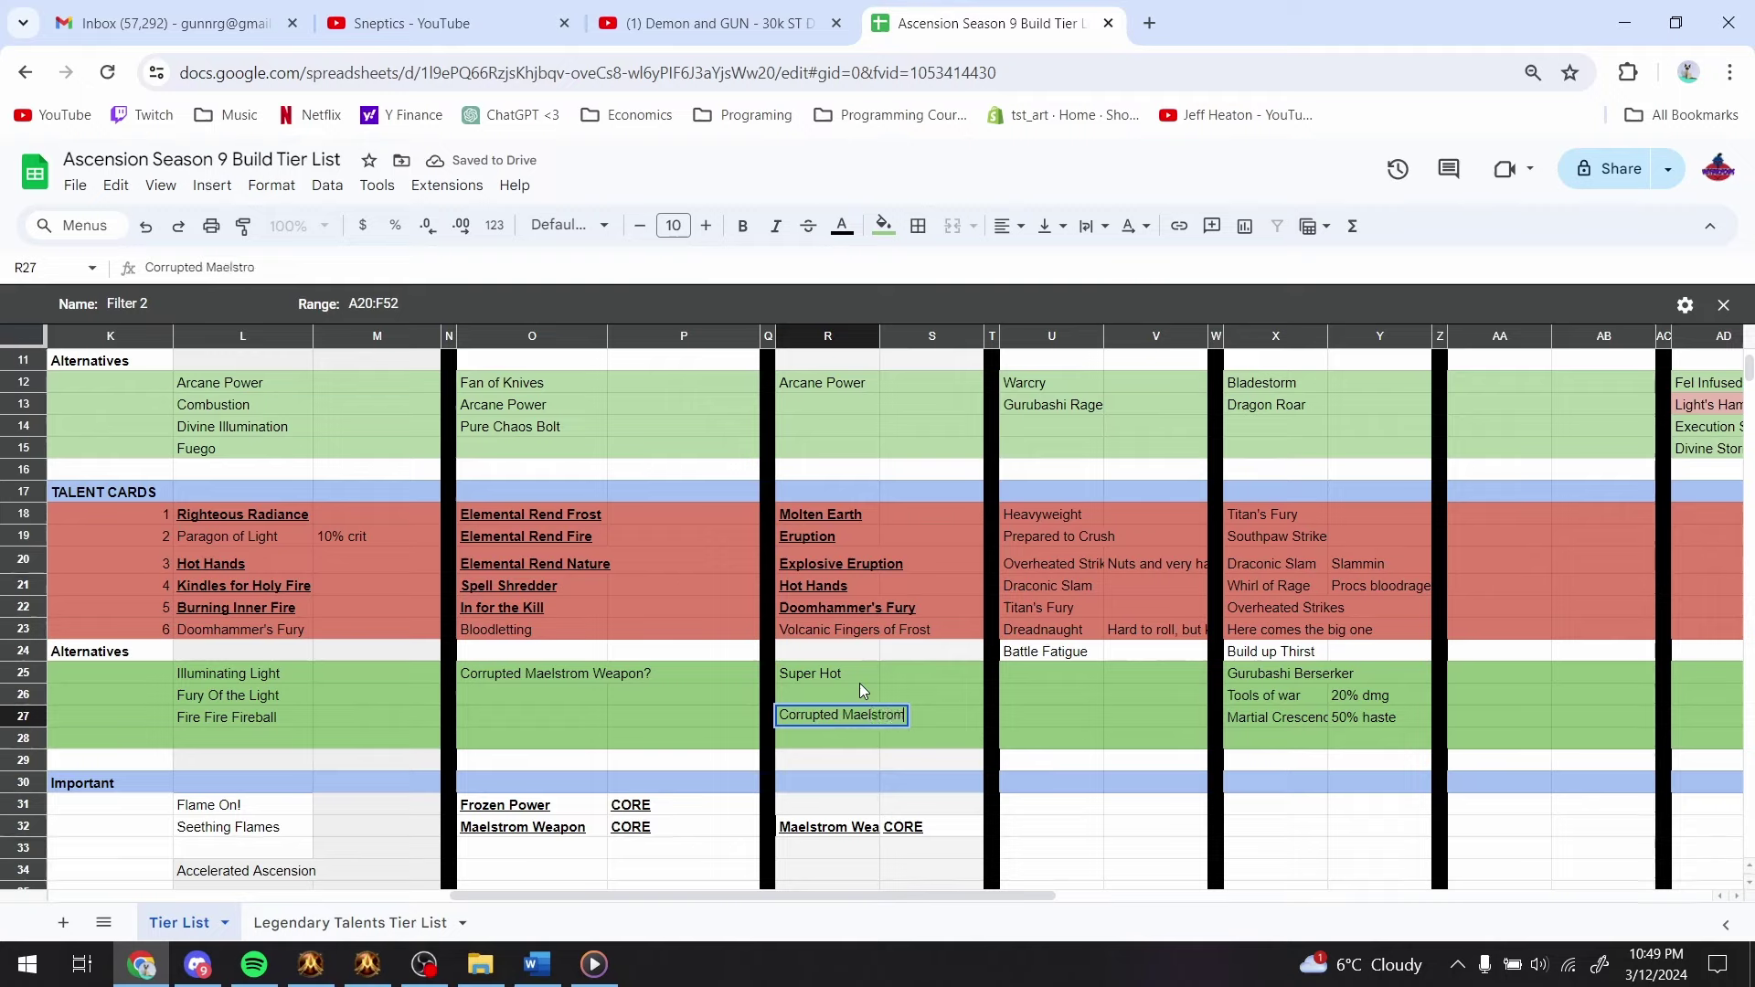
{"action": "type", "text": " Weap"}
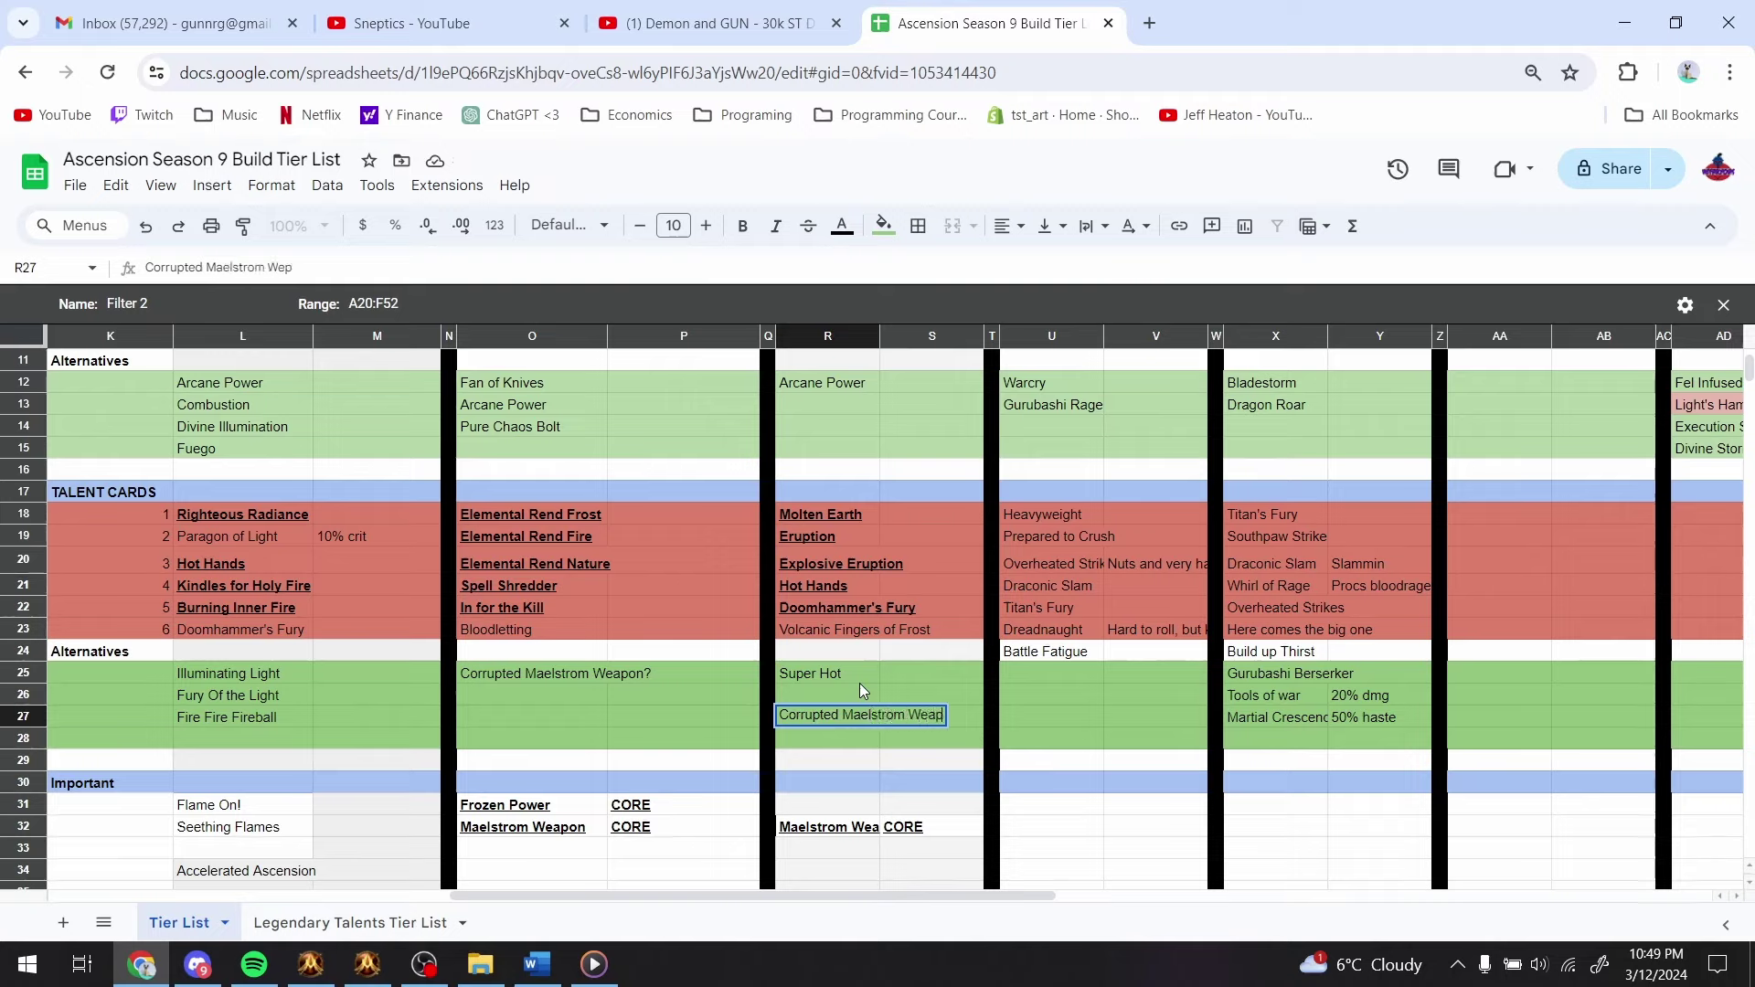
{"action": "type", "text": "on"}
{"action": "key", "text": "Return"}
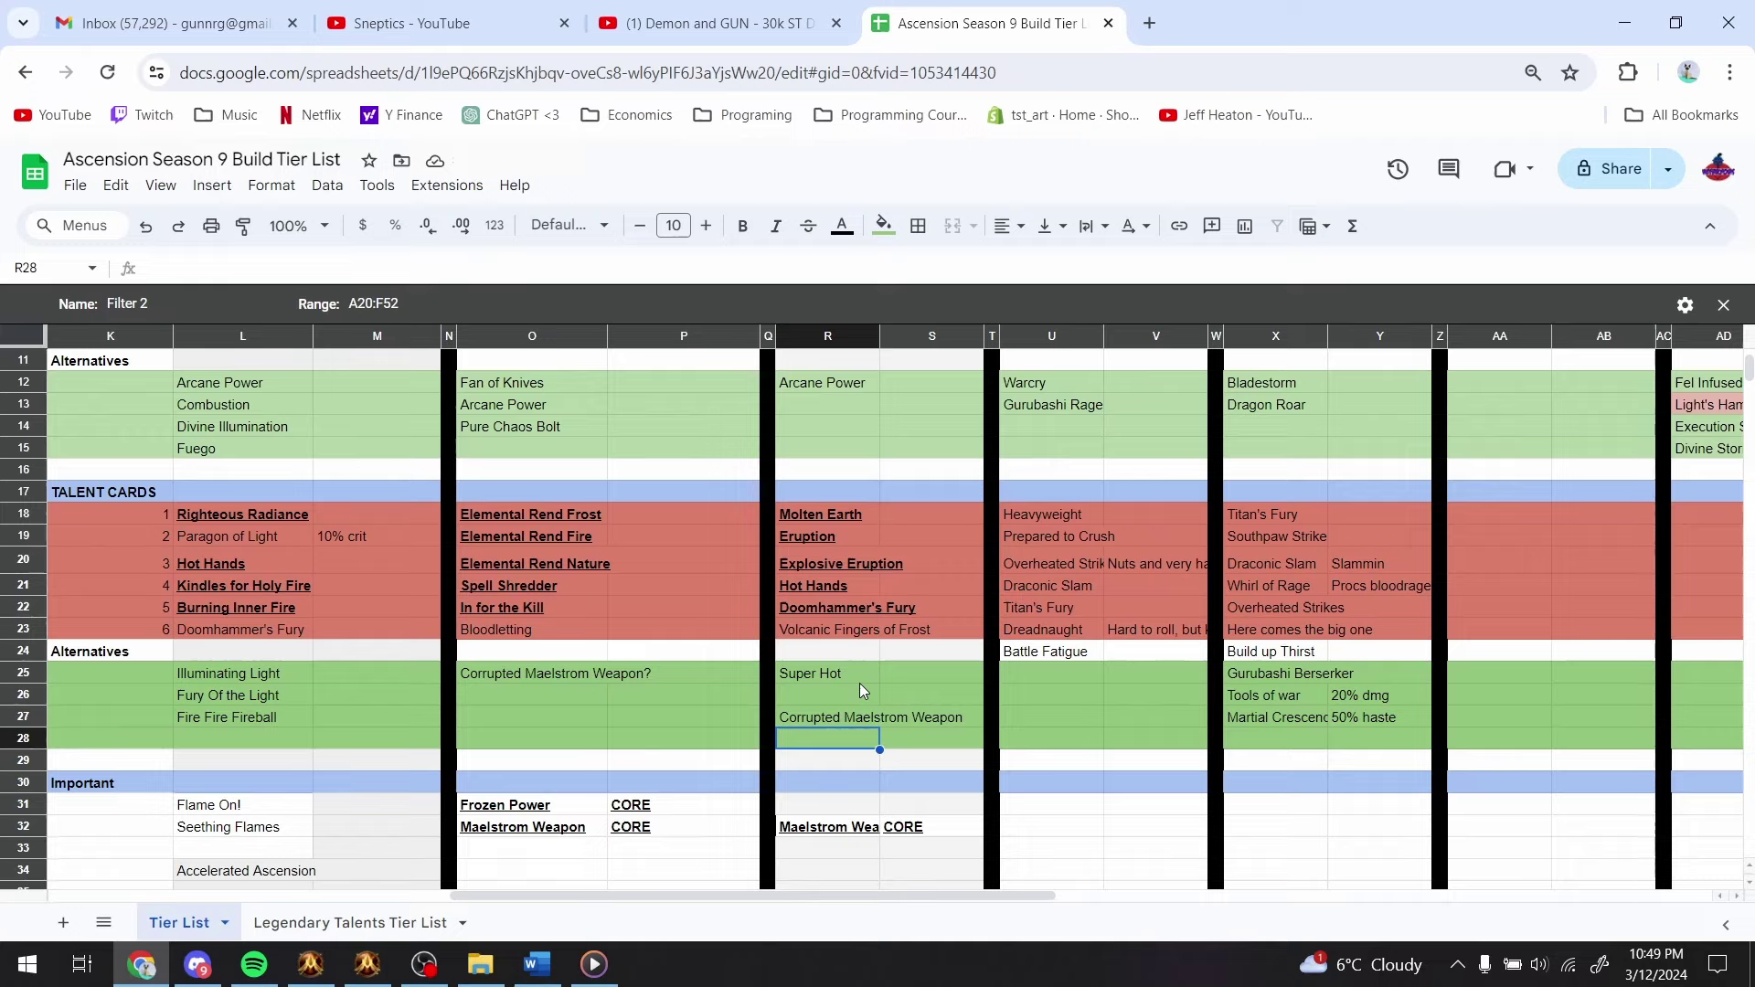
- Review LAVASWEEP's talent and ability cards in the sheet, then switch to Ascension and read the Eruption talent card's description
{"action": "key", "text": "Up"}
{"action": "key", "text": "Up"}
{"action": "key", "text": "Up"}
{"action": "key", "text": "Up"}
{"action": "key", "text": "Up"}
{"action": "key", "text": "Up"}
{"action": "key", "text": "Up"}
{"action": "key", "text": "Up"}
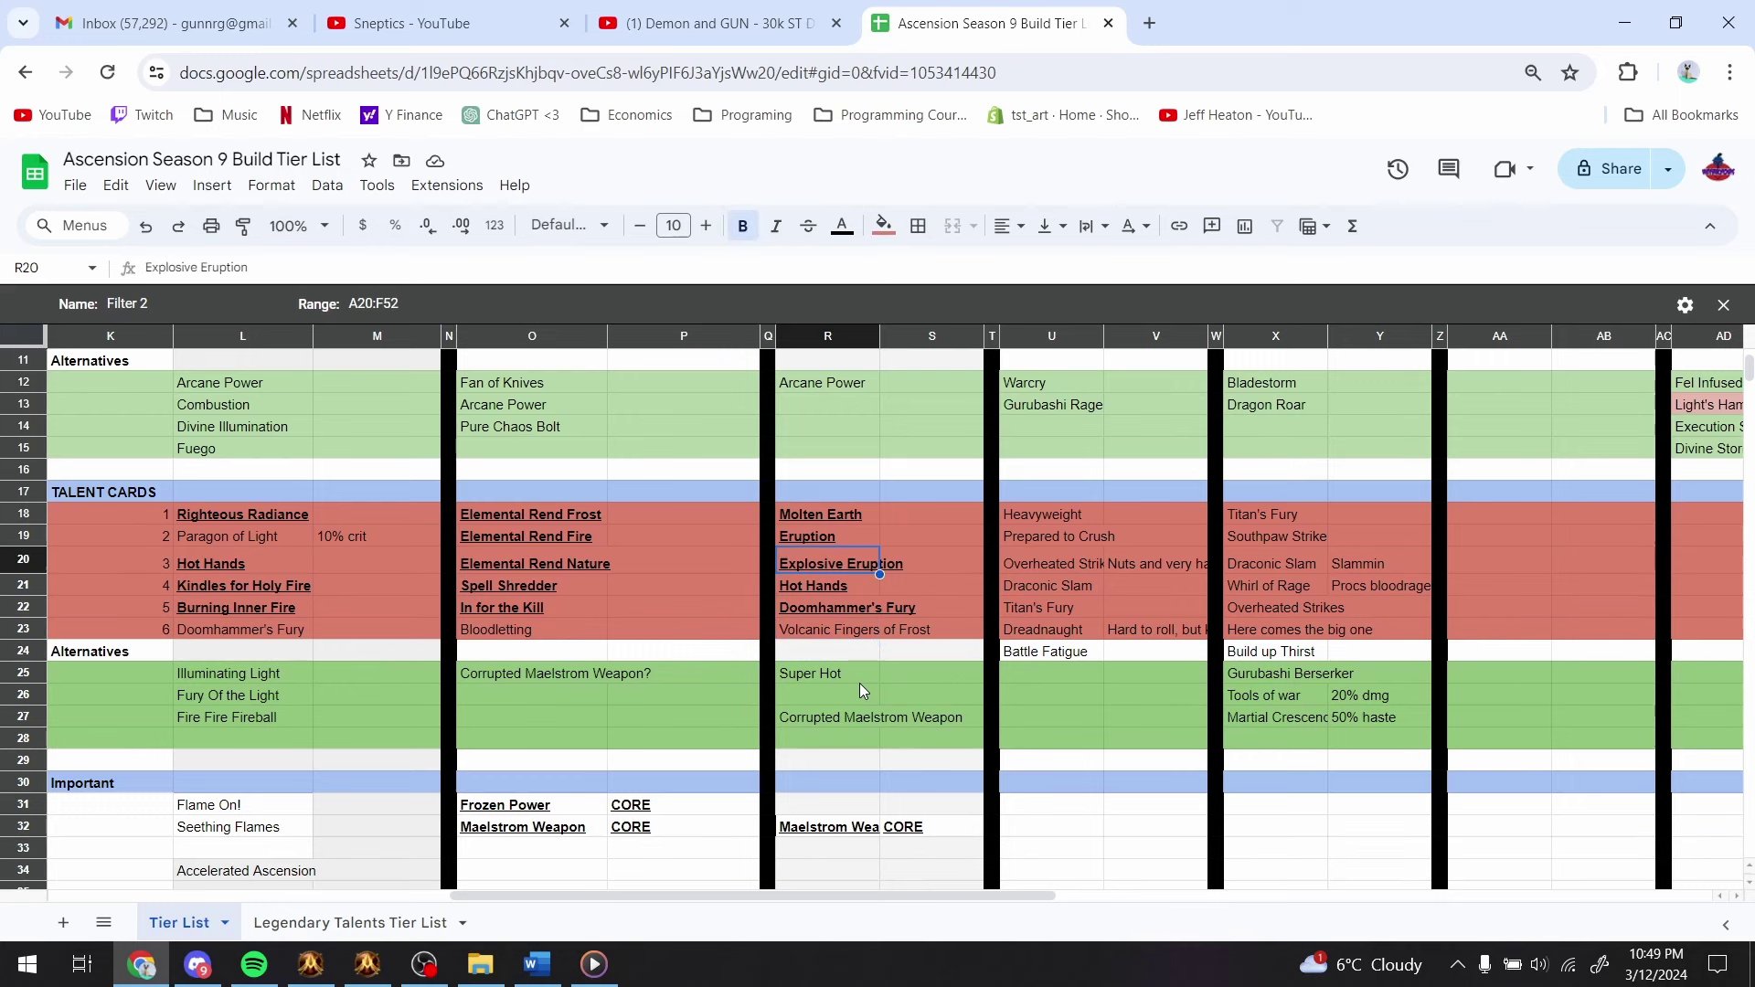
{"action": "key", "text": "Up"}
{"action": "key", "text": "Up"}
{"action": "key", "text": "Up"}
{"action": "key", "text": "Up"}
{"action": "key", "text": "Up"}
{"action": "key", "text": "Up"}
{"action": "key", "text": "Up"}
{"action": "key", "text": "Up"}
{"action": "key", "text": "Up"}
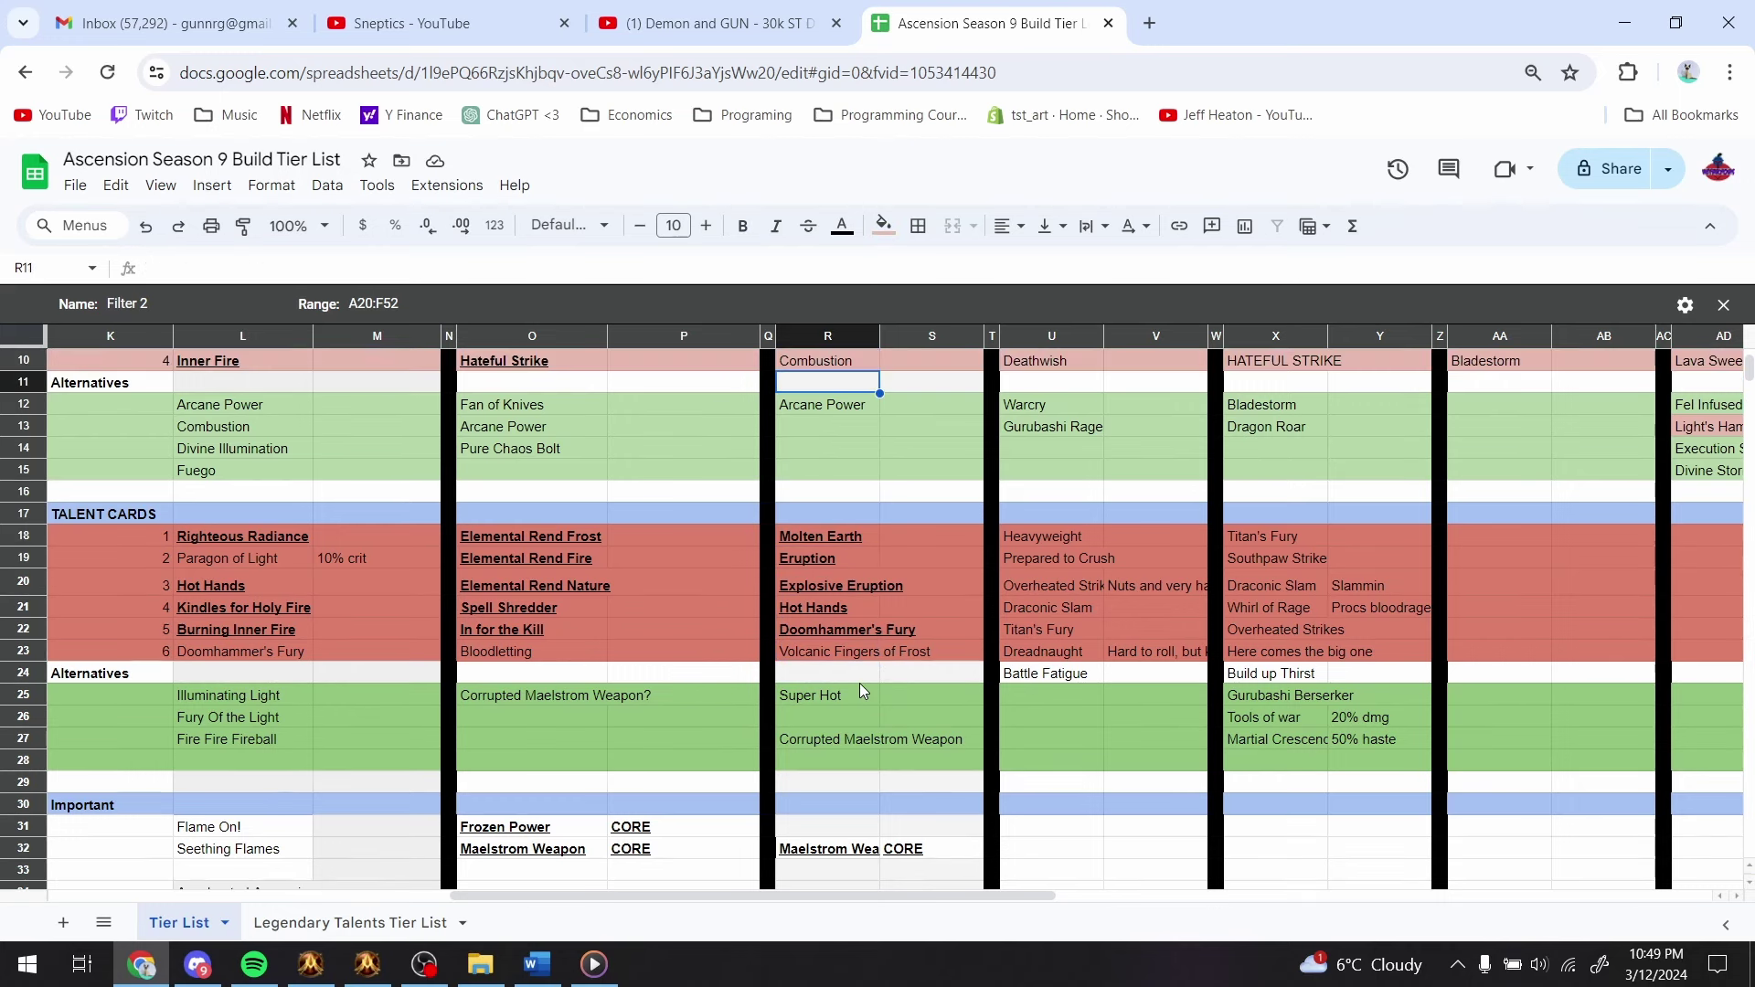
{"action": "key", "text": "alt+Tab"}
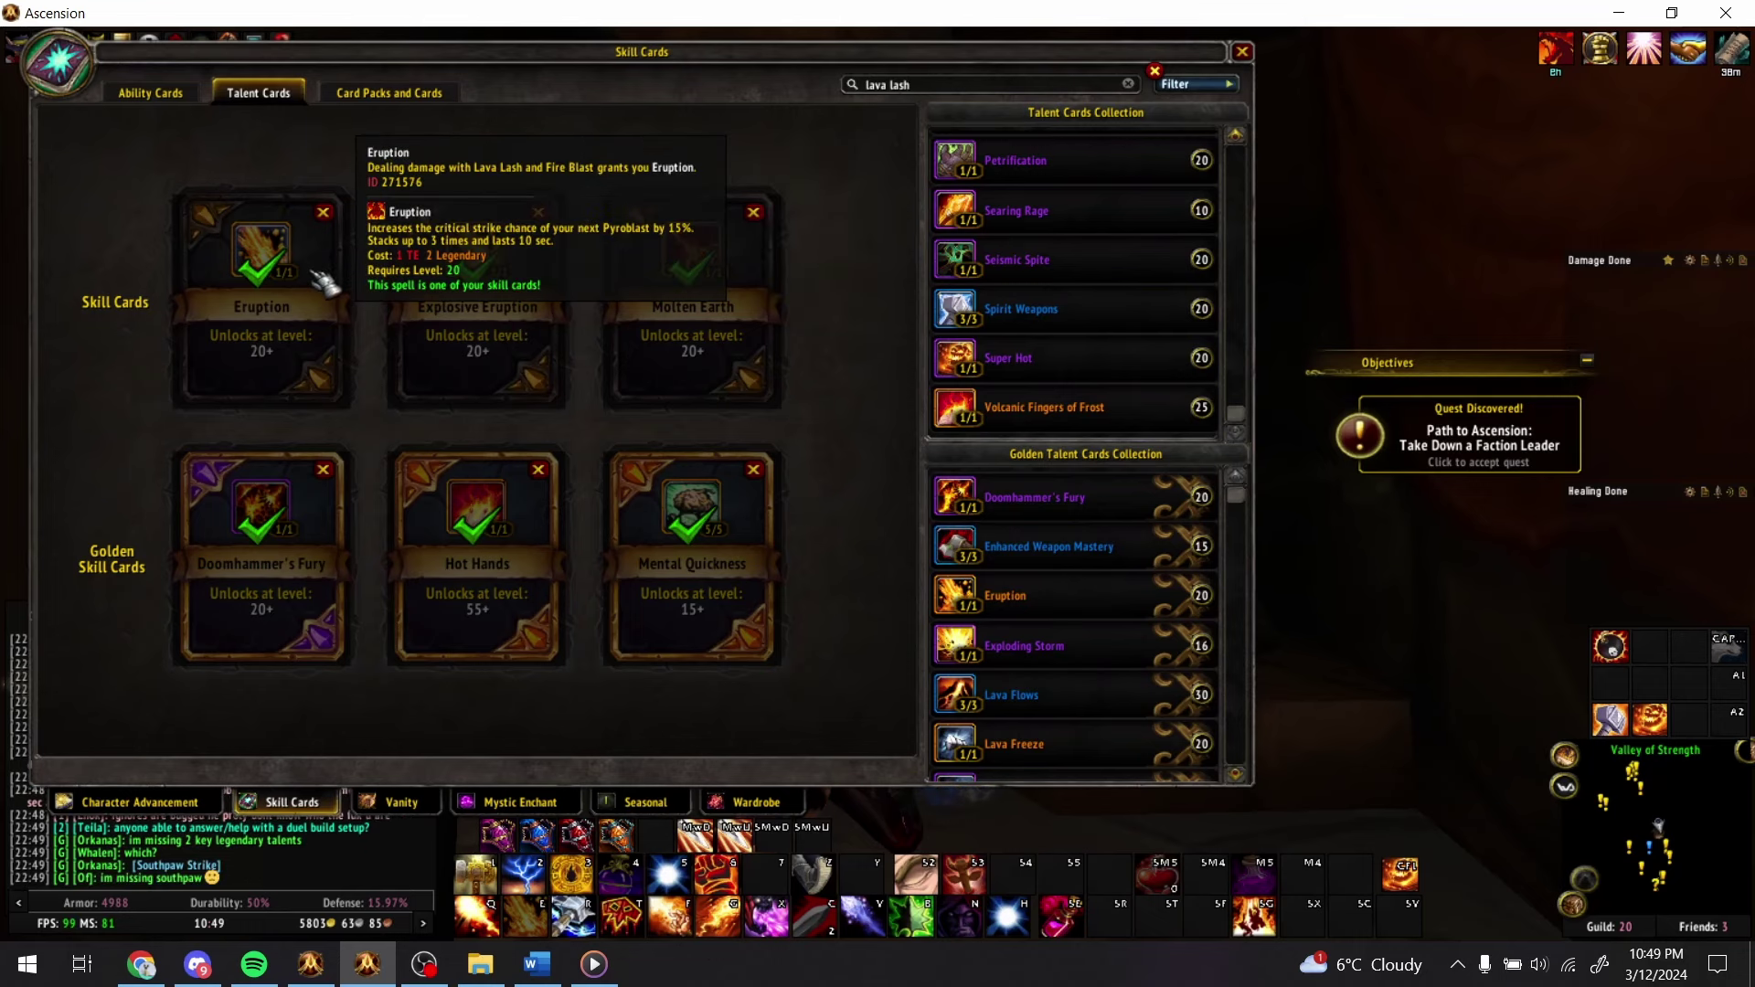
- Switch to the spreadsheet and append "Huge aoe sustain, nice prio" to the comment beside LAVASWEEP's single target DPS
{"action": "key", "text": "alt+Tab"}
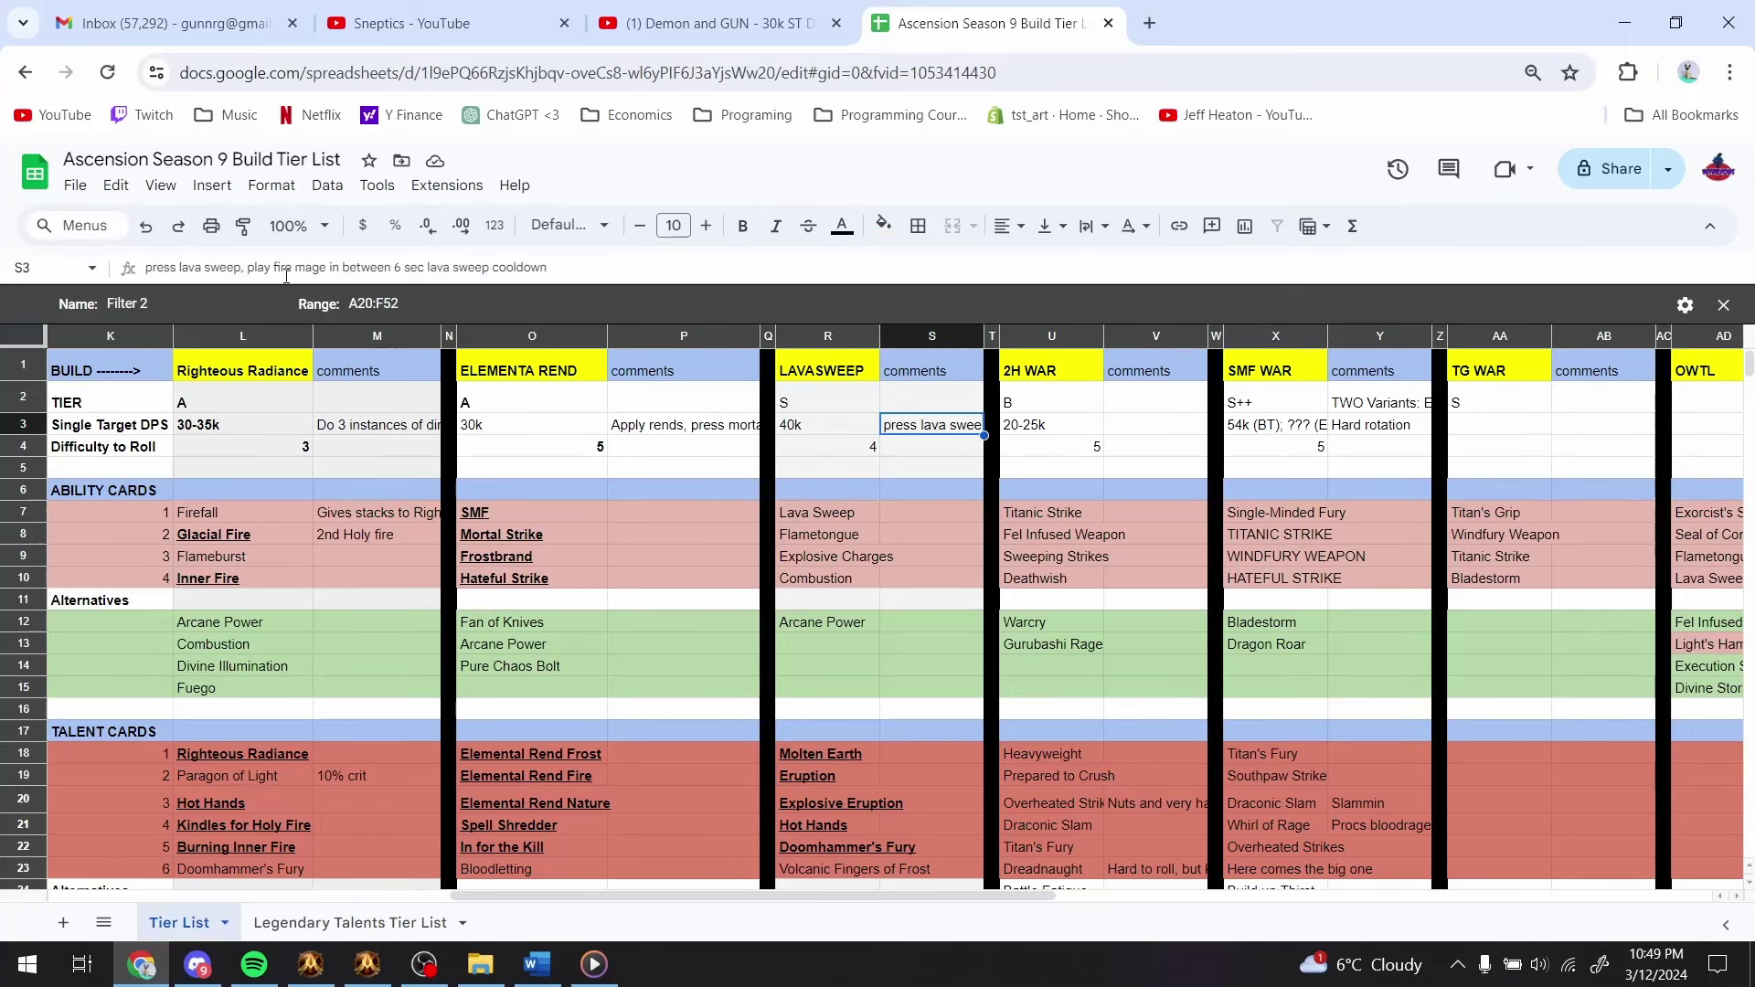
{"action": "left_click", "coordinate": [643, 270]}
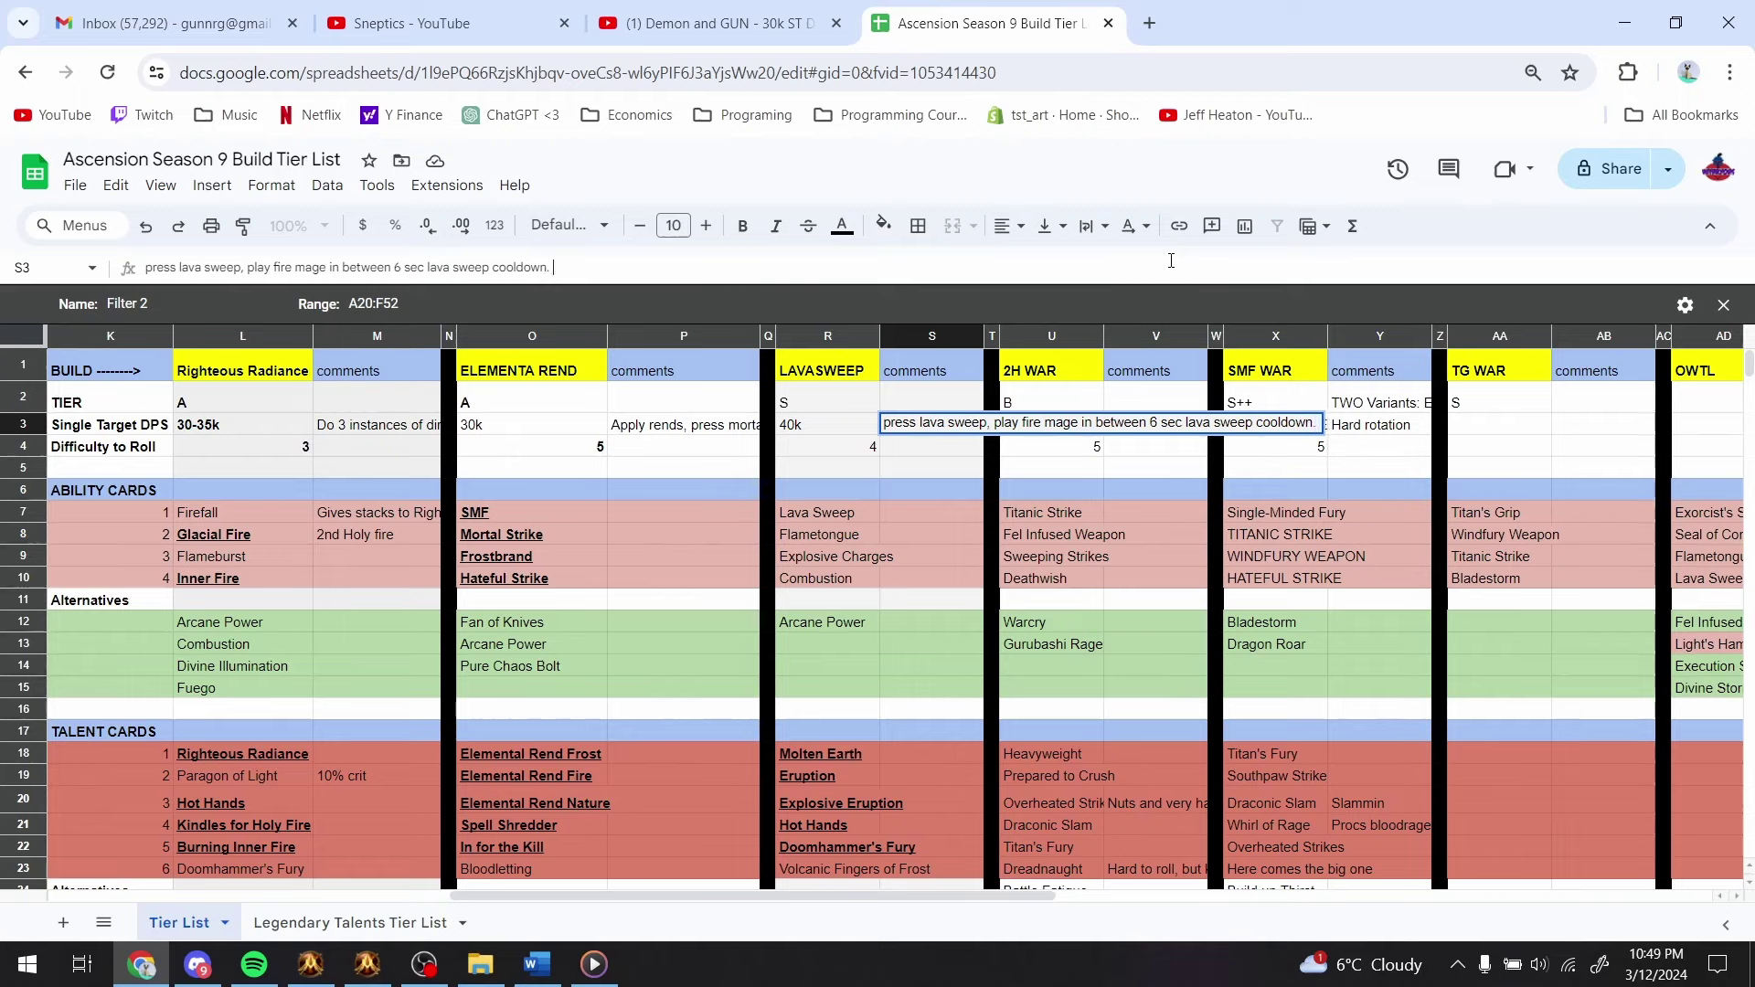
{"action": "type", "text": "Huge aoe sus"}
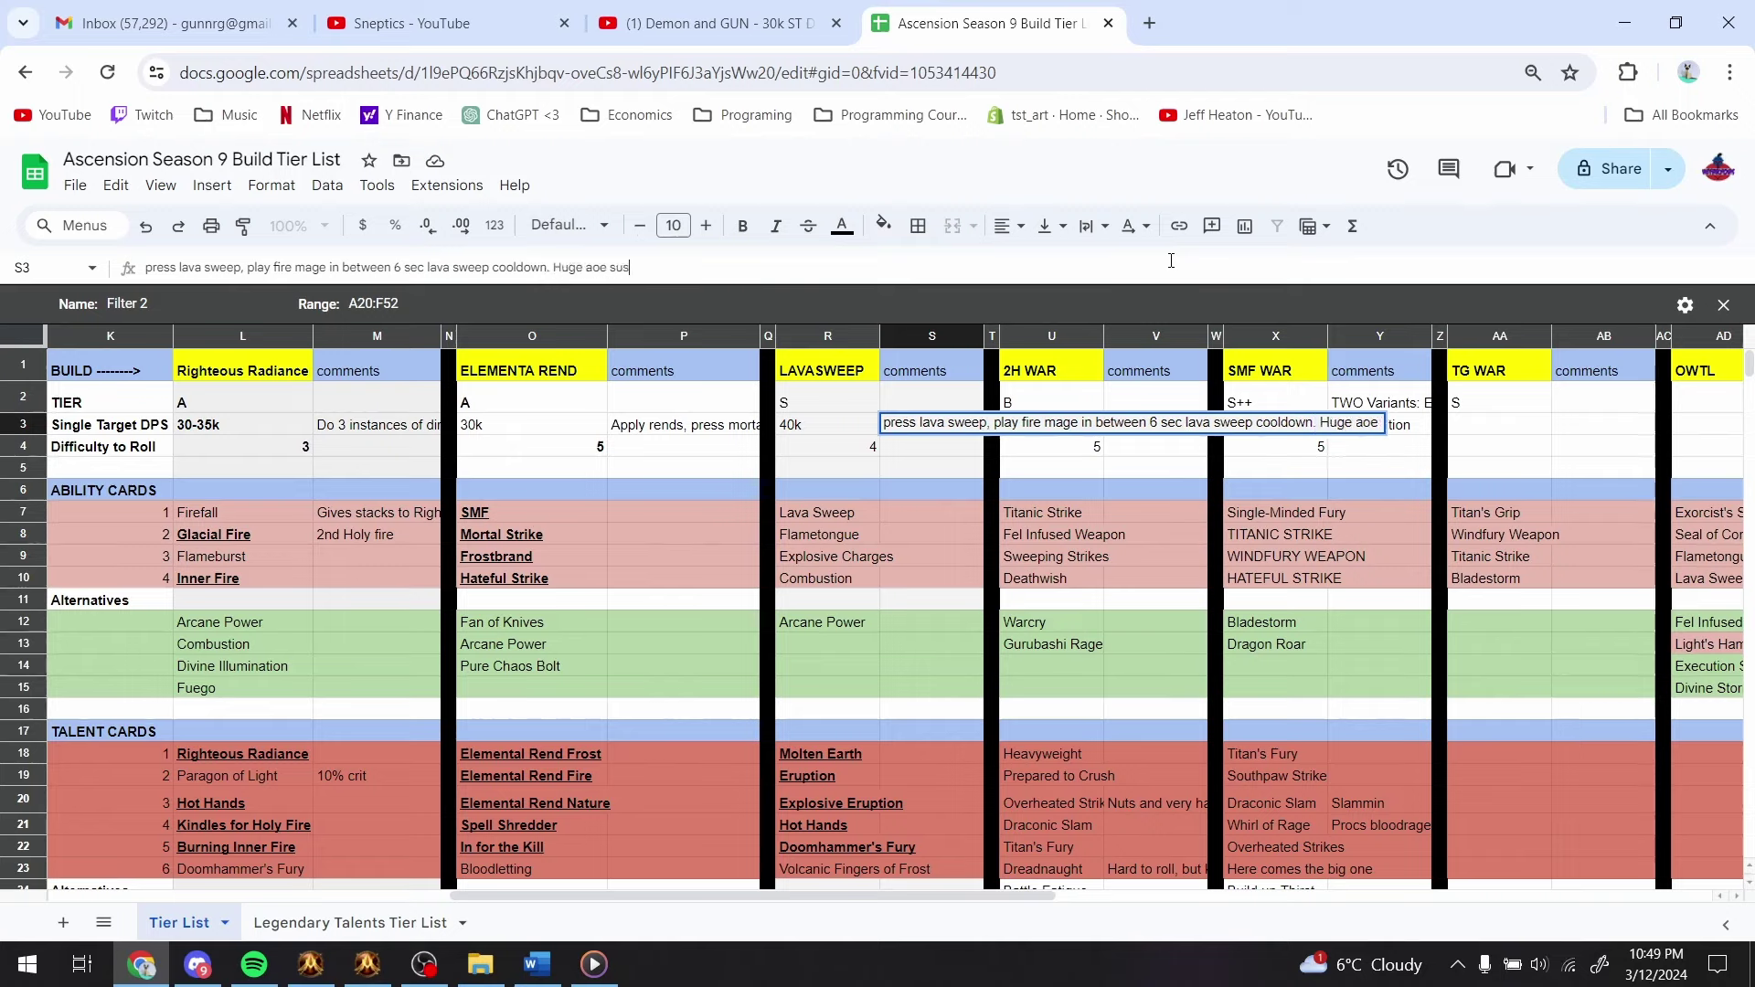
{"action": "type", "text": "tain, nice"}
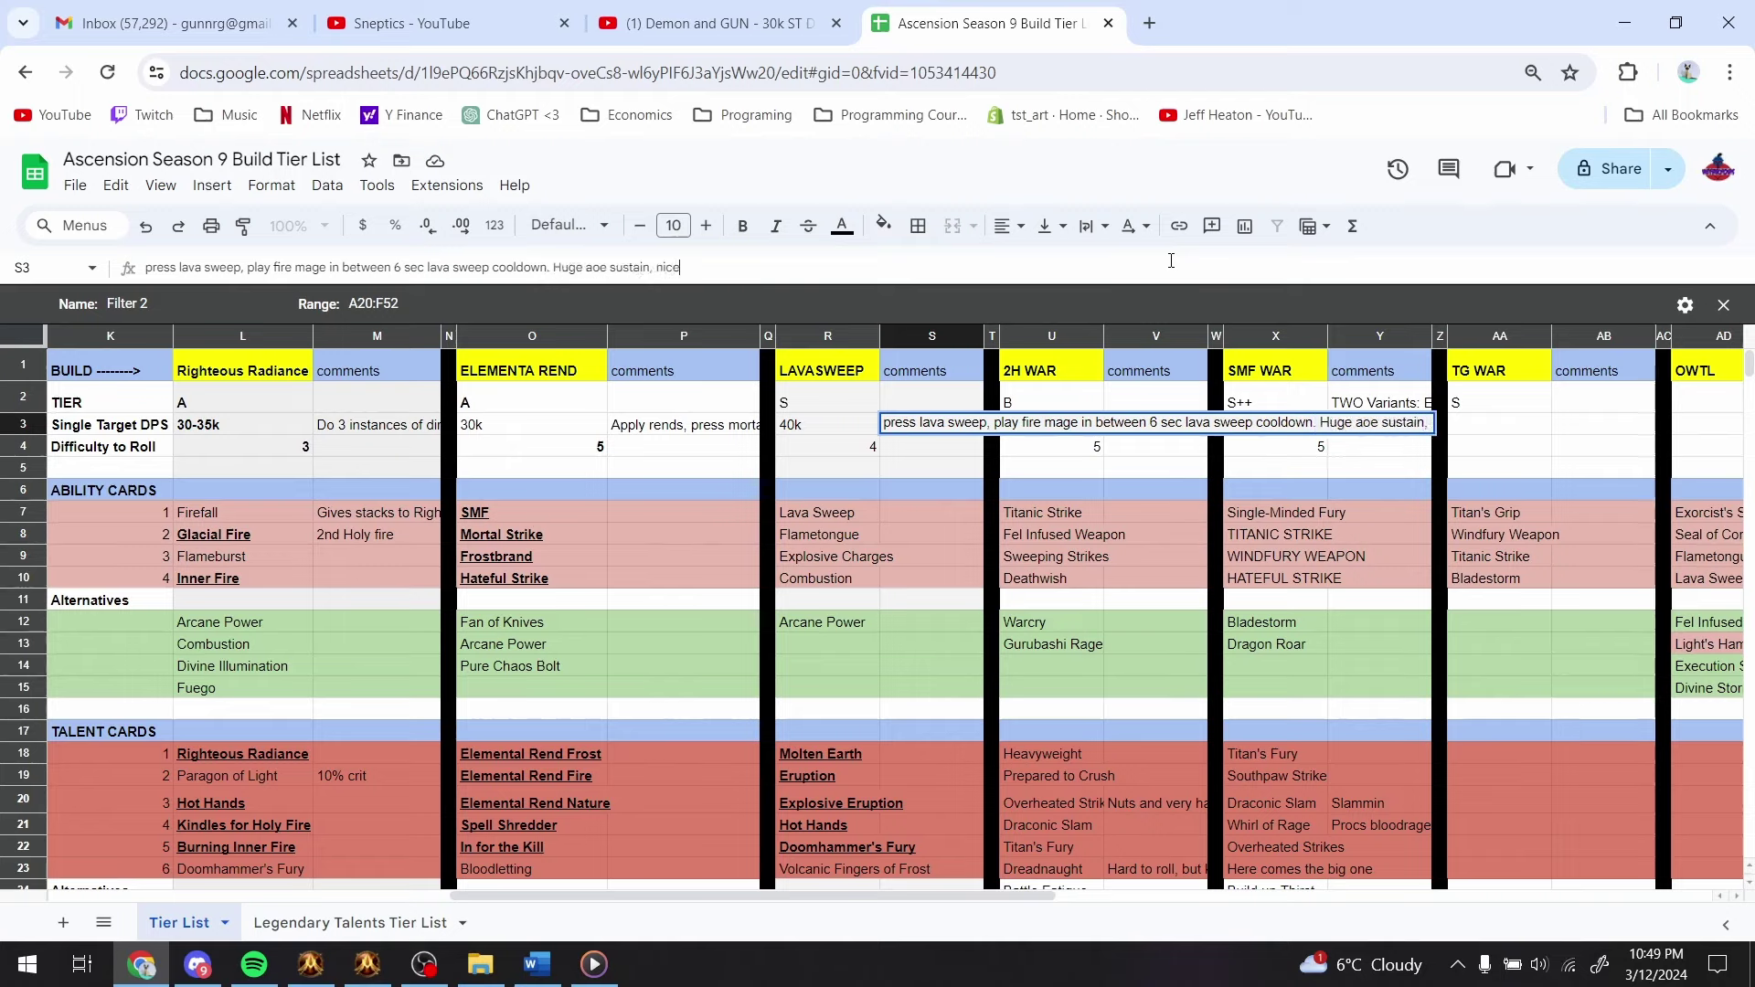
{"action": "type", "text": " prio"}
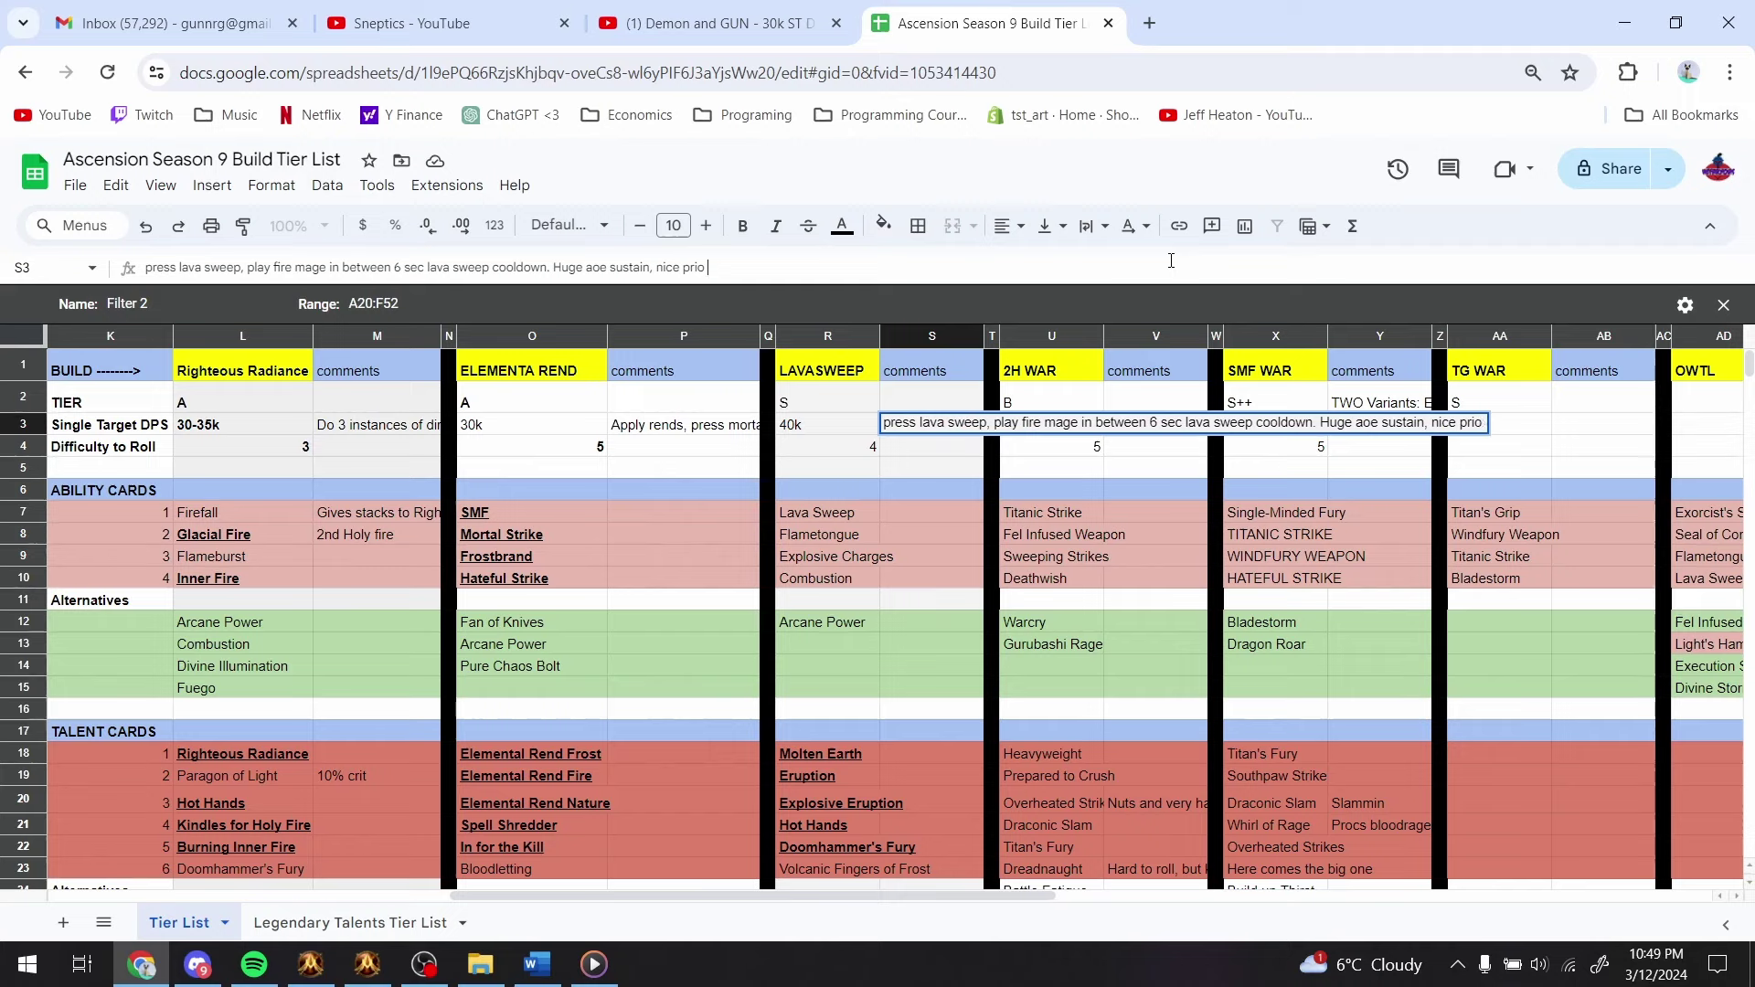
{"action": "key", "text": "Return"}
- Look over the warrior build columns, from 2H WAR through SMF WAR to TG WAR
{"action": "key", "text": "Up"}
{"action": "key", "text": "Up"}
{"action": "key", "text": "Left"}
{"action": "key", "text": "Up"}
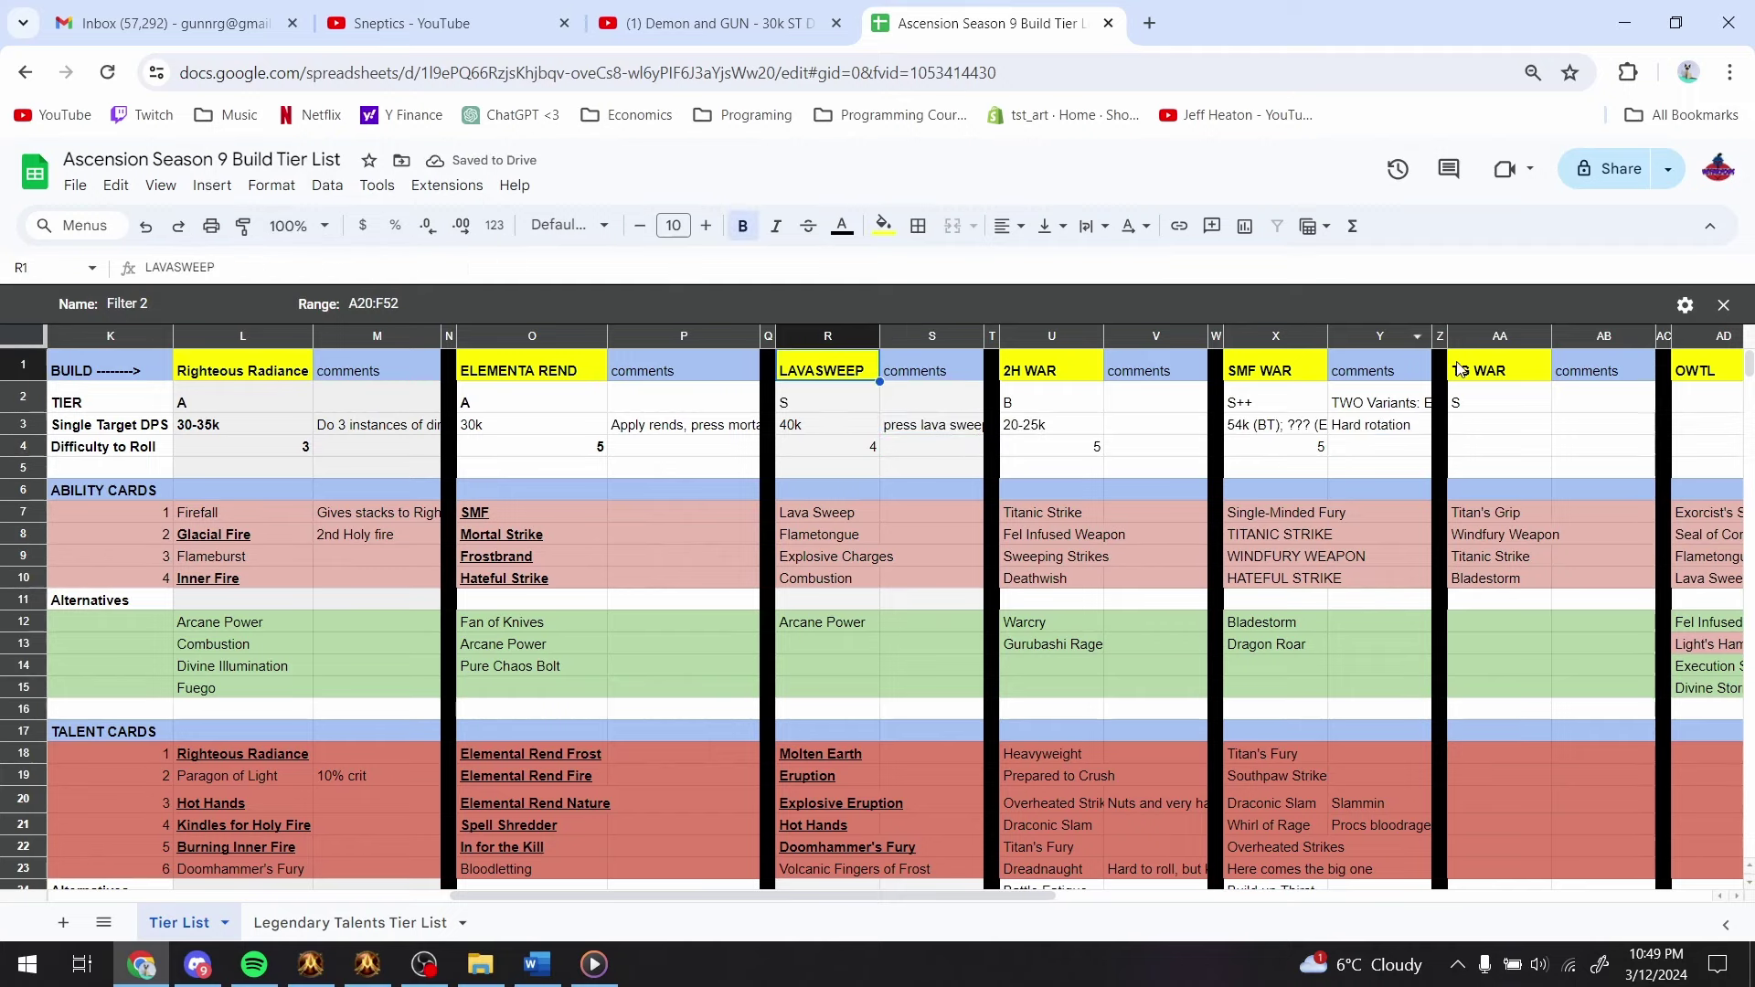
{"action": "key", "text": "Down"}
{"action": "key", "text": "Right"}
{"action": "key", "text": "Right"}
{"action": "key", "text": "Right"}
{"action": "key", "text": "Right"}
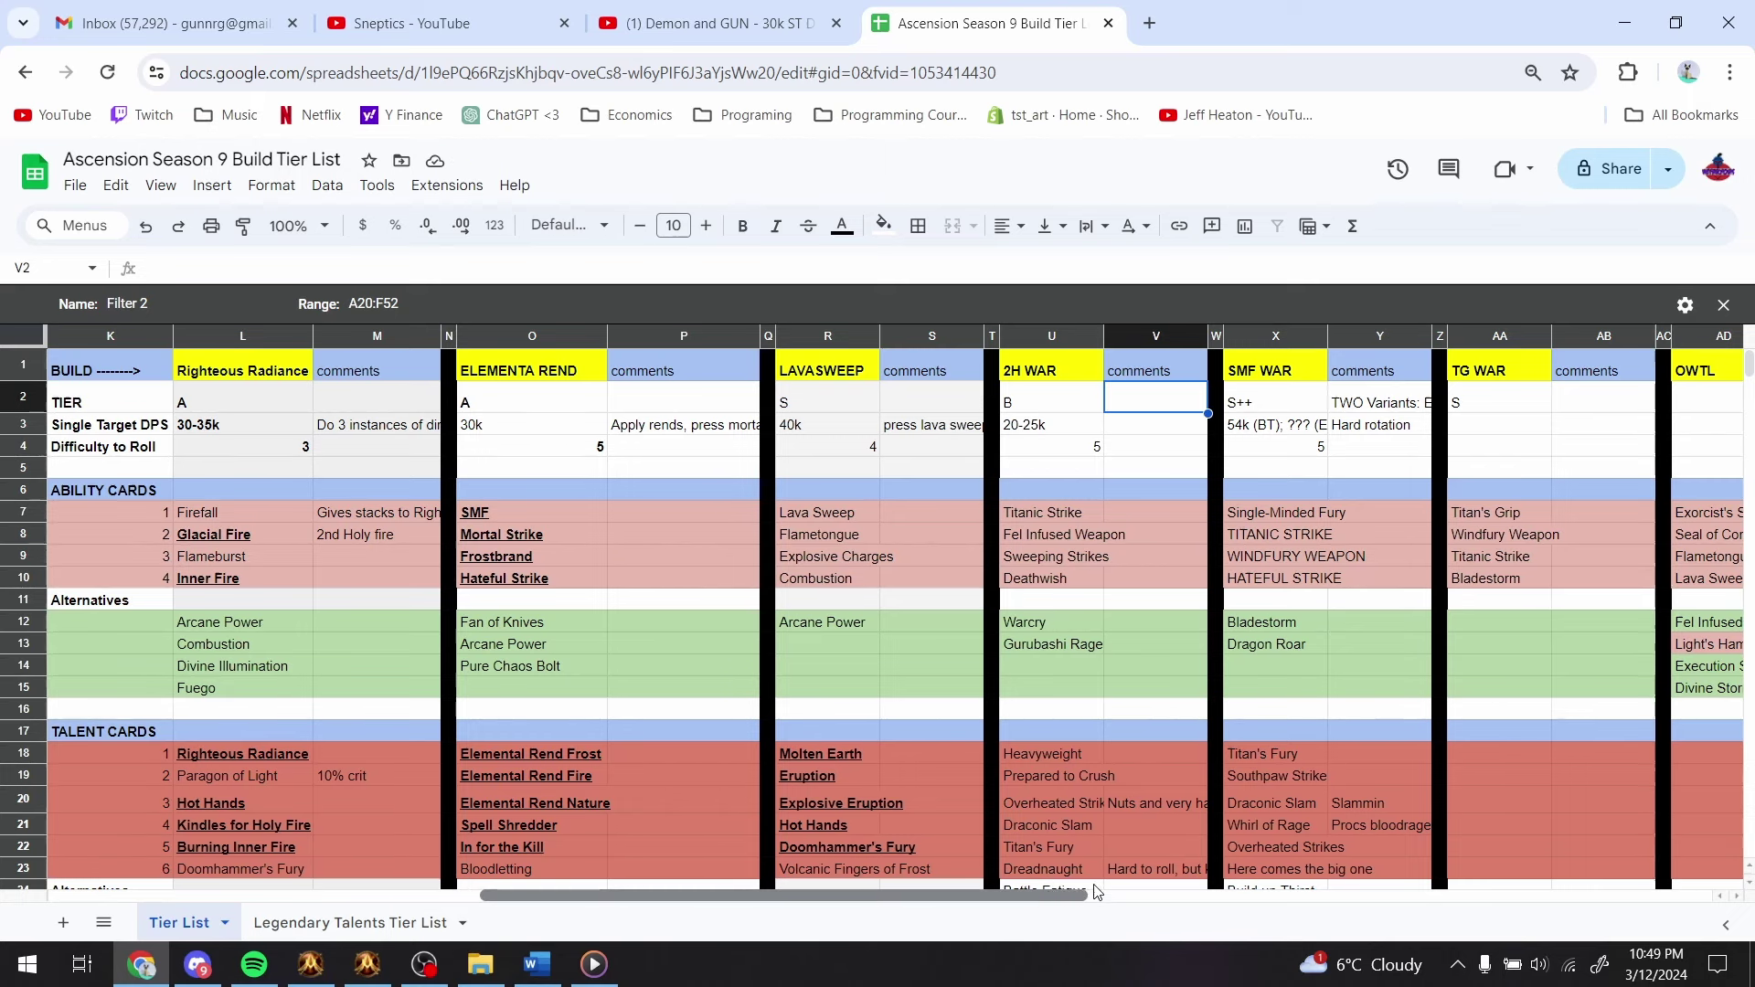
{"action": "left_click_drag", "start_coordinate": [1053, 892], "coordinate": [1198, 822]}
{"action": "left_click", "coordinate": [1078, 687]}
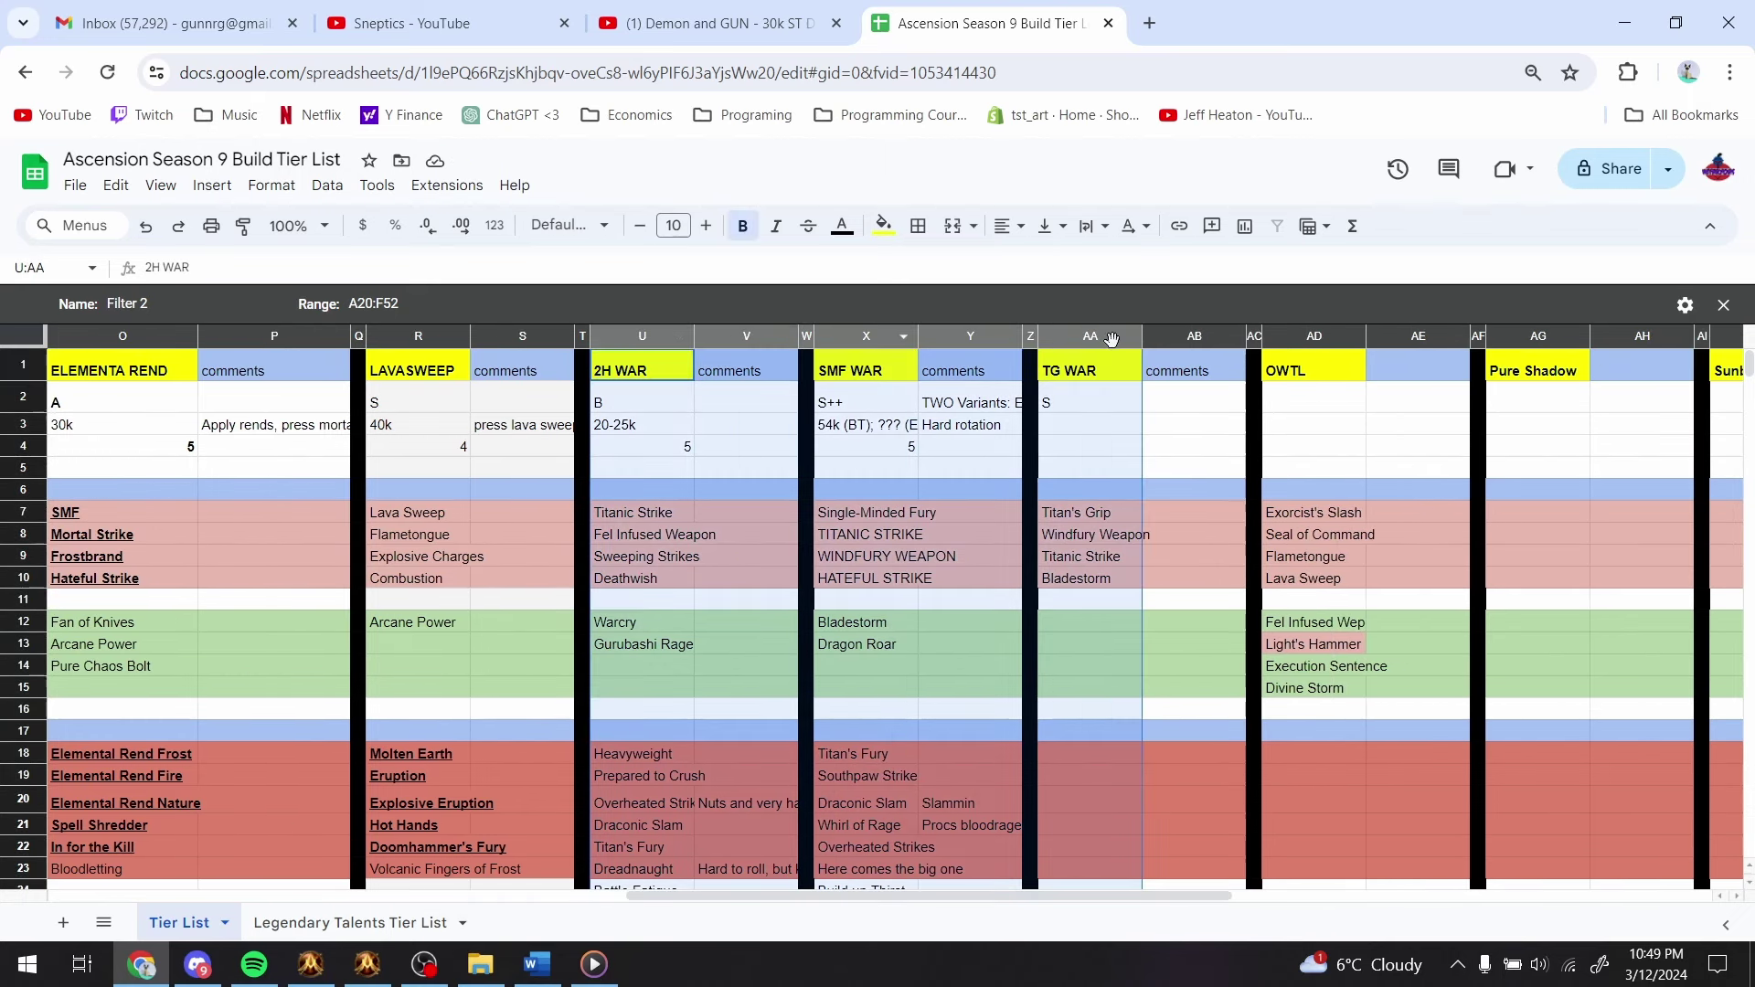
{"action": "left_click", "coordinate": [1156, 510]}
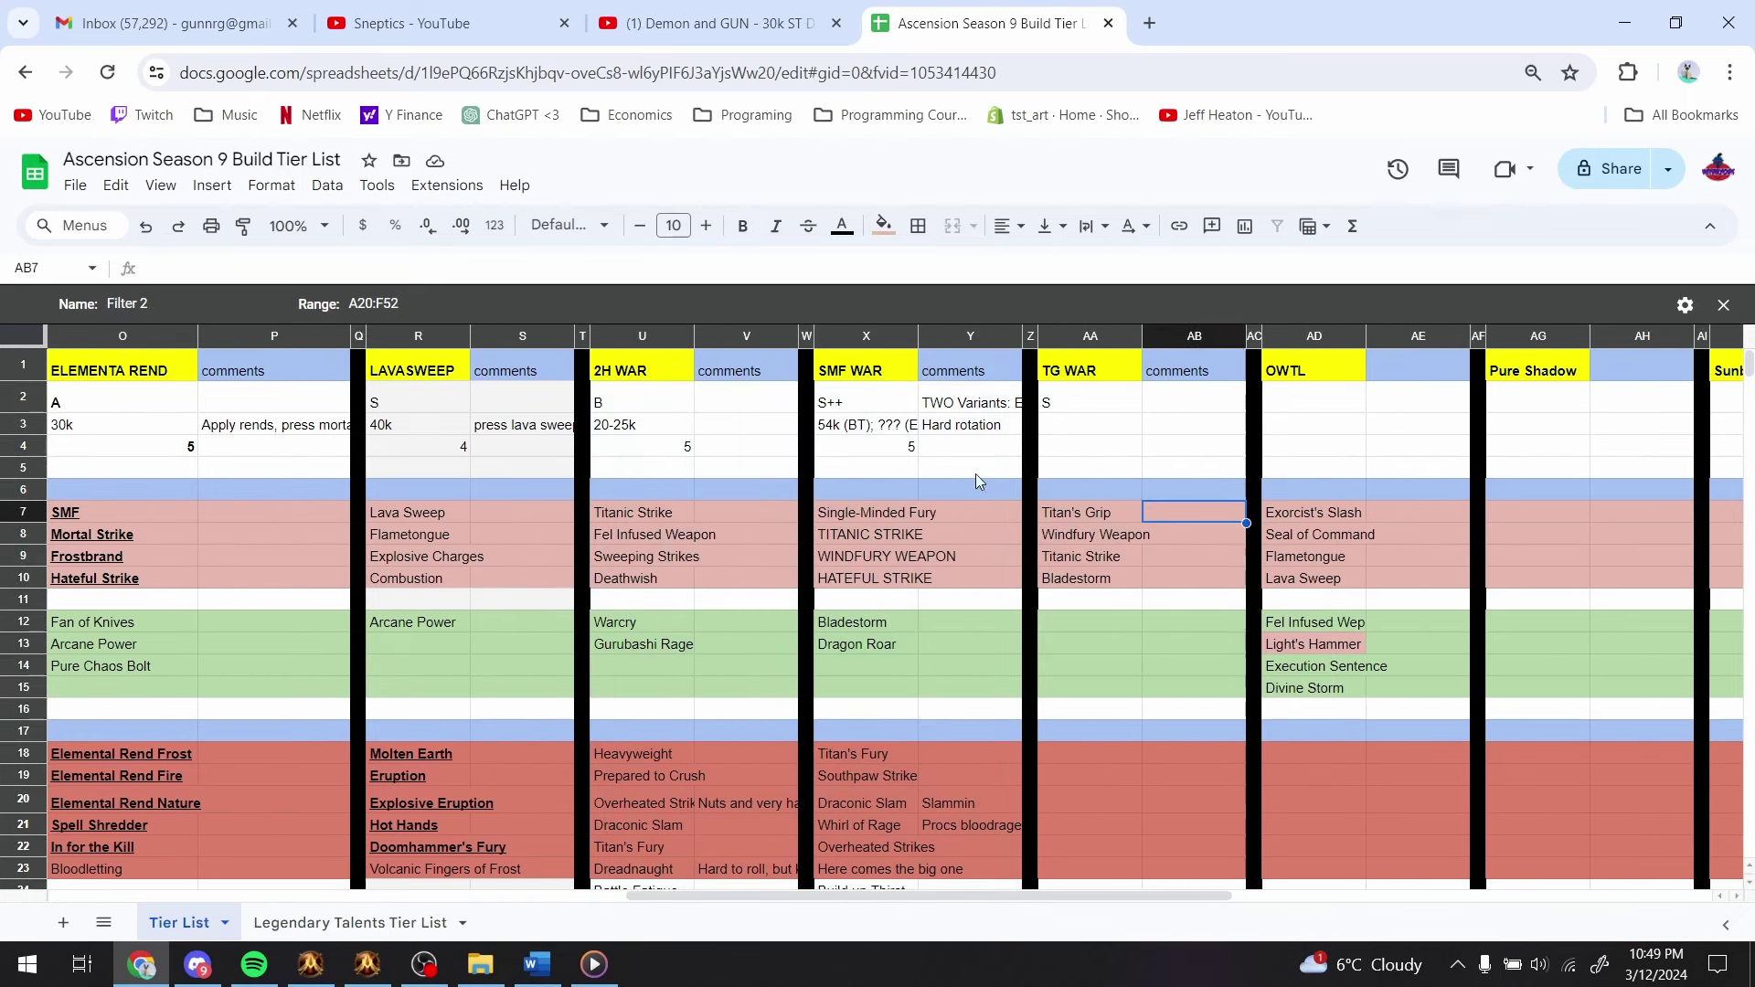
{"action": "left_click", "coordinate": [883, 388]}
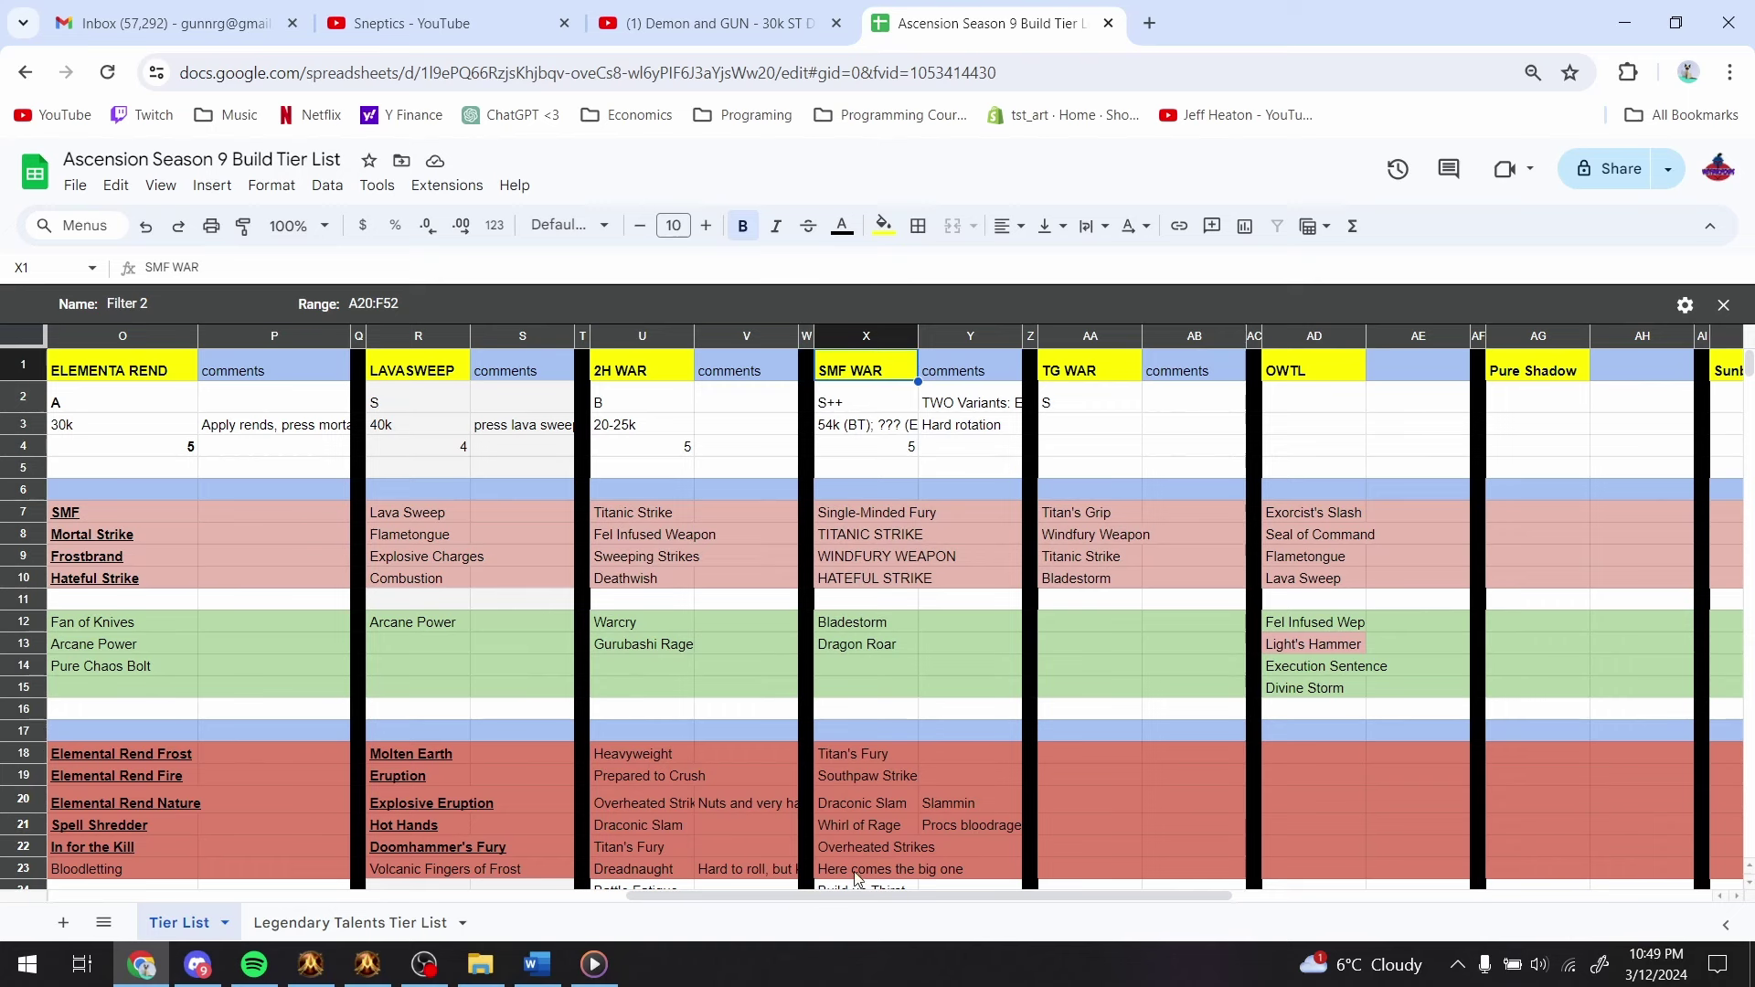
- Enter Sneptics as the resource for SMF Dragon War in the build ranking table
{"action": "left_click_drag", "start_coordinate": [898, 892], "coordinate": [276, 717]}
{"action": "scroll", "coordinate": [276, 716], "scroll_direction": "down", "scroll_amount": 1}
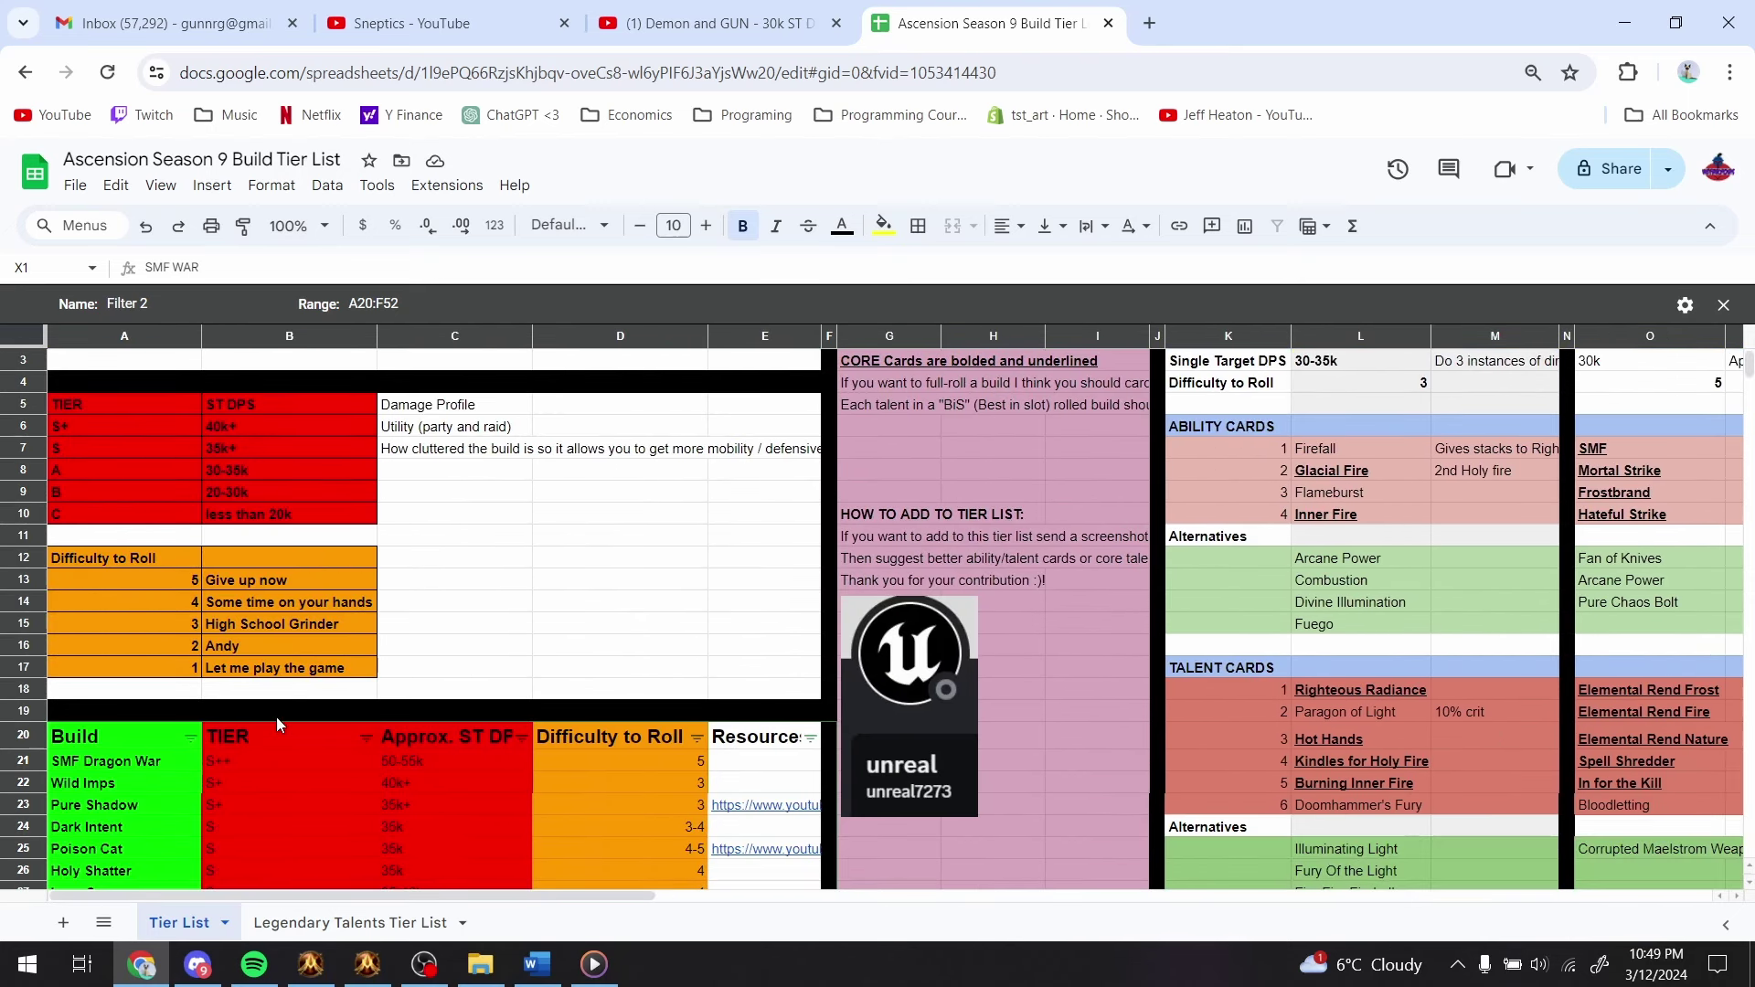
{"action": "left_click", "coordinate": [774, 764]}
{"action": "type", "text": "Snep"}
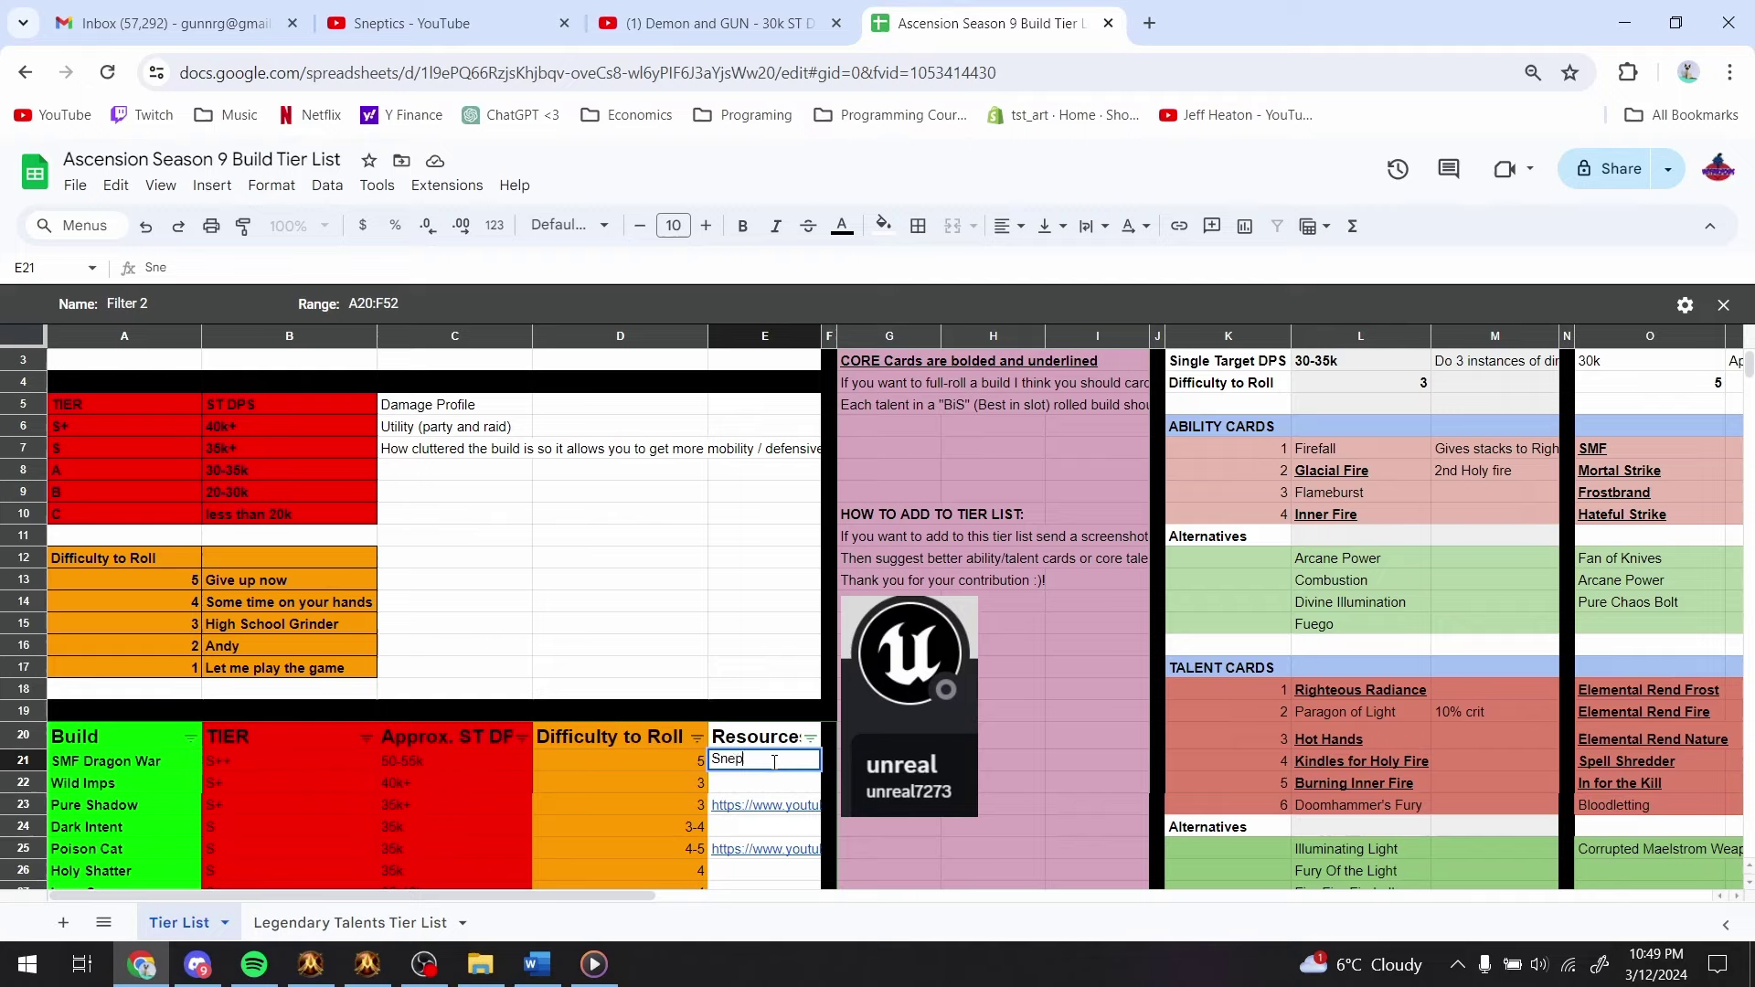
{"action": "type", "text": "tics"}
{"action": "key", "text": "Return"}
{"action": "key", "text": "Up"}
{"action": "key", "text": "Left"}
{"action": "key", "text": "Left"}
{"action": "key", "text": "Left"}
{"action": "key", "text": "Left"}
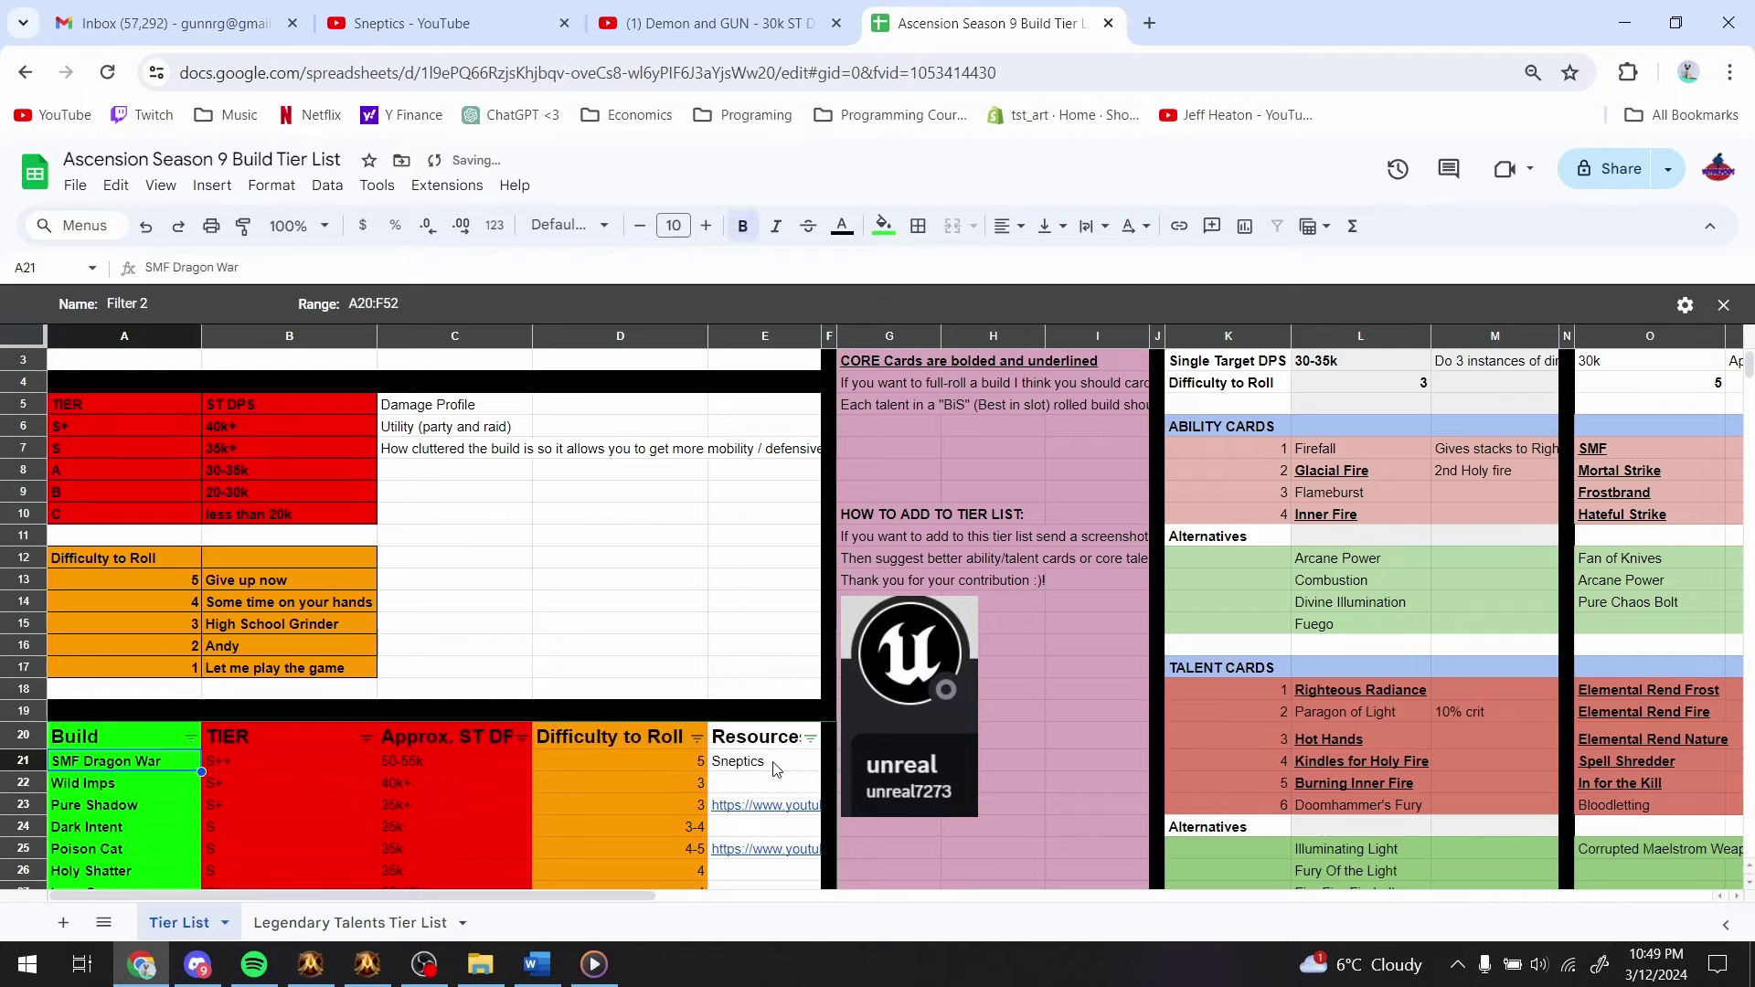
{"action": "key", "text": "Right"}
{"action": "key", "text": "Right"}
{"action": "key", "text": "Right"}
{"action": "key", "text": "Right"}
{"action": "key", "text": "Left"}
{"action": "key", "text": "Left"}
{"action": "key", "text": "Left"}
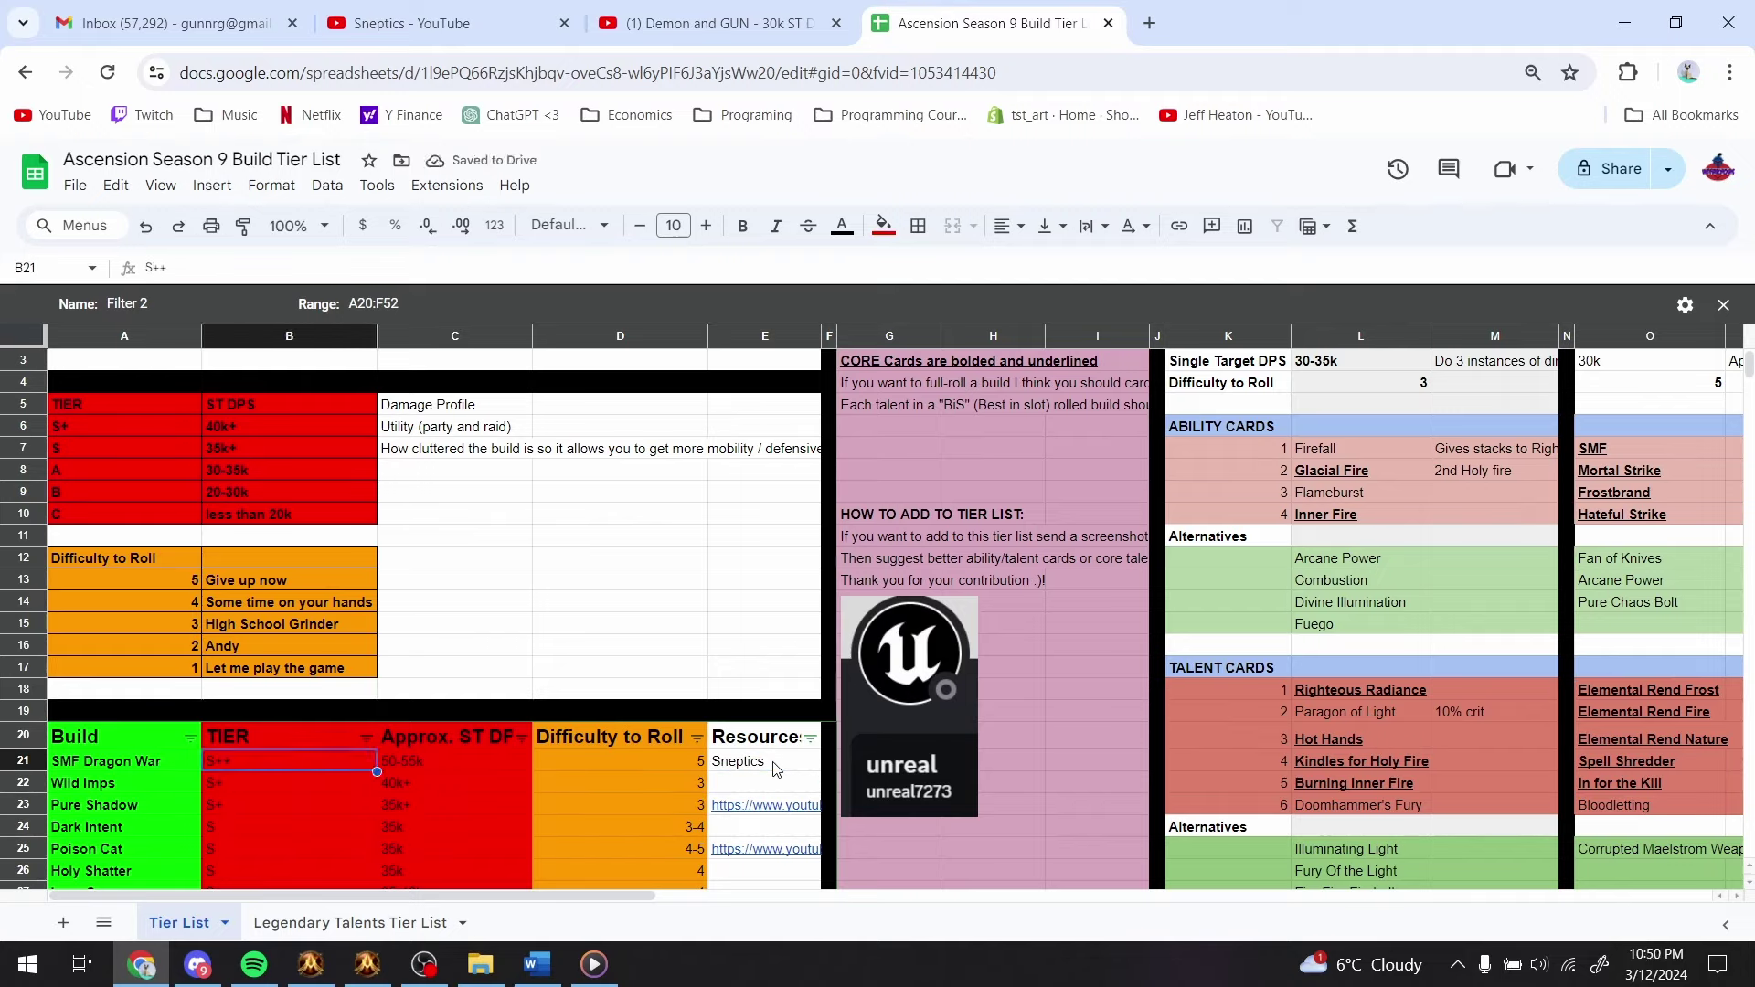
{"action": "key", "text": "Left"}
{"action": "key", "text": "Right"}
{"action": "key", "text": "Right"}
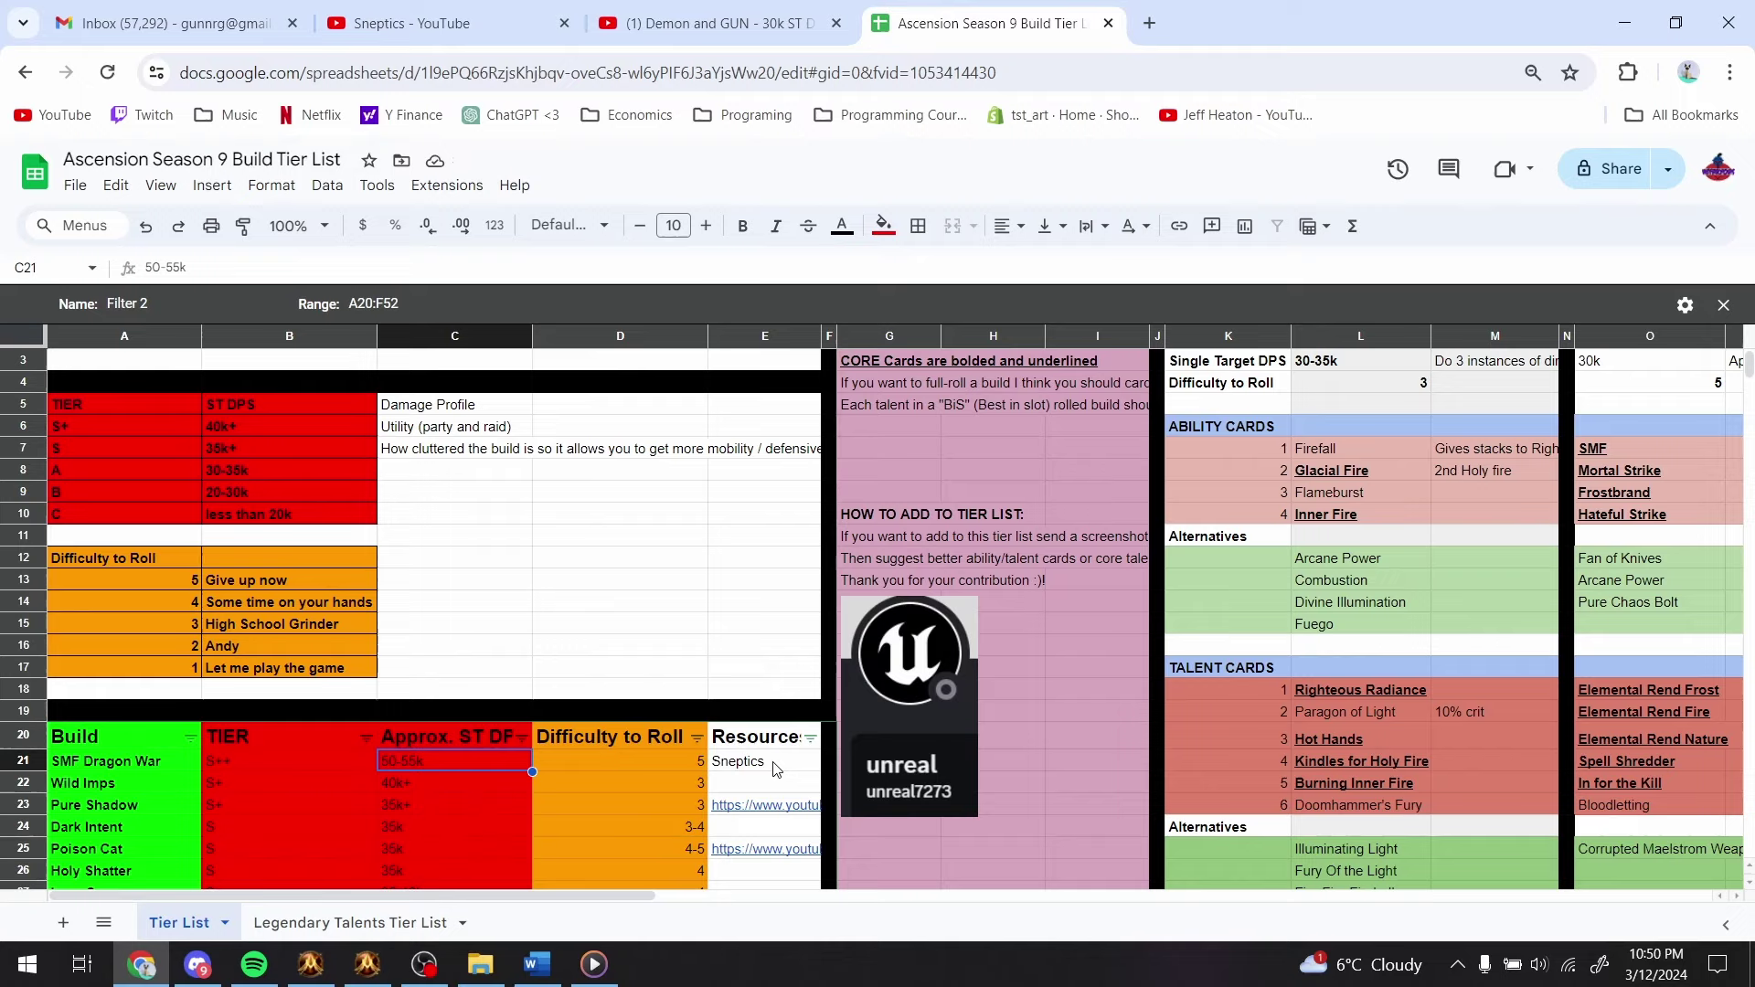
{"action": "key", "text": "Left"}
{"action": "key", "text": "Left"}
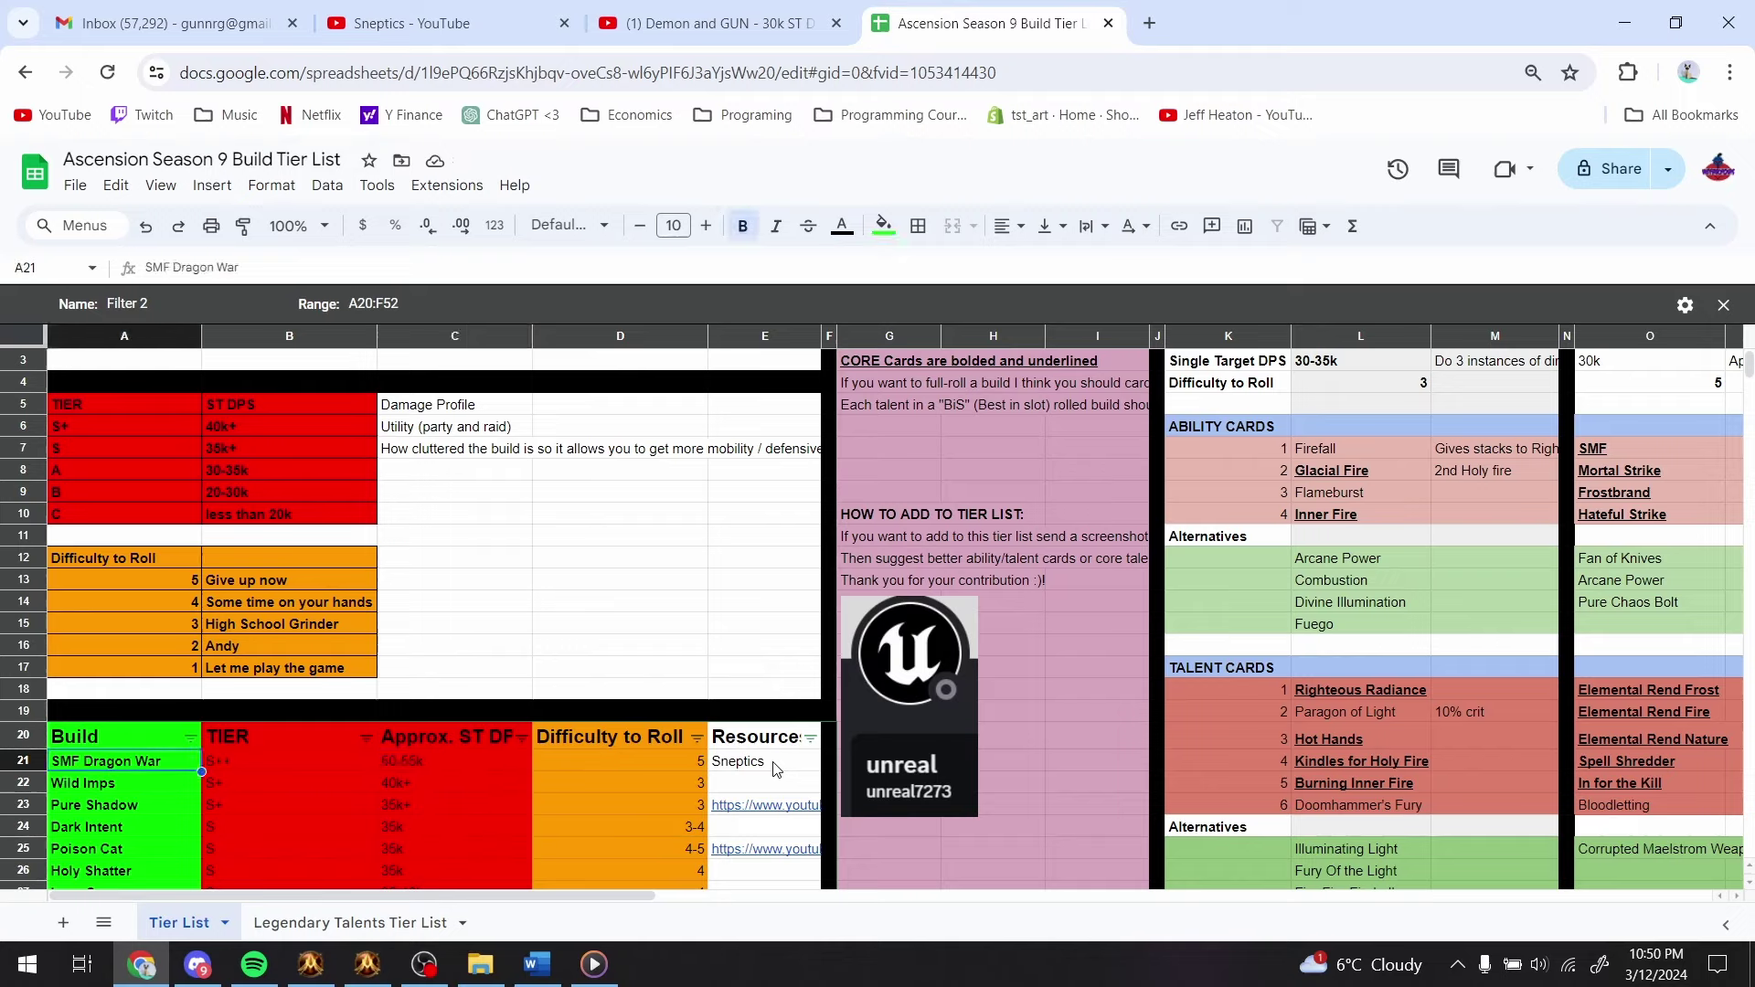
{"action": "key", "text": "Right"}
{"action": "key", "text": "Right"}
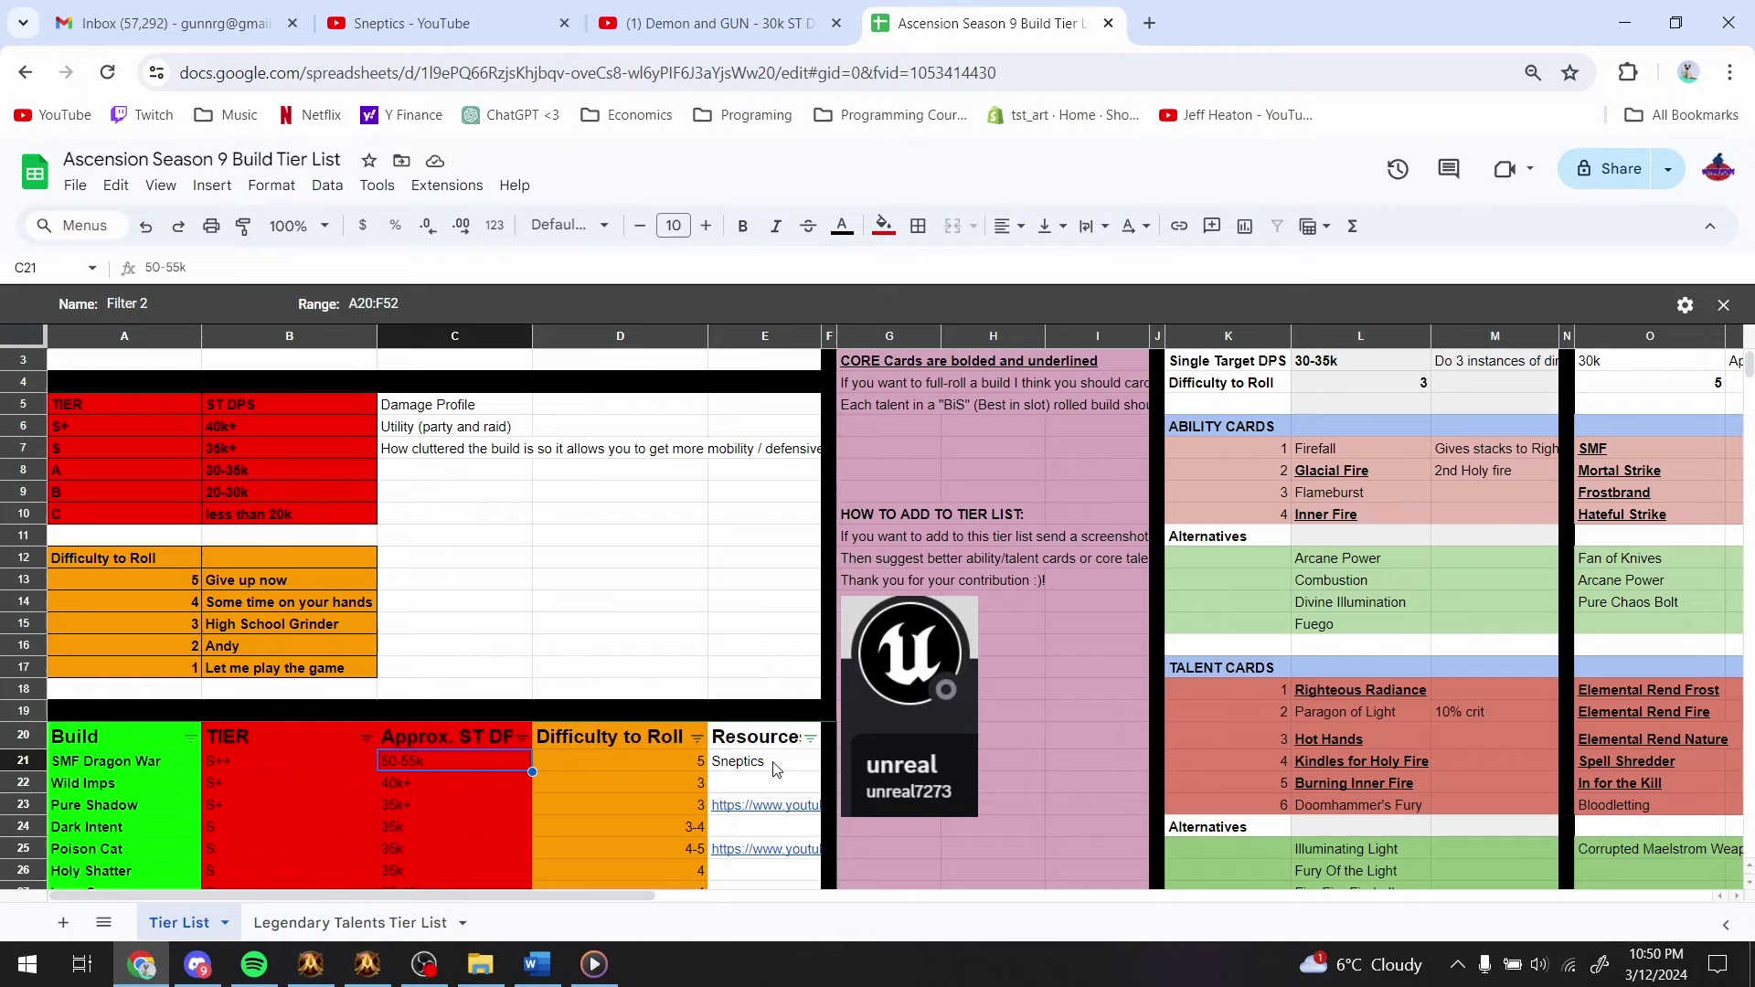
{"action": "key", "text": "Left"}
{"action": "key", "text": "Left"}
{"action": "key", "text": "Right"}
{"action": "key", "text": "Right"}
{"action": "key", "text": "Right"}
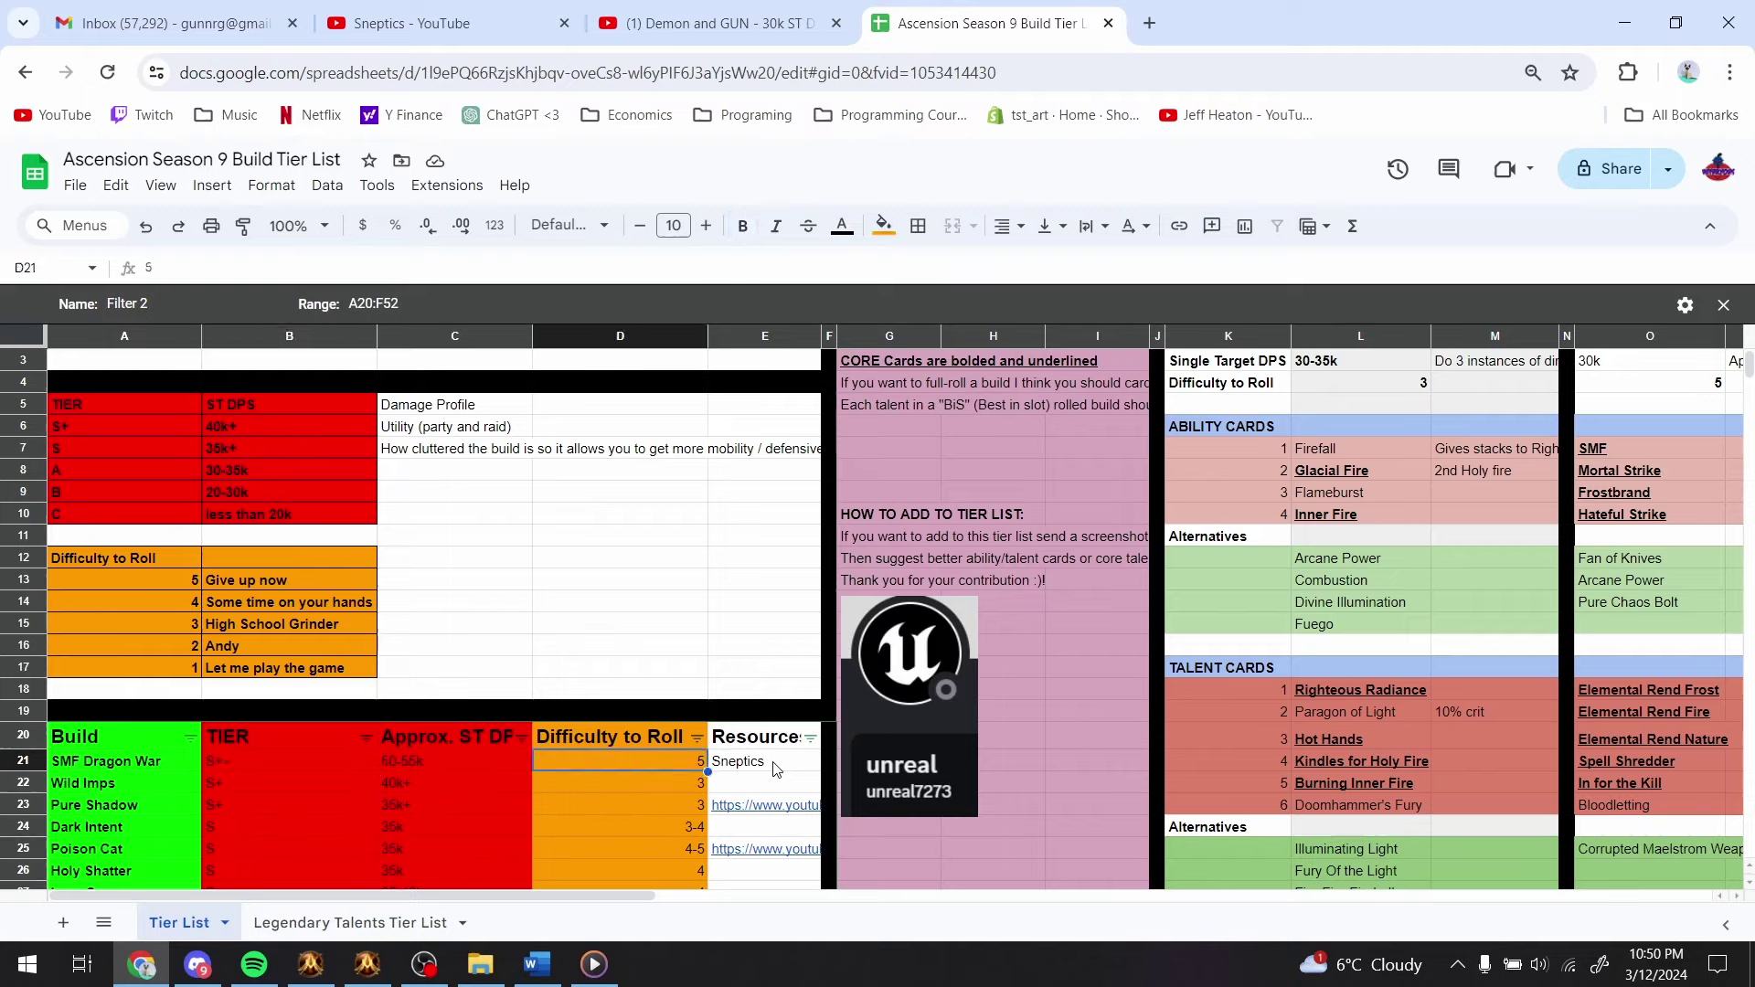
{"action": "key", "text": "Left"}
{"action": "key", "text": "Left"}
{"action": "key", "text": "Left"}
{"action": "key", "text": "Right"}
{"action": "key", "text": "Right"}
{"action": "key", "text": "Left"}
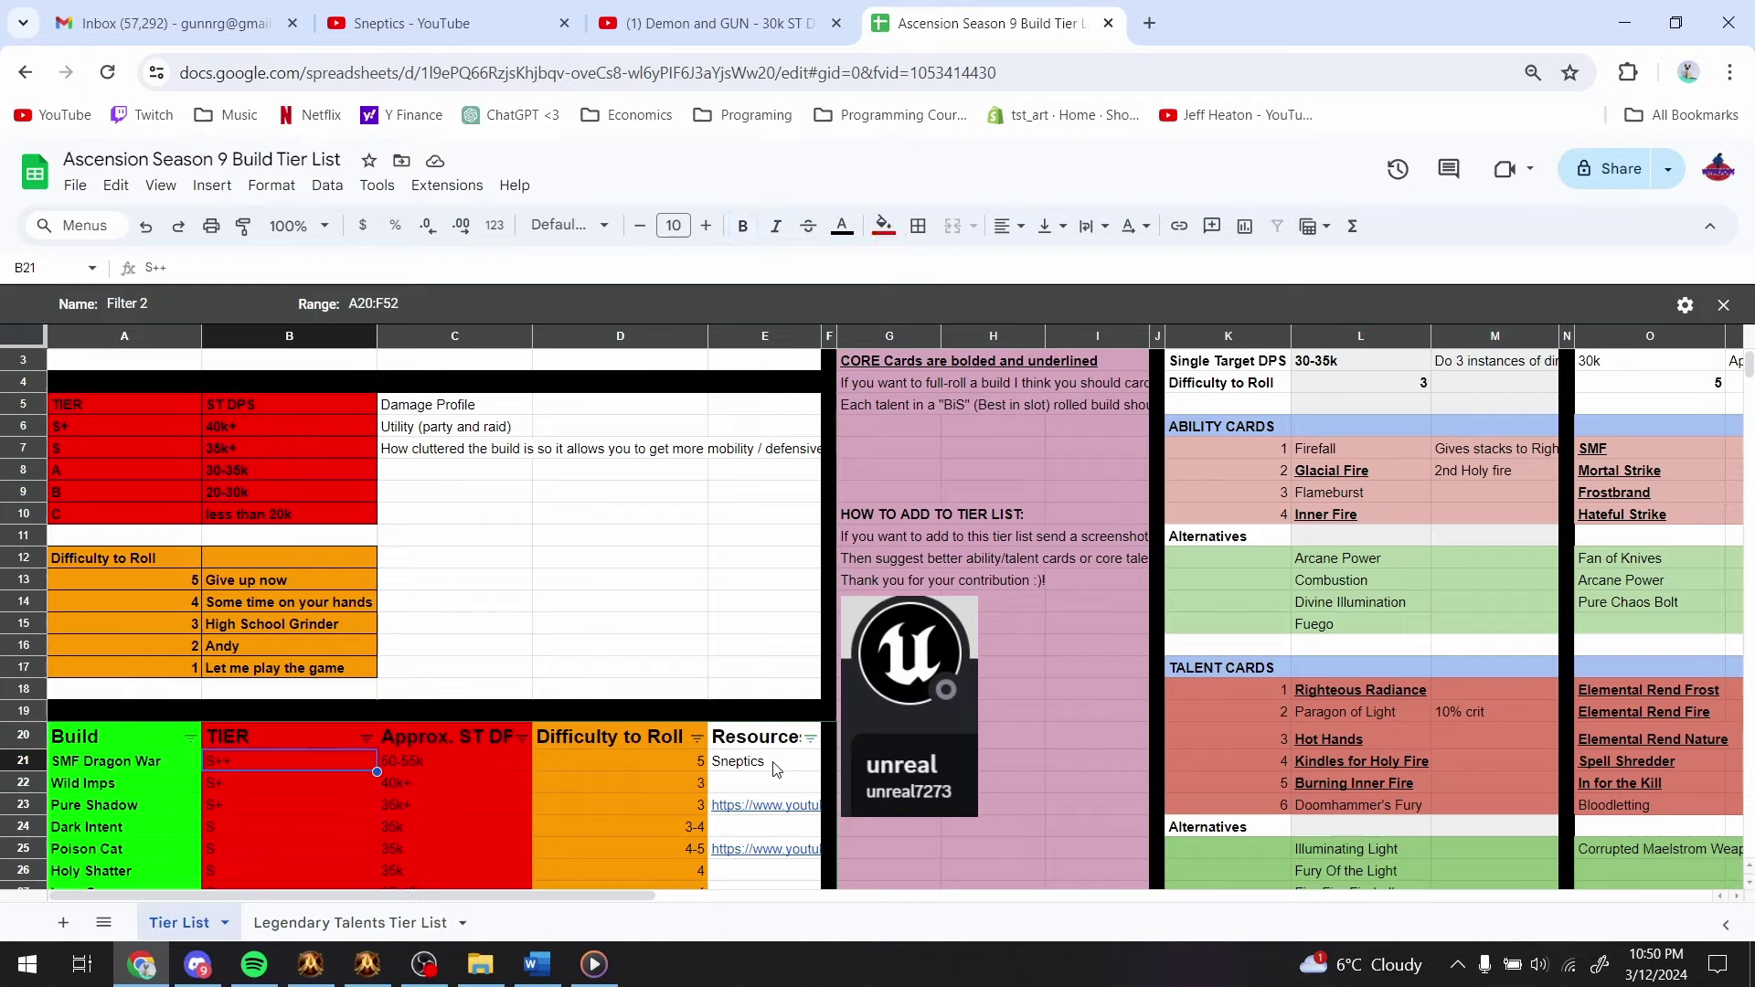
{"action": "key", "text": "Left"}
{"action": "key", "text": "Right"}
{"action": "key", "text": "Right"}
{"action": "key", "text": "Left"}
{"action": "key", "text": "Left"}
{"action": "key", "text": "Right"}
{"action": "key", "text": "Right"}
{"action": "key", "text": "Right"}
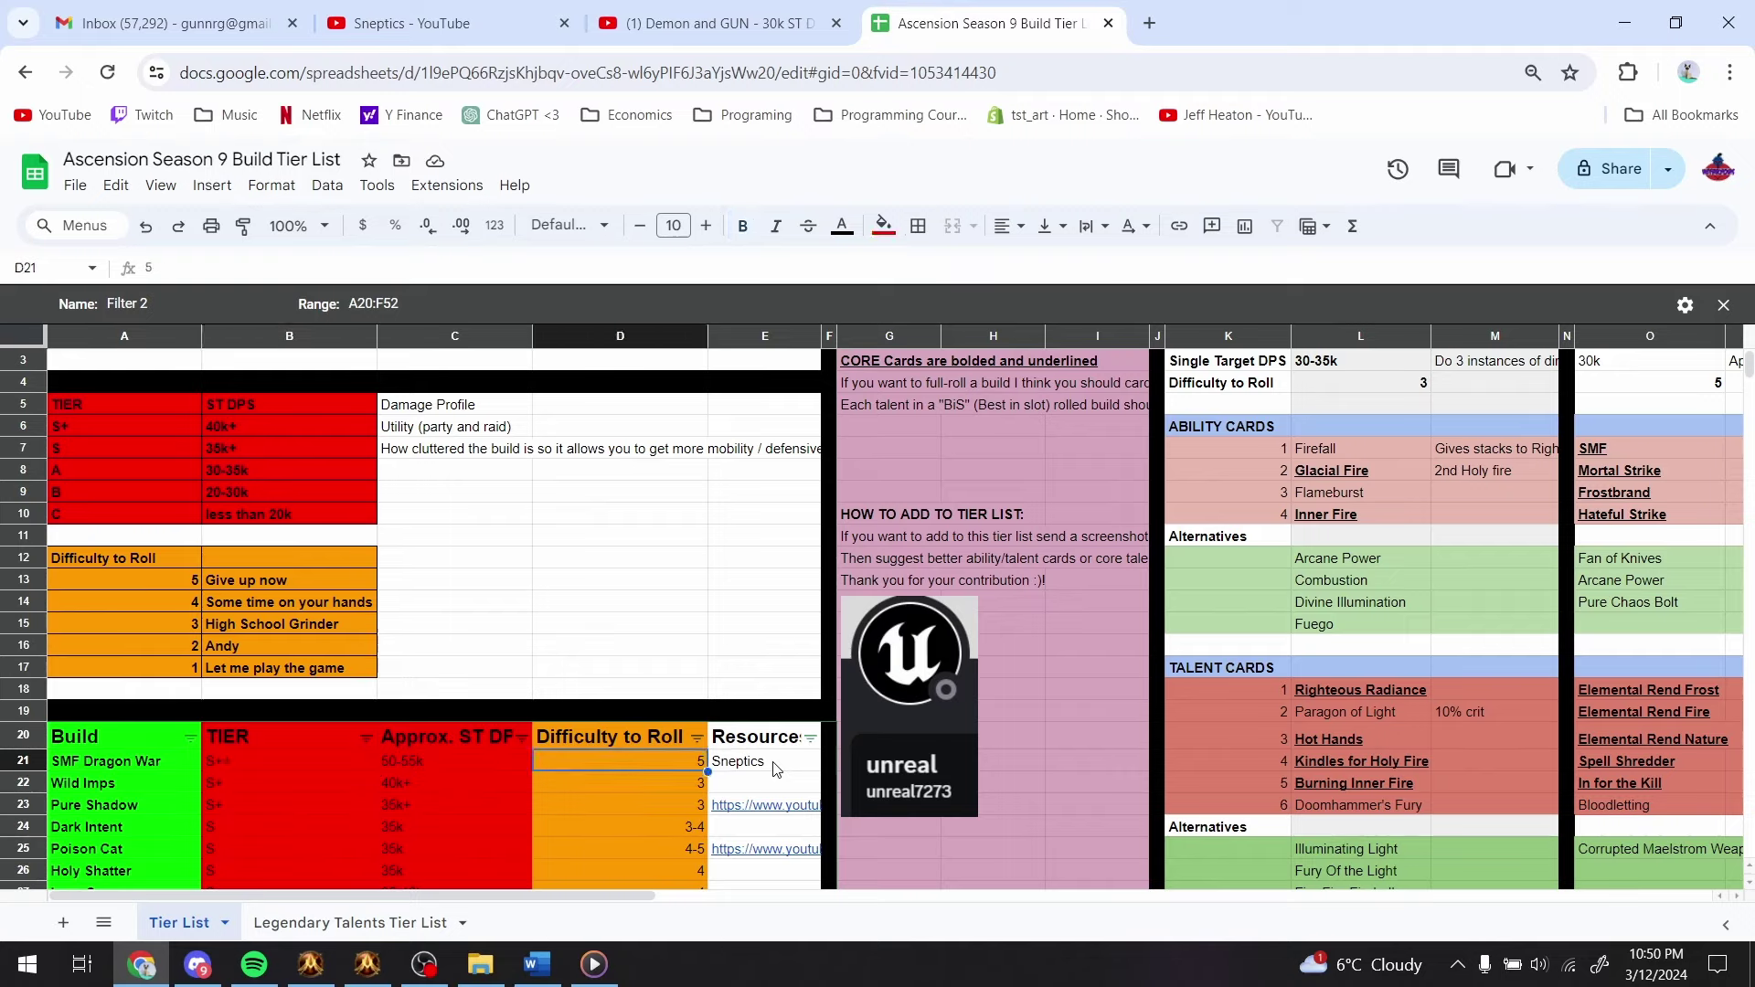
{"action": "key", "text": "Right"}
{"action": "key", "text": "Left"}
{"action": "key", "text": "Left"}
{"action": "key", "text": "Left"}
{"action": "key", "text": "Left"}
{"action": "key", "text": "Right"}
{"action": "key", "text": "Right"}
{"action": "key", "text": "Right"}
{"action": "key", "text": "Right"}
{"action": "key", "text": "Left"}
{"action": "key", "text": "Left"}
{"action": "key", "text": "Left"}
{"action": "key", "text": "Left"}
{"action": "key", "text": "Right"}
{"action": "key", "text": "Right"}
{"action": "key", "text": "Right"}
{"action": "key", "text": "Right"}
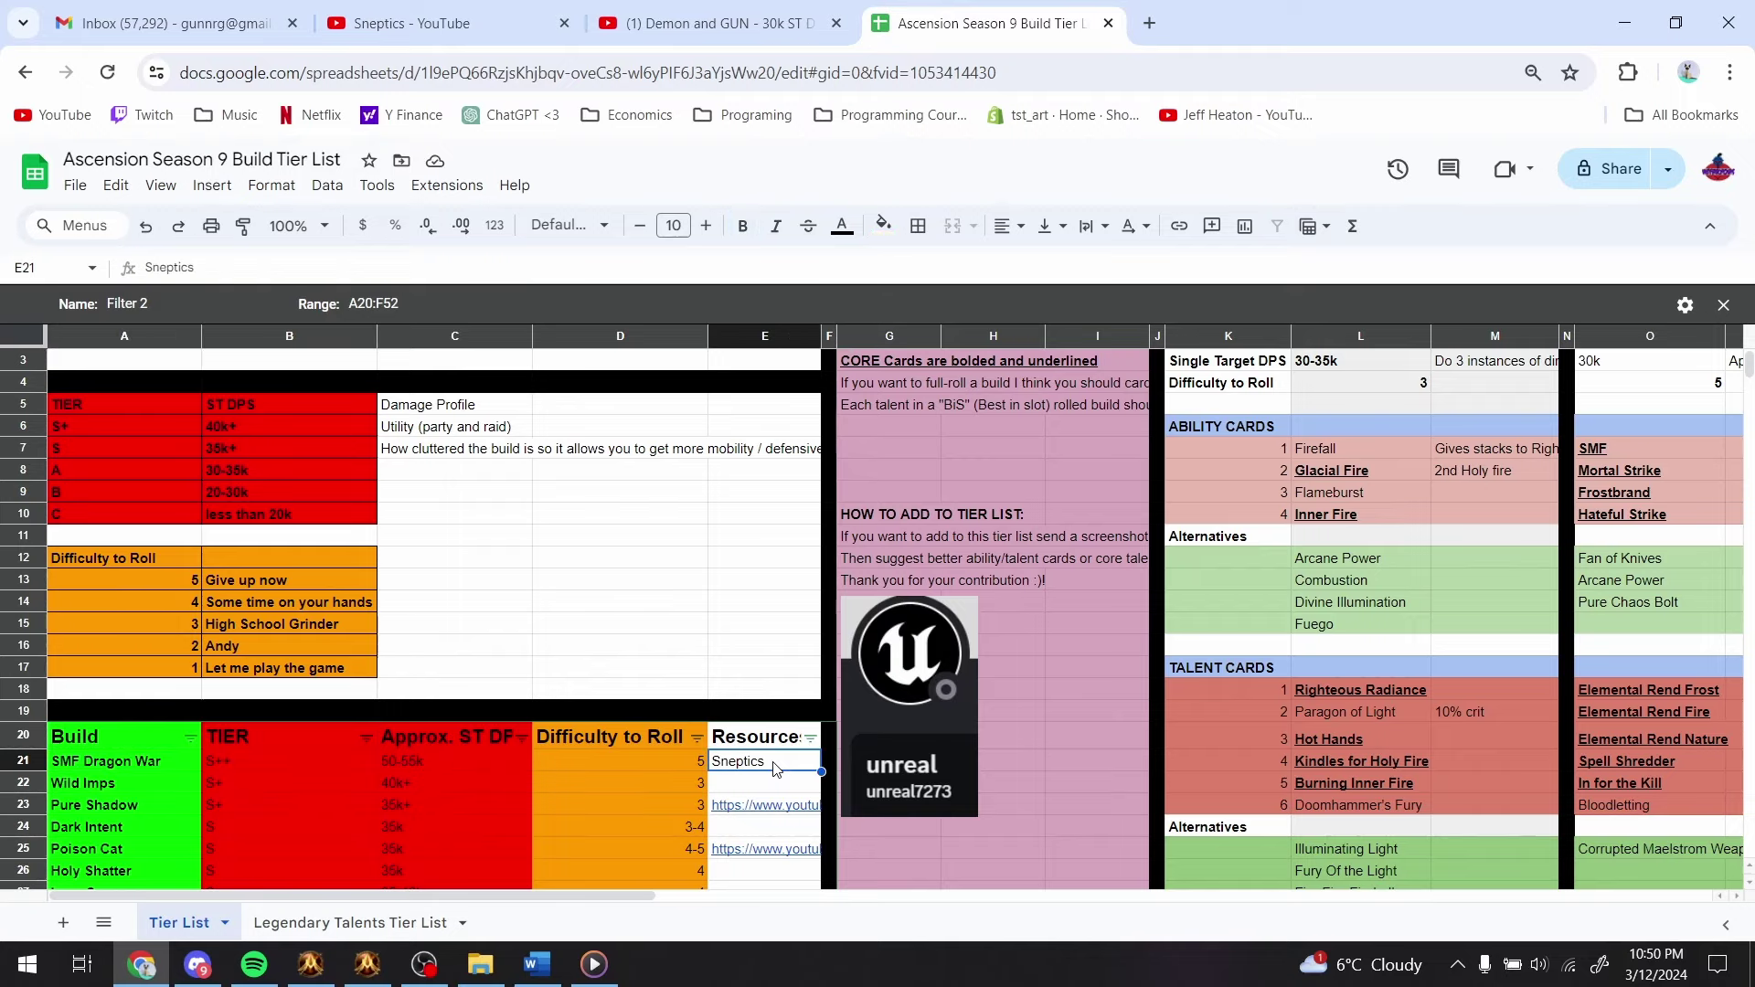
{"action": "key", "text": "Left"}
{"action": "key", "text": "Left"}
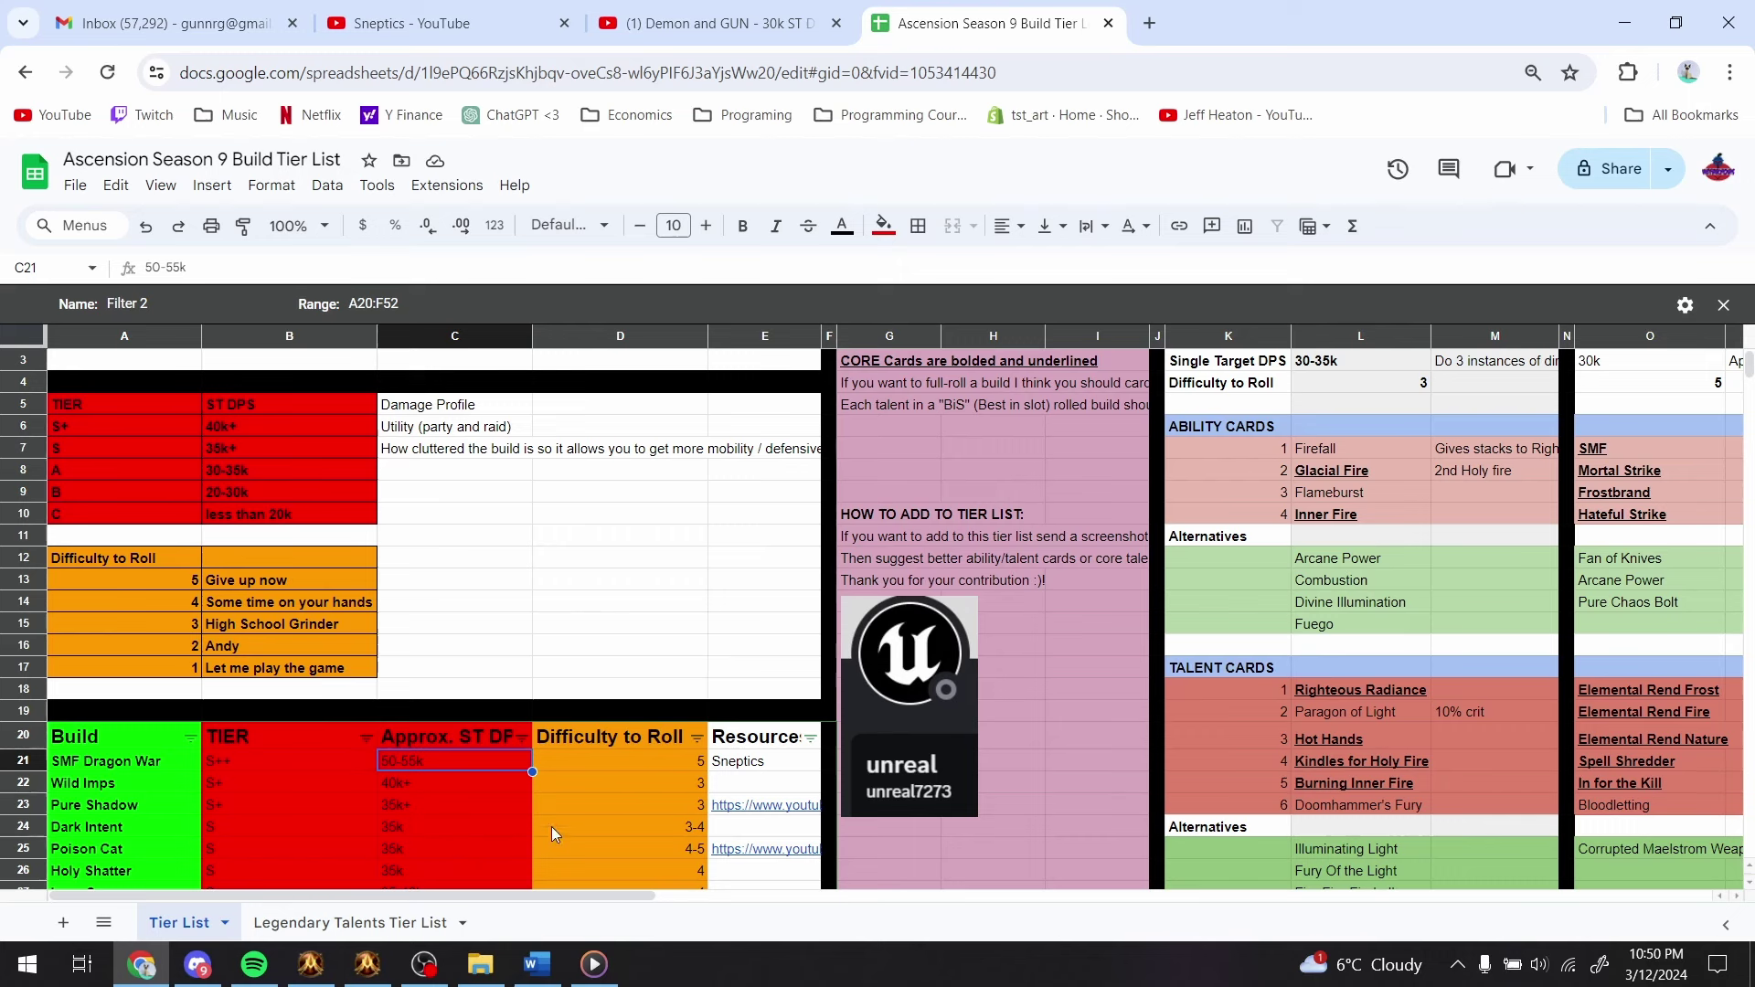
- Switch to Ascension and activate the "wannabe dragon" spec from the saved specs in Character Advancement
{"action": "left_click", "coordinate": [367, 964]}
{"action": "left_click", "coordinate": [151, 94]}
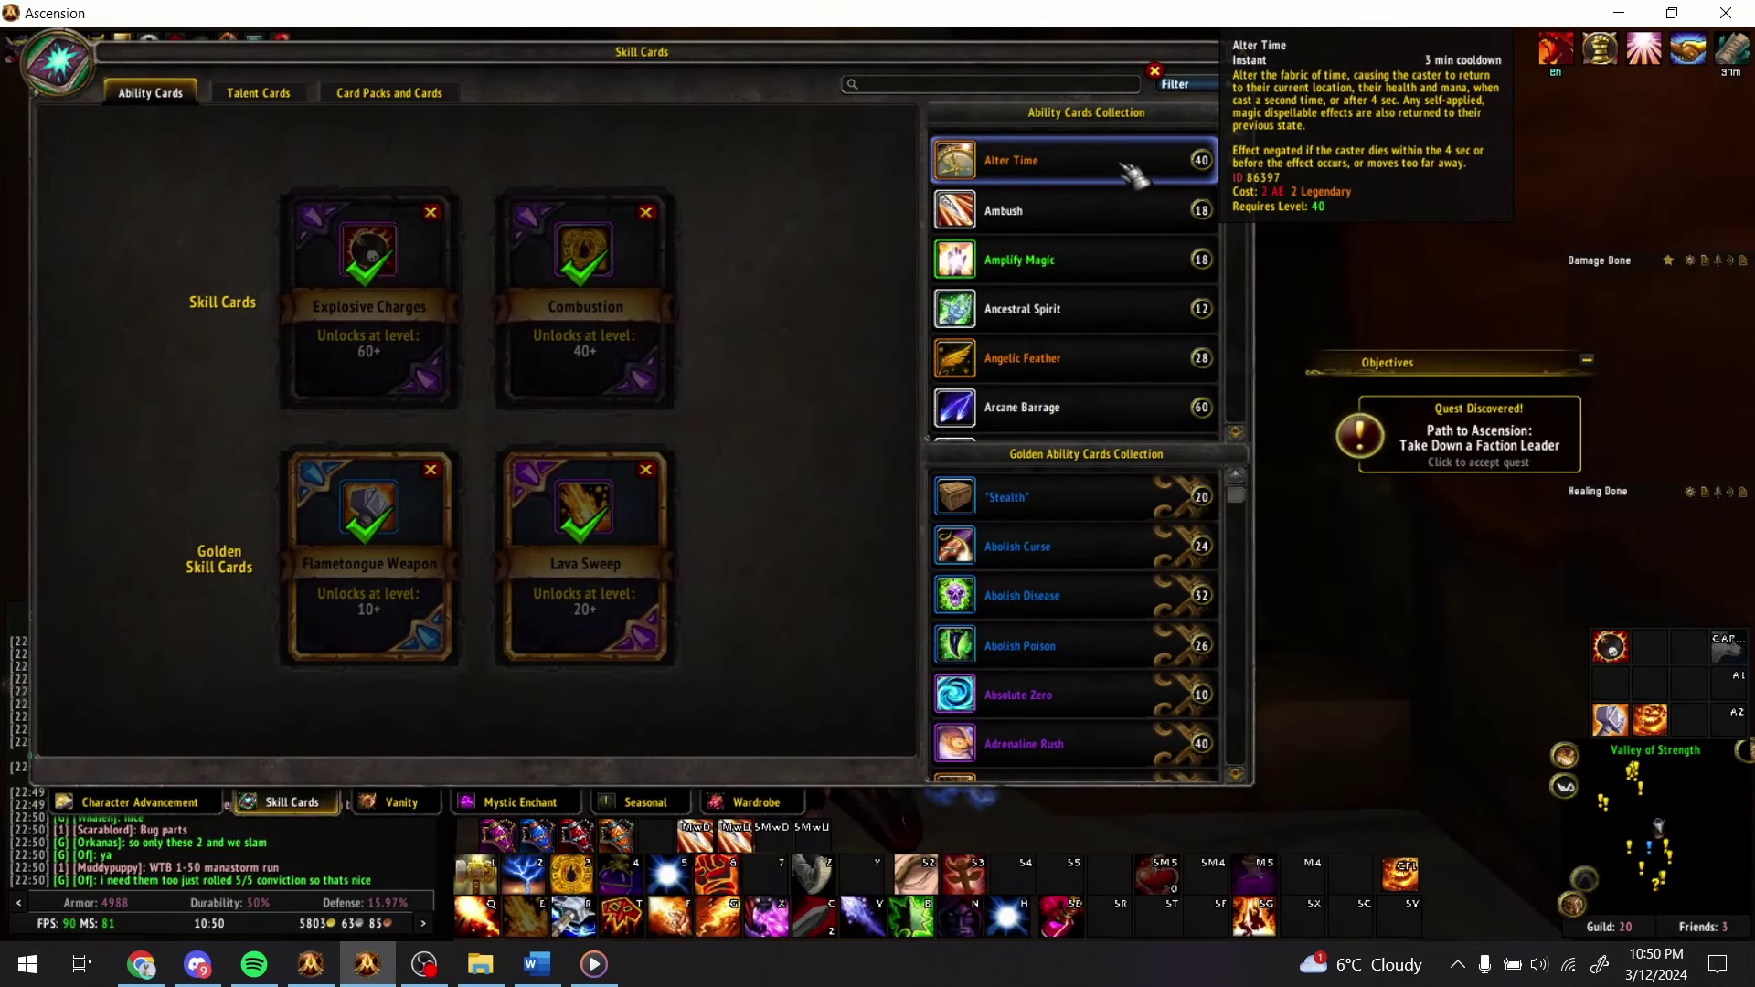
{"action": "left_click", "coordinate": [139, 802]}
{"action": "left_click", "coordinate": [1105, 165]}
{"action": "left_click", "coordinate": [1088, 316]}
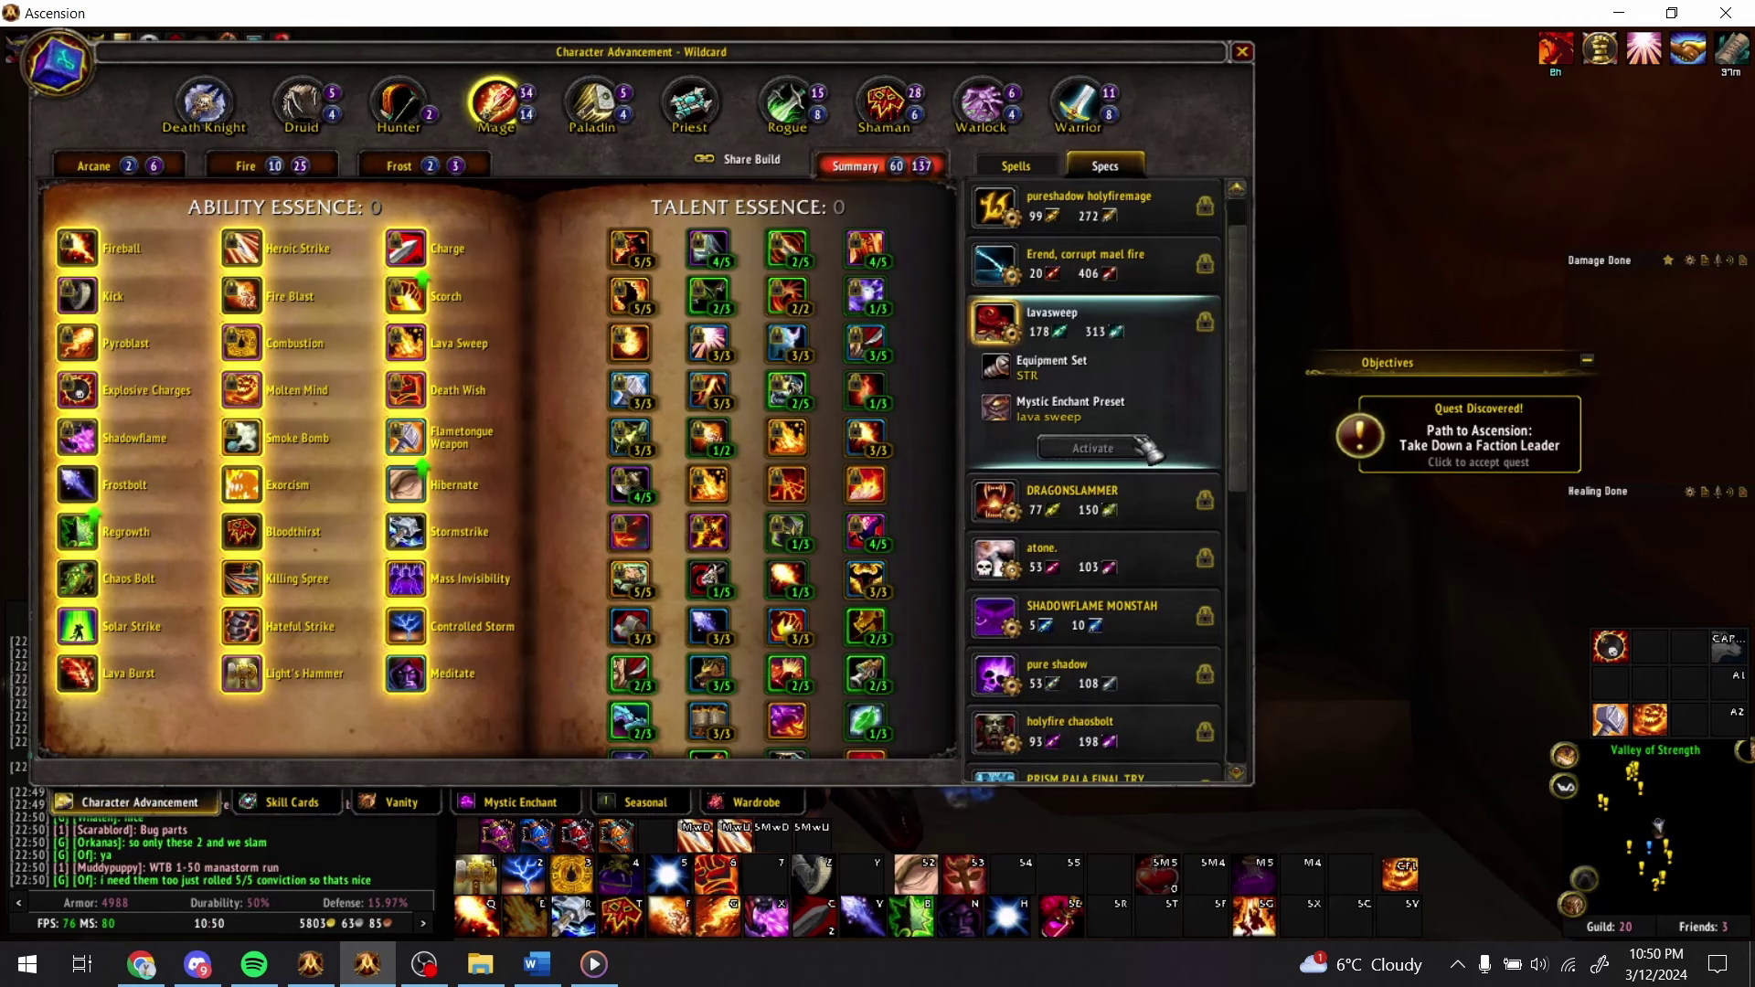
{"action": "scroll", "coordinate": [1142, 475], "scroll_direction": "down", "scroll_amount": 4}
{"action": "left_click", "coordinate": [1154, 676]}
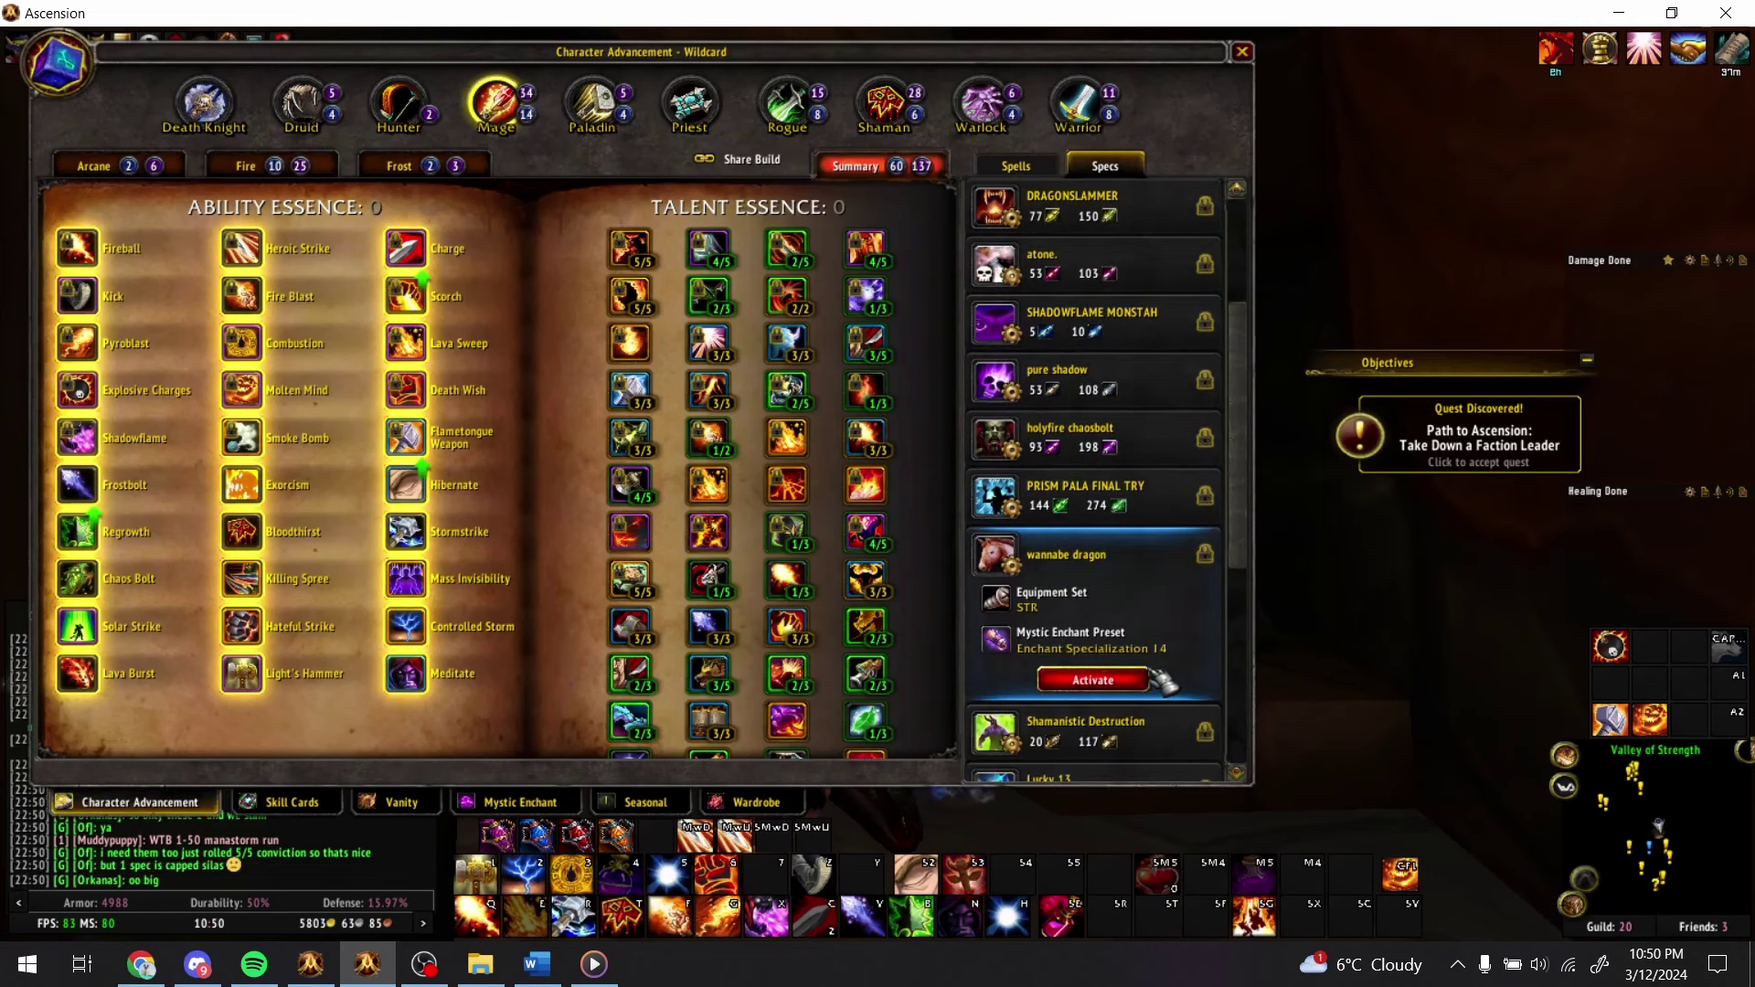
{"action": "left_click", "coordinate": [1131, 680]}
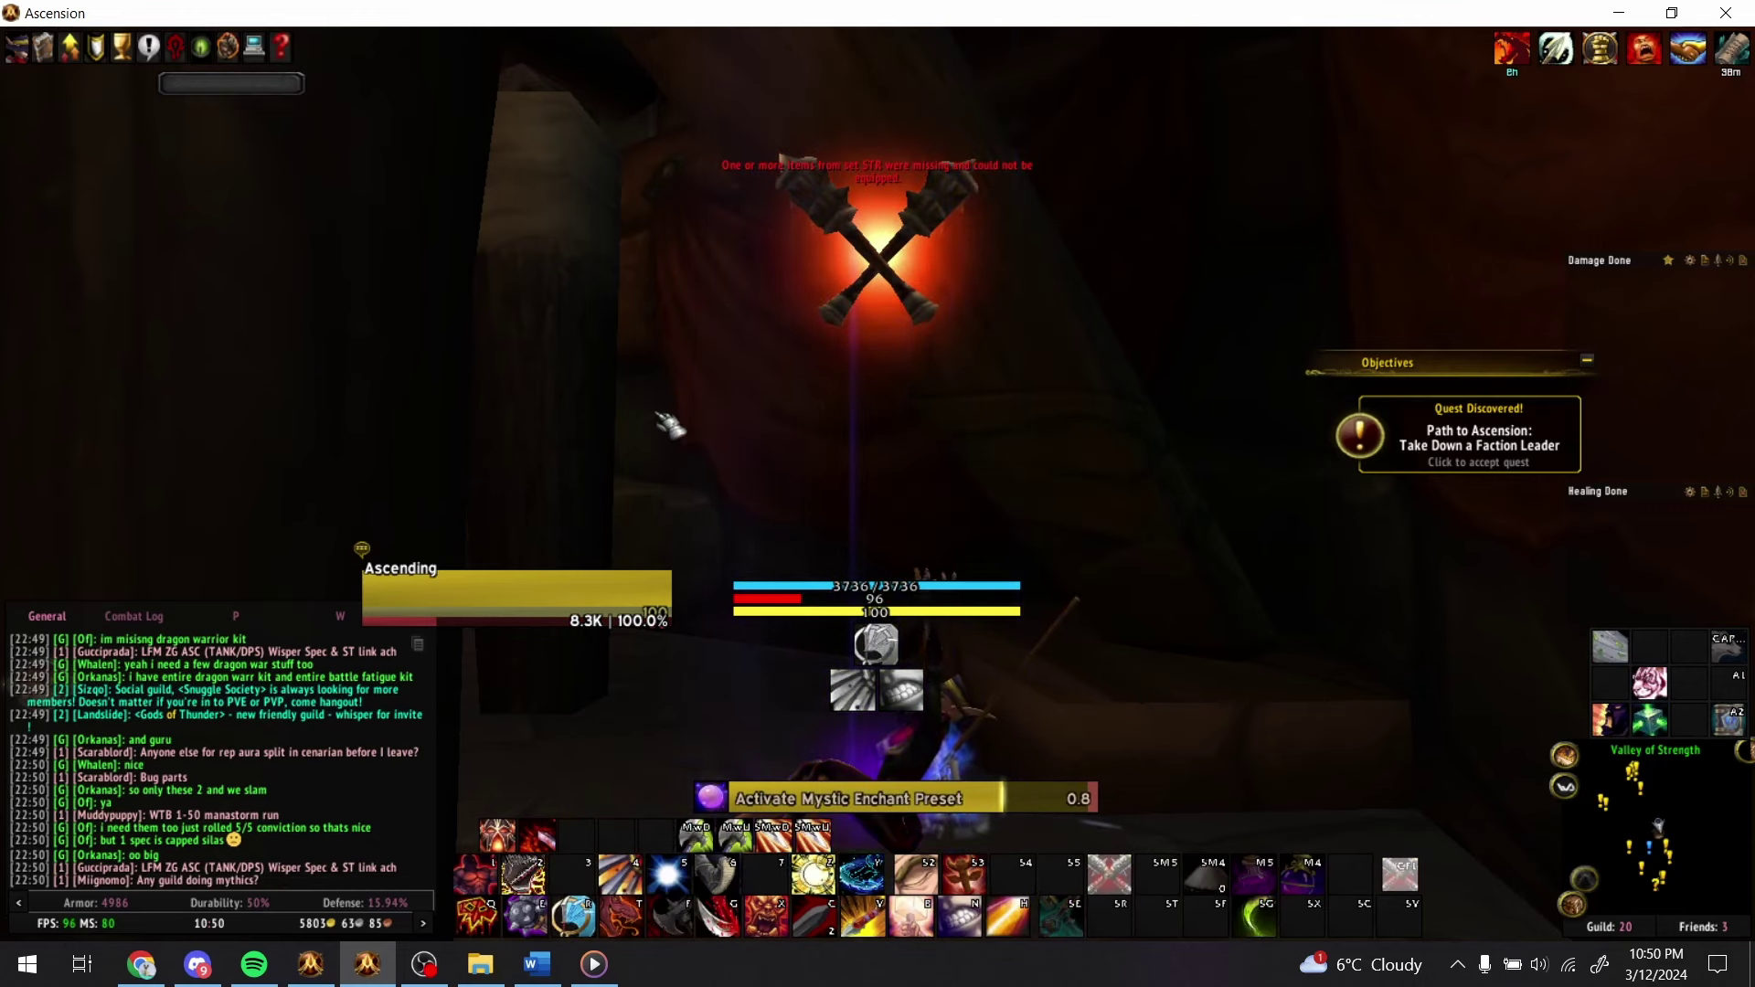
- View the skill cards of the active dragon spec, first the ability cards and then the talent cards
{"action": "left_click", "coordinate": [43, 46]}
{"action": "left_click", "coordinate": [283, 801]}
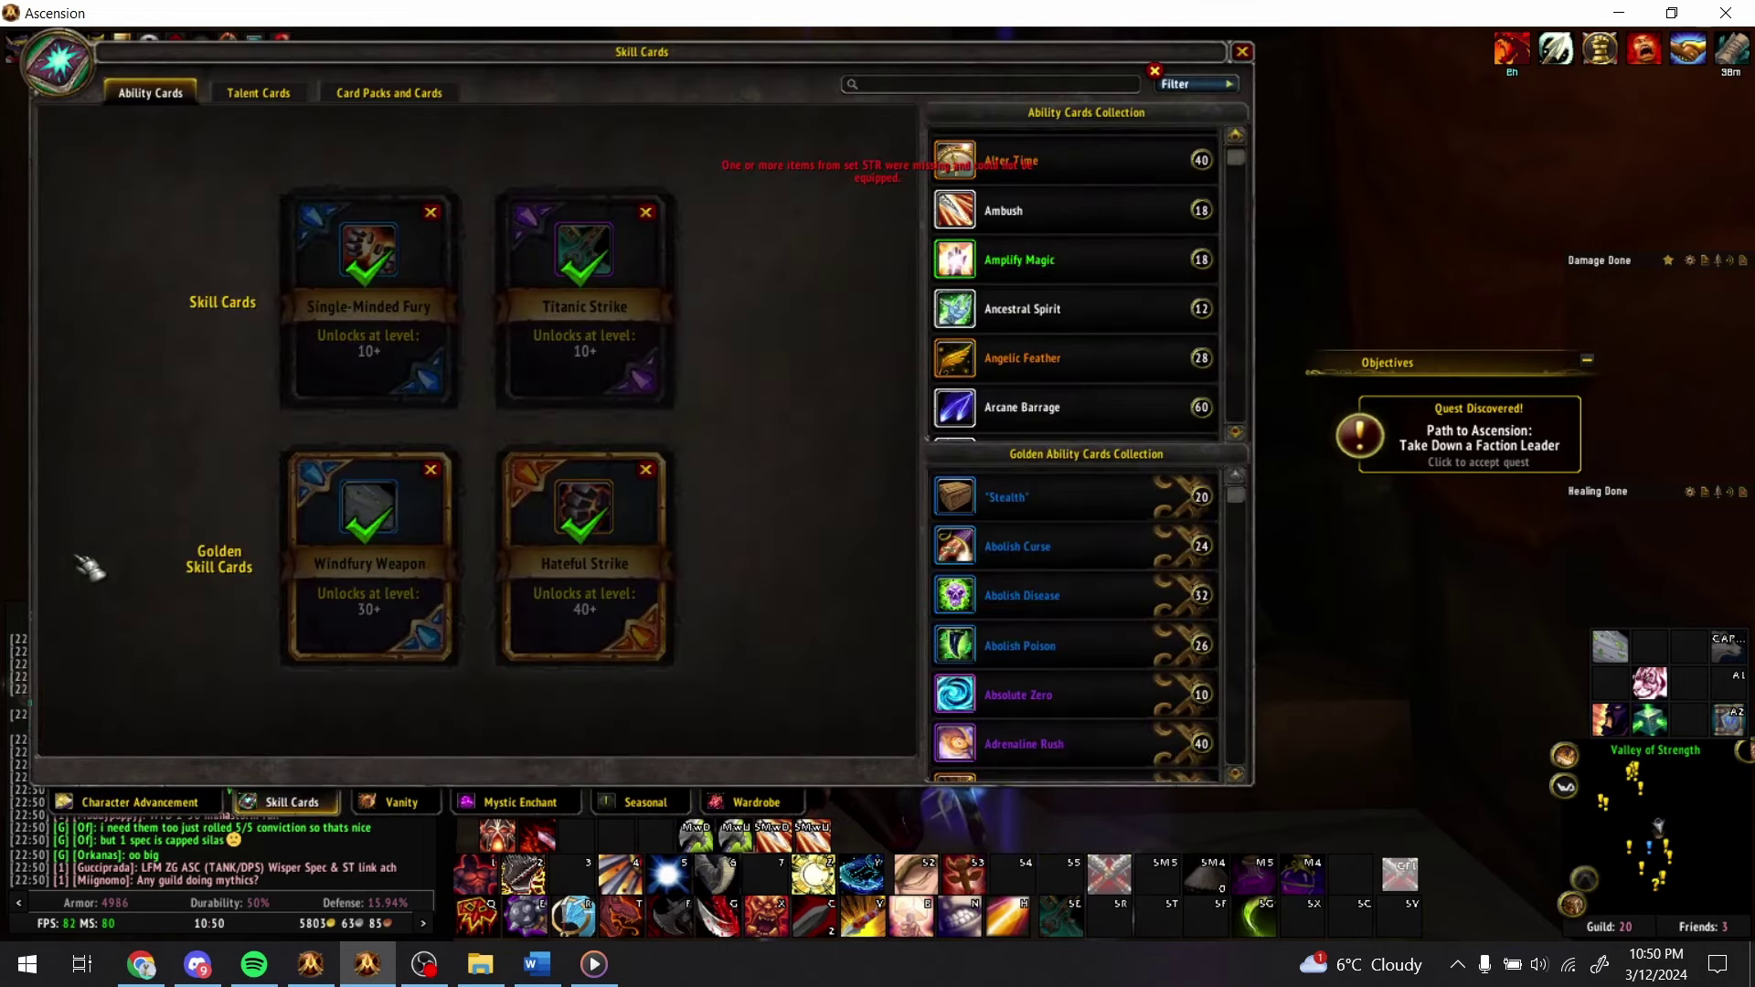
{"action": "left_click", "coordinate": [258, 92]}
- Switch to the spreadsheet and compare the 2H WAR, SMF WAR and TG WAR build columns
{"action": "key", "text": "alt+Tab"}
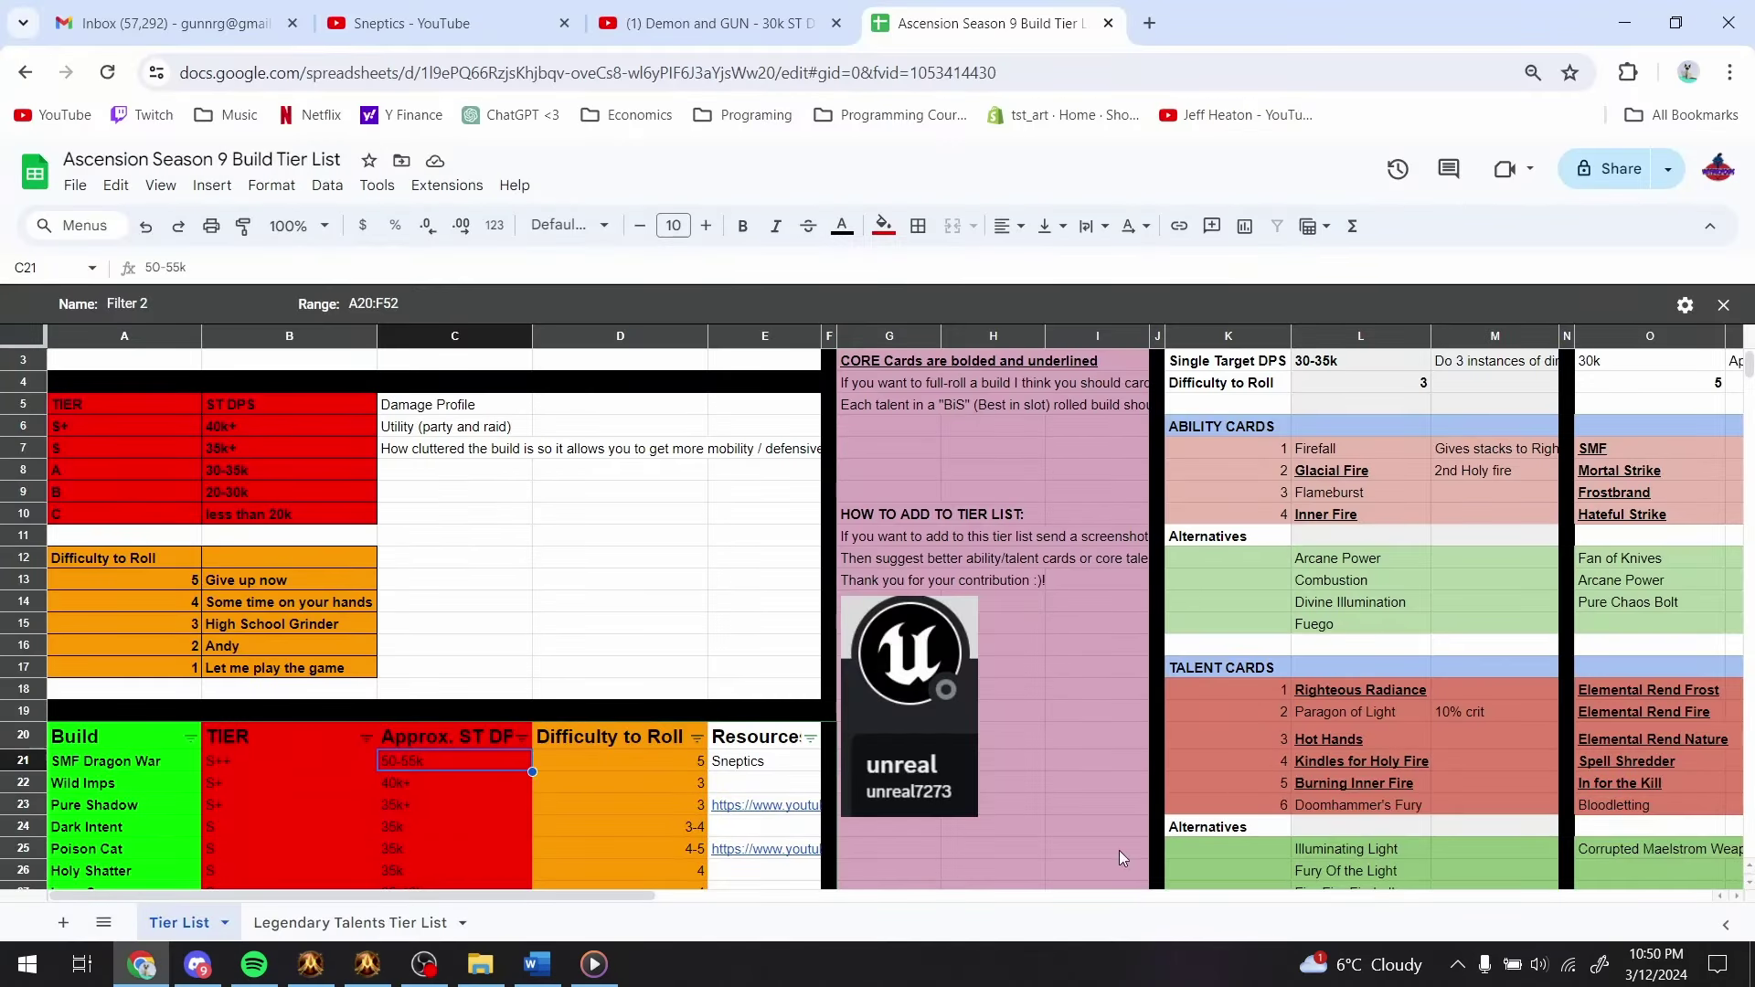
{"action": "left_click_drag", "start_coordinate": [519, 891], "coordinate": [1033, 870]}
{"action": "scroll", "coordinate": [992, 761], "scroll_direction": "up", "scroll_amount": 1}
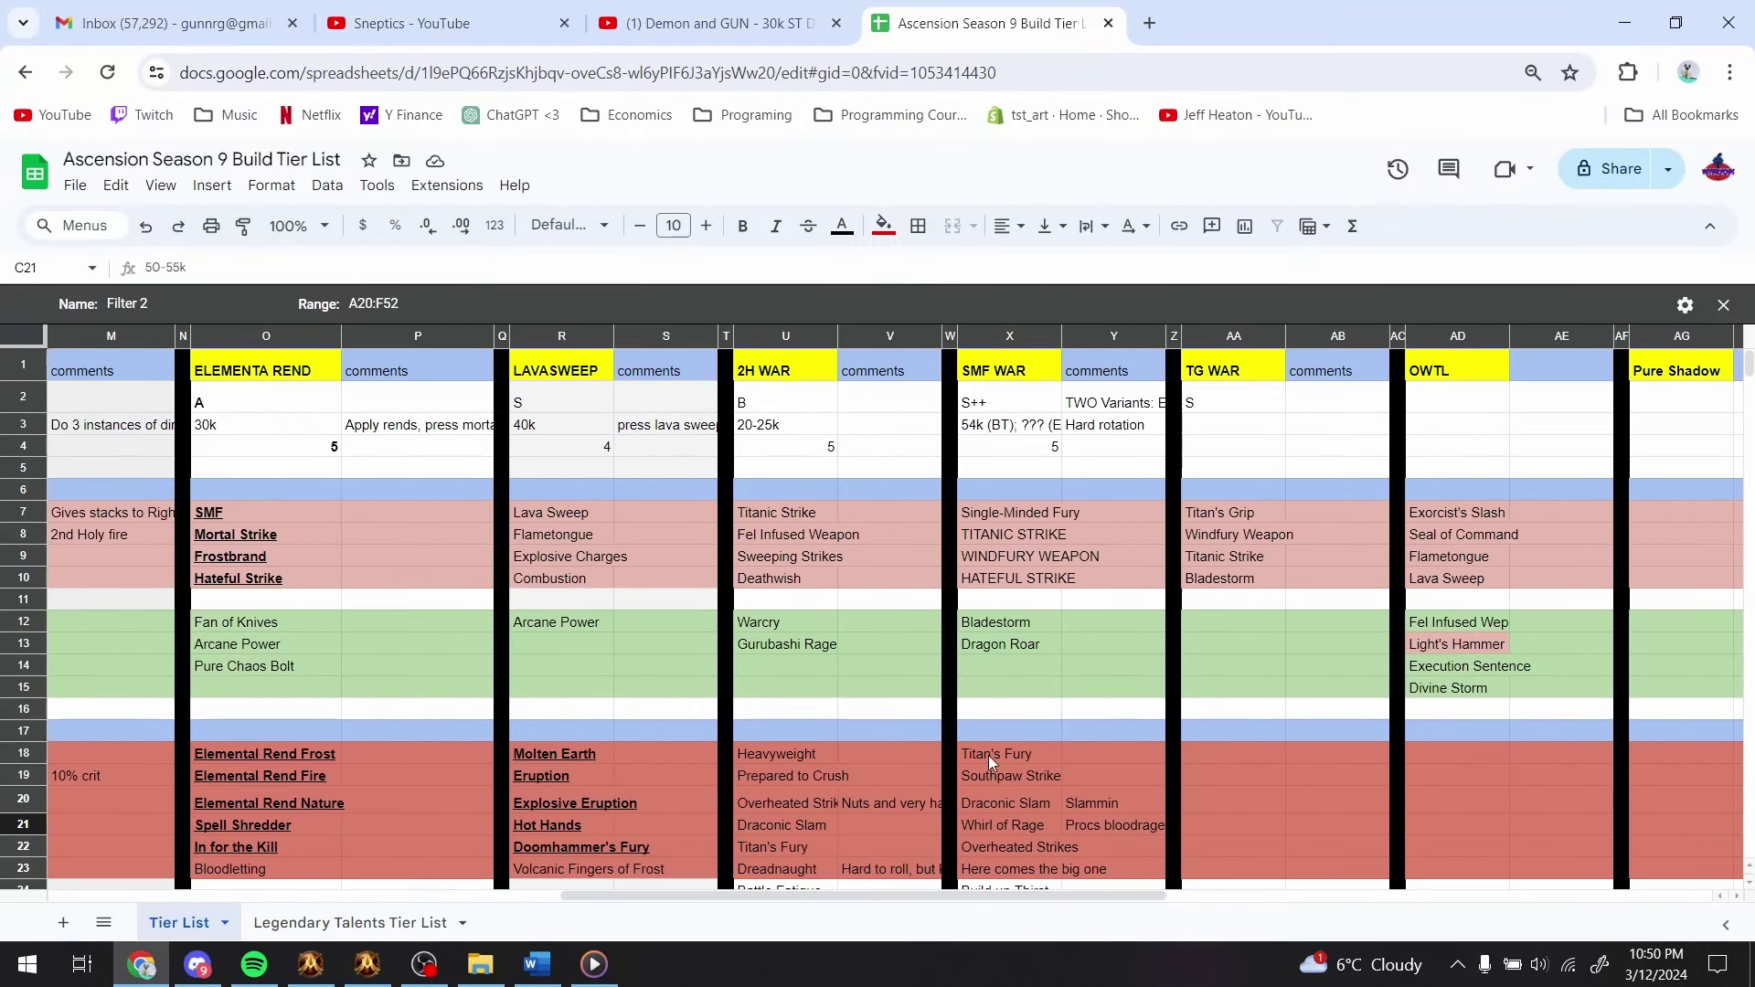
{"action": "left_click", "coordinate": [1034, 366]}
{"action": "left_click_drag", "start_coordinate": [1022, 335], "coordinate": [1113, 335]}
{"action": "left_click_drag", "start_coordinate": [785, 336], "coordinate": [869, 334]}
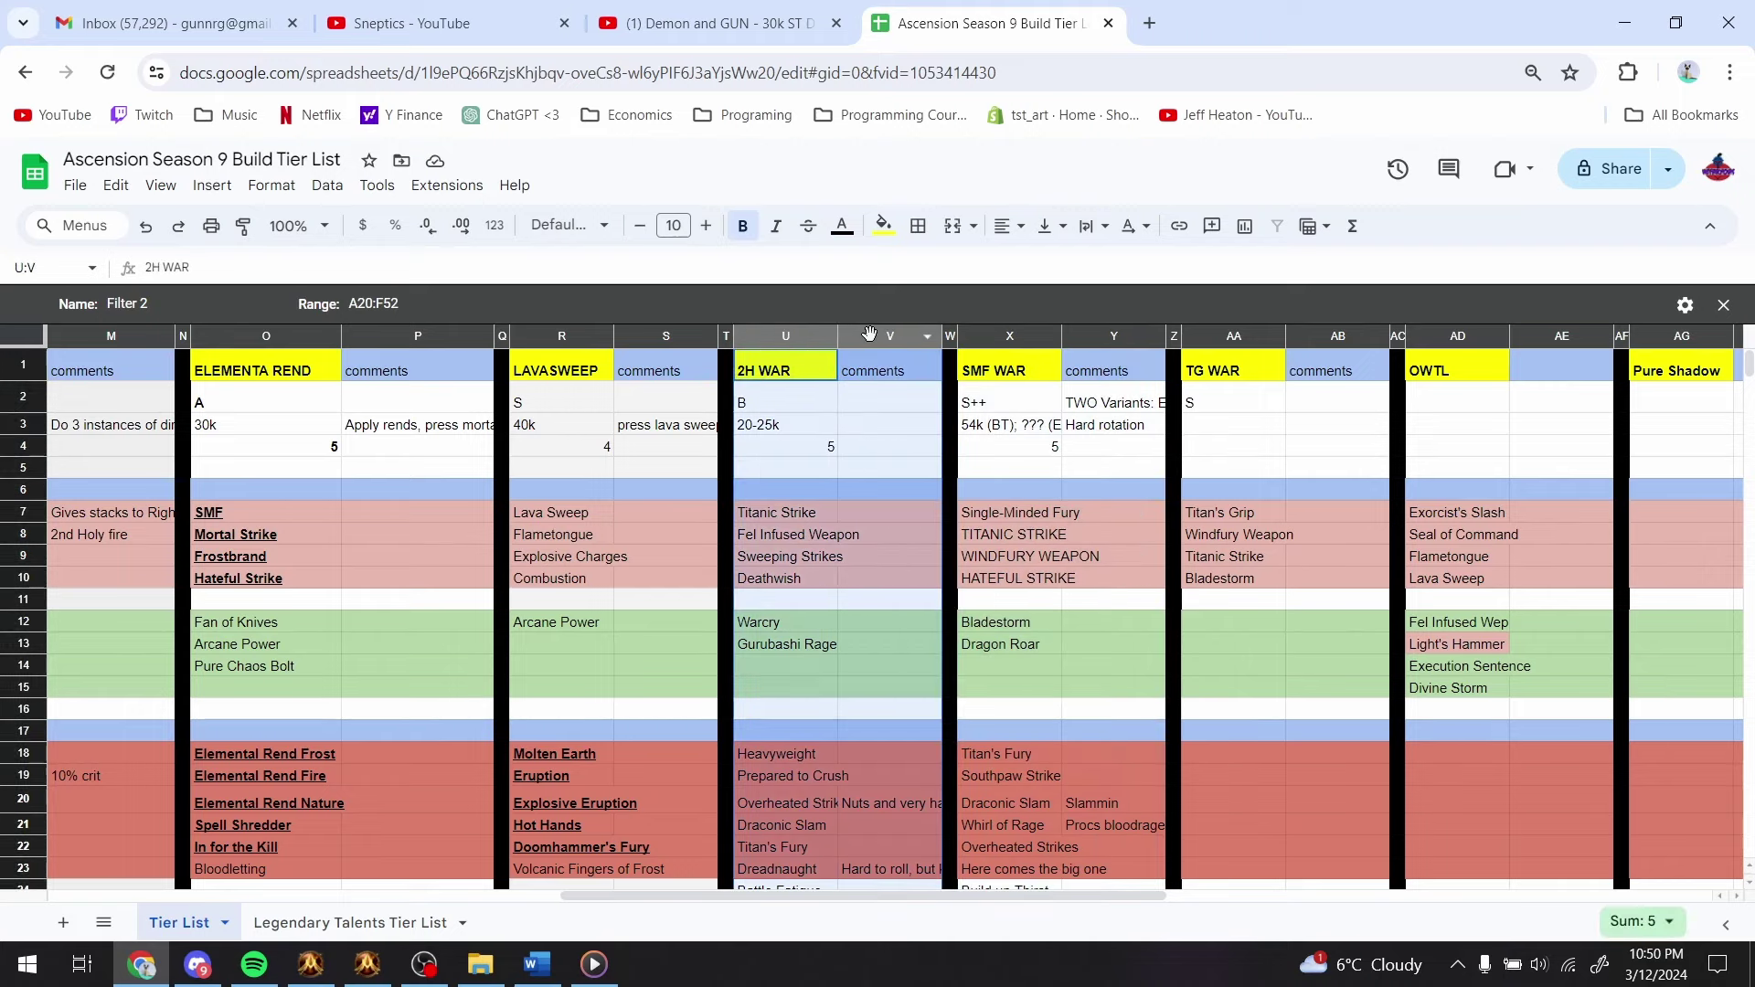
{"action": "left_click_drag", "start_coordinate": [1257, 346], "coordinate": [1292, 373]}
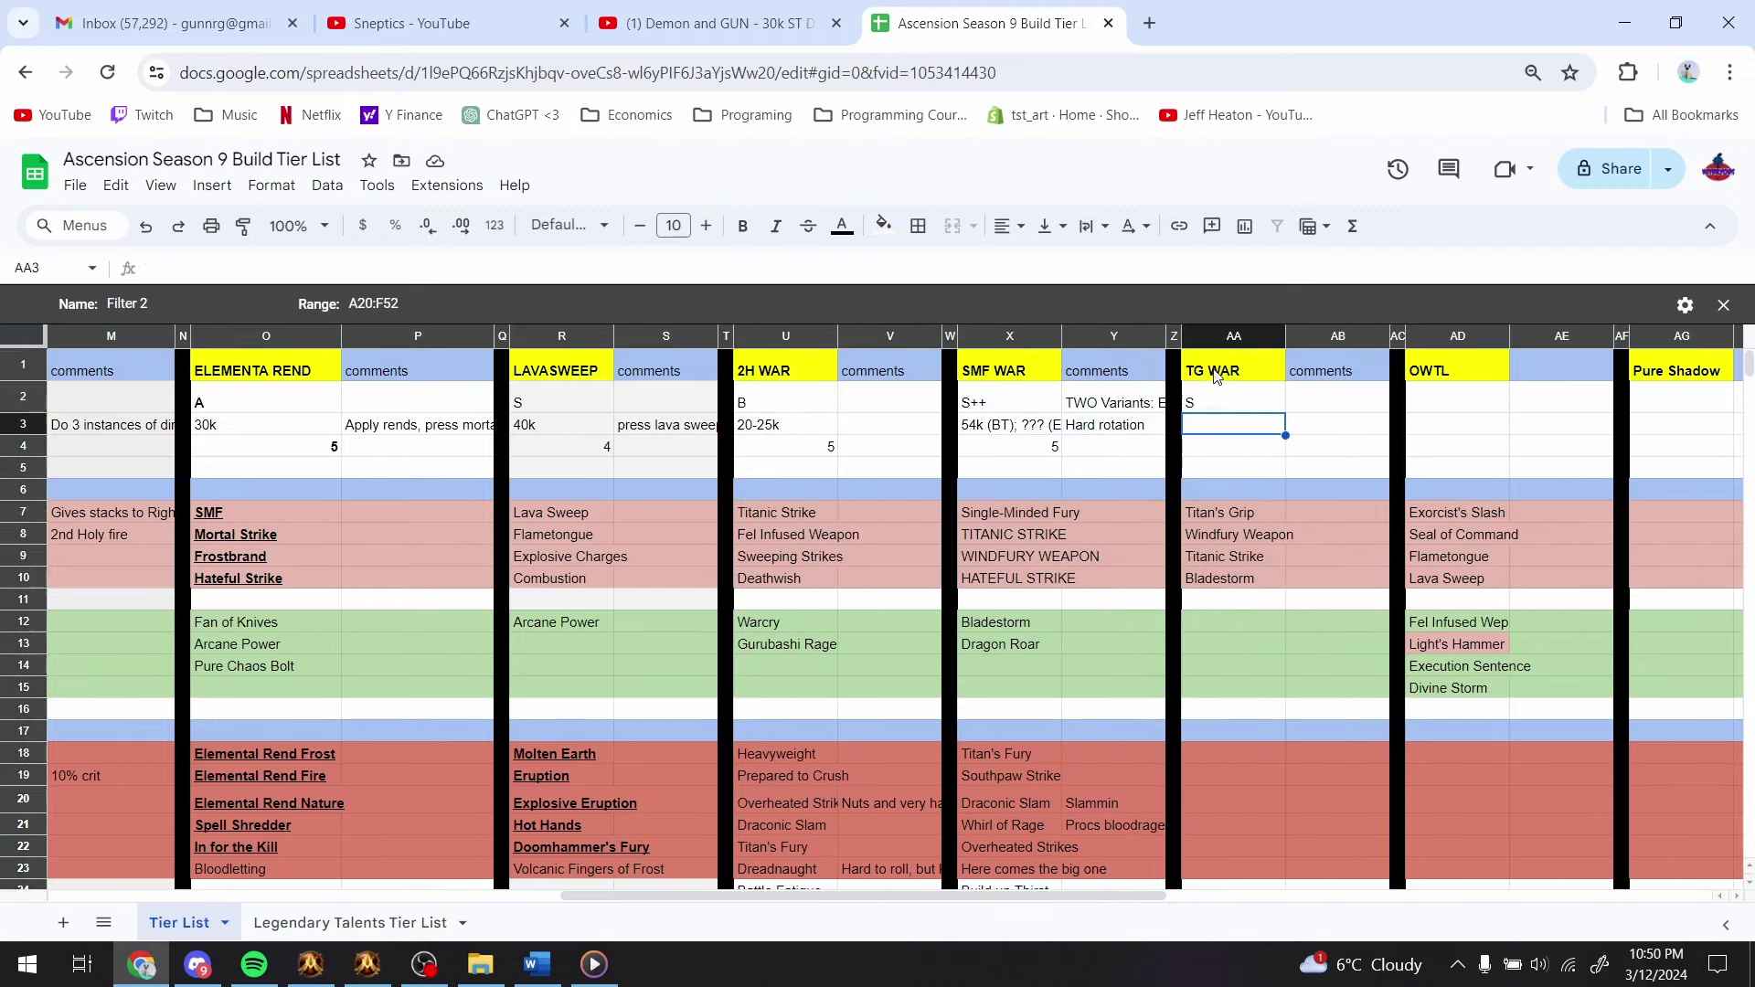
{"action": "left_click", "coordinate": [796, 378]}
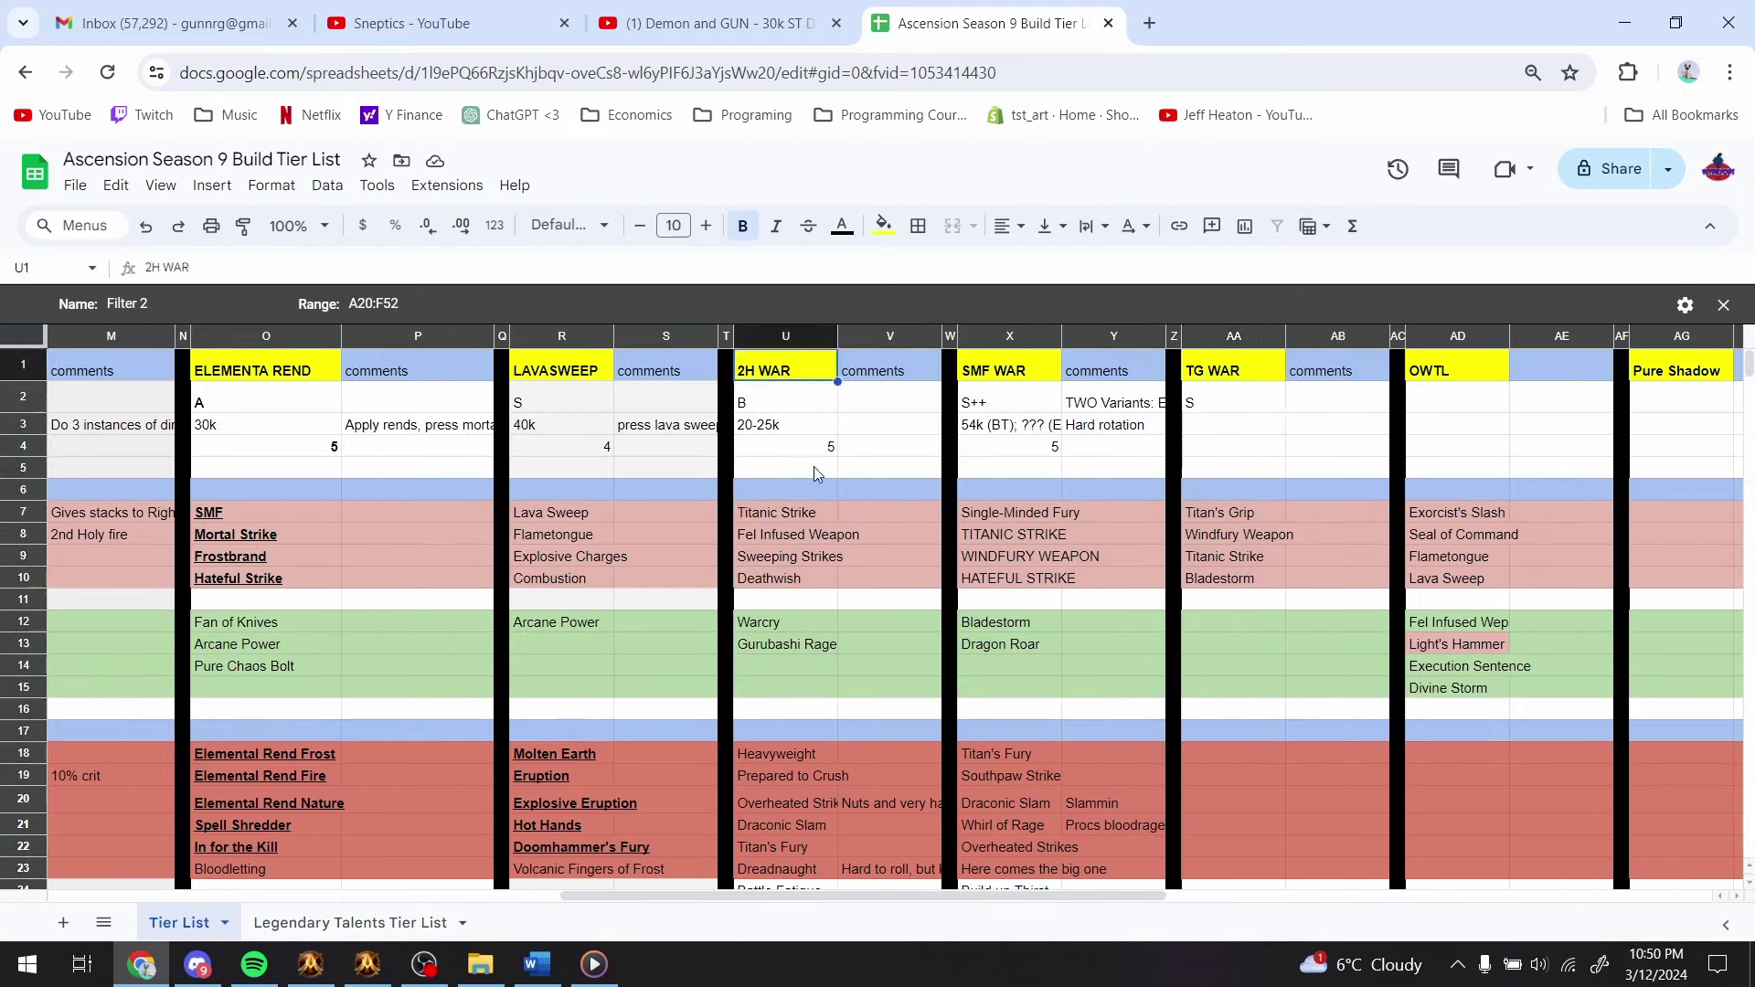
- Enter 35k as the single target DPS of TG WAR
{"action": "left_click", "coordinate": [1221, 408]}
{"action": "left_click", "coordinate": [1244, 424]}
{"action": "type", "text": "30"}
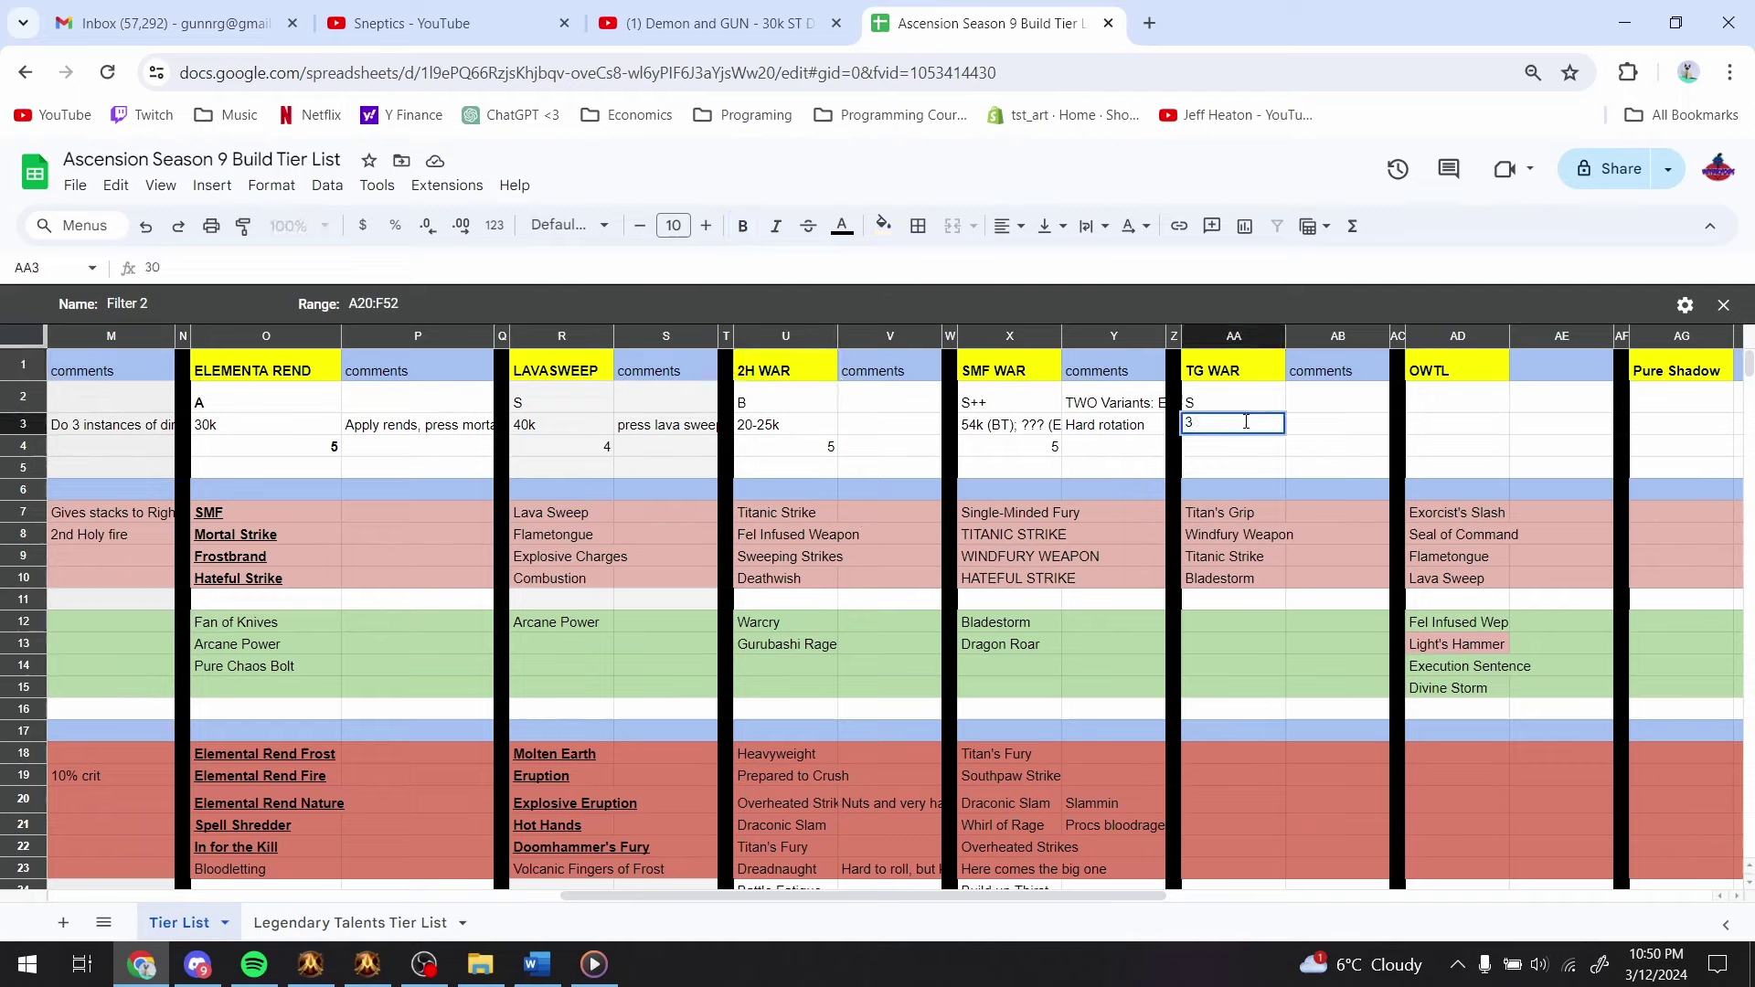
{"action": "type", "text": "5k"}
{"action": "key", "text": "Return"}
{"action": "key", "text": "Up"}
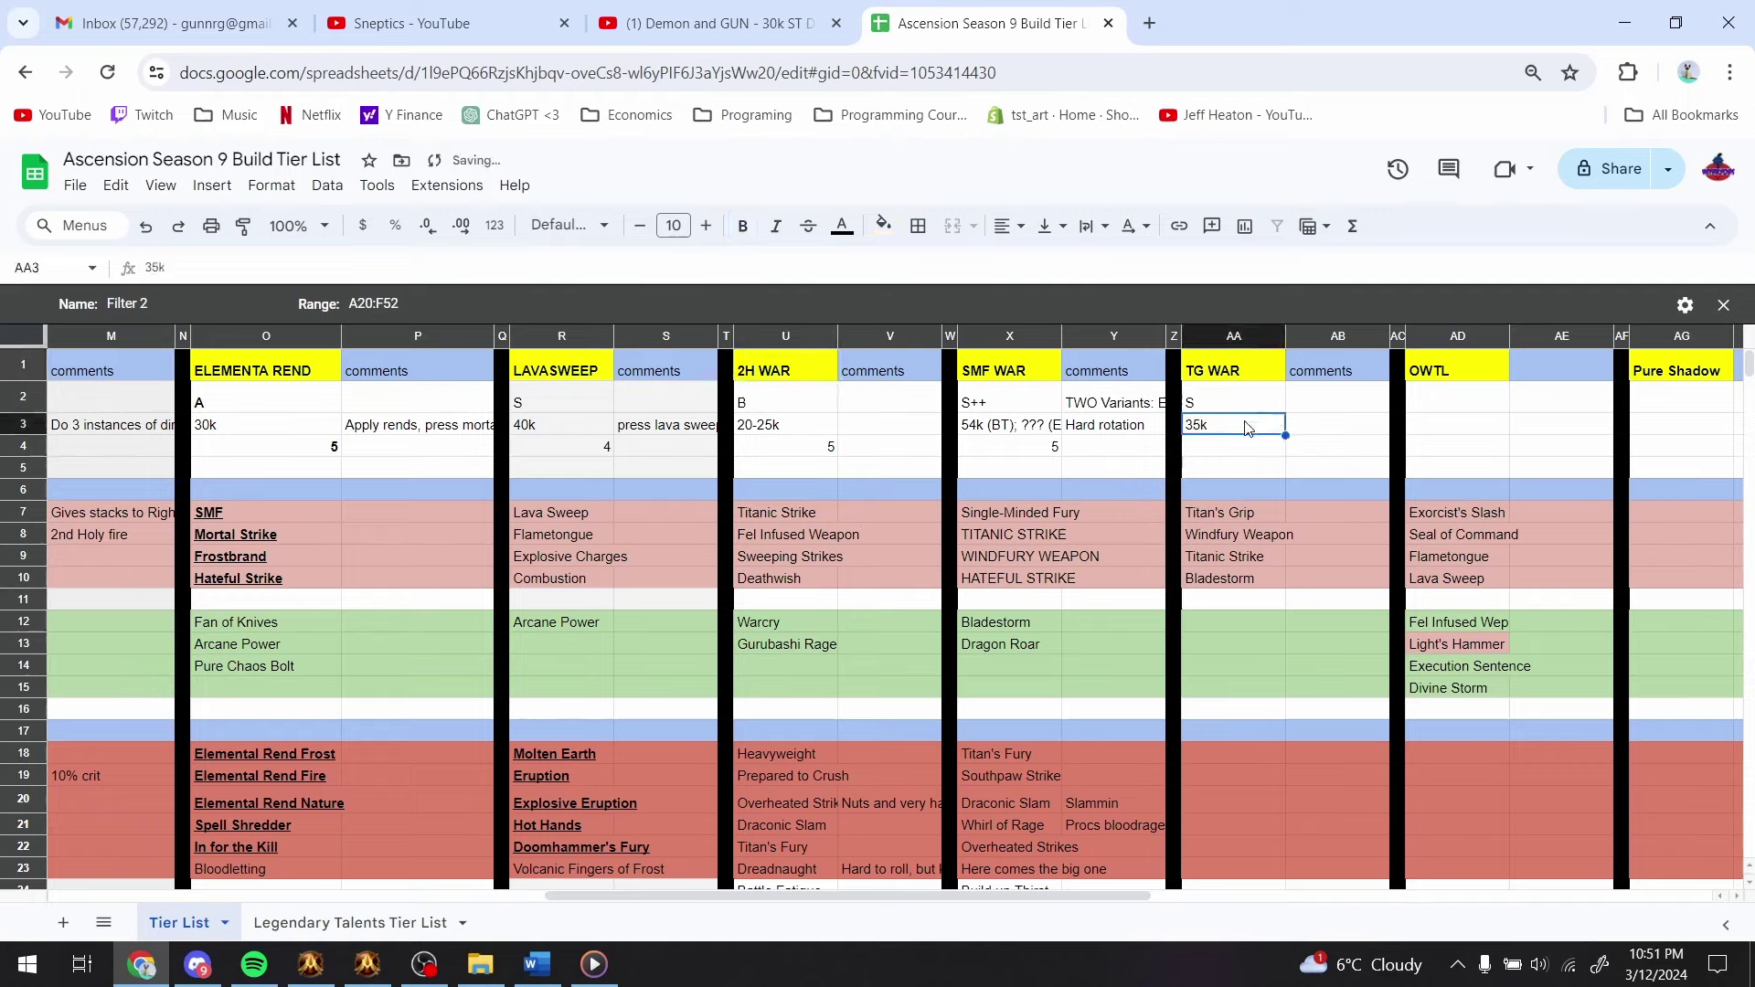
{"action": "key", "text": "Left"}
{"action": "key", "text": "Left"}
{"action": "key", "text": "Left"}
{"action": "key", "text": "Left"}
{"action": "key", "text": "Right"}
{"action": "key", "text": "Right"}
{"action": "key", "text": "Right"}
{"action": "key", "text": "Right"}
- Check the Titan's Fury card in Ascension, then bold and underline Titan's Fury in the sheet's SMF WAR talent cards
{"action": "scroll", "coordinate": [1220, 540], "scroll_direction": "down", "scroll_amount": 3}
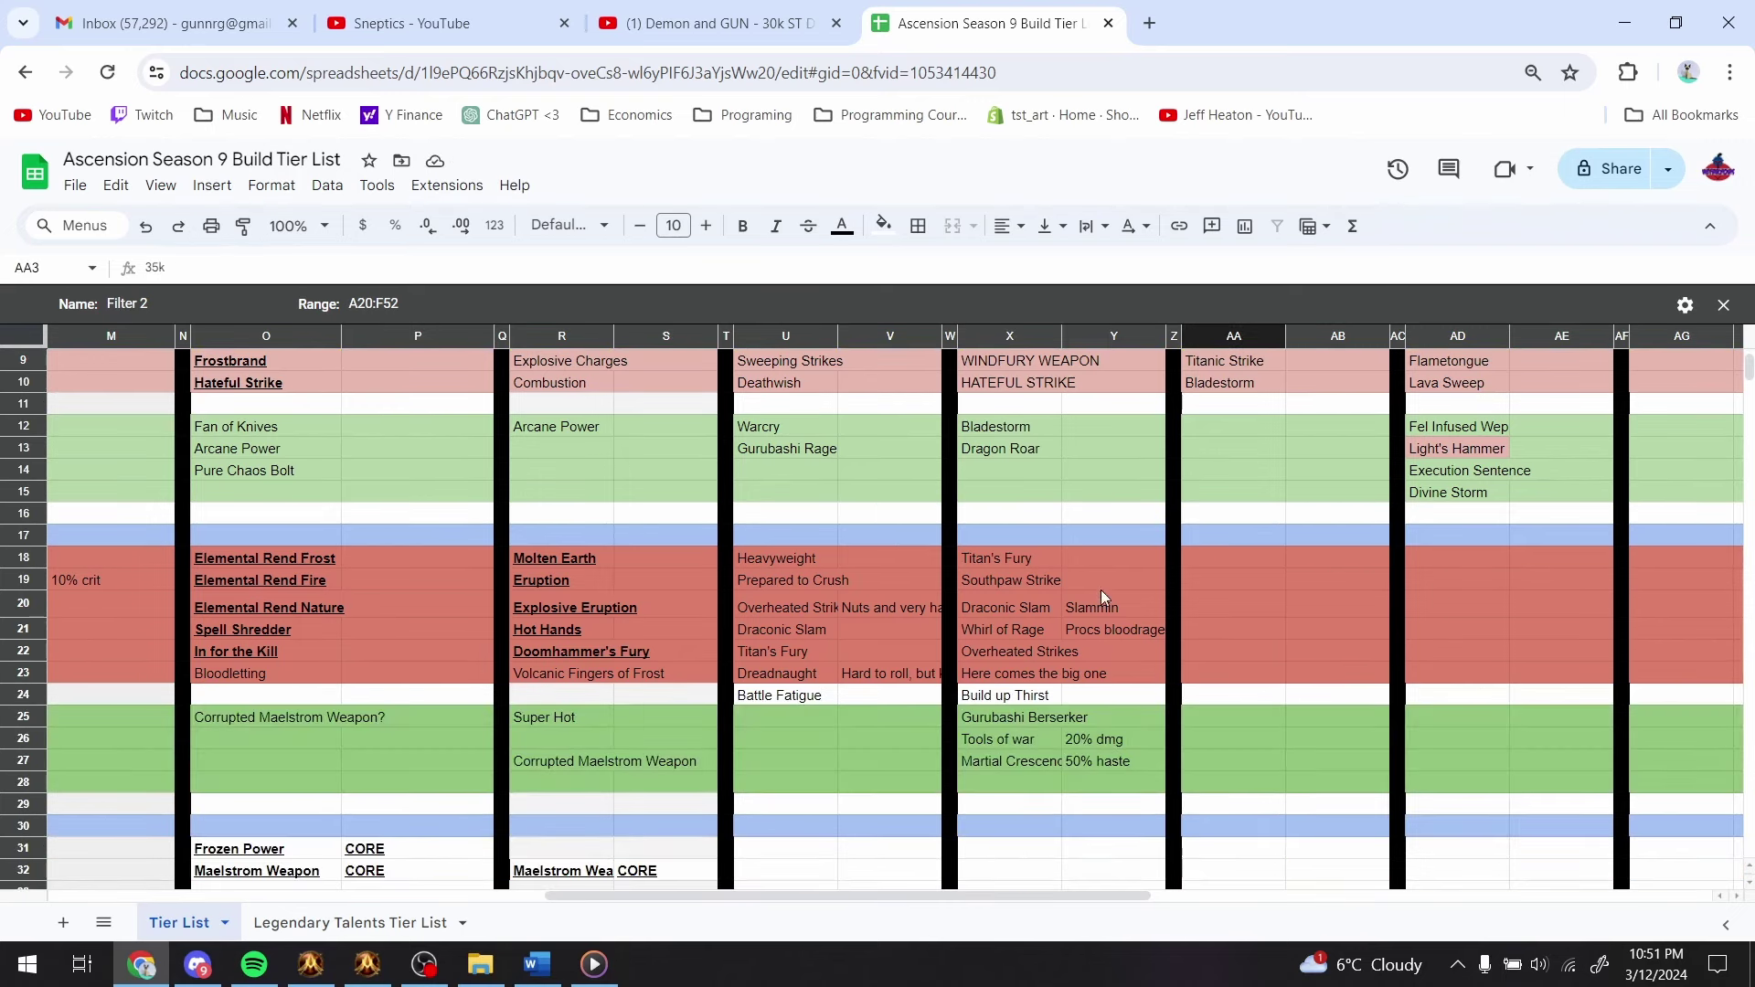
{"action": "key", "text": "alt+Tab"}
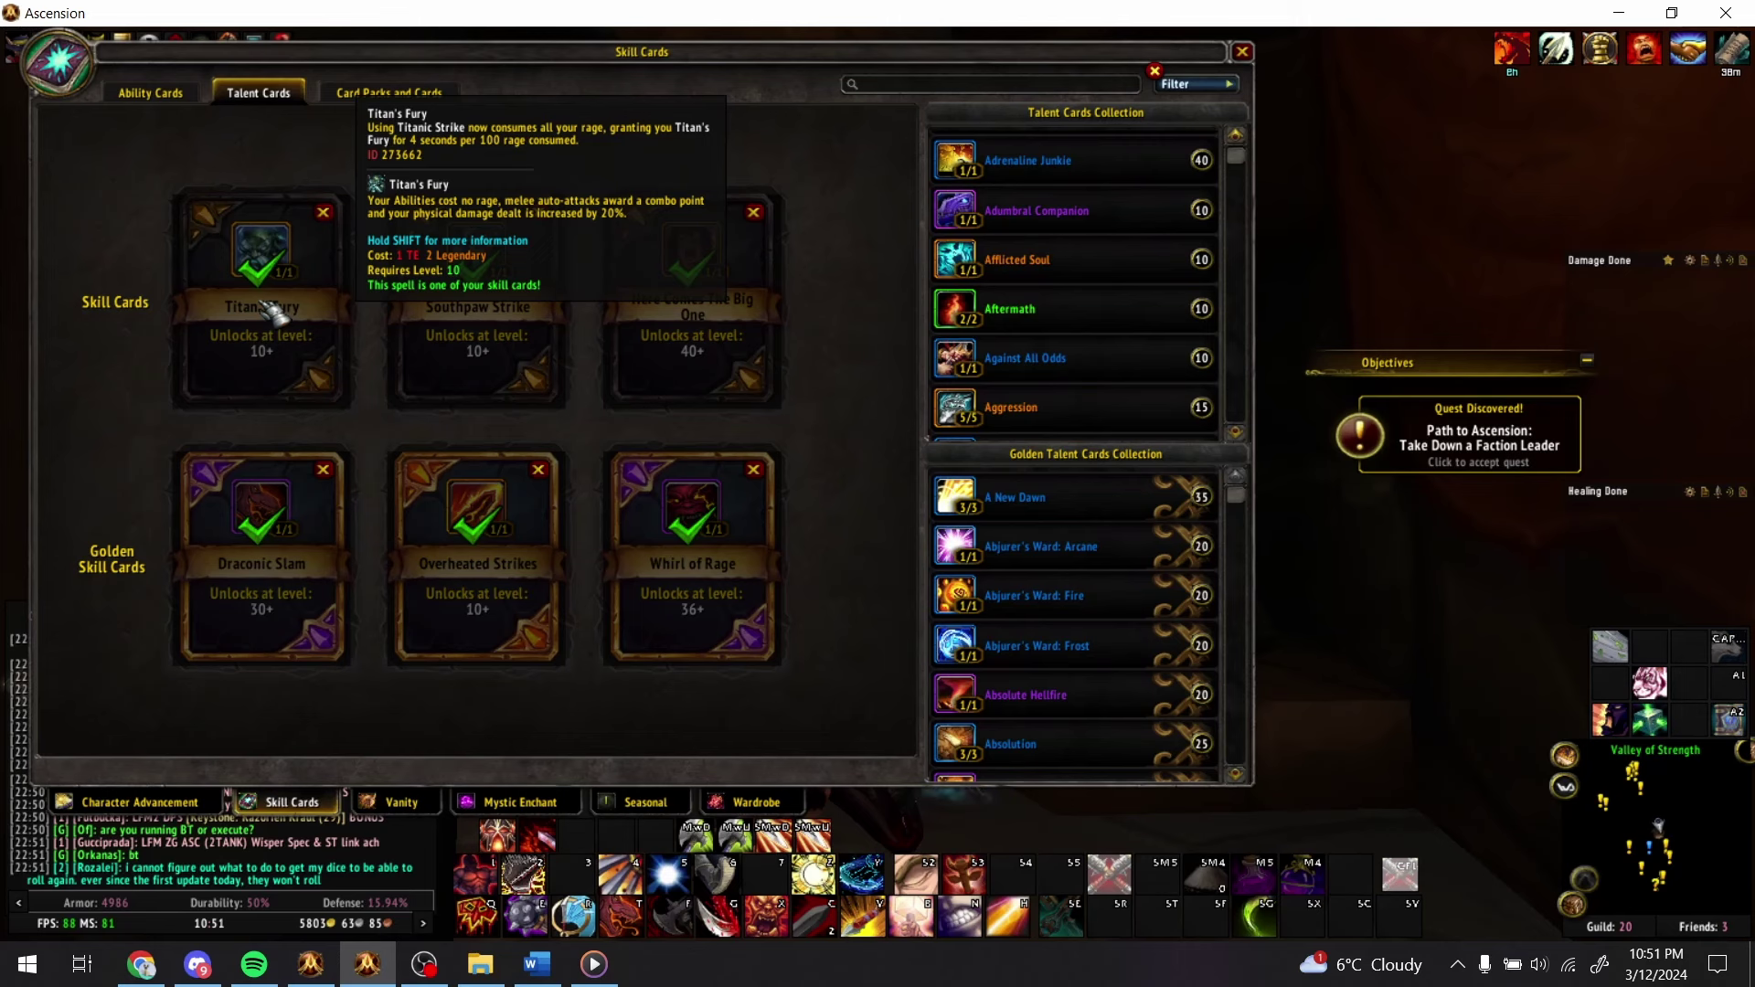
{"action": "left_click", "coordinate": [151, 93]}
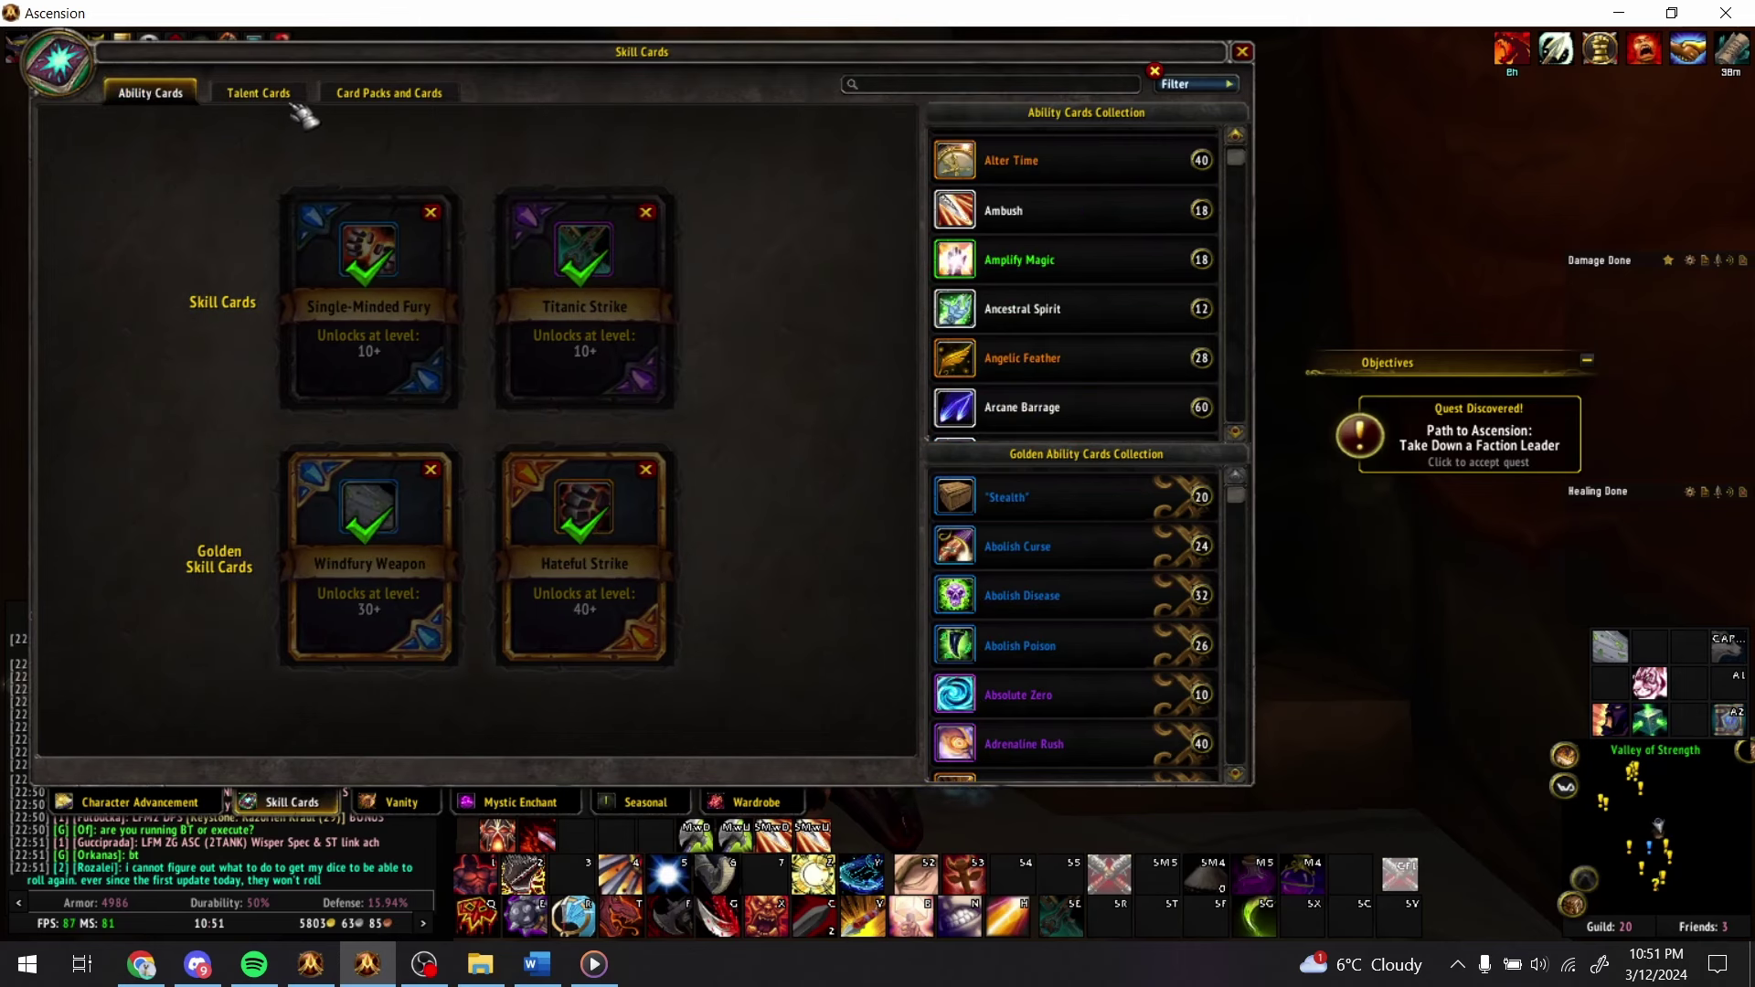
{"action": "key", "text": "alt+Tab"}
{"action": "left_click", "coordinate": [1021, 565]}
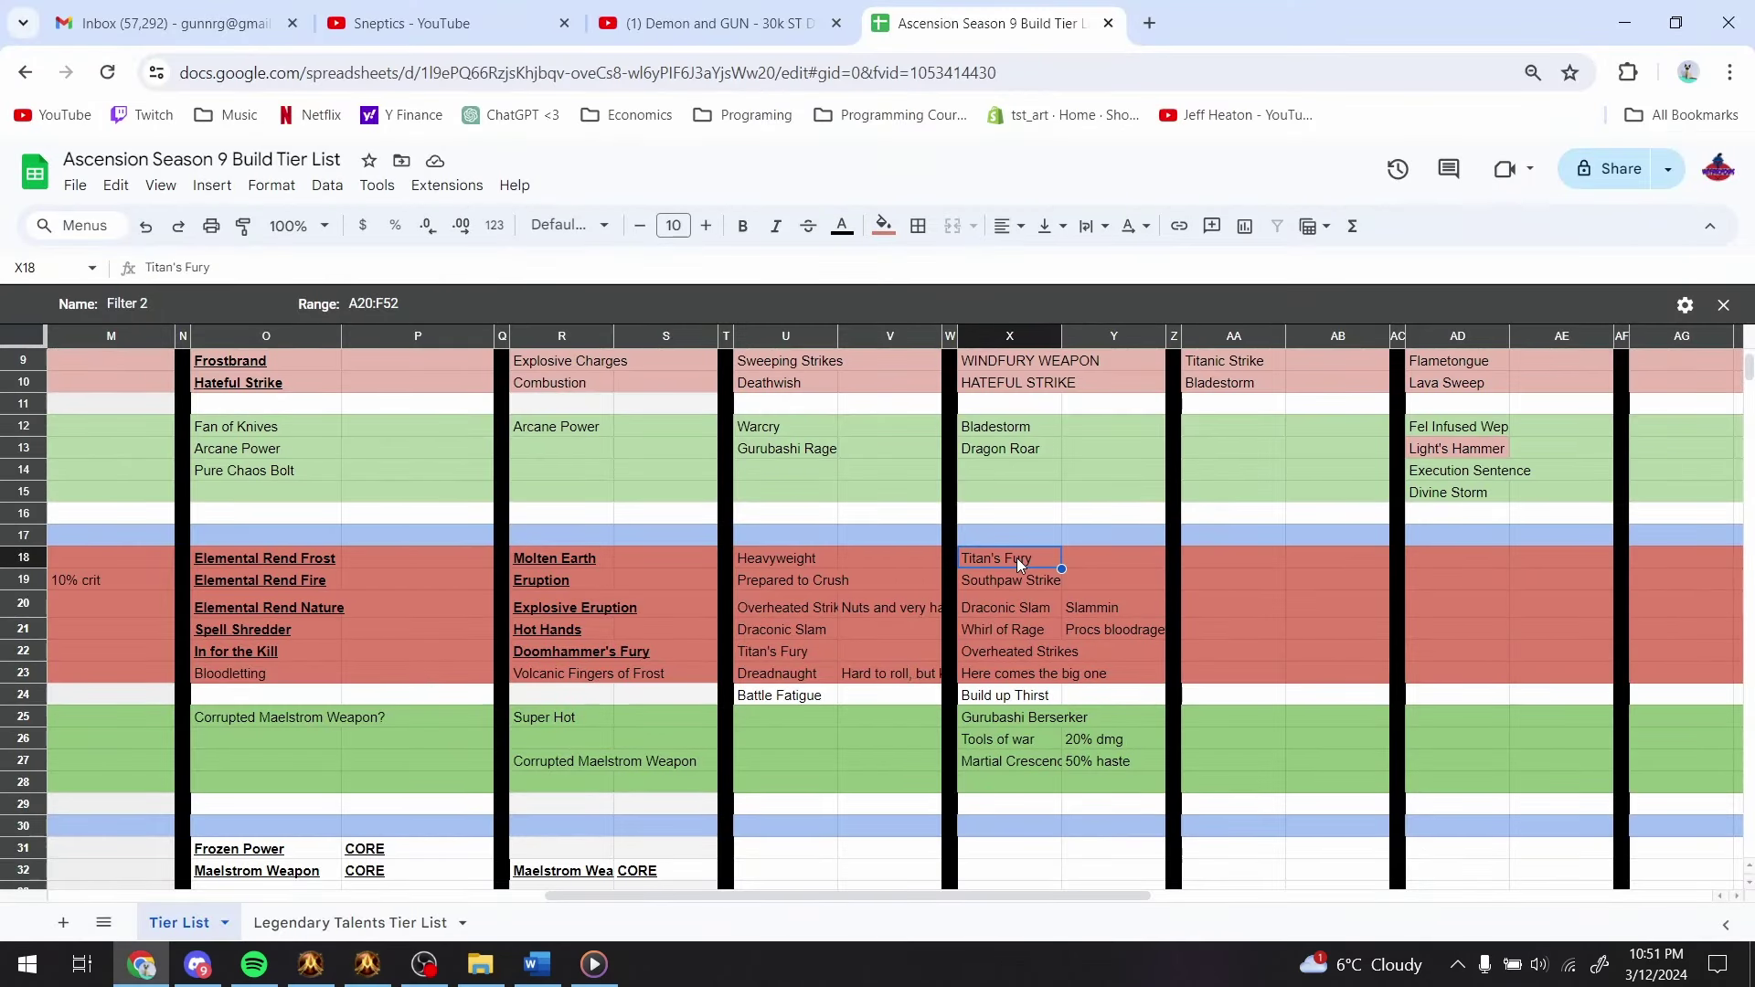
{"action": "key", "text": "ctrl+b"}
{"action": "key", "text": "ctrl+u"}
- Mark TITANIC STRIKE as a core card in SMF WAR's ability cards by making it bold and underlined
{"action": "key", "text": "Up"}
{"action": "key", "text": "Up"}
{"action": "key", "text": "Up"}
{"action": "key", "text": "Up"}
{"action": "key", "text": "Up"}
{"action": "key", "text": "Up"}
{"action": "key", "text": "Up"}
{"action": "key", "text": "Up"}
{"action": "key", "text": "Up"}
{"action": "key", "text": "Up"}
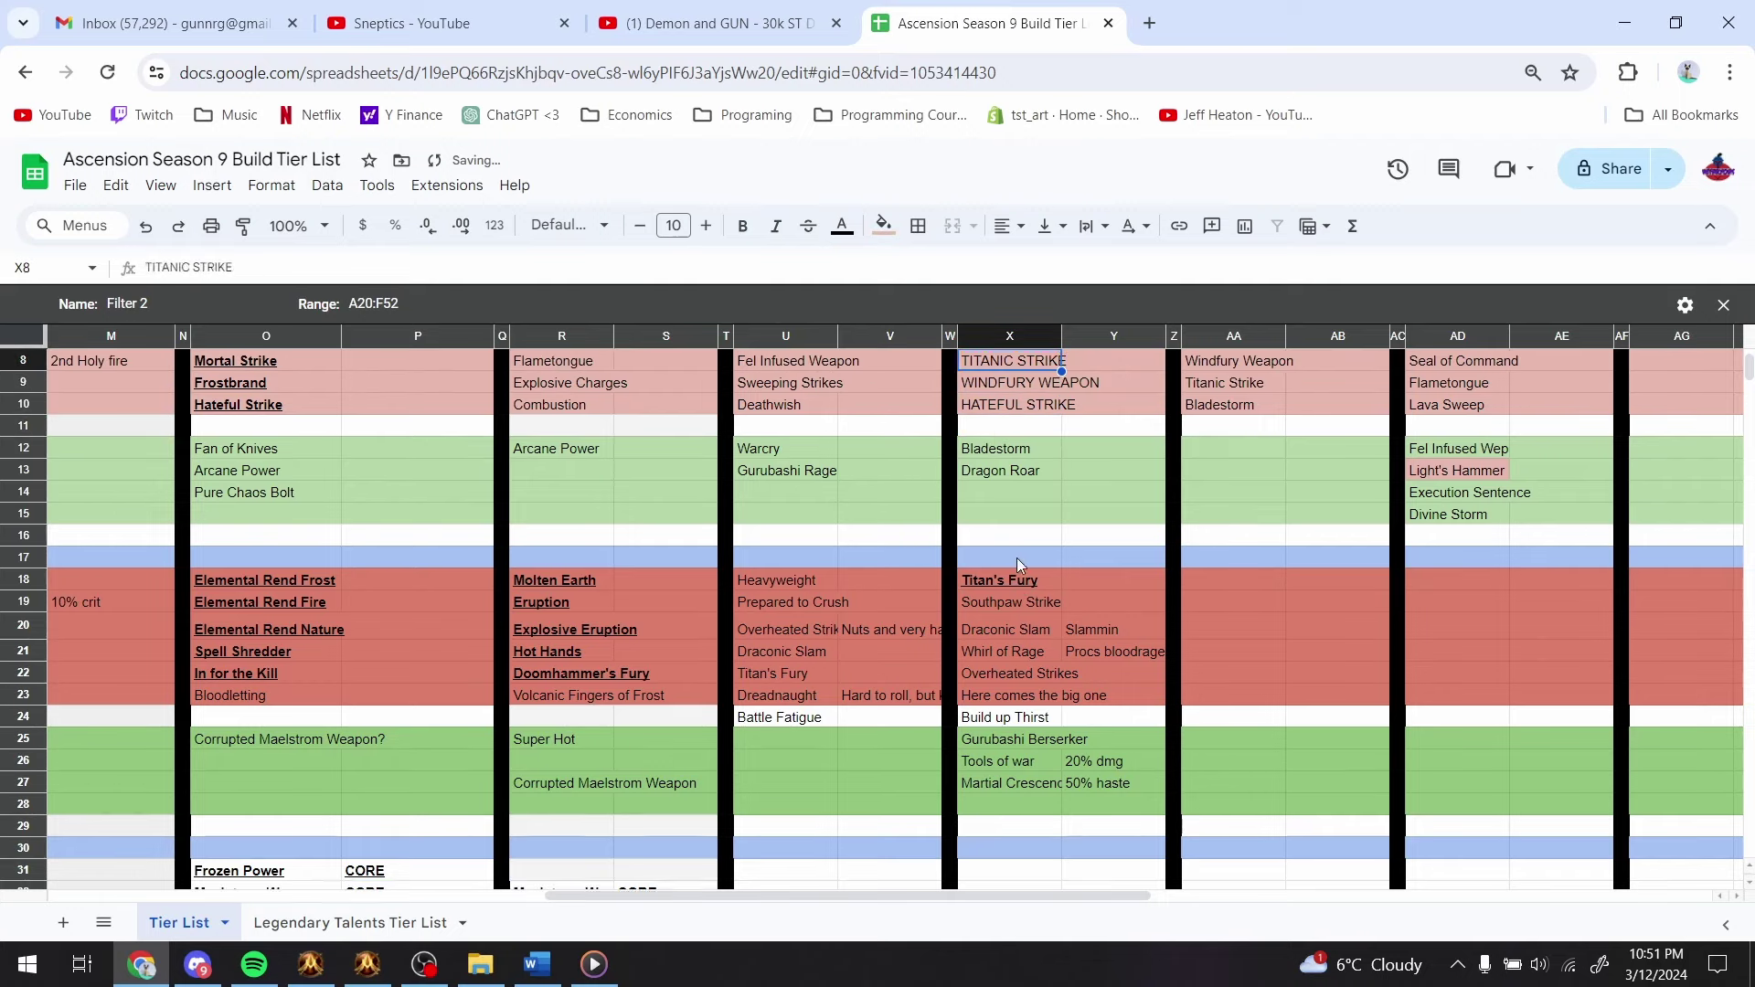
{"action": "key", "text": "ctrl+b"}
{"action": "key", "text": "ctrl+u"}
- Bold and underline Single-Minded Fury and WINDFURY WEAPON in SMF WAR's ability cards
{"action": "key", "text": "Up"}
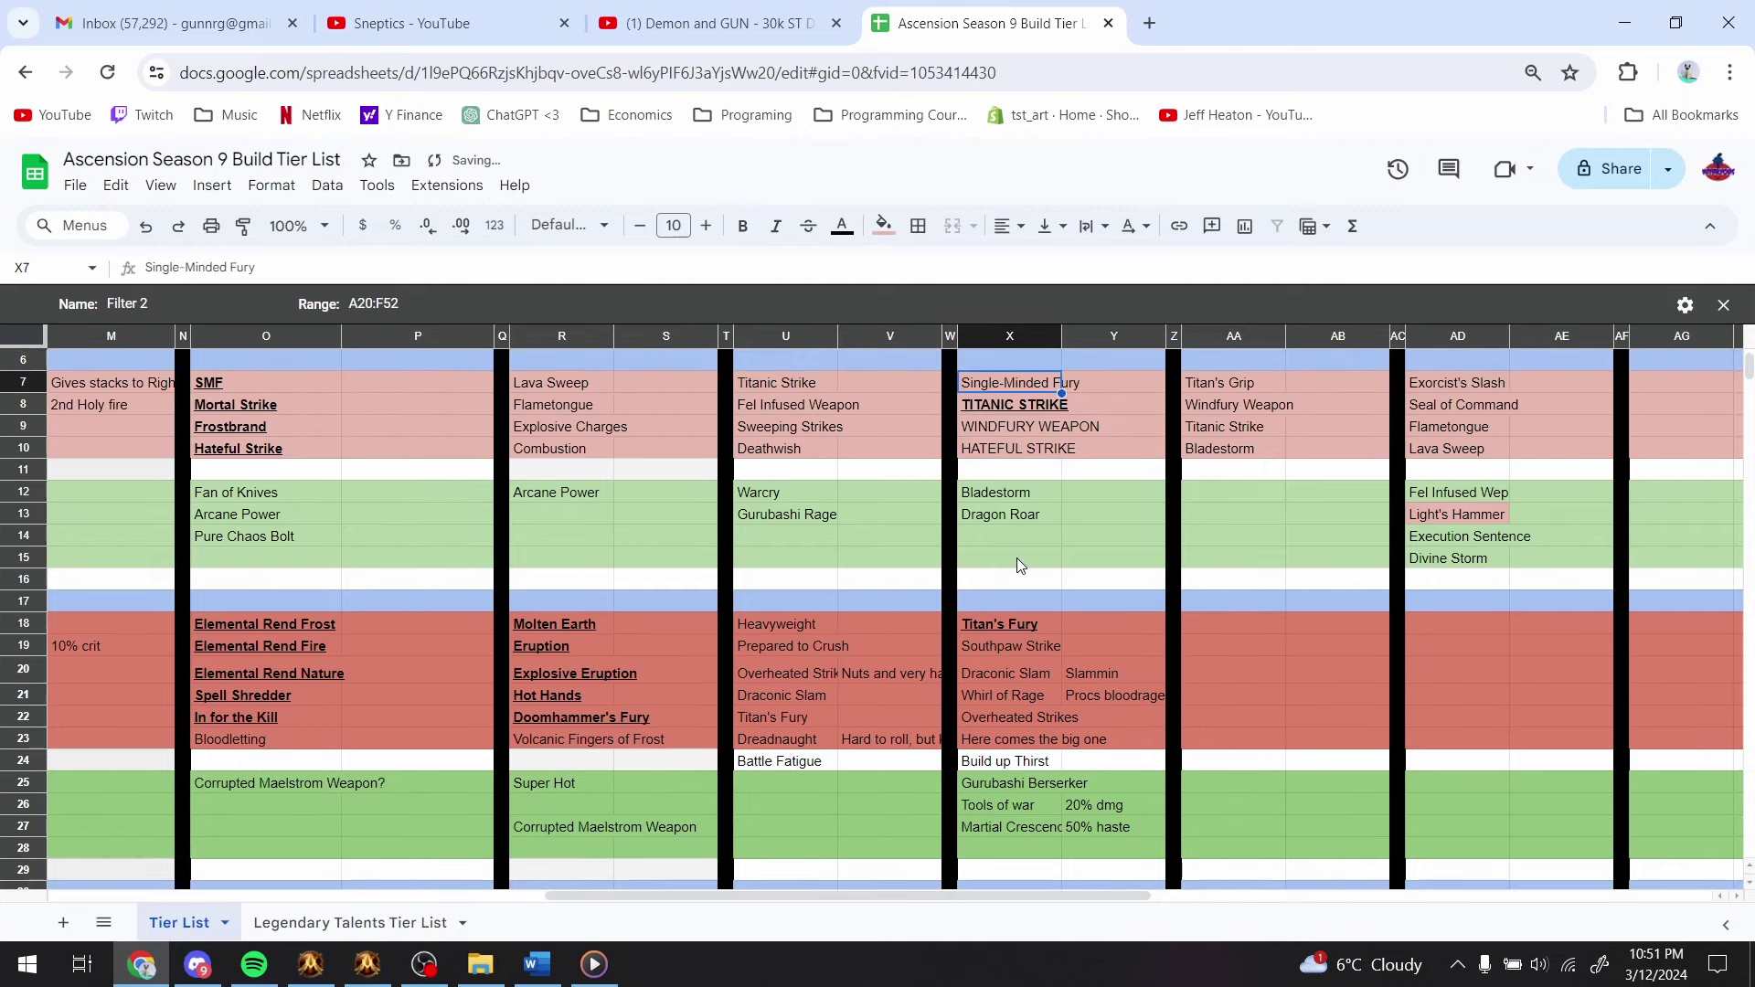
{"action": "key", "text": "ctrl+b"}
{"action": "key", "text": "ctrl+u"}
{"action": "key", "text": "Down"}
{"action": "key", "text": "Down"}
{"action": "key", "text": "ctrl+b"}
{"action": "key", "text": "ctrl+u"}
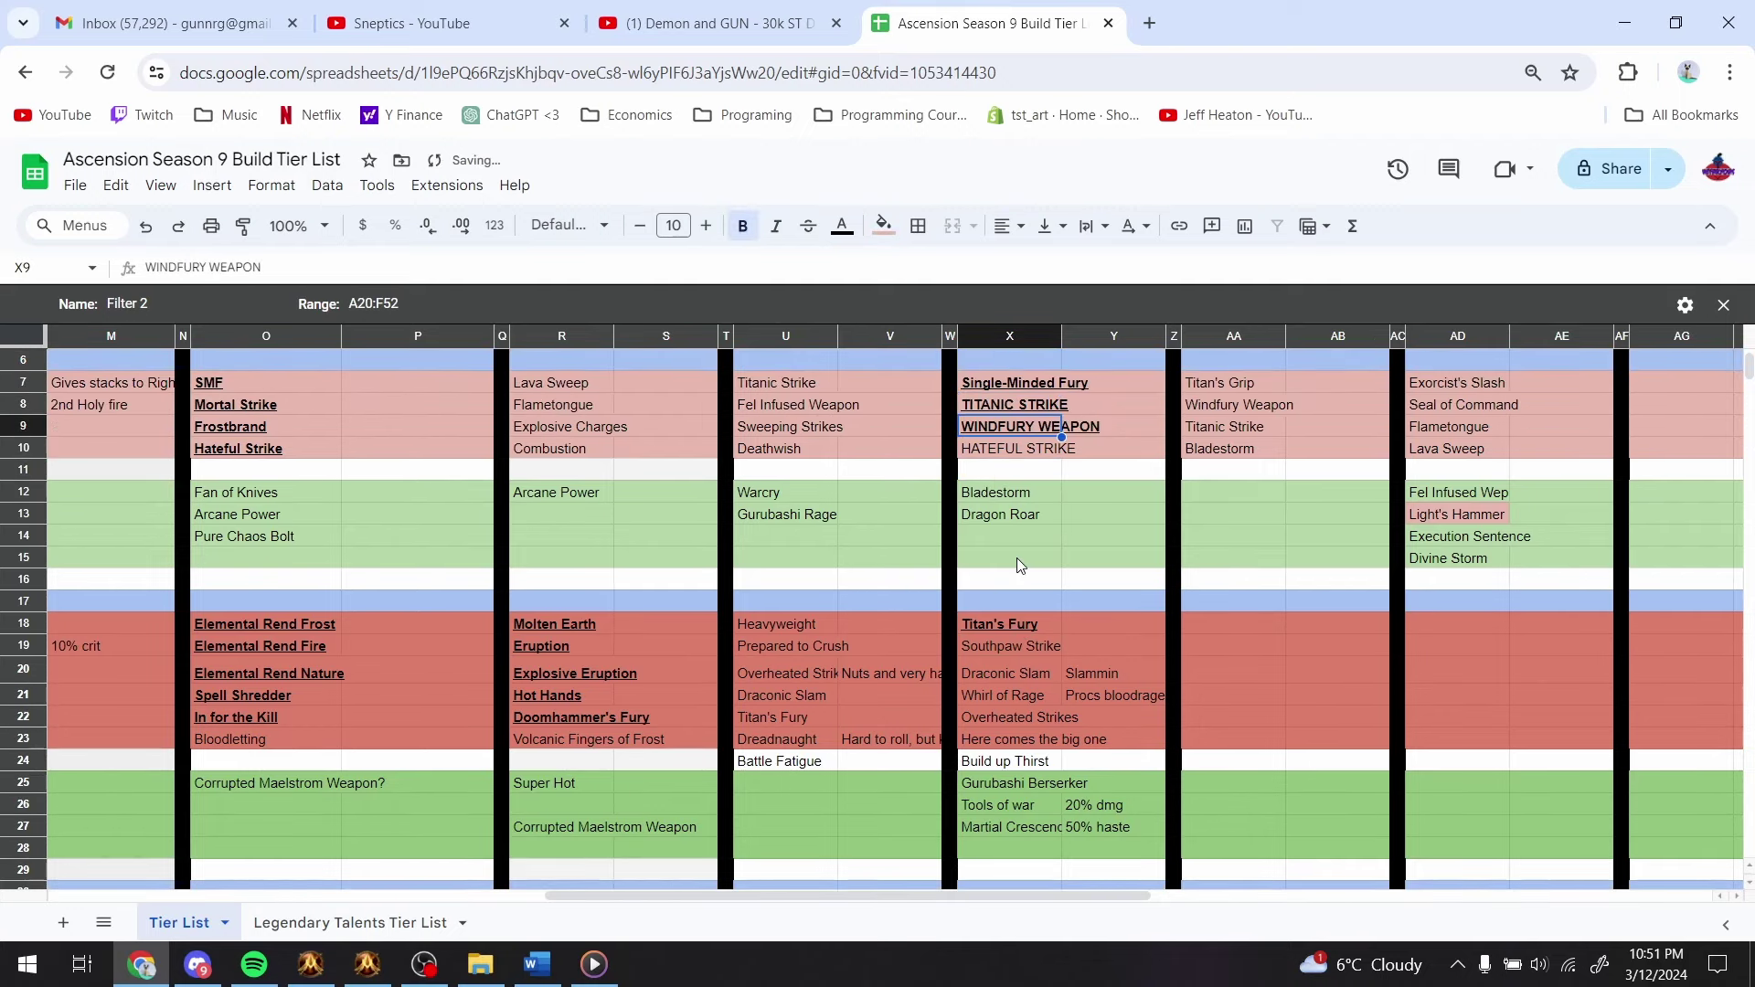
- Try bold and underline on HATEFUL STRIKE in SMF WAR's ability cards, then undo that formatting
{"action": "key", "text": "Down"}
{"action": "key", "text": "ctrl+b"}
{"action": "key", "text": "ctrl+u"}
{"action": "key", "text": "ctrl+z"}
{"action": "key", "text": "ctrl+z"}
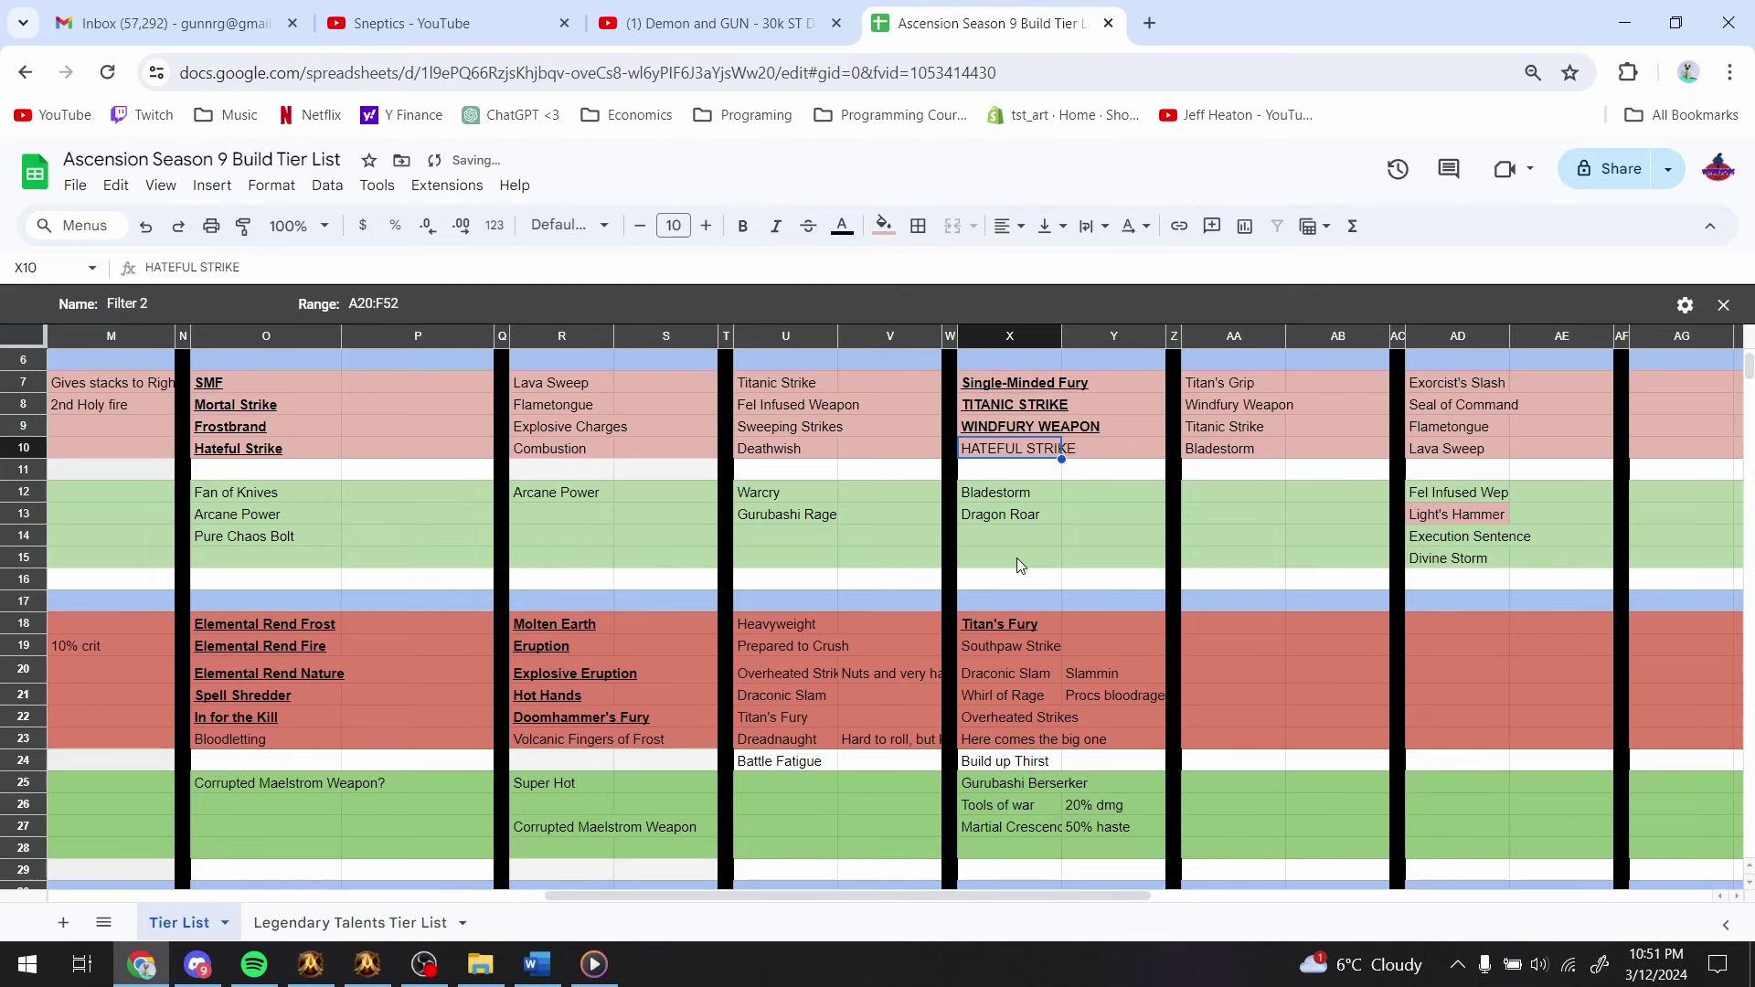
- Read the Southpaw Strike card in Ascension, then bold and underline Southpaw Strike in the sheet's SMF WAR talent cards
{"action": "key", "text": "Down"}
{"action": "key", "text": "Down"}
{"action": "key", "text": "alt+Tab"}
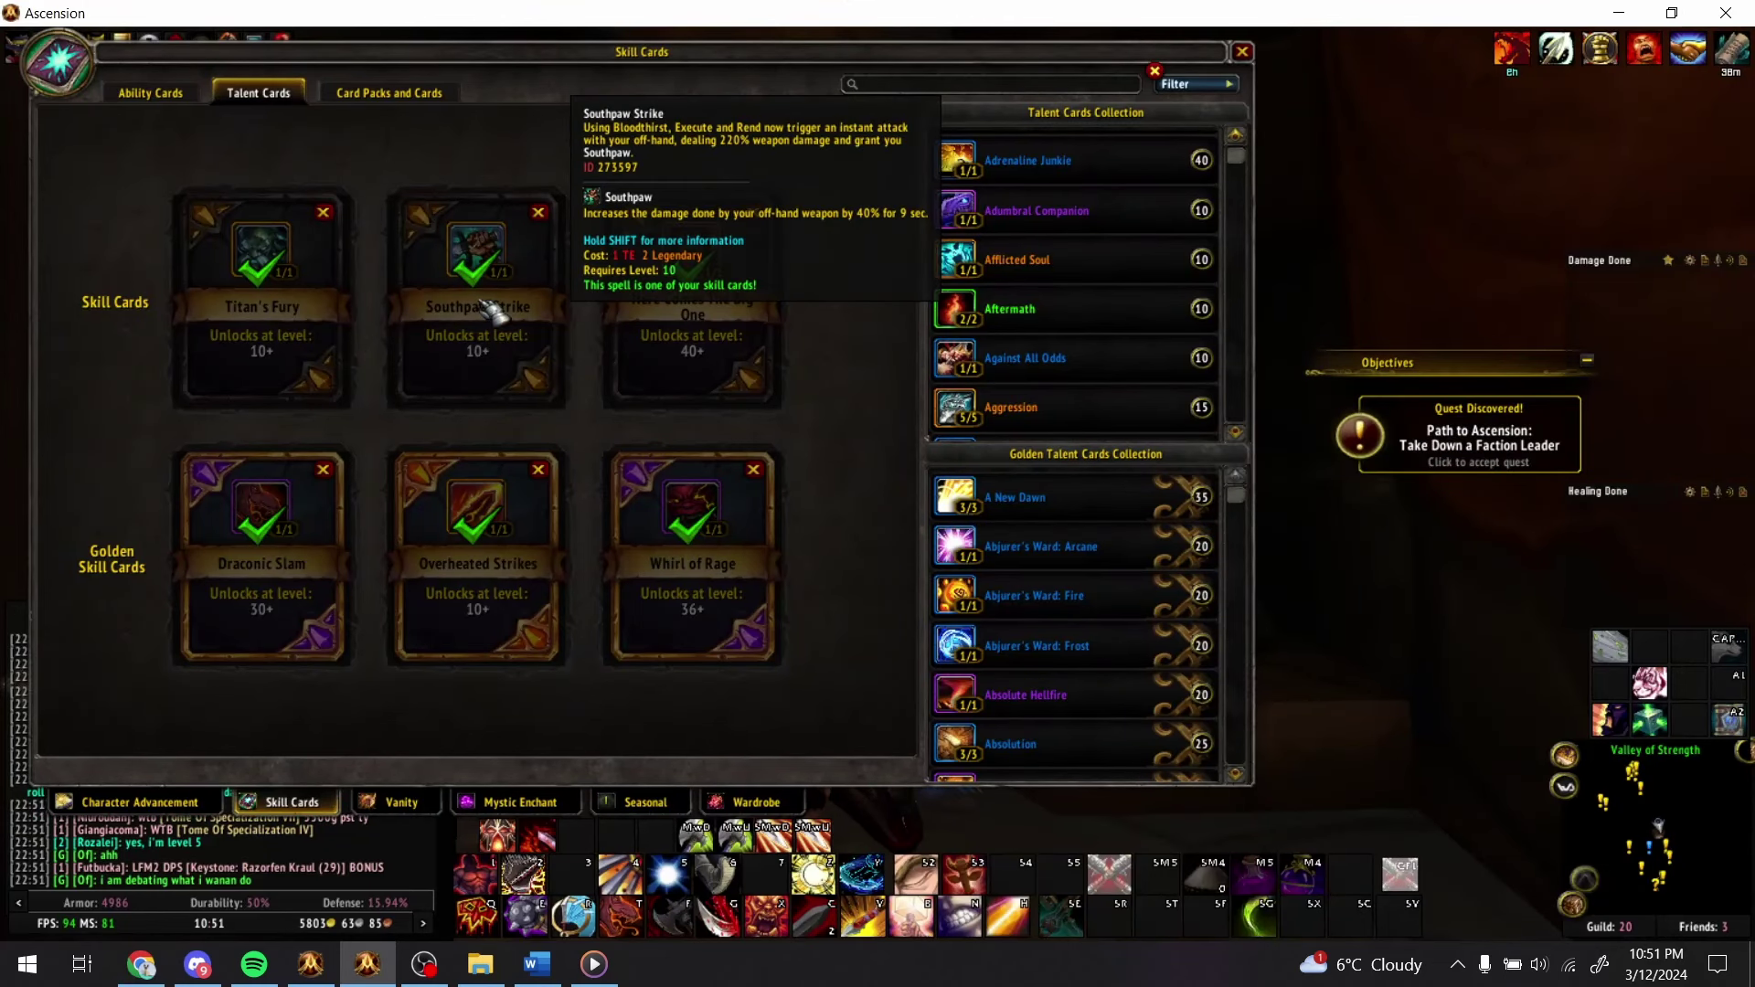
{"action": "key", "text": "alt+Tab"}
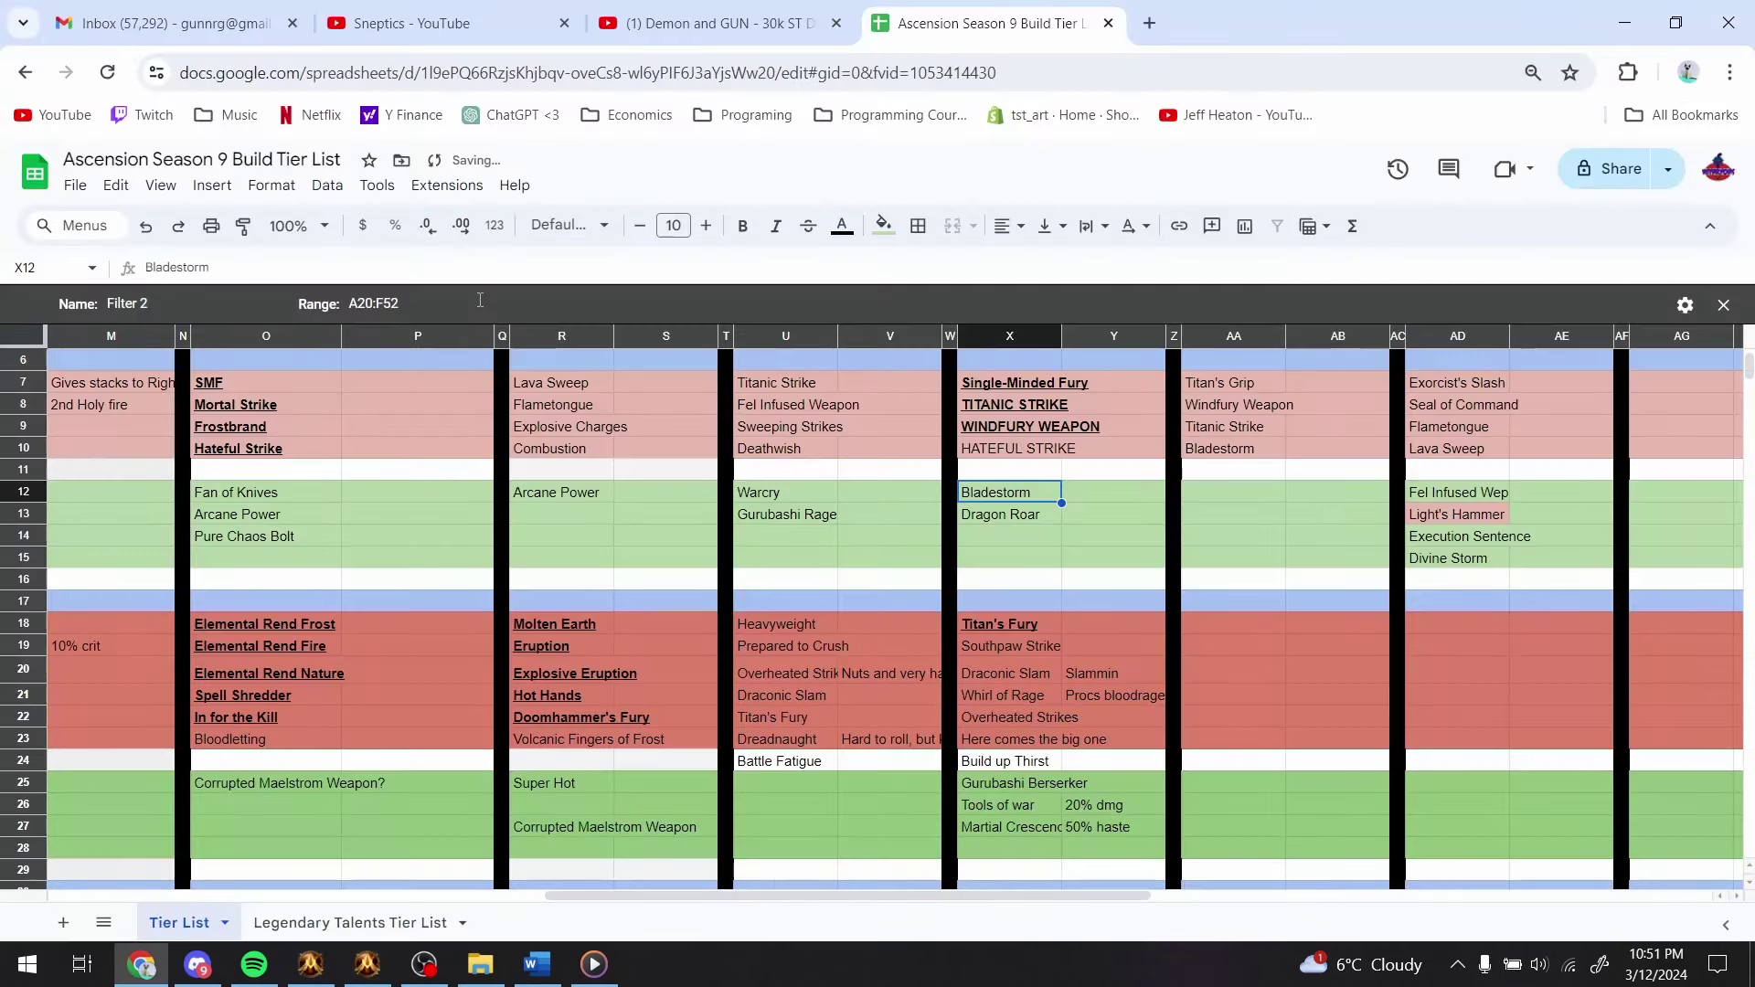
{"action": "key", "text": "Down"}
{"action": "key", "text": "Down"}
{"action": "key", "text": "Down"}
{"action": "key", "text": "Down"}
{"action": "key", "text": "Down"}
{"action": "key", "text": "Down"}
{"action": "key", "text": "Down"}
{"action": "key", "text": "ctrl+b"}
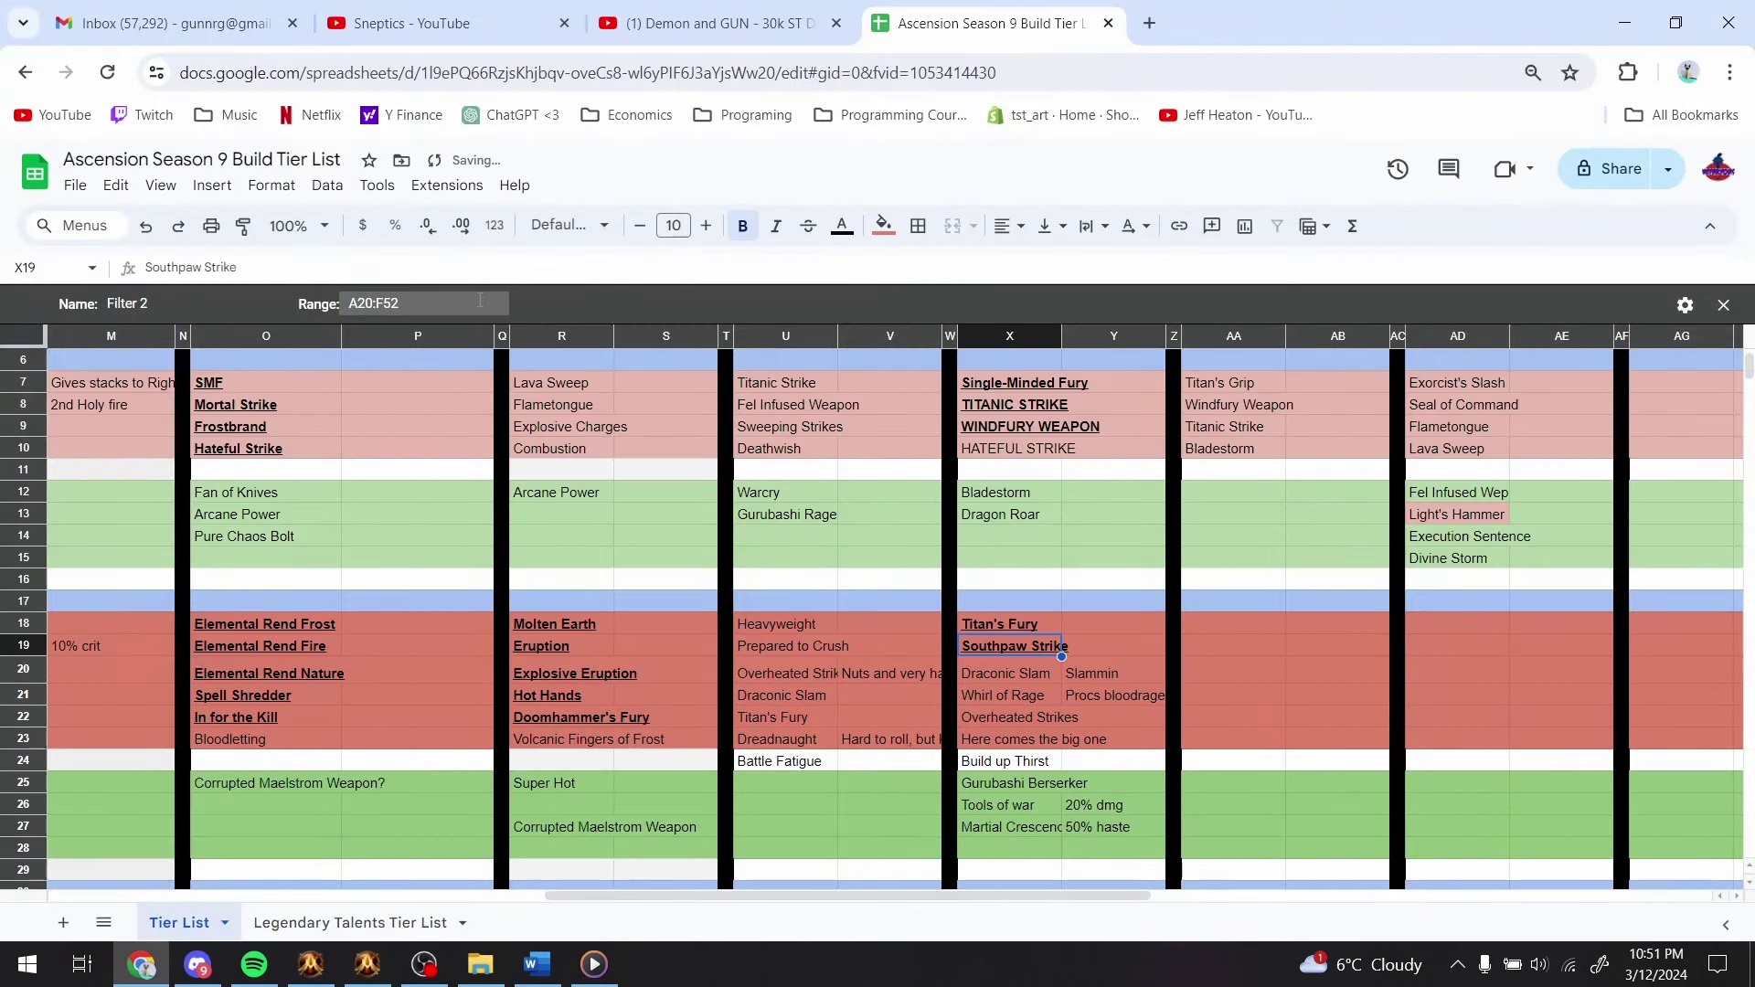
{"action": "key", "text": "ctrl+u"}
- Read the Draconic Slam card in Ascension, then bold and underline Draconic Slam in the sheet's SMF WAR talent cards
{"action": "key", "text": "Down"}
{"action": "key", "text": "alt+Tab"}
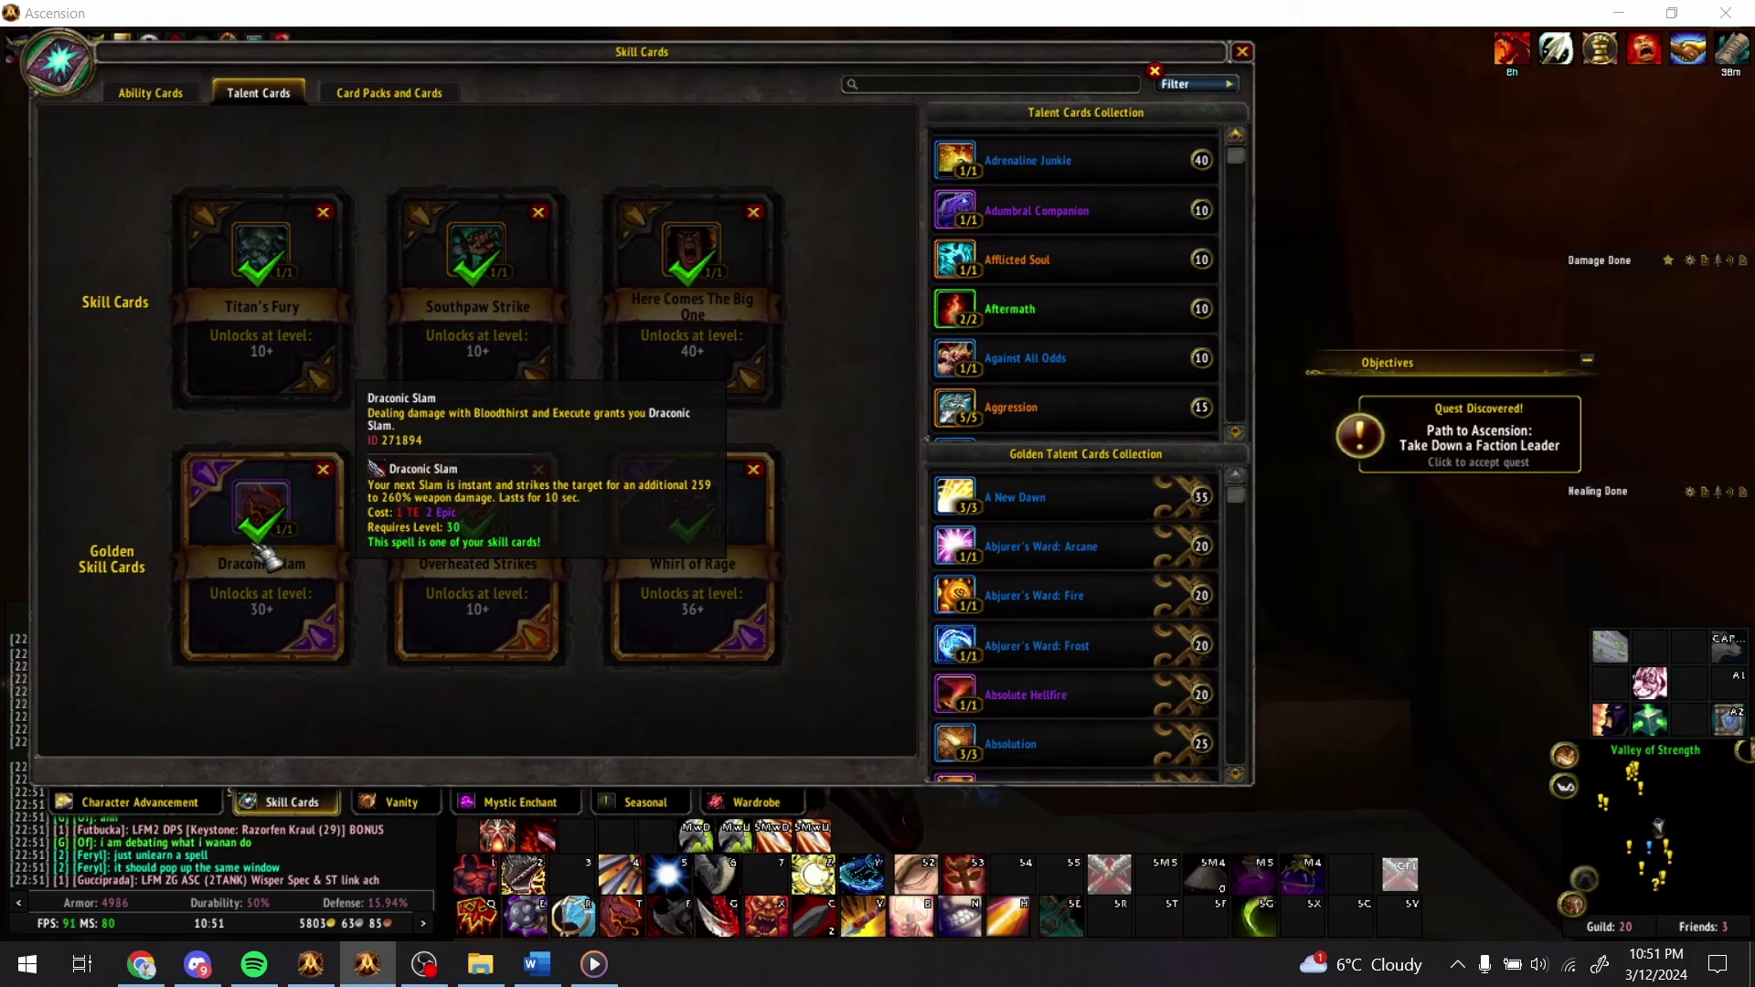
{"action": "key", "text": "alt+Tab"}
{"action": "key", "text": "ctrl+b"}
{"action": "key", "text": "ctrl+u"}
{"action": "key", "text": "Escape"}
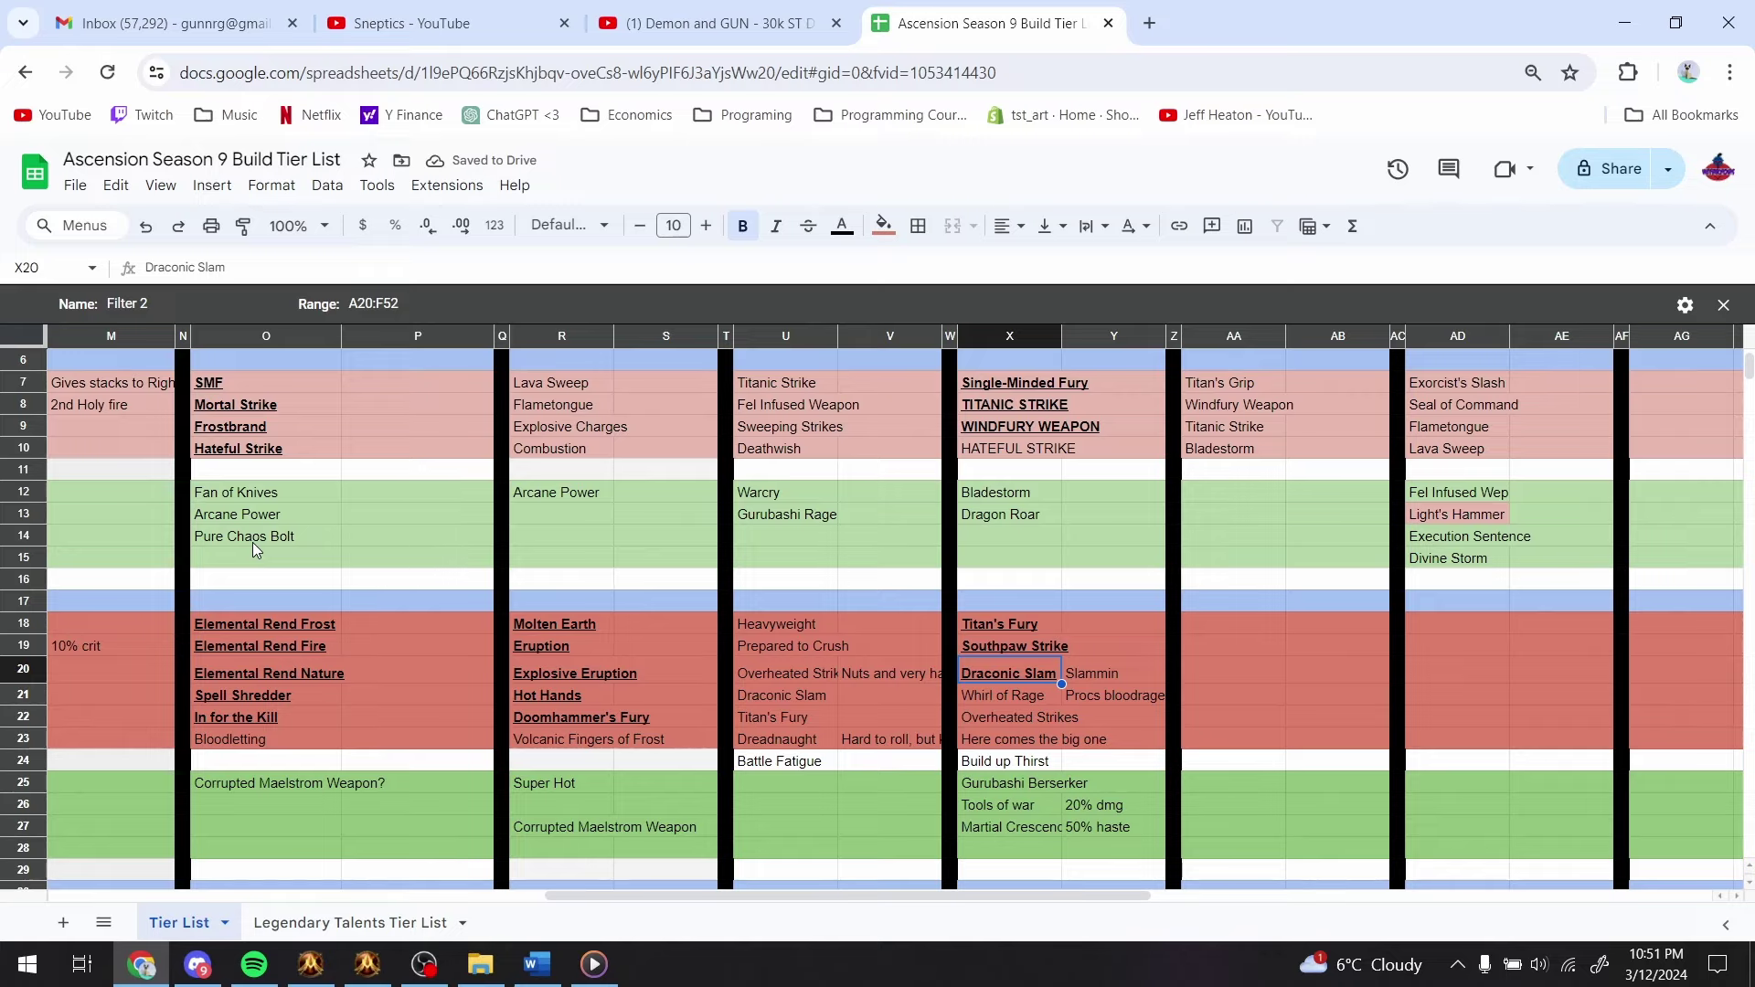
- Look over the remaining SMF WAR talent cards and alternatives, from Whirl of Rage down to Martial Crescendo
{"action": "key", "text": "Down"}
{"action": "key", "text": "Down"}
{"action": "key", "text": "Down"}
{"action": "key", "text": "Down"}
{"action": "key", "text": "Down"}
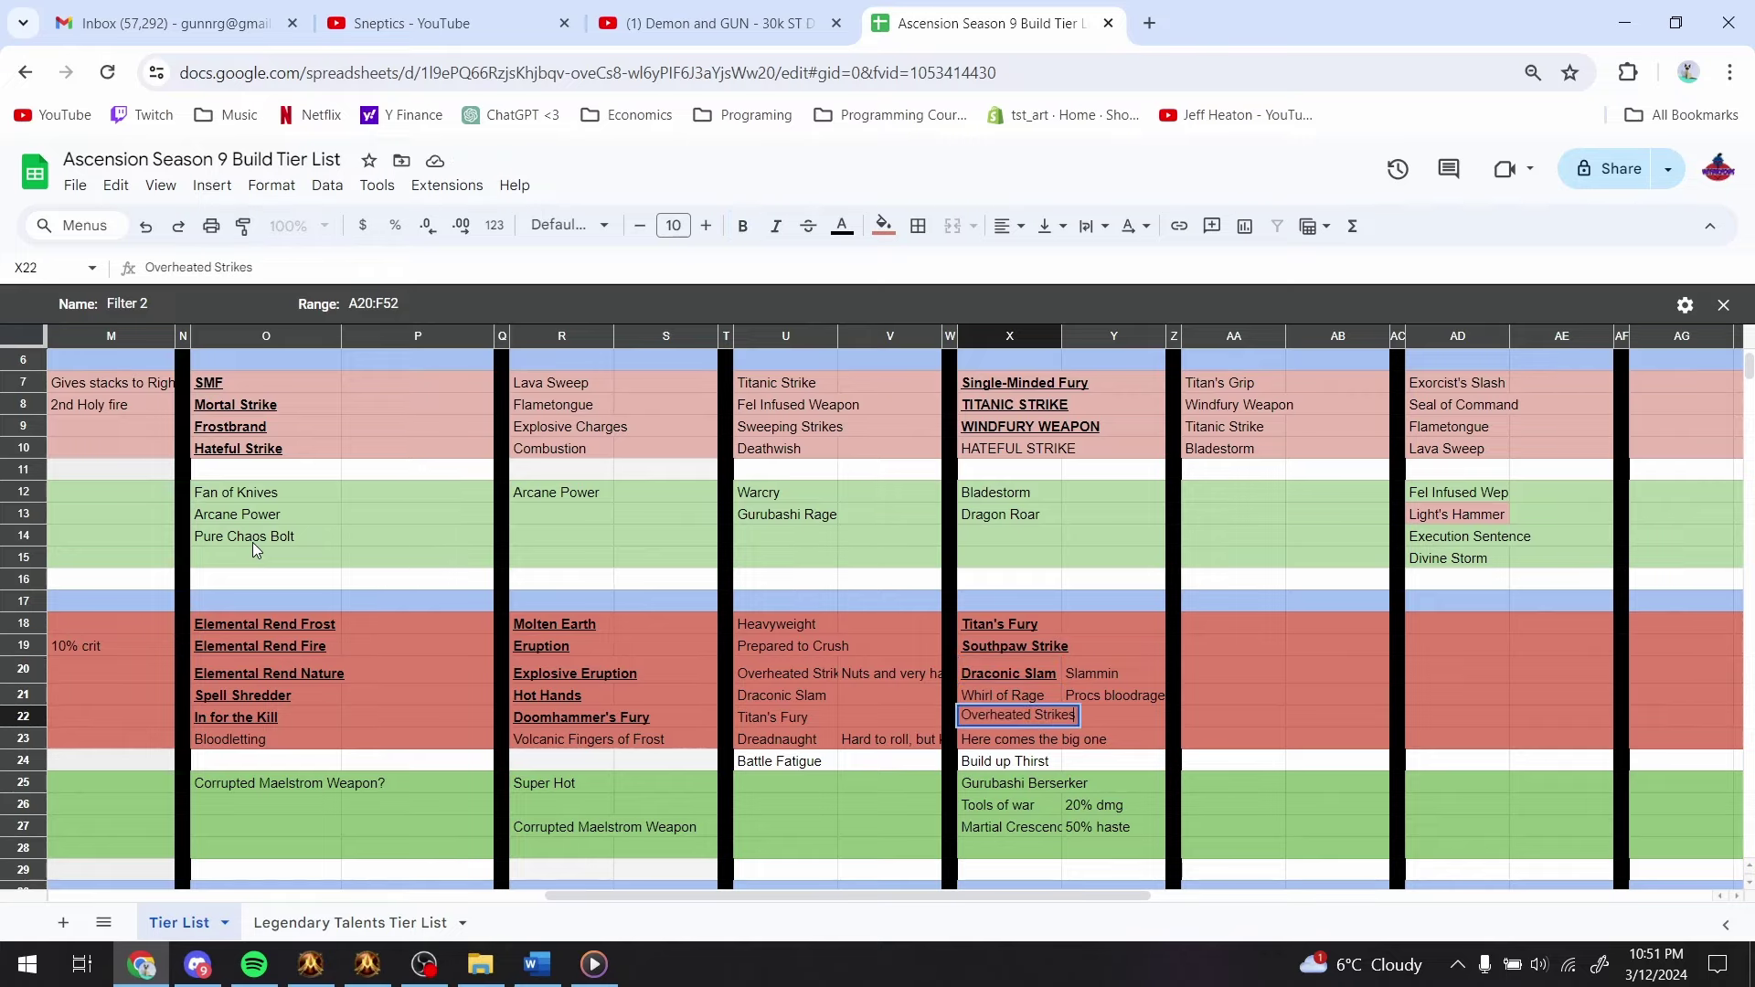
{"action": "key", "text": "Down"}
{"action": "key", "text": "Down"}
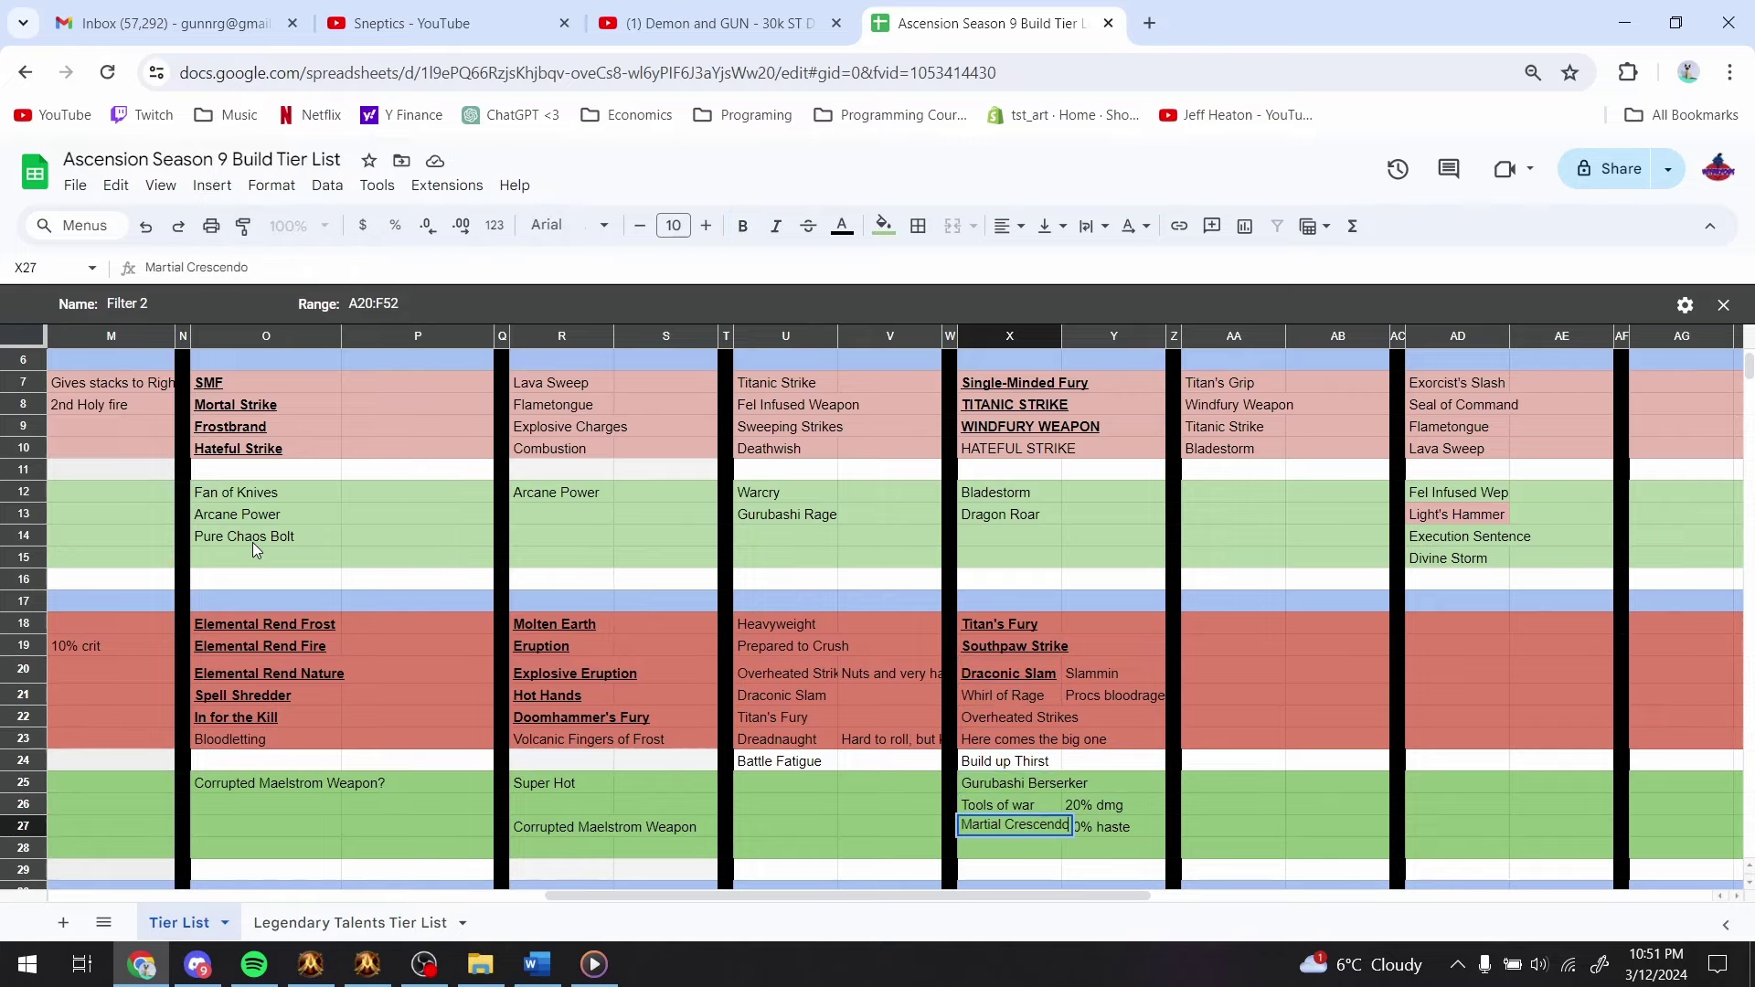
{"action": "left_click", "coordinate": [978, 578]}
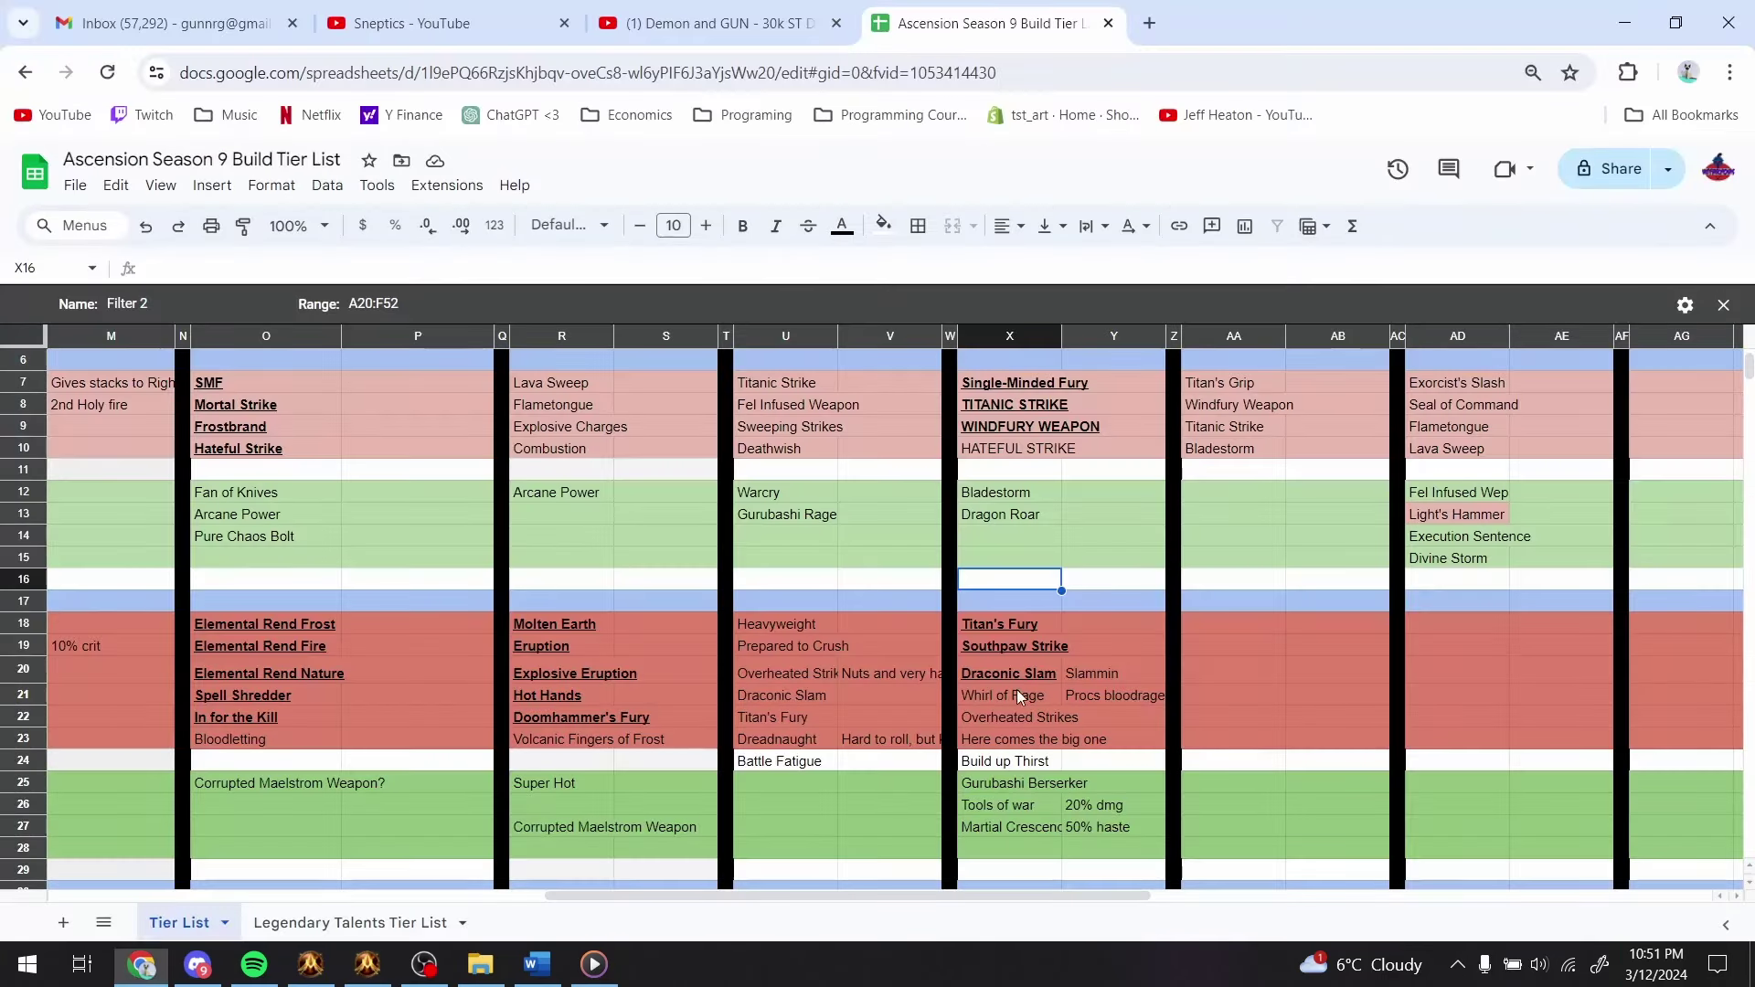
{"action": "left_click", "coordinate": [1001, 720]}
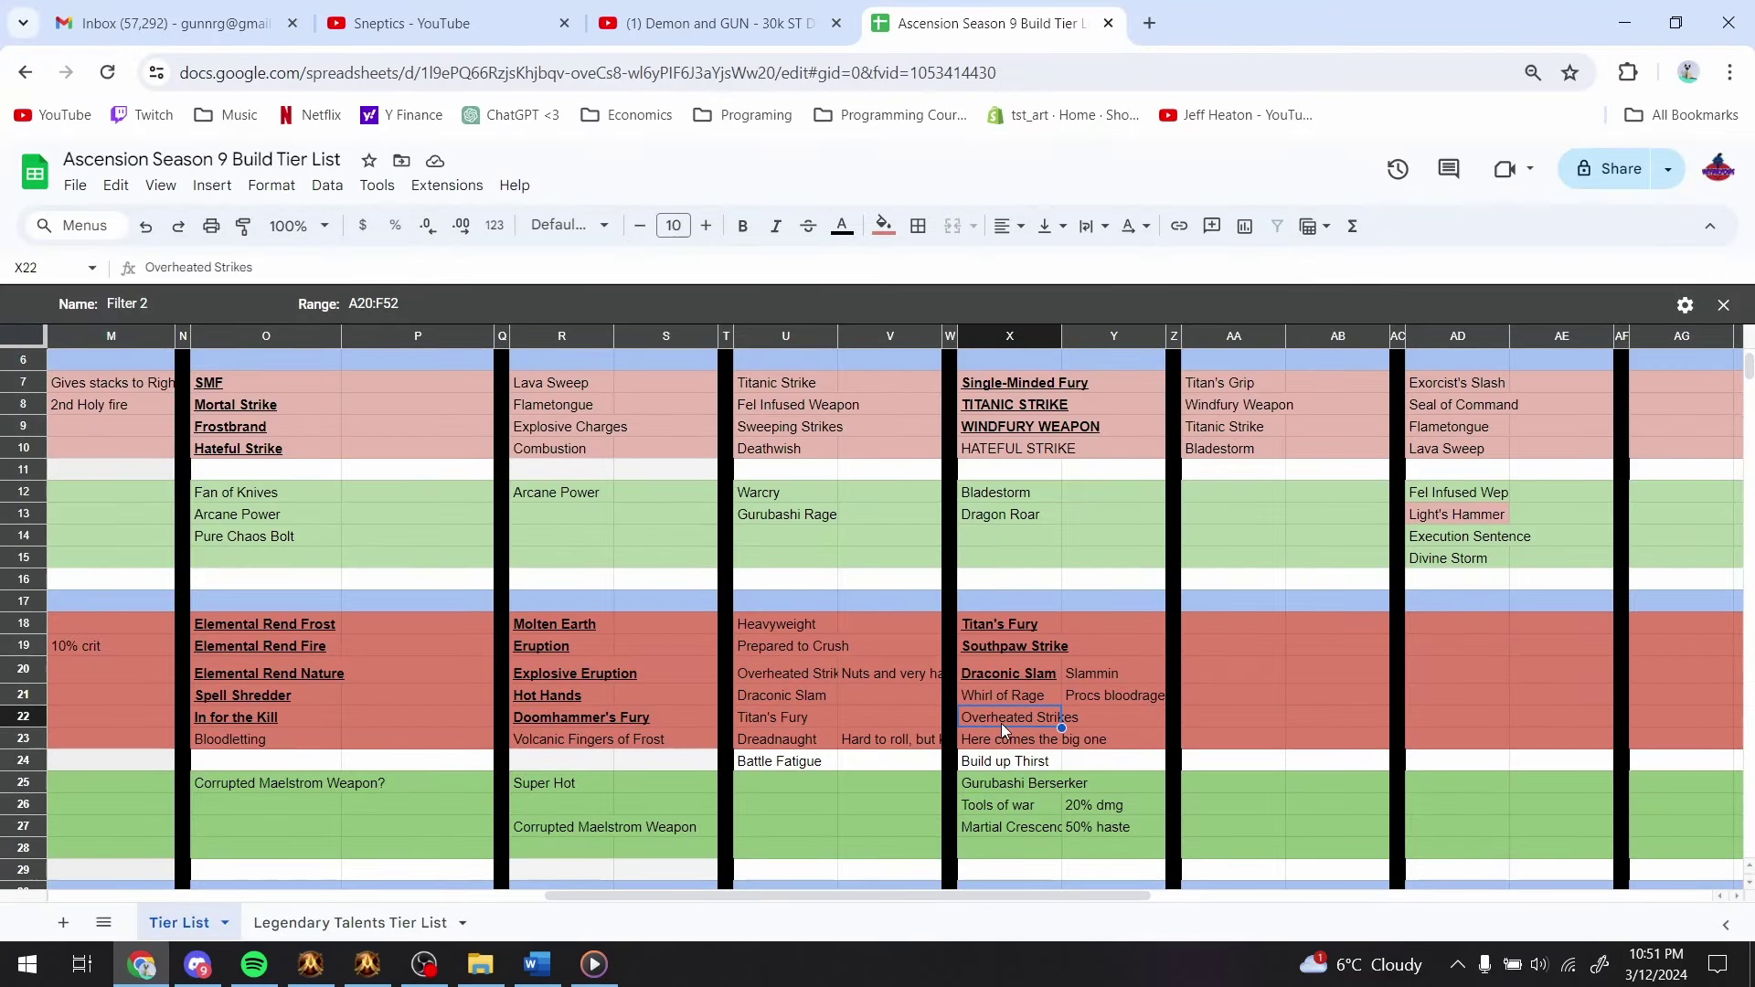
{"action": "key", "text": "Right"}
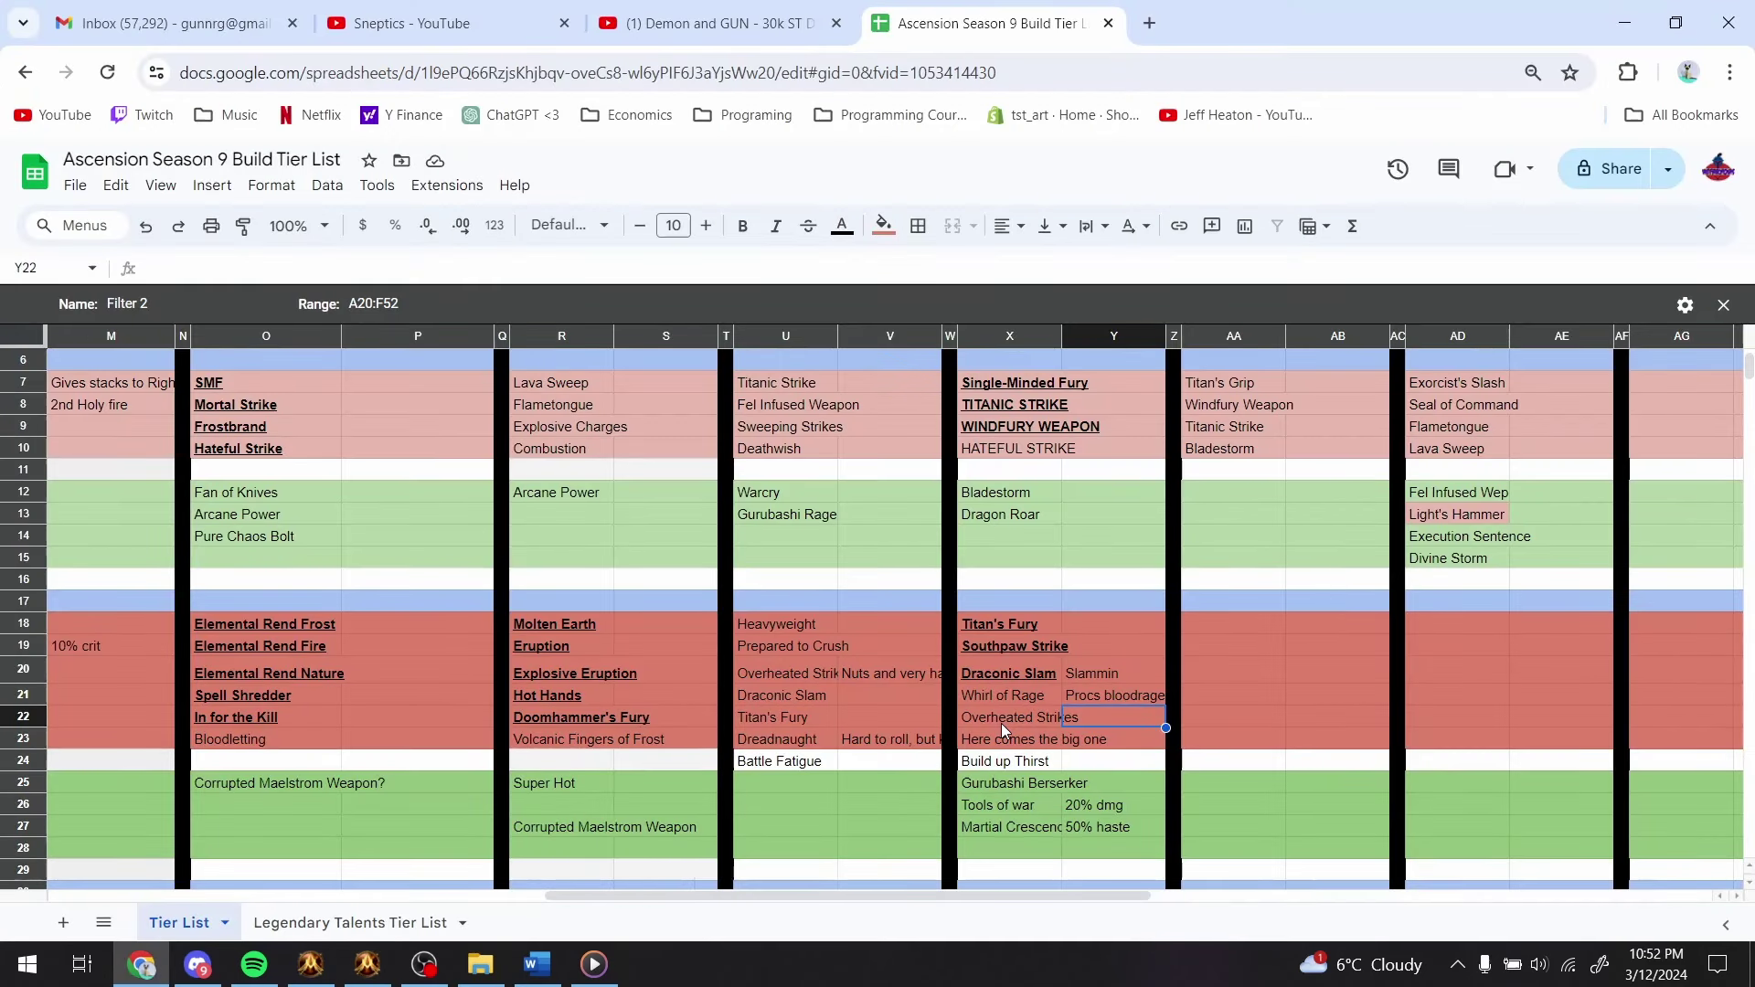
- Bold and underline Whirl of Rage in SMF WAR's talent cards
{"action": "key", "text": "Left"}
{"action": "key", "text": "Up"}
{"action": "key", "text": "Up"}
{"action": "key", "text": "Down"}
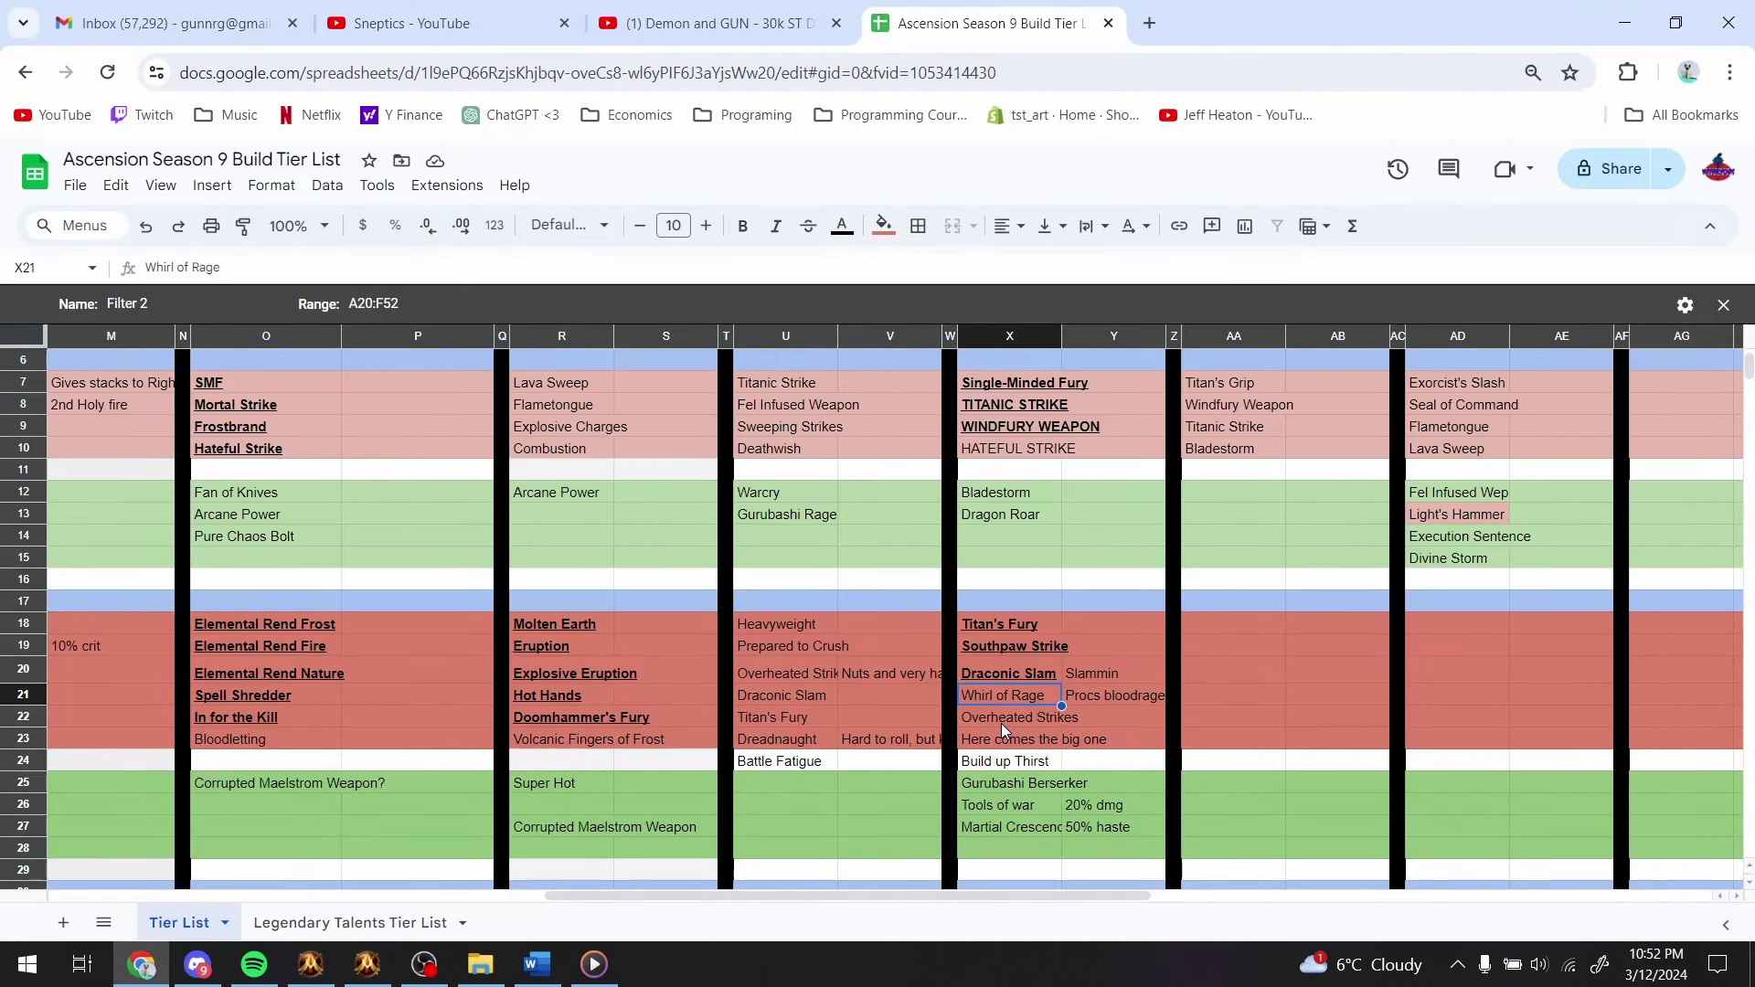
{"action": "key", "text": "ctrl+b"}
{"action": "key", "text": "Down"}
- Examine the comment beside Whirl of Rage in the SMF WAR column
{"action": "key", "text": "Up"}
{"action": "key", "text": "Right"}
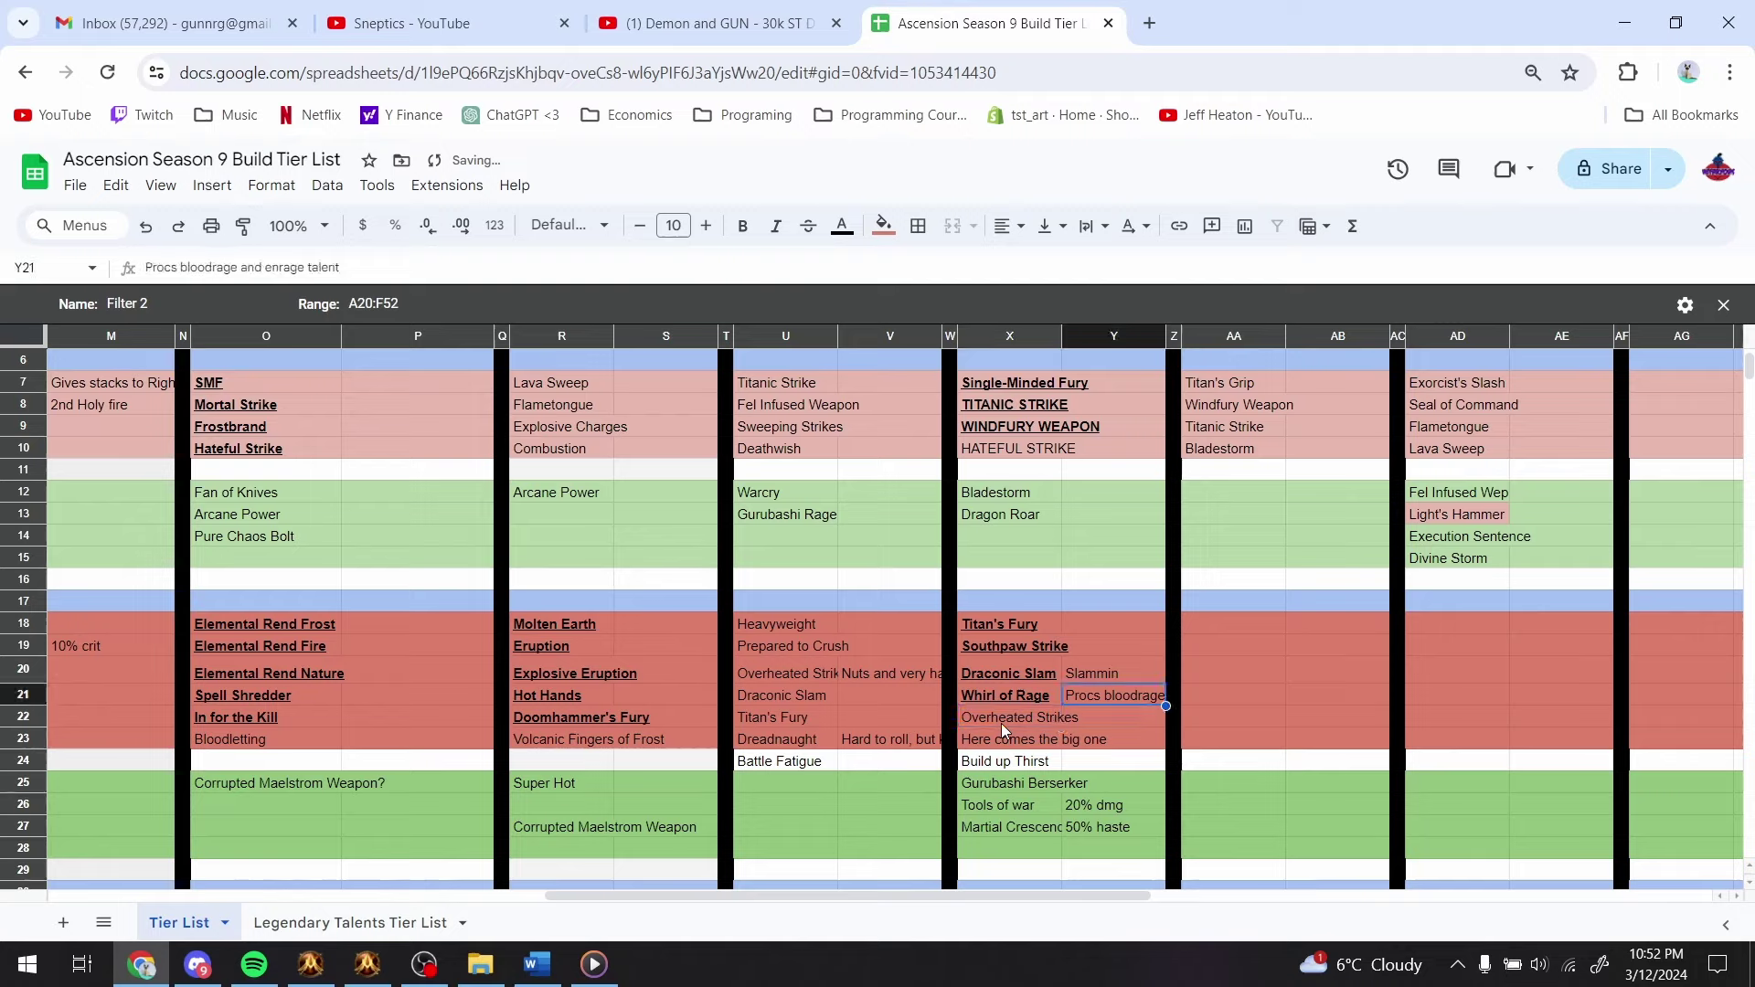
{"action": "key", "text": "Left"}
{"action": "key", "text": "Right"}
{"action": "key", "text": "Right"}
{"action": "key", "text": "Right"}
{"action": "key", "text": "Left"}
{"action": "key", "text": "Left"}
{"action": "key", "text": "Left"}
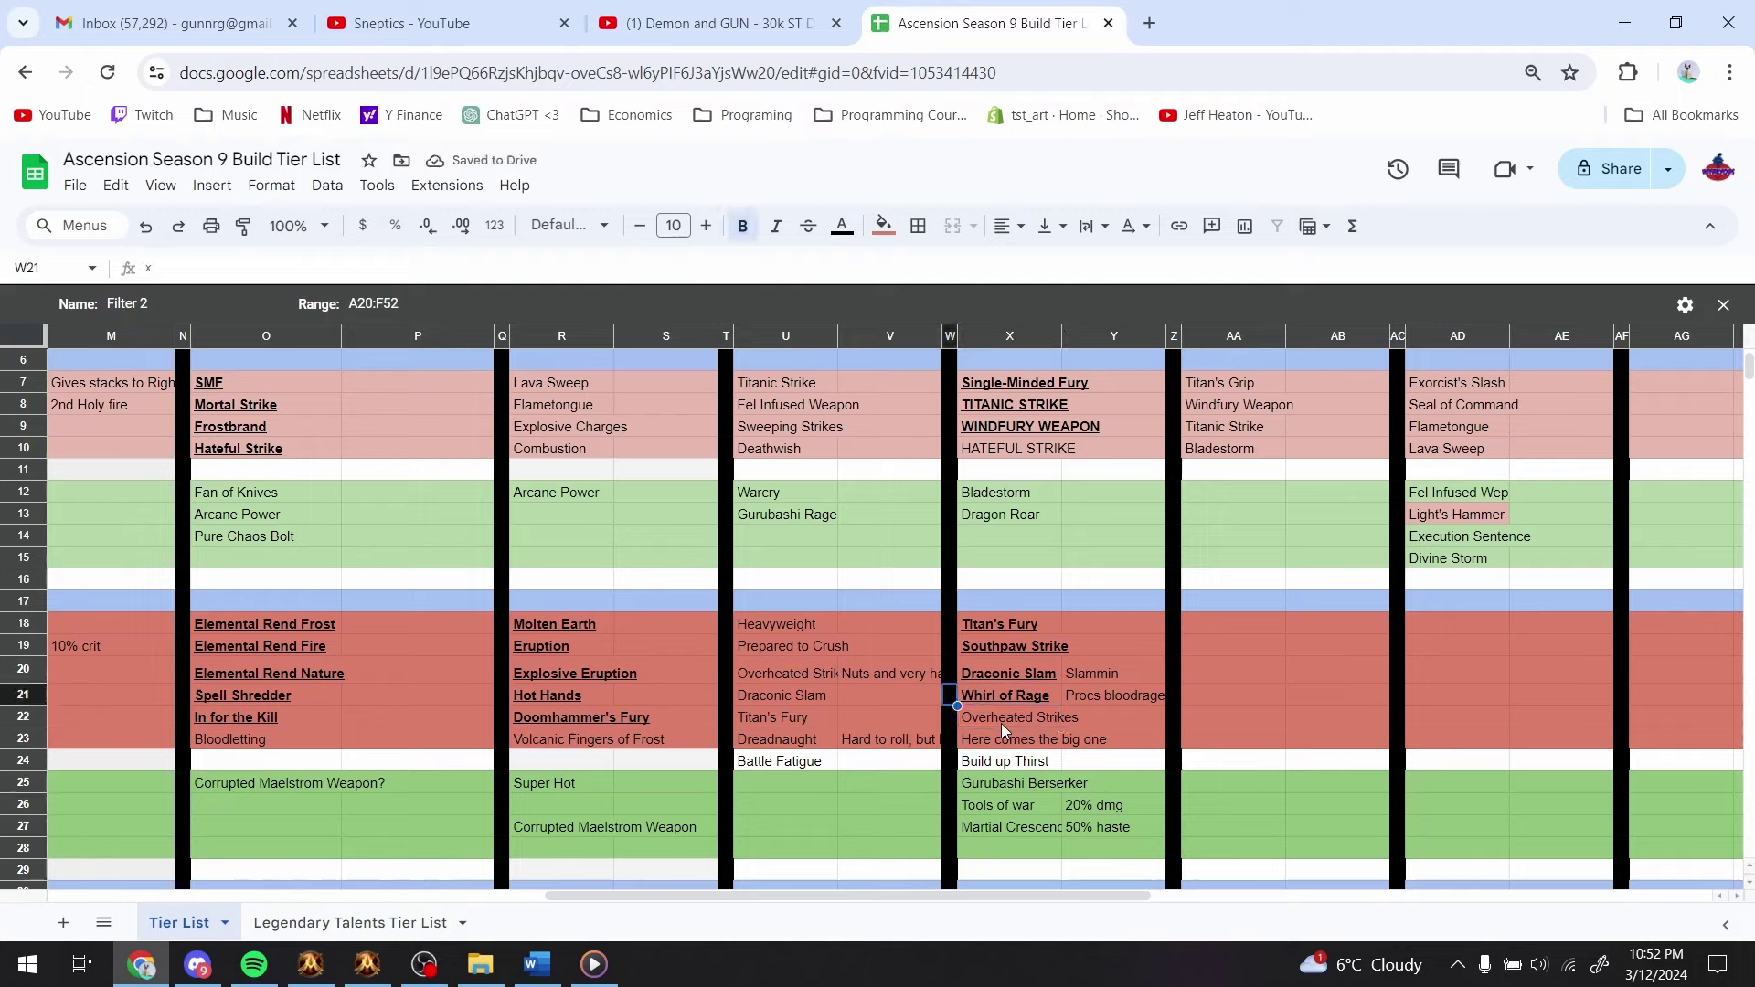
{"action": "key", "text": "Right"}
{"action": "key", "text": "Left"}
{"action": "key", "text": "Right"}
{"action": "key", "text": "Left"}
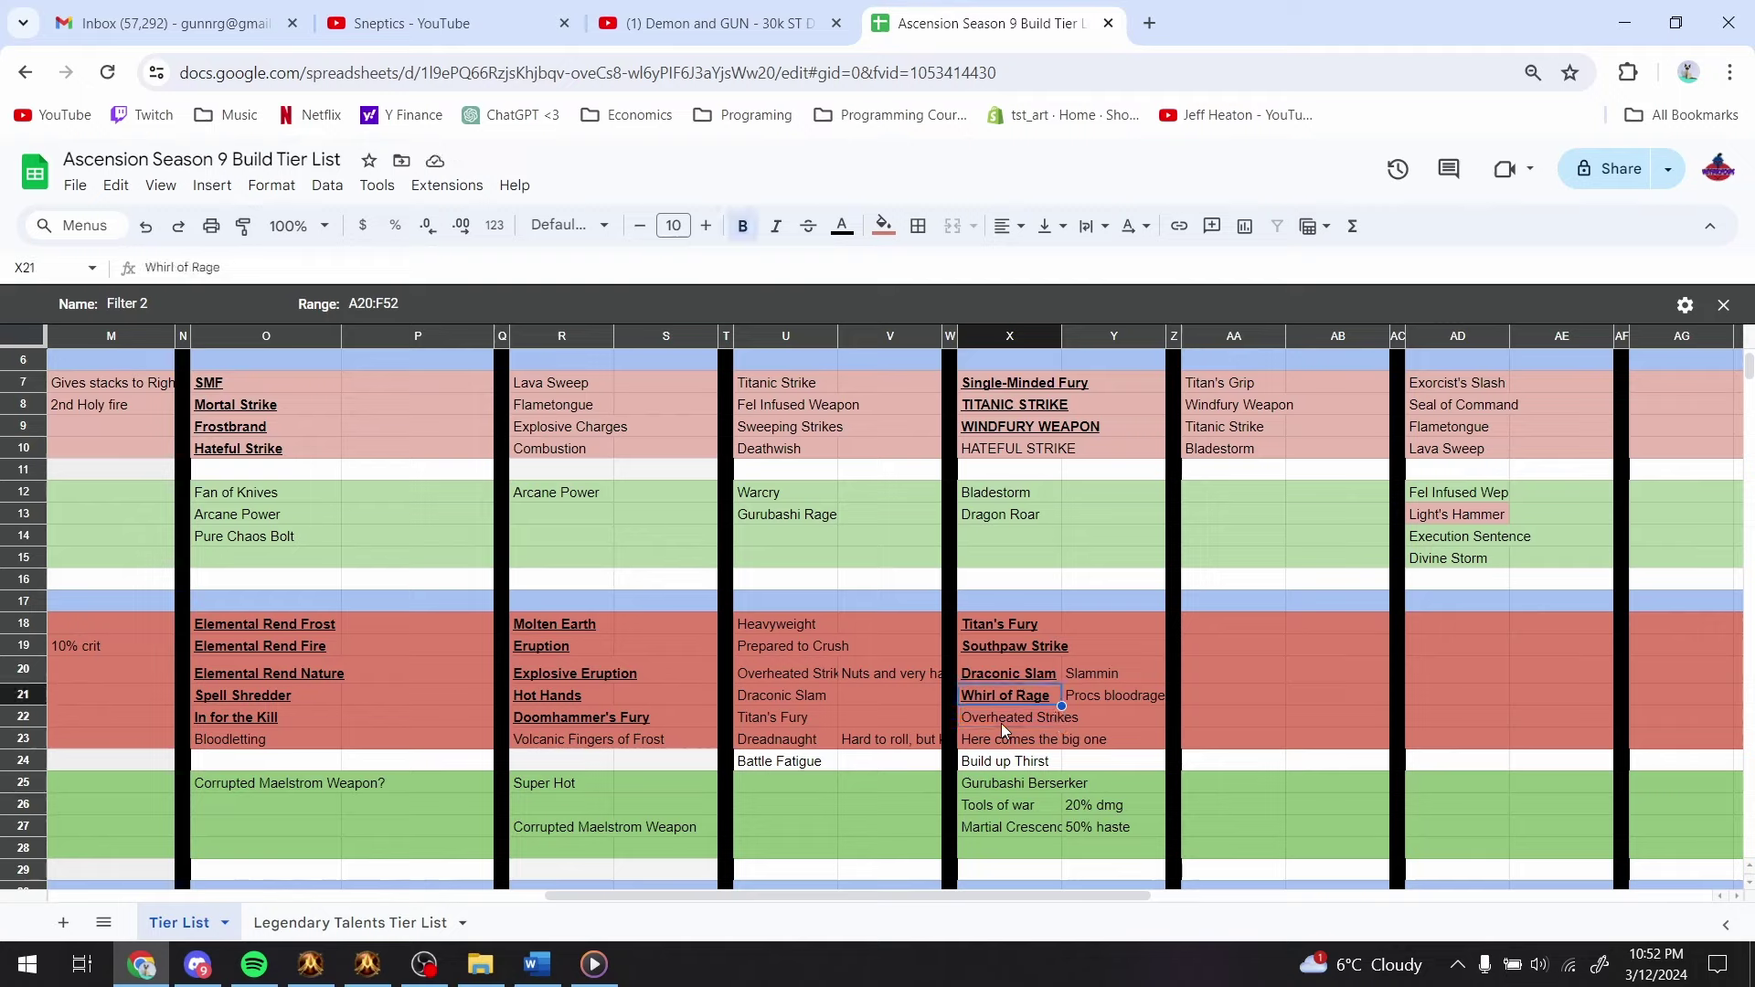
{"action": "key", "text": "Right"}
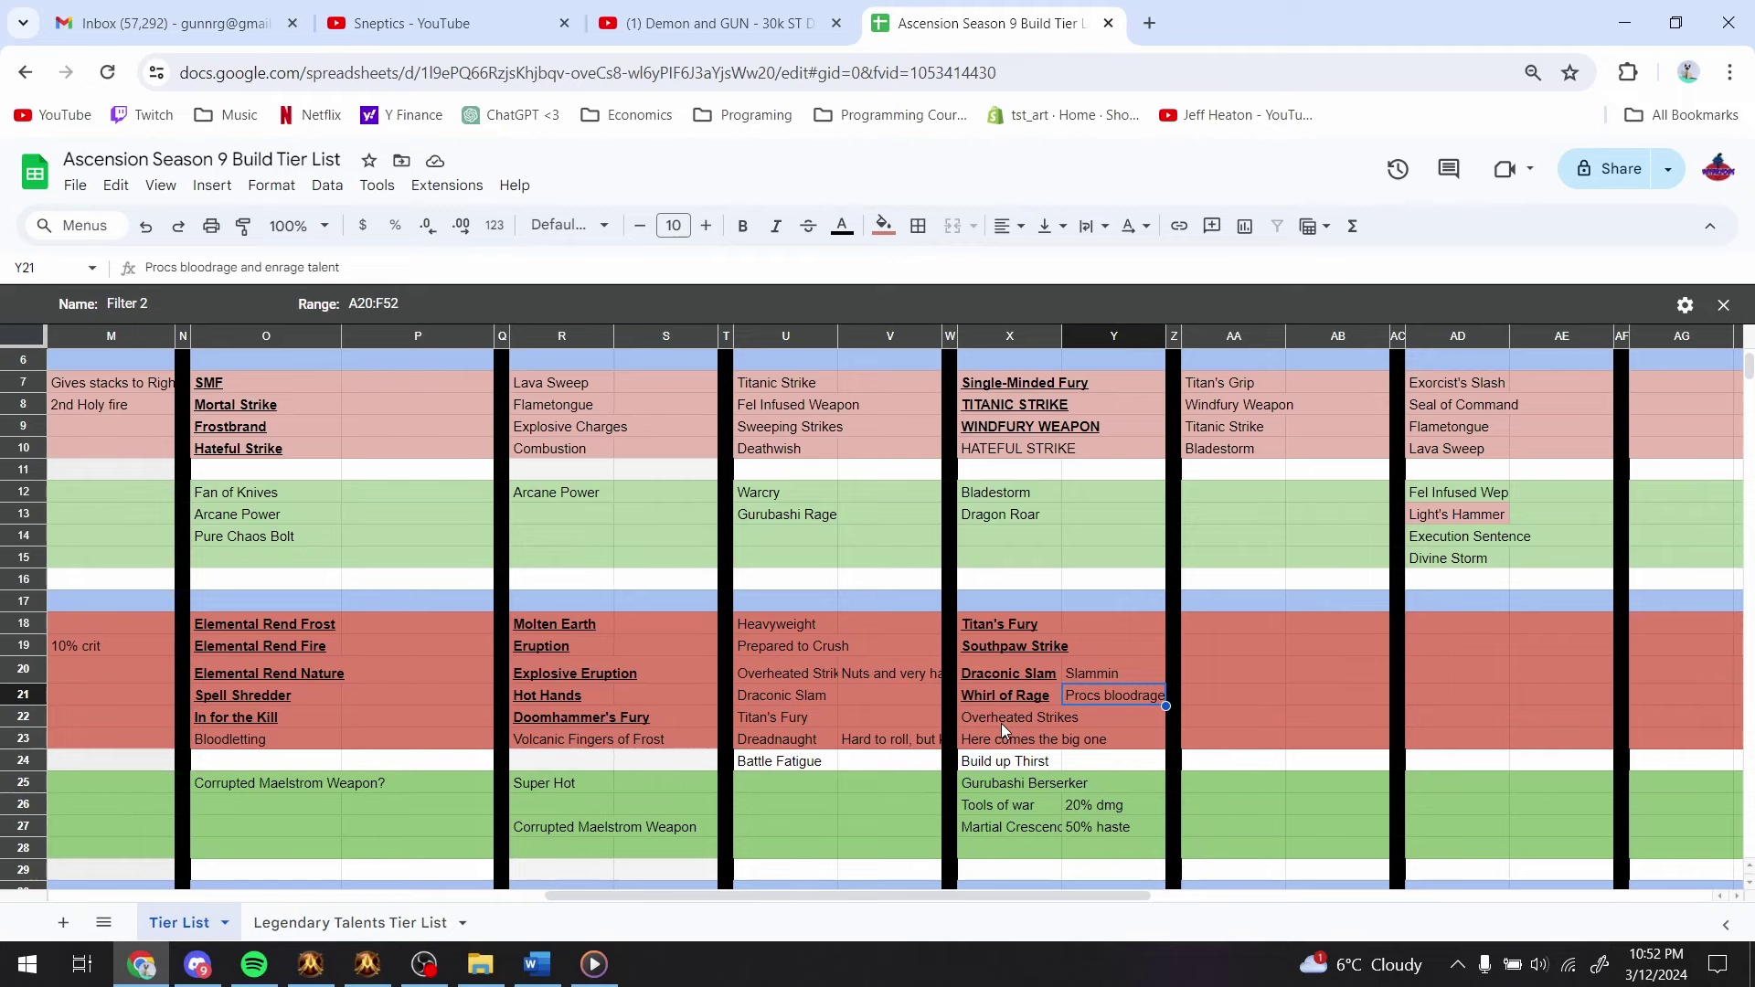
- Read the Titan's Fury card in Ascension, then examine SMF WAR's tier and DPS entries in the sheet
{"action": "key", "text": "alt+Tab"}
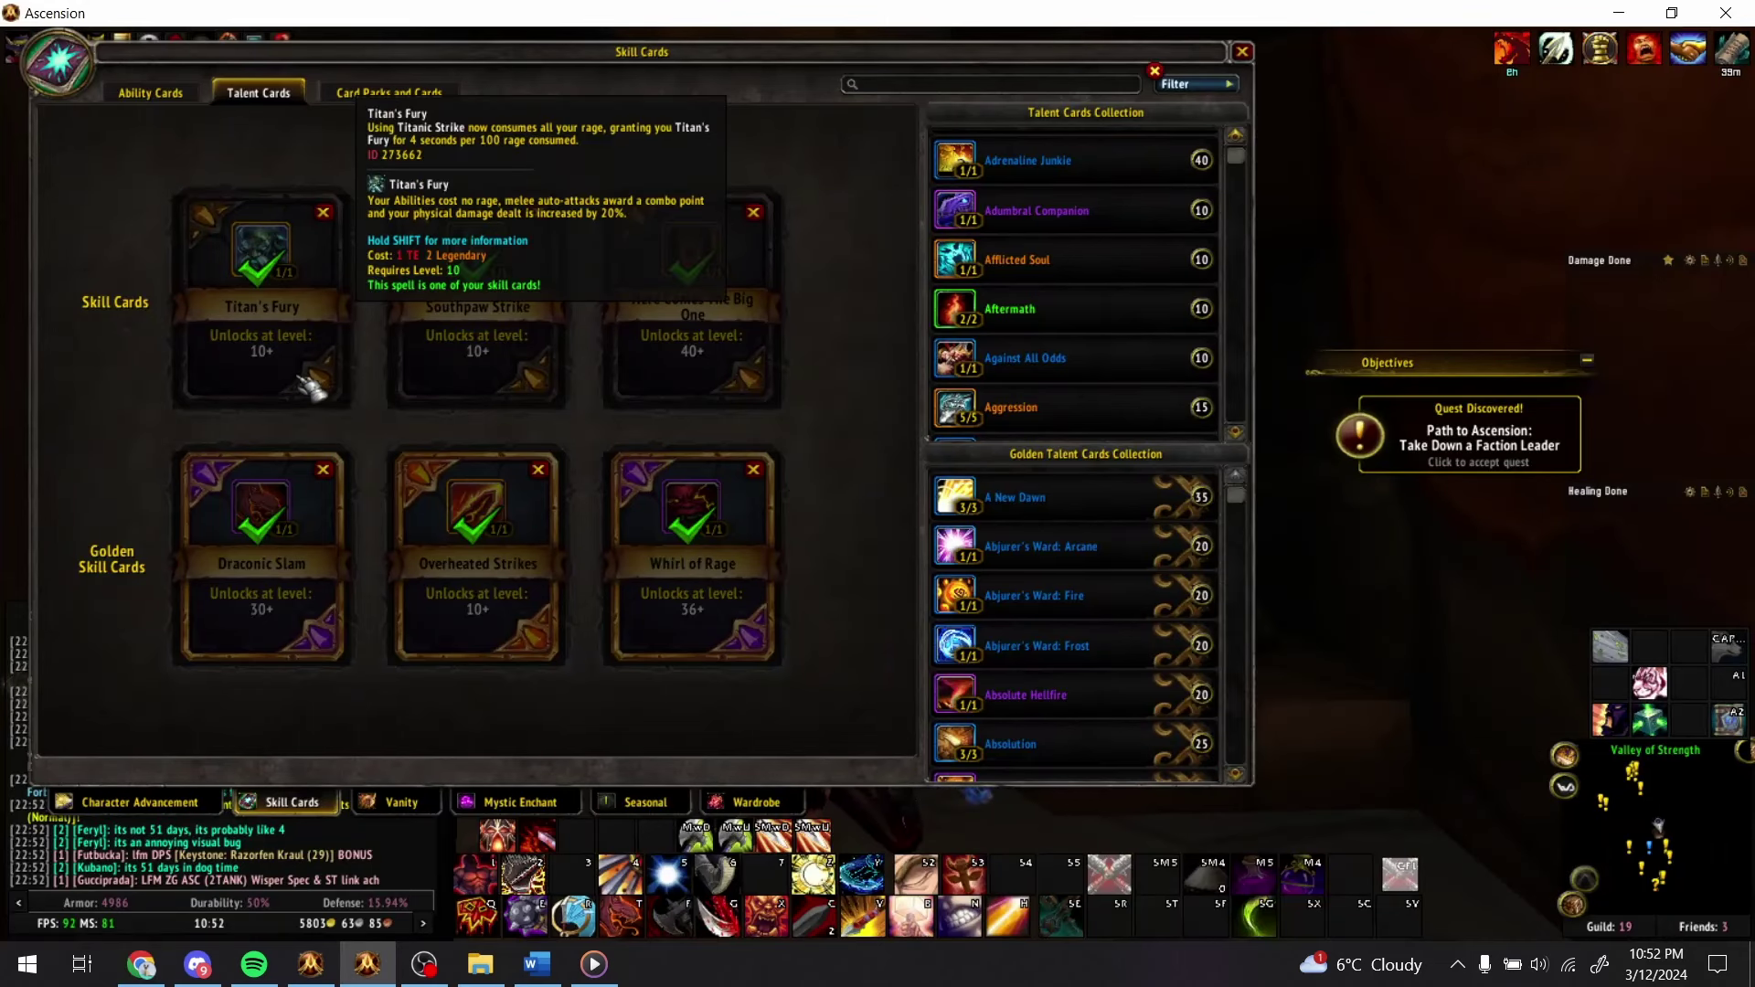
{"action": "key", "text": "alt+Tab"}
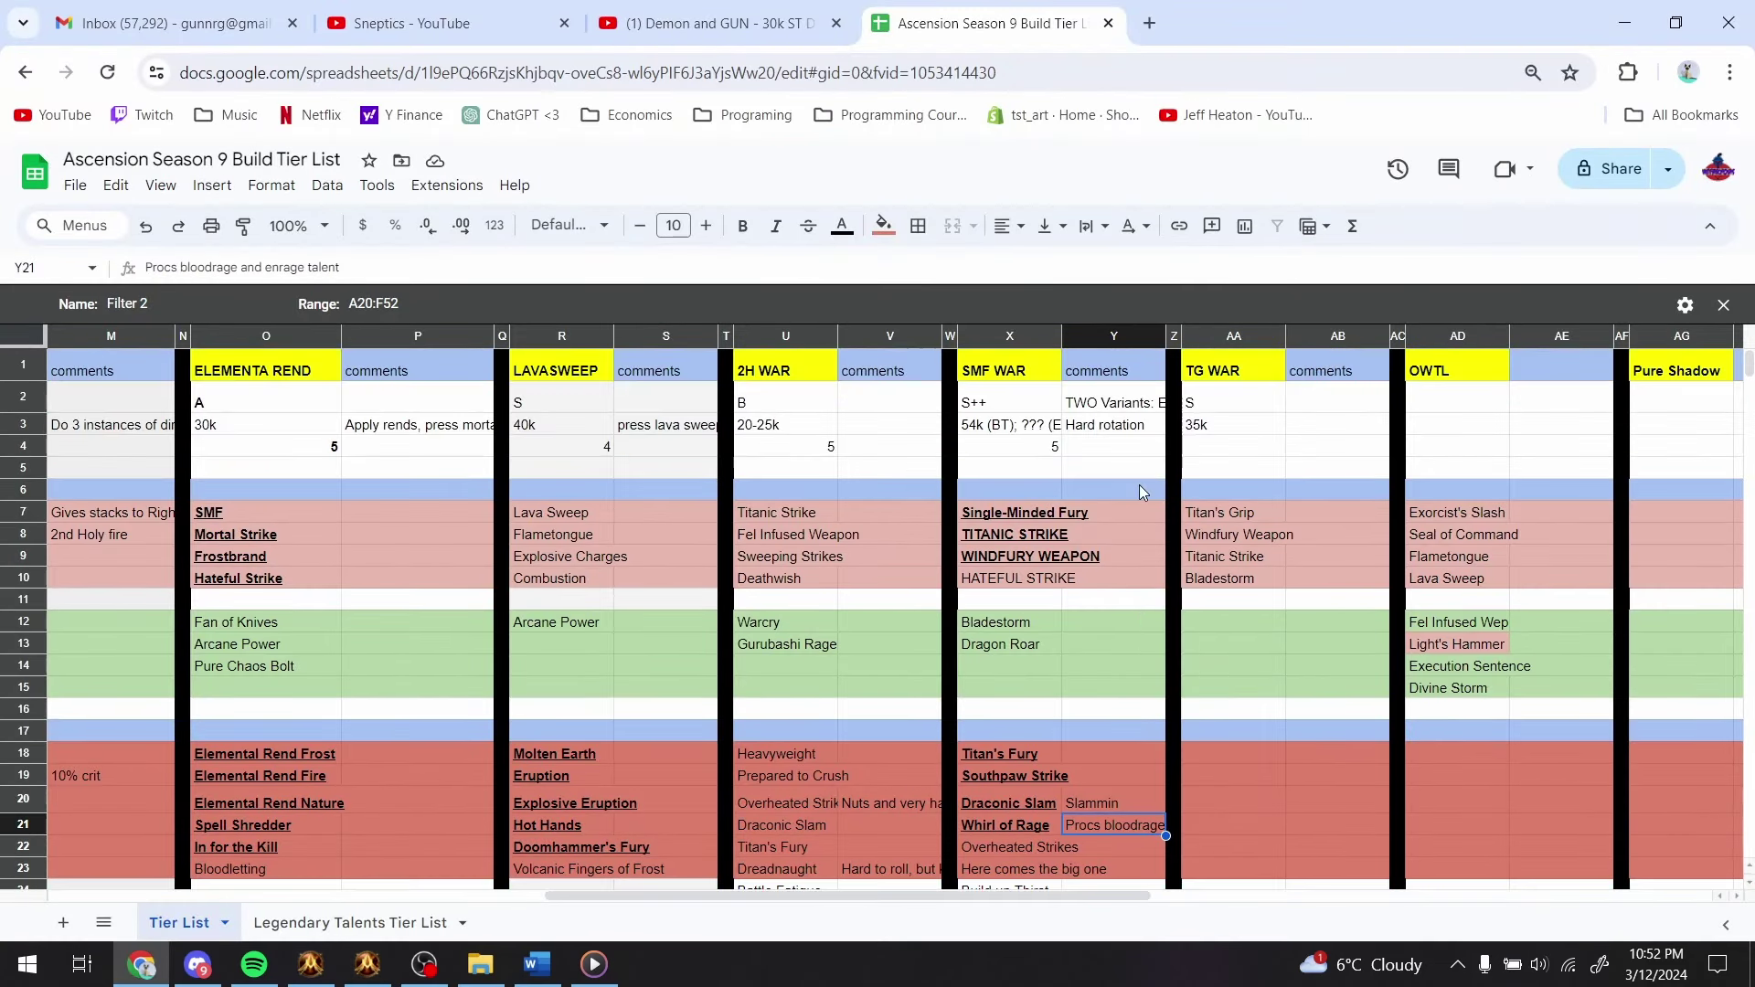
{"action": "left_click", "coordinate": [1019, 407]}
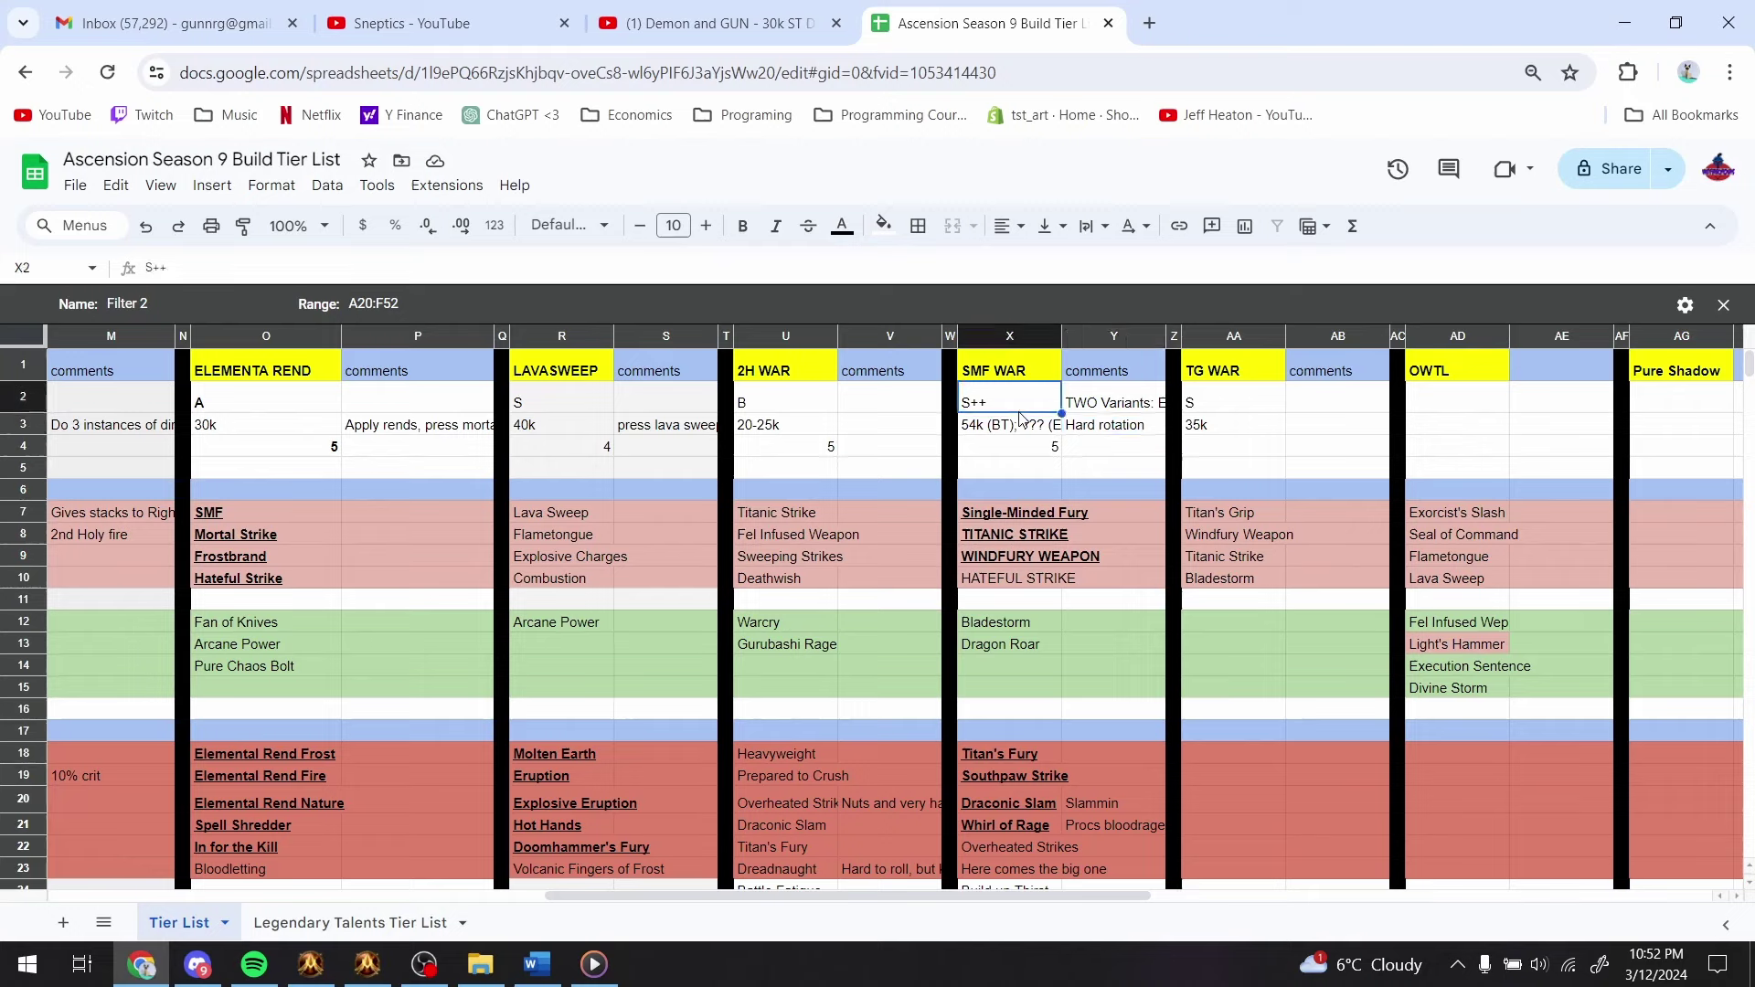
{"action": "left_click", "coordinate": [1022, 430]}
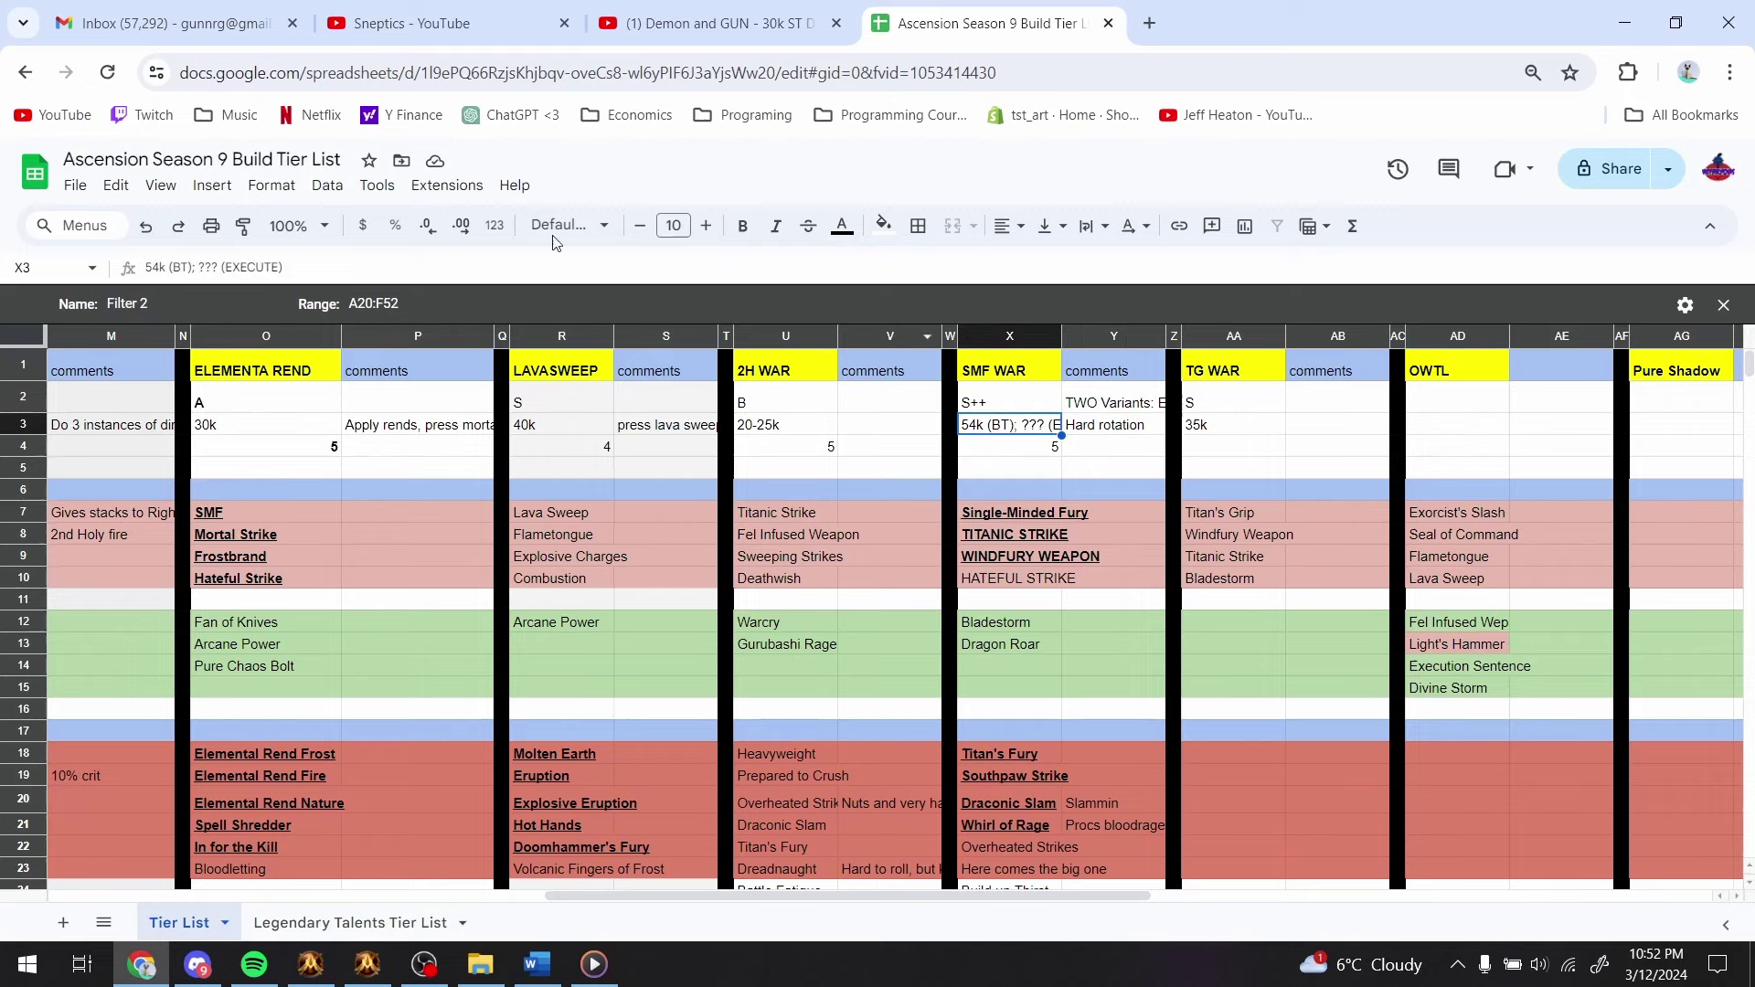
{"action": "double_click", "coordinate": [177, 267]}
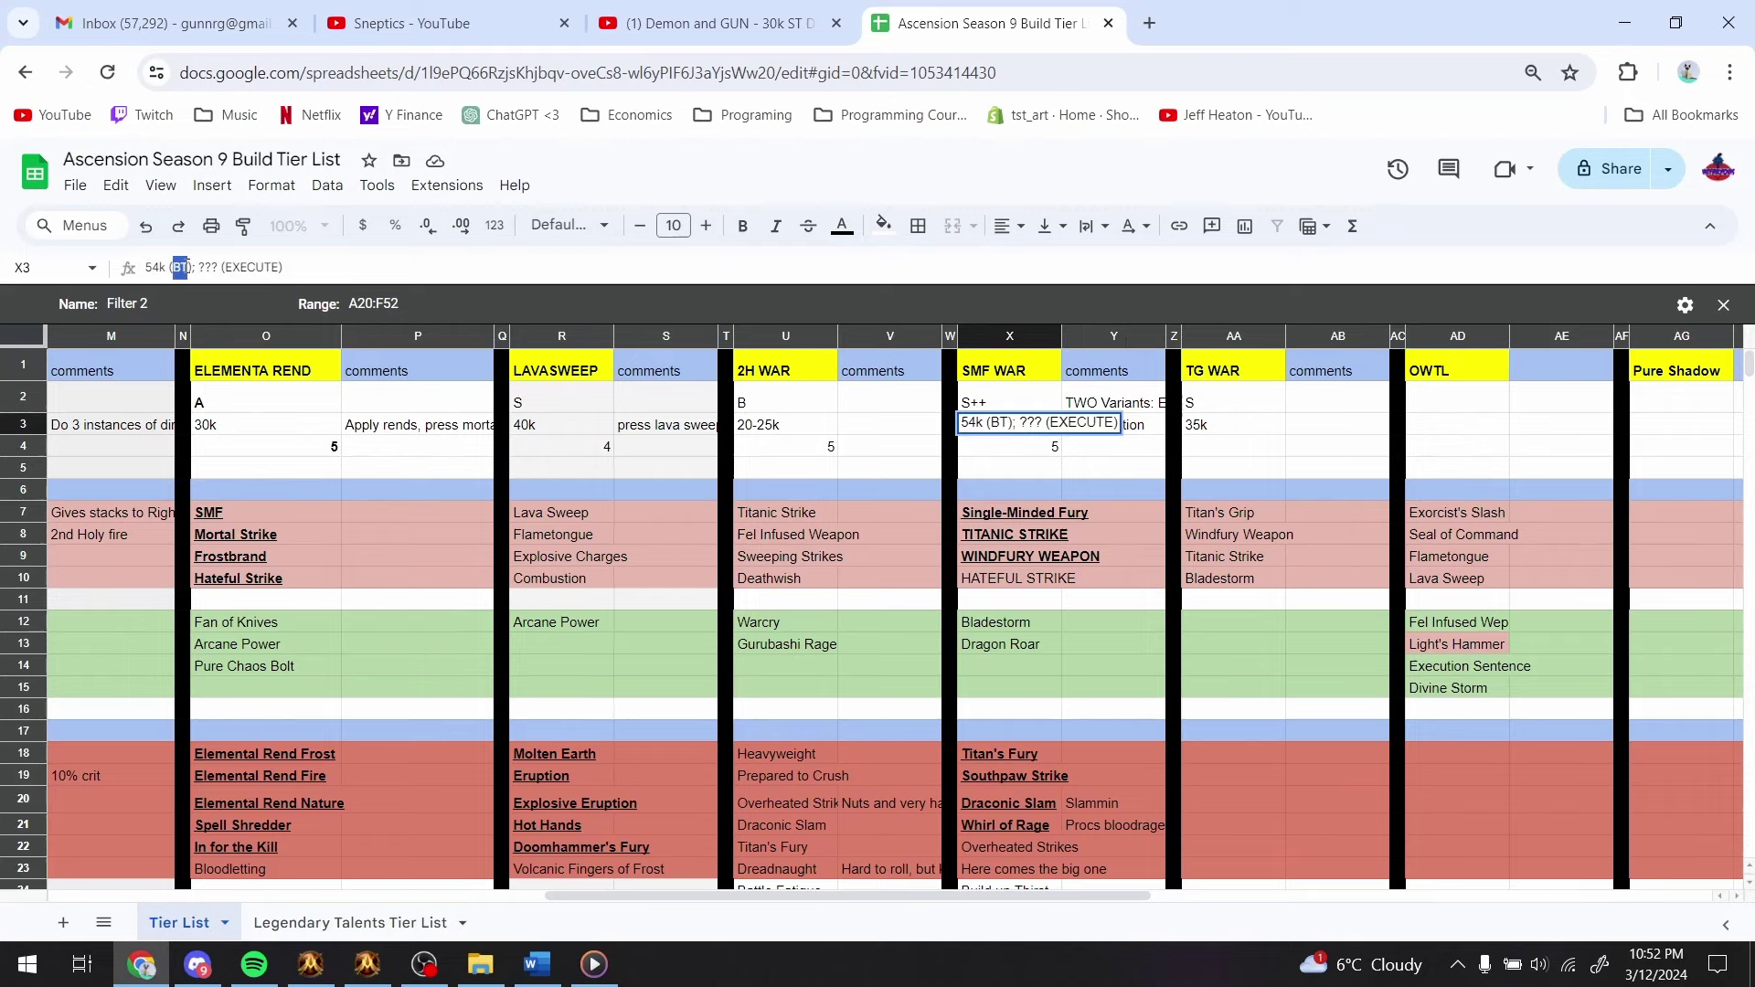
{"action": "left_click_drag", "start_coordinate": [233, 267], "coordinate": [278, 267]}
{"action": "left_click", "coordinate": [225, 266]}
{"action": "left_click", "coordinate": [831, 532]}
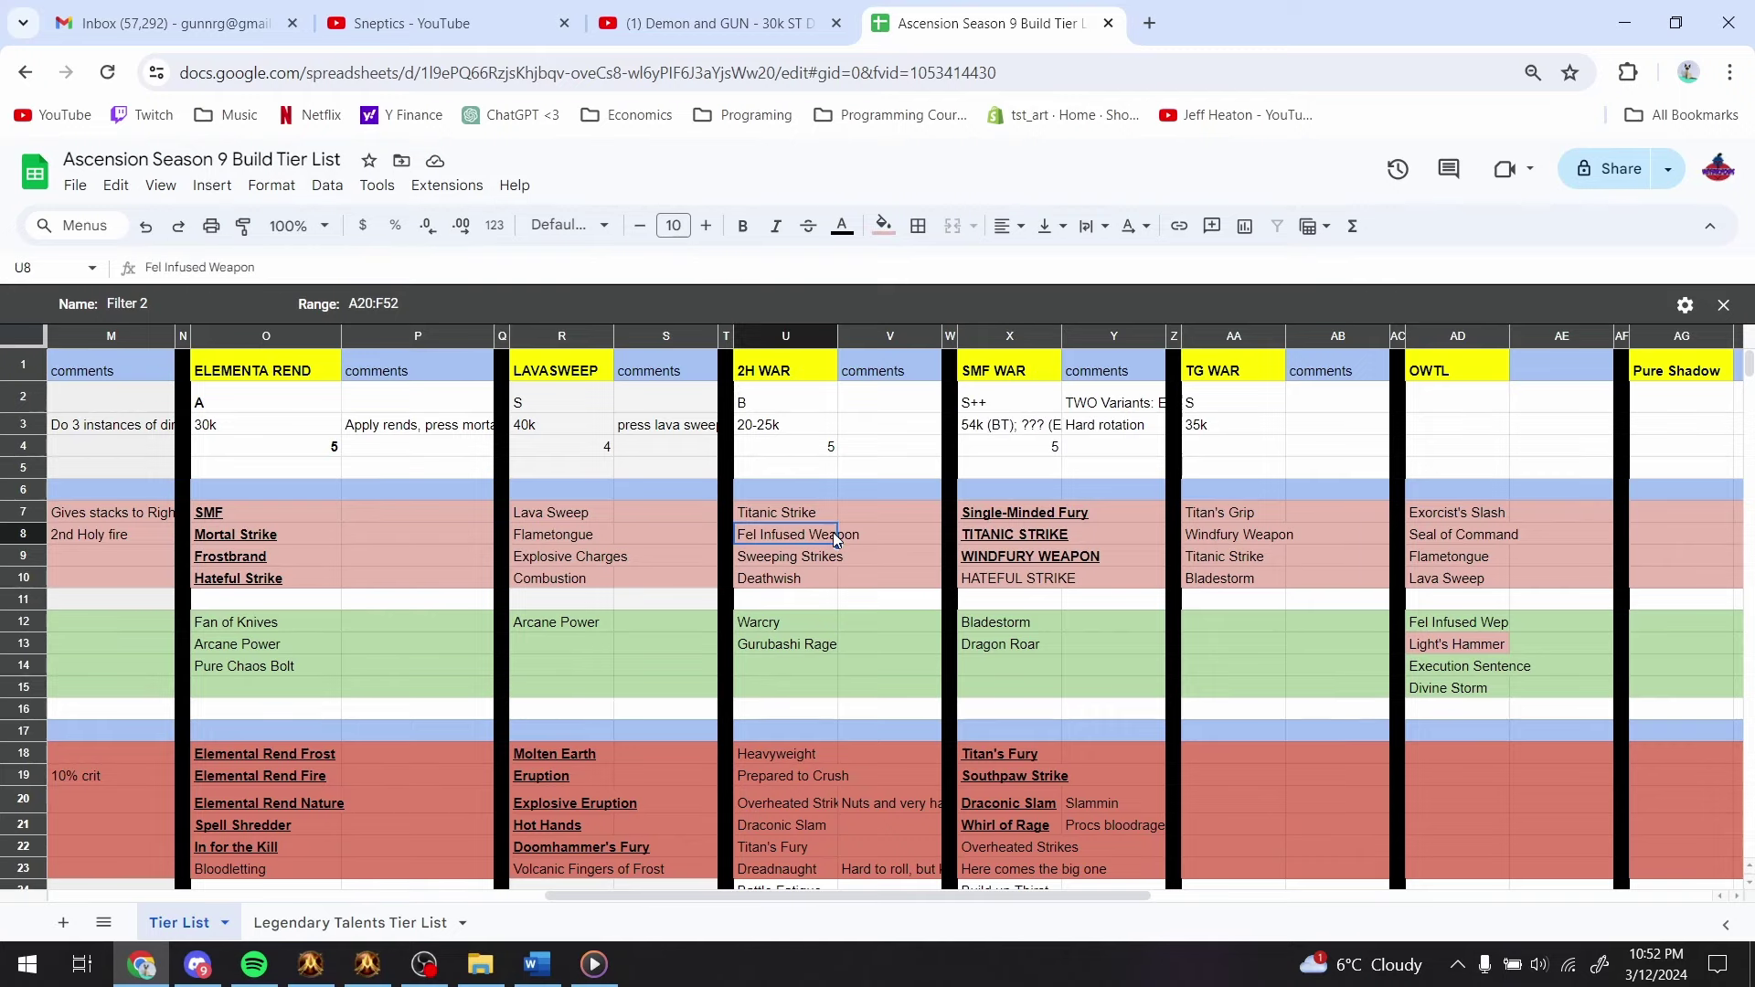
- Bold and underline Here comes the big one in SMF WAR's talent cards, and read its skill card in Ascension
{"action": "scroll", "coordinate": [835, 535], "scroll_direction": "down", "scroll_amount": 3}
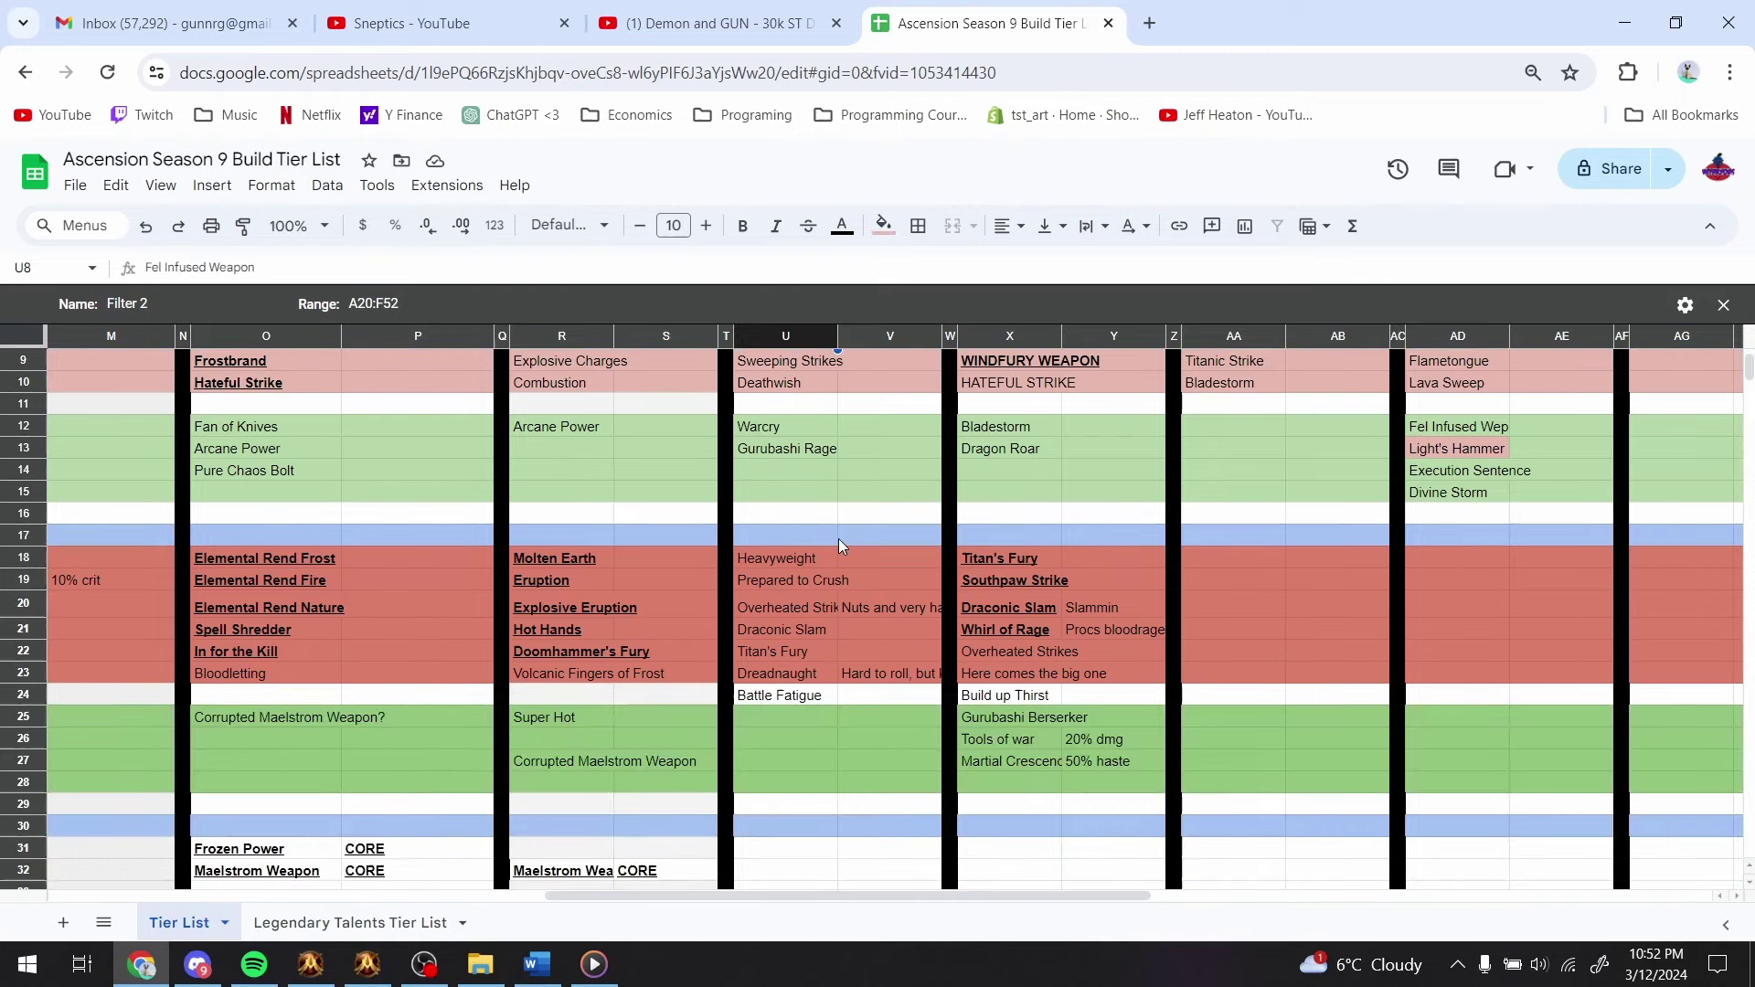
{"action": "left_click", "coordinate": [991, 671]}
{"action": "key", "text": "ctrl+b"}
{"action": "key", "text": "ctrl+u"}
{"action": "key", "text": "alt+Tab"}
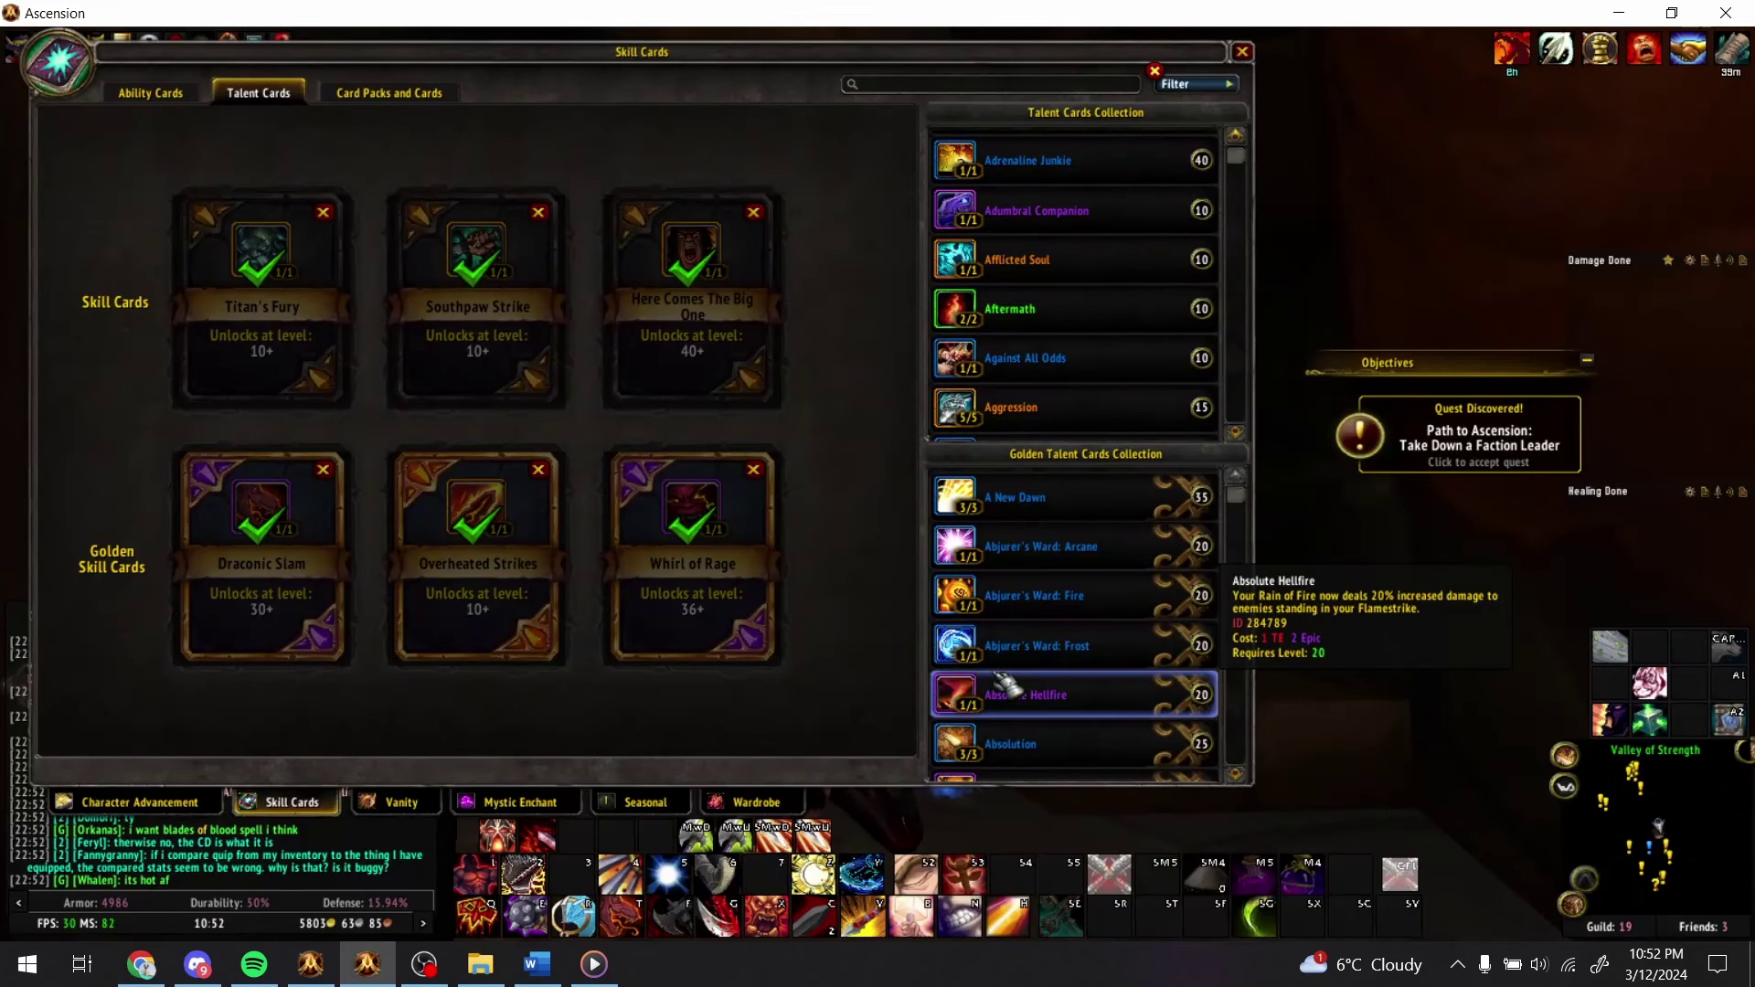
{"action": "mouse_move", "coordinate": [685, 283]}
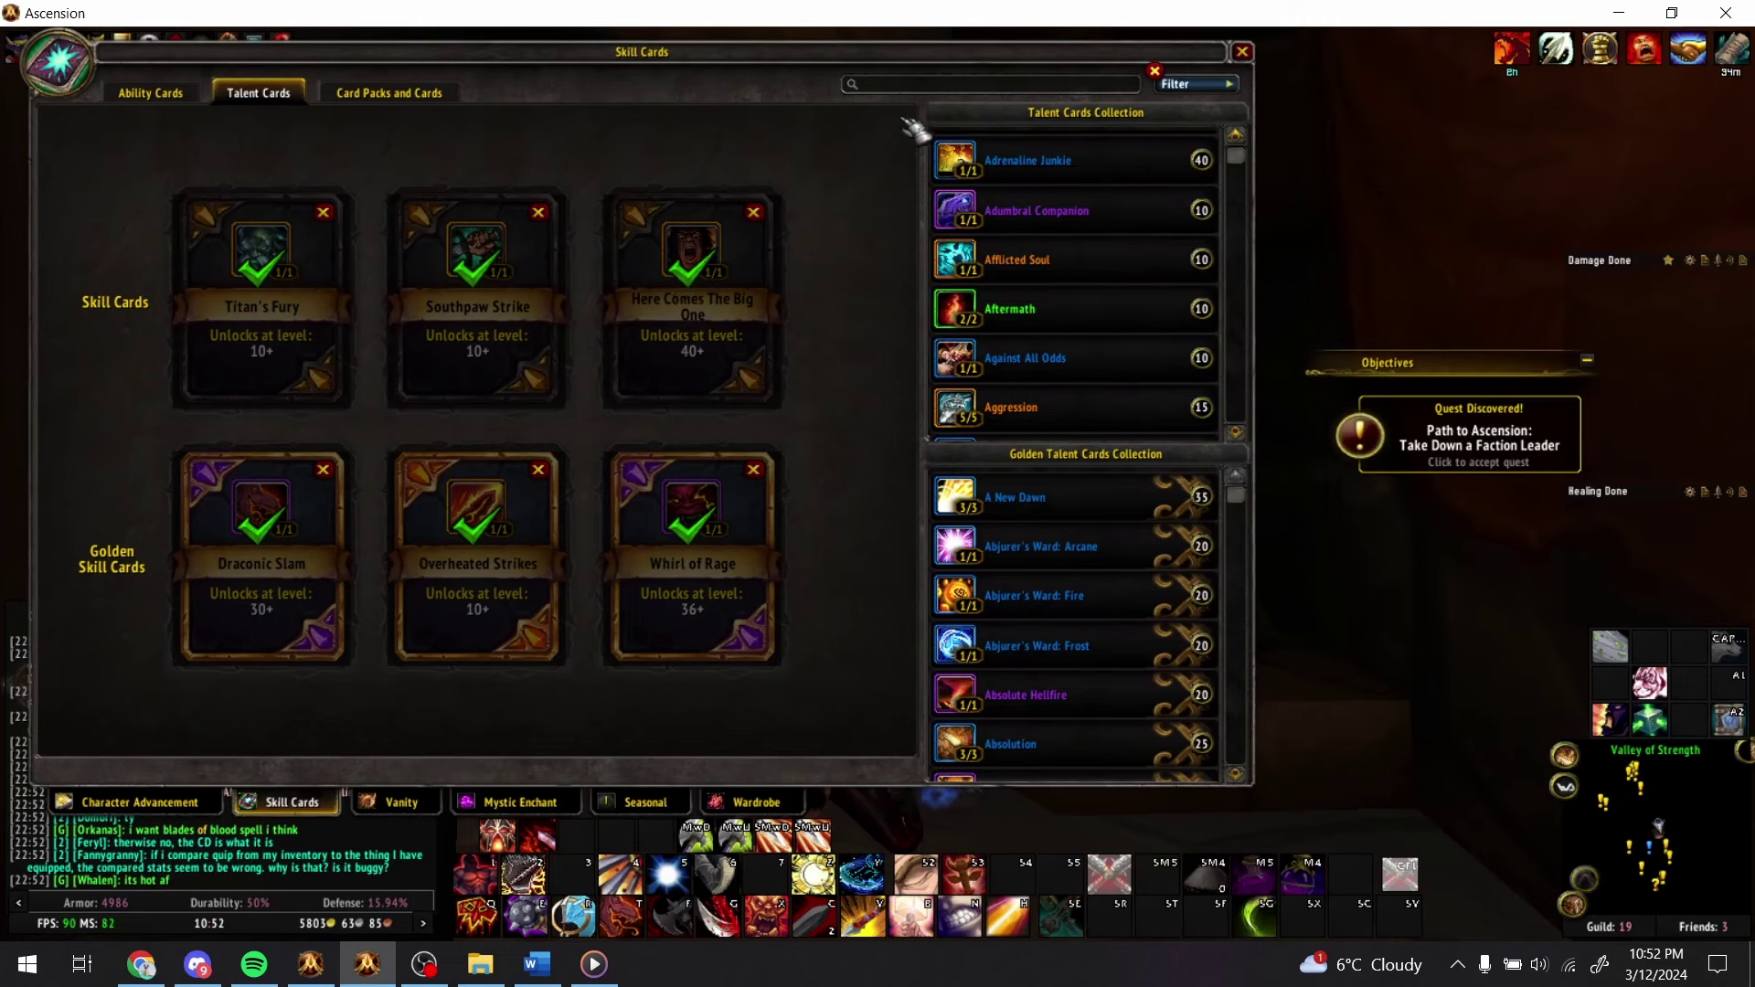
- Read the Built up Thirst talent in Ascension's Character Advancement, then bold and underline Build up Thirst in the sheet's SMF WAR column
{"action": "left_click", "coordinate": [137, 801]}
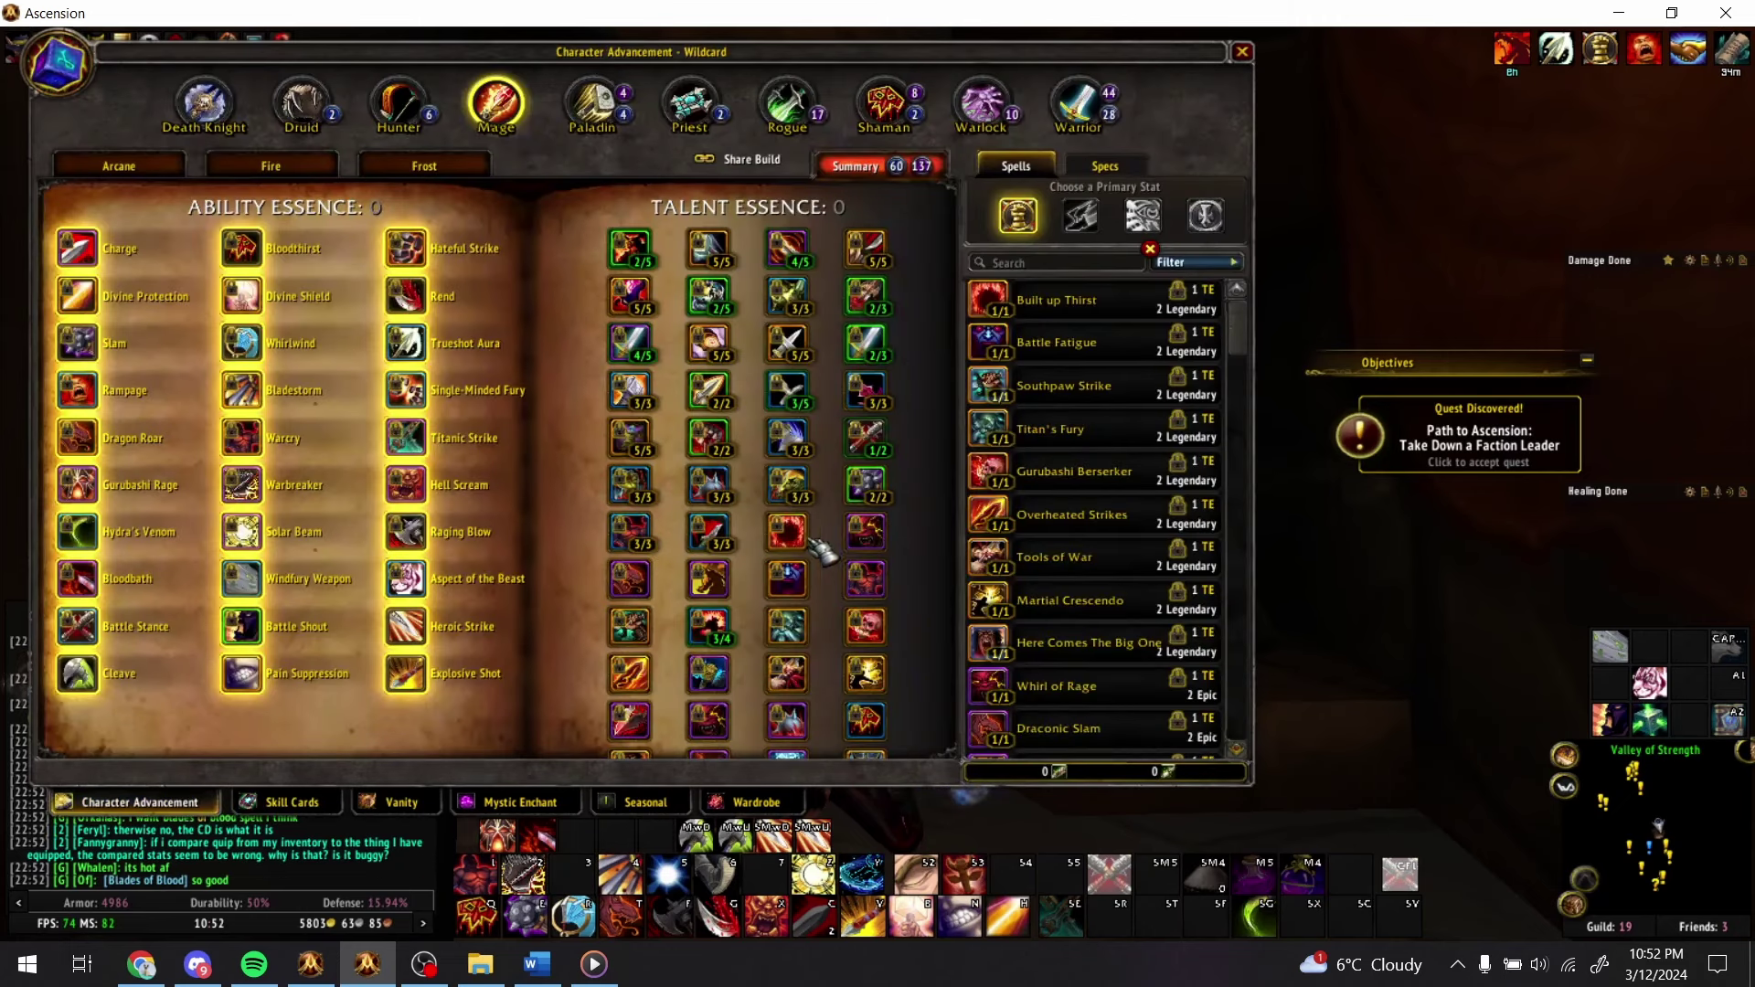
{"action": "mouse_move", "coordinate": [805, 547]}
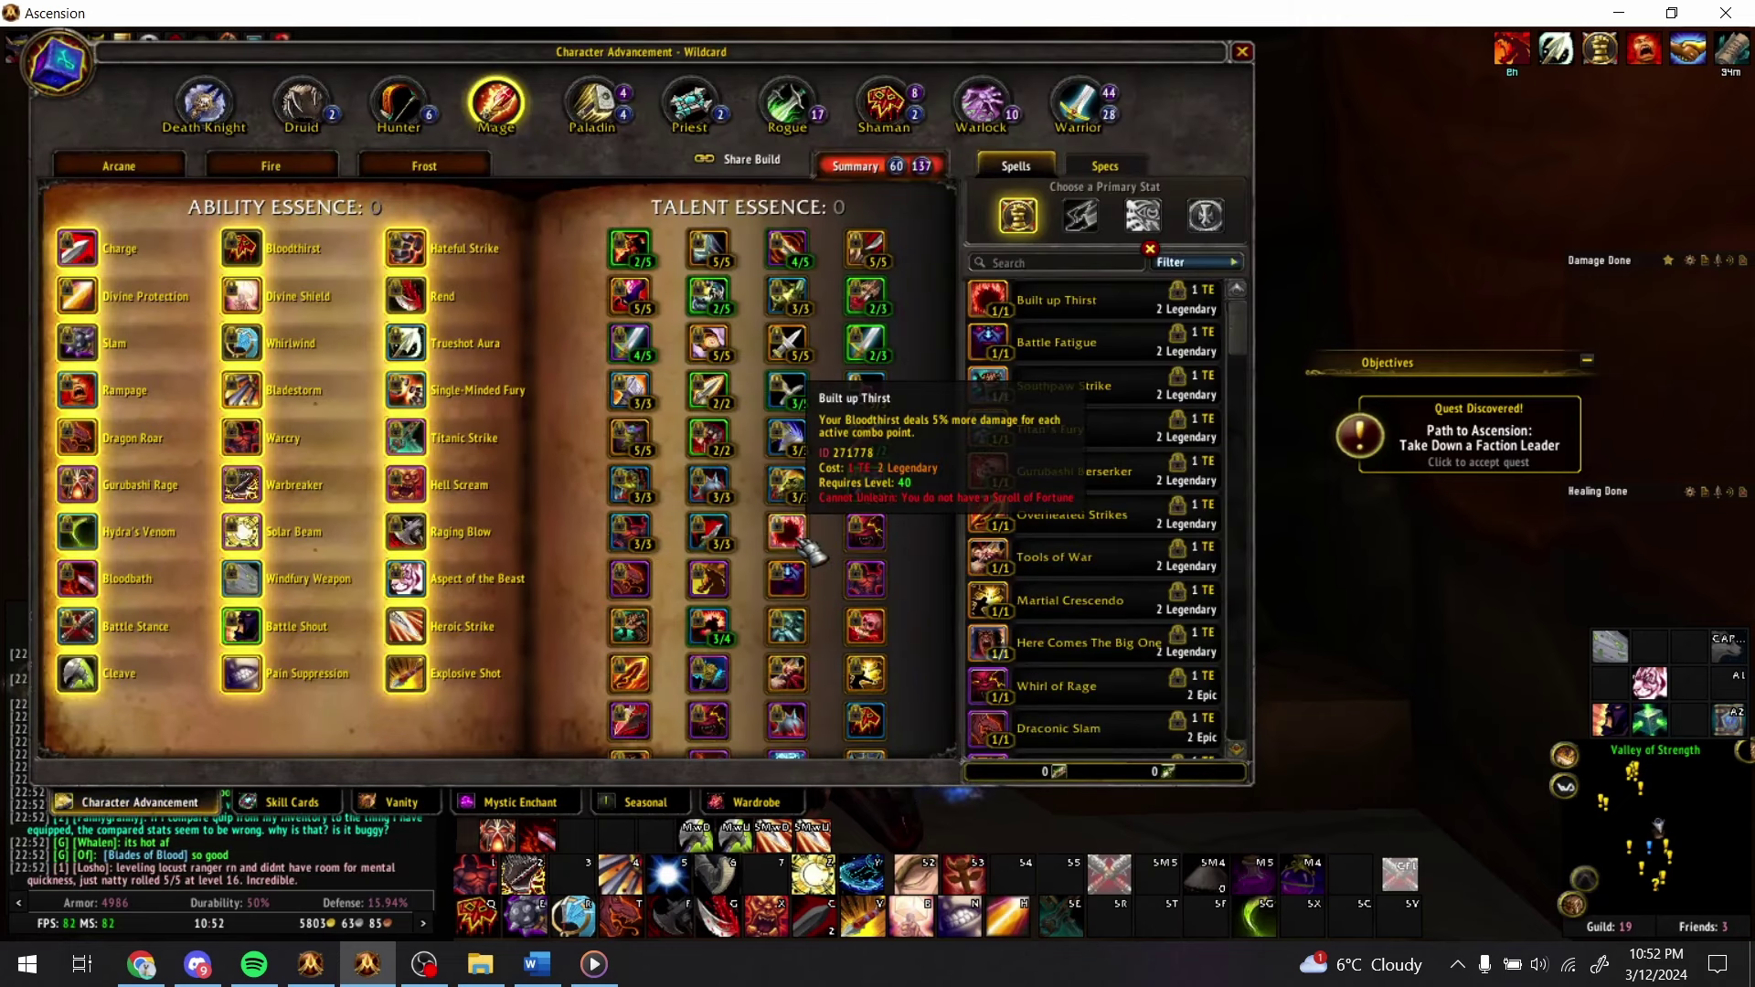
{"action": "key", "text": "alt+Tab"}
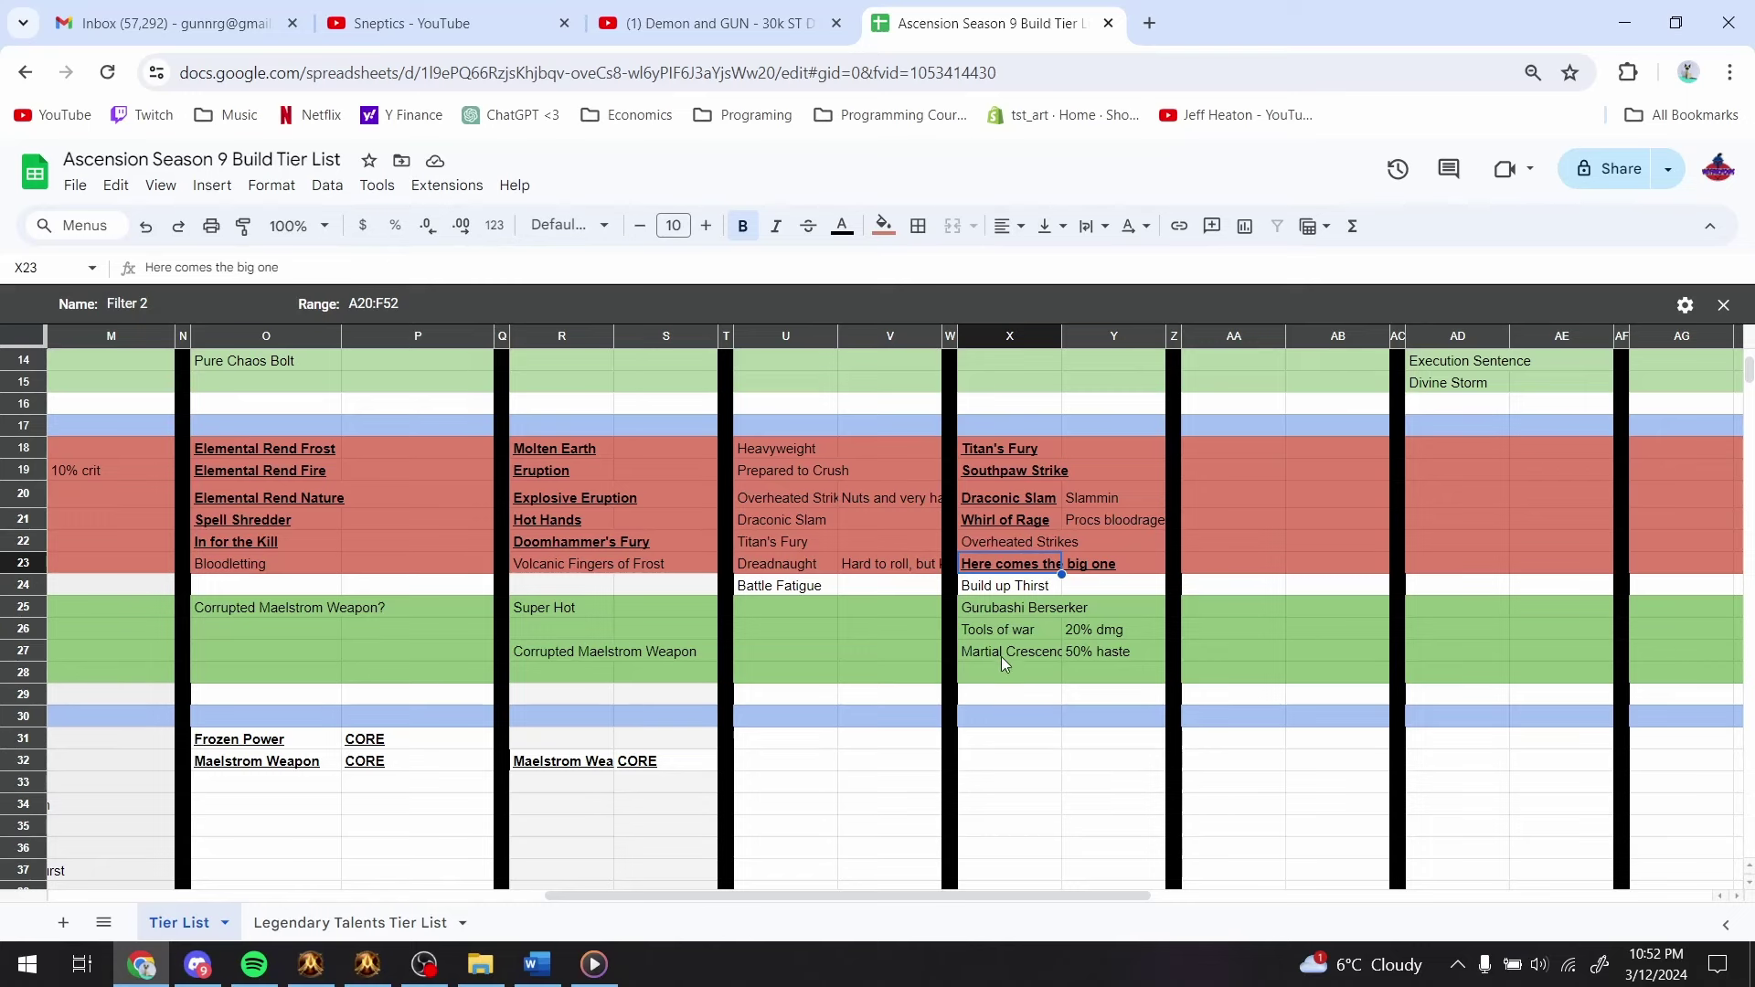
{"action": "key", "text": "Down"}
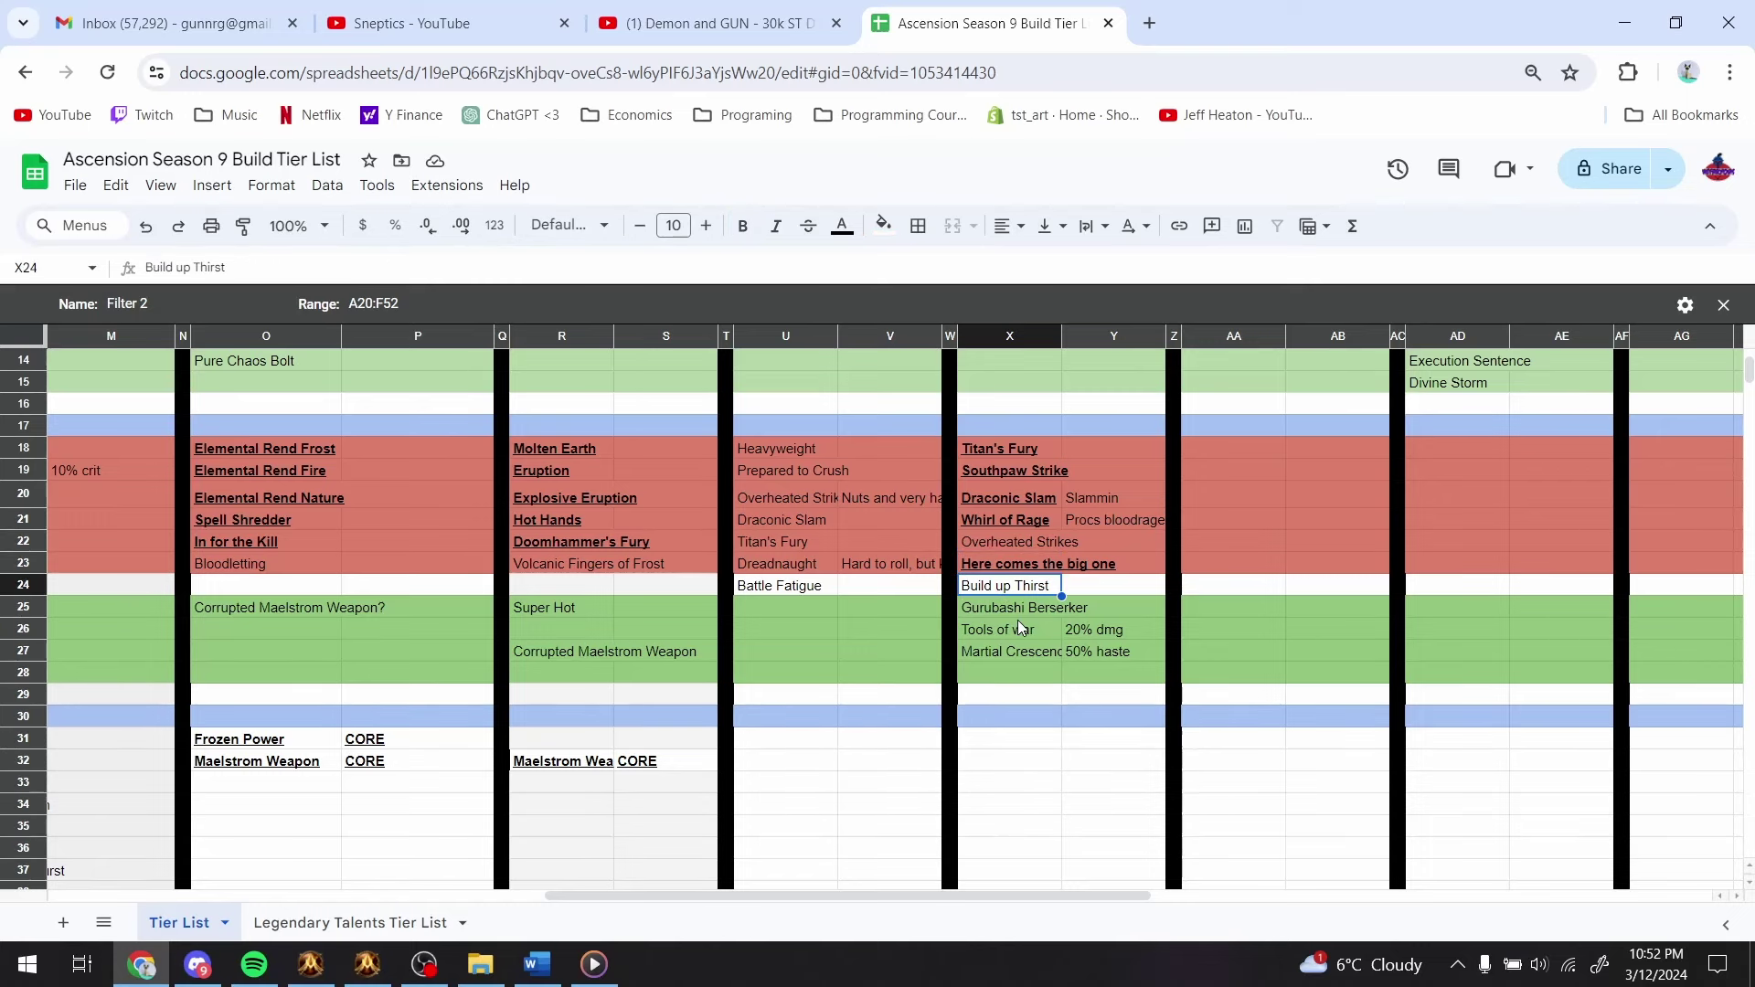
{"action": "key", "text": "ctrl+b"}
{"action": "key", "text": "ctrl+u"}
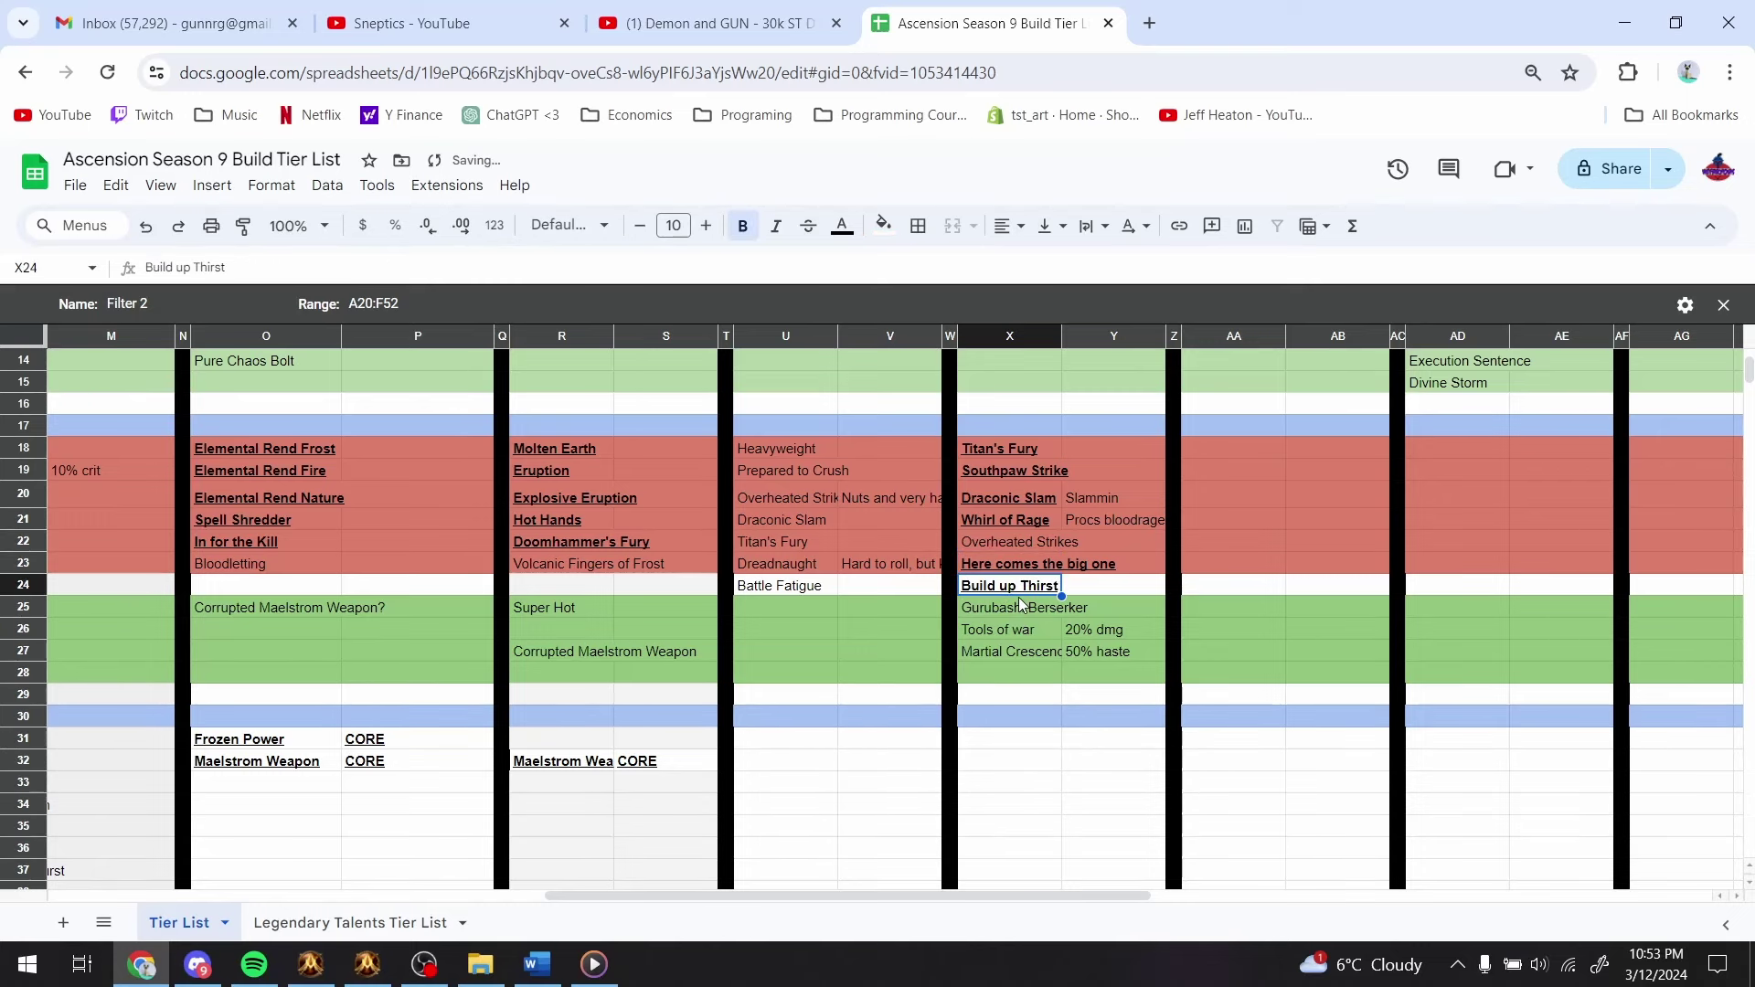
- Examine SMF WAR's alternative talents Gurubashi Berserker, Tools of war and Martial Crescendo against the rest of the build
{"action": "left_click", "coordinate": [1024, 636]}
{"action": "key", "text": "alt+Tab"}
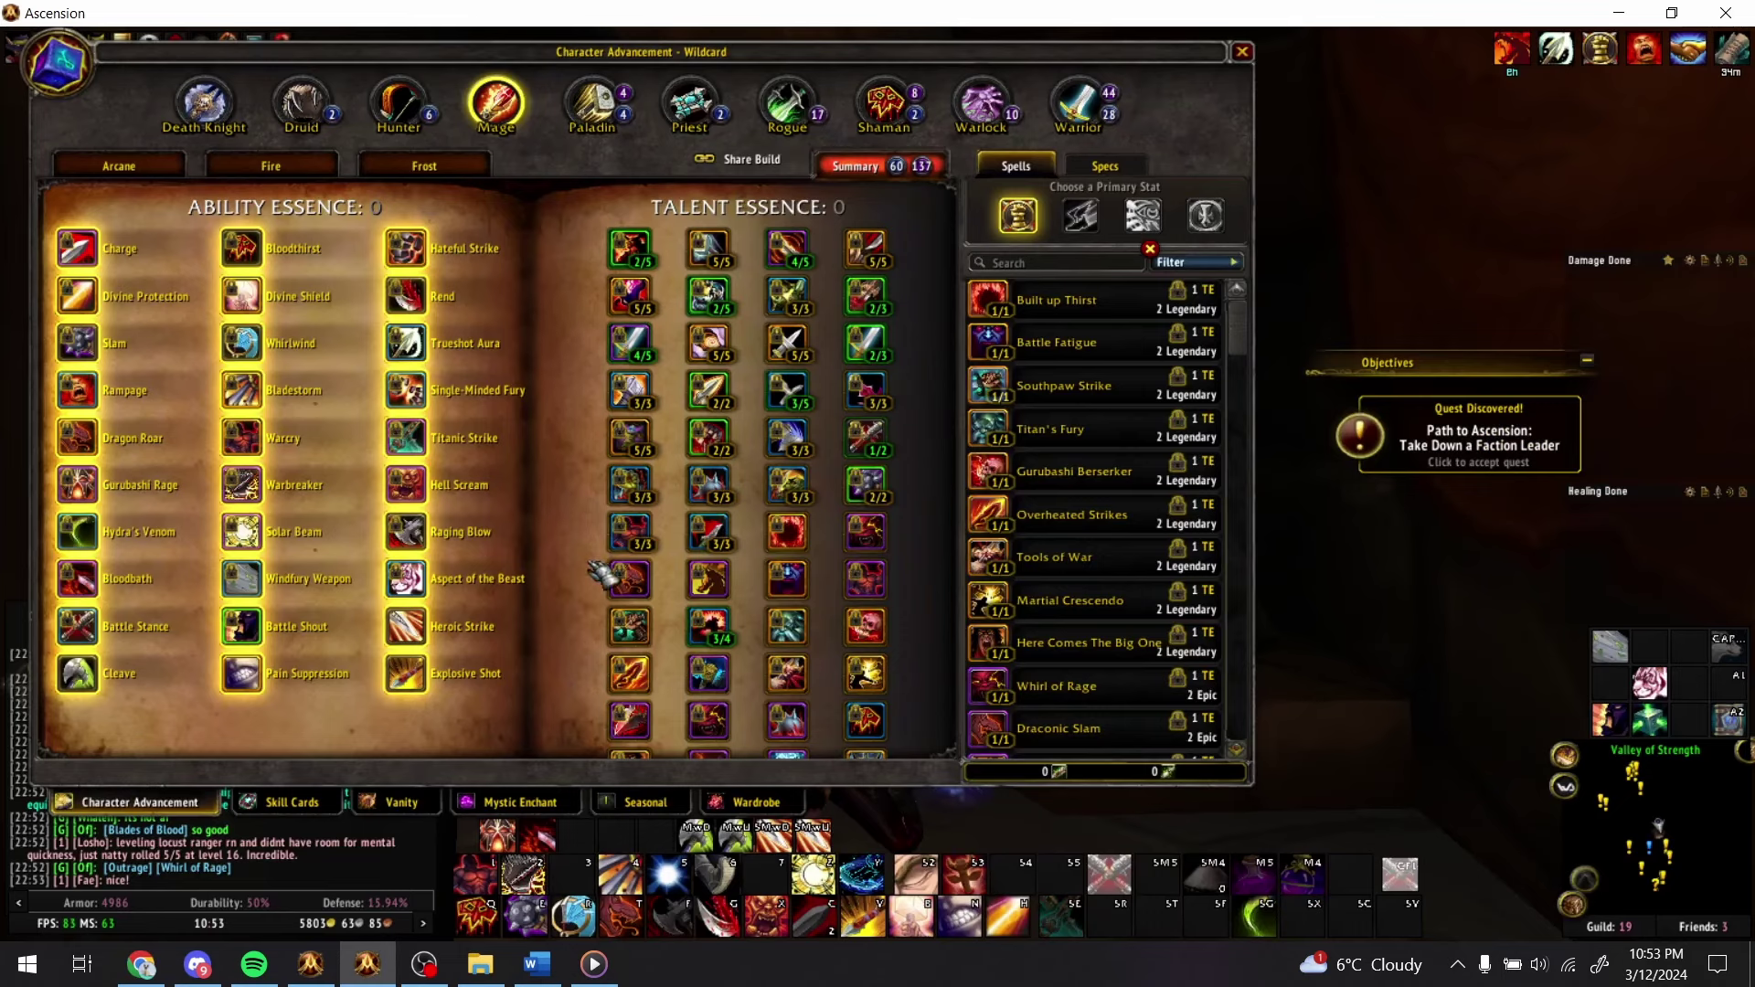
{"action": "key", "text": "alt+Tab"}
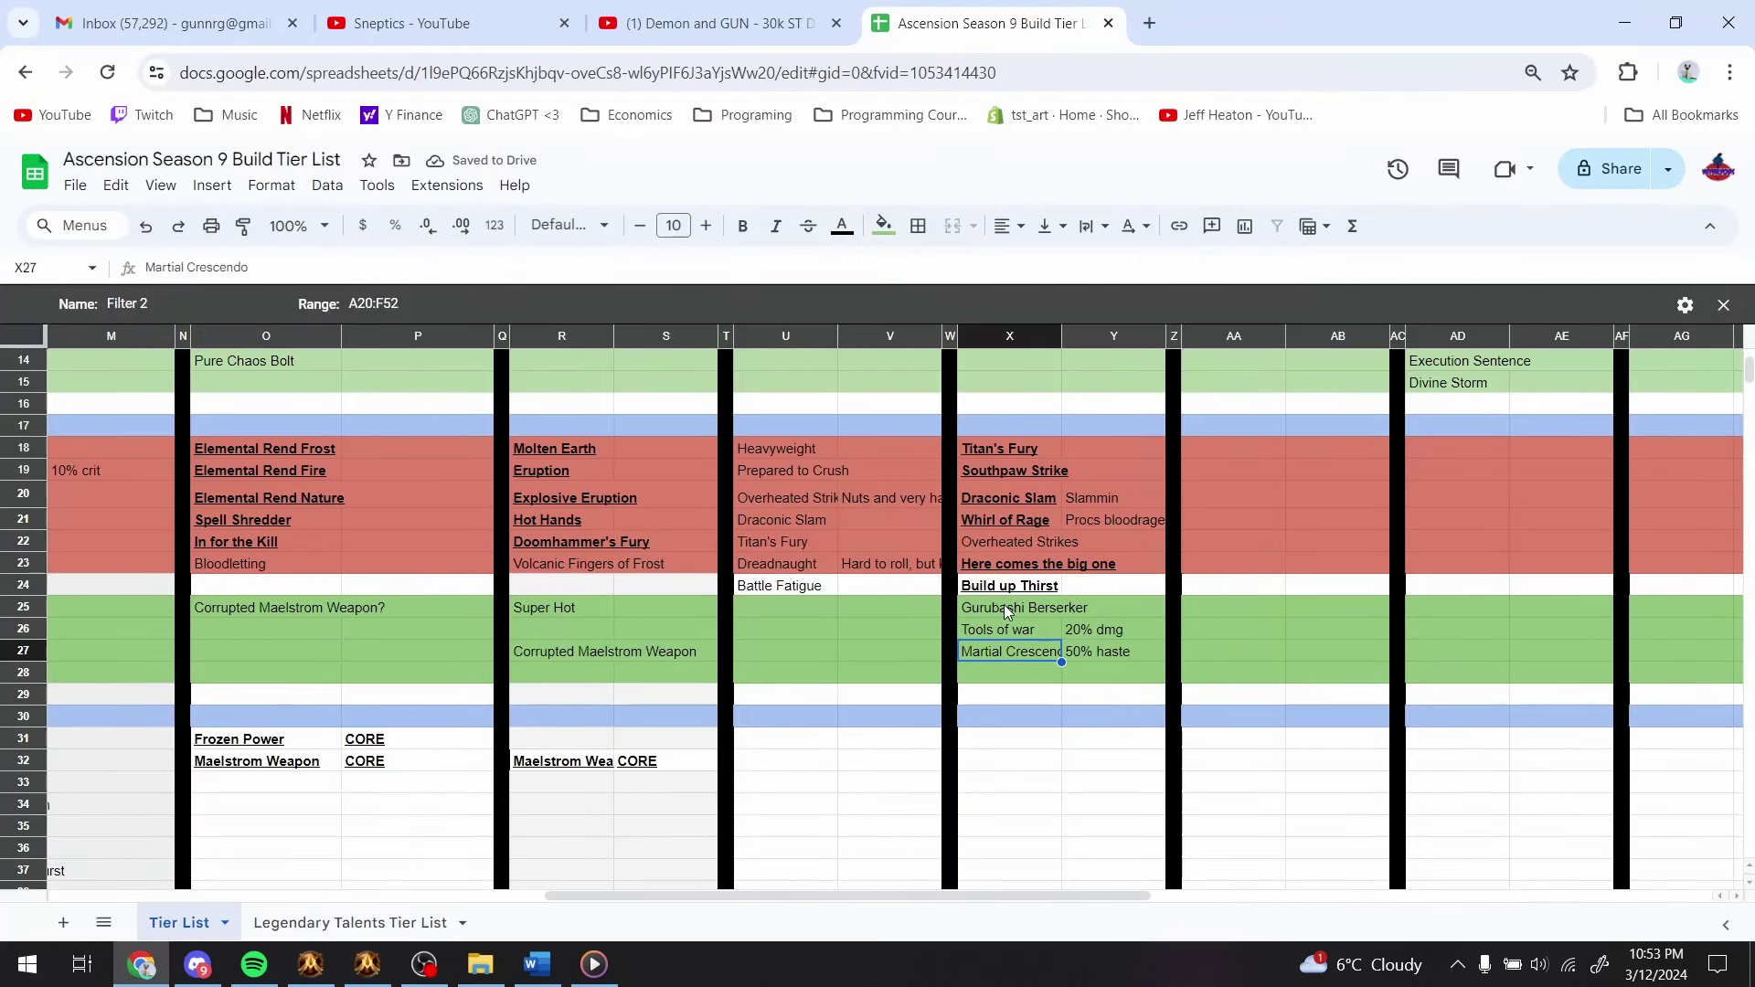
{"action": "left_click_drag", "start_coordinate": [1004, 605], "coordinate": [1023, 646]}
{"action": "left_click", "coordinate": [1018, 671]}
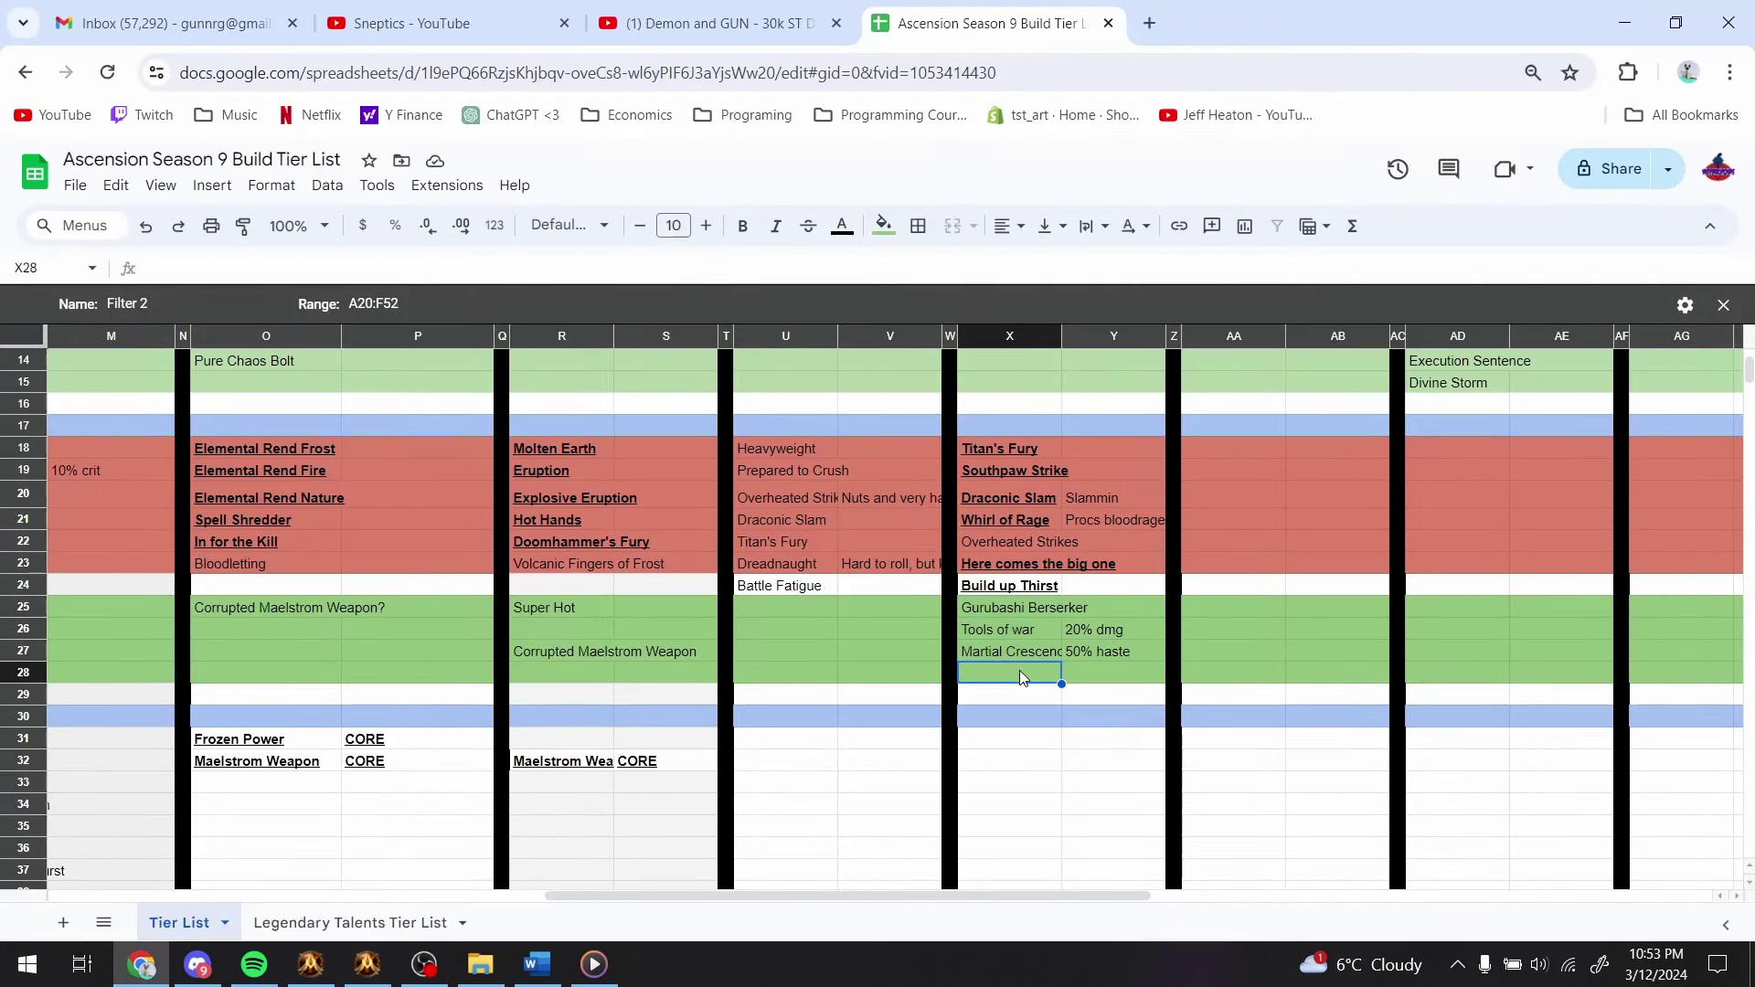
{"action": "left_click", "coordinate": [1026, 631]}
{"action": "left_click", "coordinate": [1028, 645]}
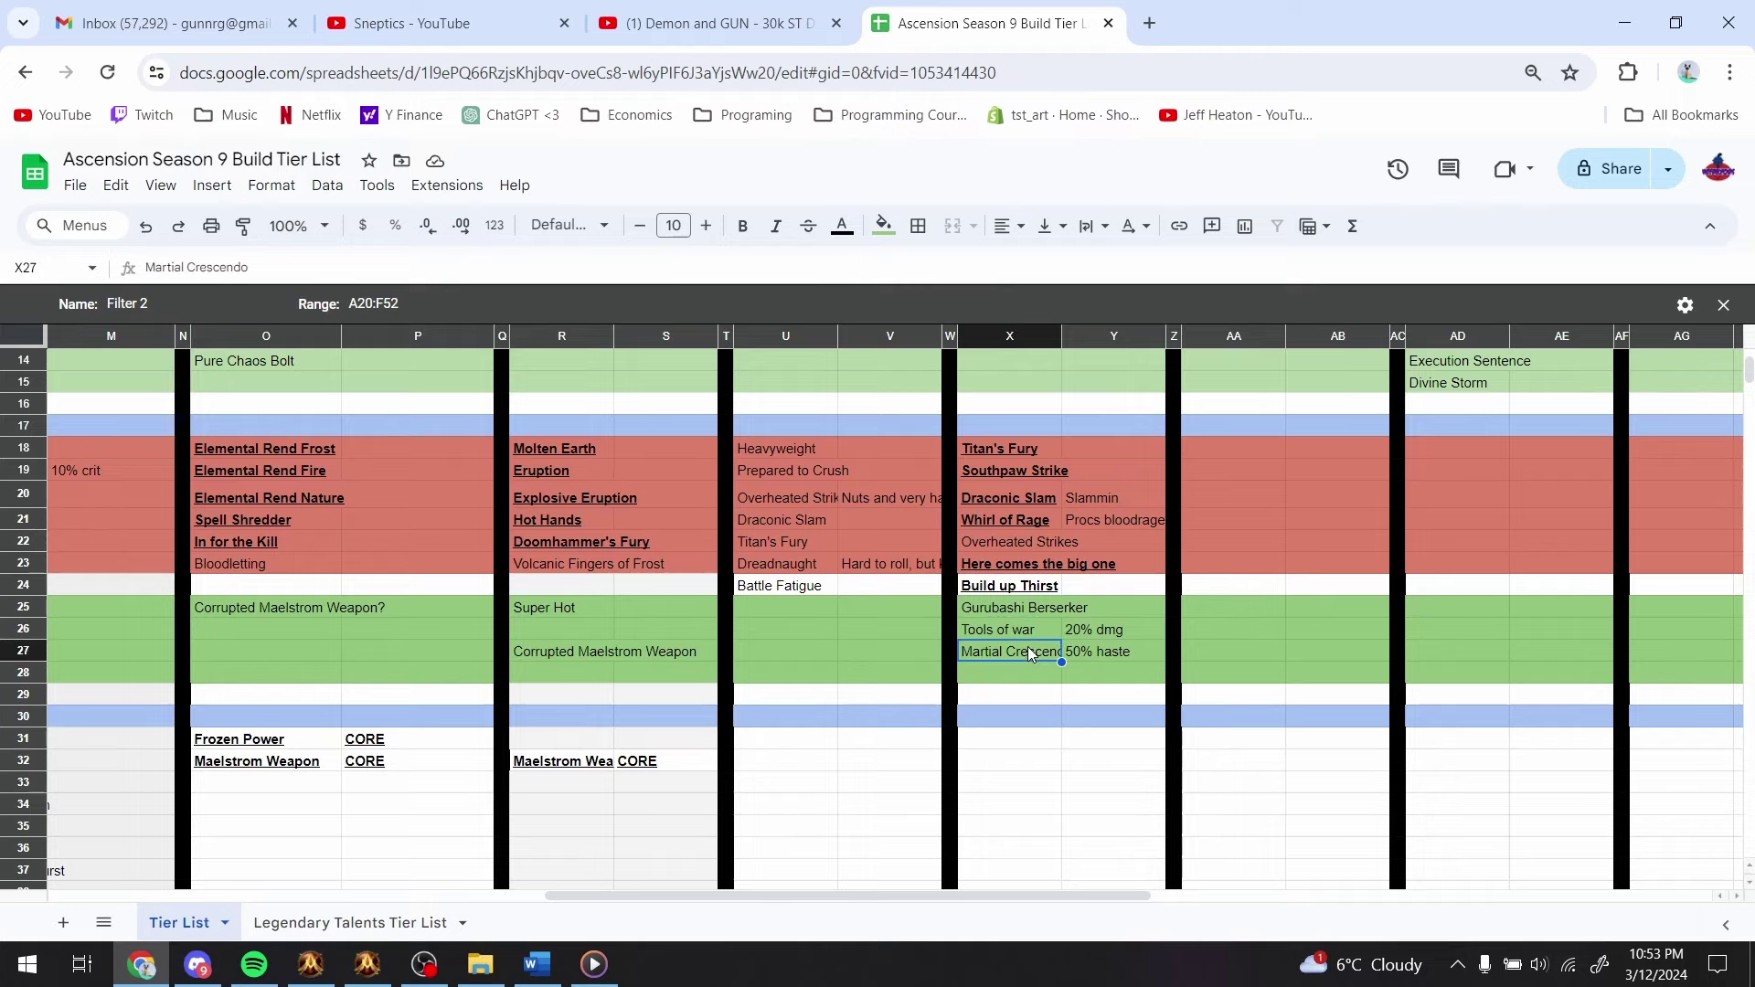
{"action": "left_click", "coordinate": [1029, 638]}
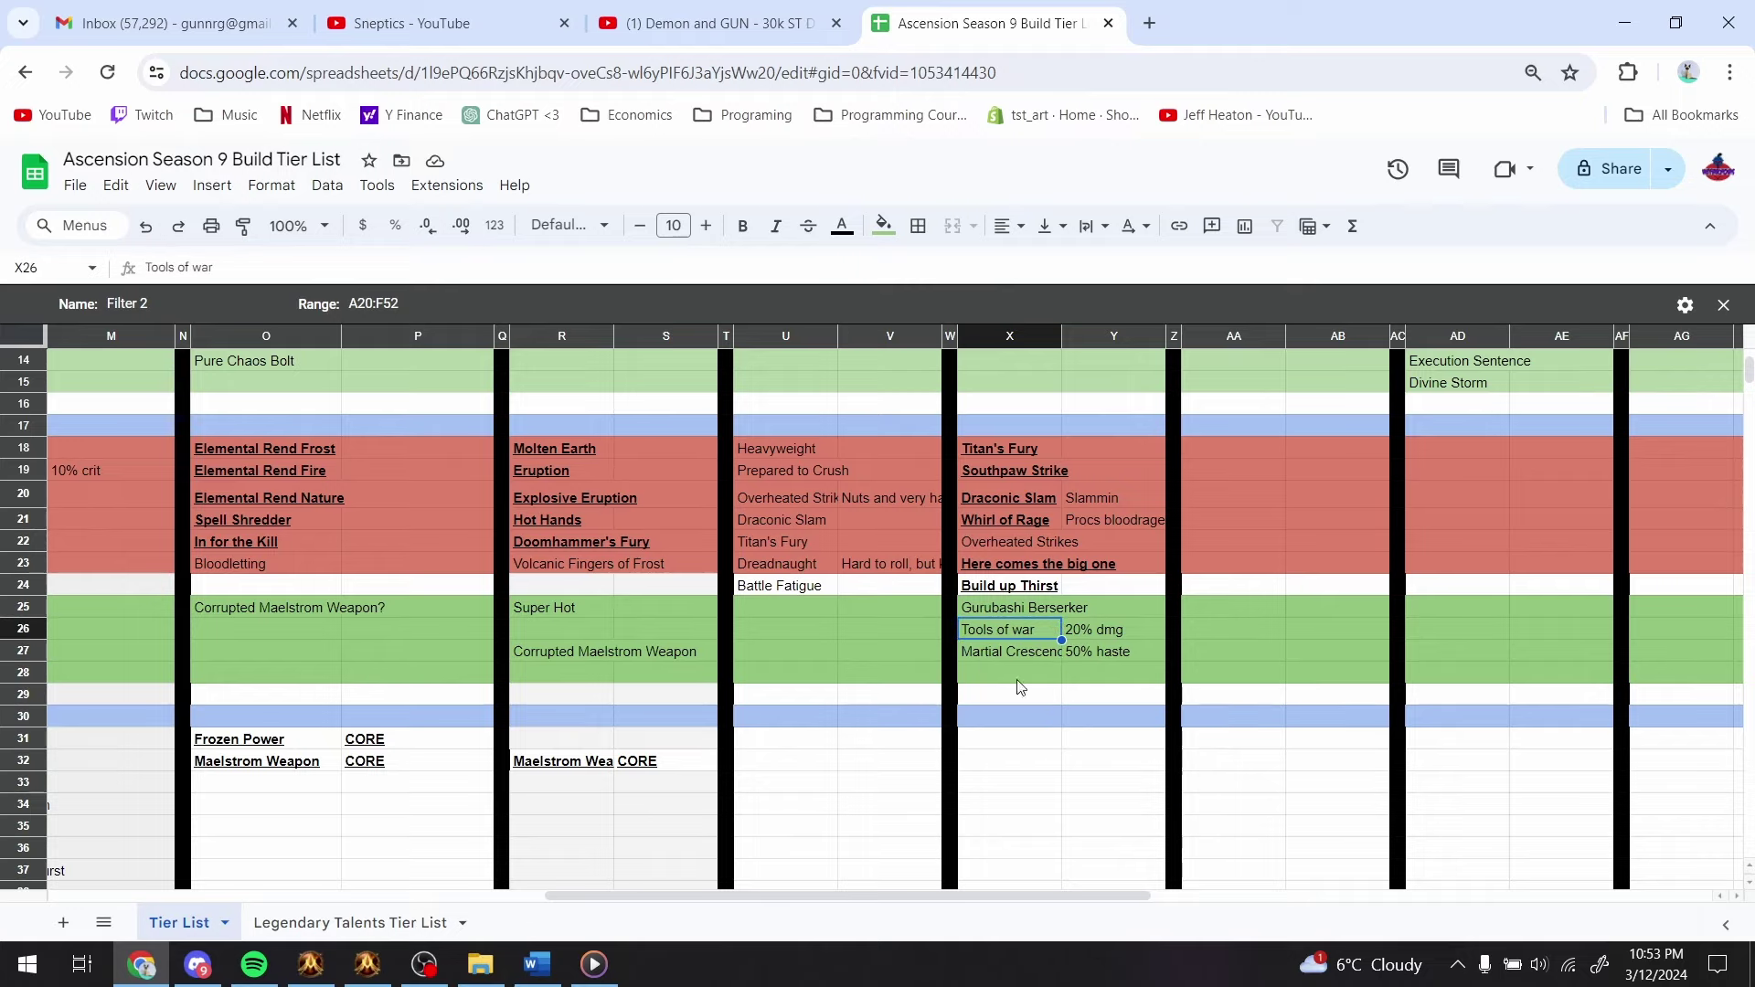
{"action": "left_click_drag", "start_coordinate": [1017, 608], "coordinate": [1028, 655]}
{"action": "scroll", "coordinate": [1027, 655], "scroll_direction": "up", "scroll_amount": 4}
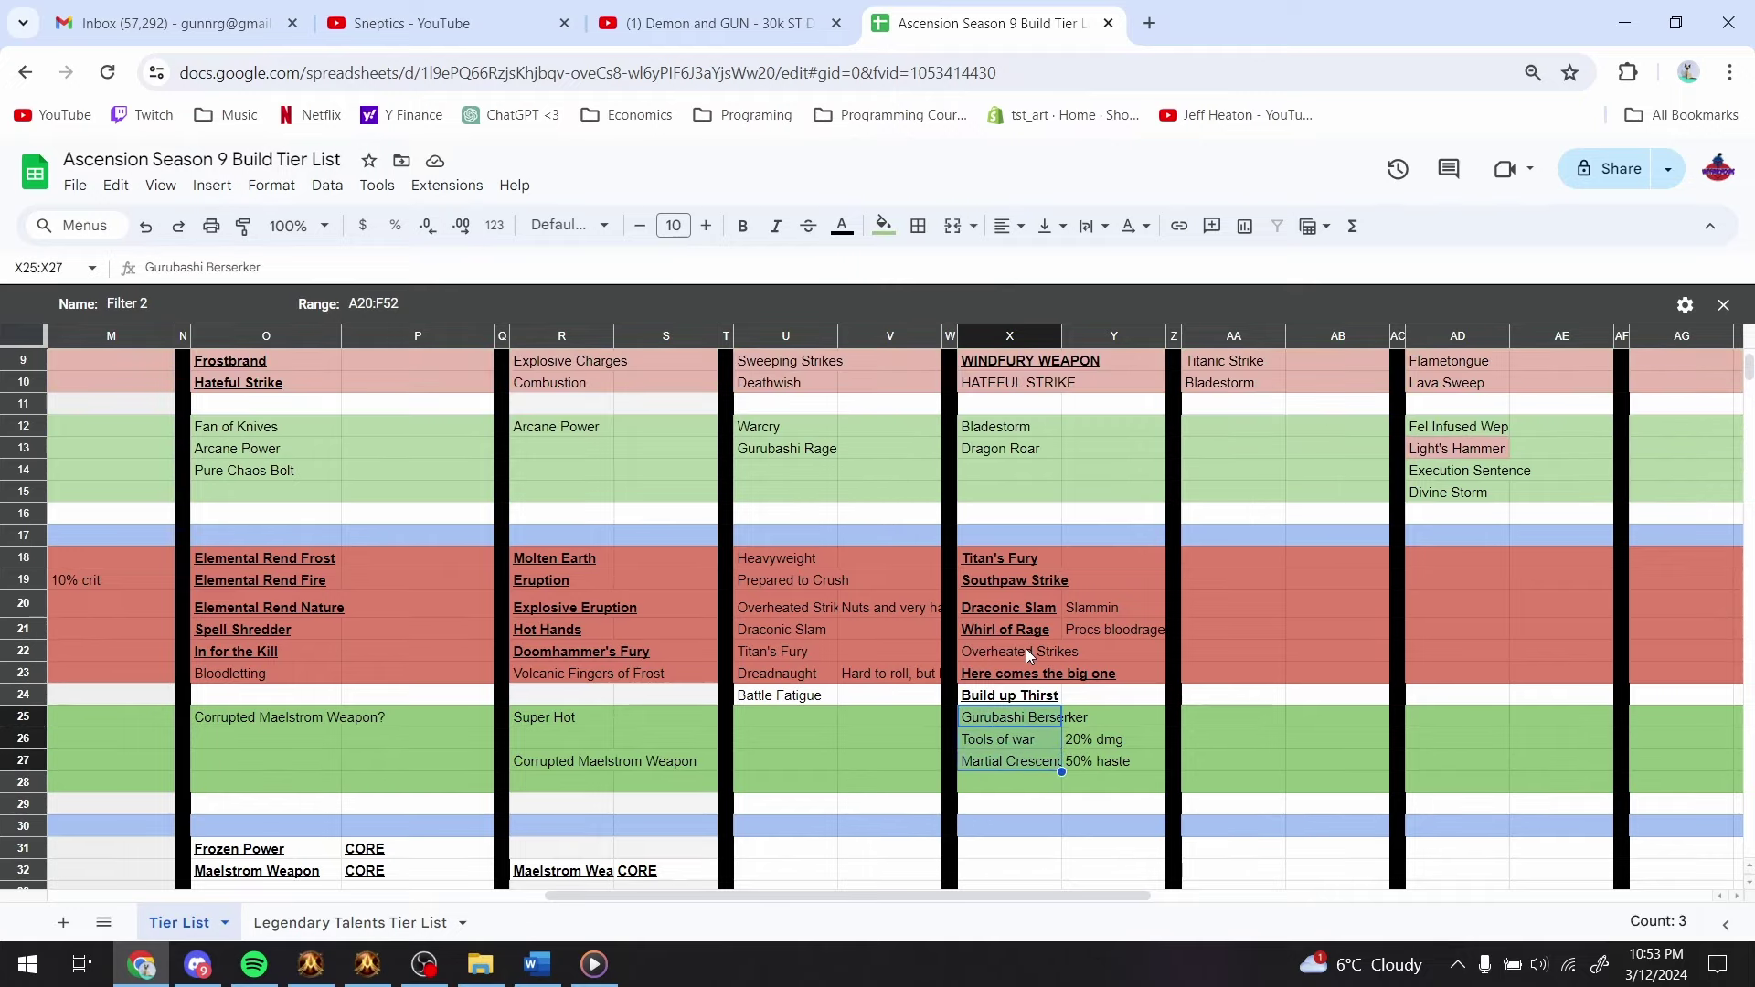
{"action": "scroll", "coordinate": [1026, 649], "scroll_direction": "up", "scroll_amount": 3}
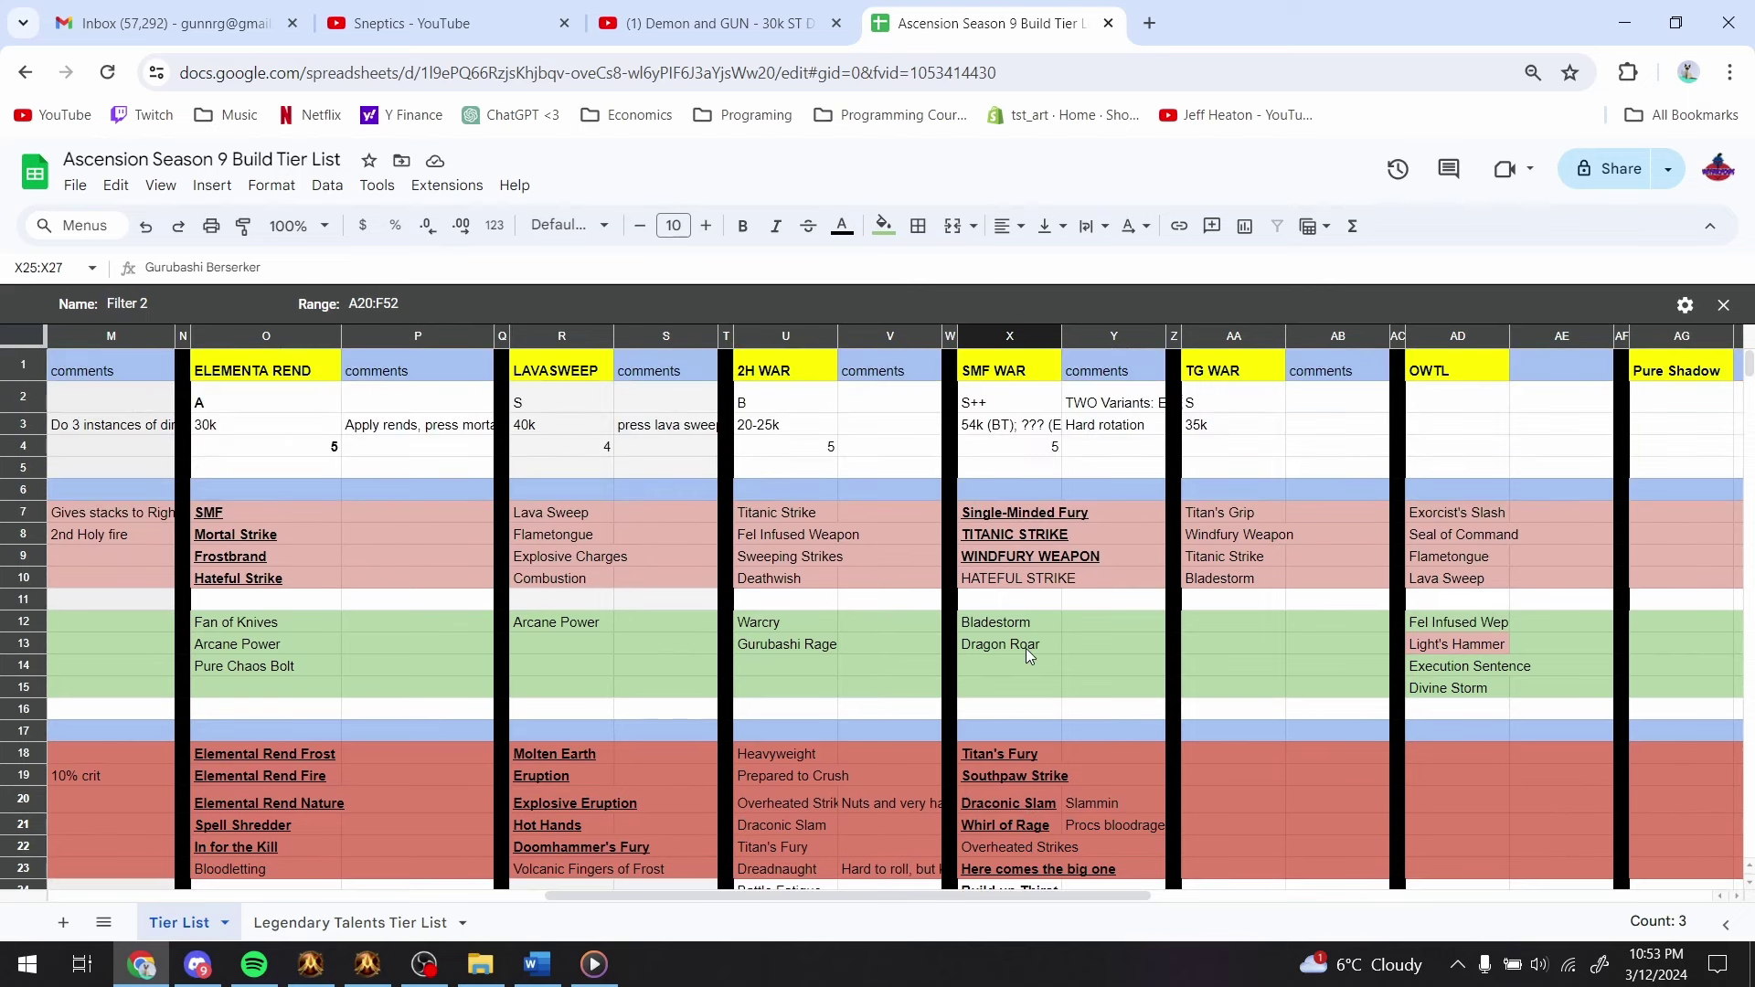
{"action": "scroll", "coordinate": [1025, 649], "scroll_direction": "down", "scroll_amount": 7}
{"action": "scroll", "coordinate": [1025, 649], "scroll_direction": "up", "scroll_amount": 5}
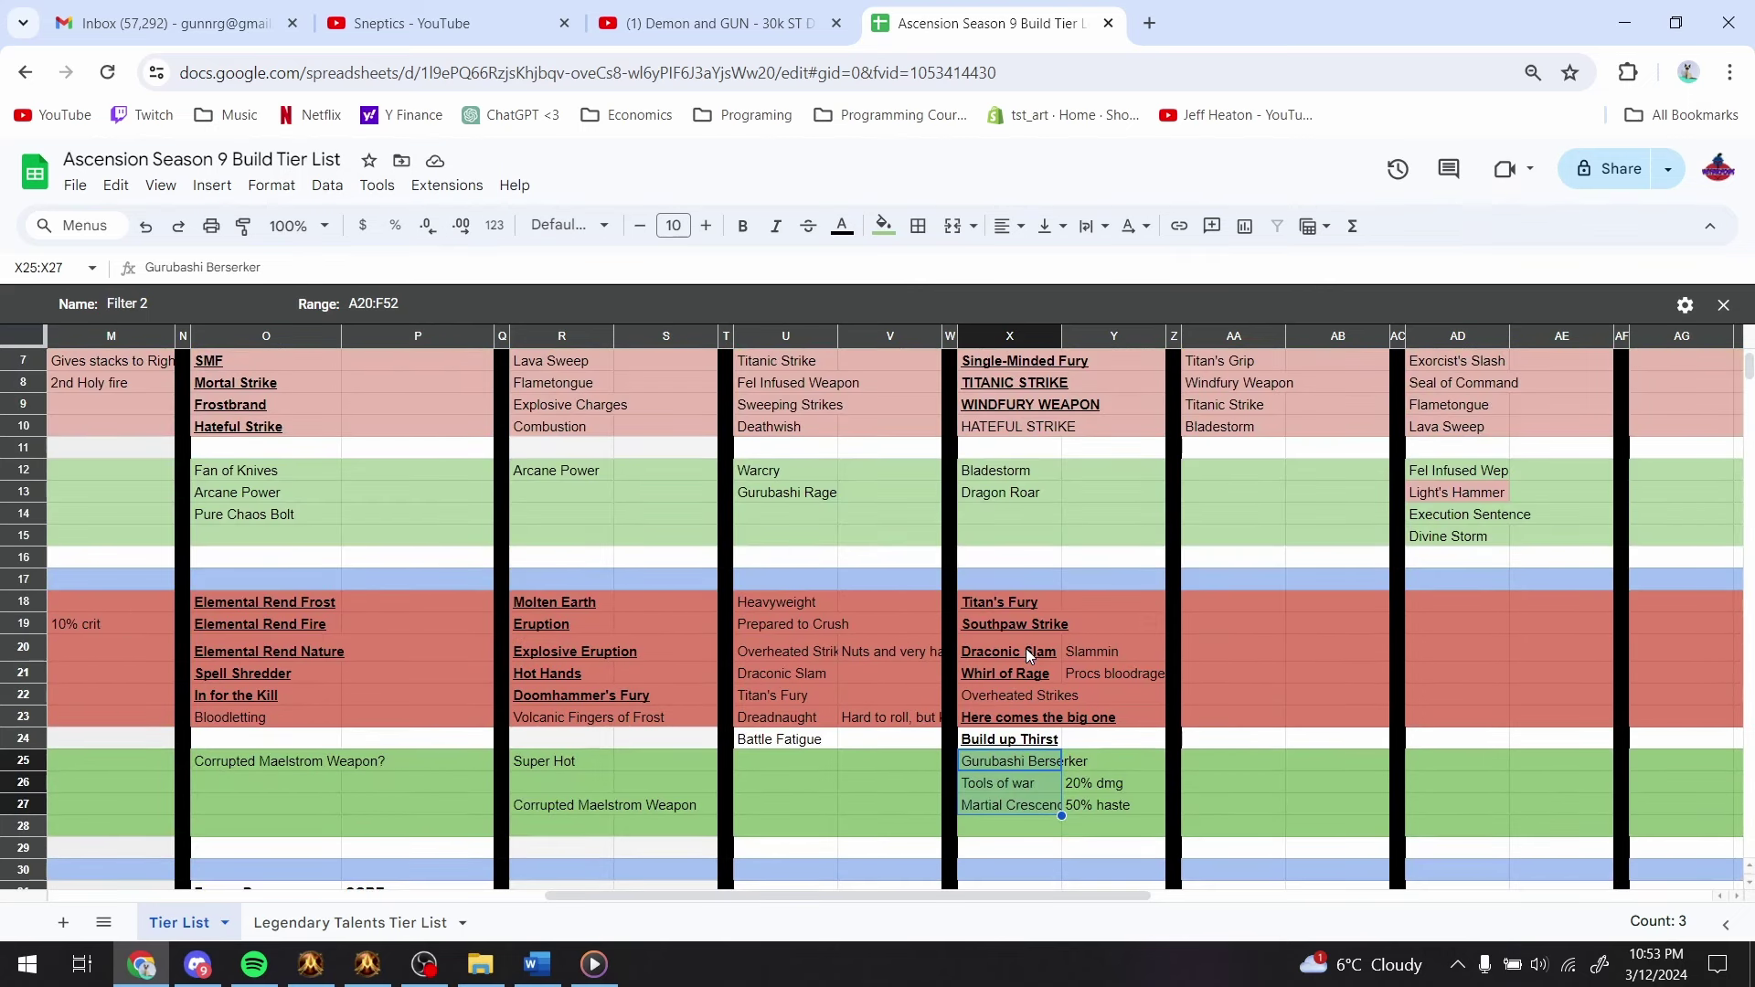
{"action": "scroll", "coordinate": [1026, 649], "scroll_direction": "down", "scroll_amount": 3}
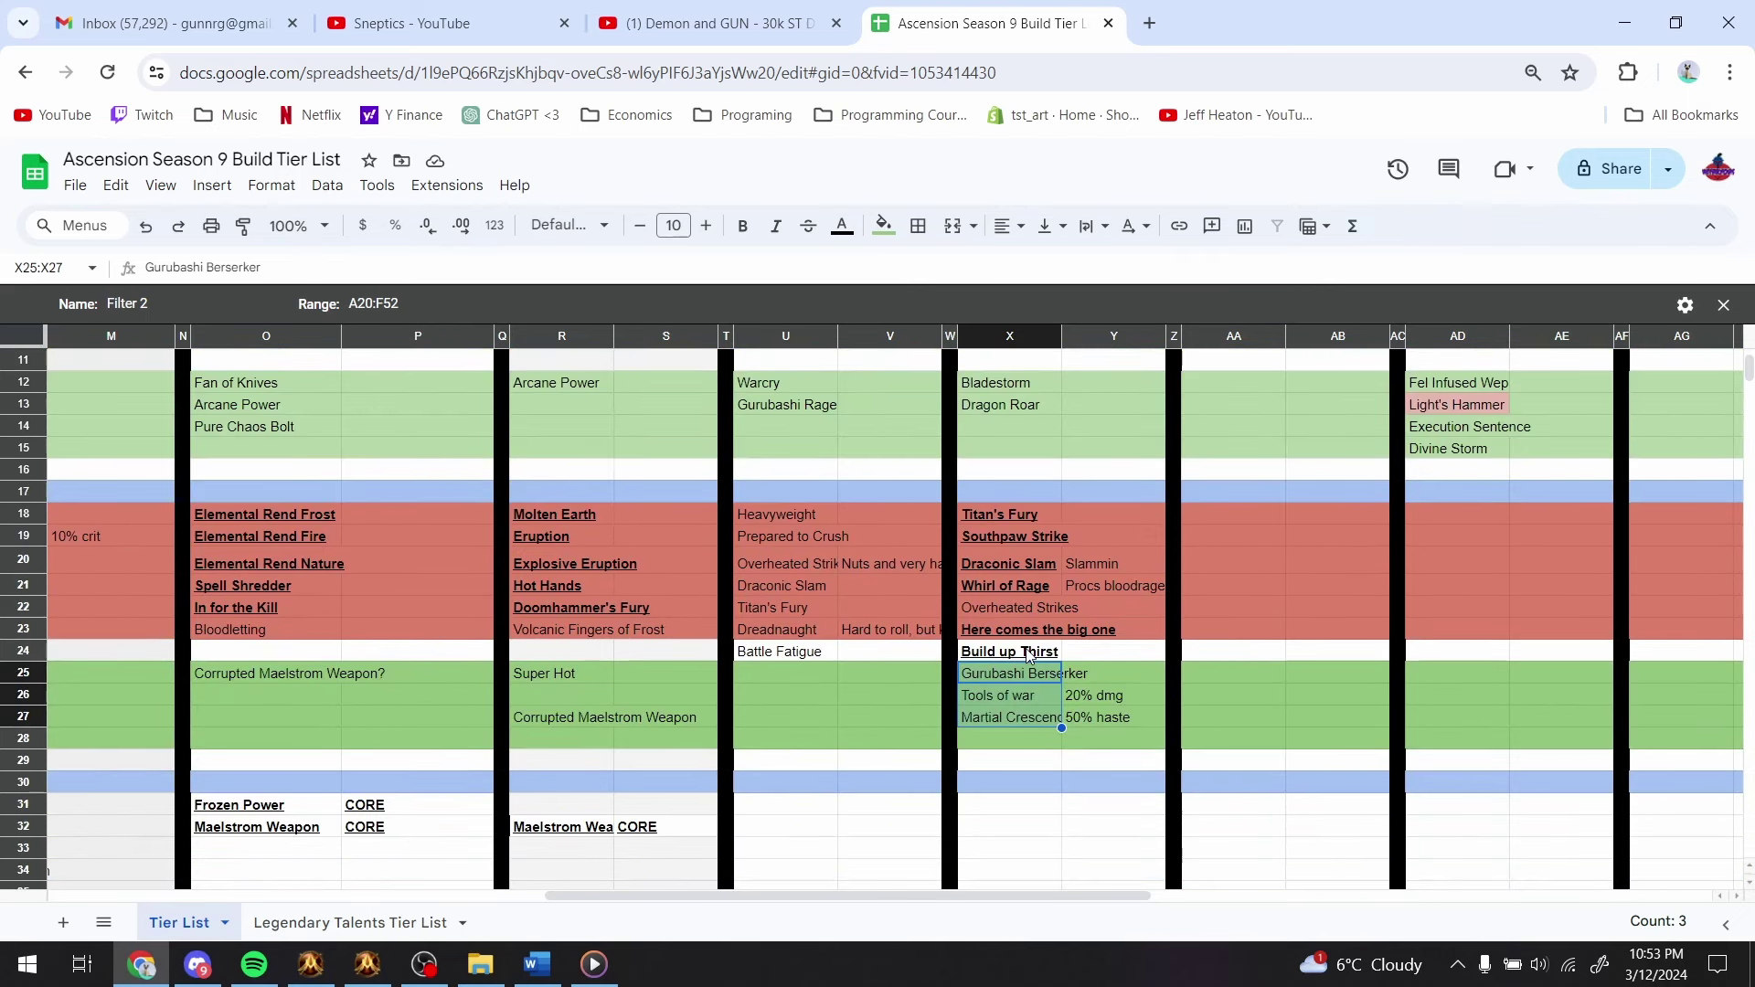
{"action": "scroll", "coordinate": [1027, 654], "scroll_direction": "down", "scroll_amount": 1}
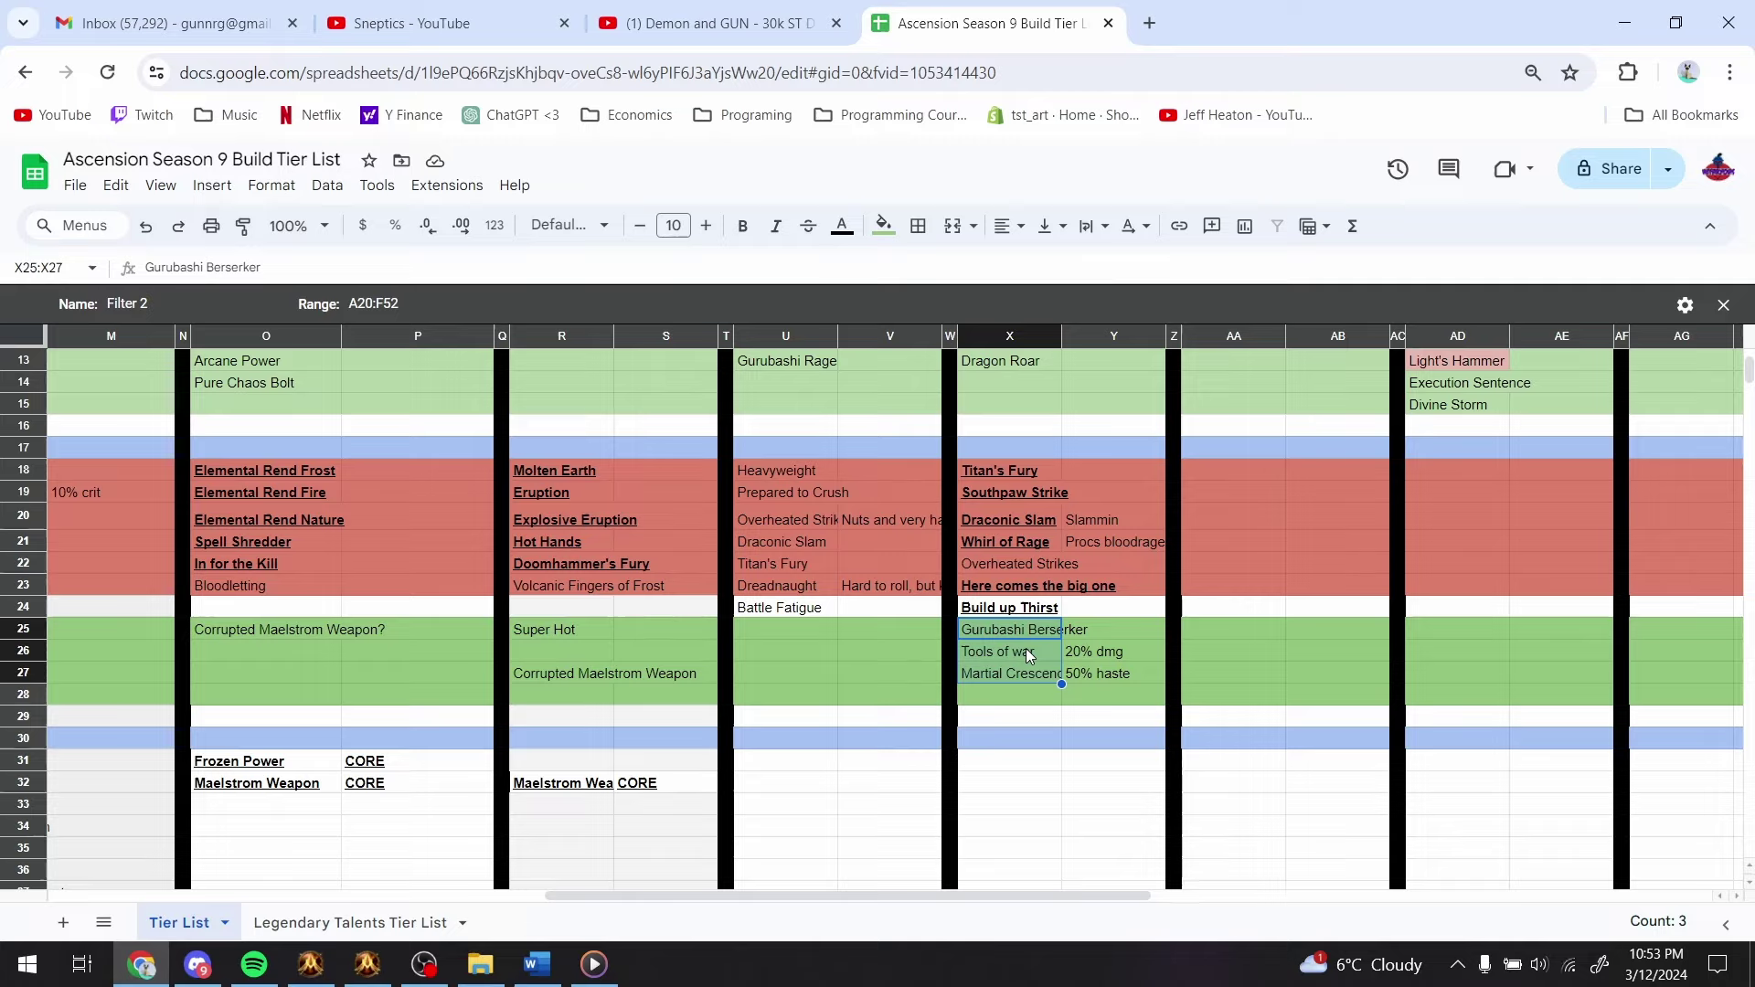
{"action": "left_click", "coordinate": [1025, 648]}
{"action": "left_click", "coordinate": [1029, 692]}
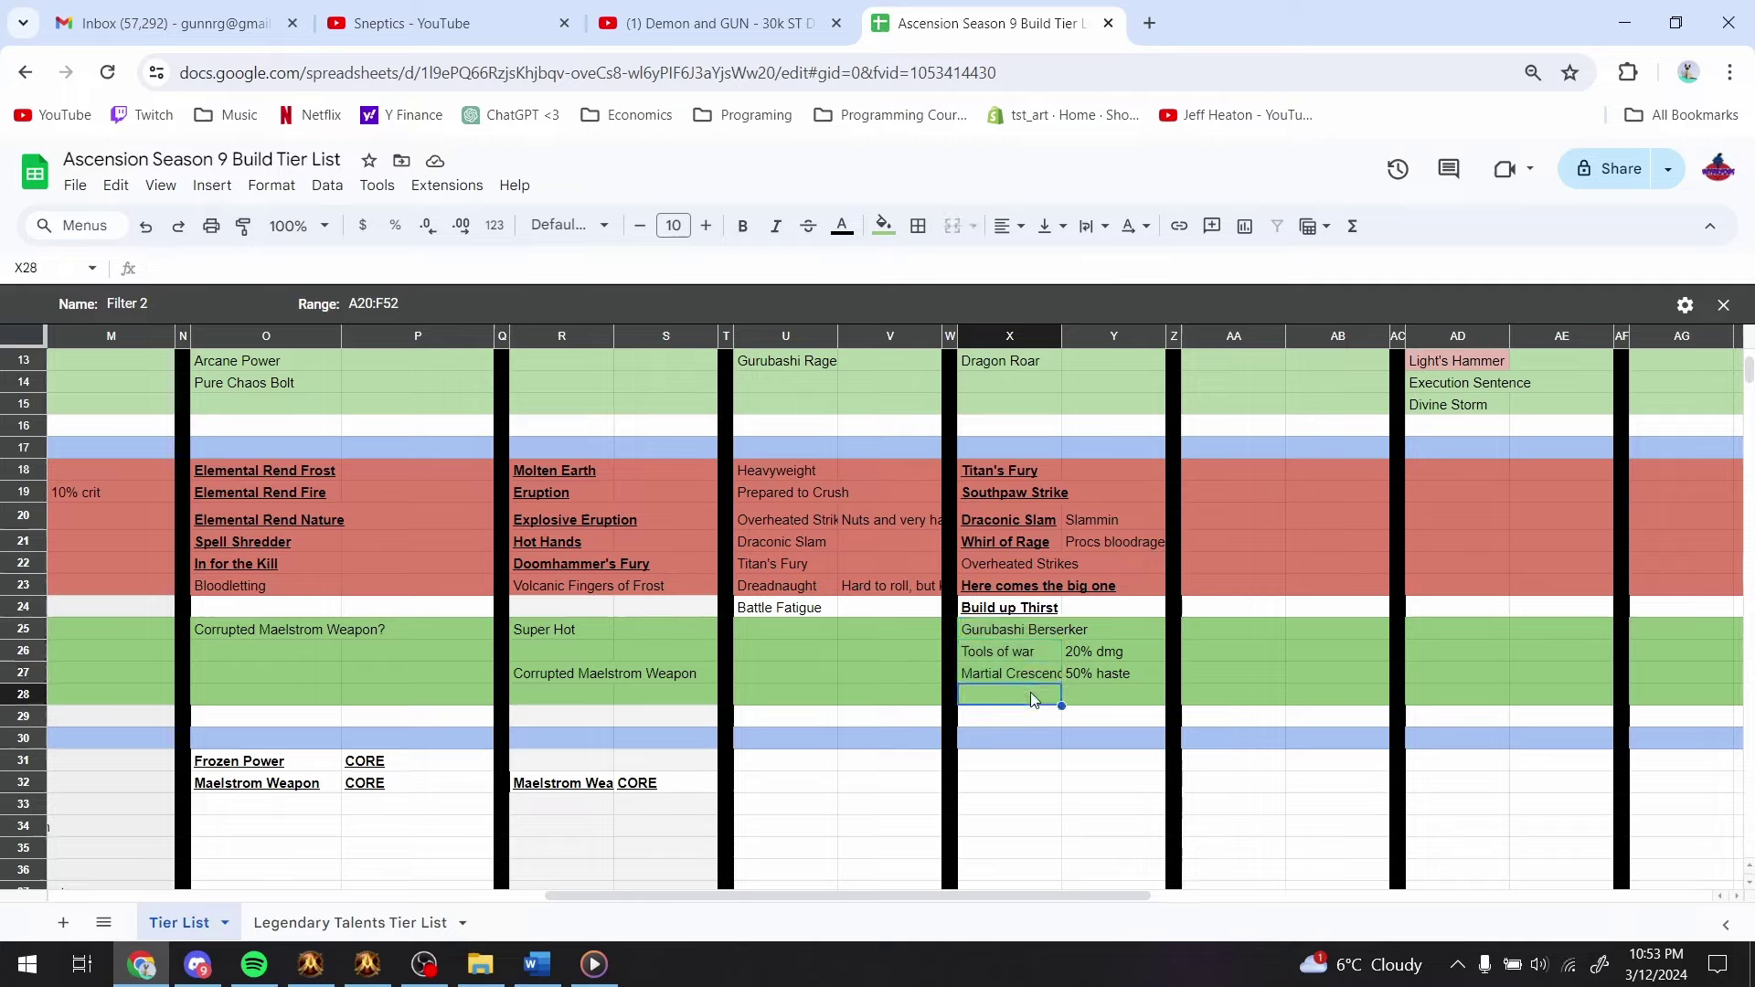
{"action": "left_click_drag", "start_coordinate": [1029, 693], "coordinate": [1024, 673]}
- Read the Gurubashi Berserker and Tools of War talent descriptions in Ascension's Character Advancement
{"action": "key", "text": "alt+Tab"}
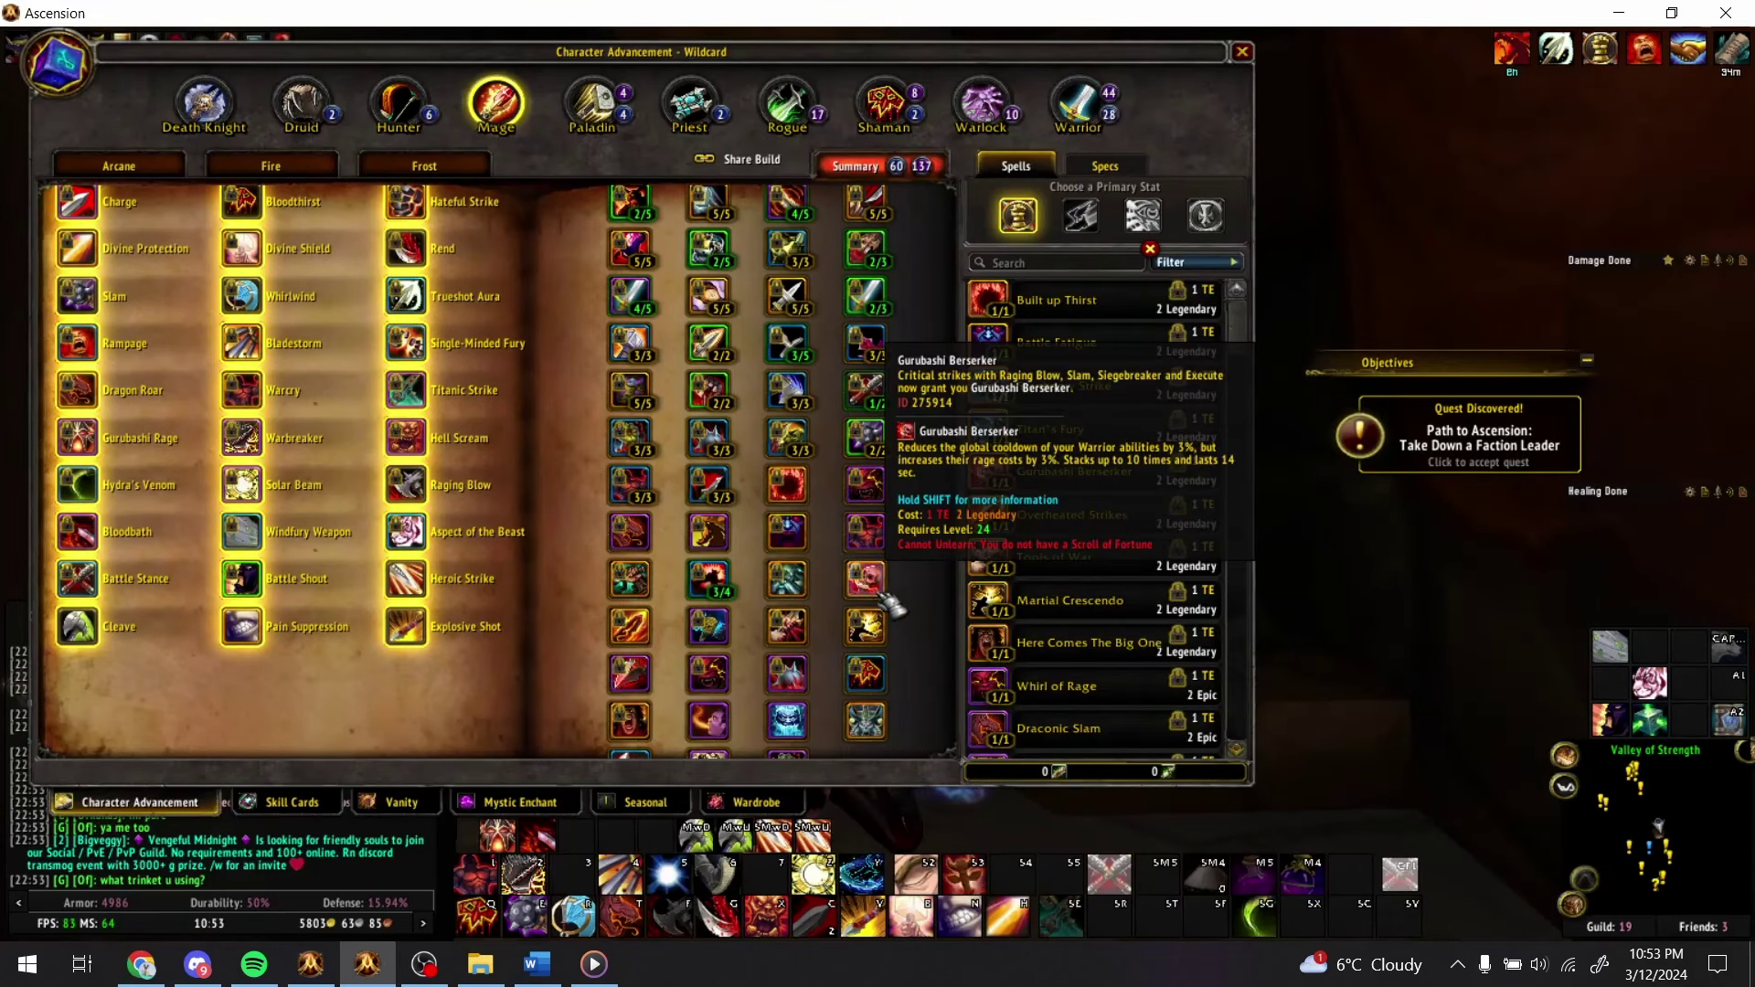
{"action": "scroll", "coordinate": [827, 645], "scroll_direction": "up", "scroll_amount": 2}
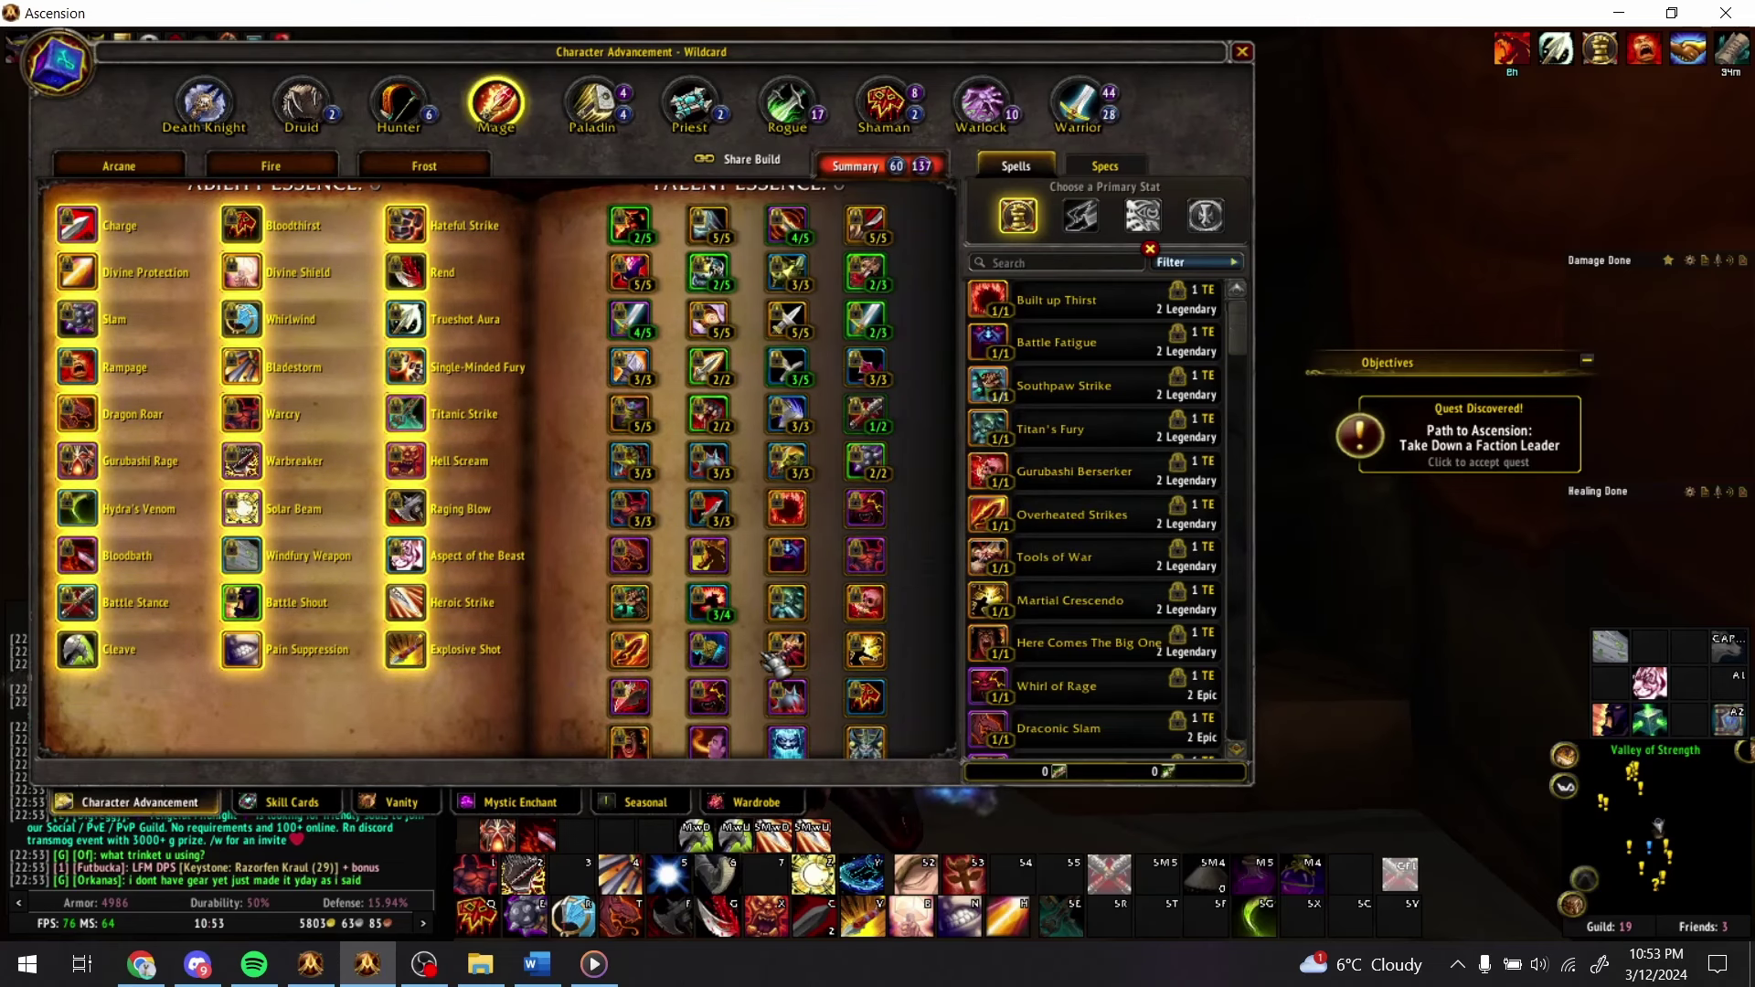
{"action": "scroll", "coordinate": [879, 614], "scroll_direction": "down", "scroll_amount": 1}
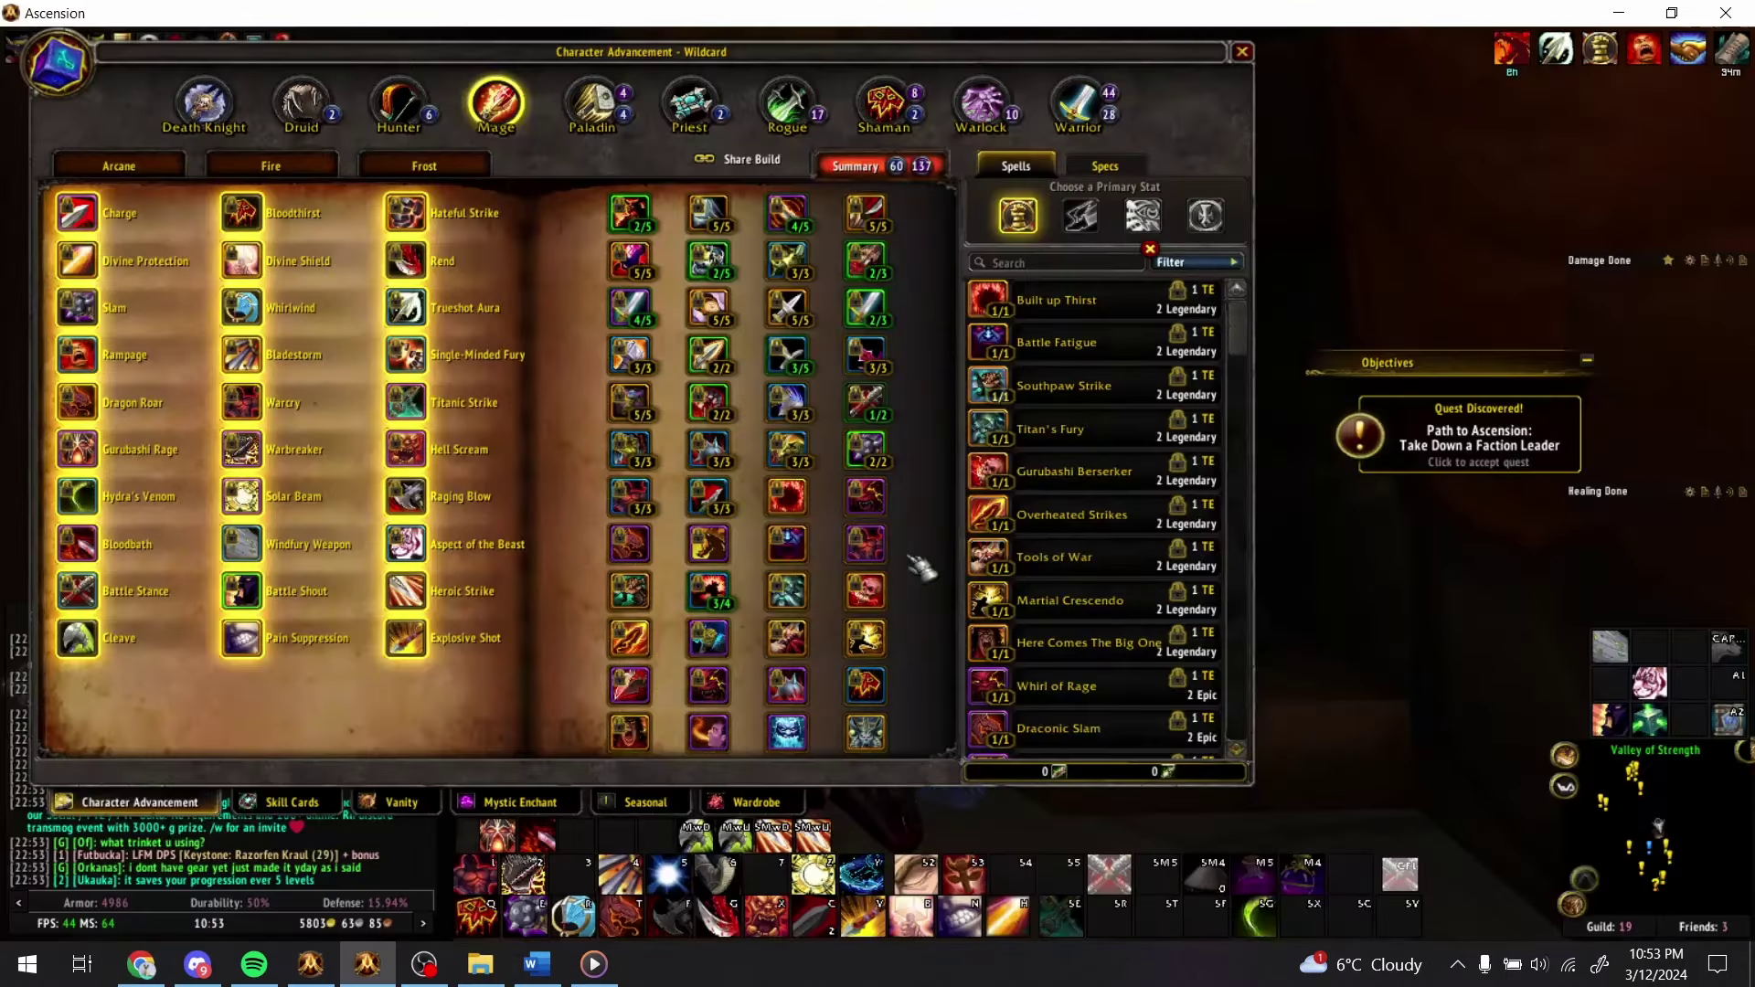
{"action": "key", "text": "Escape"}
{"action": "key", "text": "a"}
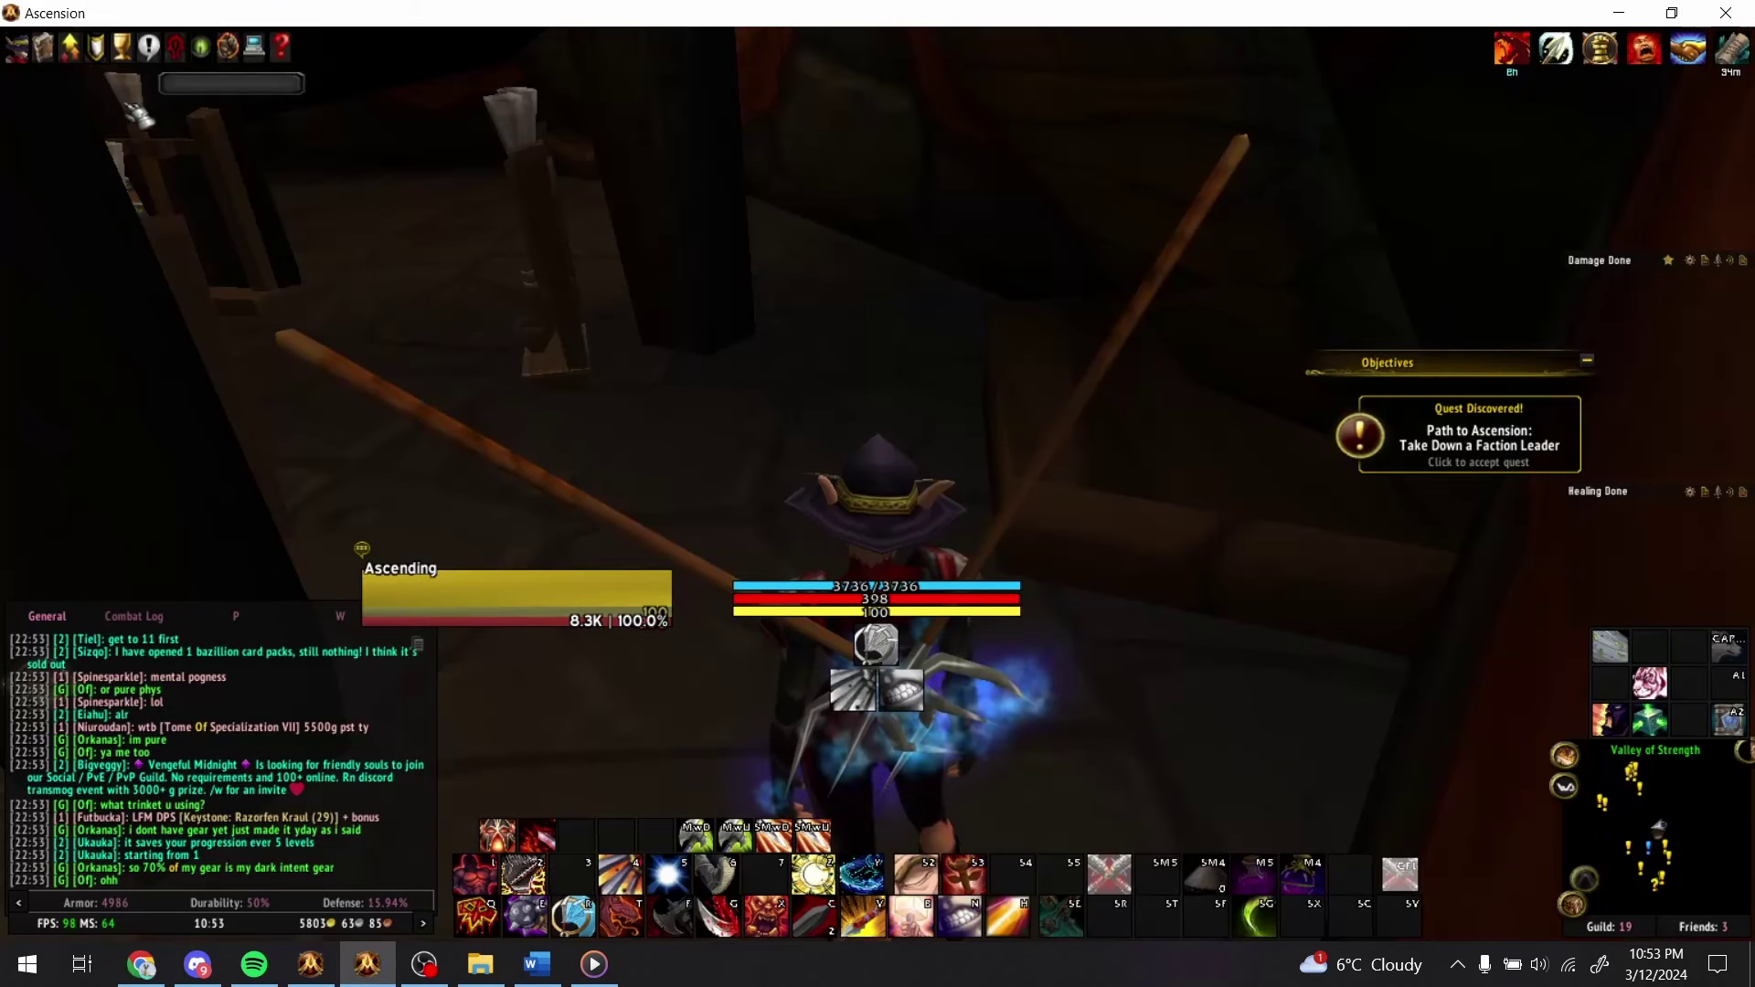
{"action": "key", "text": "n"}
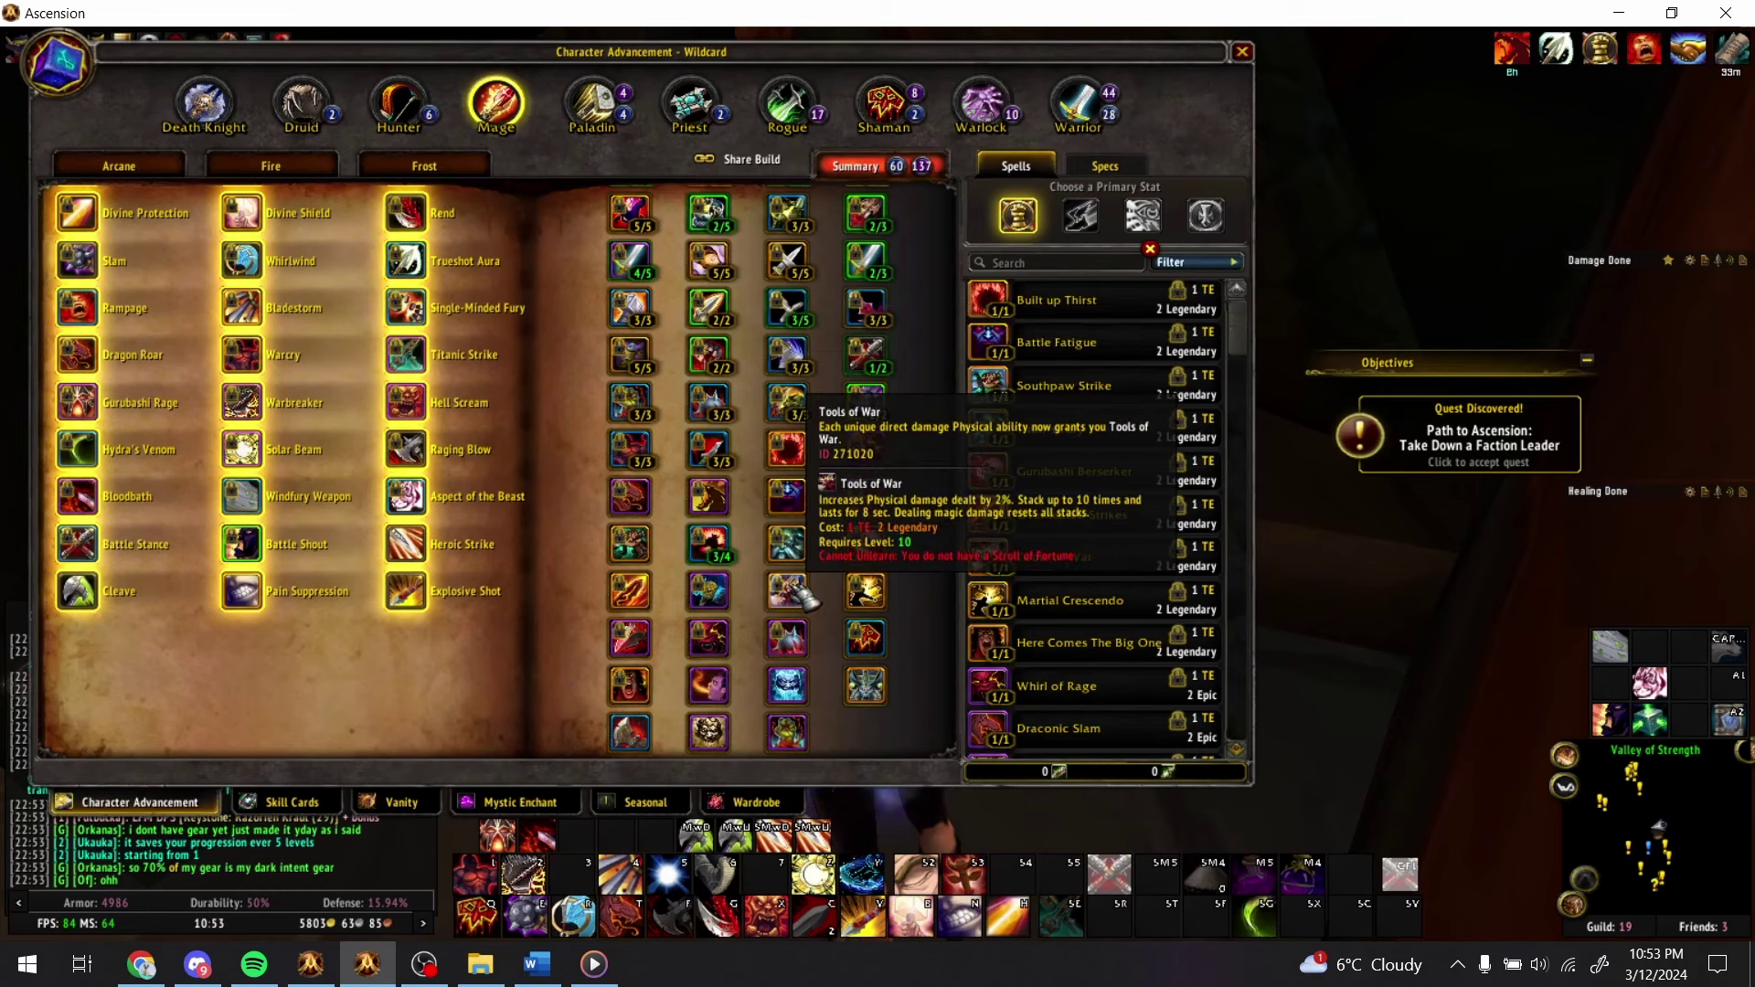
- Return to the tier list sheet and enter the note WATCH VIDEO, great build in cell X31 of the SMF WAR column
{"action": "key", "text": "alt+Tab"}
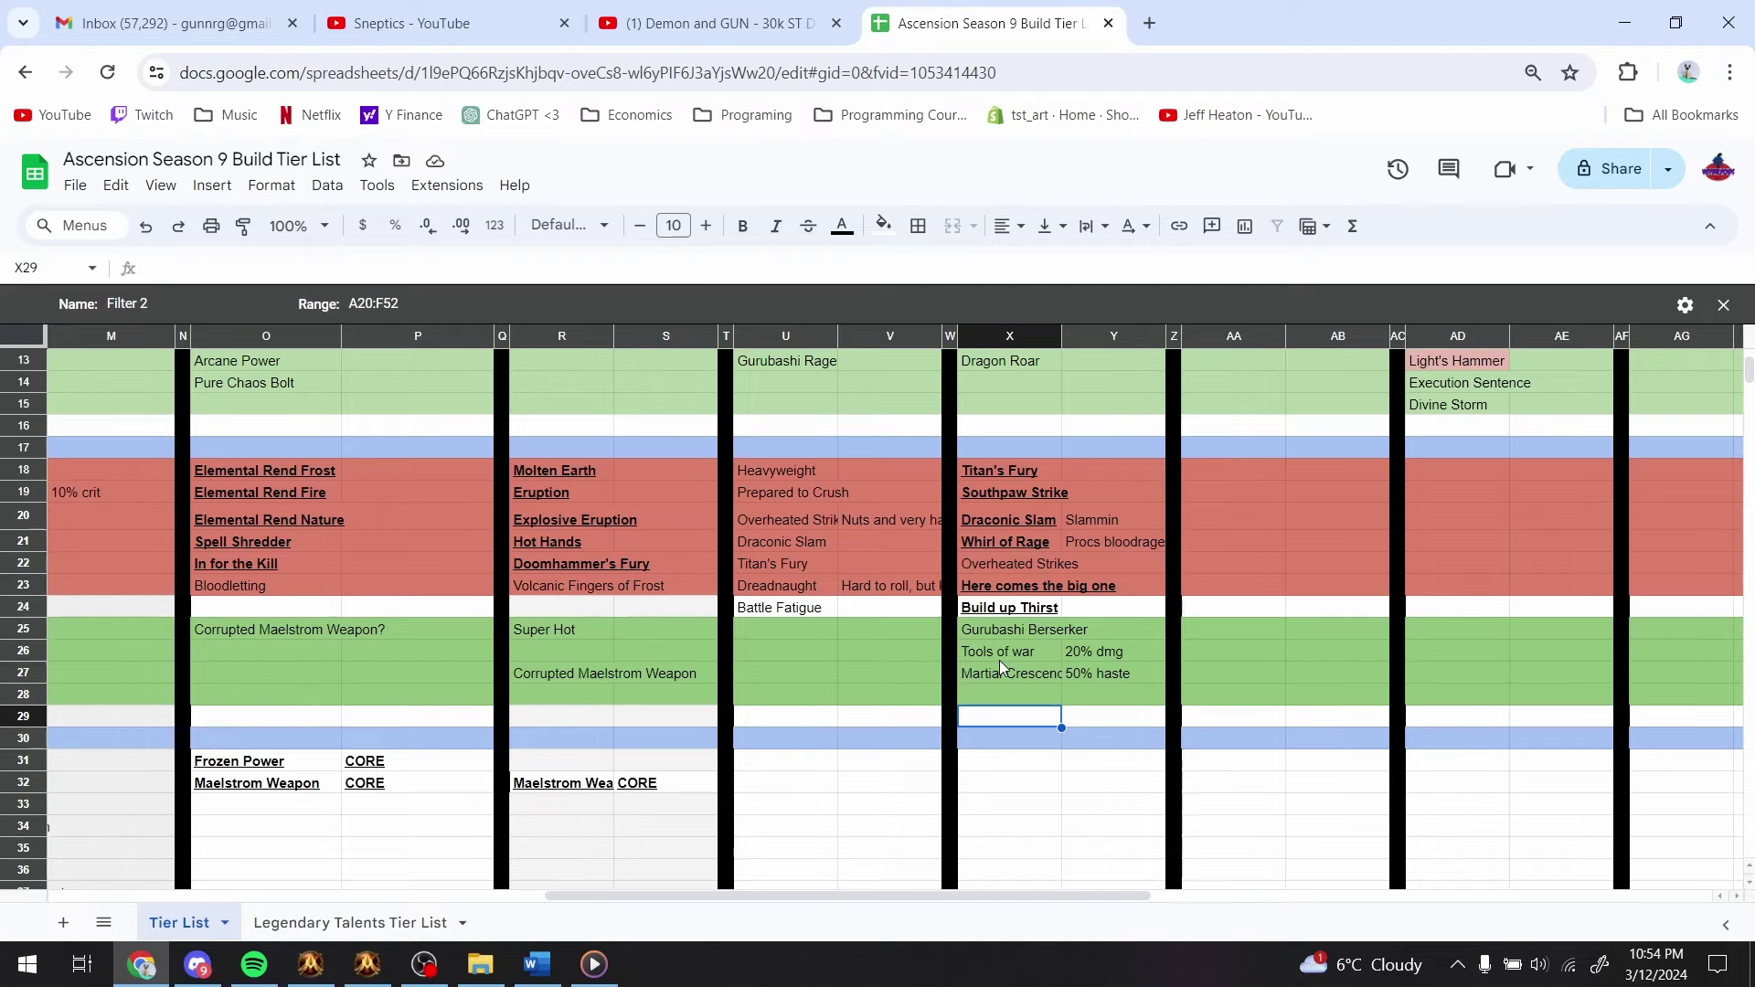
{"action": "scroll", "coordinate": [1000, 660], "scroll_direction": "up", "scroll_amount": 3}
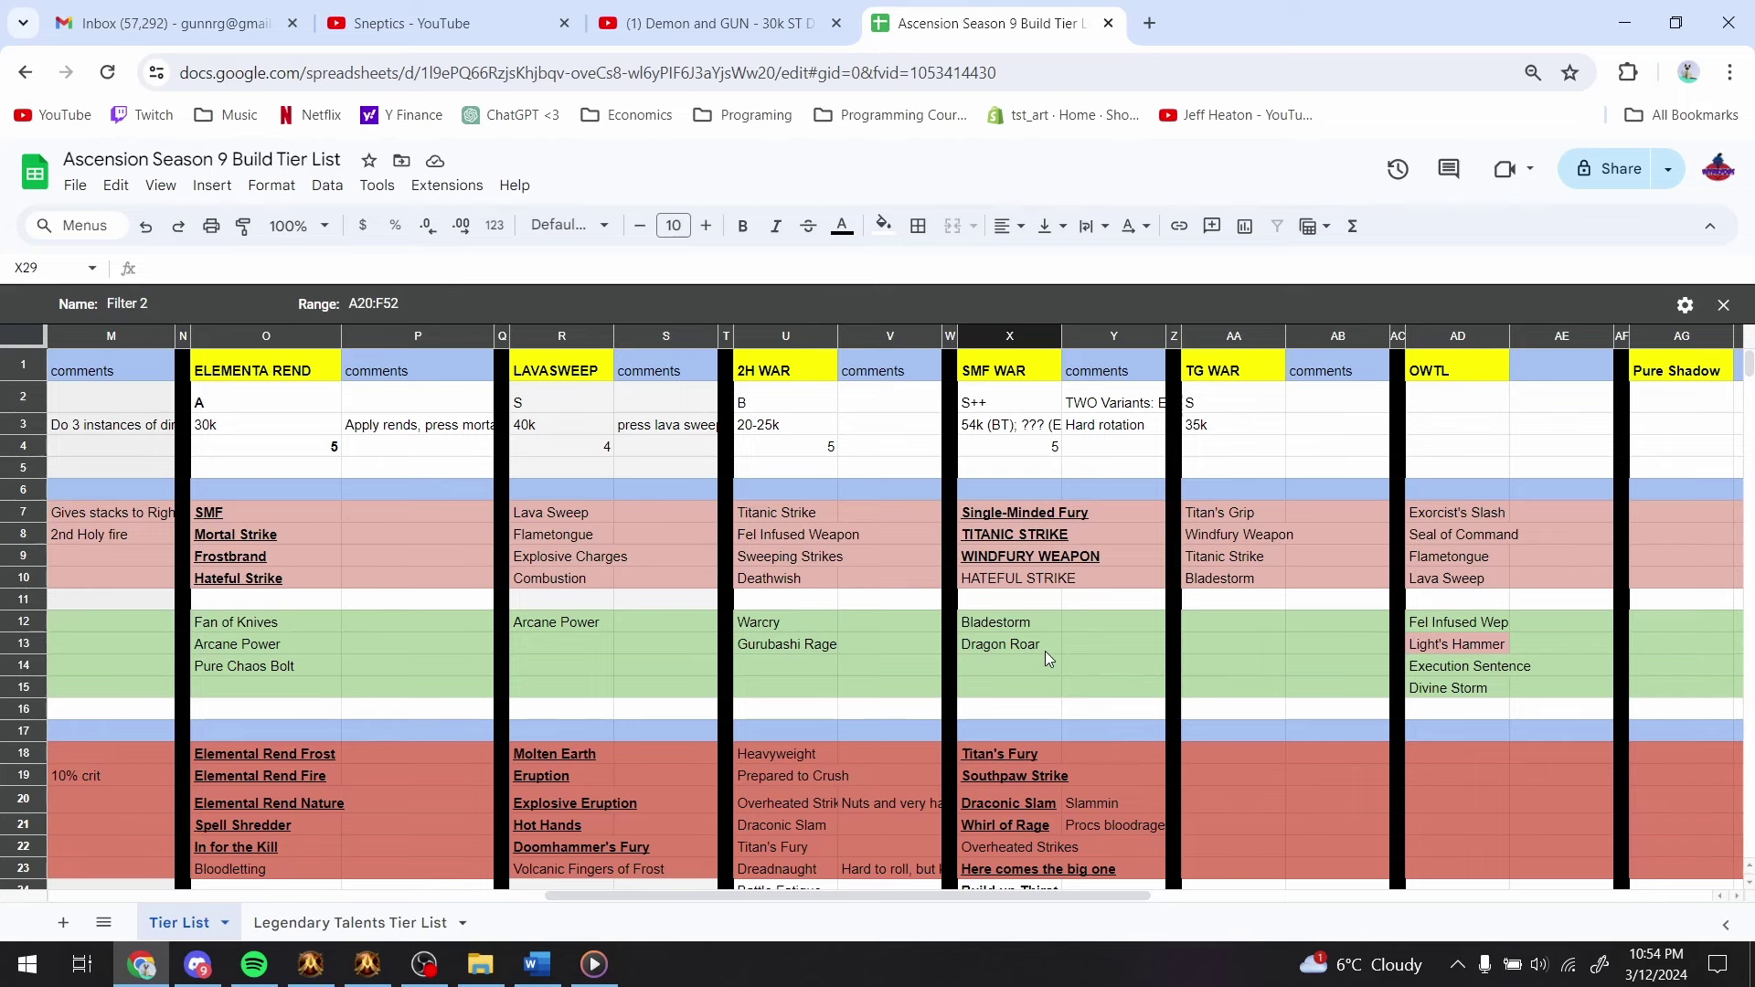
{"action": "scroll", "coordinate": [1044, 647], "scroll_direction": "down", "scroll_amount": 1}
{"action": "scroll", "coordinate": [1051, 636], "scroll_direction": "up", "scroll_amount": 1}
{"action": "scroll", "coordinate": [1061, 625], "scroll_direction": "down", "scroll_amount": 5}
{"action": "left_click", "coordinate": [995, 543]}
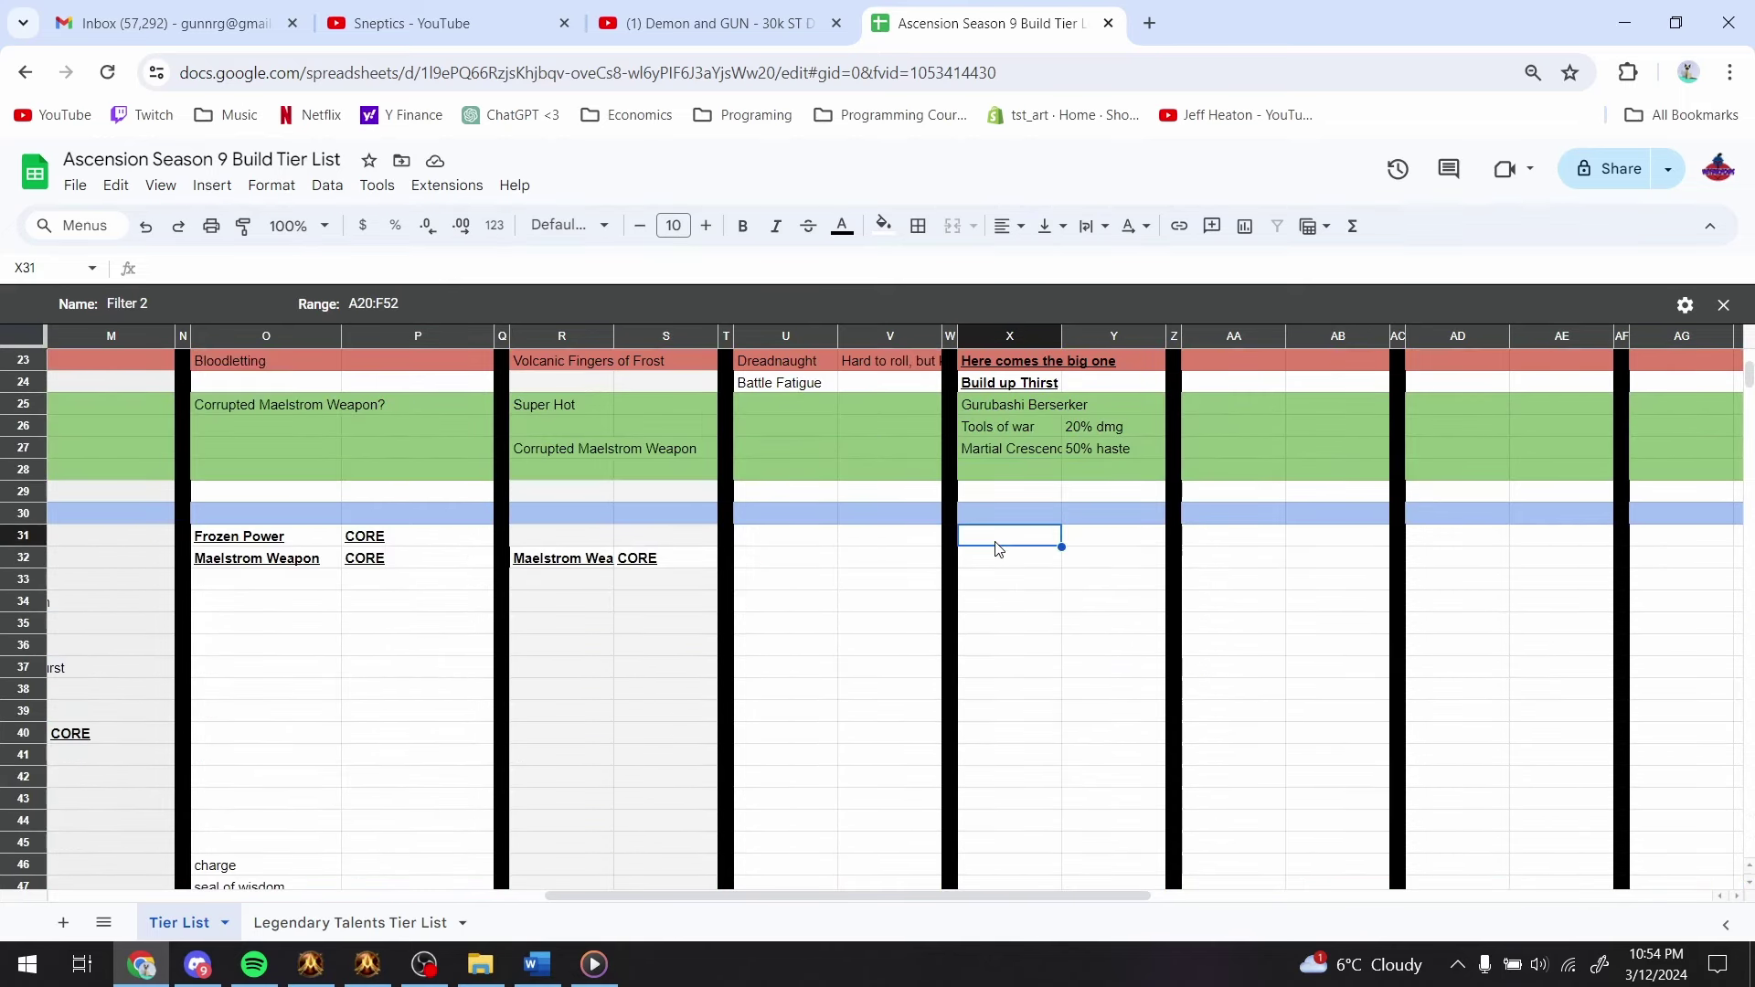
{"action": "type", "text": "WATCH VI"}
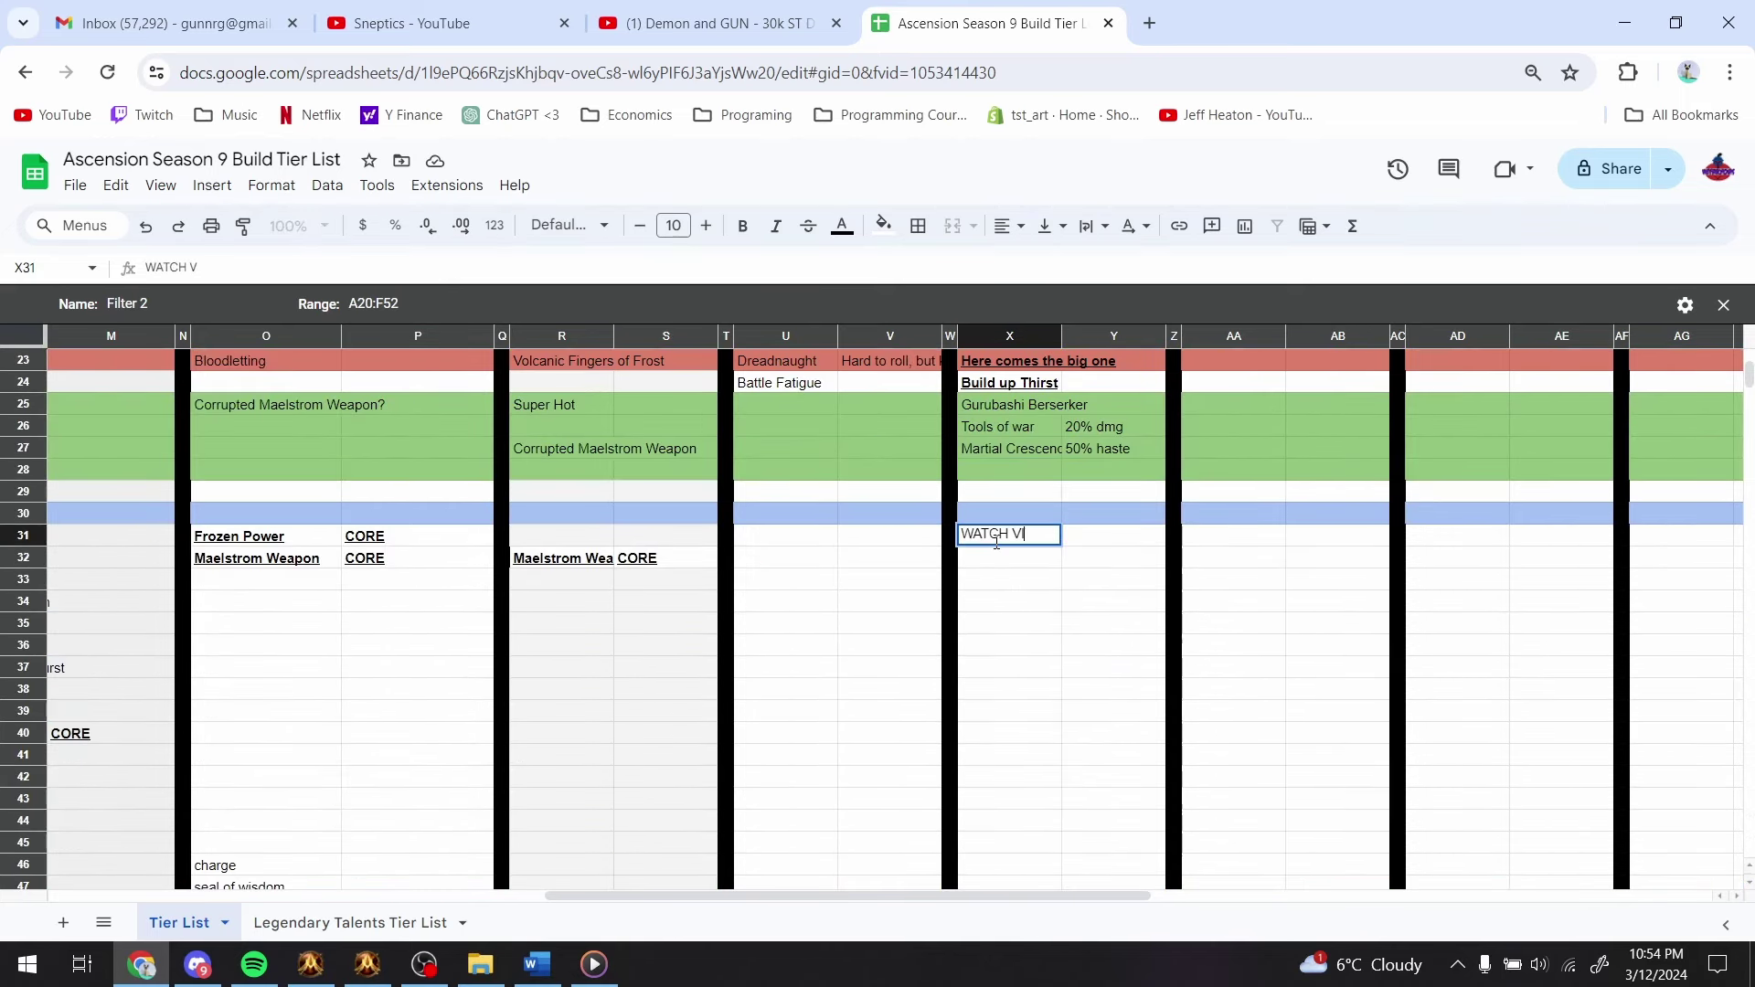
{"action": "type", "text": "DEO, great build"}
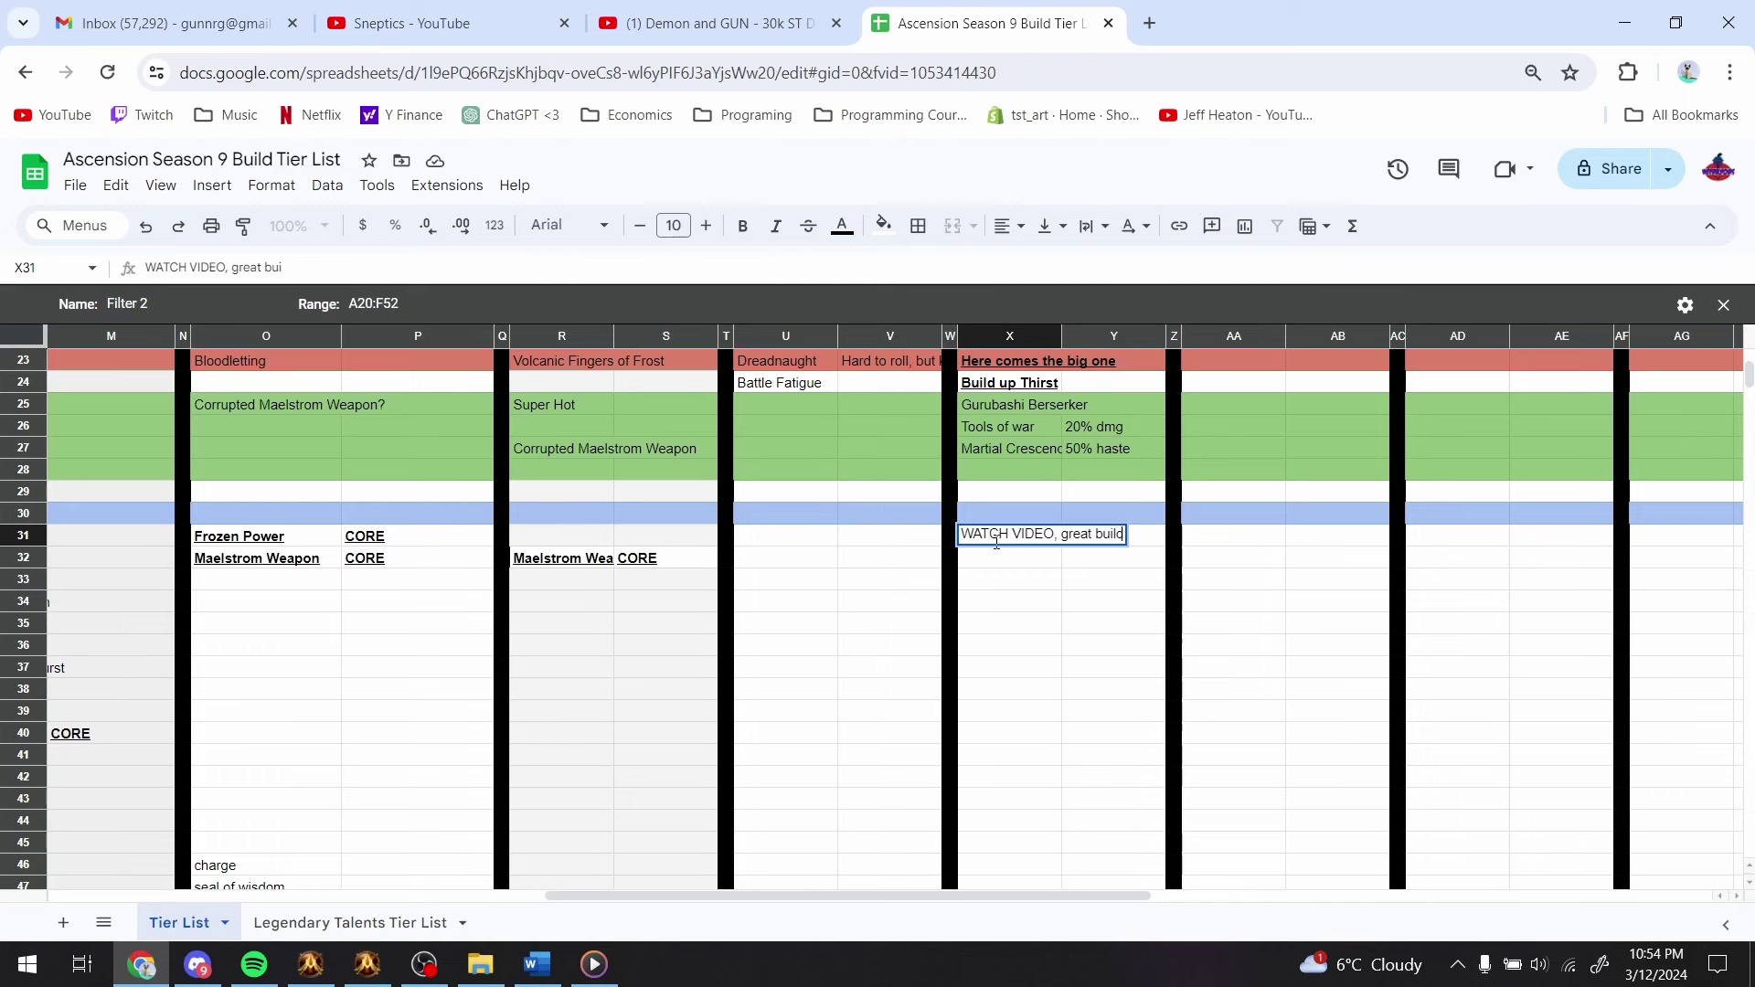
{"action": "key", "text": "Return"}
- Review SMF WAR's rating and Hard rotation comment, then its Tools of war and Martial Crescendo entries
{"action": "scroll", "coordinate": [994, 540], "scroll_direction": "up", "scroll_amount": 5}
{"action": "left_click", "coordinate": [1017, 454]}
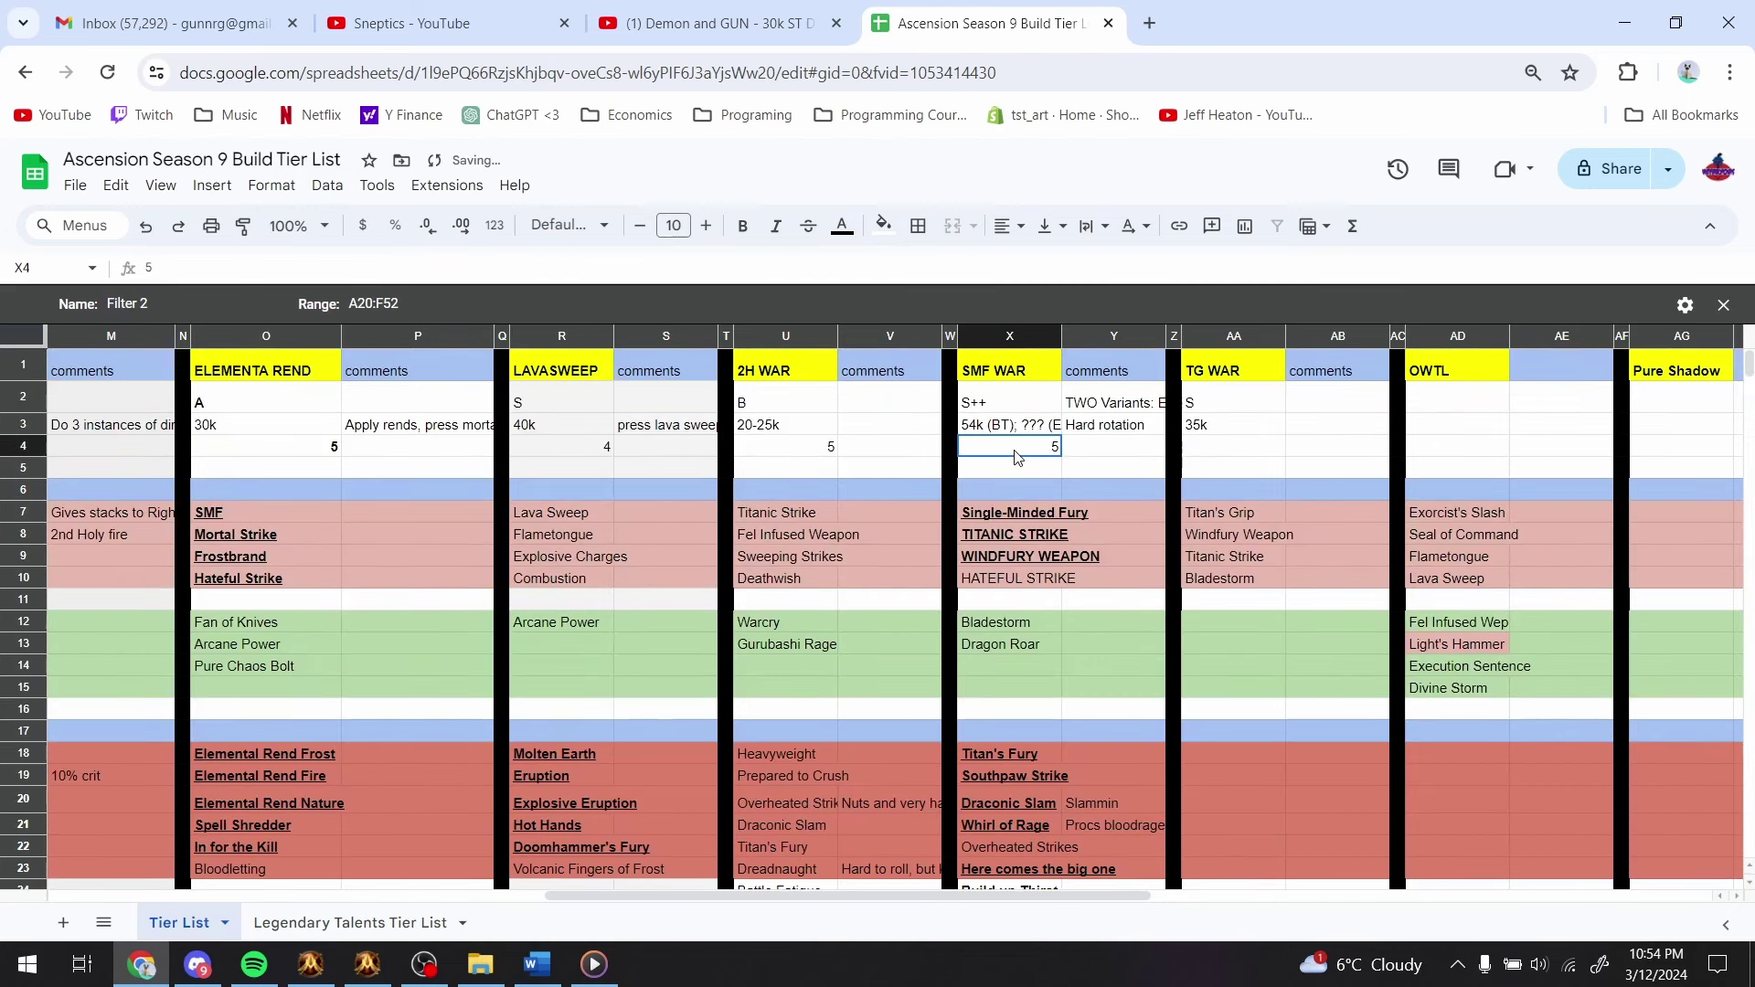
{"action": "left_click", "coordinate": [1090, 434]}
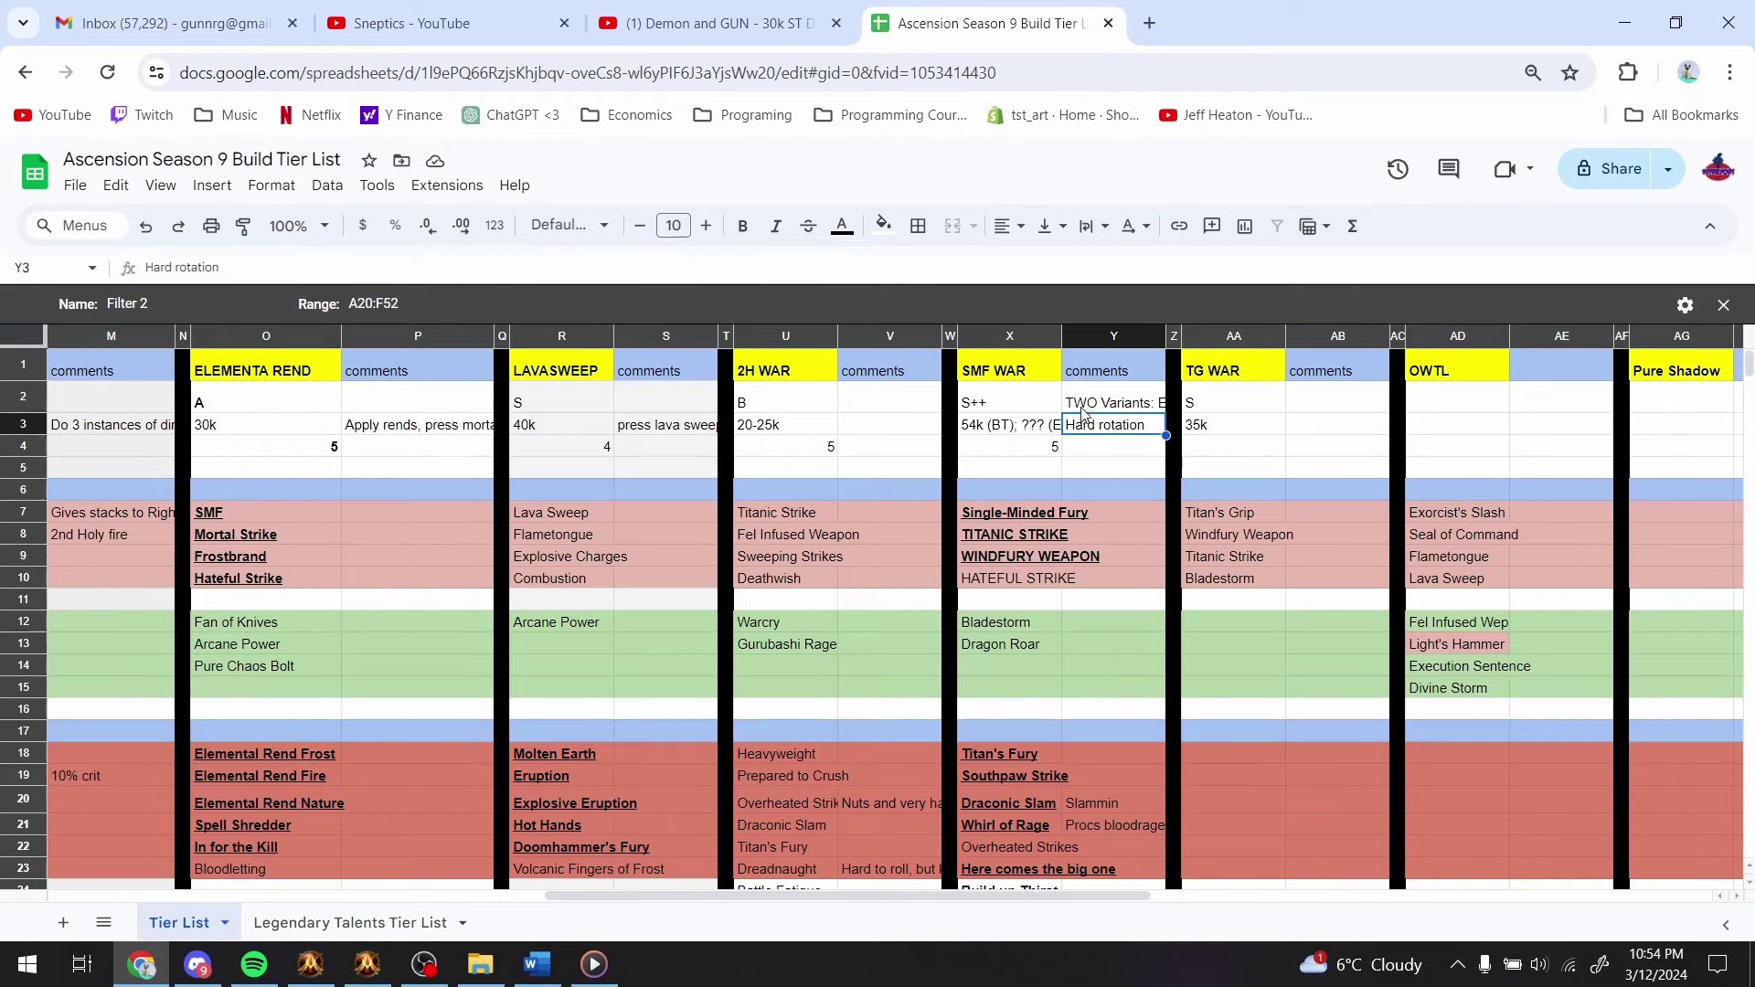
{"action": "scroll", "coordinate": [1101, 430], "scroll_direction": "down", "scroll_amount": 6}
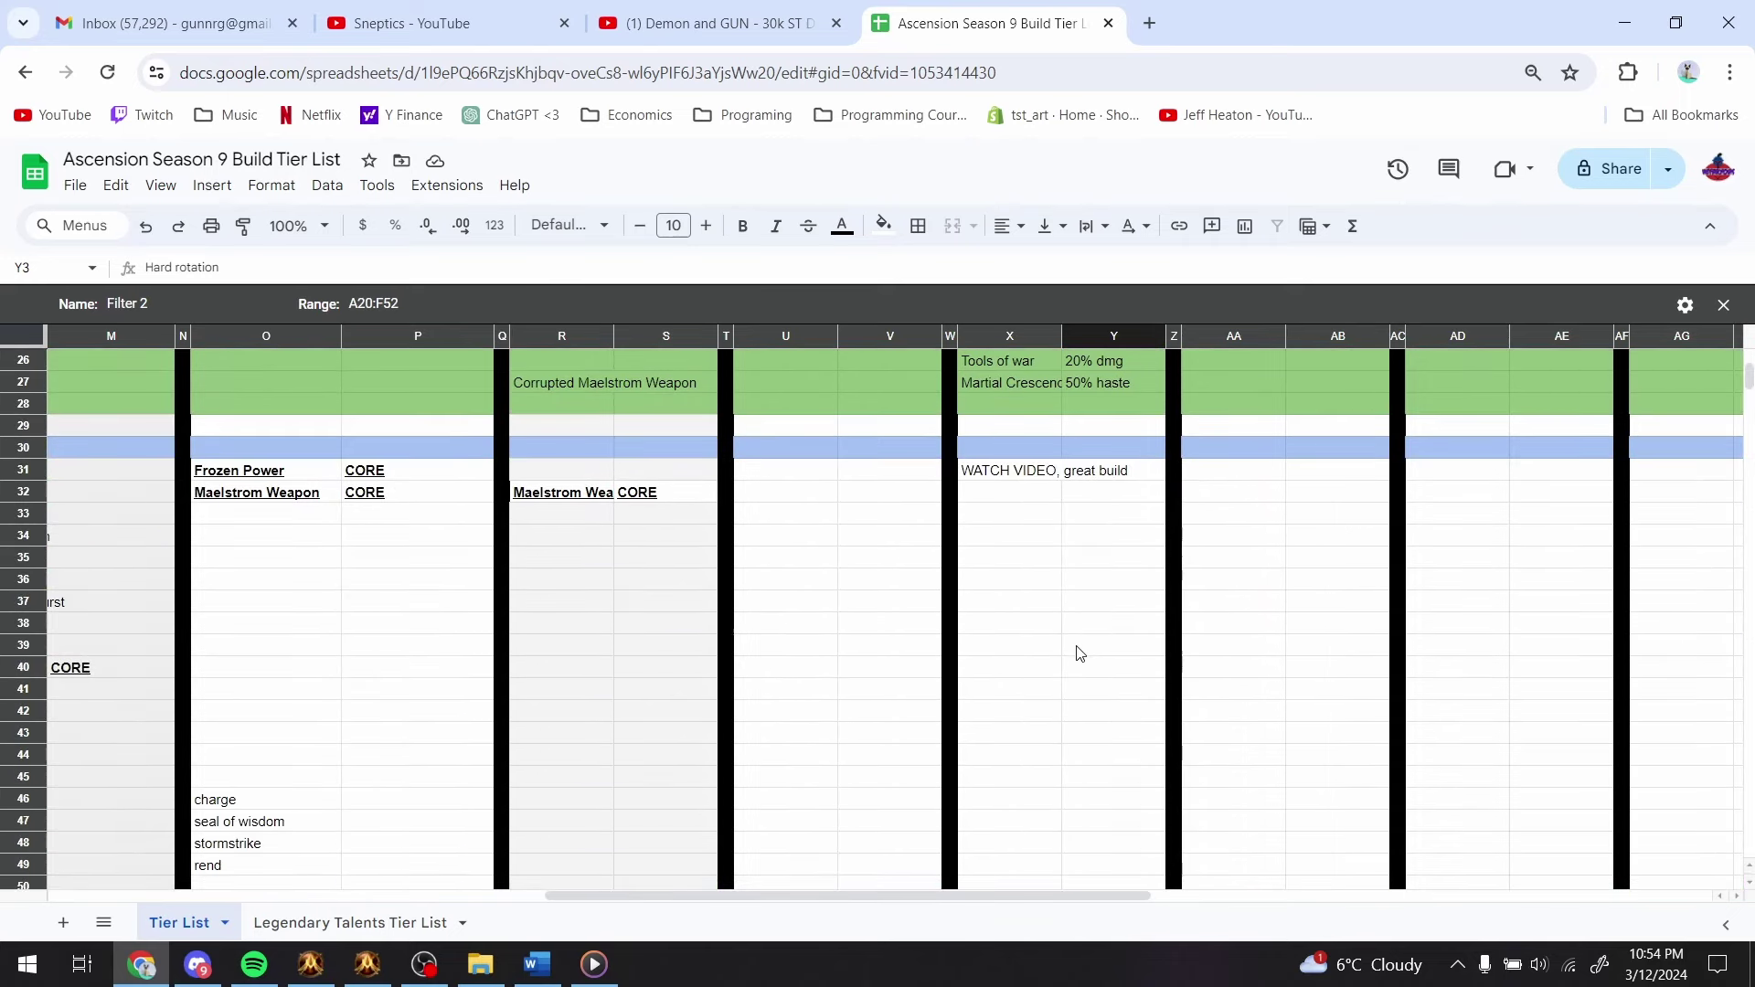
{"action": "scroll", "coordinate": [993, 618], "scroll_direction": "up", "scroll_amount": 2}
{"action": "left_click", "coordinate": [990, 547]}
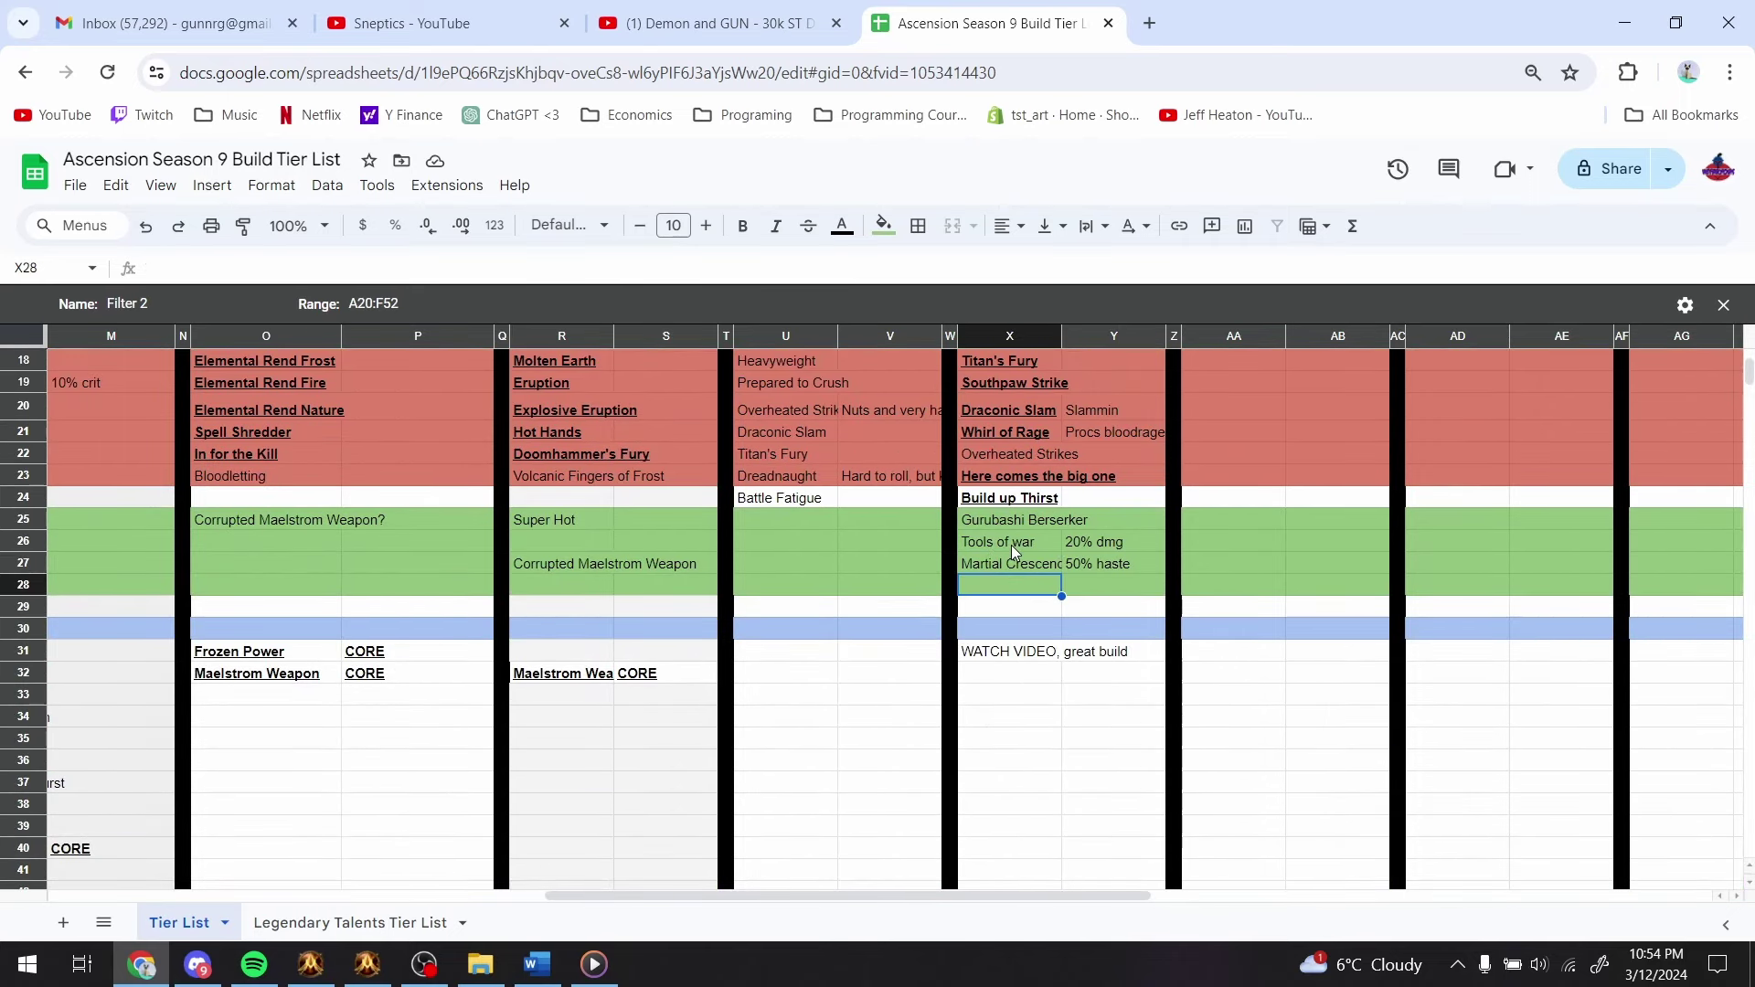
{"action": "left_click_drag", "start_coordinate": [1100, 550], "coordinate": [1085, 595]}
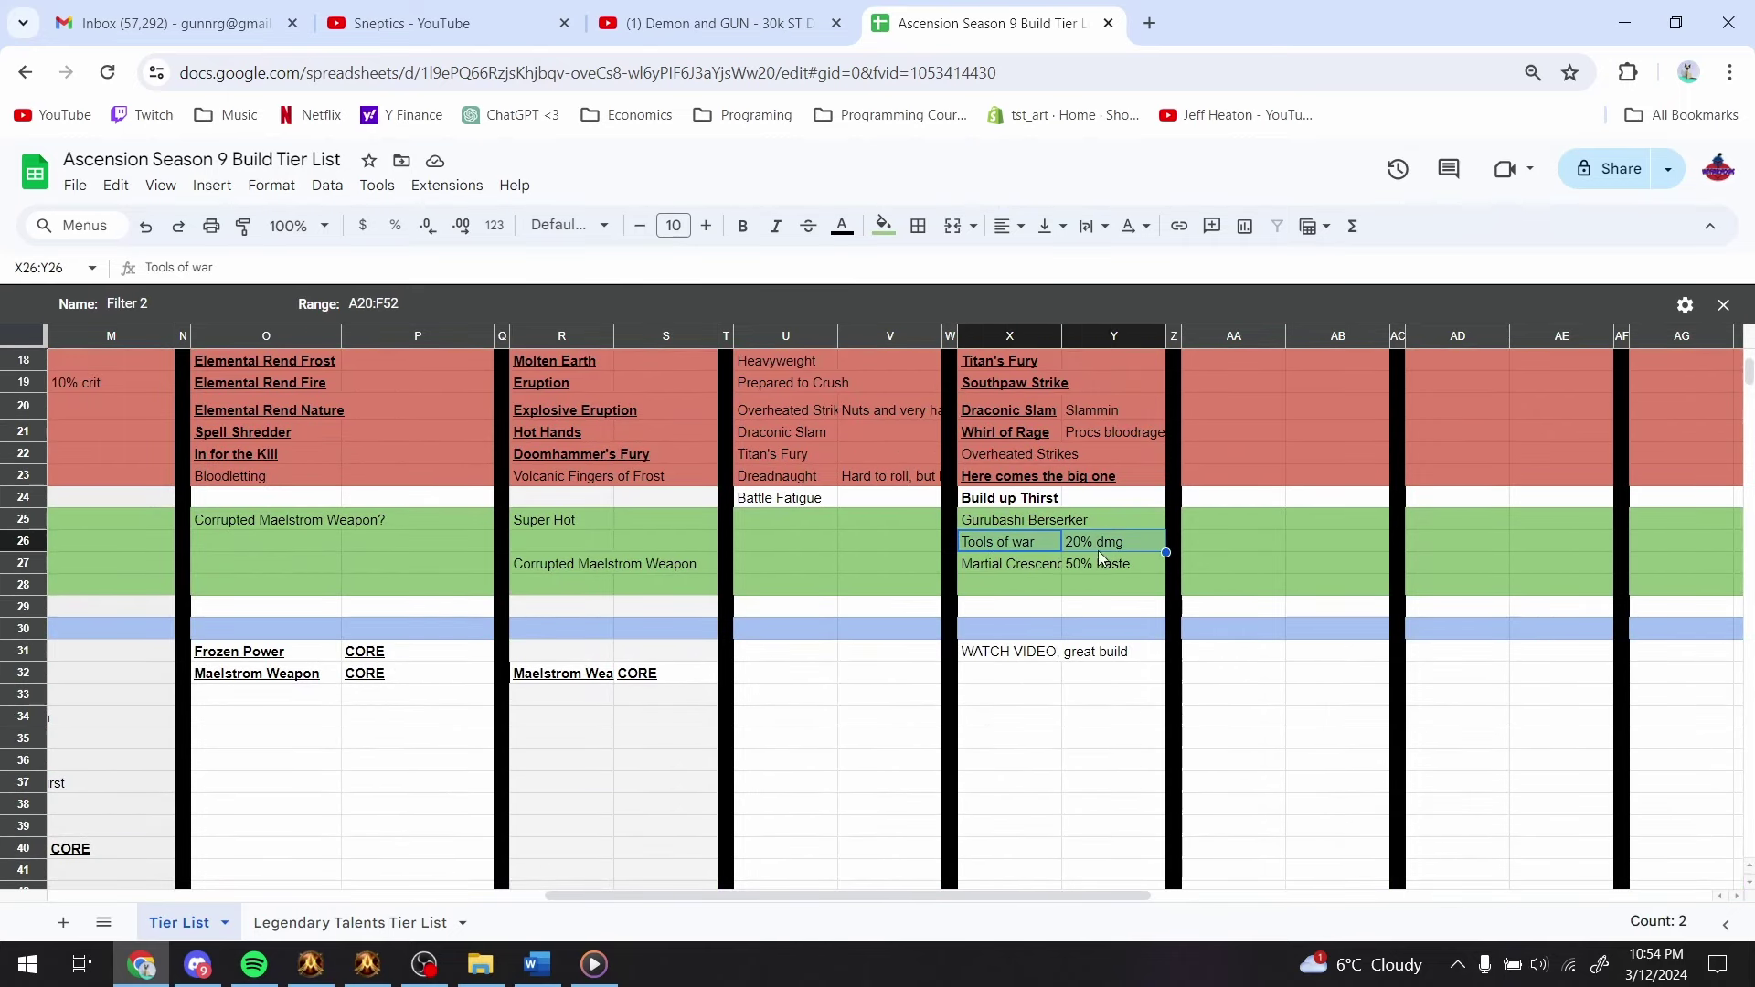
{"action": "left_click_drag", "start_coordinate": [1009, 544], "coordinate": [1105, 541]}
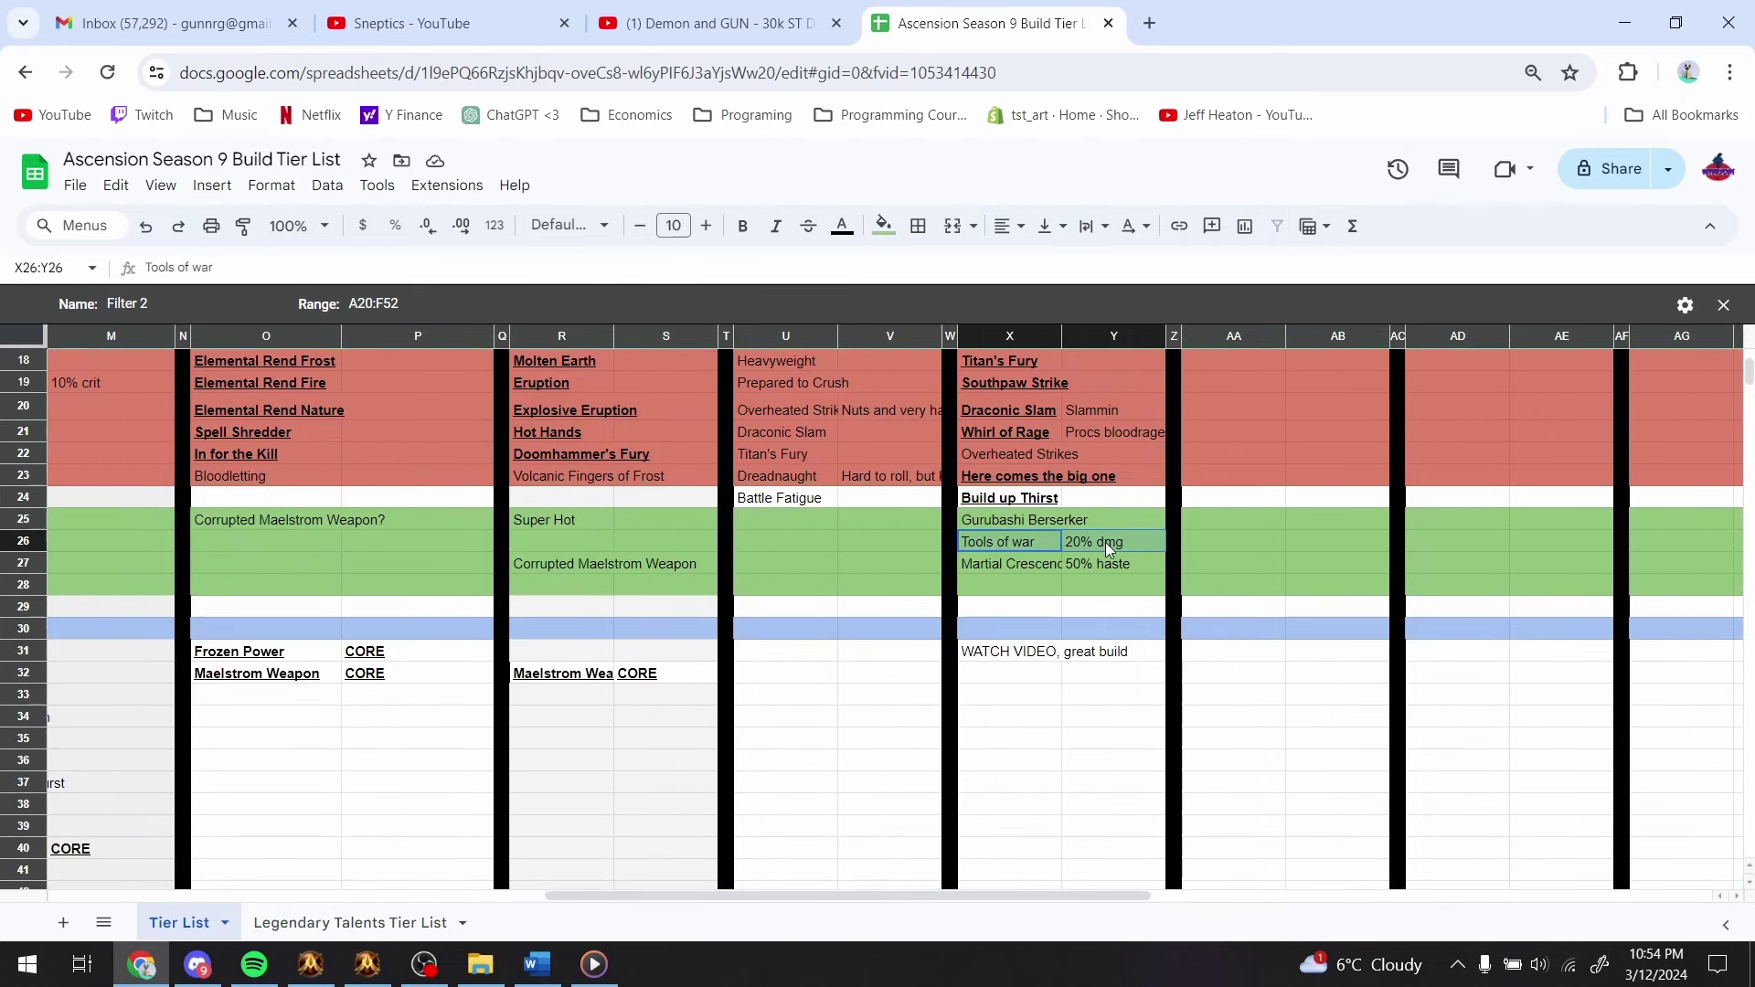
{"action": "left_click", "coordinate": [1039, 571]}
- Examine how SMF WAR's Here comes the big one, Tools of war, Whirl of Rage and TITANIC STRIKE cards work together
{"action": "scroll", "coordinate": [1039, 565], "scroll_direction": "up", "scroll_amount": 3}
{"action": "left_click", "coordinate": [1009, 655]}
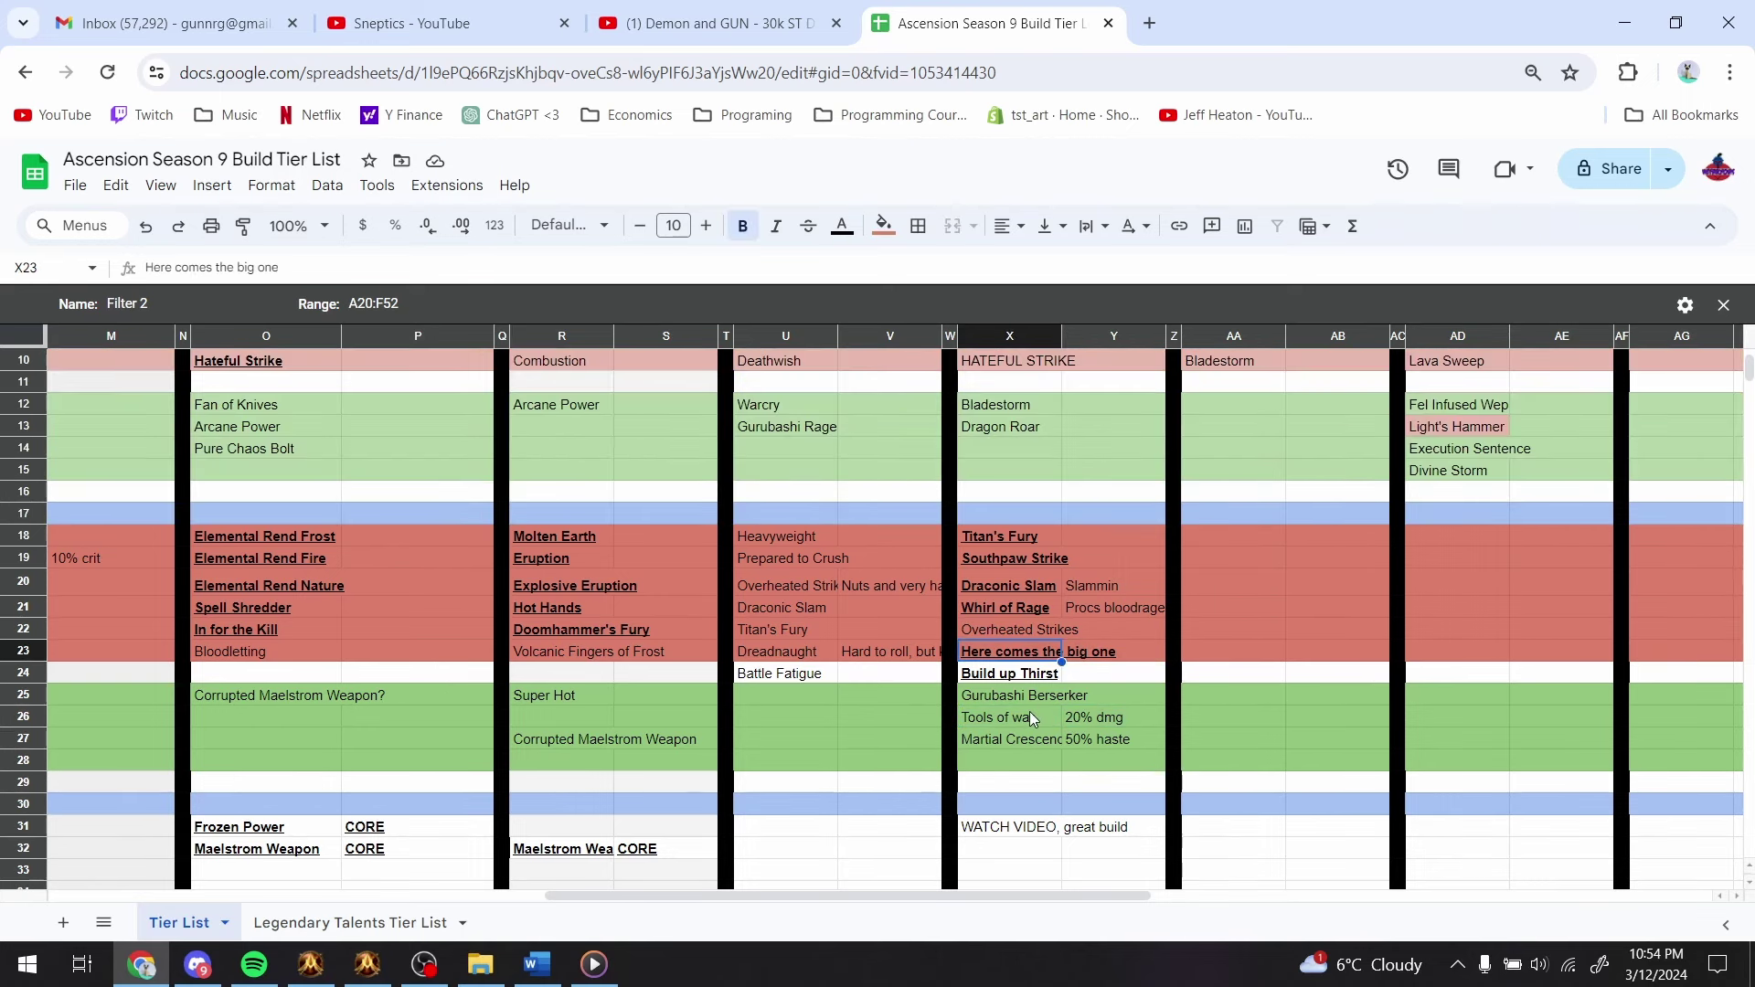
{"action": "left_click_drag", "start_coordinate": [1030, 713], "coordinate": [1104, 716]}
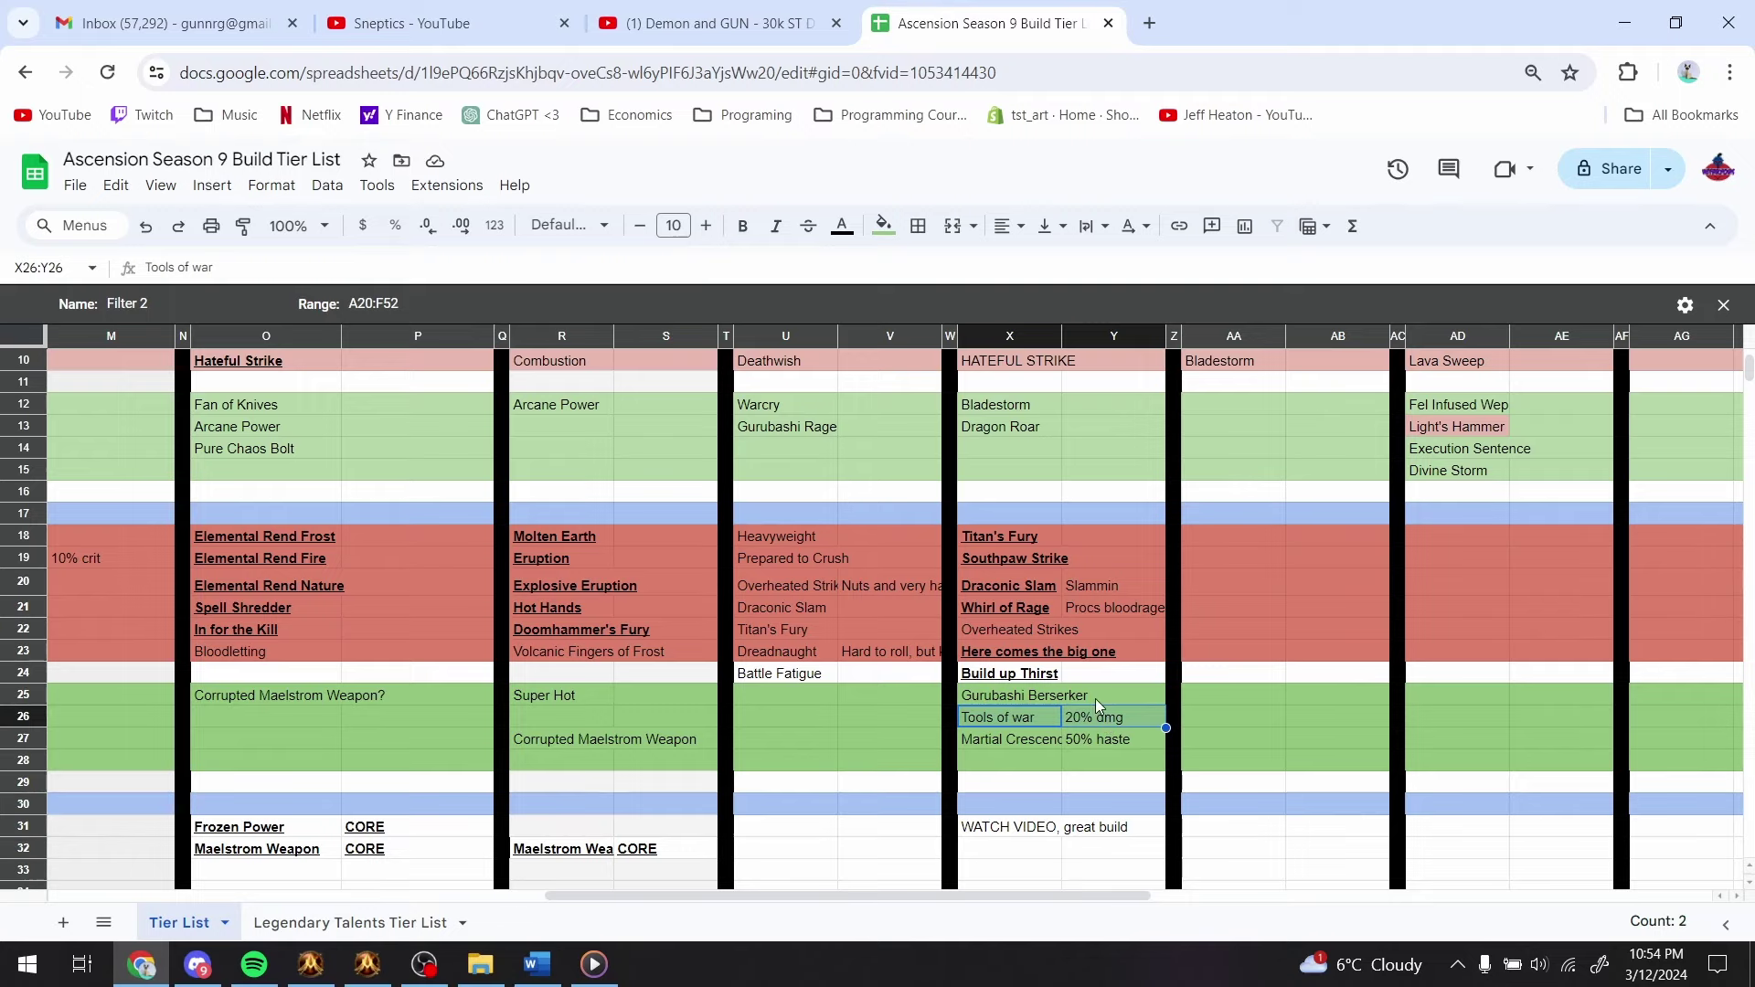
{"action": "left_click_drag", "start_coordinate": [996, 612], "coordinate": [1093, 596]}
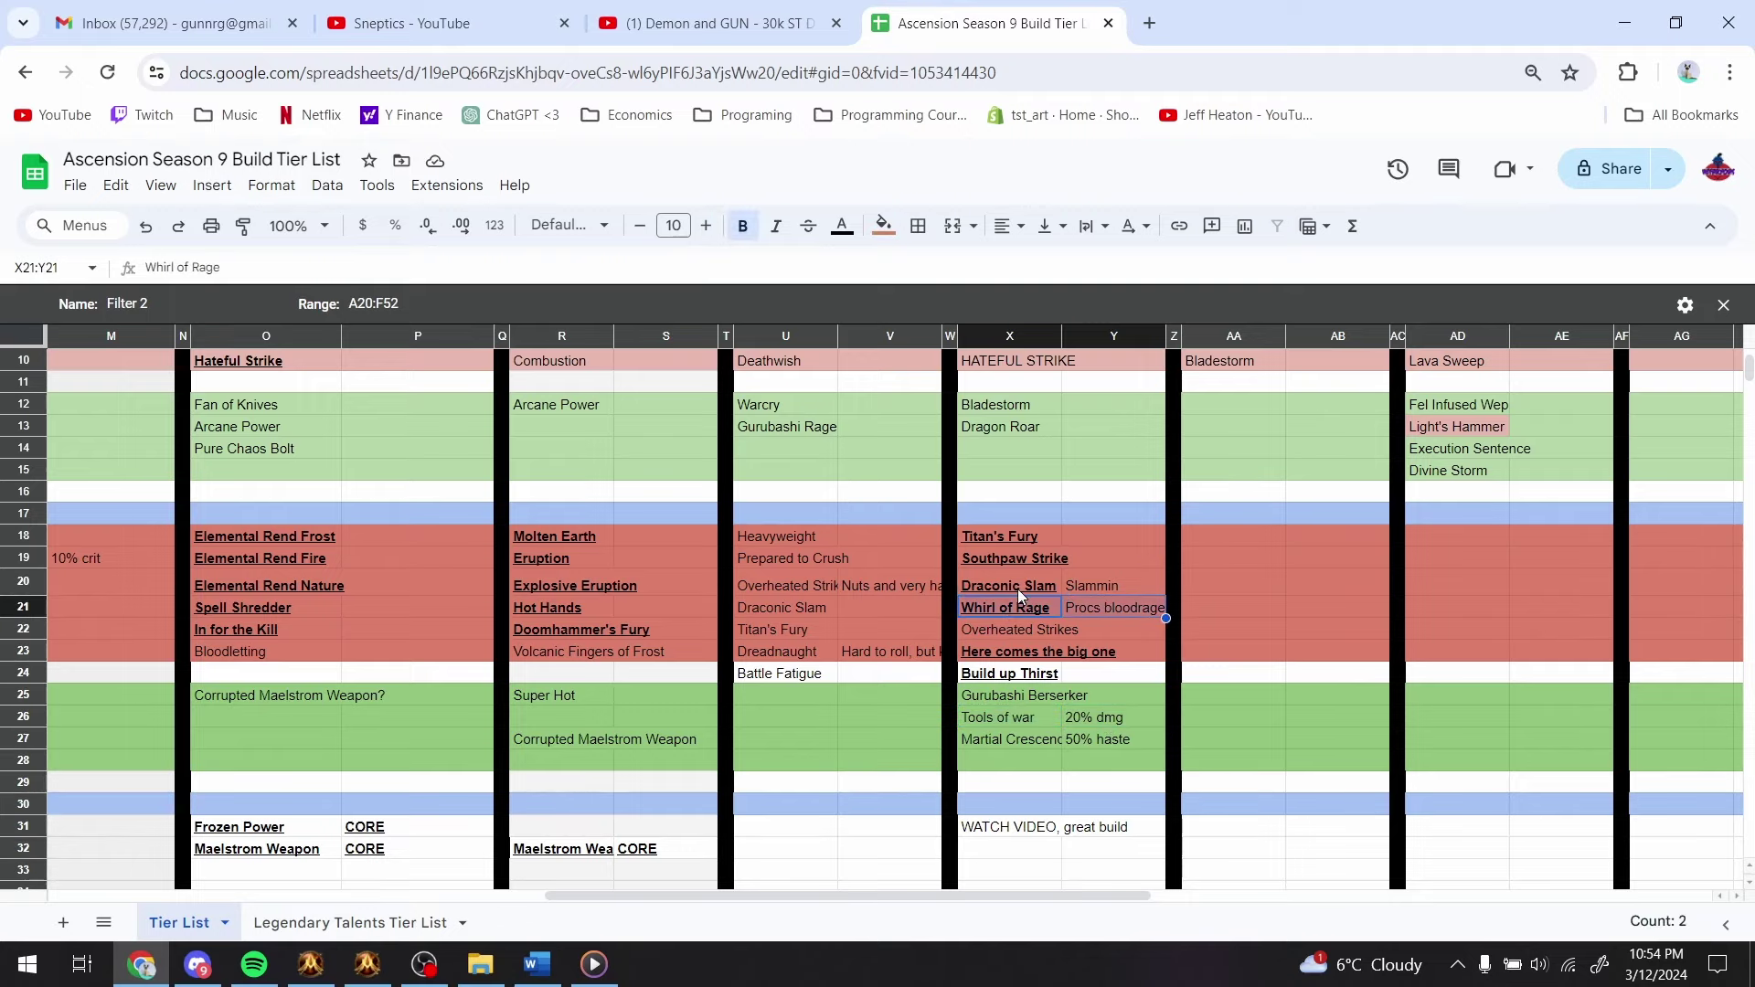
{"action": "scroll", "coordinate": [1015, 585], "scroll_direction": "up", "scroll_amount": 3}
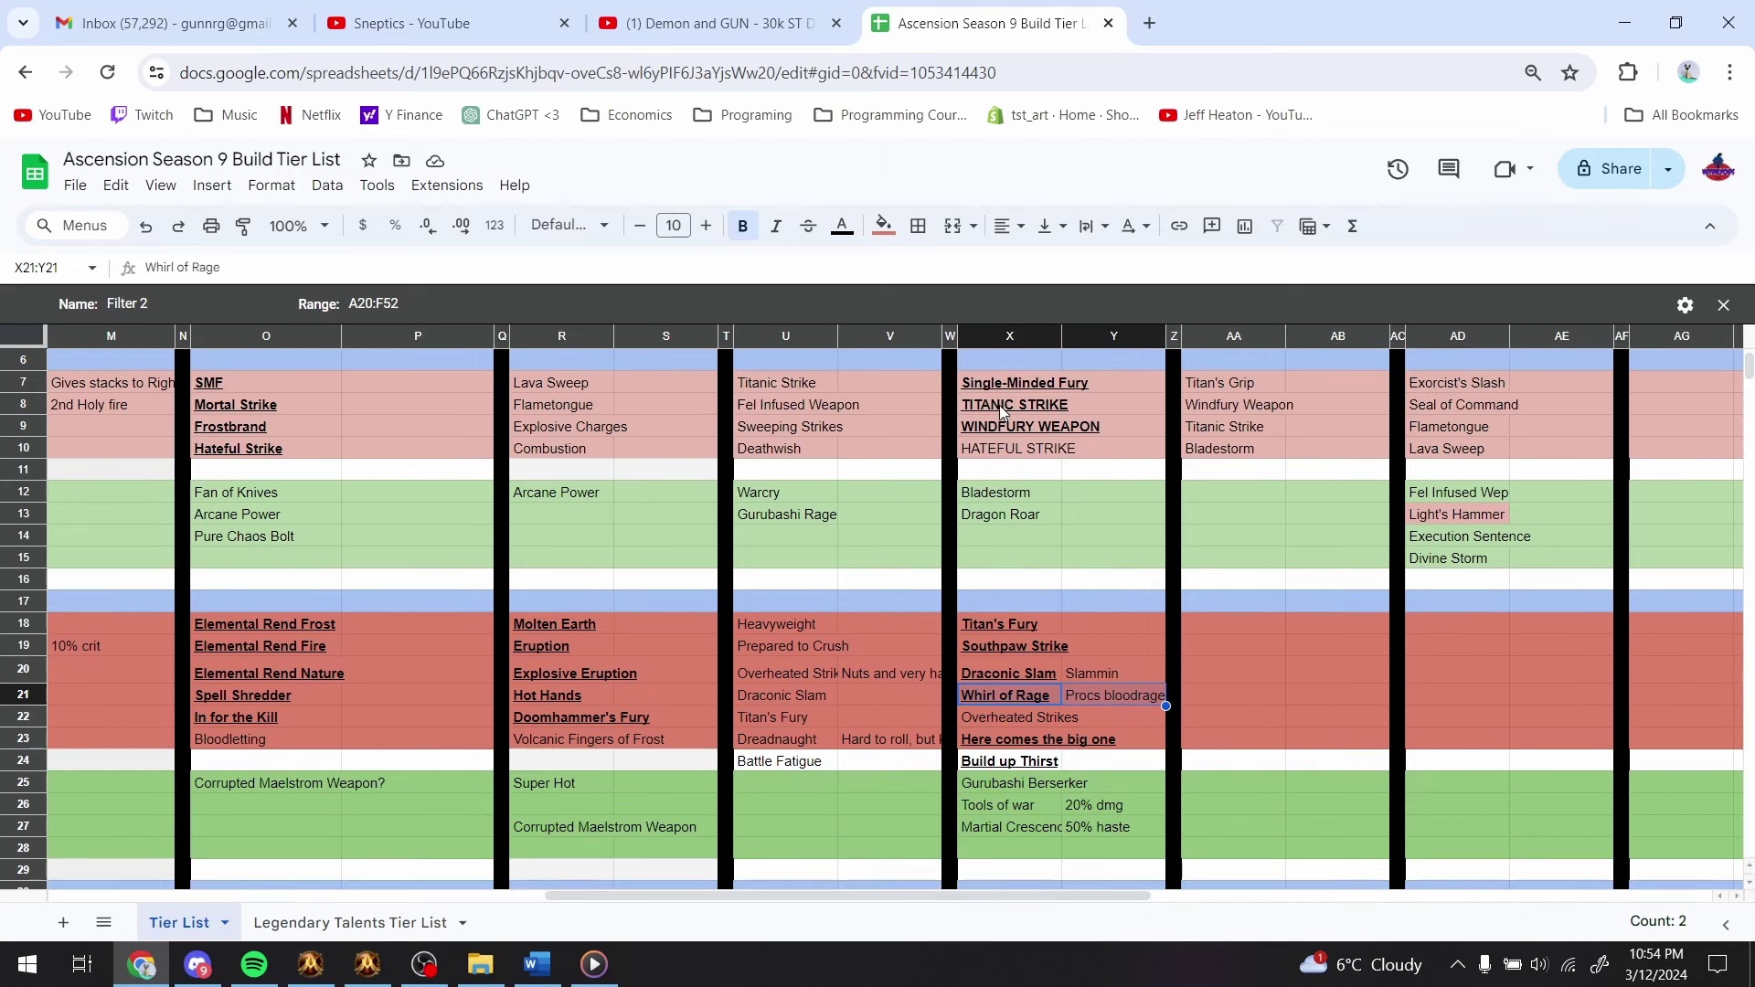
{"action": "left_click_drag", "start_coordinate": [1000, 404], "coordinate": [1115, 399]}
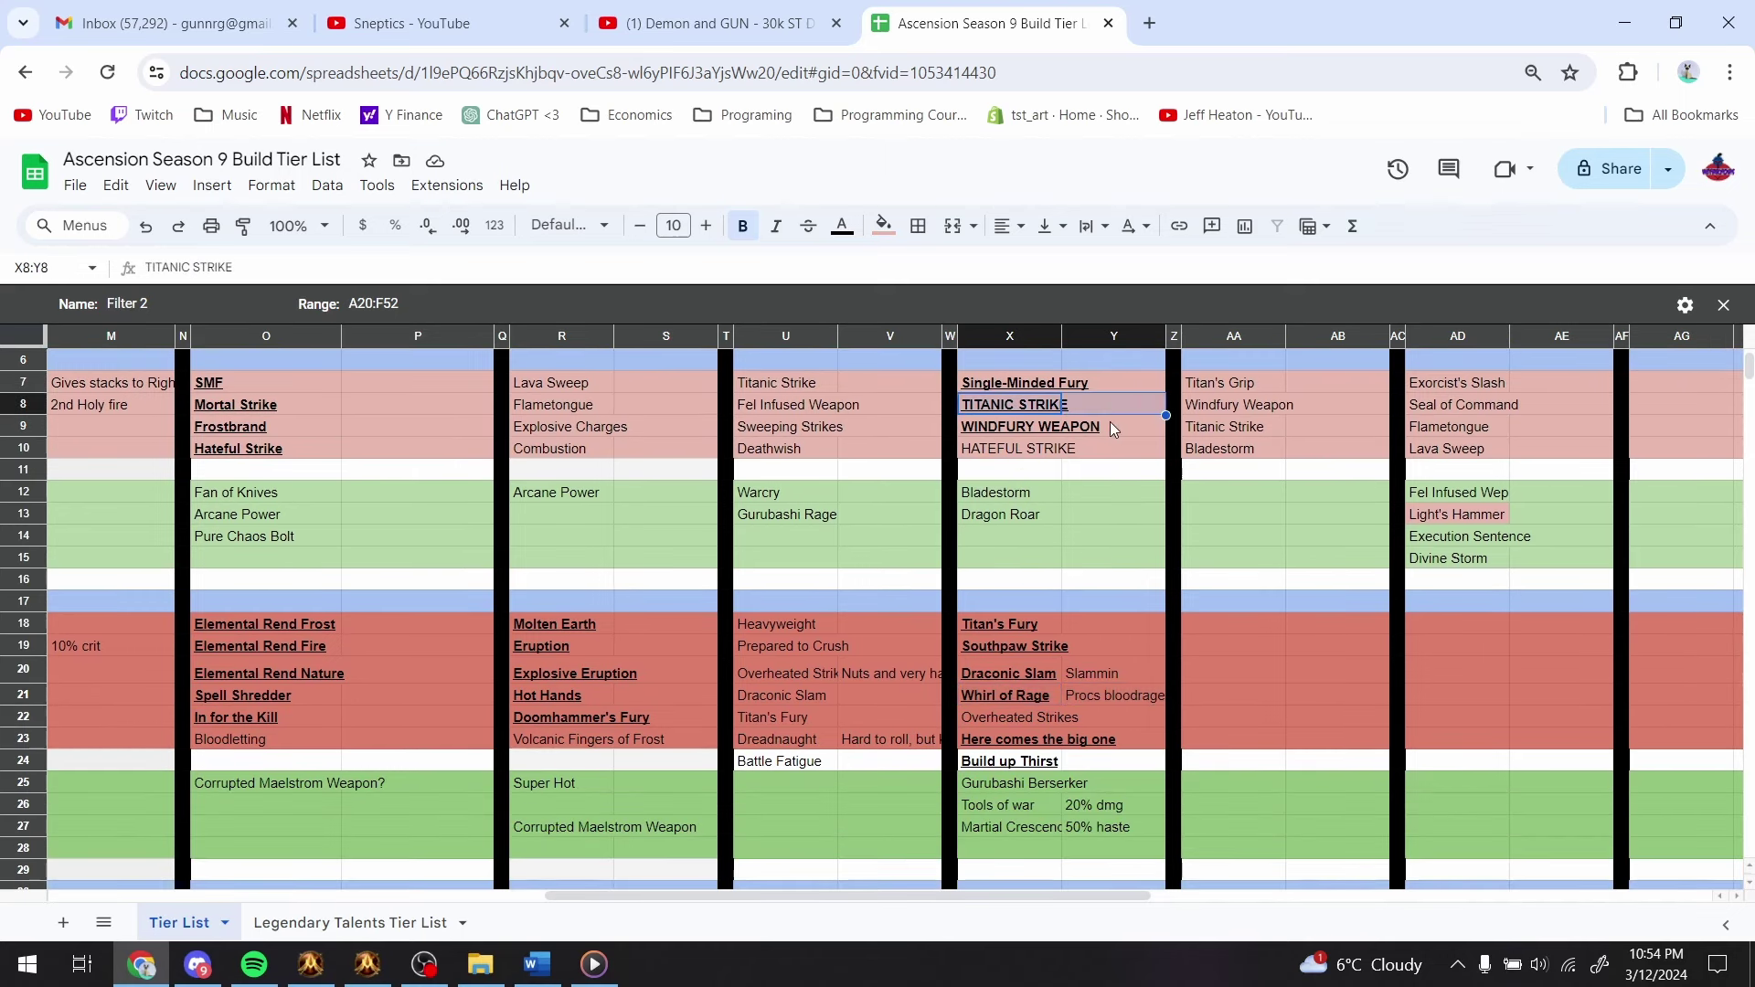
{"action": "scroll", "coordinate": [1058, 541], "scroll_direction": "down", "scroll_amount": 1}
- Switch to Ascension, close Character Advancement and open the WeakAuras options with the /wa command
{"action": "key", "text": "alt+Tab"}
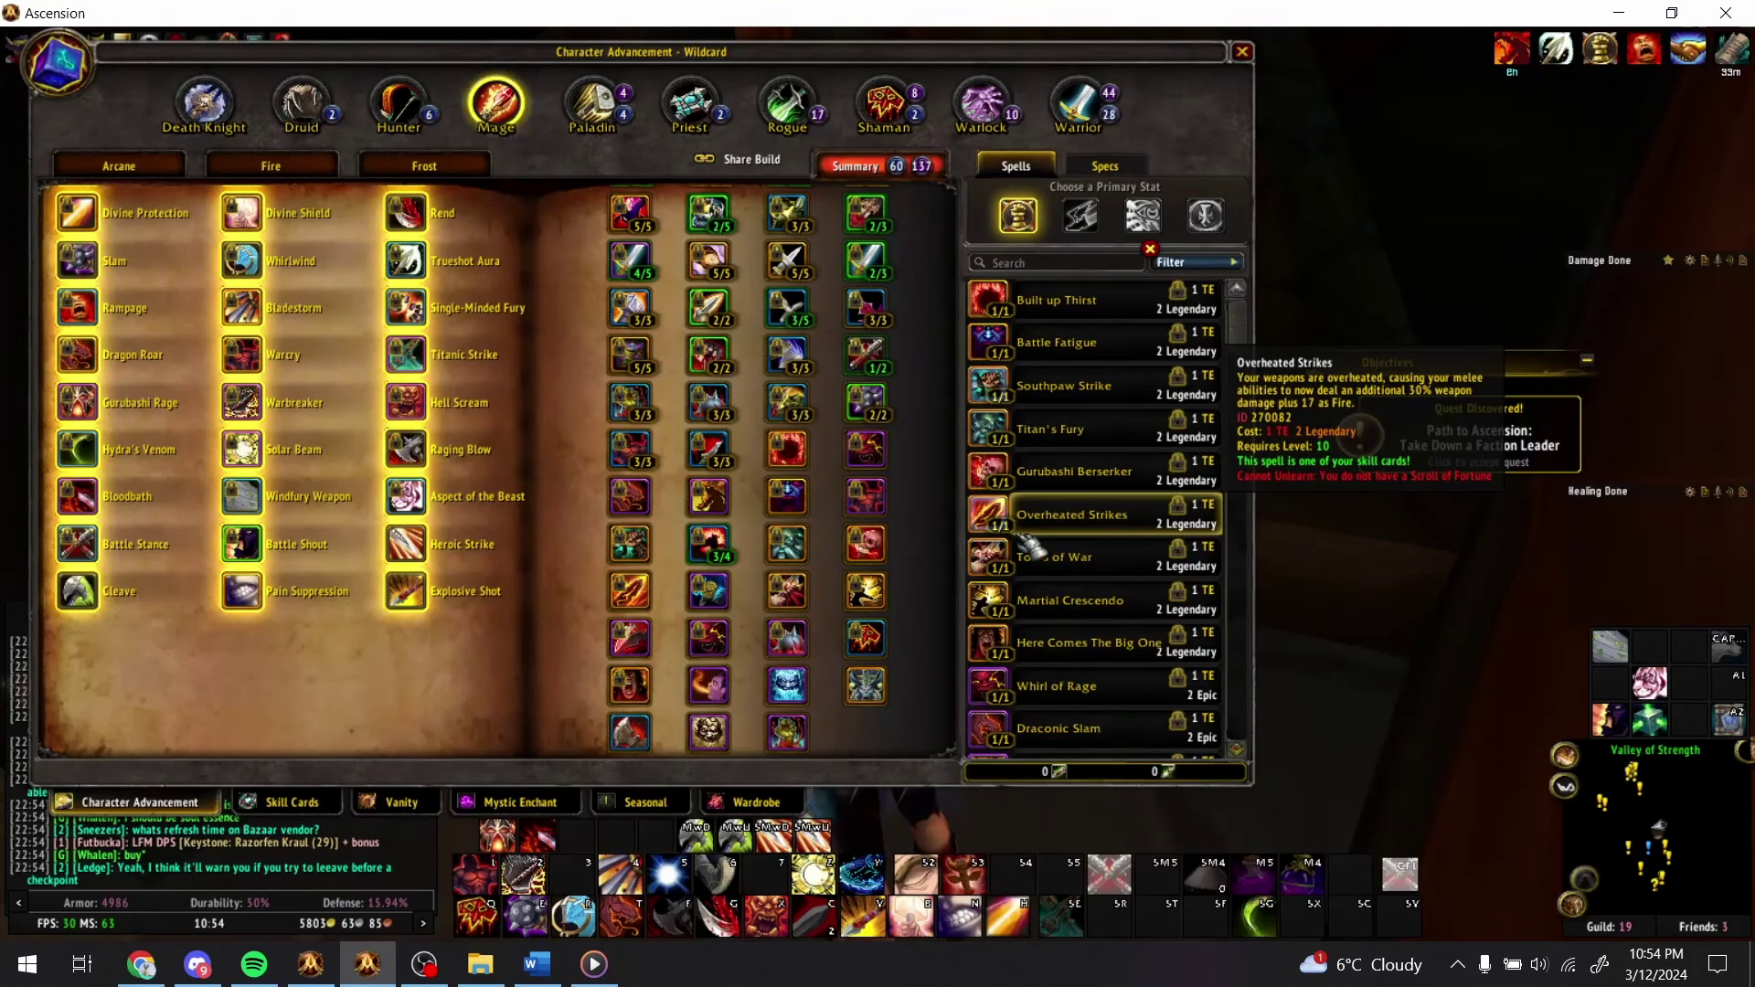
{"action": "key", "text": "Escape"}
{"action": "left_click", "coordinate": [90, 46]}
{"action": "key", "text": "Escape"}
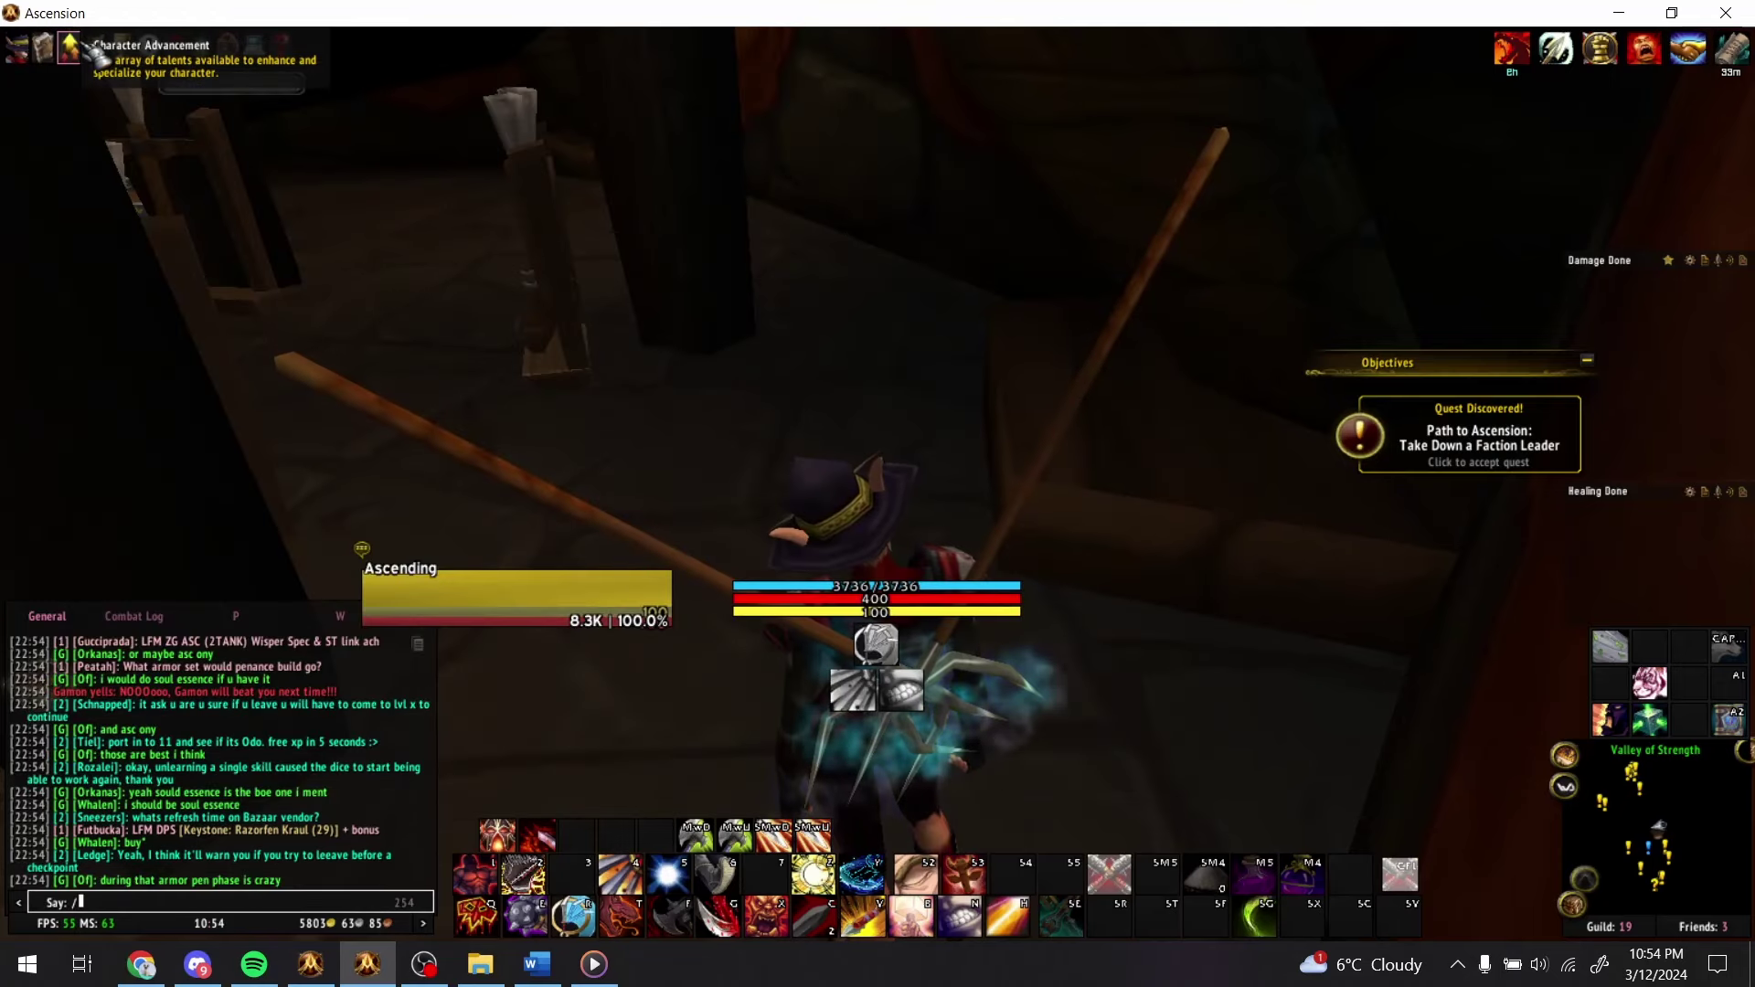
{"action": "key", "text": "Return"}
{"action": "type", "text": "/wa"}
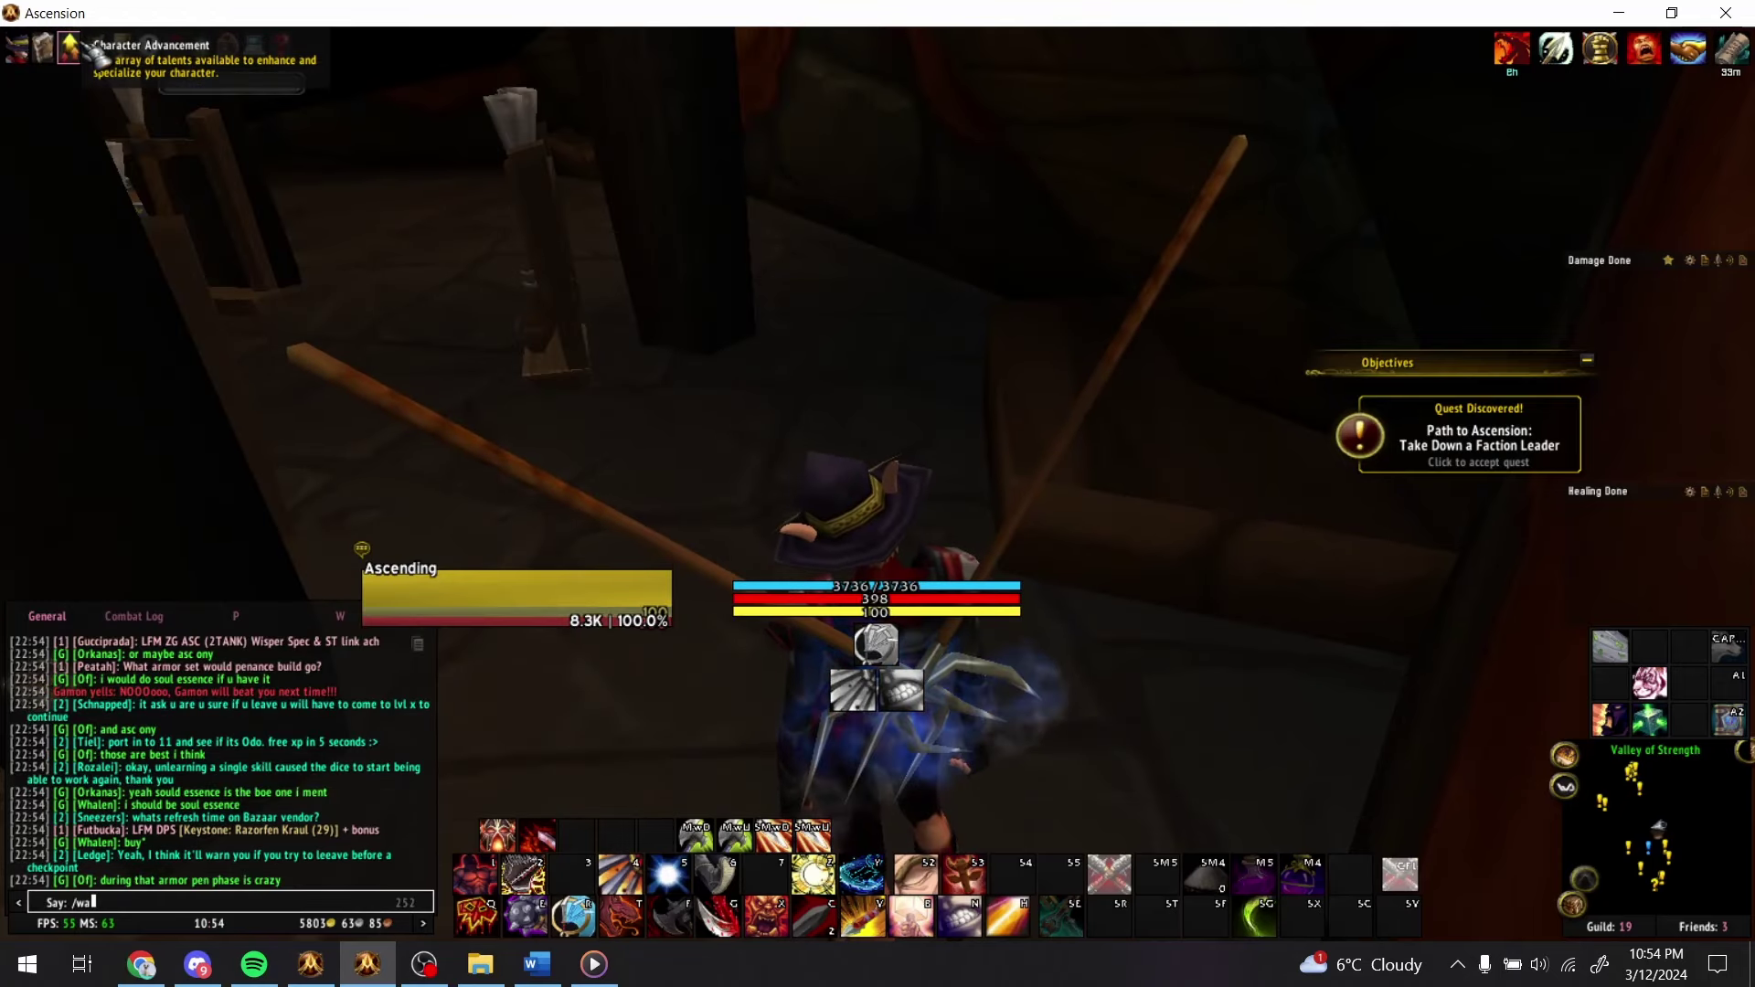
{"action": "key", "text": "Return"}
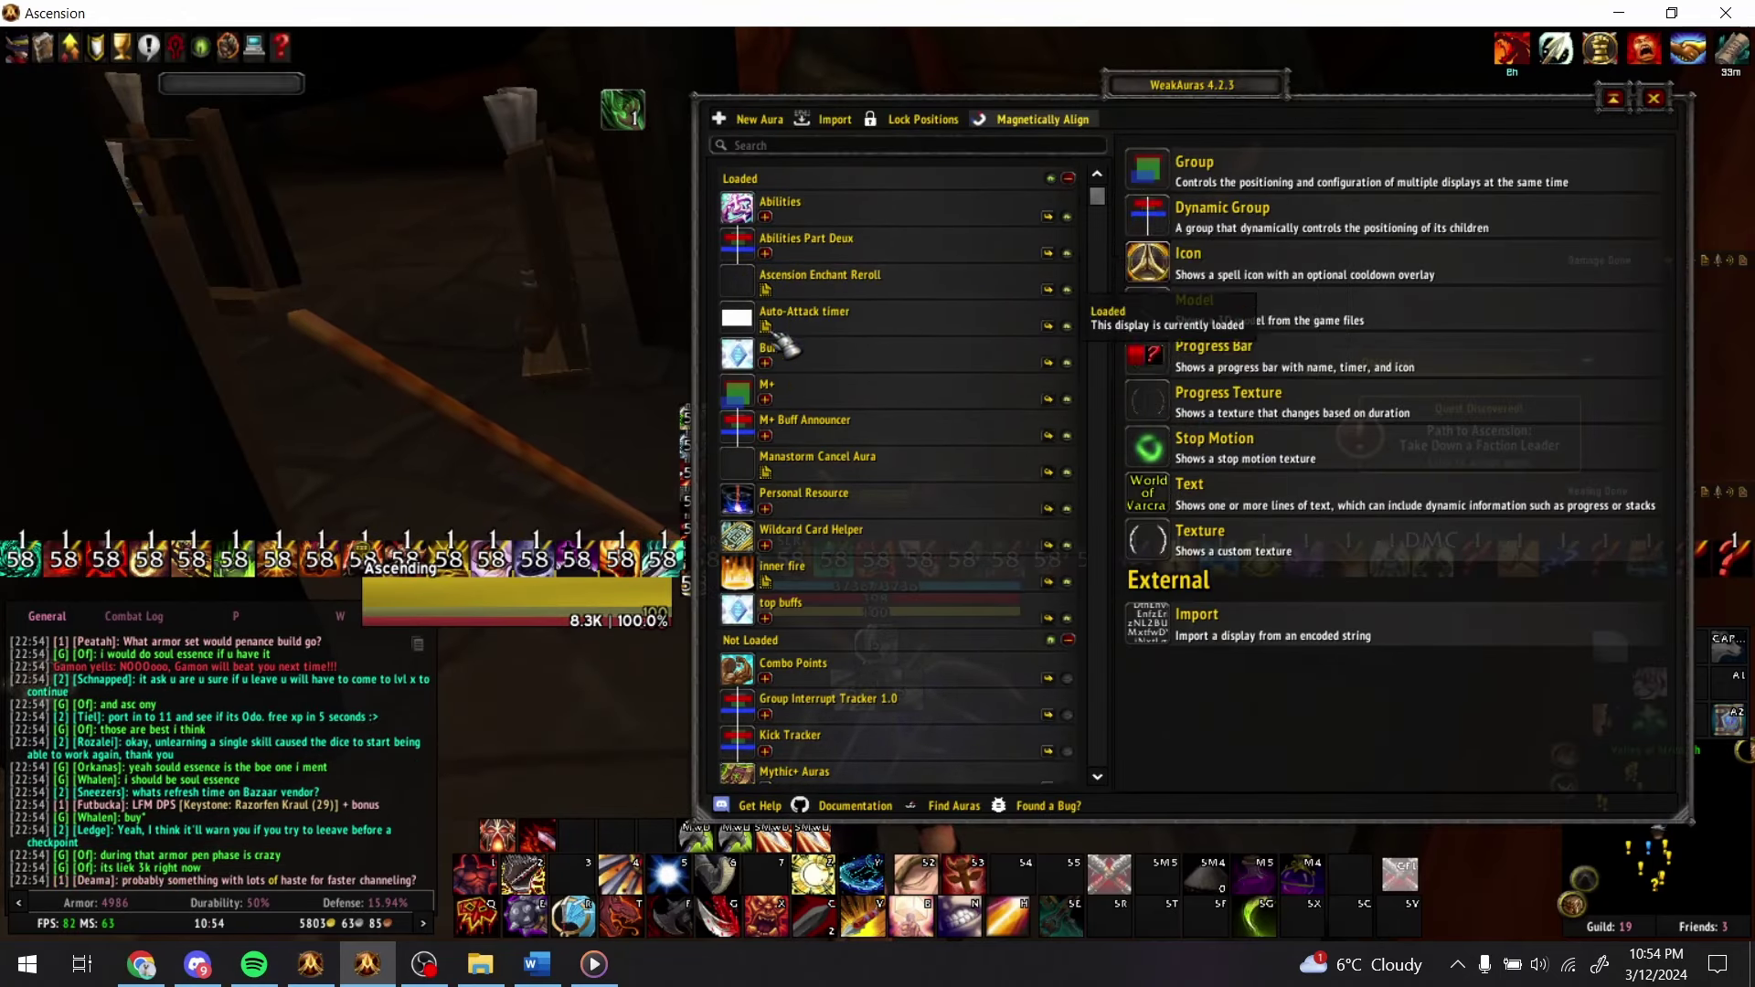
- Look through the WeakAuras display list for the auras that track the build's procs and stacks, and close it
{"action": "scroll", "coordinate": [782, 346], "scroll_direction": "down", "scroll_amount": 10}
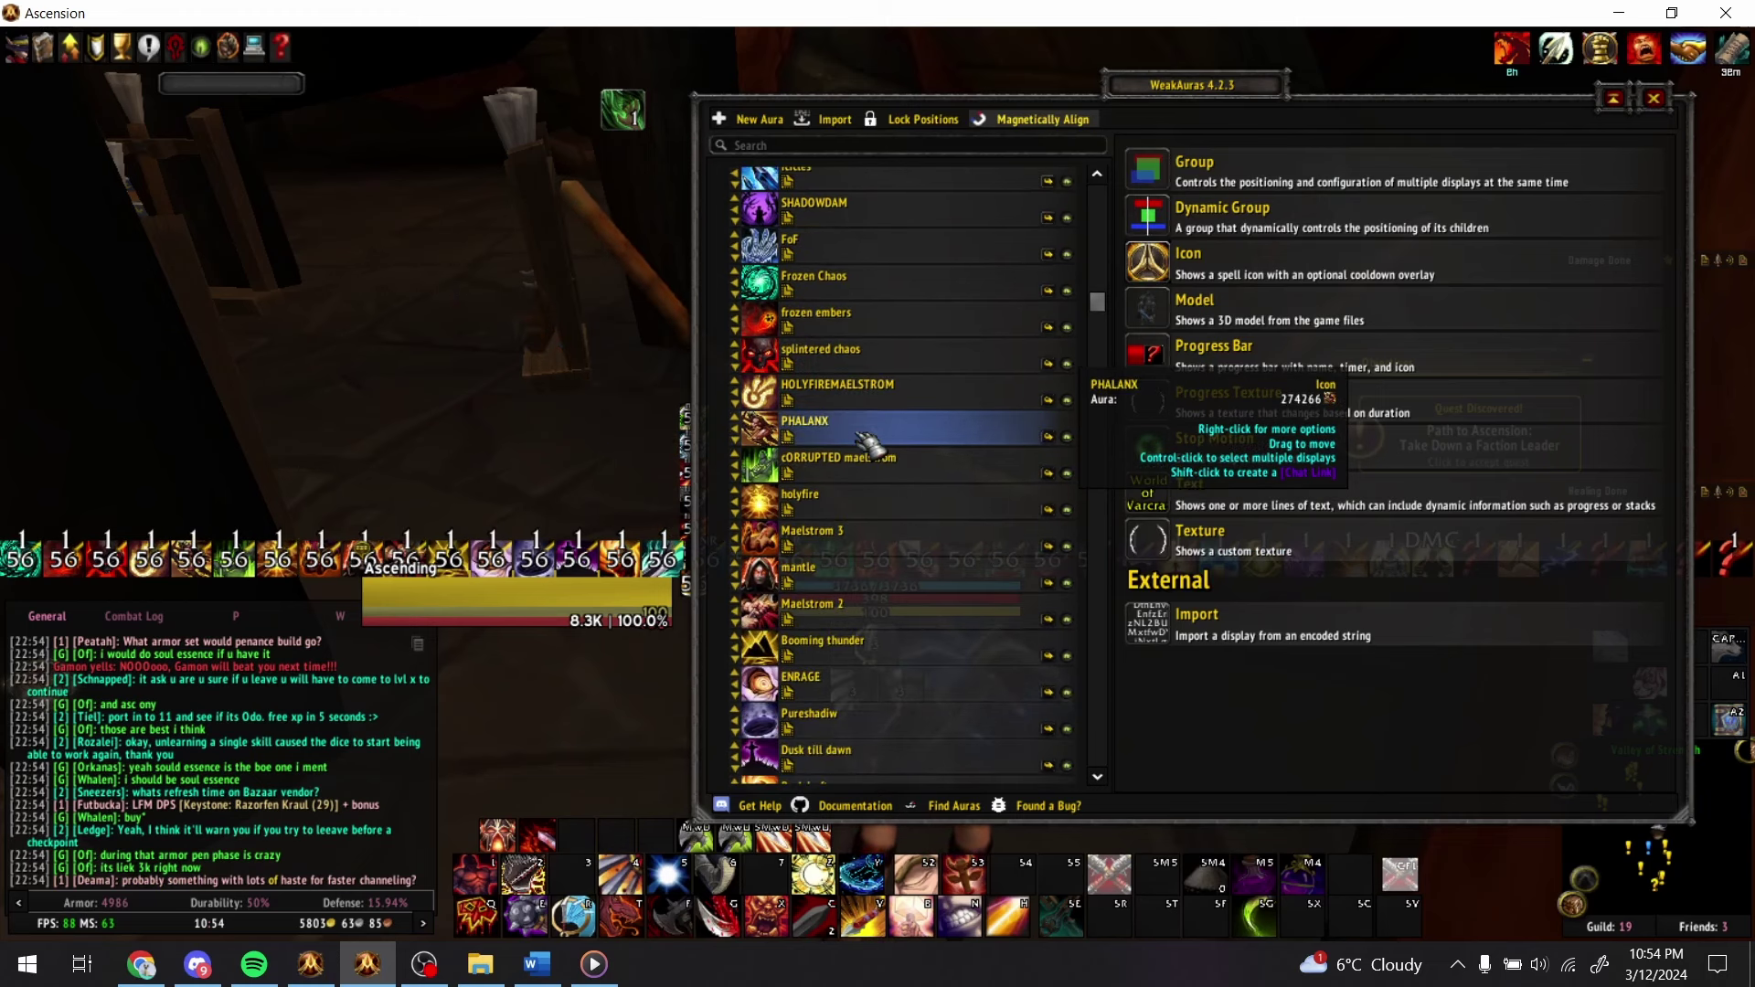
{"action": "scroll", "coordinate": [867, 445], "scroll_direction": "down", "scroll_amount": 5}
{"action": "scroll", "coordinate": [884, 301], "scroll_direction": "down", "scroll_amount": 3}
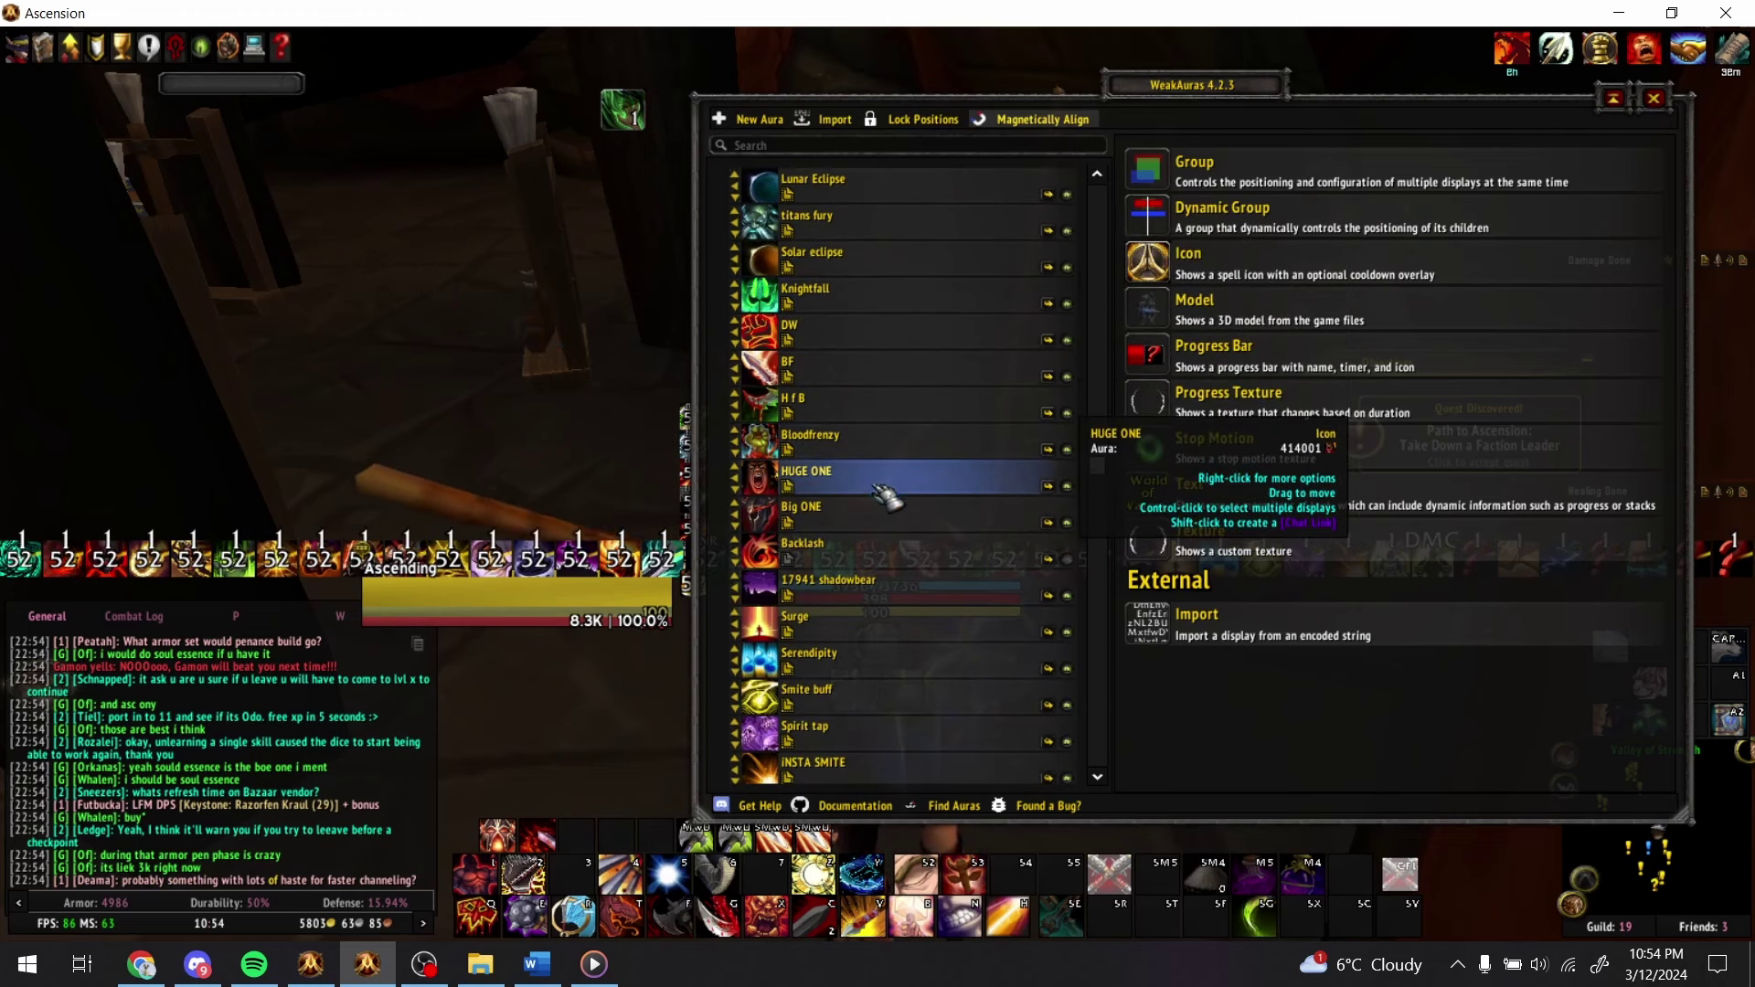
{"action": "scroll", "coordinate": [882, 508], "scroll_direction": "down", "scroll_amount": 4}
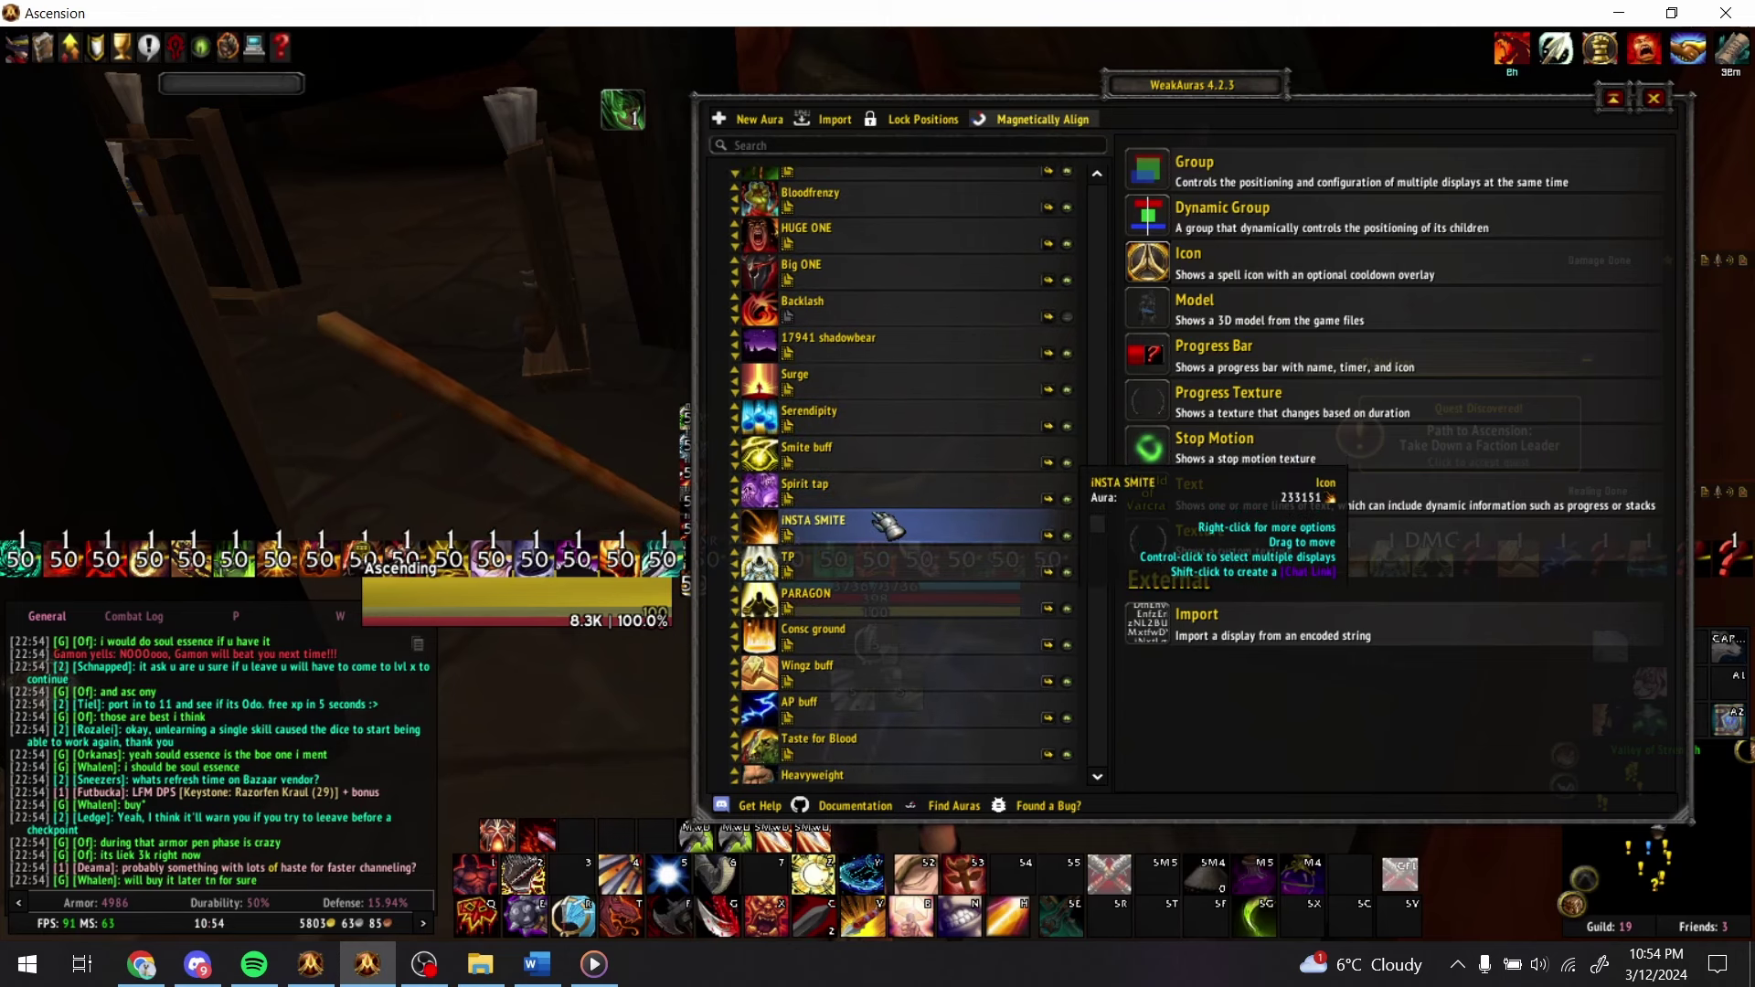
{"action": "scroll", "coordinate": [882, 523], "scroll_direction": "down", "scroll_amount": 4}
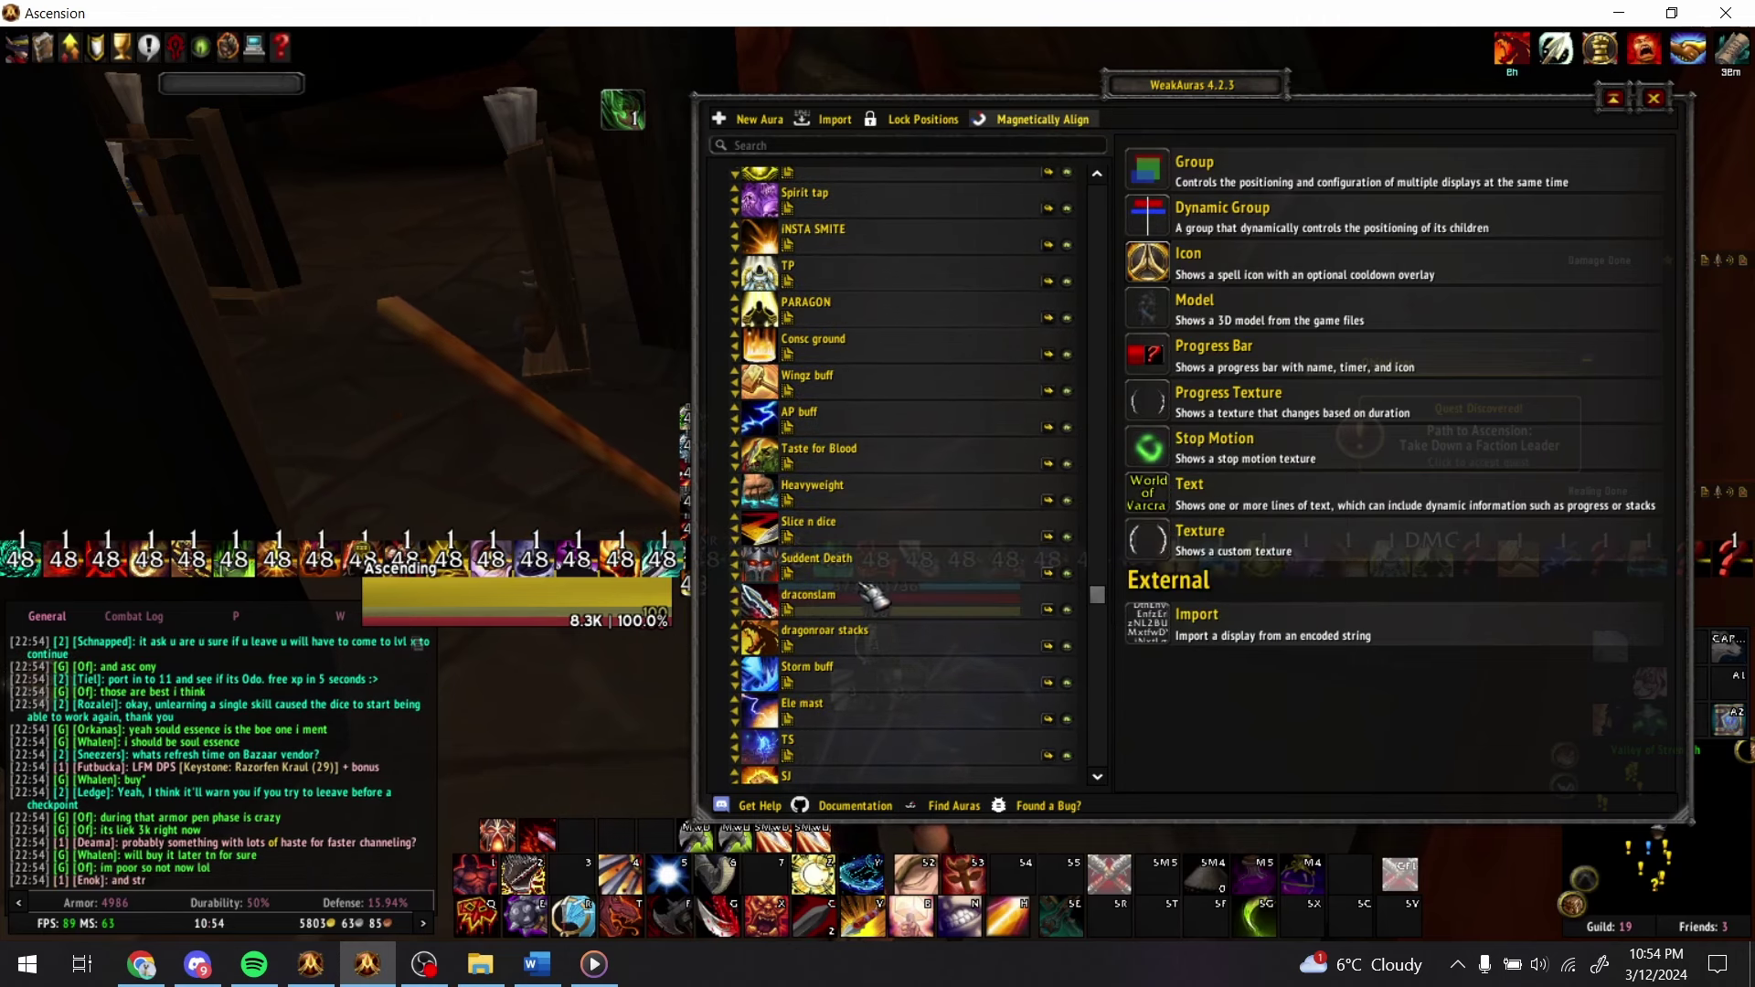
{"action": "key", "text": "Escape"}
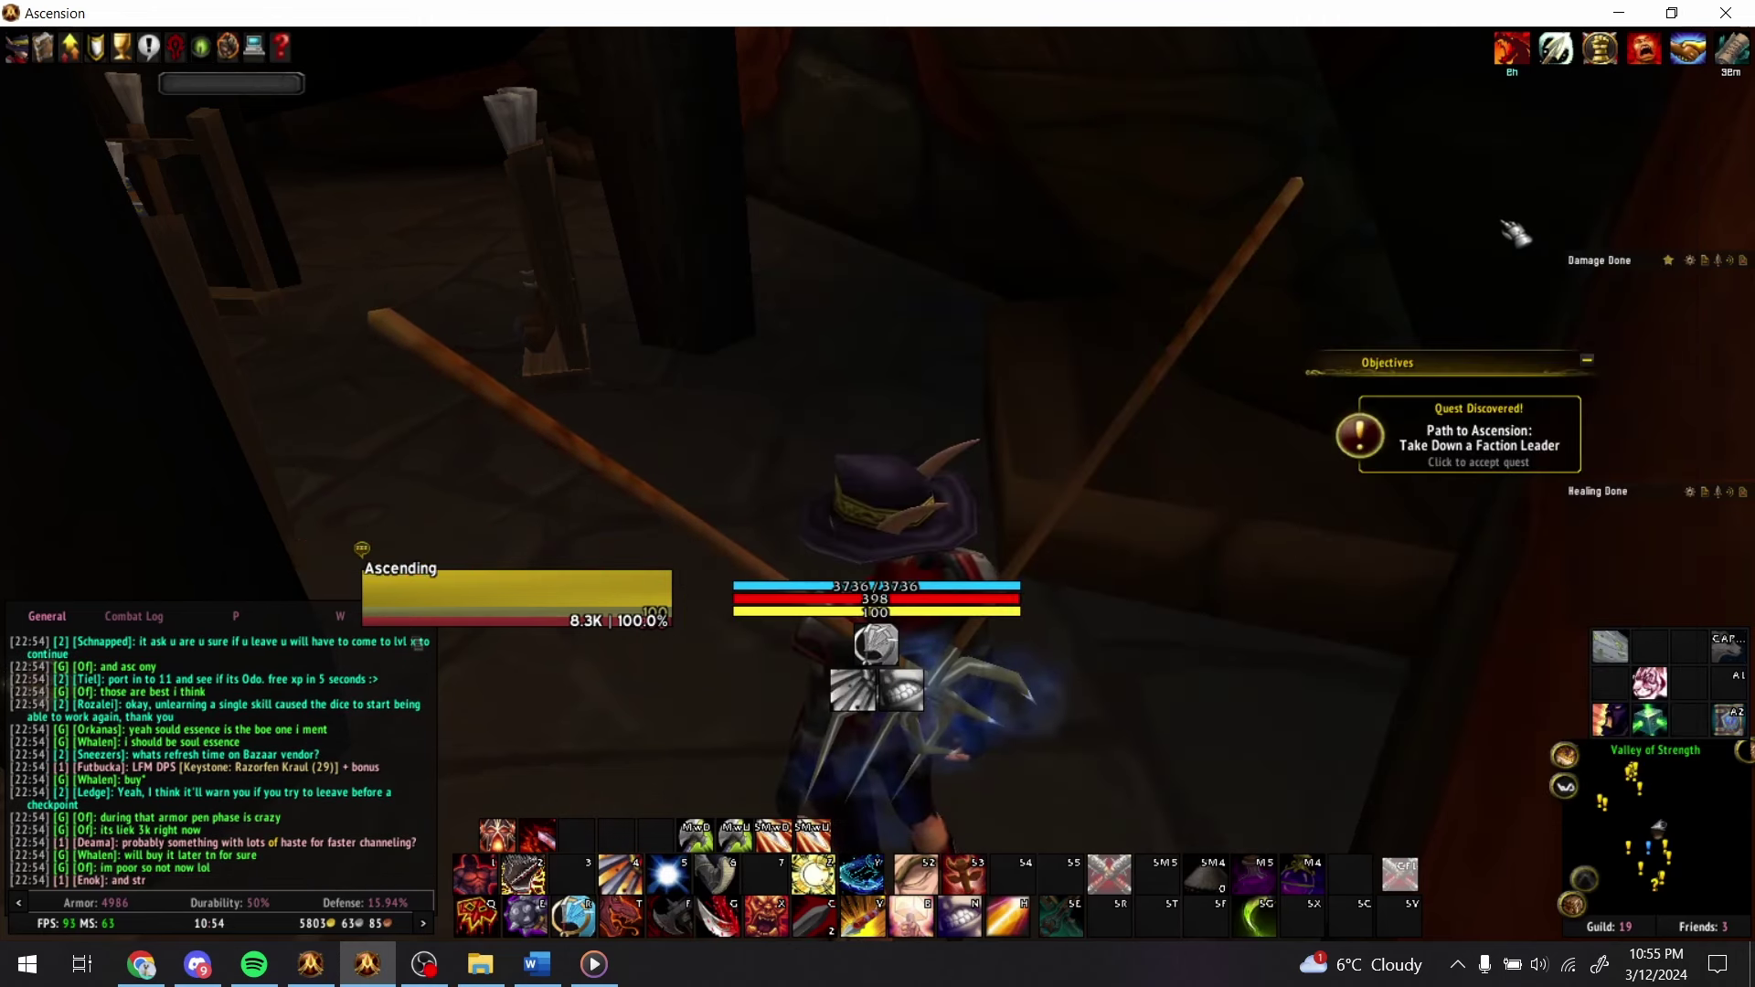
- Reopen Character Advancement, return to the sheet and compare the SMF WAR and TG WAR headings and DPS entries
{"action": "left_click", "coordinate": [43, 47]}
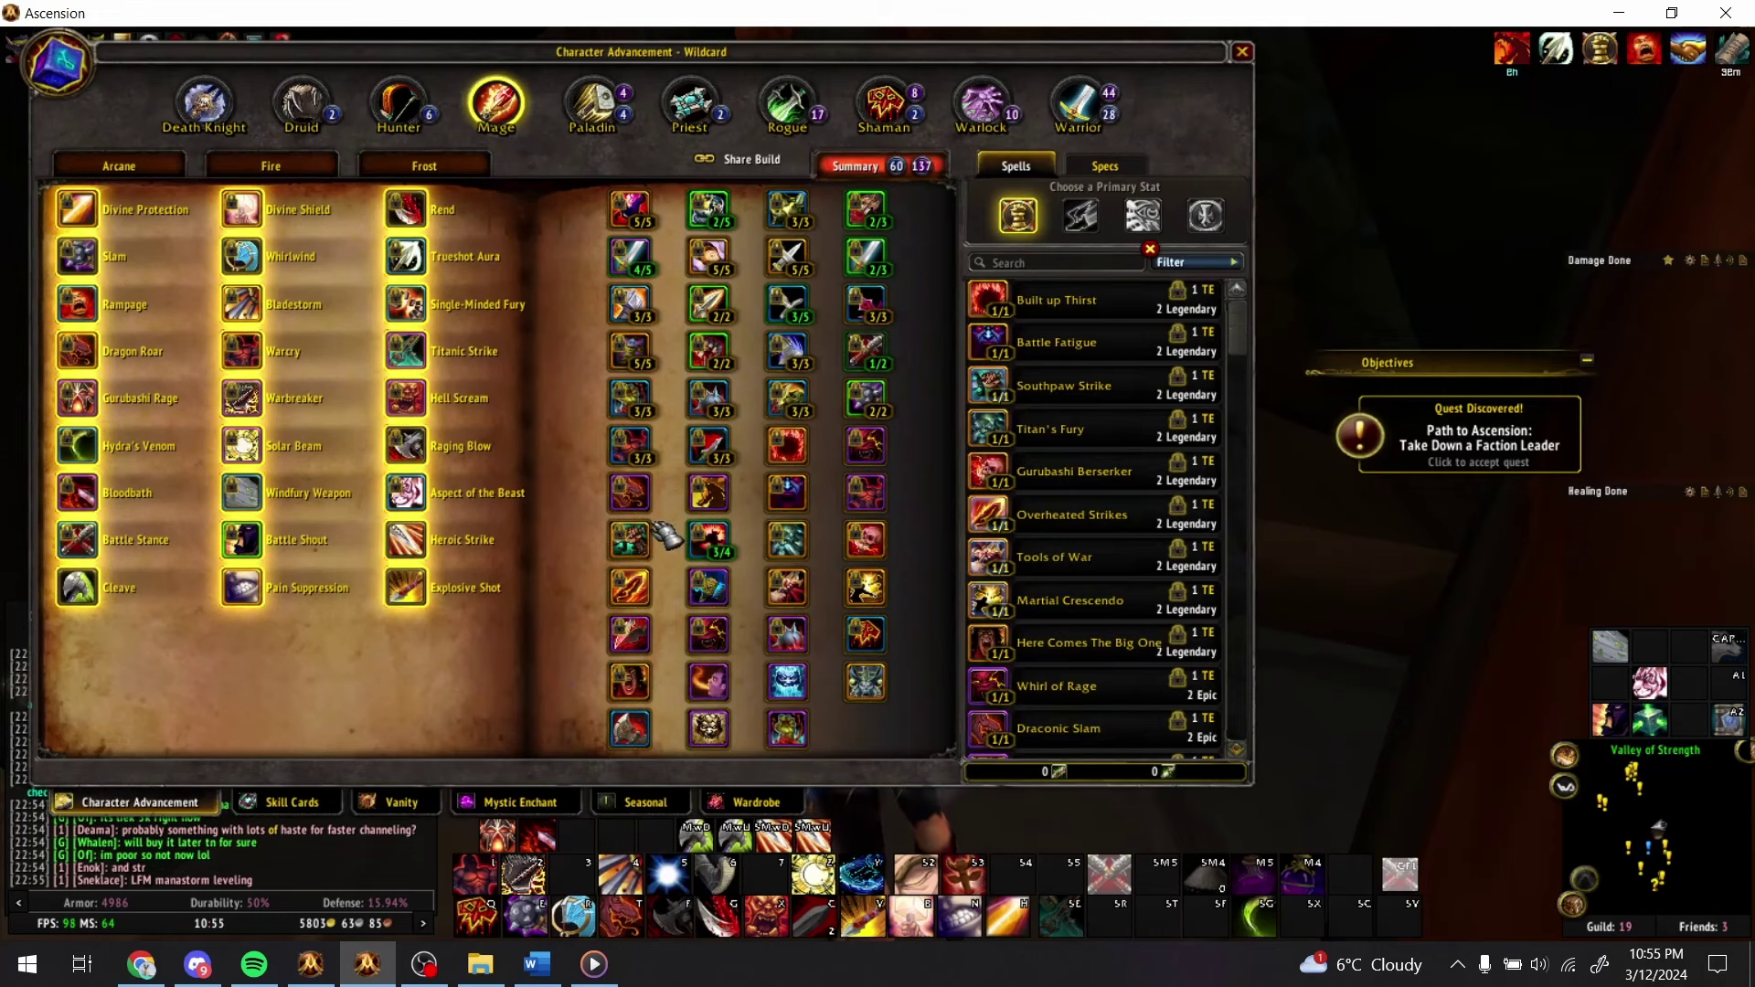
{"action": "key", "text": "alt+Tab"}
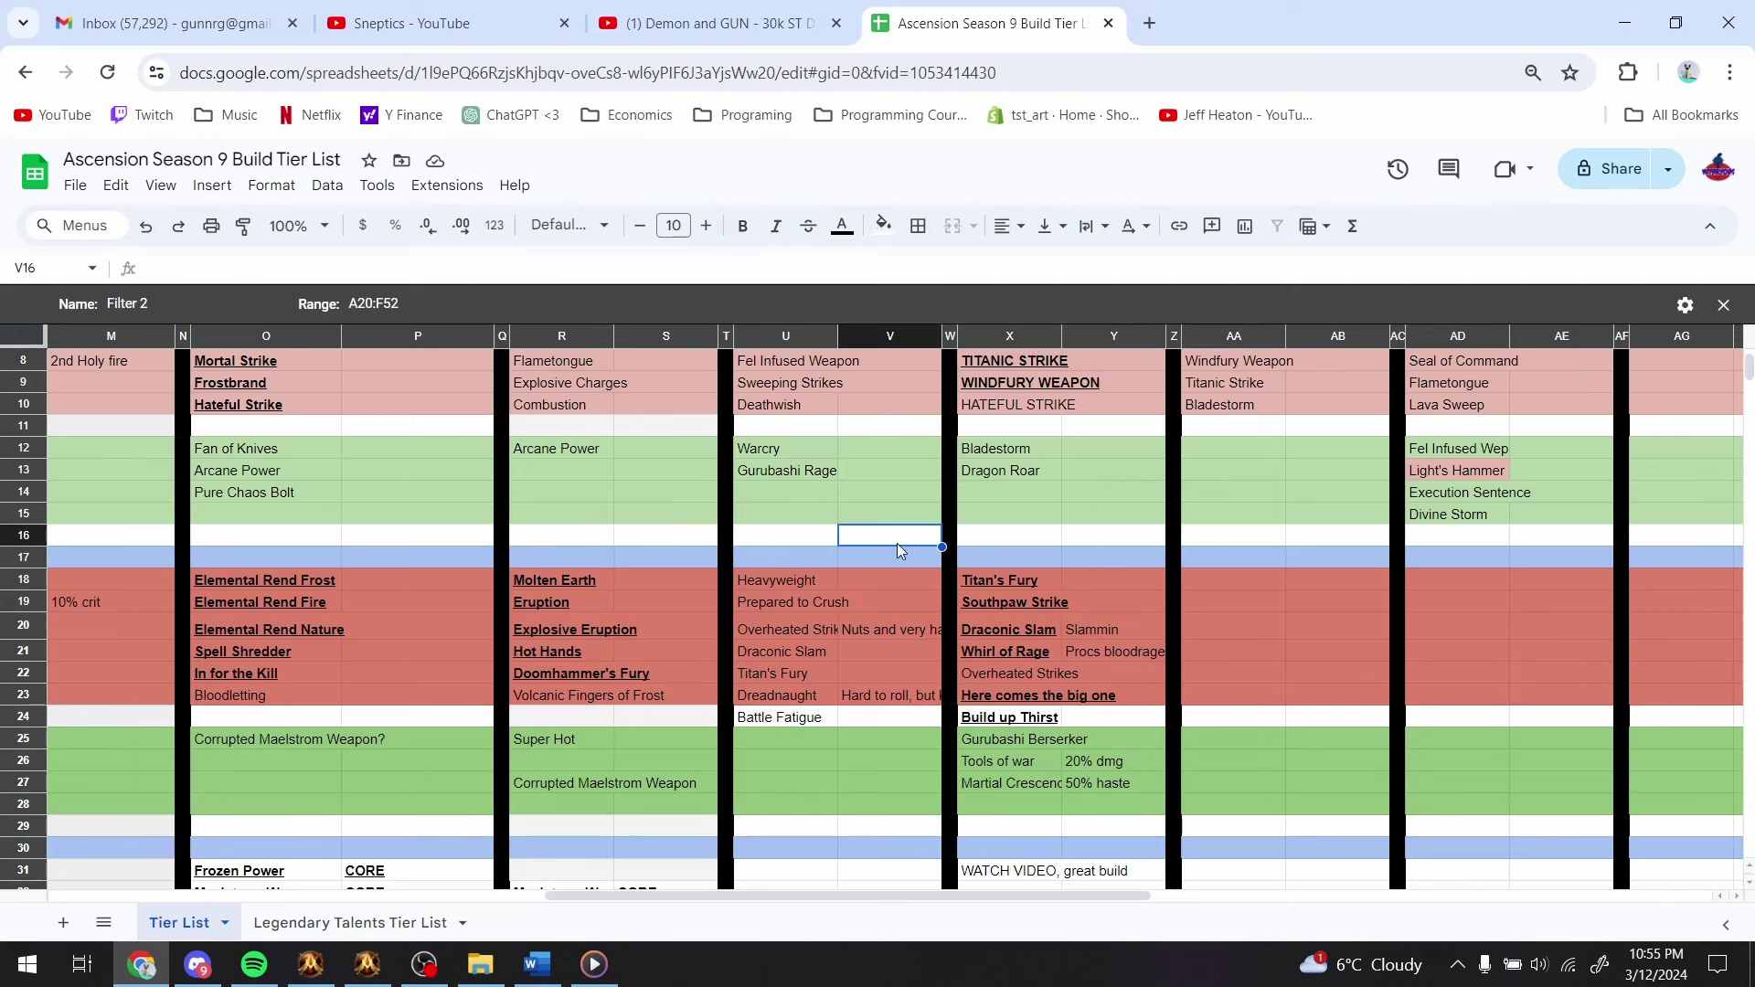
{"action": "scroll", "coordinate": [1073, 565], "scroll_direction": "up", "scroll_amount": 3}
{"action": "left_click", "coordinate": [1109, 470]}
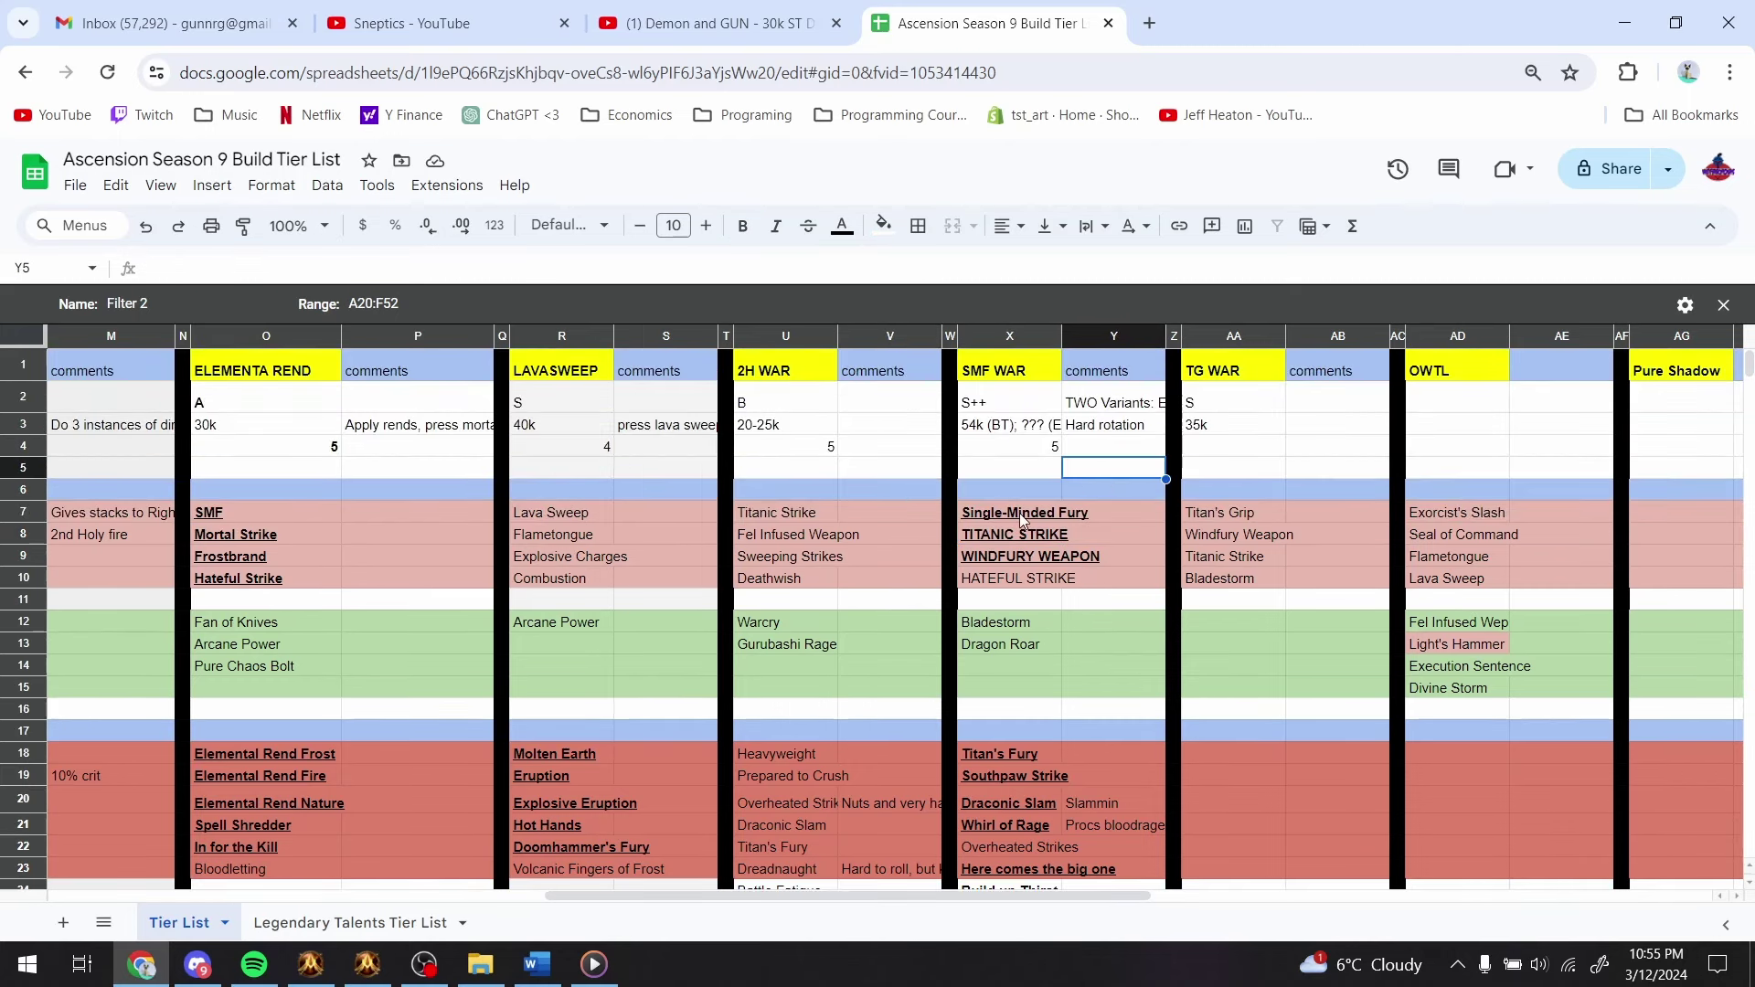
{"action": "left_click", "coordinate": [1227, 423]}
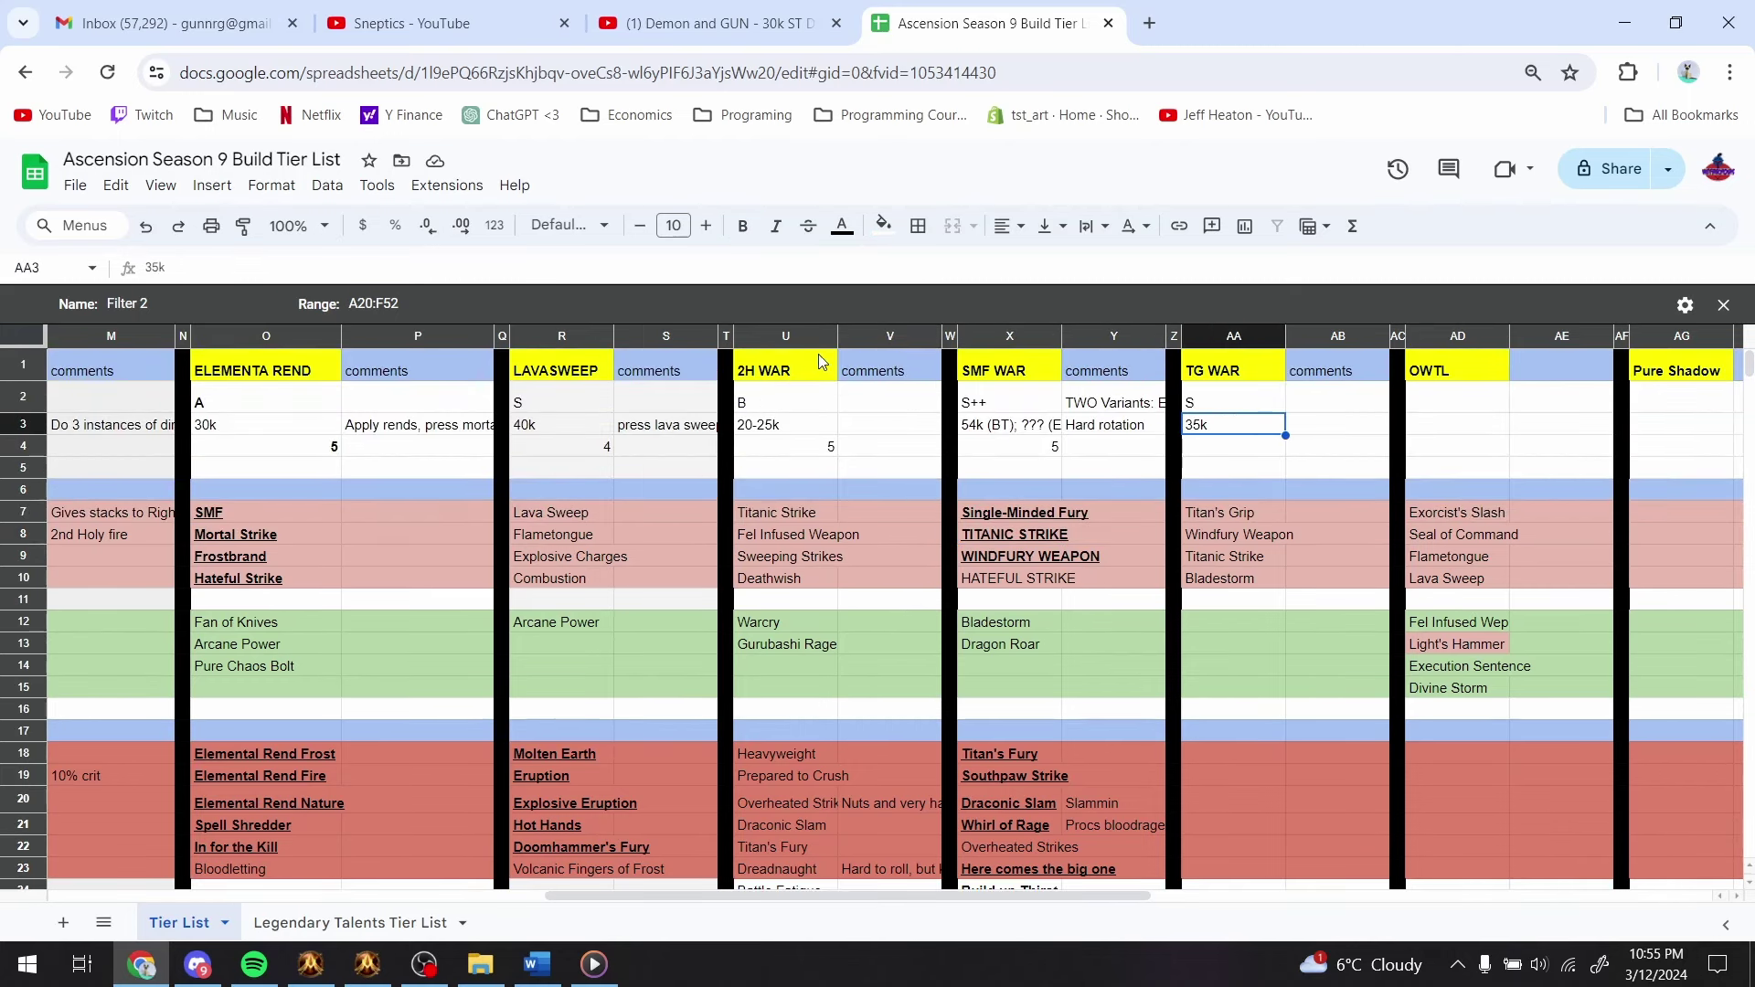
{"action": "left_click", "coordinate": [1036, 372]}
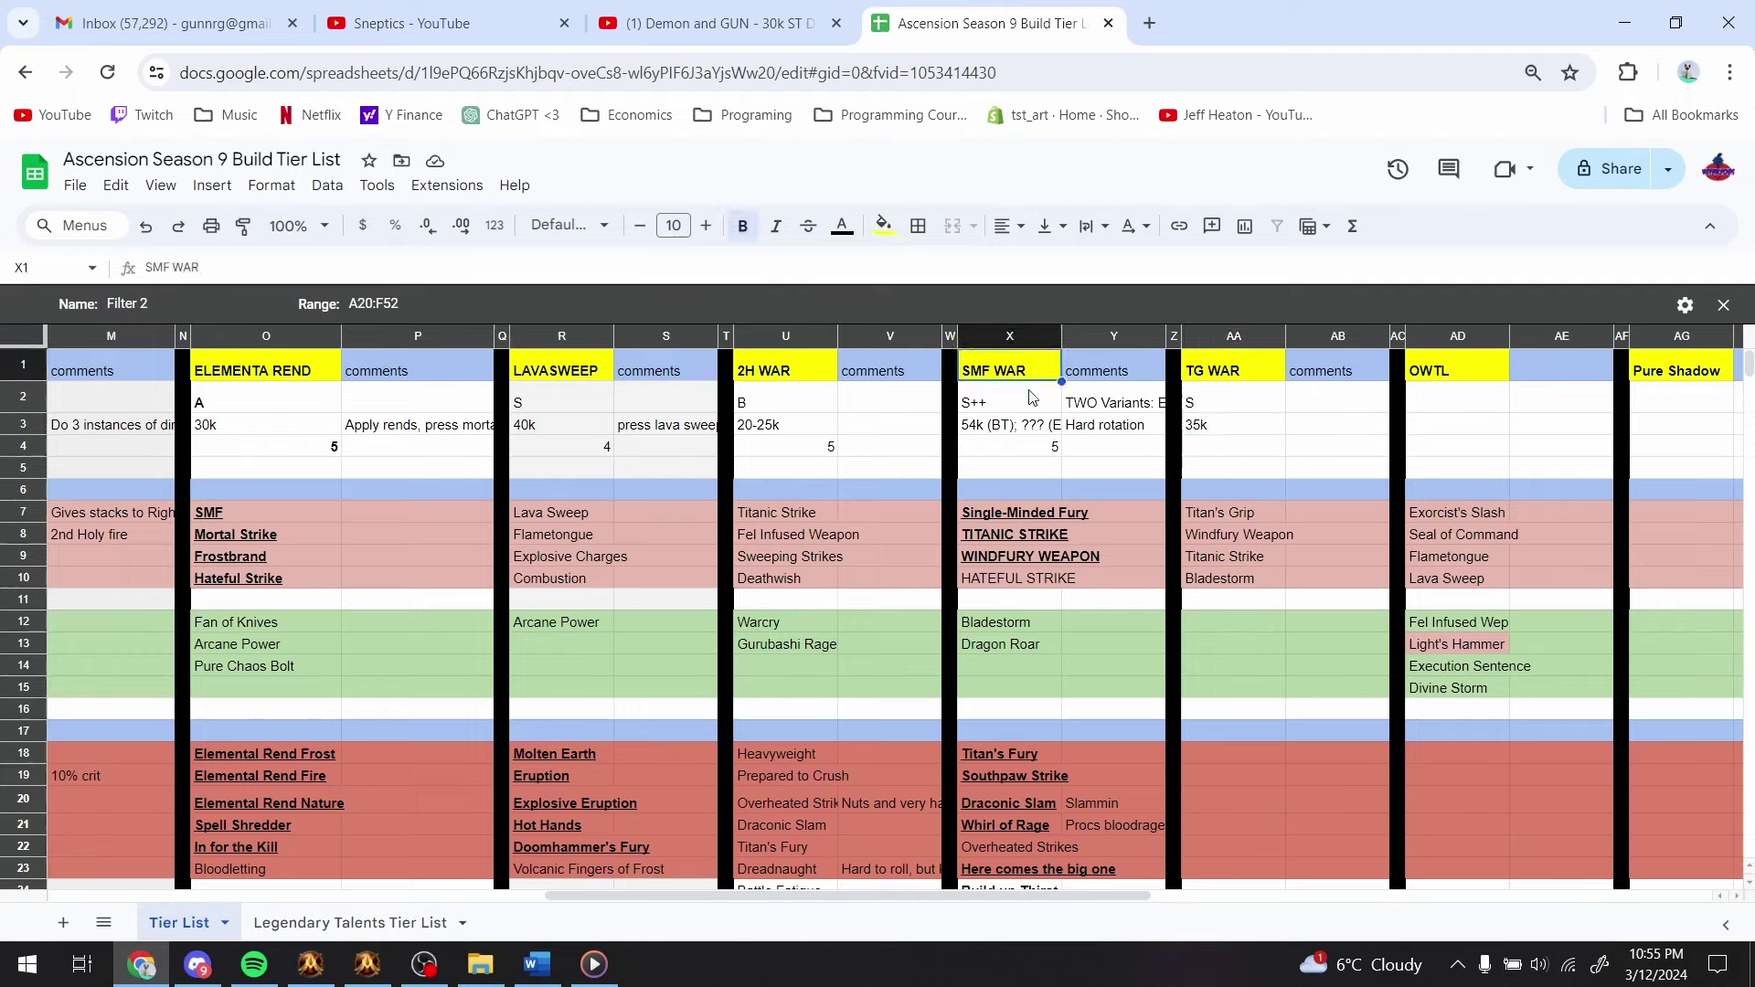
{"action": "left_click", "coordinate": [1221, 469]}
{"action": "left_click", "coordinate": [1215, 373]}
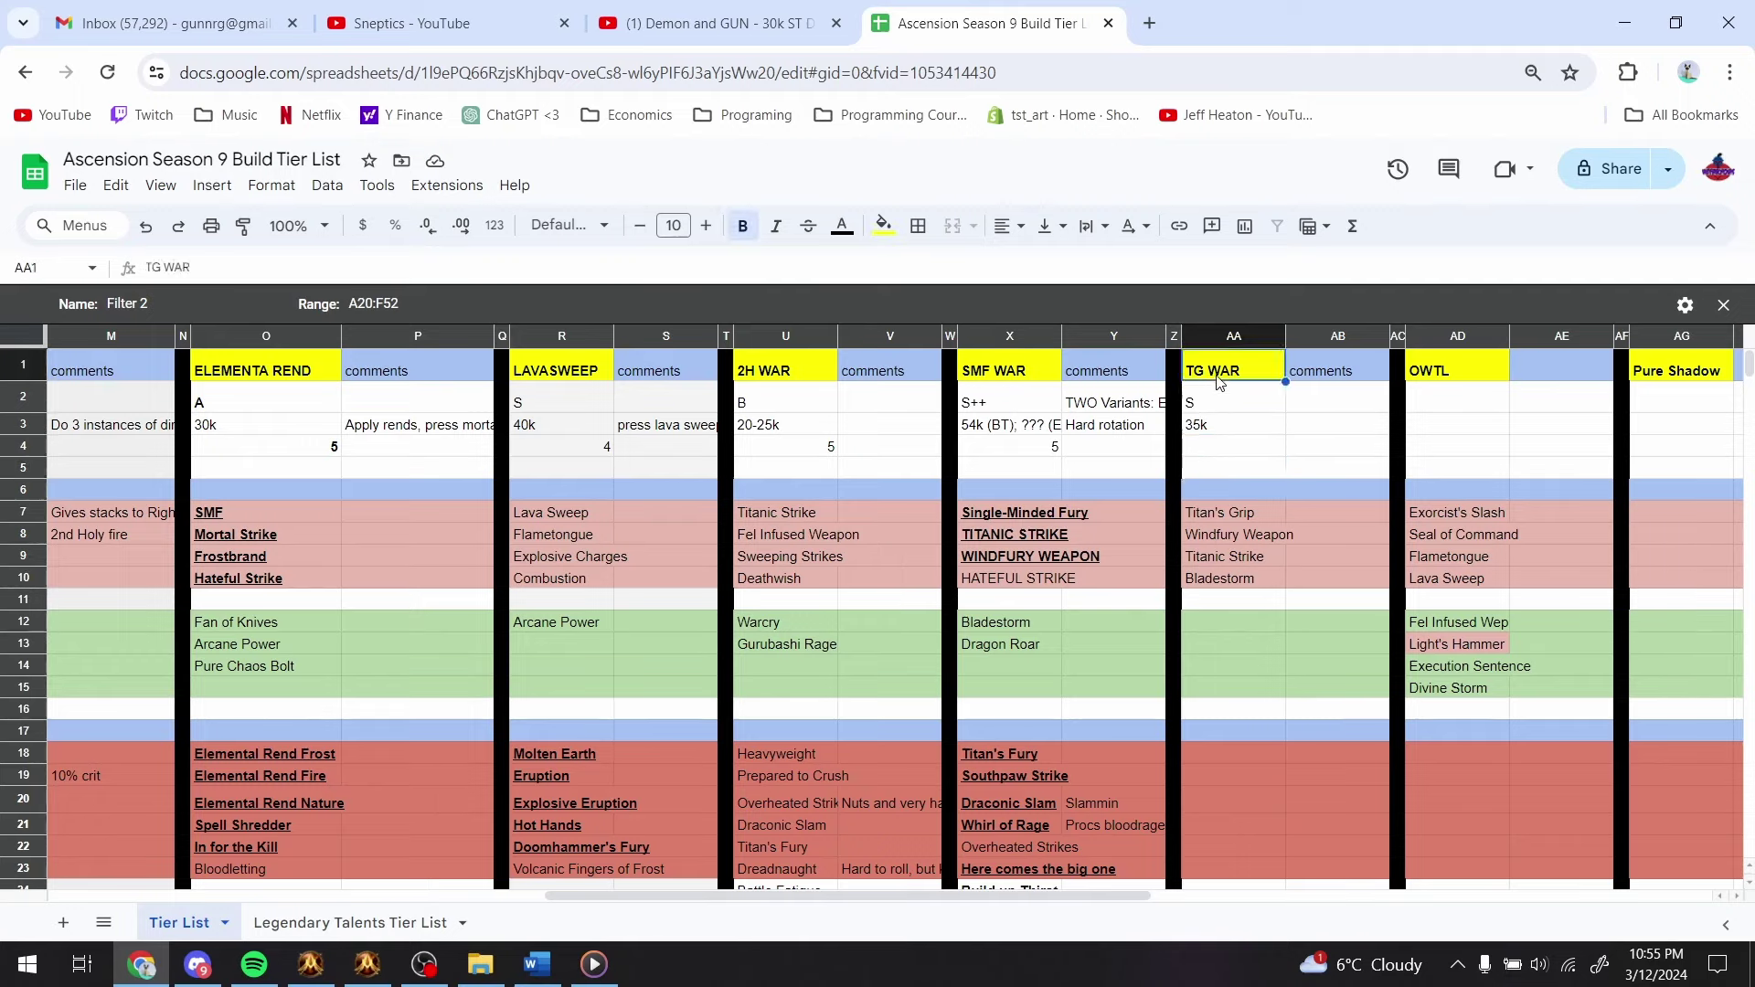
{"action": "left_click", "coordinate": [1234, 430]}
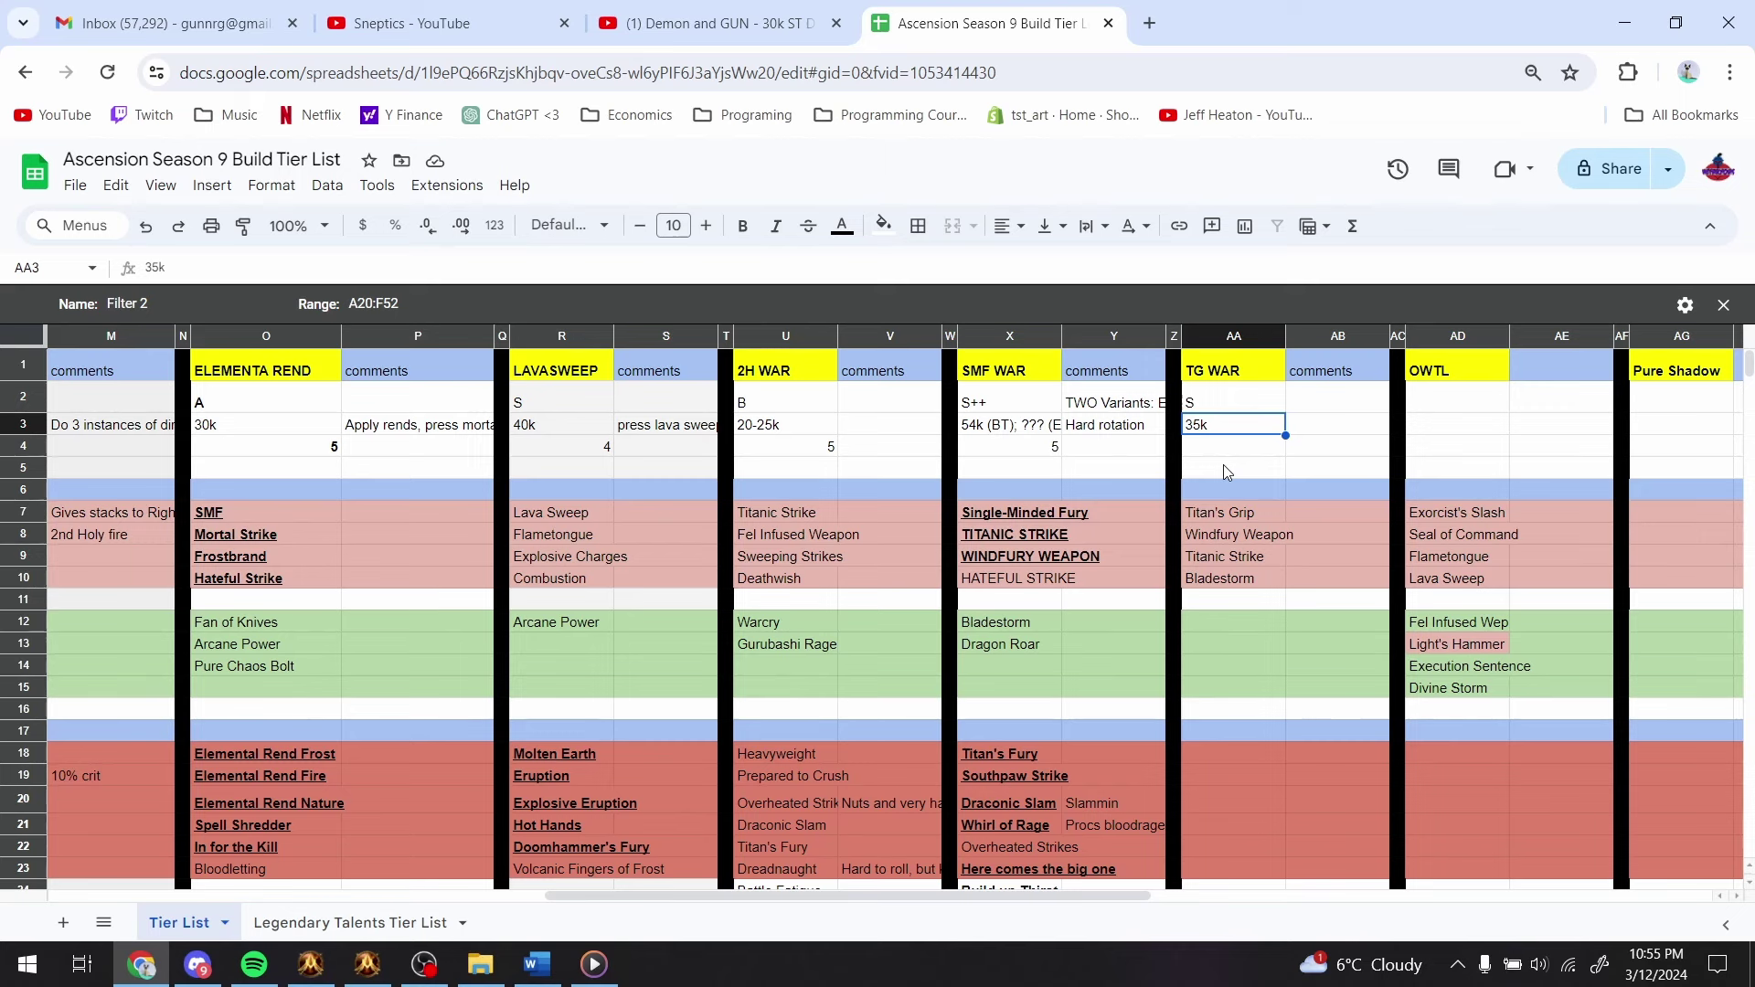
- Examine TG WAR's skill cards and its blank alternative and talent sections alongside the SMF WAR column
{"action": "scroll", "coordinate": [1224, 658], "scroll_direction": "down", "scroll_amount": 3}
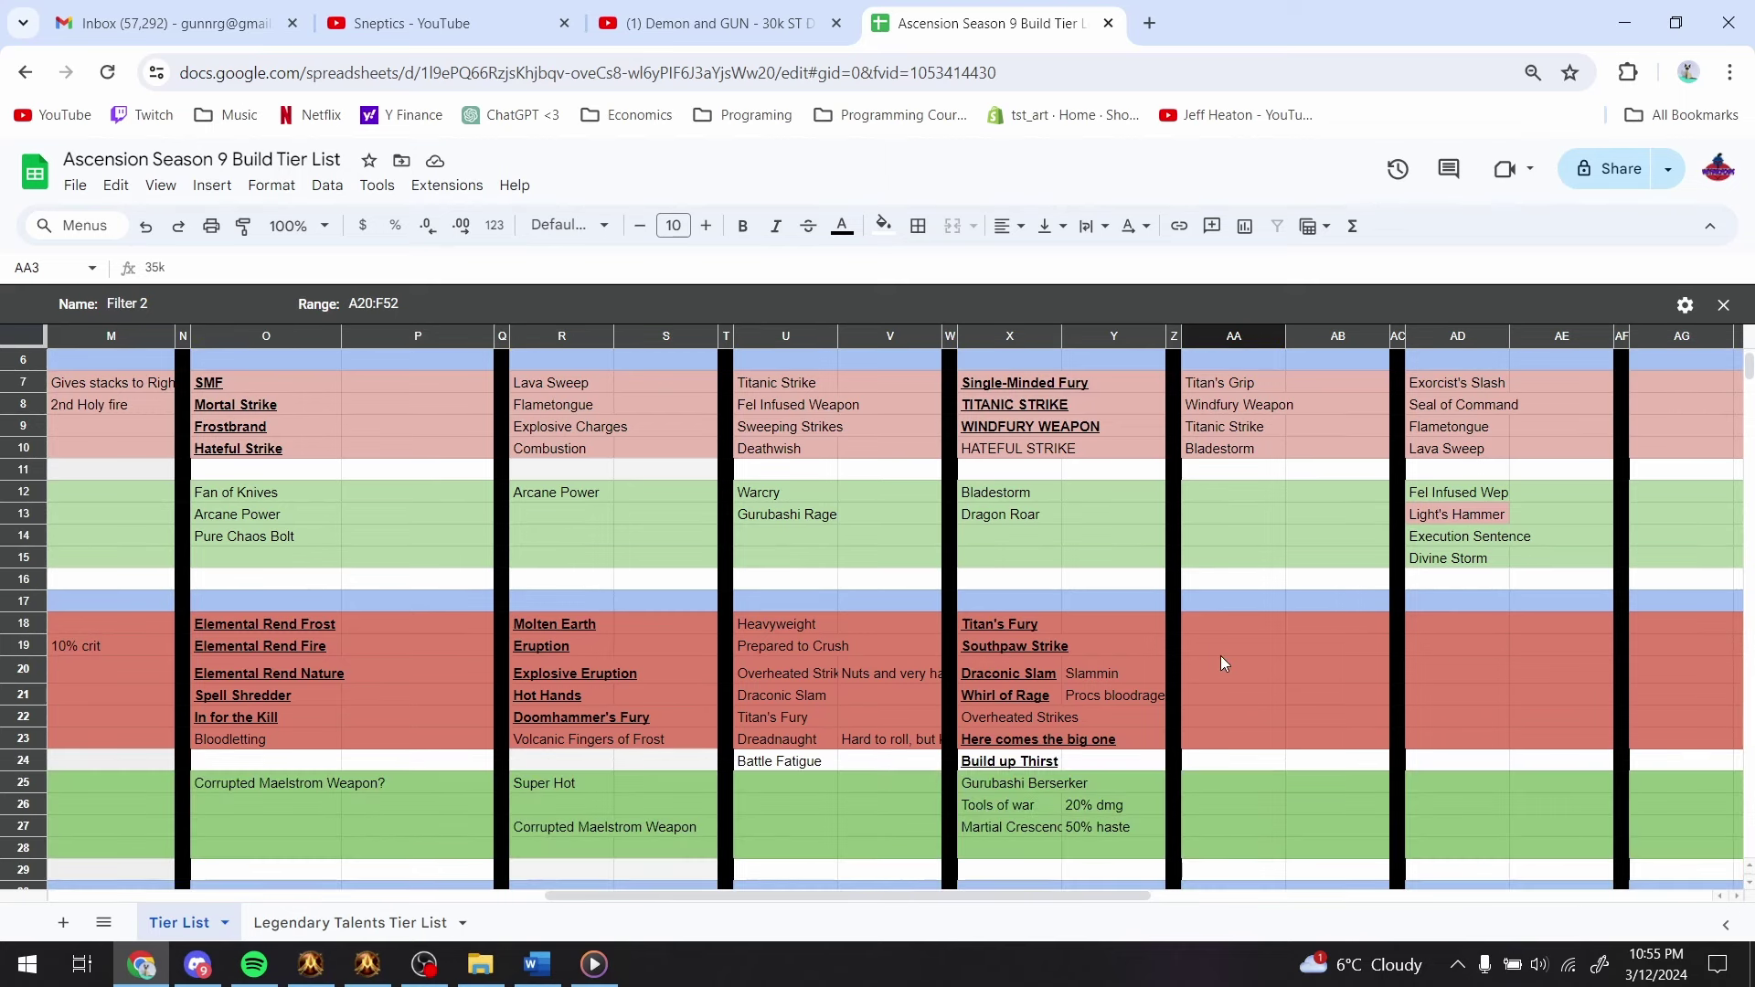
{"action": "scroll", "coordinate": [1221, 656], "scroll_direction": "up", "scroll_amount": 3}
{"action": "key", "text": "alt+Tab"}
{"action": "key", "text": "alt+Tab"}
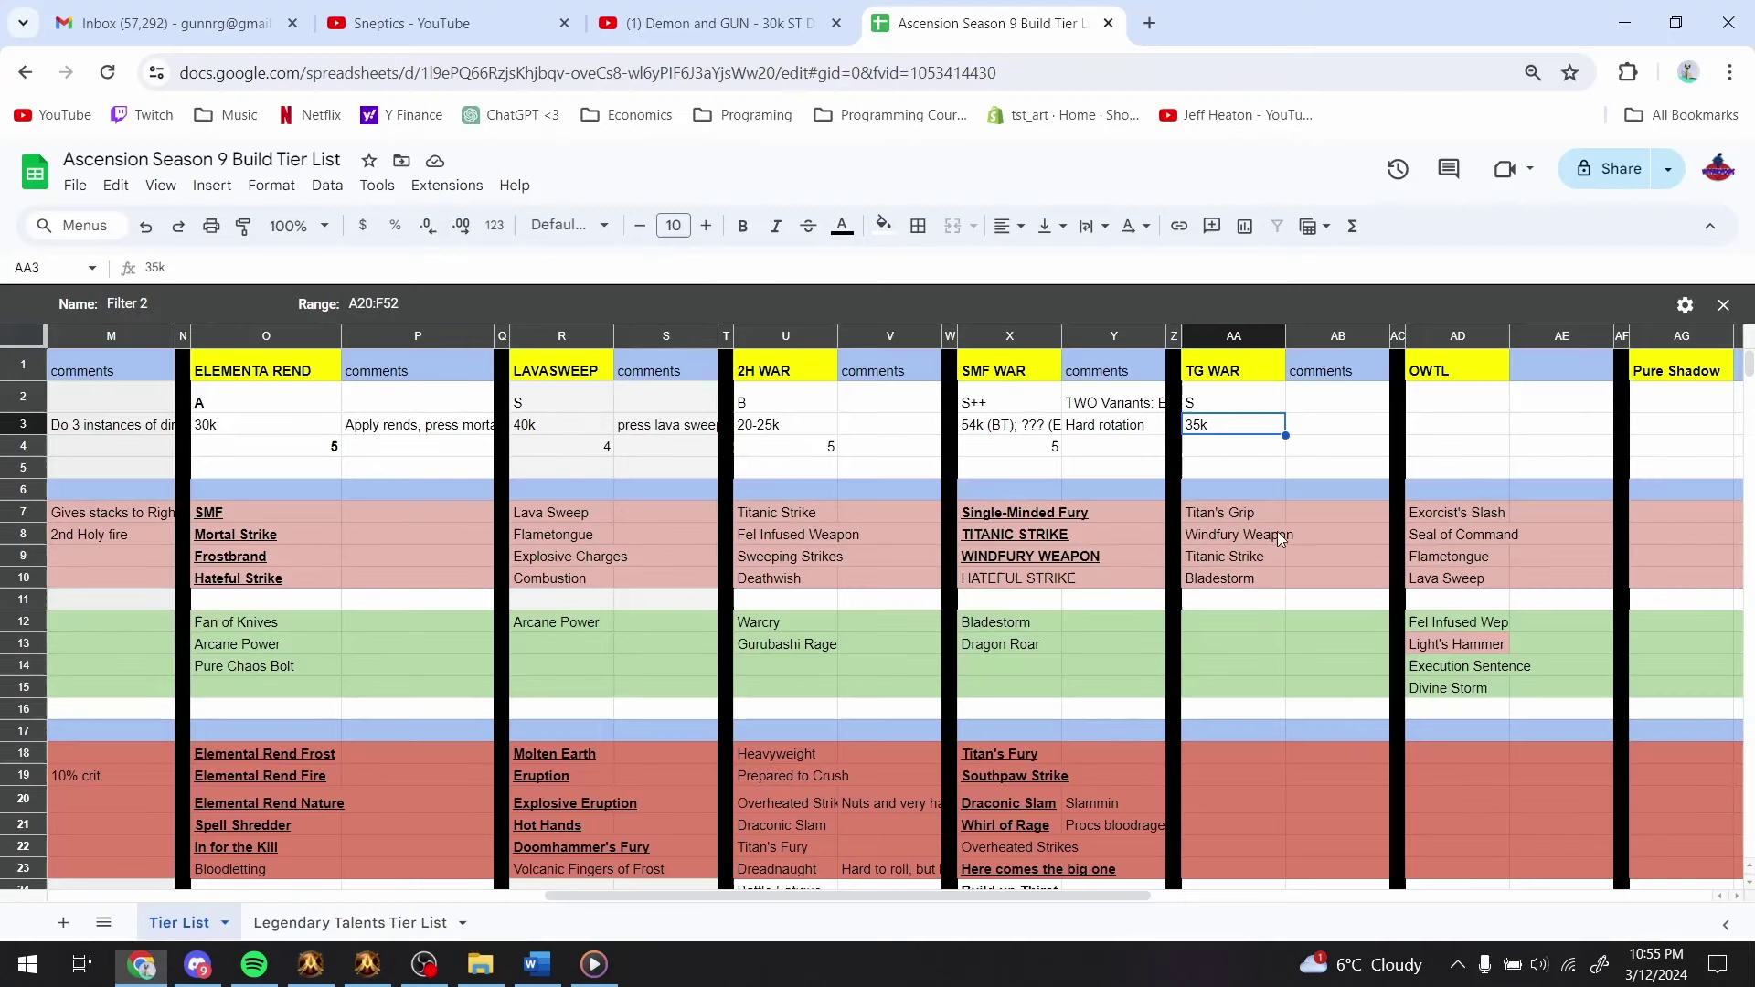
{"action": "left_click", "coordinate": [1265, 619]}
{"action": "left_click_drag", "start_coordinate": [1238, 607], "coordinate": [1302, 777]}
{"action": "scroll", "coordinate": [1316, 795], "scroll_direction": "down", "scroll_amount": 1}
{"action": "scroll", "coordinate": [1280, 640], "scroll_direction": "down", "scroll_amount": 4}
{"action": "scroll", "coordinate": [1234, 512], "scroll_direction": "up", "scroll_amount": 4}
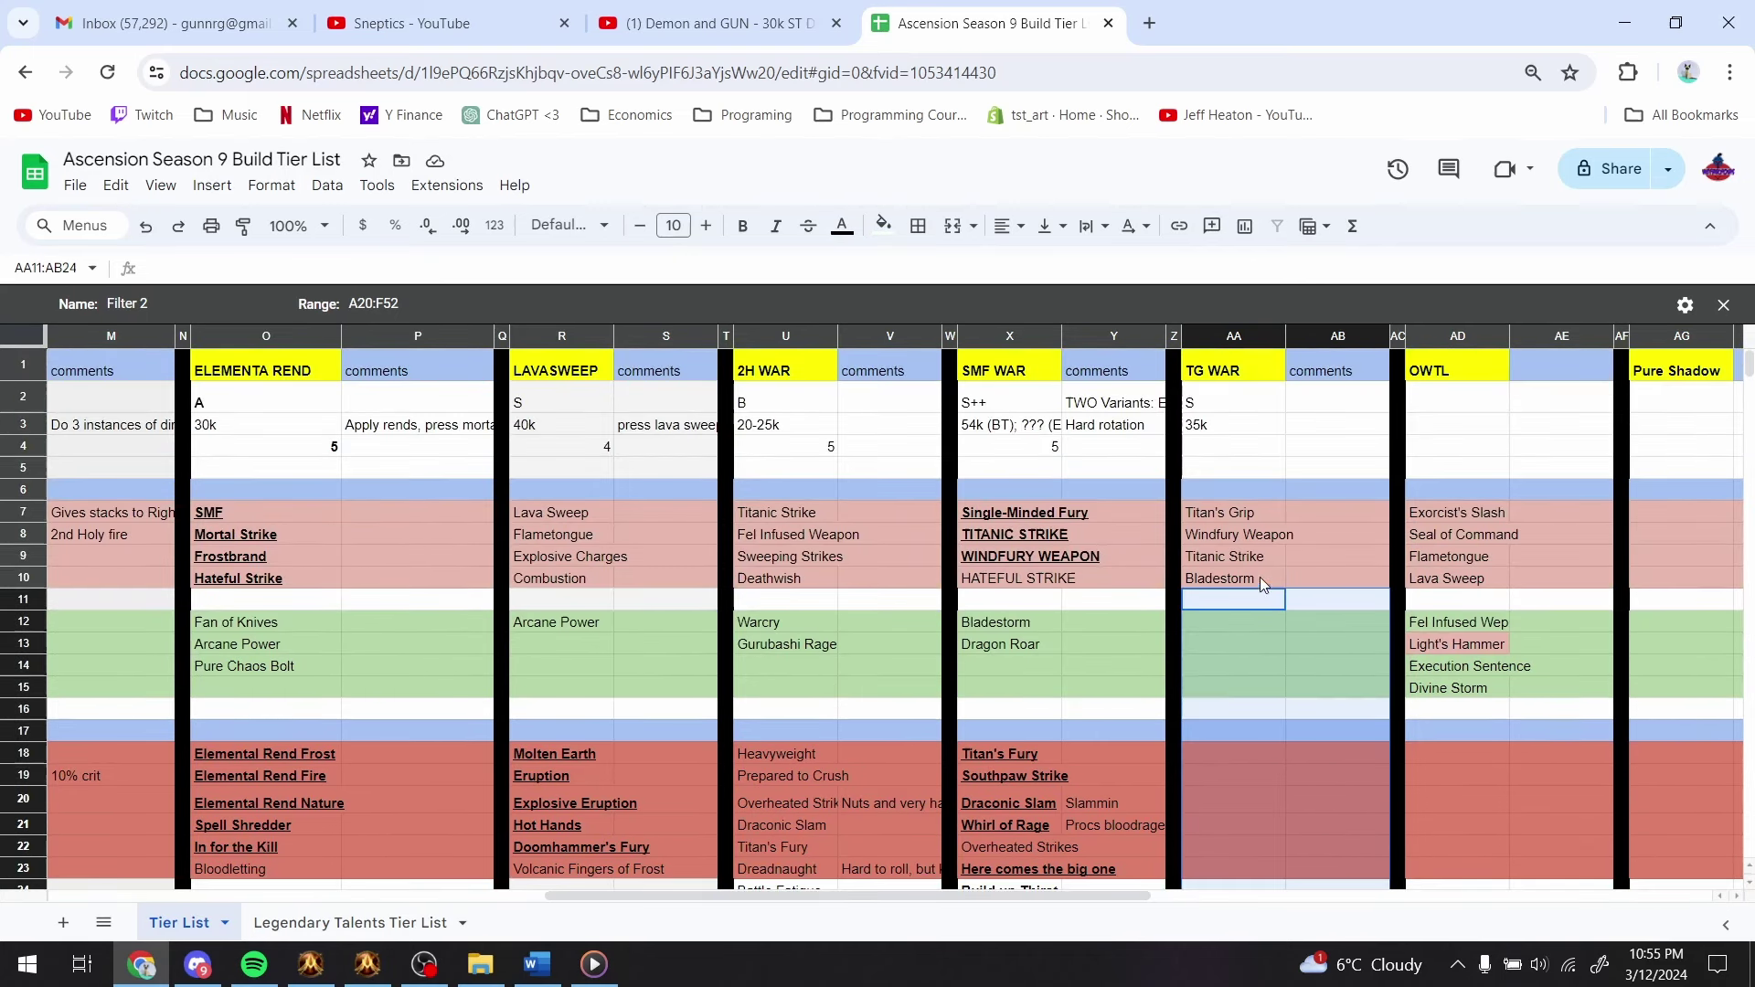
- Rename the 2H WAR column heading as "Heavyweight Crush 2H WAR"
{"action": "left_click_drag", "start_coordinate": [1233, 625], "coordinate": [1203, 678]}
{"action": "left_click", "coordinate": [1113, 625]}
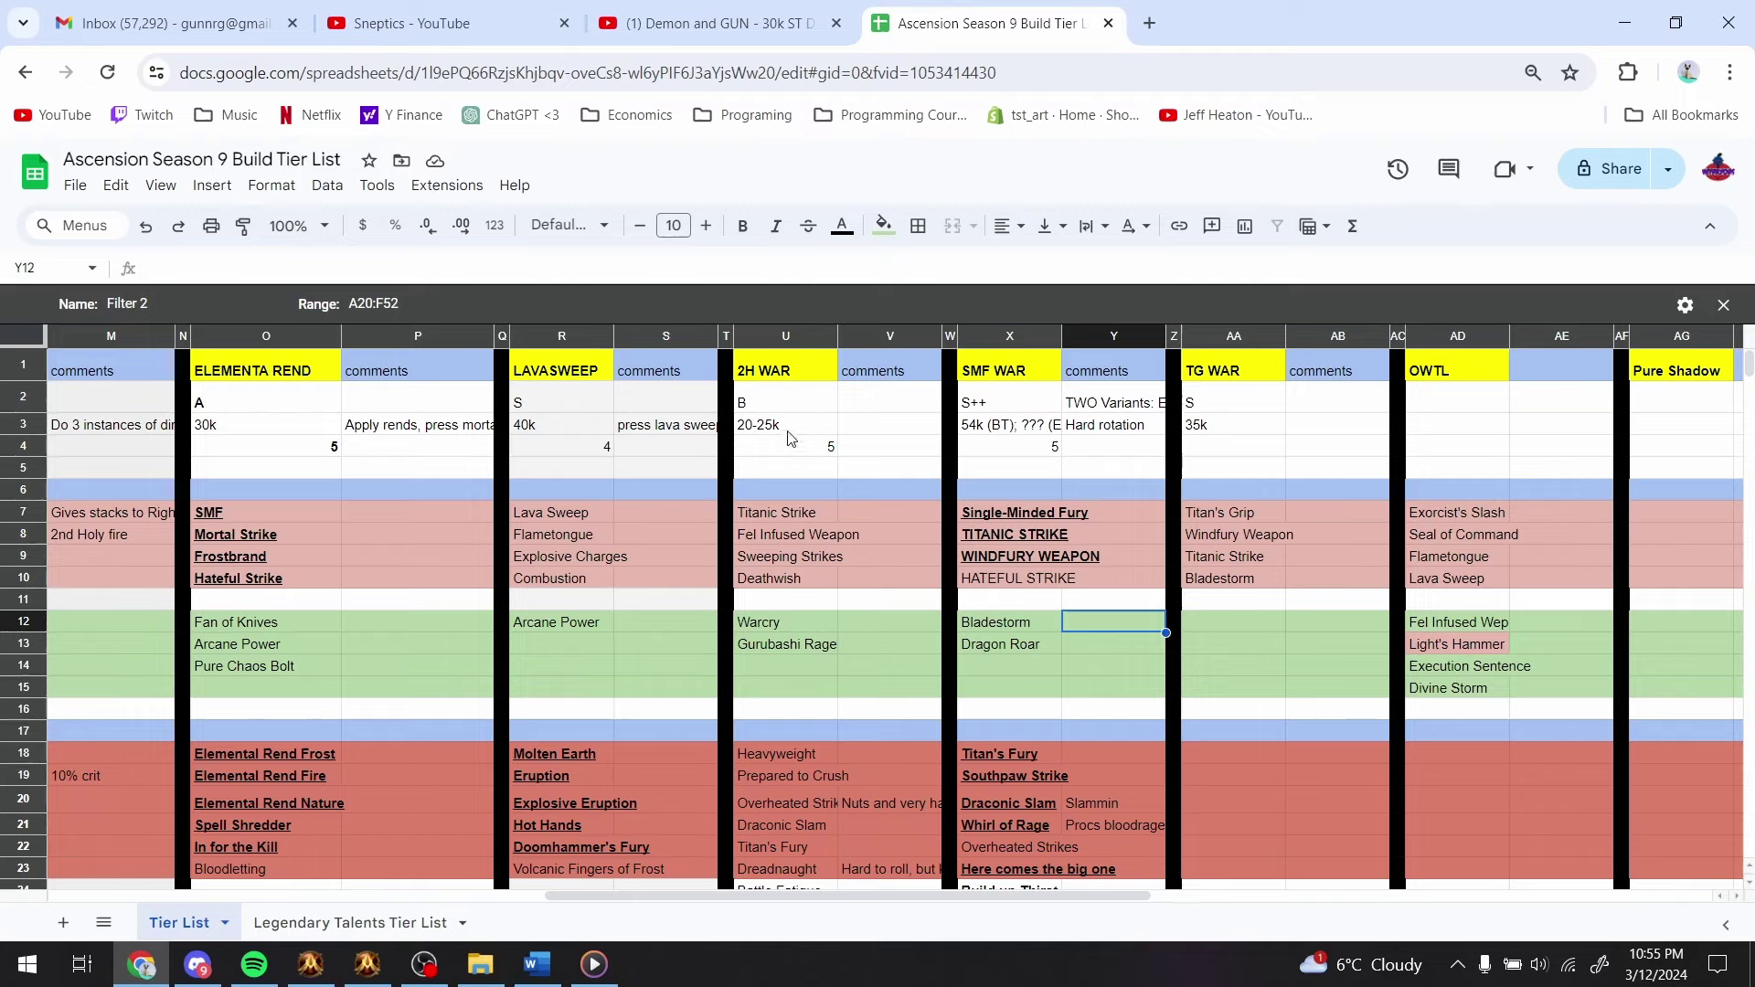
{"action": "left_click", "coordinate": [784, 364]}
{"action": "left_click_drag", "start_coordinate": [194, 268], "coordinate": [5, 274]}
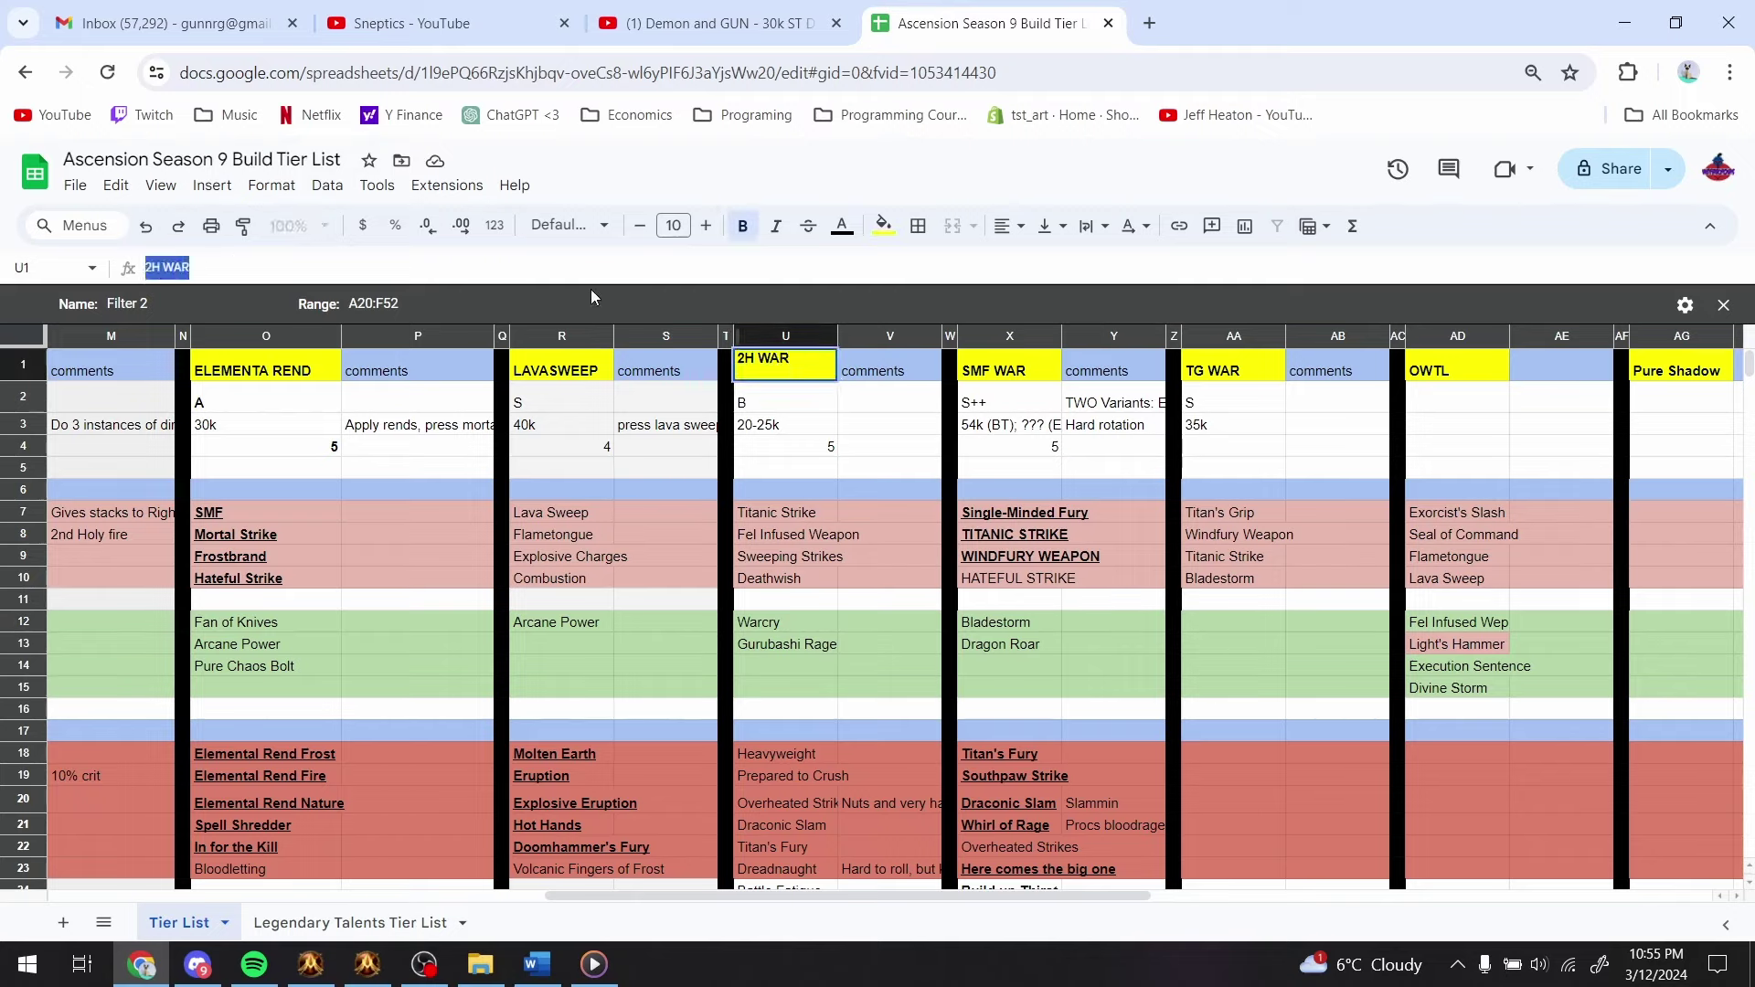
{"action": "type", "text": "Heavyweight Crush"}
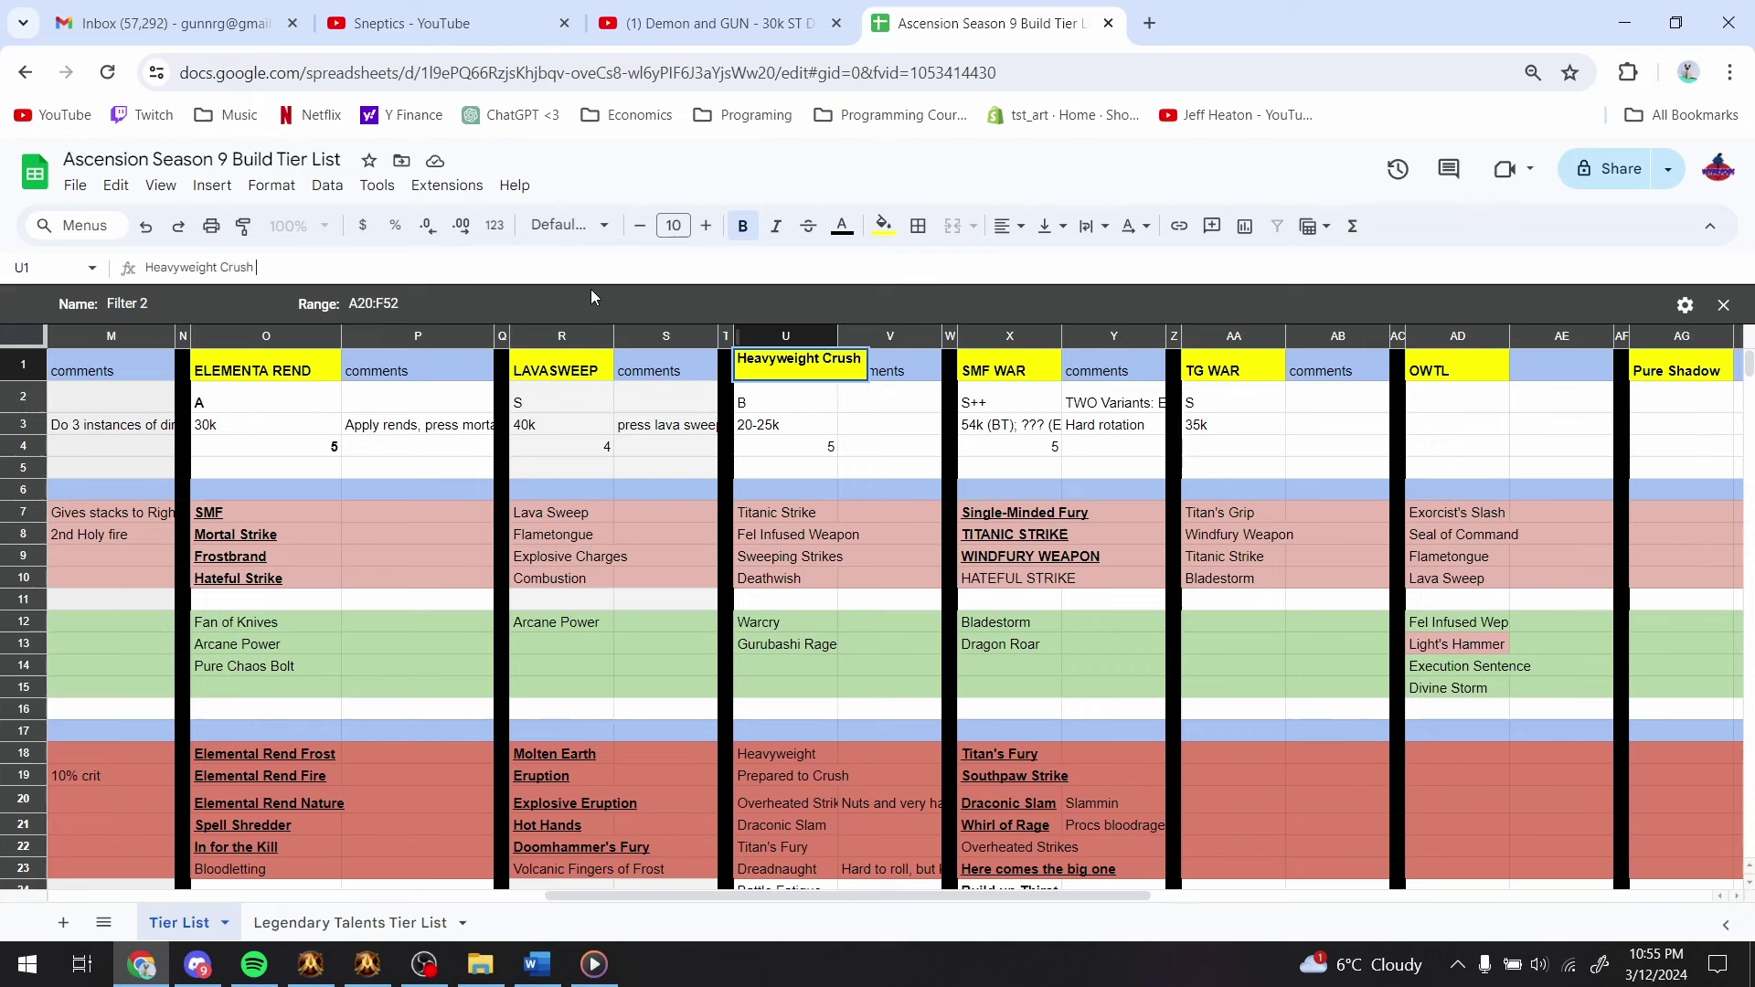
{"action": "type", "text": " 2H WAR"}
{"action": "key", "text": "Return"}
- Switch to Ascension and activate the saved DRAGONSLAMMER spec in Character Advancement
{"action": "key", "text": "alt+Tab"}
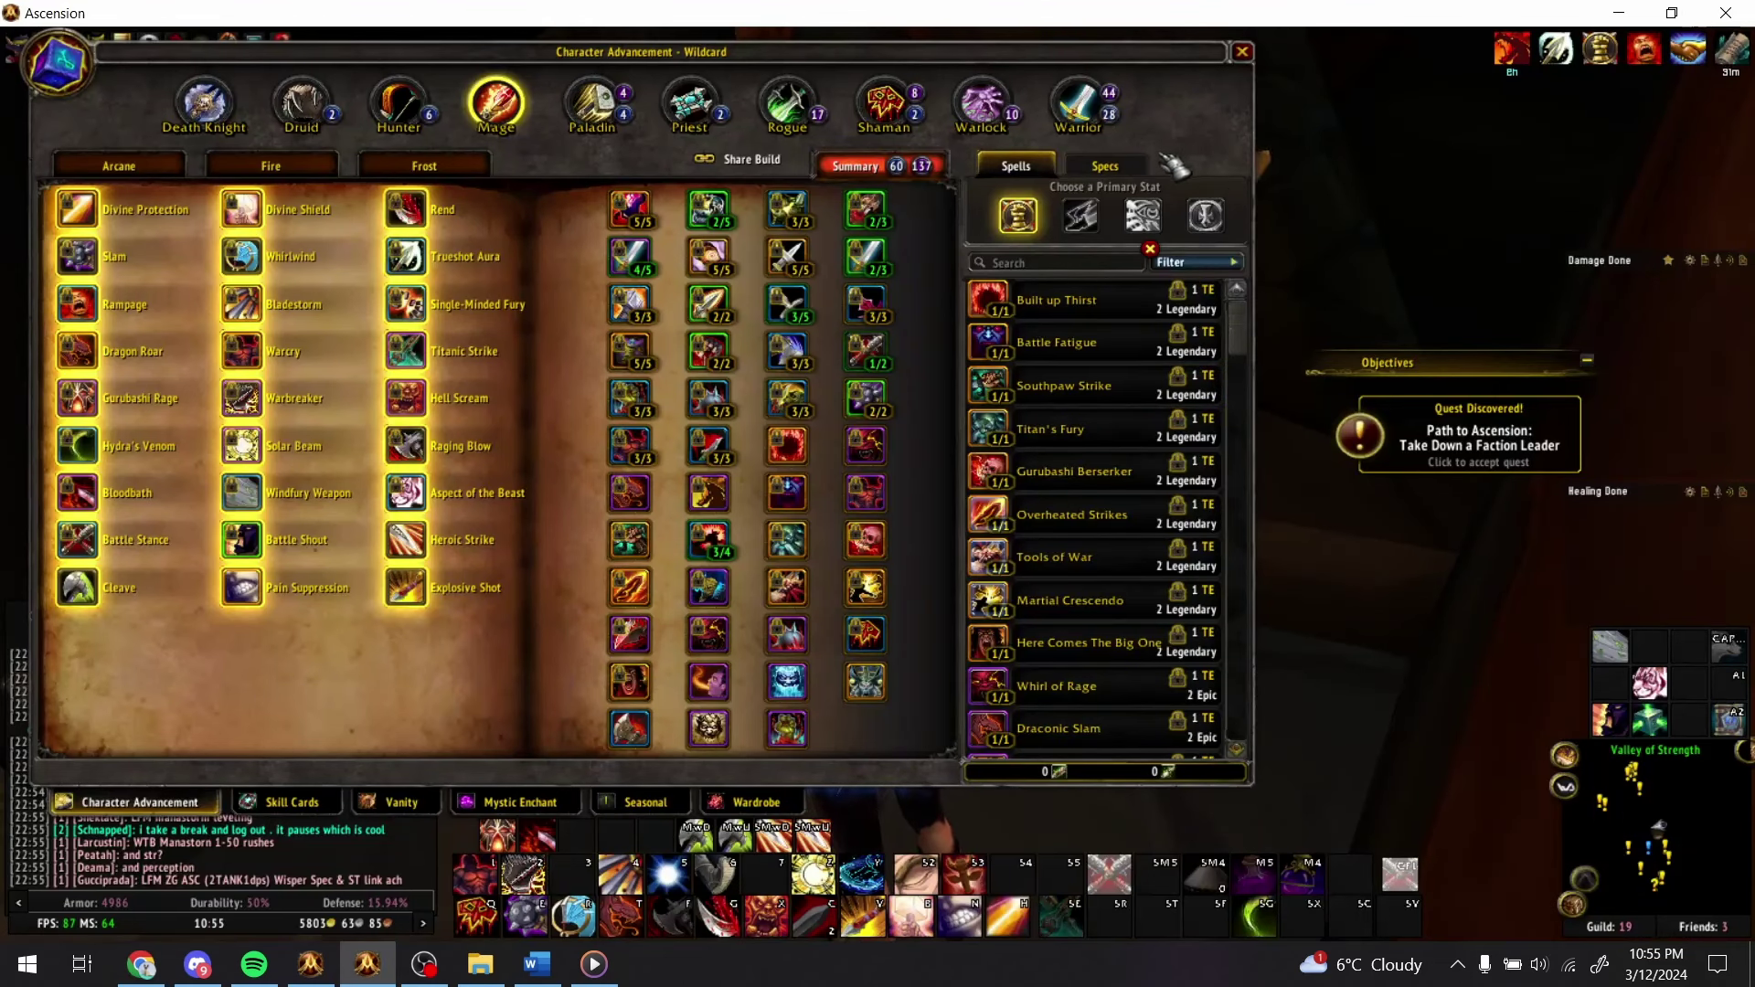
{"action": "left_click", "coordinate": [1133, 165]}
{"action": "scroll", "coordinate": [1175, 549], "scroll_direction": "up", "scroll_amount": 3}
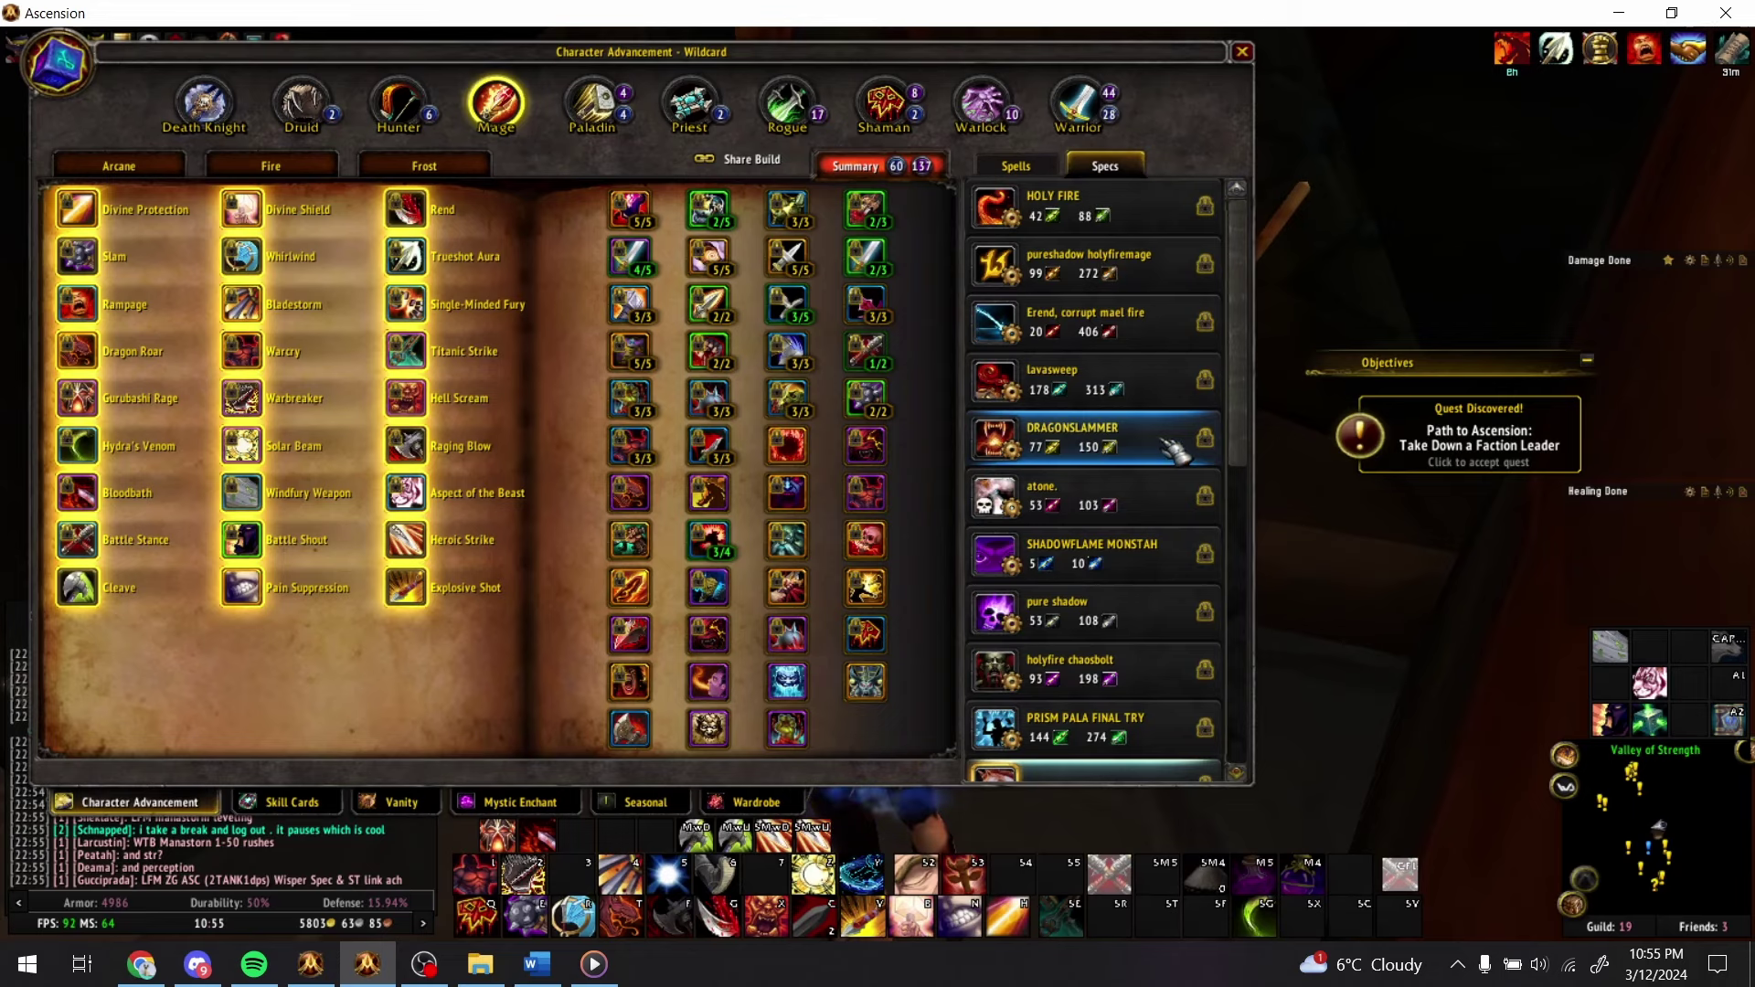
{"action": "left_click", "coordinate": [1175, 448]}
{"action": "left_click", "coordinate": [1133, 571]}
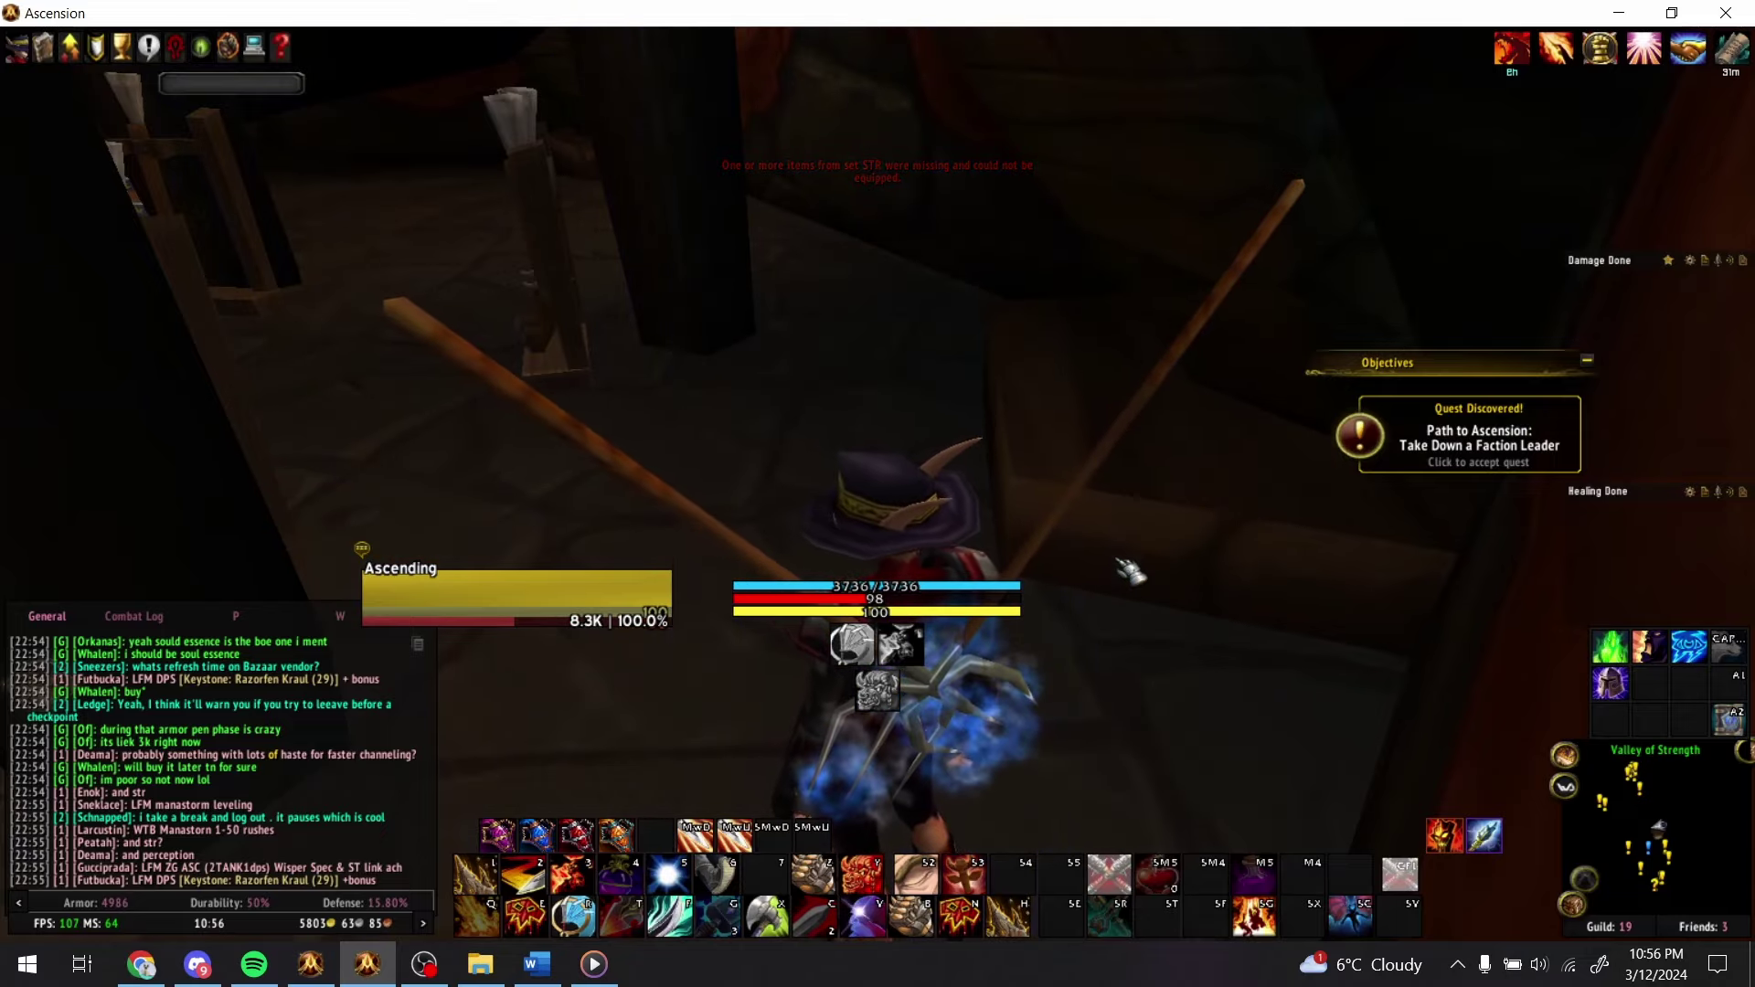
{"action": "left_click_drag", "start_coordinate": [1131, 572], "coordinate": [1131, 571]}
- Return to the sheet and go through the Heavyweight Crush column's tier, DPS, ability cards and alternatives
{"action": "key", "text": "alt+Tab"}
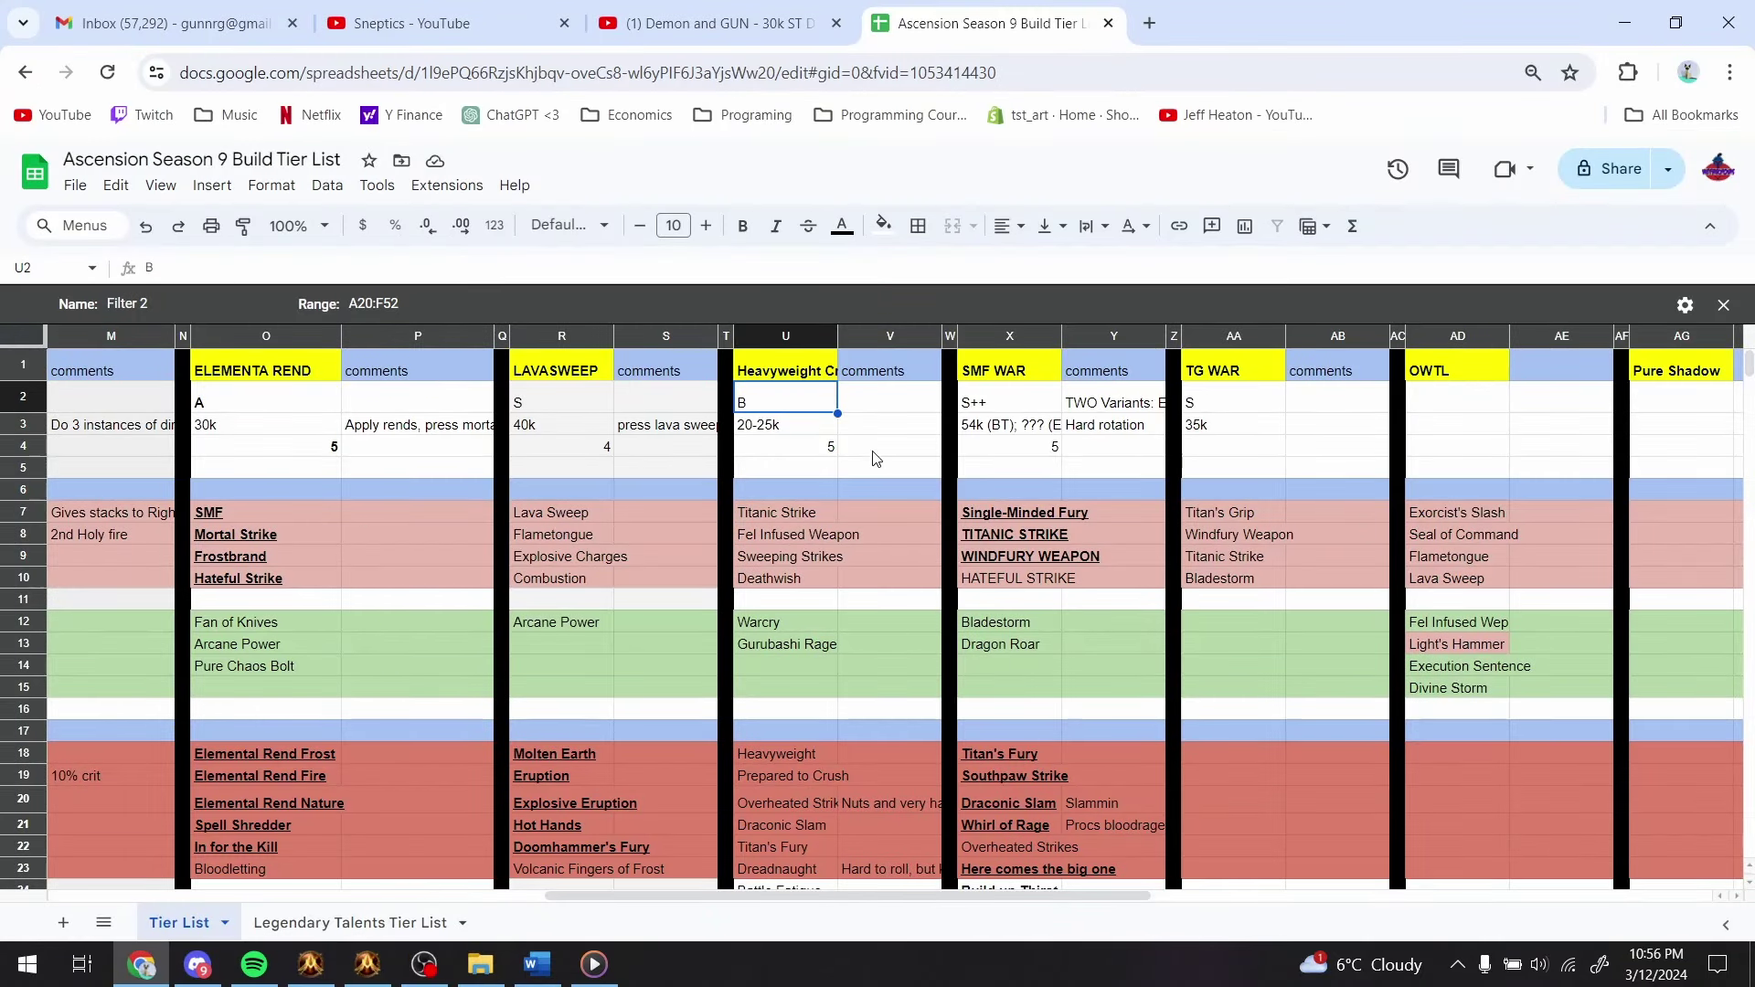
{"action": "key", "text": "Tab"}
{"action": "key", "text": "Return"}
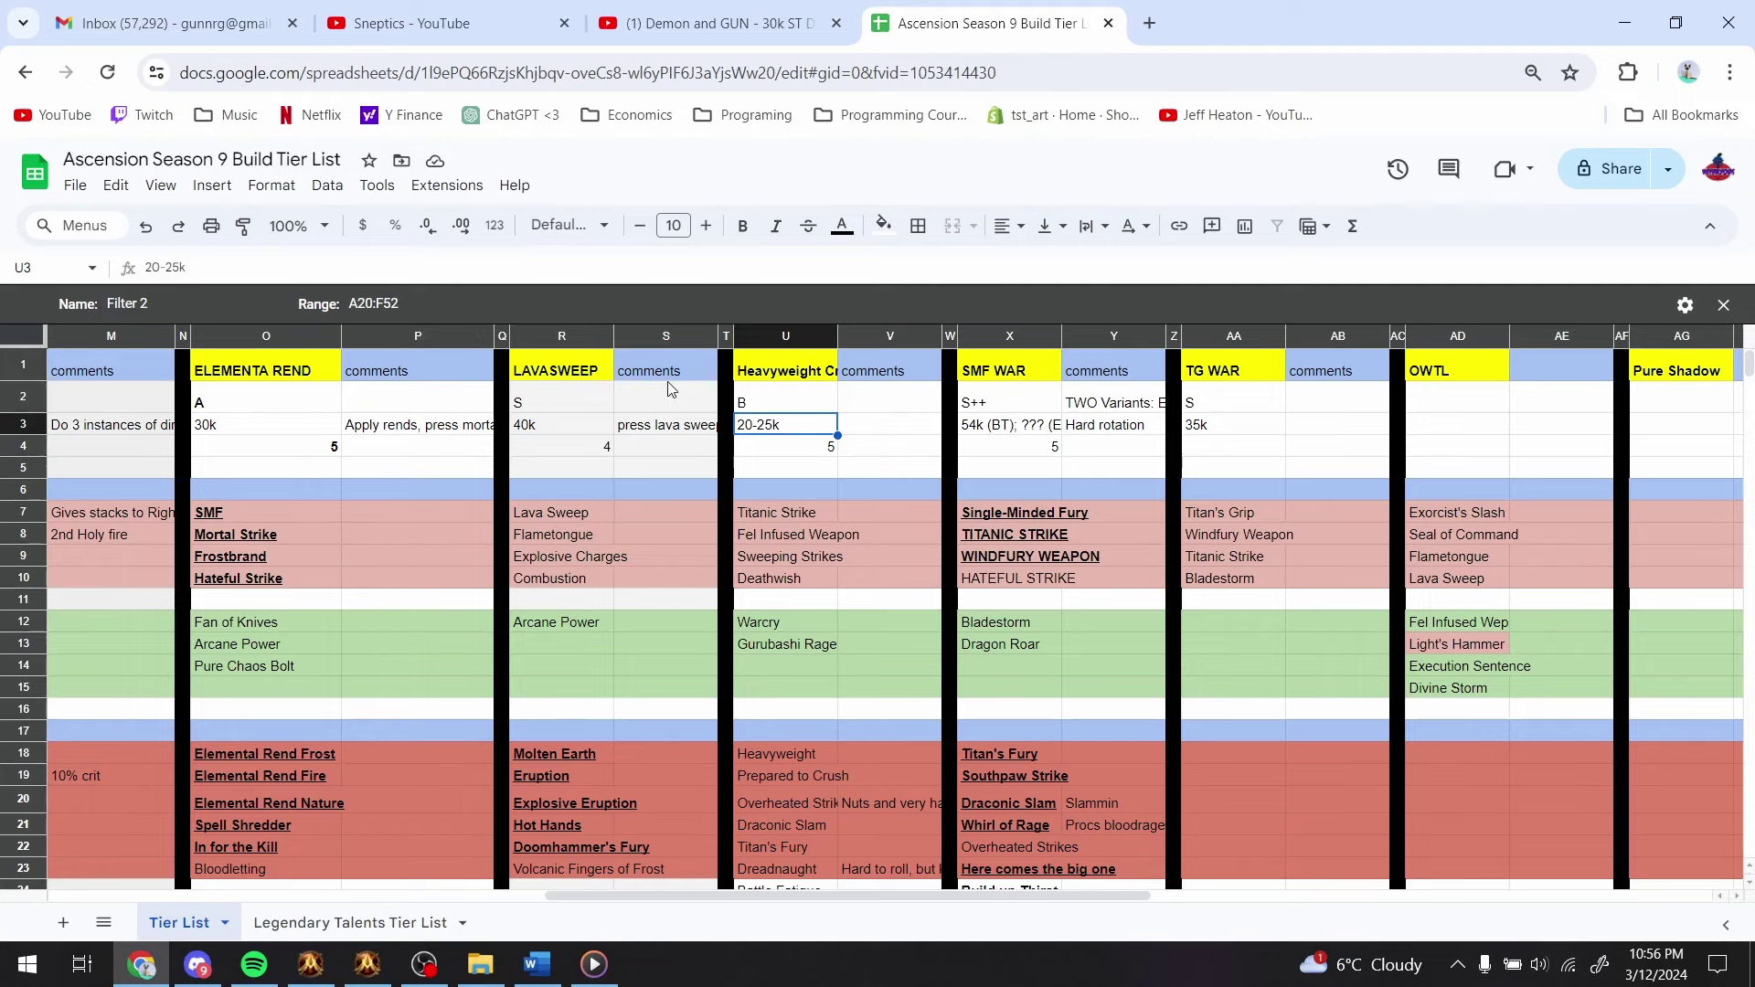
{"action": "key", "text": "Up"}
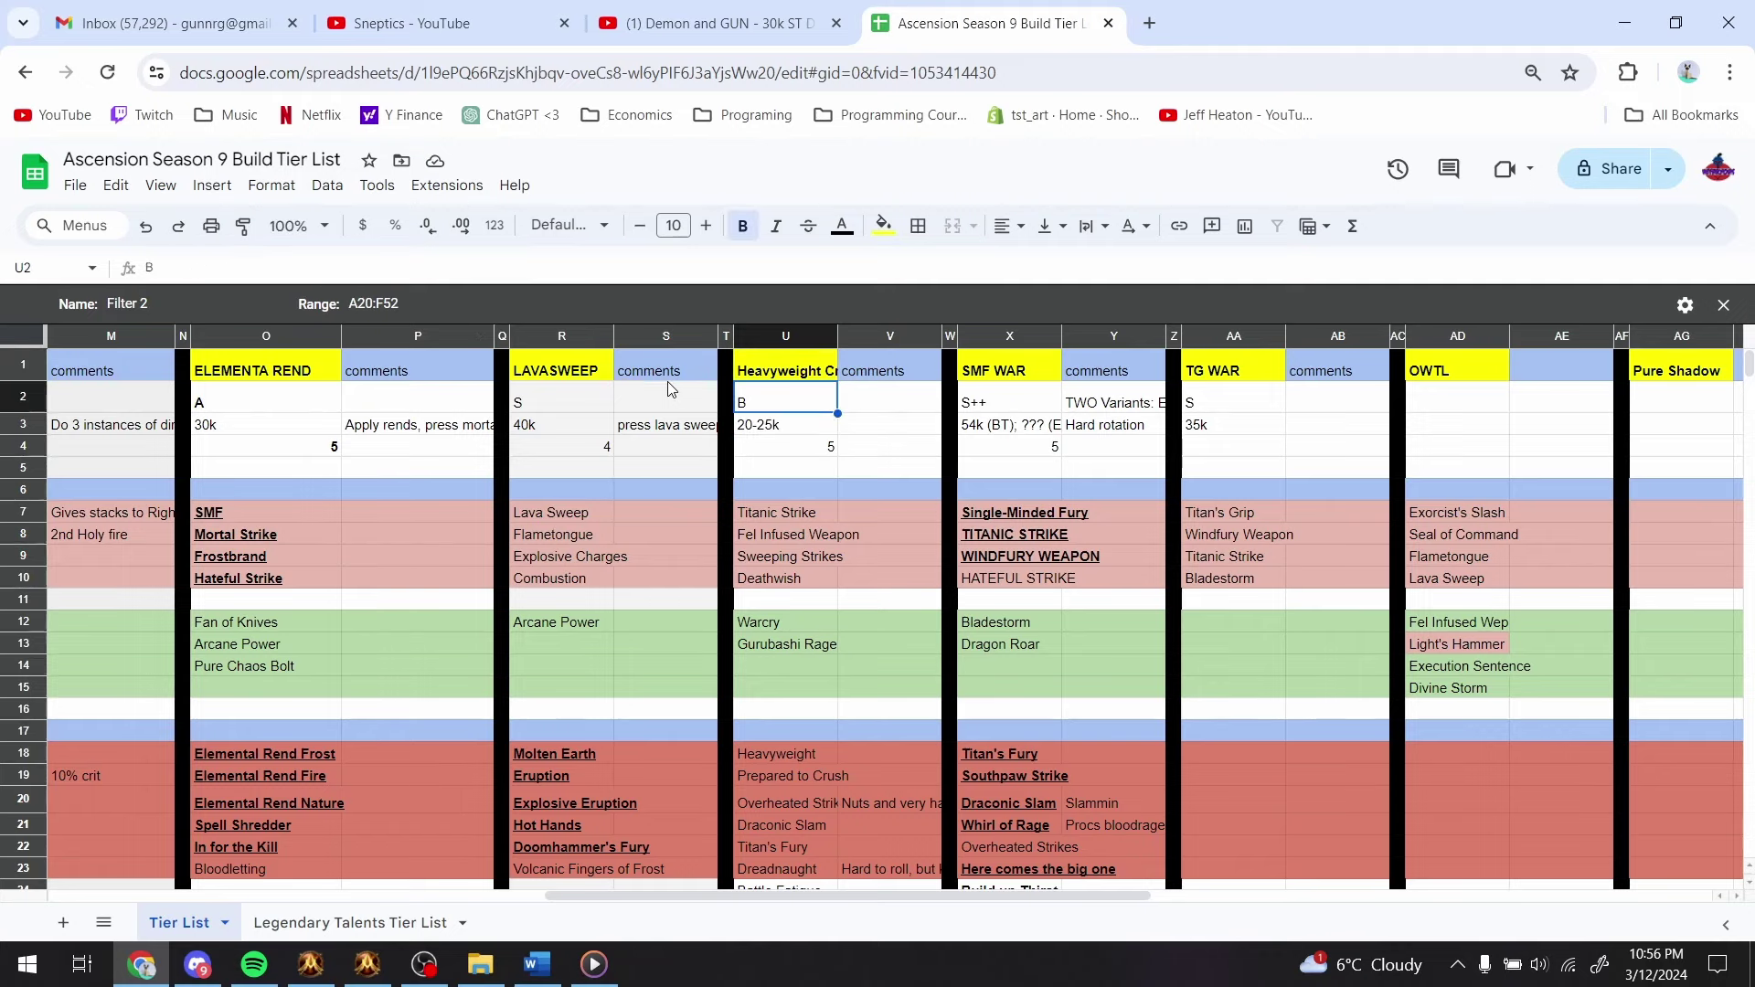
{"action": "key", "text": "Down"}
{"action": "key", "text": "Down"}
{"action": "key", "text": "Down"}
{"action": "key", "text": "Down"}
{"action": "key", "text": "Down"}
{"action": "key", "text": "Down"}
{"action": "key", "text": "Down"}
{"action": "key", "text": "Down"}
{"action": "key", "text": "Down"}
{"action": "key", "text": "Down"}
{"action": "key", "text": "Down"}
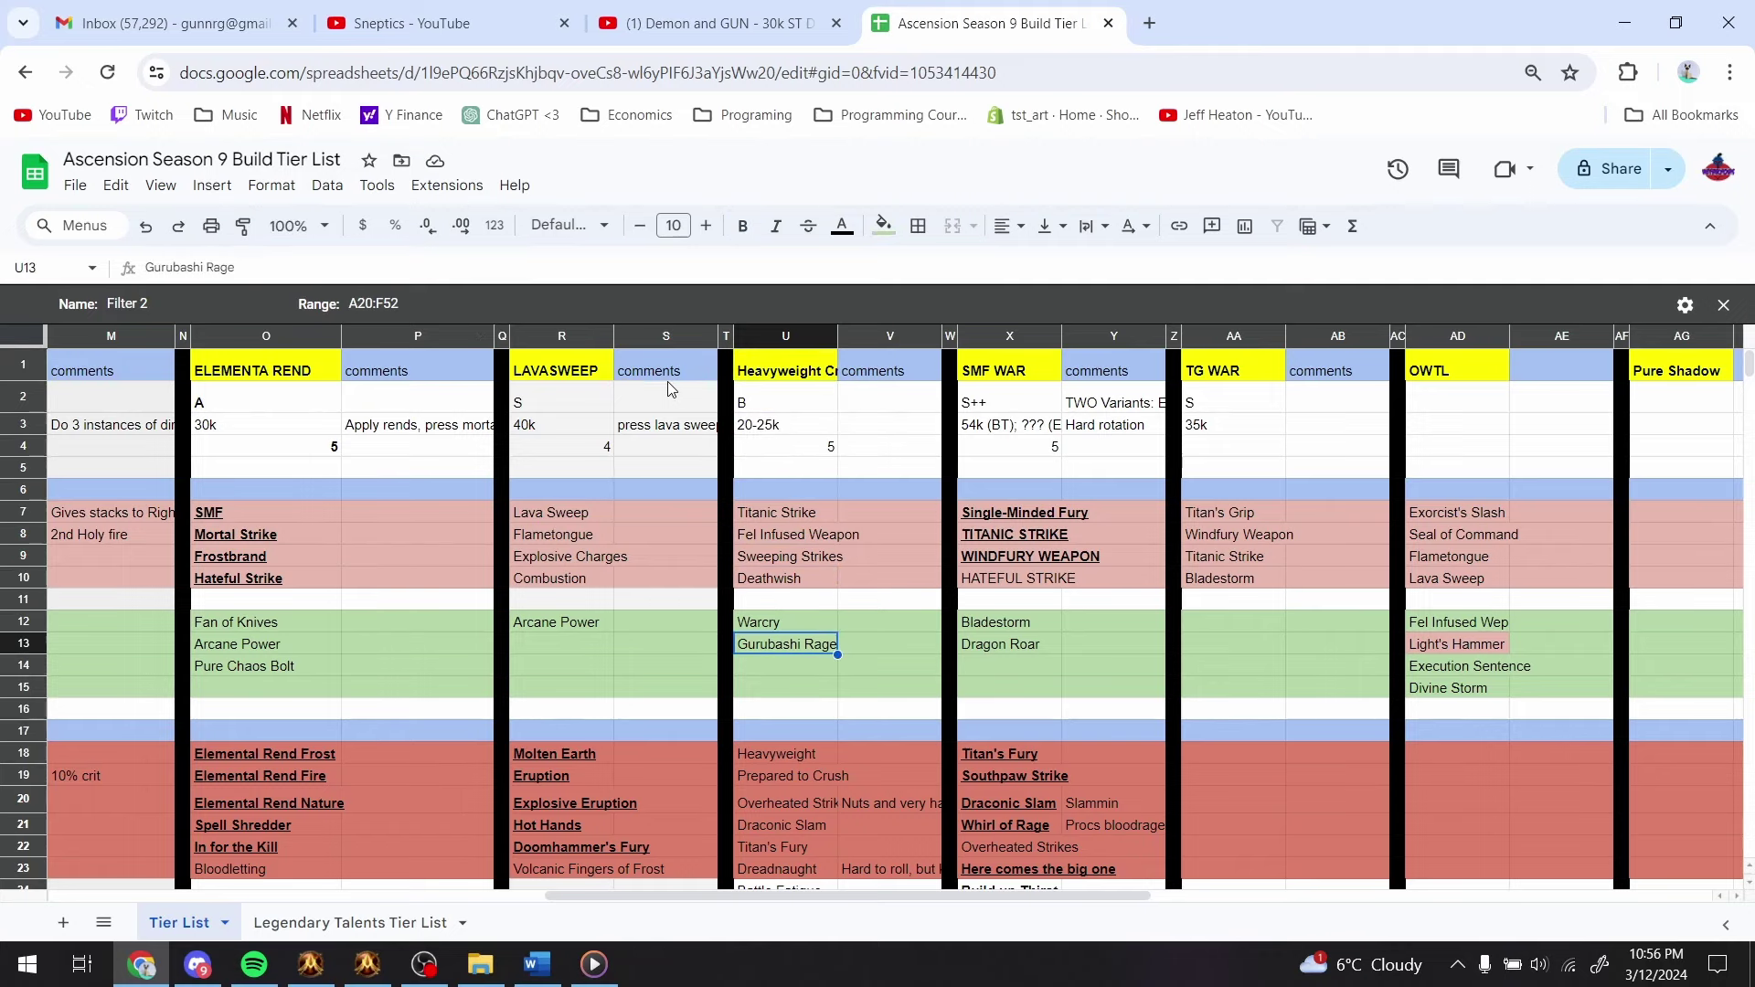
{"action": "key", "text": "Down"}
- Switch to Ascension, open the active spec's talent skill cards and read the Prepared to Crush! card
{"action": "key", "text": "alt+Tab"}
{"action": "key", "text": "n"}
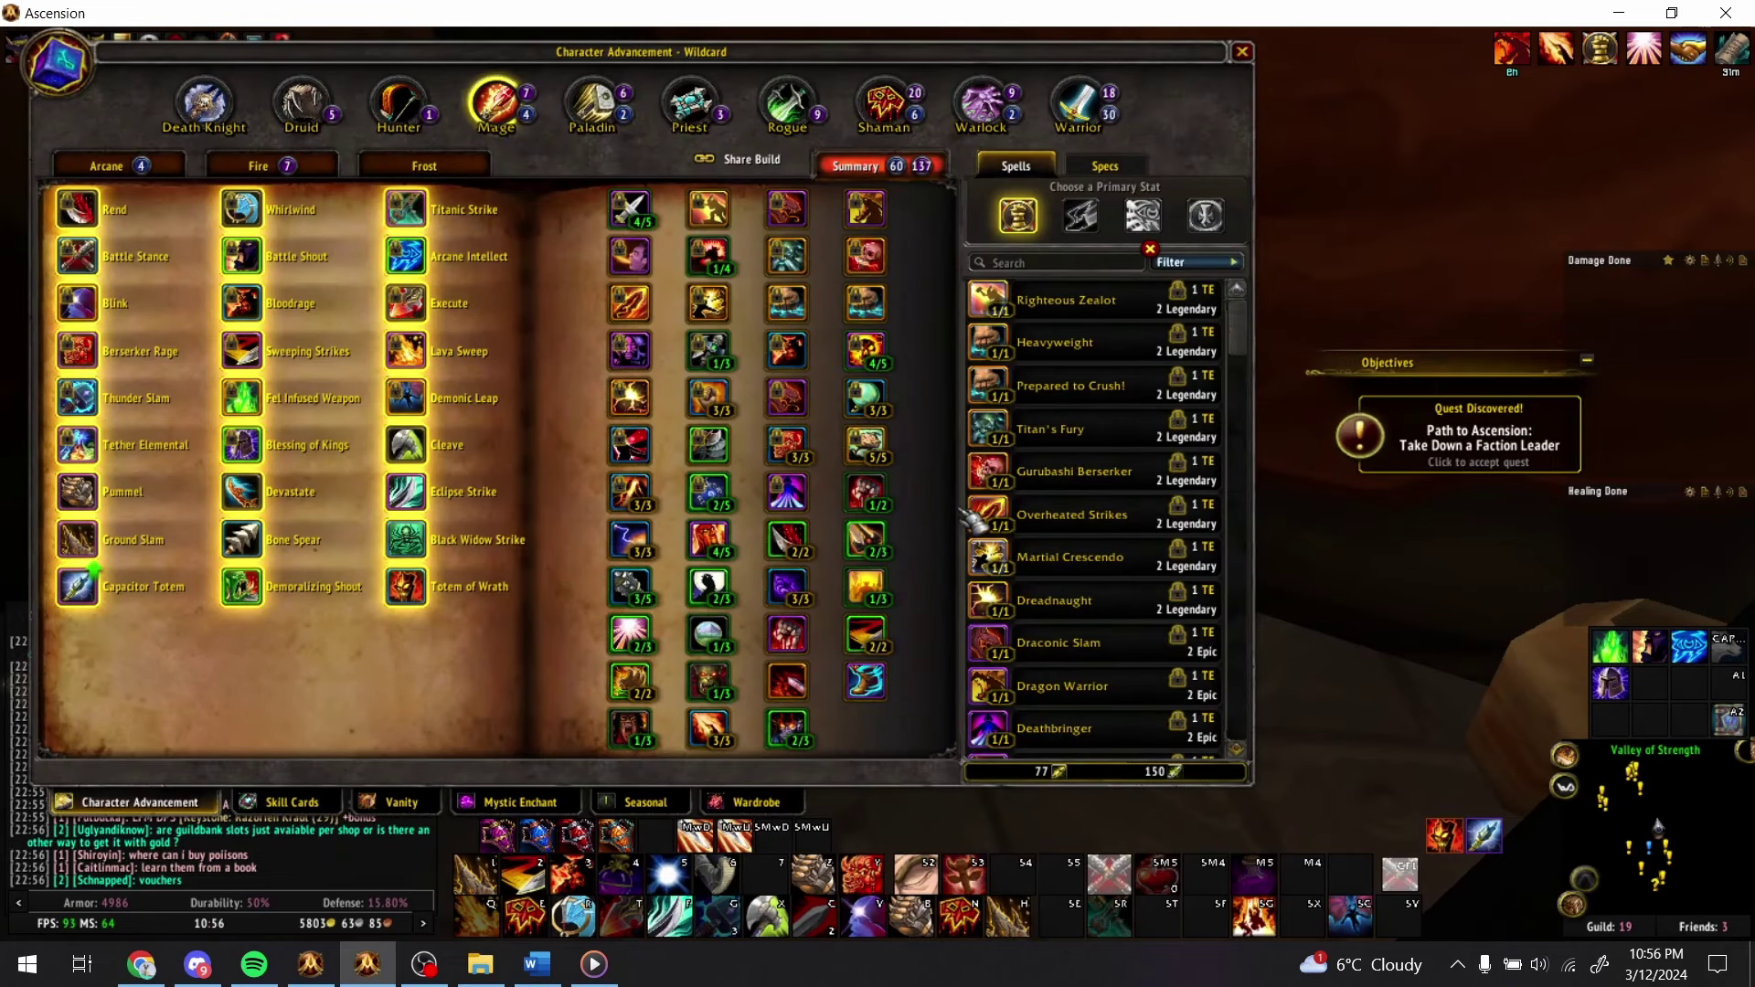
{"action": "left_click", "coordinate": [292, 801]}
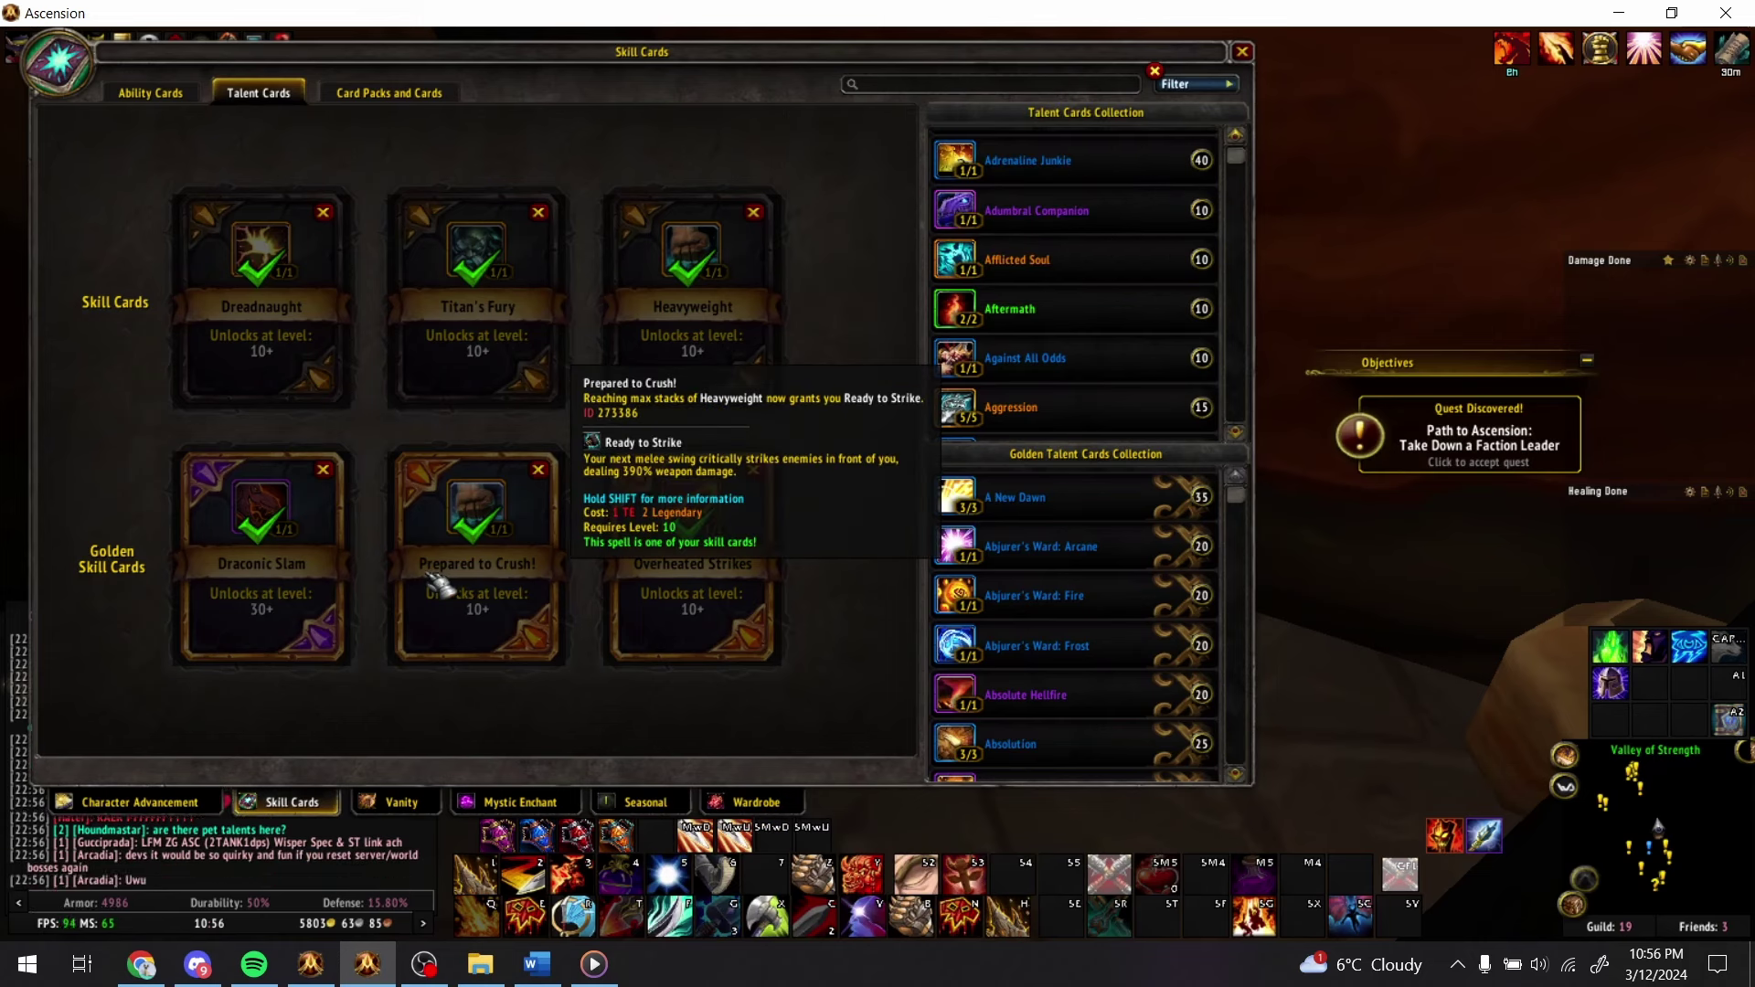
- Switch to Spotify, lower the playback volume and return to Ascension
{"action": "left_click", "coordinate": [254, 965]}
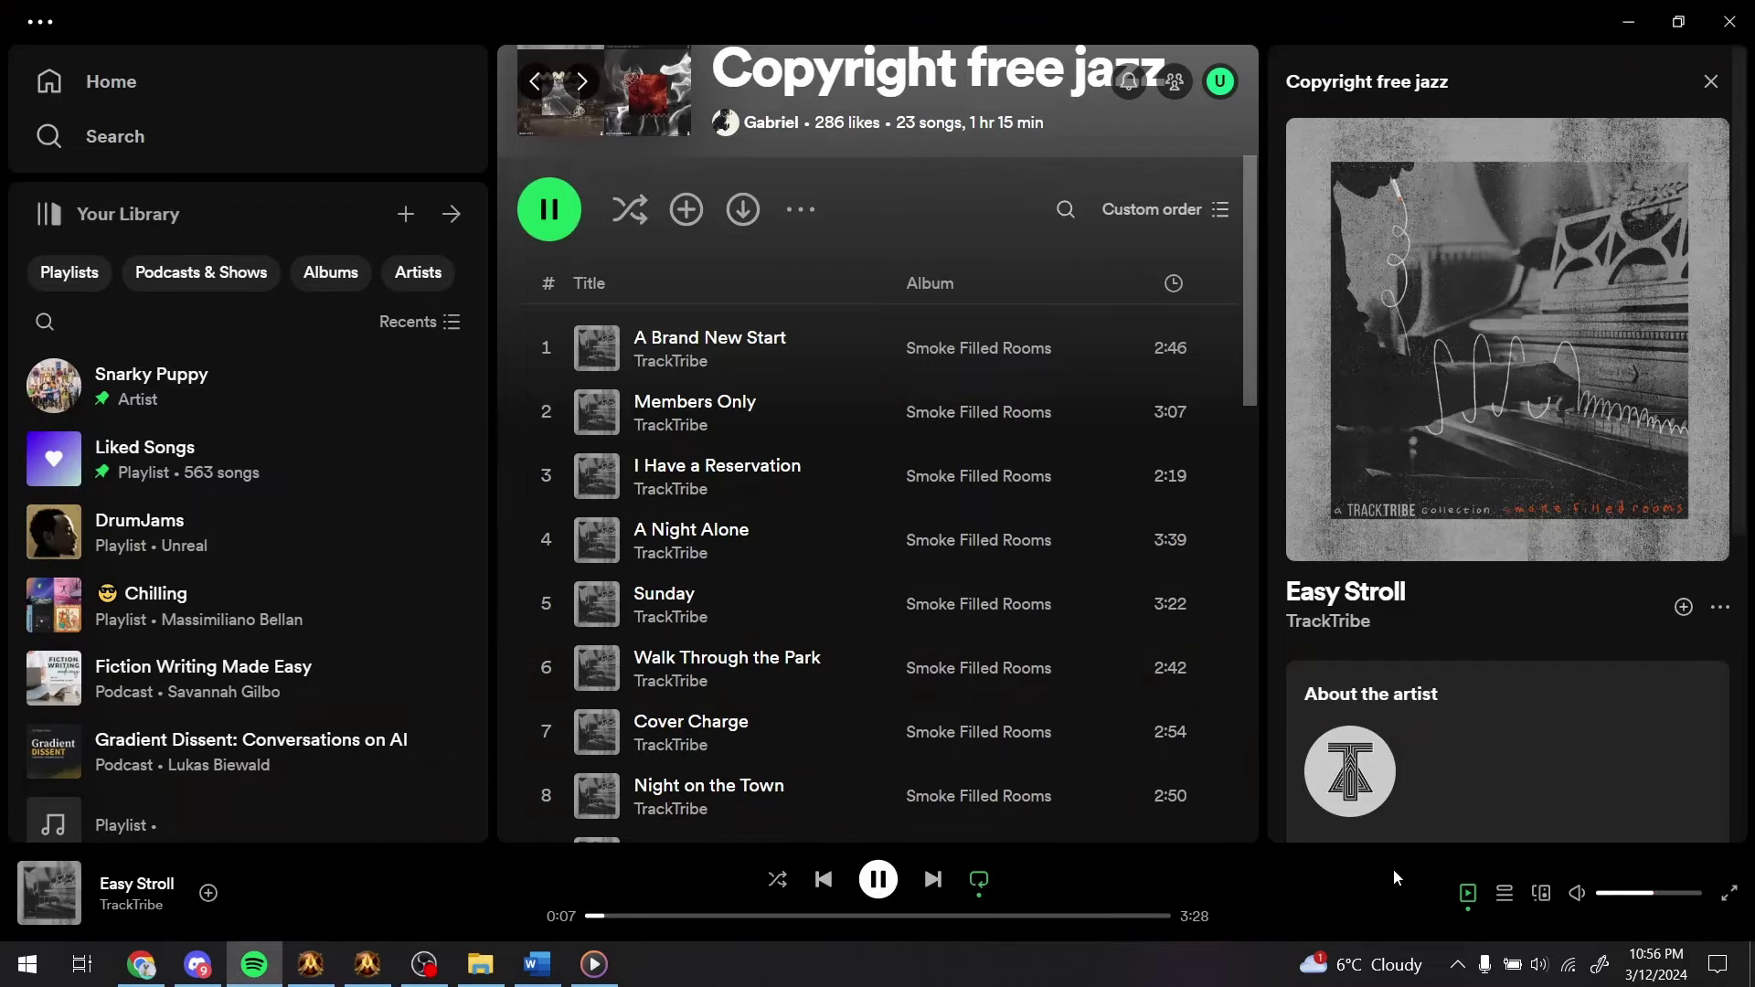
{"action": "left_click_drag", "start_coordinate": [1652, 899], "coordinate": [1631, 903]}
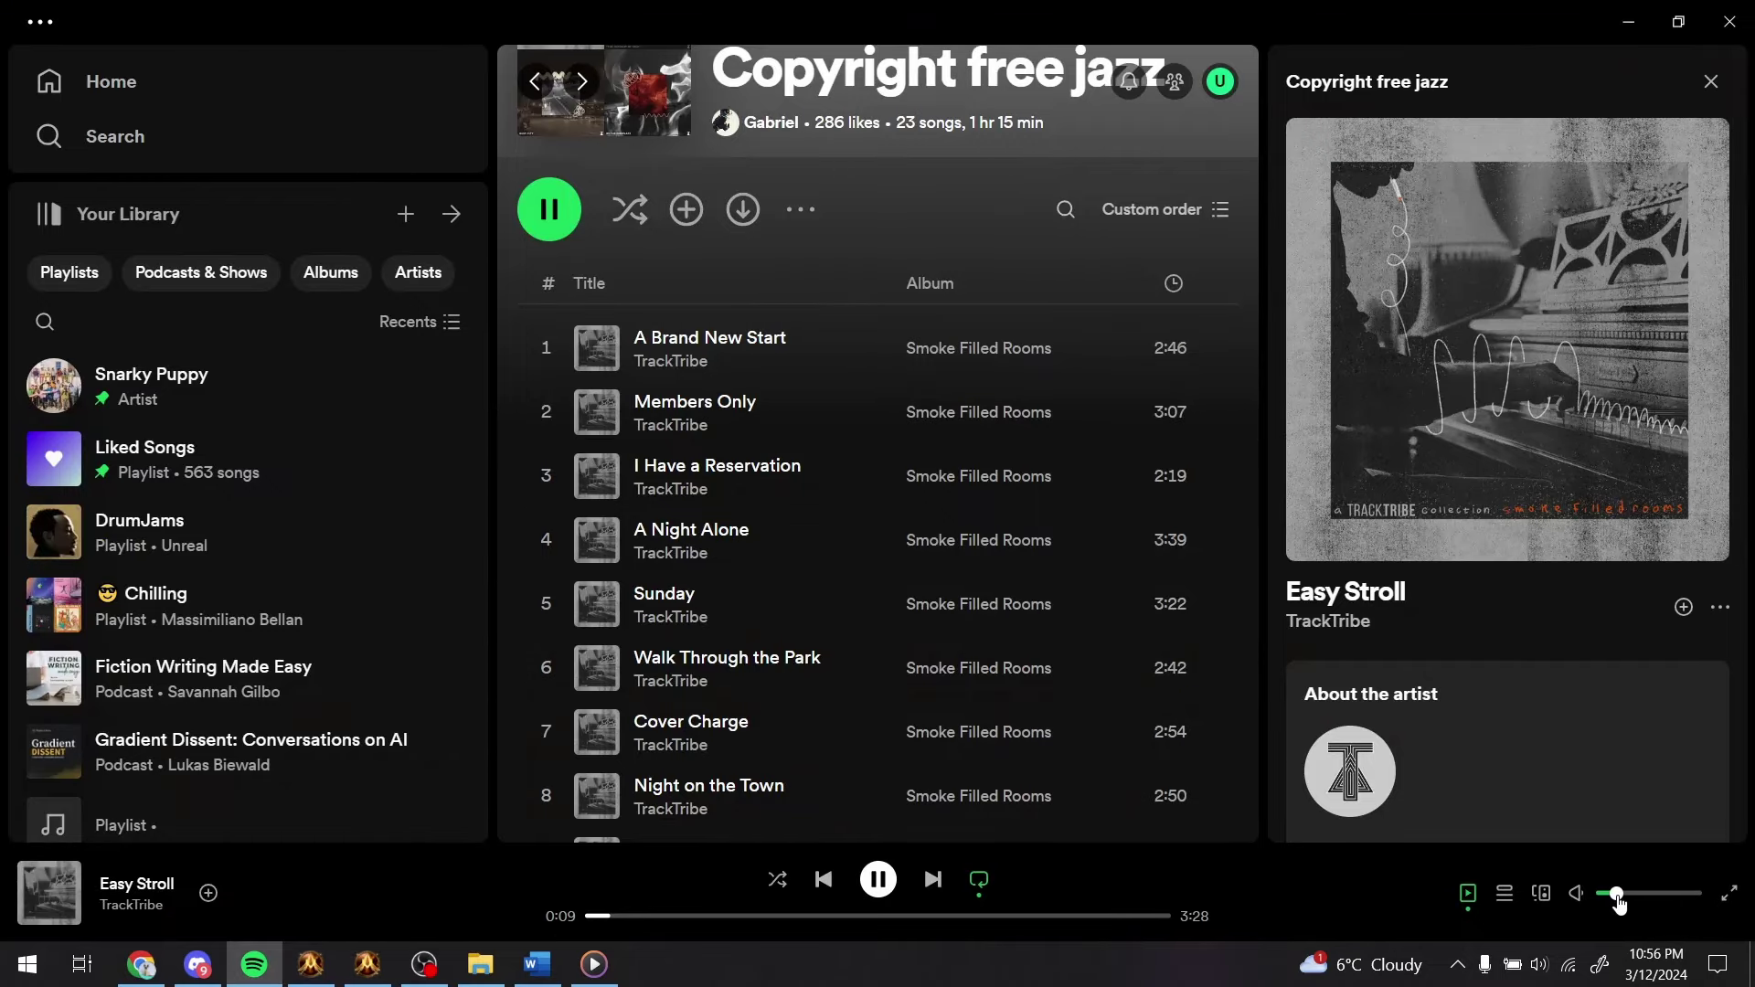
{"action": "key", "text": "alt+Tab"}
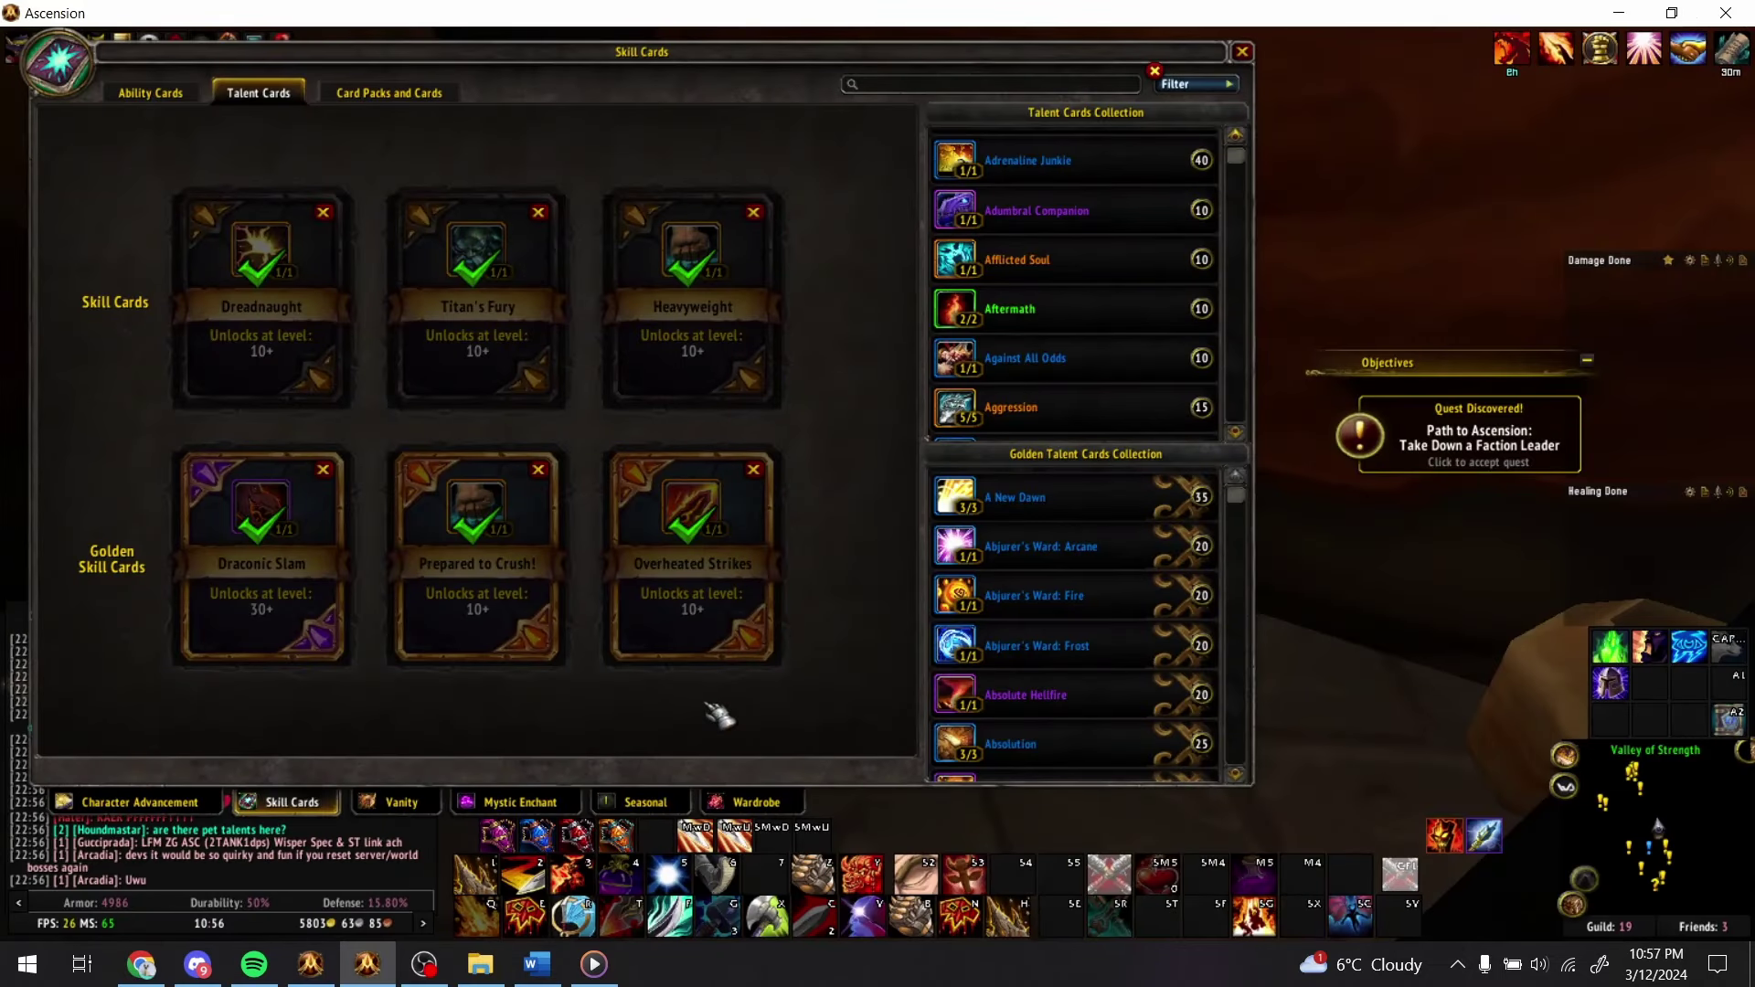
- Read the Prepared to Crush! and Titan's Fury talent card descriptions, and return to the tier list sheet
{"action": "mouse_move", "coordinate": [501, 578]}
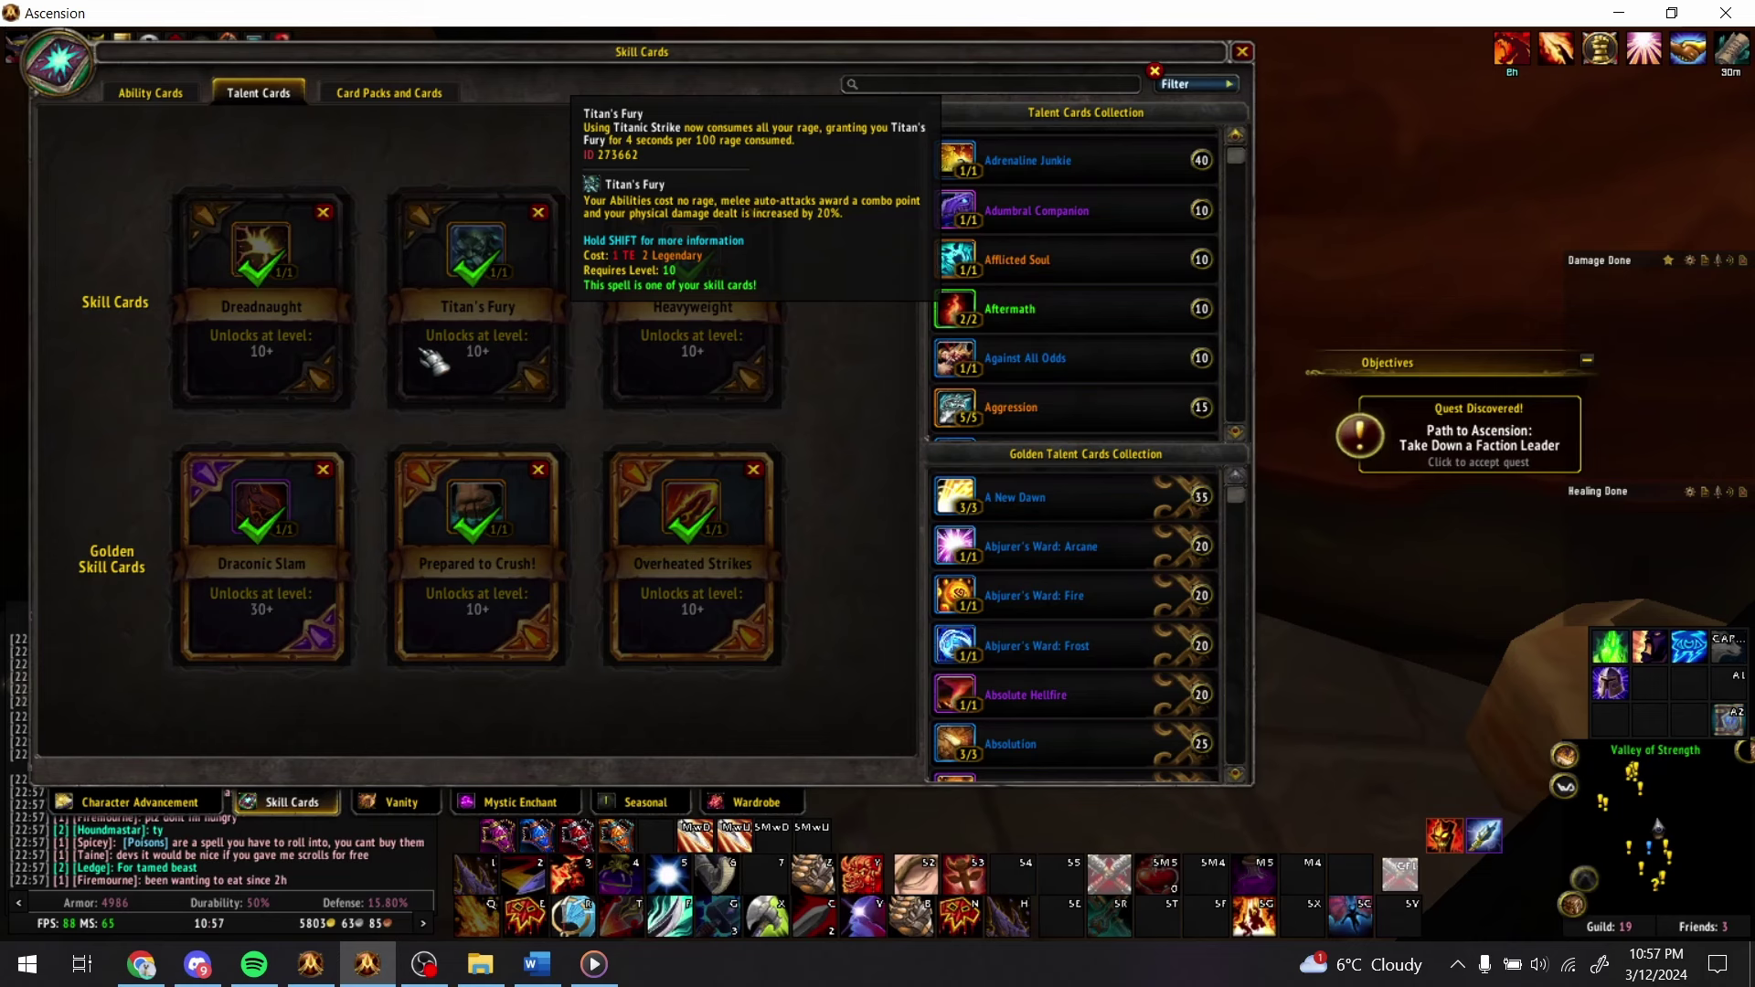
{"action": "key", "text": "alt+Tab"}
{"action": "key", "text": "alt+Tab"}
{"action": "key", "text": "Tab"}
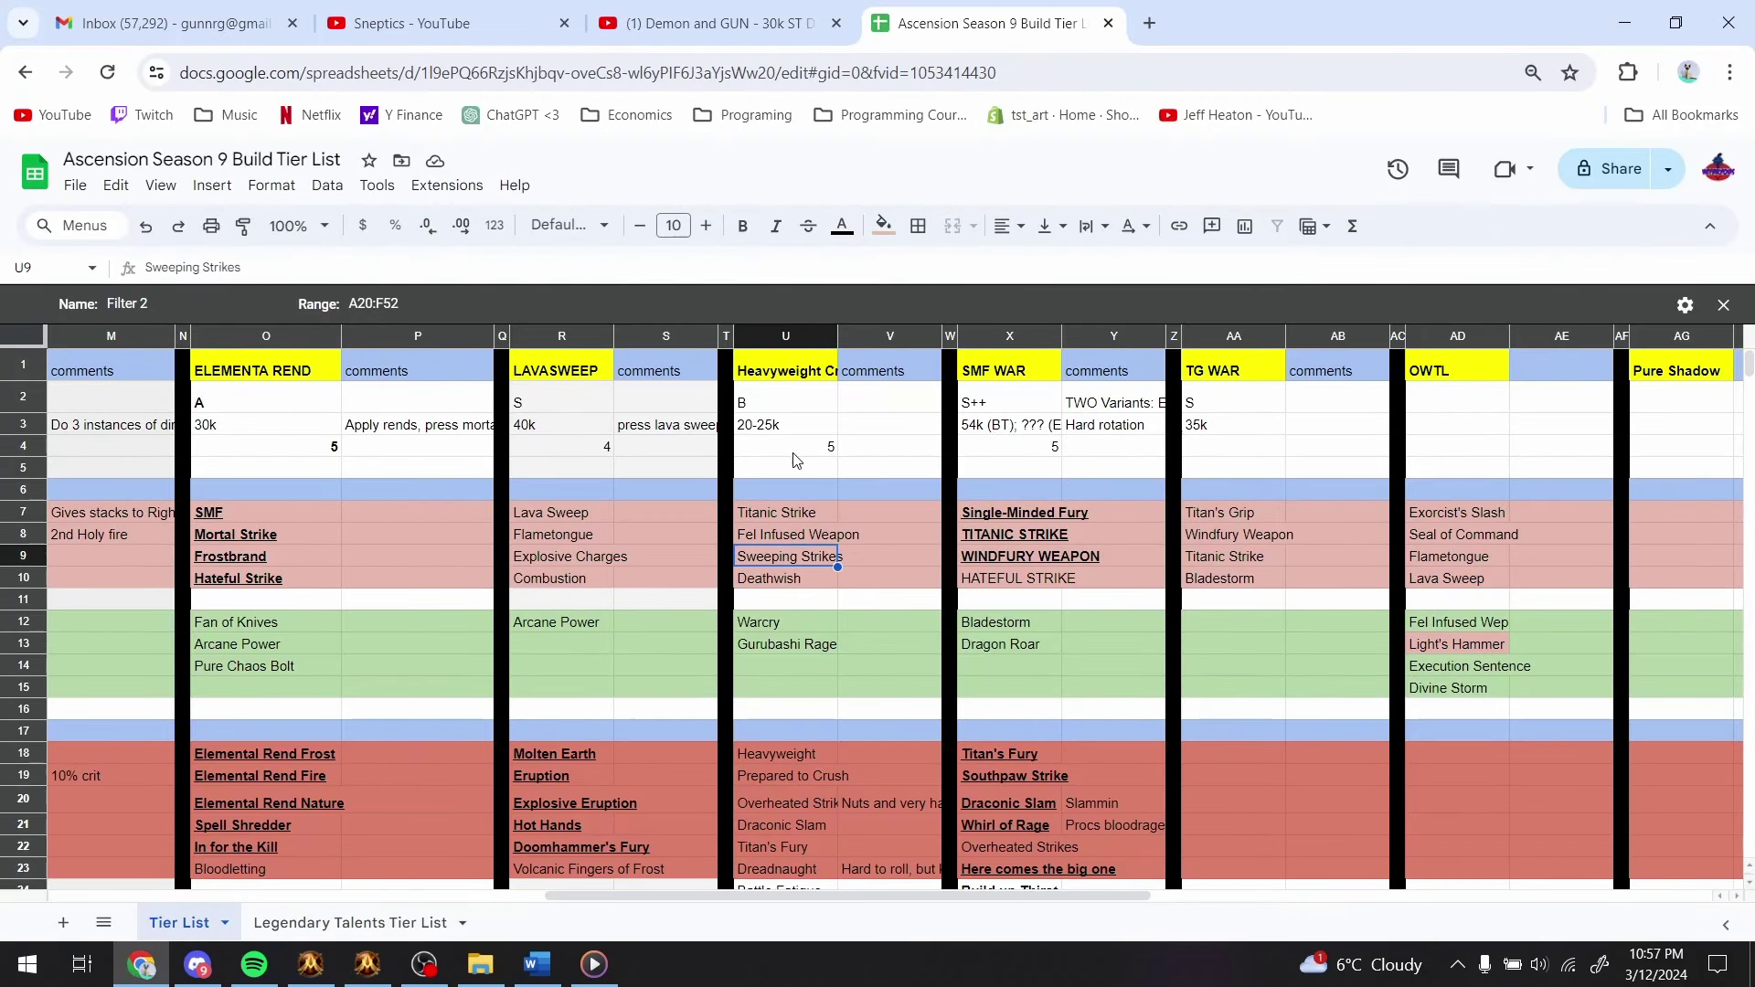
- Enter 5 in row 4 of the TG WAR column, below its DPS entry
{"action": "left_click", "coordinate": [794, 450]}
{"action": "right_click", "coordinate": [784, 453]}
{"action": "left_click", "coordinate": [831, 541]}
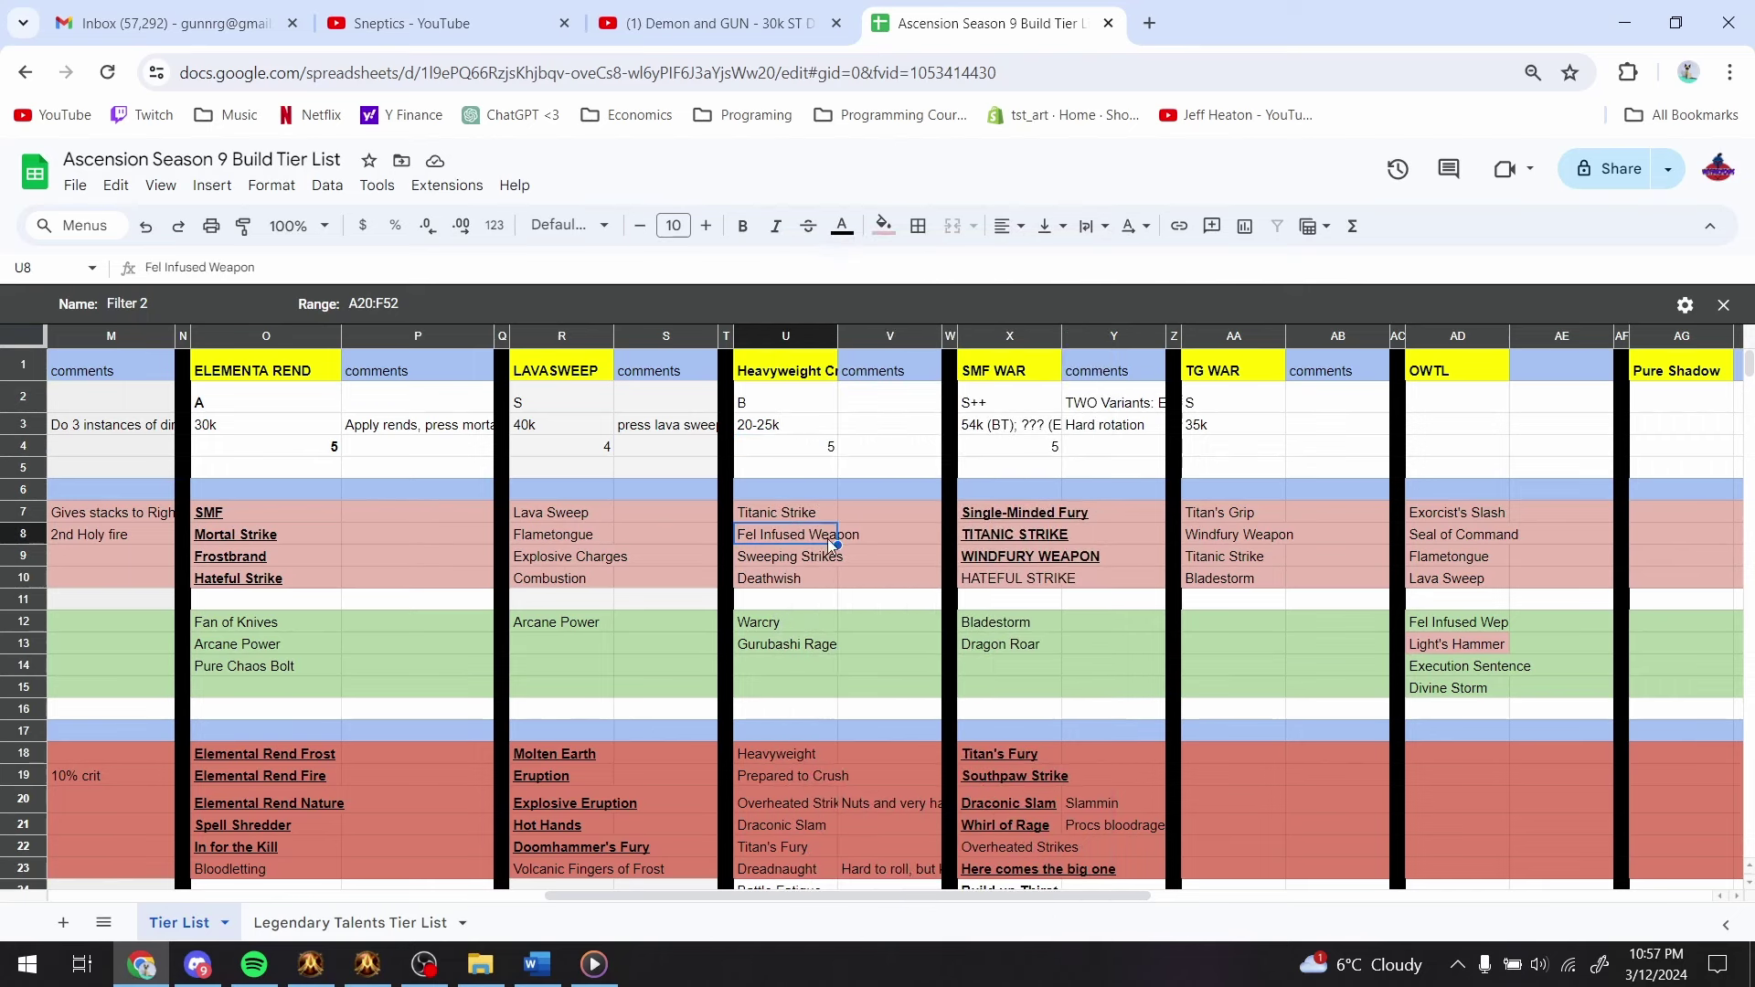
{"action": "left_click", "coordinate": [1243, 449]}
{"action": "type", "text": "5"}
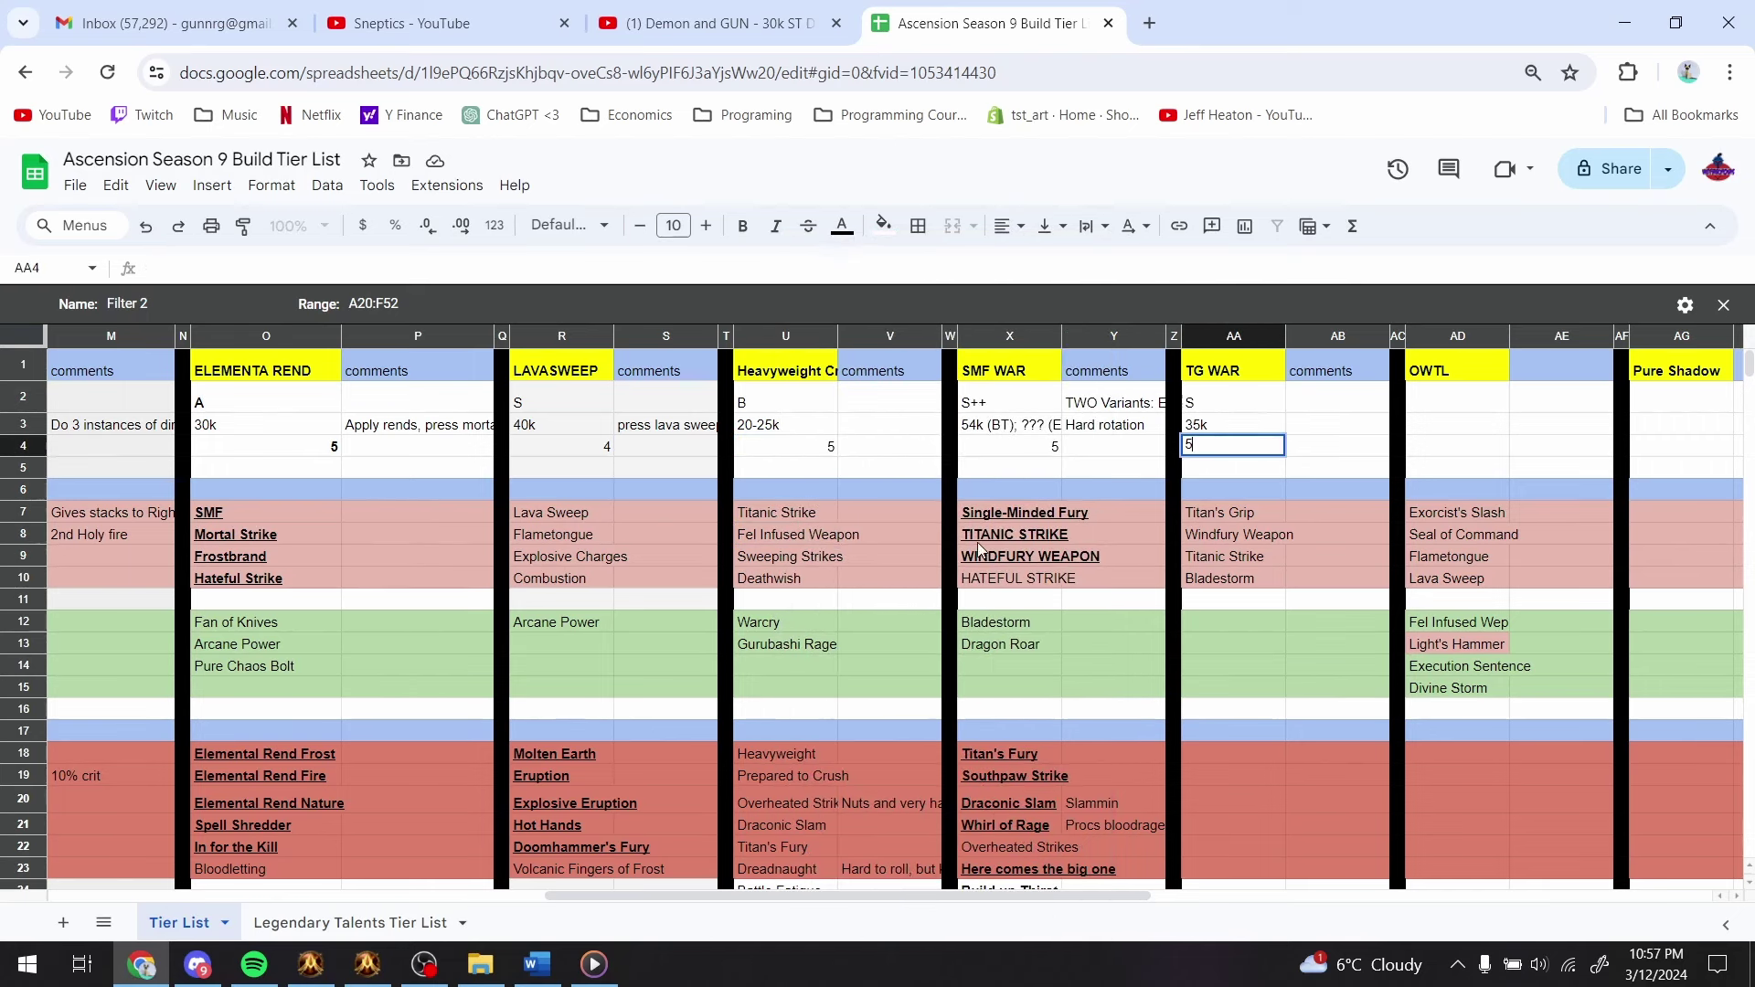
{"action": "left_click", "coordinate": [905, 534]}
- Compare the row 4 ratings of the builds from ELEMENTA REND through TG WAR
{"action": "left_click", "coordinate": [797, 457]}
{"action": "left_click", "coordinate": [297, 443]}
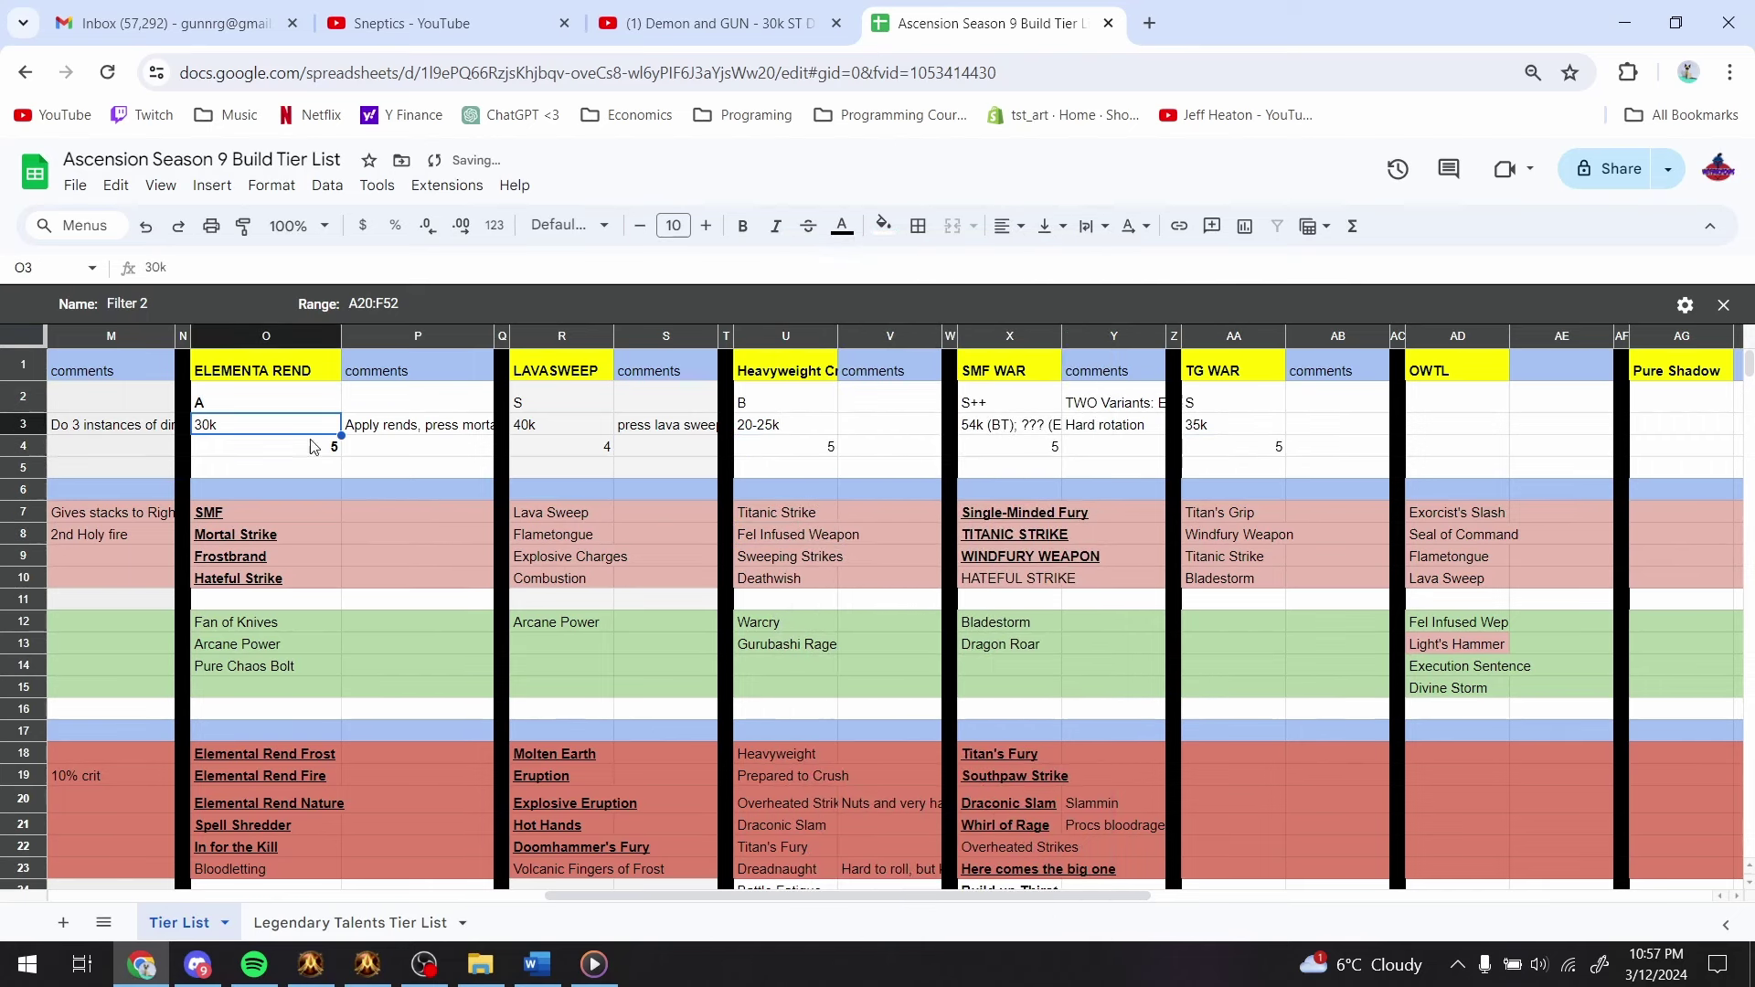
{"action": "left_click", "coordinate": [566, 449]}
{"action": "left_click", "coordinate": [821, 453]}
{"action": "left_click", "coordinate": [1004, 449]}
{"action": "left_click", "coordinate": [1243, 455]}
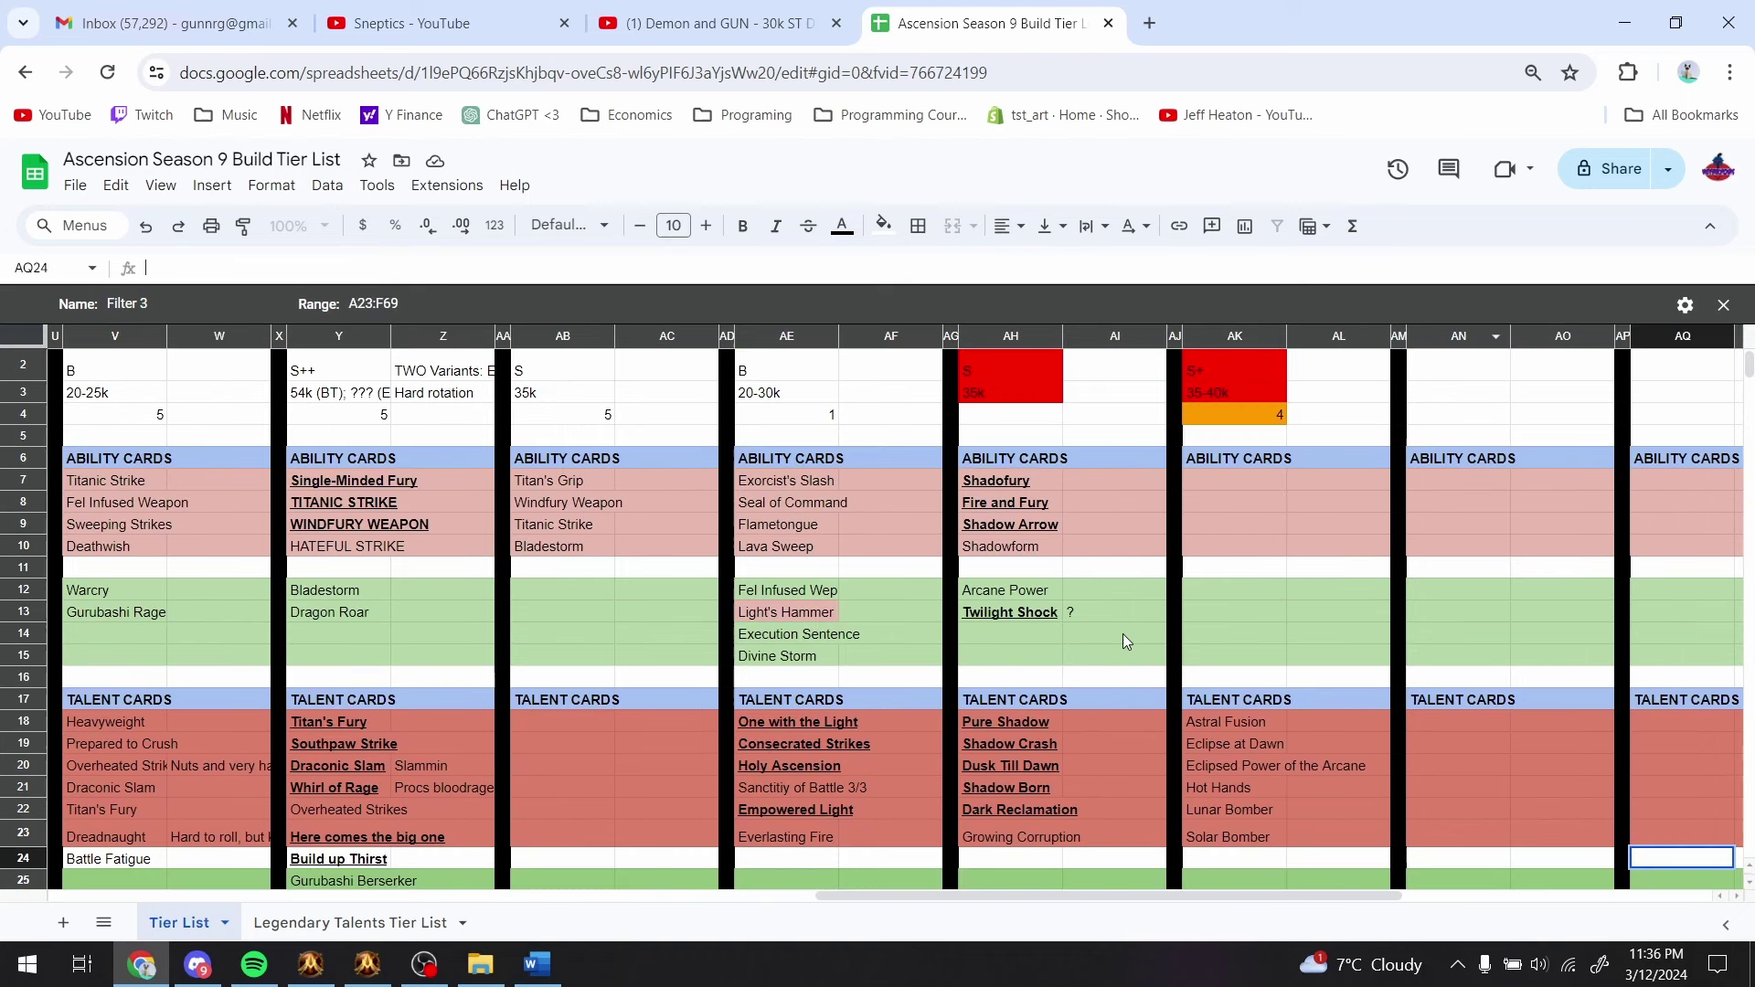
- Examine the One With the Light column's tier, DPS and card entries in the sheet
{"action": "scroll", "coordinate": [1122, 633], "scroll_direction": "up", "scroll_amount": 2}
{"action": "left_click", "coordinate": [1085, 560]}
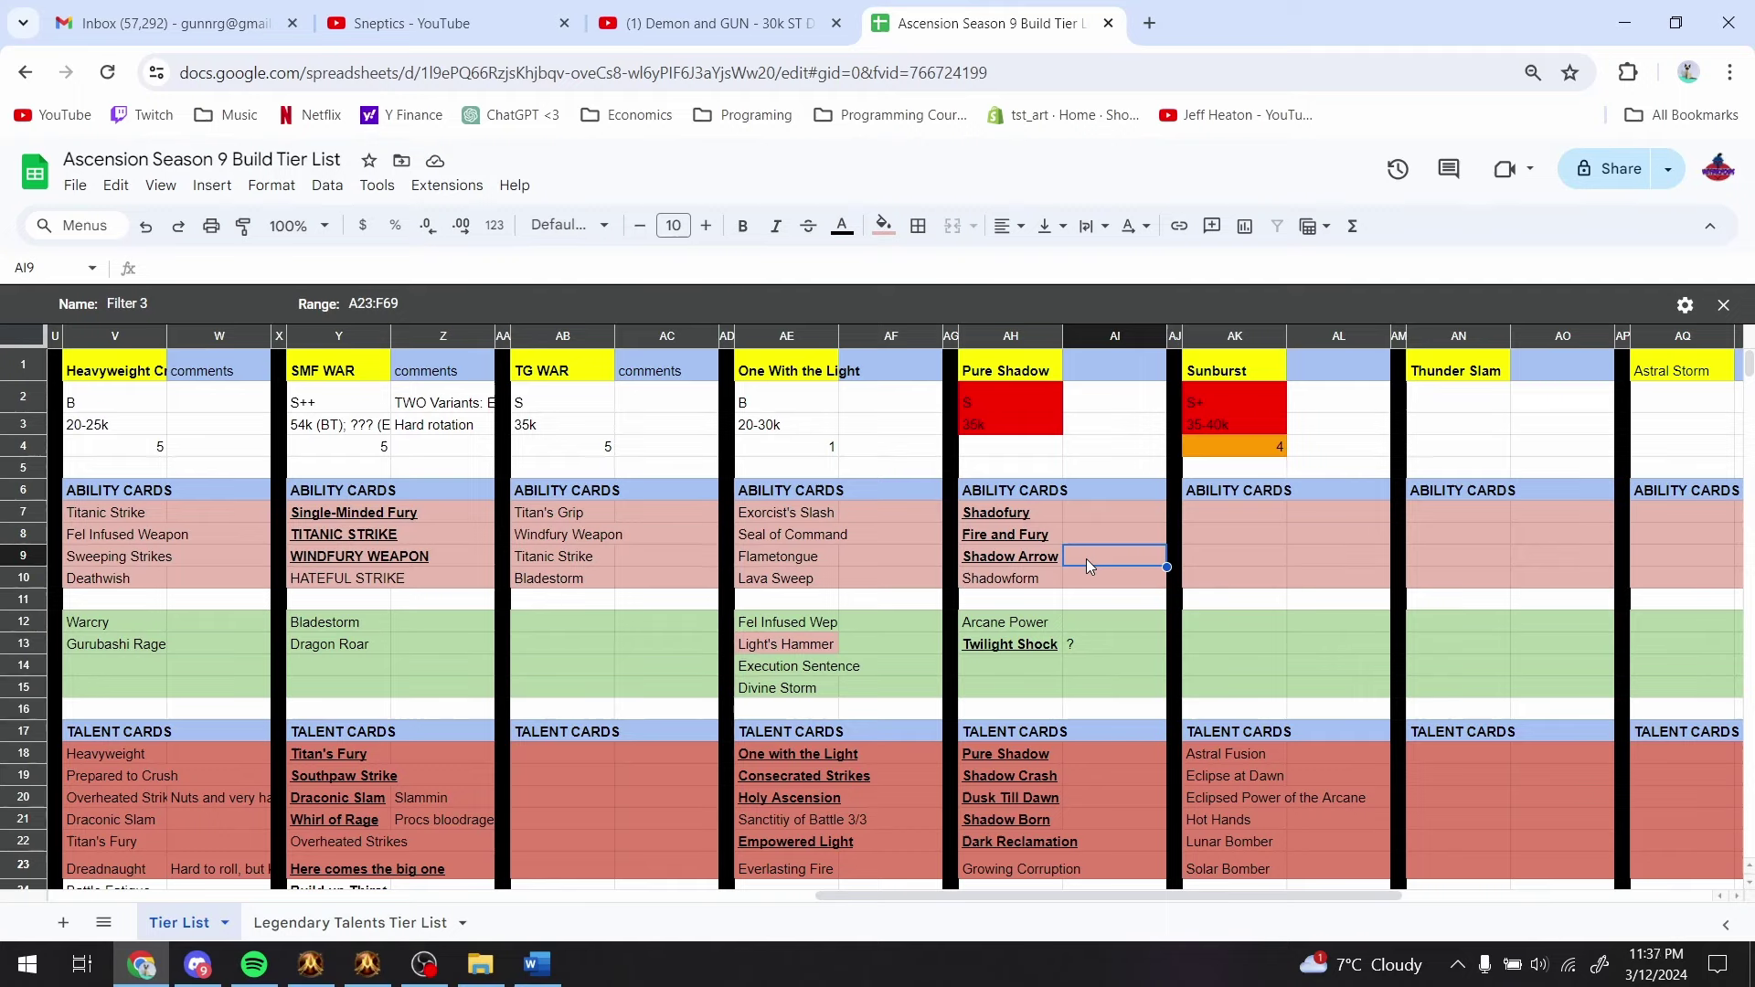
{"action": "left_click", "coordinate": [782, 336]}
{"action": "left_click", "coordinate": [865, 430]}
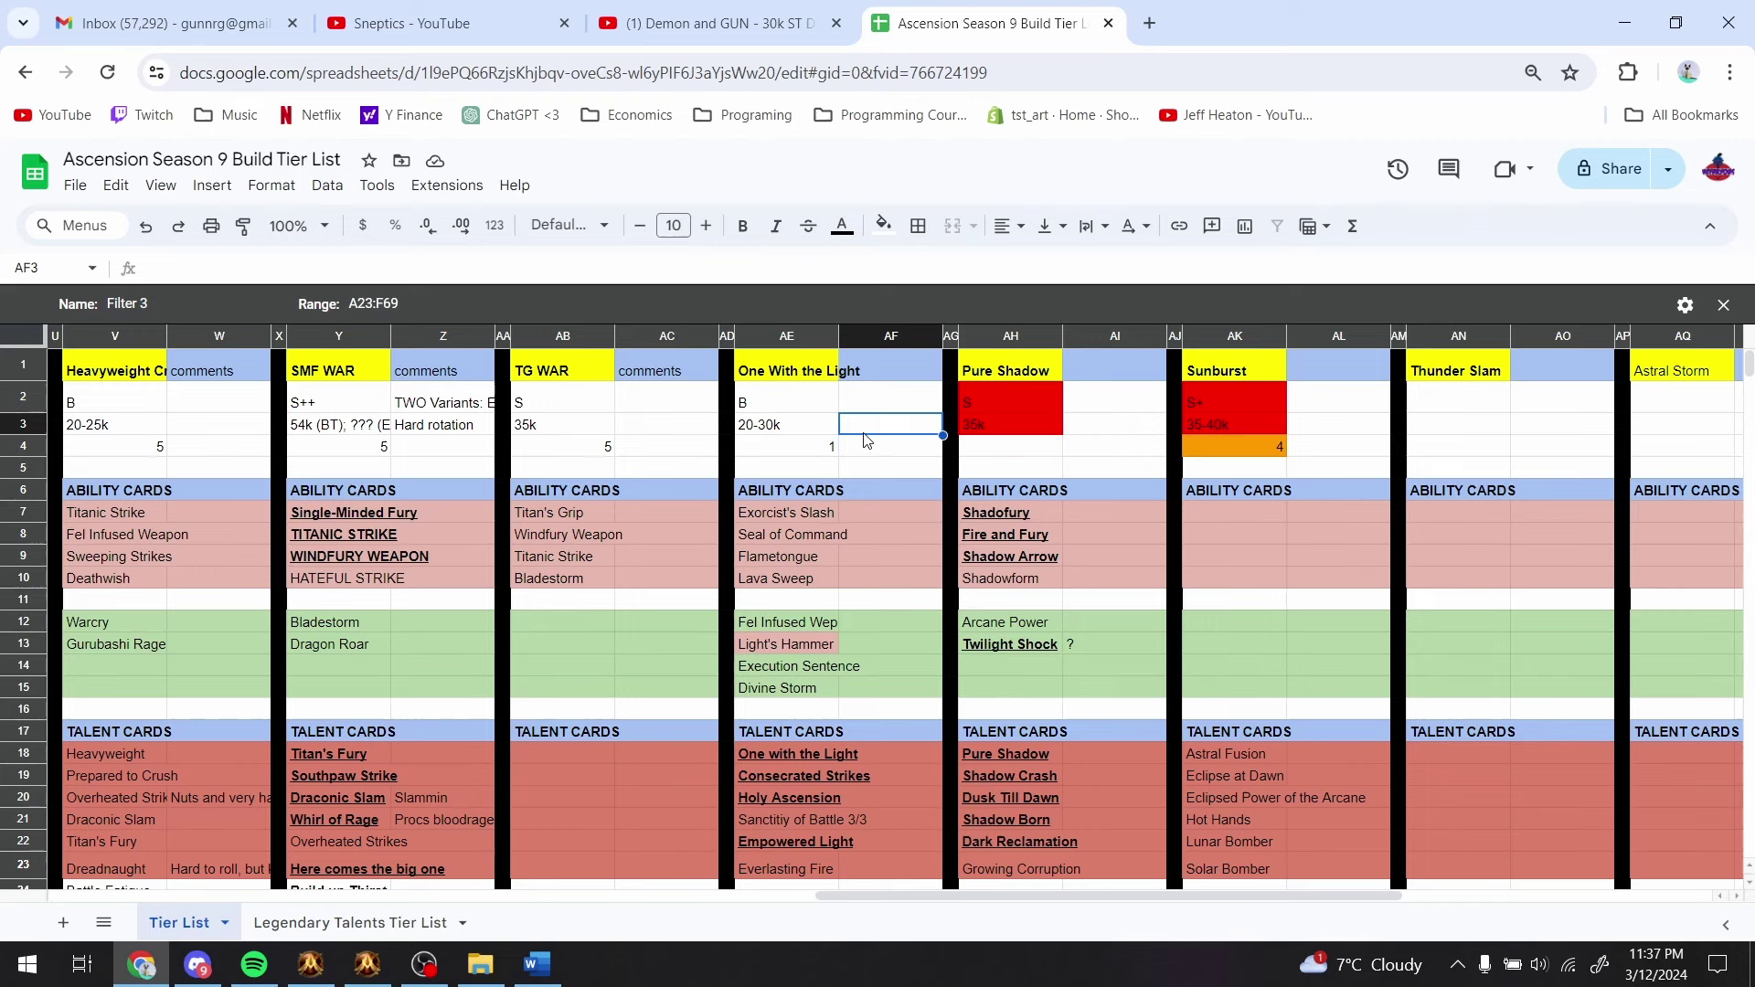
- Switch to Ascension, search the talent skill cards for "one wit" and read the One With The Light description
{"action": "left_click", "coordinate": [367, 965]}
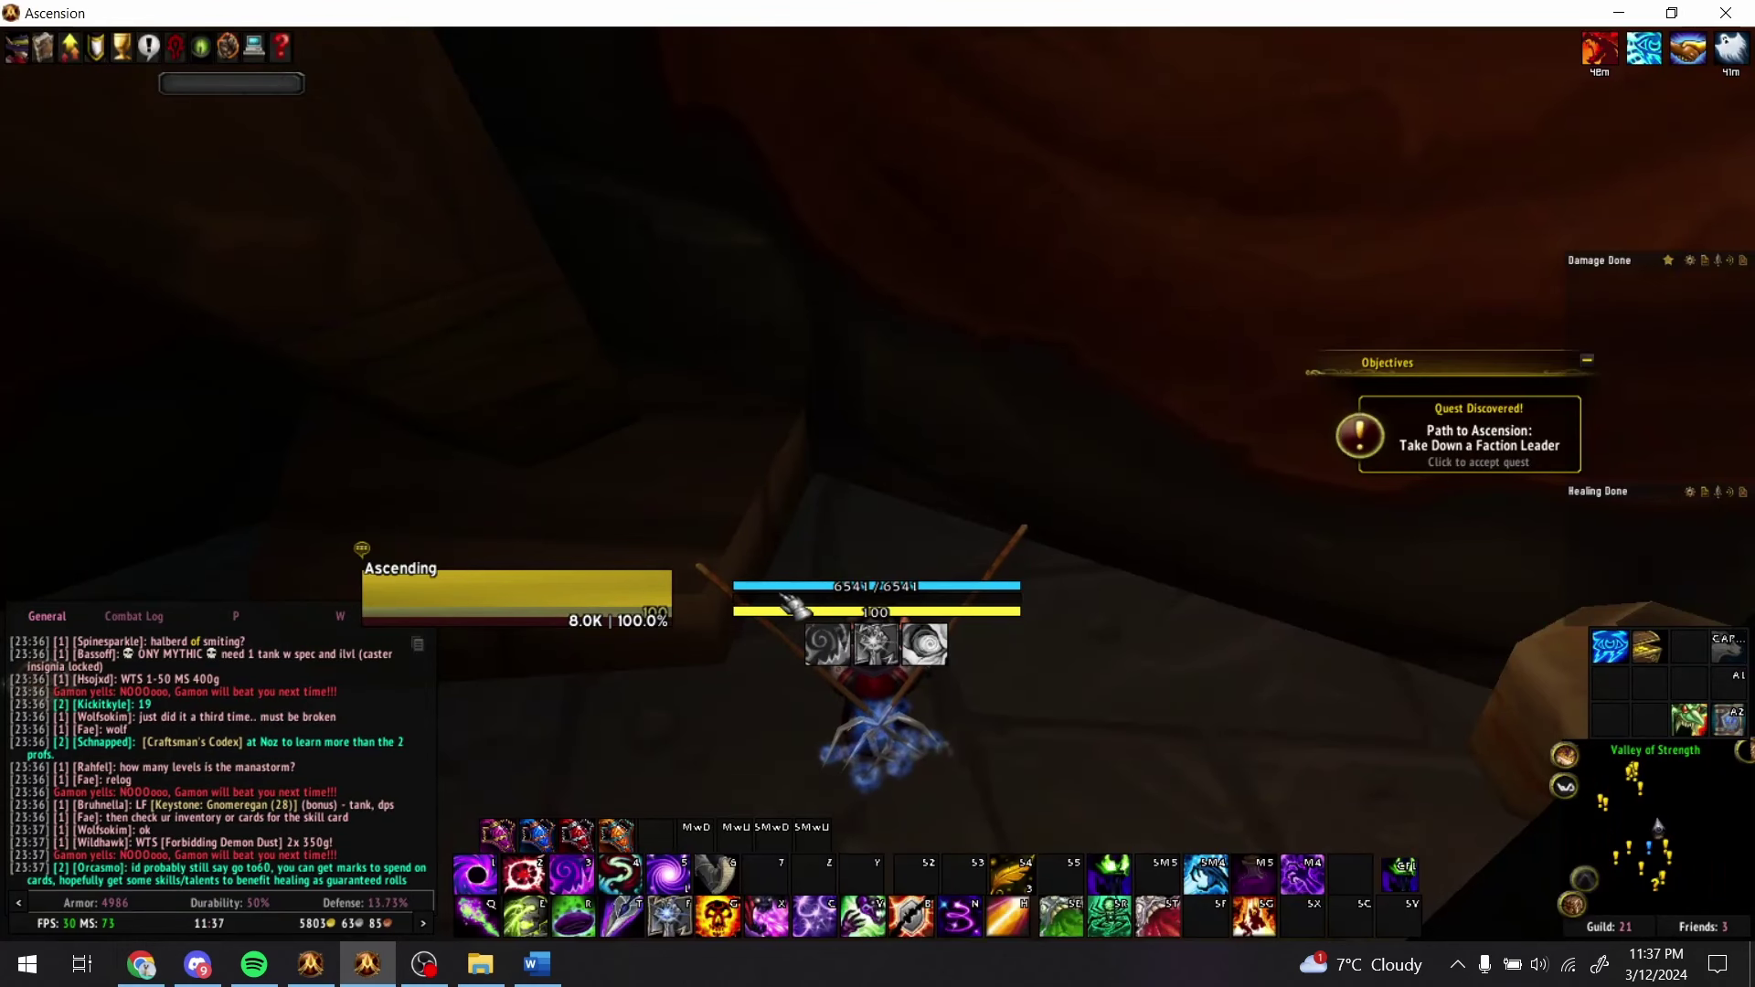
{"action": "left_click", "coordinate": [43, 47]}
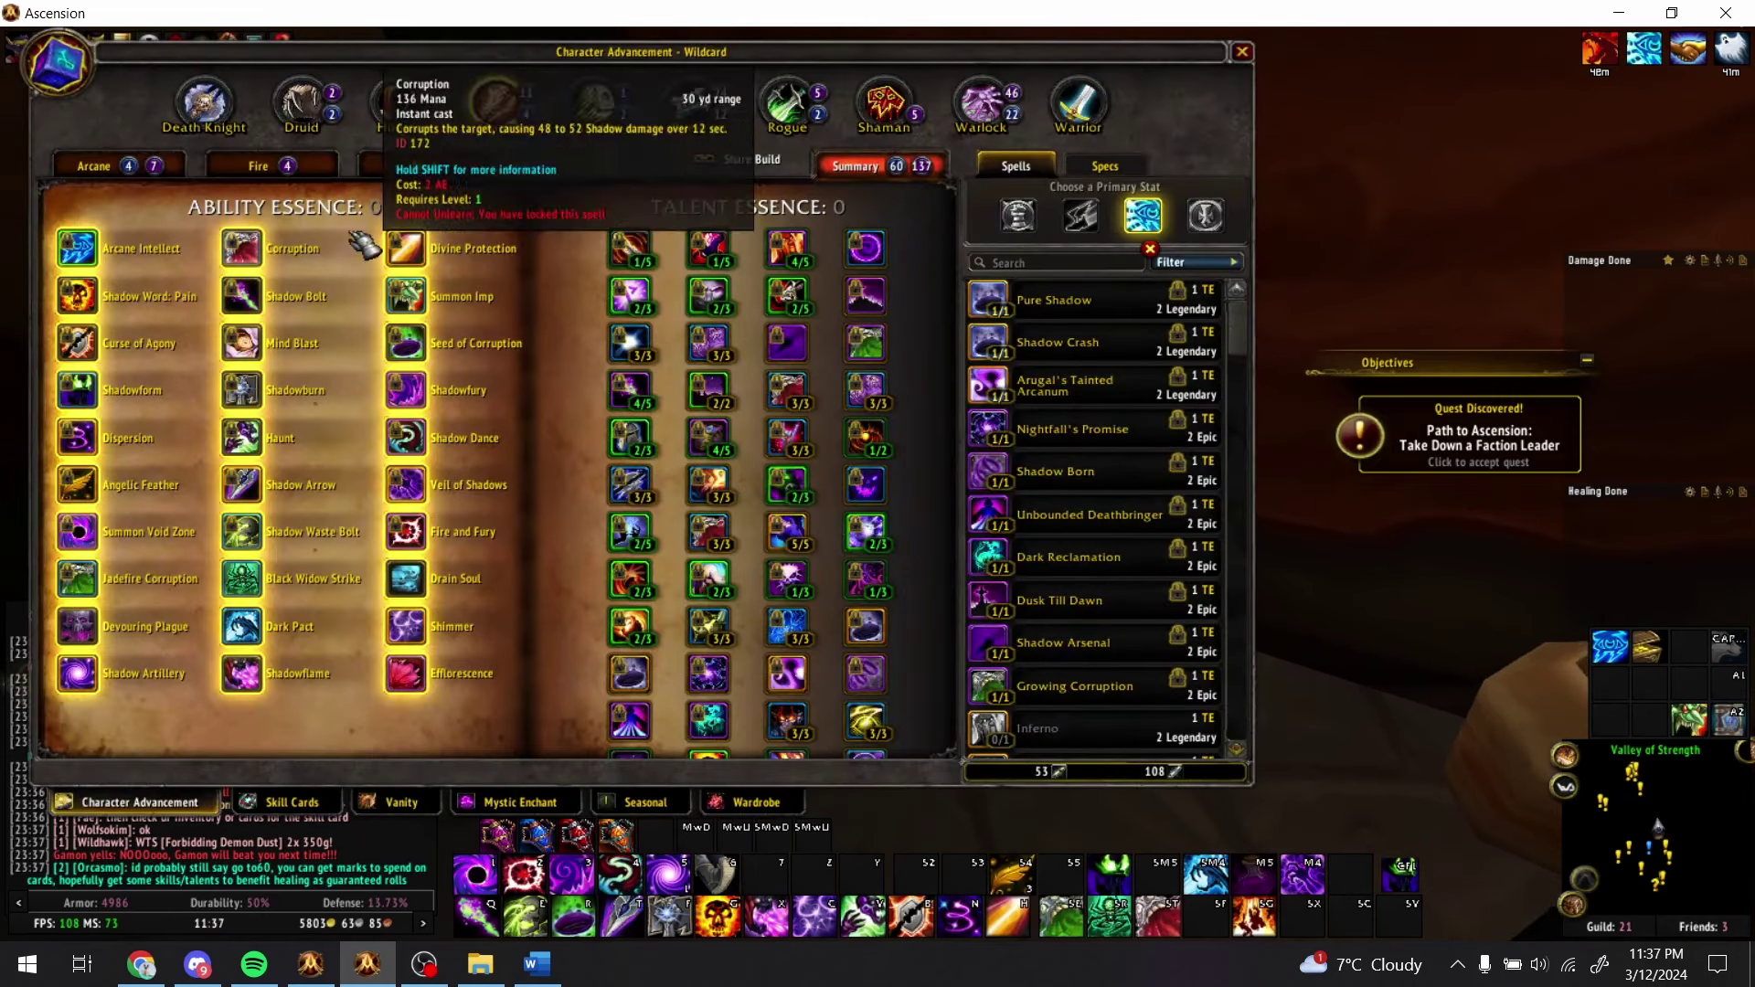
{"action": "left_click", "coordinate": [1131, 174]}
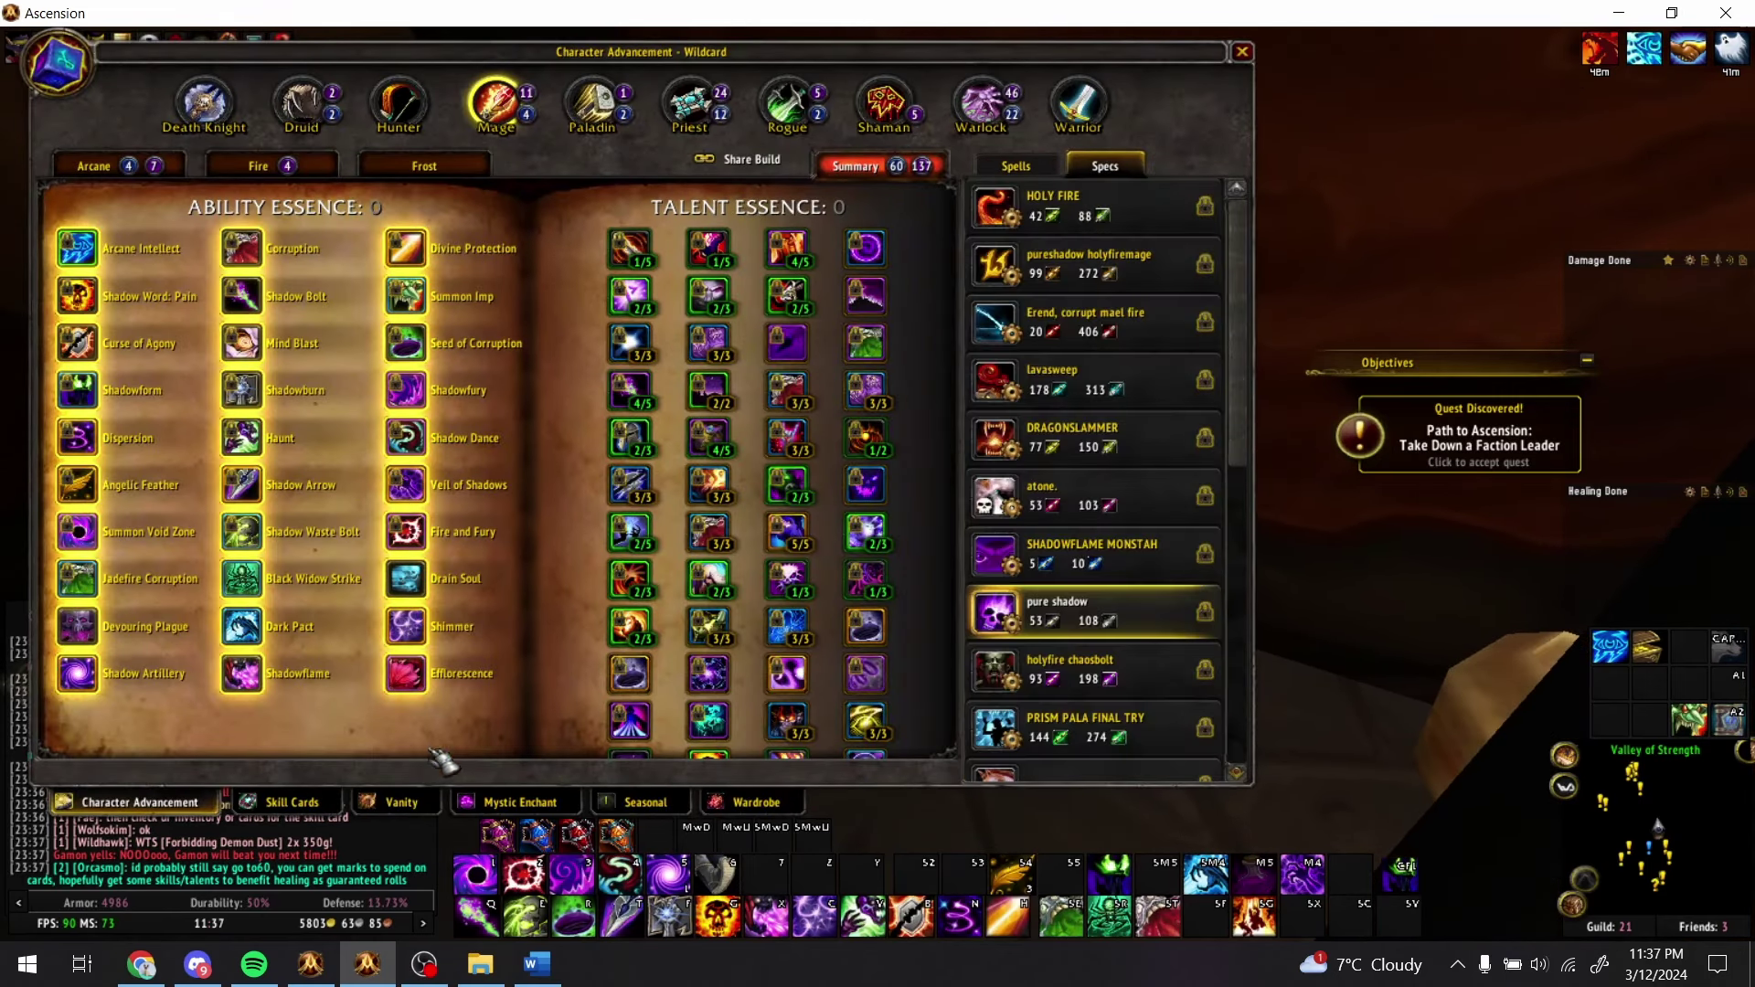
{"action": "left_click", "coordinate": [292, 802]}
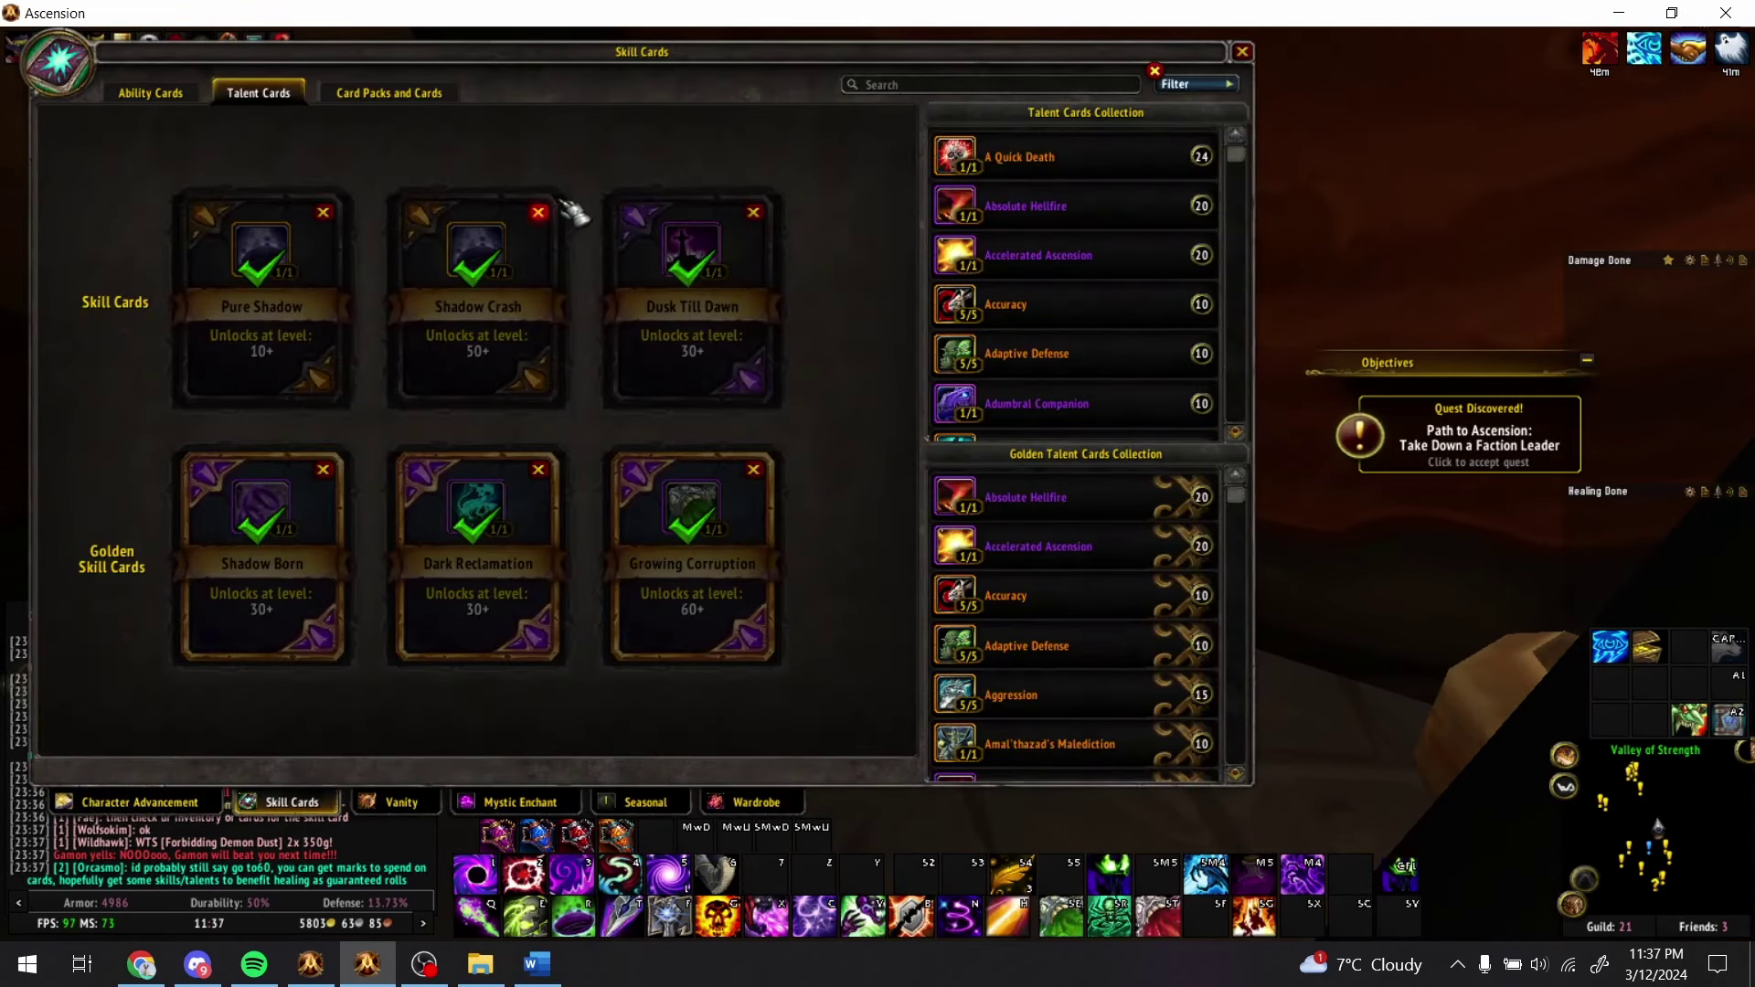
{"action": "left_click", "coordinate": [978, 87]}
{"action": "type", "text": "on"}
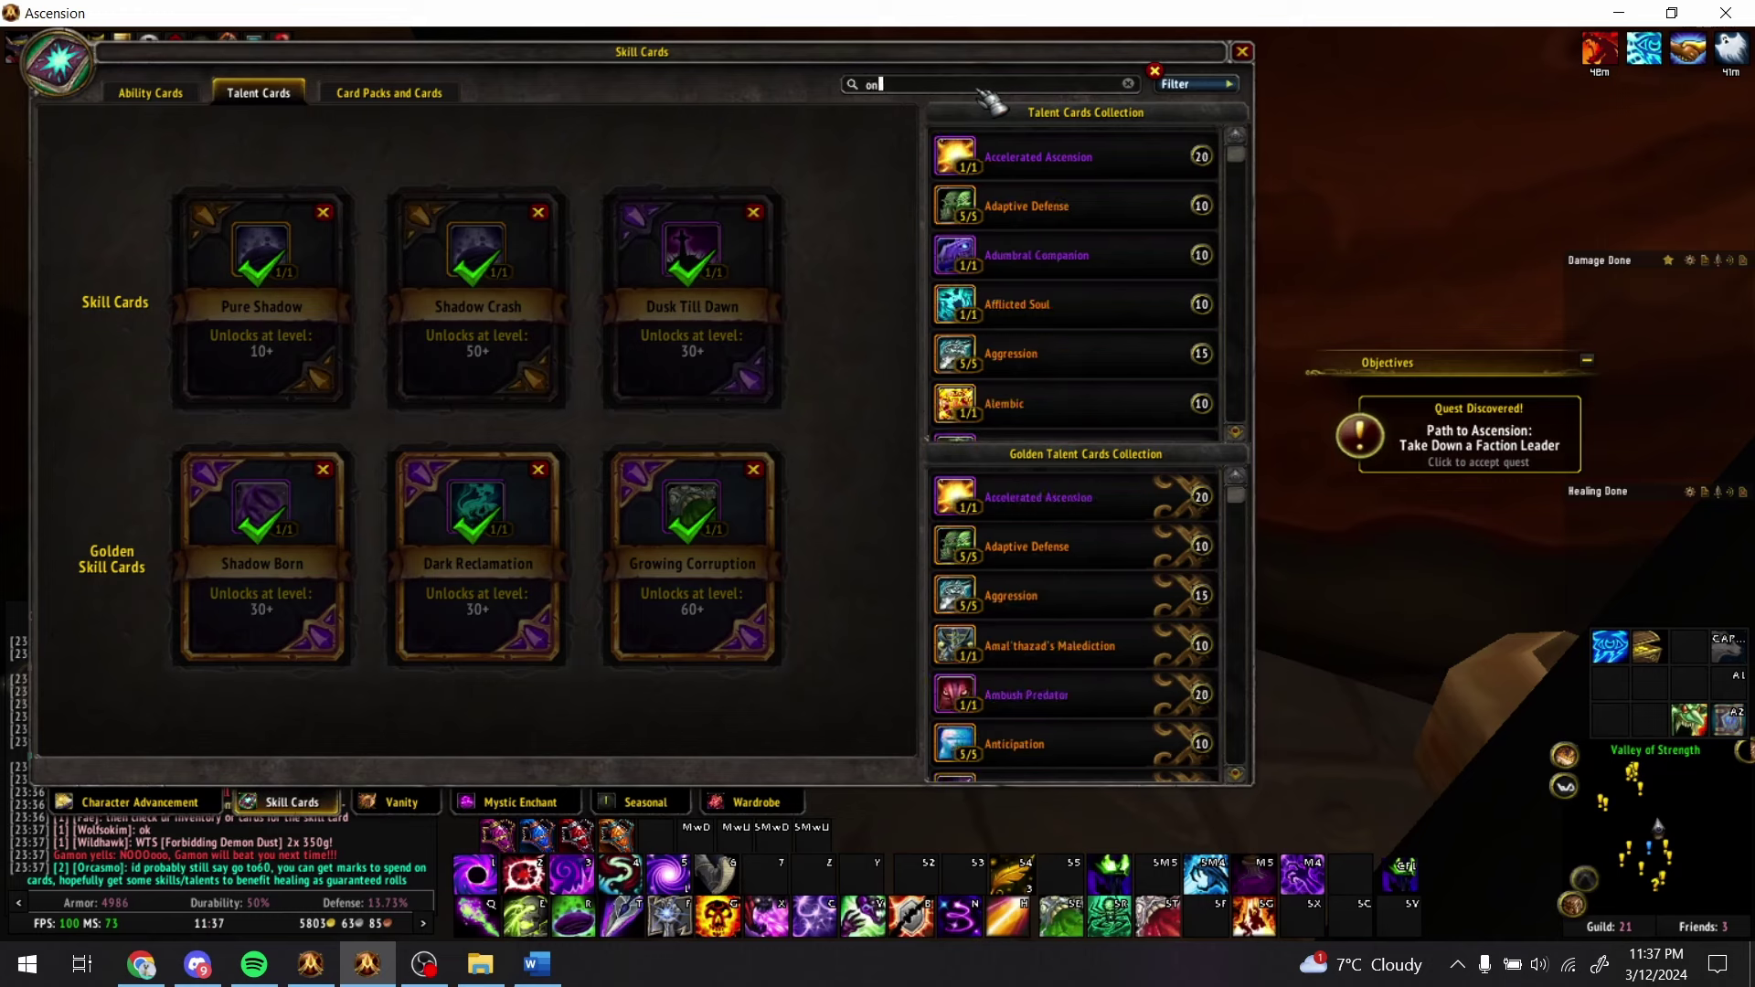
{"action": "type", "text": "e wit"}
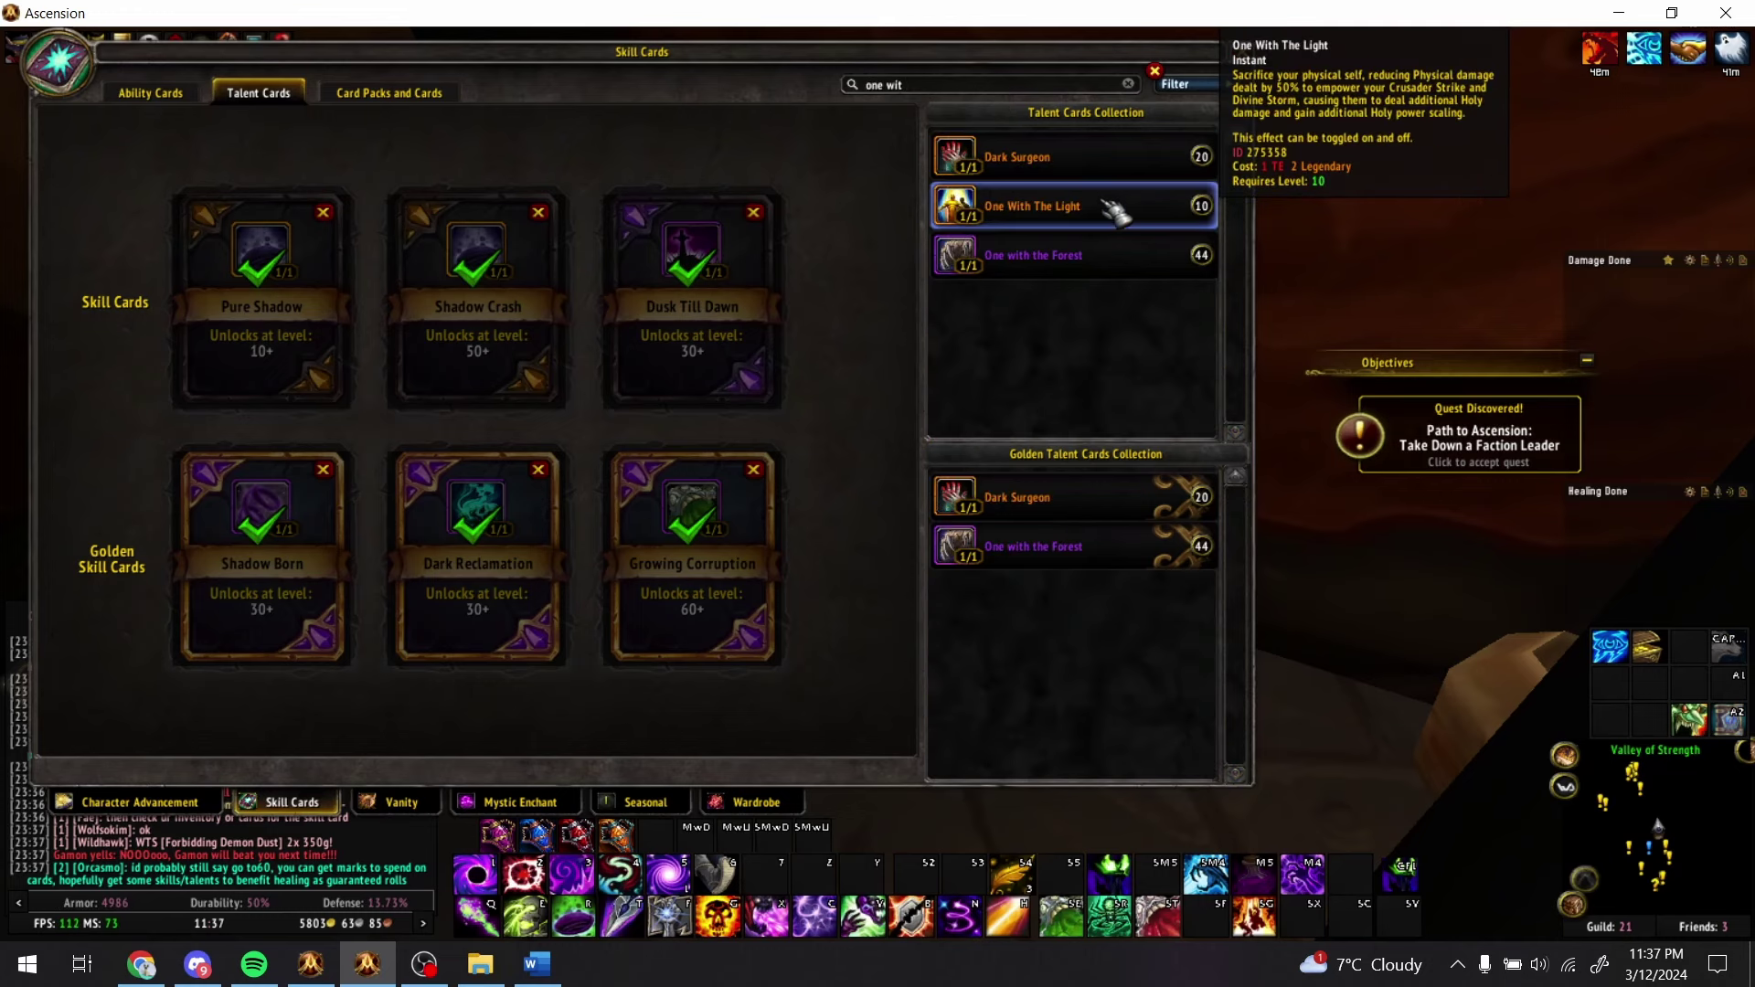
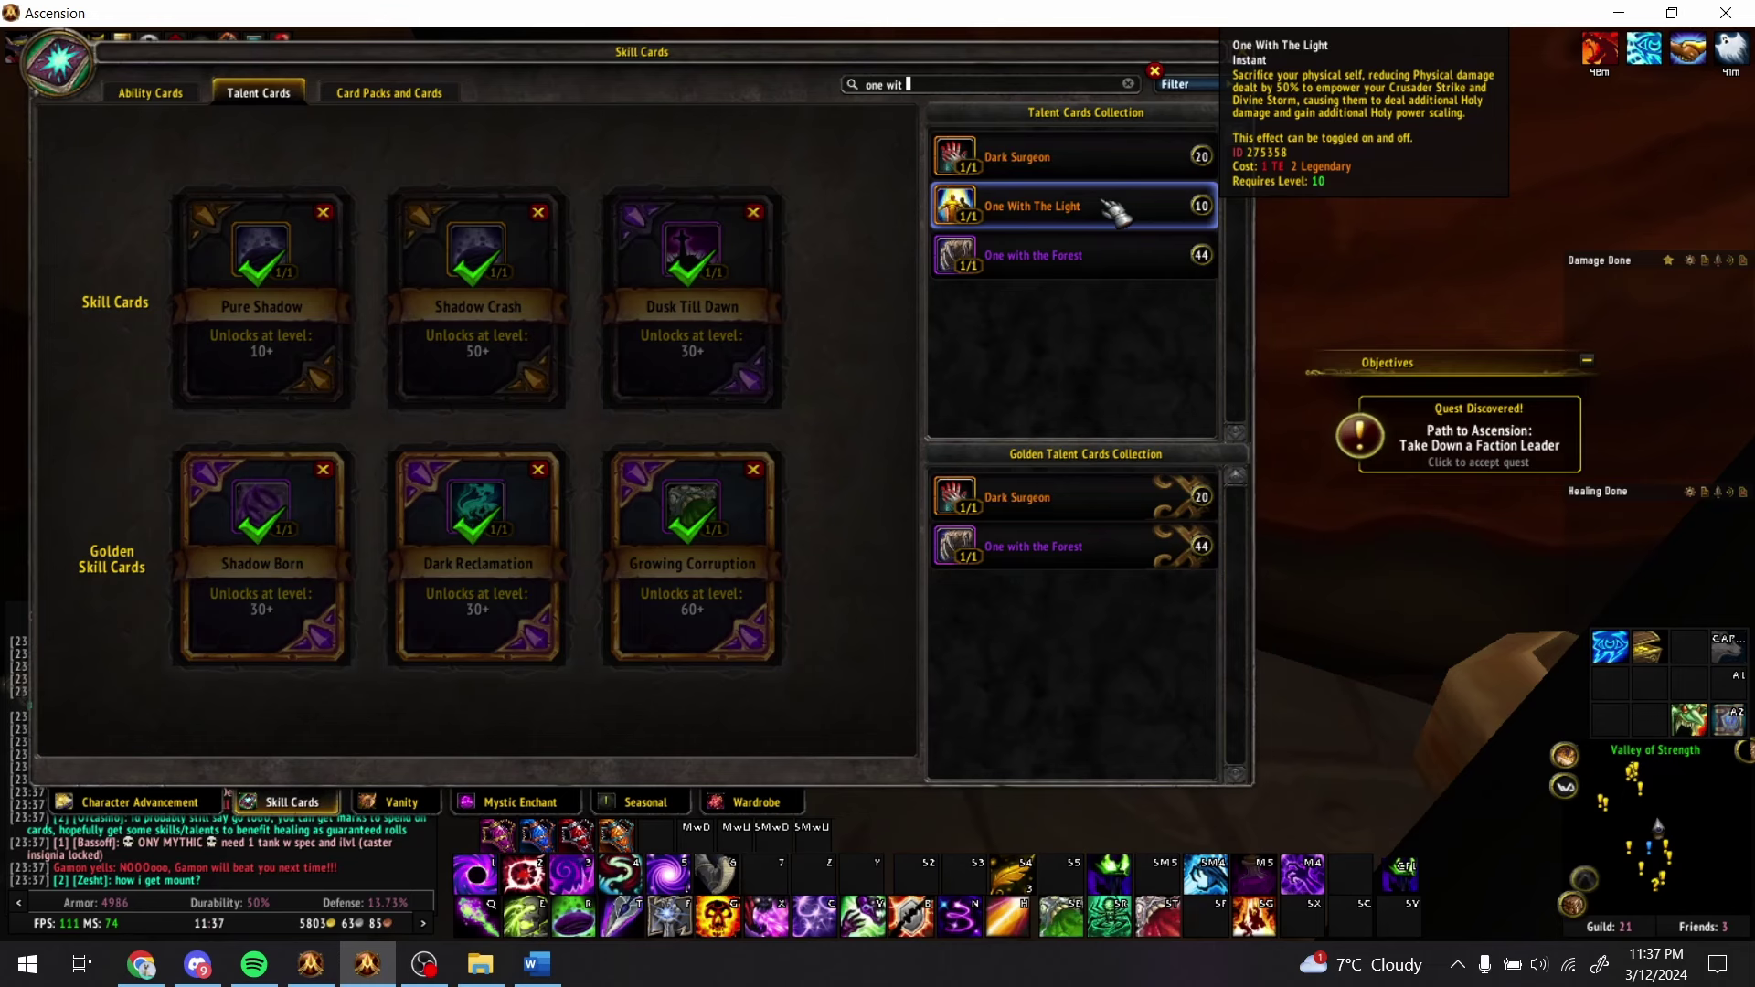
- Check the One With the Light talent list in the sheet, then search Ascension's talent cards for "consec" and read Consecrated Strikes
{"action": "key", "text": "alt+Tab"}
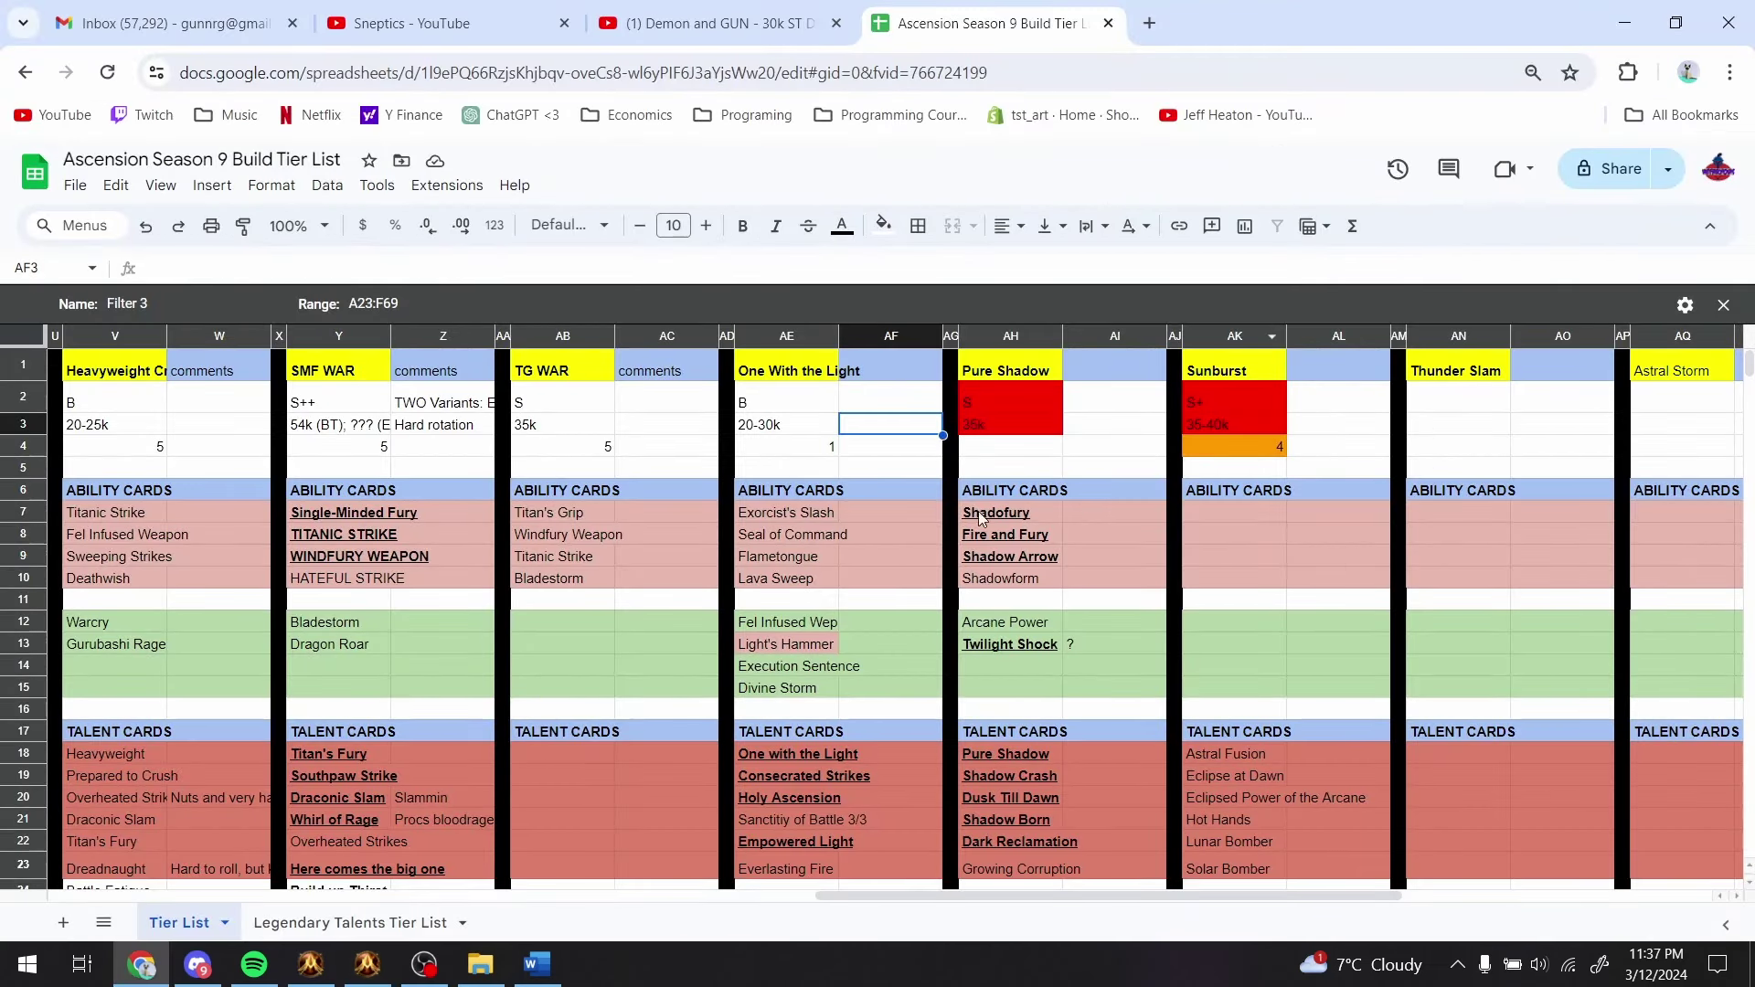
{"action": "scroll", "coordinate": [865, 605], "scroll_direction": "down", "scroll_amount": 3}
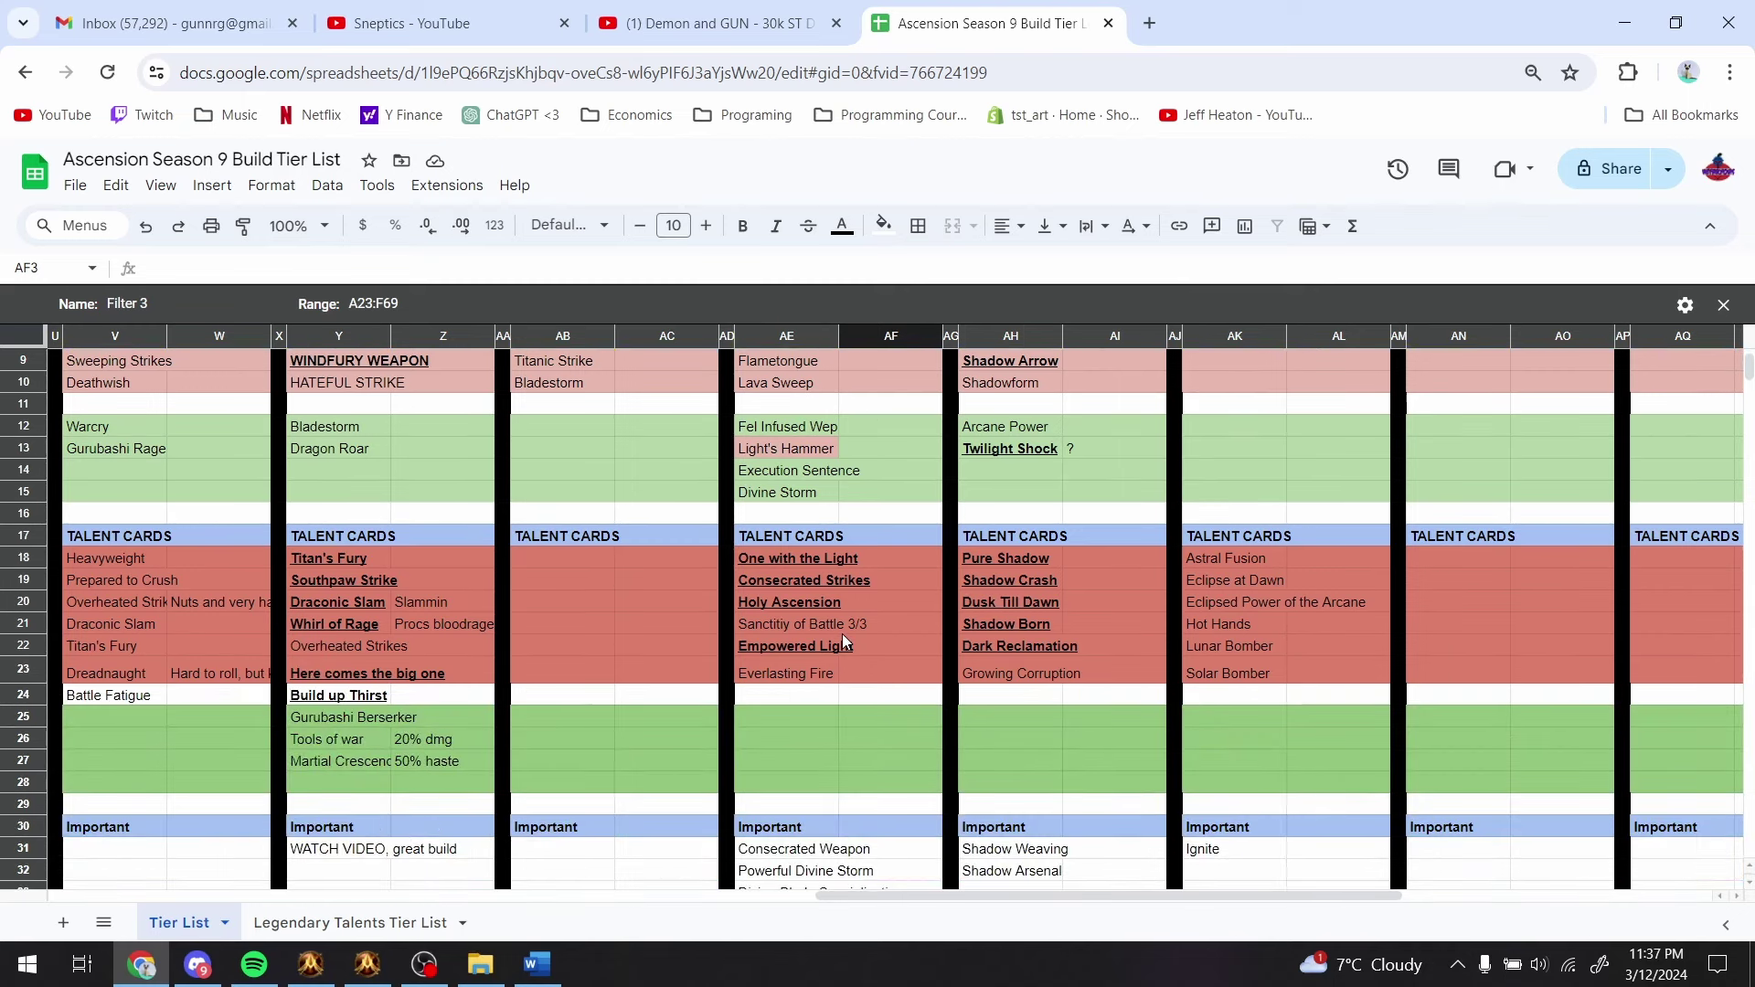
{"action": "left_click", "coordinate": [808, 557]}
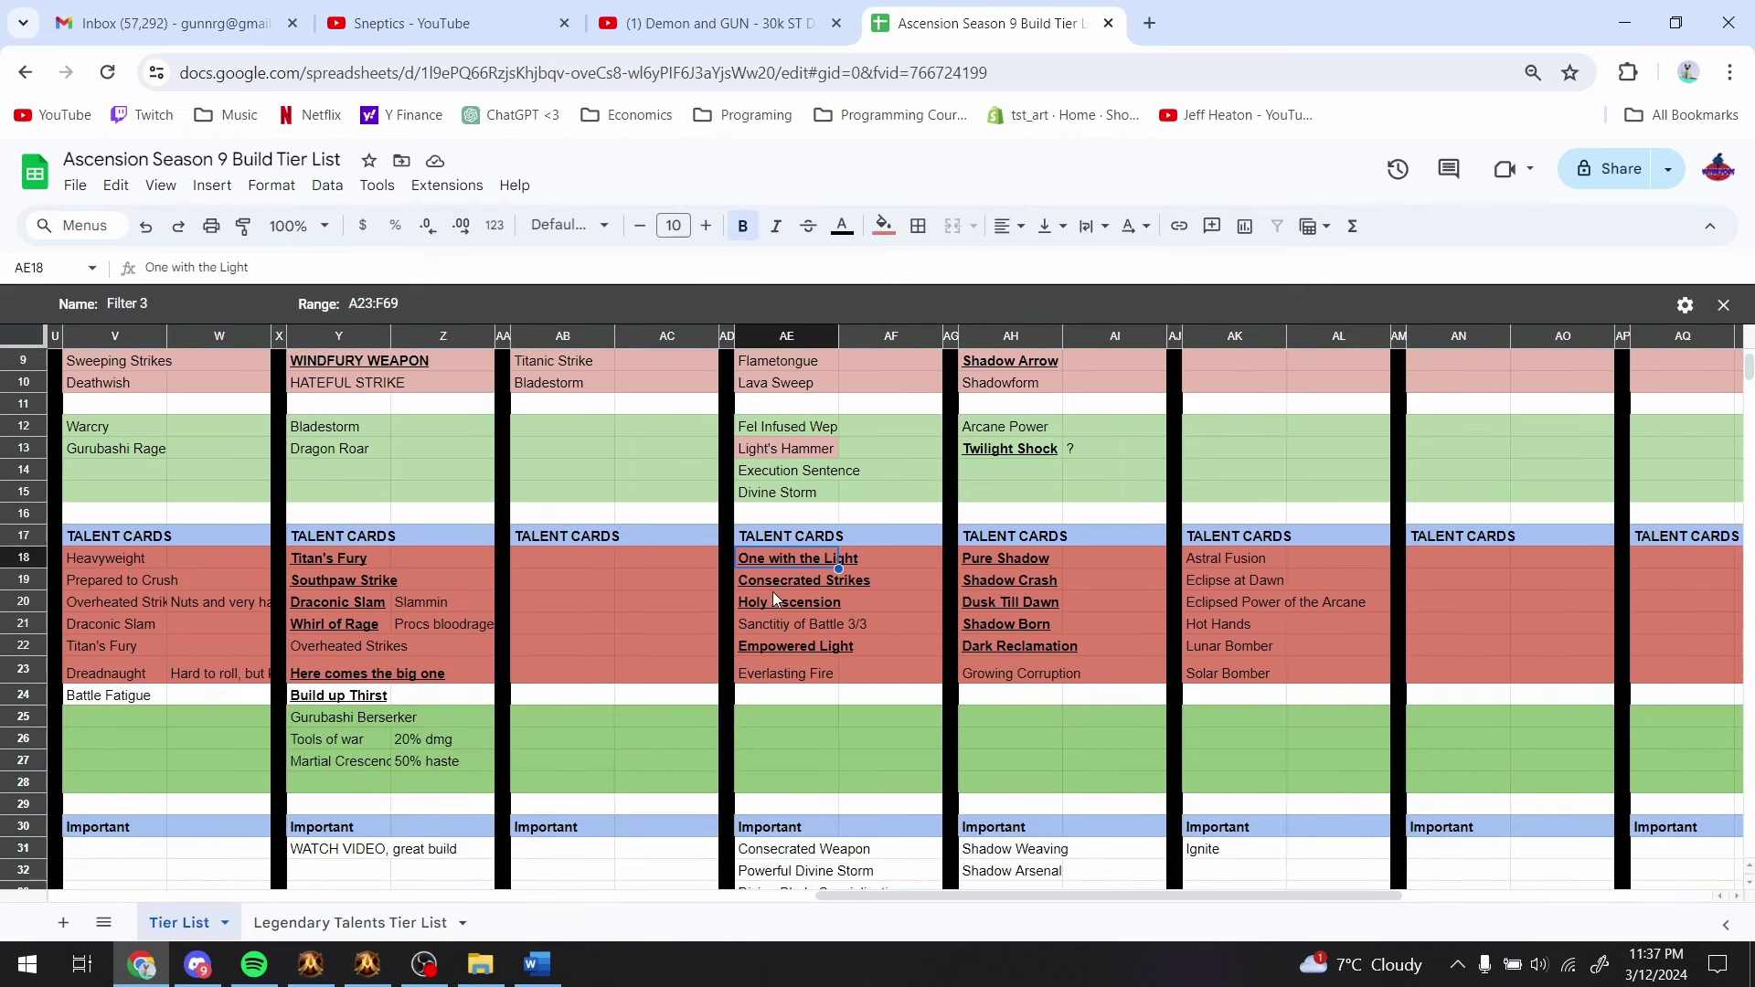
{"action": "key", "text": "alt+Tab"}
{"action": "type", "text": "co"}
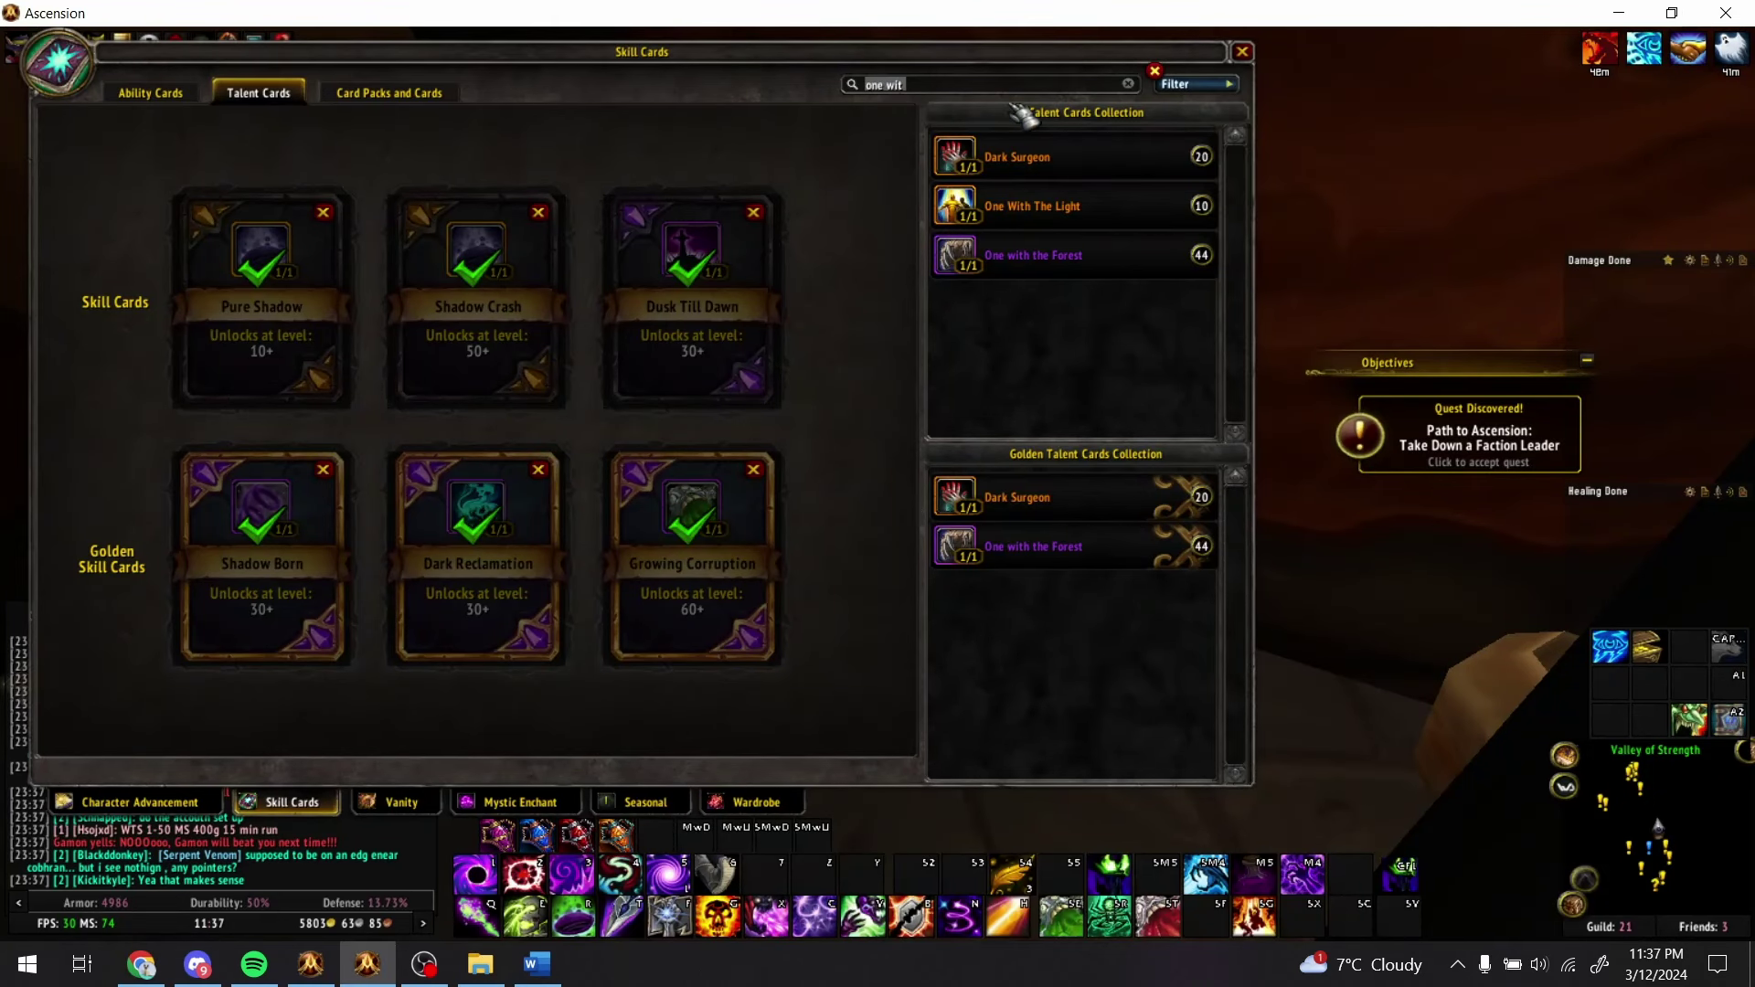
{"action": "type", "text": "n"}
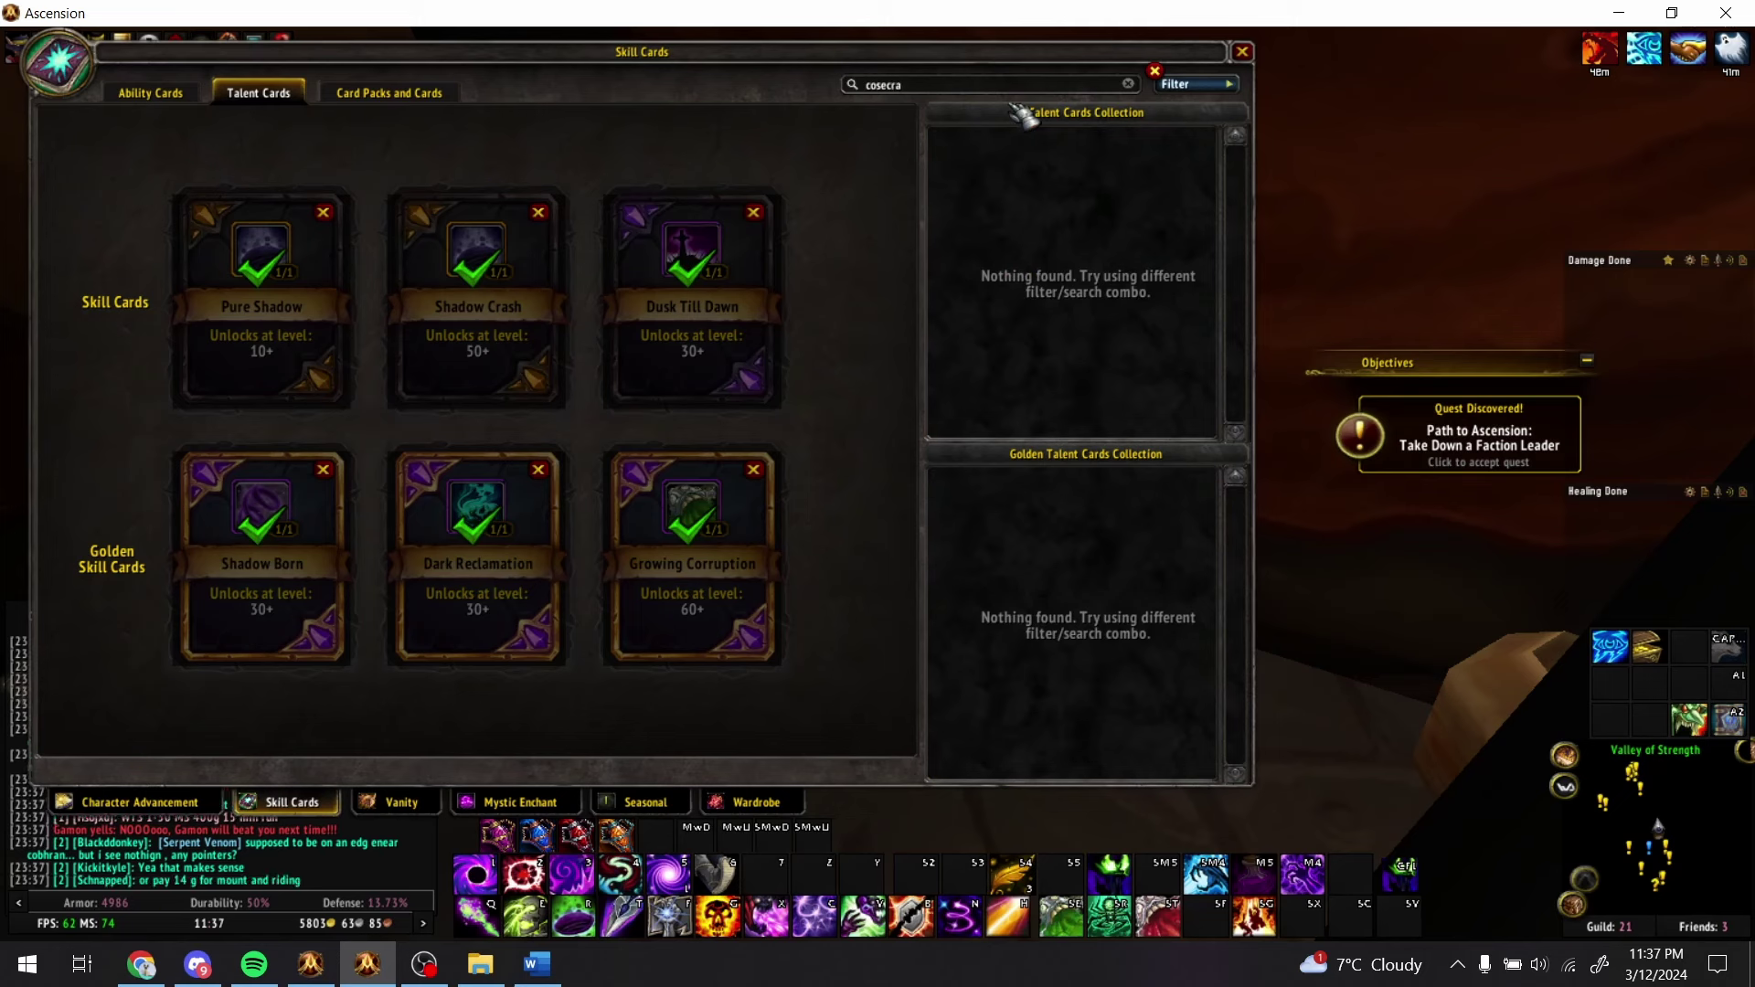
{"action": "type", "text": "sec"}
{"action": "mouse_move", "coordinate": [1071, 161]}
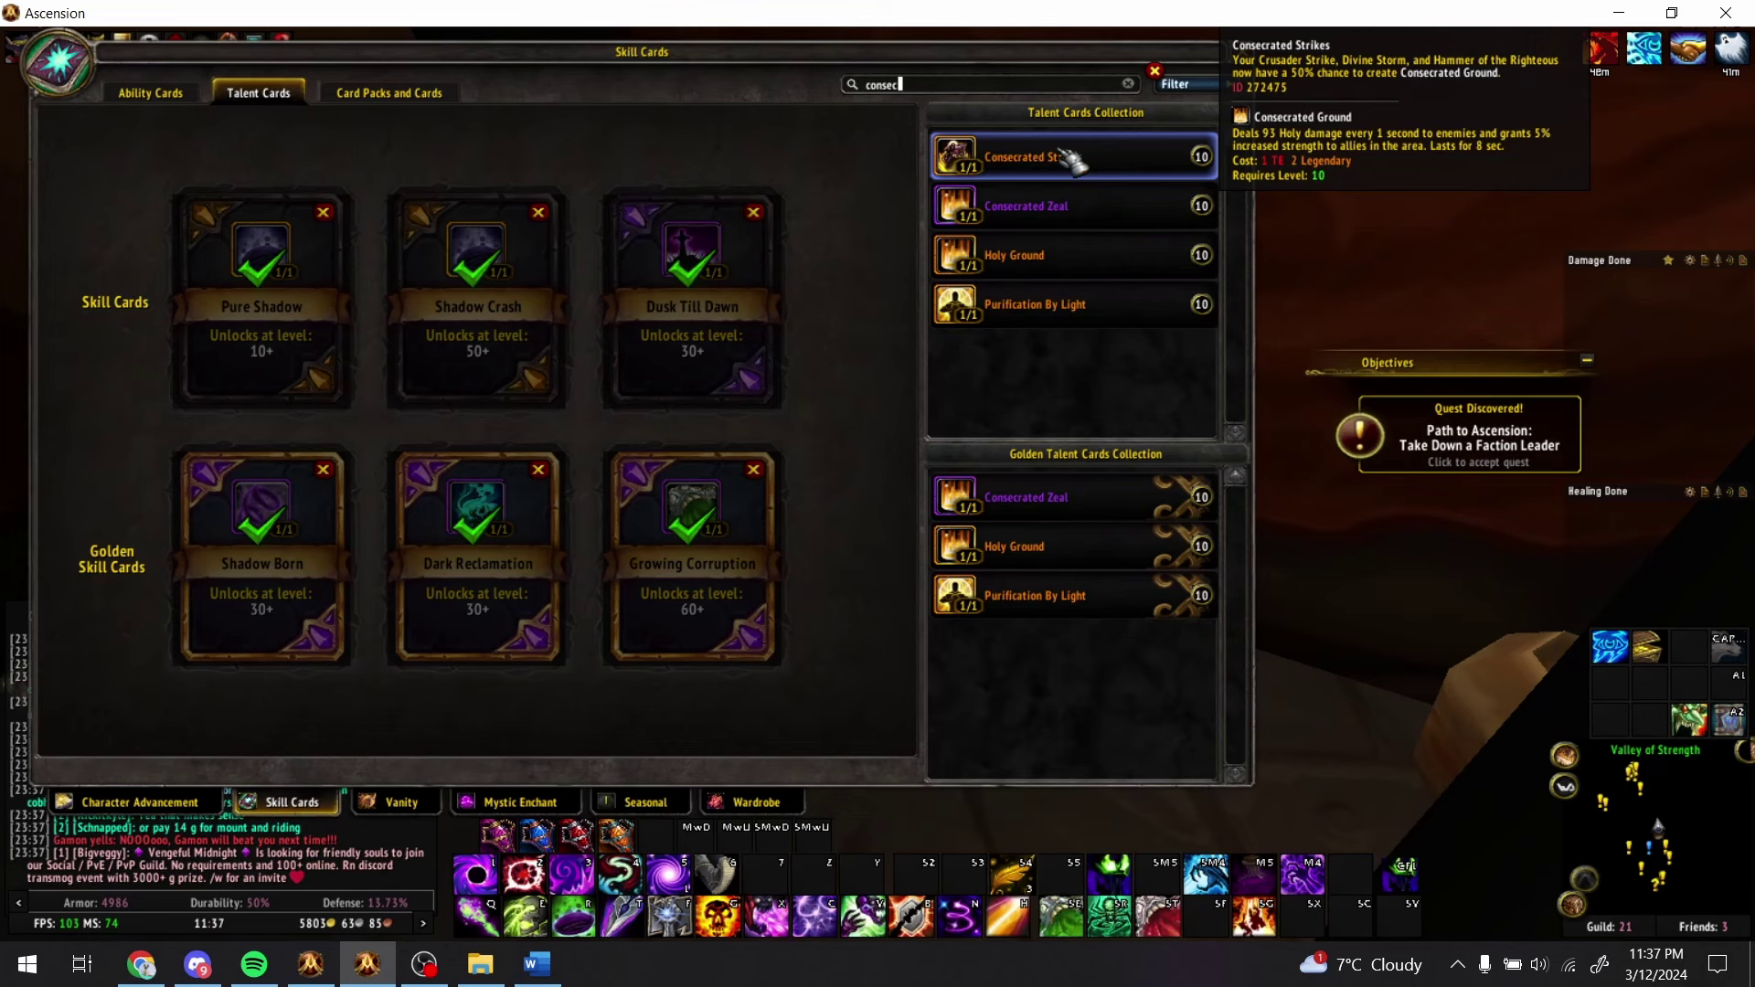
- Move to the Holy Ascension entry in the sheet, then search Ascension's talent cards for "holy ascen" and read its description
{"action": "key", "text": "alt+Tab"}
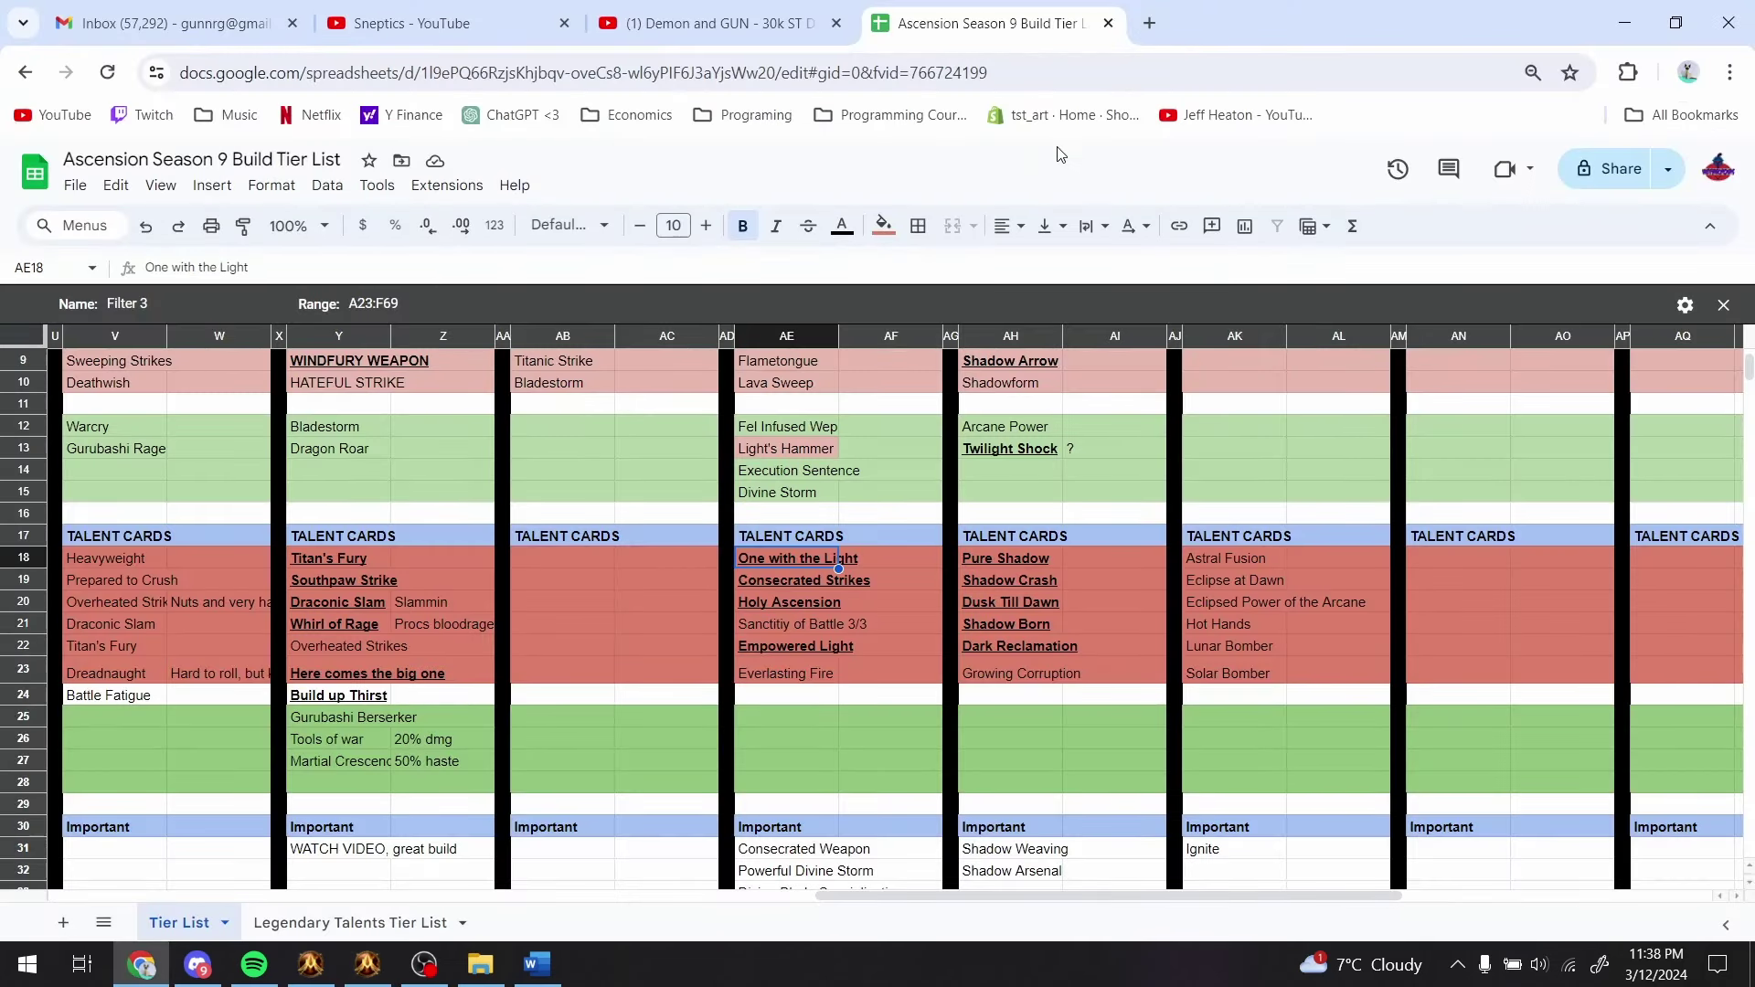
{"action": "key", "text": "Down"}
{"action": "key", "text": "Down"}
{"action": "key", "text": "alt+Tab"}
{"action": "key", "text": "BackSpace"}
{"action": "key", "text": "BackSpace"}
{"action": "key", "text": "BackSpace"}
{"action": "key", "text": "BackSpace"}
{"action": "key", "text": "BackSpace"}
{"action": "key", "text": "BackSpace"}
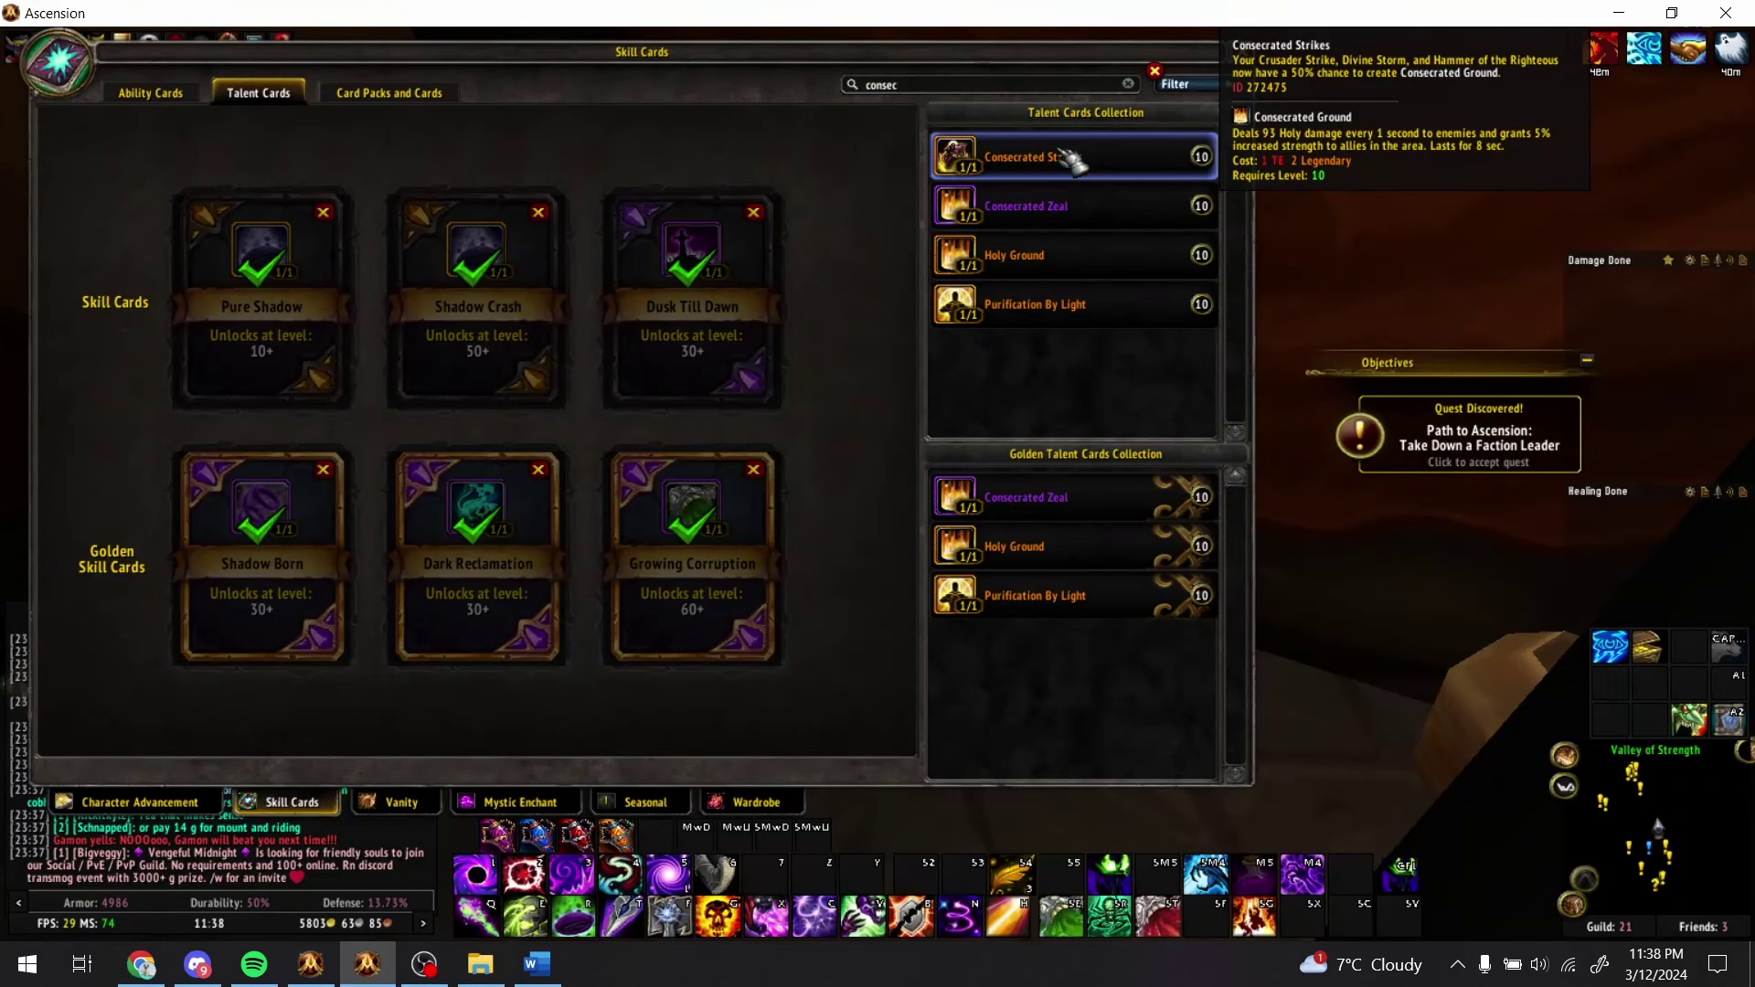
{"action": "type", "text": "holy ascen"}
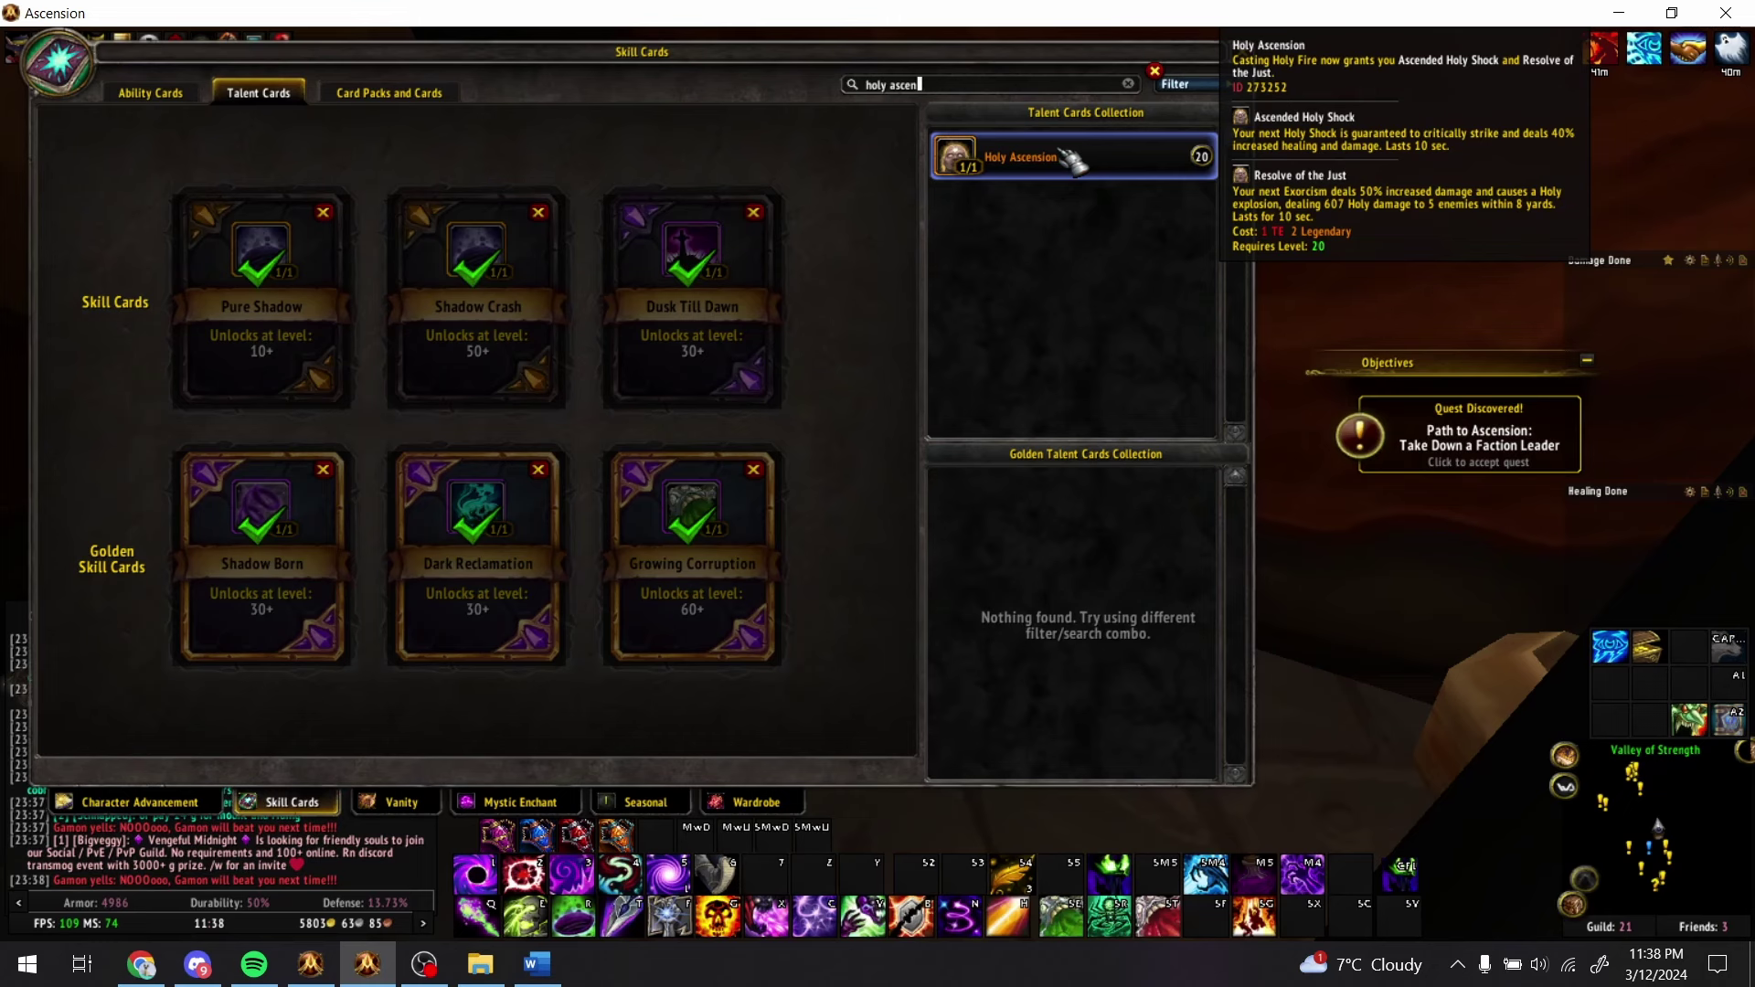
- Search the talent cards for "holy fire" and look through the related cards
{"action": "key", "text": "ctrl+a"}
{"action": "type", "text": "ho"}
{"action": "key", "text": "alt+Tab"}
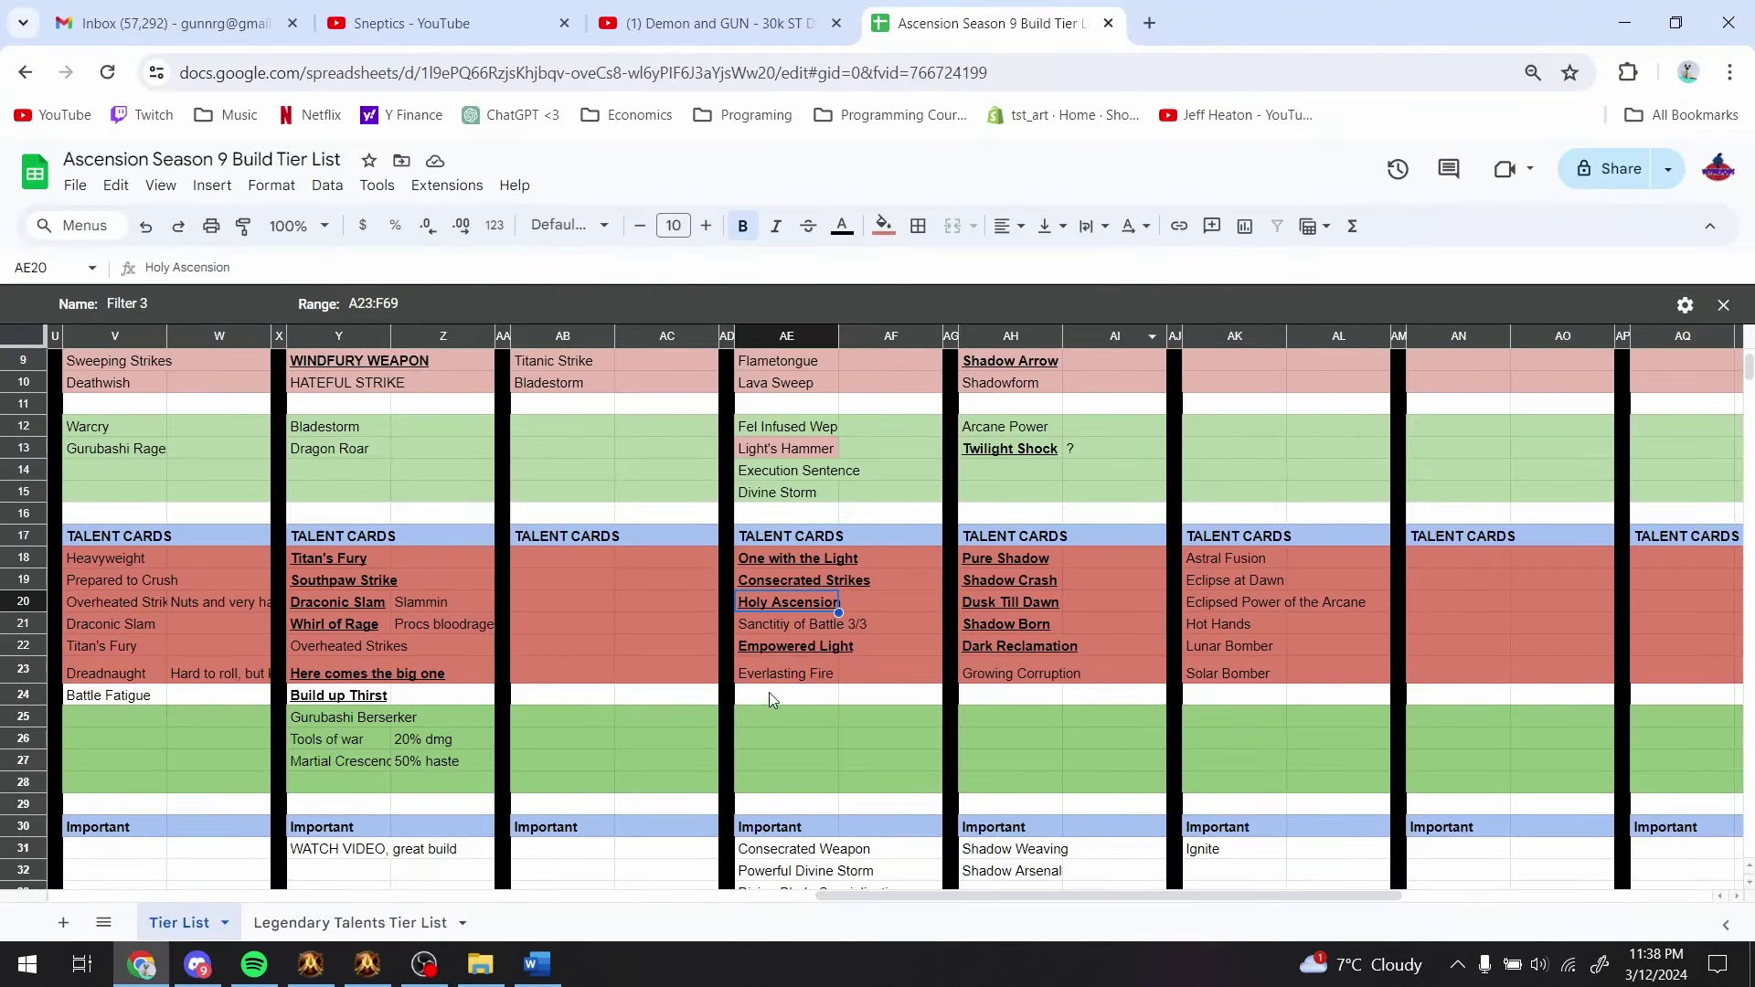
{"action": "key", "text": "alt+Tab"}
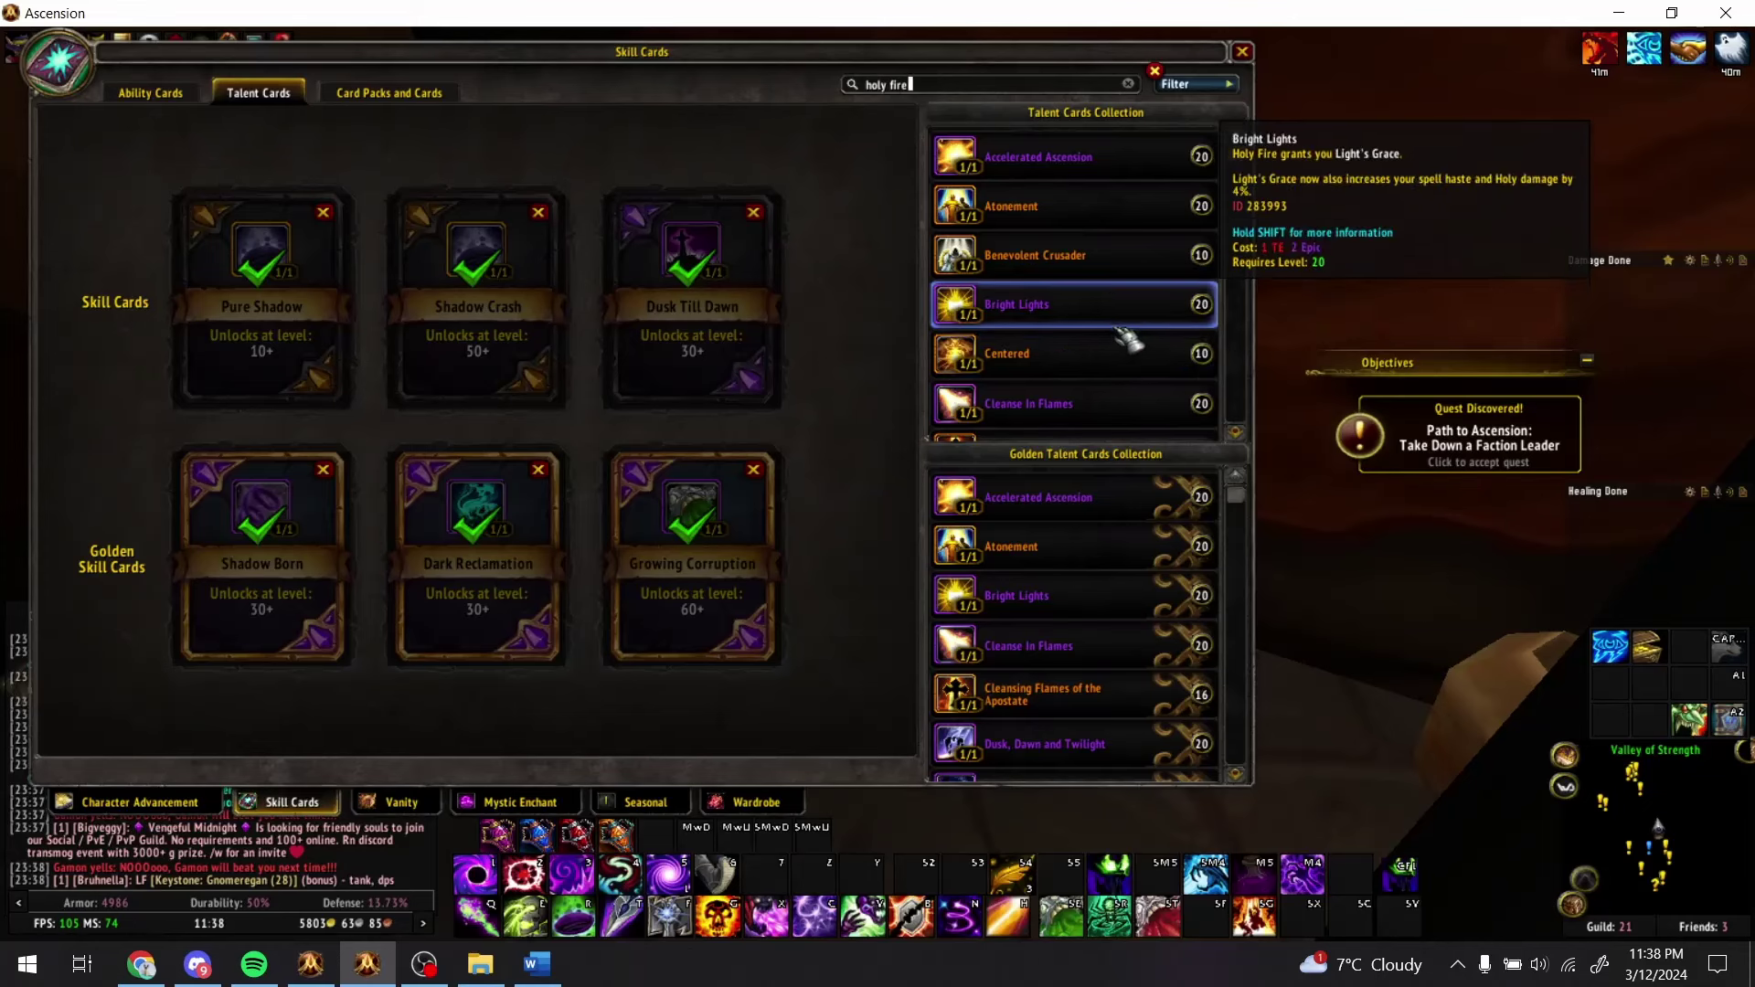
{"action": "scroll", "coordinate": [1131, 308], "scroll_direction": "down", "scroll_amount": 7}
{"action": "scroll", "coordinate": [1130, 308], "scroll_direction": "up", "scroll_amount": 7}
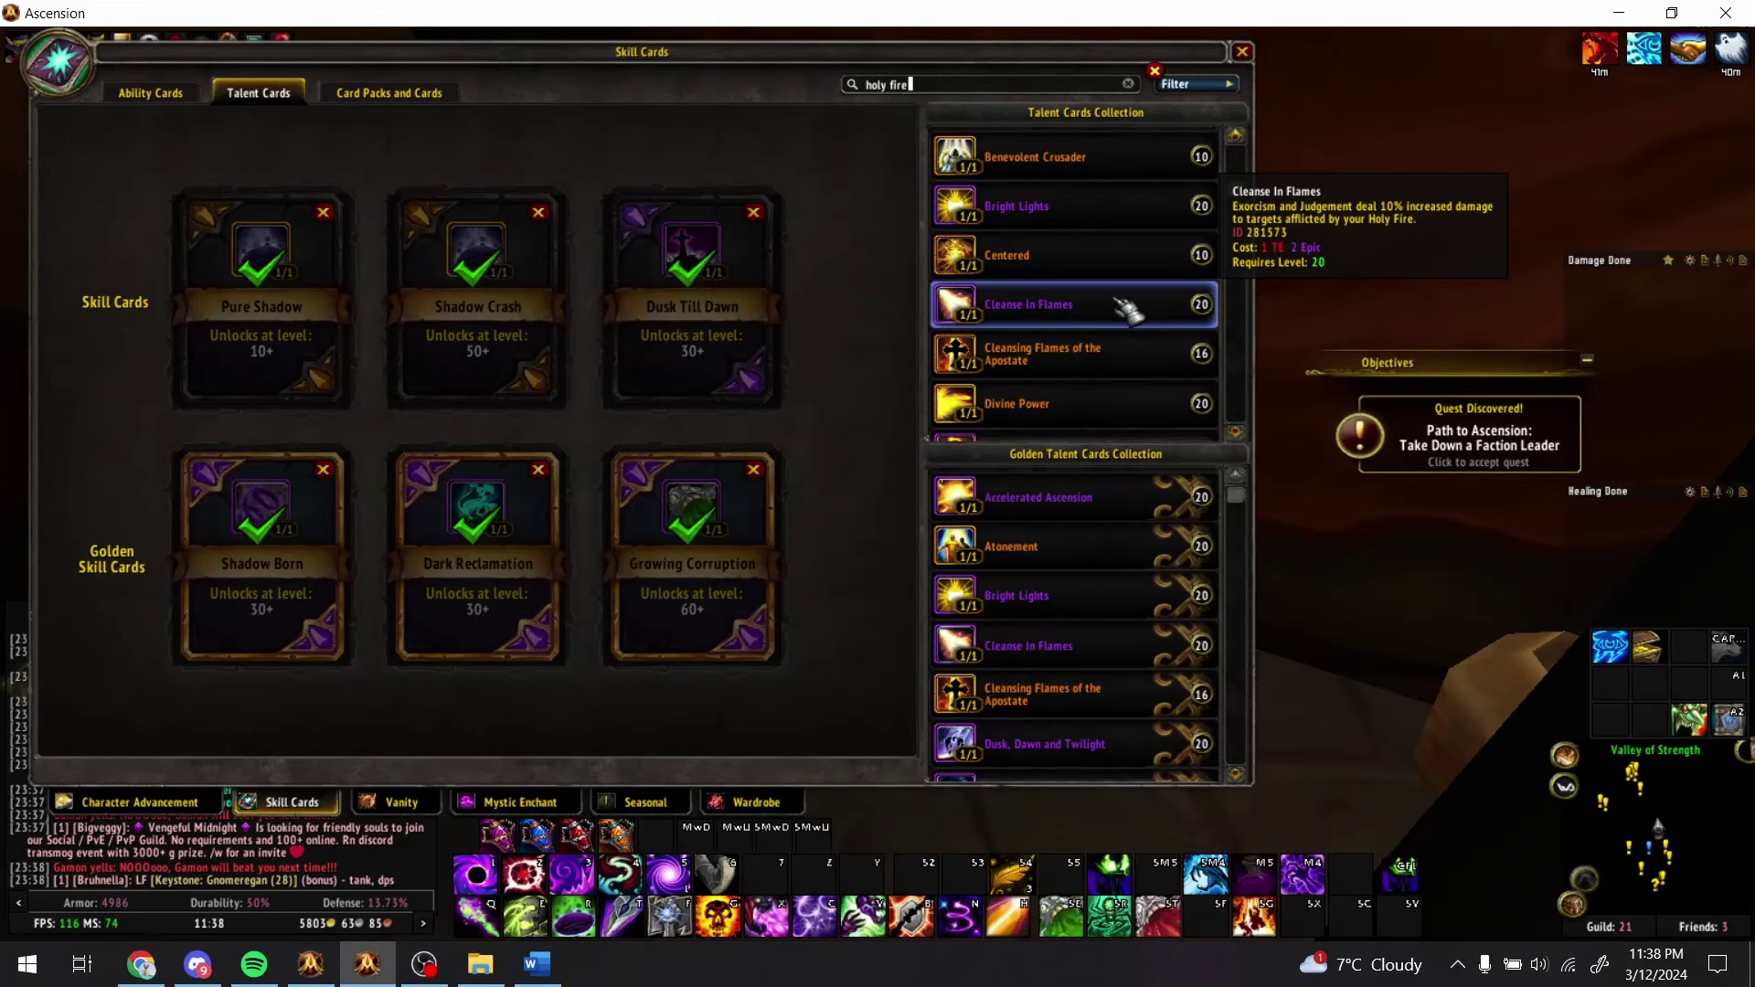
- Search the talent cards for "empowered" and read the Empowered Light description
{"action": "key", "text": "ctrl+a"}
{"action": "type", "text": "empowe"}
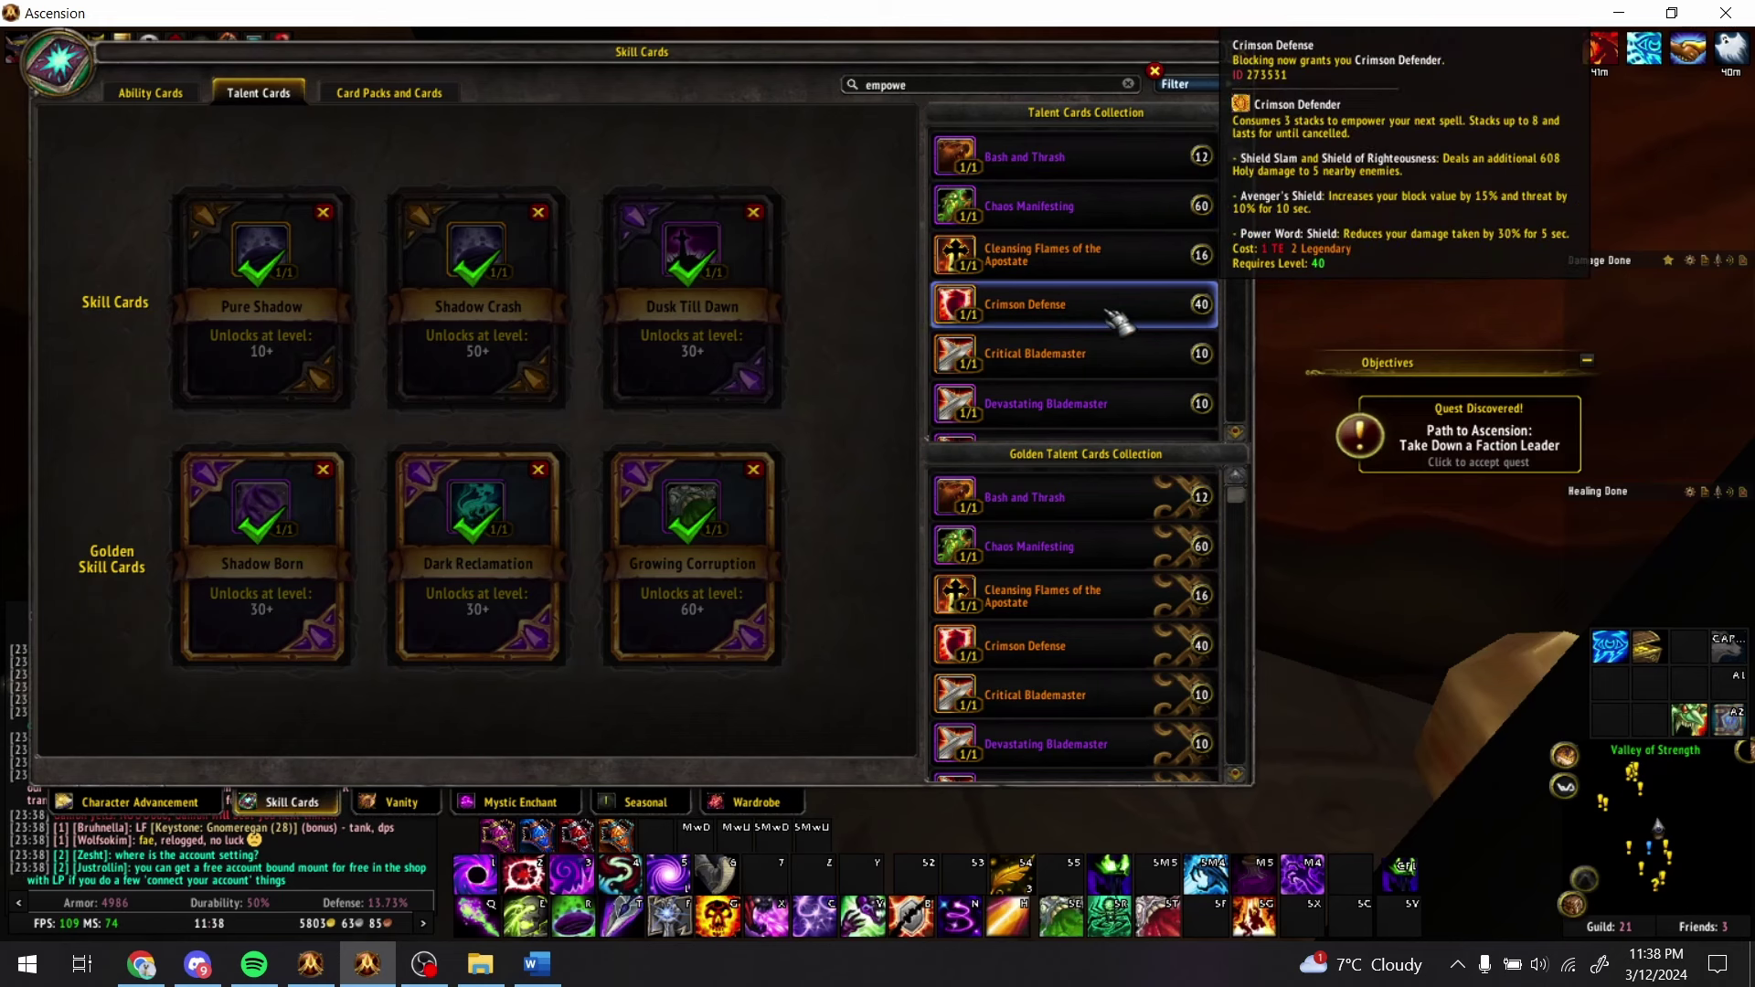
{"action": "type", "text": "red"}
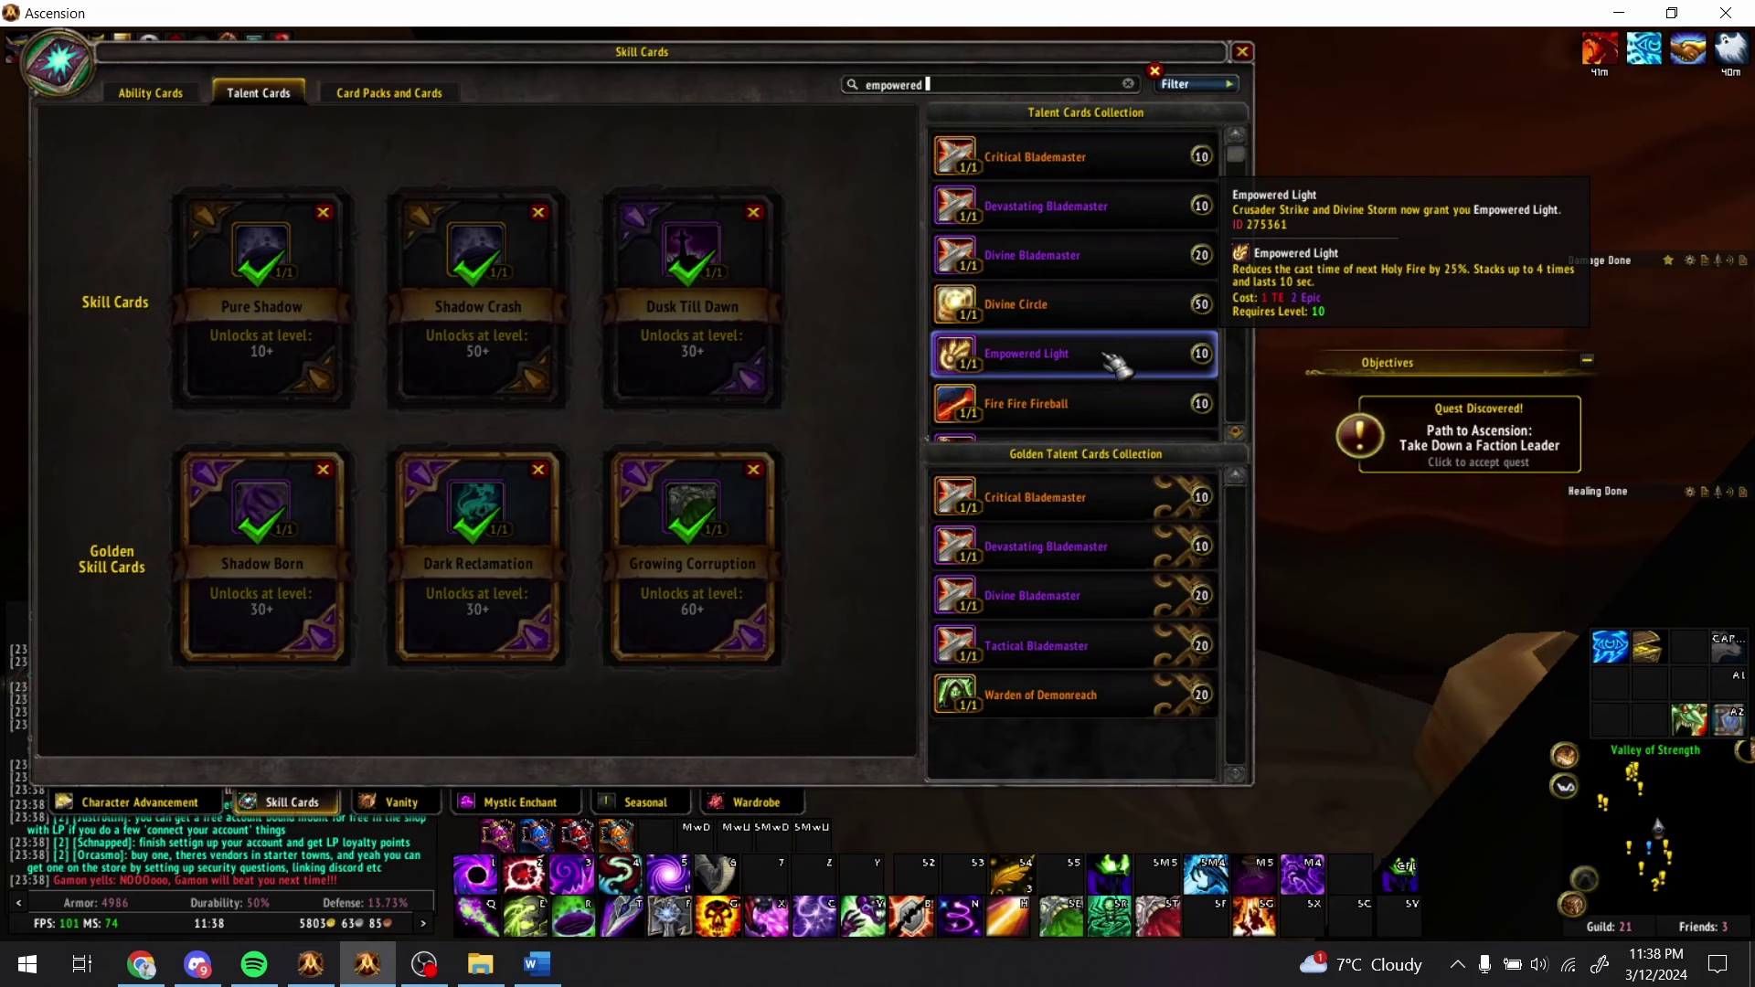
- Check the build's talent list in the sheet, then search Ascension's talent cards for "sanctit" and read Sanctity of Battle
{"action": "key", "text": "alt+Tab"}
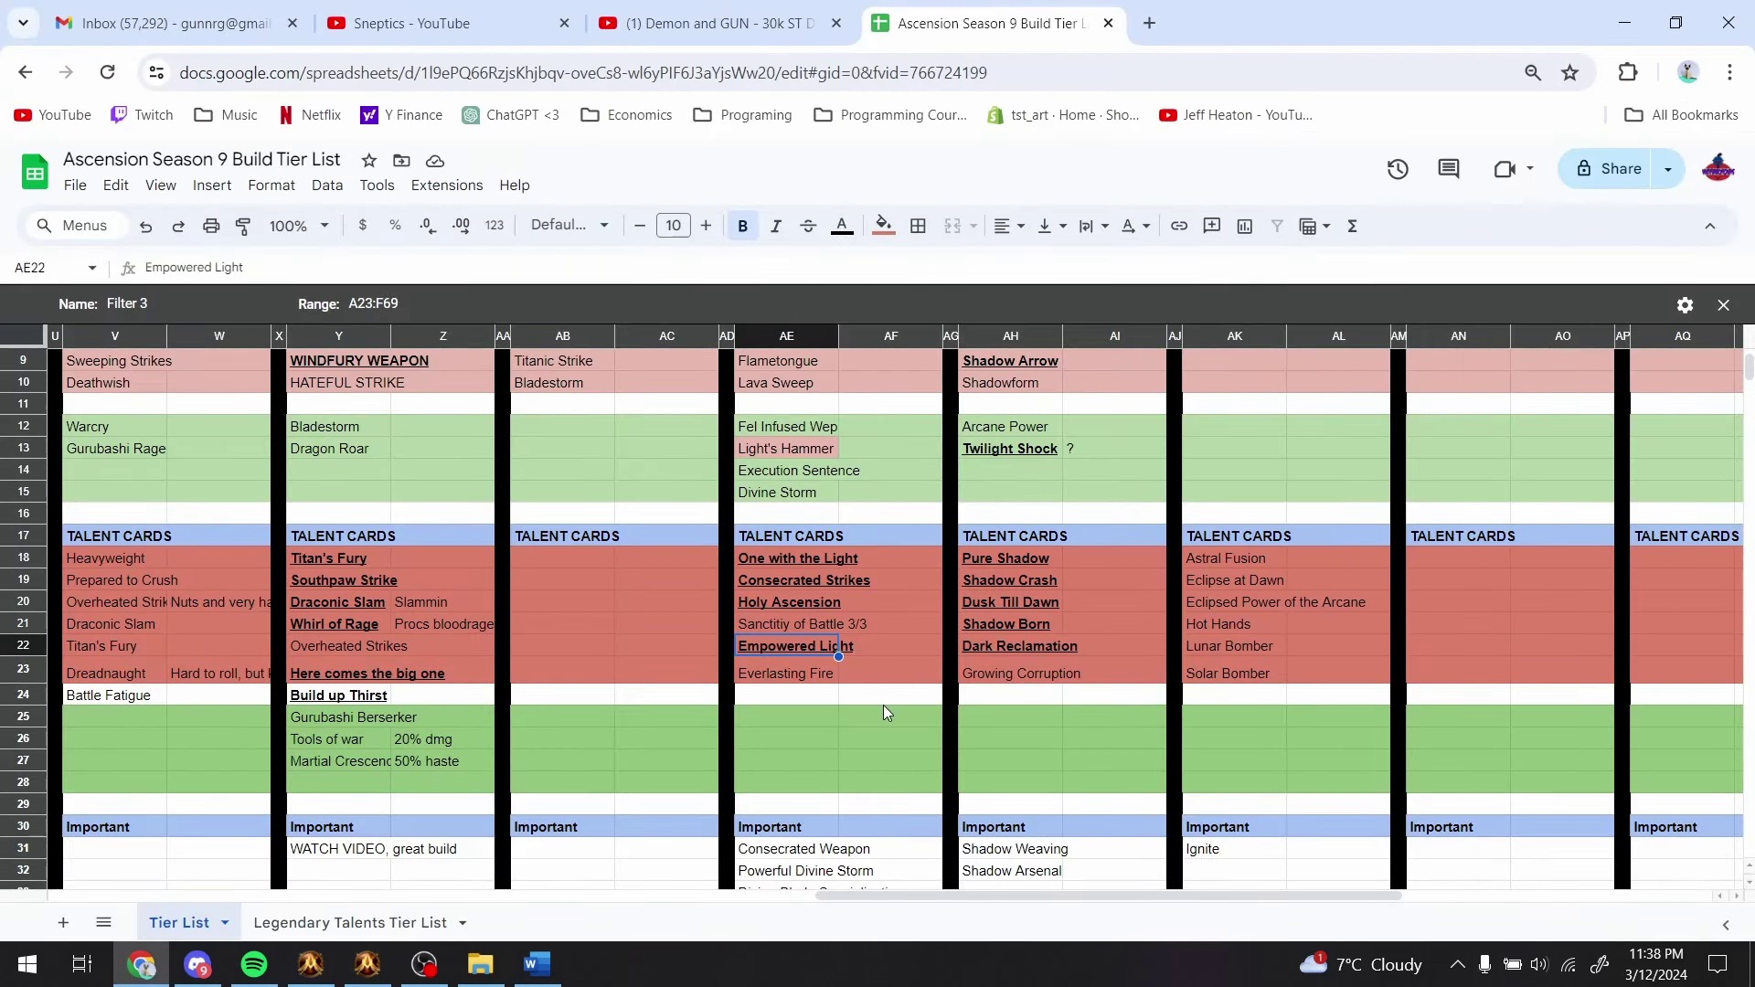
{"action": "key", "text": "alt+Tab"}
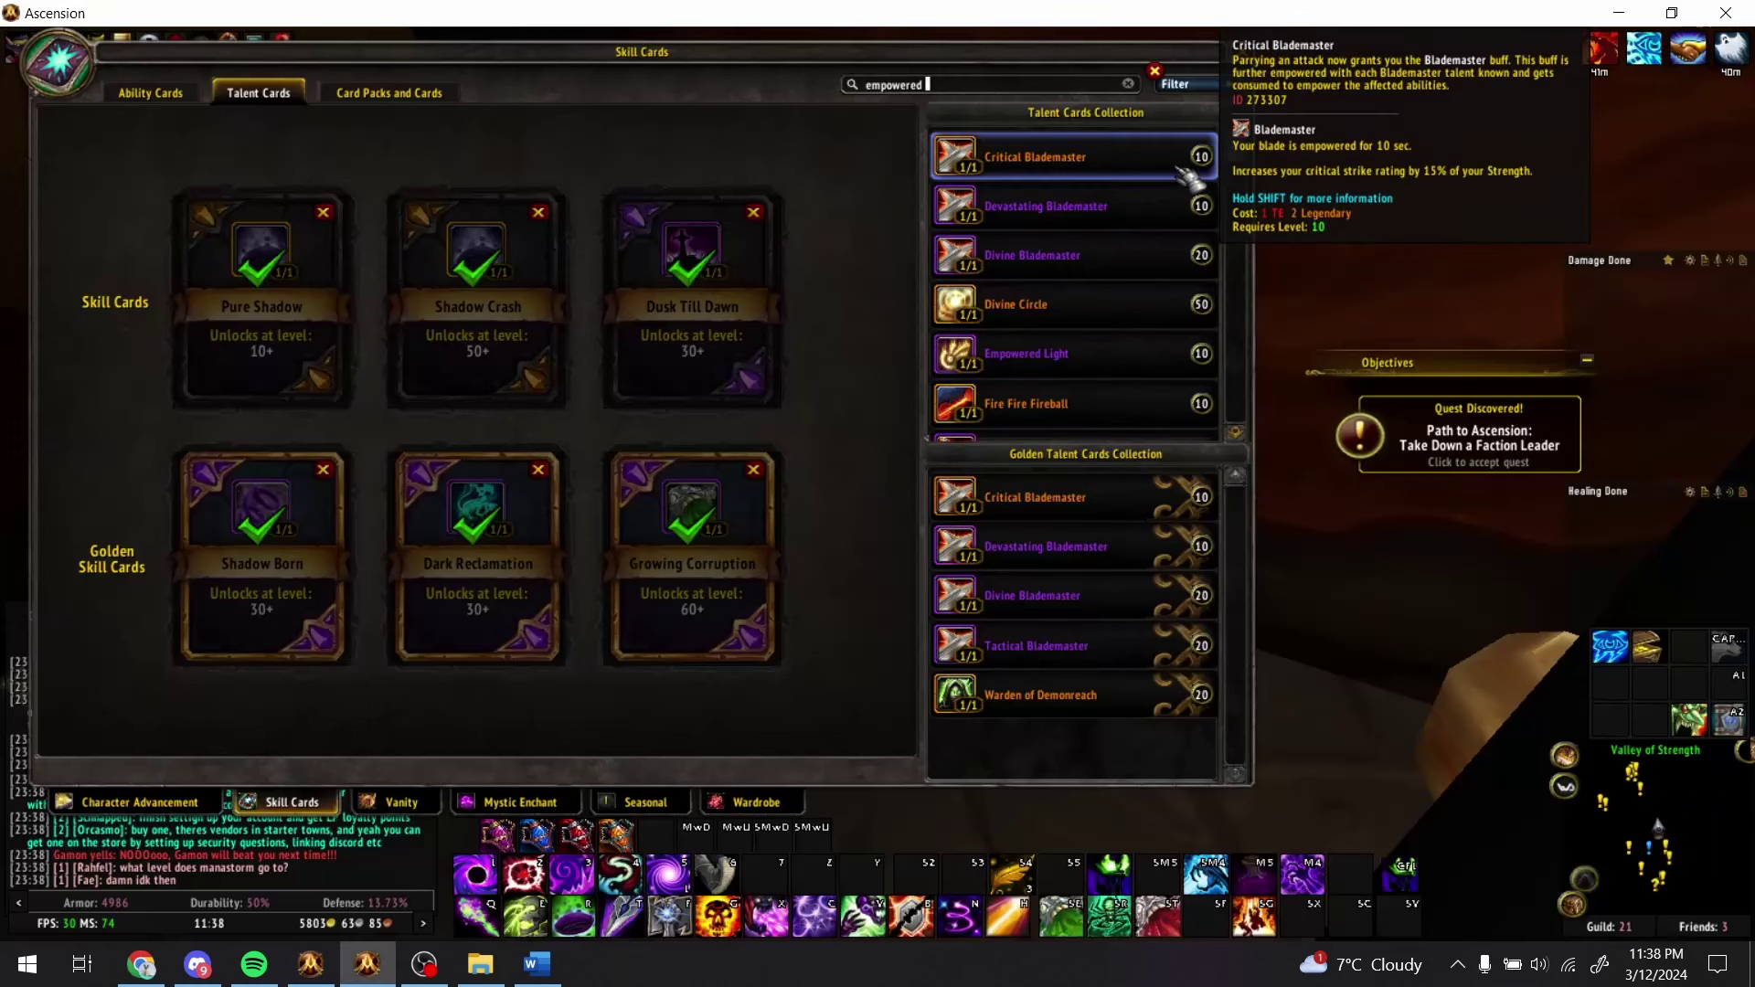
{"action": "type", "text": "sanc"}
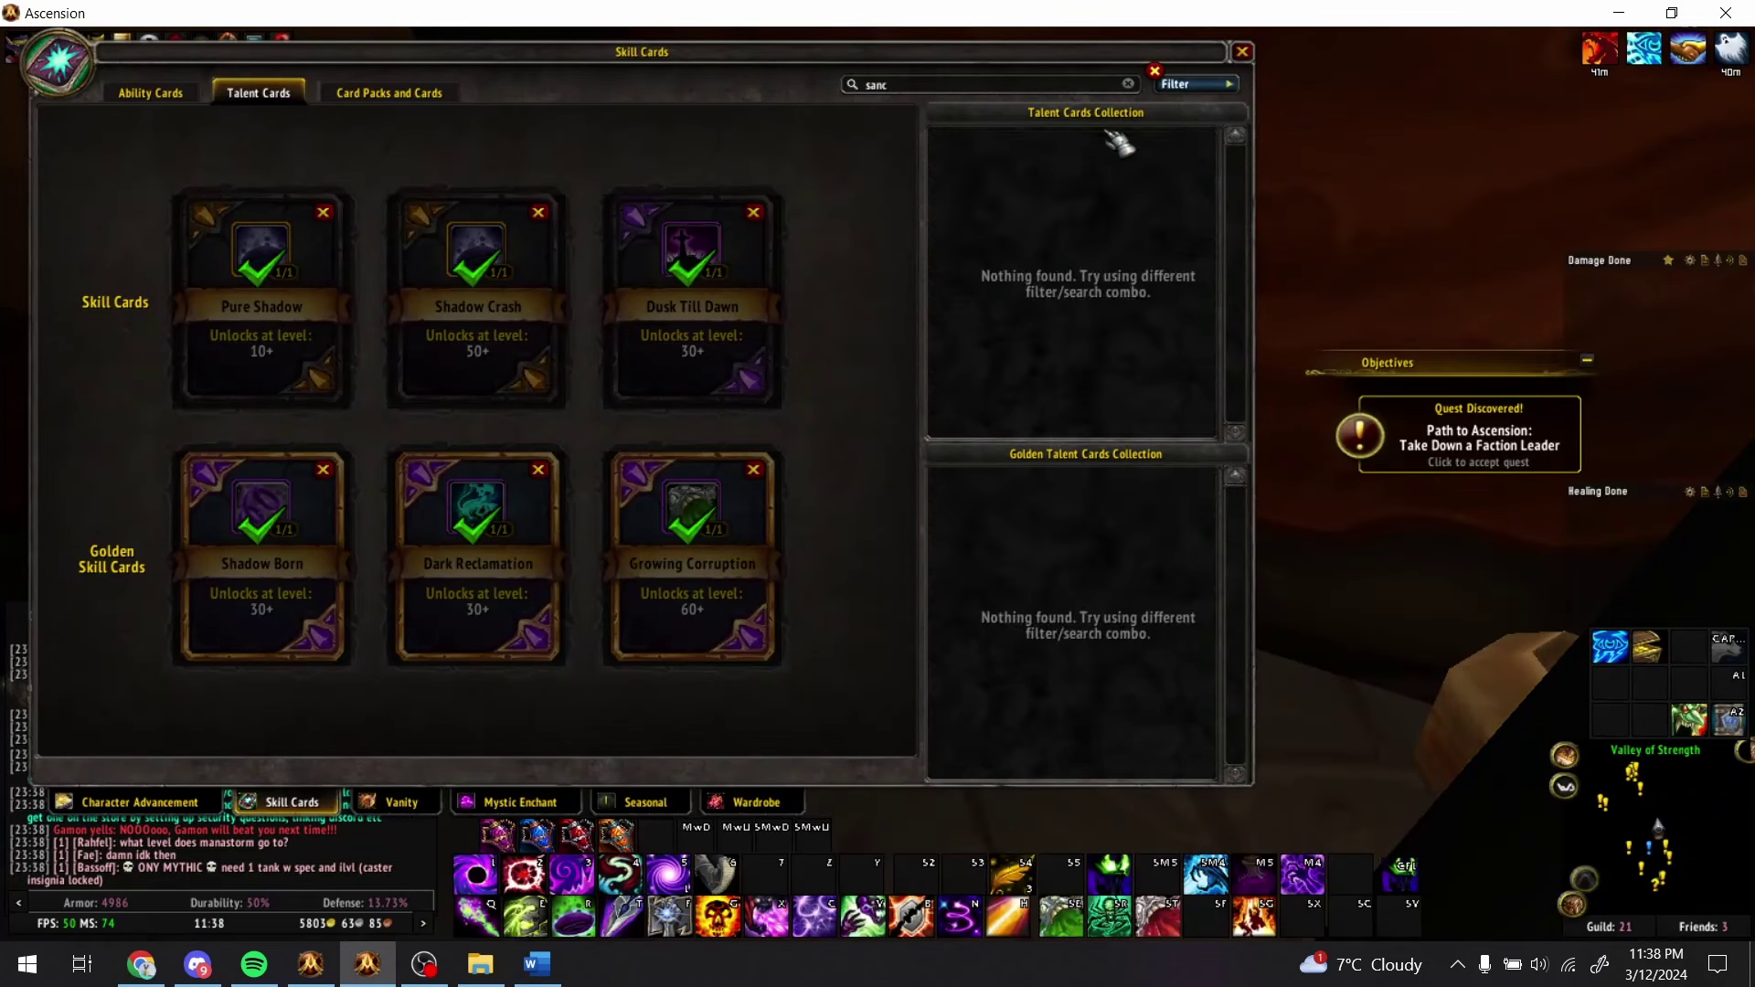
{"action": "type", "text": "ti"}
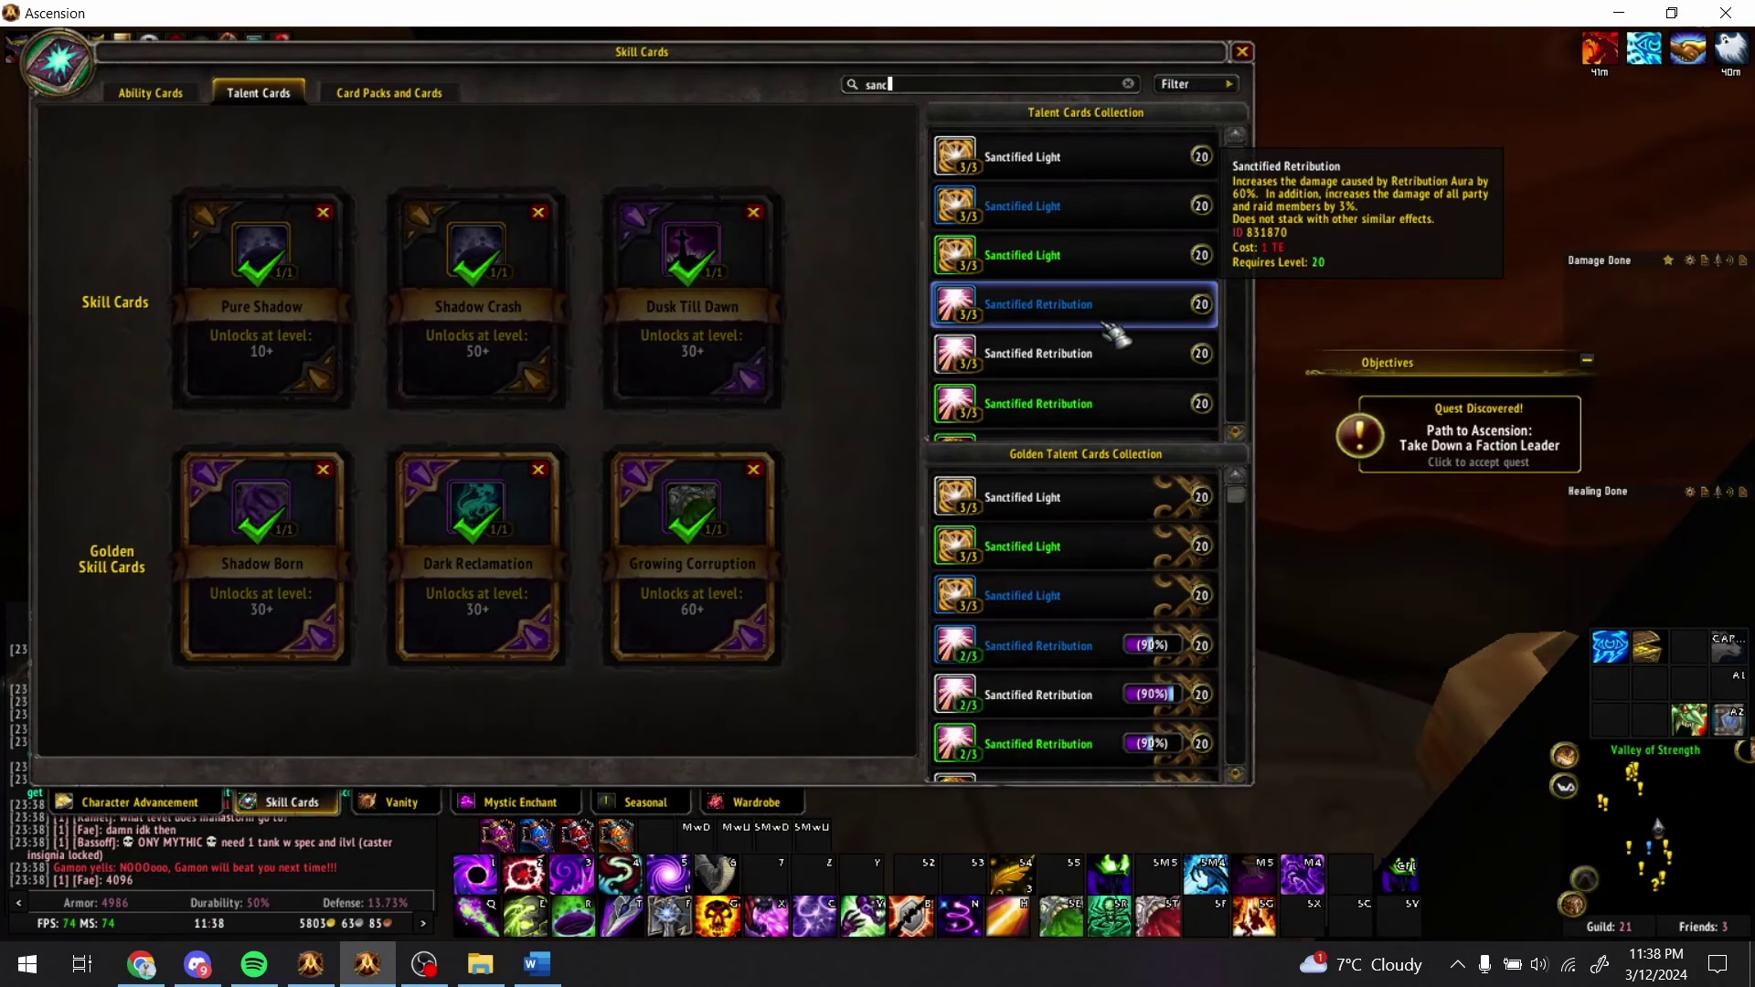
{"action": "type", "text": "t"}
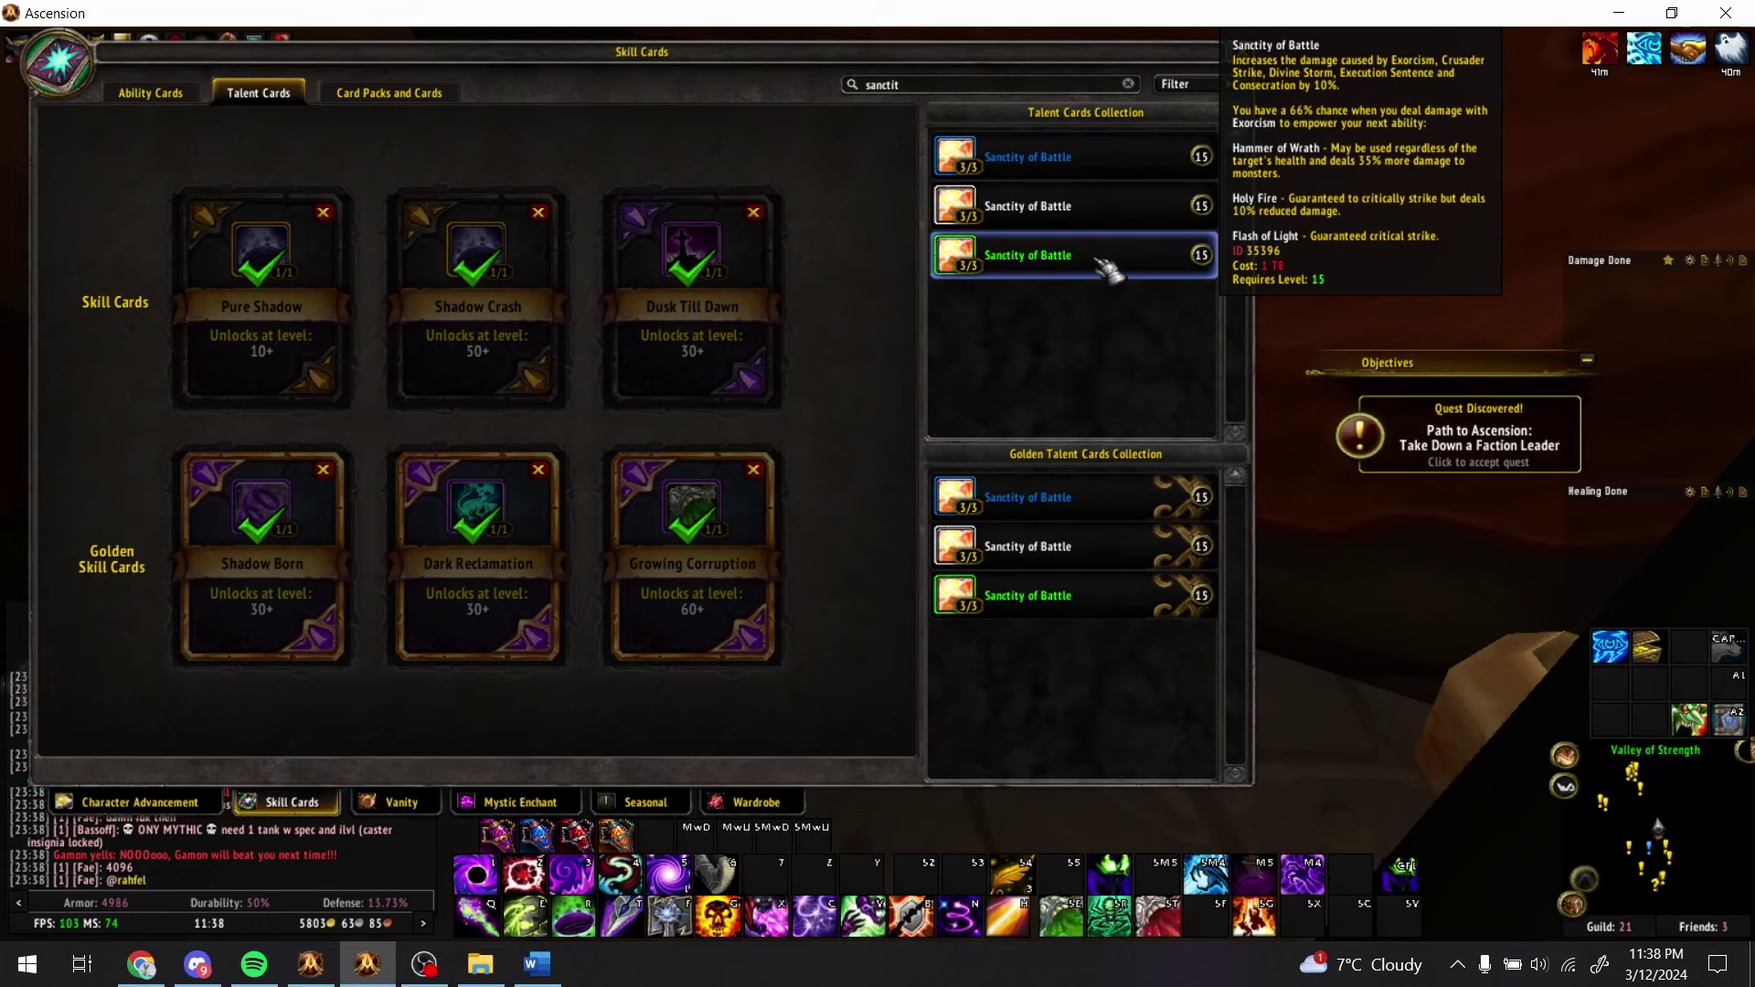
- Search the talent cards for "art of war" and read The Art of War description
{"action": "key", "text": "BackSpace"}
{"action": "key", "text": "BackSpace"}
{"action": "key", "text": "BackSpace"}
{"action": "key", "text": "BackSpace"}
{"action": "key", "text": "BackSpace"}
{"action": "key", "text": "BackSpace"}
{"action": "key", "text": "BackSpace"}
{"action": "type", "text": "art "}
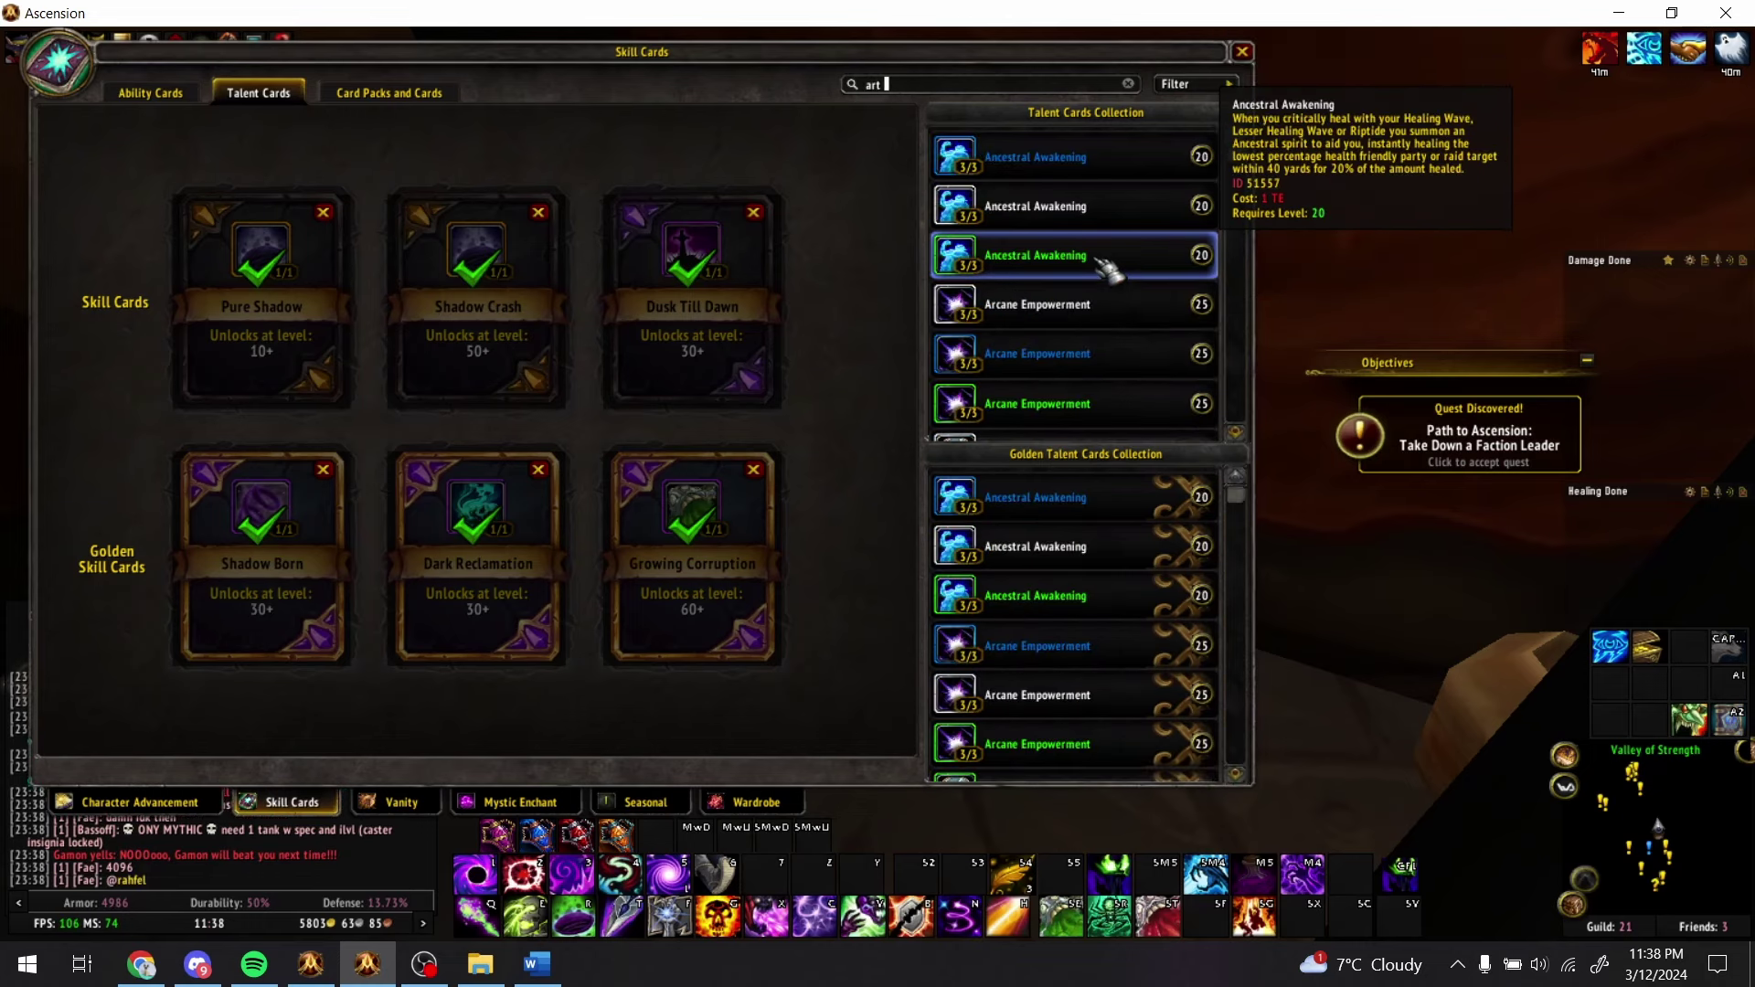
{"action": "type", "text": "of war"}
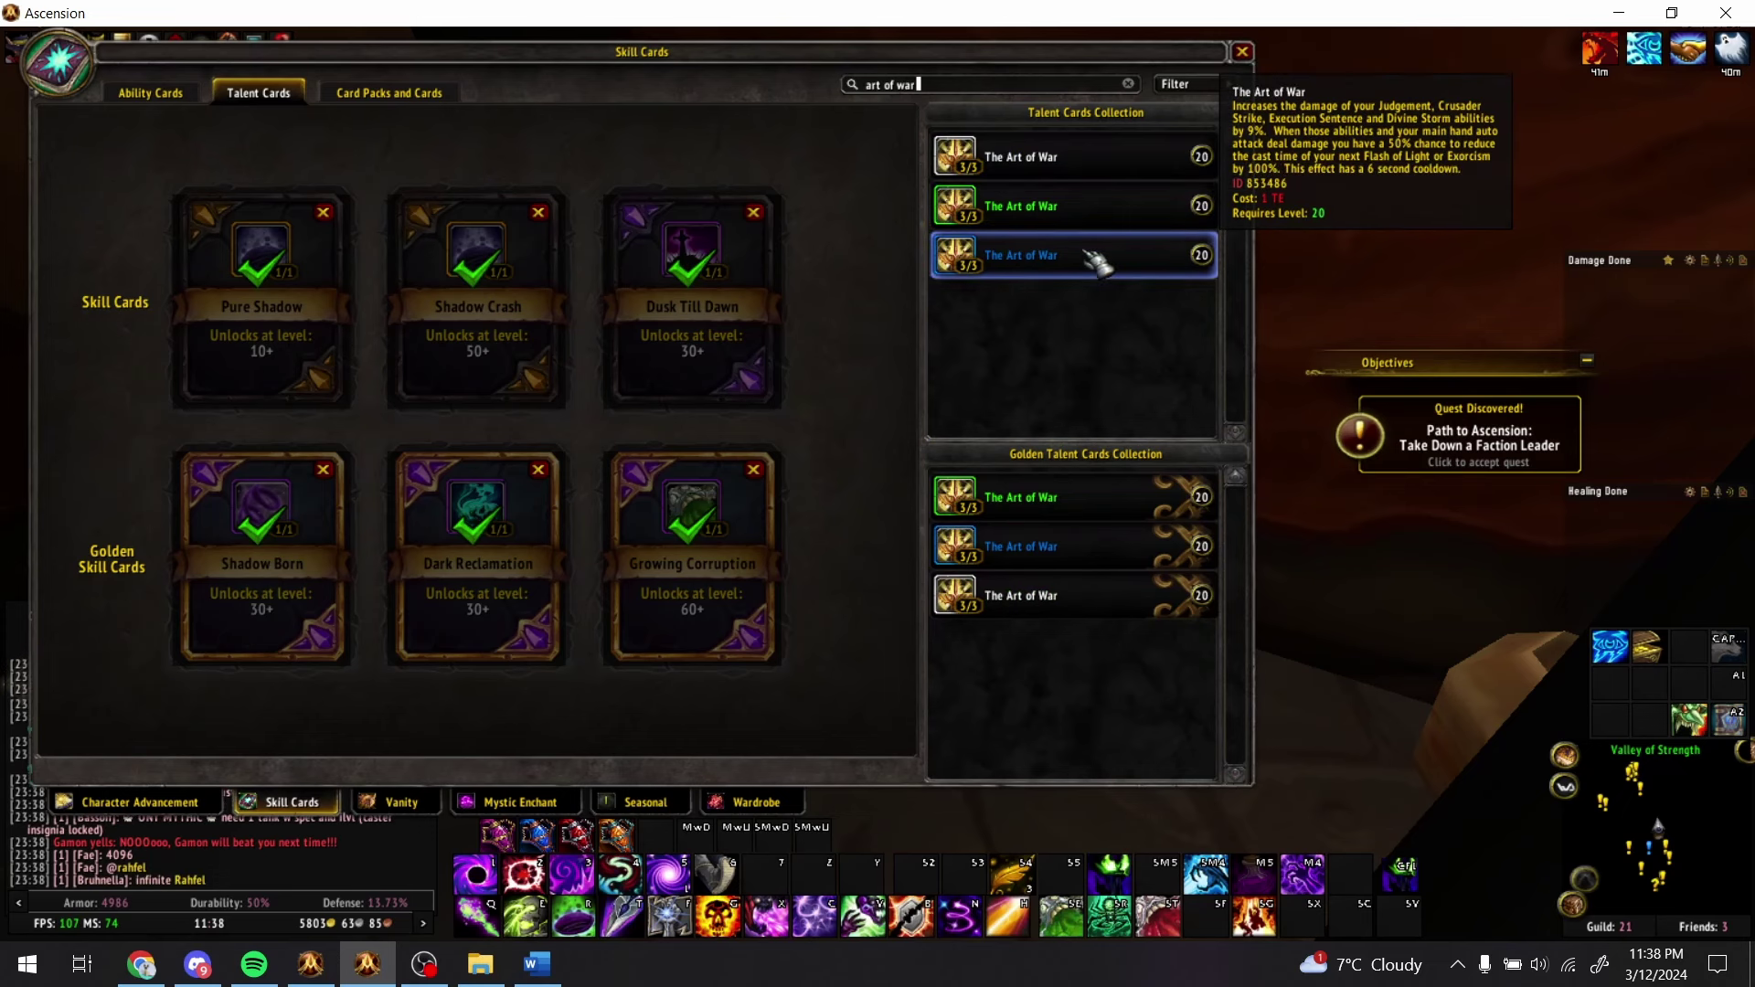
- Switch to the sheet and replace the Sanctity of Battle entry in the One With the Light talent cards with "art of war 3/3"
{"action": "key", "text": "alt+Tab"}
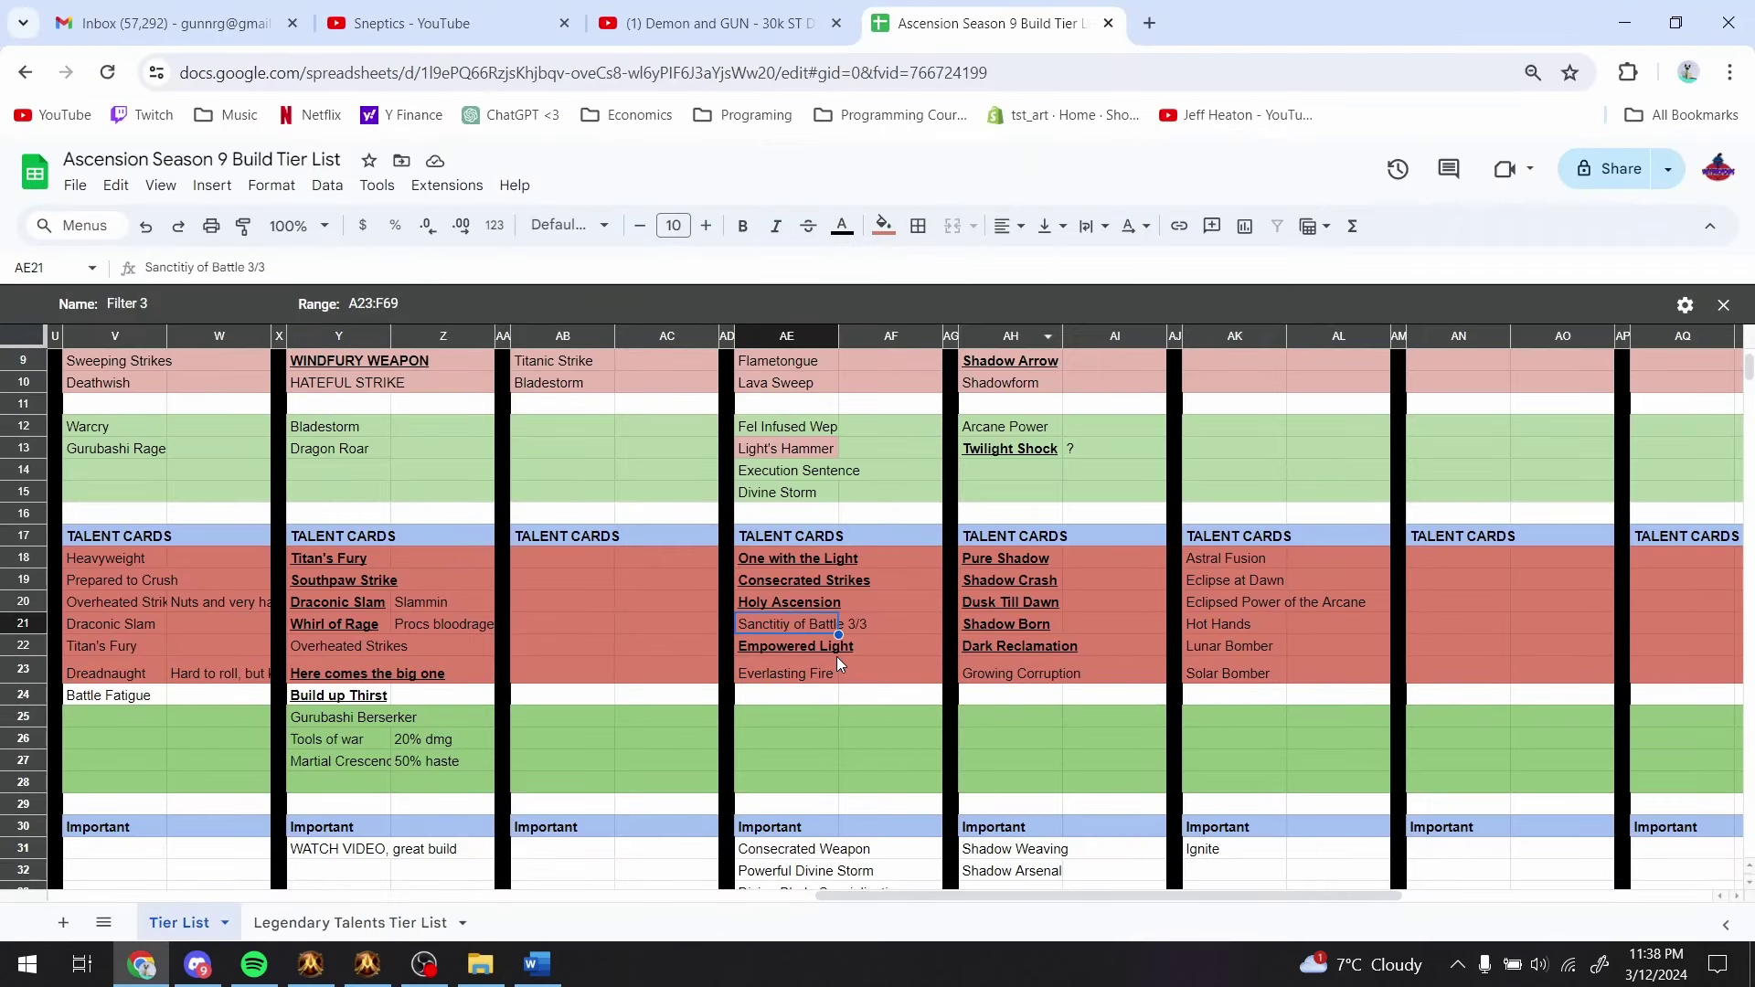
{"action": "type", "text": "art of war 33"}
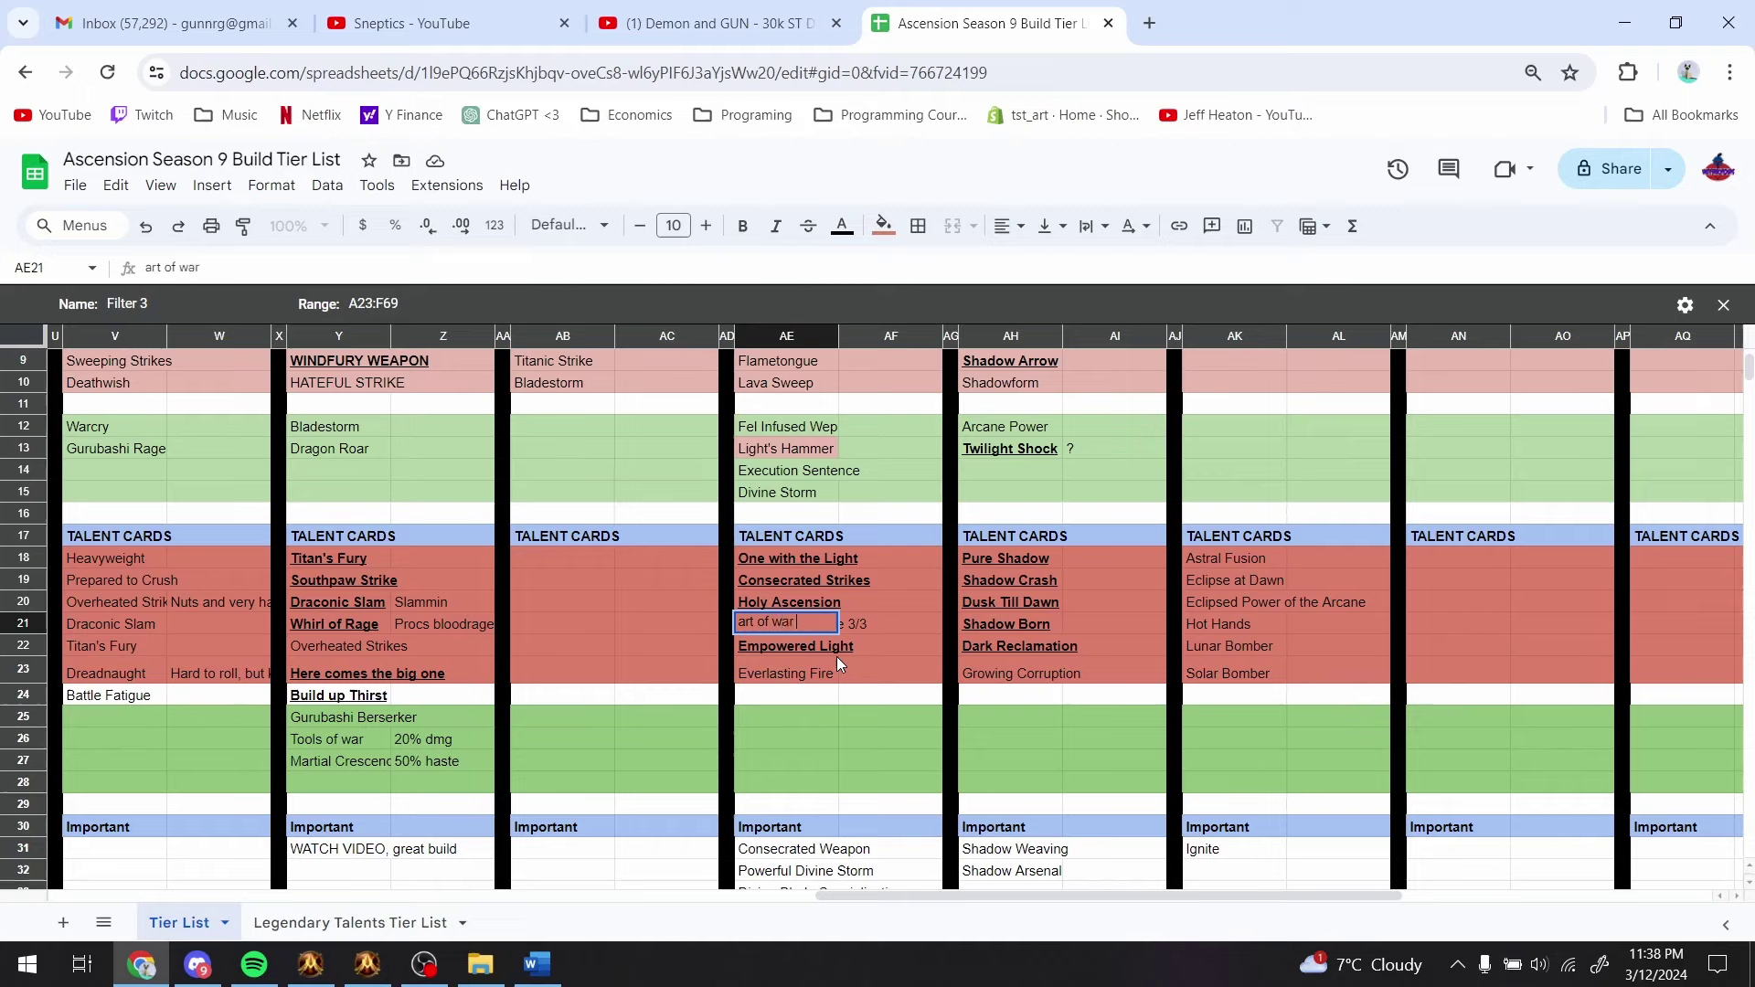
{"action": "key", "text": "Return"}
{"action": "left_click", "coordinate": [826, 618]}
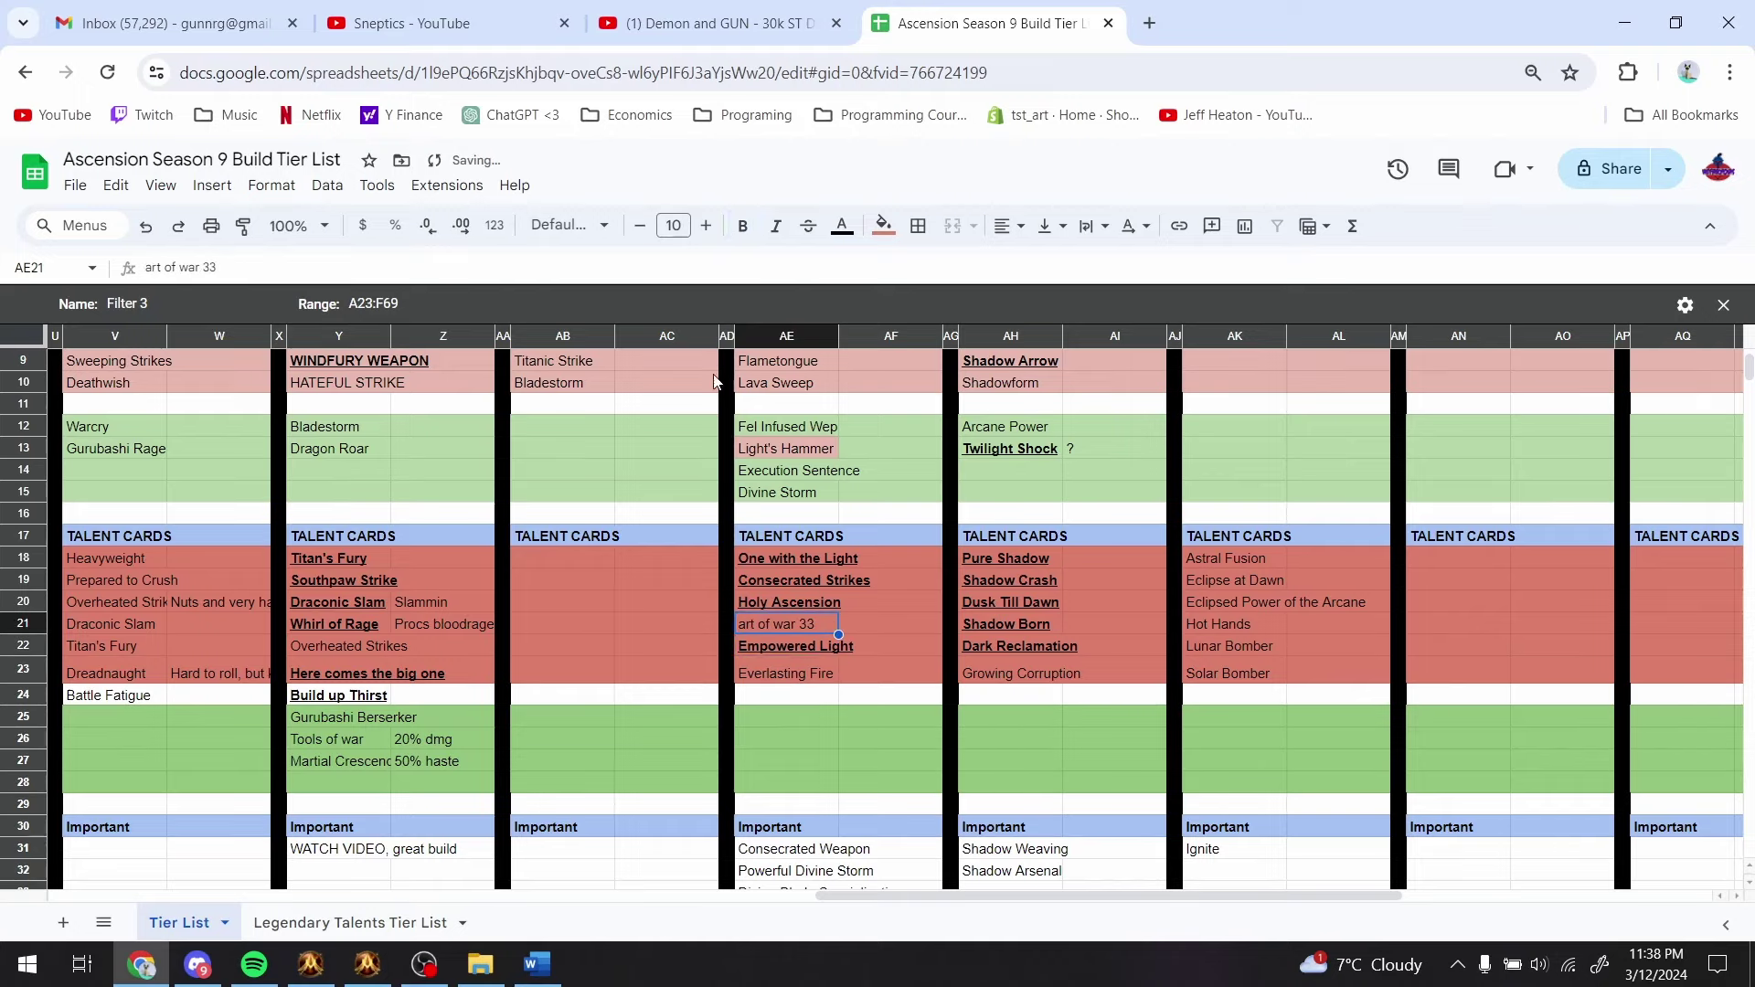
{"action": "type", "text": "art of war 3/3"}
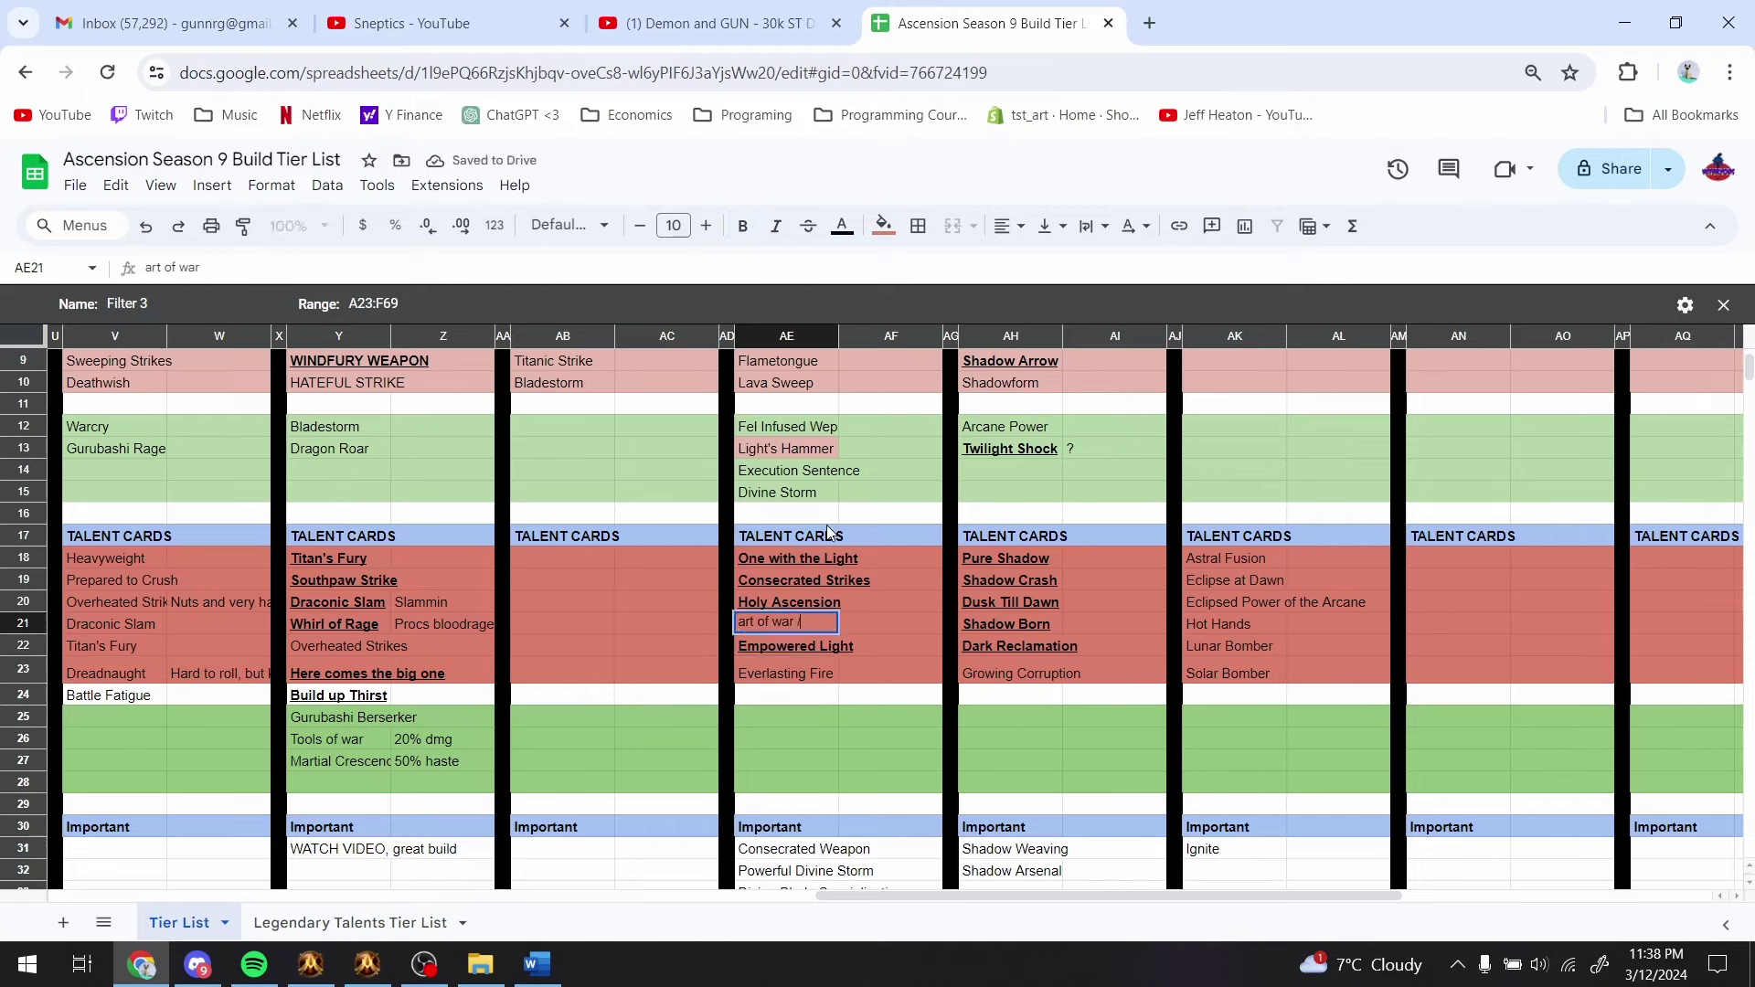
{"action": "key", "text": "Return"}
{"action": "key", "text": "Up"}
{"action": "key", "text": "Up"}
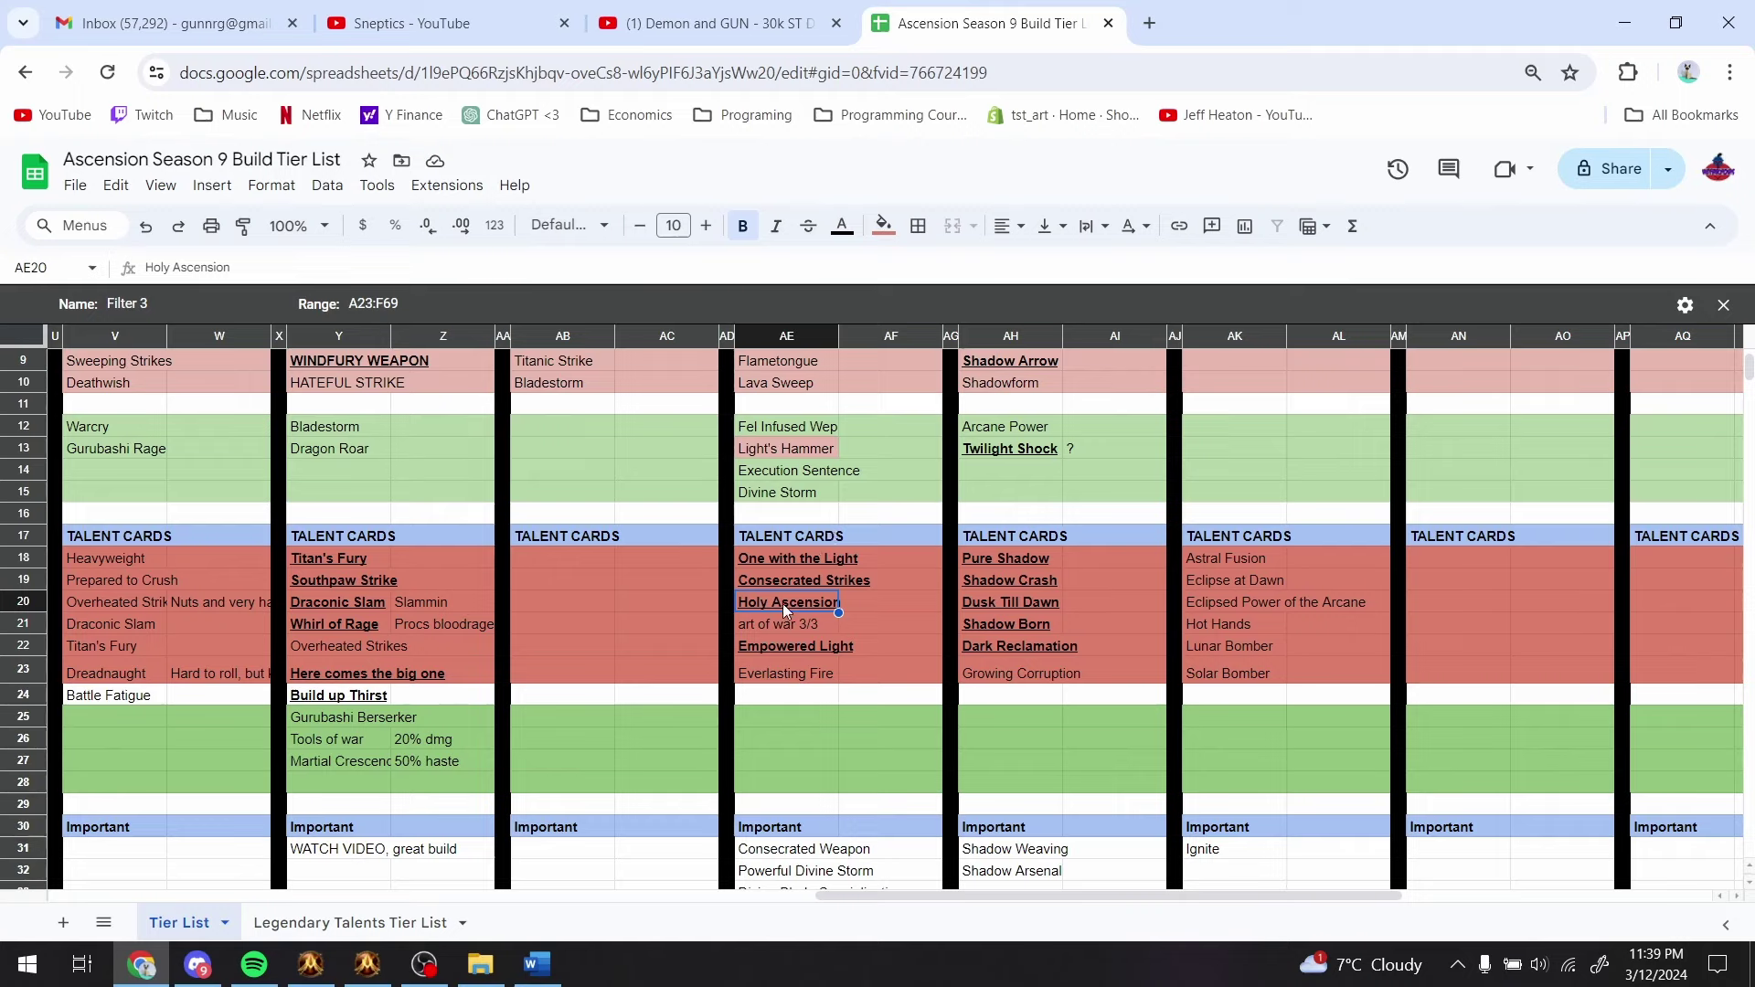
- Switch to Ascension, search the talent cards for "everlast" and read the Everlasting Fire description
{"action": "key", "text": "alt+Tab"}
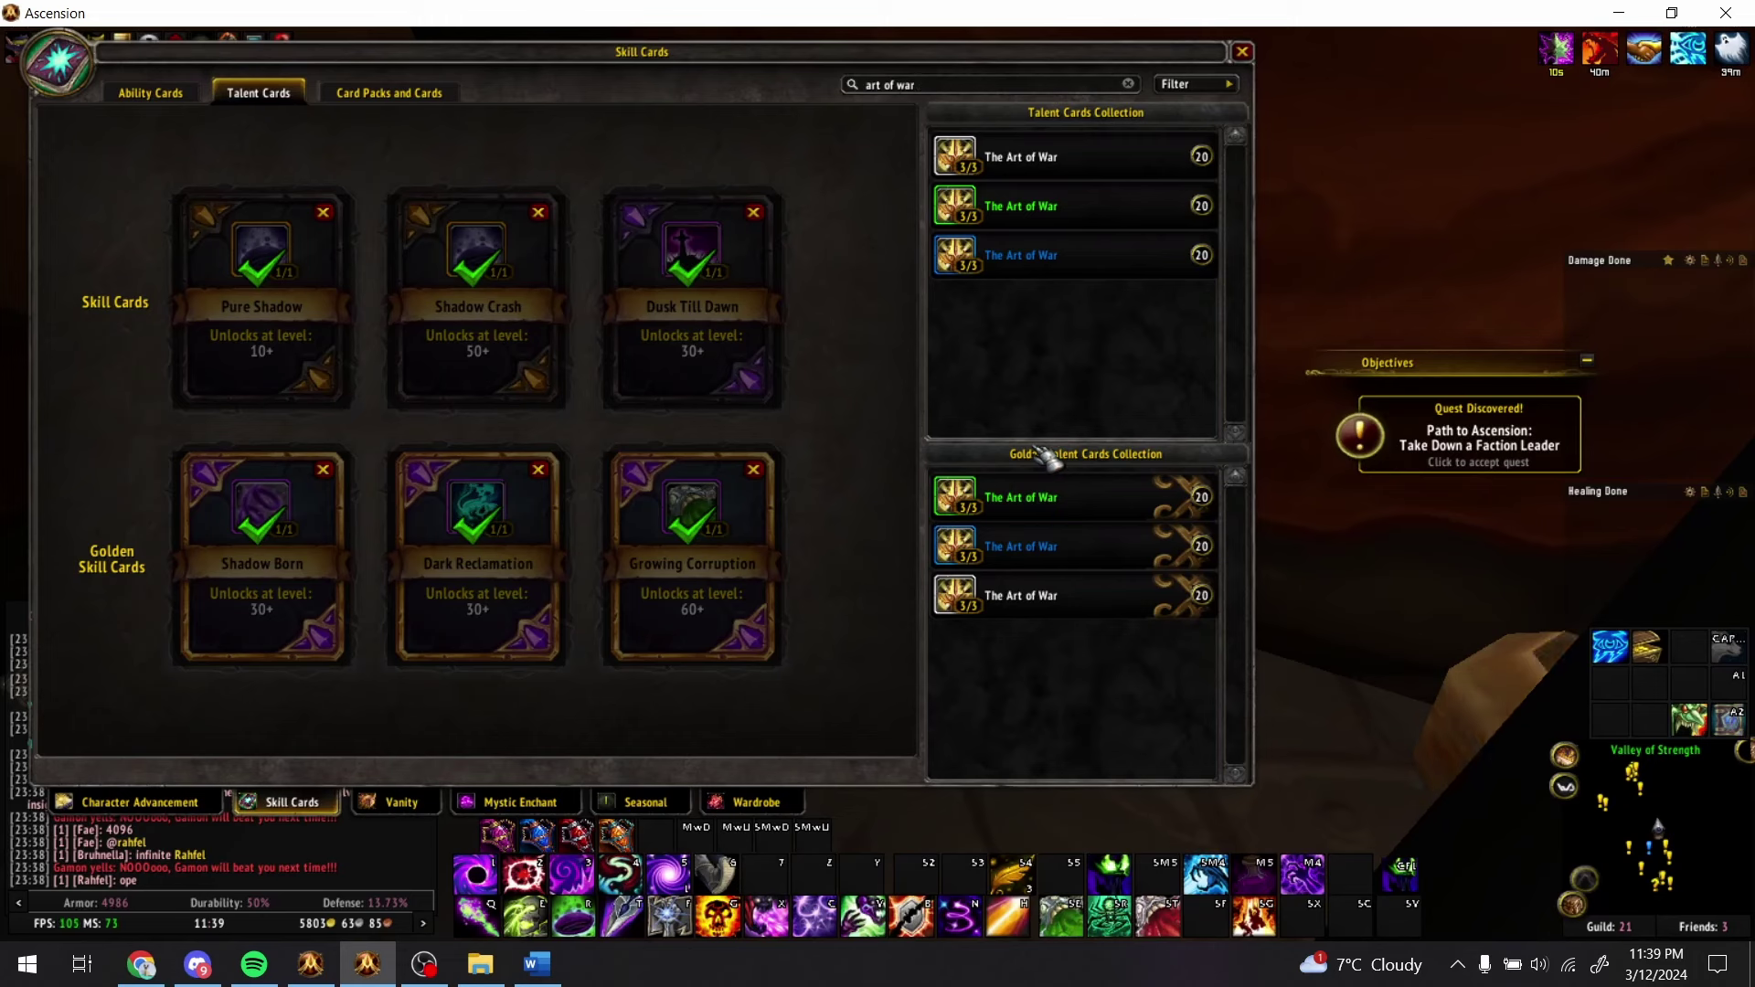
{"action": "key", "text": "BackSpace"}
{"action": "key", "text": "BackSpace"}
{"action": "key", "text": "BackSpace"}
{"action": "key", "text": "BackSpace"}
{"action": "key", "text": "BackSpace"}
{"action": "key", "text": "BackSpace"}
{"action": "key", "text": "BackSpace"}
{"action": "key", "text": "BackSpace"}
{"action": "key", "text": "BackSpace"}
{"action": "key", "text": "BackSpace"}
{"action": "type", "text": "everlast"}
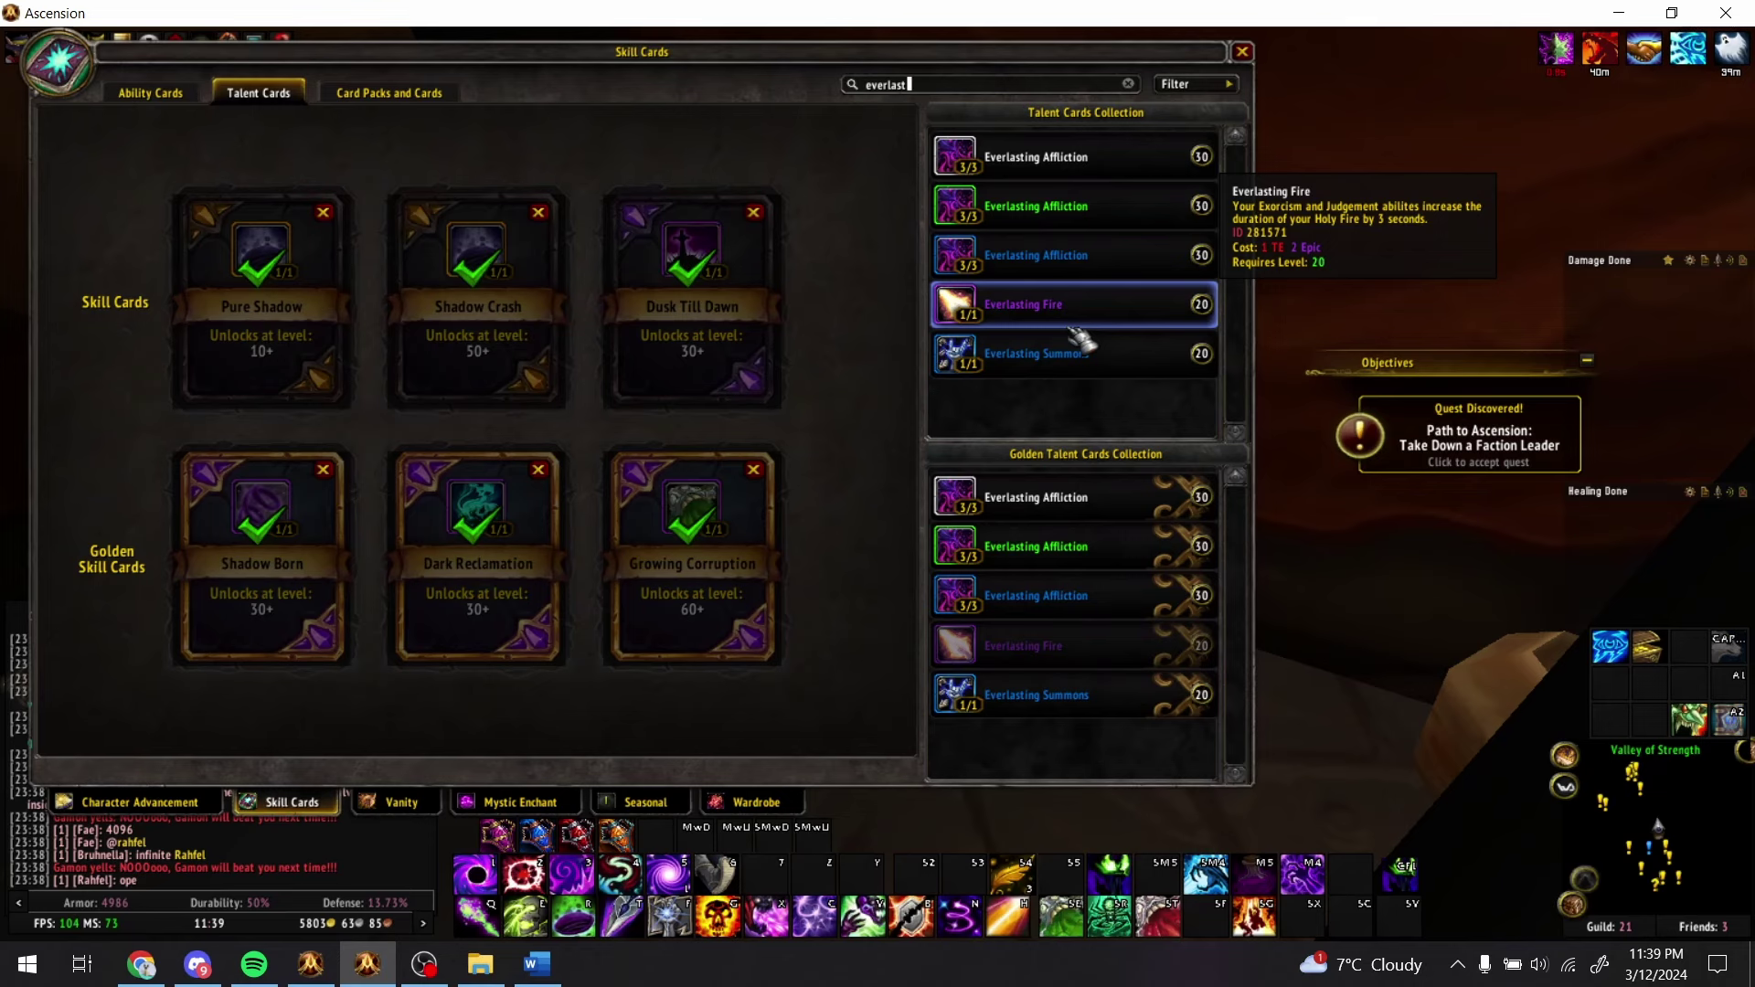
- Read Divine Fury's descriptions in Ascension, searching the talent cards for "divine fu" and the mystic enchant collection for "holy fire"
{"action": "key", "text": "alt+Tab"}
{"action": "scroll", "coordinate": [946, 519], "scroll_direction": "down", "scroll_amount": 3}
{"action": "key", "text": "alt+Tab"}
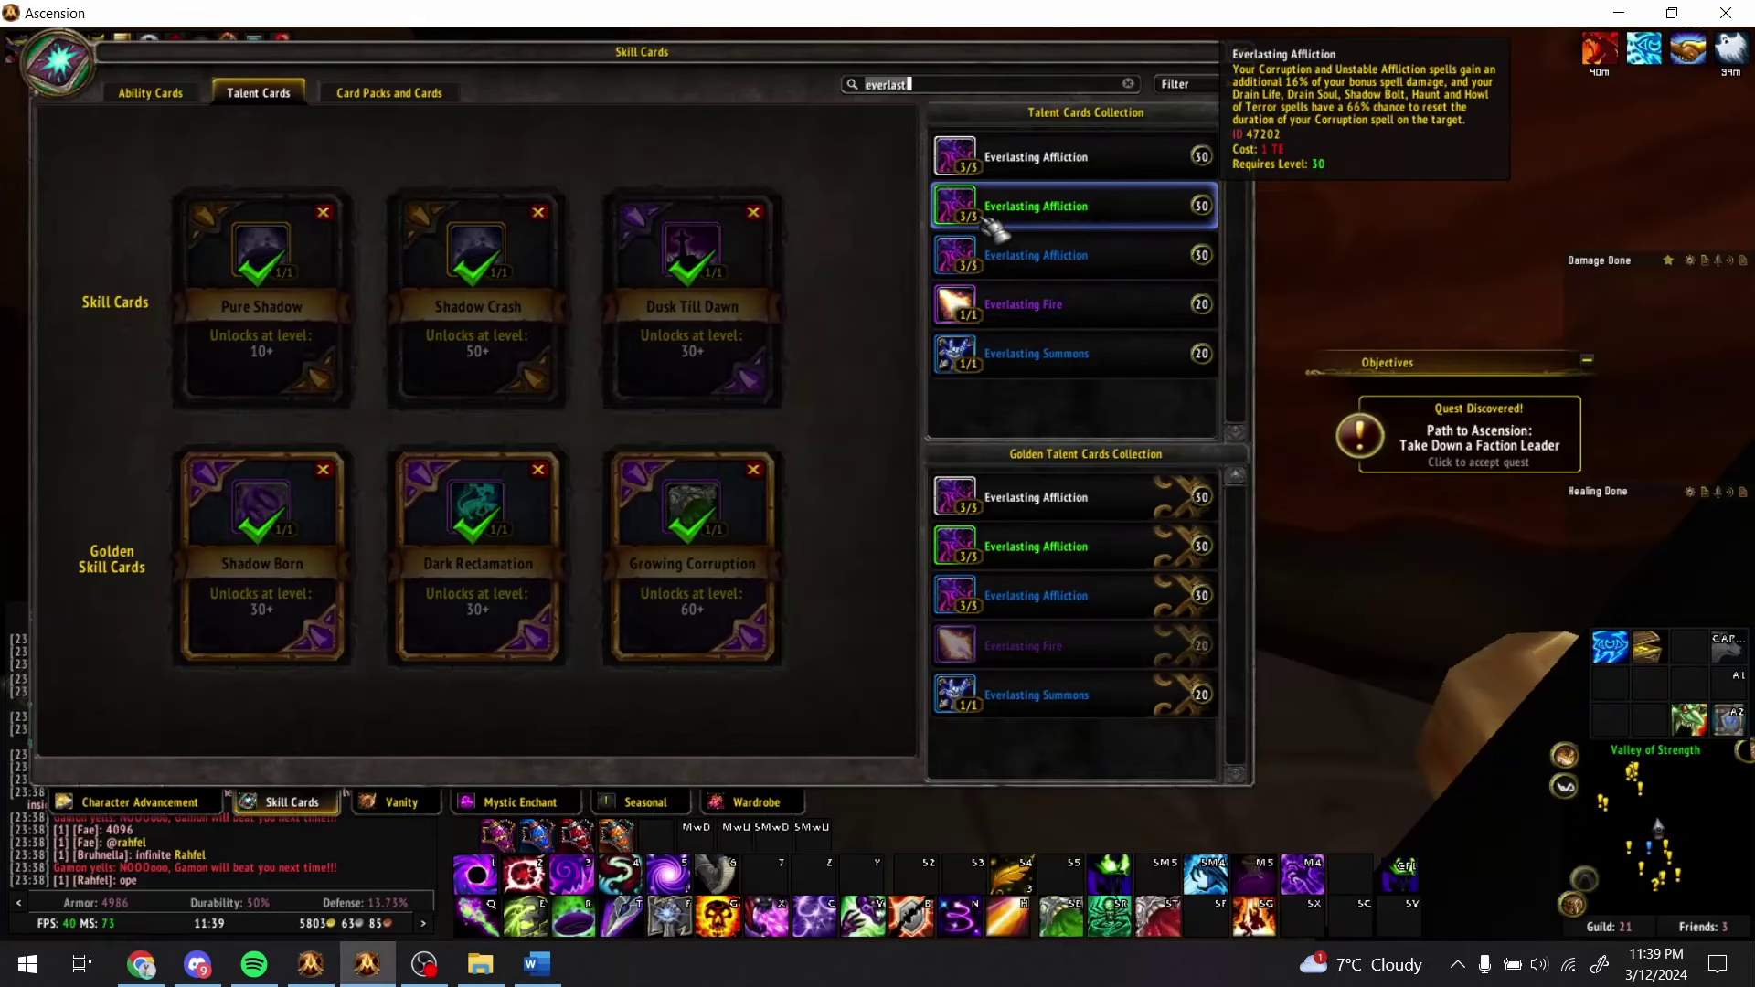
{"action": "type", "text": "divine fu"}
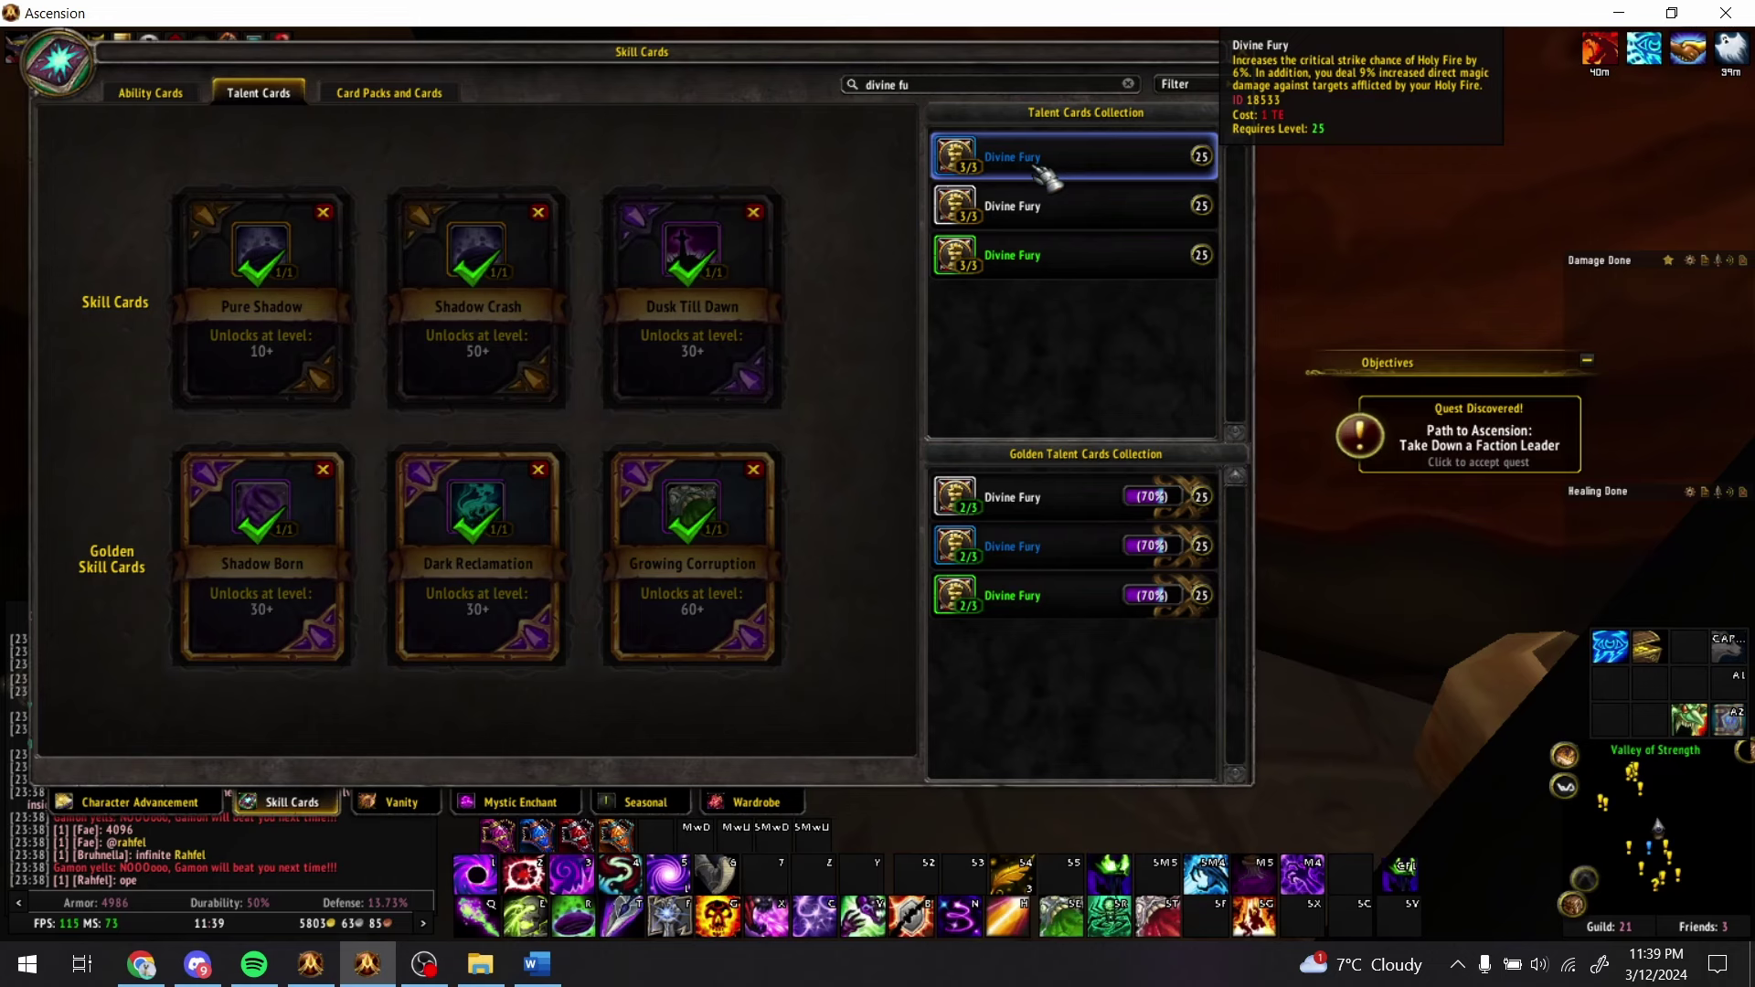
{"action": "left_click", "coordinate": [520, 801]}
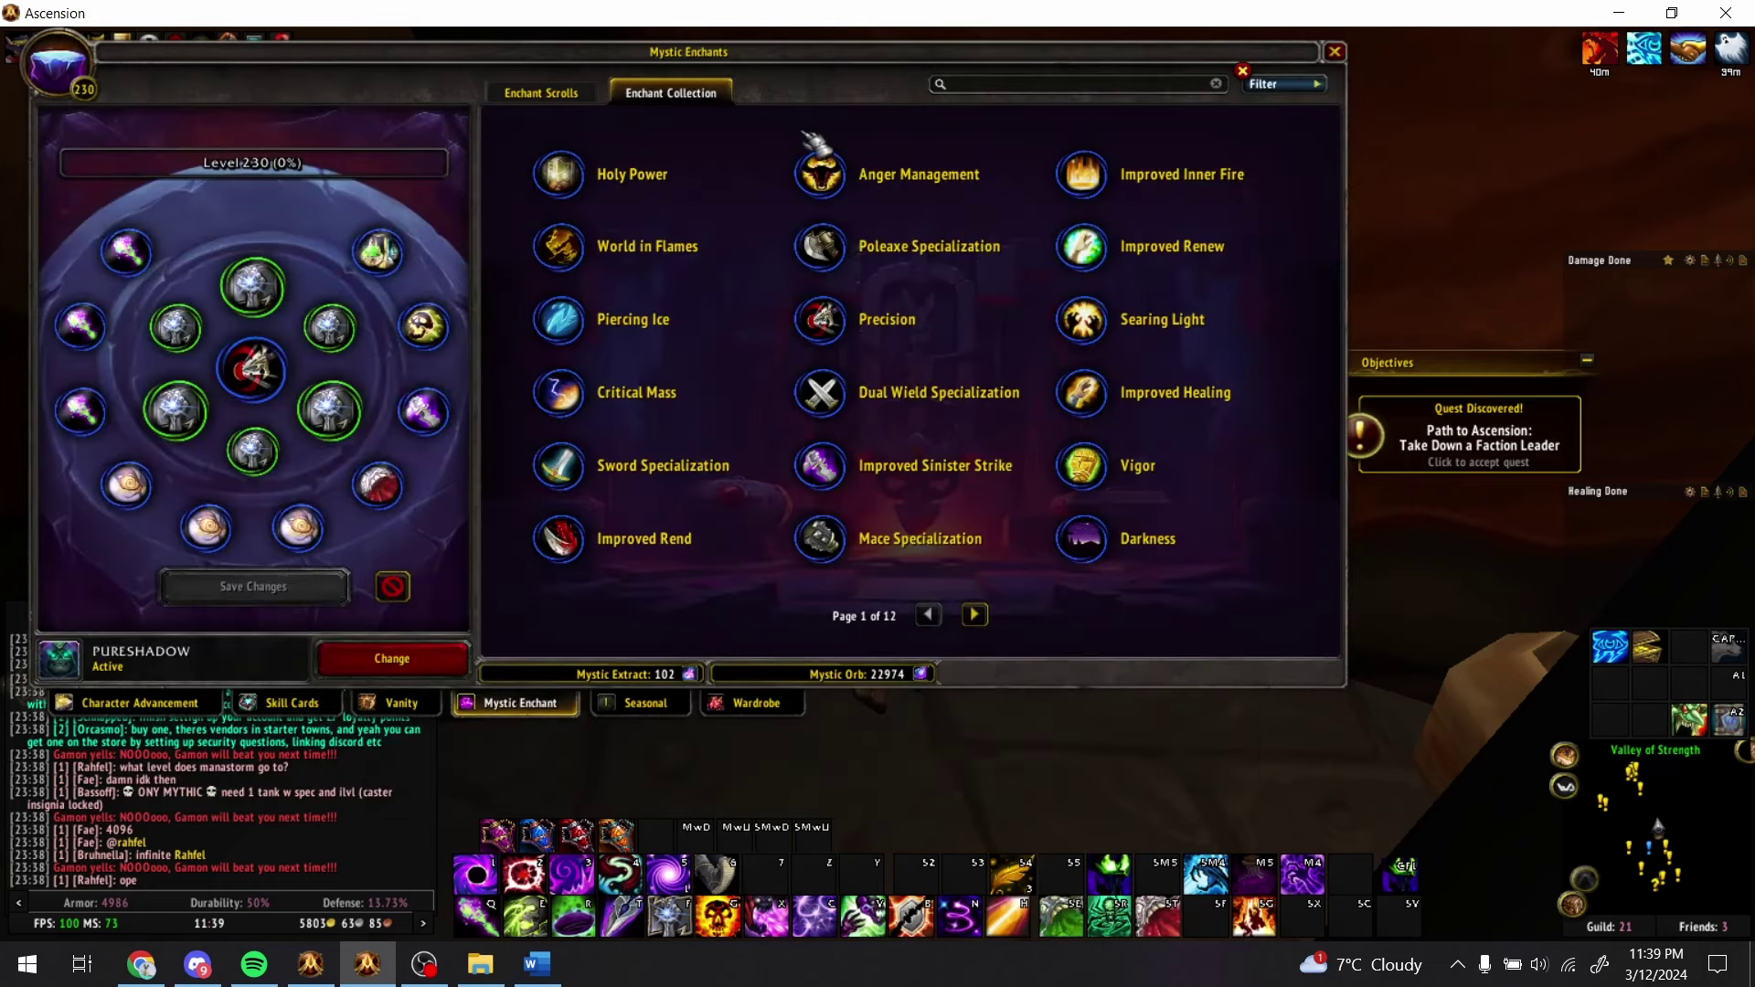
{"action": "type", "text": "holy fire"}
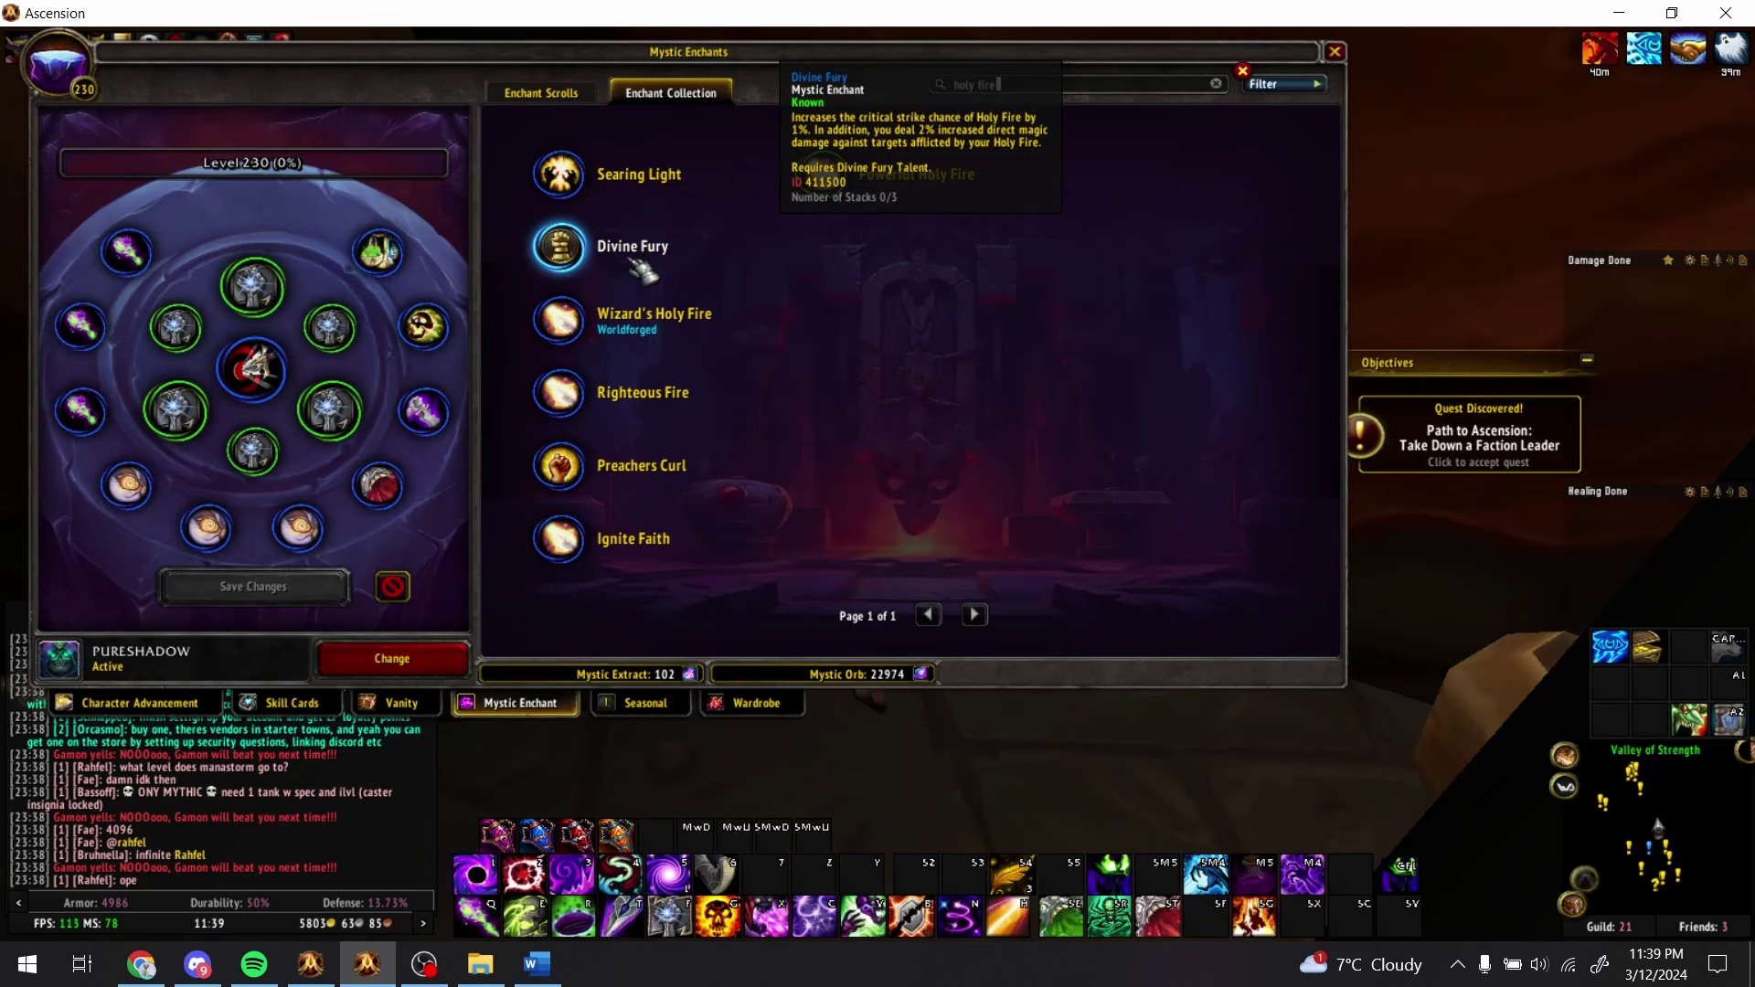
- Switch to the sheet and add "Divine Fury" below Divine Blade Specialization in the One With the Light column's Important list
{"action": "left_click", "coordinate": [141, 964]}
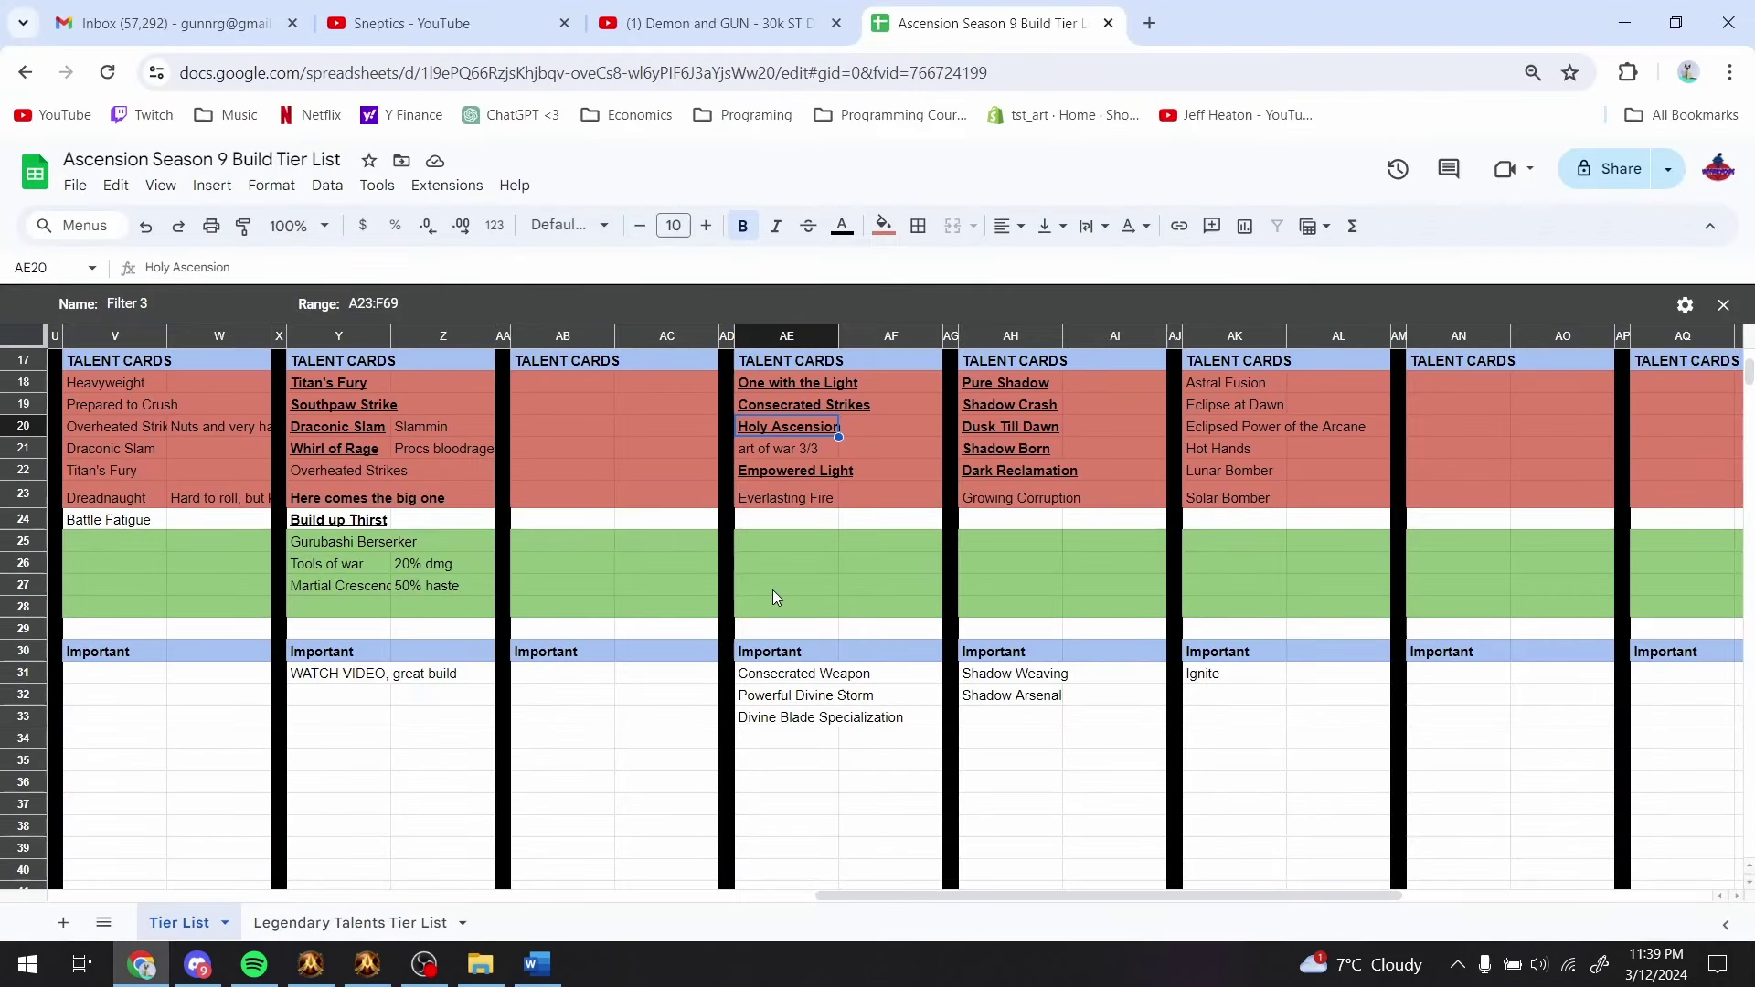
{"action": "scroll", "coordinate": [773, 596], "scroll_direction": "down", "scroll_amount": 2}
{"action": "left_click", "coordinate": [795, 627]}
{"action": "type", "text": "Divine "}
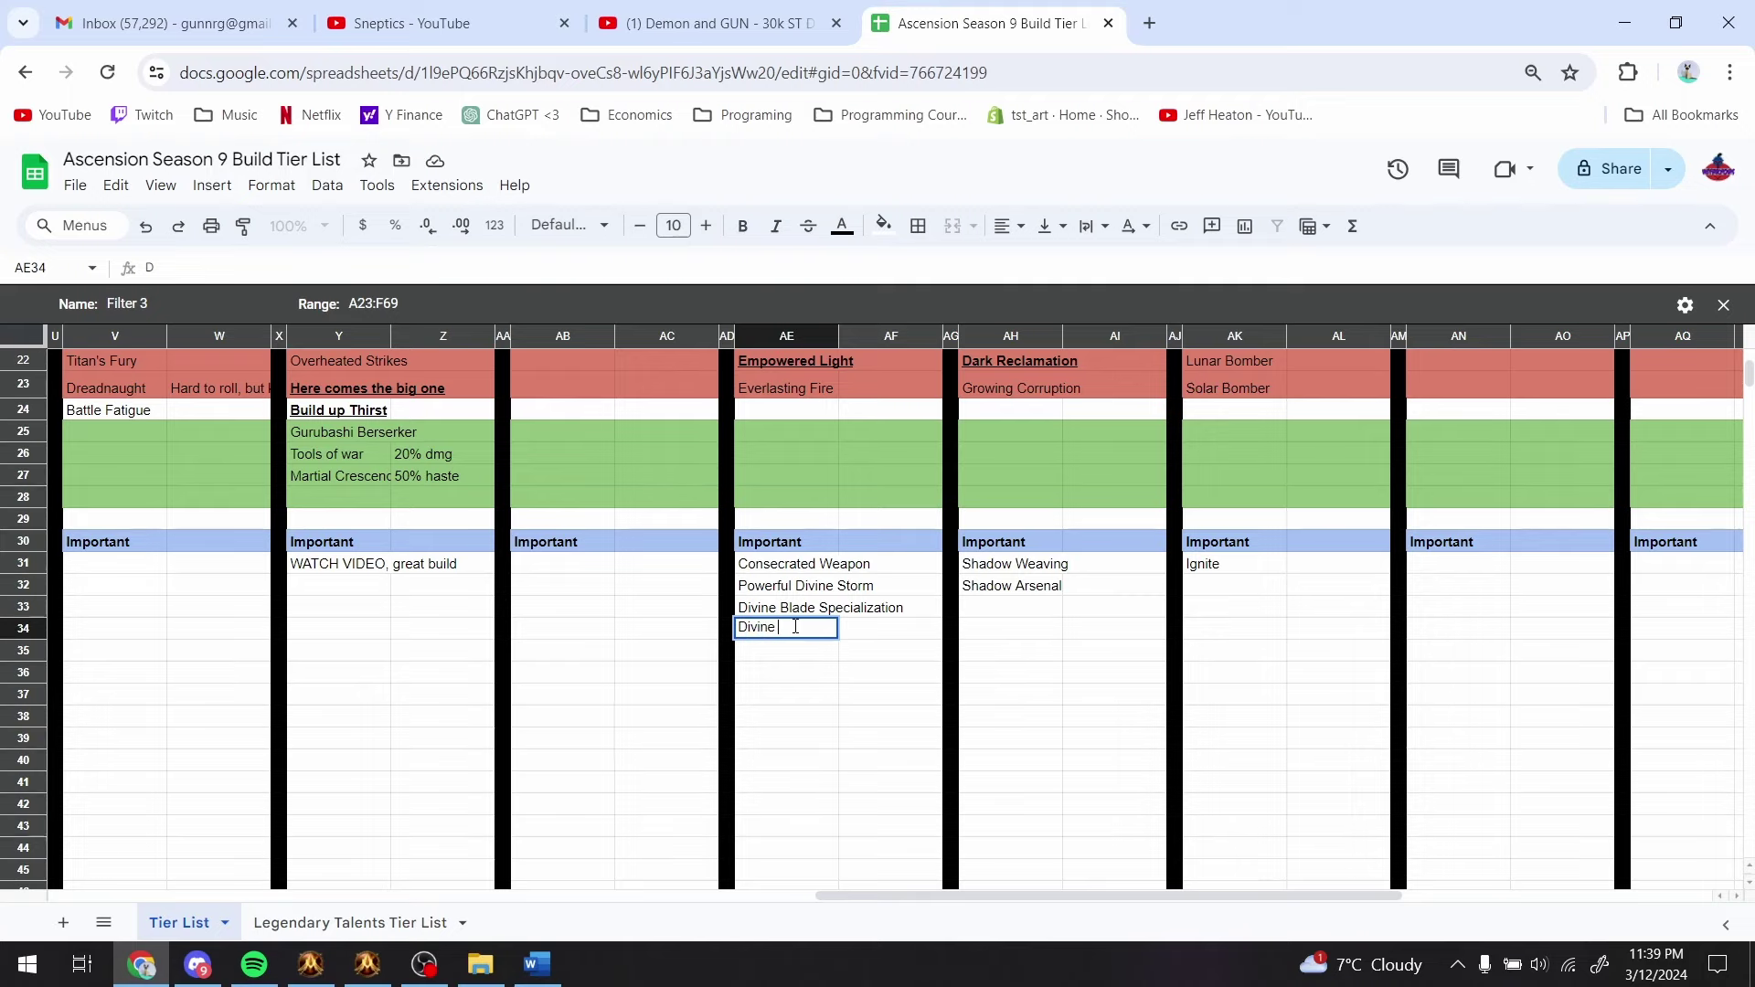
{"action": "type", "text": "Fury"}
{"action": "key", "text": "Tab"}
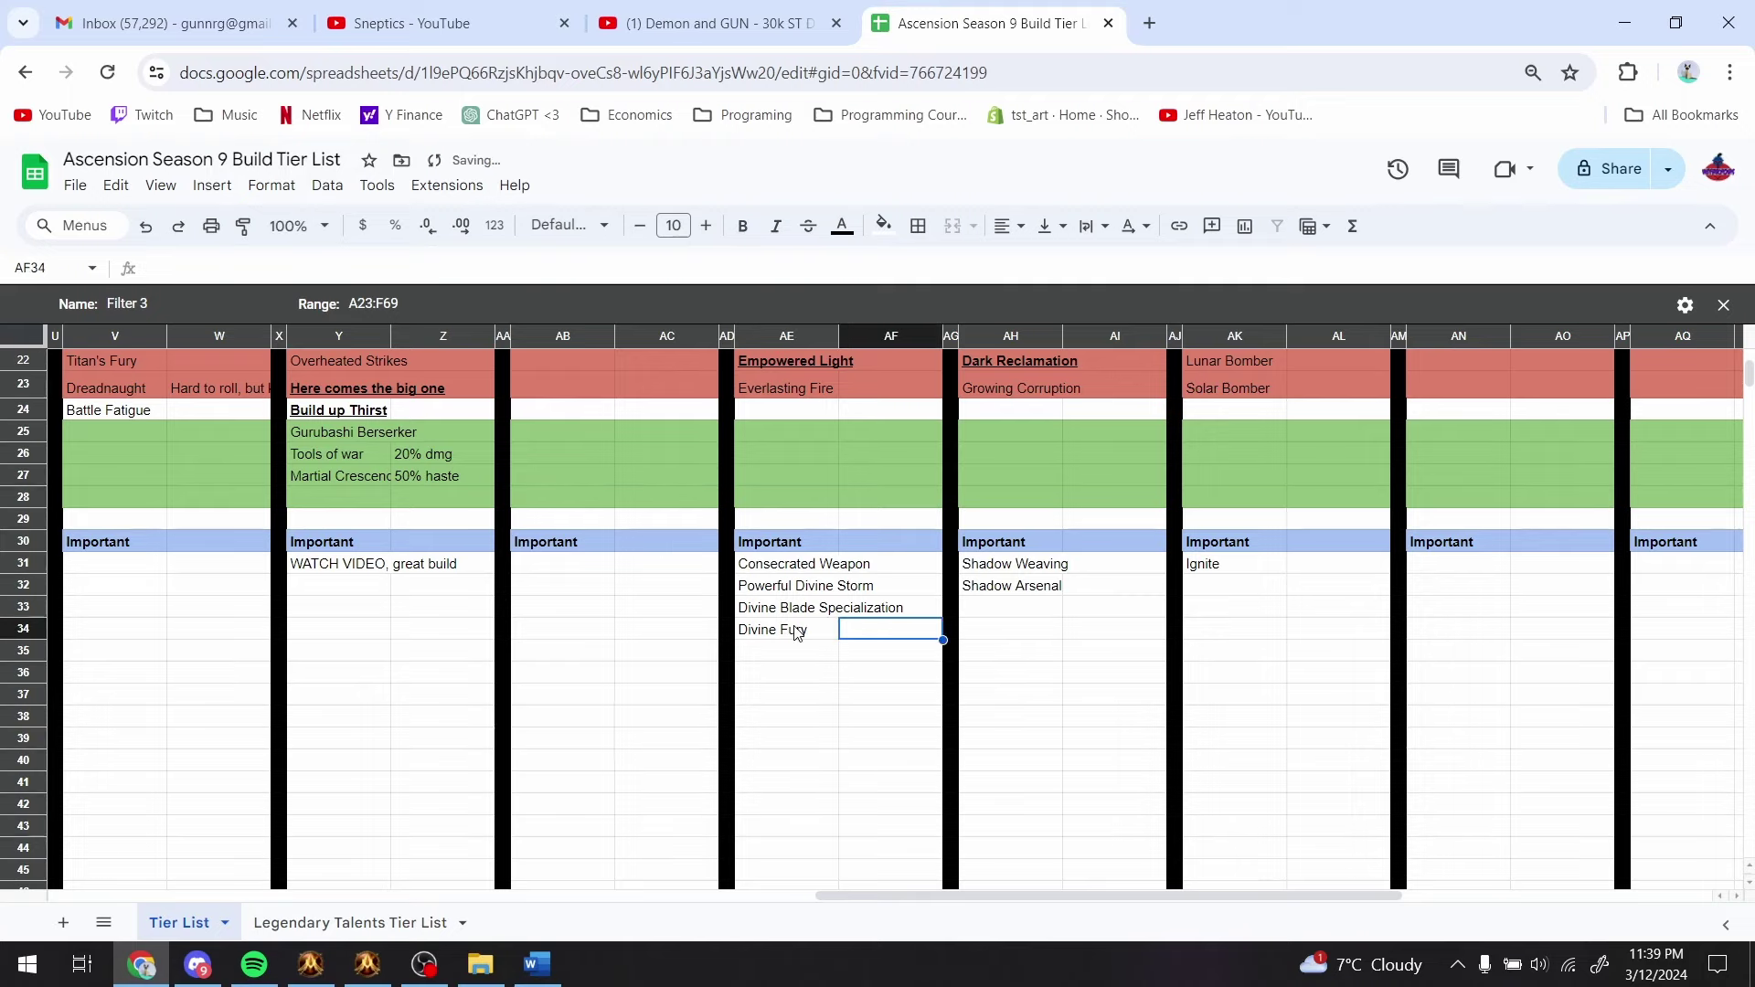
- Enter "mq 5/5" and "holy spec 5/5" in the first two green talent card cells of the One With the Light column
{"action": "key", "text": "Return"}
{"action": "scroll", "coordinate": [796, 631], "scroll_direction": "up", "scroll_amount": 3}
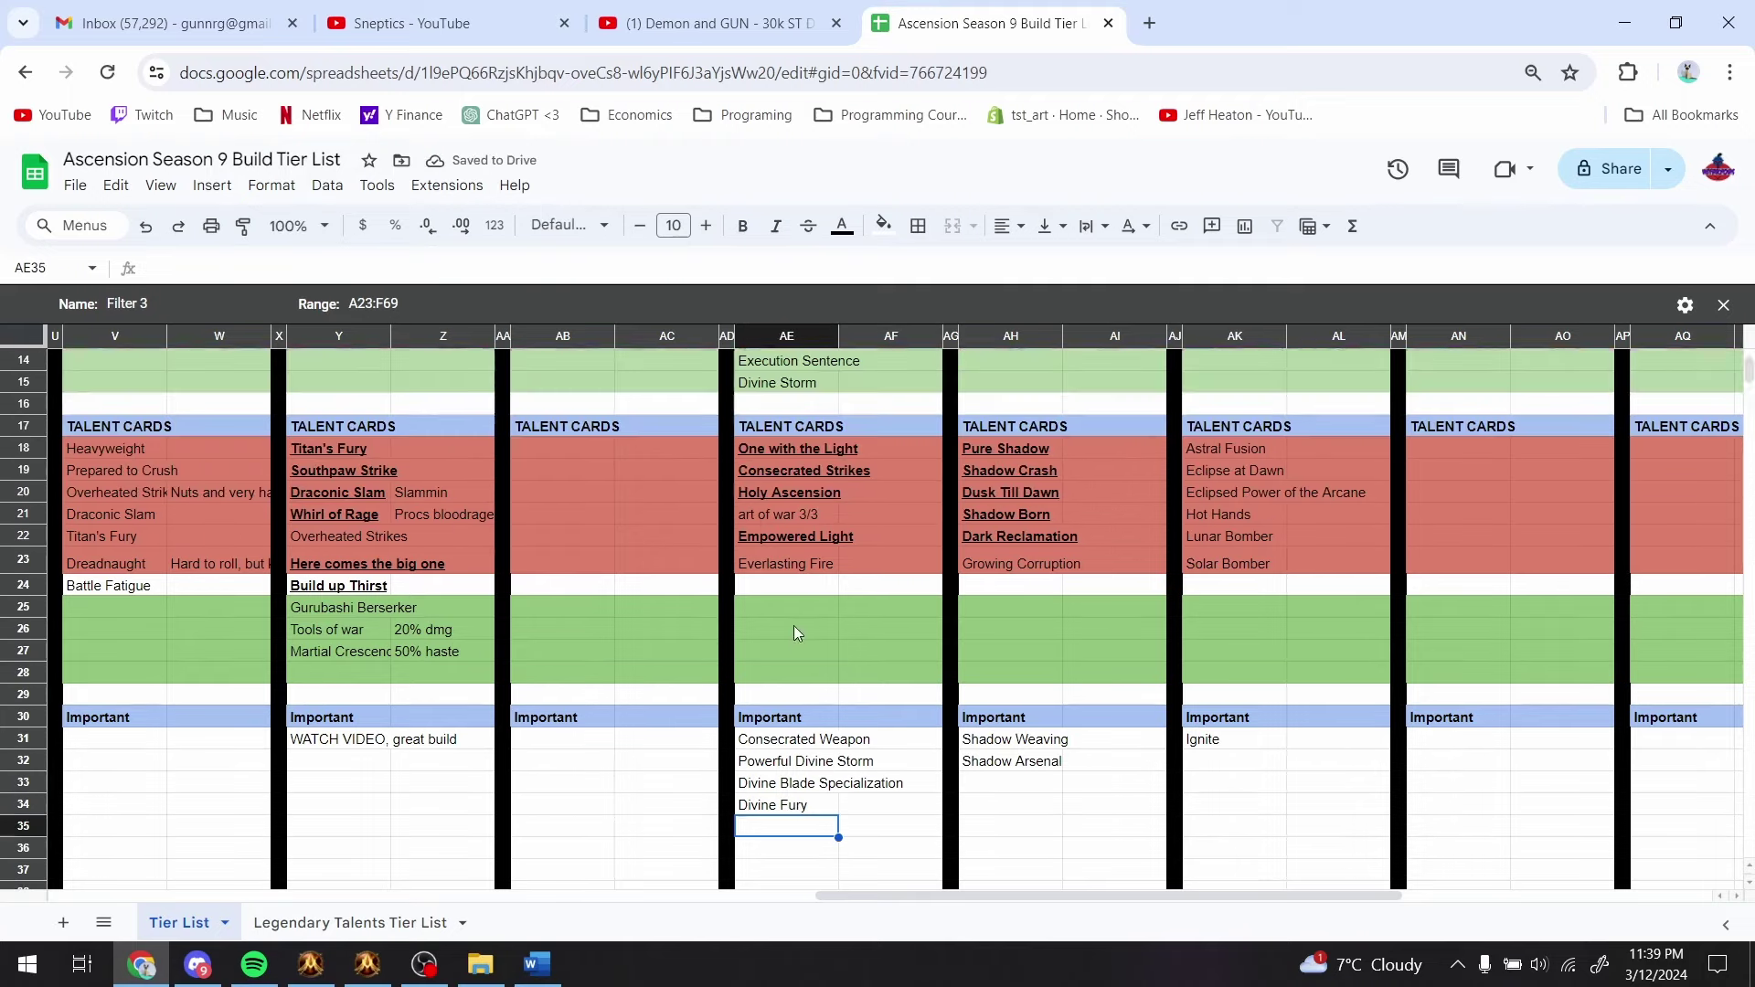
{"action": "scroll", "coordinate": [795, 633], "scroll_direction": "up", "scroll_amount": 1}
{"action": "left_click", "coordinate": [805, 671]}
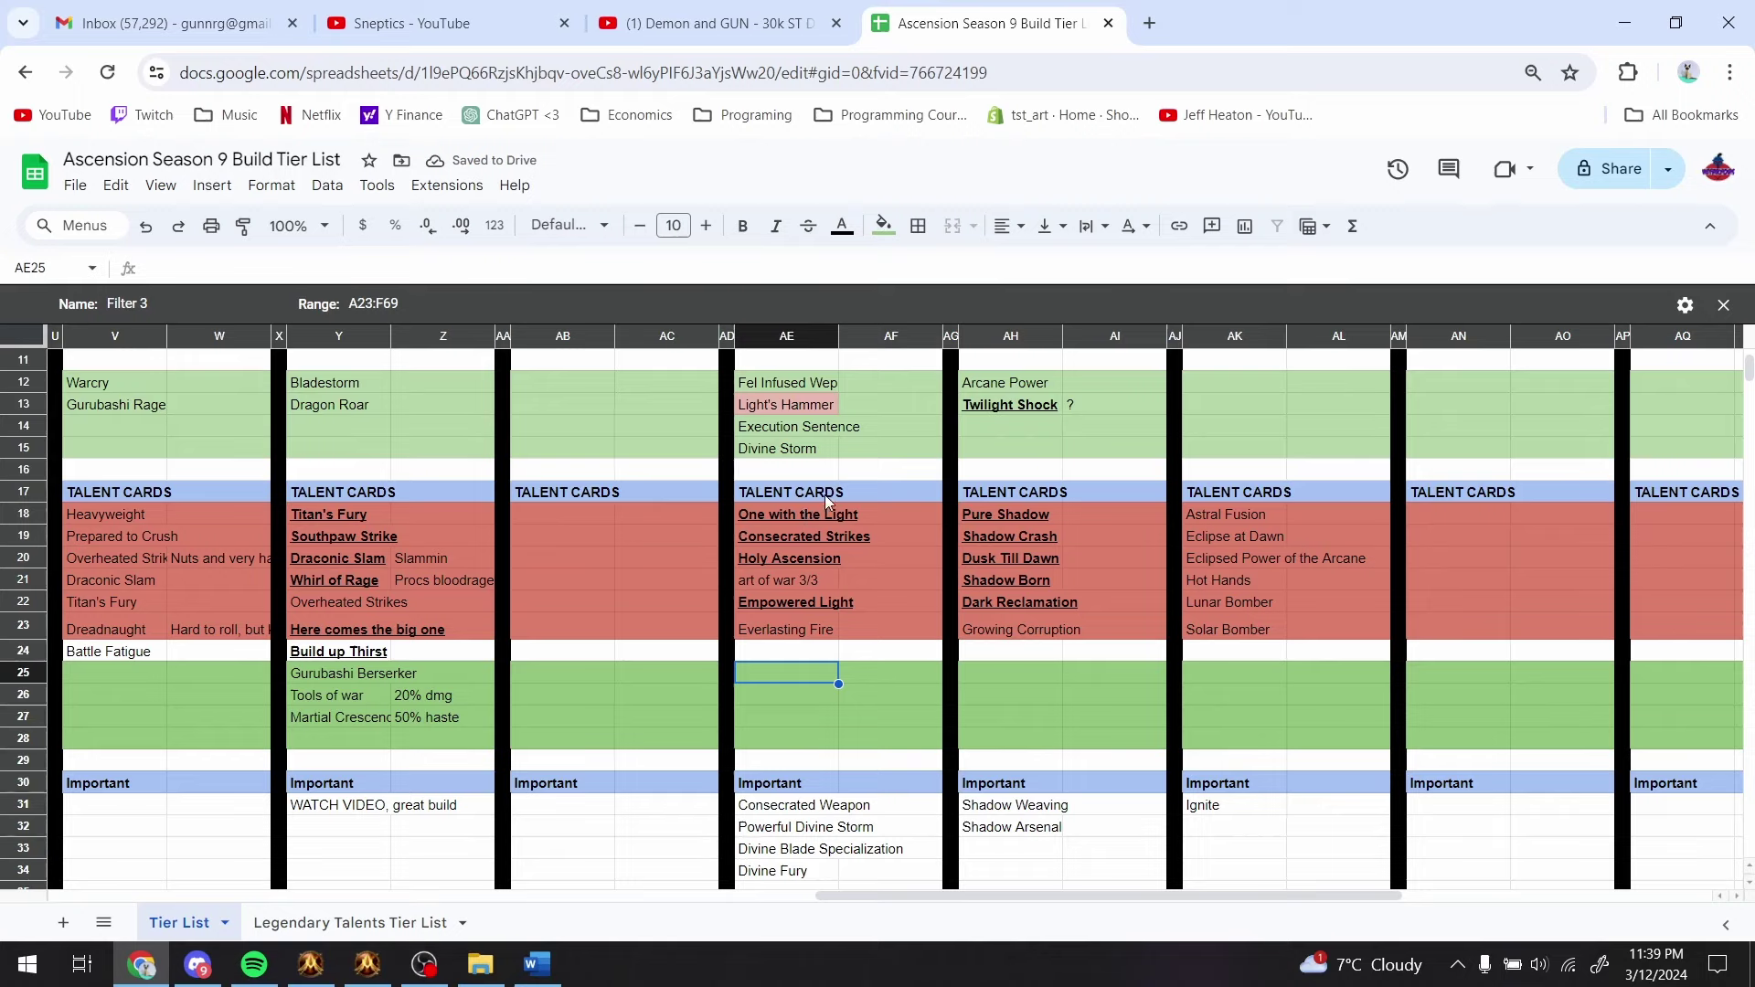
{"action": "left_click_drag", "start_coordinate": [798, 516], "coordinate": [793, 558]}
{"action": "left_click", "coordinate": [794, 624]}
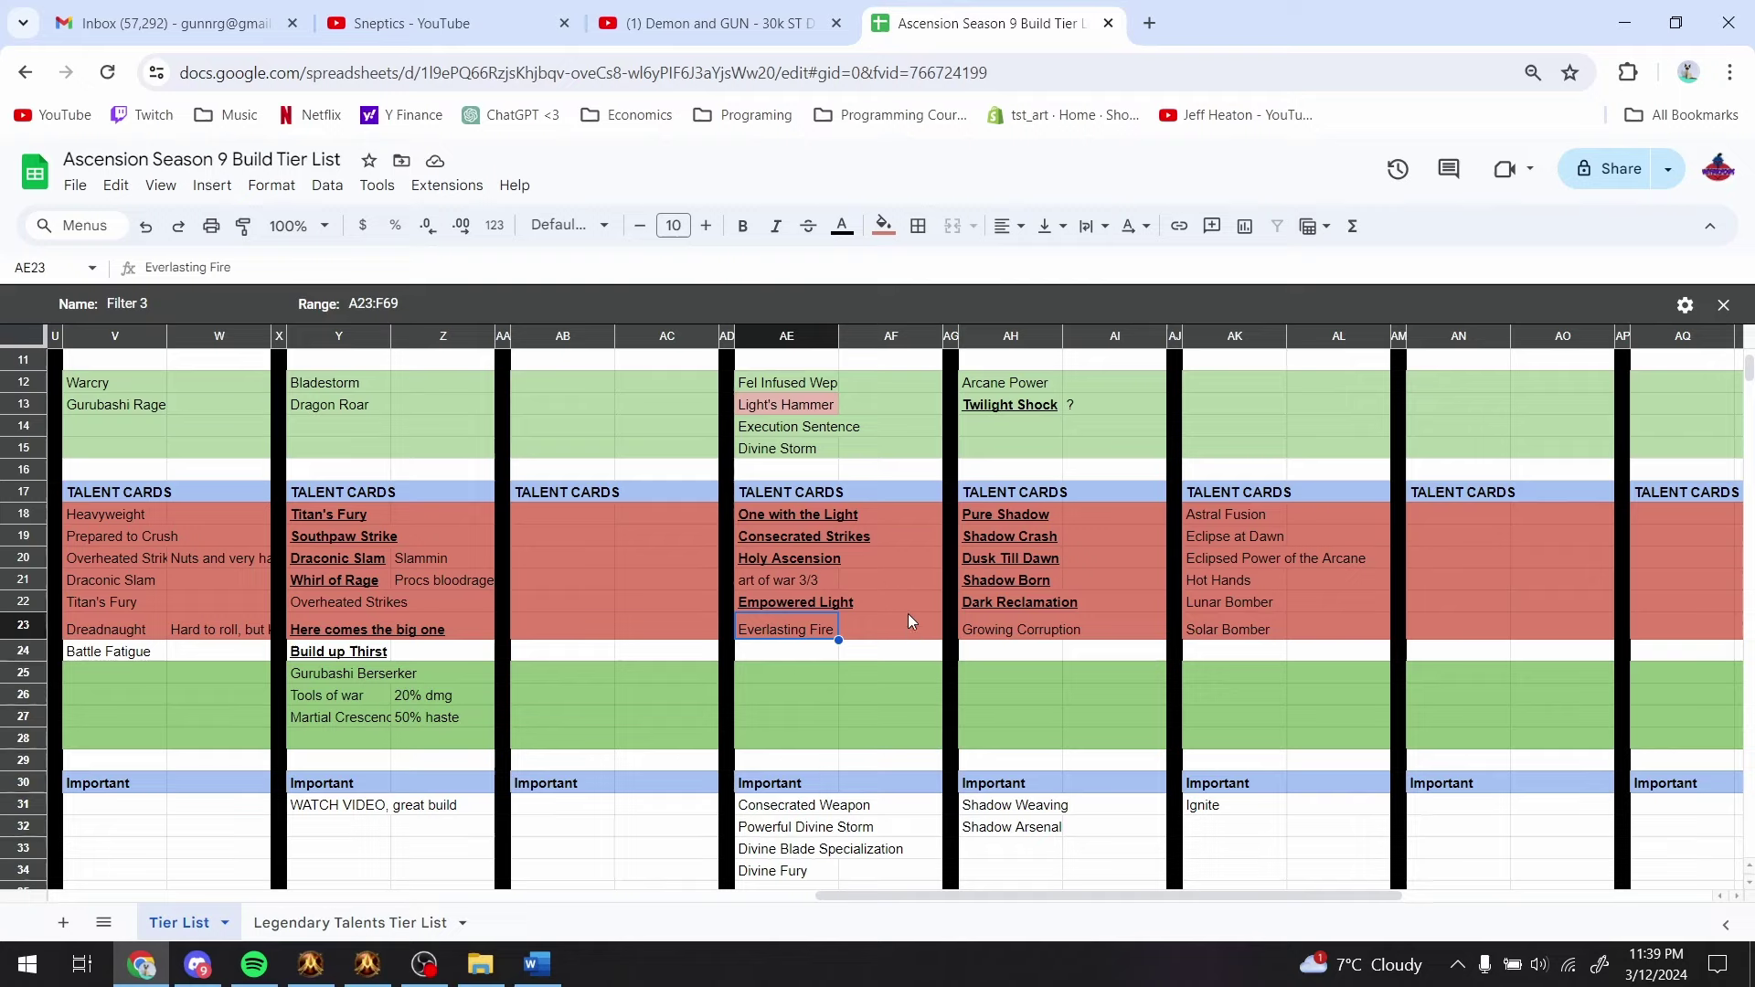
{"action": "left_click", "coordinate": [832, 579]}
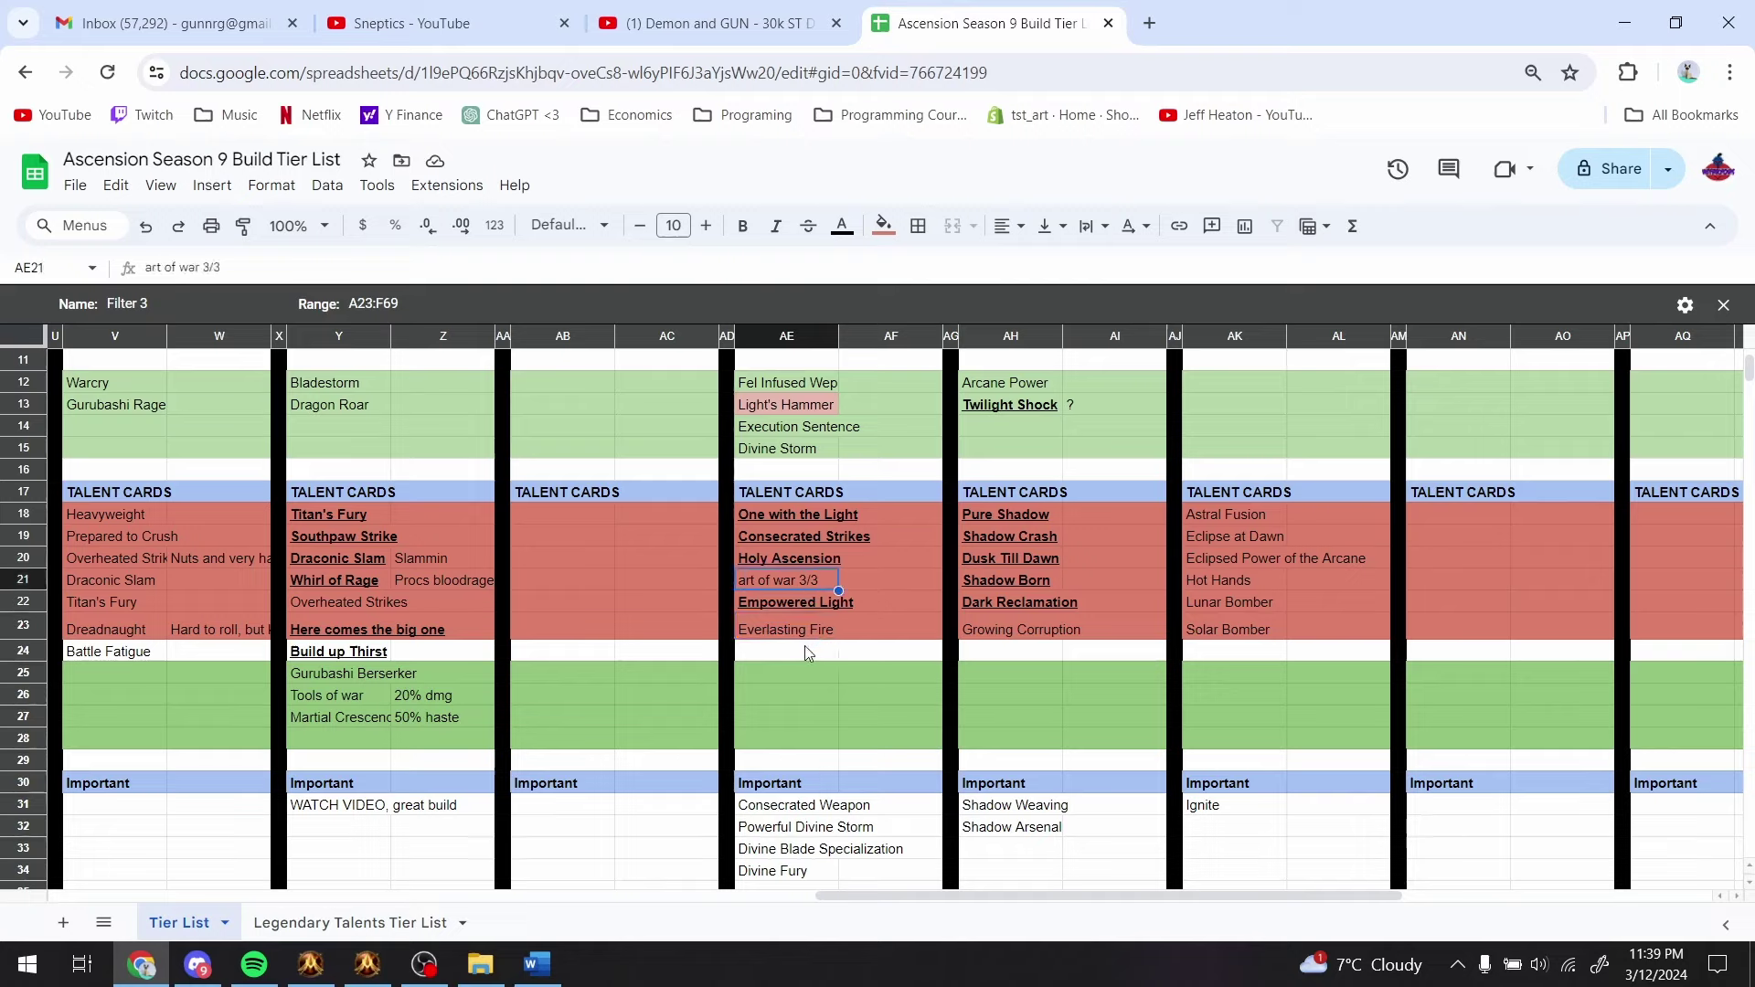
{"action": "left_click", "coordinate": [791, 673]}
{"action": "type", "text": "mq 5/5"}
{"action": "key", "text": "Return"}
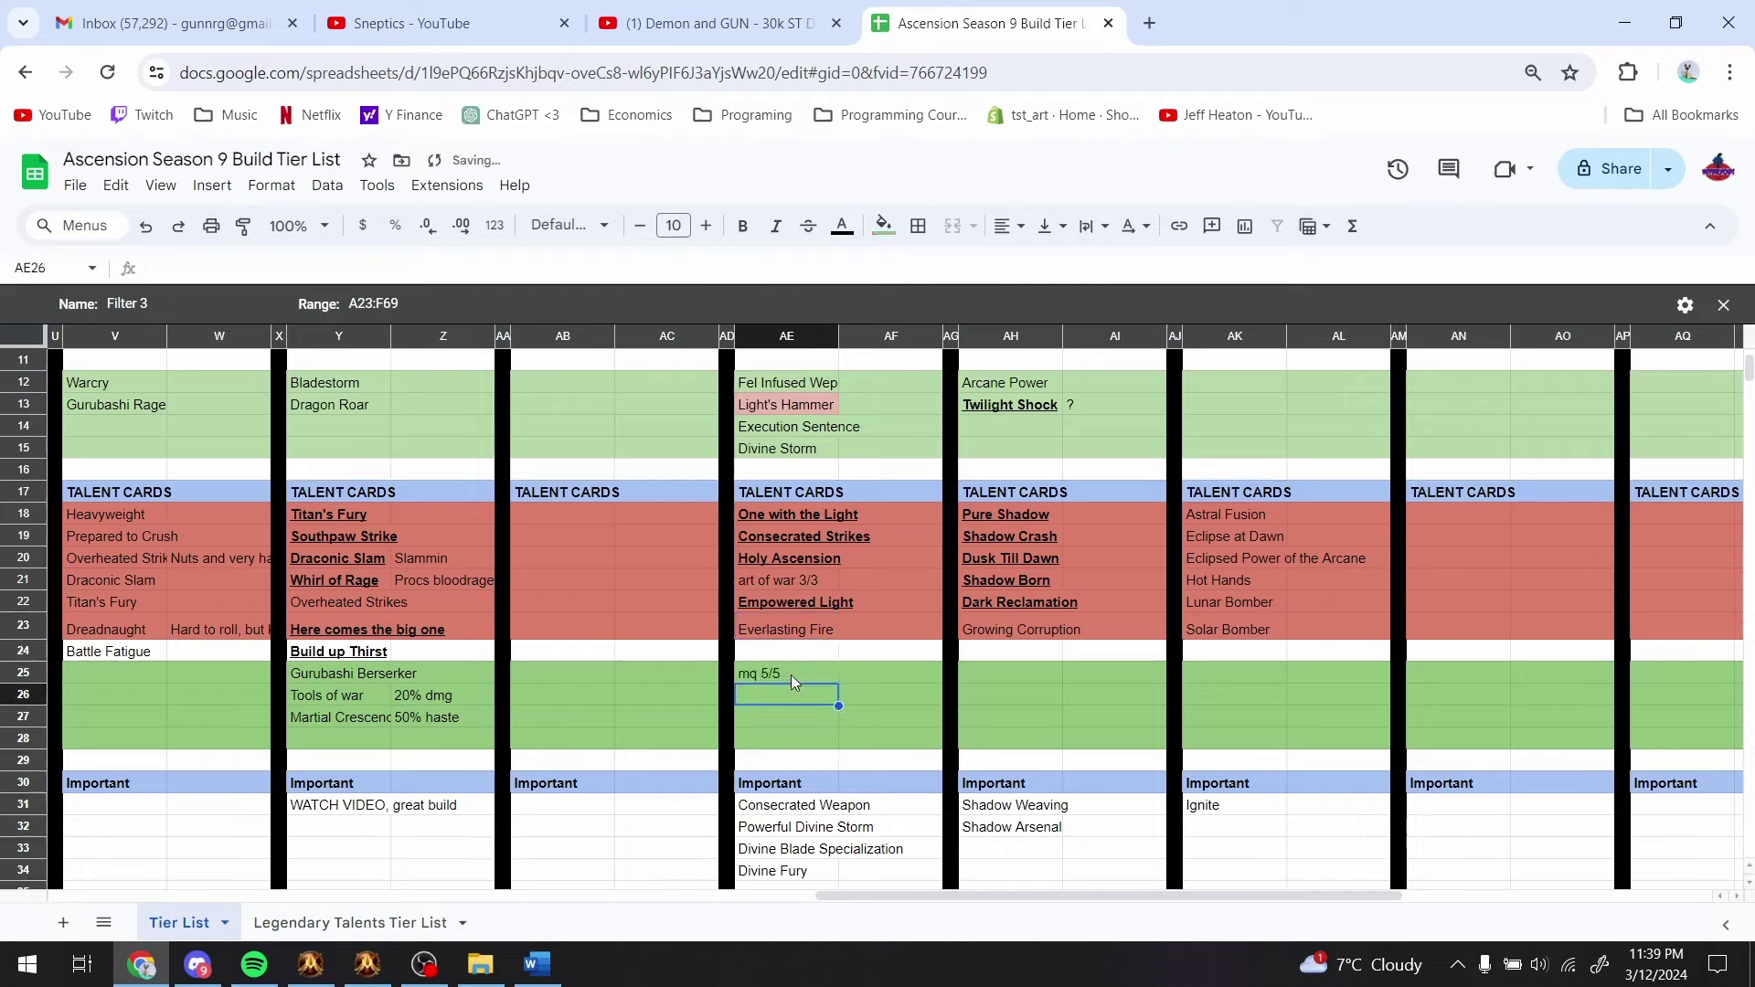
{"action": "type", "text": "holy spec 5/5"}
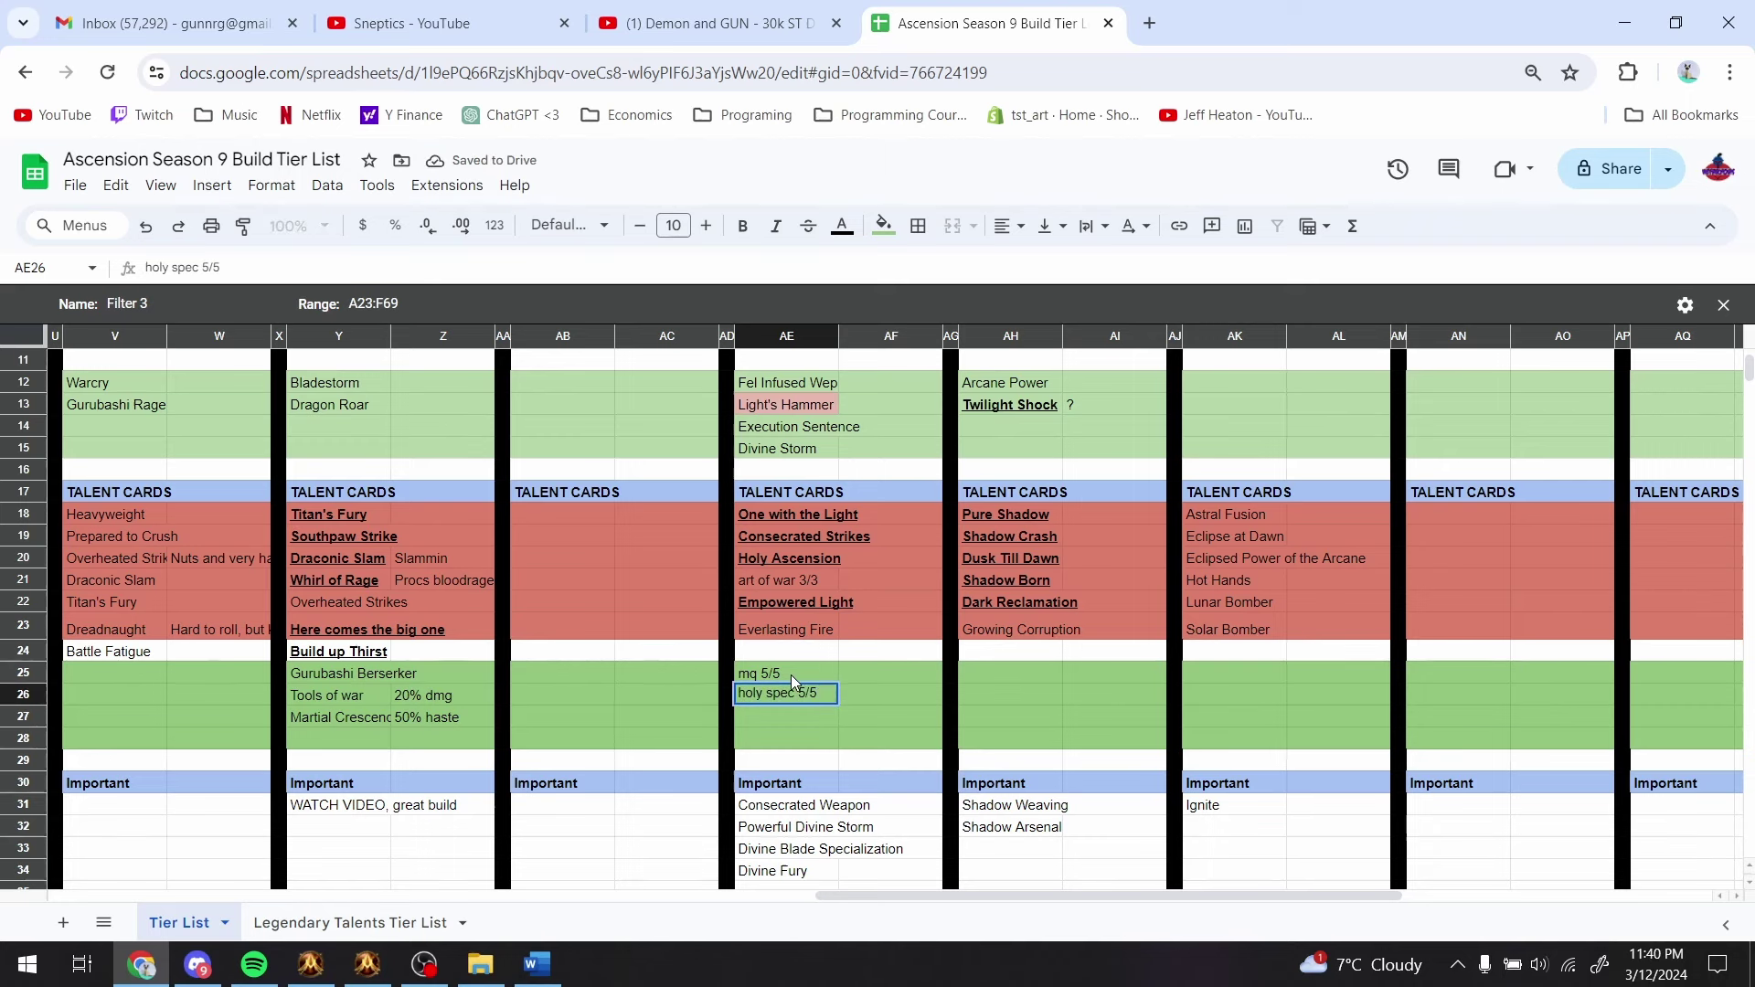
{"action": "key", "text": "Return"}
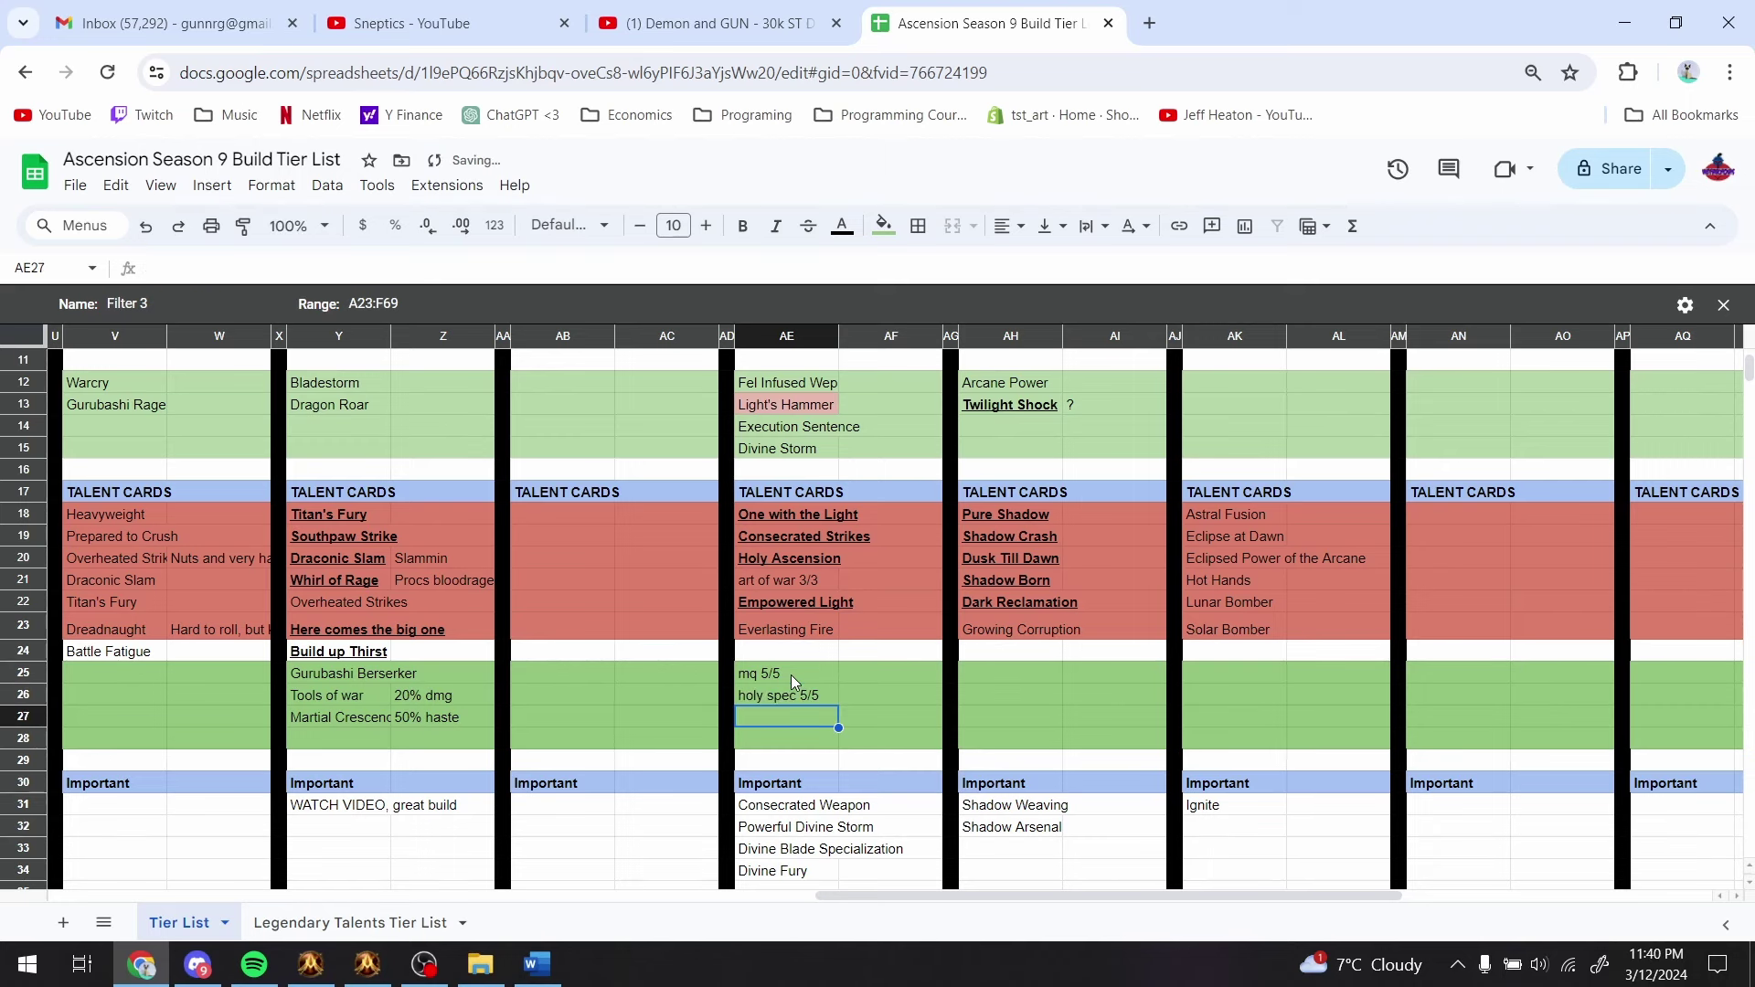
- Switch to Ascension, search the ability cards for "exorcis" and read the Exorcist's Slash description
{"action": "scroll", "coordinate": [792, 675], "scroll_direction": "up", "scroll_amount": 3}
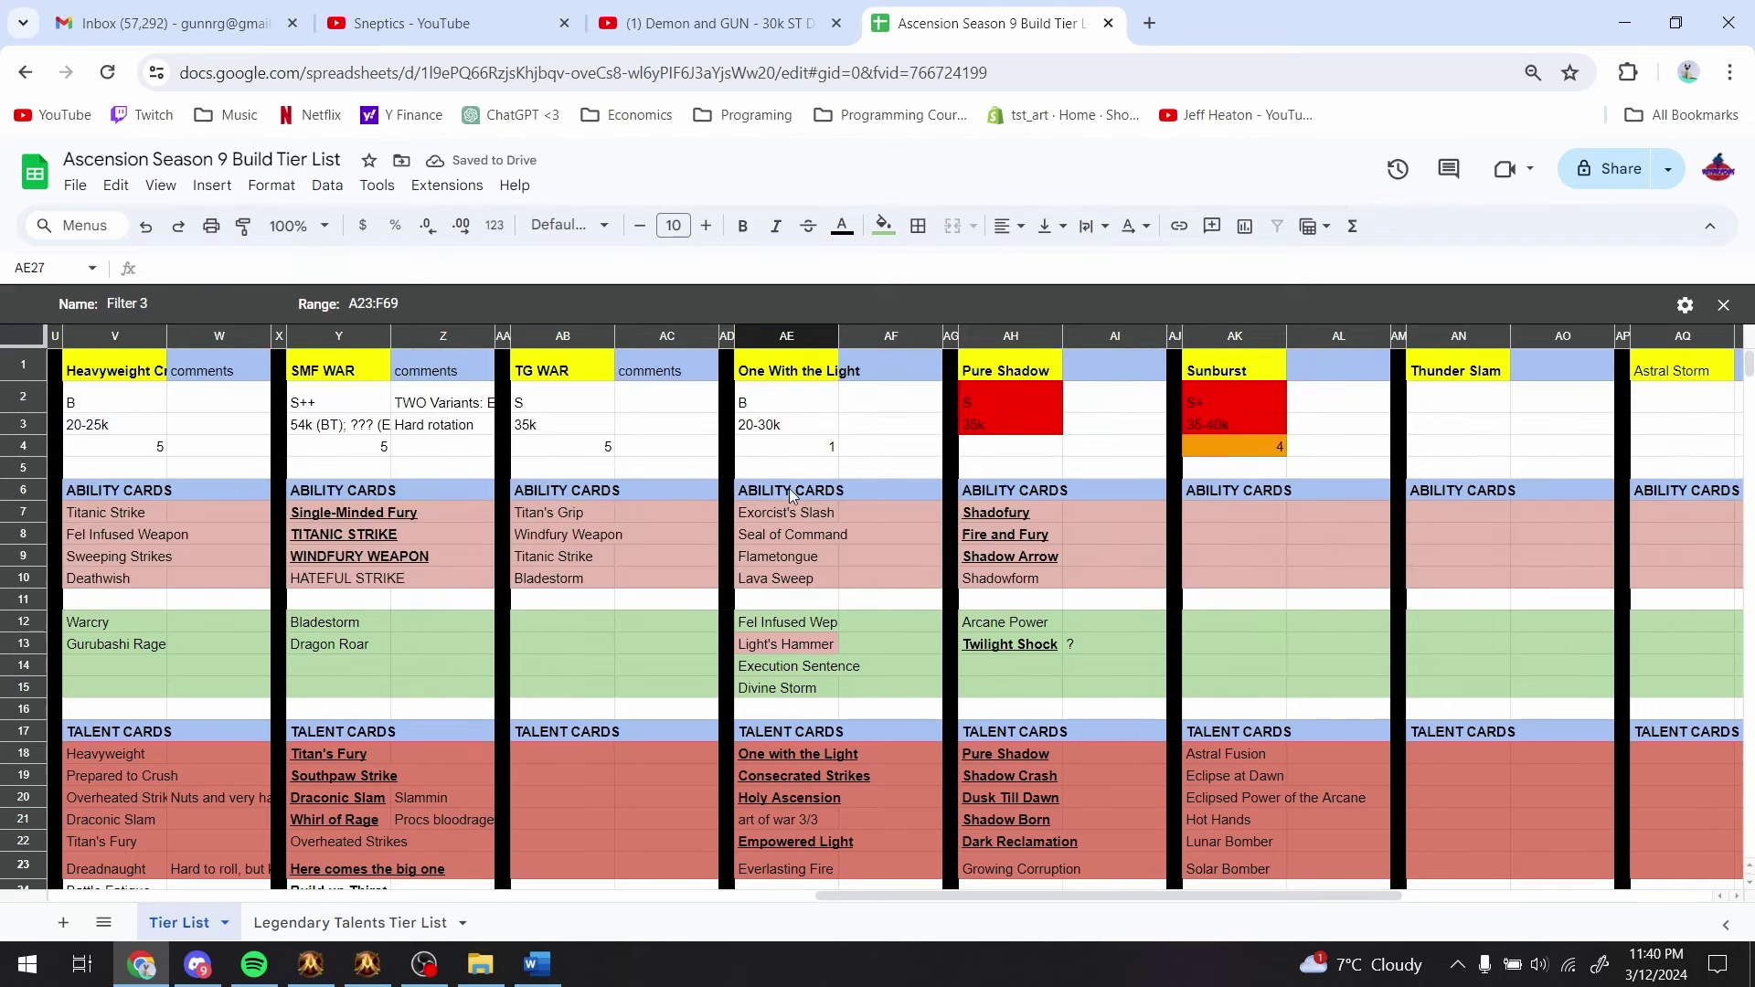
{"action": "key", "text": "alt+Tab"}
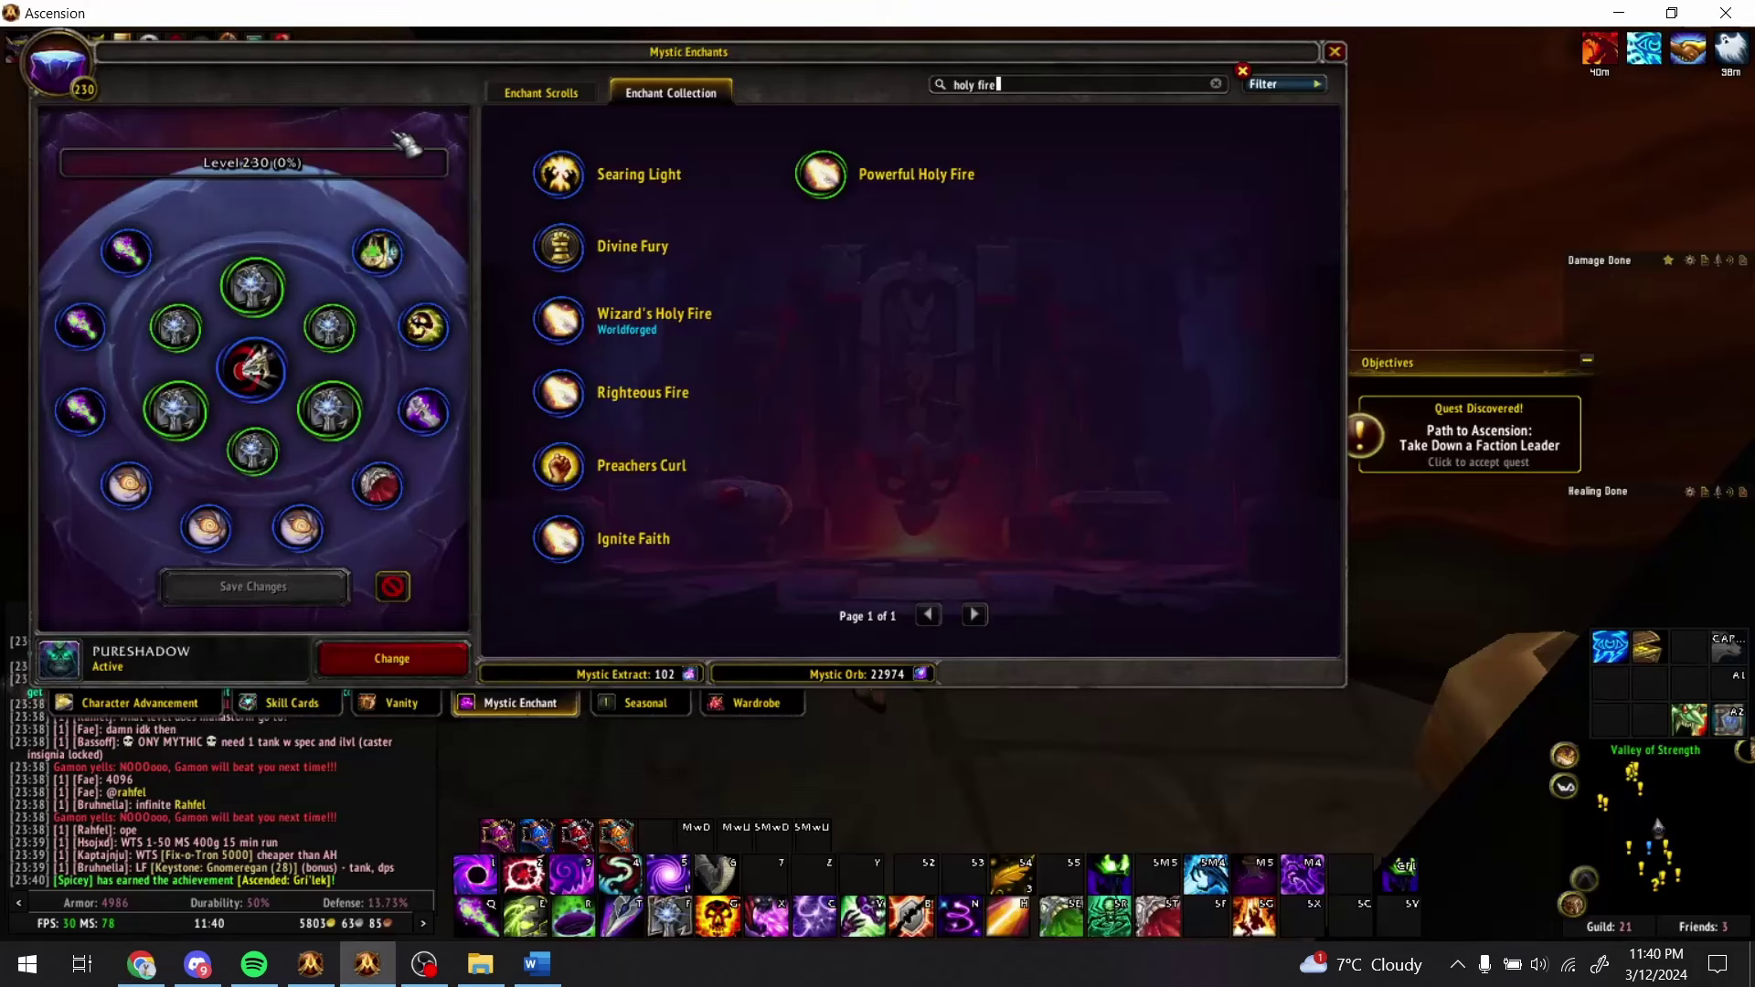
{"action": "left_click", "coordinate": [206, 709]}
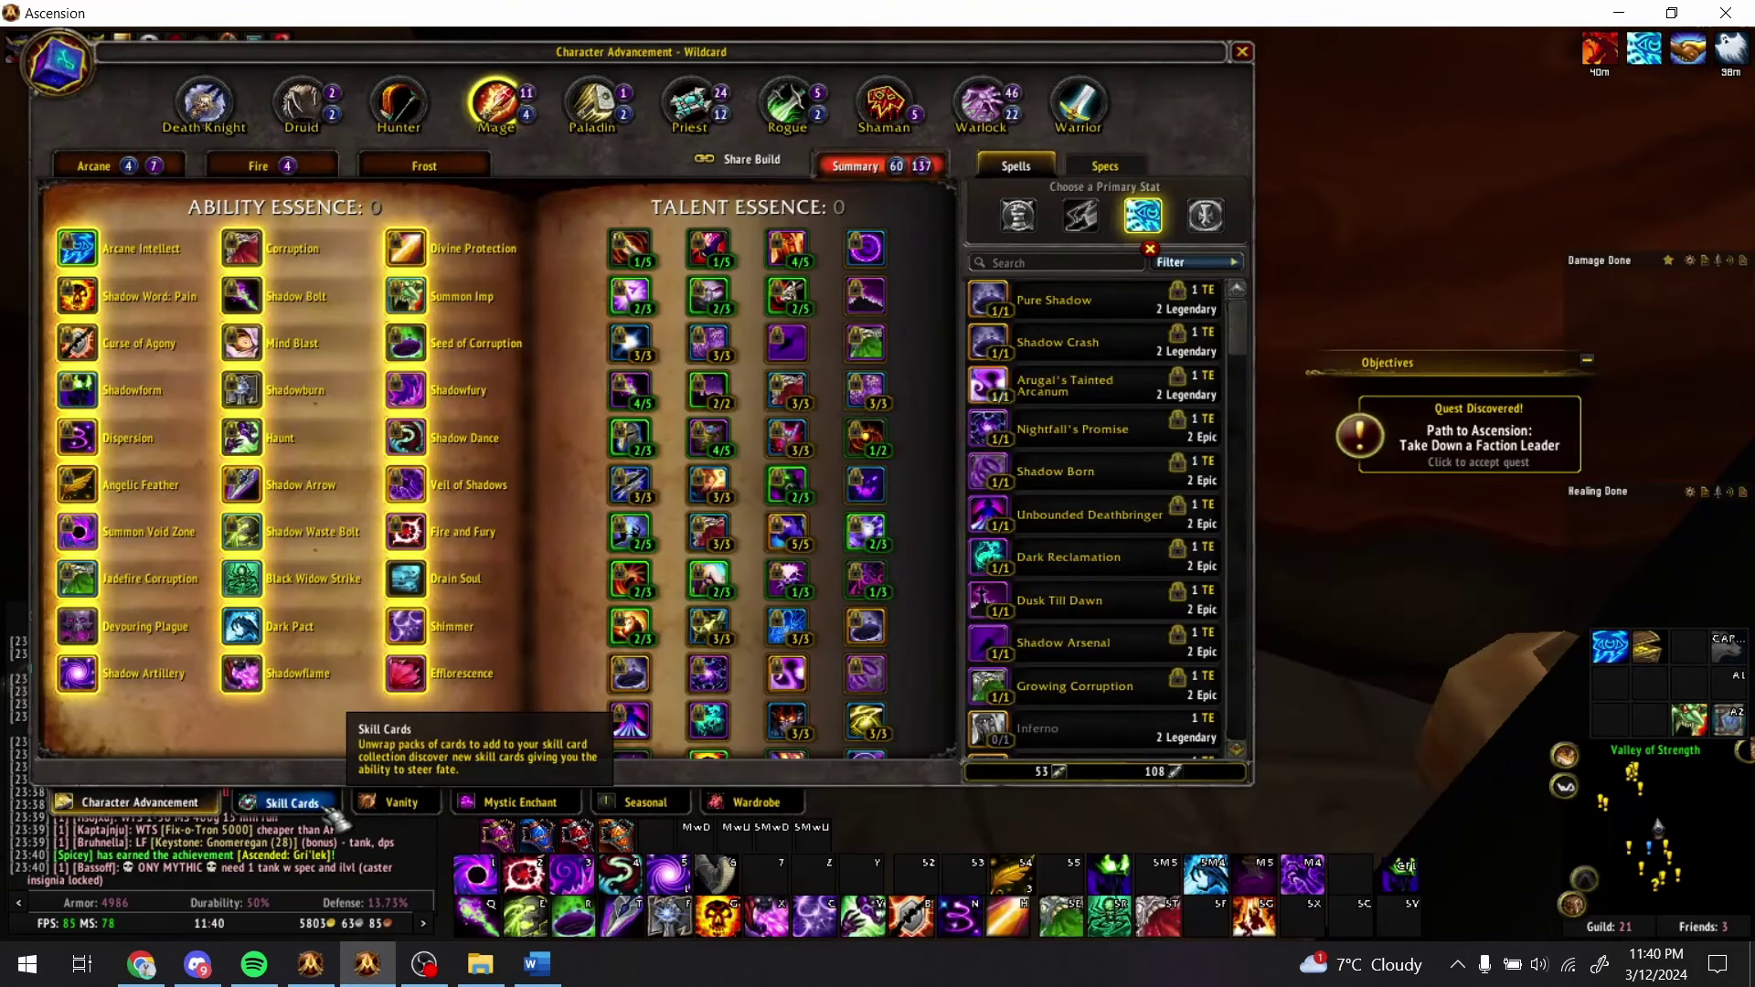
{"action": "left_click", "coordinate": [283, 802]}
{"action": "left_click", "coordinate": [151, 92]}
{"action": "type", "text": "exorcis"}
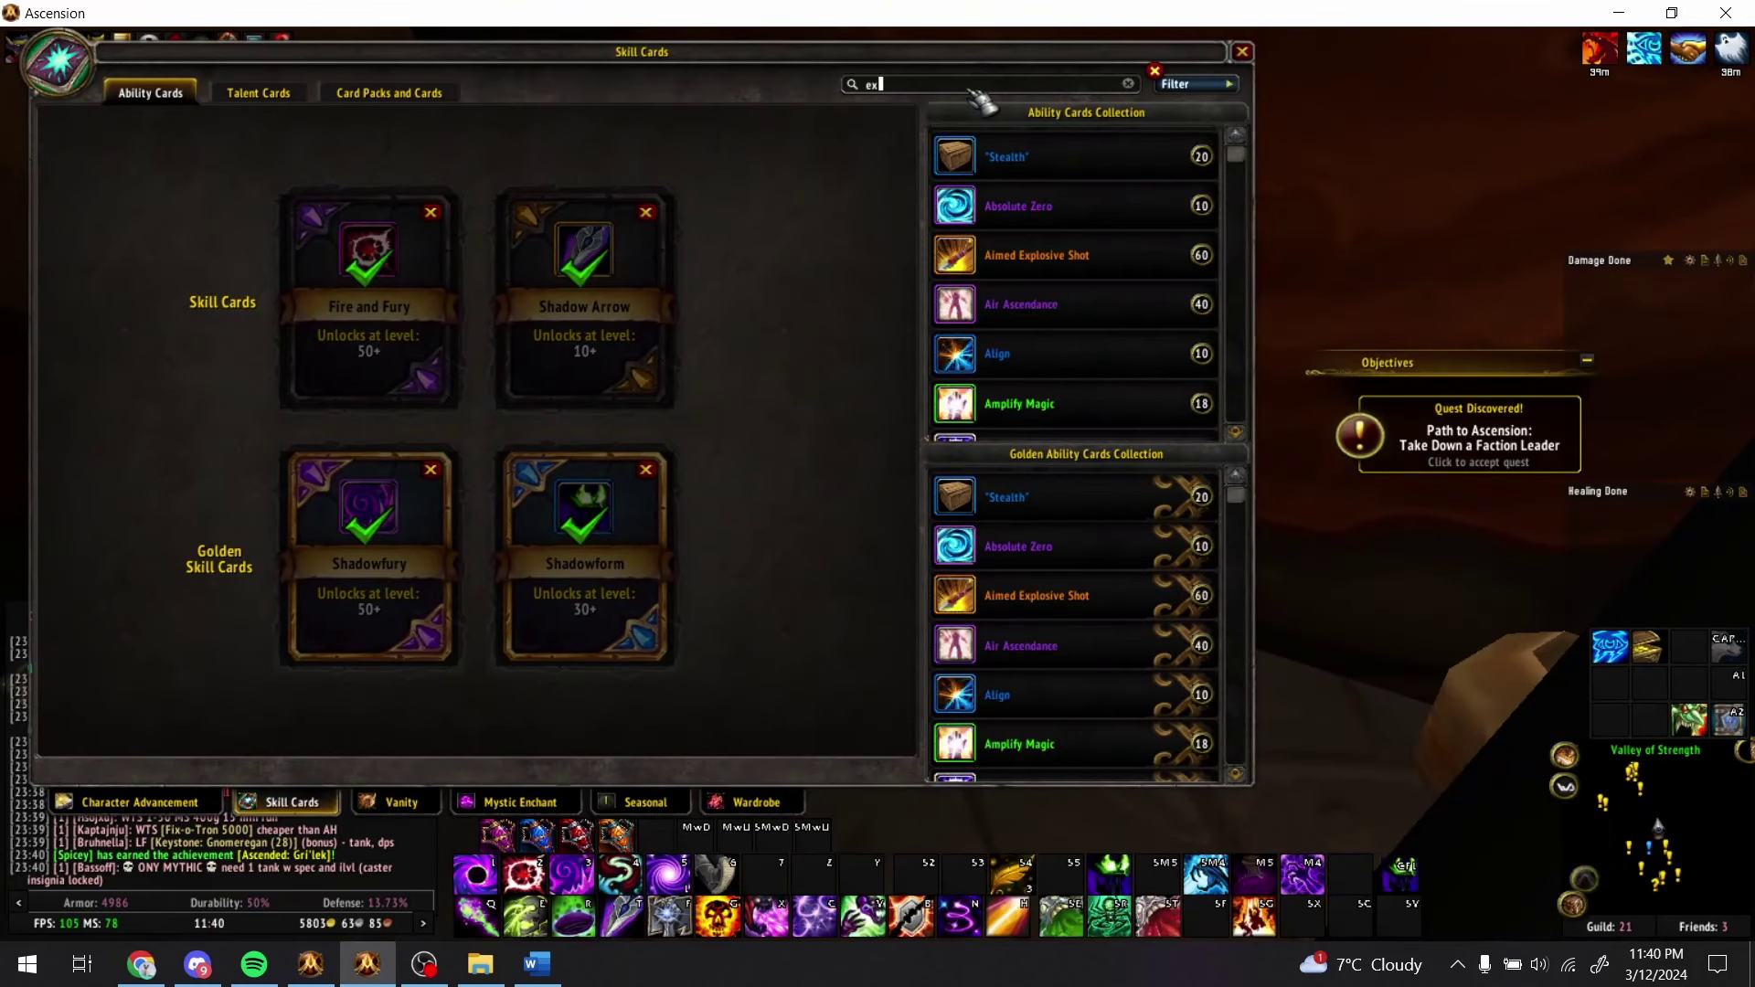
{"action": "mouse_move", "coordinate": [1049, 203]}
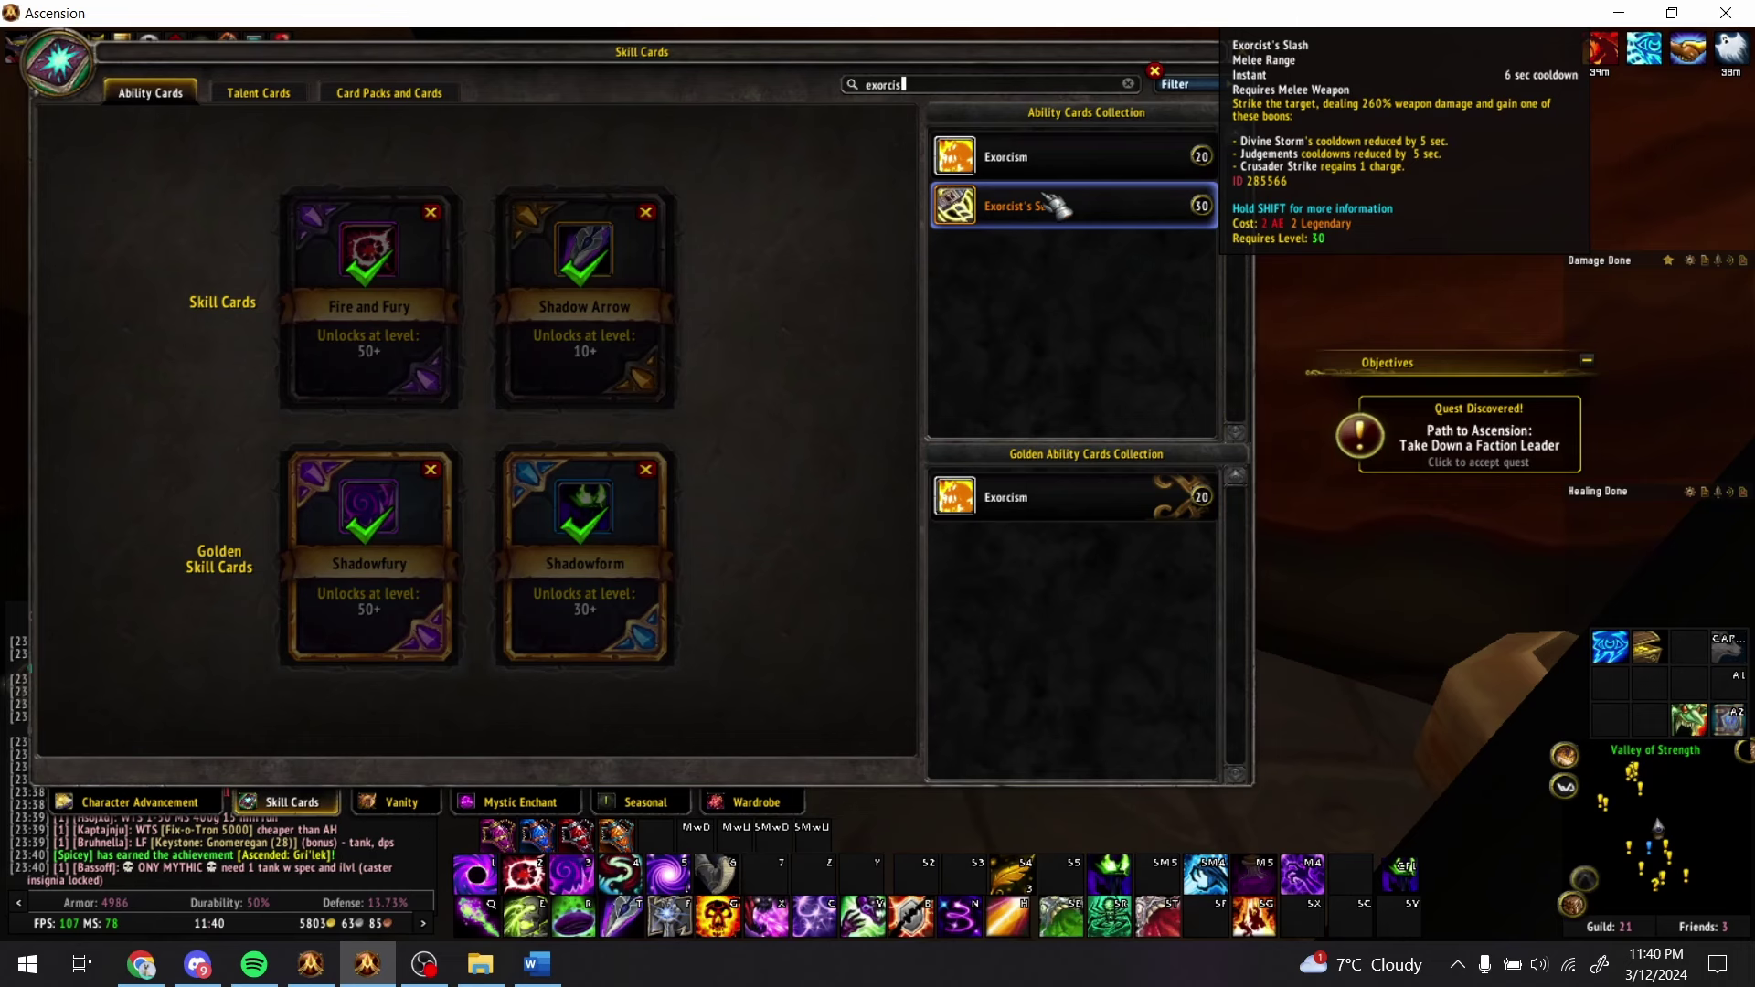
- Check the One With the Light ability cards in the sheet, then search Ascension's ability cards for "seal of co" and read Seal of Command
{"action": "key", "text": "alt+Tab"}
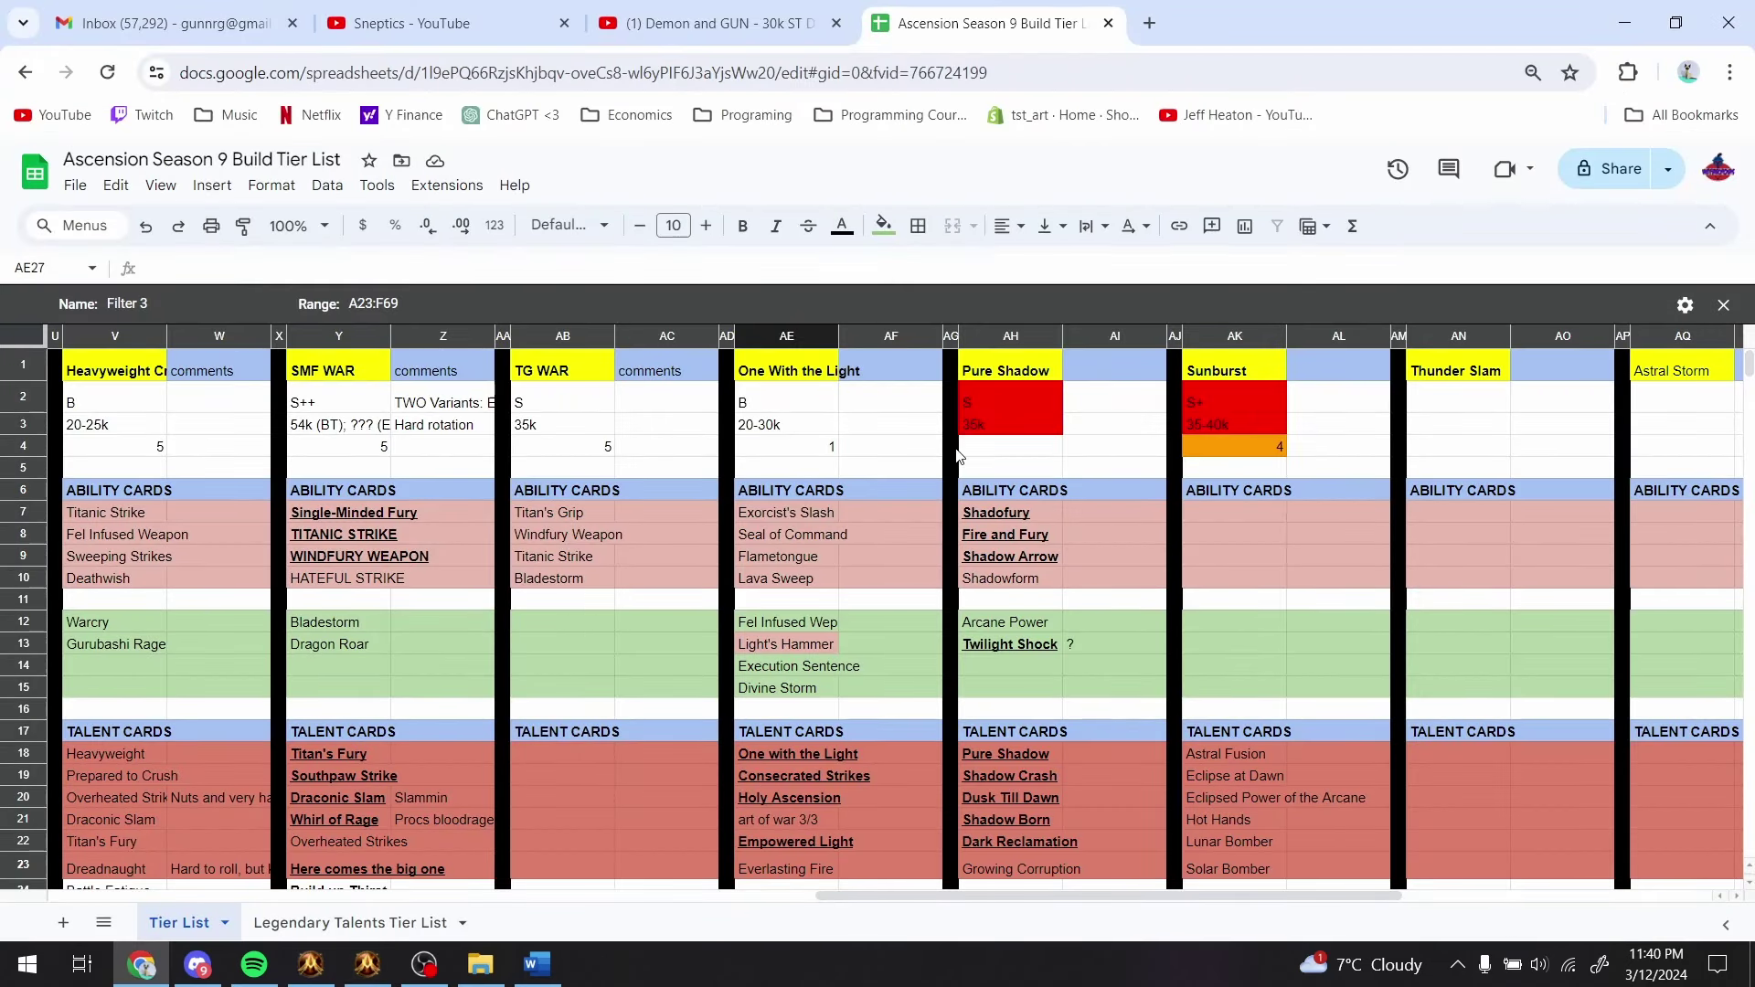
{"action": "left_click", "coordinate": [823, 624]}
{"action": "left_click", "coordinate": [794, 540]}
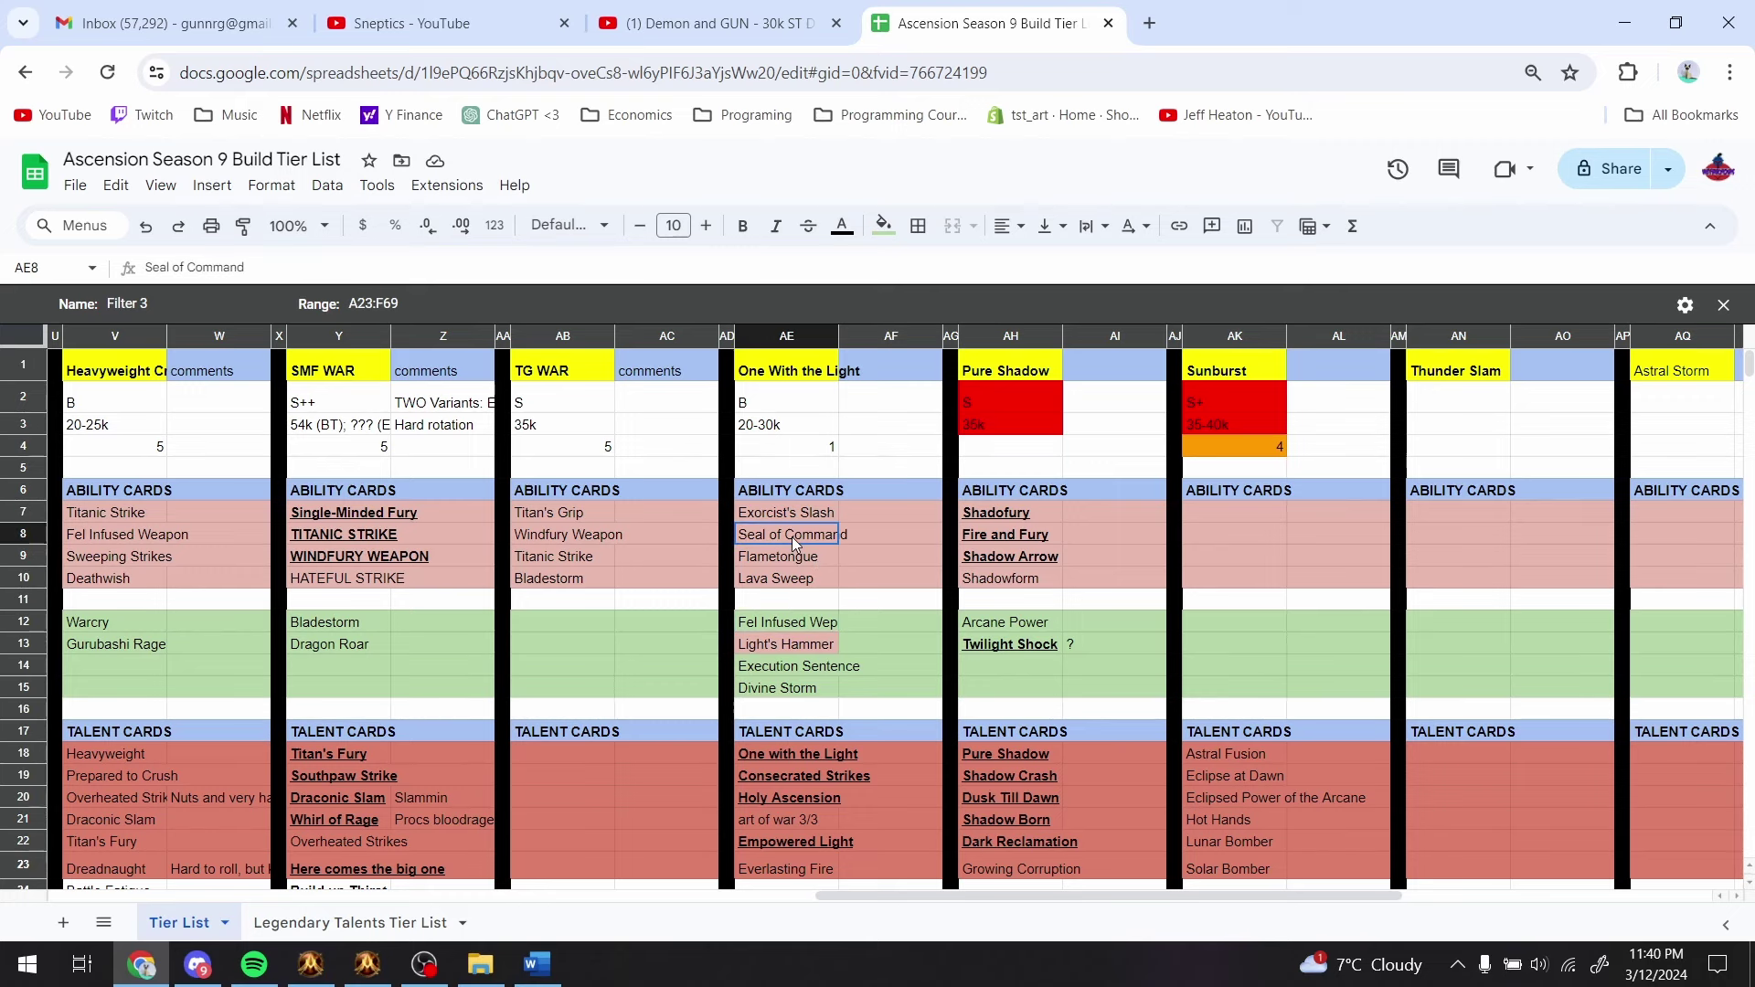
{"action": "key", "text": "alt+Tab"}
{"action": "left_click", "coordinate": [1060, 85]}
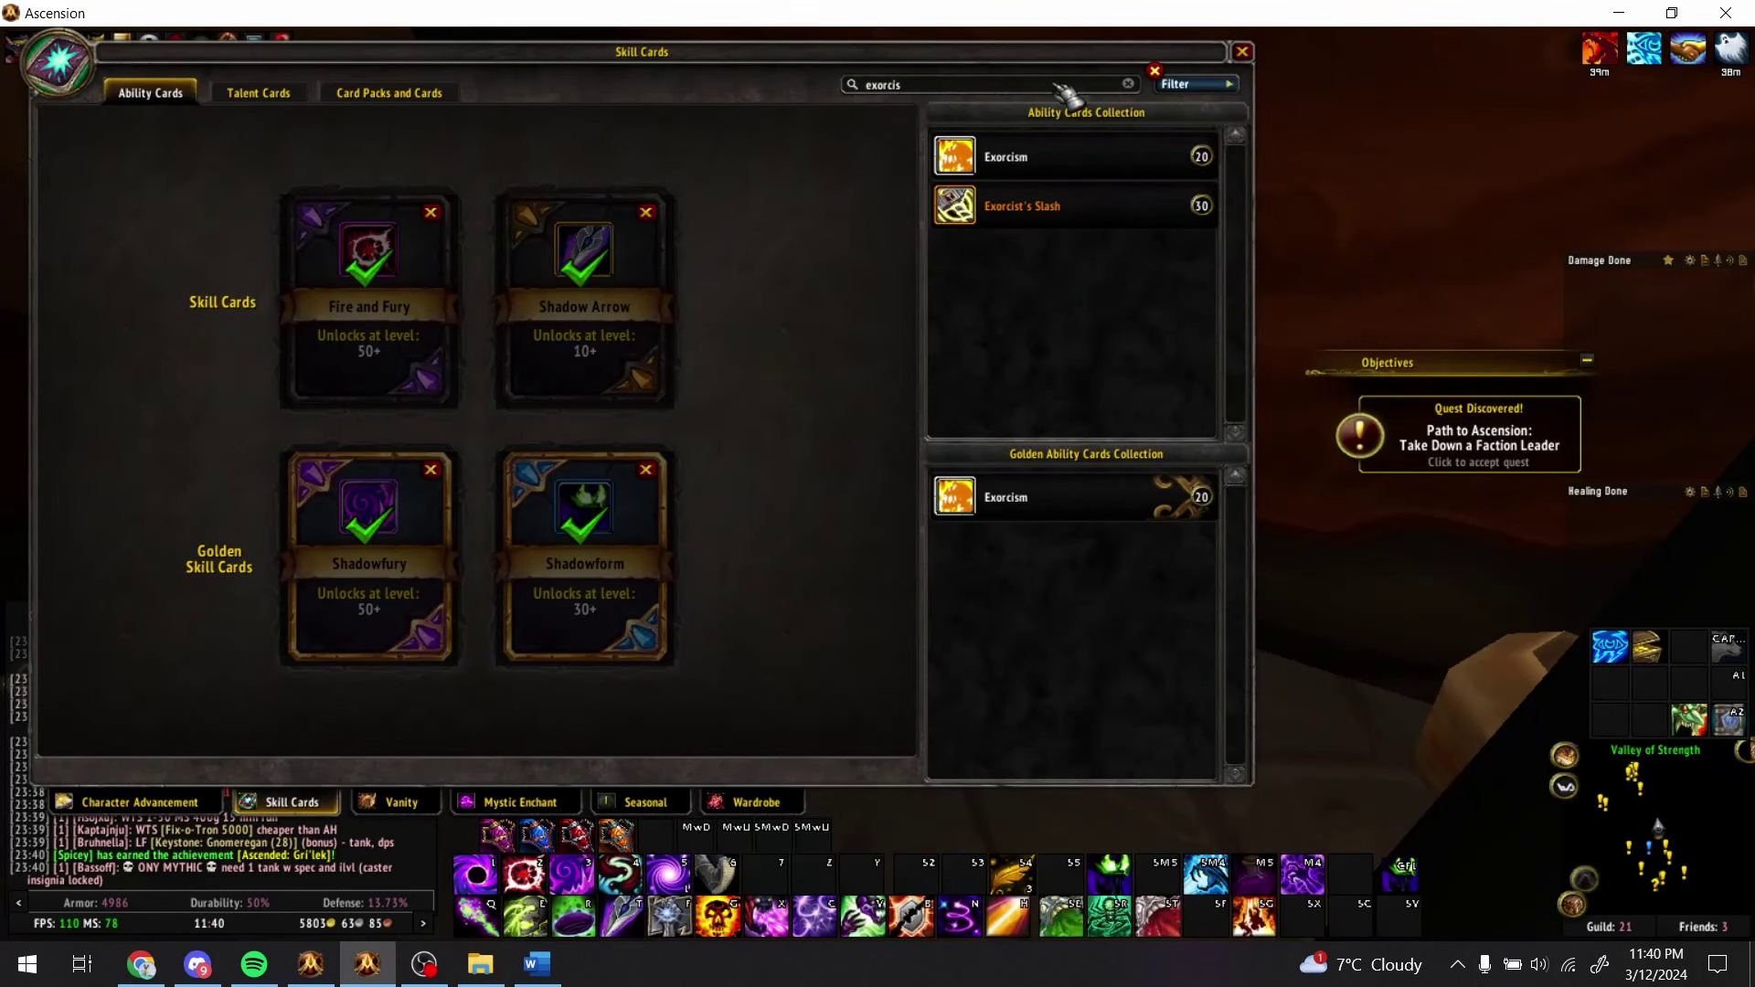
{"action": "type", "text": "seal of co"}
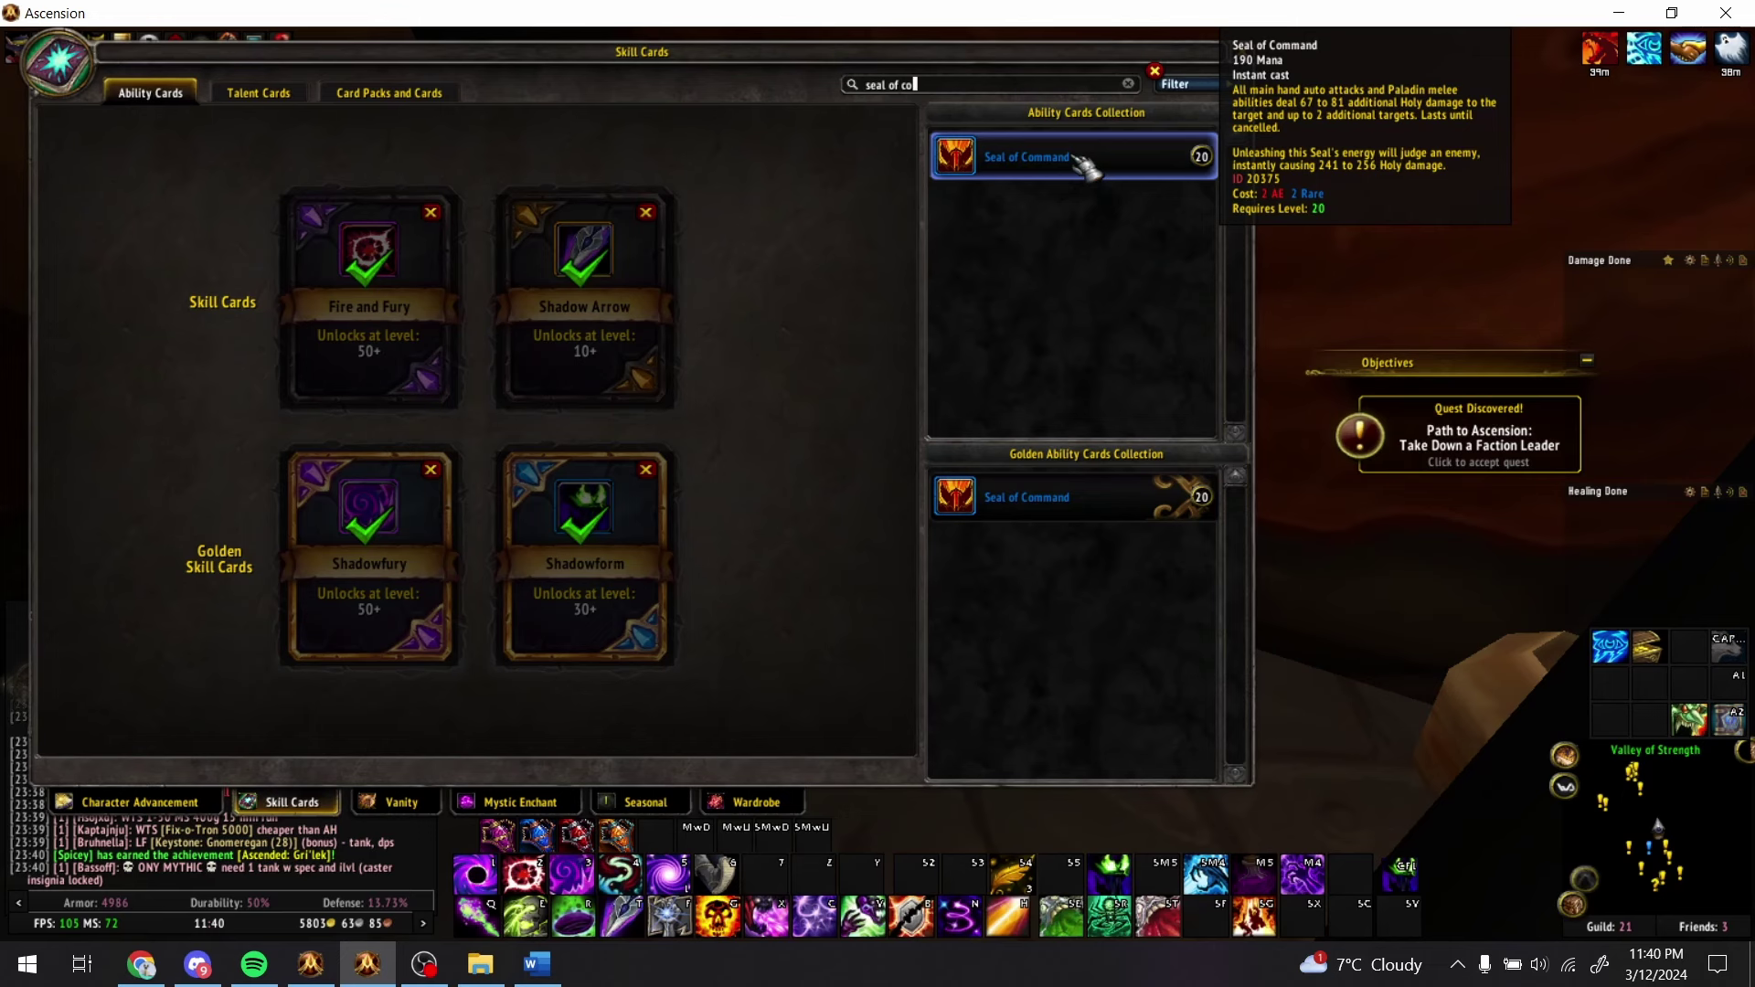
- In the sheet, add "Direct Command" to One With the Light's Important list with the note "20% more dmg on seal of command but it strikes 2"
{"action": "key", "text": "alt+Tab"}
{"action": "scroll", "coordinate": [848, 662], "scroll_direction": "down", "scroll_amount": 5}
{"action": "left_click", "coordinate": [792, 826]}
{"action": "type", "text": "D"}
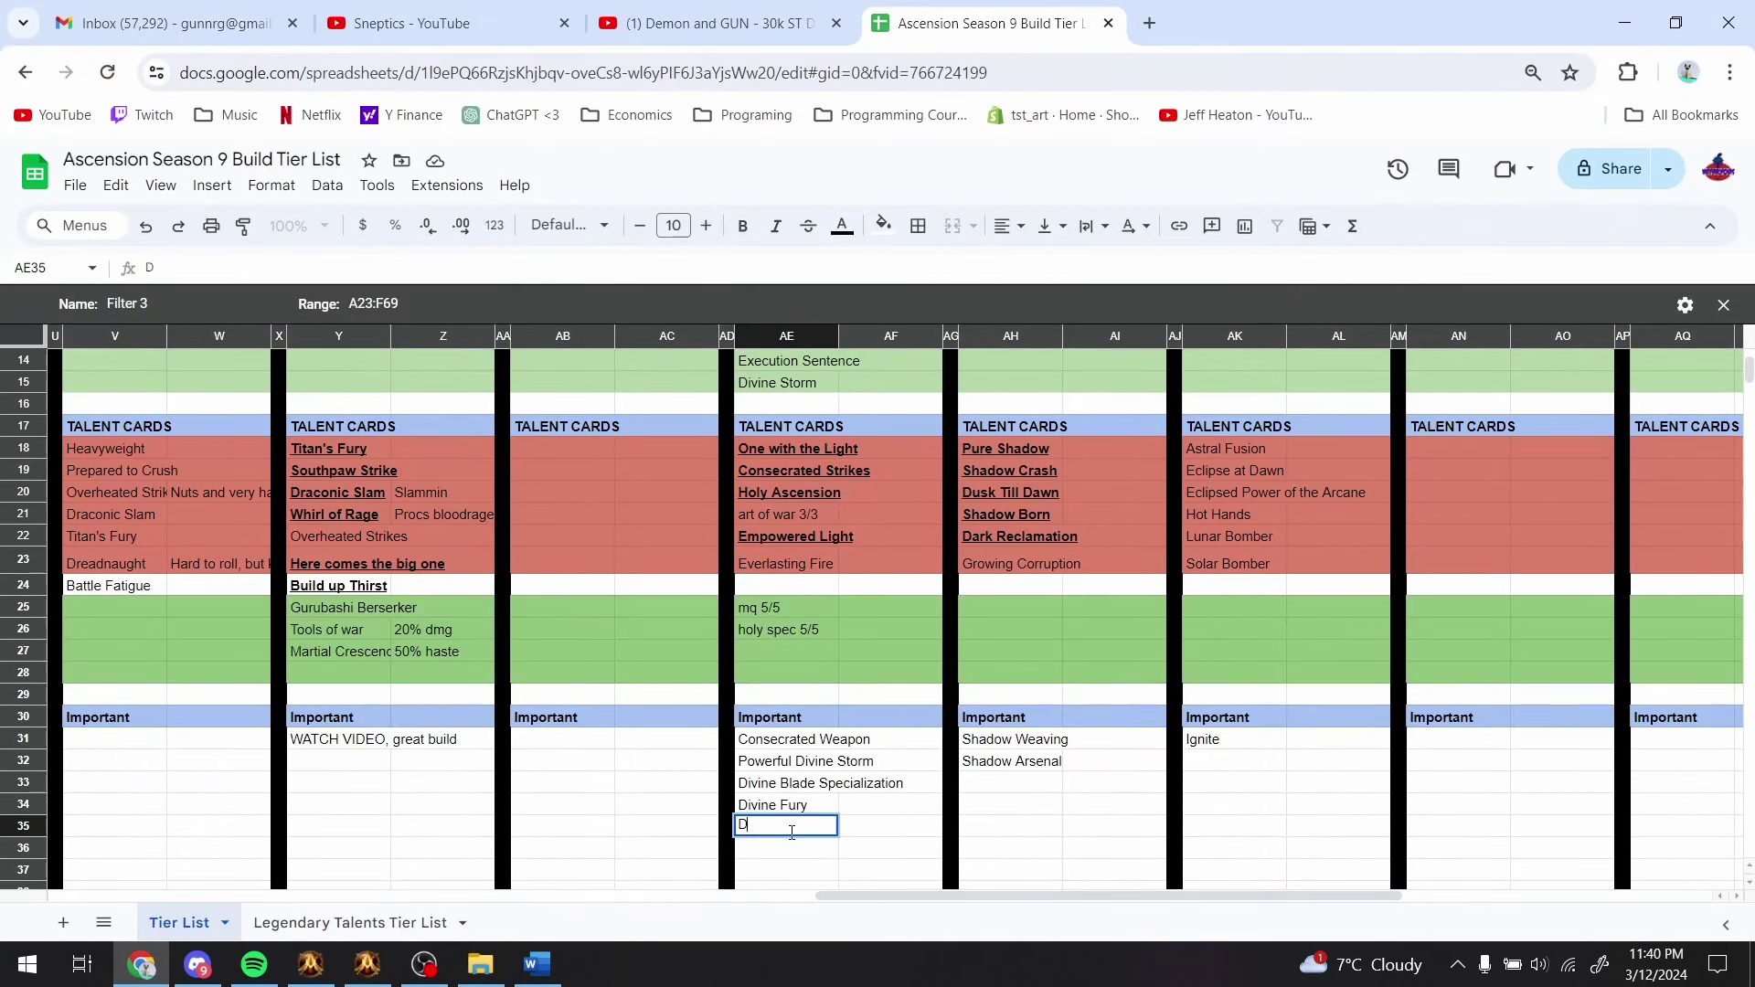
{"action": "type", "text": "irect Command"}
{"action": "key", "text": "Tab"}
{"action": "type", "text": "20"}
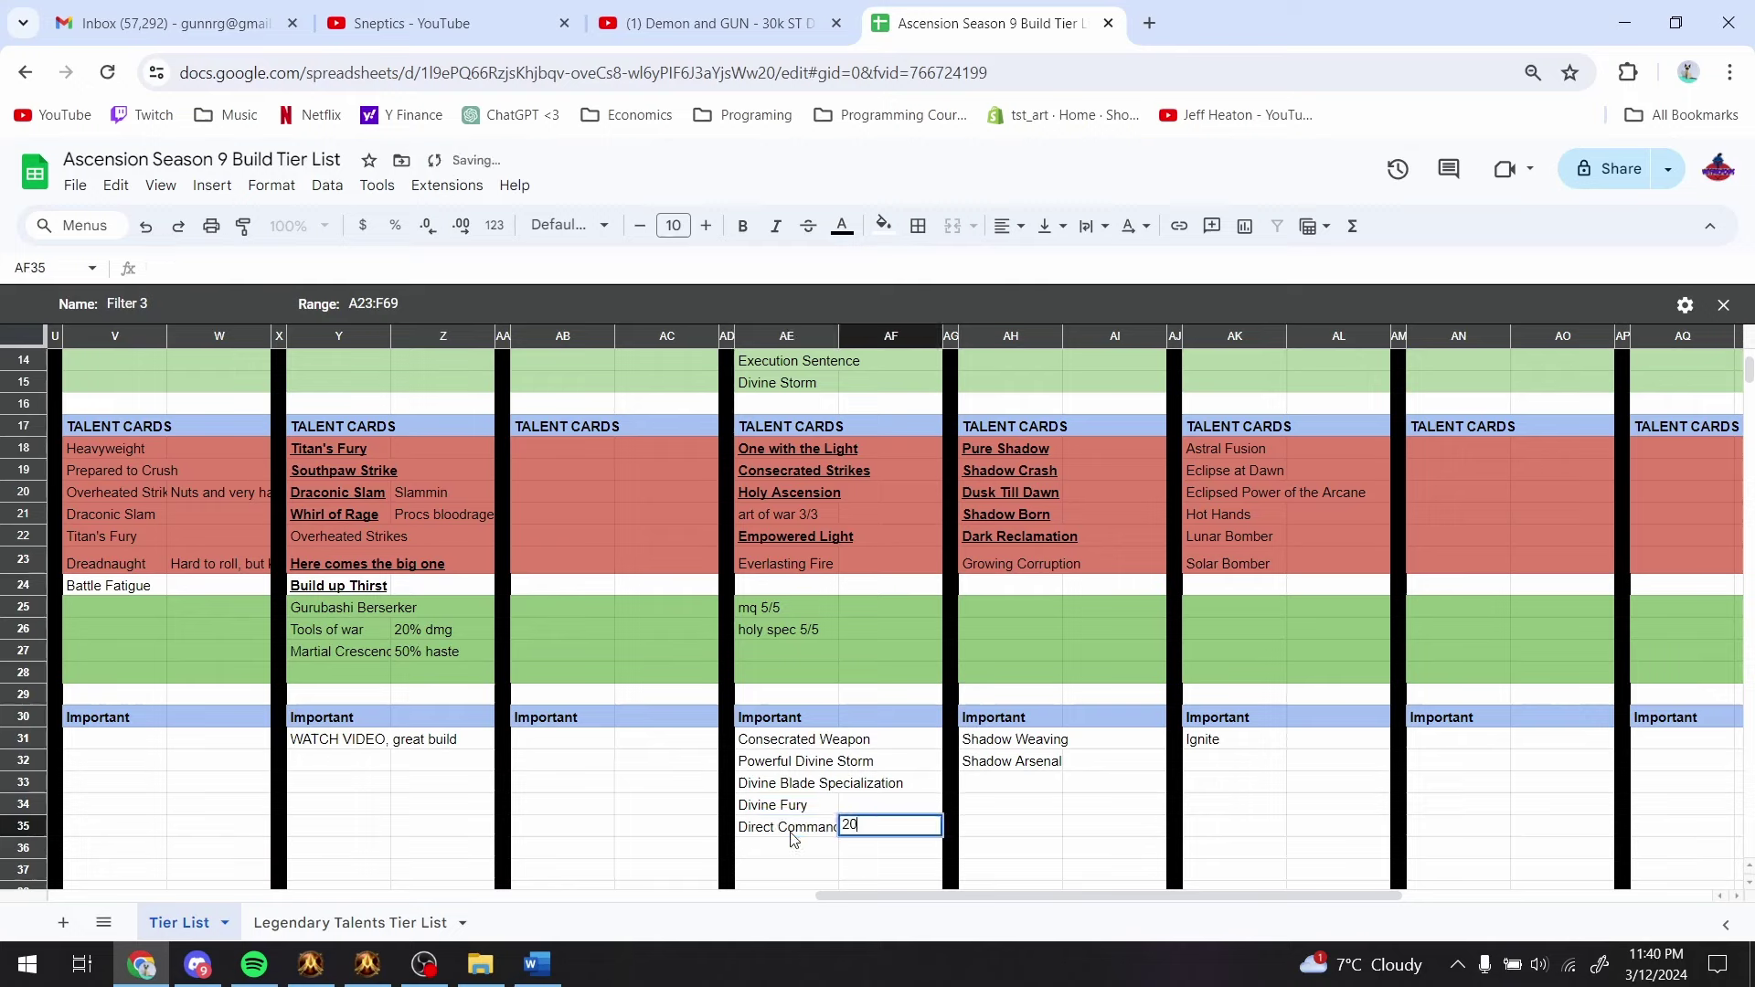
{"action": "type", "text": "% more dmg on seal of command bu"}
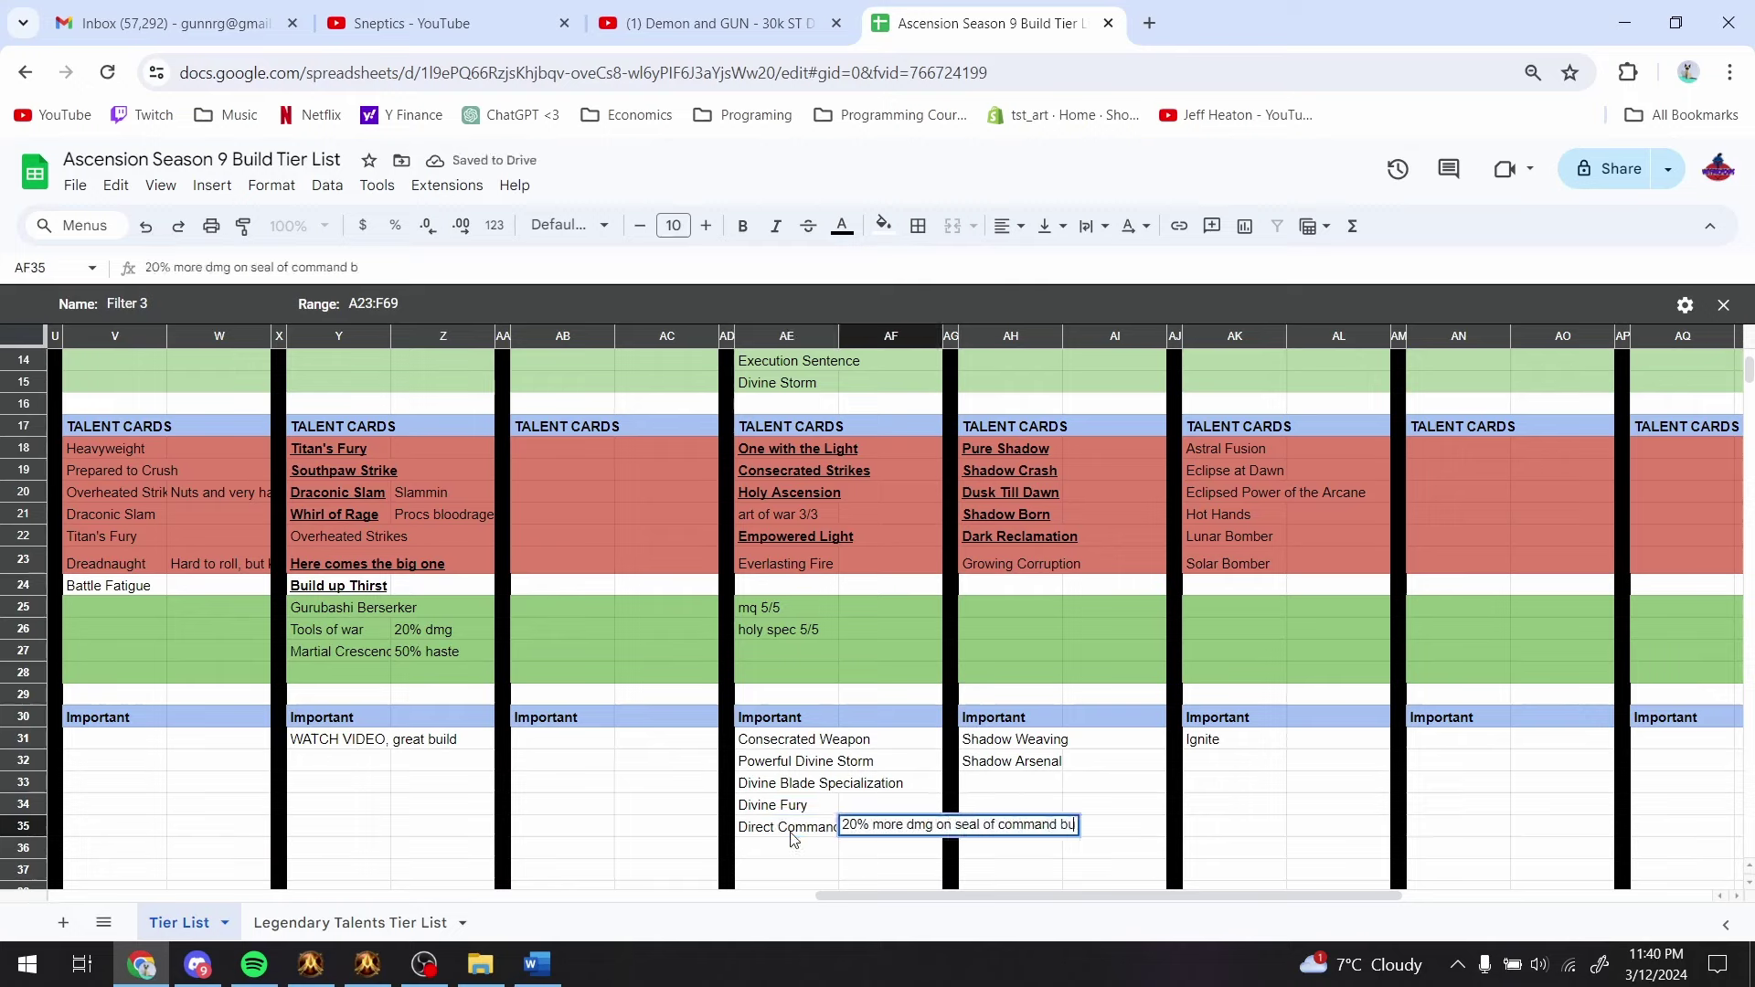
{"action": "type", "text": "ff duration"}
{"action": "key", "text": "Return"}
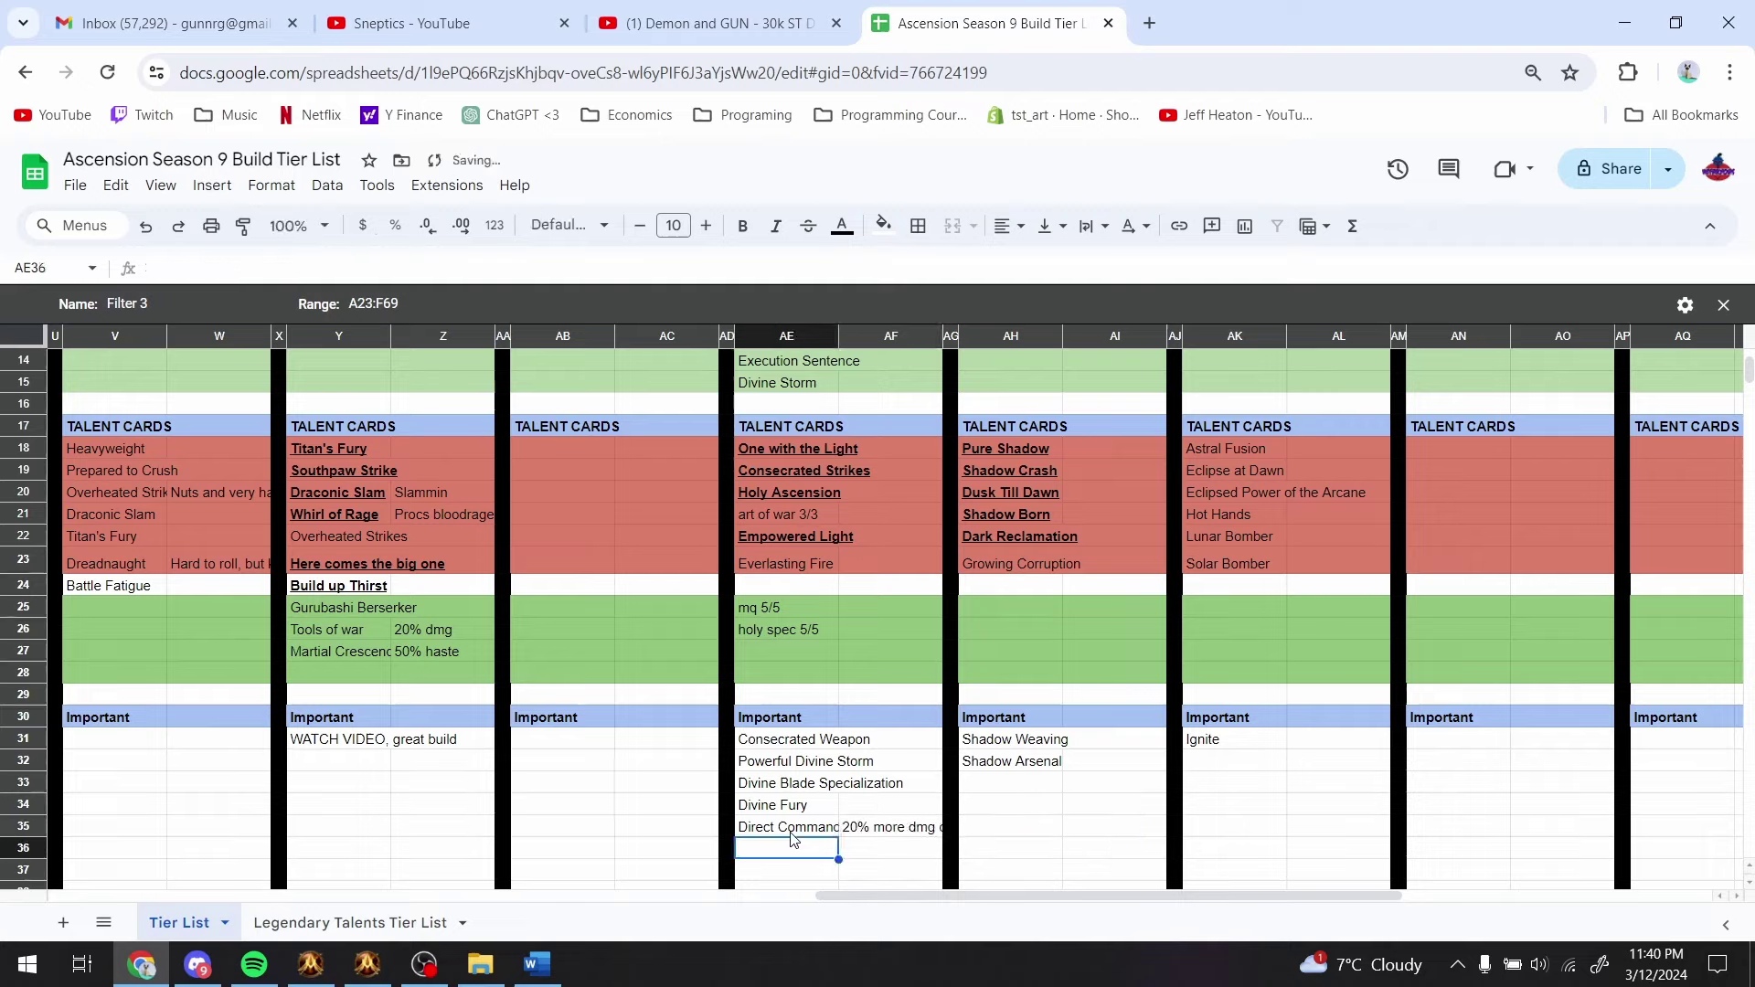
- Extend the Direct Command note with ". Good if u wanna prio ST"
{"action": "left_click", "coordinate": [855, 824]}
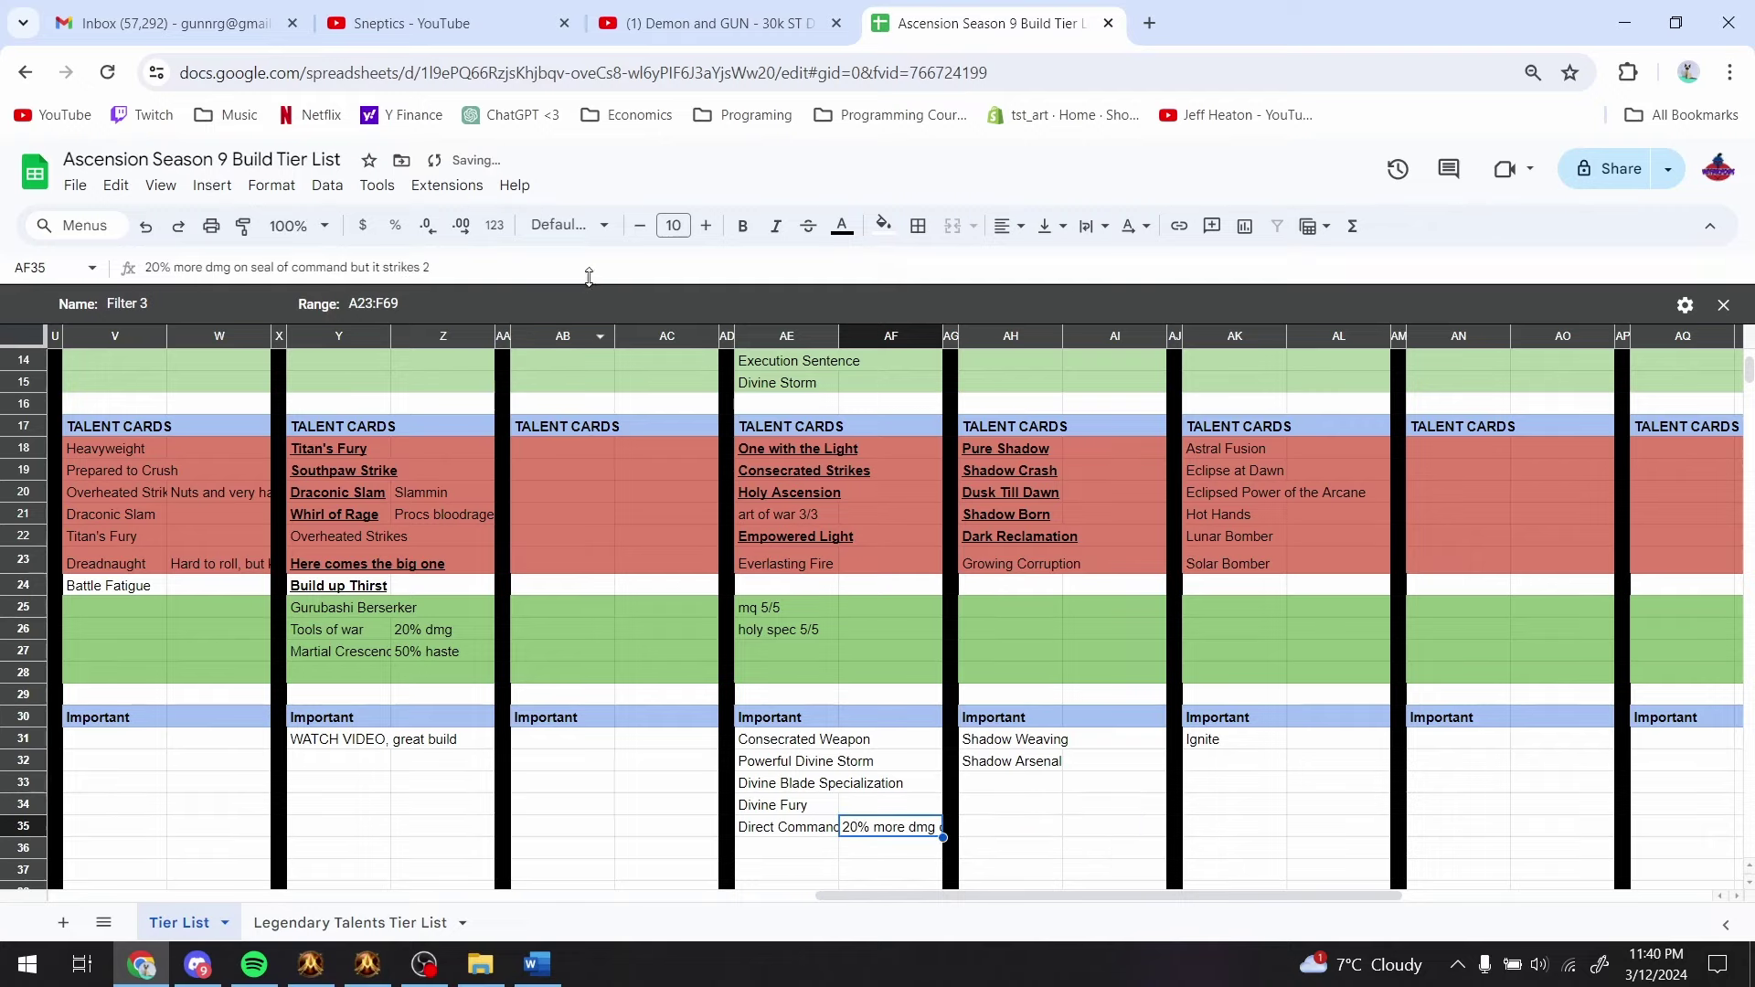
{"action": "left_click", "coordinate": [599, 266]}
{"action": "type", "text": ". Goo"}
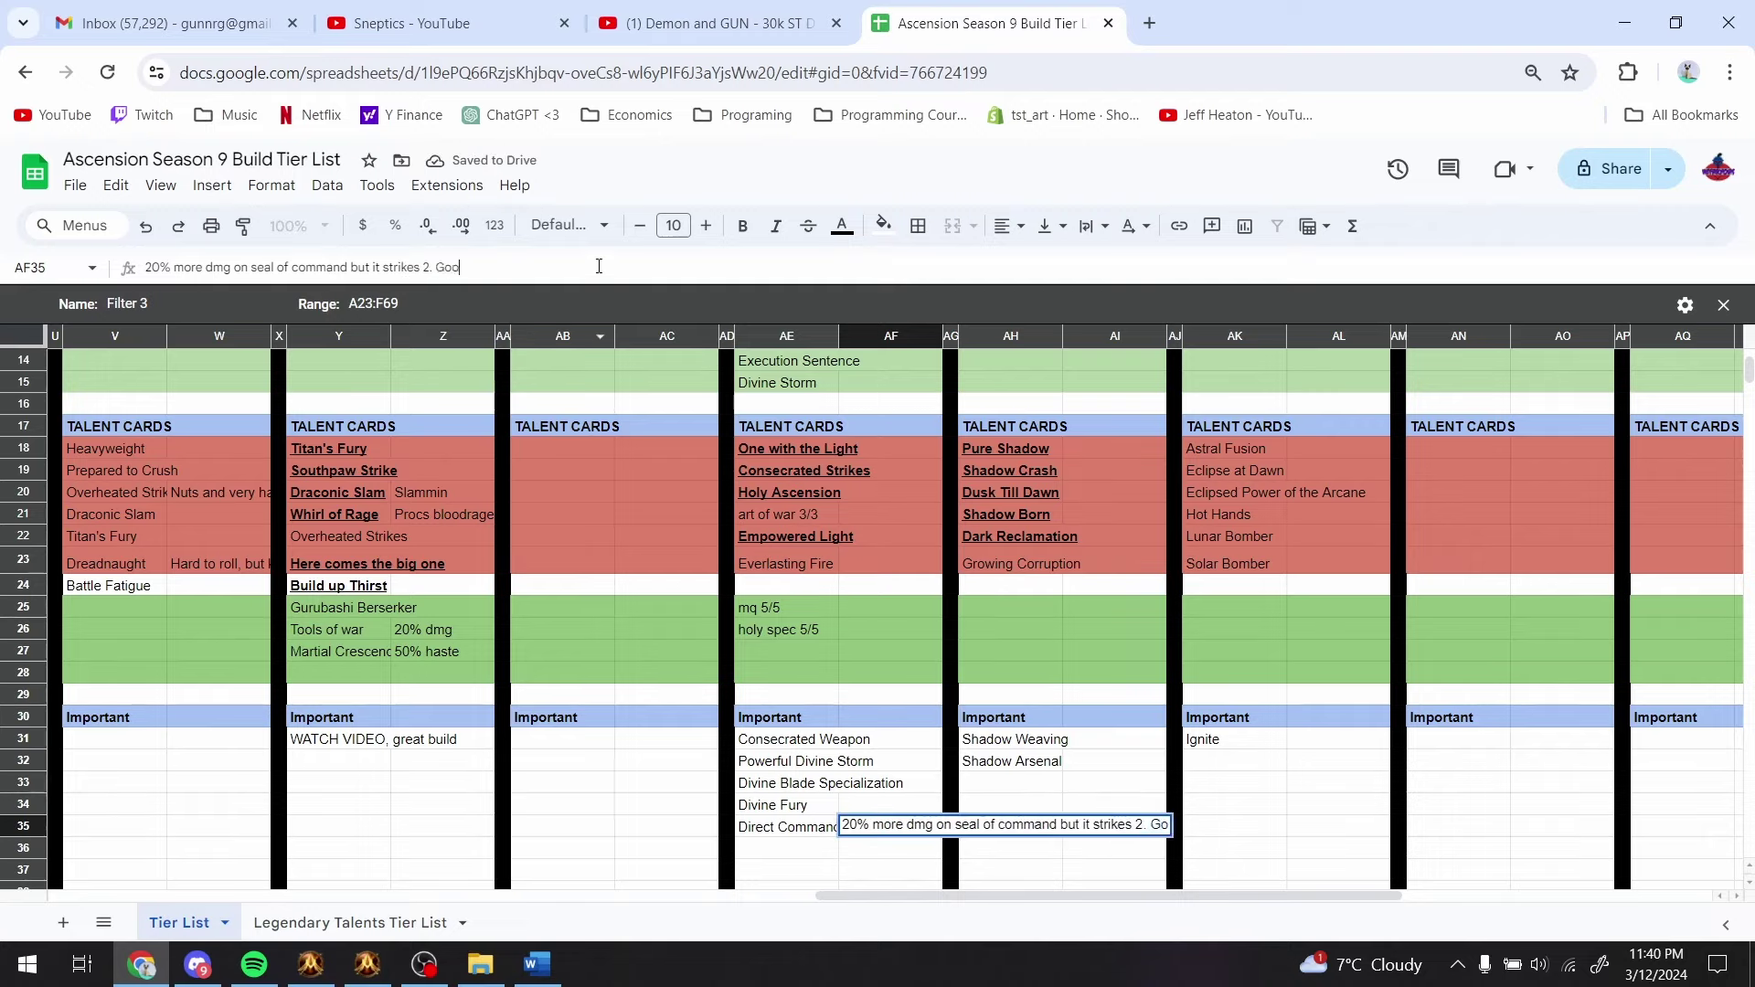
{"action": "type", "text": "d if u wanna prio ST"}
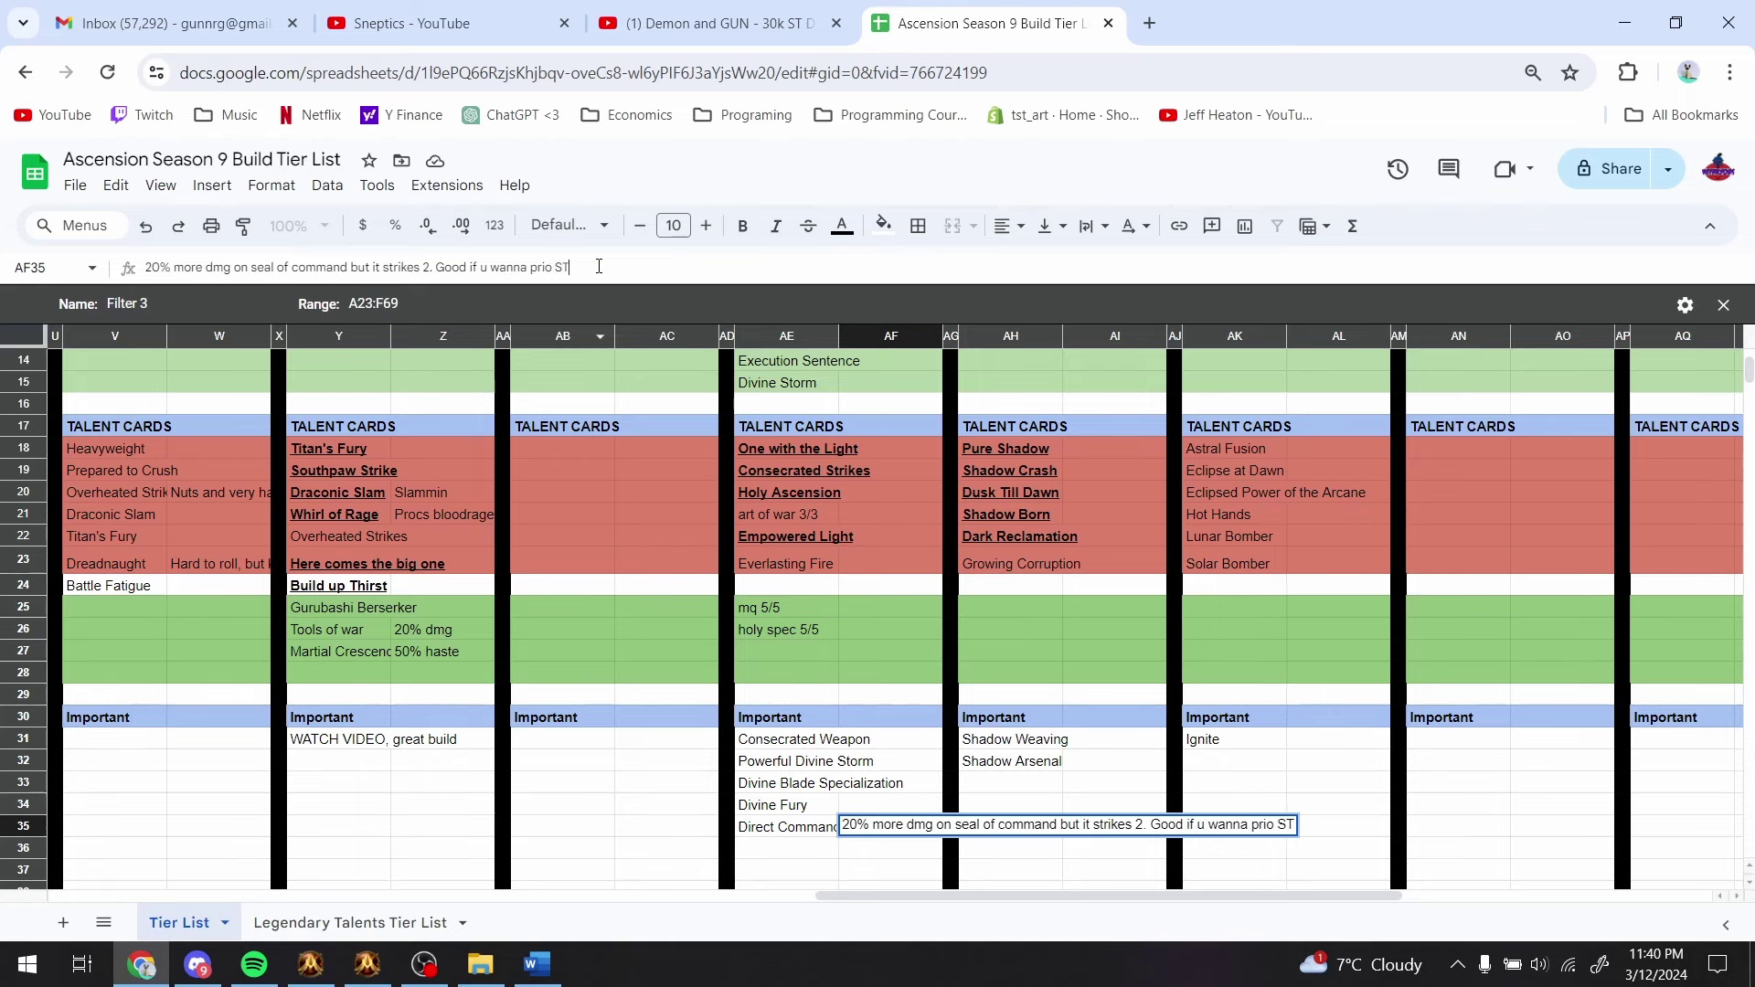
{"action": "key", "text": "Return"}
- Review the One With the Light cards in the sheet, then search Ascension's ability cards for "lava sweep" and read its description
{"action": "scroll", "coordinate": [764, 605], "scroll_direction": "up", "scroll_amount": 4}
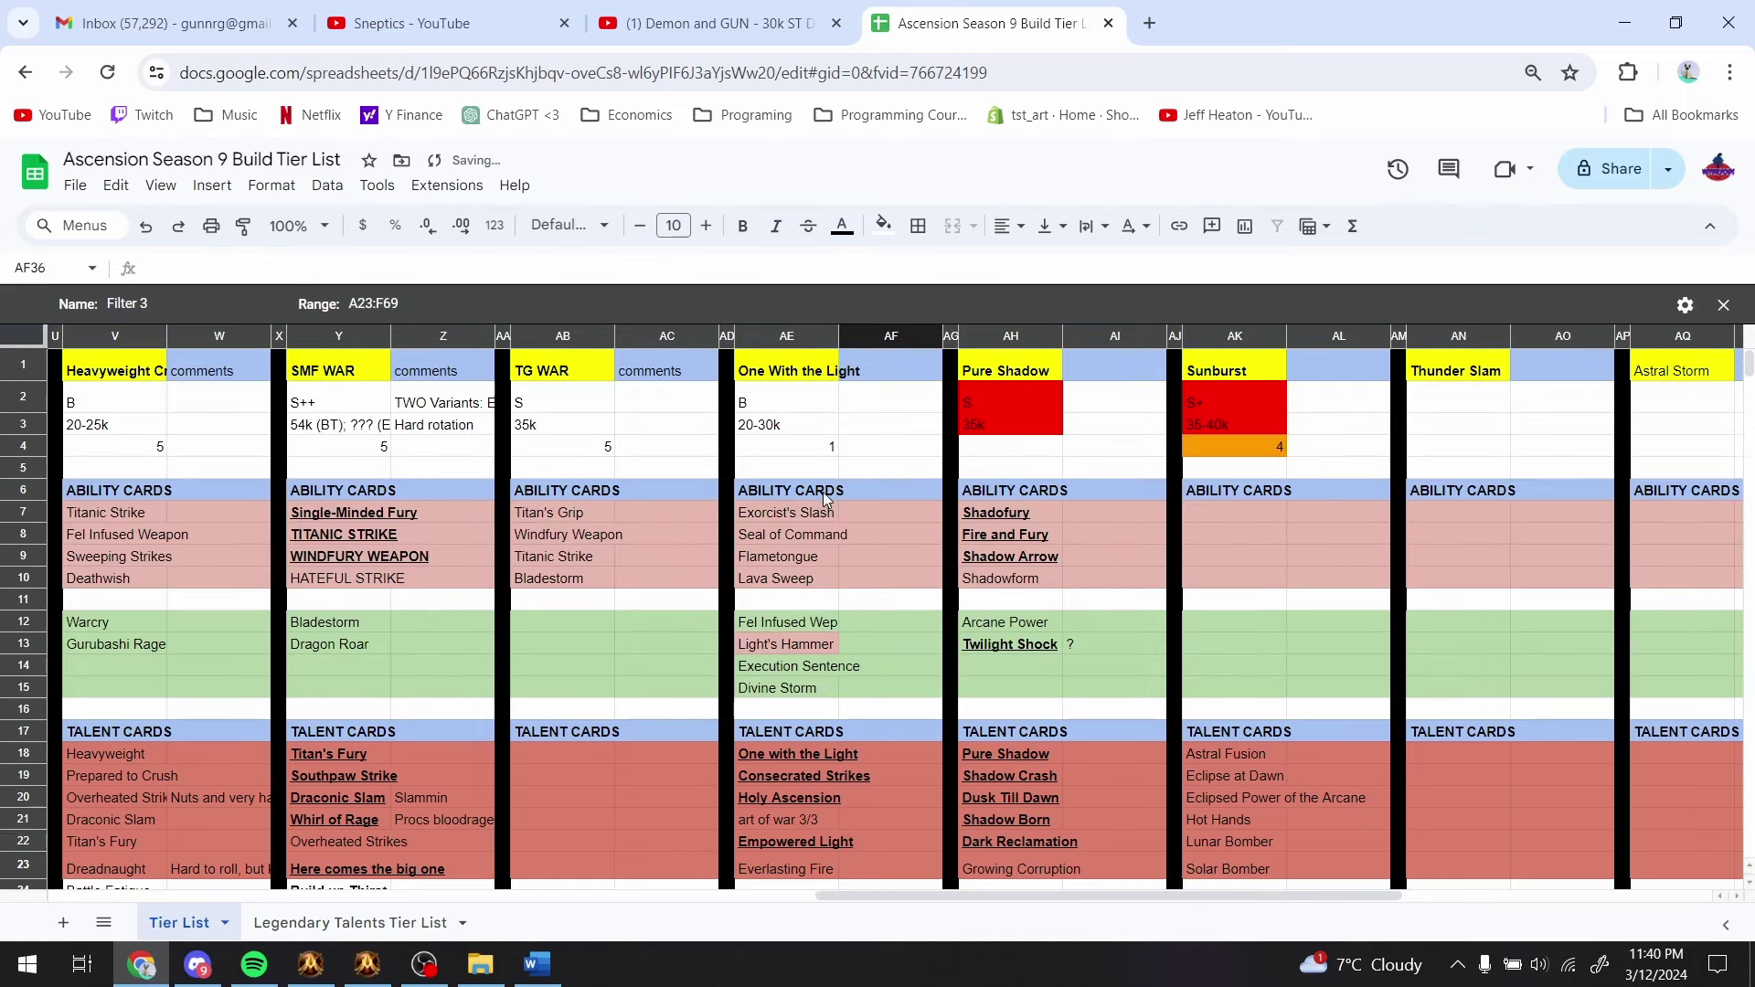
{"action": "key", "text": "alt+Tab"}
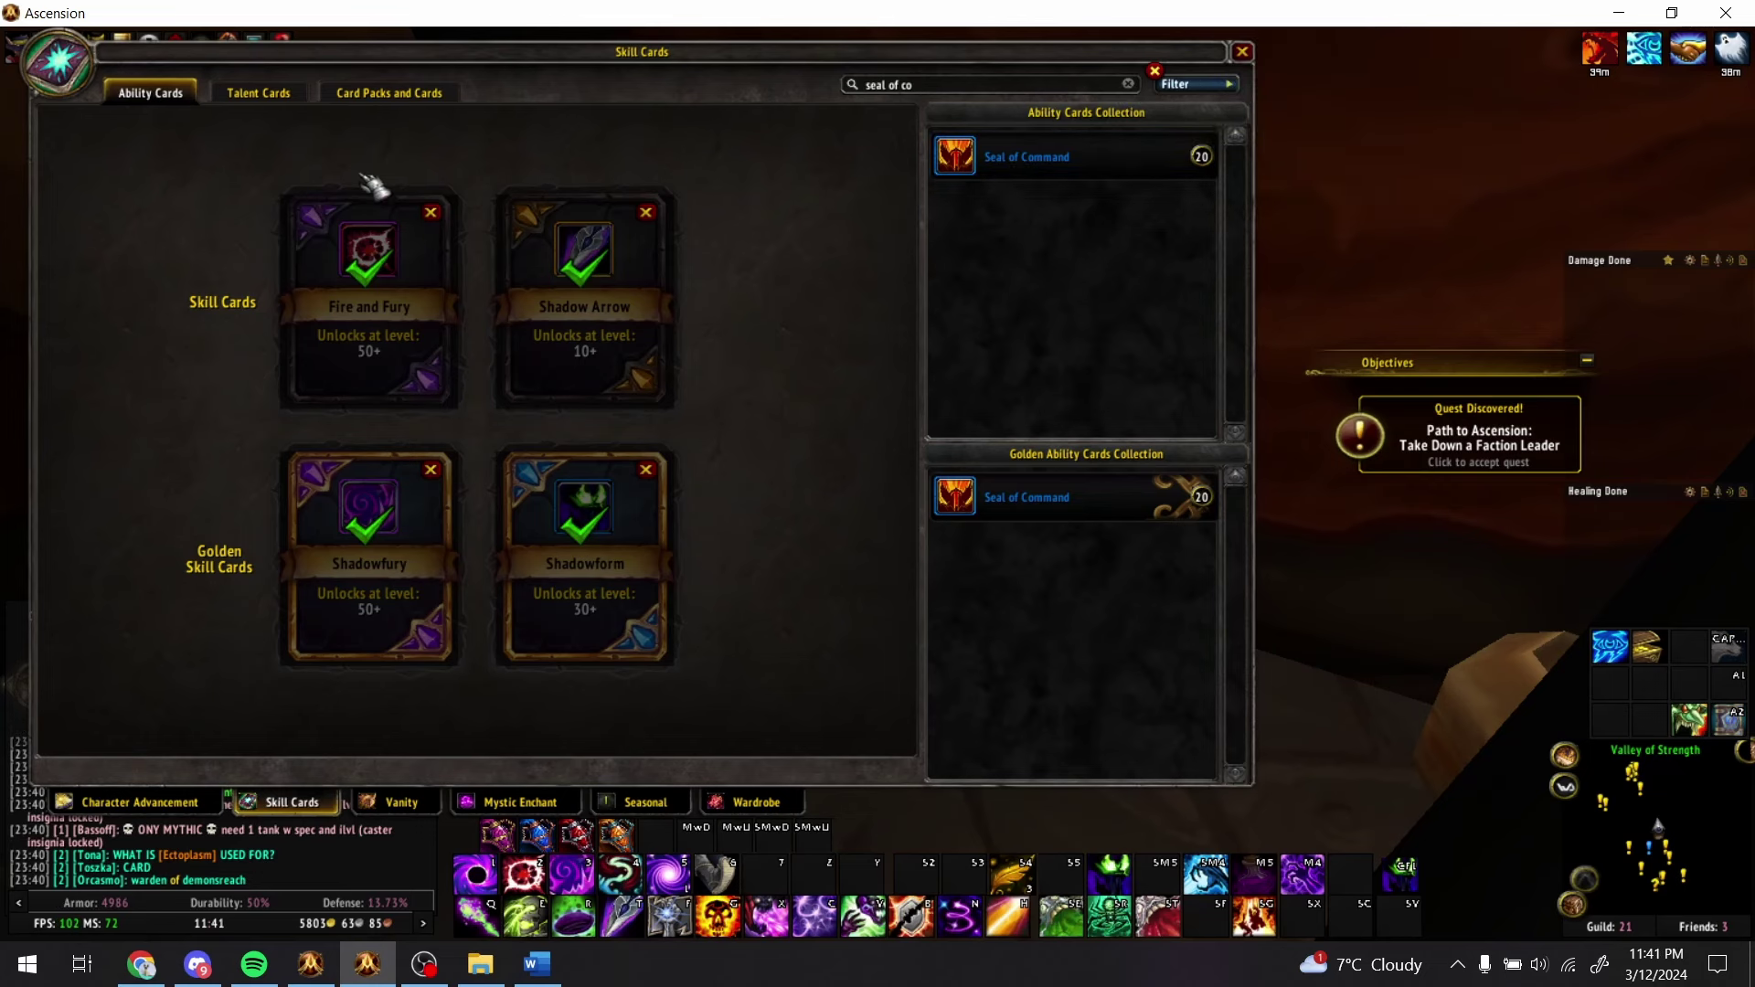
{"action": "left_click", "coordinate": [1128, 84]}
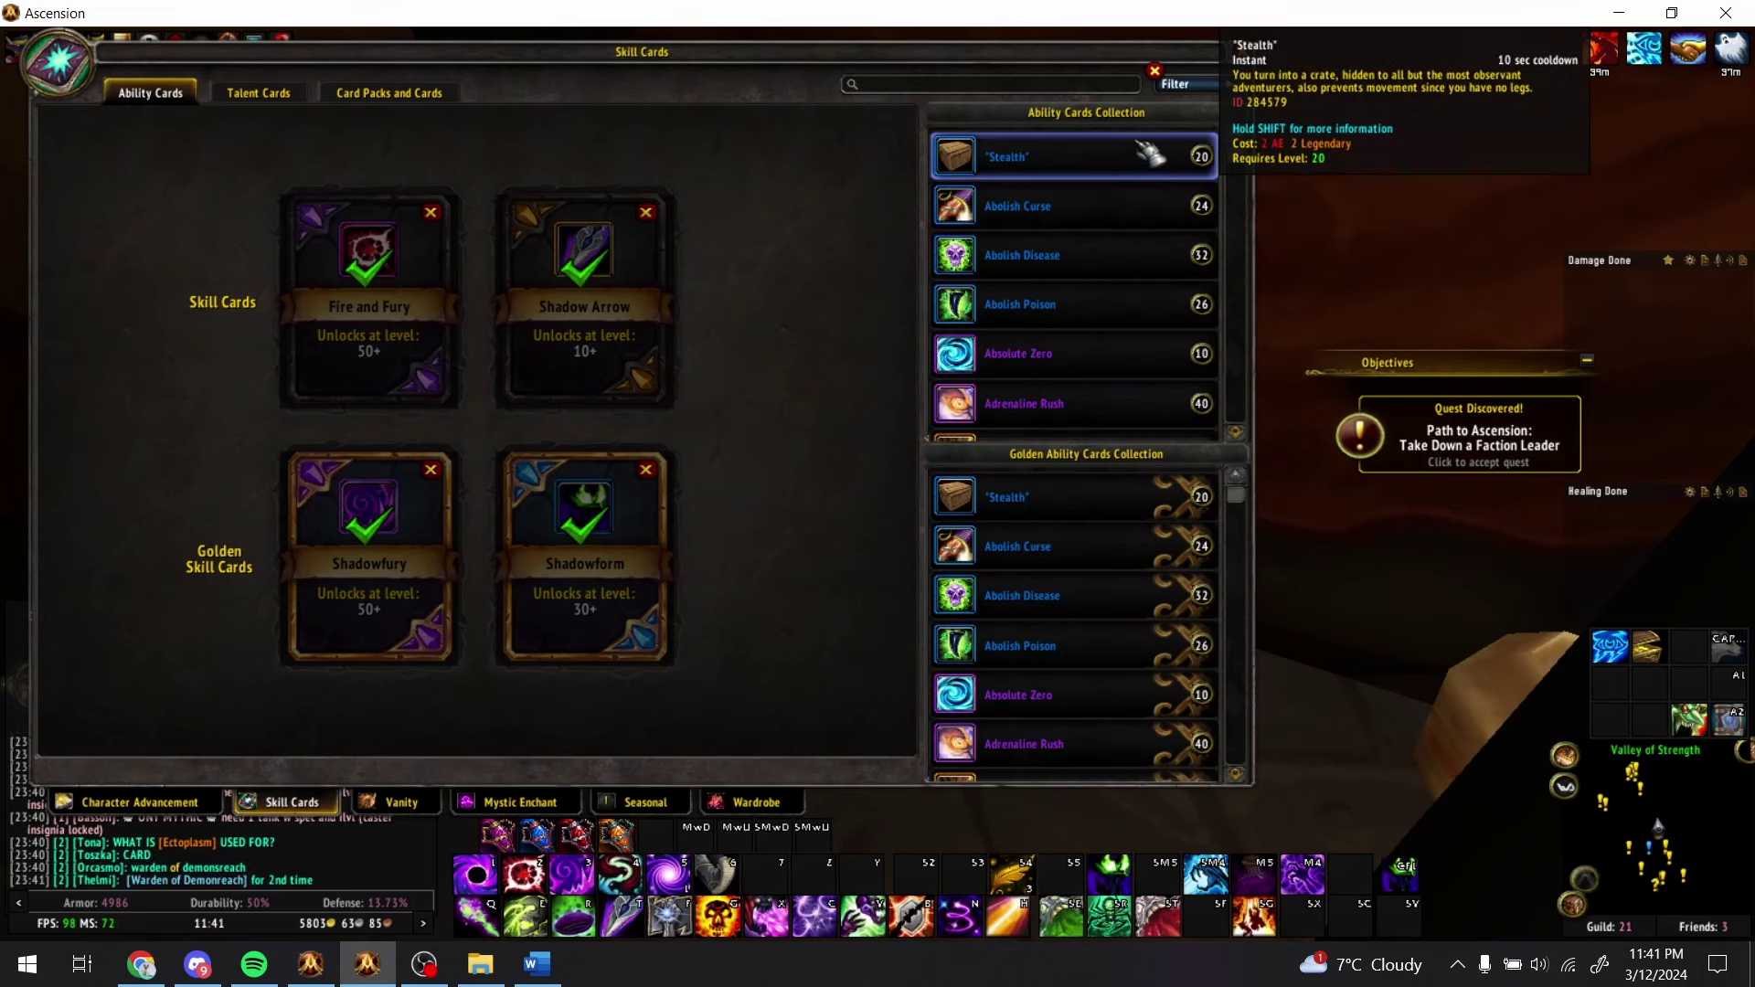
{"action": "key", "text": "alt+Tab"}
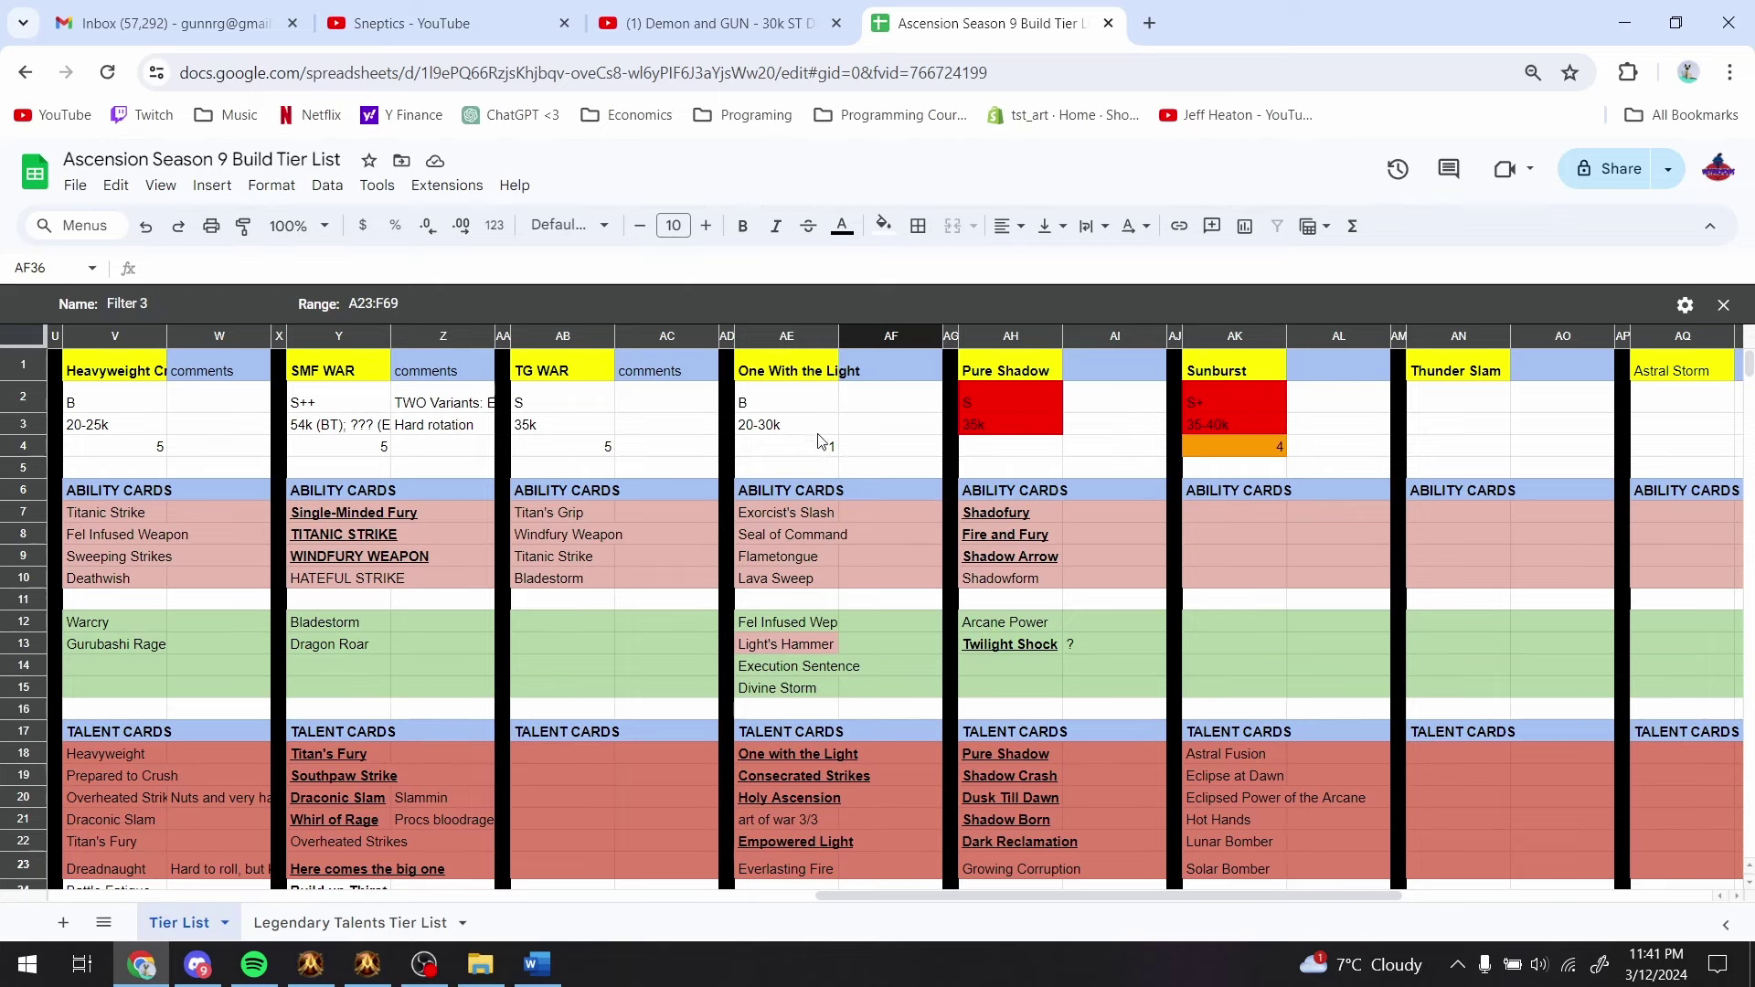
{"action": "scroll", "coordinate": [805, 676], "scroll_direction": "down", "scroll_amount": 1}
{"action": "left_click", "coordinate": [797, 698]}
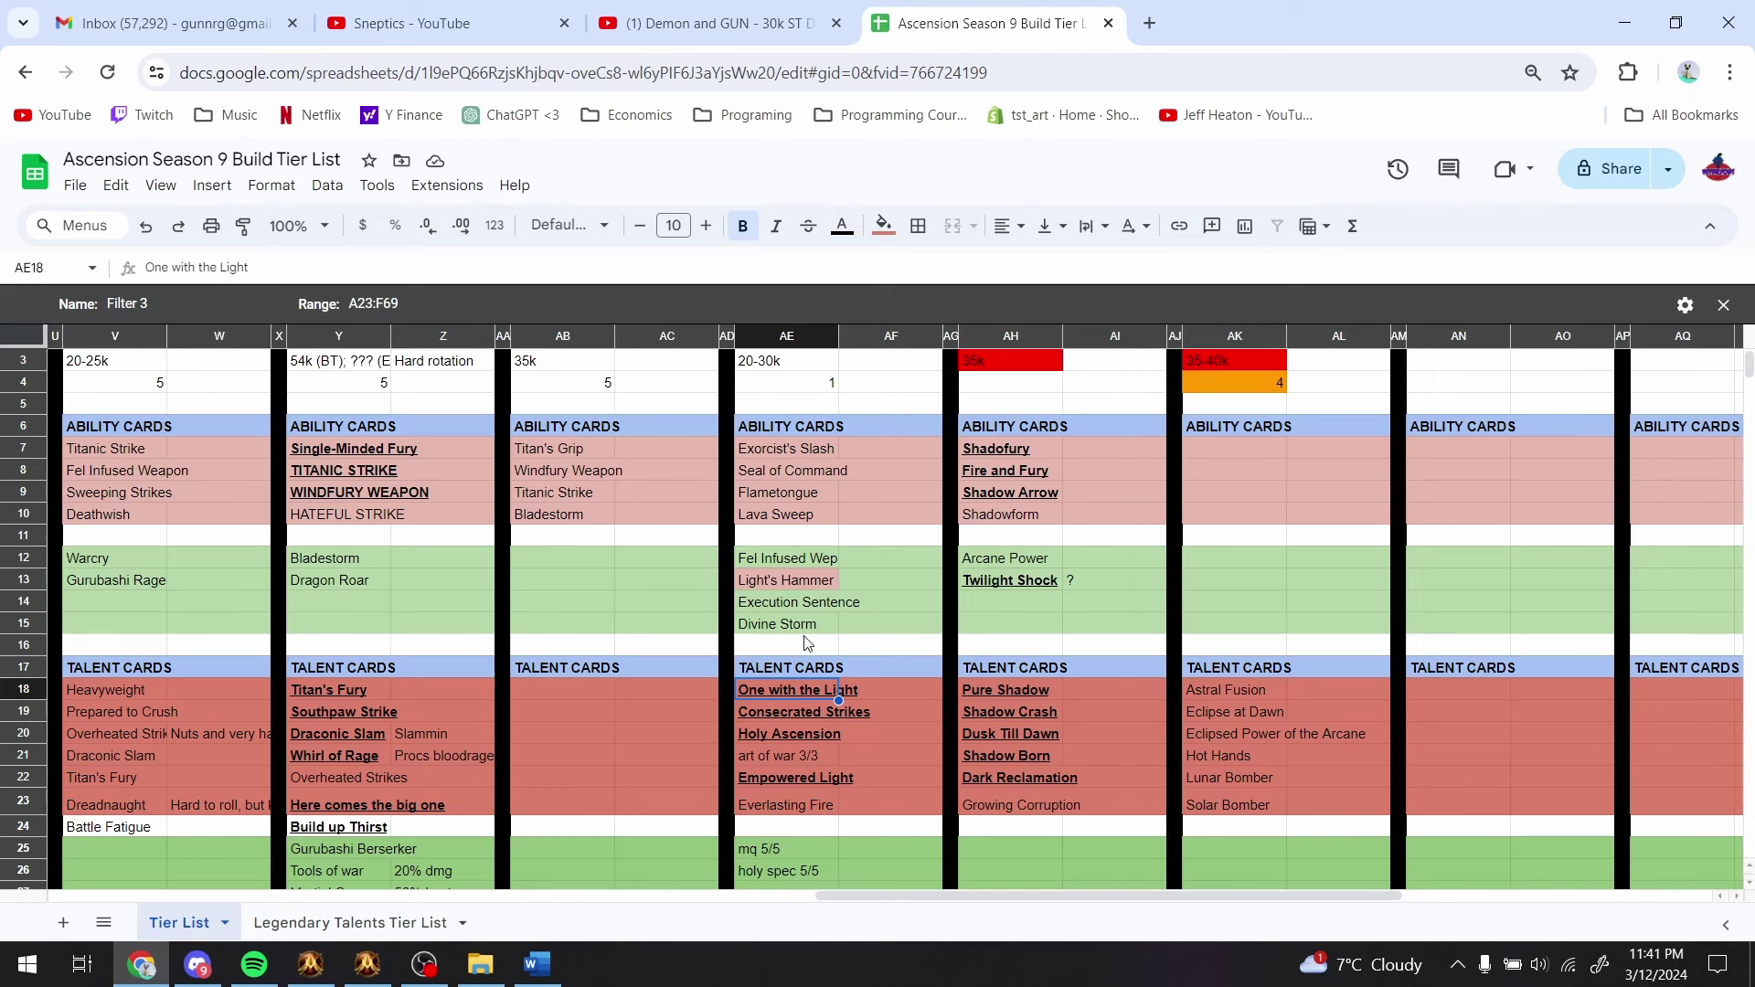
{"action": "left_click", "coordinate": [783, 522]}
{"action": "key", "text": "alt+Tab"}
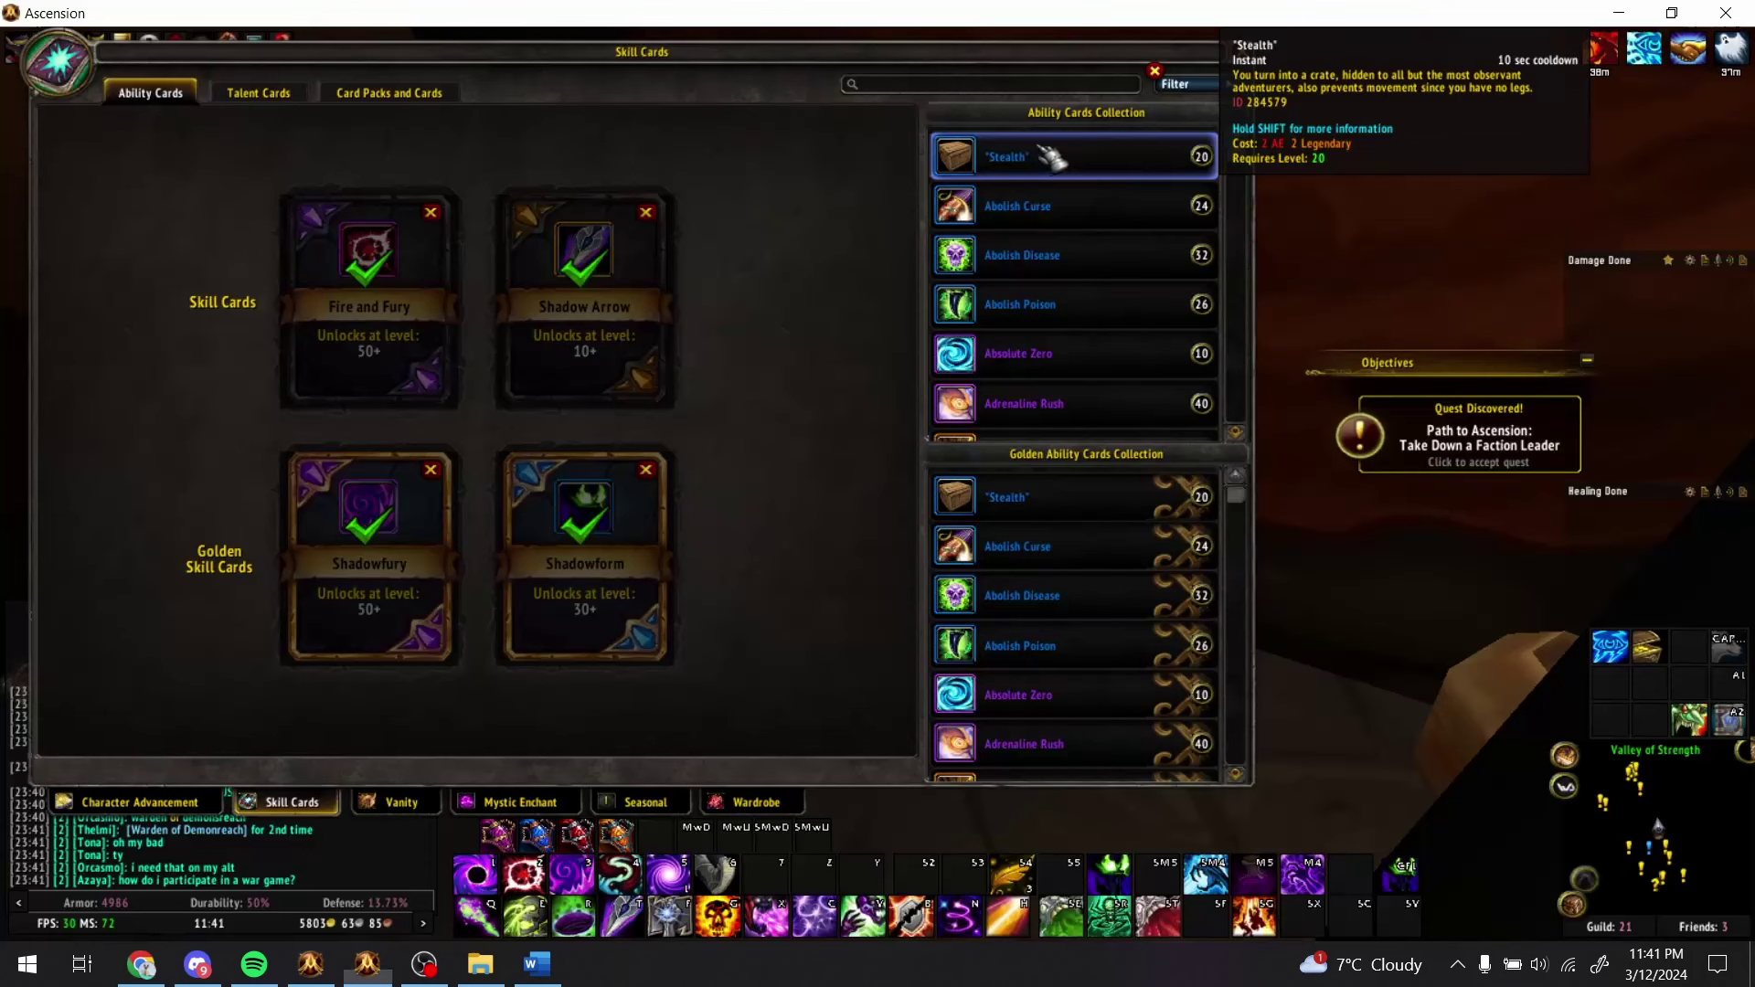
{"action": "left_click", "coordinate": [1012, 87]}
{"action": "type", "text": "lava sweep"}
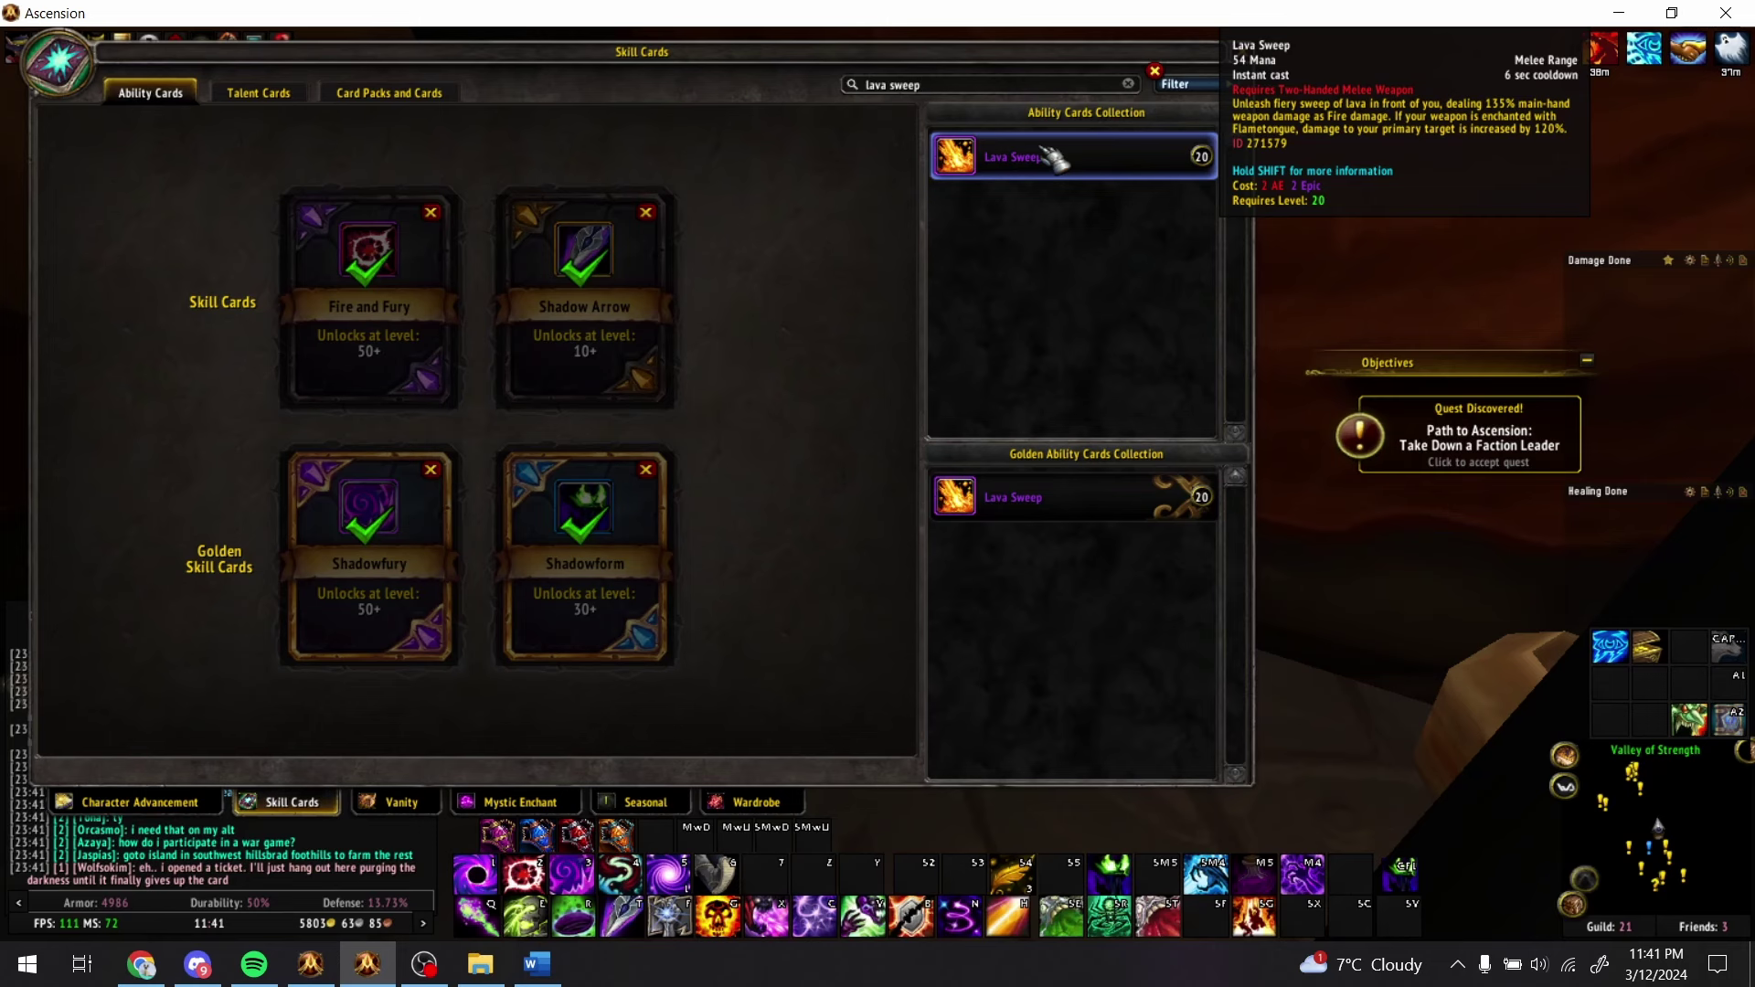
- Switch to the sheet and enter "molten earth" below "holy spec 5/5" in the One With the Light column's green talent cards
{"action": "key", "text": "alt+Tab"}
{"action": "scroll", "coordinate": [789, 770], "scroll_direction": "down", "scroll_amount": 2}
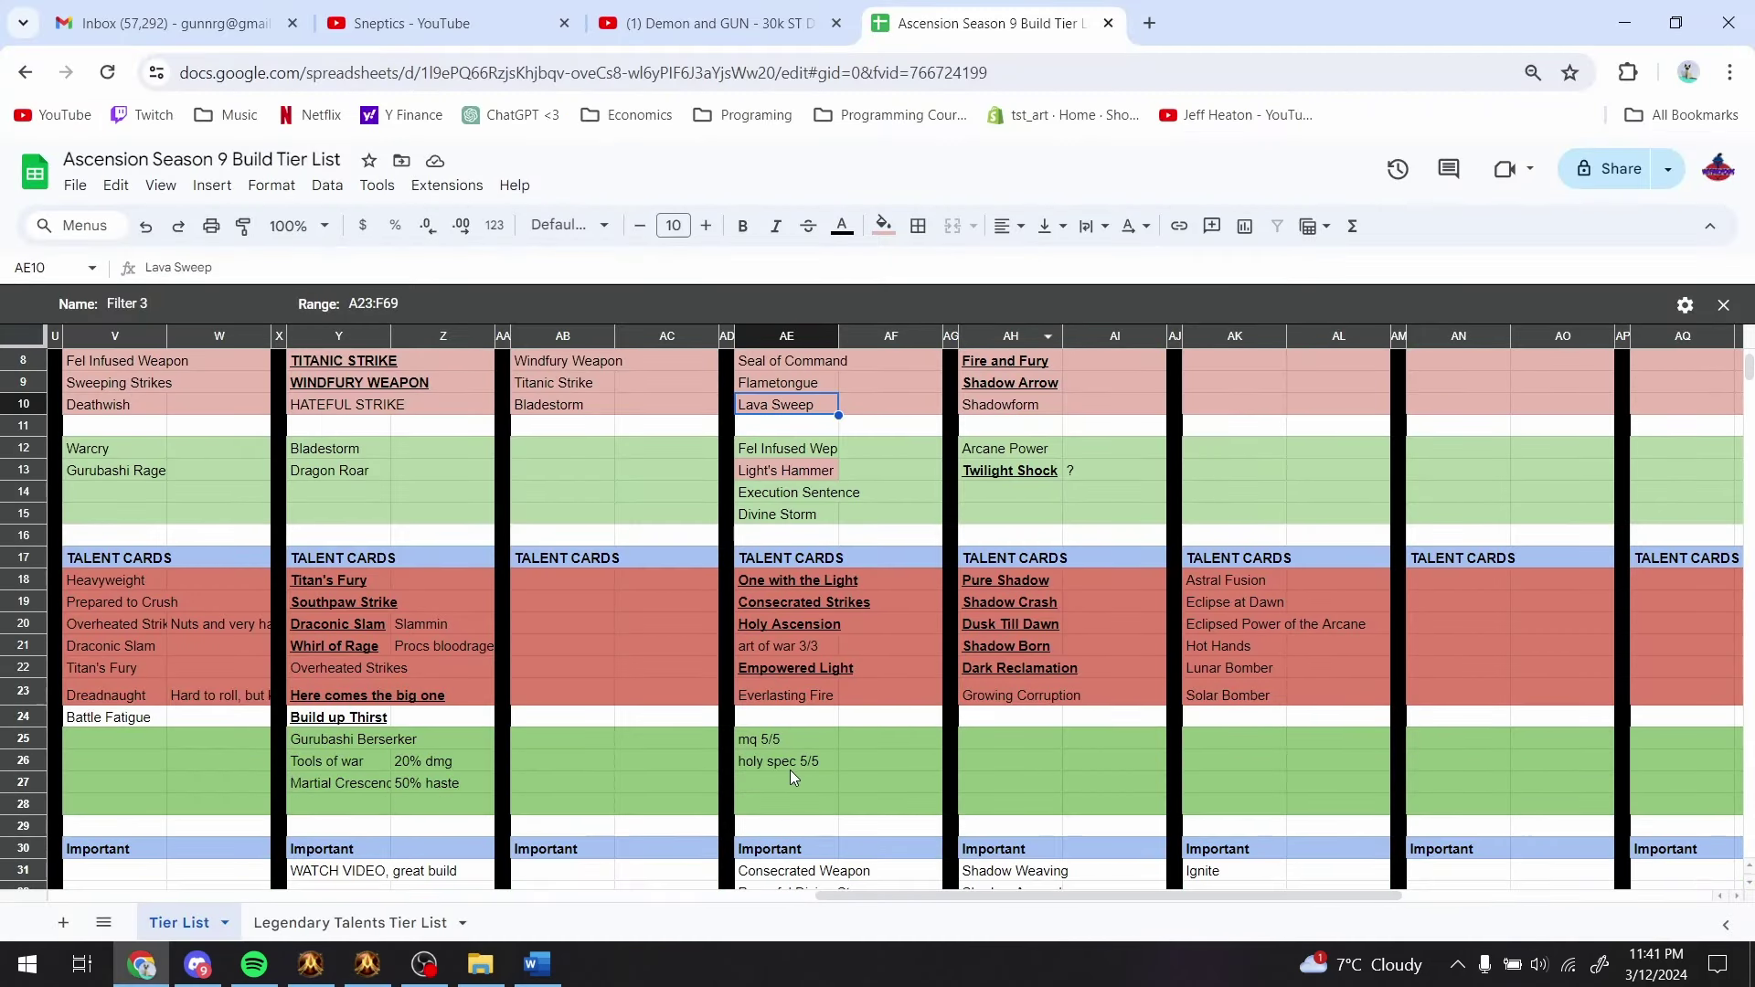
{"action": "left_click", "coordinate": [775, 780]}
{"action": "type", "text": "molten earth"}
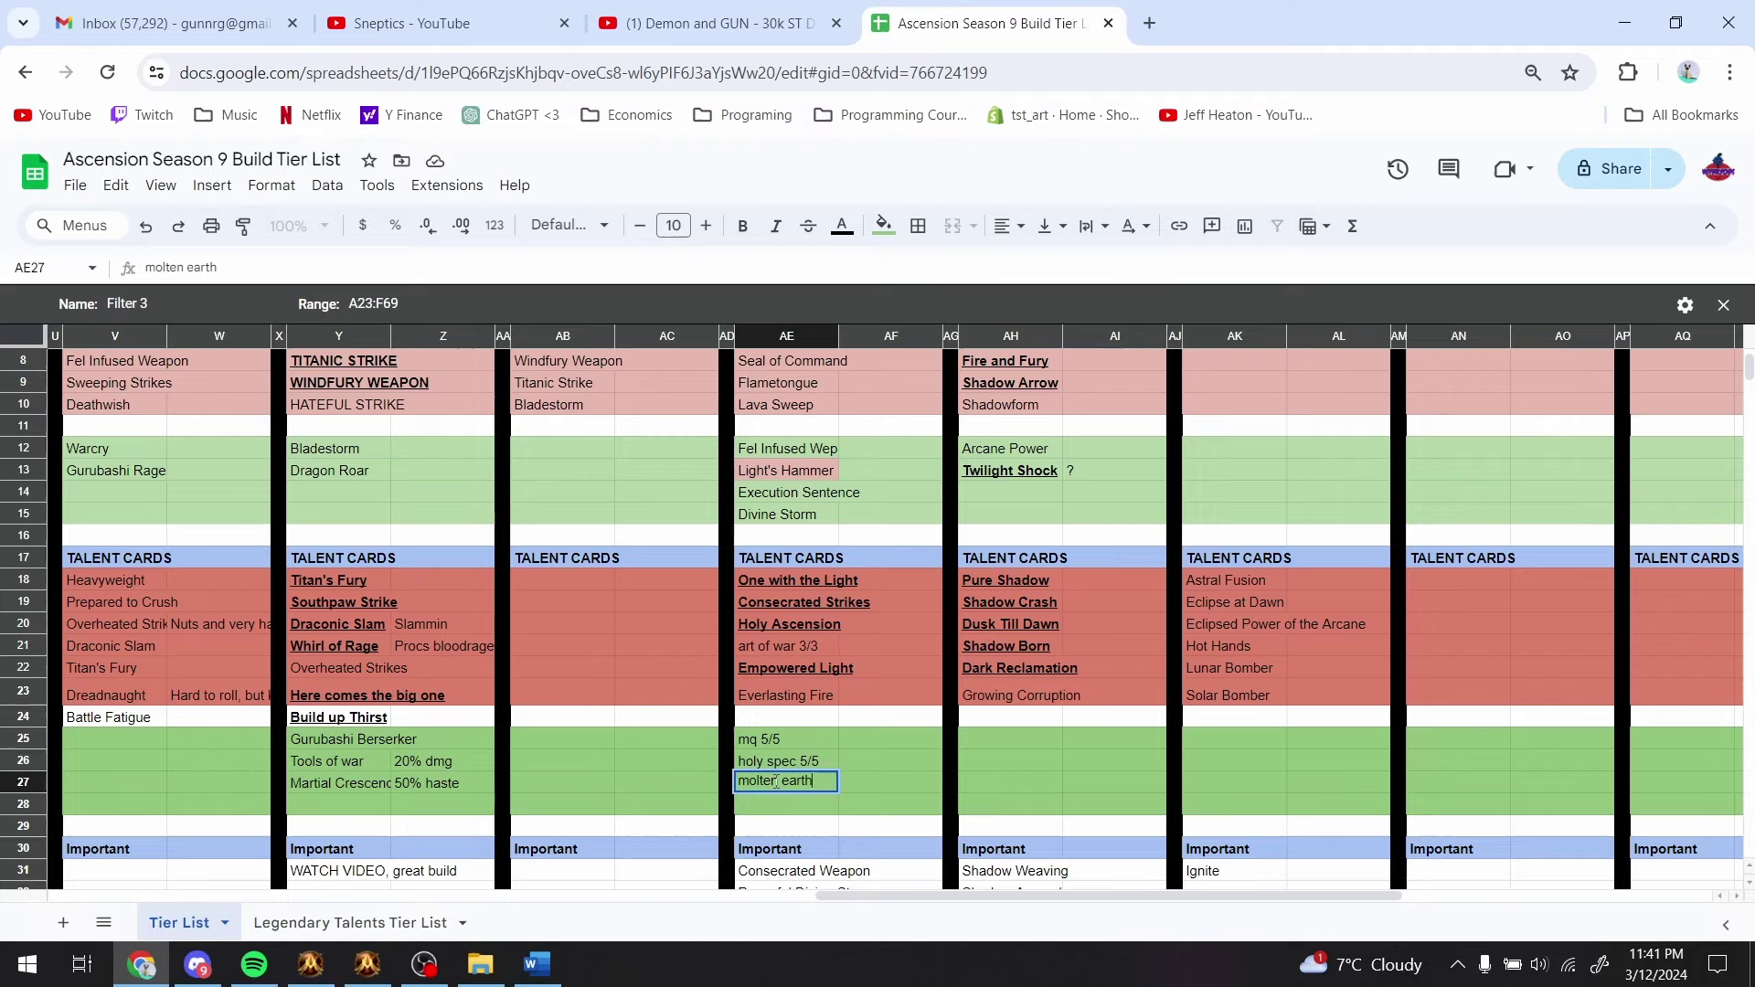
- Move "art of war 3/3" to the green cell below "molten earth" and enter "molten earth" in the vacated red talent card cell
{"action": "left_click", "coordinate": [785, 639]}
{"action": "left_click_drag", "start_coordinate": [785, 633], "coordinate": [809, 801]}
{"action": "left_click", "coordinate": [814, 643]}
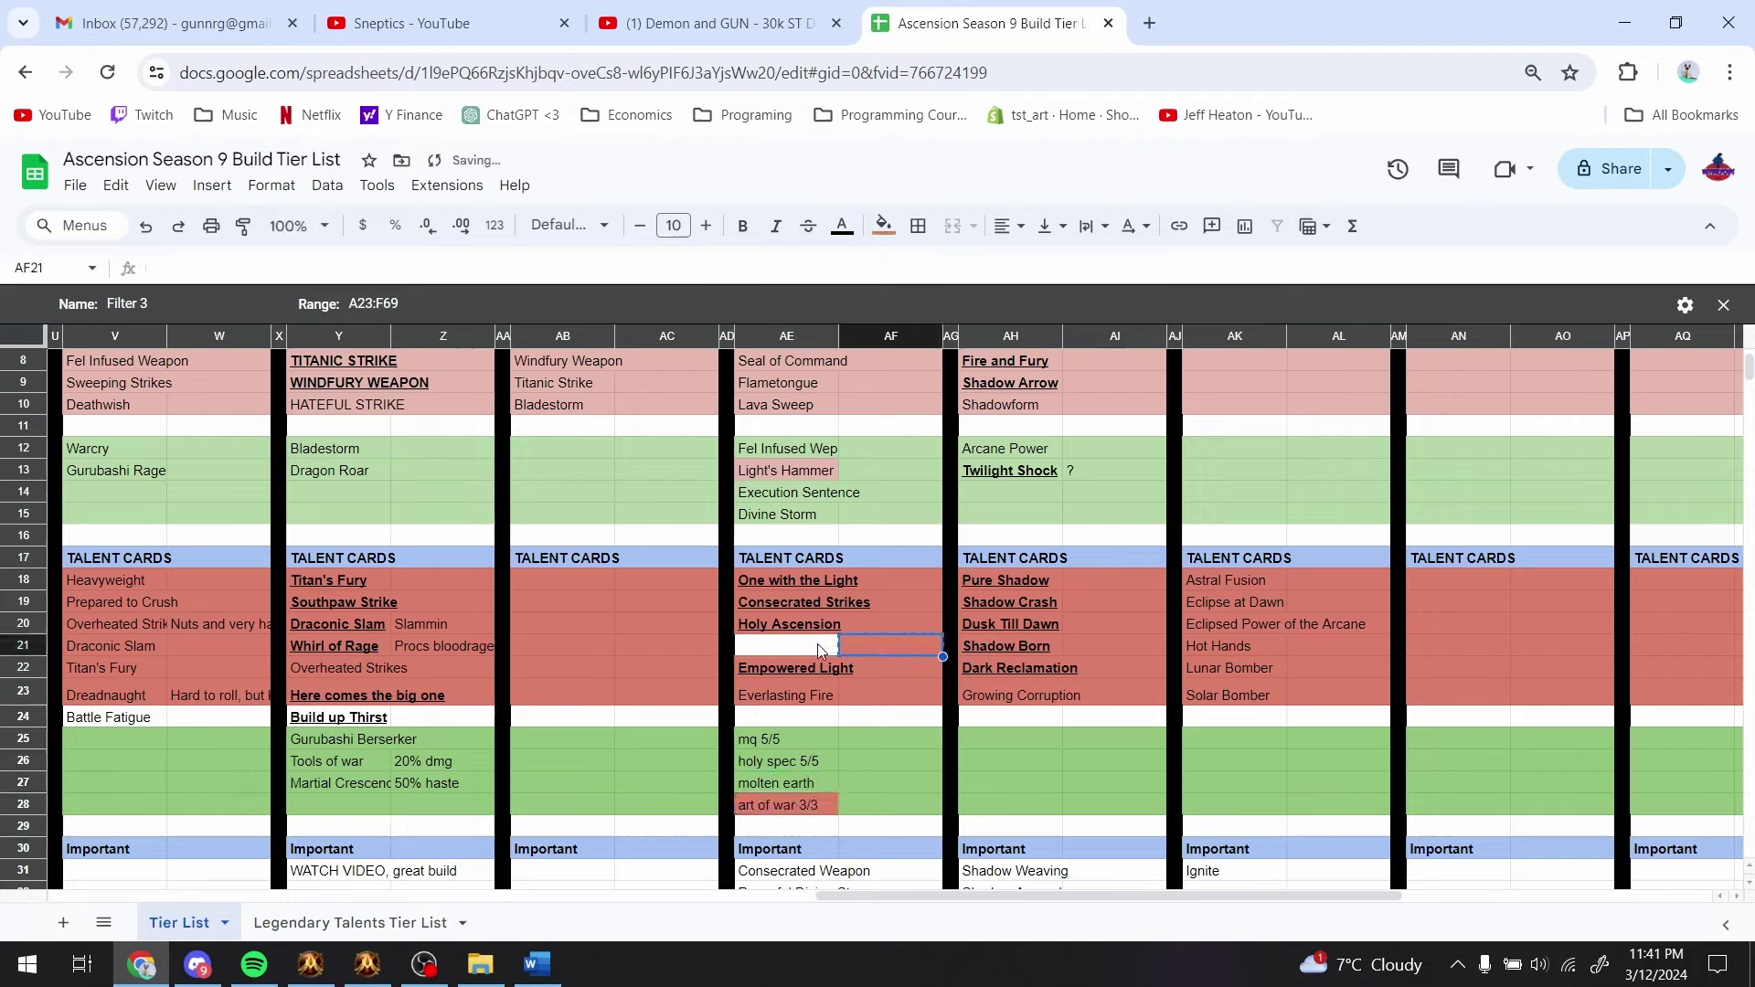
{"action": "type", "text": "molten earth"}
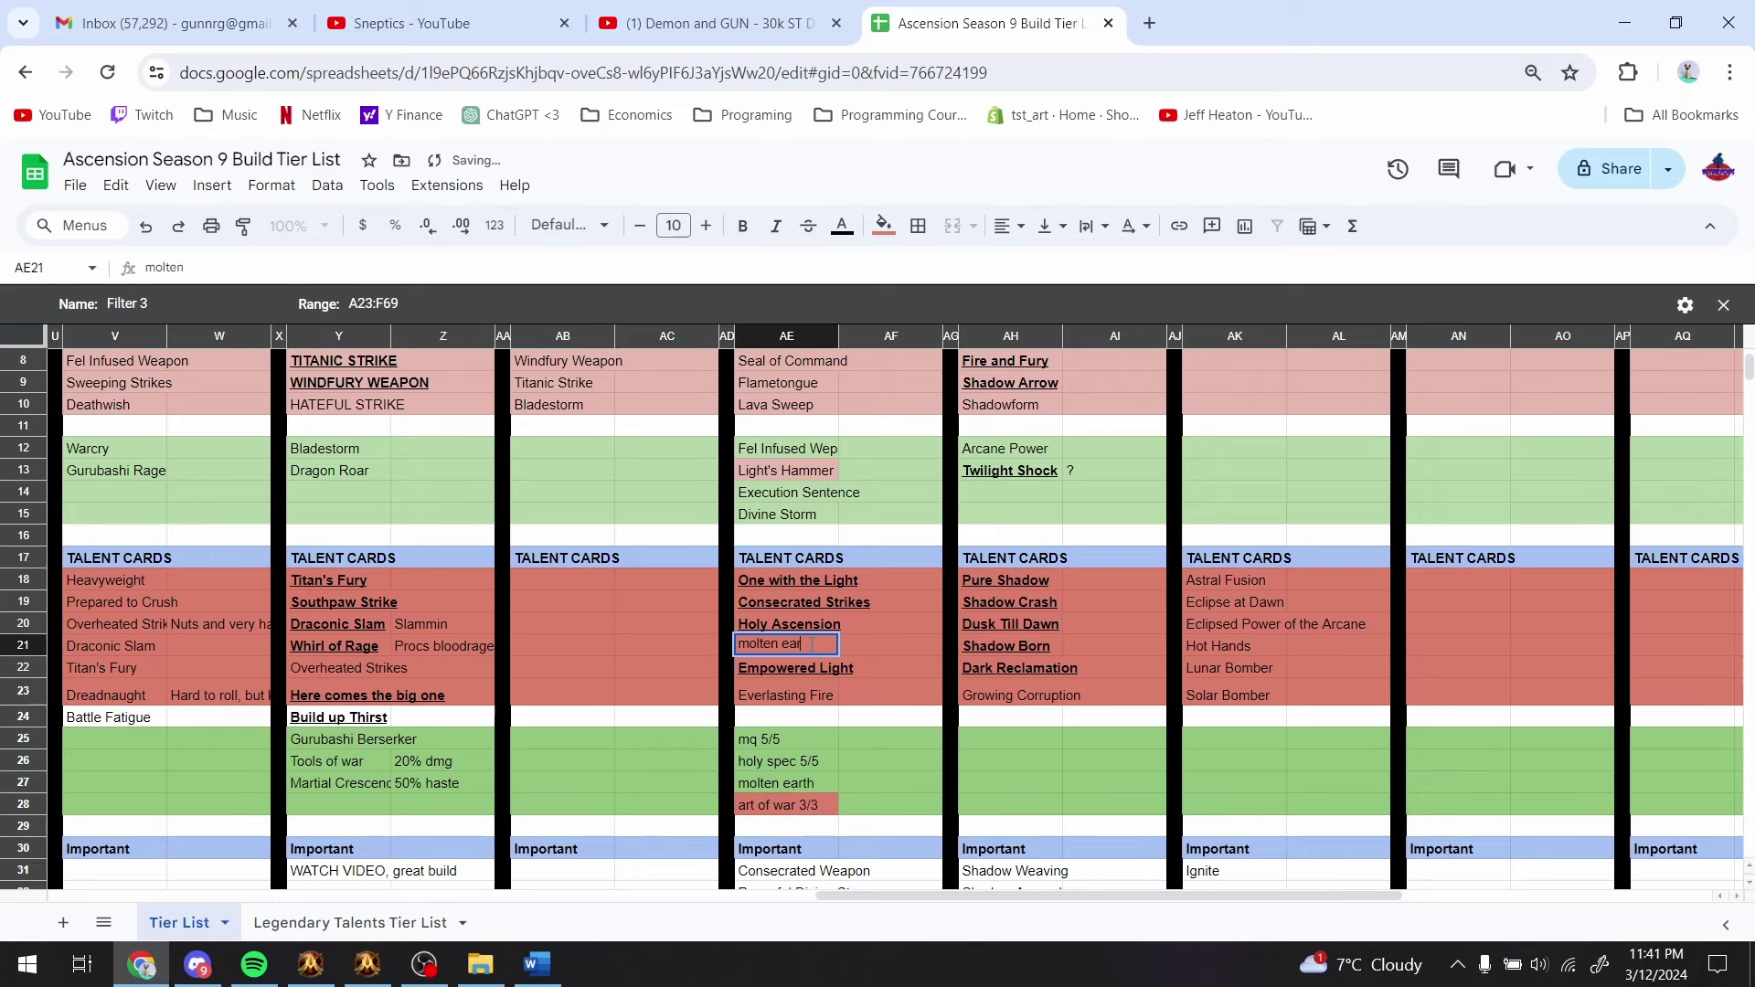
{"action": "key", "text": "Return"}
{"action": "left_click", "coordinate": [810, 643]}
{"action": "scroll", "coordinate": [813, 649], "scroll_direction": "up", "scroll_amount": 2}
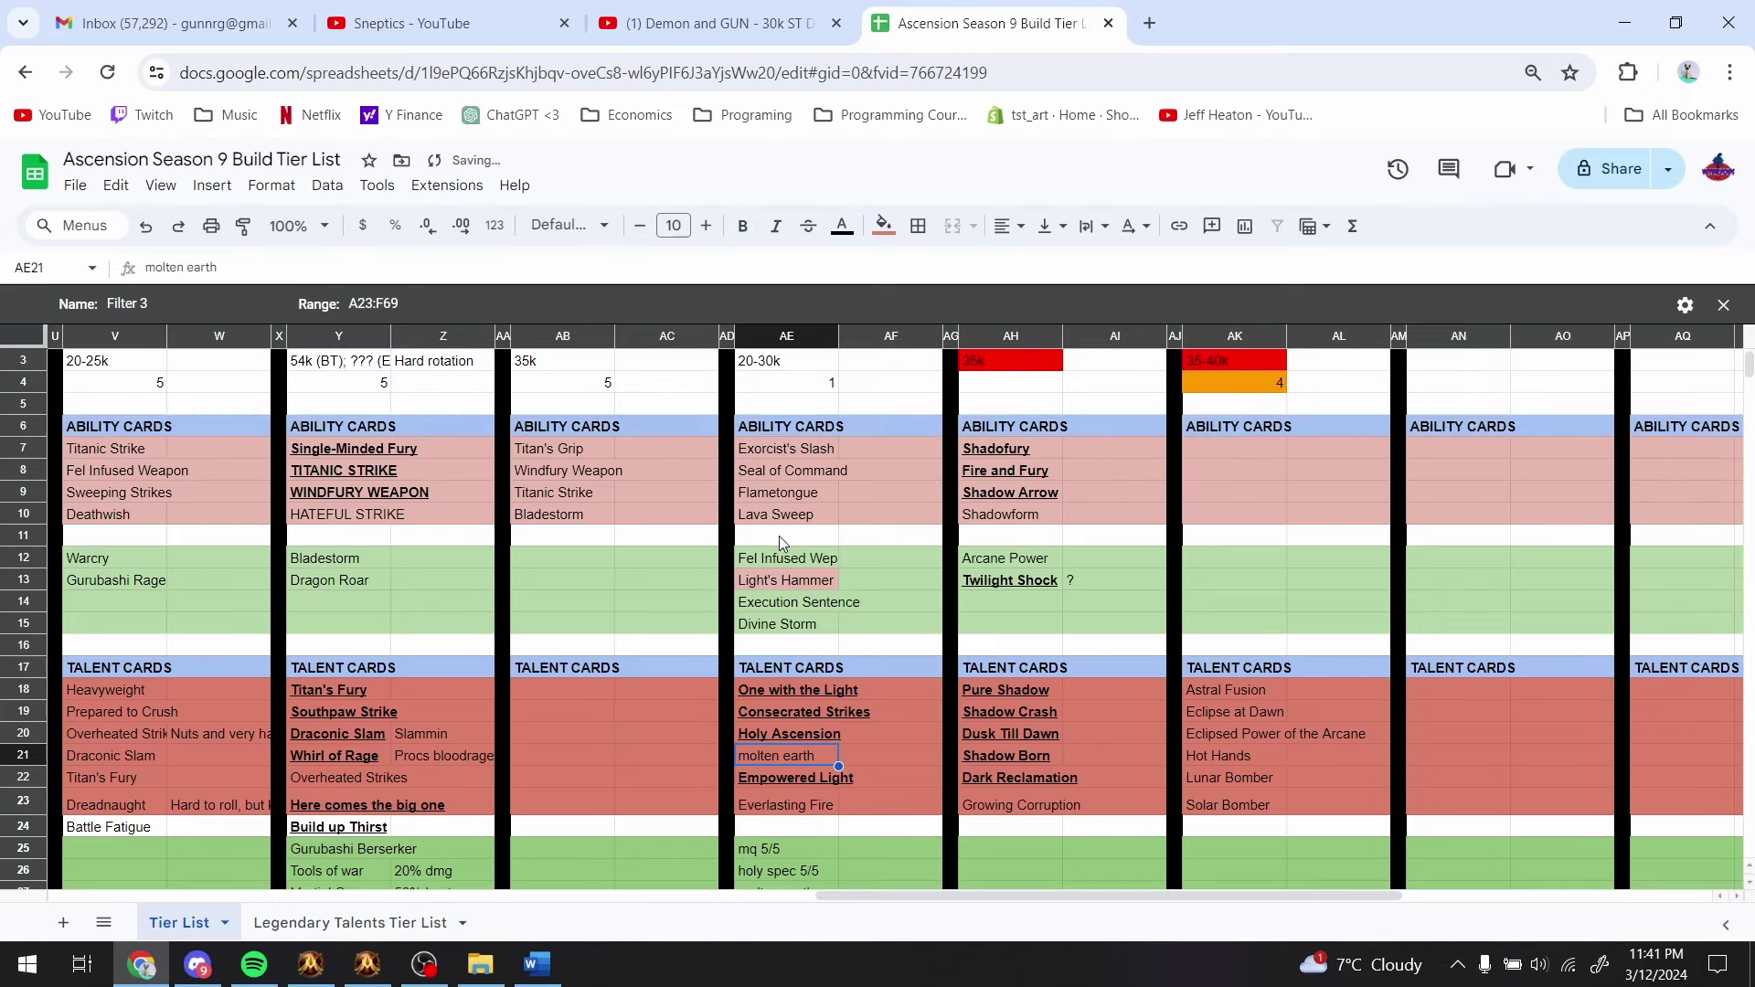
- Add "Explosive Charges" below Direct Command in the One With the Light column's Important list, with the note "for more lava sweep attack"
{"action": "scroll", "coordinate": [822, 499], "scroll_direction": "down", "scroll_amount": 5}
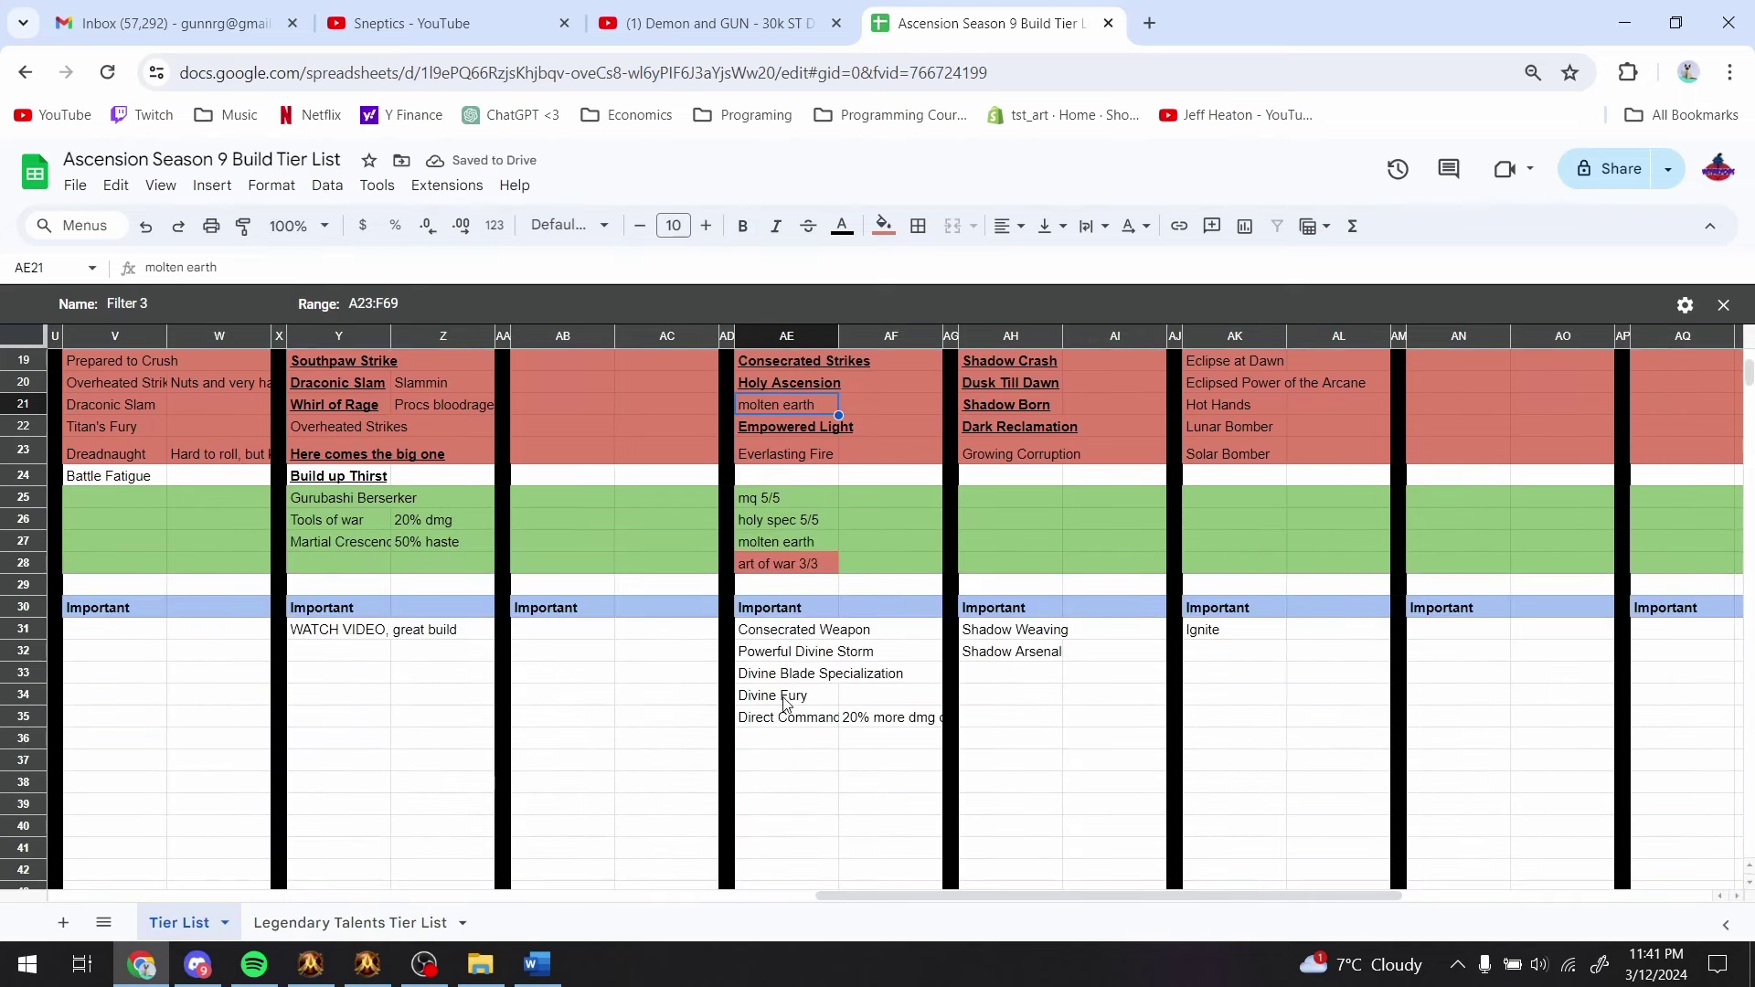
{"action": "left_click", "coordinate": [784, 718]}
{"action": "key", "text": "Down"}
{"action": "type", "text": "Ex"}
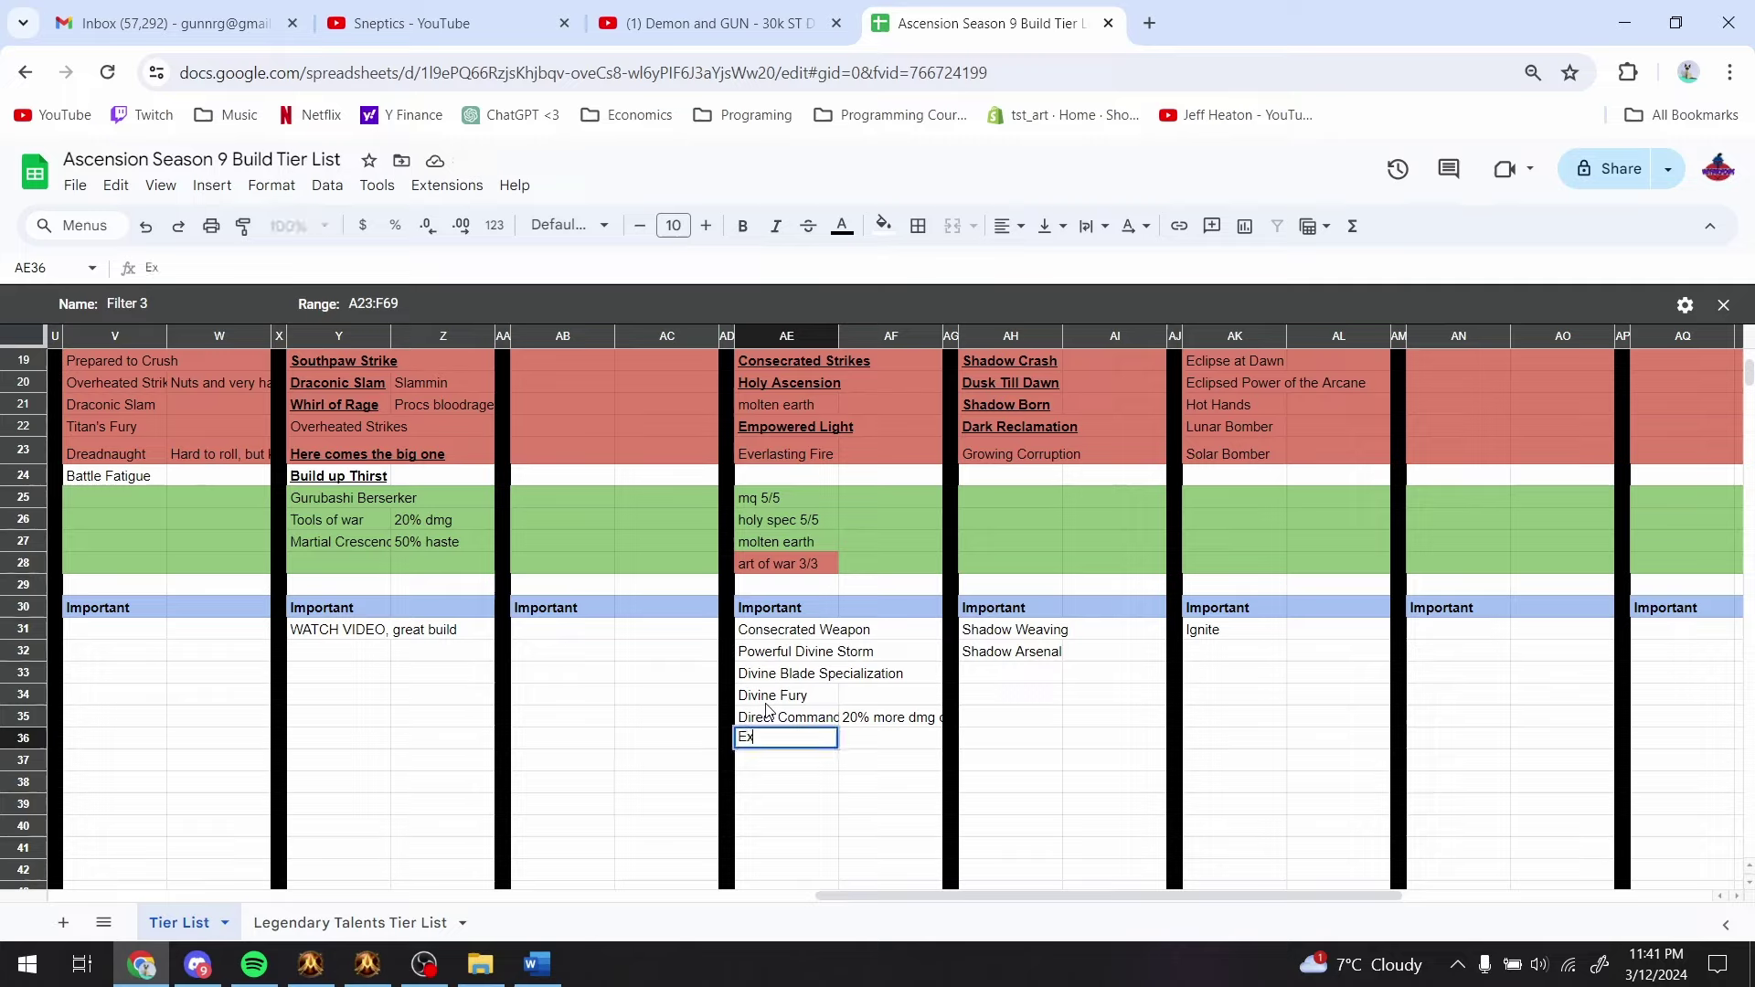
{"action": "type", "text": "plosive Charges"}
{"action": "key", "text": "Tab"}
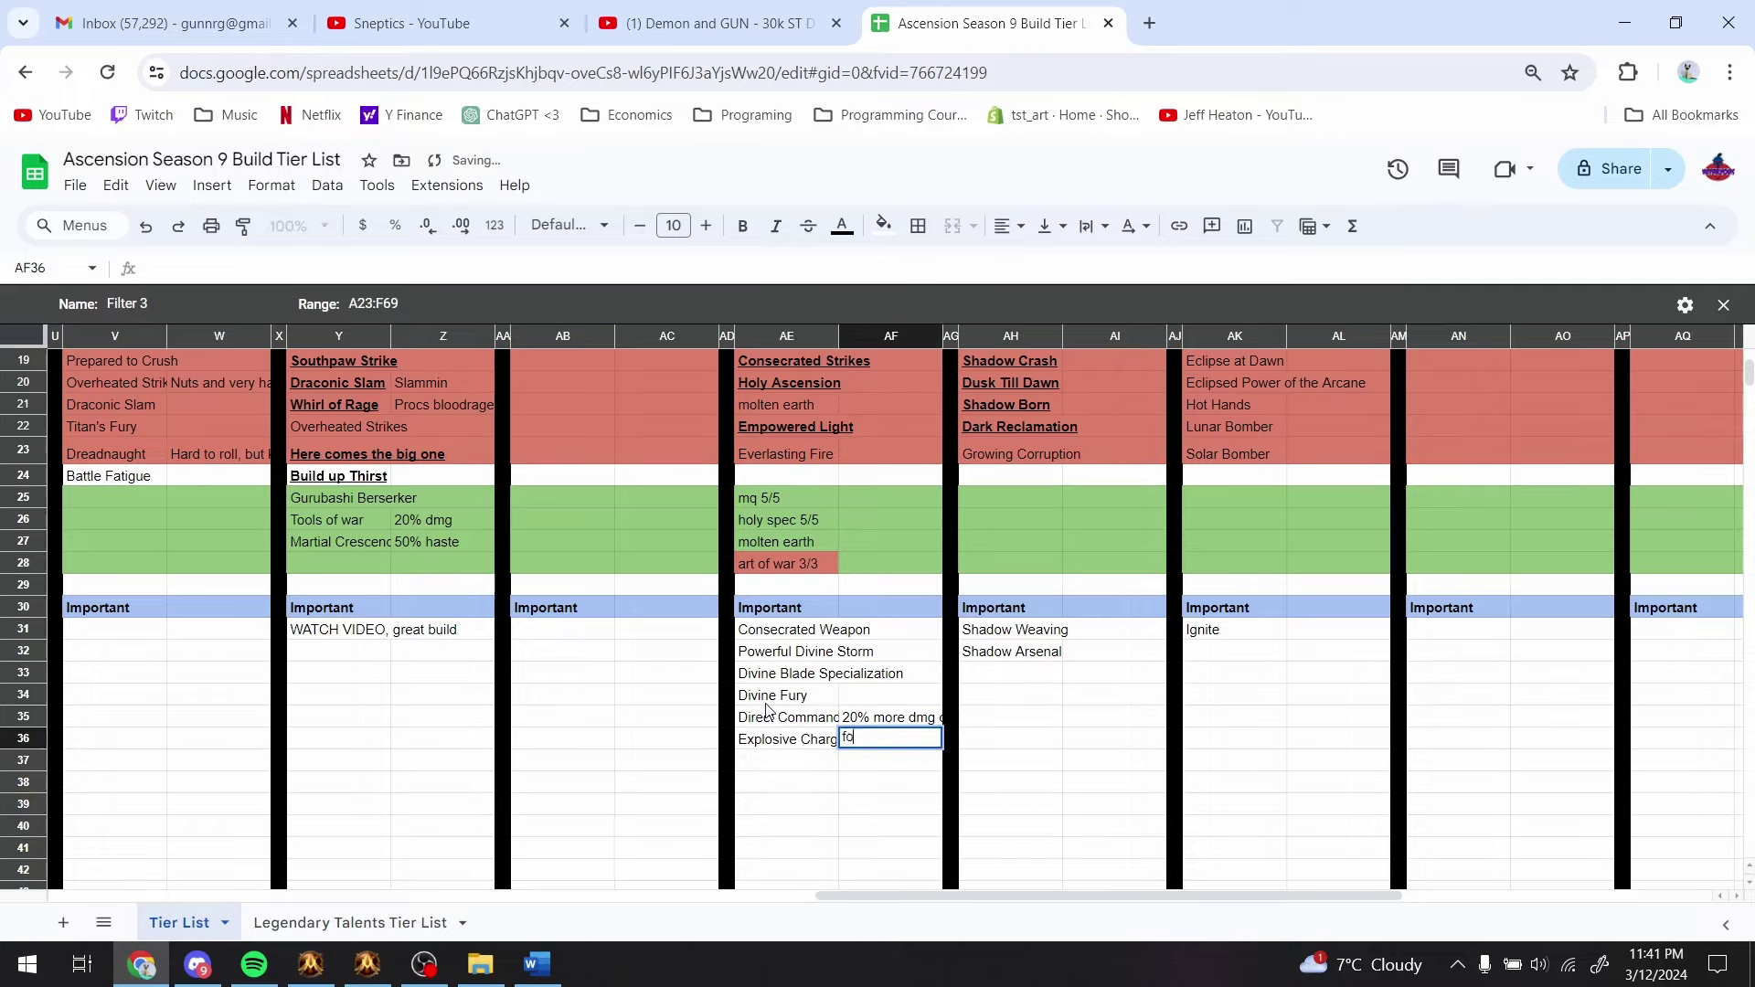
{"action": "type", "text": "for more lava sw"}
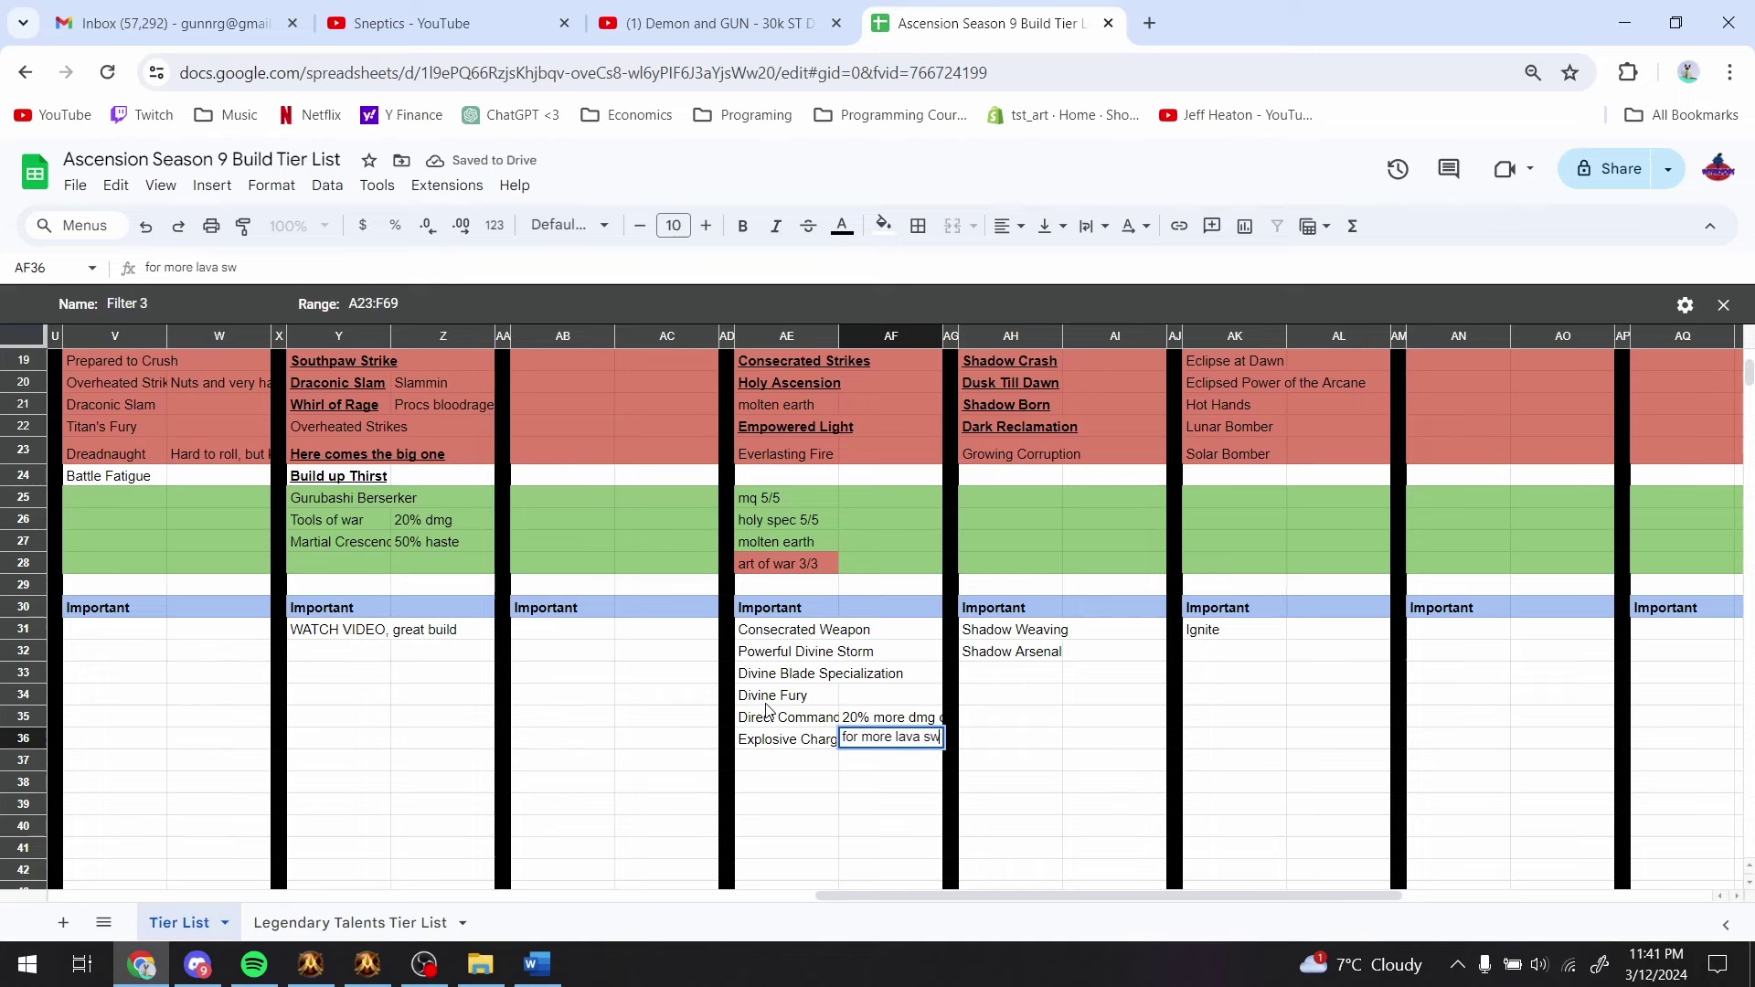
{"action": "type", "text": "eep attack"}
{"action": "key", "text": "Return"}
- Review the One With the Light build's tier rating, DPS range and the number below them
{"action": "scroll", "coordinate": [766, 706], "scroll_direction": "up", "scroll_amount": 6}
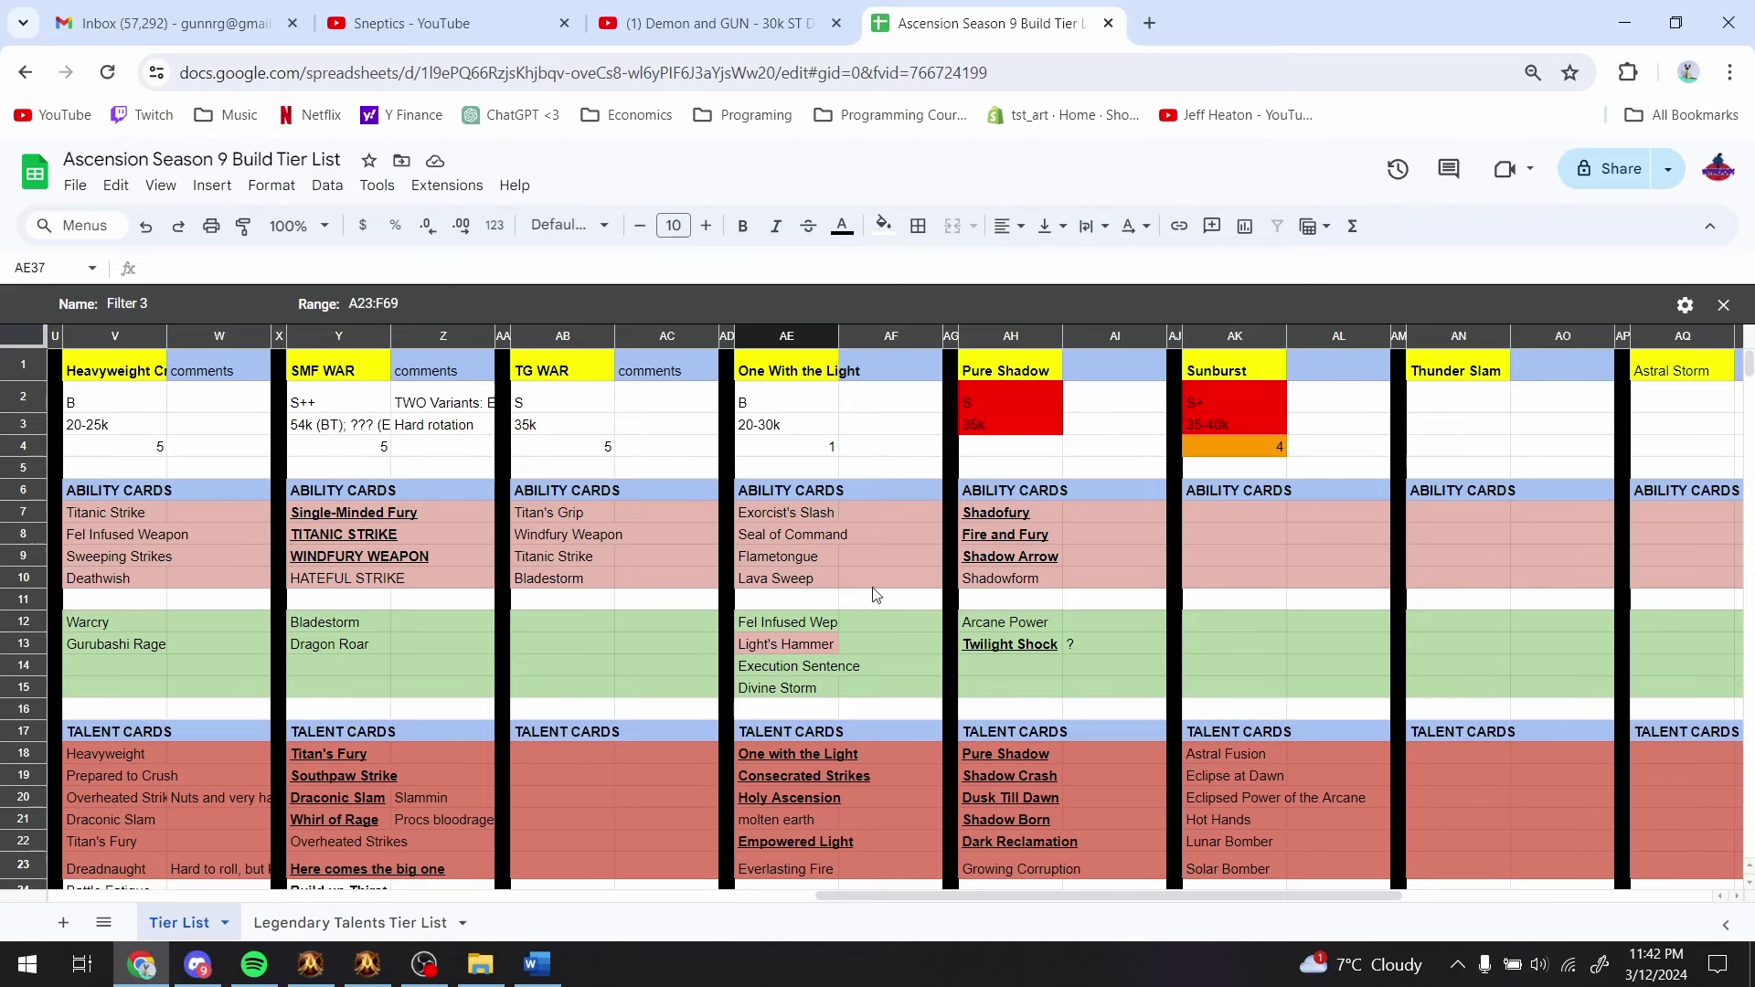
{"action": "scroll", "coordinate": [697, 486], "scroll_direction": "down", "scroll_amount": 2}
{"action": "scroll", "coordinate": [868, 530], "scroll_direction": "up", "scroll_amount": 2}
{"action": "left_click", "coordinate": [793, 424]}
{"action": "left_click", "coordinate": [810, 402]}
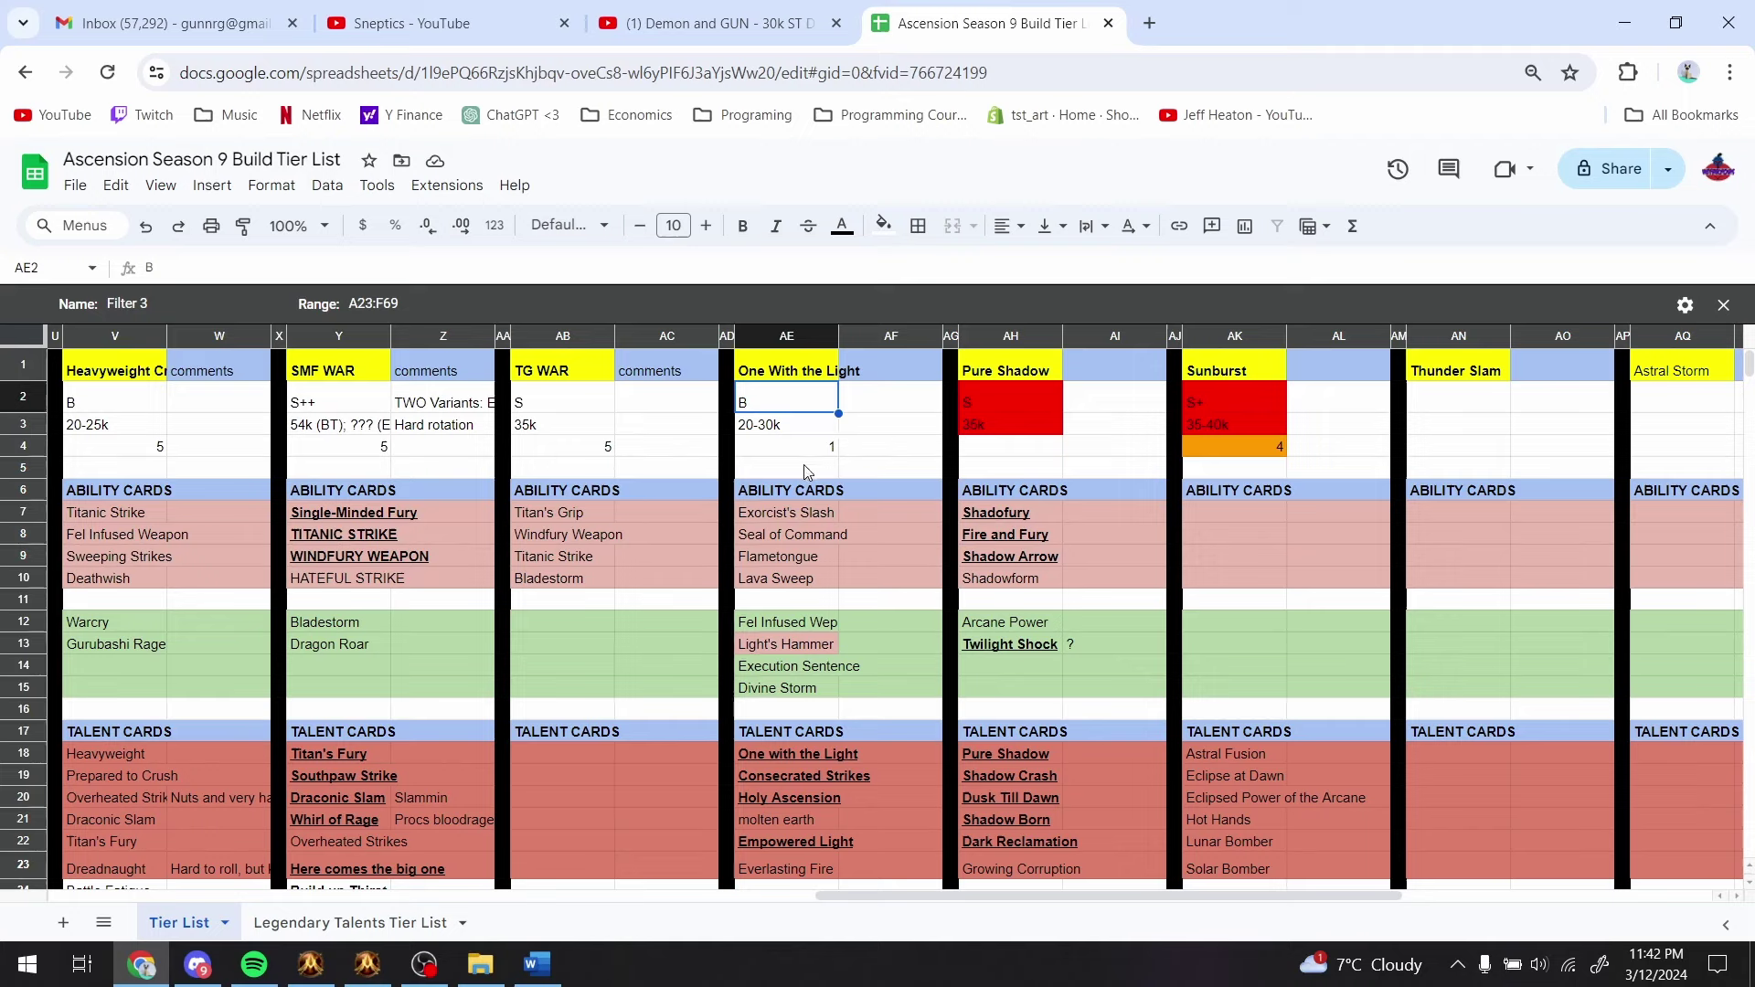
{"action": "left_click", "coordinate": [804, 421]}
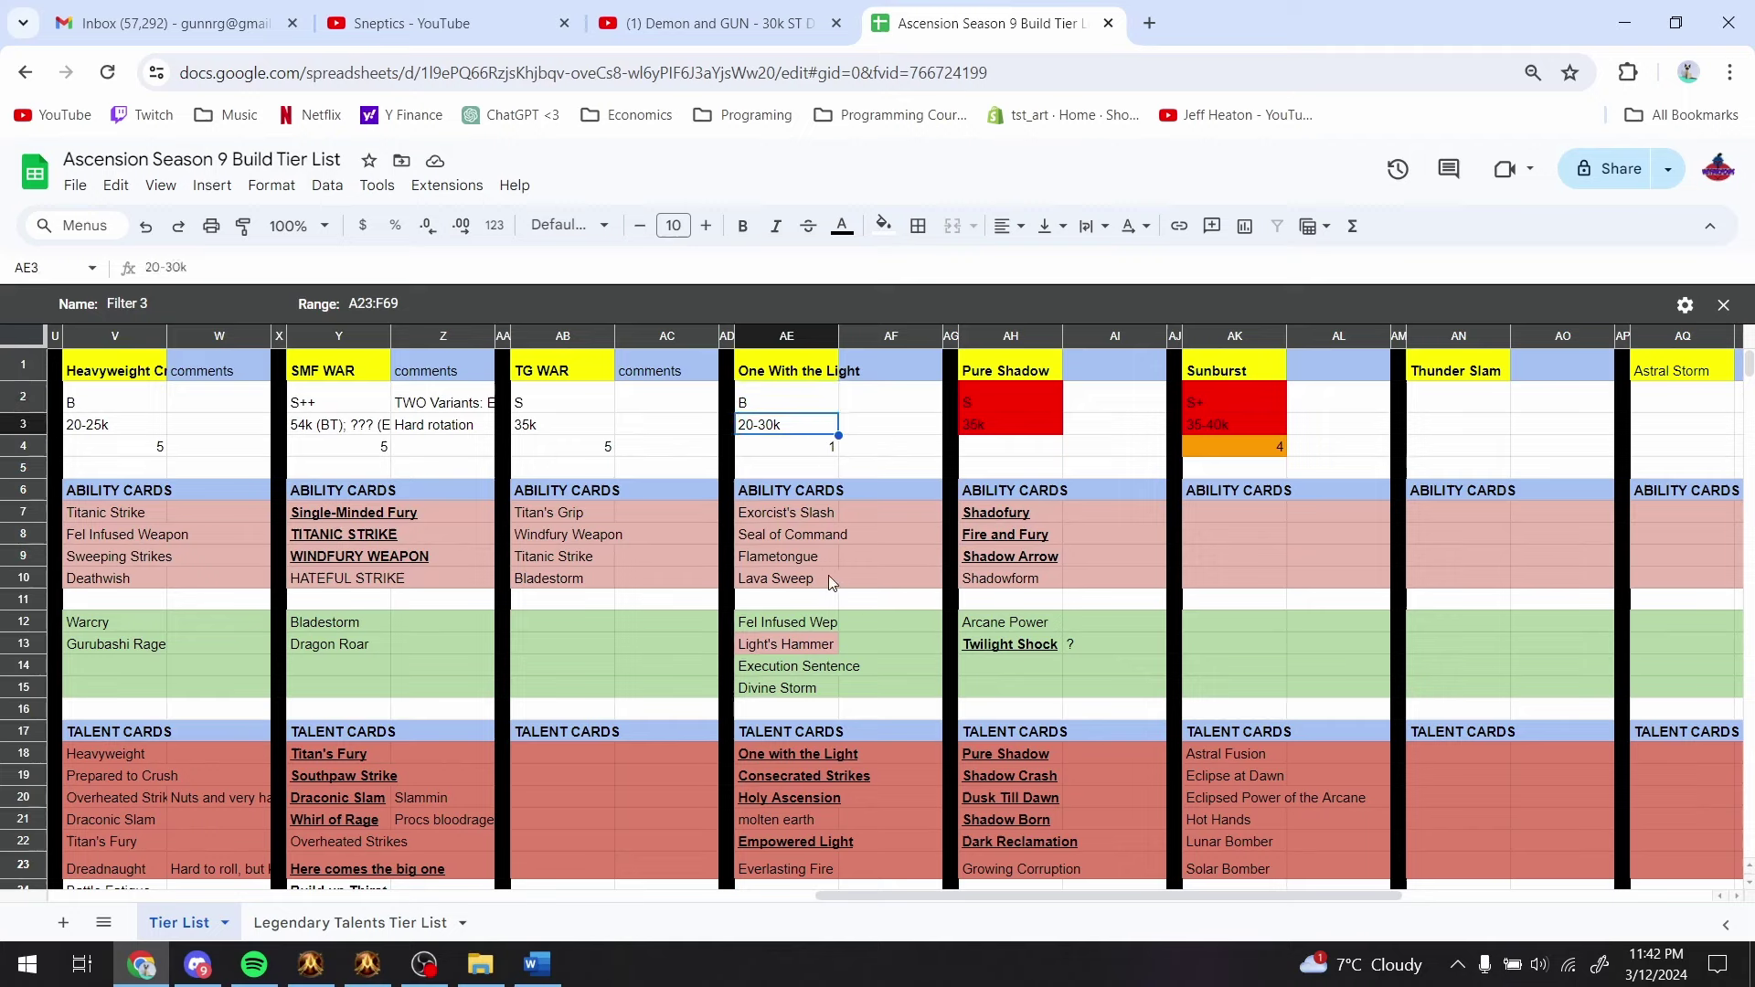
{"action": "left_click", "coordinate": [795, 450]}
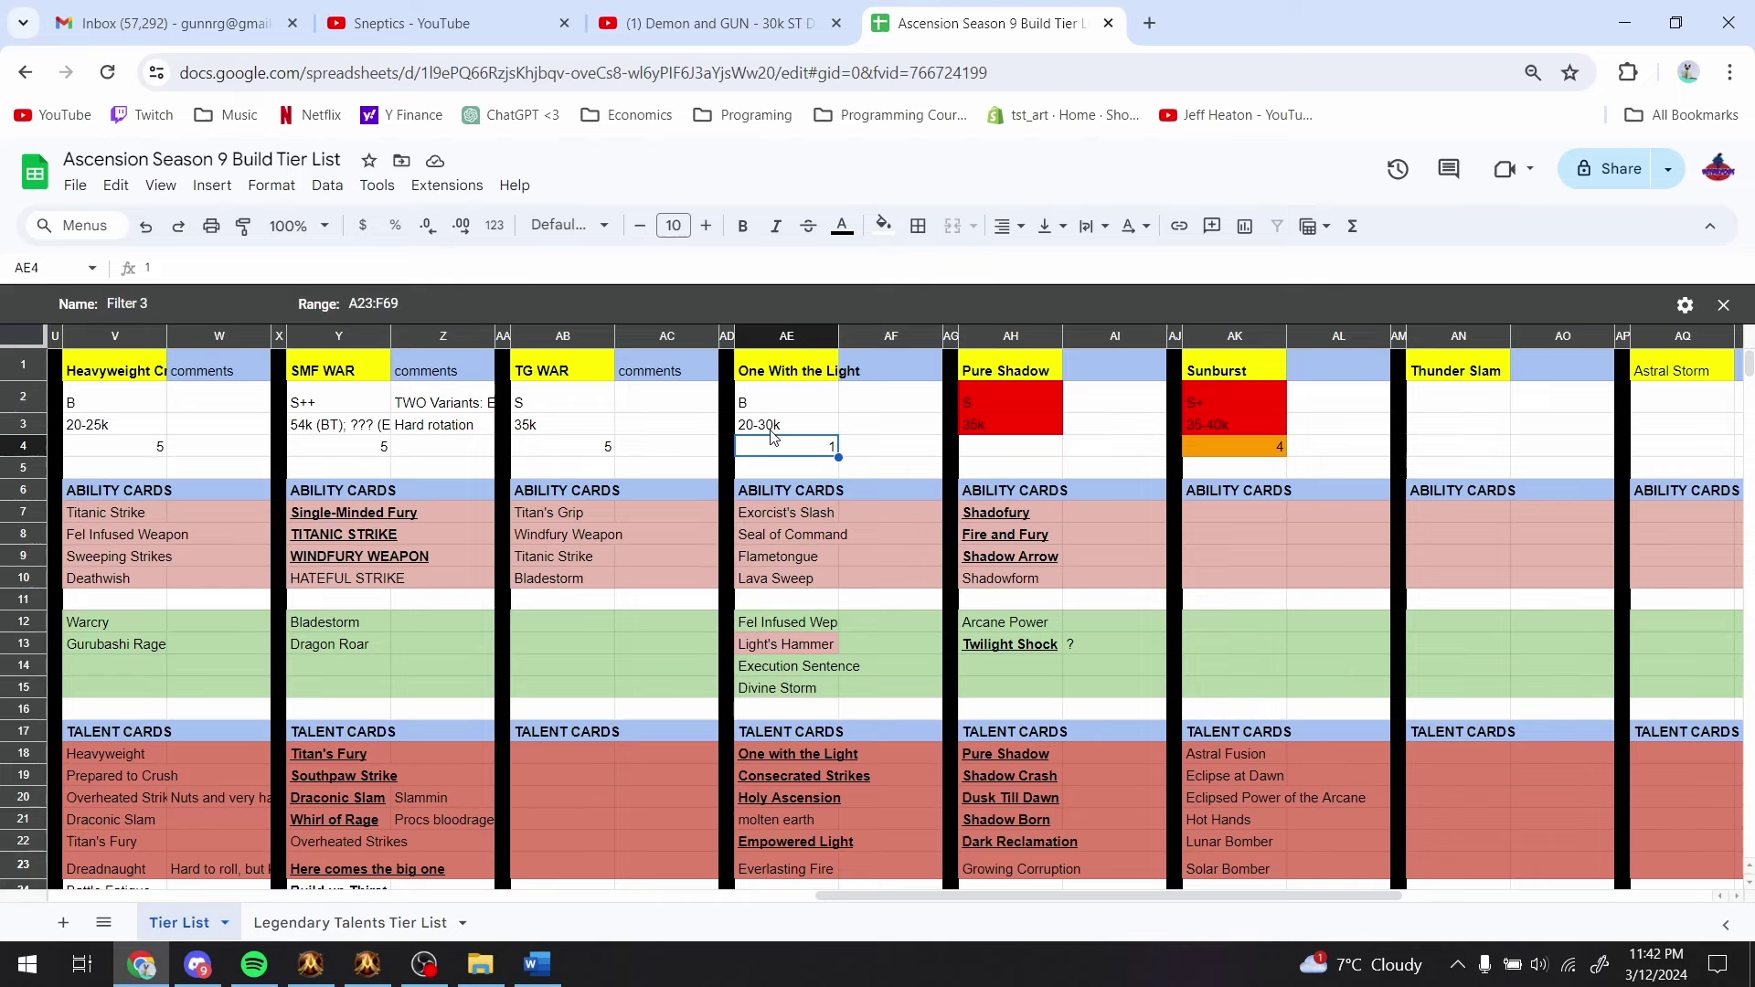
- Switch to Ascension and review the Pure Shadow build's talent cards and ability cards
{"action": "key", "text": "Right"}
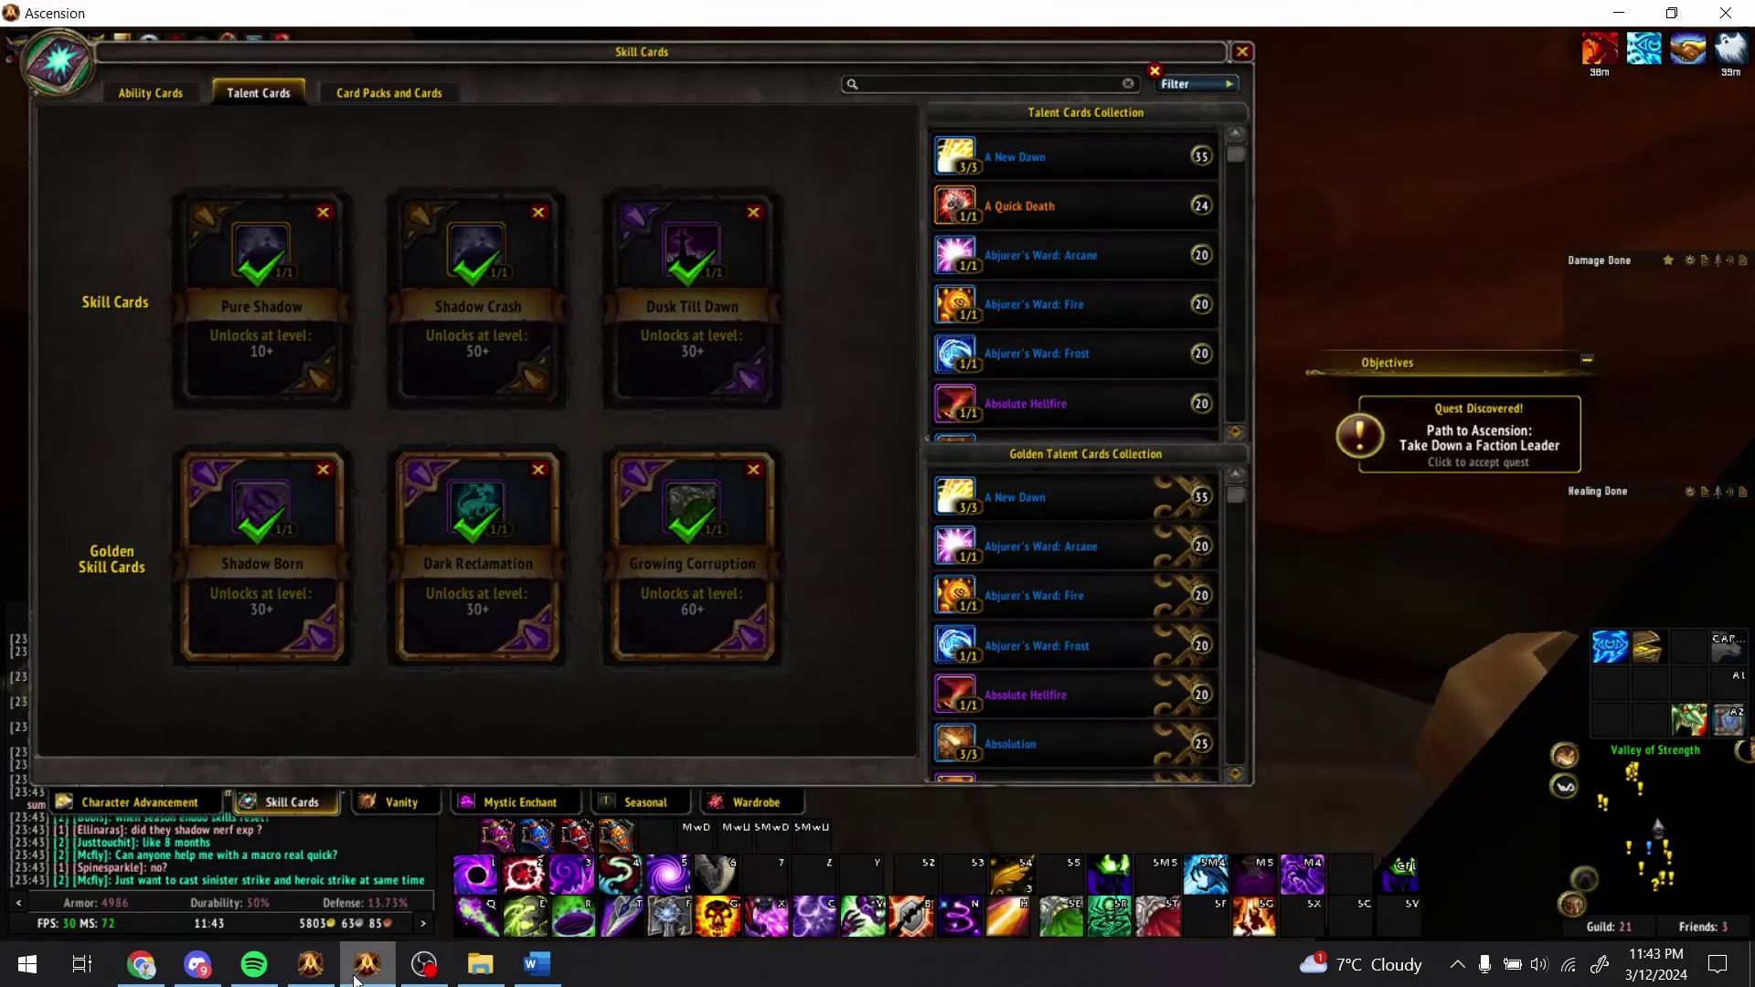
{"action": "left_click", "coordinate": [368, 964]}
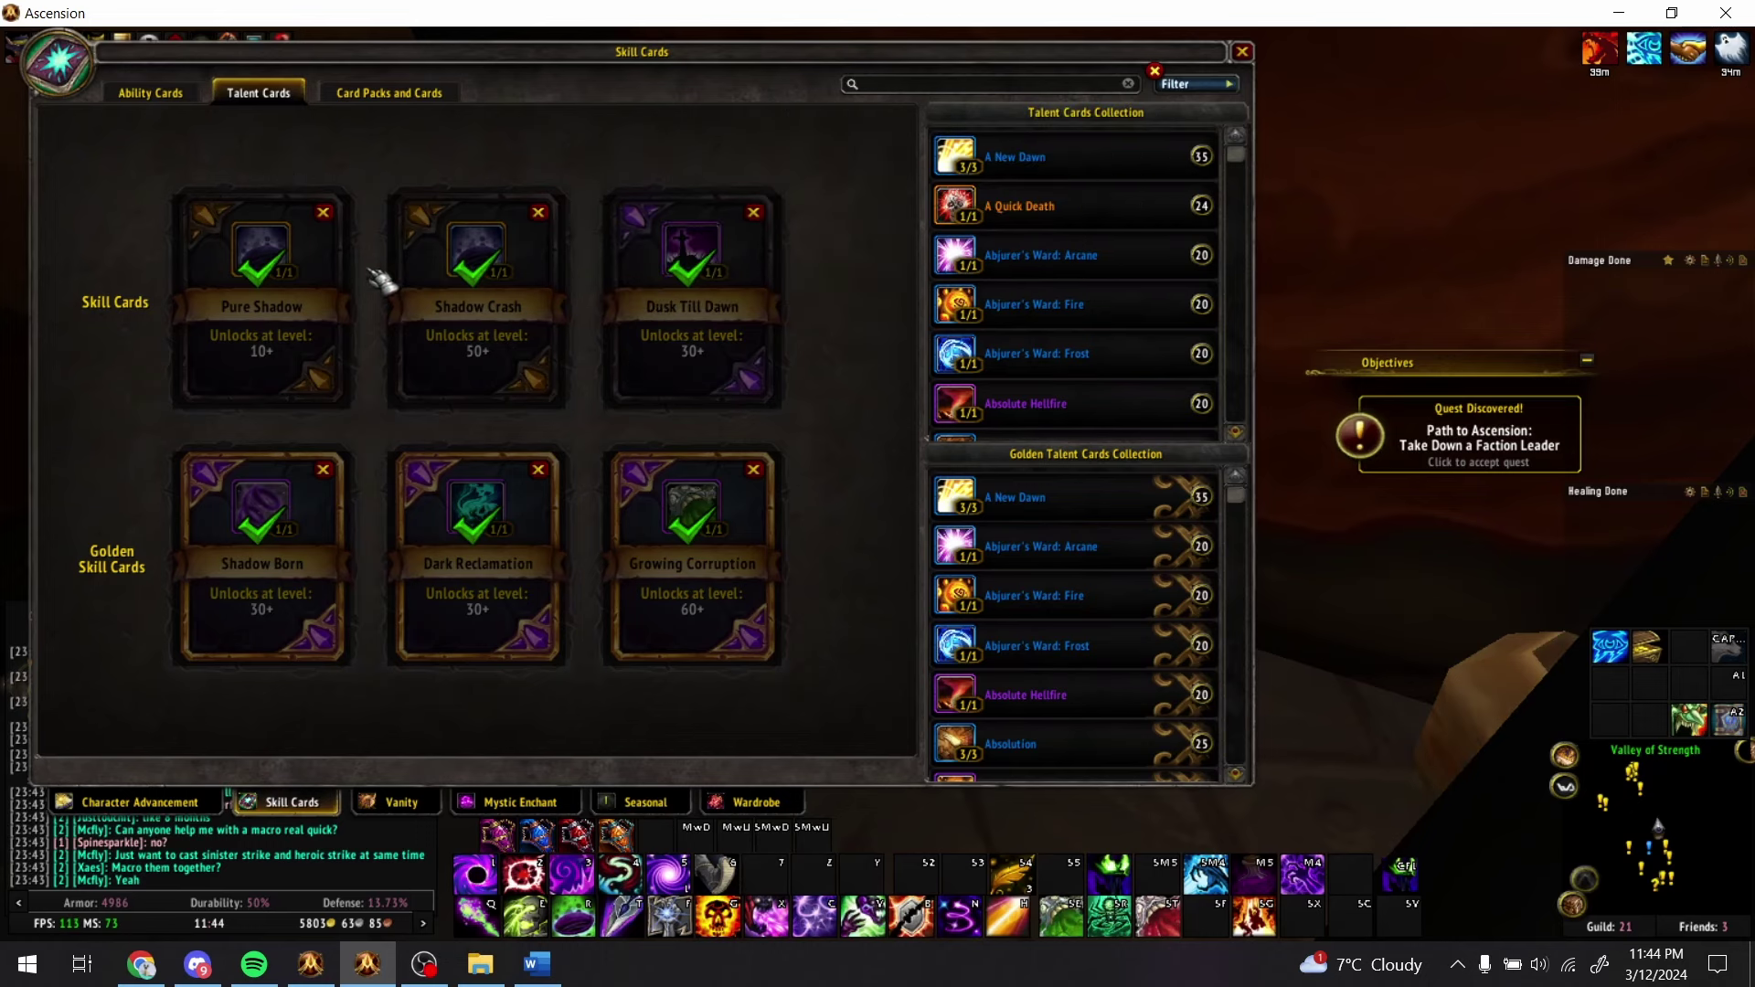
{"action": "left_click", "coordinate": [151, 92]}
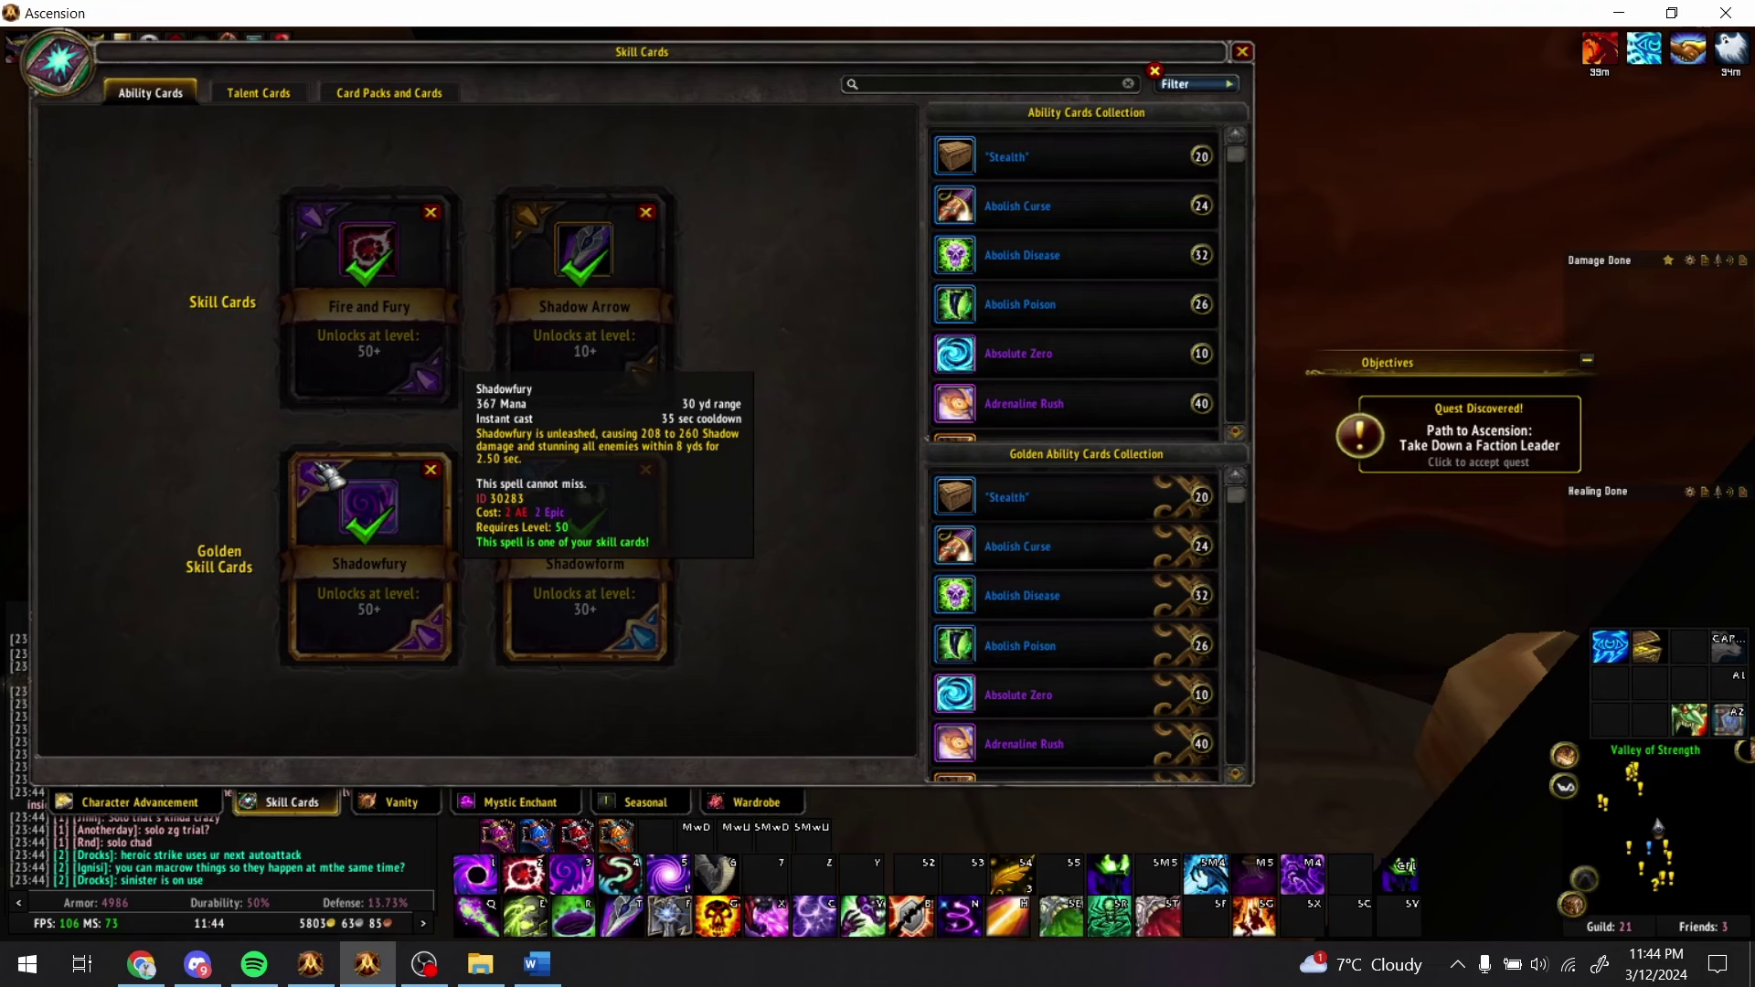
- Switch to the sheet and enter the comment "S++ for Mythic +" beside the Pure Shadow tier rating
{"action": "key", "text": "alt+Tab"}
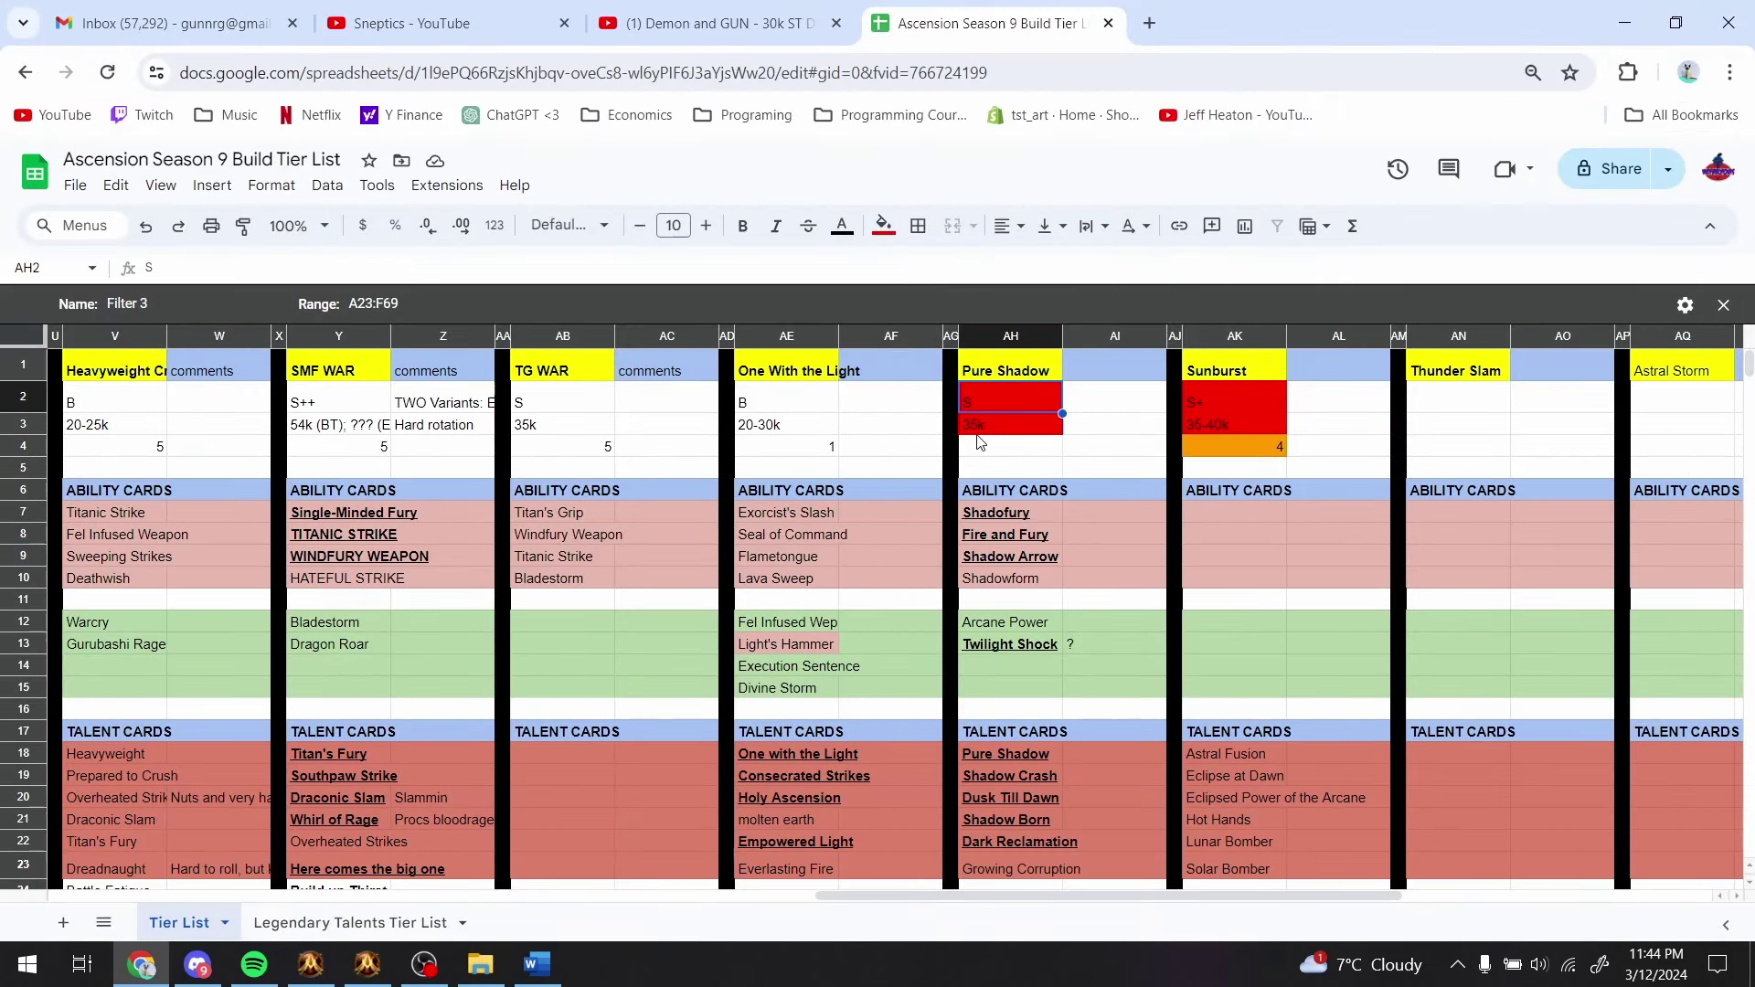
{"action": "left_click", "coordinate": [1088, 413]}
{"action": "type", "text": "S+"}
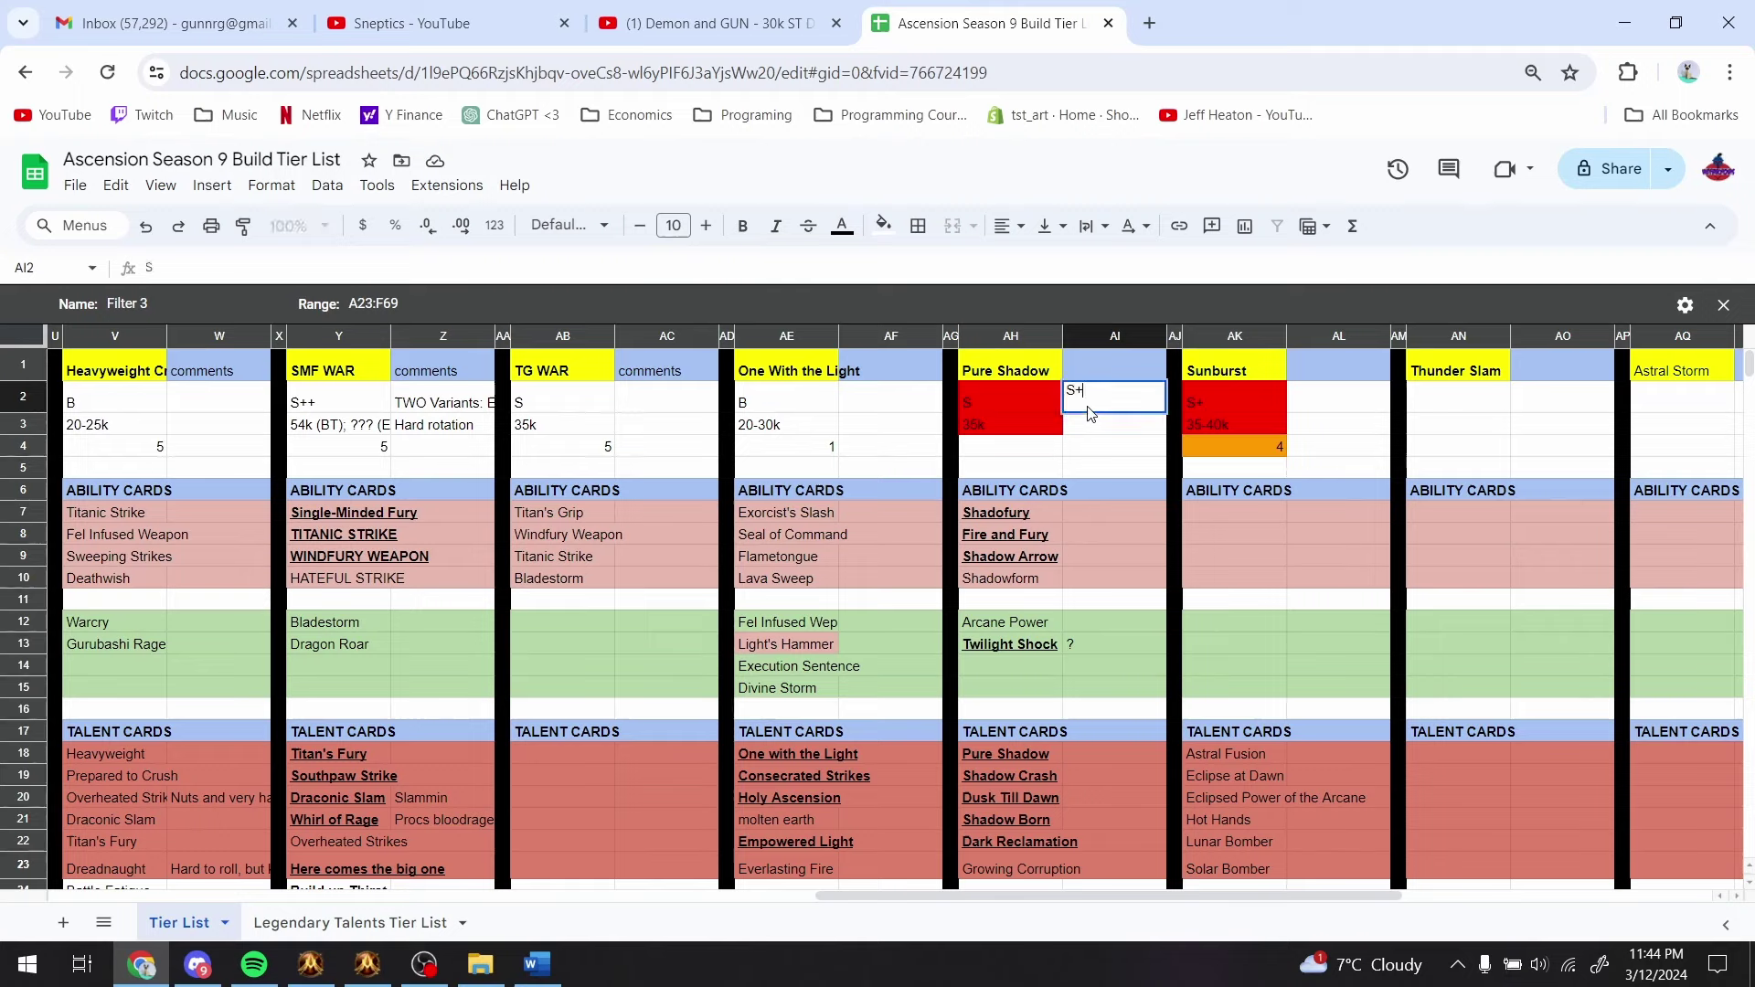
{"action": "type", "text": "+ for Mythic +"}
{"action": "key", "text": "Return"}
{"action": "left_click", "coordinate": [1087, 407]}
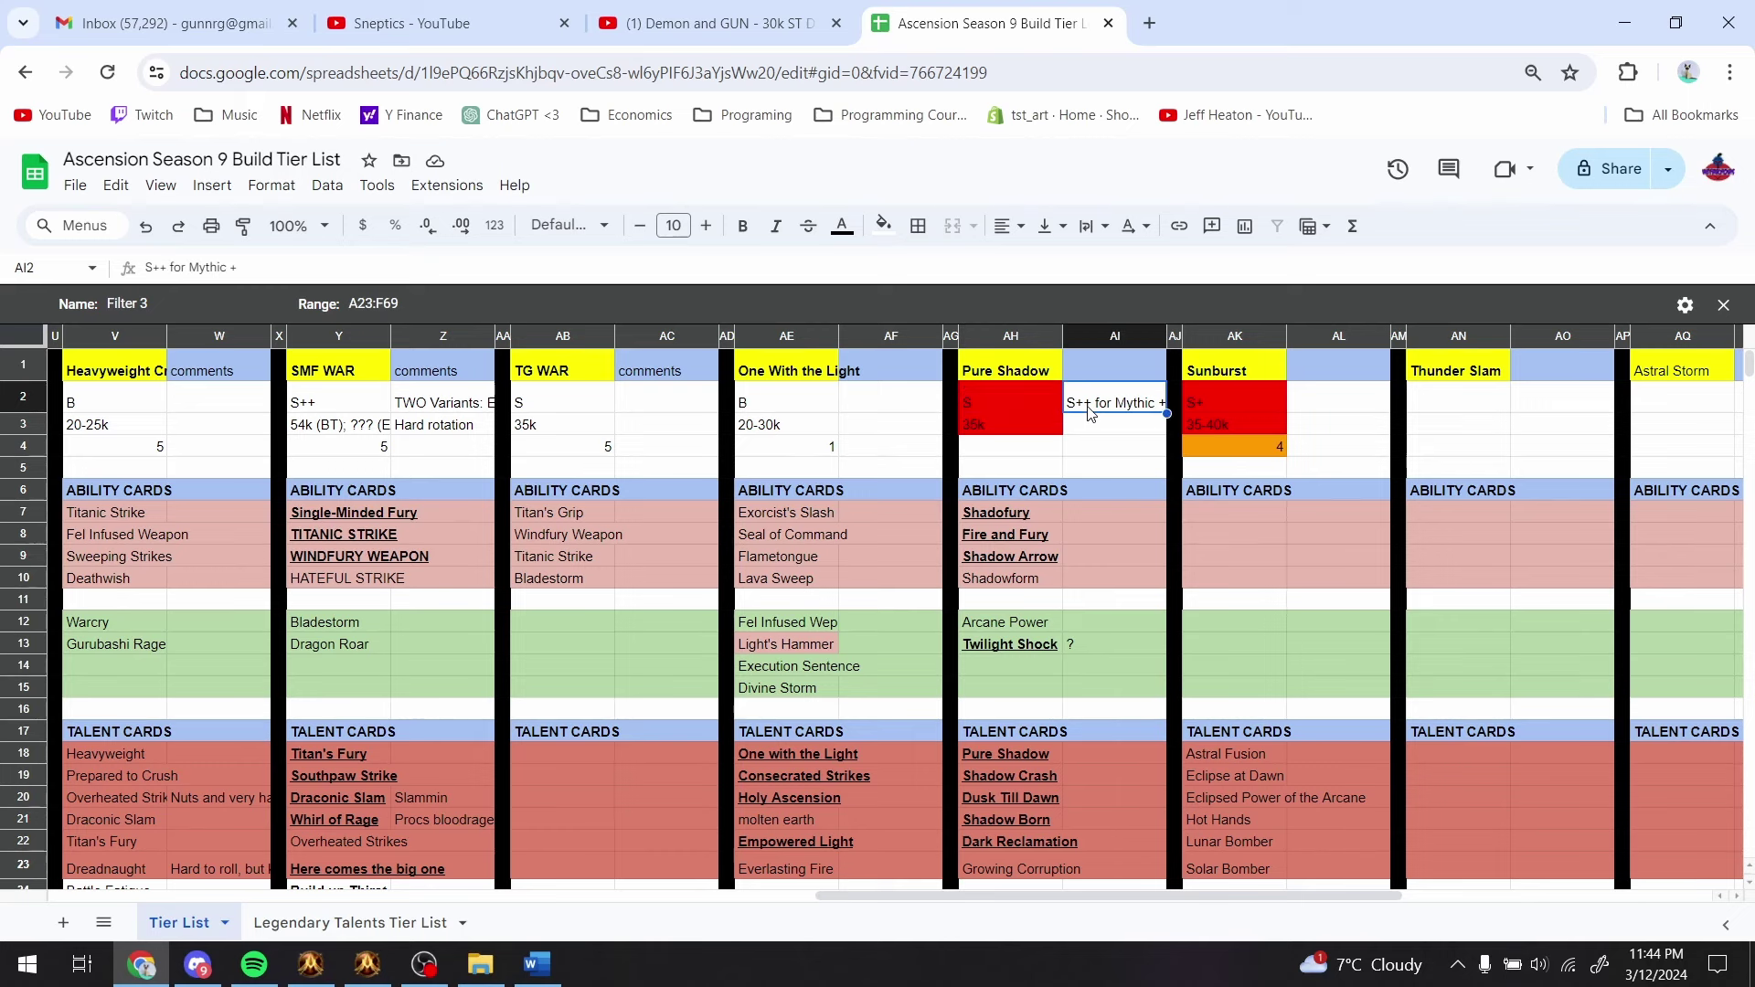
{"action": "key", "text": "Down"}
{"action": "key", "text": "Down"}
- Switch to Ascension and examine the Pure Shadow talent cards, including Shadow Born and Dark Reclamation, and the Fire and Fury ability card
{"action": "key", "text": "alt+Tab"}
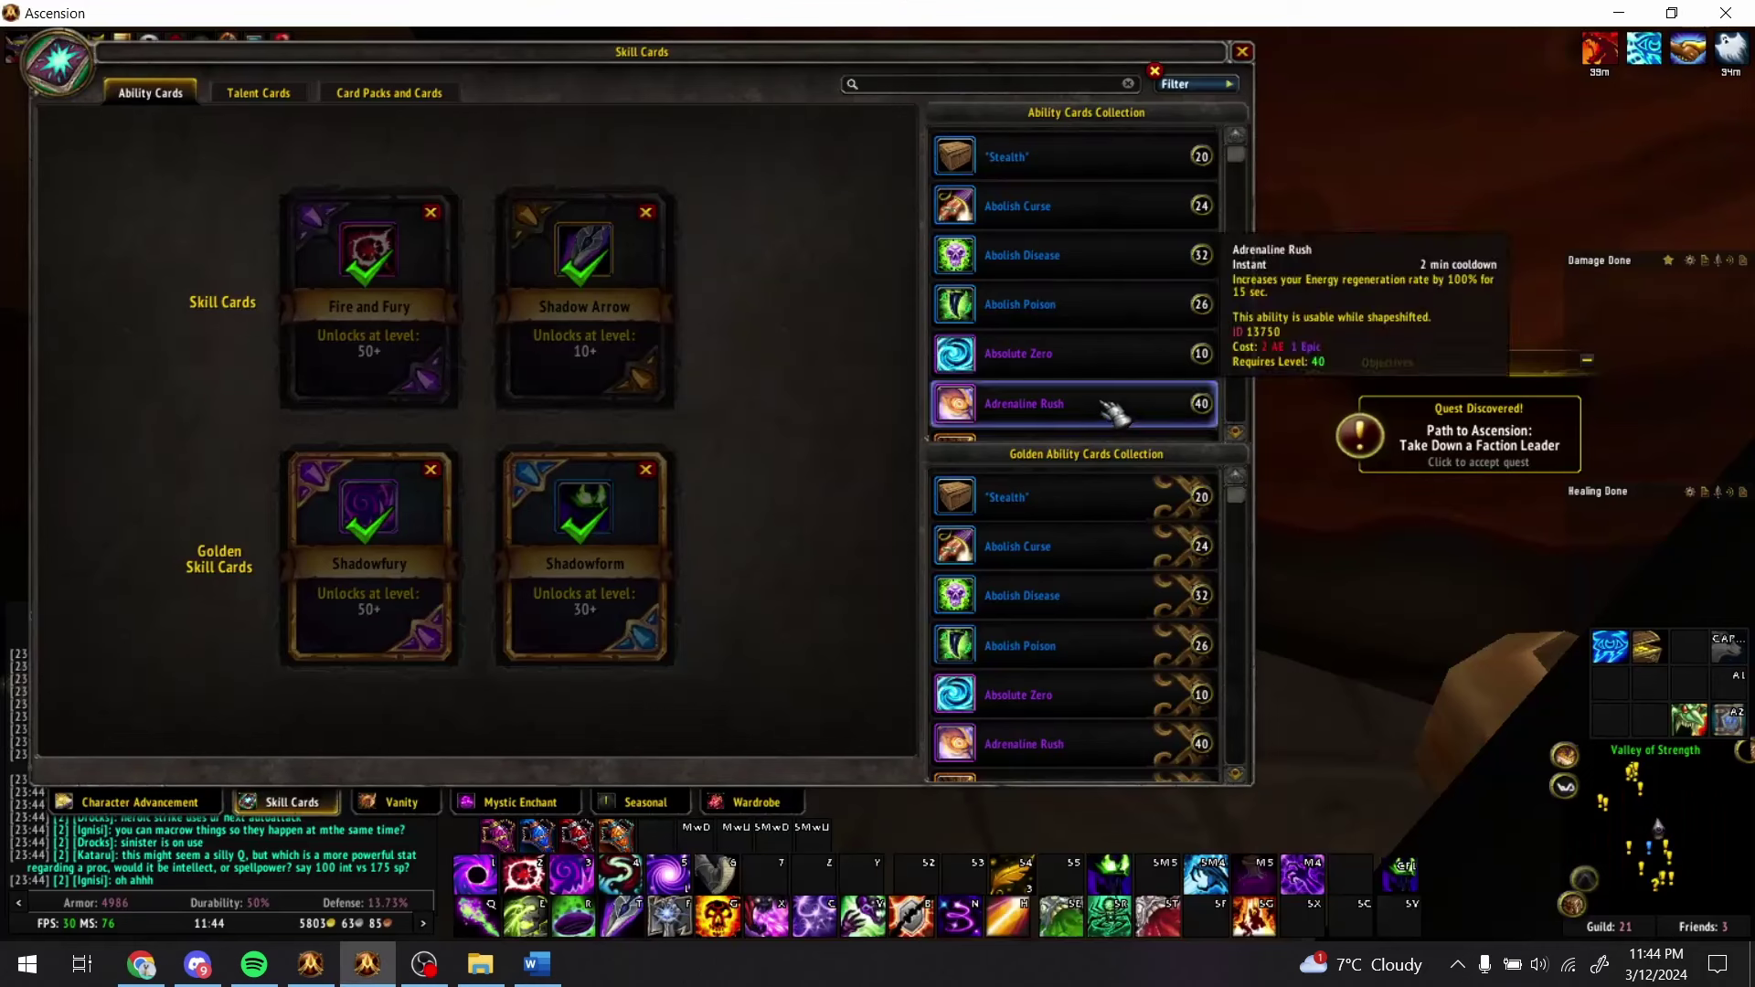
{"action": "left_click", "coordinate": [258, 93]}
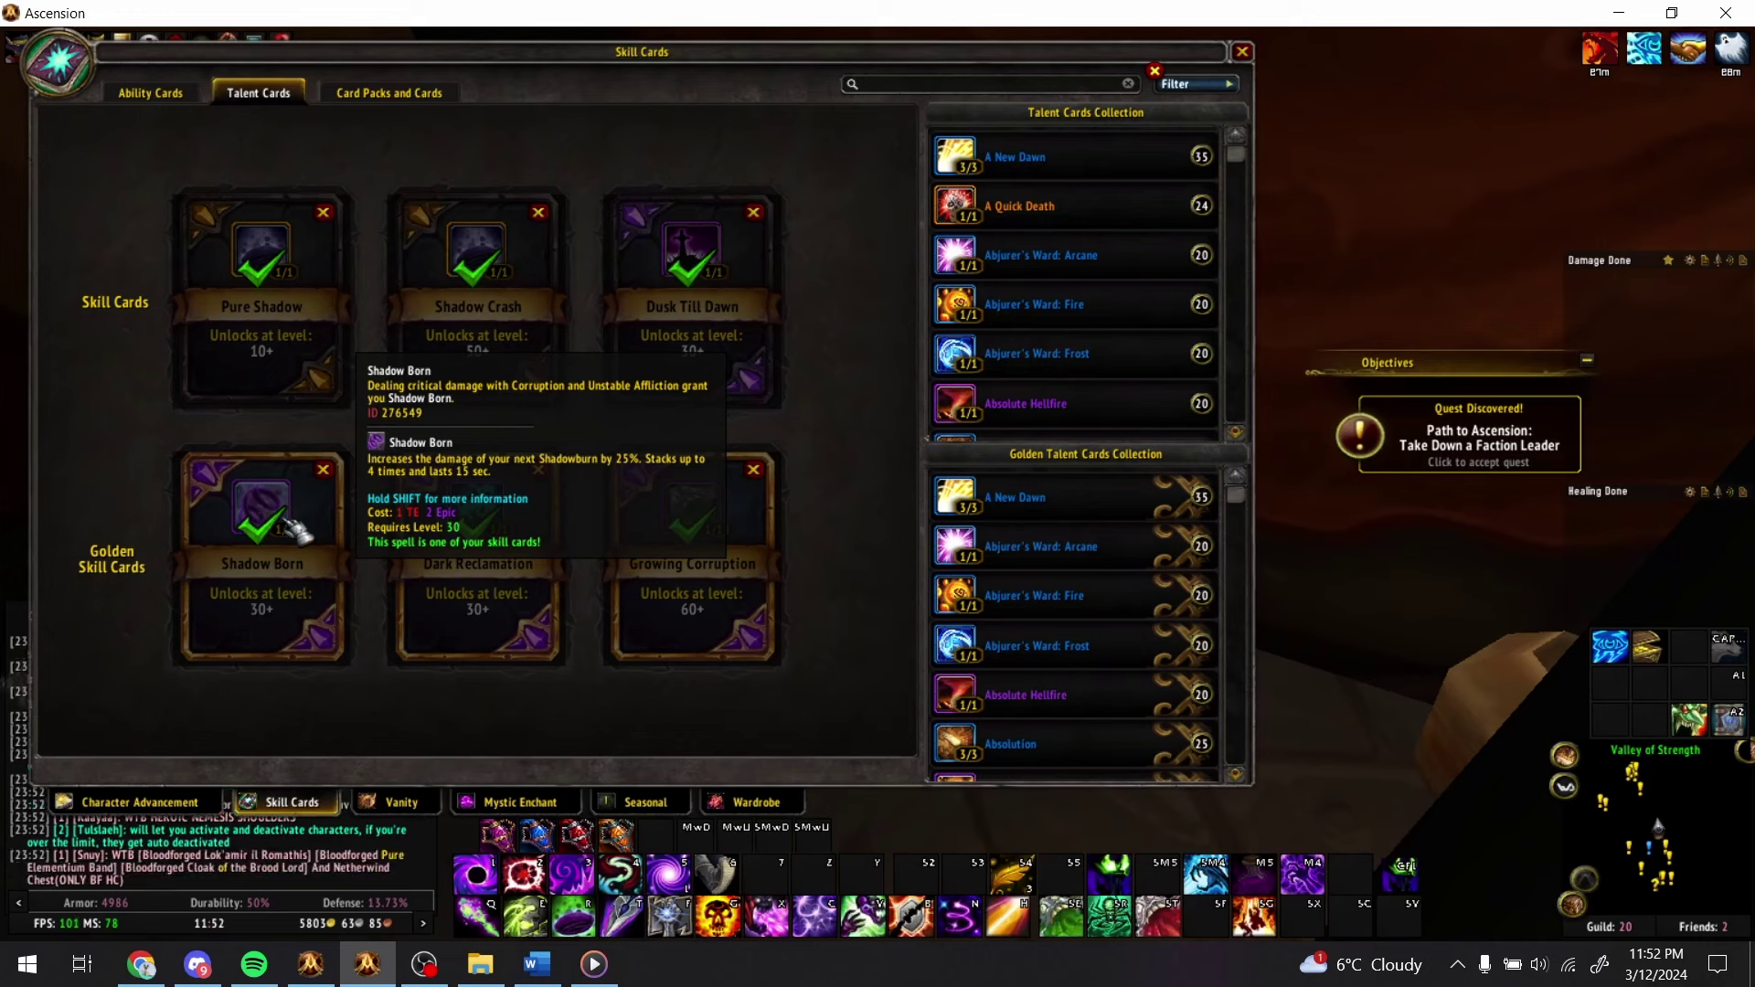
{"action": "left_click", "coordinate": [448, 521]}
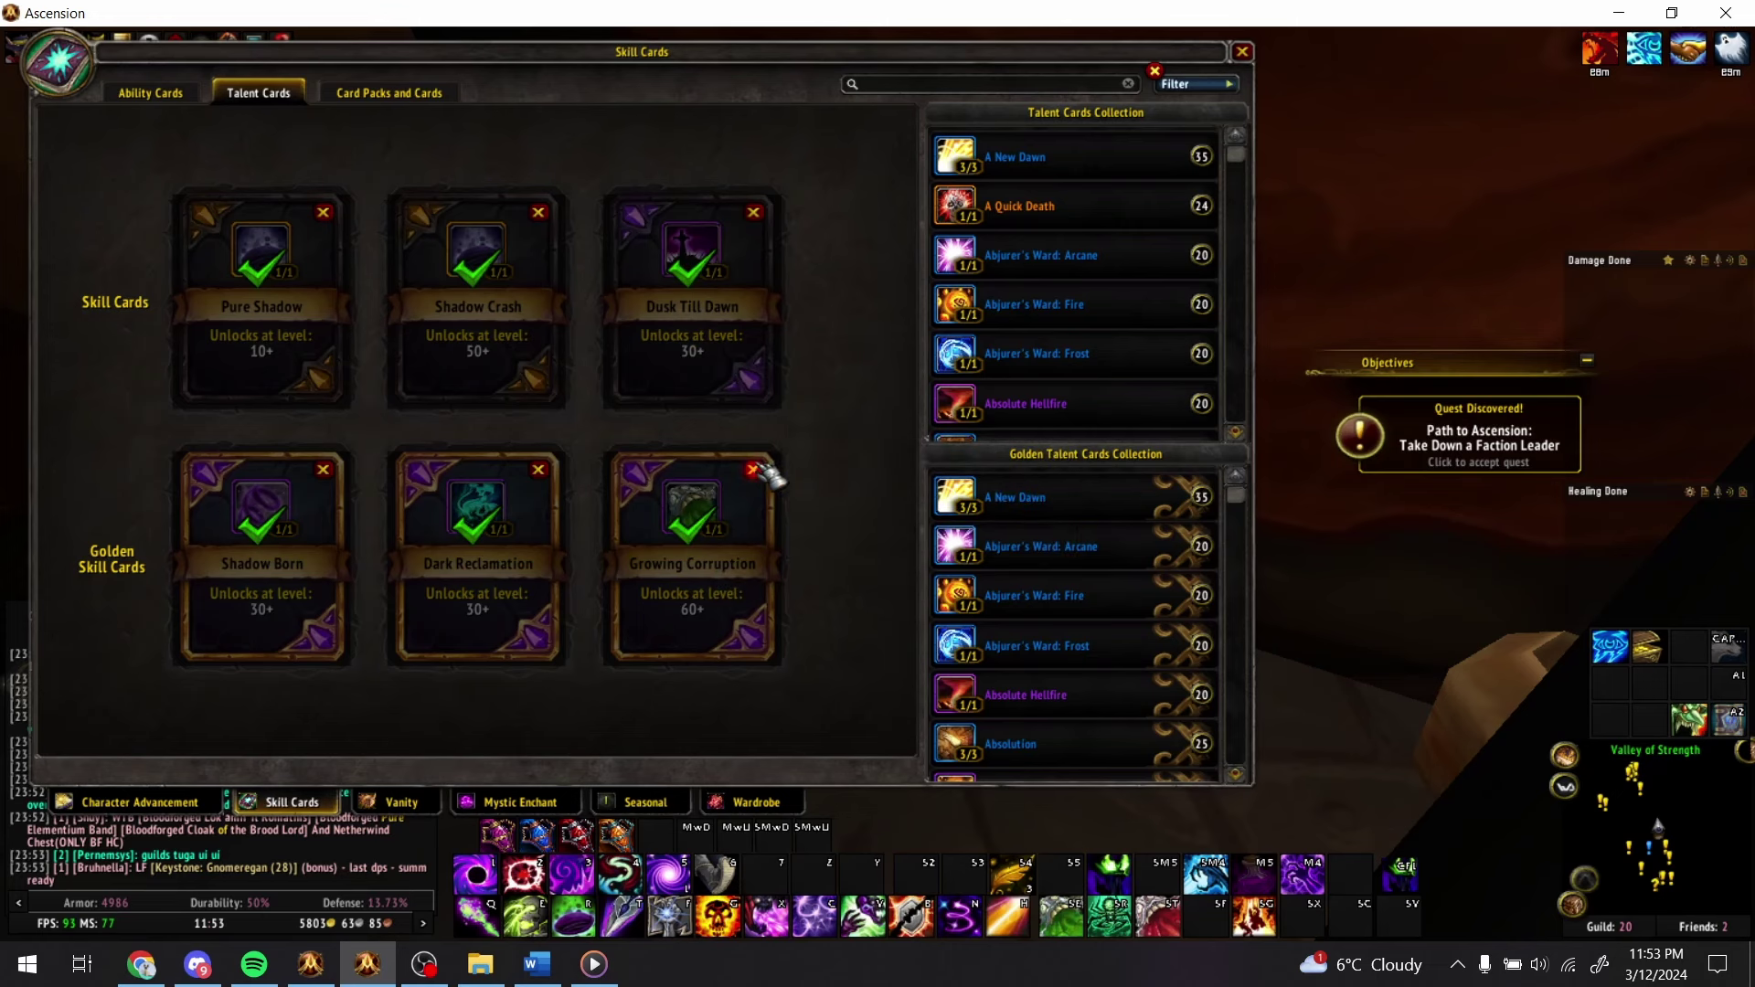
{"action": "left_click", "coordinate": [150, 92]}
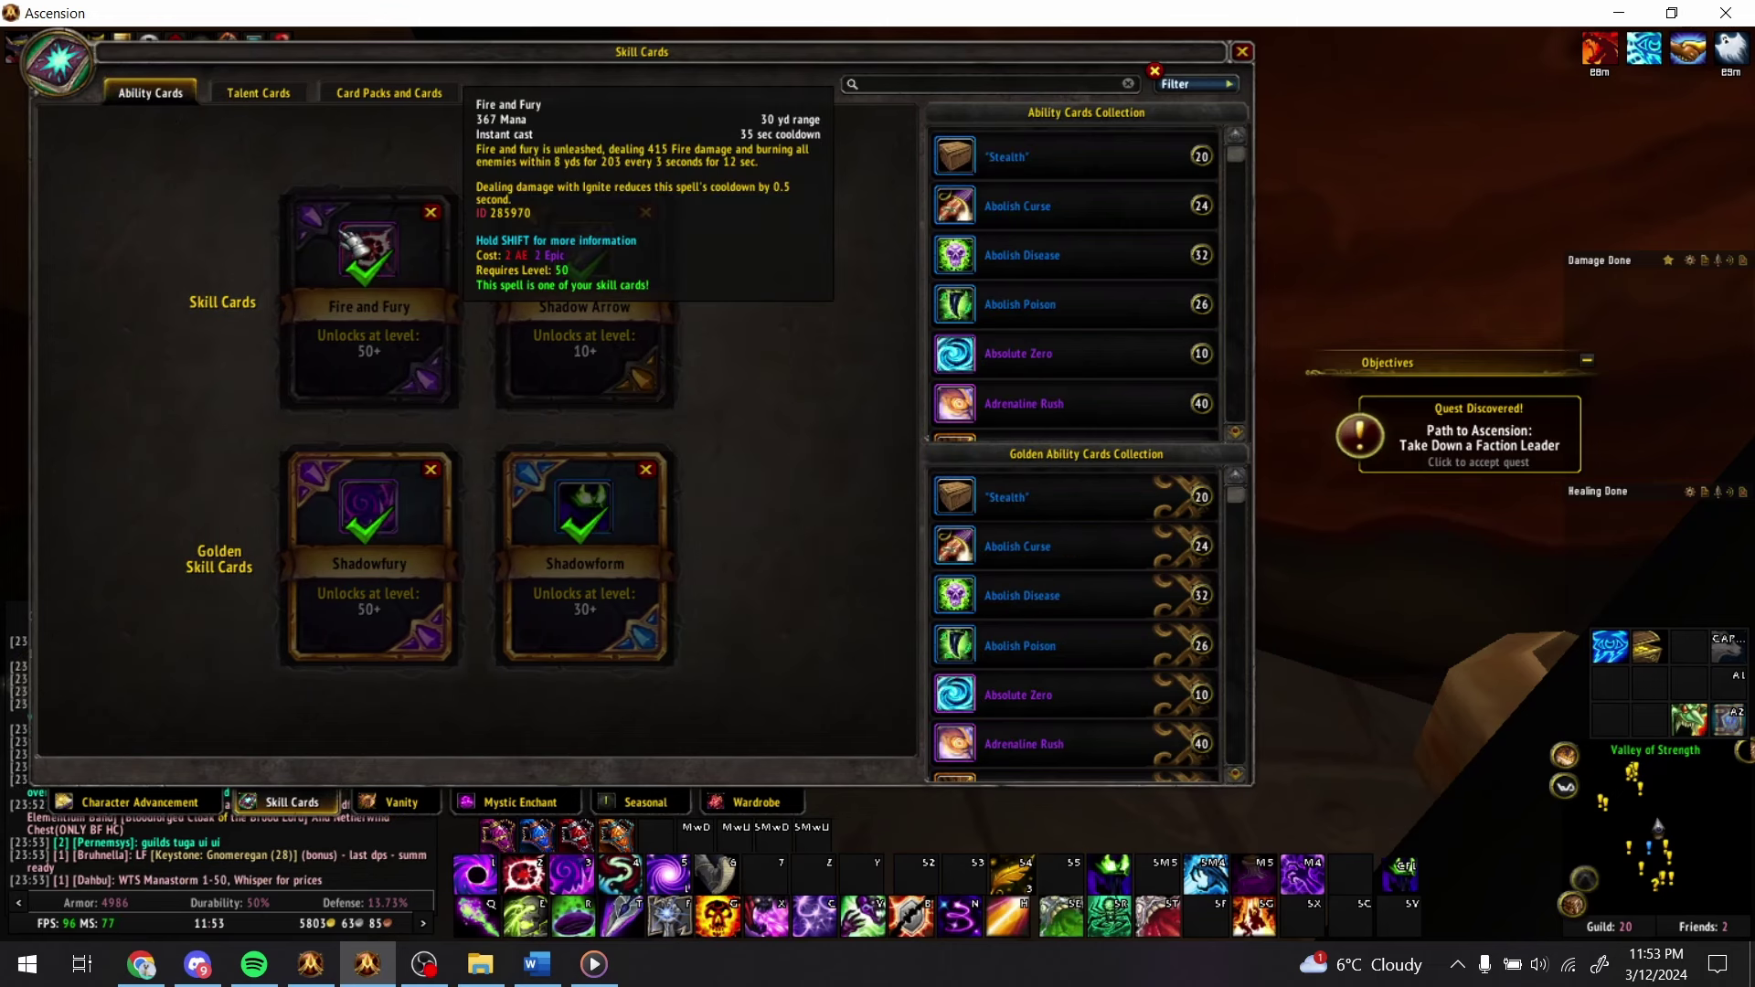
- Check Fire and Fury in the sheet's Pure Shadow ability cards, then return to Ascension to read the Shadowfury card
{"action": "key", "text": "alt+Tab"}
{"action": "key", "text": "Tab"}
{"action": "key", "text": "Tab"}
{"action": "key", "text": "Tab"}
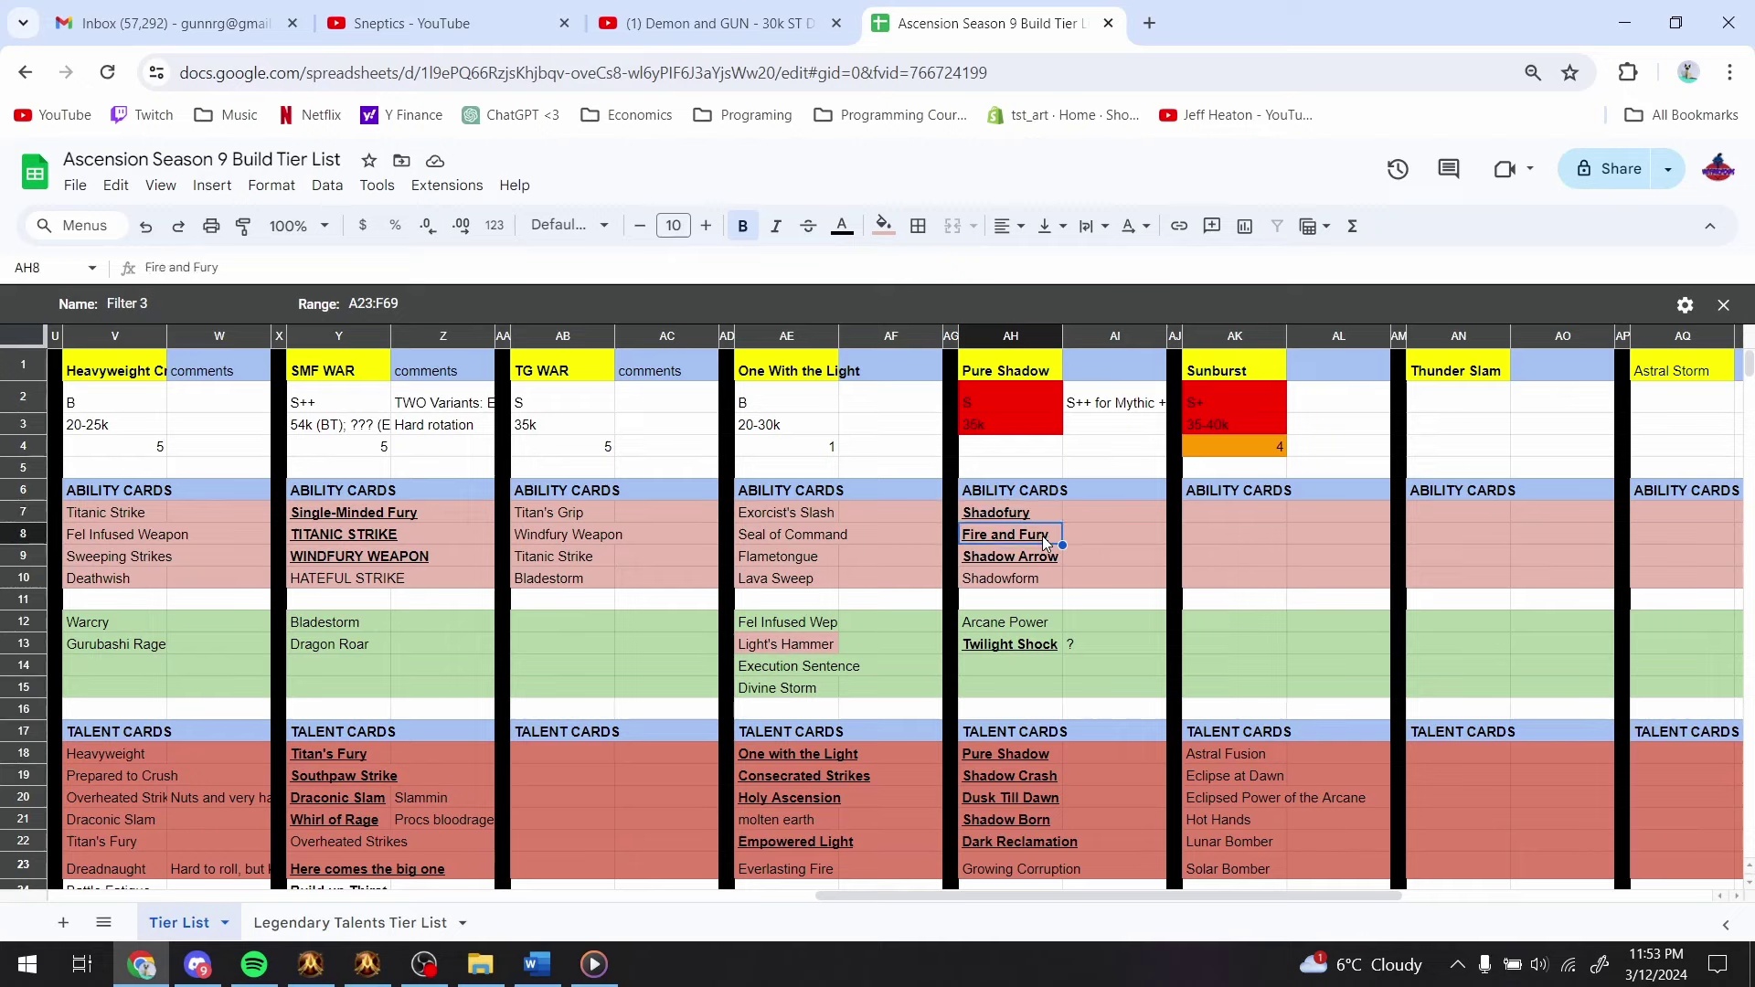
{"action": "key", "text": "alt+Tab"}
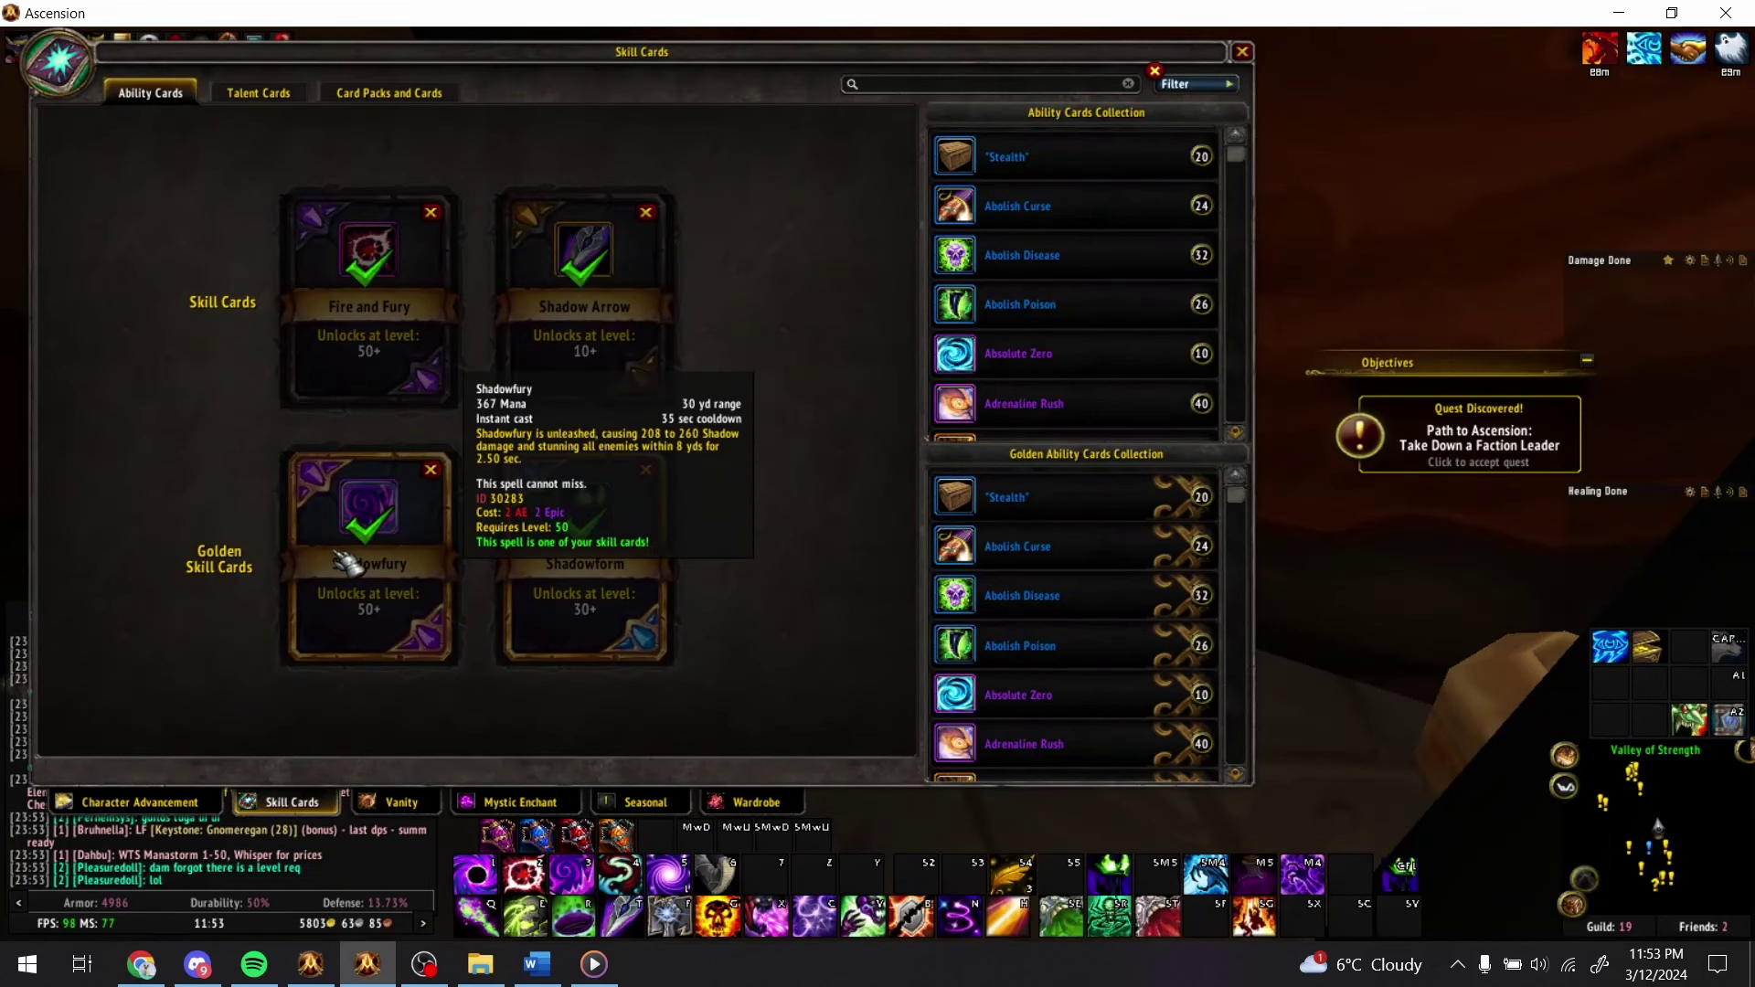
- Switch to the sheet and enter the comment "corruption" beside Shadow Arrow in the Pure Shadow ability cards
{"action": "key", "text": "alt+Tab"}
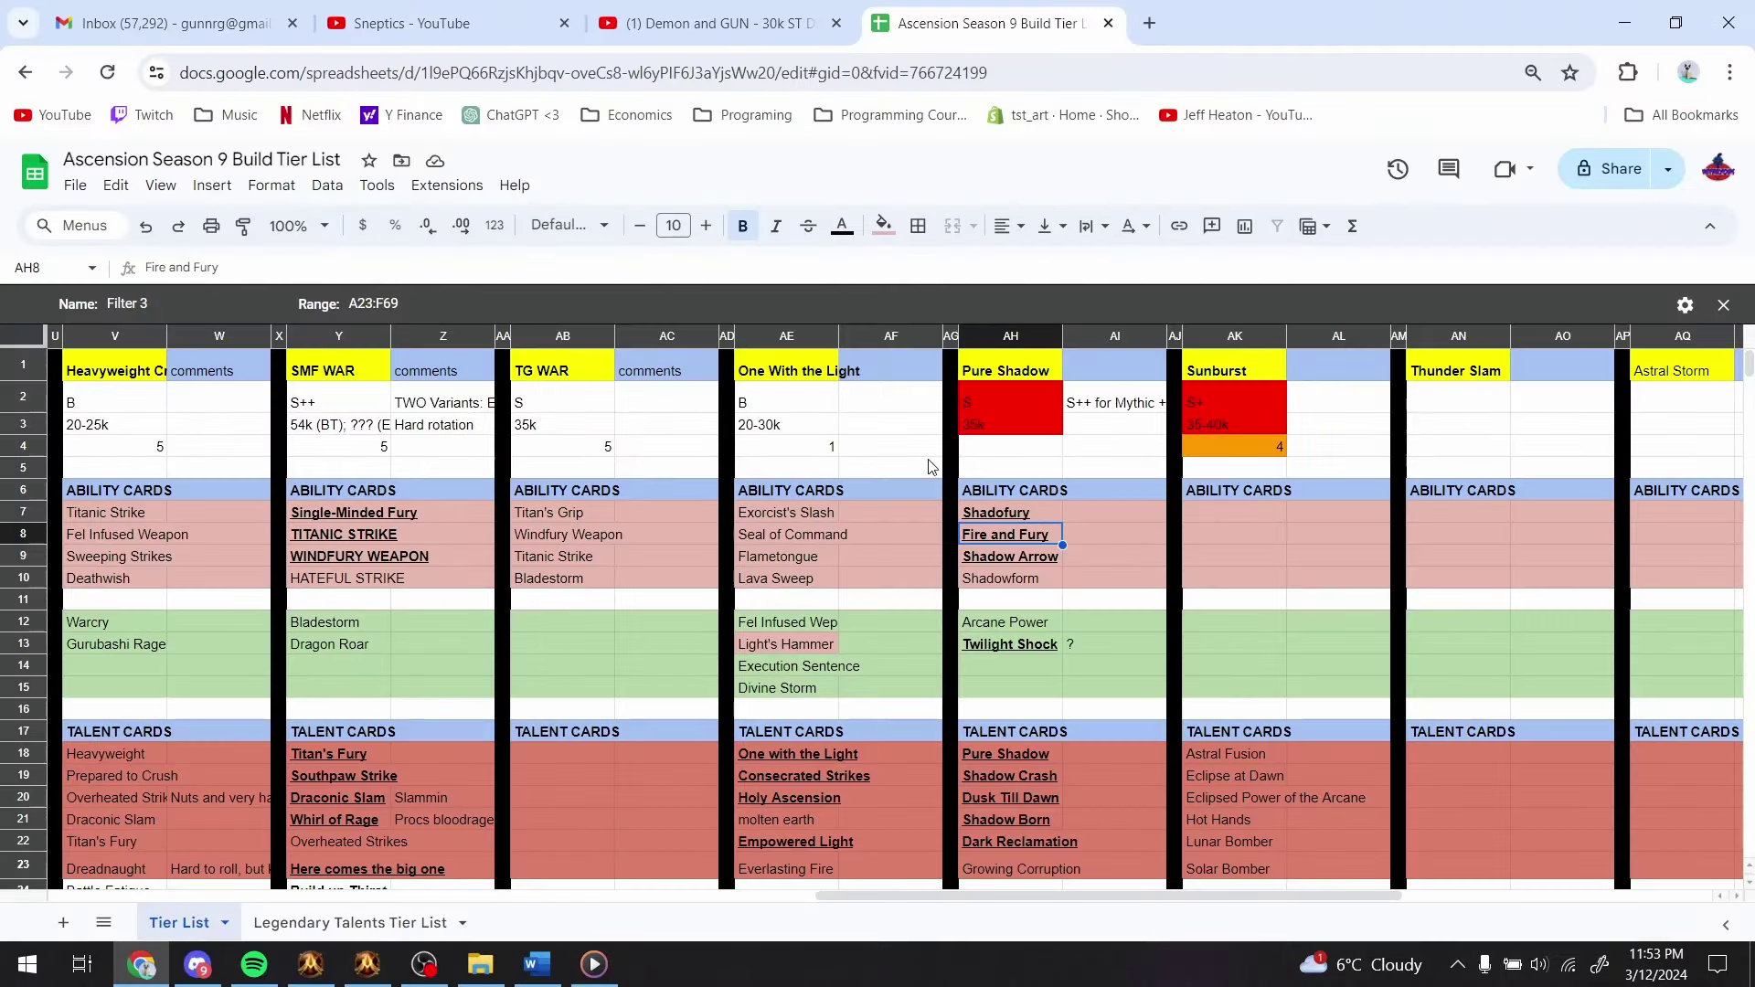
{"action": "left_click", "coordinate": [1099, 558]}
{"action": "type", "text": "corrupt"}
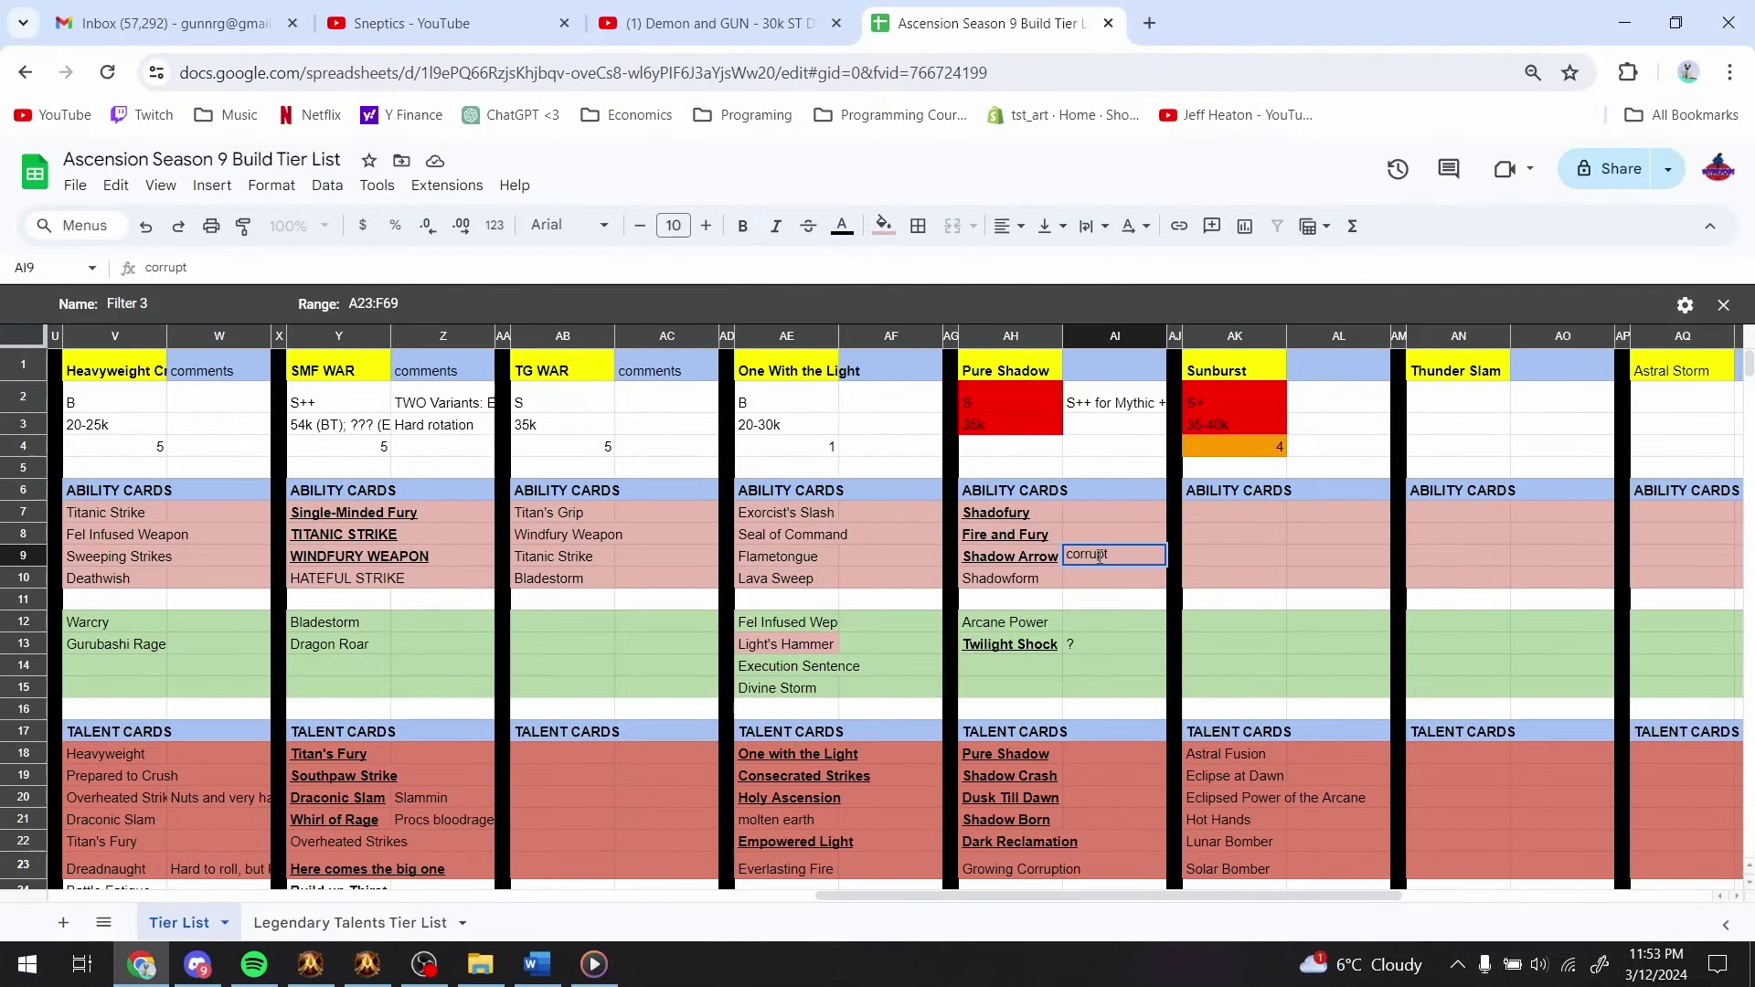
{"action": "type", "text": "ion"}
{"action": "key", "text": "Return"}
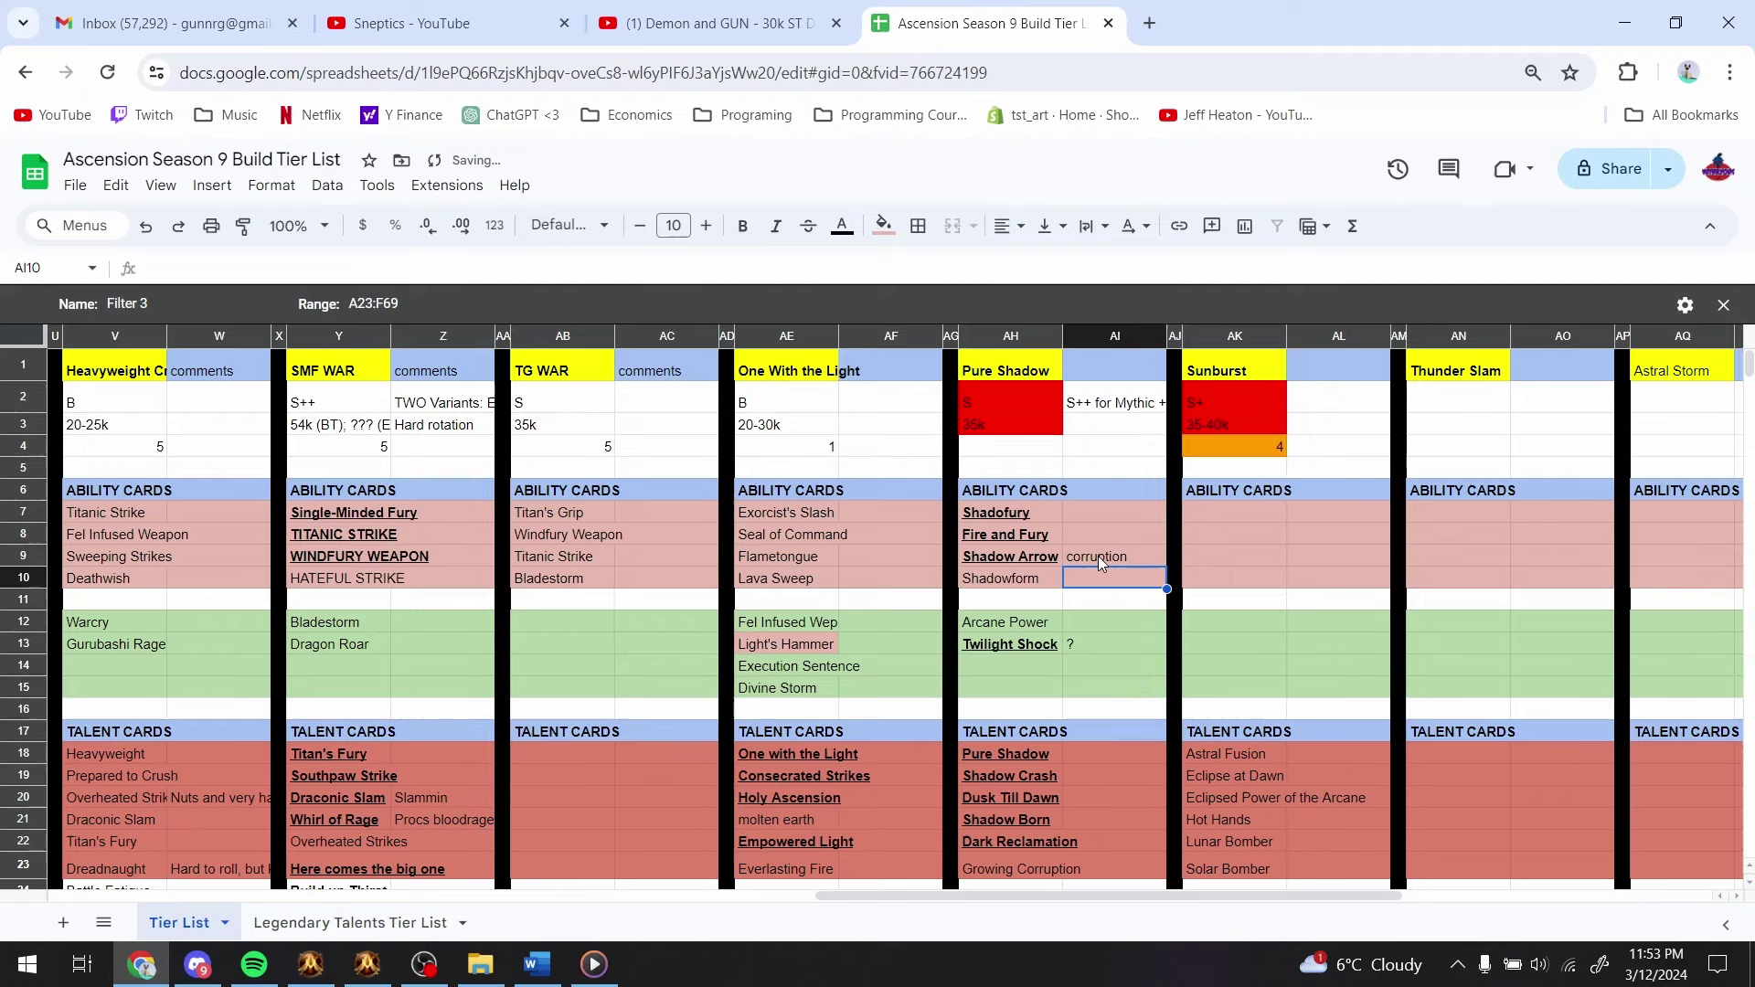
- Replace the comment beside Twilight Shock in the Pure Shadow ability cards with "shadowburn variant"
{"action": "key", "text": "Left"}
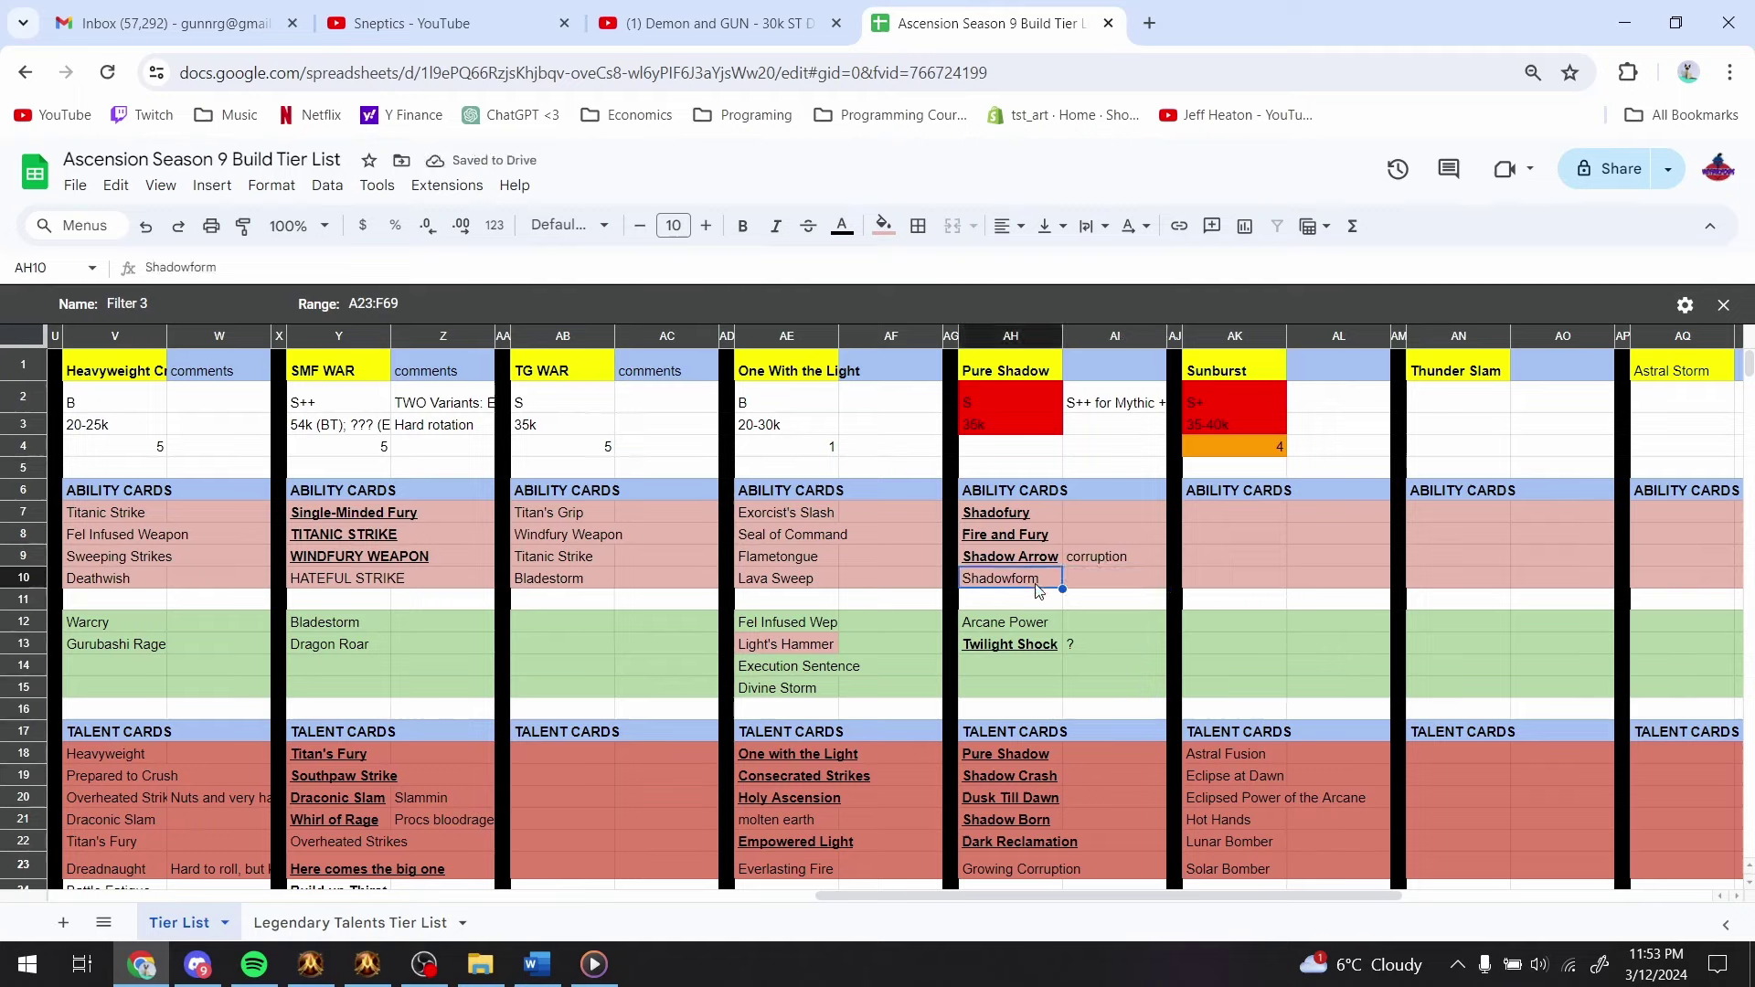
{"action": "key", "text": "Down"}
{"action": "key", "text": "Down"}
{"action": "key", "text": "Down"}
{"action": "key", "text": "Right"}
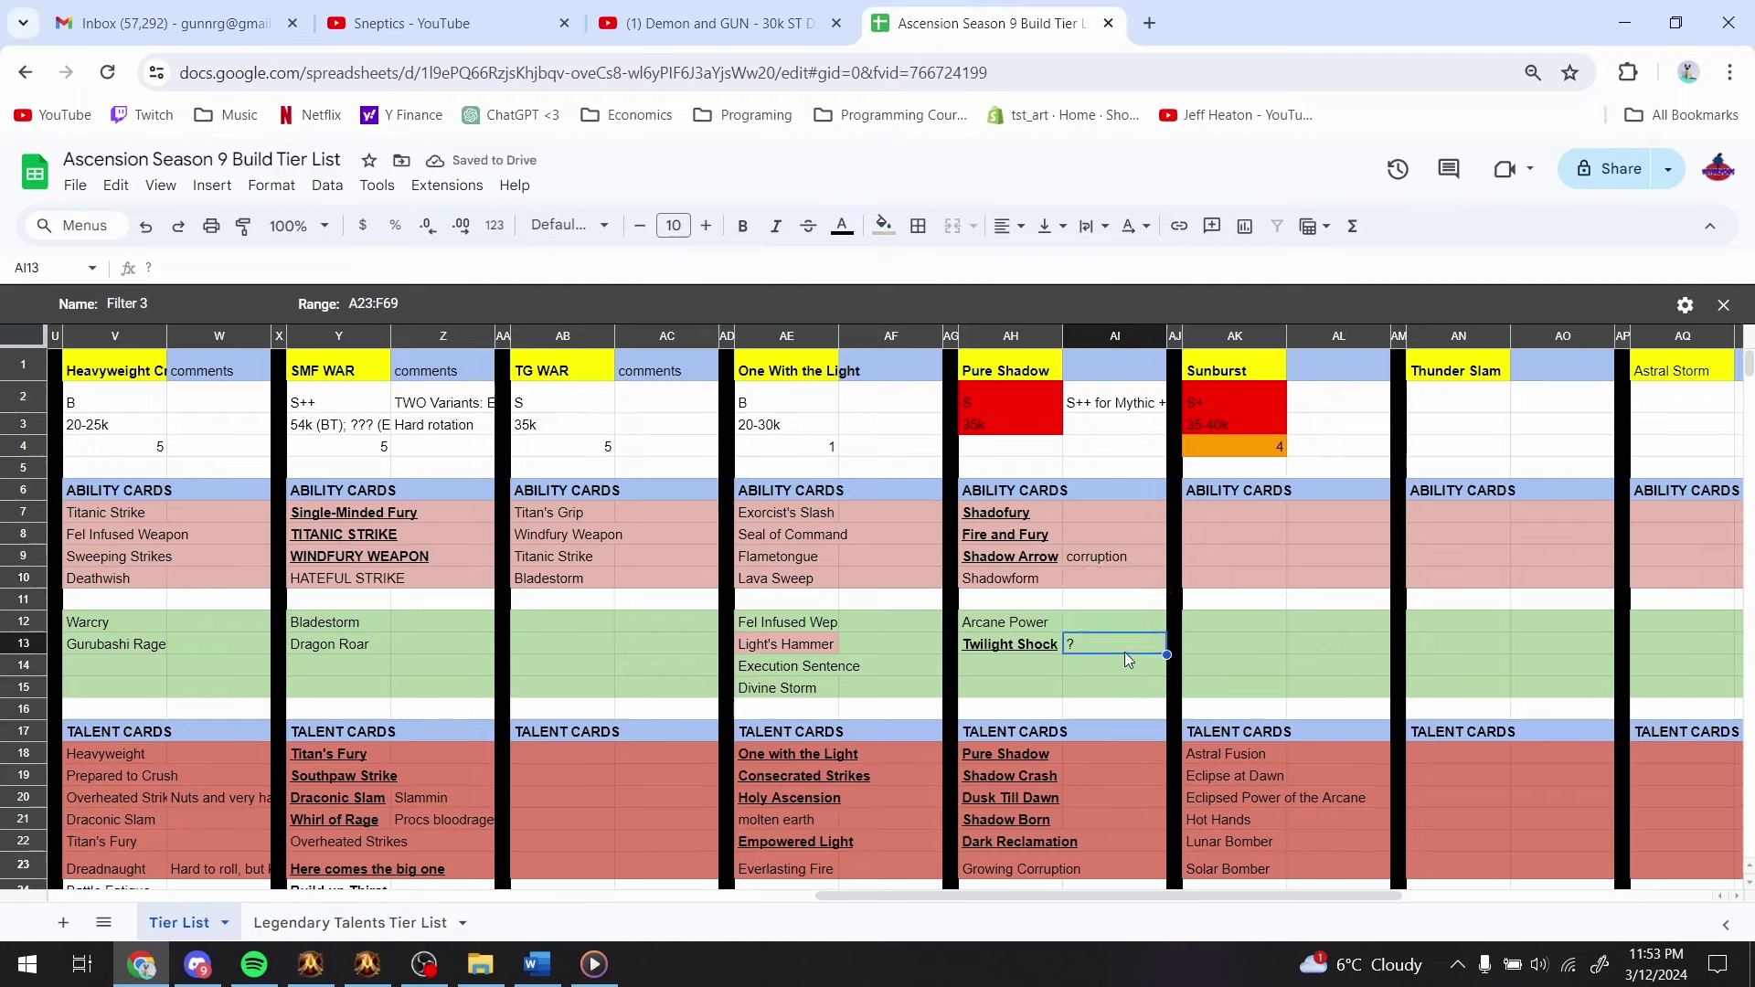
{"action": "type", "text": "shado"}
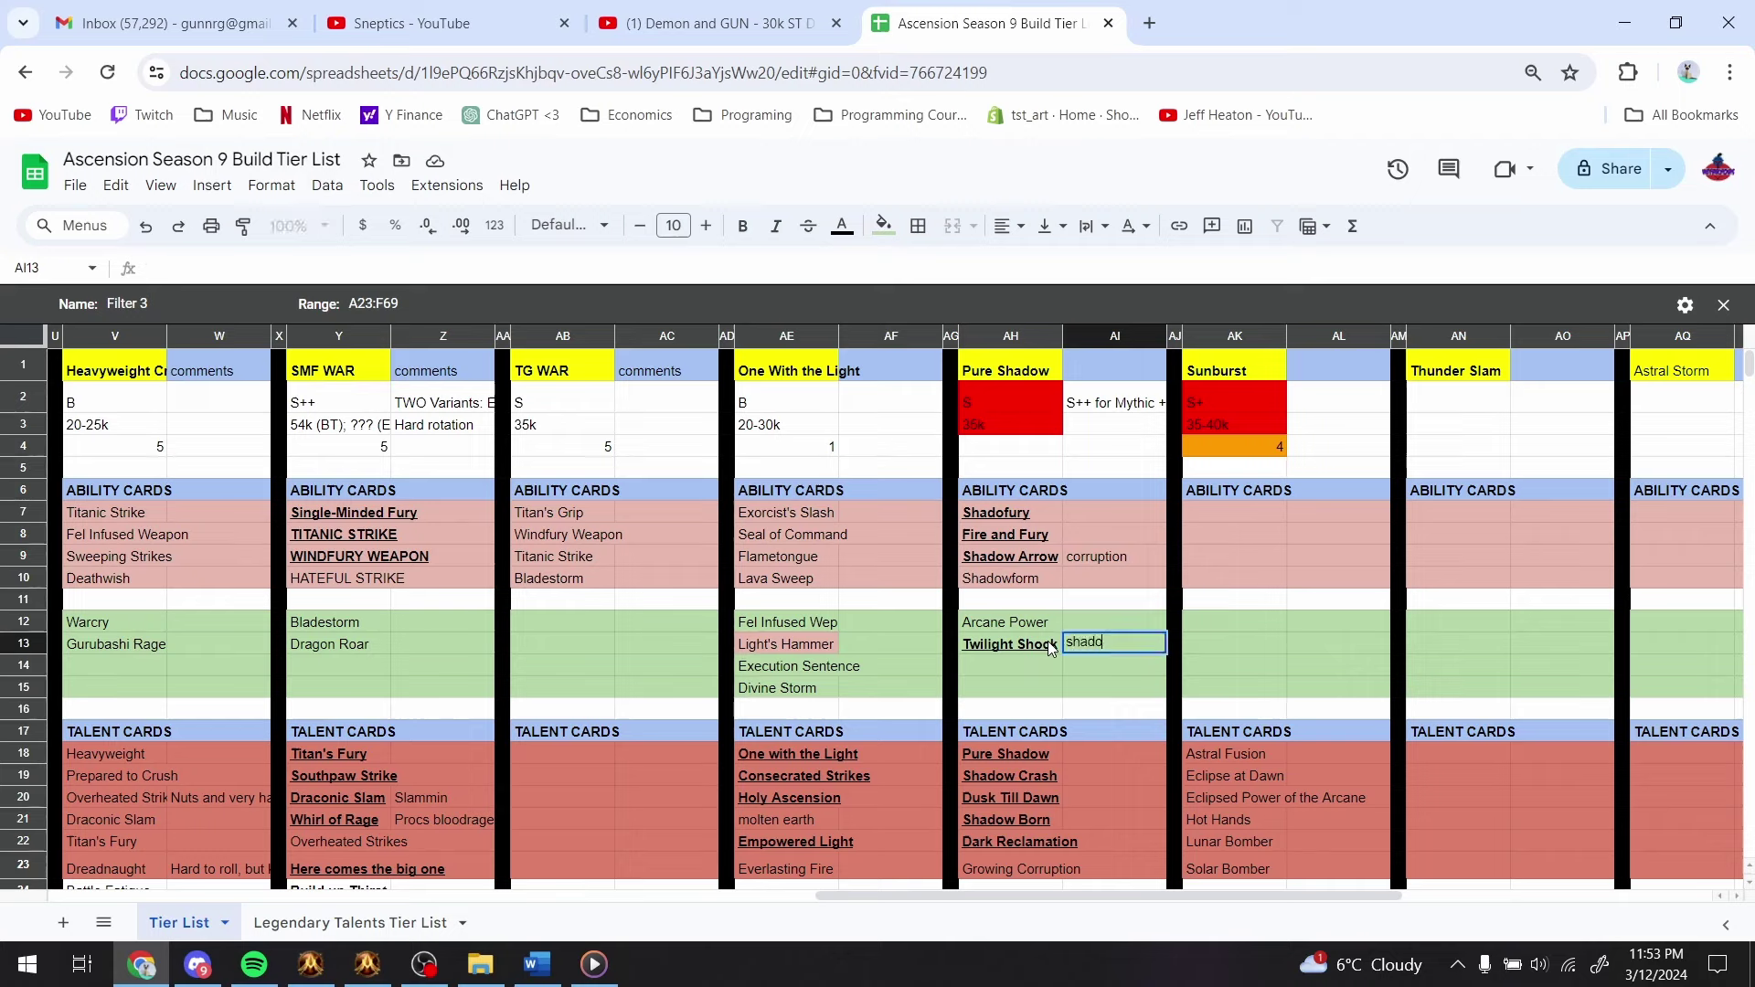
{"action": "type", "text": "wburn variant"}
{"action": "key", "text": "Return"}
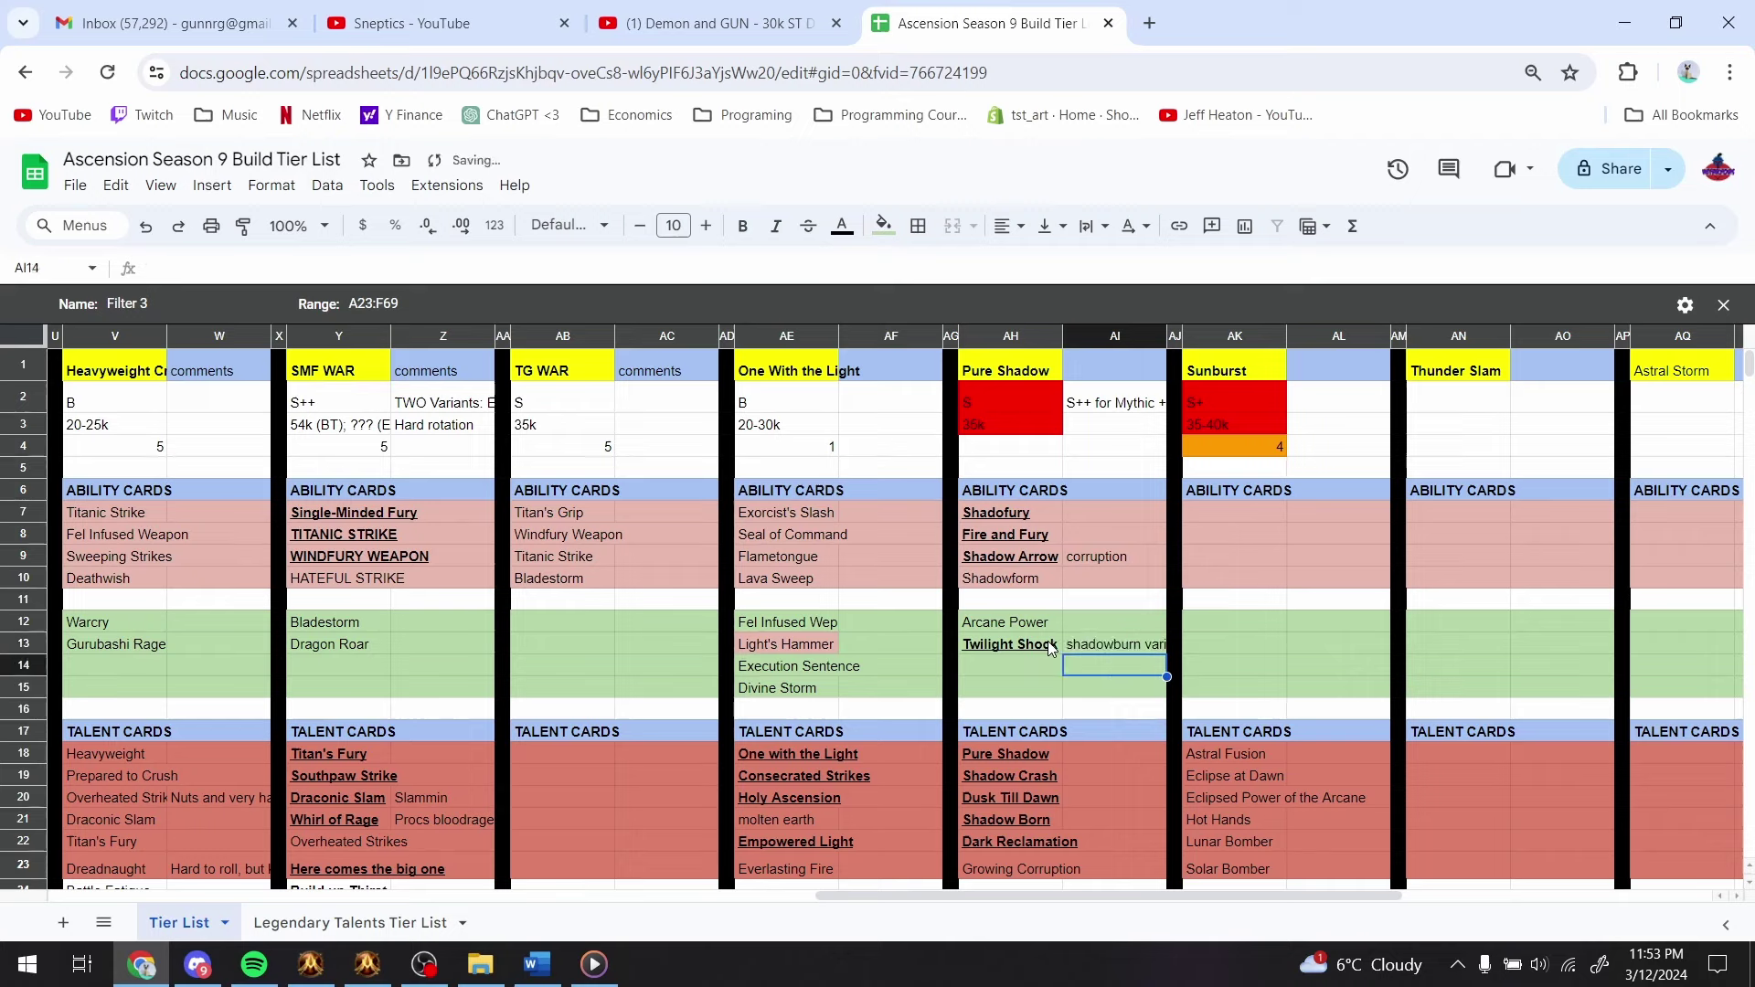
- Add "Jadefire Corruption" below Twilight Shock in the Pure Shadow ability cards, with the comment "corruption variant"
{"action": "key", "text": "Left"}
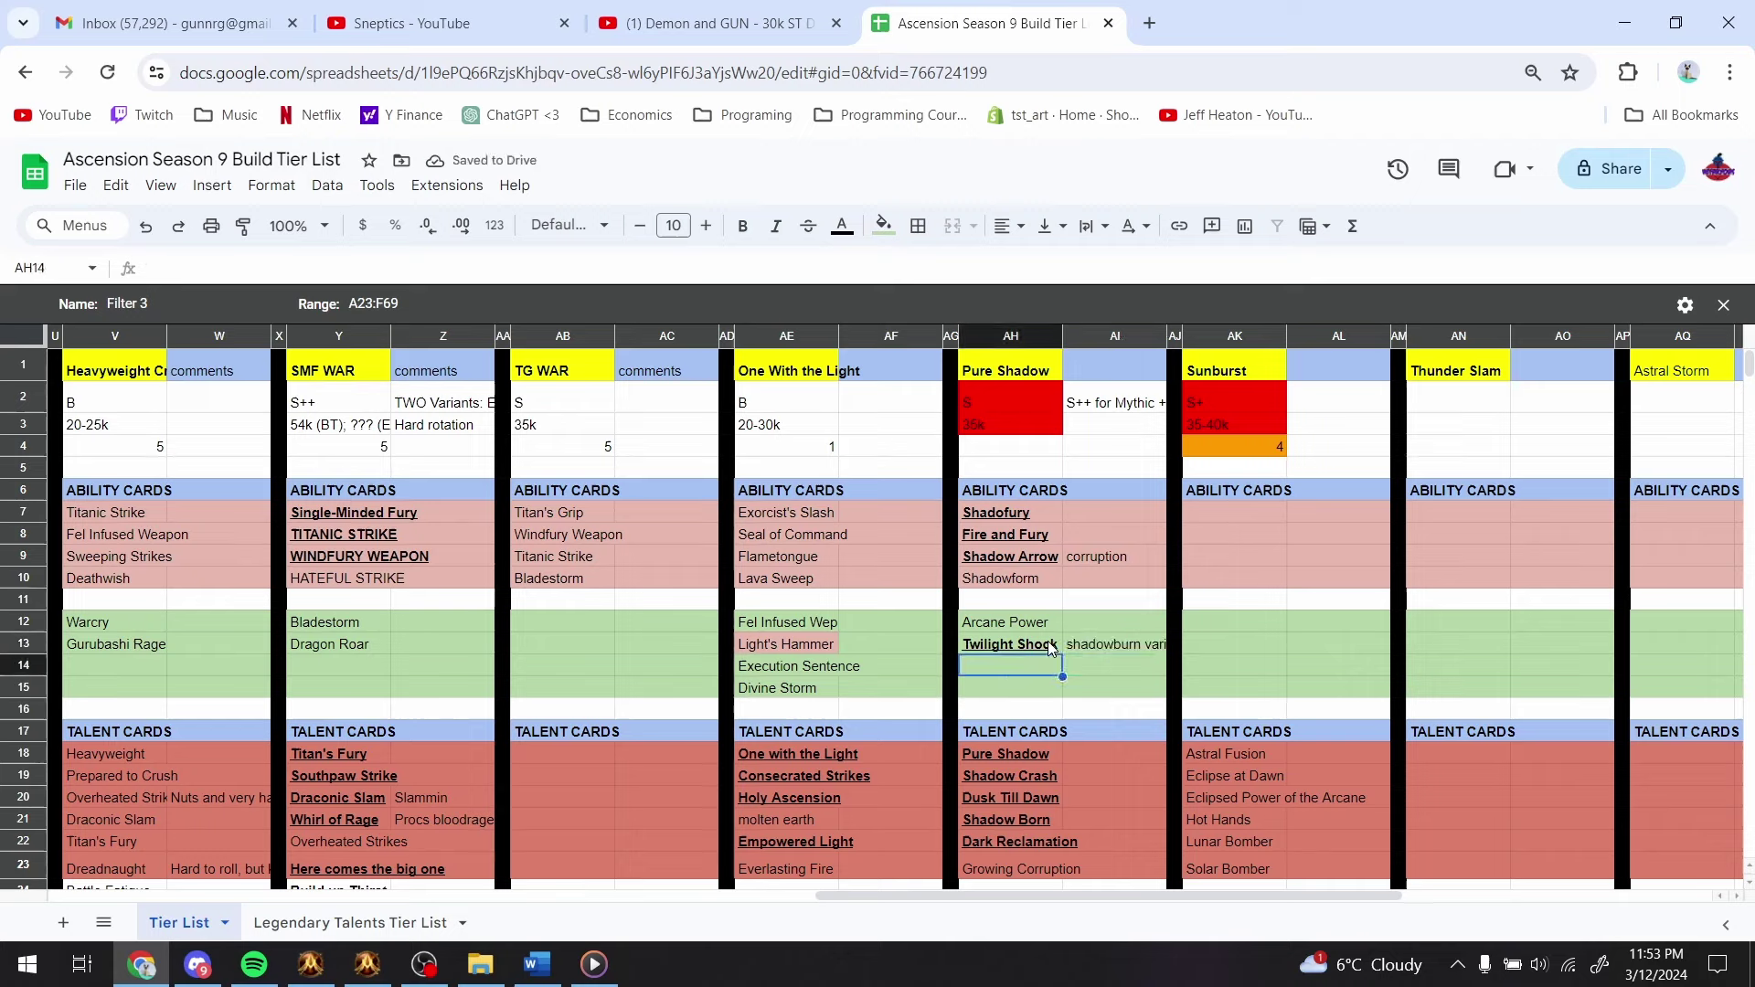
{"action": "type", "text": "Jadefire Corruption"}
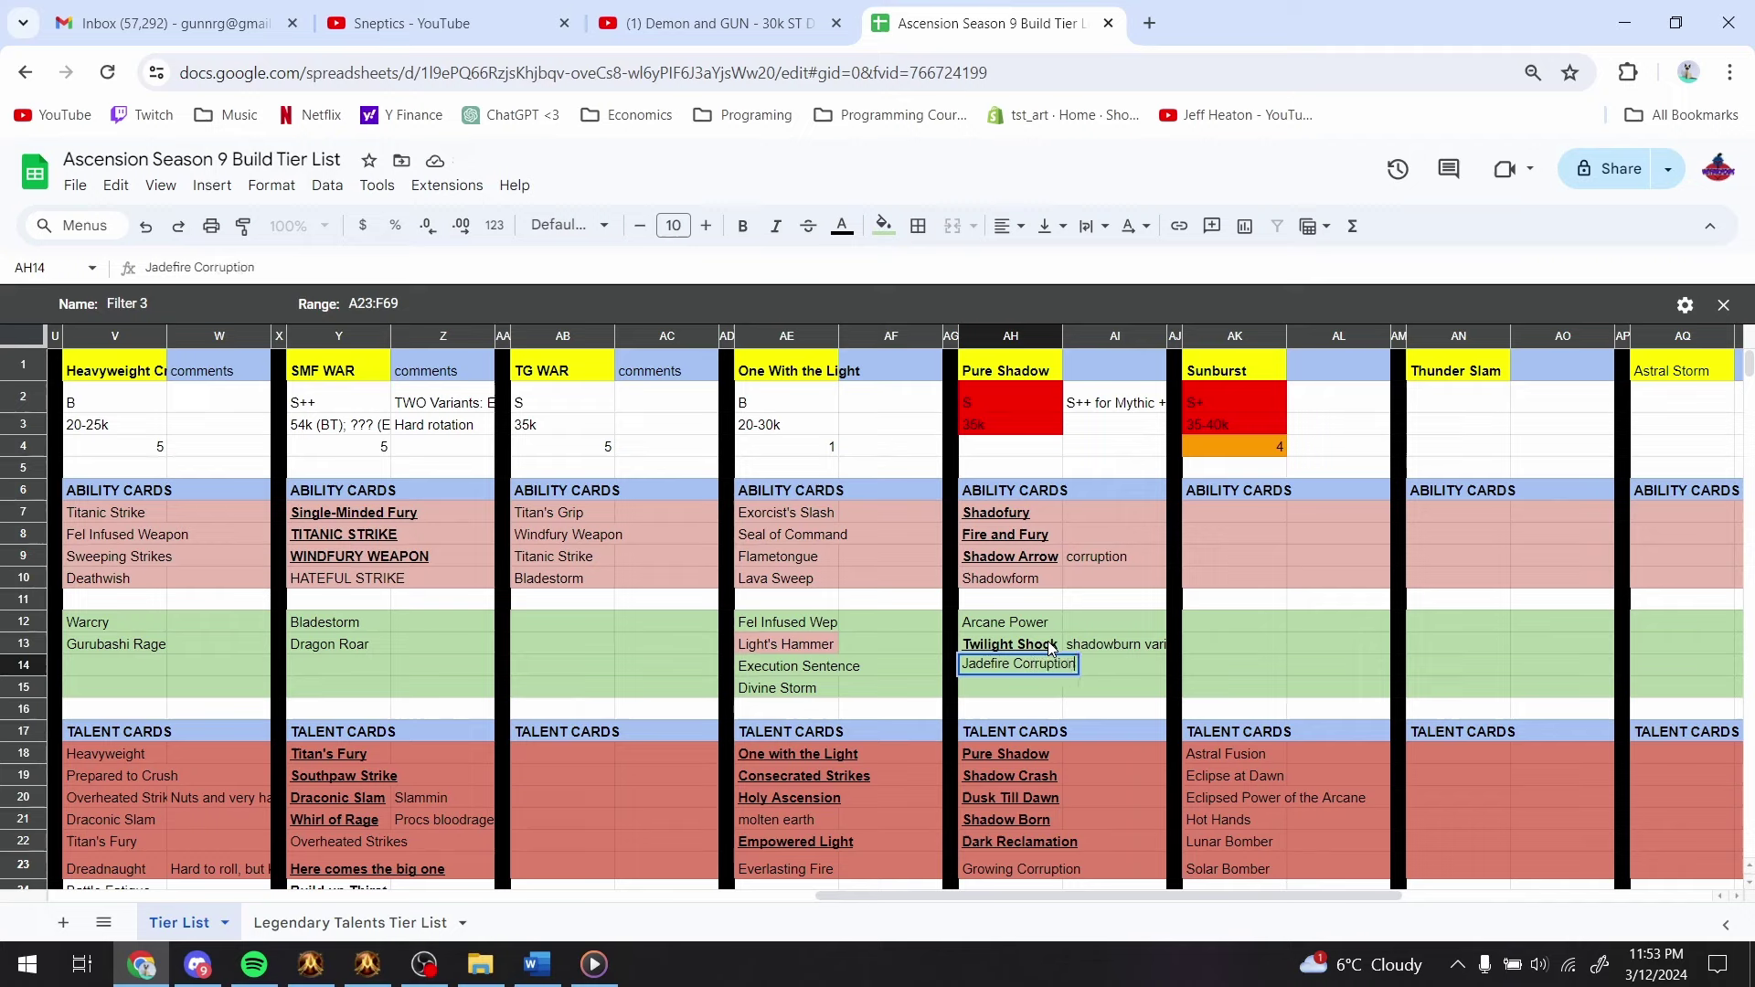
{"action": "key", "text": "Tab"}
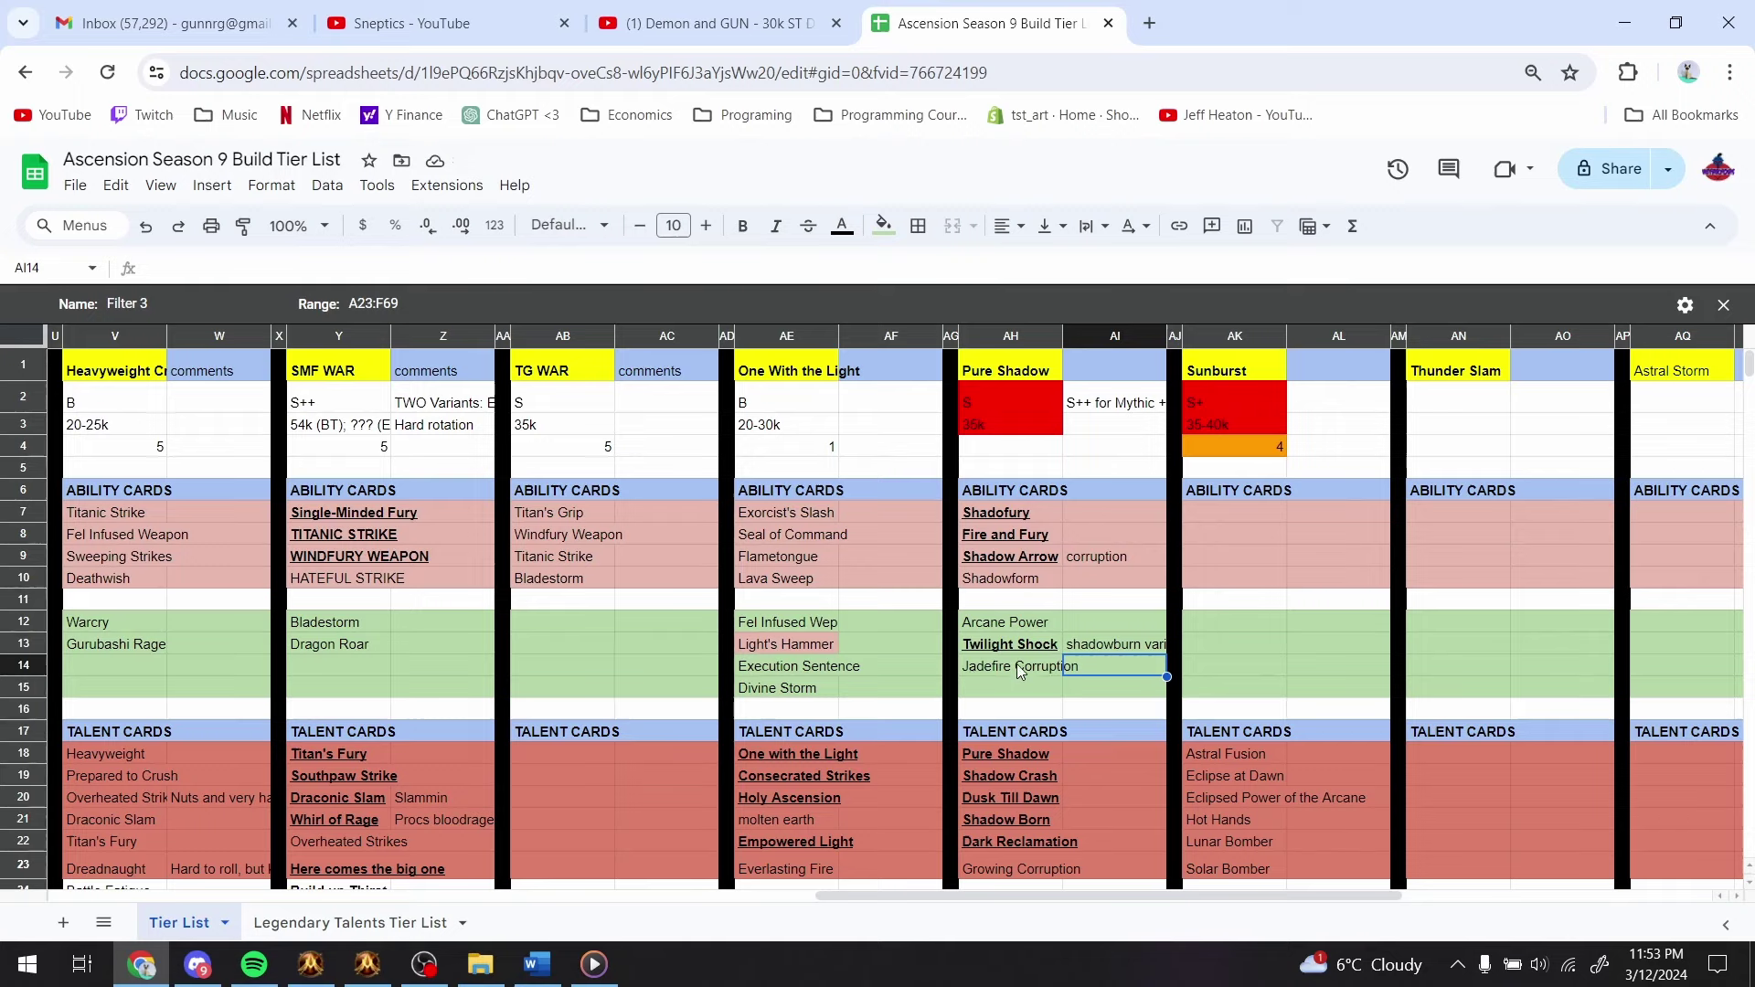
{"action": "type", "text": "corruption varia"}
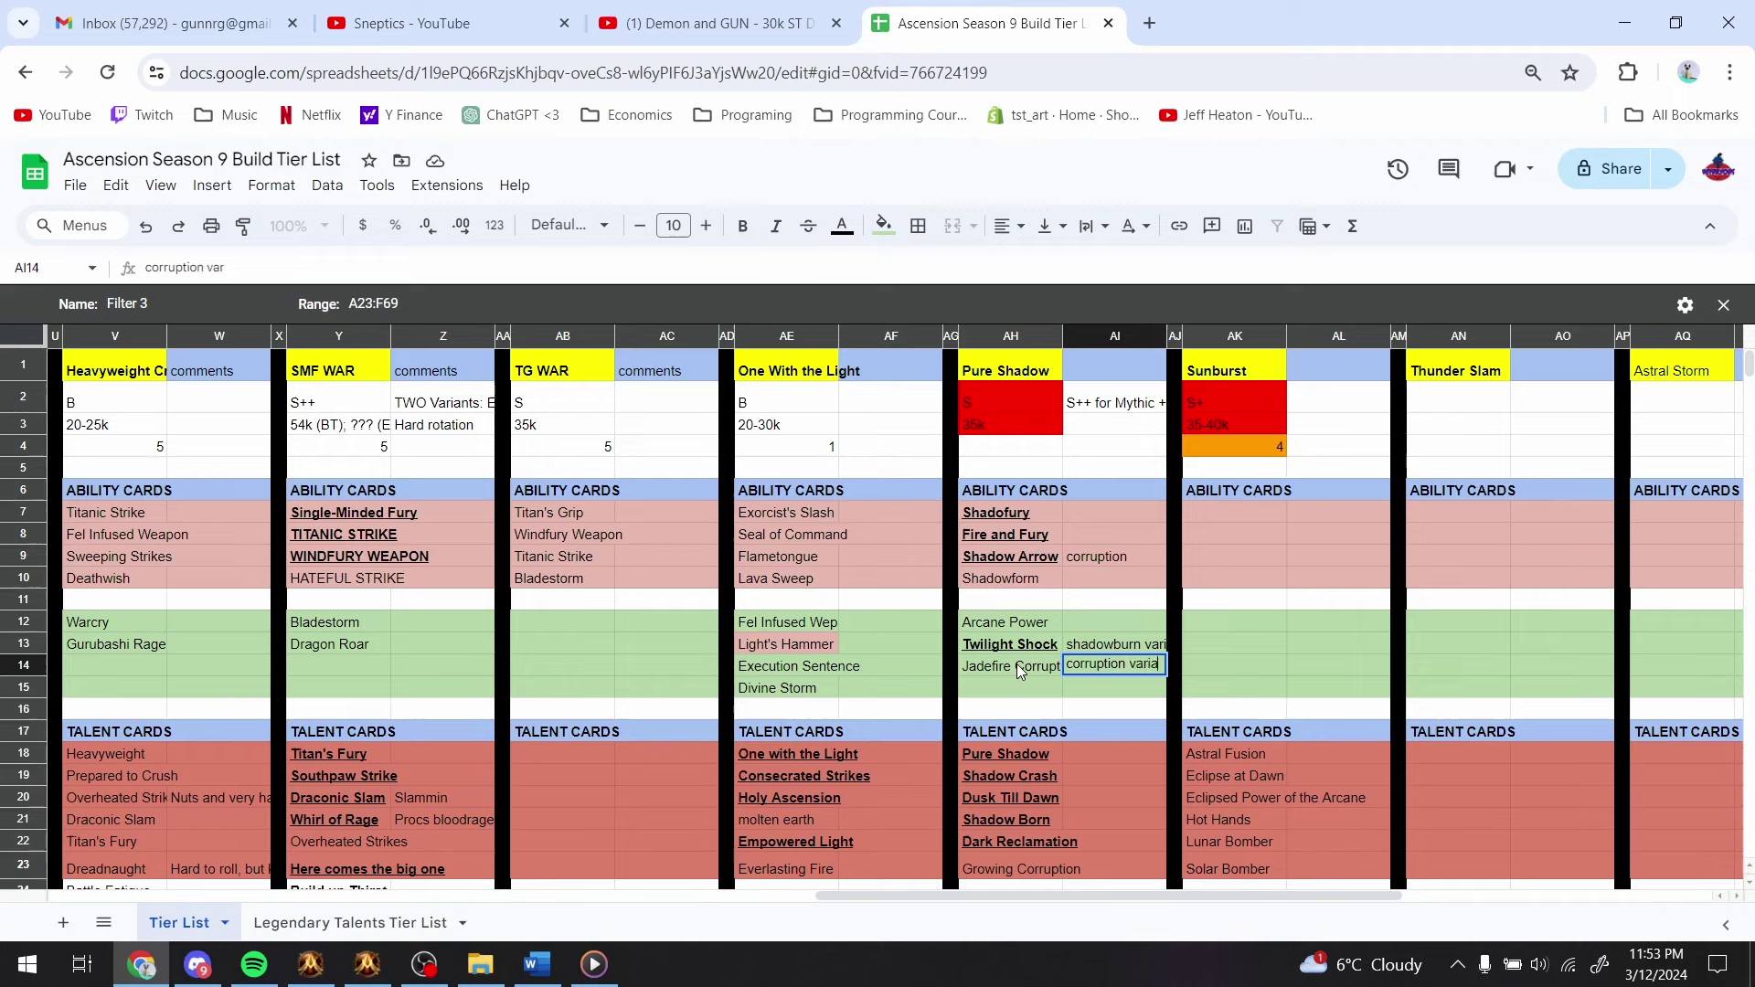
{"action": "type", "text": "nt"}
{"action": "key", "text": "Return"}
- Enter "Arcane Power" below Jadefire Corruption in the Pure Shadow column's green ability cards
{"action": "type", "text": "Ar"}
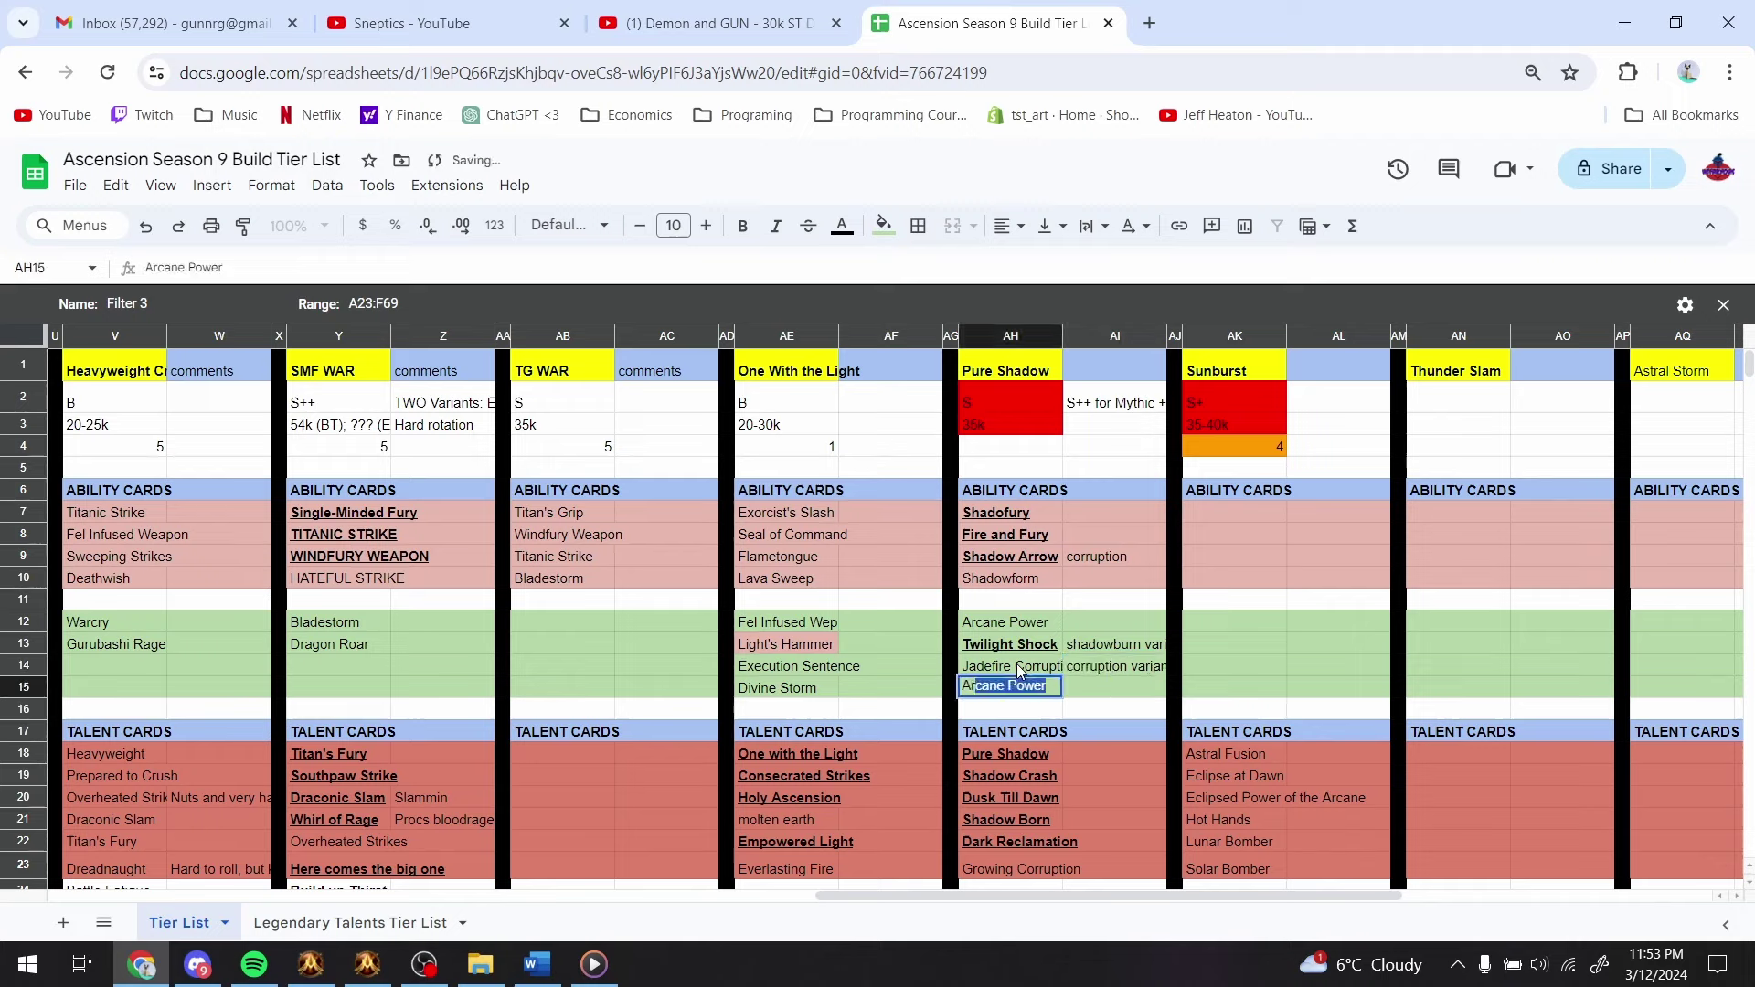
{"action": "type", "text": "cane Power"}
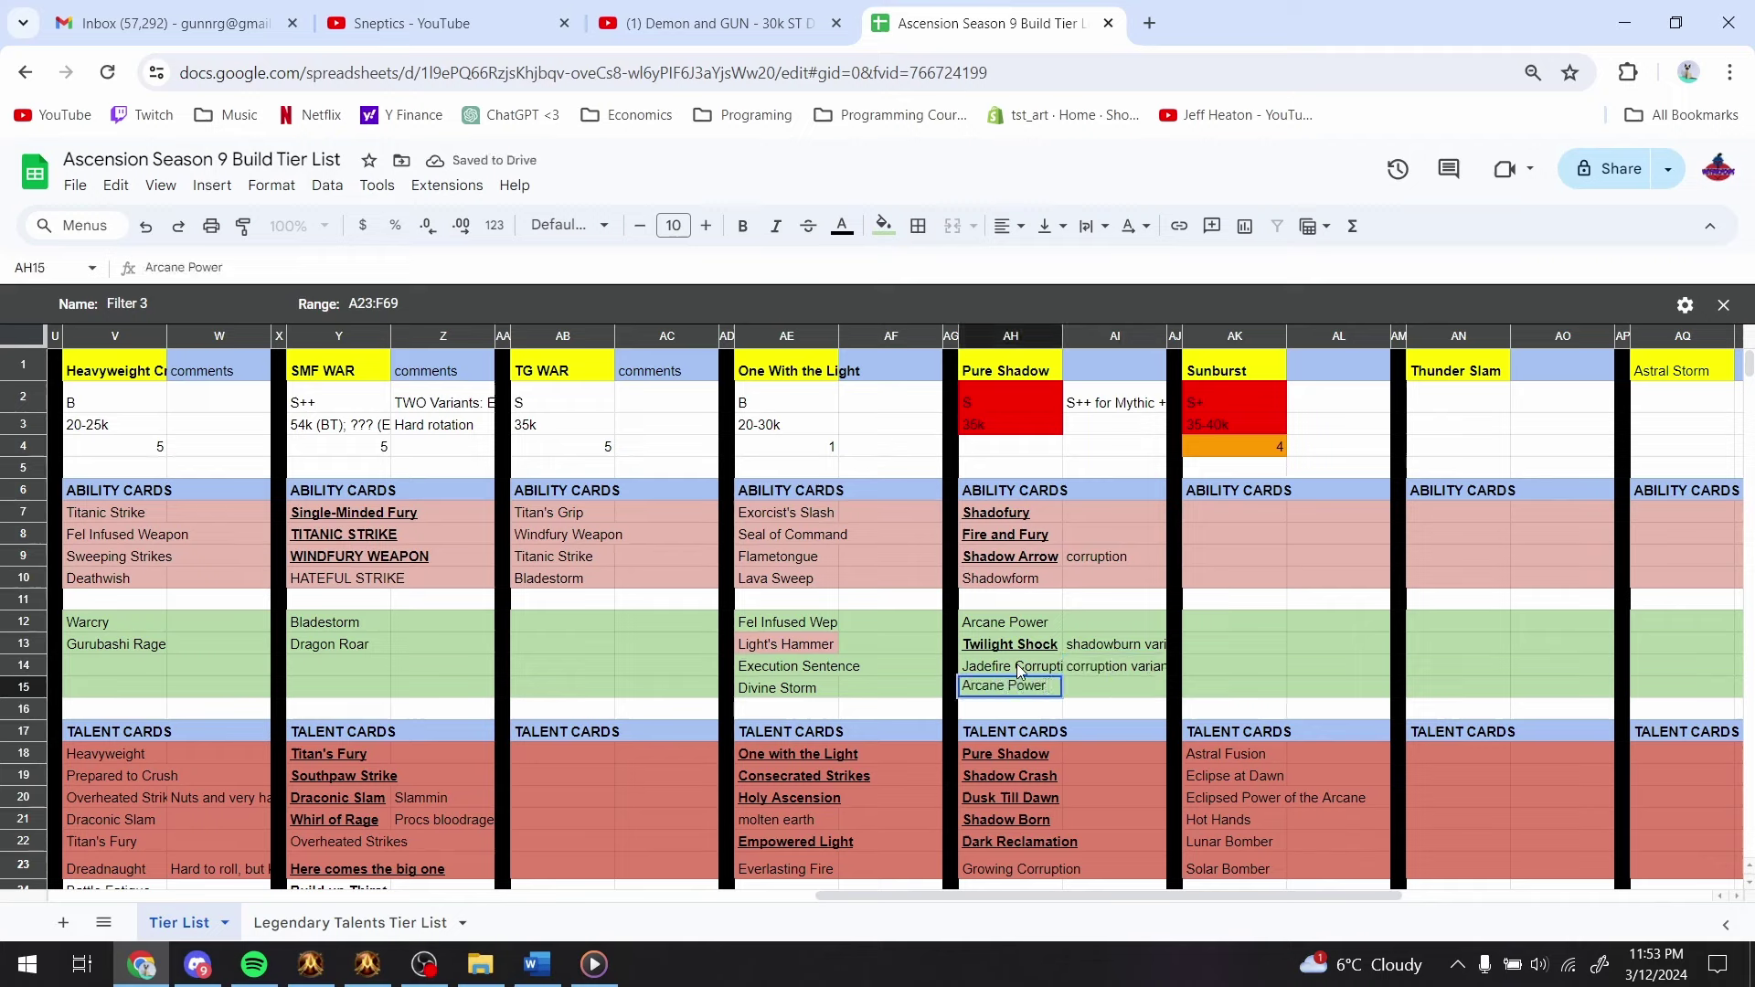
{"action": "key", "text": "Tab"}
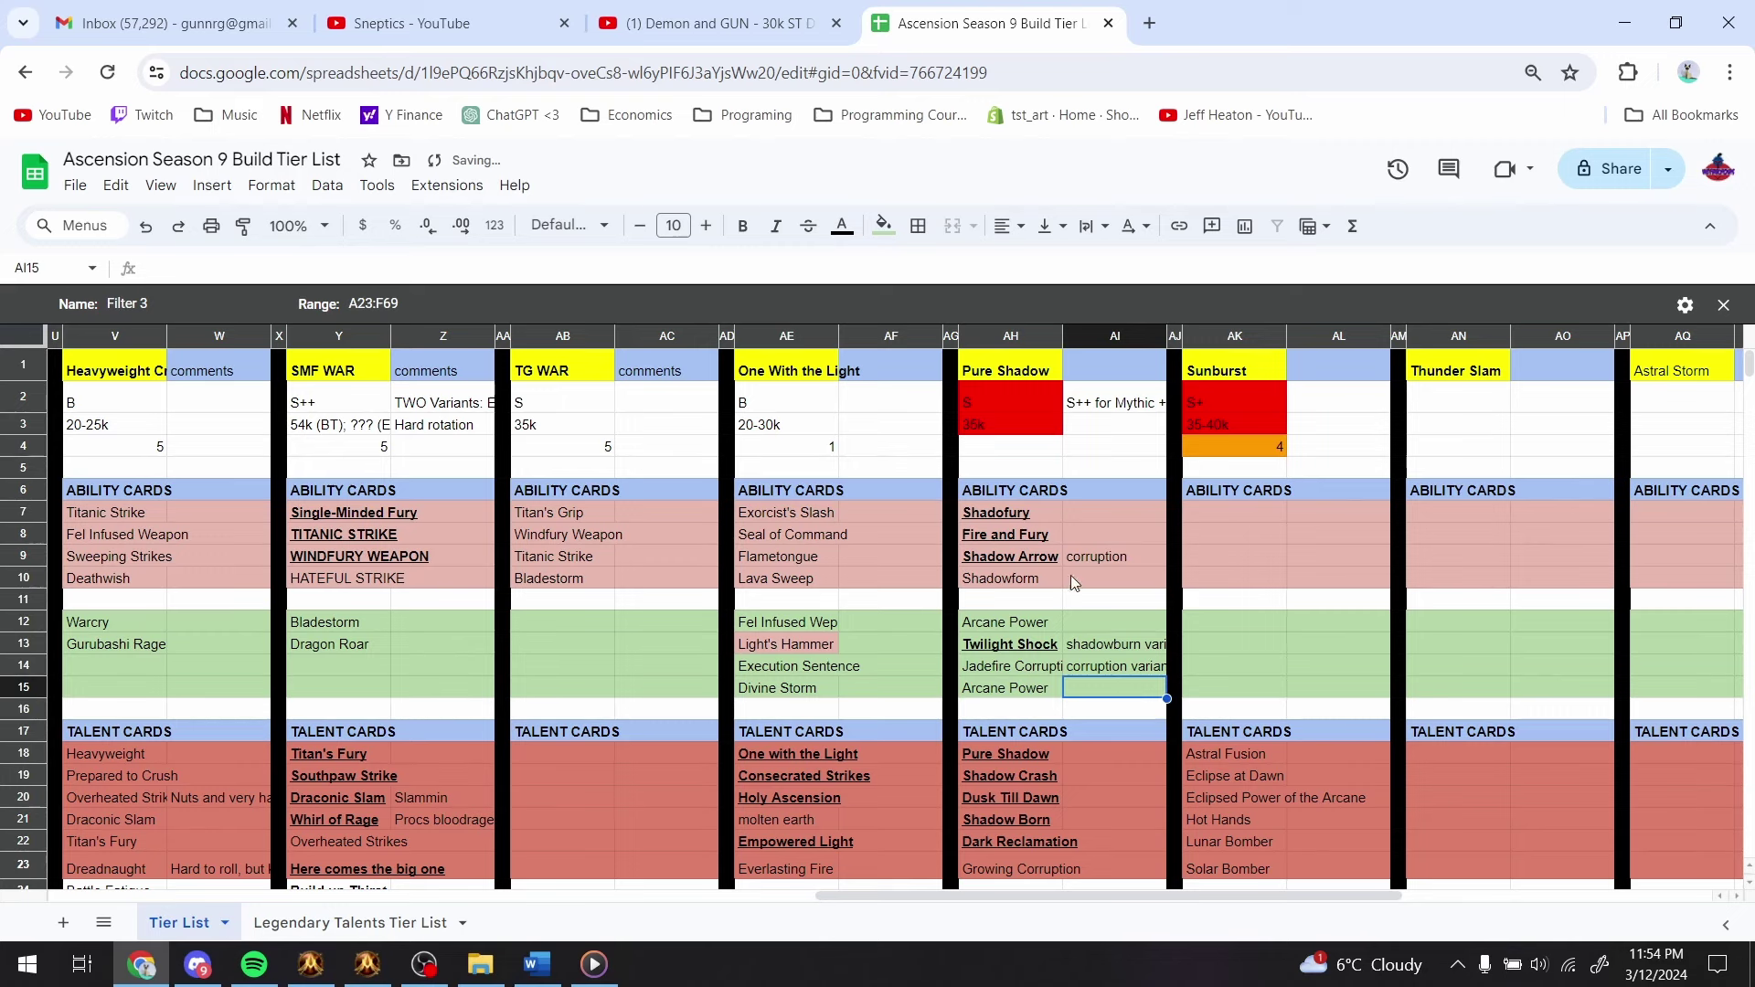
{"action": "left_click", "coordinate": [1009, 649]}
{"action": "left_click", "coordinate": [1010, 690]}
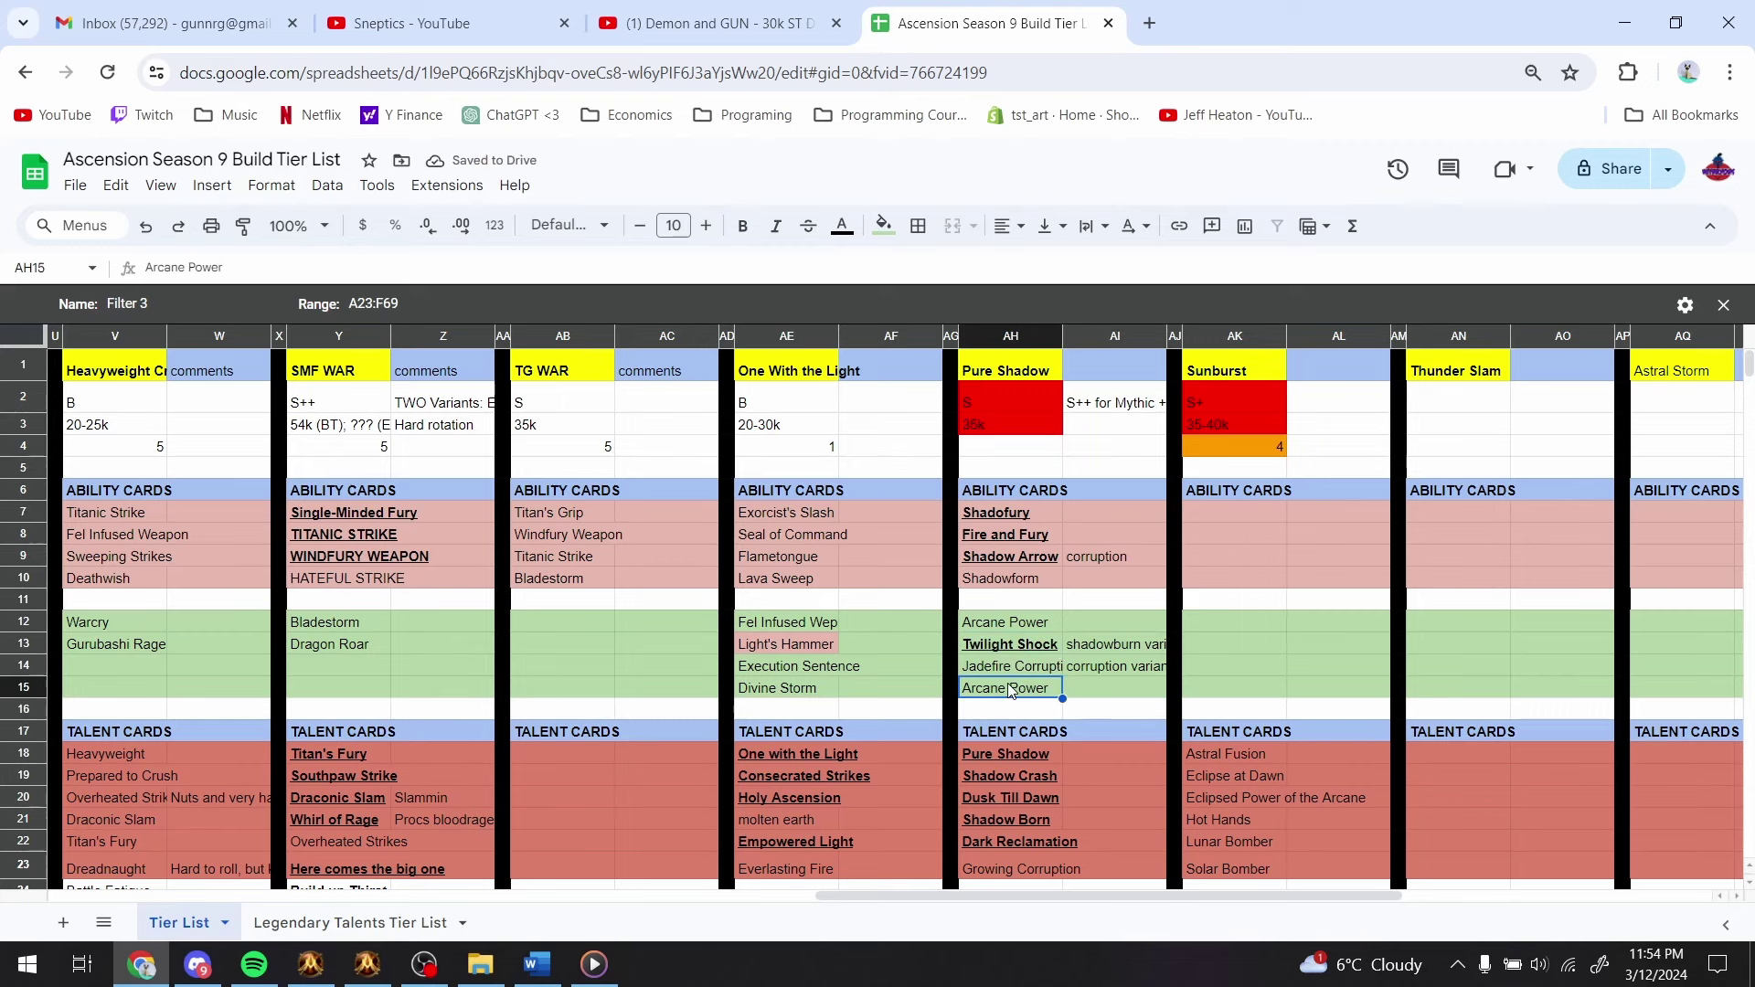
- Go to the Pure Shadow column's Important section and select the Shadow Weaving entry
{"action": "scroll", "coordinate": [1059, 696], "scroll_direction": "down", "scroll_amount": 2}
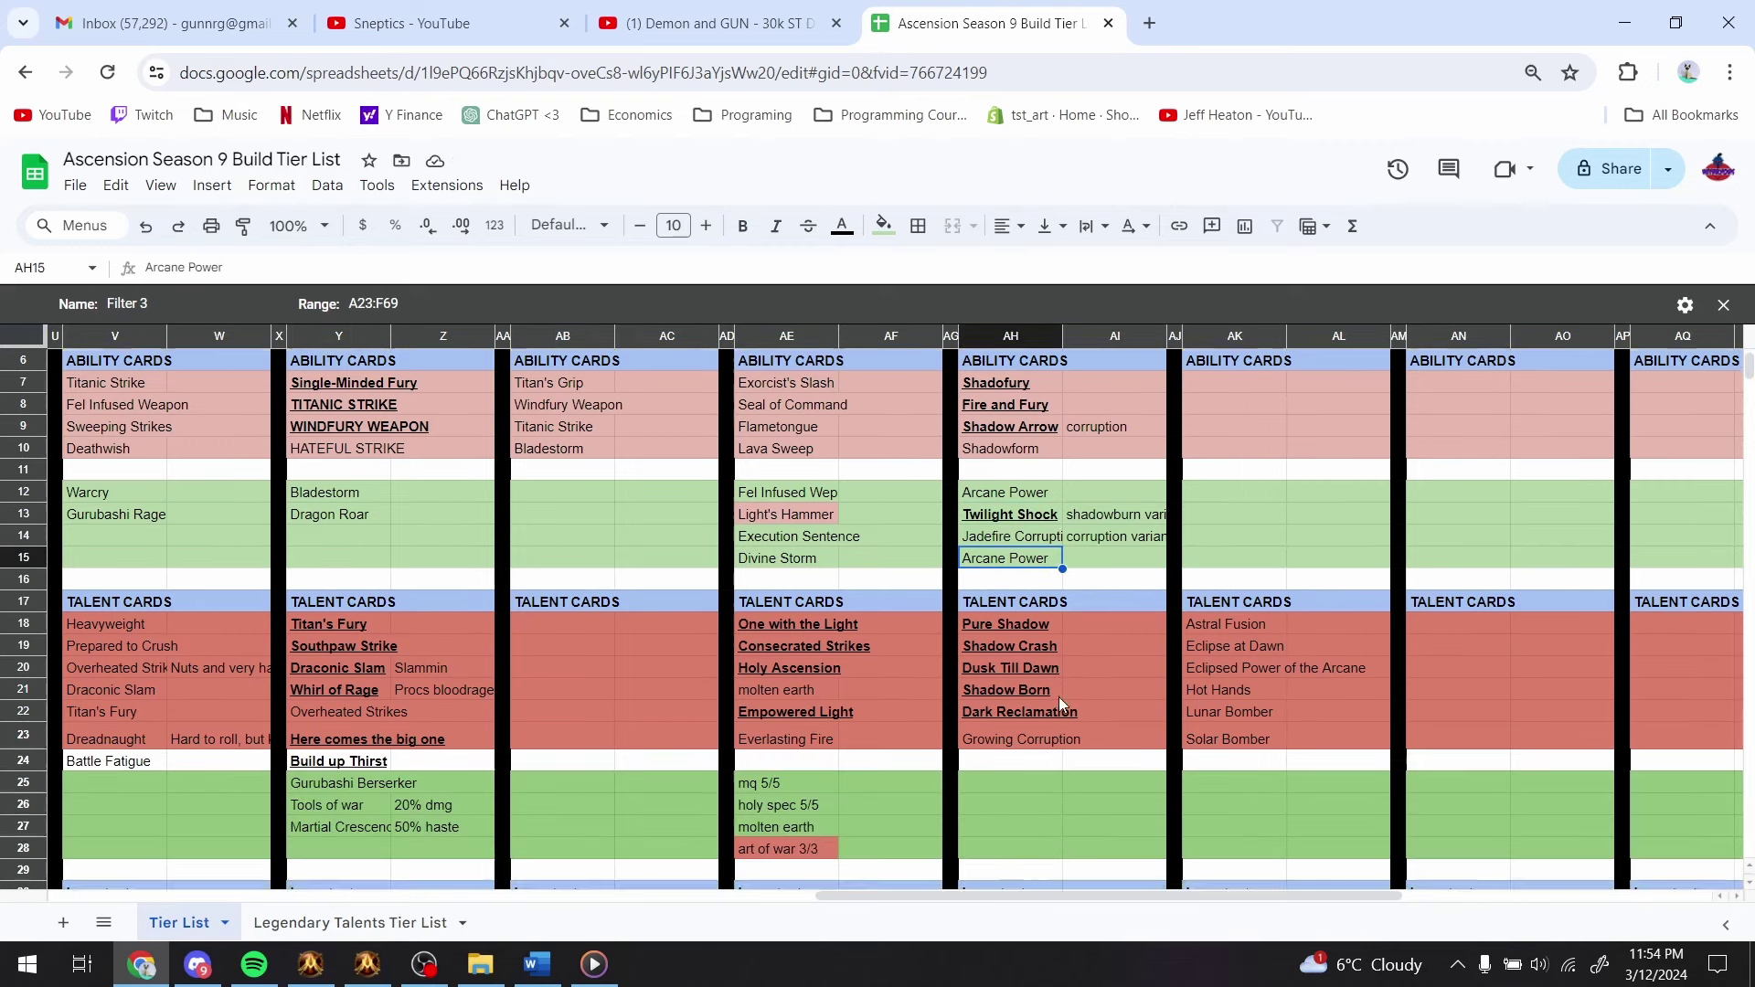
{"action": "scroll", "coordinate": [1058, 697], "scroll_direction": "down", "scroll_amount": 4}
{"action": "left_click", "coordinate": [1016, 680]}
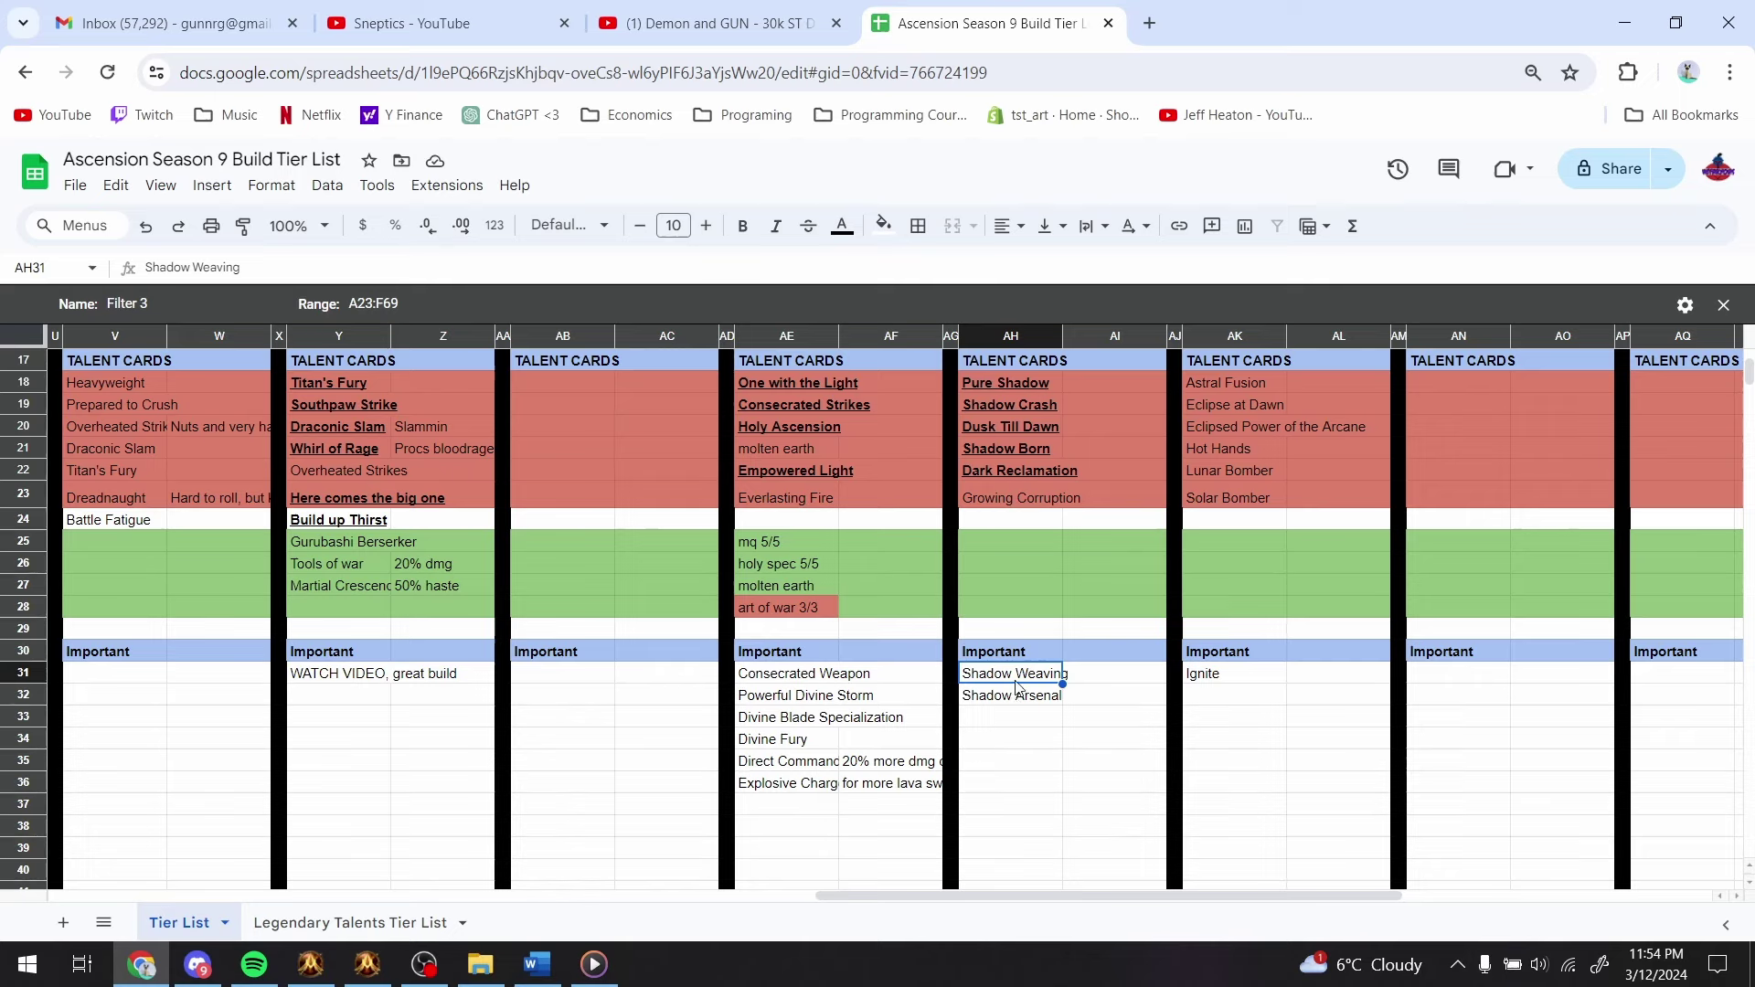
- Switch to the Ascension game and examine the Shadow Arsenal talent and Veil of Shadows ability descriptions in Character Advancement
{"action": "key", "text": "alt+Tab"}
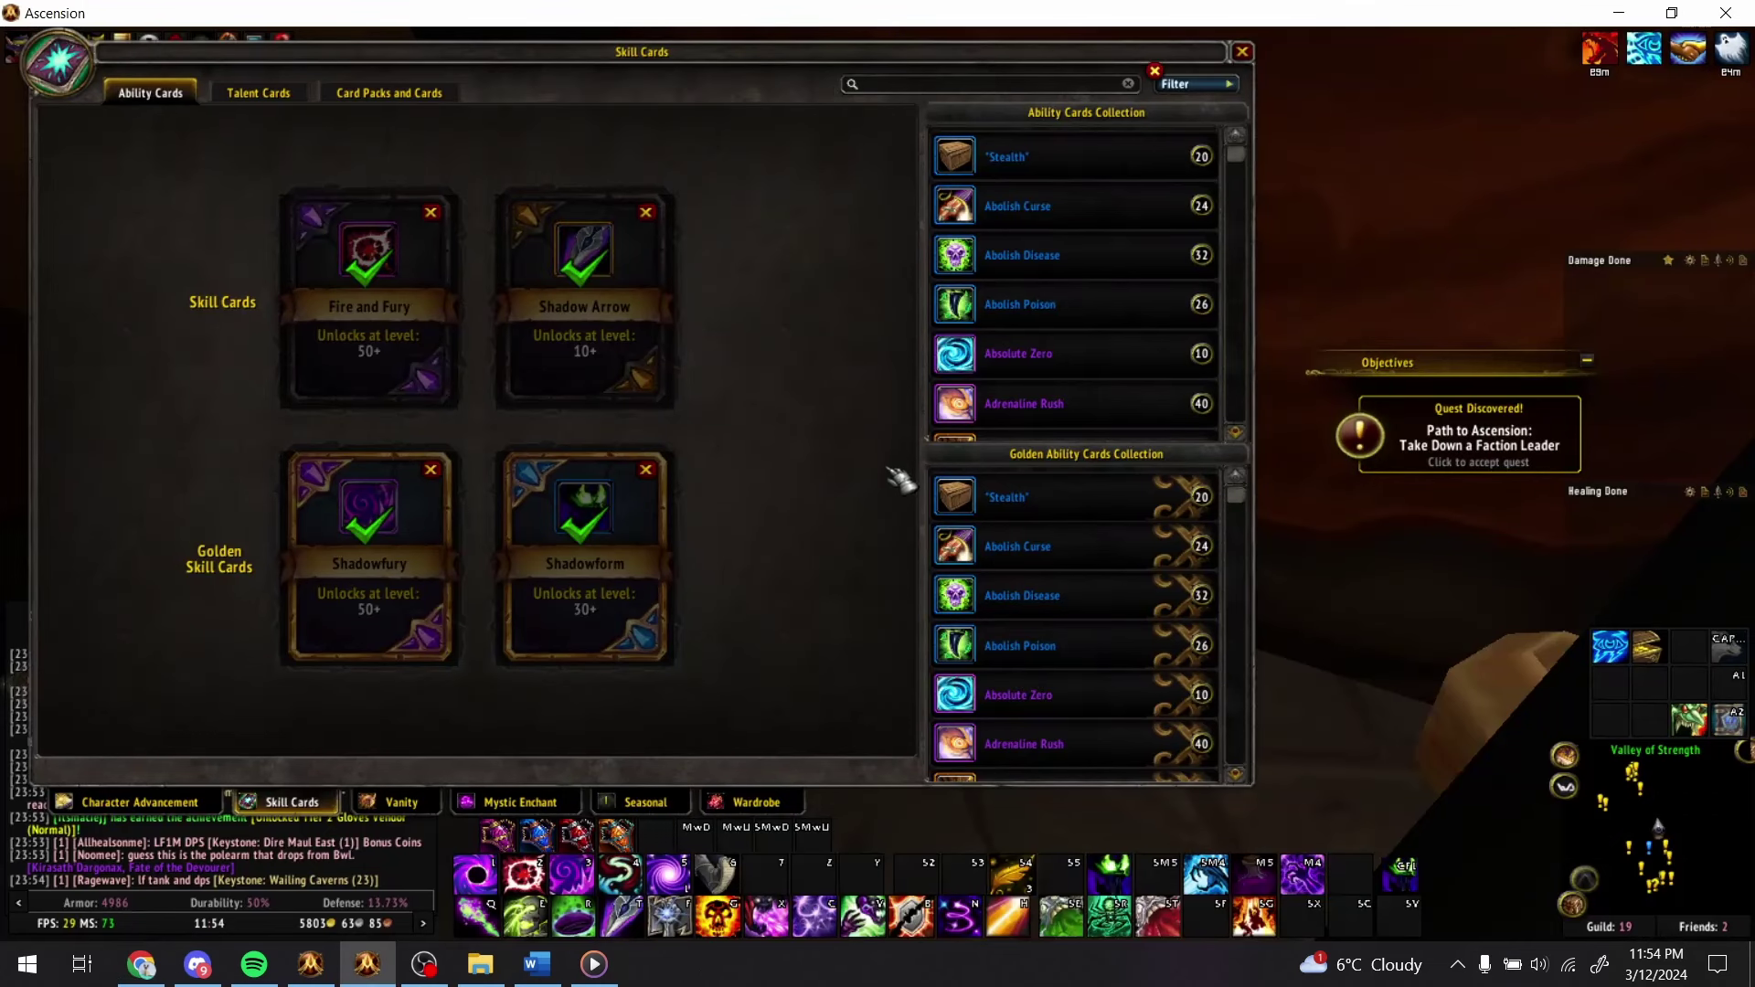
{"action": "left_click", "coordinate": [205, 810]}
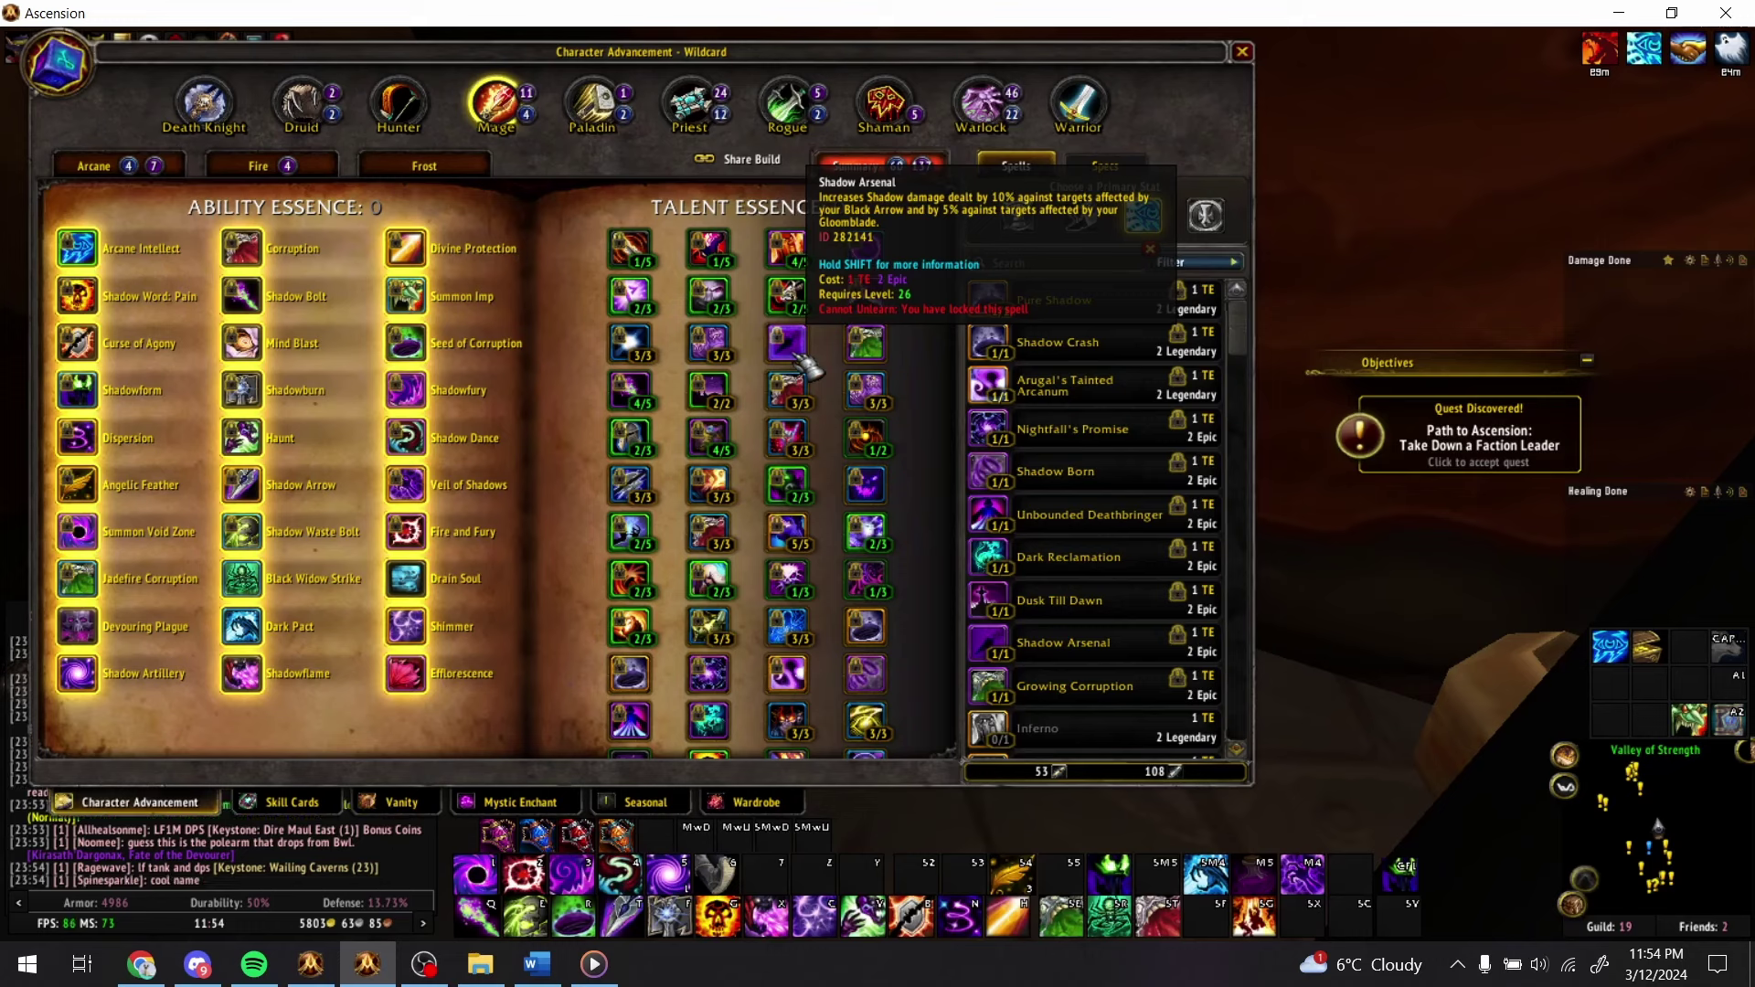
{"action": "mouse_move", "coordinate": [797, 359]}
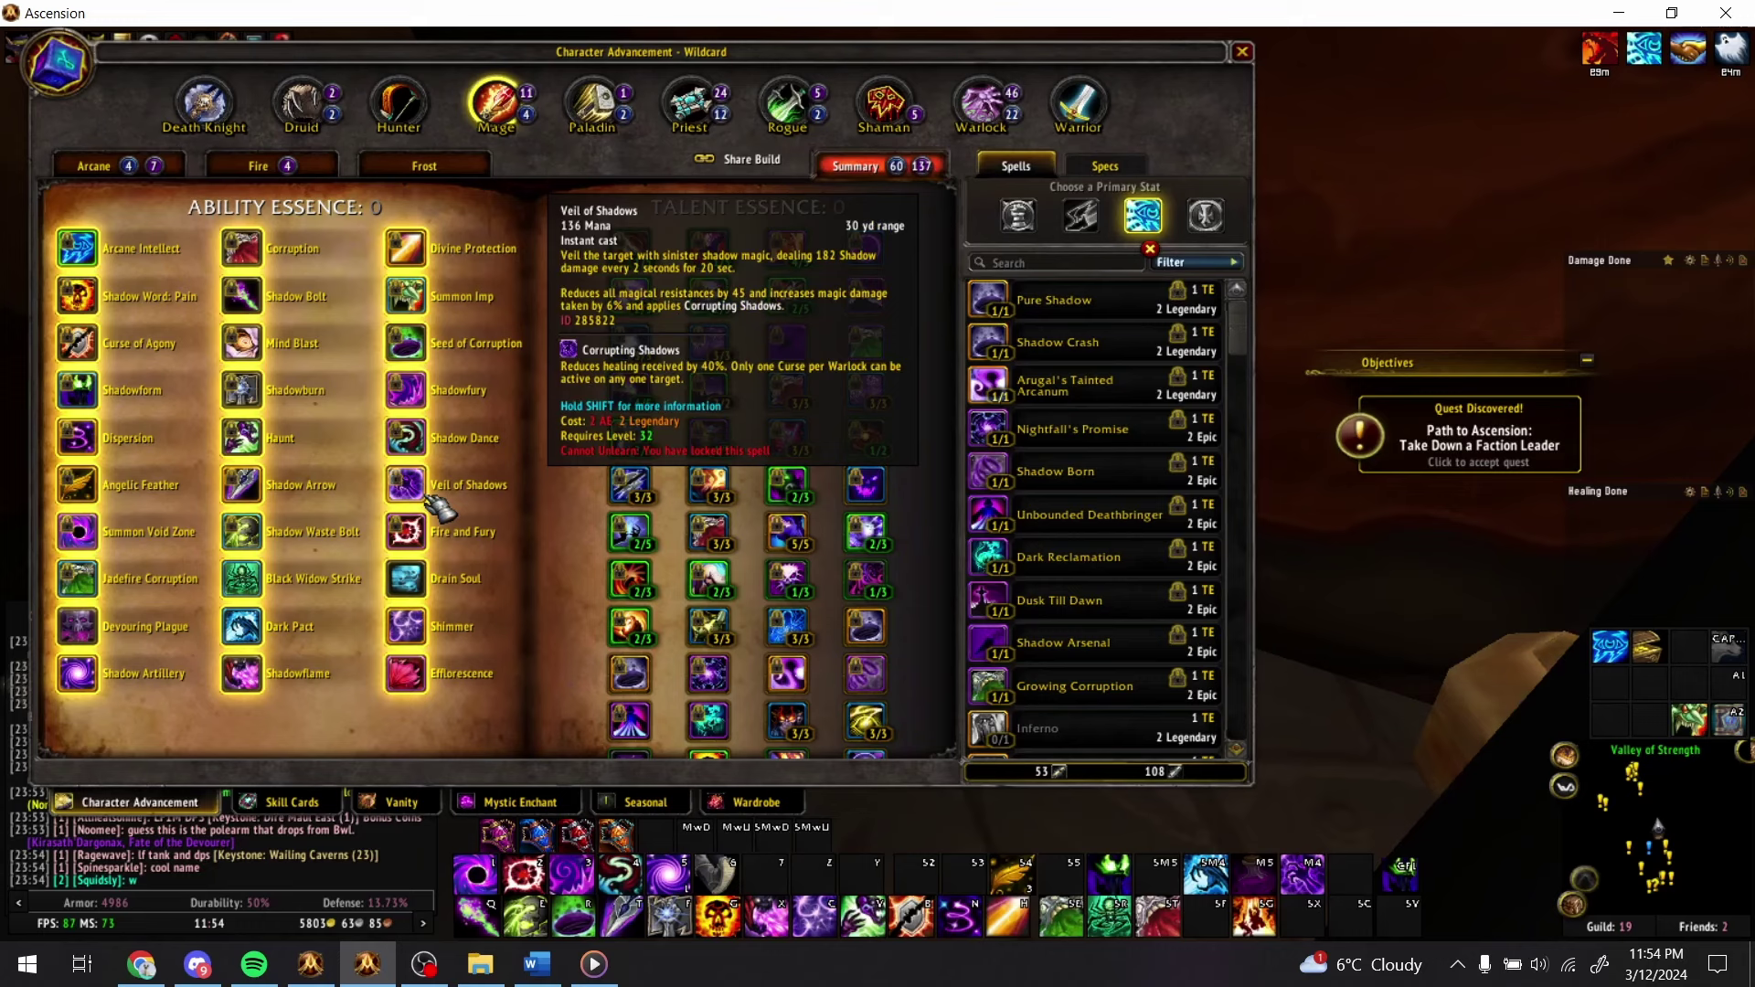
{"action": "scroll", "coordinate": [910, 471], "scroll_direction": "down", "scroll_amount": 1}
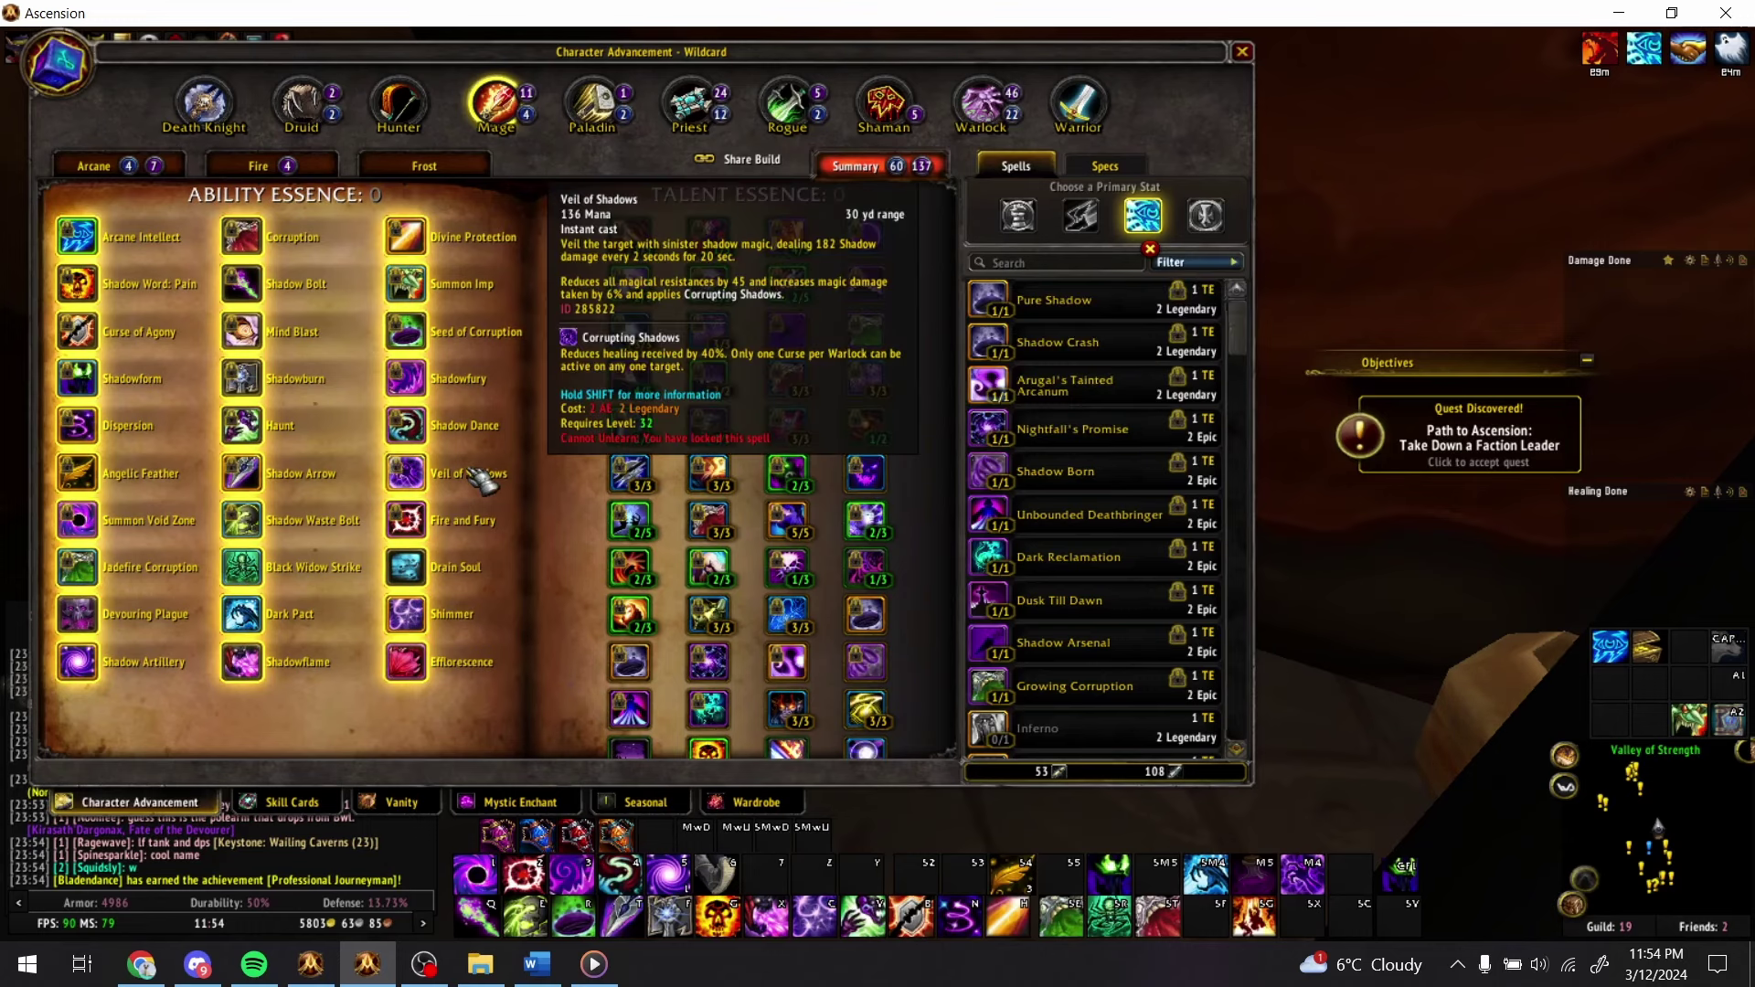
- Look over the known abilities and talents in the Character Advancement summary, including Shadow Power and Soul Leech, and show the saved specs
{"action": "scroll", "coordinate": [736, 510], "scroll_direction": "down", "scroll_amount": 3}
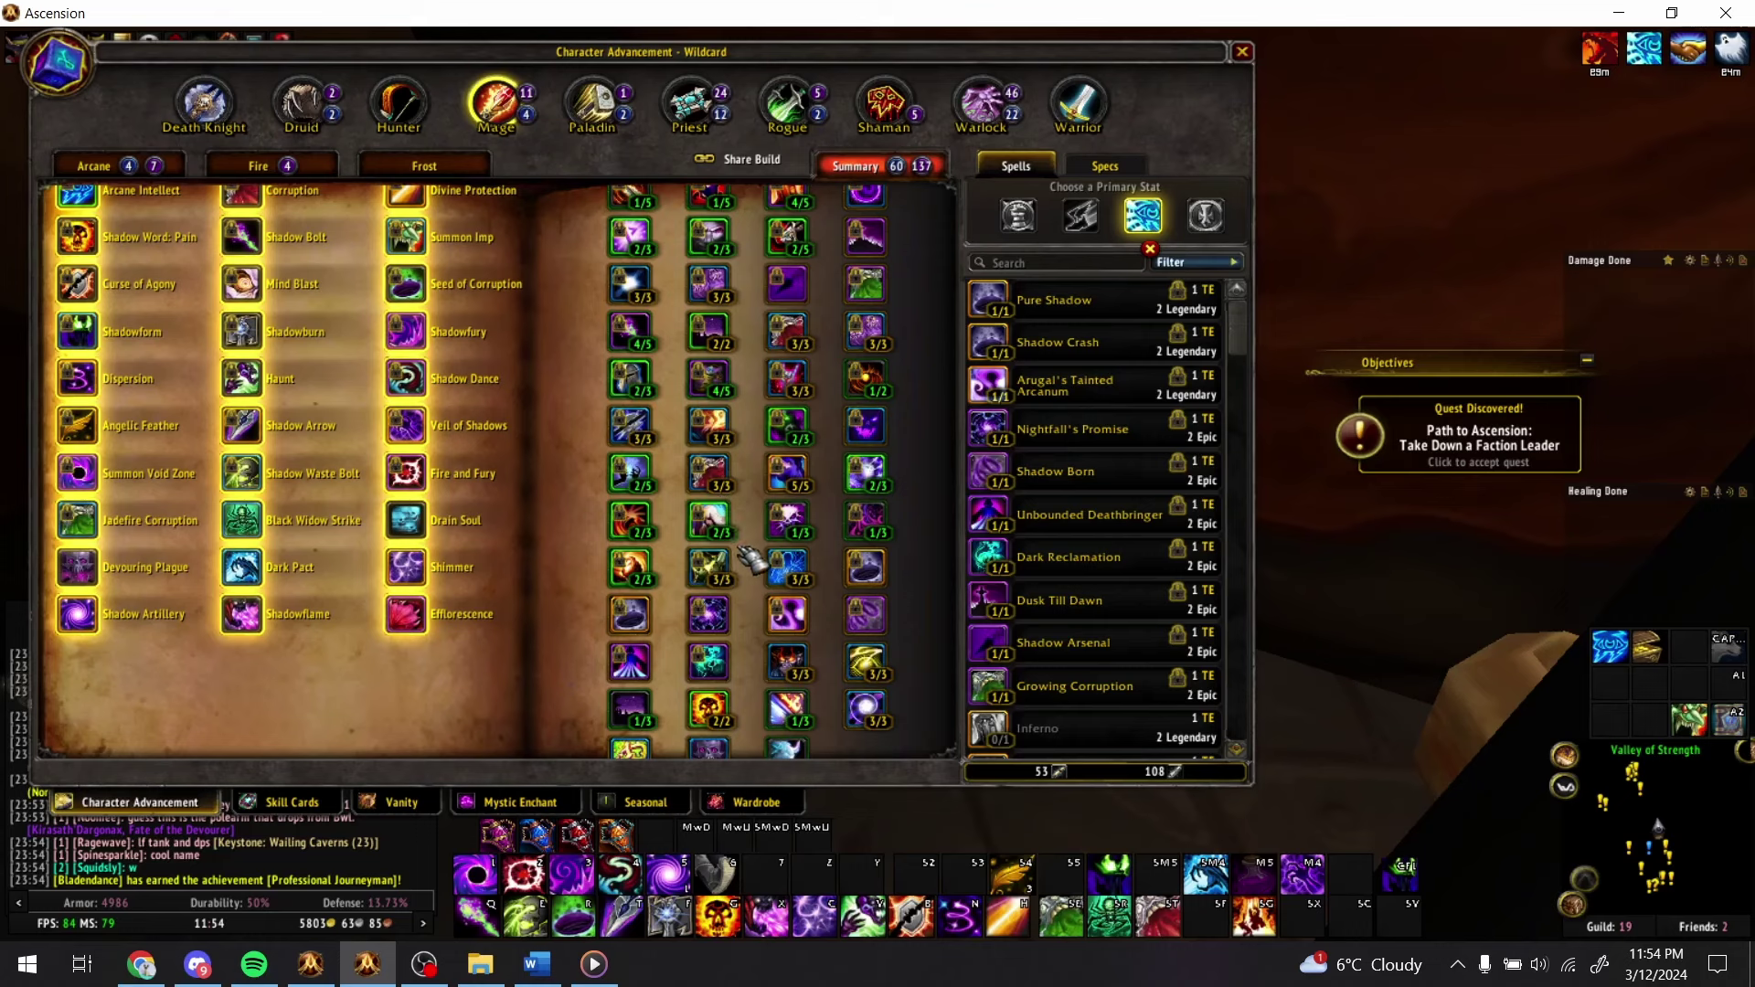
{"action": "scroll", "coordinate": [738, 530], "scroll_direction": "up", "scroll_amount": 4}
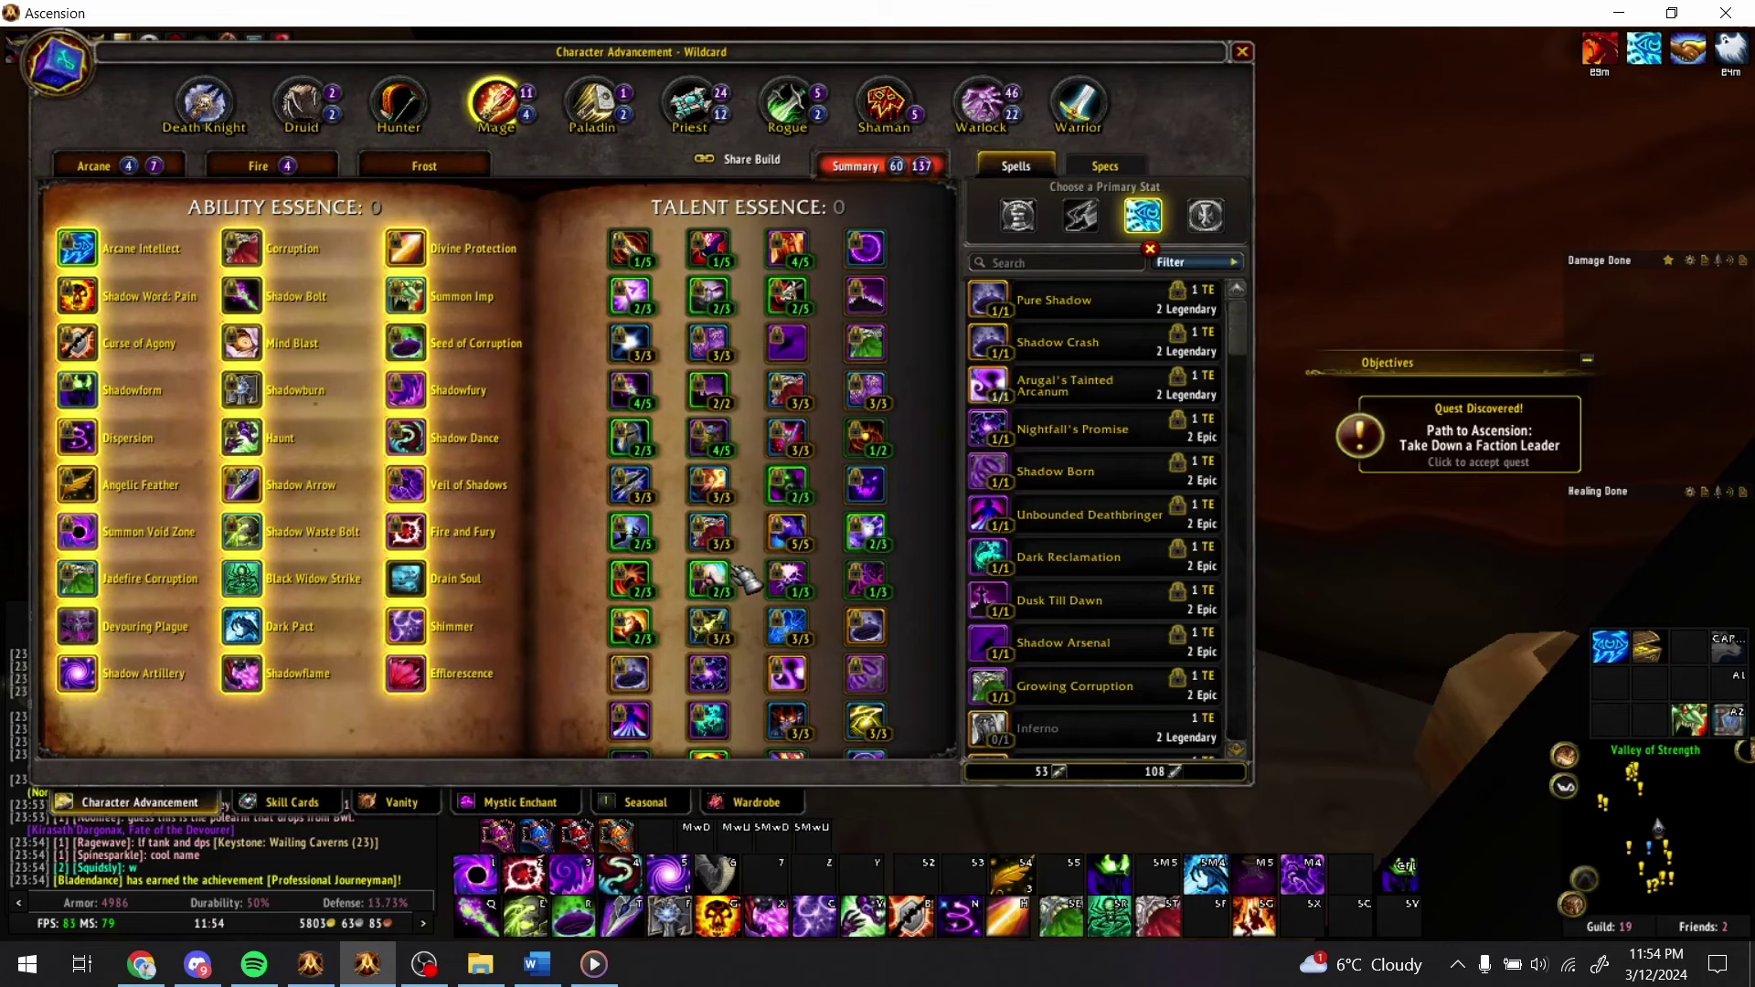
{"action": "scroll", "coordinate": [718, 251], "scroll_direction": "down", "scroll_amount": 2}
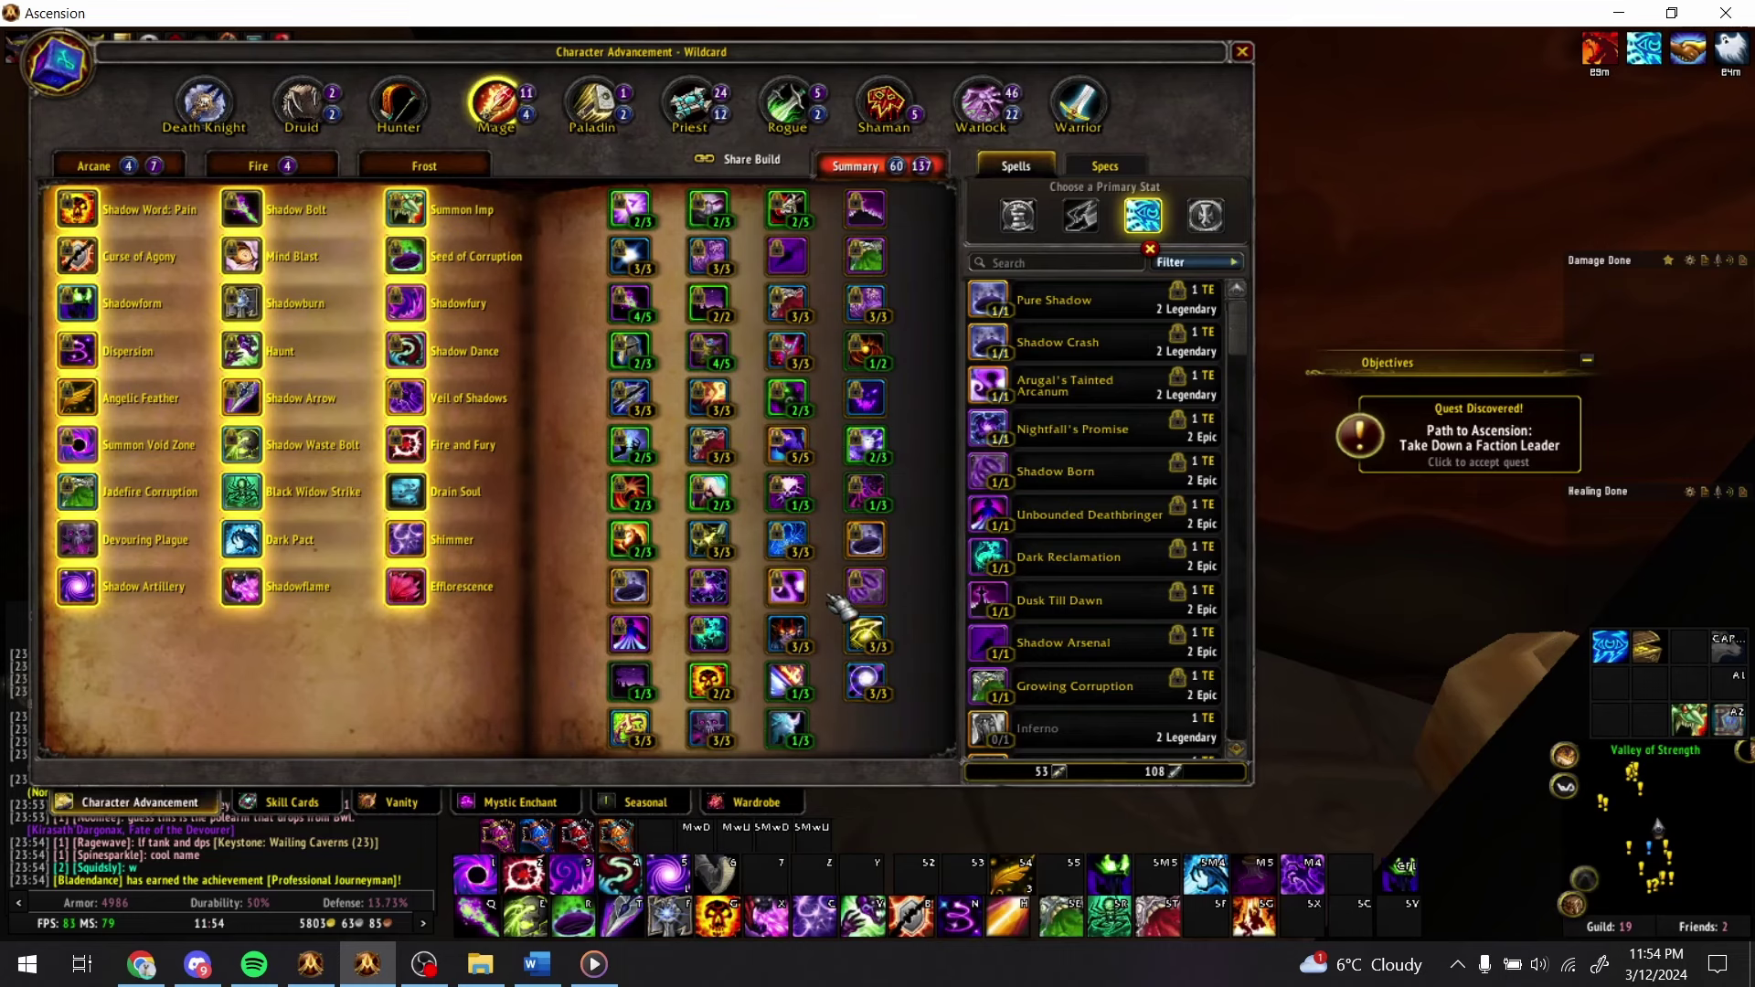
{"action": "scroll", "coordinate": [839, 605], "scroll_direction": "up", "scroll_amount": 1}
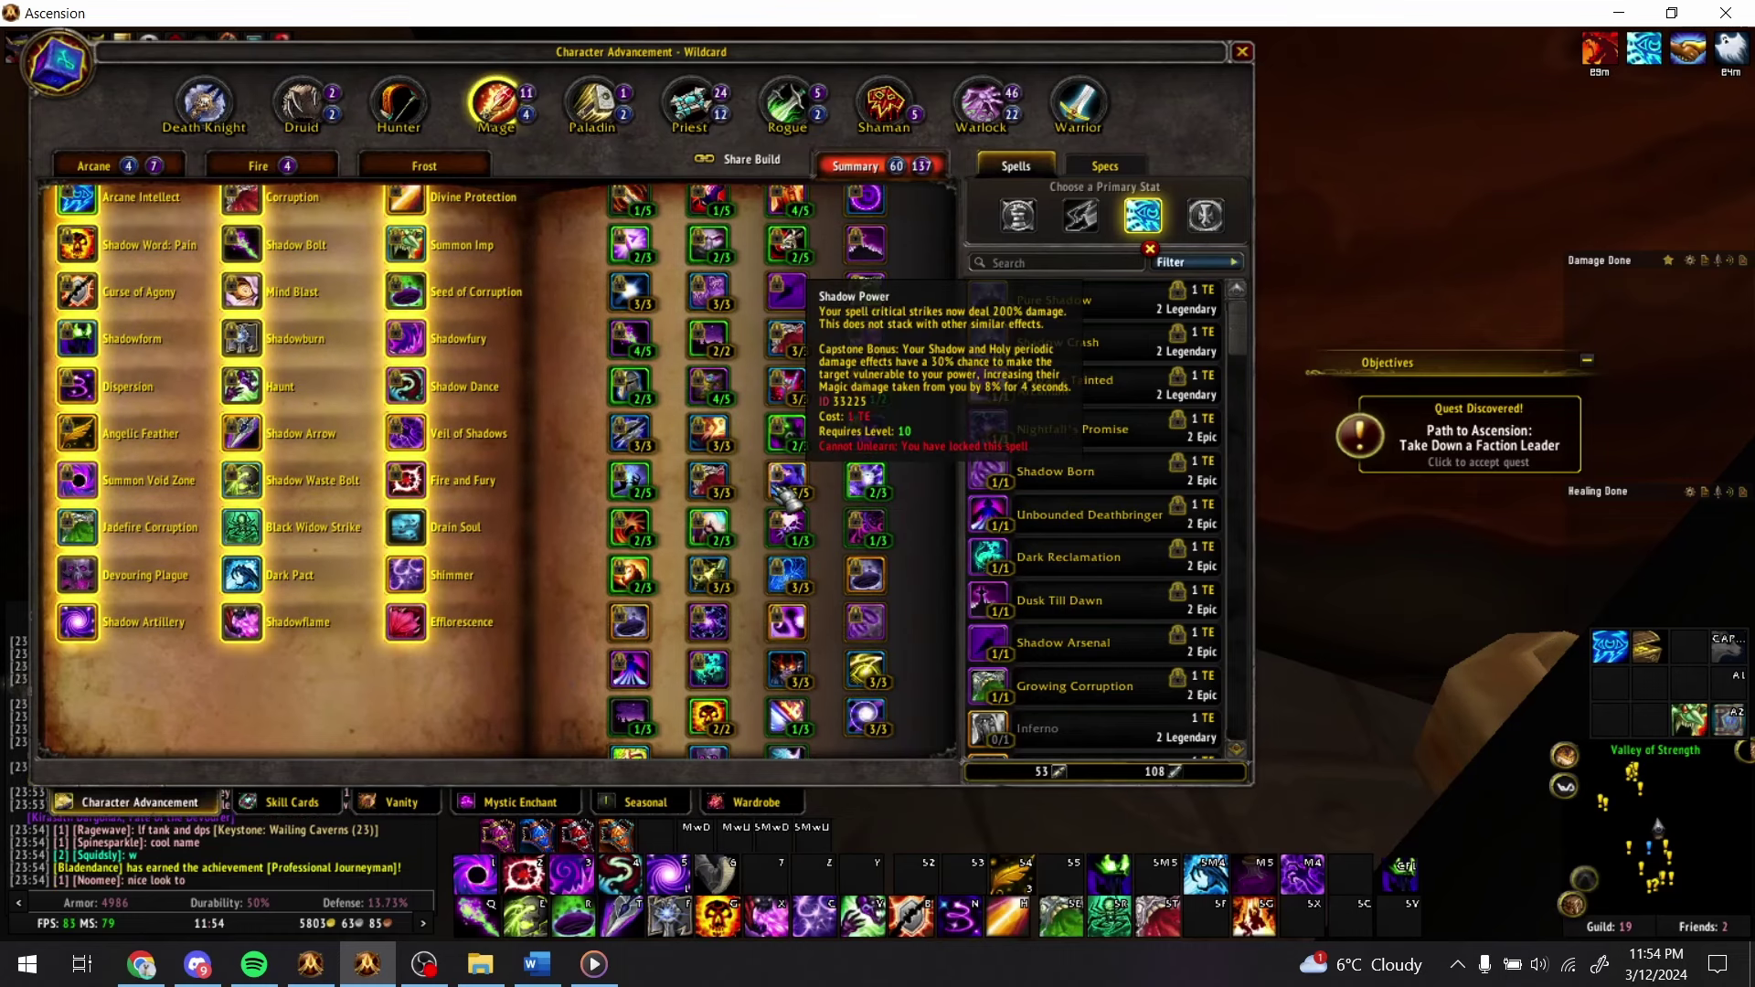
{"action": "scroll", "coordinate": [786, 493], "scroll_direction": "up", "scroll_amount": 1}
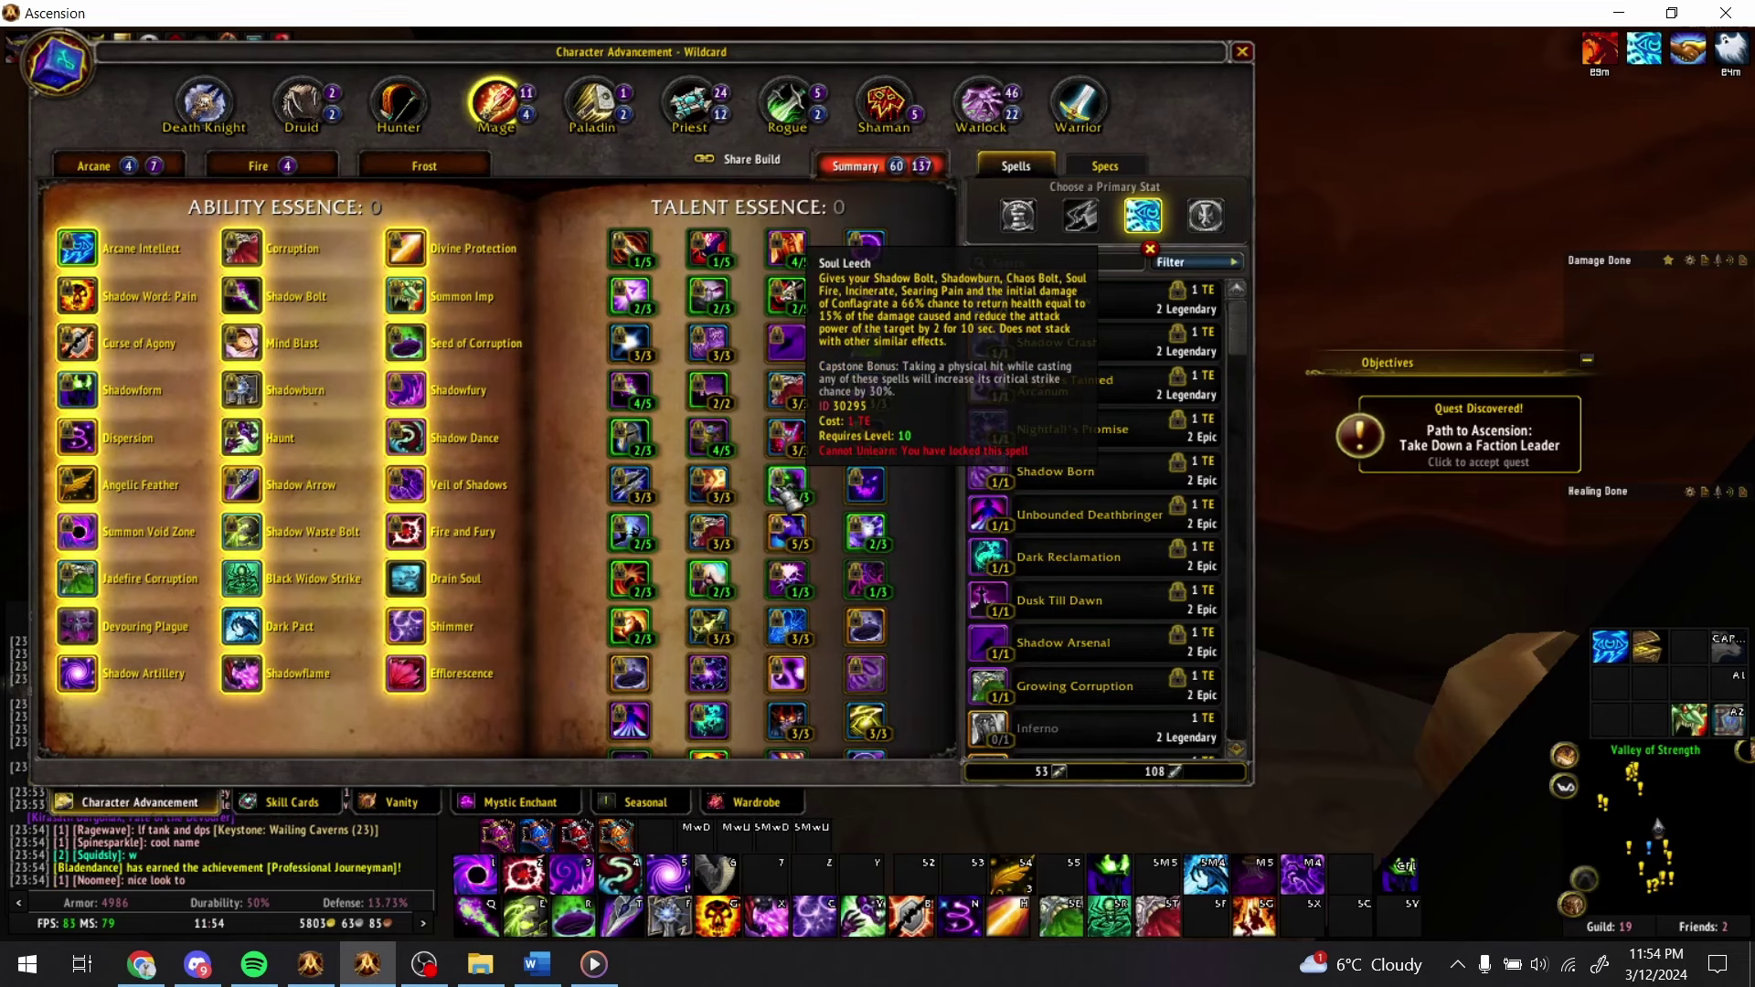
{"action": "left_click", "coordinate": [1106, 167]}
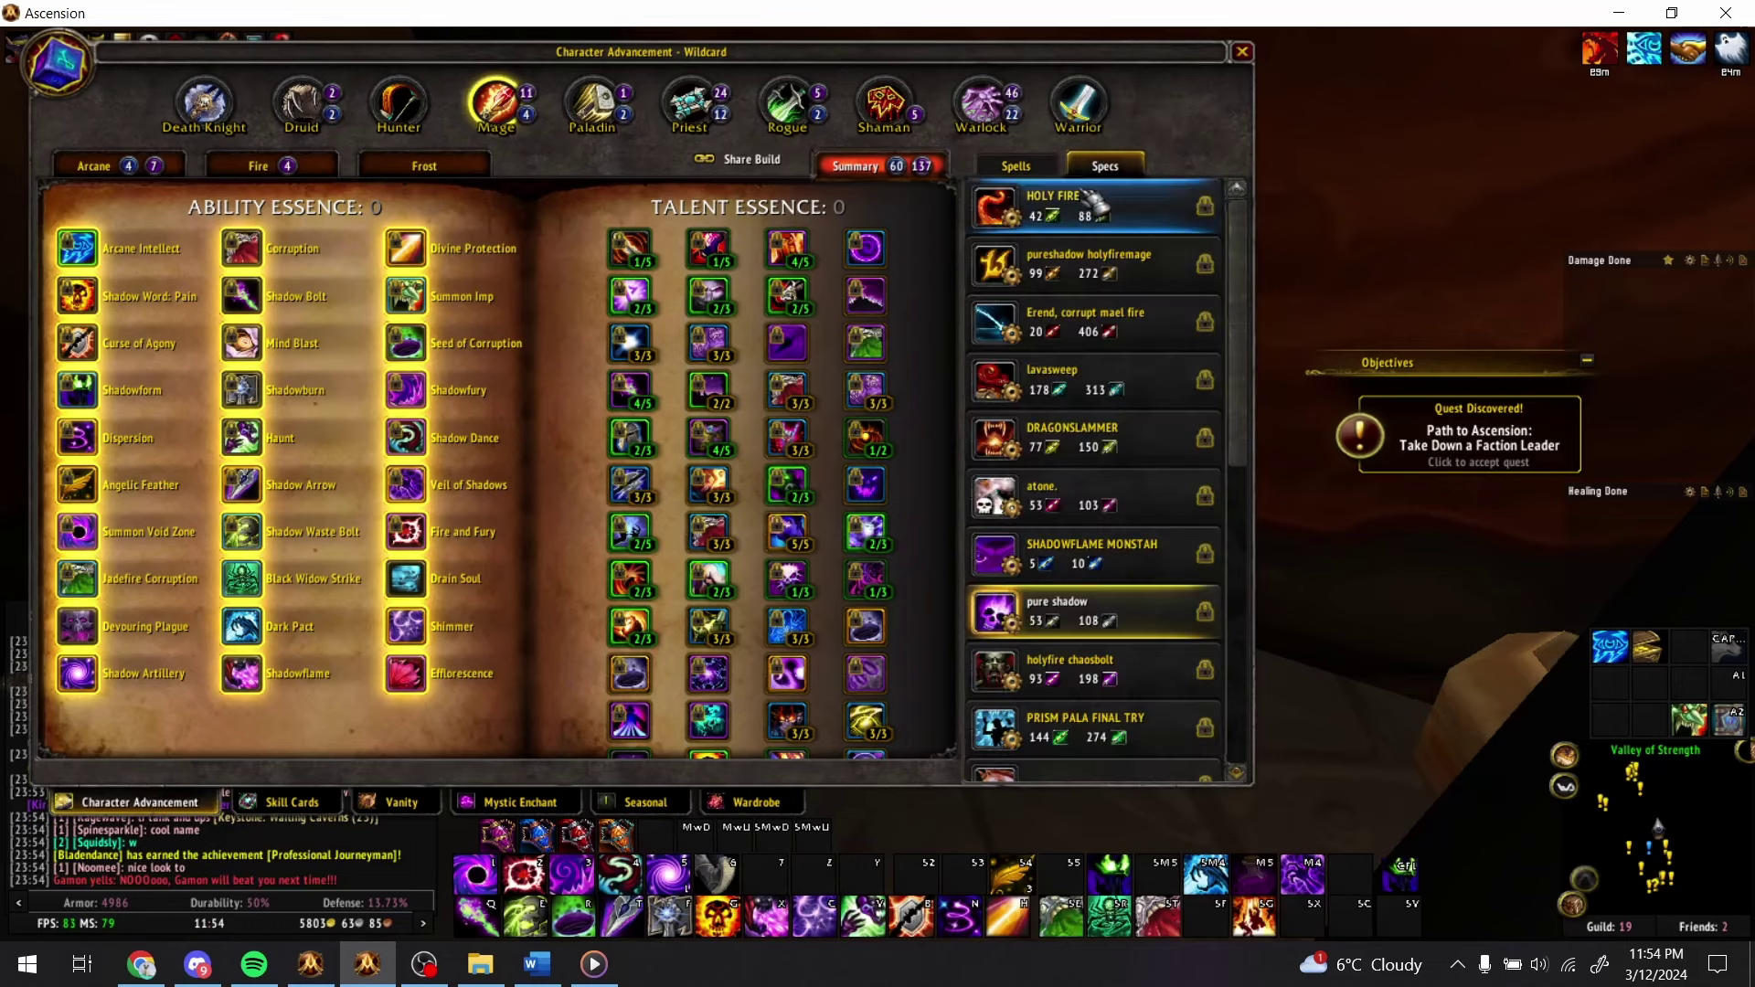
- Switch to the Ascension Season 9 Build Tier List in Google Sheets and review the Pure Shadow build's cards and rating
{"action": "key", "text": "alt+Tab"}
{"action": "left_click", "coordinate": [1024, 539]}
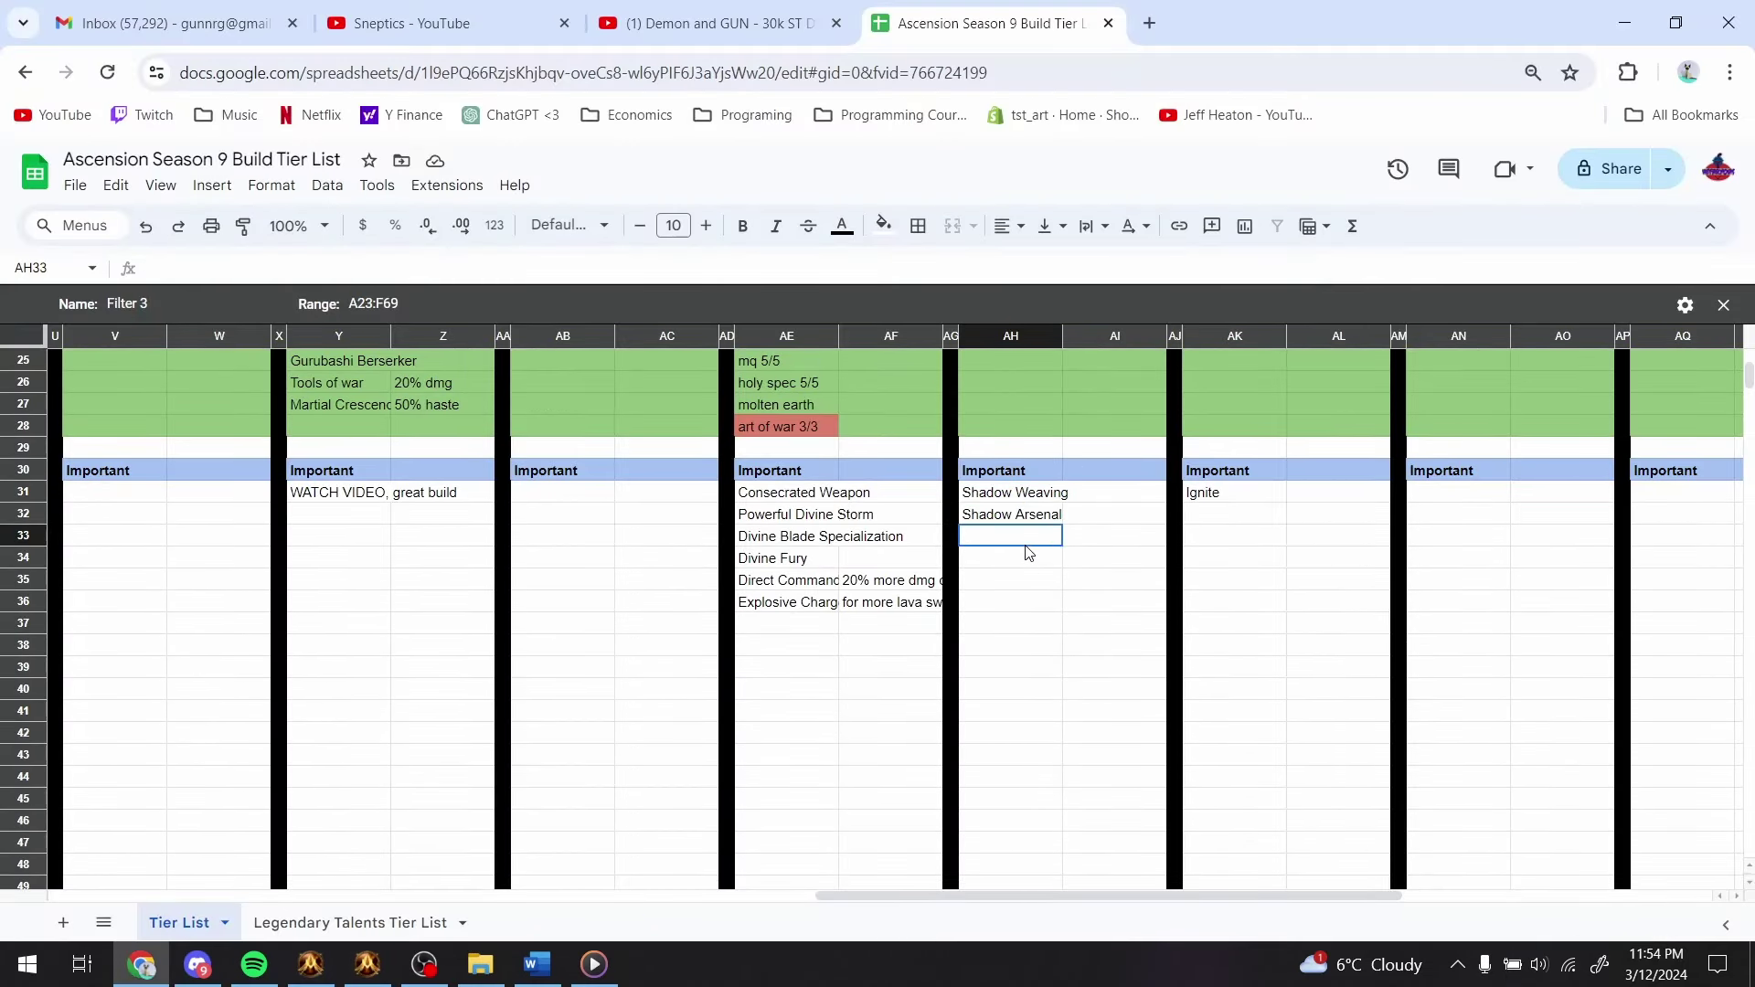
{"action": "scroll", "coordinate": [1028, 552], "scroll_direction": "up", "scroll_amount": 8}
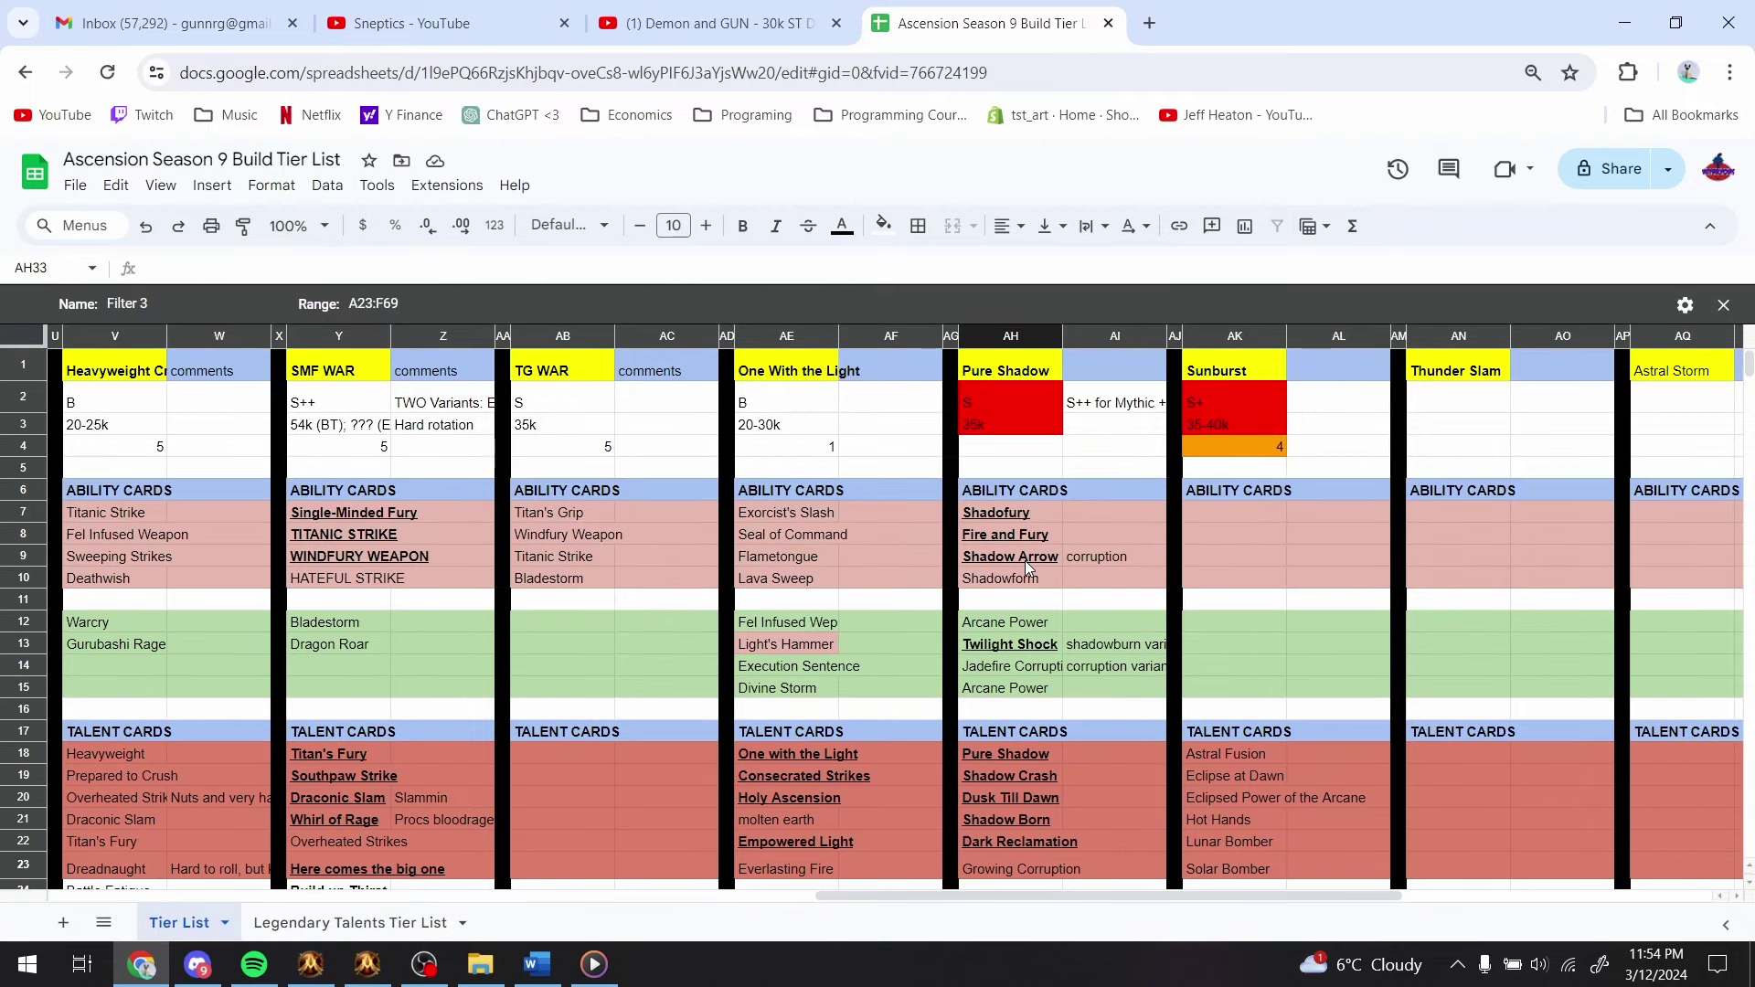
{"action": "left_click", "coordinate": [1086, 465]}
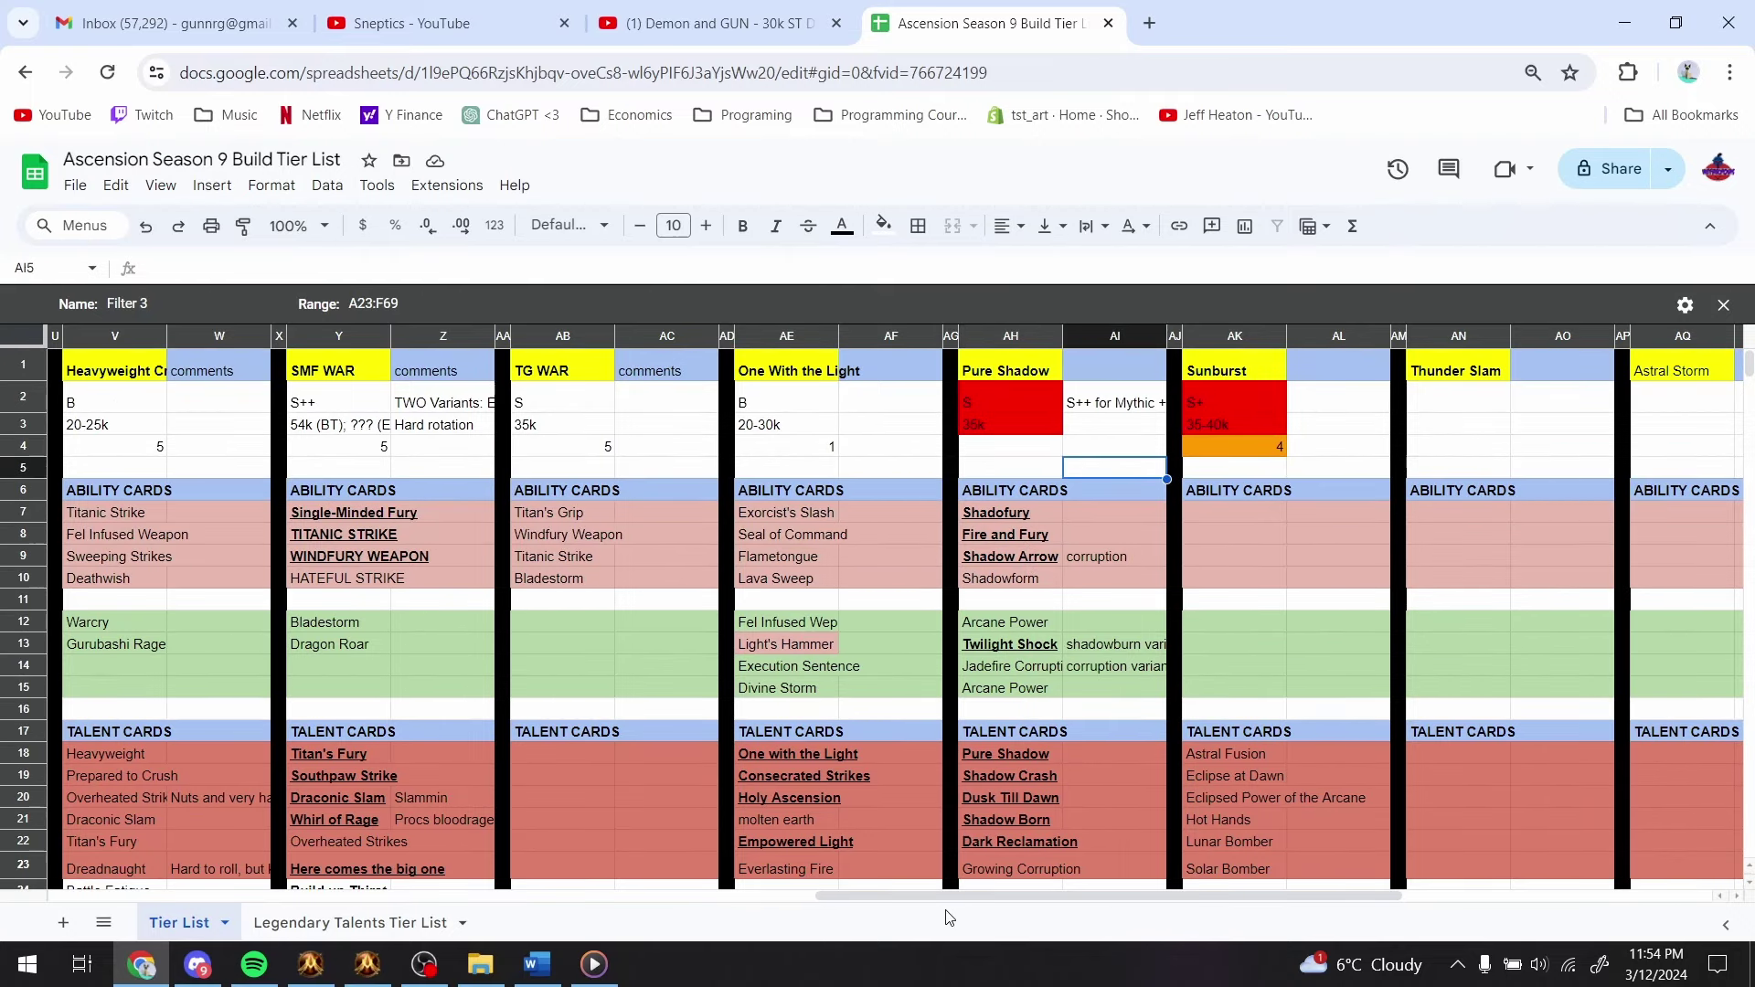
{"action": "left_click", "coordinate": [1016, 886]}
{"action": "left_click", "coordinate": [908, 770]}
{"action": "scroll", "coordinate": [909, 771], "scroll_direction": "up", "scroll_amount": 2}
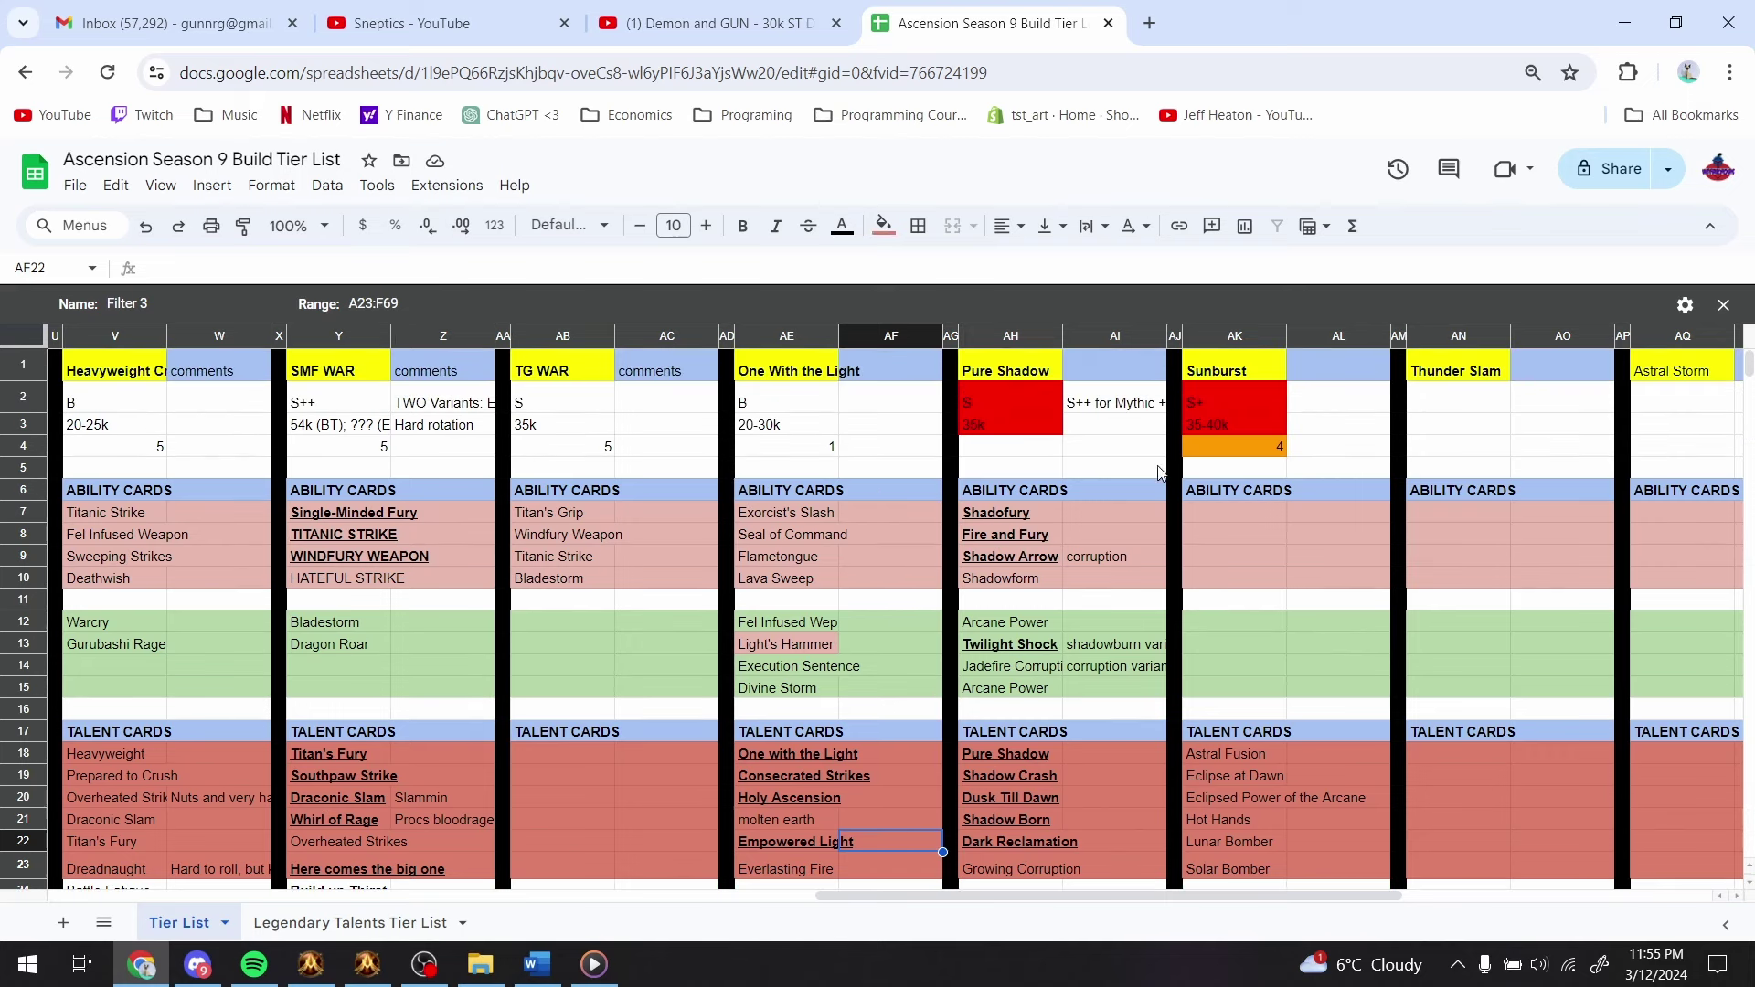
- Insert a column directly before the Sunburst column and fill the whole new column with yellow
{"action": "right_click", "coordinate": [1243, 340]}
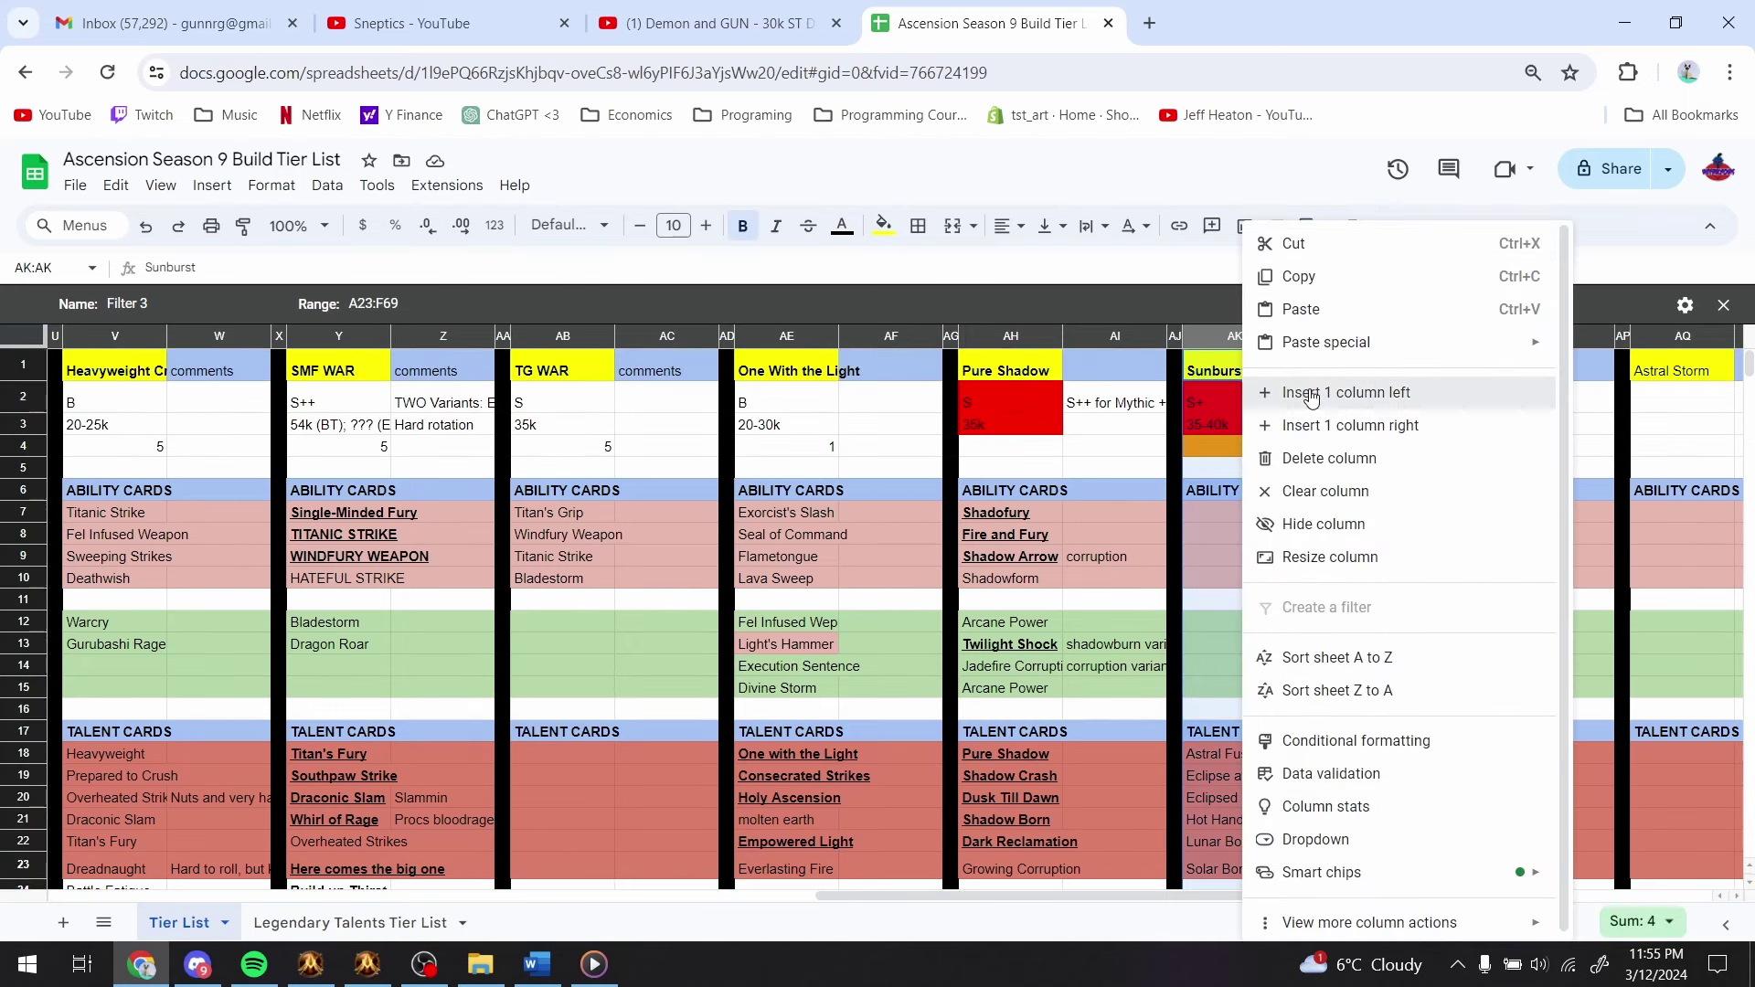
{"action": "left_click", "coordinate": [1270, 394]}
{"action": "left_click", "coordinate": [1234, 336]}
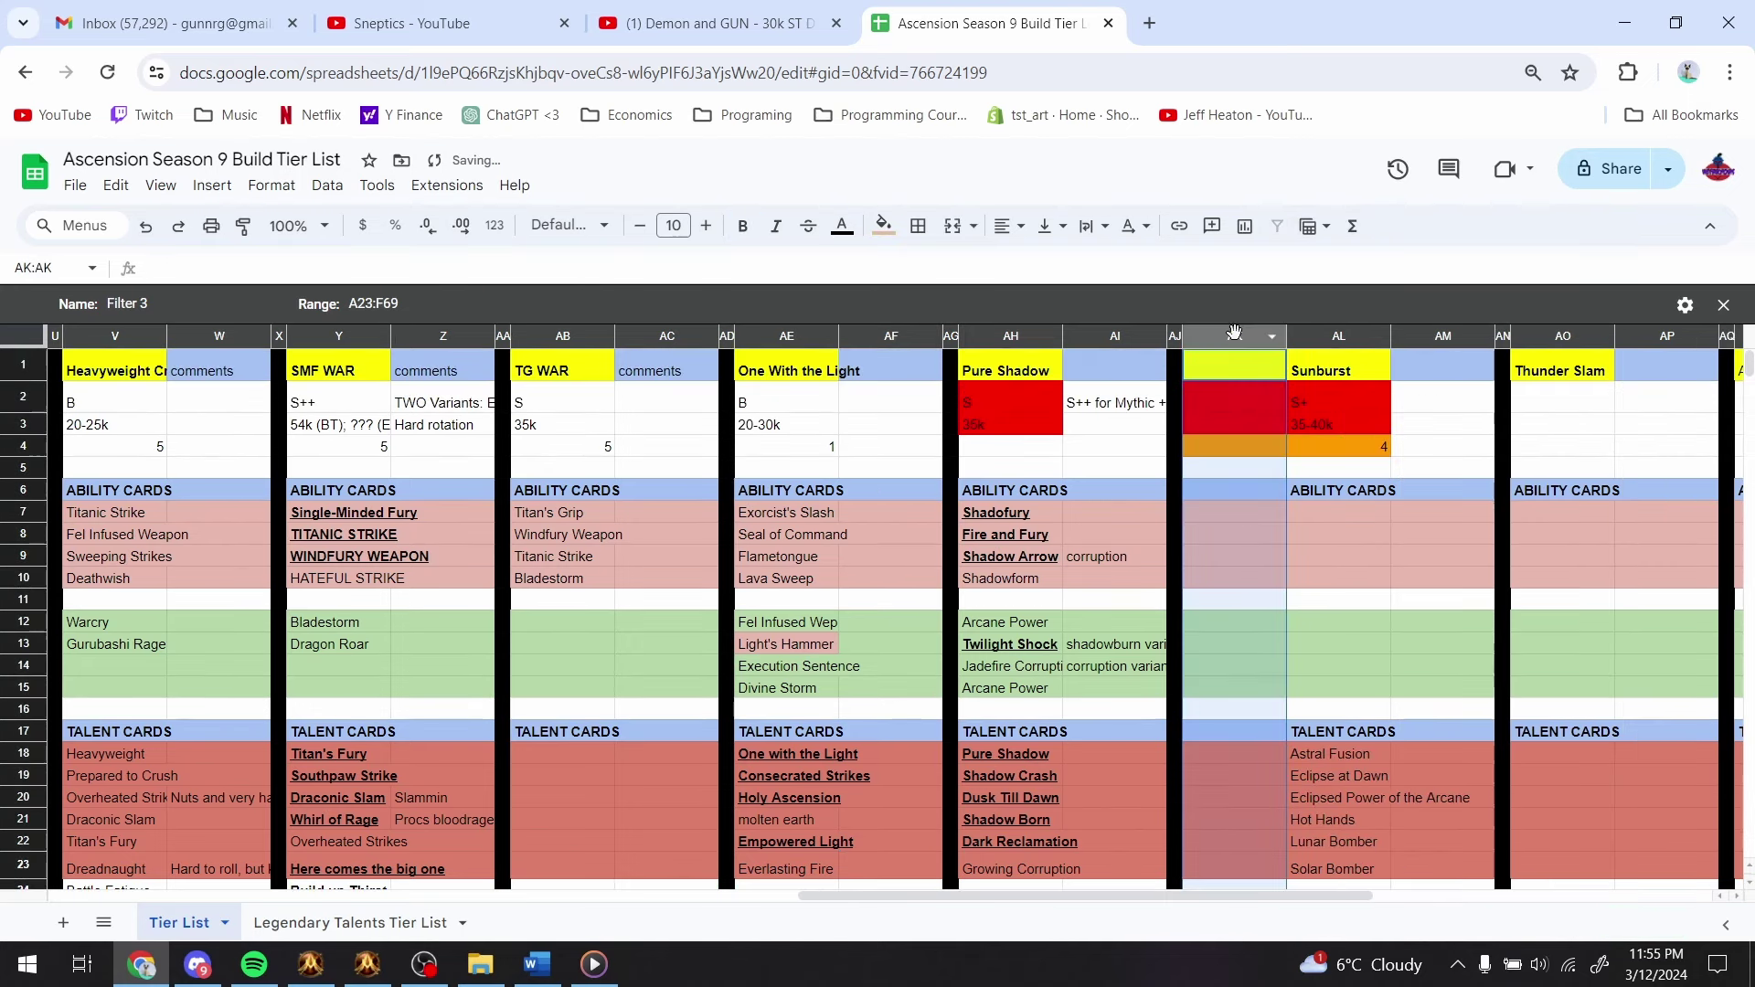
{"action": "left_click", "coordinate": [883, 226]}
{"action": "left_click", "coordinate": [960, 320]}
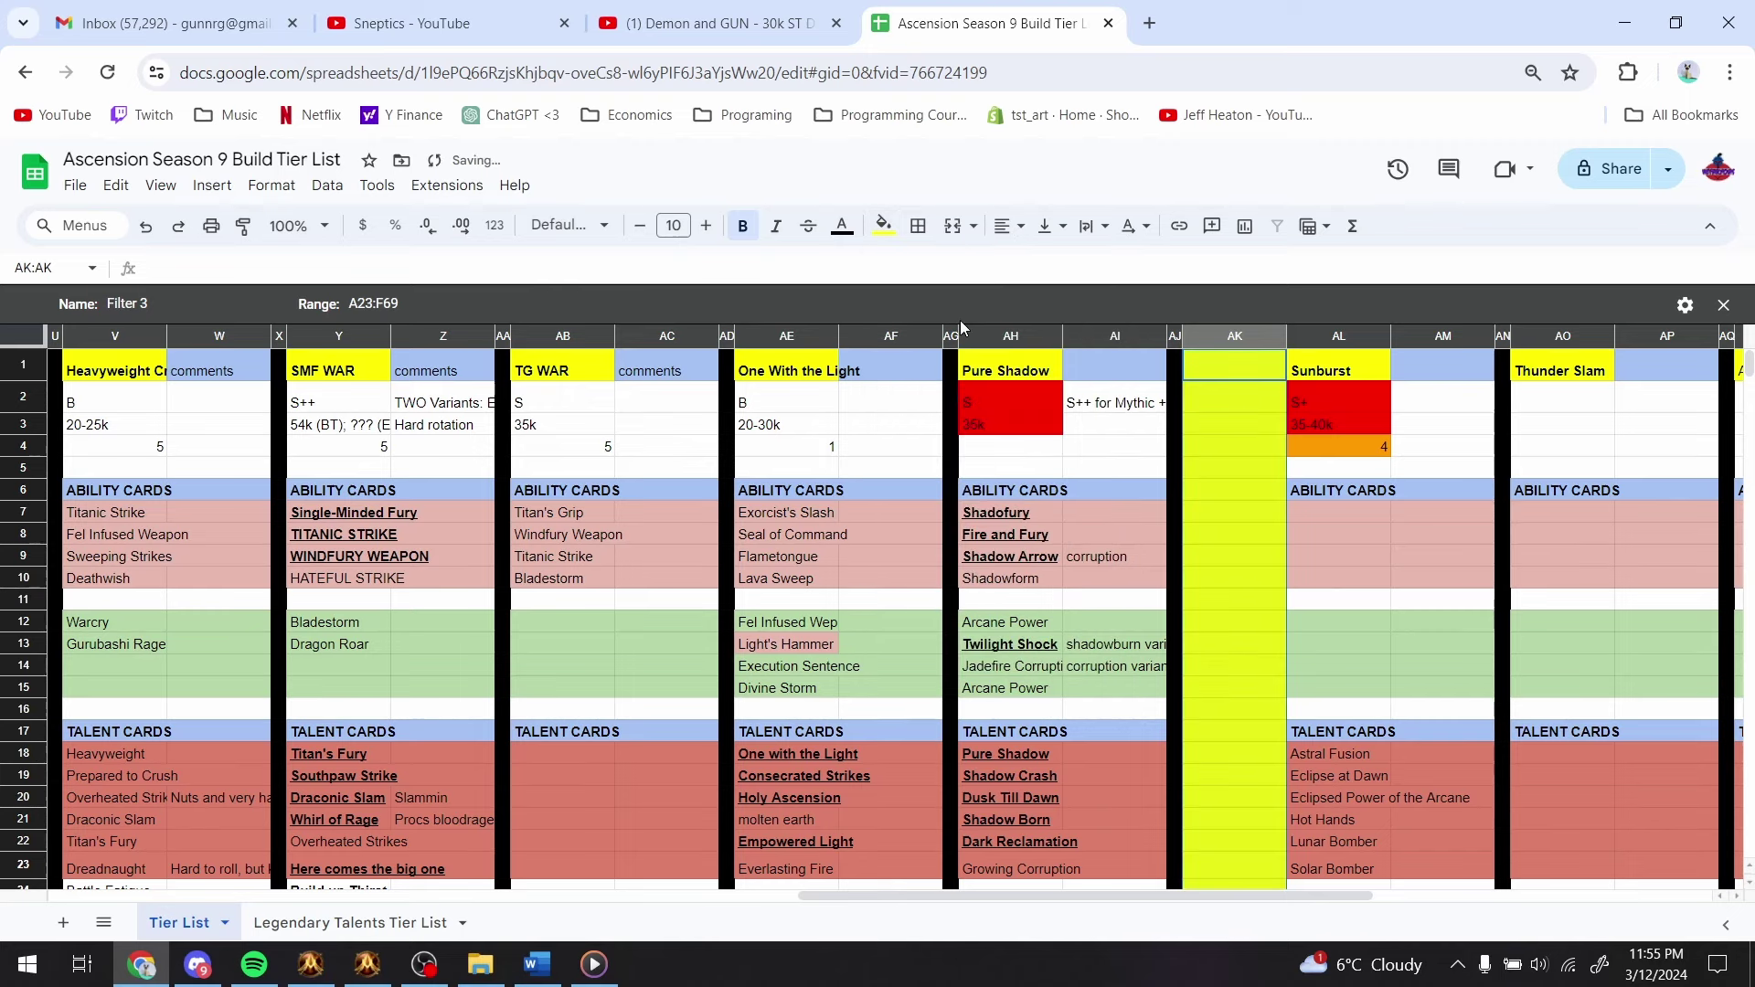
{"action": "left_click", "coordinate": [1338, 467]}
- Head the yellow column "Uncertain Builds" in row 1 and fit its width to the full heading
{"action": "left_click_drag", "start_coordinate": [1287, 335], "coordinate": [1251, 335]}
{"action": "left_click", "coordinate": [1226, 360]}
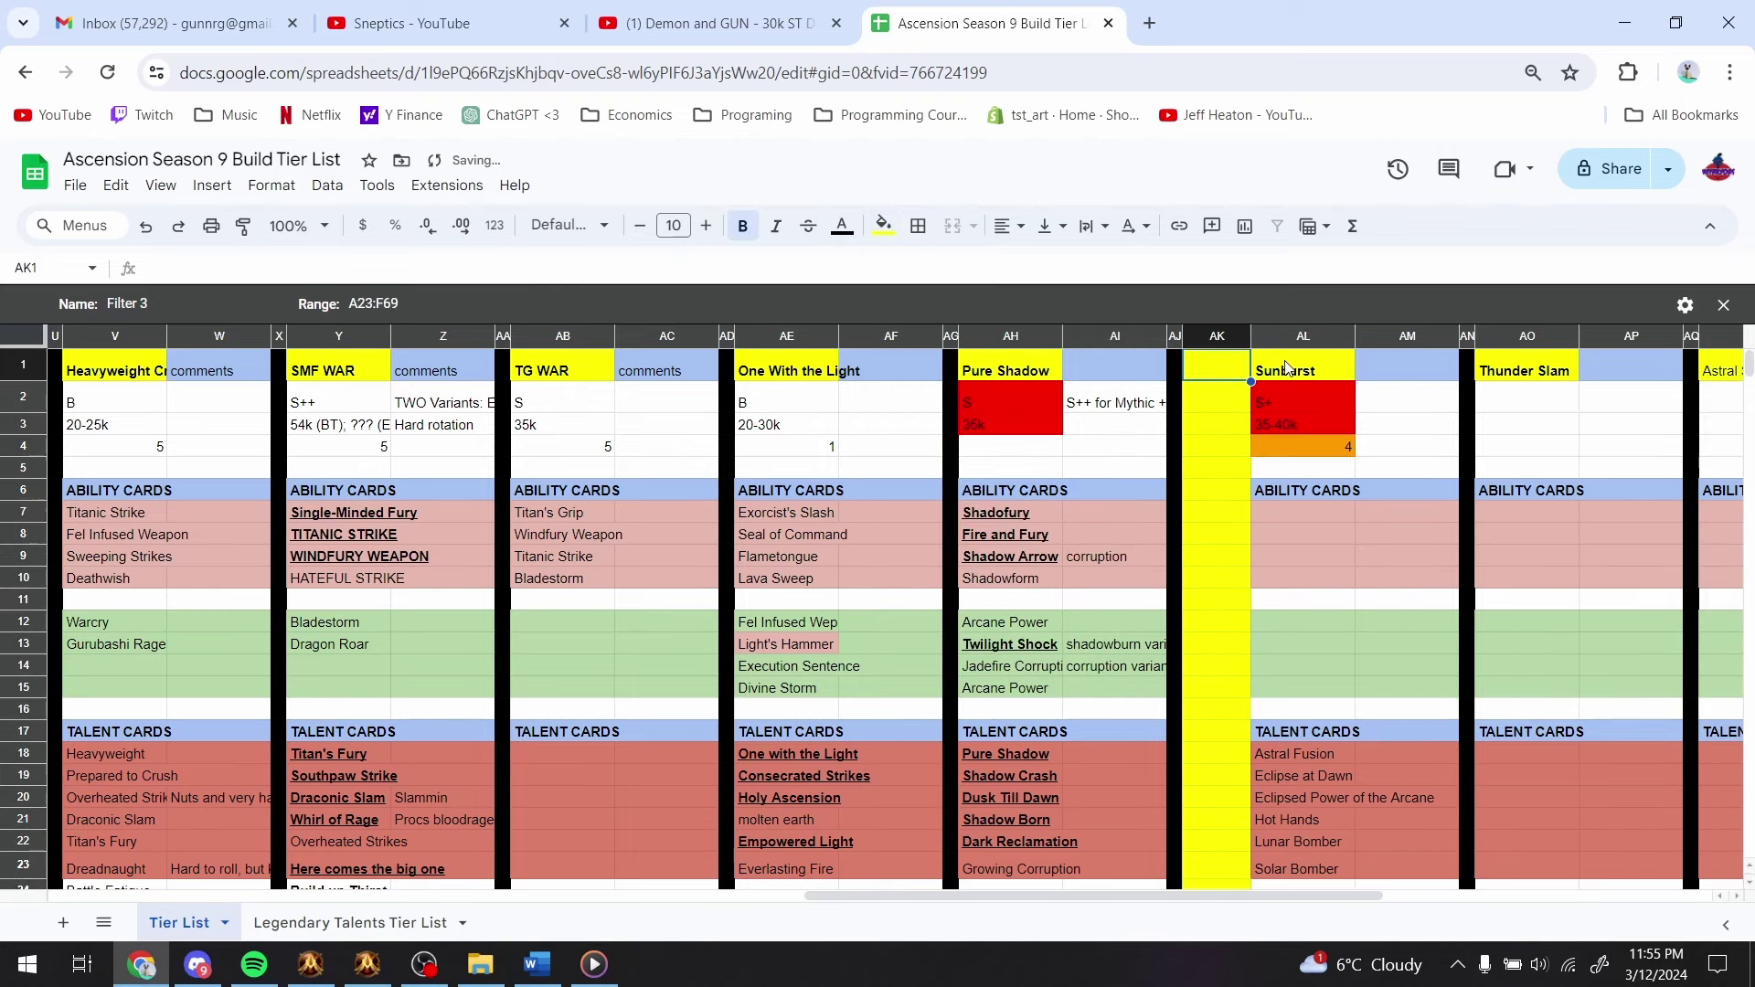
{"action": "type", "text": "Uncertain Builds"}
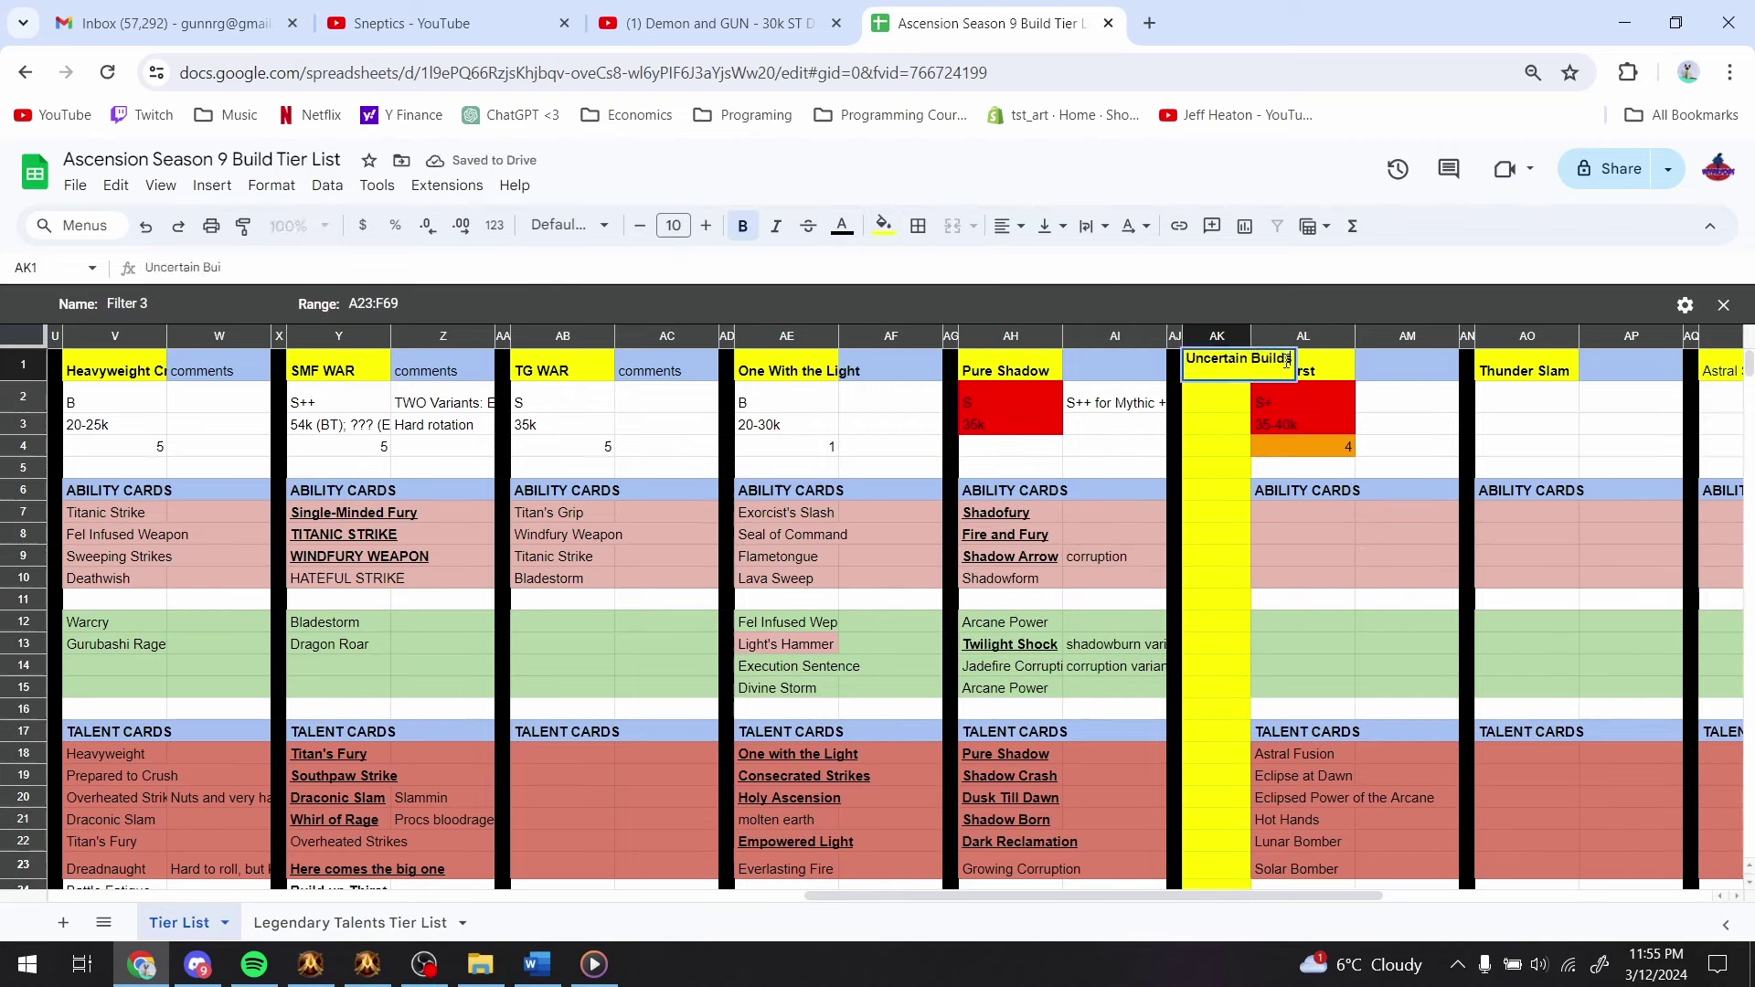
{"action": "key", "text": "Return"}
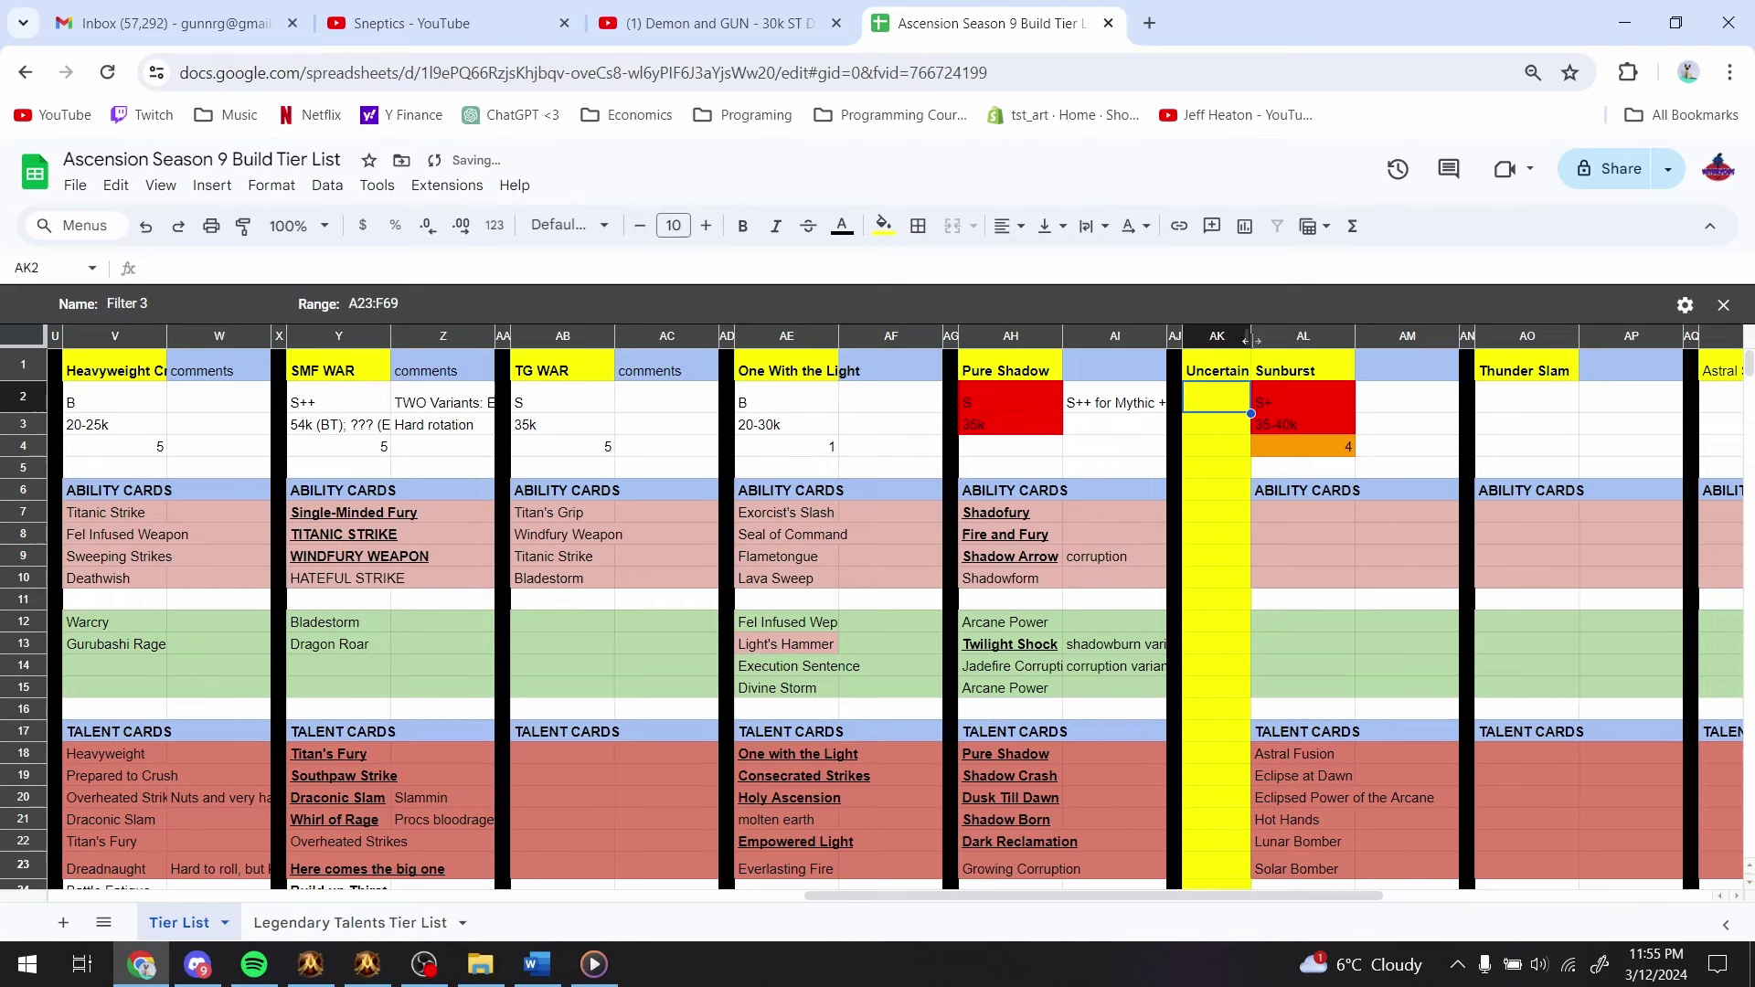
{"action": "left_click_drag", "start_coordinate": [1251, 335], "coordinate": [1335, 335]}
{"action": "left_click", "coordinate": [1266, 467]}
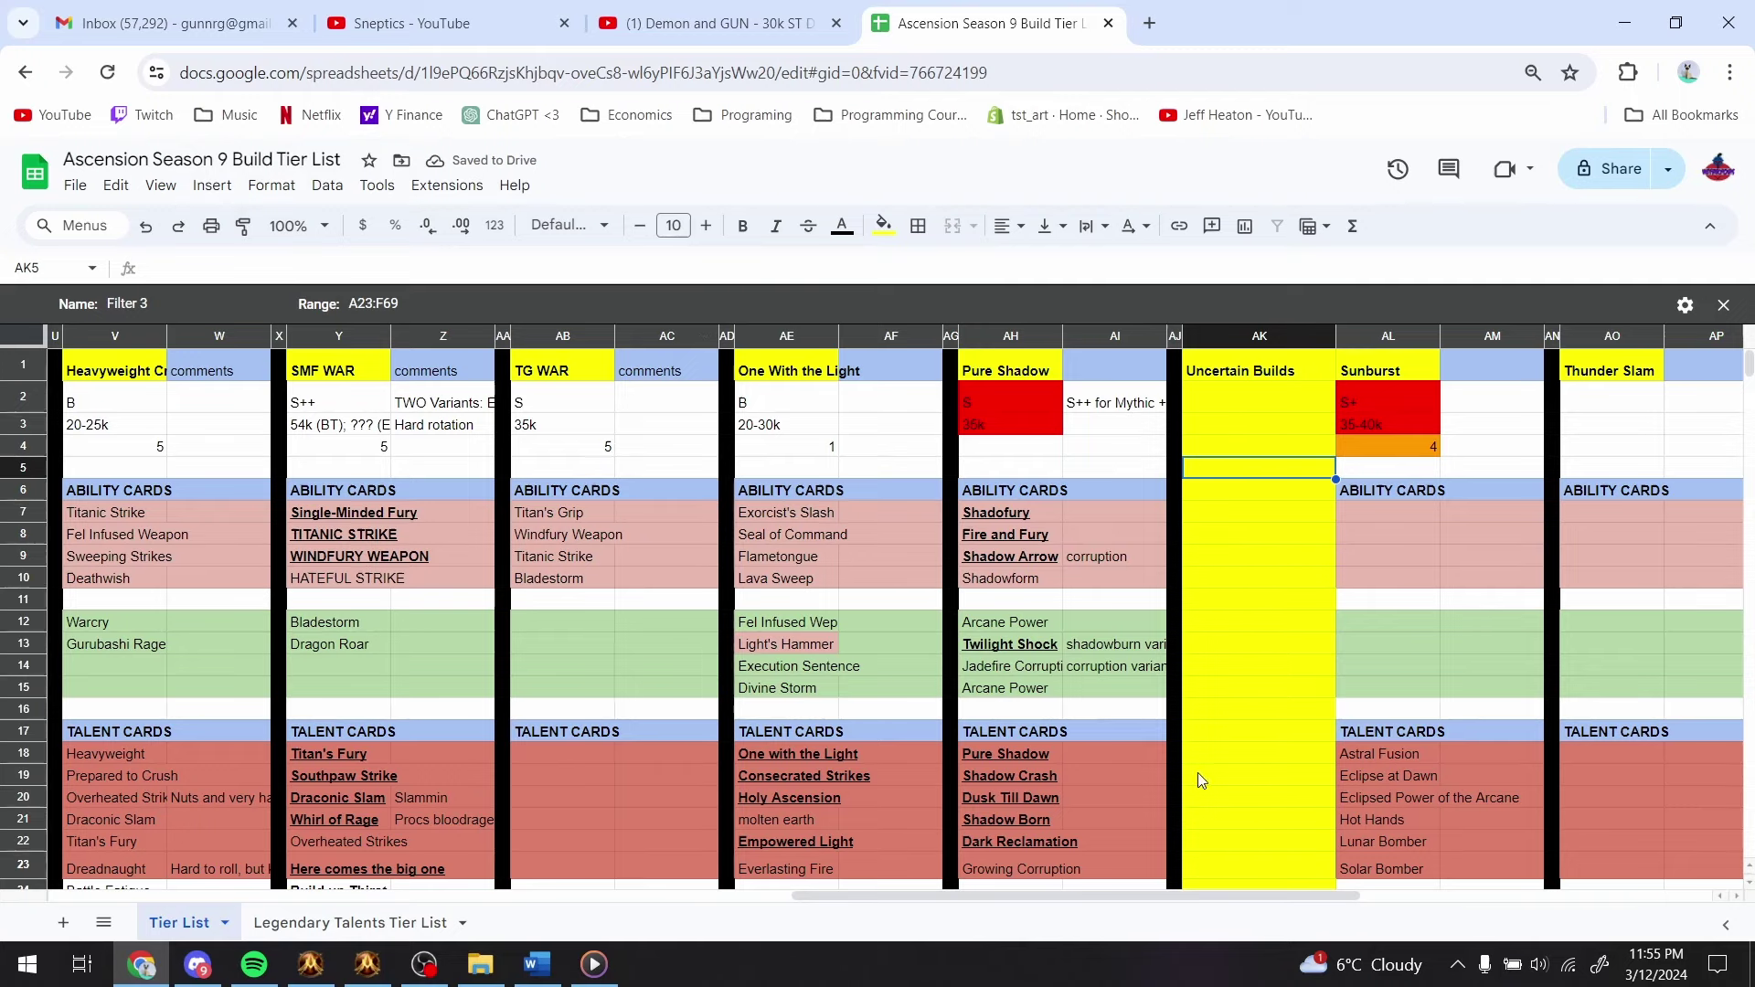
- Examine the Sunburst build's rating, talent cards and important notes in the tier list
{"action": "left_click_drag", "start_coordinate": [1033, 895], "coordinate": [1166, 870]}
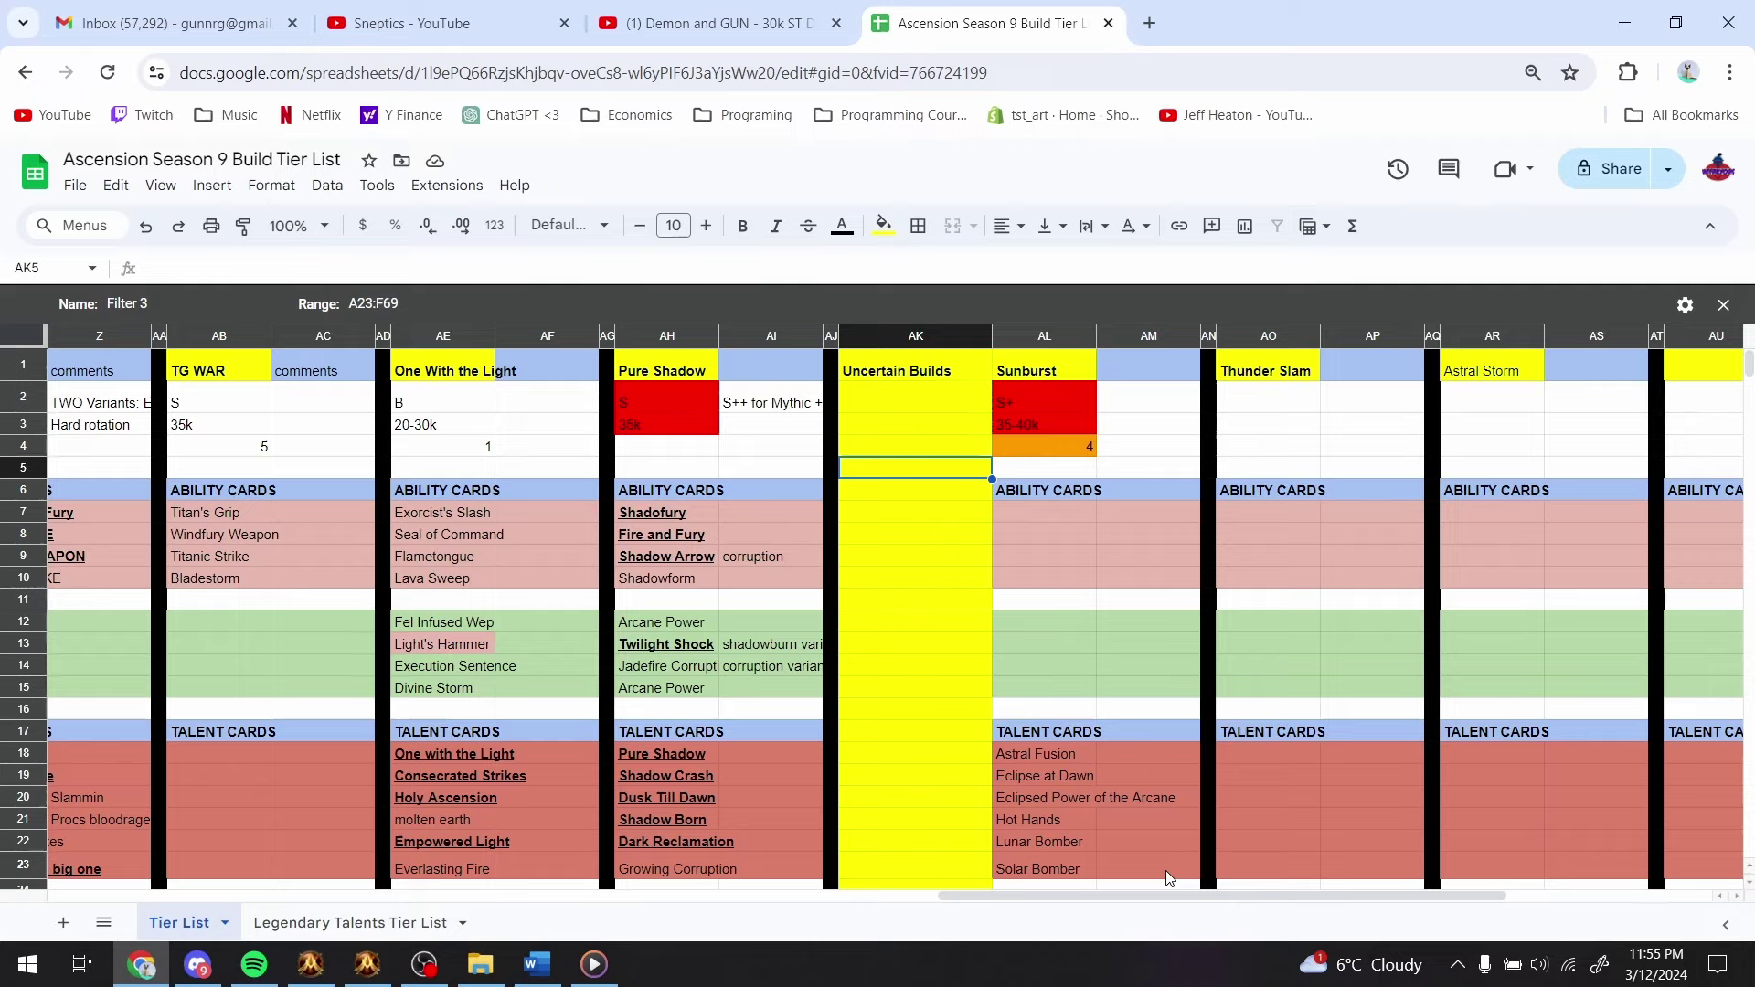
{"action": "scroll", "coordinate": [1117, 705], "scroll_direction": "down", "scroll_amount": 2}
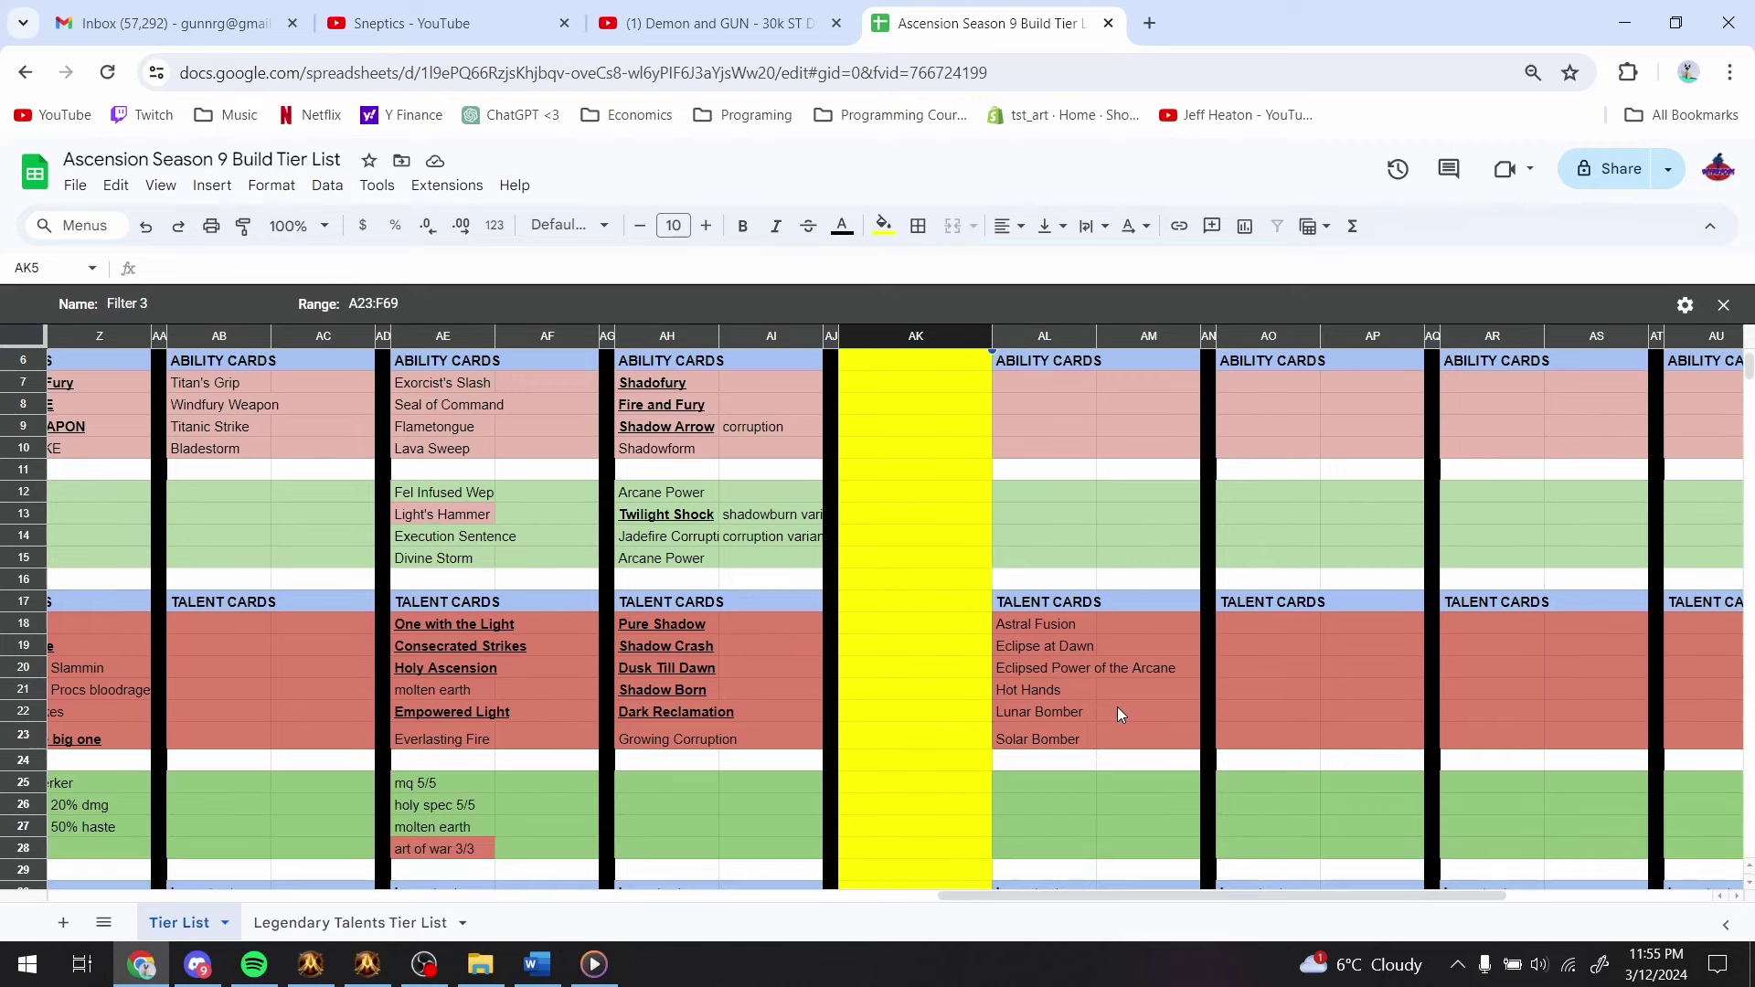
{"action": "scroll", "coordinate": [1115, 715], "scroll_direction": "up", "scroll_amount": 2}
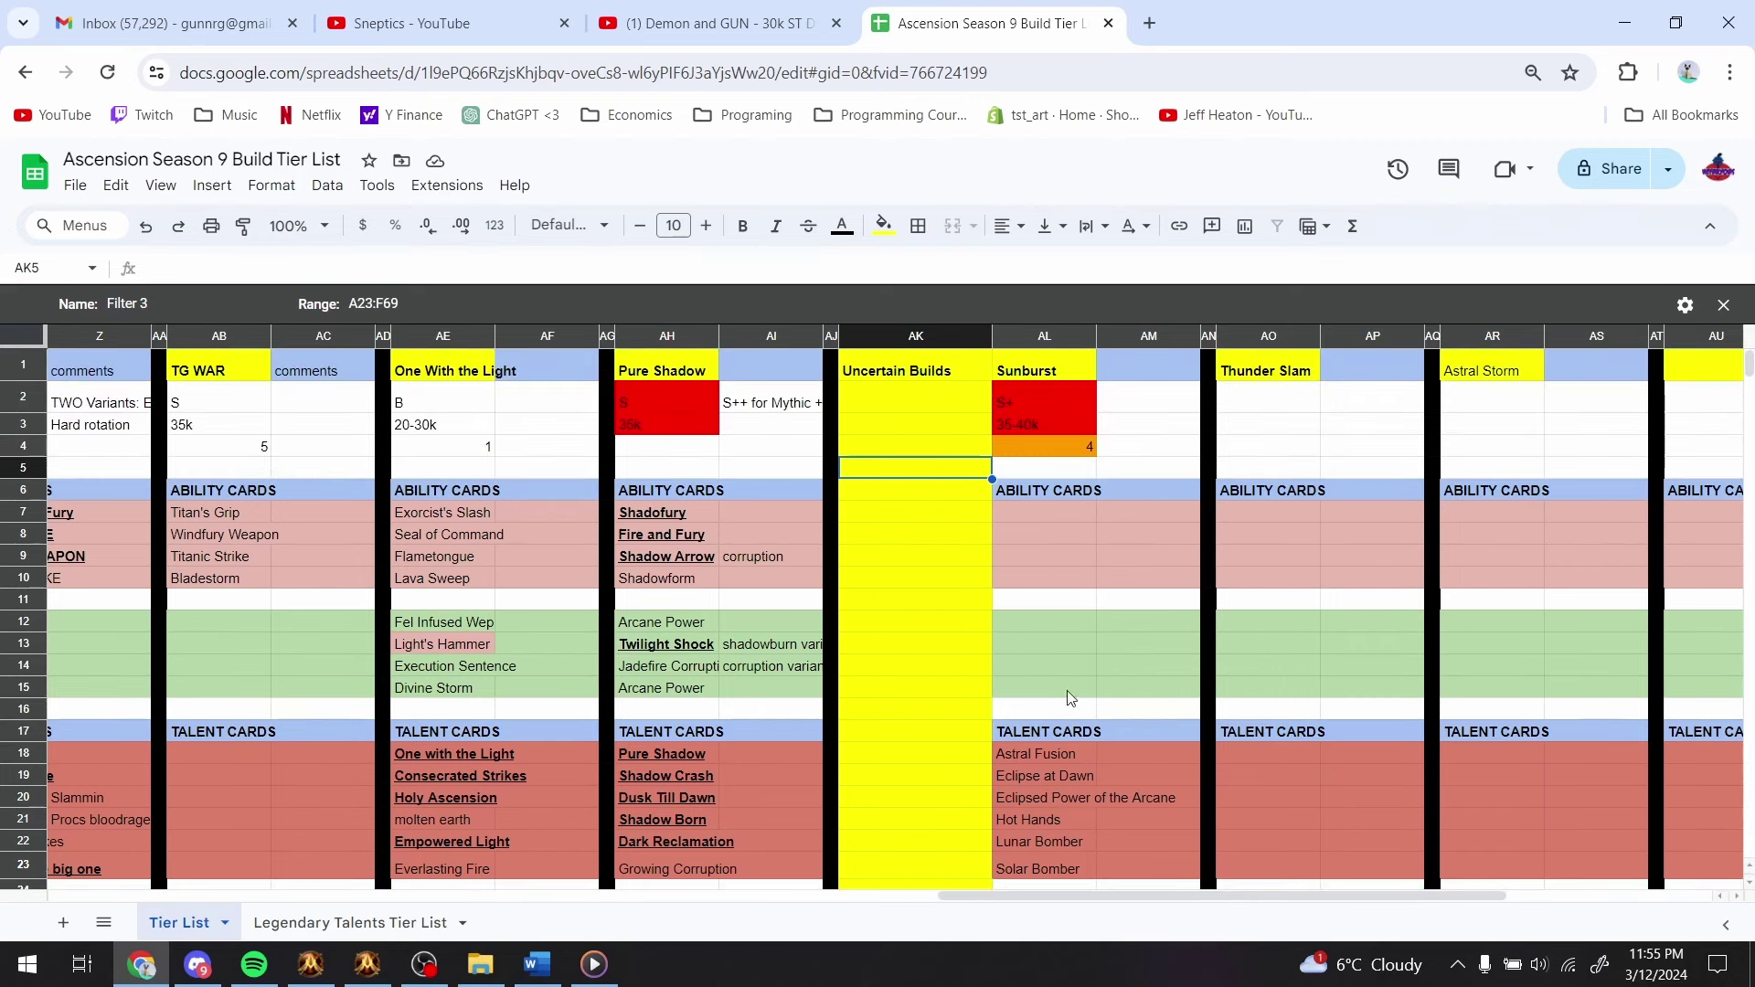
{"action": "left_click", "coordinate": [1012, 375]}
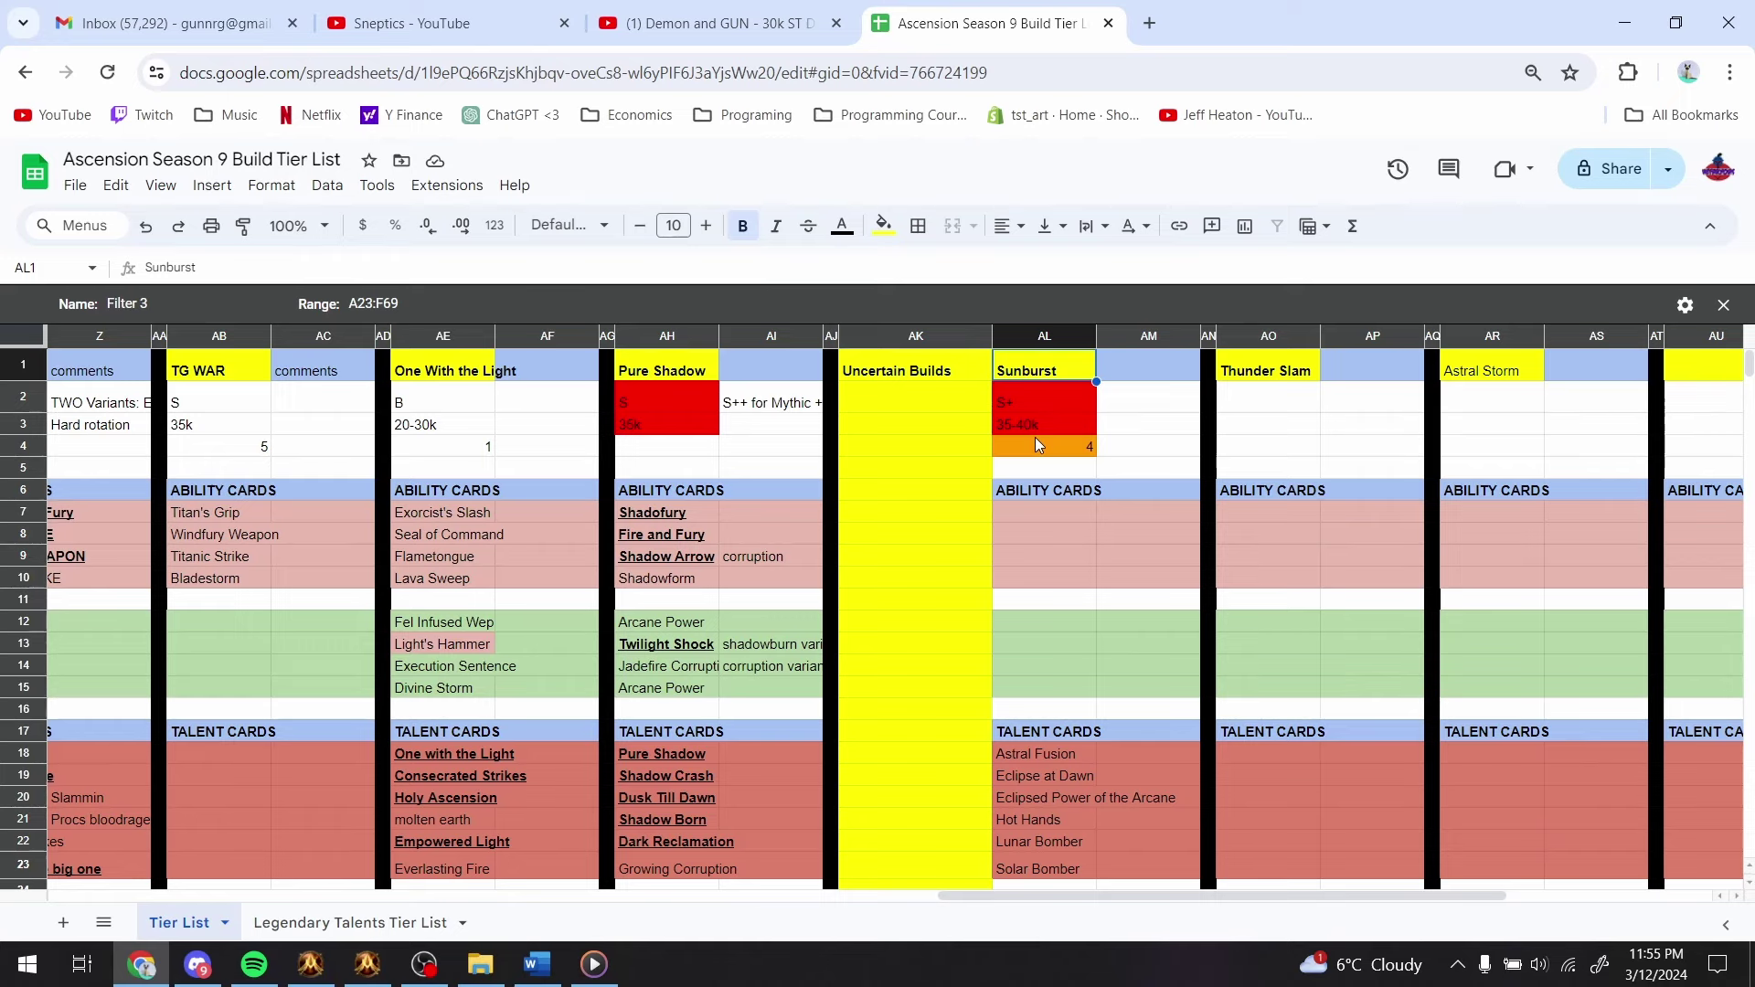
{"action": "scroll", "coordinate": [1037, 446], "scroll_direction": "down", "scroll_amount": 4}
{"action": "scroll", "coordinate": [914, 549], "scroll_direction": "up", "scroll_amount": 1}
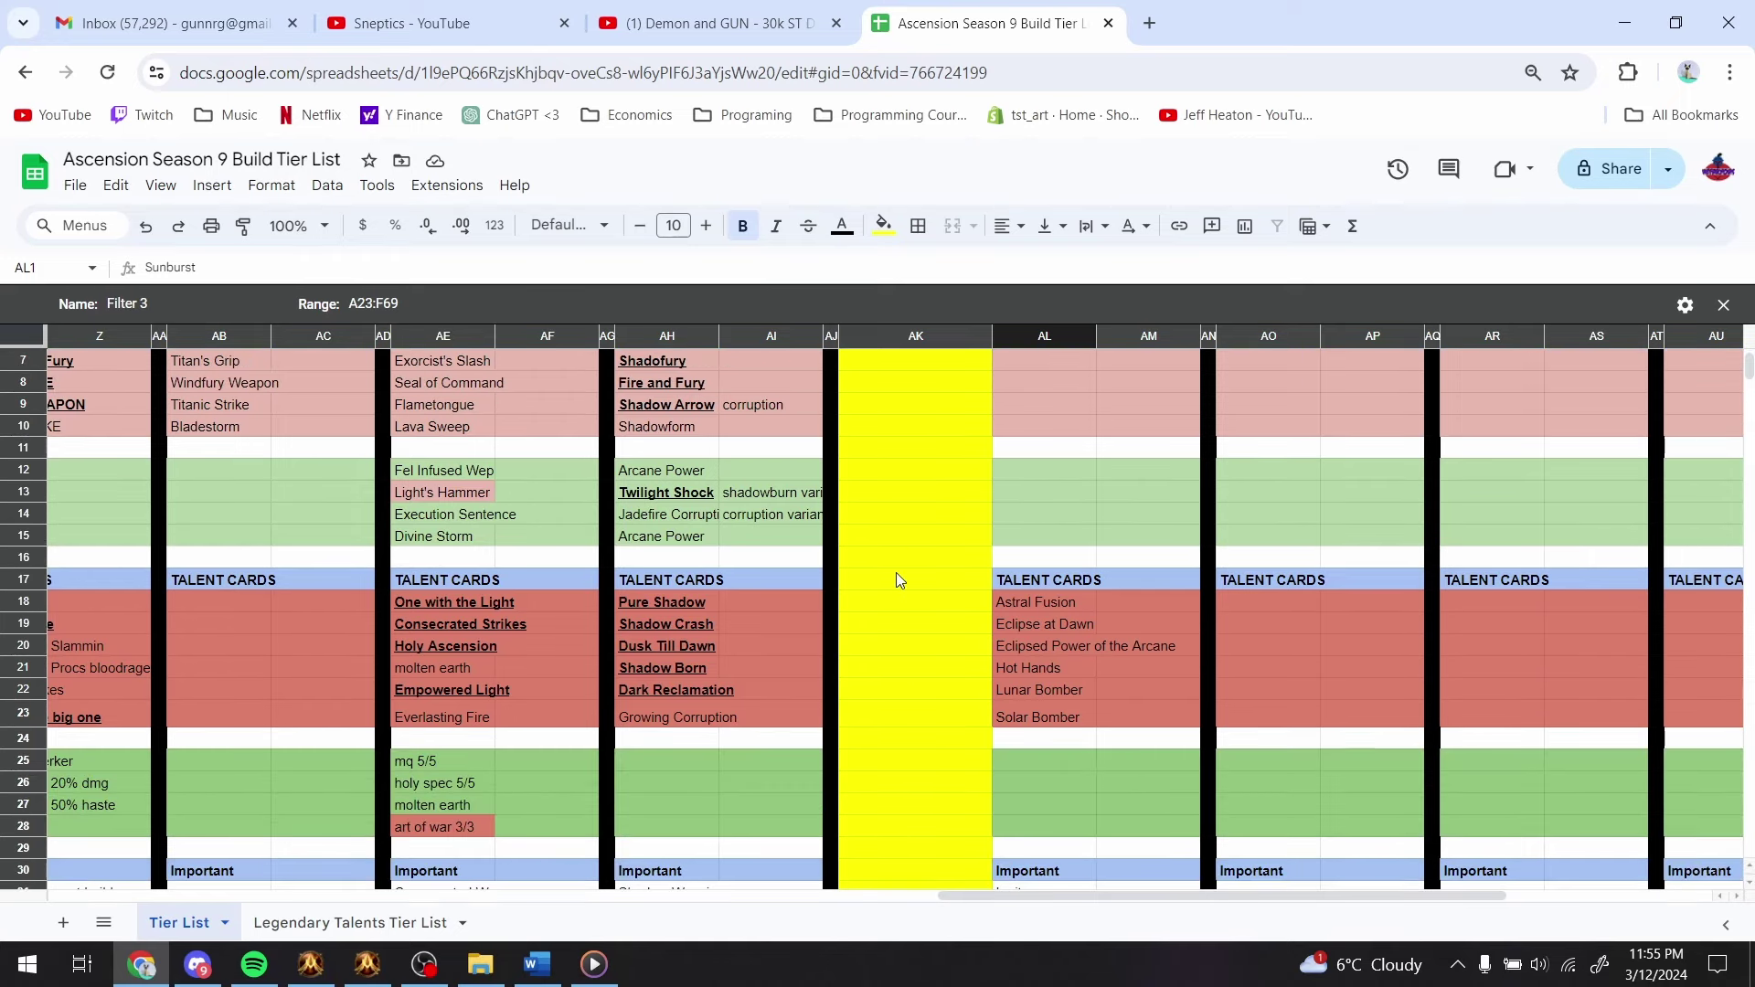
{"action": "left_click", "coordinate": [1061, 669]}
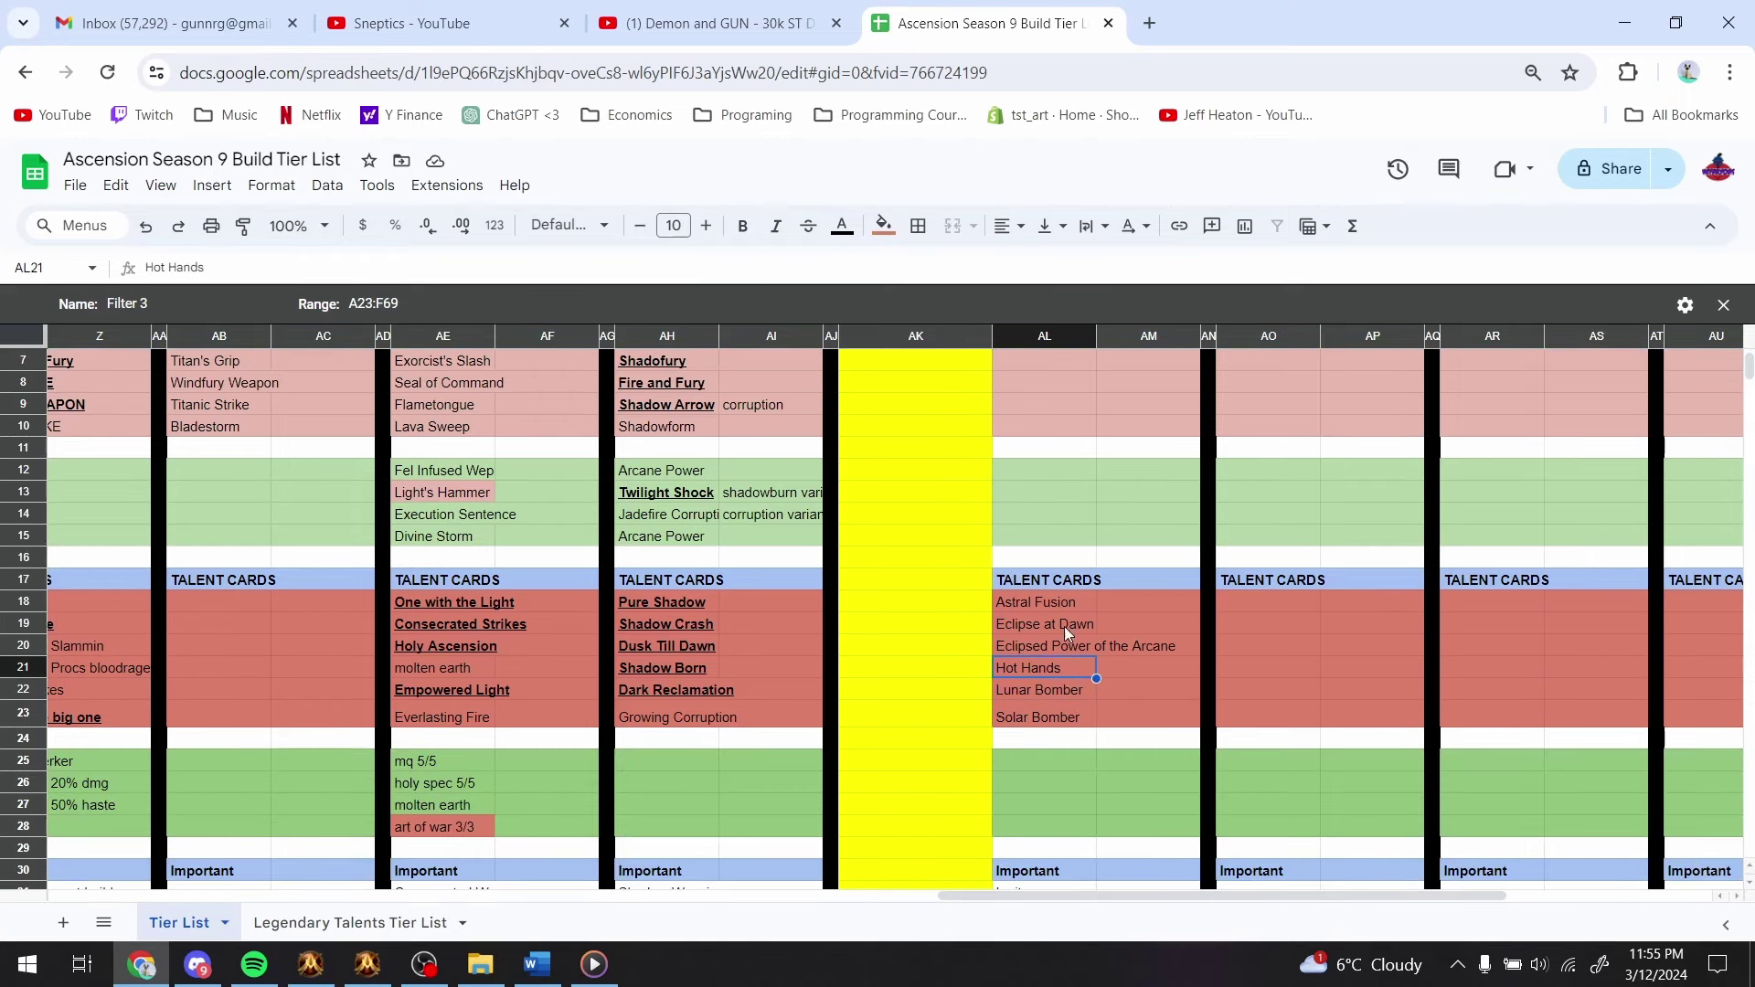
{"action": "scroll", "coordinate": [962, 579], "scroll_direction": "up", "scroll_amount": 2}
- Switch to Ascension, search the ability skill cards for "sunburst" and read the Sunburst card's extended description
{"action": "key", "text": "alt+Tab"}
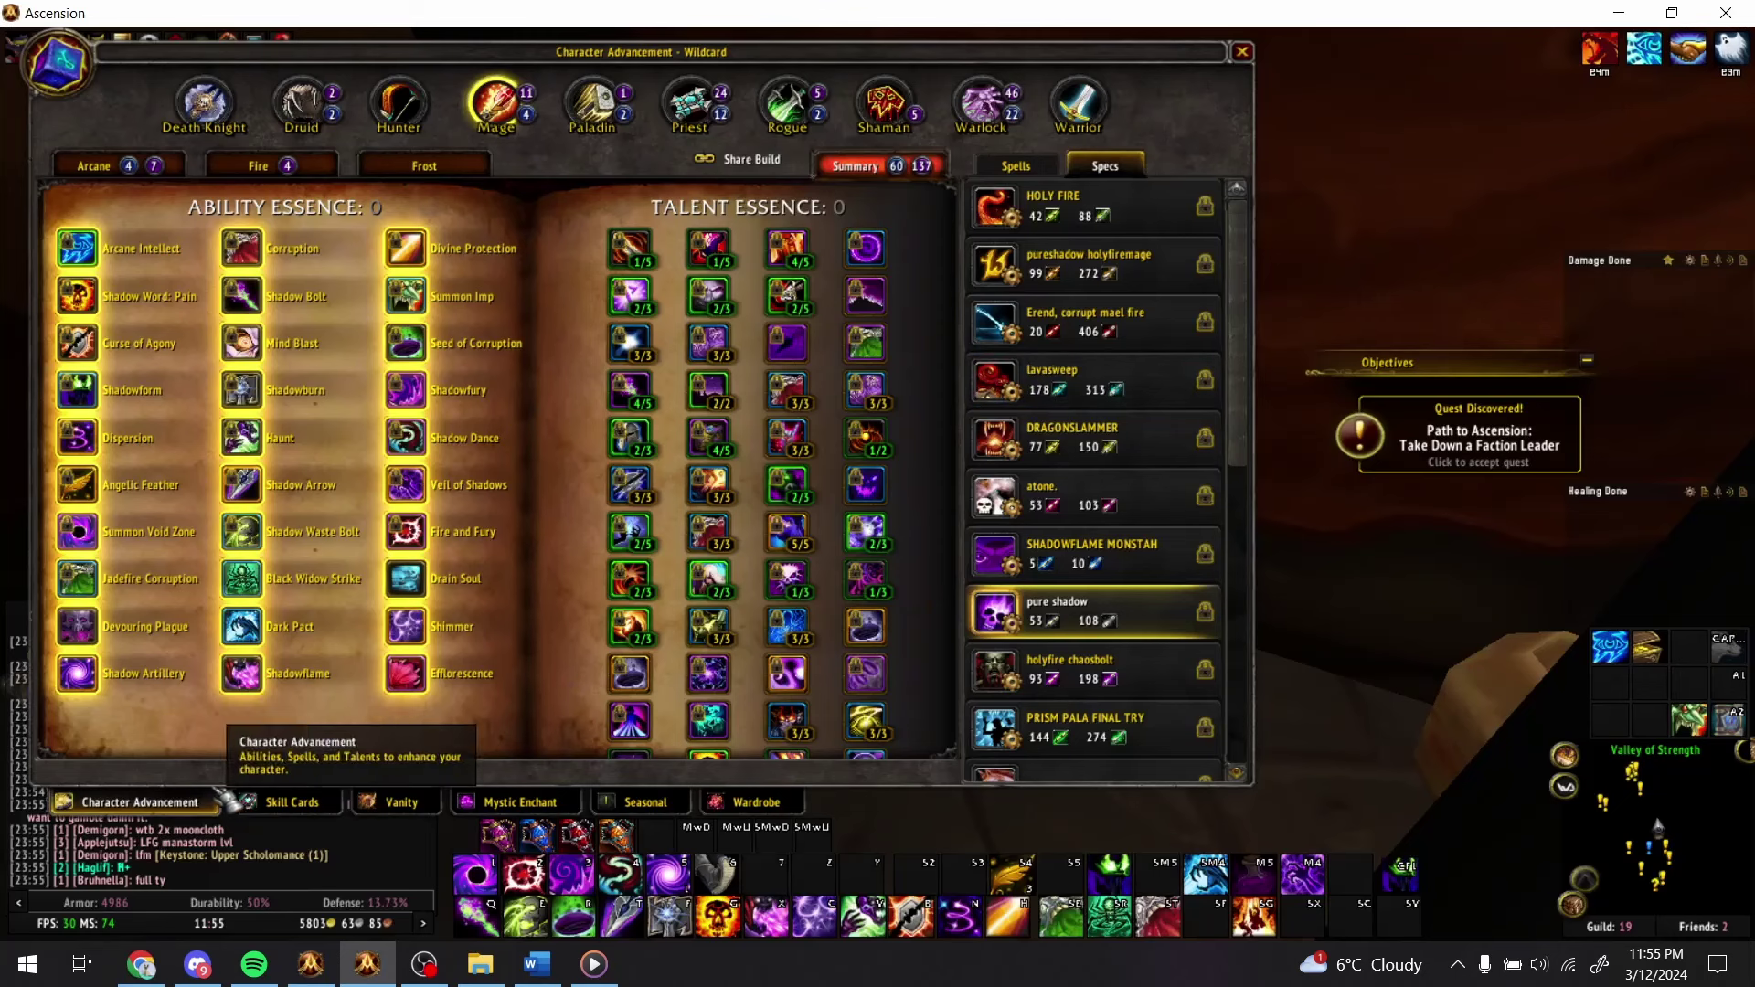
{"action": "left_click", "coordinate": [278, 802]}
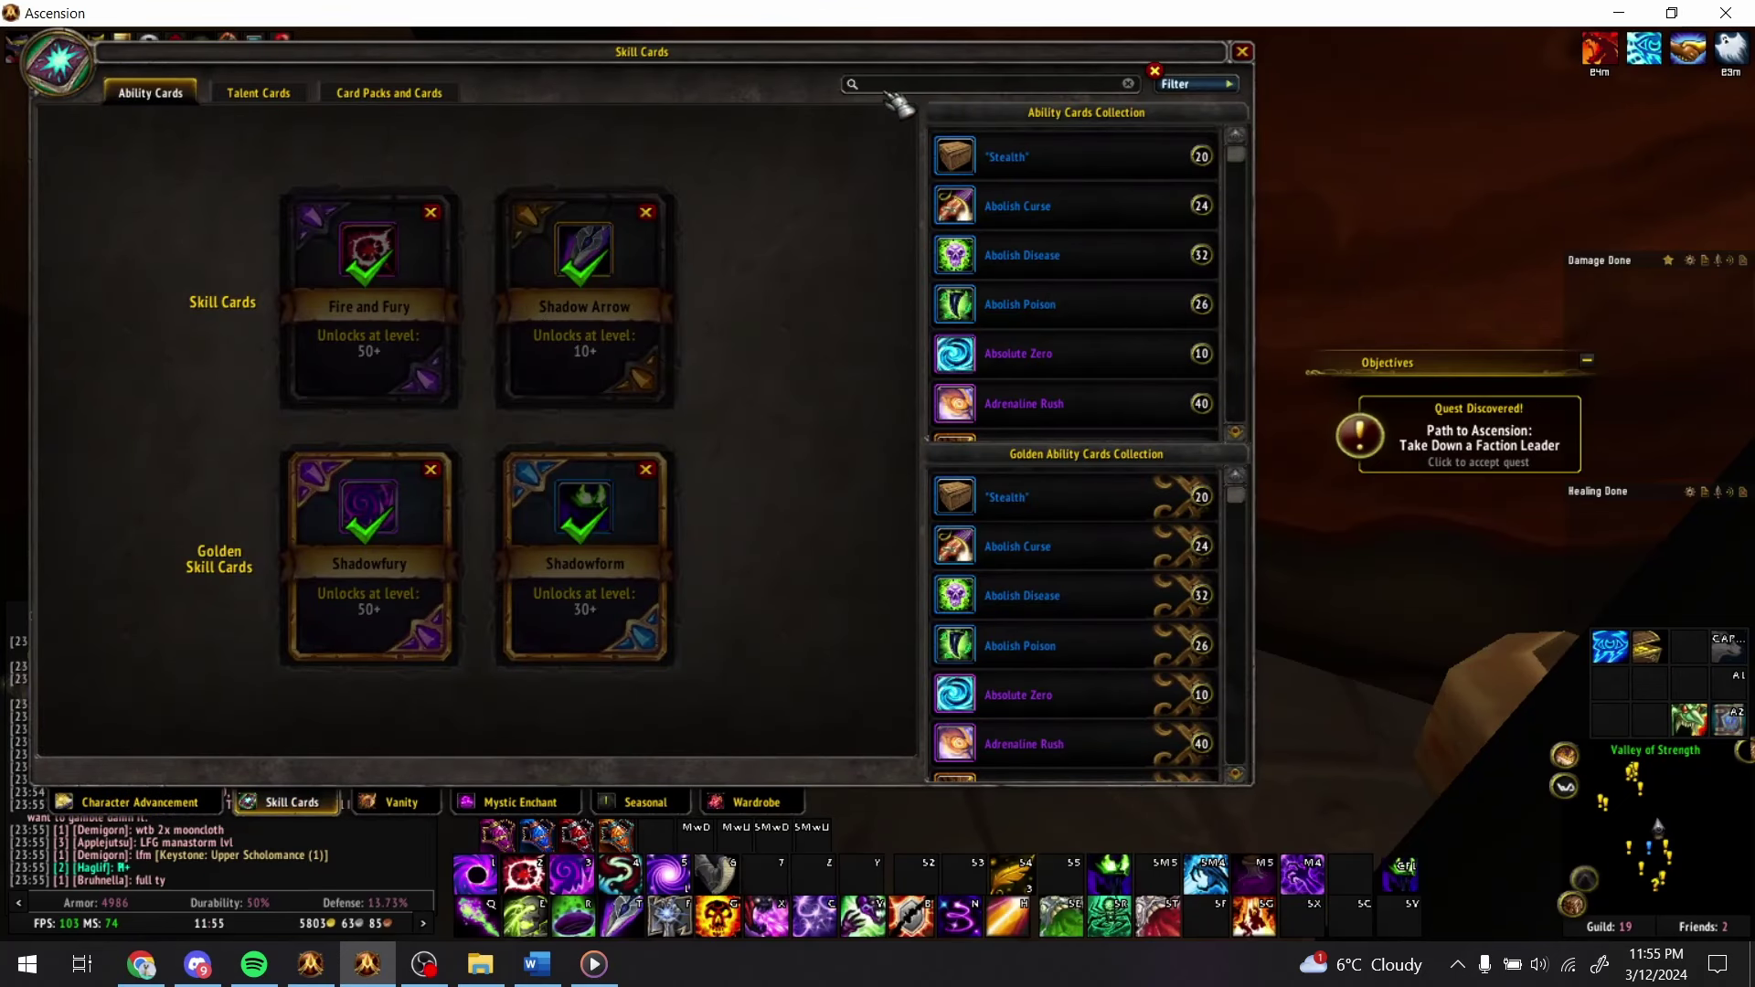
{"action": "type", "text": "sunburst"}
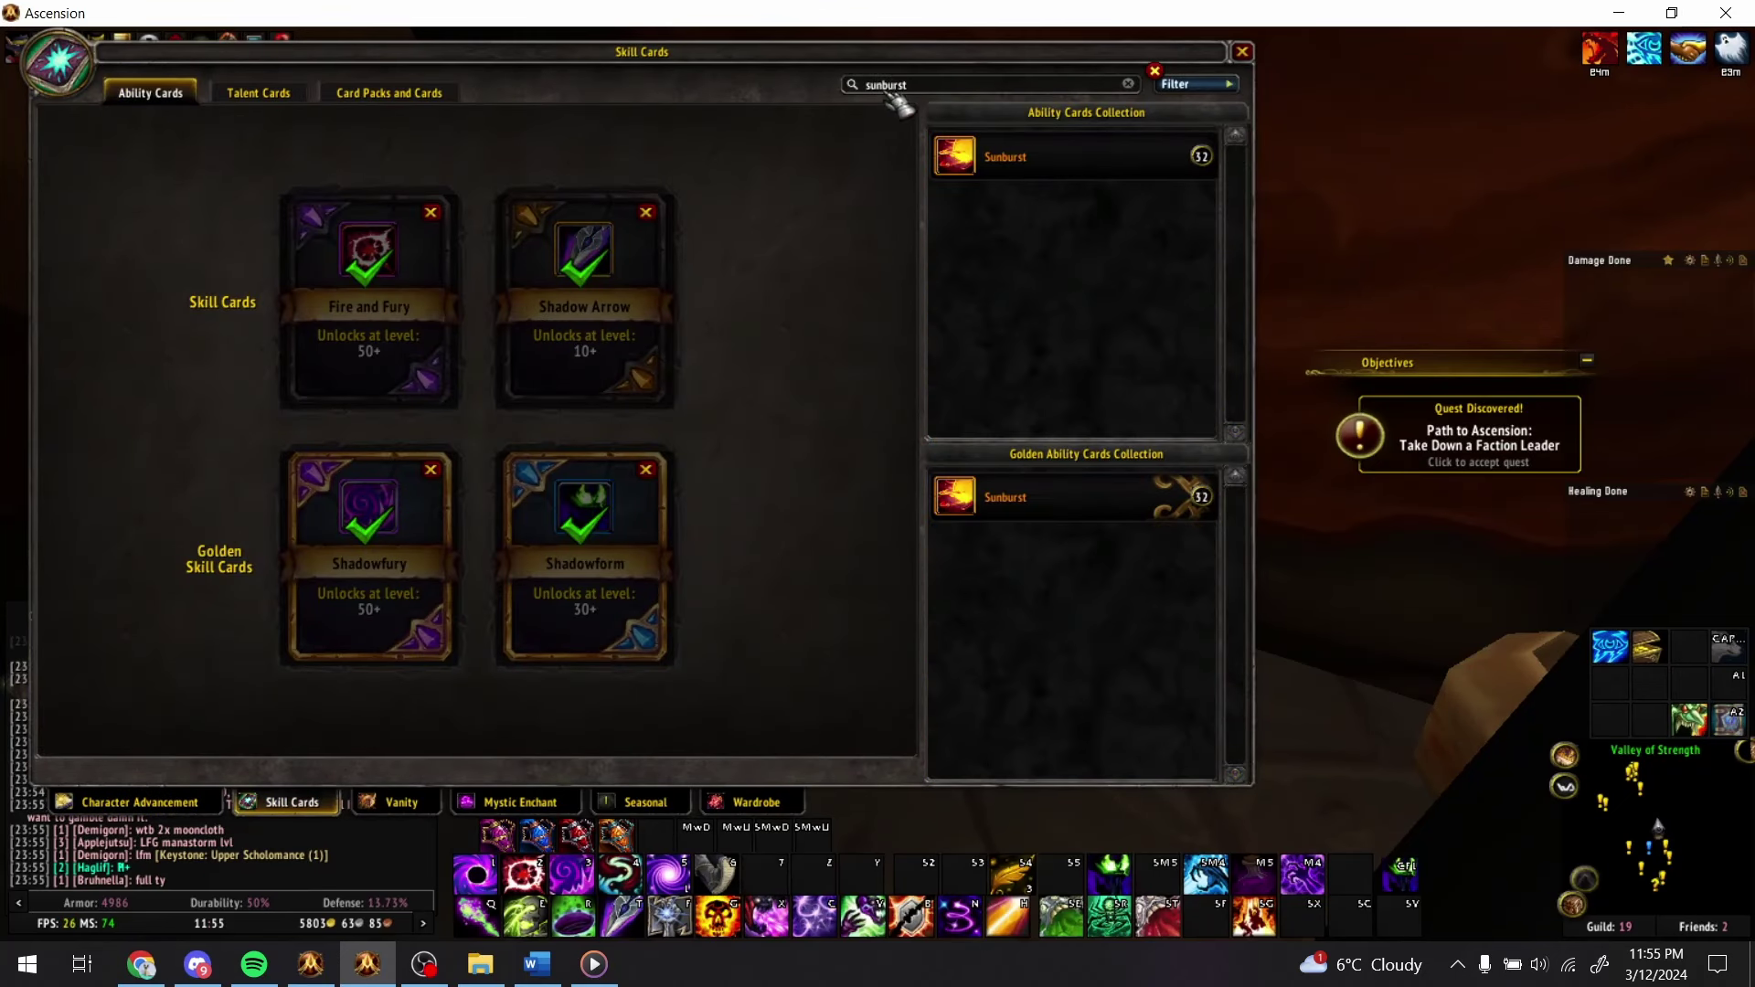
{"action": "key", "text": "shift"}
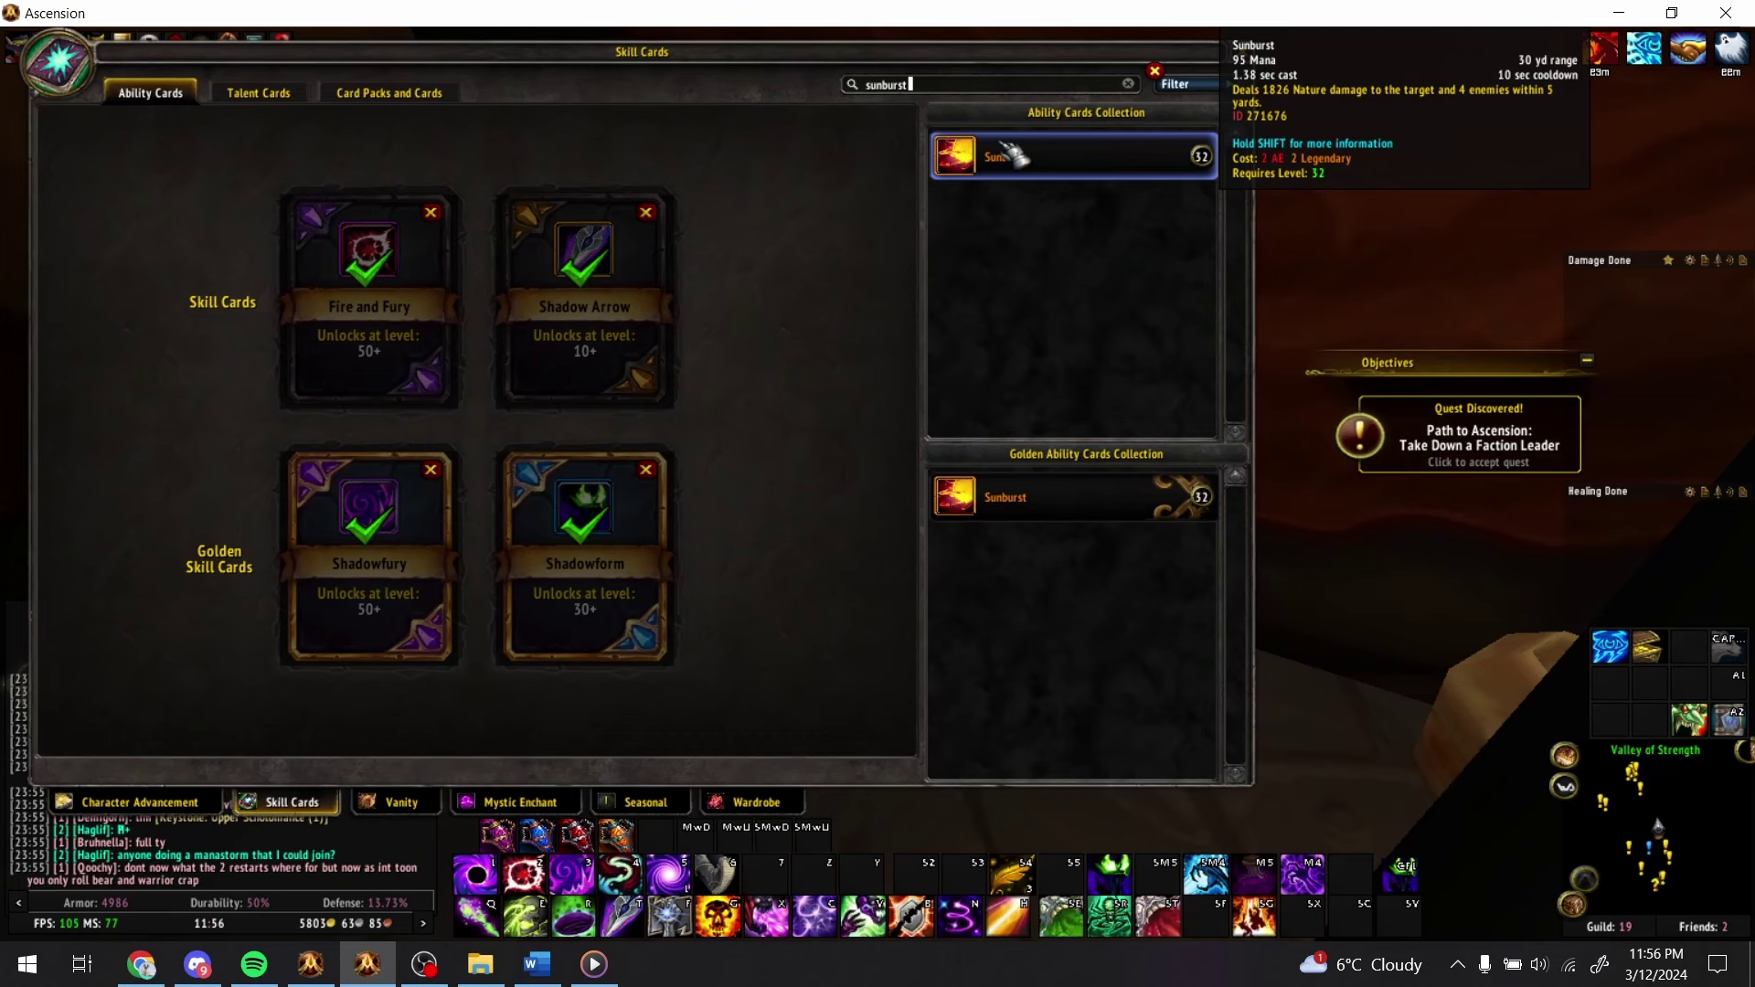
- Check the Sunburst talent list in the spreadsheet, then search Ascension's talent cards for "astral fu" and read Astral Fusion
{"action": "key", "text": "alt+Tab"}
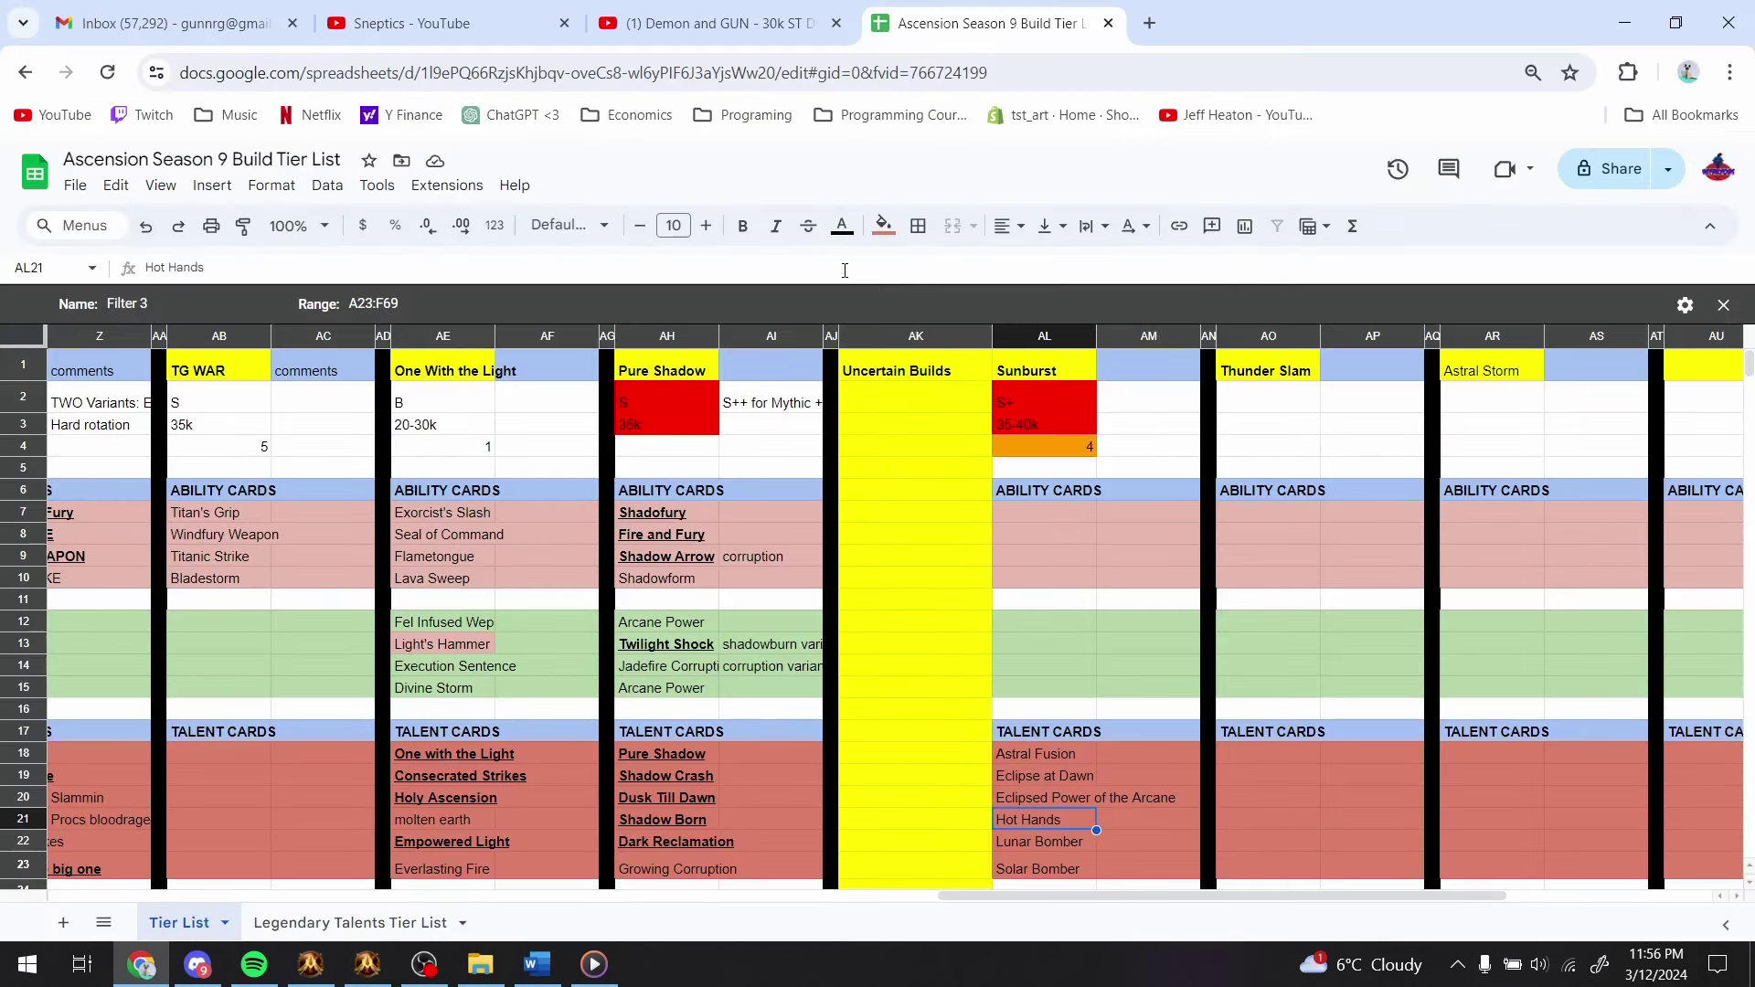
{"action": "left_click", "coordinate": [1051, 620]}
{"action": "key", "text": "alt+Tab"}
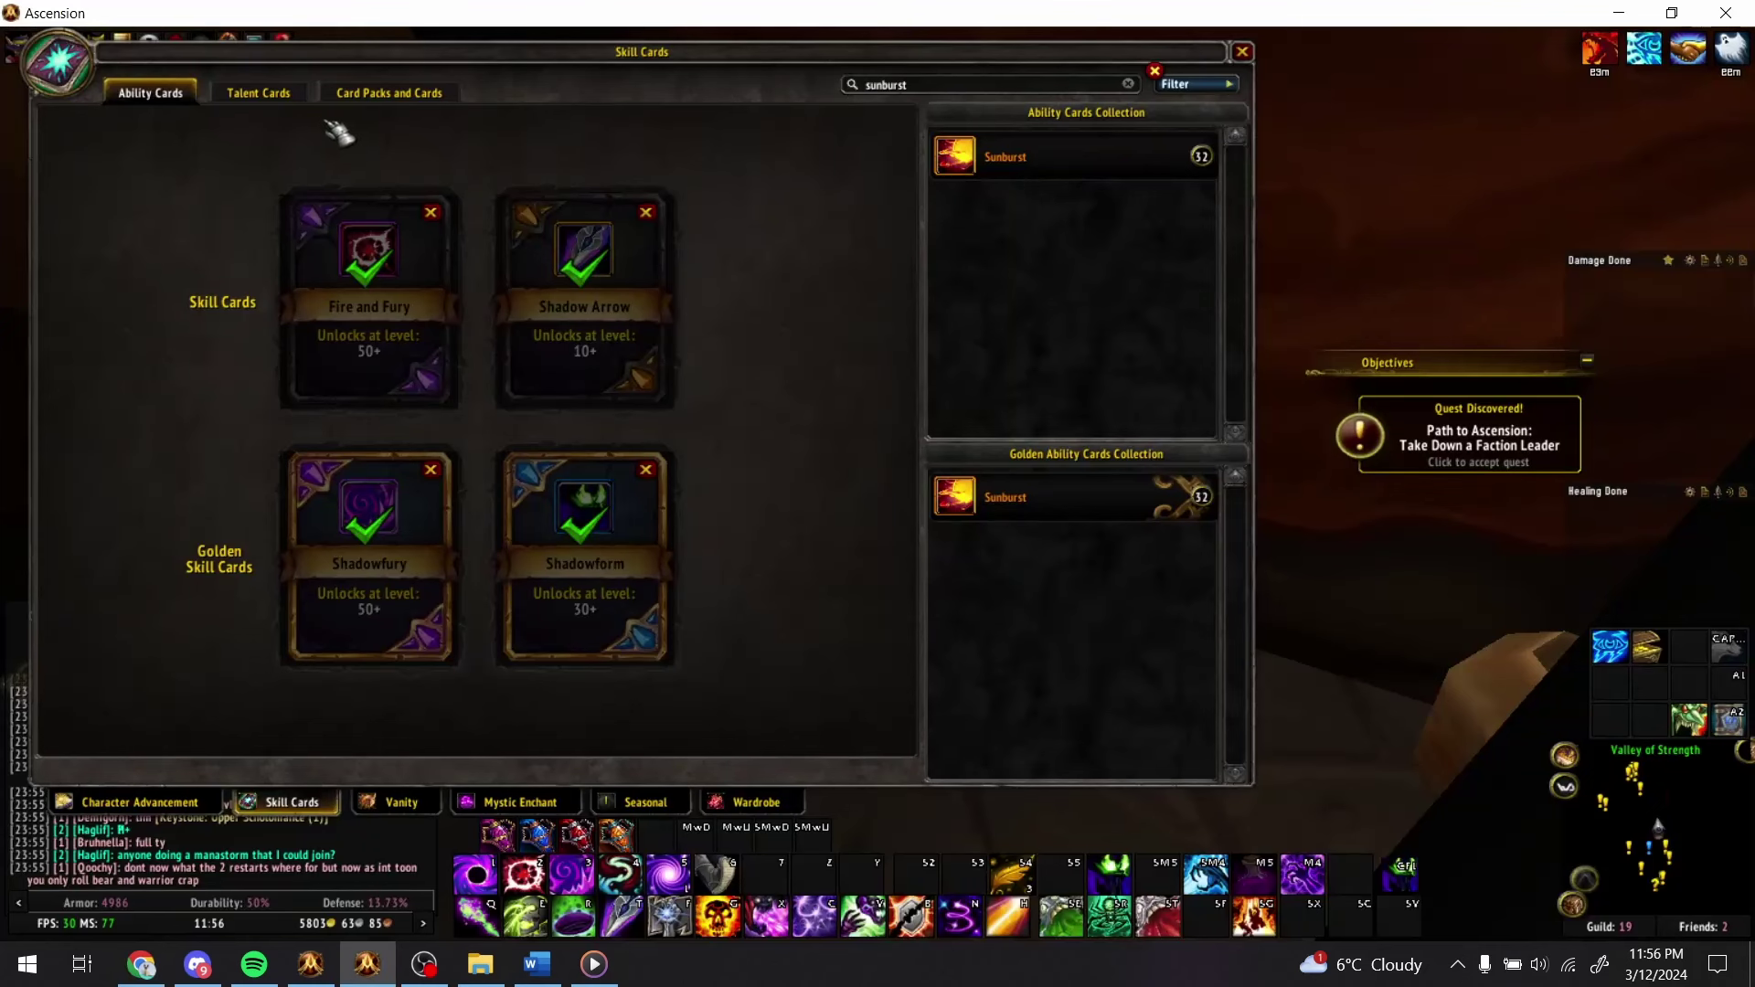
{"action": "left_click", "coordinate": [261, 93]}
{"action": "type", "text": "astral fu"}
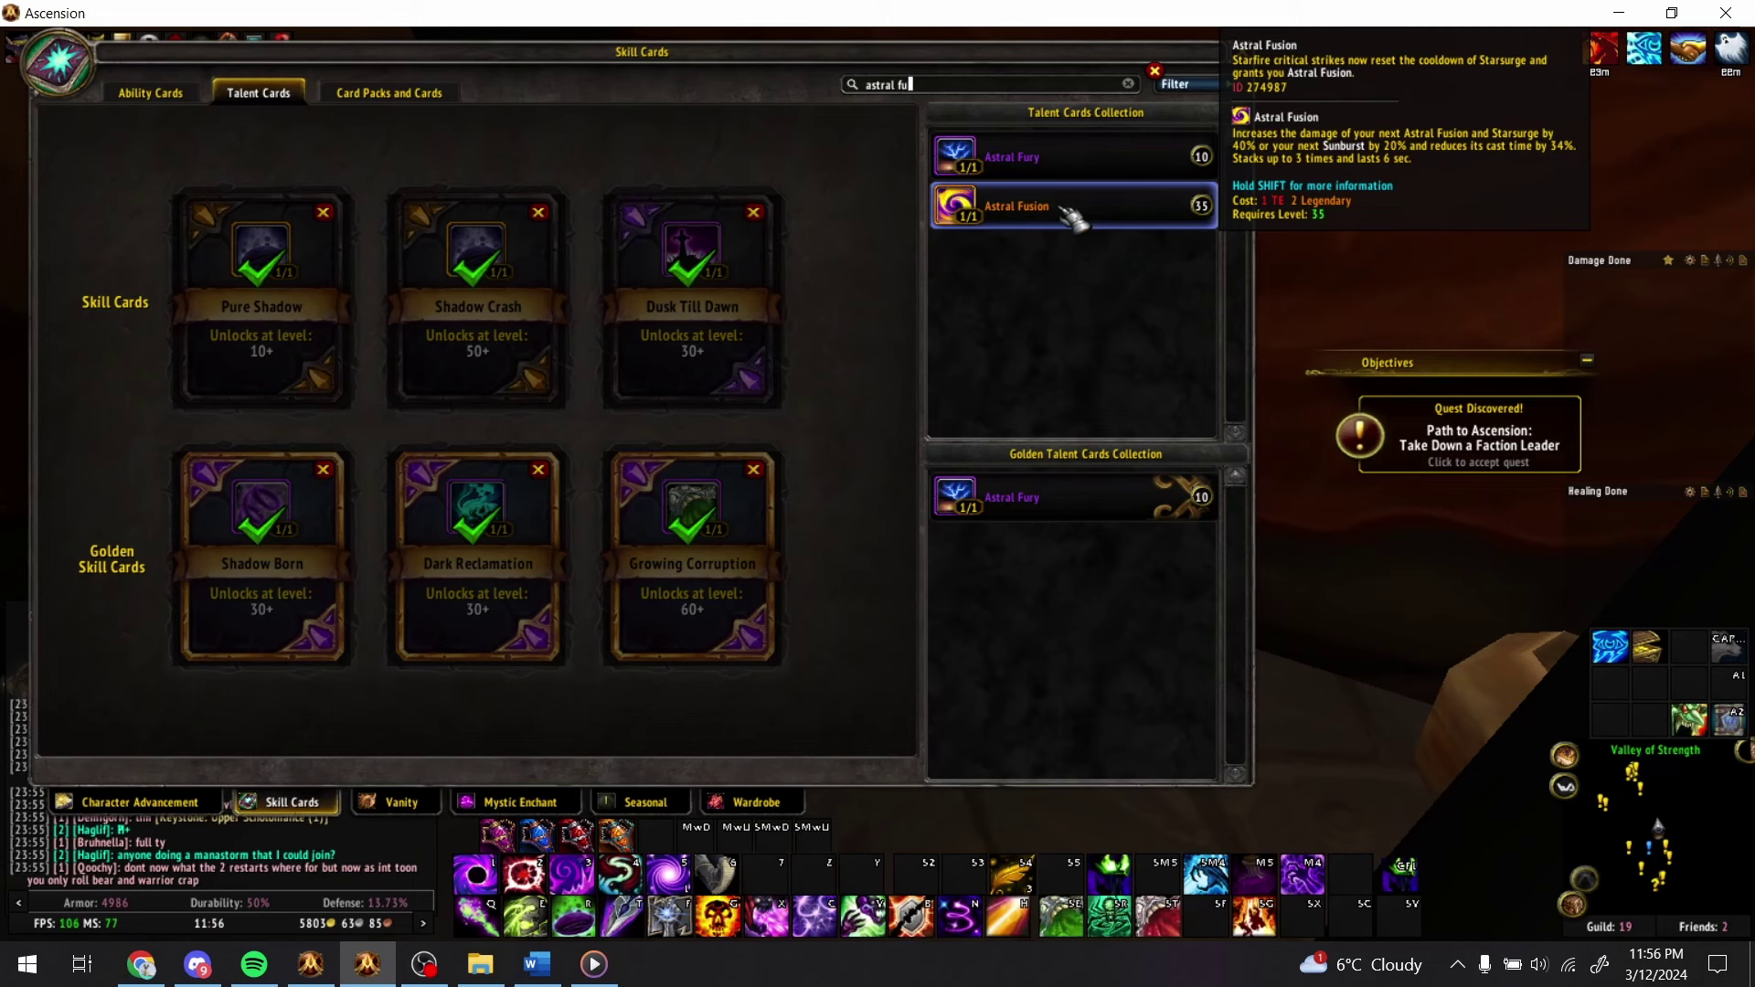
- Search the talent cards for "eclipse" instead, browse the matching cards and read the Eclipse description
{"action": "key", "text": "BackSpace"}
{"action": "key", "text": "BackSpace"}
{"action": "key", "text": "BackSpace"}
{"action": "key", "text": "BackSpace"}
{"action": "key", "text": "BackSpace"}
{"action": "key", "text": "BackSpace"}
{"action": "key", "text": "BackSpace"}
{"action": "key", "text": "BackSpace"}
{"action": "key", "text": "BackSpace"}
{"action": "type", "text": "eclipse"}
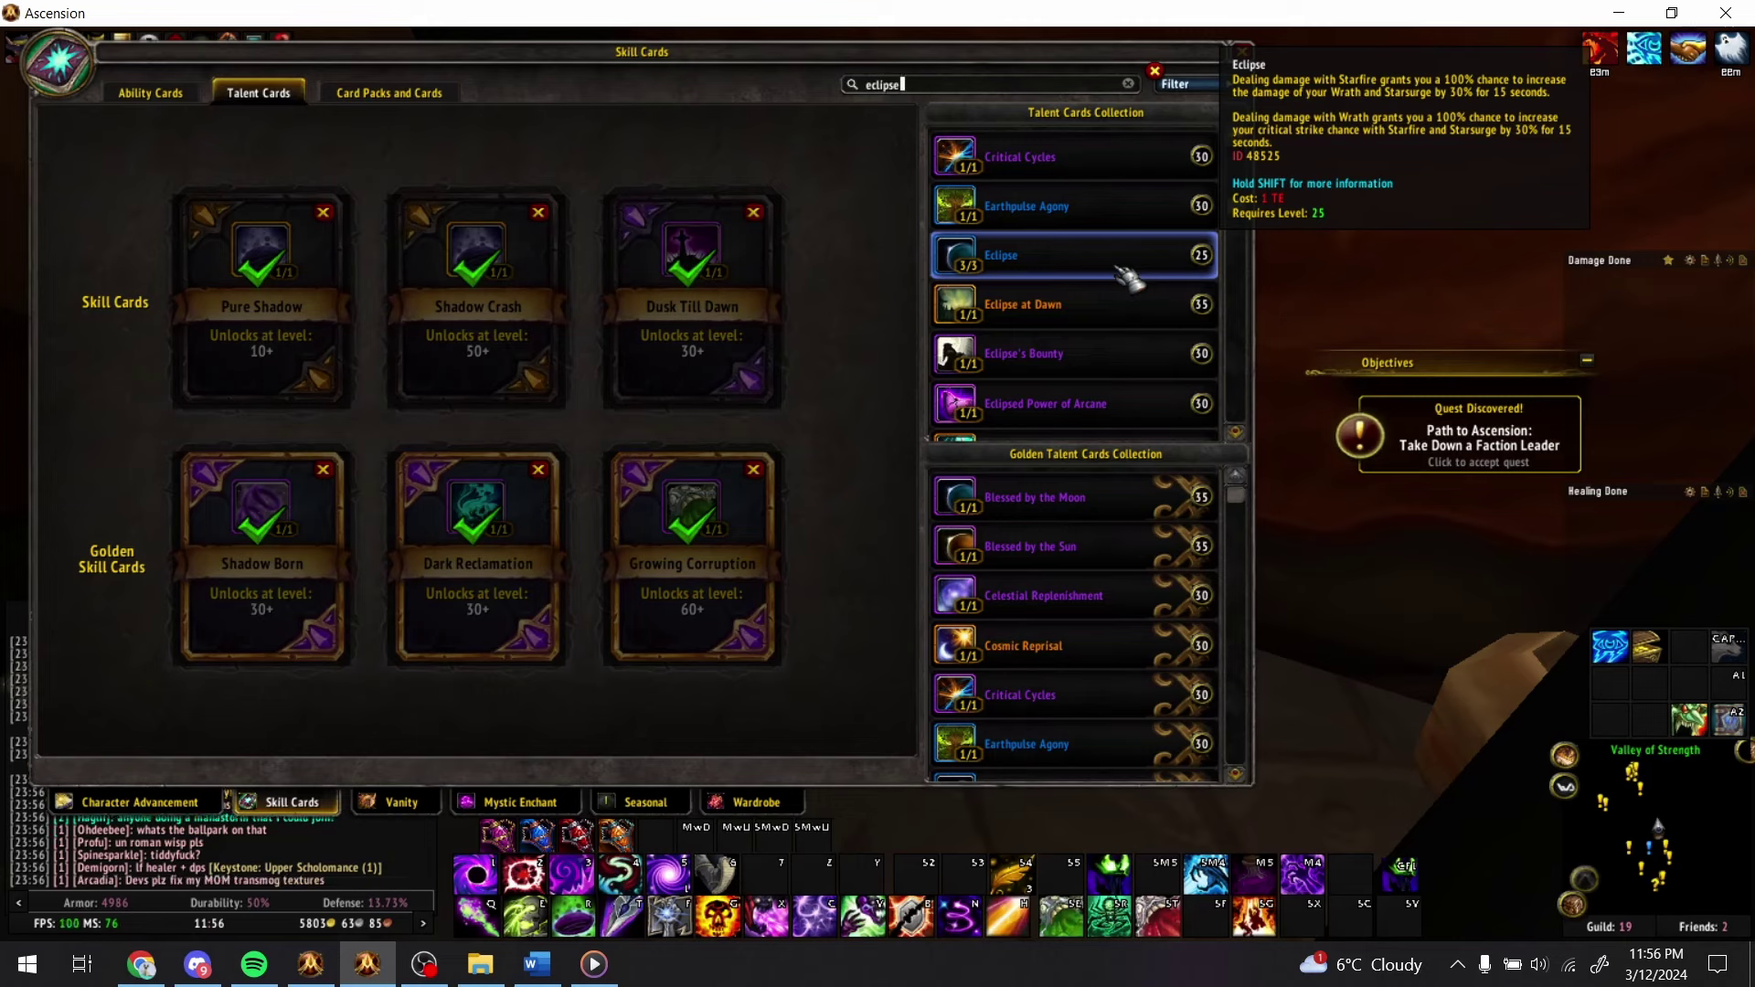
{"action": "scroll", "coordinate": [1129, 279], "scroll_direction": "down", "scroll_amount": 4}
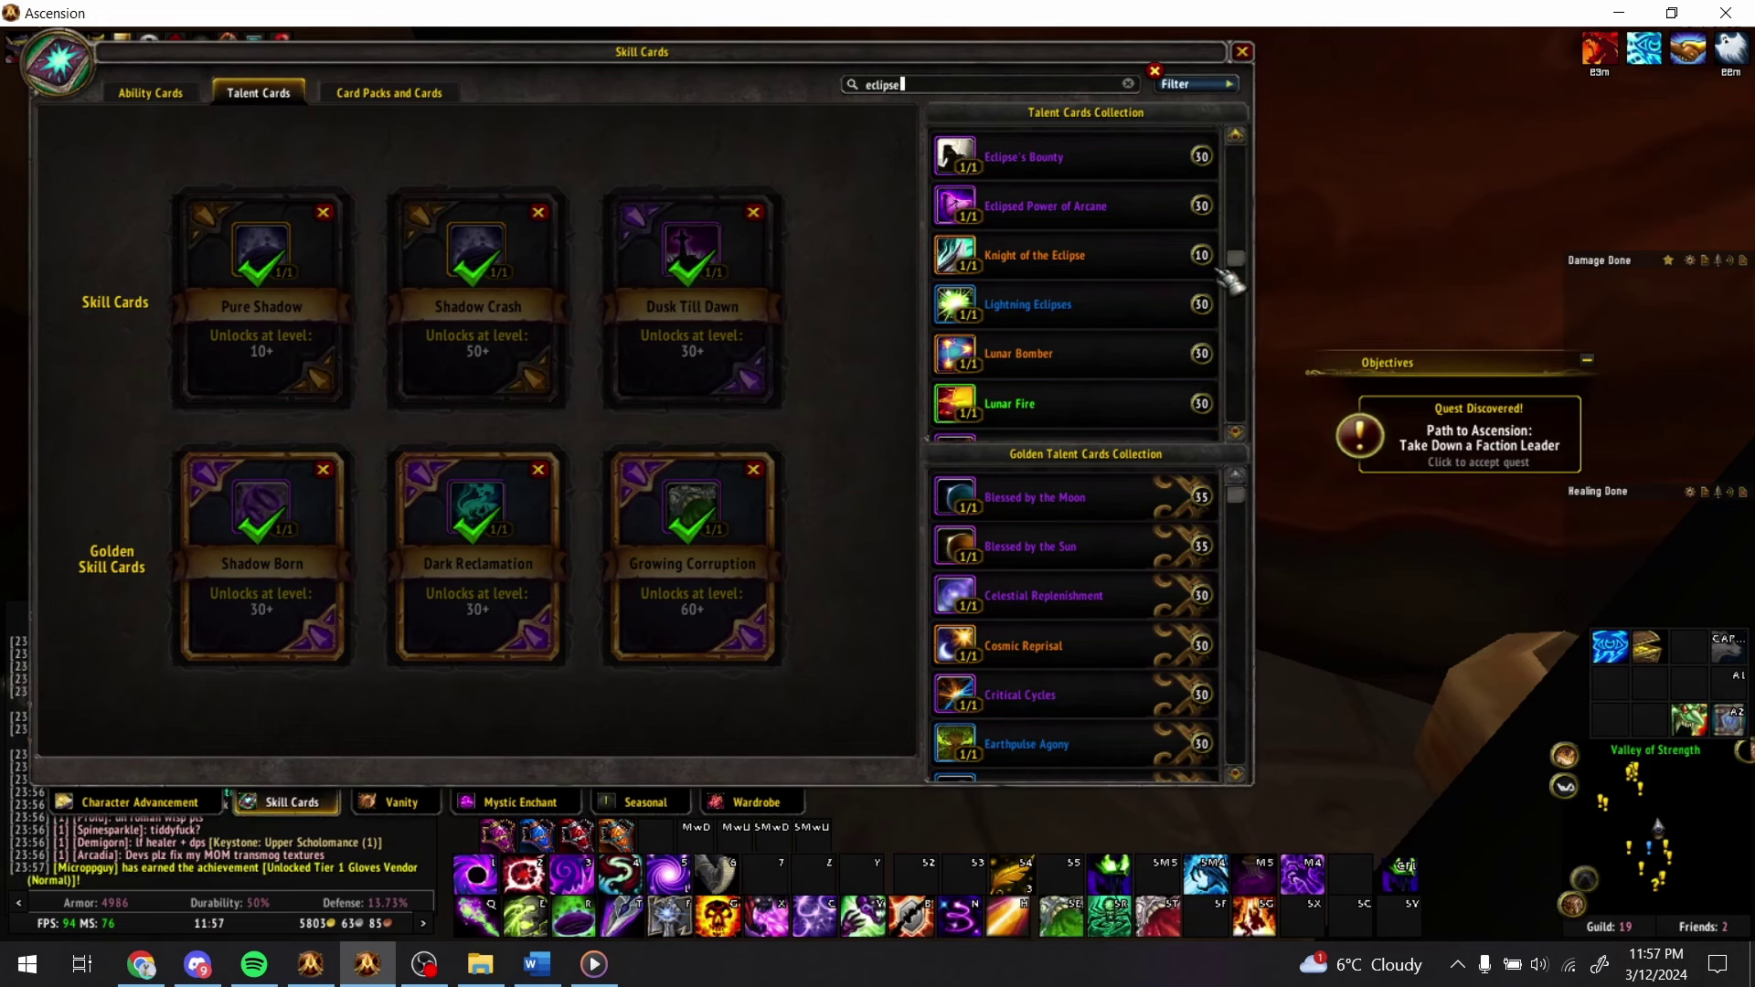
{"action": "scroll", "coordinate": [1017, 329], "scroll_direction": "up", "scroll_amount": 3}
{"action": "scroll", "coordinate": [1018, 329], "scroll_direction": "up", "scroll_amount": 1}
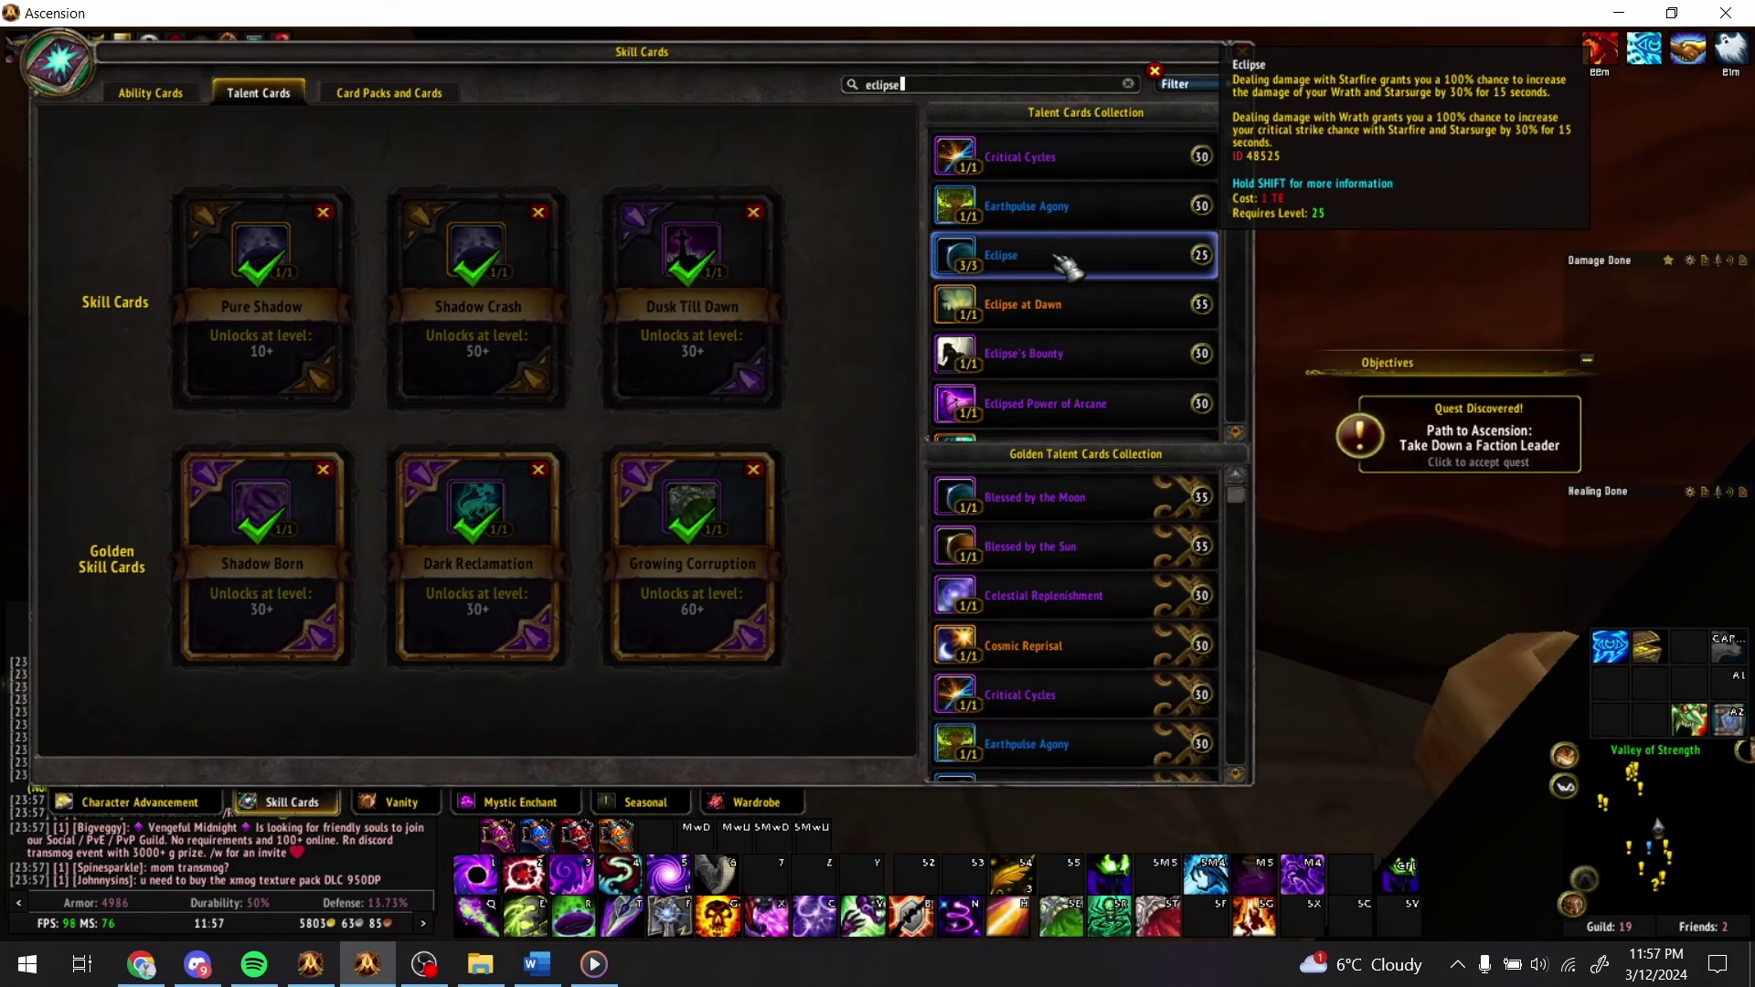
- Switch to the tier list spreadsheet and make Astral Fusion bold and underlined in the Sunburst build's talent cards
{"action": "key", "text": "alt+Tab"}
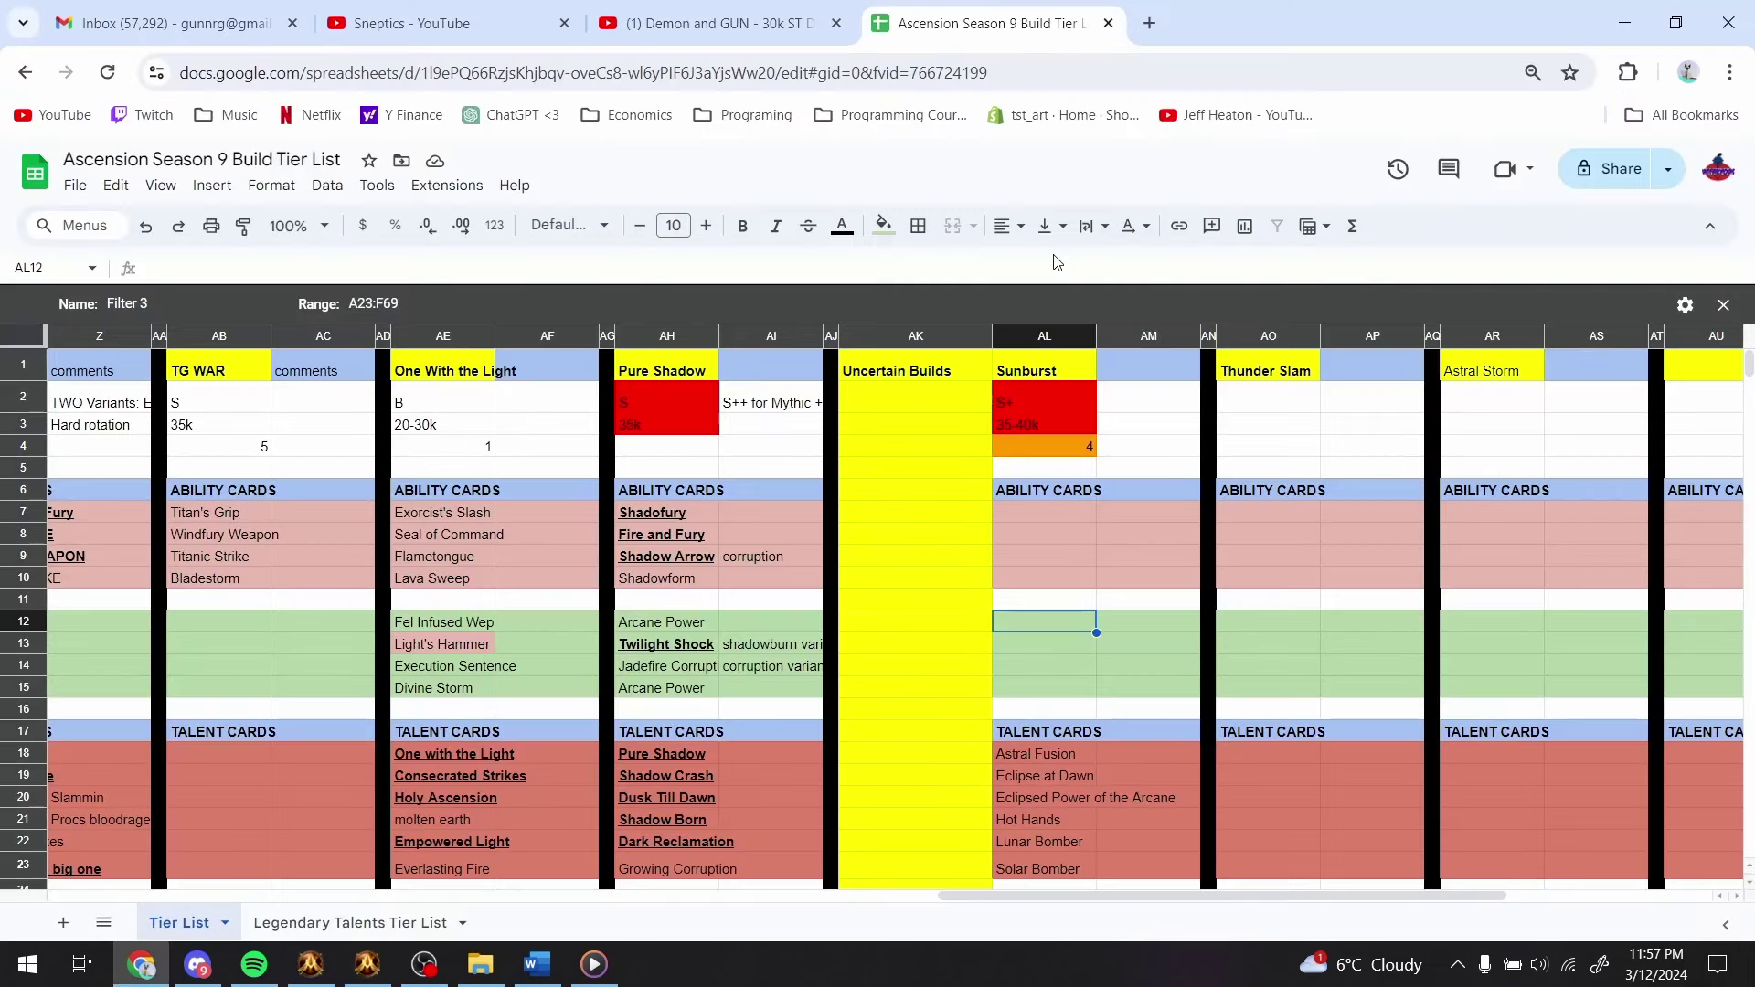
{"action": "scroll", "coordinate": [1066, 491], "scroll_direction": "down", "scroll_amount": 5}
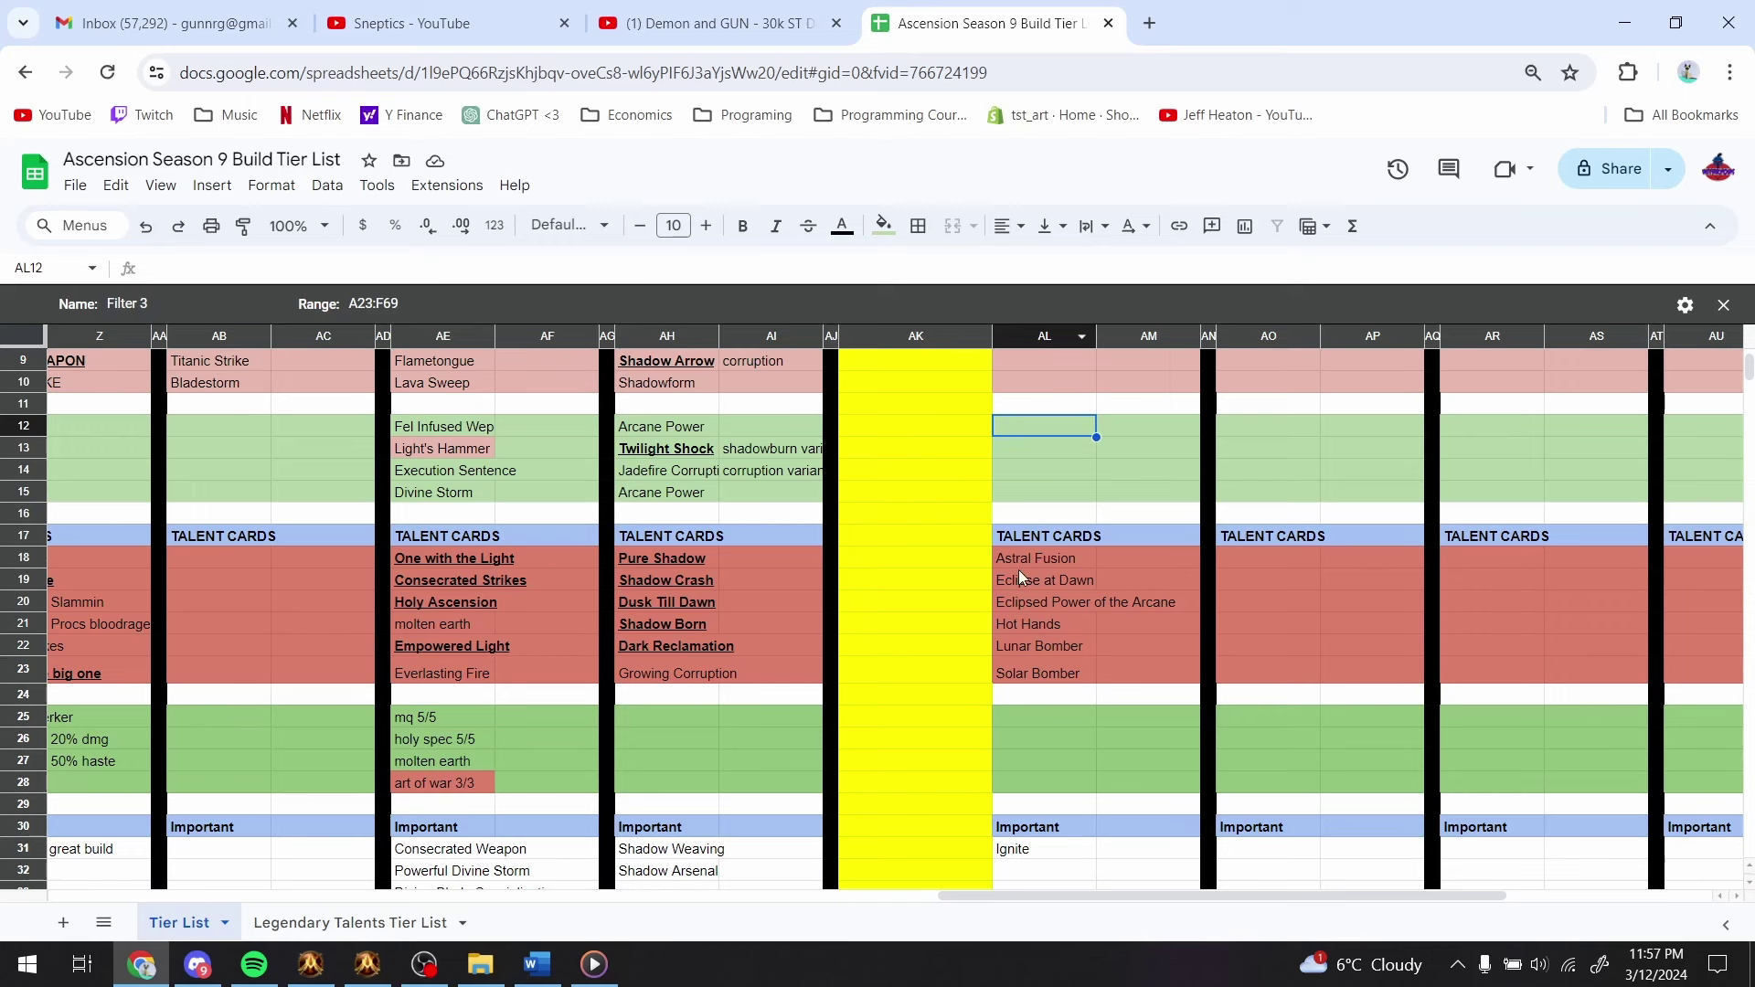
{"action": "left_click", "coordinate": [1033, 562]}
{"action": "key", "text": "ctrl+b"}
{"action": "key", "text": "ctrl+u"}
{"action": "key", "text": "Return"}
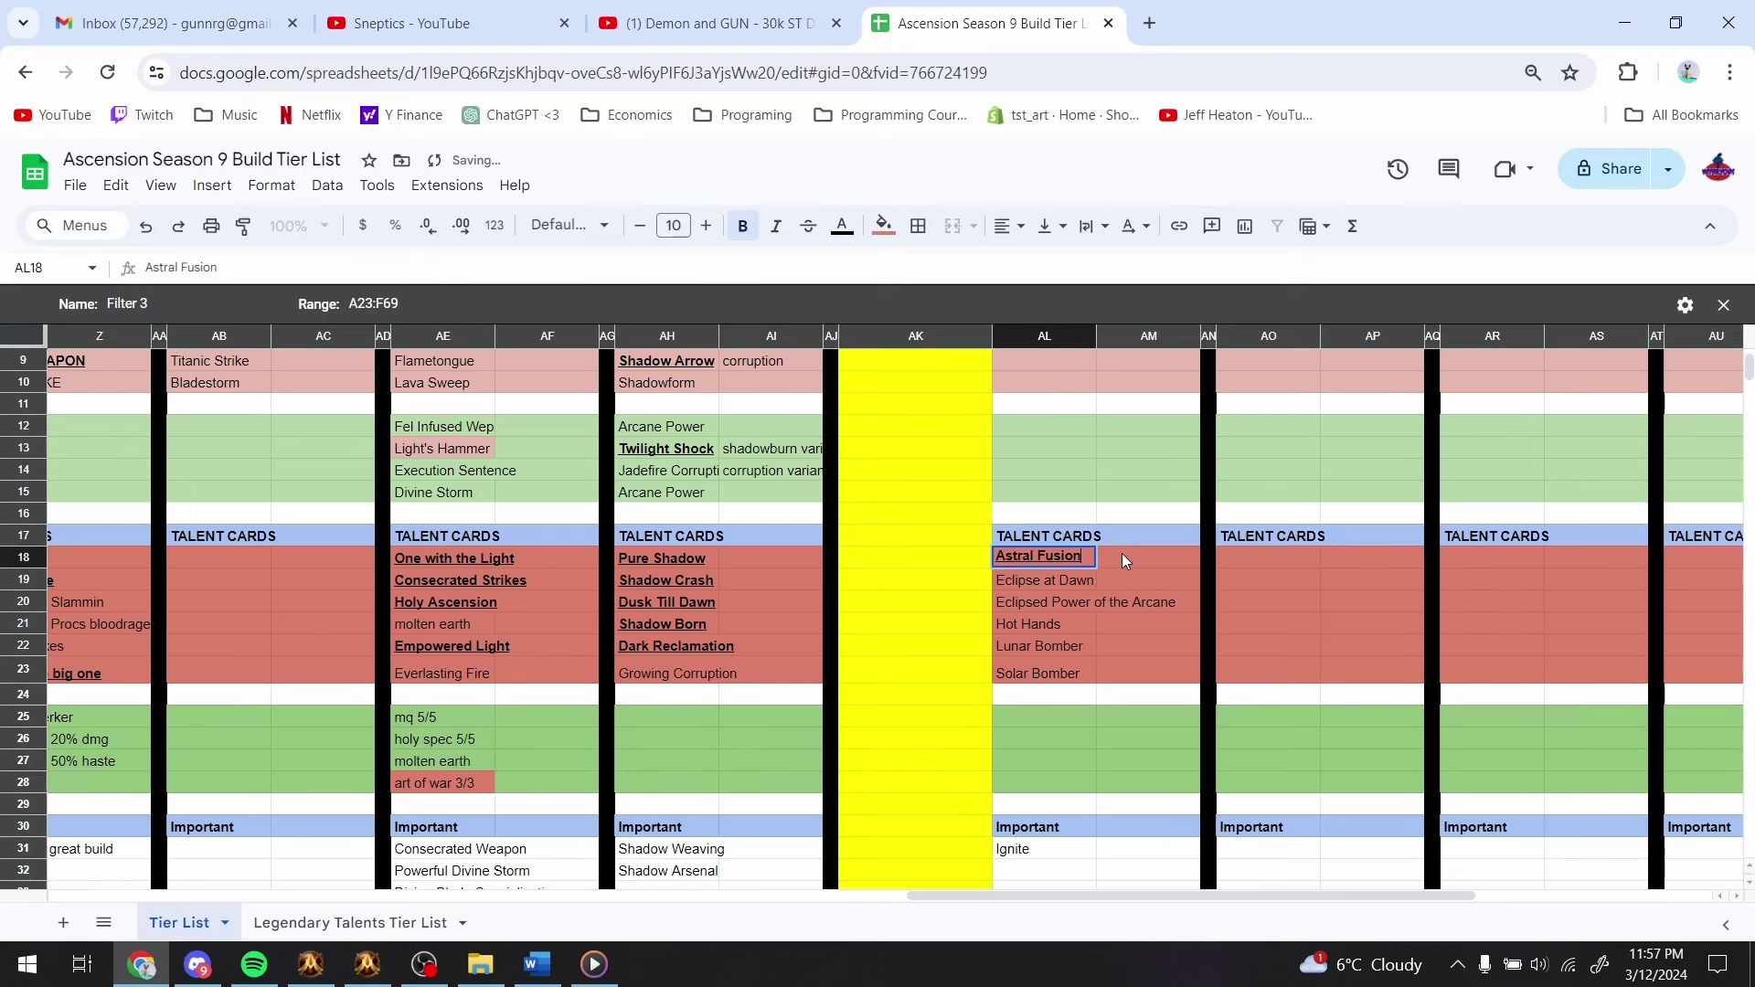
{"action": "key", "text": "Return"}
- Switch to Ascension, search the talent cards for "eclipse at" and read the Eclipse at Dawn description
{"action": "key", "text": "alt+Tab"}
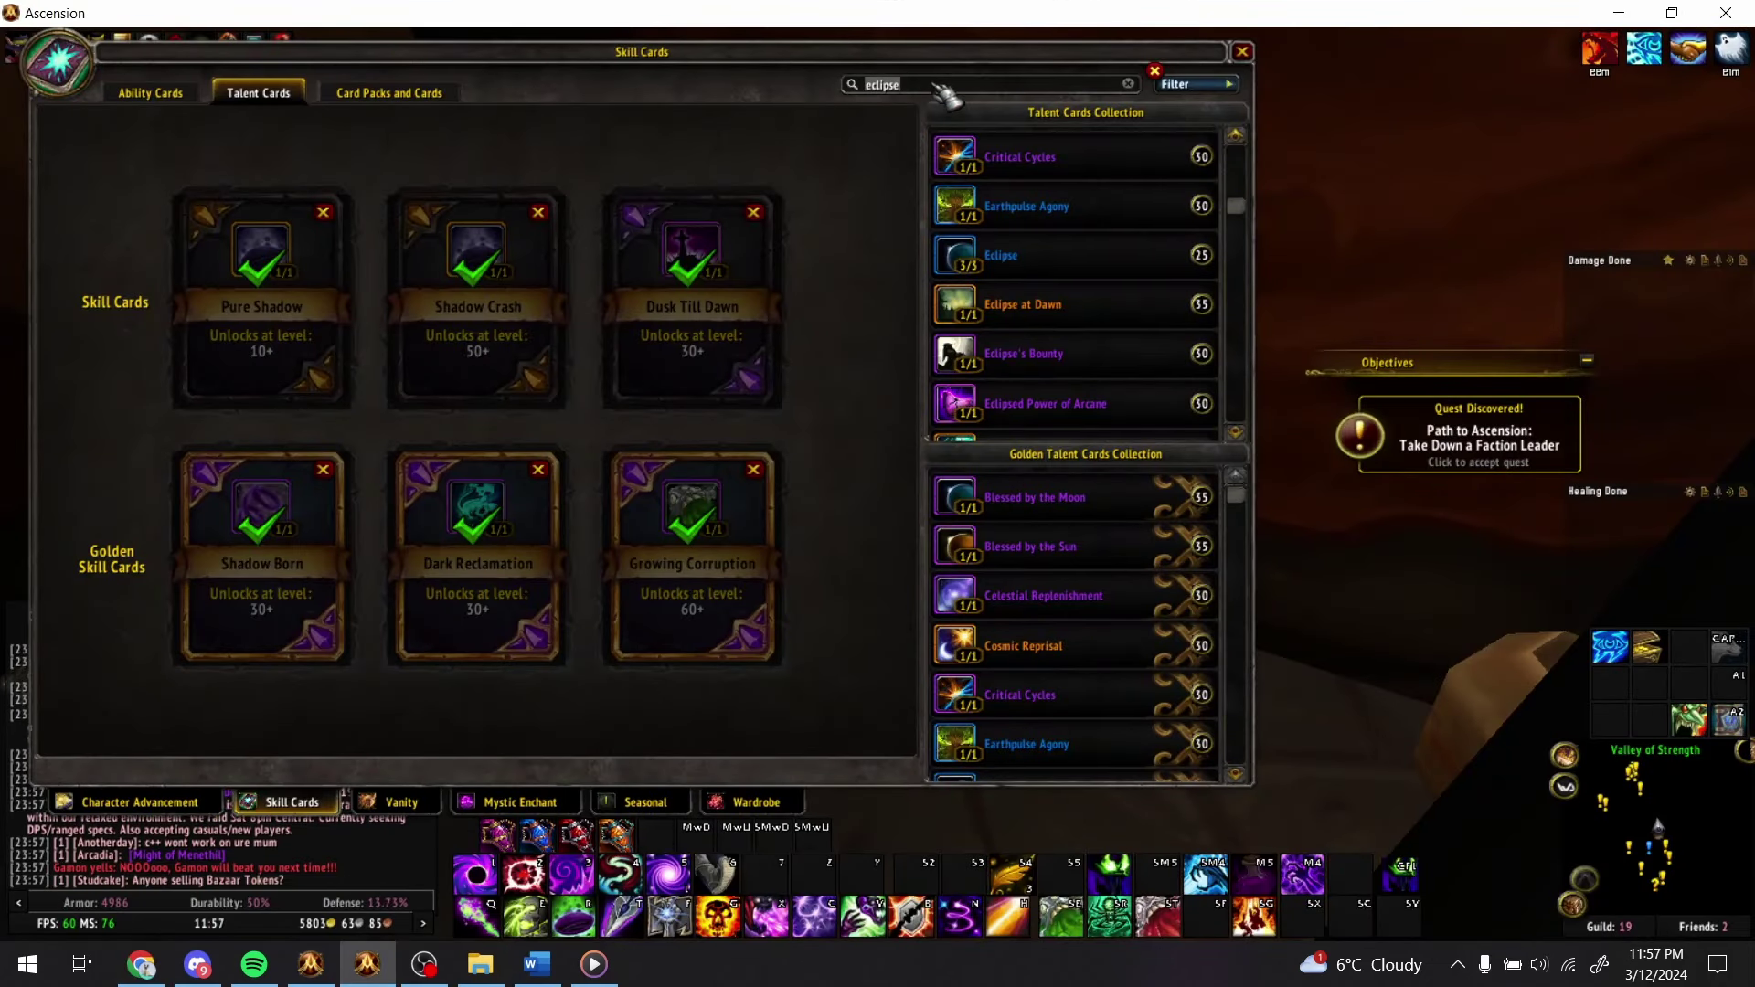
{"action": "type", "text": "ec"}
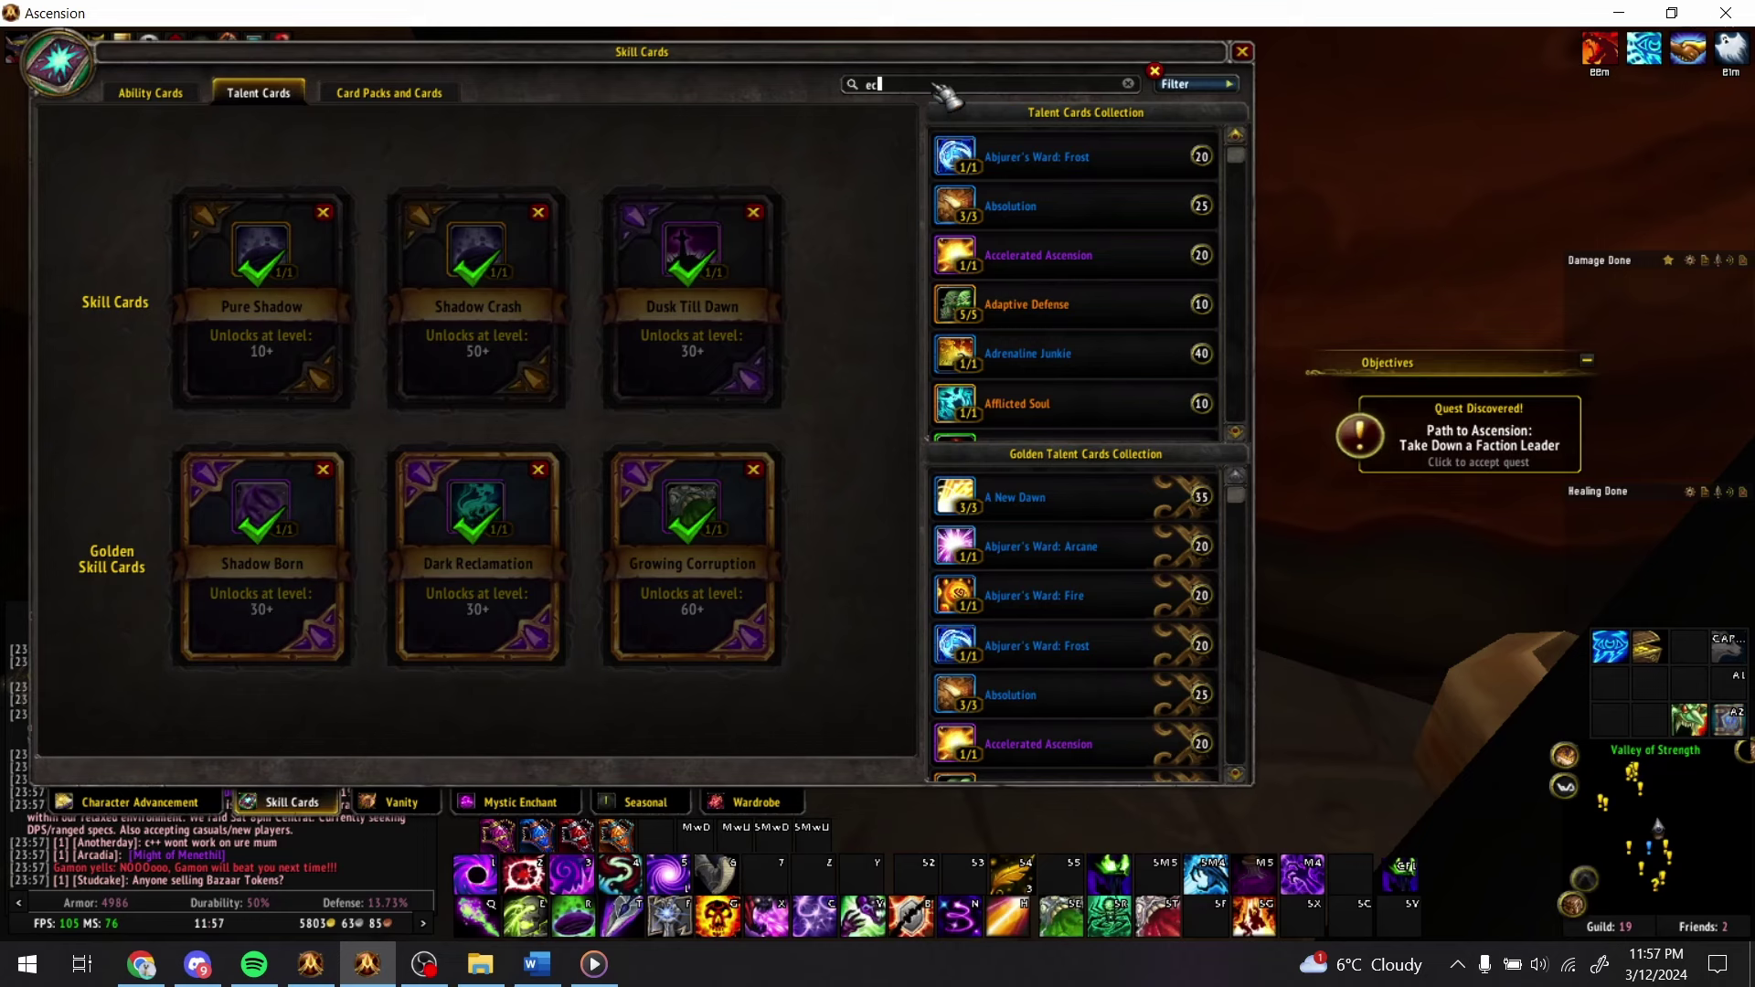
{"action": "type", "text": "lipse at"}
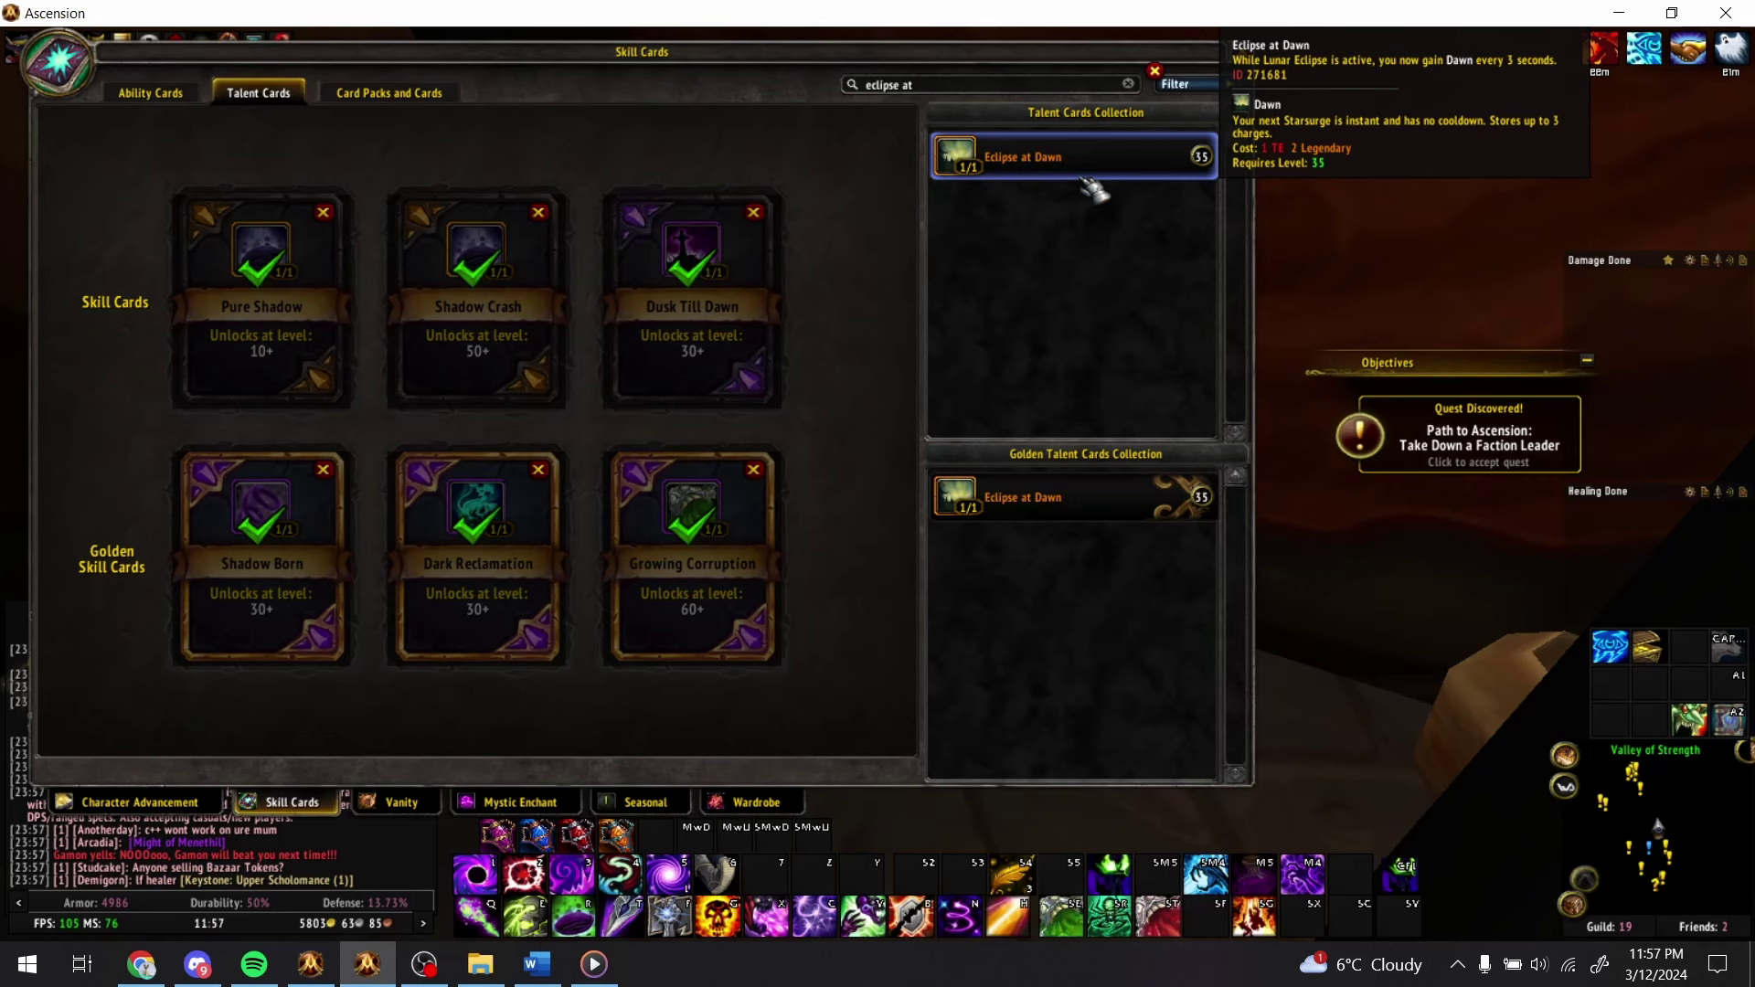
- Return to the spreadsheet and make Eclipse at Dawn bold and underlined in the Sunburst talent cards
{"action": "key", "text": "alt+Tab"}
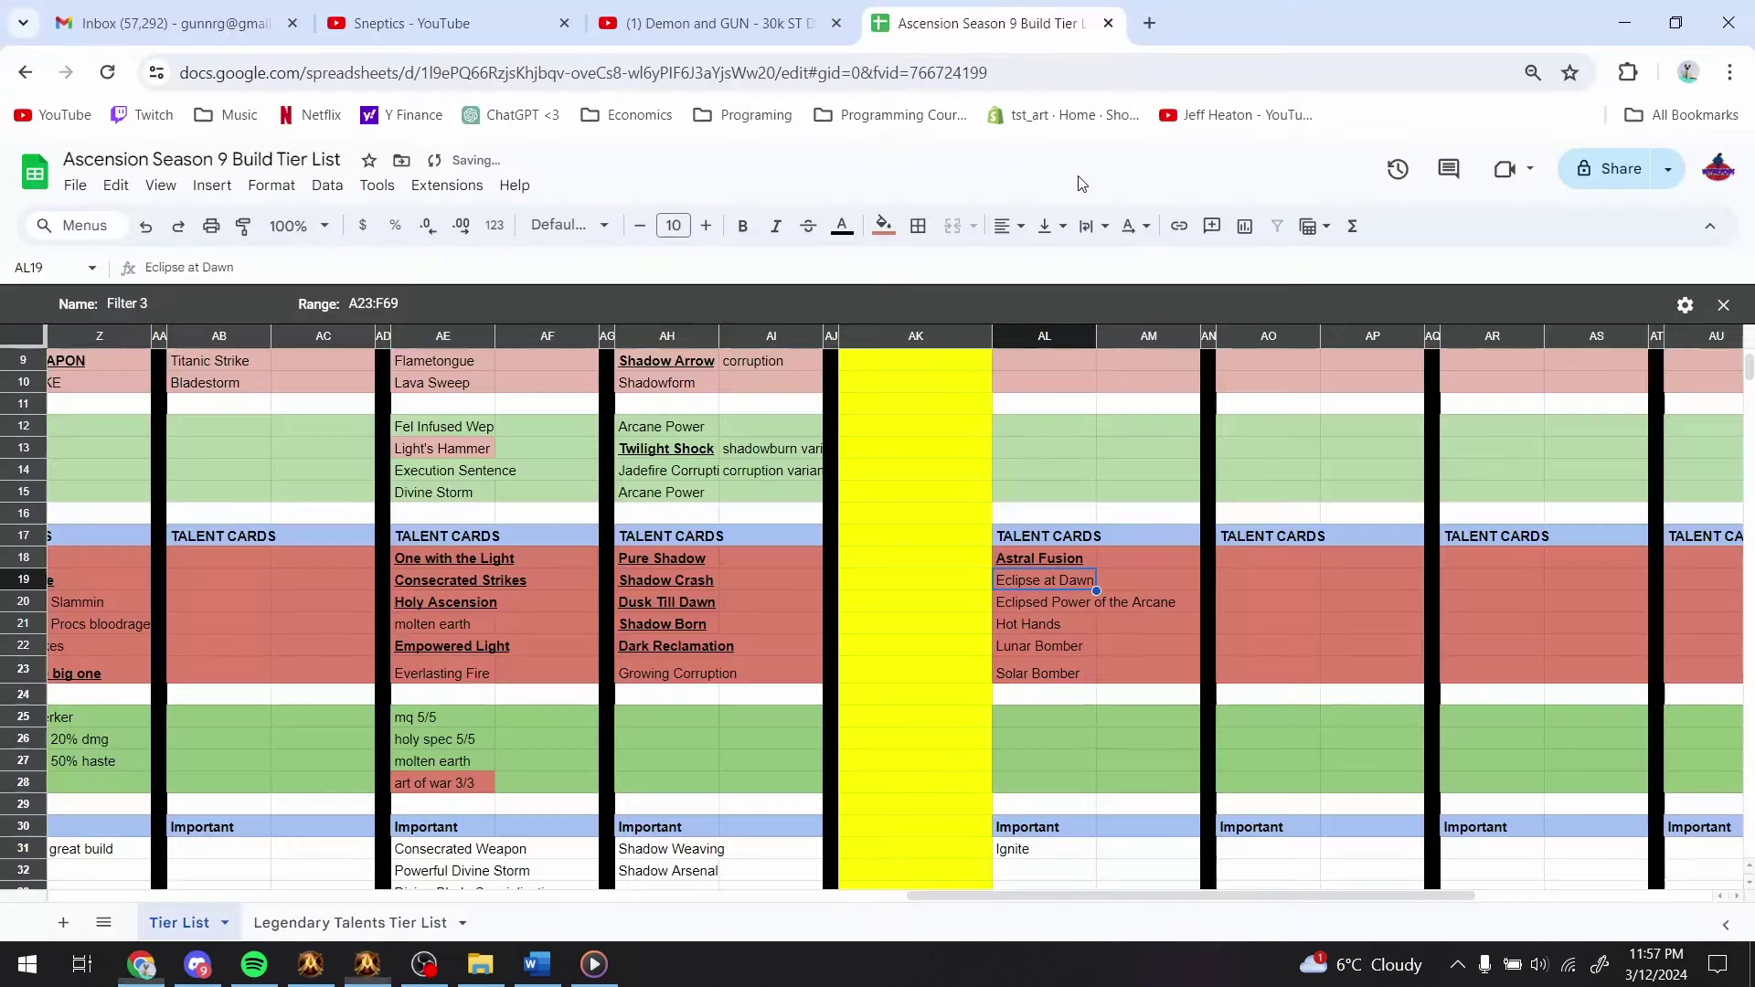
{"action": "key", "text": "ctrl+b"}
{"action": "key", "text": "ctrl+u"}
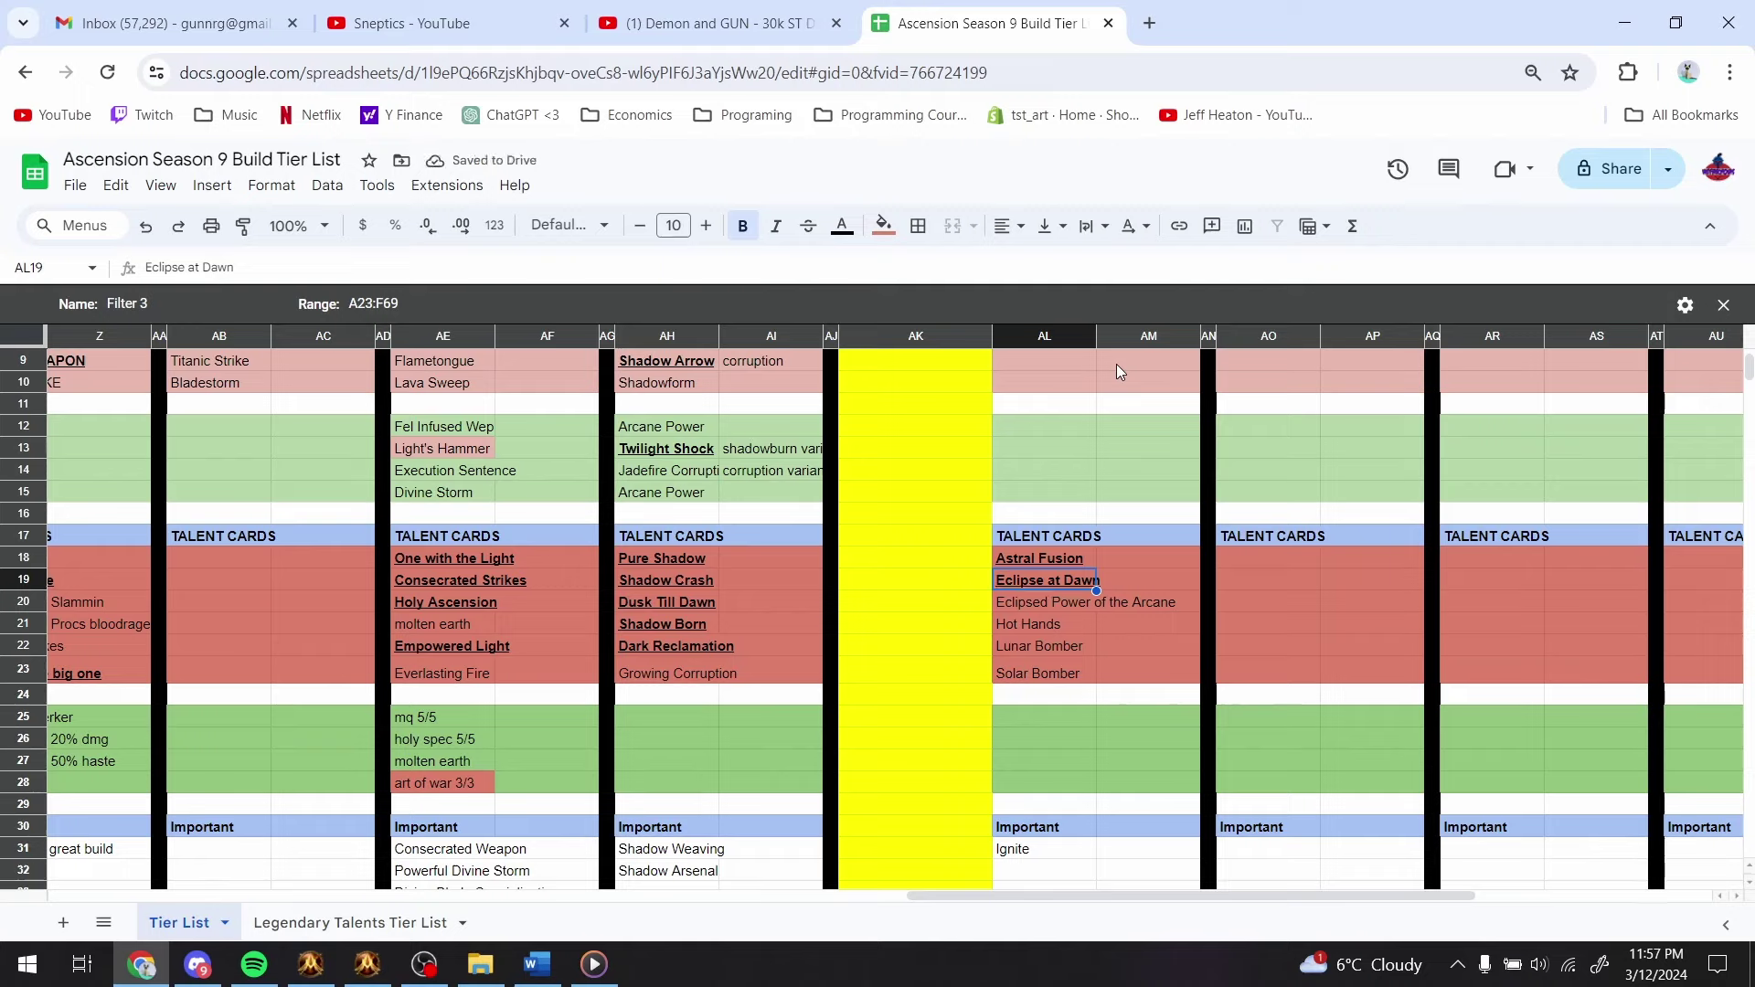
{"action": "key", "text": "Down"}
{"action": "key", "text": "Down"}
- Switch to Ascension, search the talent cards for "bomber" and read the Solar Bomber description
{"action": "key", "text": "alt+Tab"}
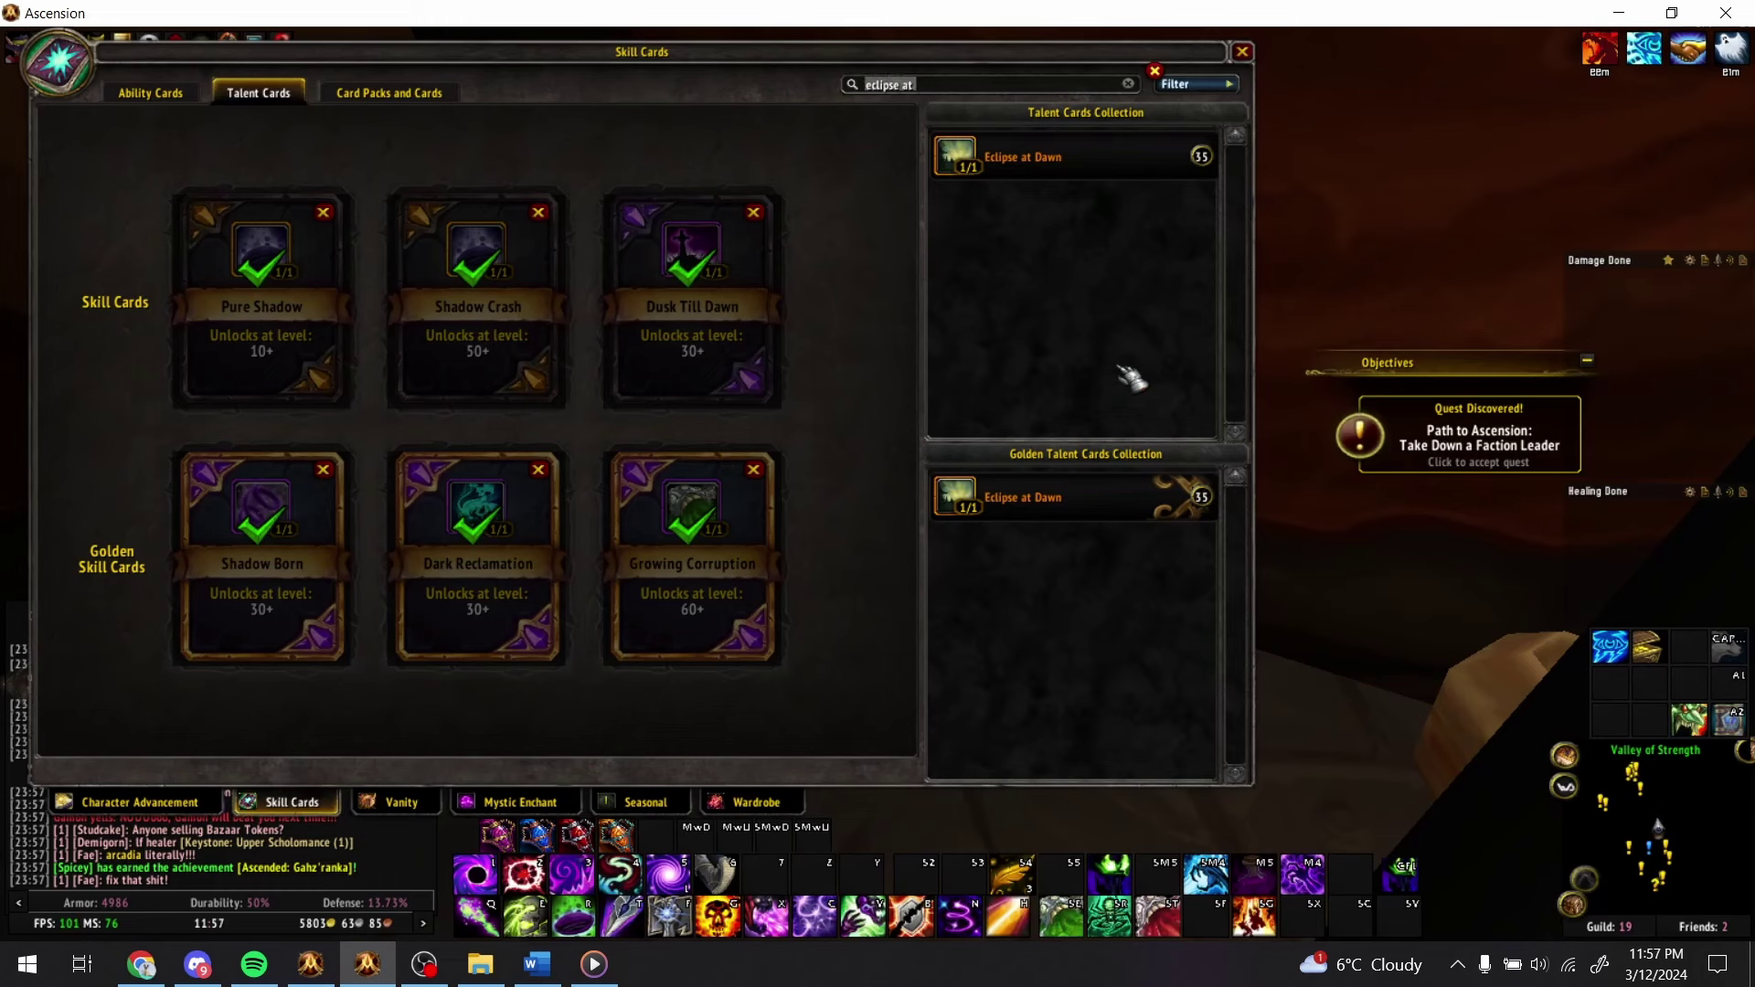
{"action": "type", "text": "bomb"}
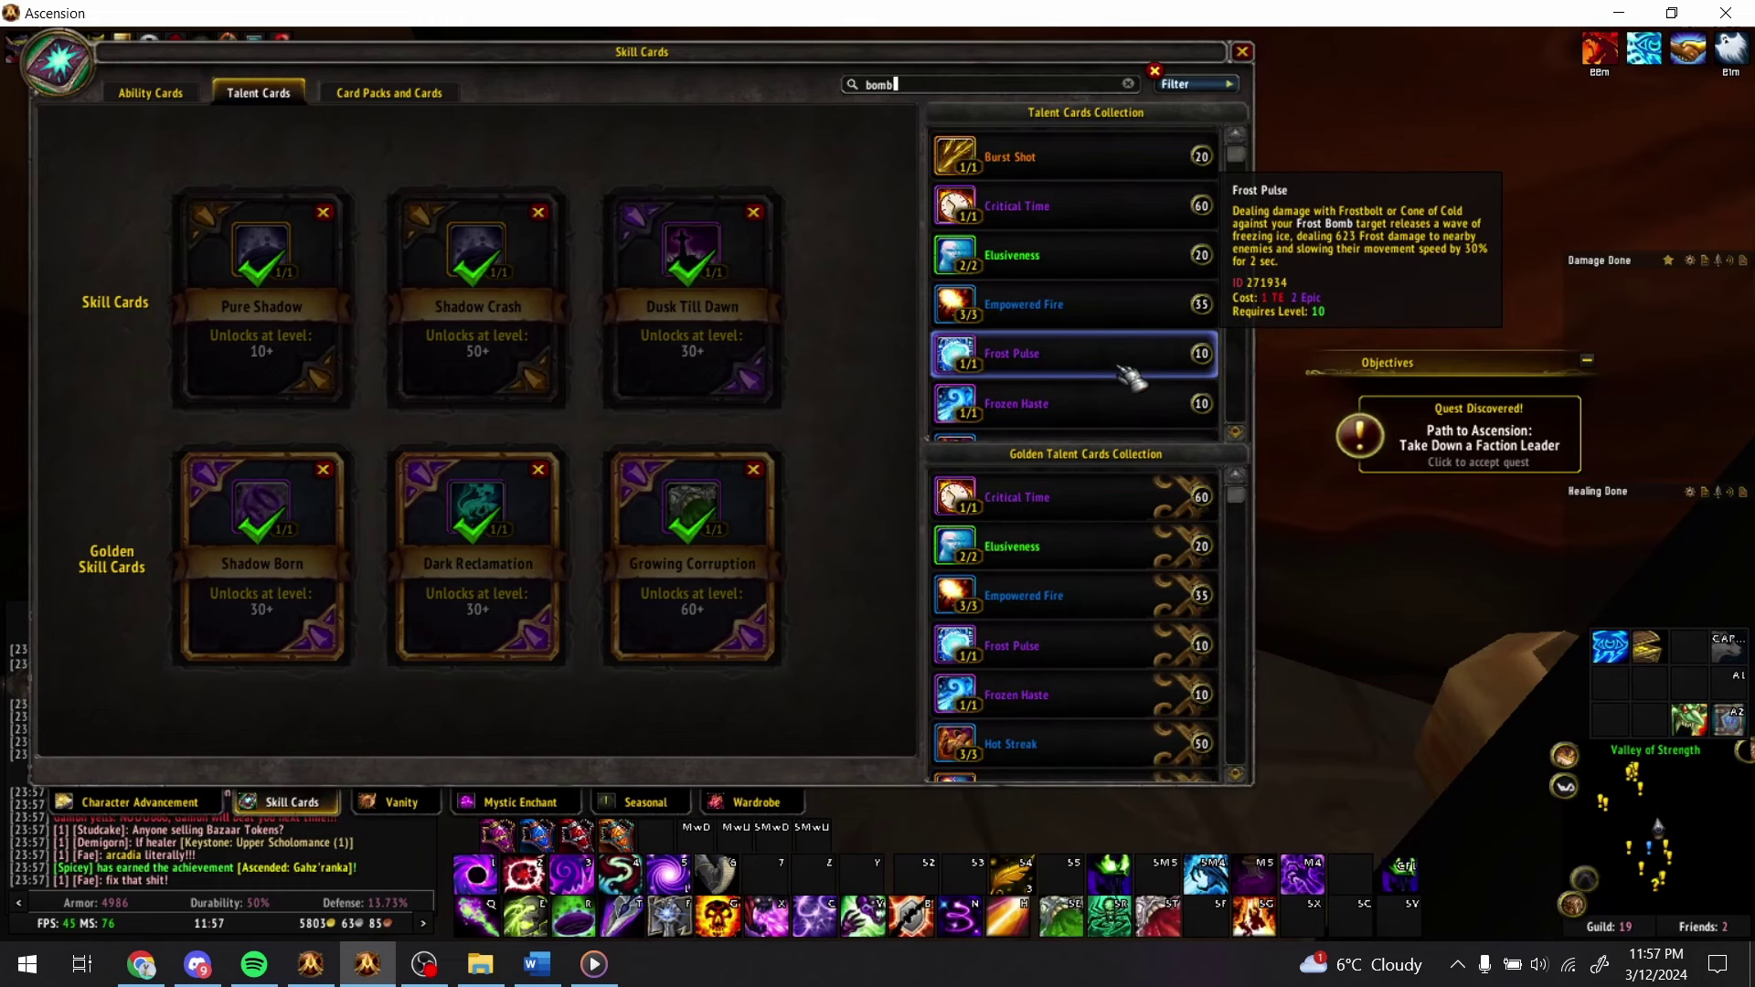
{"action": "type", "text": "er"}
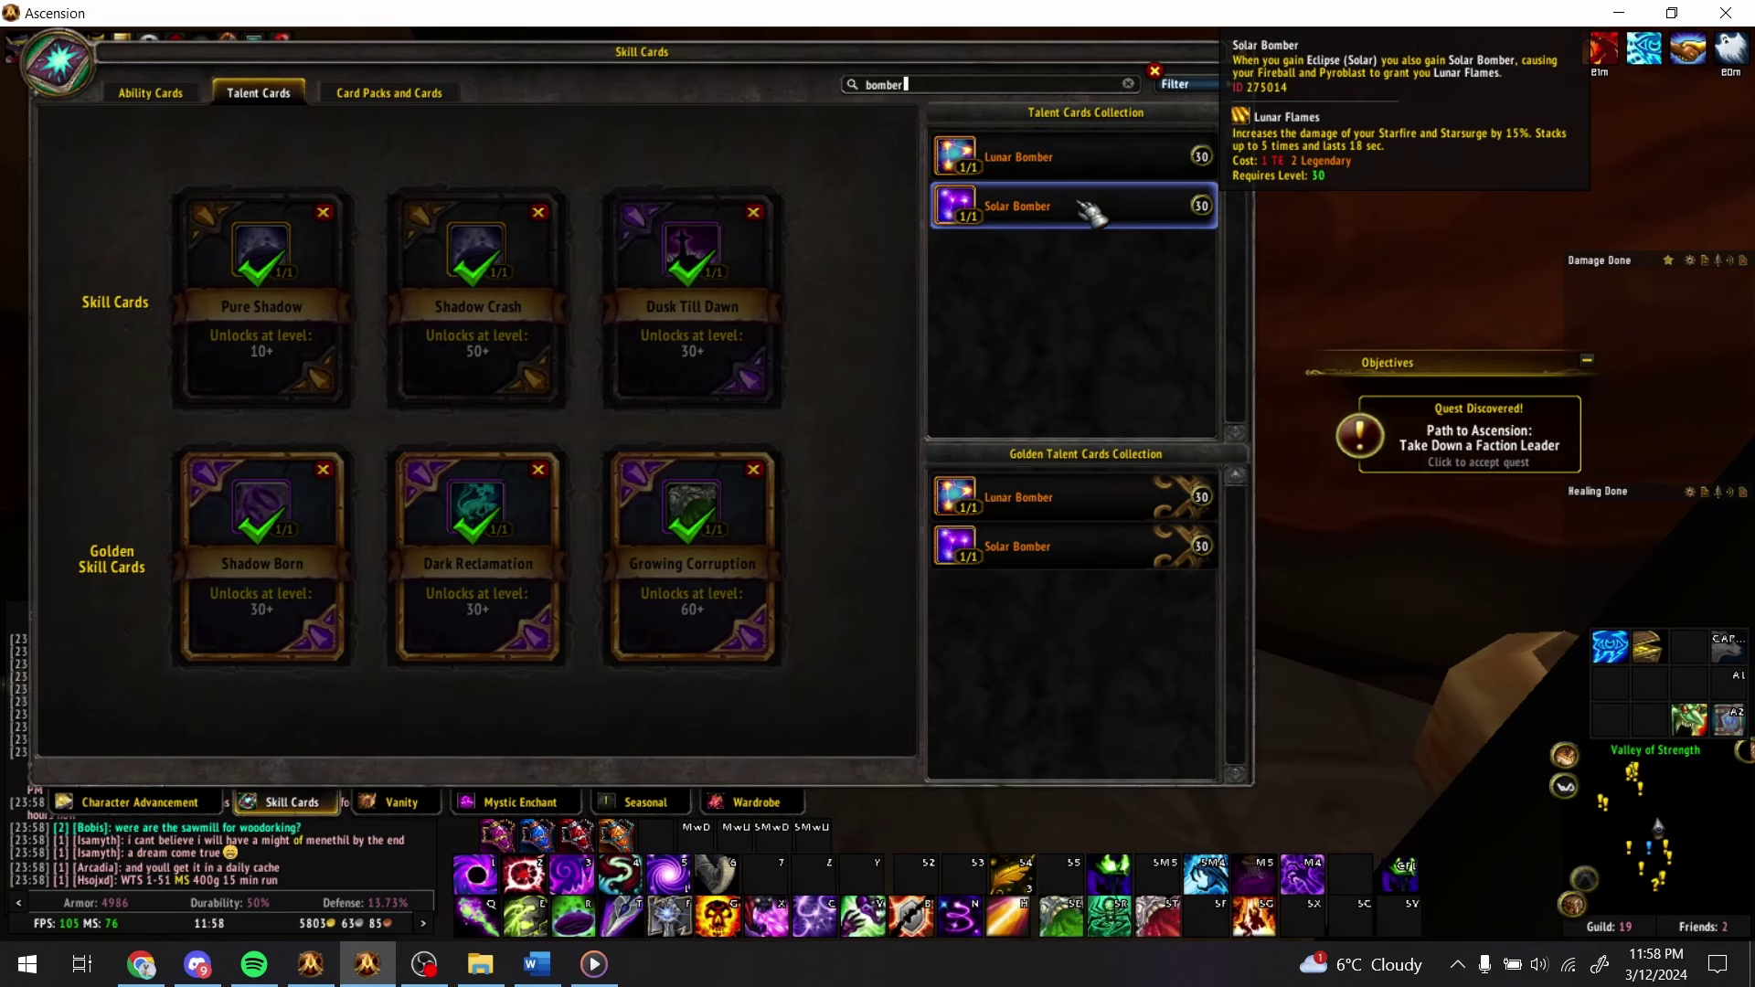
- Switch to the spreadsheet and make both Lunar Bomber and Solar Bomber bold and underlined in the Sunburst talent cards
{"action": "key", "text": "alt+Tab"}
{"action": "scroll", "coordinate": [1040, 501], "scroll_direction": "up", "scroll_amount": 1}
{"action": "scroll", "coordinate": [1040, 501], "scroll_direction": "down", "scroll_amount": 1}
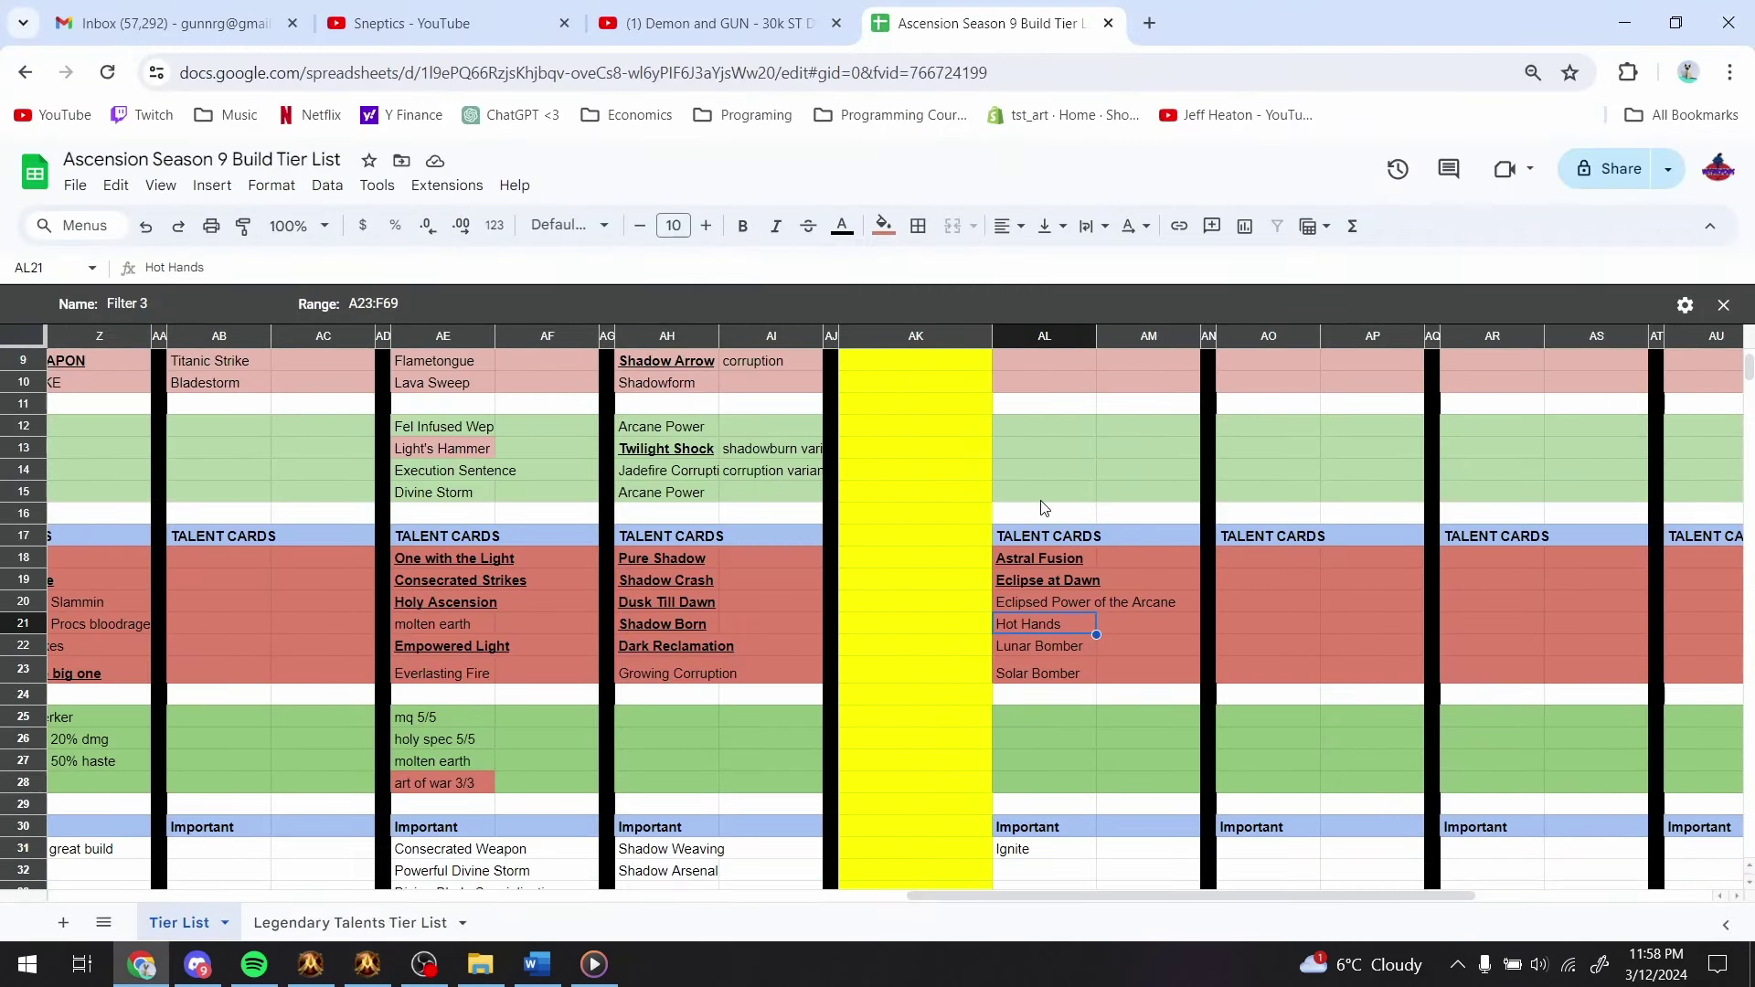
{"action": "scroll", "coordinate": [1040, 501], "scroll_direction": "up", "scroll_amount": 2}
{"action": "scroll", "coordinate": [1051, 640], "scroll_direction": "down", "scroll_amount": 2}
{"action": "key", "text": "Down"}
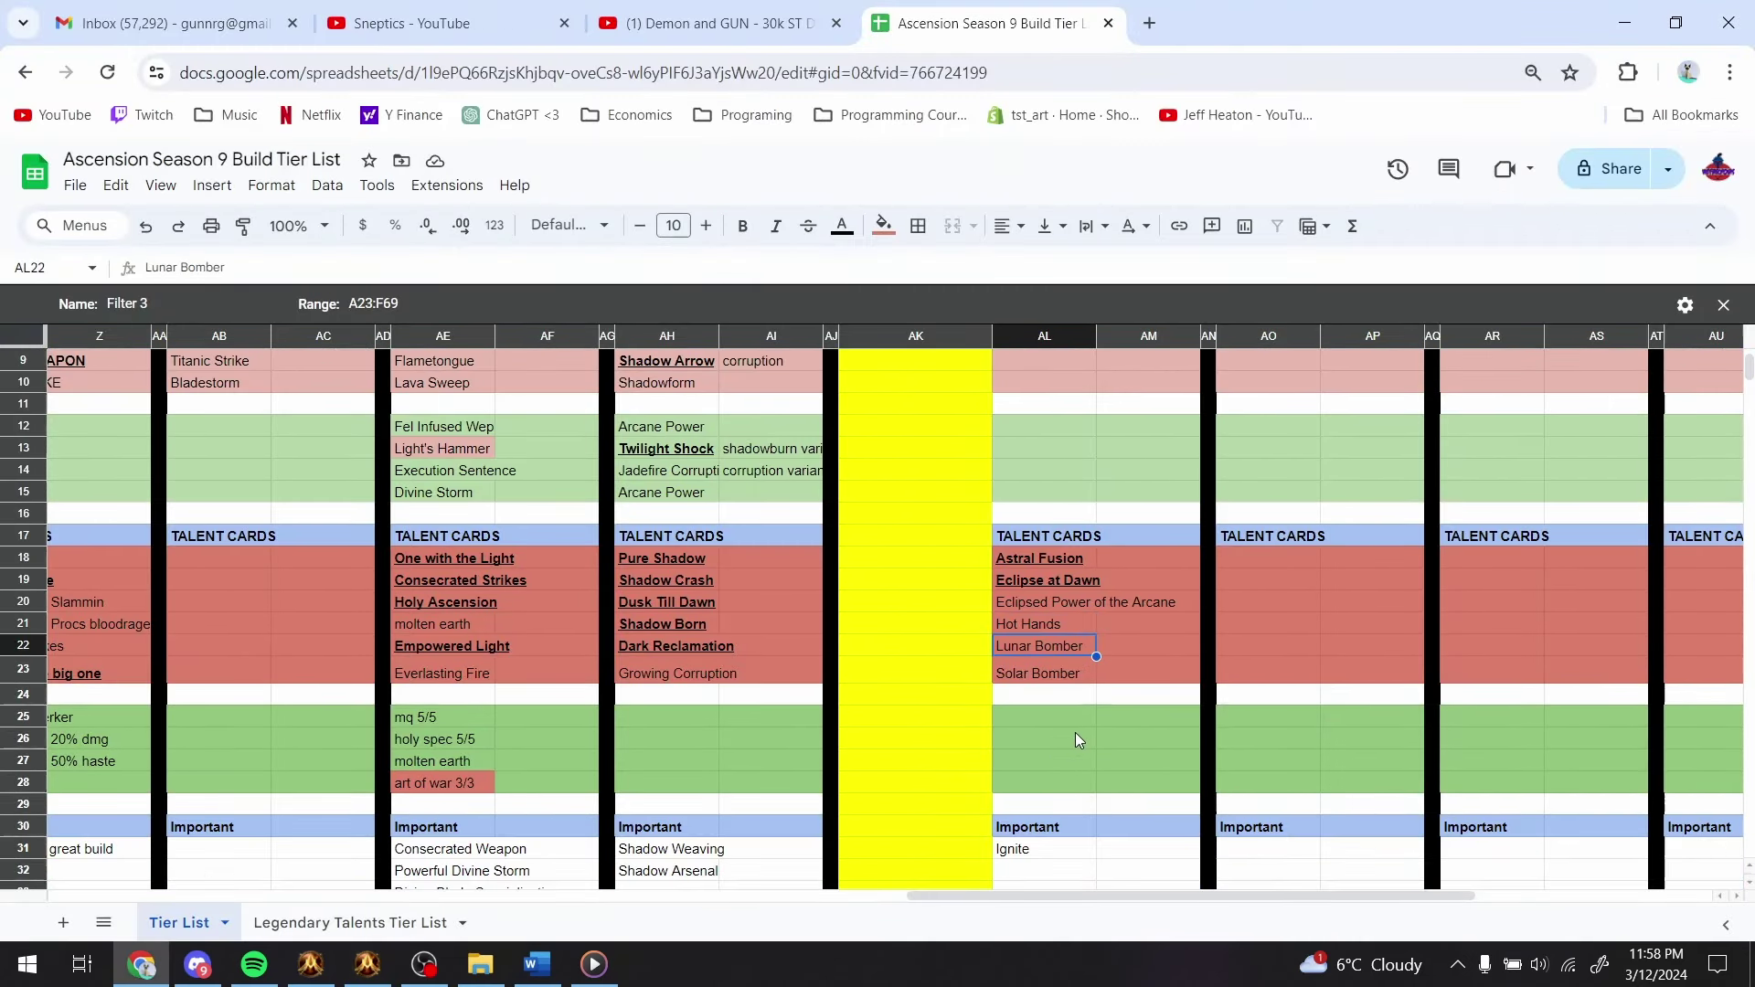
{"action": "key", "text": "shift+Down"}
{"action": "key", "text": "ctrl+b"}
{"action": "key", "text": "ctrl+u"}
{"action": "key", "text": "Up"}
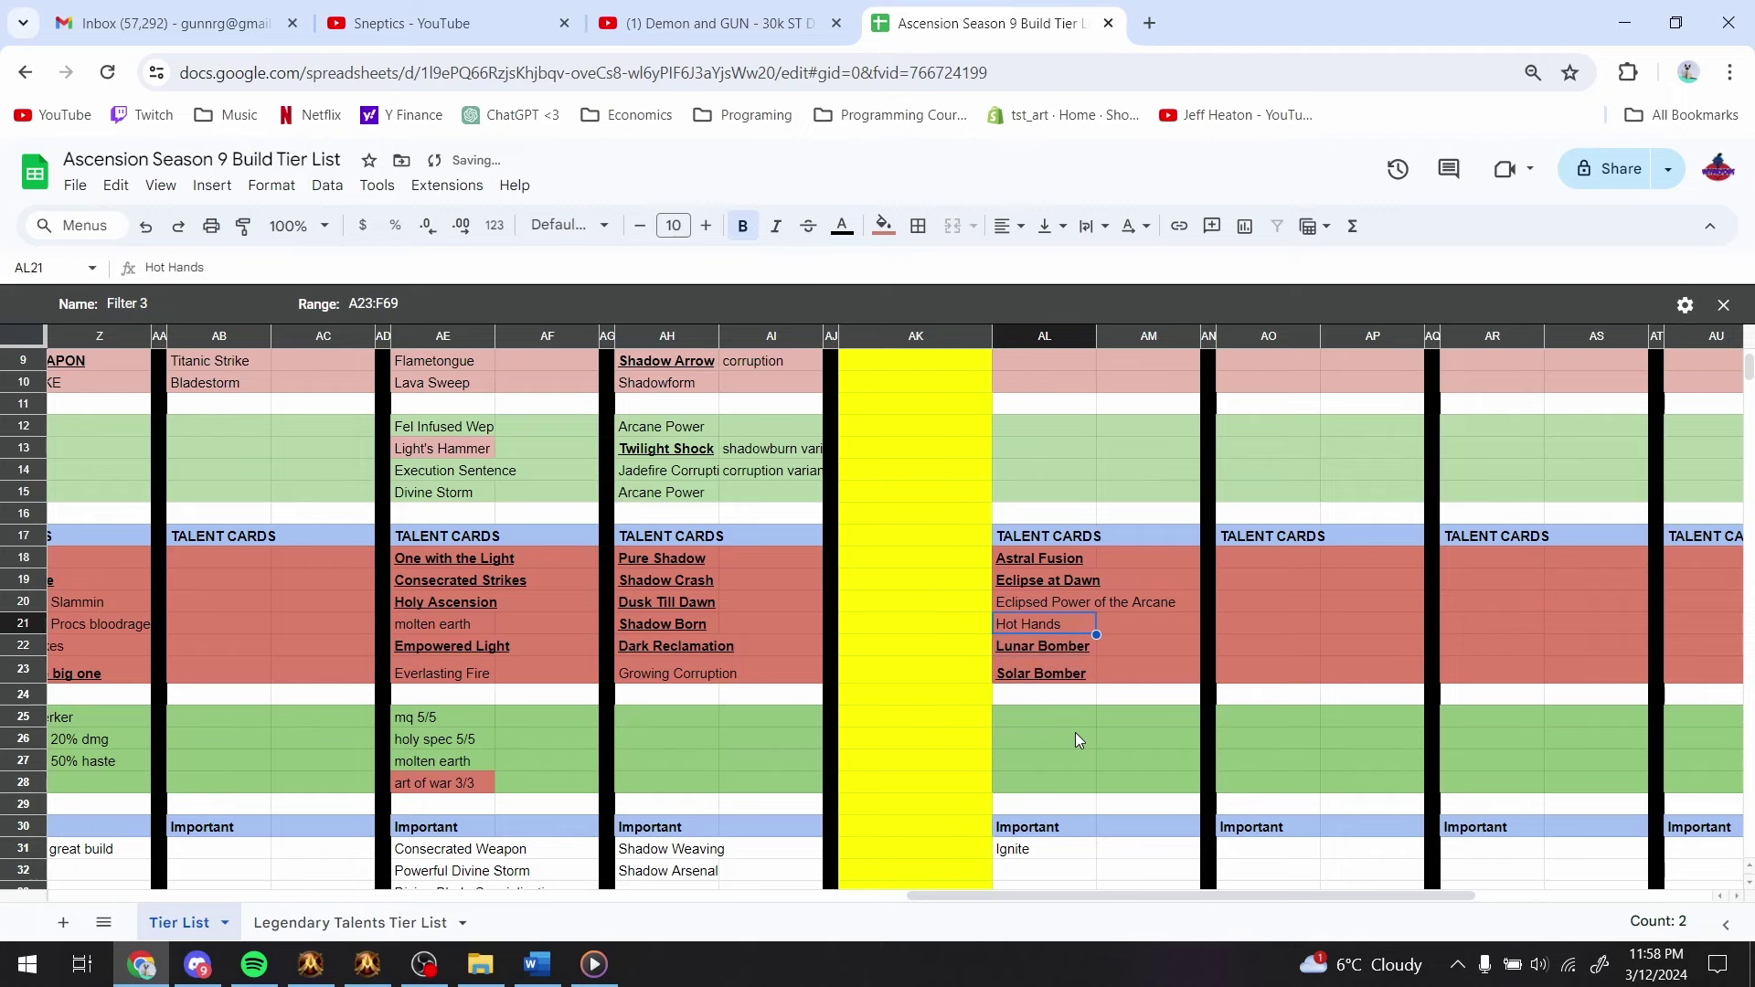
{"action": "key", "text": "Up"}
{"action": "key", "text": "Down"}
{"action": "key", "text": "Up"}
{"action": "key", "text": "Up"}
{"action": "key", "text": "Down"}
{"action": "key", "text": "Down"}
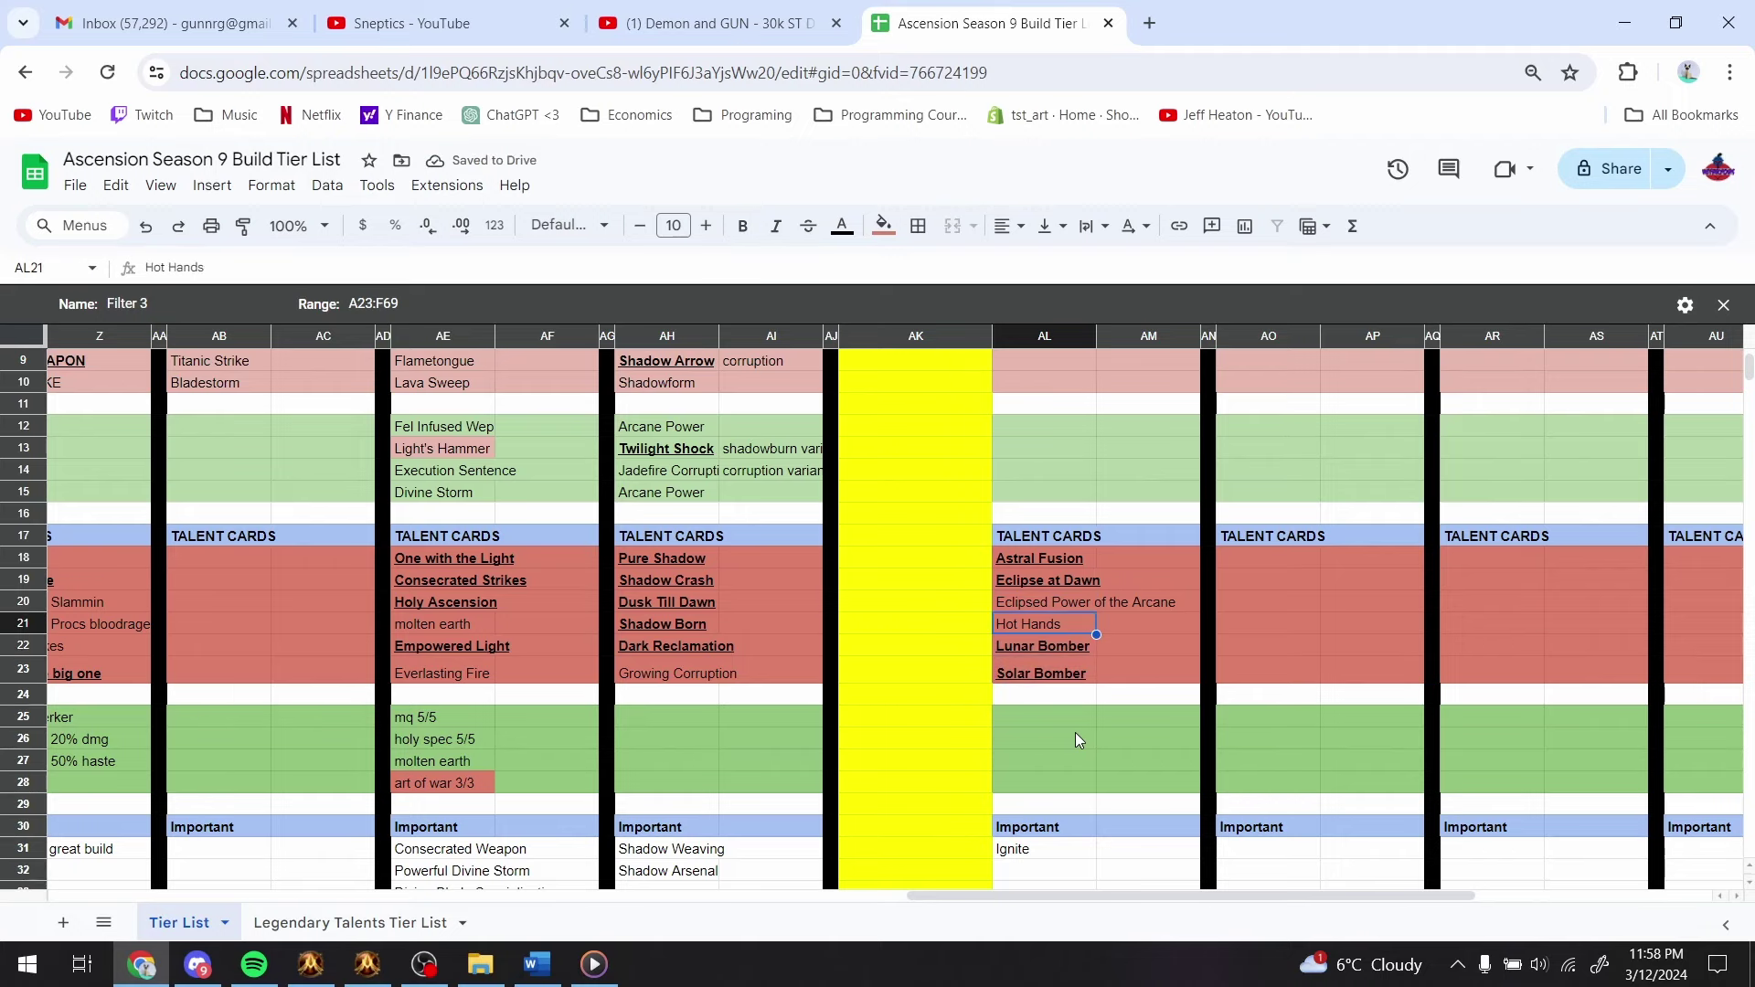
{"action": "scroll", "coordinate": [1074, 733], "scroll_direction": "up", "scroll_amount": 3}
{"action": "scroll", "coordinate": [1075, 732], "scroll_direction": "down", "scroll_amount": 4}
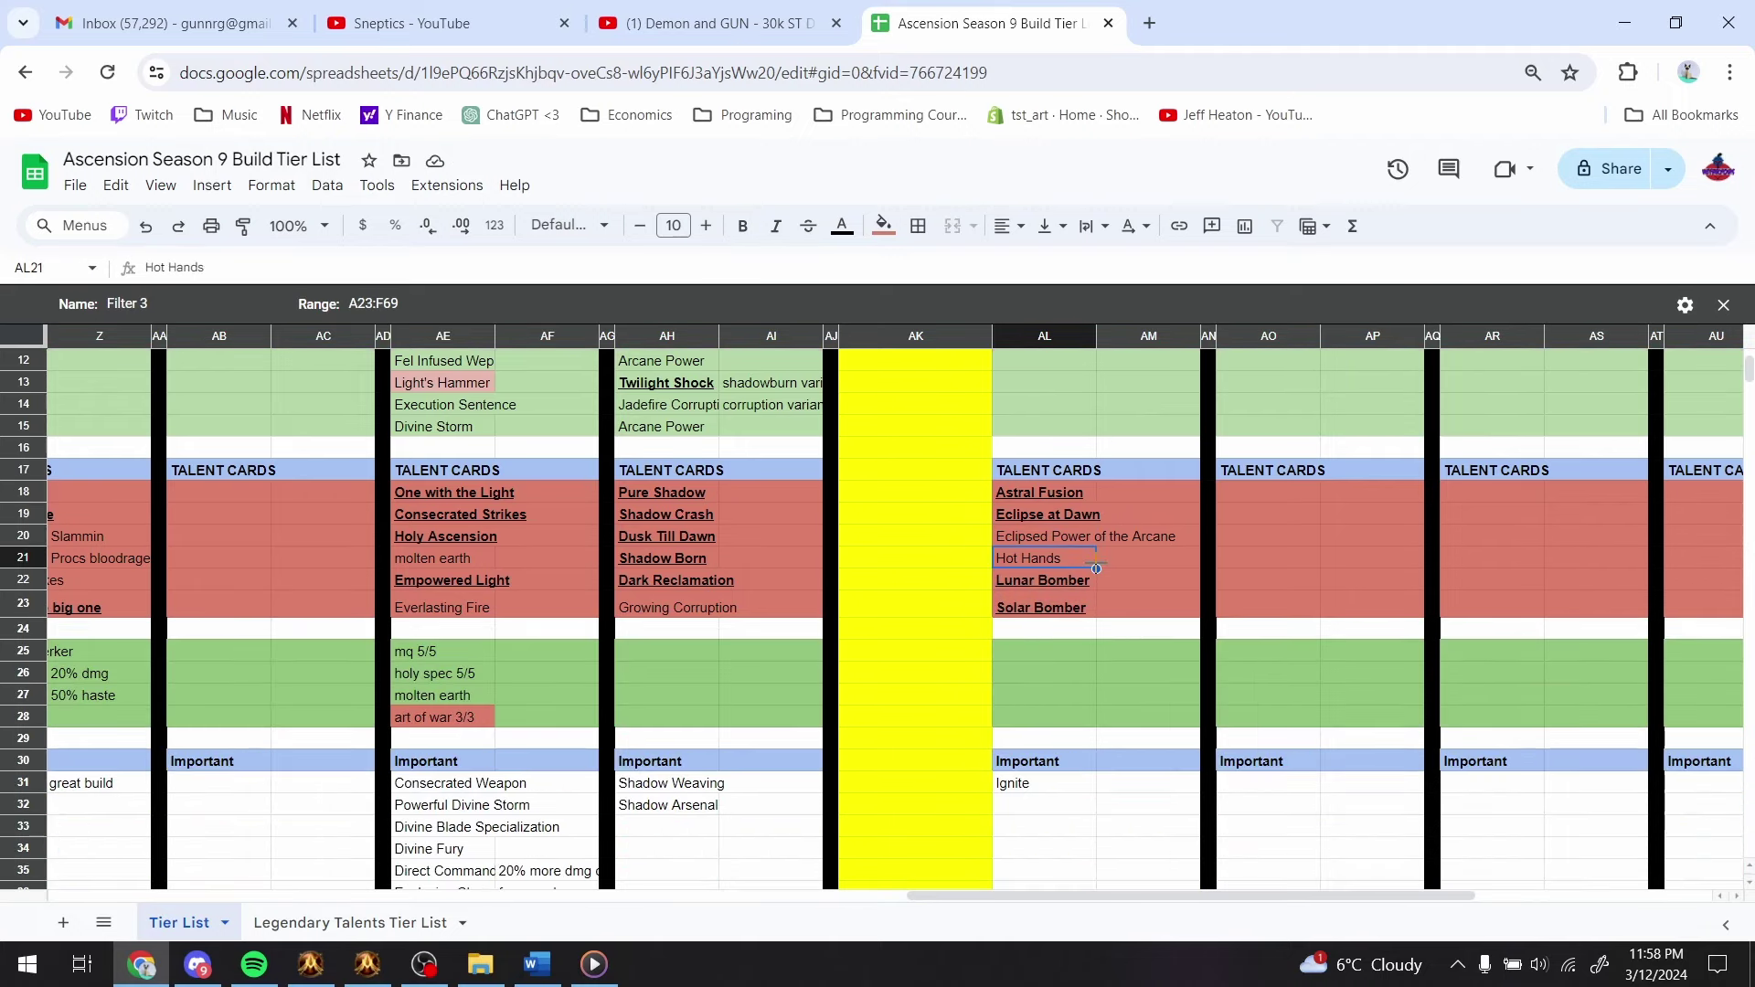
- Switch to Ascension, check the Lunar Bomber card again, then search the talent cards for "hot hands"
{"action": "key", "text": "alt+Tab"}
{"action": "mouse_move", "coordinate": [1053, 147]}
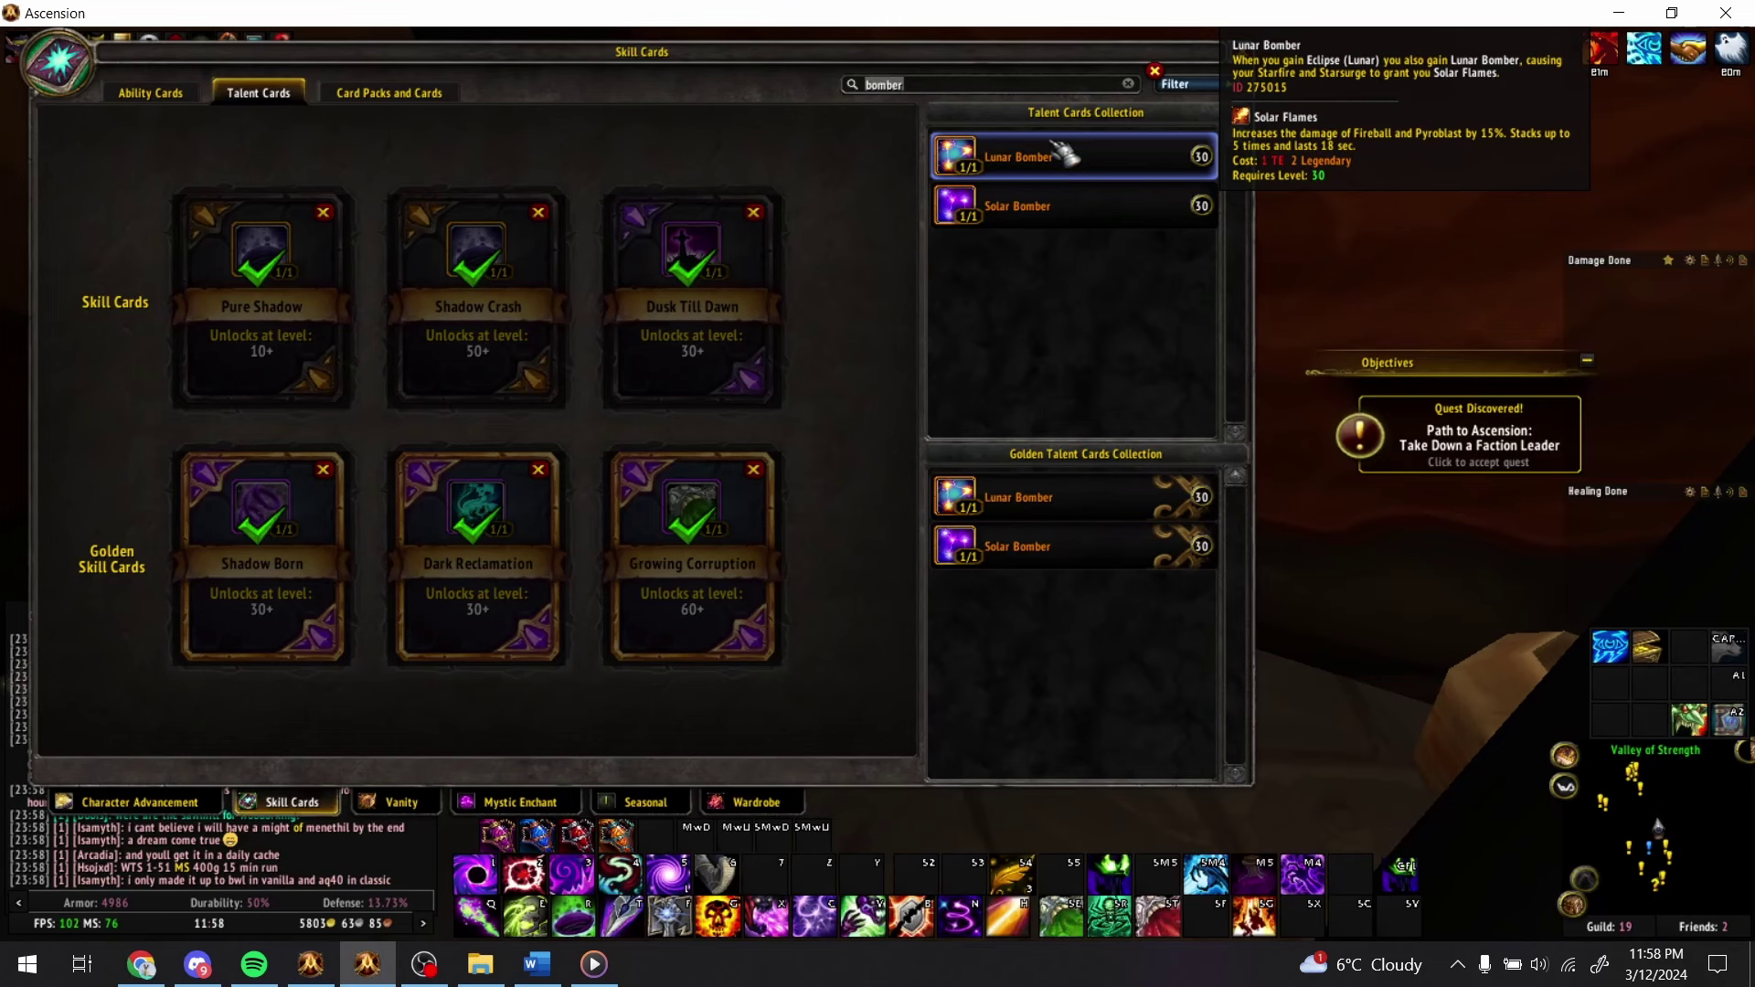
{"action": "key", "text": "BackSpace"}
{"action": "key", "text": "BackSpace"}
{"action": "key", "text": "BackSpace"}
{"action": "key", "text": "BackSpace"}
{"action": "key", "text": "BackSpace"}
{"action": "key", "text": "BackSpace"}
{"action": "type", "text": "hot h"}
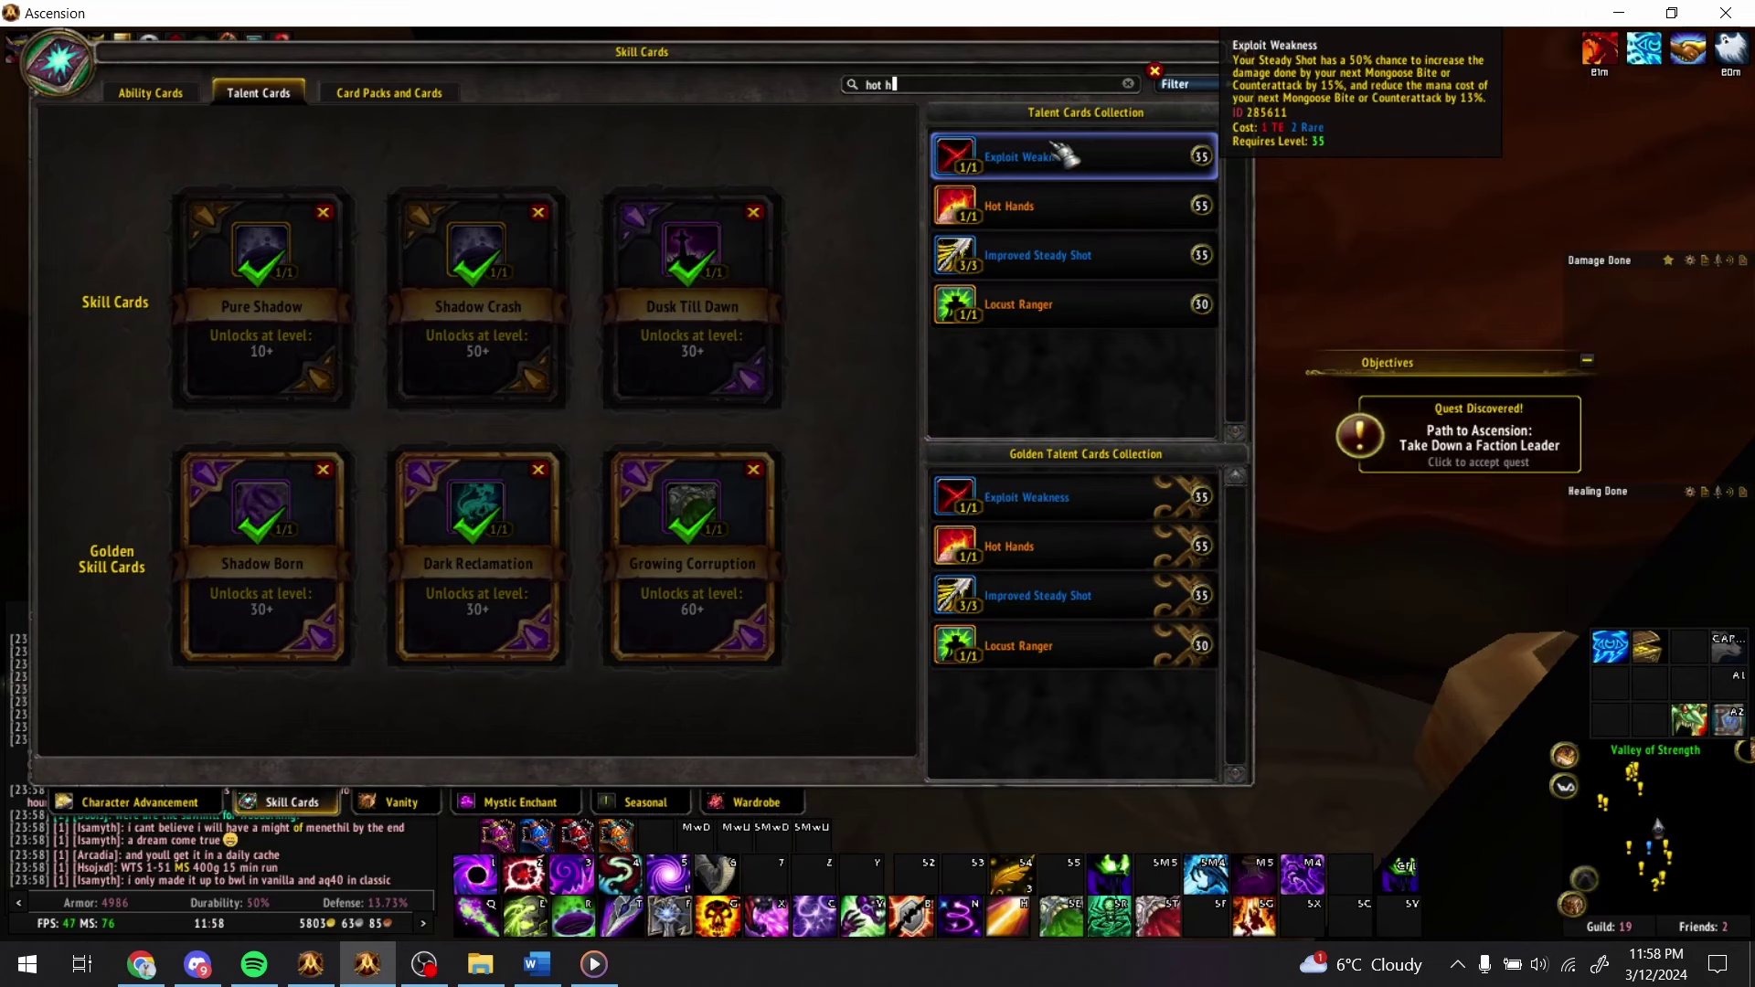
{"action": "type", "text": "ands"}
- Return to the spreadsheet and make Hot Hands bold and underlined in the Sunburst talent cards
{"action": "key", "text": "alt+Tab"}
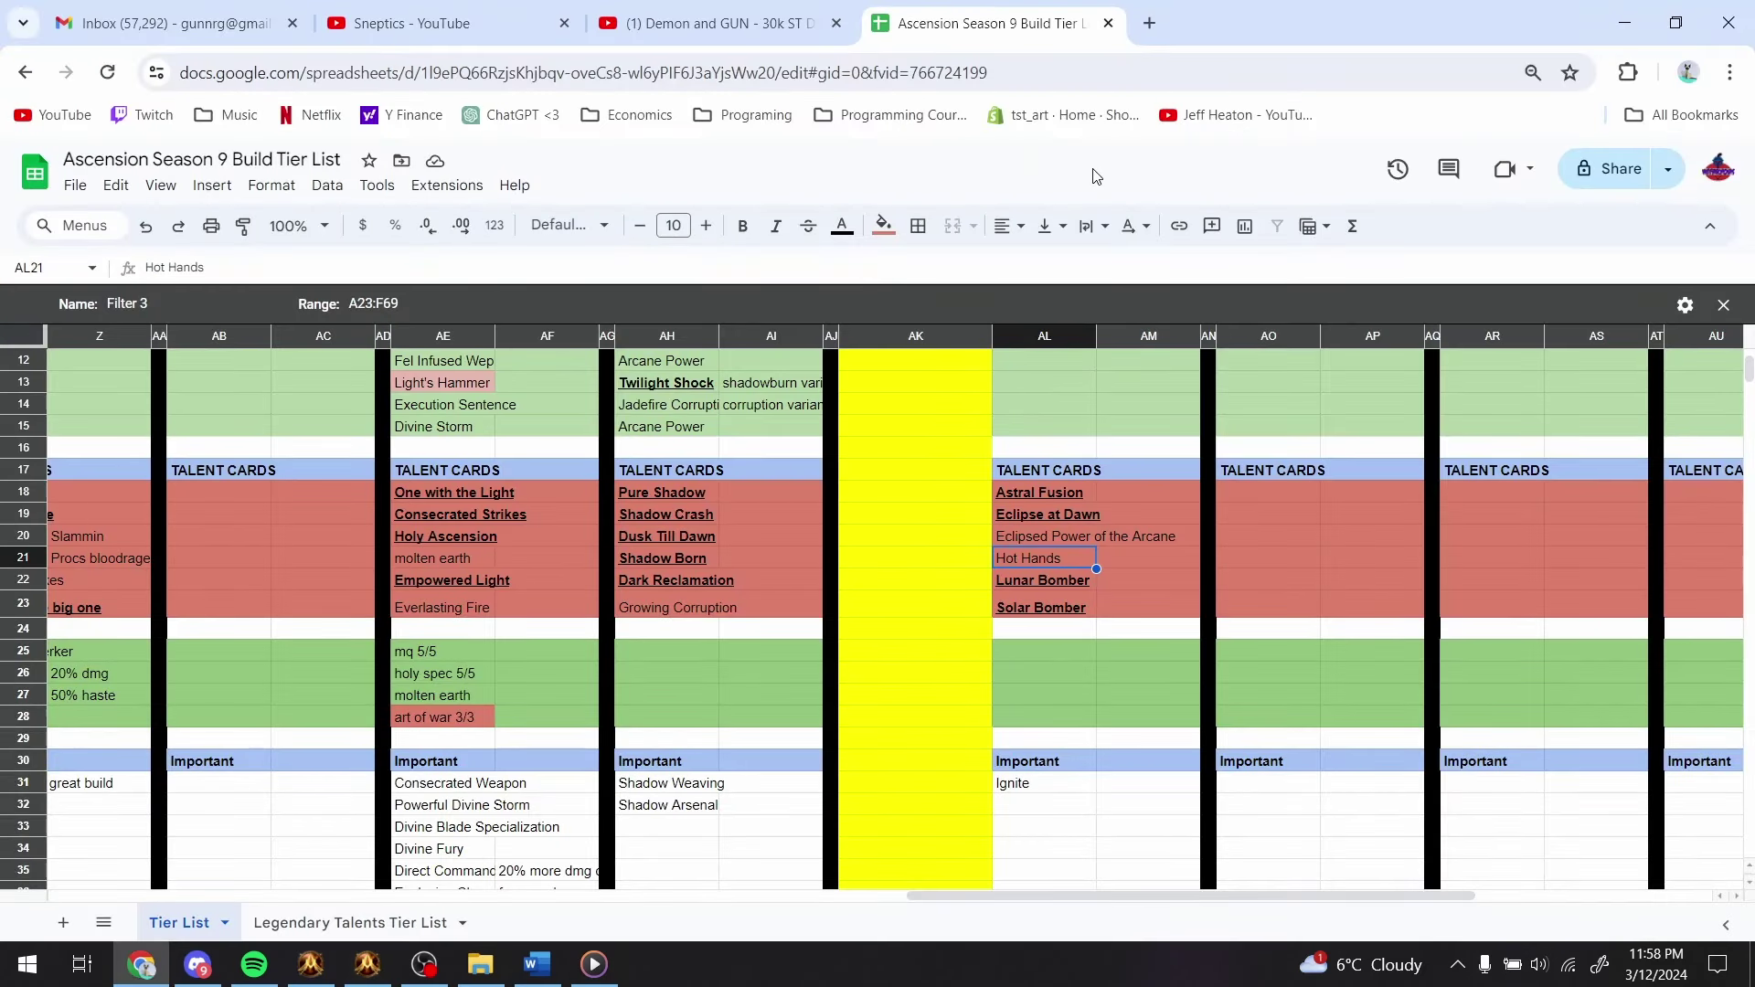
{"action": "key", "text": "ctrl+b"}
{"action": "key", "text": "ctrl+u"}
{"action": "key", "text": "Down"}
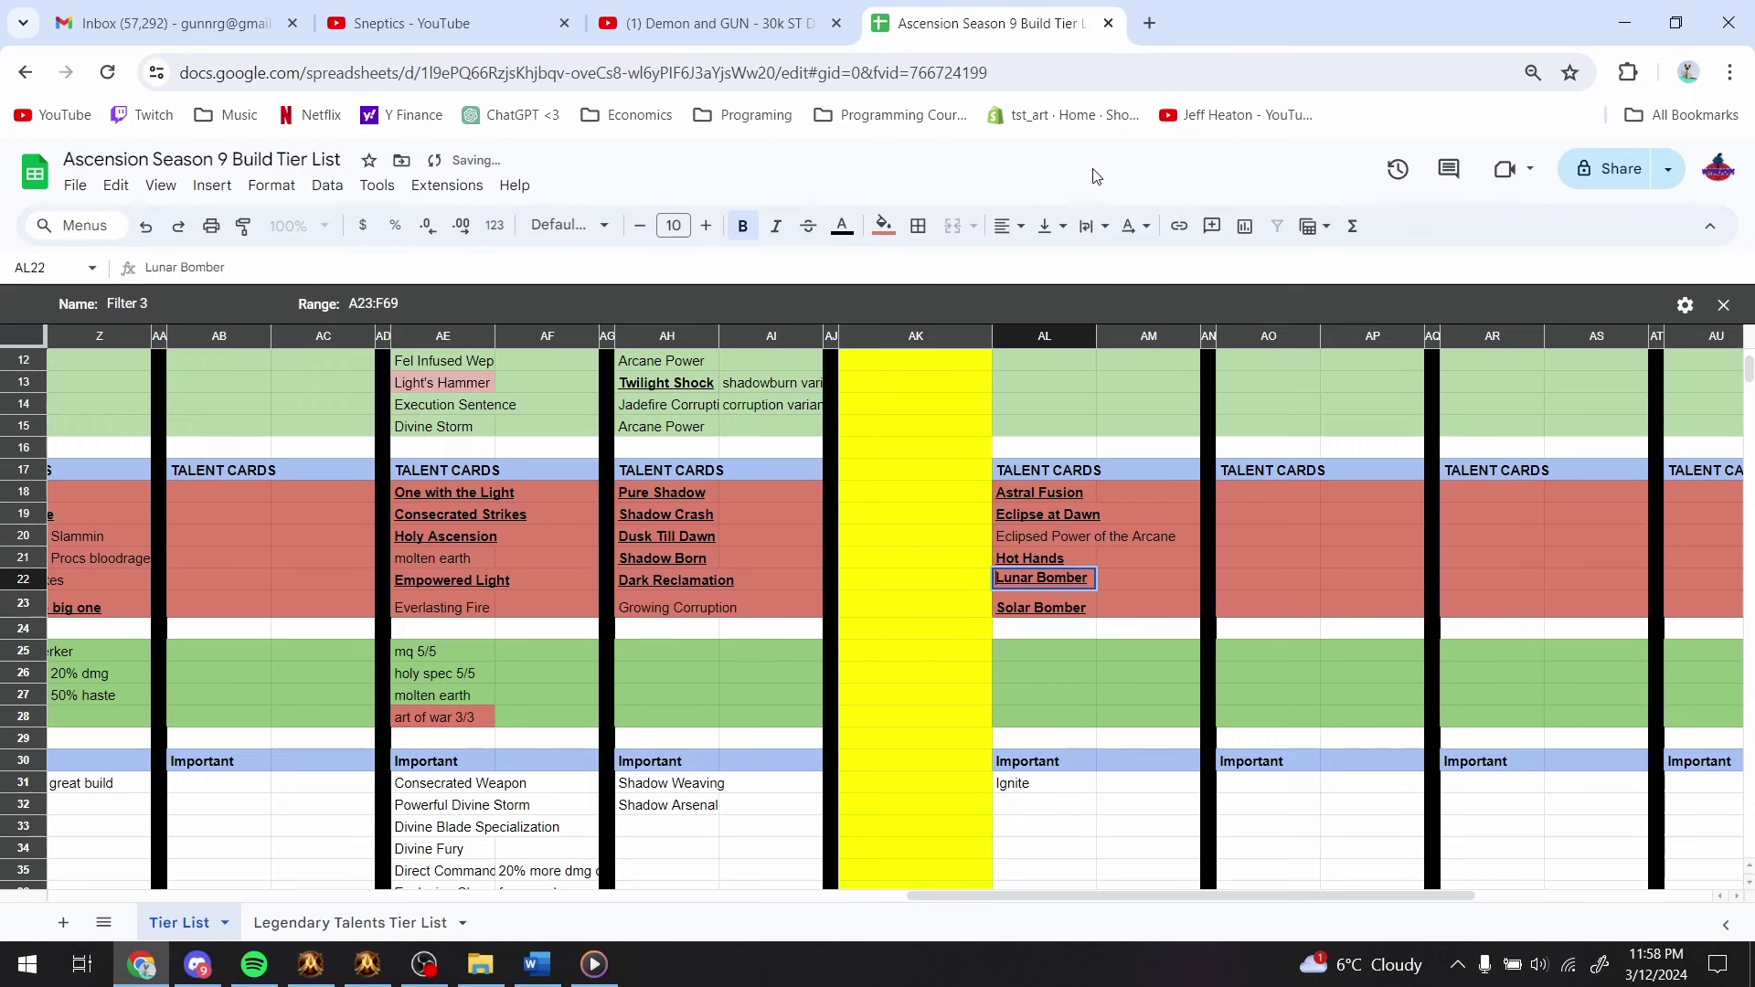
{"action": "key", "text": "Down"}
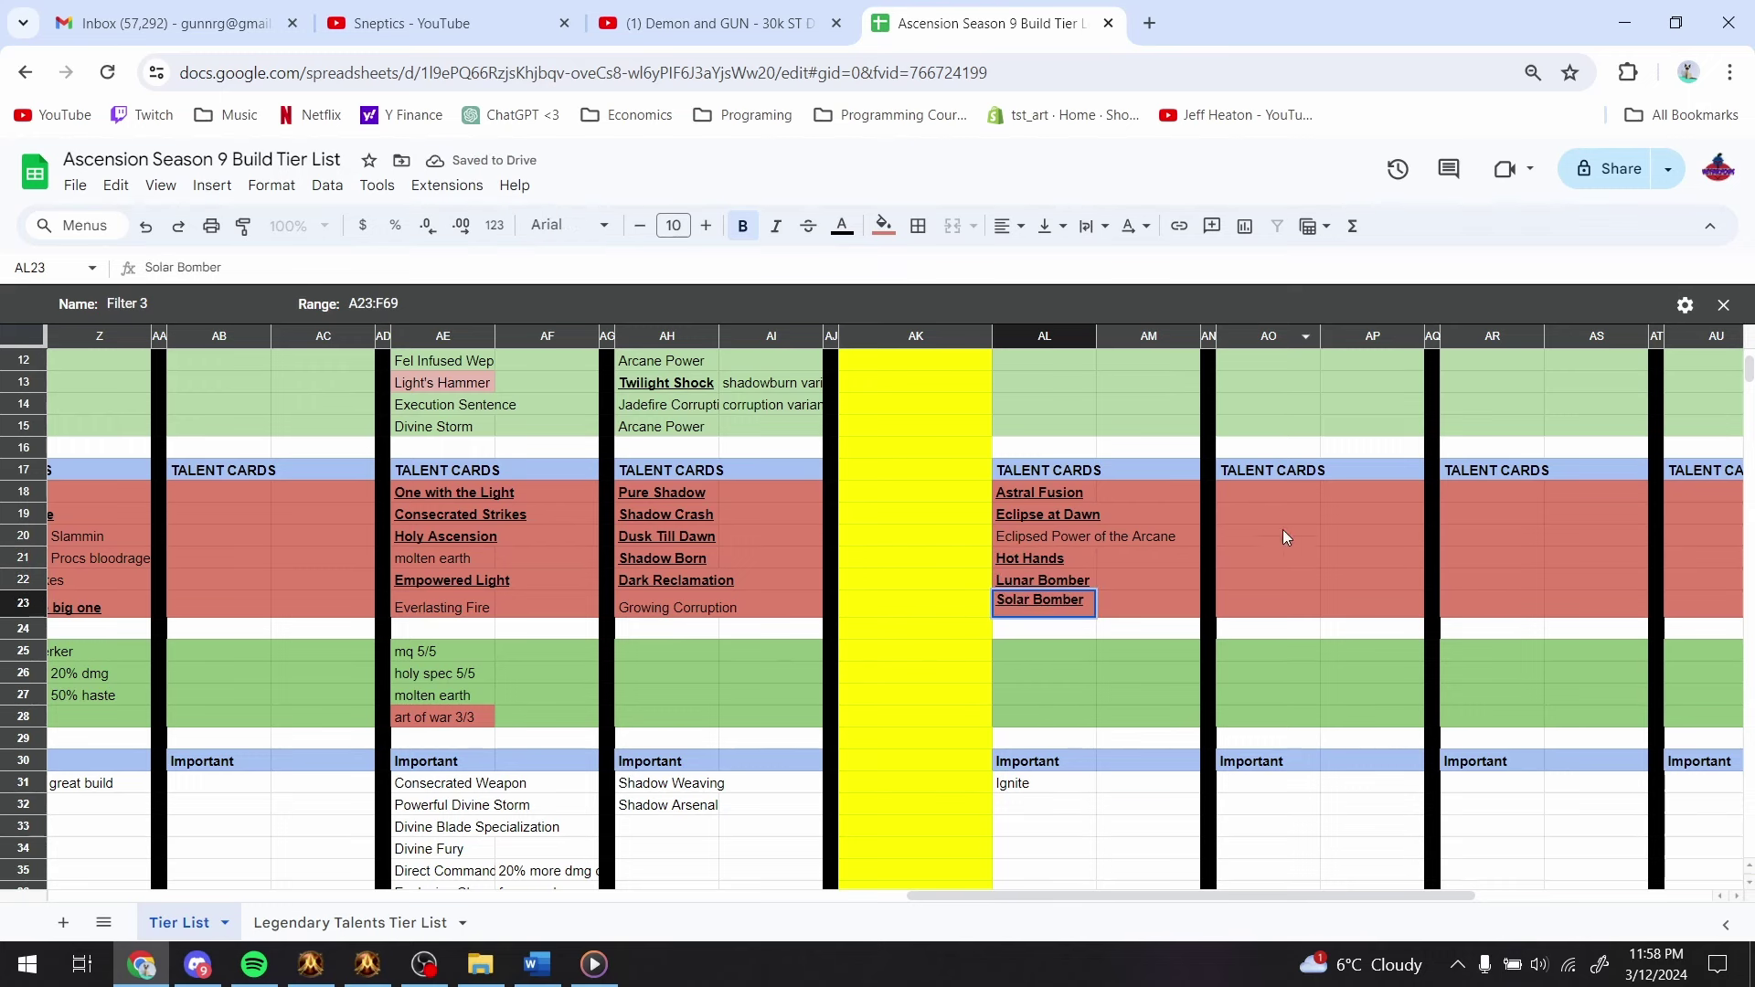
- Select Eclipsed Power of the Arcane in the Sunburst list, then search Ascension's talent cards for "eclipsed pow" and read that card
{"action": "left_click", "coordinate": [1031, 528]}
{"action": "key", "text": "alt+Tab"}
{"action": "key", "text": "ctrl+a"}
{"action": "type", "text": "e"}
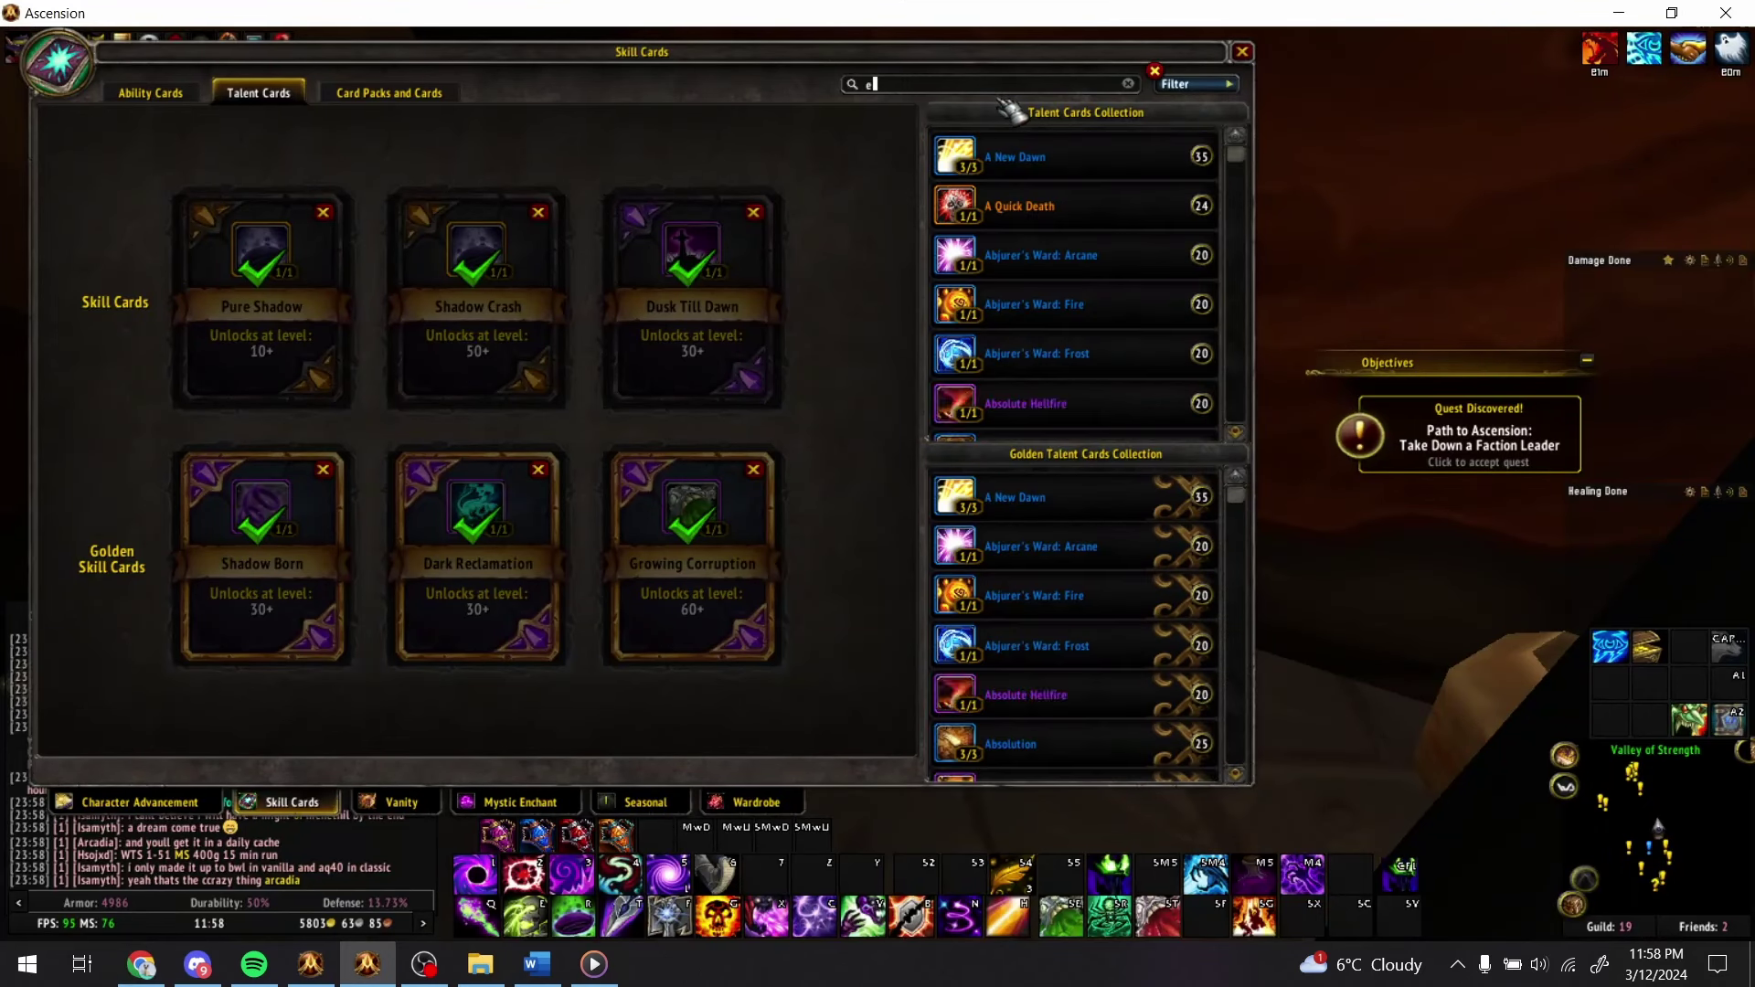
{"action": "type", "text": "clise"}
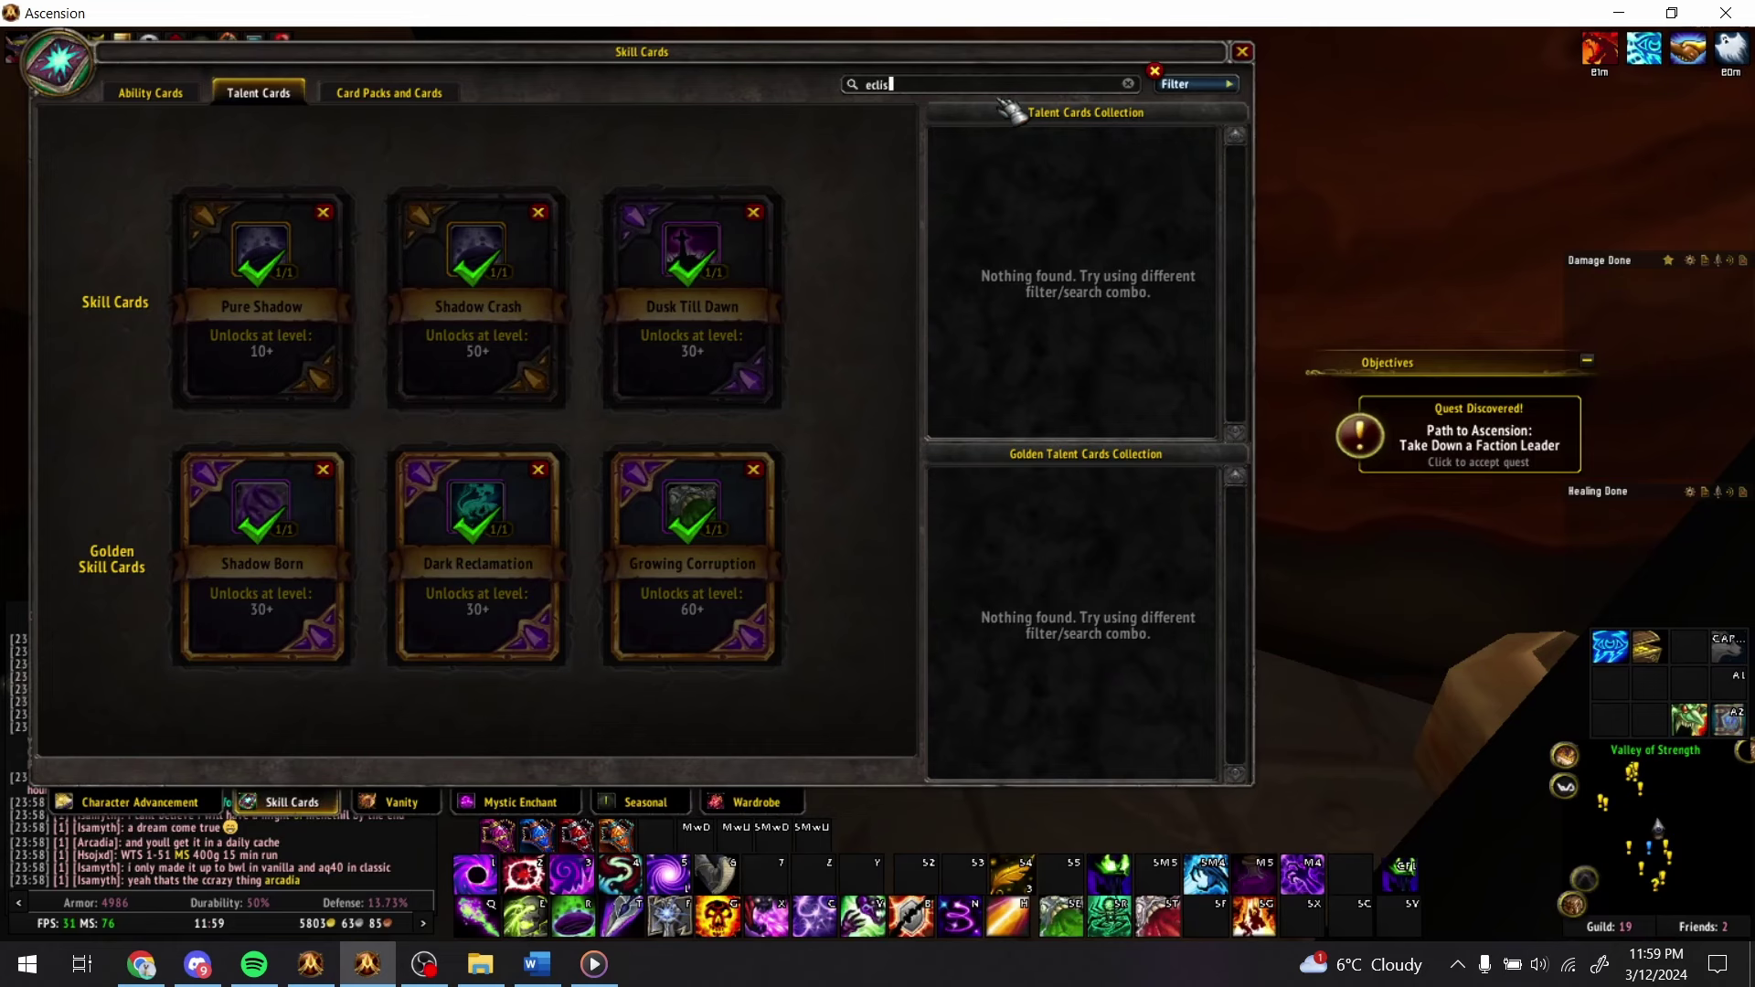
{"action": "key", "text": "BackSpace"}
{"action": "type", "text": "psed pow"}
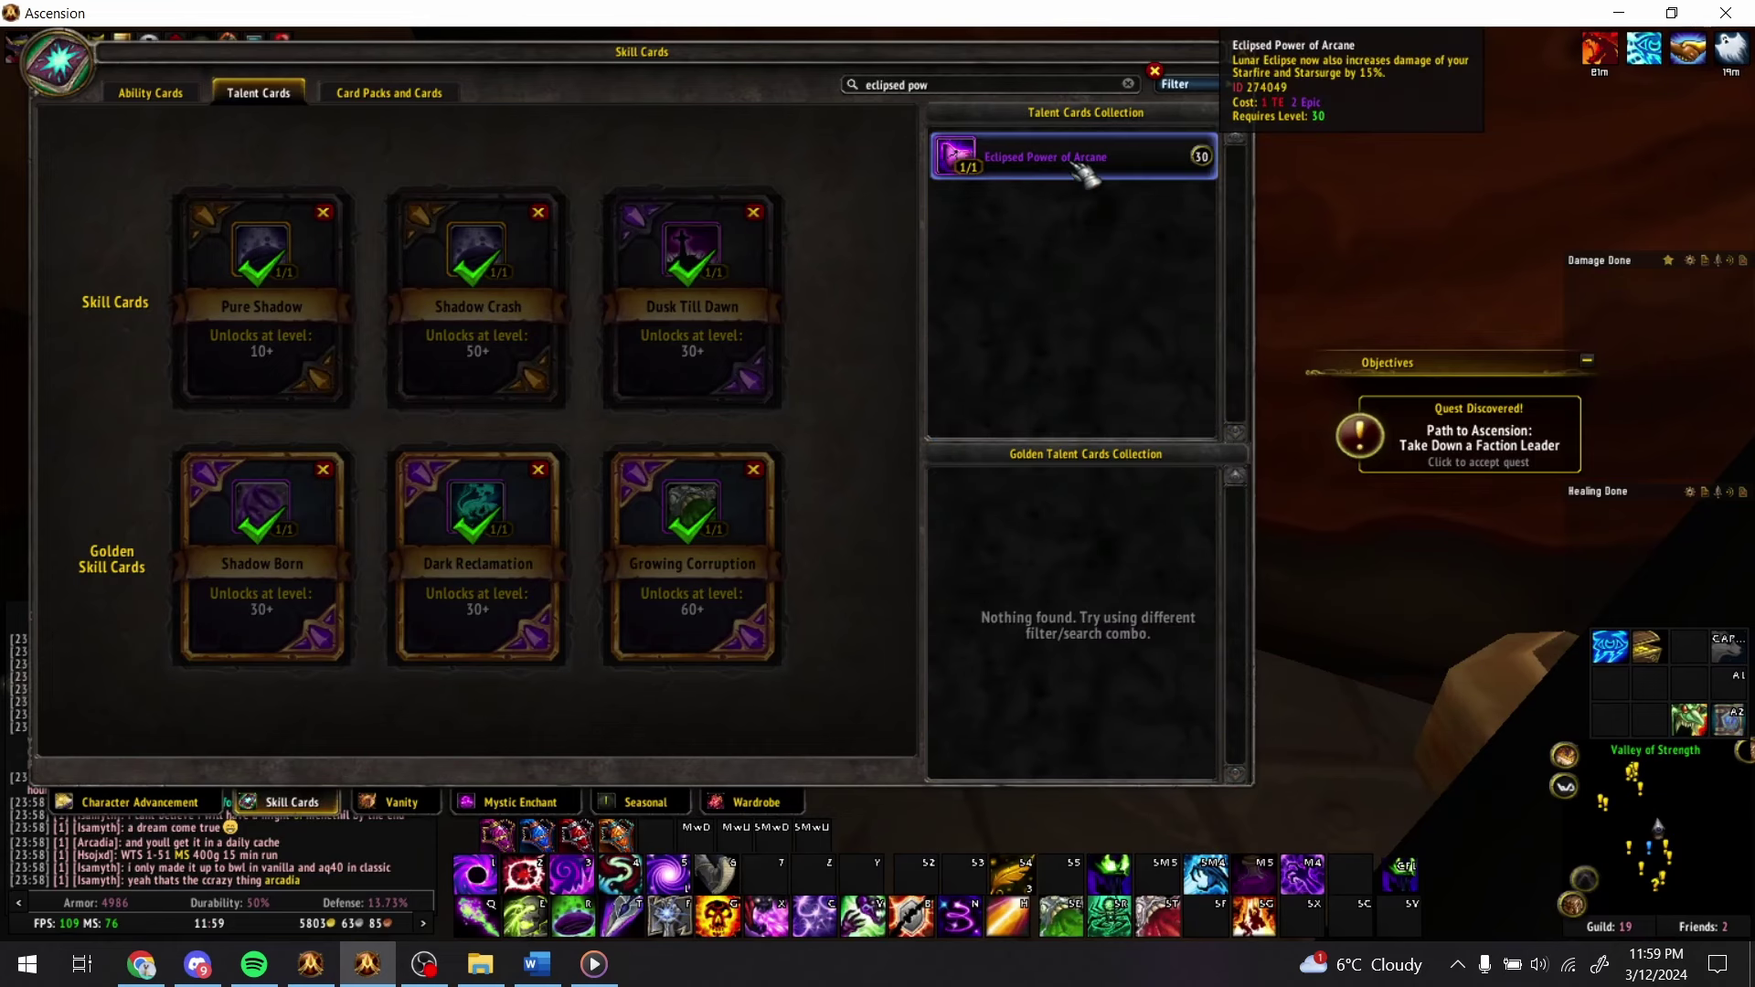
- Select the Sunburst build's first ability card cell in the spreadsheet, then show the ability cards in Ascension
{"action": "key", "text": "alt+Tab"}
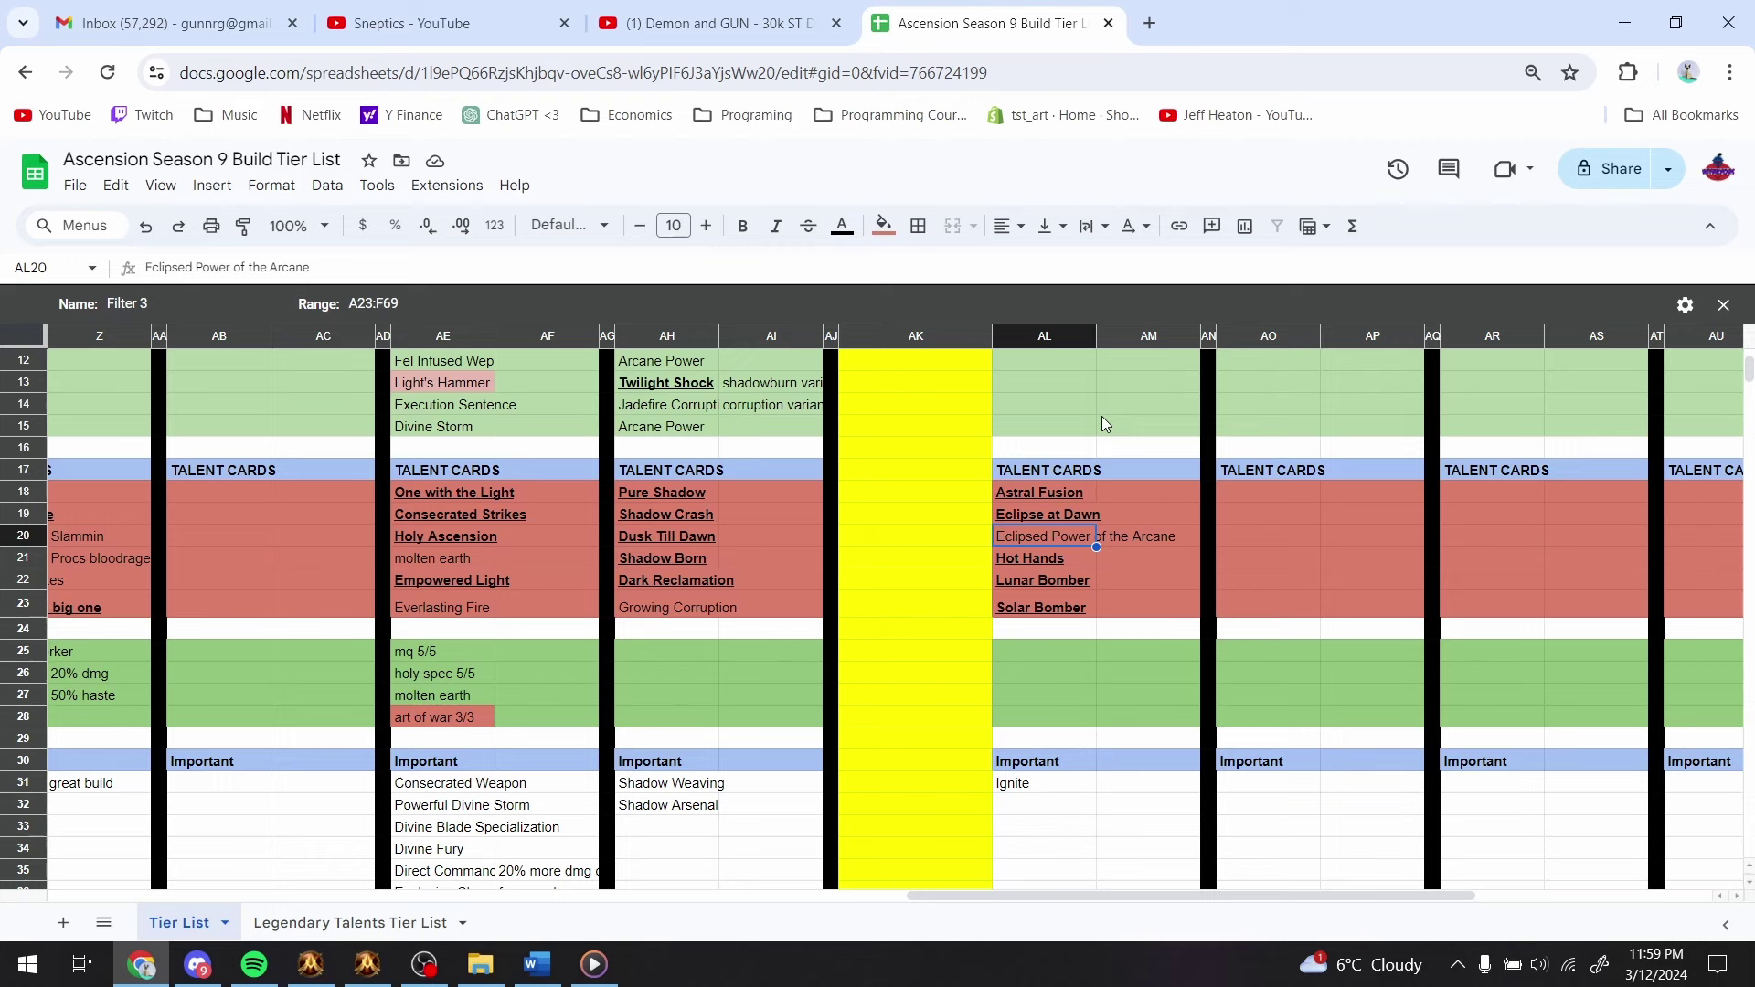
{"action": "scroll", "coordinate": [1083, 525], "scroll_direction": "up", "scroll_amount": 5}
{"action": "left_click", "coordinate": [1084, 519]}
{"action": "key", "text": "alt+Tab"}
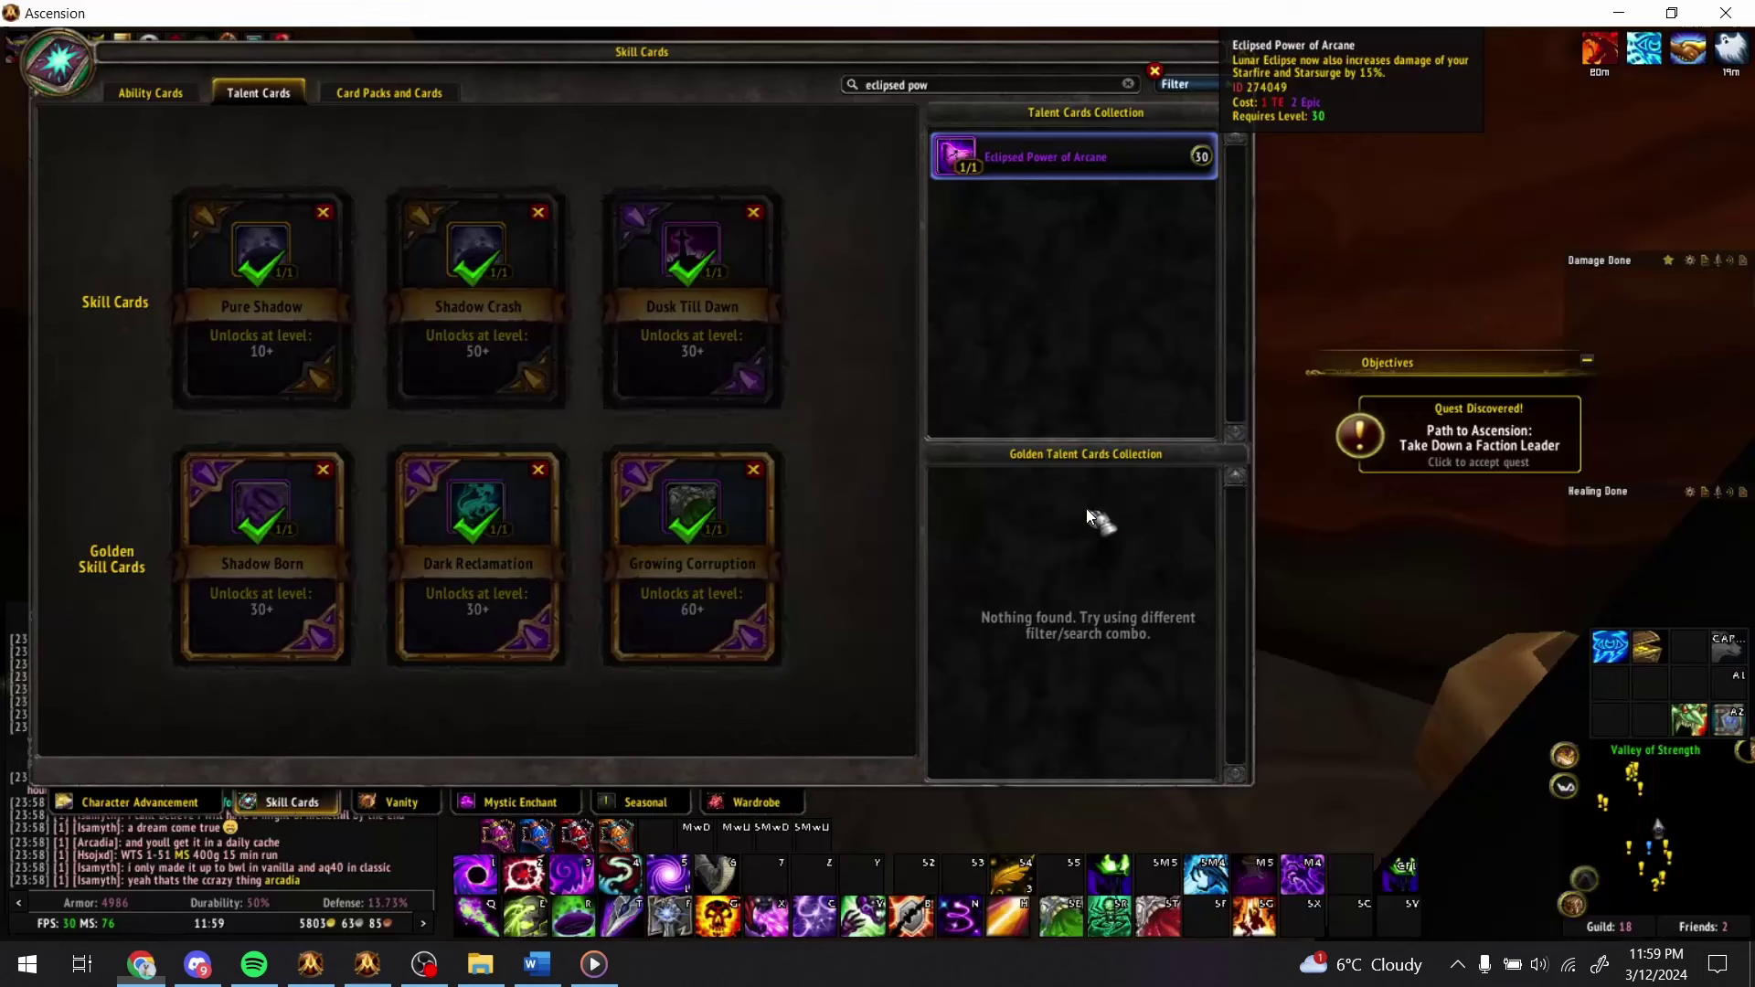
{"action": "left_click", "coordinate": [151, 93]}
- Return to the spreadsheet and enter Sunburst as the build's first ability card in cell AL7, bold and underlined
{"action": "key", "text": "alt+Tab"}
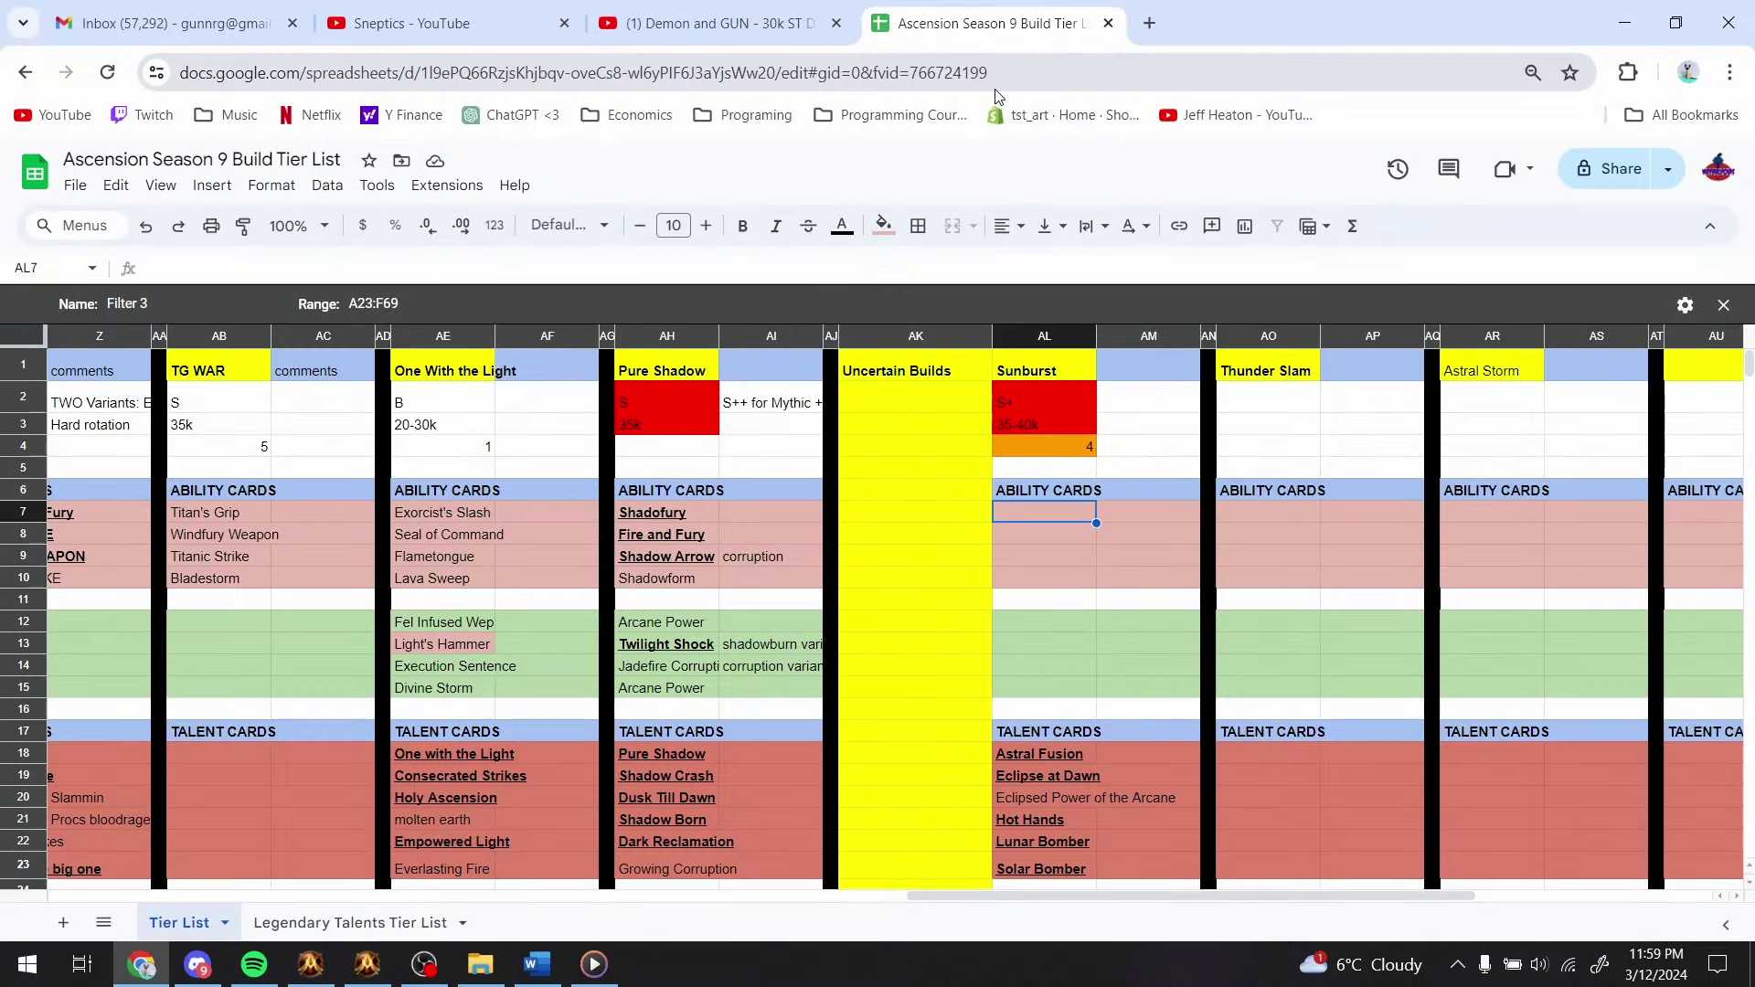
{"action": "type", "text": "Sunburst"}
{"action": "key", "text": "Return"}
{"action": "key", "text": "Up"}
{"action": "key", "text": "ctrl+v"}
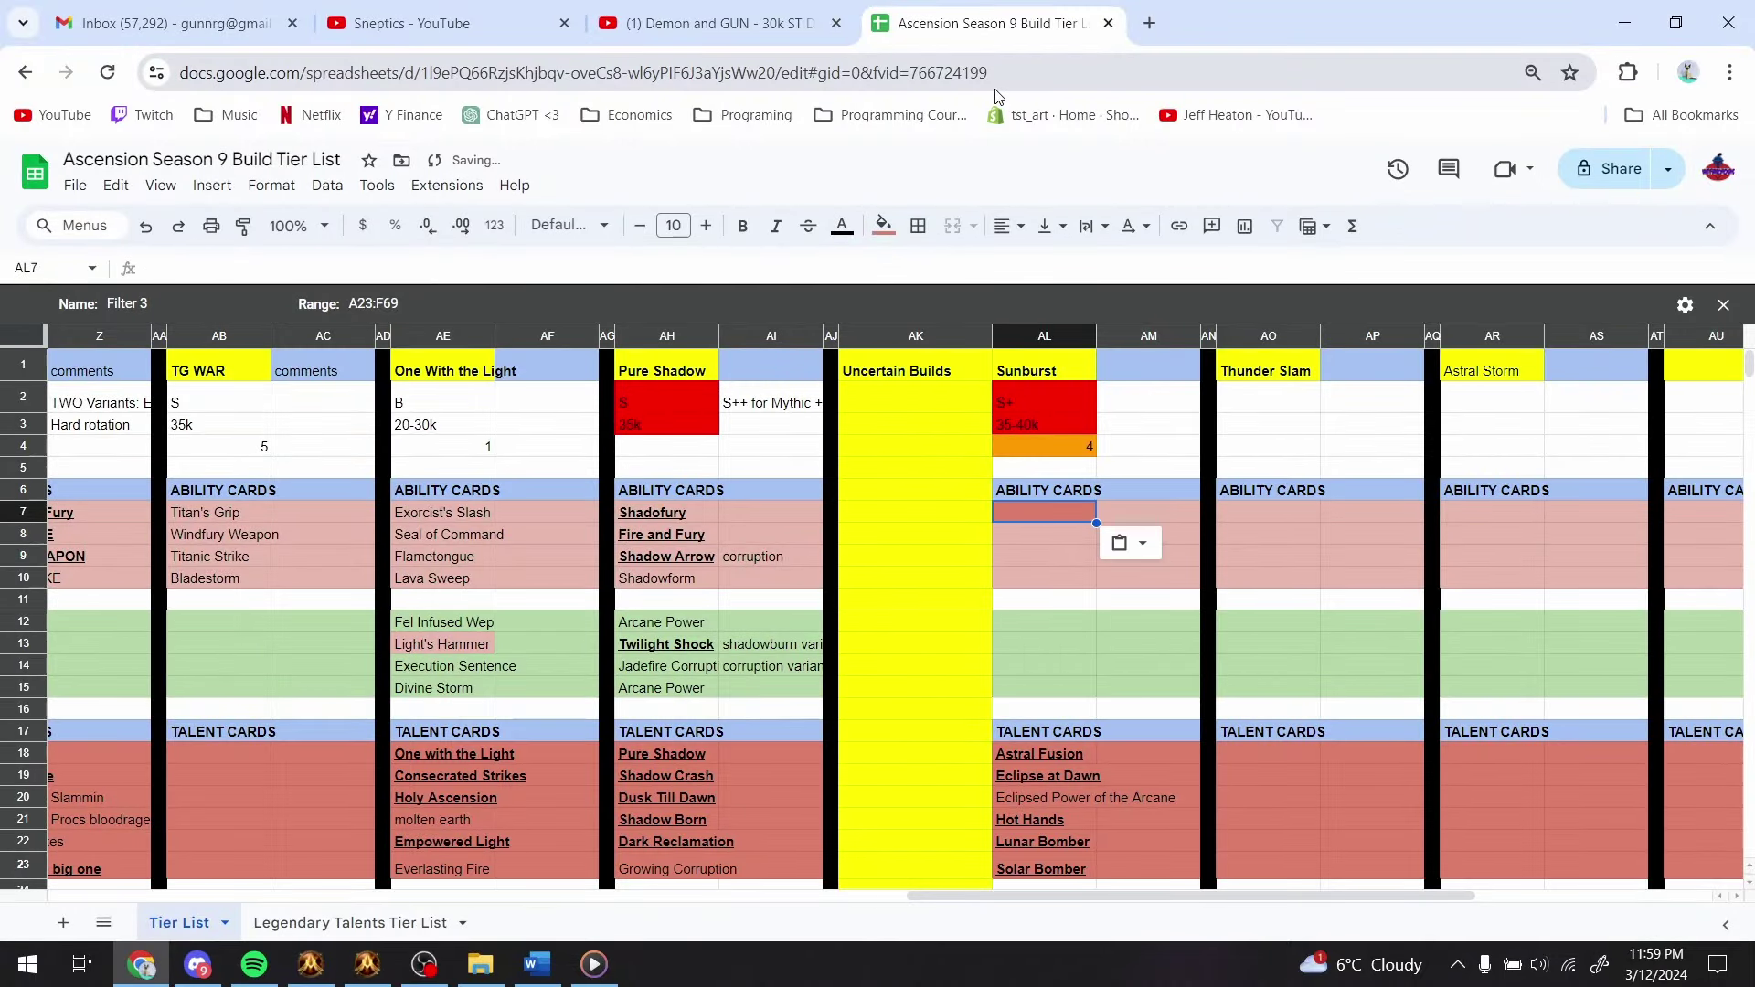
{"action": "type", "text": "Sunburst"}
{"action": "key", "text": "Return"}
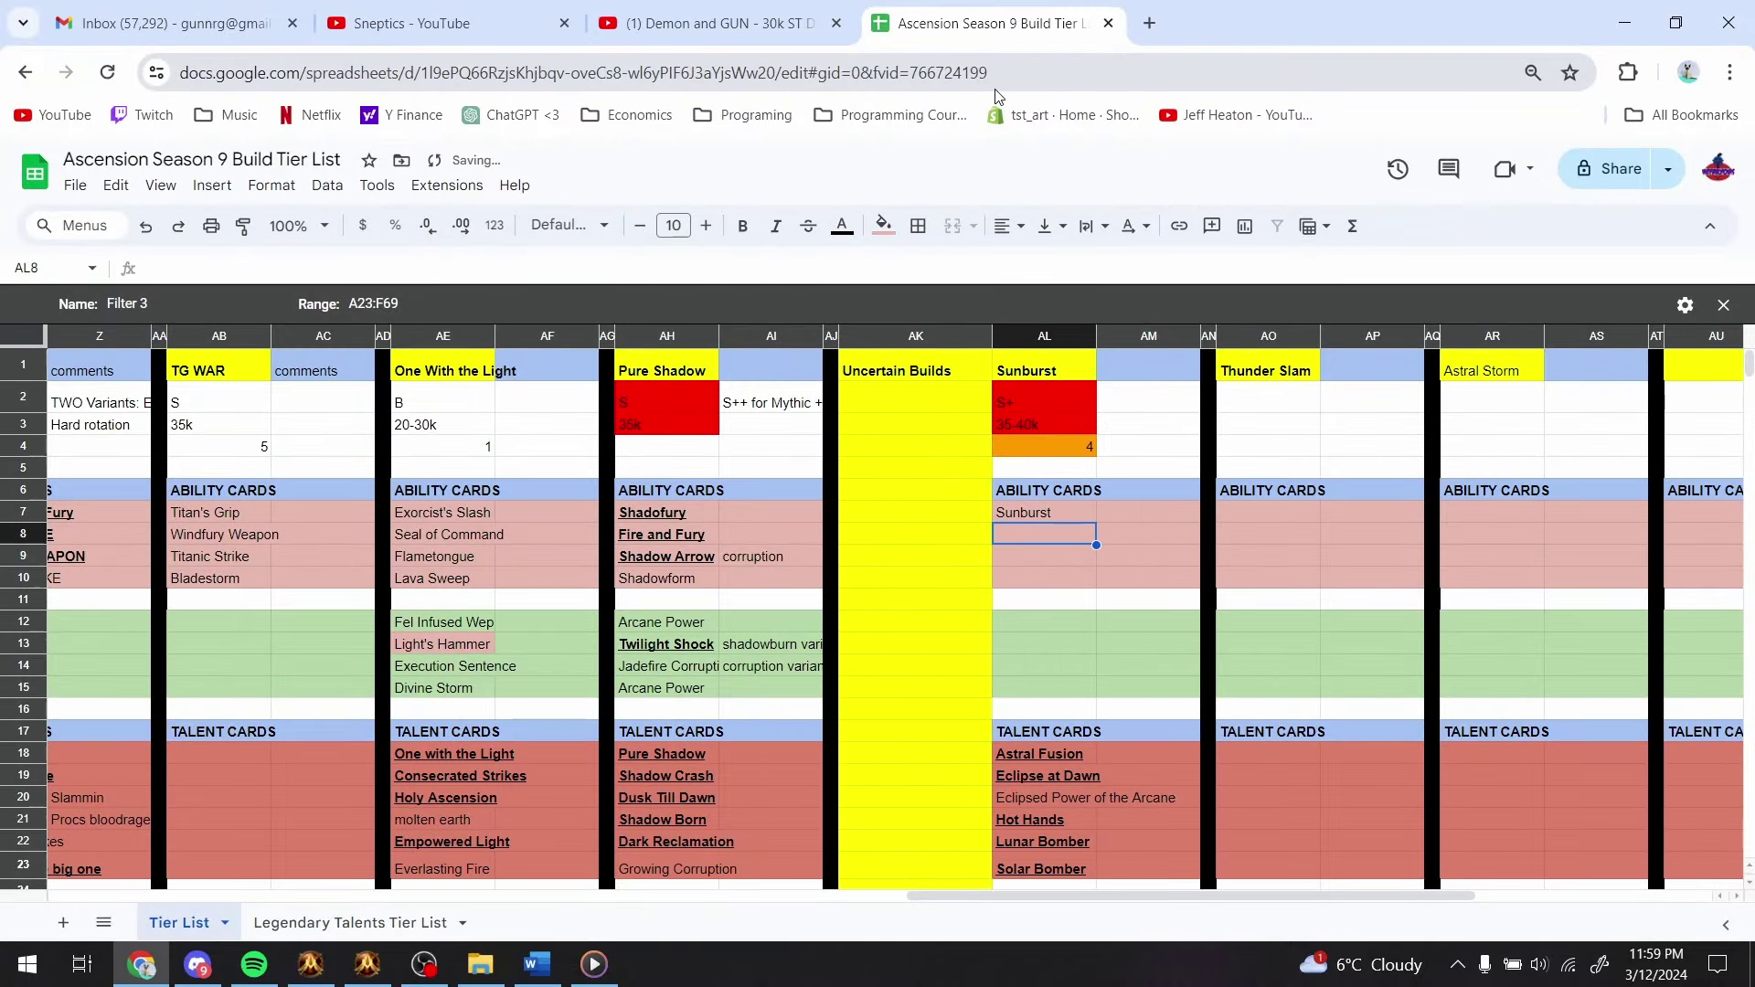
{"action": "key", "text": "Up"}
- Search Ascension's ability cards for "starfire", then enter Astral Flare in cell AL8 of the spreadsheet, bold and underlined
{"action": "key", "text": "alt+Tab"}
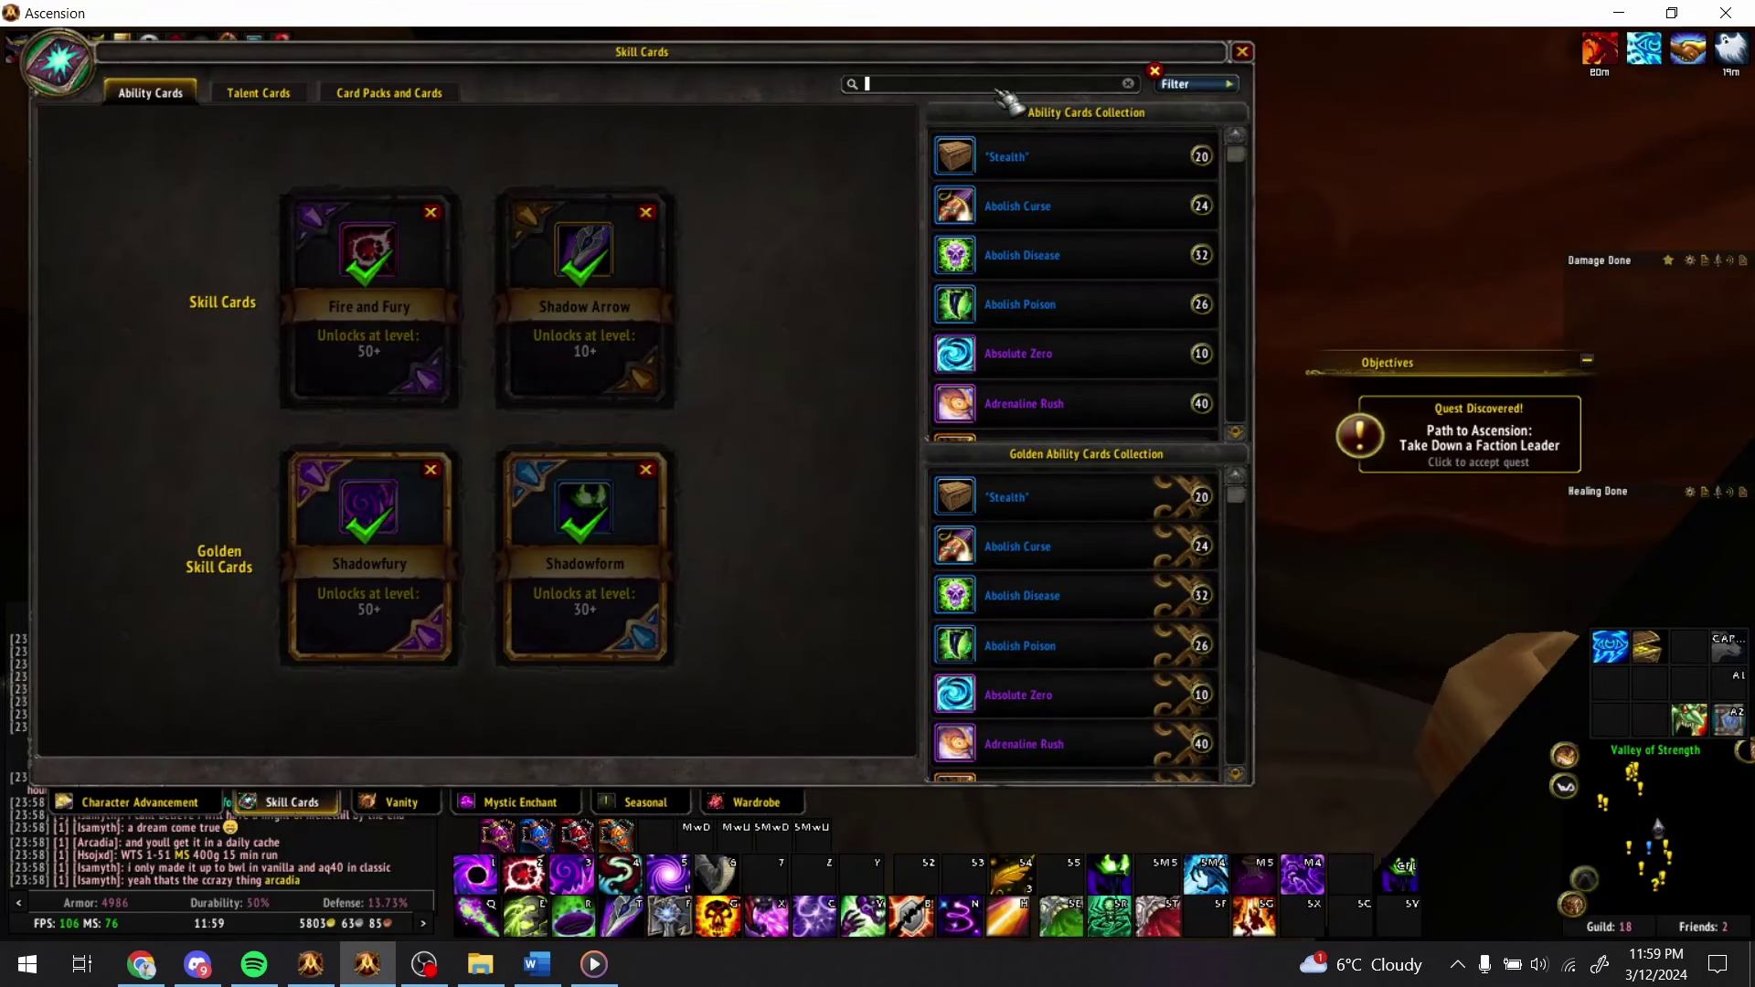
{"action": "type", "text": "starfire"}
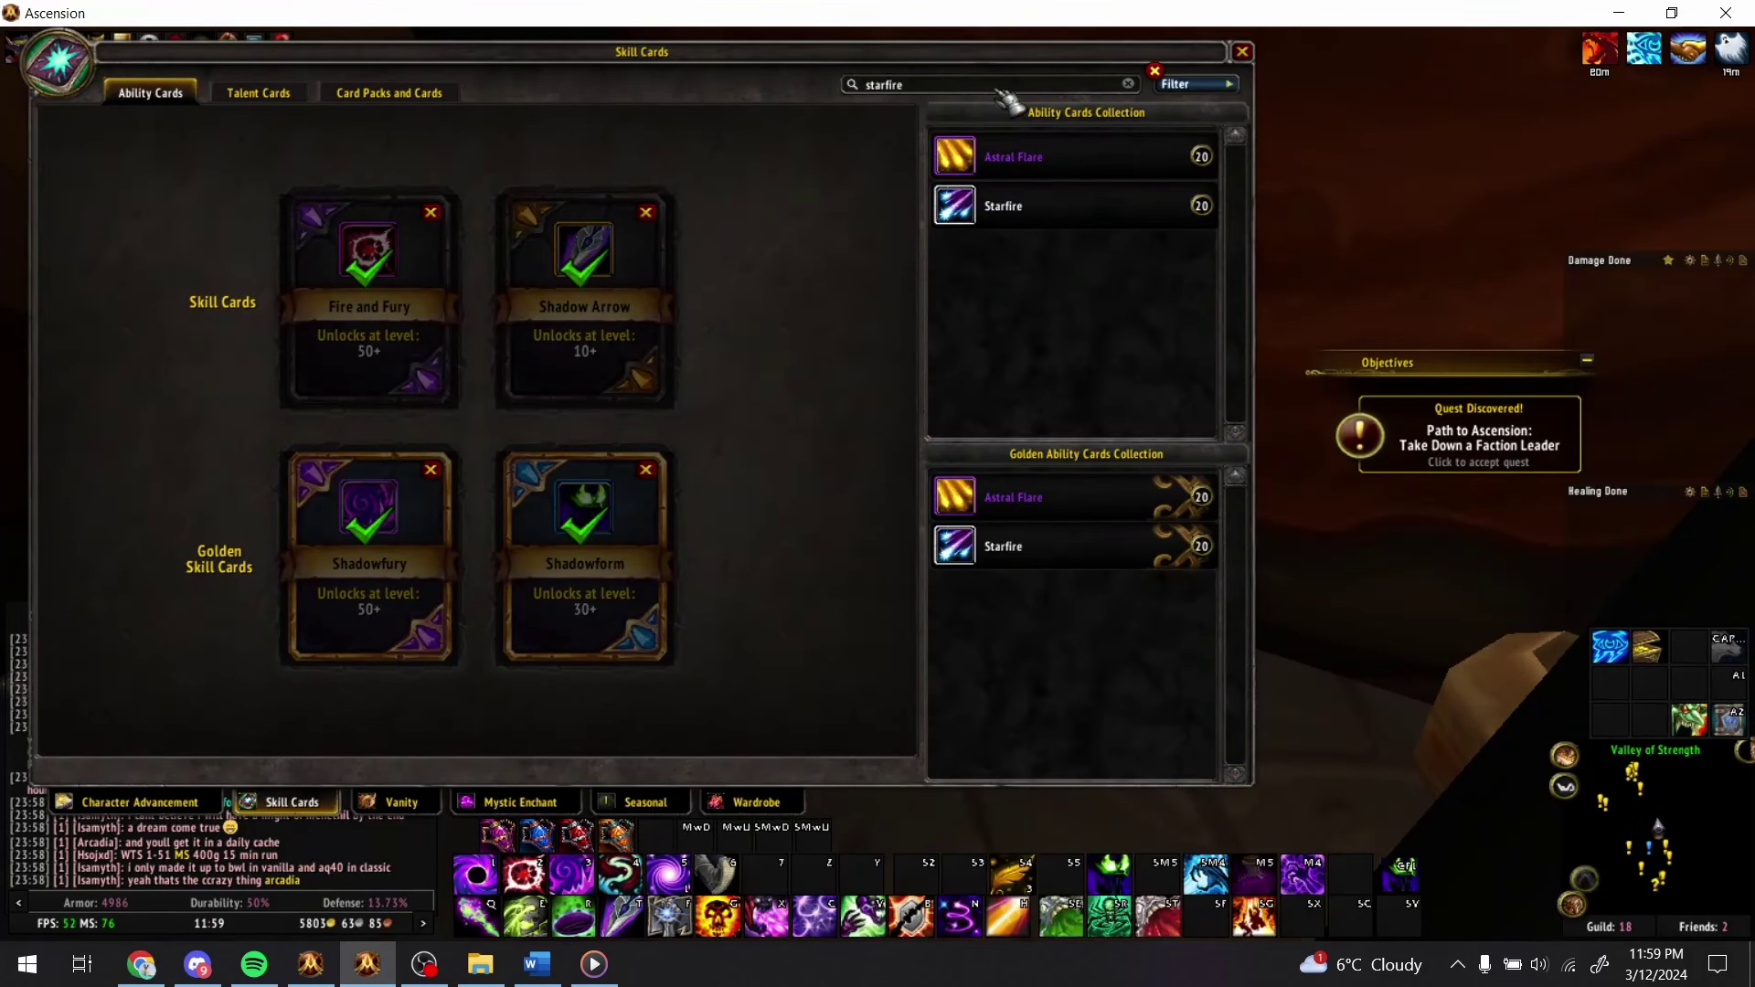
{"action": "key", "text": "alt+Tab"}
{"action": "type", "text": "Astral Flare"}
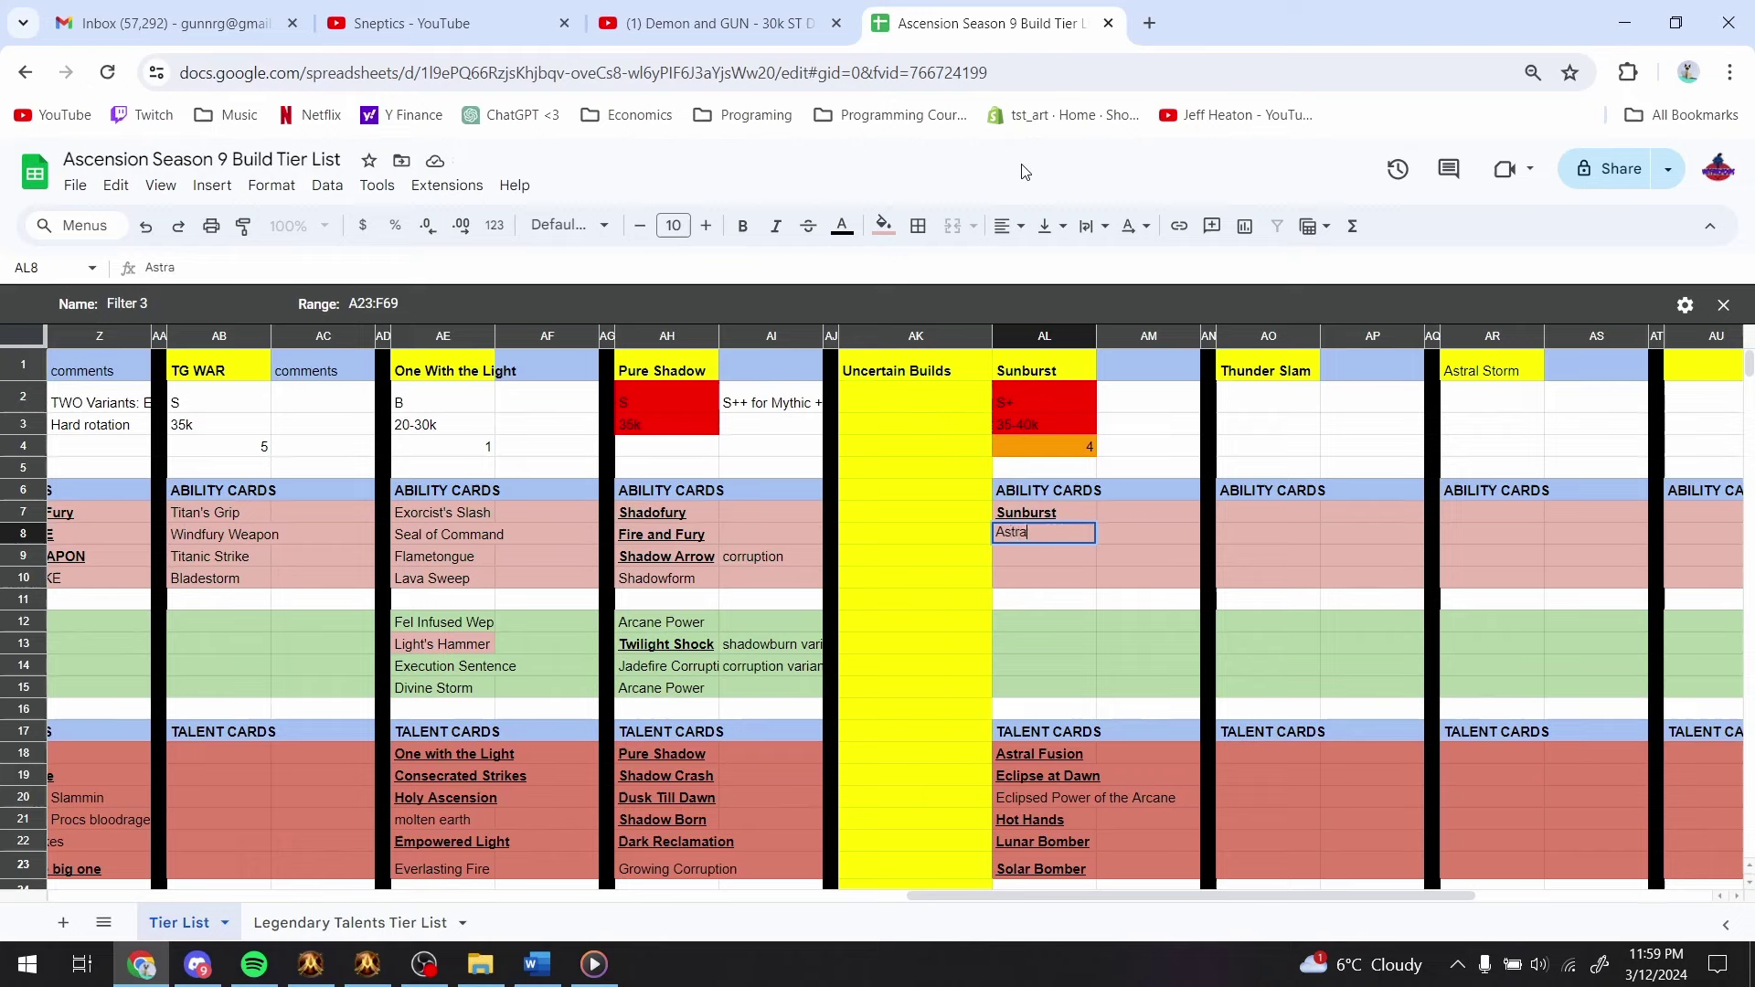
{"action": "key", "text": "Return"}
{"action": "key", "text": "ctrl+b"}
{"action": "key", "text": "ctrl+u"}
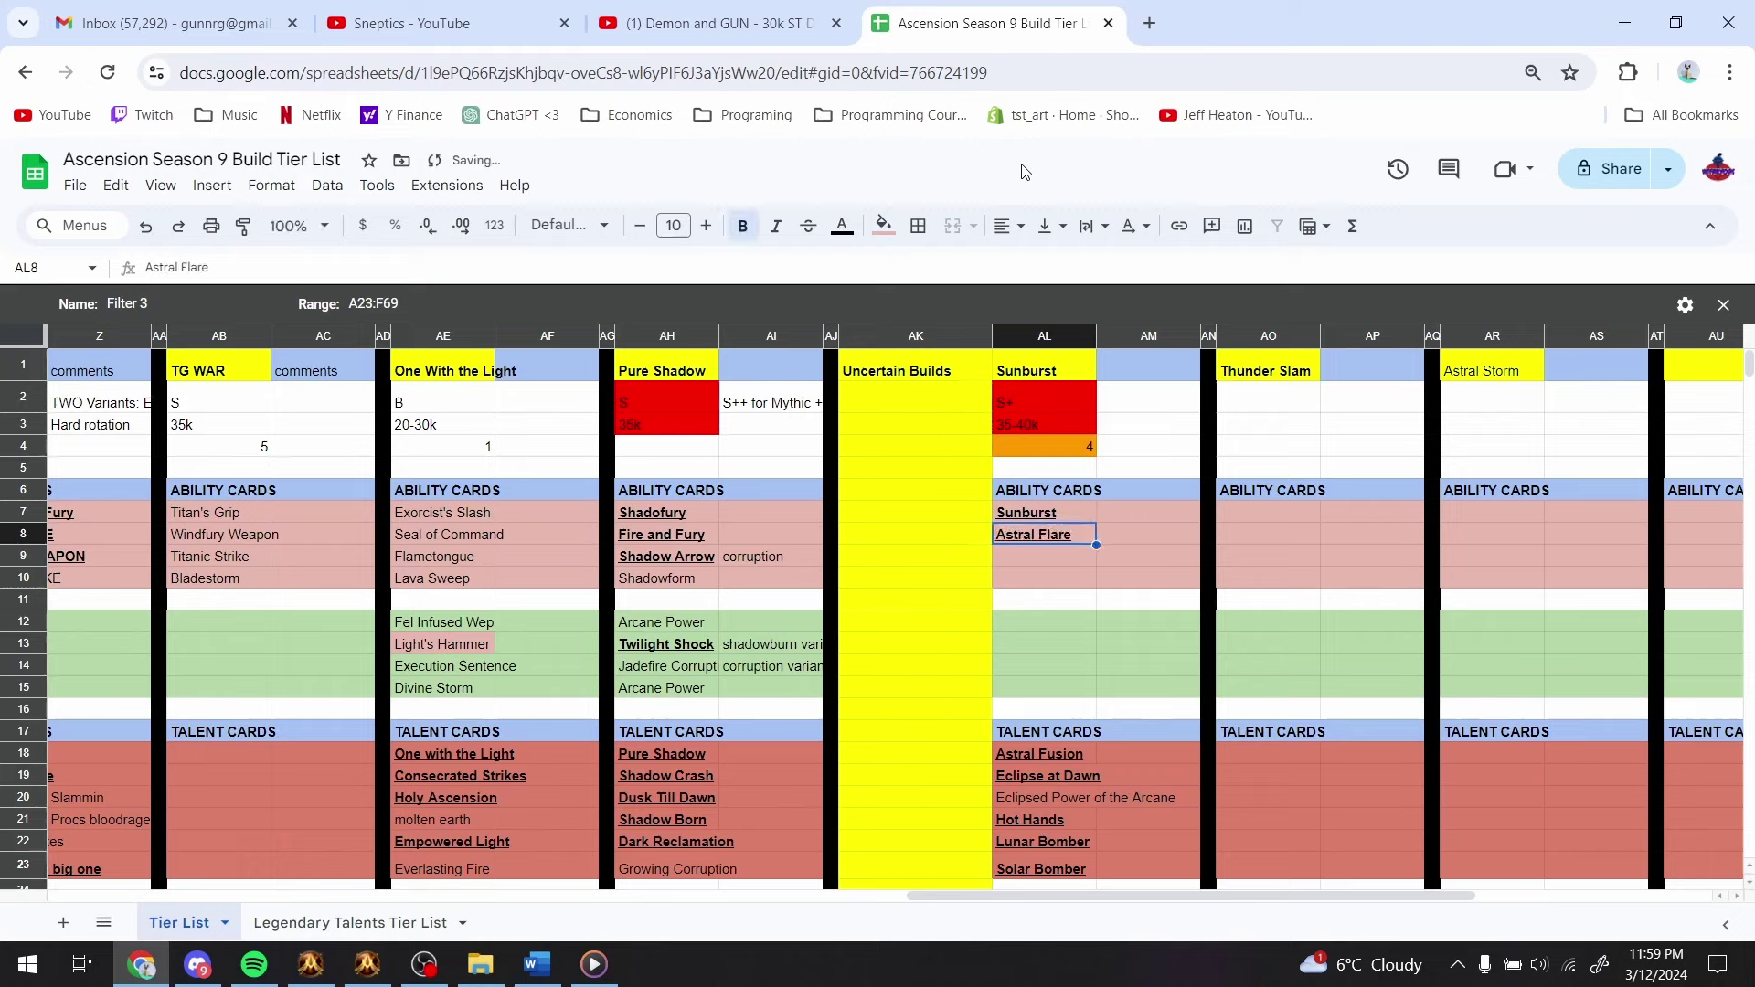
- Add the comment "can proc ignite" beside Astral Flare in cell AM8
{"action": "key", "text": "Right"}
{"action": "type", "text": "can proc ignite"}
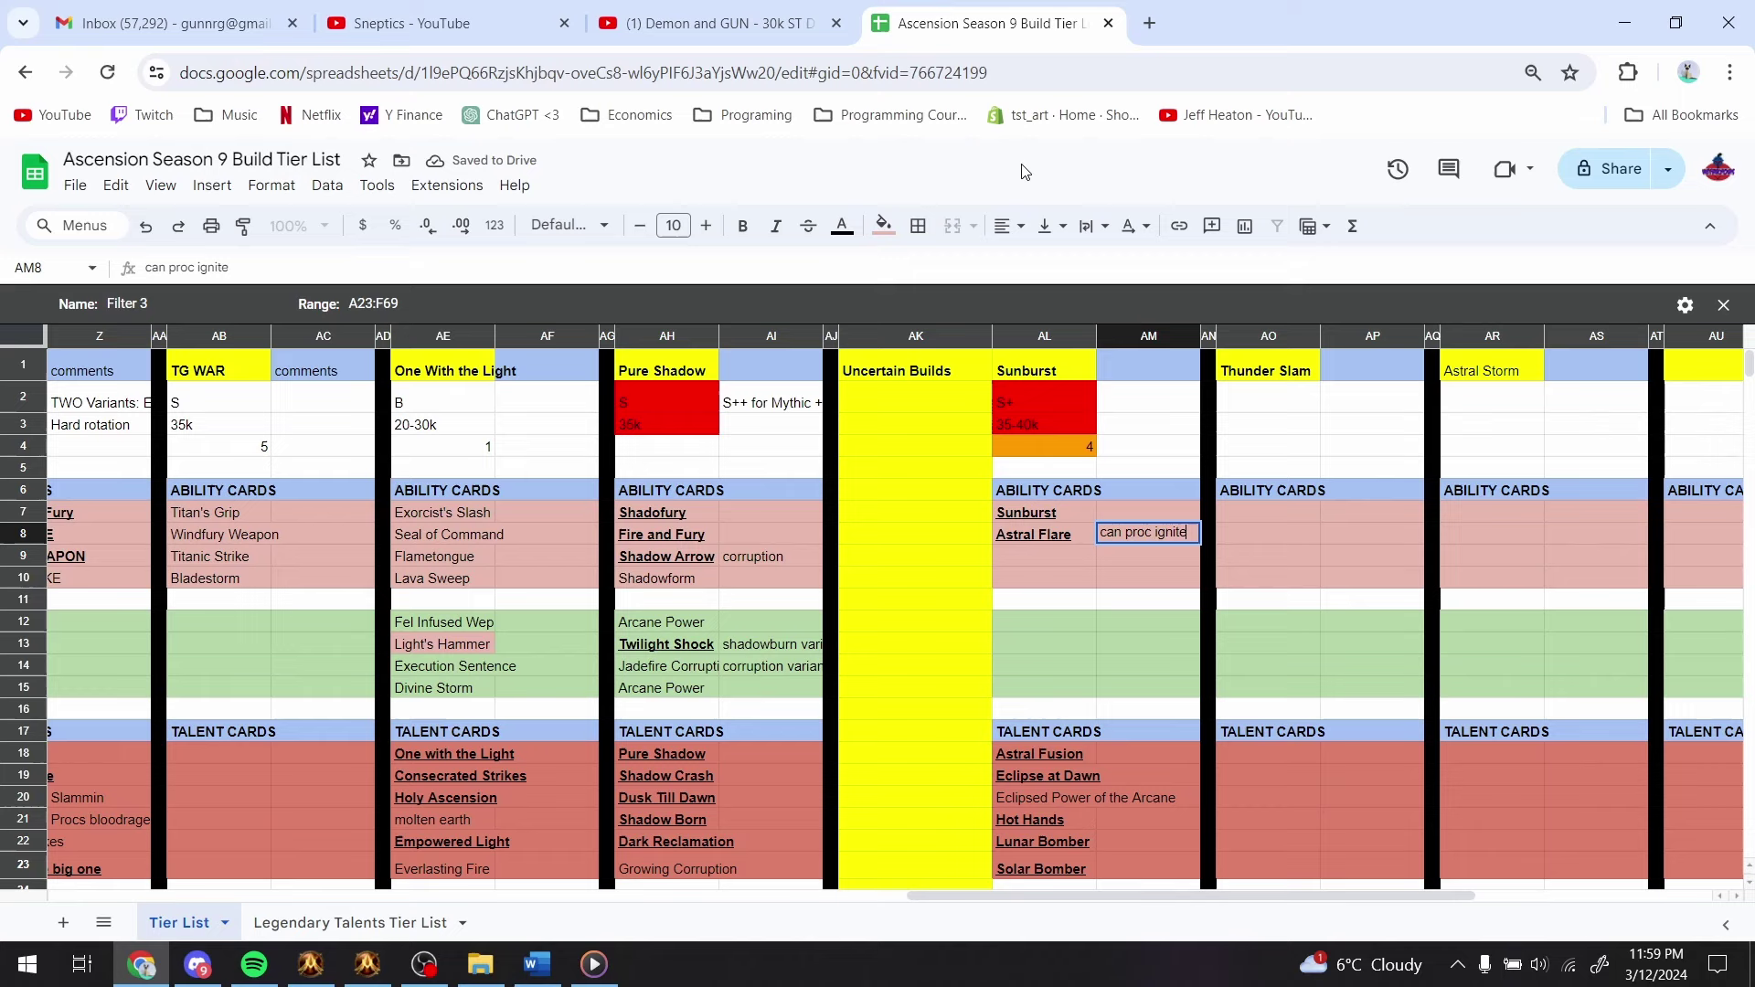
{"action": "key", "text": "Return"}
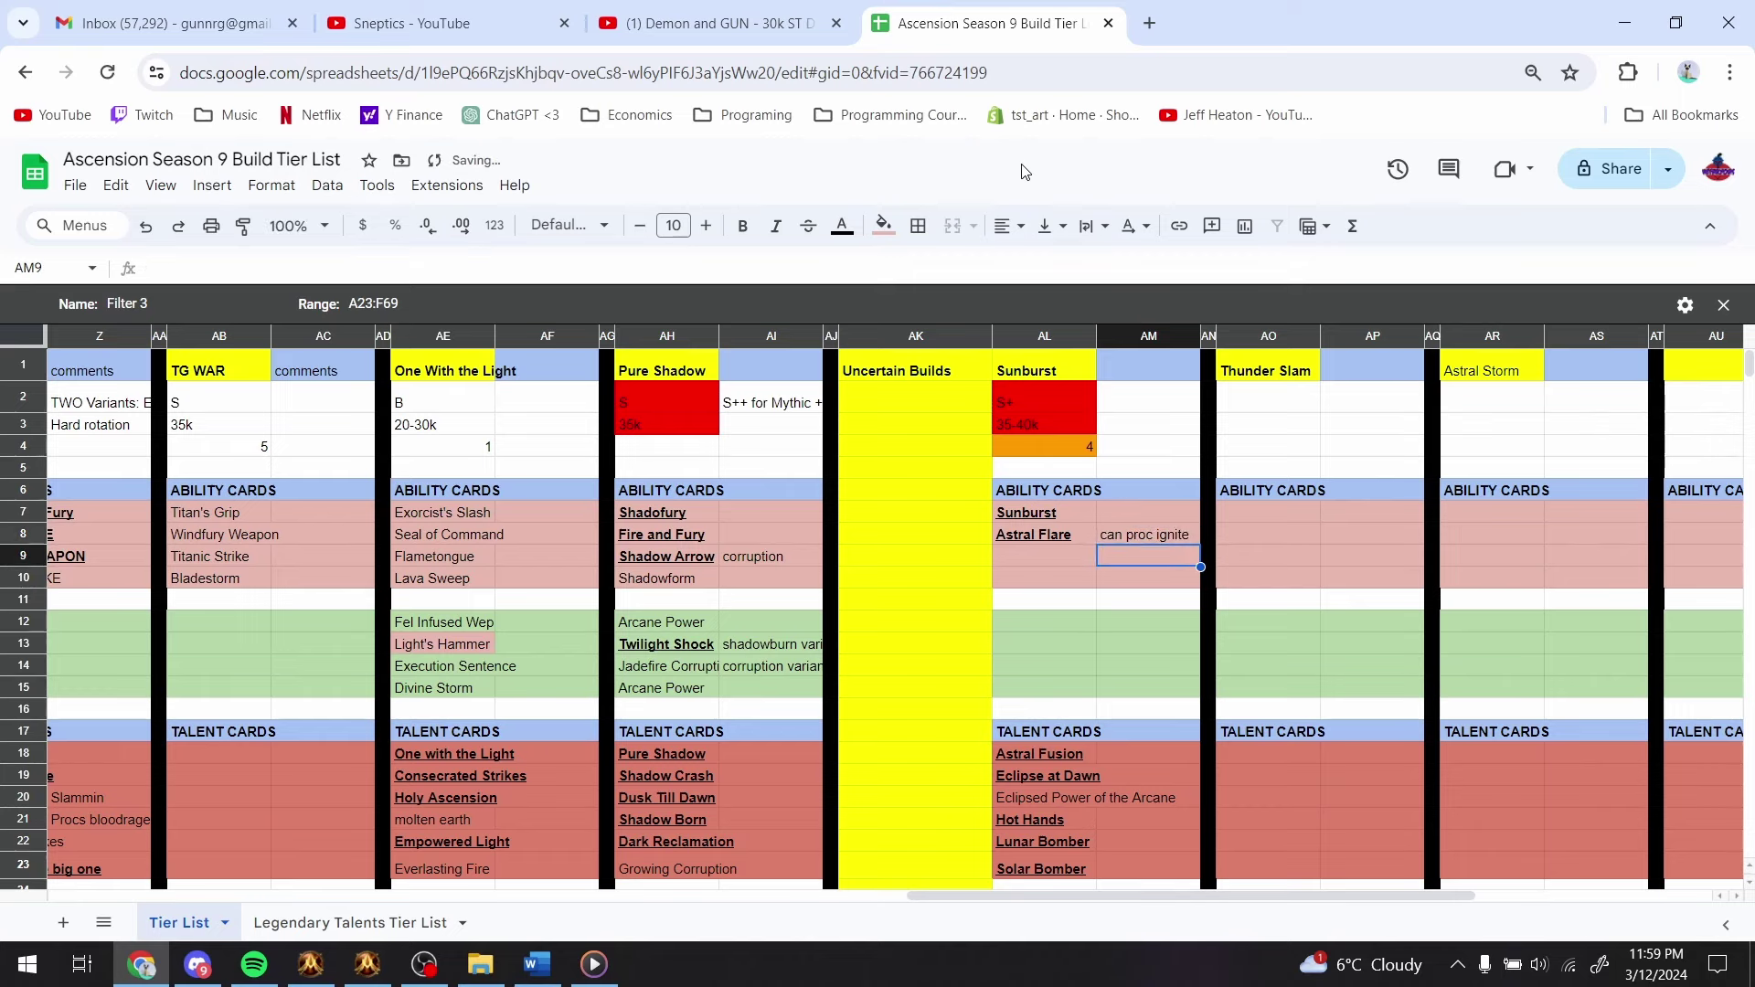
- Switch to Ascension and search the ability cards for "starfal" to check the Starfall and Firefall cards
{"action": "key", "text": "Left"}
{"action": "key", "text": "alt+Tab"}
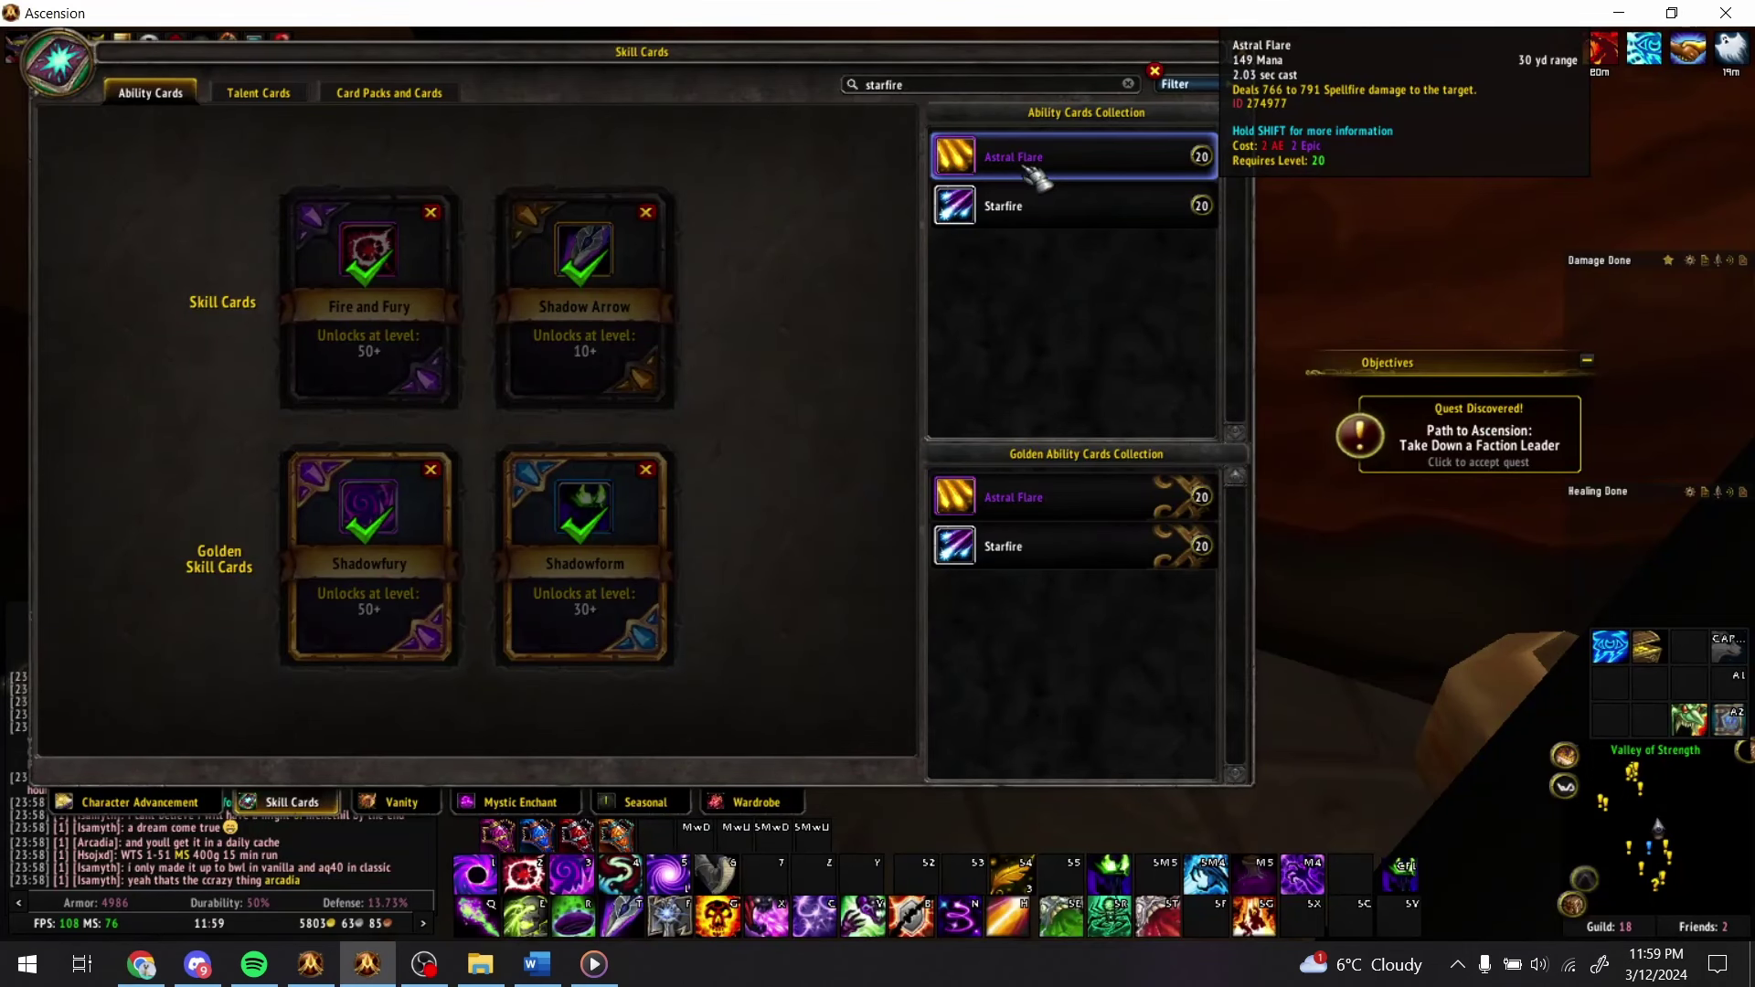
{"action": "key", "text": "Escape"}
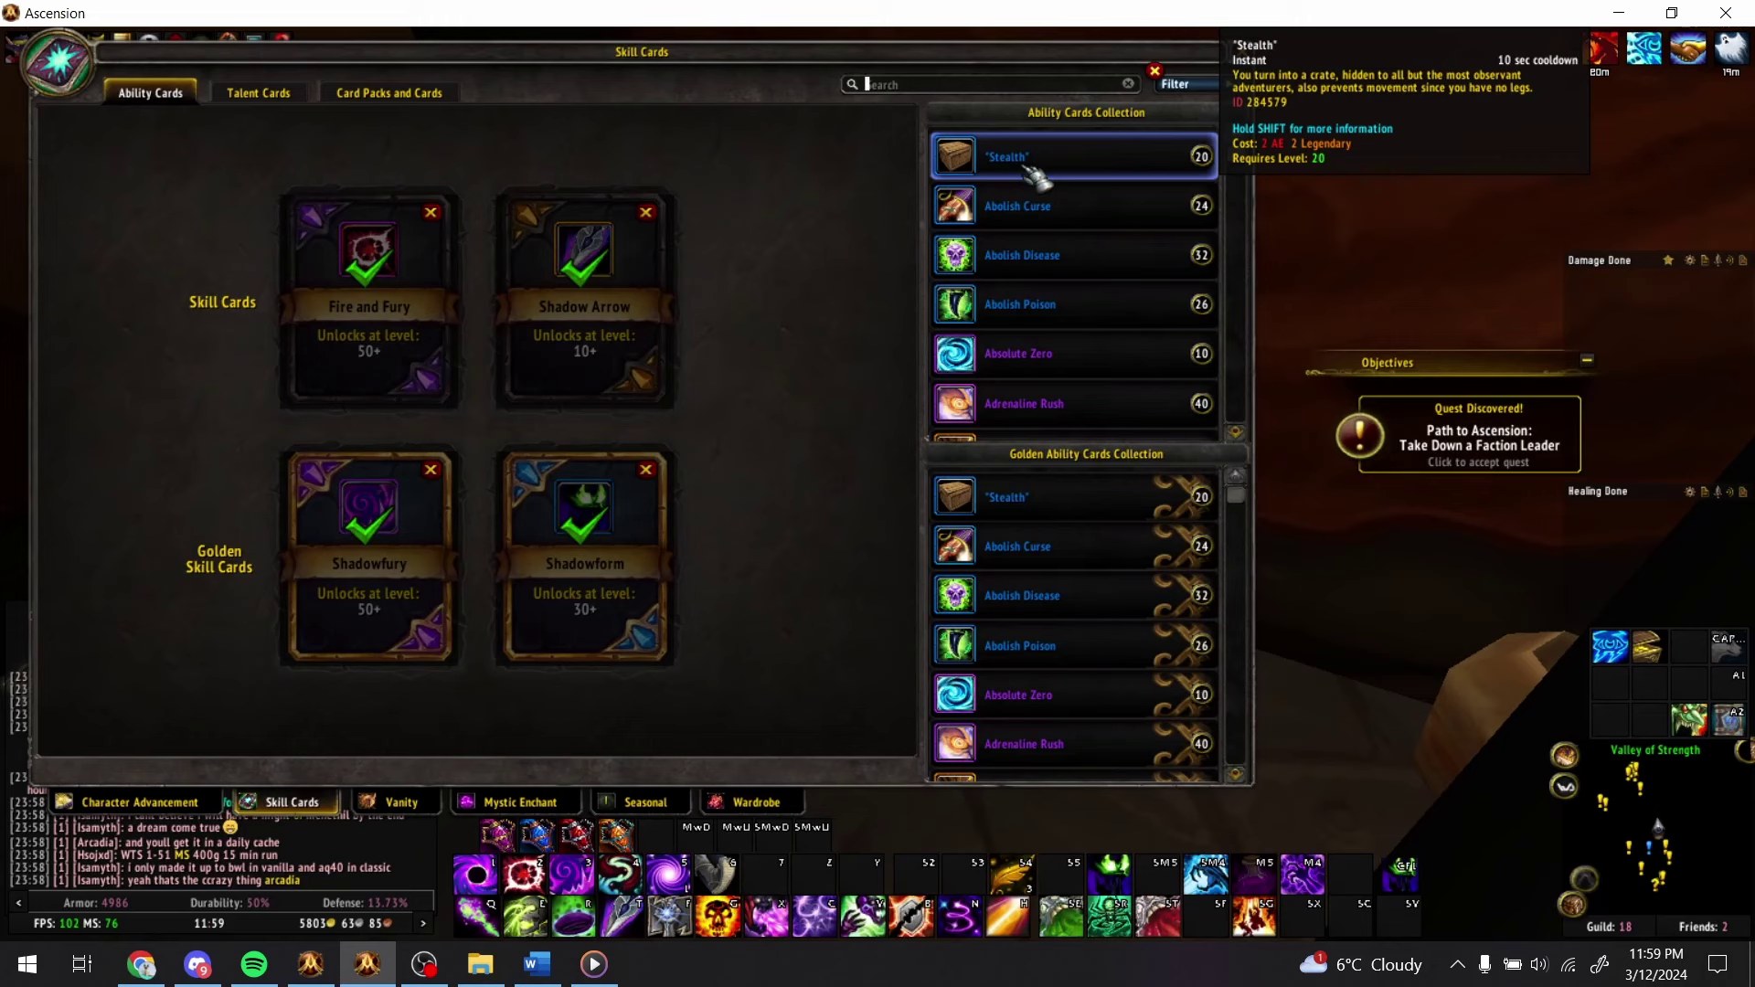
{"action": "type", "text": "starf"}
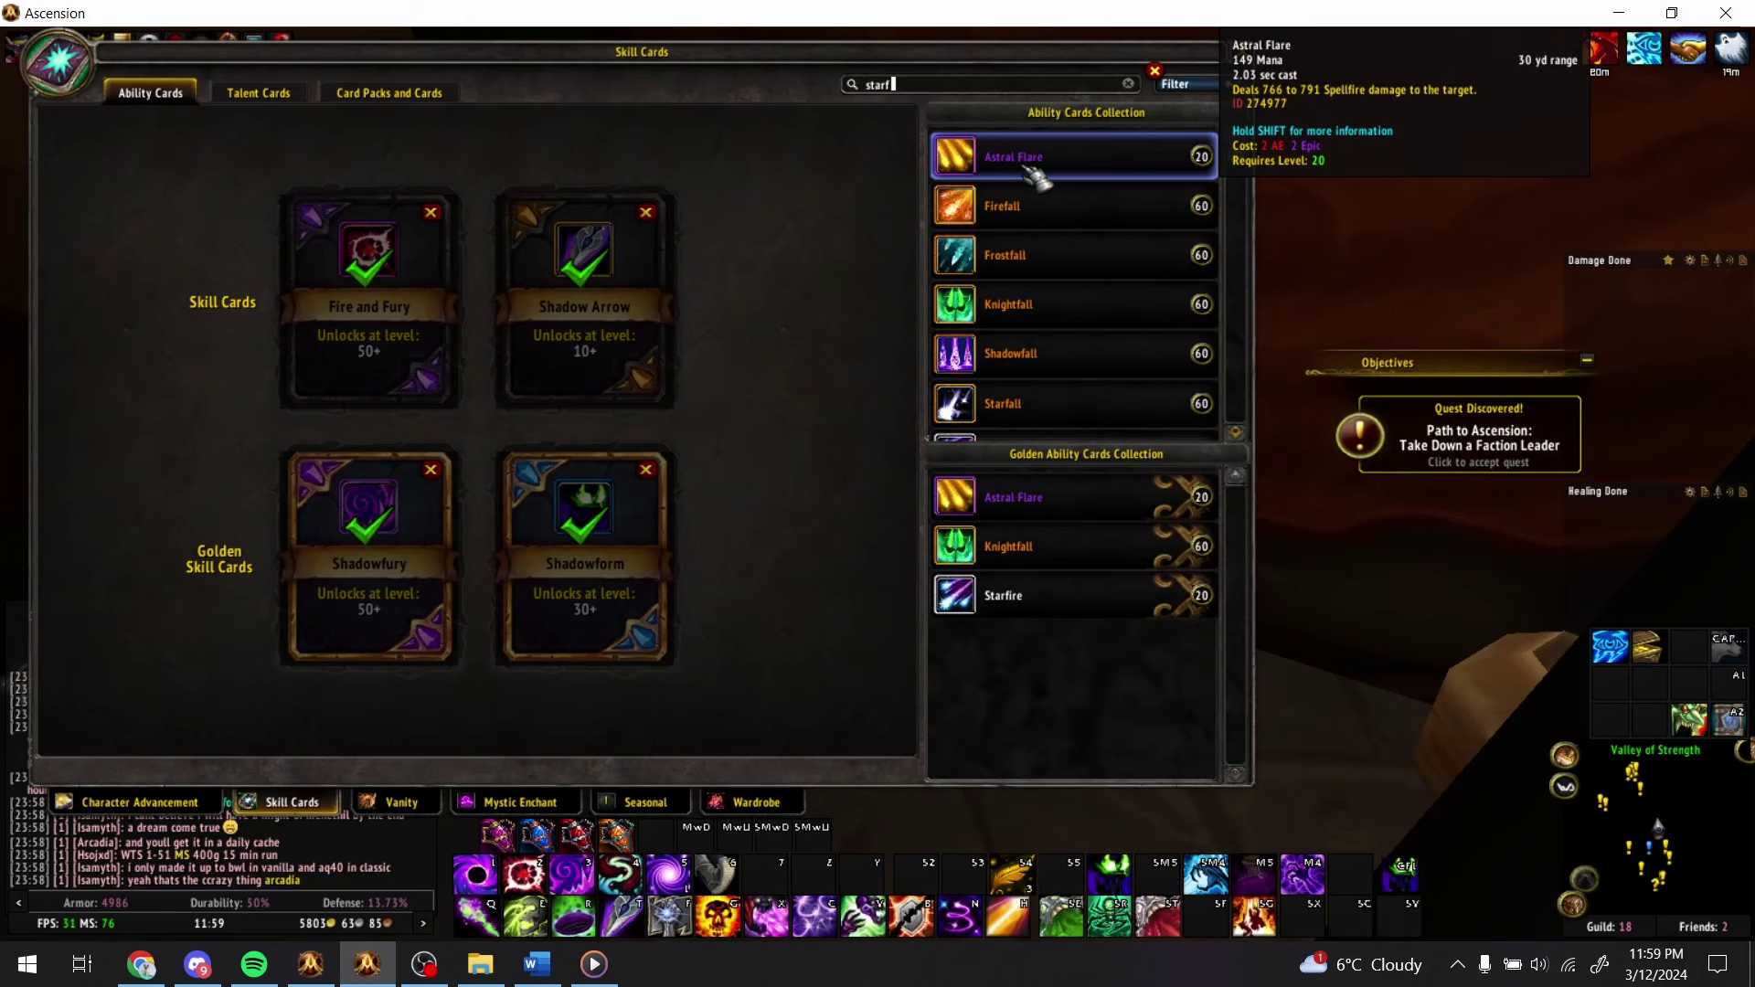
{"action": "type", "text": "al"}
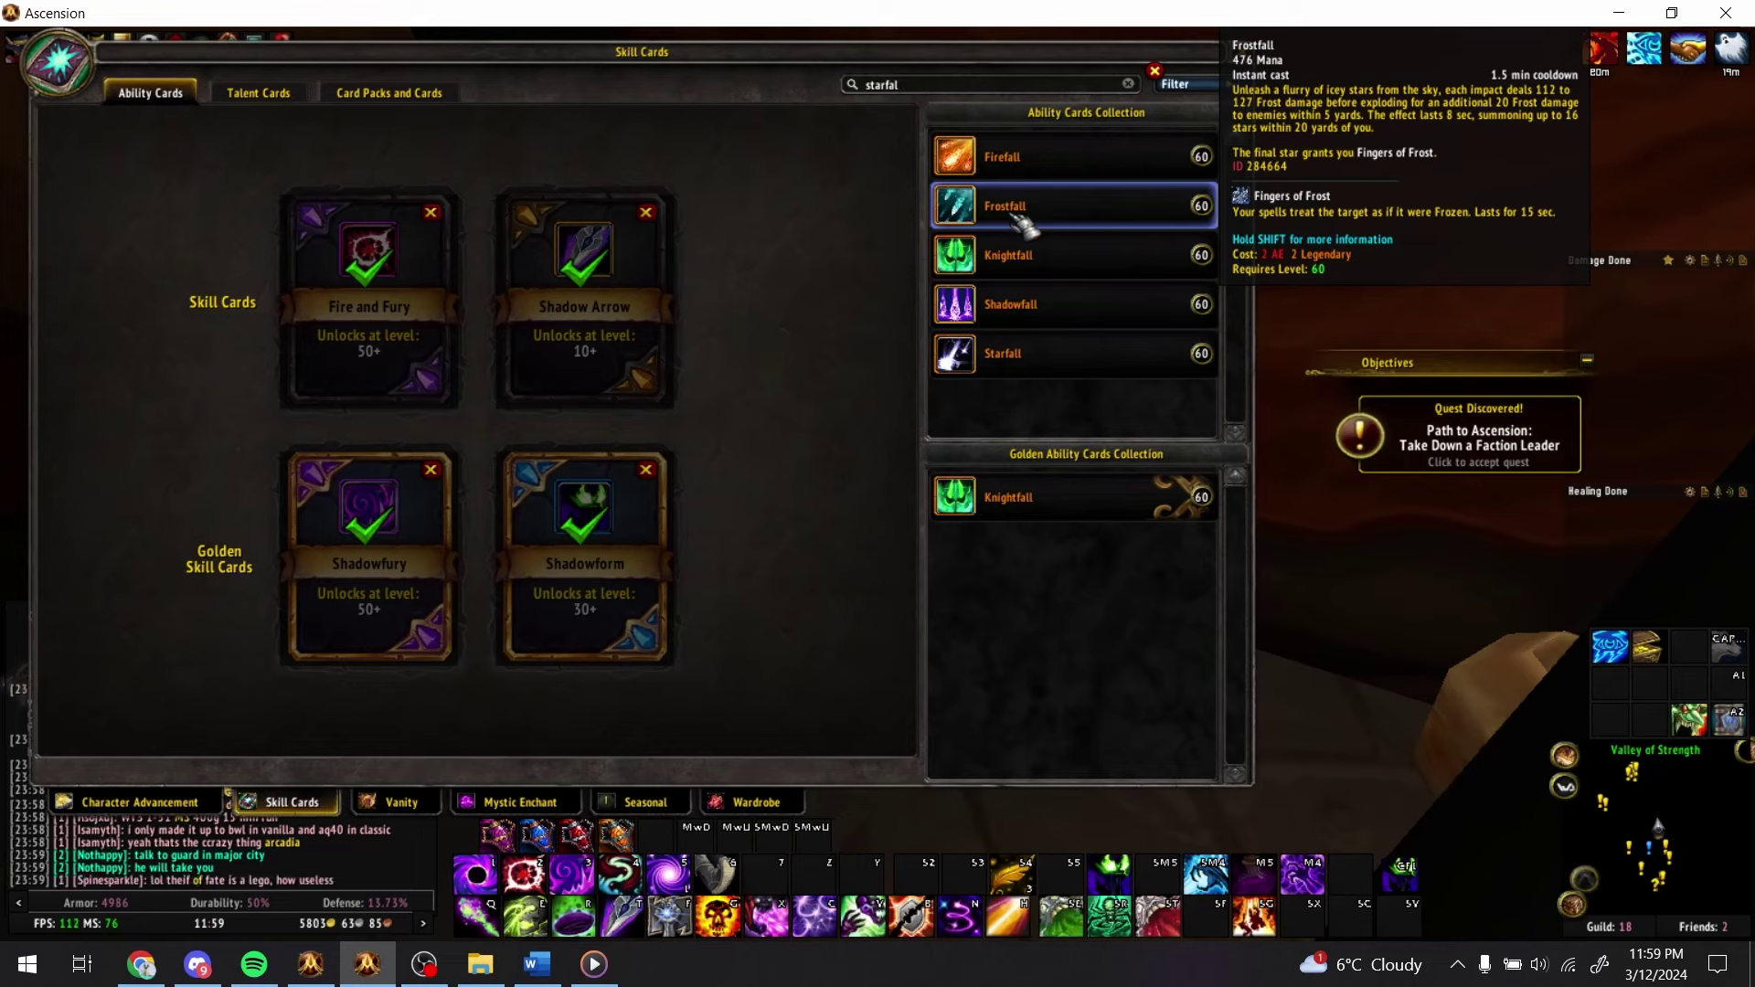
{"action": "type", "text": "l"}
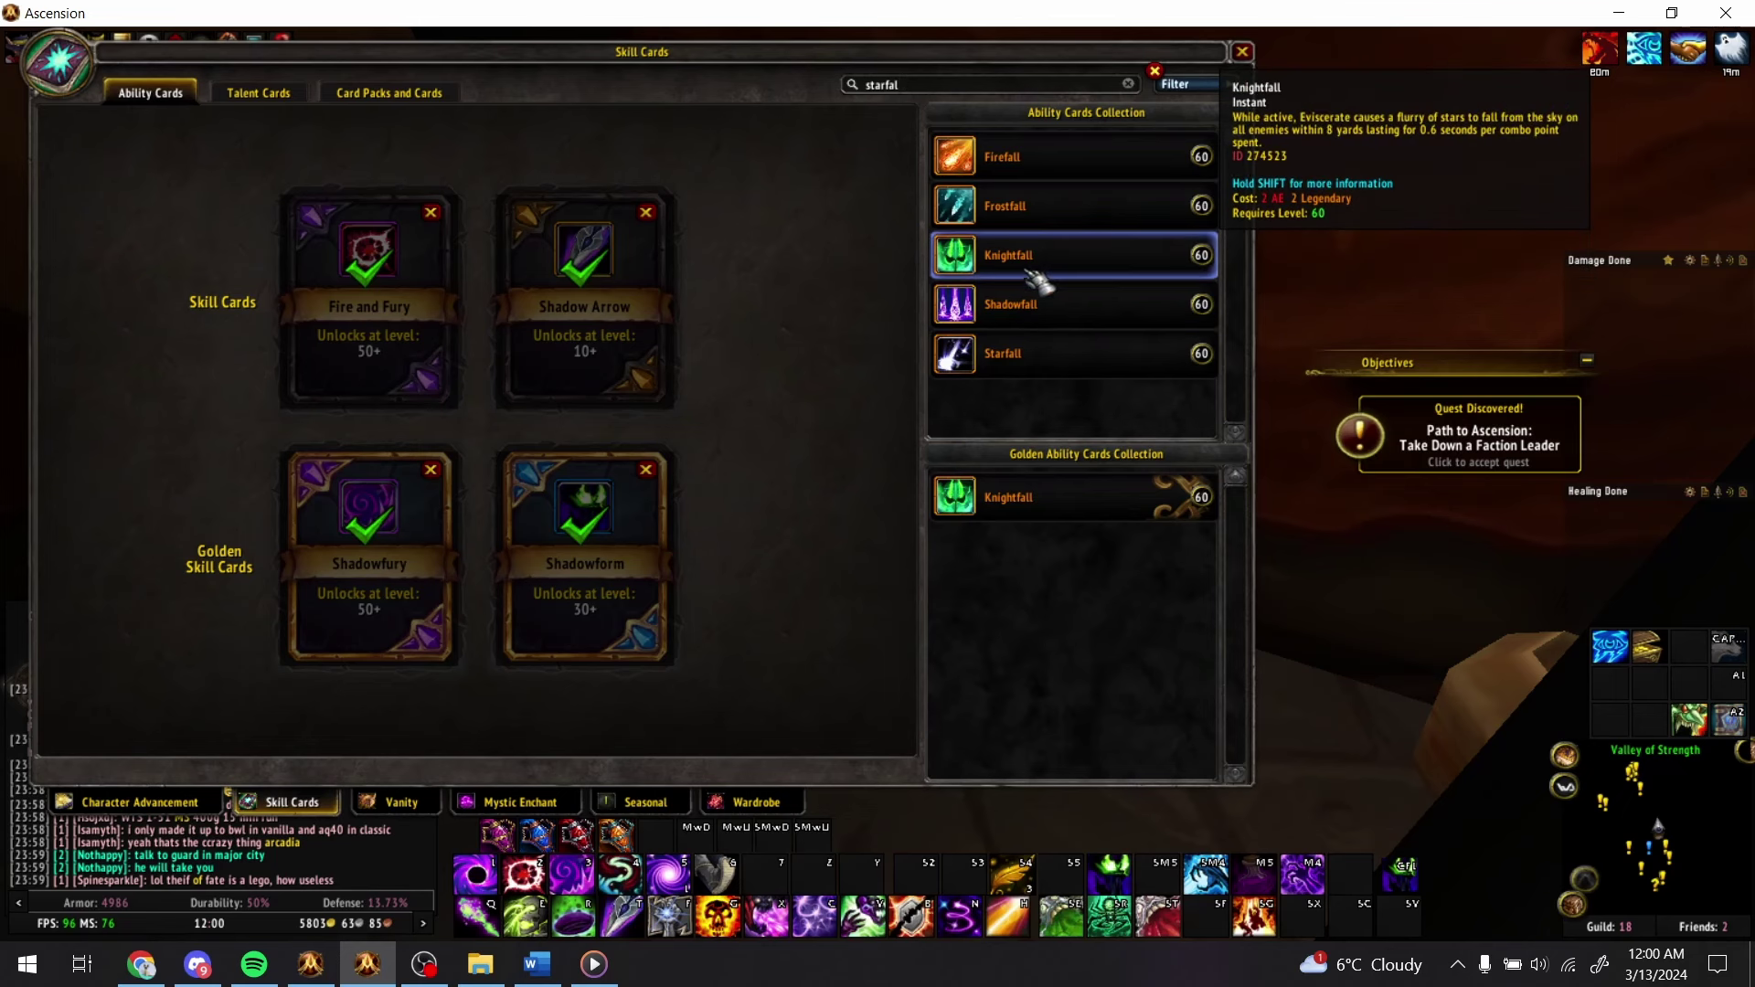
- Return to the spreadsheet and enter Starfall as the Sunburst build's third ability card in cell AL9
{"action": "key", "text": "alt+Tab"}
{"action": "left_click", "coordinate": [1097, 602]}
{"action": "left_click", "coordinate": [1056, 555]}
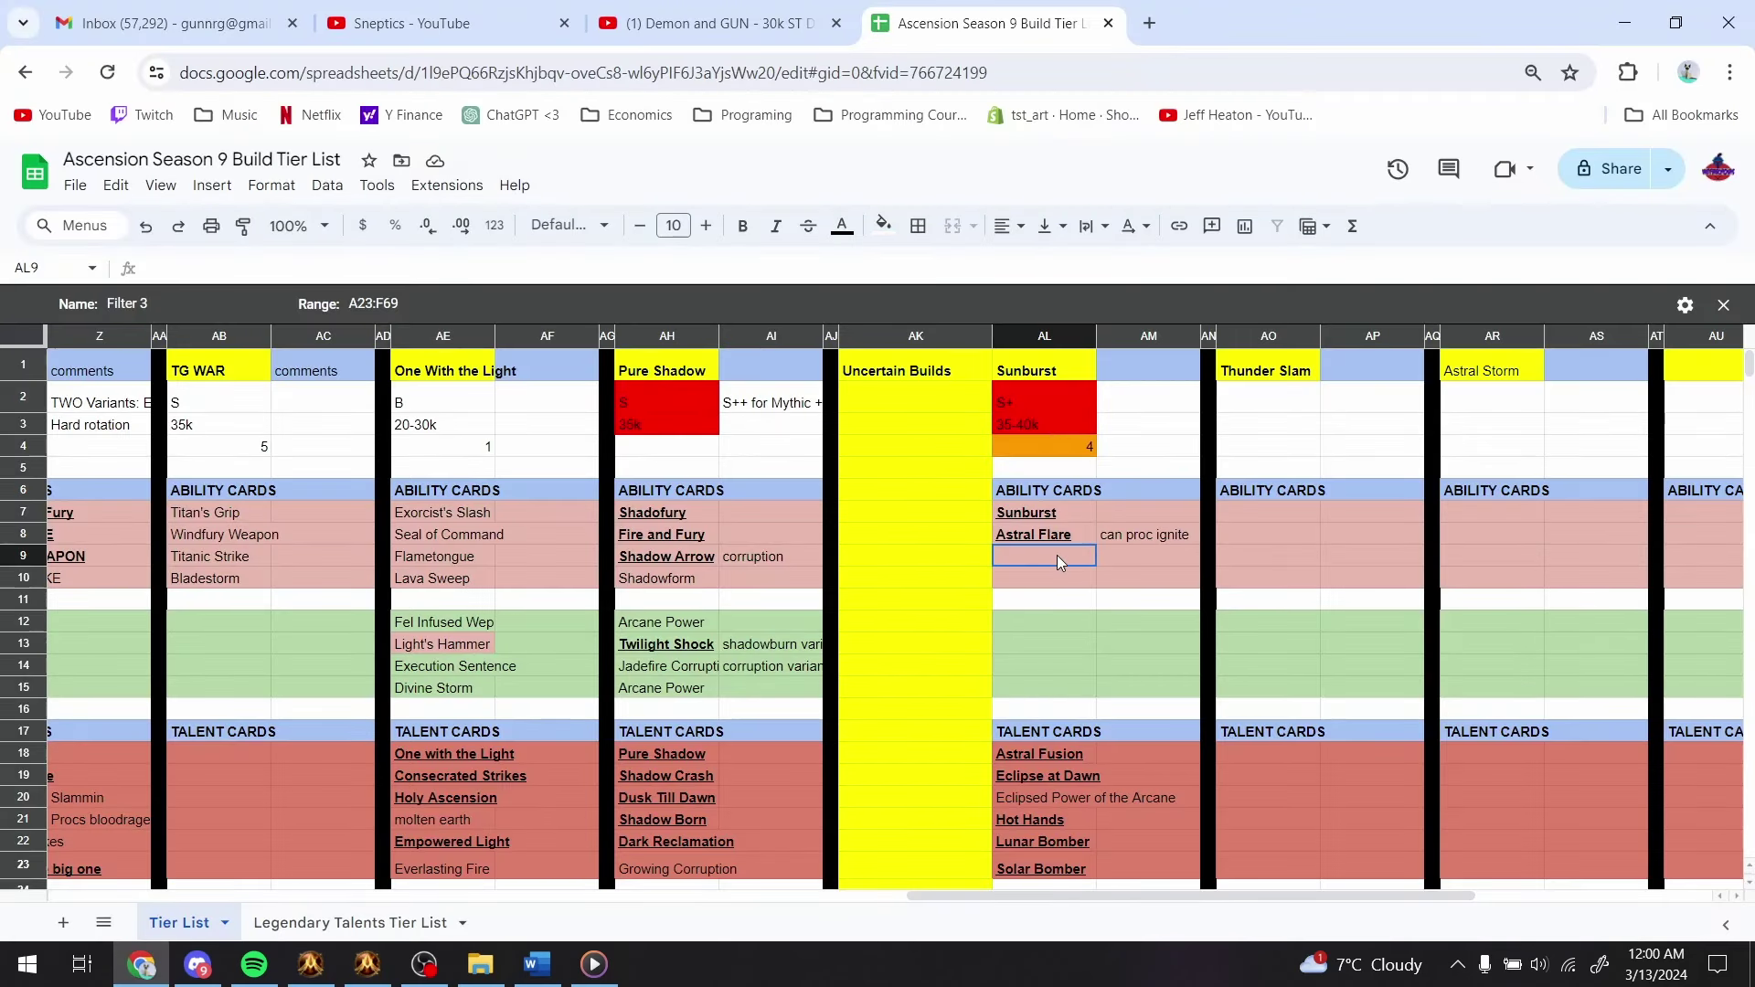
{"action": "left_click", "coordinate": [1065, 576]}
{"action": "left_click", "coordinate": [1062, 555]}
{"action": "left_click", "coordinate": [1069, 577]}
{"action": "left_click", "coordinate": [1067, 558]}
{"action": "left_click", "coordinate": [1074, 580]}
{"action": "left_click", "coordinate": [1072, 554]}
{"action": "left_click", "coordinate": [1077, 575]}
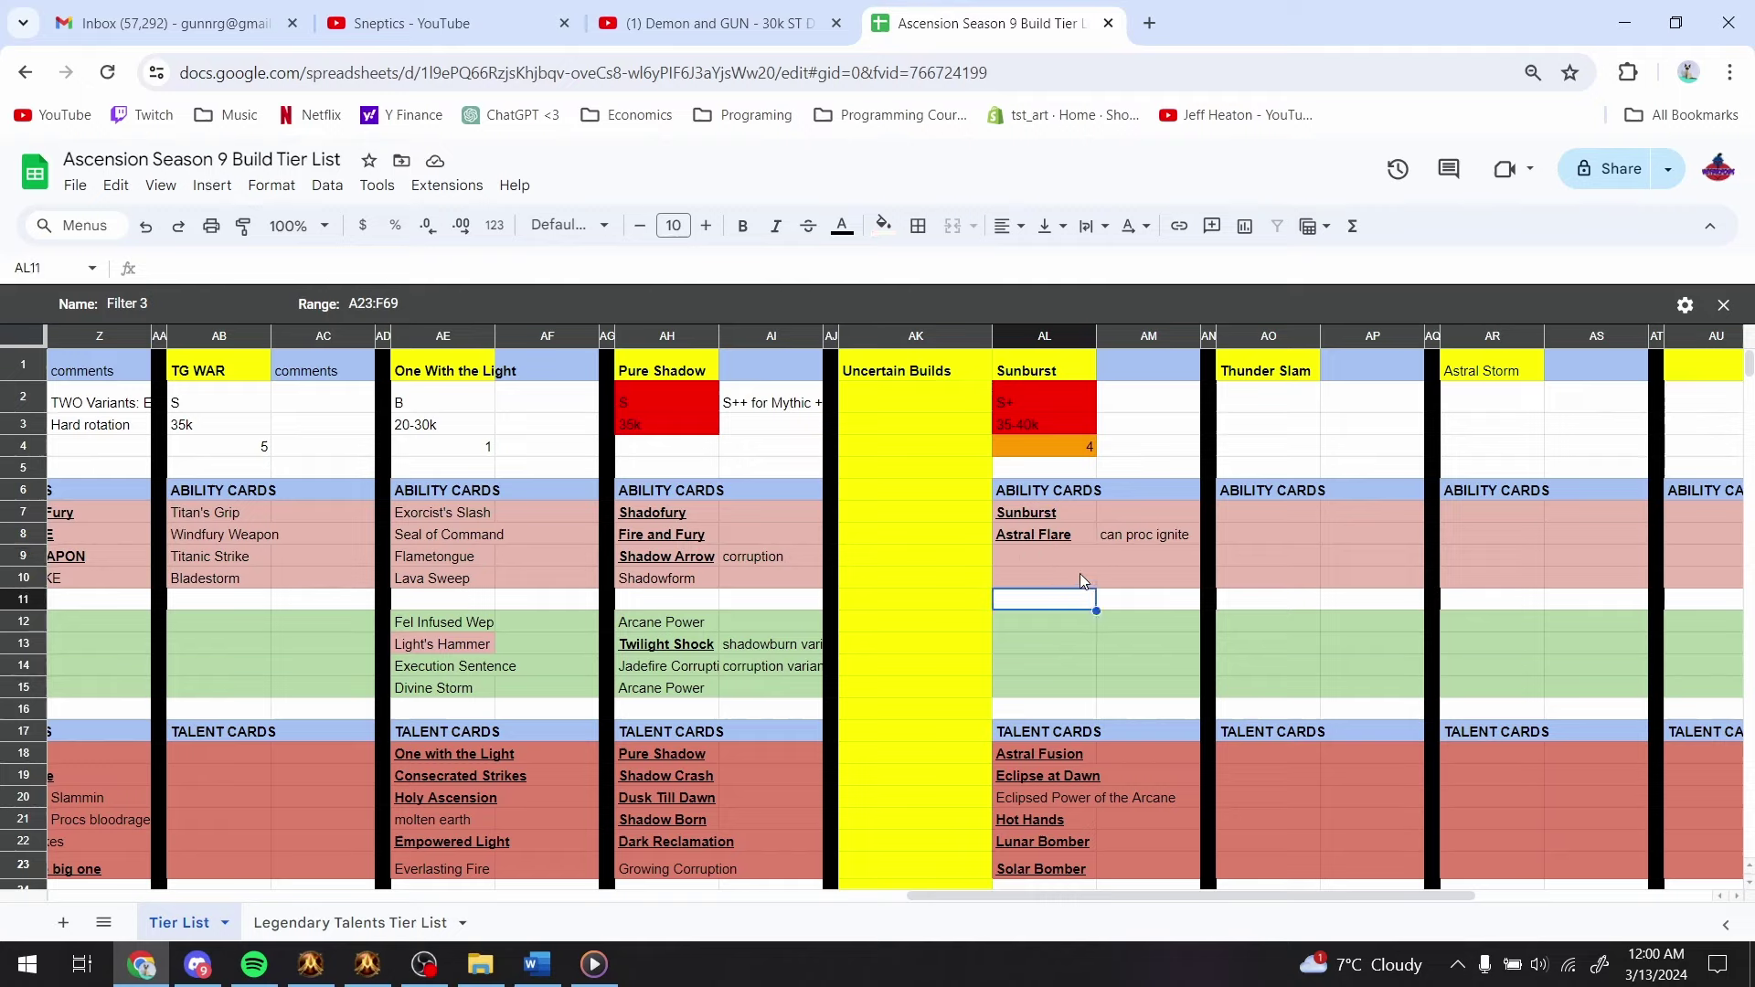
{"action": "left_click", "coordinate": [1075, 556]}
{"action": "type", "text": "Strafl"}
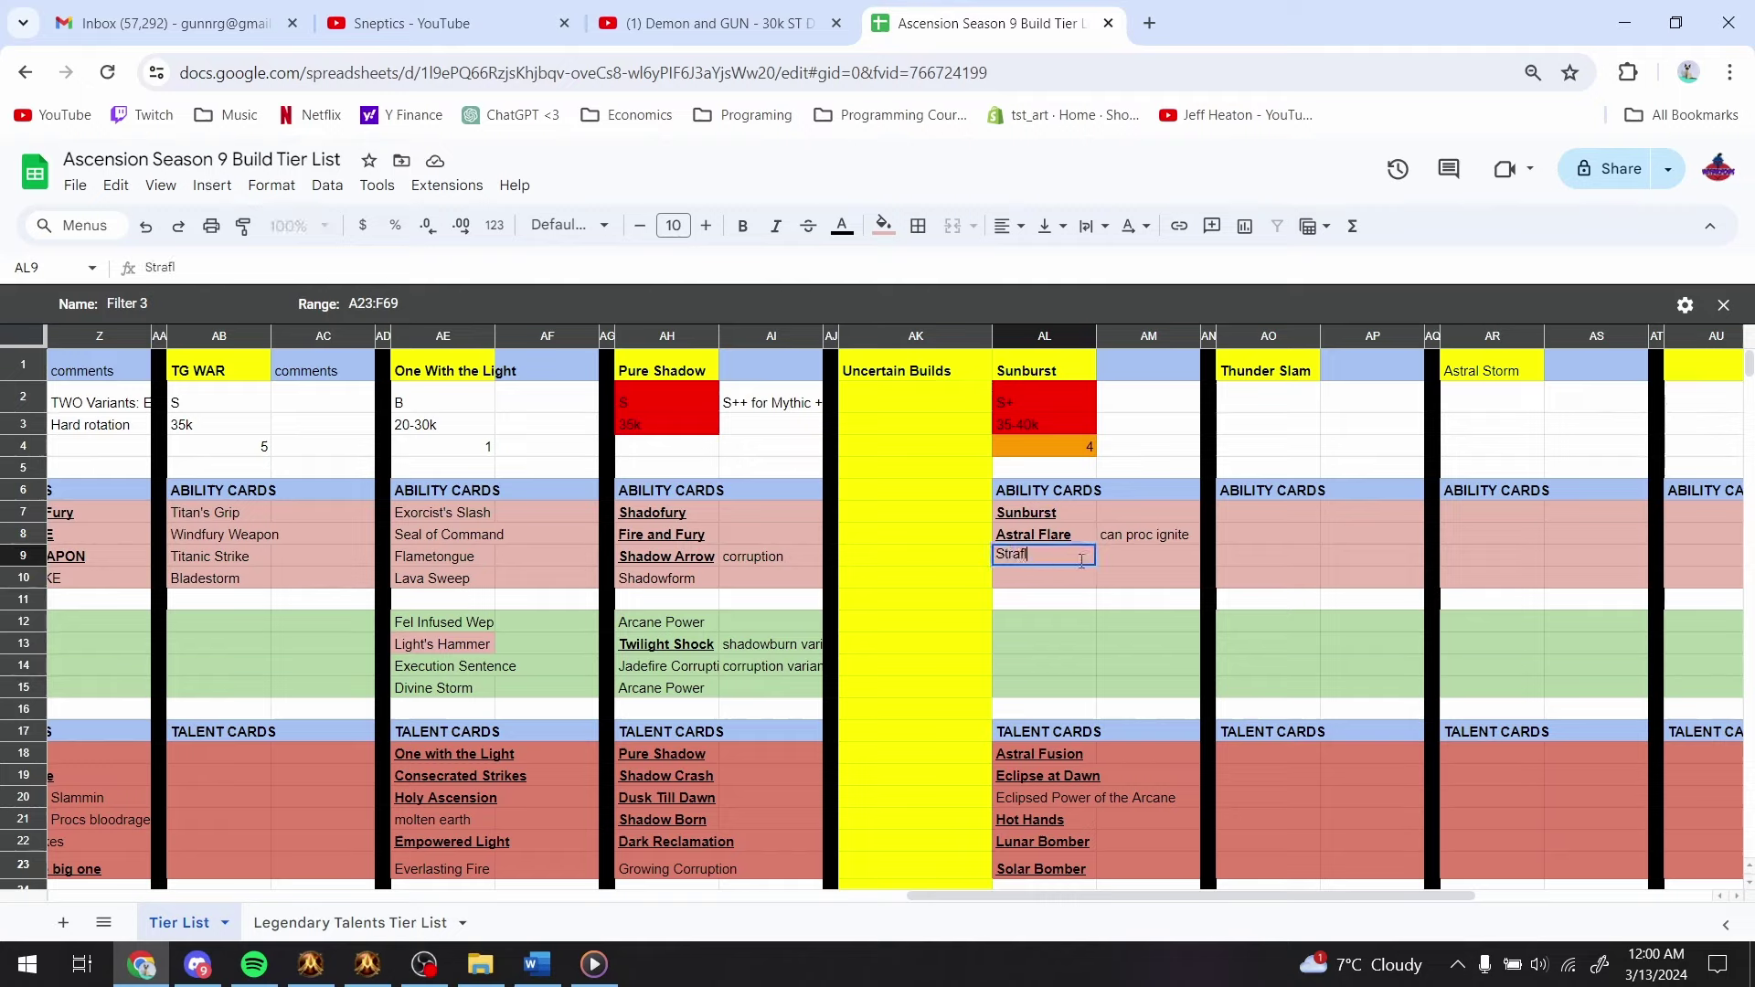
{"action": "key", "text": "BackSpace"}
{"action": "key", "text": "BackSpace"}
{"action": "key", "text": "BackSpace"}
{"action": "key", "text": "BackSpace"}
{"action": "type", "text": "arfall"}
{"action": "key", "text": "Return"}
- Enter Firefall as the Sunburst build's fourth ability card in cell AL10
{"action": "type", "text": "F"}
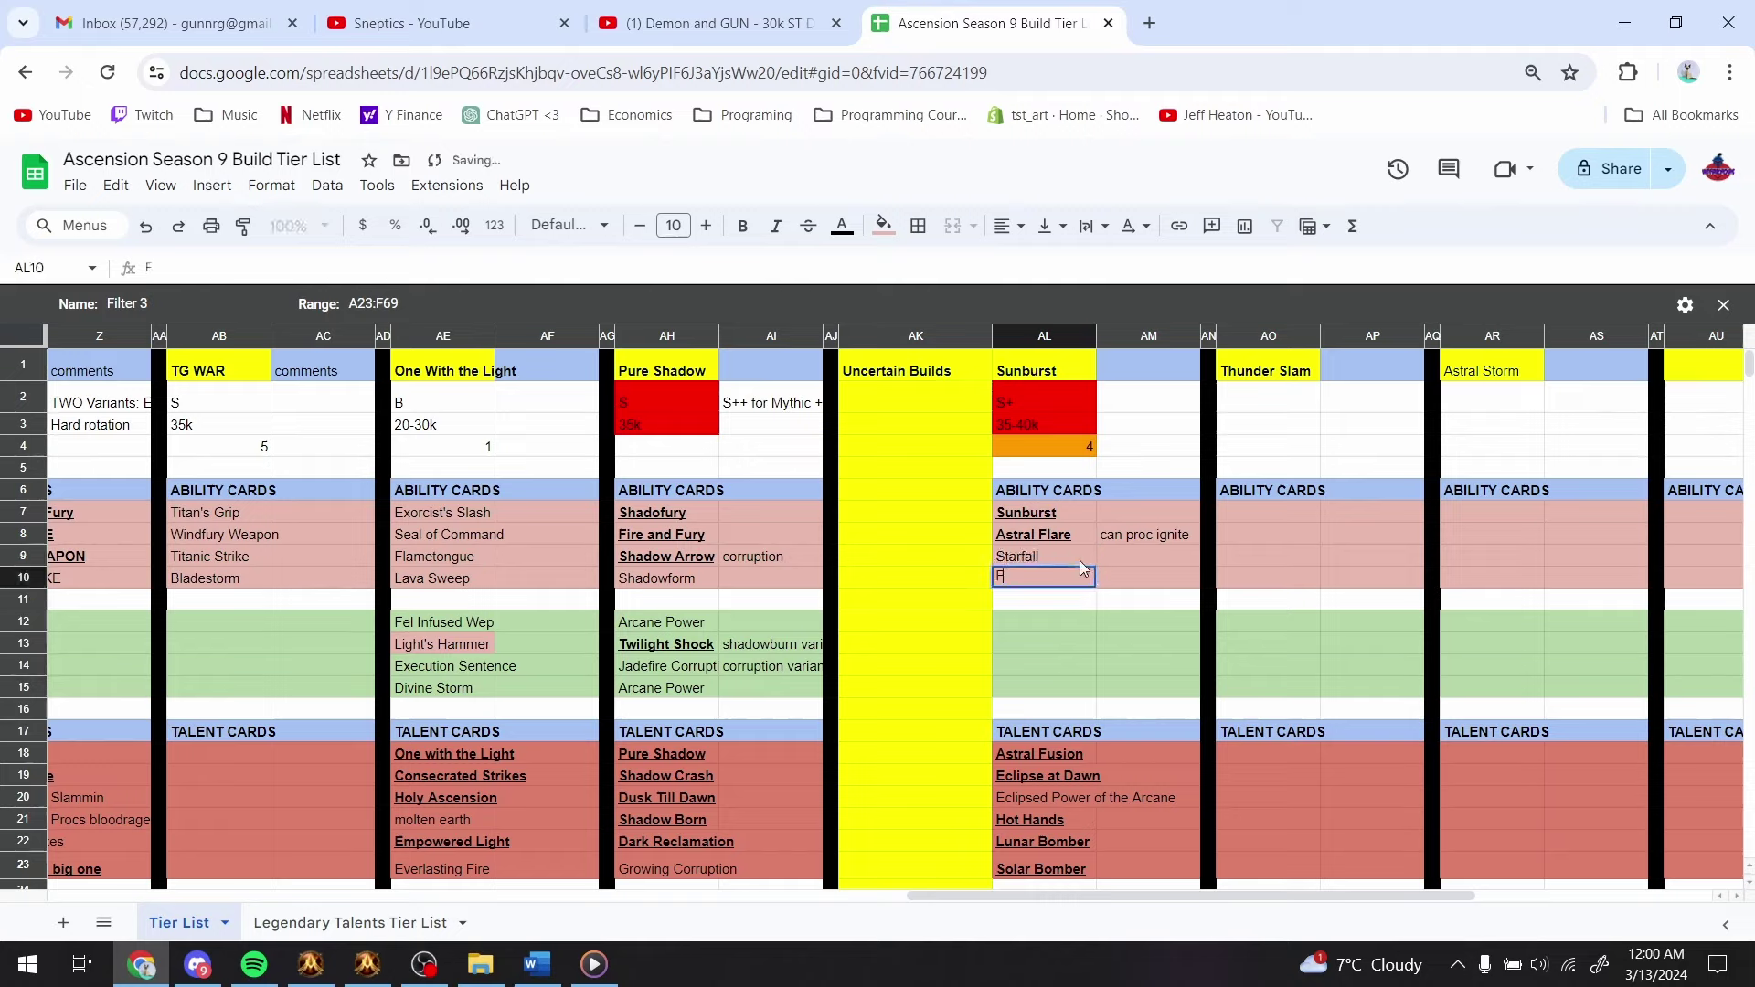
{"action": "type", "text": "irefall"}
{"action": "key", "text": "Return"}
- Fill the Sunburst build's green cells AL12 to AL15 with Arcane Power, Power Infusion, Icy Veins and Elemental Mastery
{"action": "key", "text": "Down"}
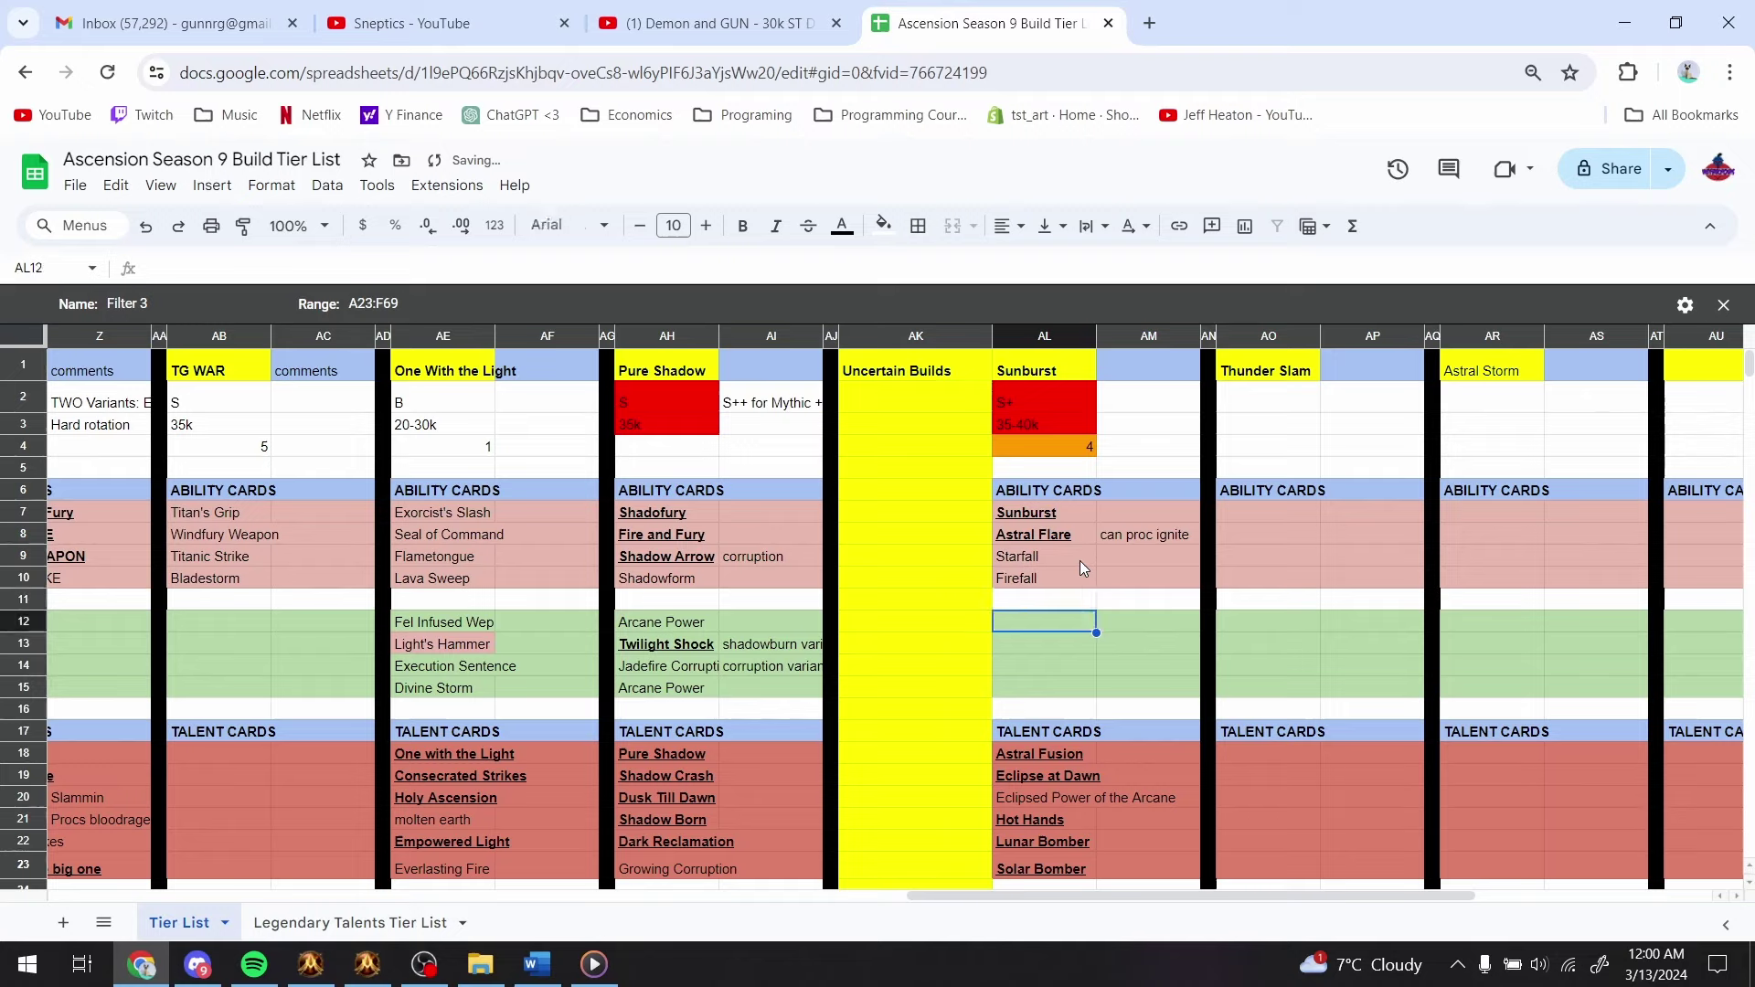
{"action": "type", "text": "Arcane P"}
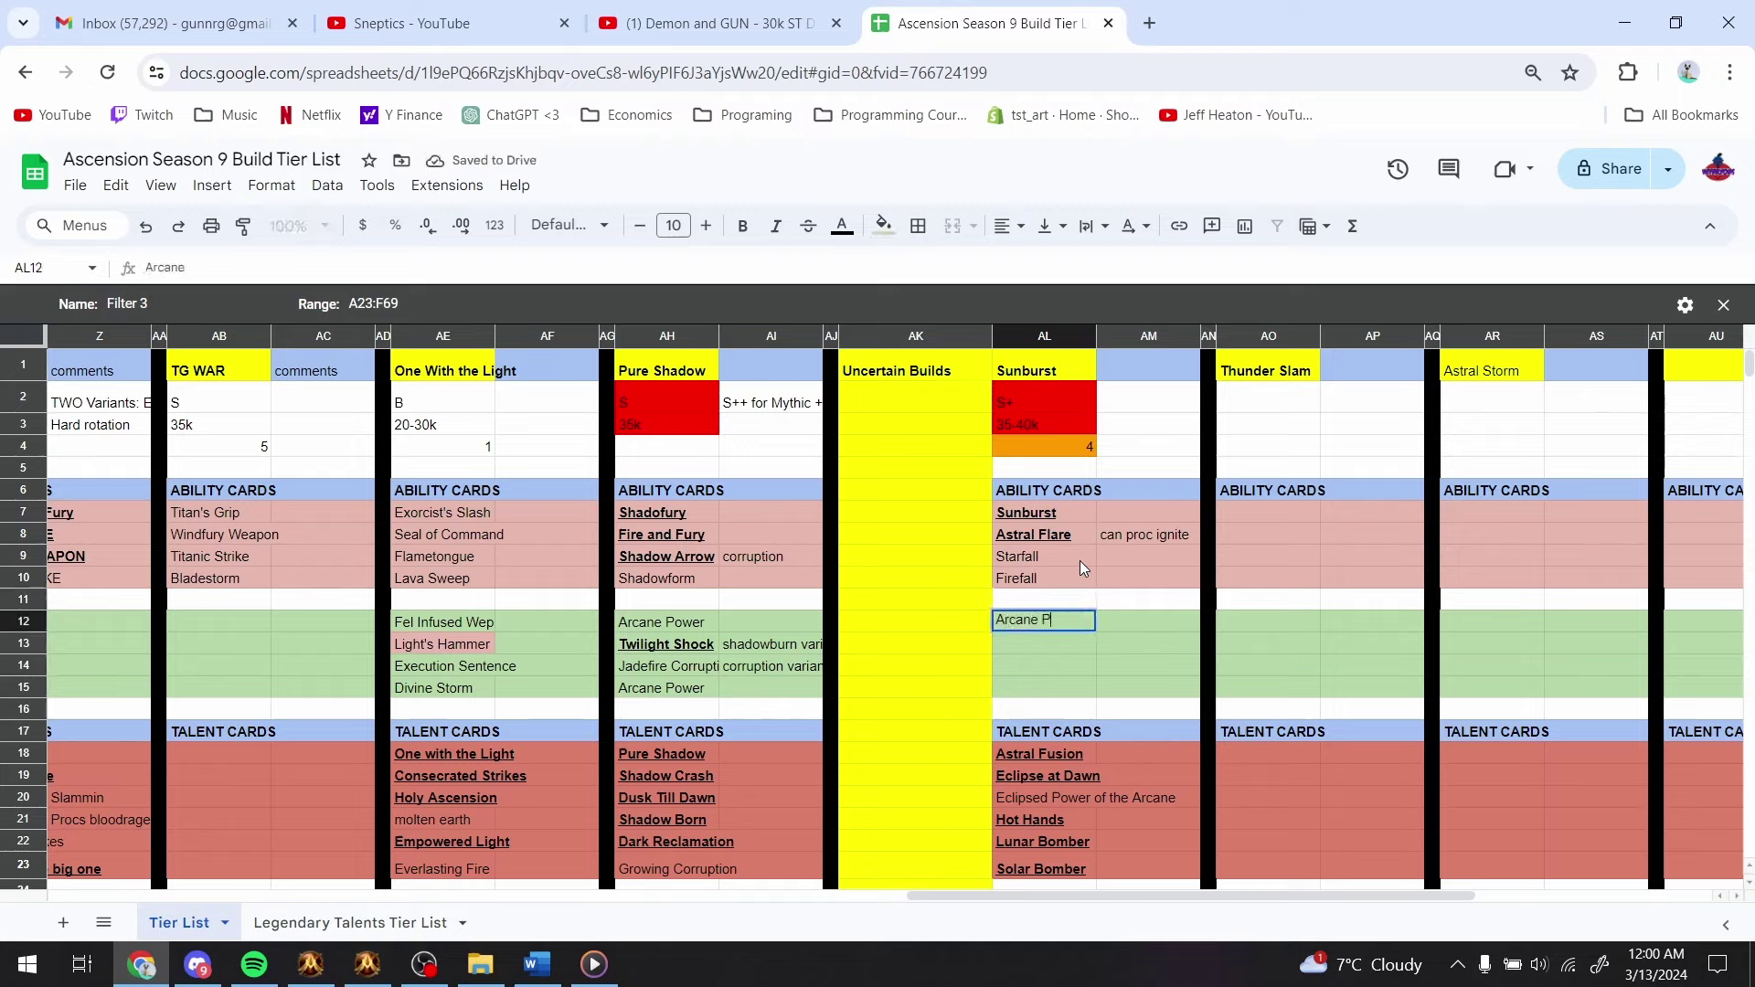
{"action": "type", "text": "ower"}
{"action": "key", "text": "Return"}
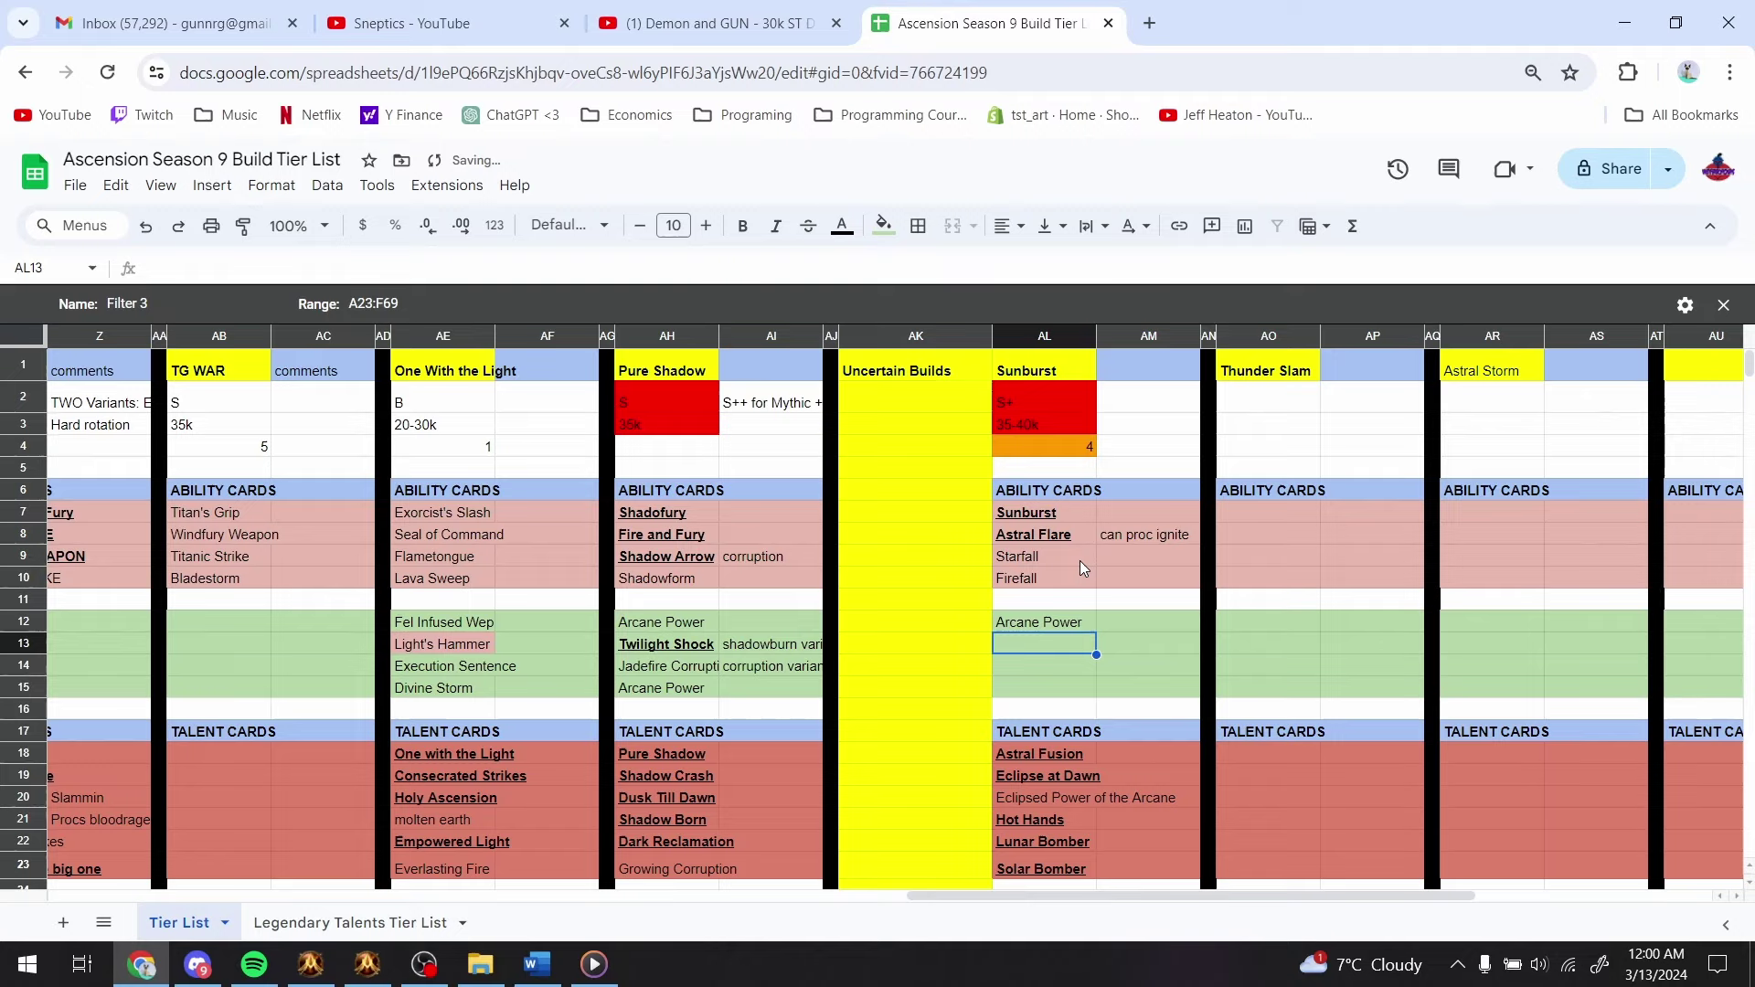
{"action": "type", "text": "Power Infusion"}
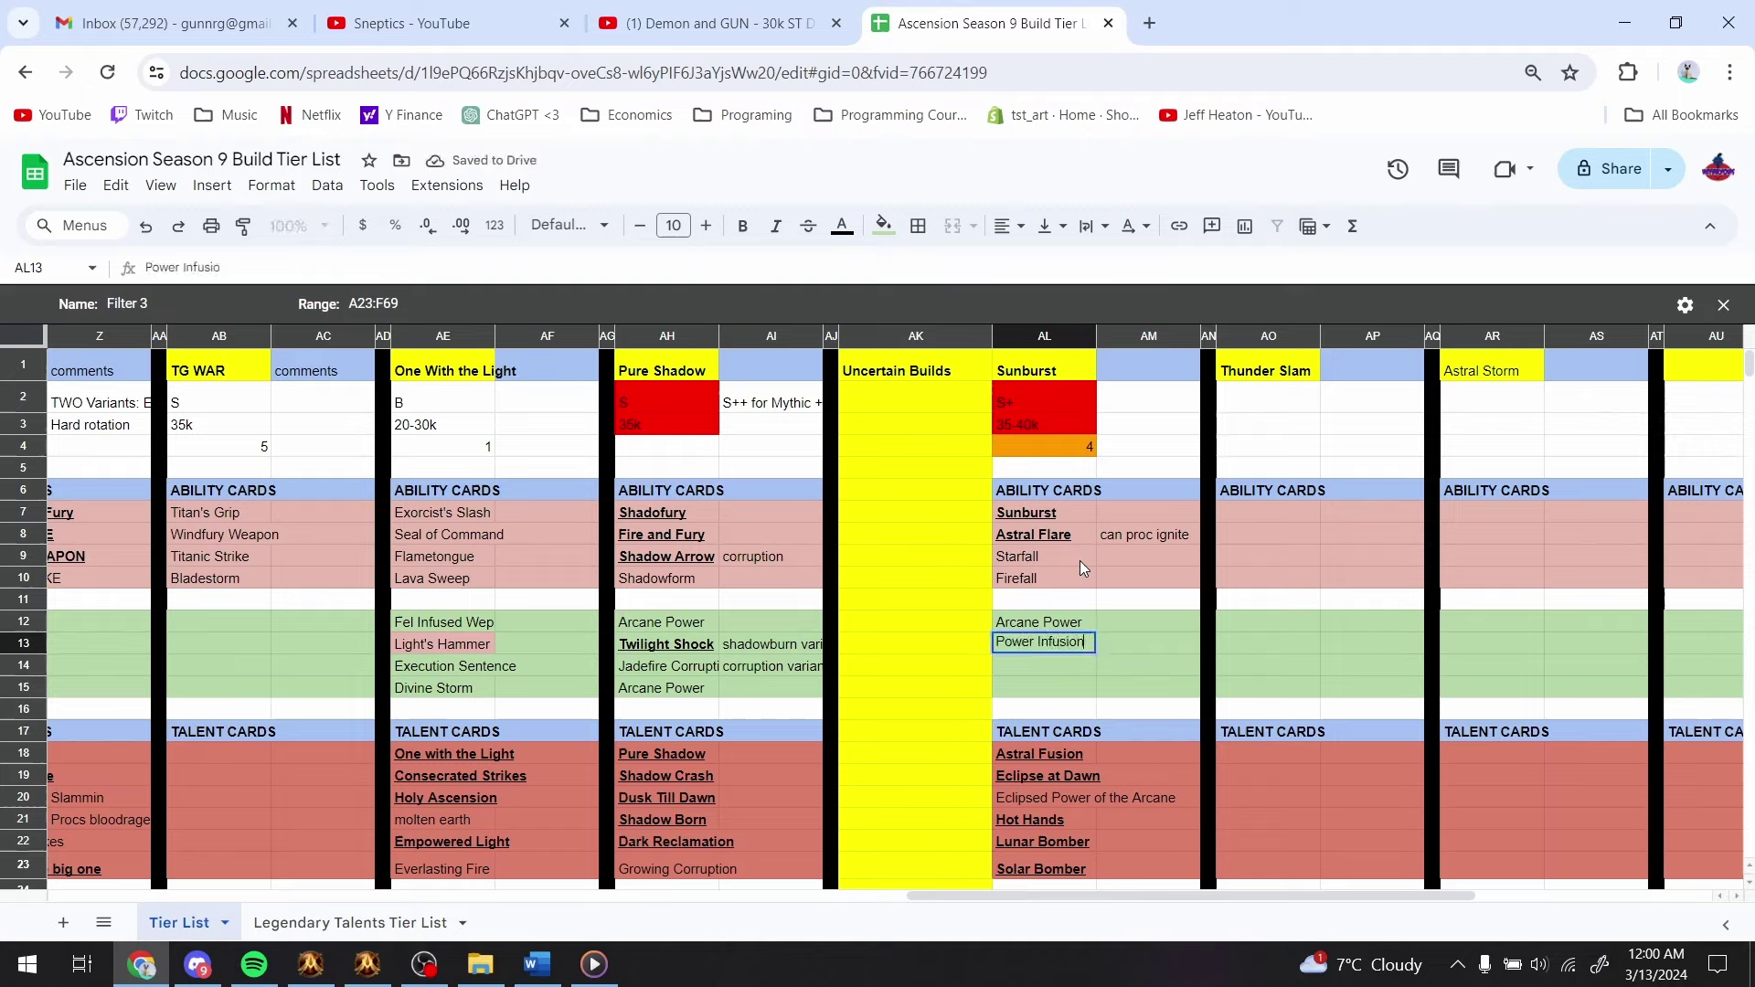
{"action": "key", "text": "Return"}
{"action": "type", "text": "Icy Veins"}
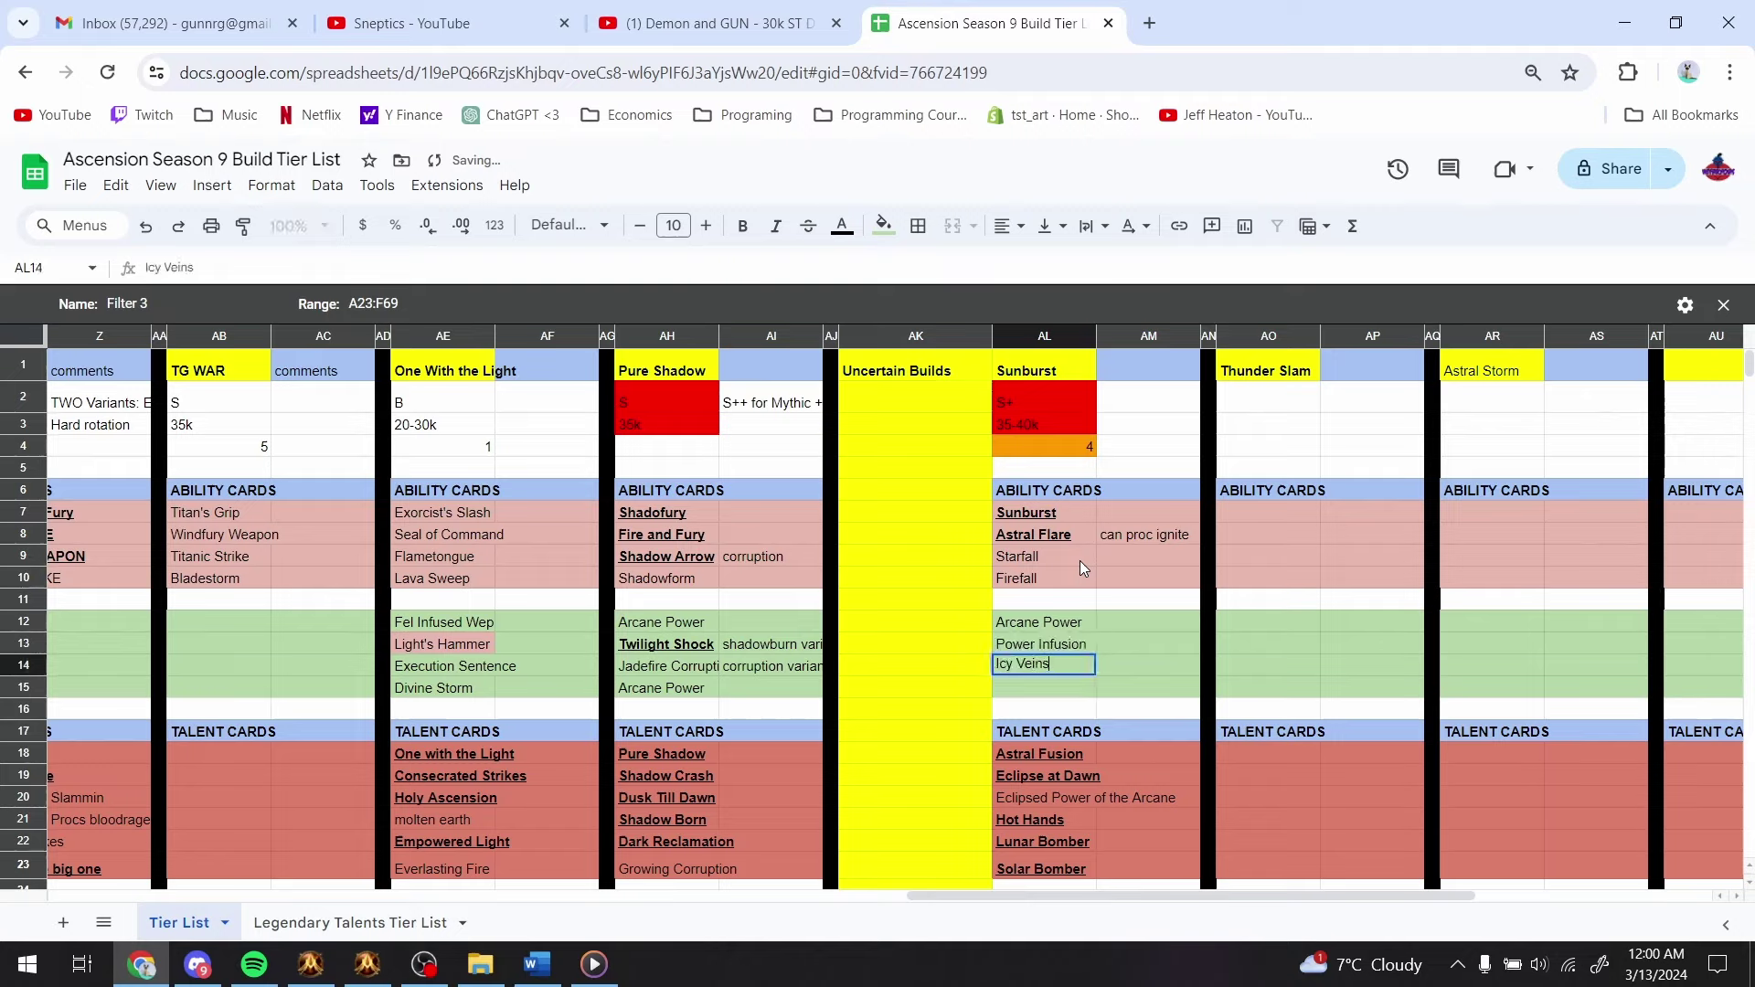
{"action": "key", "text": "Return"}
{"action": "type", "text": "Elemental Mastery"}
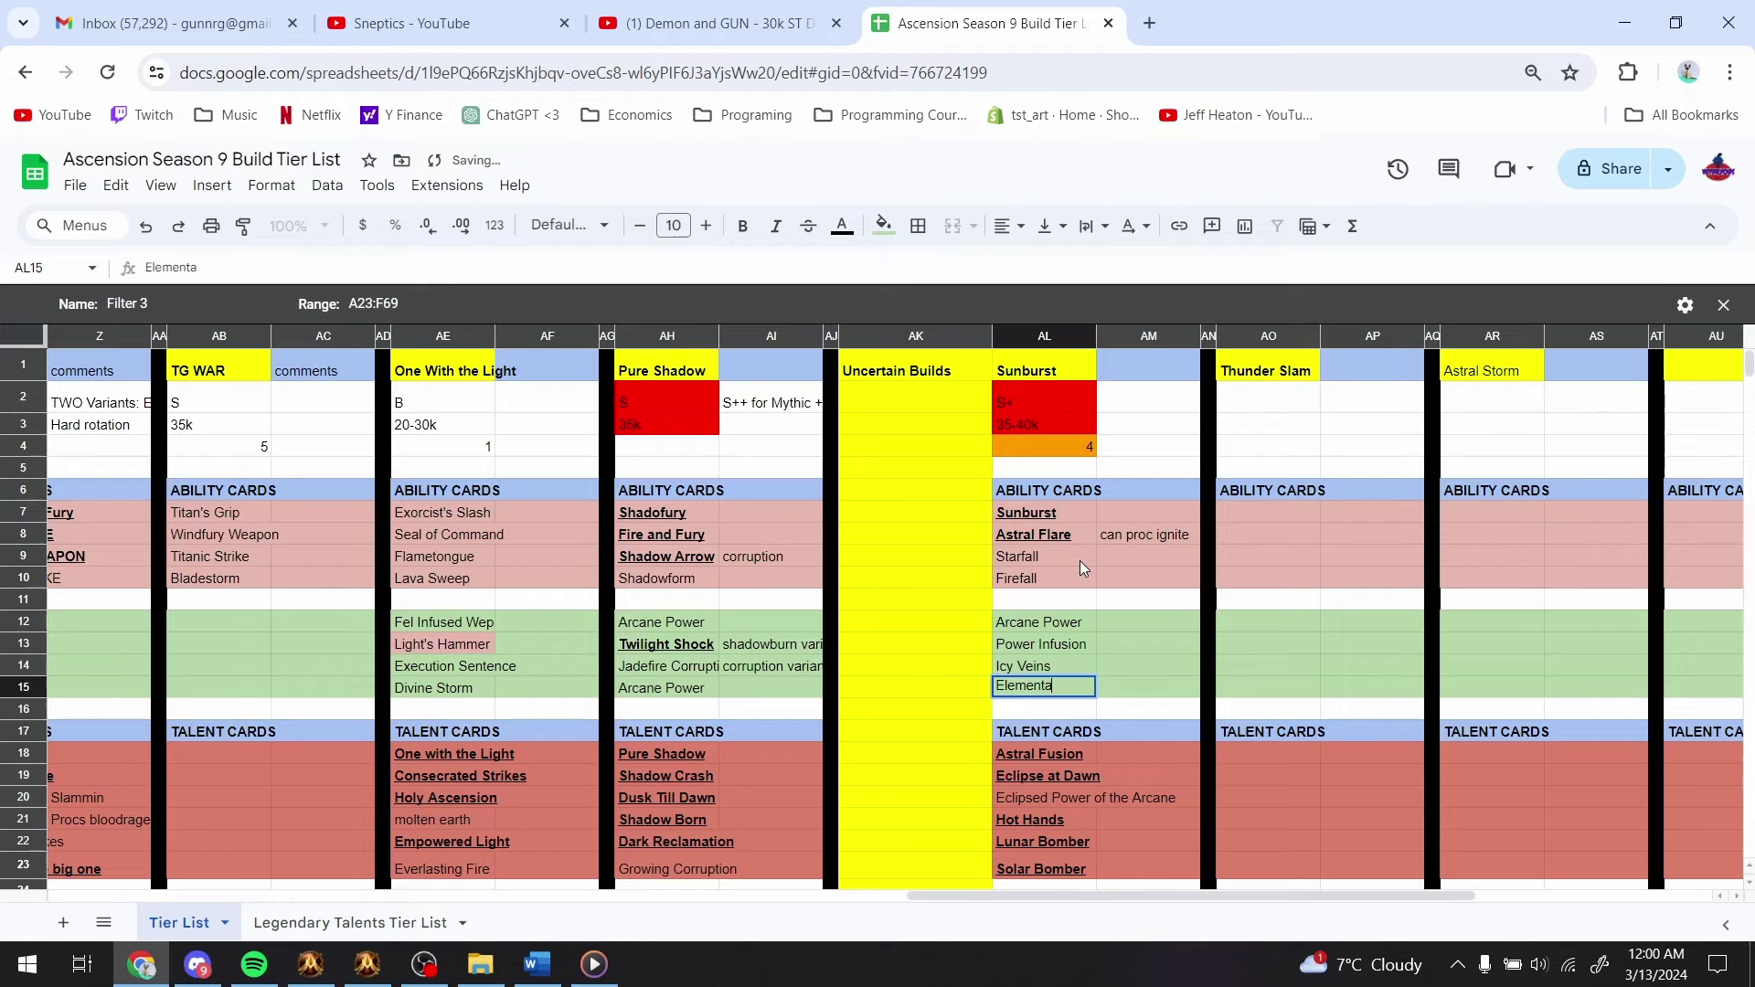
{"action": "key", "text": "Return"}
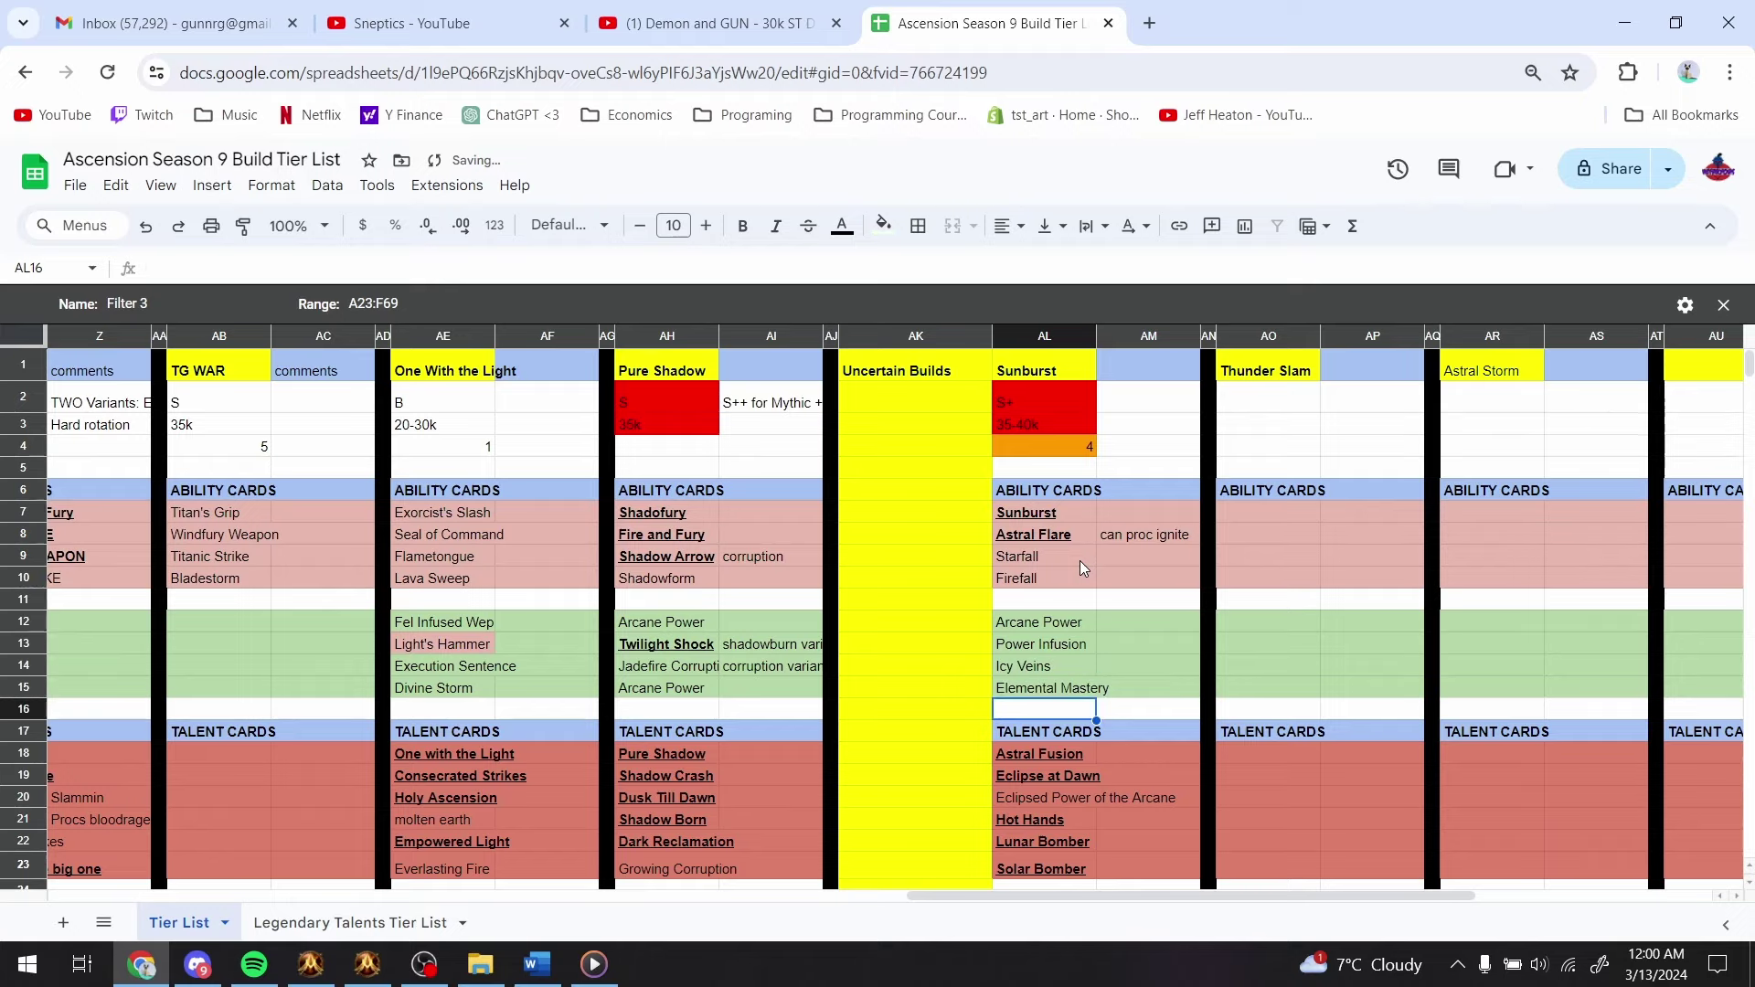
- Select the first ability card cell, AR7, in the Astral Storm build's column
{"action": "left_click", "coordinate": [1185, 535]}
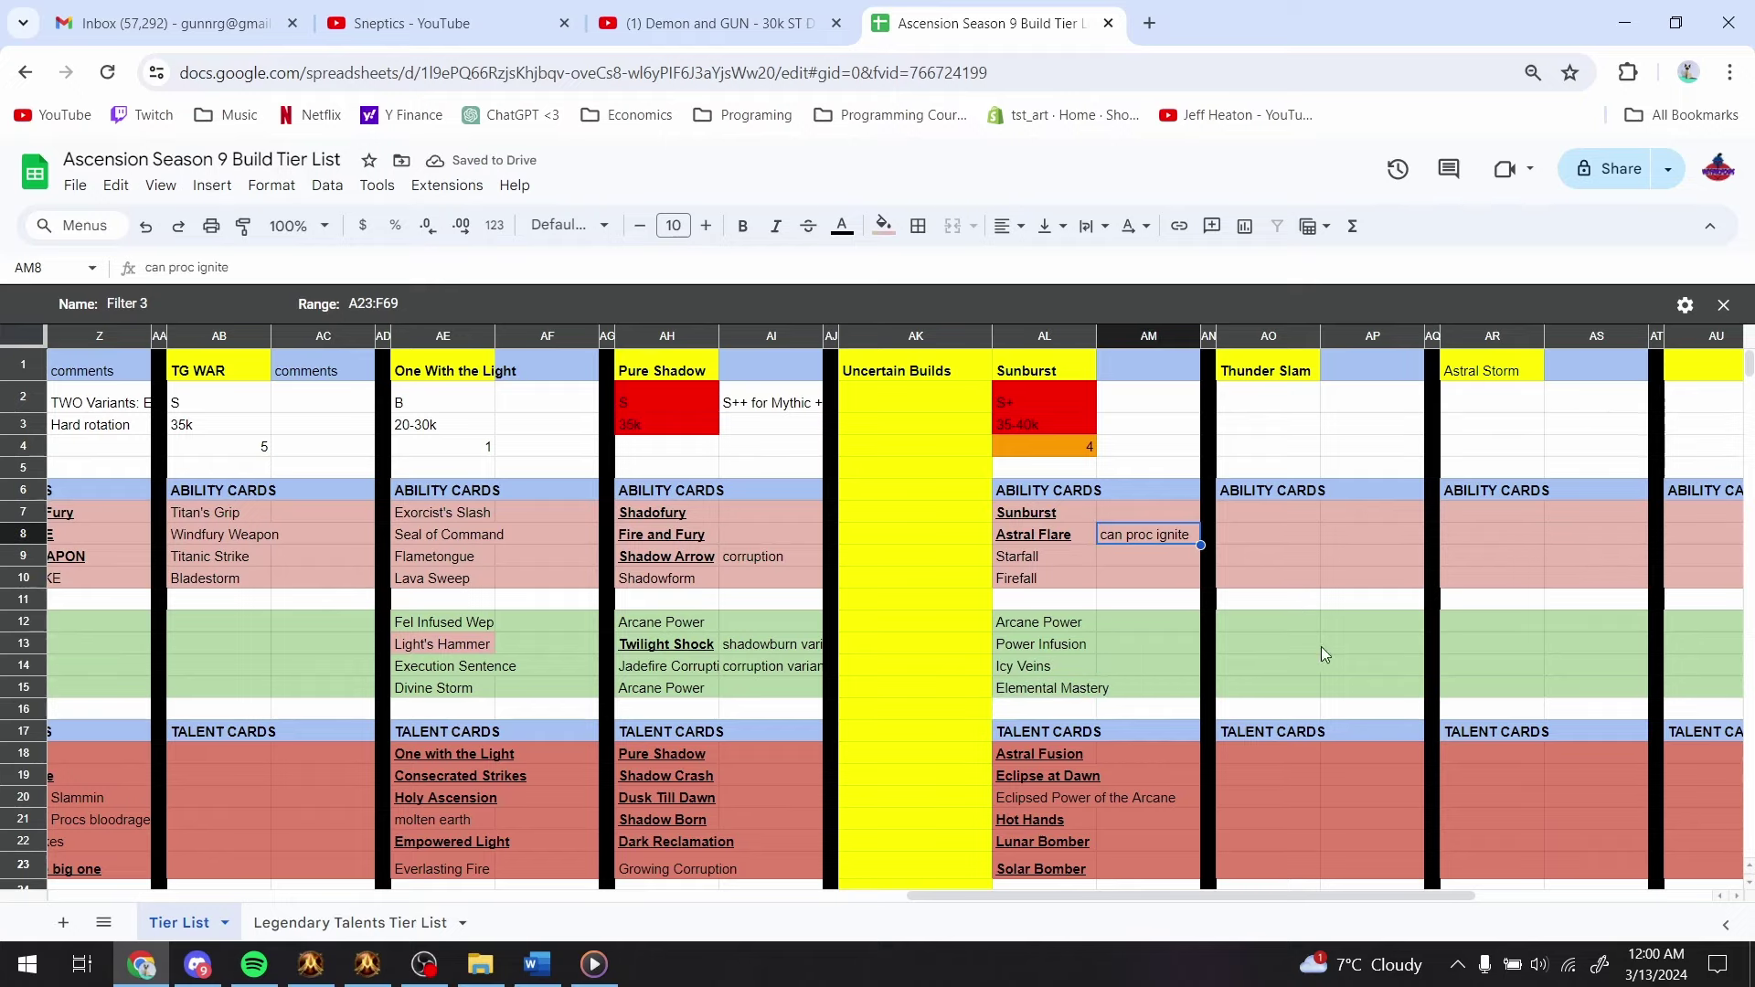
{"action": "left_click_drag", "start_coordinate": [1138, 905], "coordinate": [1376, 870]}
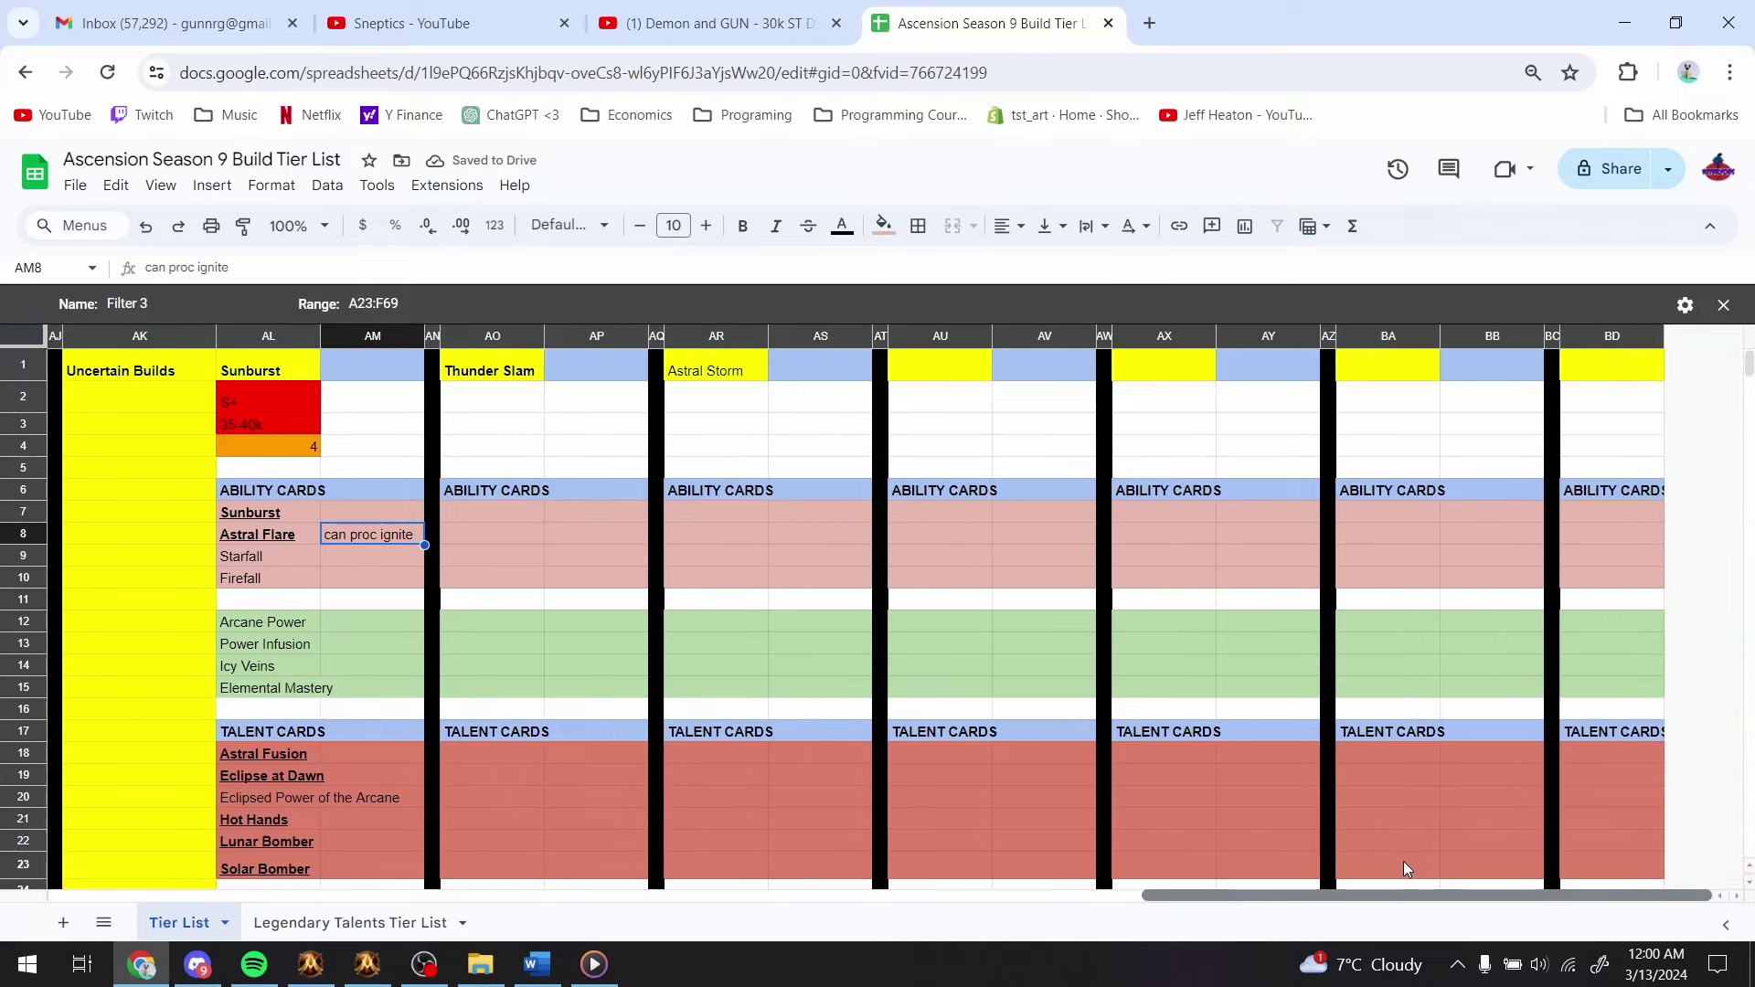
{"action": "left_click", "coordinate": [915, 673]}
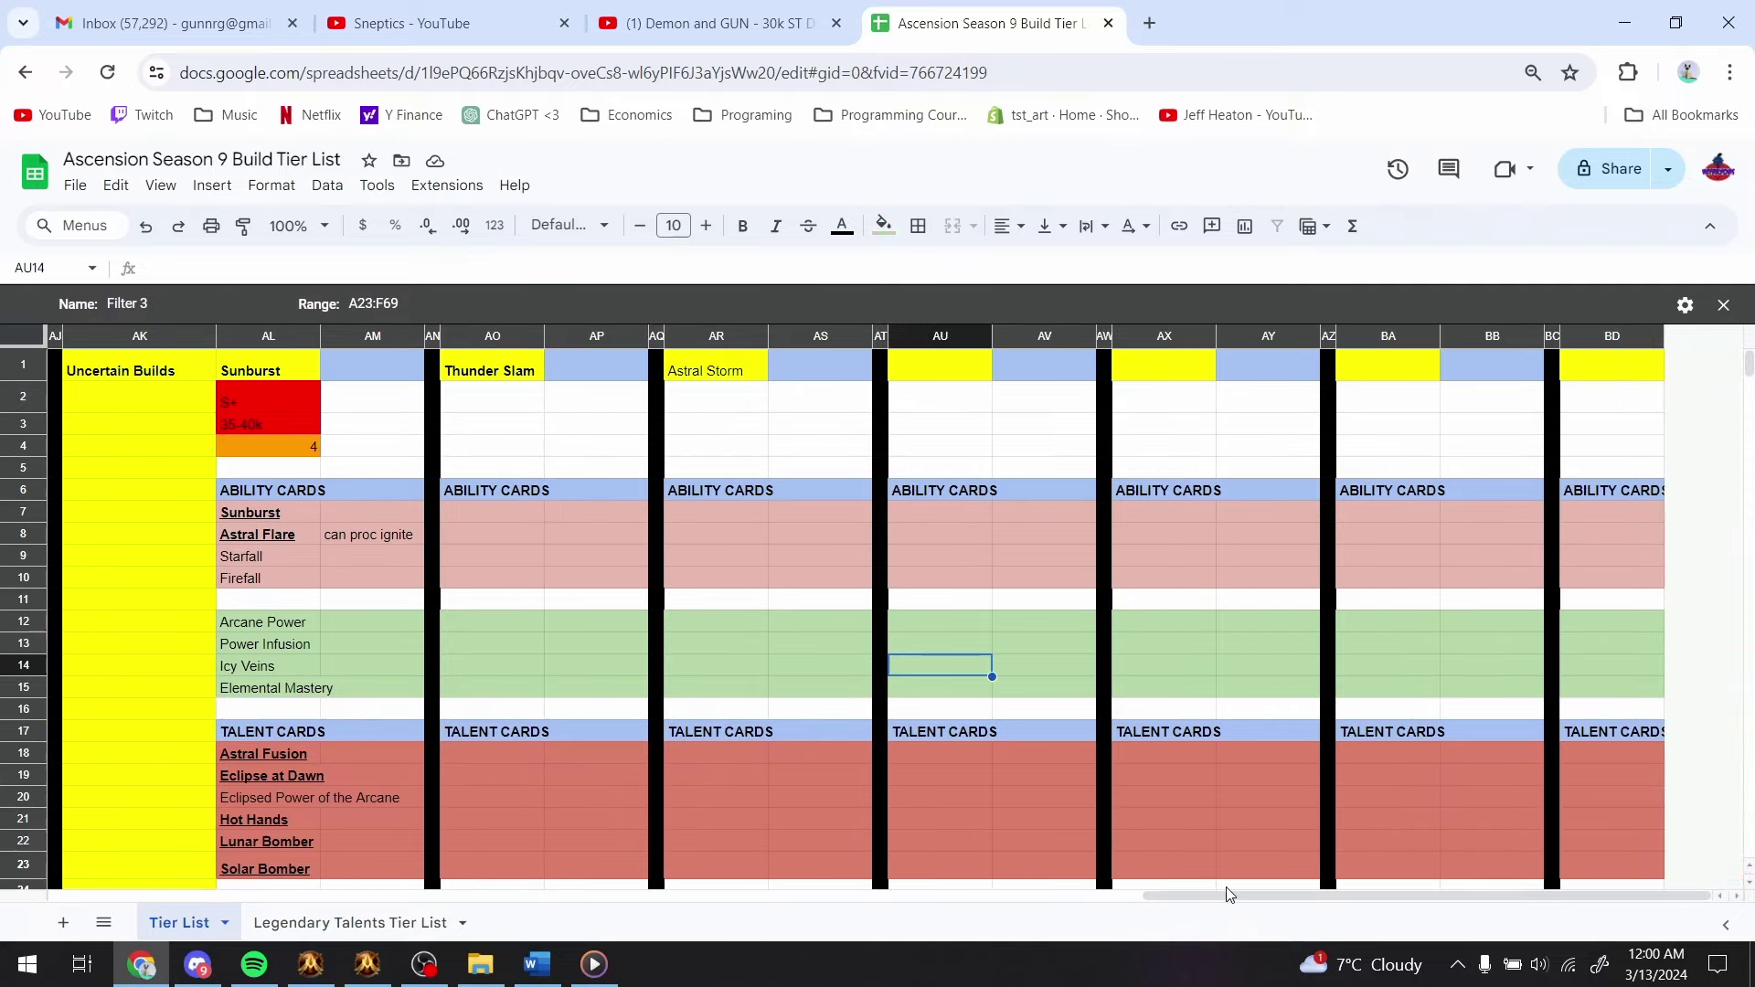
{"action": "left_click", "coordinate": [678, 617]}
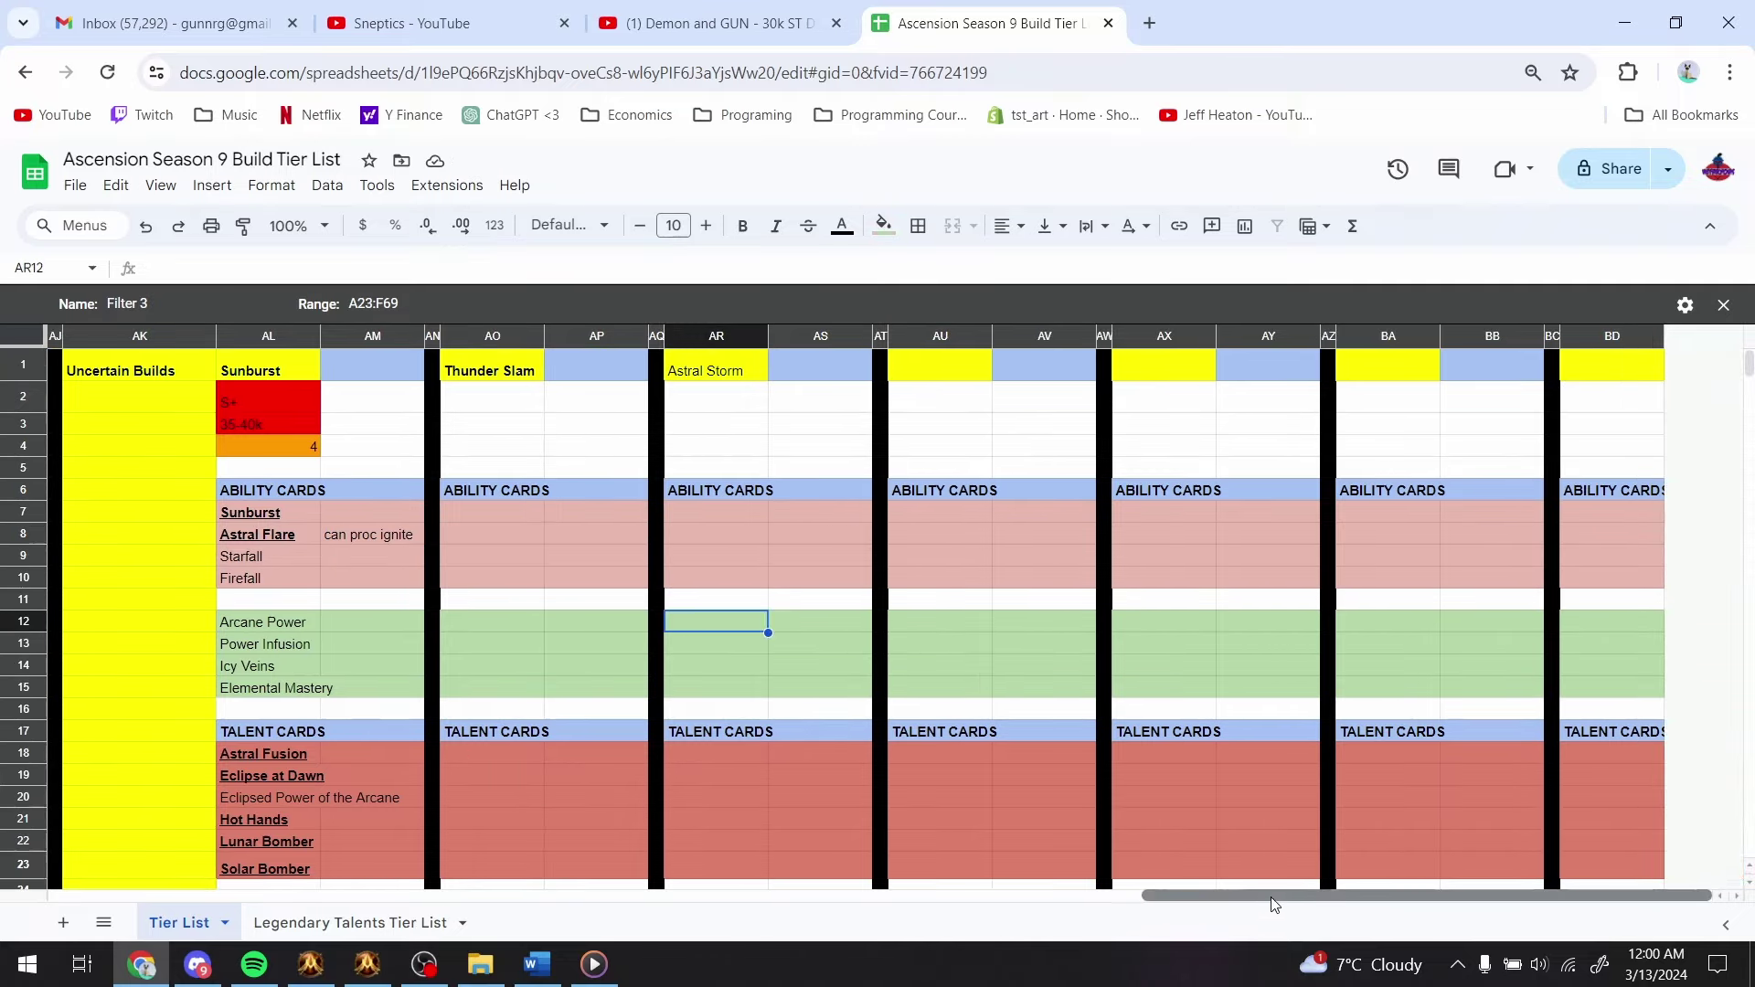
{"action": "scroll", "coordinate": [1270, 901], "scroll_direction": "left", "scroll_amount": 5}
{"action": "scroll", "coordinate": [1268, 797], "scroll_direction": "right", "scroll_amount": 5}
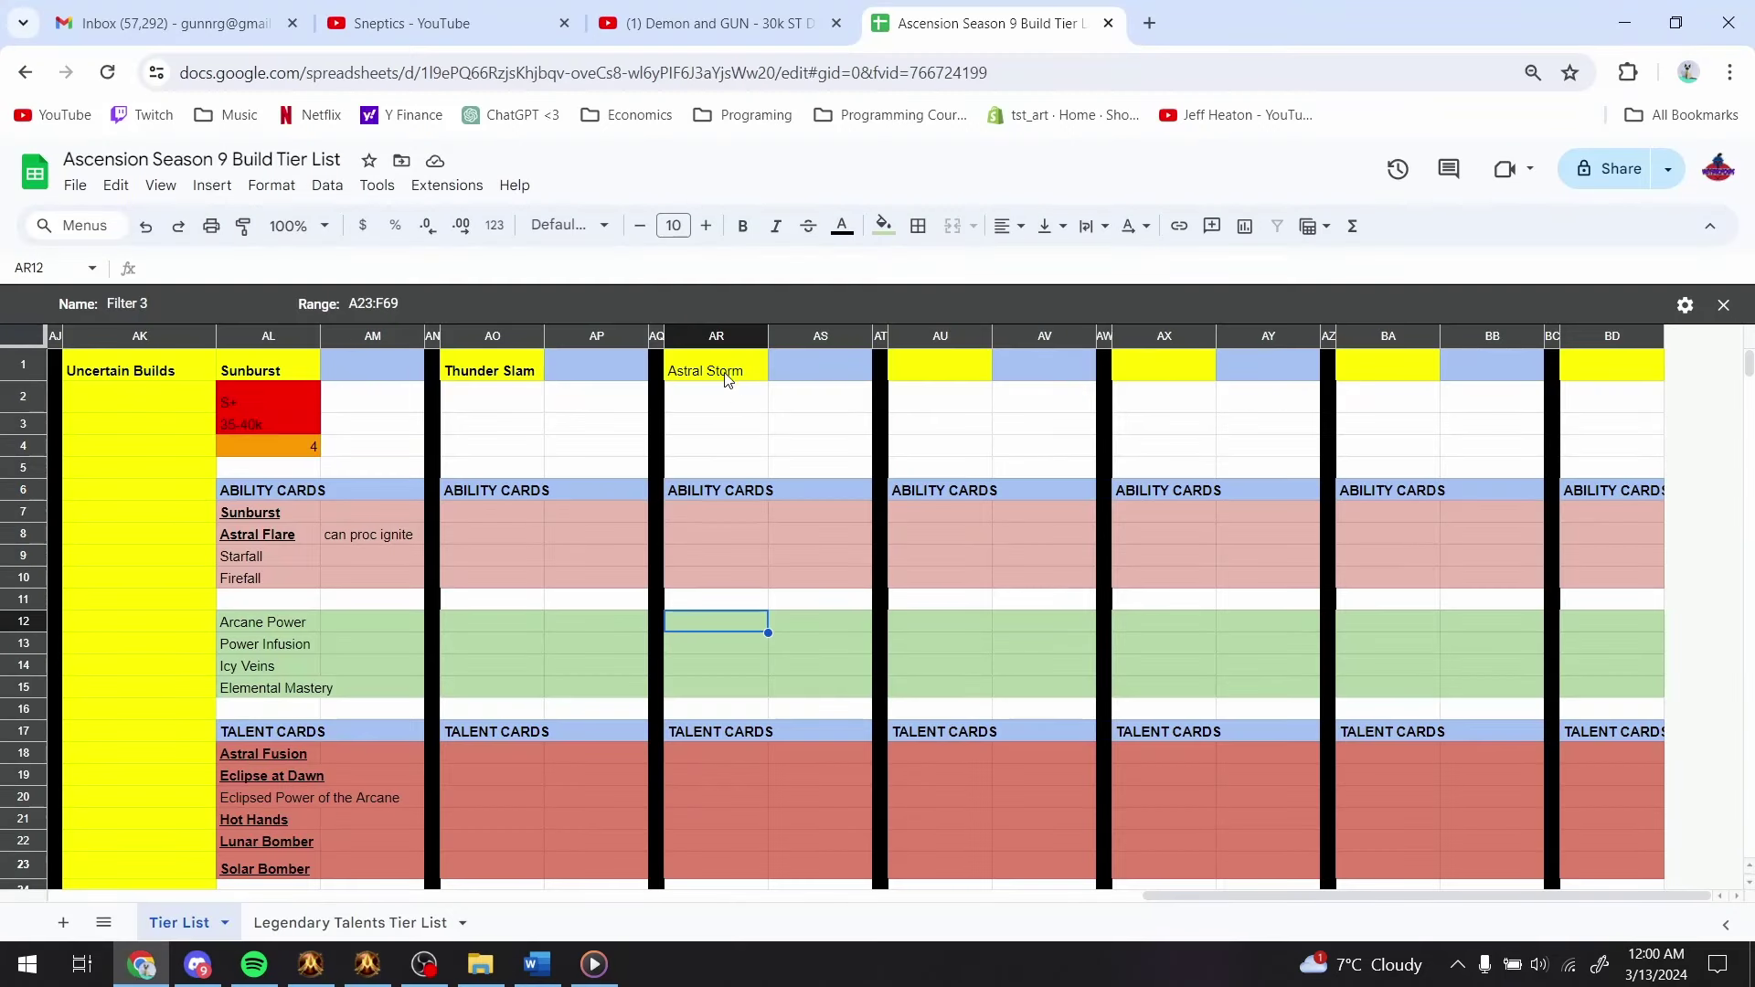
{"action": "left_click", "coordinate": [719, 336]}
{"action": "left_click", "coordinate": [736, 516]}
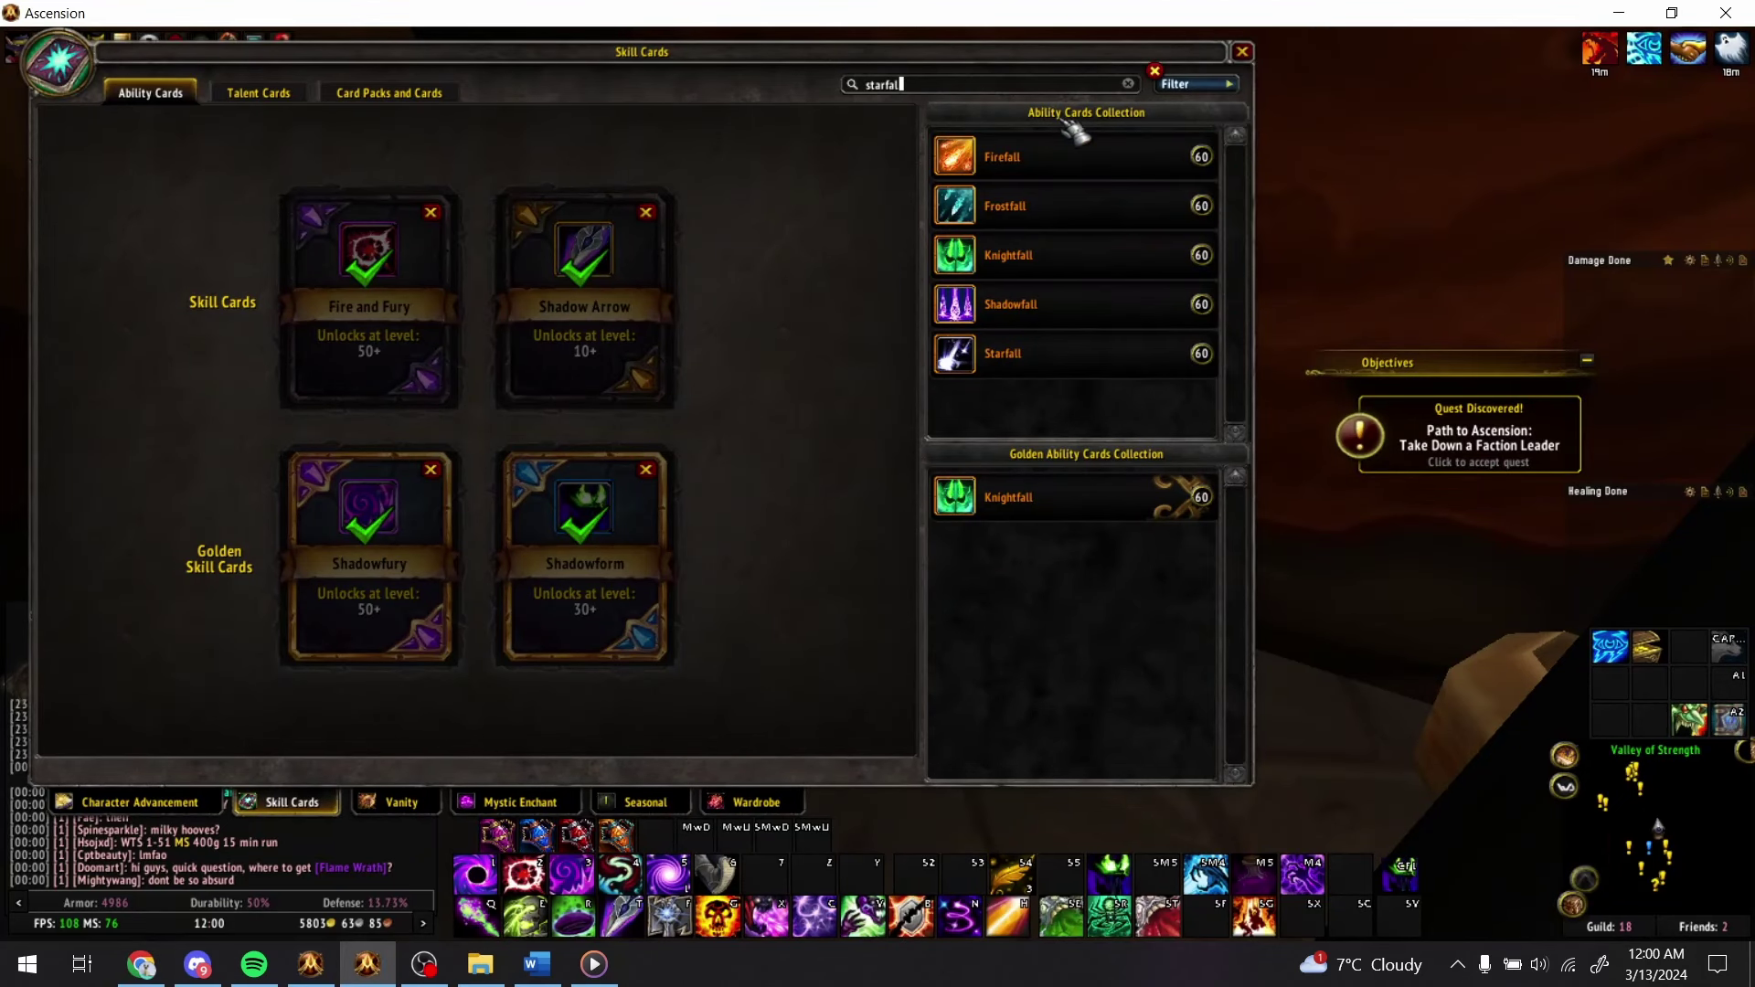
- In Ascension, search the ability cards for "astral sto" and show the additional details of Astral Storm
{"action": "key", "text": "ctrl+a"}
{"action": "key", "text": "BackSpace"}
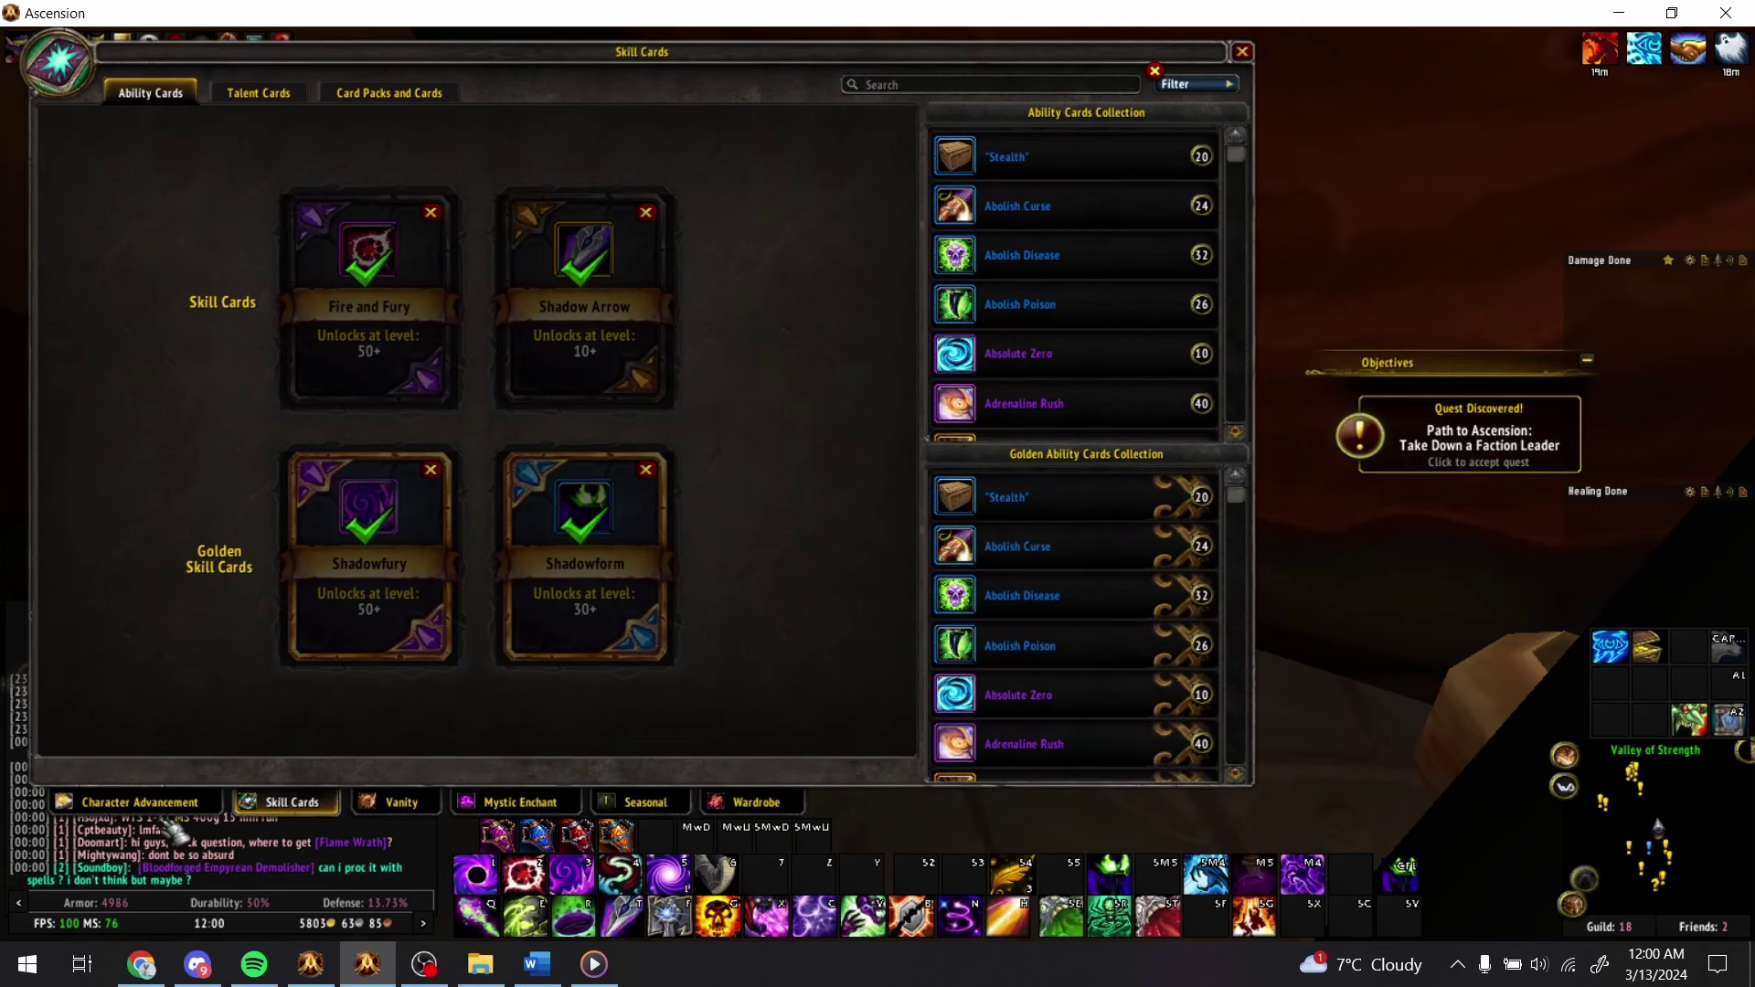
{"action": "left_click", "coordinate": [160, 802]}
{"action": "left_click", "coordinate": [290, 802]}
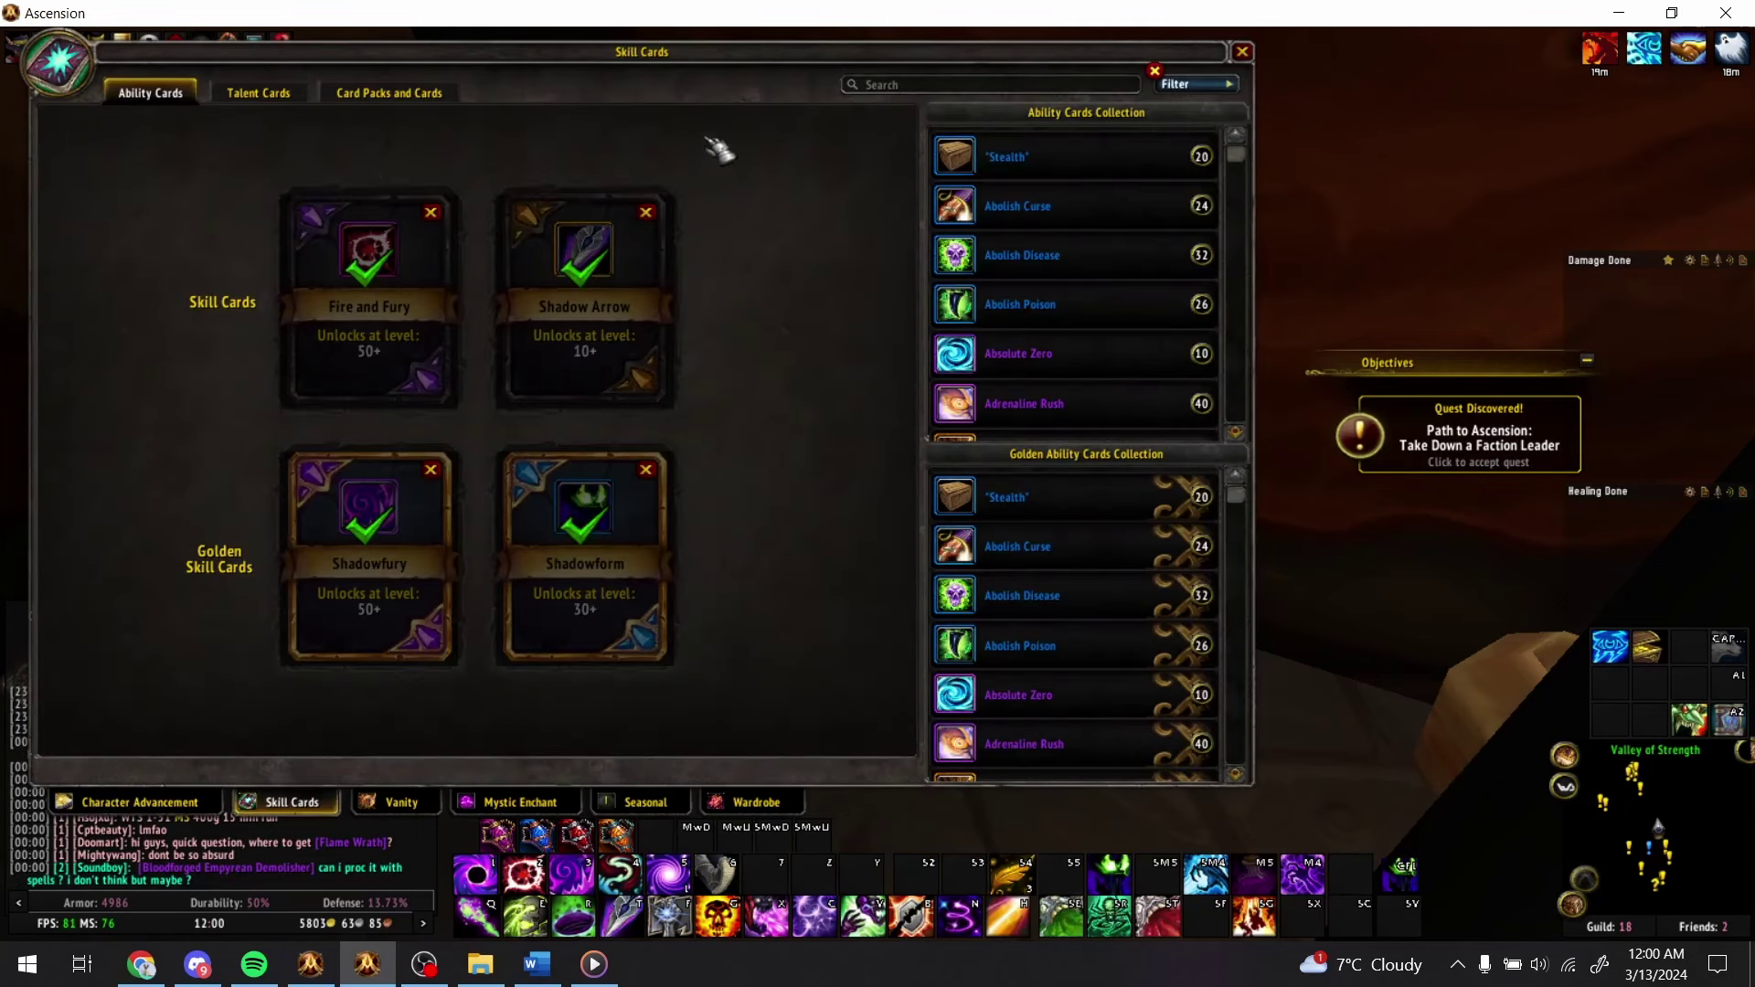
{"action": "left_click", "coordinate": [964, 84]}
{"action": "type", "text": "ast"}
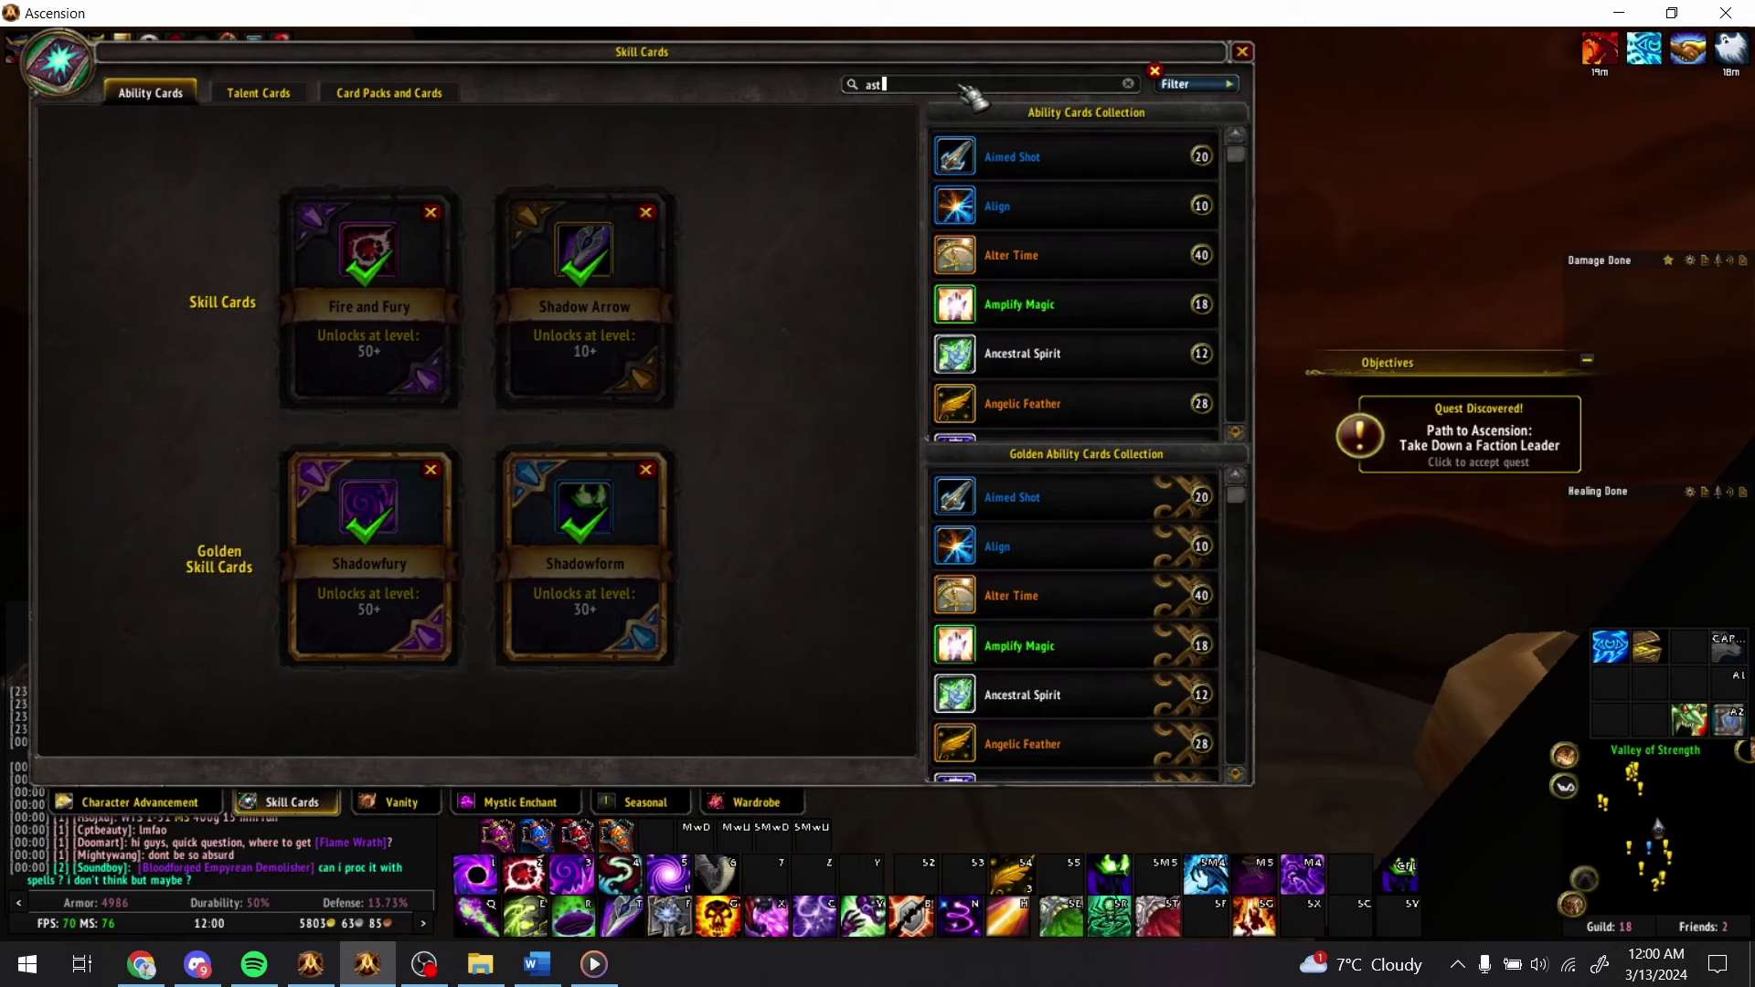
{"action": "type", "text": "ral sto"}
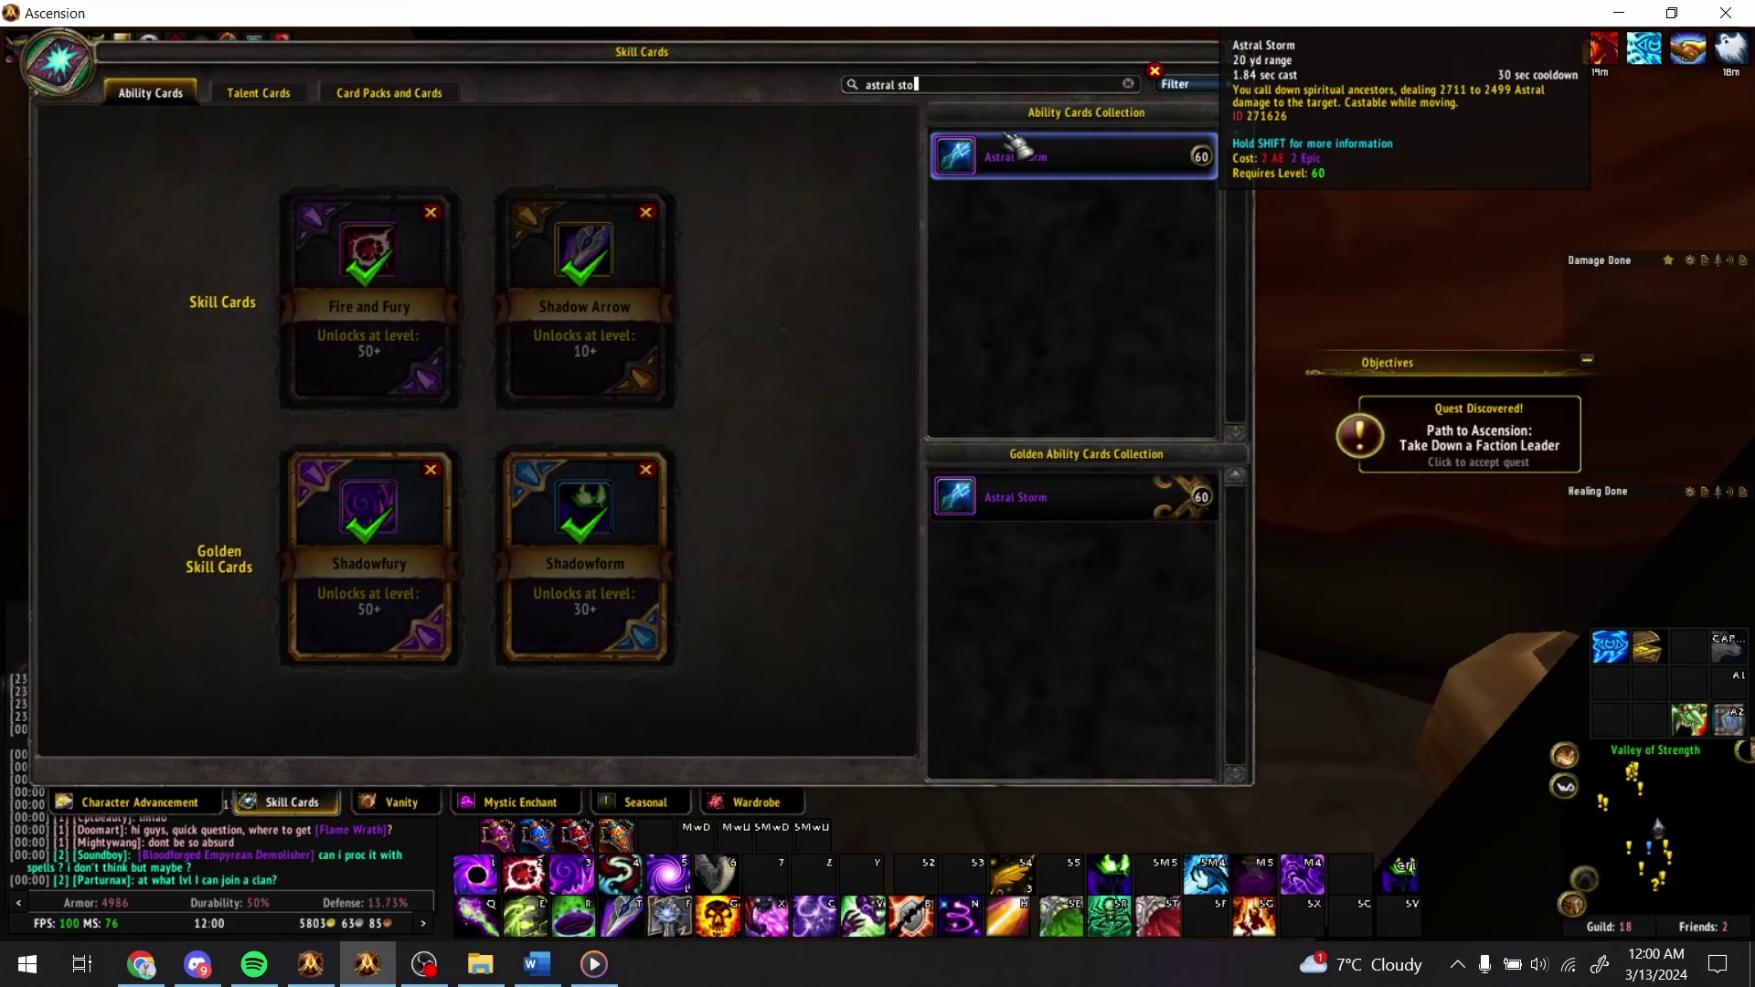
{"action": "key", "text": "shift"}
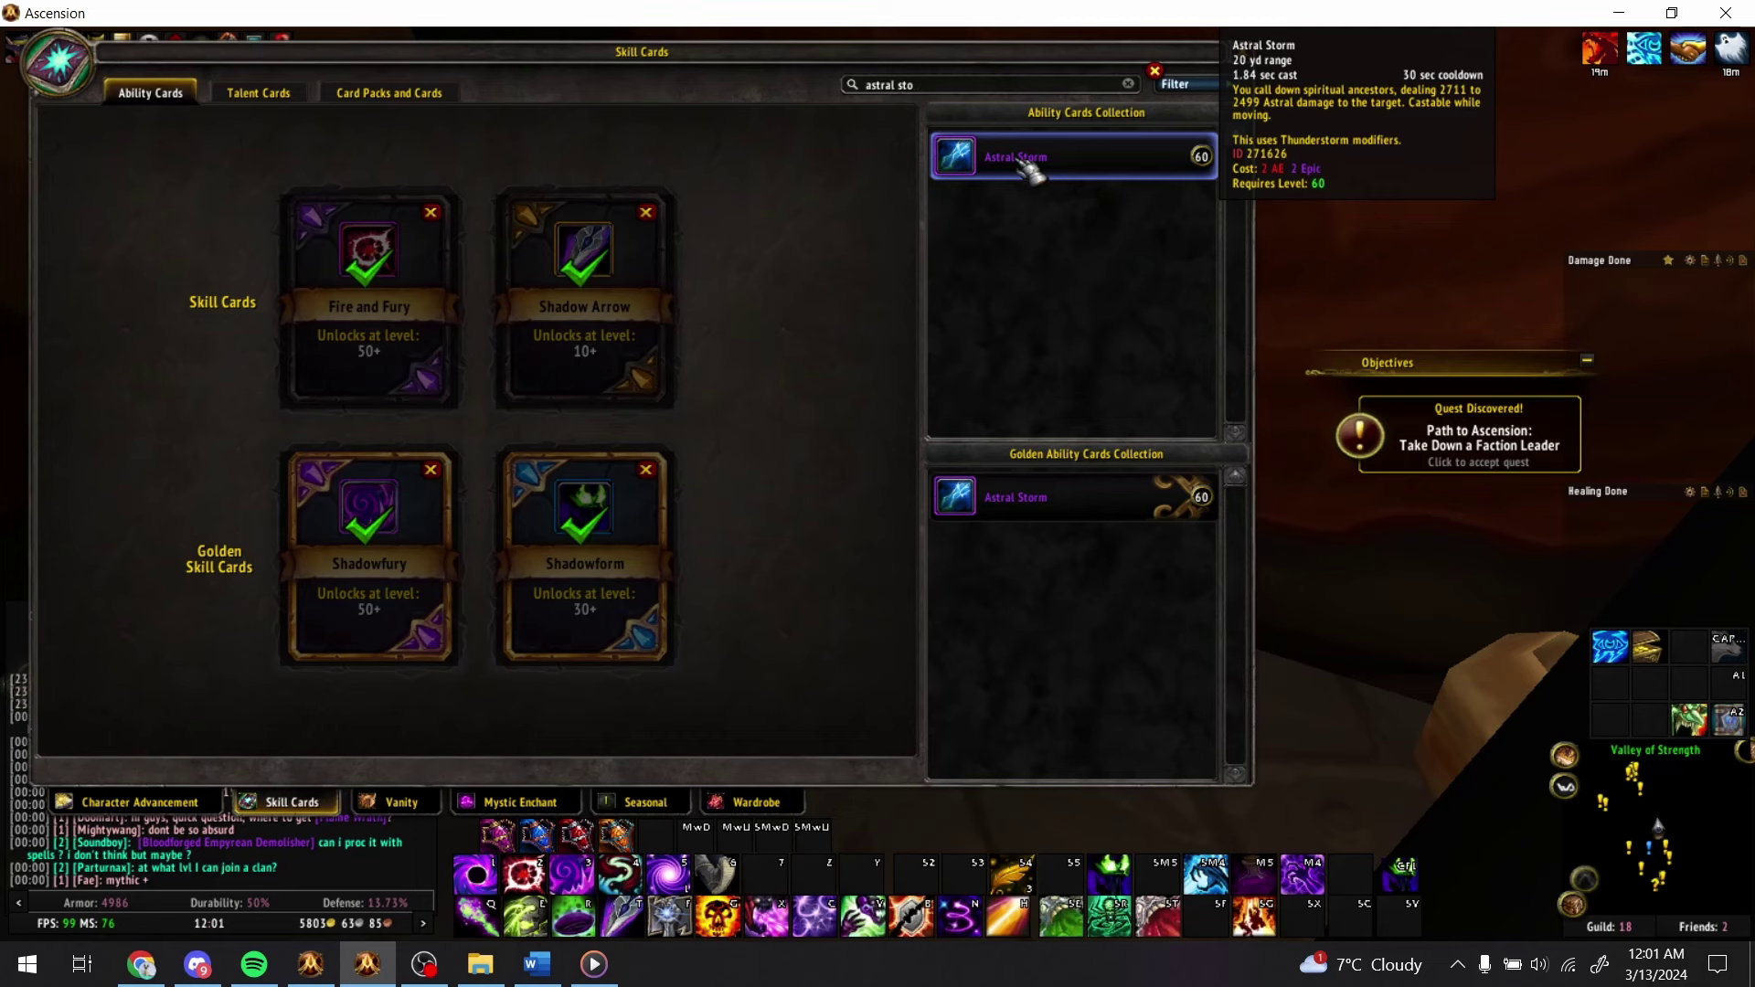
- Return to the spreadsheet and enter Astral Storm as the build's first ability card in cell AR7
{"action": "key", "text": "alt+Tab"}
{"action": "type", "text": "Astral"}
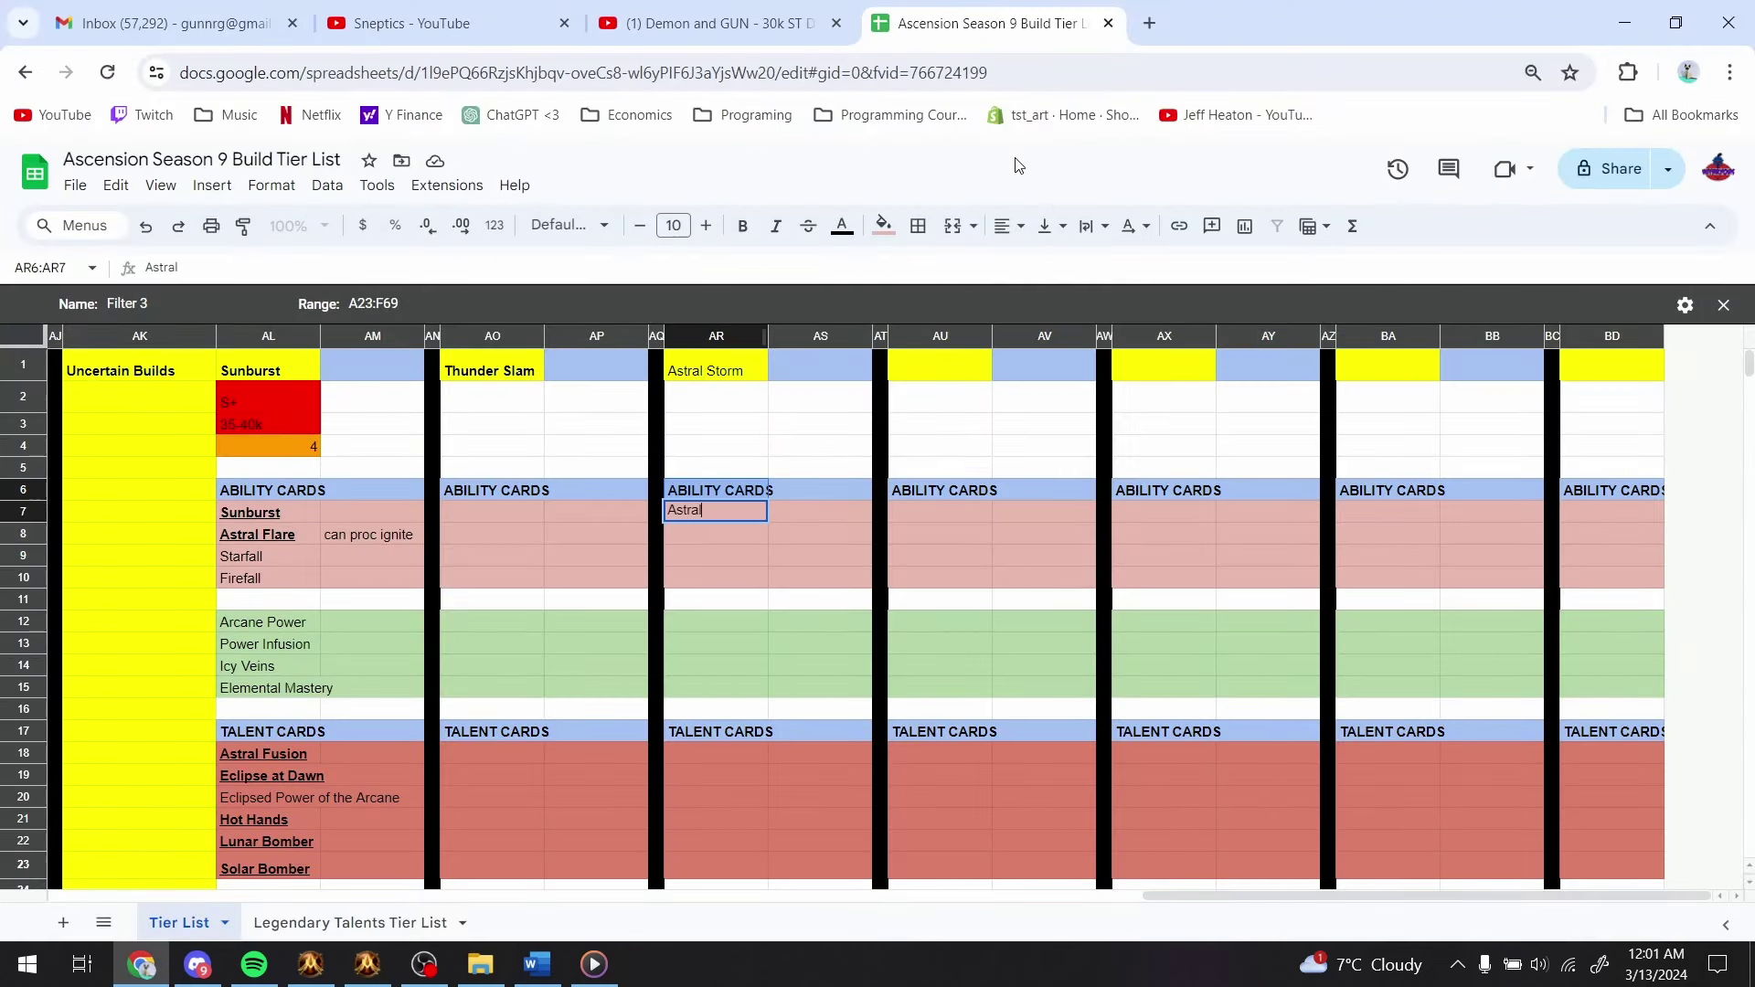
{"action": "type", "text": " Storm"}
{"action": "key", "text": "Return"}
- Search Ascension's ability cards for "arcane", then replace the search with "time bo" to check Time Bomb
{"action": "key", "text": "alt+Tab"}
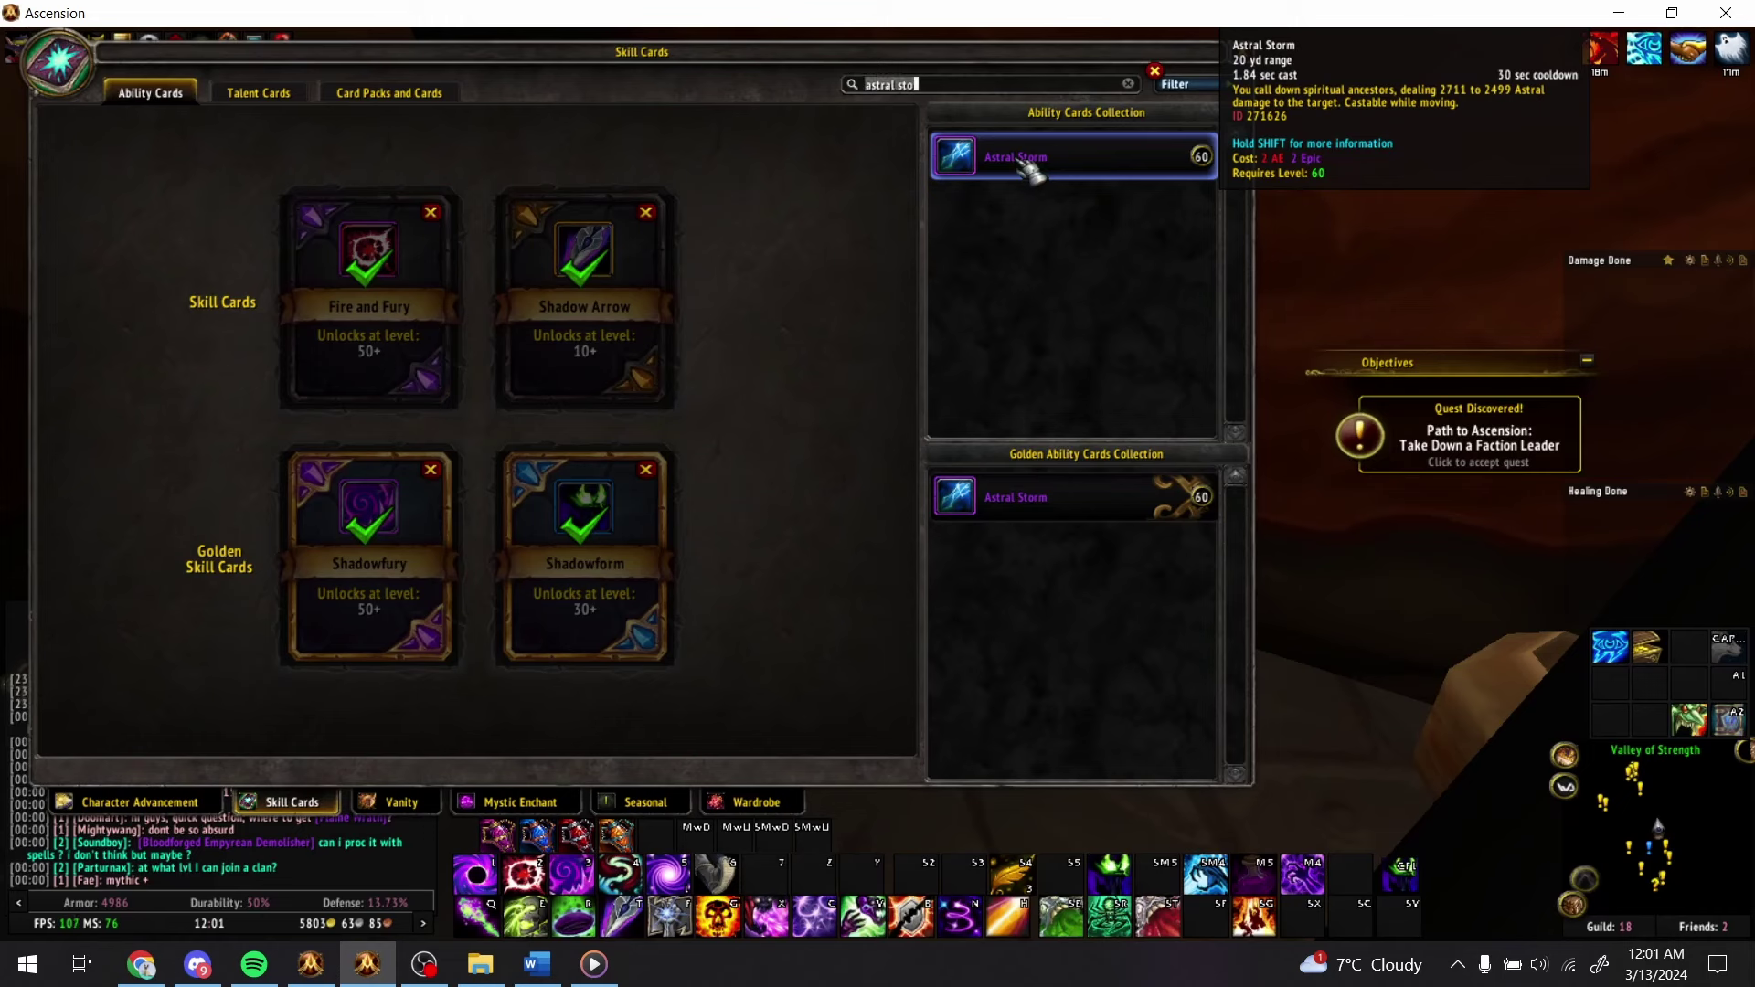
{"action": "type", "text": "arcane"}
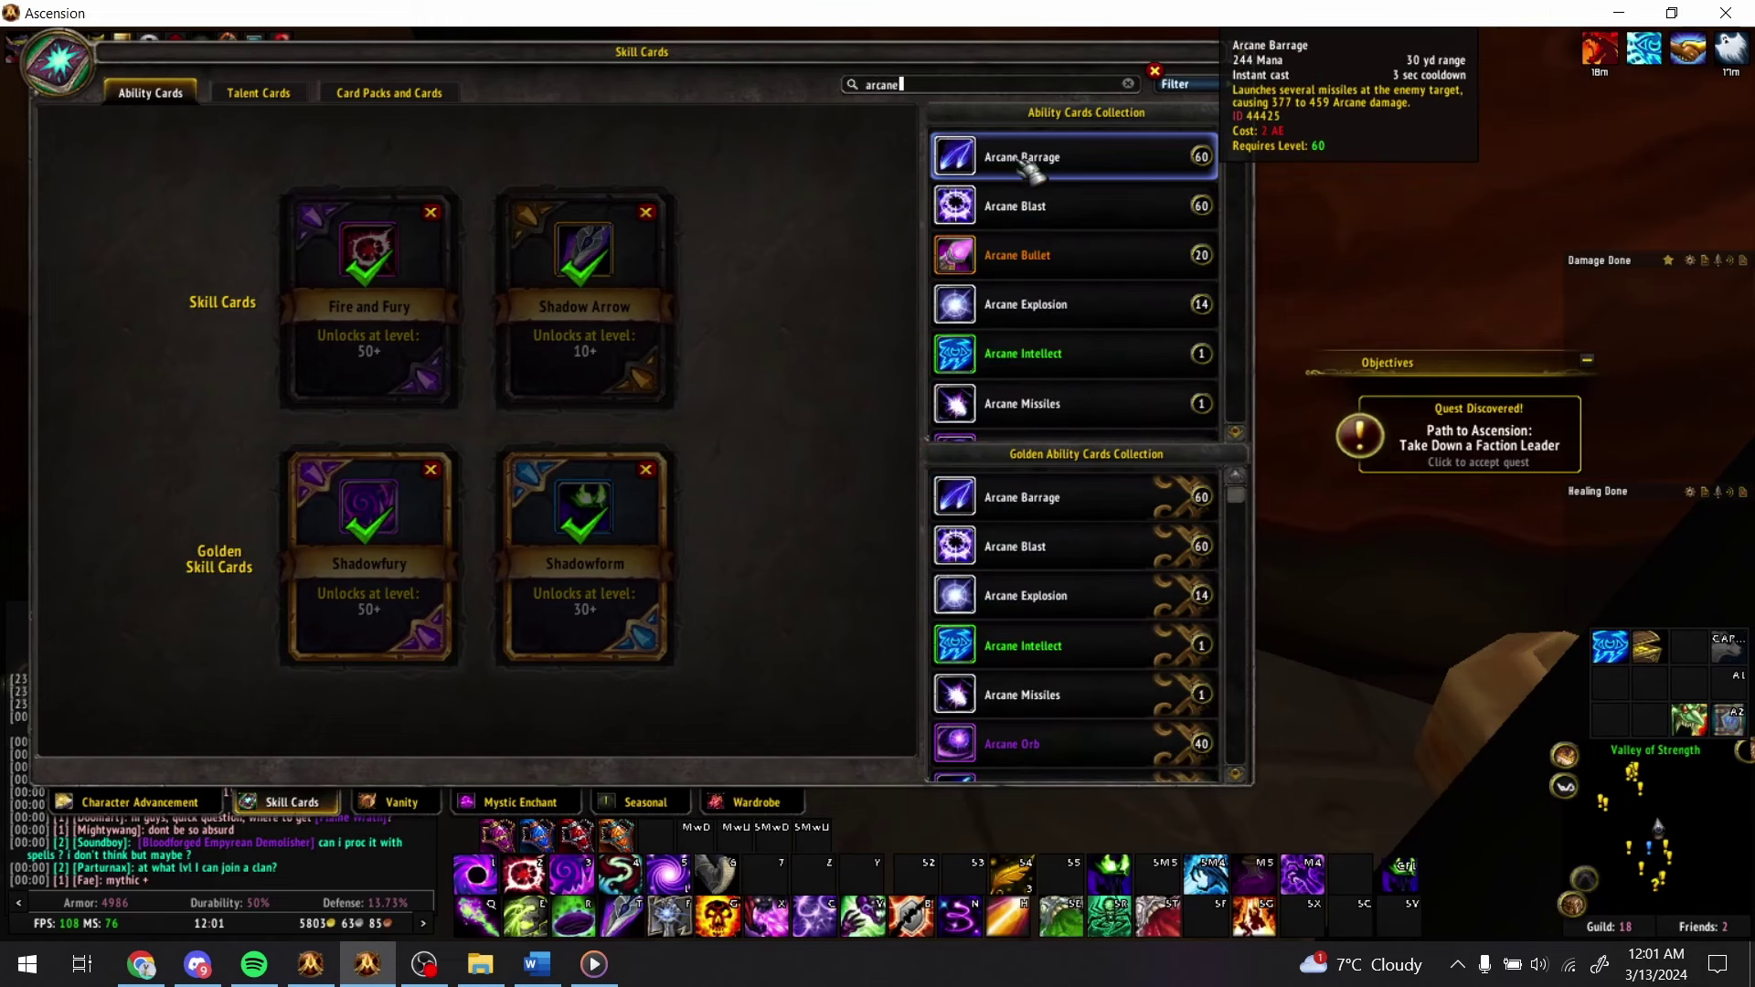
{"action": "type", "text": " s"}
{"action": "key", "text": "BackSpace"}
{"action": "key", "text": "BackSpace"}
{"action": "key", "text": "BackSpace"}
{"action": "key", "text": "BackSpace"}
{"action": "key", "text": "BackSpace"}
{"action": "key", "text": "BackSpace"}
{"action": "key", "text": "BackSpace"}
{"action": "key", "text": "BackSpace"}
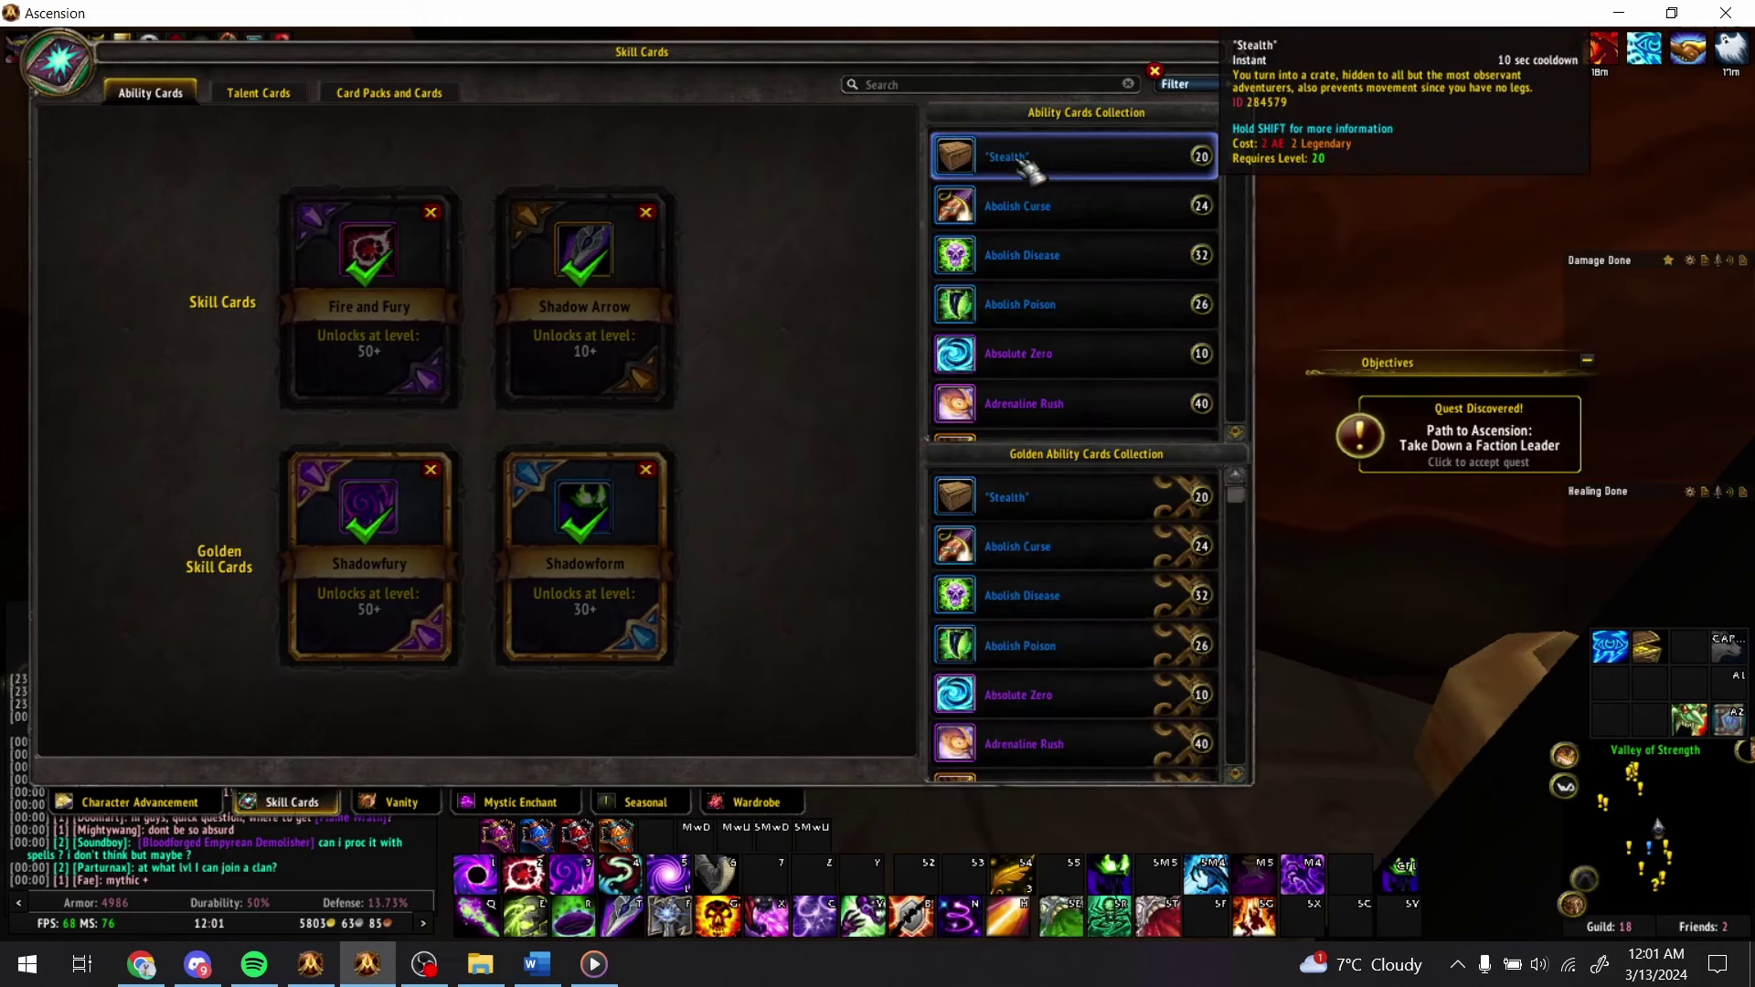
{"action": "type", "text": "time bo"}
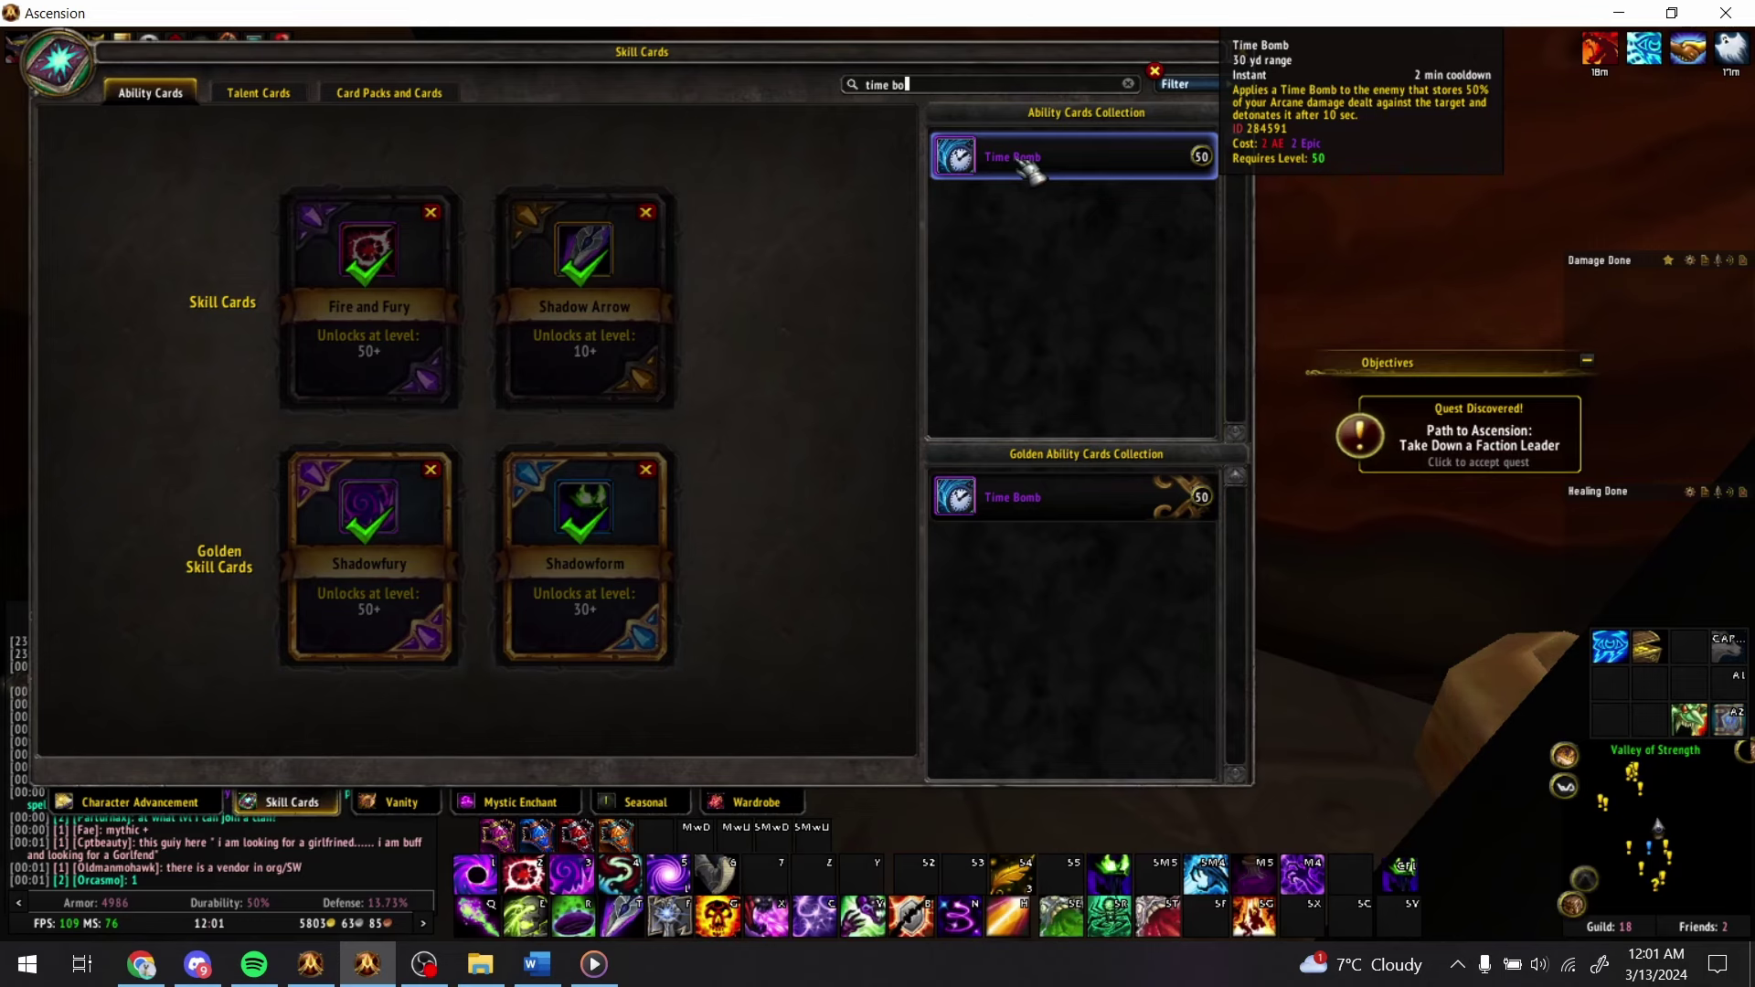
- Enter Time Bomb in cell AR8 of the spreadsheet as the Astral Storm build's second ability card, then switch back to Ascension
{"action": "key", "text": "alt+Tab"}
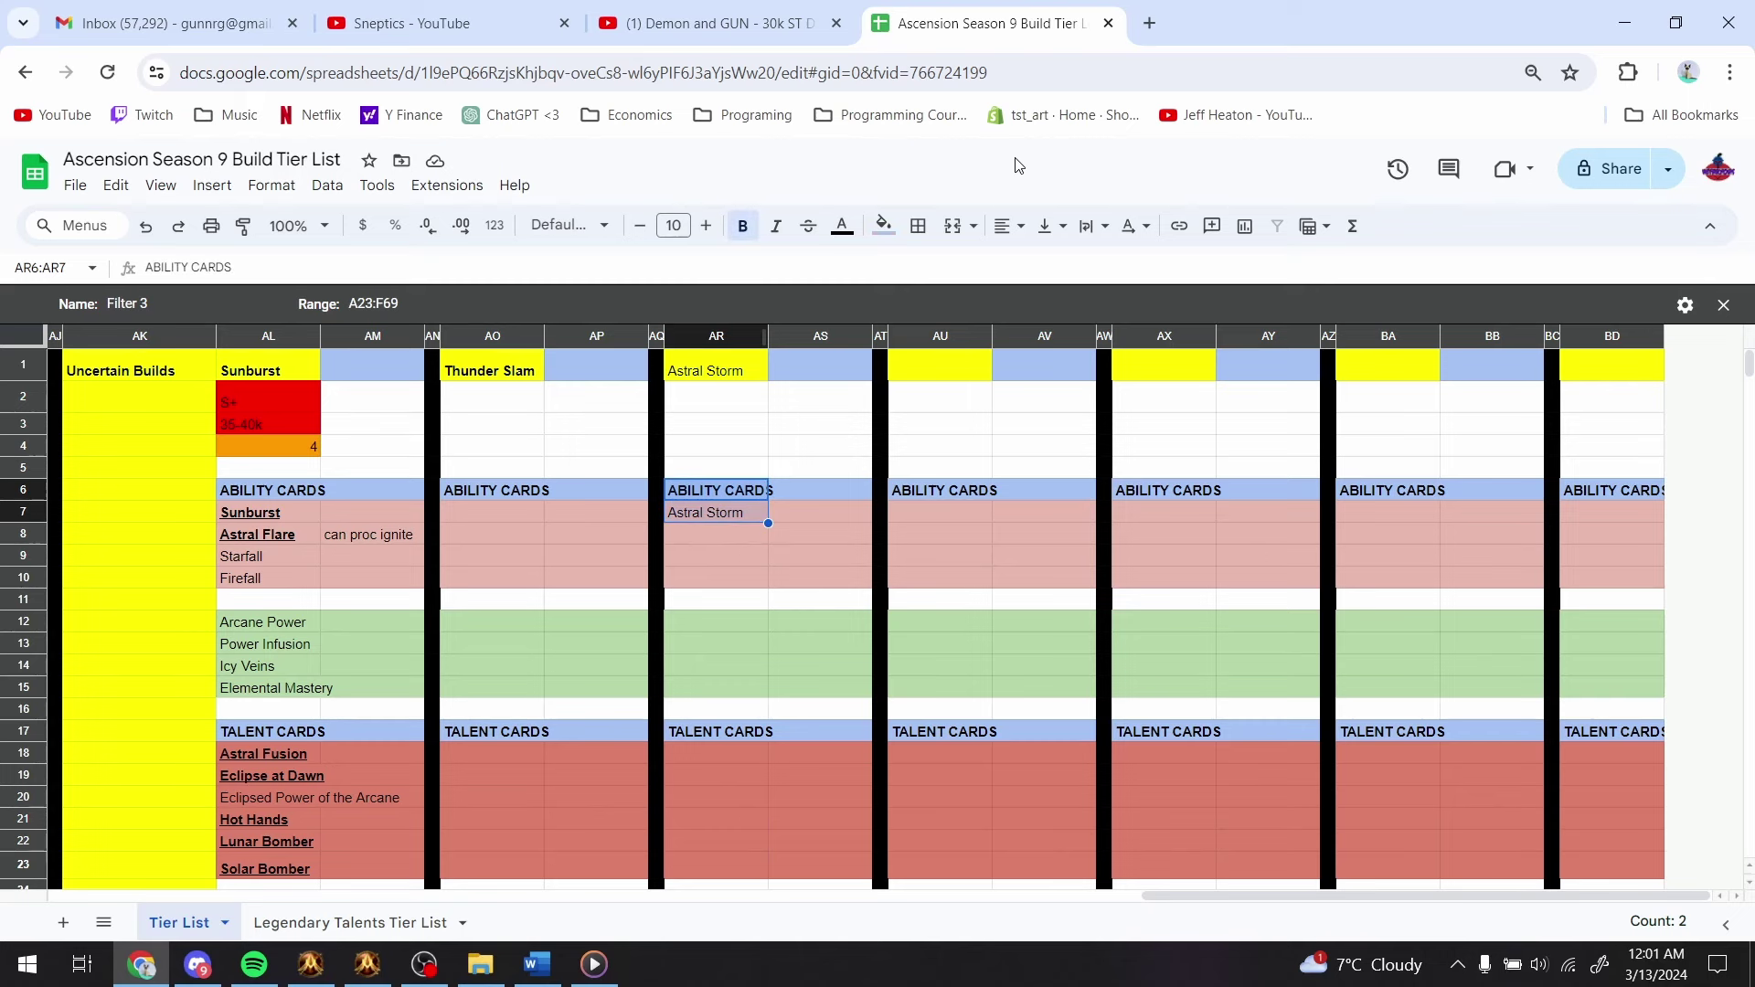
{"action": "key", "text": "Down"}
{"action": "type", "text": "Time Bomb"}
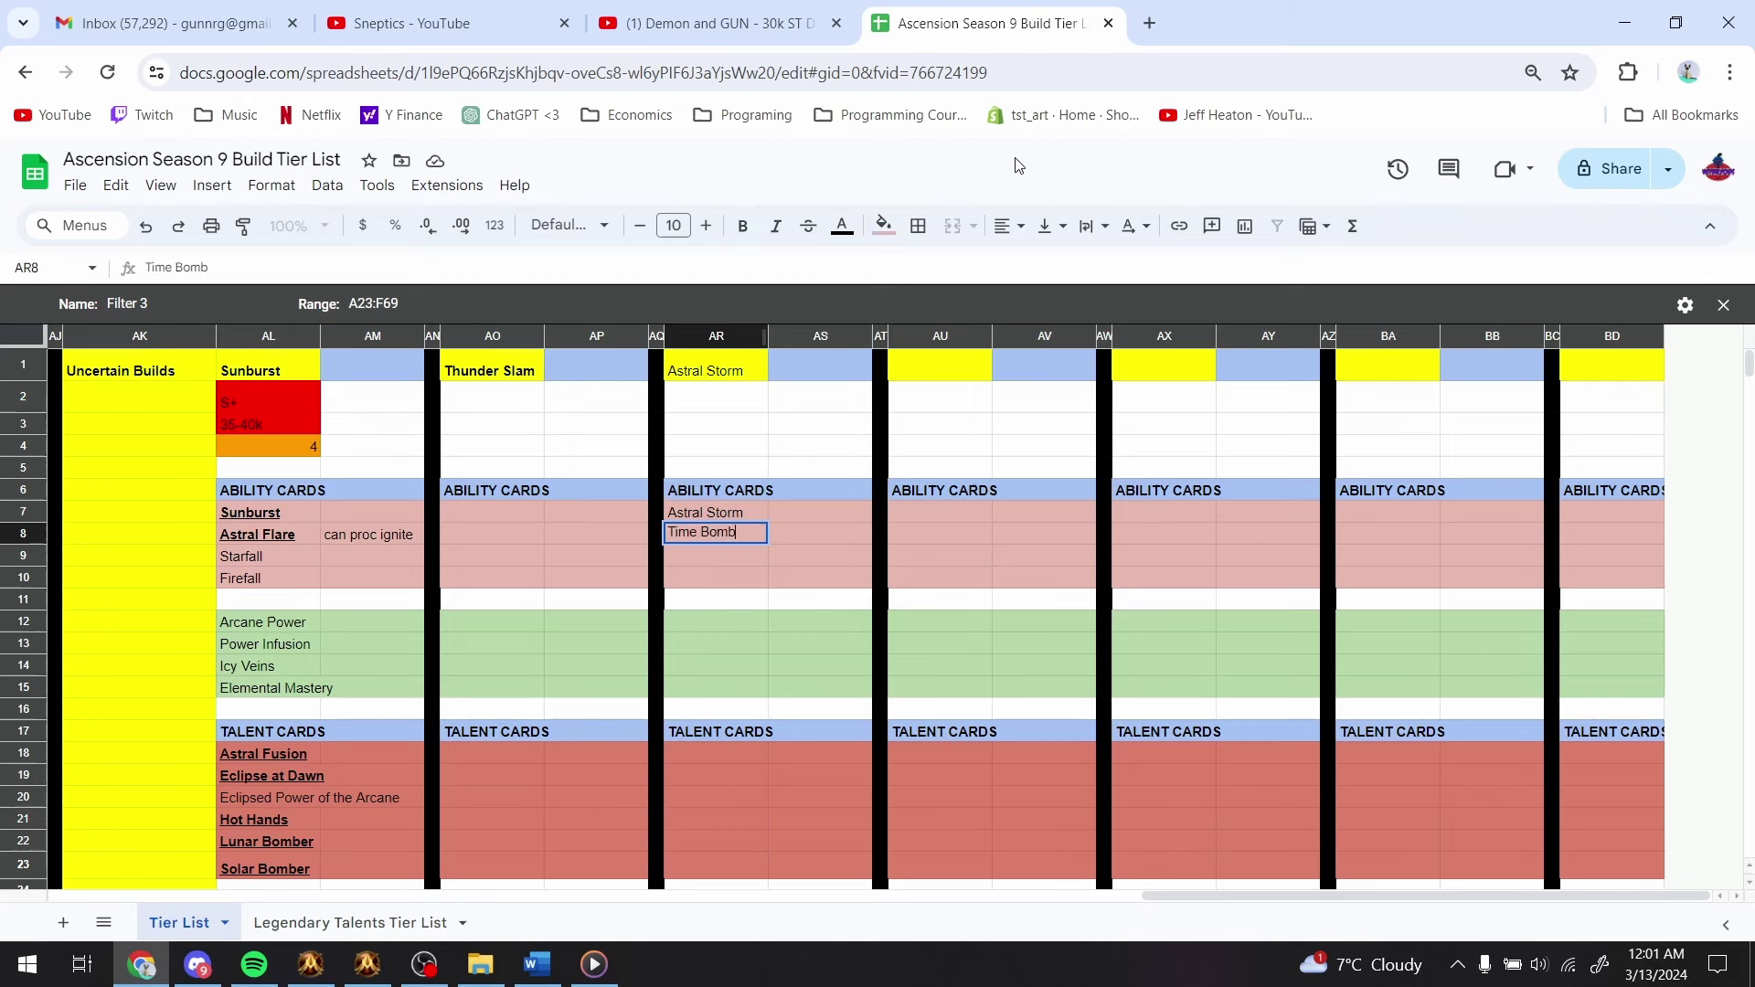
{"action": "key", "text": "Return"}
{"action": "key", "text": "alt+Tab"}
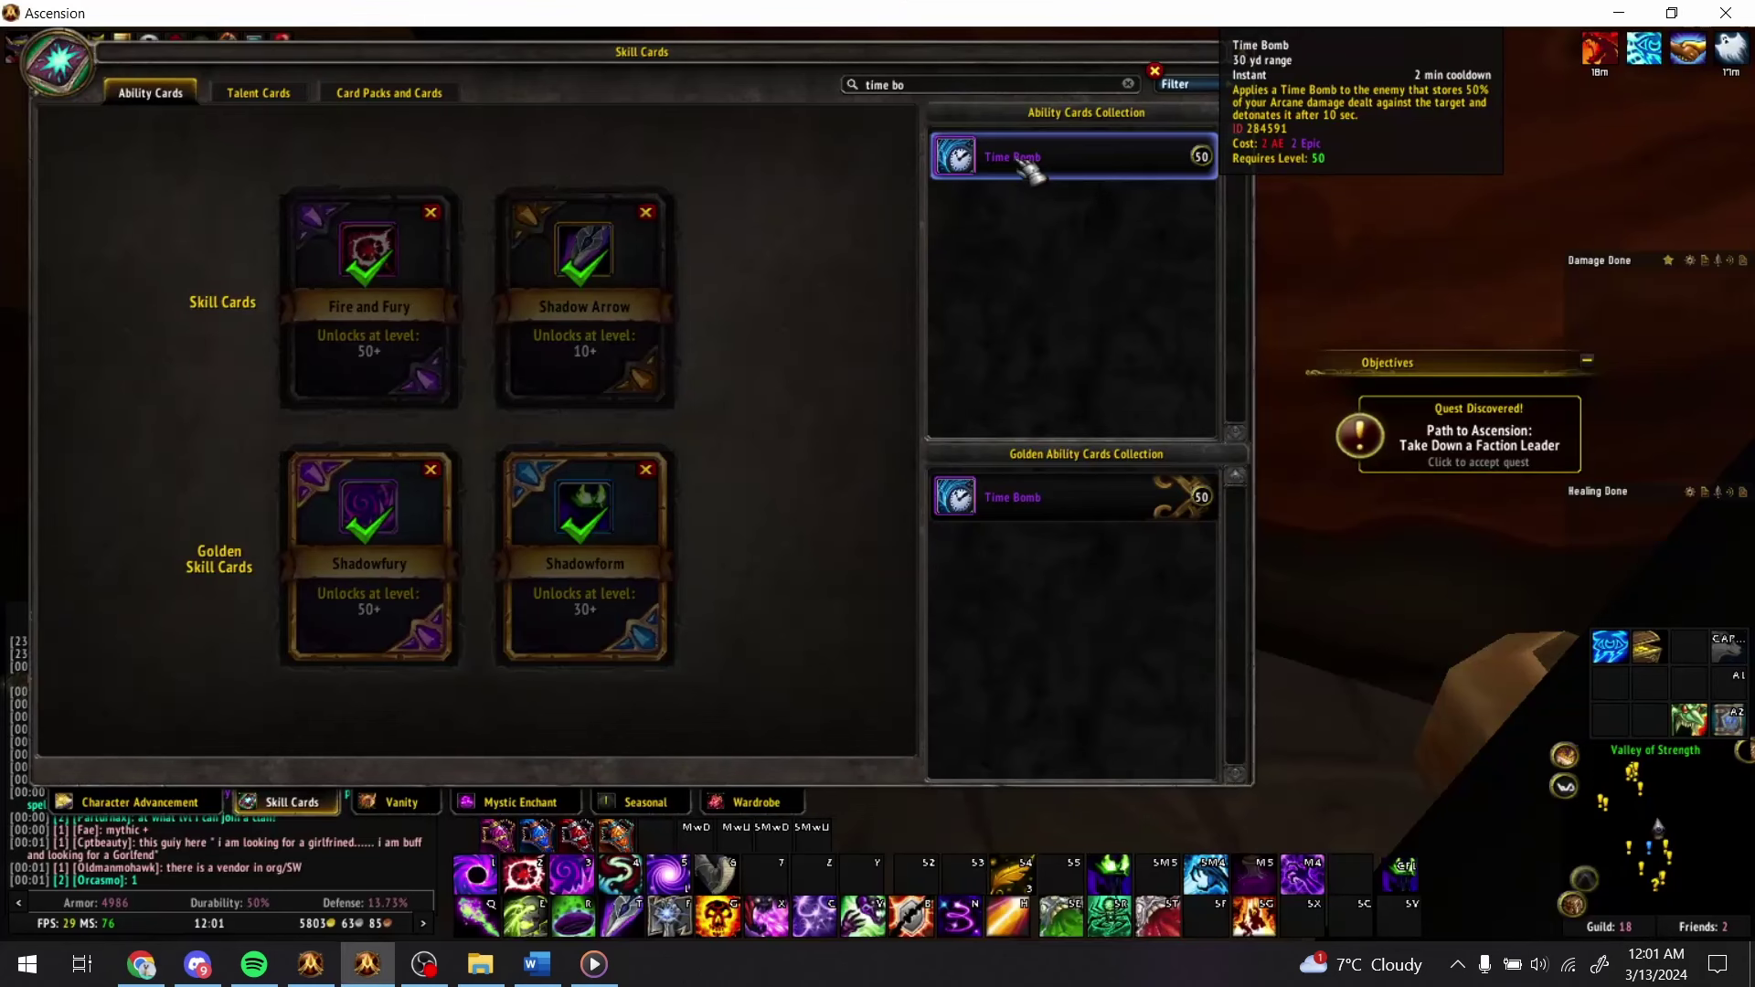
- Search Ascension's ability cards for "thunder" and show the details of Lightning Cloud
{"action": "left_click", "coordinate": [1127, 85]}
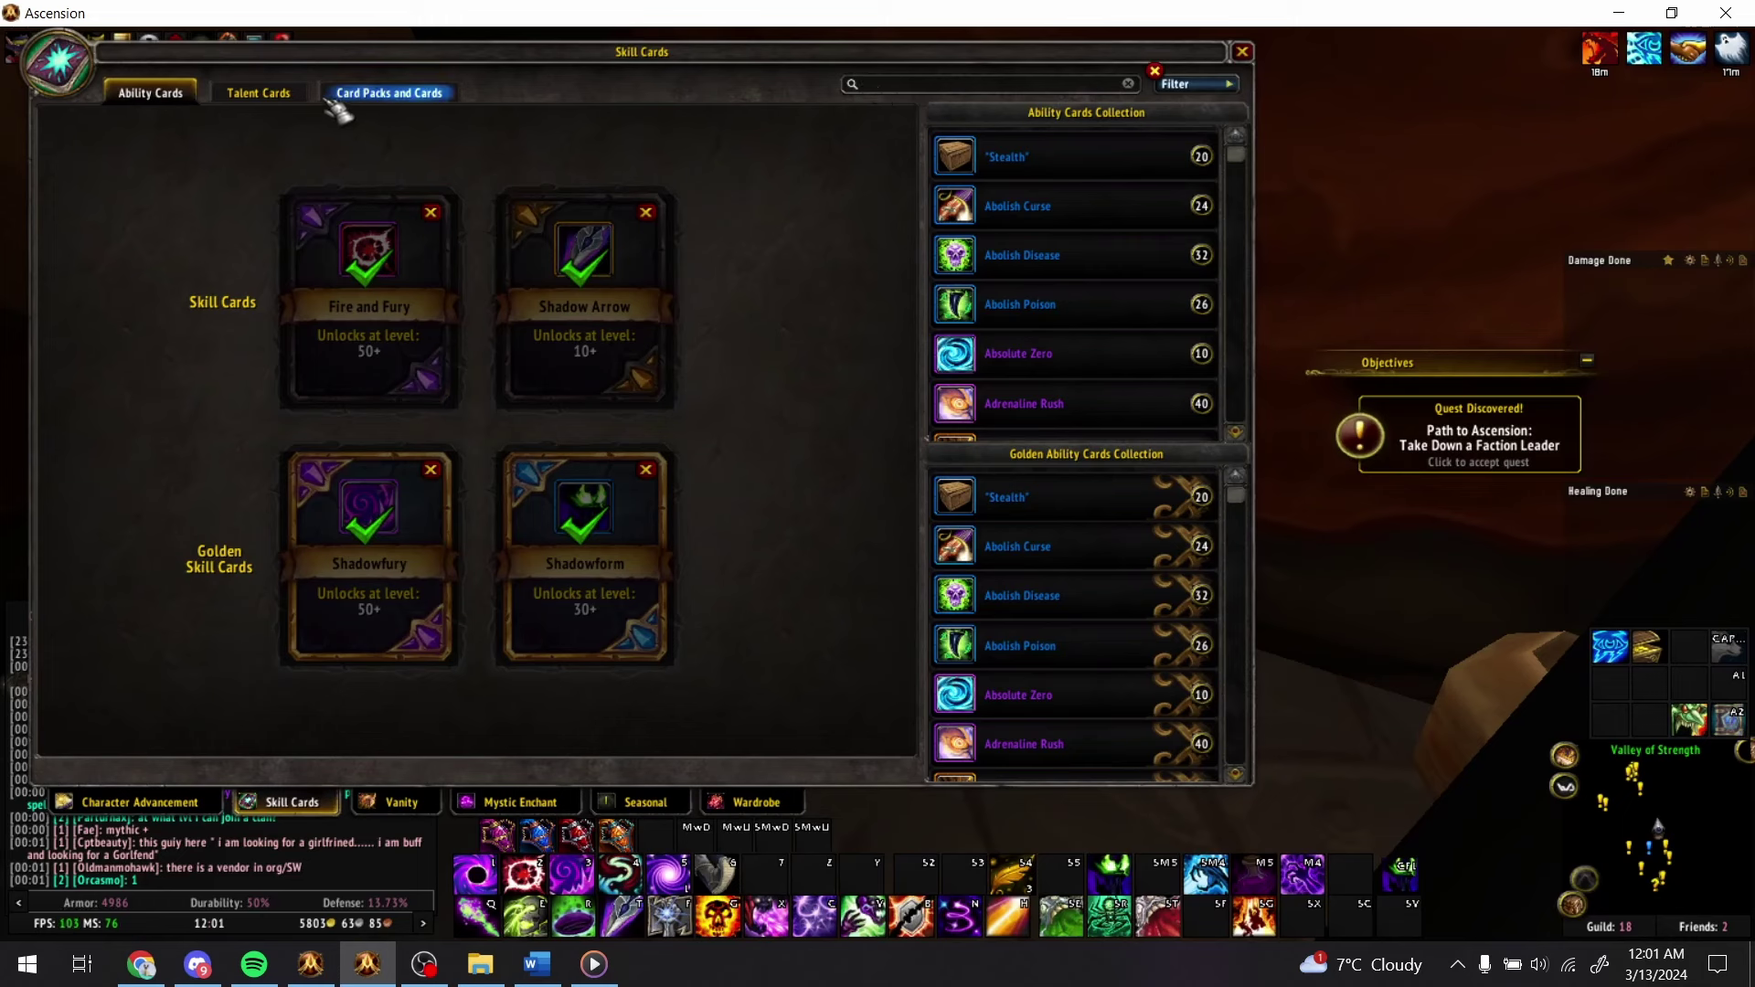
{"action": "type", "text": "thunder"}
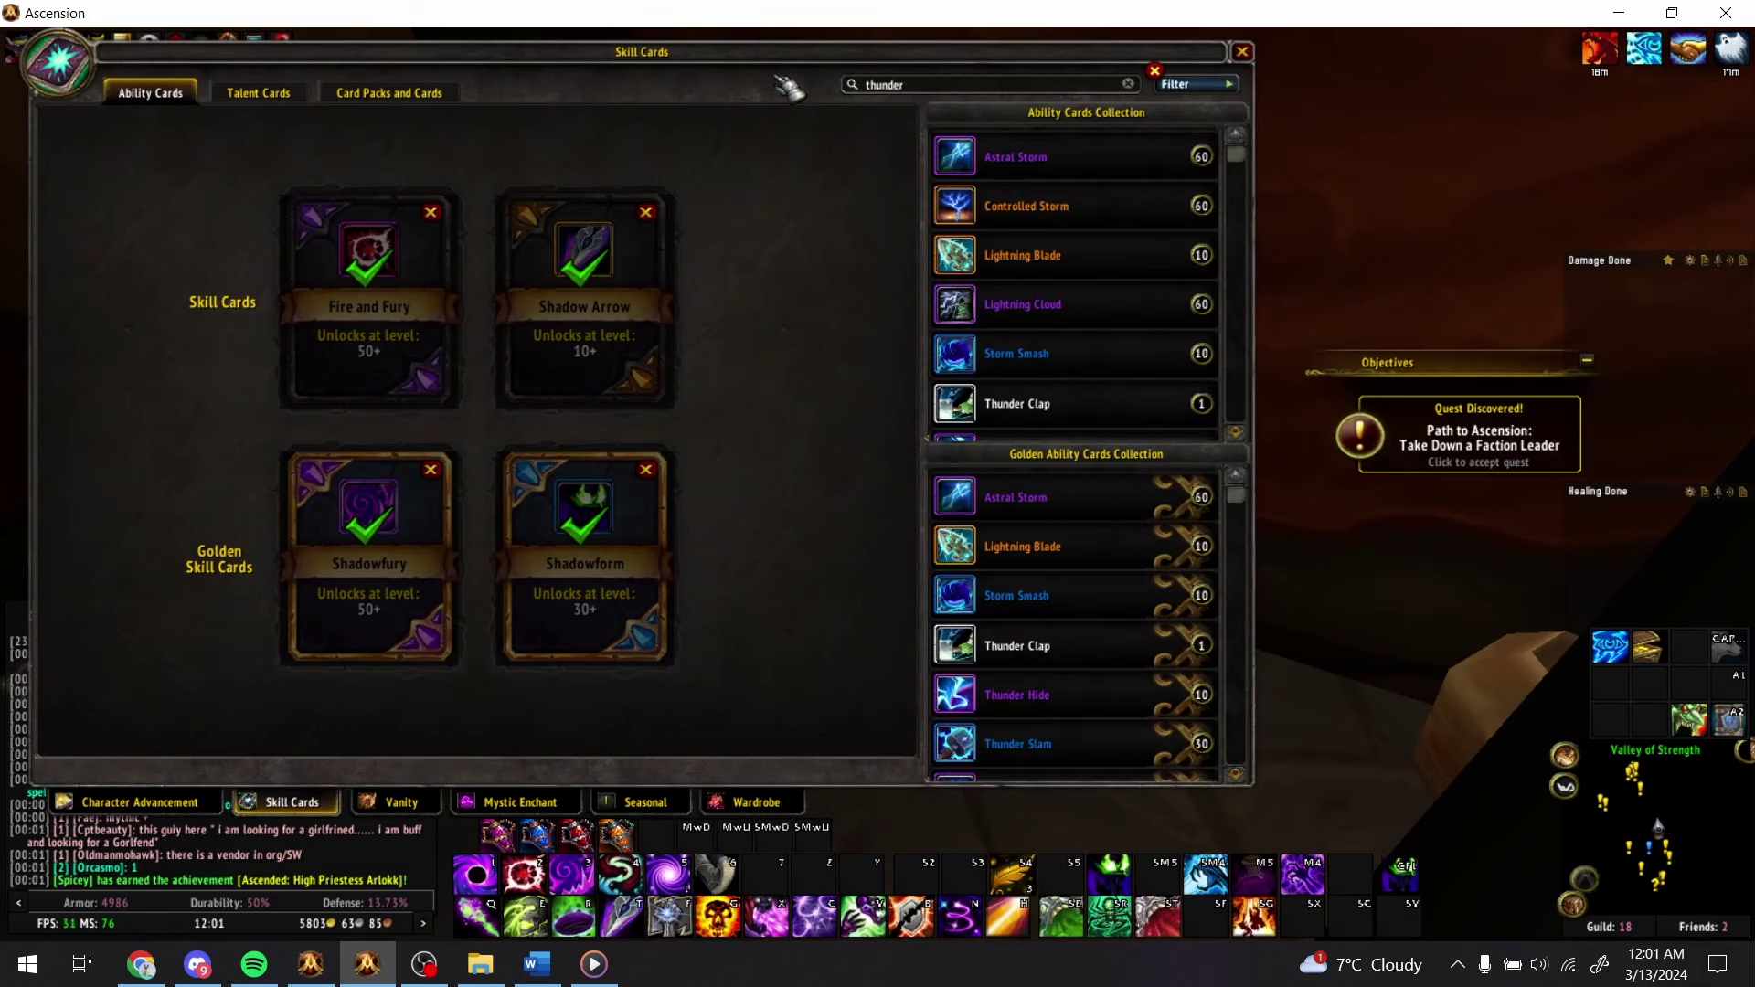
{"action": "mouse_move", "coordinate": [1040, 191]}
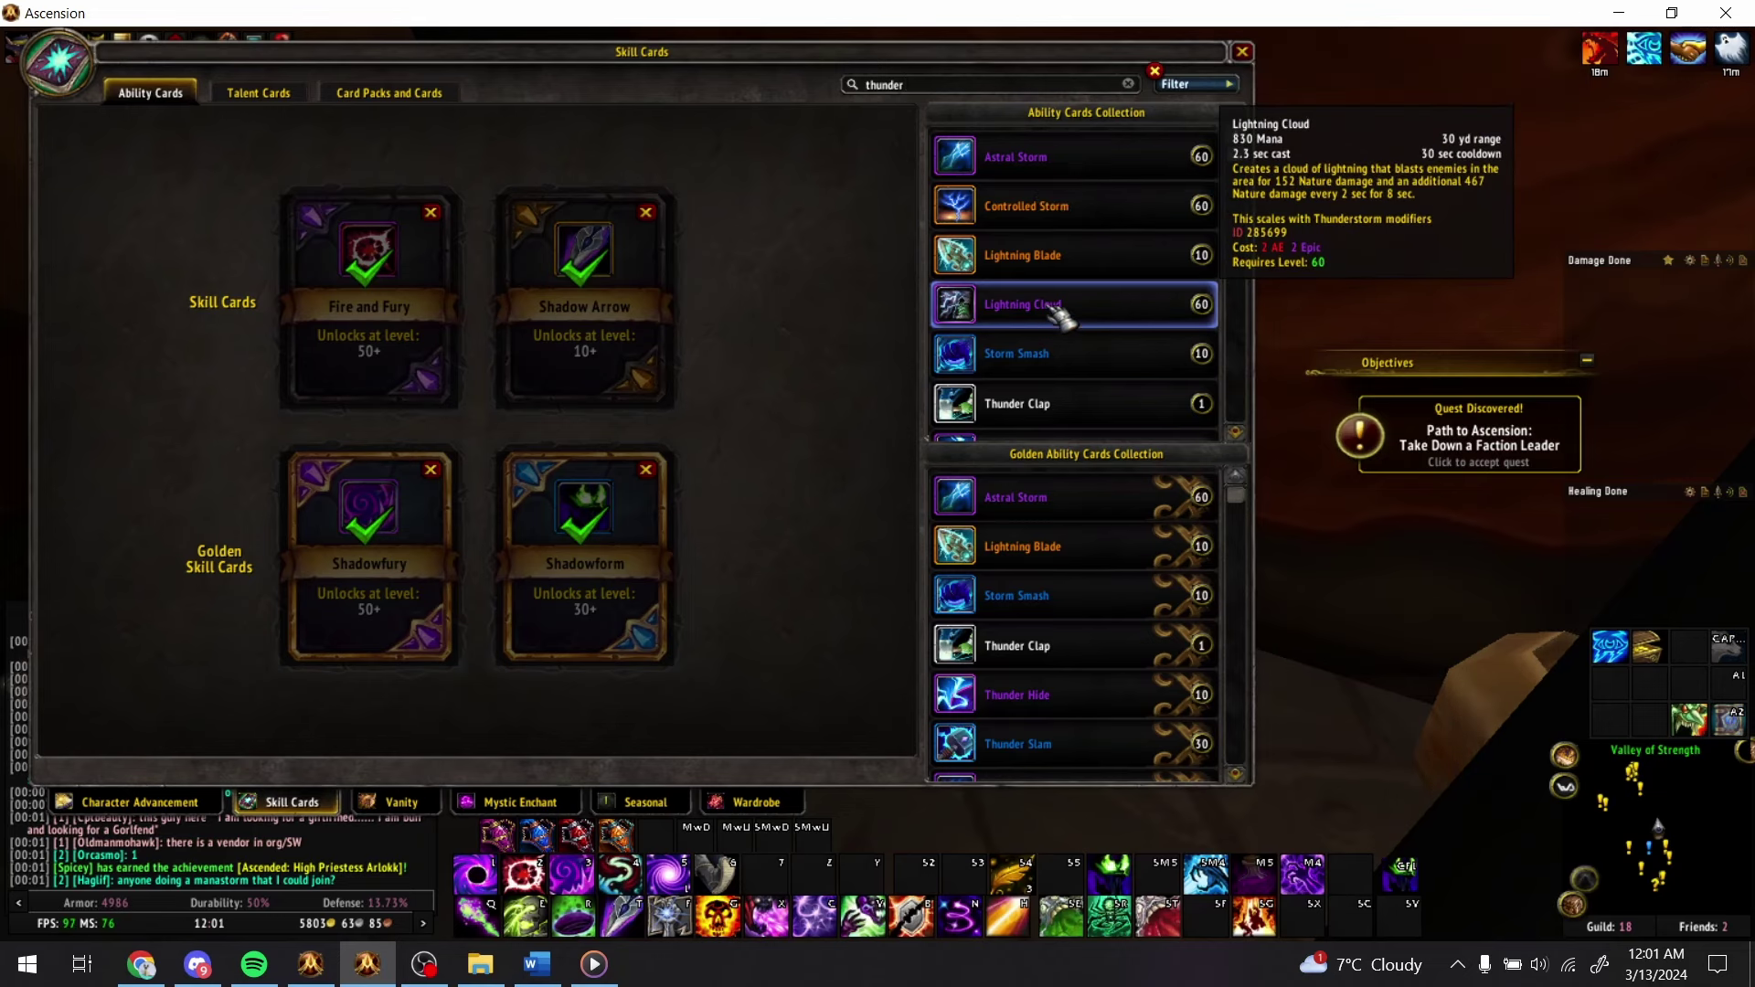
- Return to the spreadsheet and enter Controlled Storm in cell AR9 as the Astral Storm build's third ability card
{"action": "key", "text": "alt+Tab"}
{"action": "type", "text": "Thunder"}
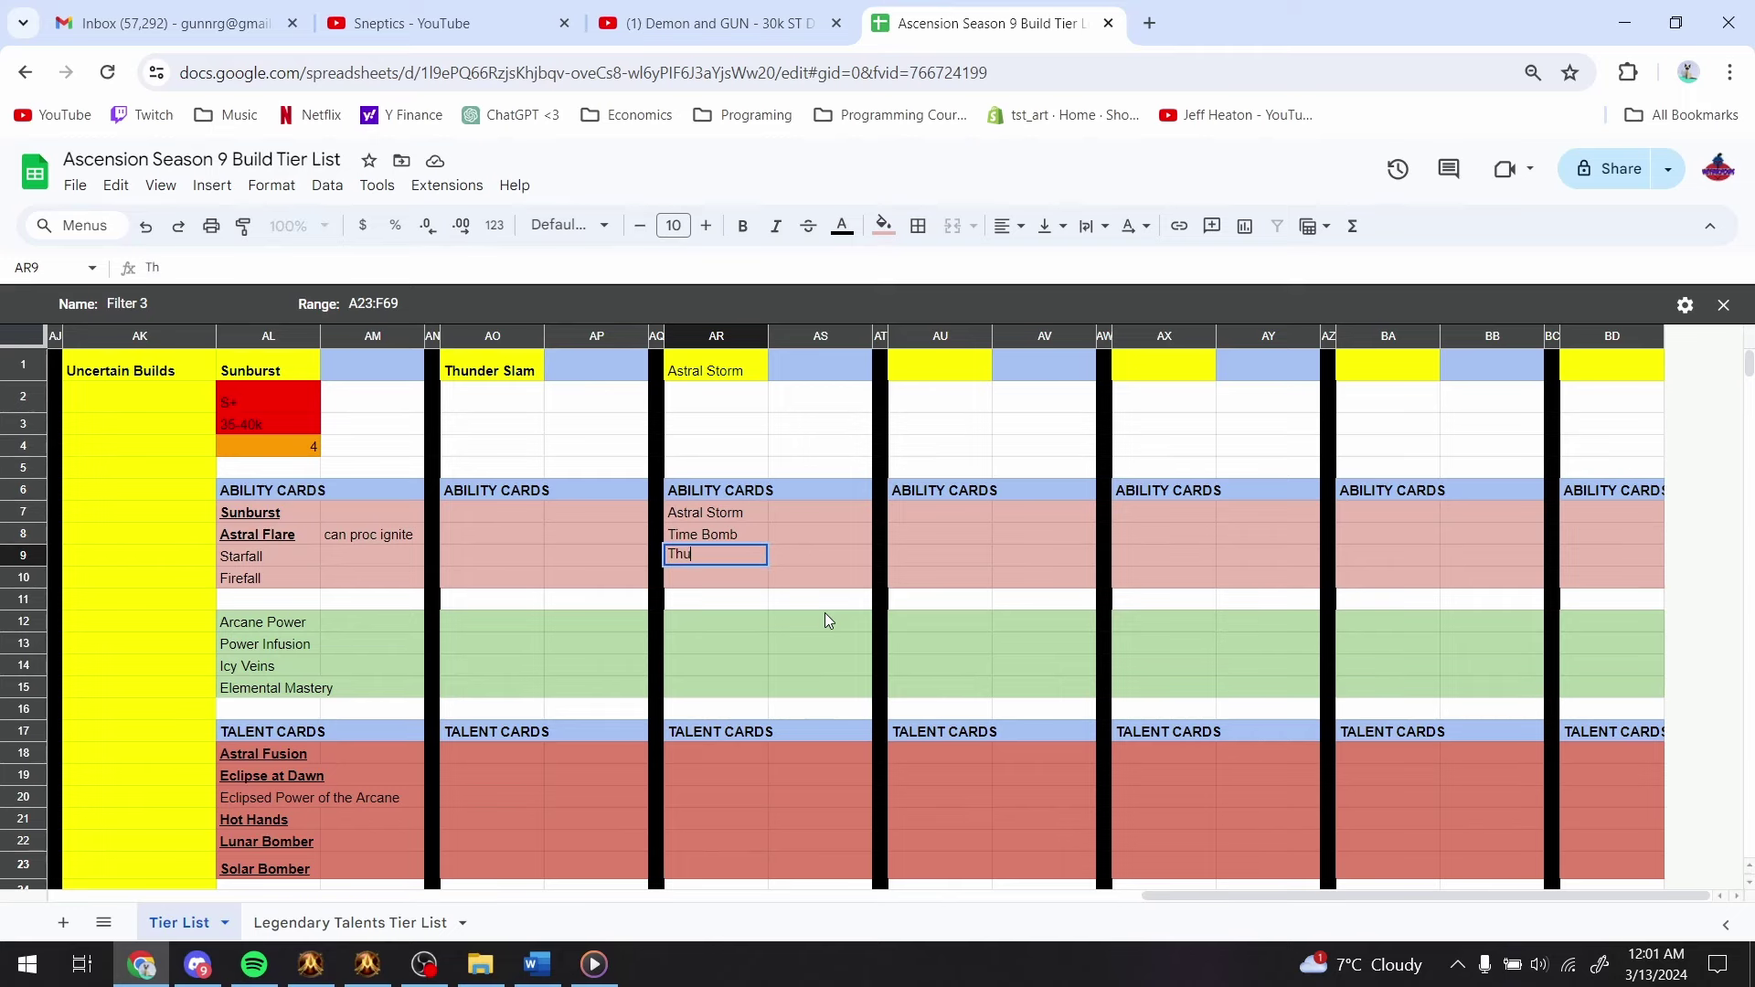
{"action": "key", "text": "alt+Tab"}
{"action": "key", "text": "alt+Tab"}
{"action": "key", "text": "BackSpace"}
{"action": "key", "text": "BackSpace"}
{"action": "key", "text": "BackSpace"}
{"action": "key", "text": "BackSpace"}
{"action": "key", "text": "BackSpace"}
{"action": "key", "text": "BackSpace"}
{"action": "key", "text": "BackSpace"}
{"action": "type", "text": "Controlled Storm"}
{"action": "key", "text": "Return"}
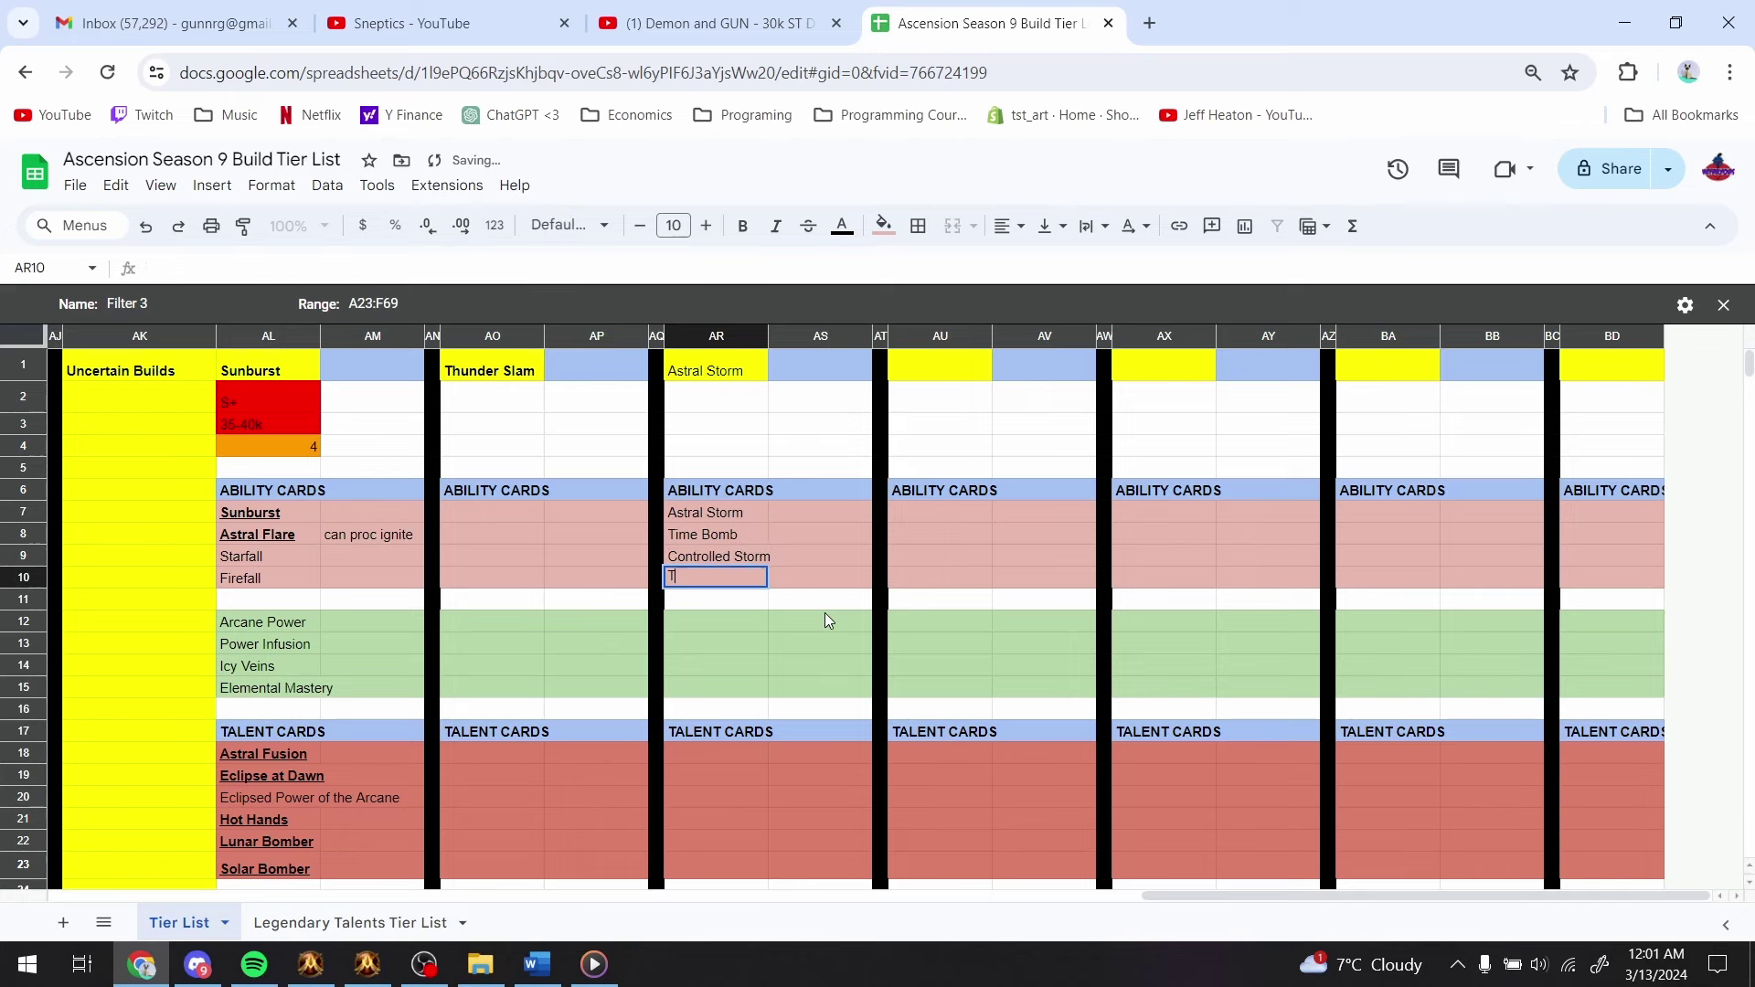
- Enter Lightning Cloud in cell AR10 as the fourth ability card, checking its name in Ascension
{"action": "type", "text": "Thunder"}
{"action": "key", "text": "alt+Tab"}
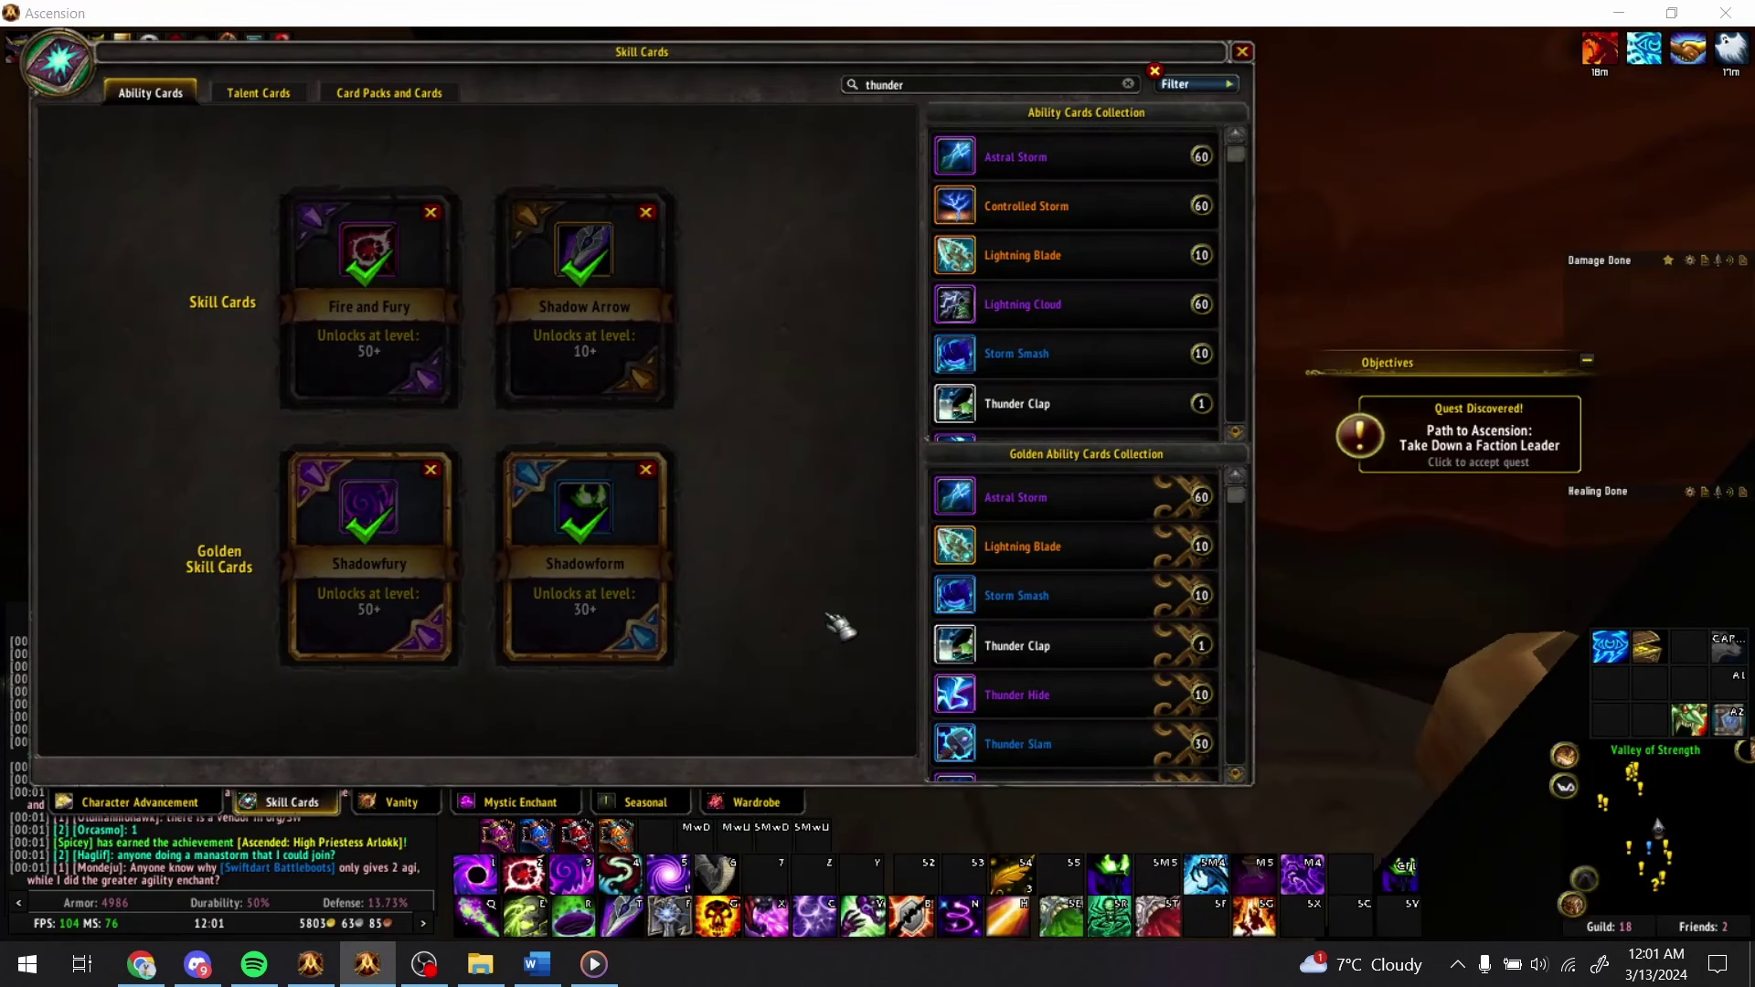
{"action": "key", "text": "alt+Tab"}
{"action": "key", "text": "ctrl+a"}
{"action": "type", "text": "Lightning"}
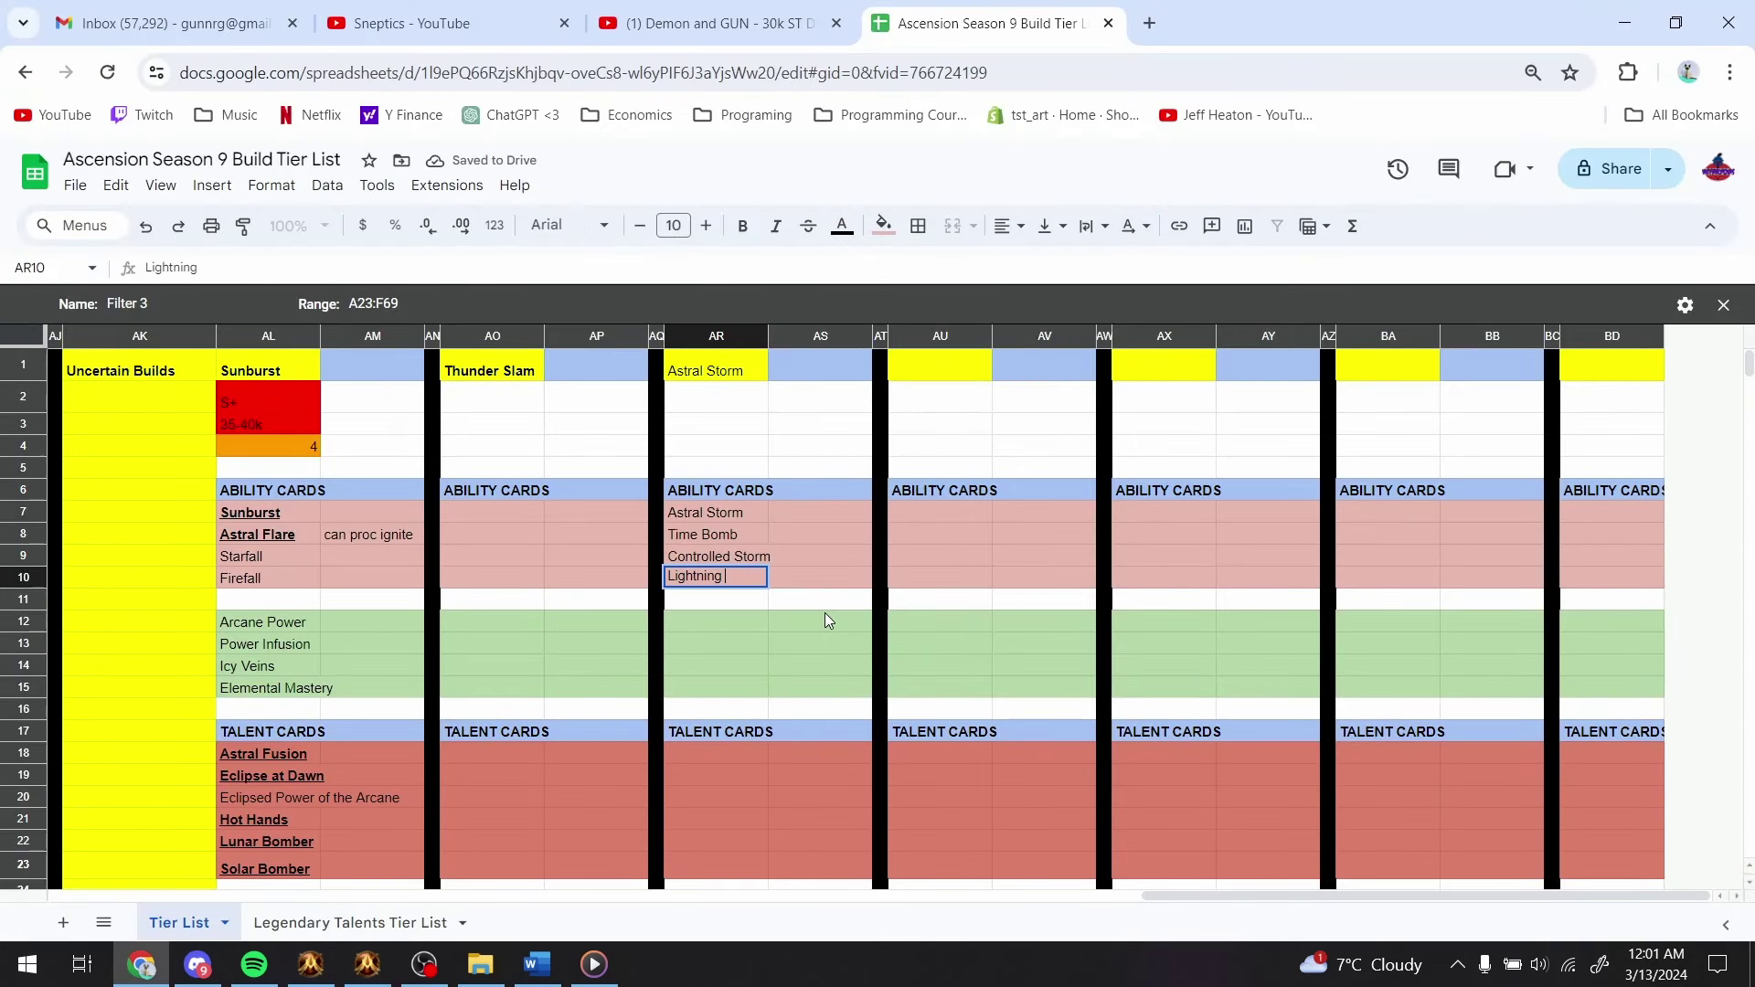
{"action": "type", "text": " Cloud"}
{"action": "key", "text": "Return"}
- Make the Astral Storm and Time Bomb entries in AR7:AR8 bold and underlined
{"action": "key", "text": "Up"}
{"action": "key", "text": "Up"}
{"action": "key", "text": "Up"}
{"action": "key", "text": "Up"}
{"action": "key", "text": "shift+Down"}
{"action": "key", "text": "ctrl+b"}
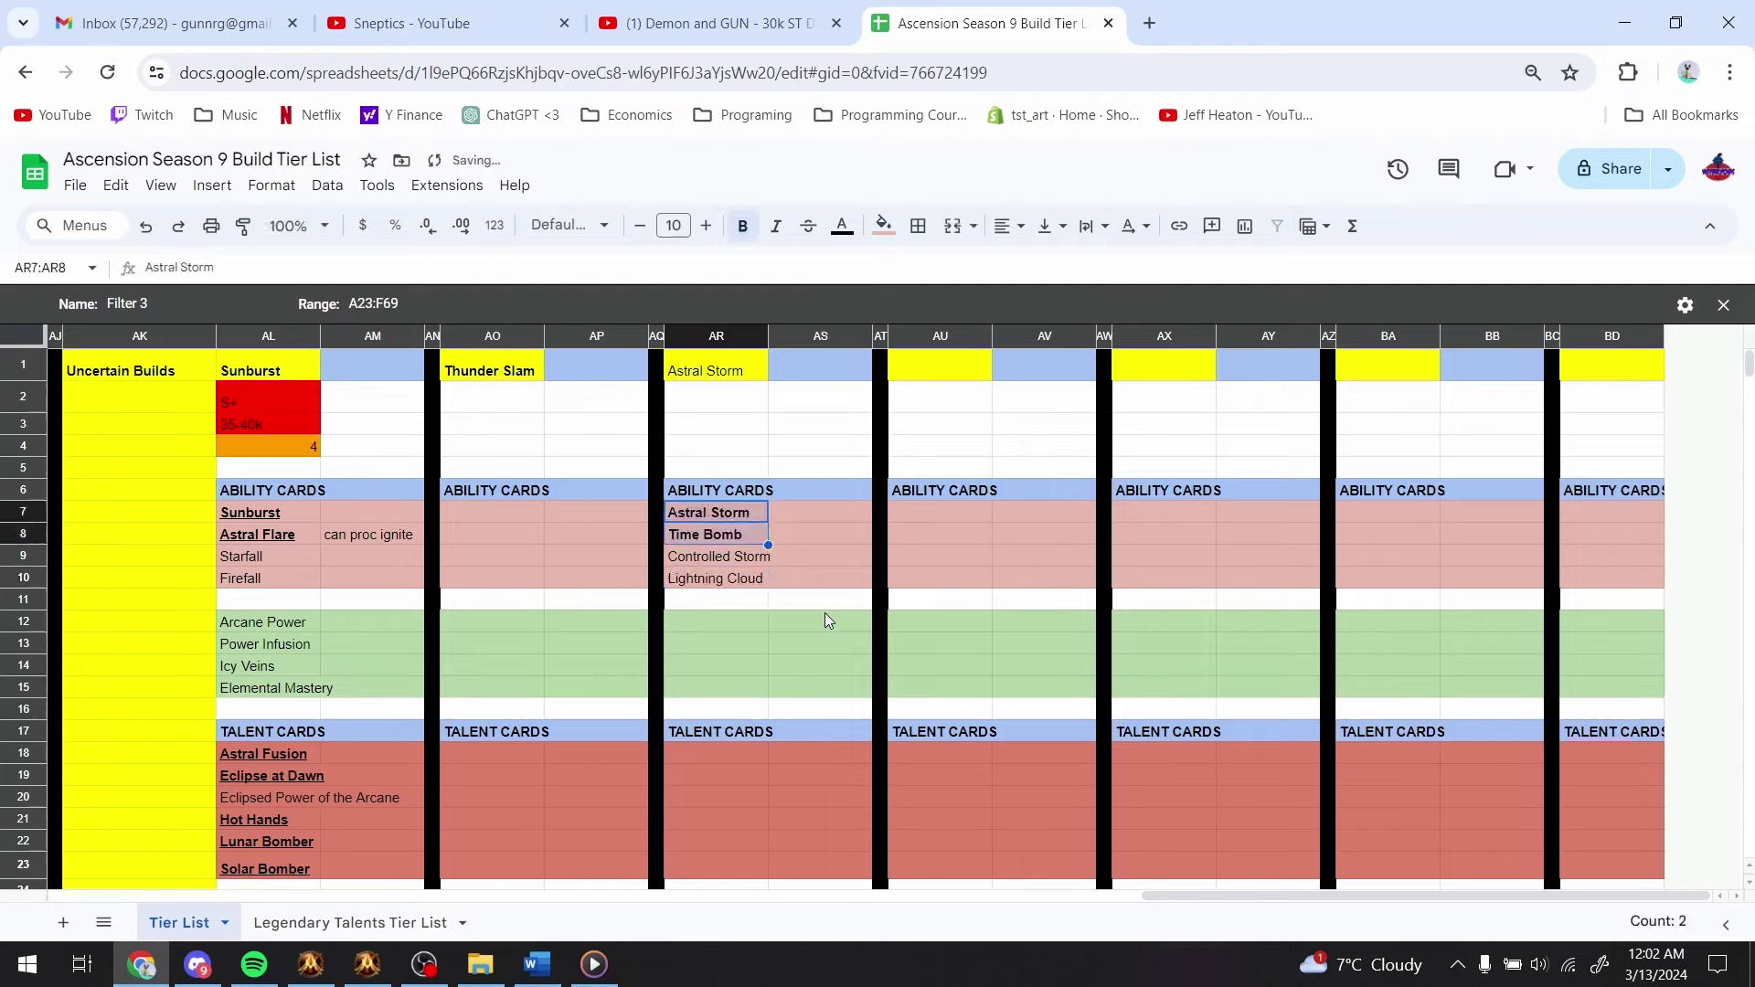
{"action": "key", "text": "ctrl+u"}
- Make the Lightning Cloud entry in AR10 bold and underlined
{"action": "key", "text": "Down"}
{"action": "key", "text": "Down"}
{"action": "key", "text": "Down"}
{"action": "key", "text": "ctrl+b"}
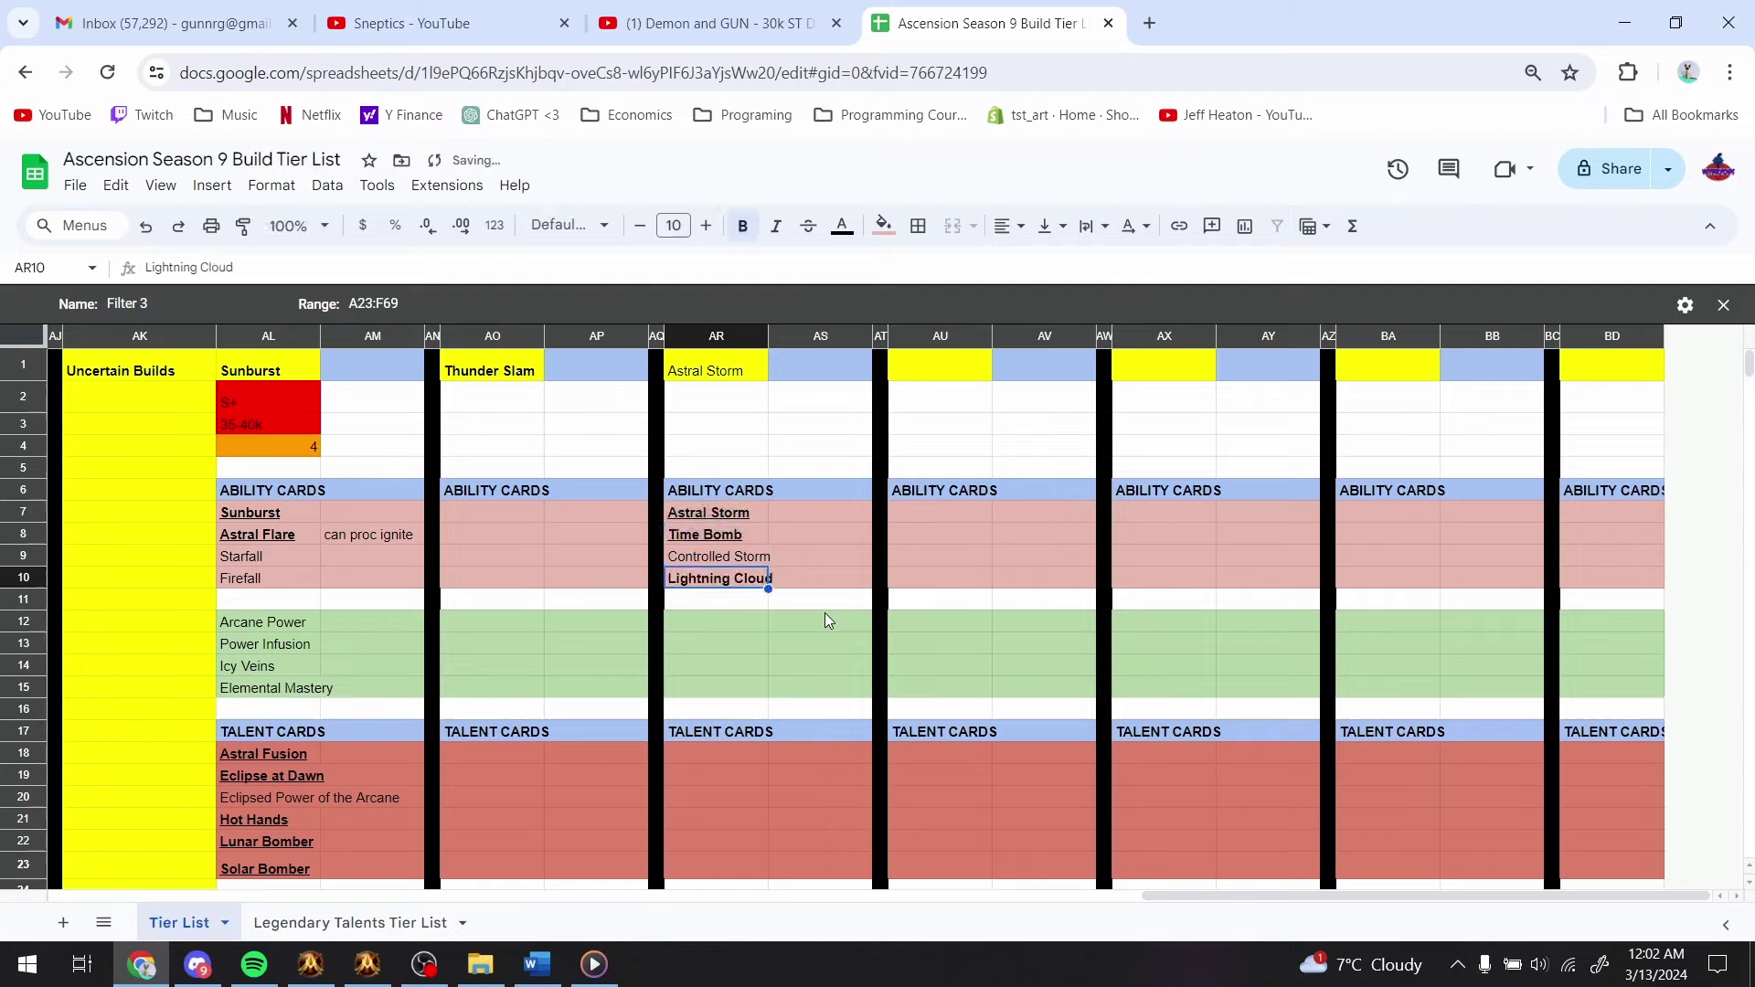
{"action": "key", "text": "ctrl+u"}
{"action": "key", "text": "Down"}
{"action": "key", "text": "Return"}
{"action": "key", "text": "Return"}
{"action": "key", "text": "Return"}
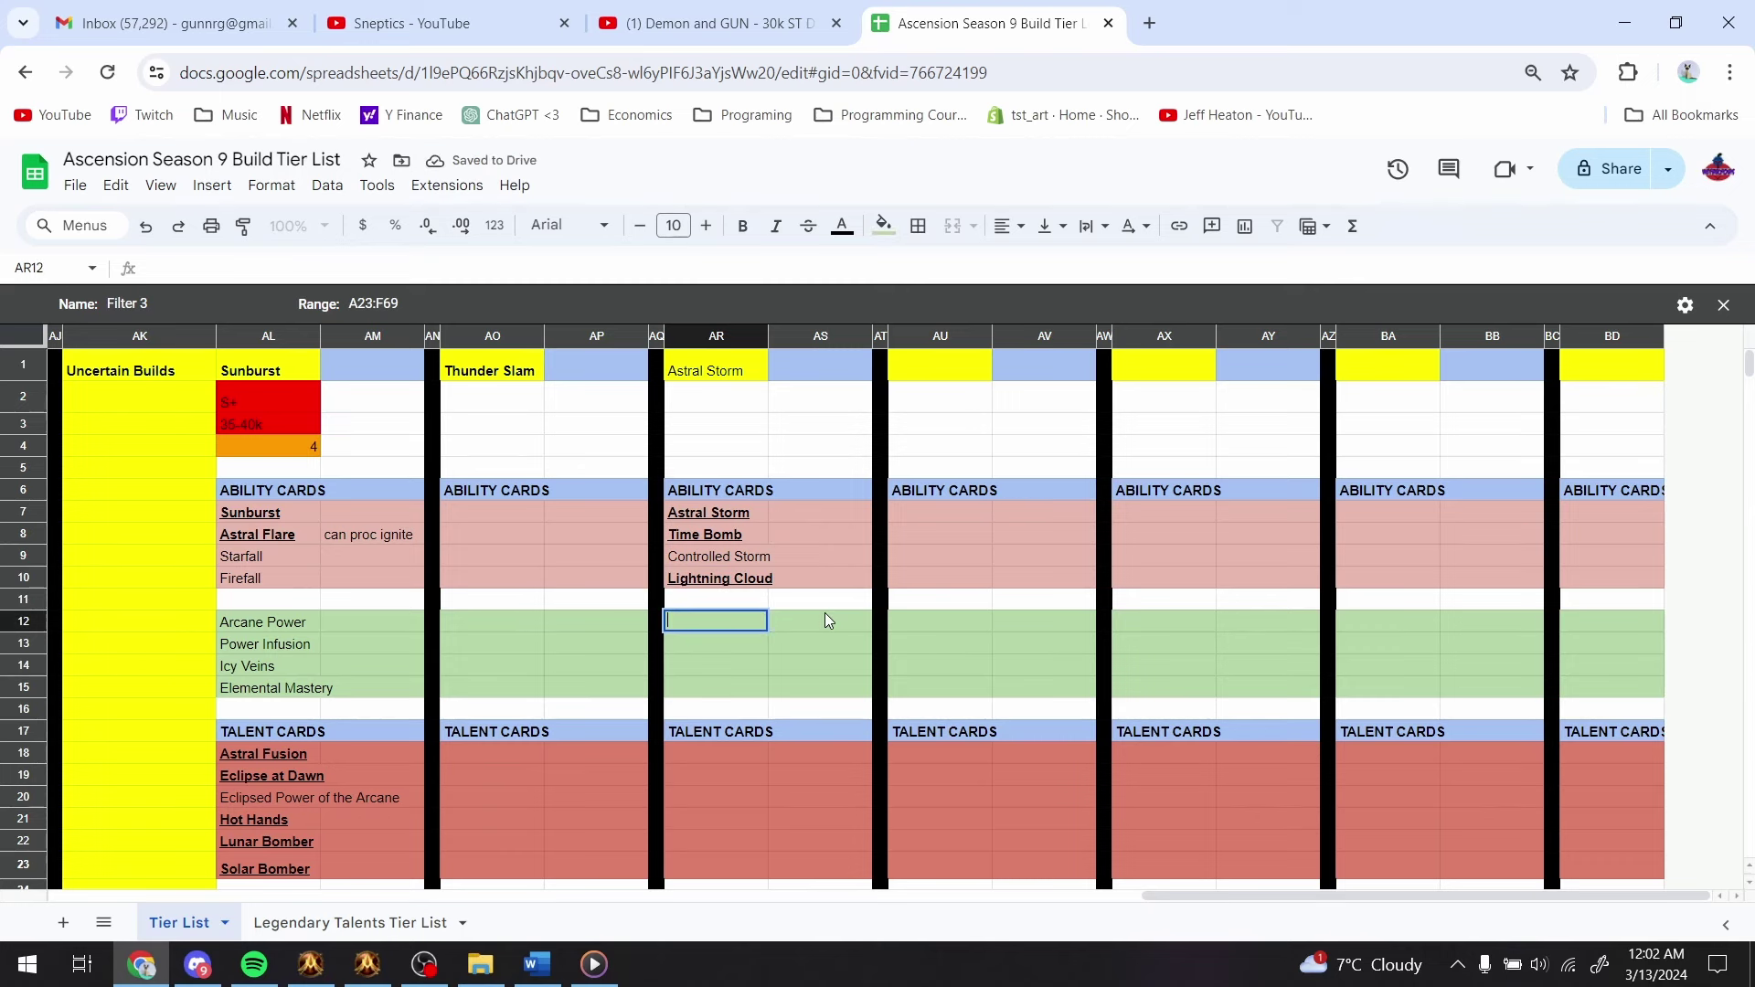
{"action": "key", "text": "Return"}
{"action": "key", "text": "Return"}
- Switch to Ascension, search the talent cards for "thunderst" and show the details of Cloudburst
{"action": "key", "text": "alt+Tab"}
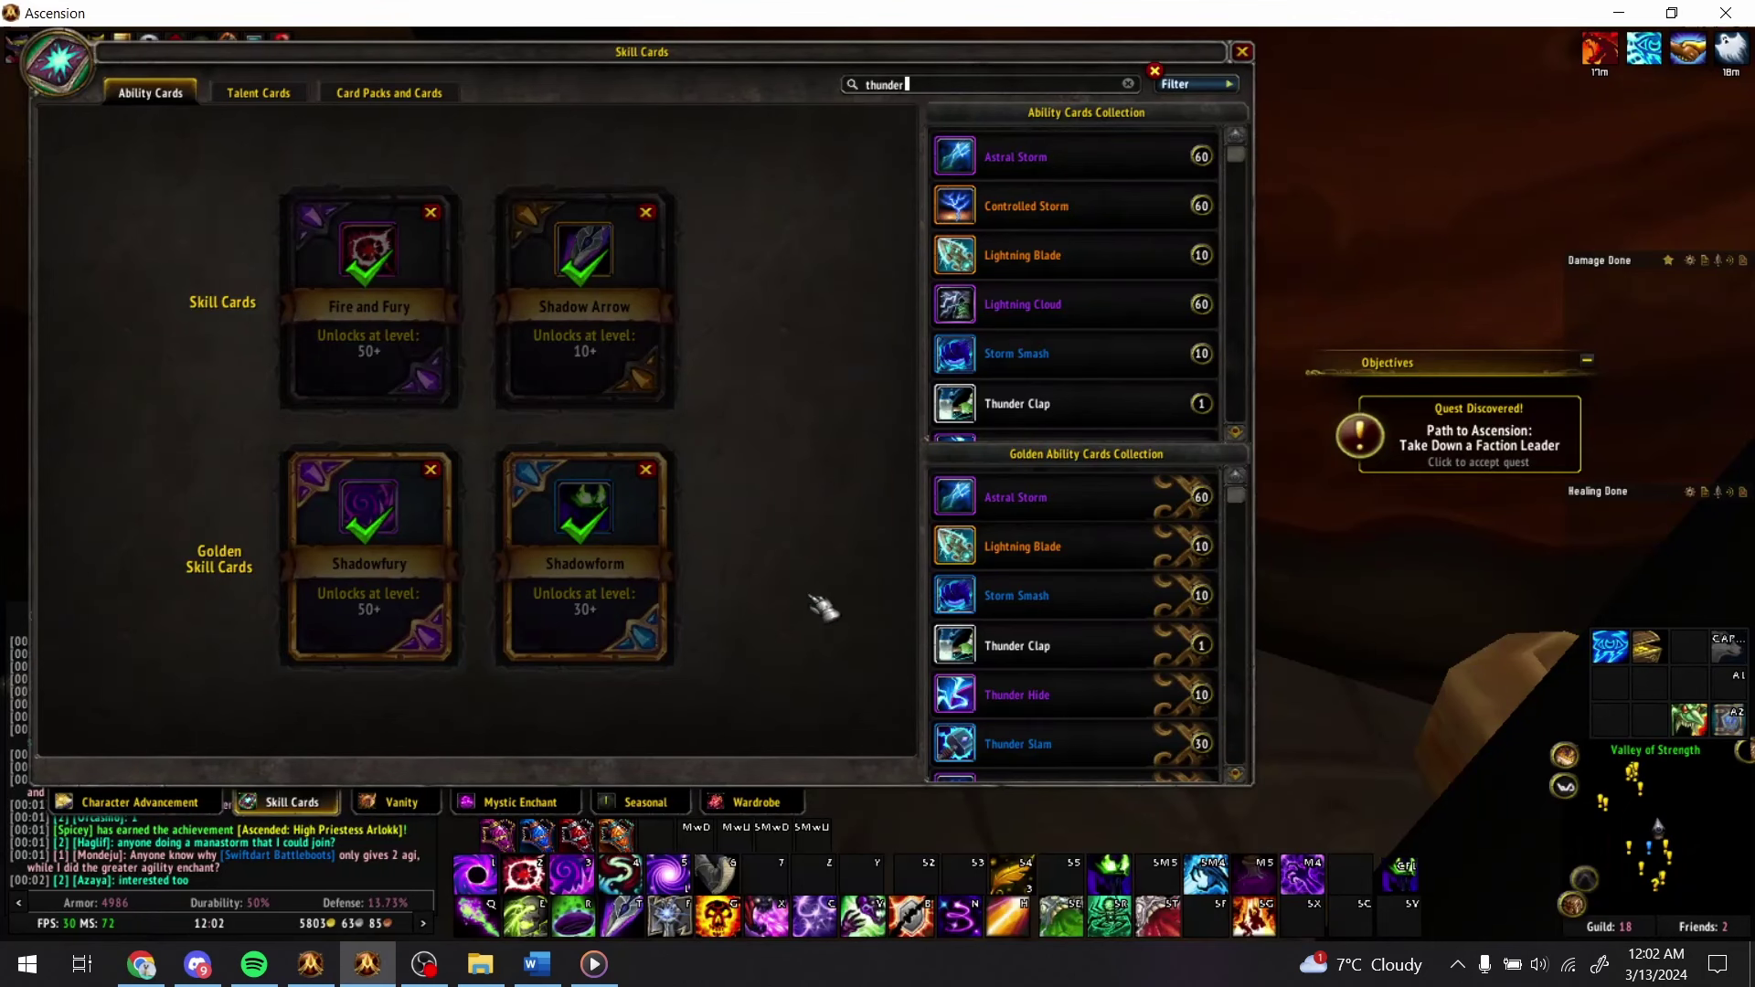
{"action": "left_click", "coordinate": [259, 92]}
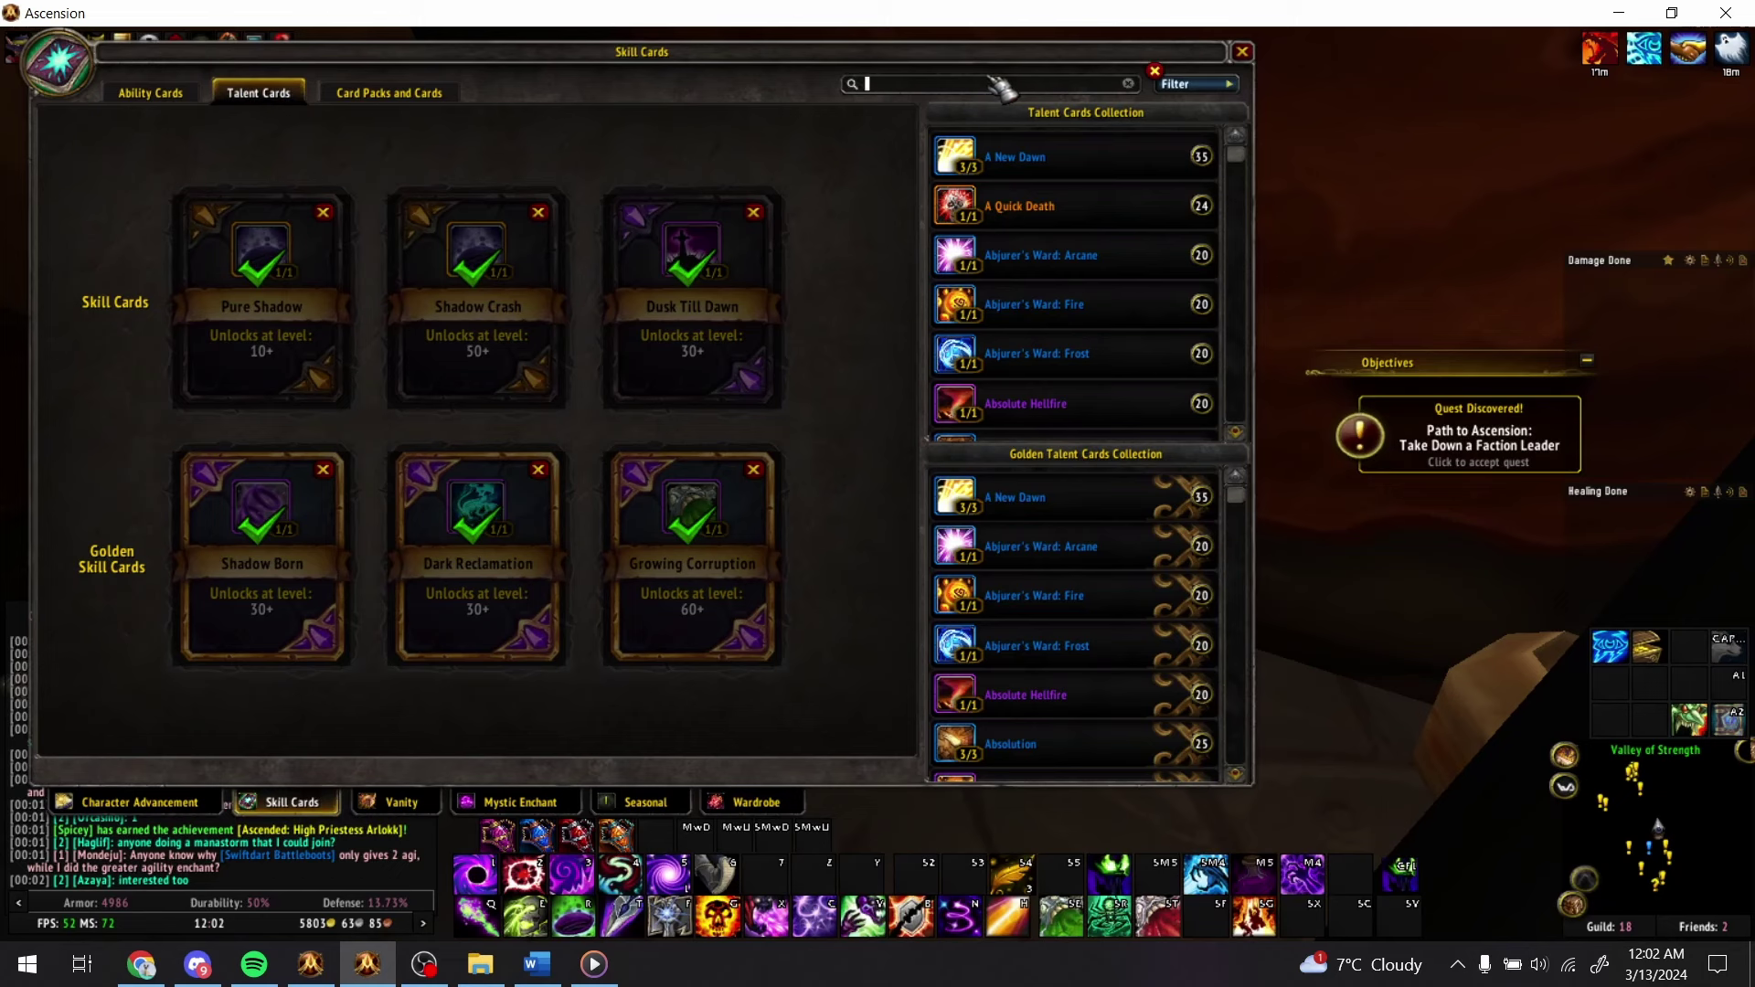
{"action": "type", "text": "thu"}
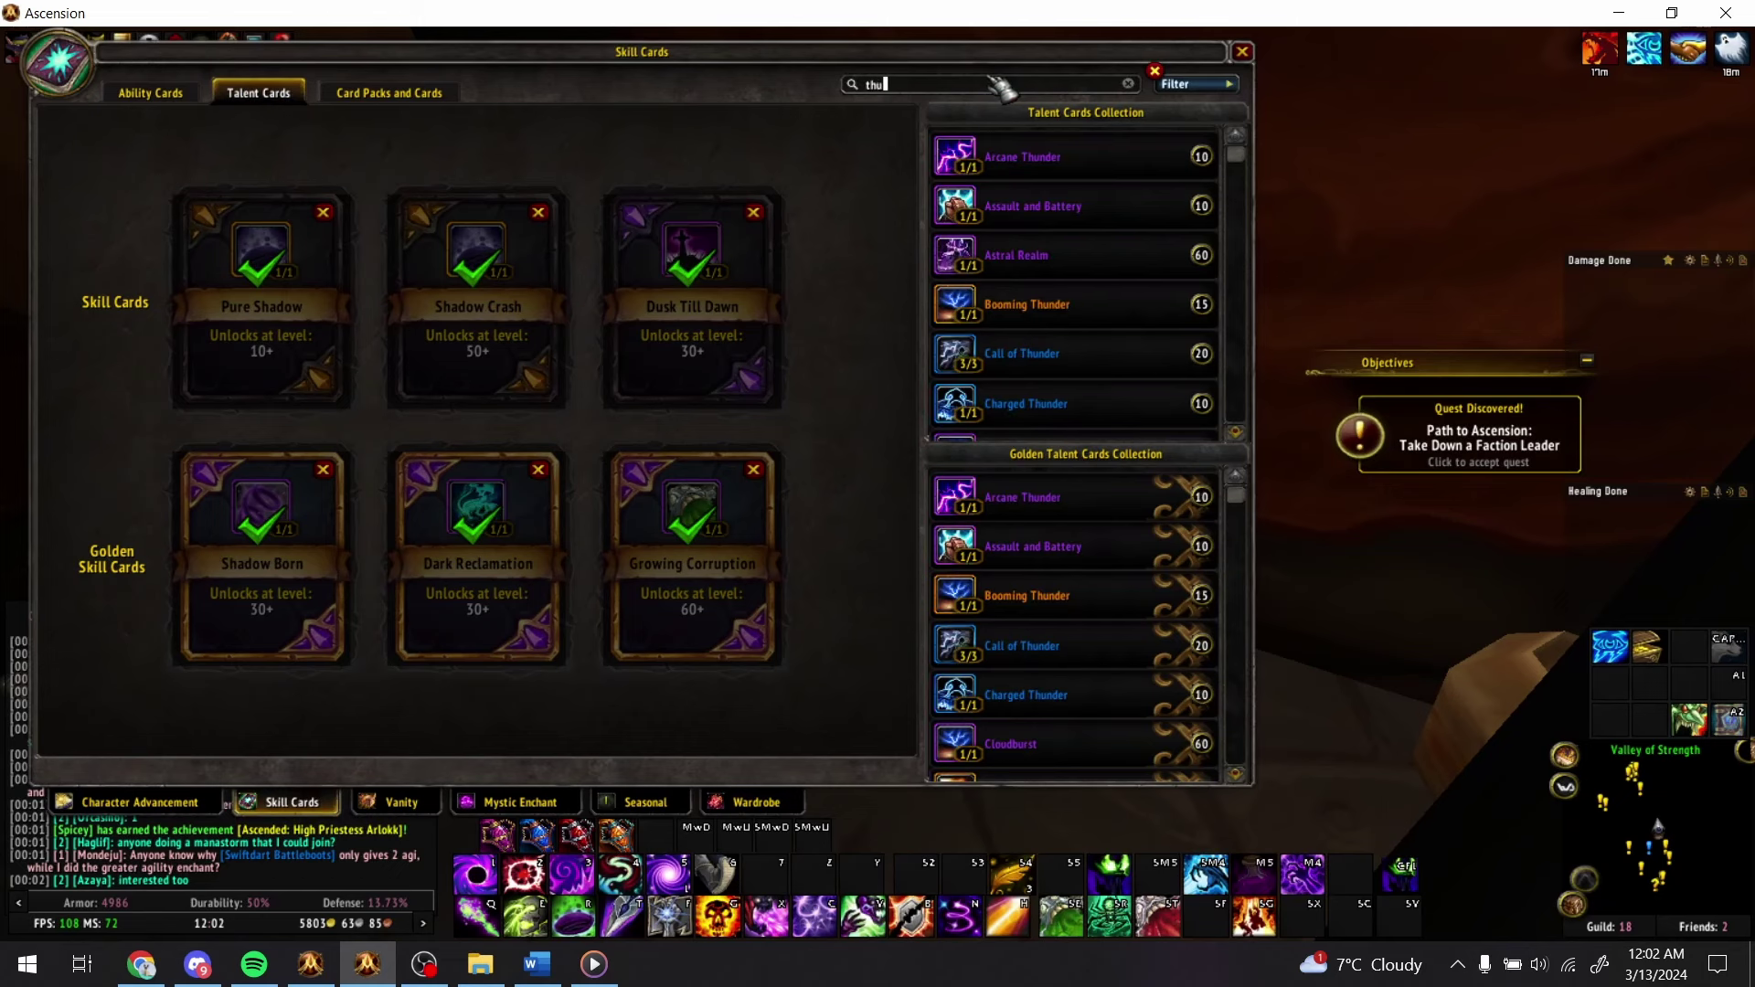
{"action": "type", "text": "nderst"}
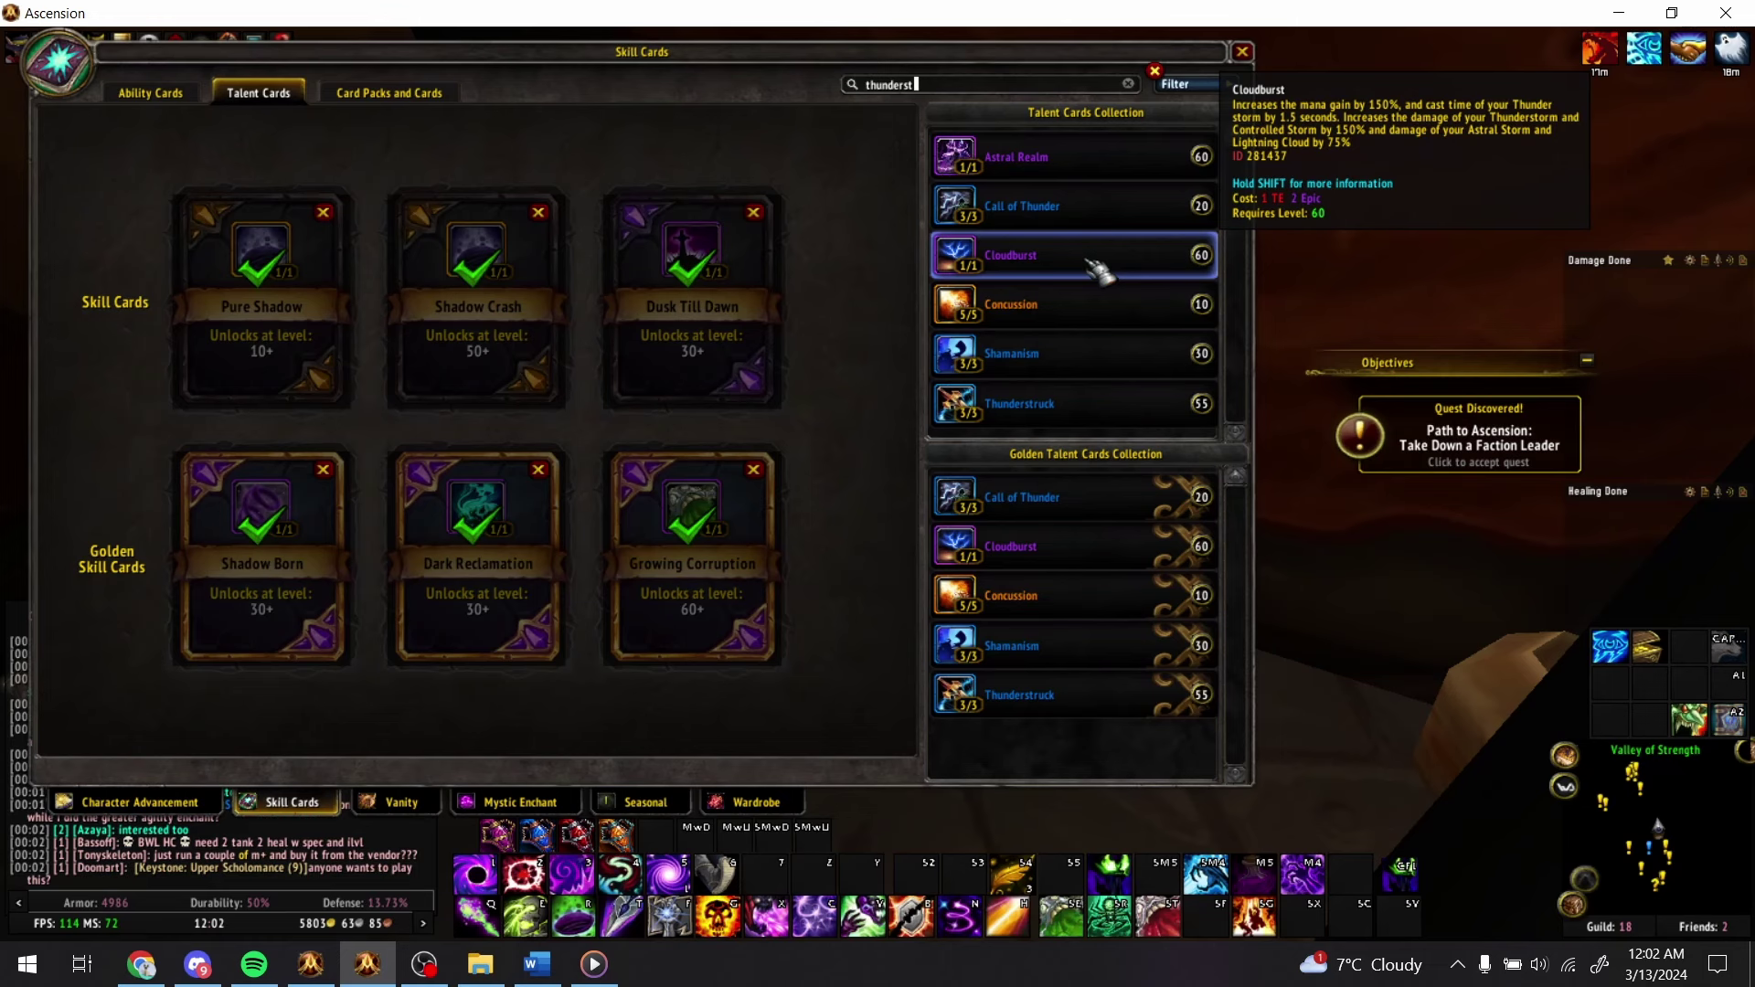
- Return to the spreadsheet and enter Cloudburst in bold and underlined in AR18 as the Astral Storm build's first talent card
{"action": "key", "text": "alt+Tab"}
{"action": "left_click", "coordinate": [939, 755]}
{"action": "left_click", "coordinate": [715, 773]}
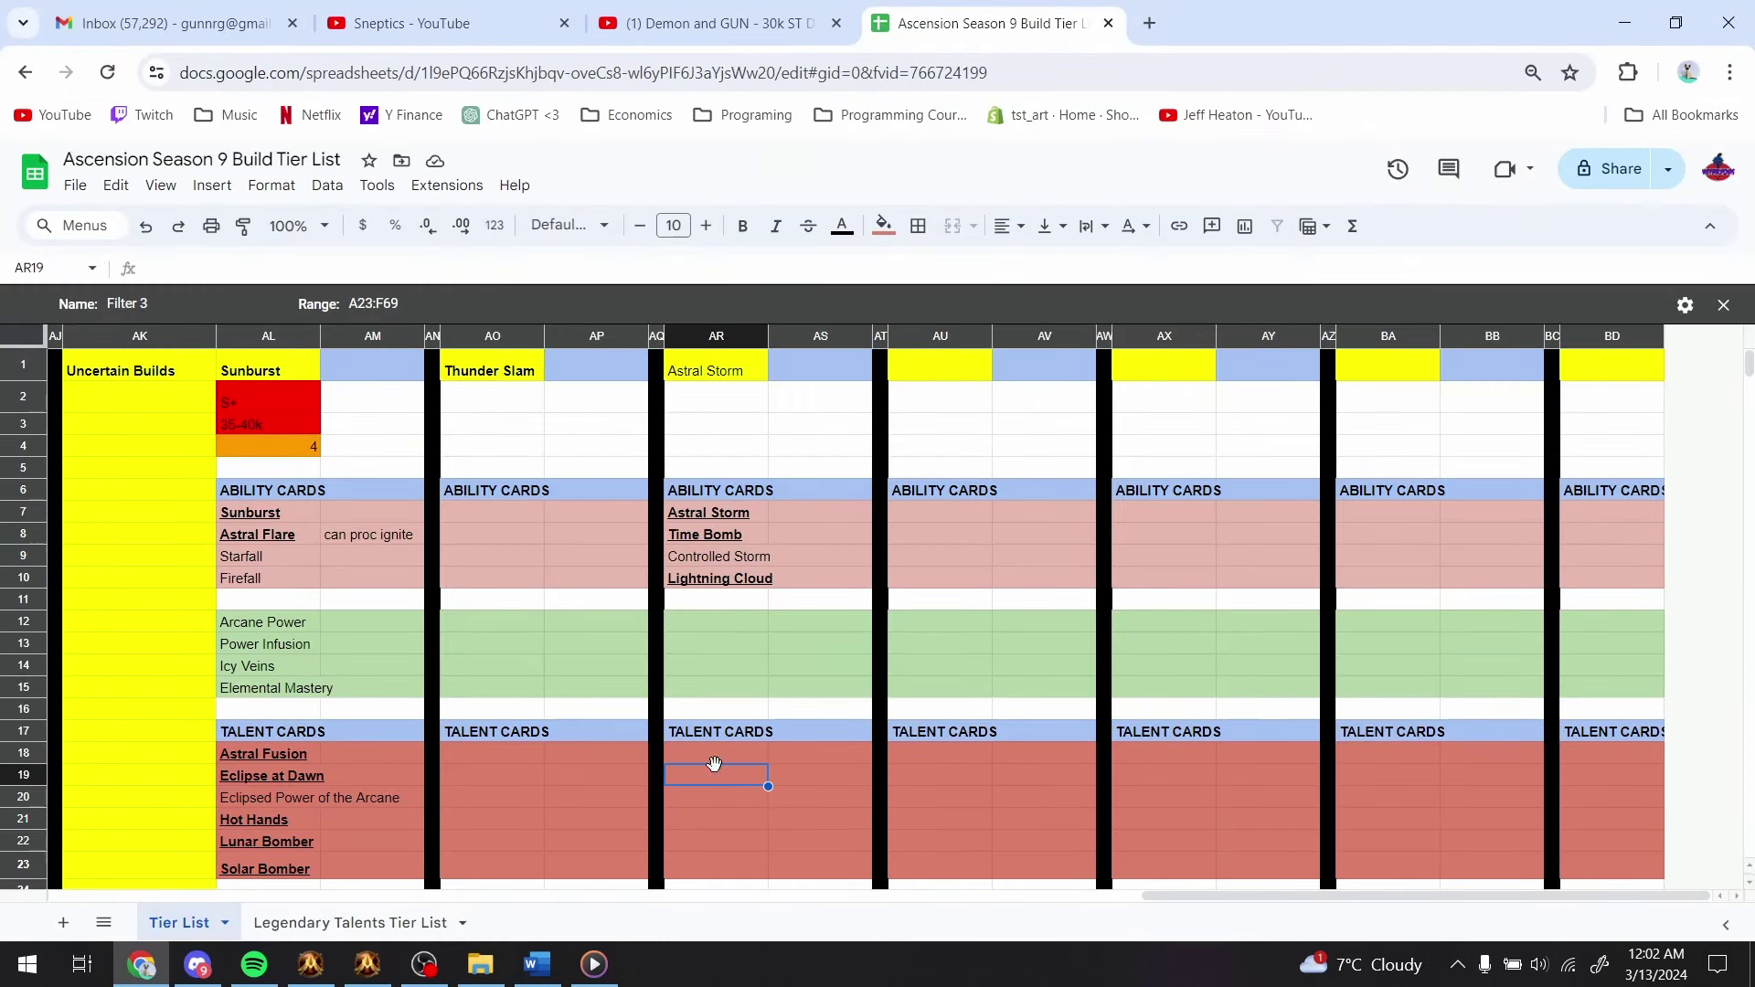
{"action": "left_click", "coordinate": [720, 753]}
{"action": "type", "text": "Cloudb"}
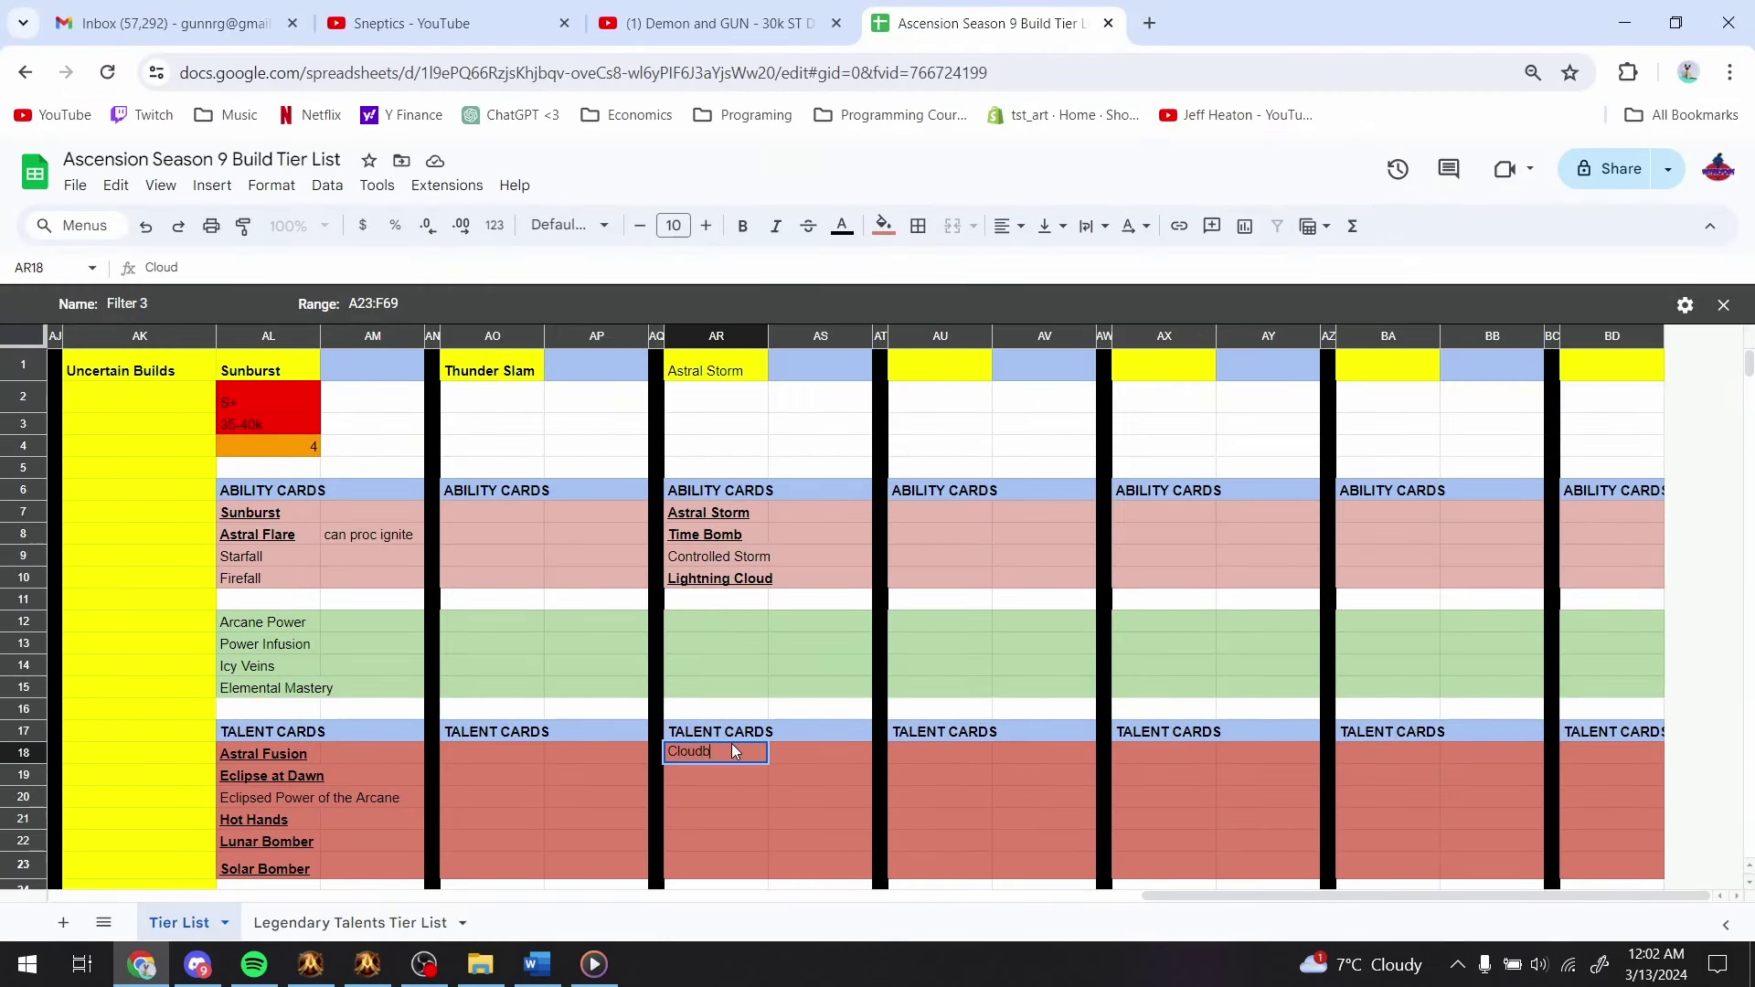
{"action": "type", "text": "urst"}
{"action": "key", "text": "ctrl+b"}
{"action": "key", "text": "ctrl+u"}
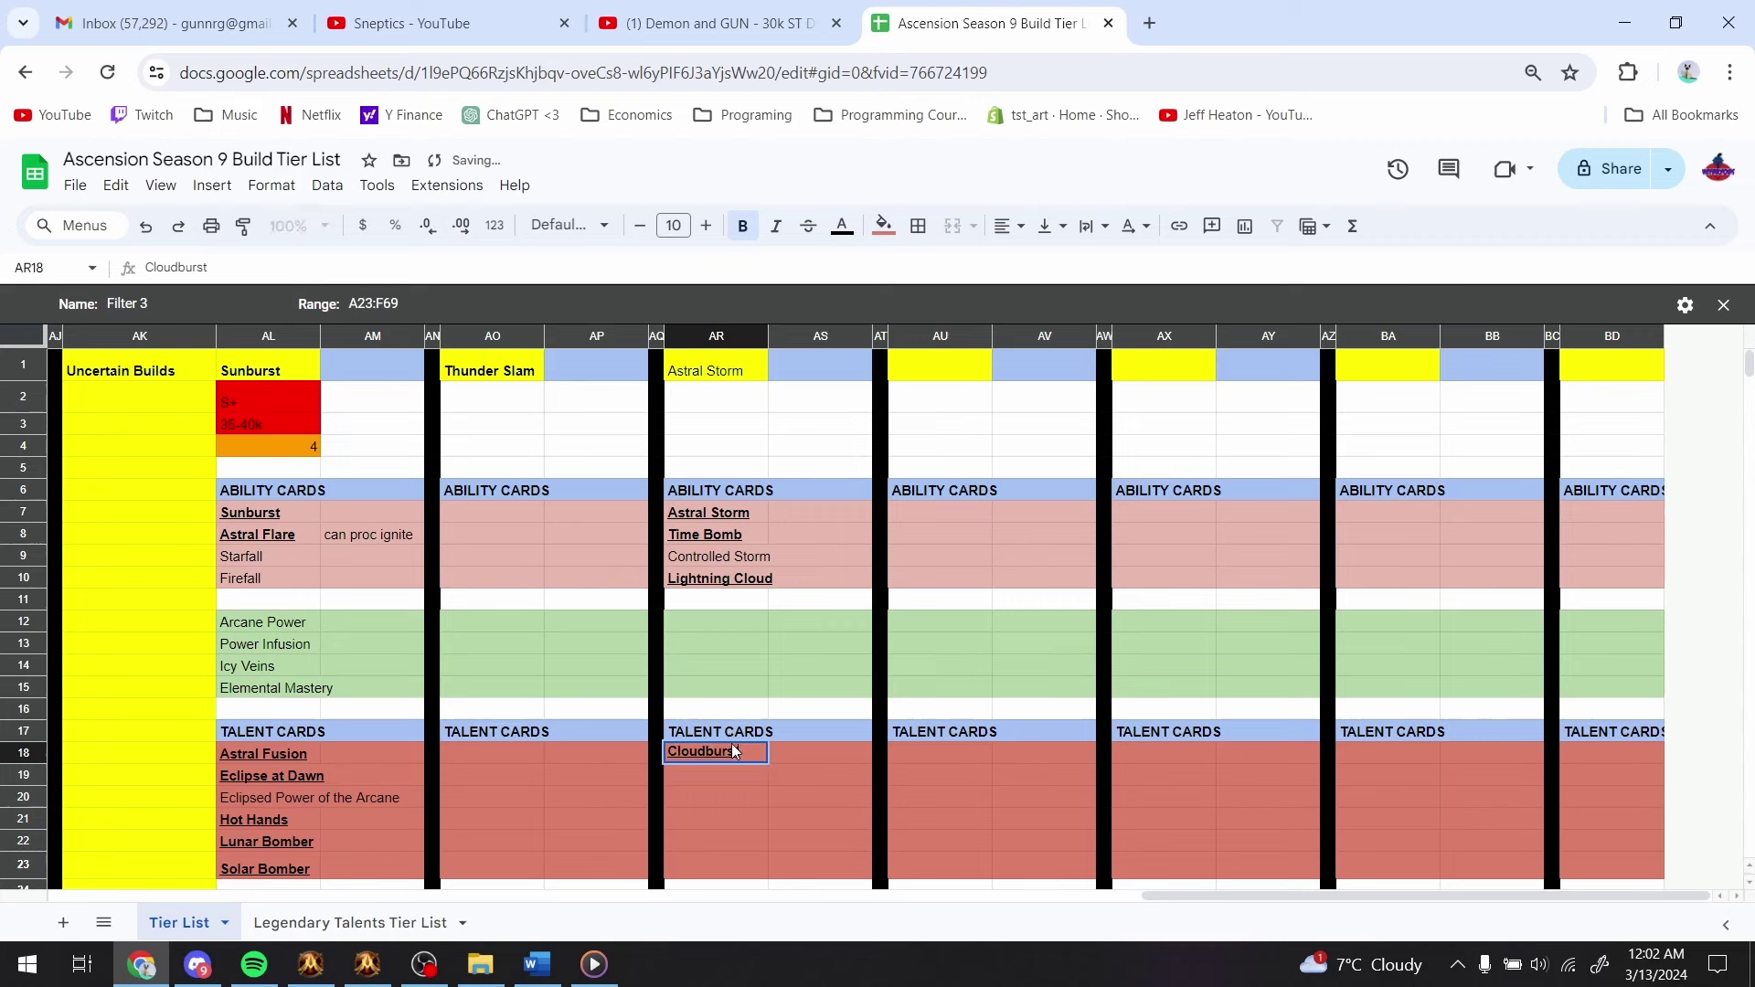
- Switch to Ascension and replace the talent card search with "chain light"
{"action": "key", "text": "alt+Tab"}
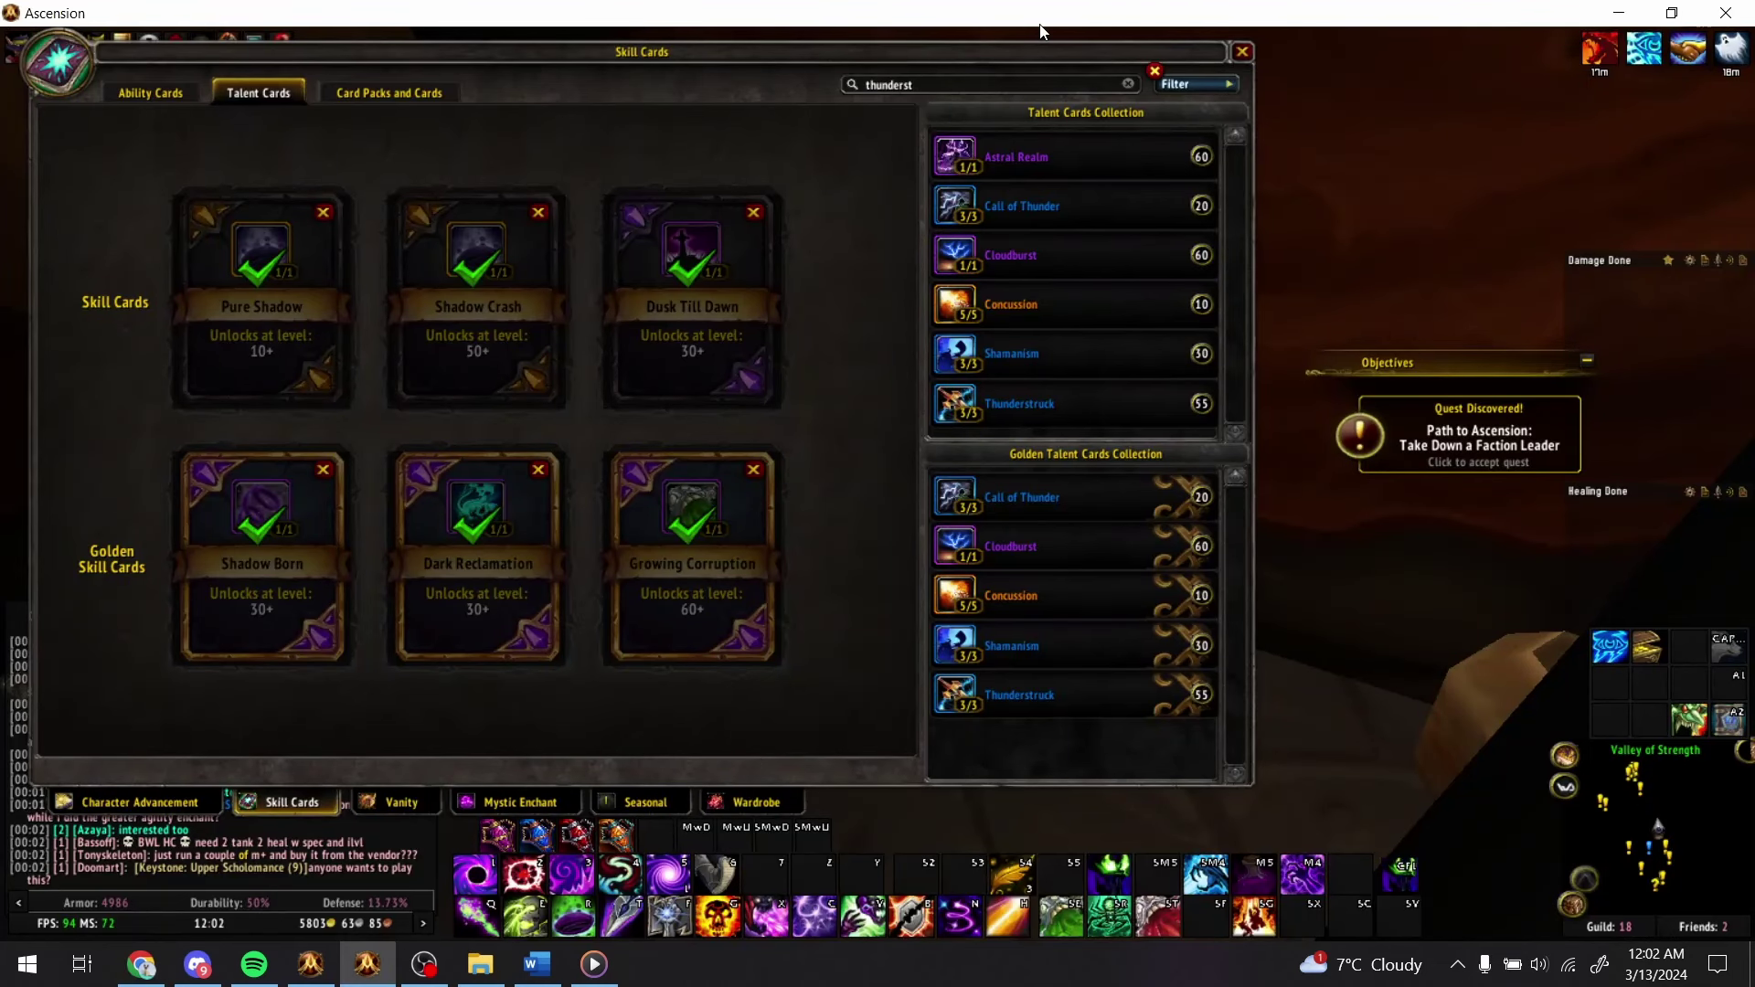
{"action": "key", "text": "ctrl+a"}
{"action": "type", "text": "chain "}
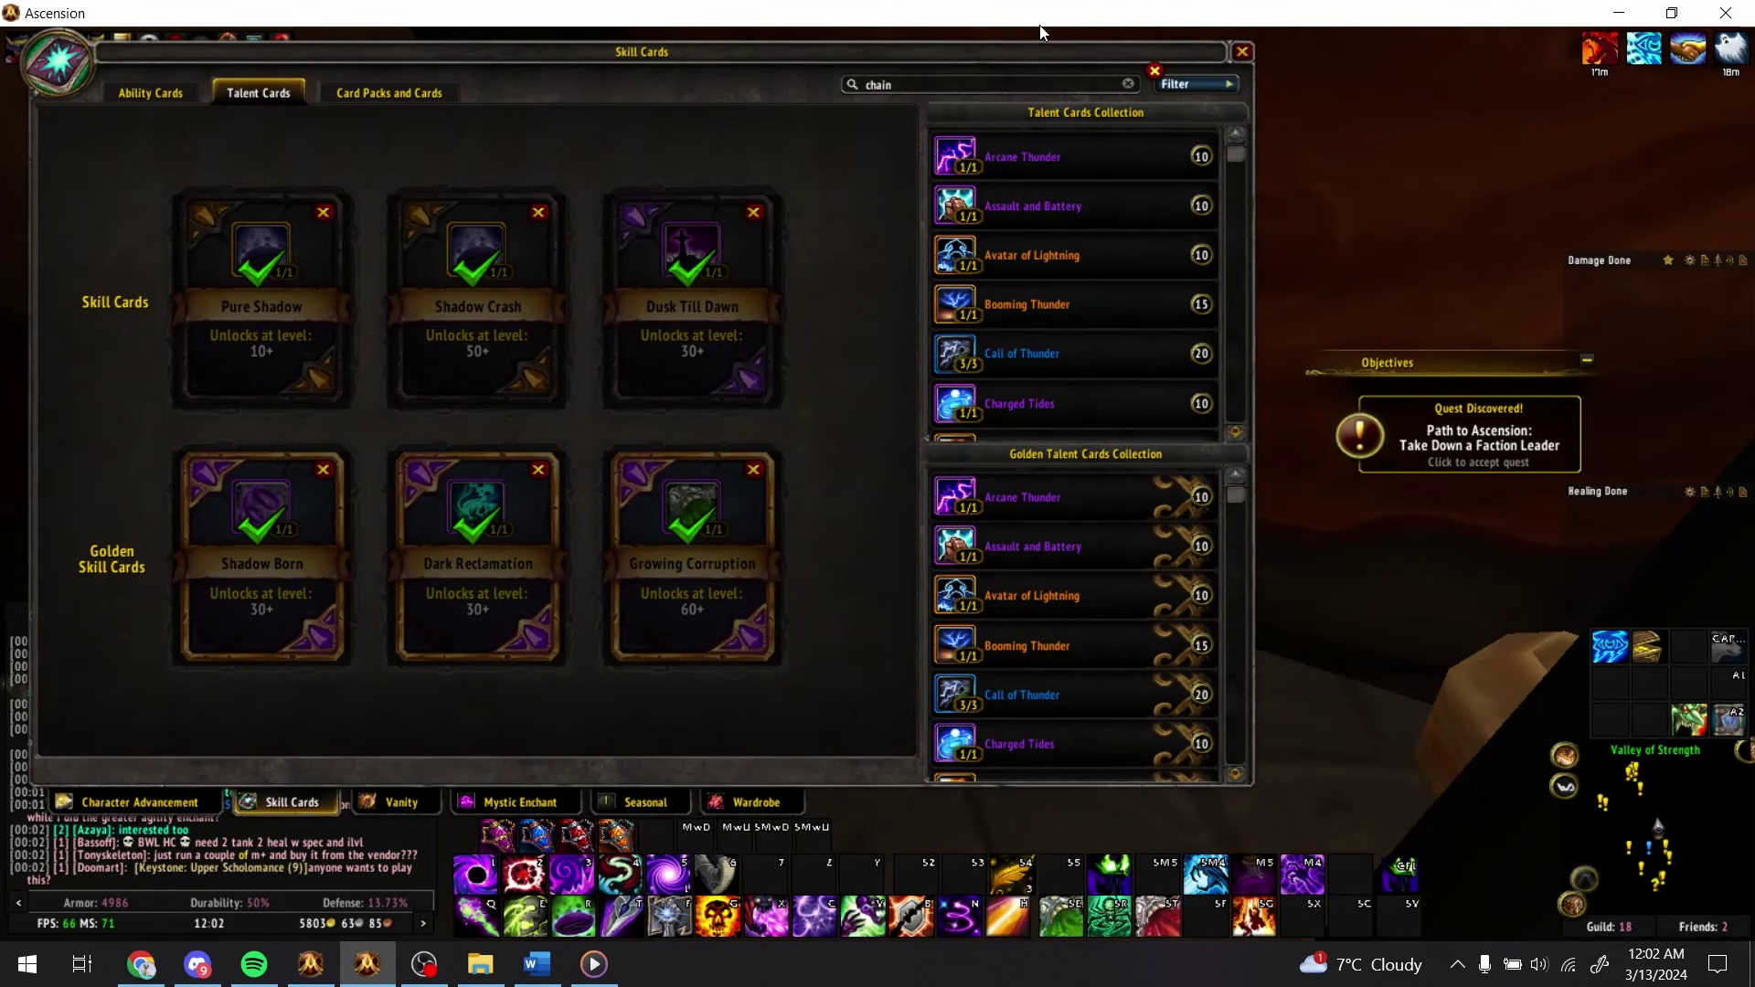
{"action": "type", "text": "light"}
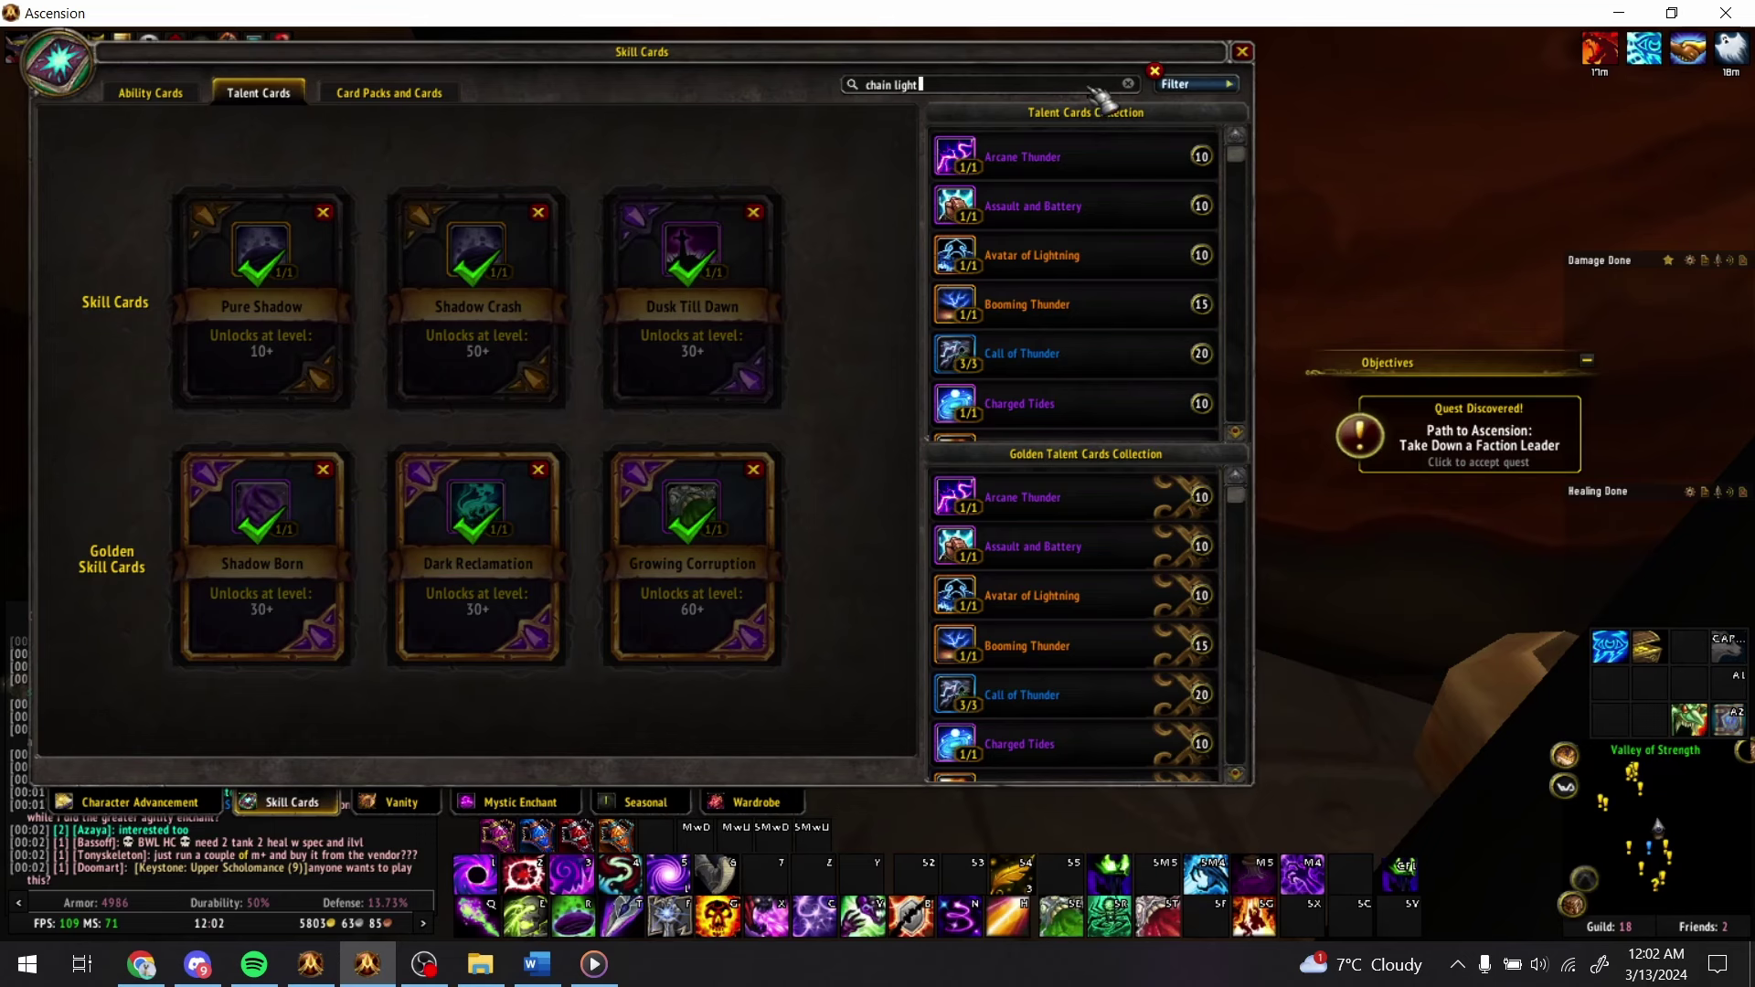
- Enter Booming Thunder in cell AR19 of the spreadsheet as the second talent card, then switch back to Ascension
{"action": "key", "text": "alt+Tab"}
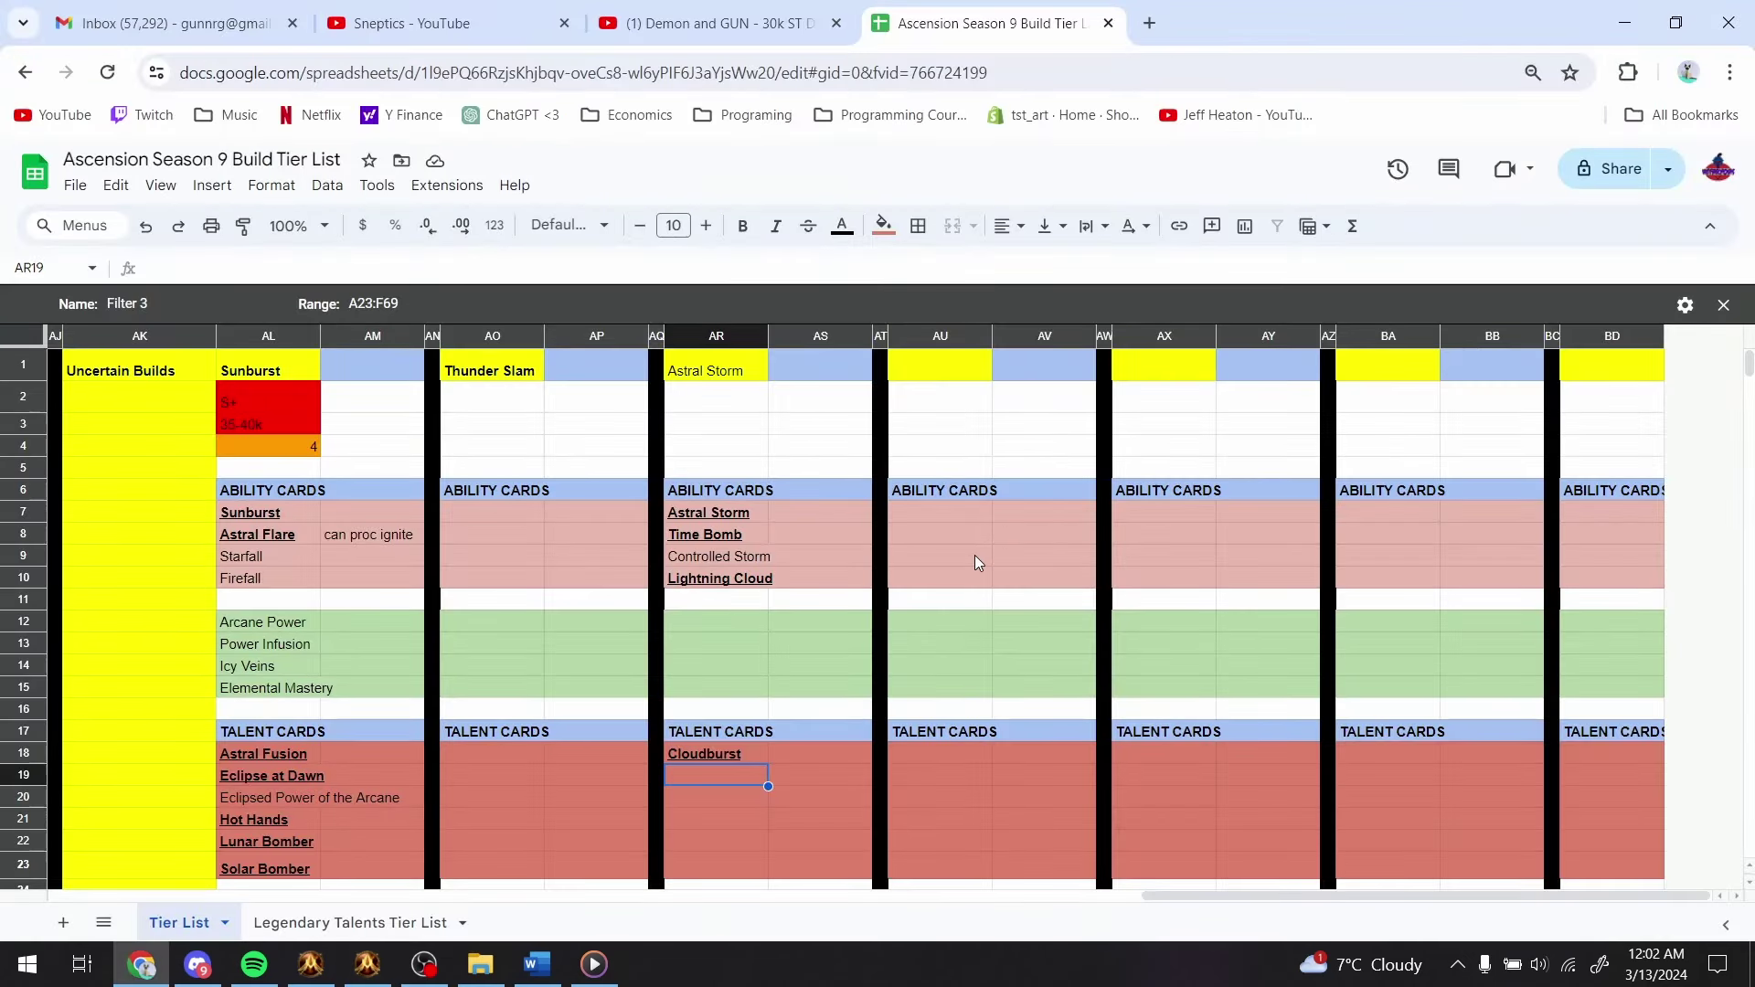
{"action": "type", "text": "Booming Thunder"}
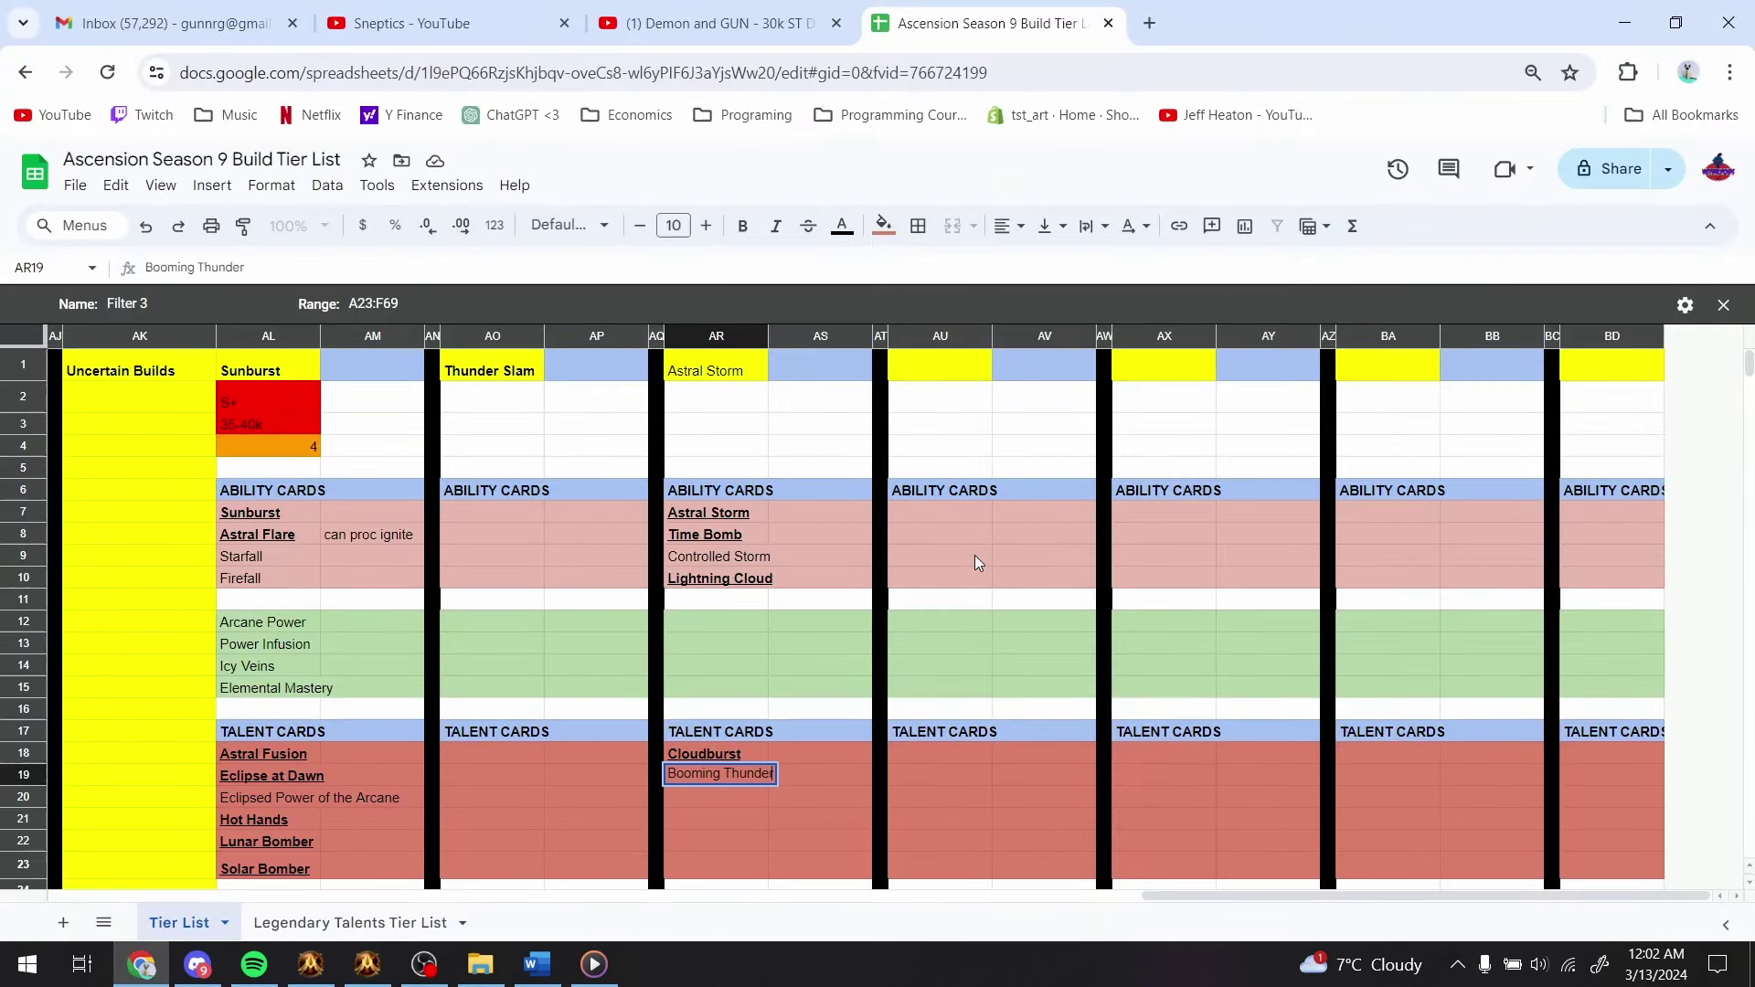
{"action": "key", "text": "alt+Tab"}
- Review the "chain light" talent cards, filter them to Legendary quality and show the details of Forked Lightning
{"action": "scroll", "coordinate": [1096, 270], "scroll_direction": "down", "scroll_amount": 4}
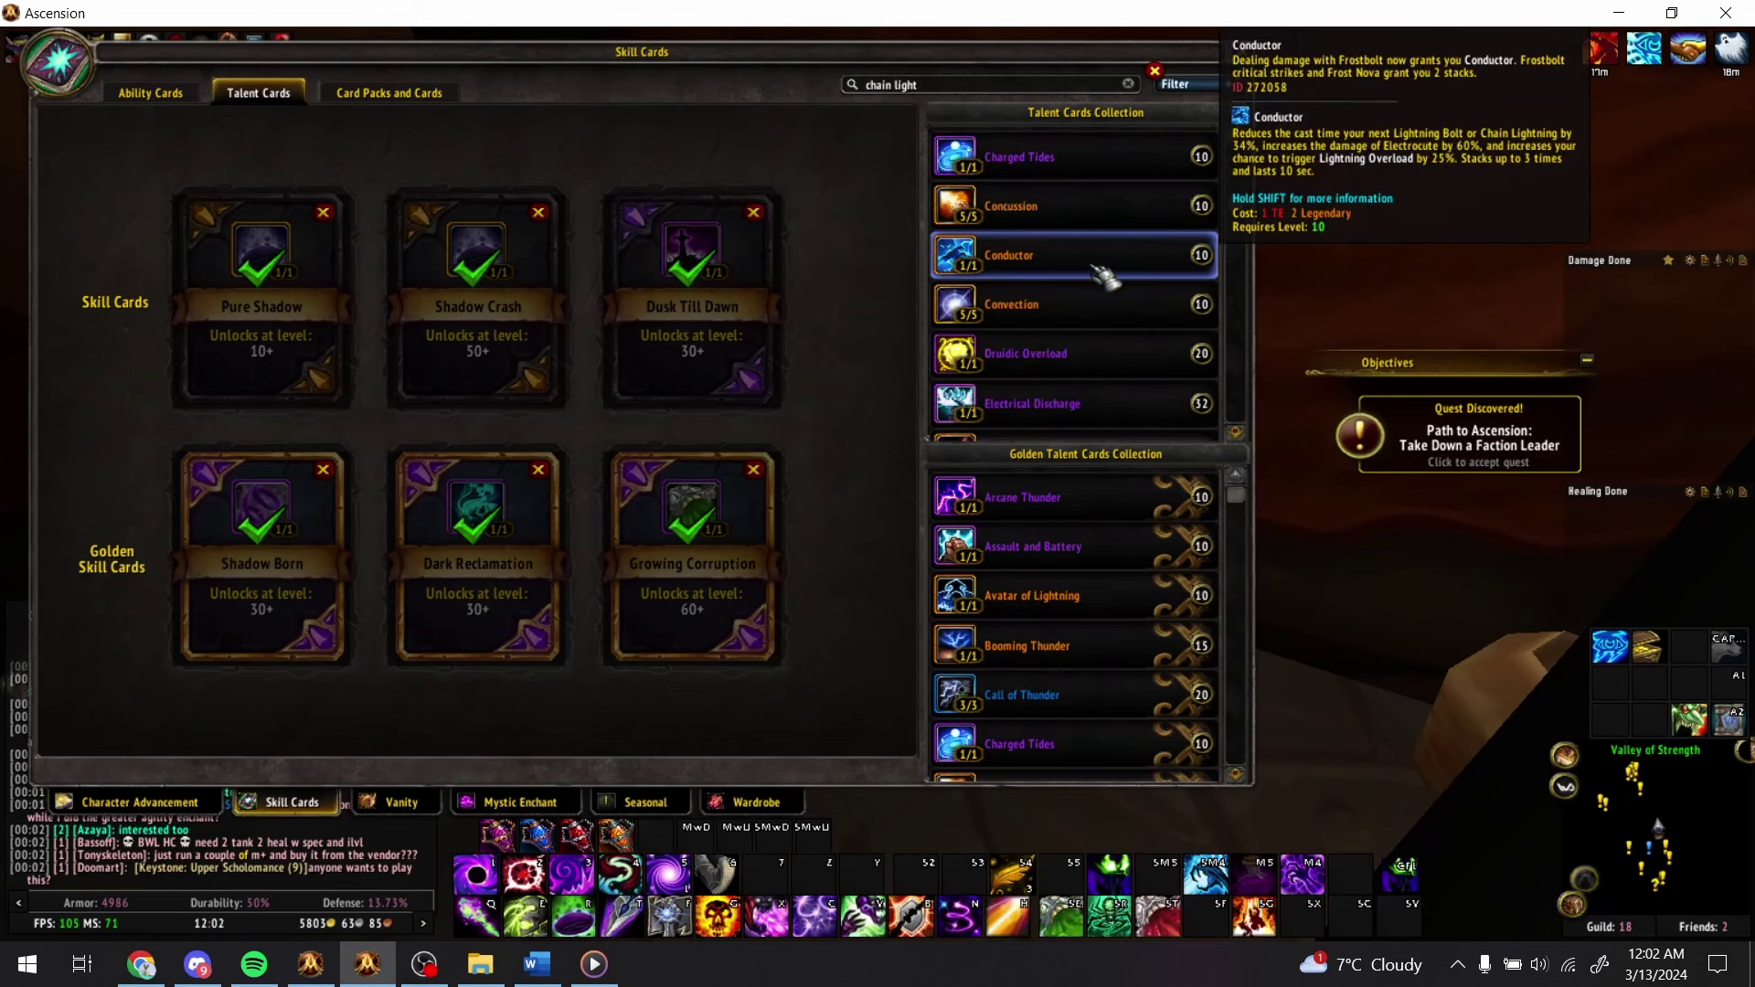
{"action": "scroll", "coordinate": [1087, 256], "scroll_direction": "up", "scroll_amount": 4}
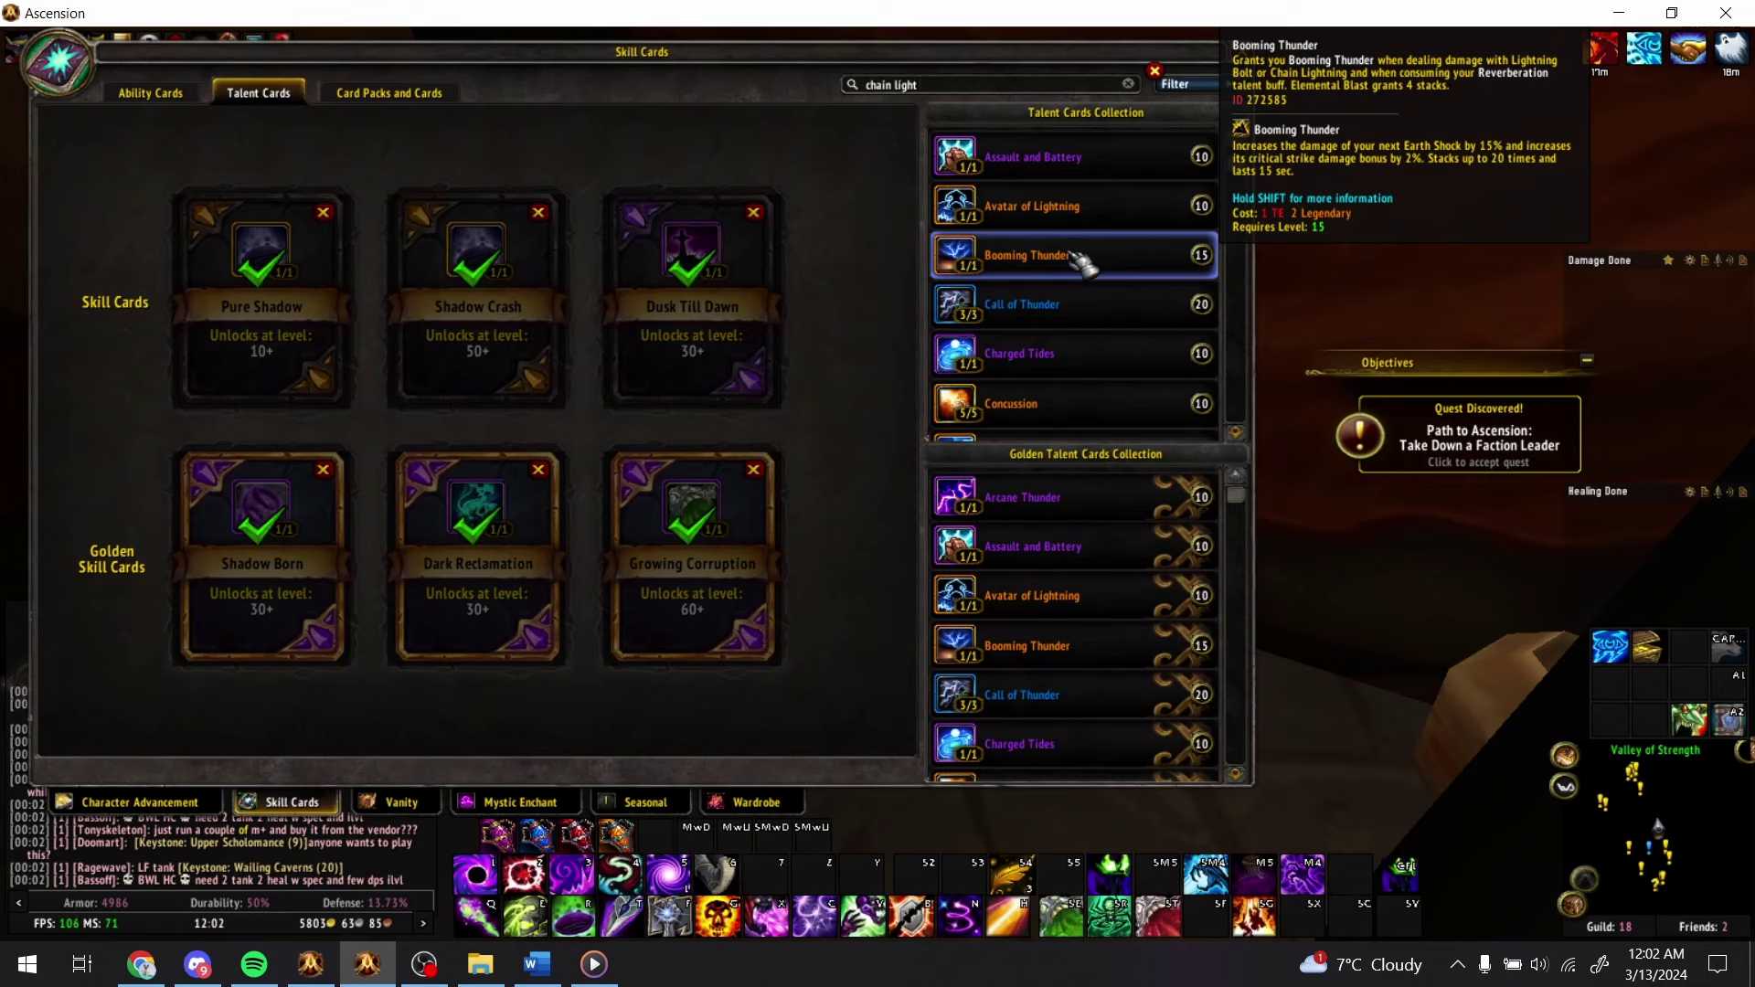
{"action": "key", "text": "alt+Tab"}
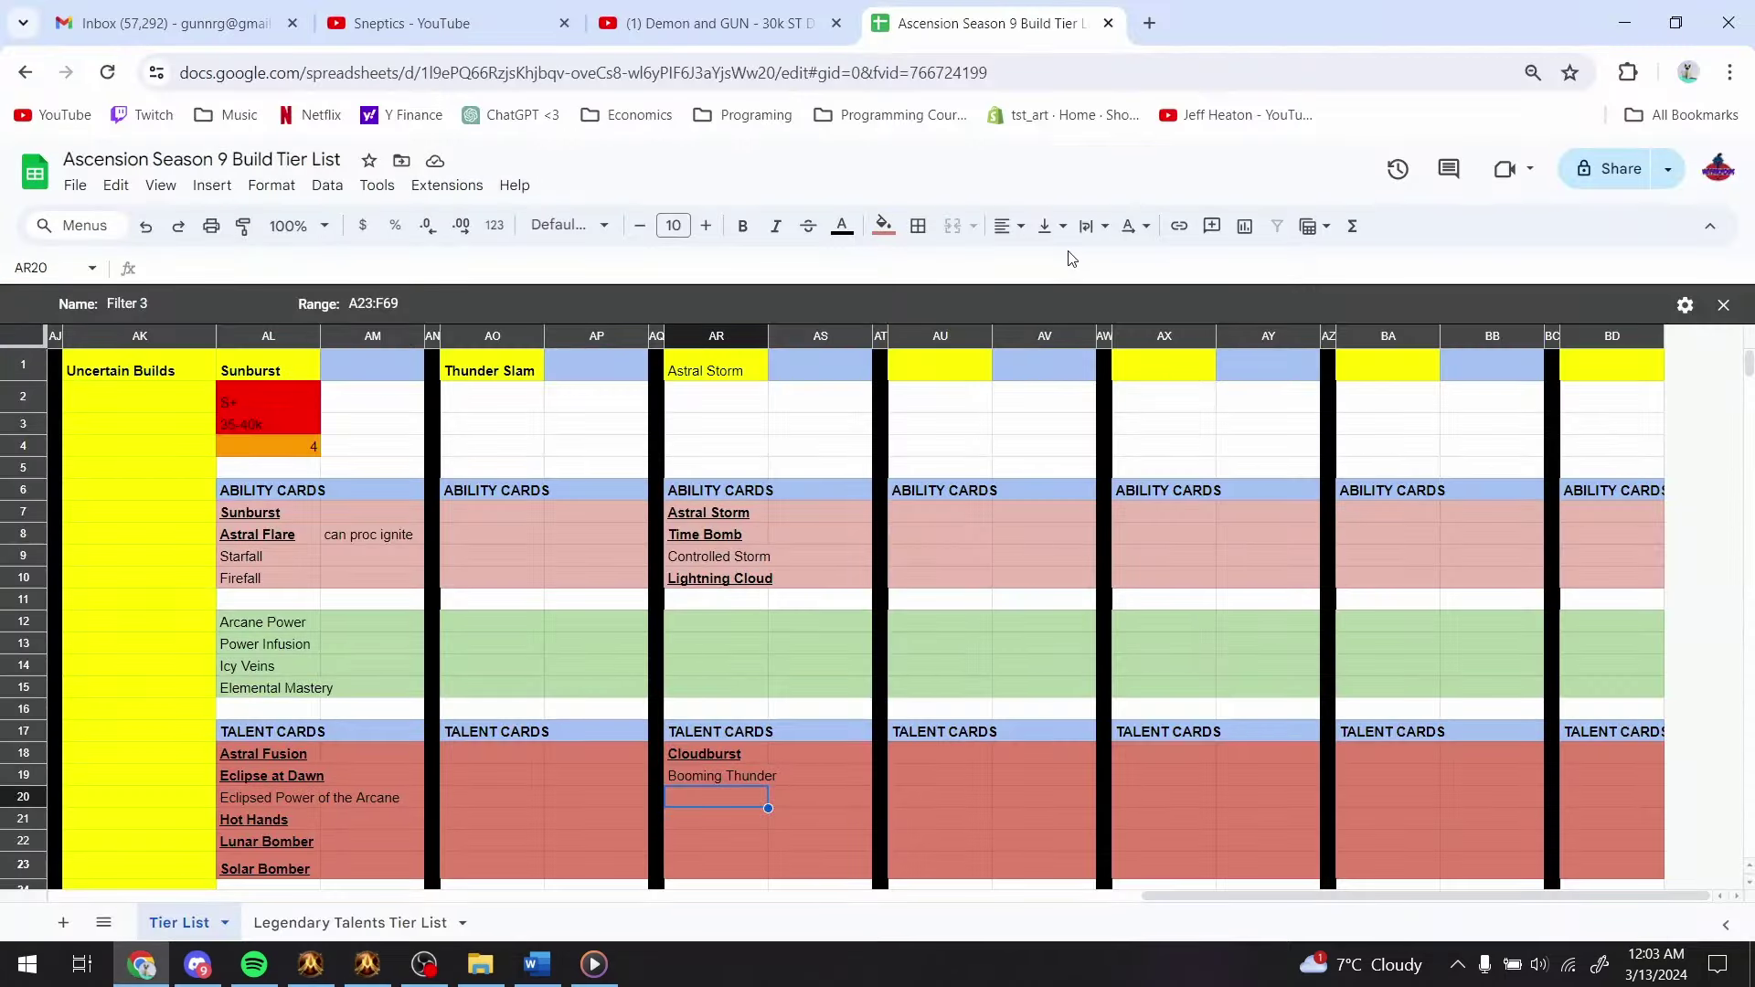
{"action": "key", "text": "alt+Tab"}
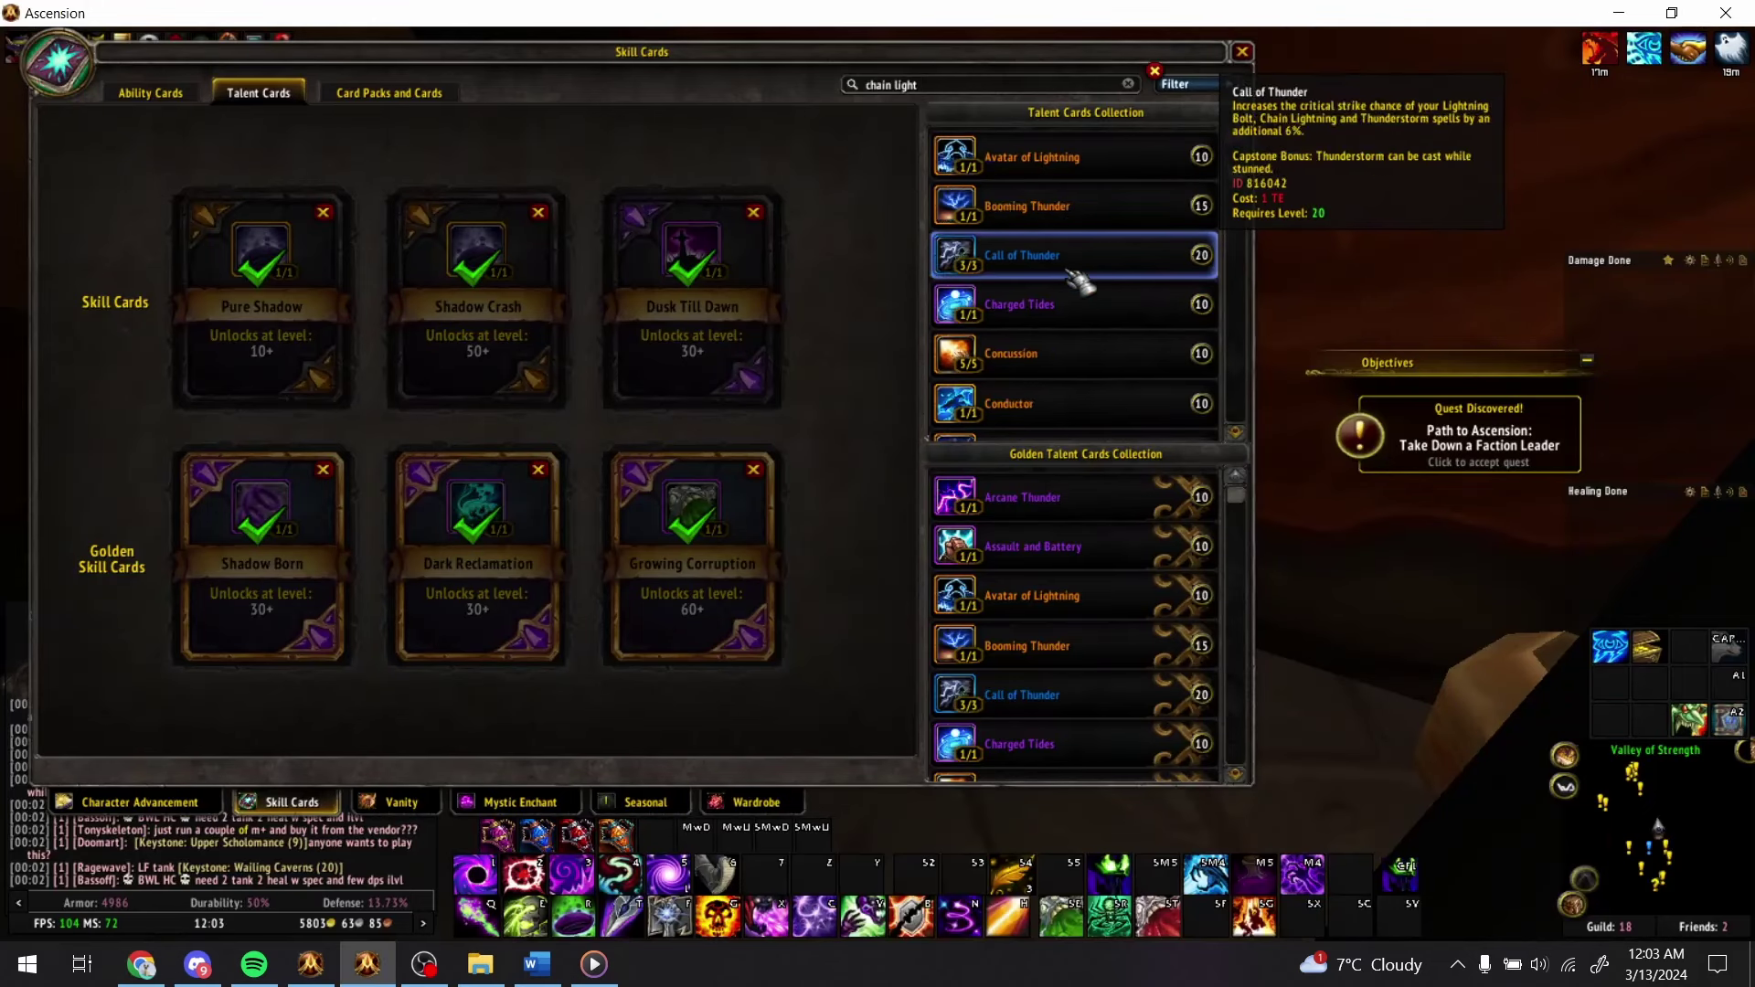
{"action": "left_click", "coordinate": [1188, 83]}
{"action": "mouse_move", "coordinate": [1285, 173]}
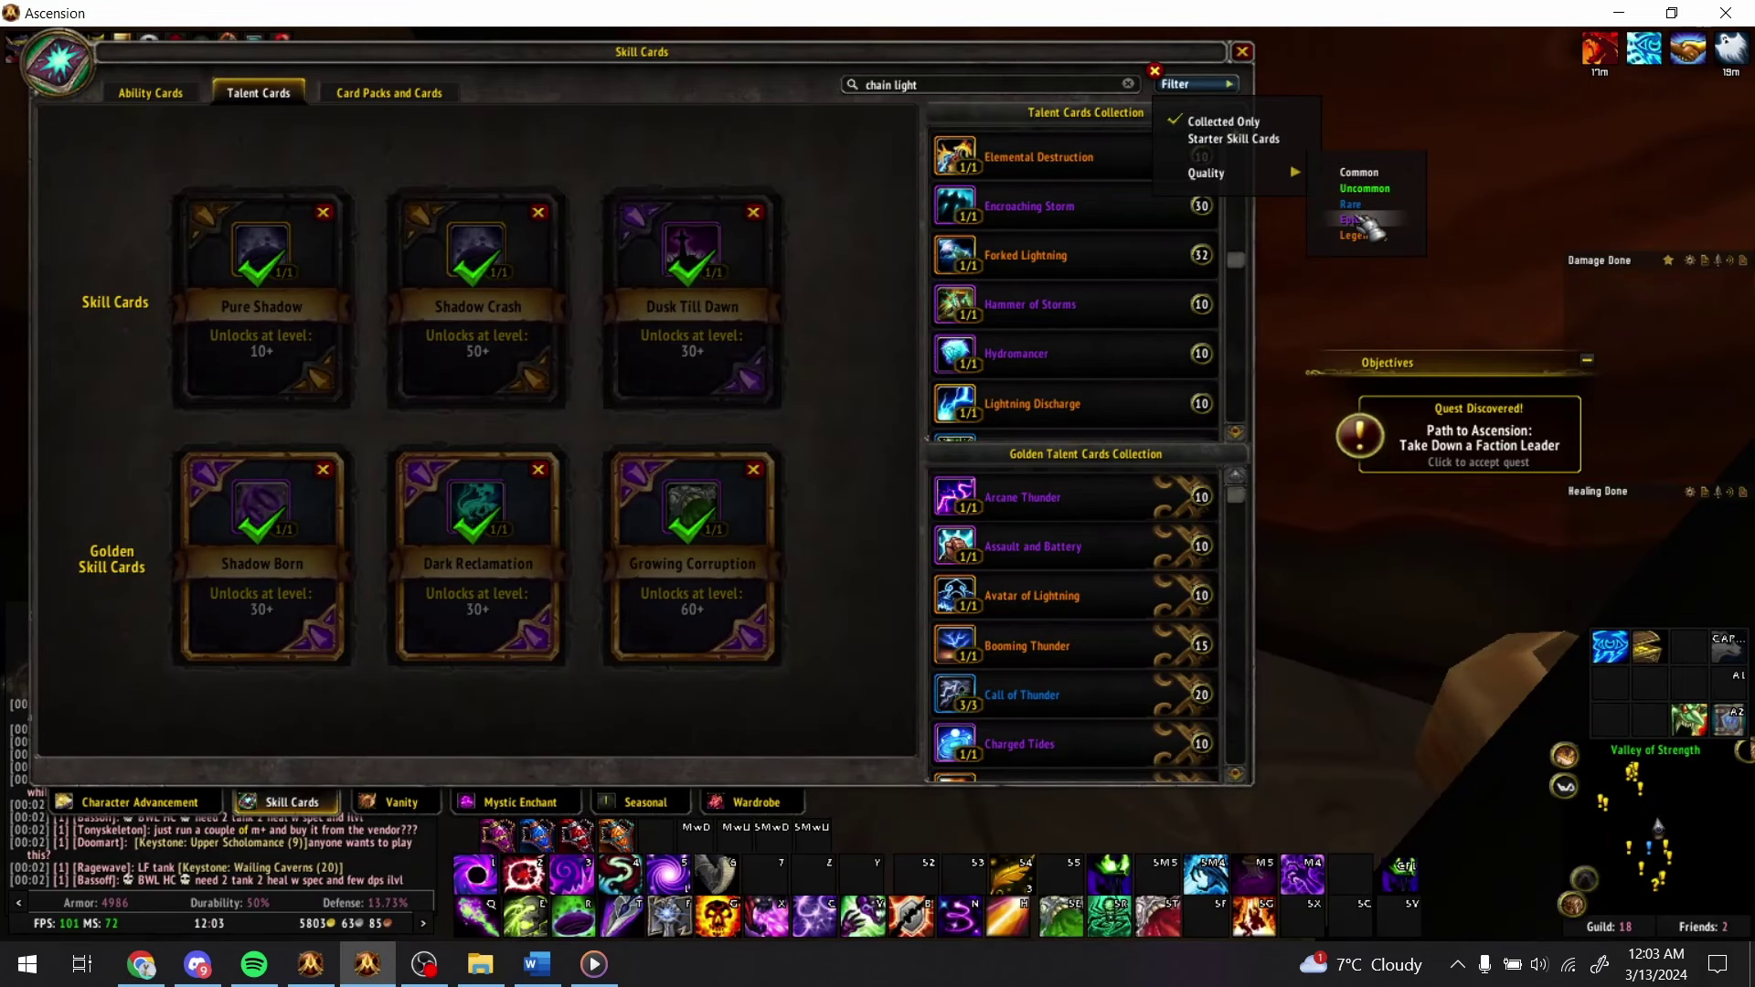
{"action": "left_click", "coordinate": [1353, 236]}
{"action": "scroll", "coordinate": [1074, 274], "scroll_direction": "up", "scroll_amount": 3}
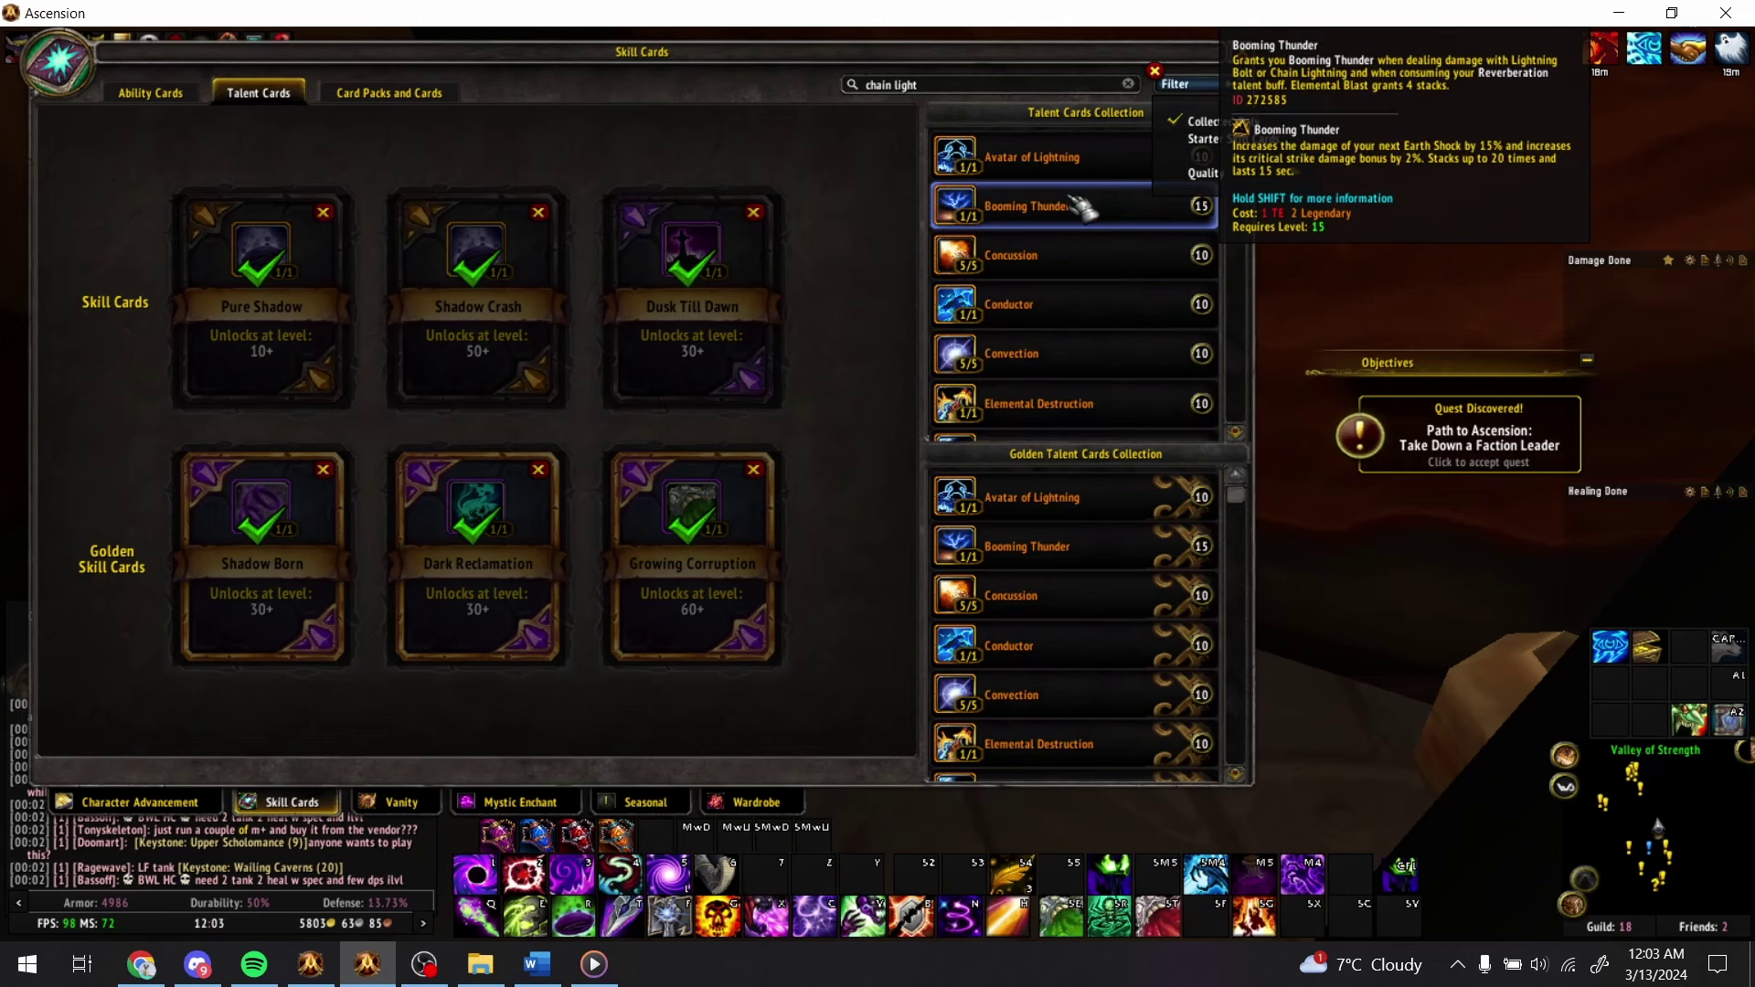
{"action": "scroll", "coordinate": [1074, 292], "scroll_direction": "down", "scroll_amount": 3}
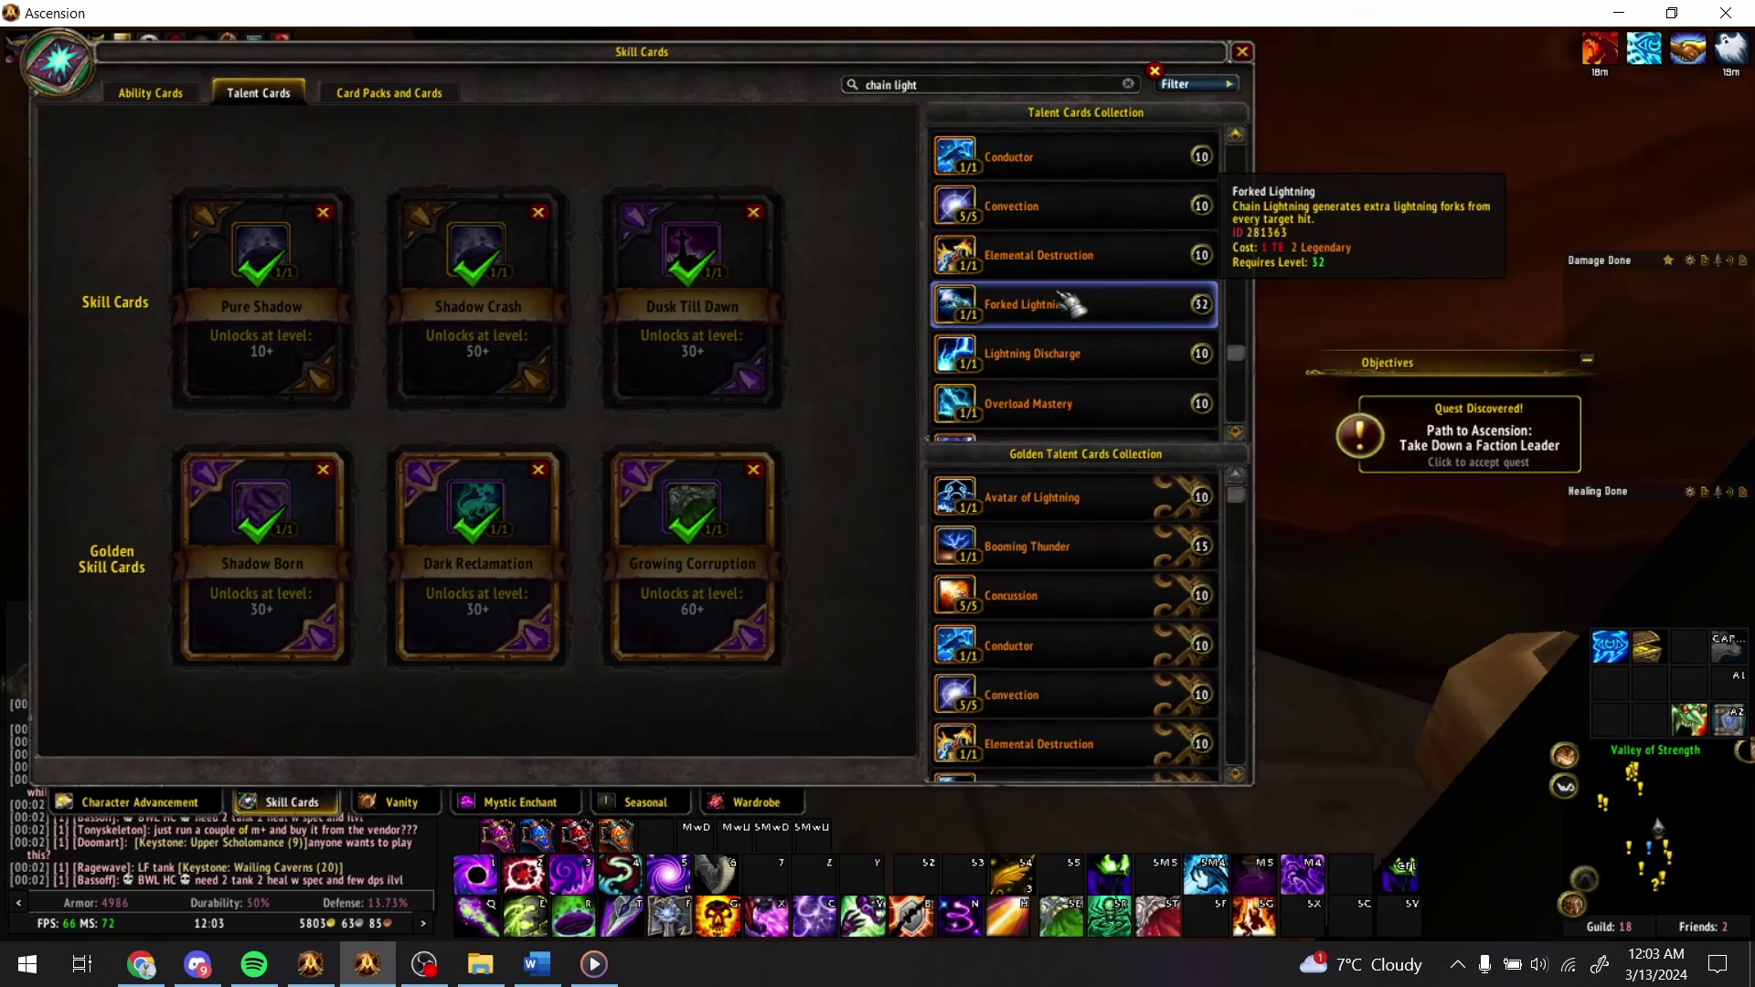
- Enter Forked Lightning in cell AR20 of the spreadsheet, then switch to Ascension and check further Legendary talent cards
{"action": "key", "text": "alt+Tab"}
{"action": "type", "text": "Forked Lig"}
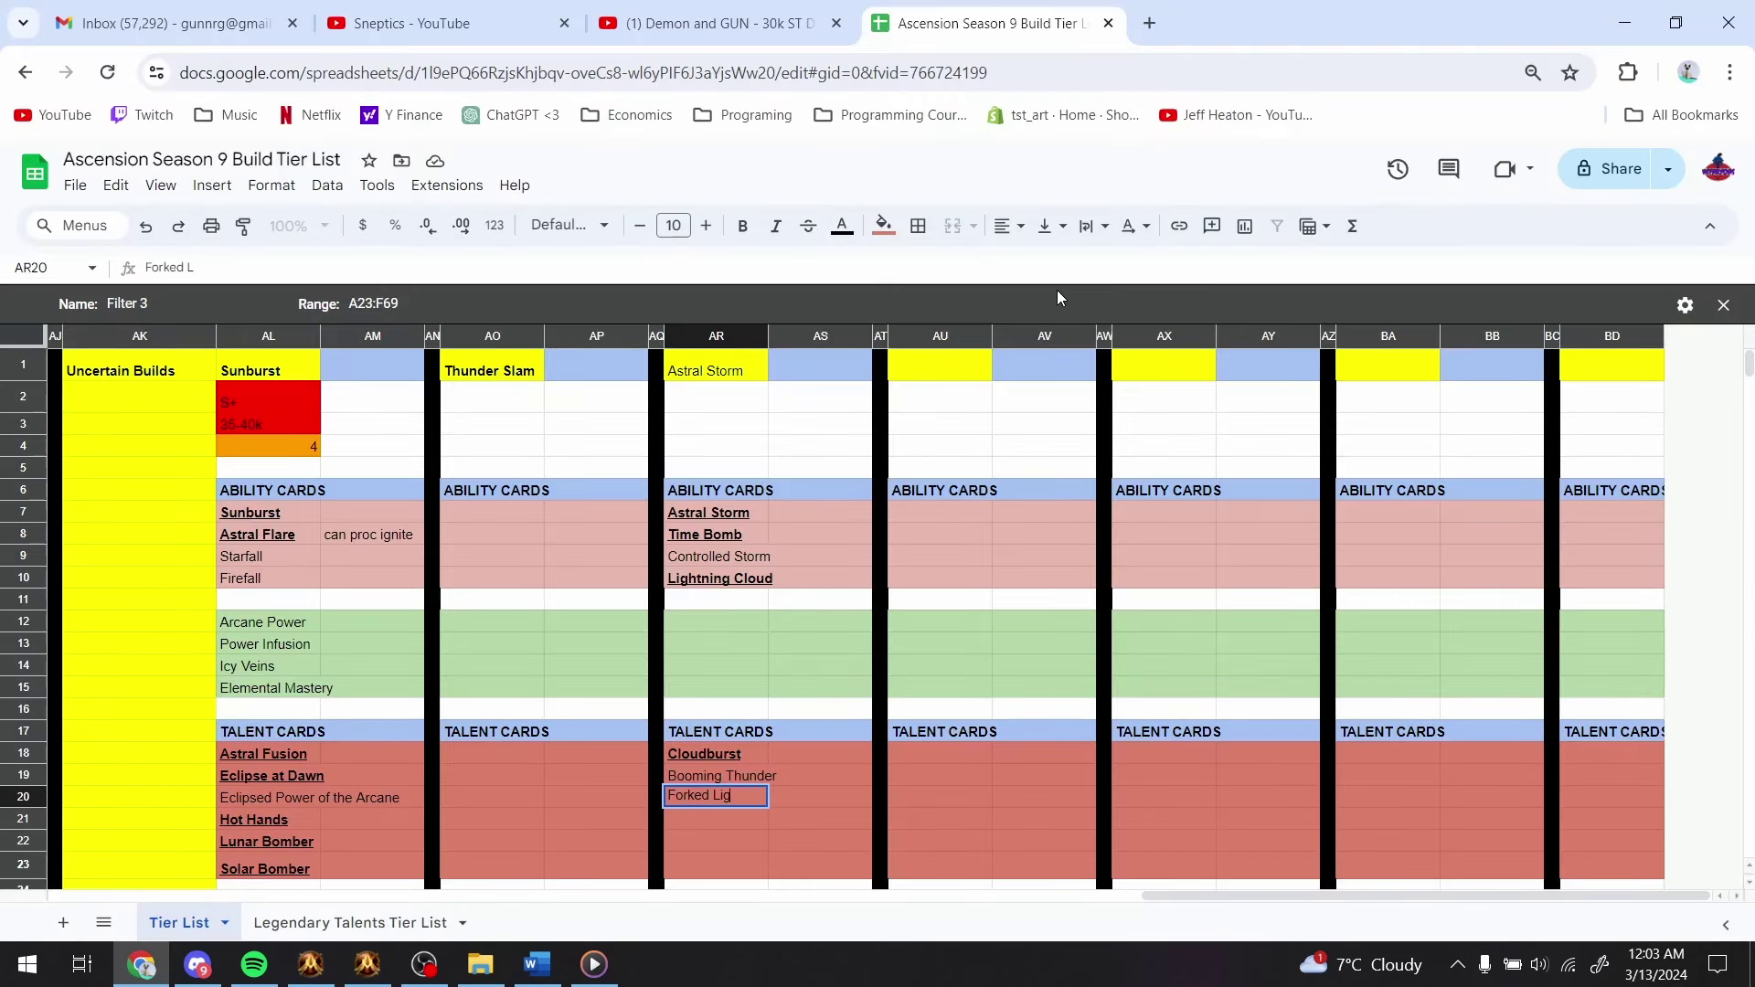
{"action": "type", "text": "htning"}
{"action": "key", "text": "Return"}
{"action": "key", "text": "alt+Tab"}
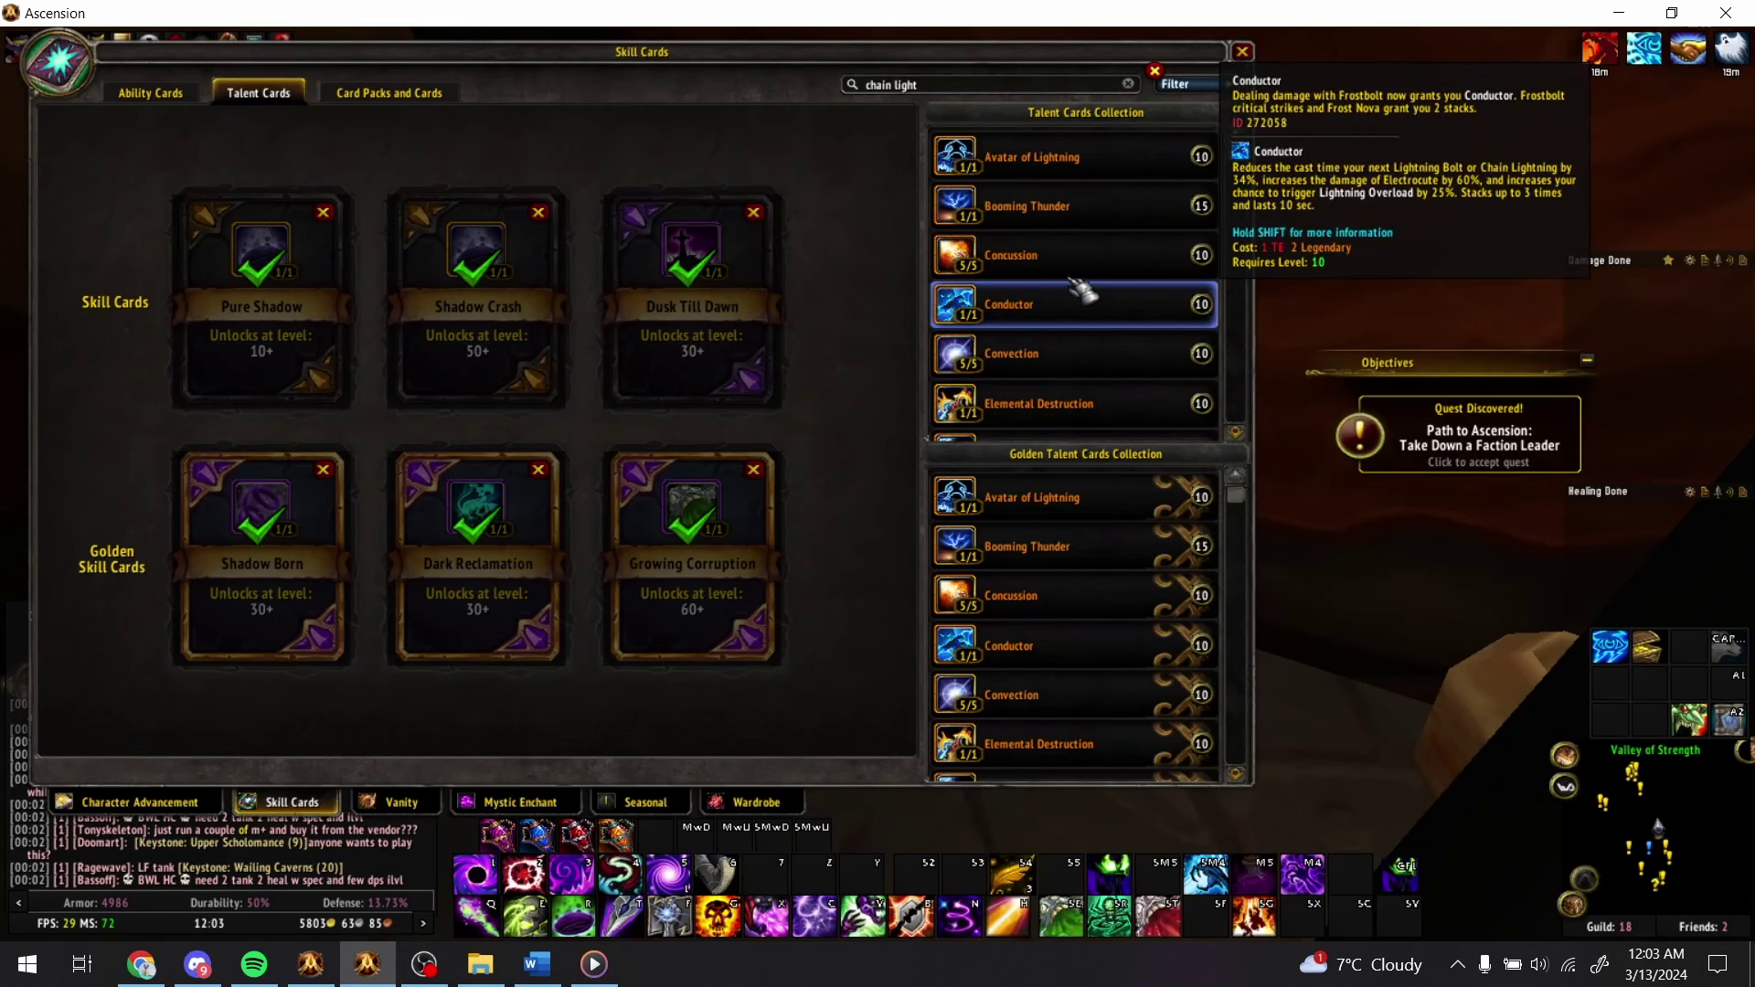
{"action": "scroll", "coordinate": [1084, 291], "scroll_direction": "down", "scroll_amount": 2}
- Enter Overload Mastery in bold and underlined in cell AR21 of the spreadsheet, then switch back to Ascension
{"action": "key", "text": "alt+Tab"}
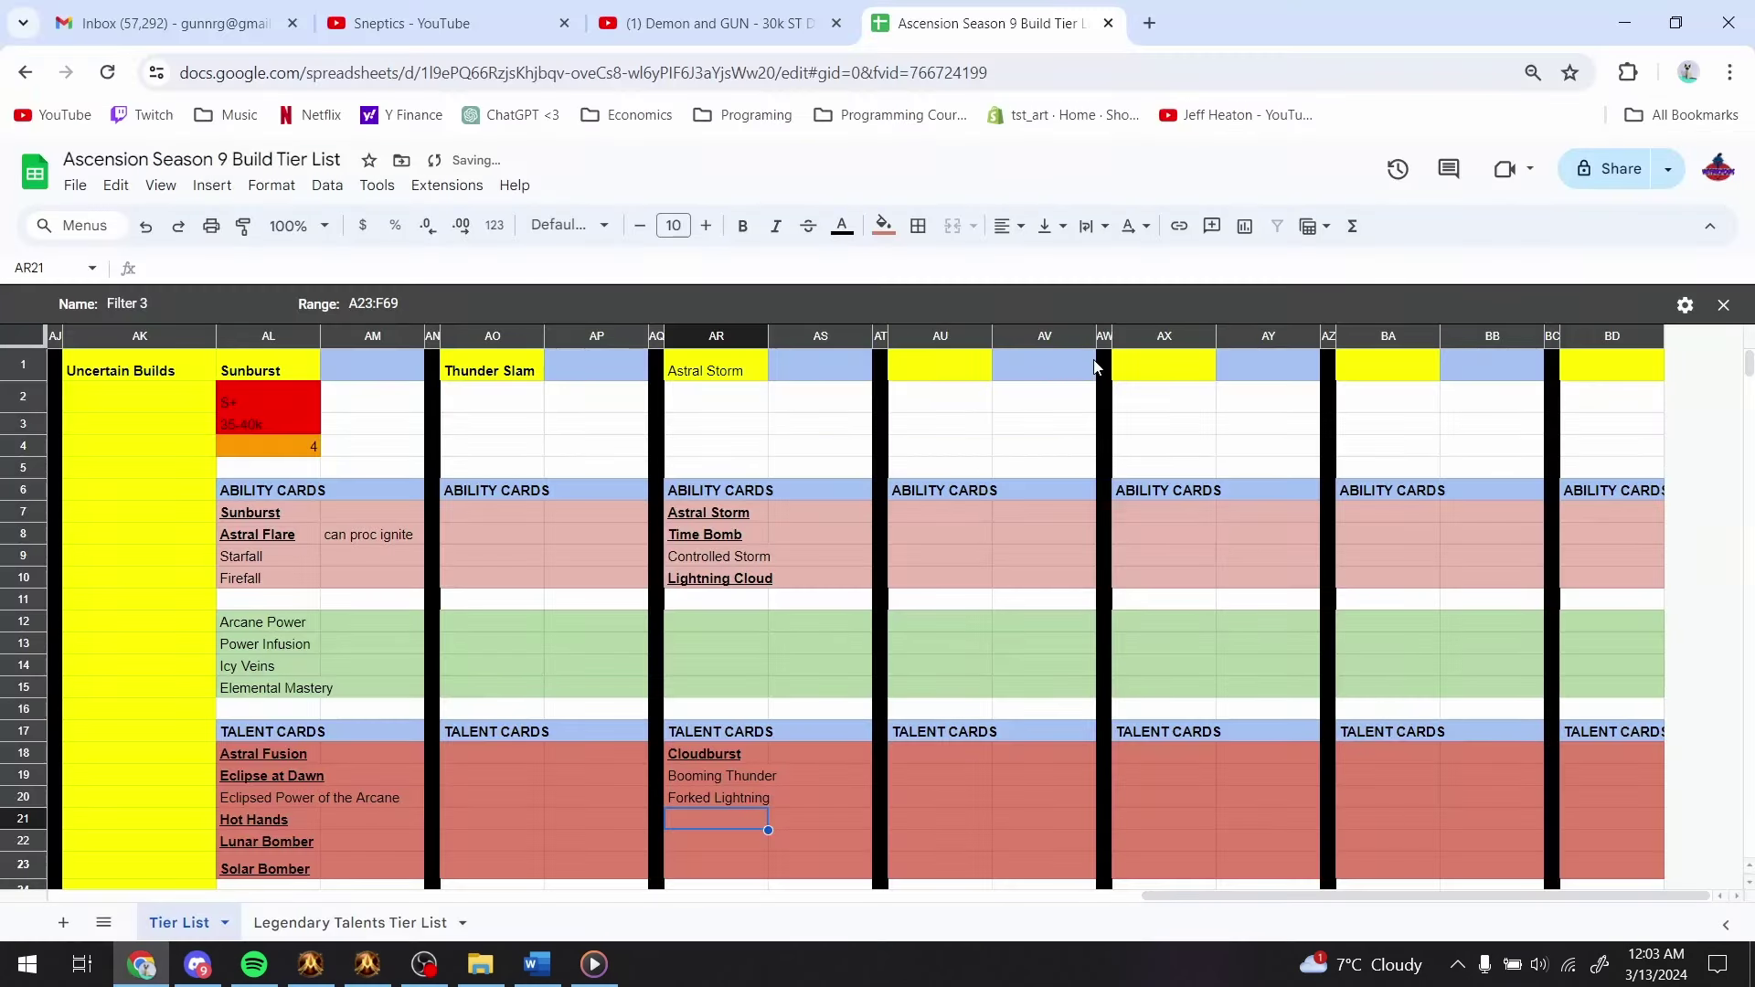
{"action": "type", "text": "Overload Master"}
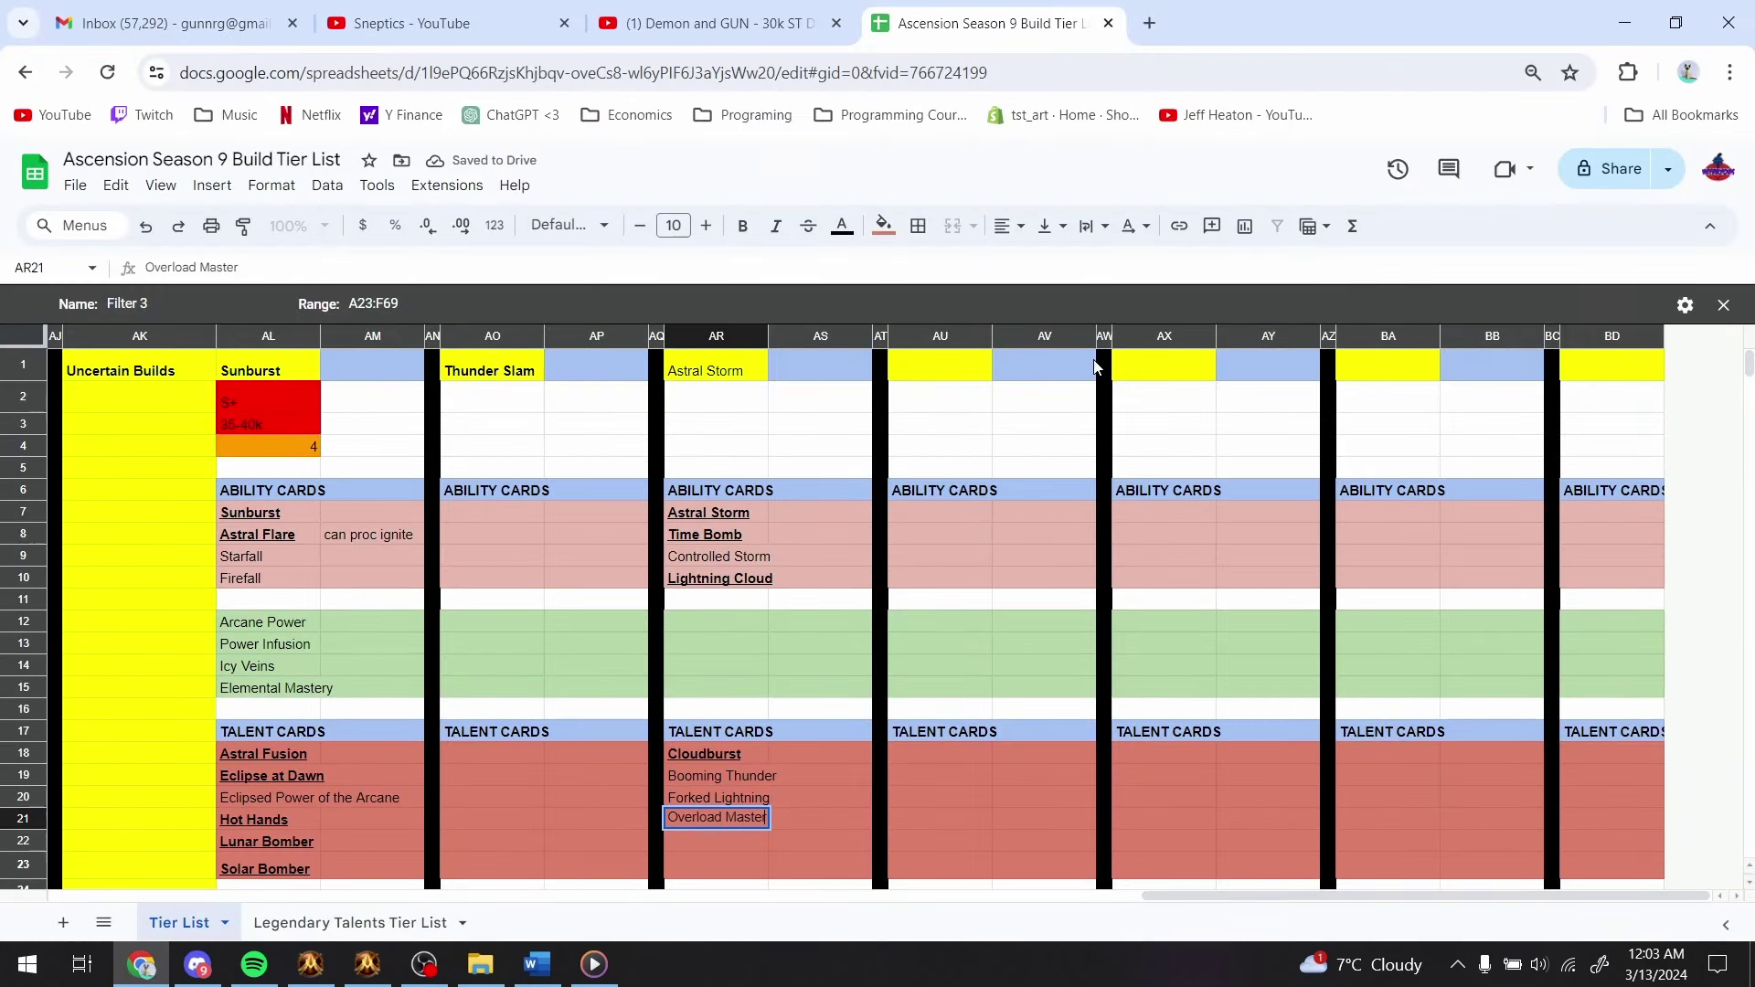
{"action": "type", "text": "y"}
{"action": "key", "text": "Return"}
{"action": "key", "text": "Up"}
{"action": "key", "text": "ctrl+b"}
{"action": "key", "text": "ctrl+u"}
{"action": "key", "text": "alt+Tab"}
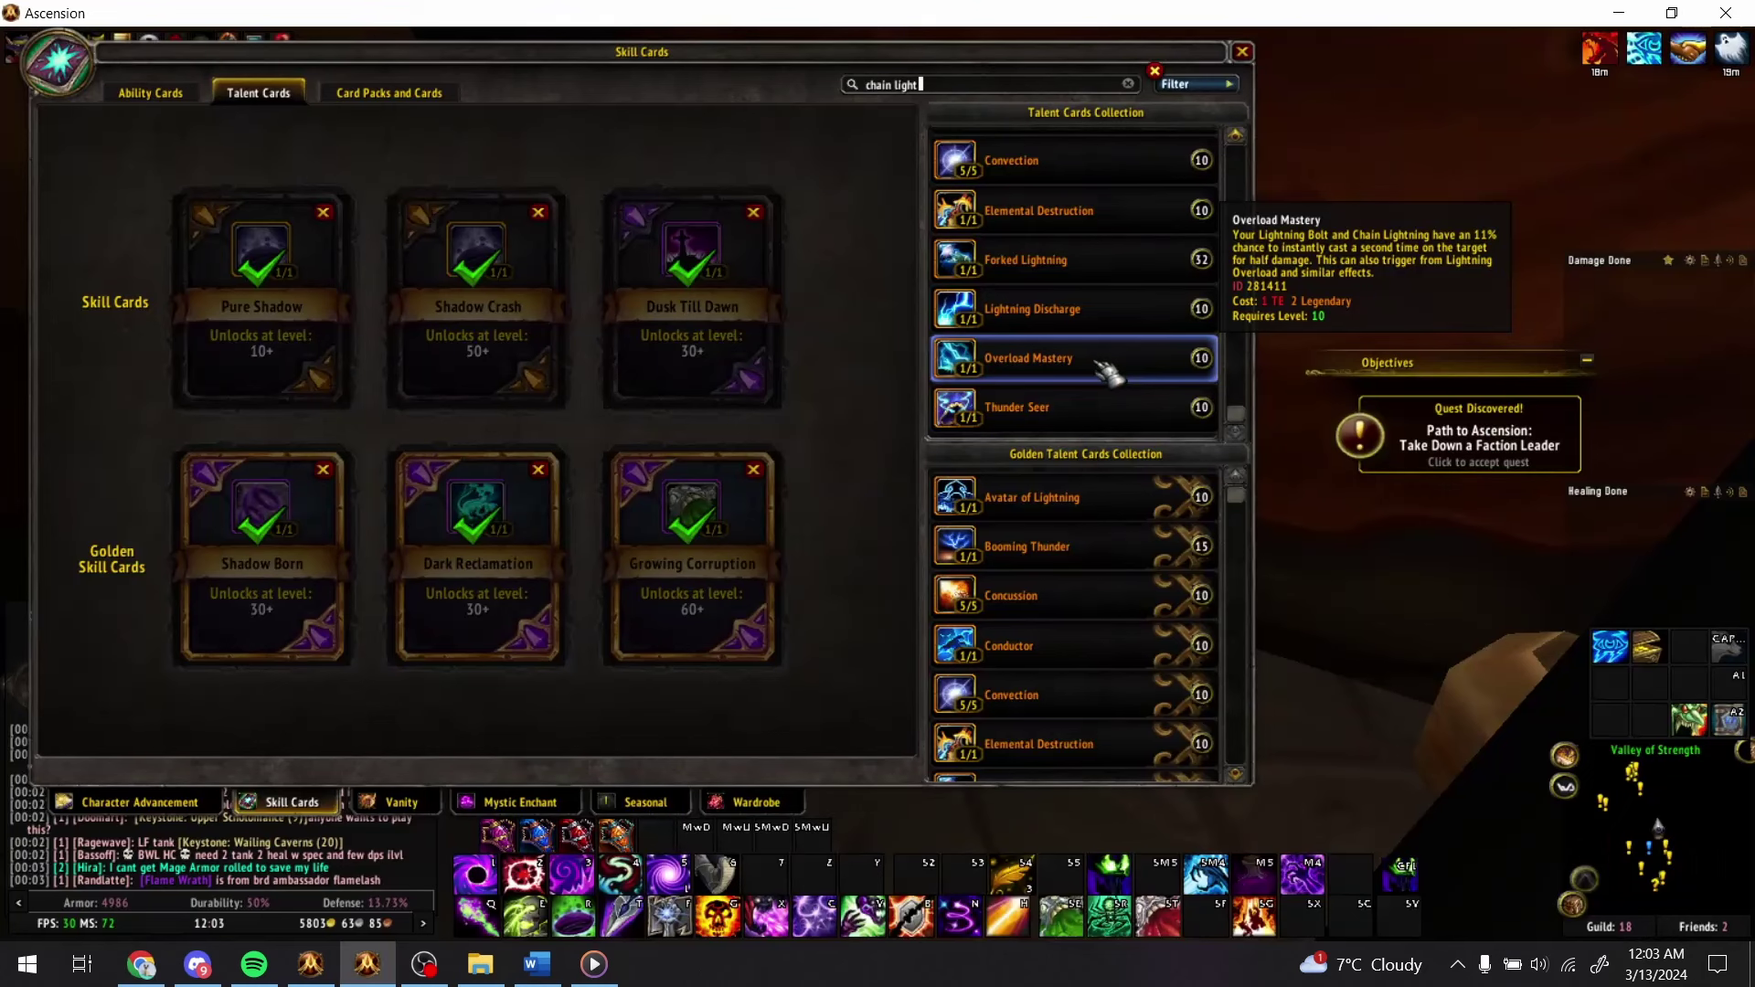
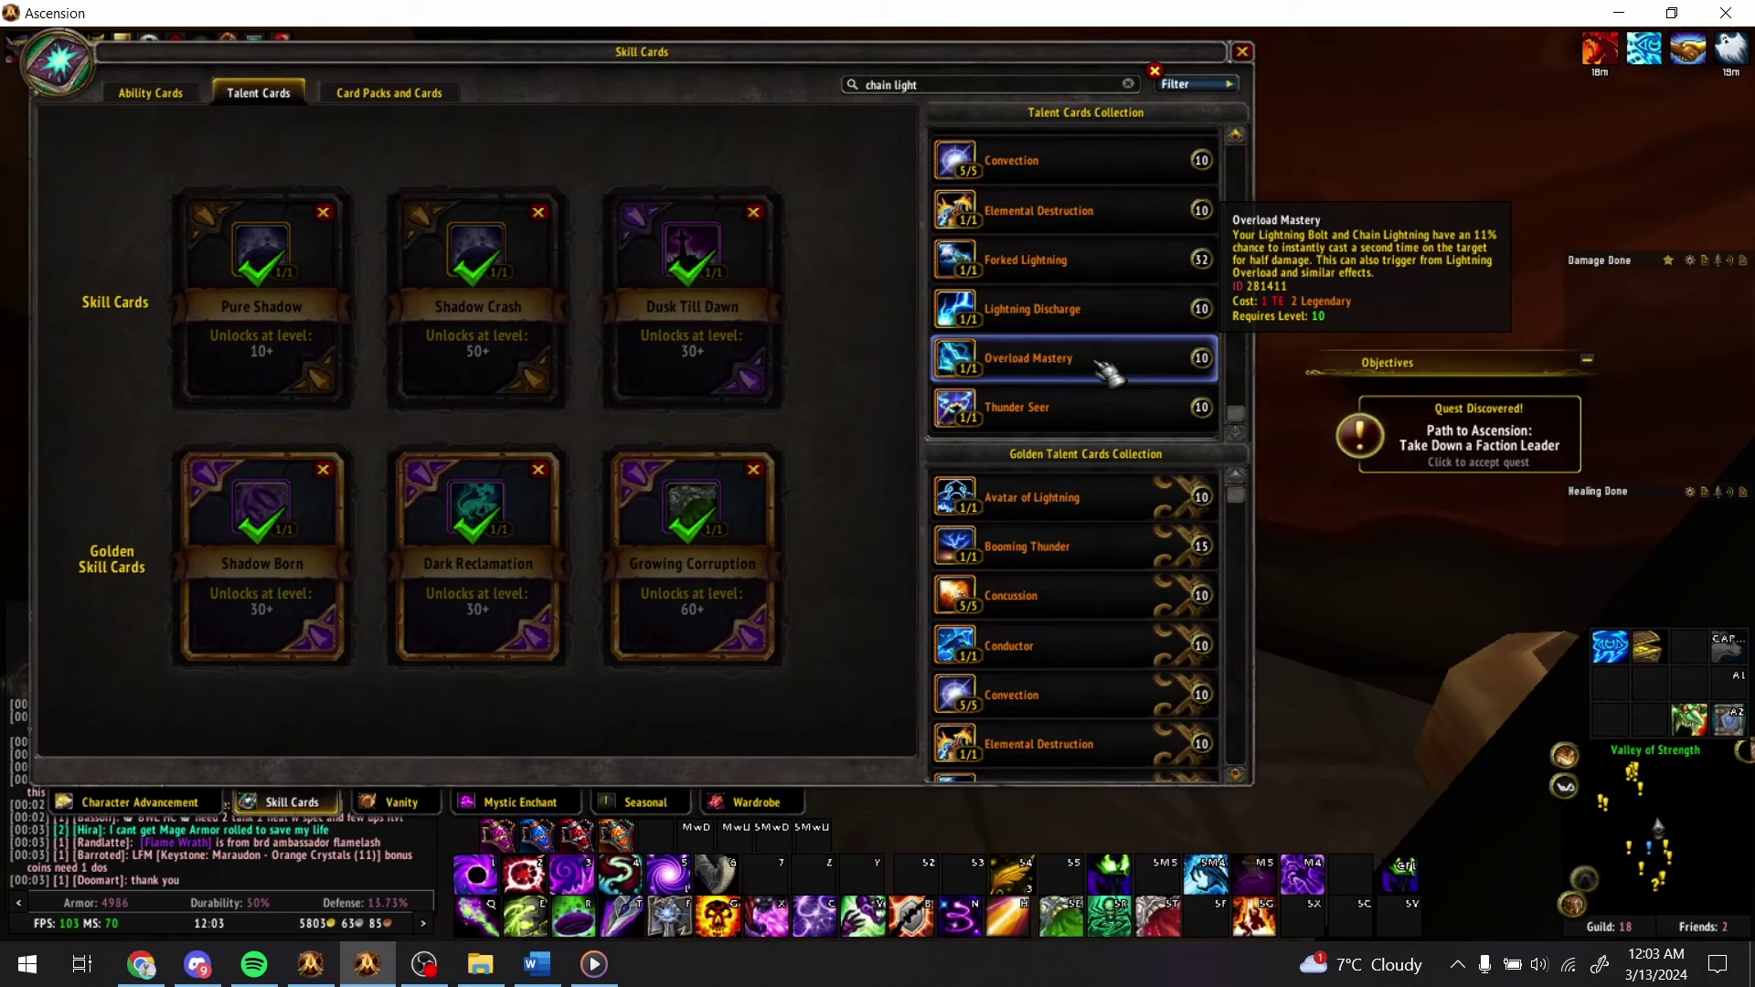
- Search the talent cards for "overload", clear the quality filter and show the details of Lightning Overload
{"action": "key", "text": "ctrl+a"}
{"action": "type", "text": "o"}
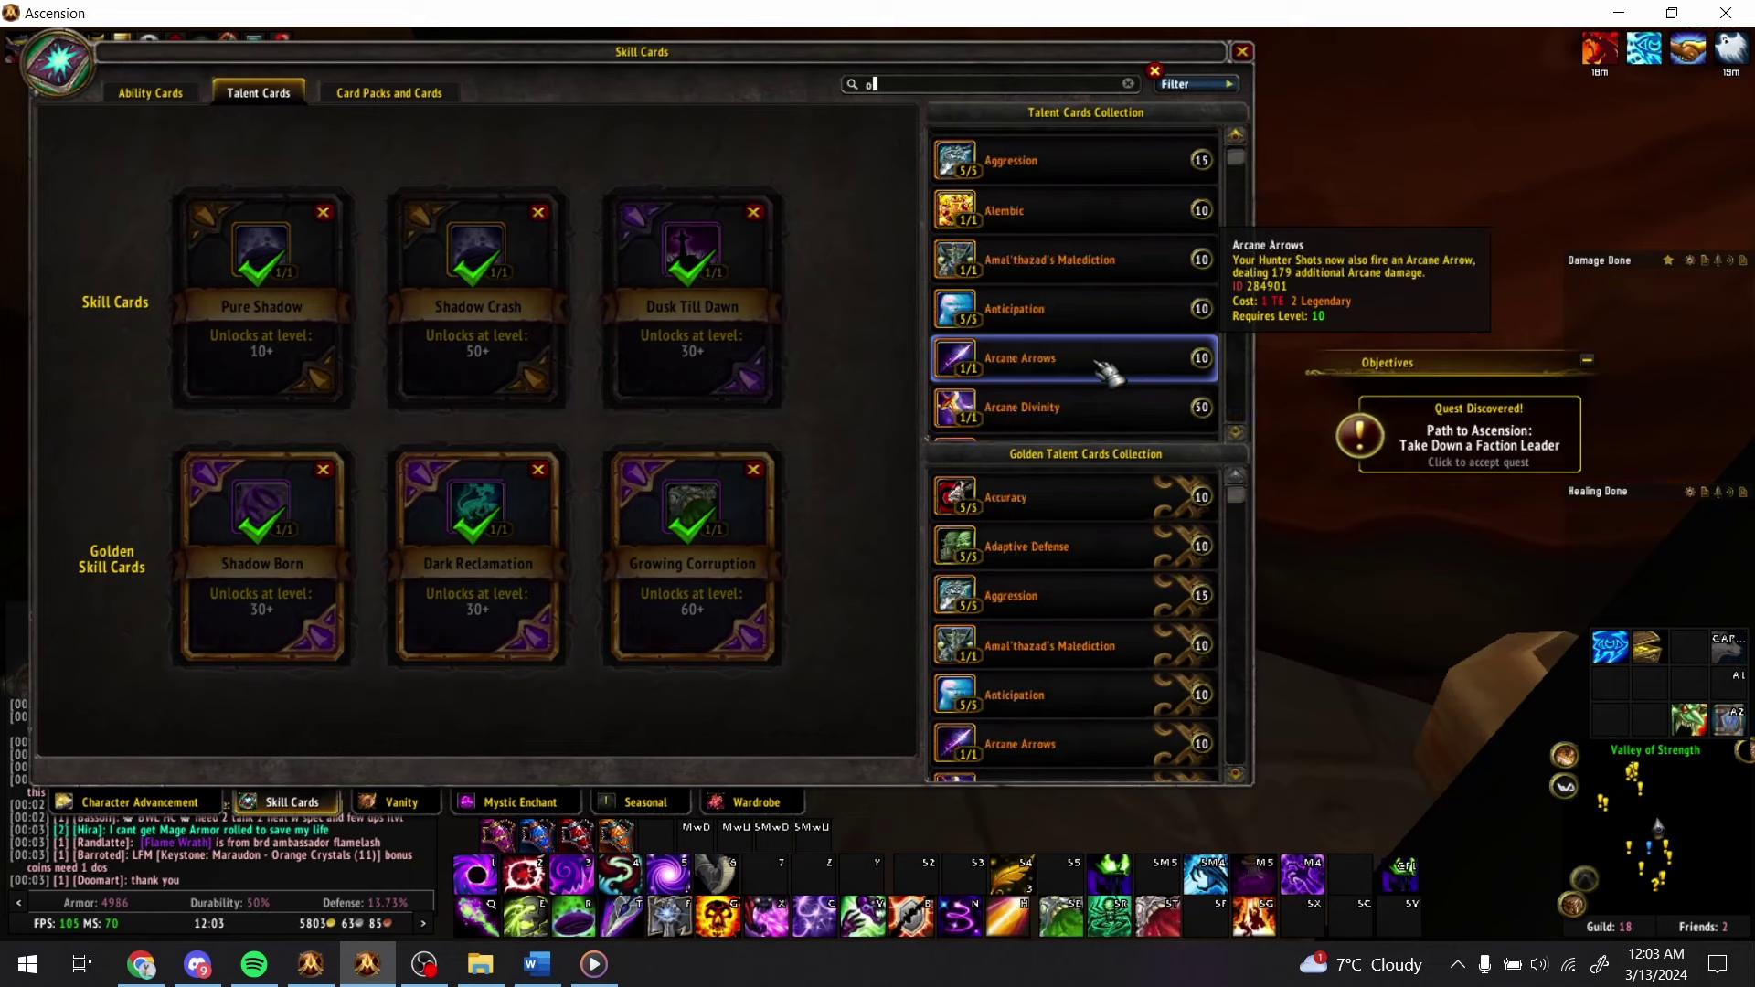
{"action": "type", "text": "verload"}
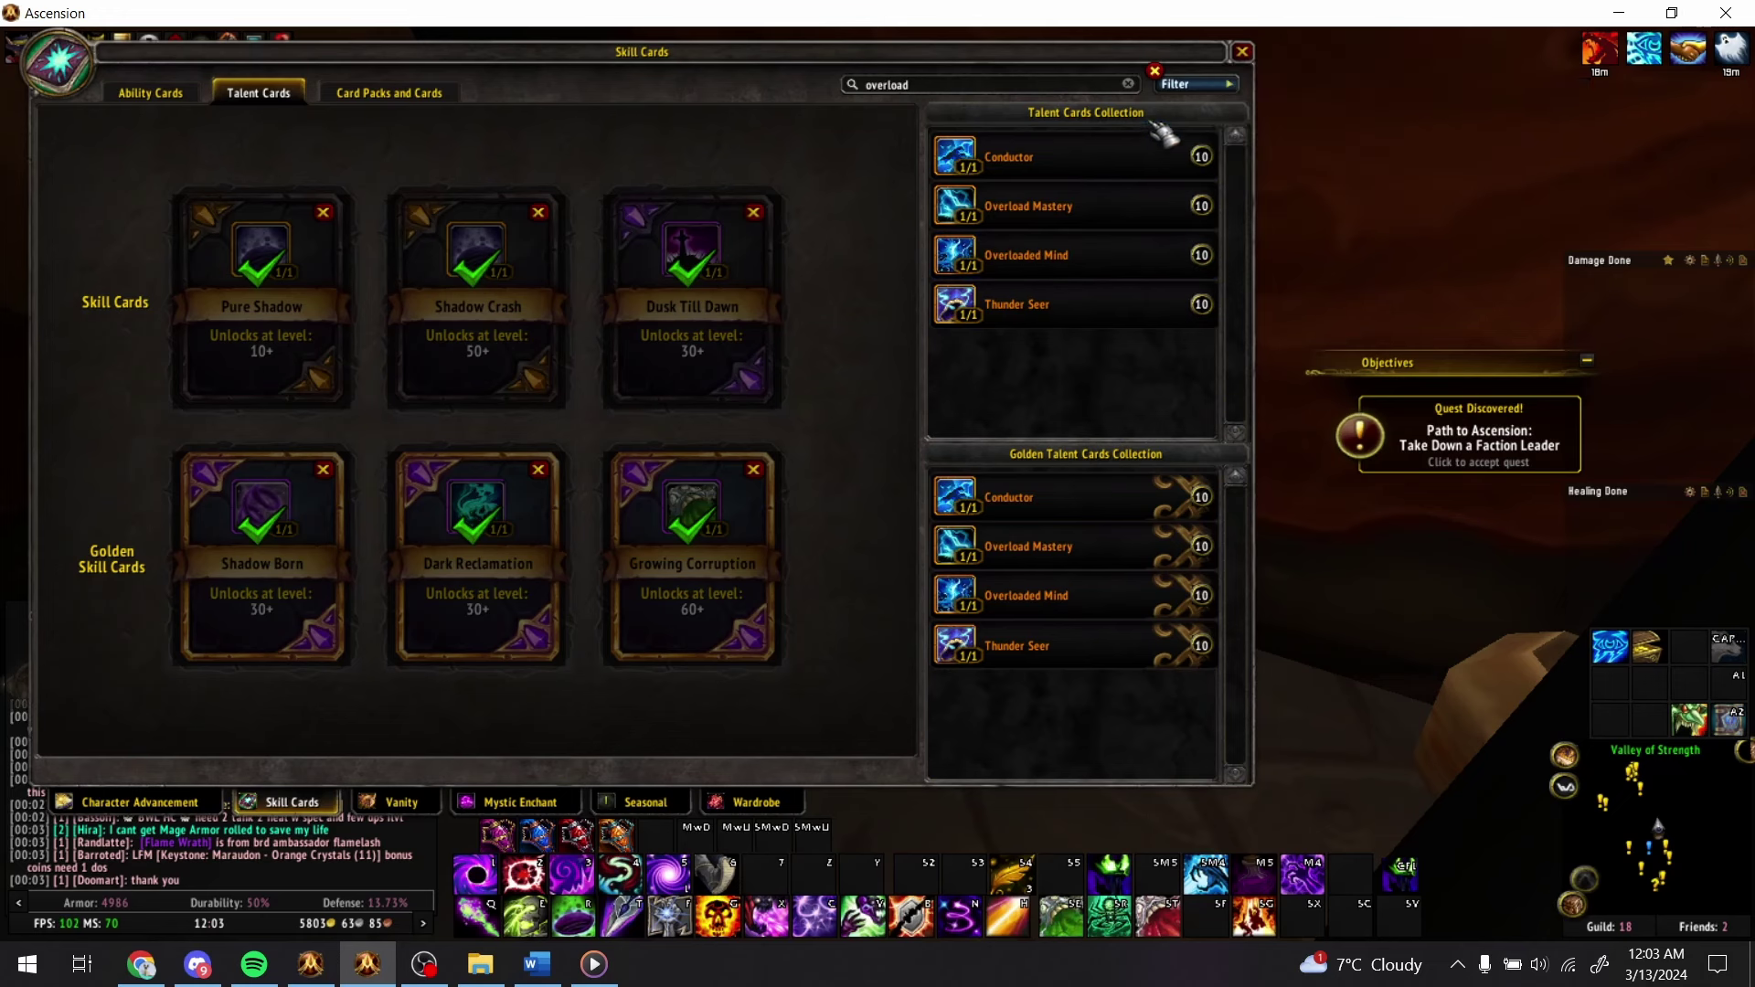
{"action": "scroll", "coordinate": [1134, 302], "scroll_direction": "down", "scroll_amount": 2}
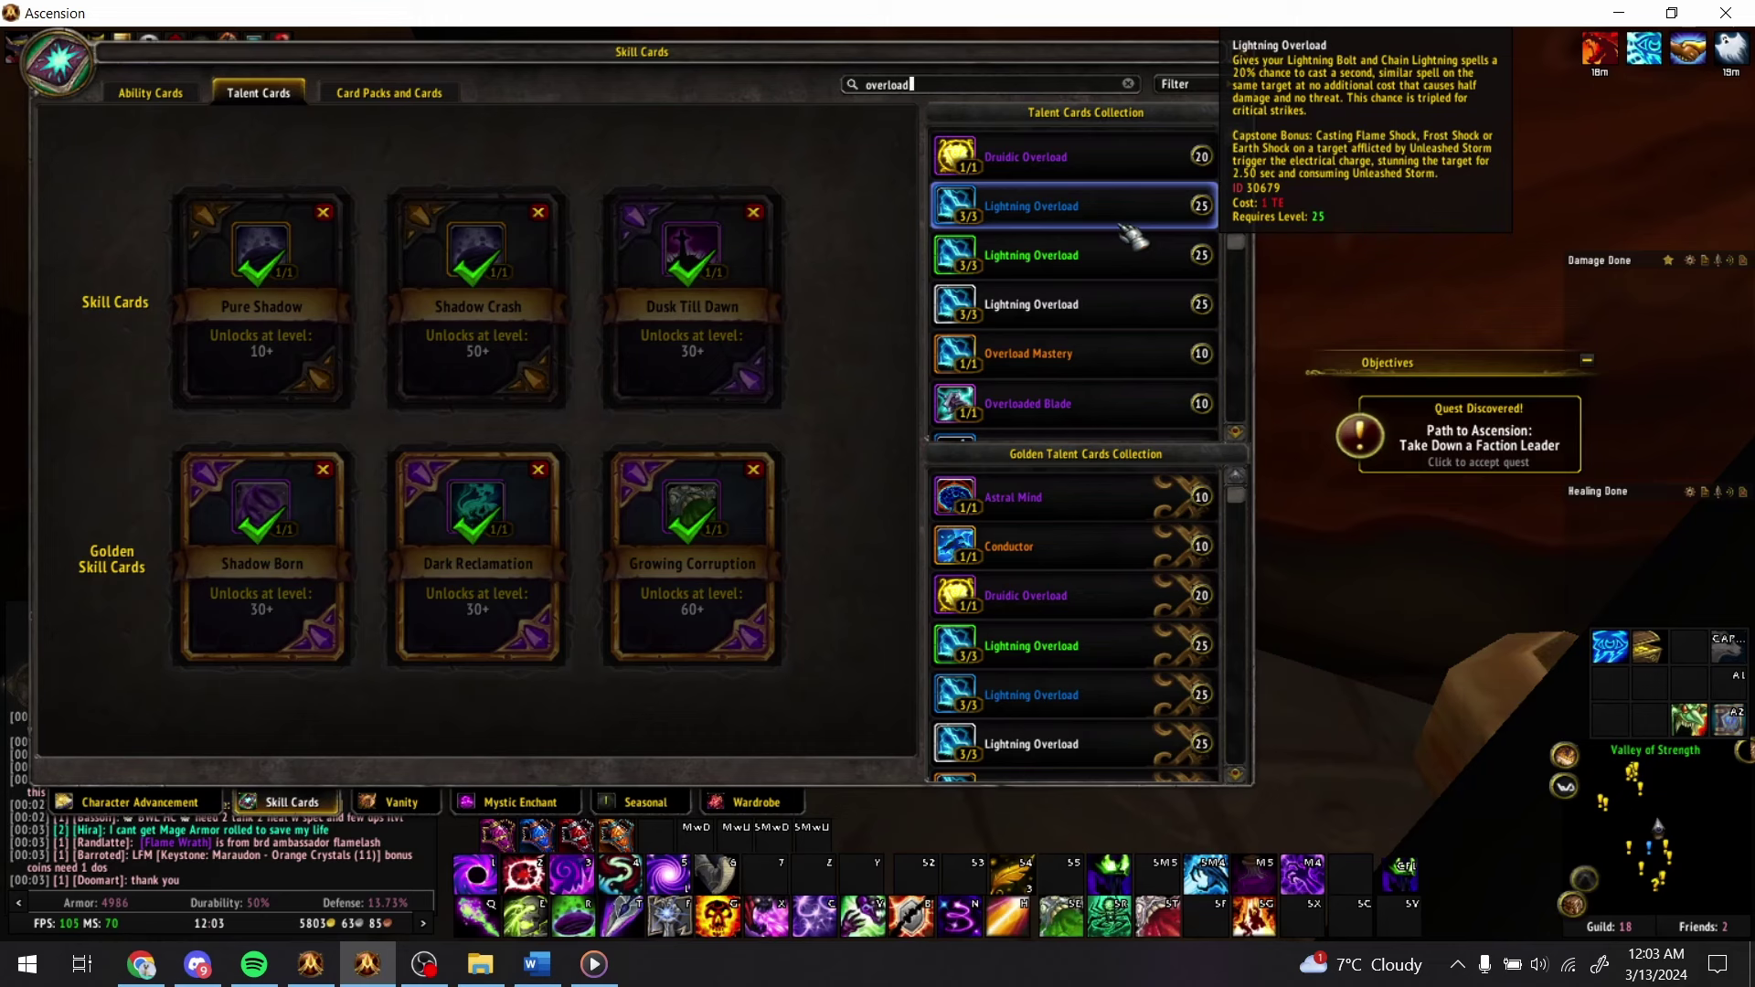
- Search the talent cards for "booming" and show the details of Booming Thunder
{"action": "key", "text": "BackSpace"}
{"action": "key", "text": "BackSpace"}
{"action": "key", "text": "BackSpace"}
{"action": "key", "text": "BackSpace"}
{"action": "key", "text": "BackSpace"}
{"action": "key", "text": "BackSpace"}
{"action": "key", "text": "BackSpace"}
{"action": "key", "text": "BackSpace"}
{"action": "type", "text": "booming"}
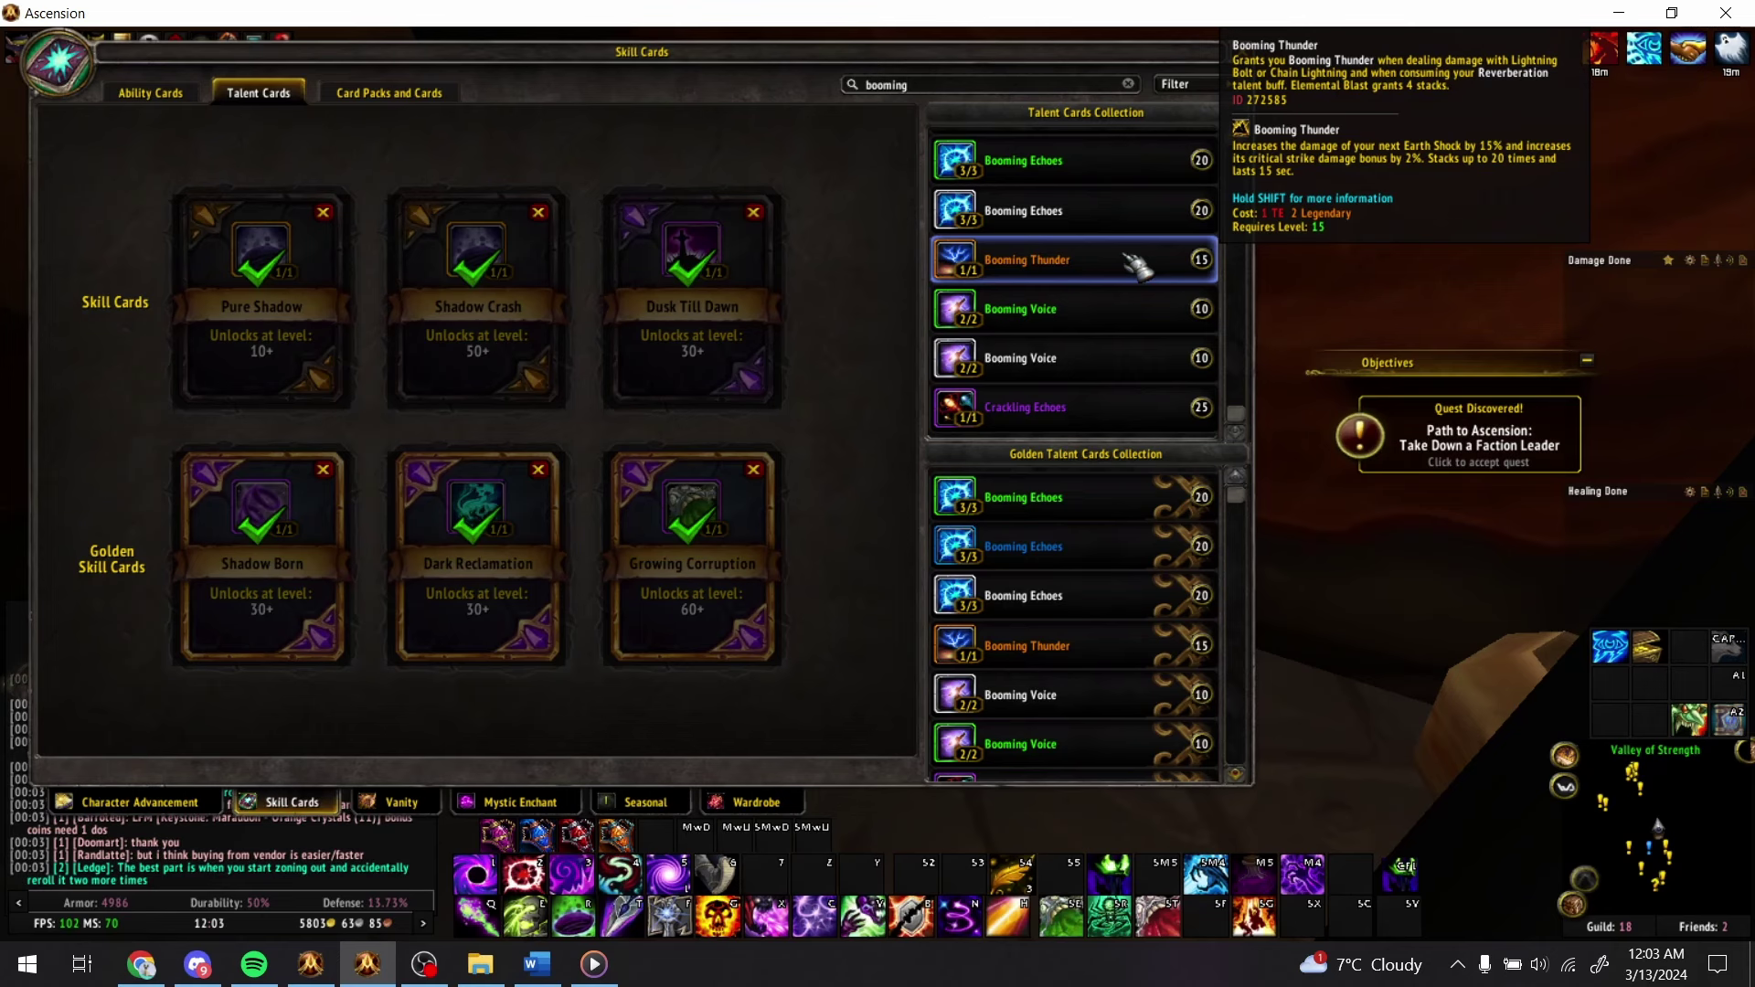
- Search the talent cards for "spellsto" and show the details of Spellstorm Arcane Missiles
{"action": "key", "text": "BackSpace"}
{"action": "key", "text": "BackSpace"}
{"action": "key", "text": "BackSpace"}
{"action": "key", "text": "BackSpace"}
{"action": "key", "text": "BackSpace"}
{"action": "key", "text": "BackSpace"}
{"action": "key", "text": "BackSpace"}
{"action": "type", "text": "spellsto"}
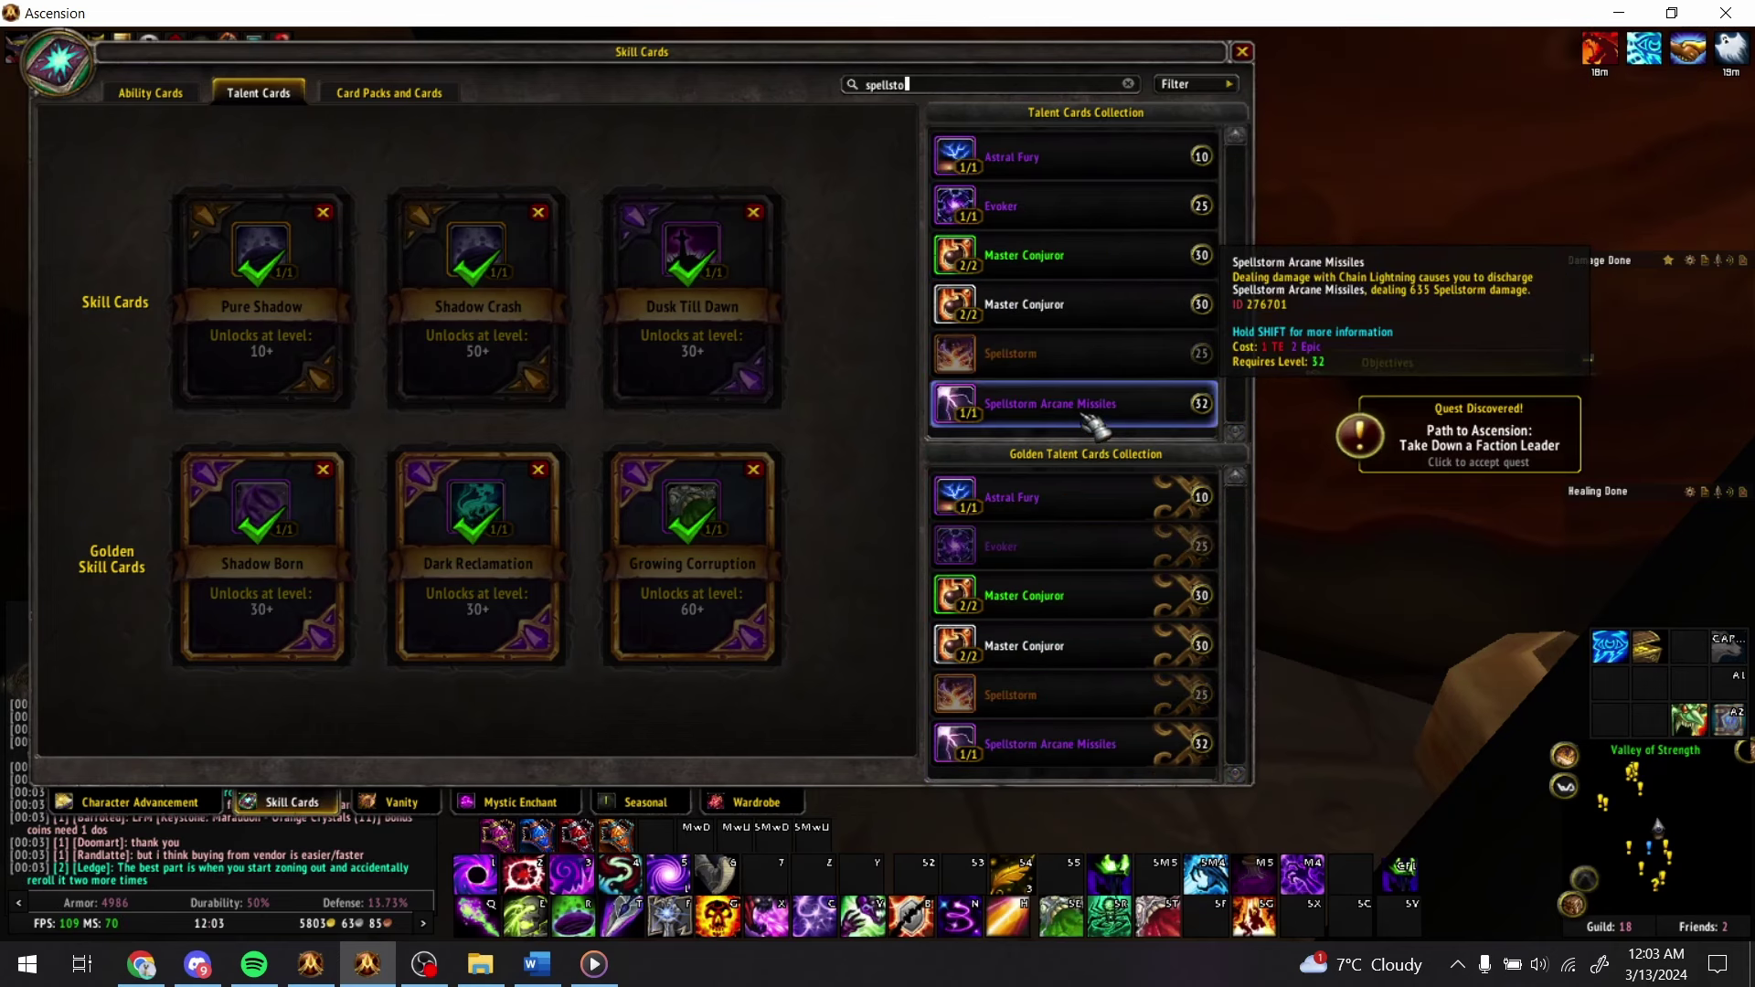
- Switch to the spreadsheet and enter "Spellstorm Arcane Missiels" in cell AR22 as the fifth Astral Storm talent card
{"action": "key", "text": "alt+Tab"}
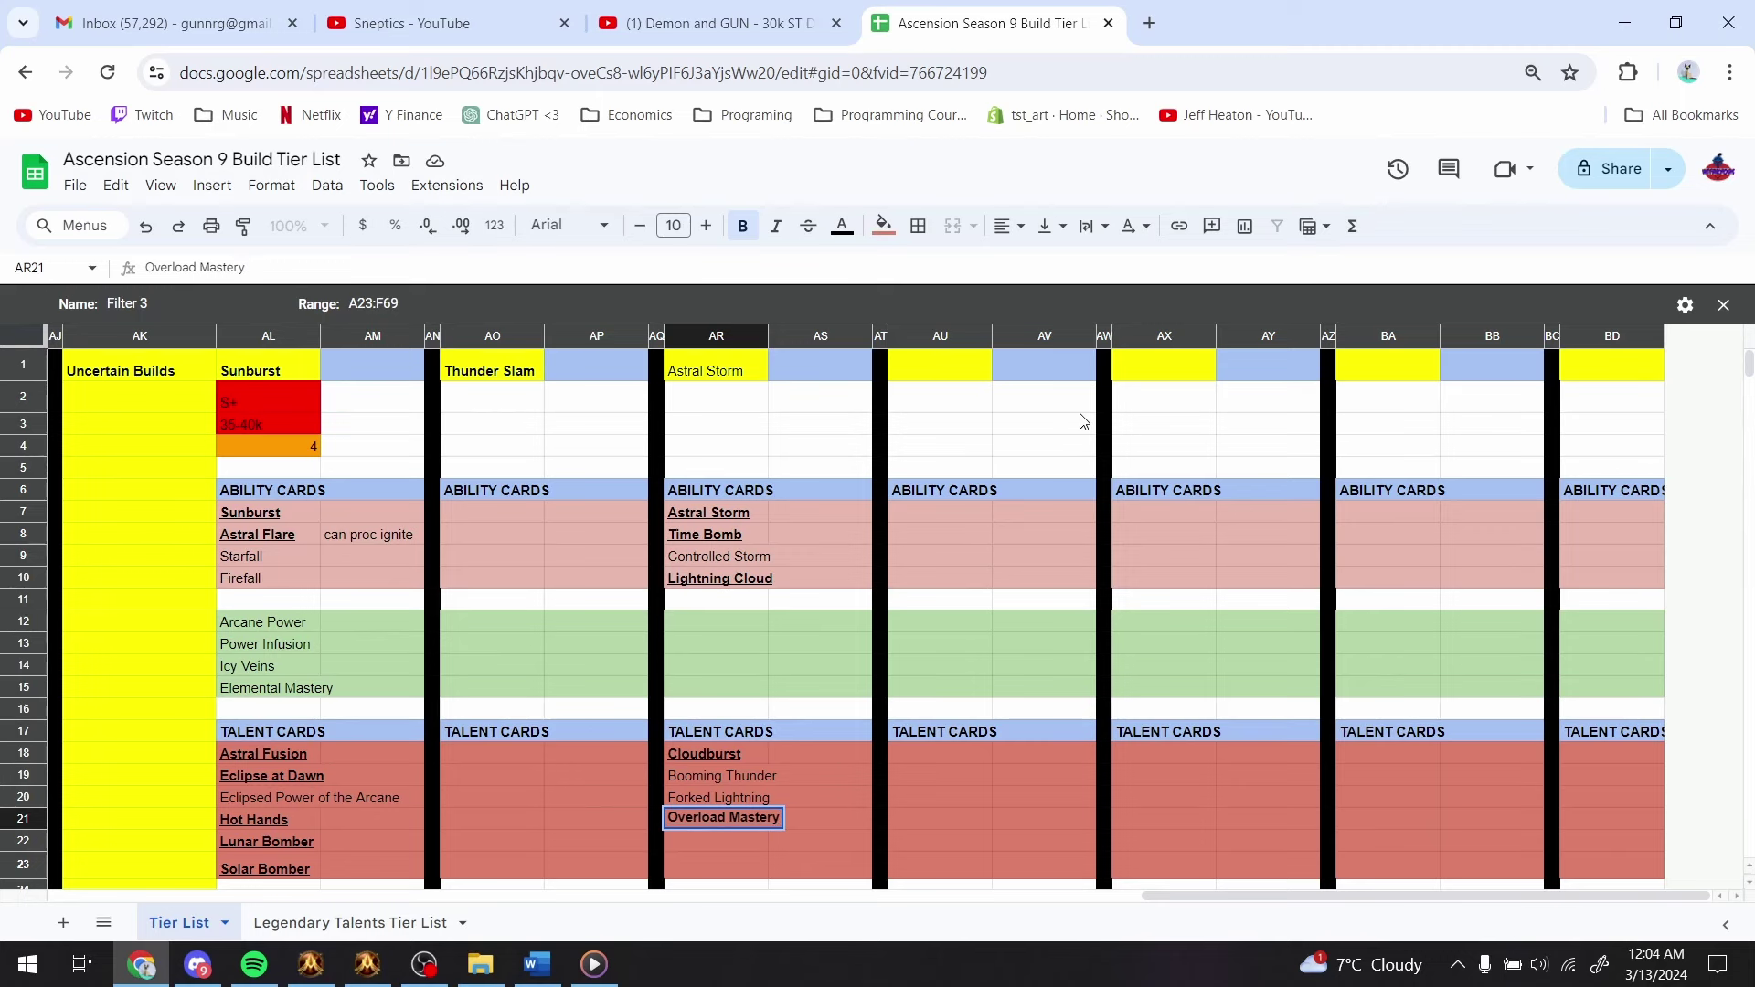
{"action": "key", "text": "Return"}
{"action": "type", "text": "Spellstorm"}
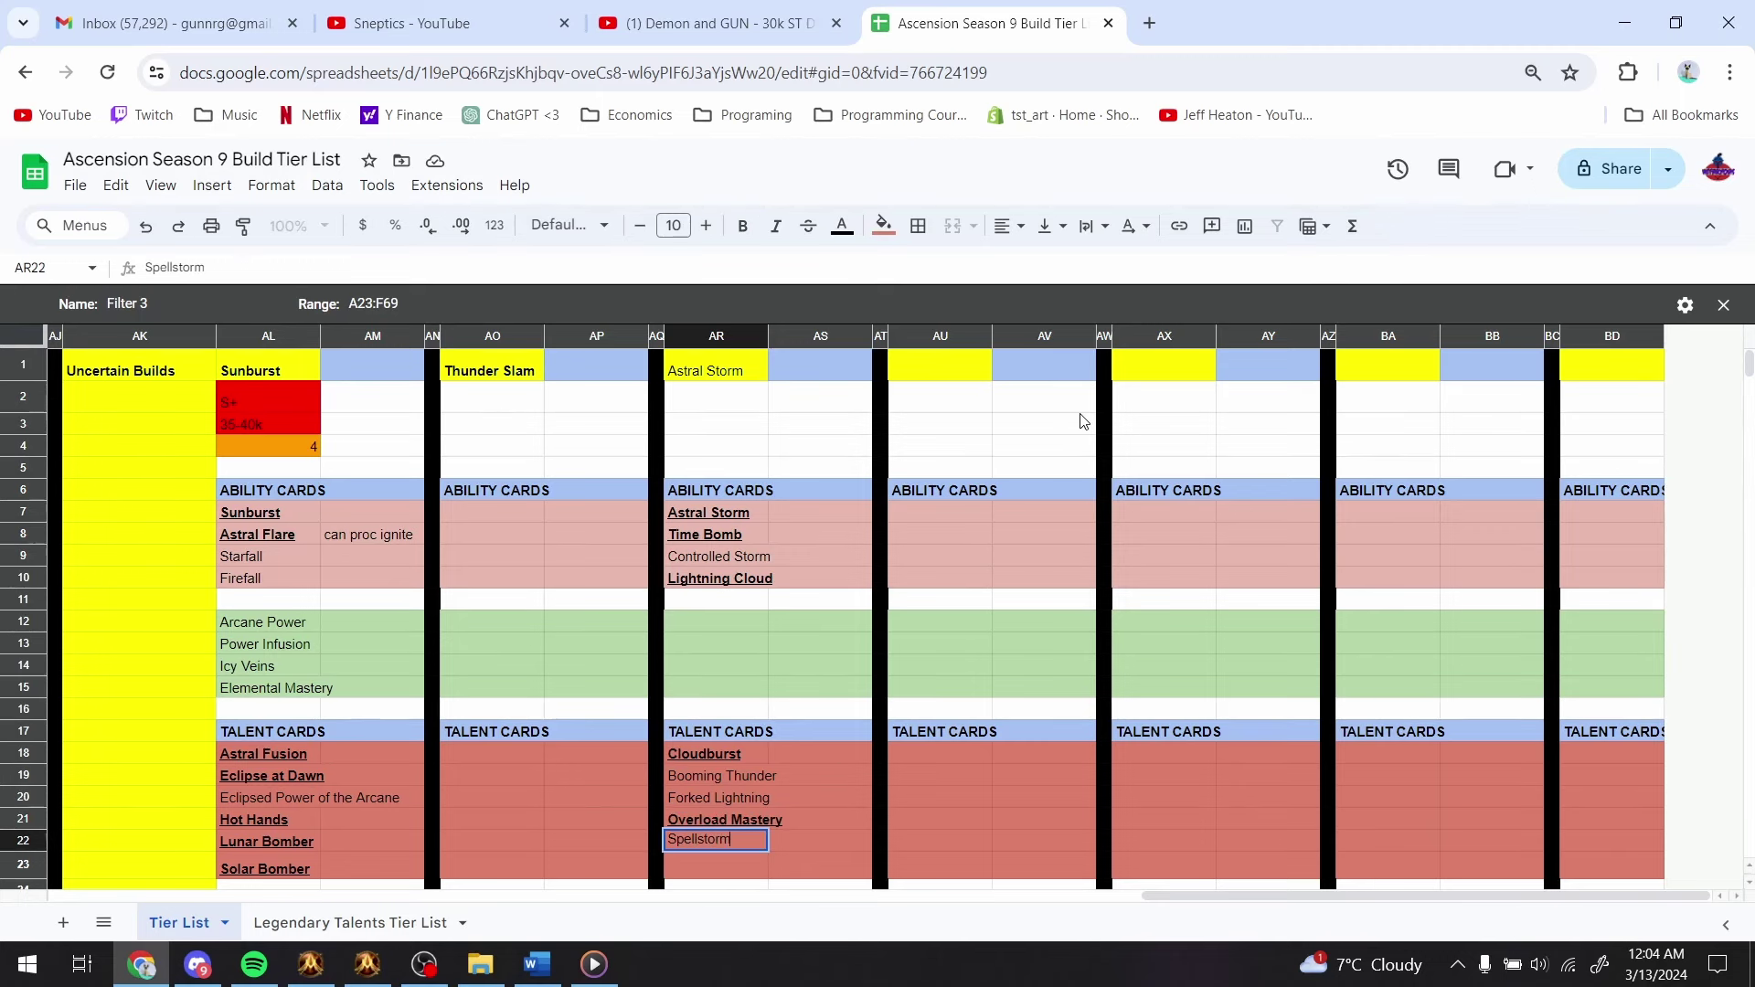
{"action": "key", "text": "alt+Tab"}
{"action": "key", "text": "alt+Tab"}
{"action": "type", "text": "Arcane Missiels"}
{"action": "key", "text": "ctrl+Return"}
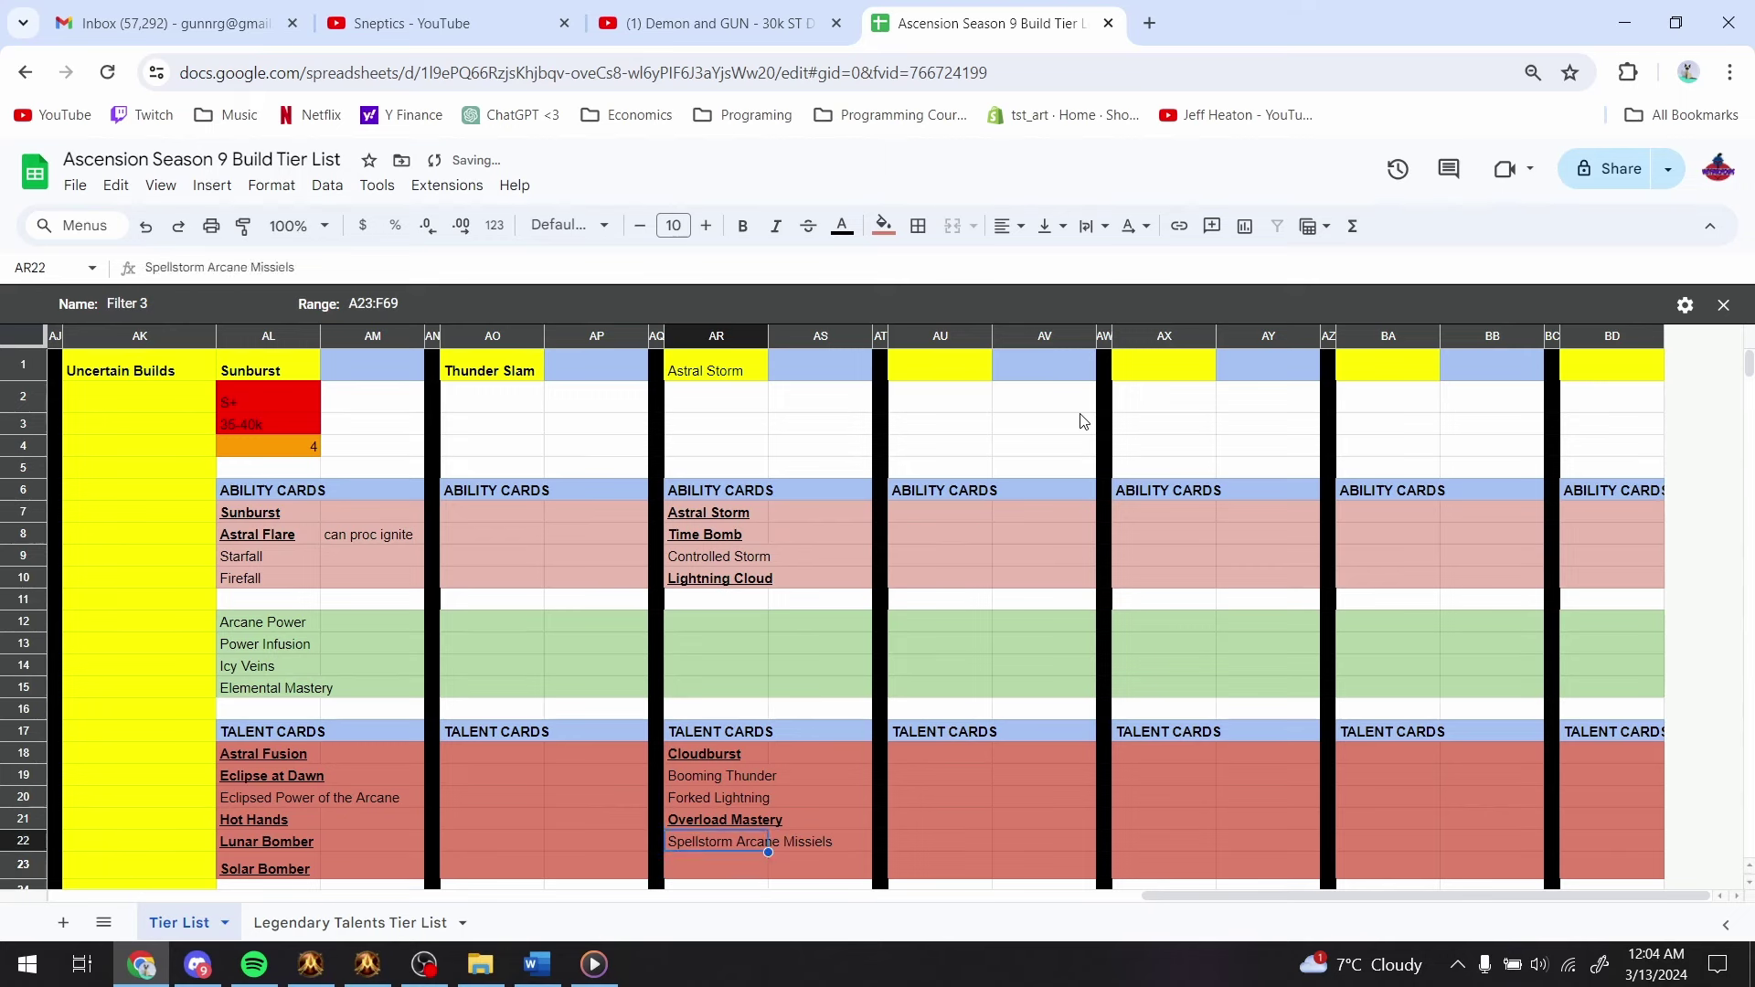
{"action": "key", "text": "Down"}
{"action": "key", "text": "Down"}
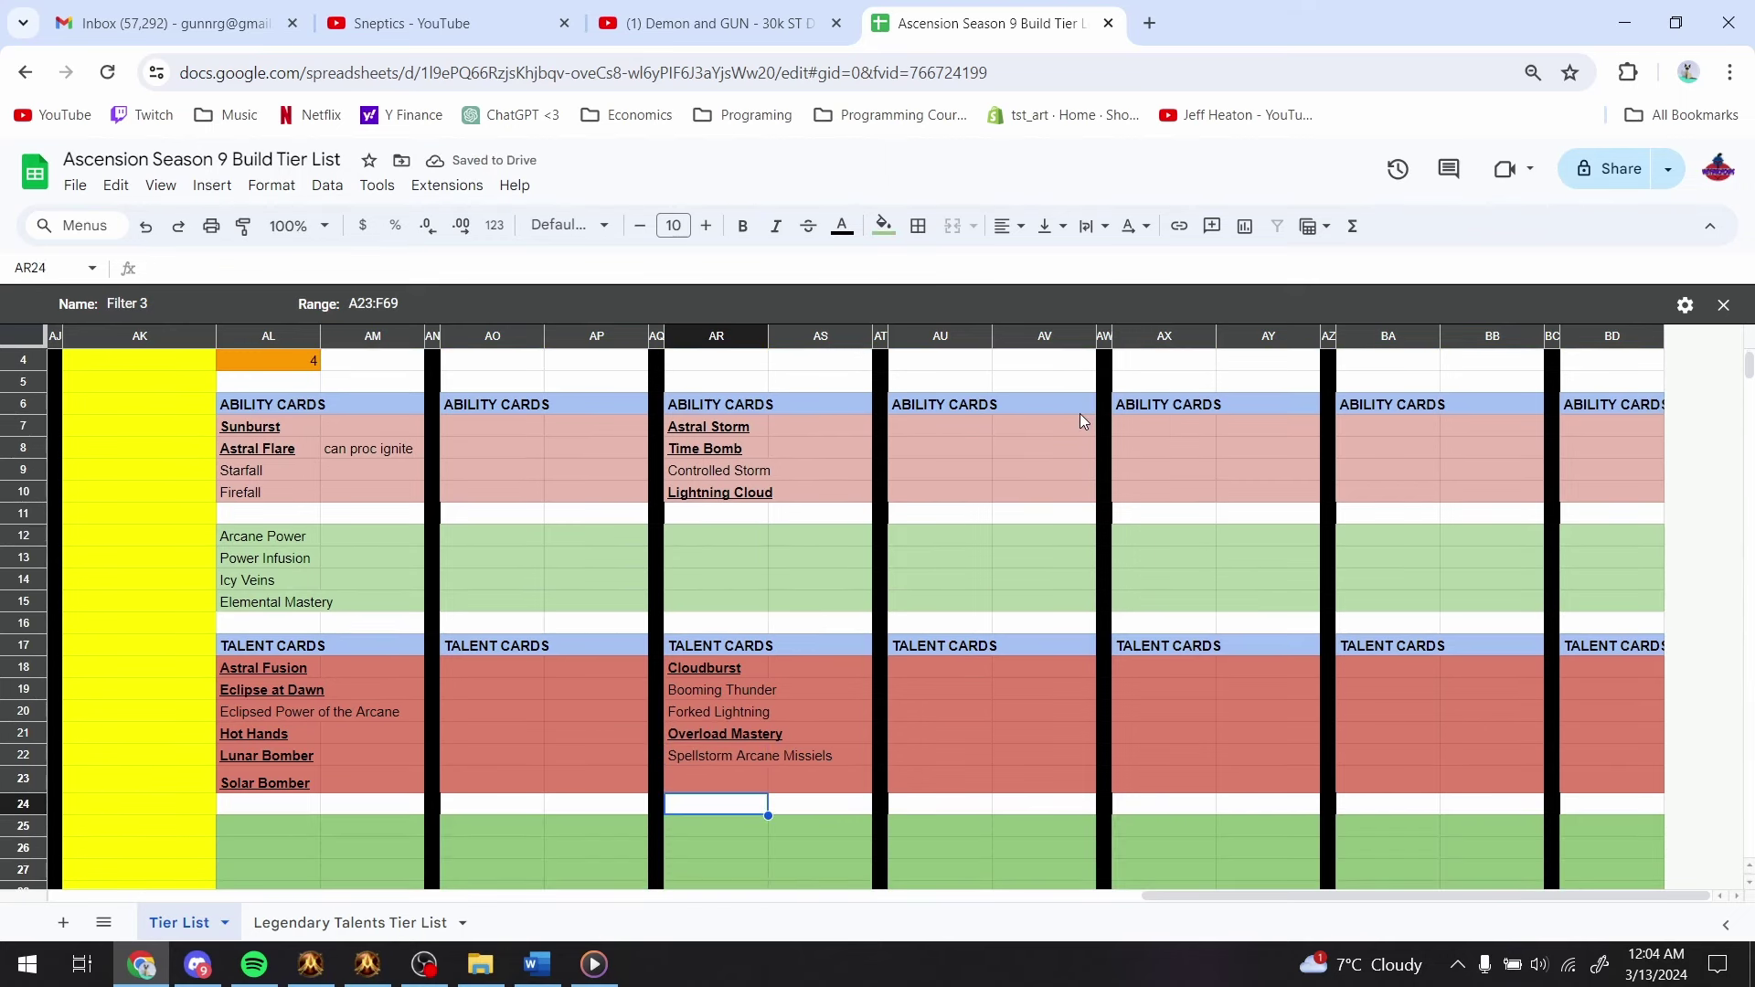
- Switch to Ascension, search the talent cards for "arcane burst" and show the details of Spell Slinger
{"action": "key", "text": "alt+Tab"}
{"action": "left_click", "coordinate": [1126, 84]}
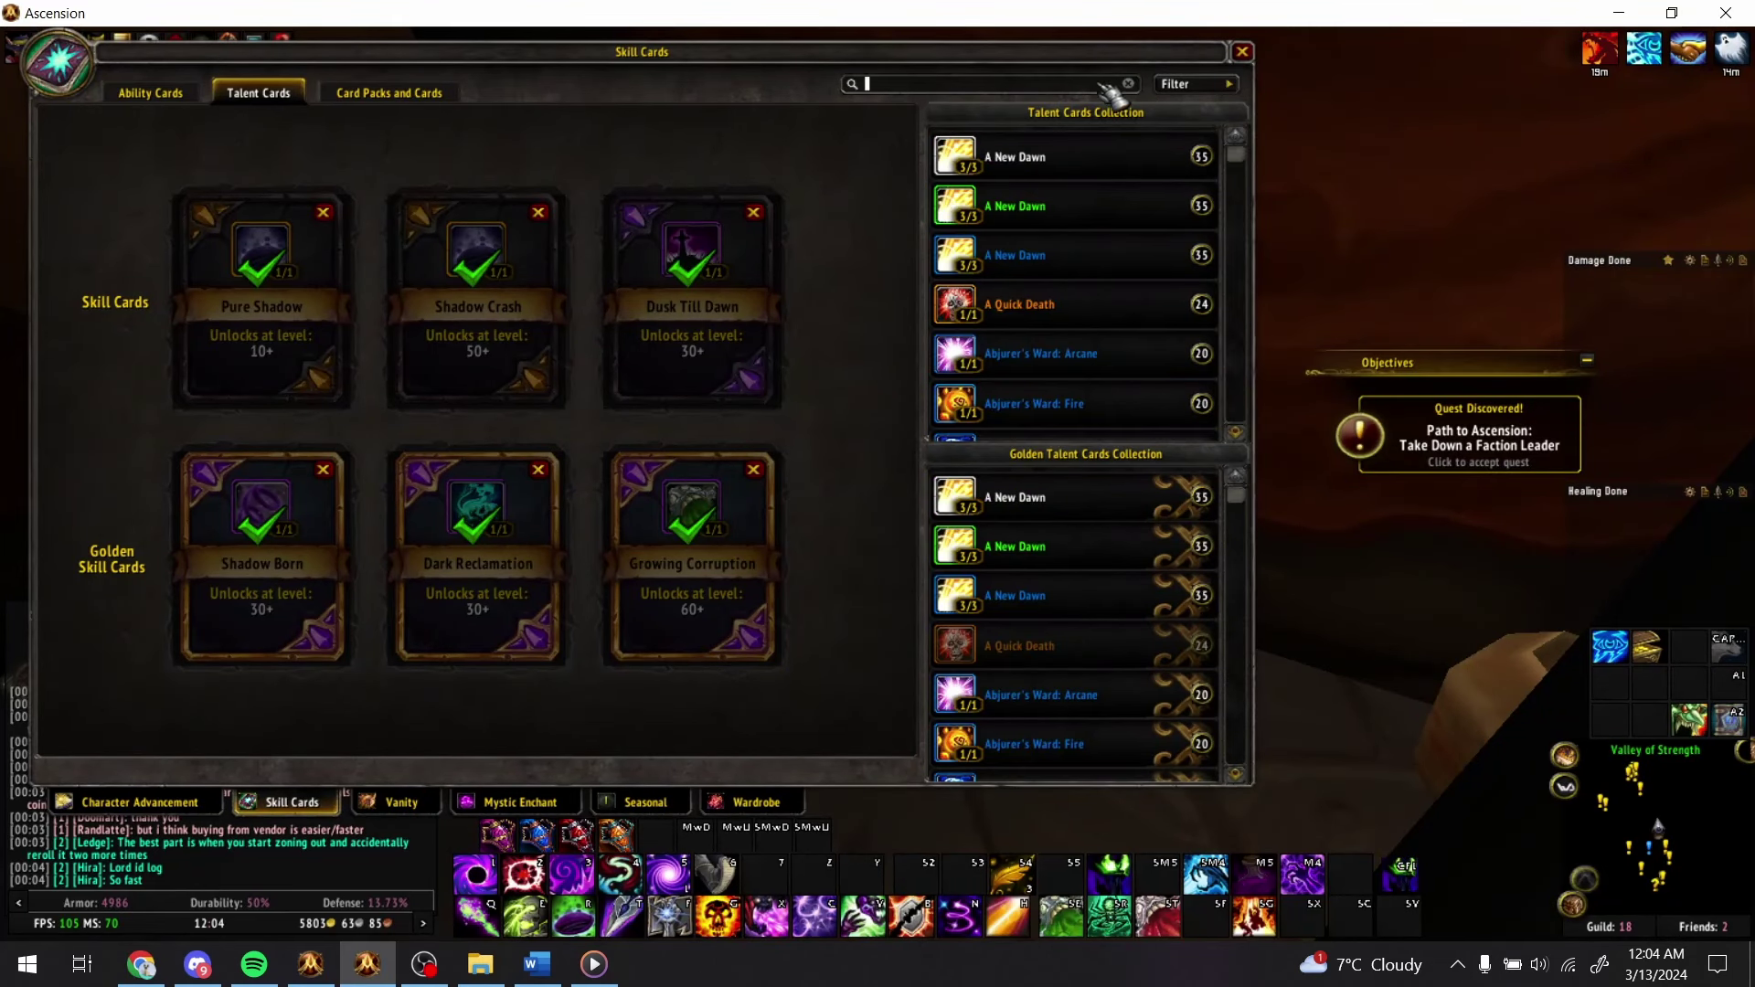
{"action": "type", "text": "aracane burs"}
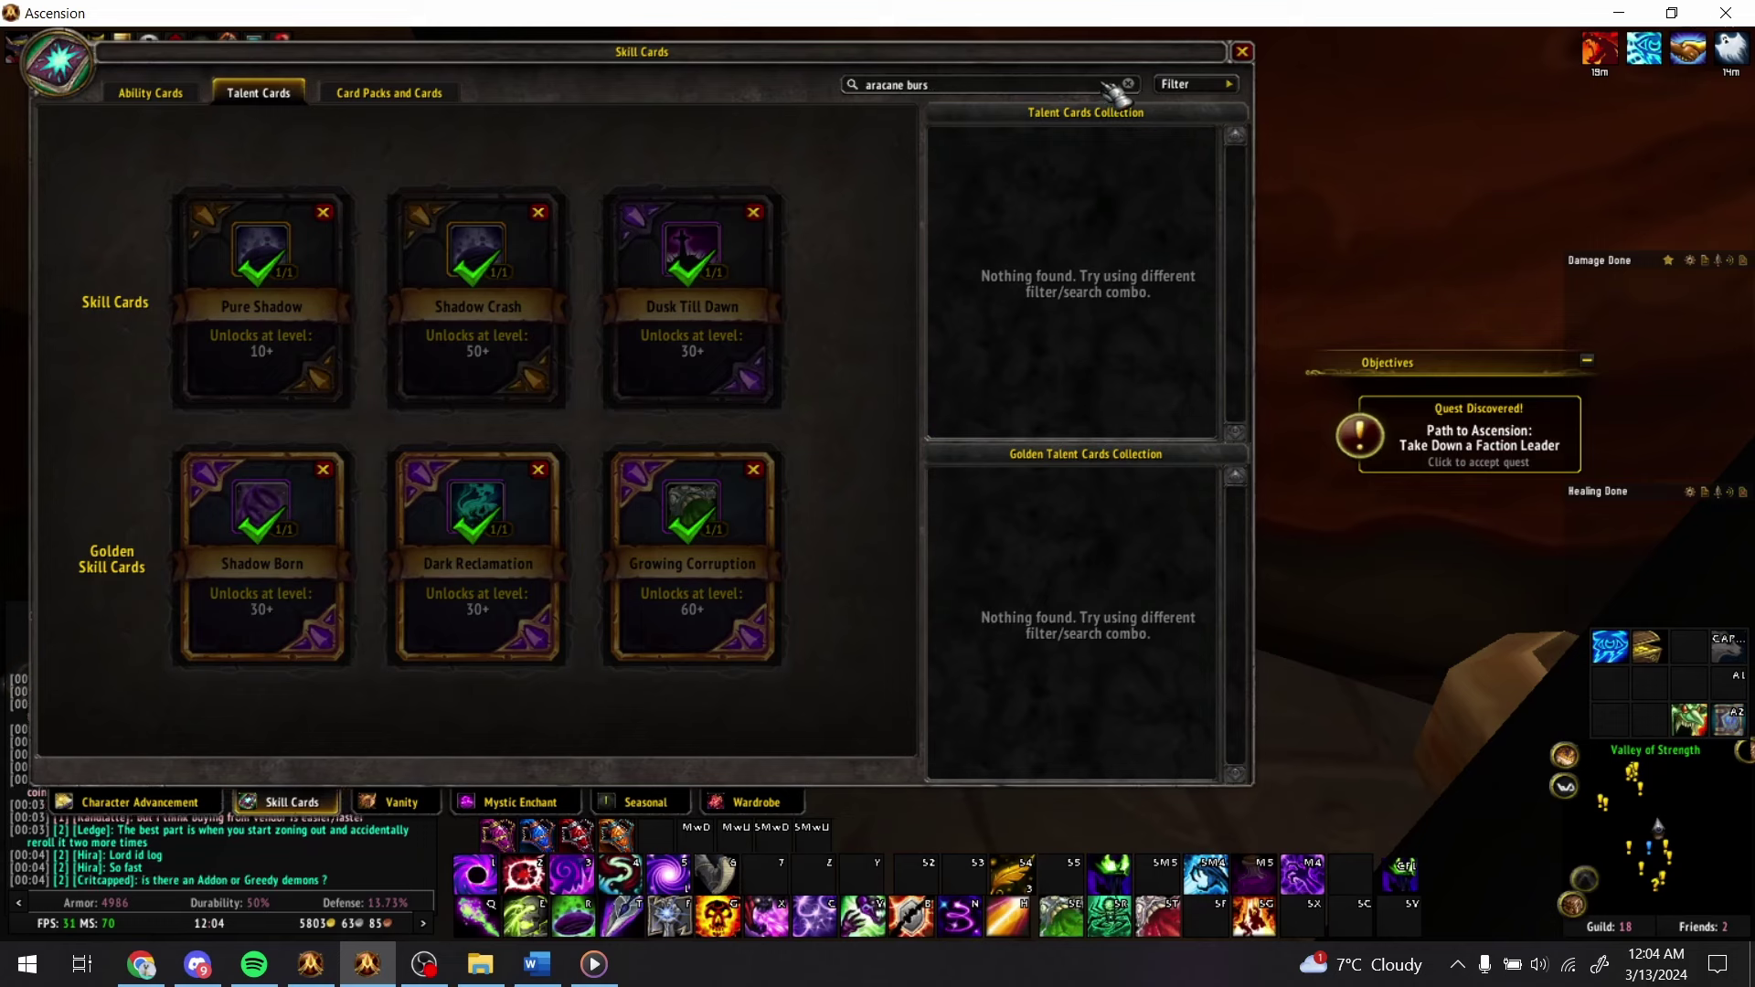
{"action": "left_click", "coordinate": [1128, 83]}
{"action": "type", "text": "arac"}
{"action": "key", "text": "BackSpace"}
{"action": "key", "text": "BackSpace"}
{"action": "type", "text": "c"}
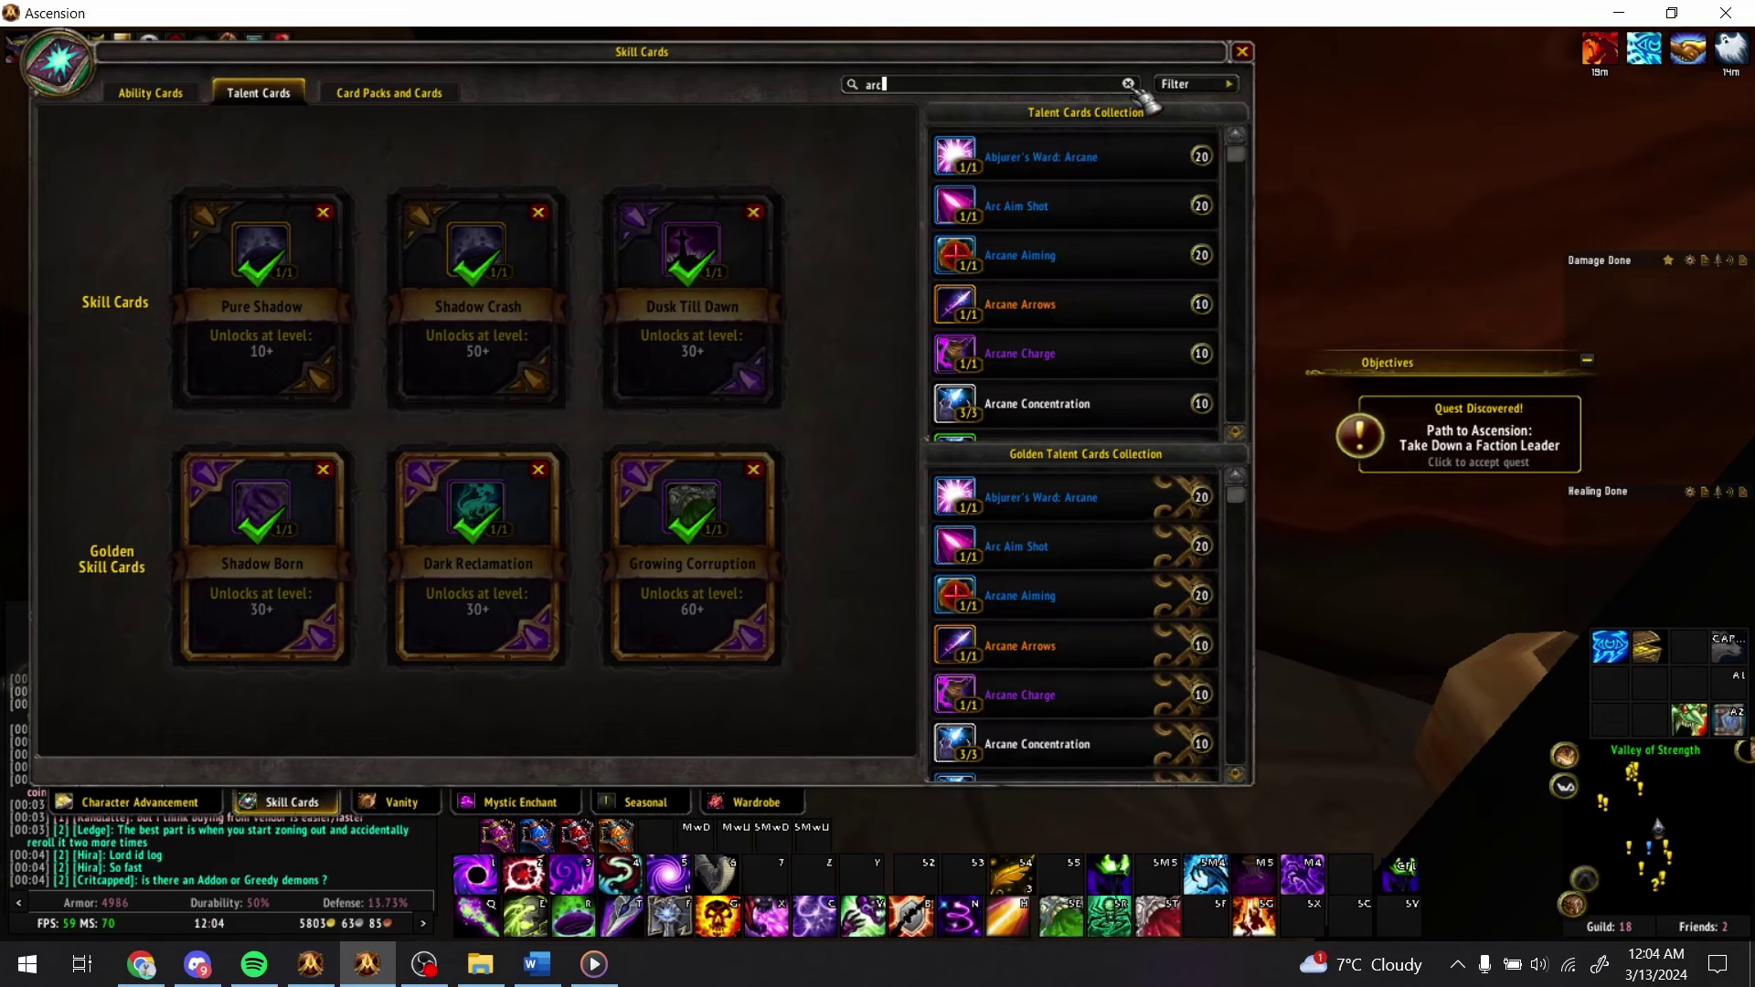
{"action": "type", "text": "ane burst"}
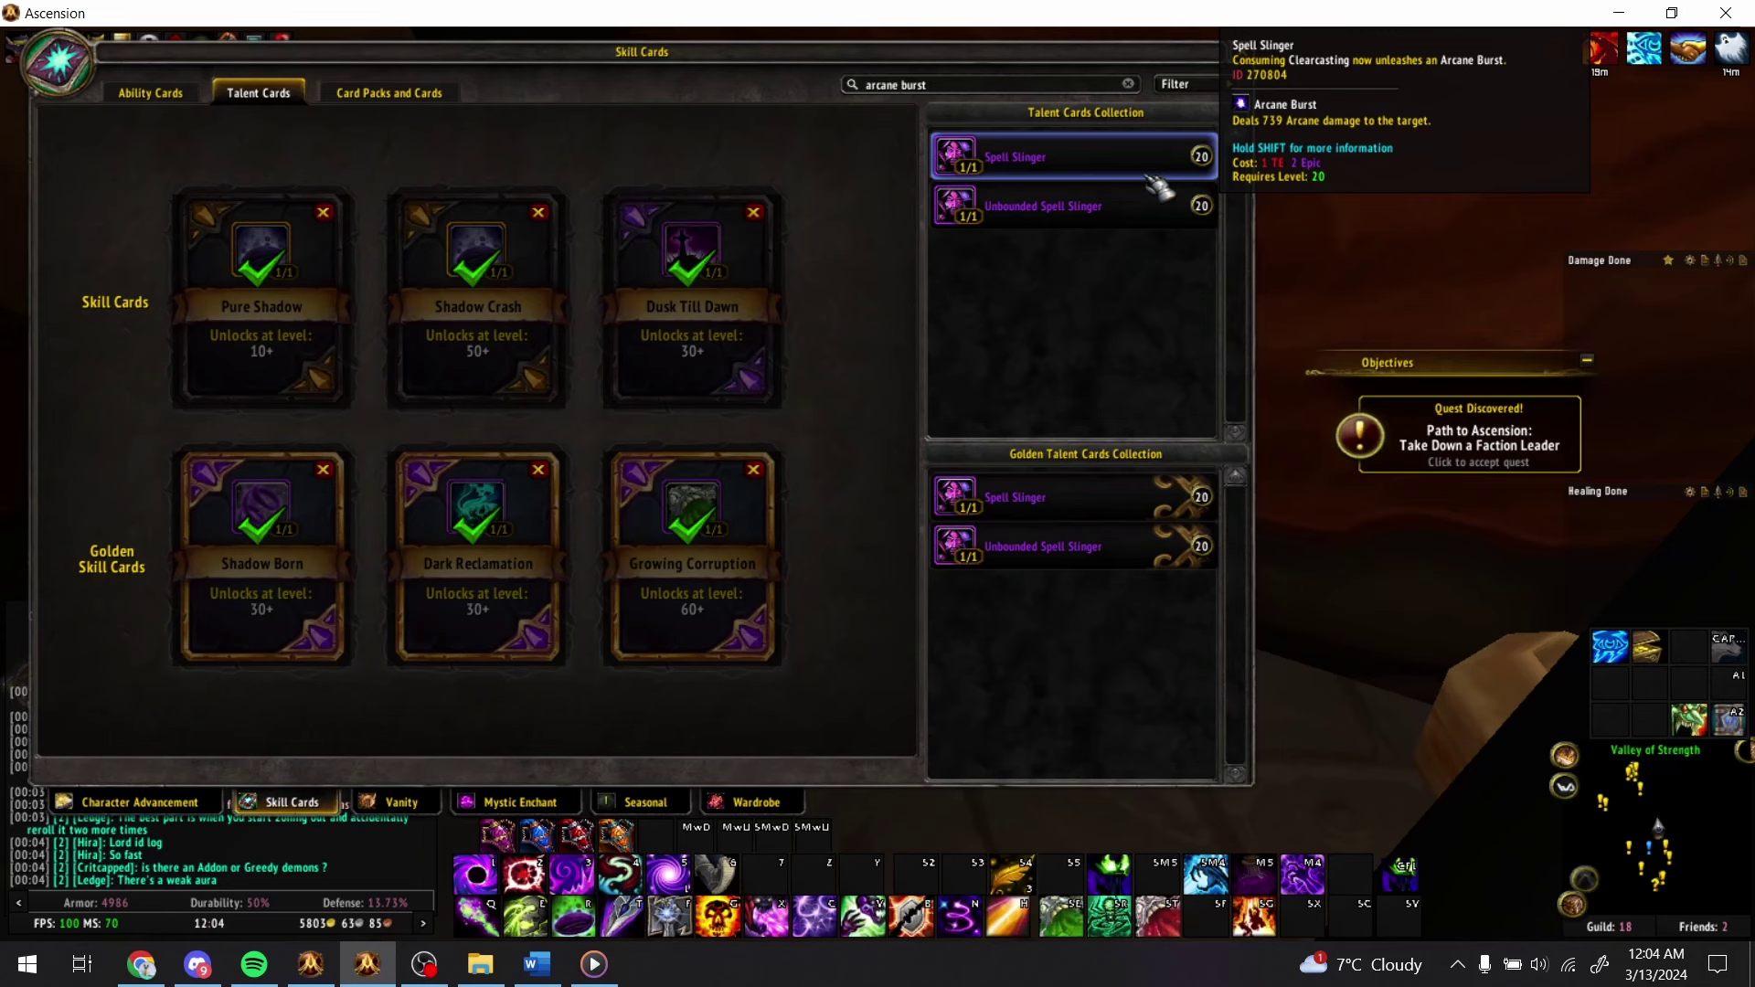
{"action": "left_click", "coordinate": [146, 97]}
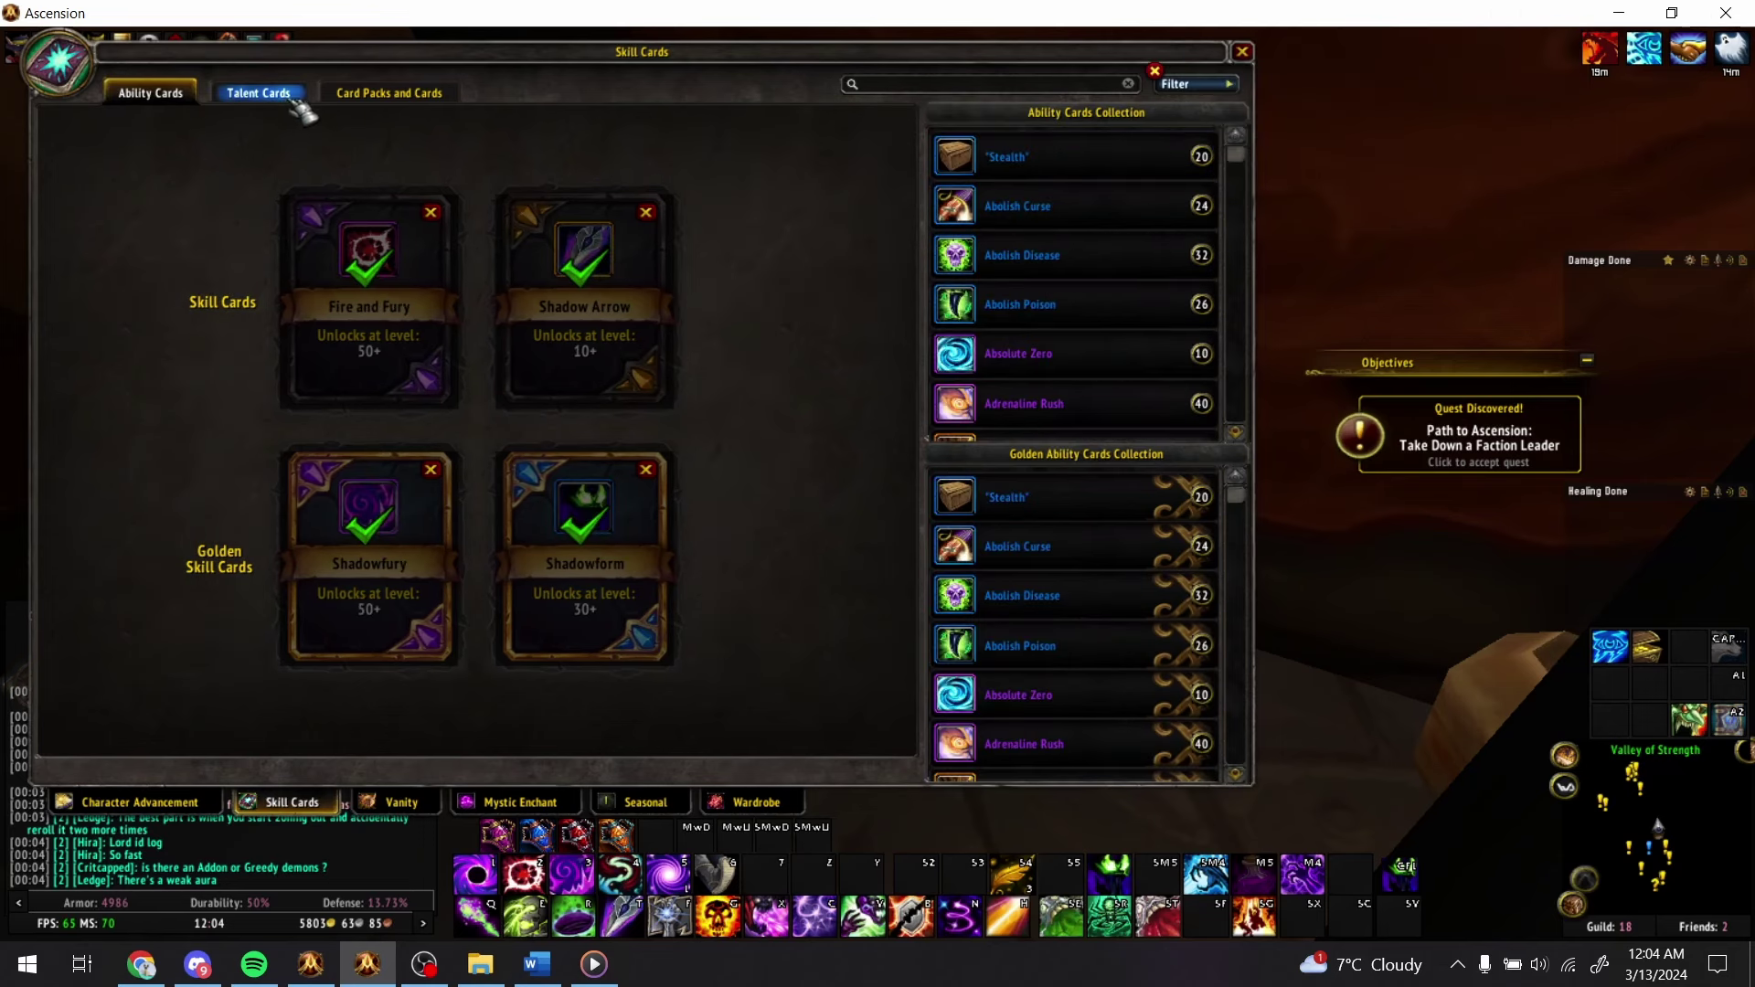
{"action": "left_click", "coordinate": [274, 95]}
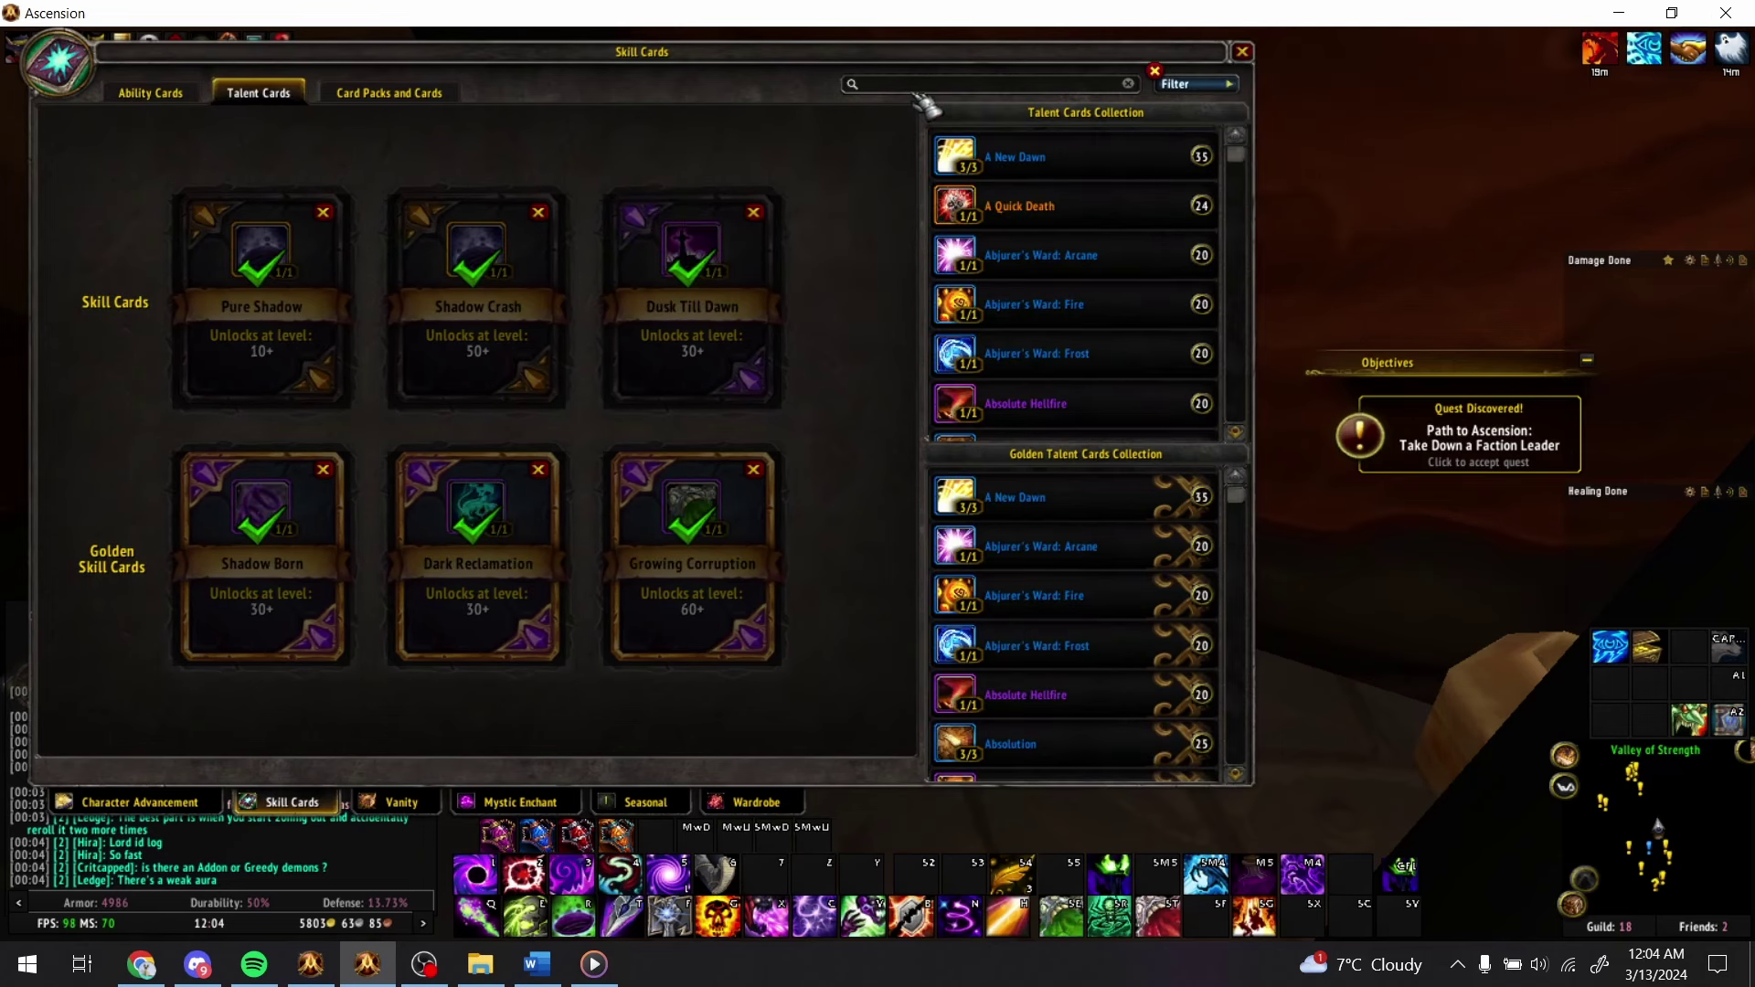
- Switch to the spreadsheet and enter "Unbounded Spell Slinger" in cell AR23 as the sixth Astral Storm talent card
{"action": "key", "text": "alt+Tab"}
{"action": "type", "text": "Spel"}
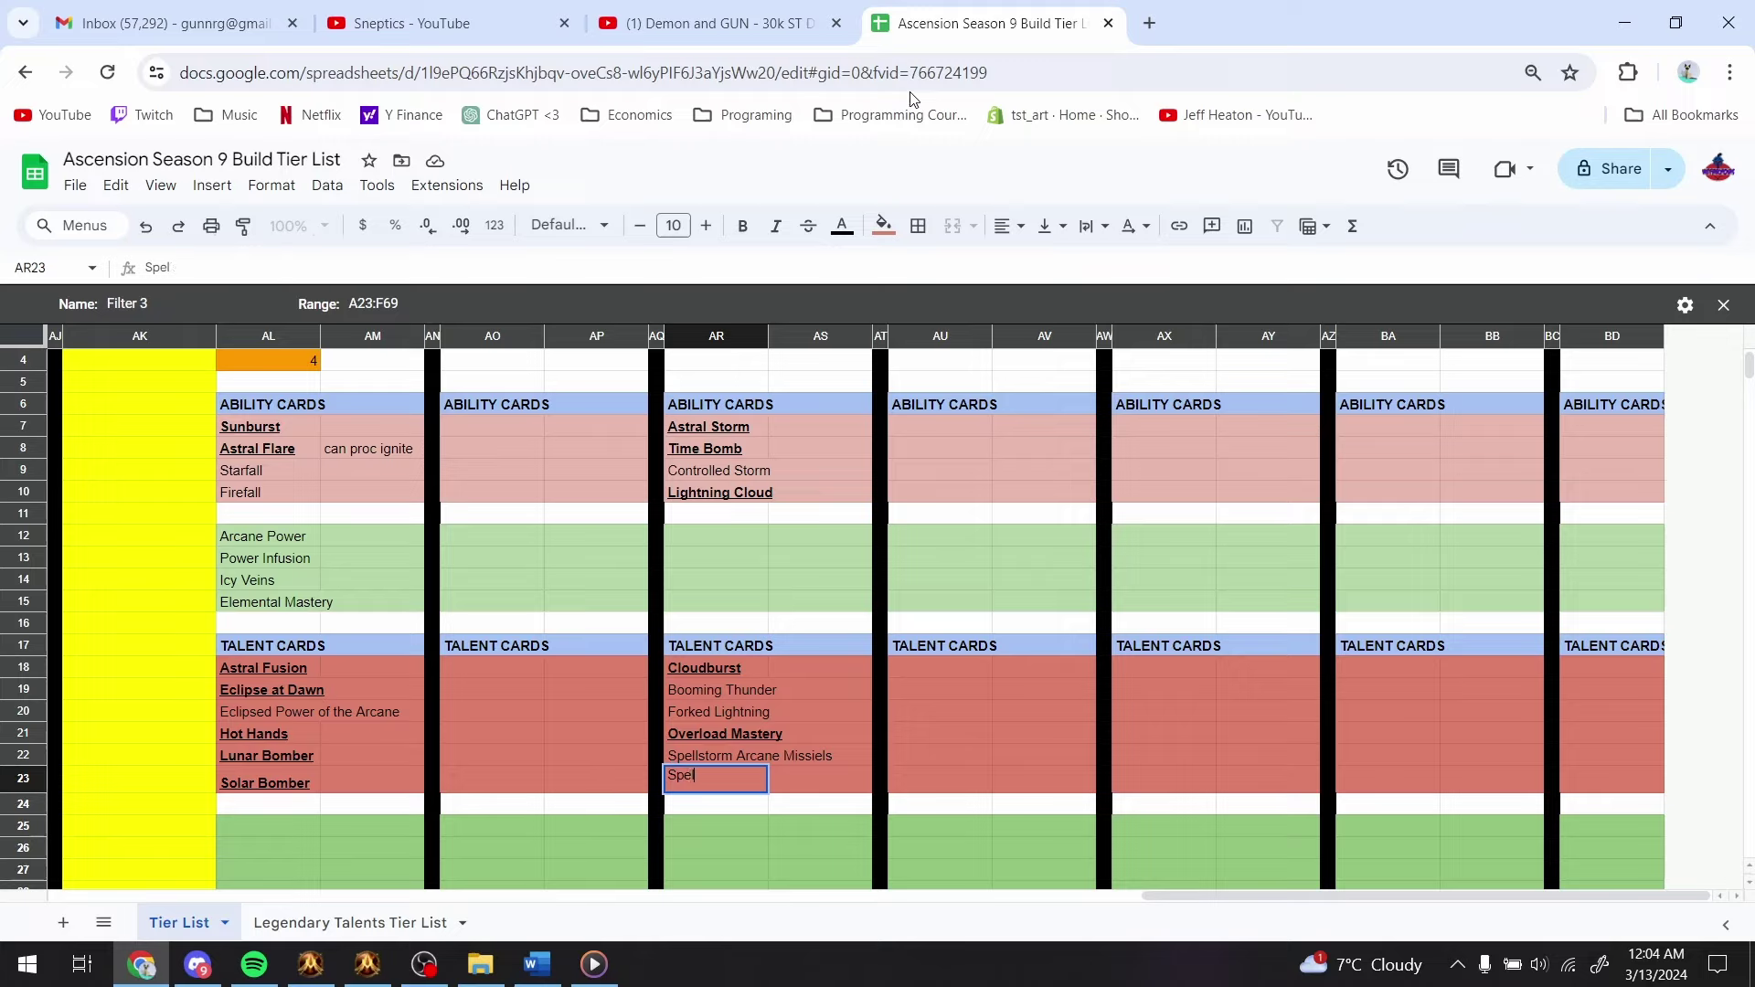
{"action": "key", "text": "BackSpace"}
{"action": "key", "text": "BackSpace"}
{"action": "key", "text": "BackSpace"}
{"action": "key", "text": "BackSpace"}
{"action": "type", "text": "Unboun"}
{"action": "type", "text": "ded Spell Spl"}
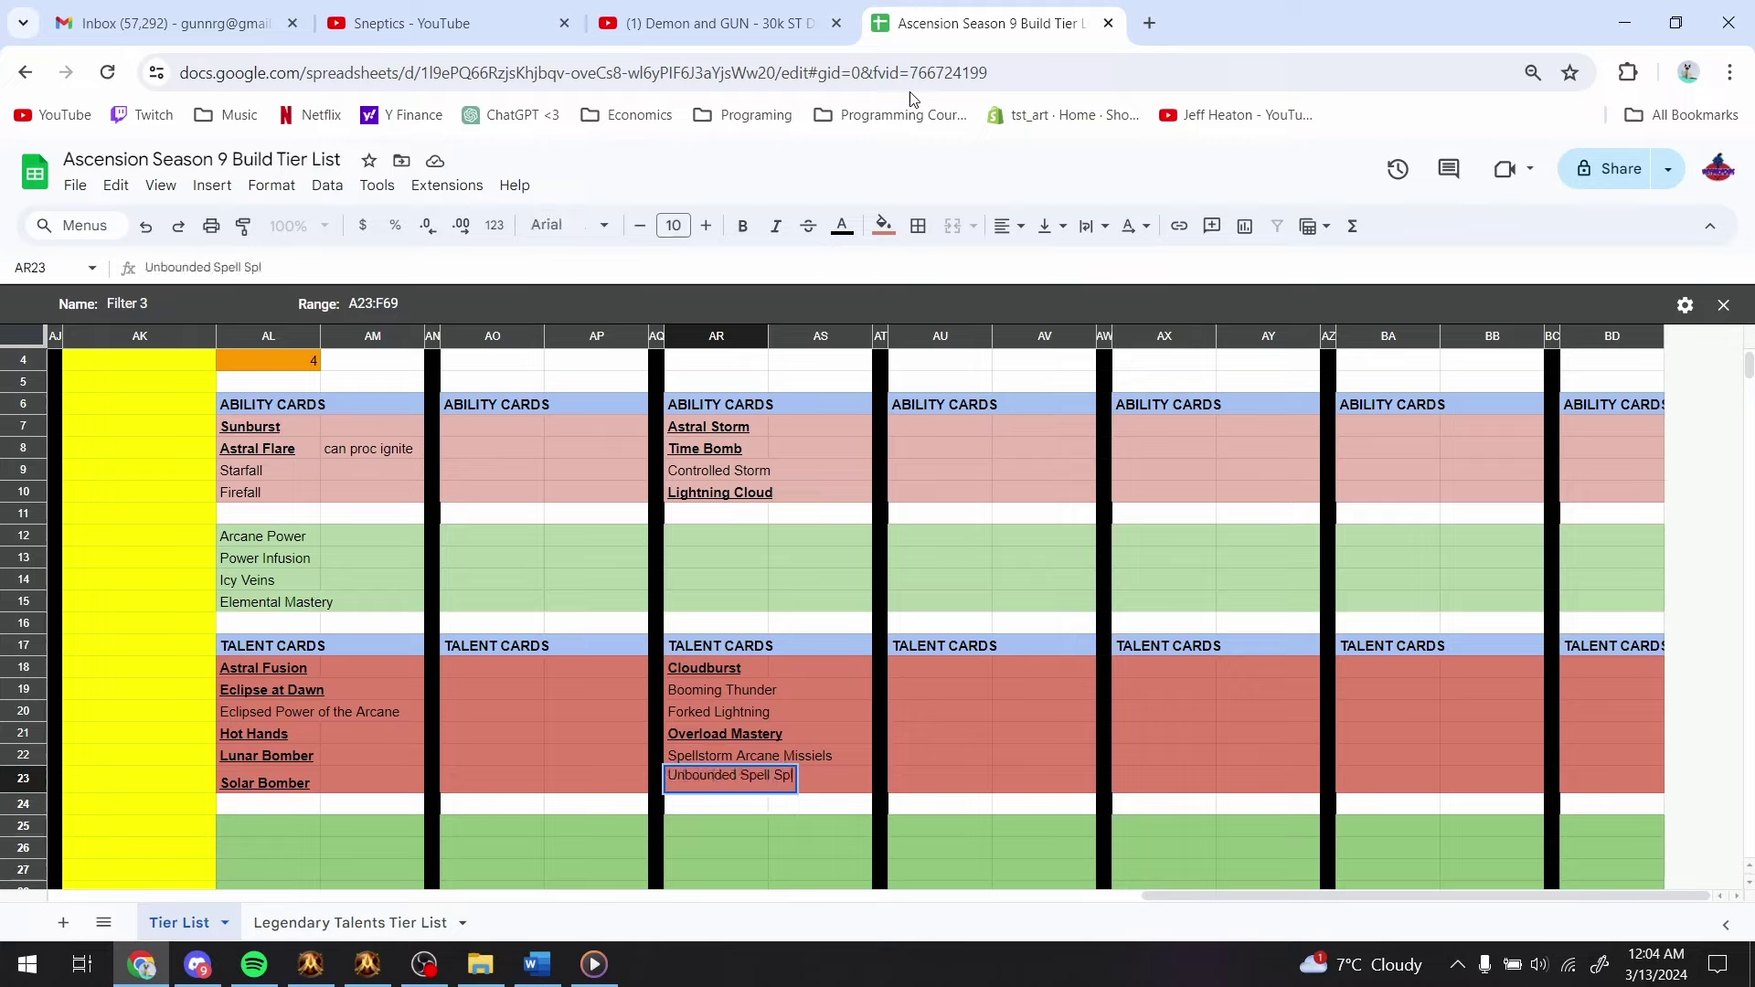
{"action": "key", "text": "BackSpace"}
{"action": "type", "text": "linger"}
{"action": "key", "text": "Return"}
- Enter "Spell Slinger" in cell AR25, the first green row under the Astral Storm talent cards
{"action": "key", "text": "Return"}
{"action": "type", "text": "Spell S"}
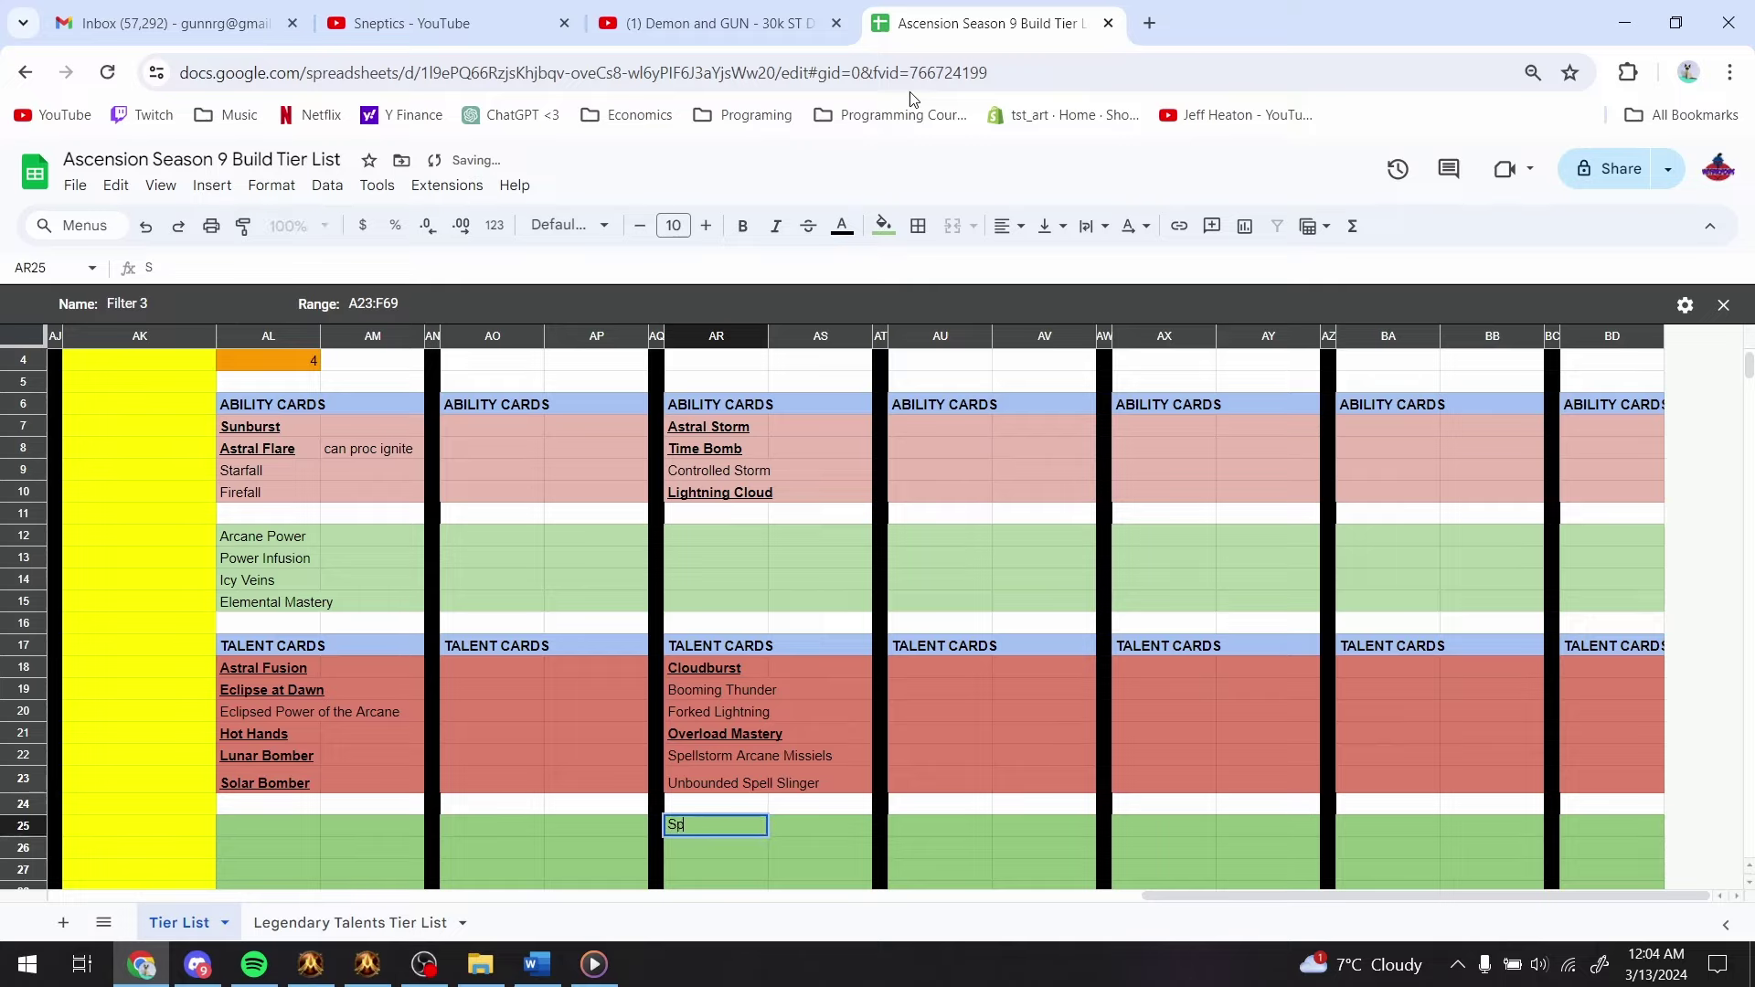
{"action": "type", "text": "linger"}
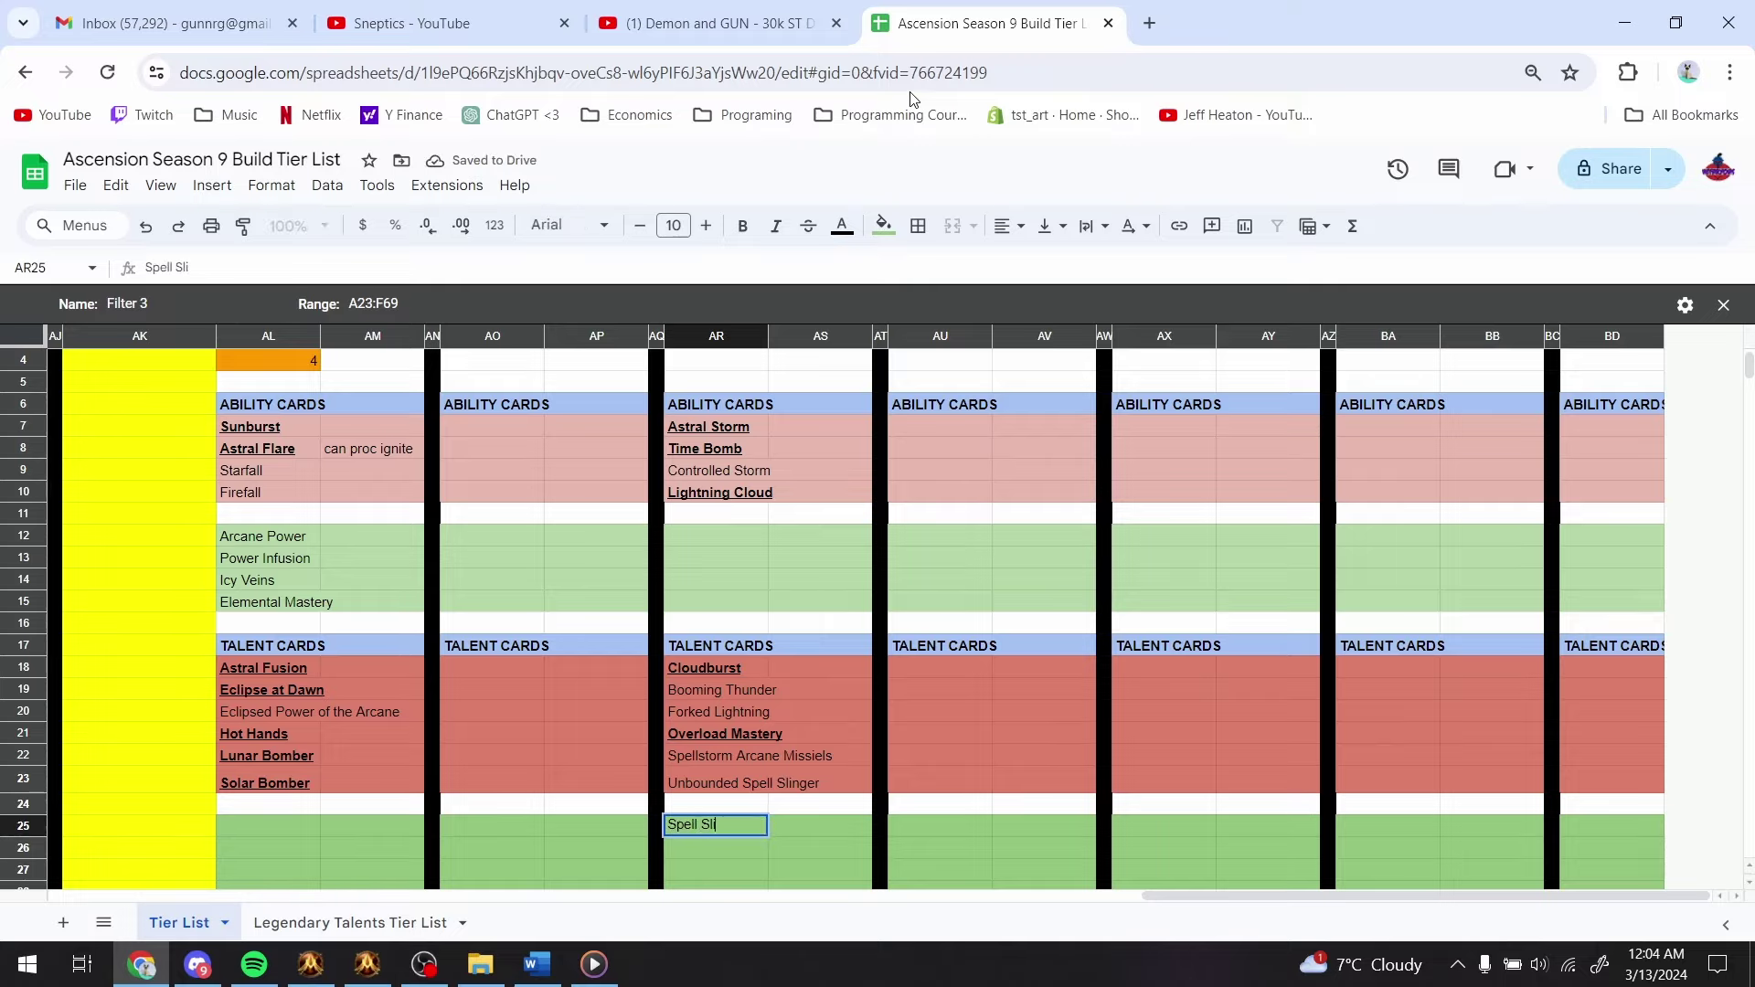
{"action": "key", "text": "Return"}
- Enter "Lightning Overload" in cell AR31 under the Astral Storm build's Important heading
{"action": "key", "text": "Down"}
{"action": "key", "text": "Down"}
{"action": "key", "text": "Down"}
{"action": "key", "text": "Down"}
{"action": "key", "text": "Down"}
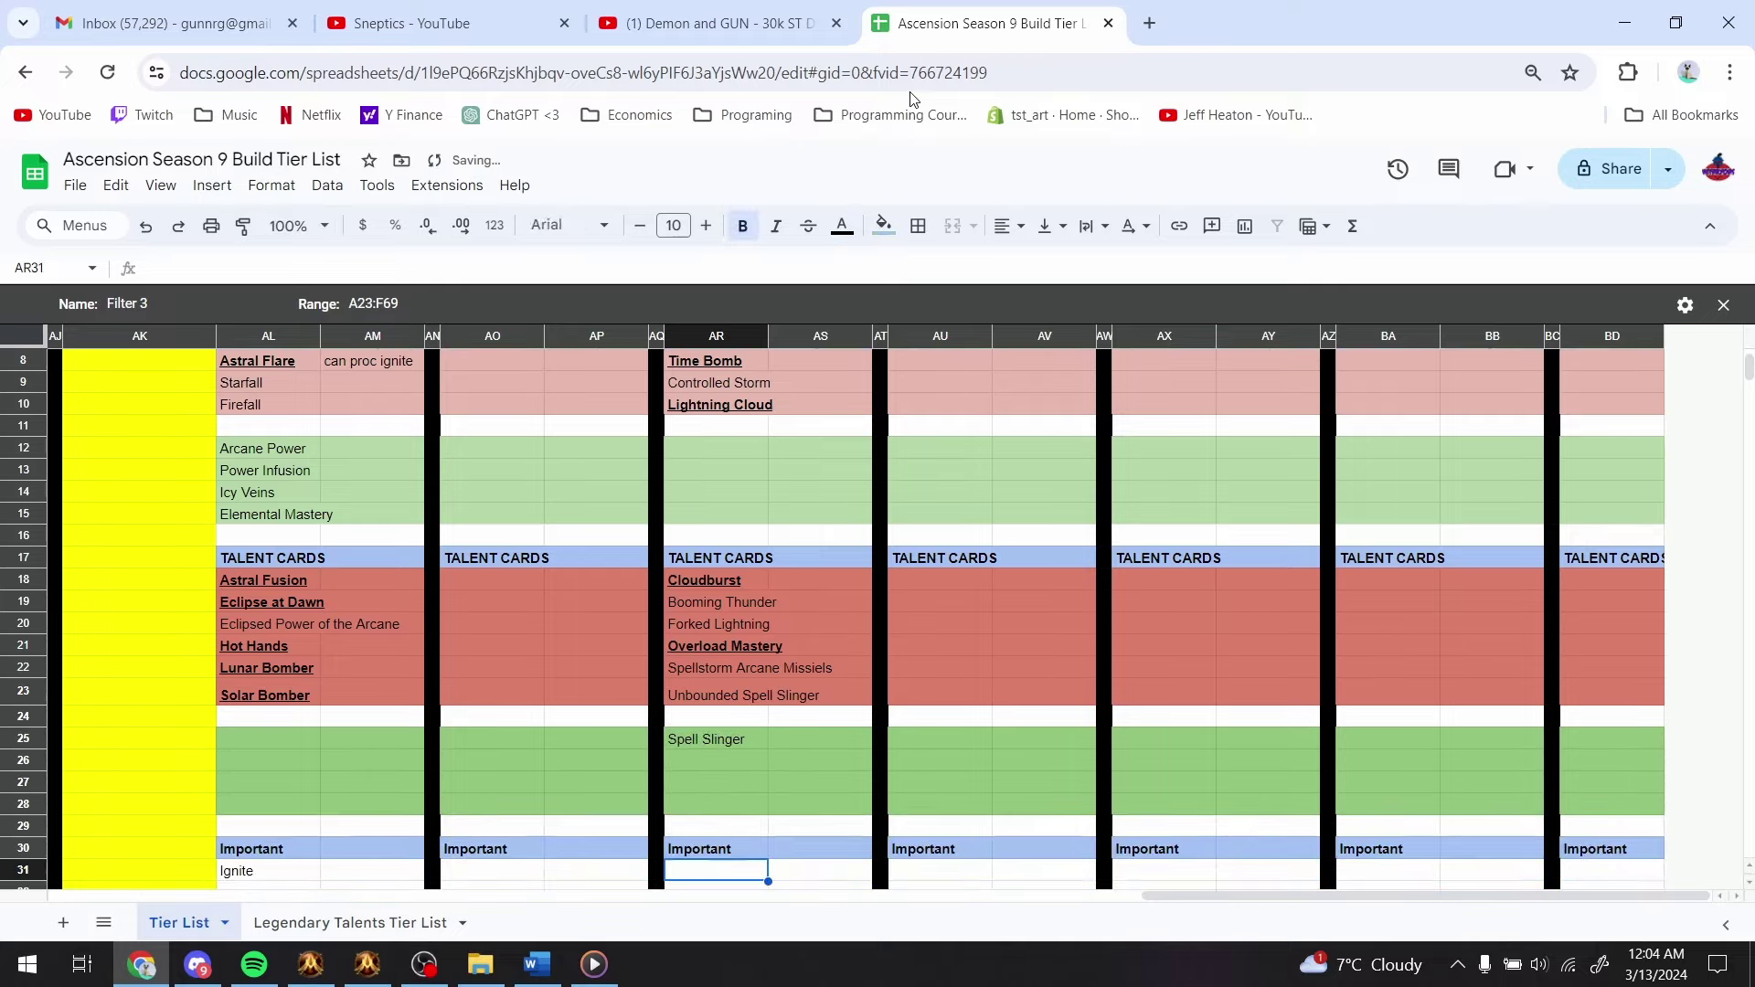
{"action": "type", "text": "Lightning "}
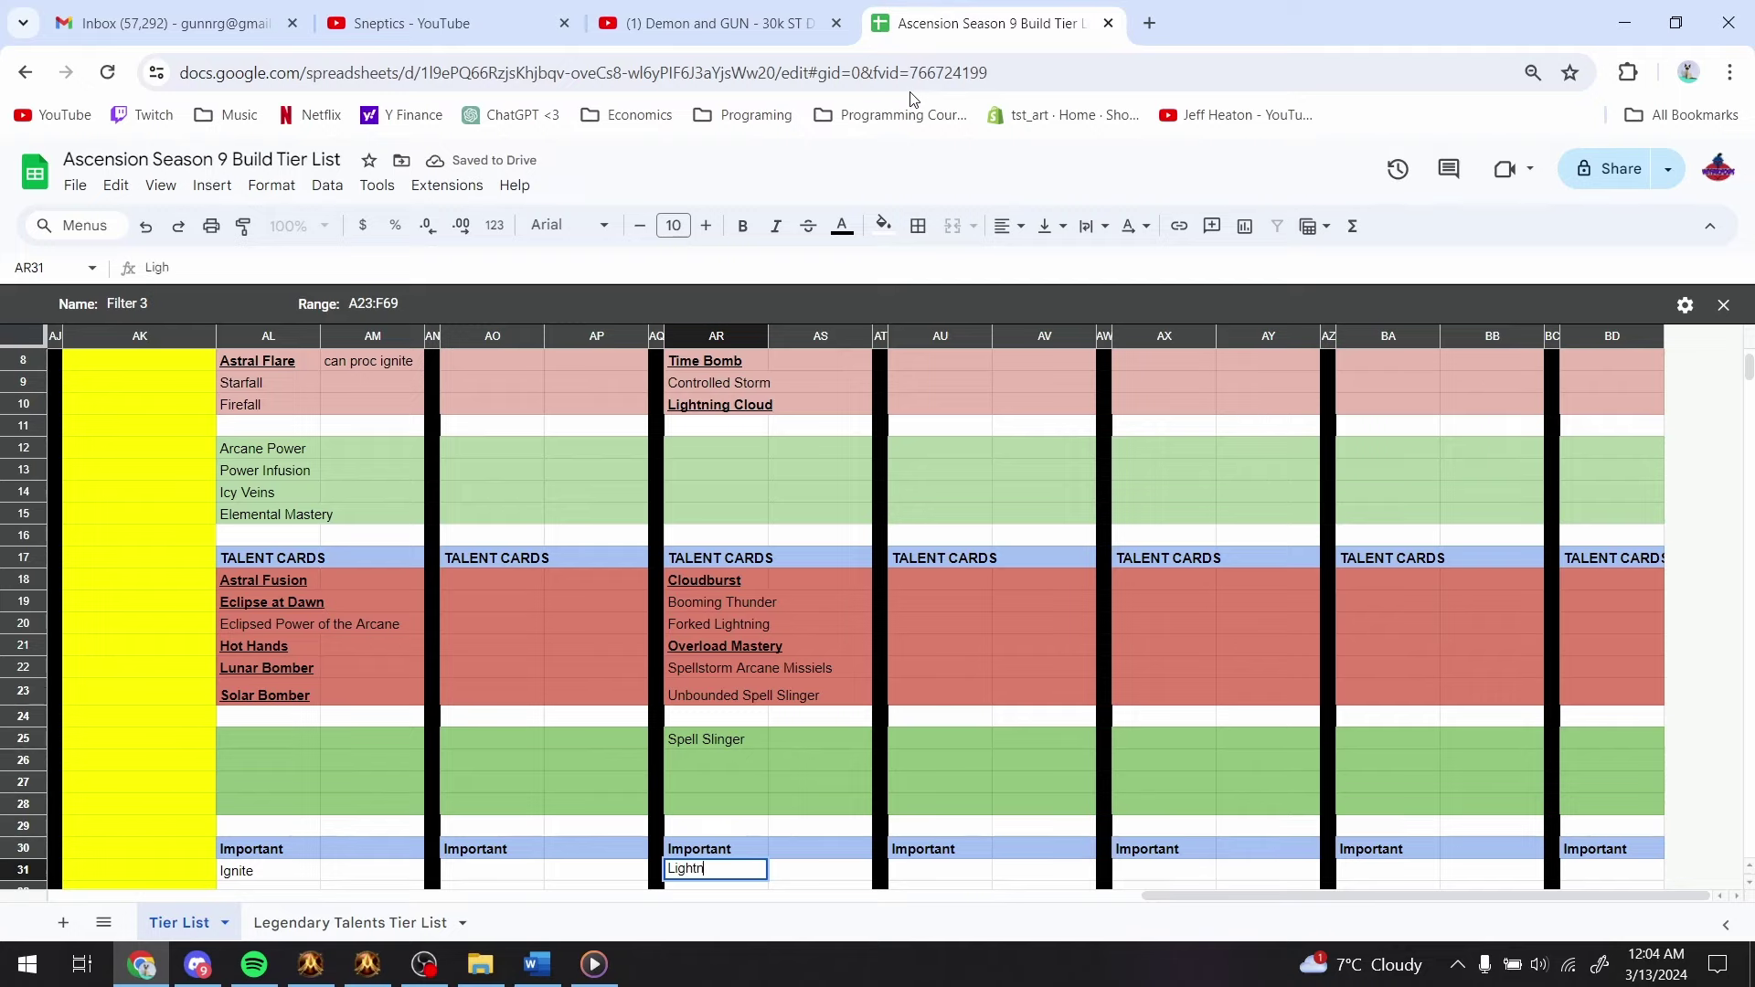
{"action": "type", "text": "Overload"}
{"action": "key", "text": "Return"}
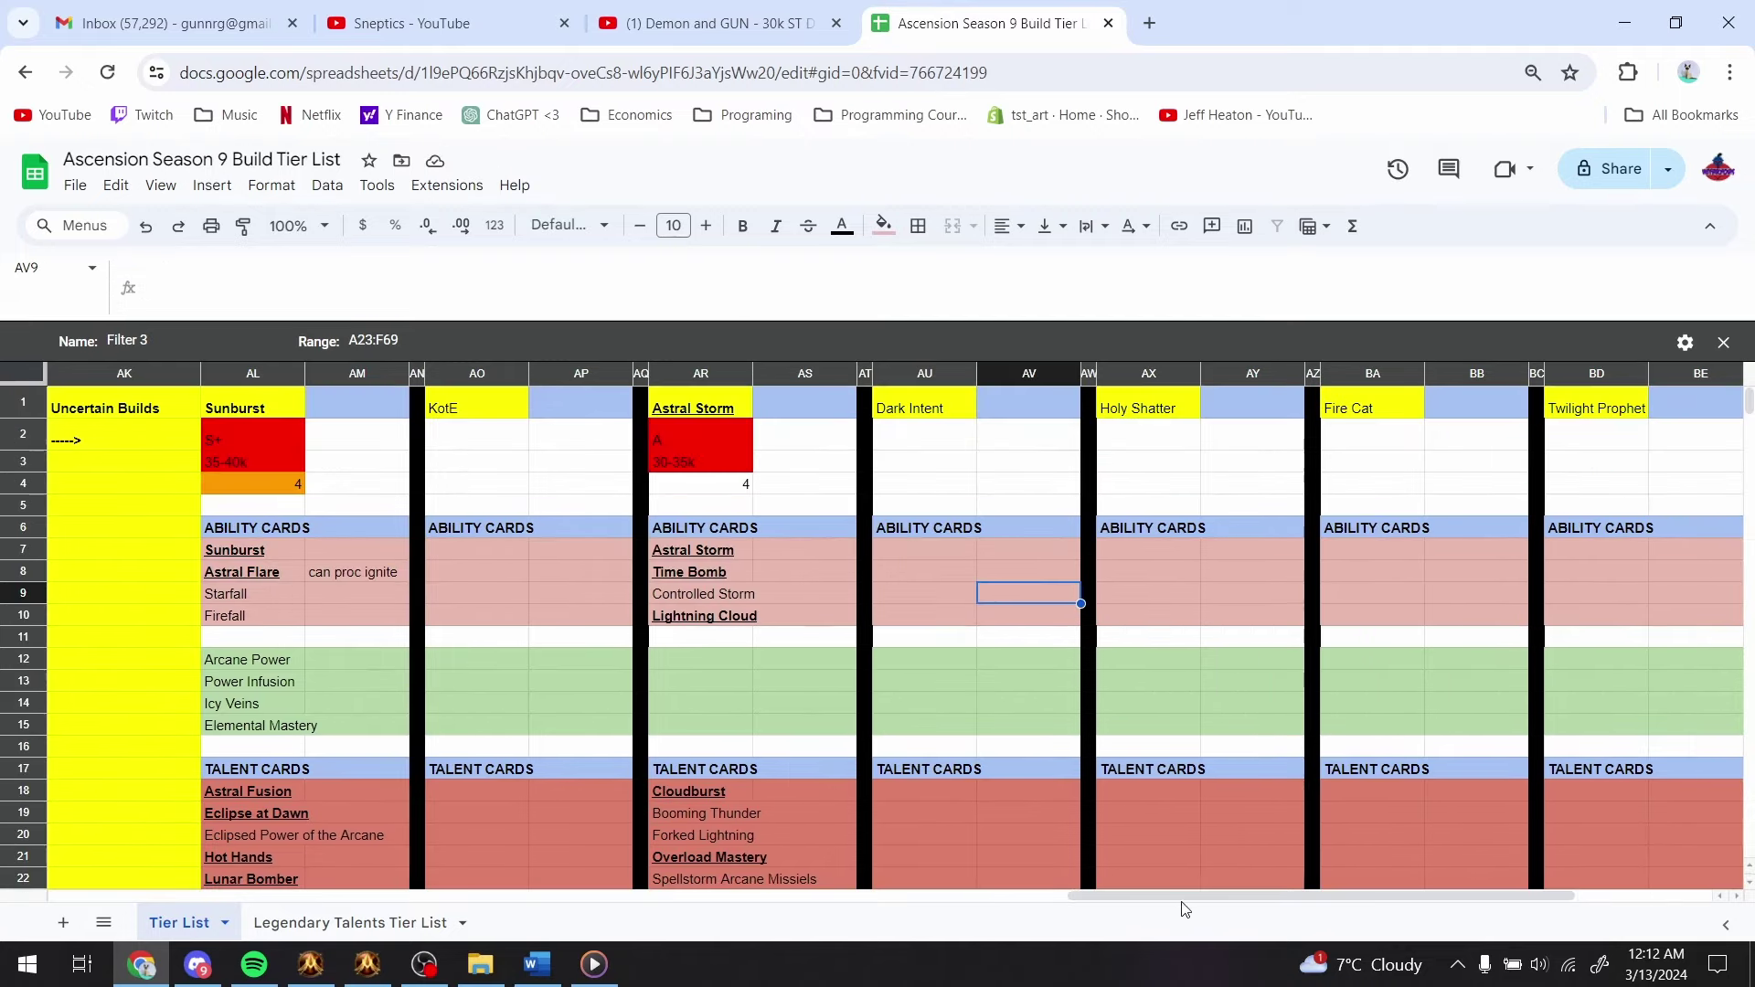
- Add the note "insane for manastorm farming if u get moblility, oneshots all bosses" in cell AS2 beside the Astral Storm rating
{"action": "left_click", "coordinate": [739, 485]}
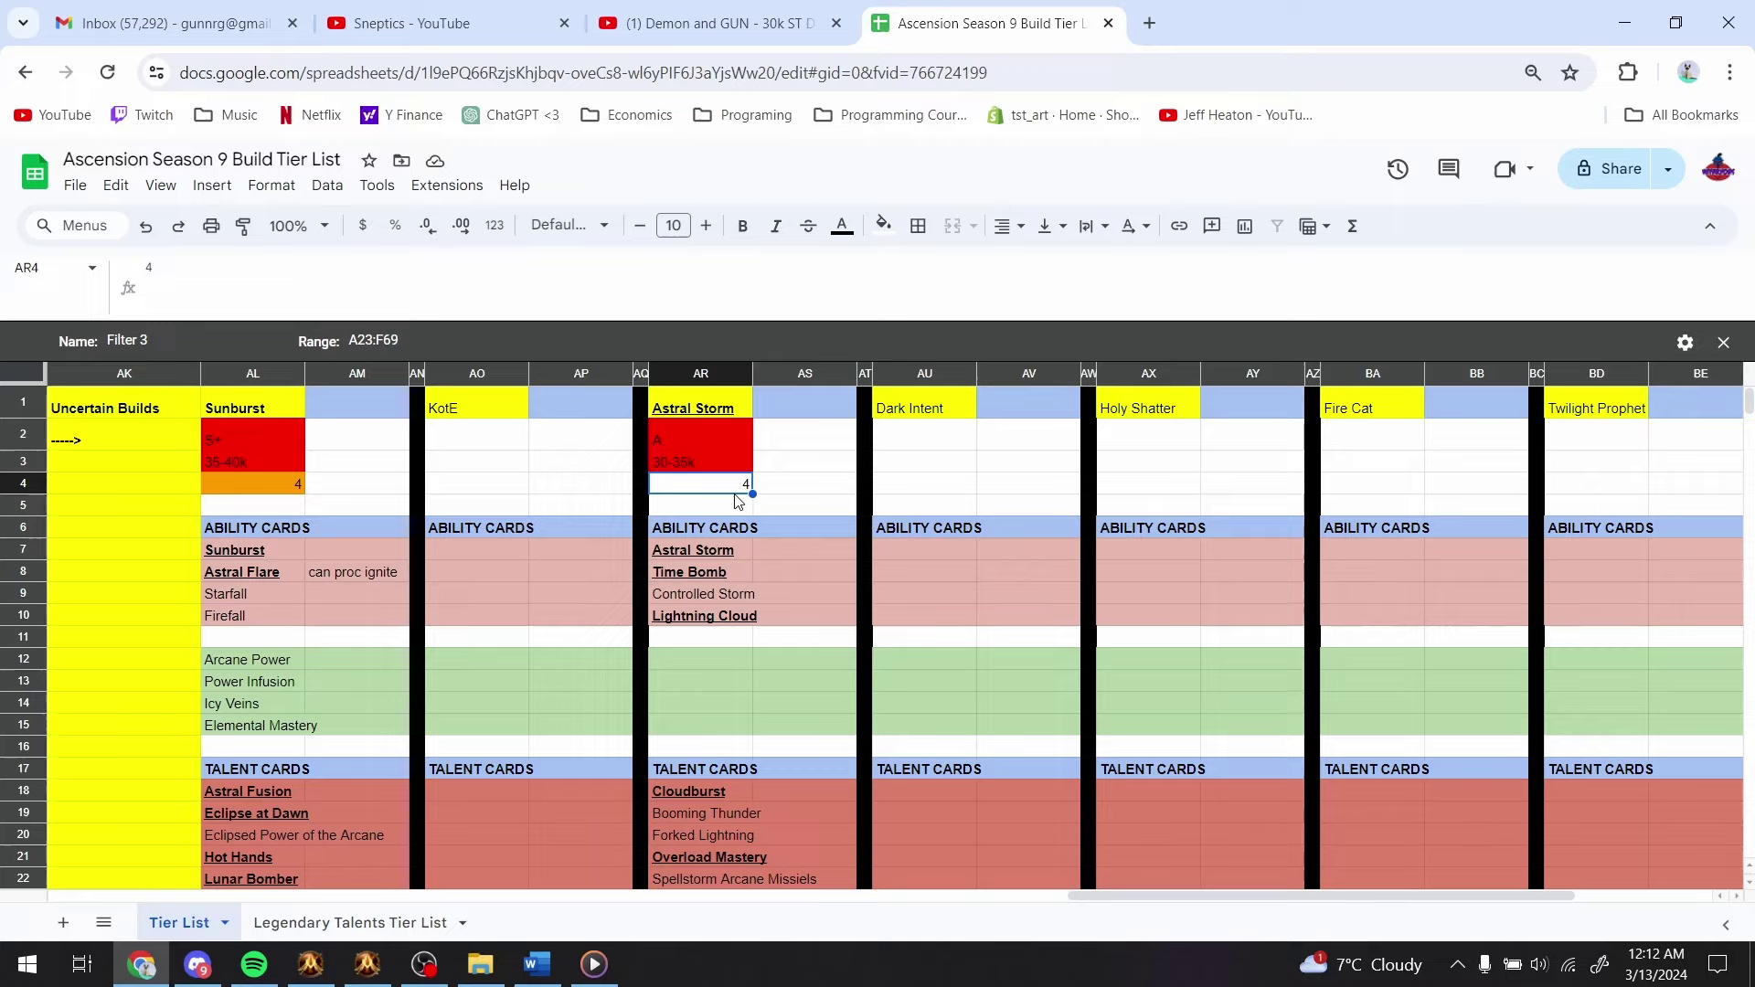
{"action": "left_click", "coordinate": [736, 504]}
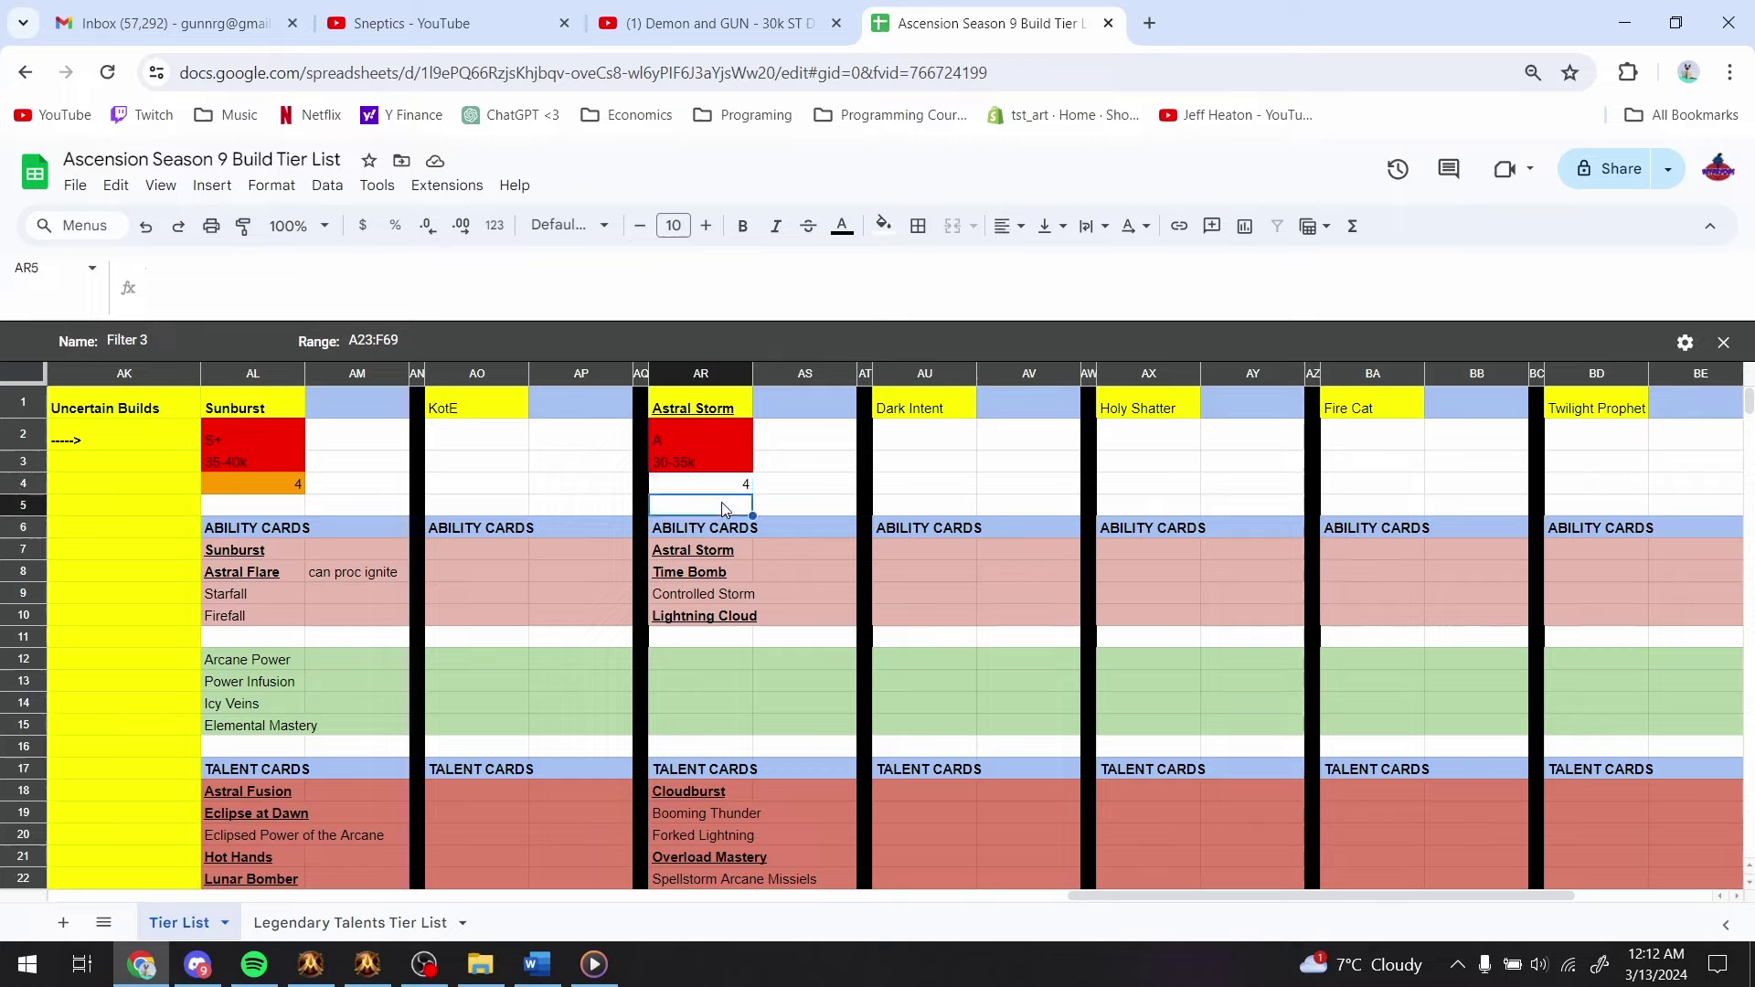
{"action": "left_click", "coordinate": [805, 449]}
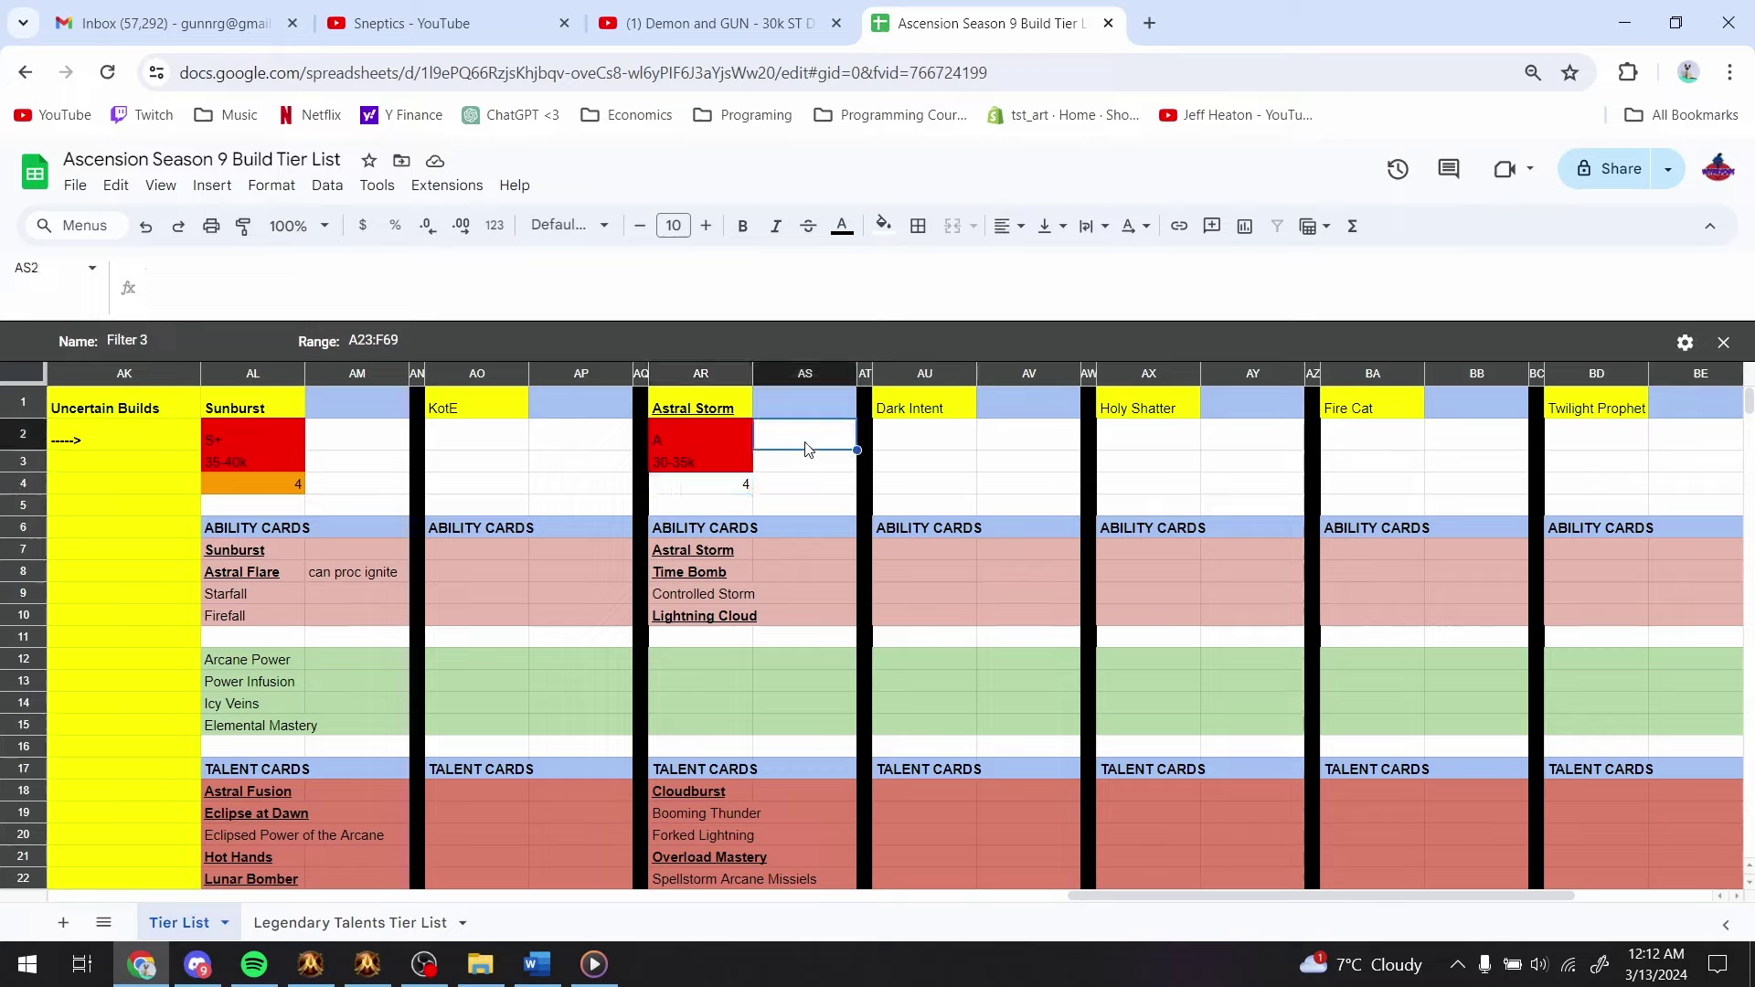
{"action": "type", "text": "insane f"}
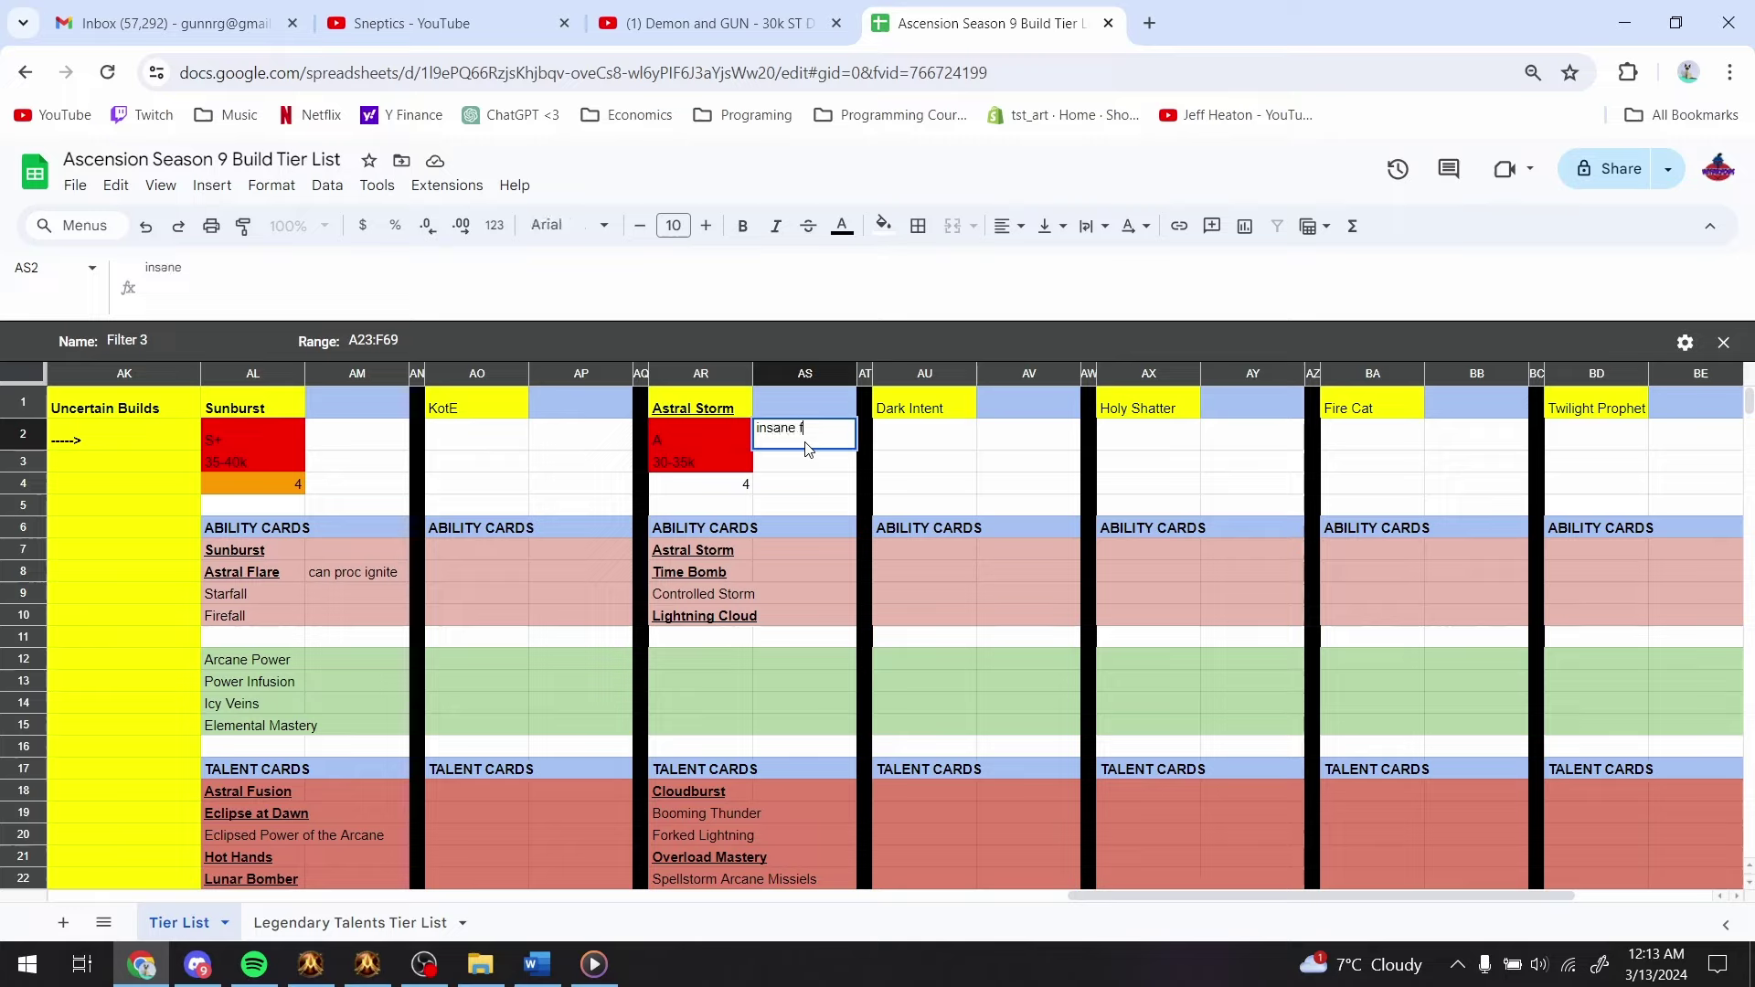
{"action": "type", "text": "or manastorm fairming"}
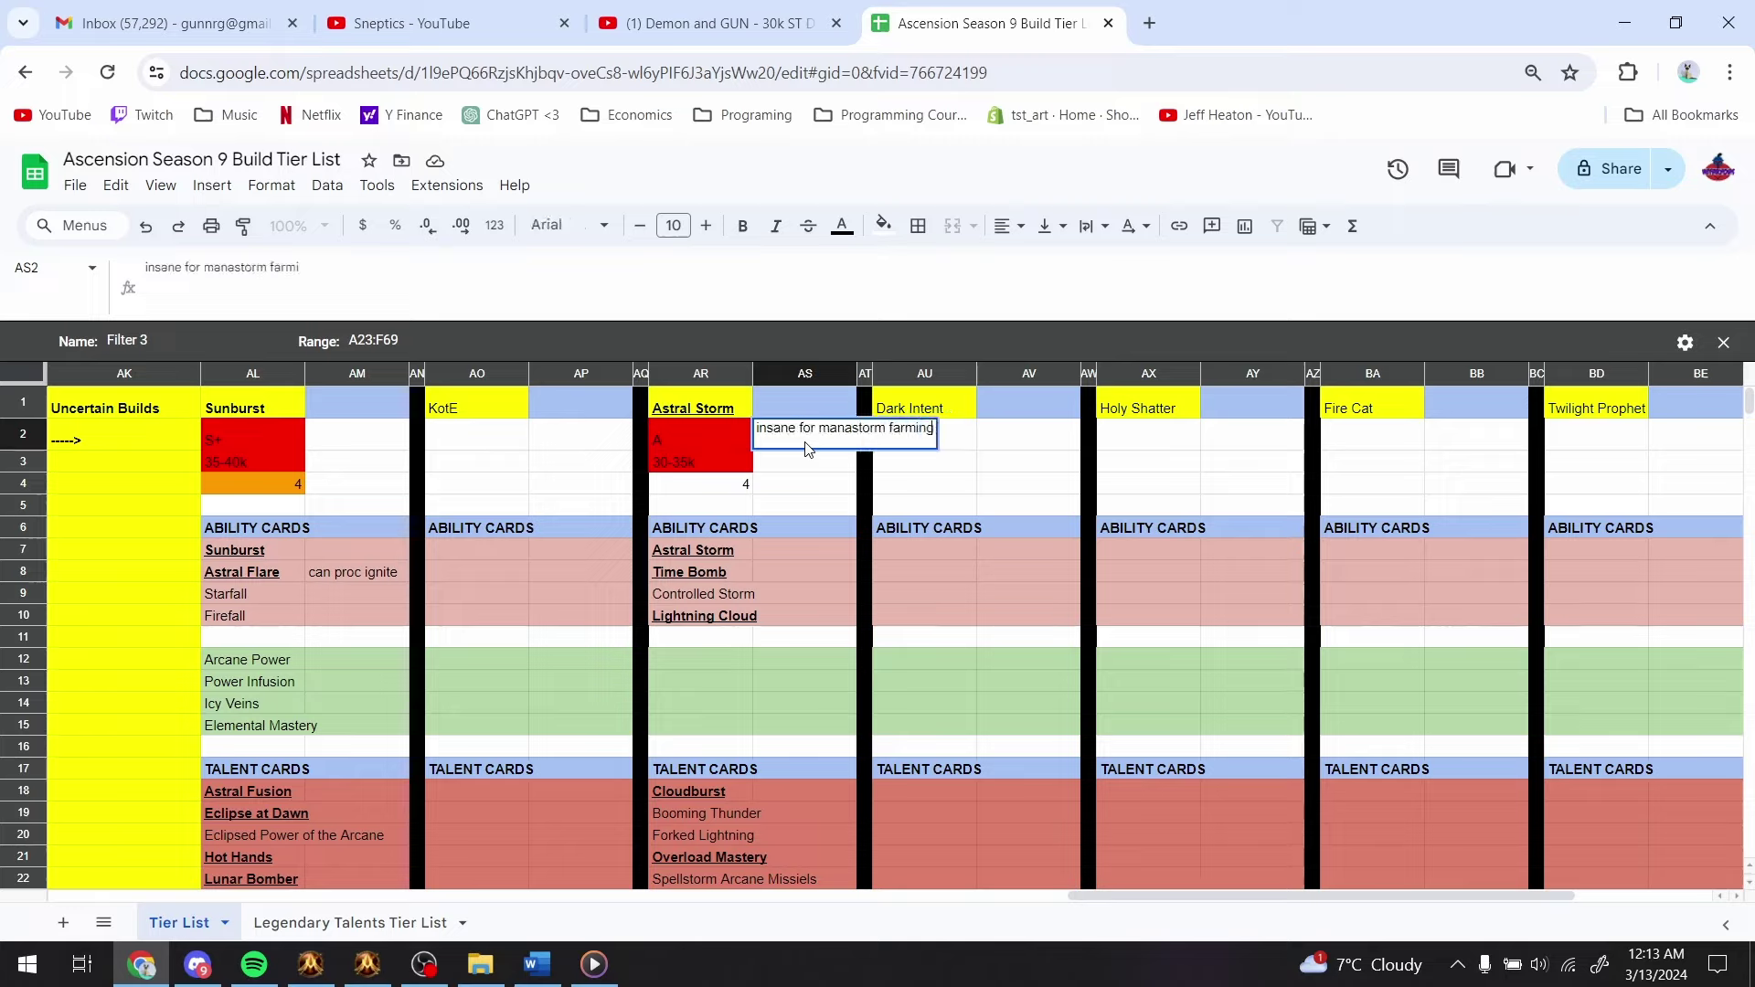
{"action": "type", "text": " if u get mobli"}
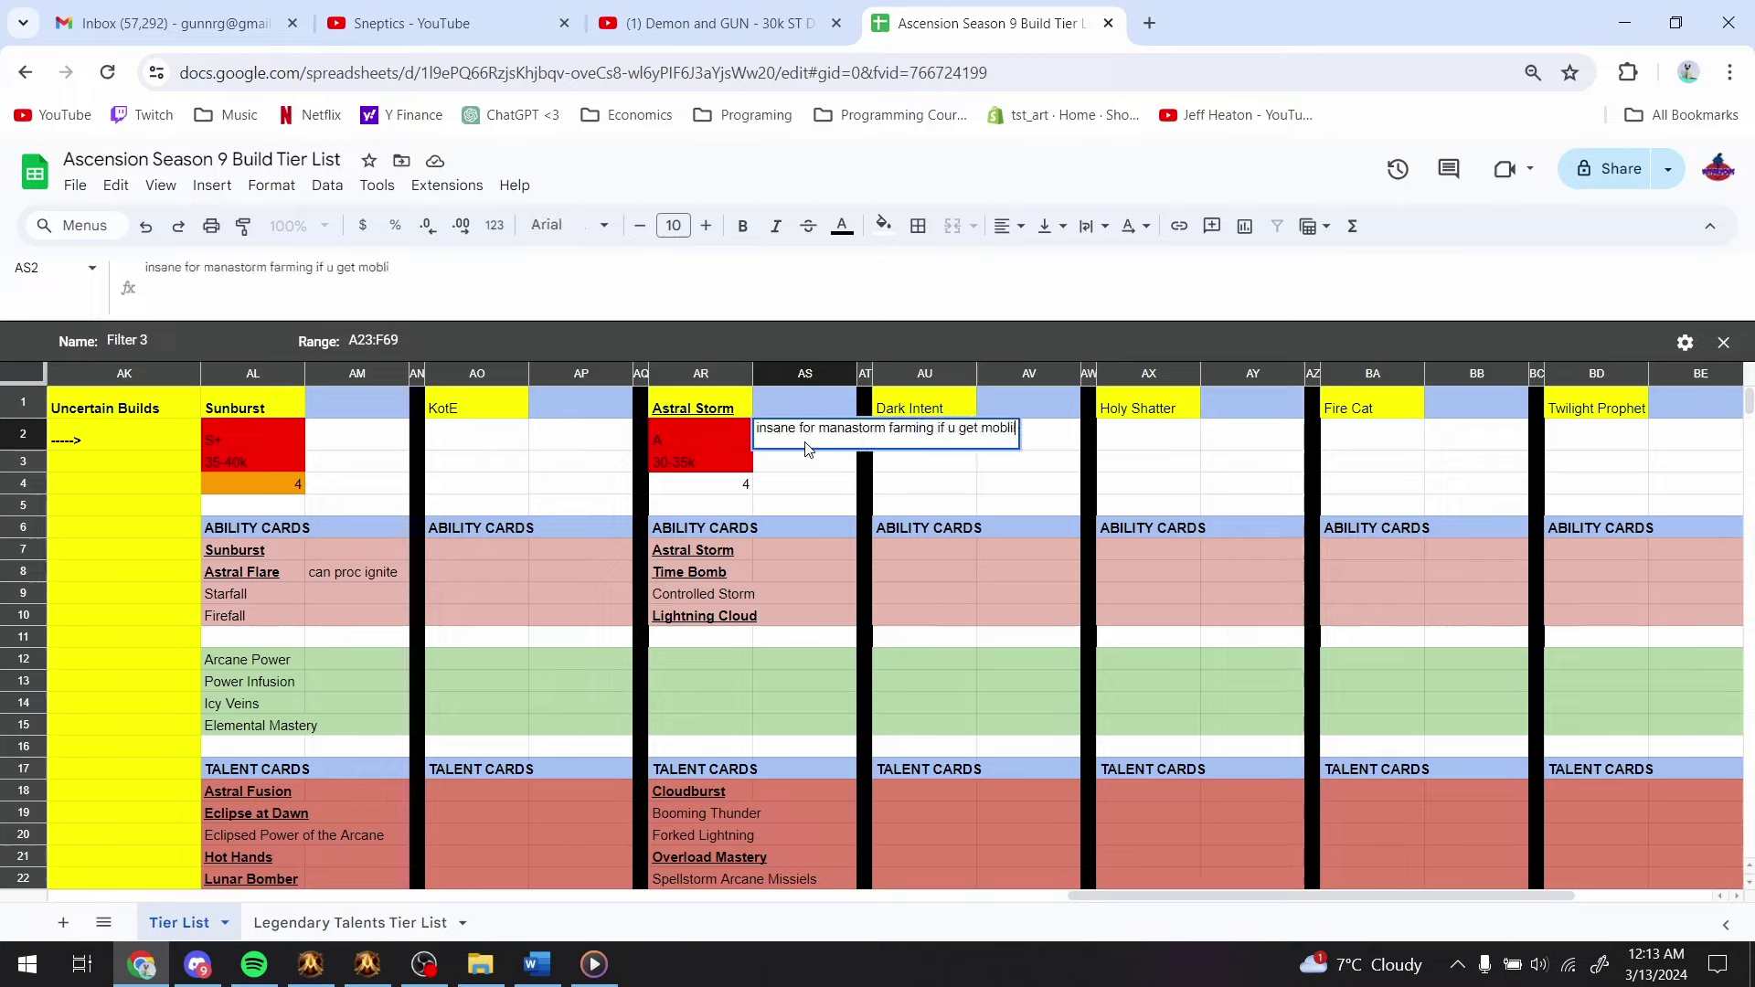
{"action": "type", "text": "lity, oneshots bosses"}
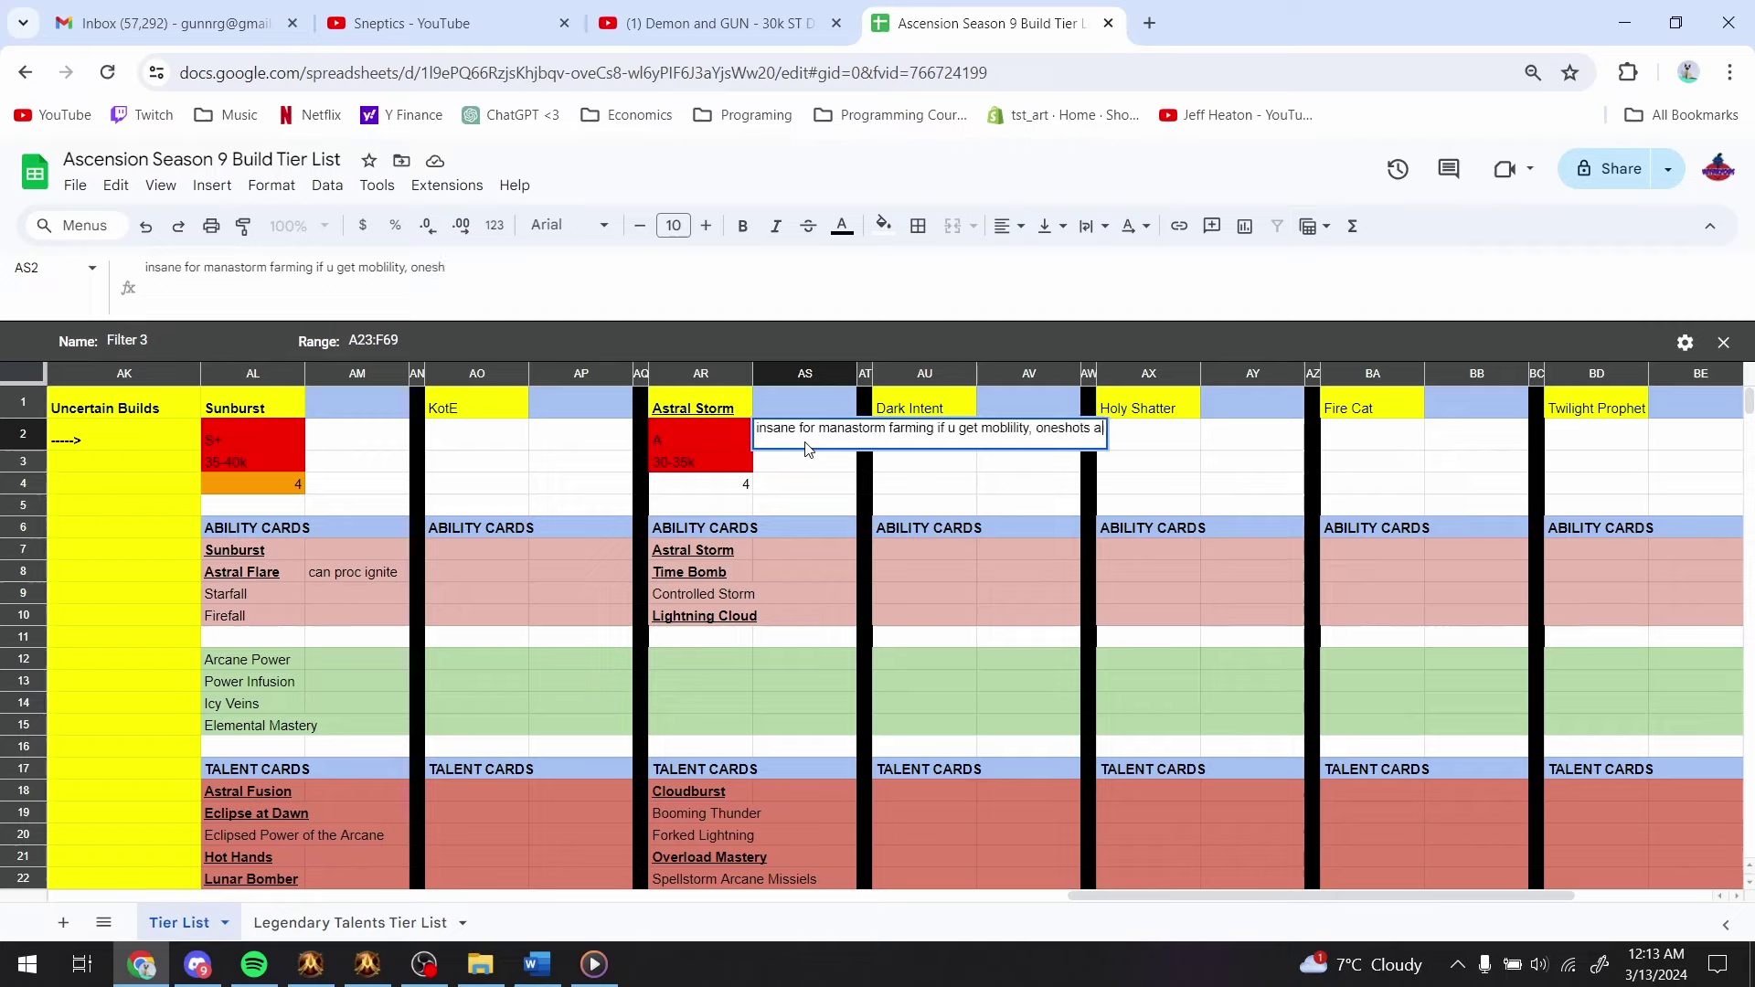
{"action": "key", "text": "Return"}
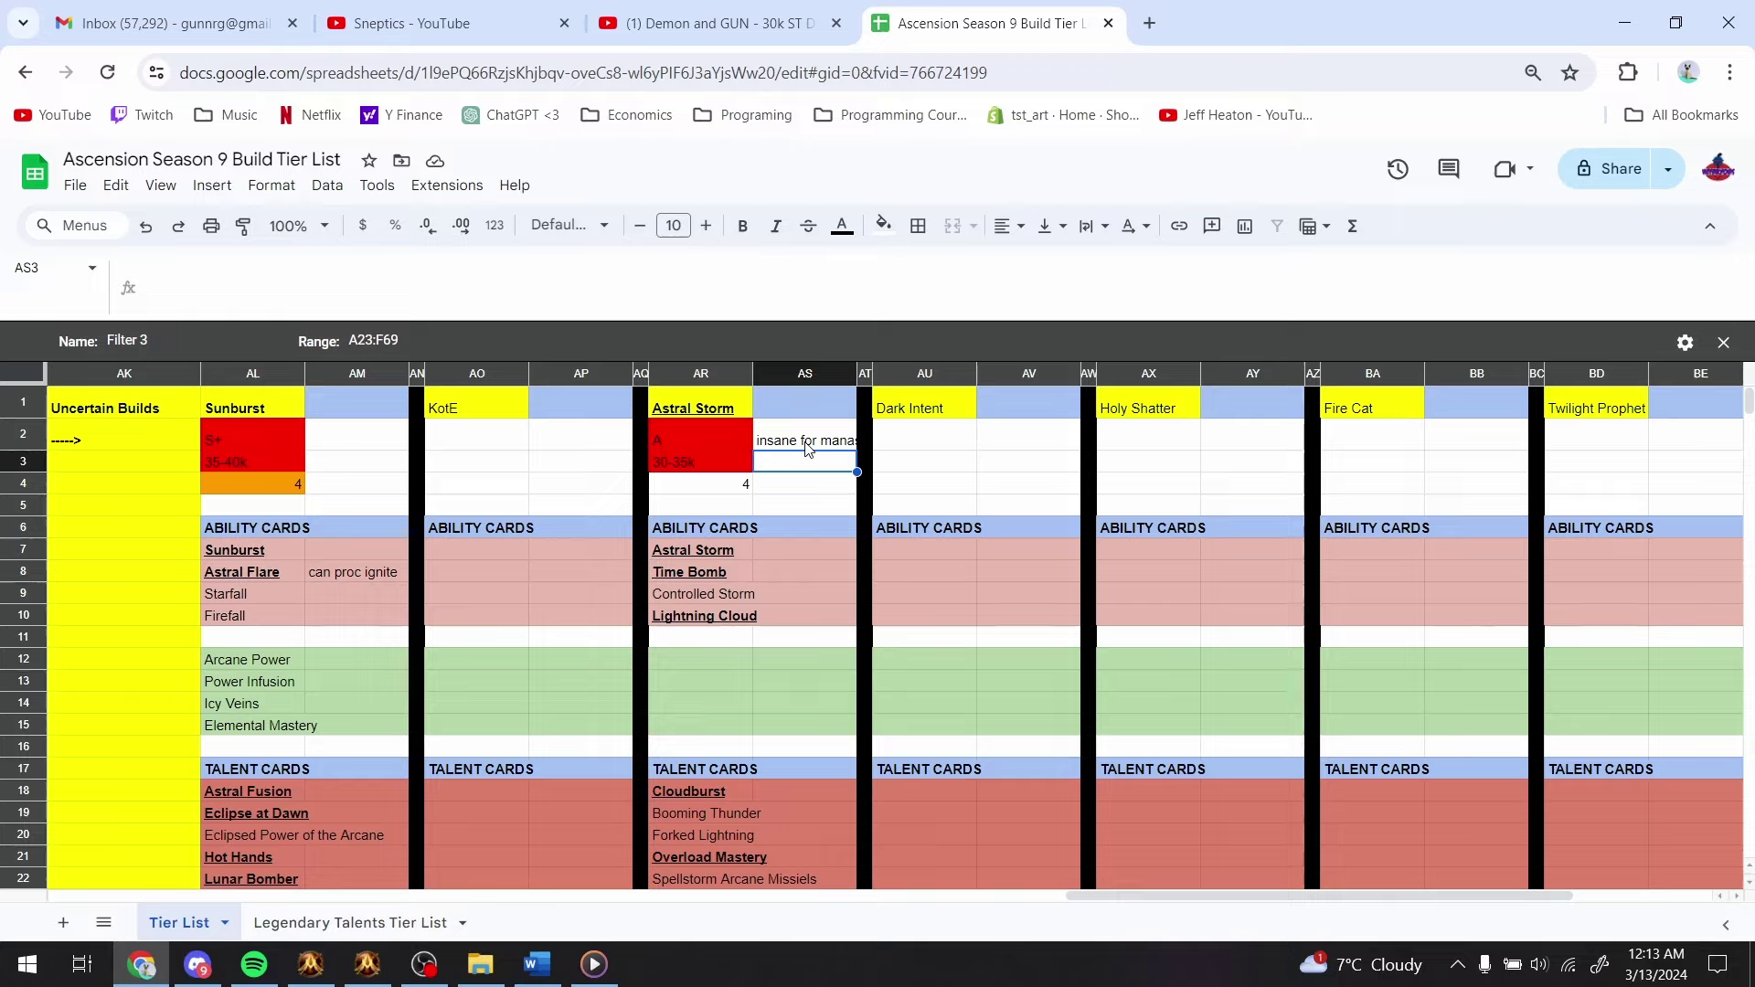
{"action": "left_click", "coordinate": [808, 447]}
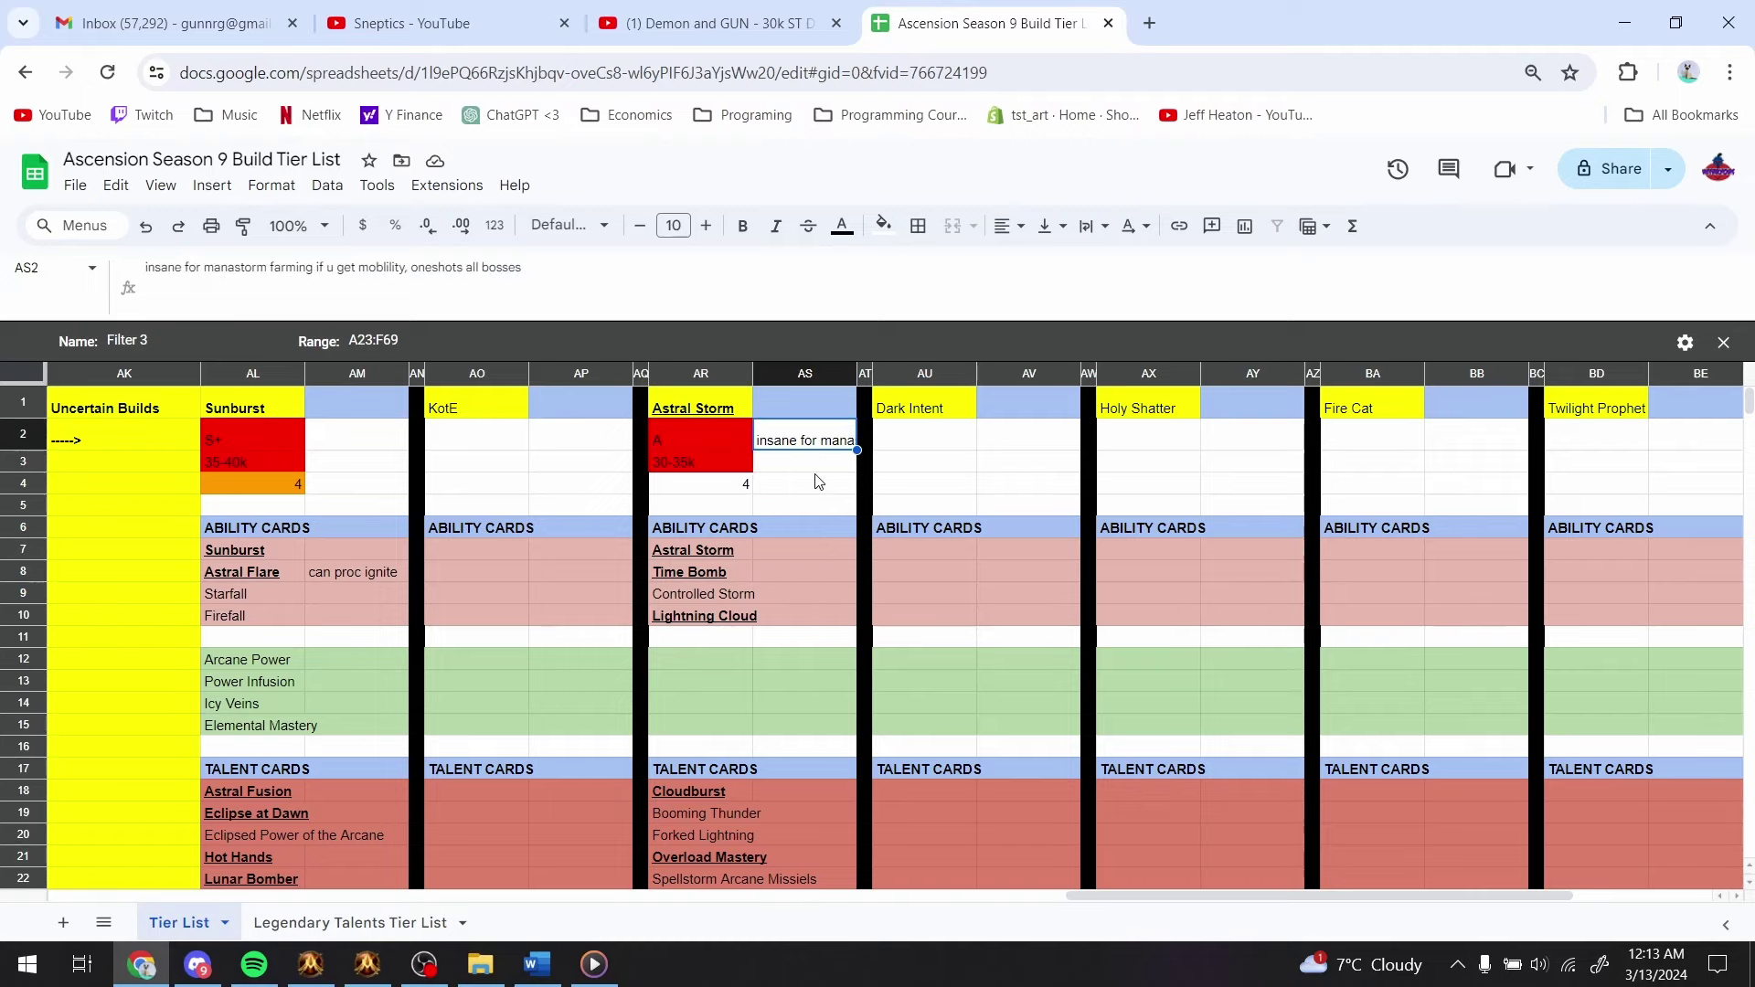
- Rename the KotE build heading in cell AO1 to "Knight of the Eclipse (KotE)"
{"action": "left_click_drag", "start_coordinate": [1125, 896], "coordinate": [1003, 895]}
{"action": "left_click", "coordinate": [925, 438]}
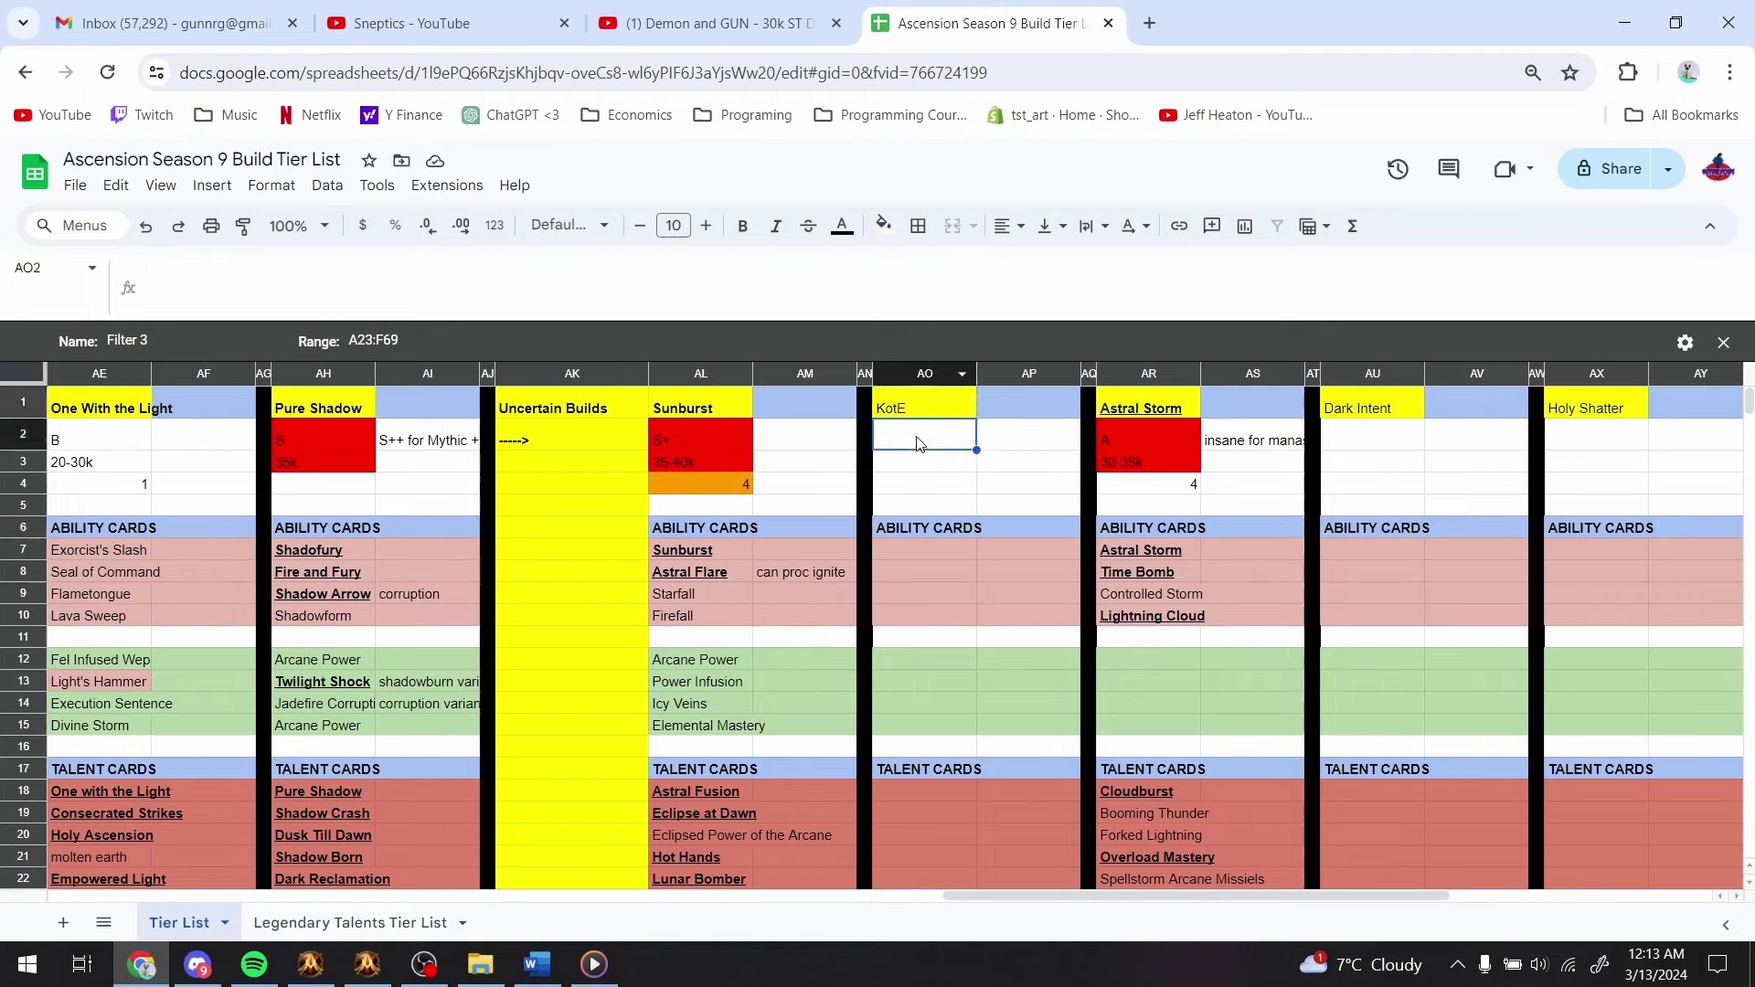
{"action": "left_click", "coordinate": [920, 412]}
{"action": "type", "text": "Ki"}
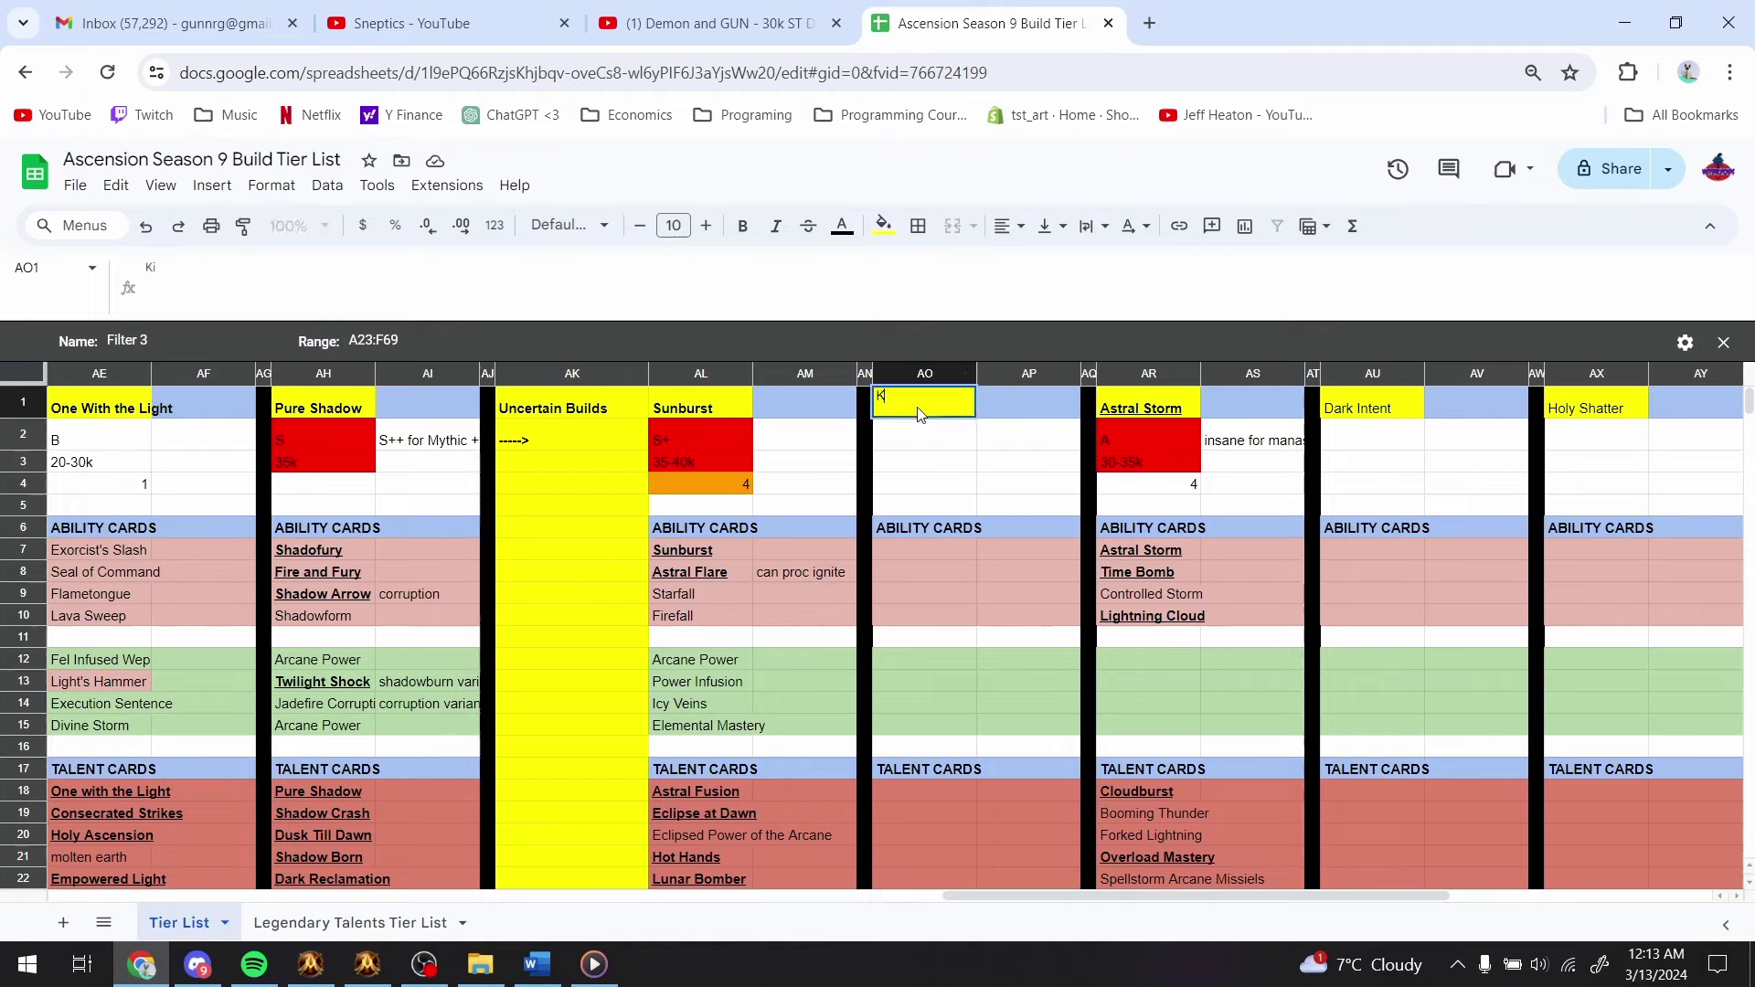
{"action": "type", "text": "night of the Eclipse (Ko"}
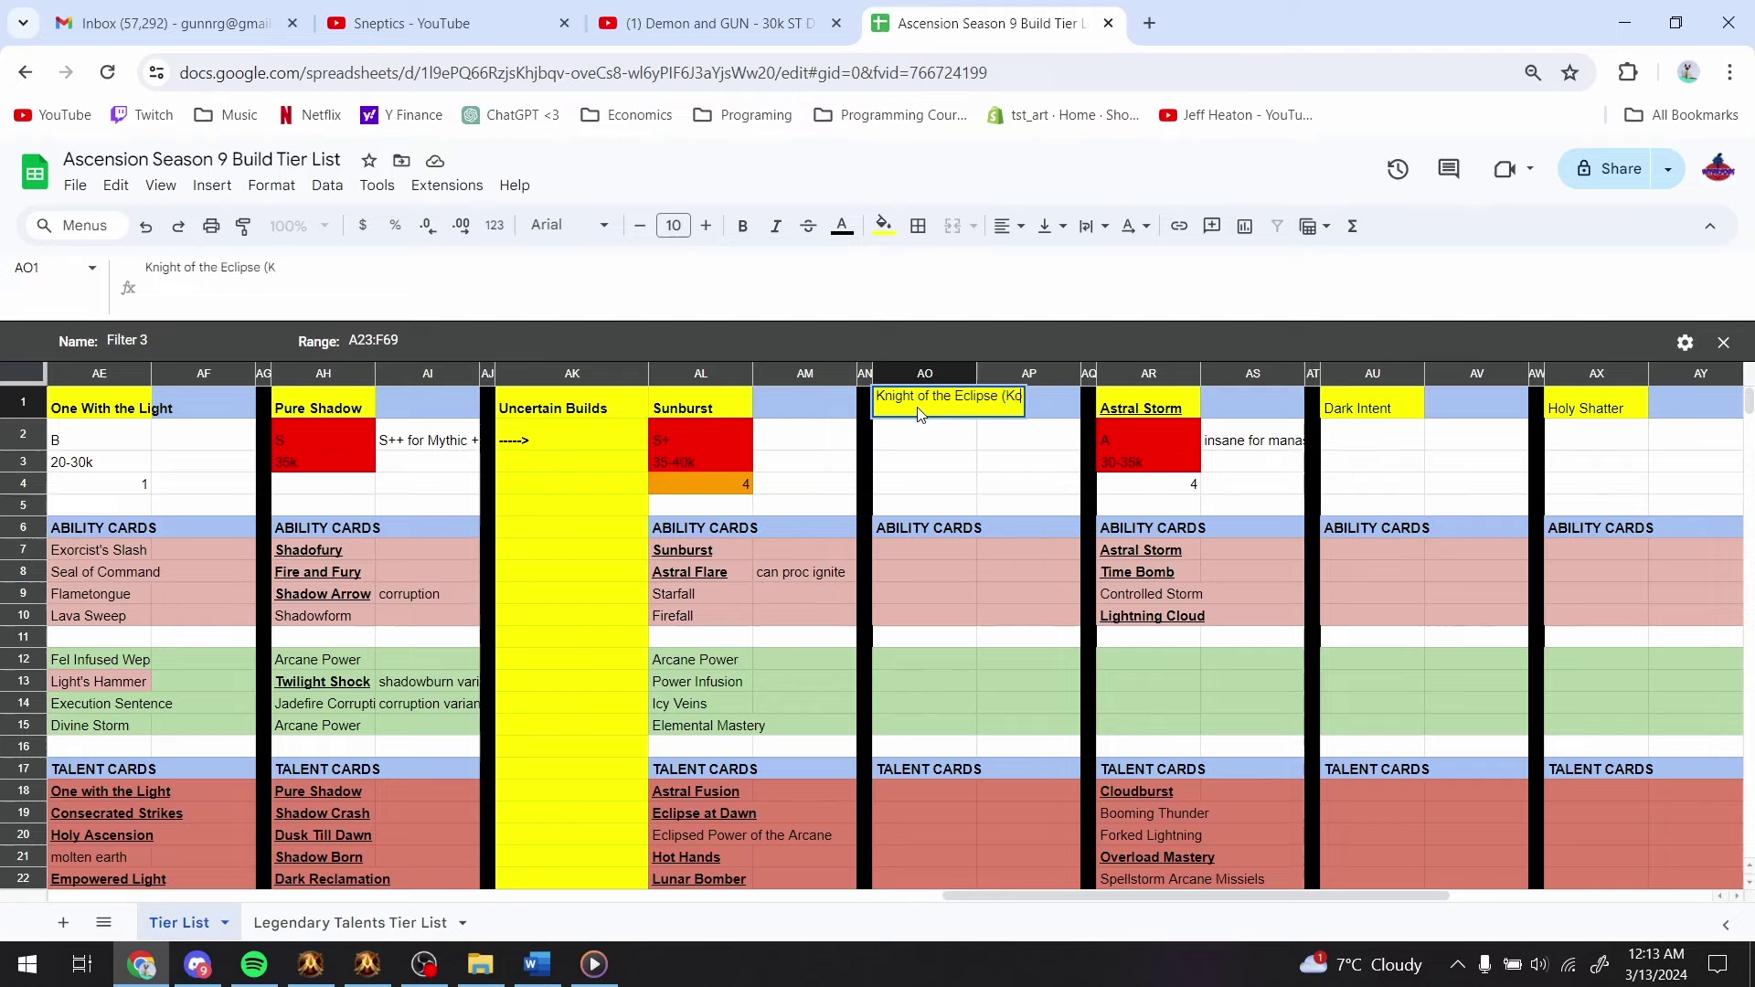
{"action": "type", "text": "tE)"}
{"action": "key", "text": "Return"}
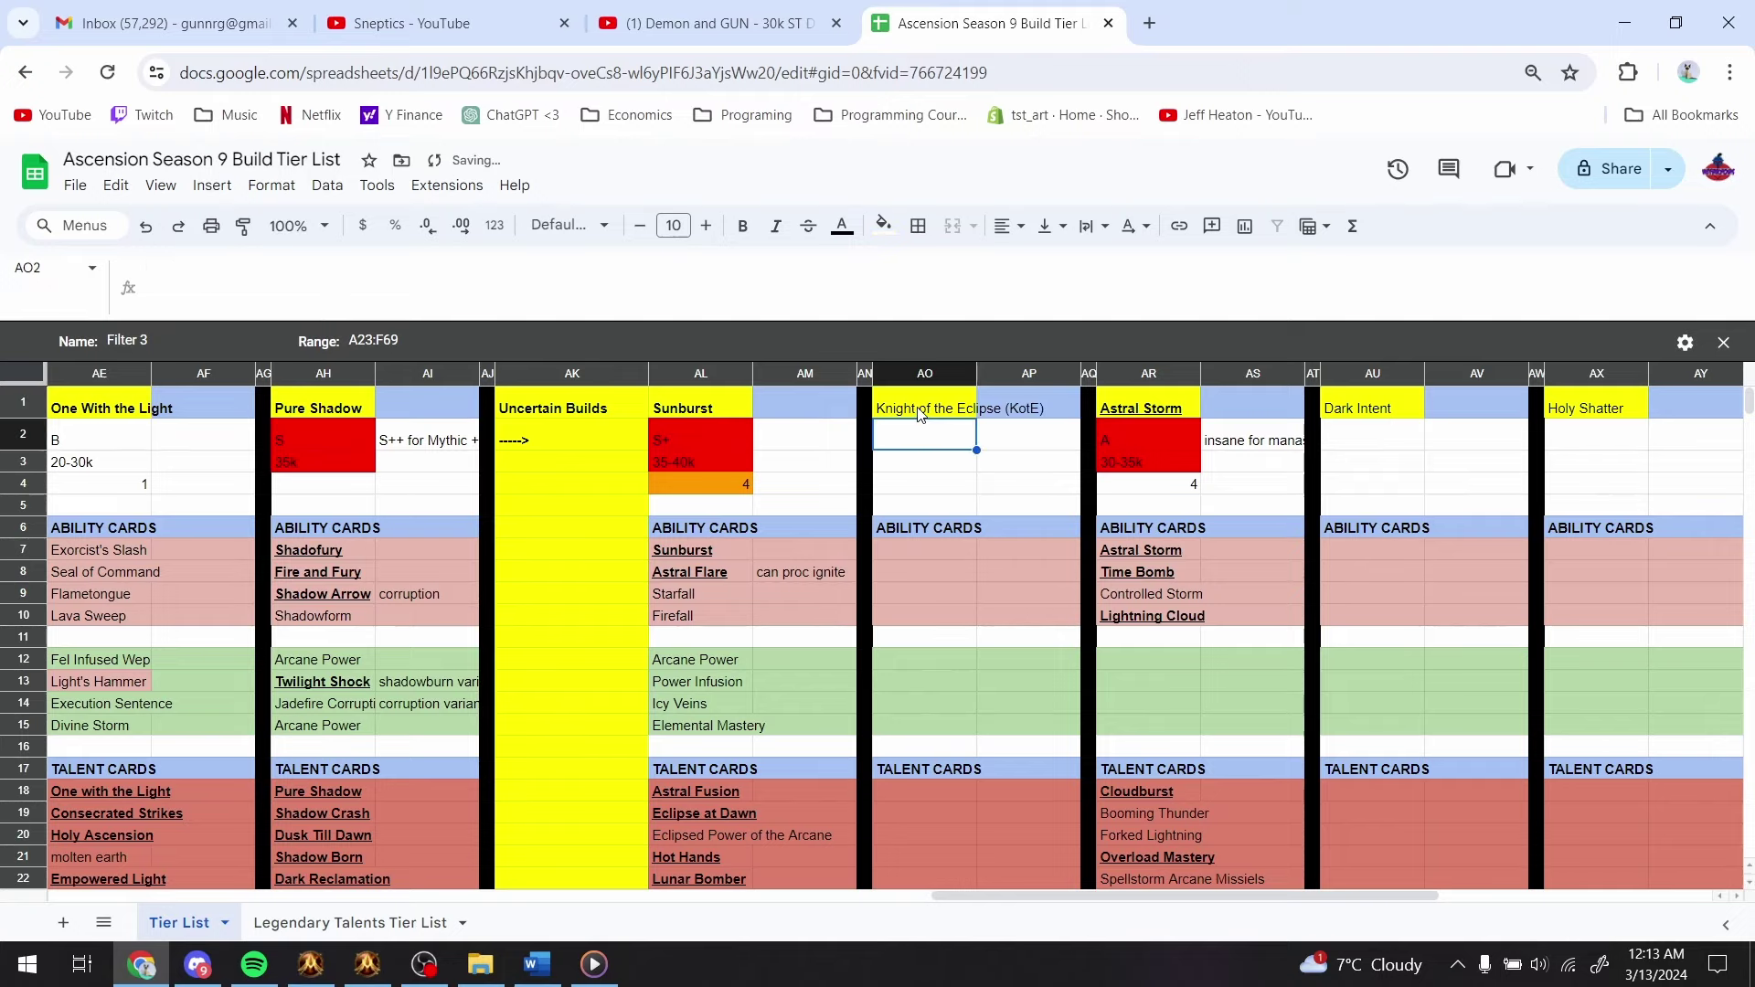
- Fit column AO's width to the KotE heading, and switch to the Ascension game to search the talent cards for "knight"
{"action": "double_click", "coordinate": [976, 373]}
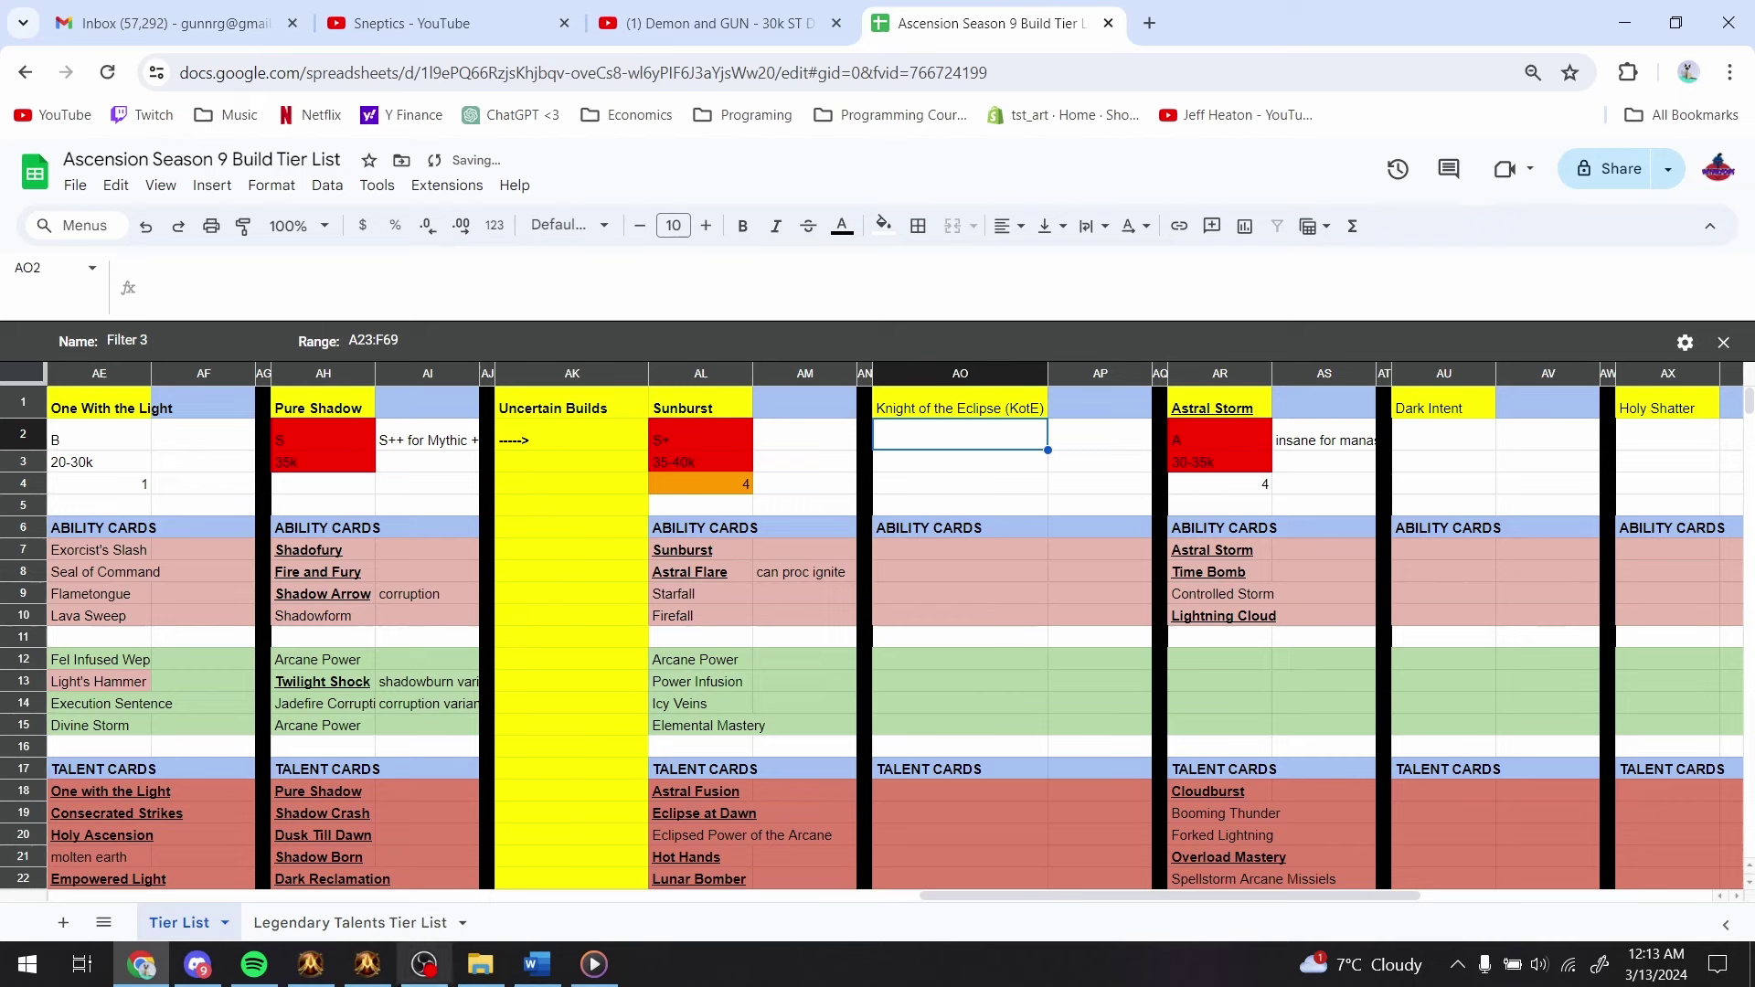
{"action": "left_click", "coordinate": [367, 965]}
{"action": "left_click", "coordinate": [933, 83]}
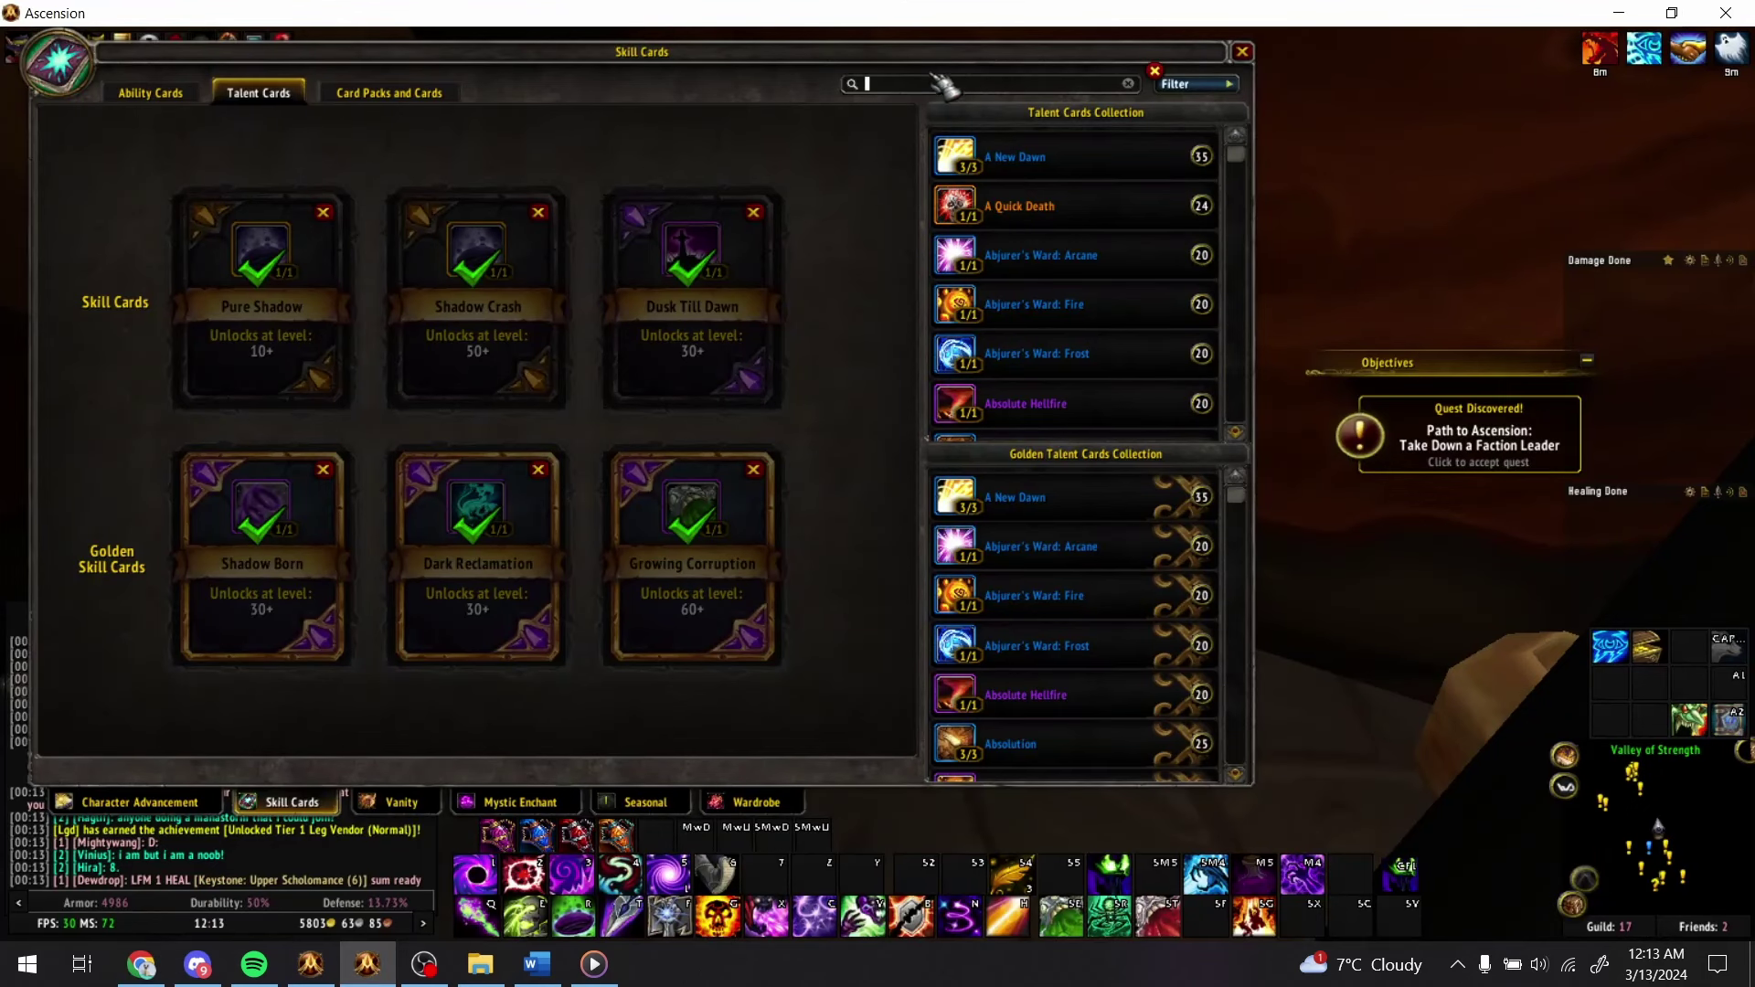
{"action": "type", "text": "kni"}
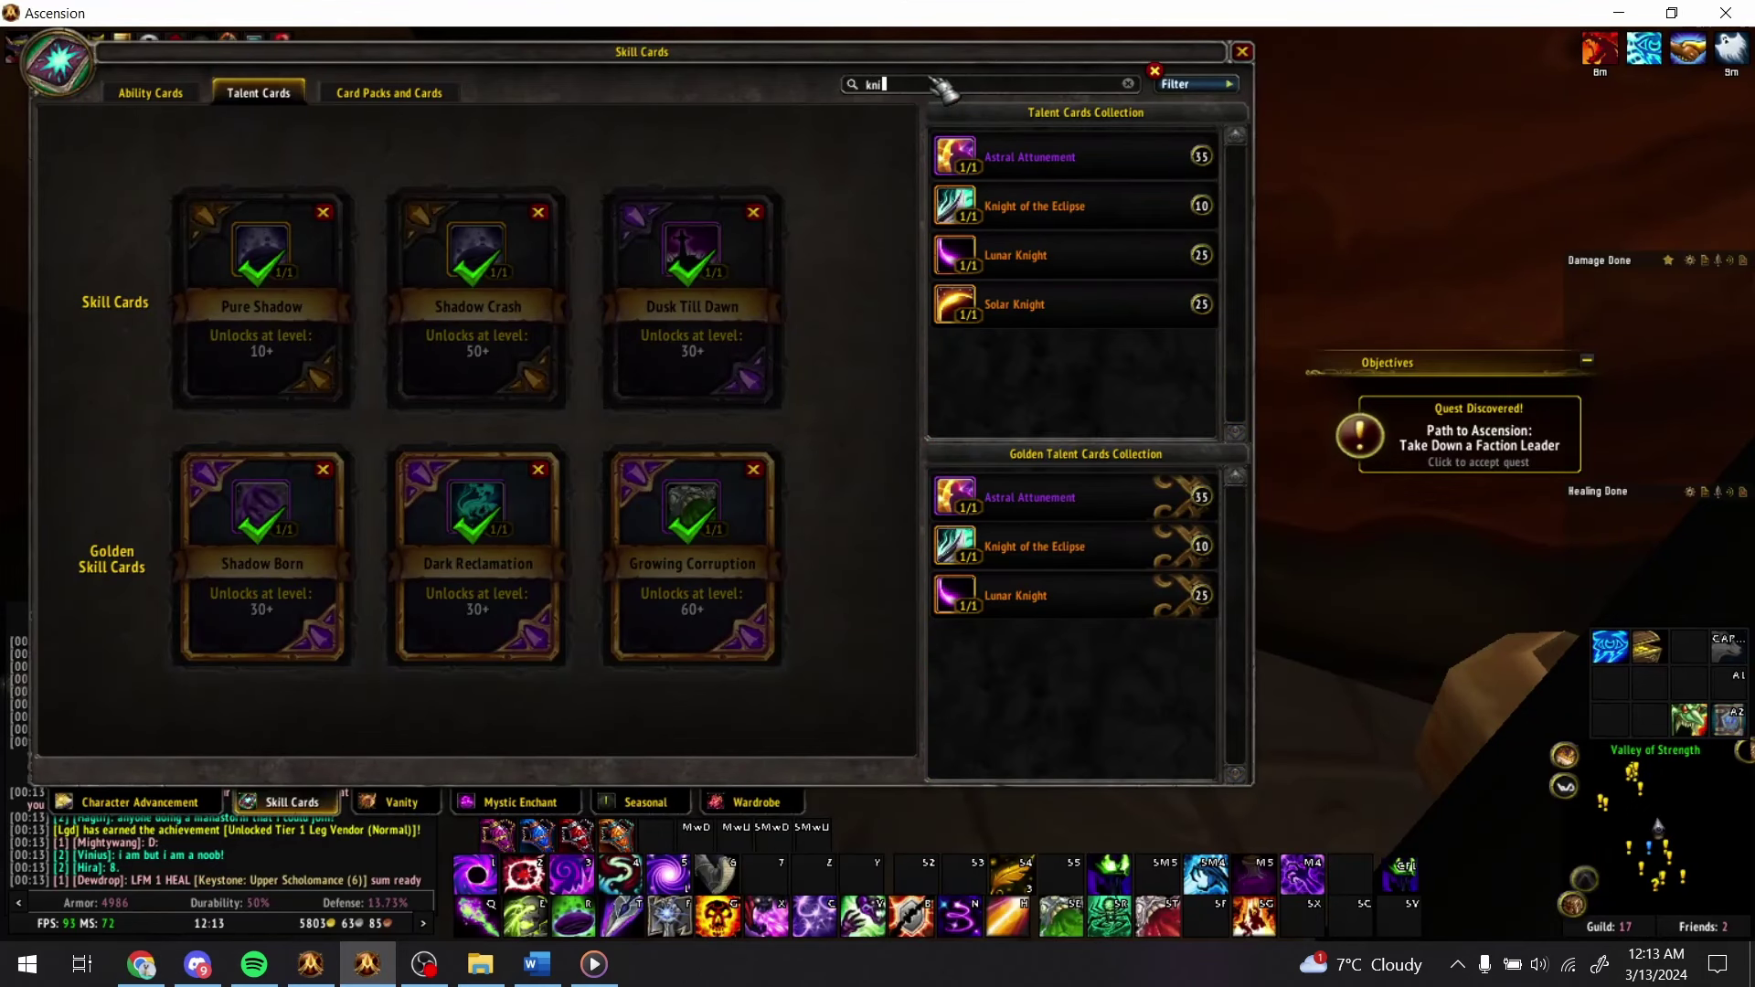
{"action": "type", "text": "ght of"}
{"action": "key", "text": "BackSpace"}
{"action": "key", "text": "BackSpace"}
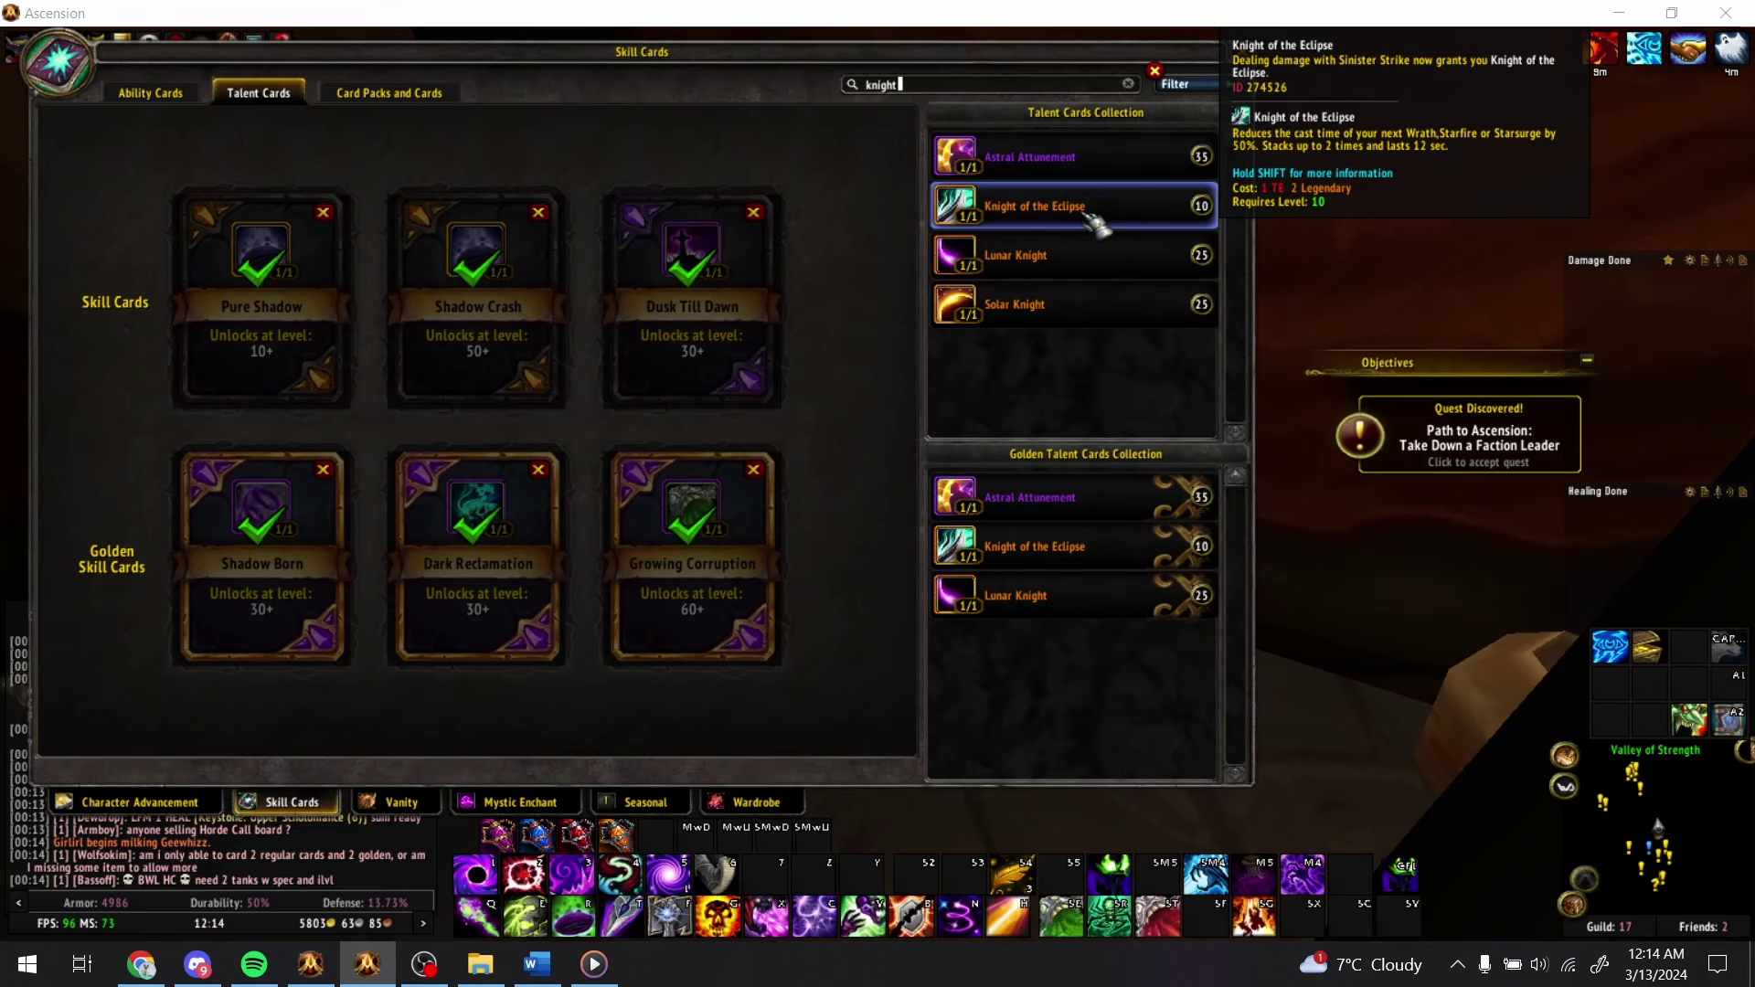
- Back in the tier list spreadsheet, enter "Knight of the Eclipse" in cell AO18 under the KotE talent cards, bold and underlined
{"action": "key", "text": "alt+Tab"}
{"action": "left_click", "coordinate": [950, 656]}
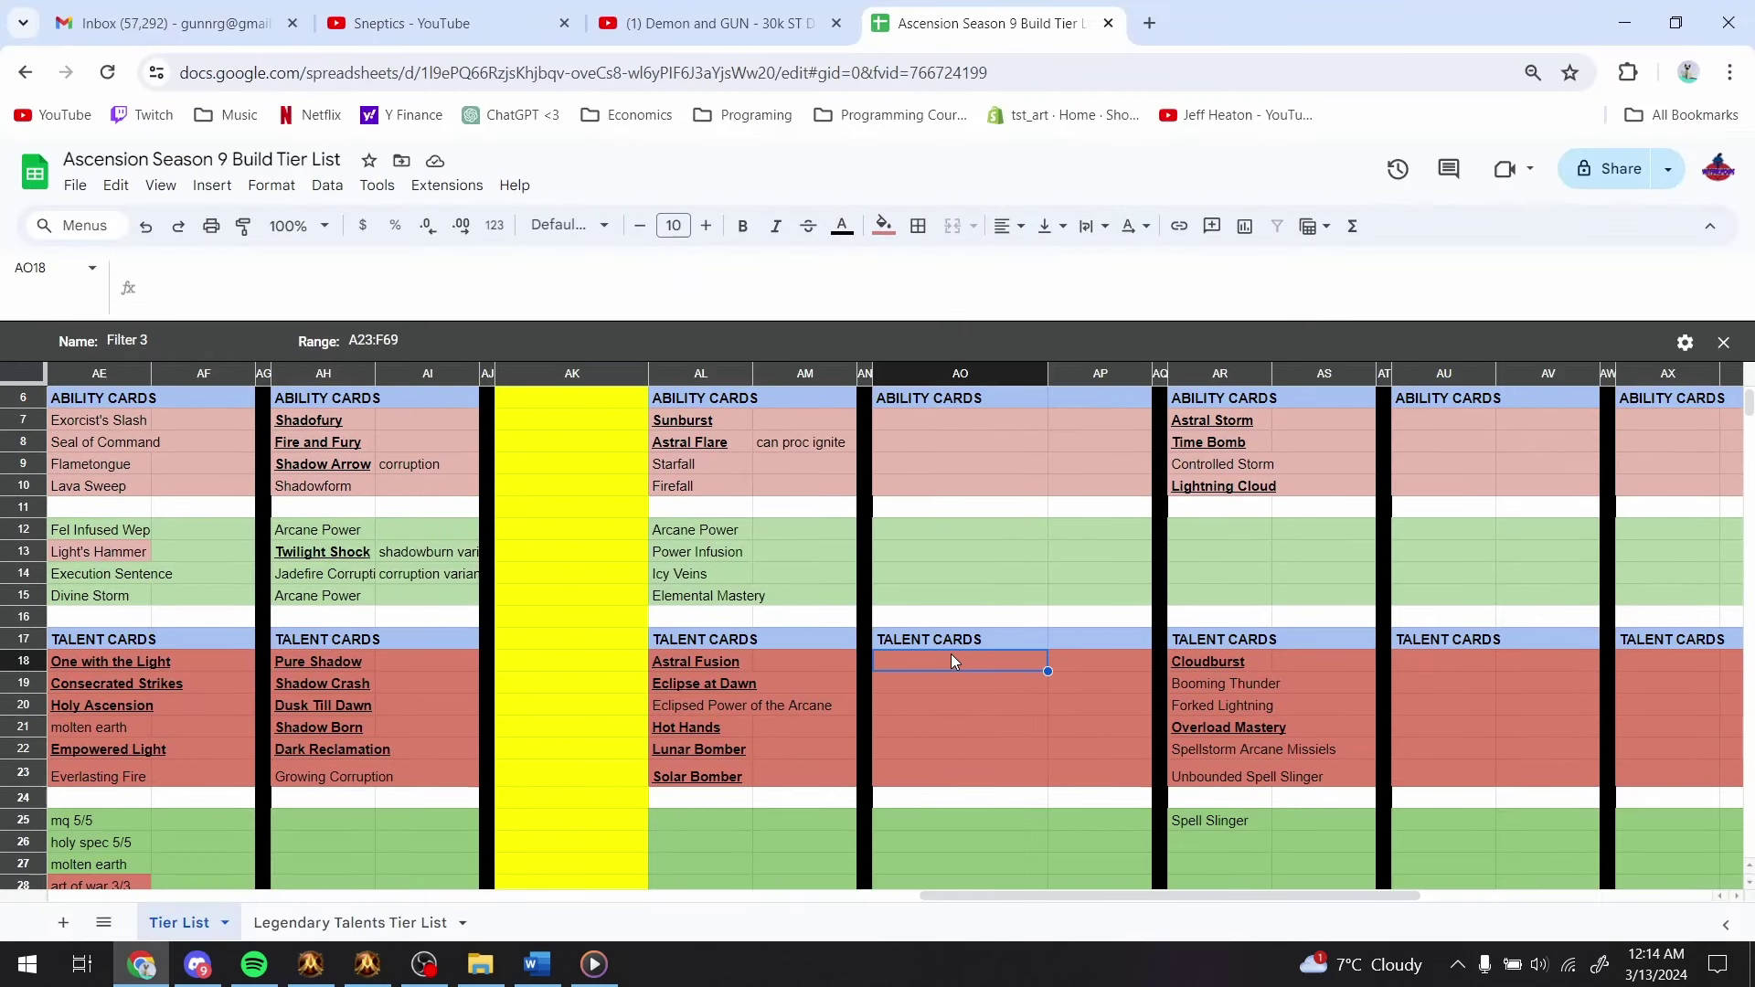
{"action": "type", "text": "Kngiigh"}
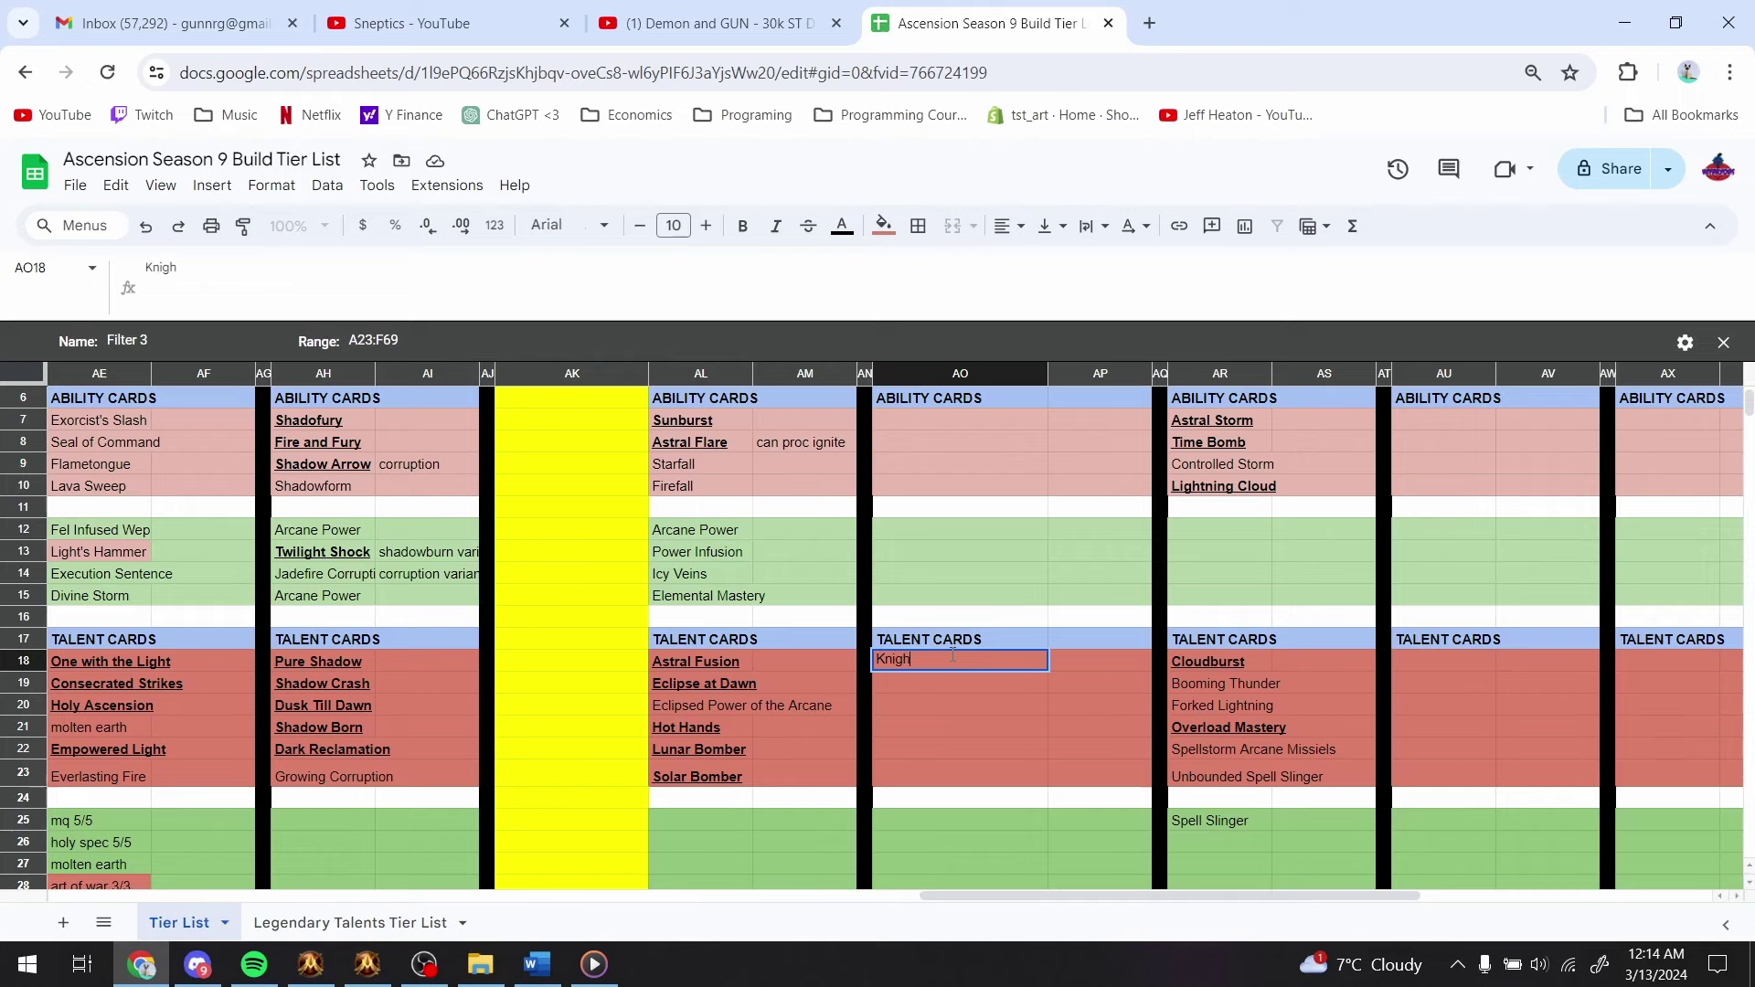
{"action": "type", "text": "t of the Eclipse"}
{"action": "key", "text": "ctrl+Return"}
{"action": "key", "text": "ctrl+b"}
{"action": "key", "text": "ctrl+u"}
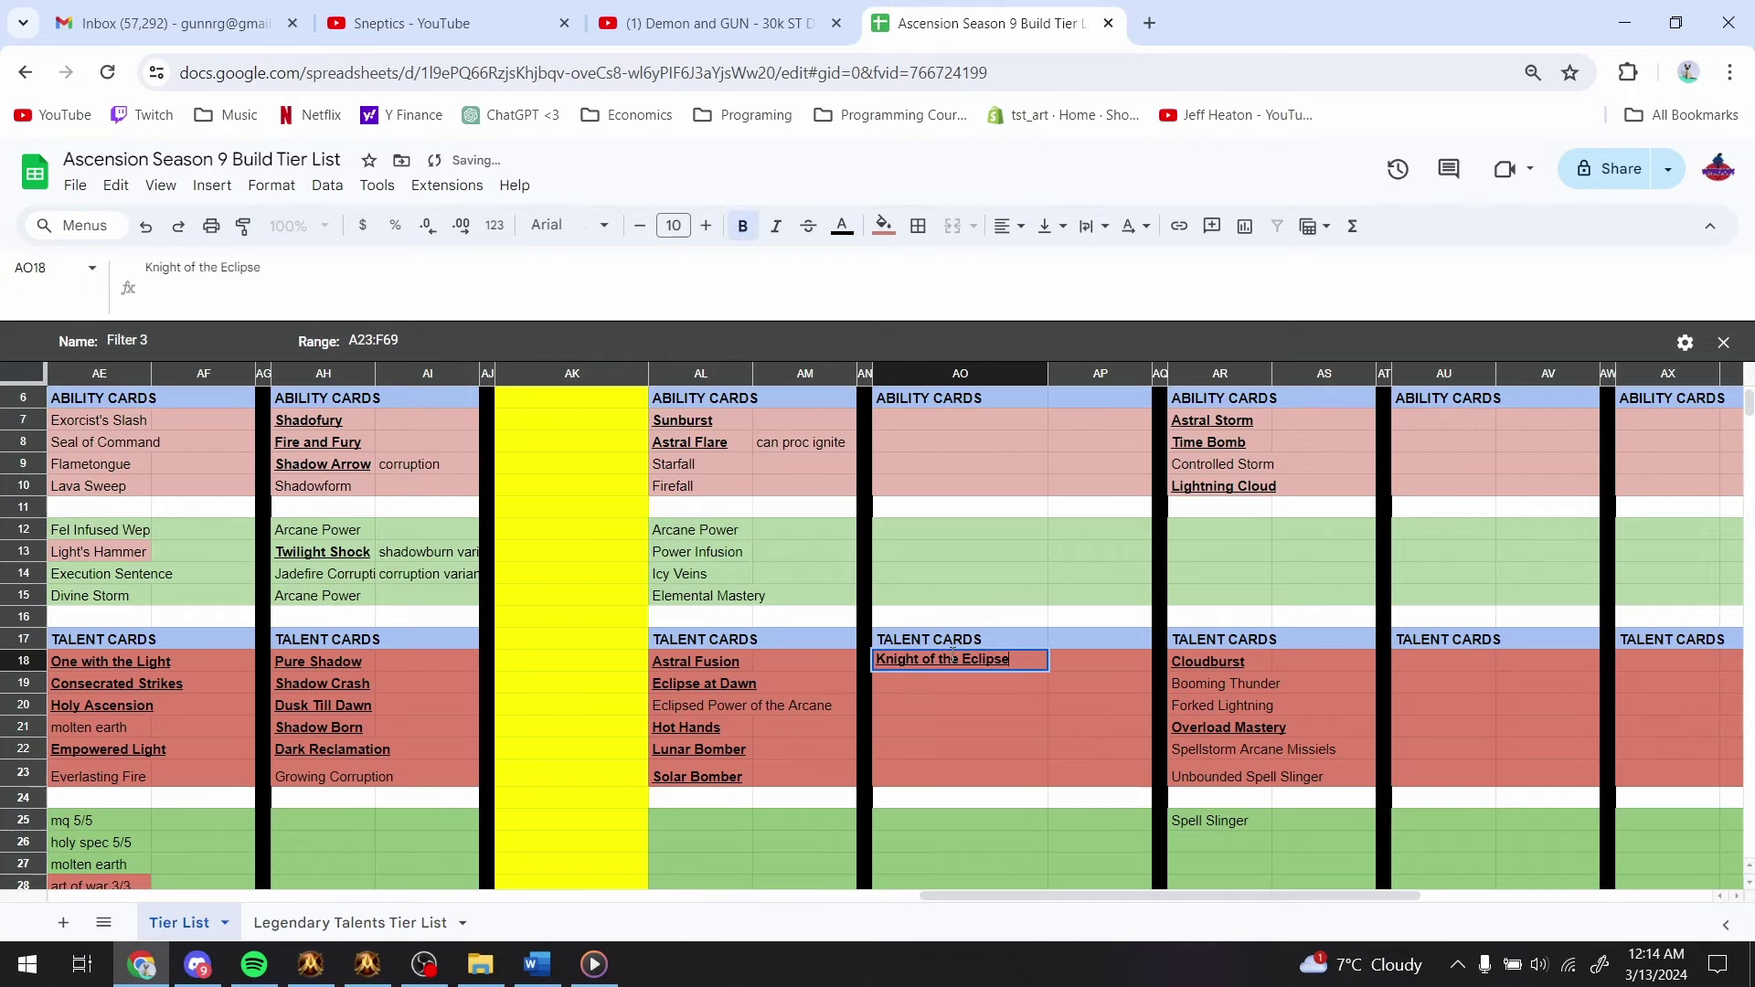
- Read the Lunar Knight and Solar Knight cards in Ascension, then enter "Lunar Knight" in spreadsheet cell AO19, bold and underlined
{"action": "key", "text": "alt+Tab"}
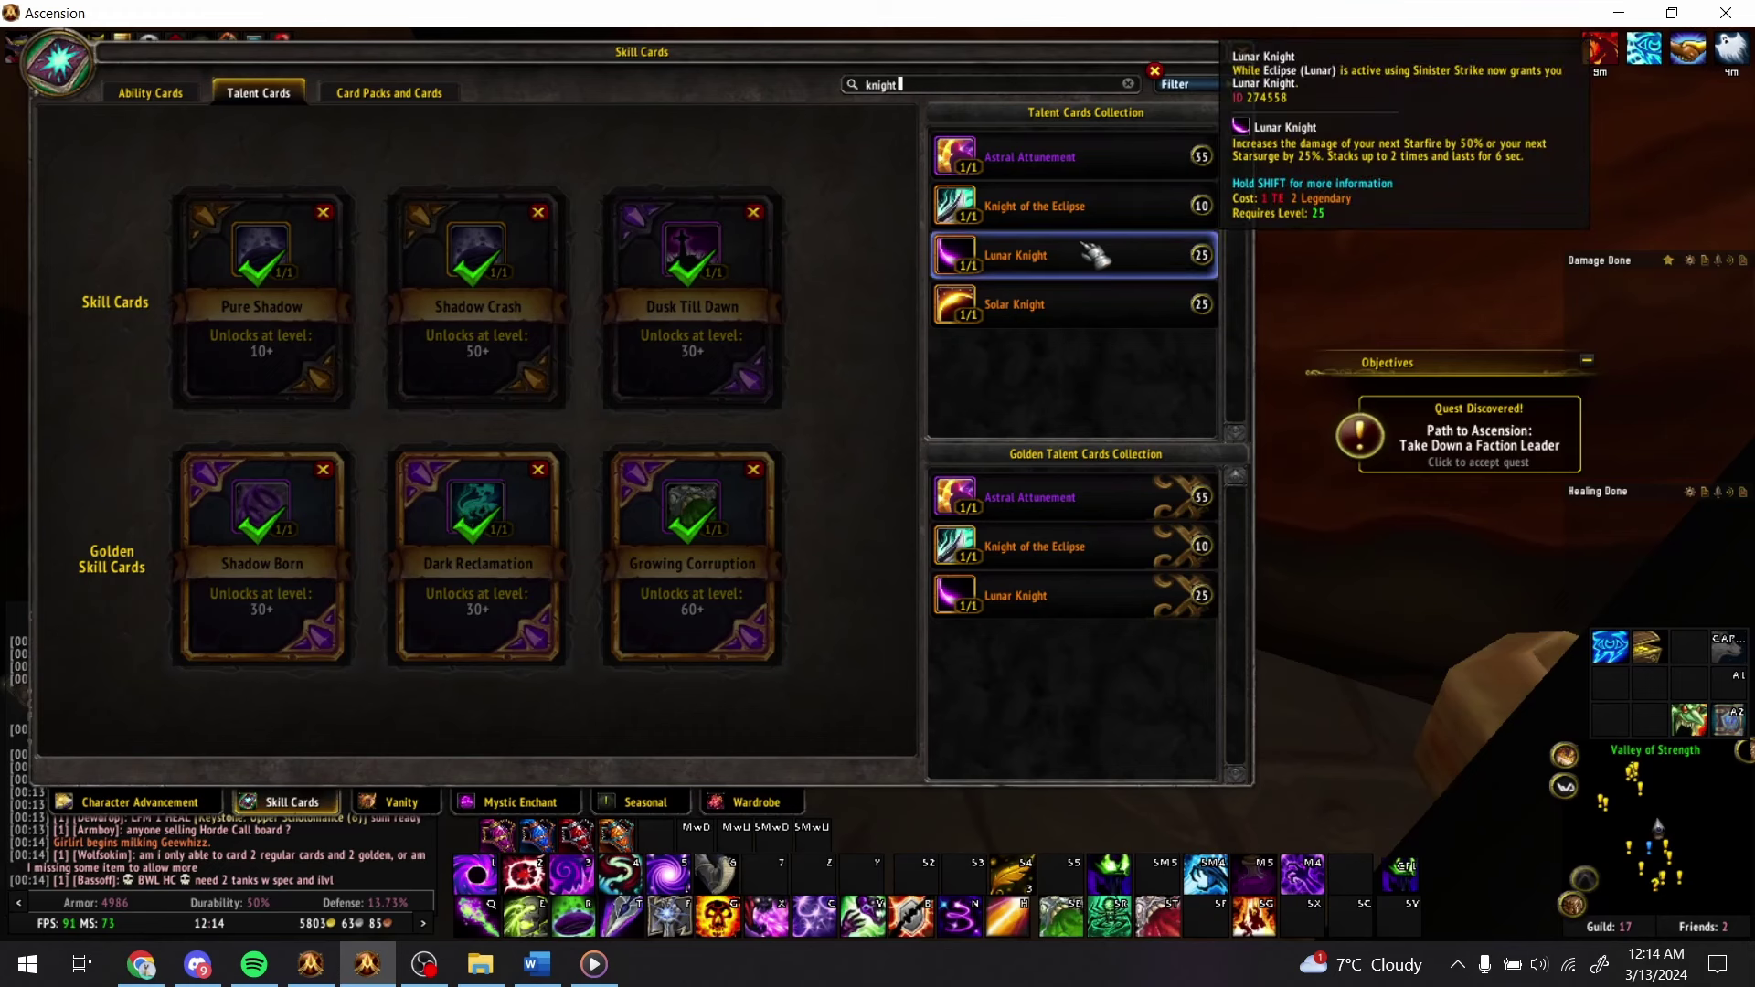
{"action": "mouse_move", "coordinate": [1097, 284]}
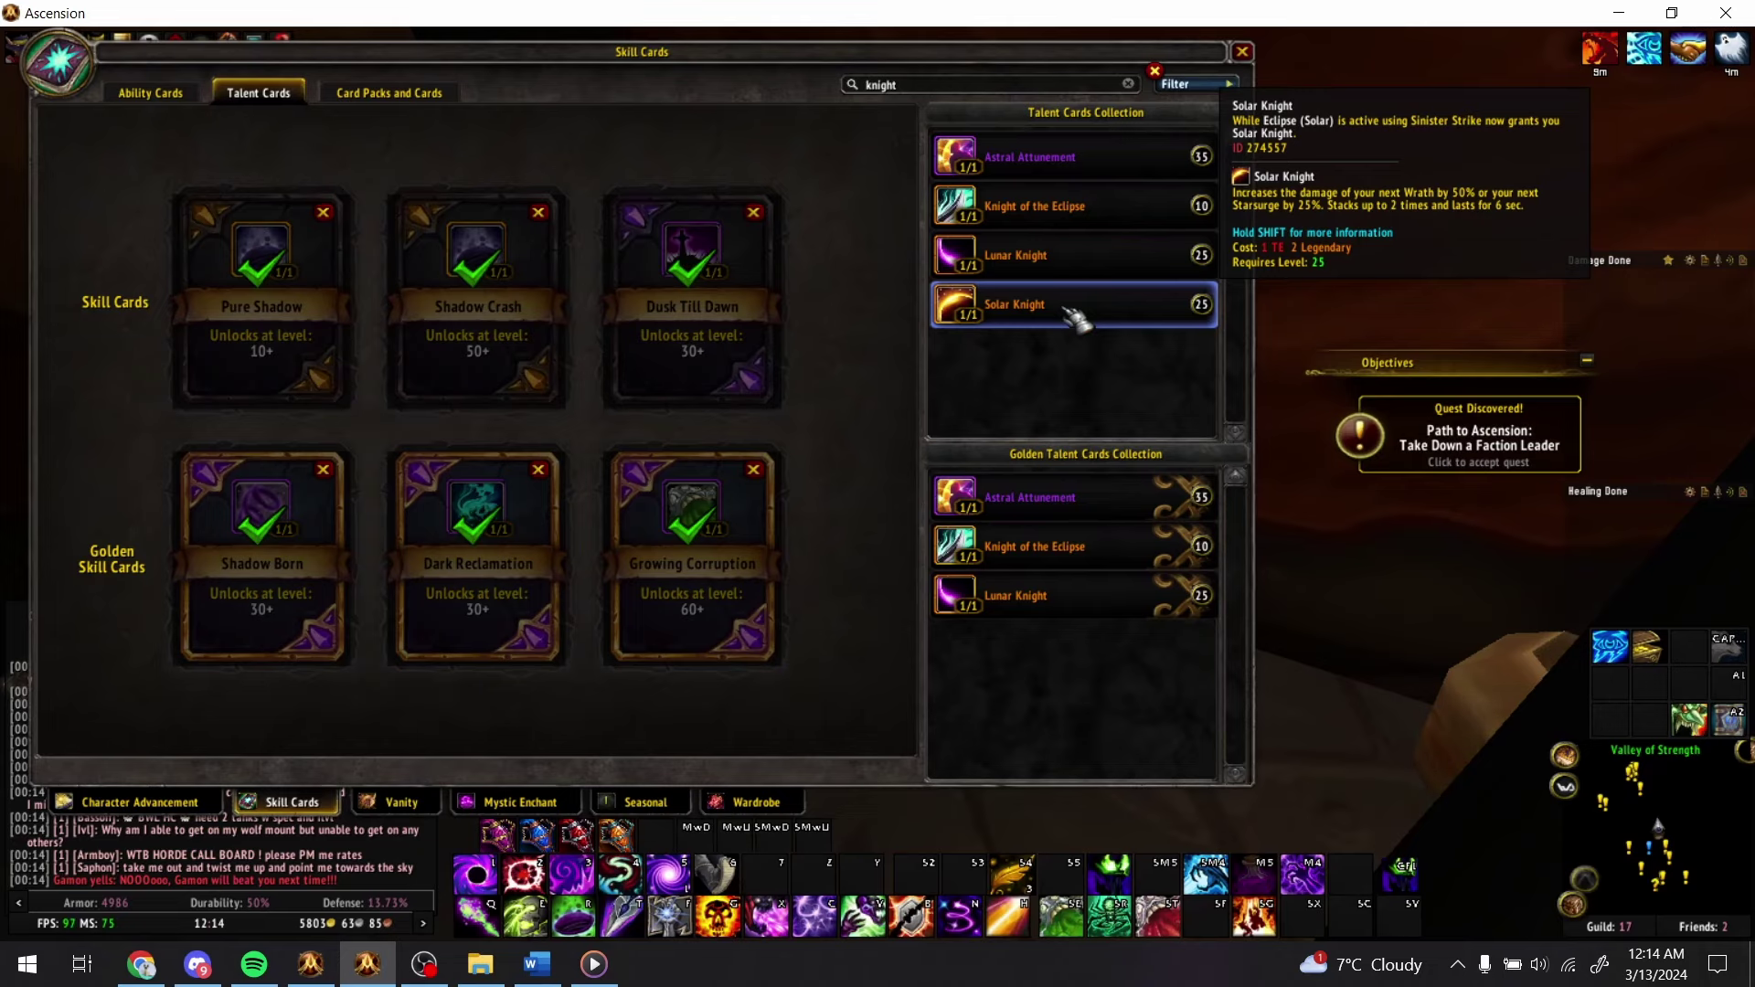
{"action": "key", "text": "alt+Tab"}
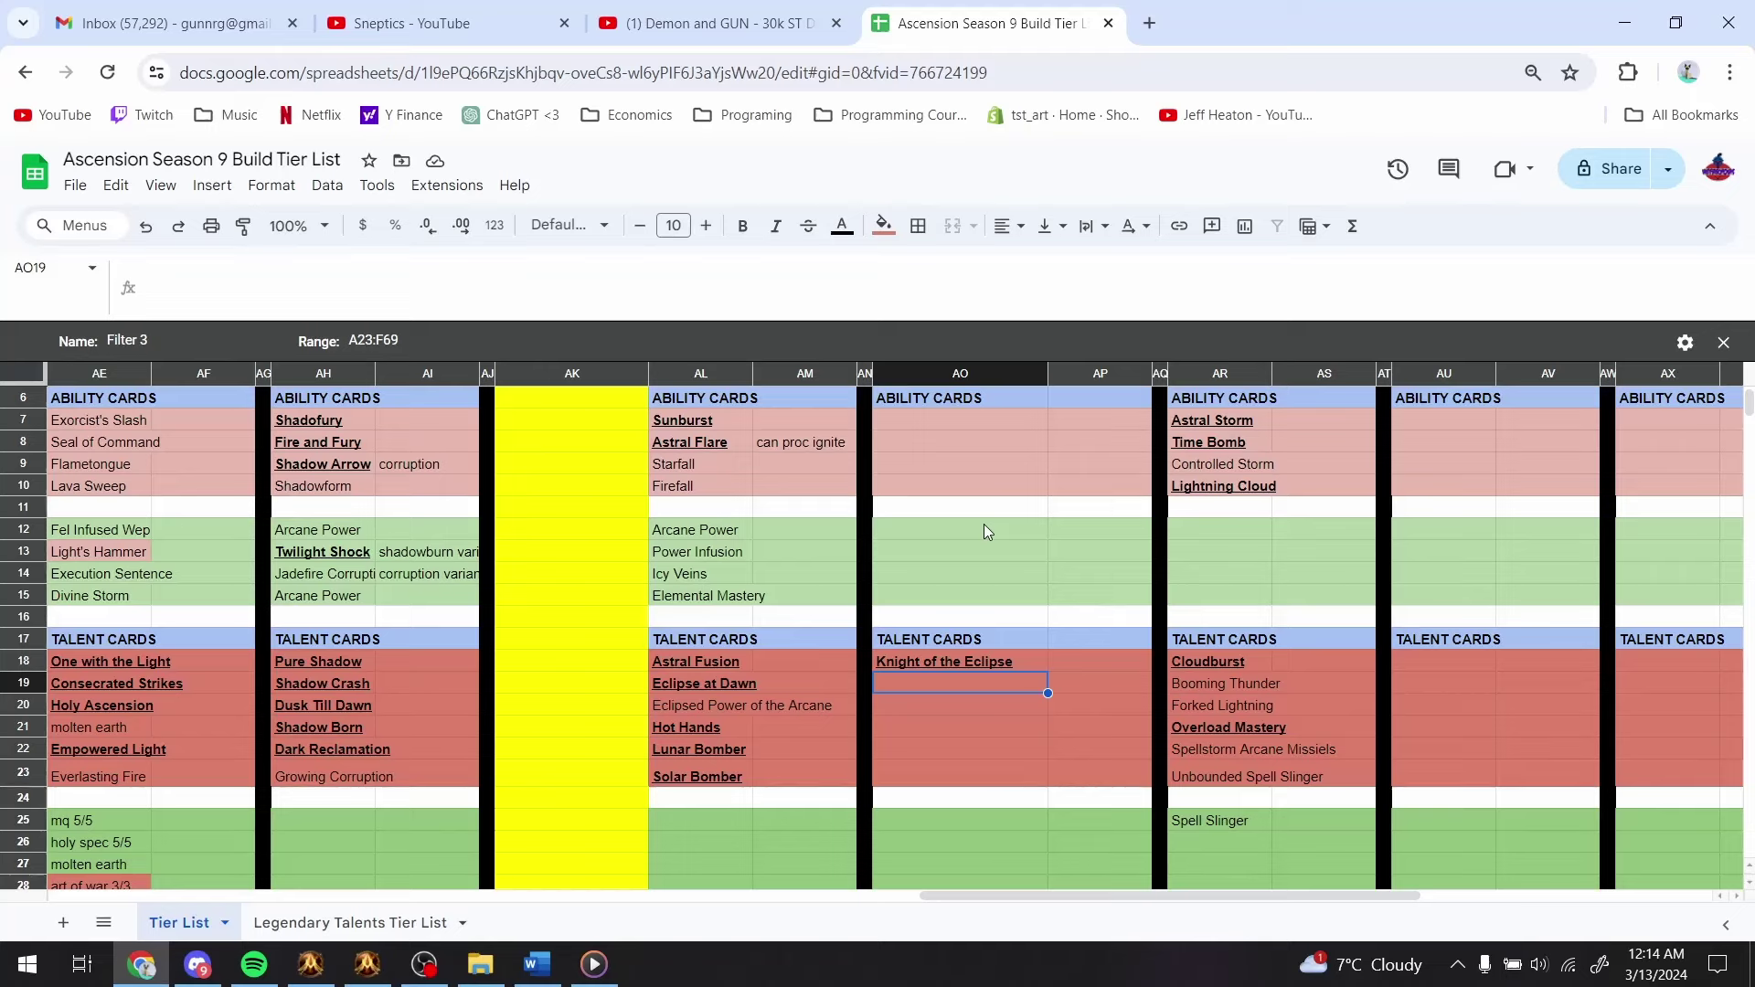
{"action": "type", "text": "Lunar Kni"}
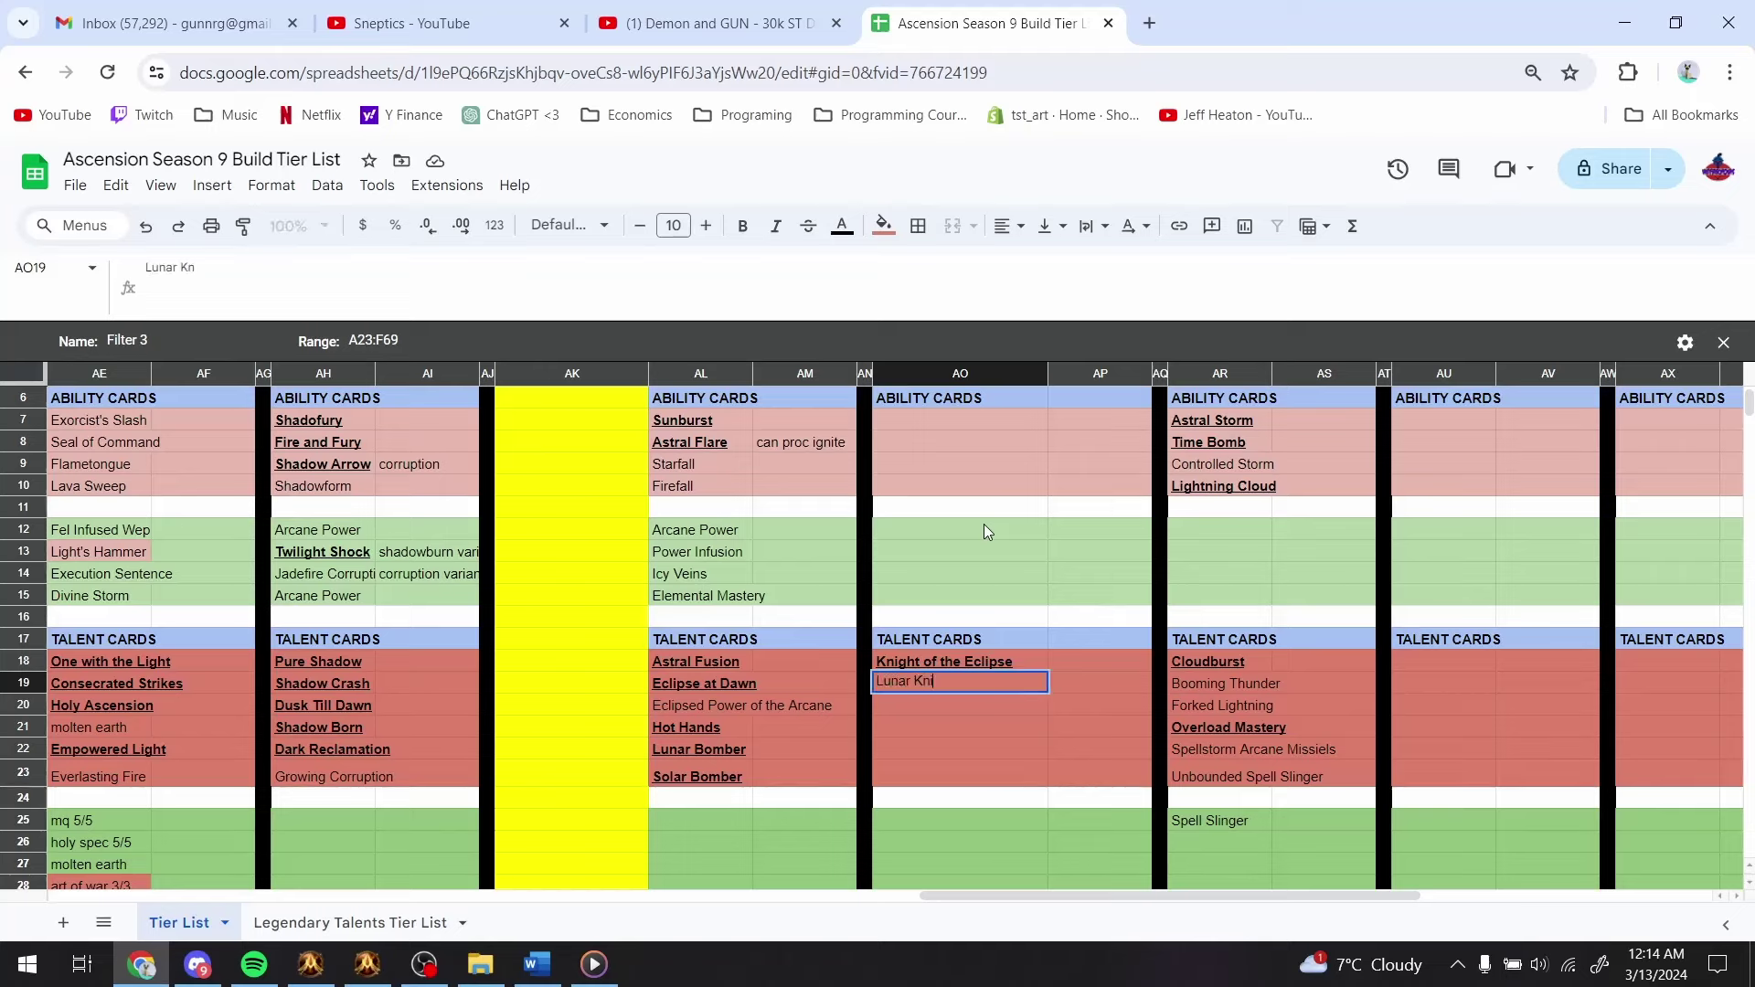
{"action": "type", "text": "ght"}
{"action": "key", "text": "Return"}
{"action": "key", "text": "Up"}
{"action": "key", "text": "ctrl+b"}
{"action": "key", "text": "ctrl+u"}
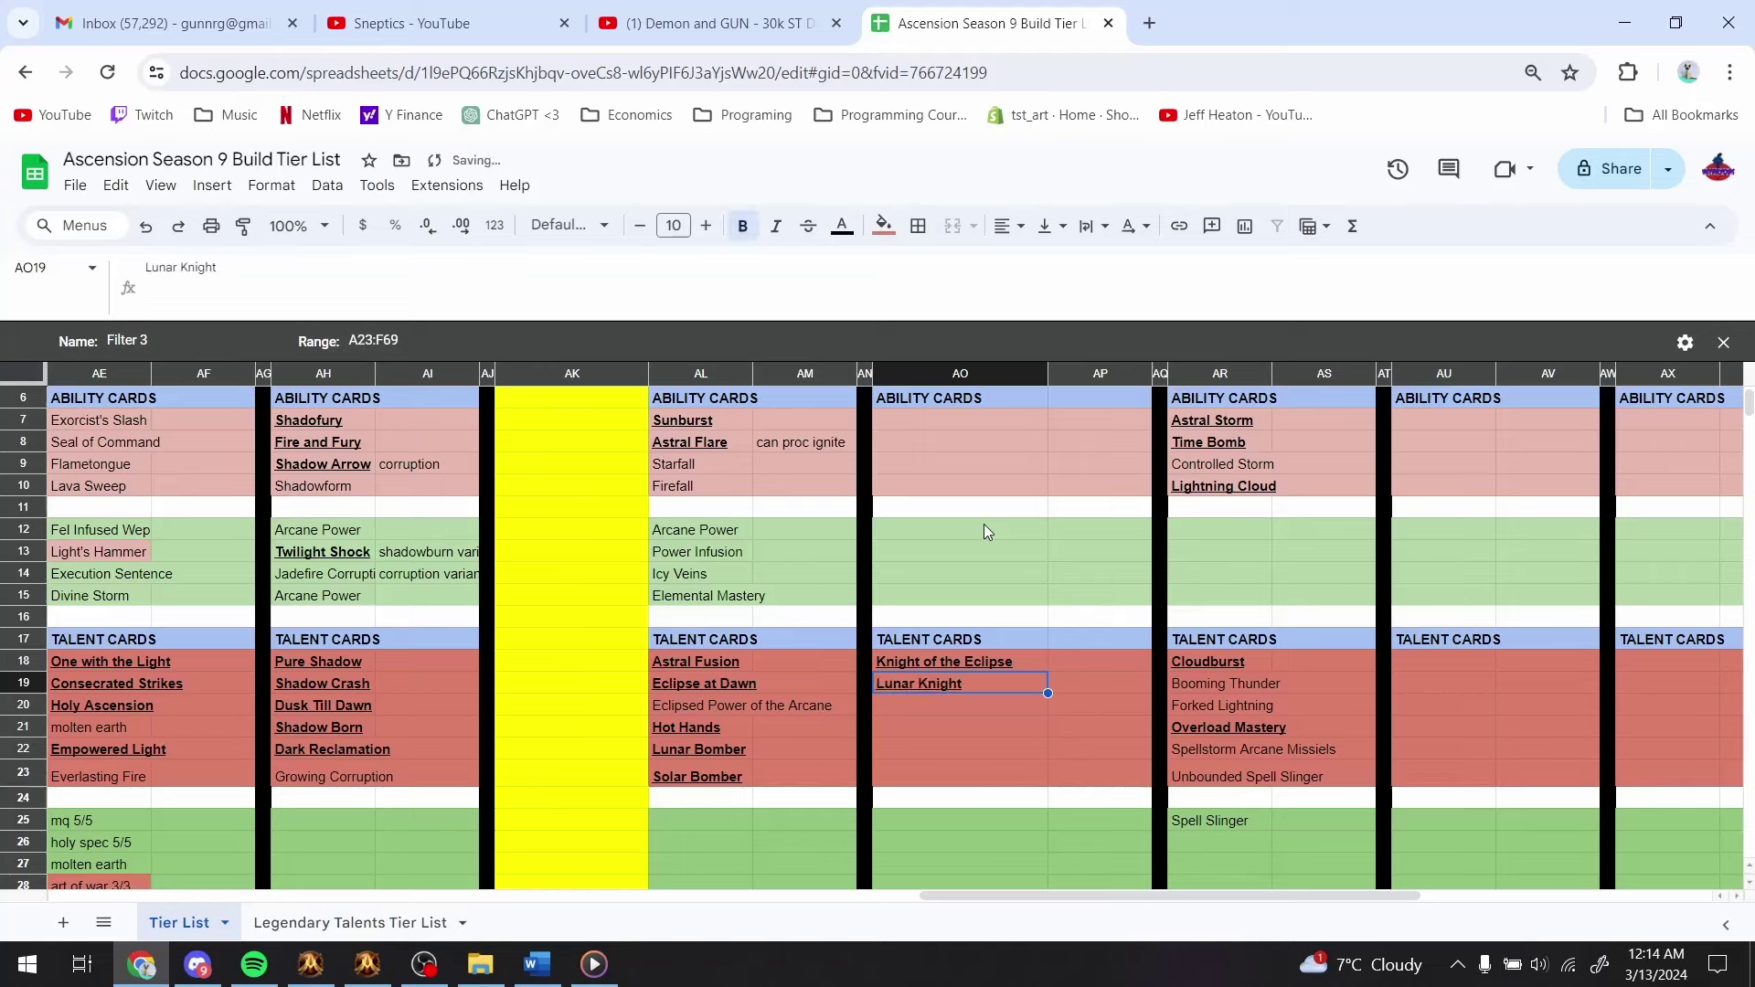
{"action": "key", "text": "Down"}
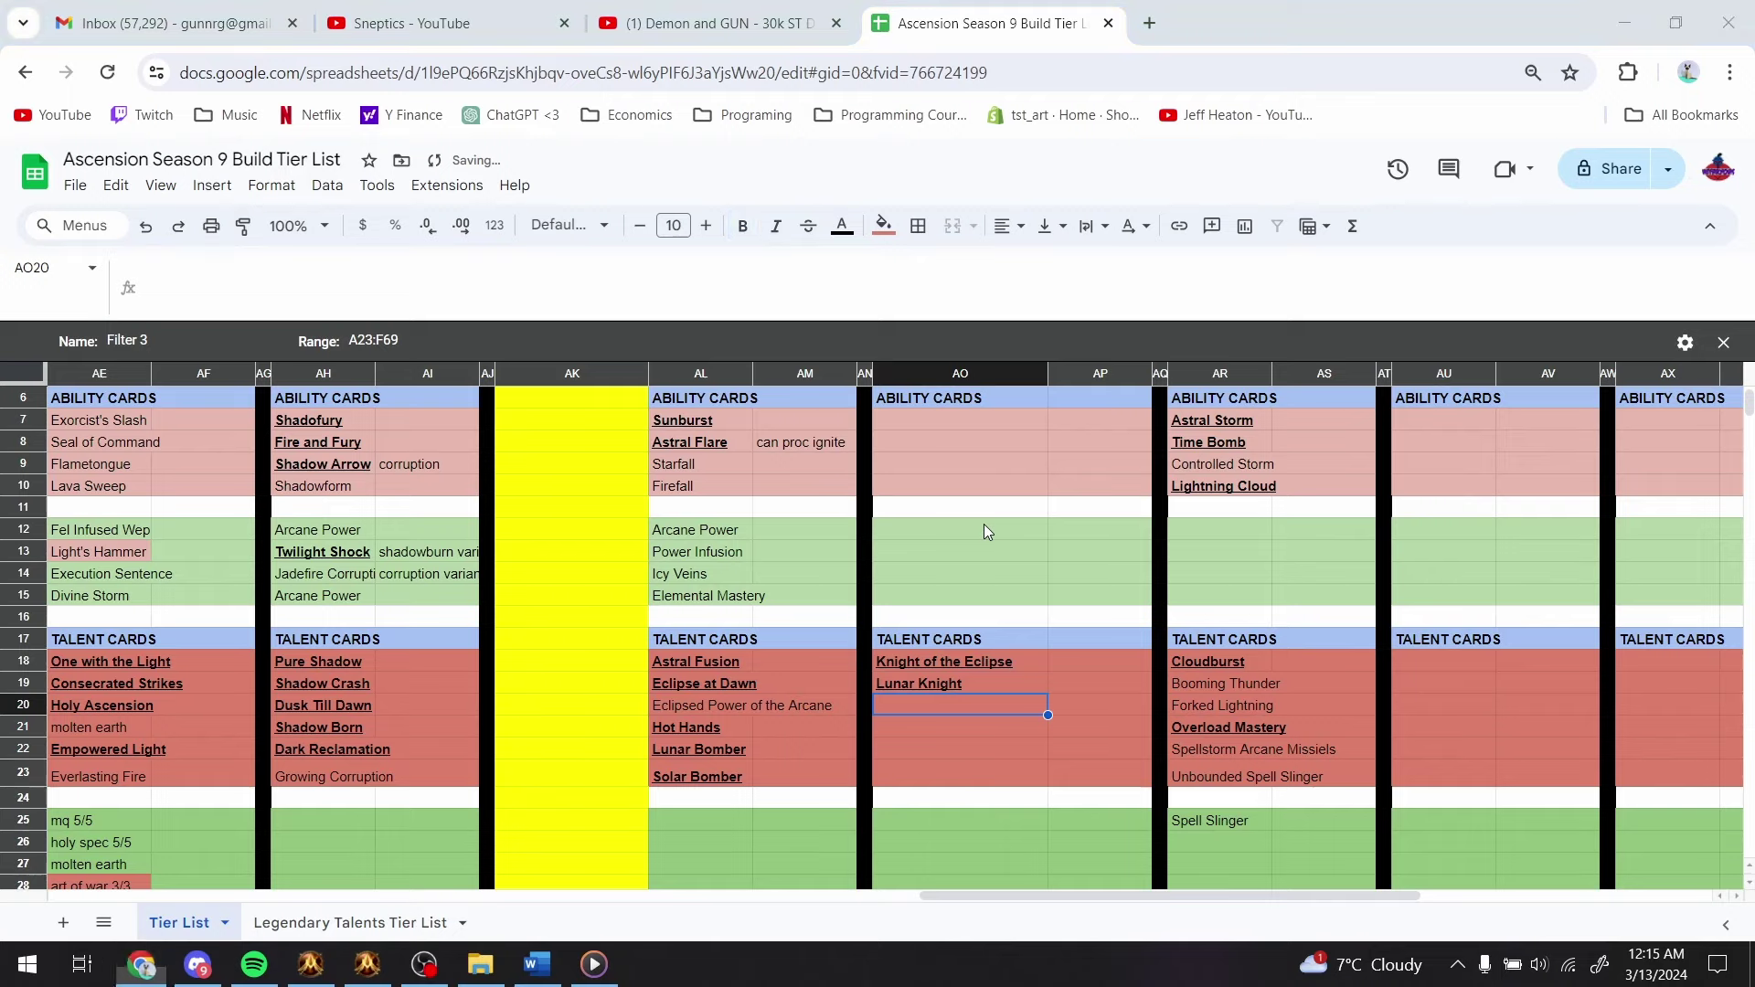
- Switch to Ascension and search the talent cards for "eclipse at" to read the Eclipse at Dawn description
{"action": "key", "text": "alt+Tab"}
{"action": "key", "text": "ctrl+a"}
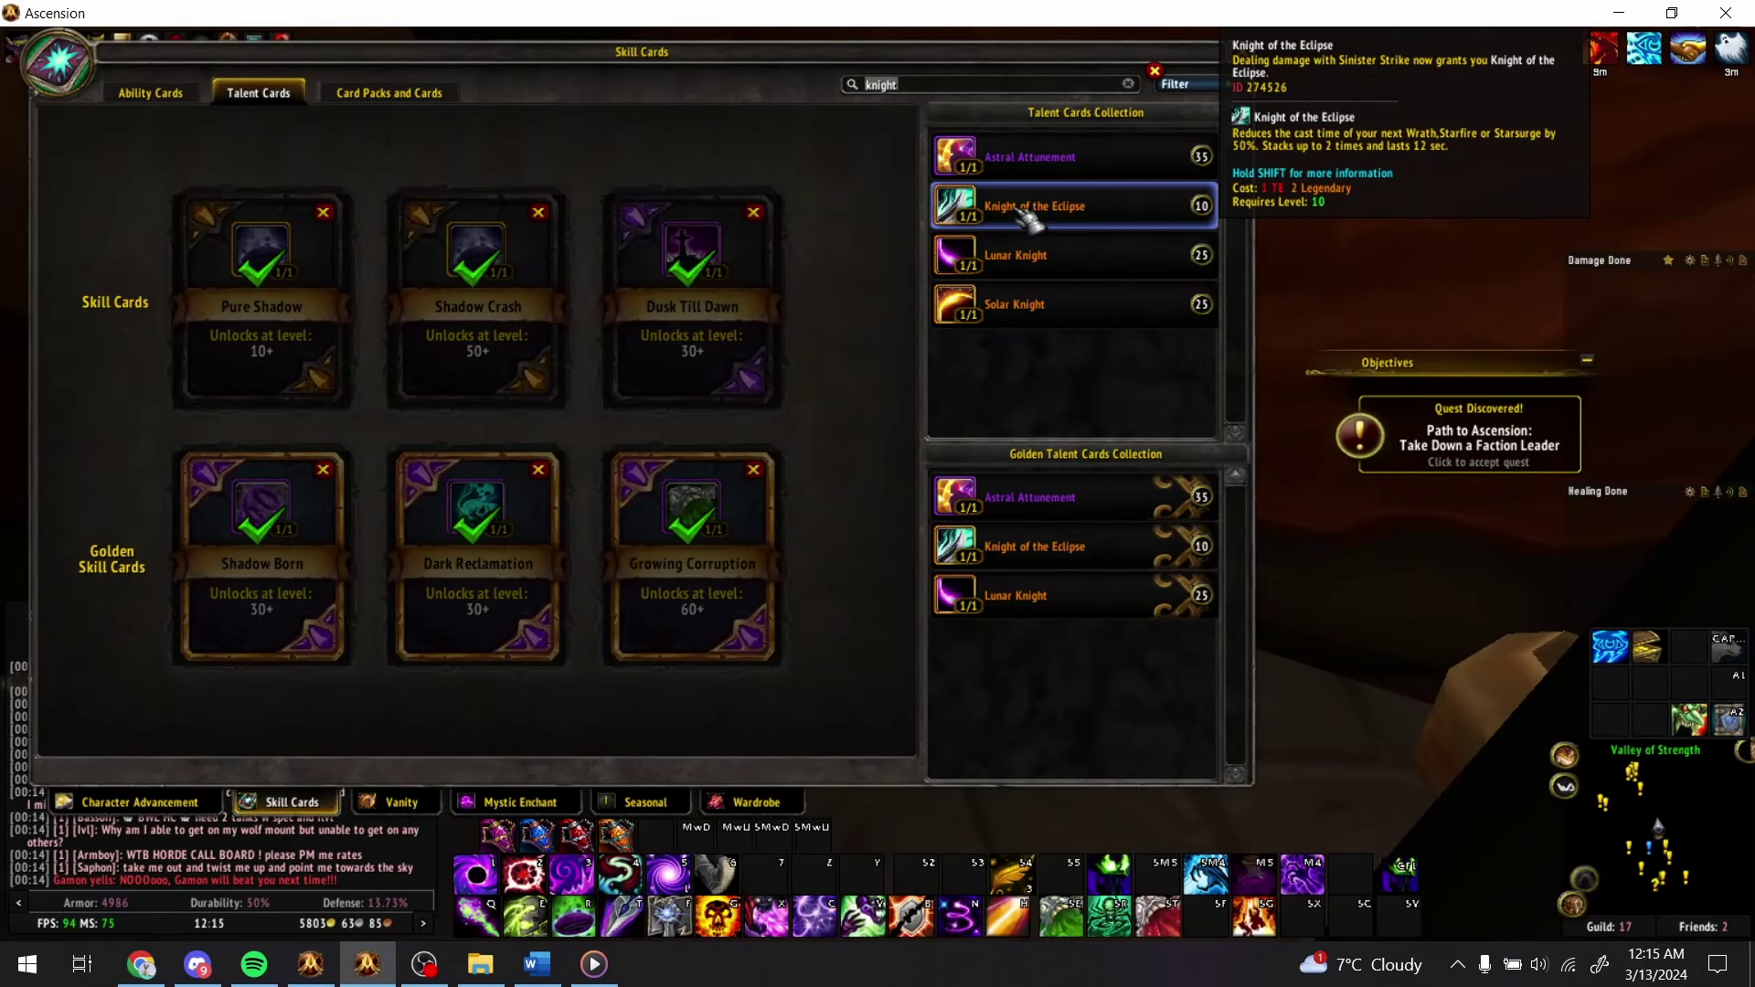
{"action": "type", "text": "eclip"}
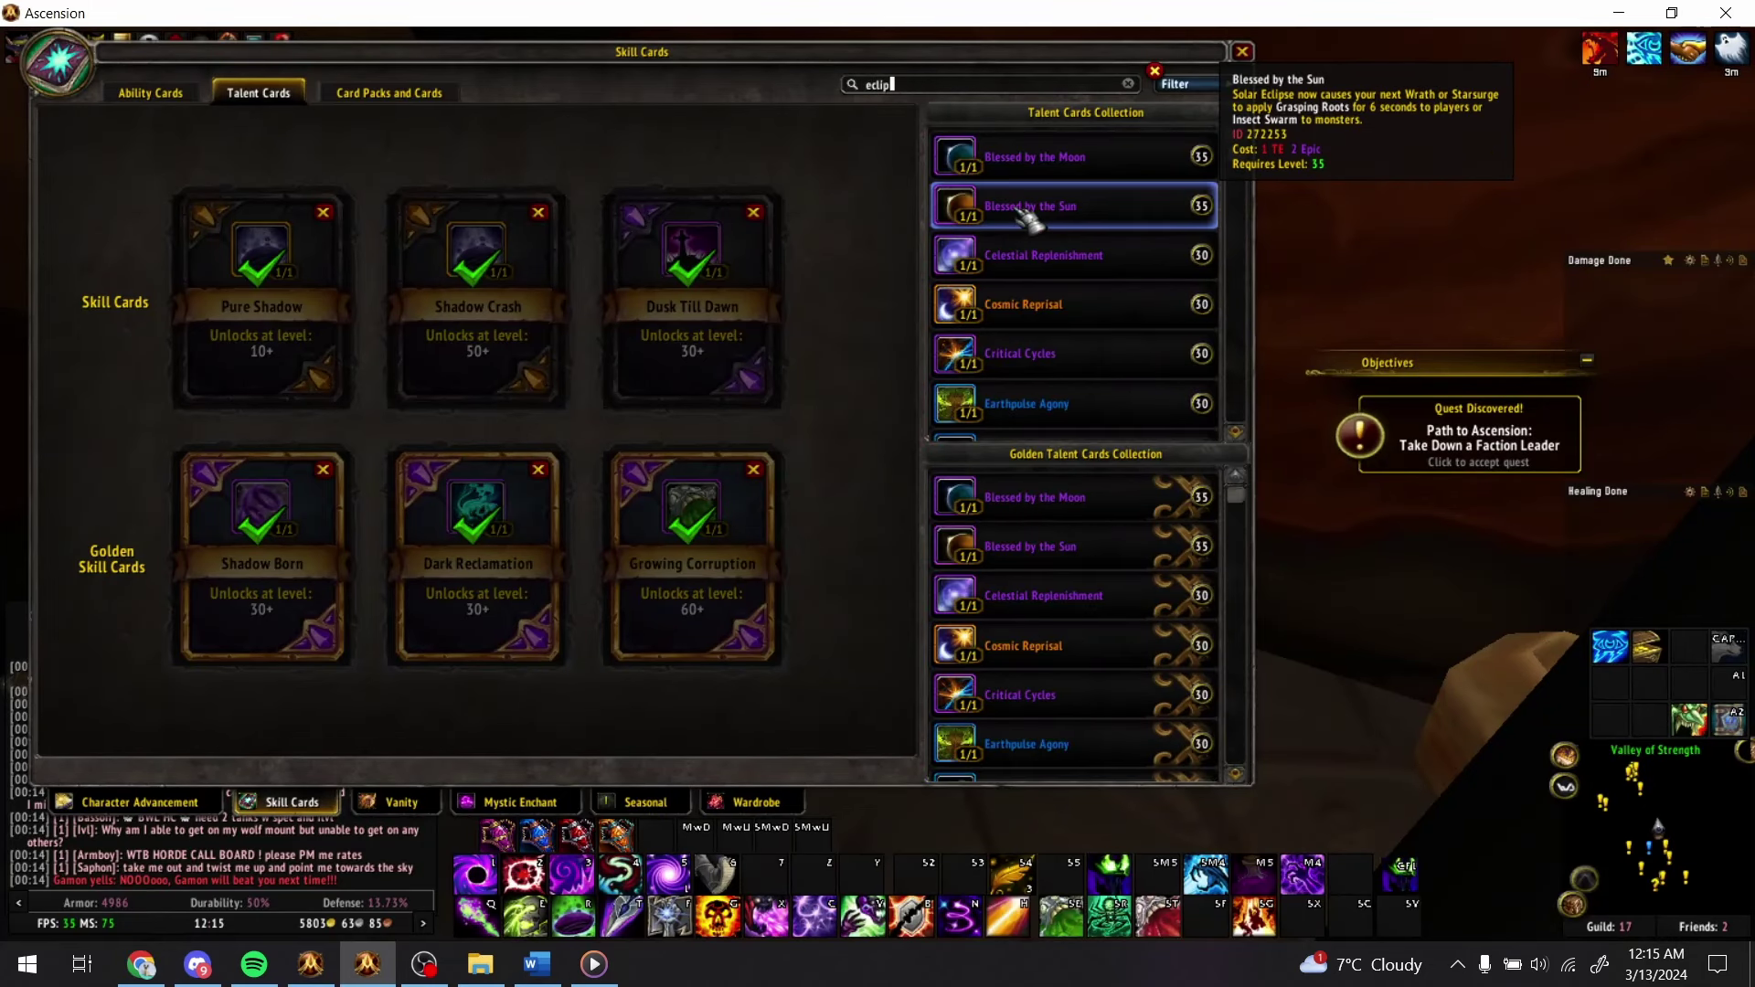
{"action": "type", "text": "se at"}
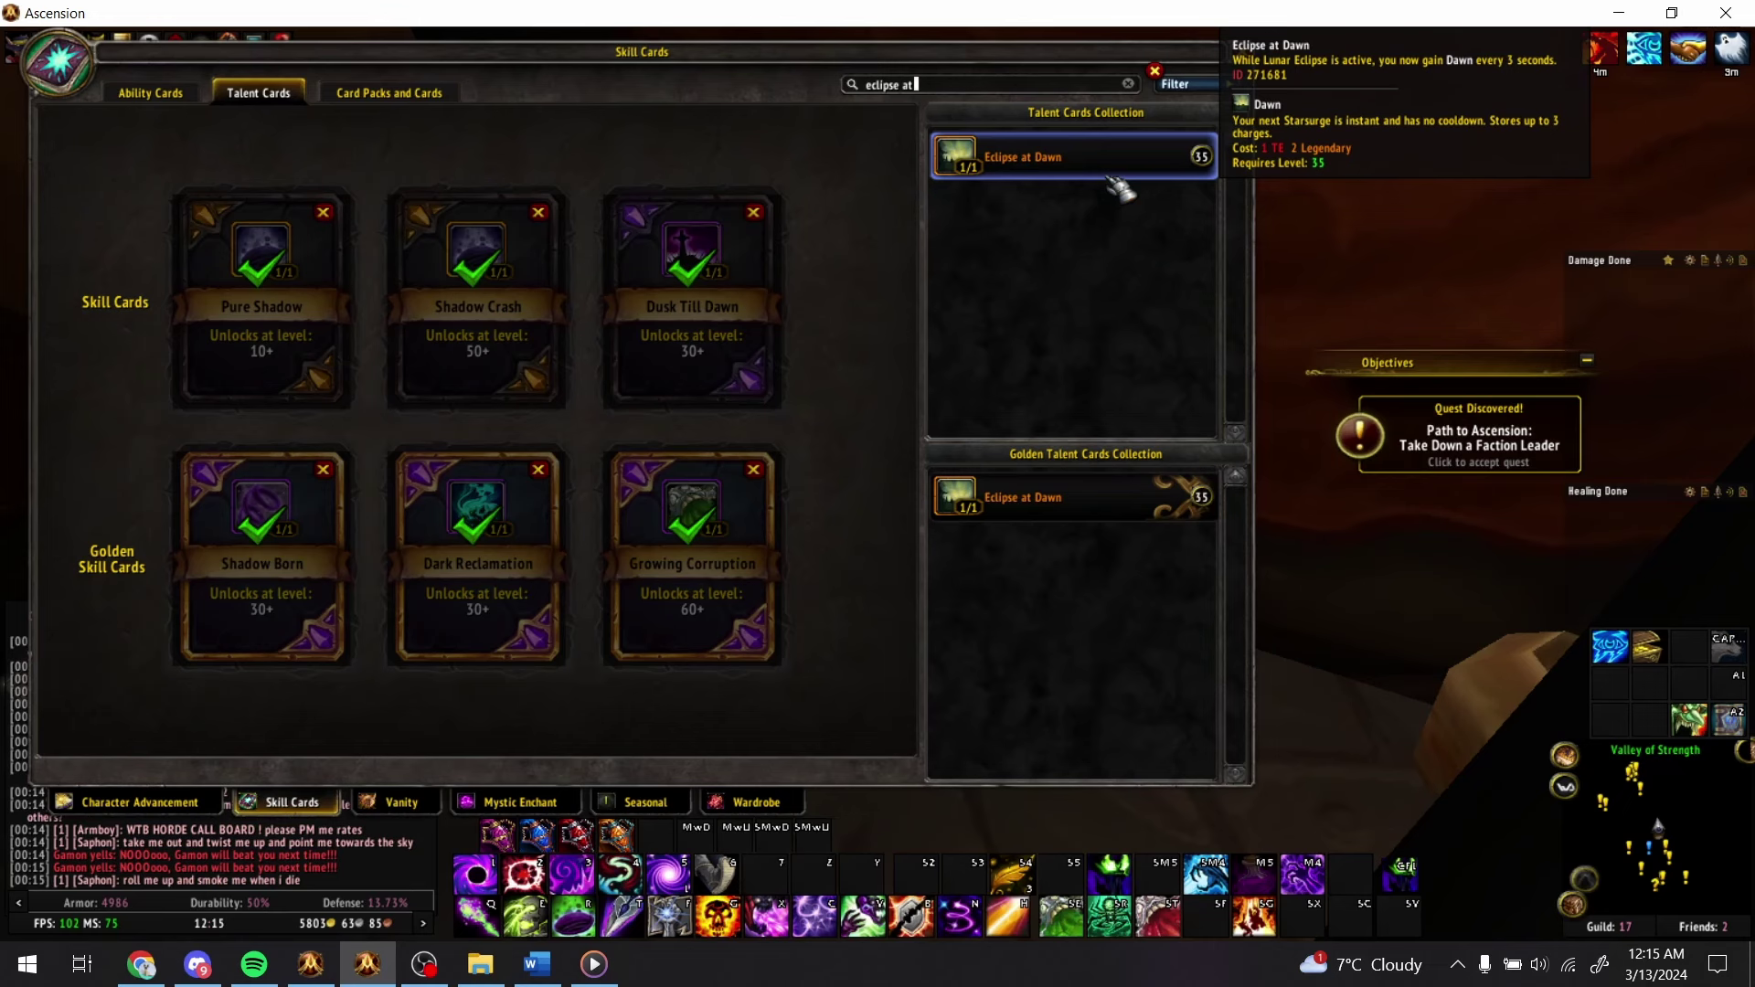
{"action": "key", "text": "alt+Tab"}
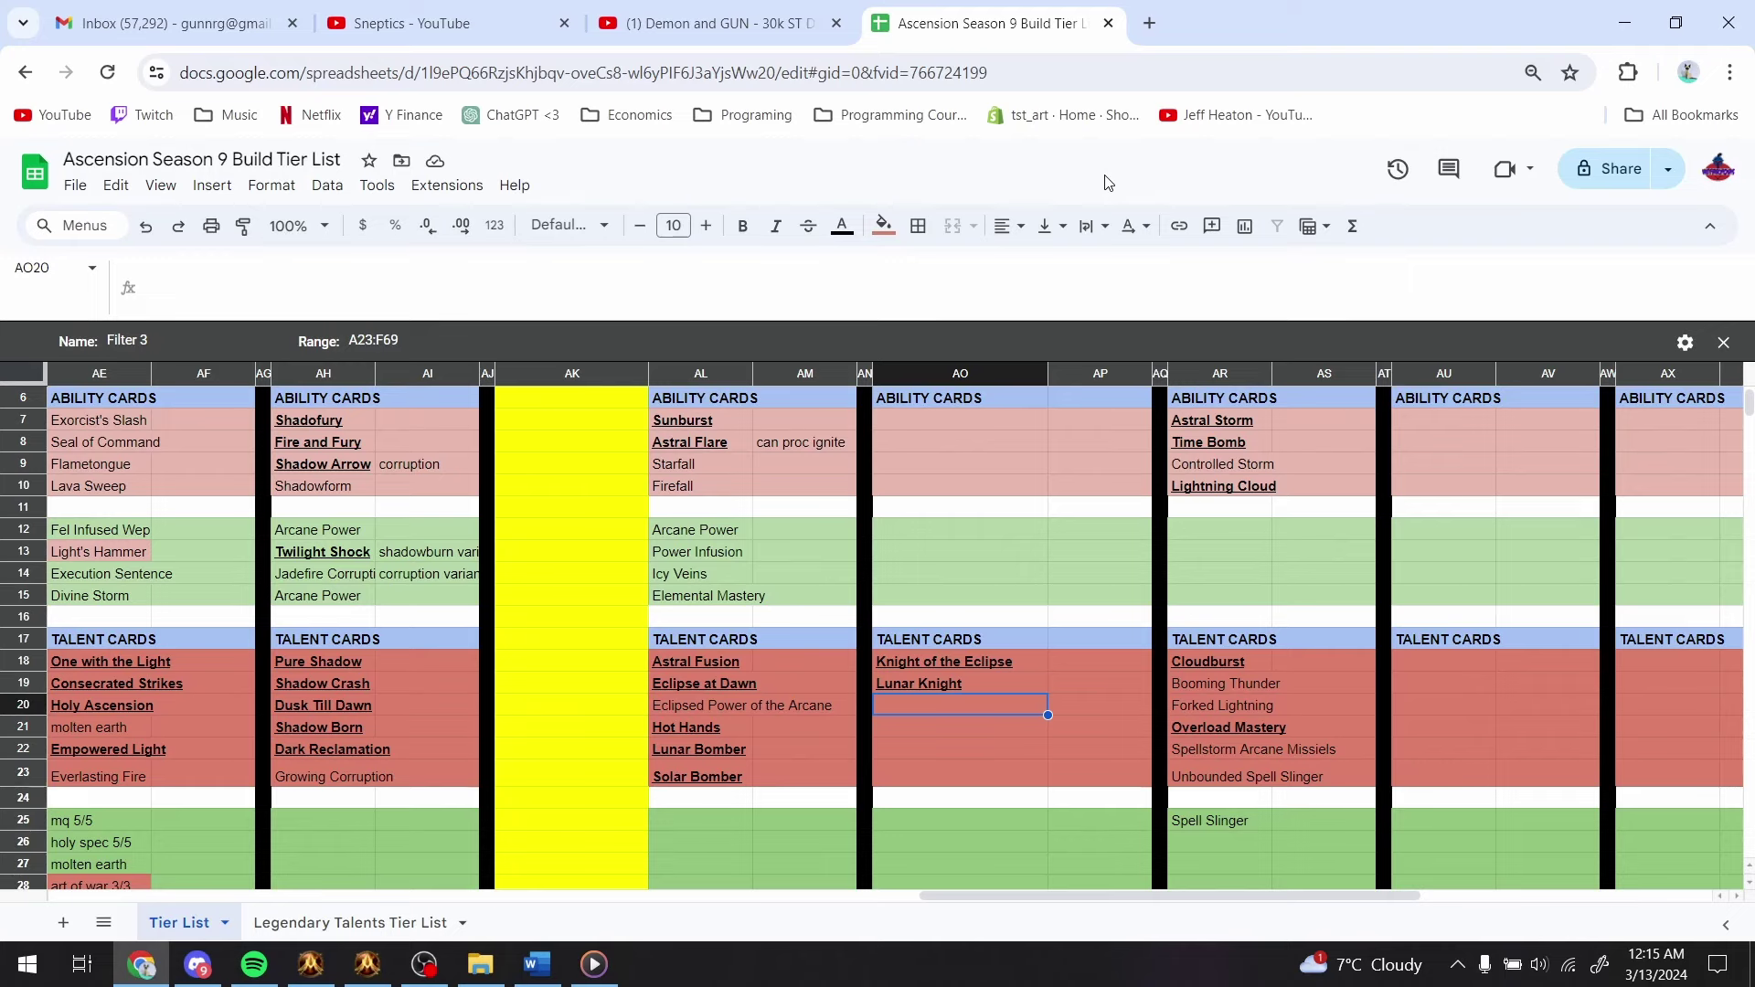
- Enter "Solar Knight" in plain text in cell AO20 of the KotE talent cards
{"action": "type", "text": "Solar "}
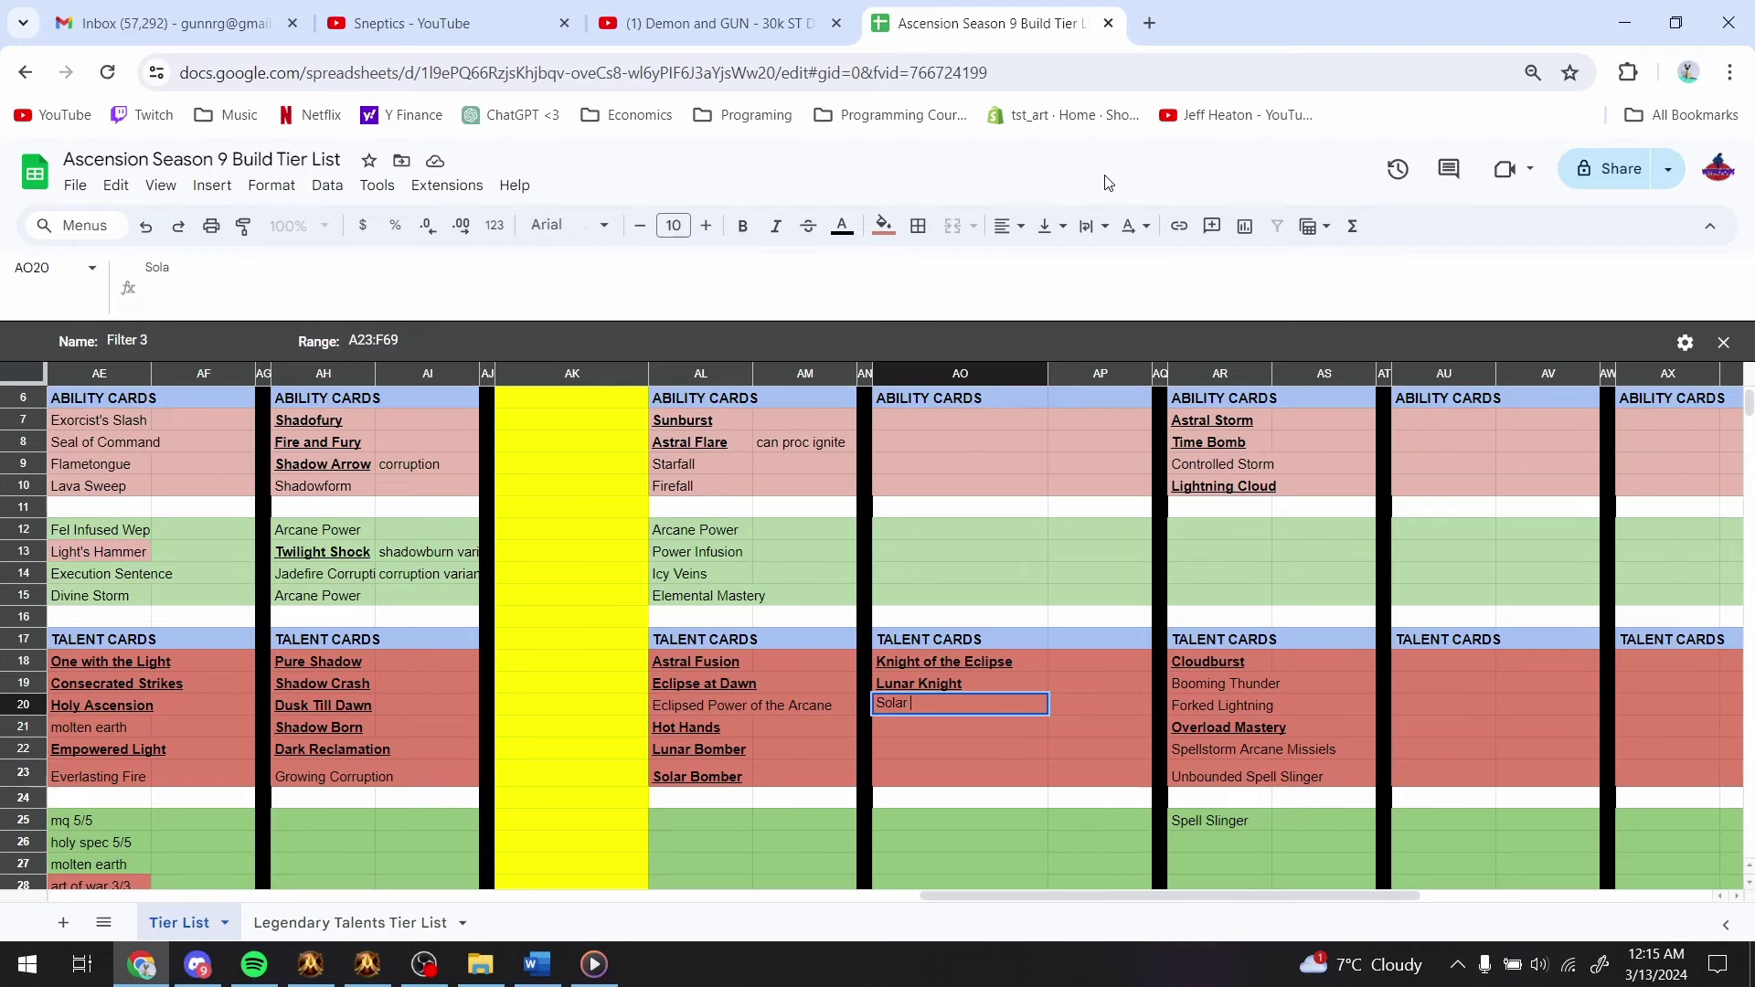
{"action": "type", "text": "Knight"}
{"action": "key", "text": "Return"}
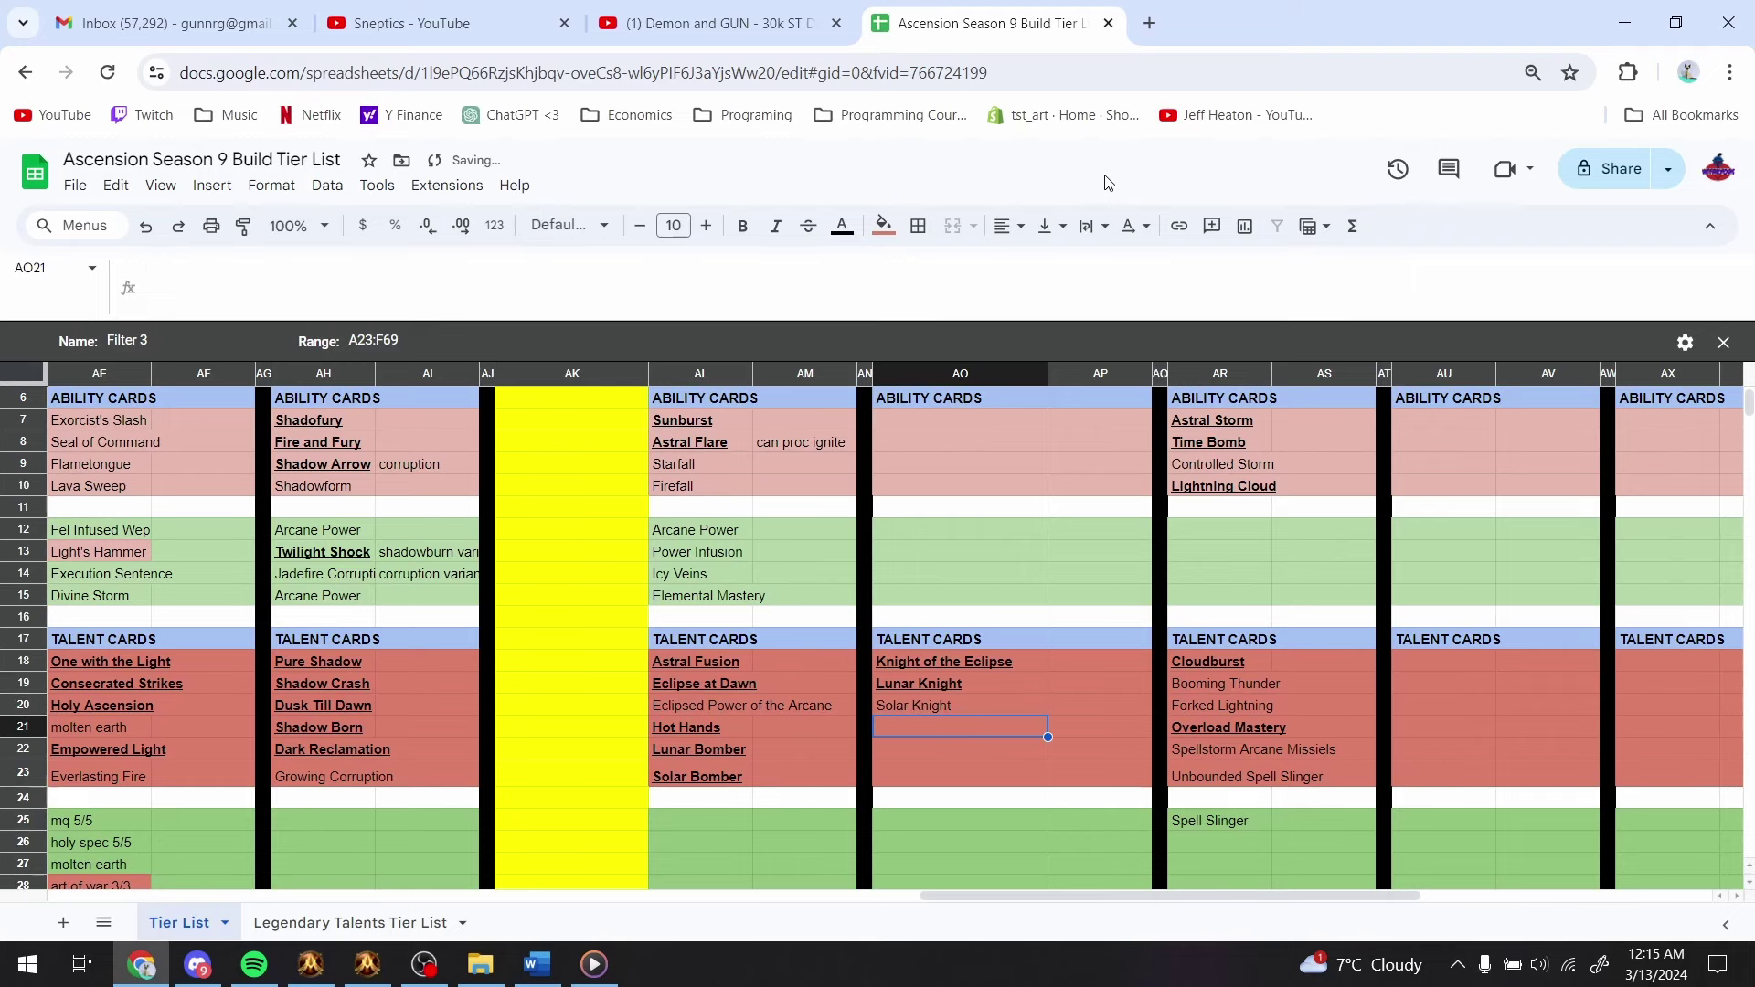
- Enter "Eclipse at Dawn" in cell AO21 of the KotE talent cards and make it bold and underlined
{"action": "key", "text": "alt+Tab"}
{"action": "key", "text": "alt+Tab"}
{"action": "key", "text": "alt+Tab"}
{"action": "key", "text": "alt+Tab"}
{"action": "type", "text": "Eclipse at Dawn"}
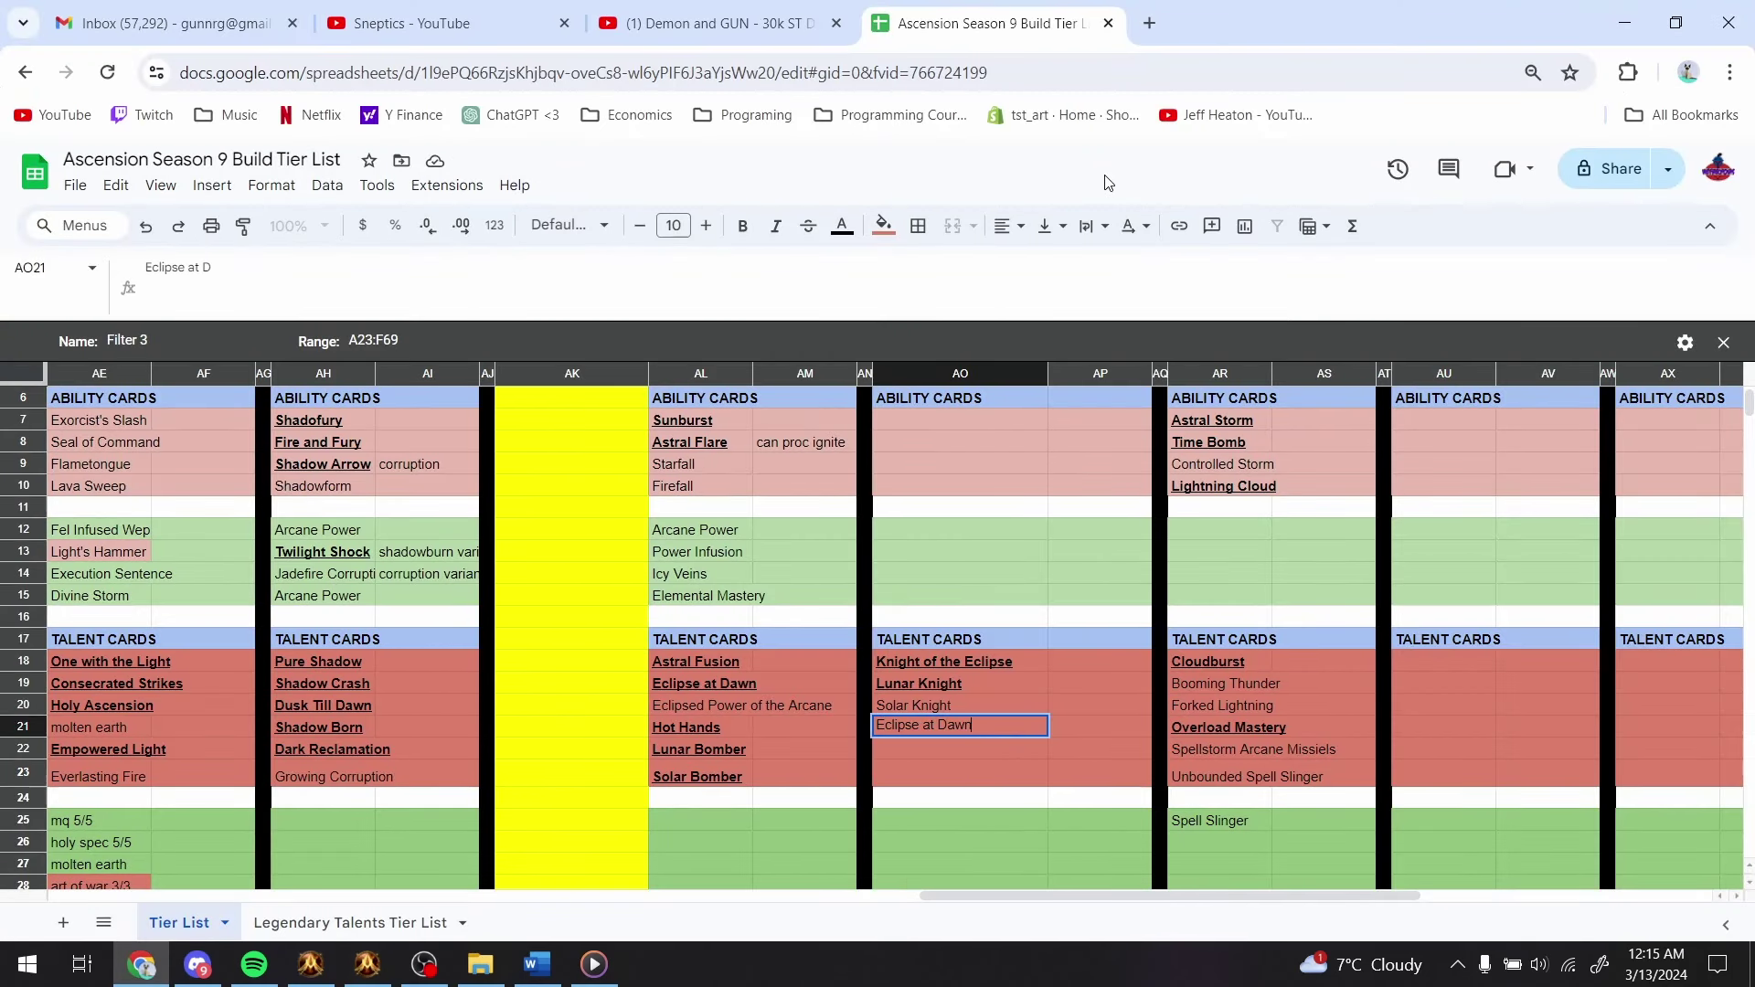
{"action": "key", "text": "Return"}
{"action": "key", "text": "Up"}
{"action": "key", "text": "ctrl+b"}
{"action": "key", "text": "ctrl+u"}
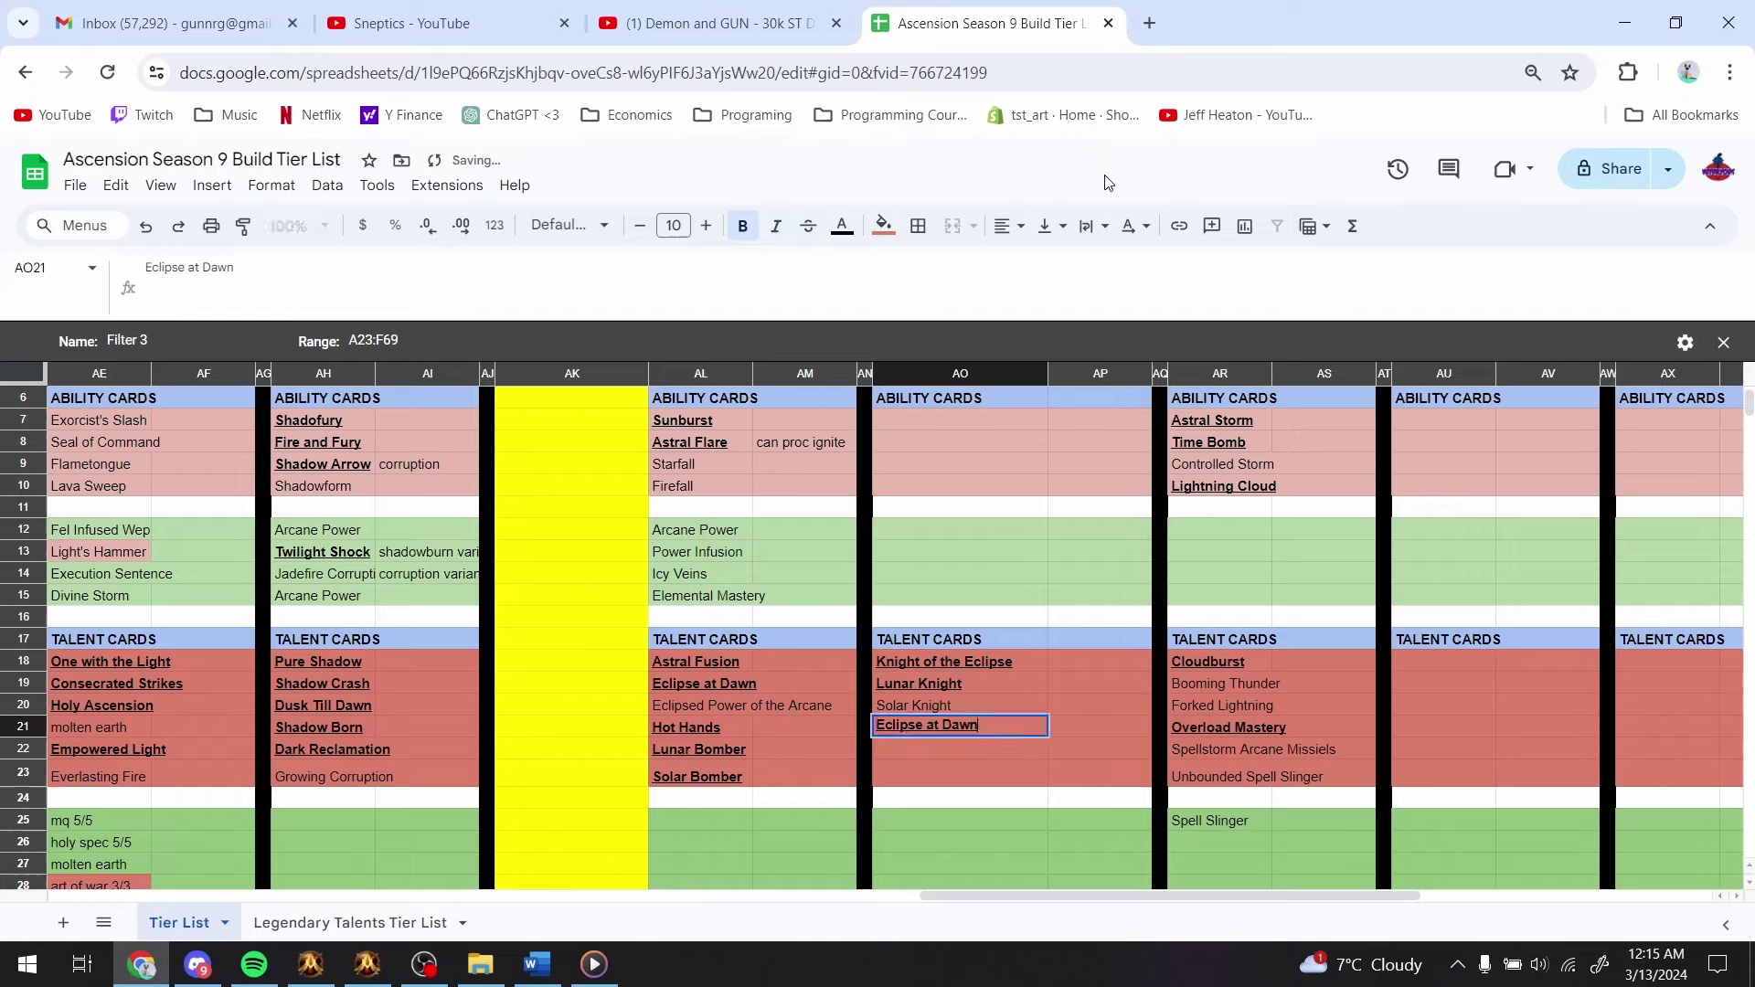
{"action": "key", "text": "Down"}
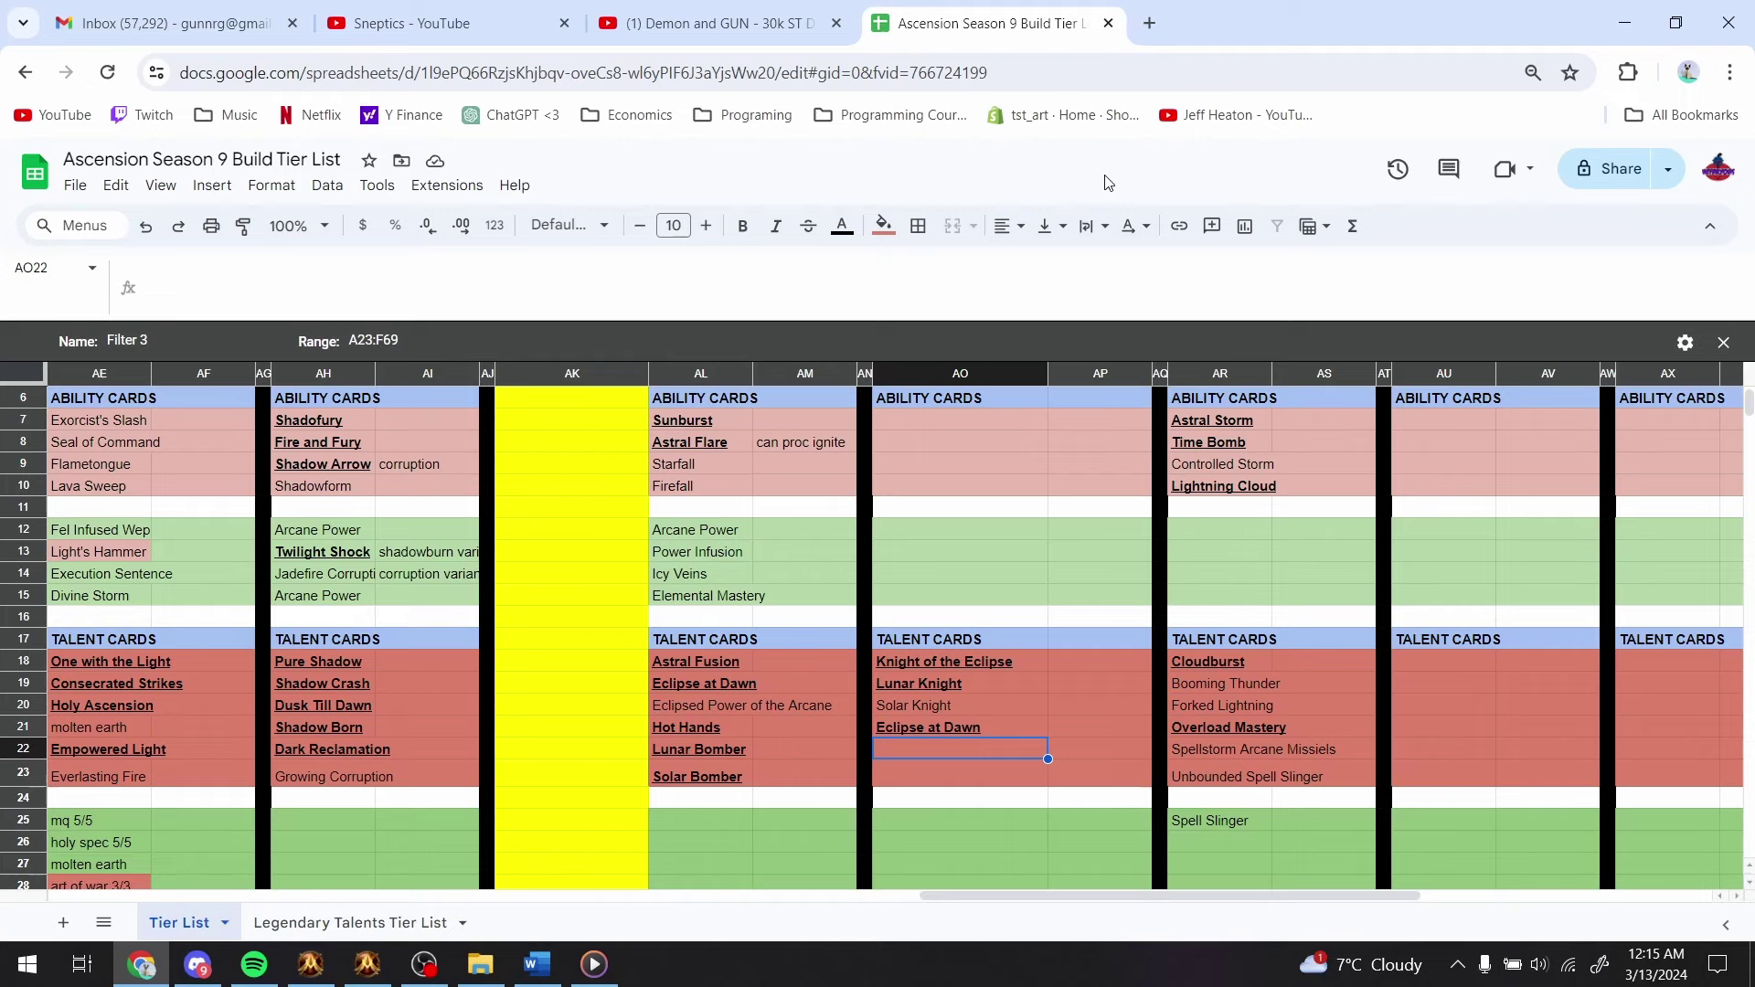
- Switch to Ascension and search the talent cards for "sinister ec" to read the Sinister Eclipse description
{"action": "key", "text": "alt+Tab"}
{"action": "key", "text": "BackSpace"}
{"action": "key", "text": "BackSpace"}
{"action": "key", "text": "BackSpace"}
{"action": "key", "text": "BackSpace"}
{"action": "key", "text": "BackSpace"}
{"action": "key", "text": "BackSpace"}
{"action": "key", "text": "BackSpace"}
{"action": "key", "text": "BackSpace"}
{"action": "key", "text": "BackSpace"}
{"action": "key", "text": "BackSpace"}
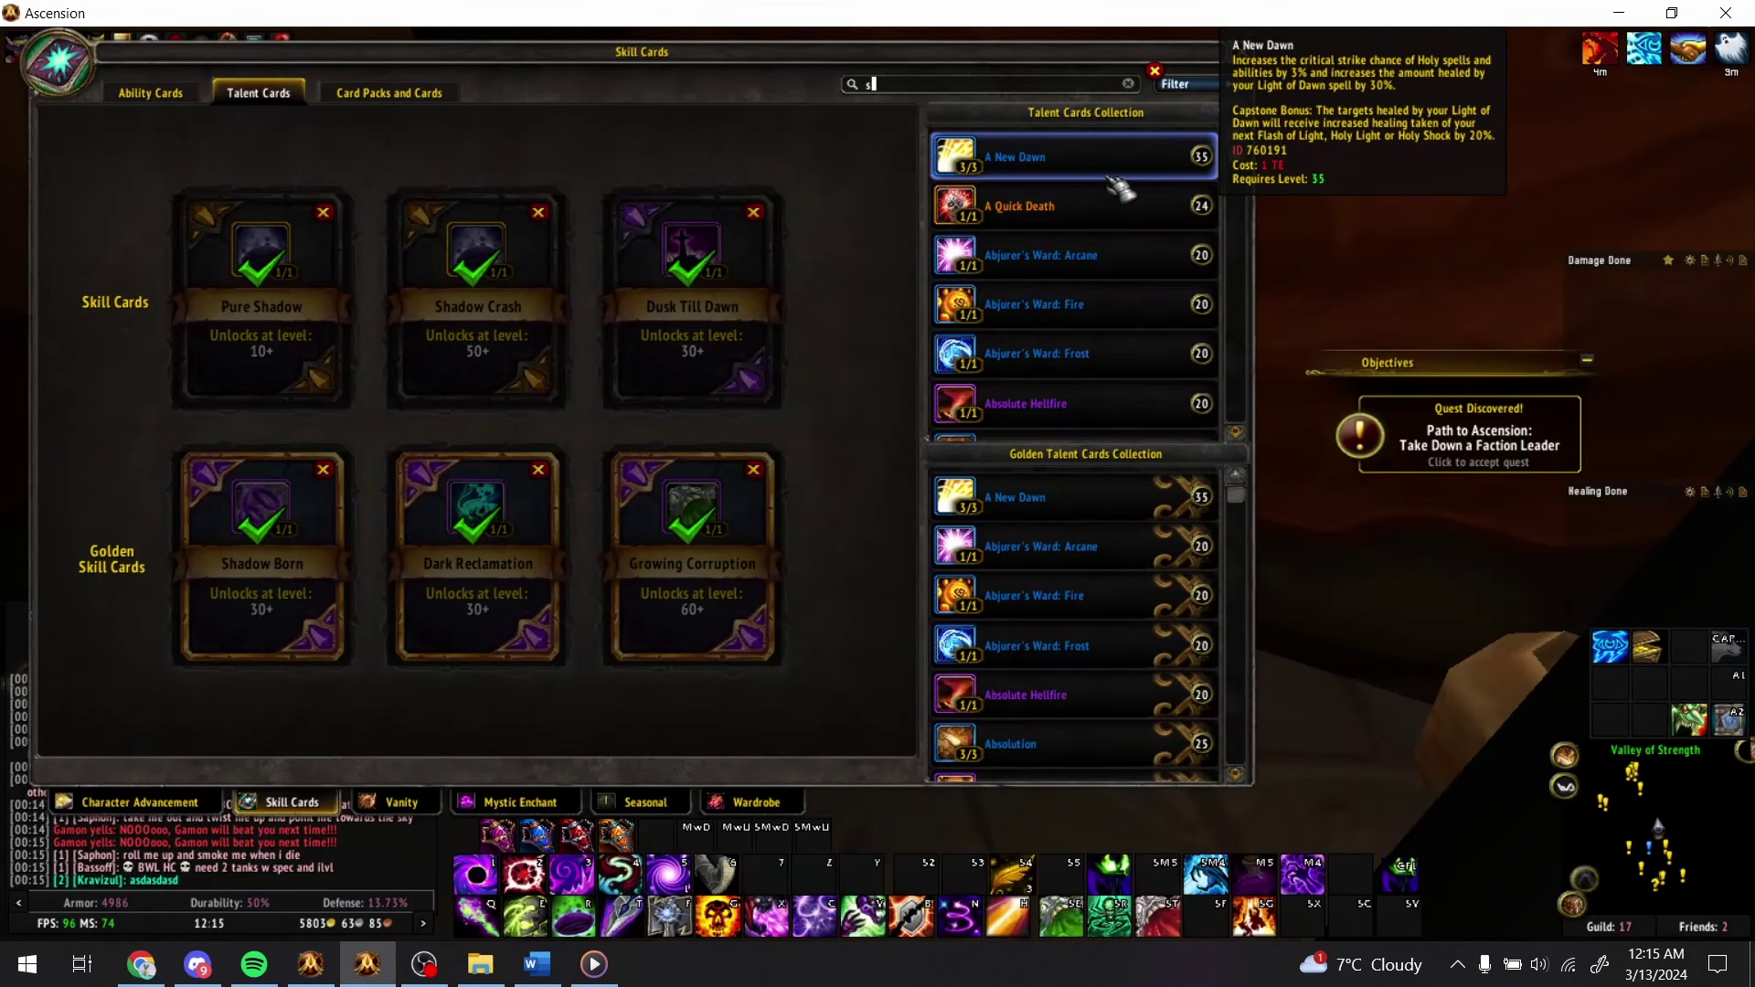
{"action": "type", "text": "sinis"}
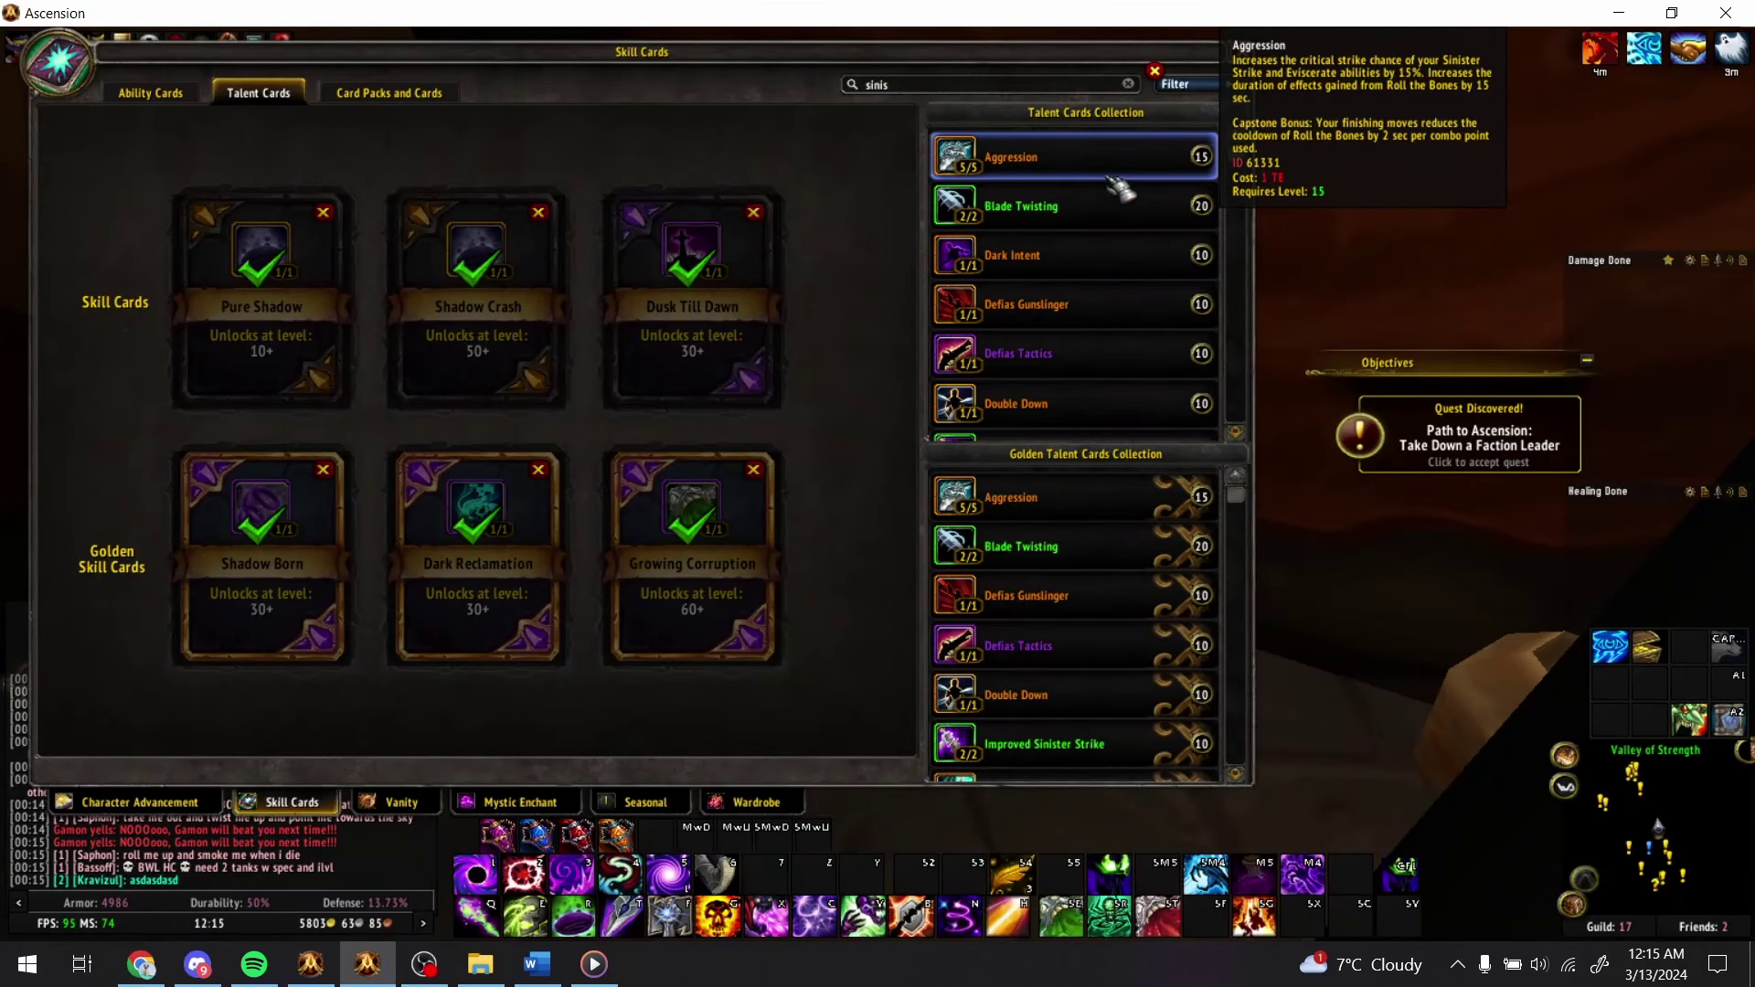
{"action": "type", "text": "tter ec"}
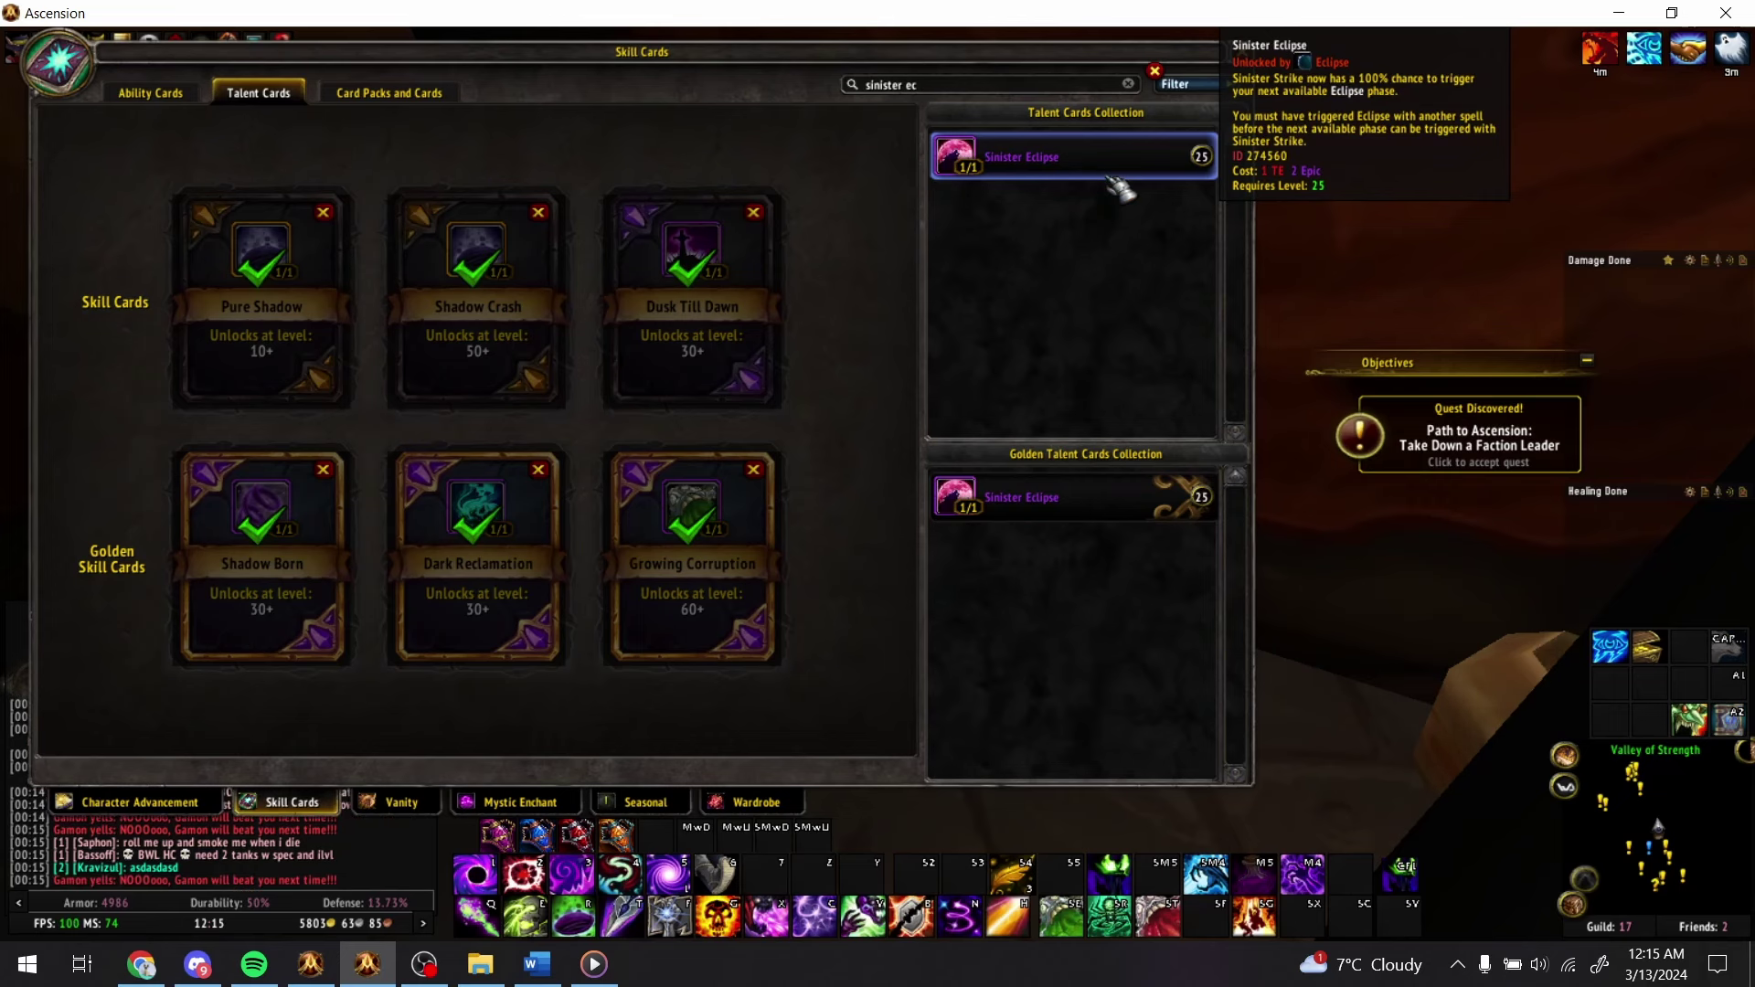
{"action": "key", "text": "alt+Tab"}
{"action": "key", "text": "alt+Tab"}
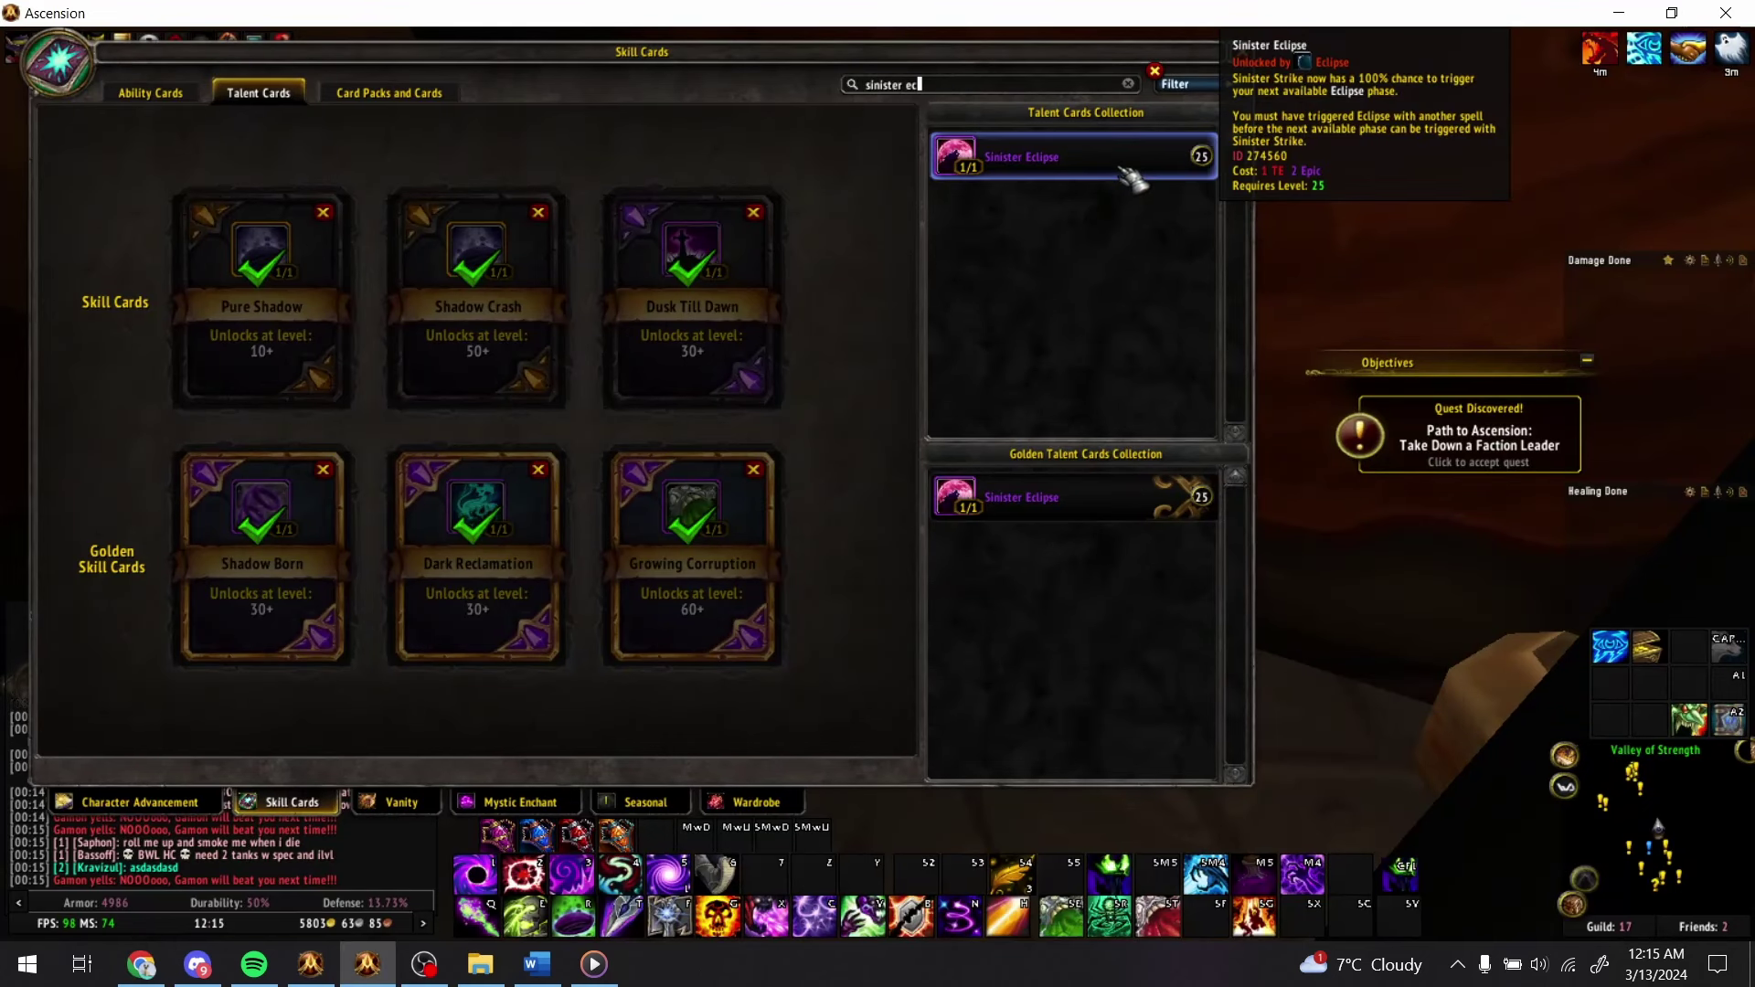
{"action": "key", "text": "alt+Tab"}
{"action": "key", "text": "alt+Tab"}
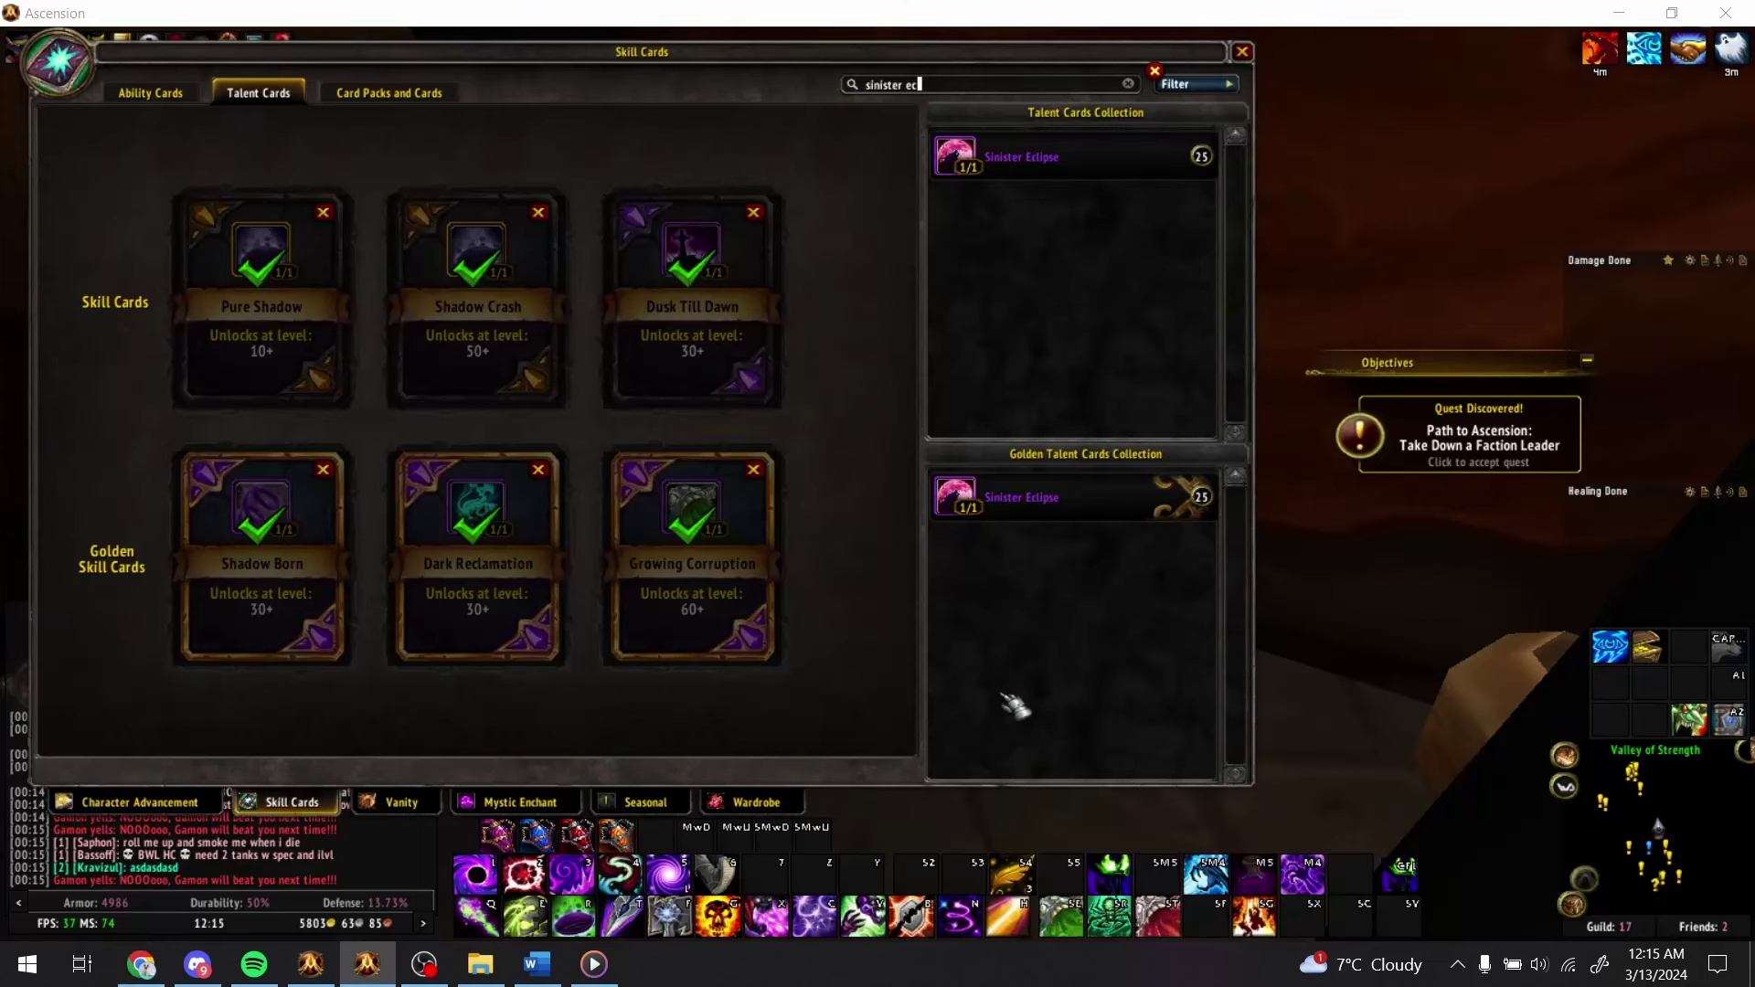
- Return to the spreadsheet and enter "Sinister Strike" in cell AO22 of the KotE talent cards, bold and underlined
{"action": "key", "text": "alt+Tab"}
{"action": "type", "text": "Sinister "}
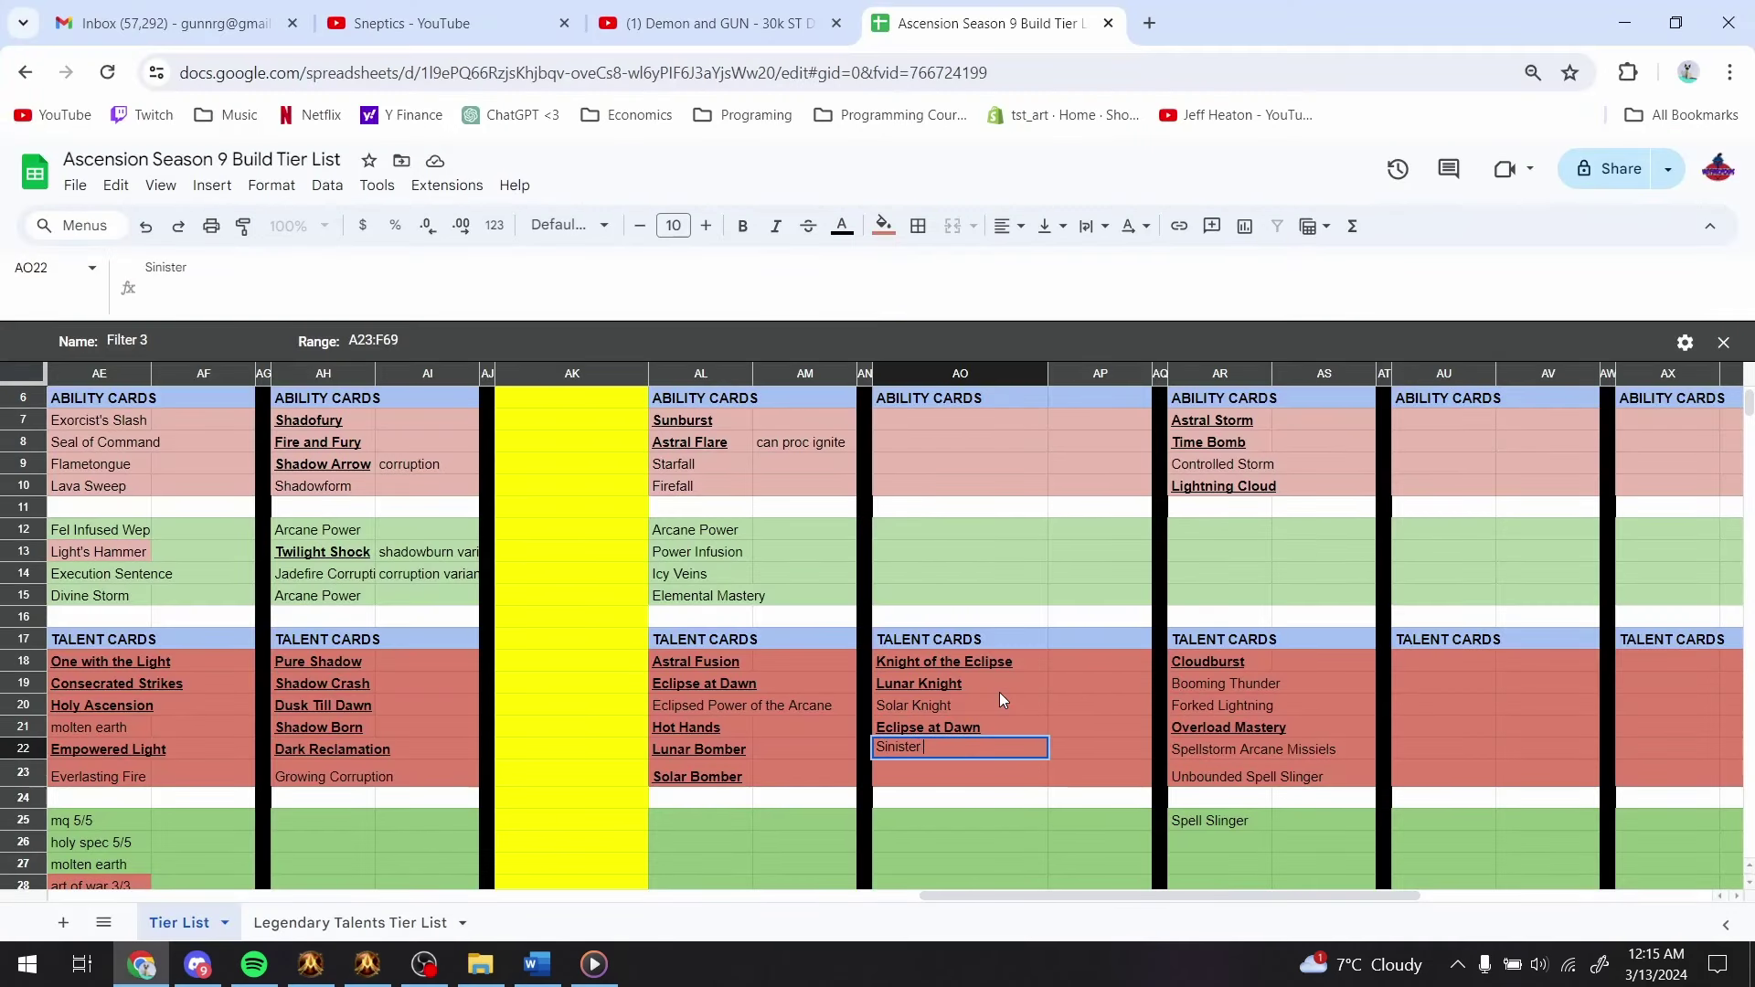
{"action": "type", "text": "Strike"}
{"action": "key", "text": "ctrl+b"}
{"action": "key", "text": "ctrl+u"}
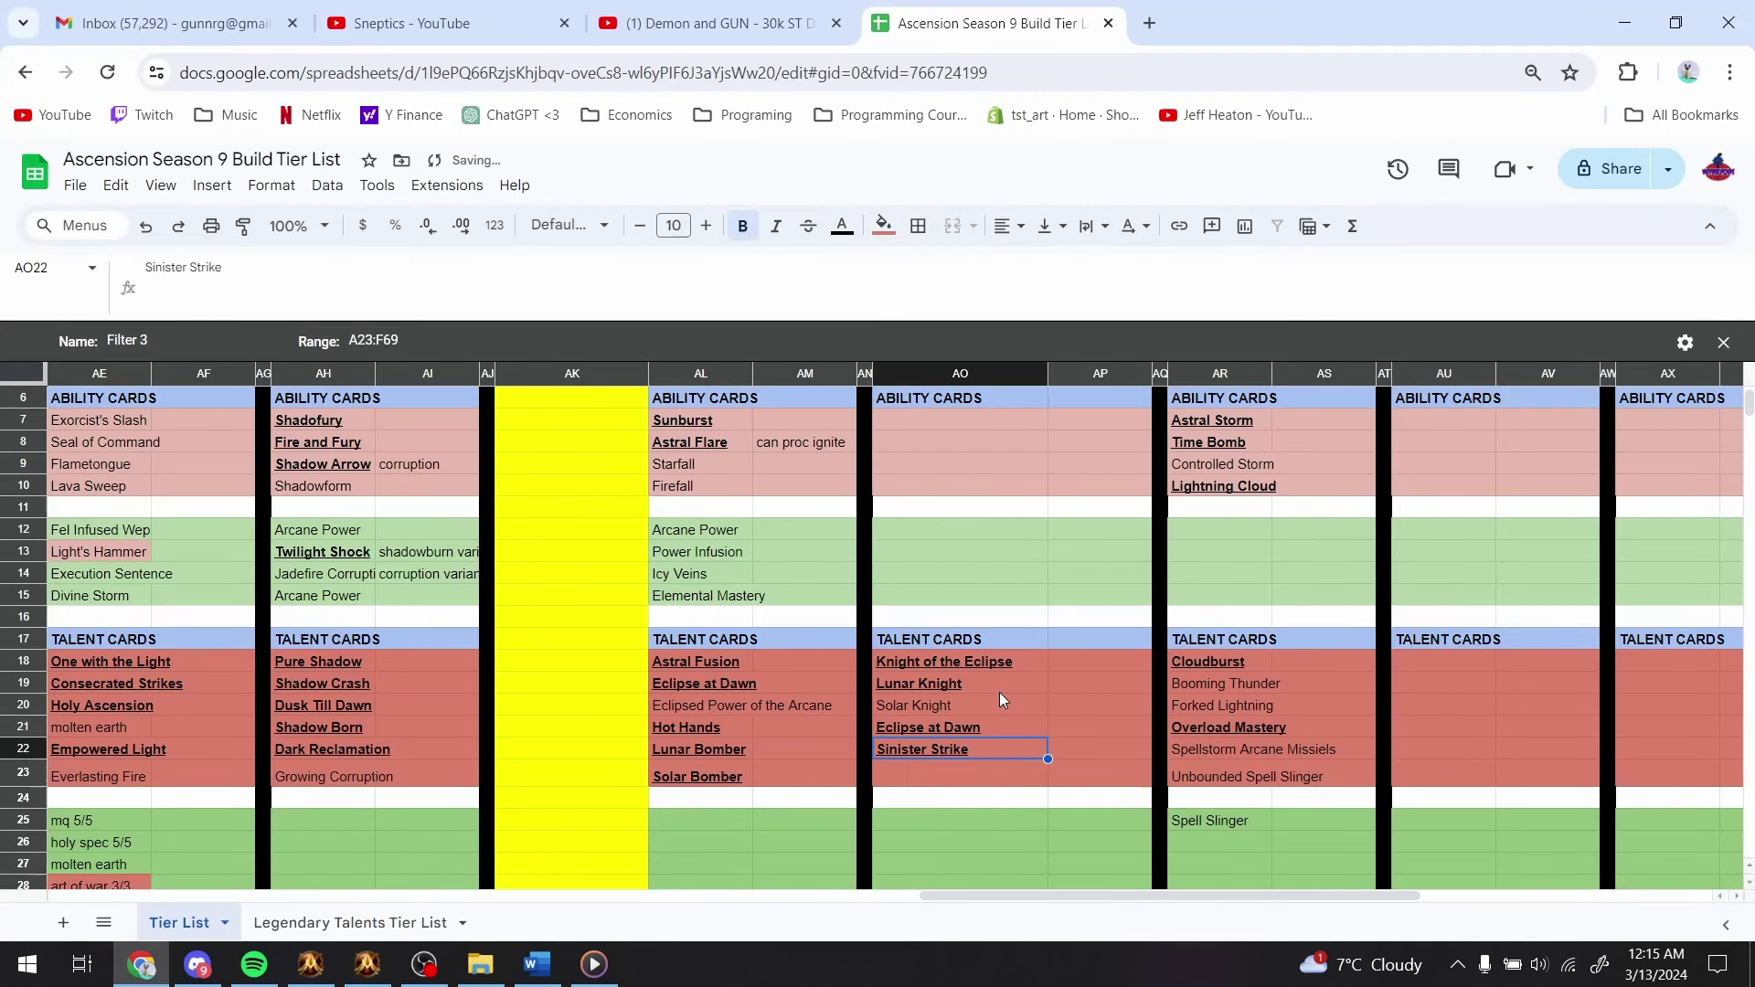
{"action": "key", "text": "Down"}
{"action": "key", "text": "Down"}
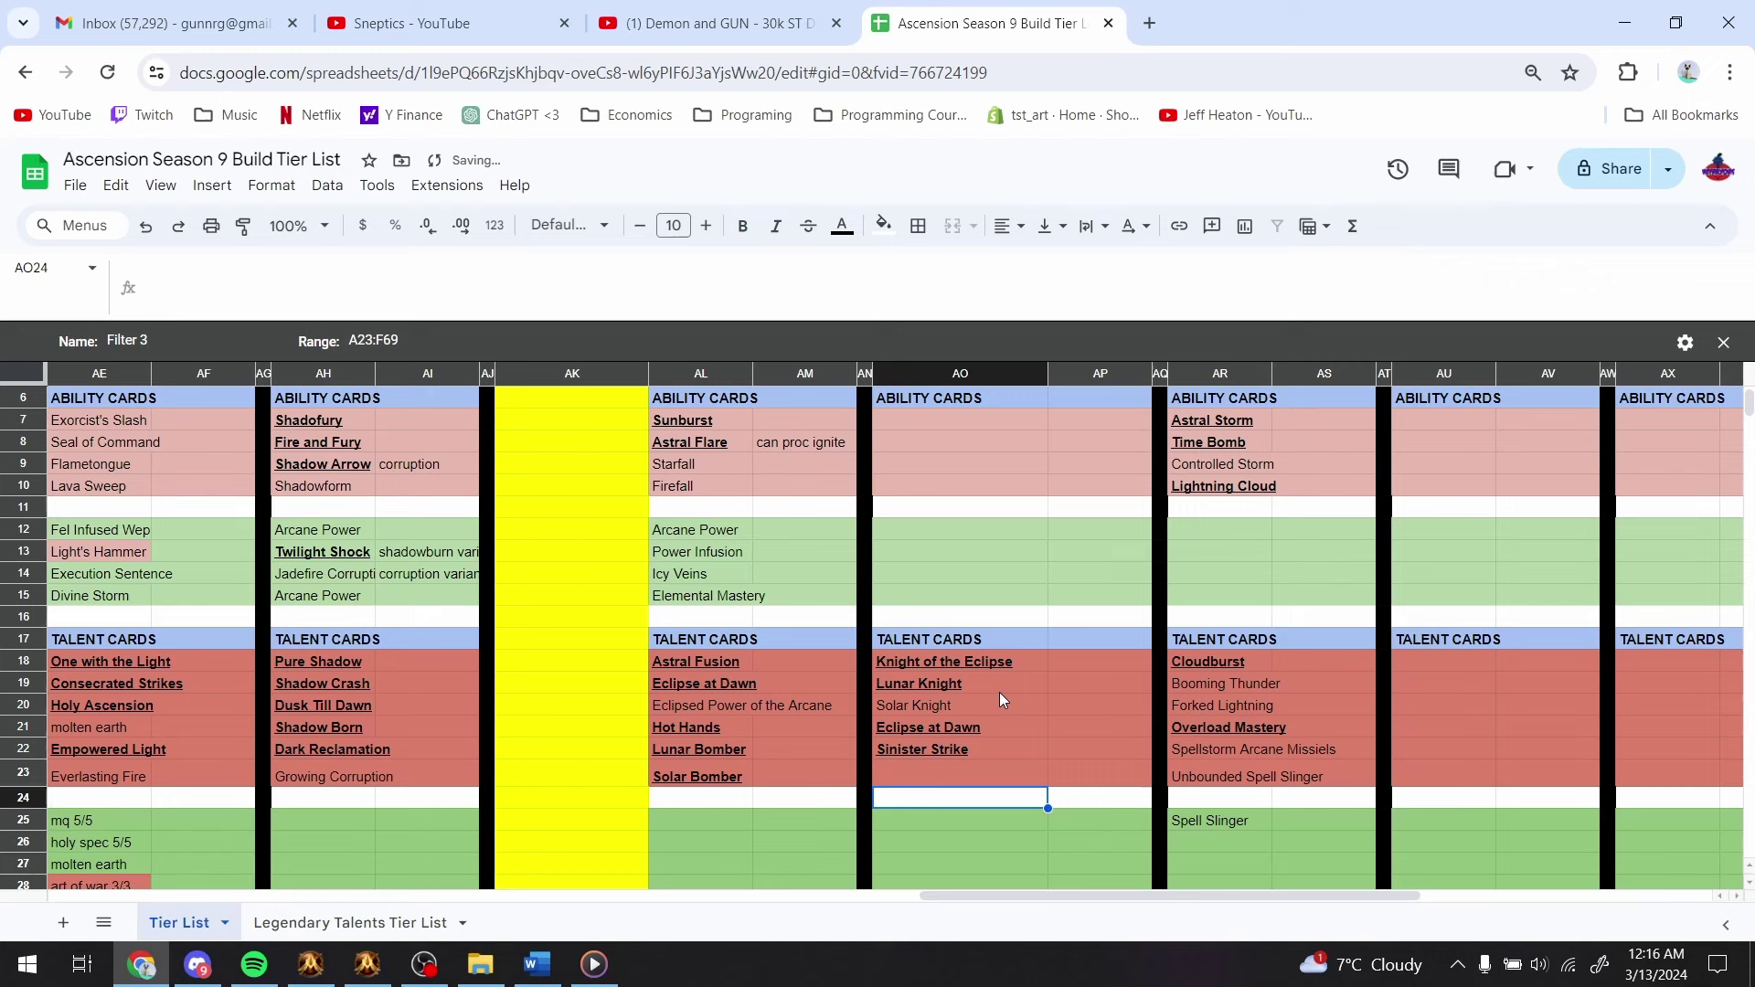
- Switch to Ascension, search the talent cards for "eclipse" and filter the results to epic cards
{"action": "key", "text": "alt+Tab"}
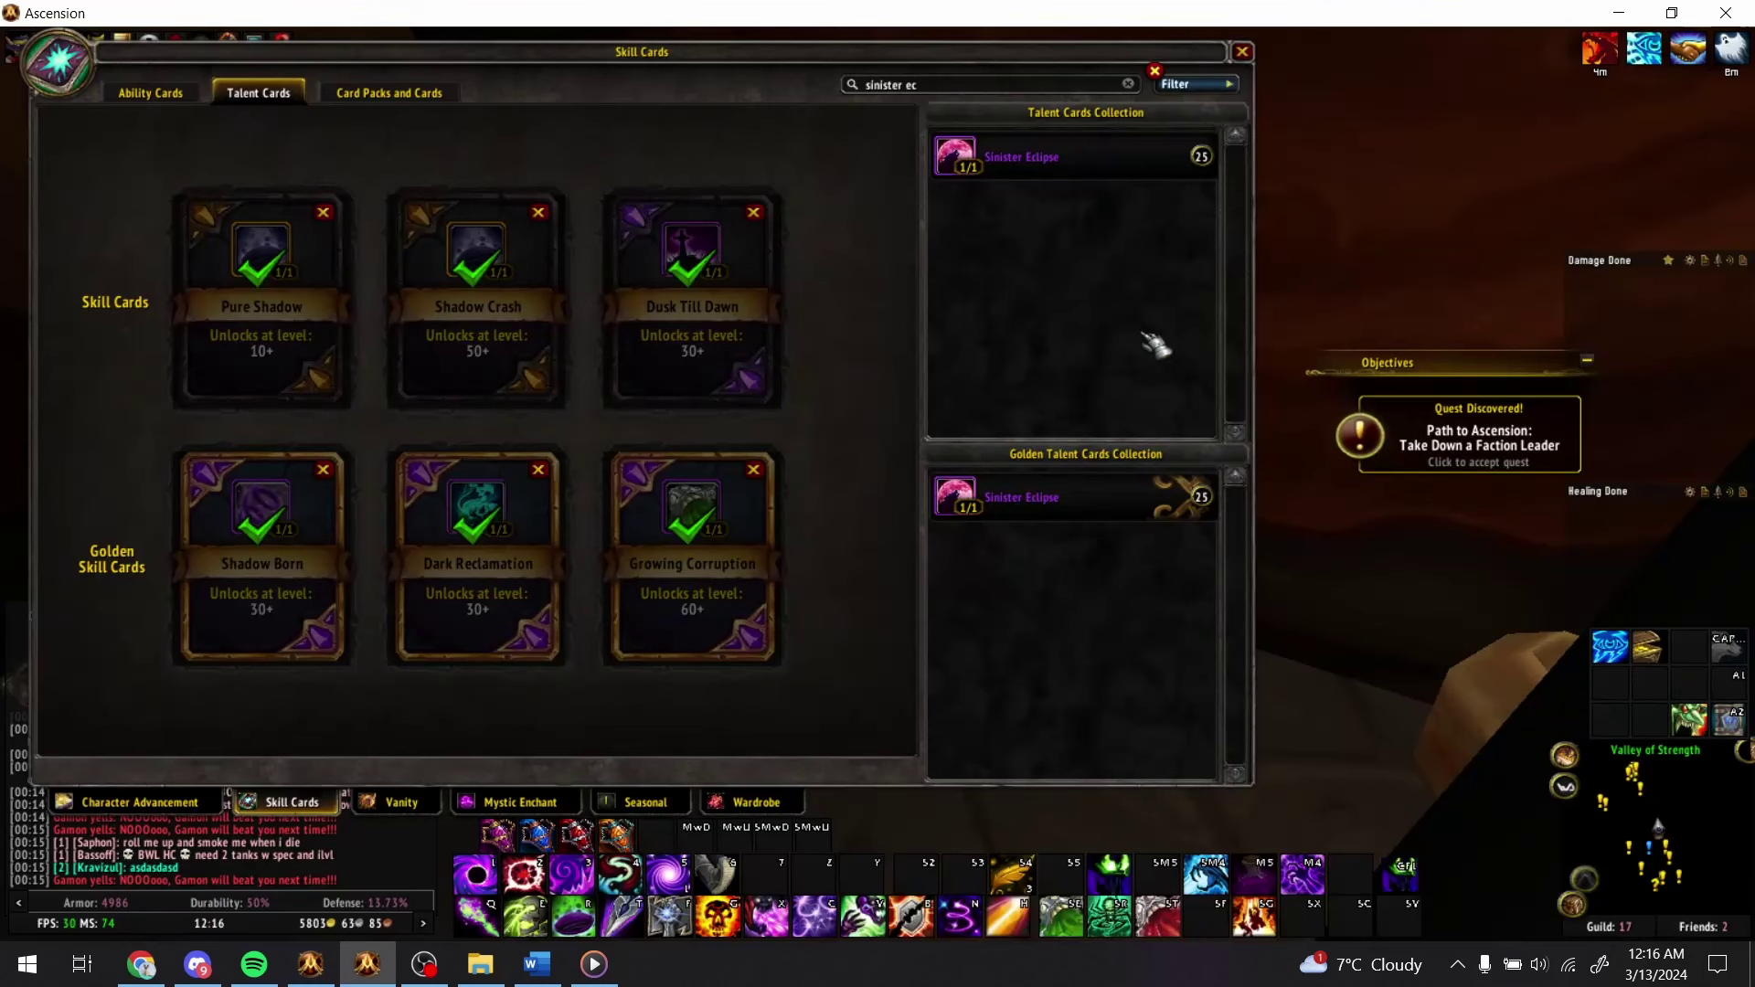
{"action": "left_click", "coordinate": [1128, 83]}
{"action": "type", "text": "e"}
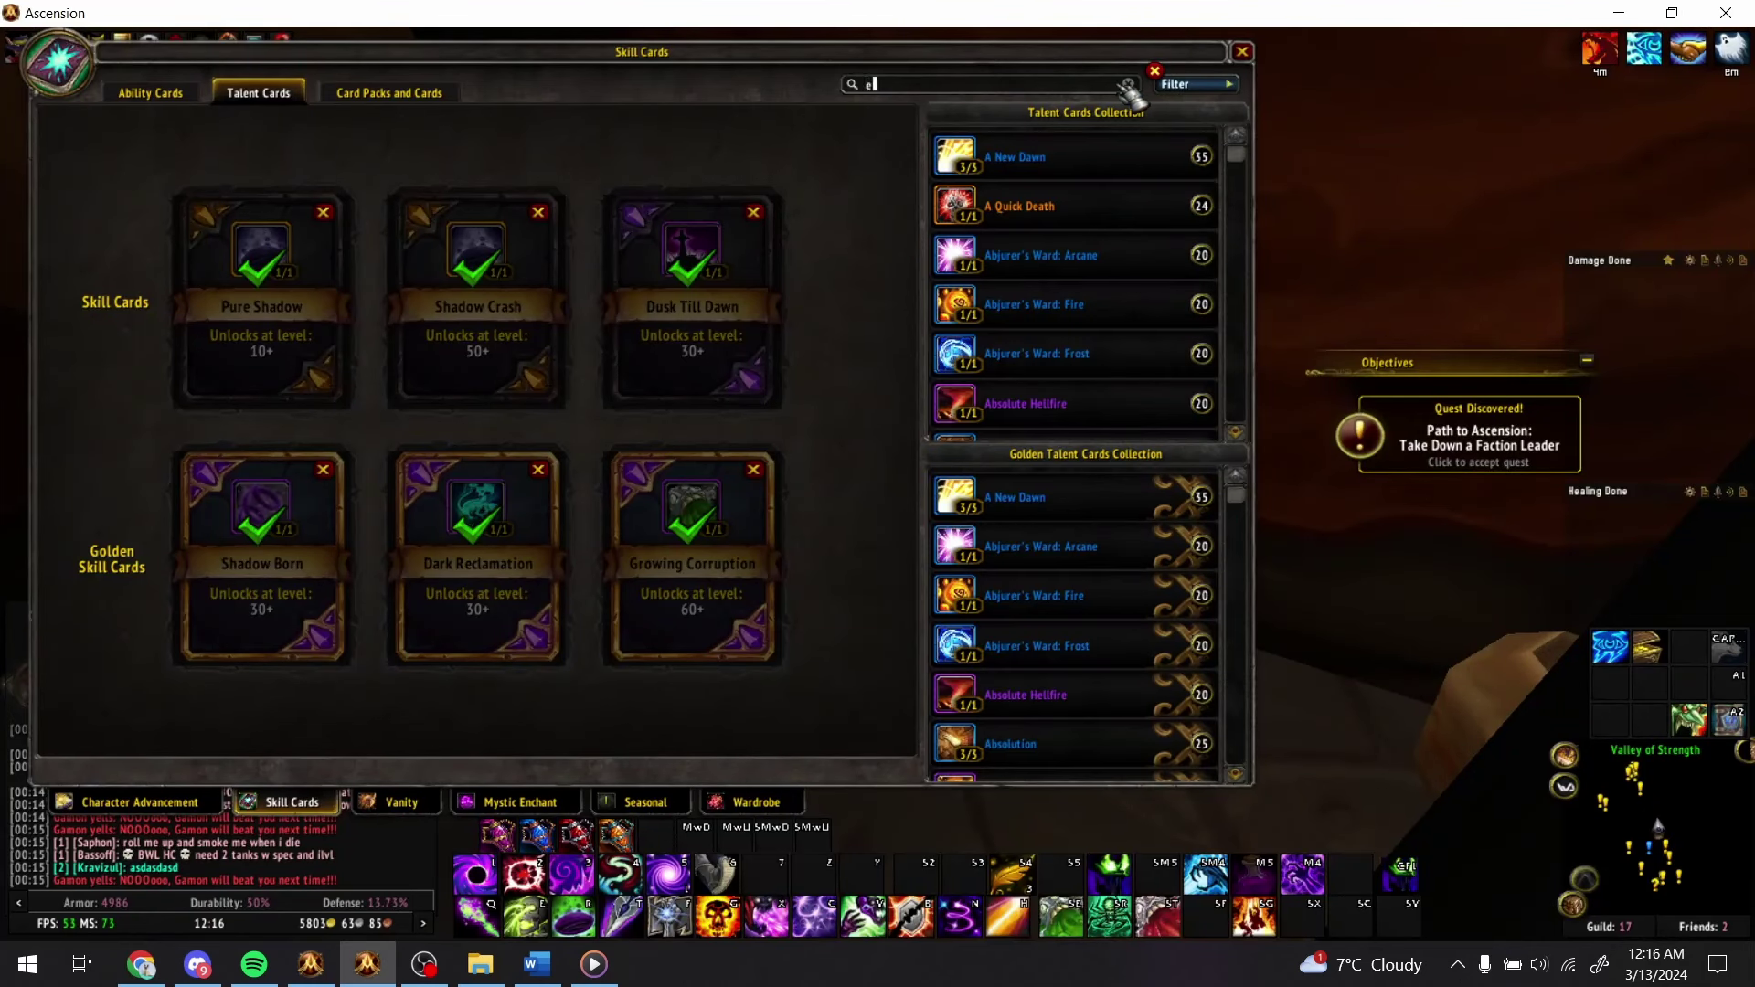
{"action": "type", "text": "clipse at"}
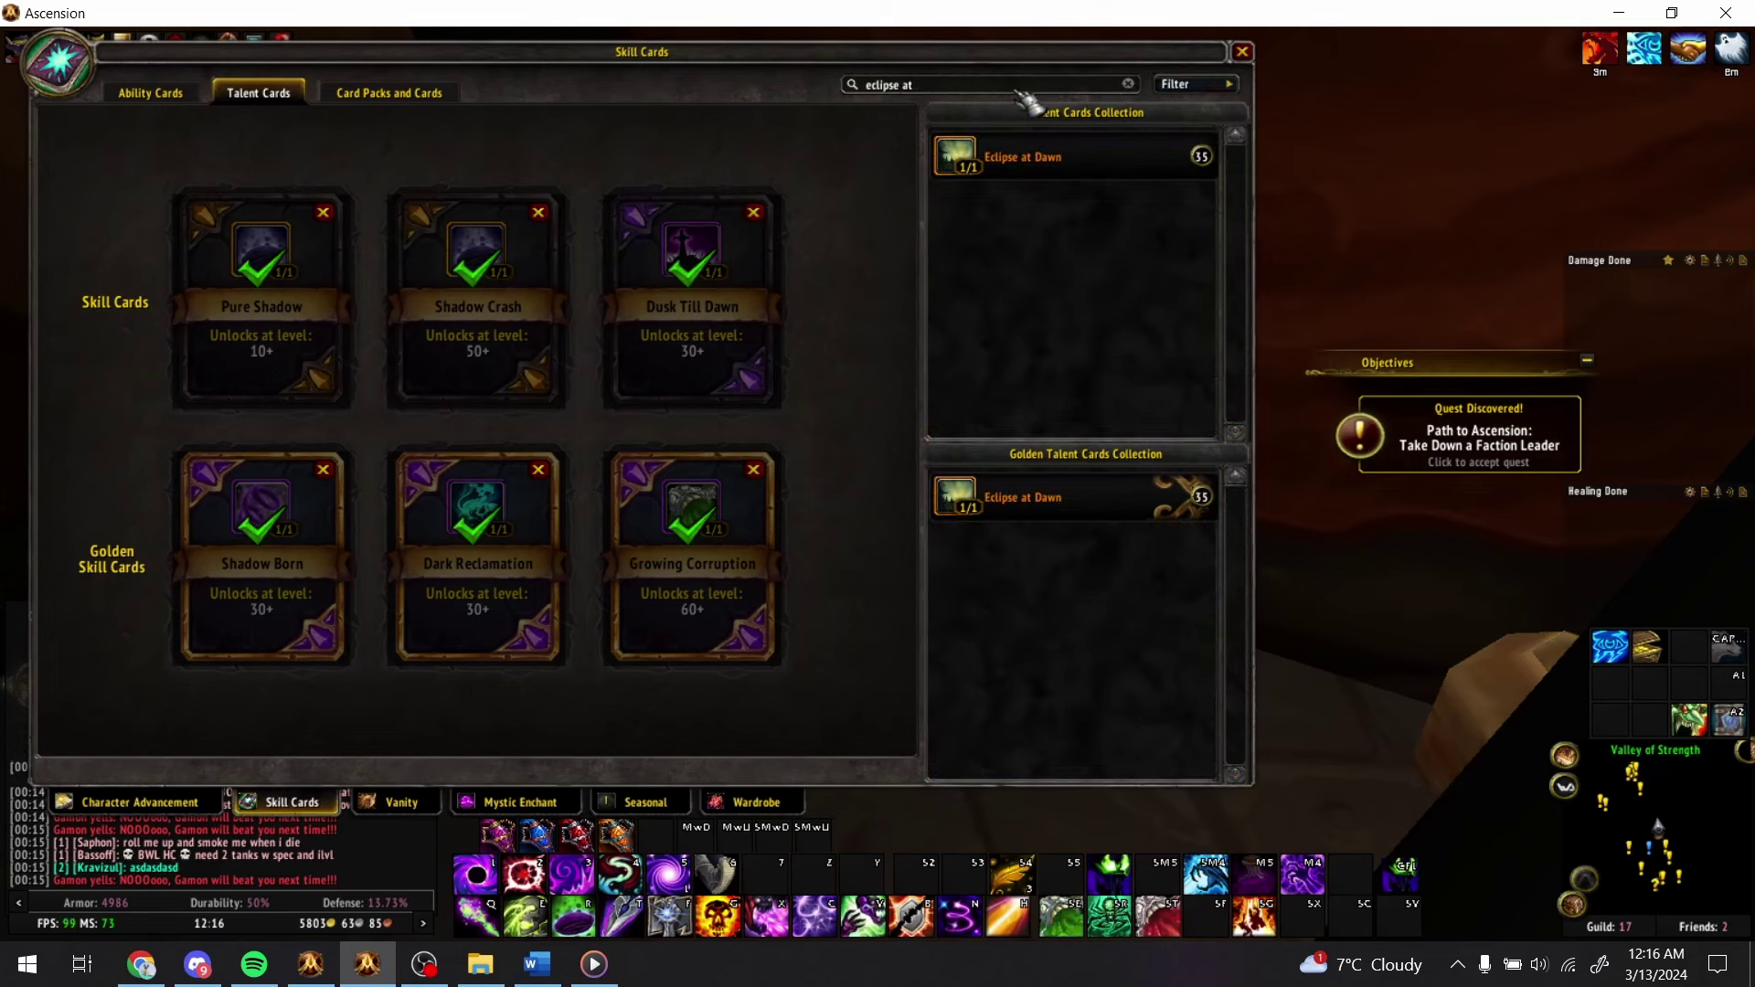
{"action": "key", "text": "BackSpace"}
{"action": "key", "text": "BackSpace"}
{"action": "key", "text": "BackSpace"}
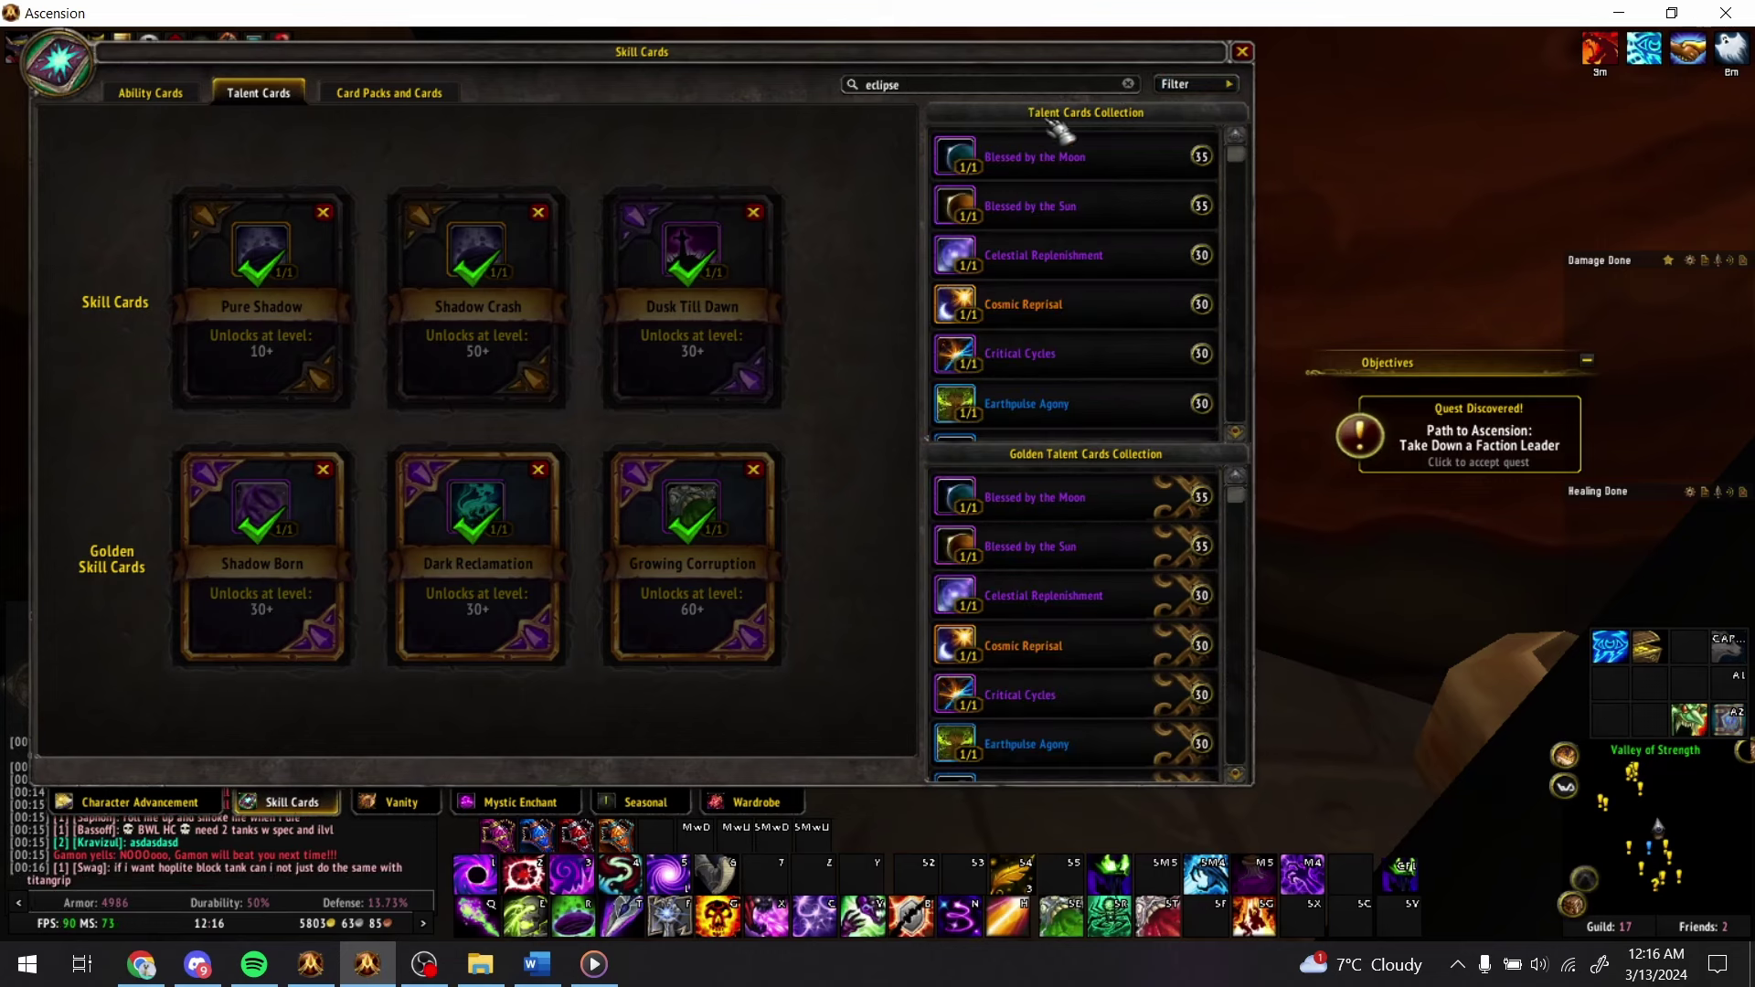
{"action": "left_click", "coordinate": [1192, 83]}
{"action": "mouse_move", "coordinate": [1289, 172]}
{"action": "left_click", "coordinate": [1371, 220]}
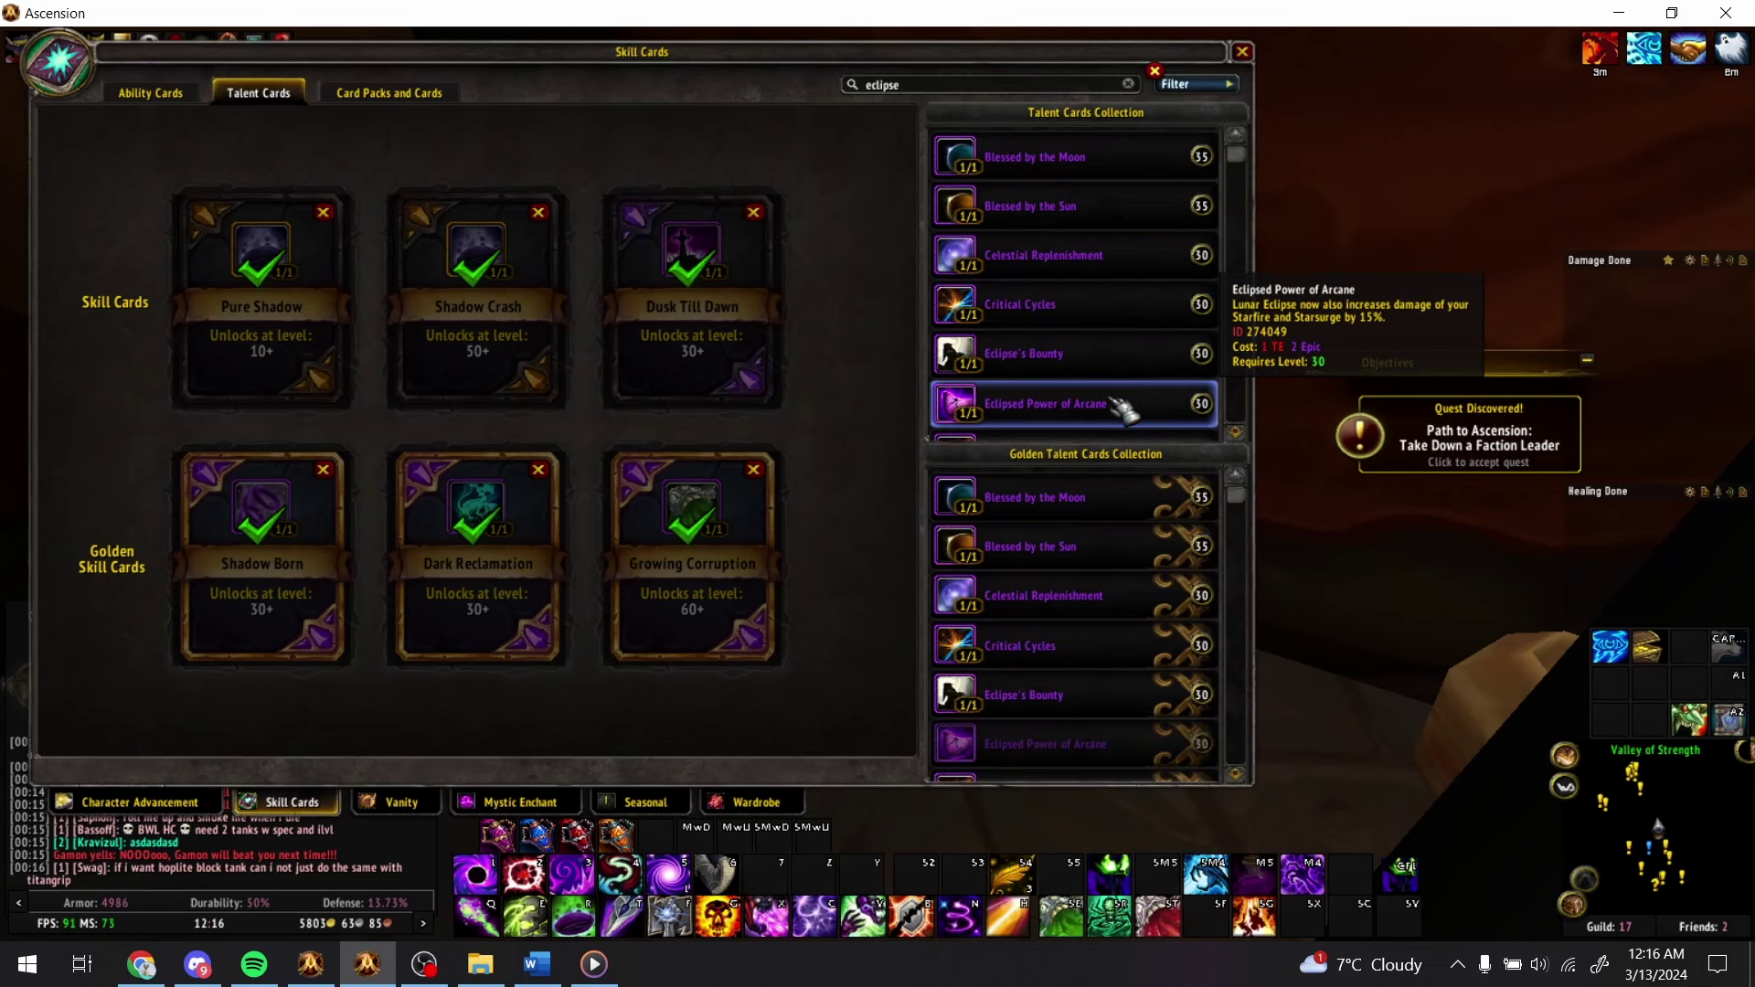
- Switch to the spreadsheet and enter "Eclipsed power of the arcane" in cell AO23 of the KotE talent cards
{"action": "key", "text": "alt+Tab"}
{"action": "type", "text": "E"}
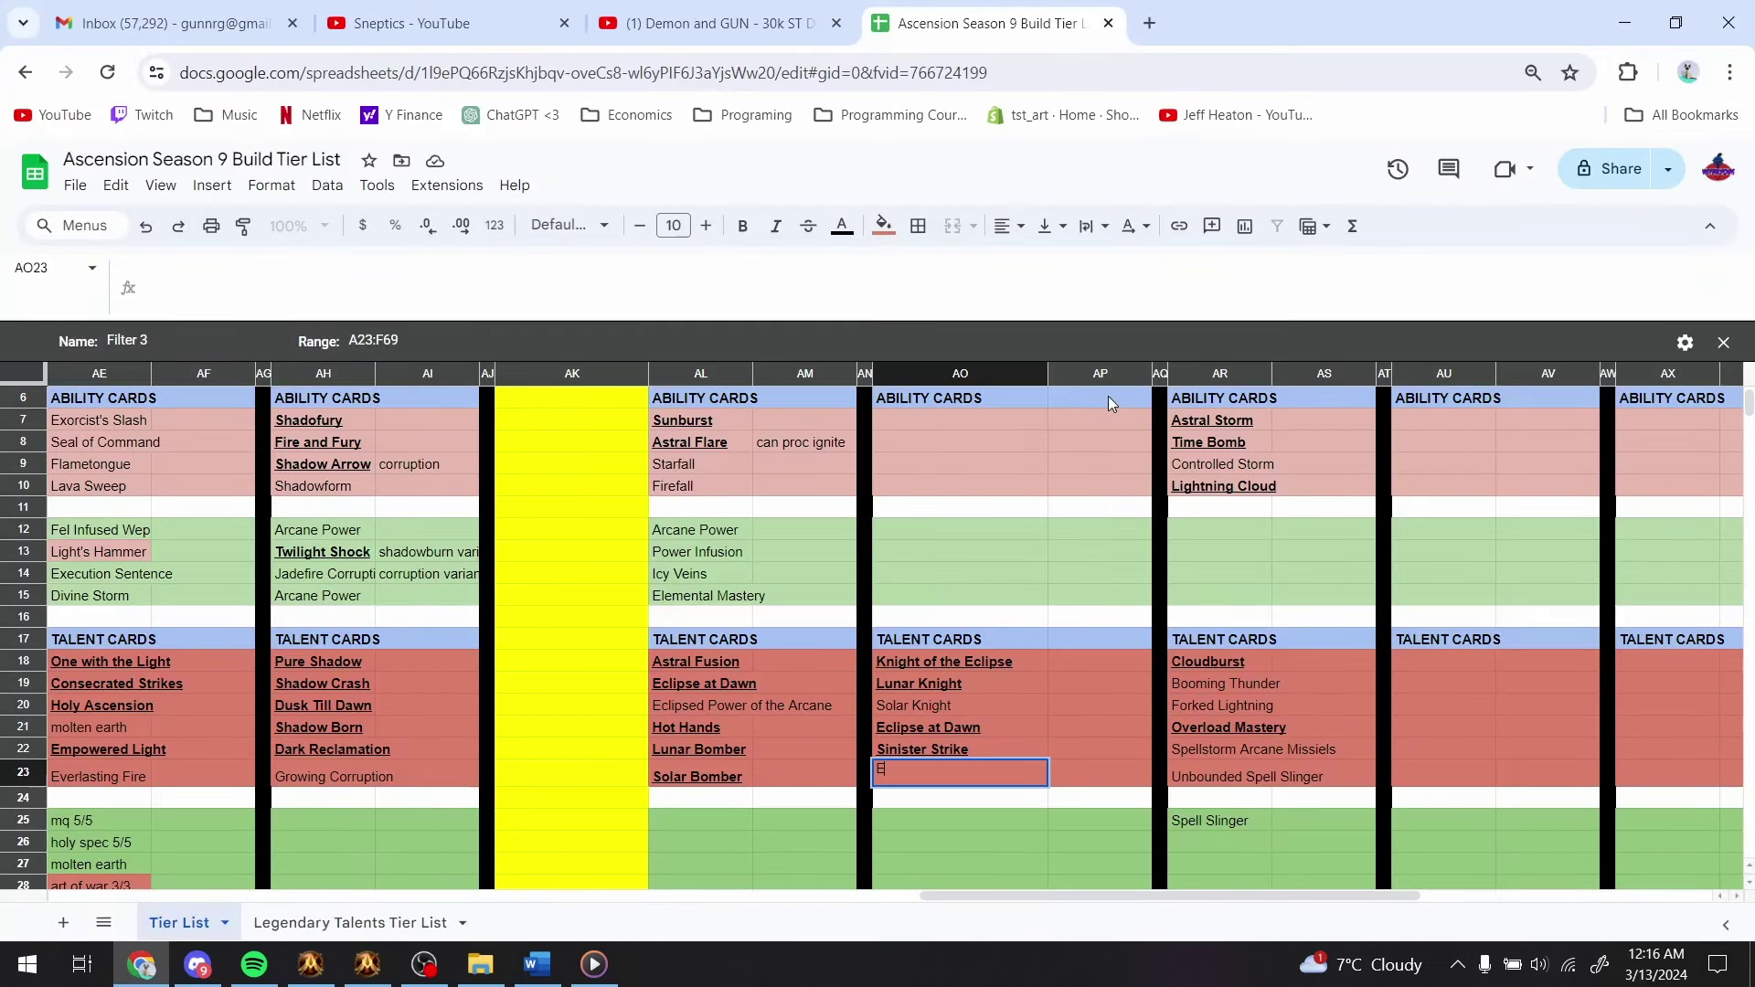
{"action": "type", "text": "clipsed power of the arcane"}
{"action": "key", "text": "Return"}
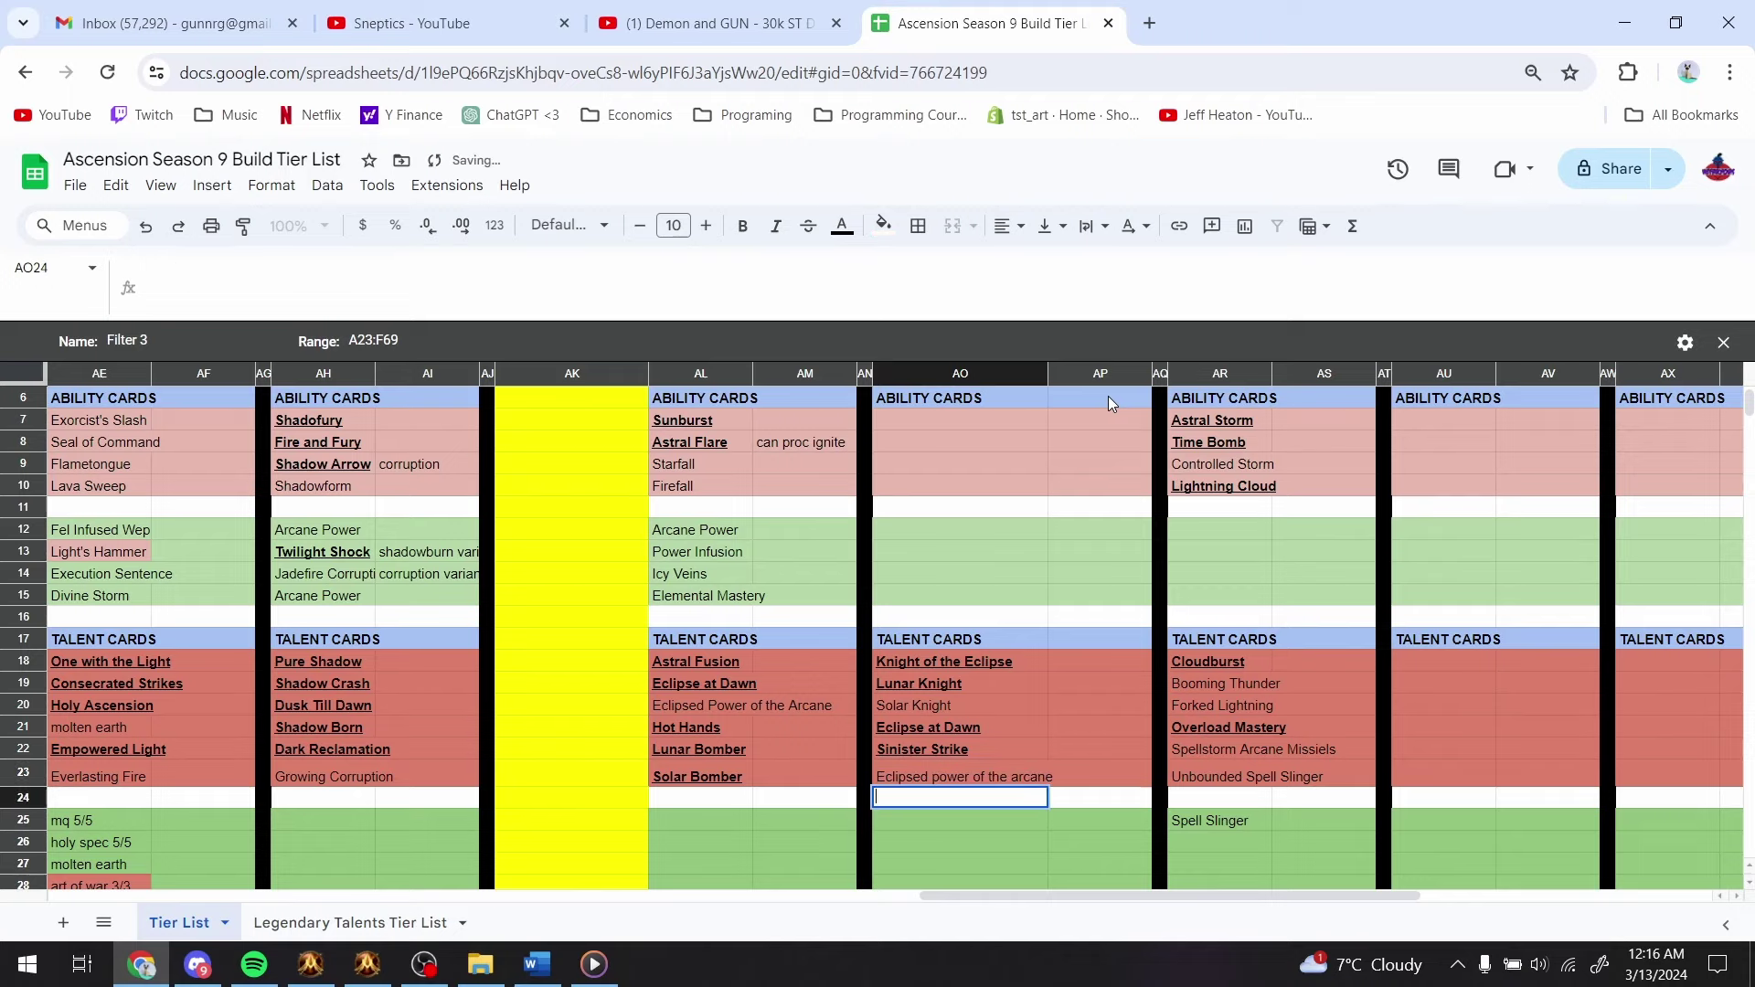
- Enter "mq 5/5" in cell AO31 under the Knight of the Eclipse build's Important heading
{"action": "key", "text": "Down"}
{"action": "scroll", "coordinate": [1090, 404], "scroll_direction": "down", "scroll_amount": 2}
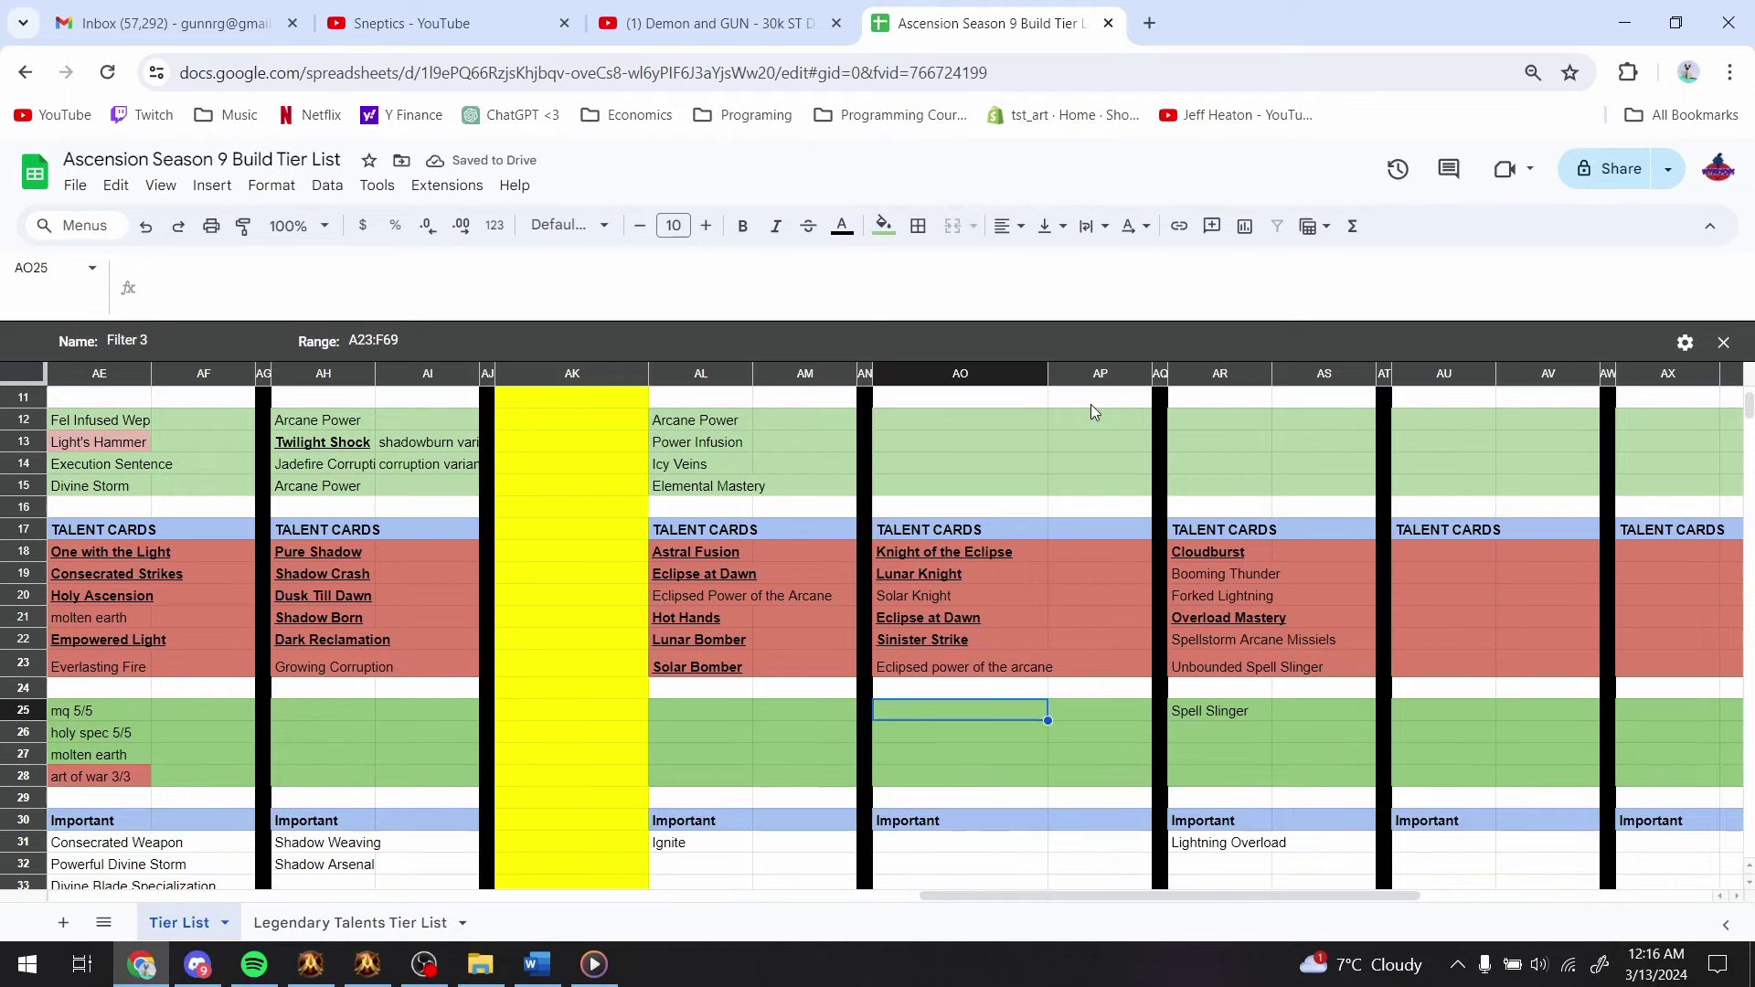
{"action": "key", "text": "Down"}
{"action": "key", "text": "Down"}
{"action": "key", "text": "Down"}
{"action": "key", "text": "Down"}
{"action": "key", "text": "Down"}
{"action": "key", "text": "Down"}
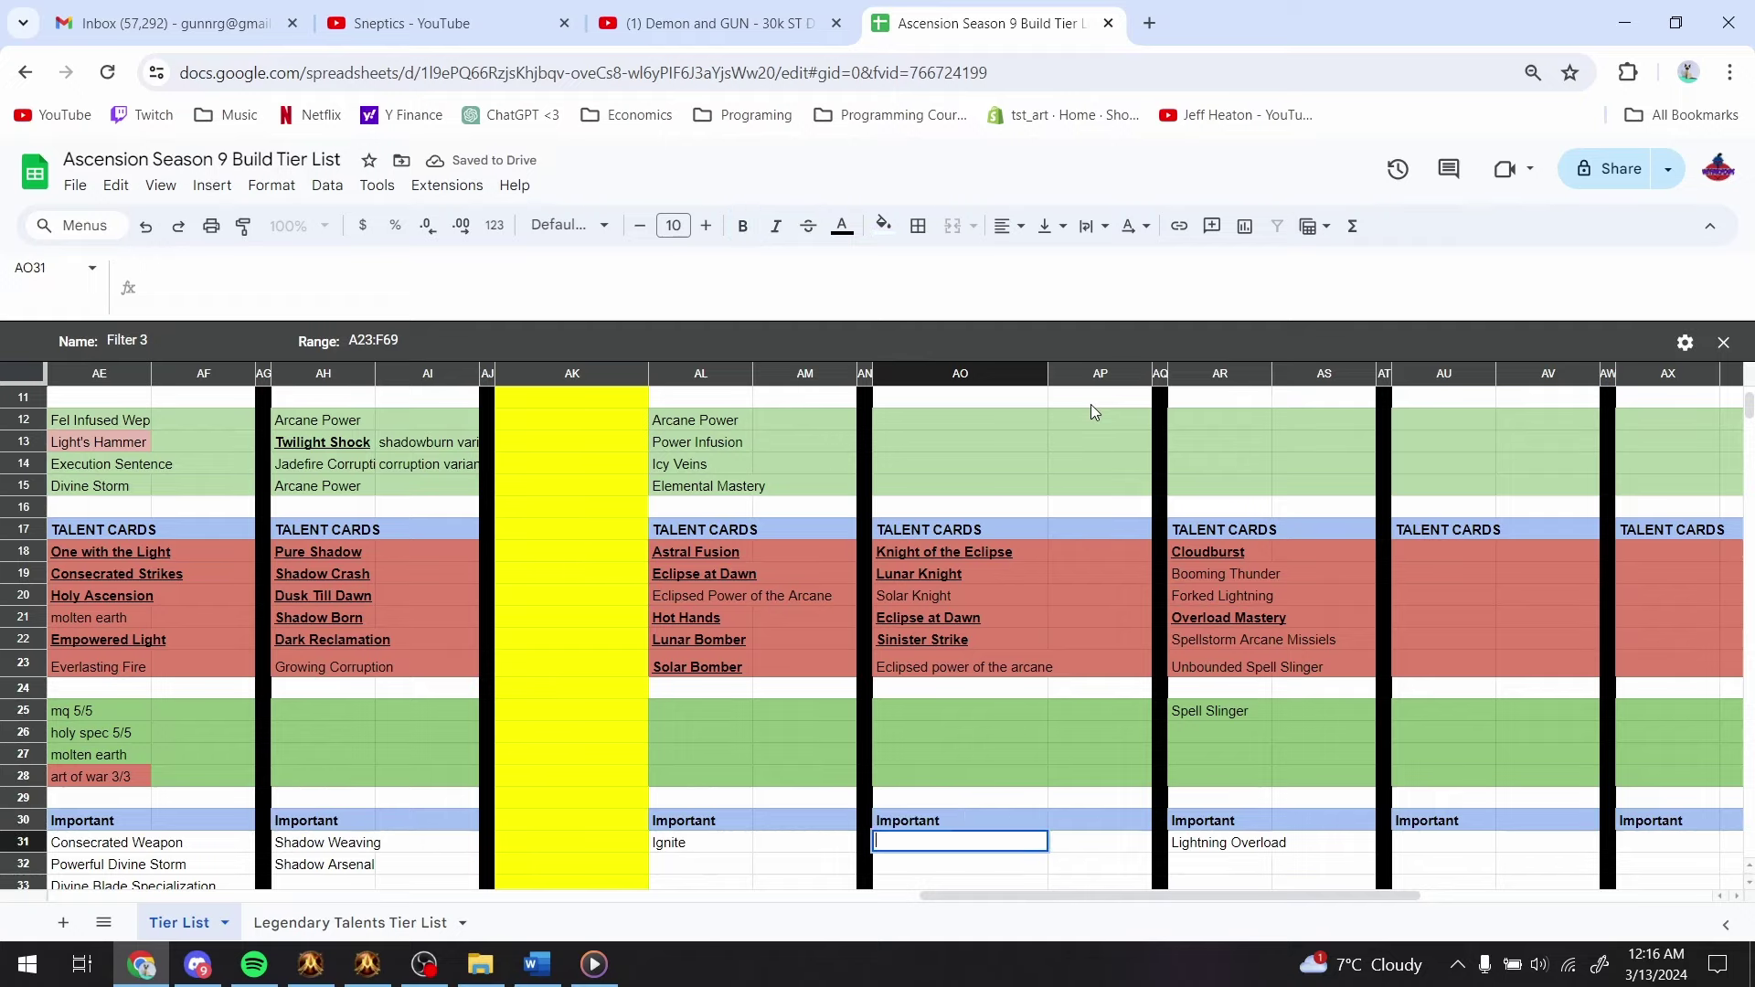
{"action": "type", "text": "mq 5/5"}
{"action": "key", "text": "Return"}
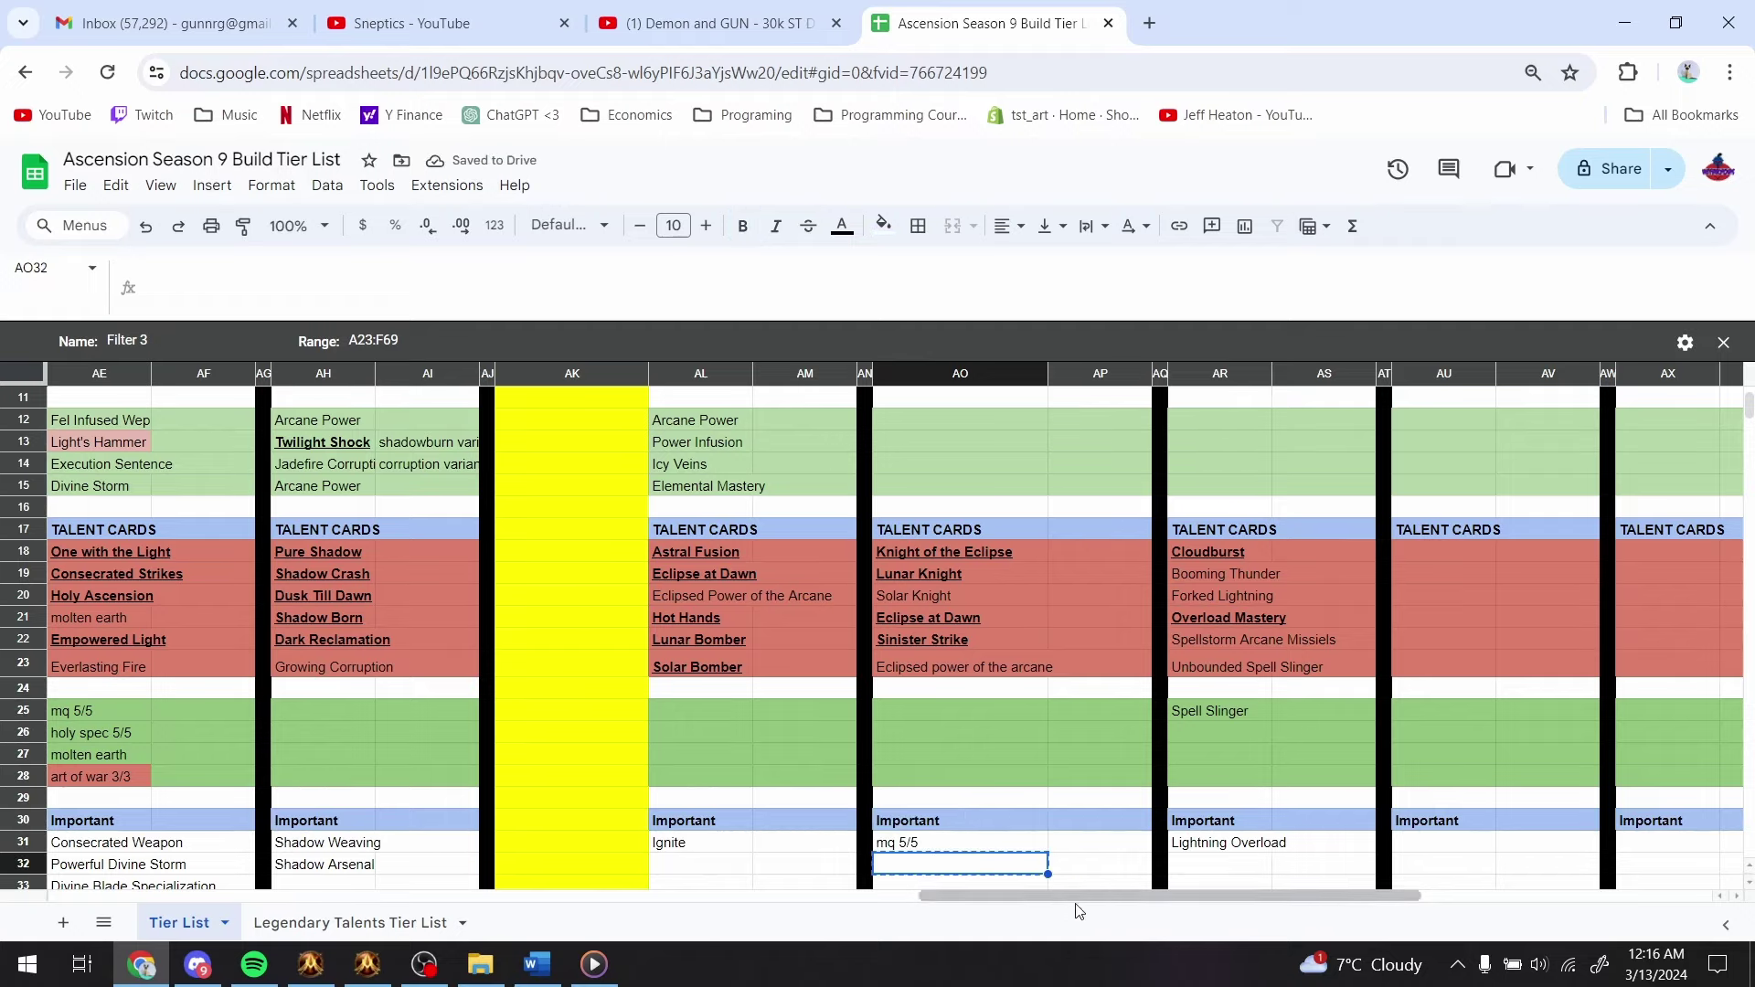
- Copy the KotE "mq 5/5" entry into P33 and S33, in the Important sections of the Elementa Rend and Lavasweep builds
{"action": "key", "text": "Up"}
{"action": "key", "text": "ctrl+c"}
{"action": "left_click_drag", "start_coordinate": [1075, 905], "coordinate": [422, 883]}
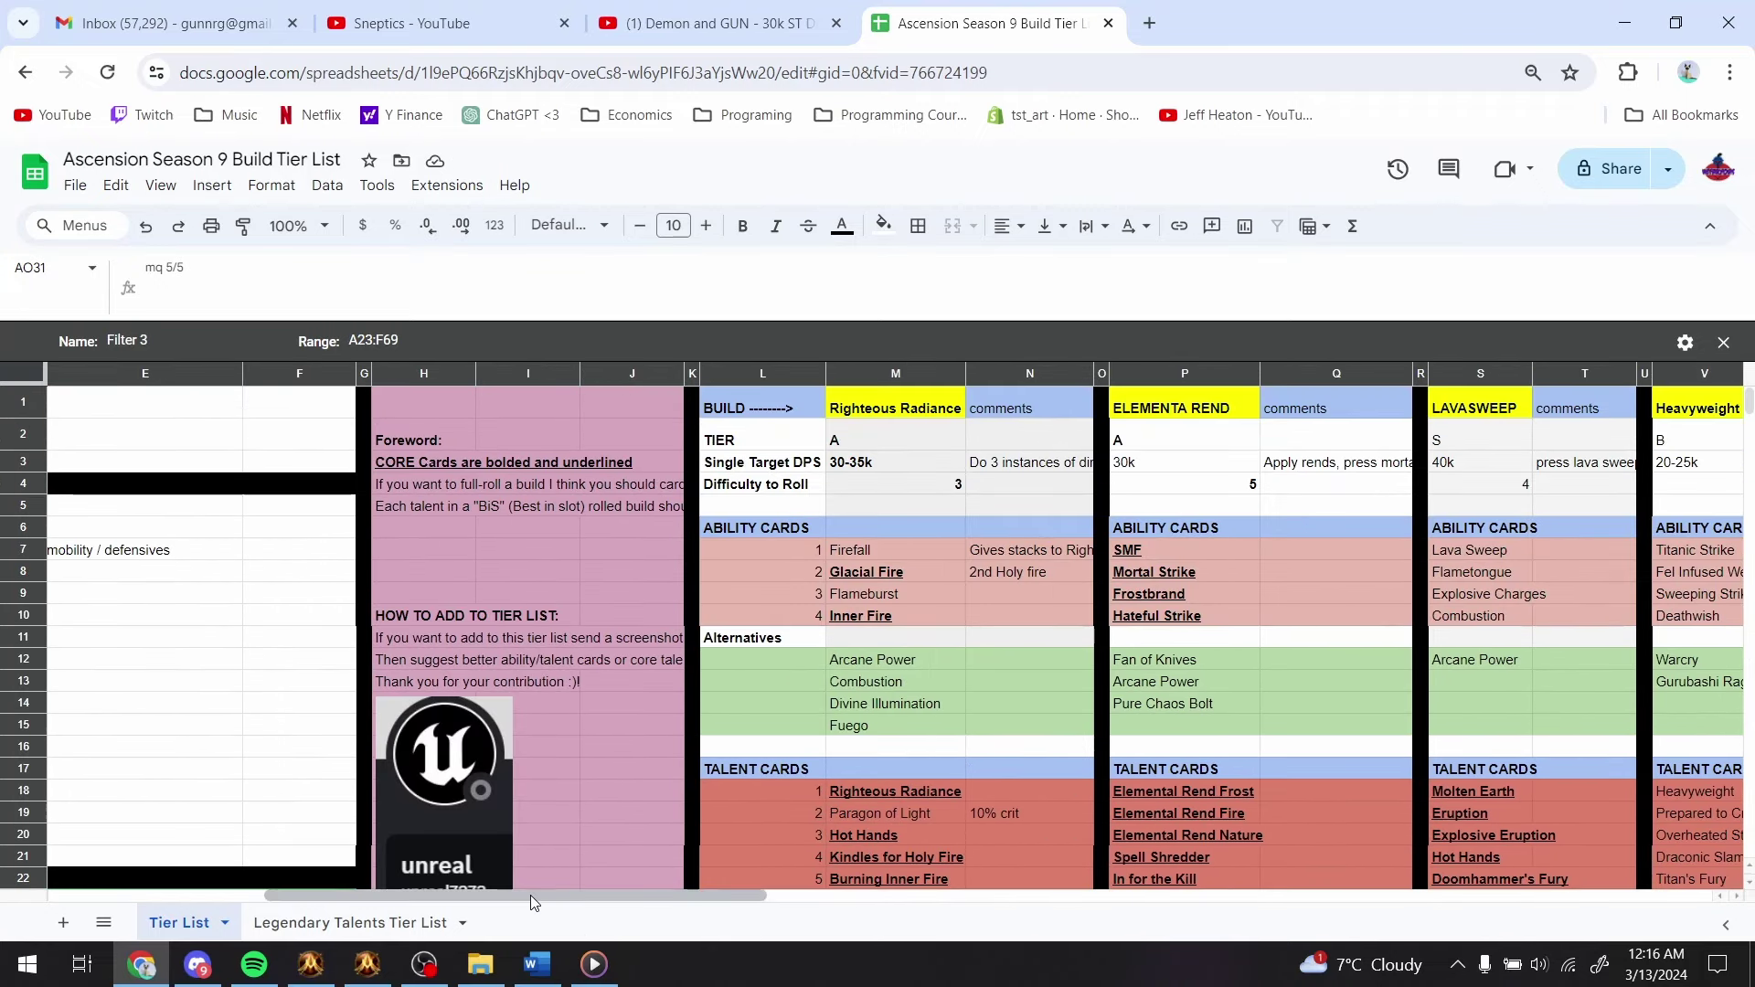
{"action": "left_click_drag", "start_coordinate": [530, 896], "coordinate": [825, 853]}
{"action": "scroll", "coordinate": [535, 728], "scroll_direction": "down", "scroll_amount": 2}
{"action": "scroll", "coordinate": [530, 728], "scroll_direction": "up", "scroll_amount": 2}
{"action": "scroll", "coordinate": [528, 726], "scroll_direction": "down", "scroll_amount": 6}
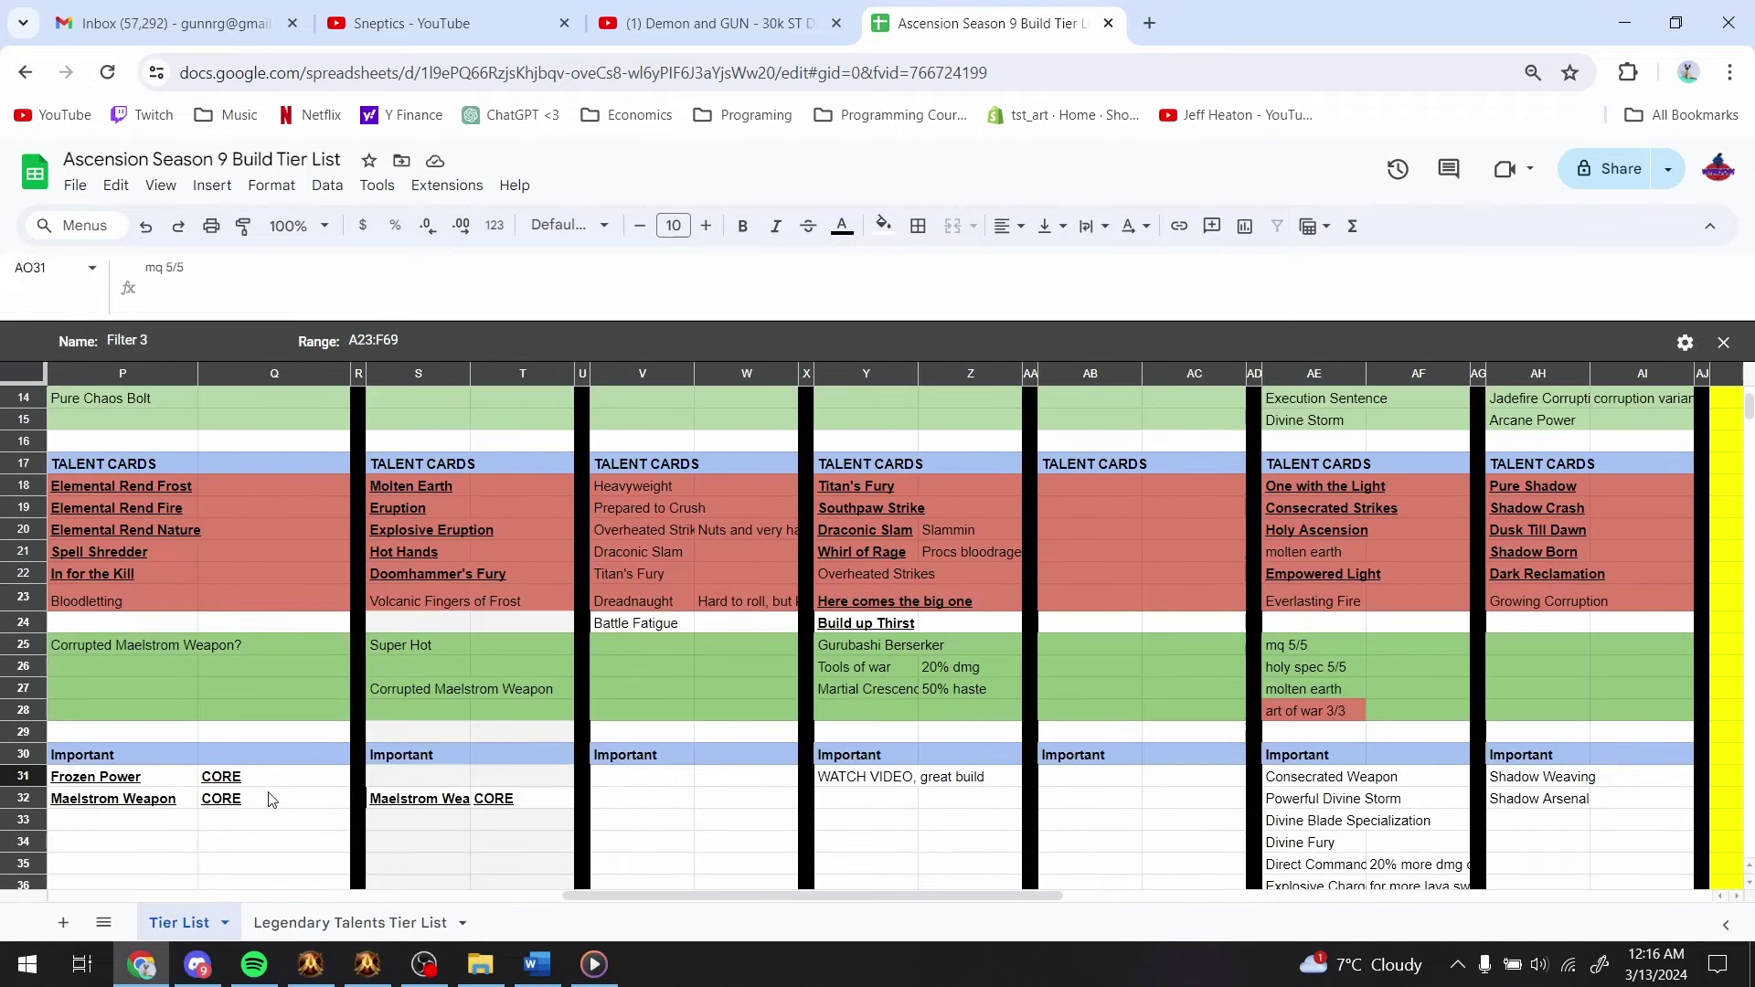
{"action": "left_click", "coordinate": [194, 779]}
{"action": "key", "text": "ctrl+v"}
{"action": "left_click", "coordinate": [418, 776]}
{"action": "key", "text": "ctrl+v"}
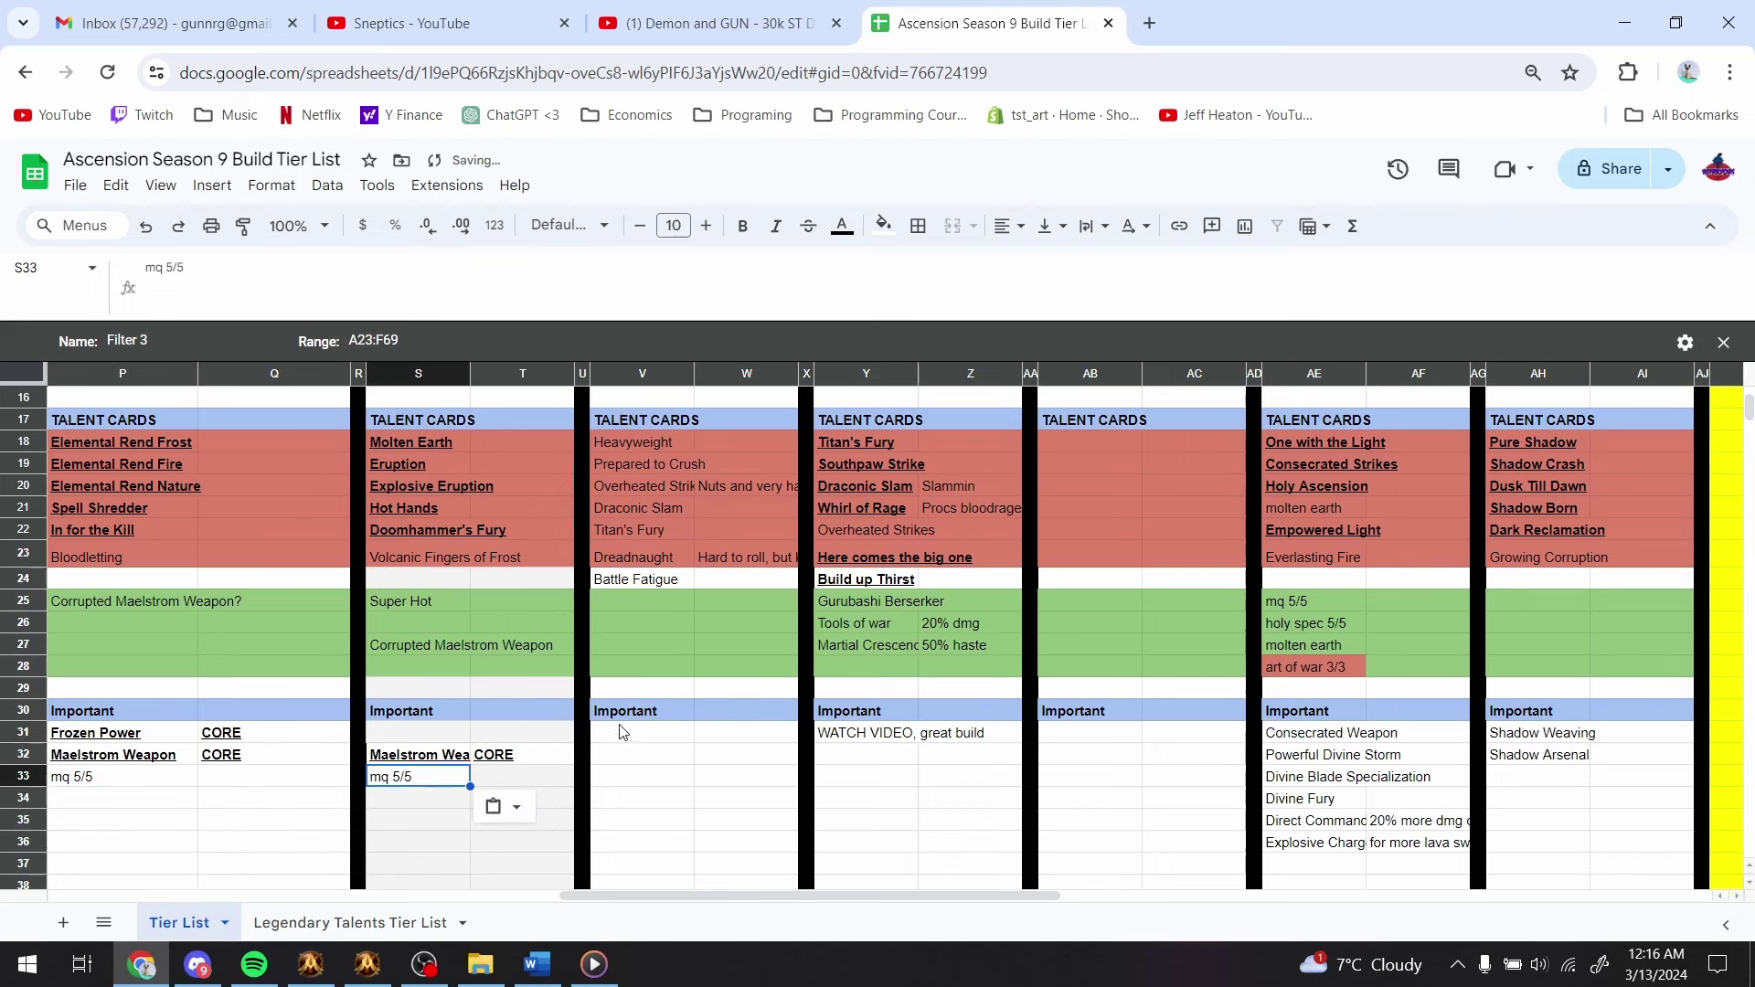
- Paste the copied "mq 5/5" entry into cell AE37, below the One With the Light build's Important notes
{"action": "scroll", "coordinate": [650, 704], "scroll_direction": "up", "scroll_amount": 5}
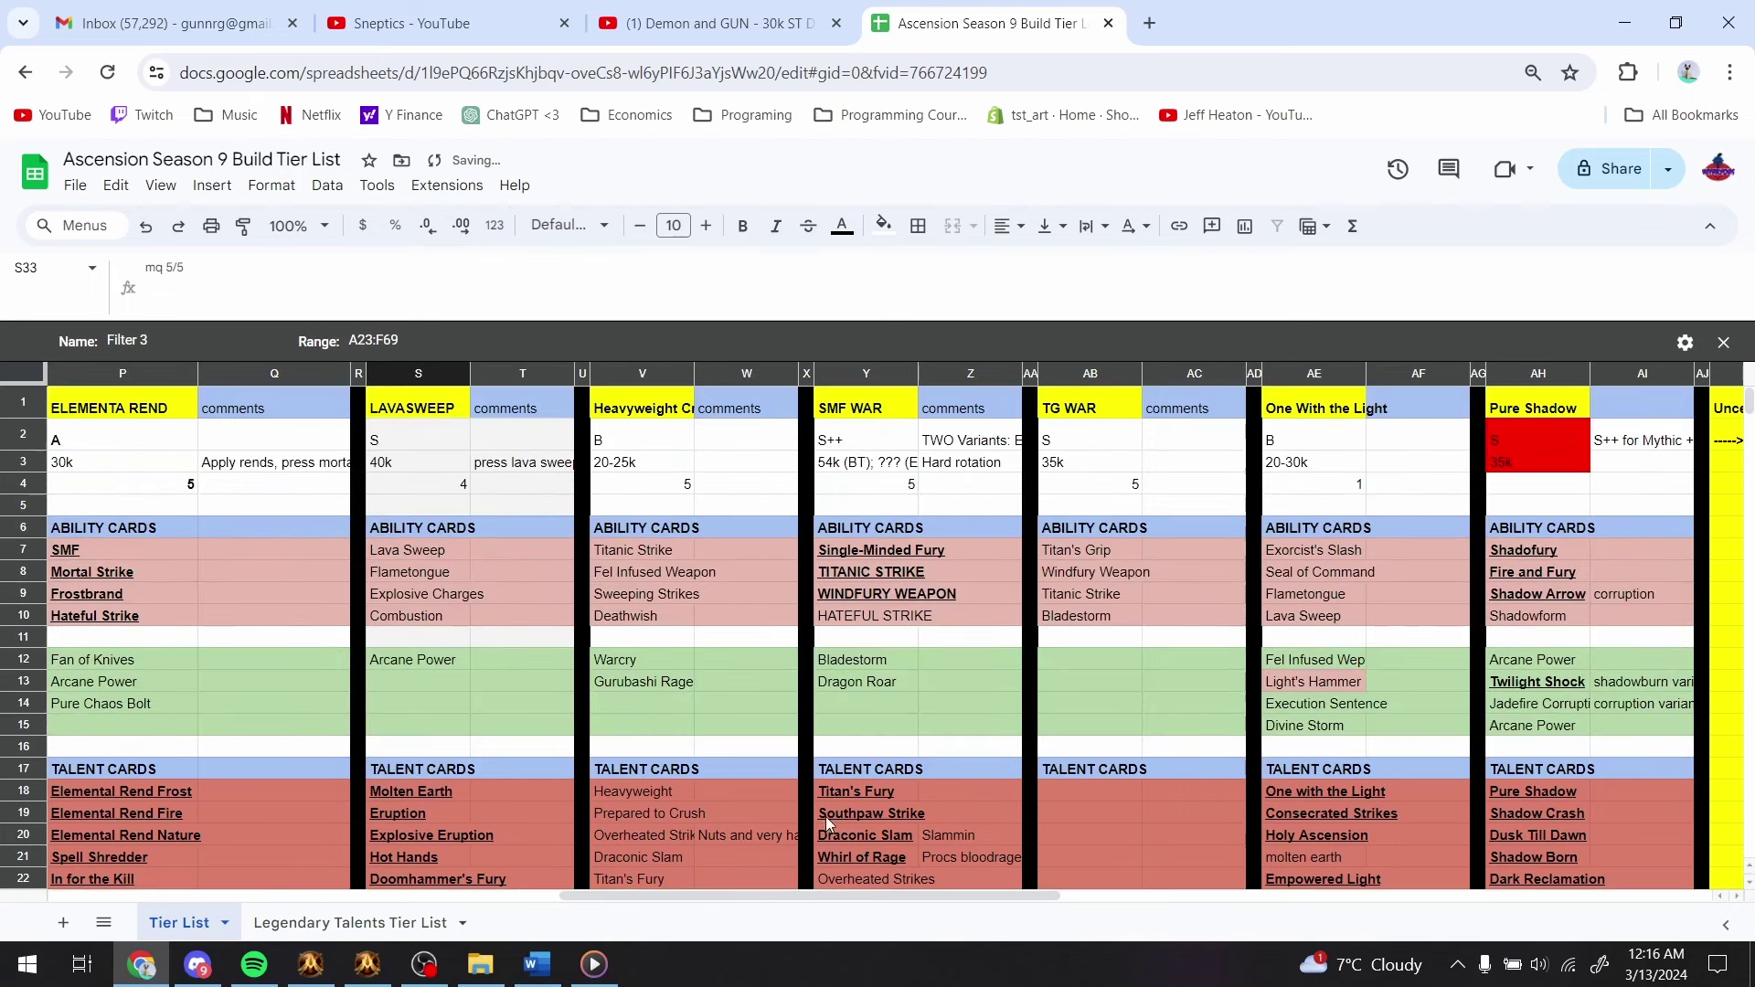
{"action": "scroll", "coordinate": [1337, 811], "scroll_direction": "down", "scroll_amount": 5}
{"action": "scroll", "coordinate": [1337, 812], "scroll_direction": "down", "scroll_amount": 5}
{"action": "left_click", "coordinate": [1316, 595]}
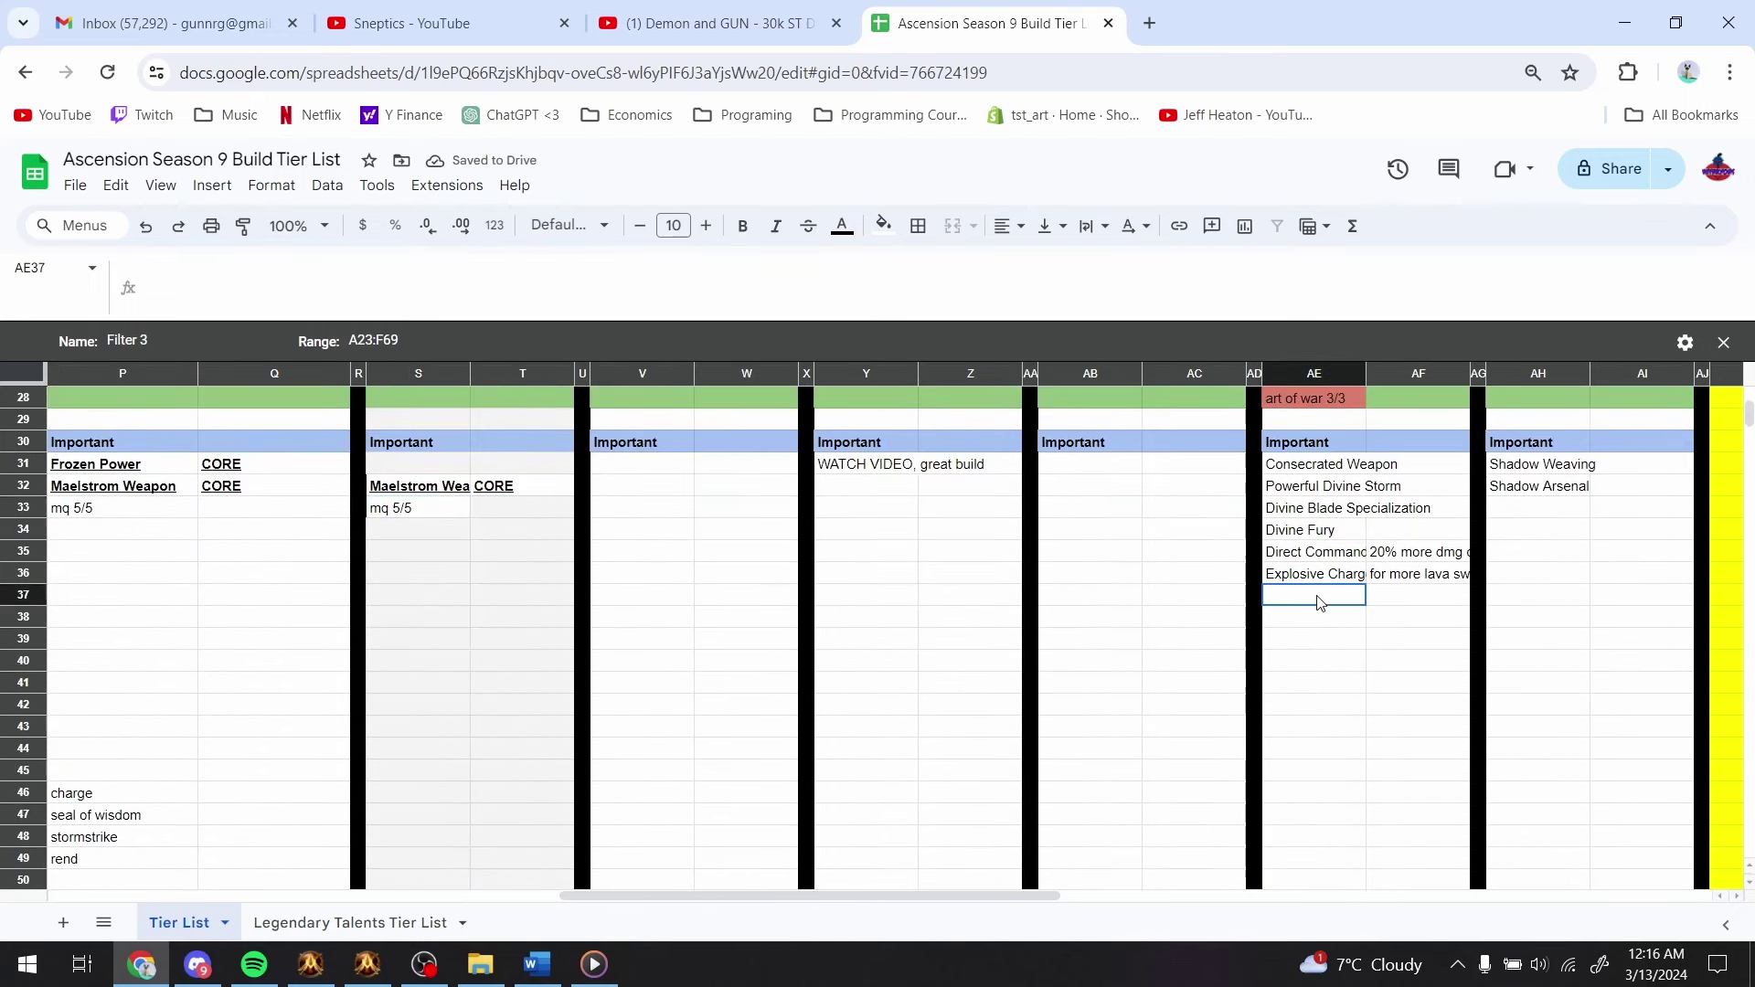
{"action": "key", "text": "ctrl+v"}
{"action": "scroll", "coordinate": [1303, 611], "scroll_direction": "up", "scroll_amount": 5}
{"action": "scroll", "coordinate": [1302, 611], "scroll_direction": "up", "scroll_amount": 3}
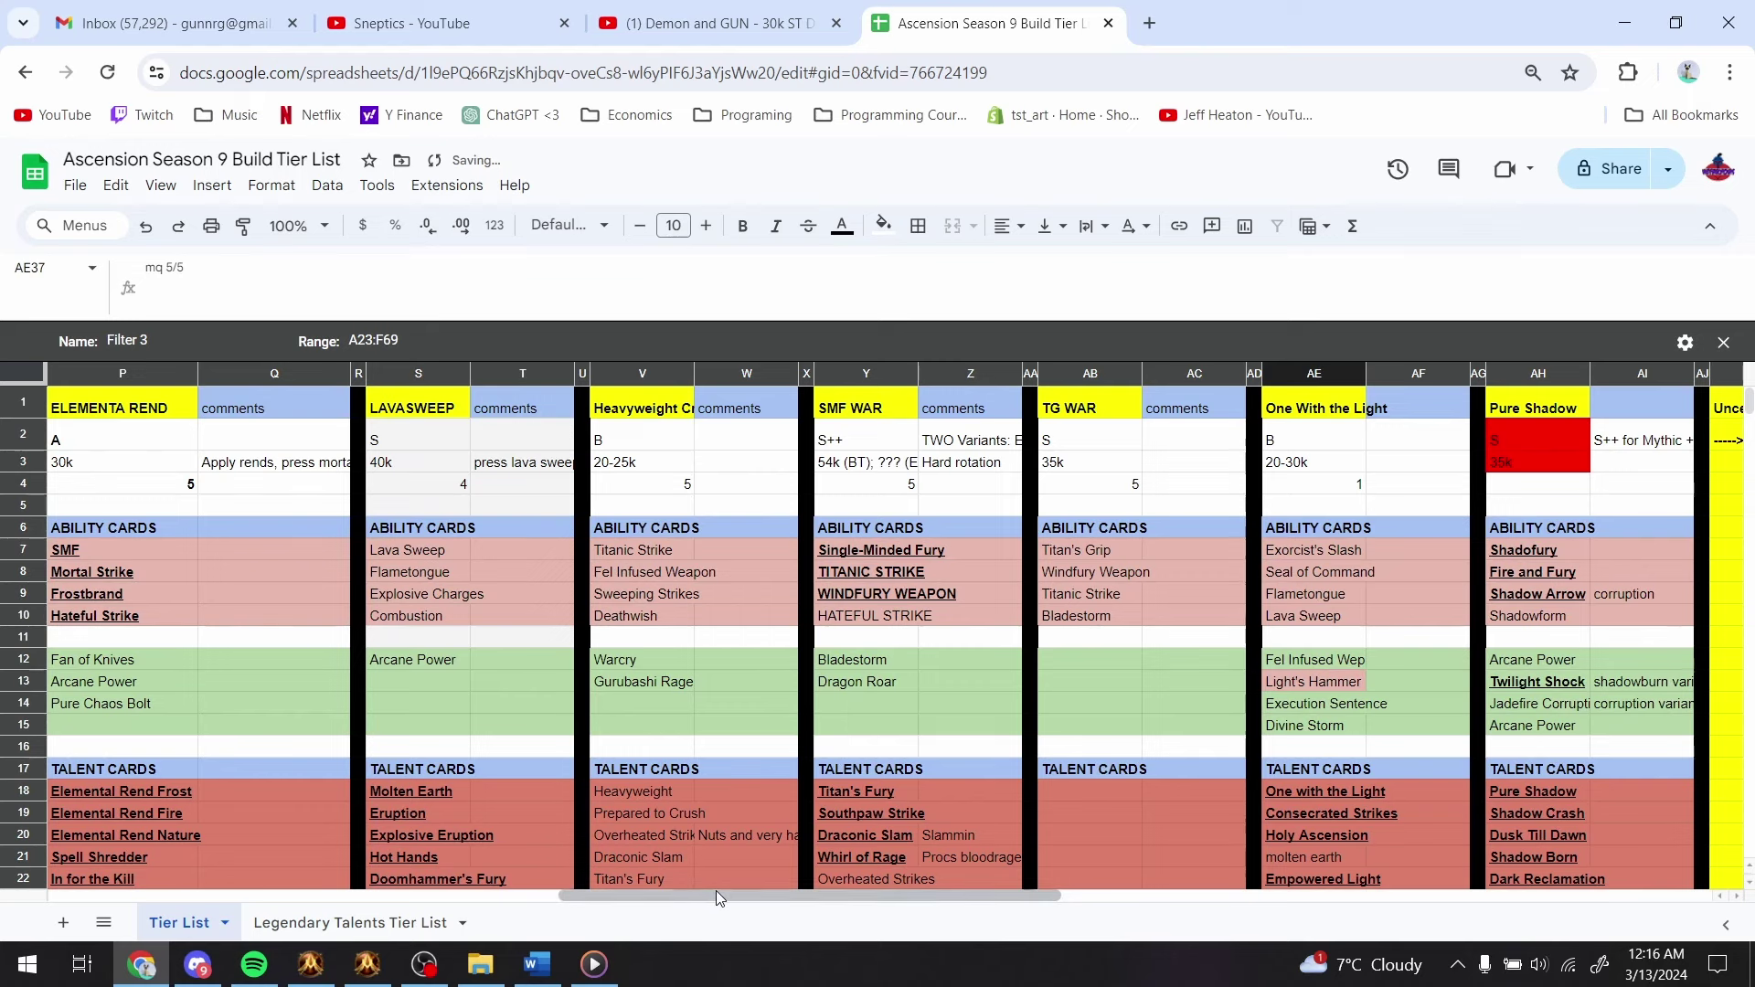
- Check the KotE column's empty alternative talent cells, switch to Ascension and search the talent cards for "starsurge"
{"action": "left_click_drag", "start_coordinate": [715, 890], "coordinate": [1247, 849]}
{"action": "scroll", "coordinate": [895, 674], "scroll_direction": "down", "scroll_amount": 4}
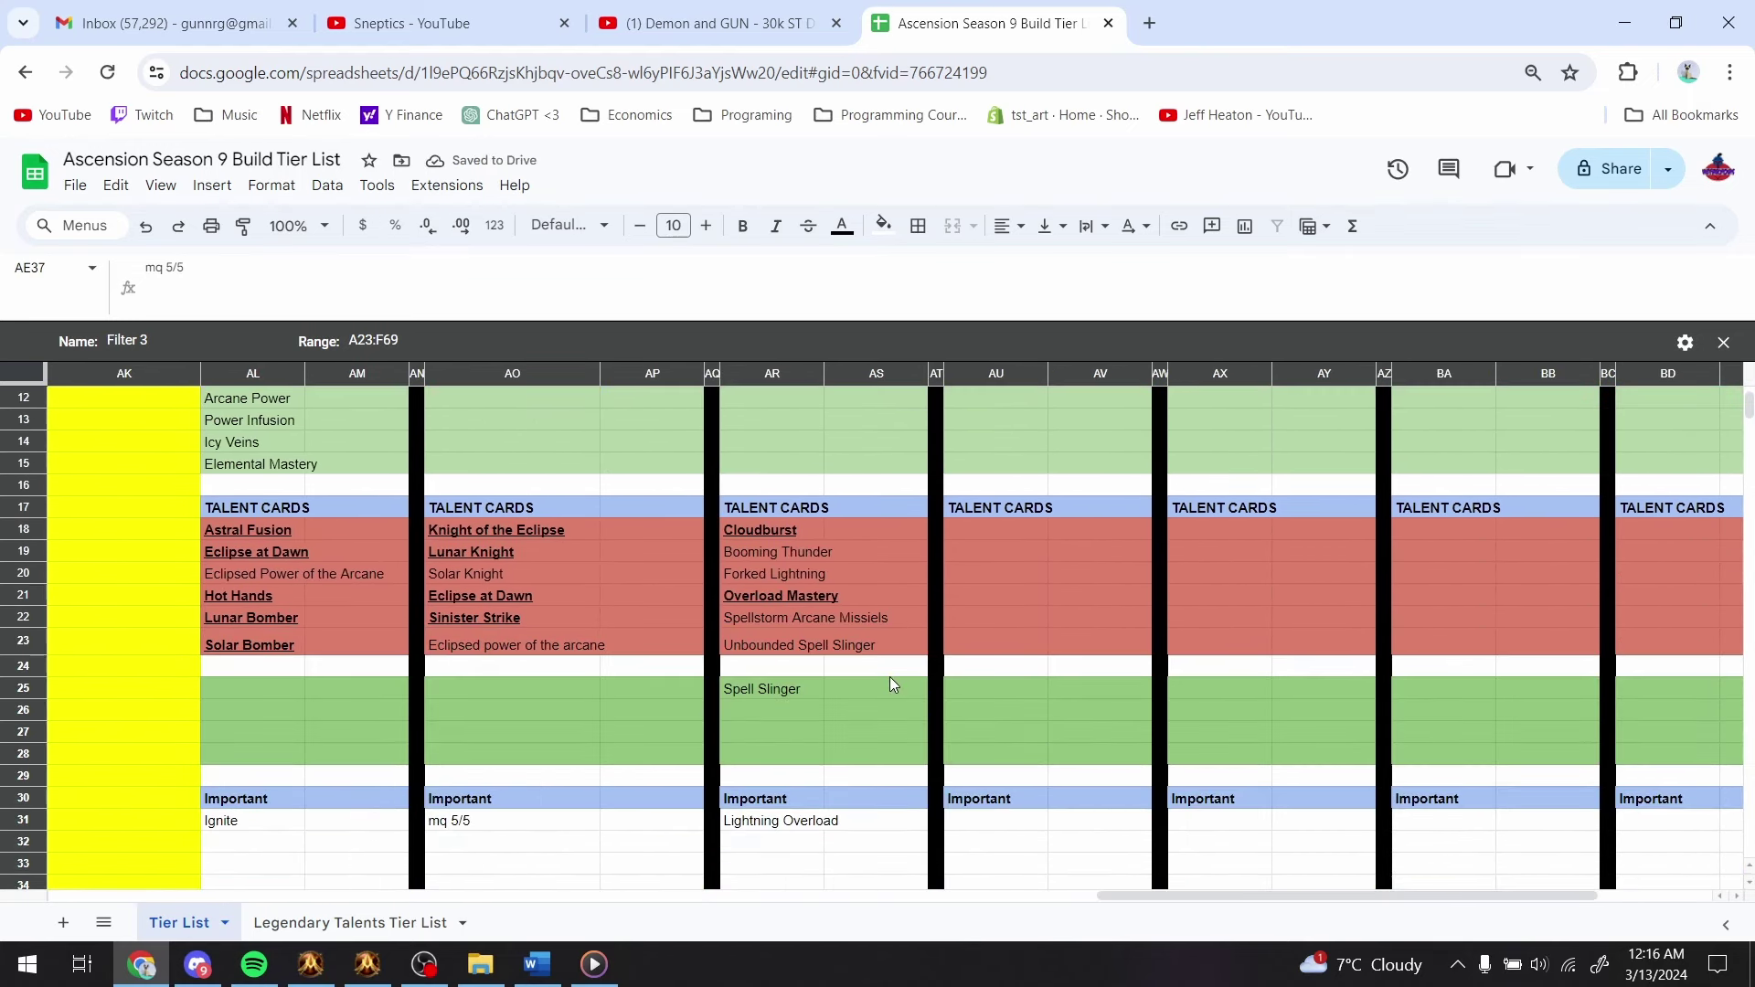
{"action": "left_click_drag", "start_coordinate": [517, 744], "coordinate": [502, 753]}
{"action": "scroll", "coordinate": [502, 753], "scroll_direction": "up", "scroll_amount": 3}
{"action": "scroll", "coordinate": [502, 753], "scroll_direction": "down", "scroll_amount": 2}
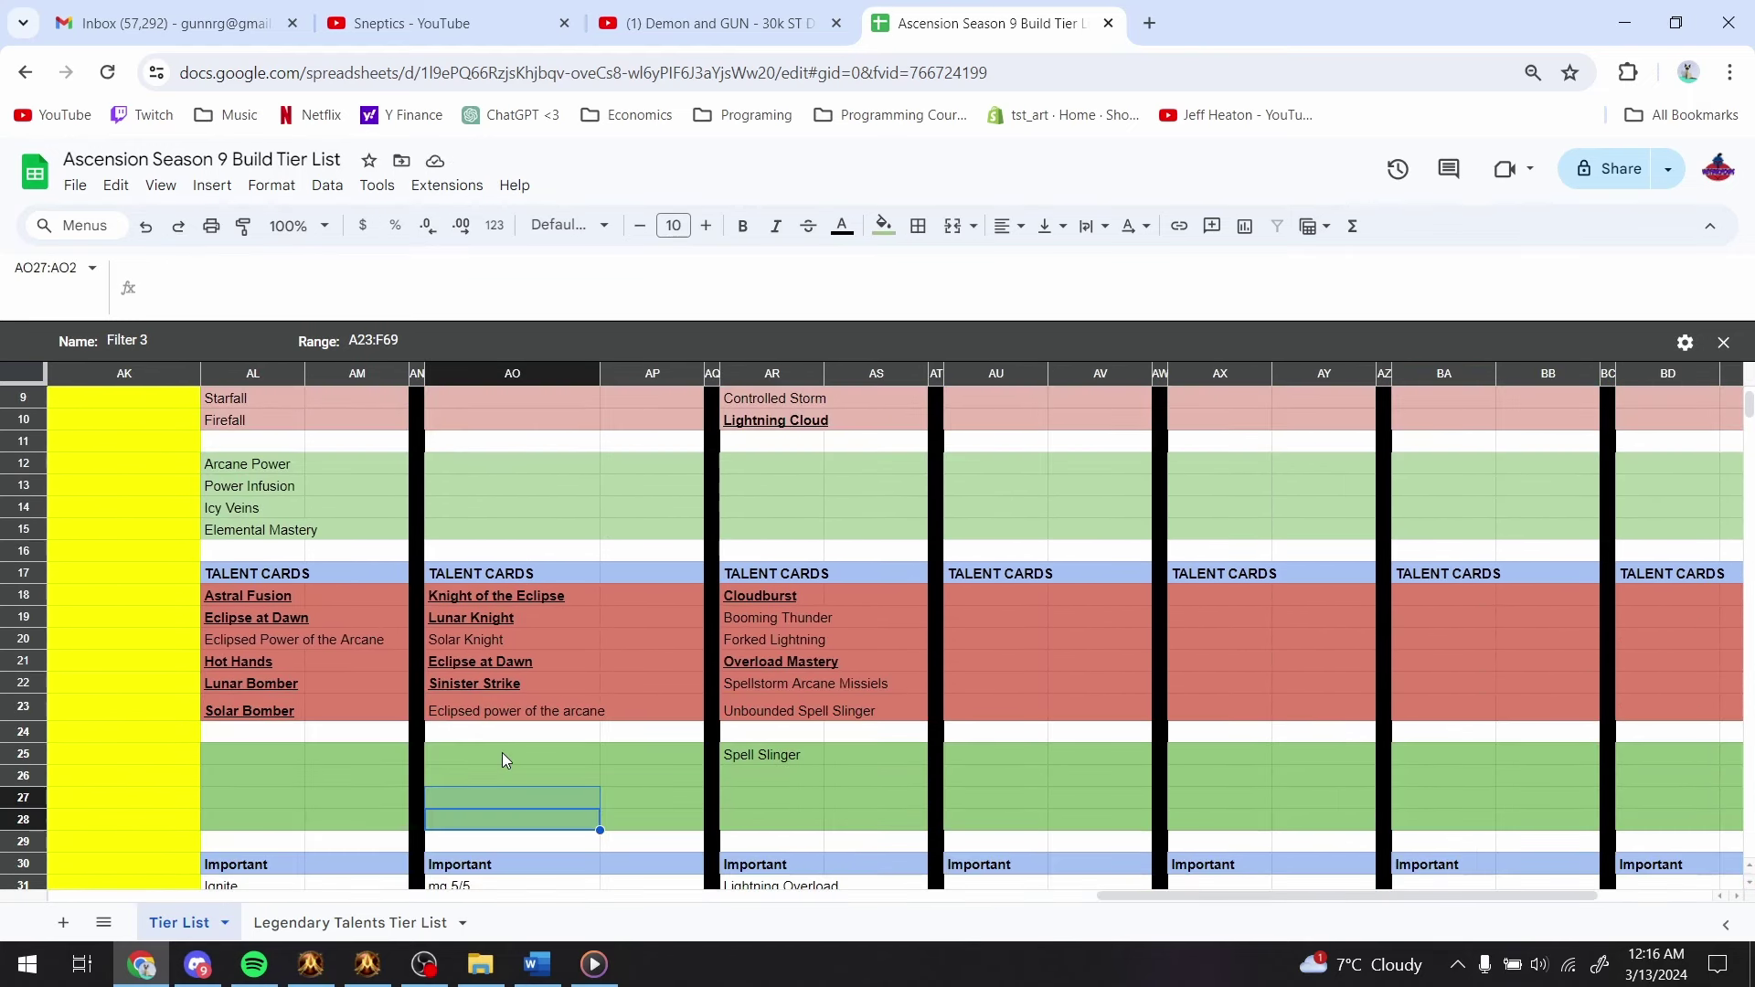
{"action": "scroll", "coordinate": [502, 753], "scroll_direction": "down", "scroll_amount": 1}
{"action": "key", "text": "alt+Tab"}
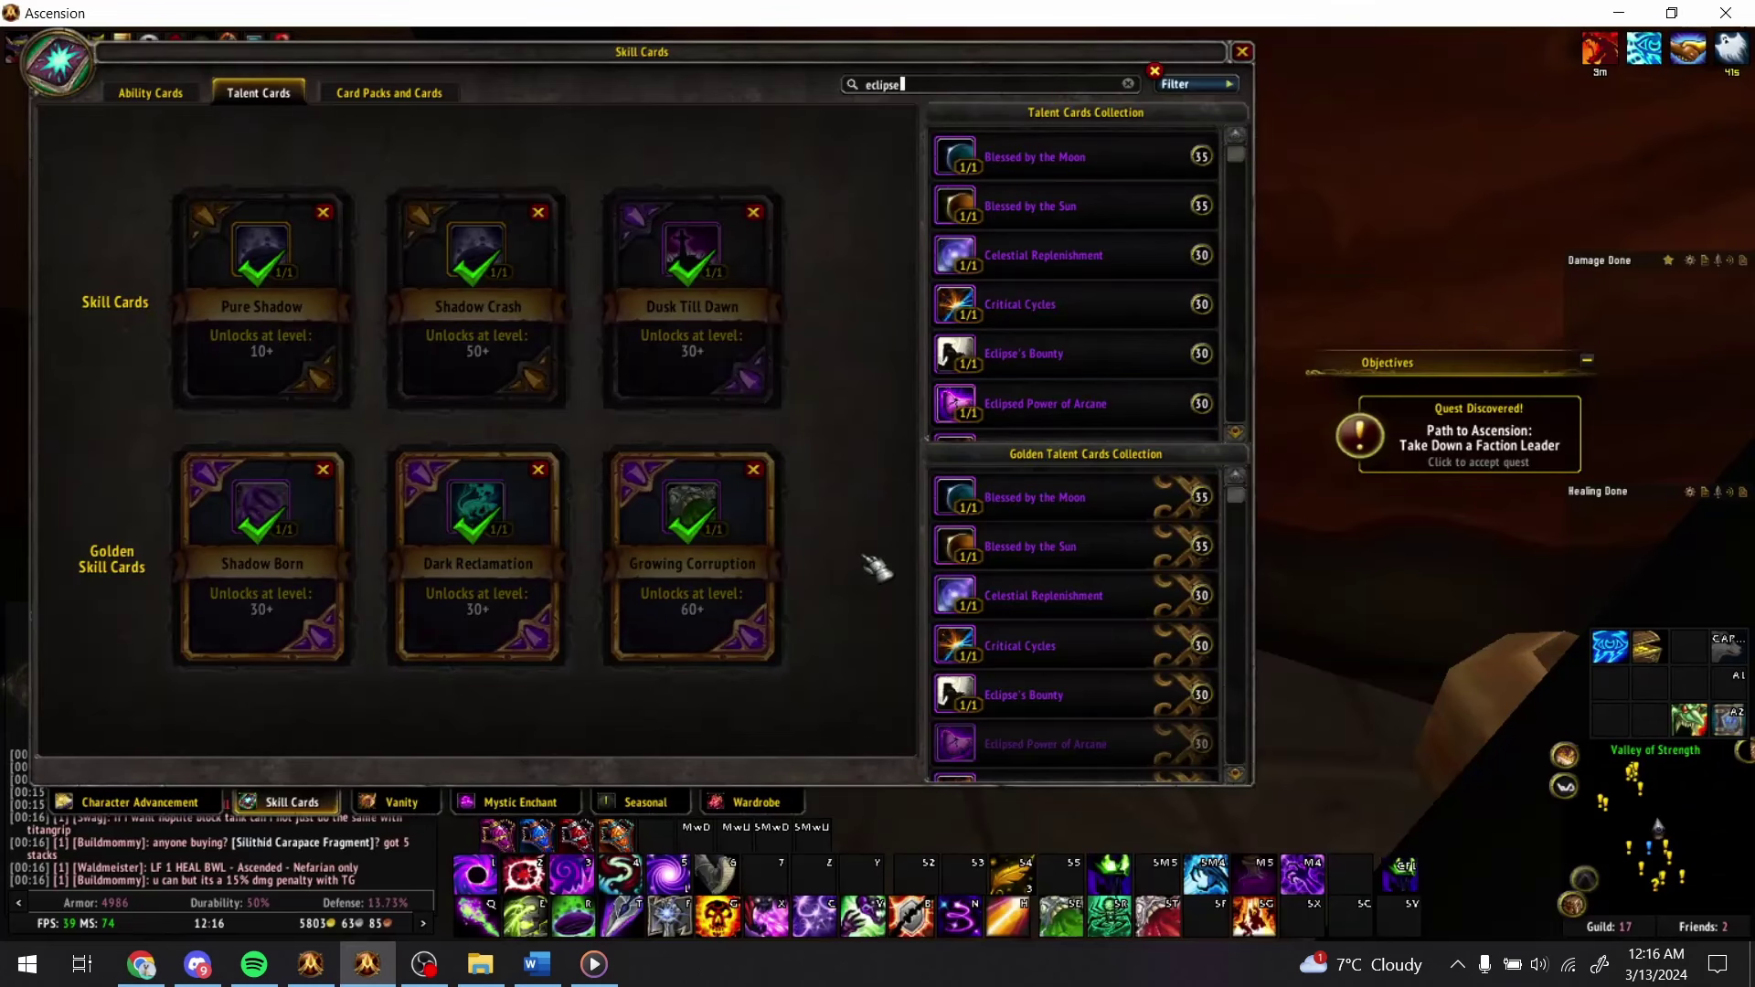
{"action": "key", "text": "BackSpace"}
{"action": "key", "text": "BackSpace"}
{"action": "key", "text": "BackSpace"}
{"action": "key", "text": "BackSpace"}
{"action": "key", "text": "BackSpace"}
{"action": "key", "text": "BackSpace"}
{"action": "key", "text": "BackSpace"}
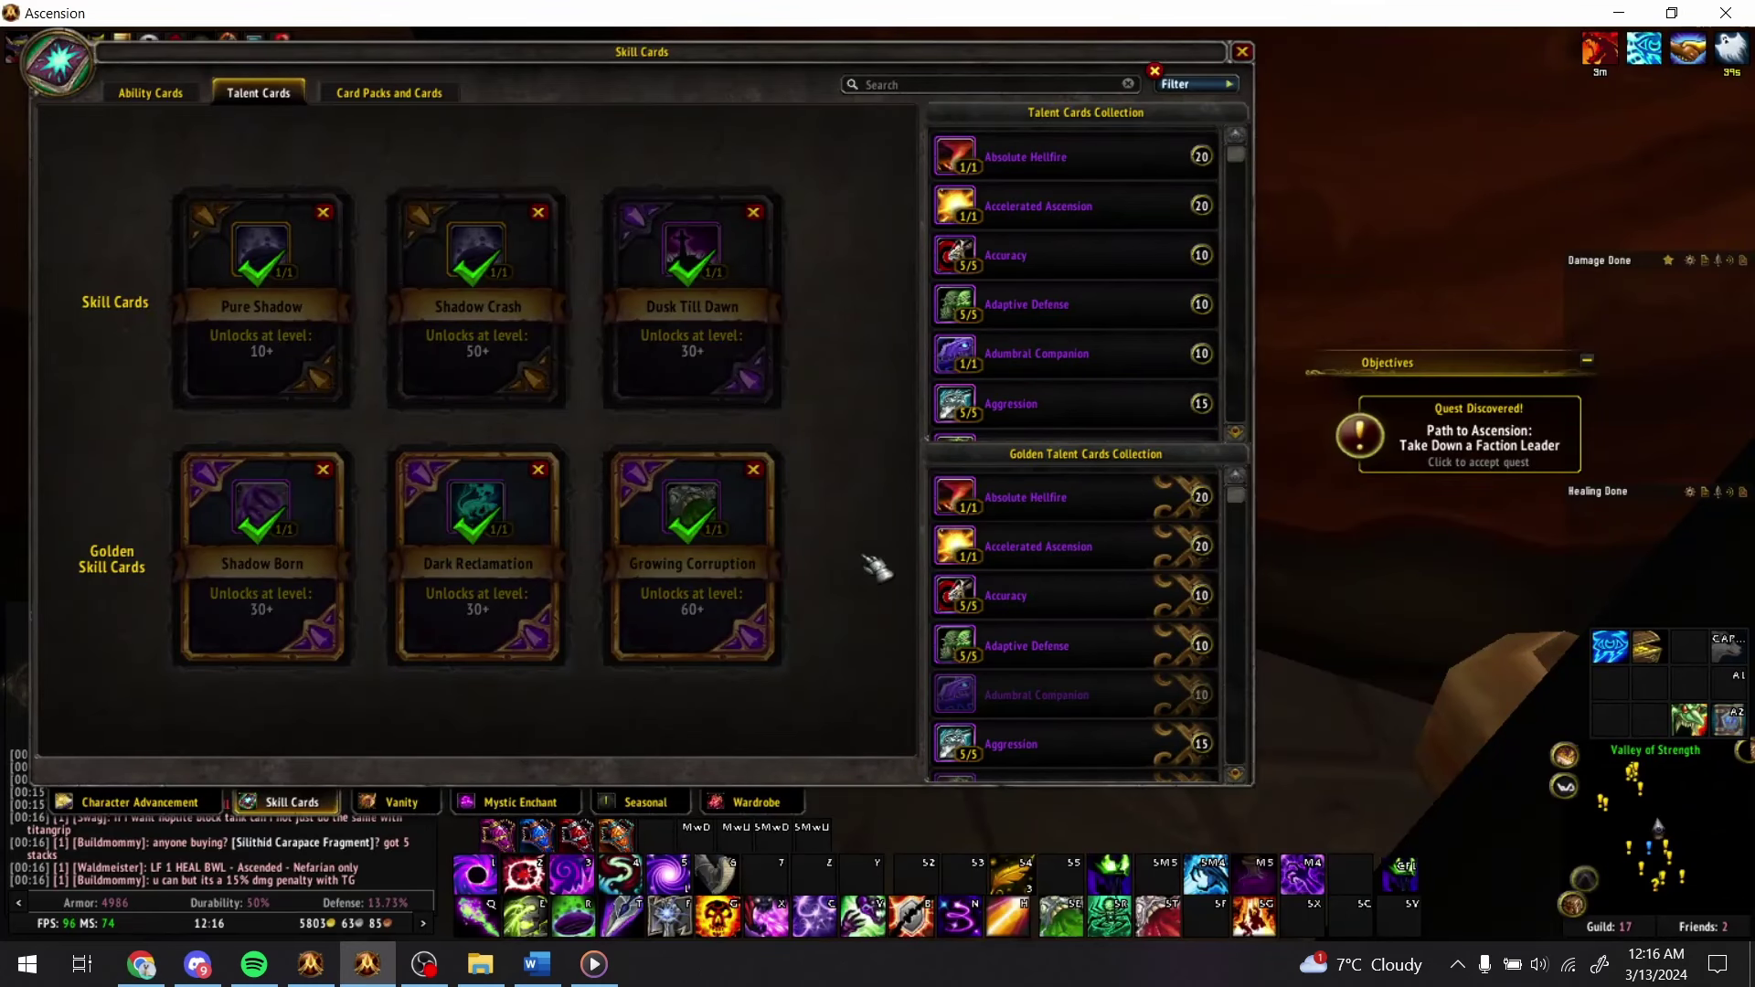
{"action": "type", "text": "starsurge"}
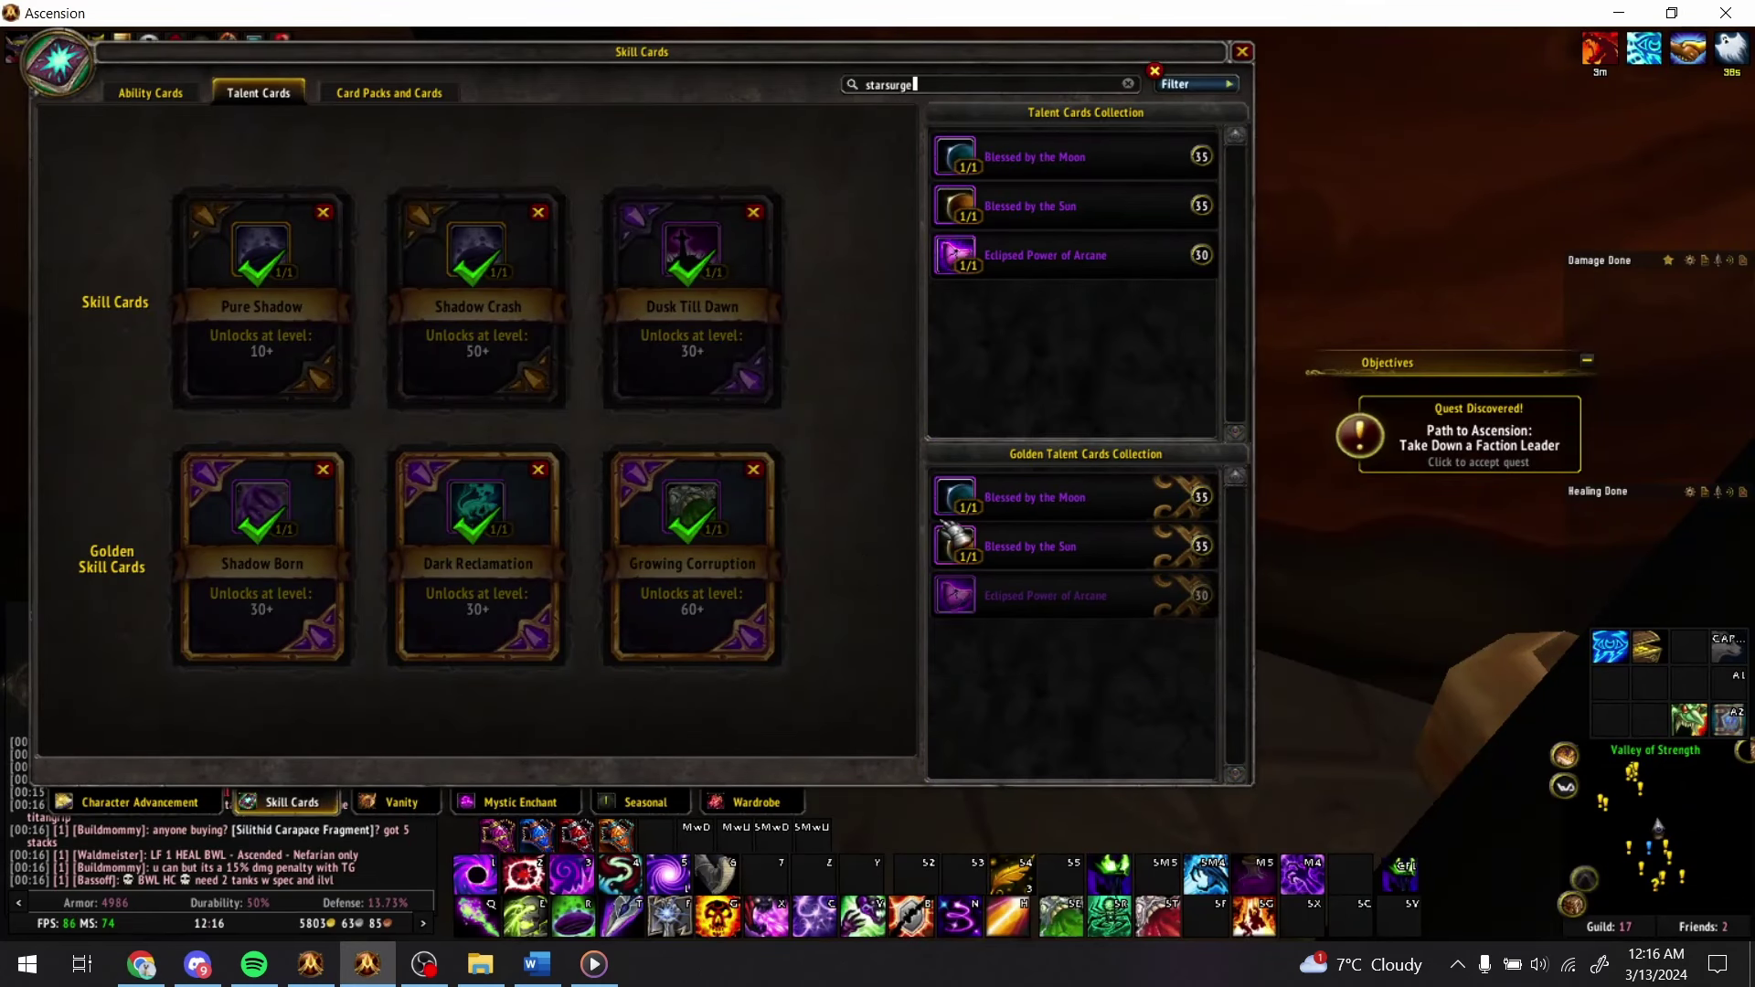
- Clear the epic filter, limit the starsurge results to collected cards and read the Solar Knight description
{"action": "left_click", "coordinate": [1154, 70]}
{"action": "left_click", "coordinate": [1179, 83]}
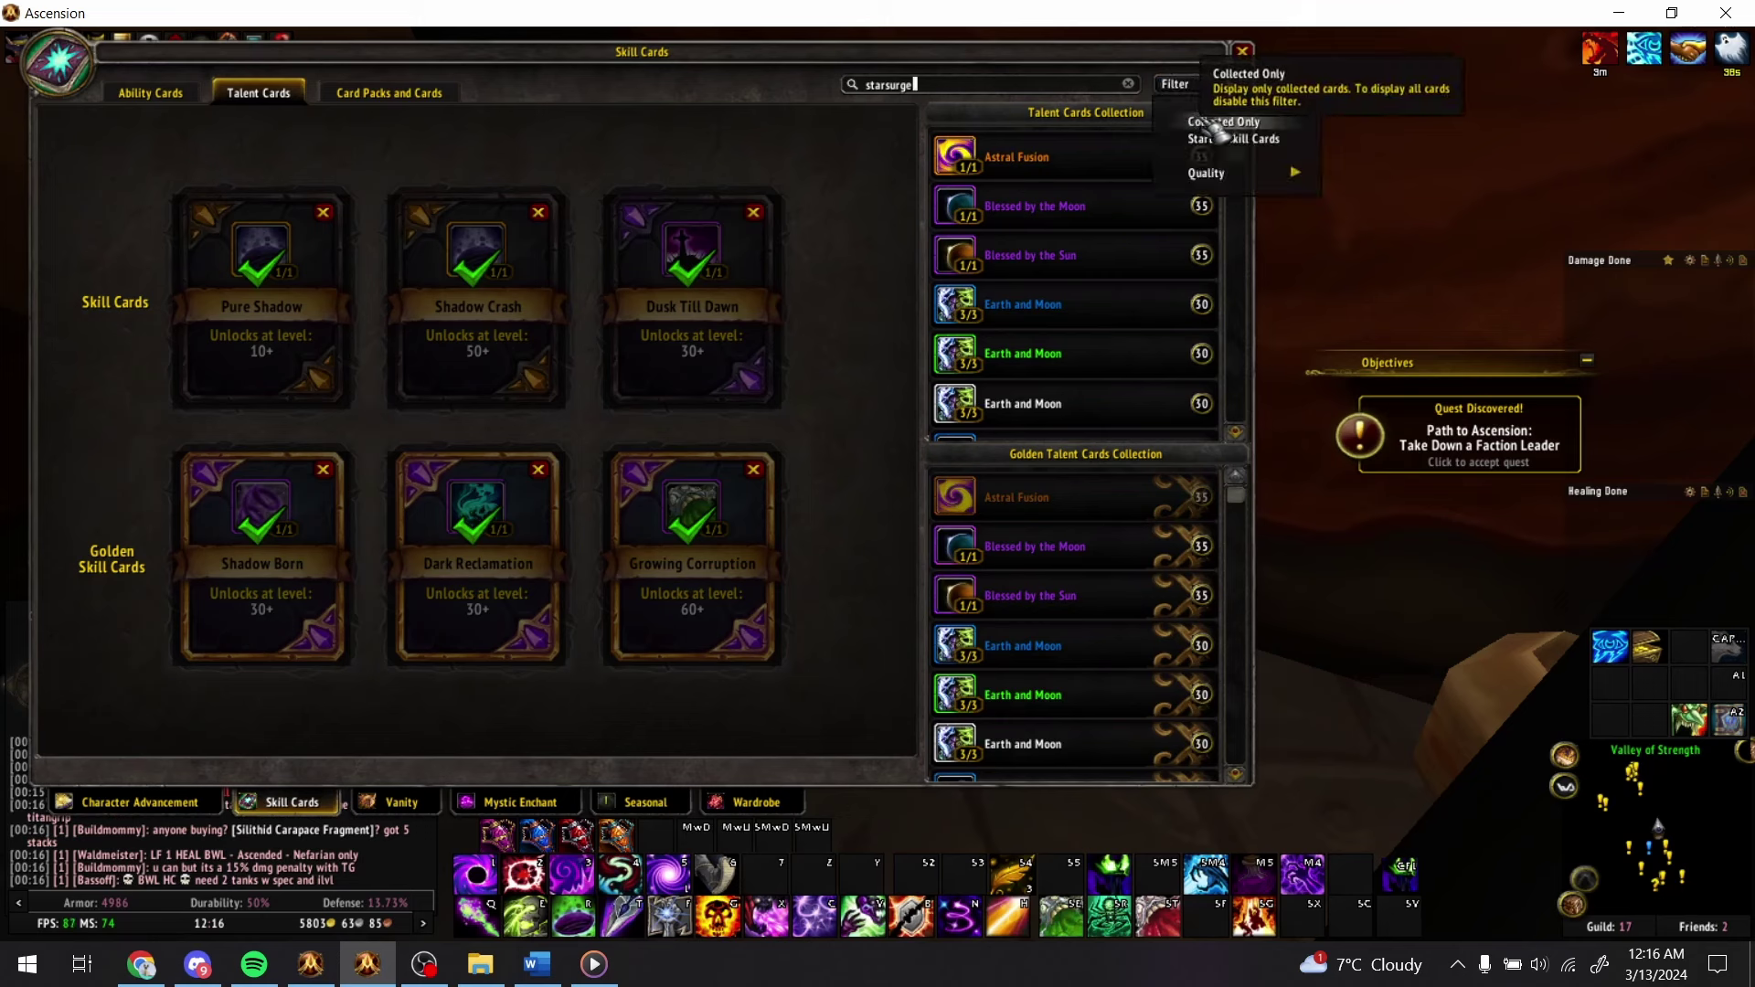
{"action": "left_click", "coordinate": [1219, 123]}
{"action": "scroll", "coordinate": [1078, 274], "scroll_direction": "down", "scroll_amount": 10}
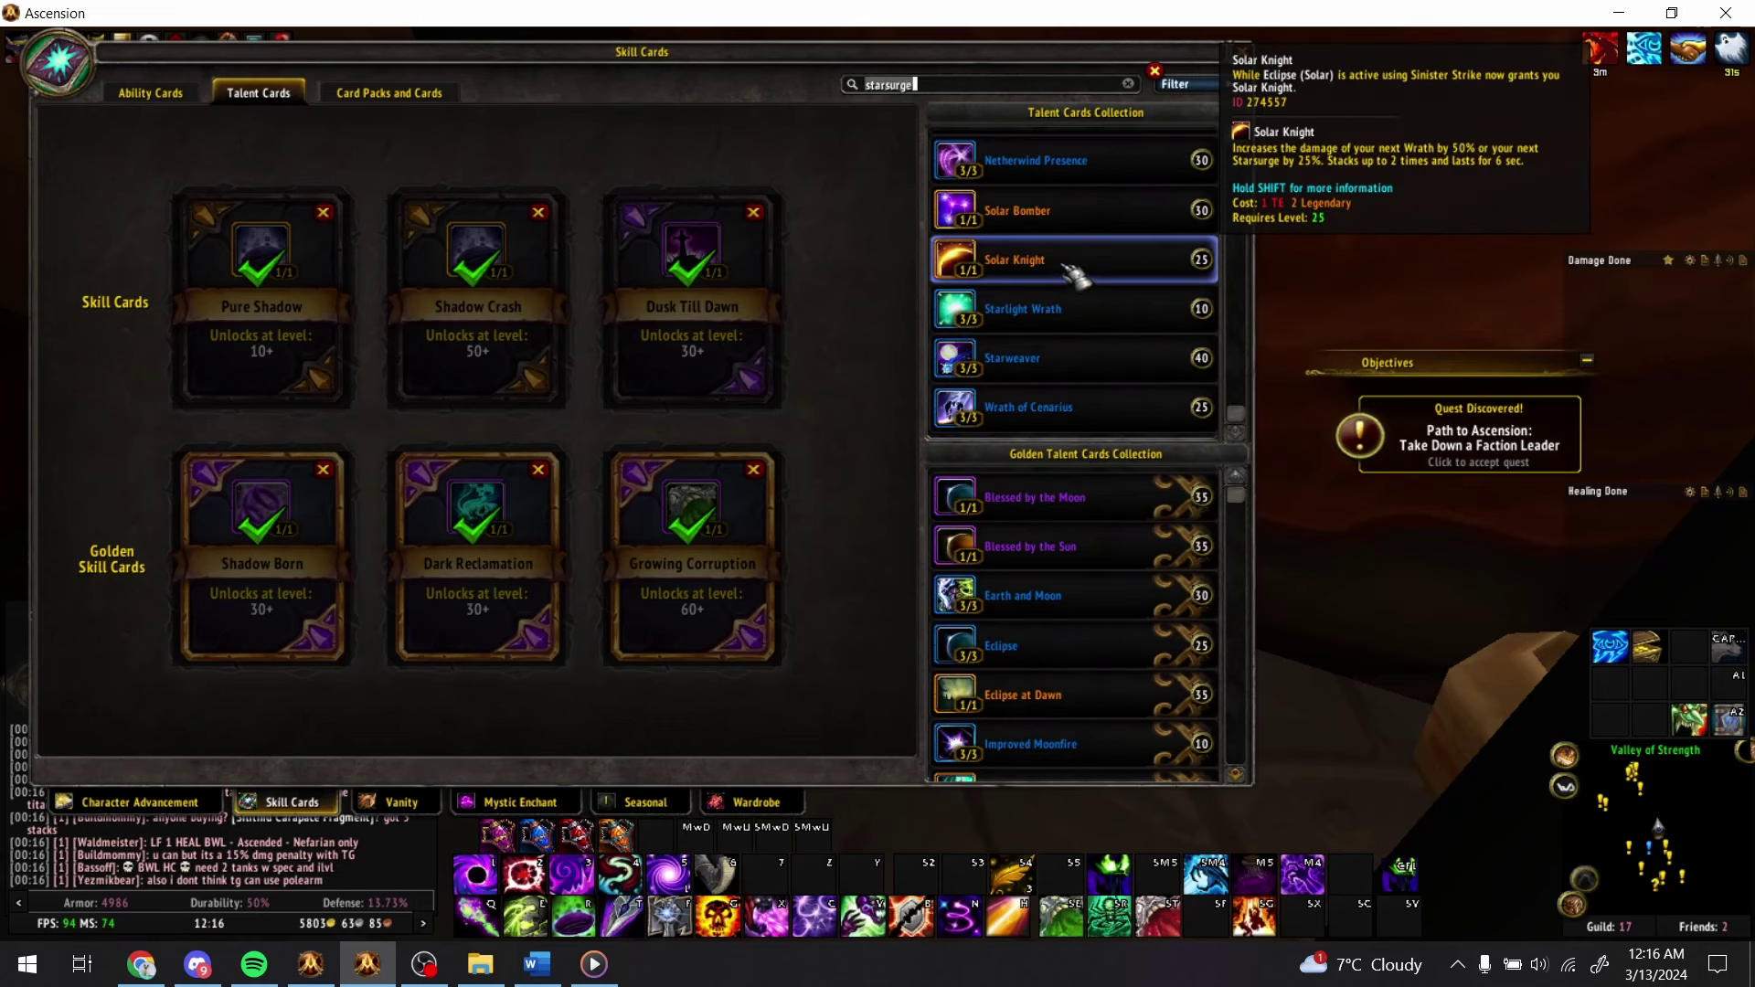
- Replace the talent card search with "starfal" and read the Shooting Stars description
{"action": "key", "text": "BackSpace"}
{"action": "key", "text": "BackSpace"}
{"action": "key", "text": "BackSpace"}
{"action": "key", "text": "BackSpace"}
{"action": "key", "text": "BackSpace"}
{"action": "key", "text": "BackSpace"}
{"action": "key", "text": "BackSpace"}
{"action": "type", "text": "arfall"}
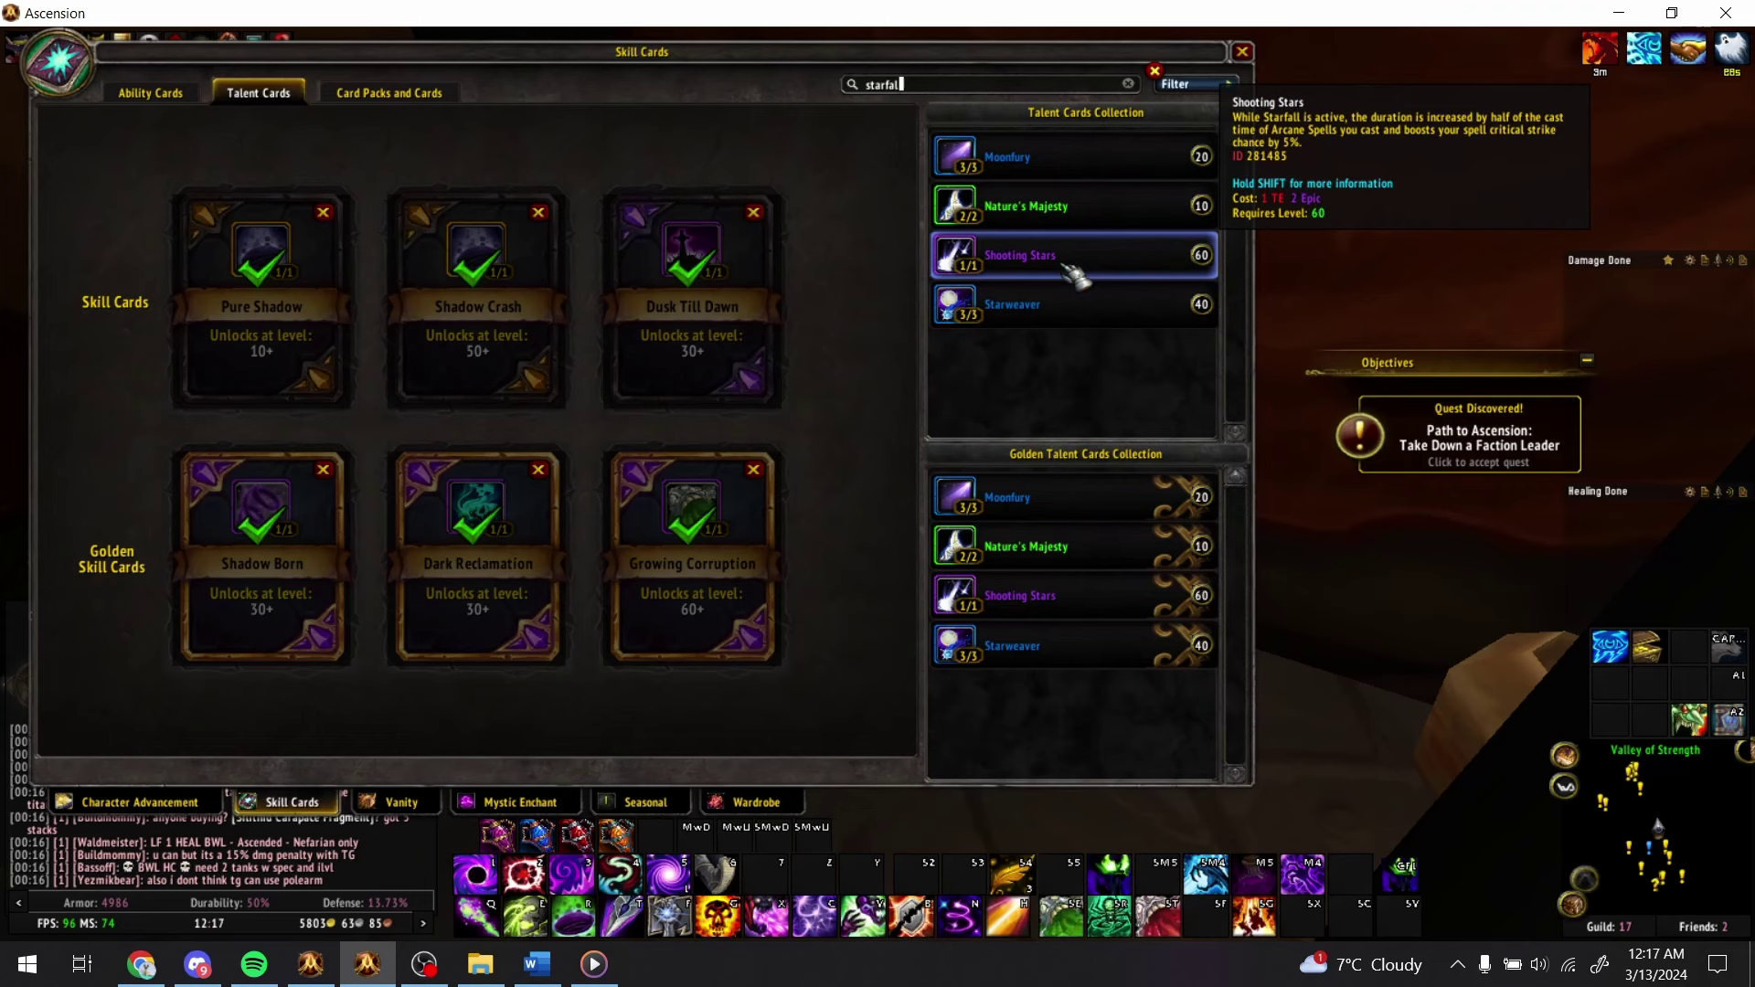
- Review the KotE talent list, recheck the Shooting Stars card in Ascension, and enter "Shooting Stars" in spreadsheet cell AO25
{"action": "key", "text": "alt+Tab"}
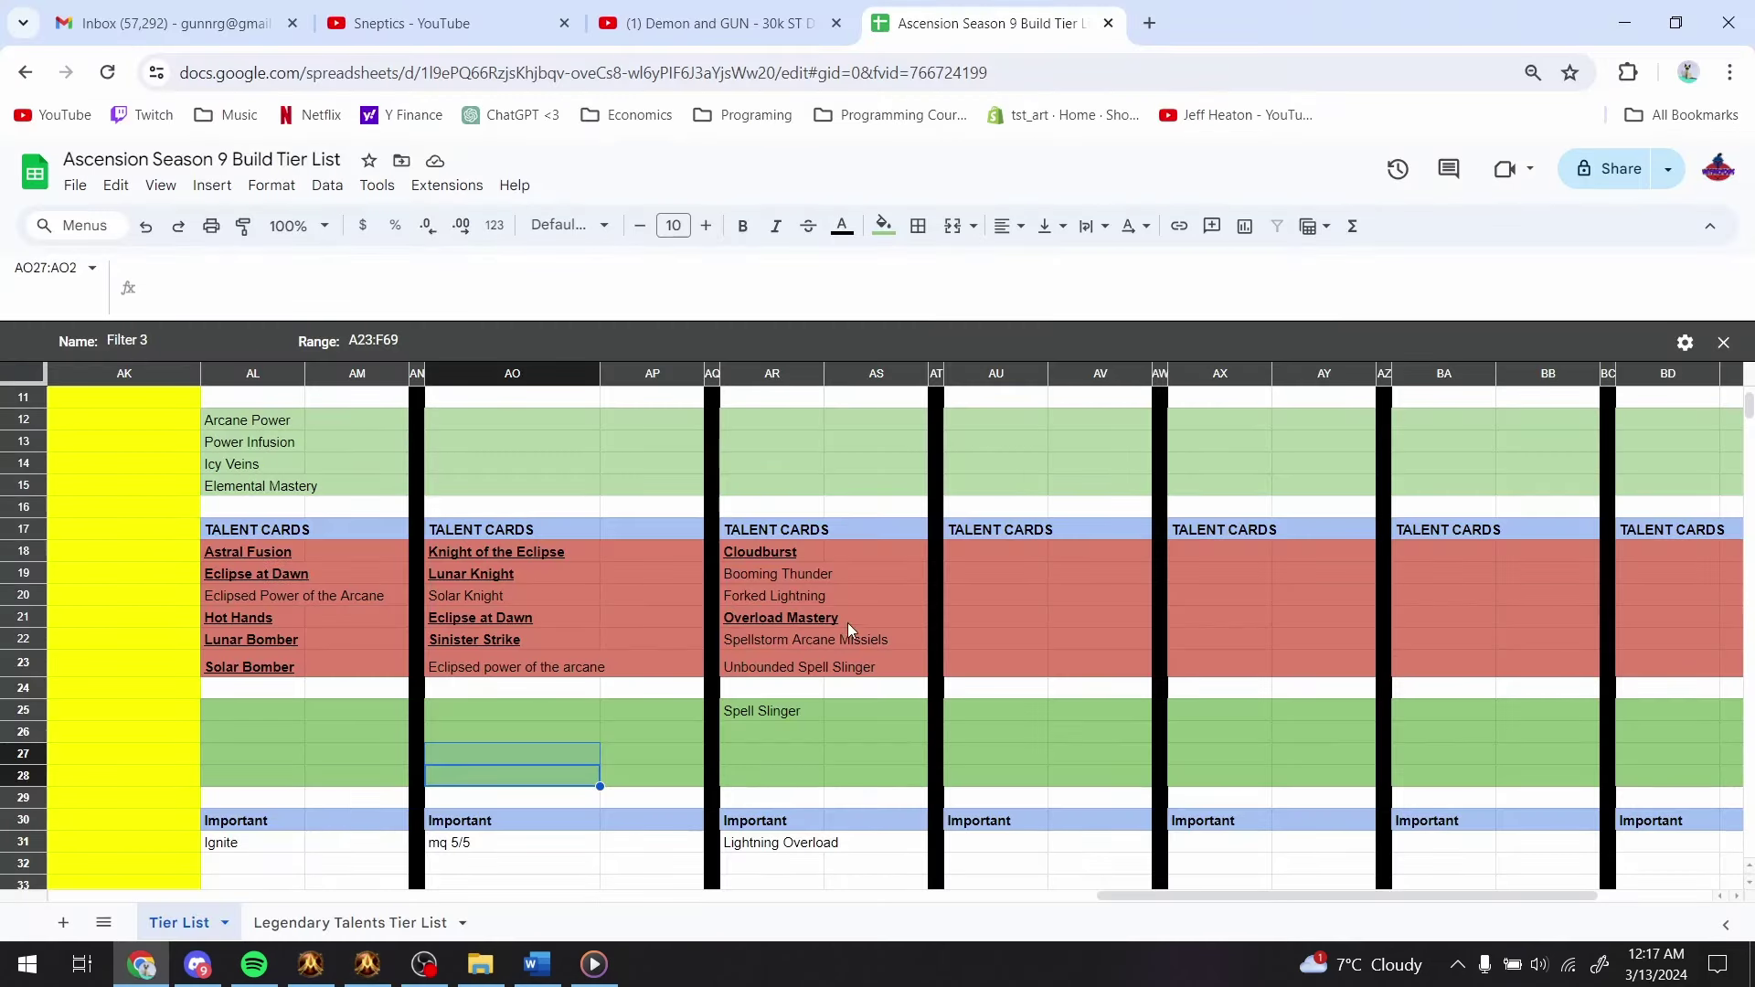
{"action": "left_click", "coordinate": [804, 599]}
{"action": "left_click", "coordinate": [518, 592]}
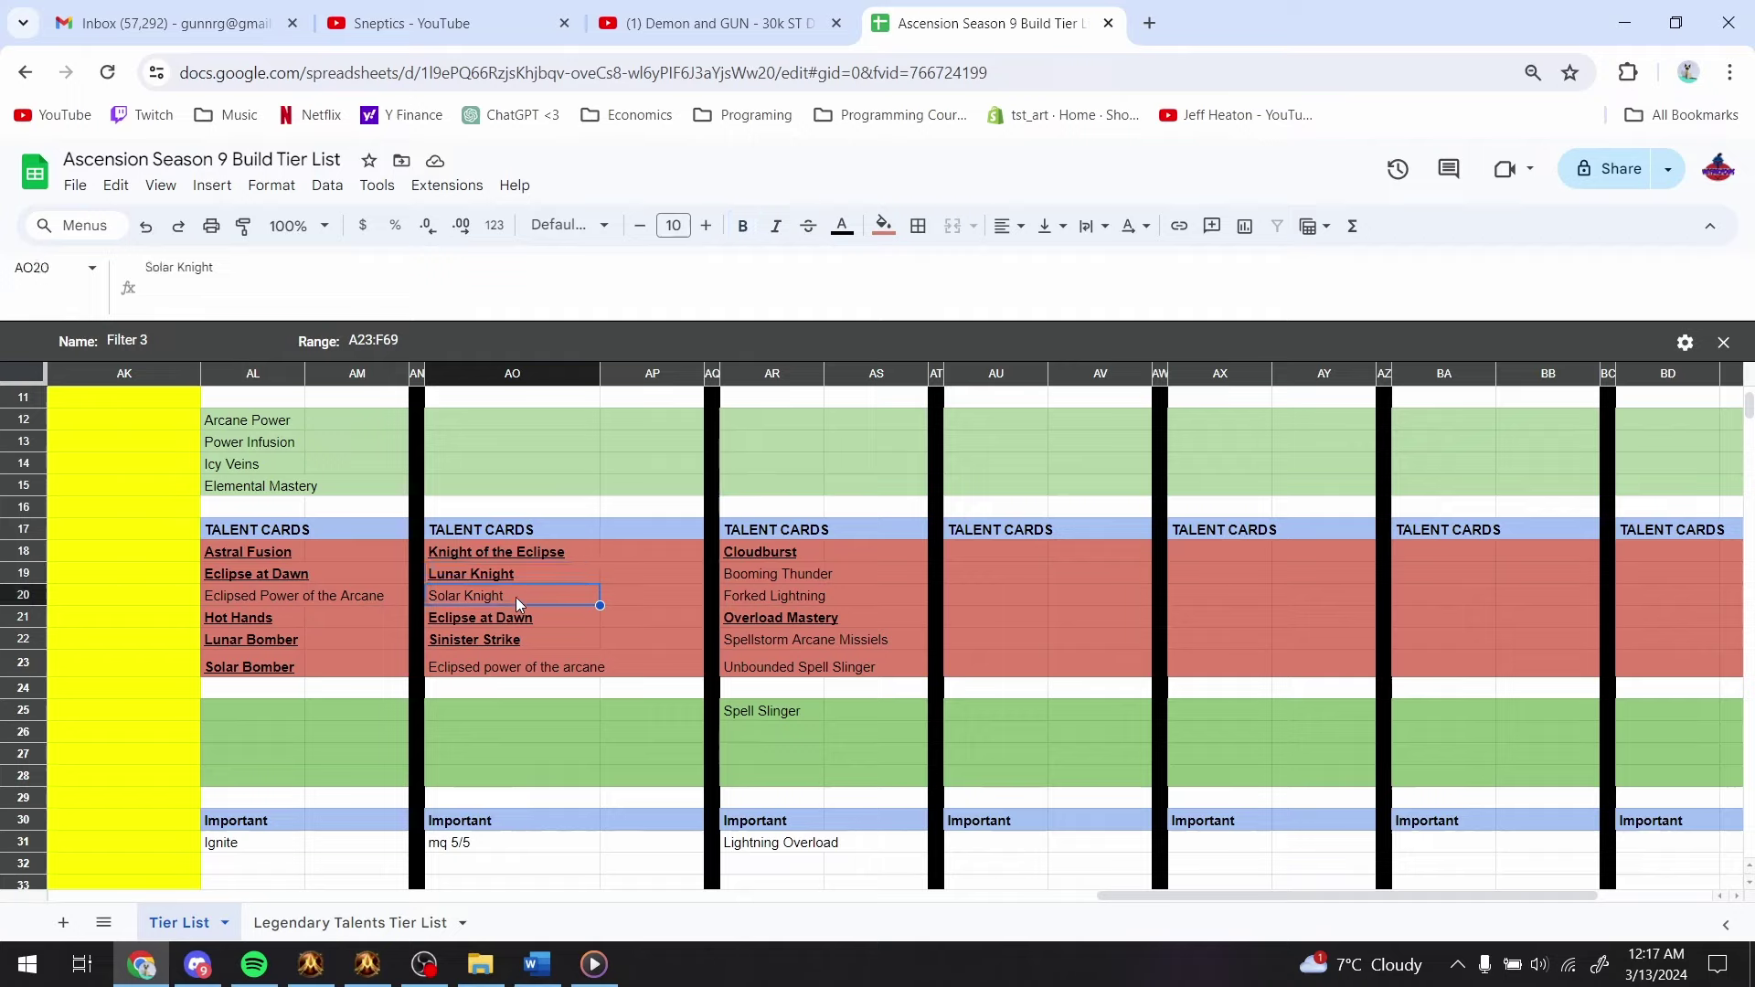
{"action": "left_click", "coordinate": [527, 686]}
{"action": "left_click", "coordinate": [524, 661]}
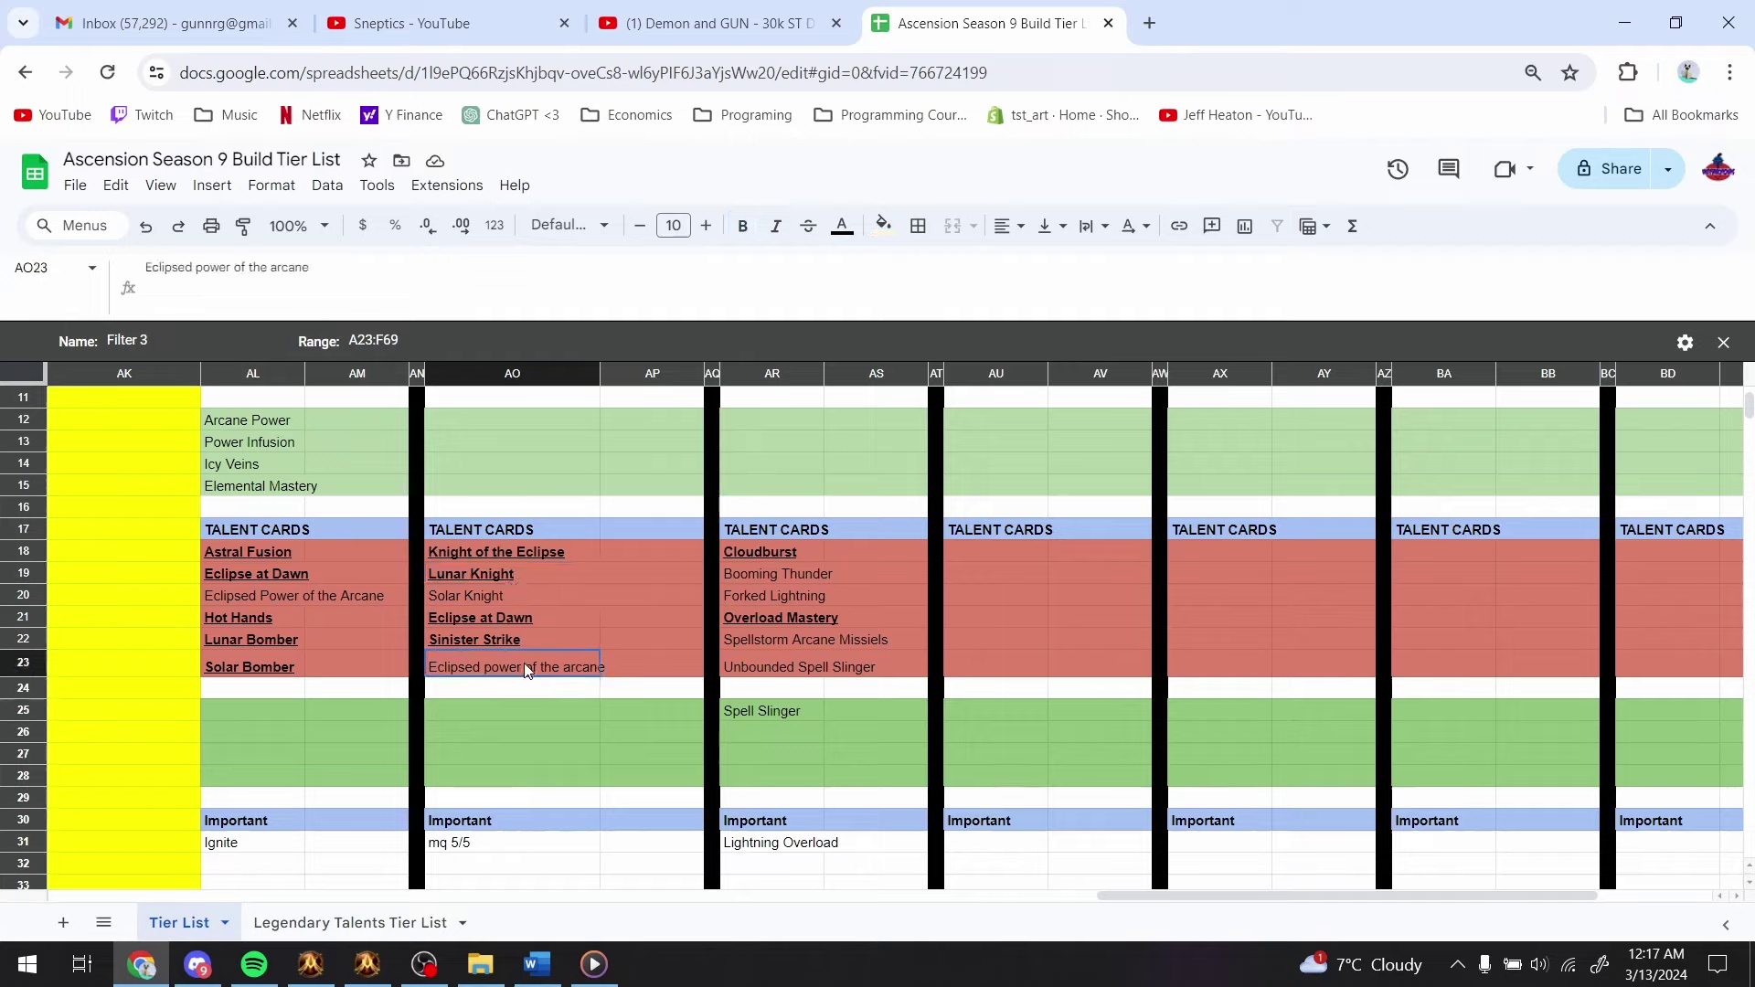
{"action": "key", "text": "ctrl+c"}
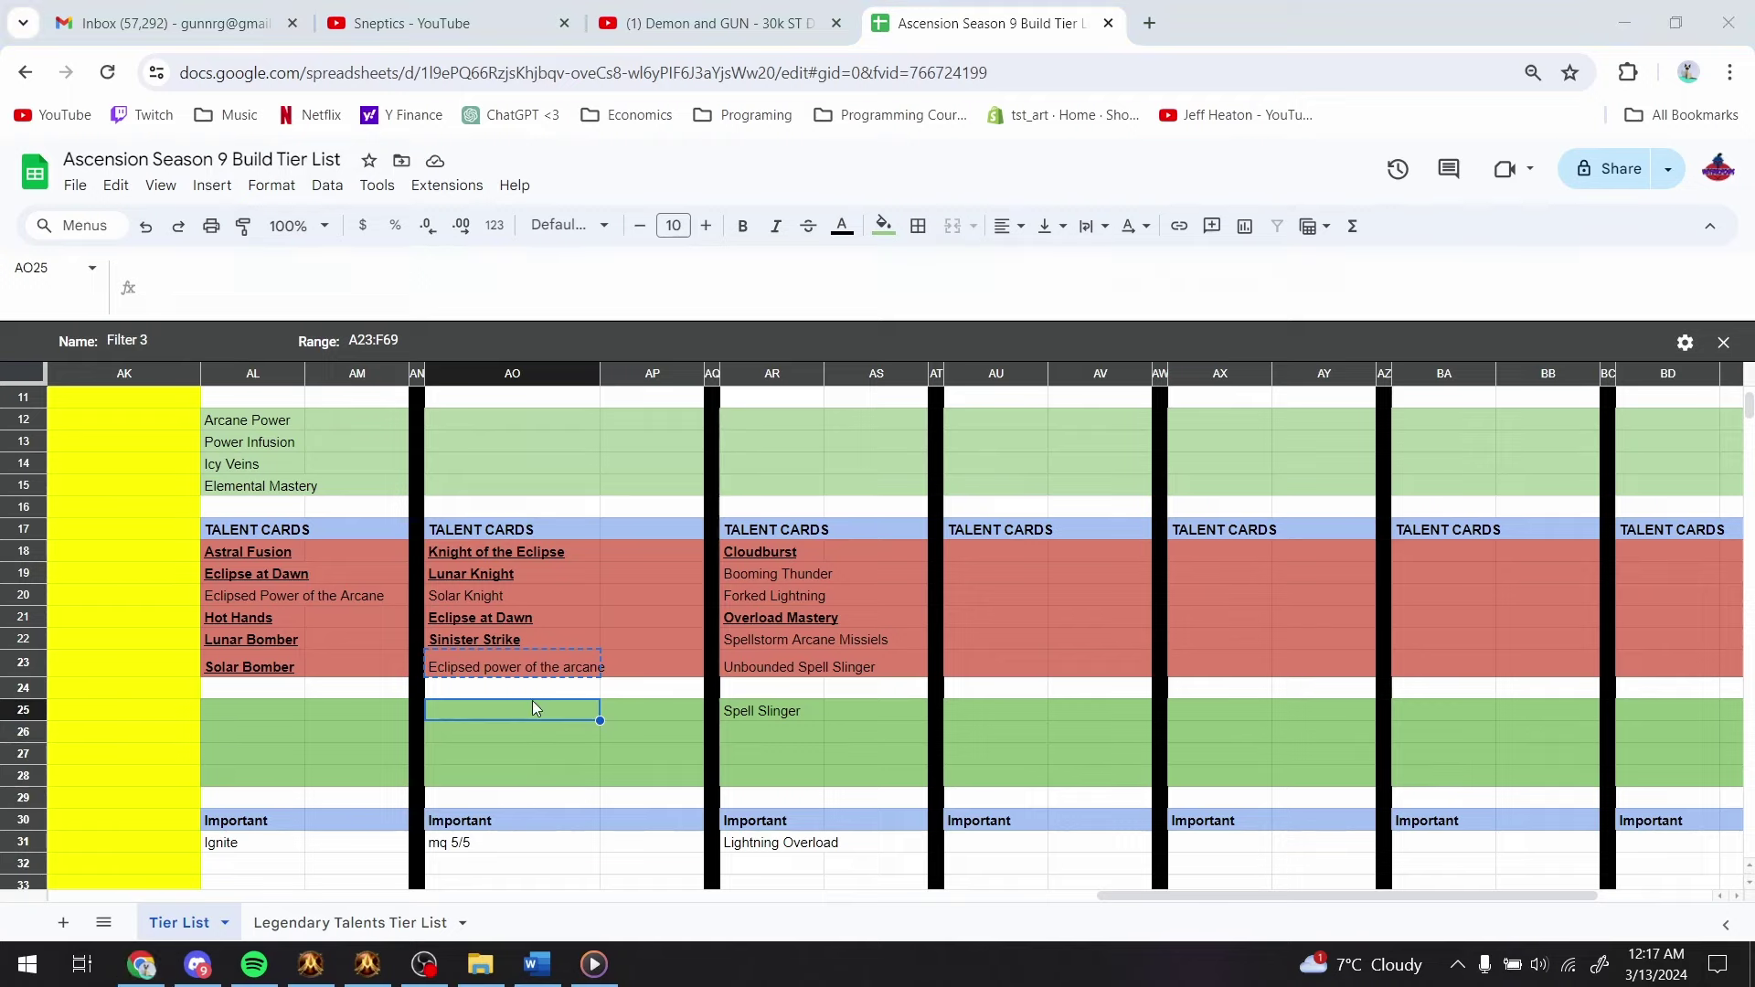
{"action": "key", "text": "alt+Tab"}
{"action": "mouse_move", "coordinate": [1068, 254]}
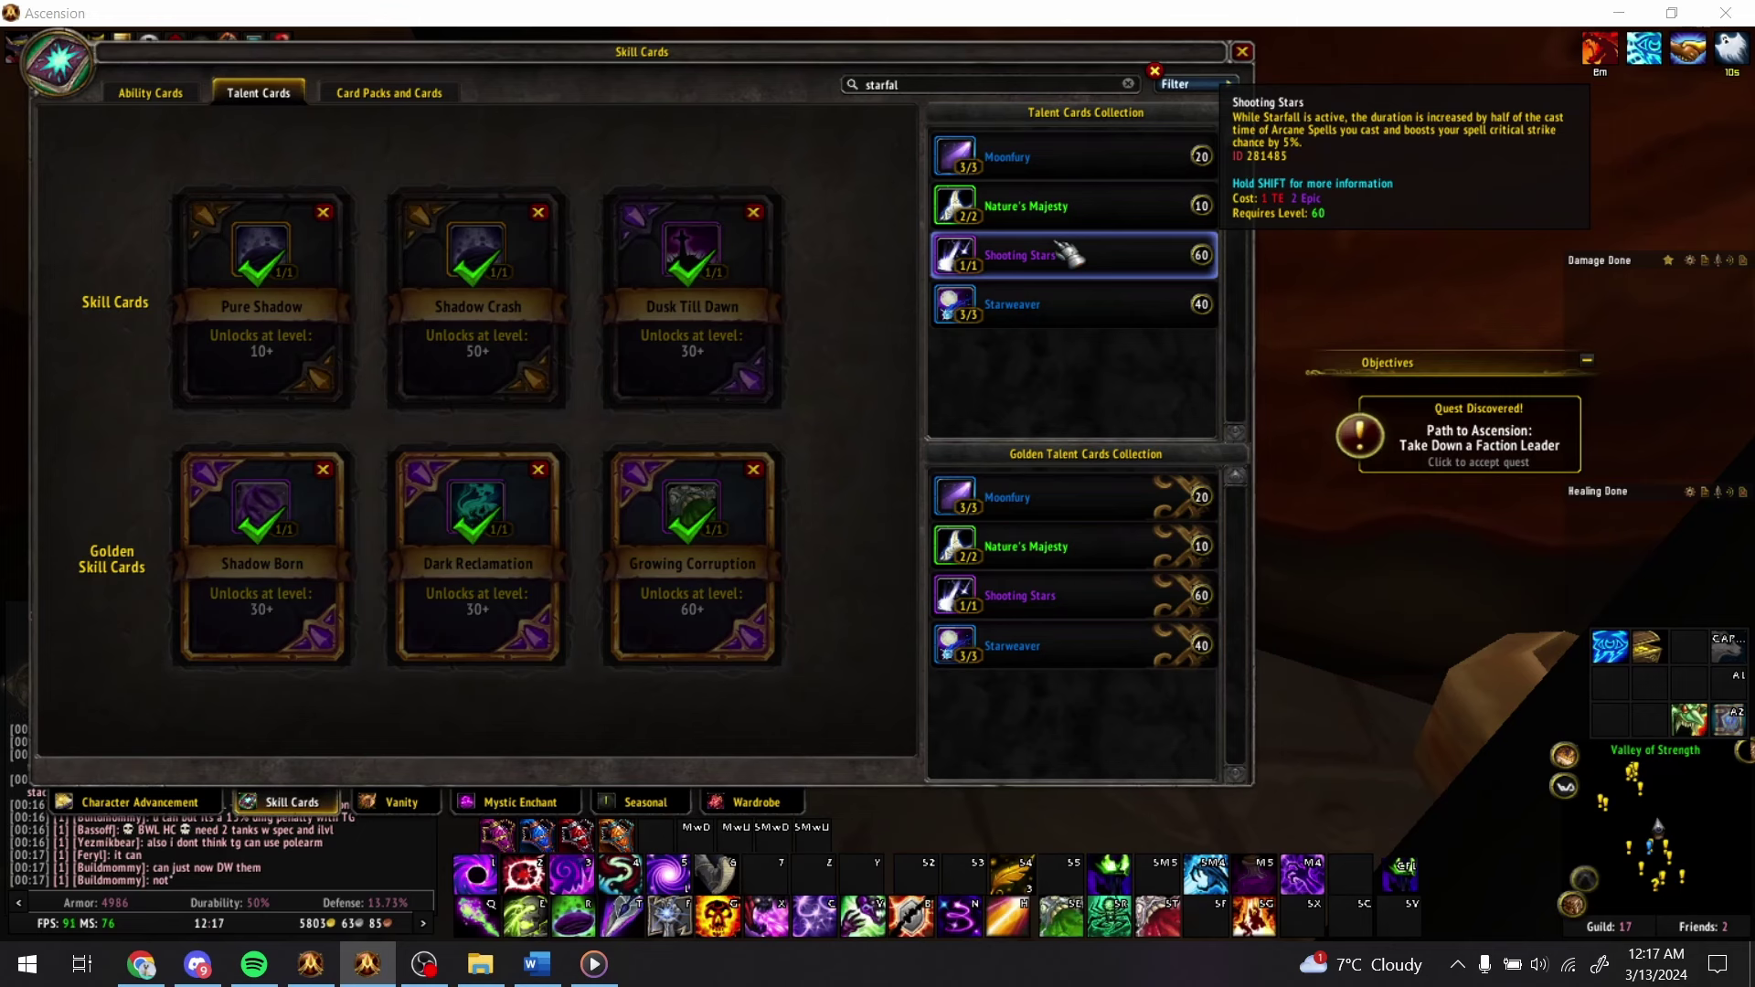
{"action": "key", "text": "alt+Tab"}
{"action": "type", "text": "Shooting Stars"}
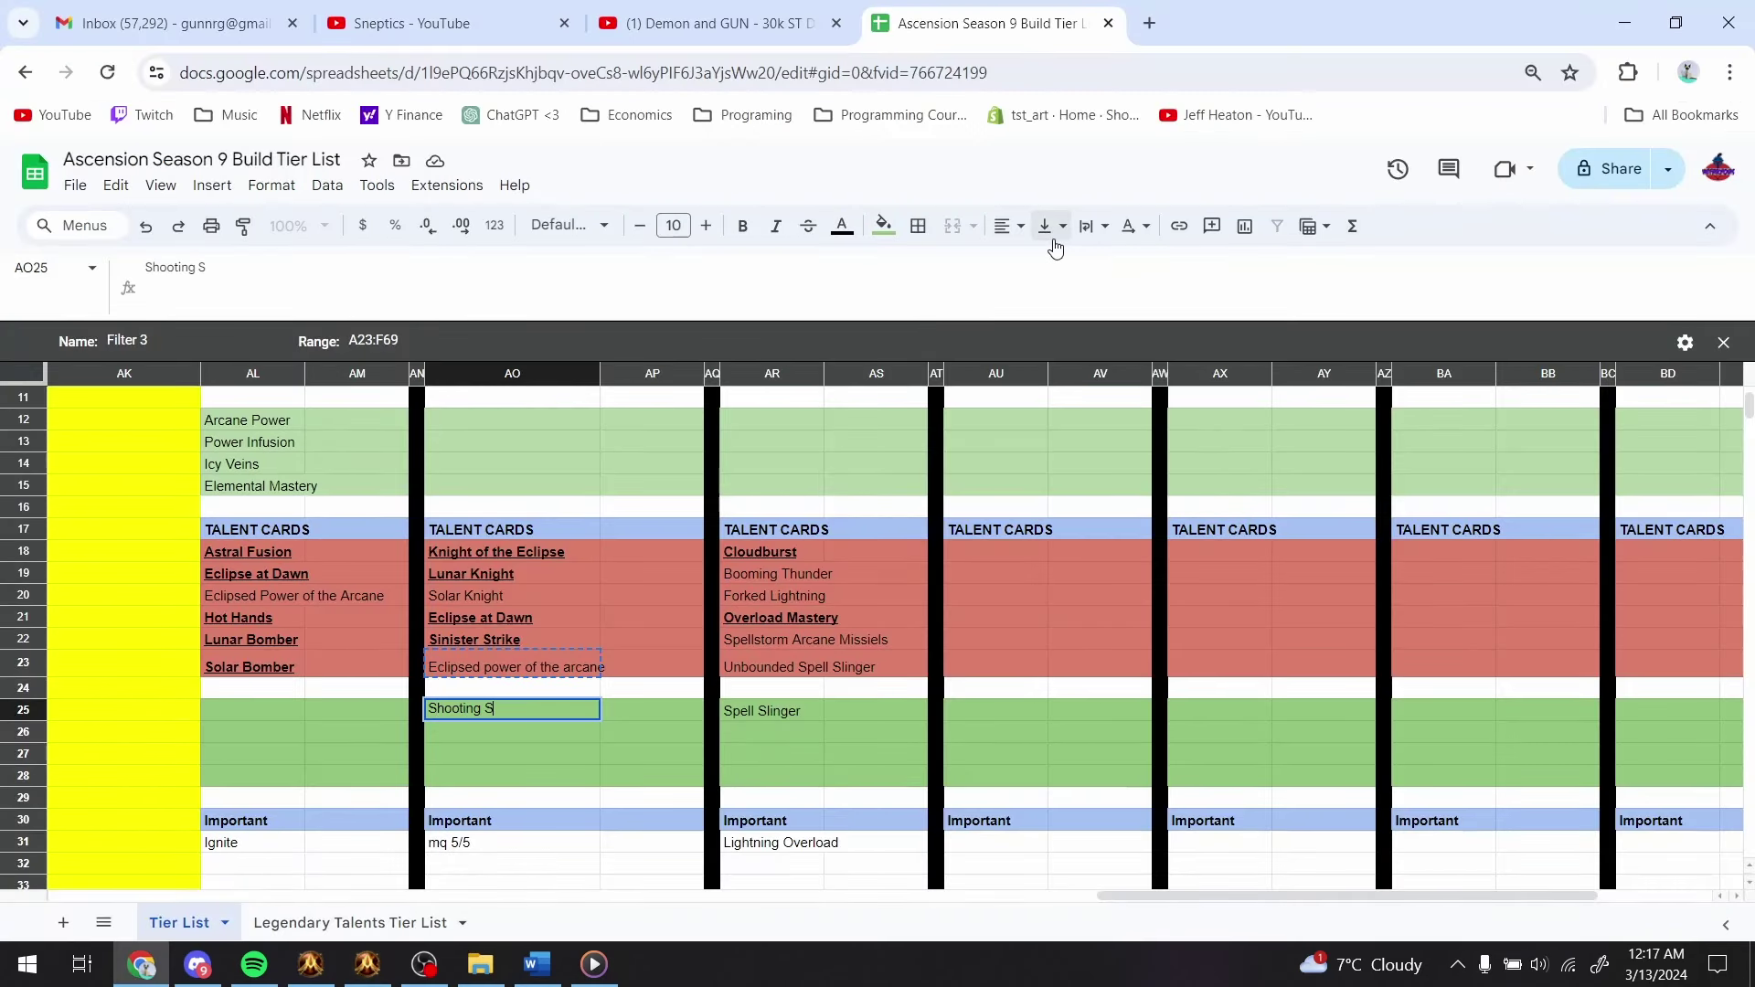
{"action": "key", "text": "Return"}
- Enter "Sunburst" in cell AO7 as the first KotE ability card
{"action": "scroll", "coordinate": [529, 581], "scroll_direction": "up", "scroll_amount": 5}
{"action": "left_click", "coordinate": [504, 551]}
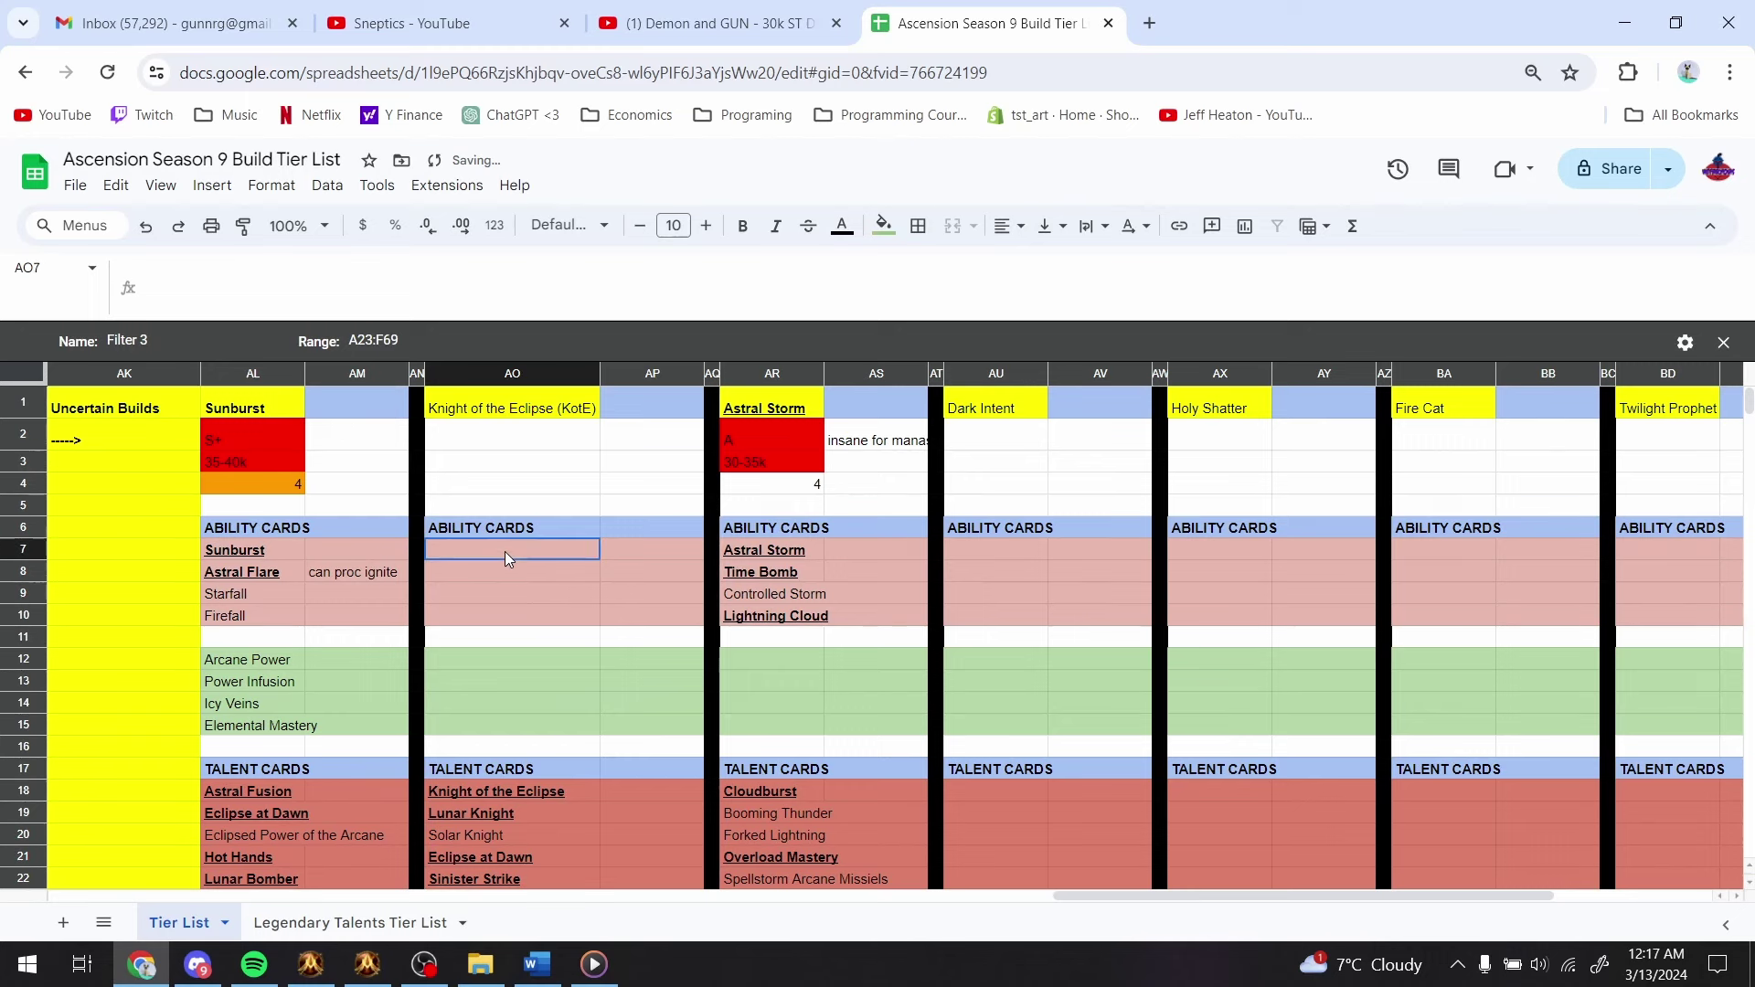
{"action": "type", "text": "Sunburst"}
{"action": "key", "text": "Return"}
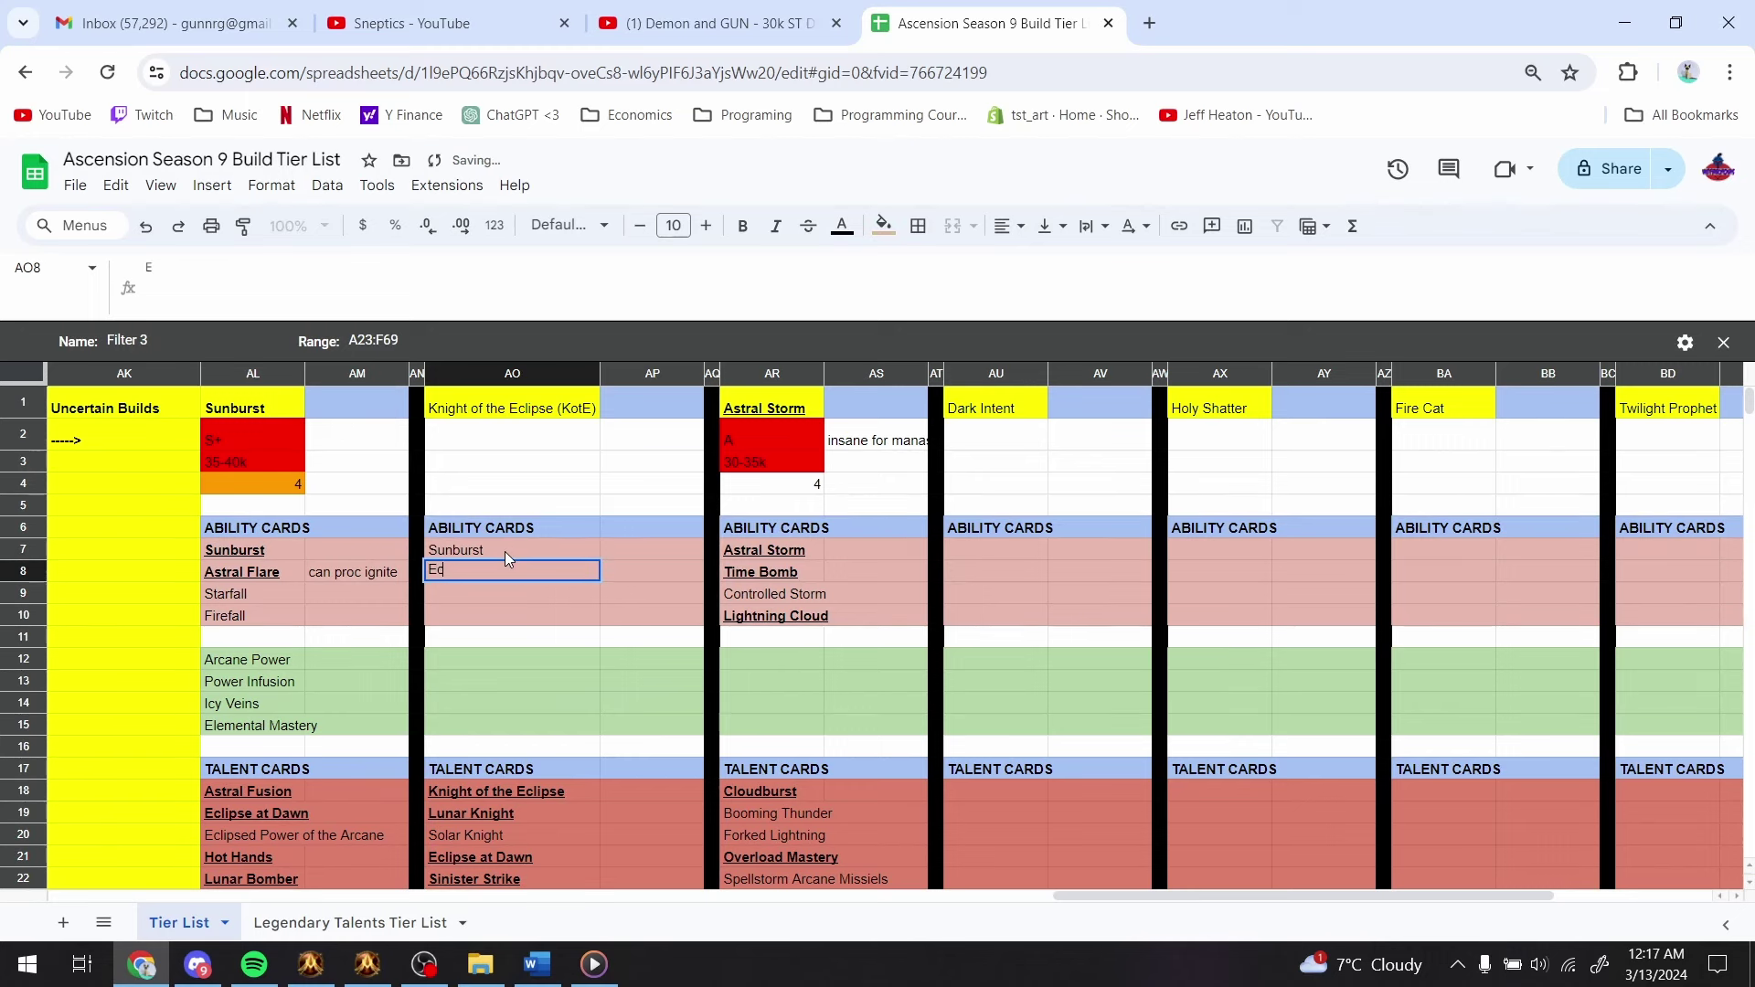
- Switch to Ascension, search the ability cards for "sinister" and read the Eclipse Strike and Sinister Strike descriptions
{"action": "key", "text": "alt+Tab"}
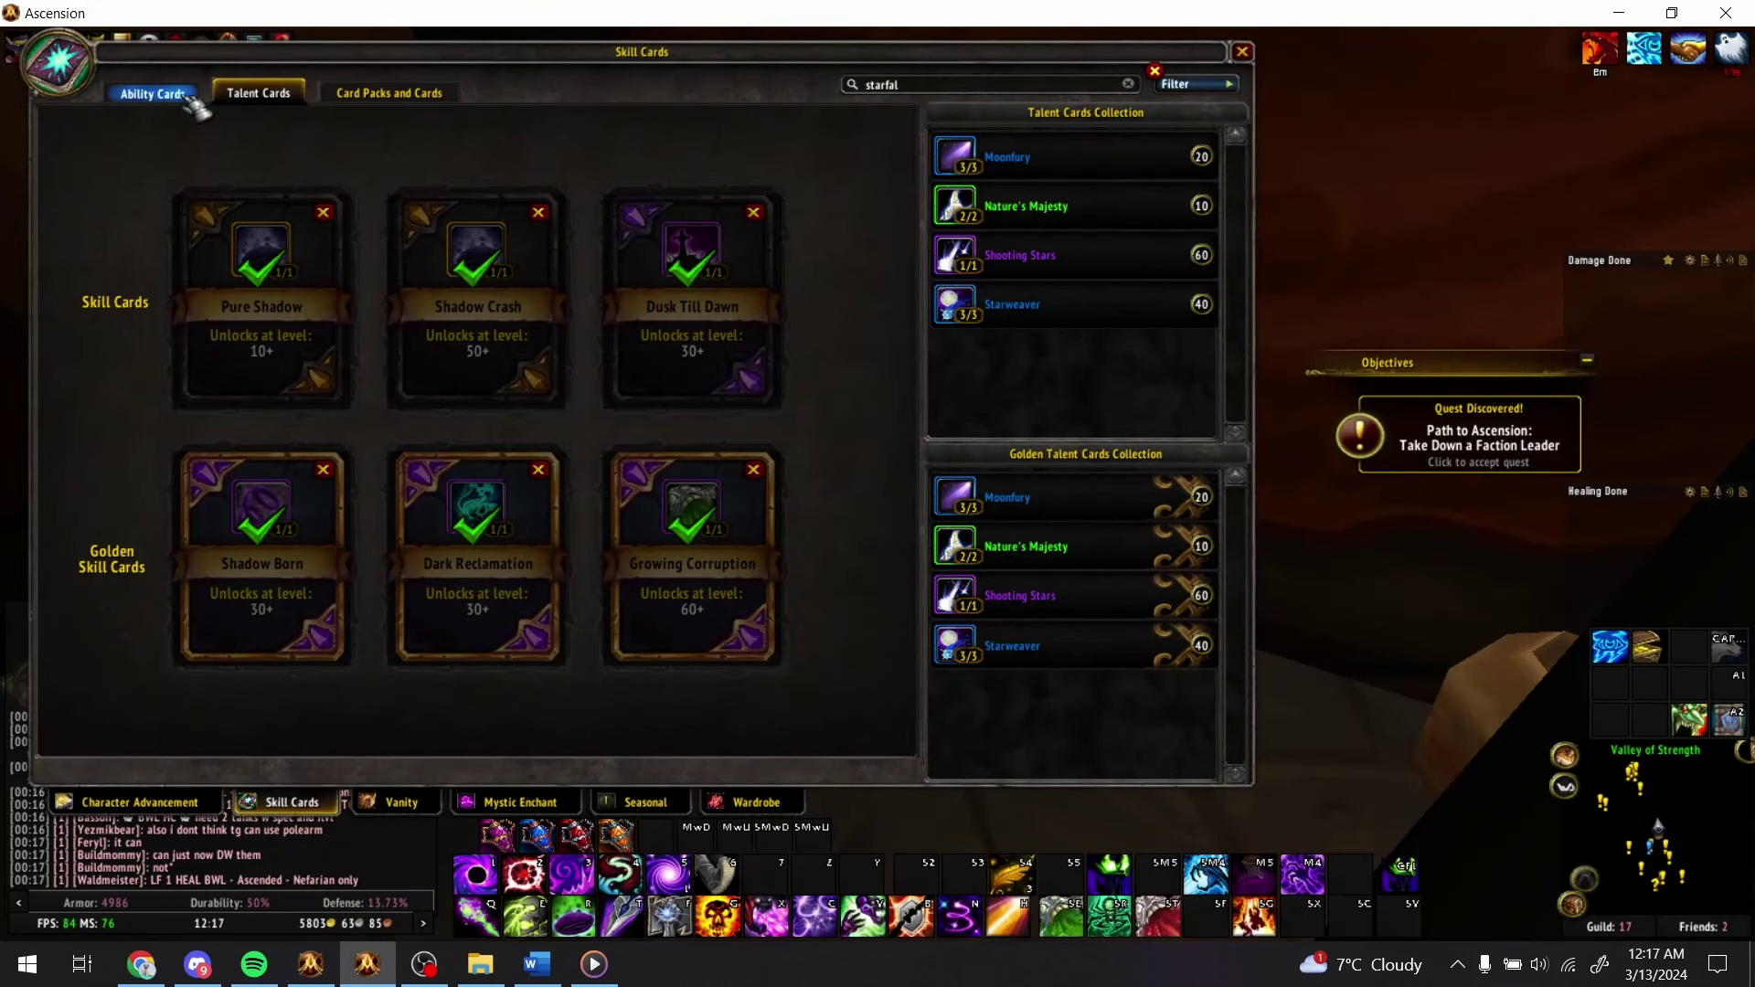
{"action": "left_click", "coordinate": [146, 92]}
{"action": "left_click", "coordinate": [974, 91]}
{"action": "type", "text": "sini"}
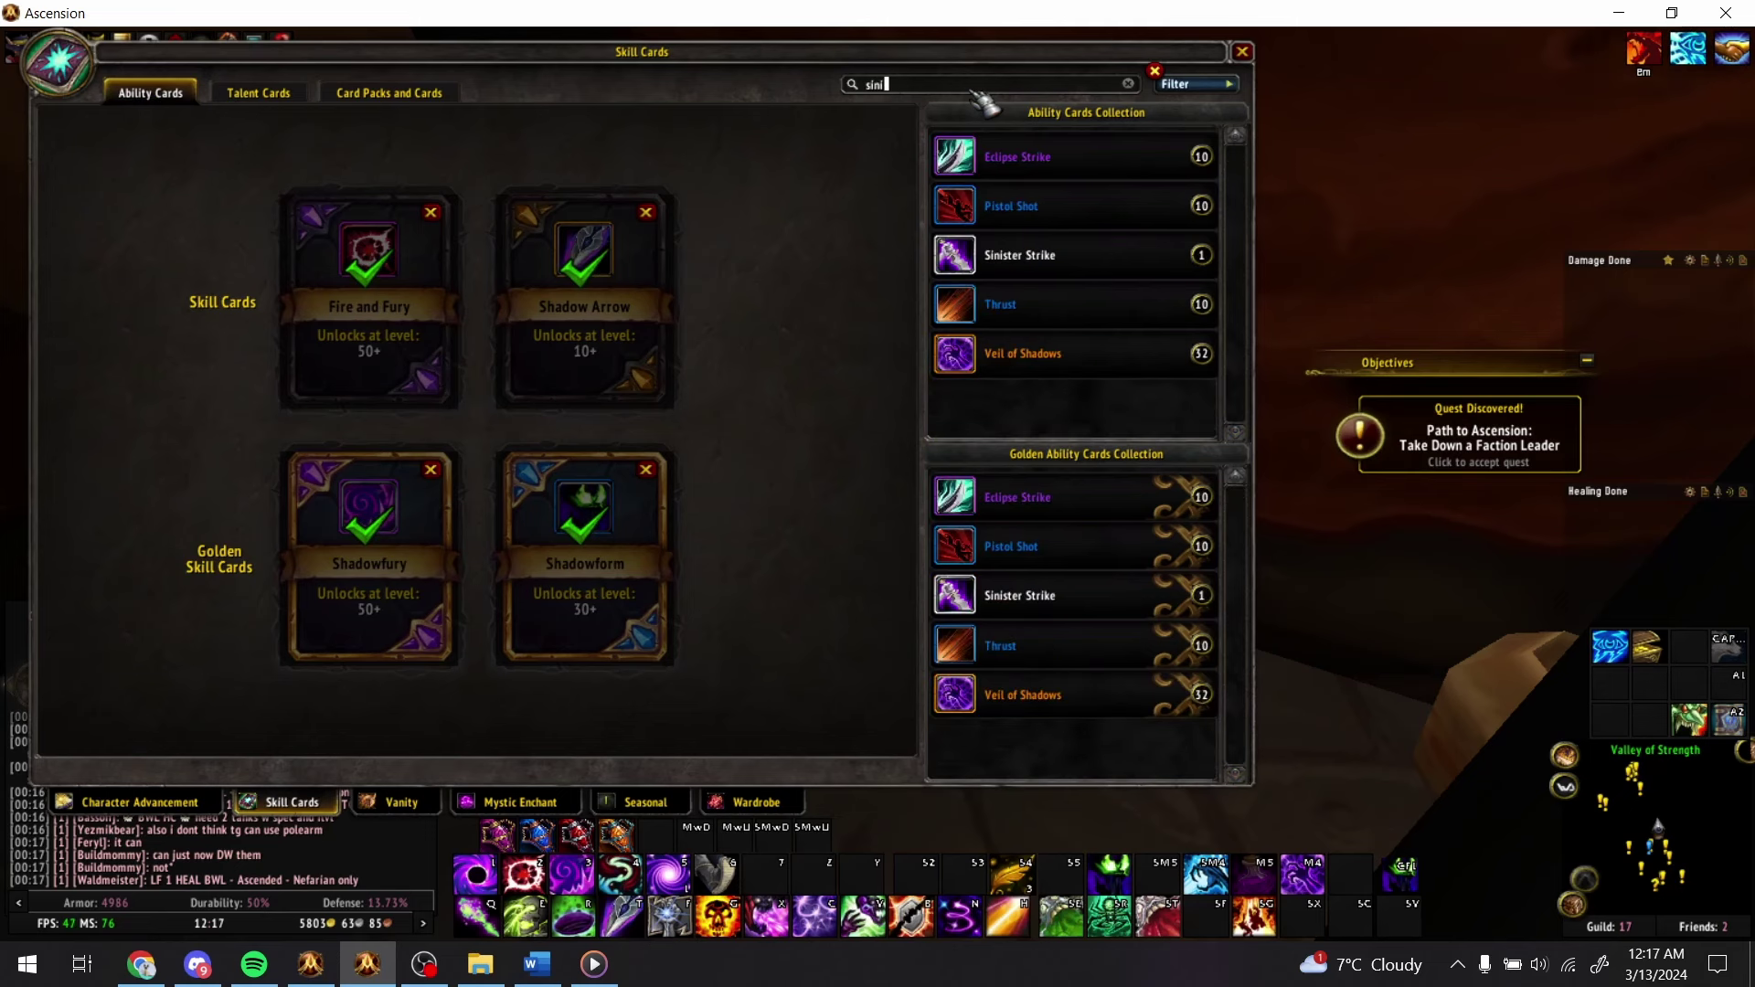
{"action": "type", "text": "ster"}
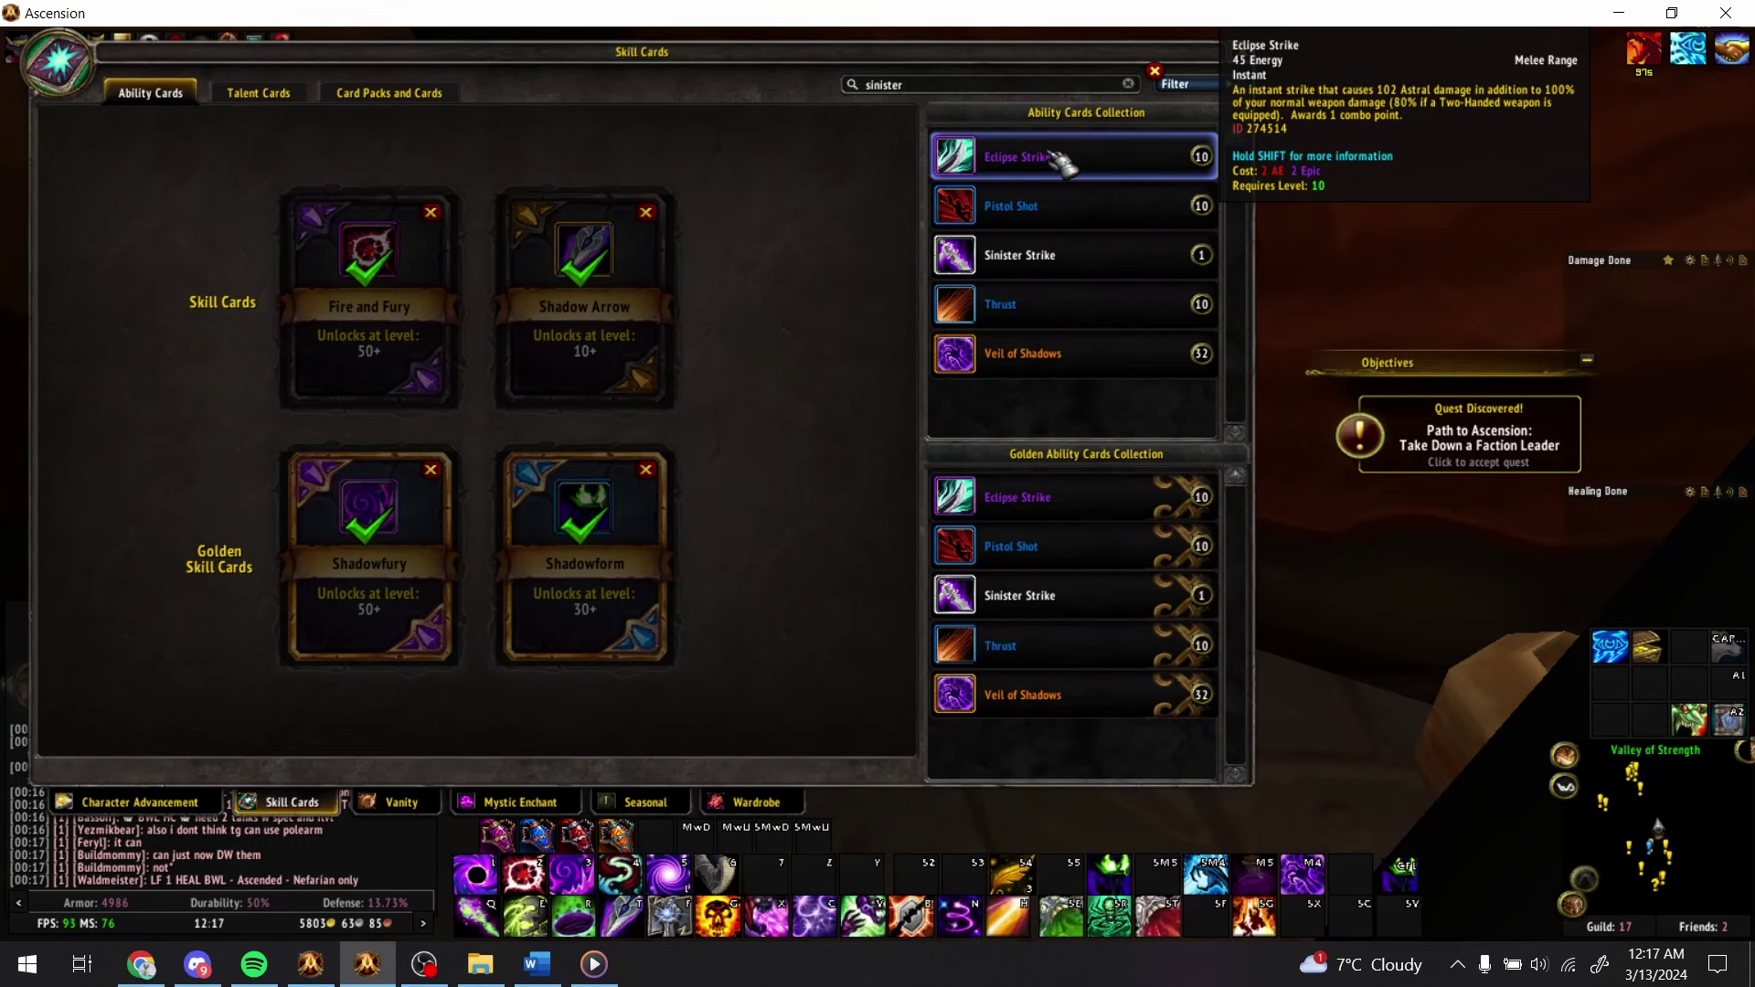
{"action": "key", "text": "super+Tab"}
{"action": "left_click", "coordinate": [976, 235]}
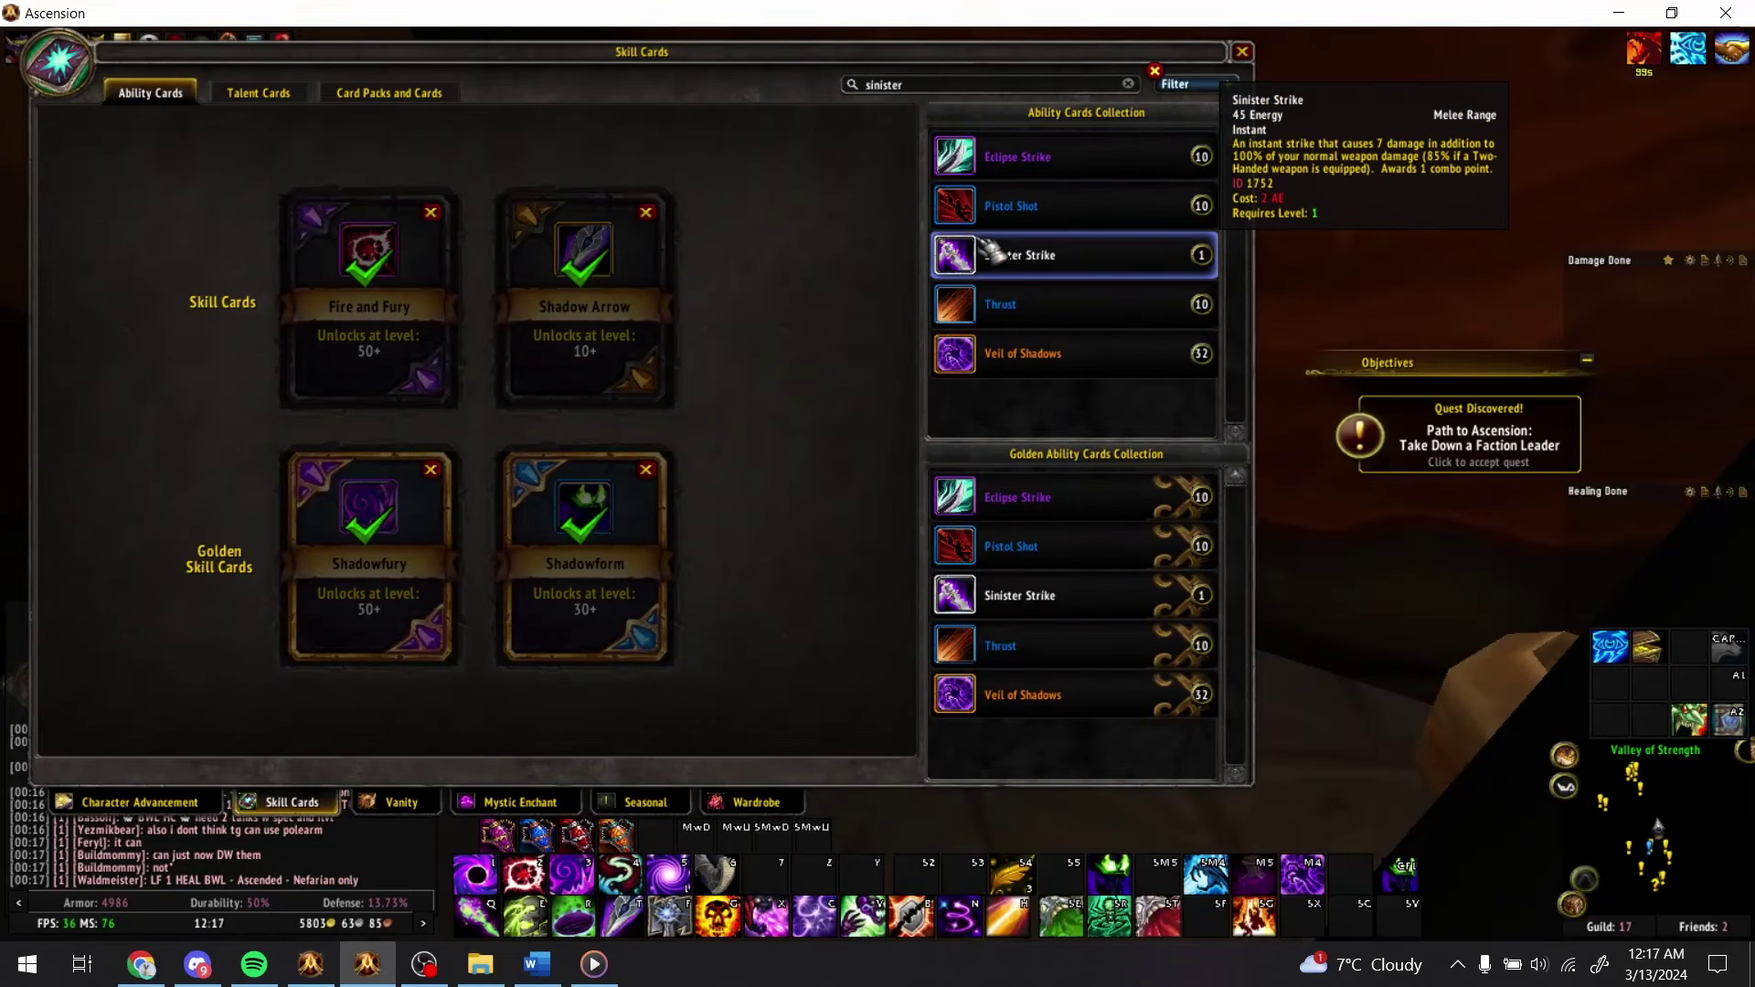
- Return to the spreadsheet and complete cell AO8 of the KotE ability cards as "Eclipse Strike"
{"action": "key", "text": "alt+Tab"}
{"action": "type", "text": "Strike"}
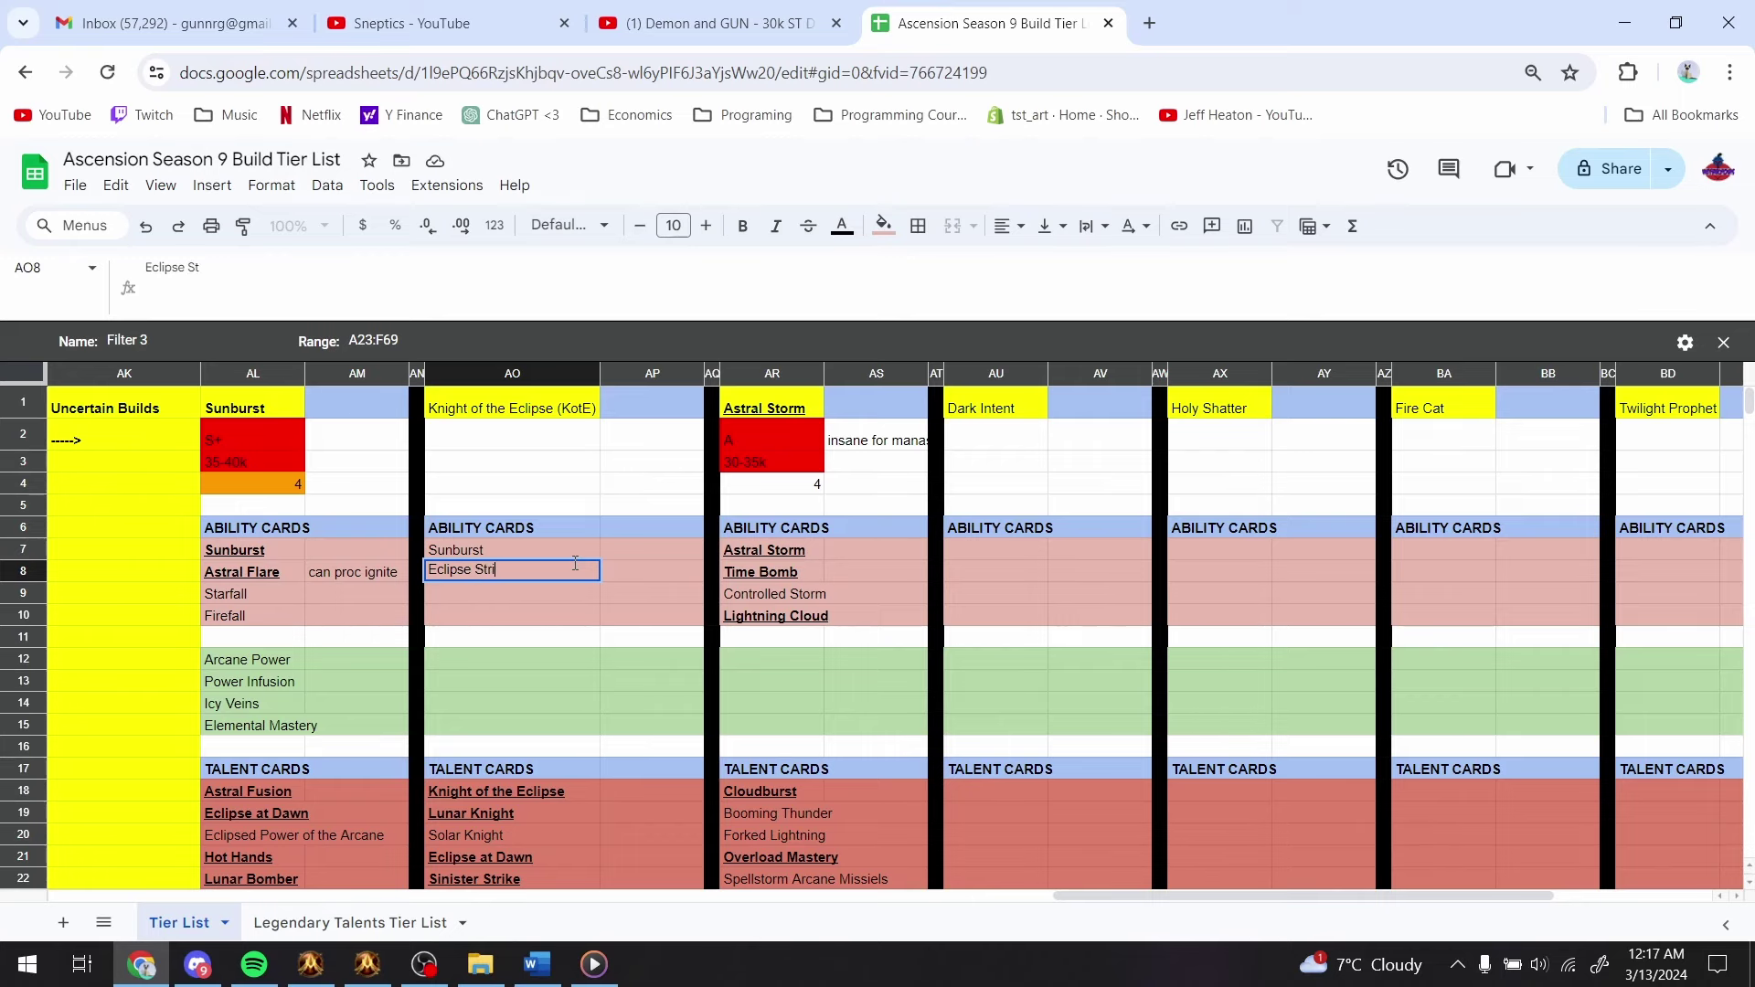
{"action": "key", "text": "Return"}
- Search Ascension's ability cards for "eviscer", then return to the spreadsheet and enter "Solar Strike" in cell AO9 of the KotE ability cards
{"action": "key", "text": "alt+Tab"}
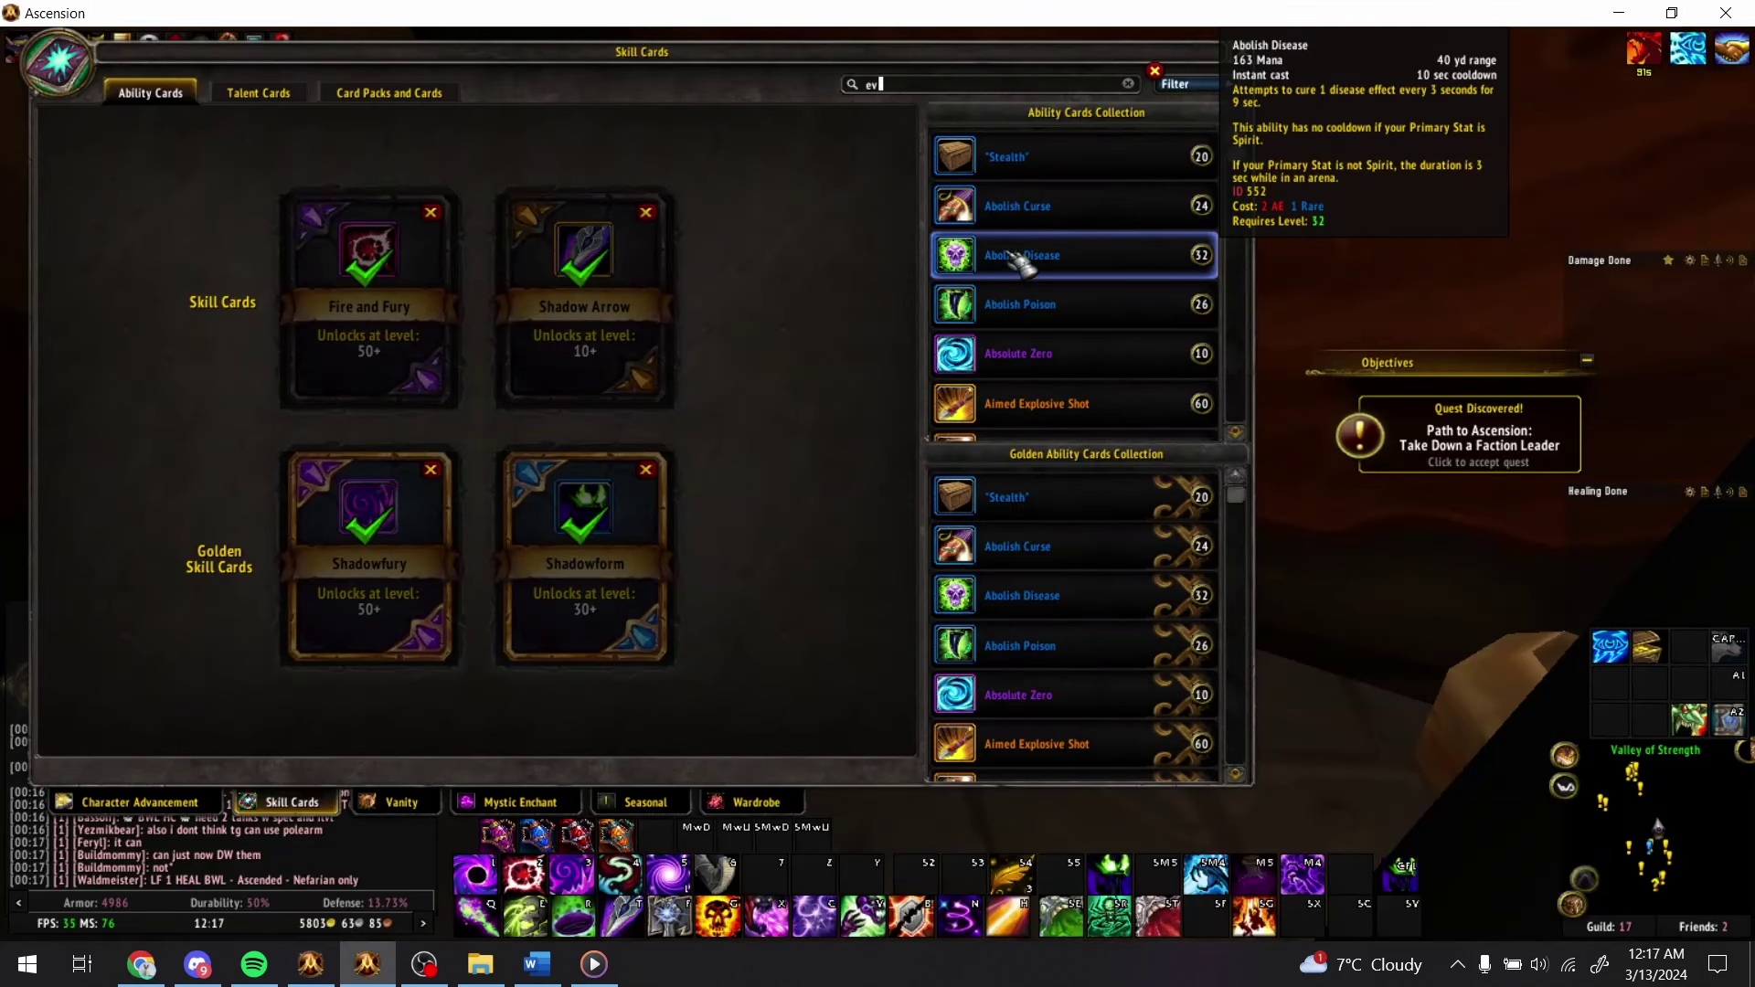
{"action": "type", "text": "eviscer"}
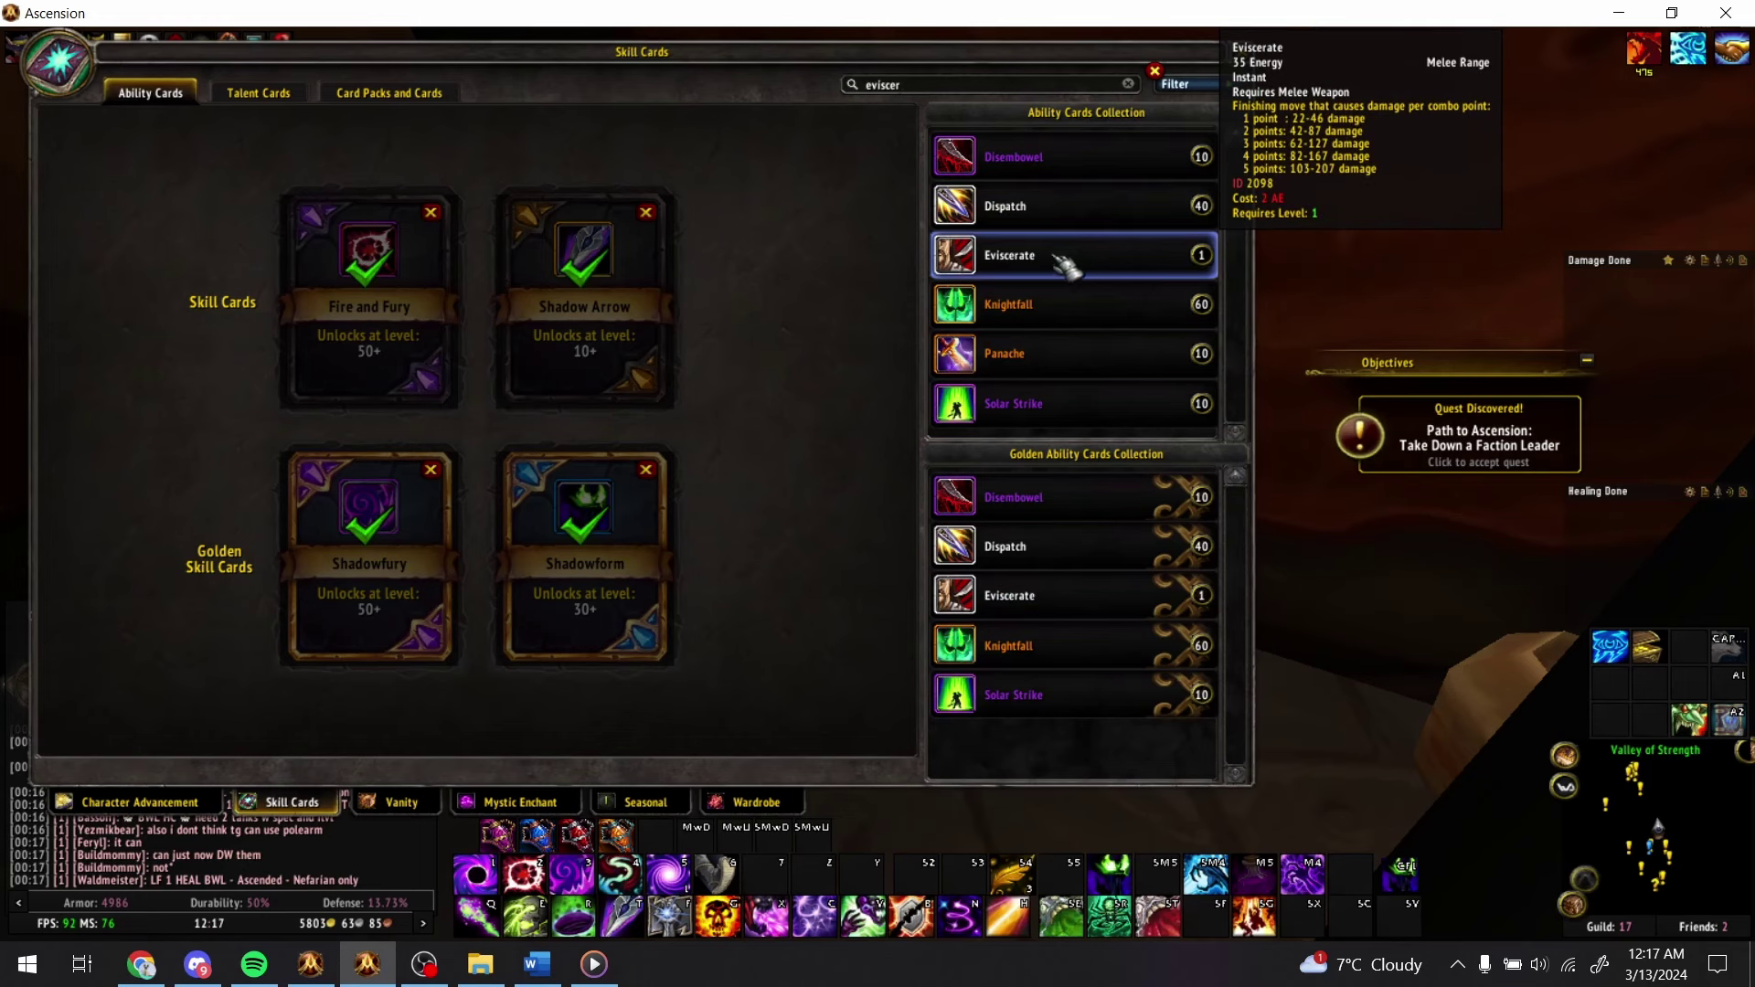
{"action": "key", "text": "alt+Tab"}
{"action": "type", "text": "Solar"}
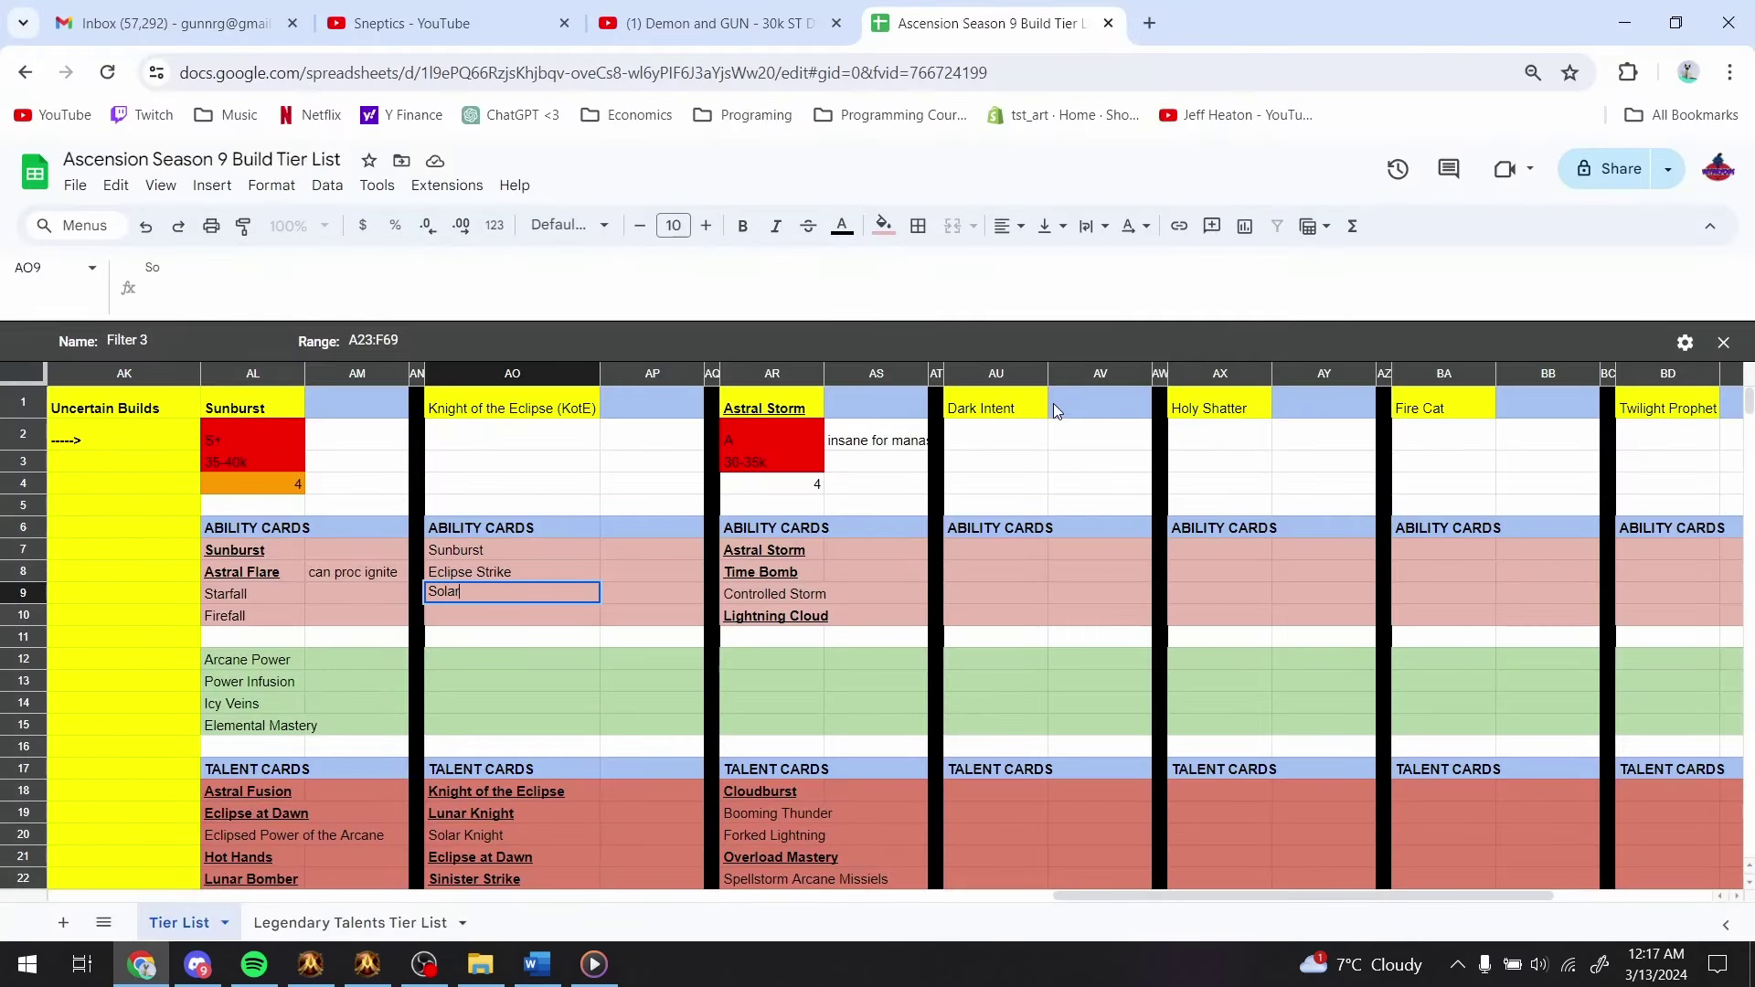
{"action": "type", "text": " Strike"}
{"action": "key", "text": "Return"}
- Read the Knightfall card's extended description in Ascension and enter "Knightfall" in spreadsheet cell AO10
{"action": "key", "text": "alt+Tab"}
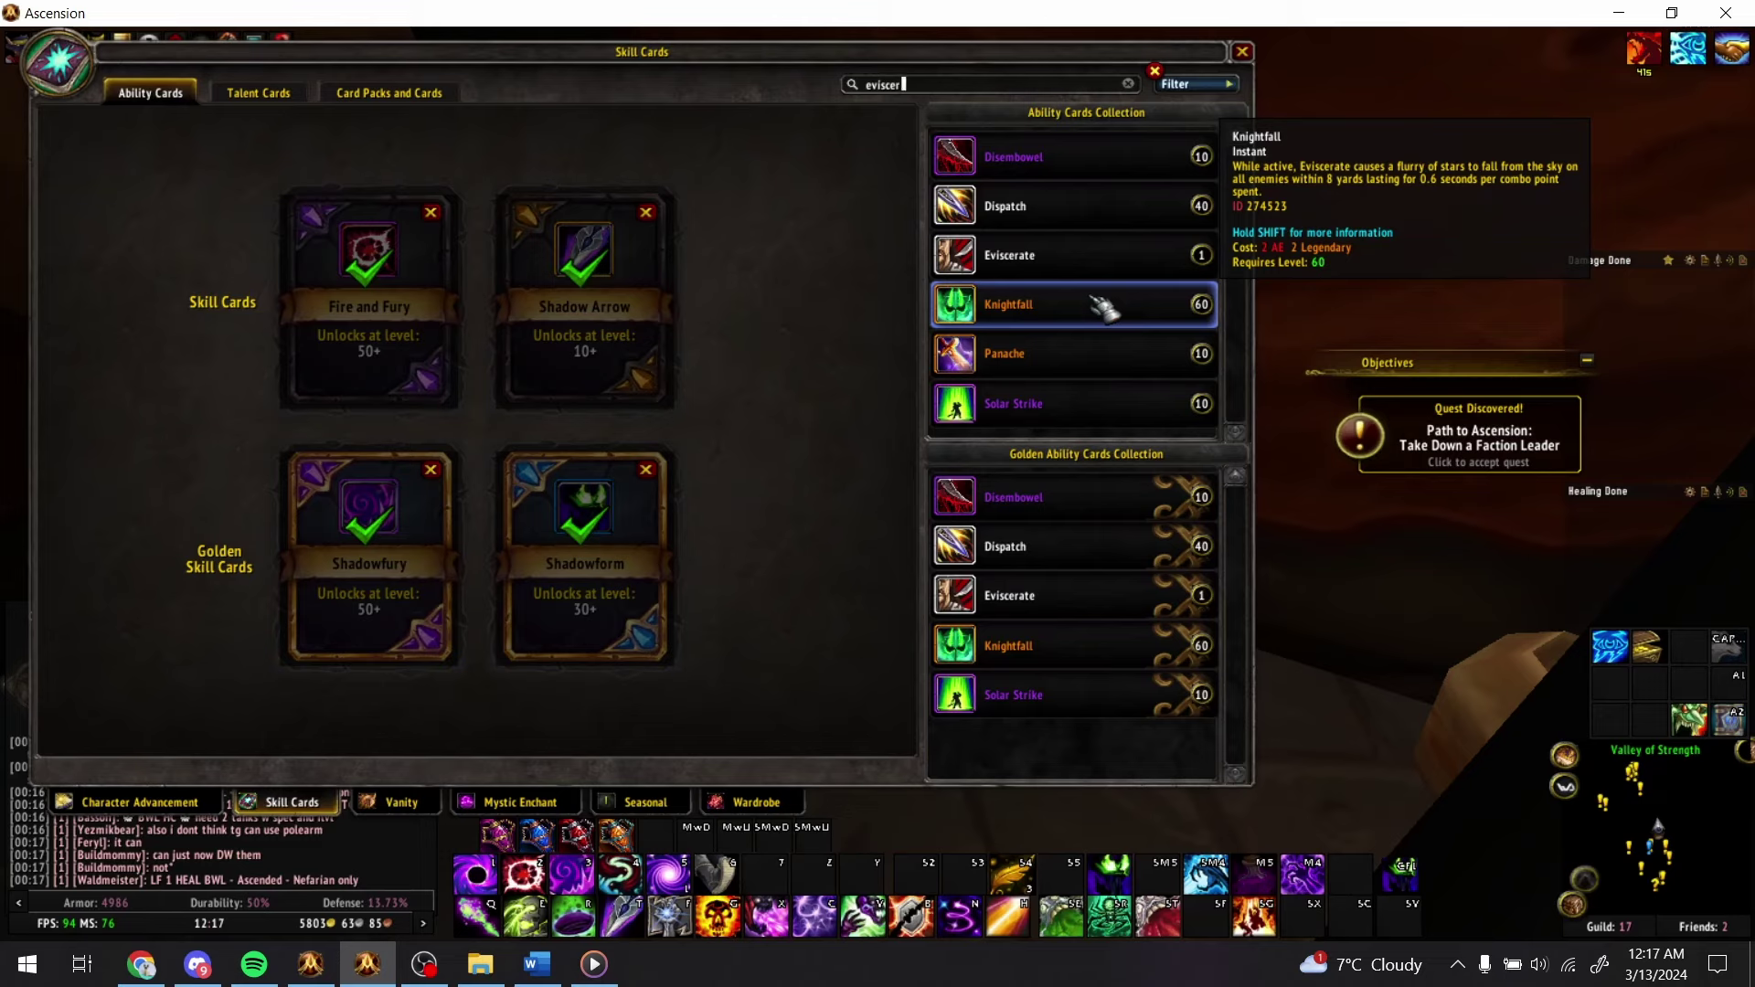
{"action": "key", "text": "shift"}
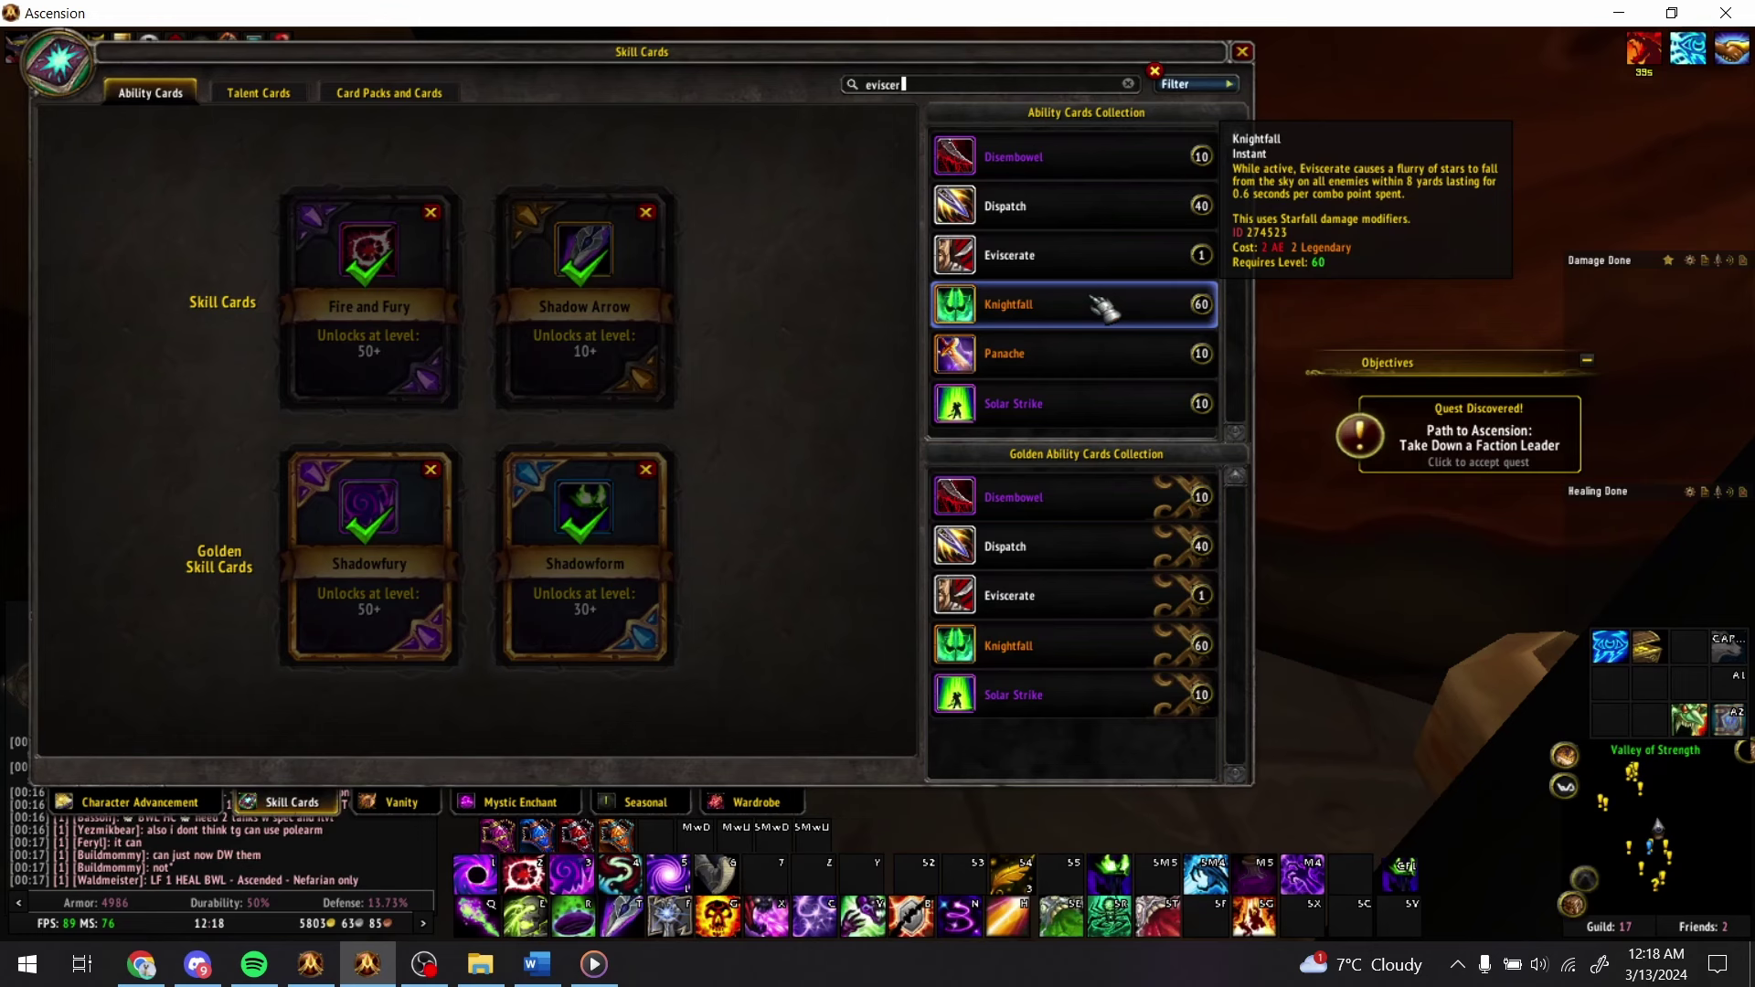
{"action": "key", "text": "alt+Tab"}
{"action": "type", "text": "Kni"}
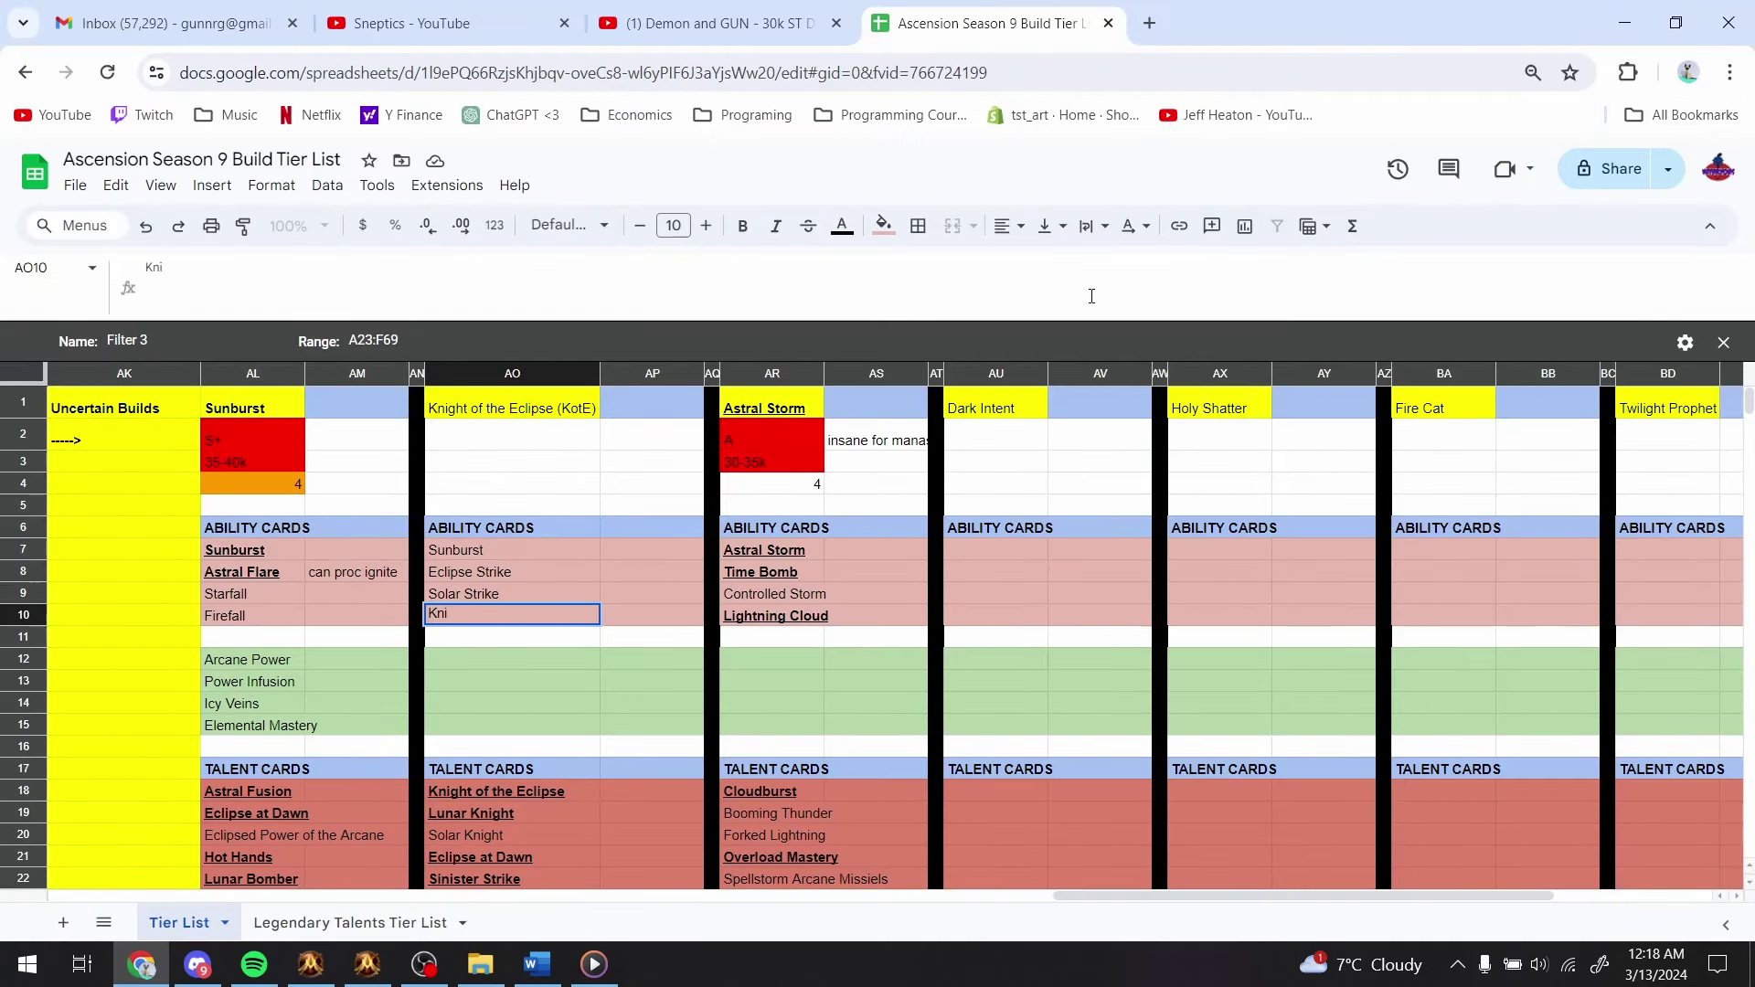
{"action": "type", "text": "ghtfall"}
{"action": "key", "text": "Return"}
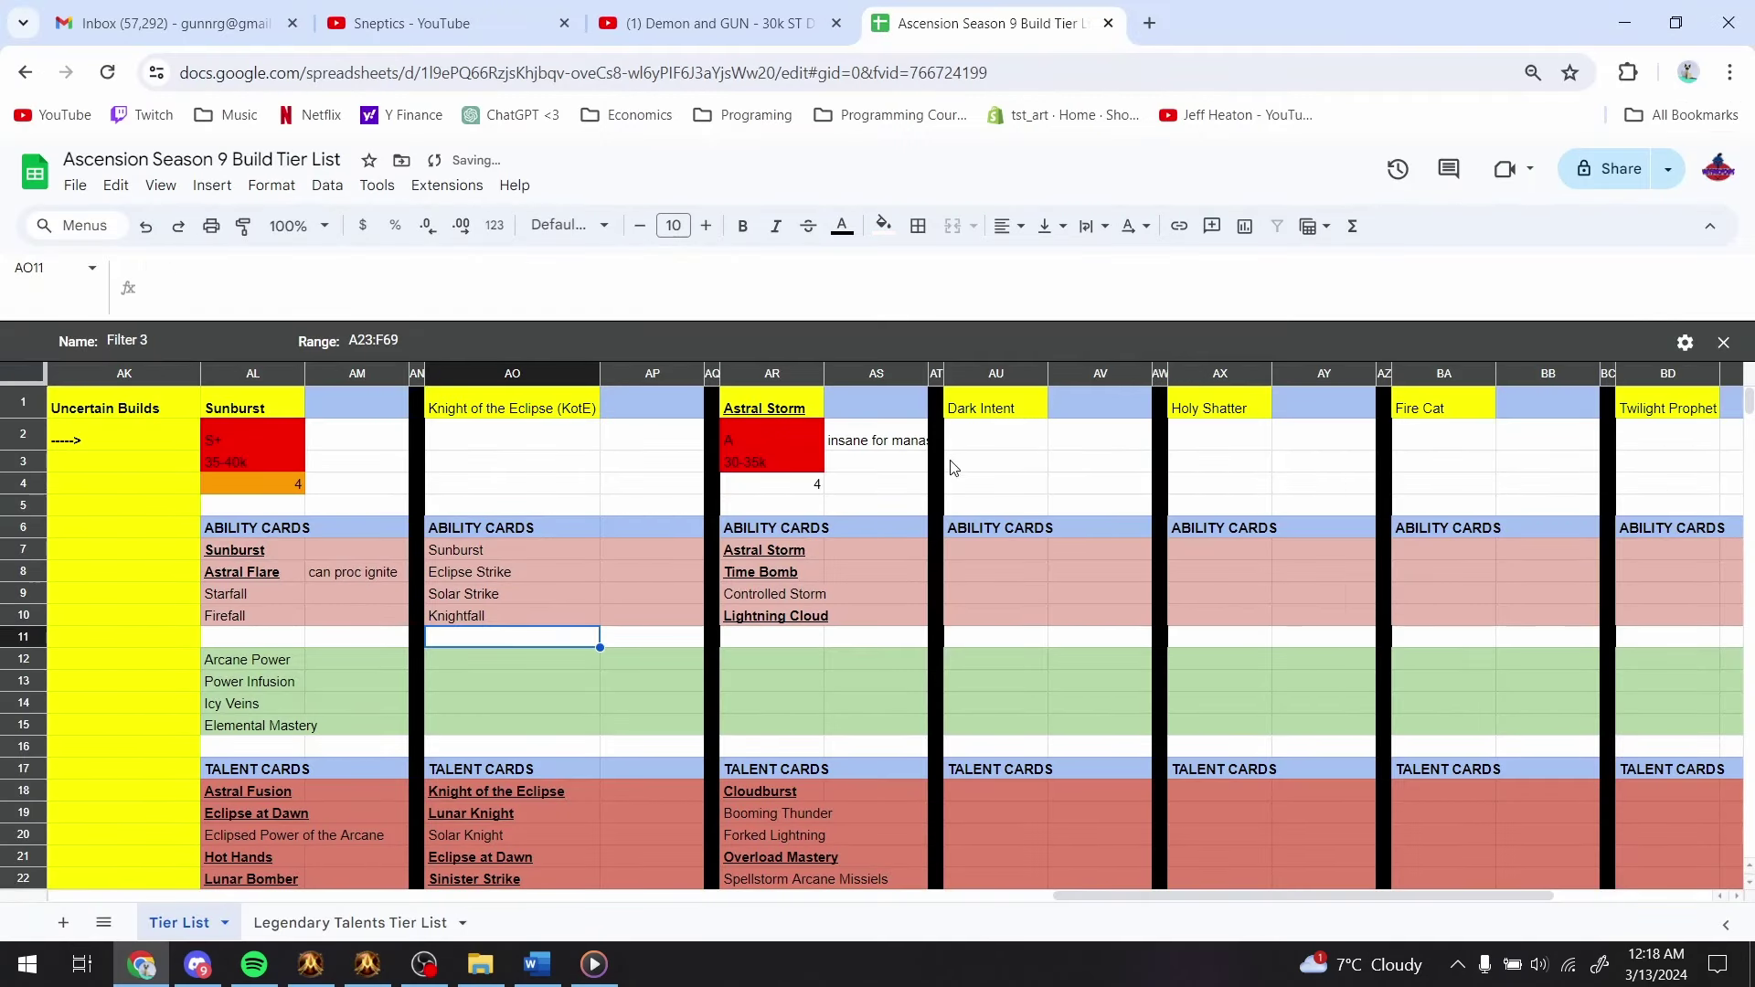
- Enter "Arcane Power" in cell AO12 as the first alternative KotE ability card
{"action": "left_click", "coordinate": [529, 666]}
{"action": "type", "text": "Arca"}
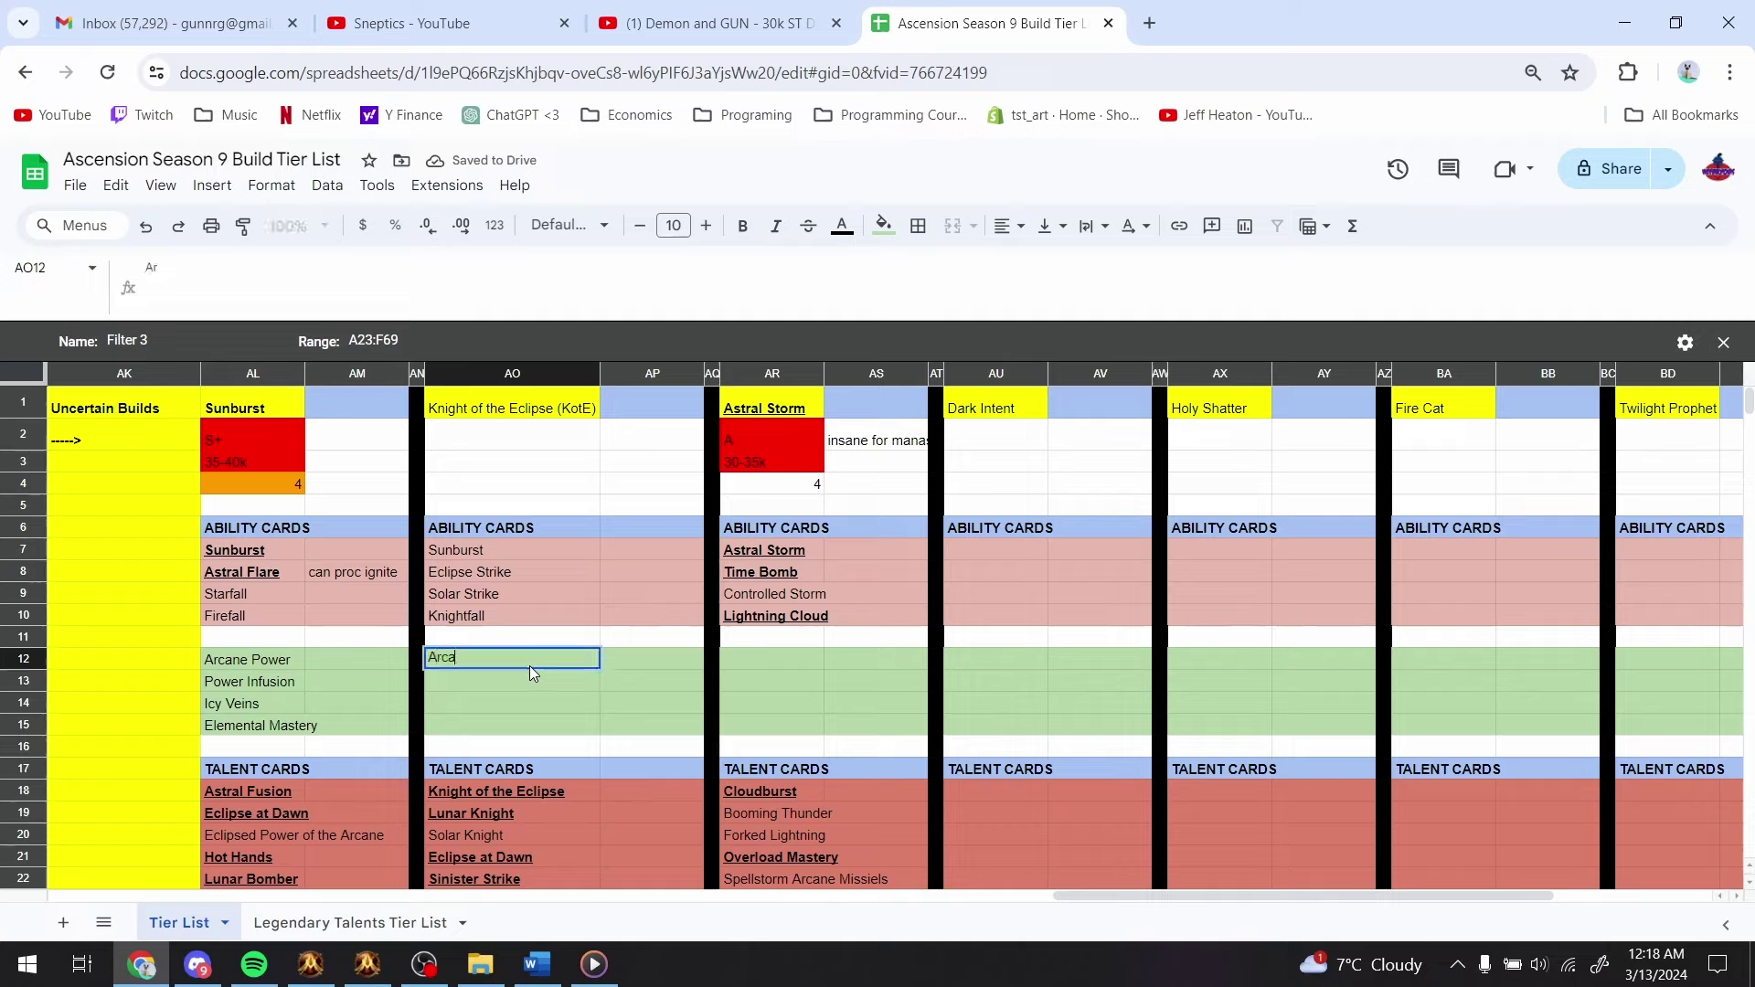
{"action": "type", "text": "ne Power"}
{"action": "key", "text": "Return"}
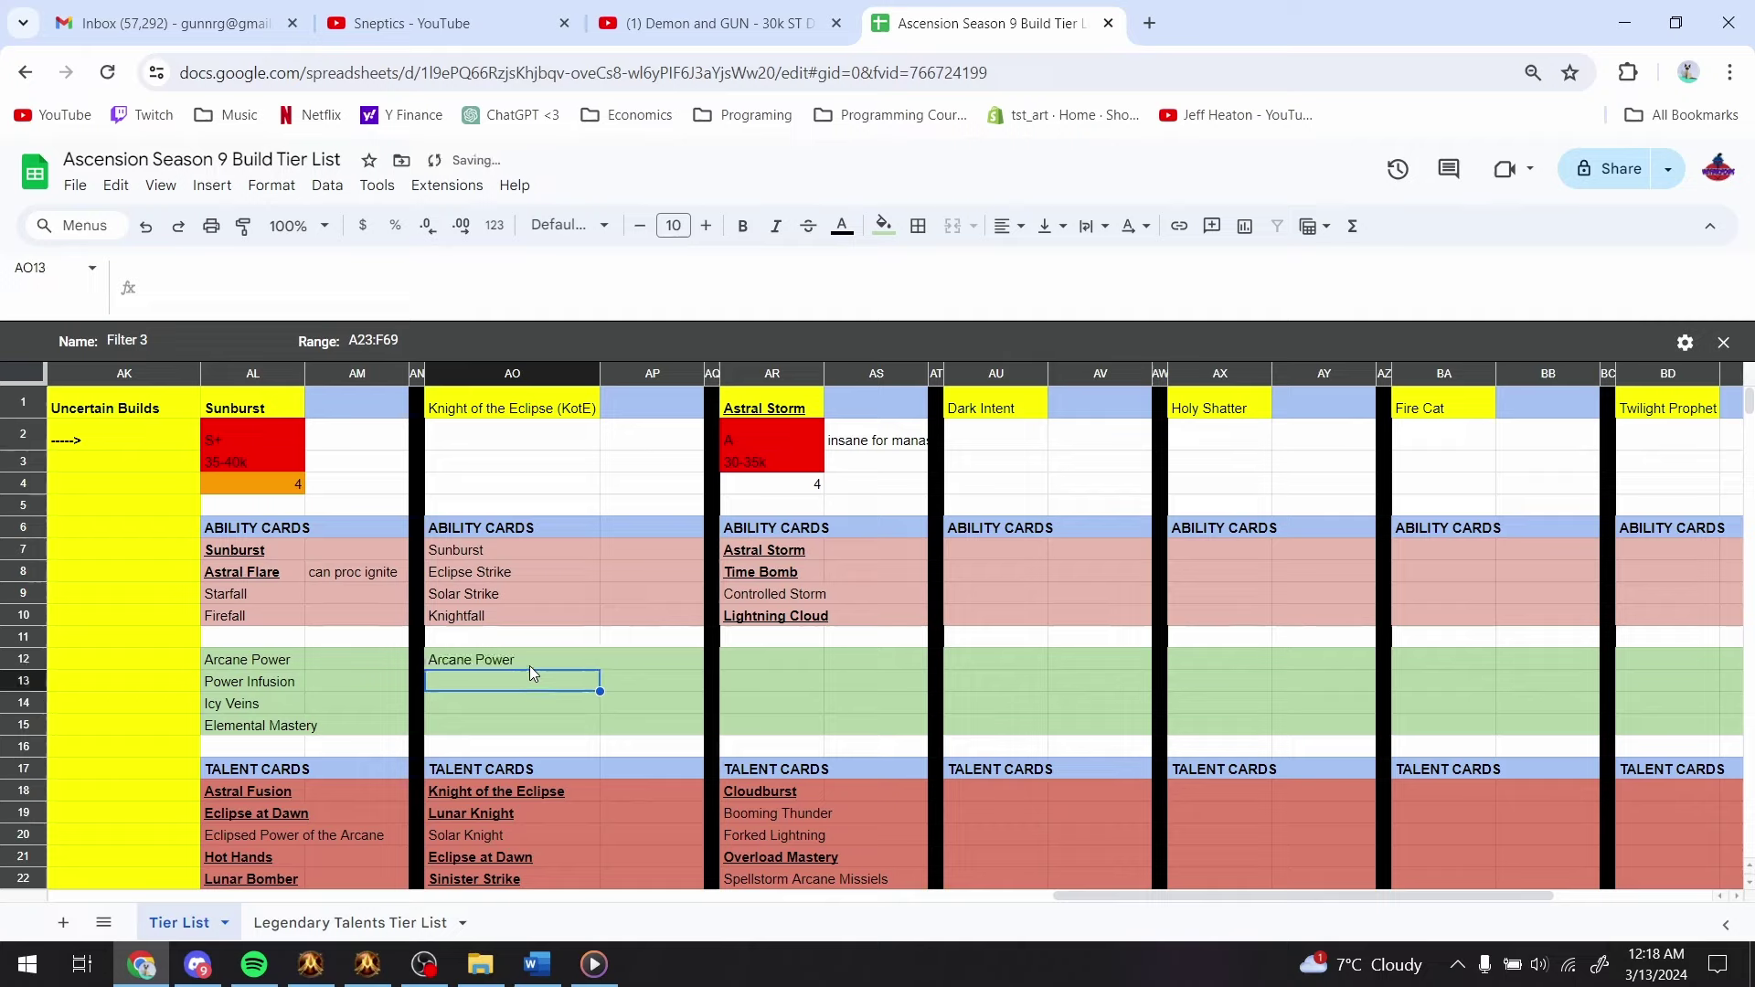
- Make the "Knight of the Eclipse (KotE)" build heading in cell AO1 bold and underlined
{"action": "left_click", "coordinate": [491, 402]}
{"action": "key", "text": "ctrl+b"}
{"action": "key", "text": "ctrl+u"}
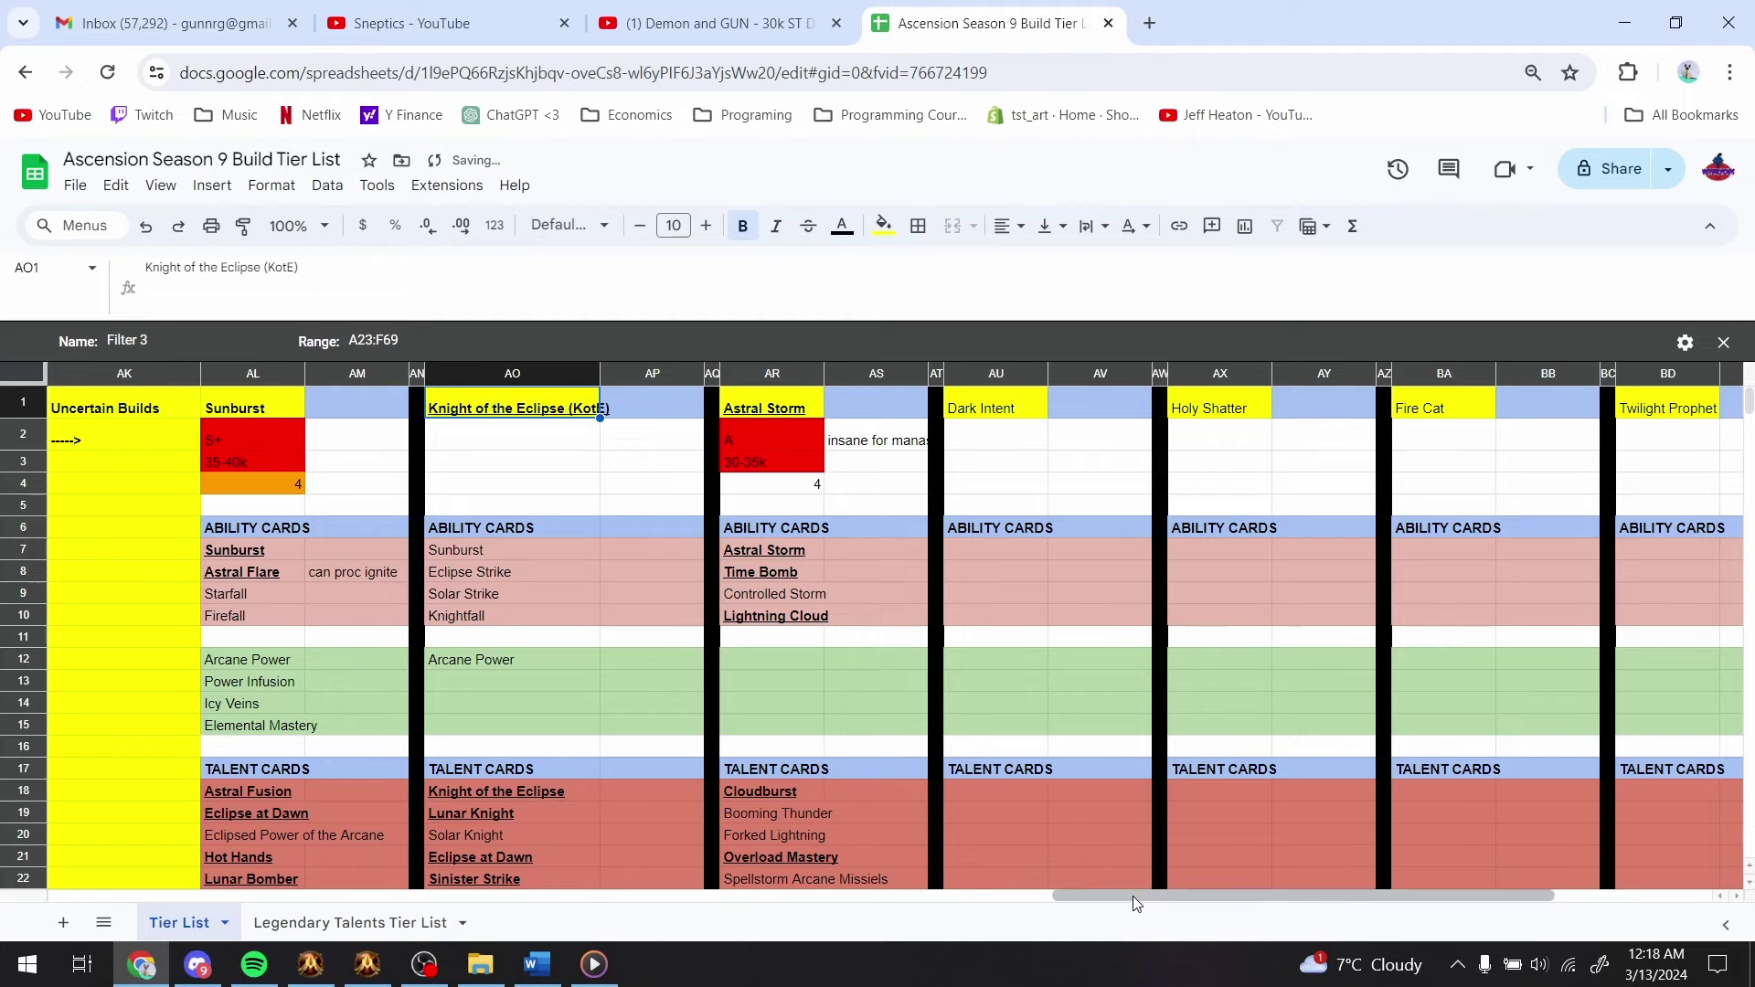
- Find the KotE row in the main tier list and set its single-target DPS in cell C36 to 25k
{"action": "left_click_drag", "start_coordinate": [1132, 896], "coordinate": [2, 821]}
{"action": "scroll", "coordinate": [255, 592], "scroll_direction": "down", "scroll_amount": 8}
{"action": "scroll", "coordinate": [262, 612], "scroll_direction": "up", "scroll_amount": 2}
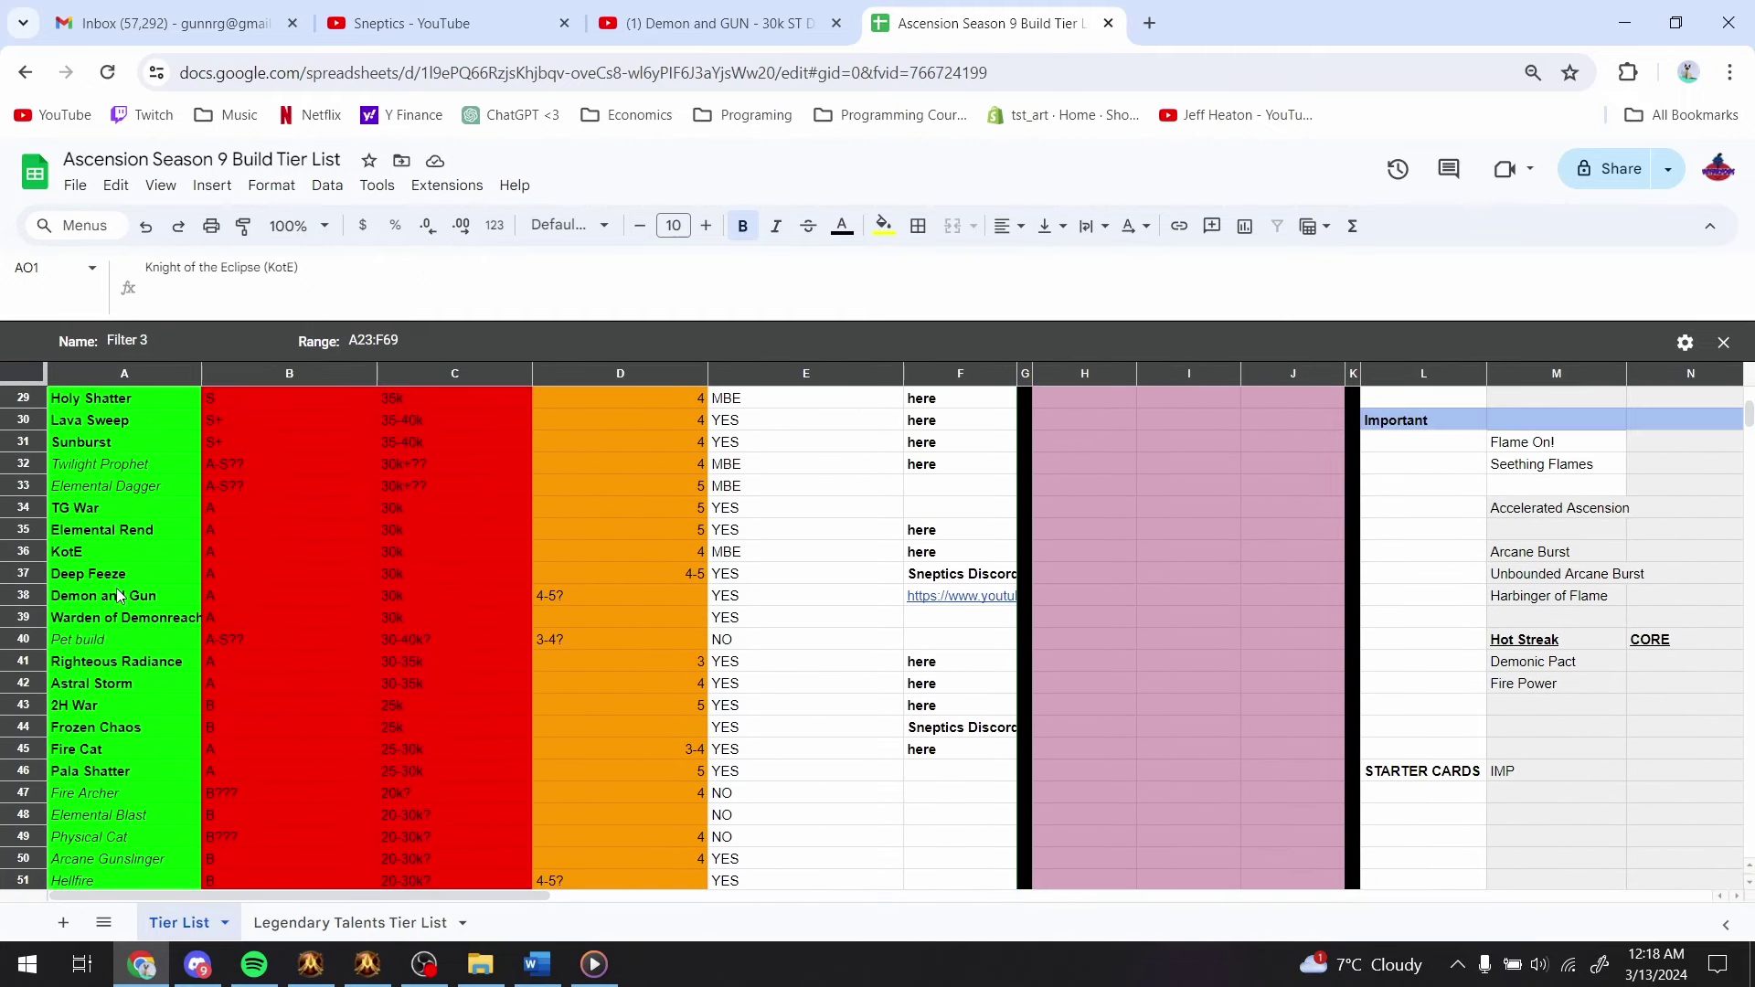
{"action": "scroll", "coordinate": [133, 566], "scroll_direction": "down", "scroll_amount": 2}
{"action": "scroll", "coordinate": [126, 640], "scroll_direction": "up", "scroll_amount": 3}
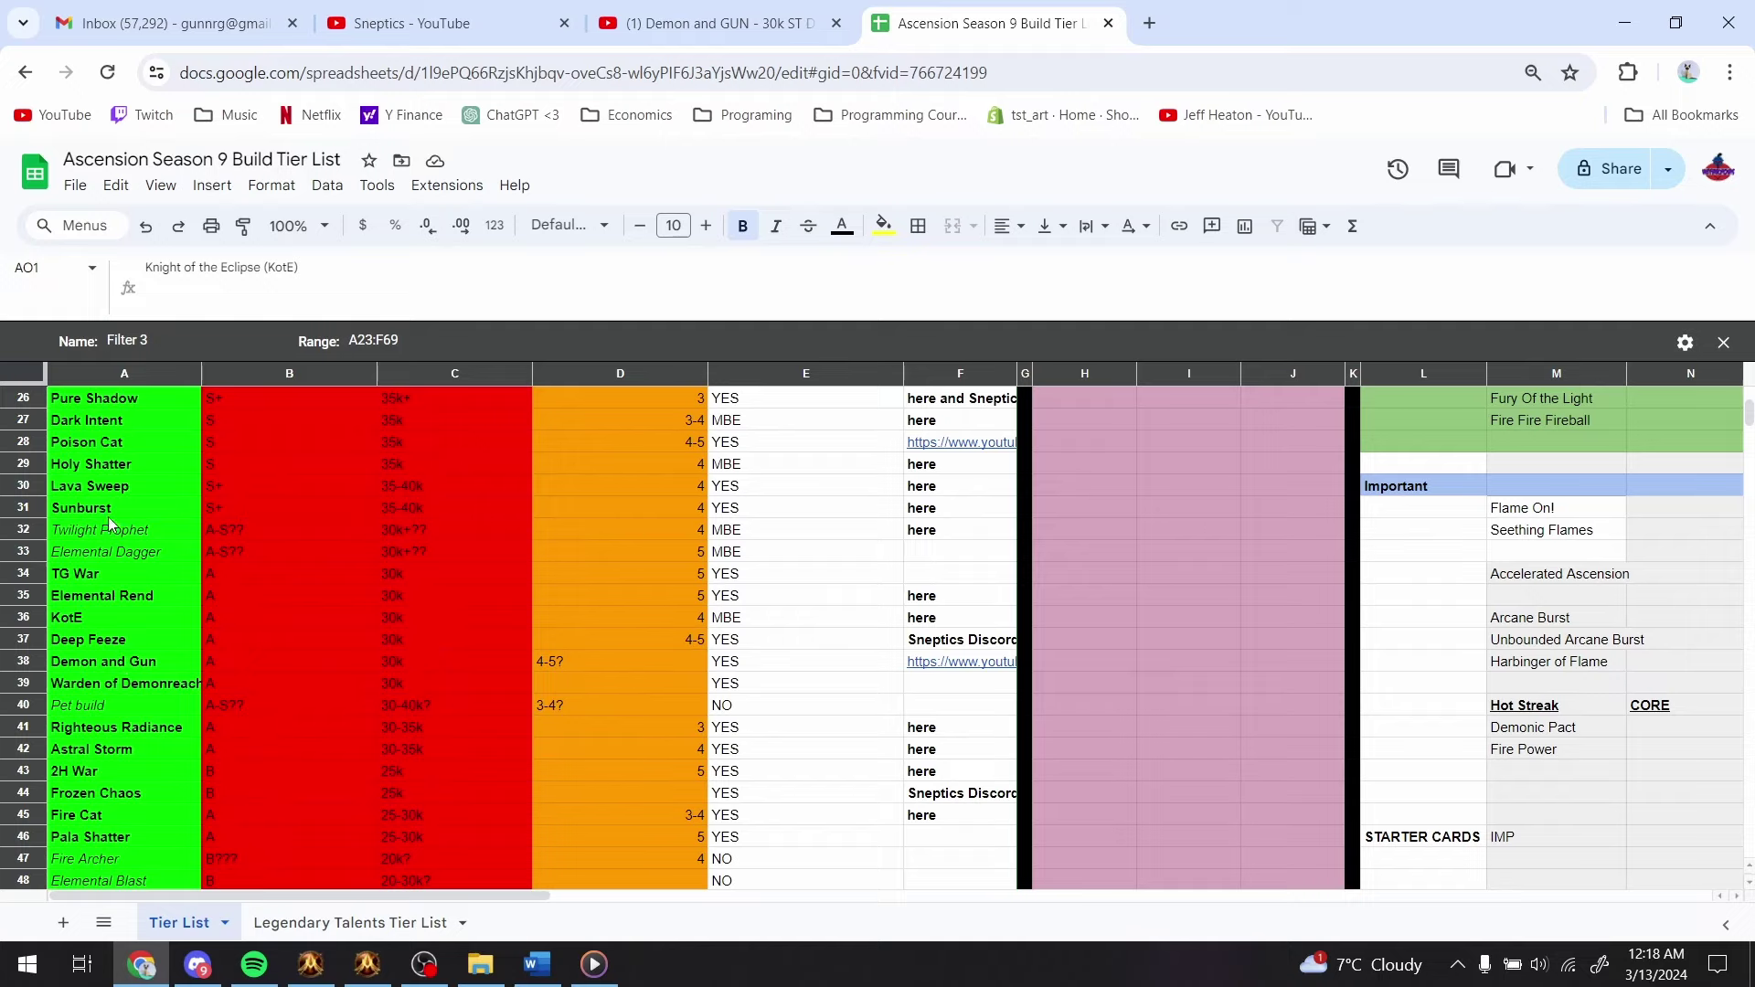
{"action": "left_click", "coordinate": [145, 621]}
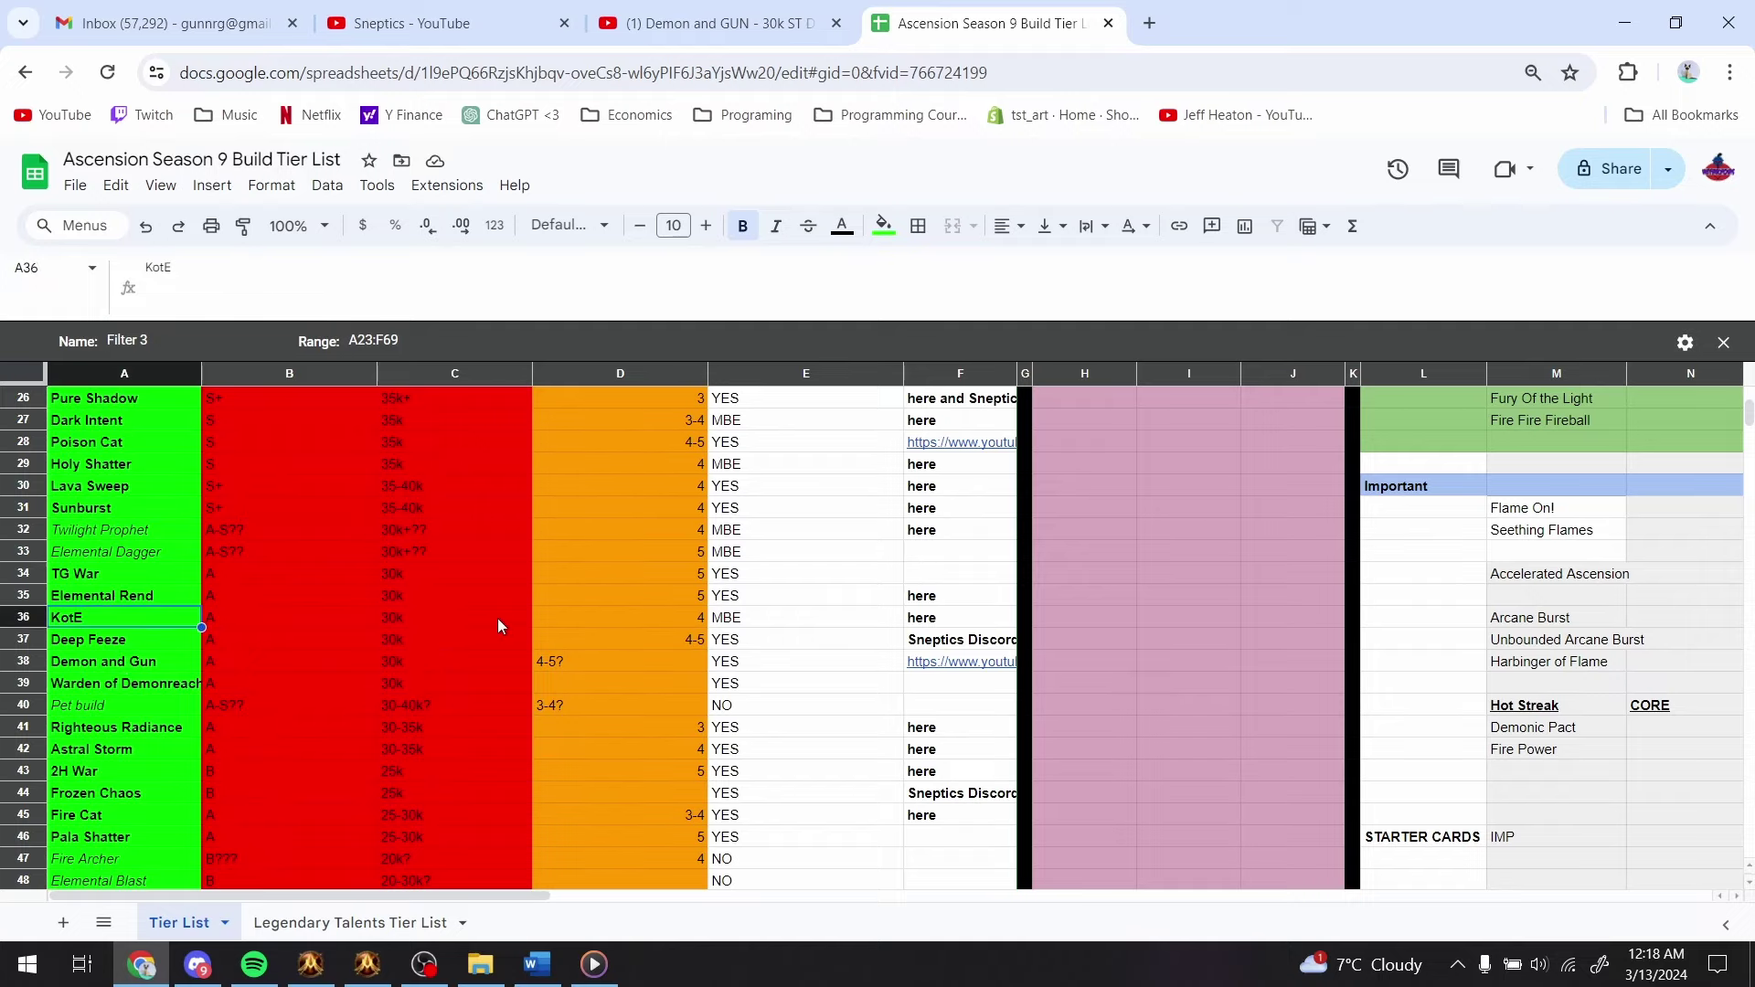
{"action": "left_click", "coordinate": [382, 624]}
{"action": "key", "text": "Return"}
{"action": "key", "text": "Return"}
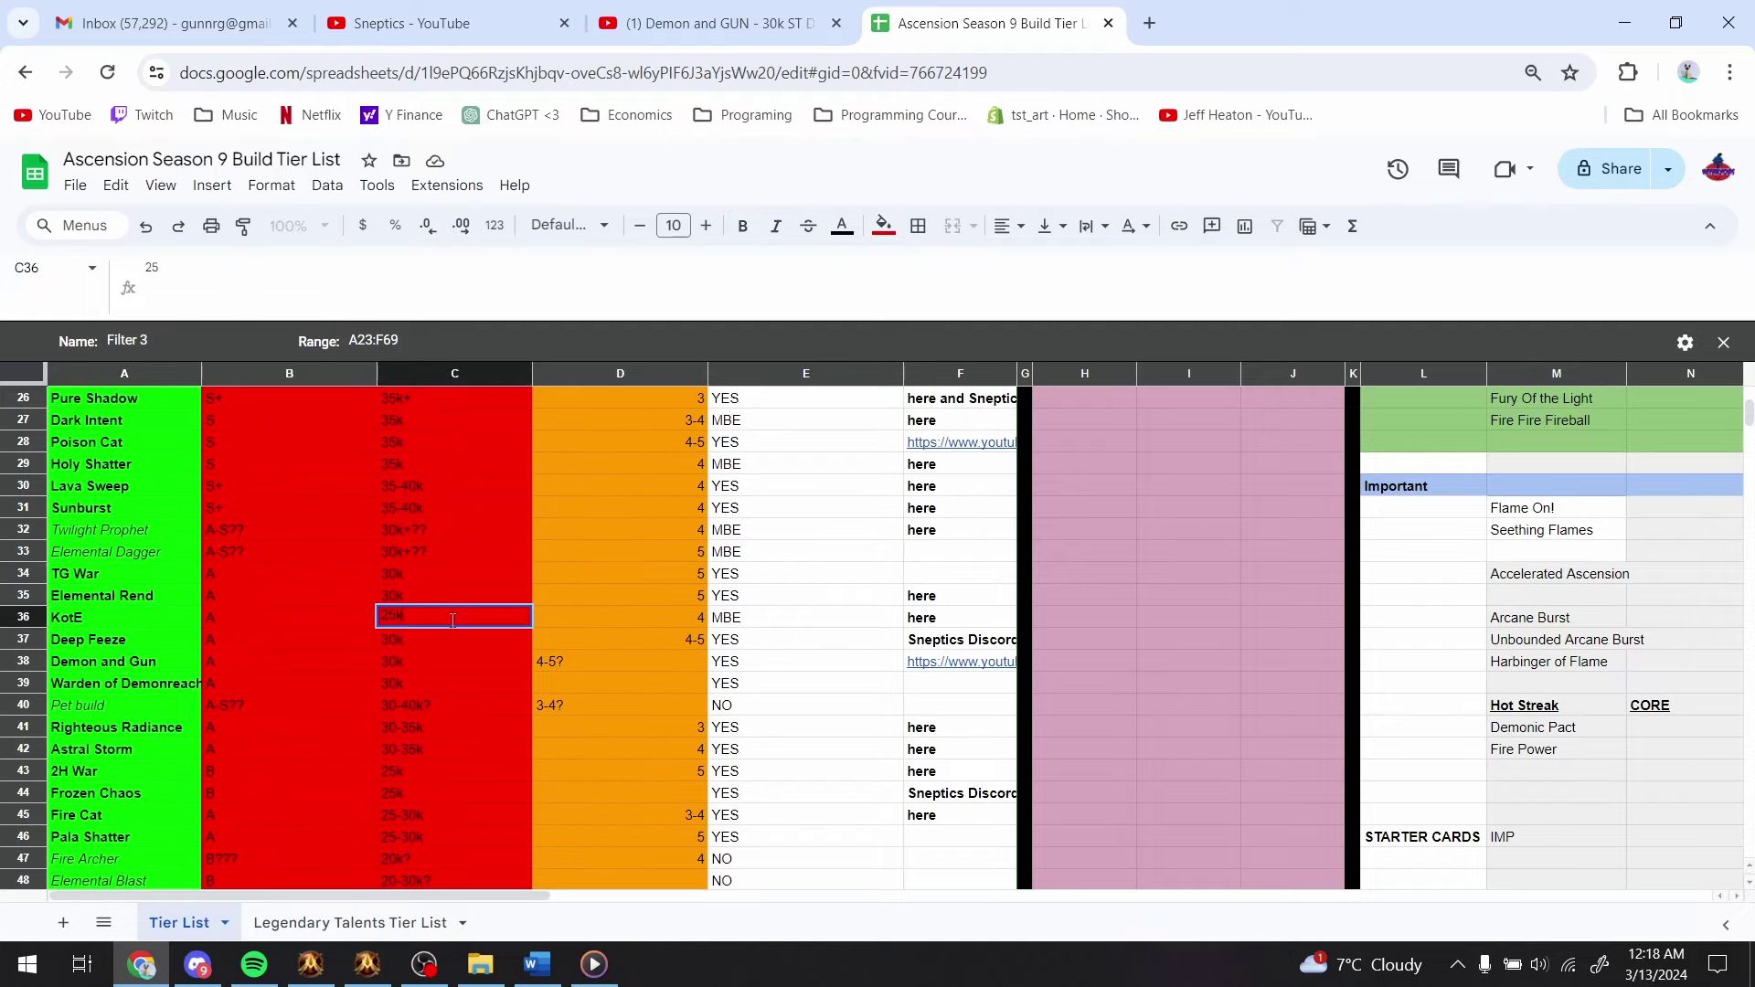
- Check the tier legend at the start of the sheet and set KotE's tier in cell B36 to B
{"action": "scroll", "coordinate": [451, 620], "scroll_direction": "up", "scroll_amount": 10}
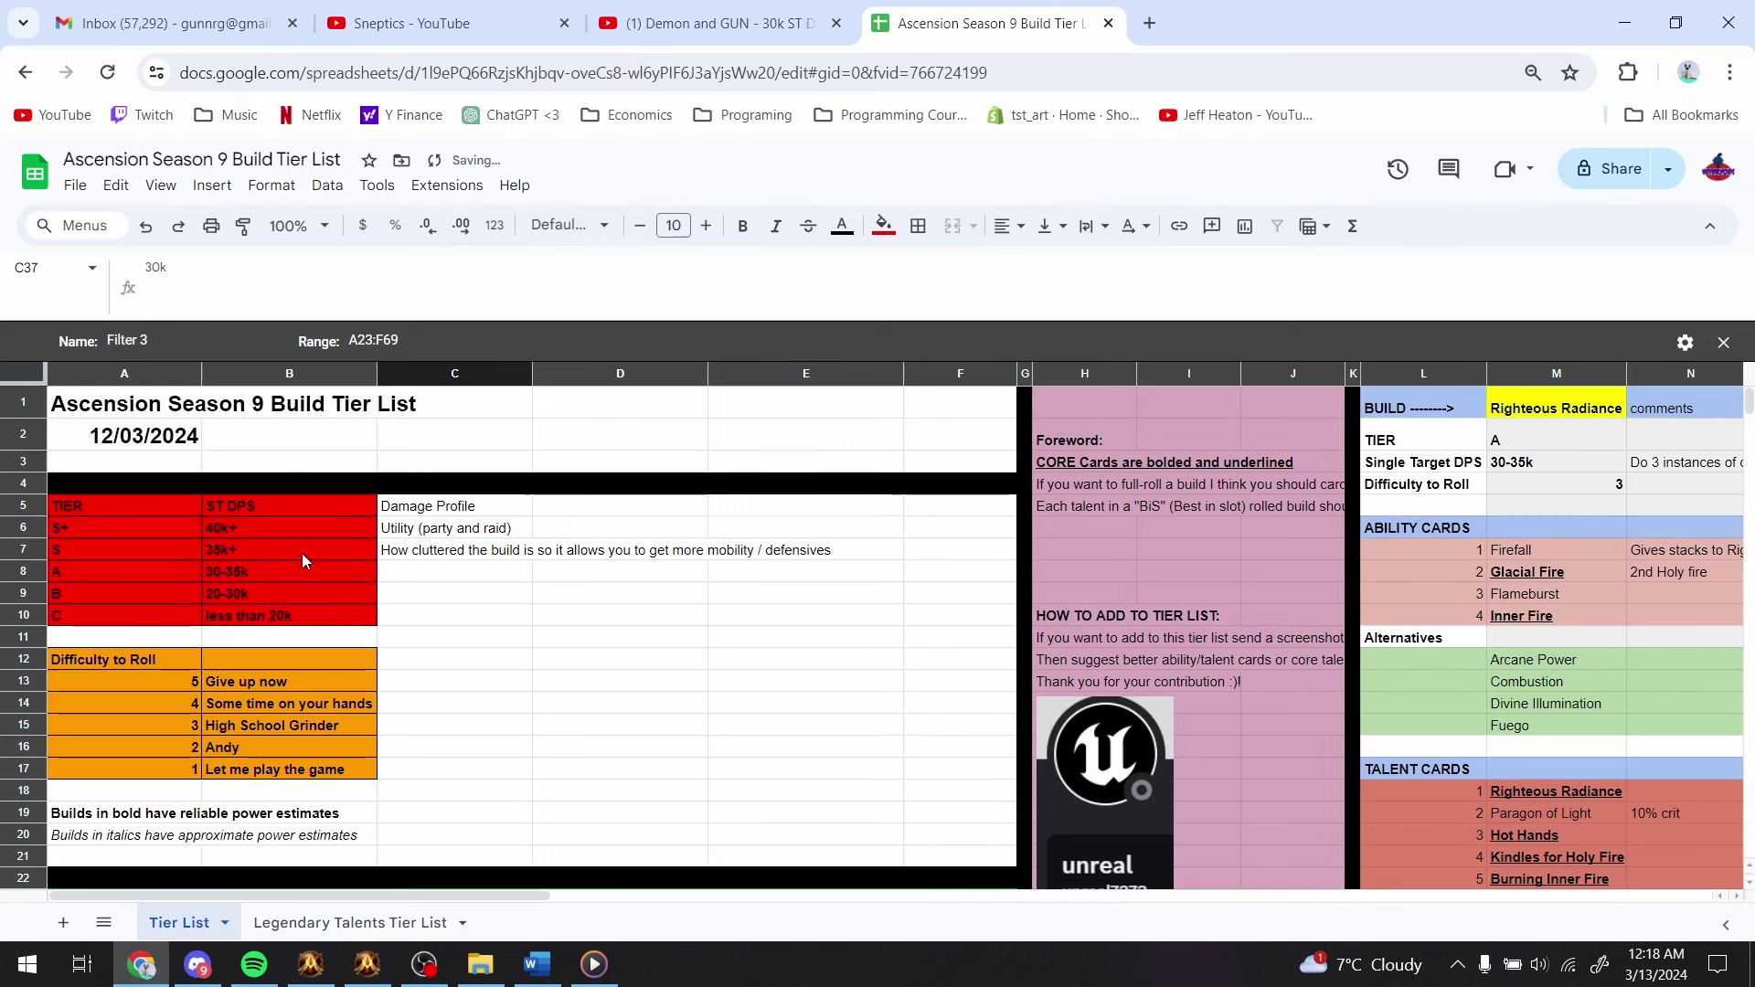
{"action": "scroll", "coordinate": [280, 590], "scroll_direction": "down", "scroll_amount": 9}
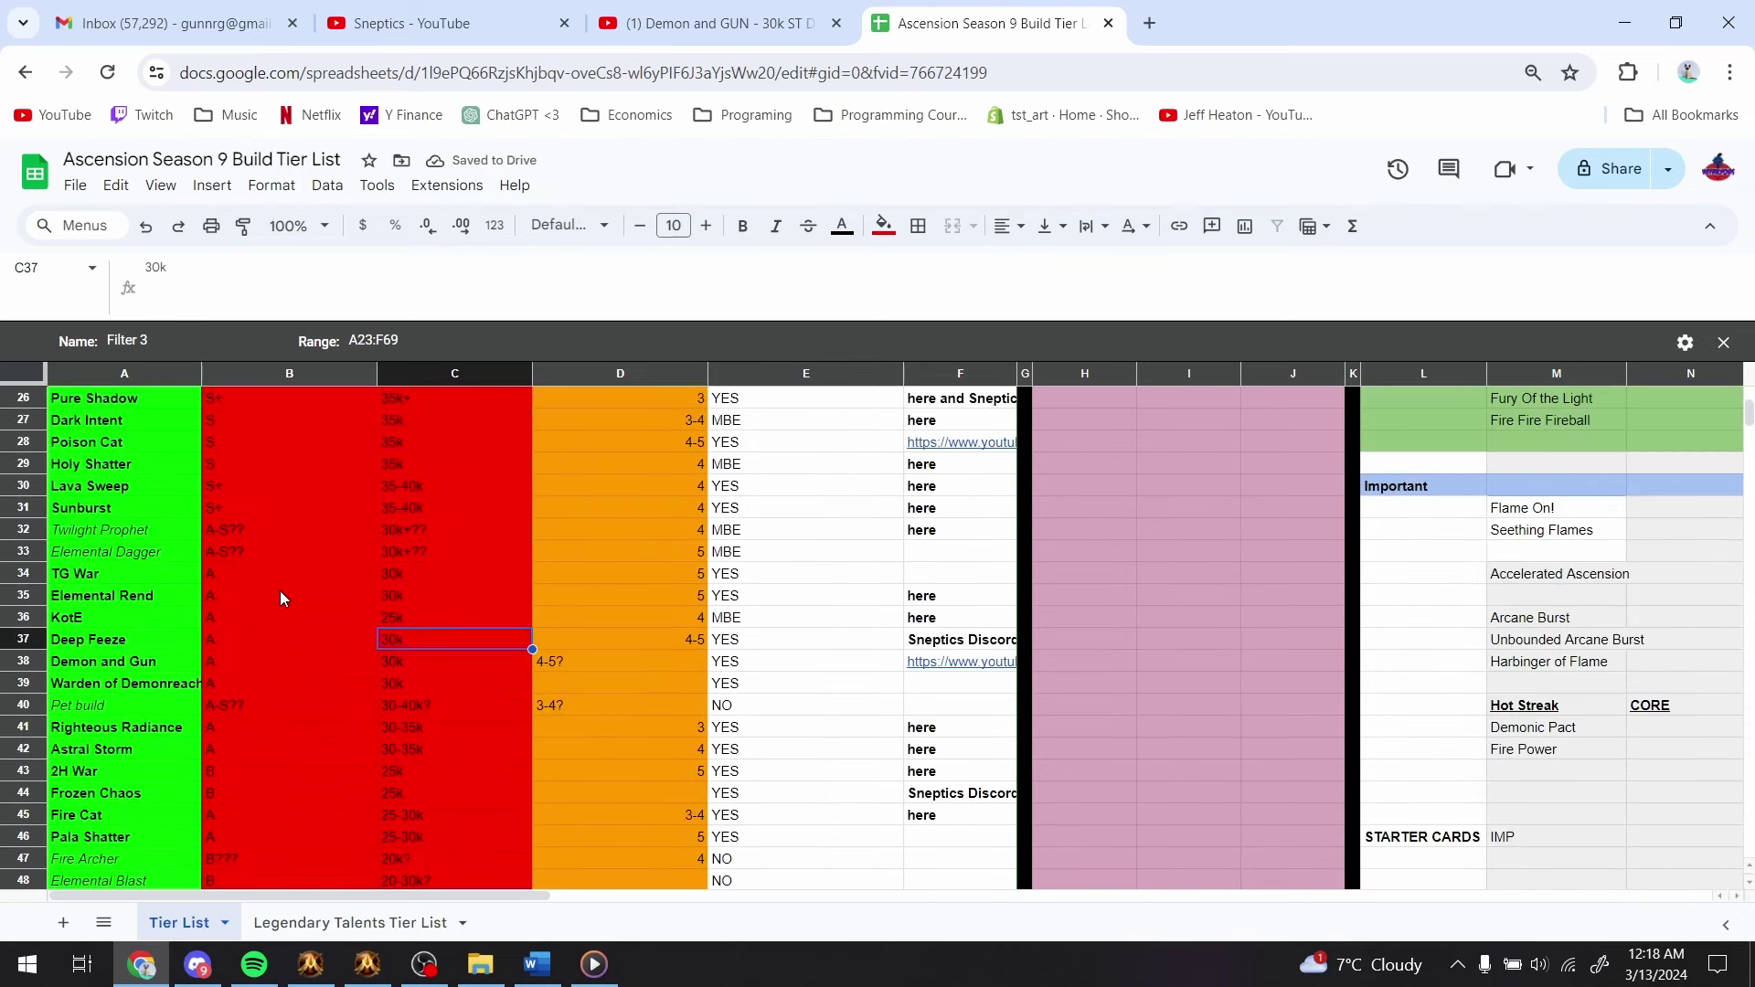
{"action": "left_click", "coordinate": [284, 594]}
{"action": "left_click", "coordinate": [278, 578]}
{"action": "type", "text": "B"}
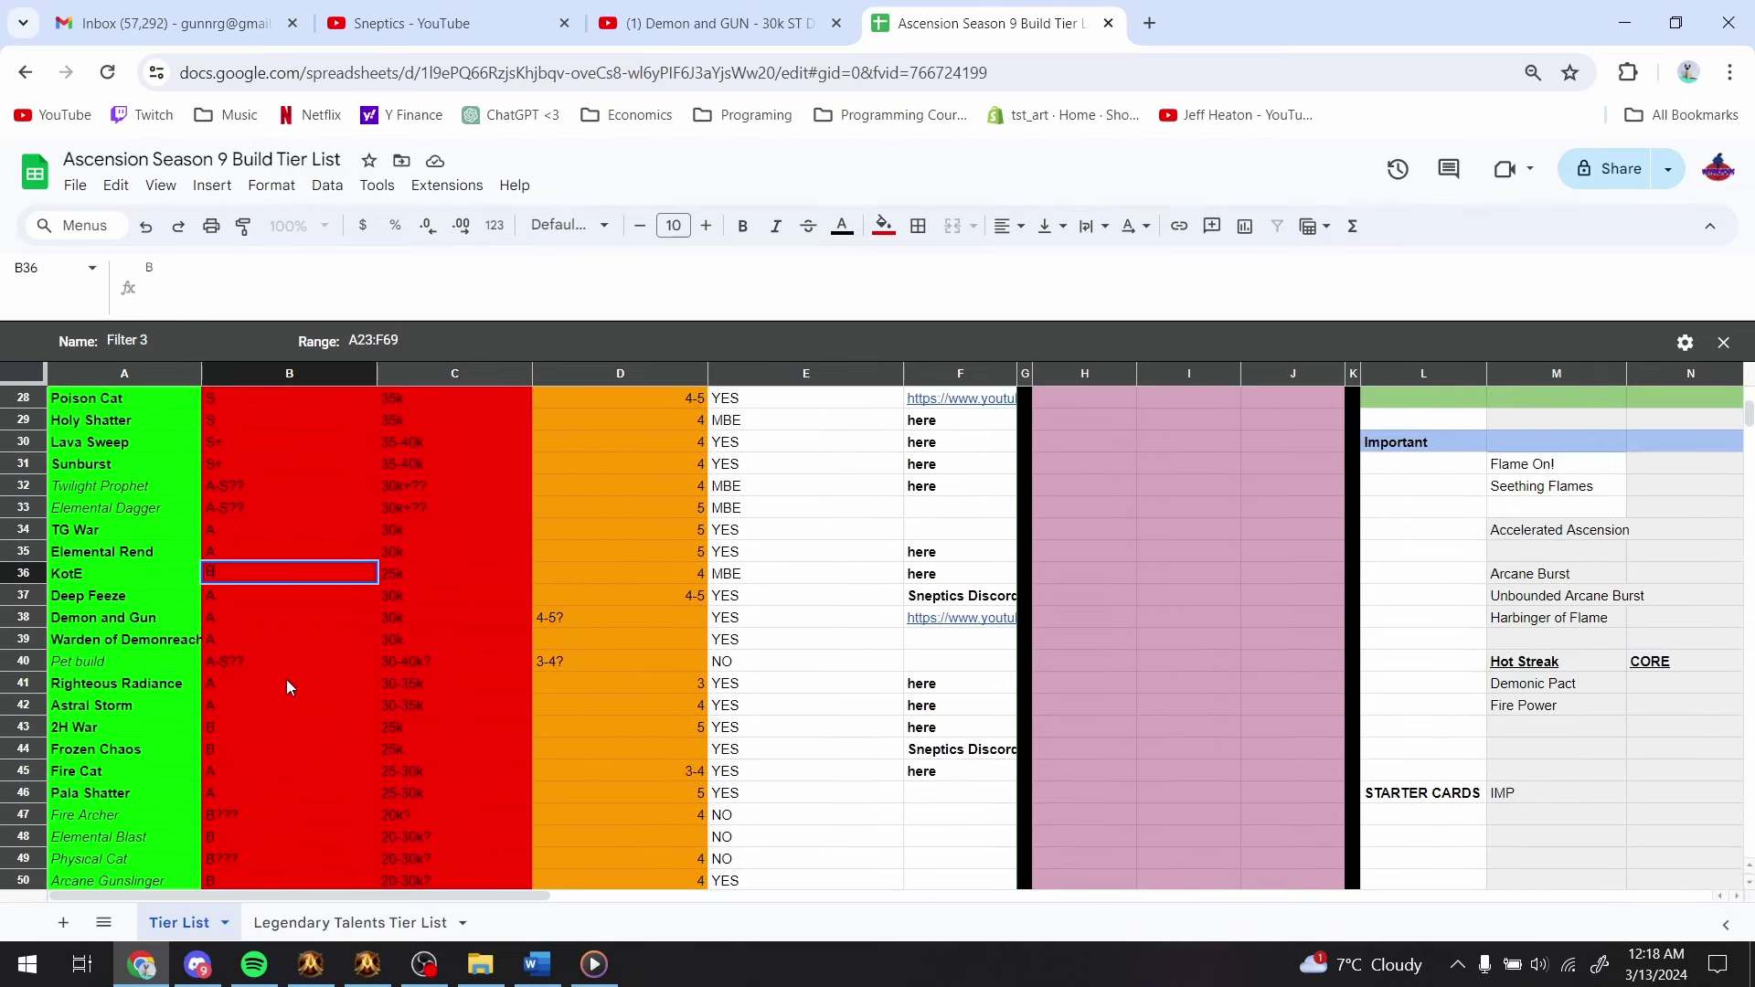
{"action": "left_click", "coordinate": [287, 681]}
- Copy KotE's tier, DPS and difficulty from B36:D36 and stack them in cells AO2 to AO4 under the KotE heading
{"action": "left_click_drag", "start_coordinate": [134, 573], "coordinate": [441, 578]}
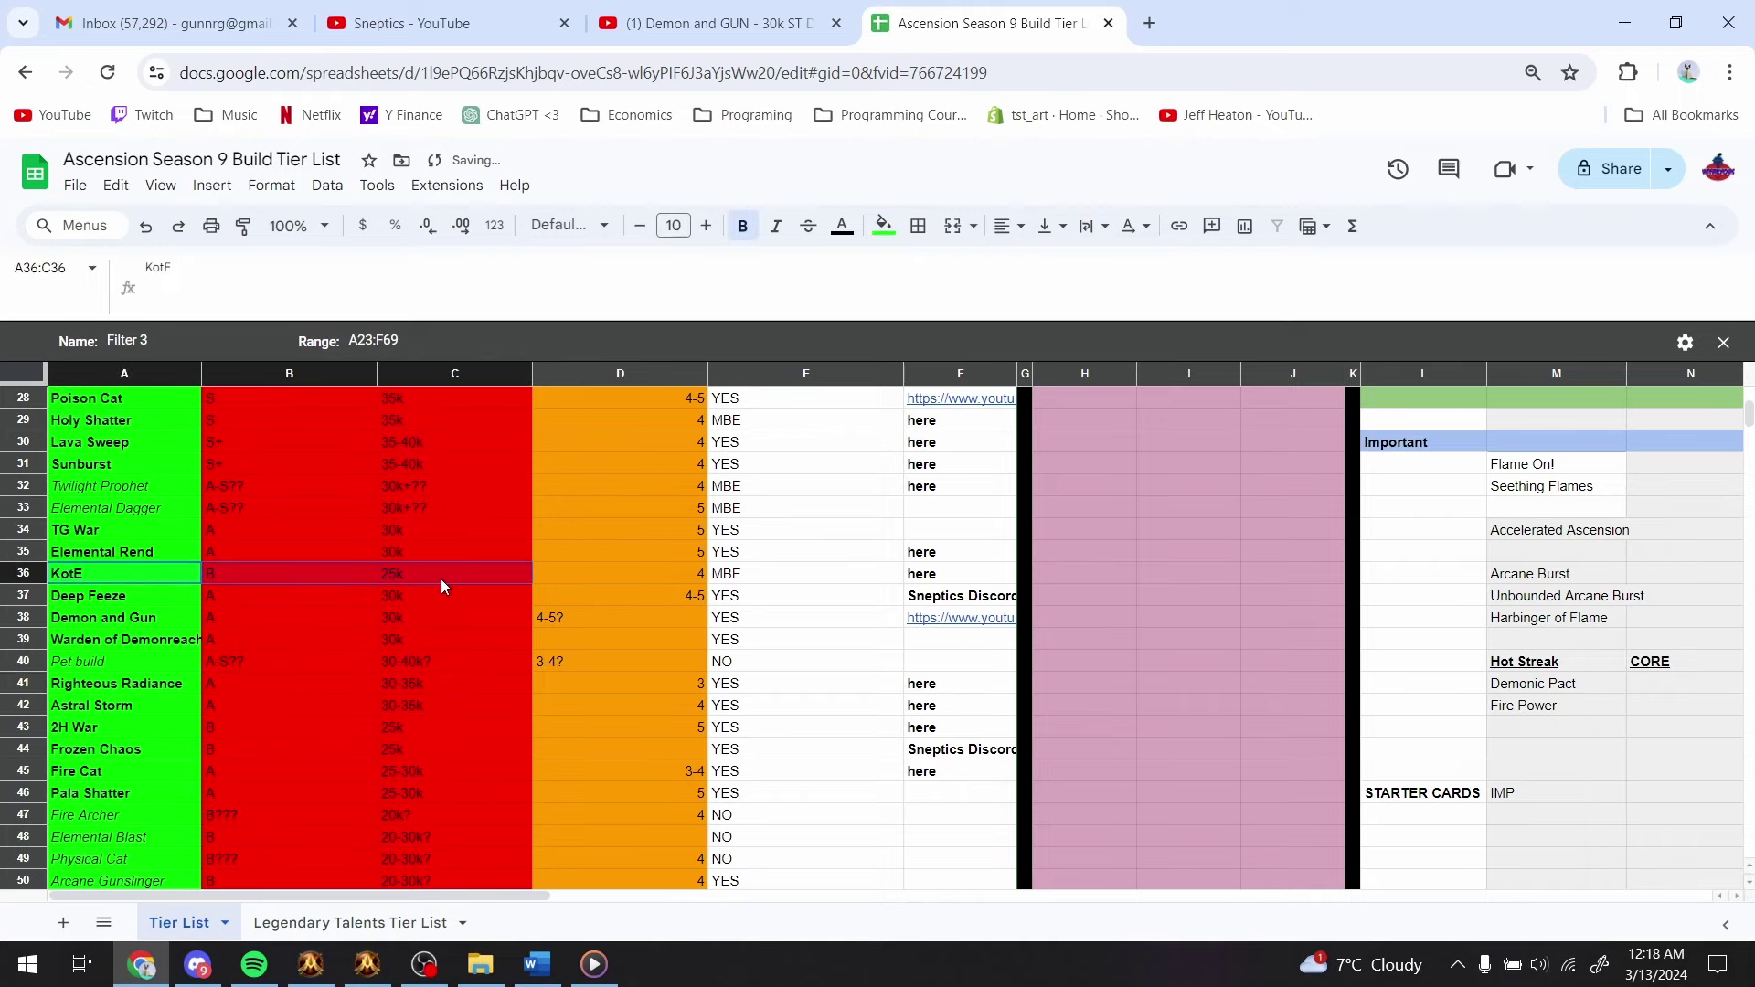
{"action": "left_click_drag", "start_coordinate": [283, 575], "coordinate": [572, 581]}
{"action": "key", "text": "ctrl+c"}
{"action": "scroll", "coordinate": [572, 581], "scroll_direction": "up", "scroll_amount": 9}
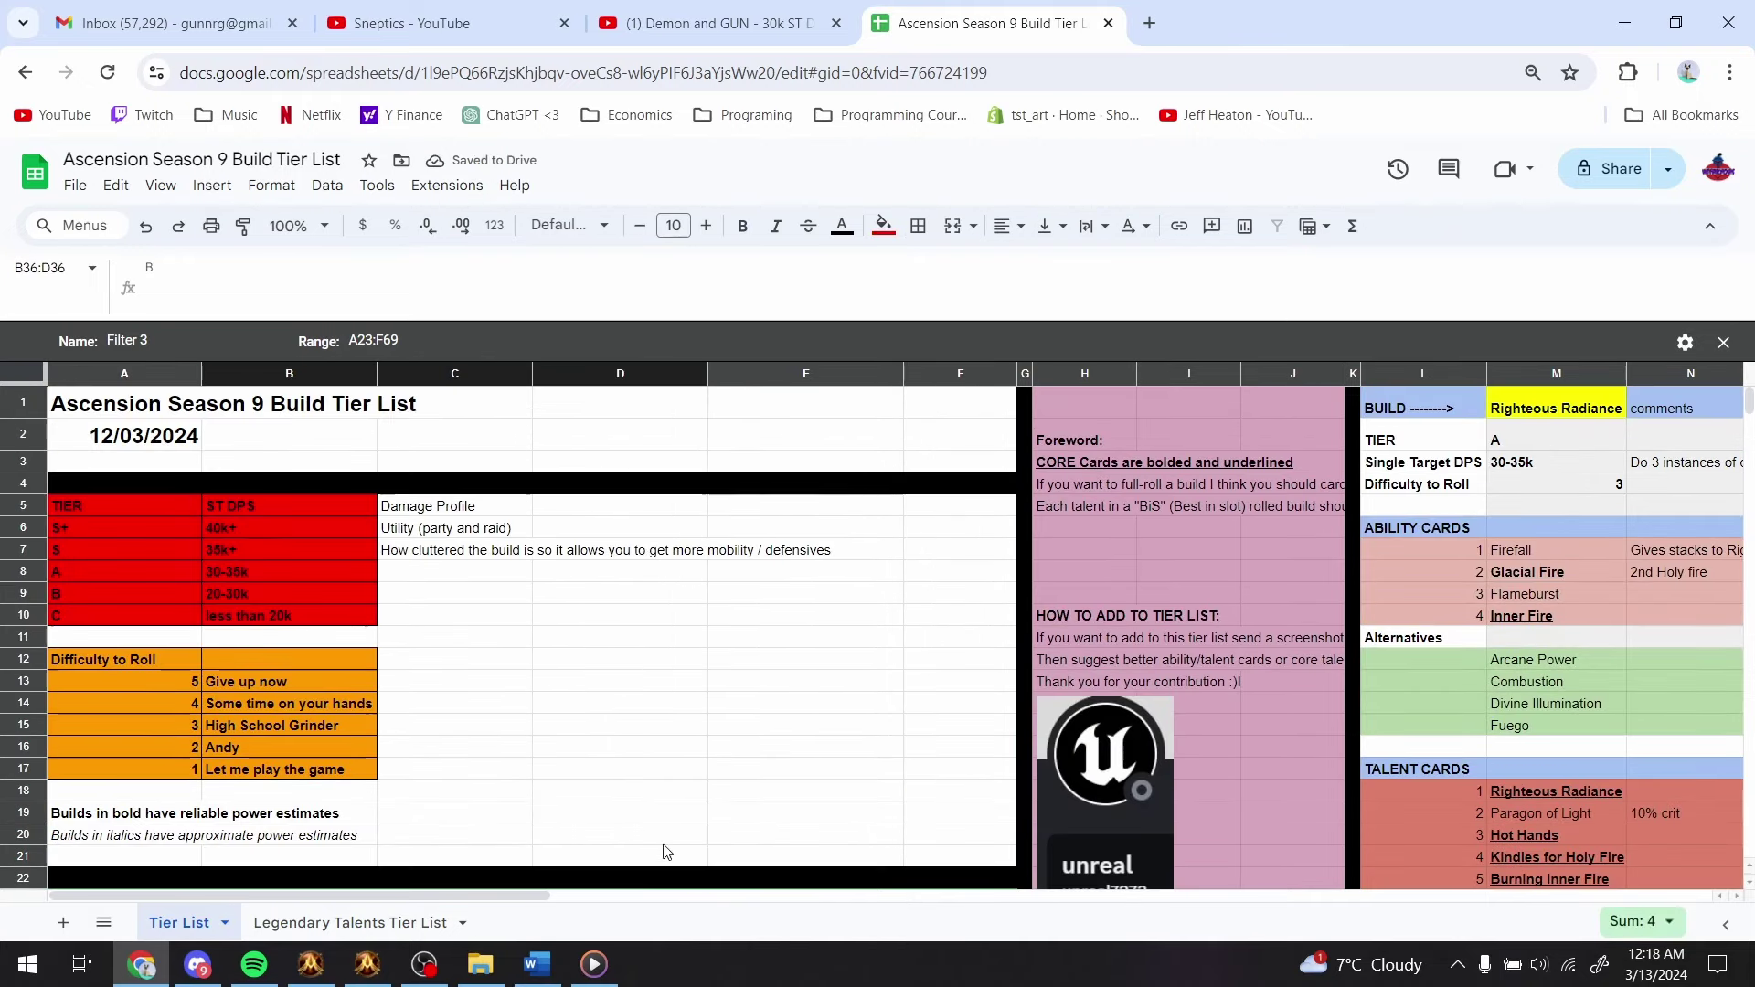
{"action": "scroll", "coordinate": [1523, 830], "scroll_direction": "right", "scroll_amount": 15}
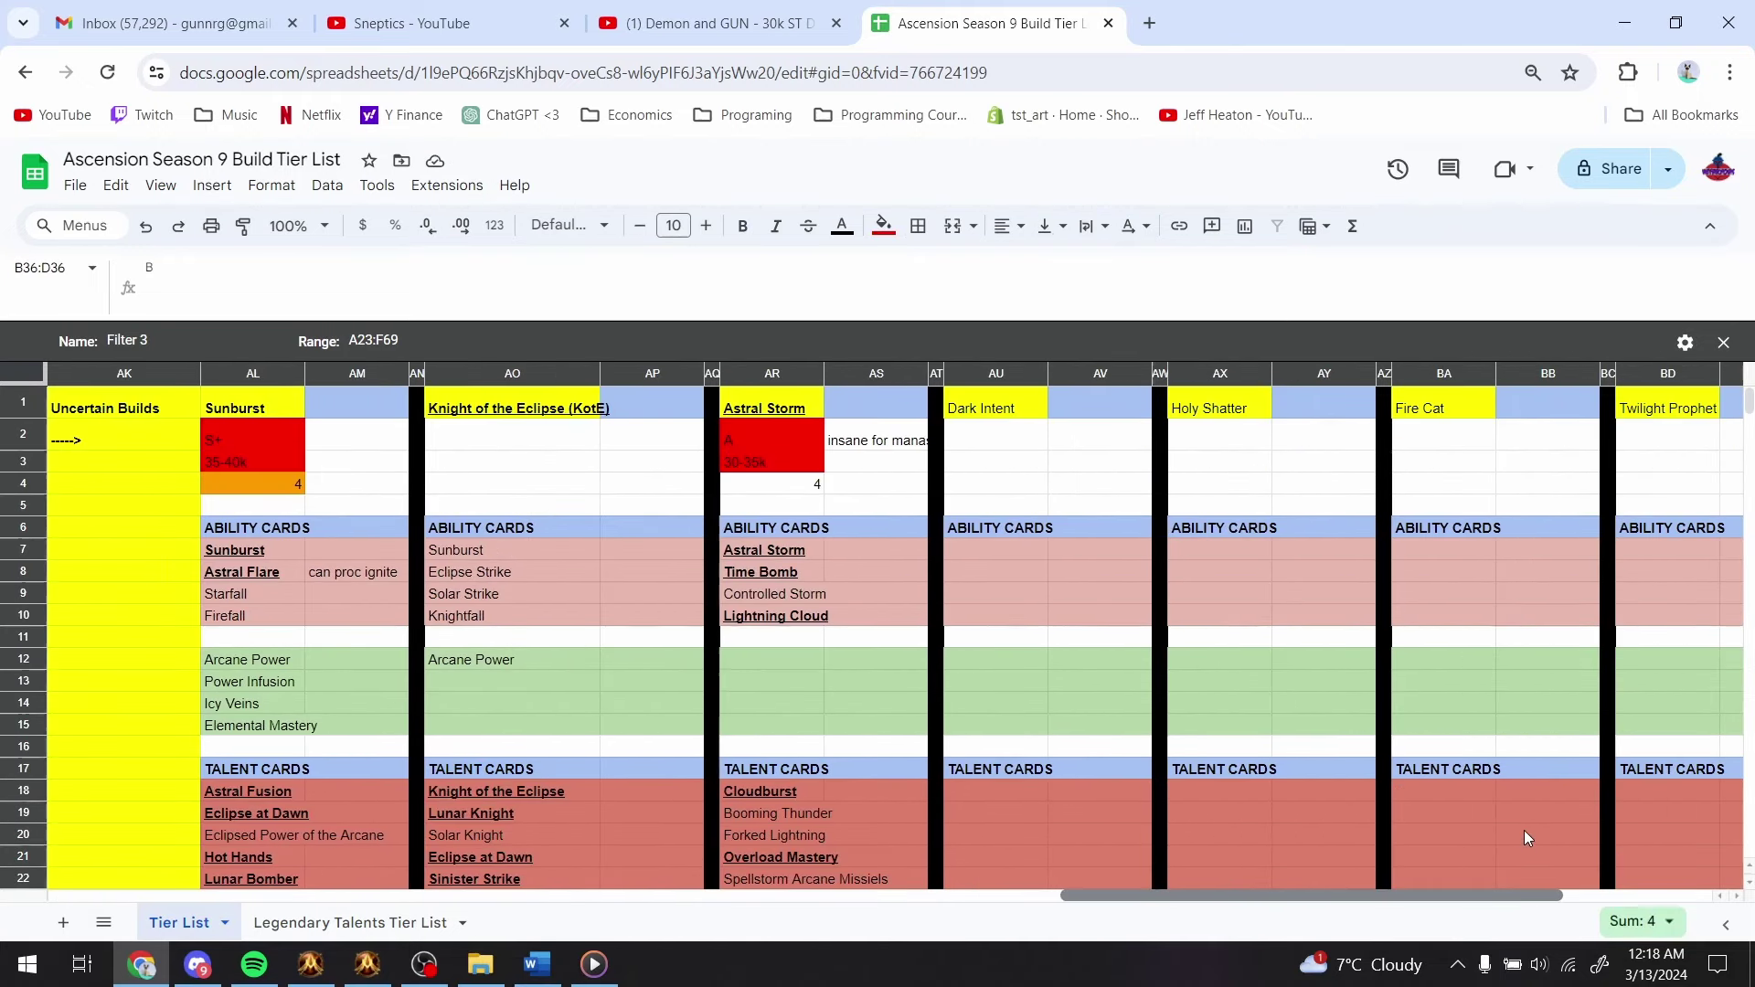
{"action": "left_click", "coordinate": [486, 448]}
{"action": "key", "text": "ctrl+v"}
{"action": "key", "text": "Right"}
{"action": "left_click_drag", "start_coordinate": [601, 439], "coordinate": [539, 462]}
{"action": "left_click_drag", "start_coordinate": [712, 439], "coordinate": [500, 485]}
{"action": "left_click", "coordinate": [699, 425]}
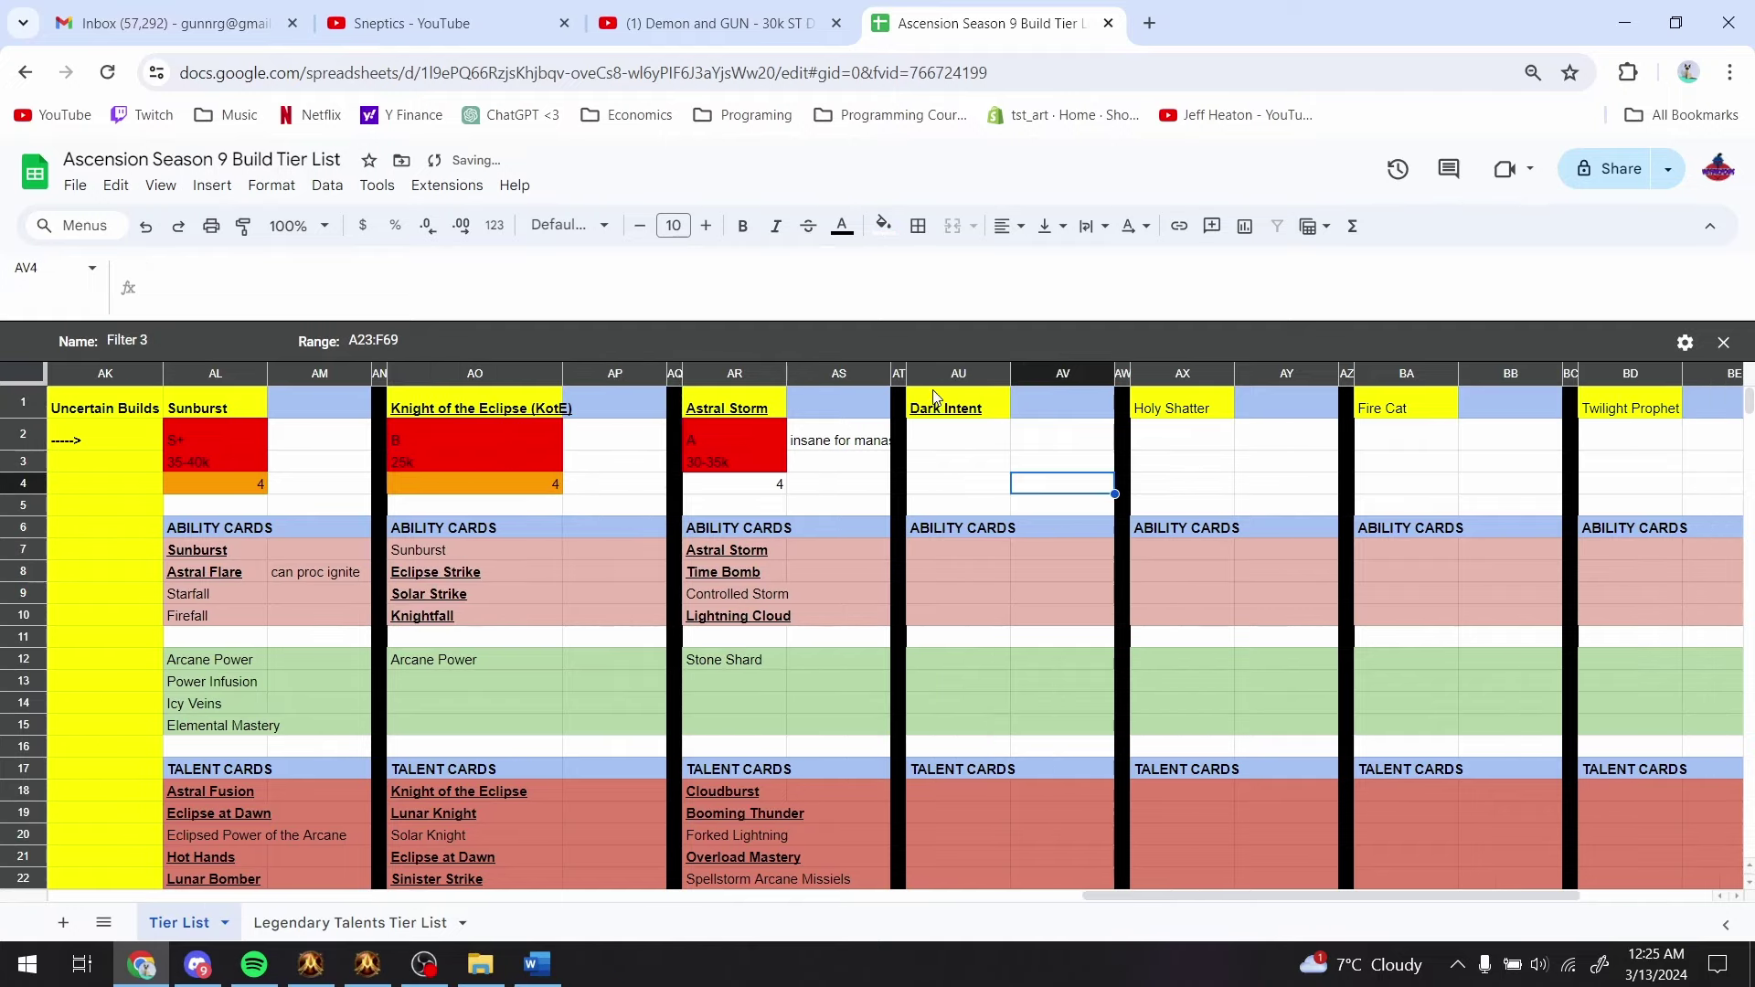
- Select the Dark Intent build heading in AU1, then switch to Ascension and read the Dark Intent talent card's description
{"action": "left_click", "coordinate": [933, 404]}
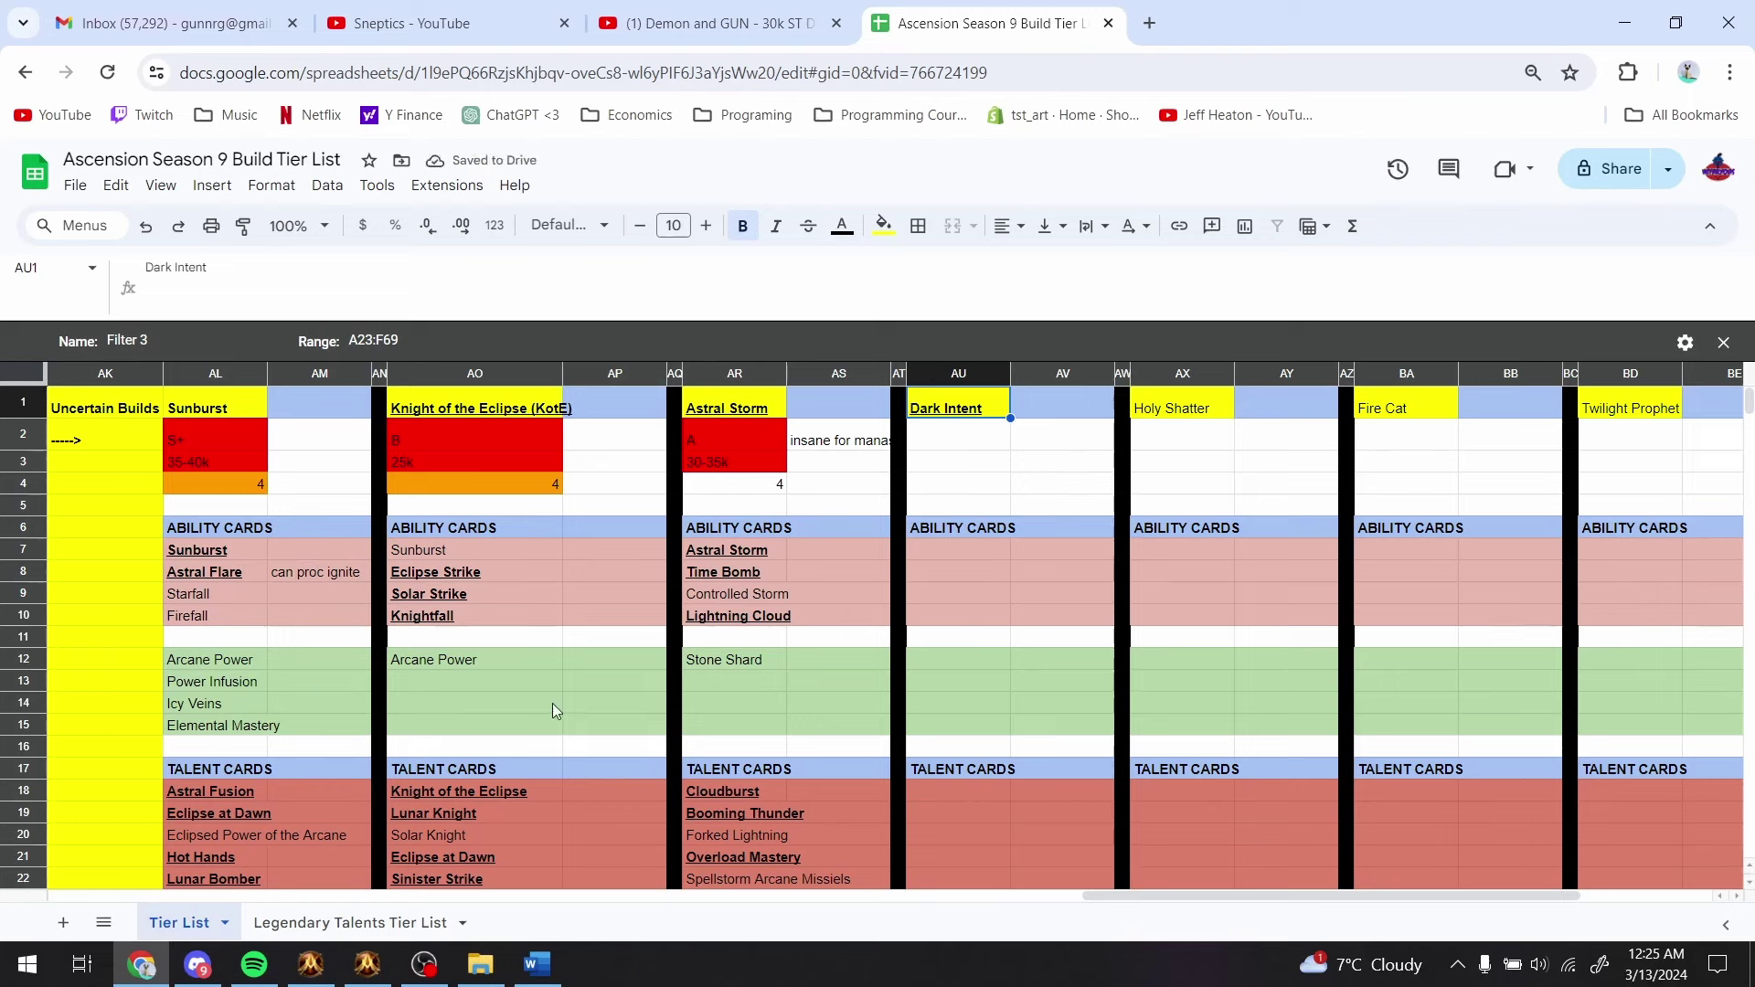
{"action": "left_click", "coordinate": [368, 964]}
{"action": "mouse_move", "coordinate": [1060, 173]}
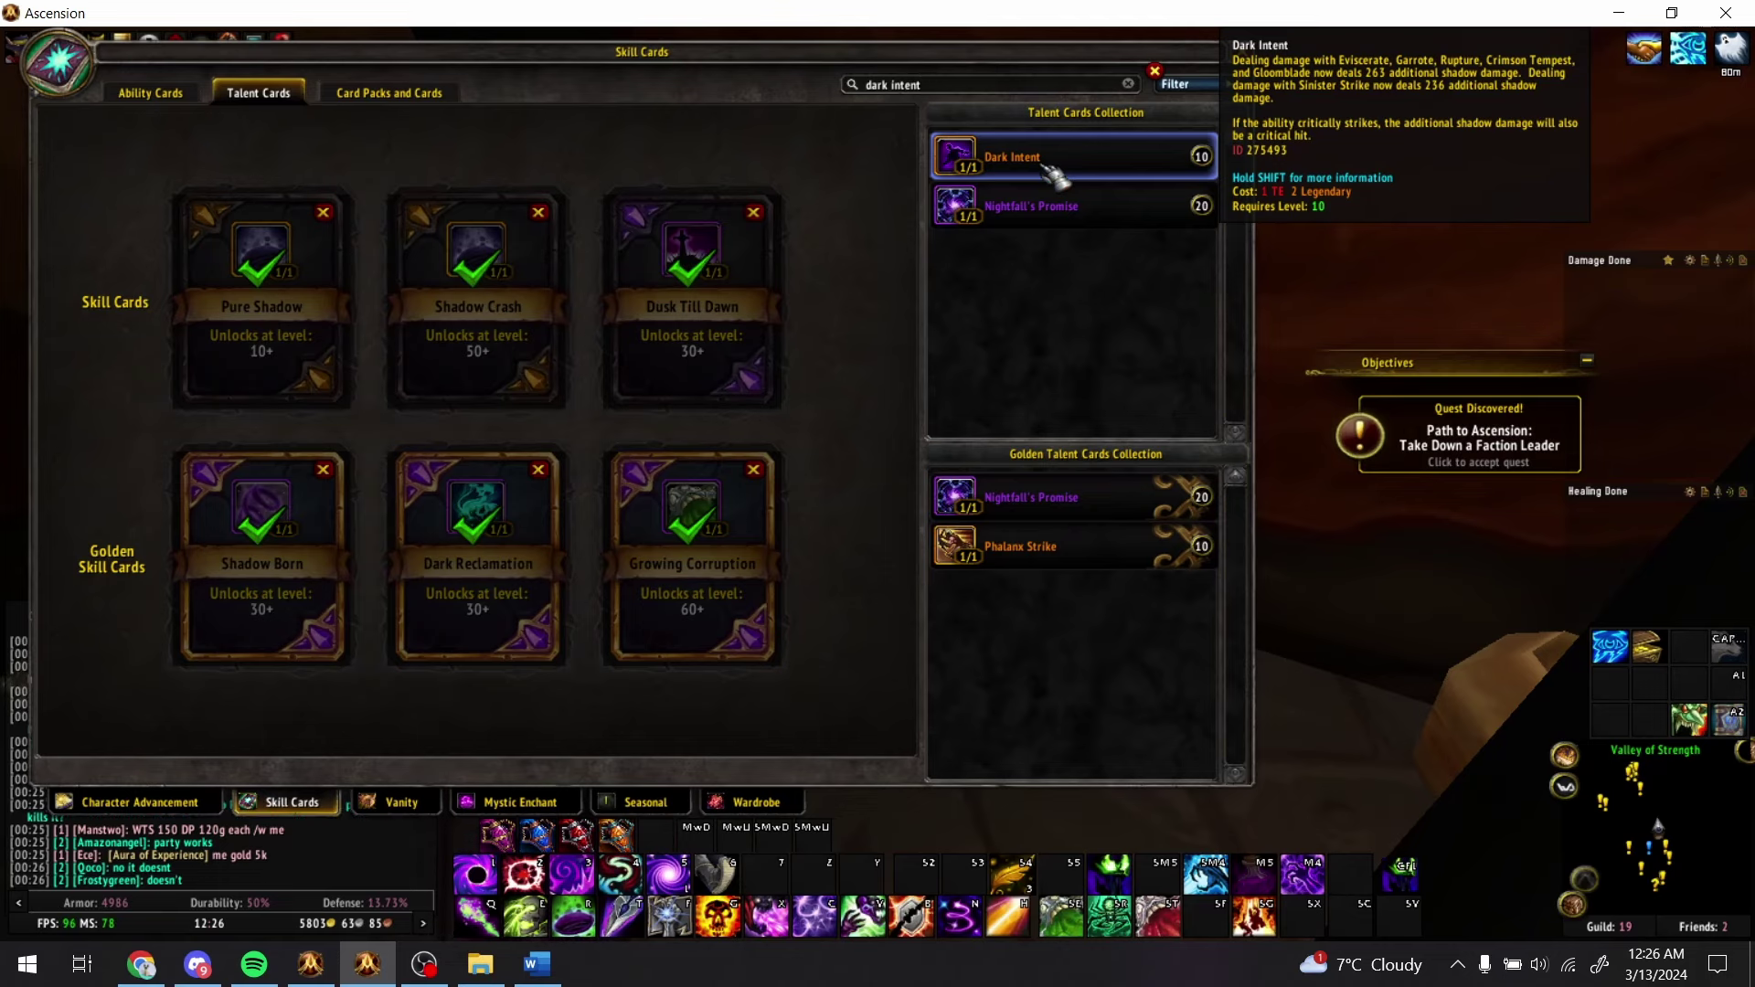
- Return to the spreadsheet and enter "Dark Intennt" in cell AU18 as a bold, underlined core talent card
{"action": "key", "text": "alt+Tab"}
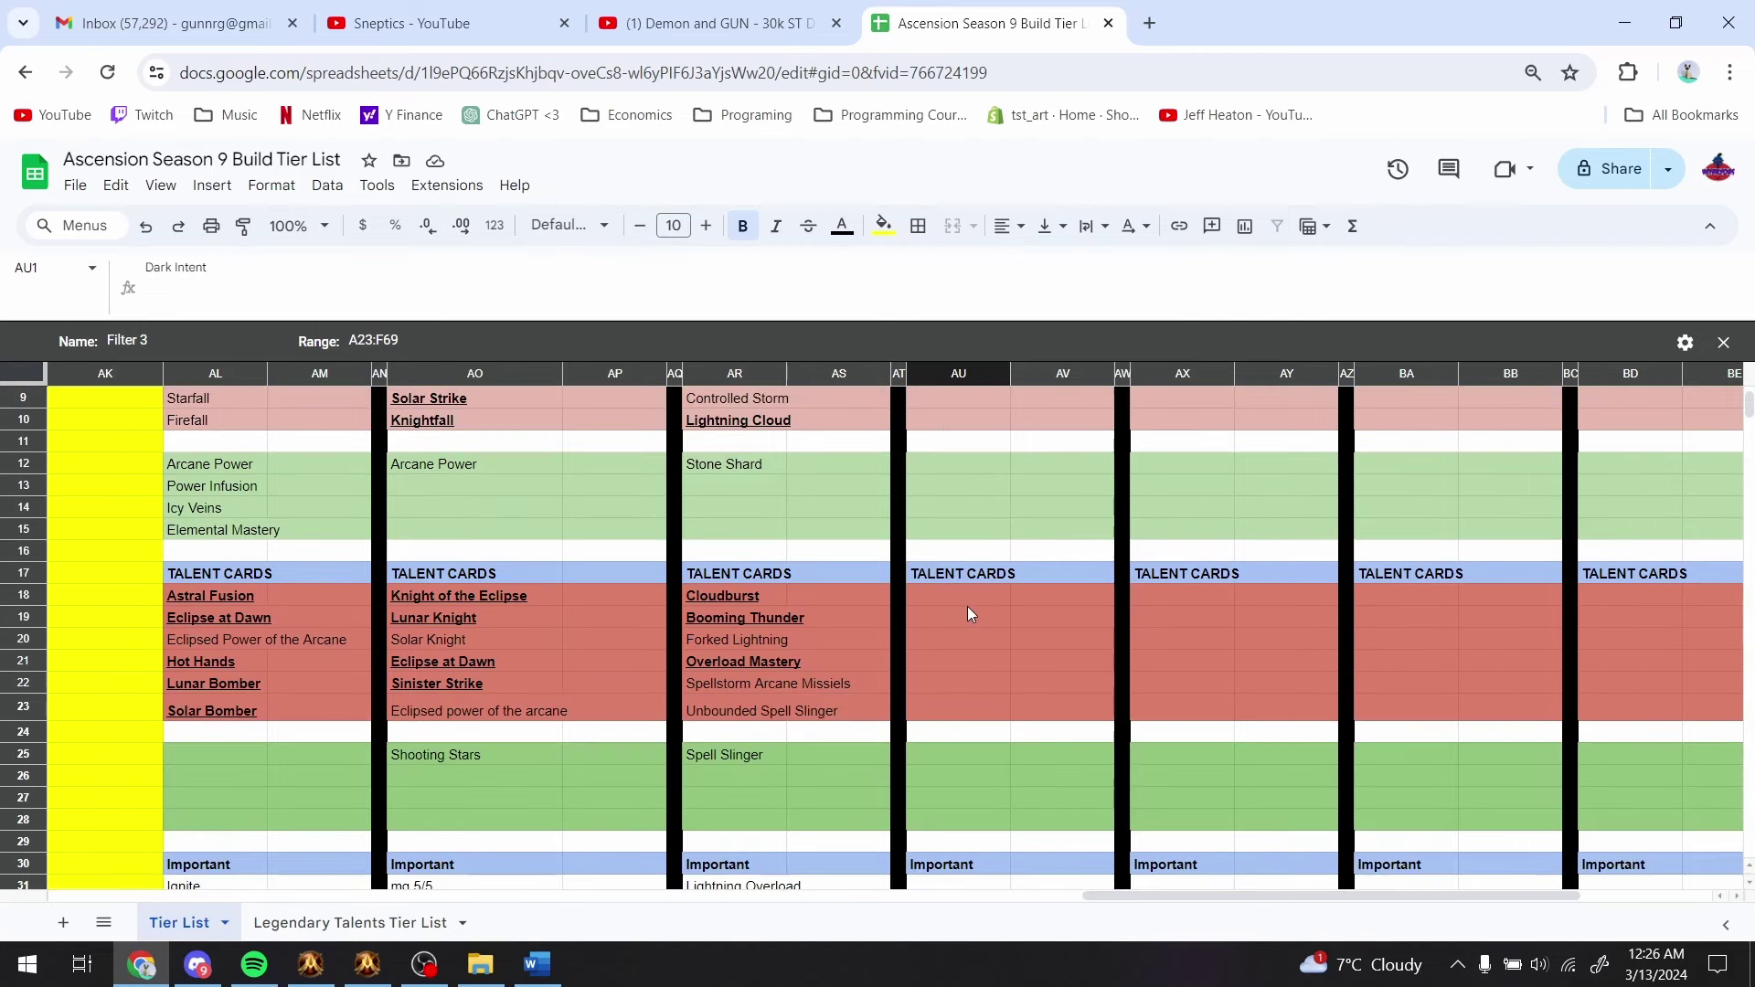
{"action": "left_click", "coordinate": [967, 596]}
{"action": "type", "text": "Dark"}
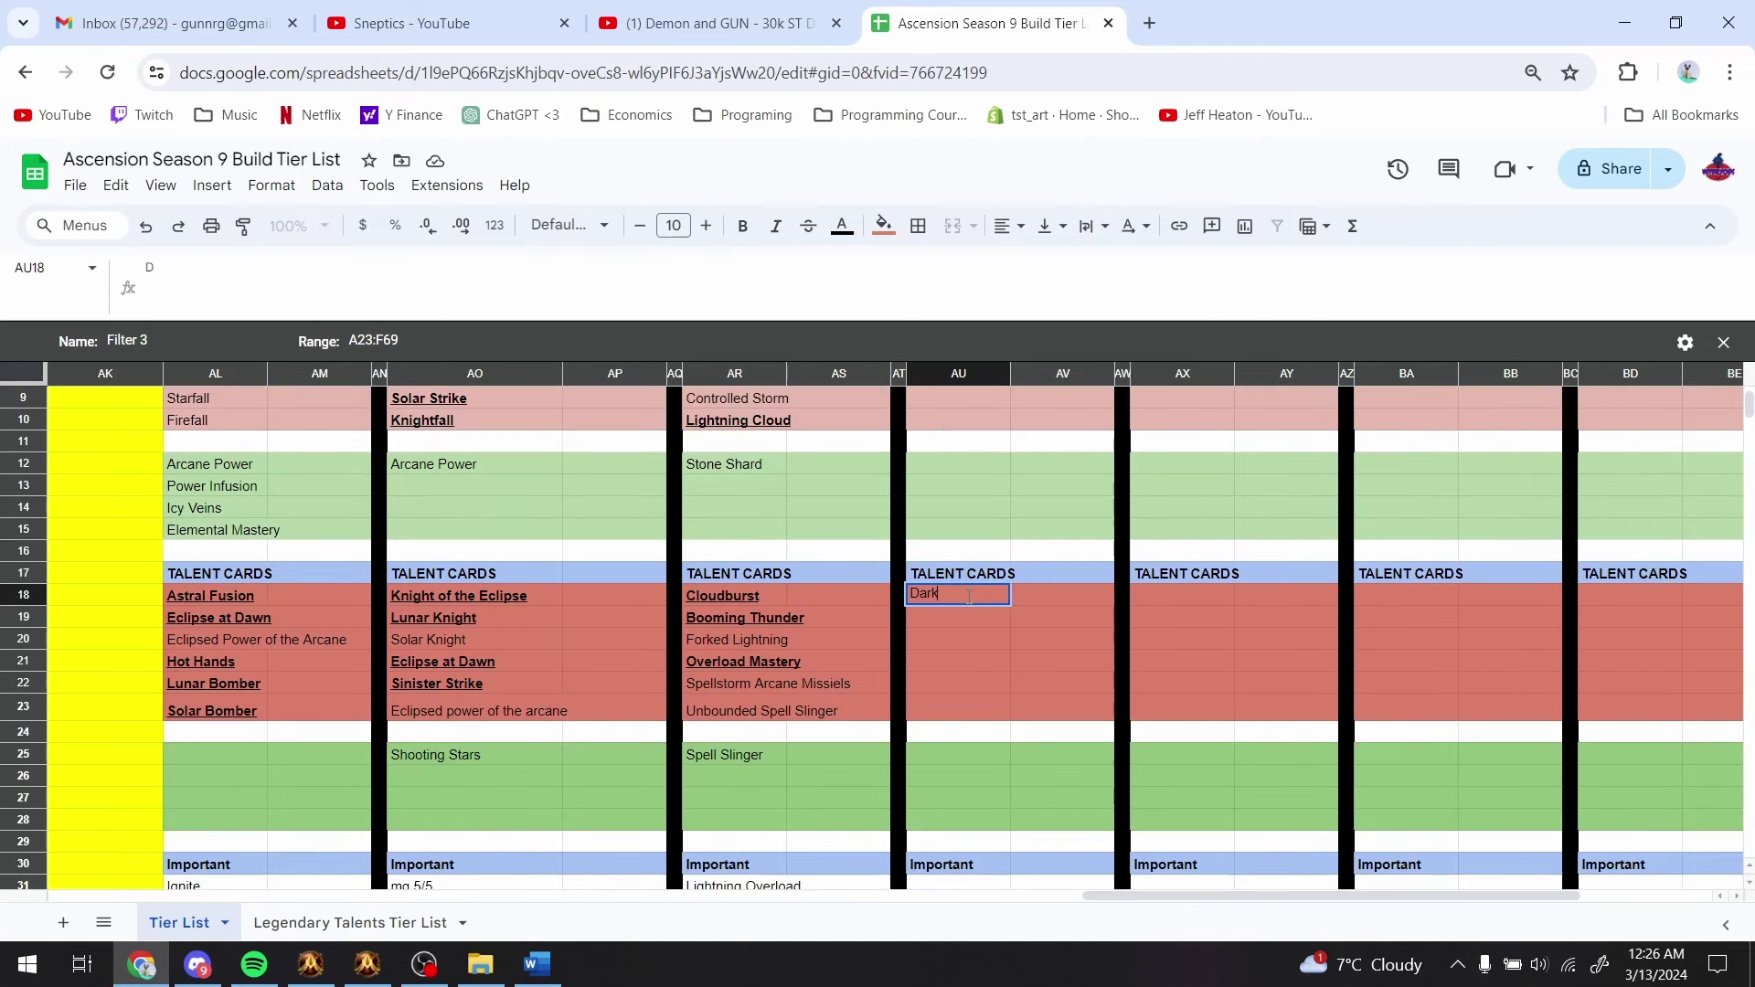
{"action": "type", "text": " Intennt"}
{"action": "key", "text": "Return"}
{"action": "key", "text": "Up"}
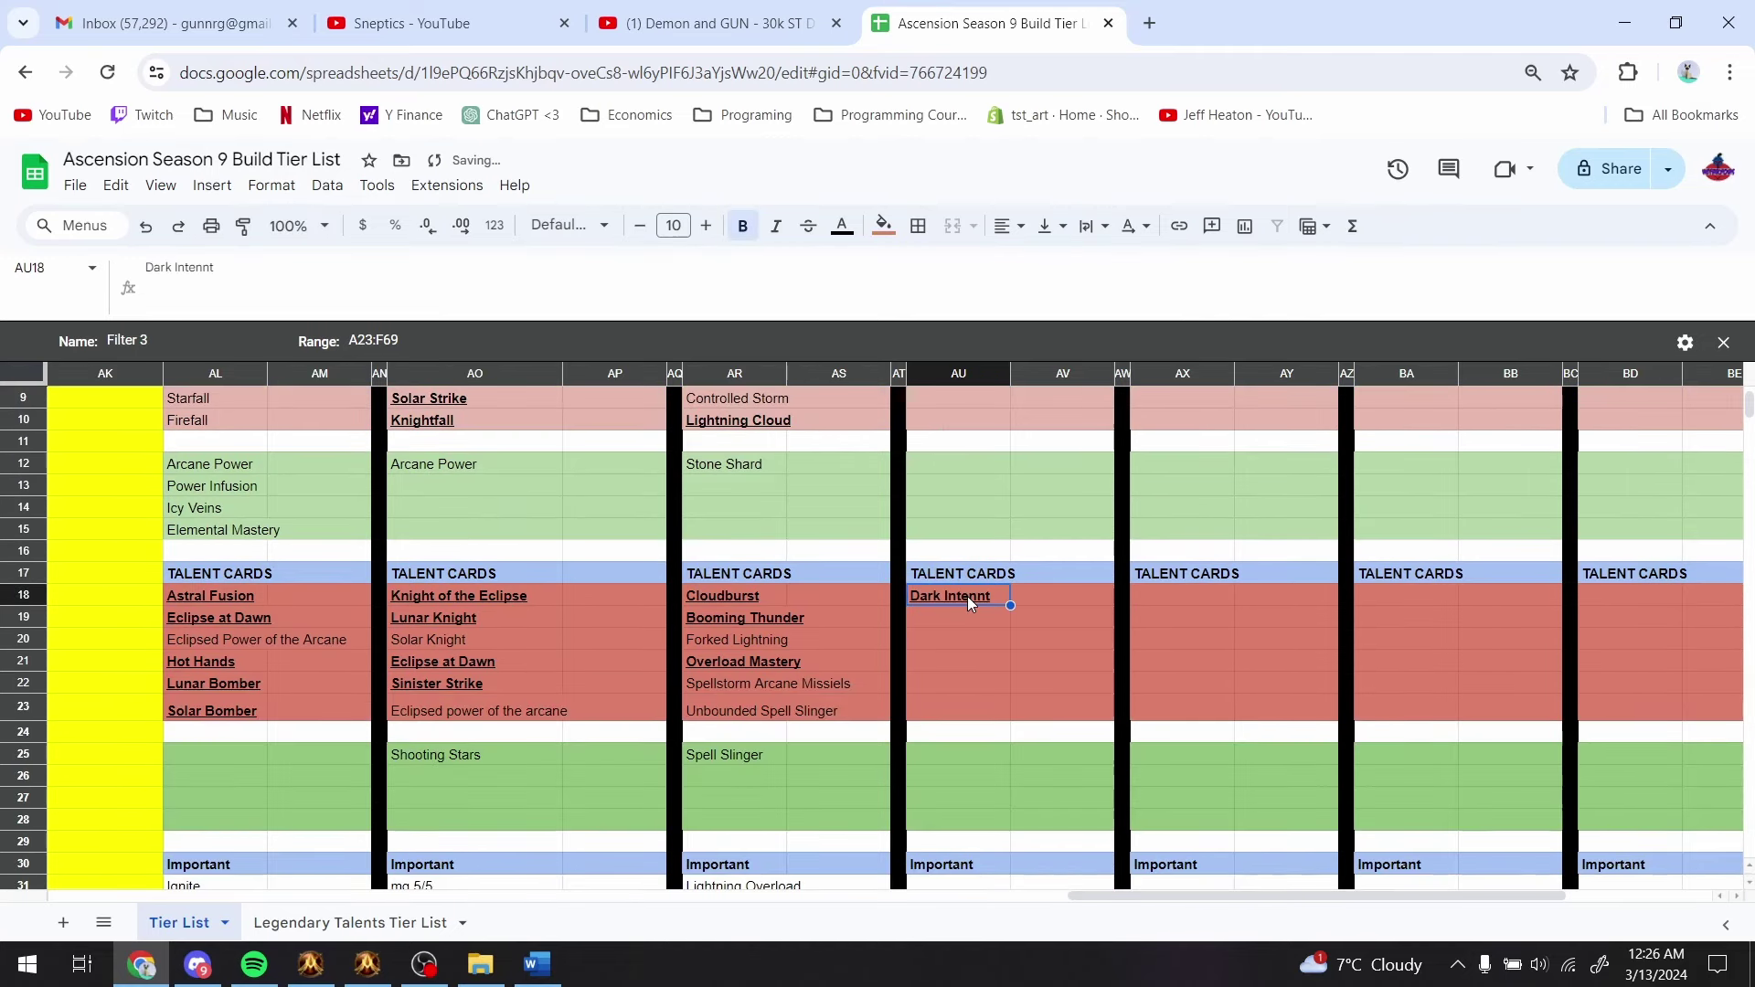
- Switch to Ascension, search the talent cards for "sinister str", filter them to Legendary quality and read the card descriptions
{"action": "key", "text": "alt+Tab"}
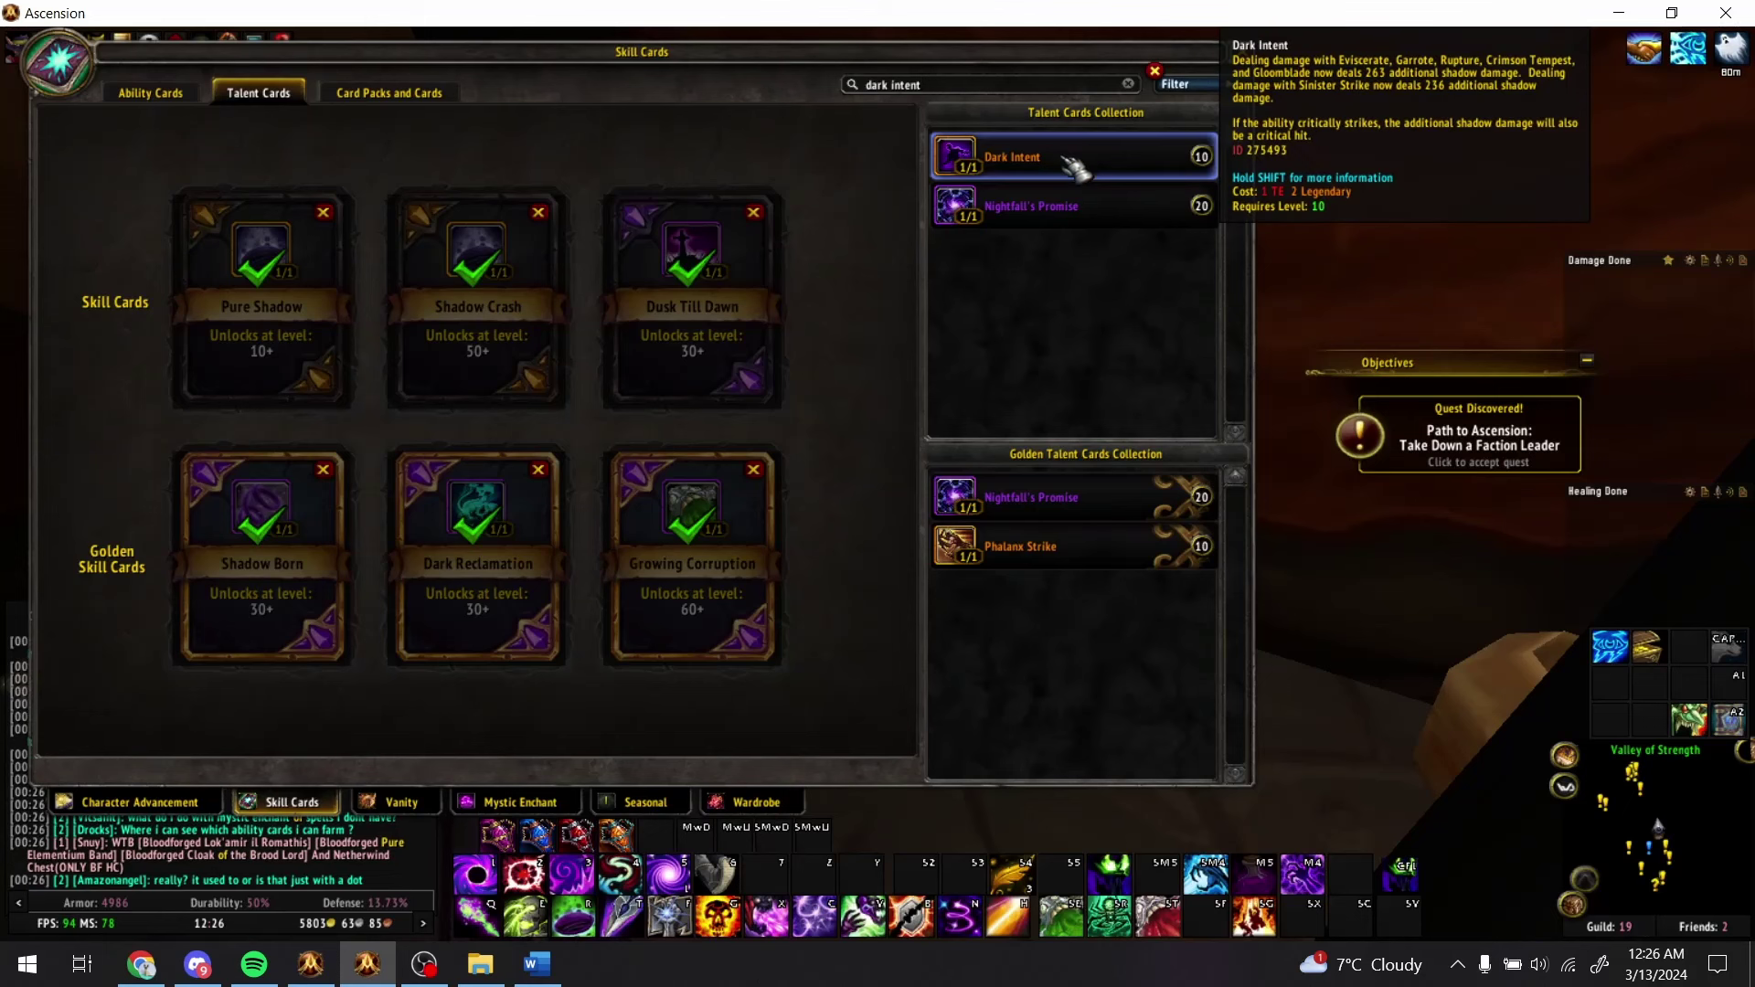
{"action": "key", "text": "ctrl+a"}
{"action": "type", "text": "s"}
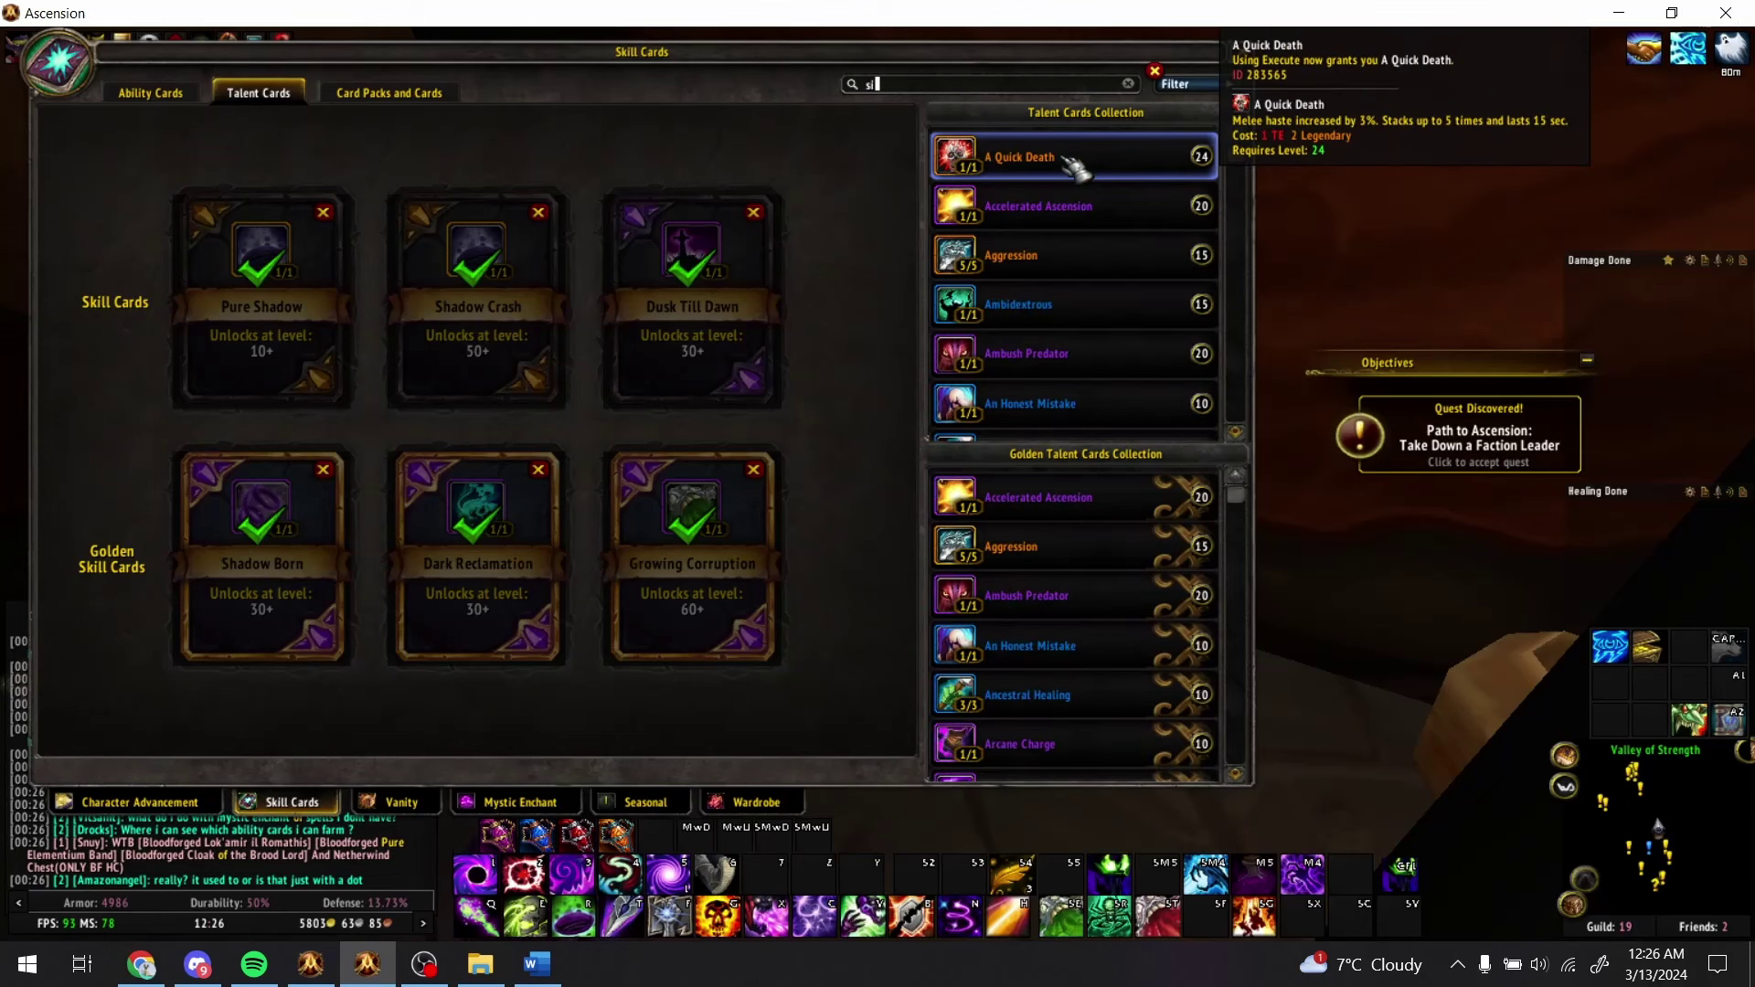
{"action": "type", "text": "inister"}
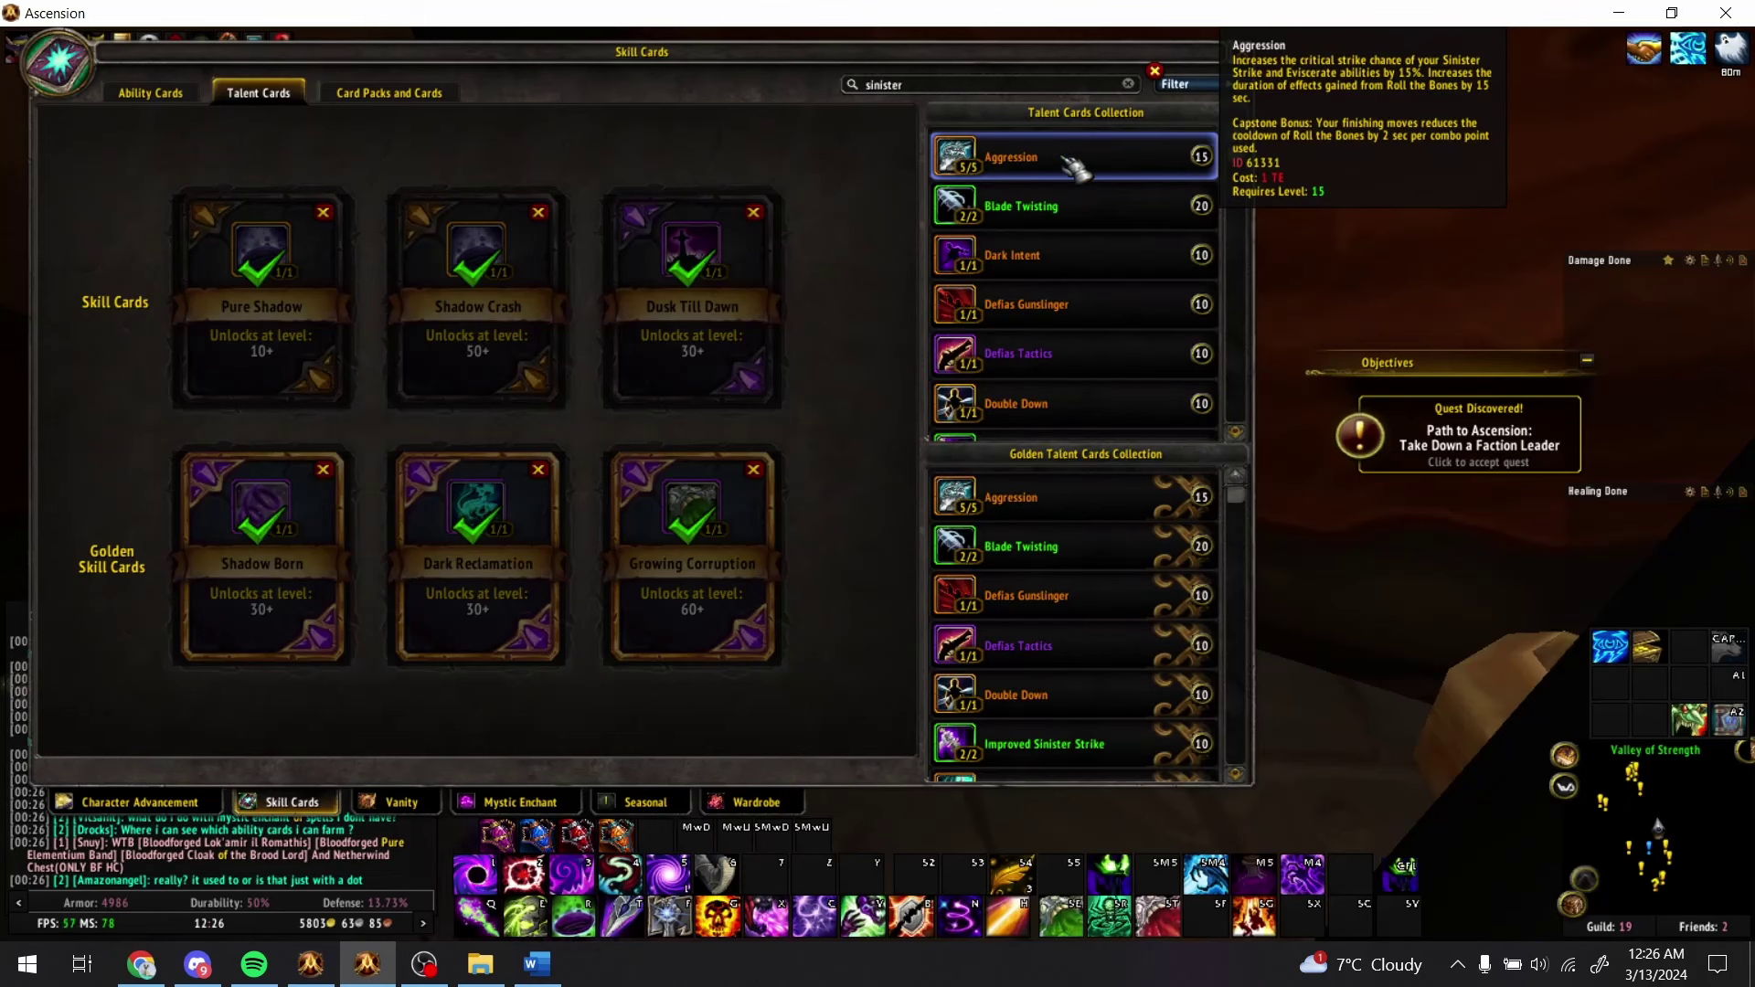
{"action": "type", "text": " str"}
{"action": "left_click", "coordinate": [1188, 83]}
{"action": "mouse_move", "coordinate": [1280, 173]}
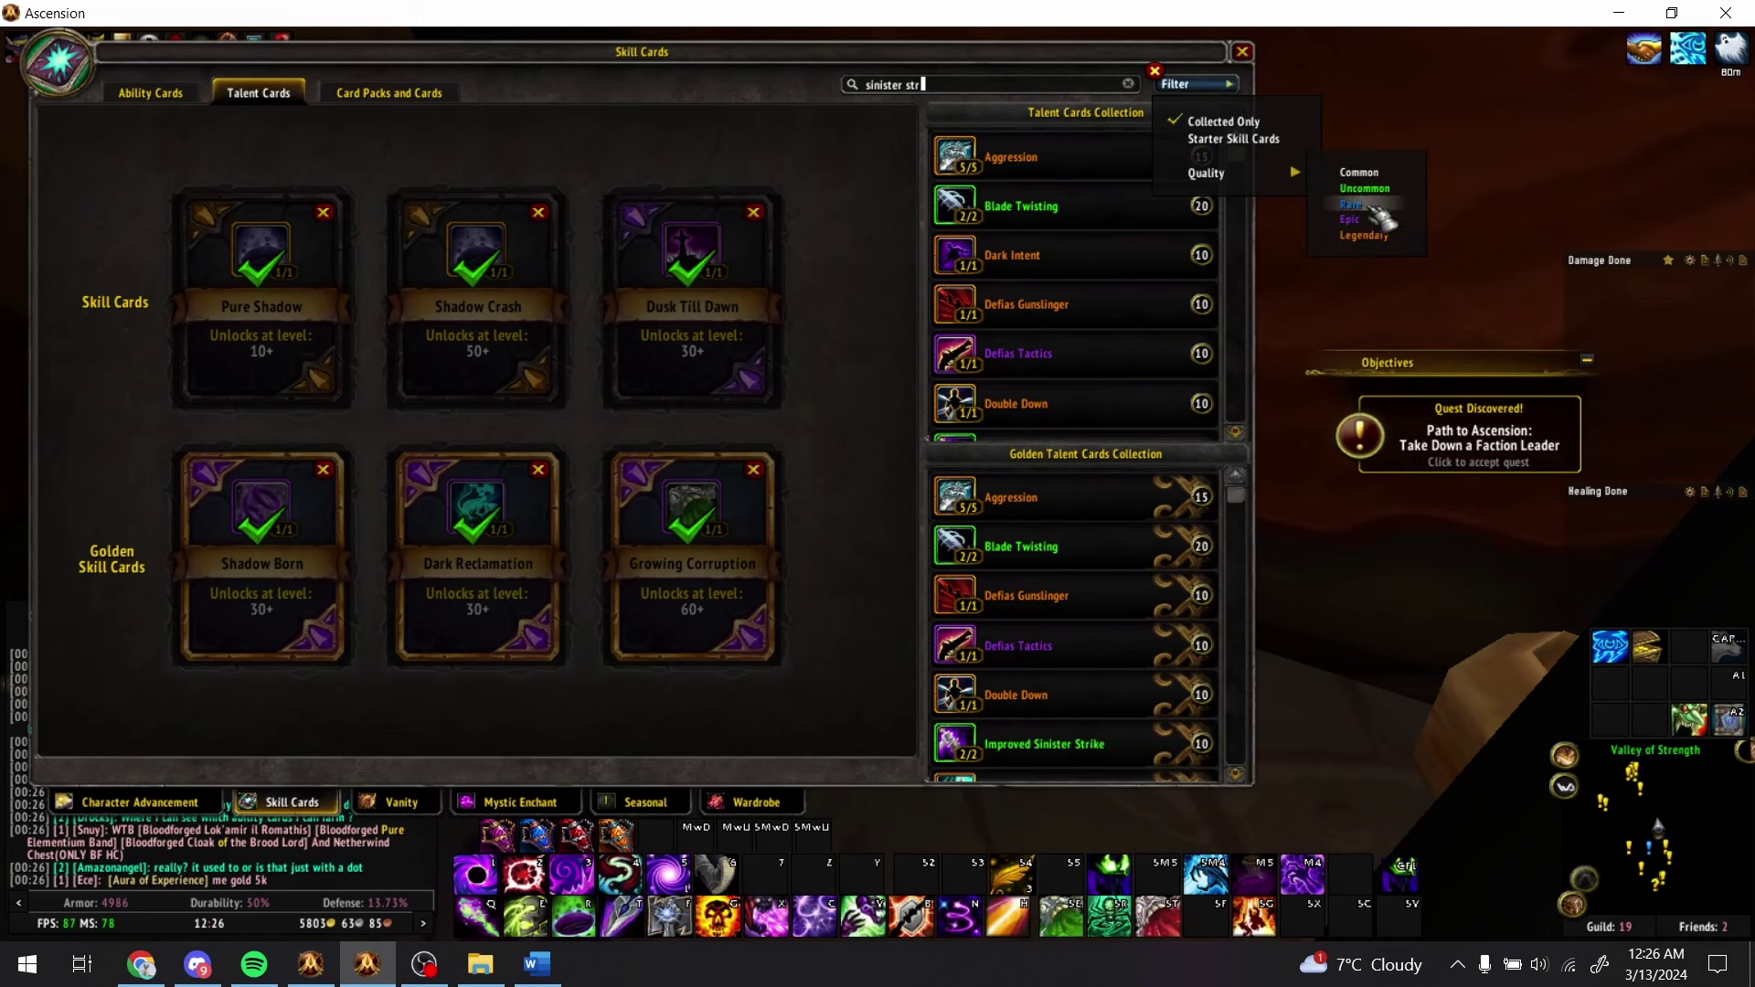
{"action": "left_click", "coordinate": [1361, 237]}
{"action": "scroll", "coordinate": [1120, 302], "scroll_direction": "down", "scroll_amount": 4}
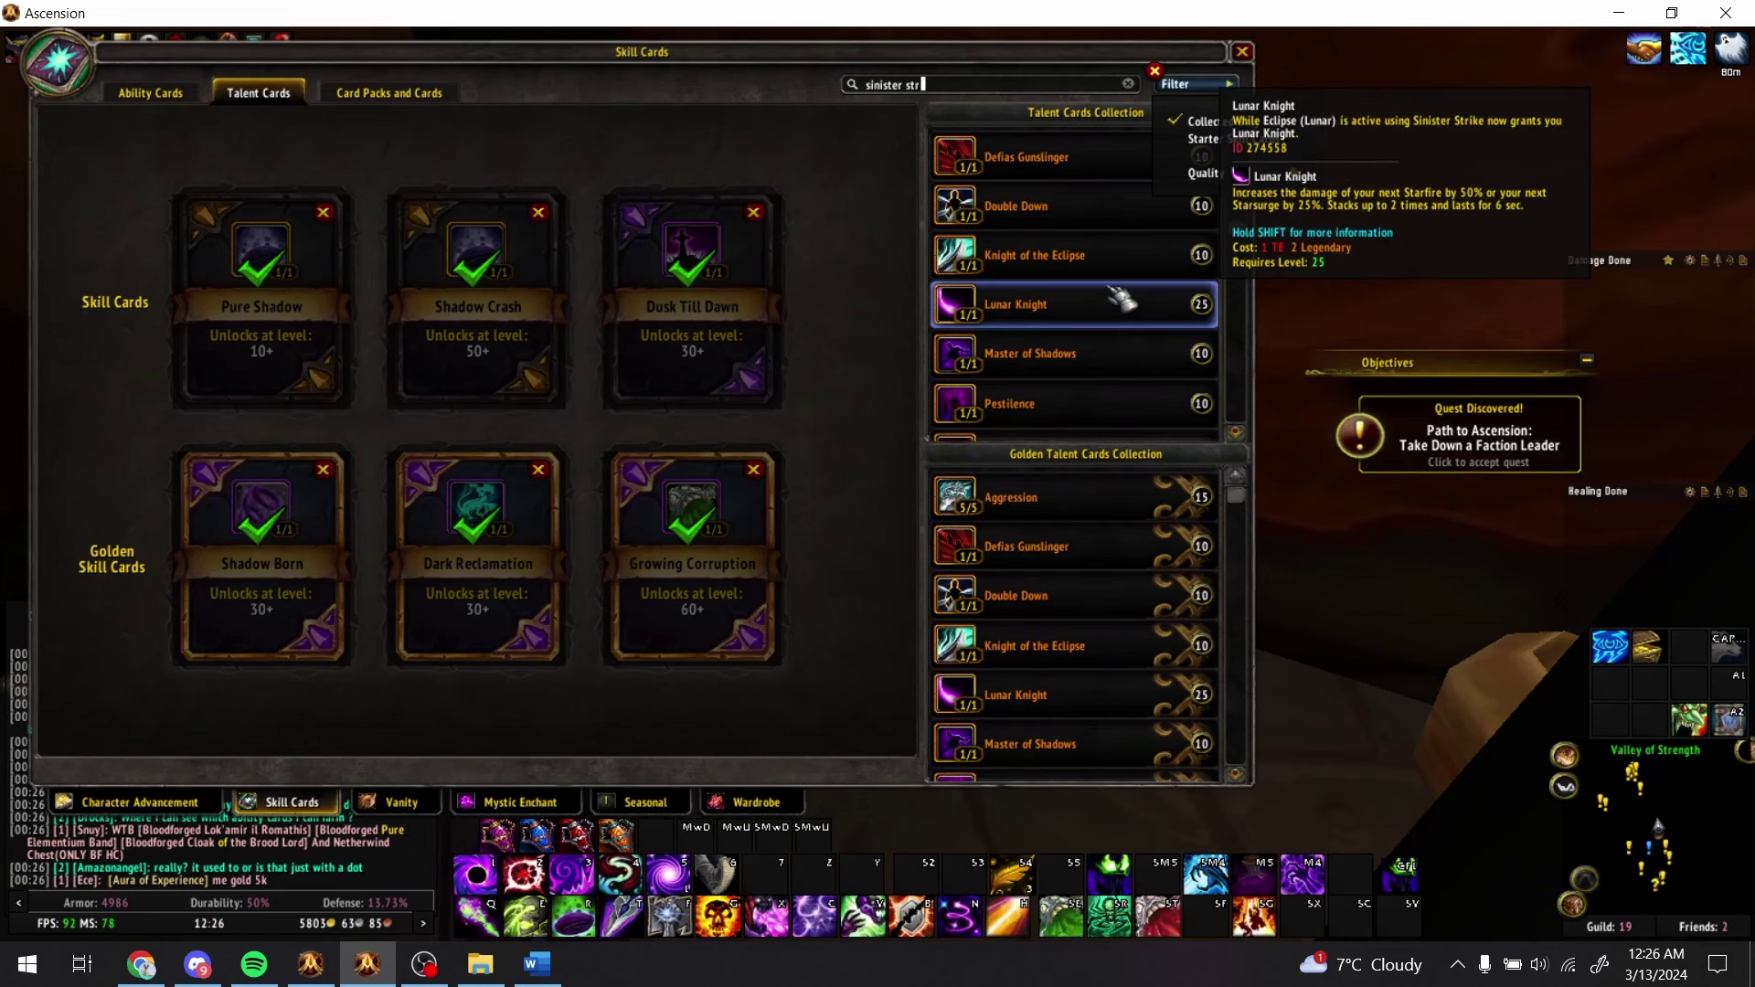
{"action": "scroll", "coordinate": [1121, 304], "scroll_direction": "up", "scroll_amount": 4}
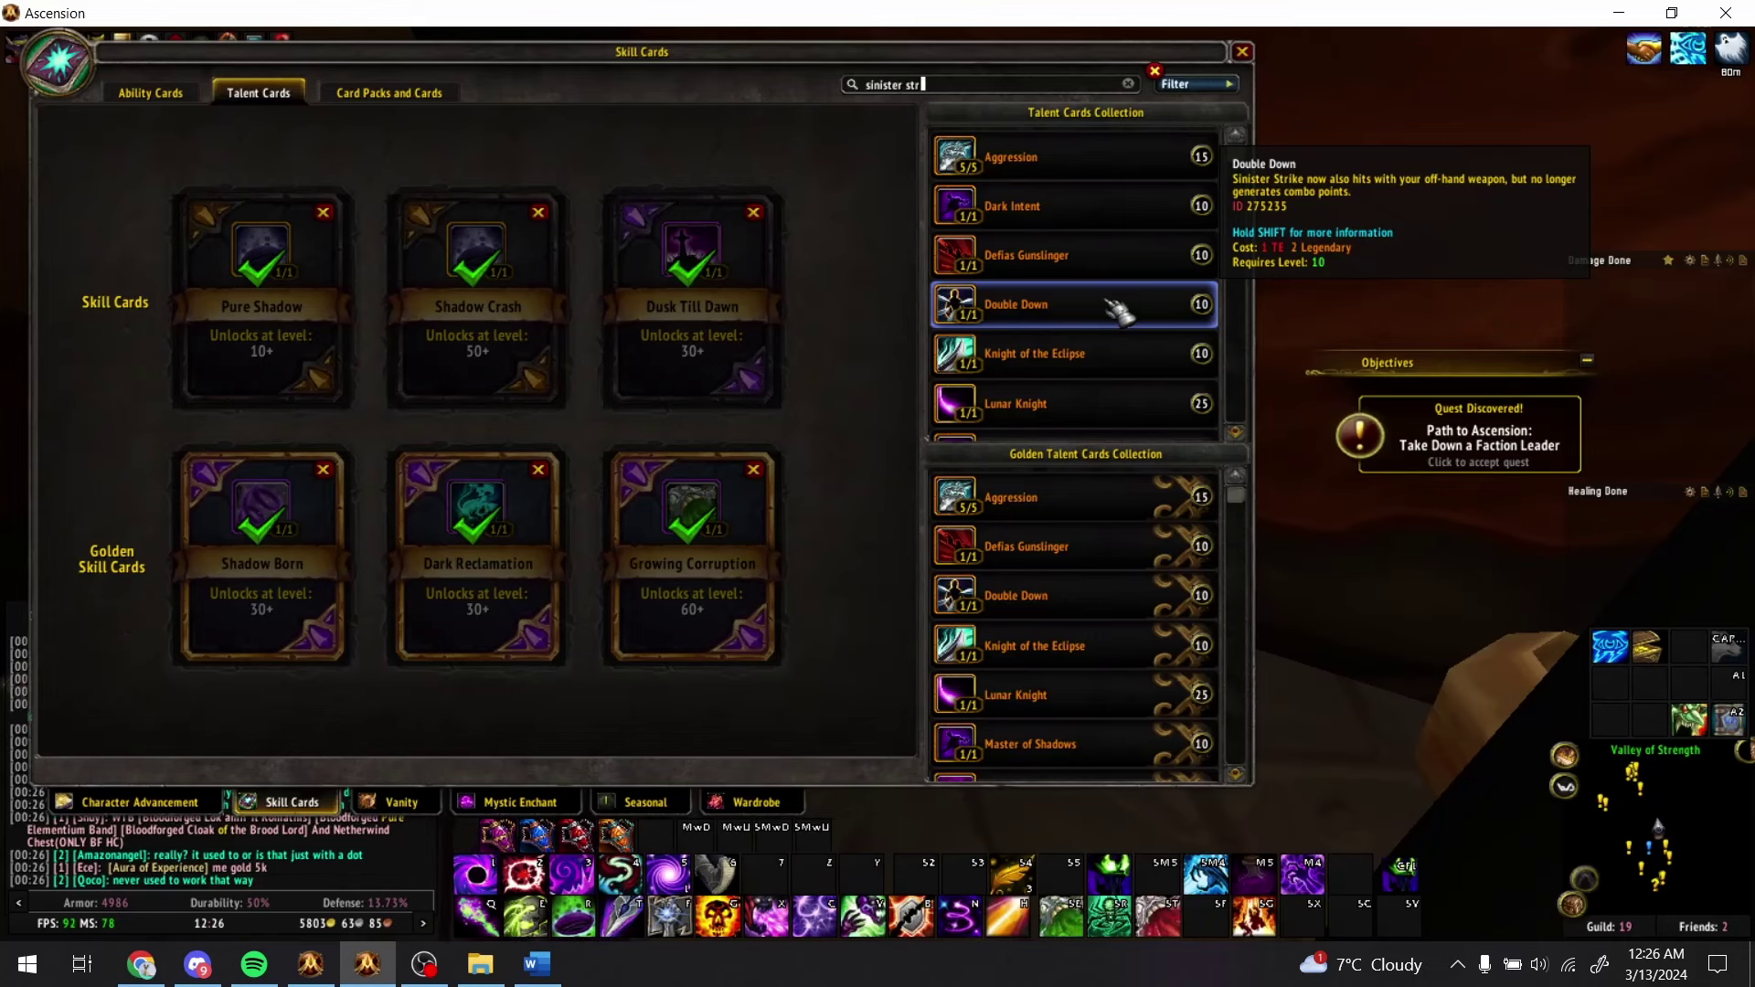
- Return to the spreadsheet, enter "Double Down" in cell AU19 of the Dark Intent talent cards and make it bold
{"action": "key", "text": "alt+Tab"}
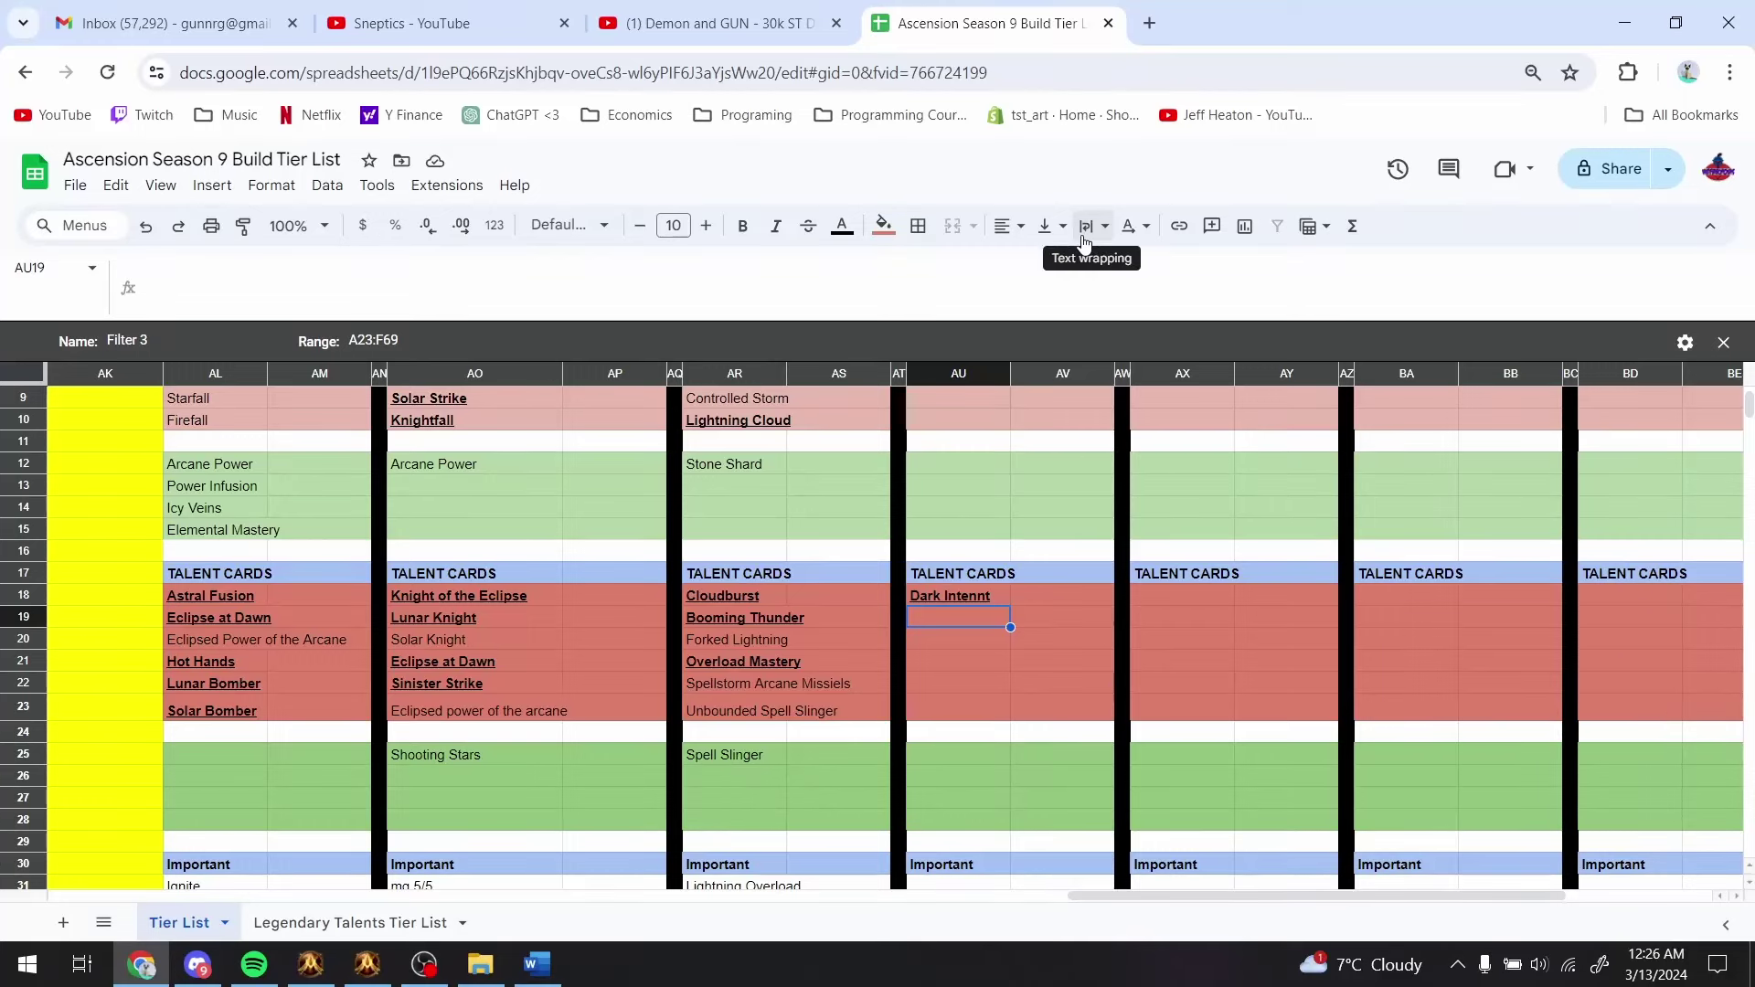
{"action": "type", "text": "Double Down"}
{"action": "key", "text": "Return"}
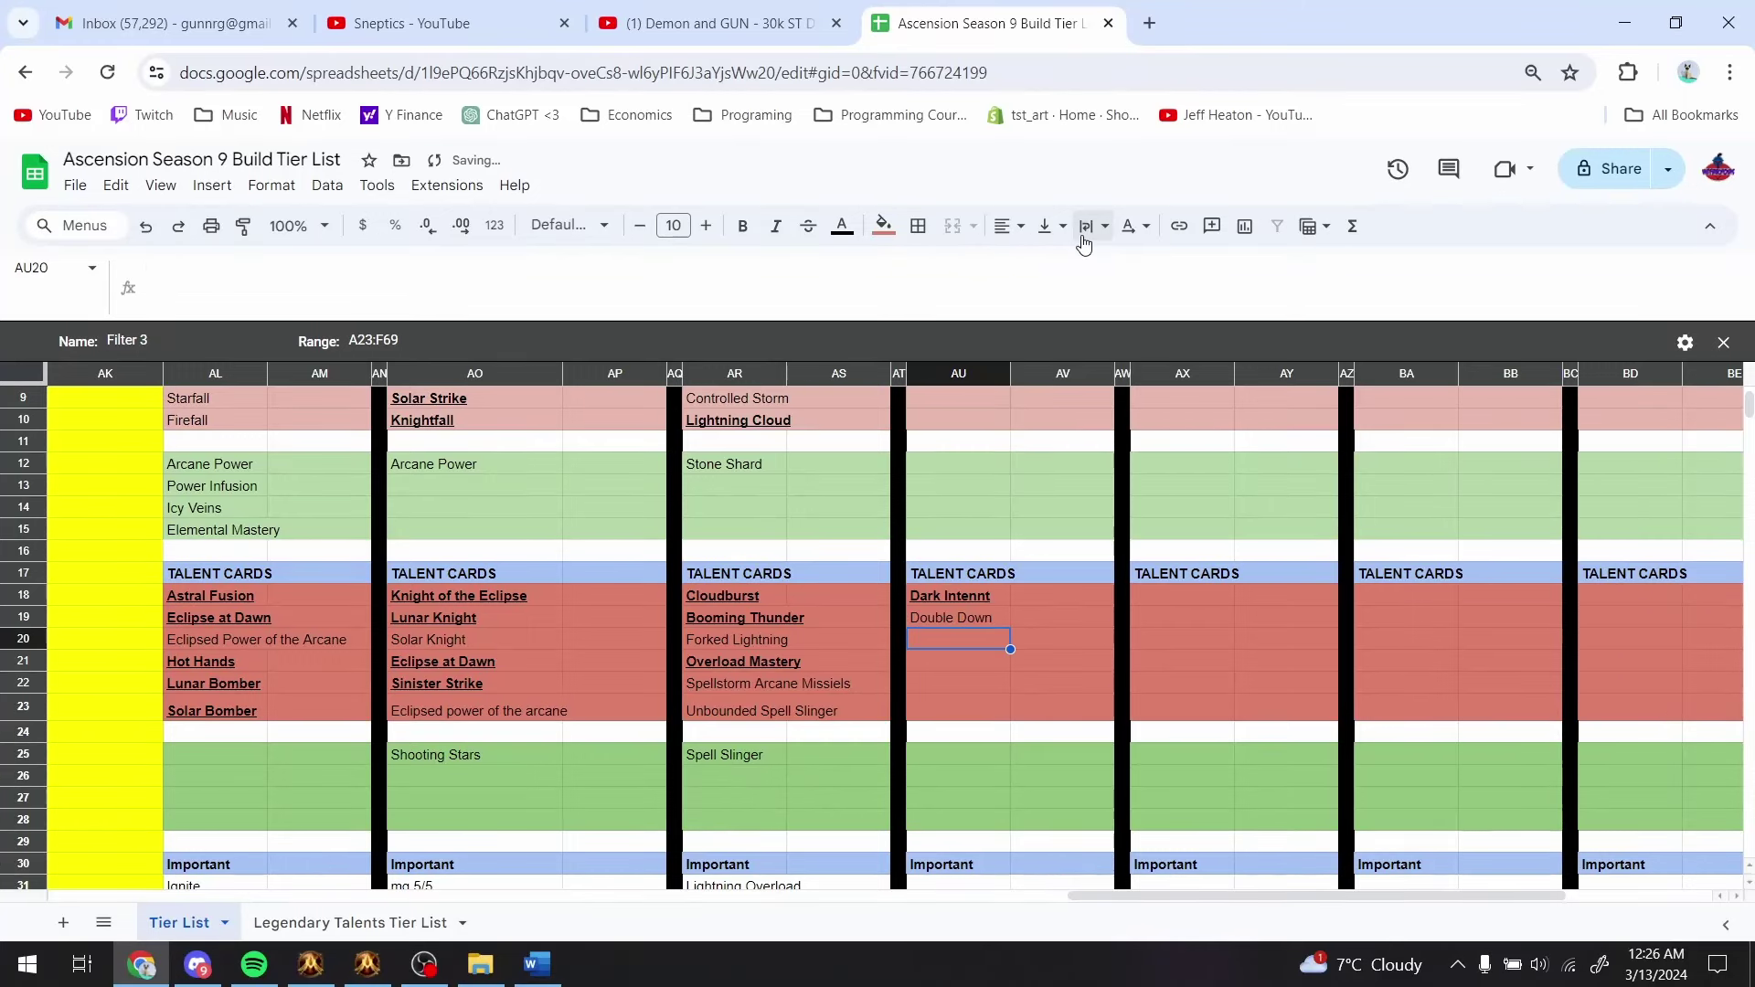
{"action": "key", "text": "Up"}
{"action": "key", "text": "ctrl+b"}
- Switch to Ascension and read the Double Down and Sinister Flurry descriptions among the Legendary Sinister Strike talent cards
{"action": "key", "text": "alt+Tab"}
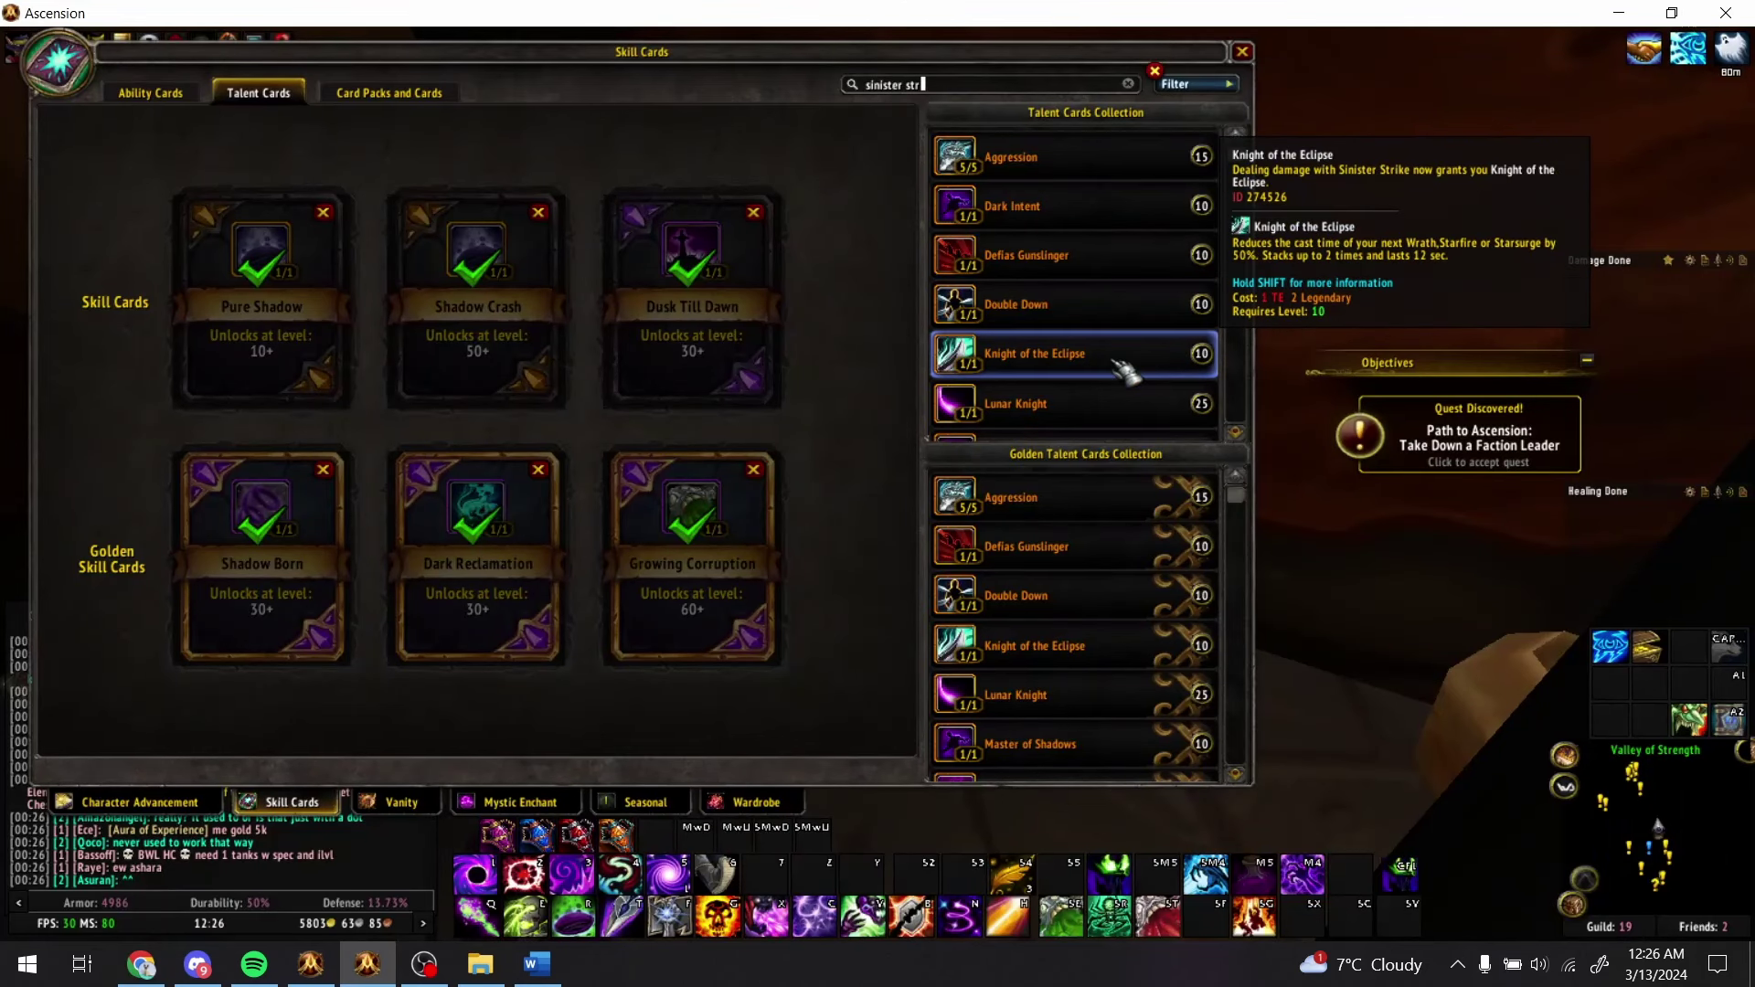
{"action": "scroll", "coordinate": [1124, 370], "scroll_direction": "down", "scroll_amount": 5}
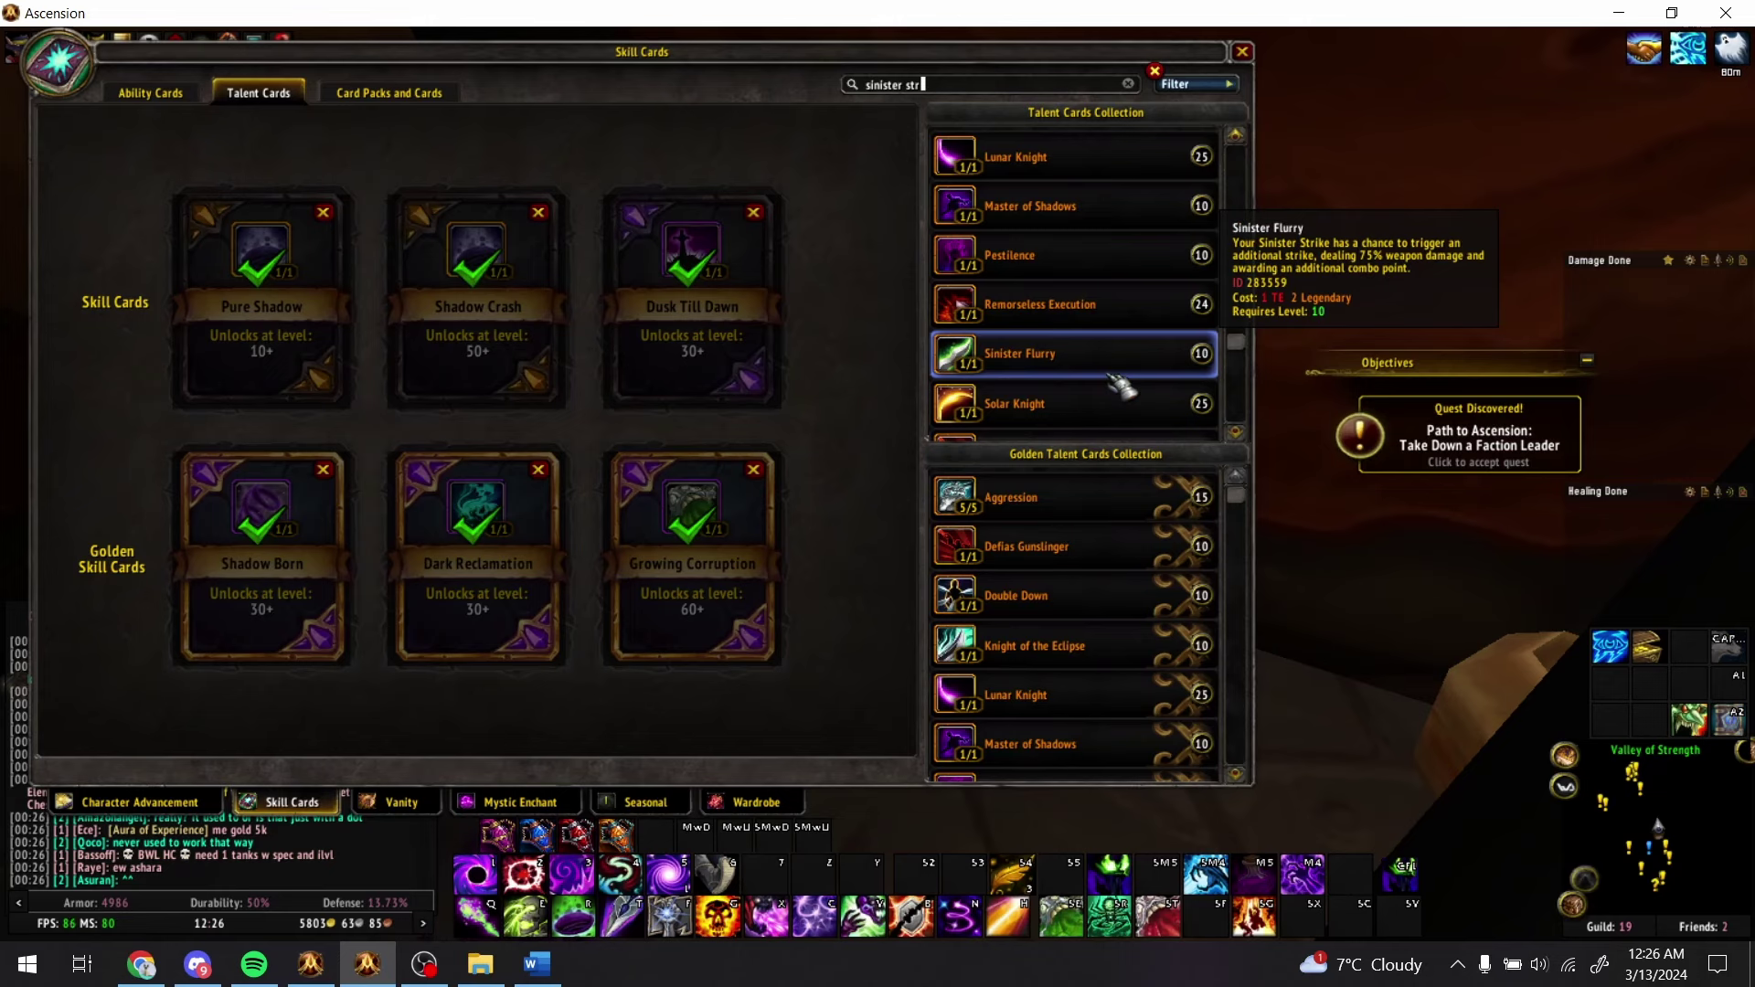
{"action": "scroll", "coordinate": [1120, 384], "scroll_direction": "up", "scroll_amount": 5}
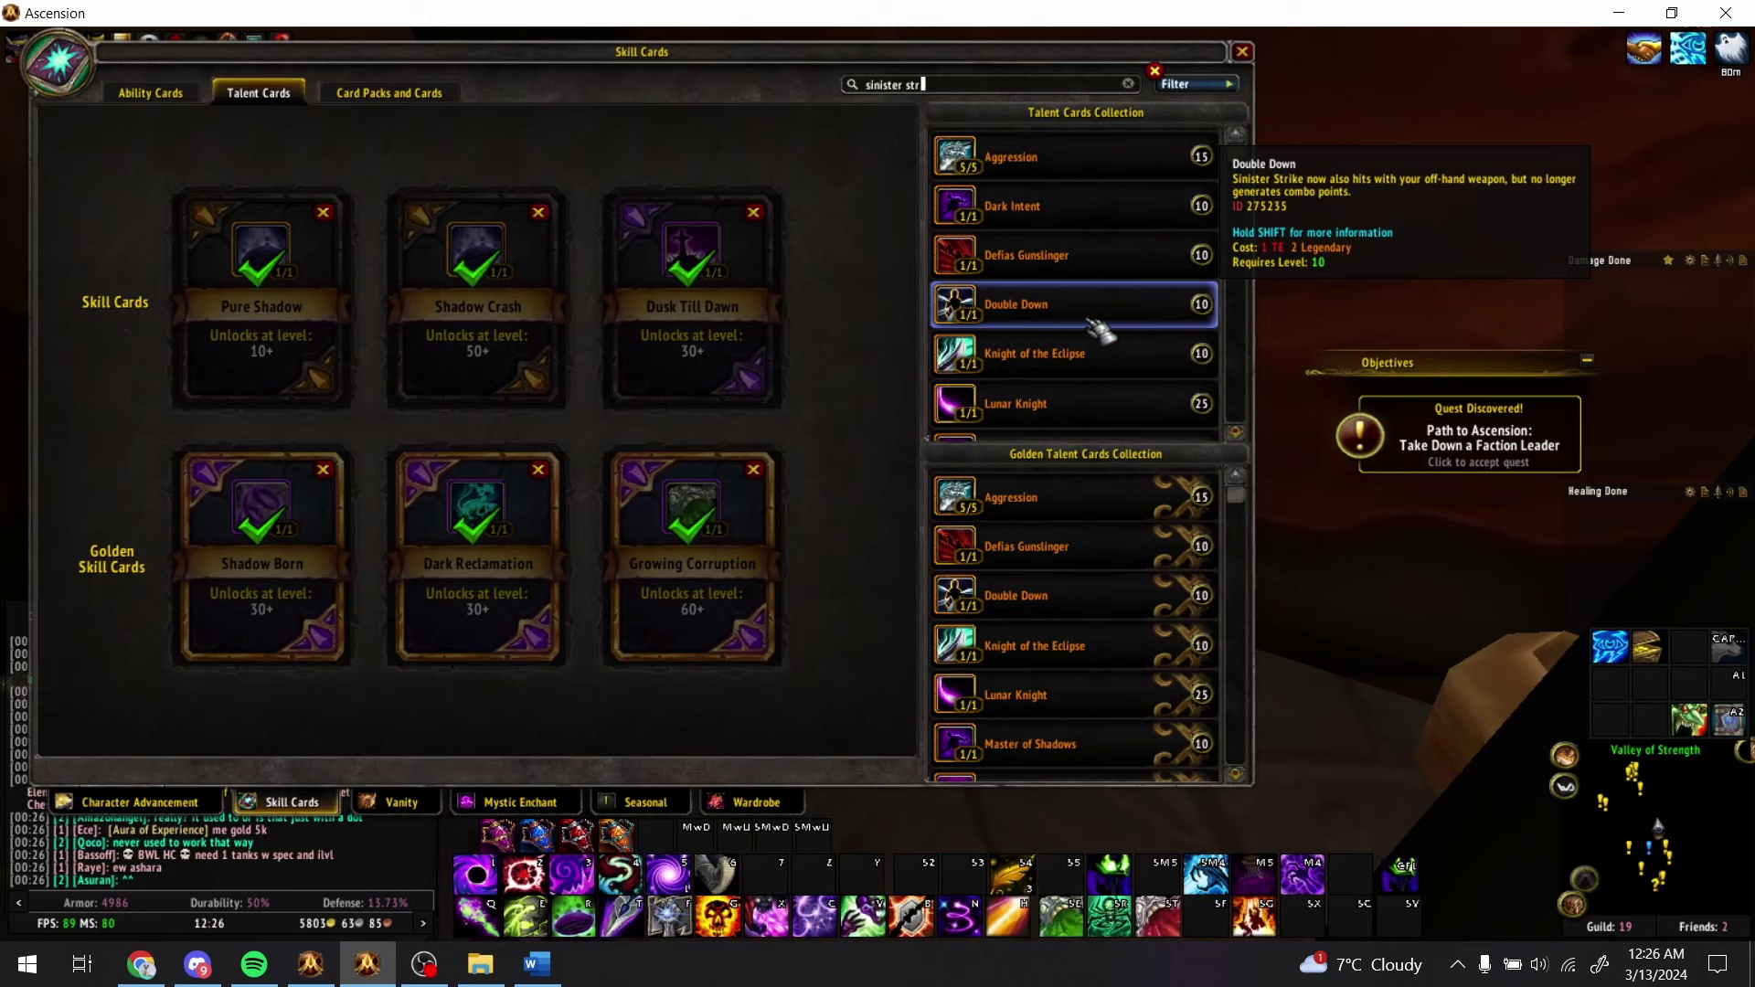
{"action": "scroll", "coordinate": [1103, 331], "scroll_direction": "down", "scroll_amount": 5}
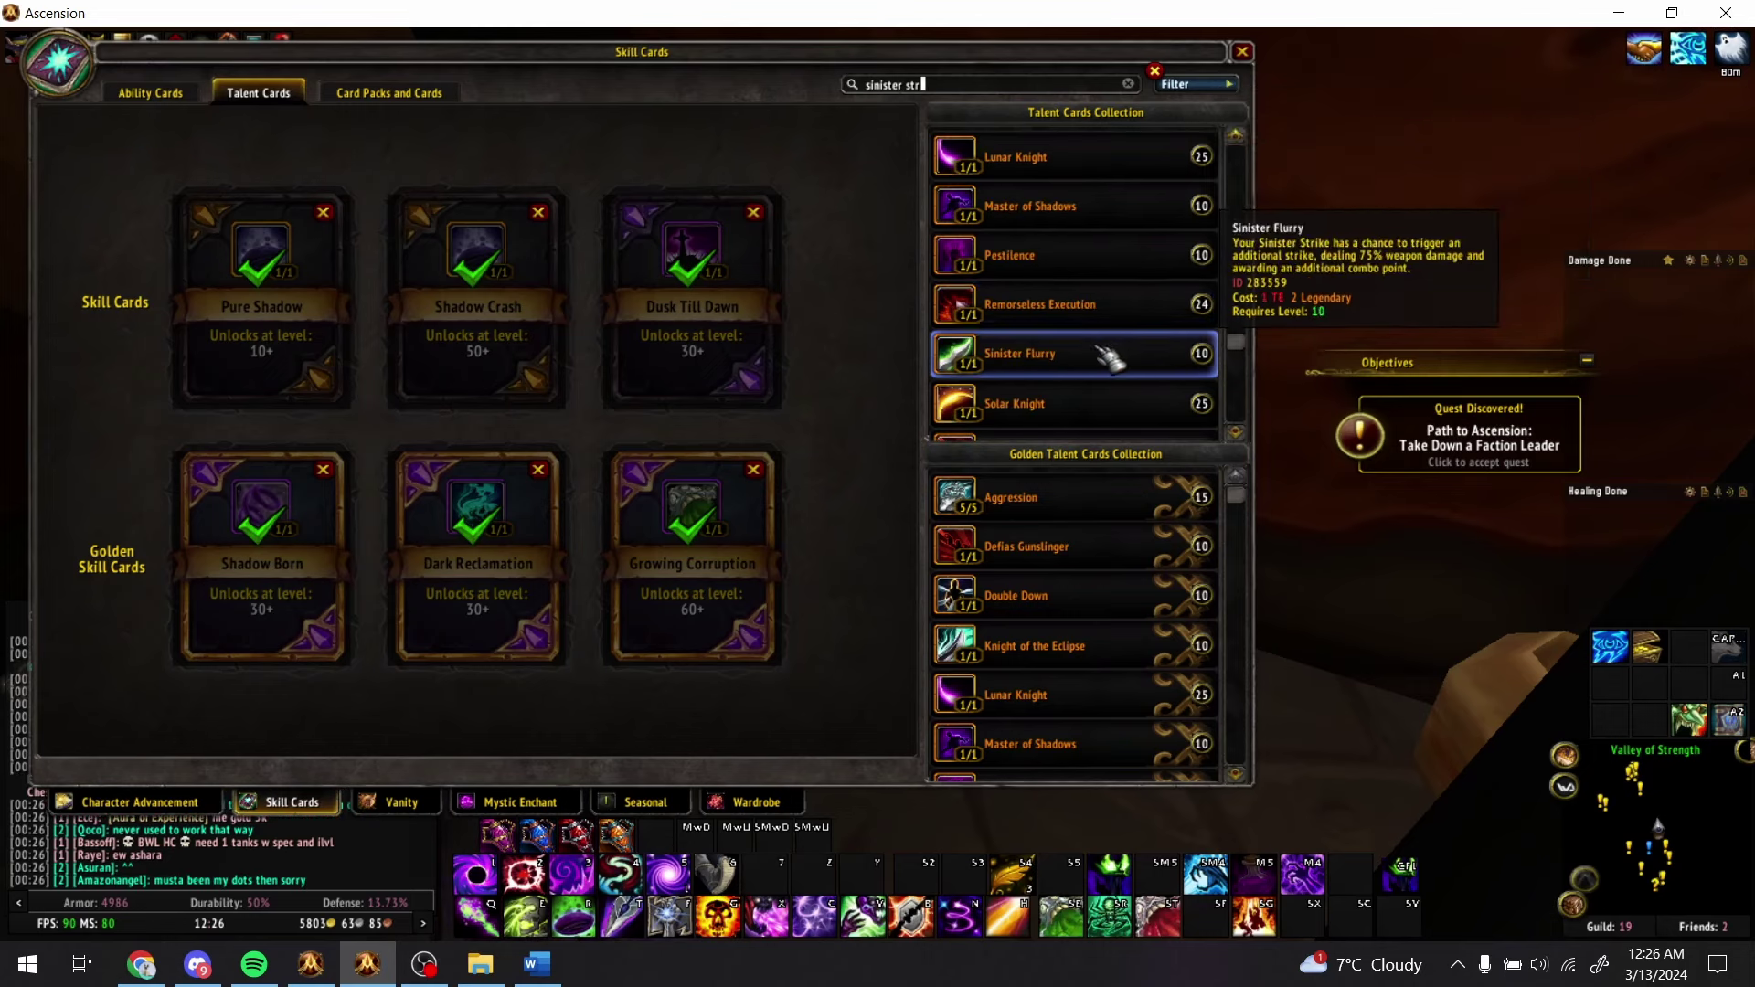
- Return to the spreadsheet, commit Double Down and enter "Sinister Flurry" in cell AU20 of the Dark Intent talent cards
{"action": "key", "text": "alt+Tab"}
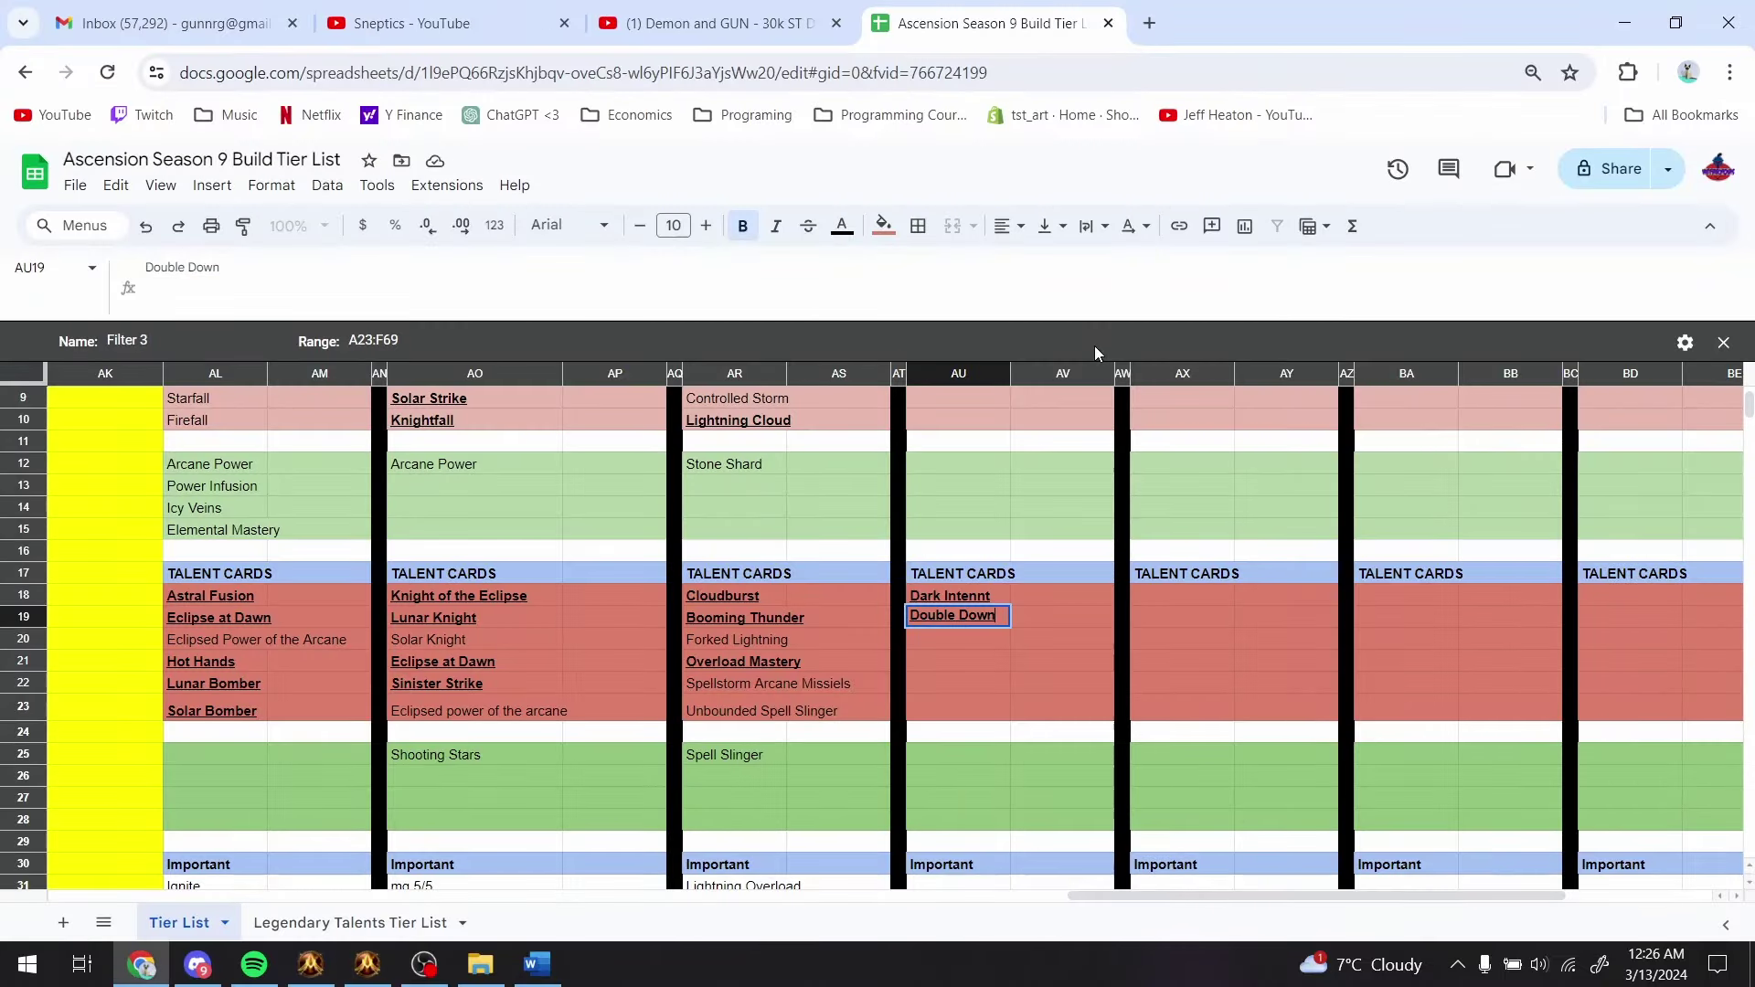
{"action": "key", "text": "Return"}
{"action": "type", "text": "Sinister F"}
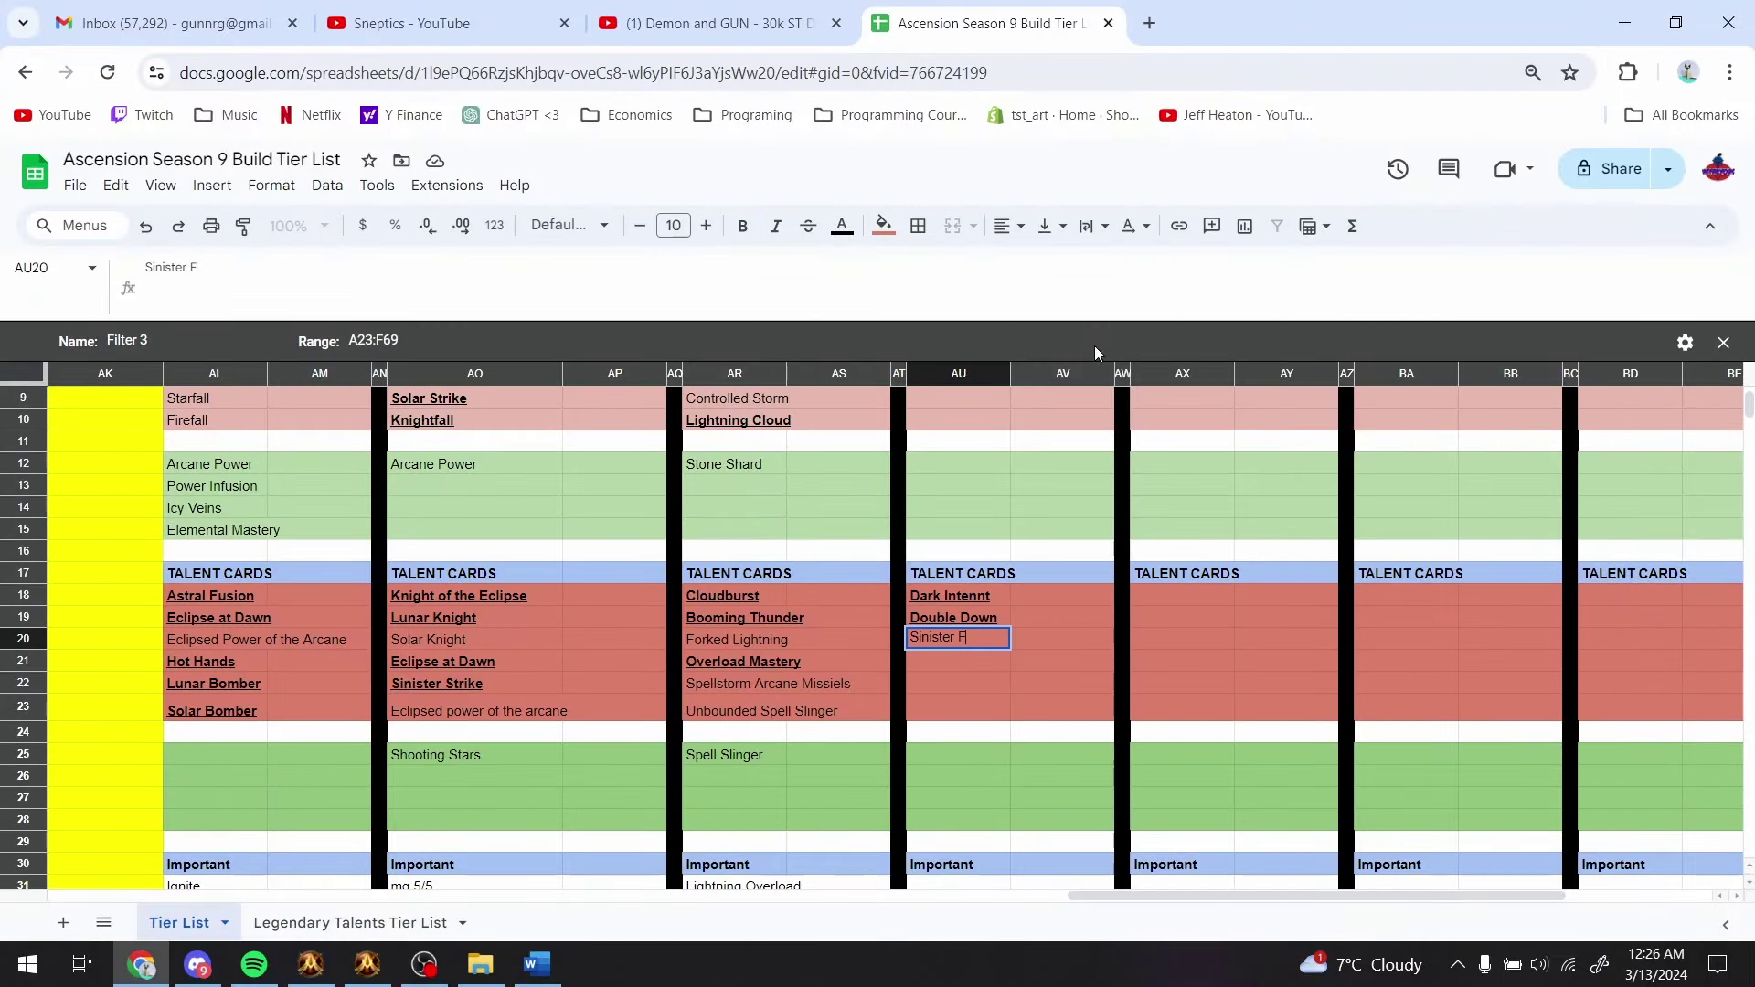
{"action": "type", "text": "lurry"}
{"action": "key", "text": "Return"}
- Switch to Ascension, search the talent cards for "hop" and for "phala", and read the Phalanx Strike golden card's description
{"action": "key", "text": "alt+Tab"}
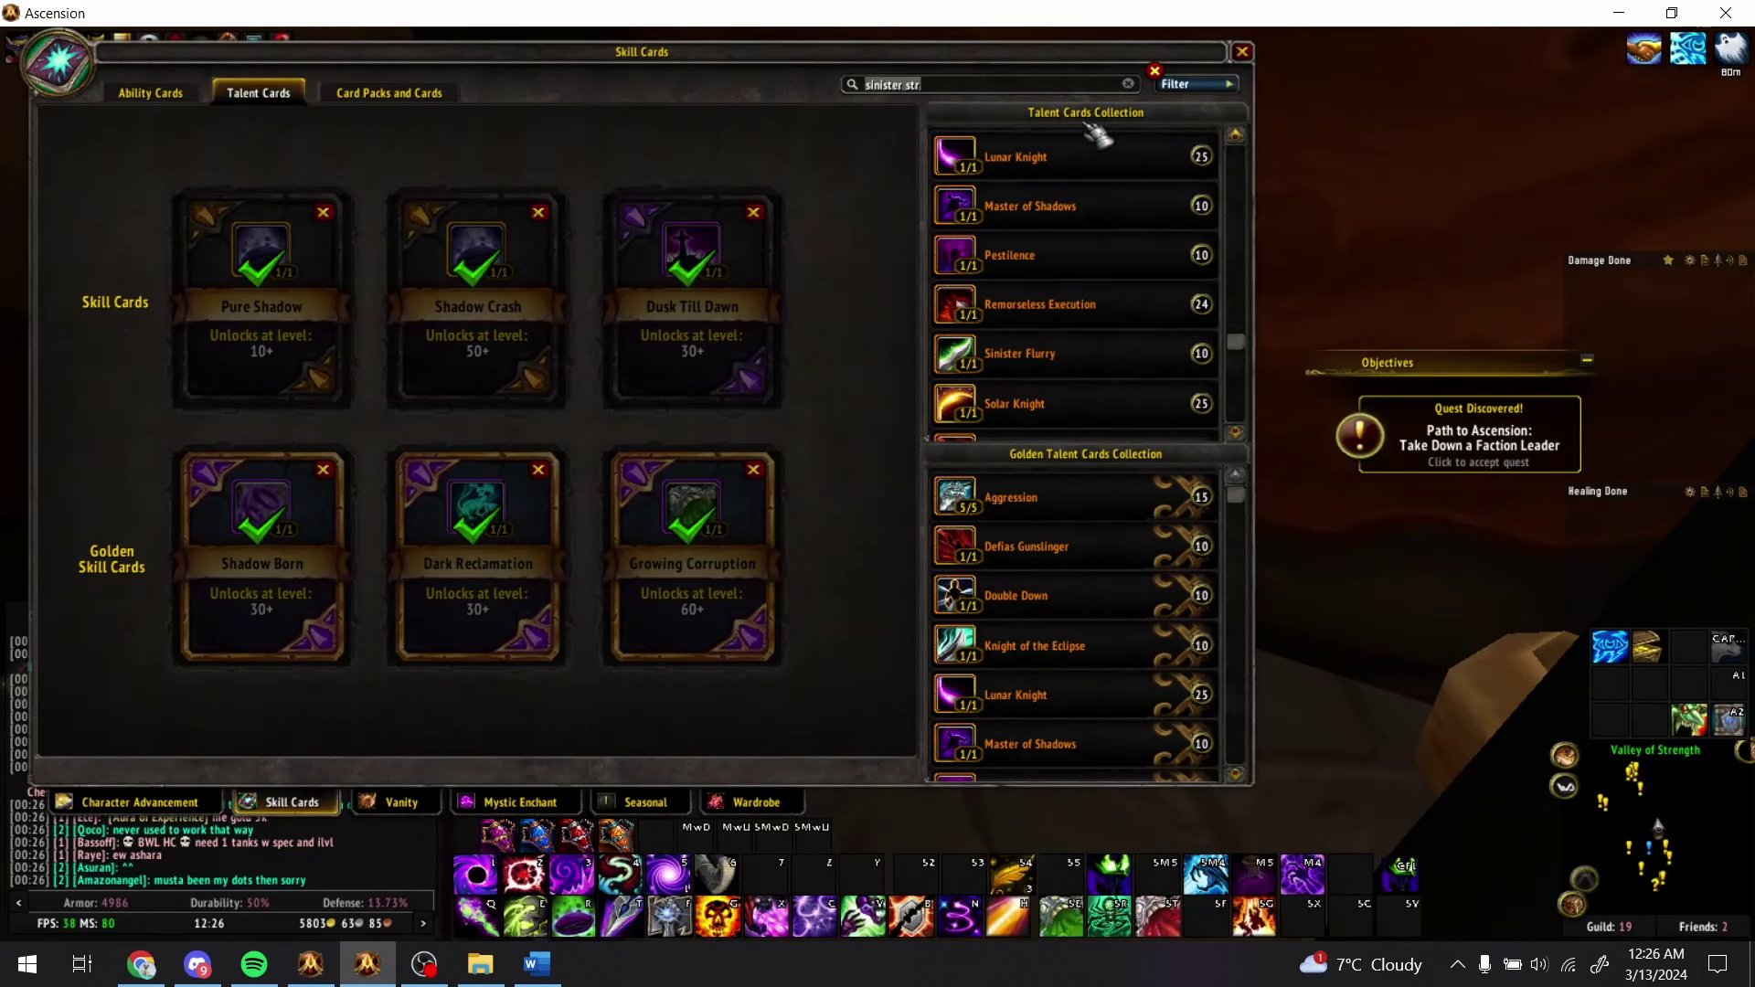
{"action": "key", "text": "ctrl+a"}
{"action": "type", "text": "hop"}
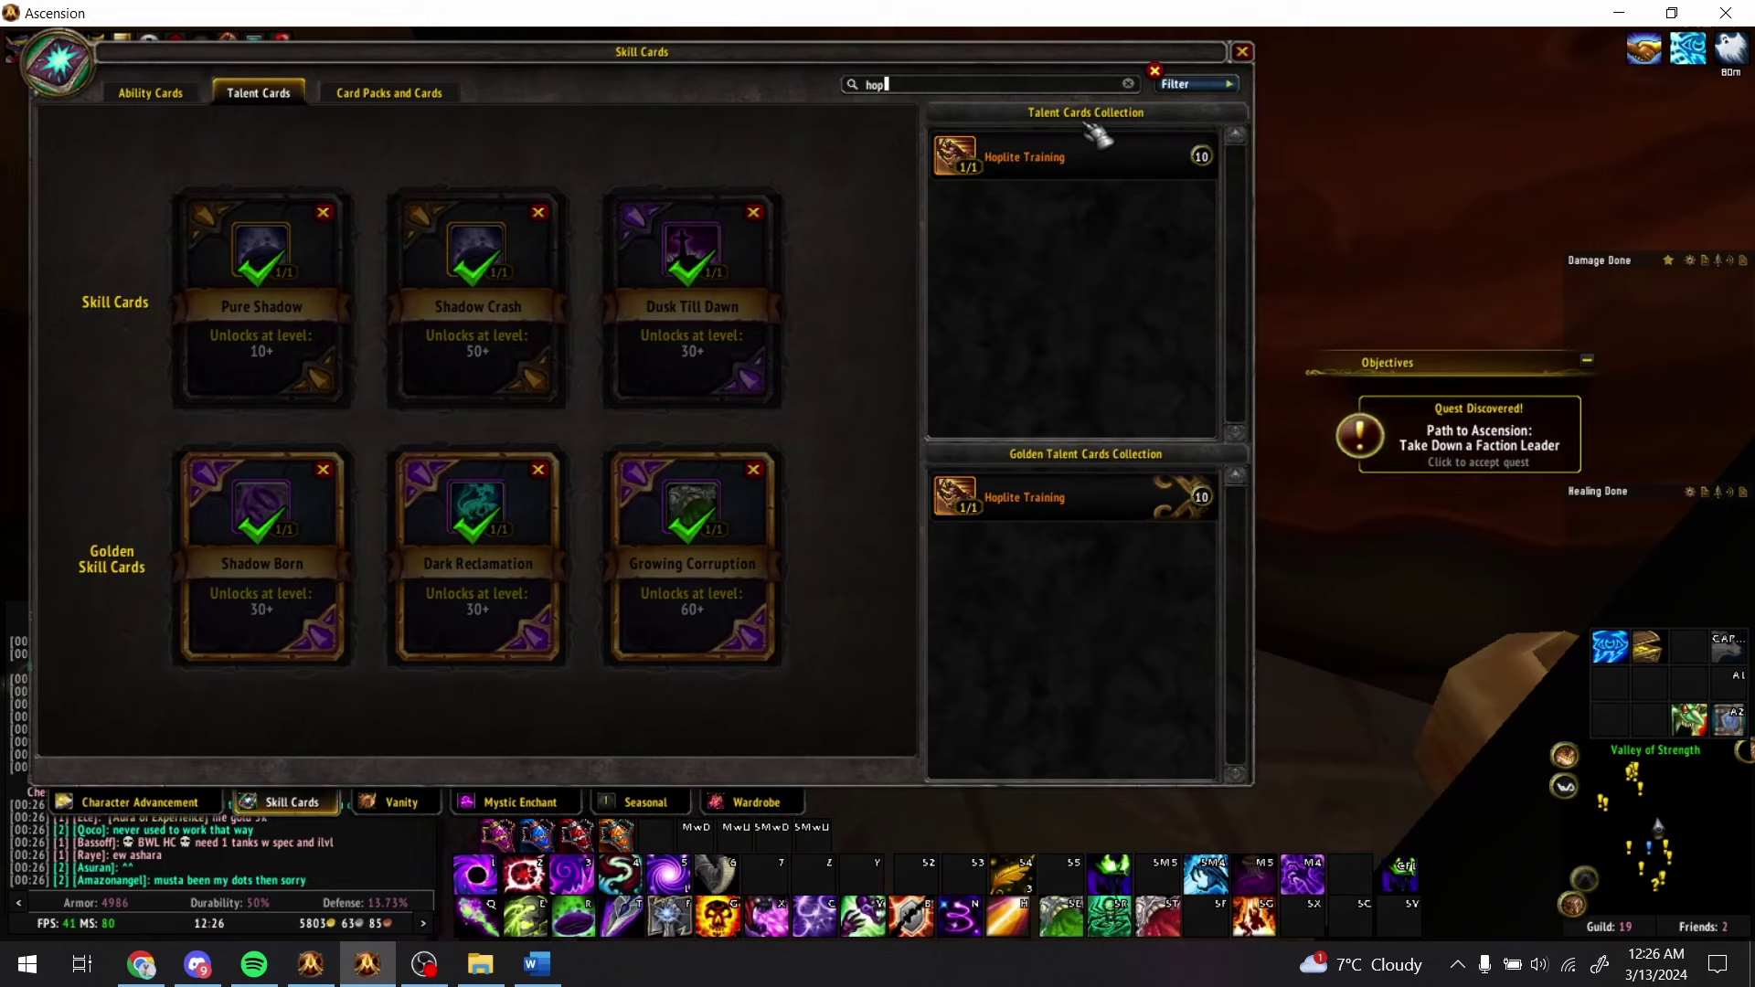
{"action": "key", "text": "BackSpace"}
{"action": "key", "text": "BackSpace"}
{"action": "key", "text": "BackSpace"}
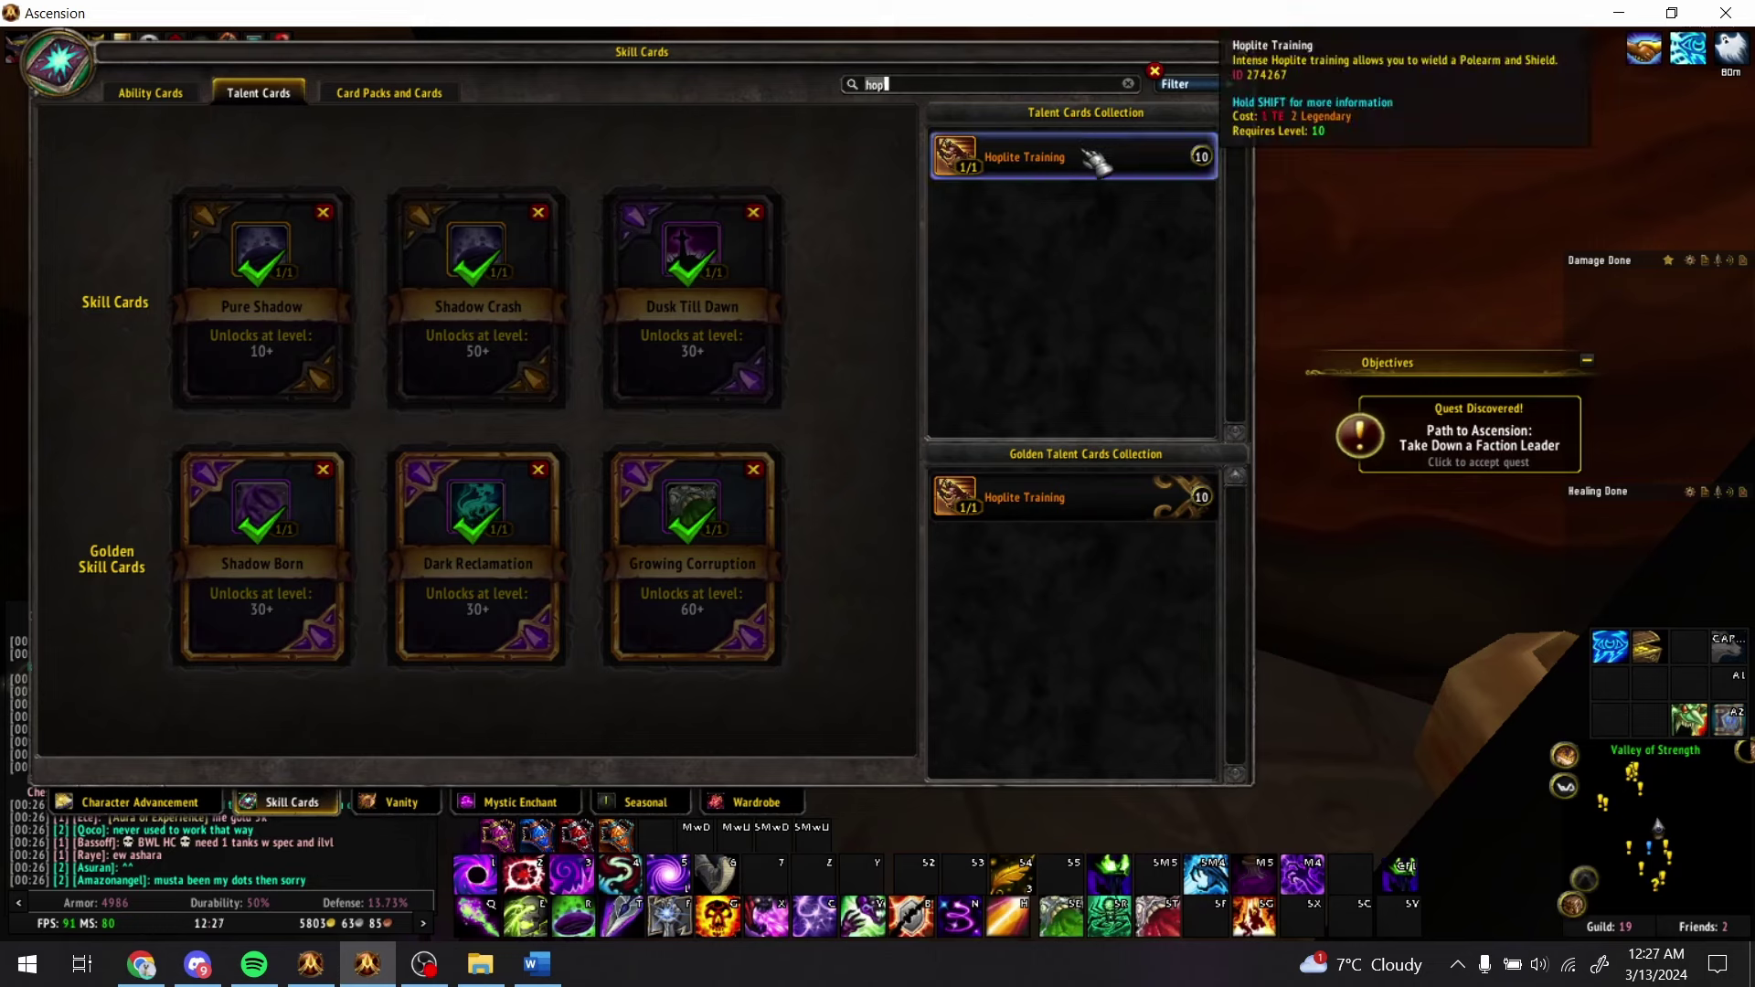
{"action": "type", "text": "phala"}
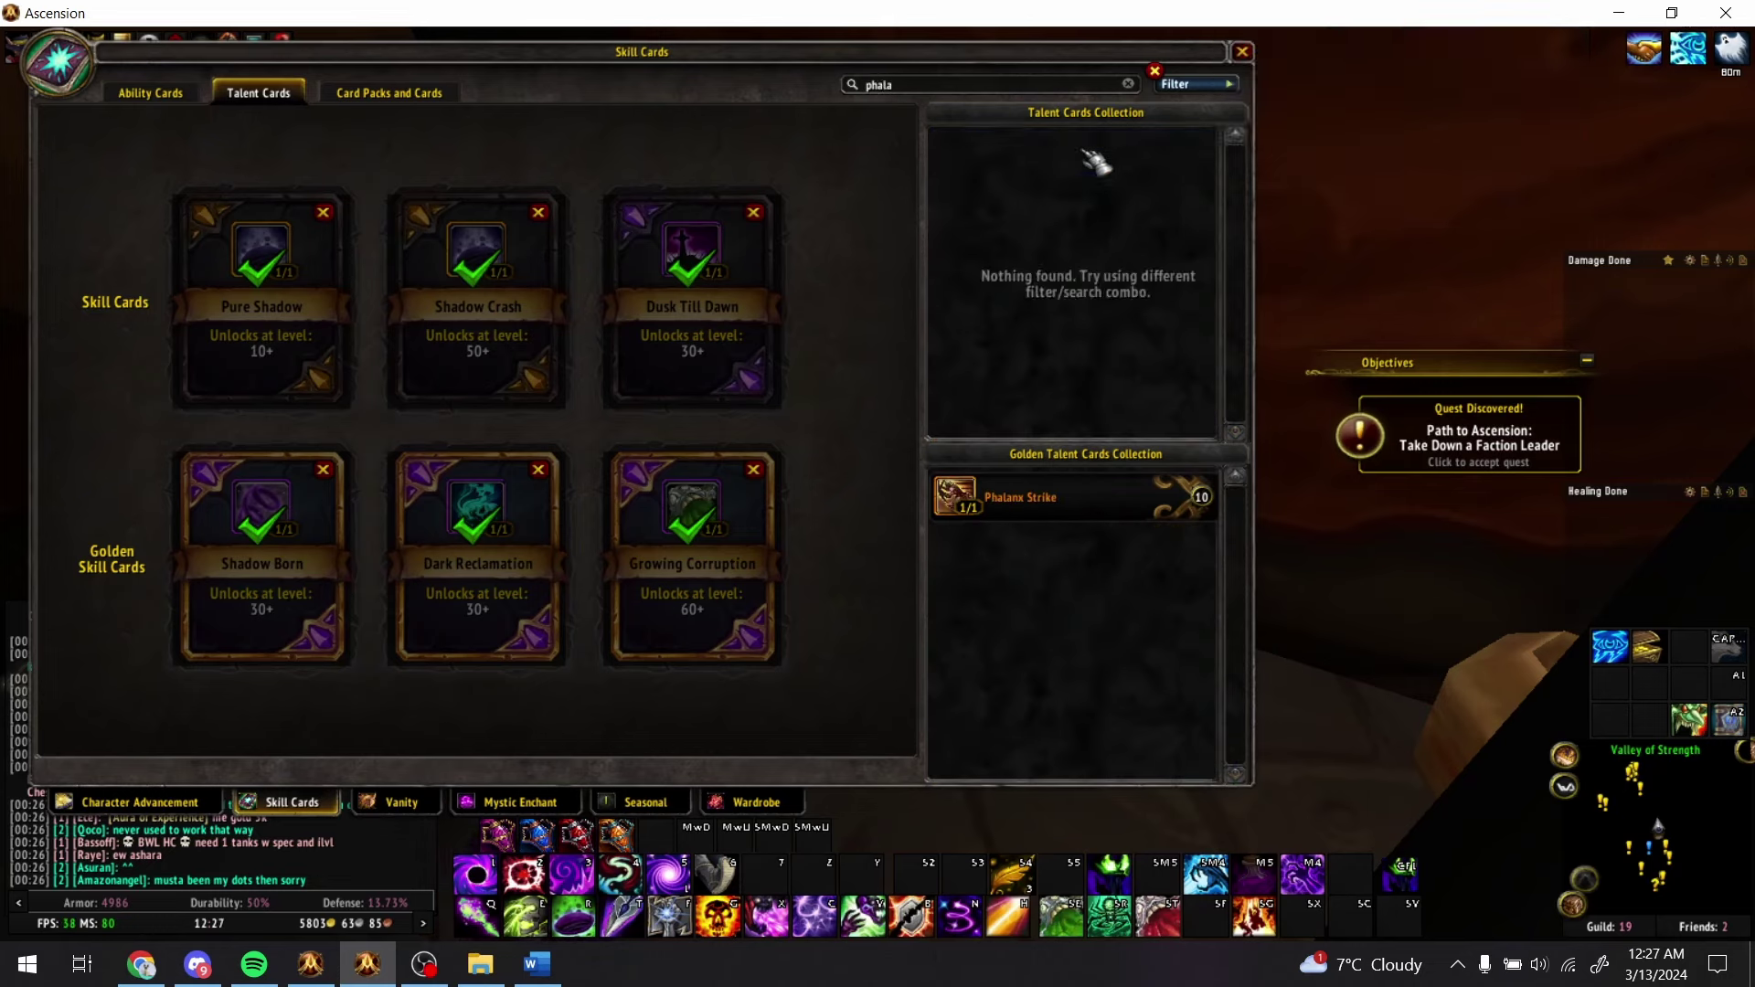
{"action": "mouse_move", "coordinate": [1064, 494]}
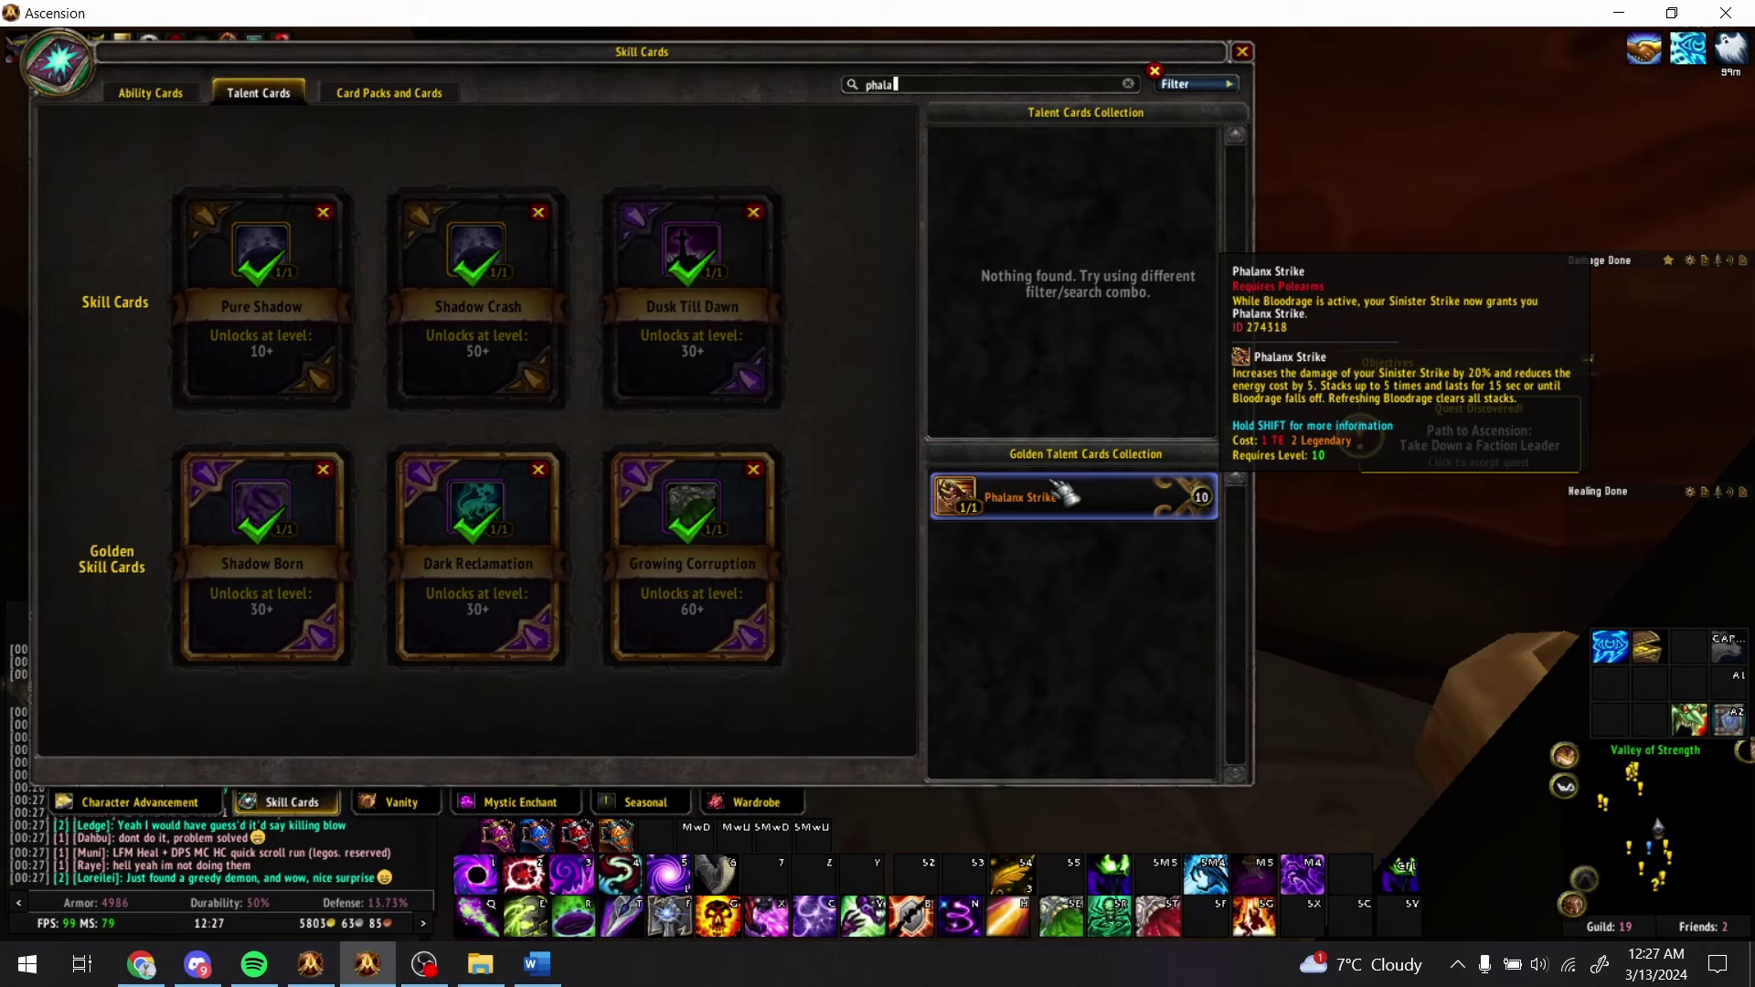
{"action": "key", "text": "shift"}
- Return to the spreadsheet and enter "Phalanx Strike" in cell AU21 as a bold, underlined core talent card
{"action": "key", "text": "alt+Tab"}
{"action": "type", "text": "Phalan"}
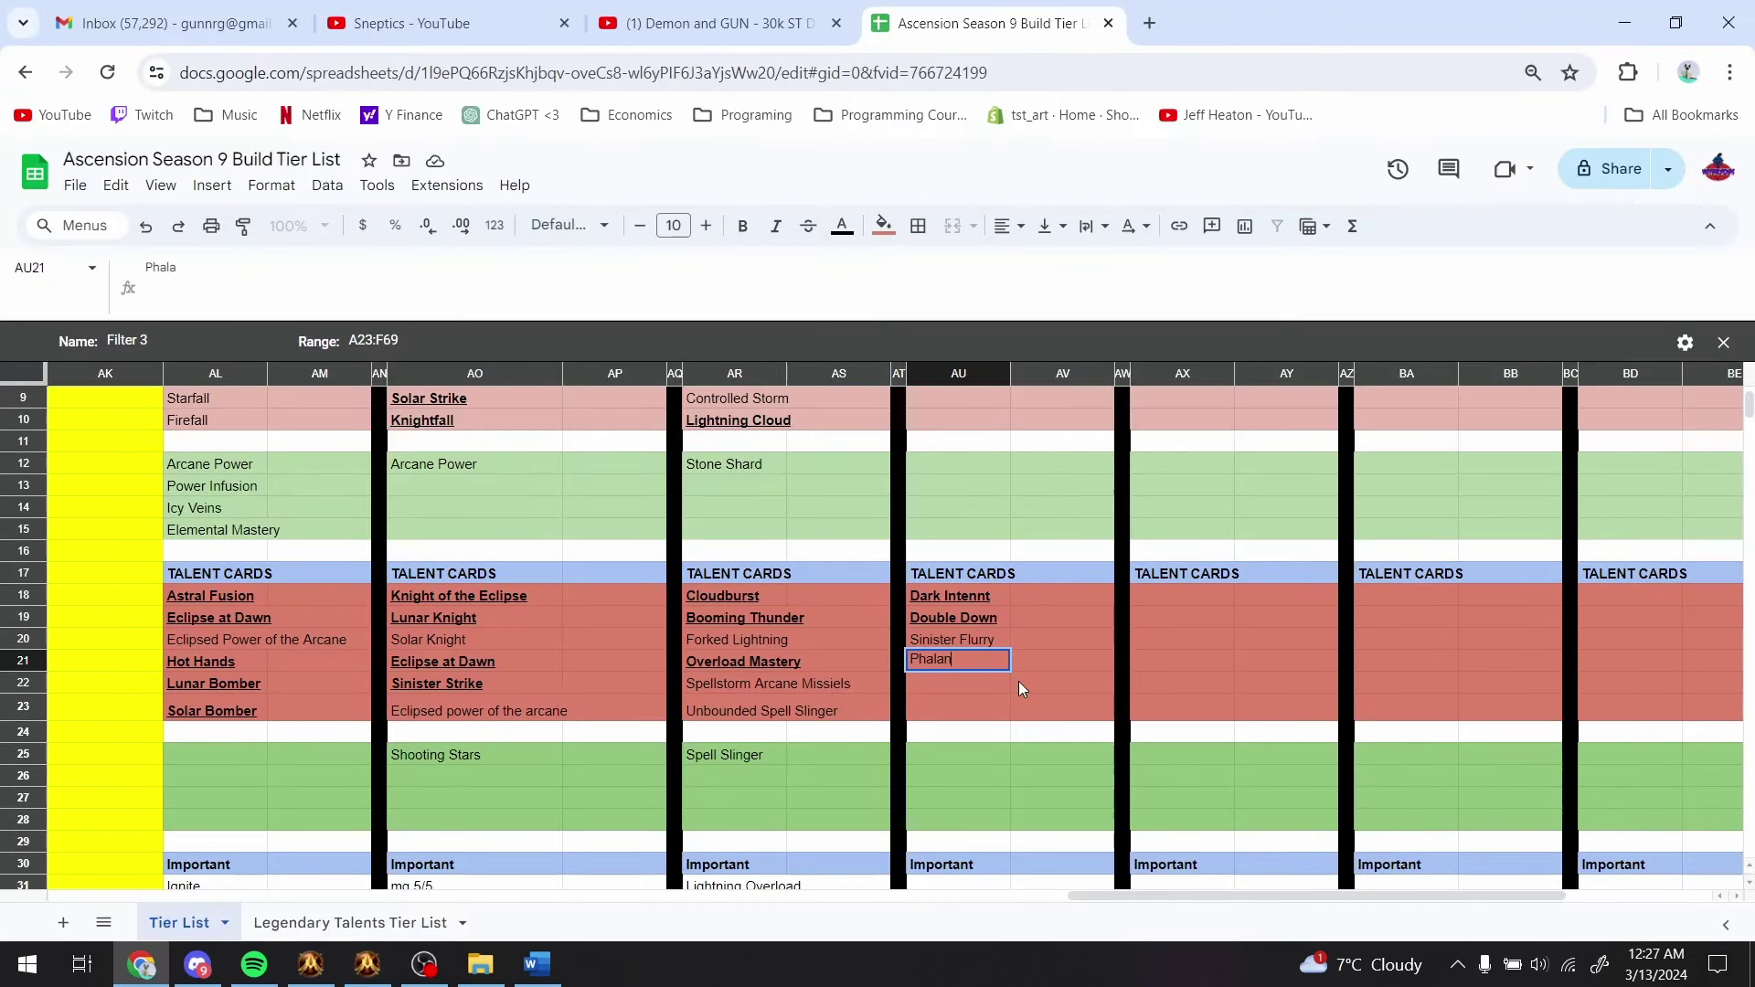
{"action": "type", "text": "x Strike"}
{"action": "key", "text": "ctrl+b"}
{"action": "key", "text": "ctrl+u"}
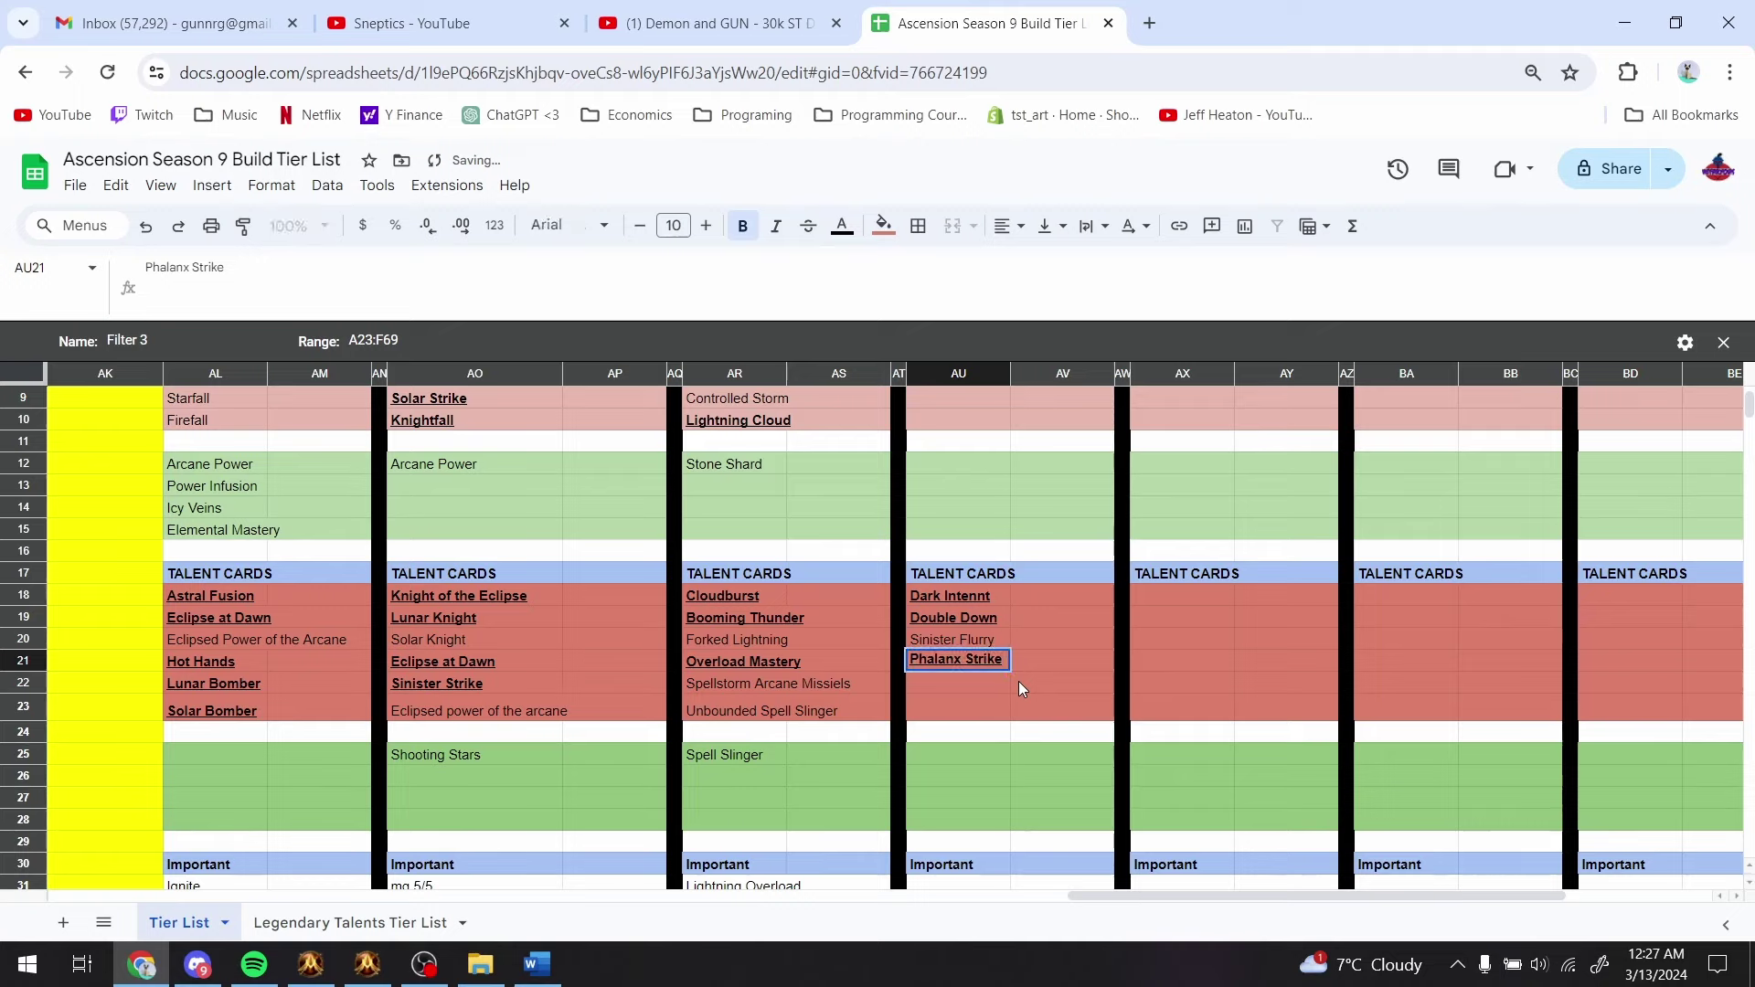
- Switch to Ascension, search the talent cards for "whirl", clear the quality filter and read the Whirl of Rage card
{"action": "key", "text": "alt+Tab"}
{"action": "mouse_move", "coordinate": [1106, 526]}
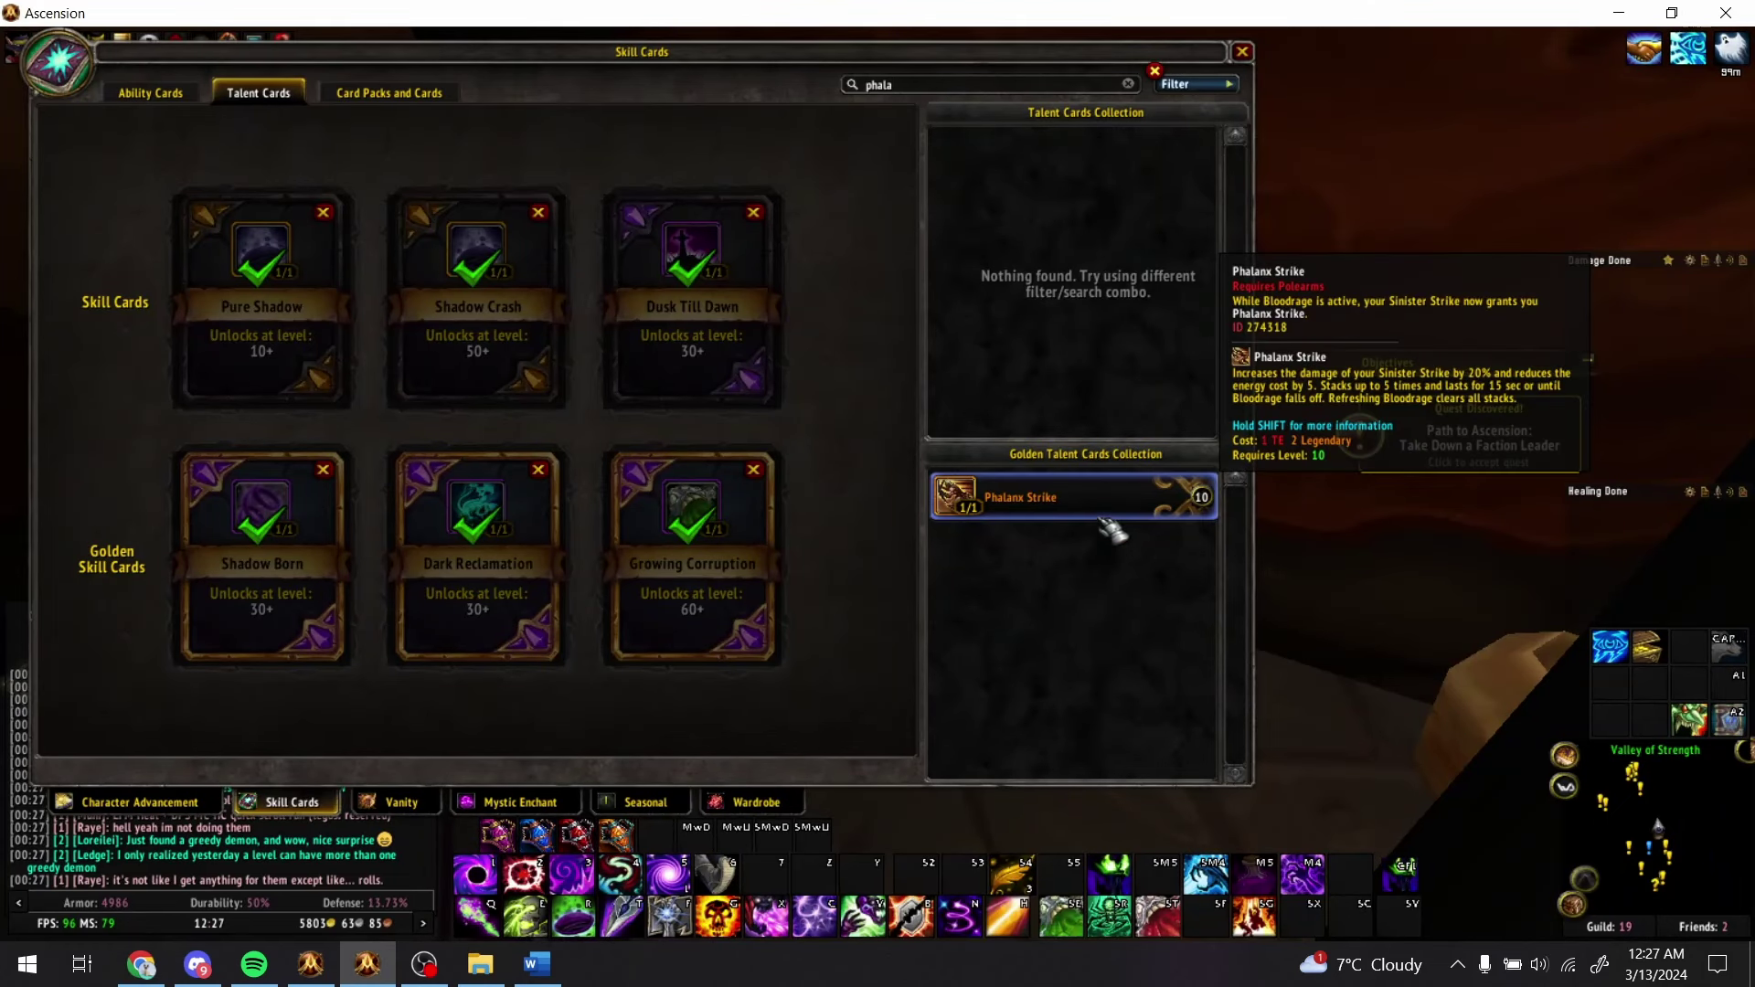
{"action": "key", "text": "BackSpace"}
{"action": "key", "text": "BackSpace"}
{"action": "key", "text": "BackSpace"}
{"action": "key", "text": "BackSpace"}
{"action": "key", "text": "BackSpace"}
{"action": "type", "text": "whirl"}
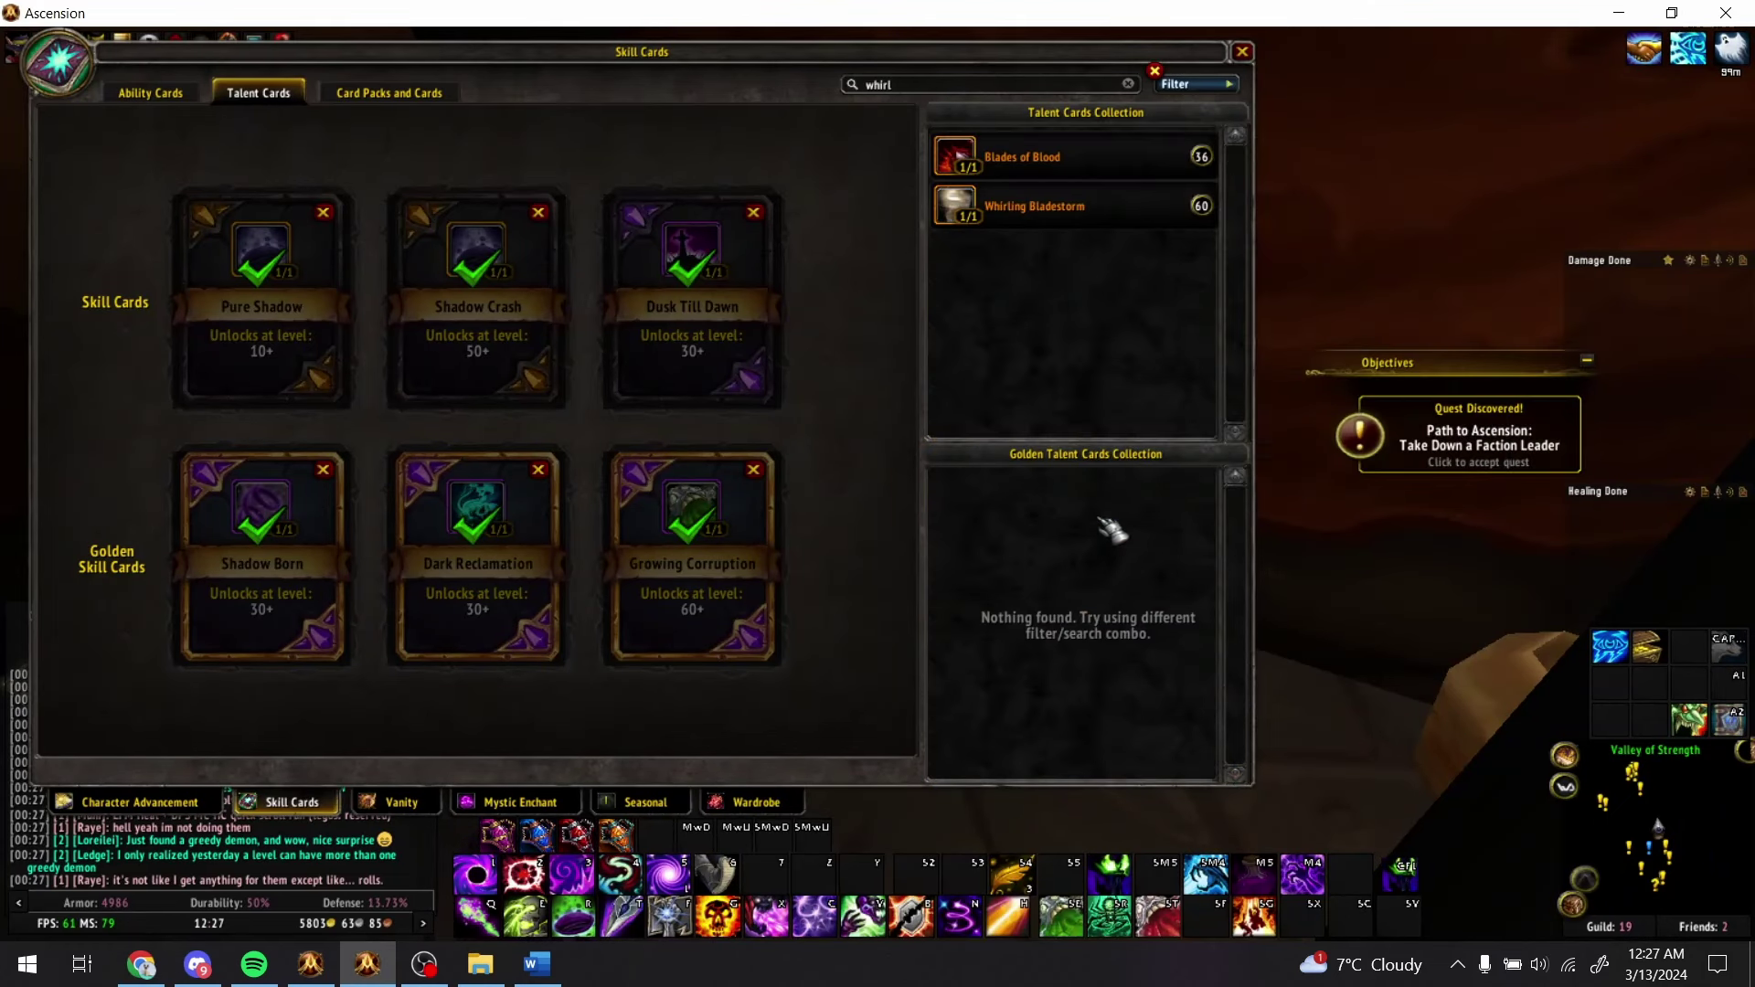
{"action": "left_click", "coordinate": [1154, 71]}
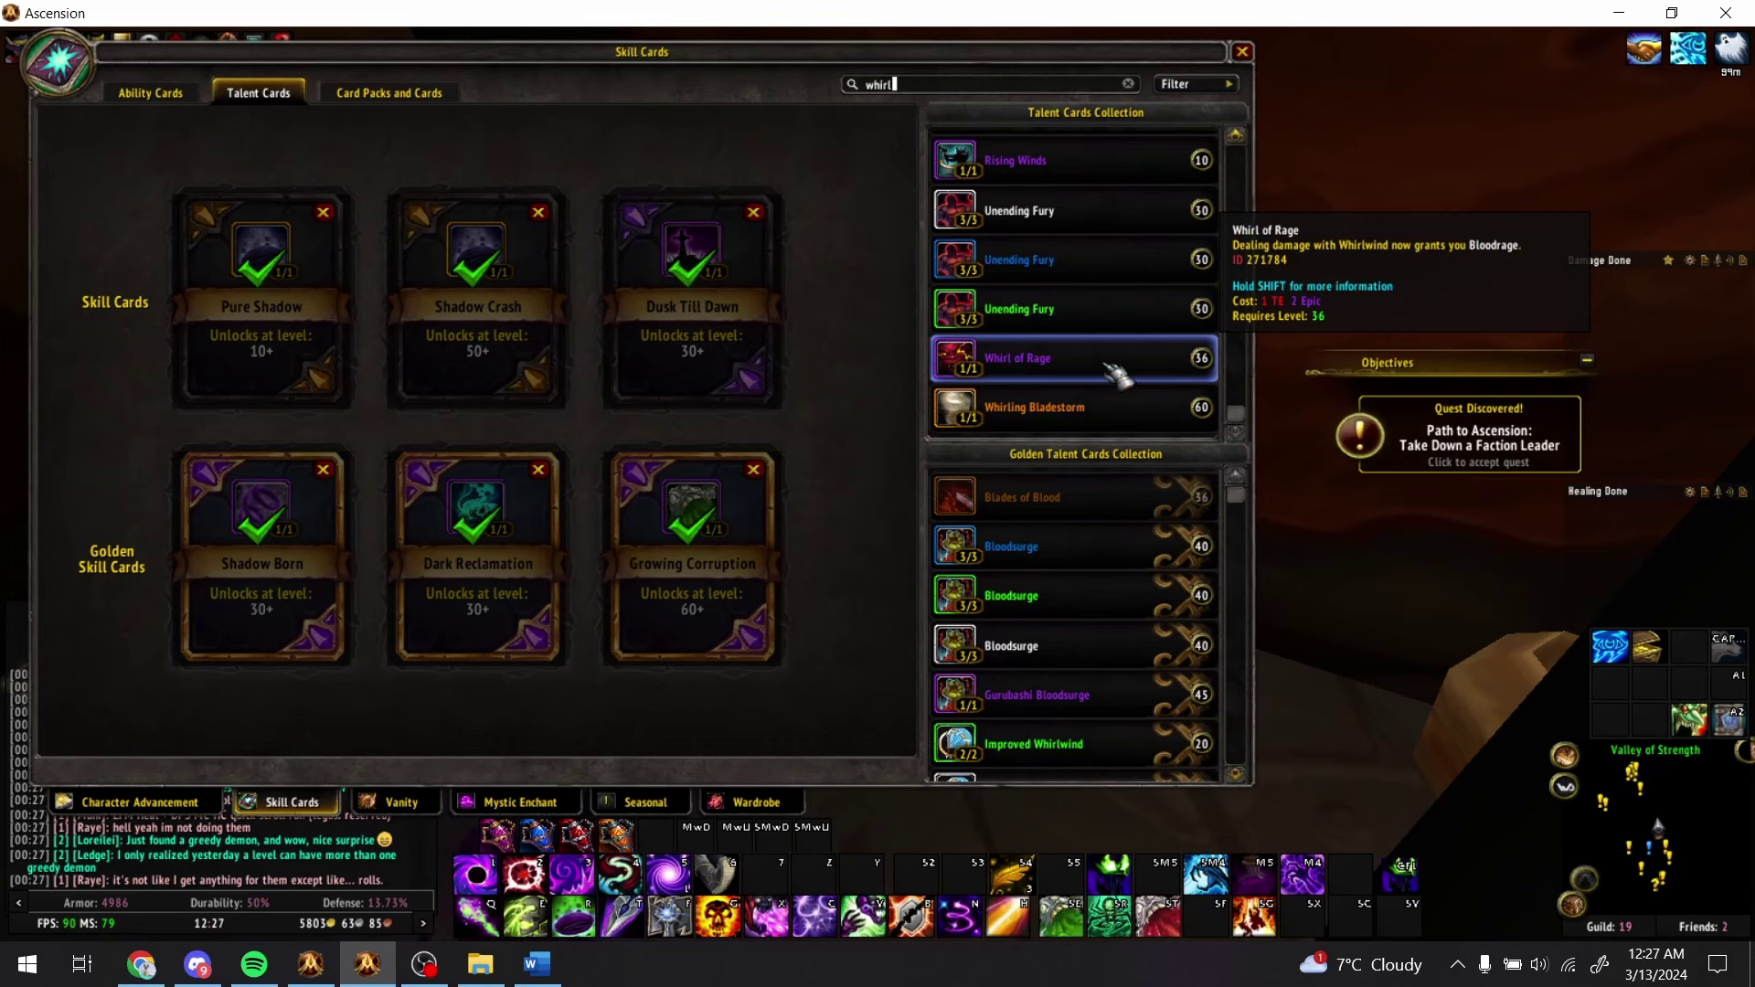
- Return to the spreadsheet and enter "Whirl of Rage" in cell AU22 of the Dark Intent talent cards
{"action": "key", "text": "alt+Tab"}
{"action": "key", "text": "Down"}
{"action": "type", "text": "Whirl"}
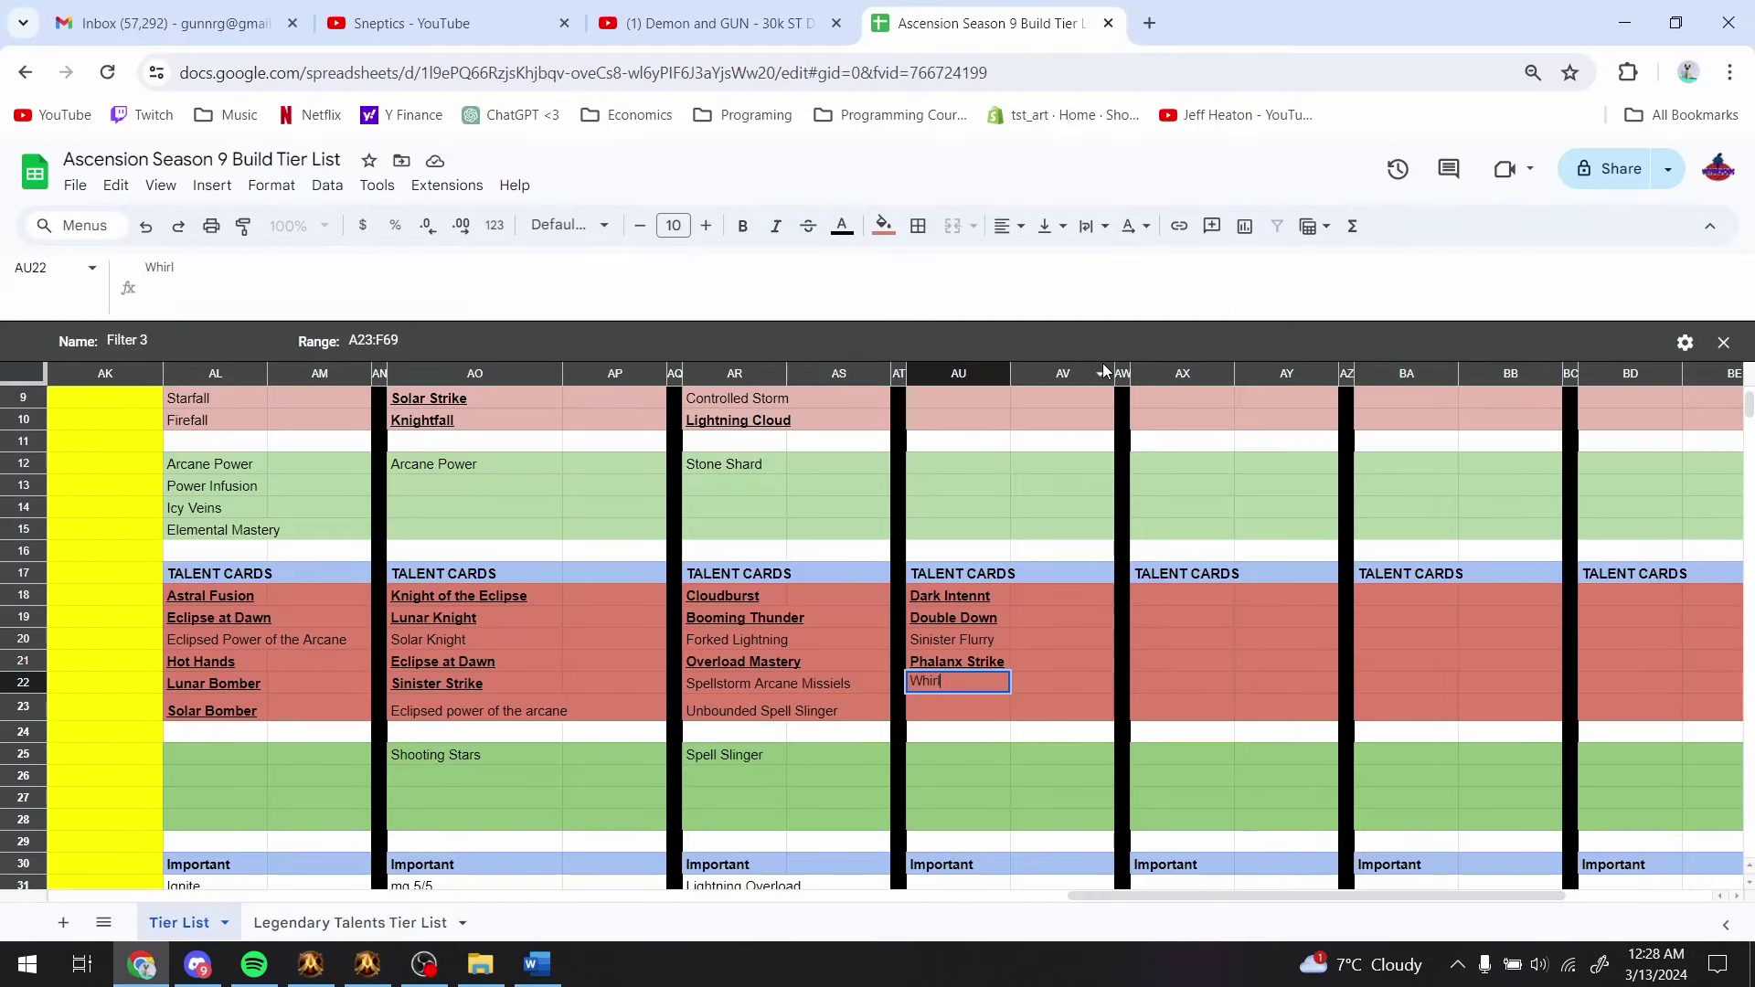
{"action": "type", "text": " of Rage"}
{"action": "key", "text": "Return"}
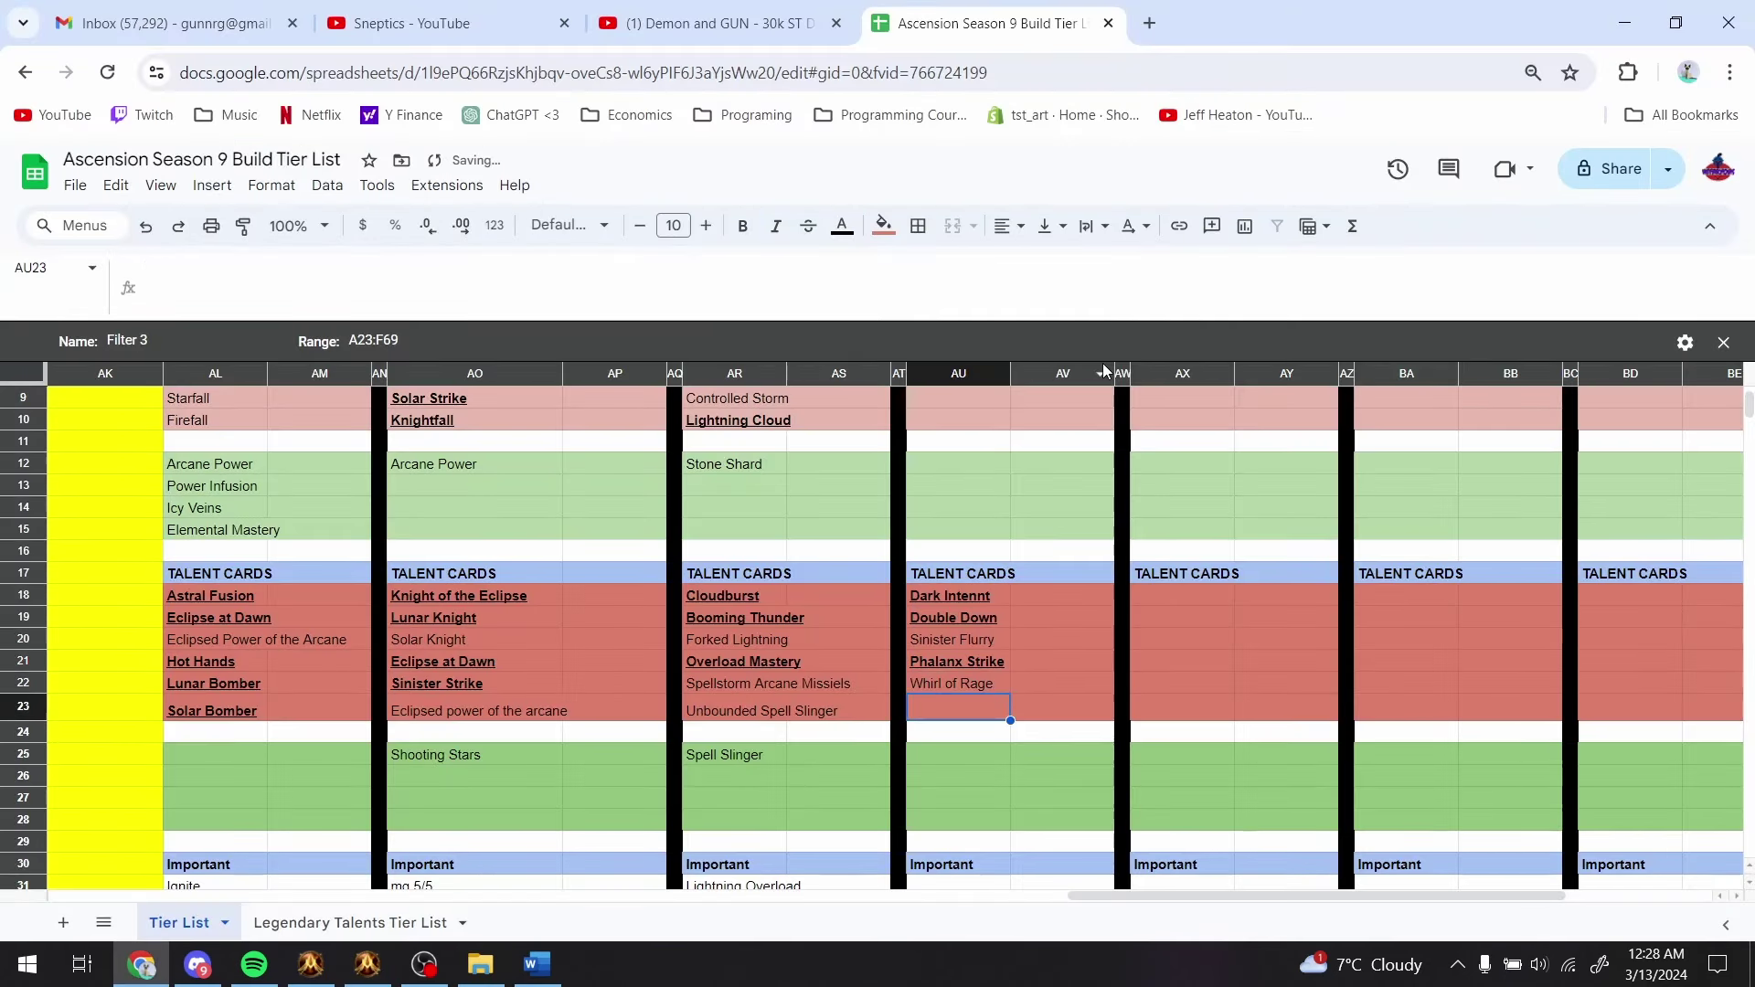
- Switch to Ascension and search the talent cards for "bloodle" to view the Bloodletting card
{"action": "key", "text": "alt+Tab"}
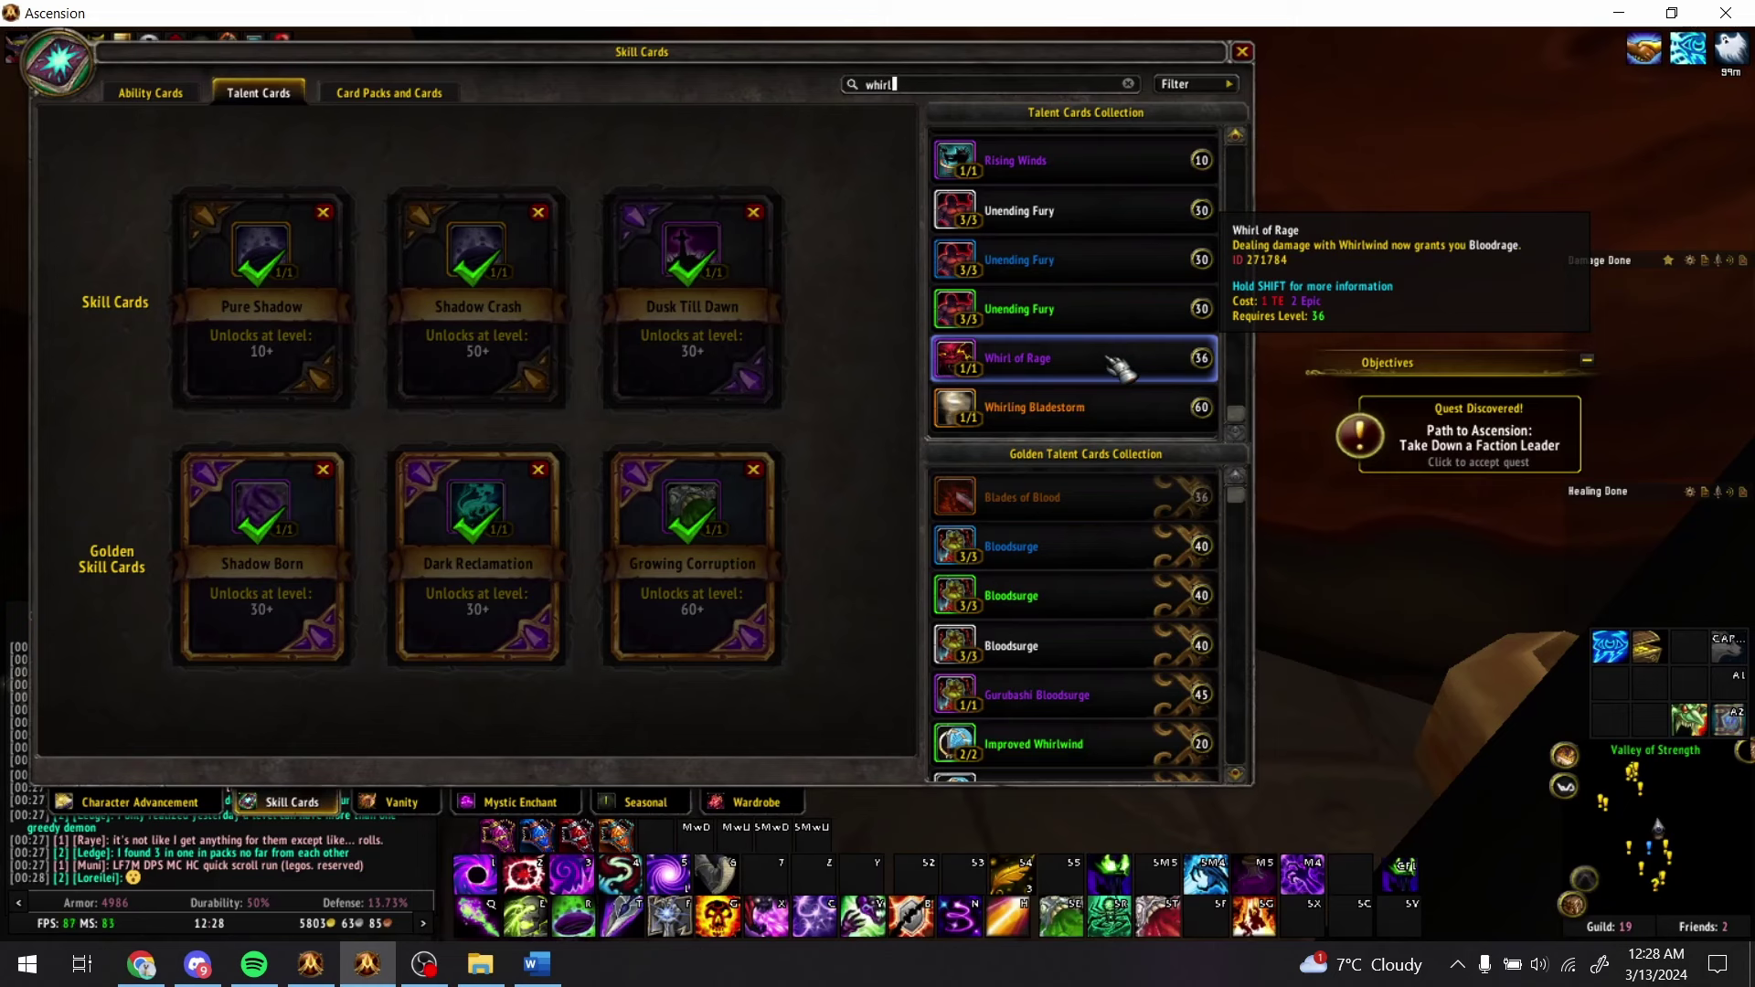
{"action": "key", "text": "BackSpace"}
{"action": "key", "text": "BackSpace"}
{"action": "key", "text": "BackSpace"}
{"action": "key", "text": "BackSpace"}
{"action": "key", "text": "BackSpace"}
{"action": "type", "text": "bloodle"}
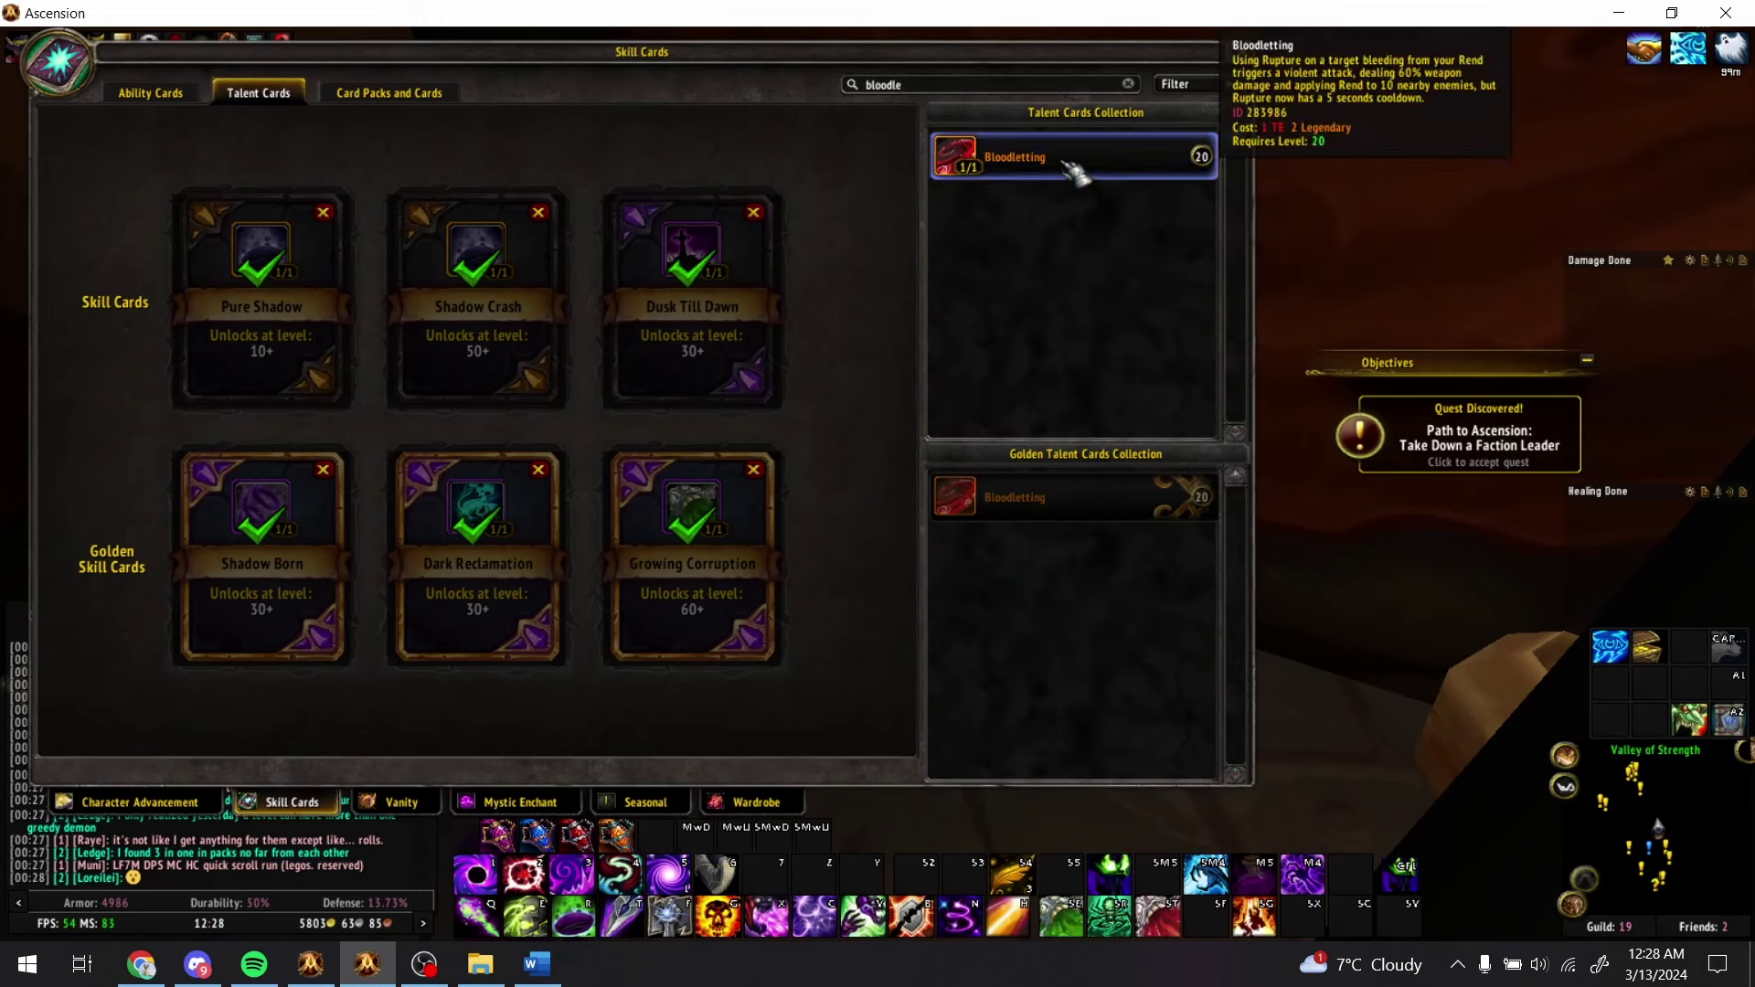
- Search the talent cards for "bloodrage", apply a filter to the collection and read the Enraging Finale card's description
{"action": "key", "text": "BackSpace"}
{"action": "key", "text": "BackSpace"}
{"action": "key", "text": "BackSpace"}
{"action": "key", "text": "BackSpace"}
{"action": "key", "text": "BackSpace"}
{"action": "key", "text": "BackSpace"}
{"action": "type", "text": "bl"}
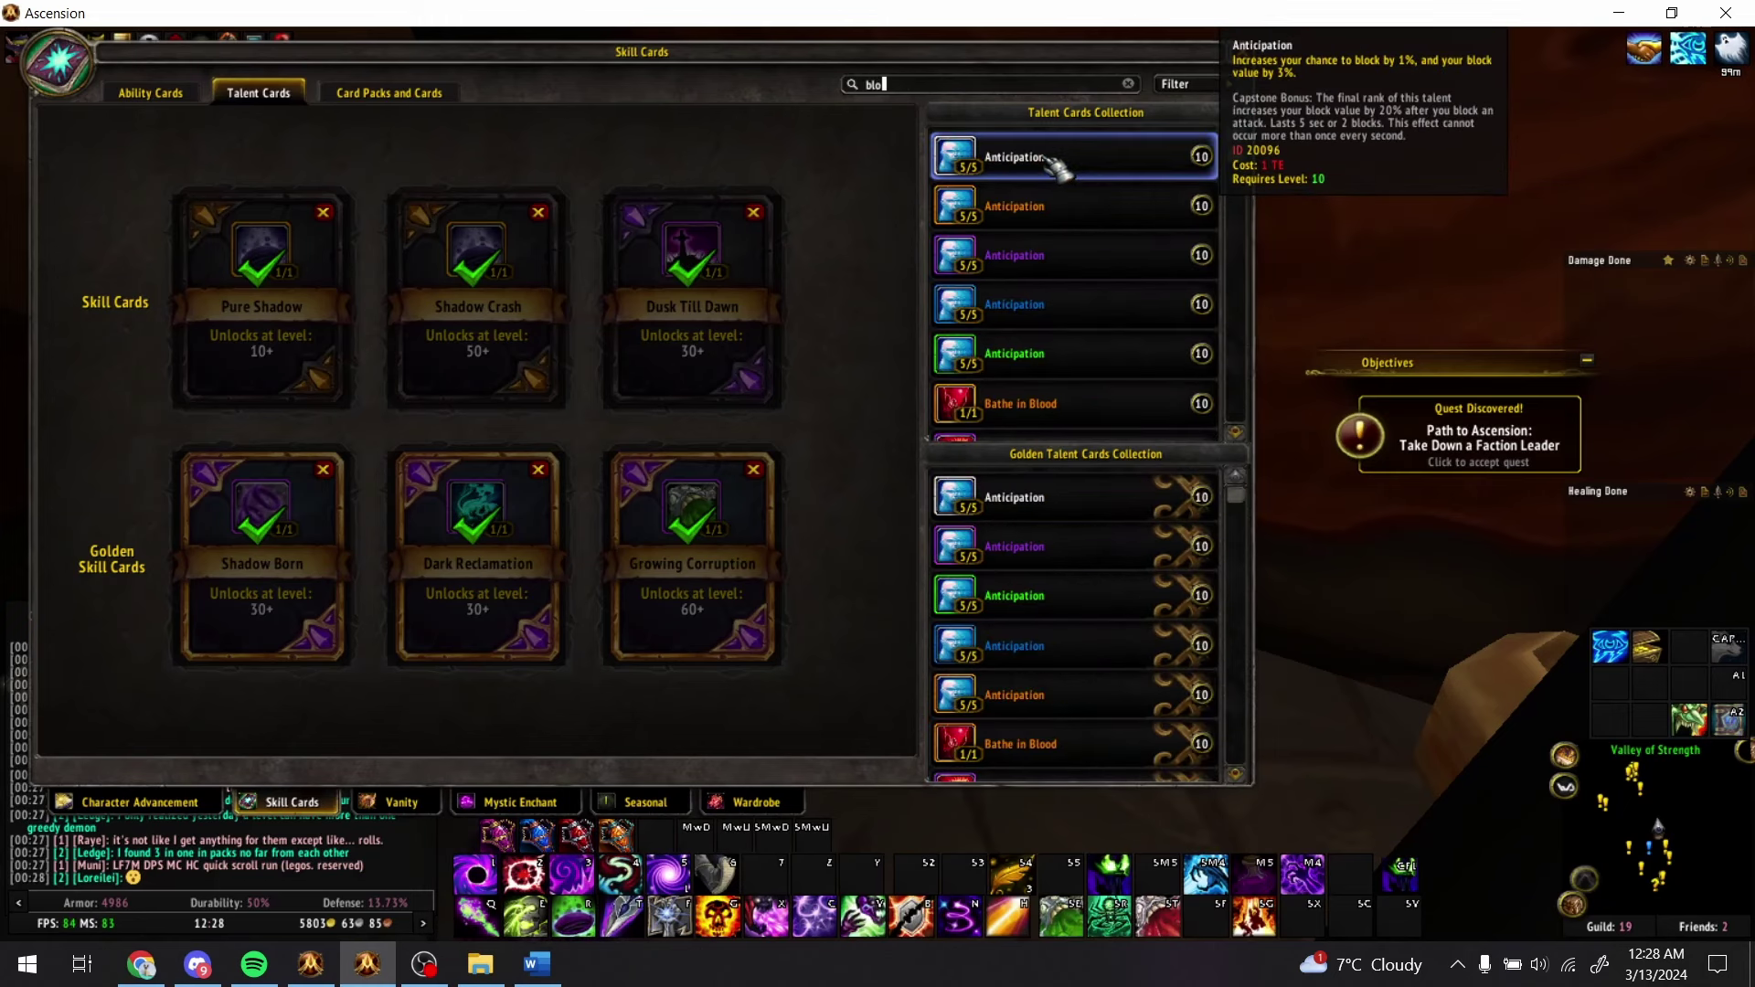
{"action": "key", "text": "BackSpace"}
{"action": "type", "text": "bloodrage"}
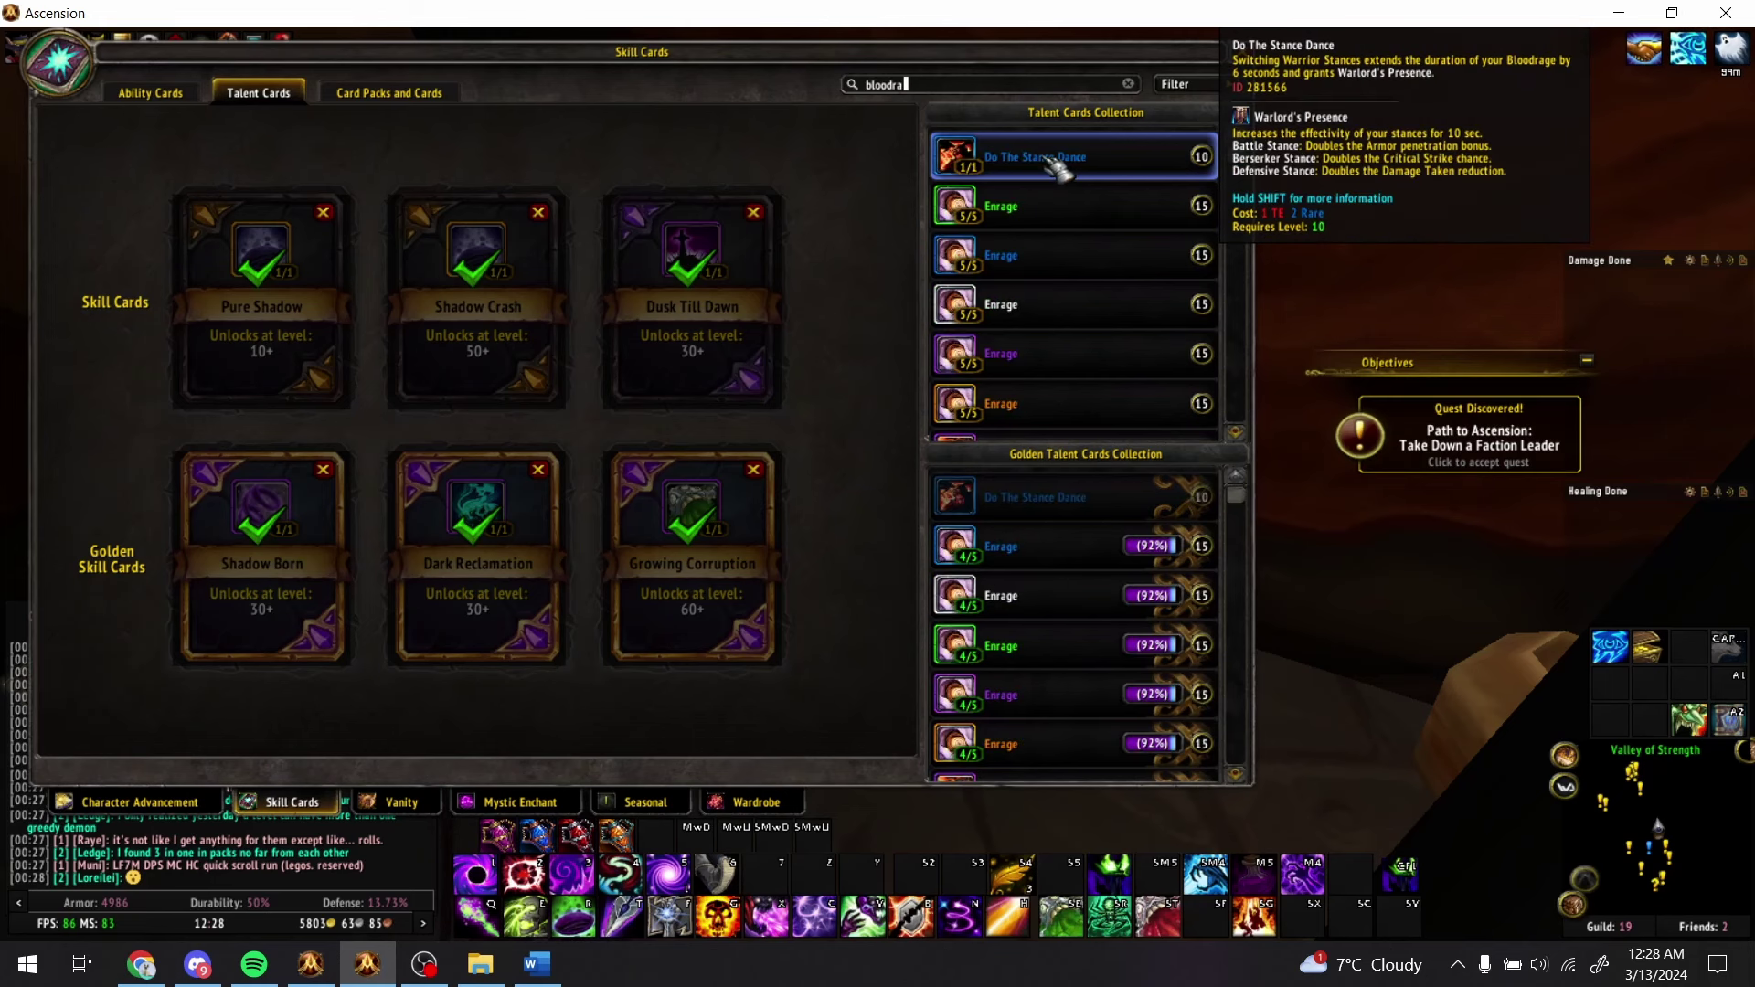
{"action": "left_click", "coordinate": [1181, 83]}
{"action": "left_click", "coordinate": [1249, 125]}
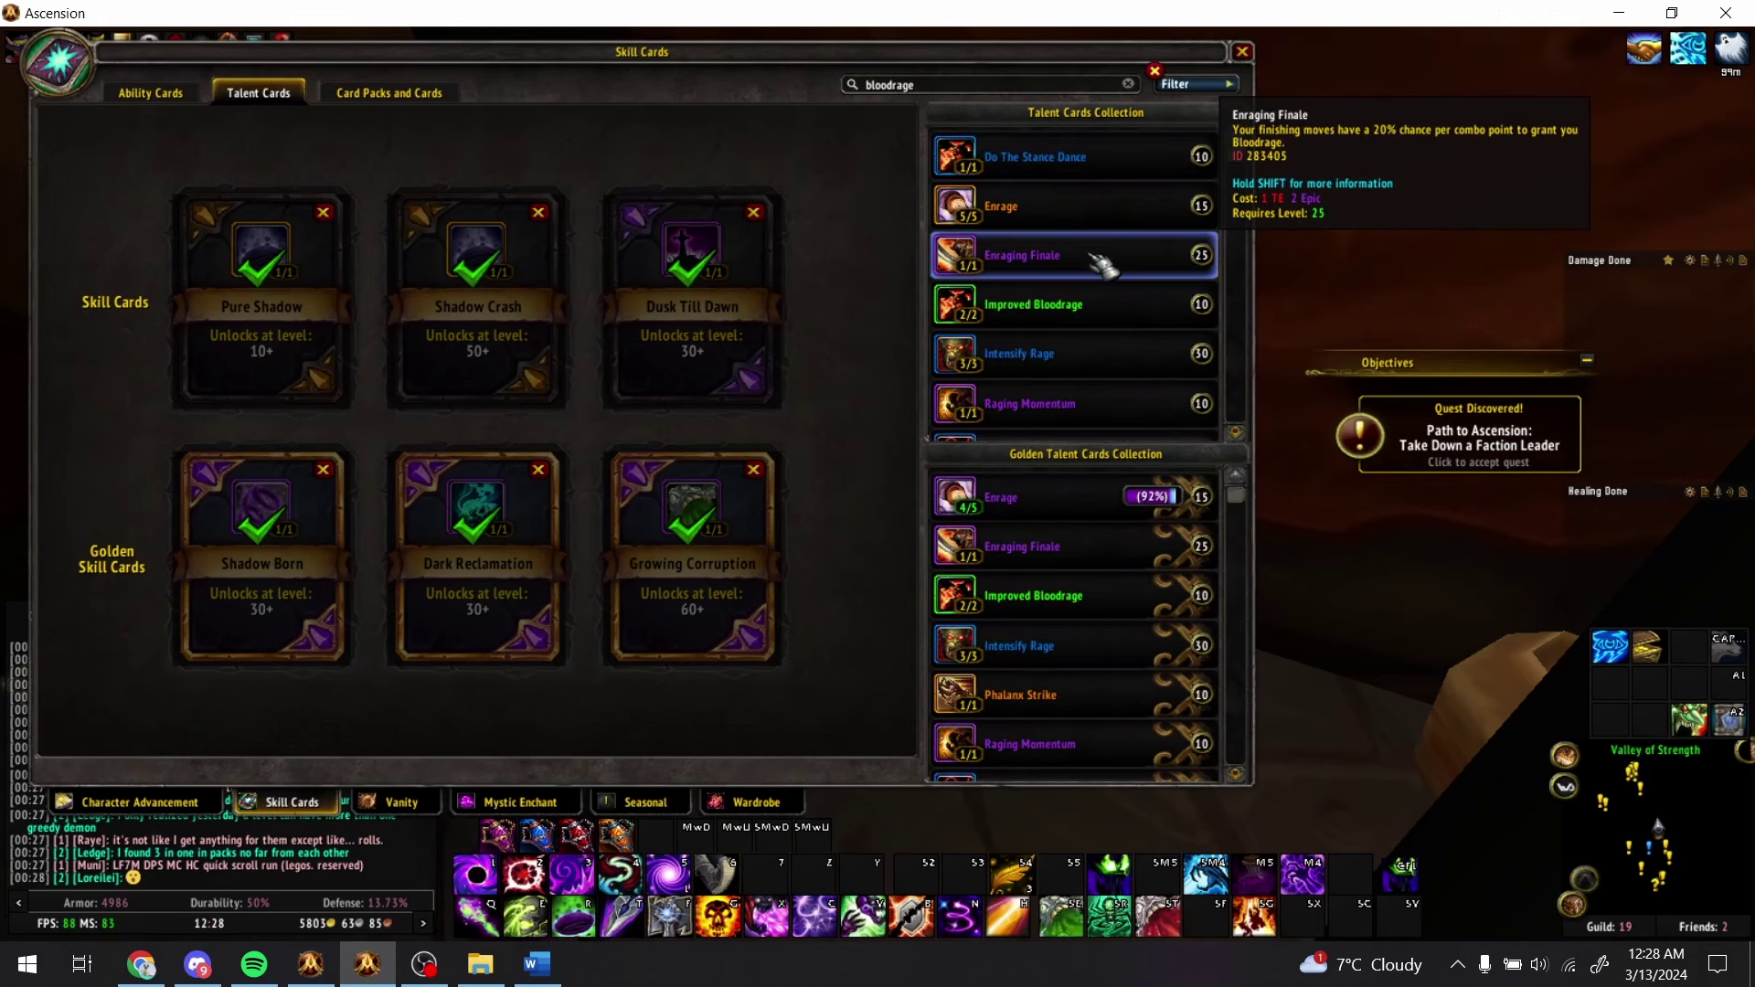
- Return to the spreadsheet and replace Whirl of Rage in cell AU22 with "Enraging Finale", bold and underlined
{"action": "key", "text": "alt+Tab"}
{"action": "left_click", "coordinate": [993, 684]}
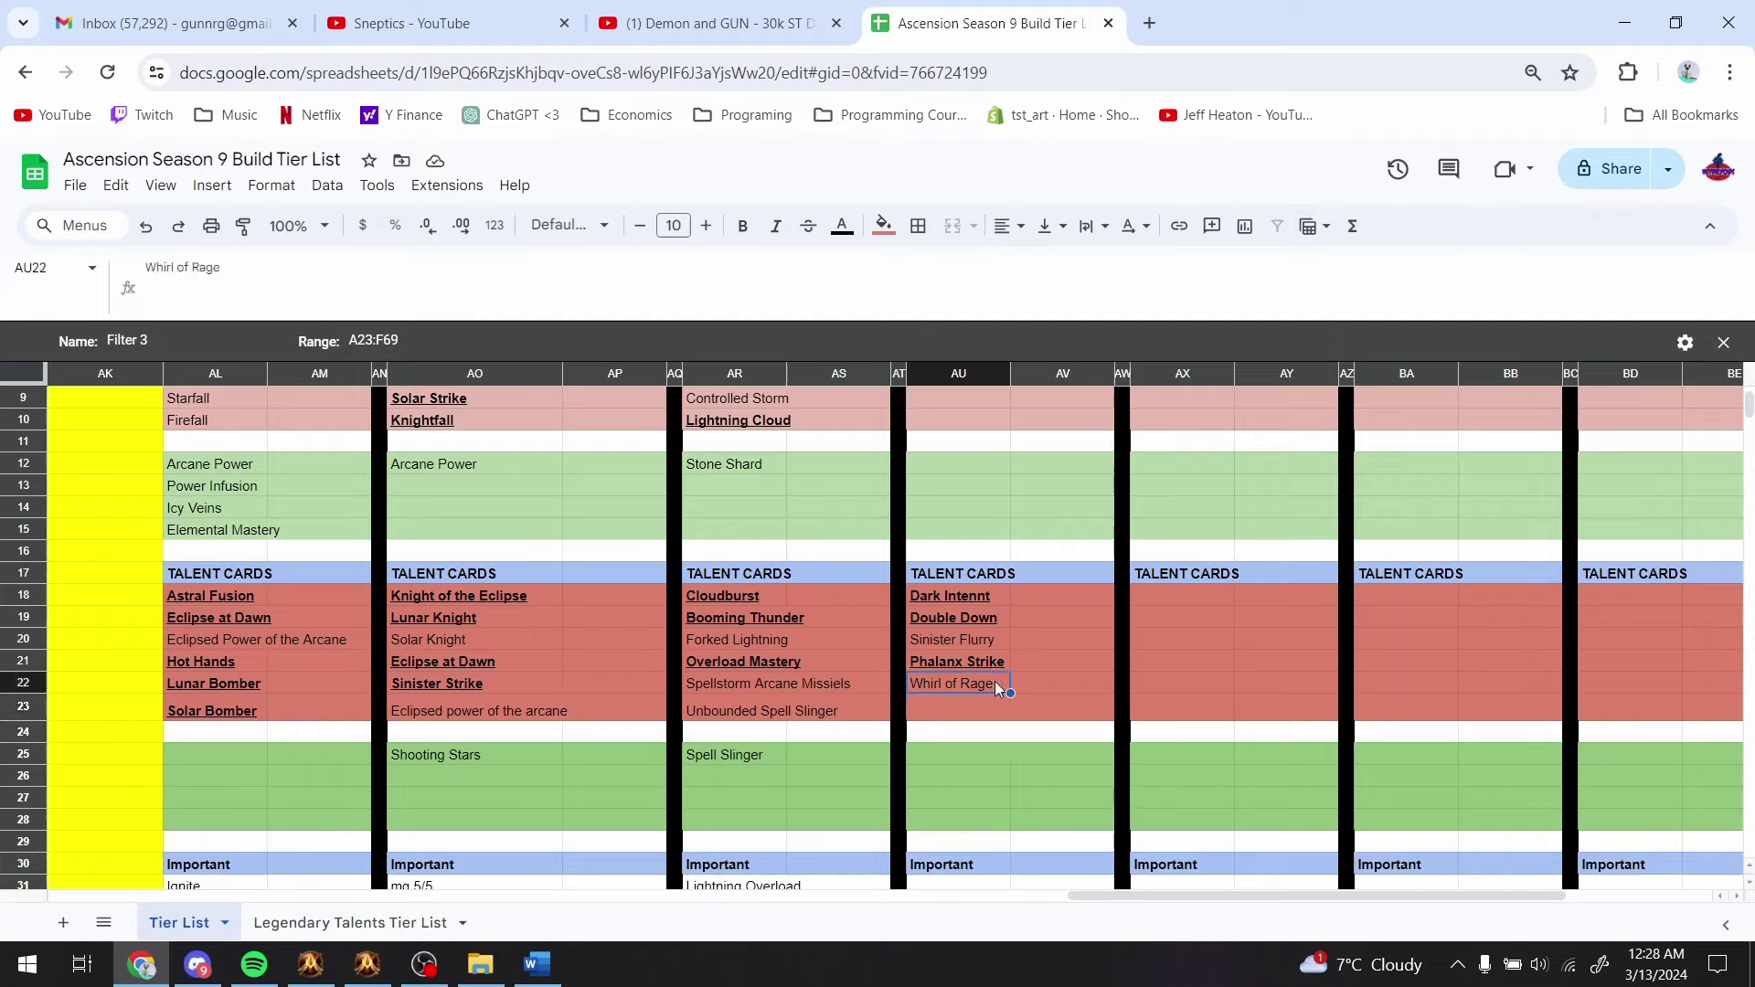
{"action": "type", "text": "Enraging Finale"}
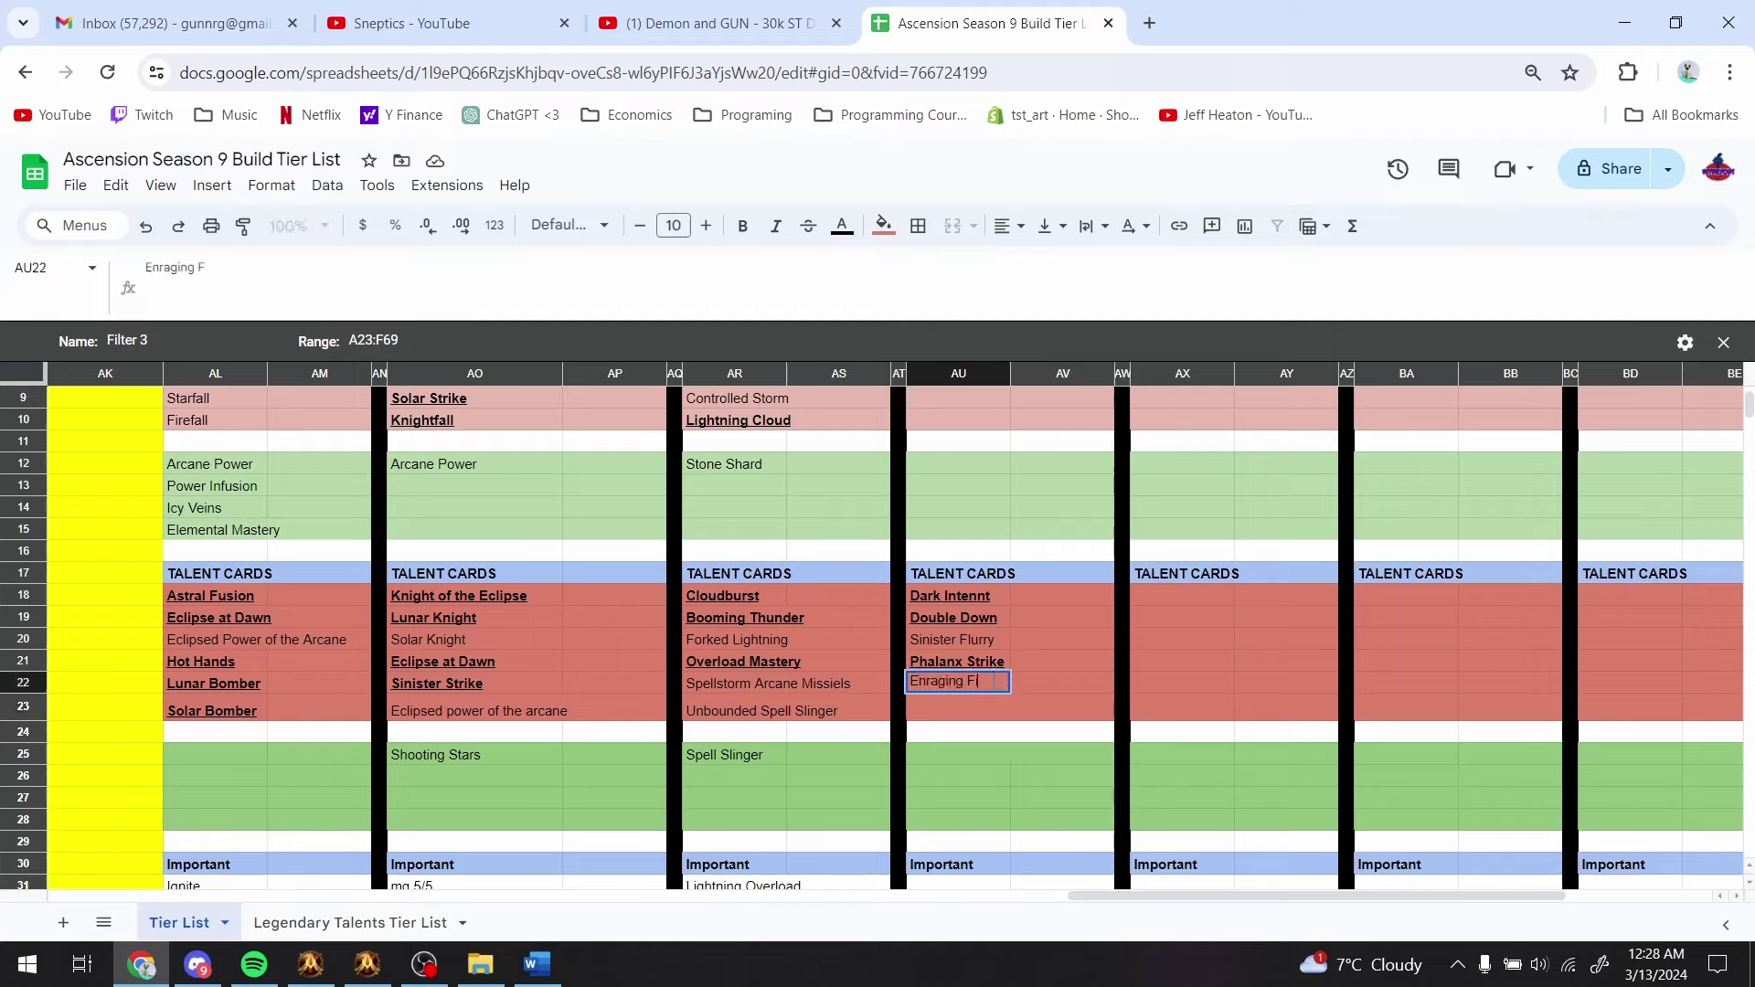
{"action": "key", "text": "Return"}
{"action": "left_click", "coordinate": [996, 687]}
{"action": "key", "text": "ctrl+b"}
{"action": "key", "text": "ctrl+u"}
- Under Dark Intent's Important heading, enter "Honor among thieves 3/3" in AU31 and a note beginning "Combo point gener" in AV31
{"action": "key", "text": "Up"}
{"action": "key", "text": "Up"}
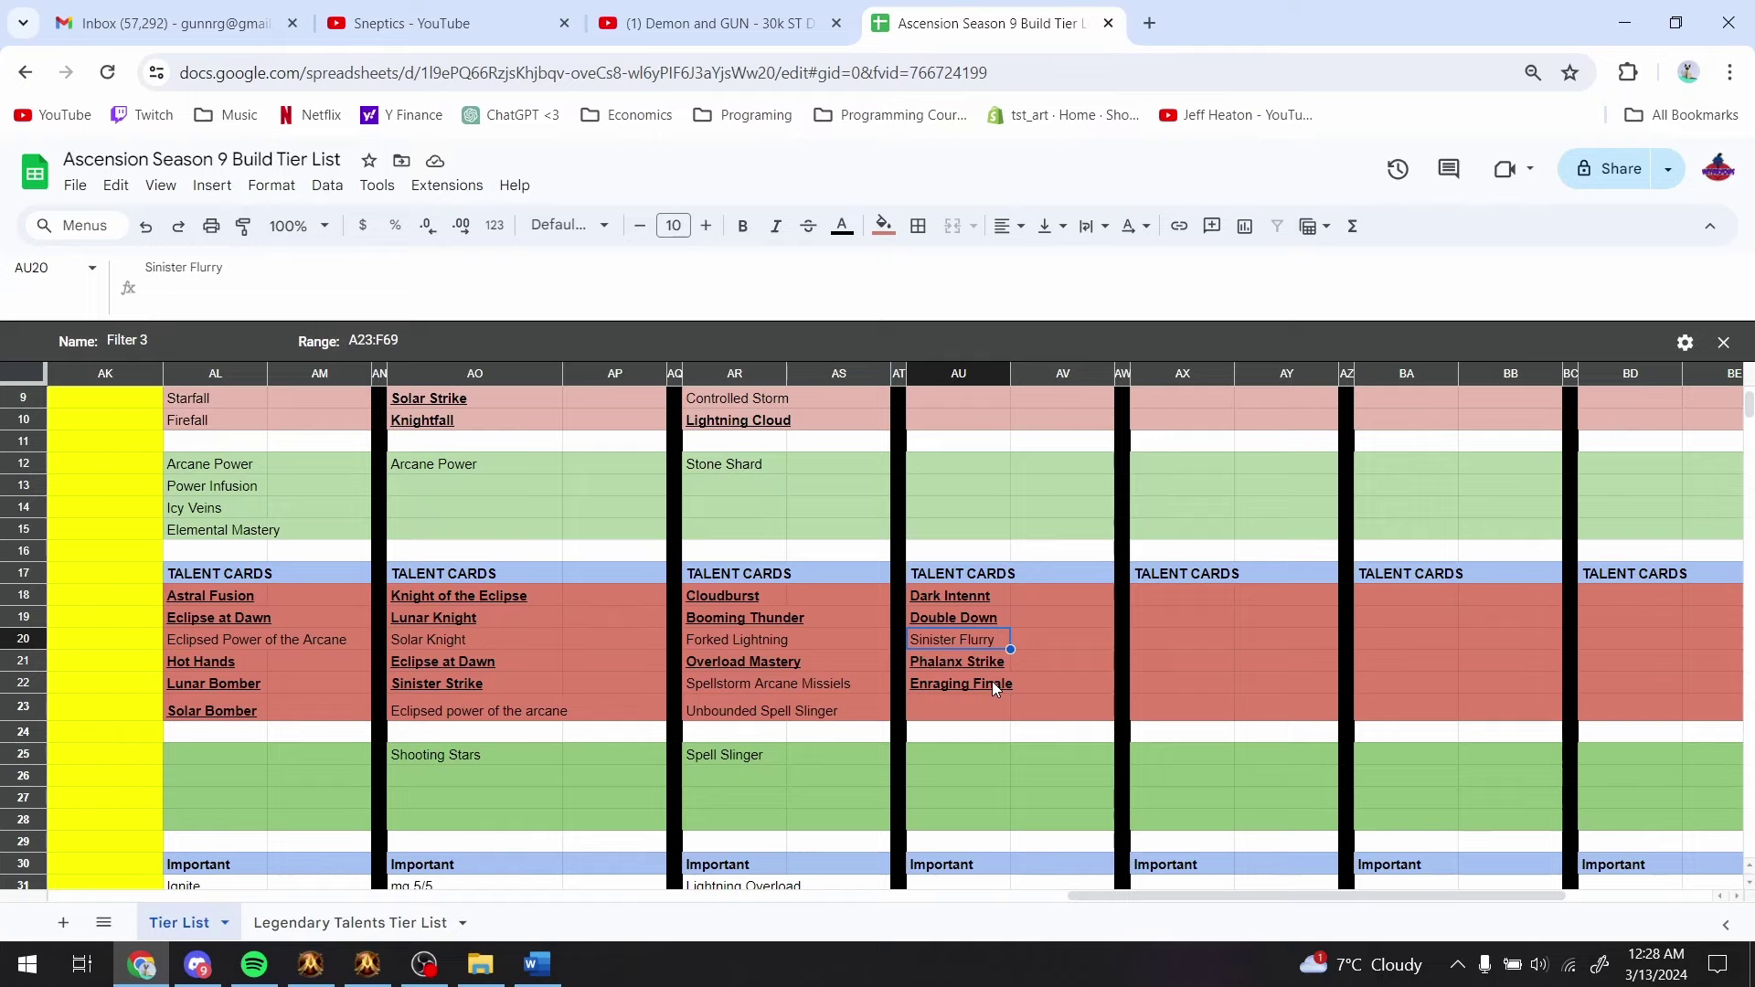
{"action": "key", "text": "Down"}
{"action": "key", "text": "Down"}
{"action": "key", "text": "Down"}
{"action": "scroll", "coordinate": [991, 682], "scroll_direction": "down", "scroll_amount": 5}
{"action": "left_click", "coordinate": [975, 608]}
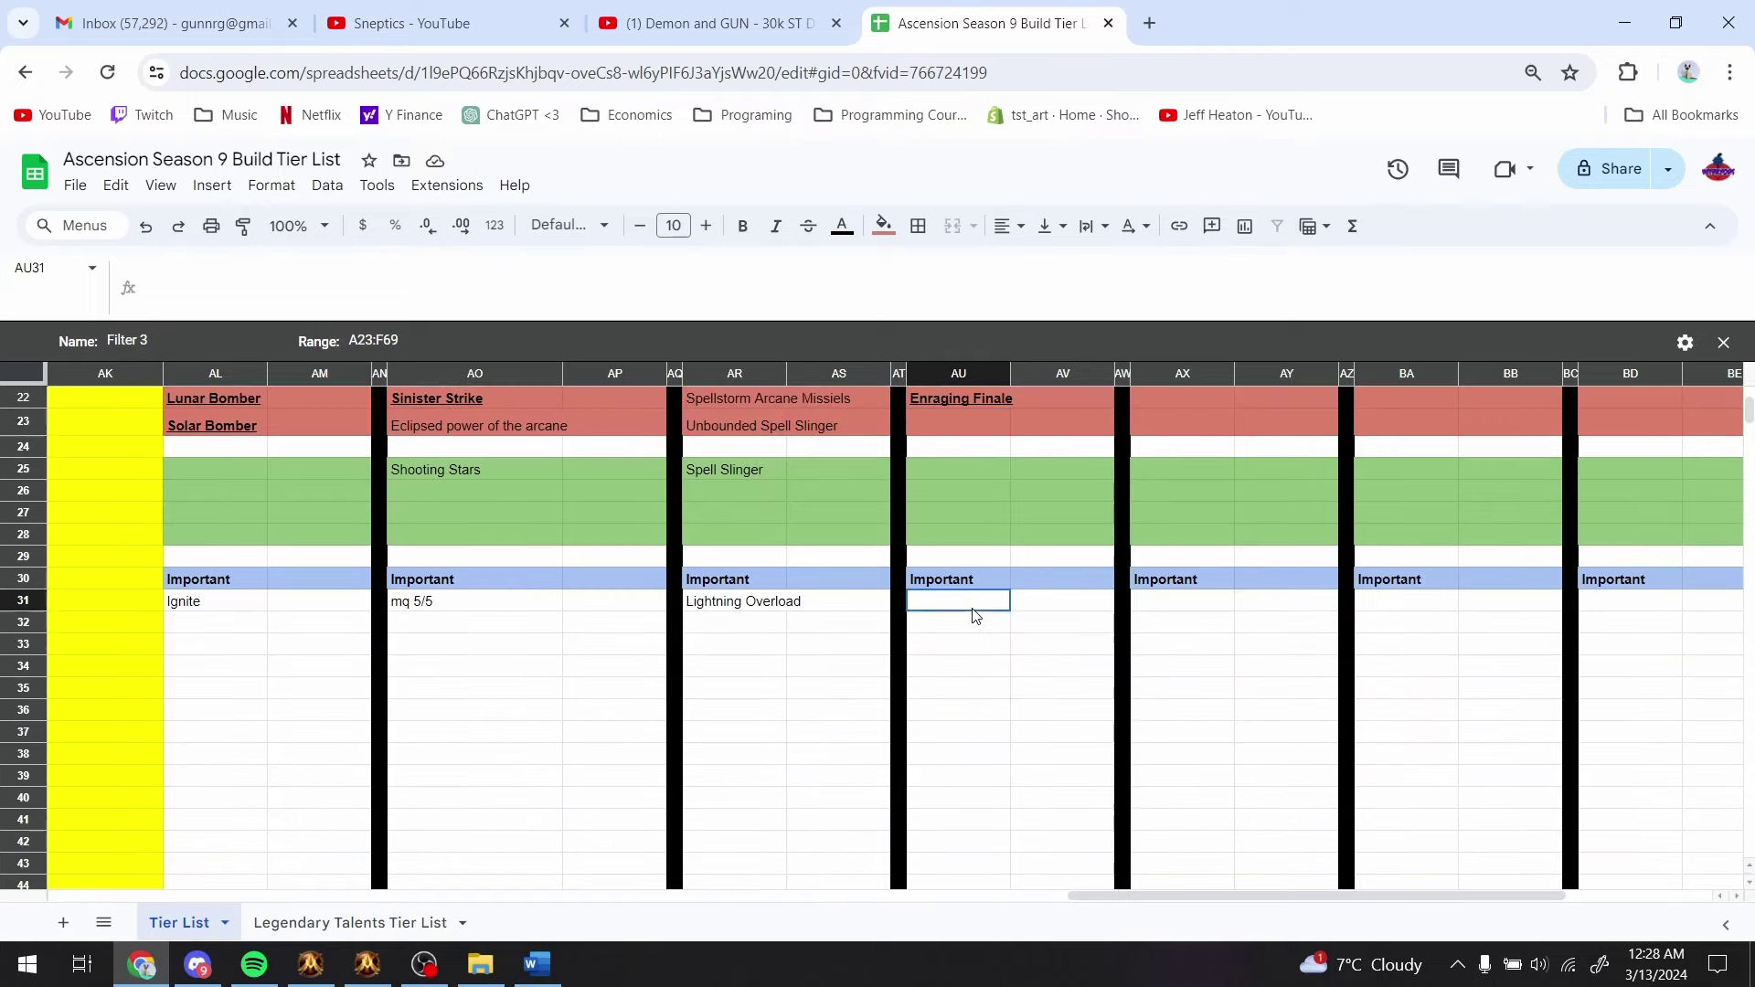
{"action": "type", "text": "Honor among "}
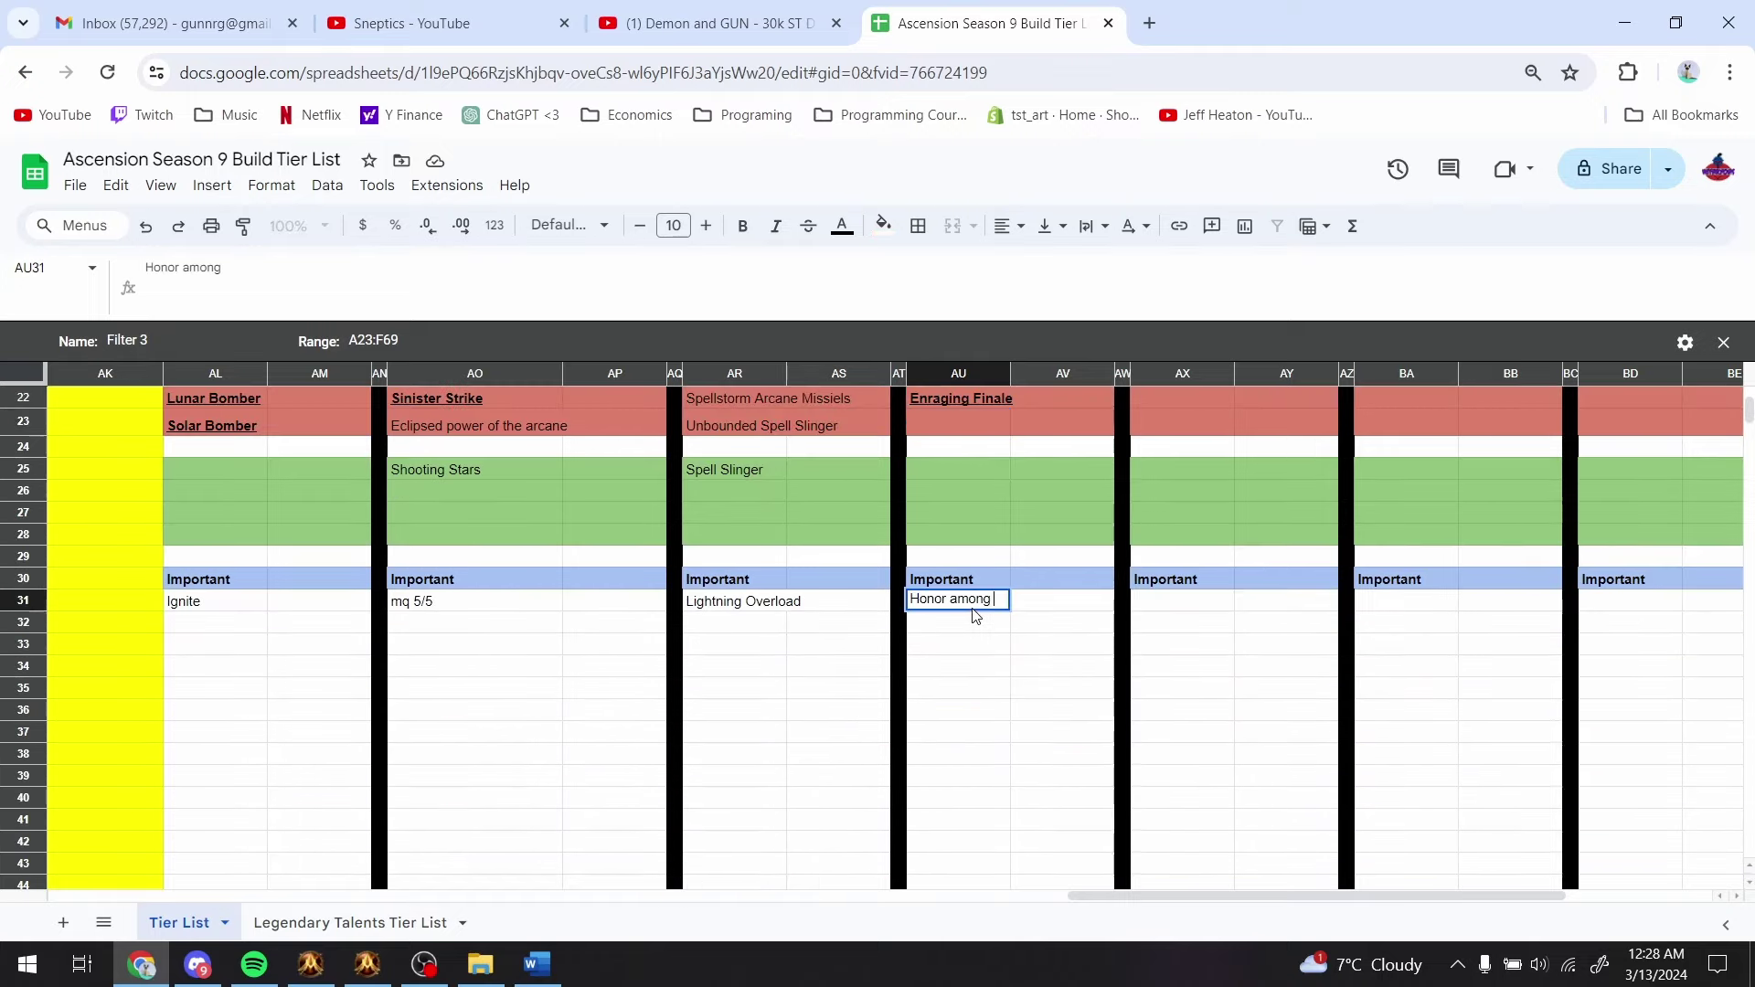
{"action": "type", "text": "thieves 3/3"}
{"action": "key", "text": "Tab"}
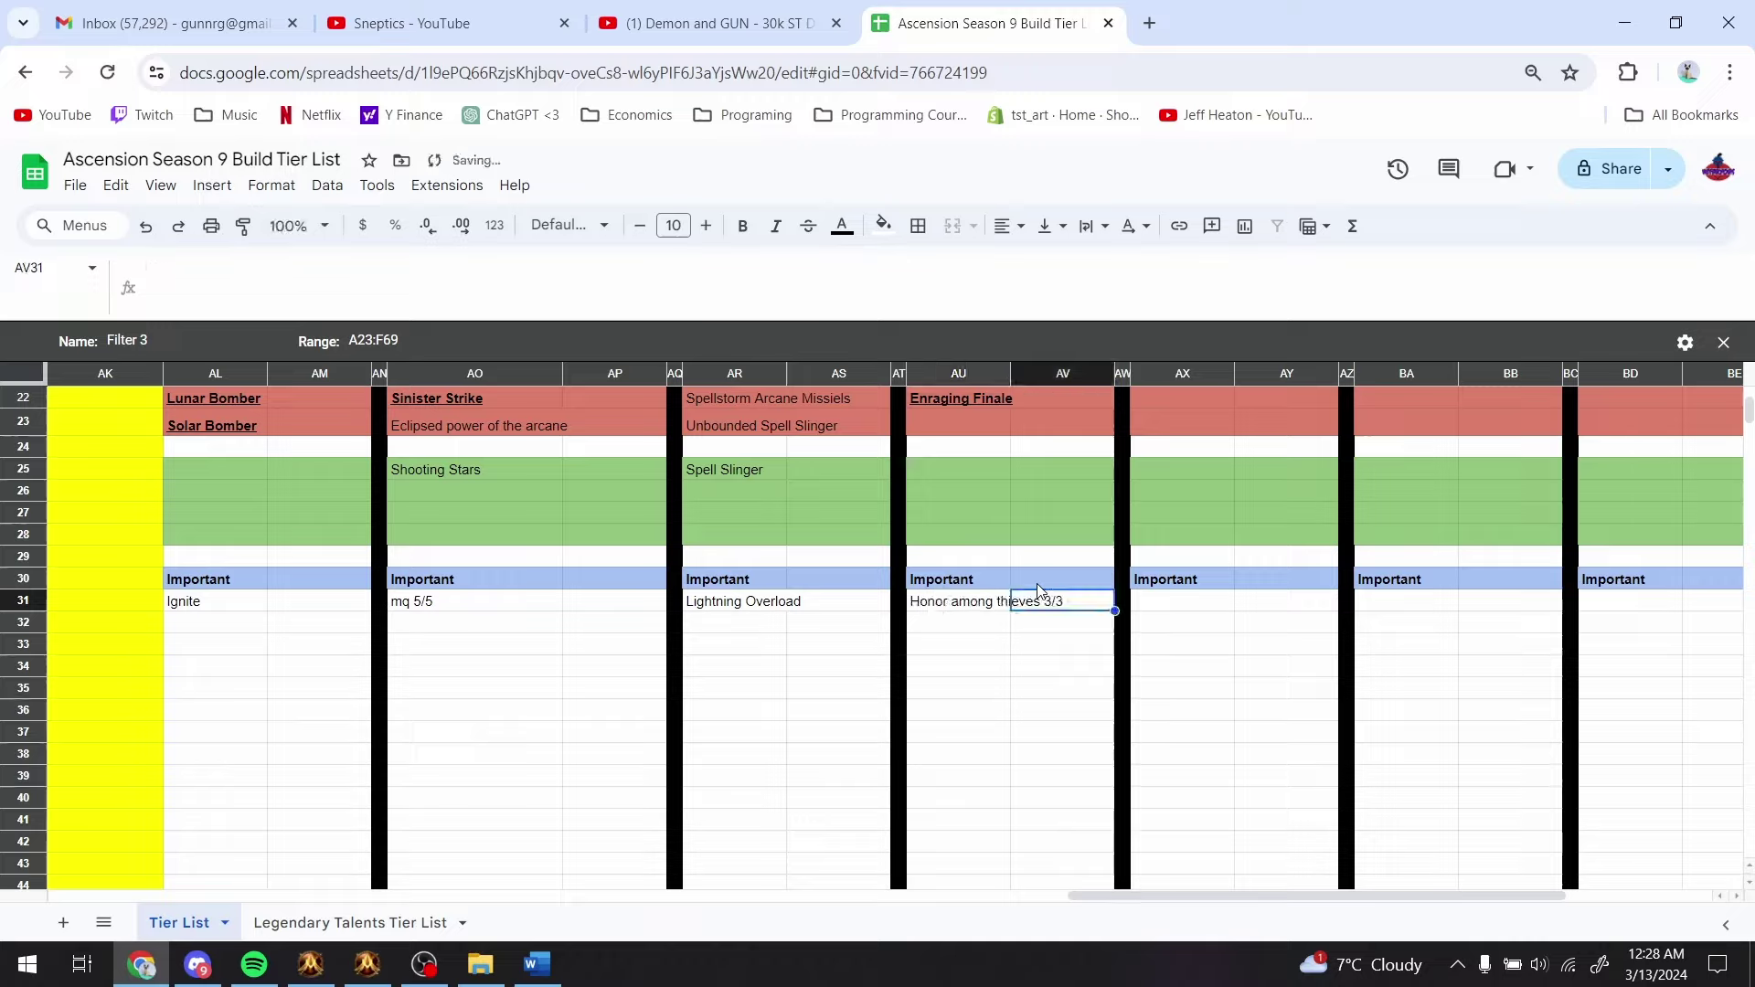
{"action": "type", "text": "Combo point"}
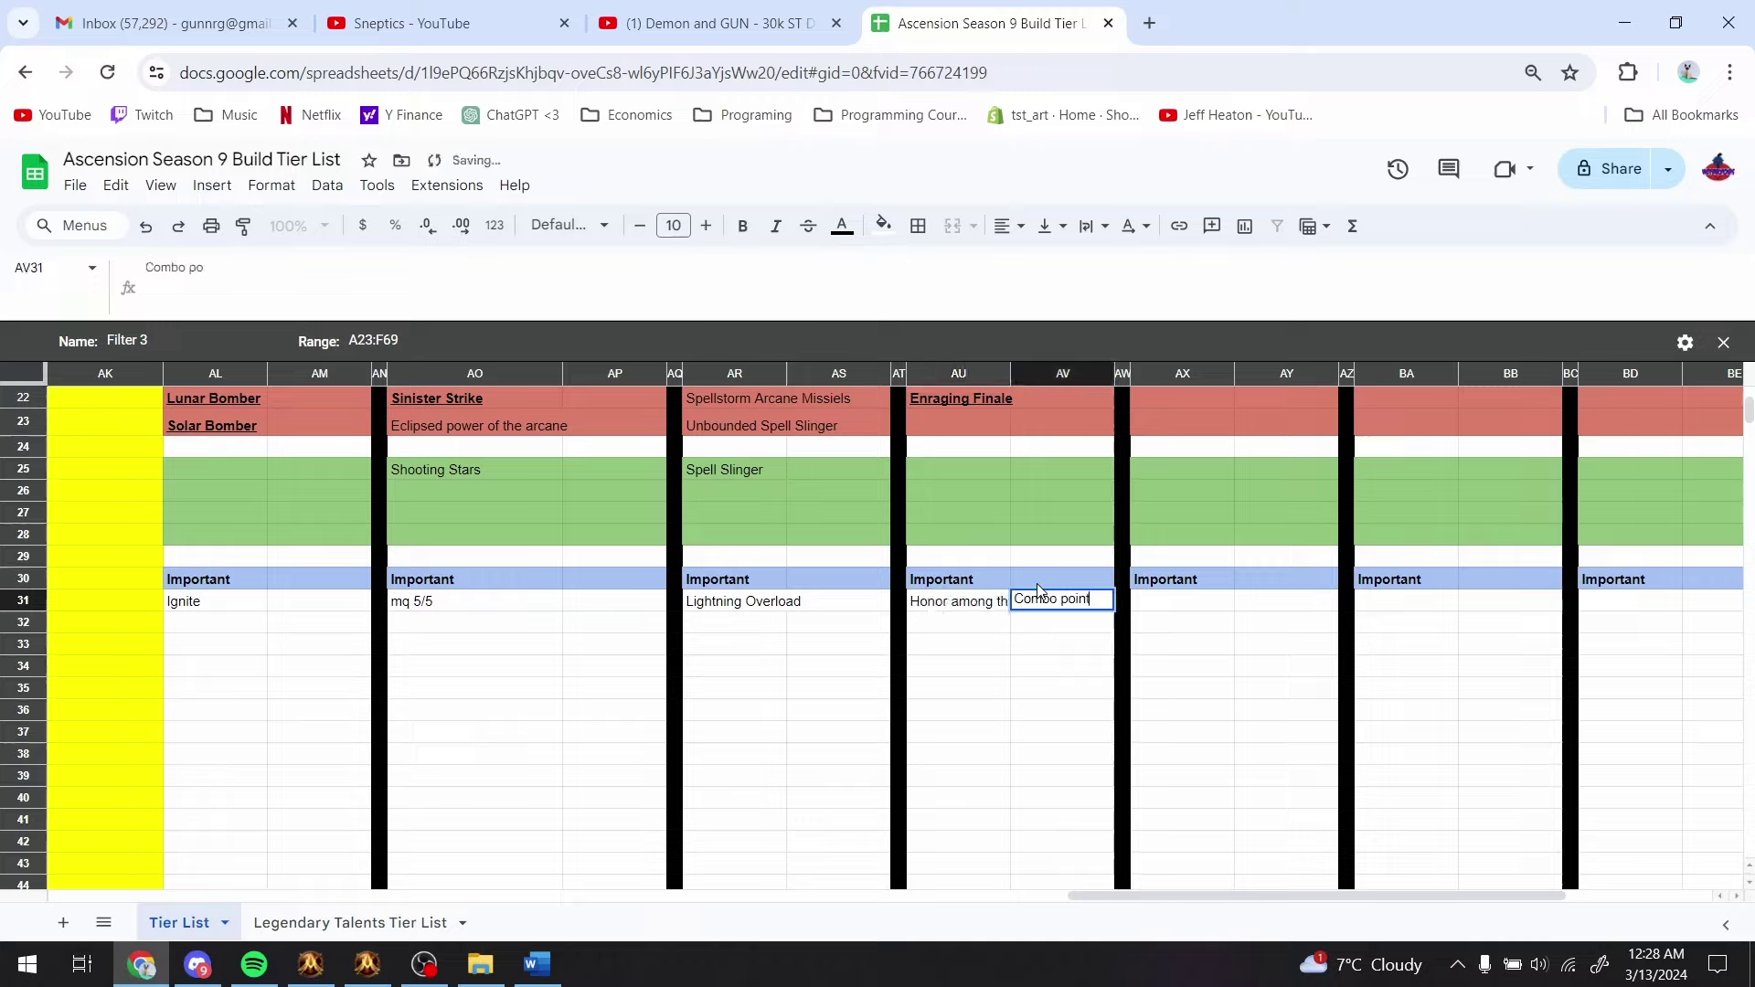
{"action": "type", "text": " gener"}
{"action": "key", "text": "Return"}
- Enter "Seal Fate" in cell AU32 and repeat the combo point note beside it in AV32
{"action": "type", "text": "S"}
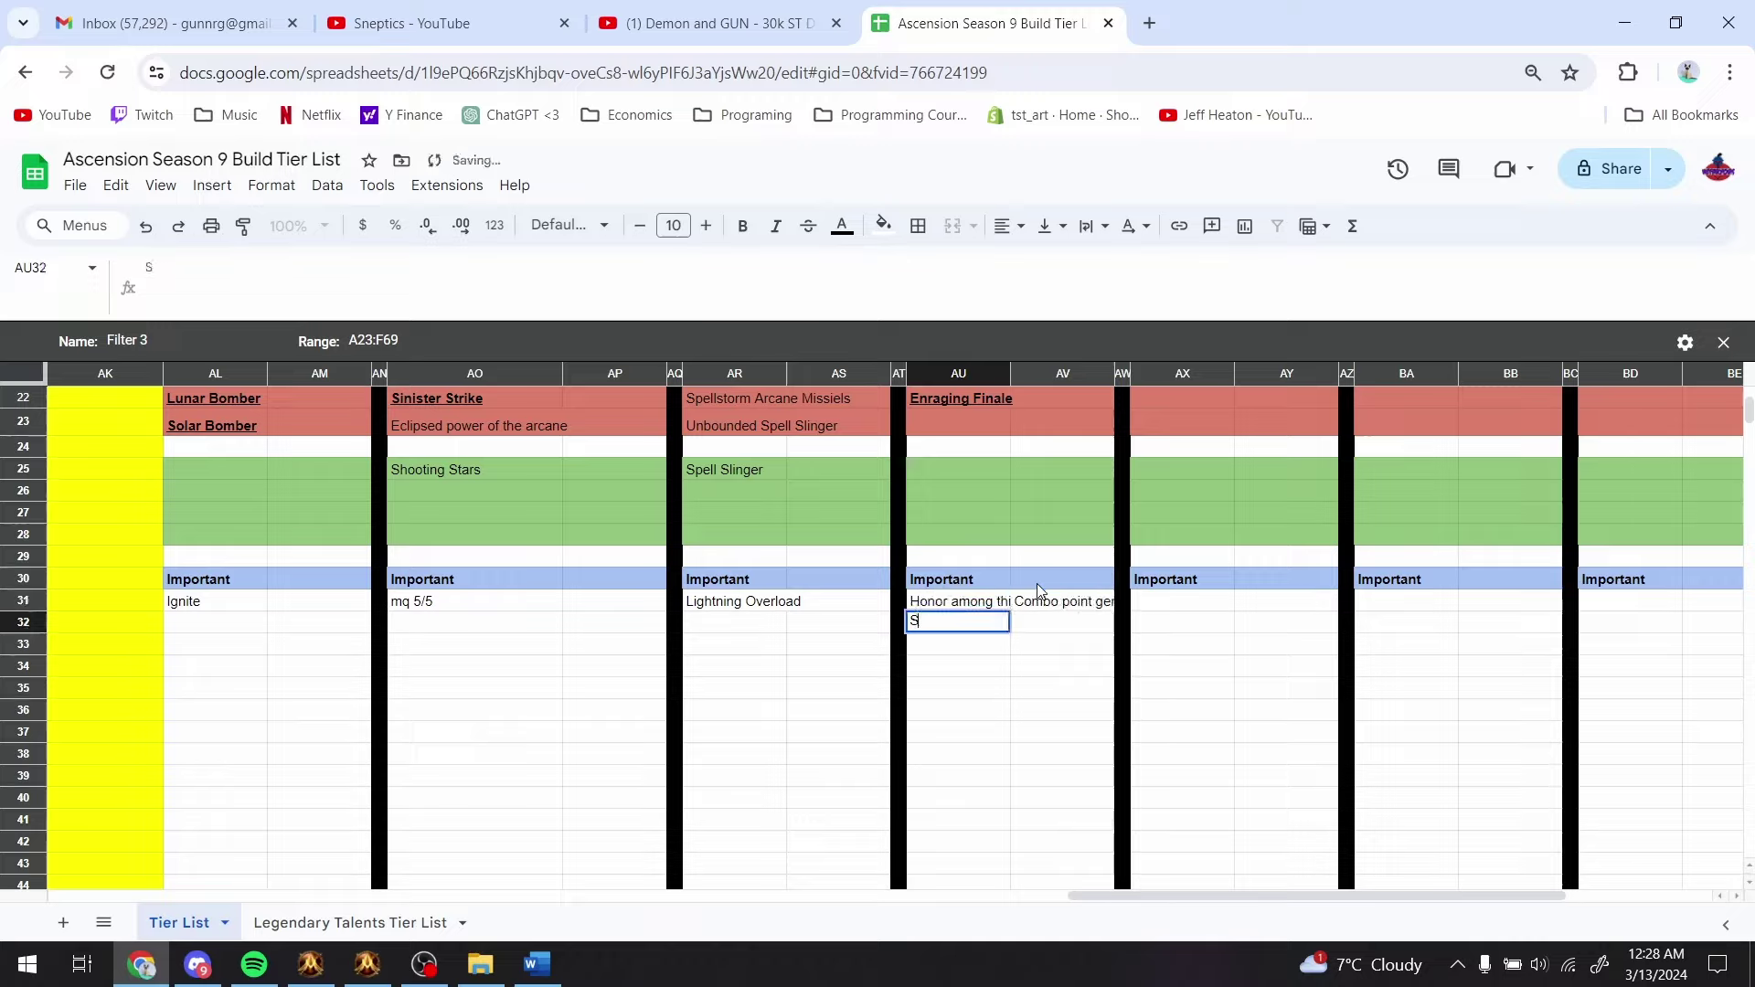
{"action": "type", "text": "eal Fate"}
{"action": "key", "text": "Tab"}
{"action": "type", "text": "Combo "}
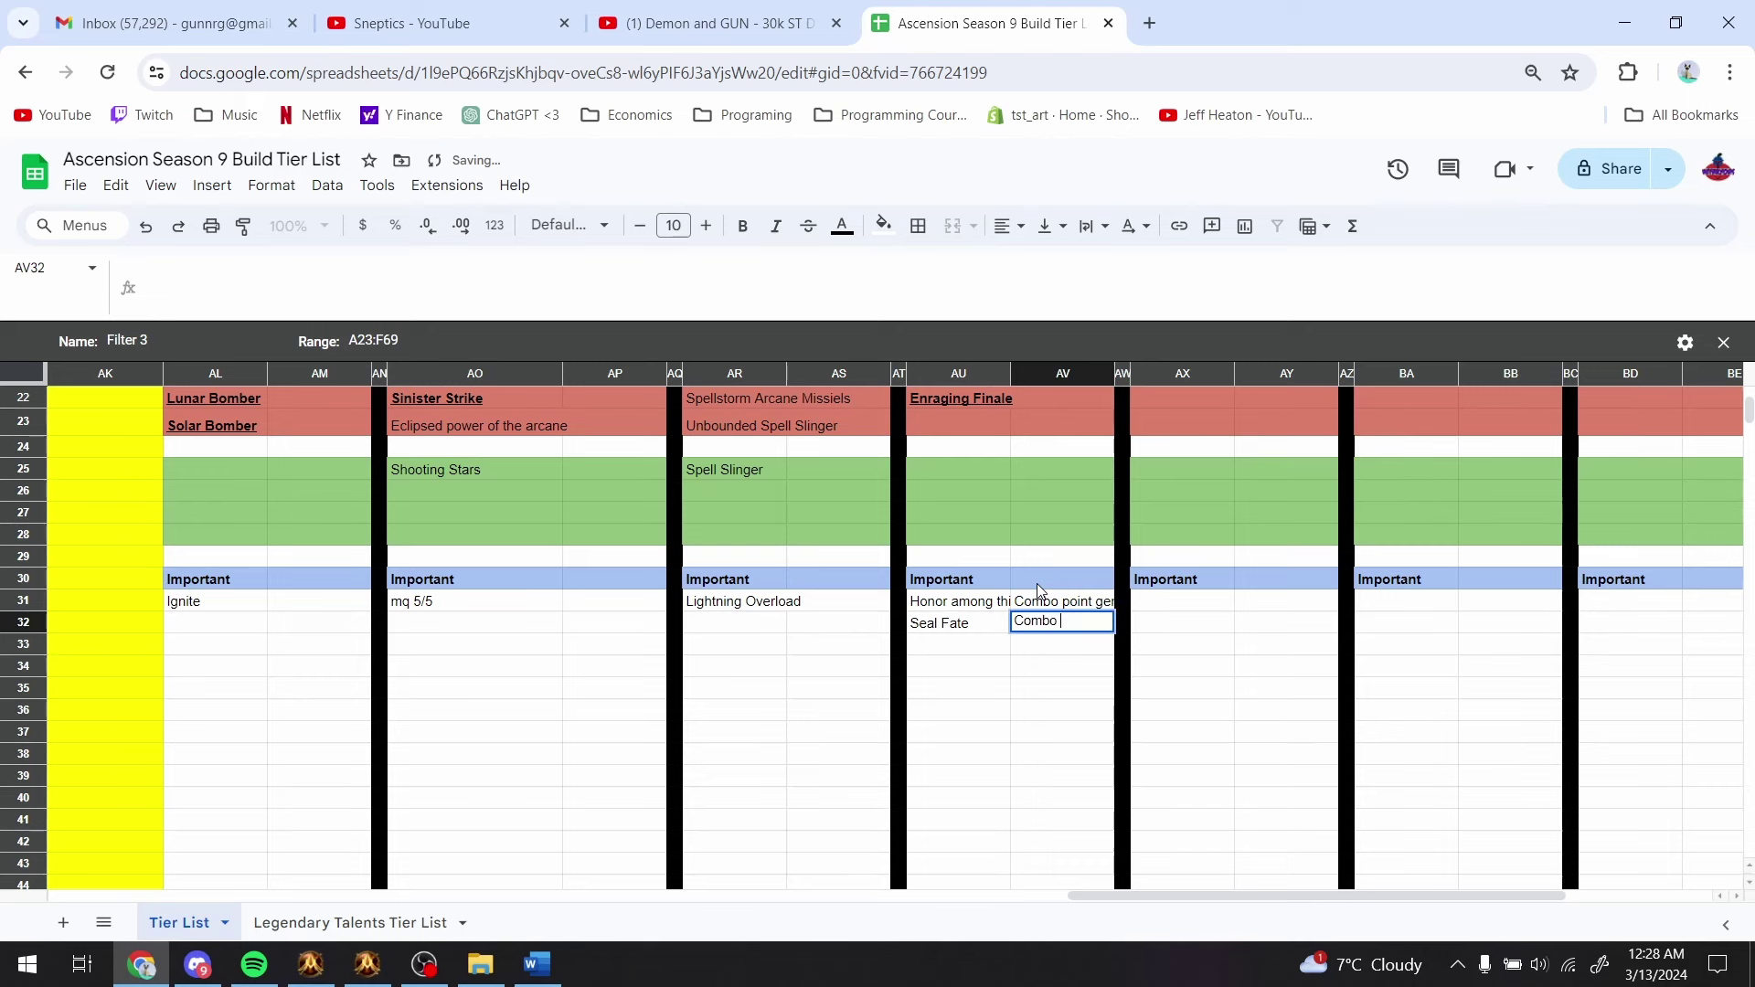
{"action": "type", "text": "poin"}
{"action": "key", "text": "Return"}
- Correct the misspelled talent card name in cell AU18 to "Dark Intent"
{"action": "scroll", "coordinate": [1036, 590], "scroll_direction": "up", "scroll_amount": 3}
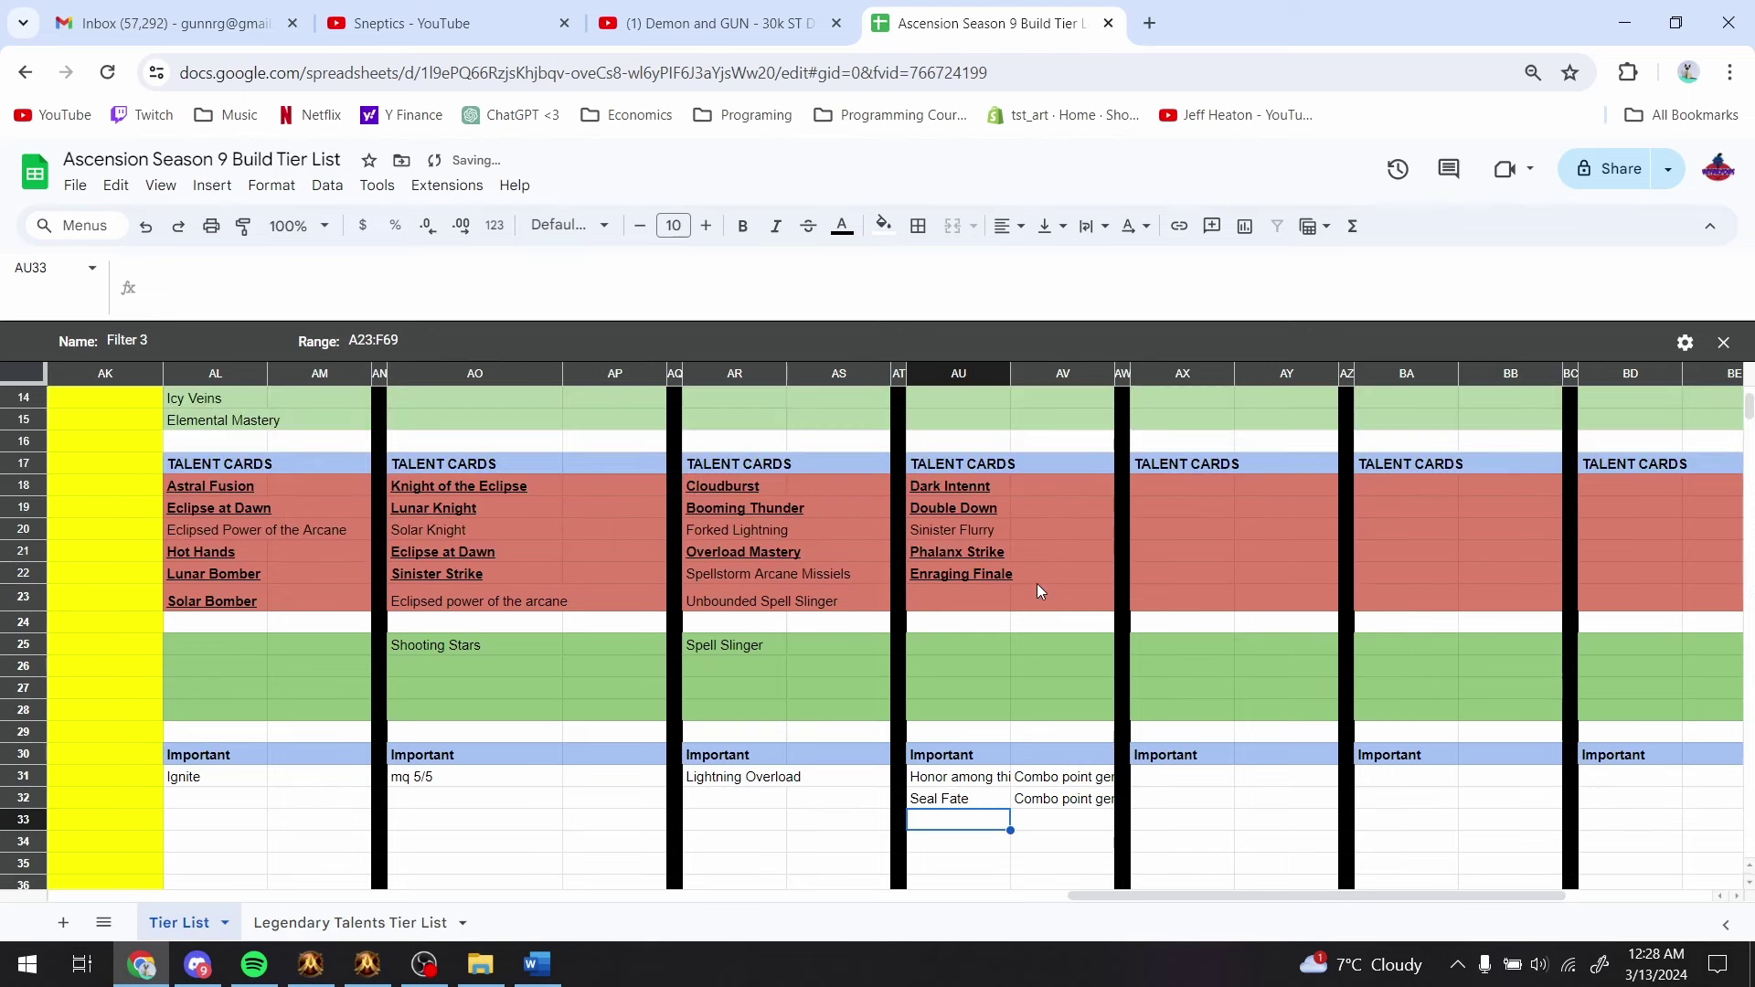
{"action": "scroll", "coordinate": [1036, 583], "scroll_direction": "up", "scroll_amount": 4}
{"action": "left_click", "coordinate": [960, 662]}
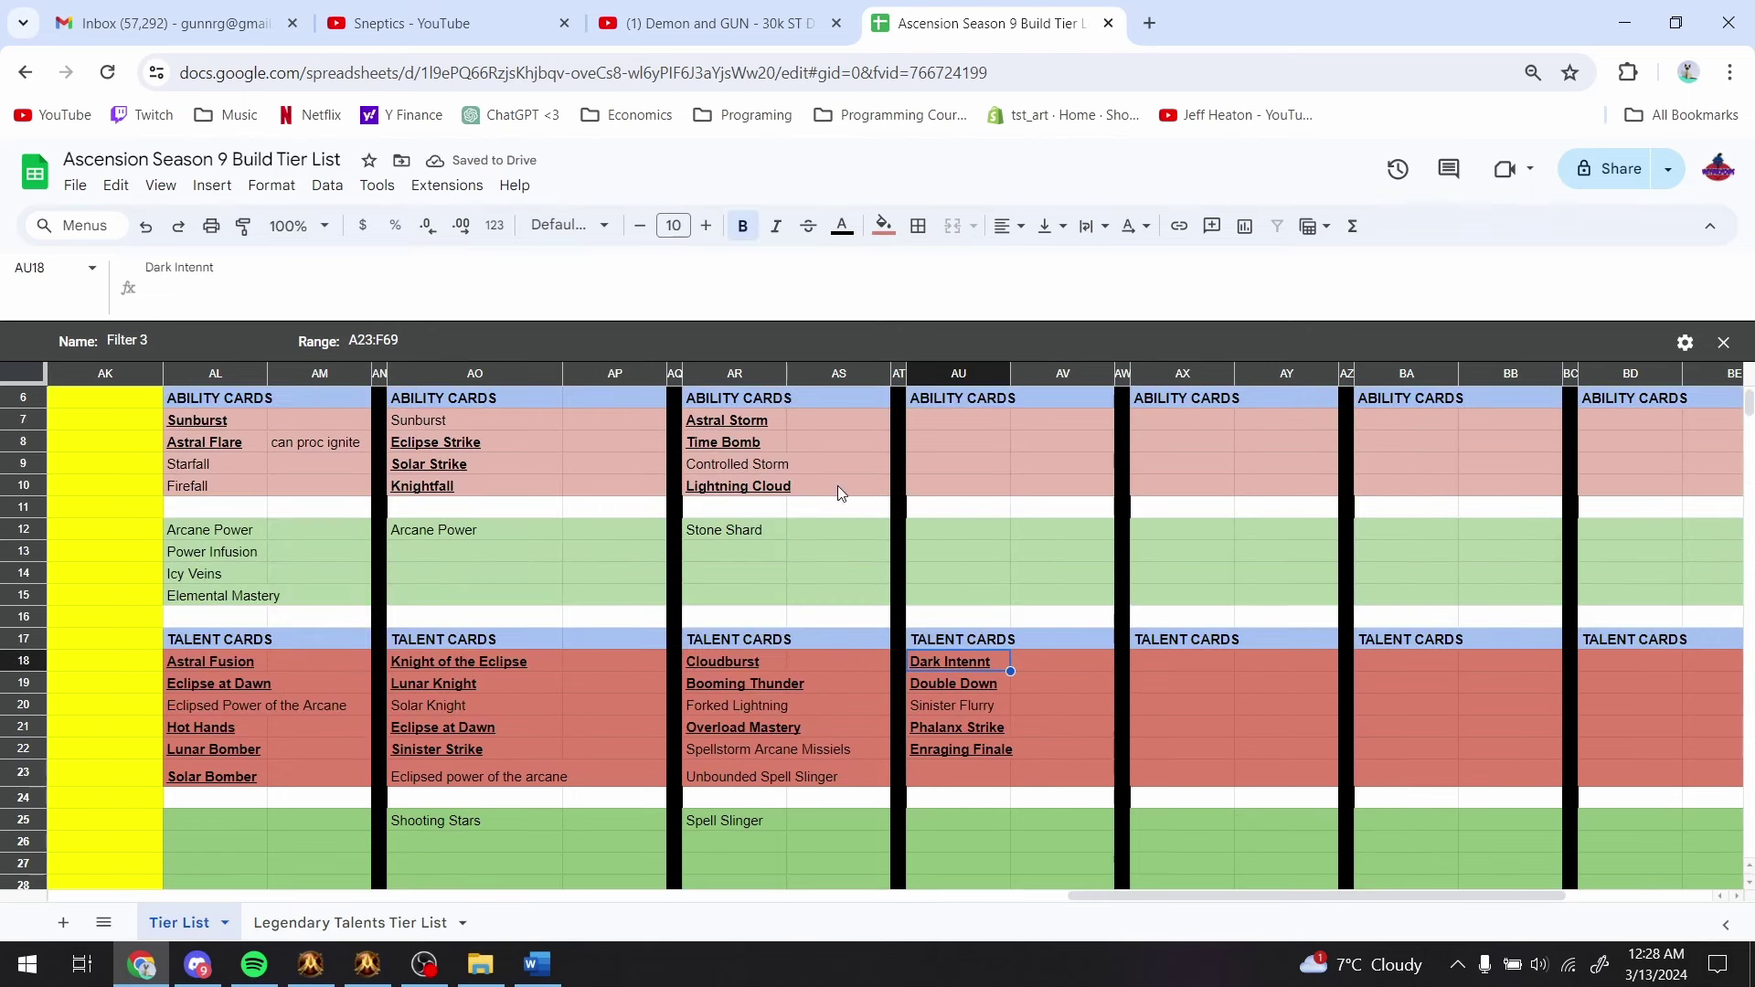
{"action": "left_click", "coordinate": [257, 293]}
{"action": "key", "text": "BackSpace"}
{"action": "key", "text": "BackSpace"}
{"action": "type", "text": "t"}
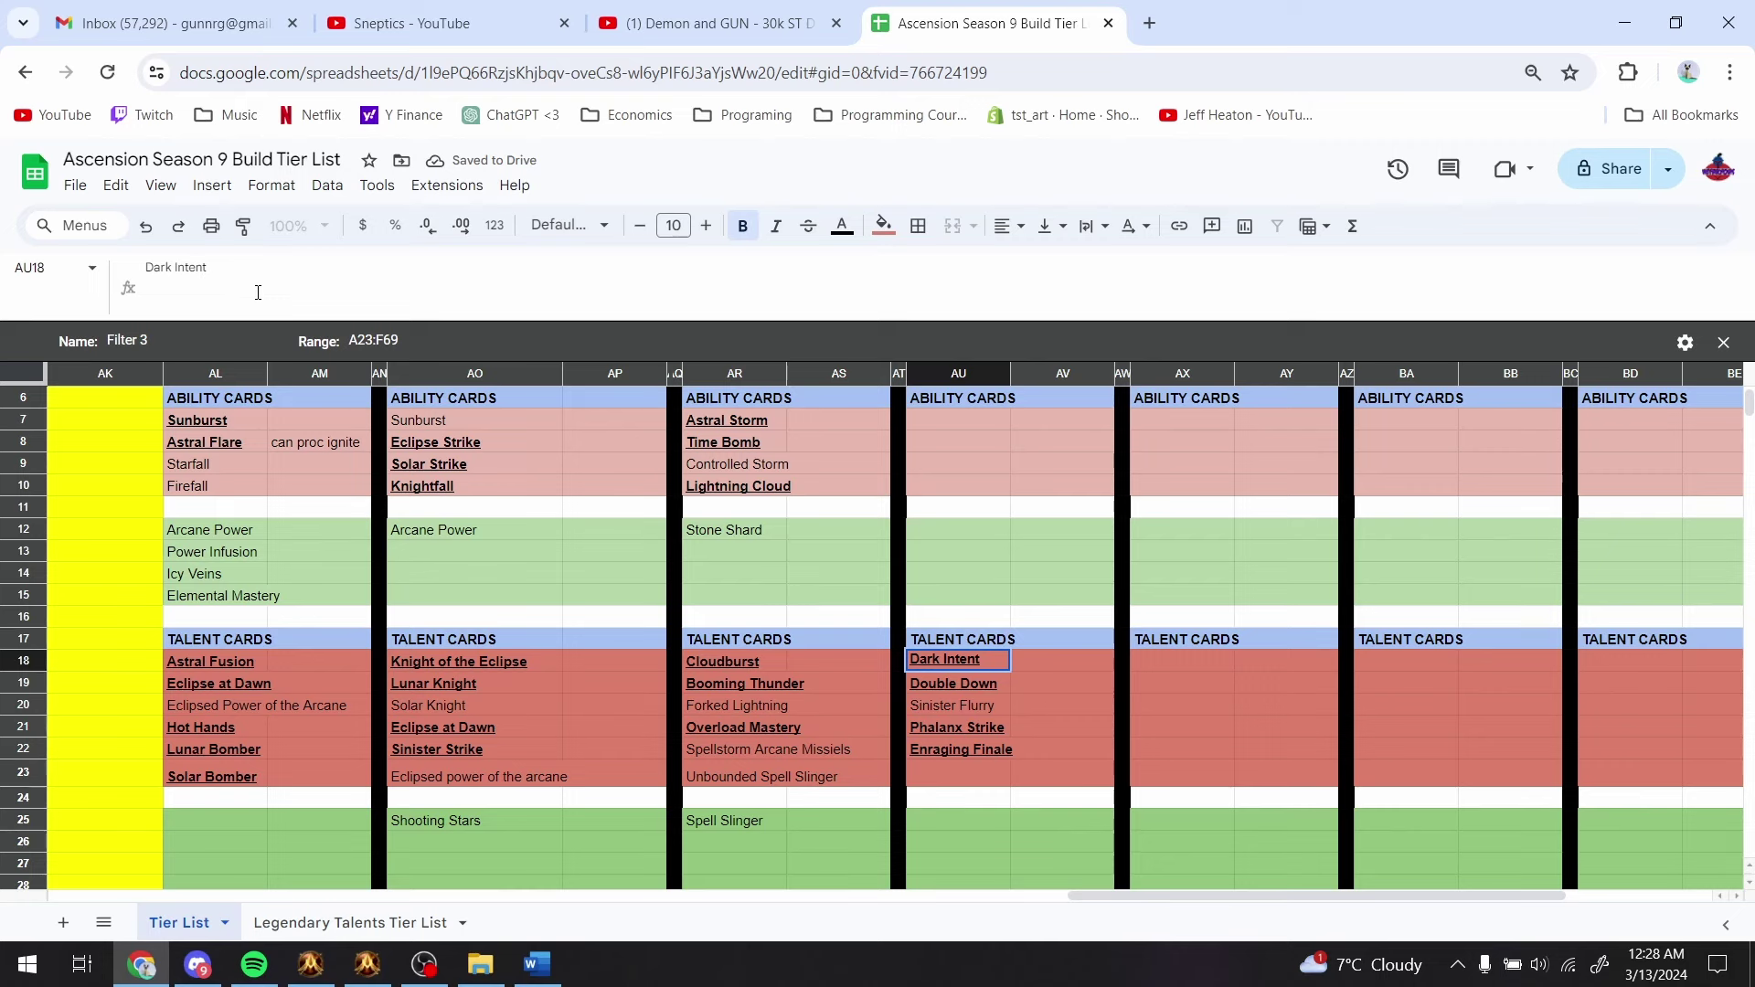
- Switch to the Ascension game, search the ability cards for "sinis", and examine the extended description of Thrust
{"action": "key", "text": "Return"}
{"action": "key", "text": "alt+Tab"}
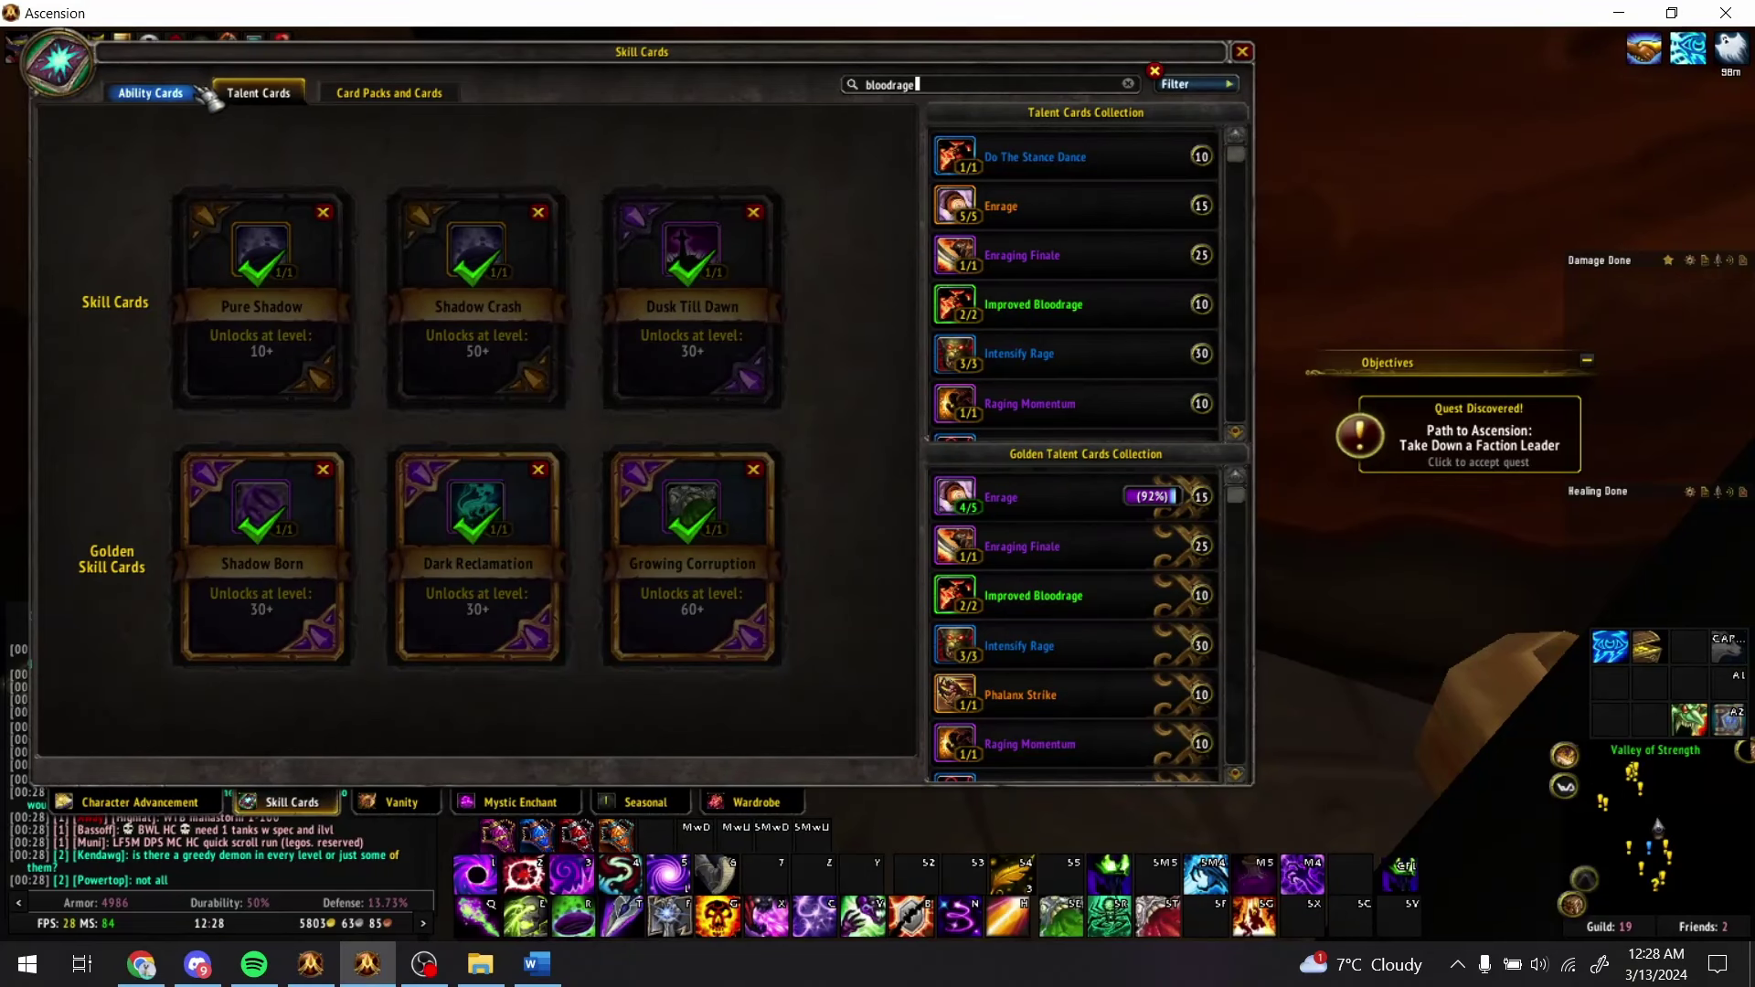
{"action": "left_click", "coordinate": [151, 93]}
{"action": "left_click", "coordinate": [1006, 84]}
{"action": "type", "text": "sinis"}
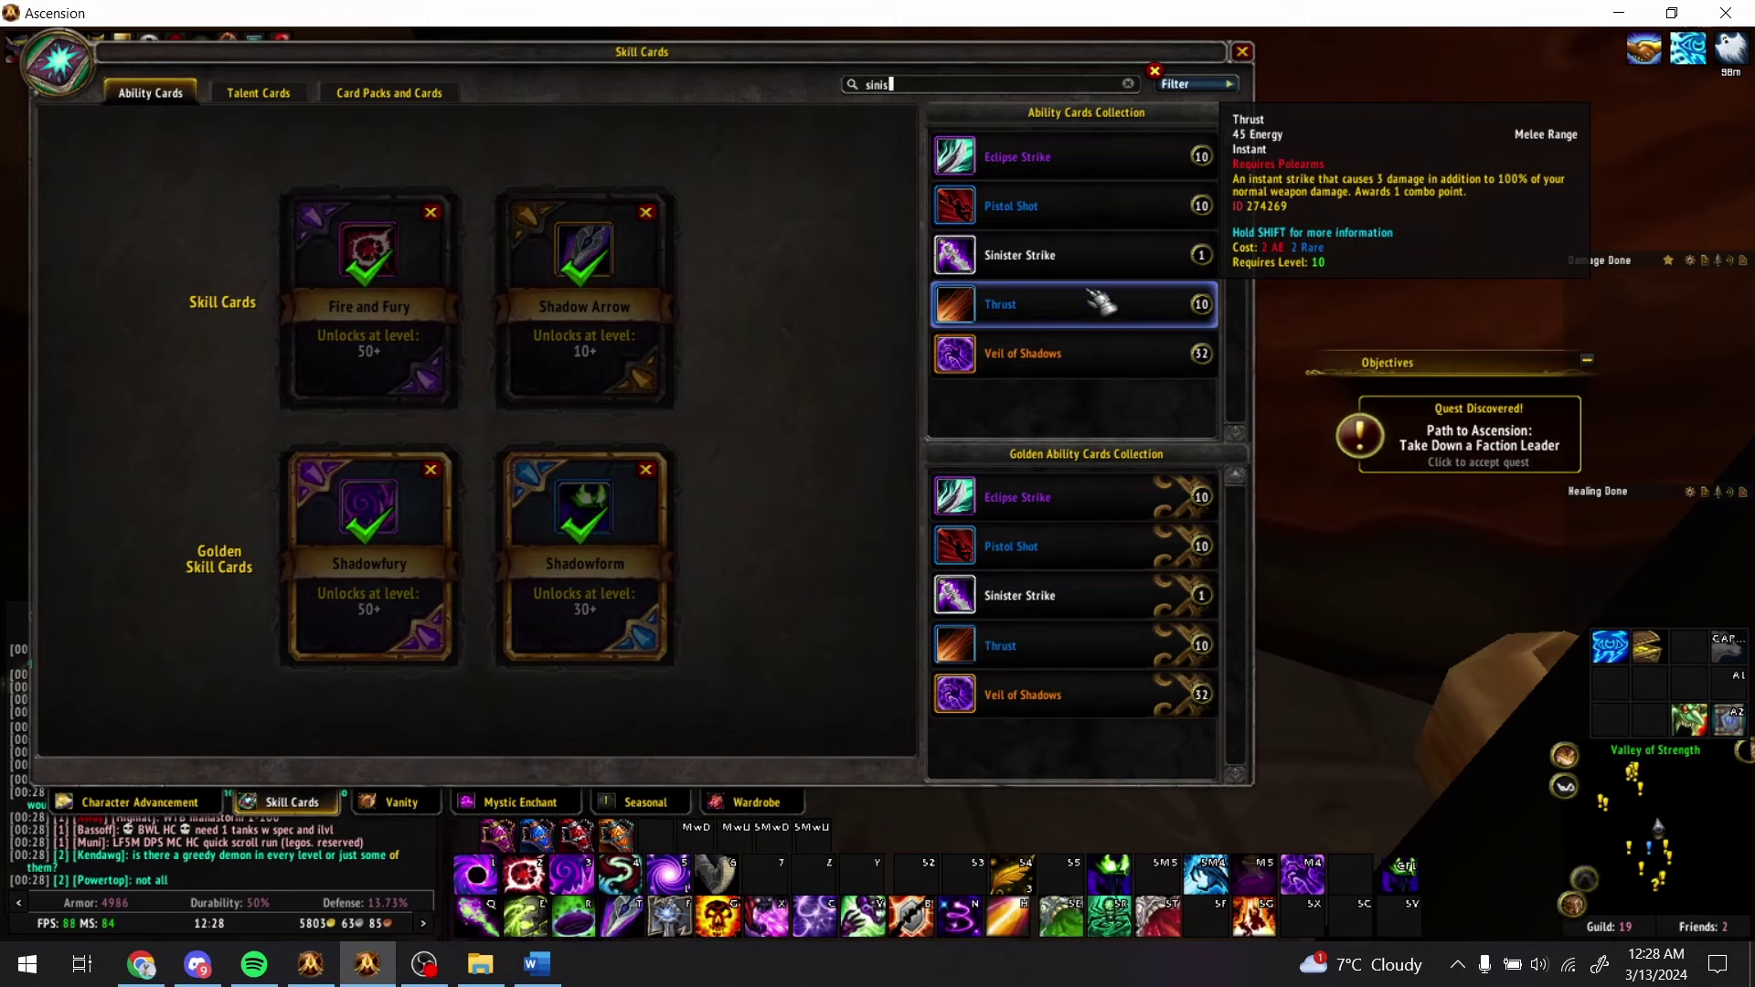
{"action": "key", "text": "shift"}
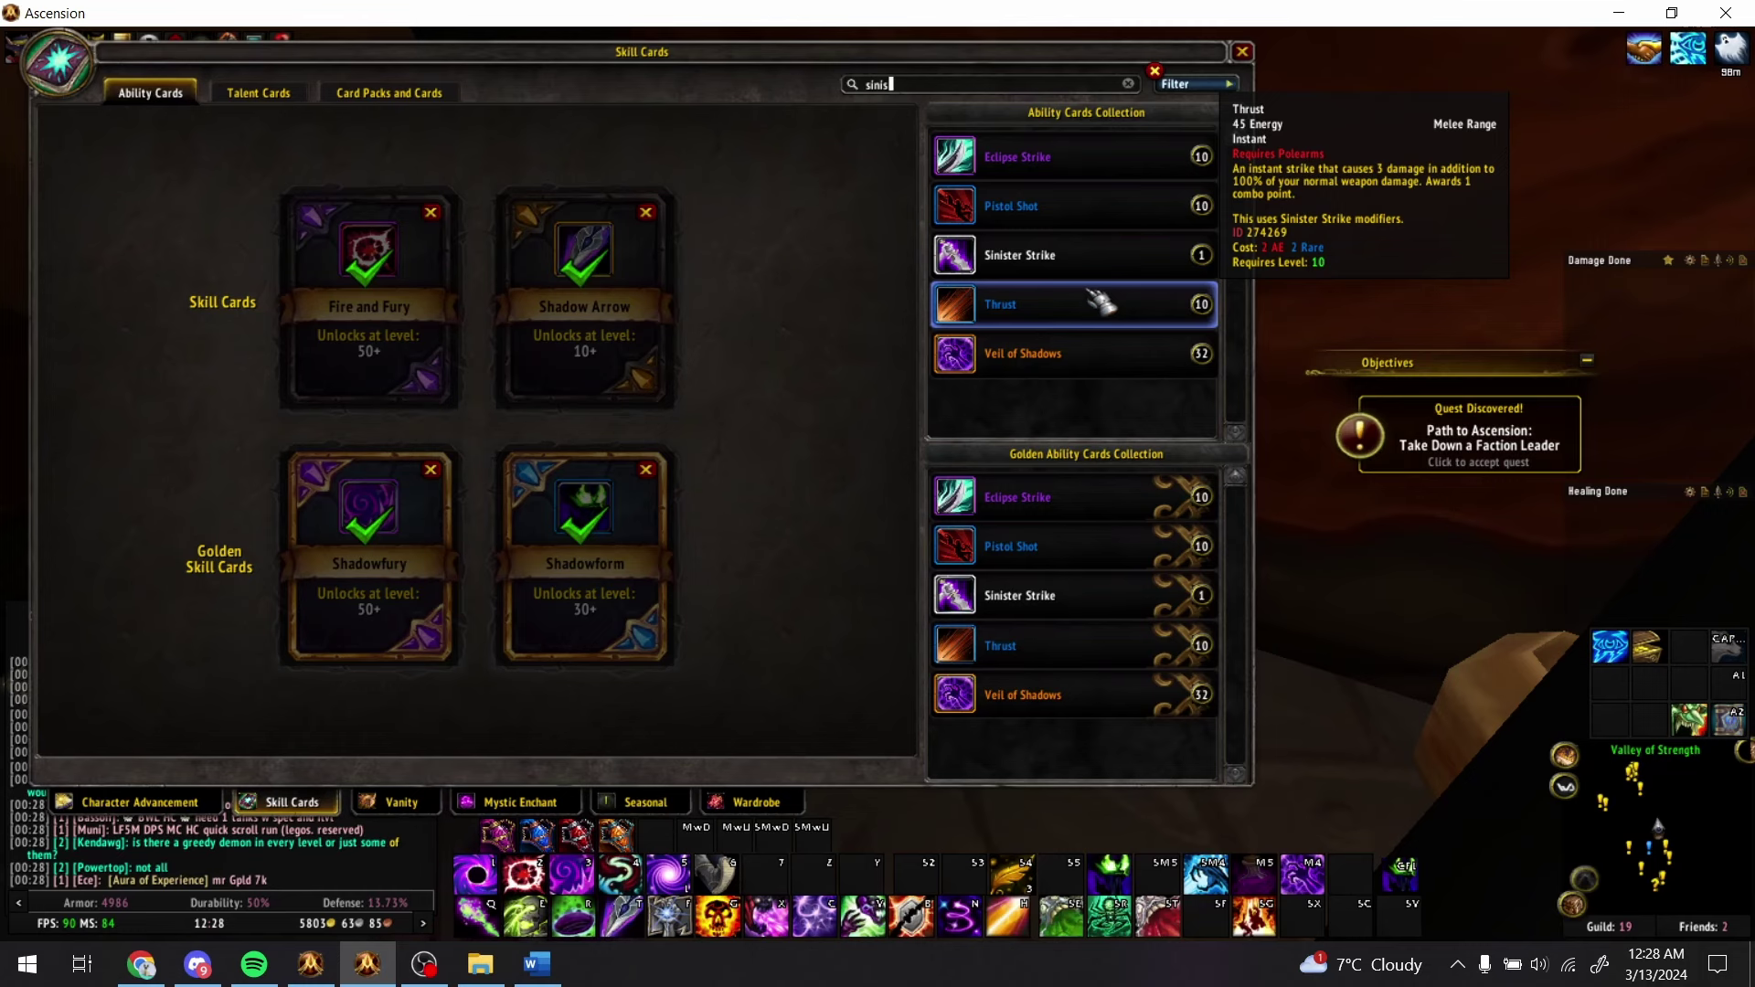
{"action": "left_click", "coordinate": [284, 96]}
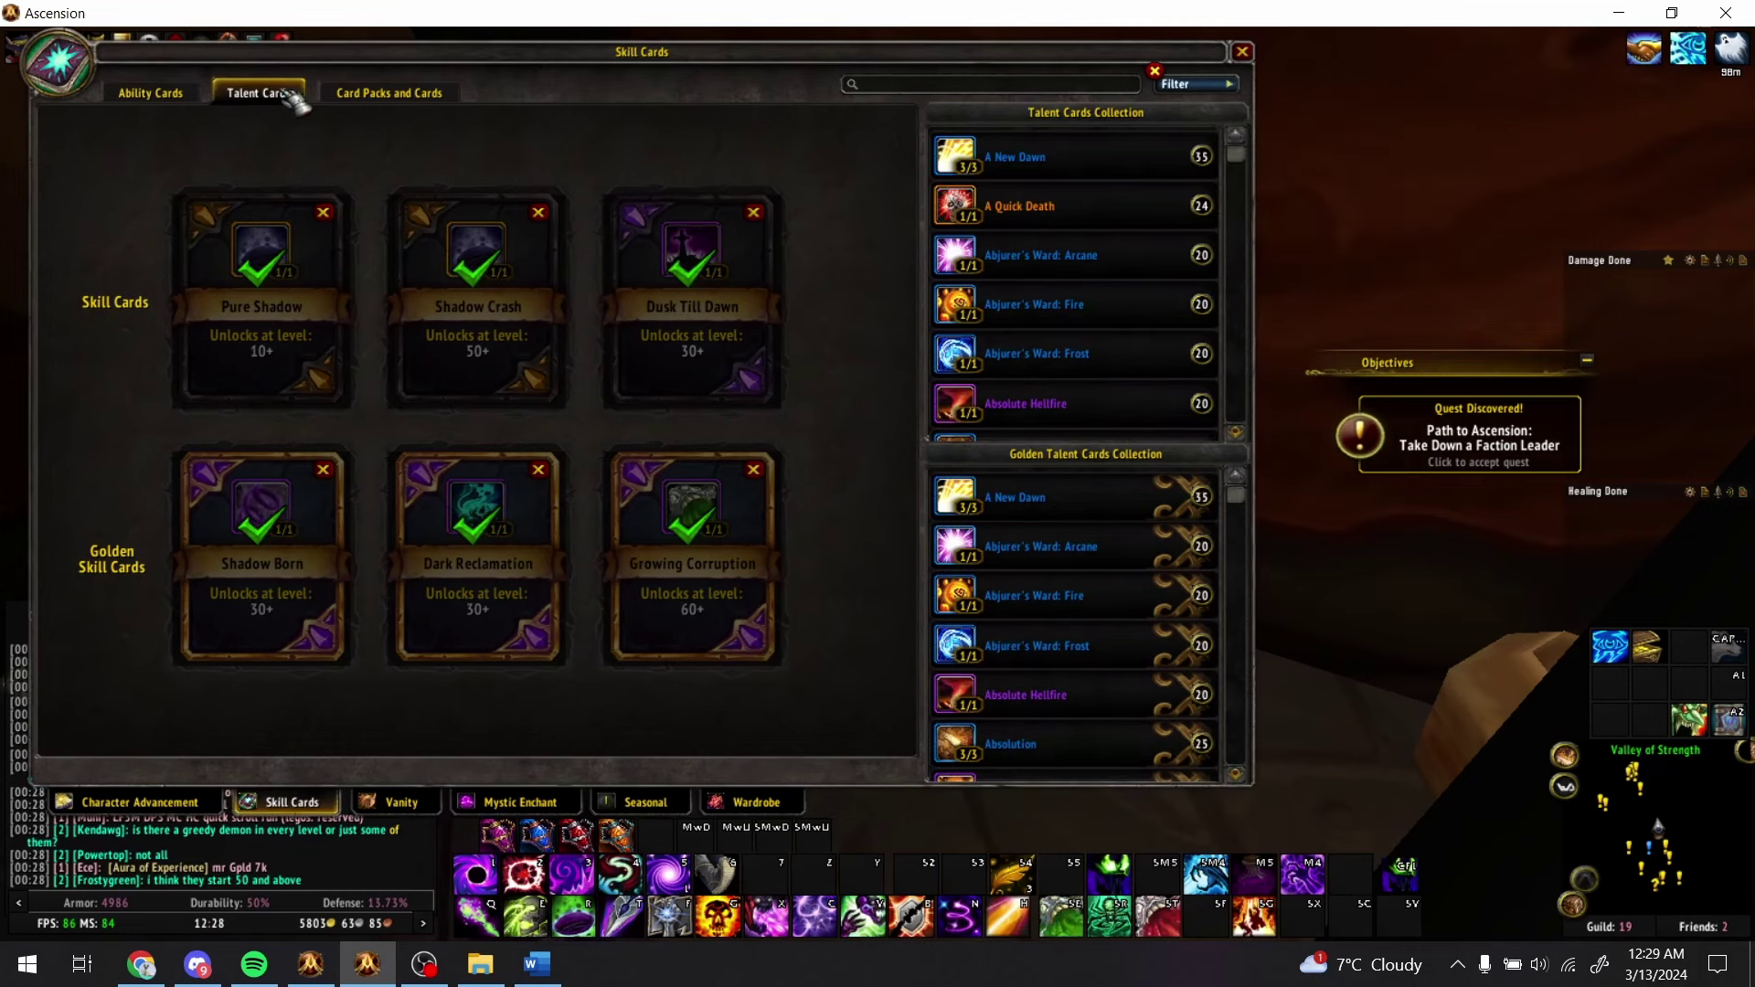
{"action": "left_click", "coordinate": [188, 98]}
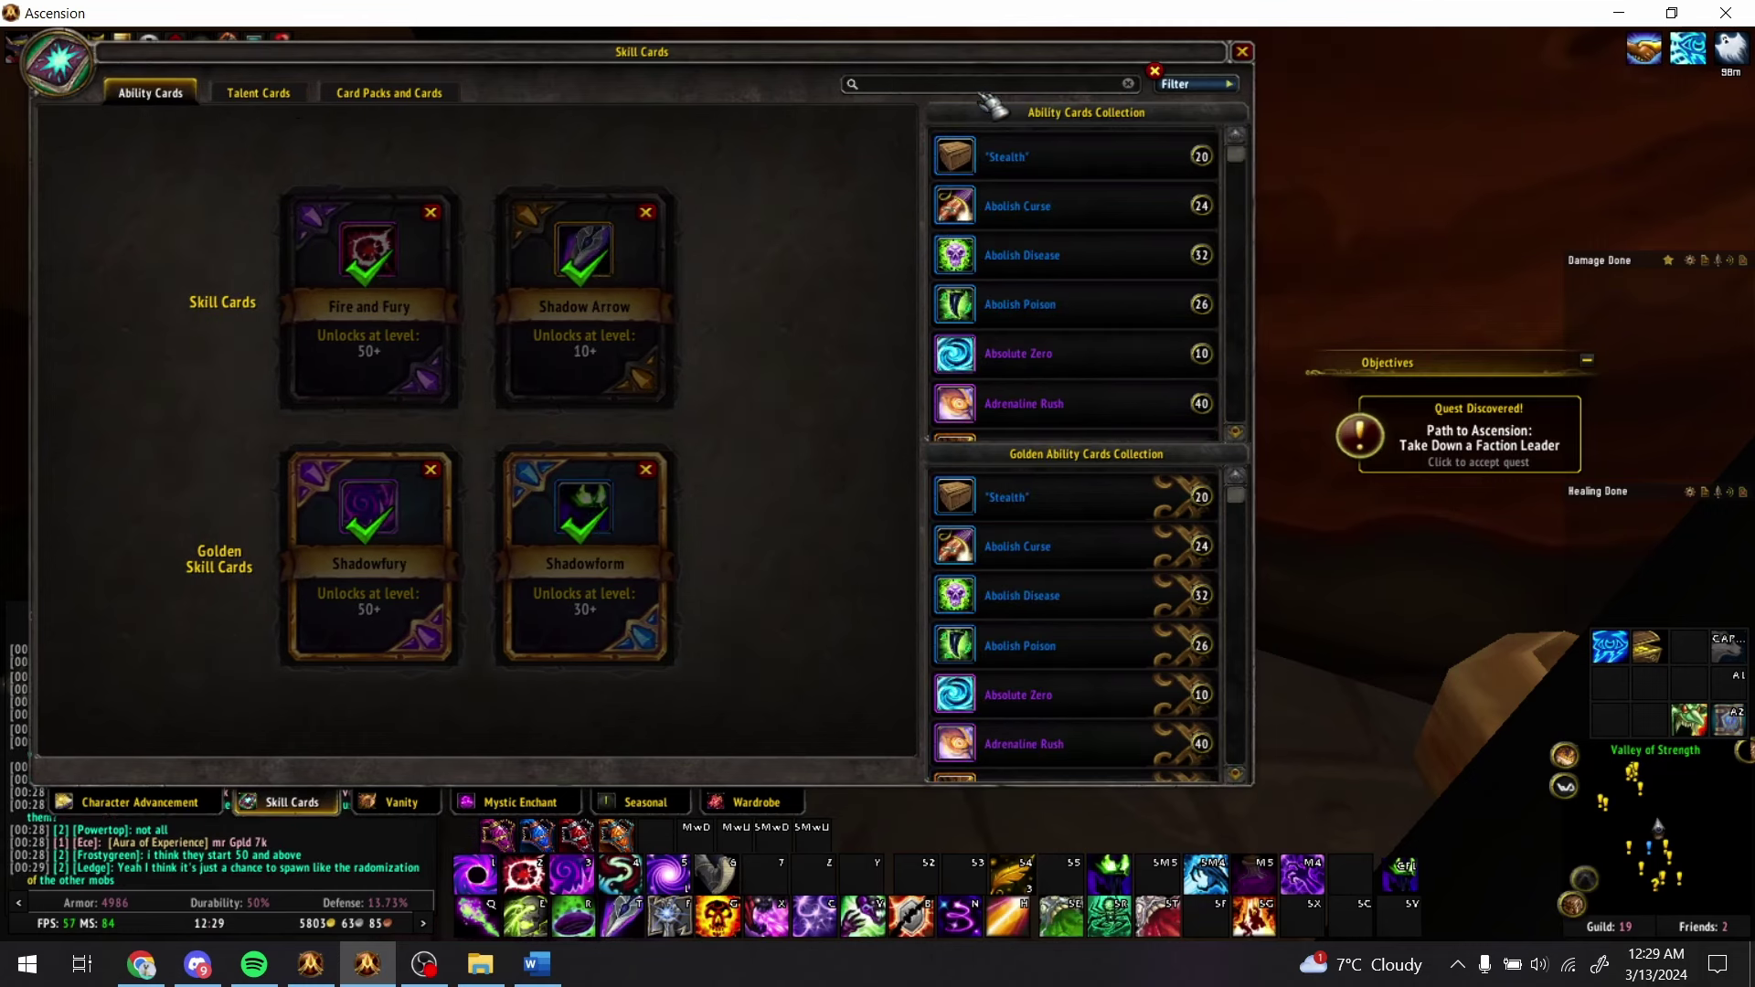
{"action": "type", "text": "sinis"}
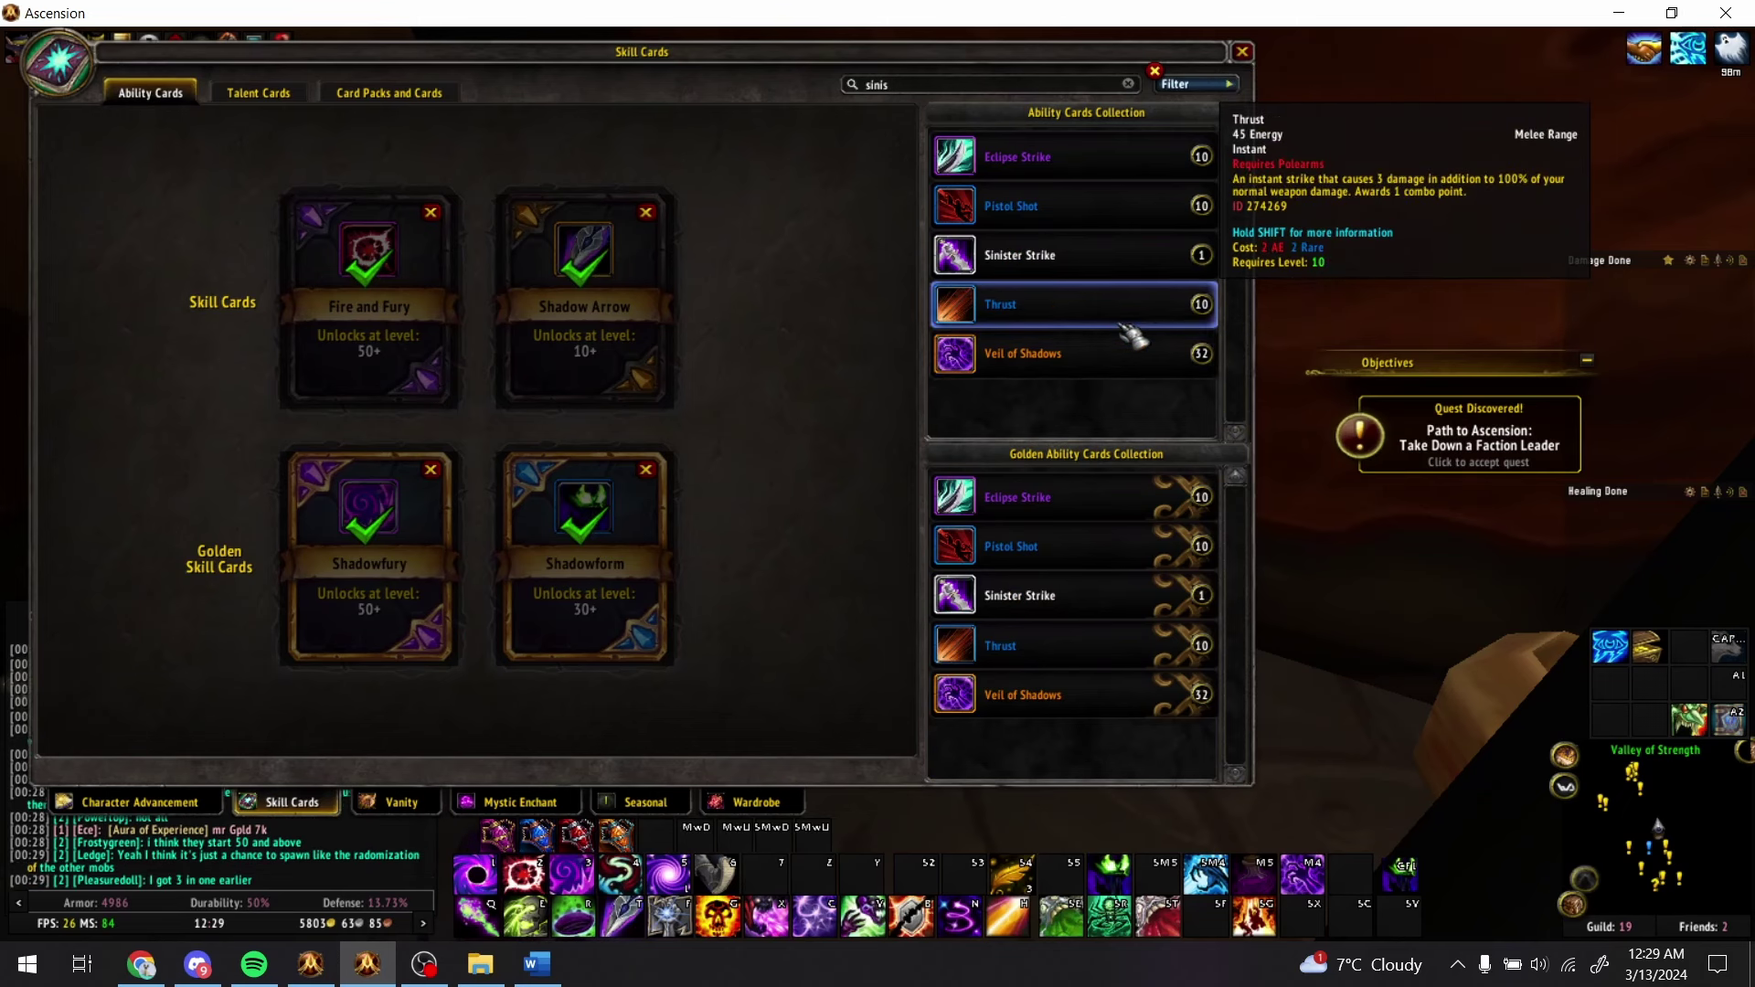
- Return to the spreadsheet and enter "Thrust" in AU7 under Dark Intent's ability cards, bold and underlined
{"action": "key", "text": "alt+Tab"}
{"action": "type", "text": "T"}
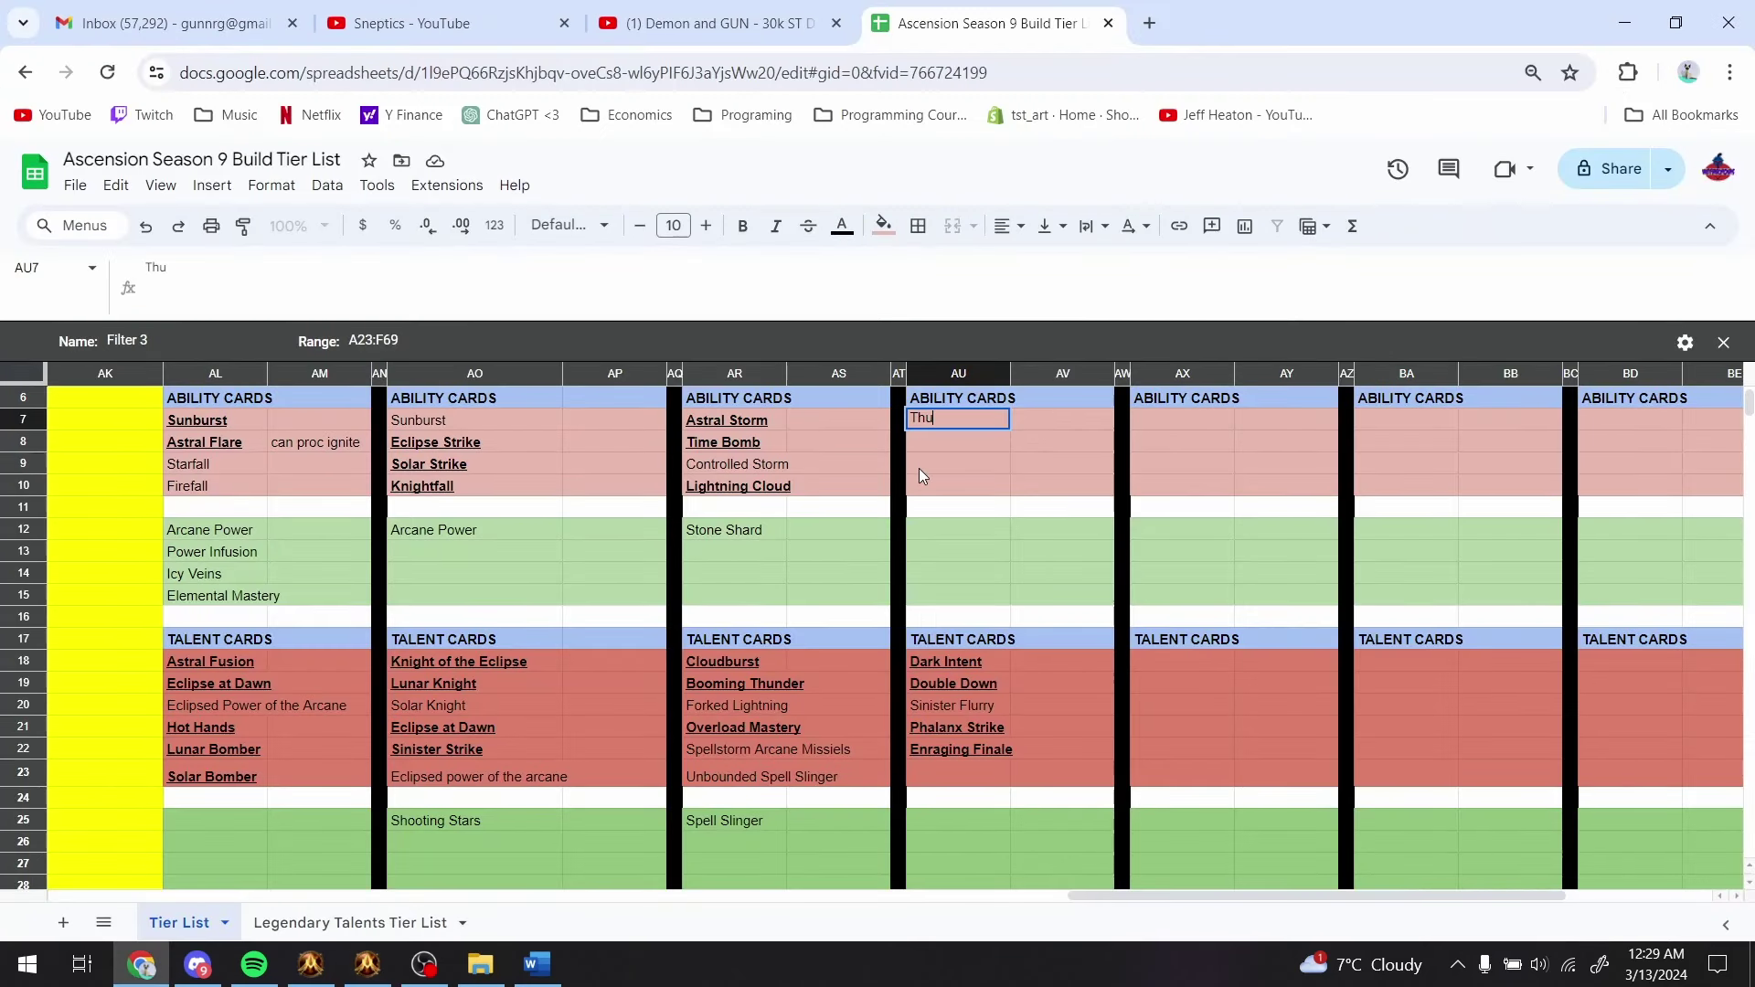
{"action": "type", "text": "hrust"}
{"action": "key", "text": "Return"}
{"action": "key", "text": "Up"}
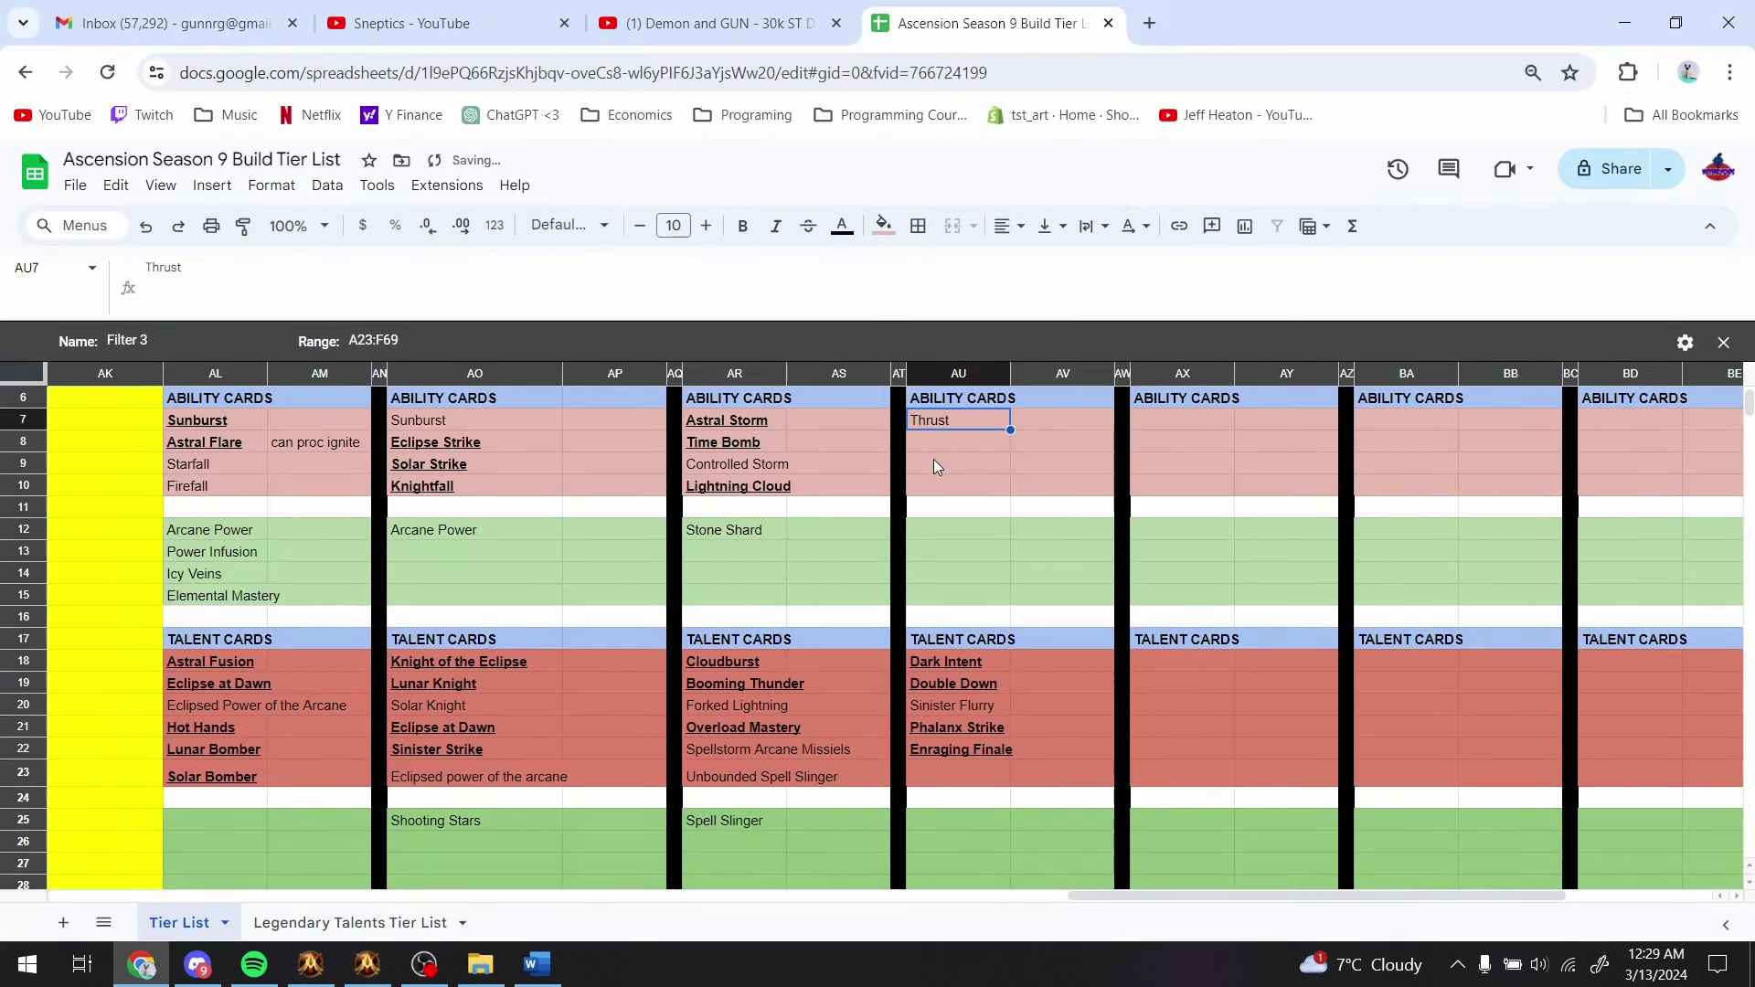
{"action": "key", "text": "ctrl+b"}
{"action": "key", "text": "ctrl+u"}
{"action": "key", "text": "Down"}
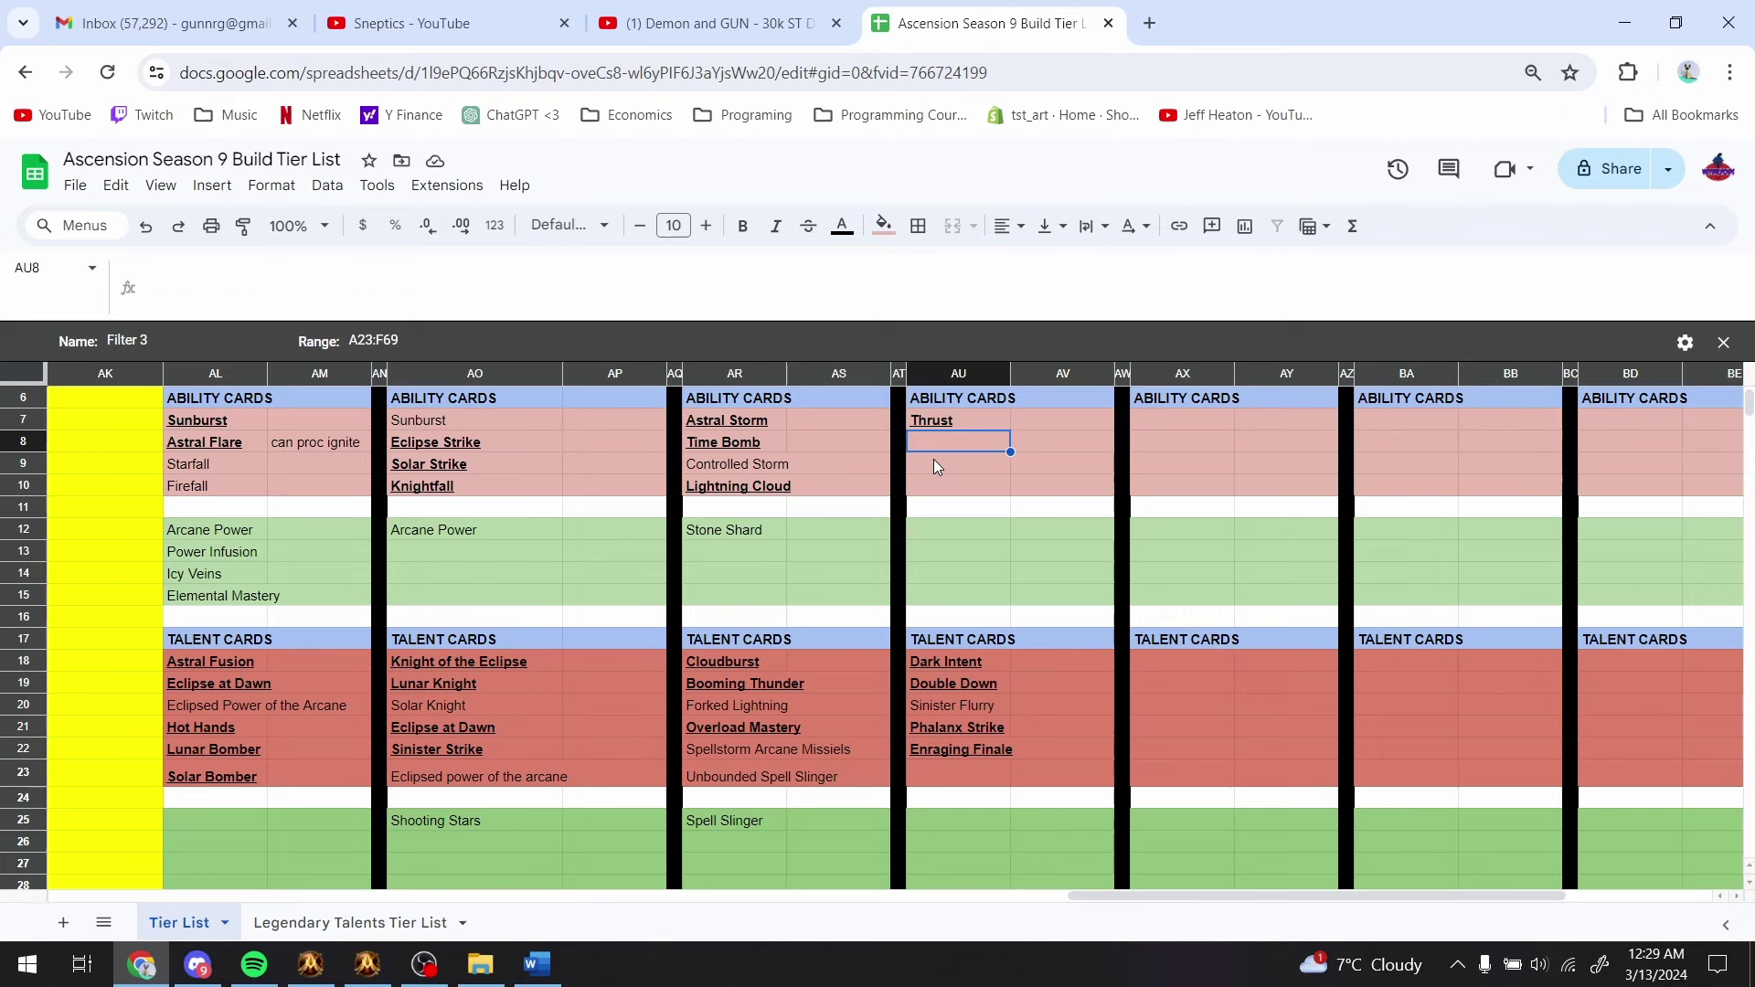
- Go back to the Ascension game and search the ability cards for "evis" to examine the Eviscerate-related cards
{"action": "key", "text": "alt+Tab"}
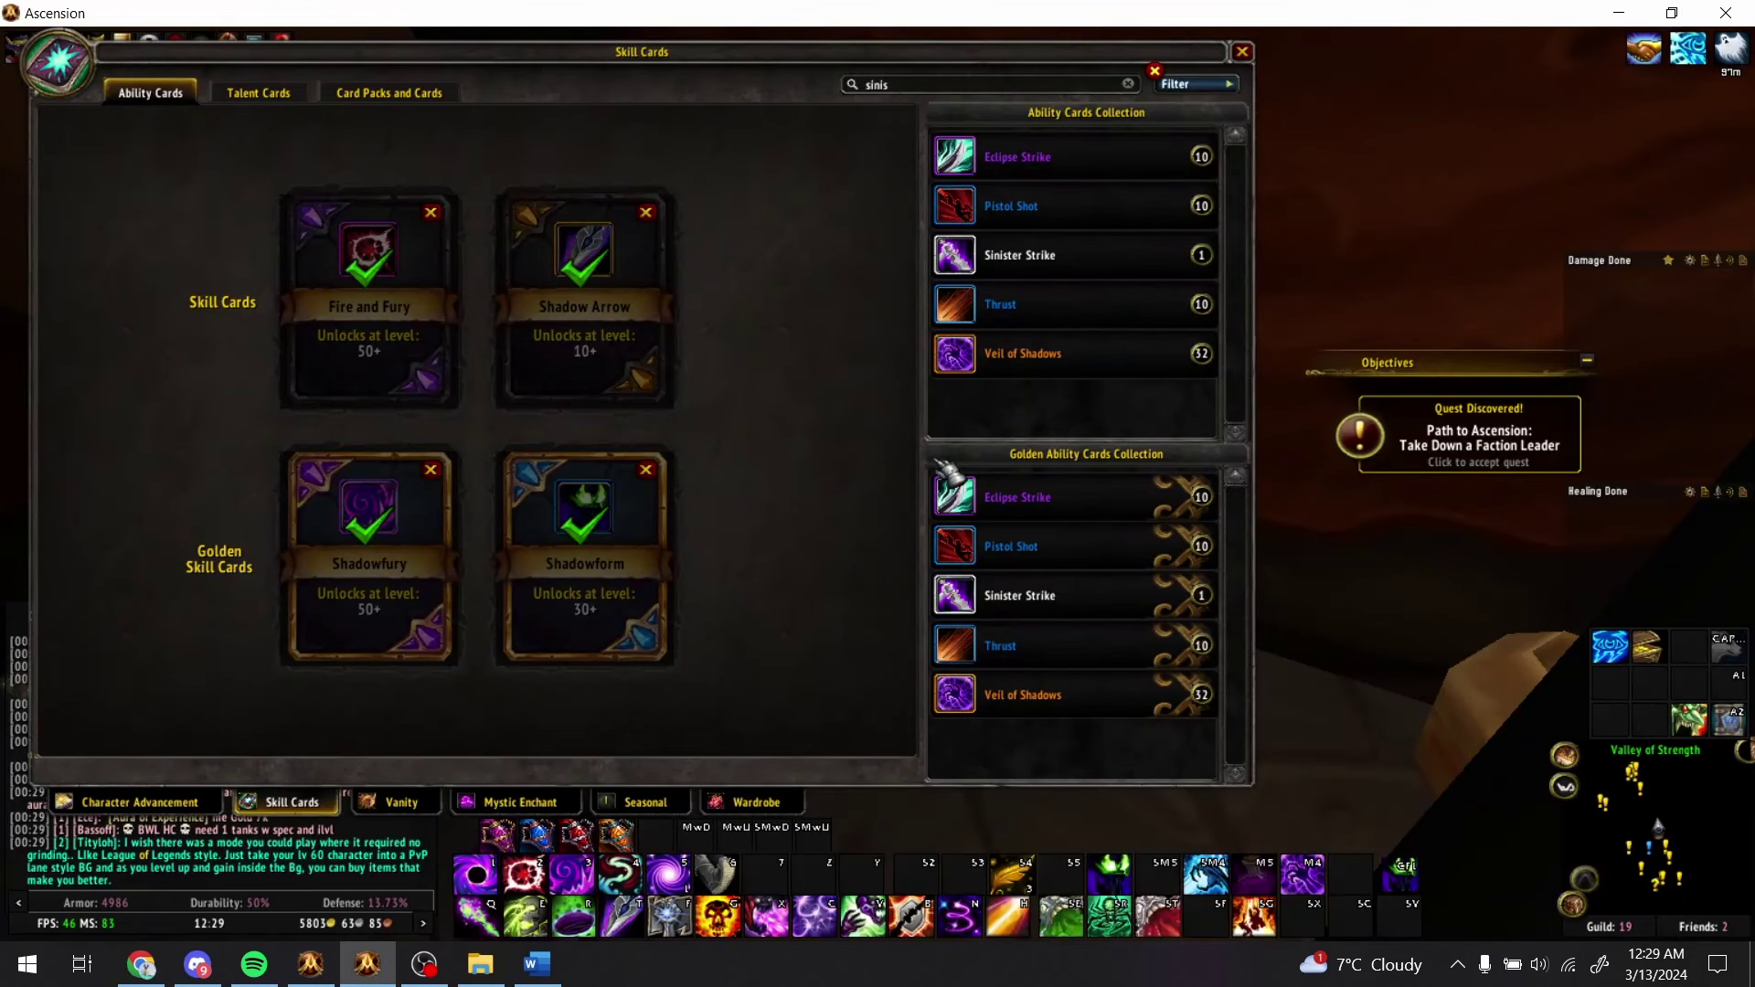
{"action": "key", "text": "BackSpace"}
{"action": "key", "text": "BackSpace"}
{"action": "key", "text": "BackSpace"}
{"action": "key", "text": "BackSpace"}
{"action": "key", "text": "BackSpace"}
{"action": "type", "text": "evs"}
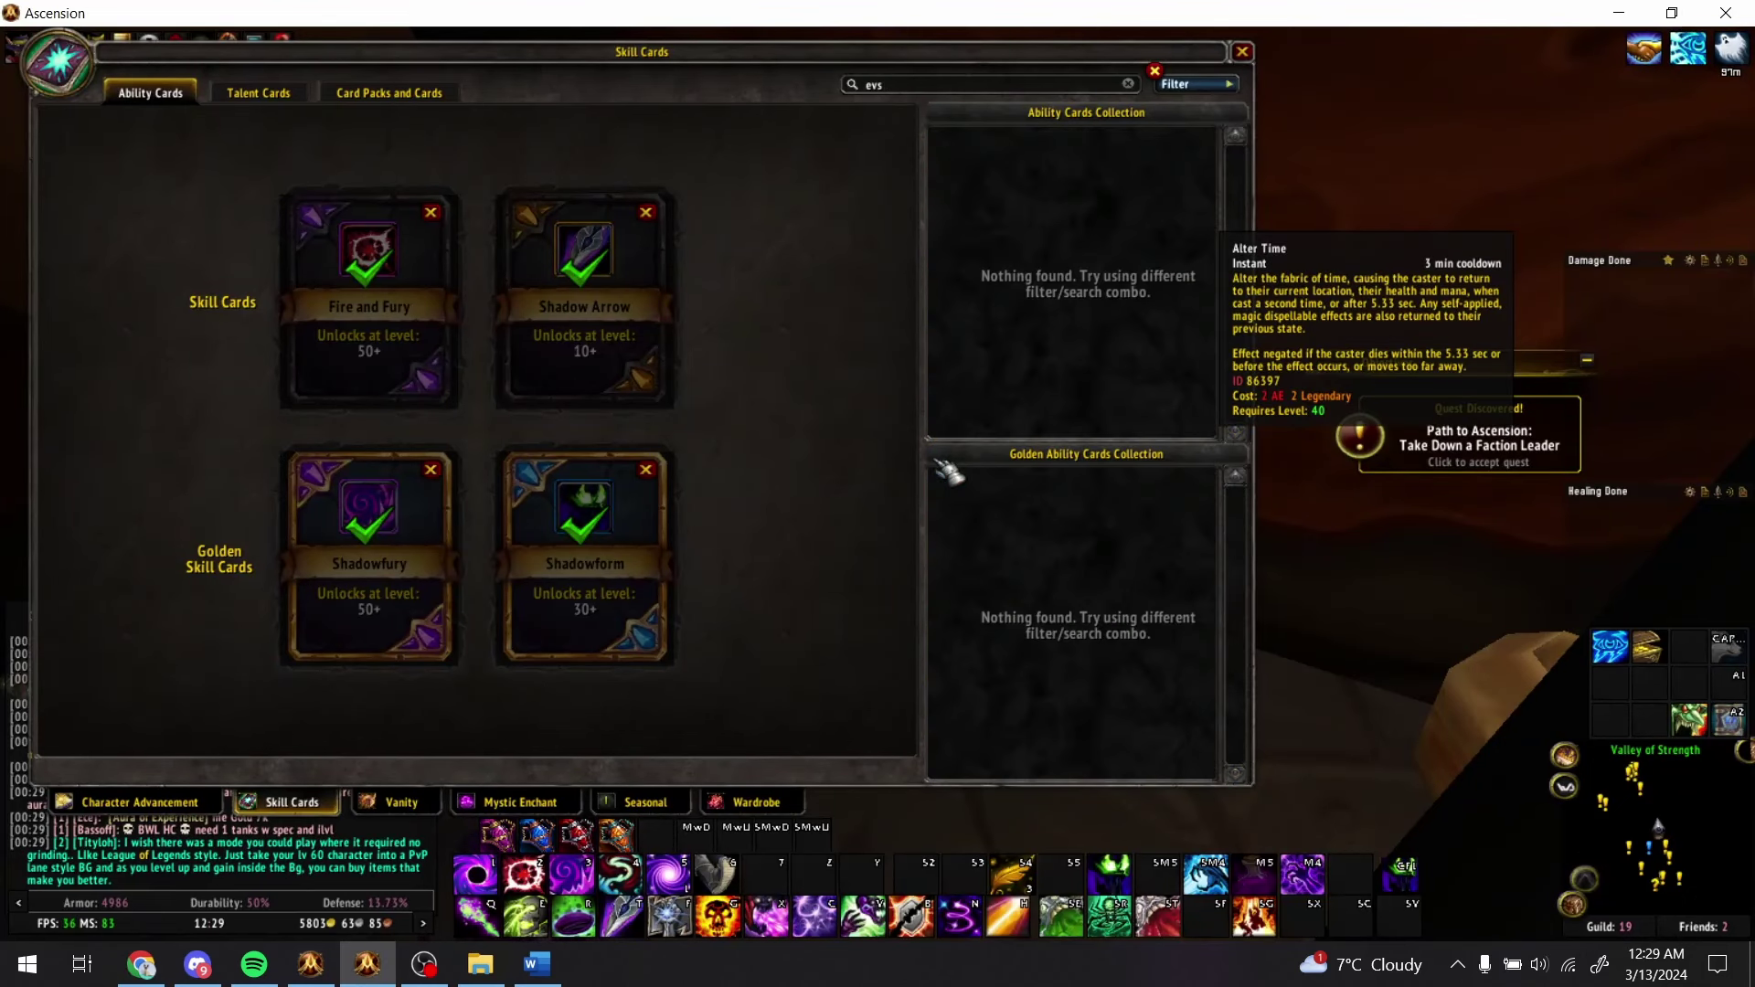
{"action": "key", "text": "BackSpace"}
{"action": "type", "text": "is"}
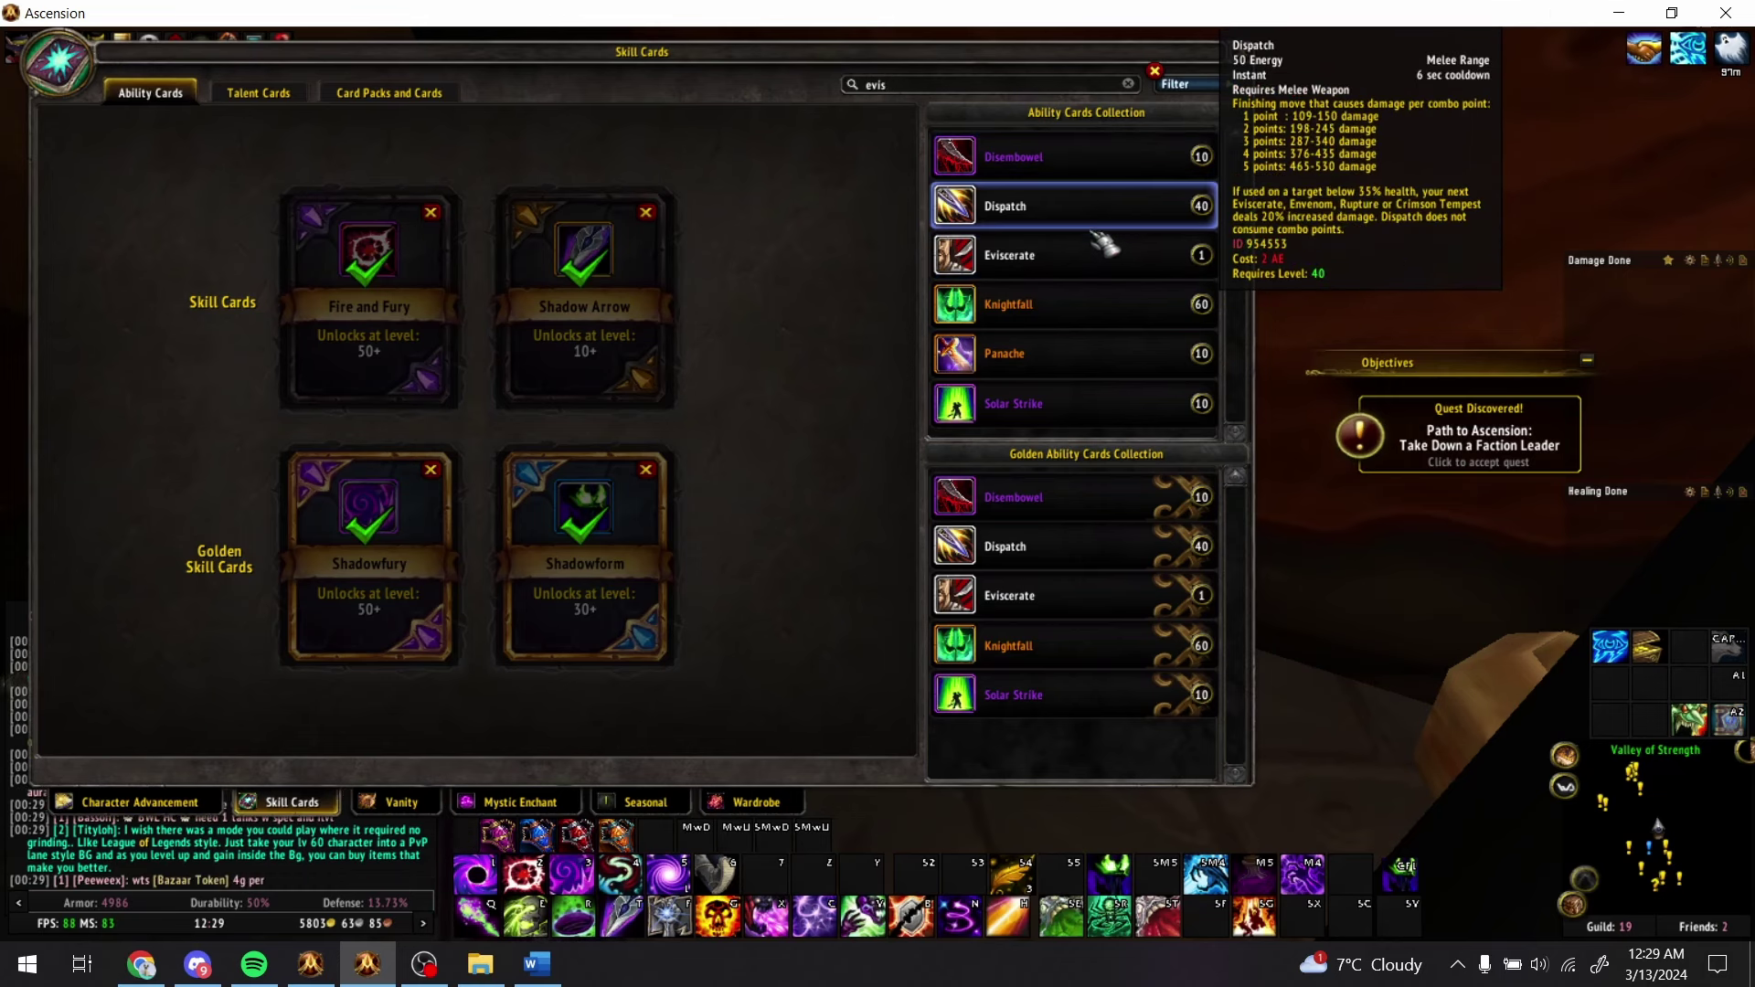
{"action": "key", "text": "alt+Tab"}
{"action": "type", "text": "Ev"}
{"action": "key", "text": "BackSpace"}
{"action": "key", "text": "BackSpace"}
{"action": "key", "text": "alt+Tab"}
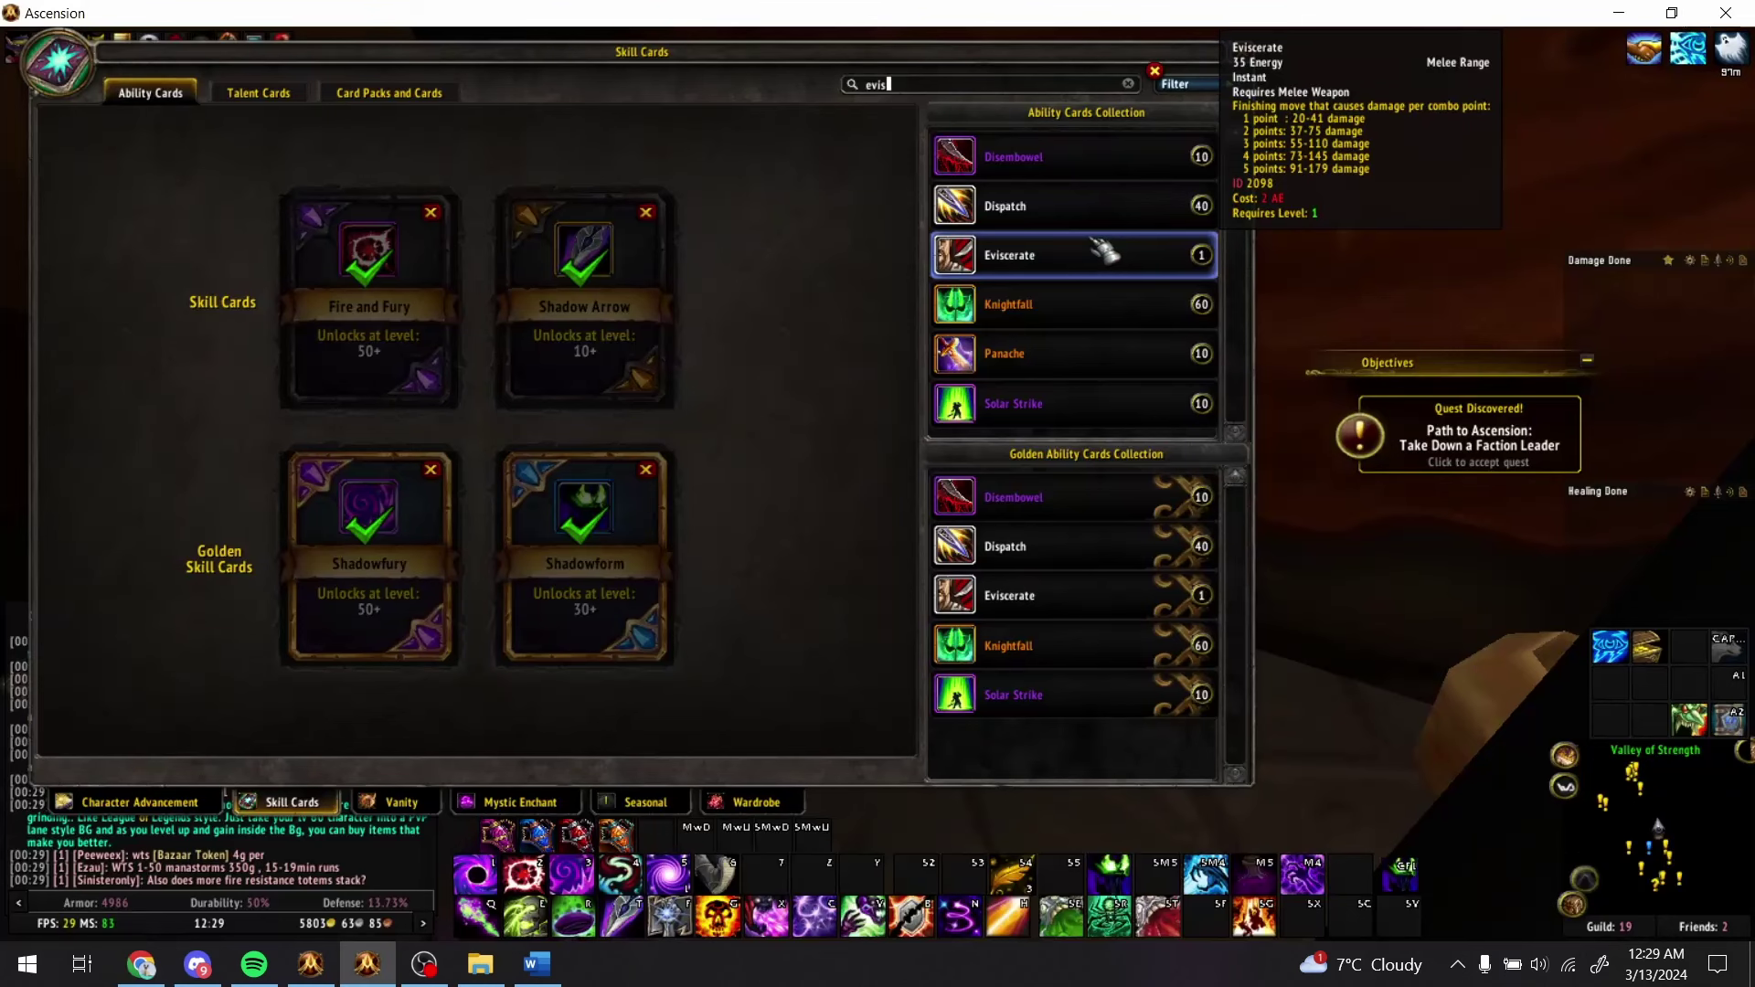
- Return to the spreadsheet and enter "Solar Strike" in cell AU8 as Dark Intent's second ability card
{"action": "key", "text": "alt+Tab"}
{"action": "type", "text": "Solar St"}
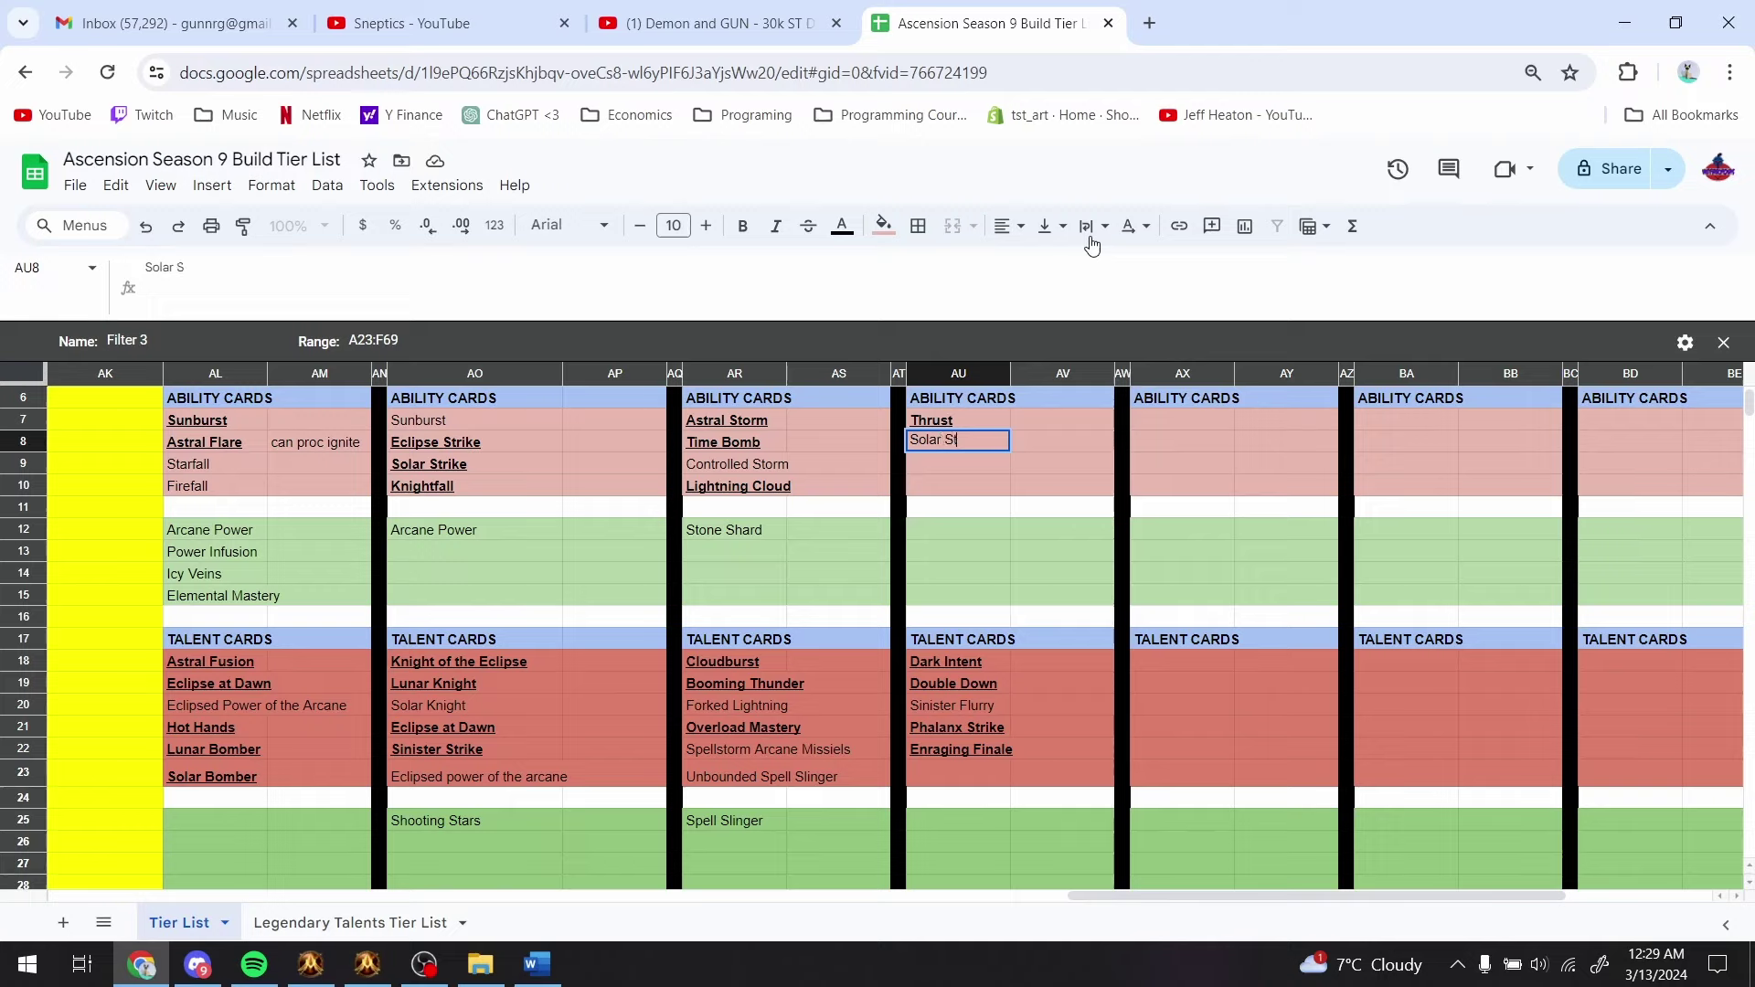
{"action": "type", "text": "rike"}
{"action": "key", "text": "Return"}
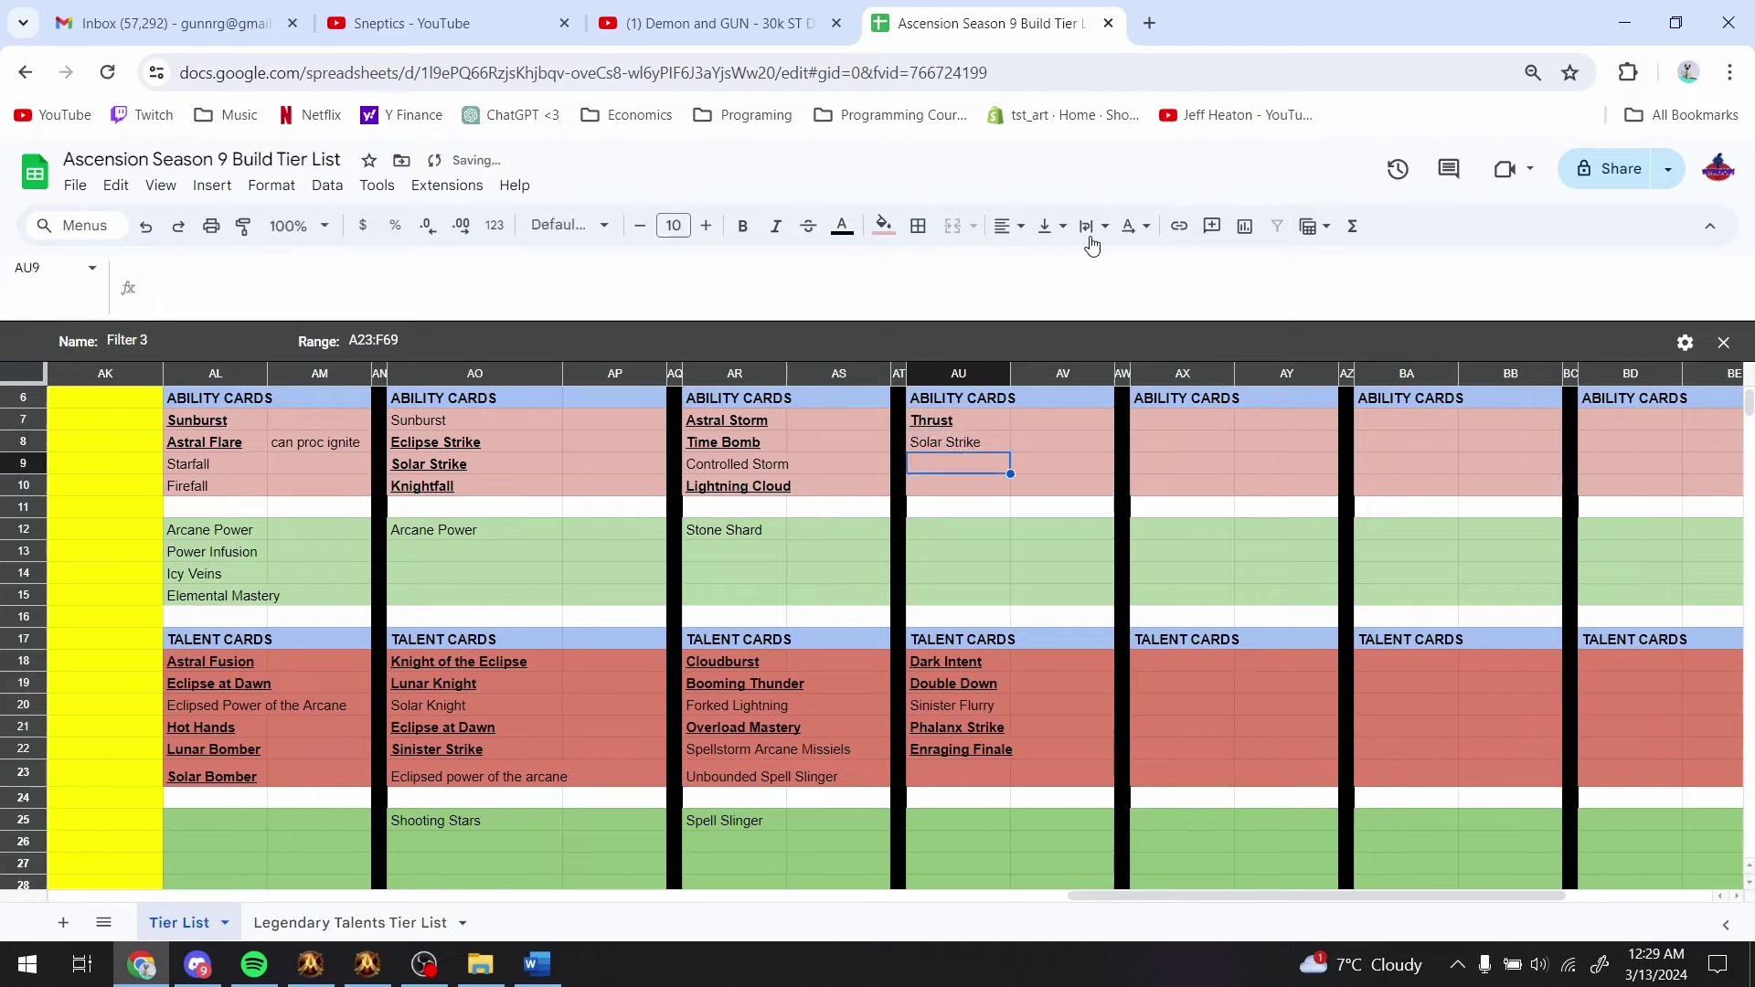
{"action": "key", "text": "Up"}
{"action": "key", "text": "Down"}
{"action": "key", "text": "Up"}
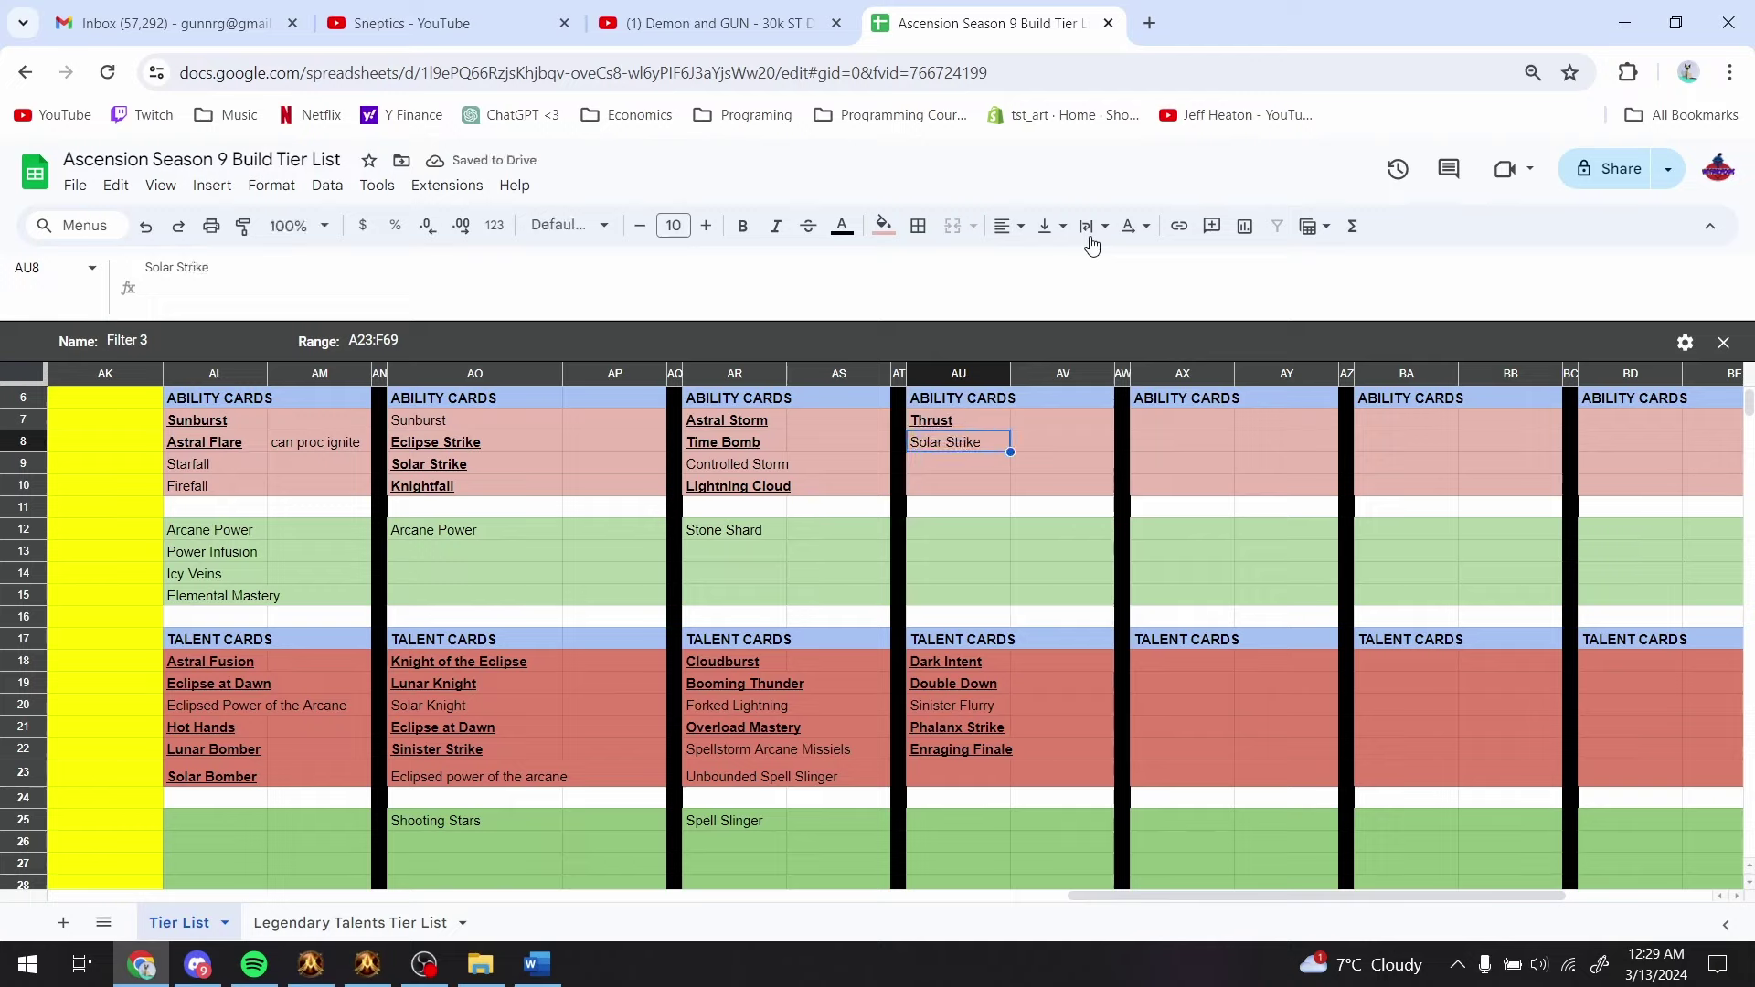
{"action": "key", "text": "Down"}
{"action": "key", "text": "Up"}
{"action": "key", "text": "Down"}
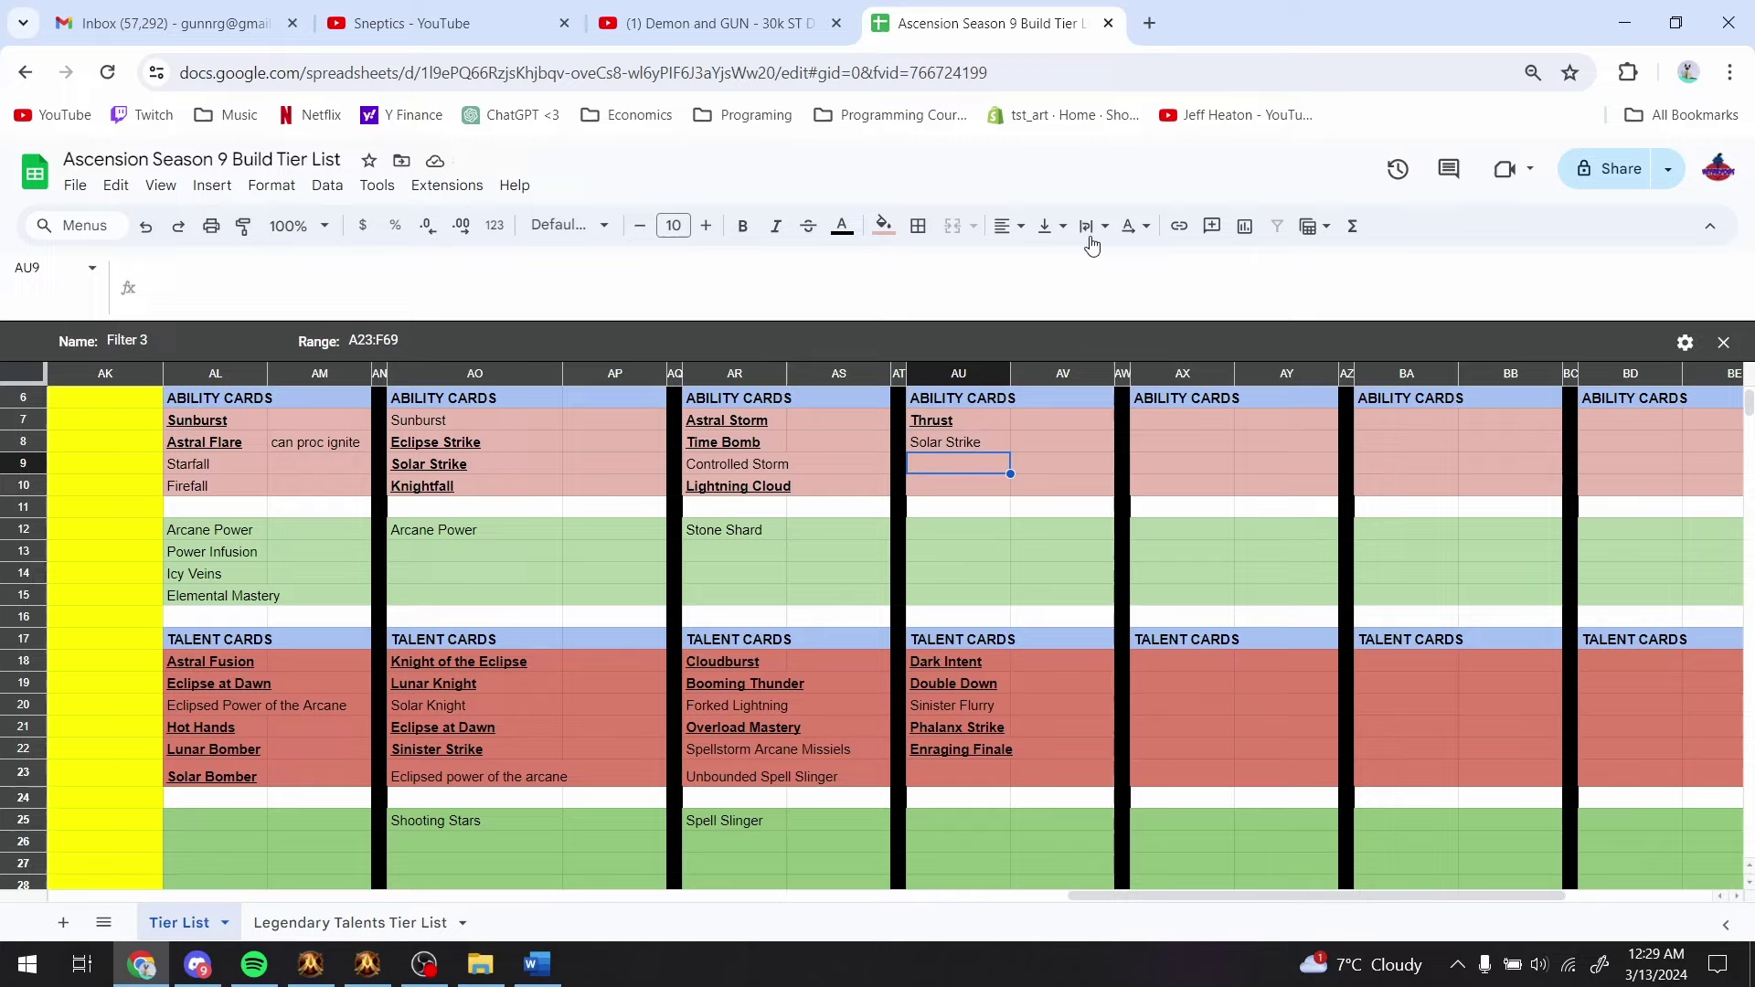
{"action": "key", "text": "Up"}
{"action": "type", "text": "Blad"}
{"action": "key", "text": "Escape"}
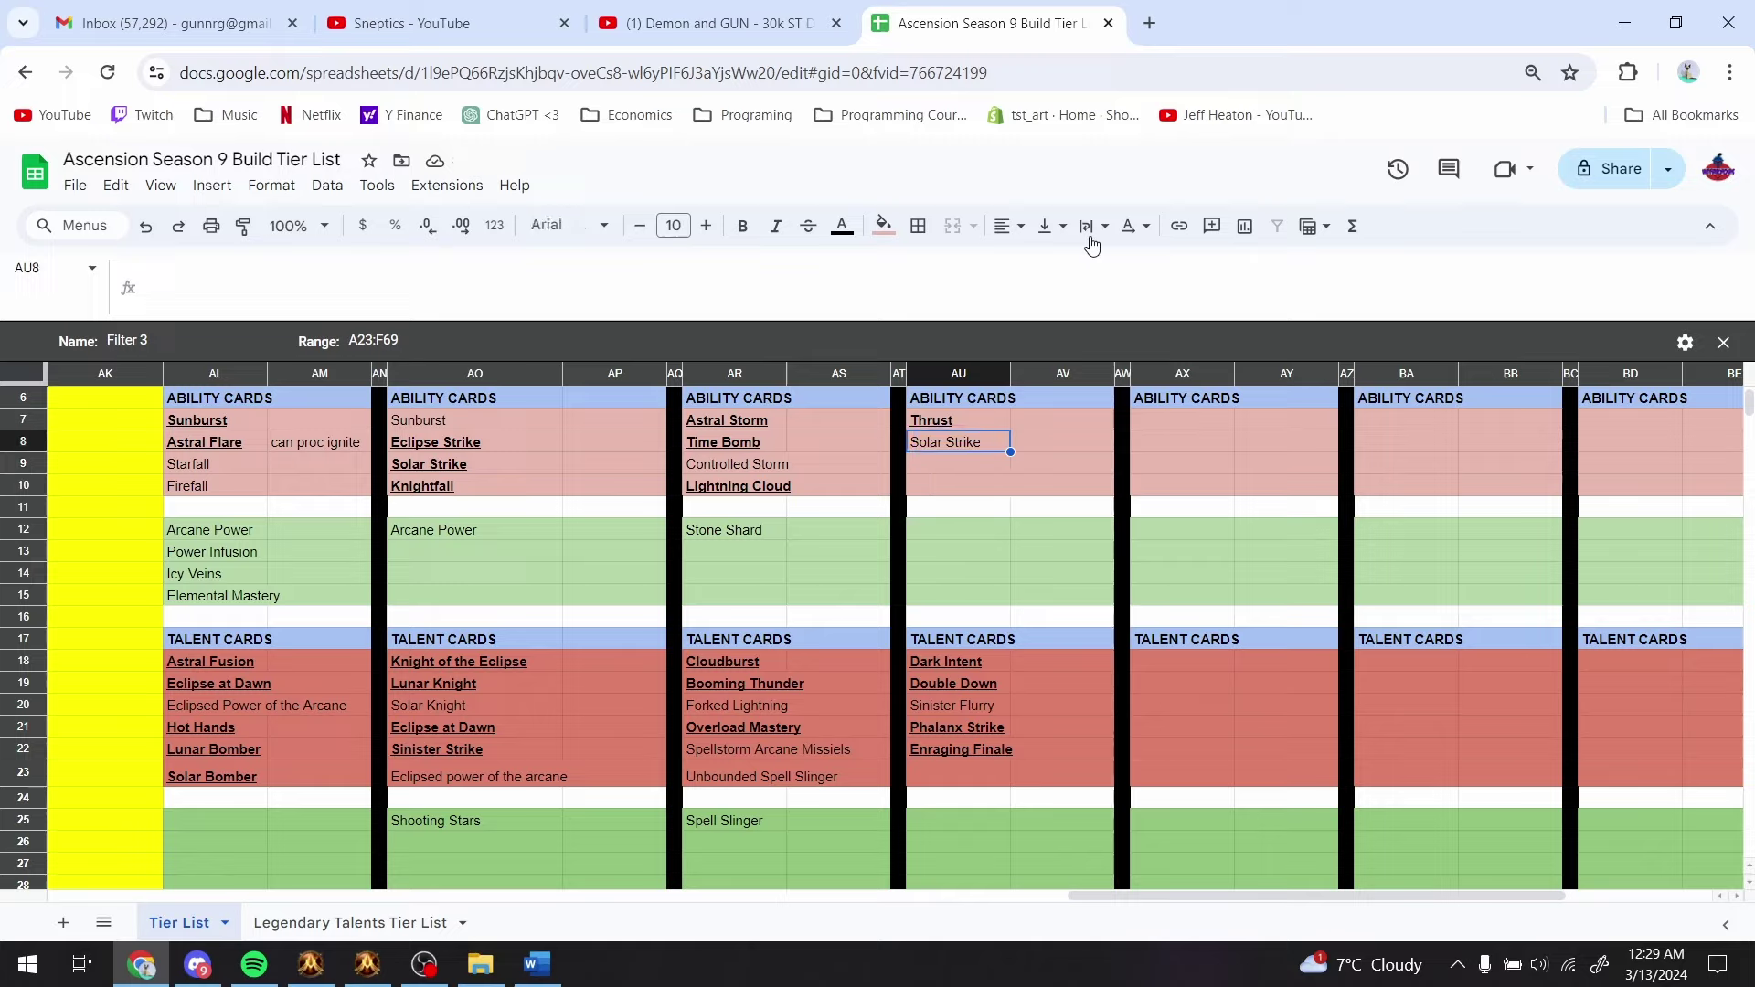
- Add "Death Wish" in AU9 and "Blade Flurry" in AU10 to Dark Intent's ability cards
{"action": "key", "text": "Down"}
{"action": "type", "text": "Death Wish"}
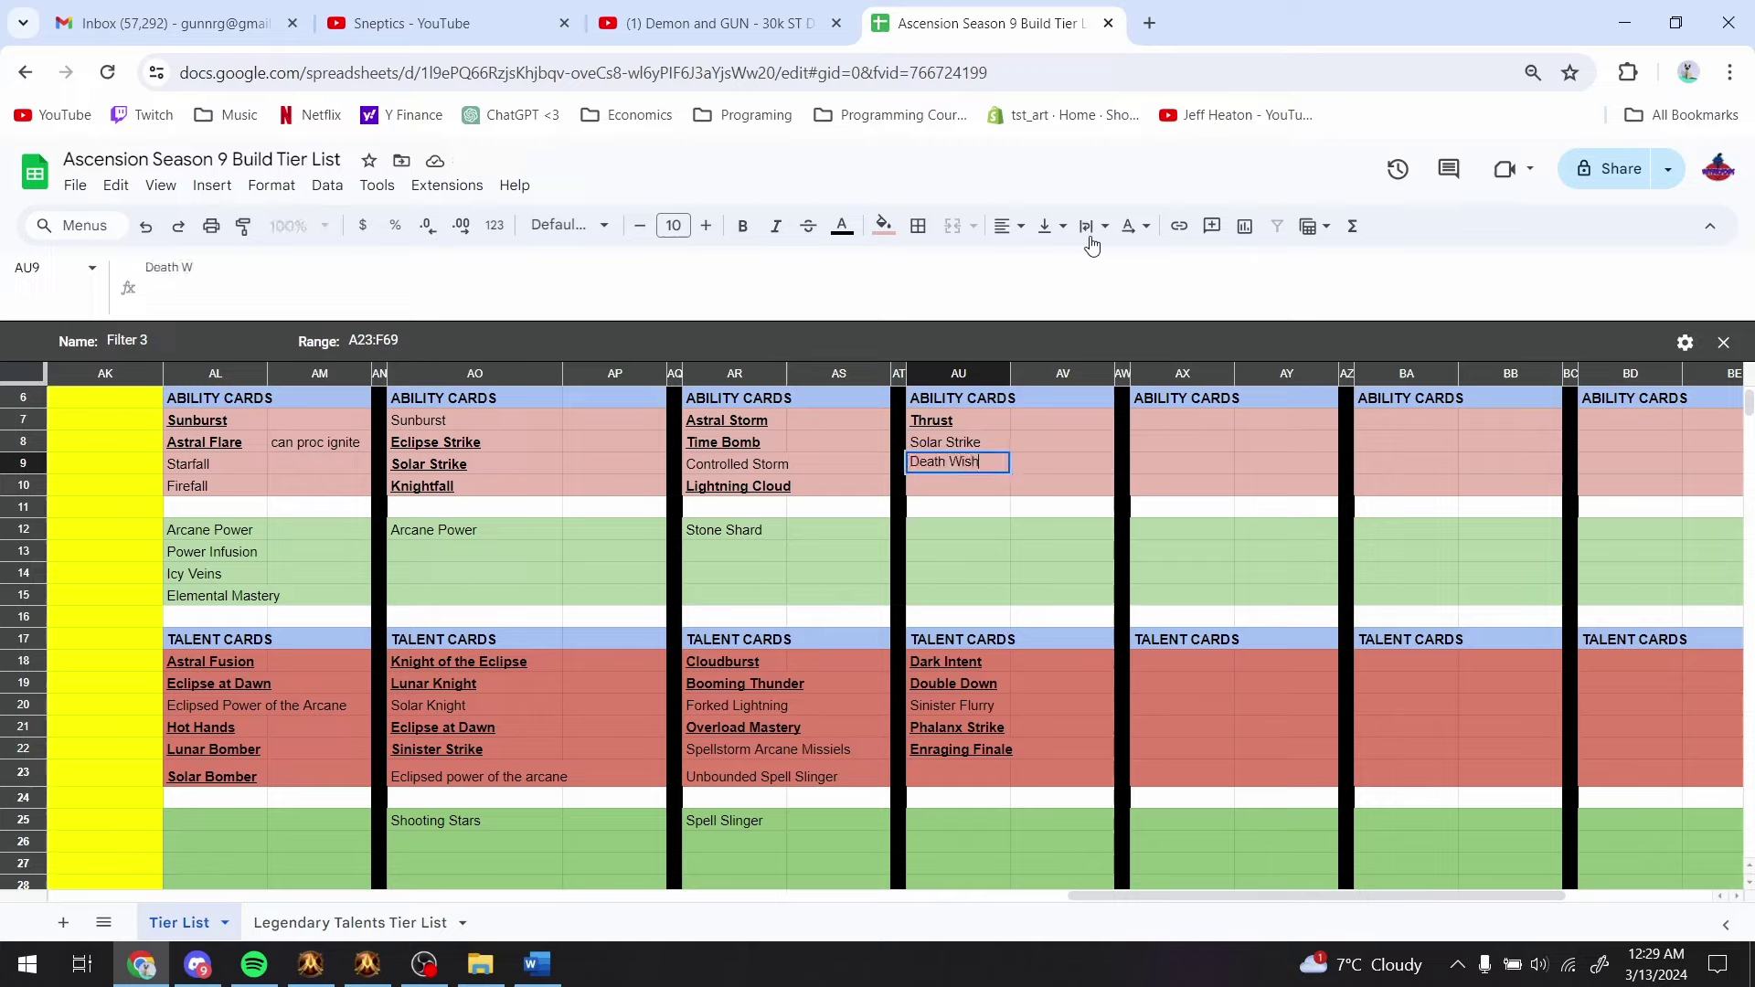
{"action": "key", "text": "Return"}
{"action": "type", "text": "Blade Flurry"}
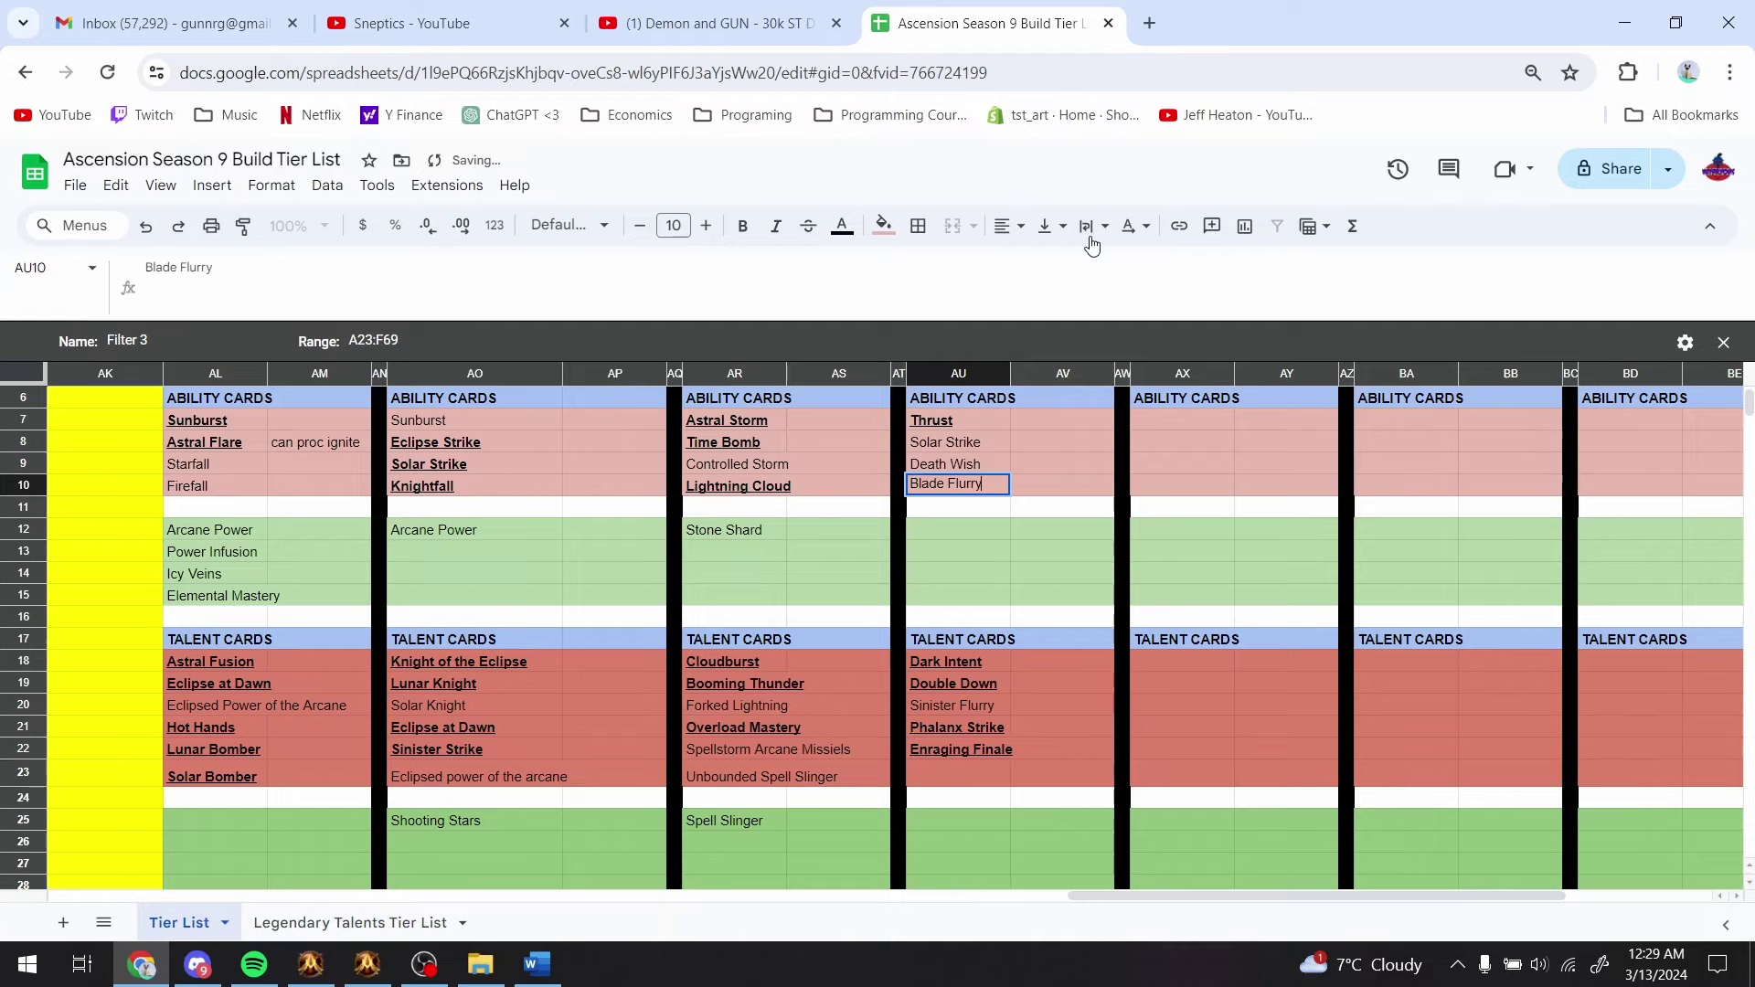
{"action": "key", "text": "Return"}
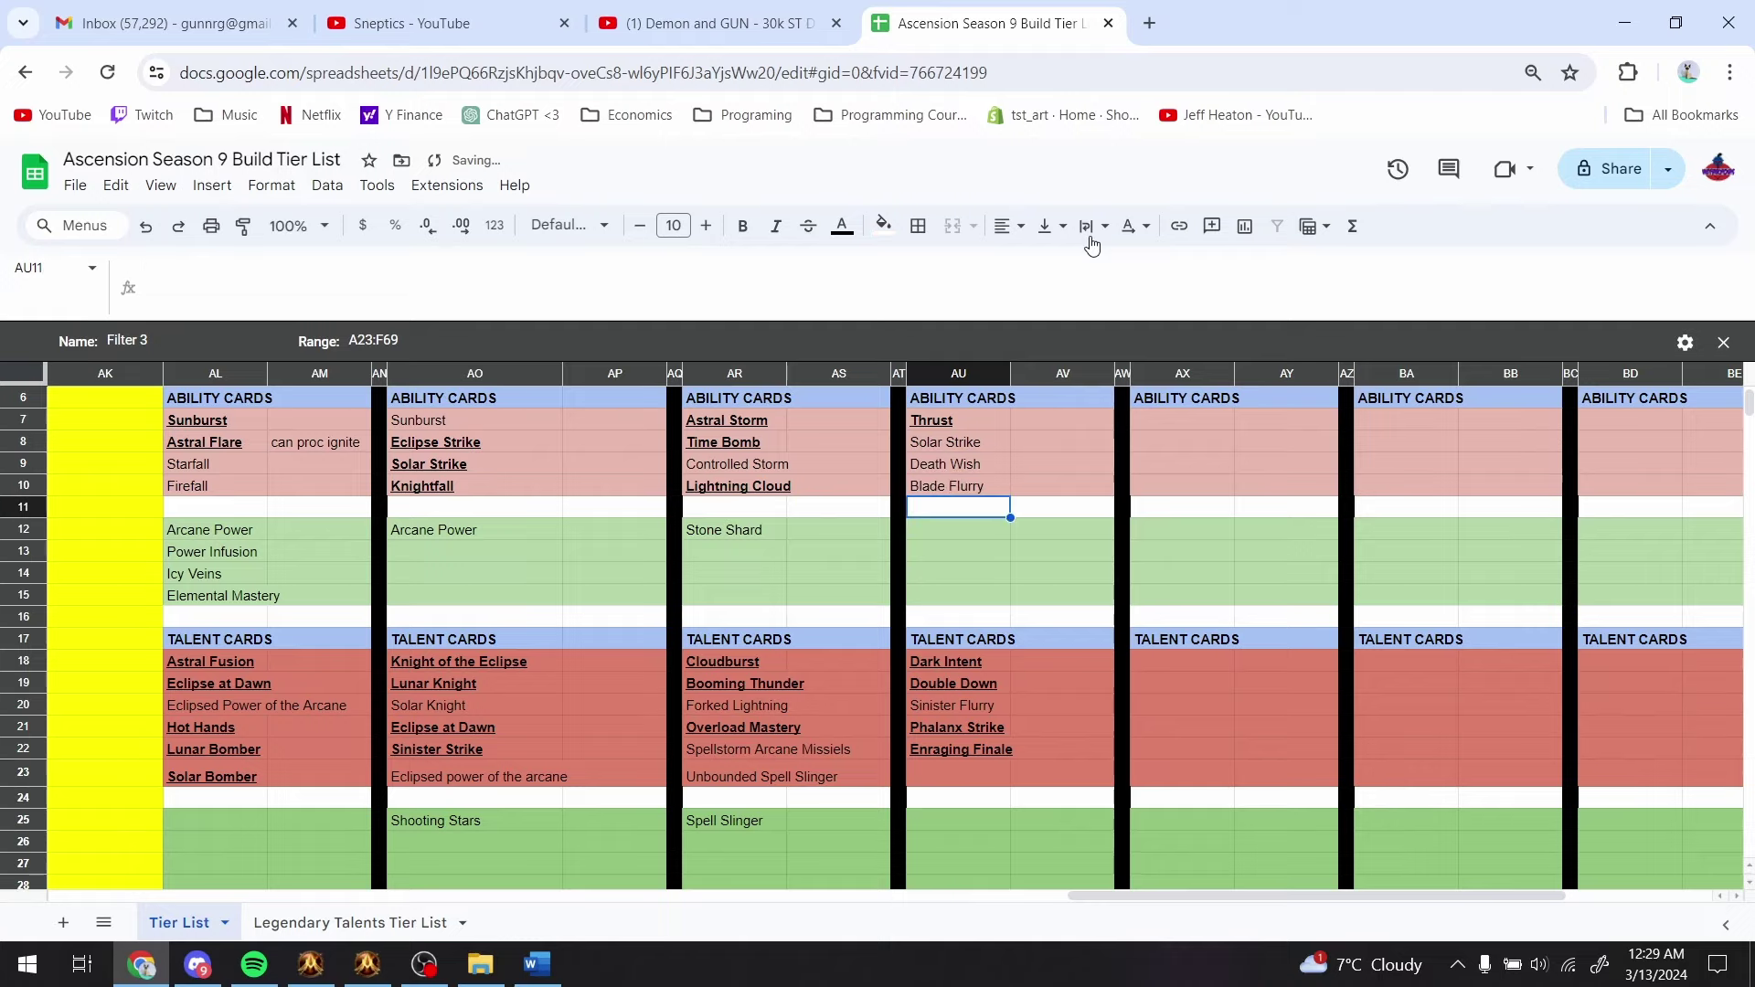
- Review the Dark Intent column from its title through the ability cards to the section above the talent cards
{"action": "key", "text": "Up"}
{"action": "key", "text": "Up"}
{"action": "key", "text": "Up"}
{"action": "key", "text": "Up"}
{"action": "key", "text": "Up"}
{"action": "key", "text": "Up"}
{"action": "key", "text": "Up"}
{"action": "key", "text": "Up"}
{"action": "key", "text": "Up"}
{"action": "key", "text": "Up"}
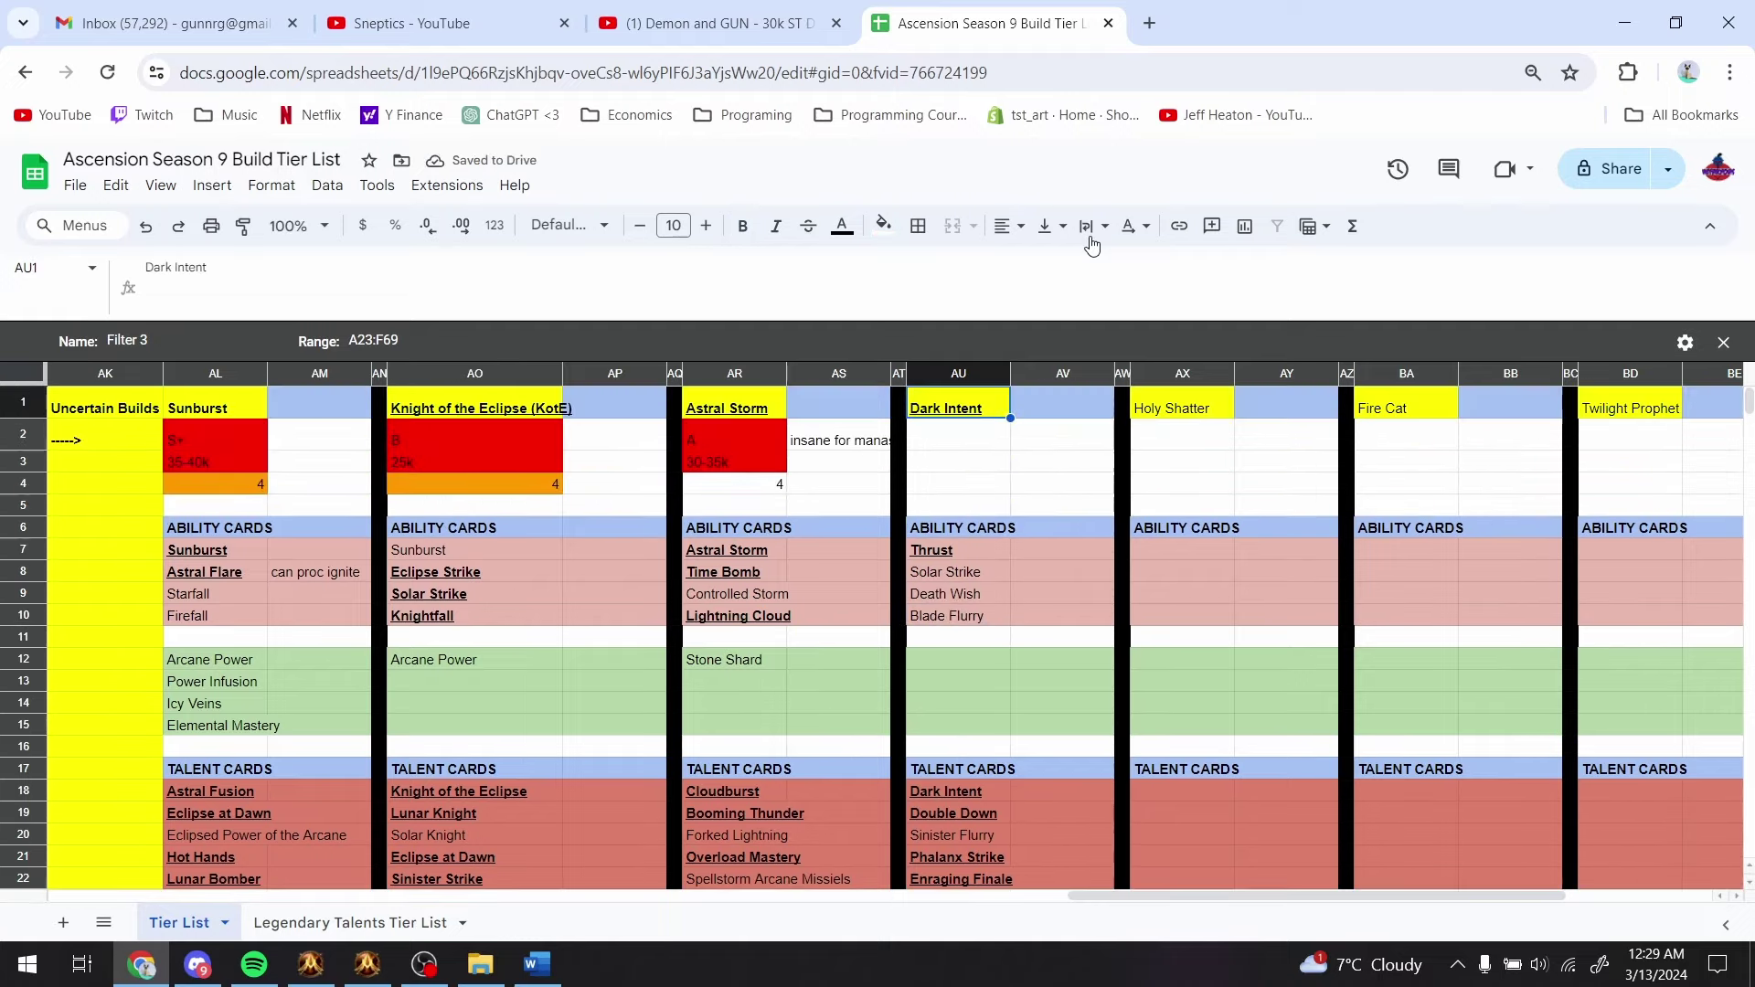
{"action": "key", "text": "Down"}
{"action": "key", "text": "Down"}
{"action": "key", "text": "Down"}
{"action": "key", "text": "Down"}
{"action": "key", "text": "Down"}
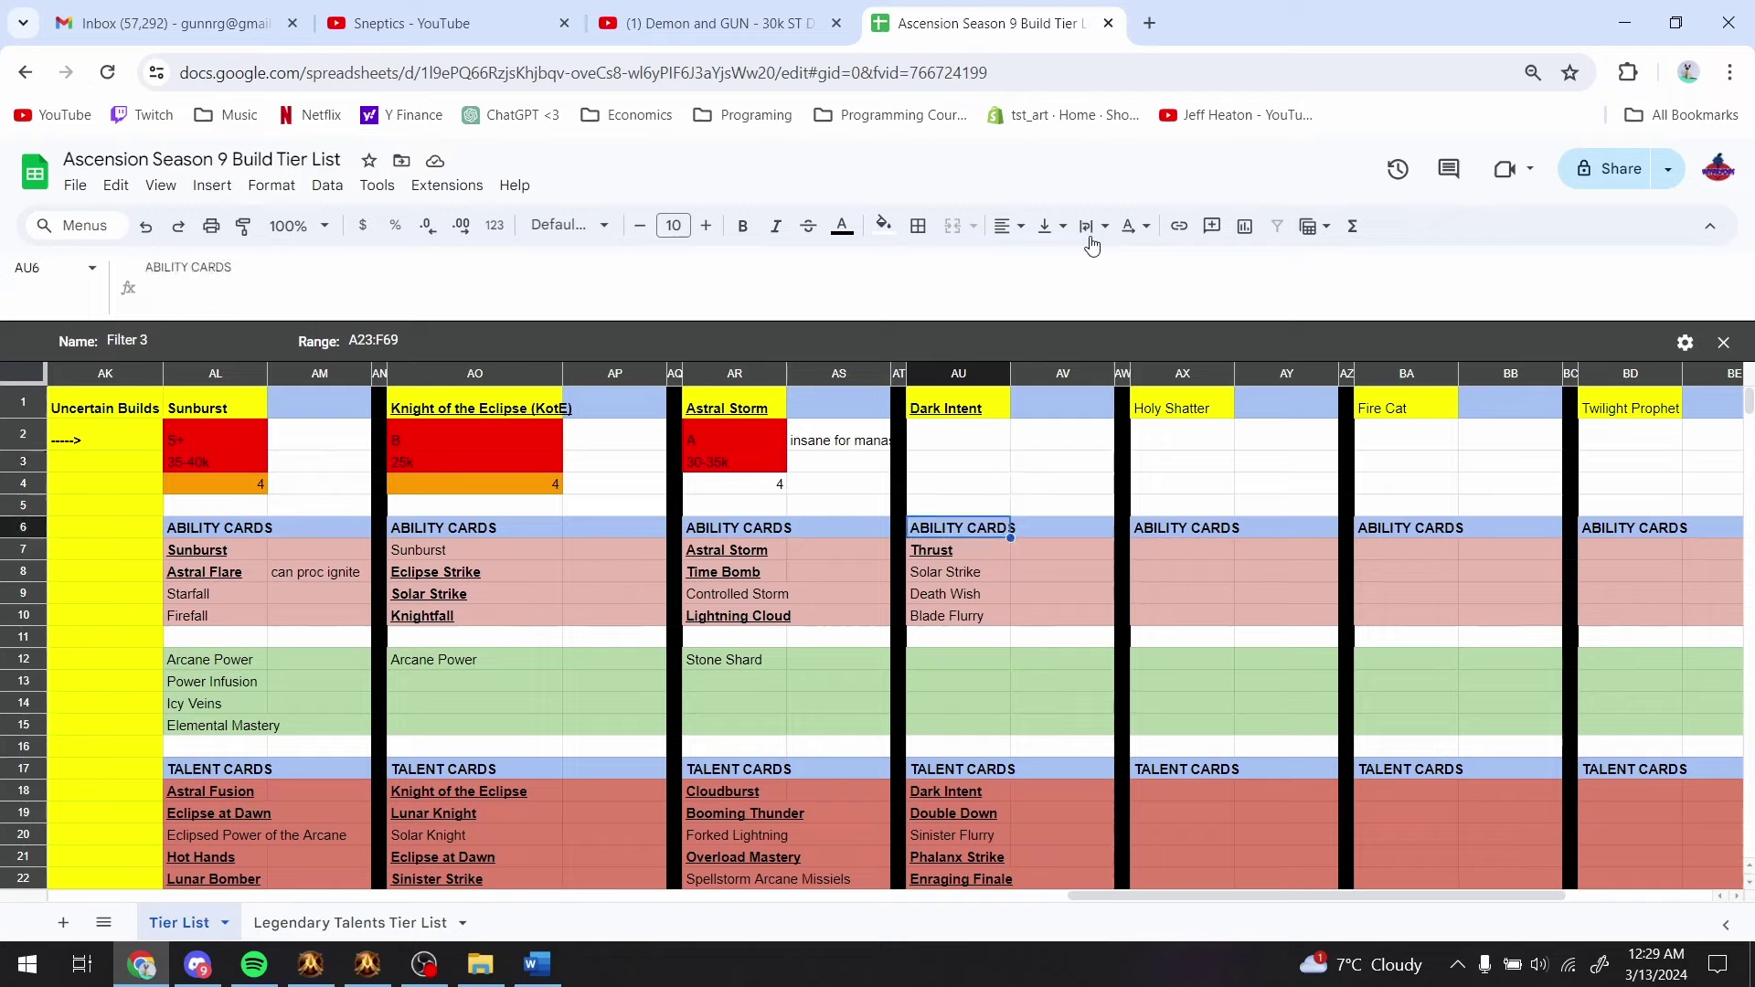
{"action": "key", "text": "Down"}
{"action": "key", "text": "Down"}
{"action": "key", "text": "Down"}
{"action": "key", "text": "Down"}
{"action": "key", "text": "Down"}
{"action": "key", "text": "Down"}
{"action": "key", "text": "Down"}
{"action": "key", "text": "Down"}
{"action": "key", "text": "Down"}
{"action": "key", "text": "Down"}
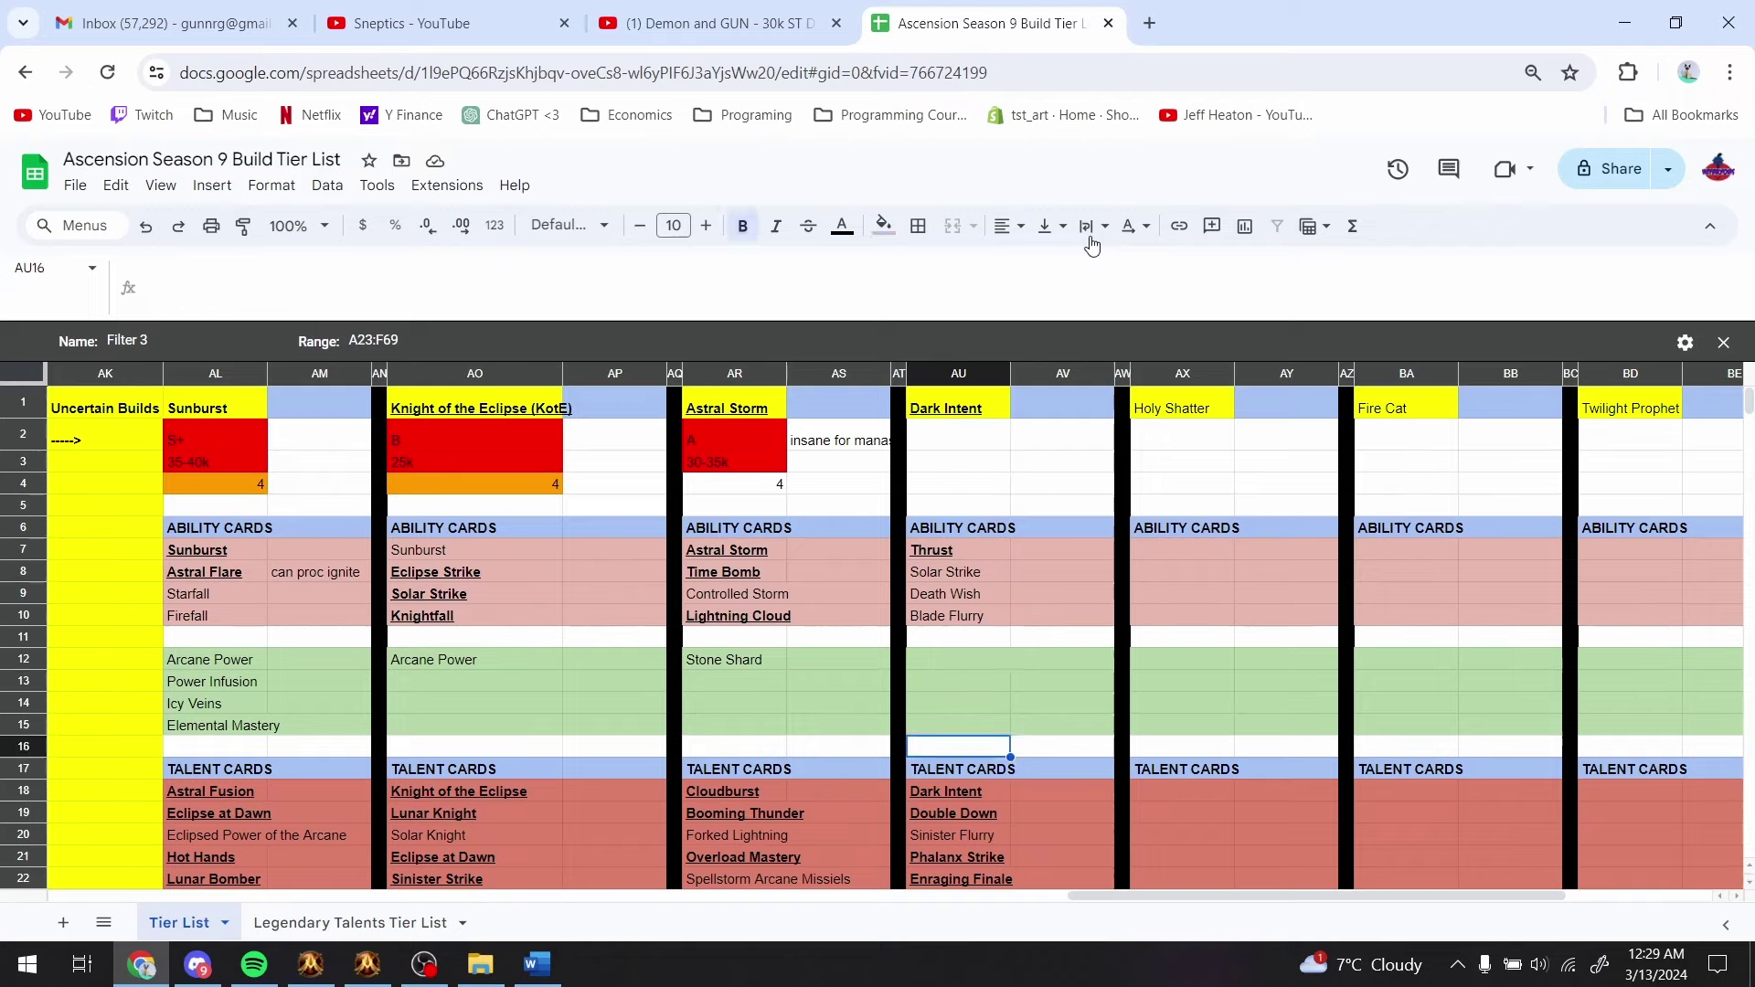
{"action": "key", "text": "Up"}
{"action": "key", "text": "Up"}
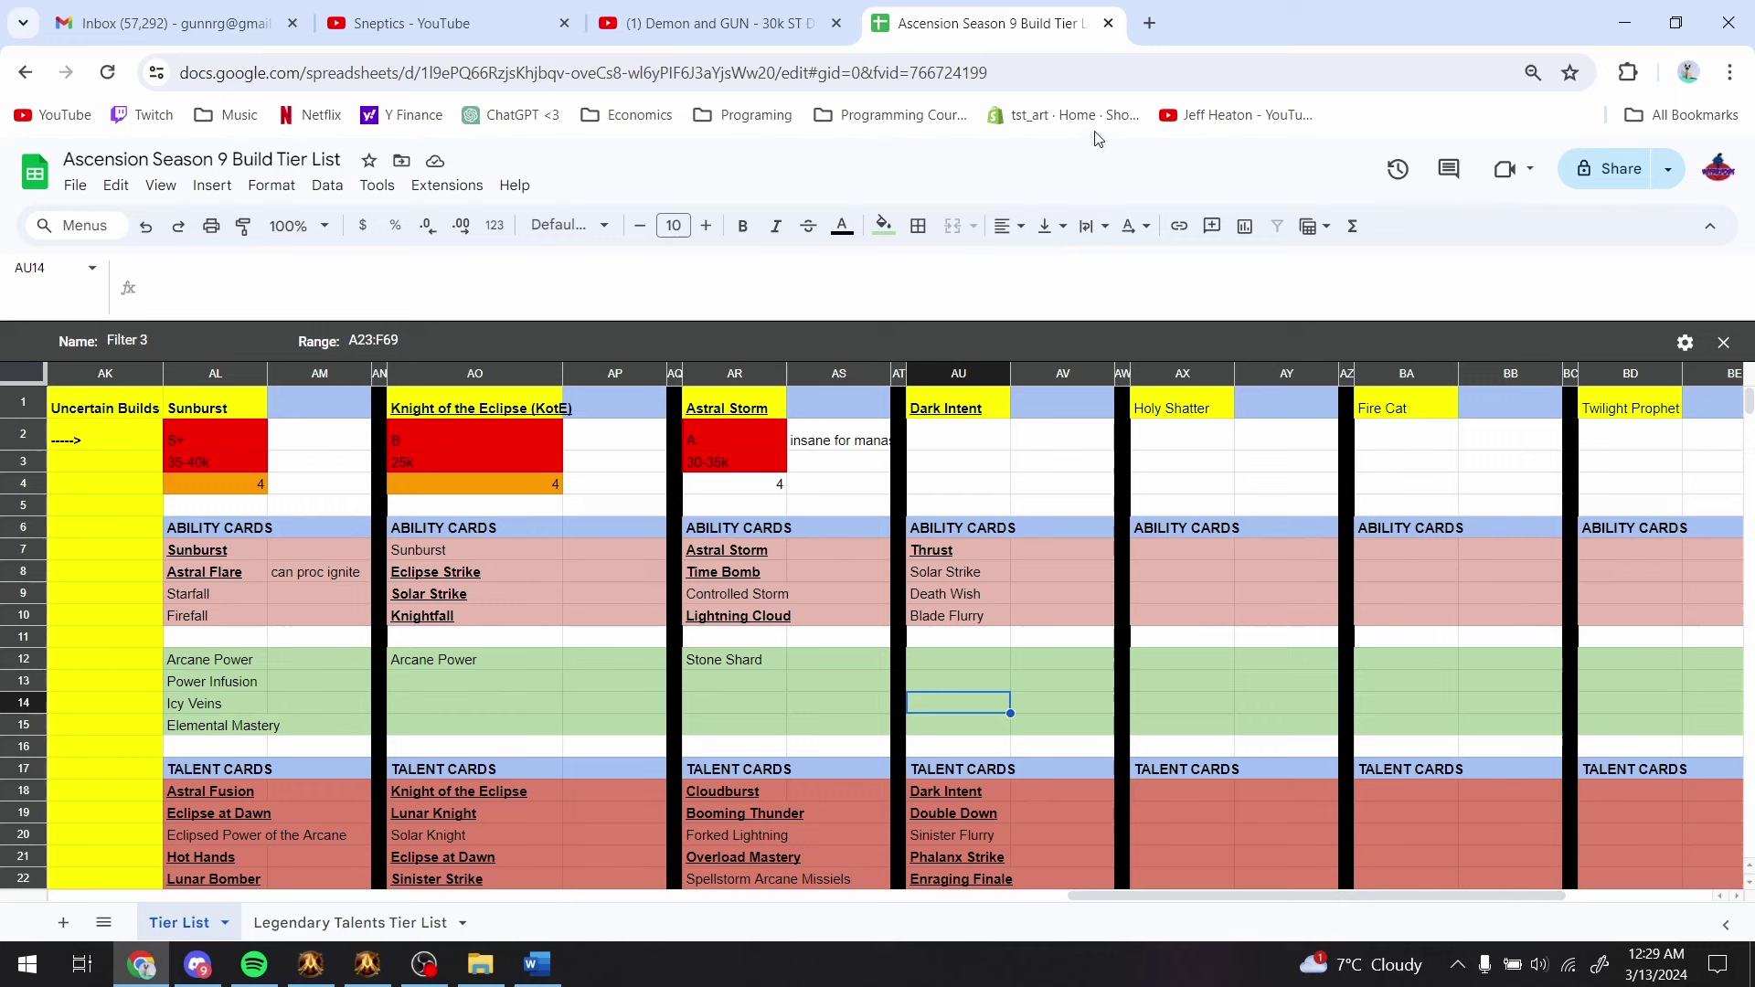
- Move to the Holy Shatter build's title cell, switch to the Ascension game, and search the talent cards for "holy sha"
{"action": "left_click", "coordinate": [1209, 402]}
{"action": "key", "text": "alt+Tab"}
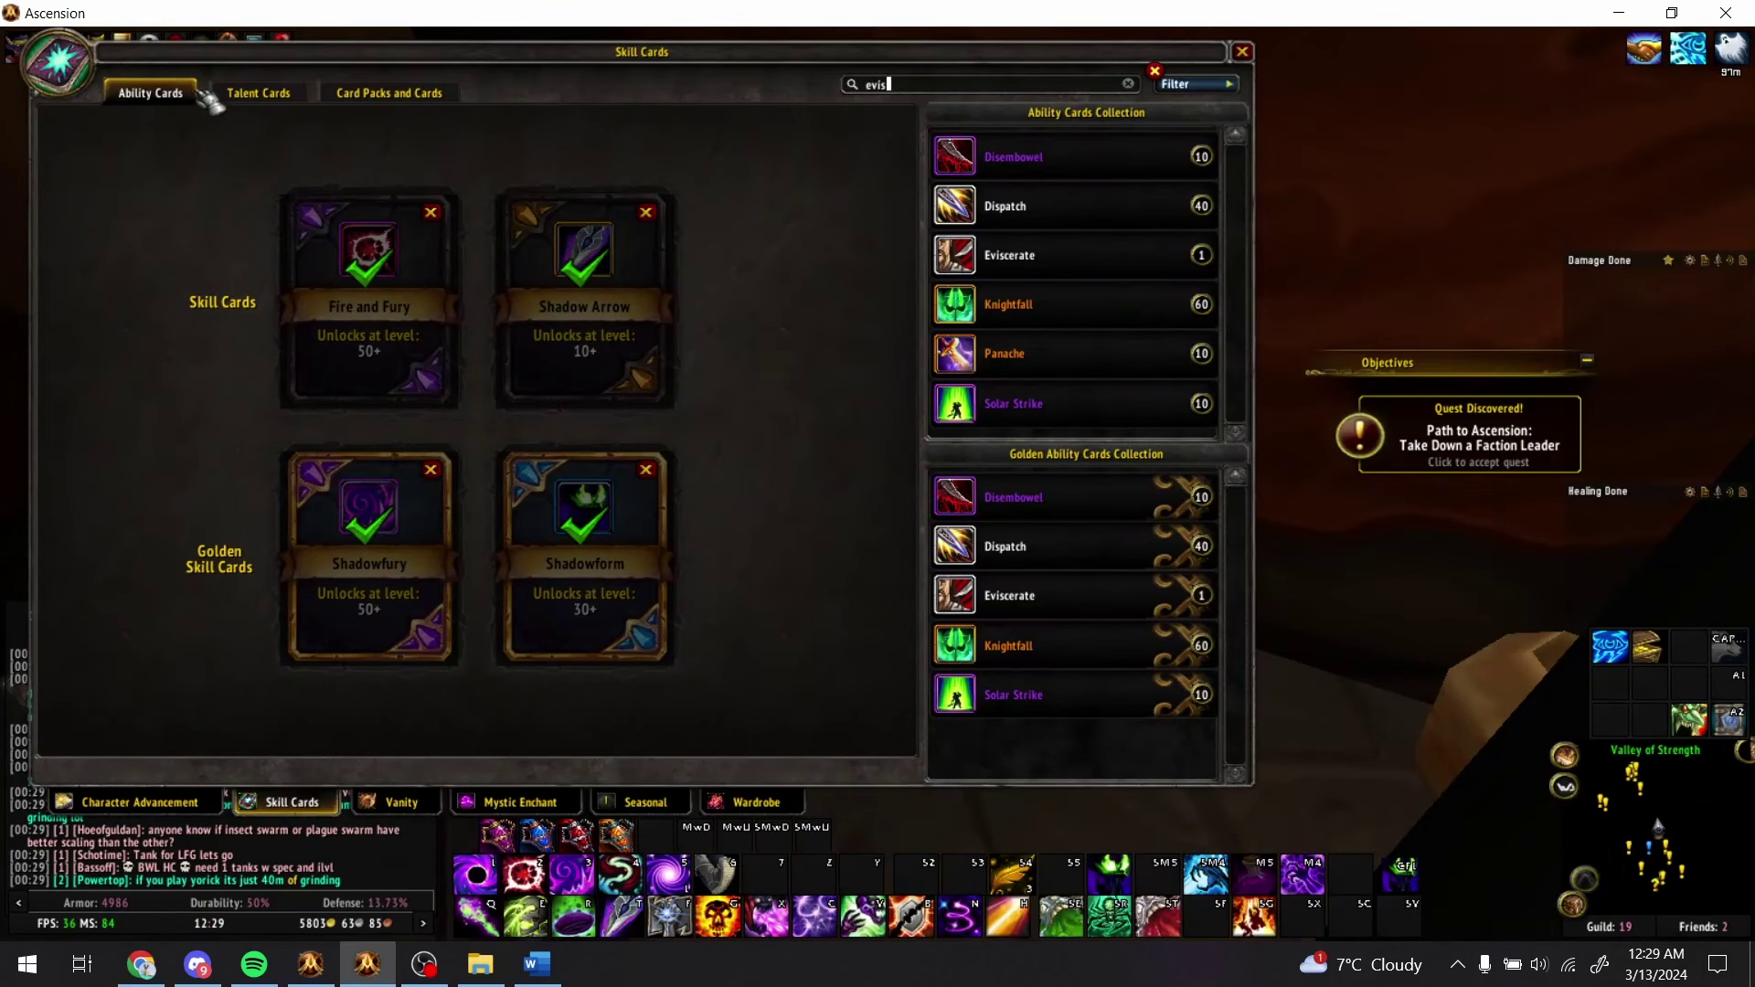
{"action": "left_click", "coordinate": [262, 90]}
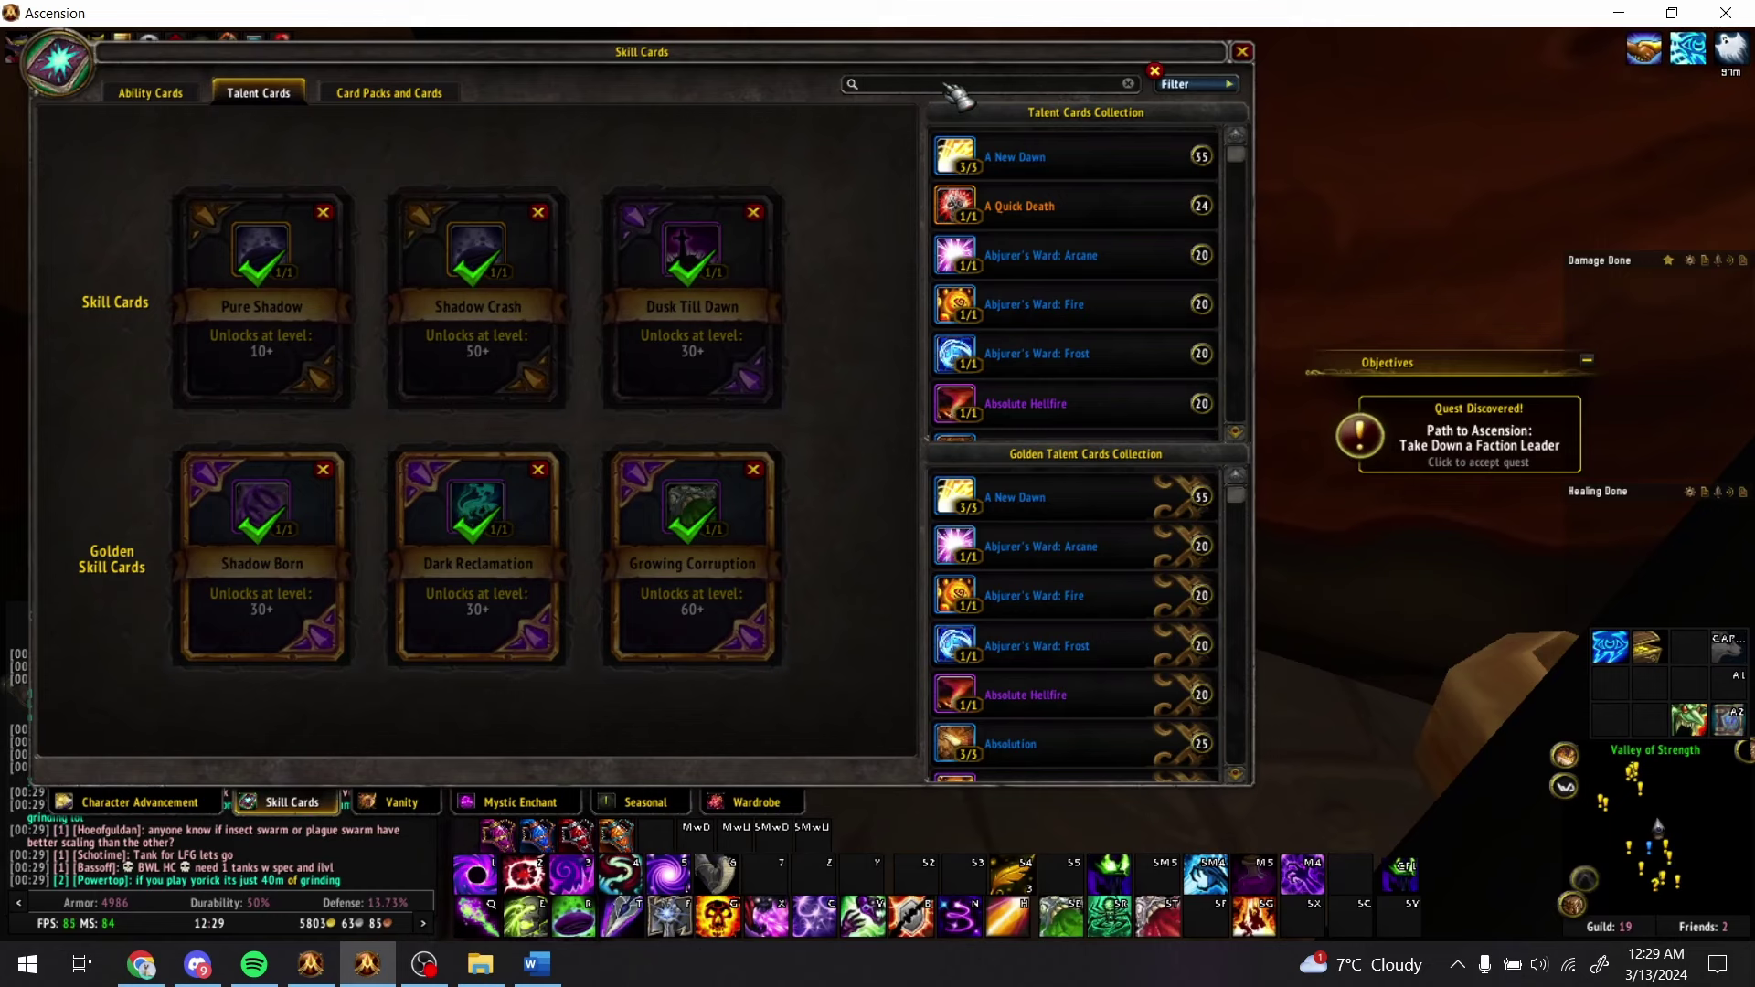
{"action": "type", "text": "holy sha"}
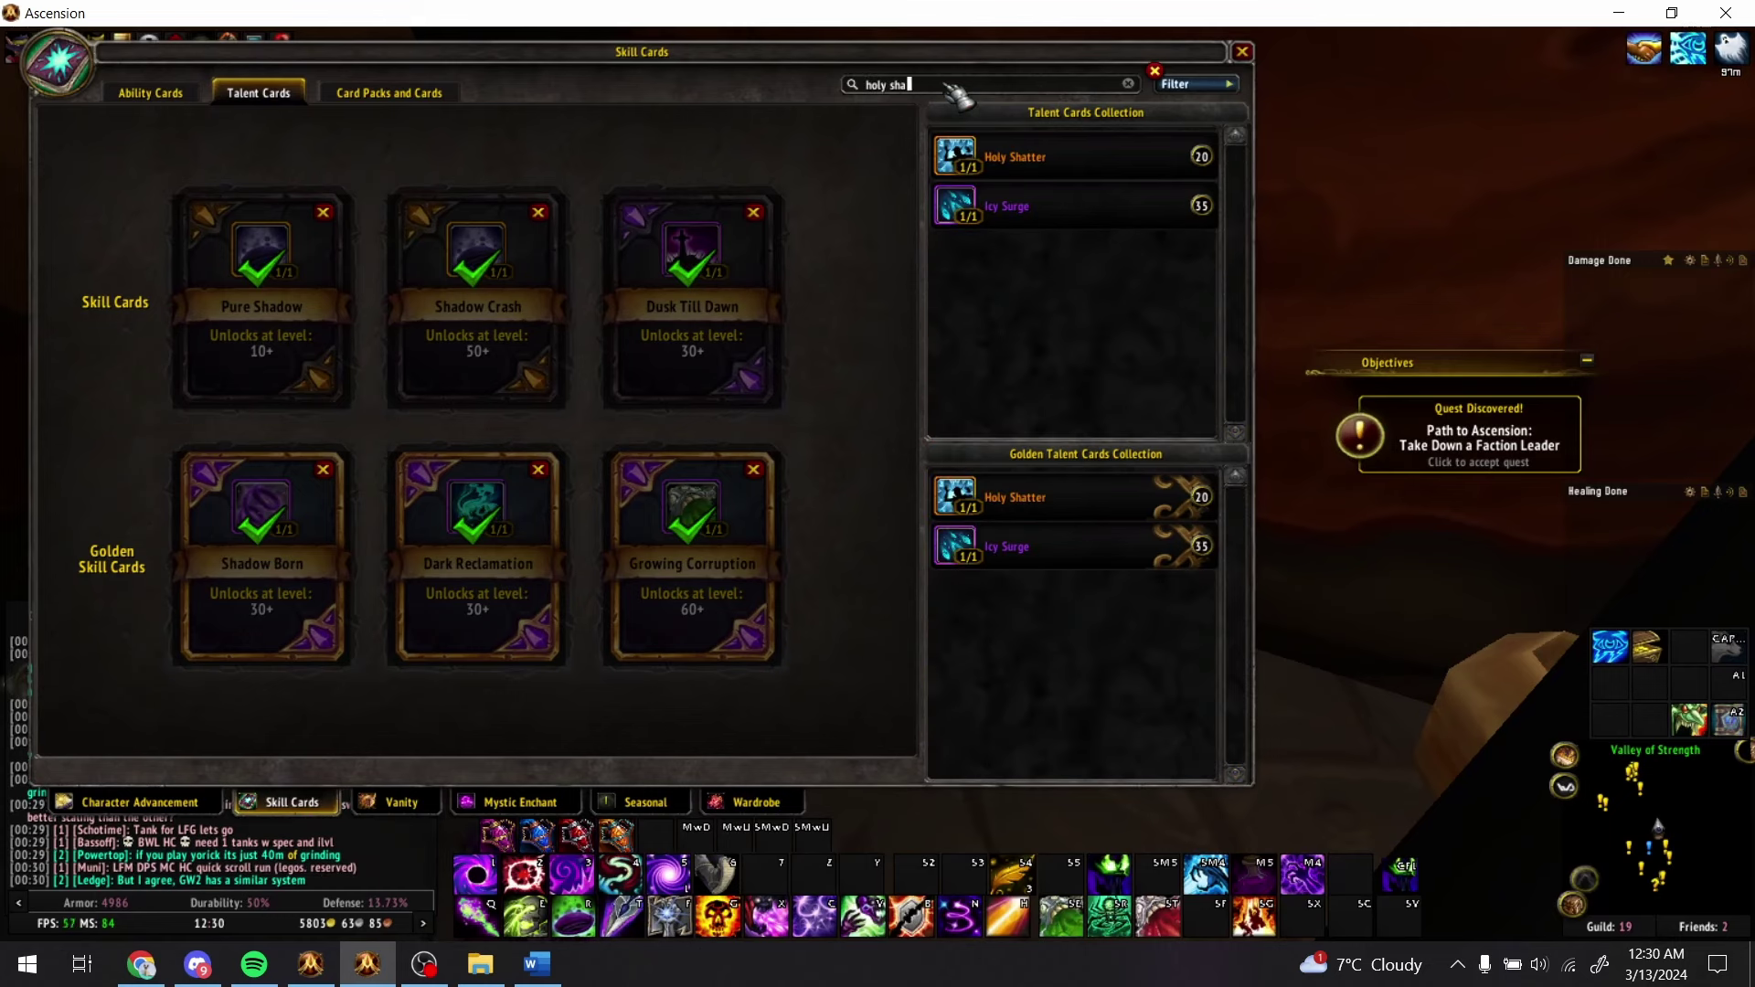
- Read the Holy Shatter talent description, then search the ability cards for "ice prism" to check that spell
{"action": "mouse_move", "coordinate": [1051, 175]}
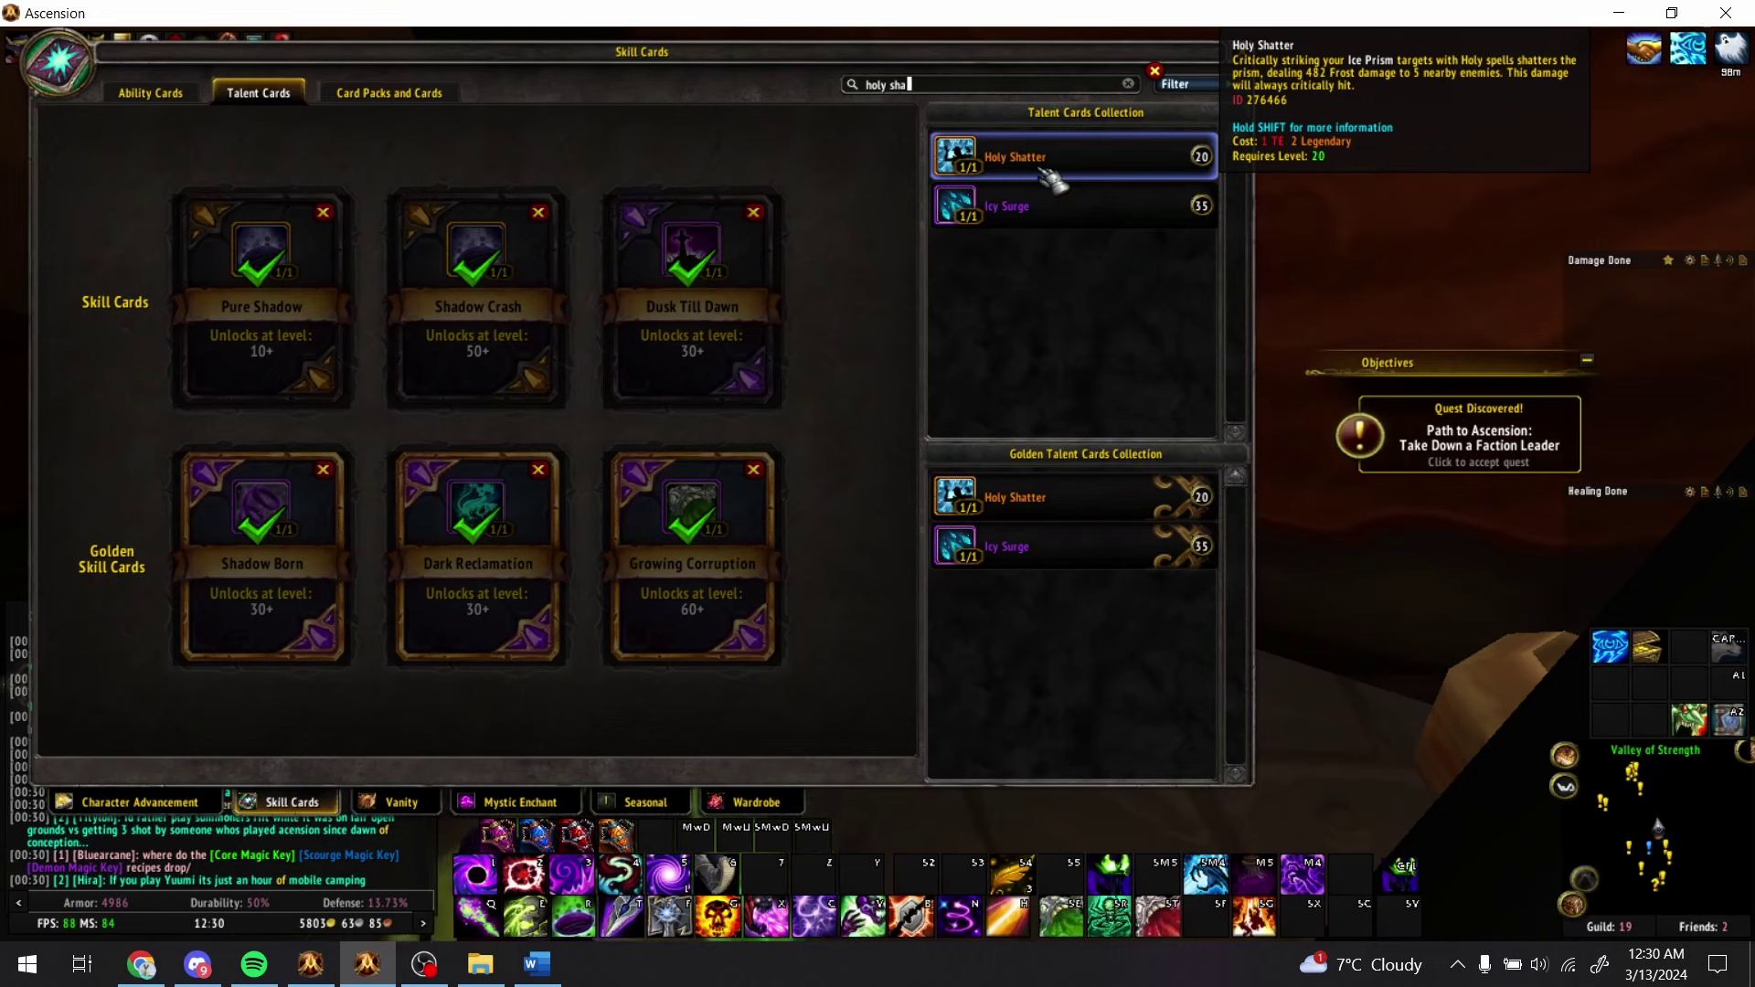
{"action": "left_click", "coordinate": [173, 95]}
{"action": "type", "text": "i"}
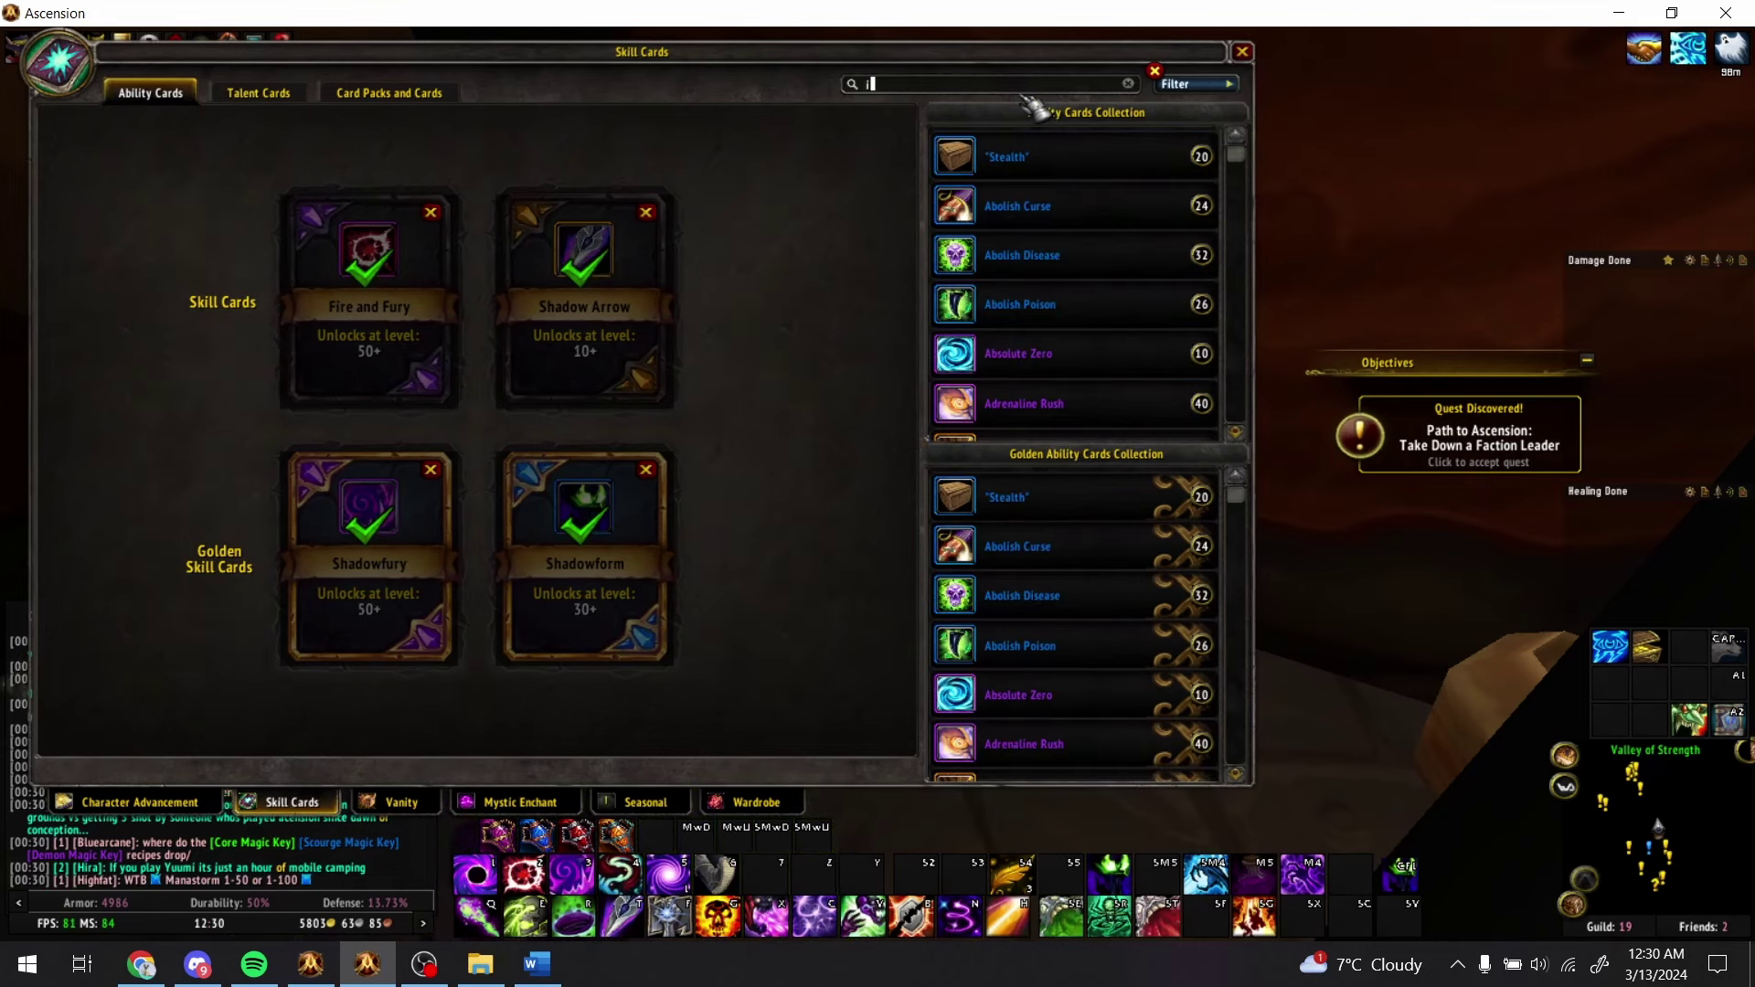
{"action": "type", "text": "ce prism"}
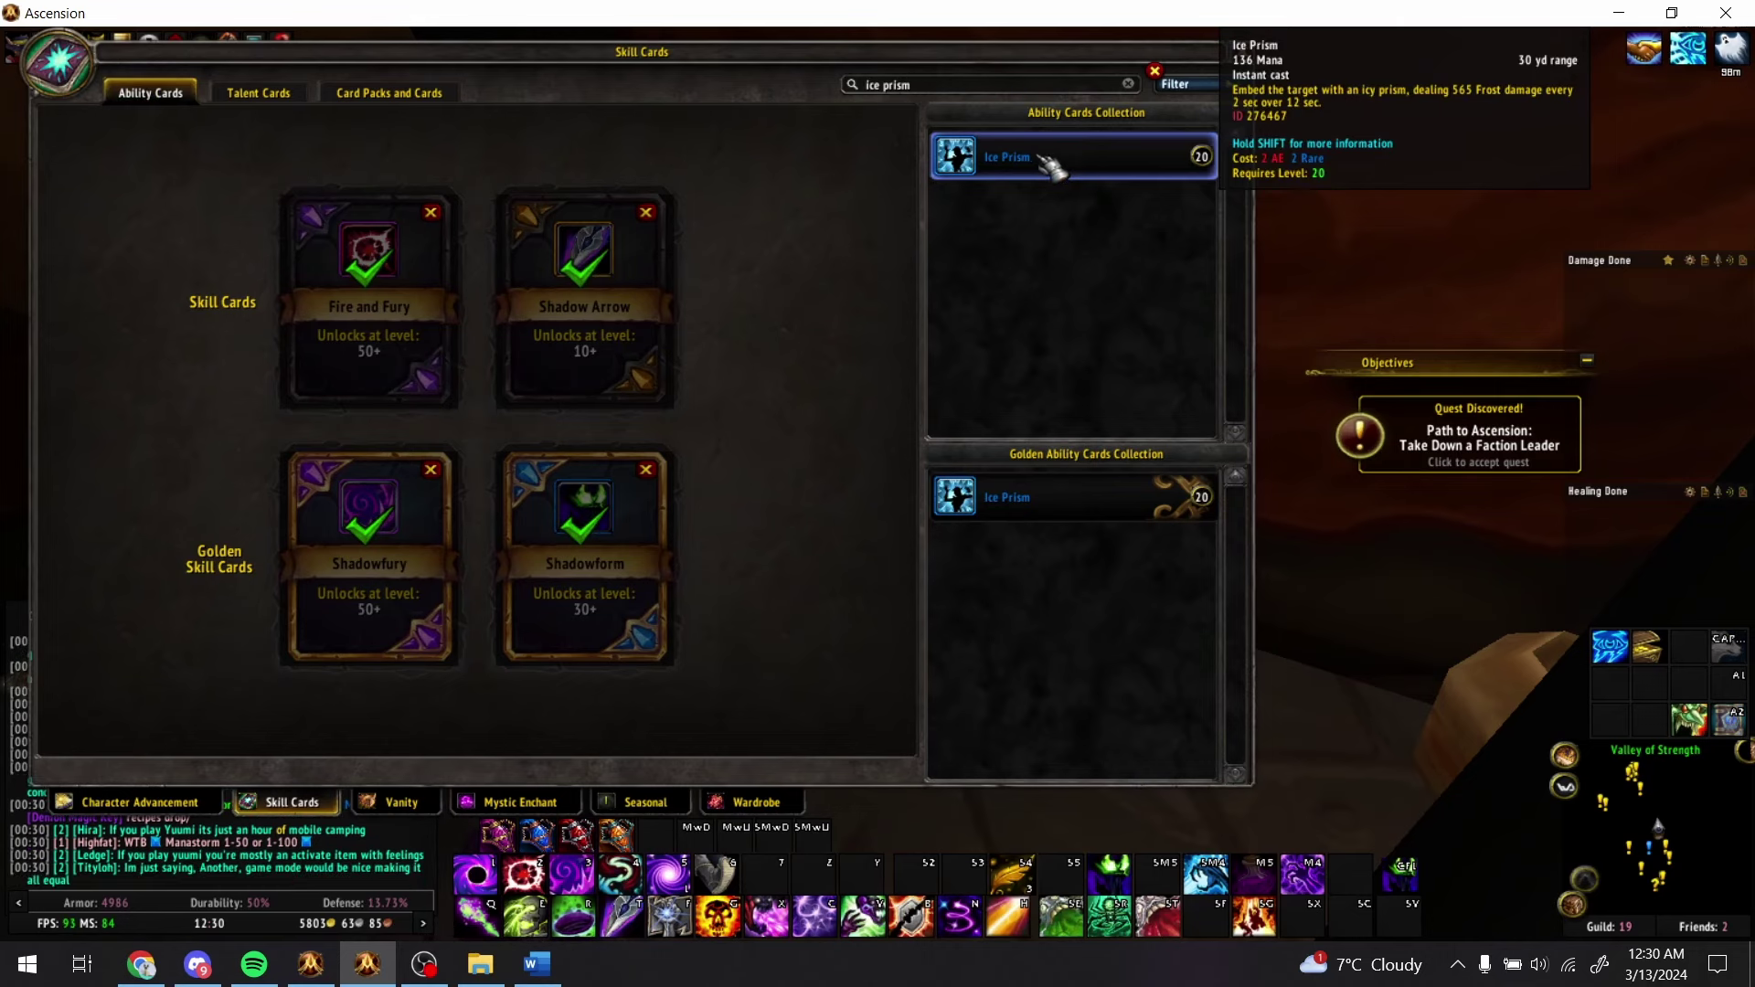
- Search the talent cards for "holy shat"
{"action": "left_click", "coordinate": [261, 94]}
{"action": "type", "text": "hoy"}
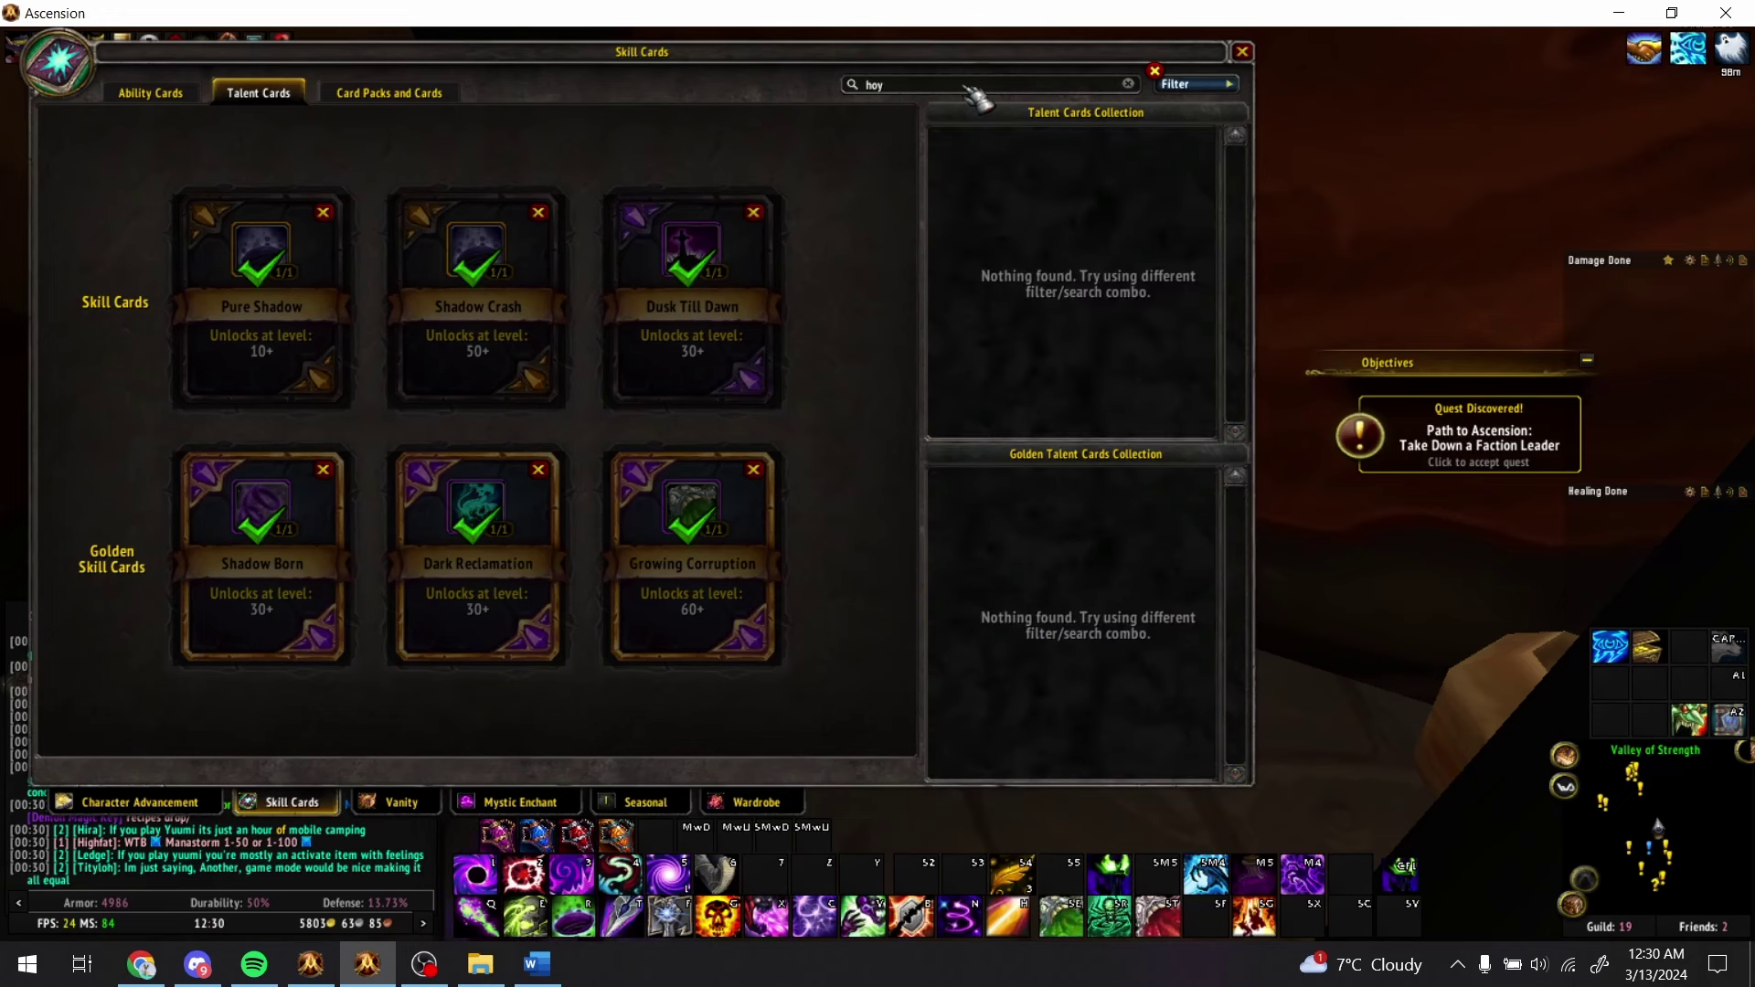
{"action": "key", "text": "BackSpace"}
{"action": "type", "text": "l"}
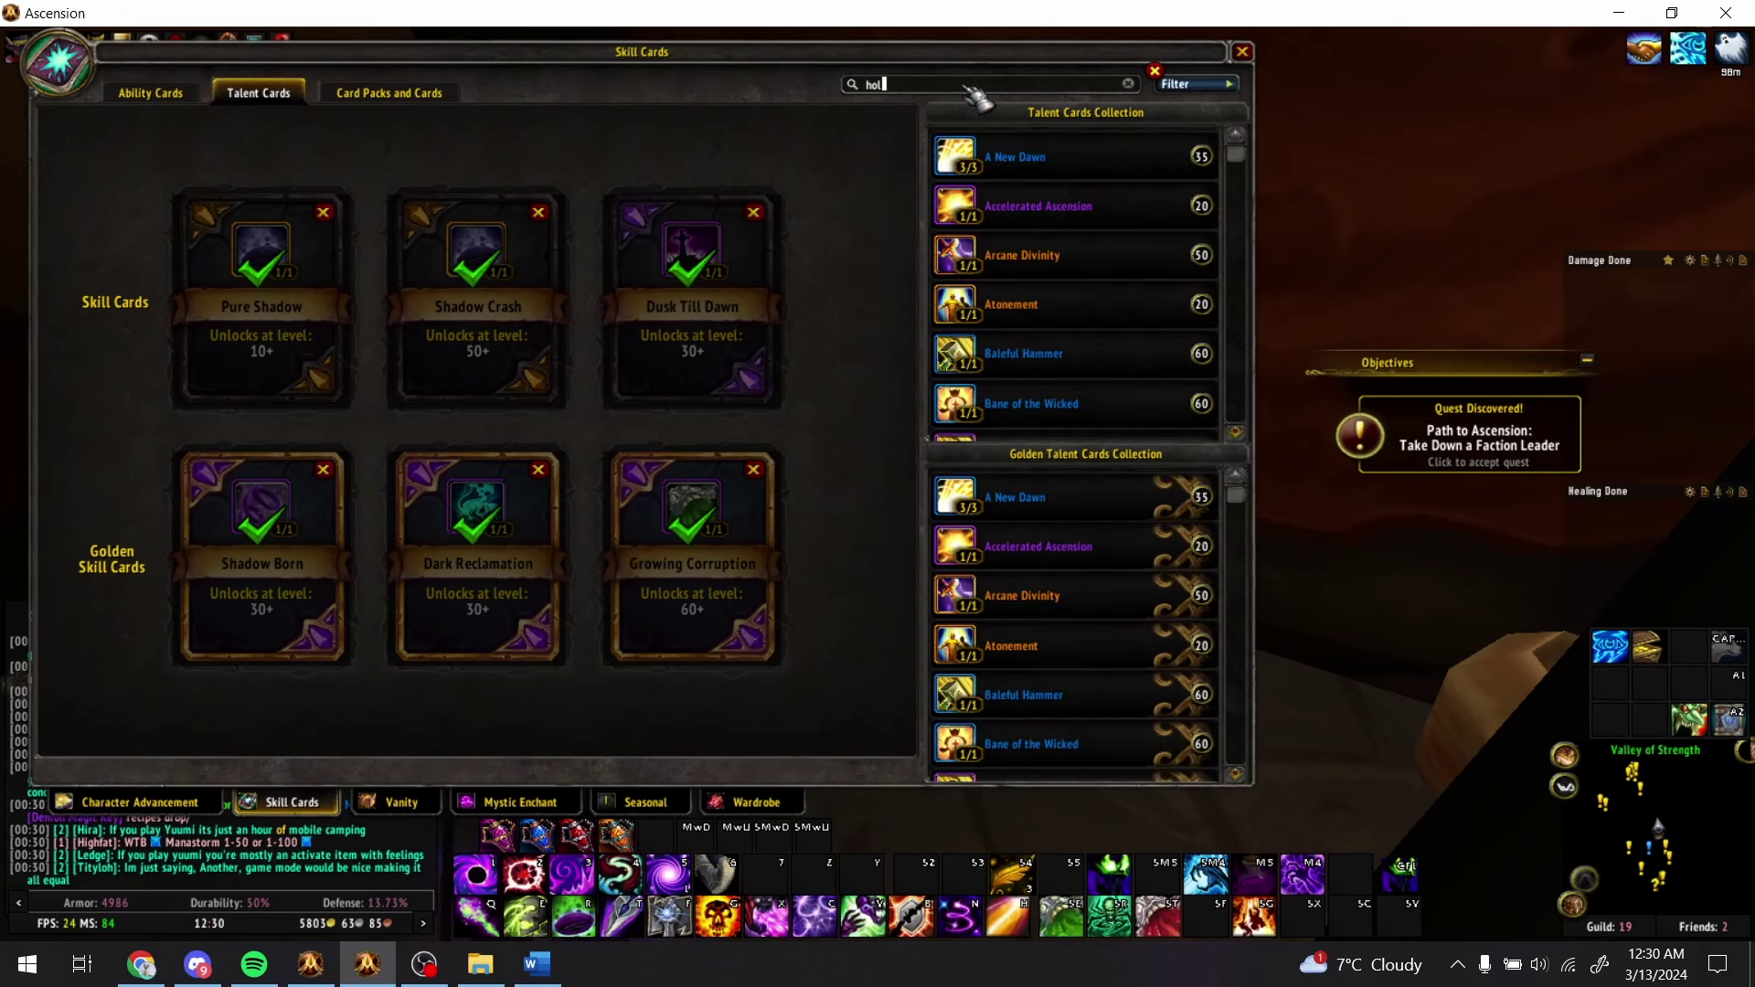
{"action": "type", "text": "y shat"}
- Switch to the Google Sheets tier list and enter "Holy Shatter", bold and underlined, as the first talent card in AX18
{"action": "key", "text": "alt+Tab"}
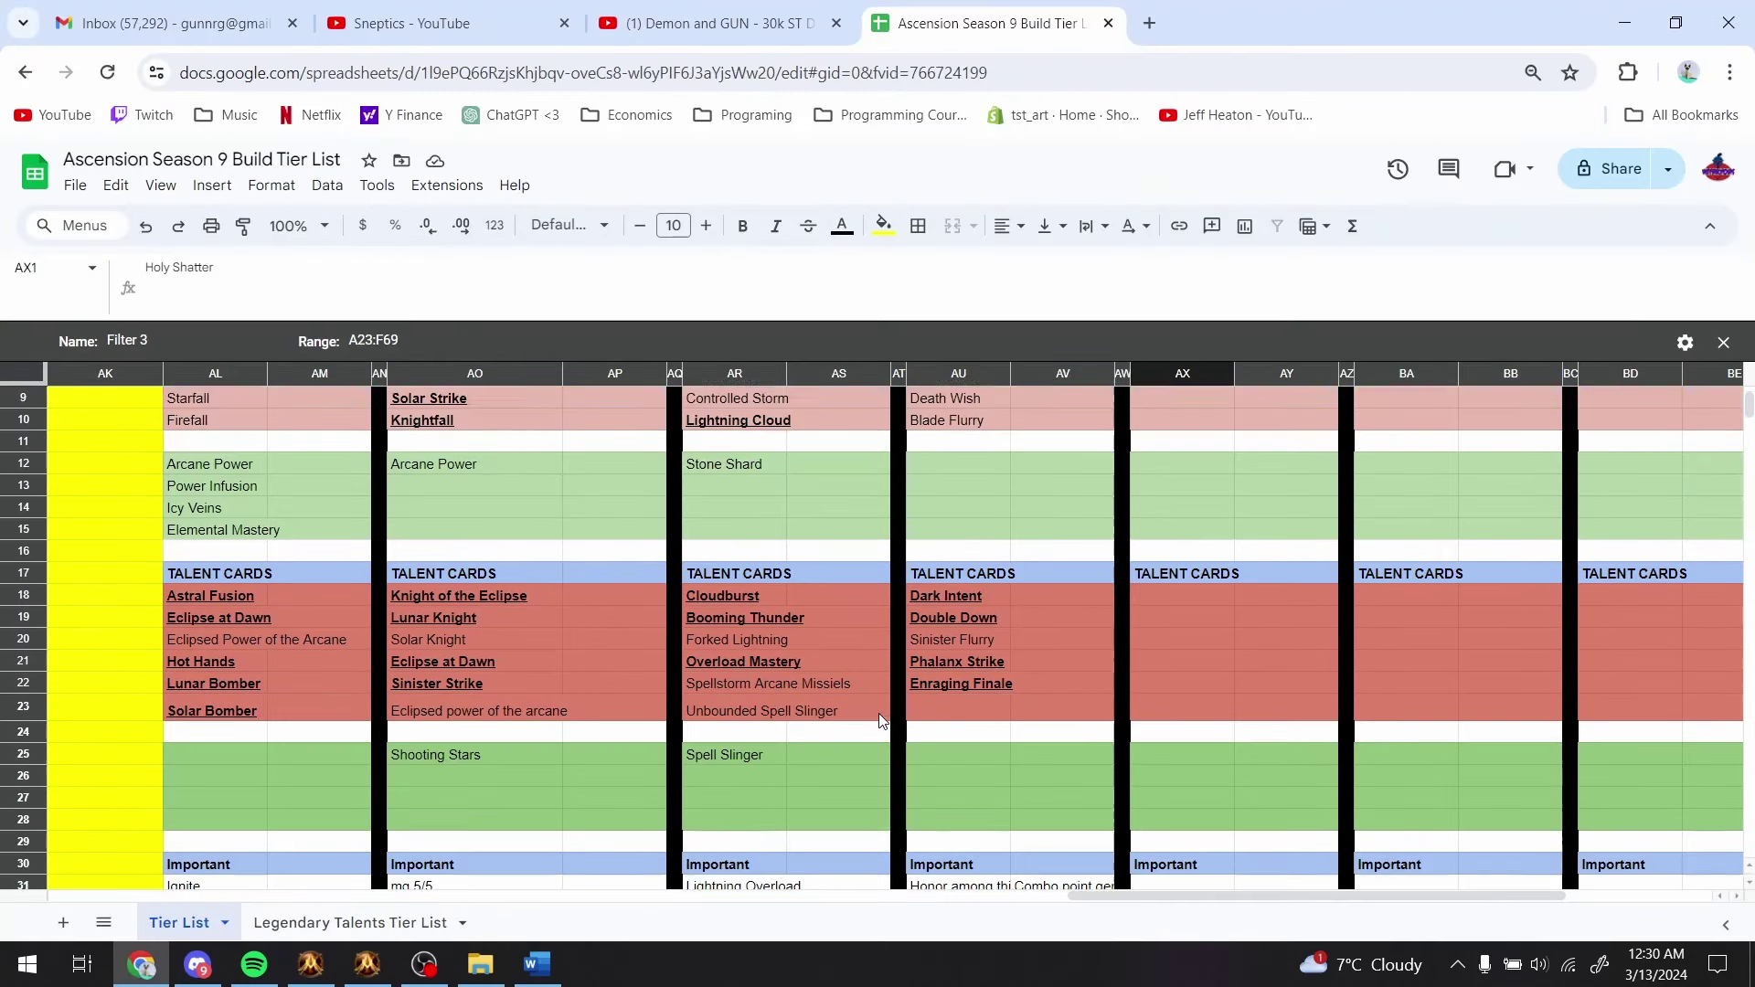
{"action": "scroll", "coordinate": [879, 713], "scroll_direction": "down", "scroll_amount": 2}
{"action": "left_click", "coordinate": [1187, 497]}
{"action": "type", "text": "Holy"}
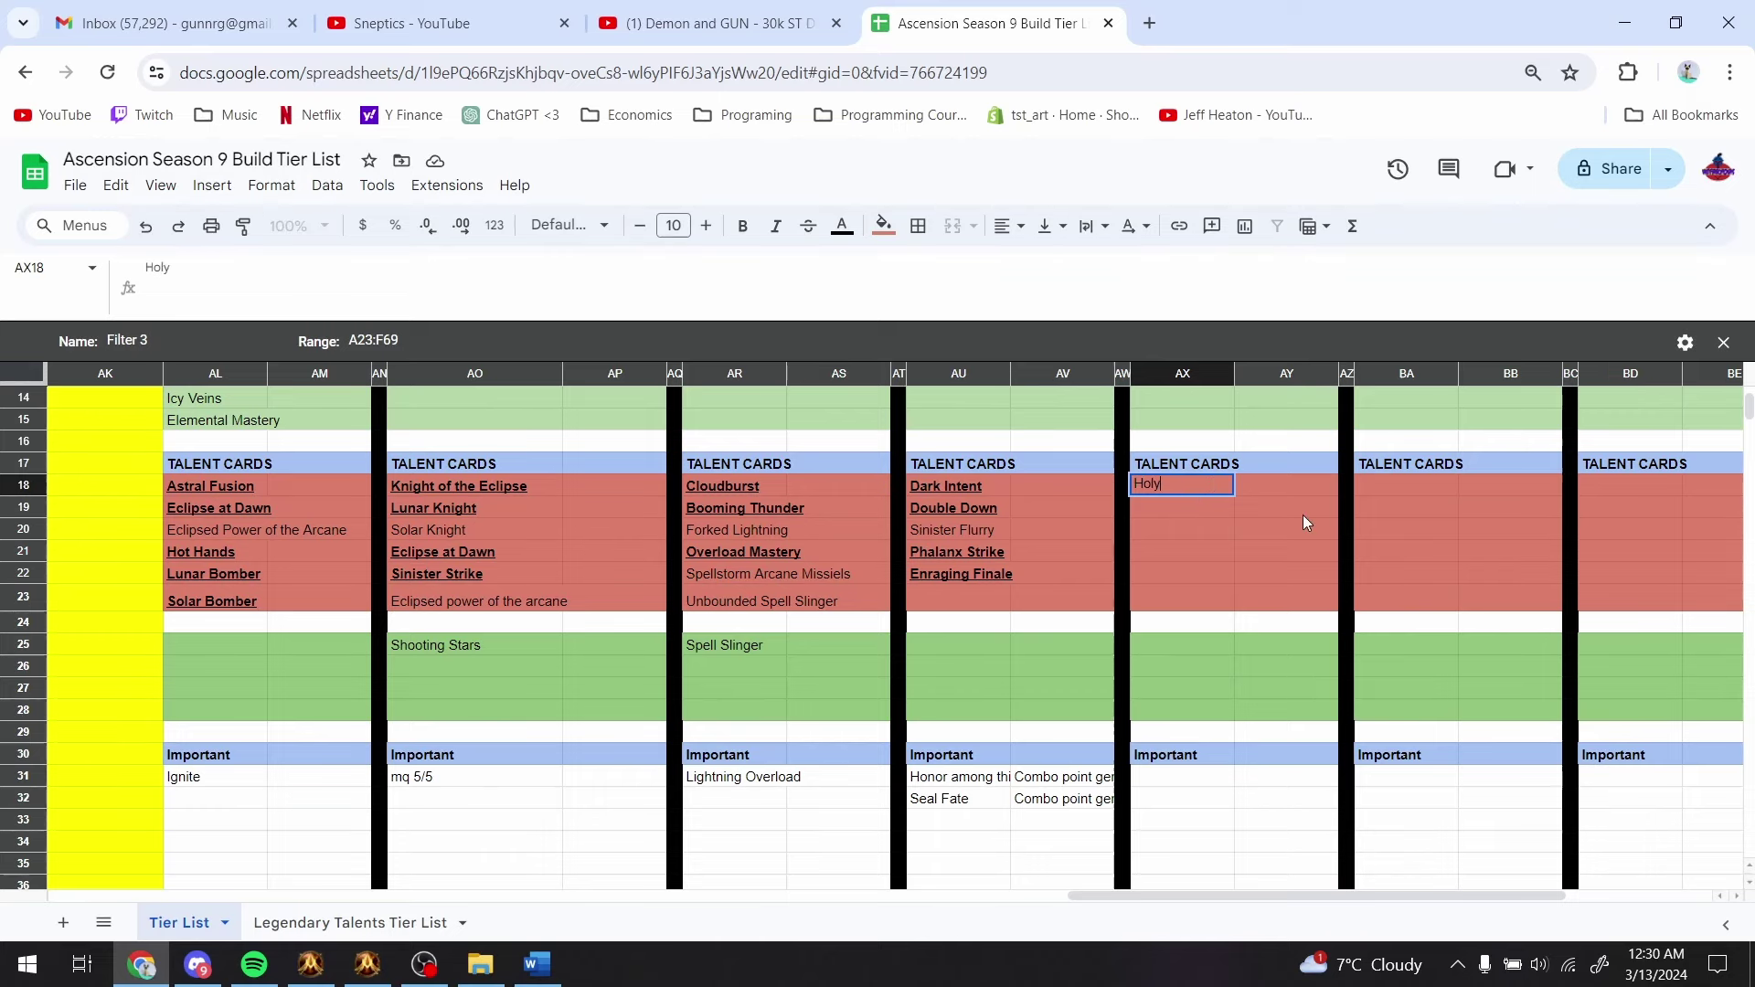
{"action": "scroll", "coordinate": [1303, 514], "scroll_direction": "up", "scroll_amount": 4}
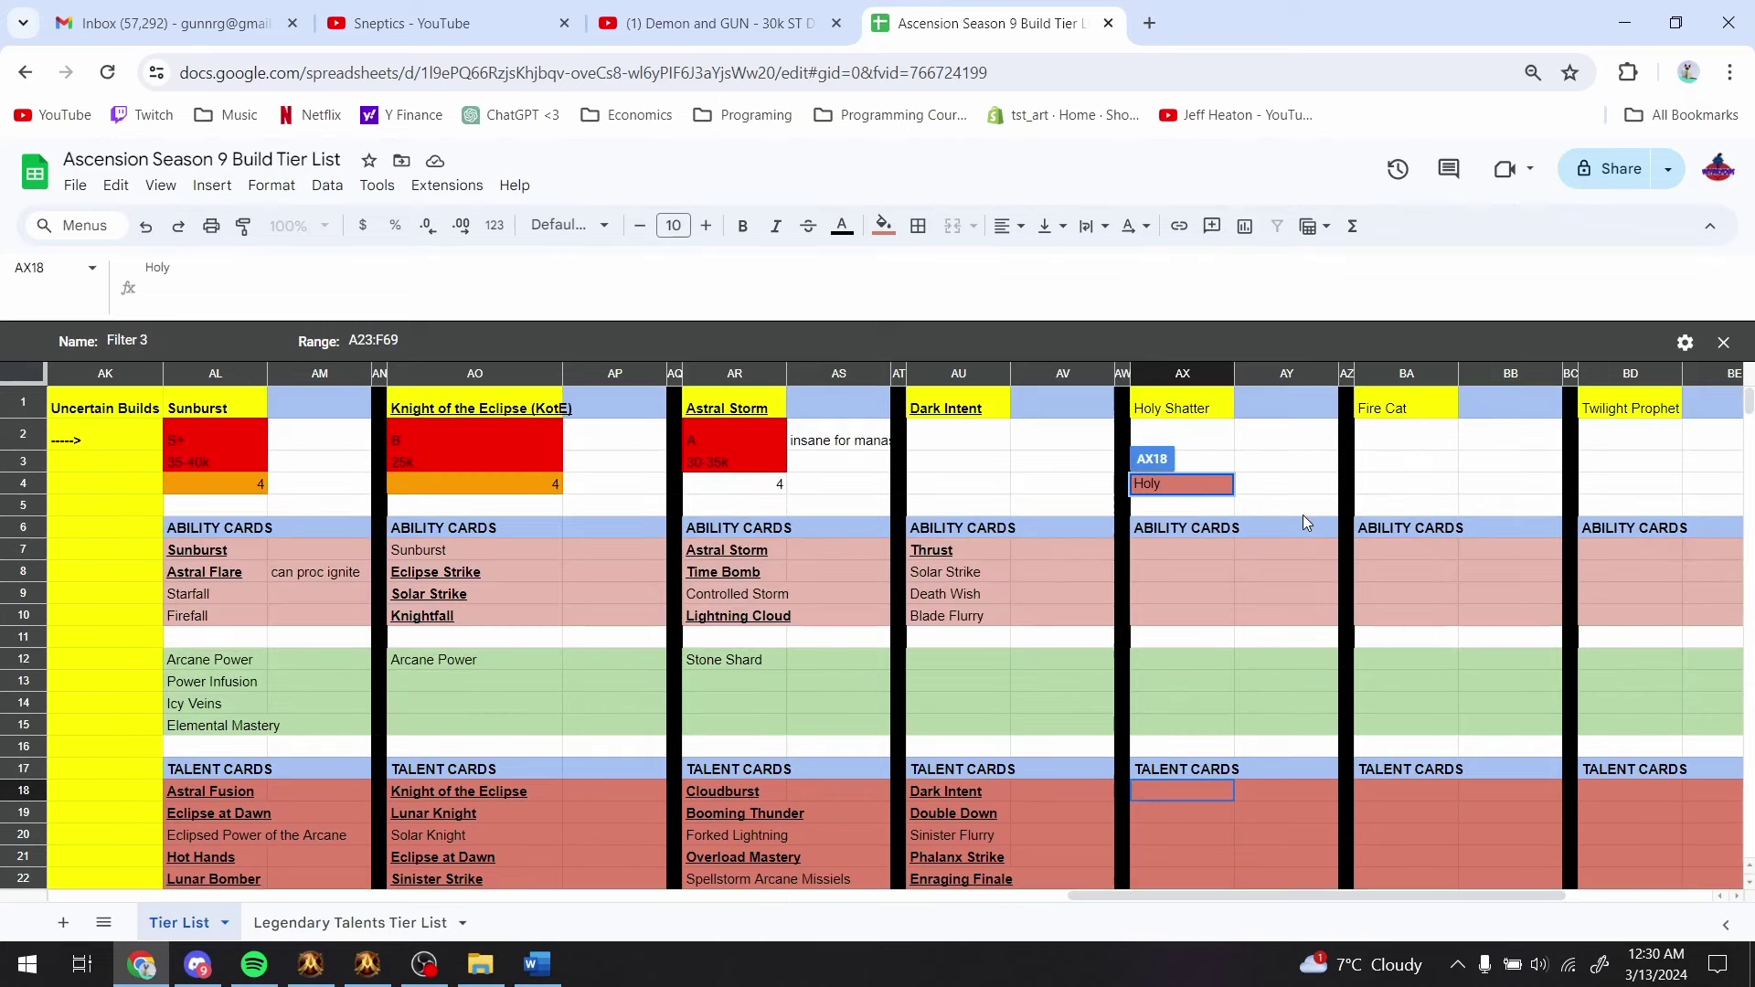
{"action": "scroll", "coordinate": [1303, 513], "scroll_direction": "down", "scroll_amount": 8}
{"action": "scroll", "coordinate": [1304, 517], "scroll_direction": "up", "scroll_amount": 3}
{"action": "type", "text": "Shatter"}
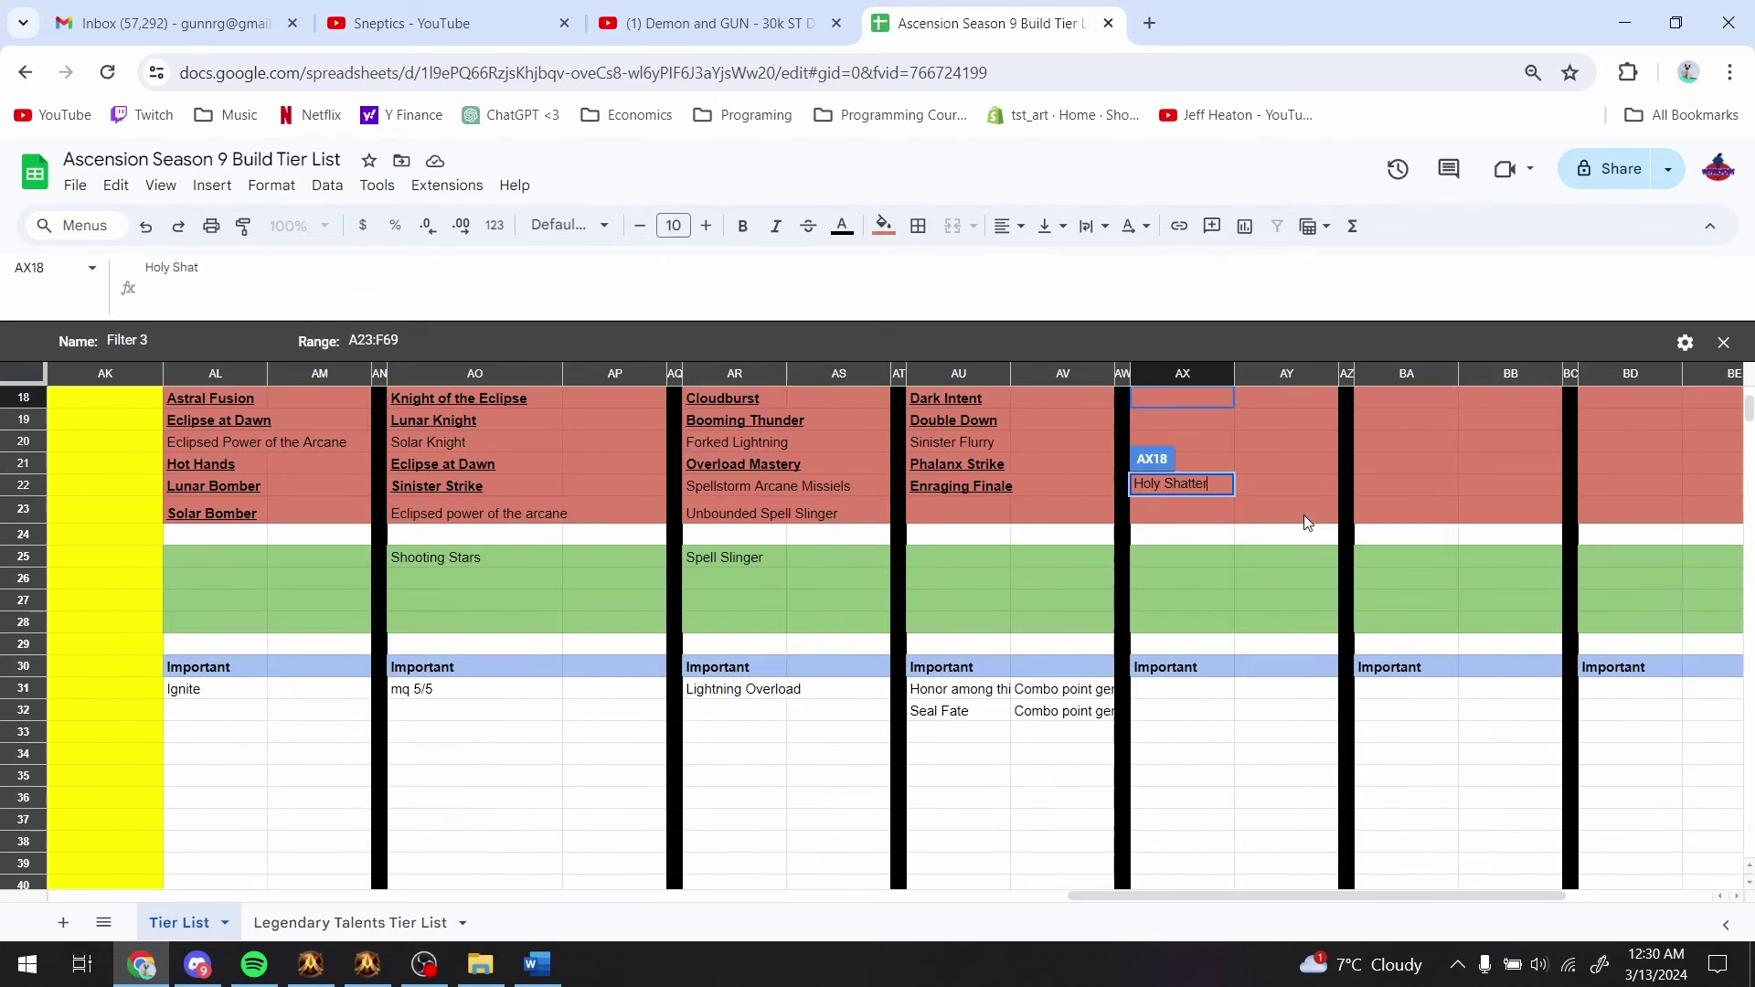
{"action": "key", "text": "Return"}
- Return to the Ascension game and search the talent cards for "ice prism", checking the Spreading Prism description
{"action": "key", "text": "alt+Tab"}
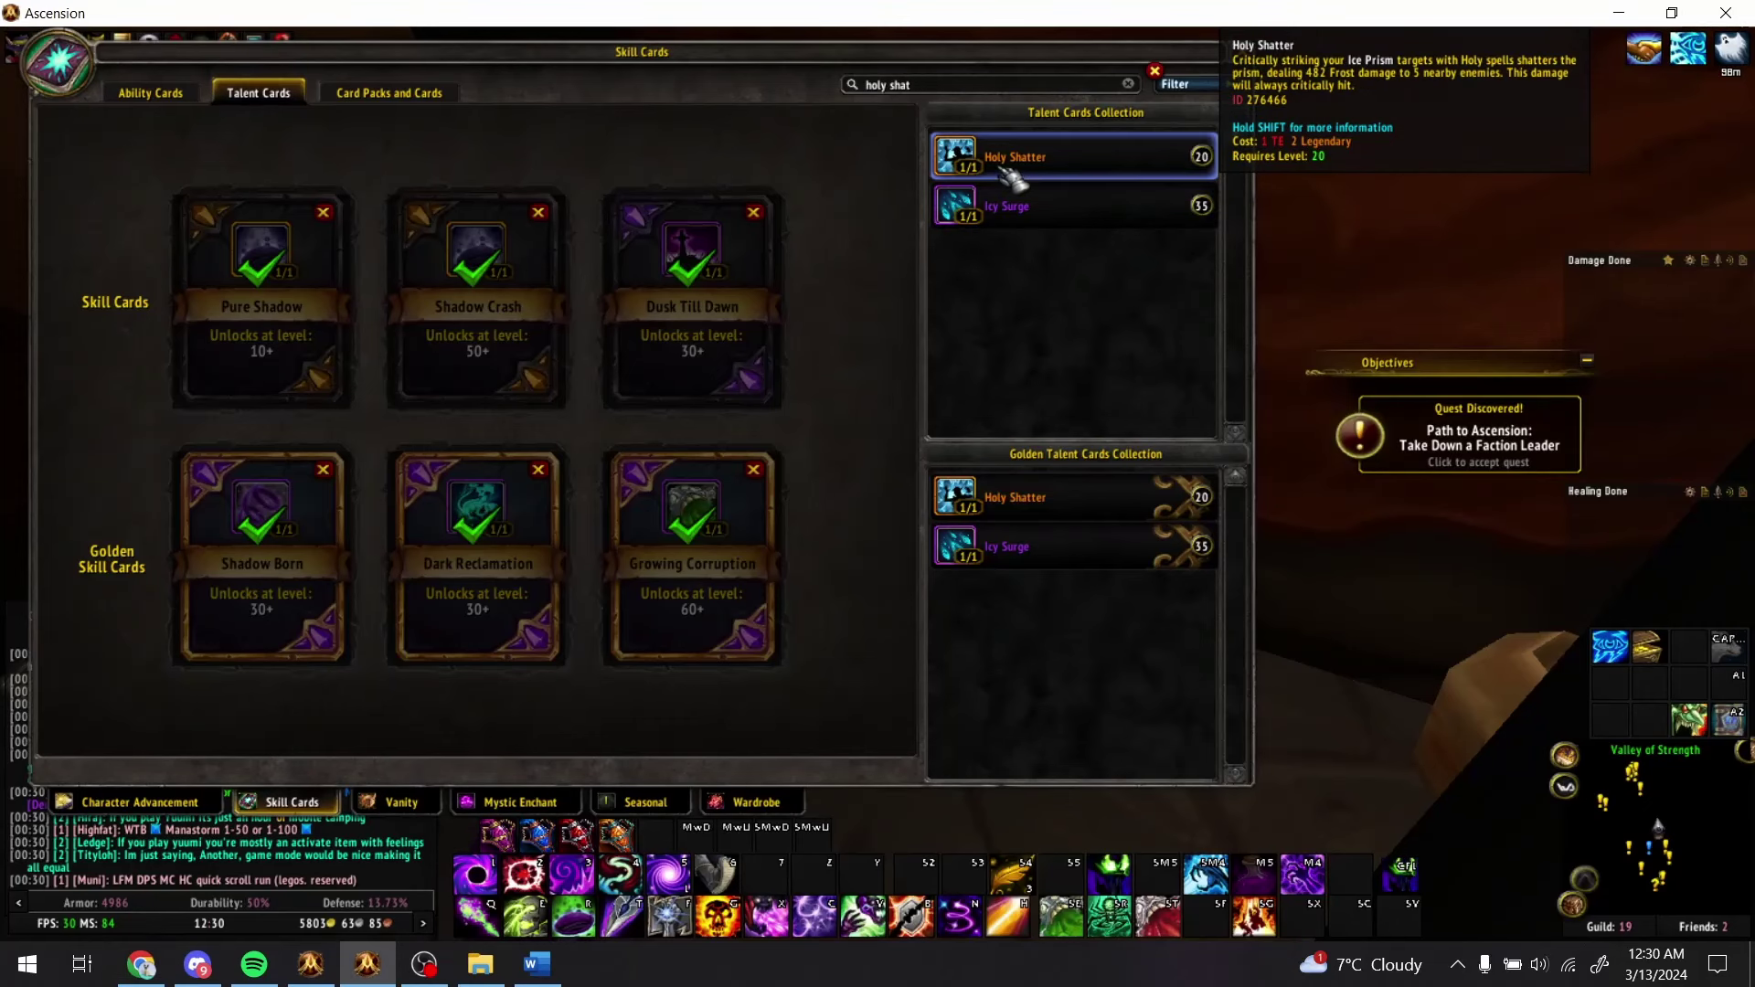
{"action": "key", "text": "ctrl+a"}
{"action": "type", "text": "i"}
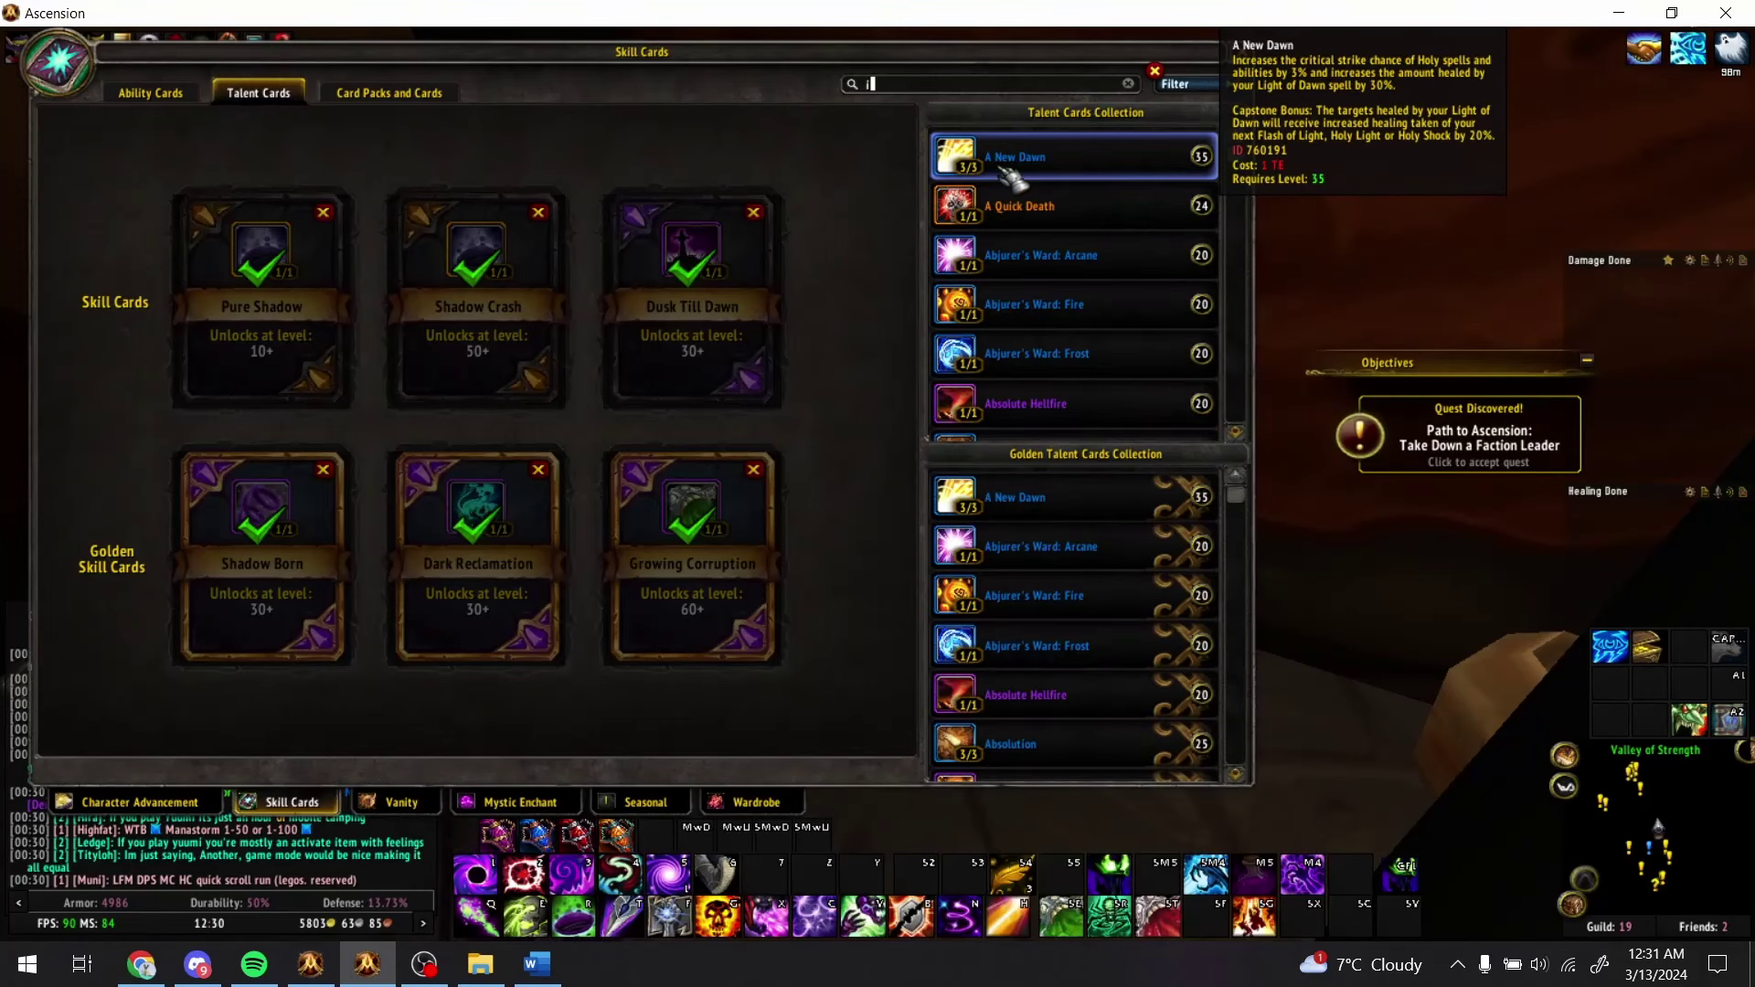
{"action": "type", "text": "ce prism"}
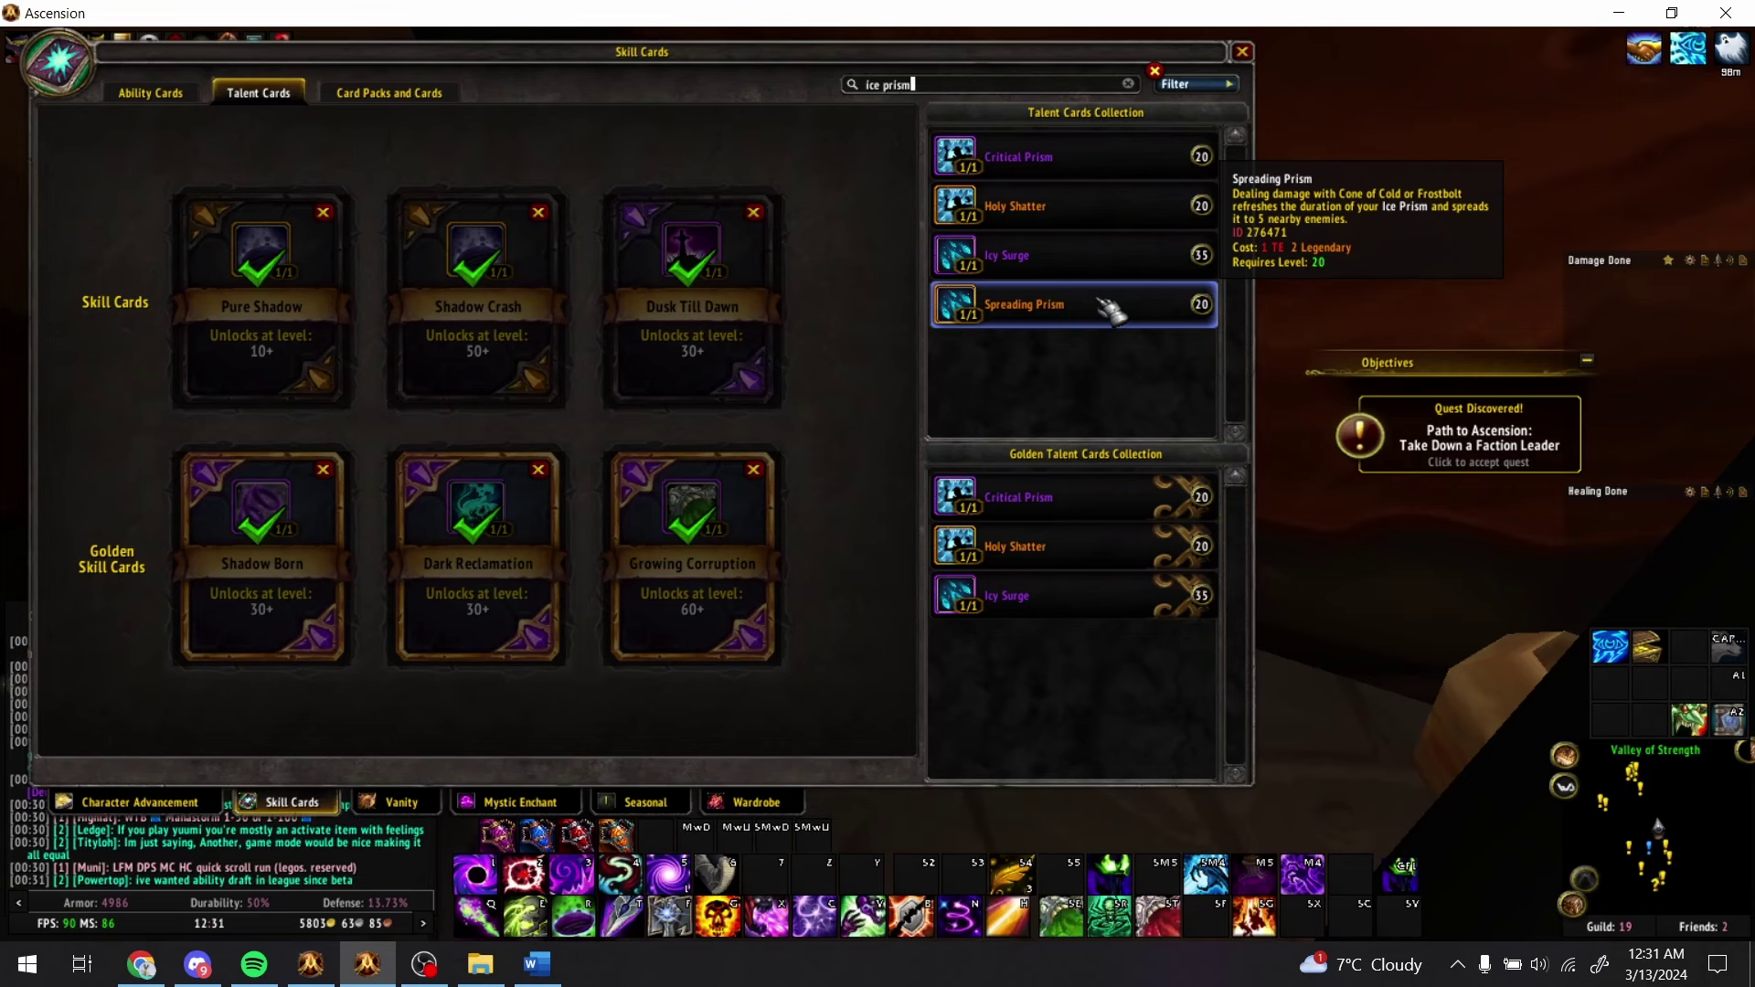
- Back in the Google Sheets tier list, enter "Spreading Prism" in AX19 and make it bold and underlined
{"action": "key", "text": "alt+Tab"}
{"action": "key", "text": "Return"}
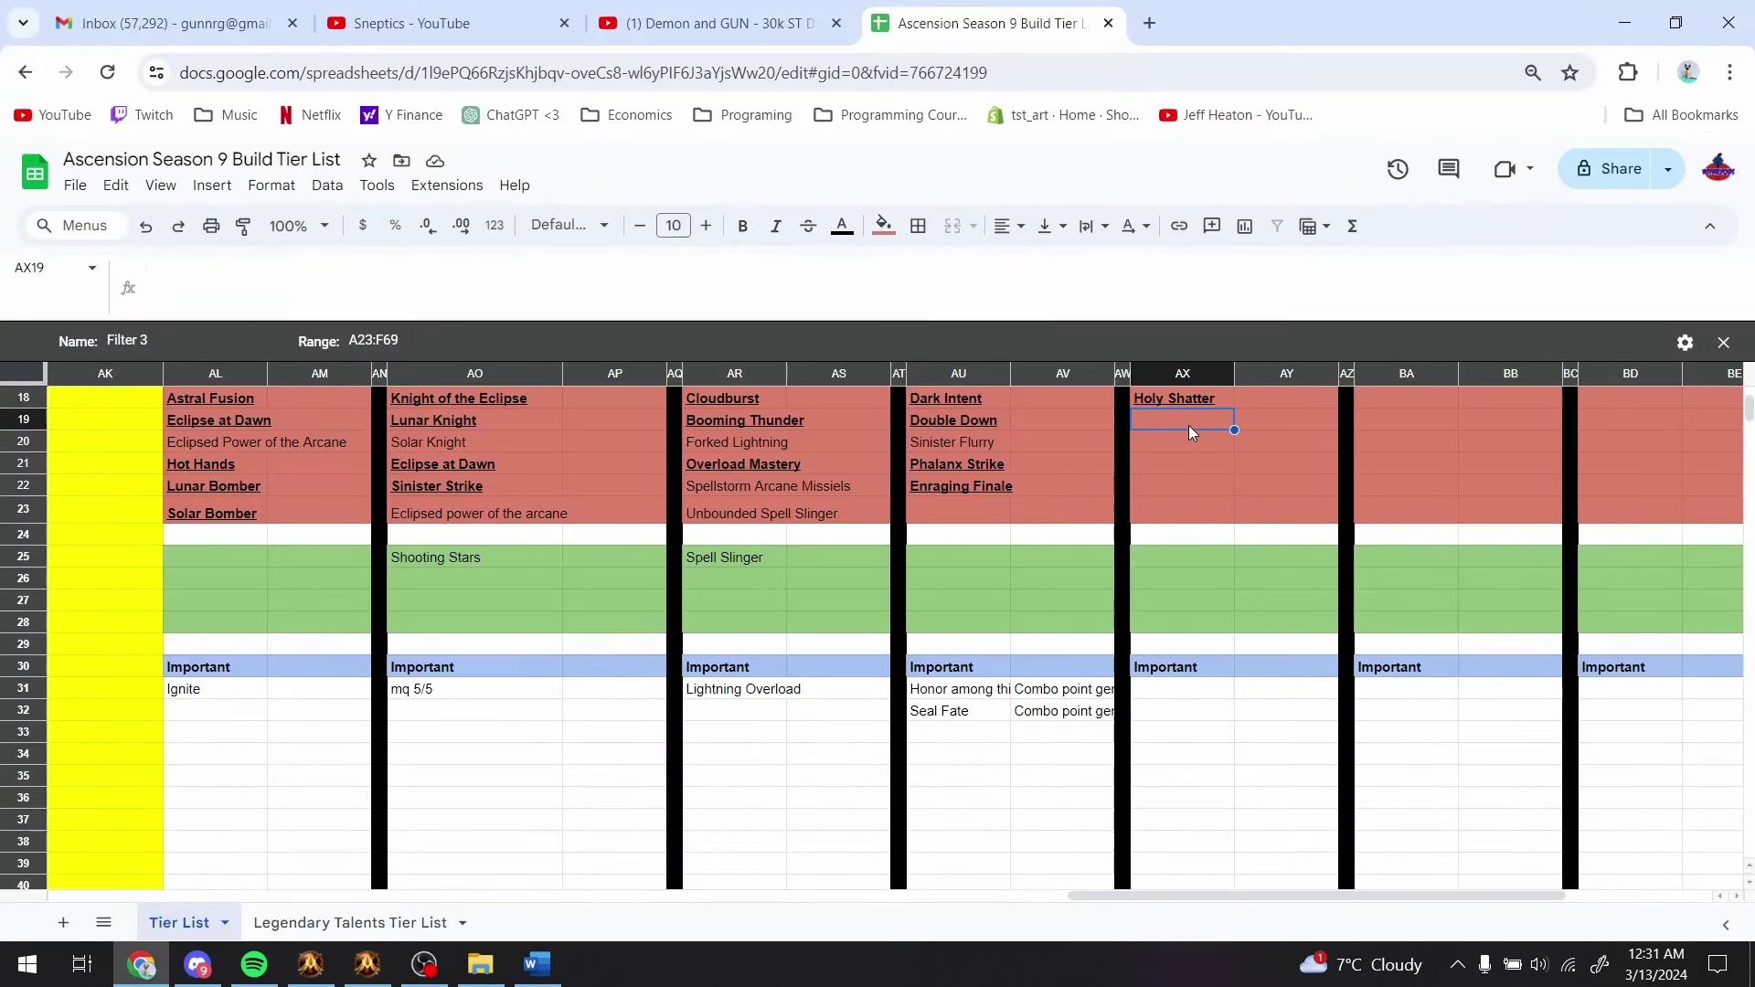
{"action": "key", "text": "alt+Tab"}
{"action": "key", "text": "alt+Tab"}
{"action": "type", "text": "Spreading Prism"}
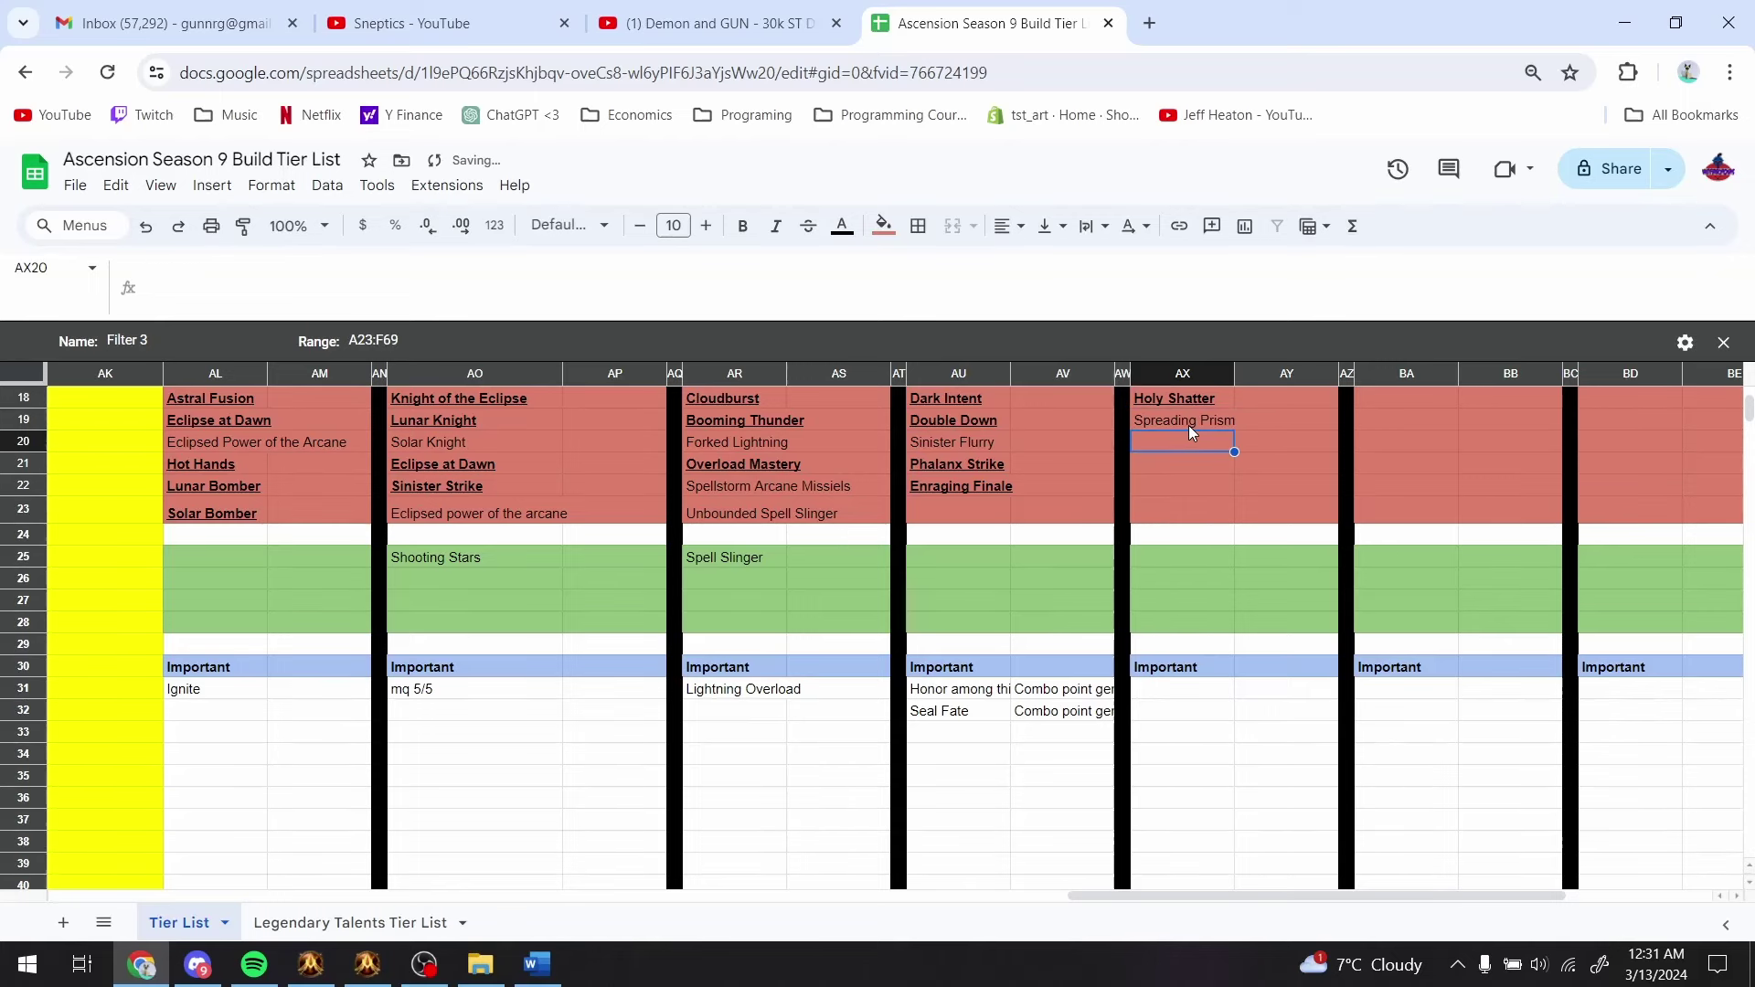
{"action": "key", "text": "ctrl+b"}
{"action": "key", "text": "ctrl+u"}
- Check the Critical Prism card in Ascension, then enter "Crtical Prism" in AX20 of the Google Sheets tier list
{"action": "key", "text": "alt+Tab"}
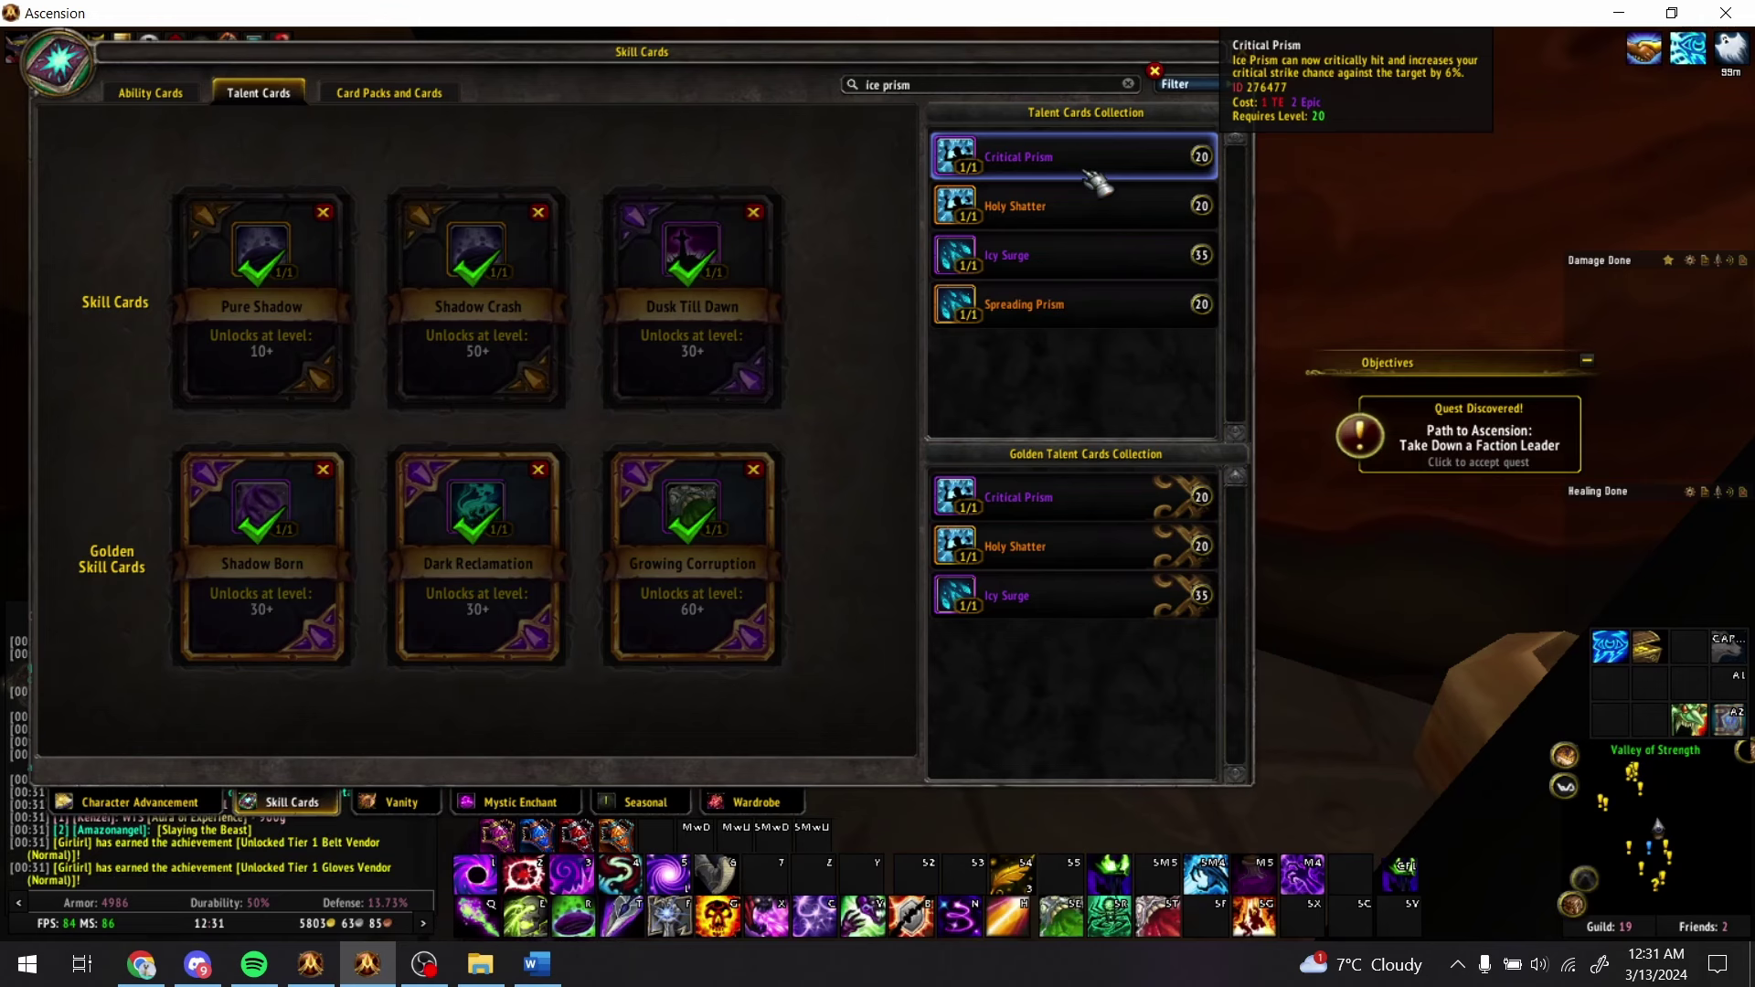
{"action": "key", "text": "alt+Tab"}
{"action": "scroll", "coordinate": [1187, 440], "scroll_direction": "up", "scroll_amount": 3}
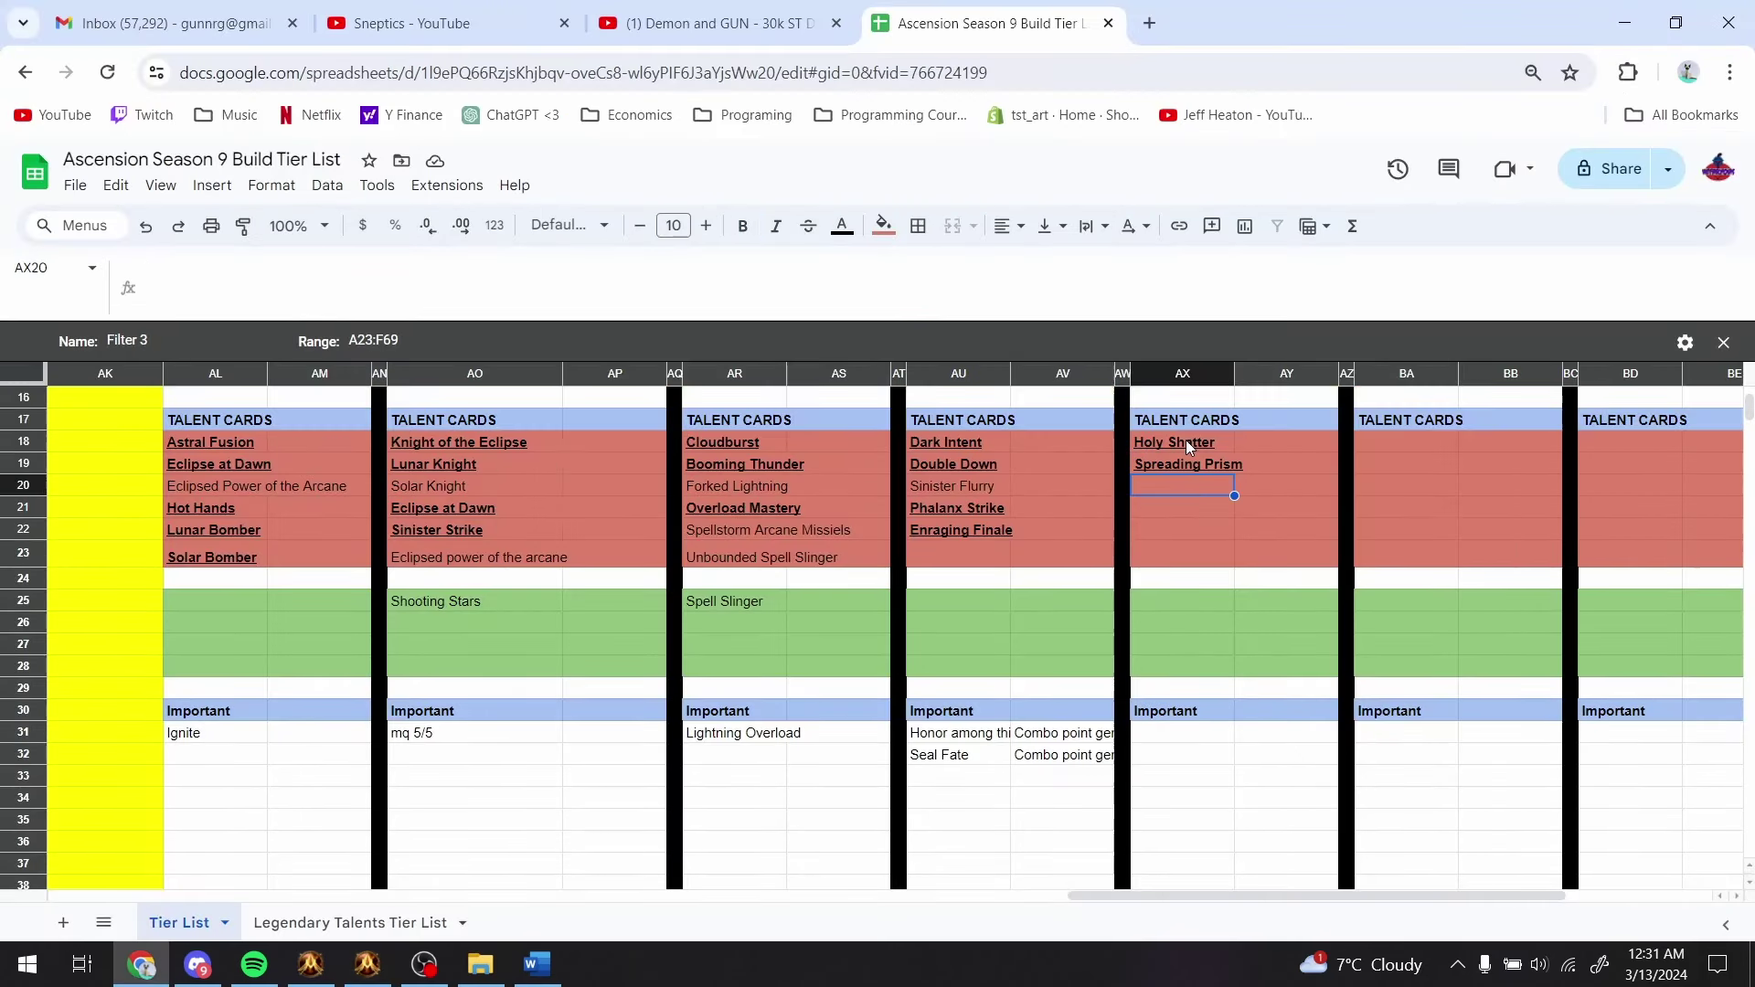
{"action": "key", "text": "Down"}
{"action": "type", "text": "Crt"}
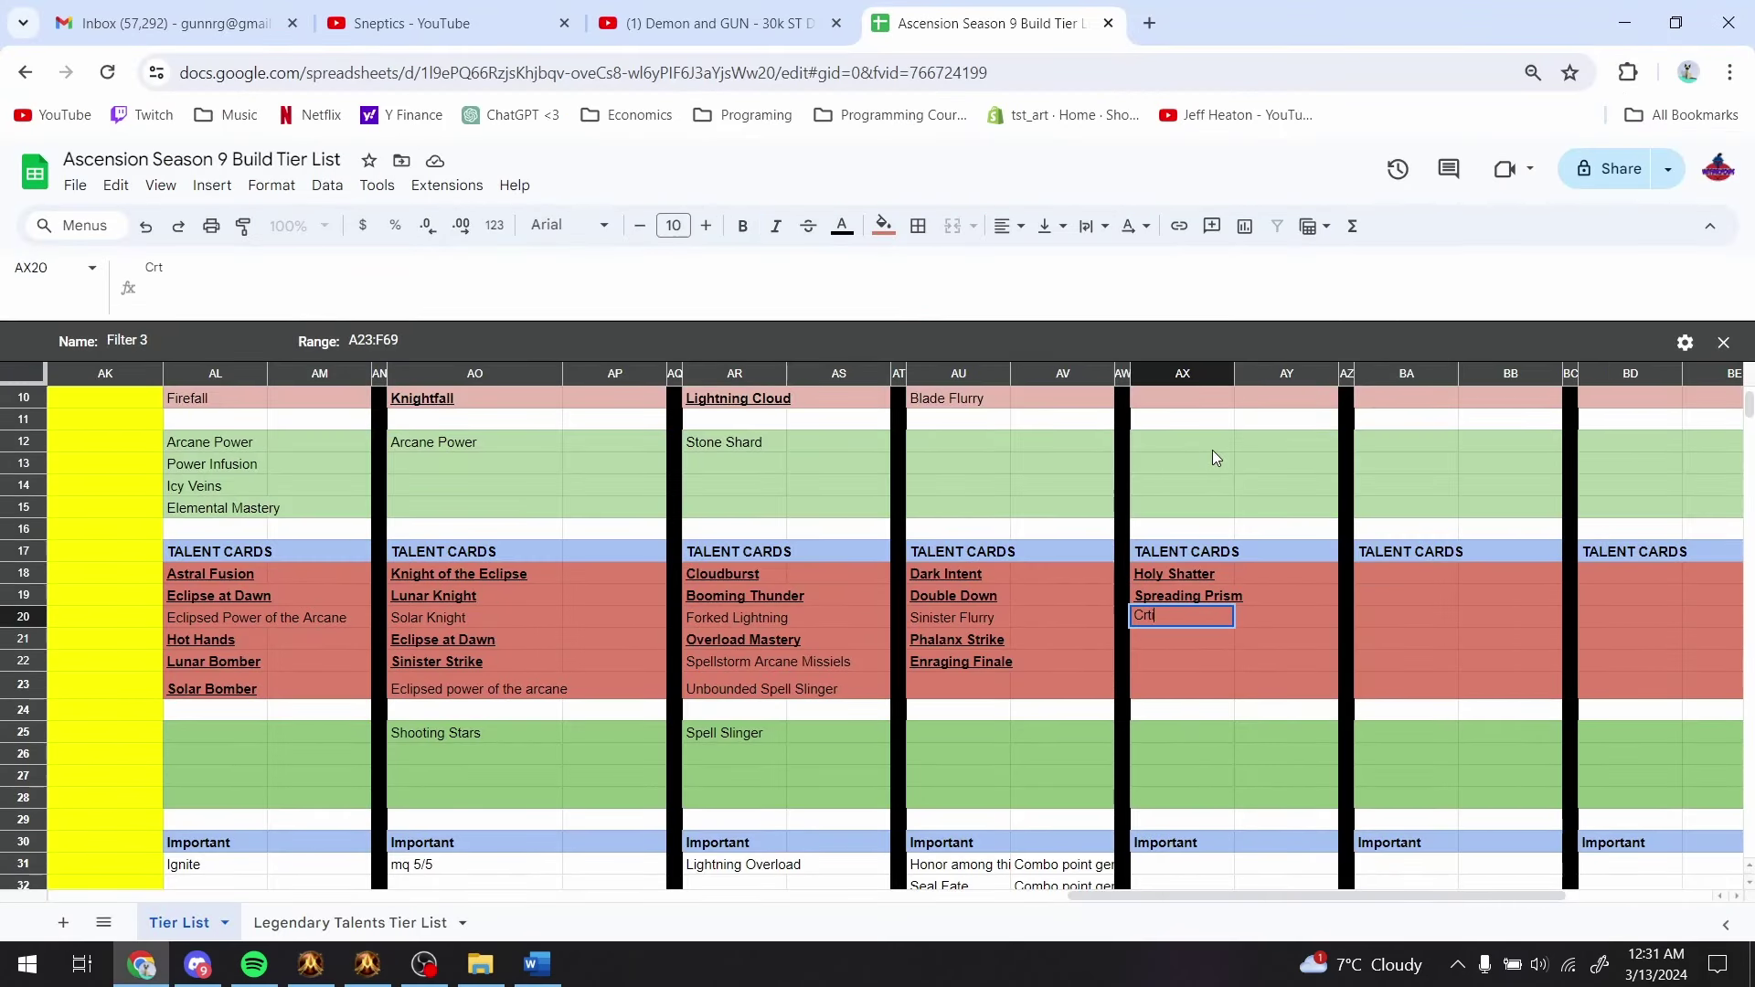
{"action": "type", "text": "ical"}
{"action": "key", "text": "BackSpace"}
{"action": "key", "text": "BackSpace"}
{"action": "key", "text": "BackSpace"}
{"action": "type", "text": "cal Prism"}
- Read the Icy Surge card in Ascension, then enter "Icy surge" in the green talent section at AX25 of the sheet
{"action": "key", "text": "alt+Tab"}
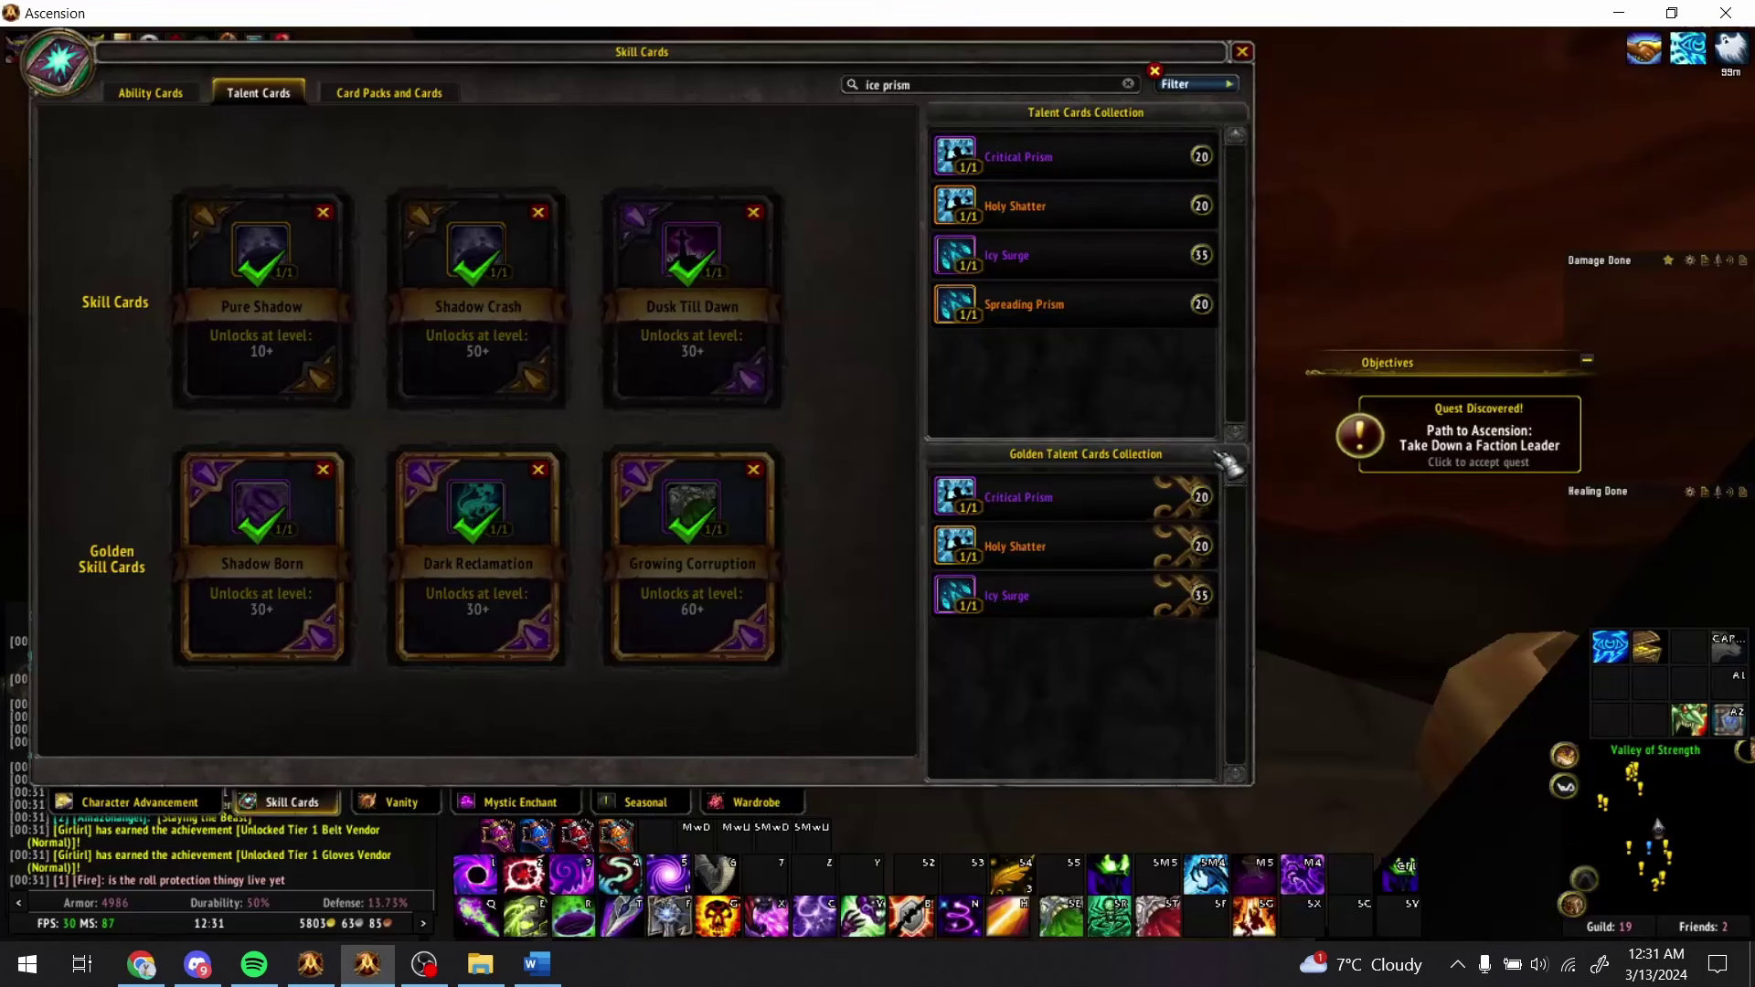
{"action": "mouse_move", "coordinate": [1053, 263]}
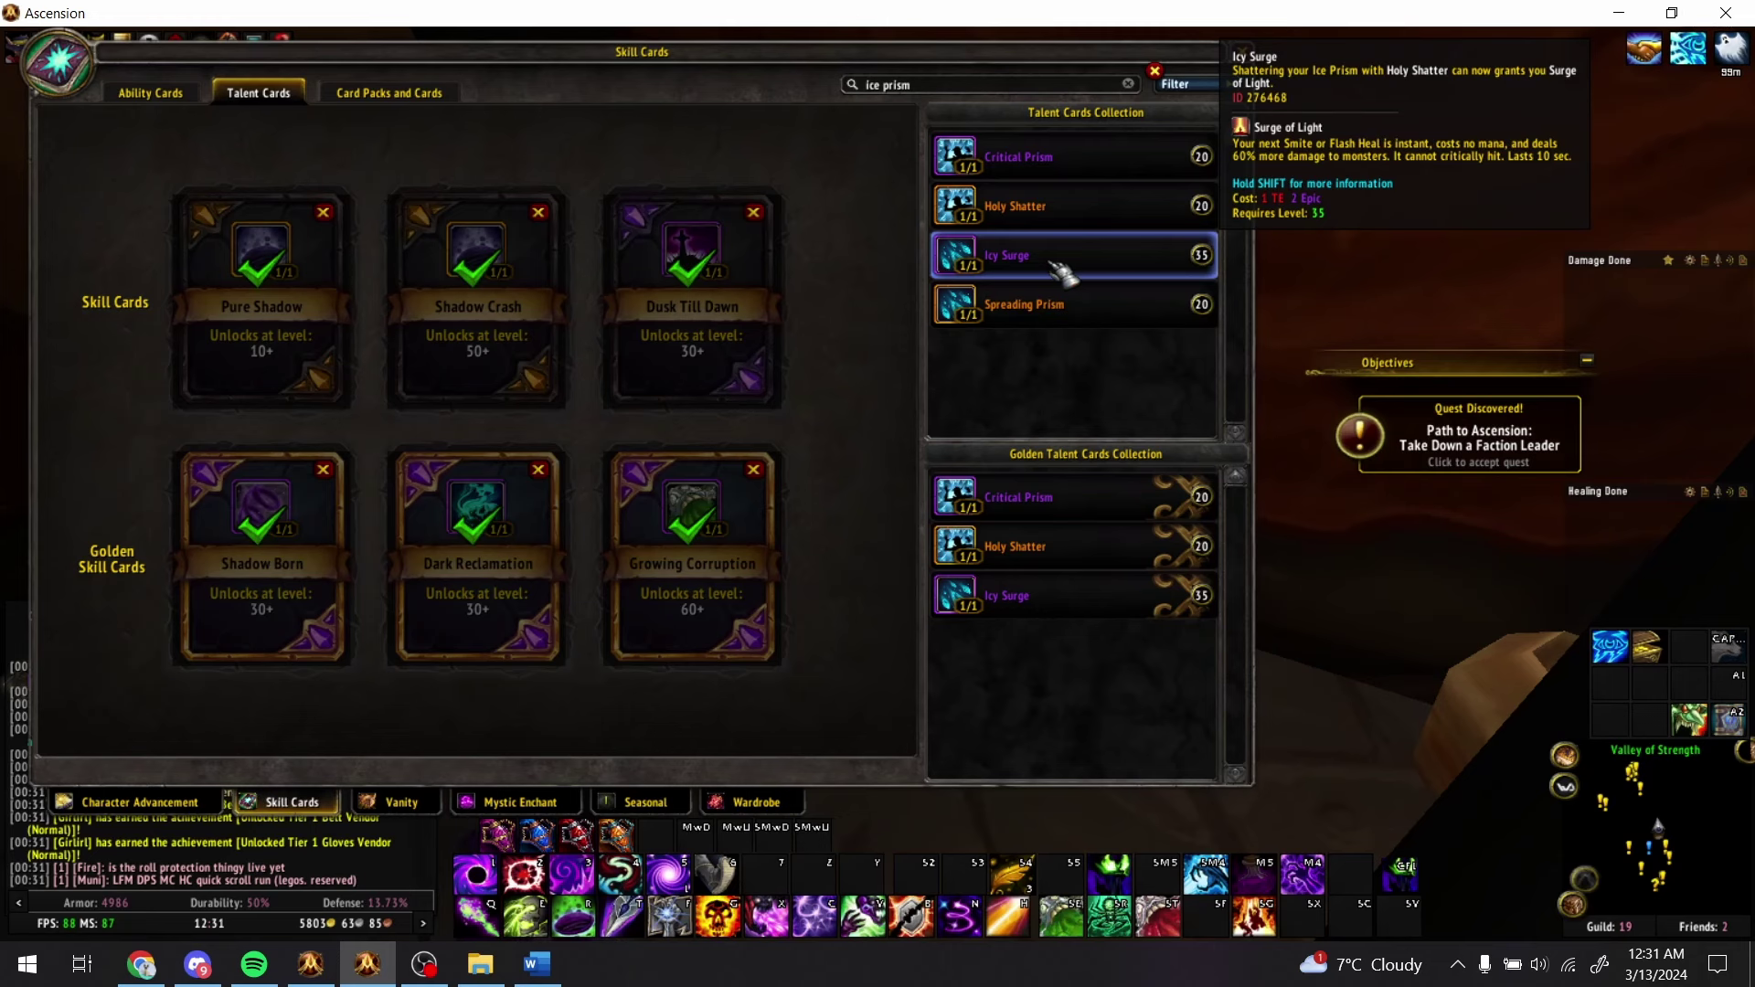
{"action": "key", "text": "alt+Tab"}
{"action": "key", "text": "Down"}
{"action": "key", "text": "Down"}
{"action": "key", "text": "Down"}
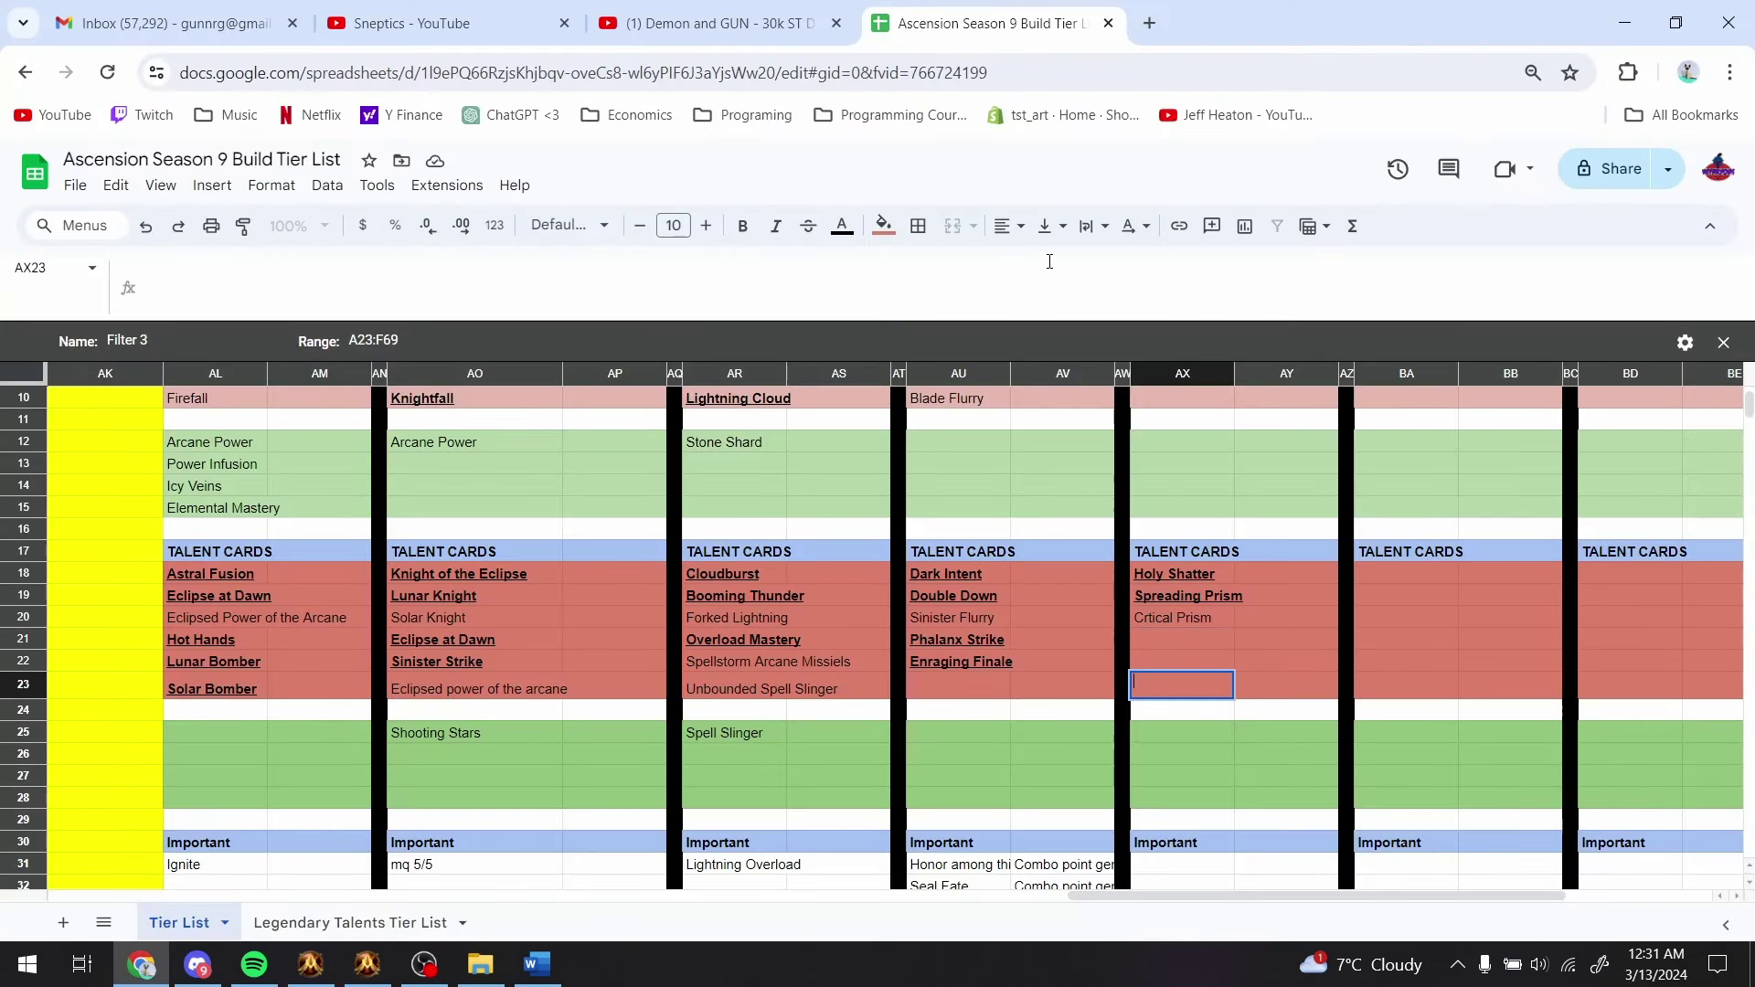
{"action": "key", "text": "Down"}
{"action": "key", "text": "Down"}
{"action": "type", "text": "Icy"}
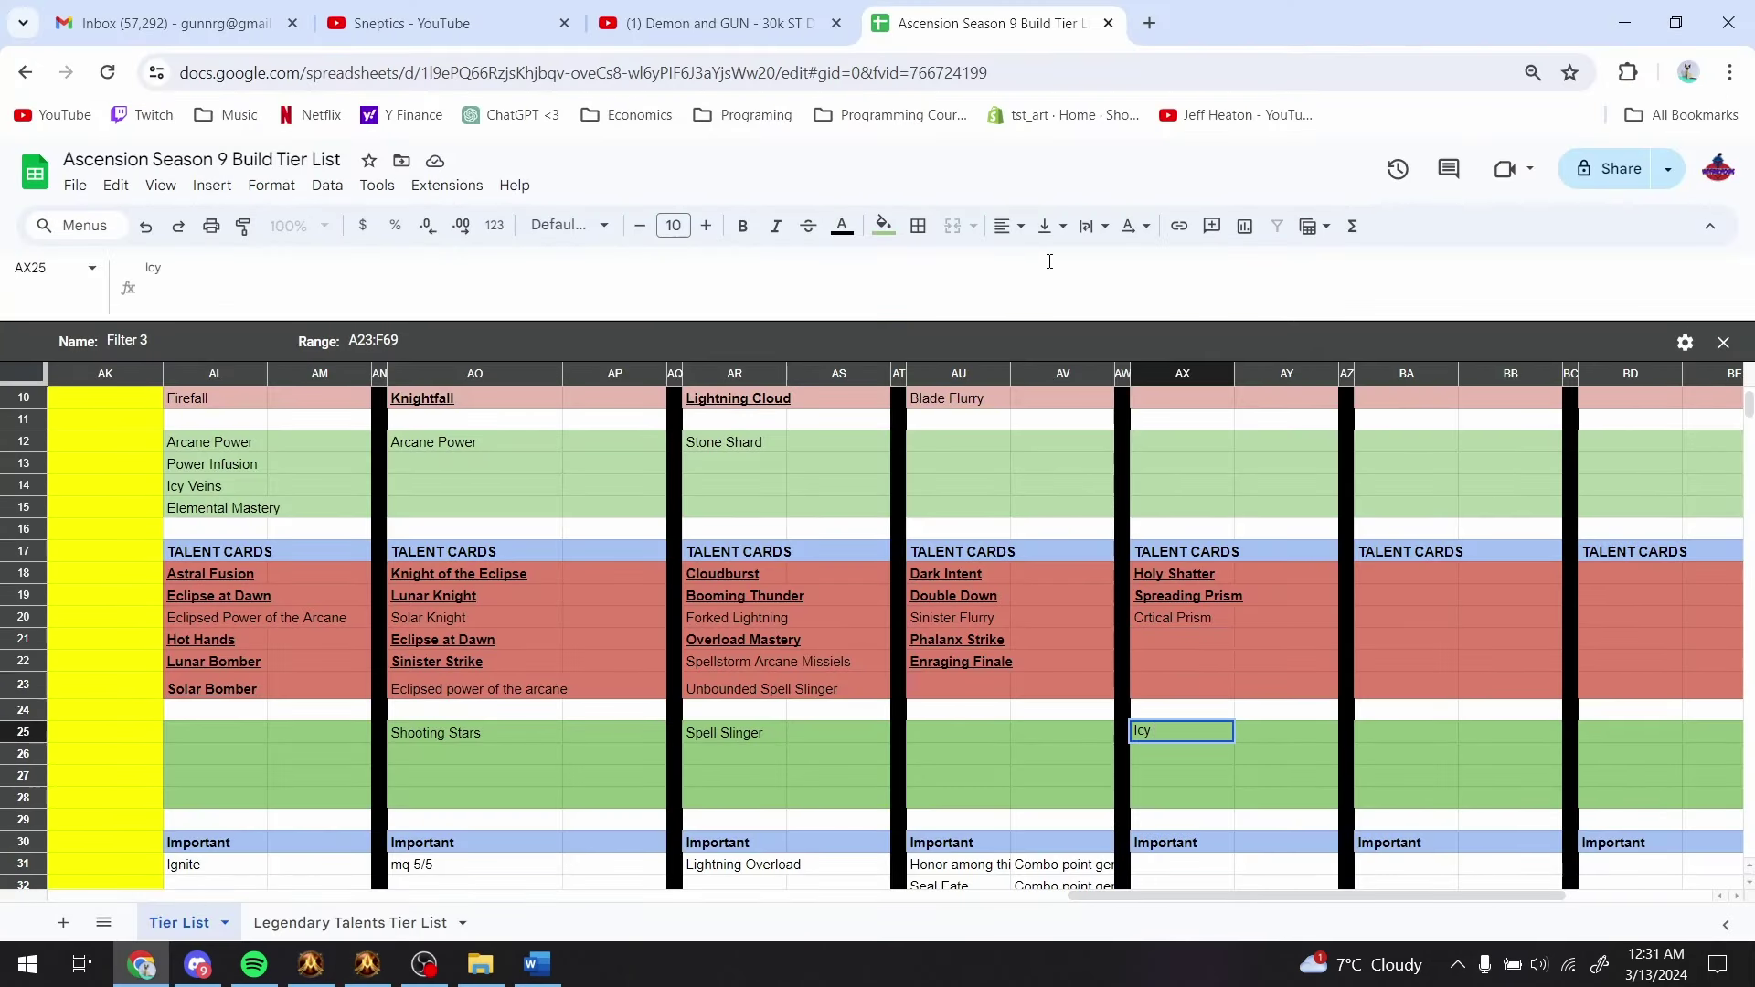
{"action": "type", "text": " Surge"}
{"action": "key", "text": "Return"}
- Switch to Ascension, search the talent cards for "penance" and look through the matching cards down to Spirited Penance
{"action": "key", "text": "alt+Tab"}
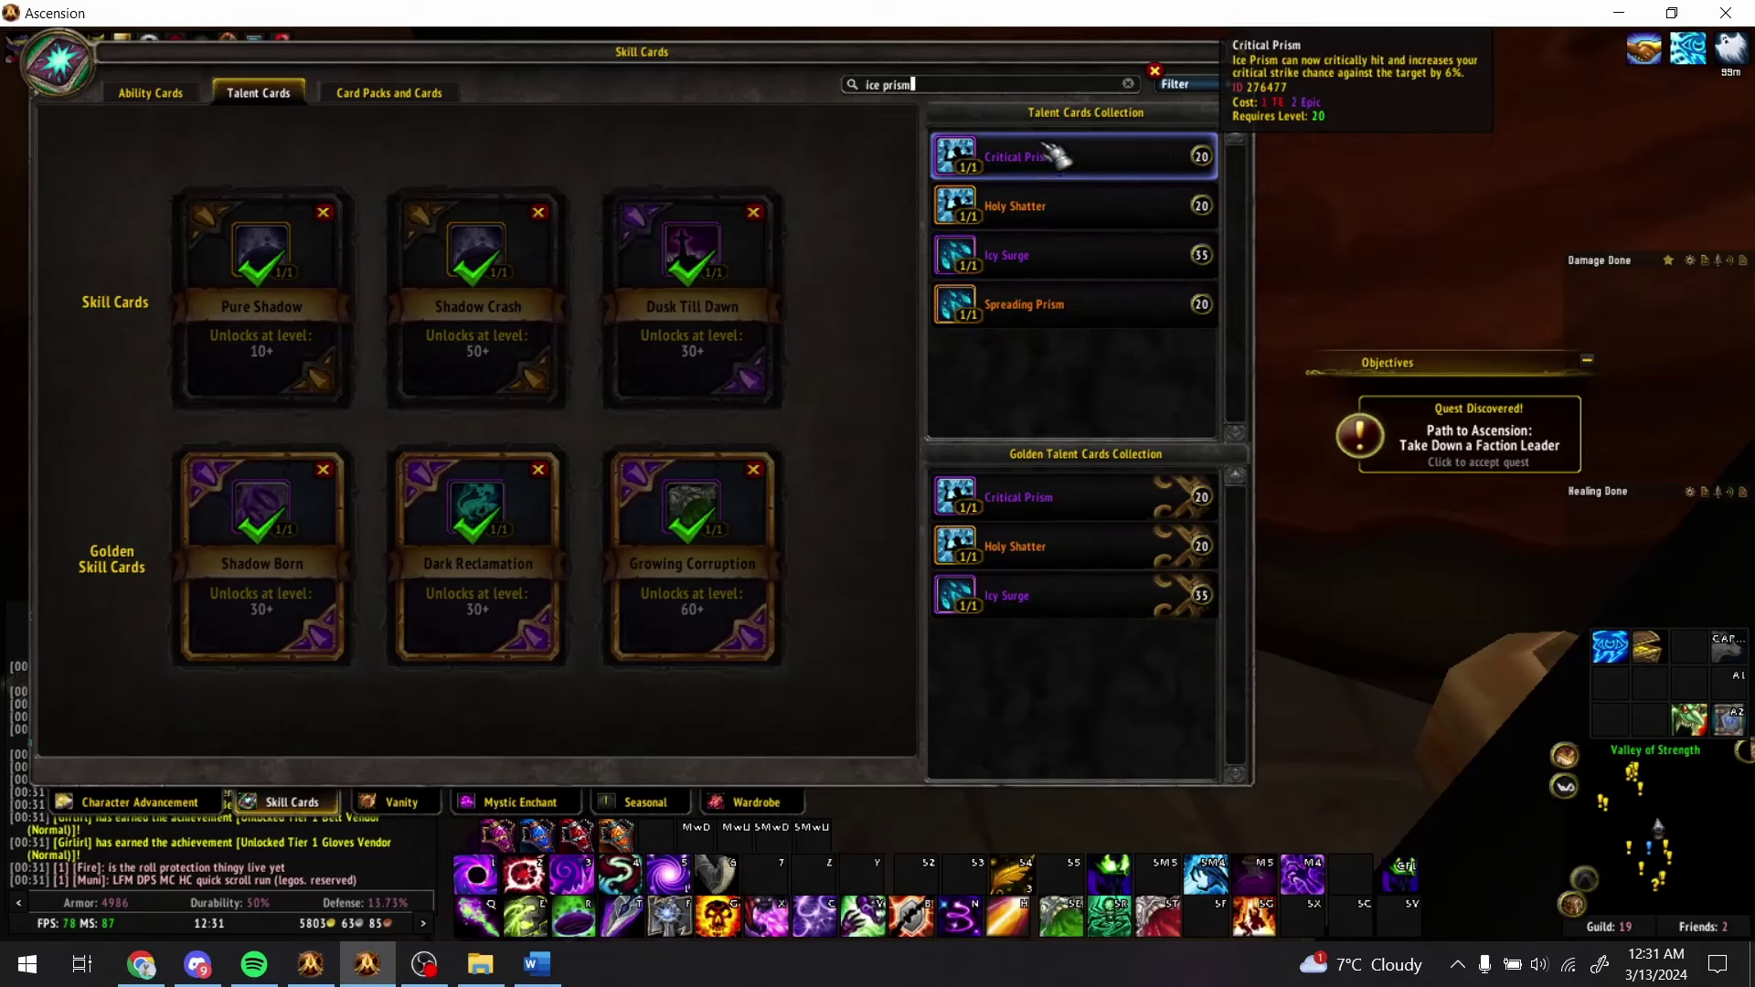
{"action": "key", "text": "ctrl+a"}
{"action": "type", "text": "pen"}
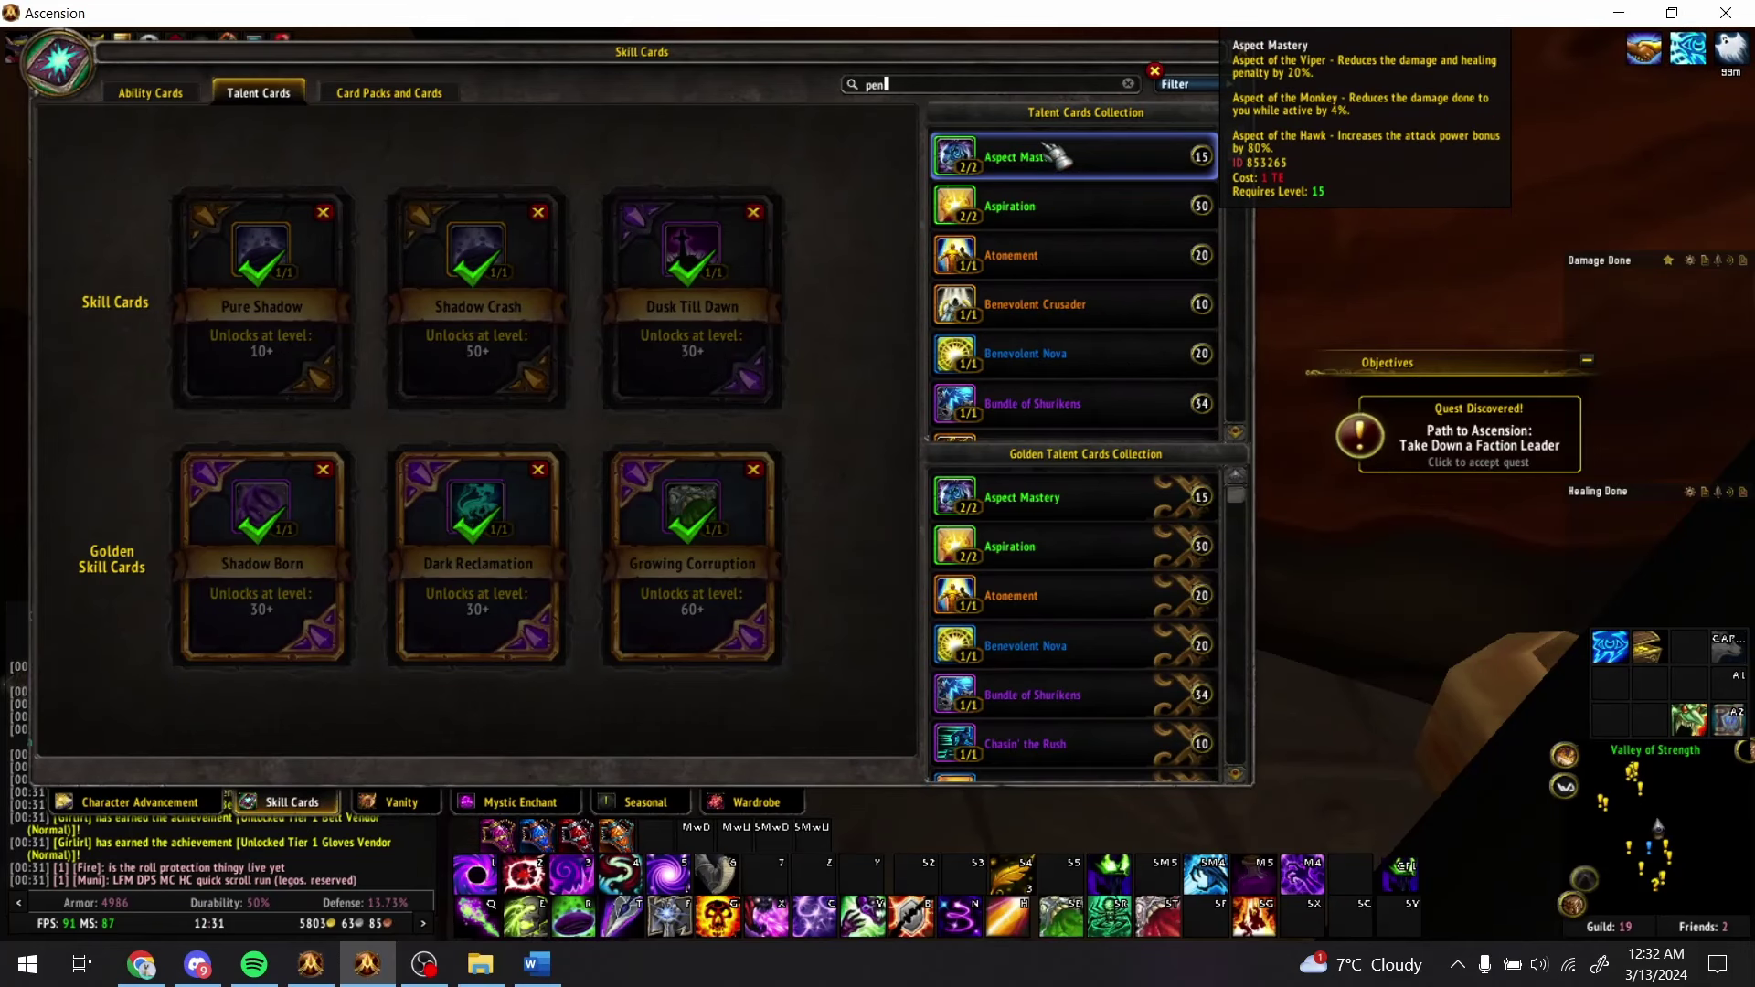
{"action": "type", "text": "ance"}
{"action": "left_click", "coordinate": [1179, 83]}
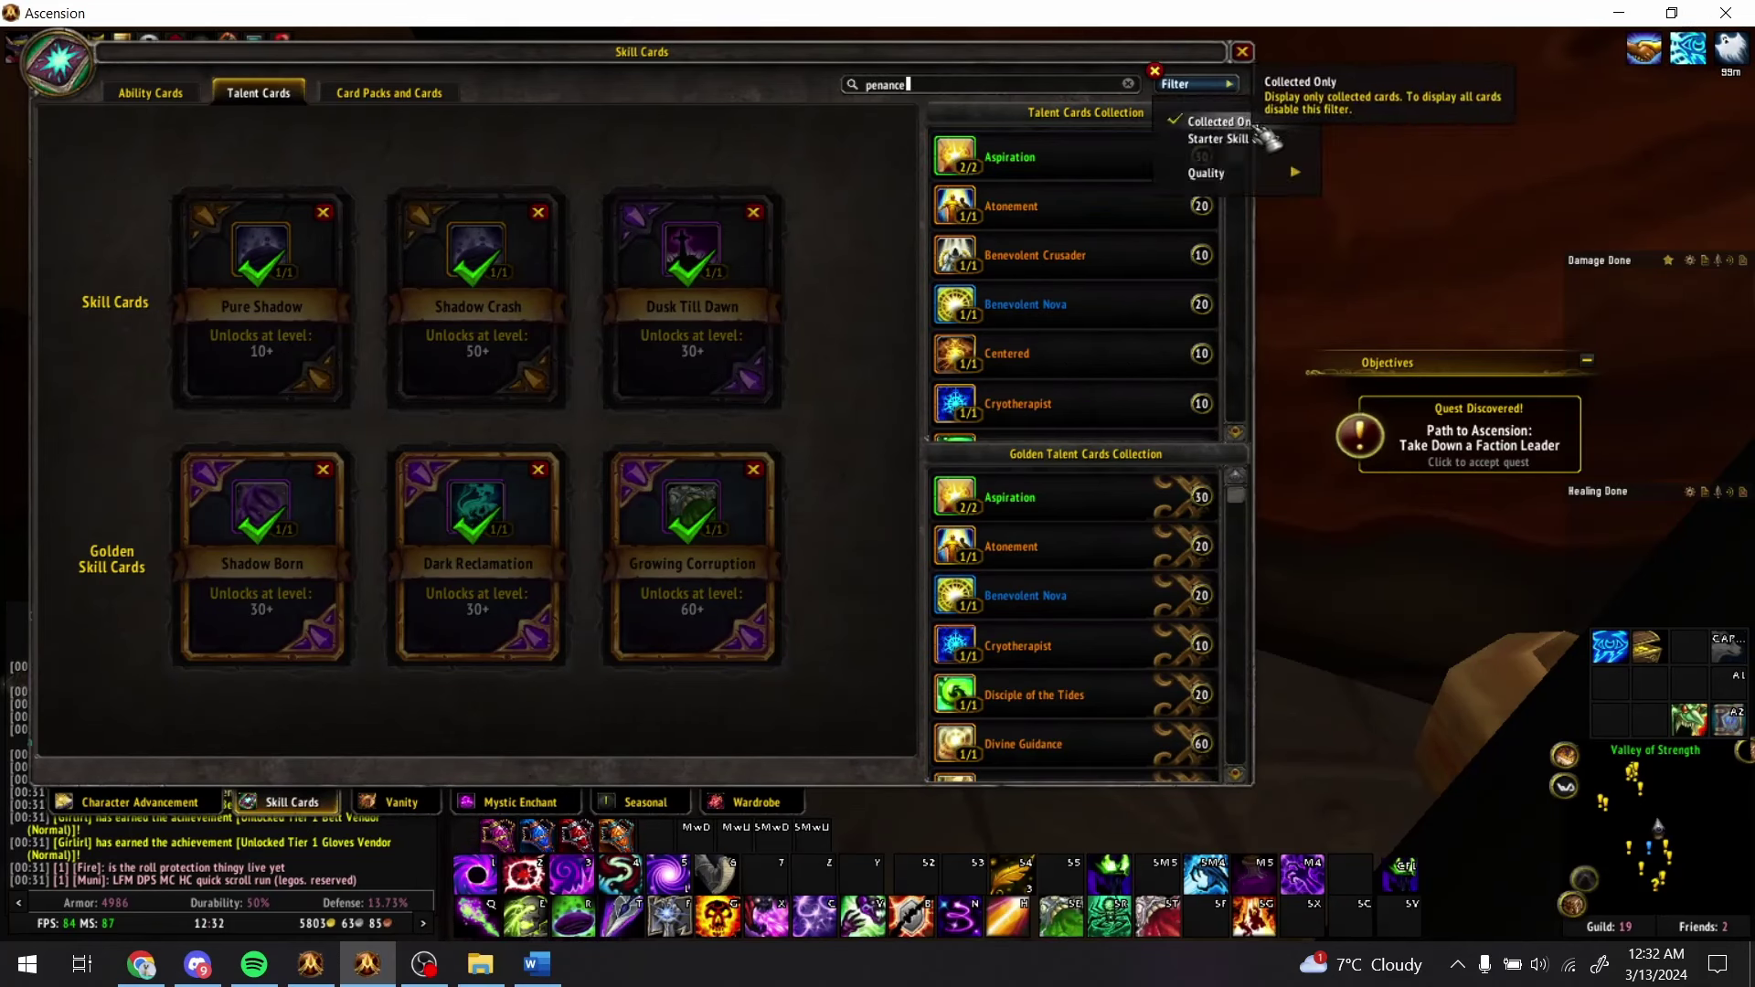
{"action": "left_click", "coordinate": [1366, 239]}
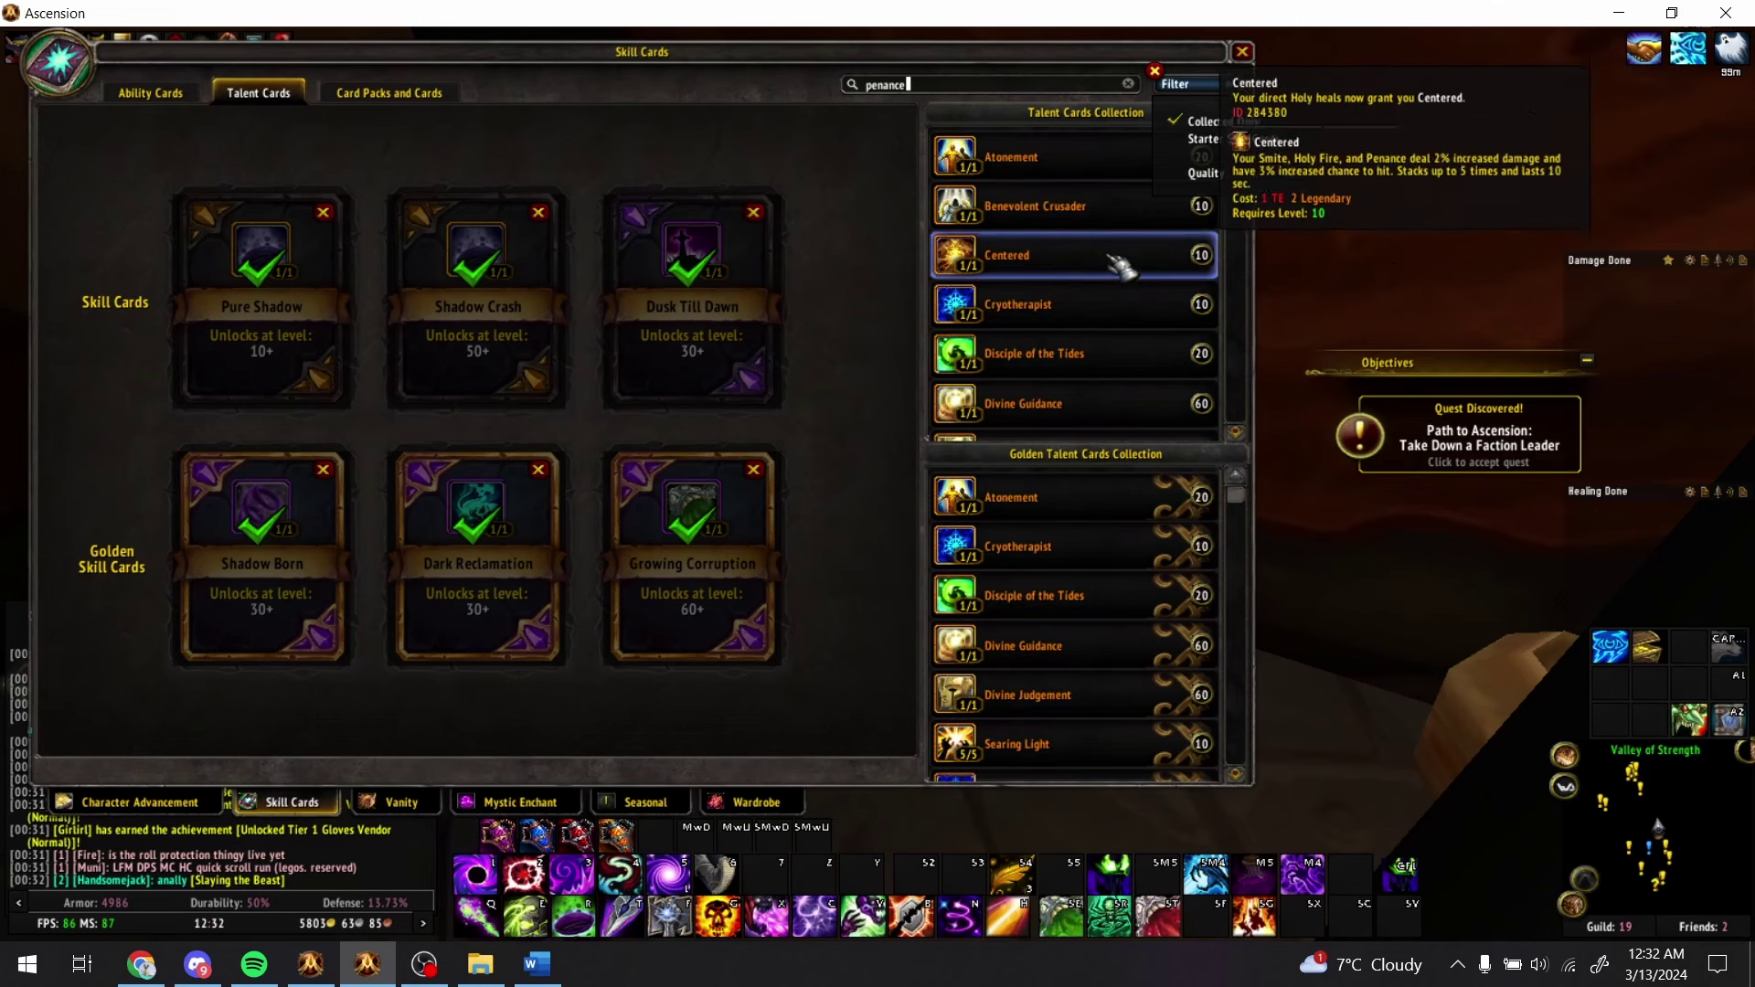
{"action": "scroll", "coordinate": [1111, 256], "scroll_direction": "down", "scroll_amount": 6}
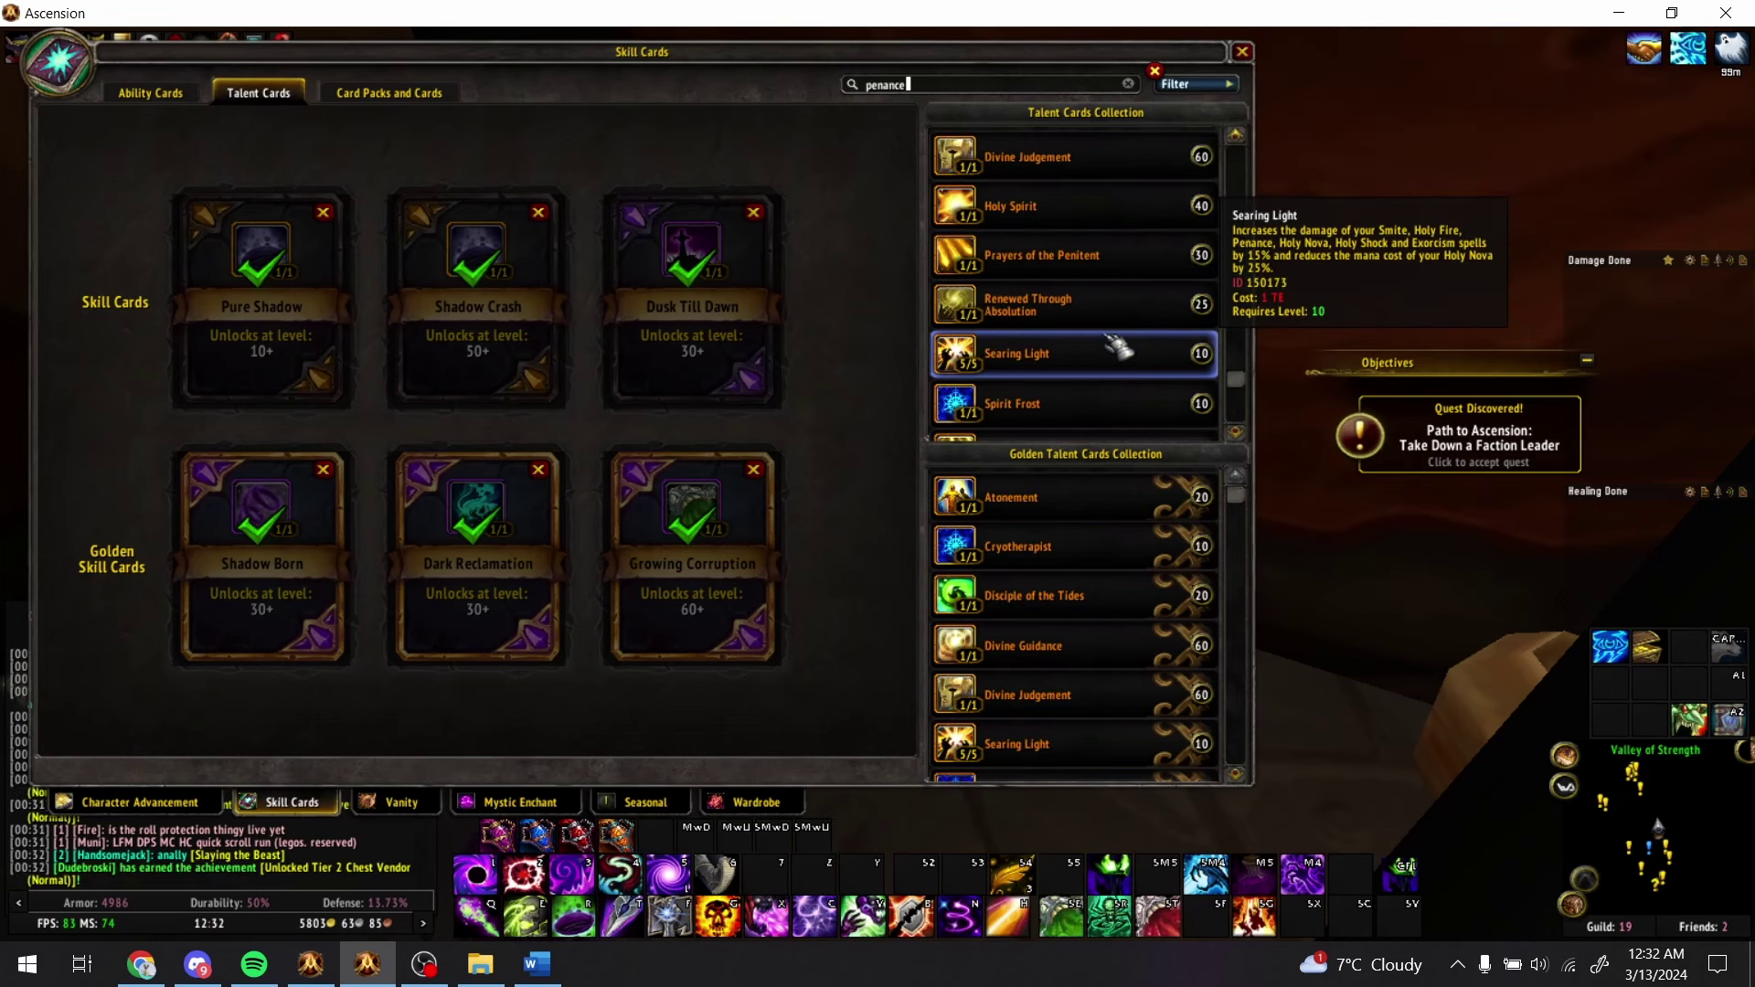
{"action": "scroll", "coordinate": [1117, 346], "scroll_direction": "down", "scroll_amount": 1}
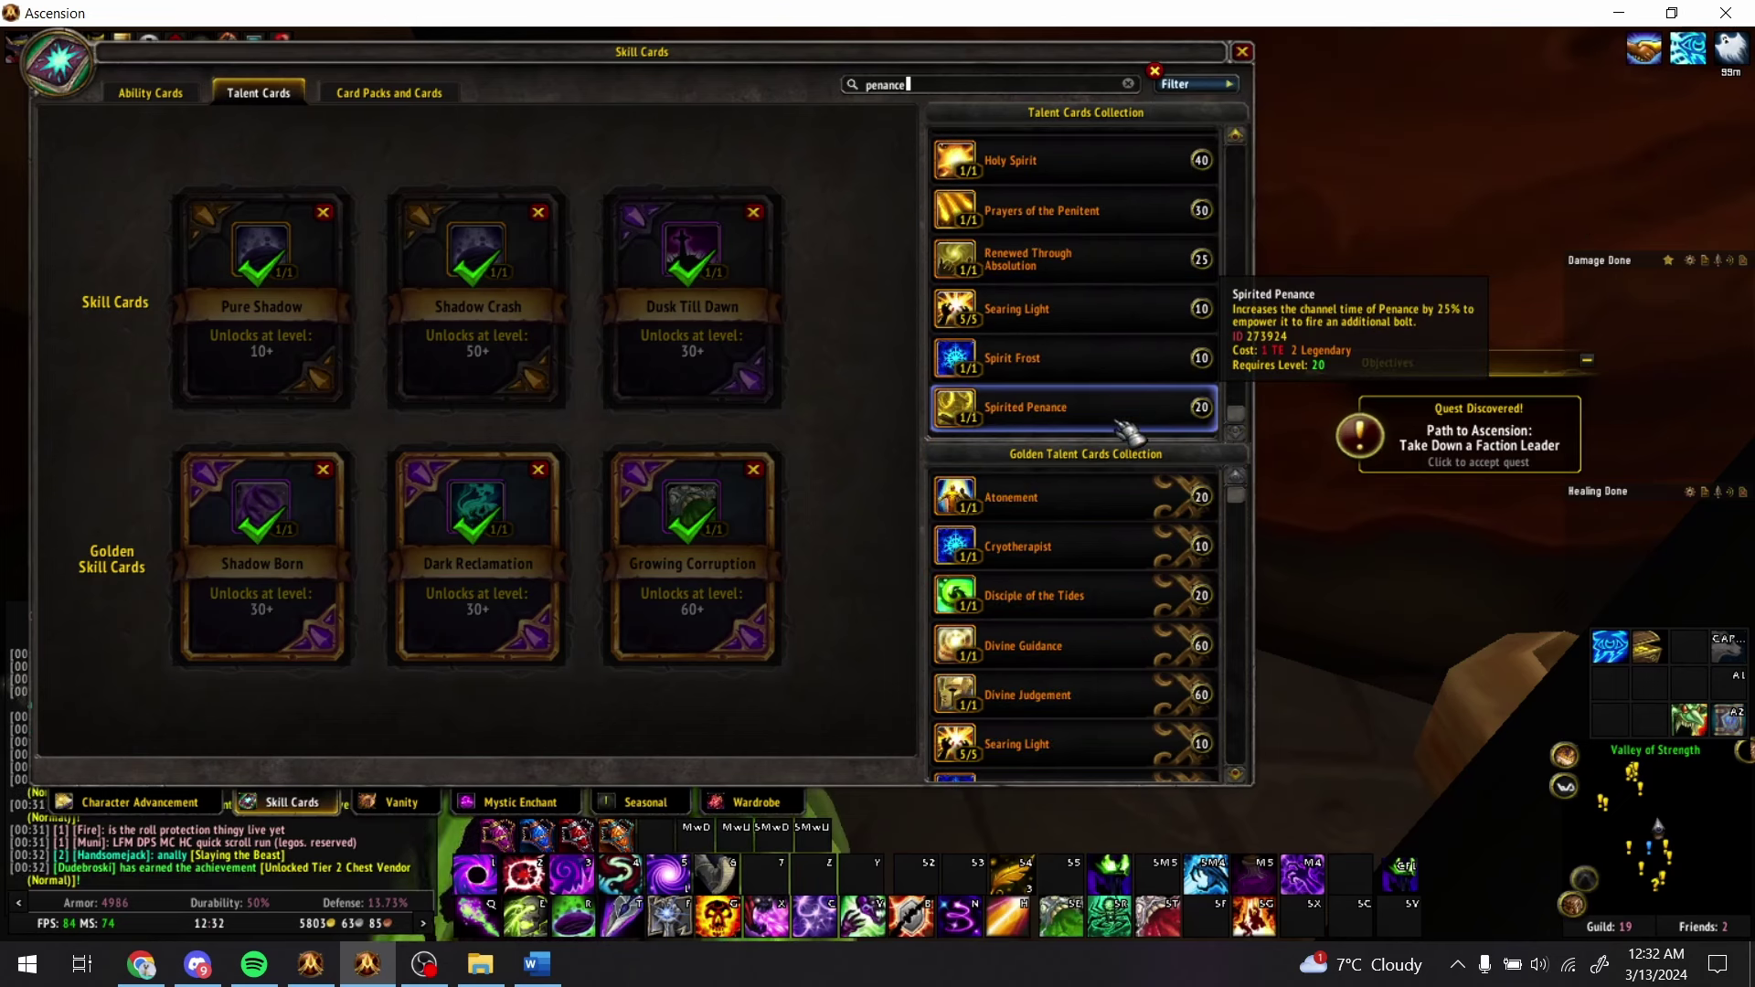
- Switch to the Google Sheets tier list and enter "Spirited Penance" in AX21 under the Holy Shatter talent cards
{"action": "key", "text": "alt+Tab"}
{"action": "key", "text": "Up"}
{"action": "key", "text": "Up"}
{"action": "key", "text": "Up"}
{"action": "key", "text": "Up"}
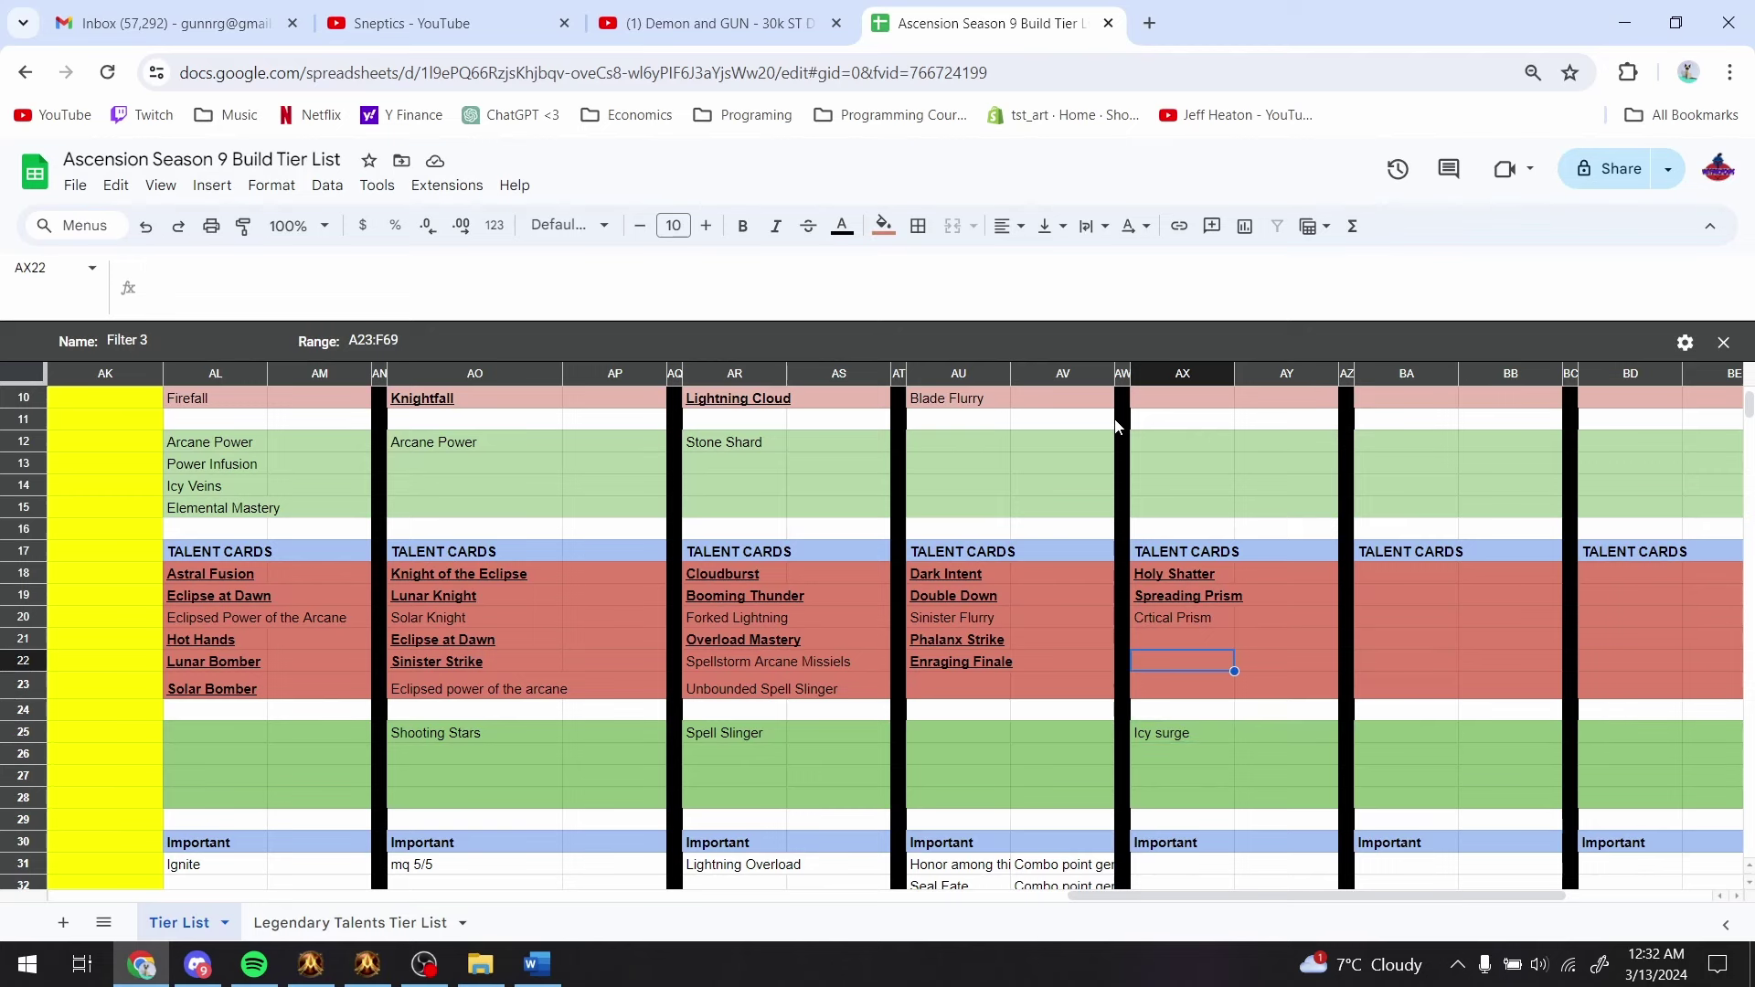
{"action": "key", "text": "Up"}
{"action": "type", "text": "Spirited Penan"}
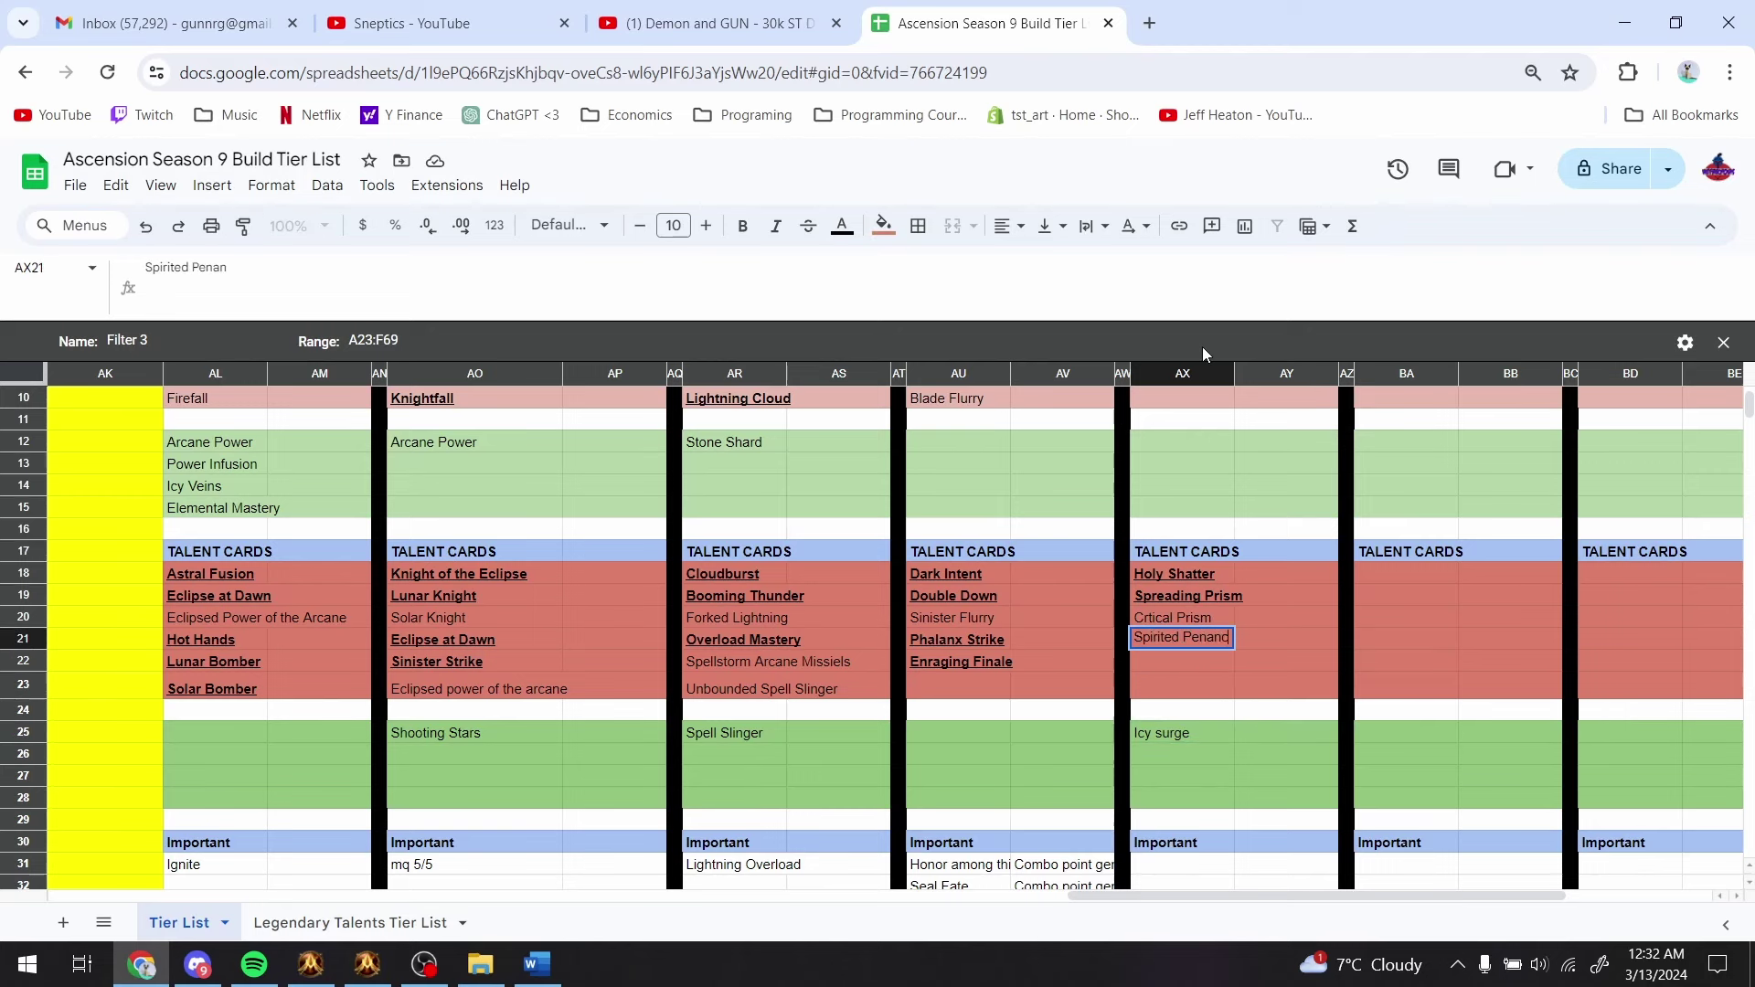
- Return to Ascension and review the other penance talent cards, including Divine Judgement, Cryotherapist and Prayers of the Penitent
{"action": "key", "text": "alt+Tab"}
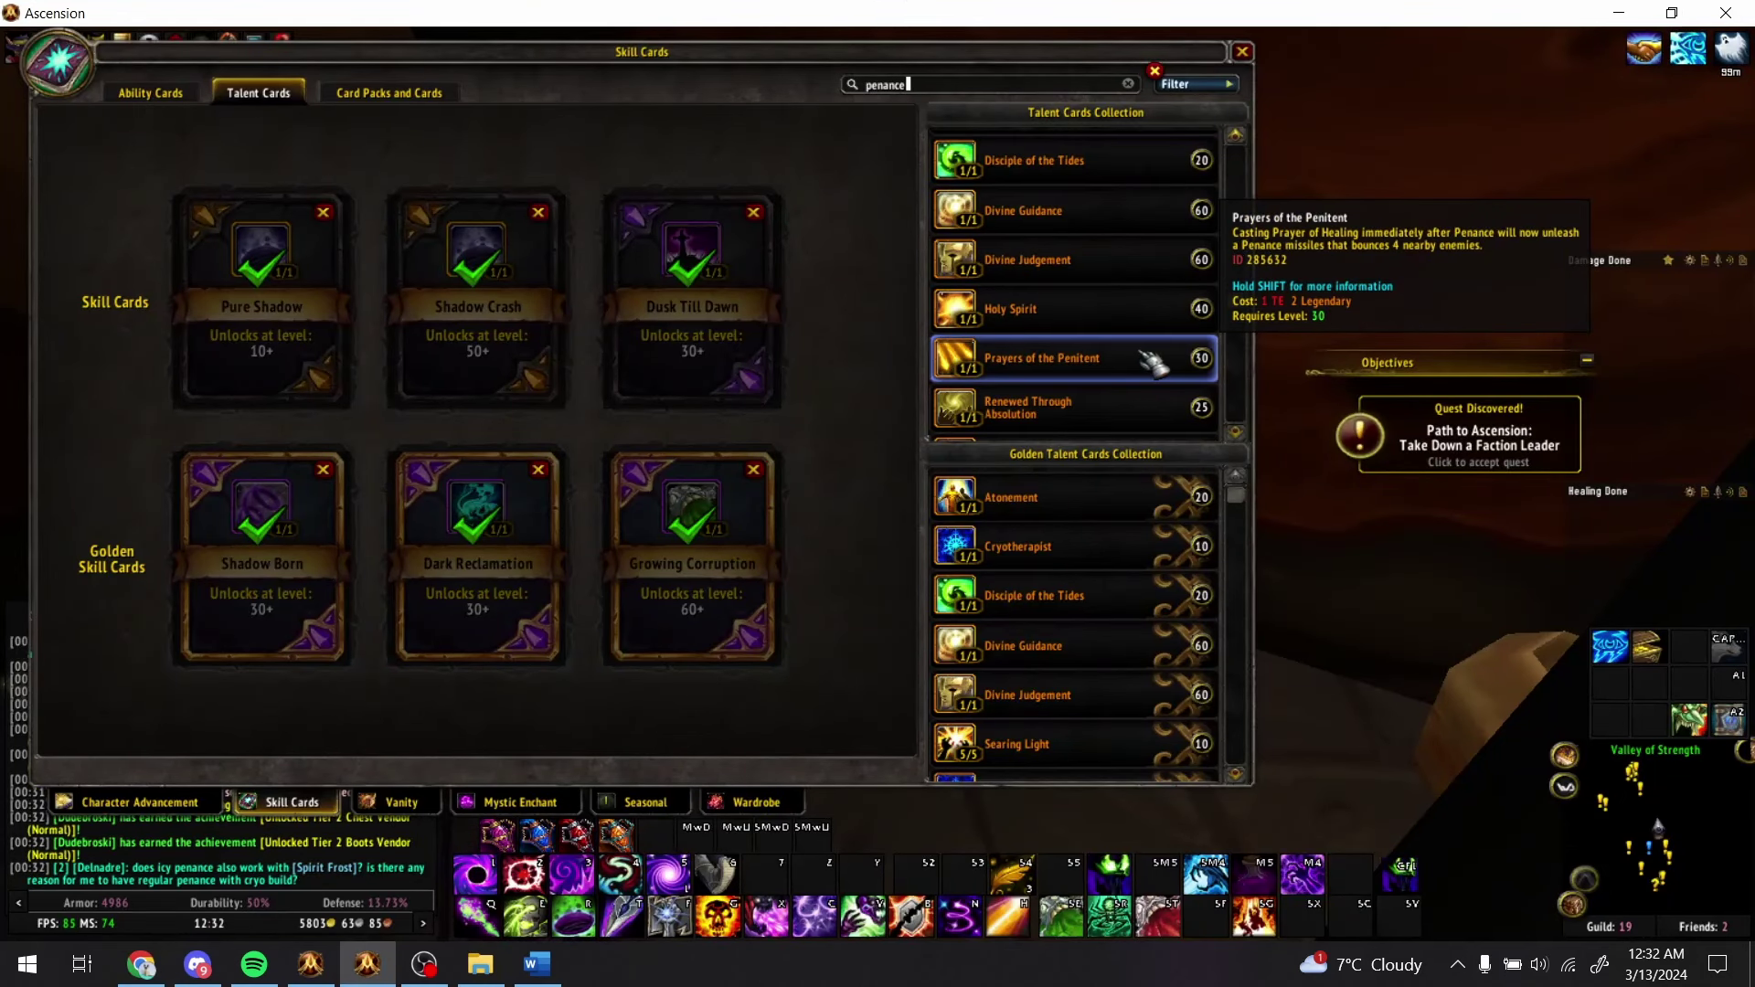
{"action": "scroll", "coordinate": [1150, 329], "scroll_direction": "up", "scroll_amount": 2}
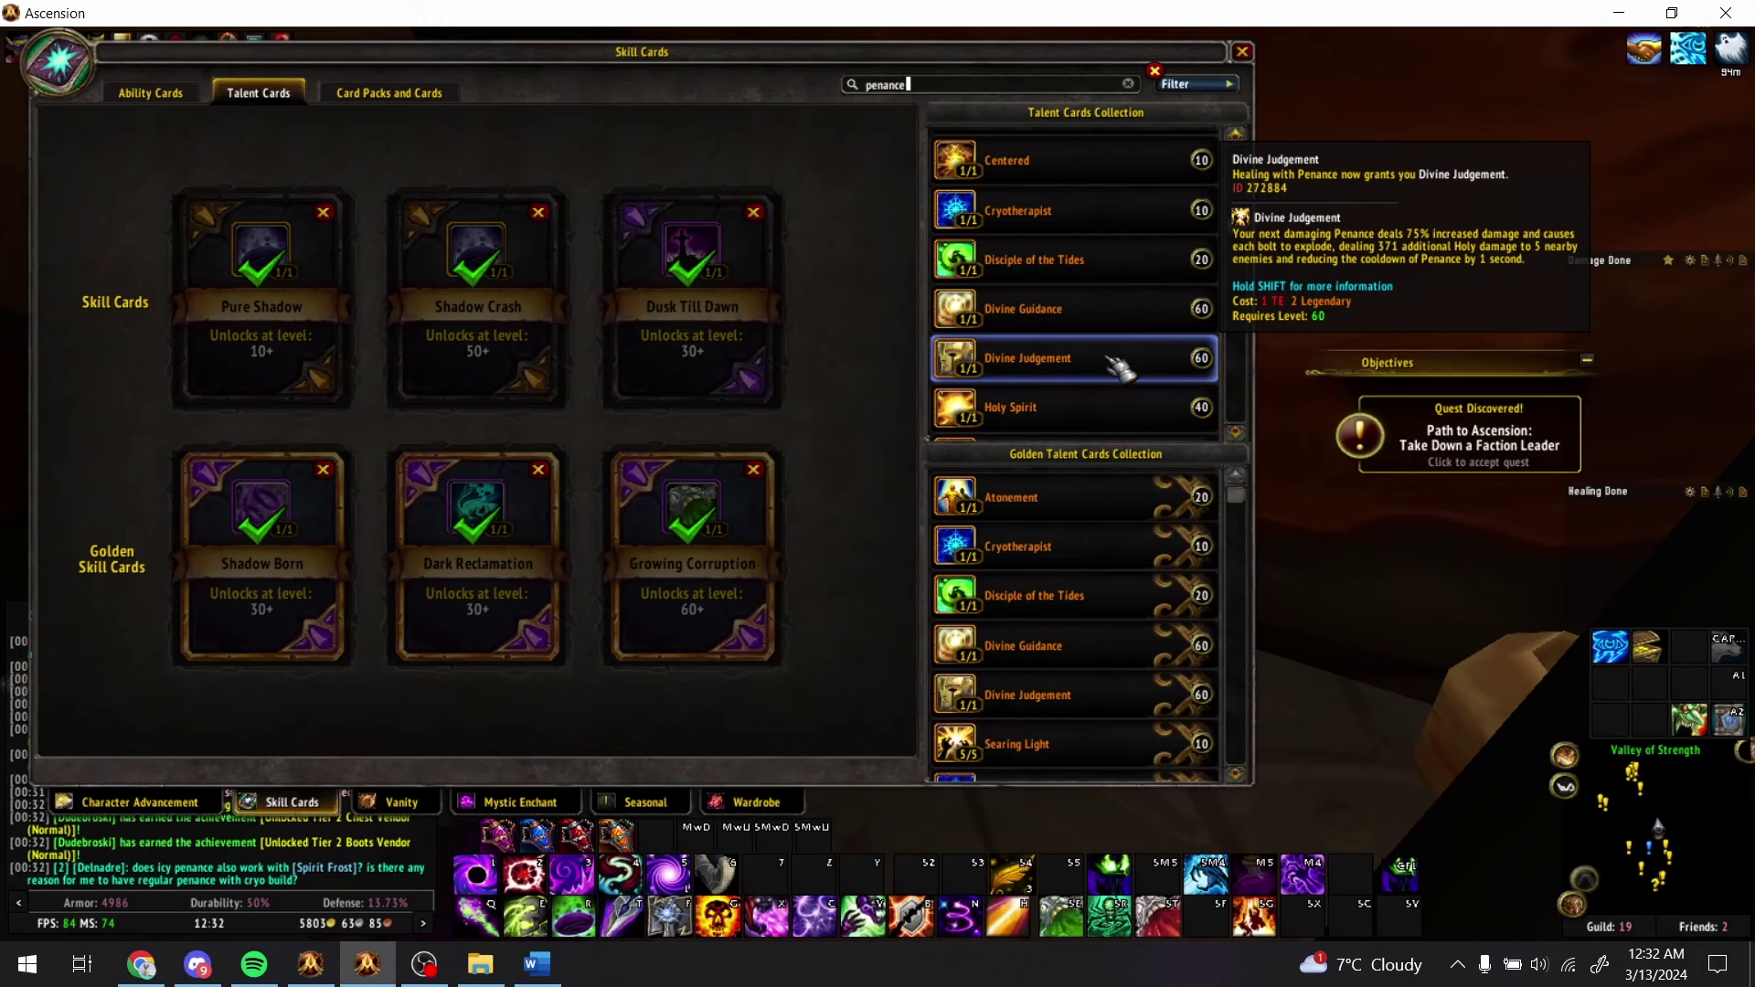
{"action": "scroll", "coordinate": [1117, 274], "scroll_direction": "up", "scroll_amount": 2}
{"action": "scroll", "coordinate": [1128, 211], "scroll_direction": "down", "scroll_amount": 2}
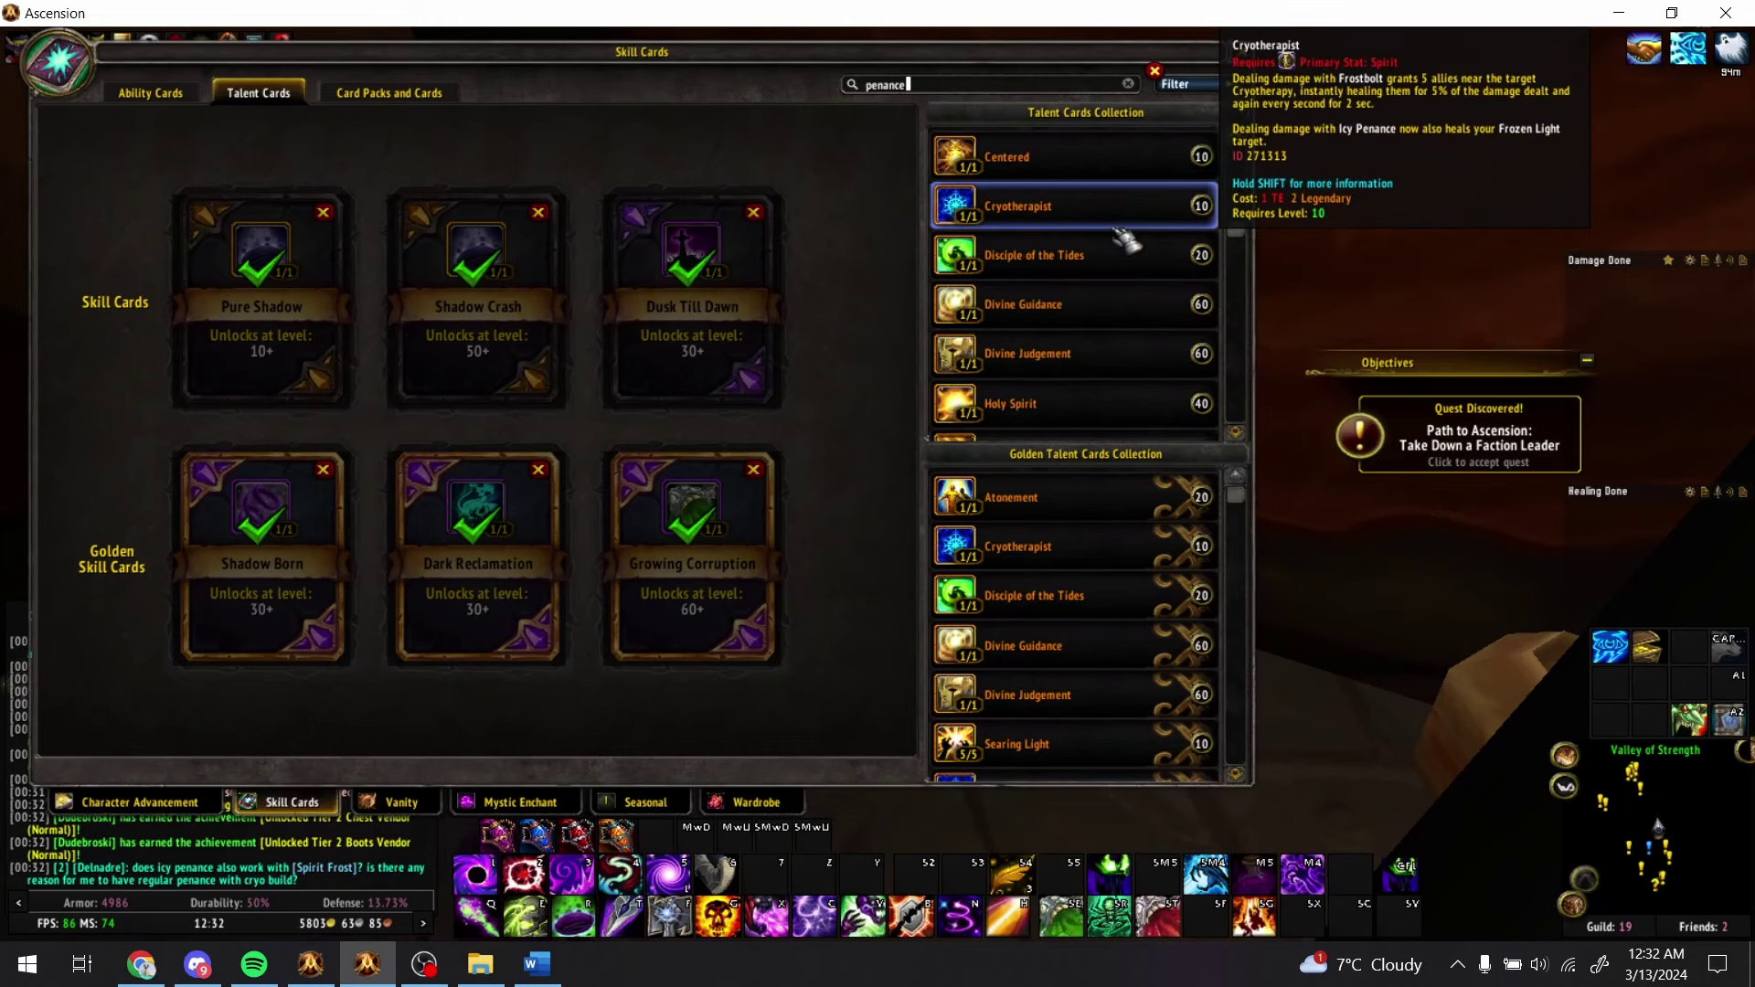
{"action": "scroll", "coordinate": [1127, 242], "scroll_direction": "down", "scroll_amount": 5}
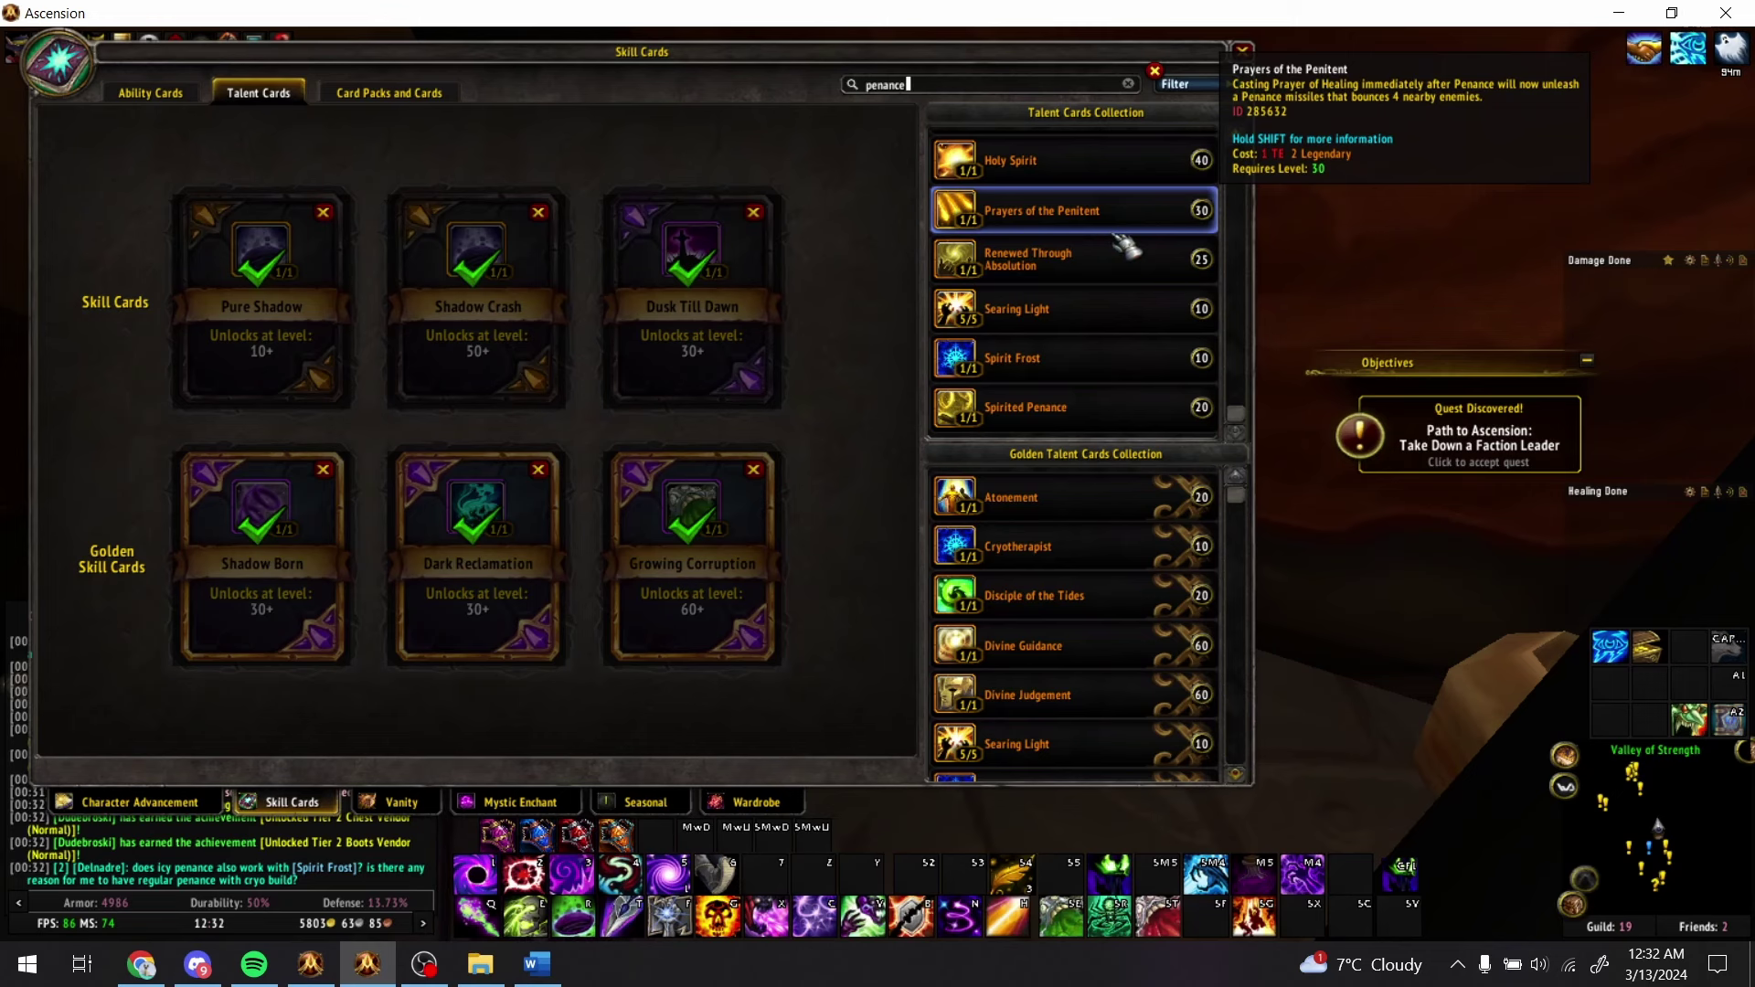
- Switch to the Google Sheets tier list and copy "Icy surge" from AX25 into the red talent card section at AX22
{"action": "key", "text": "alt+Tab"}
{"action": "left_click", "coordinate": [1195, 667]}
{"action": "left_click", "coordinate": [1192, 731]}
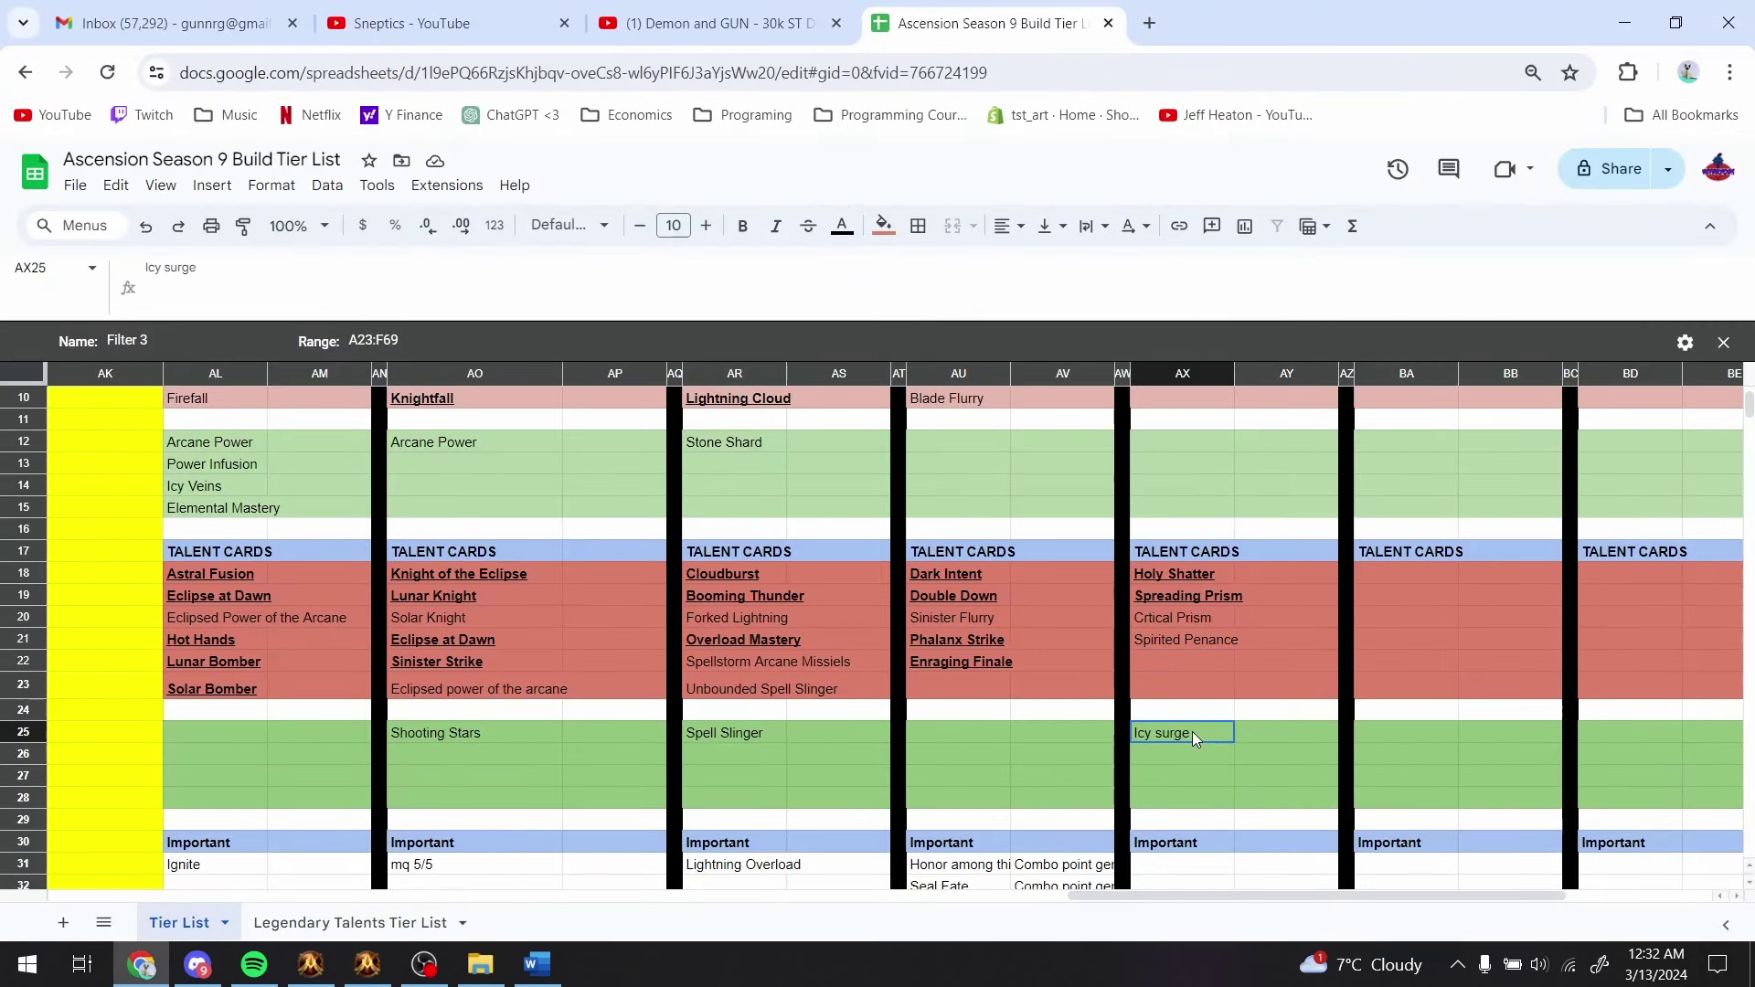
{"action": "left_click", "coordinate": [1199, 670]}
{"action": "type", "text": "Icy surge"}
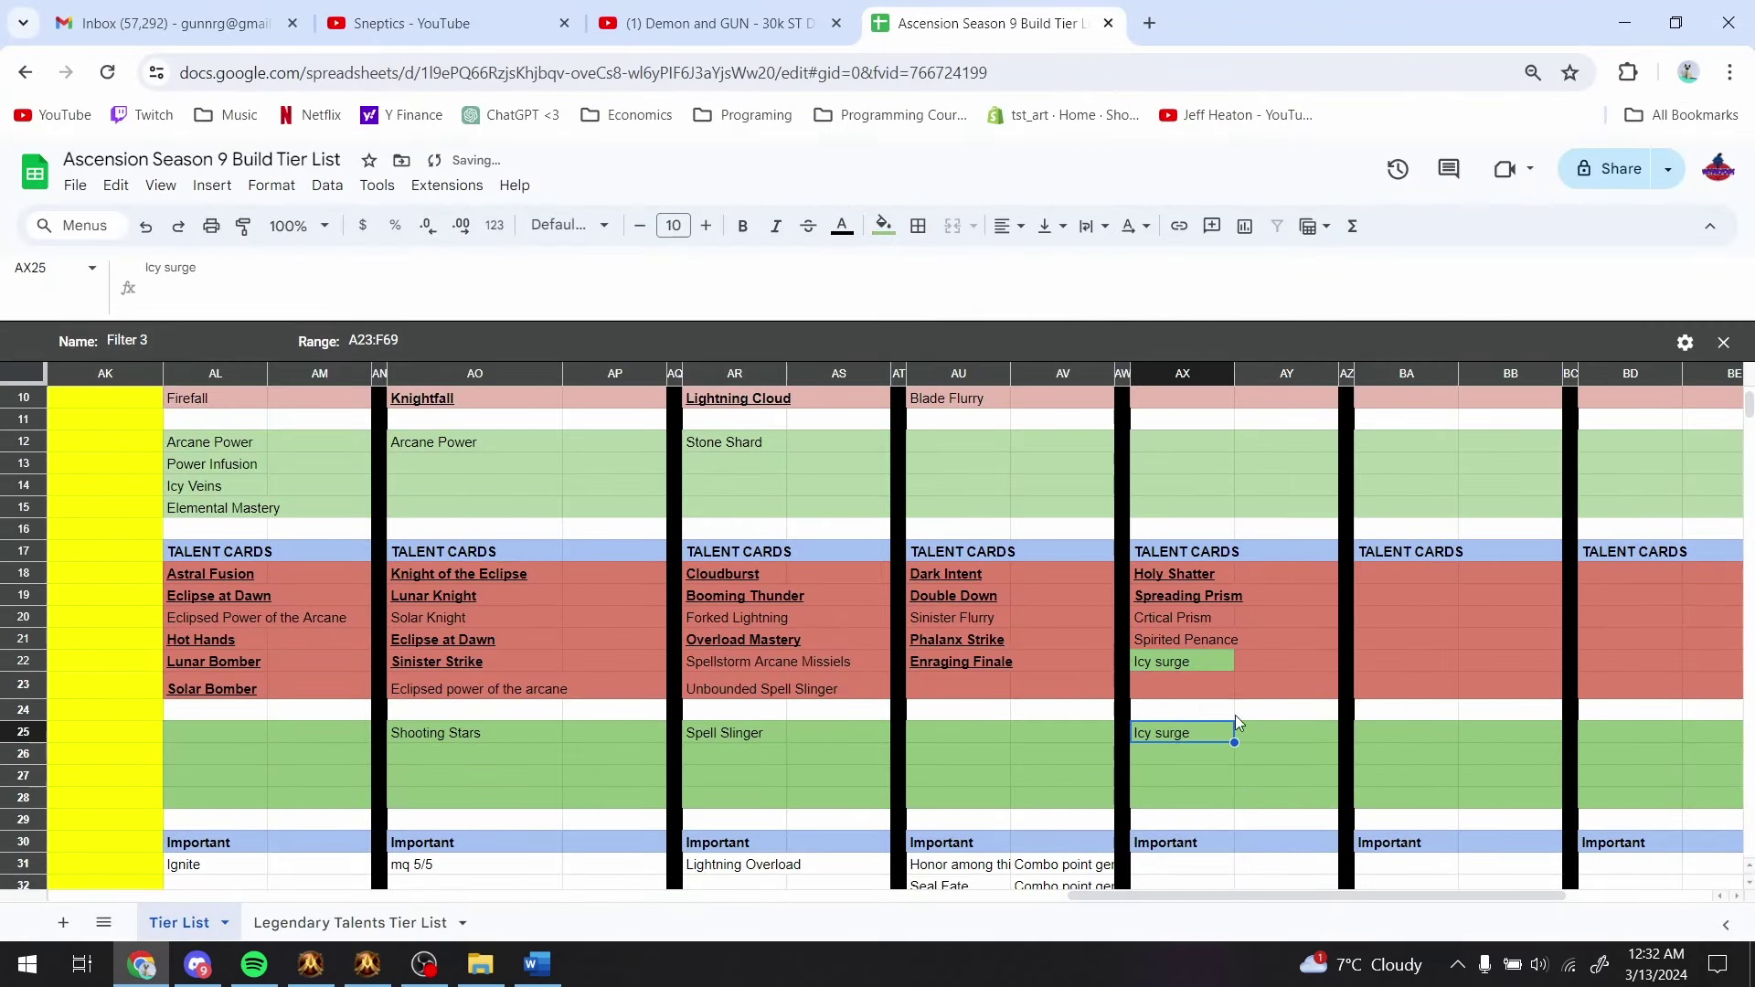
- Undo the last paste in the Holy Shatter talent cards and enter "Icy Surge" in AX22
{"action": "key", "text": "ctrl+z"}
{"action": "left_click", "coordinate": [1190, 659]}
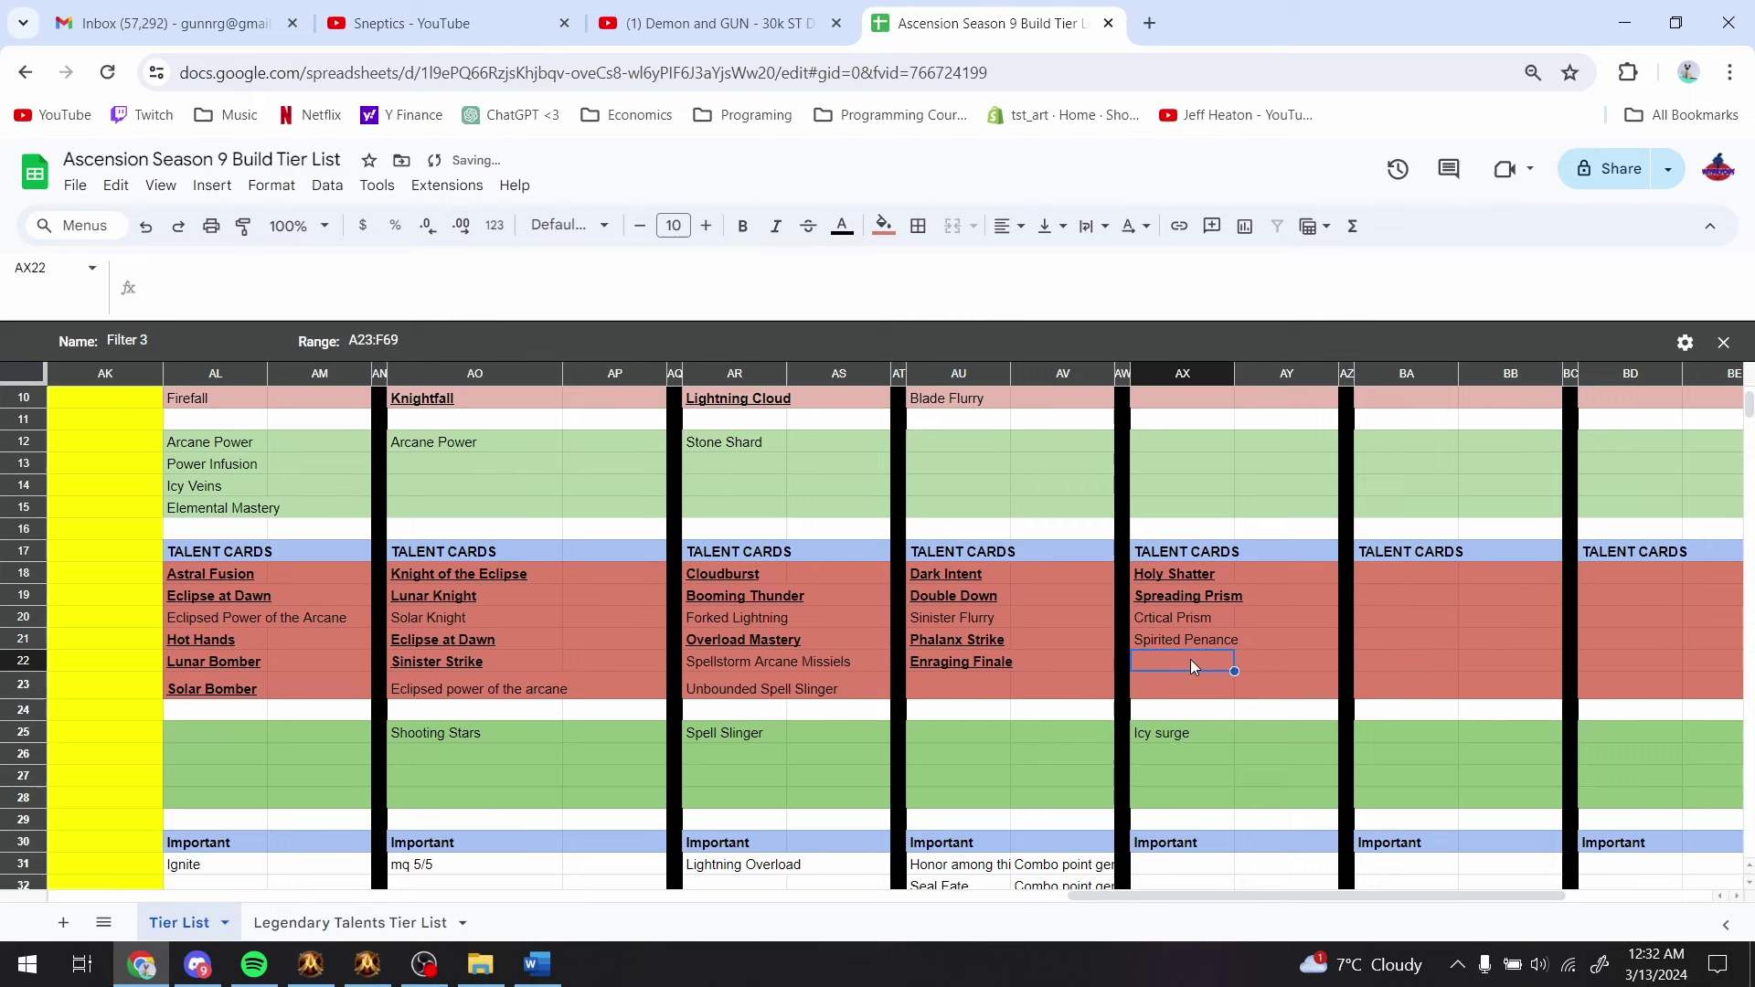
{"action": "type", "text": "Icy Surge"}
{"action": "key", "text": "Return"}
{"action": "key", "text": "Up"}
{"action": "key", "text": "Up"}
{"action": "key", "text": "Up"}
{"action": "key", "text": "Up"}
- Switch to Ascension, search the talent cards for "elemental sur" and read the Elemental Surge of Light card
{"action": "key", "text": "alt+Tab"}
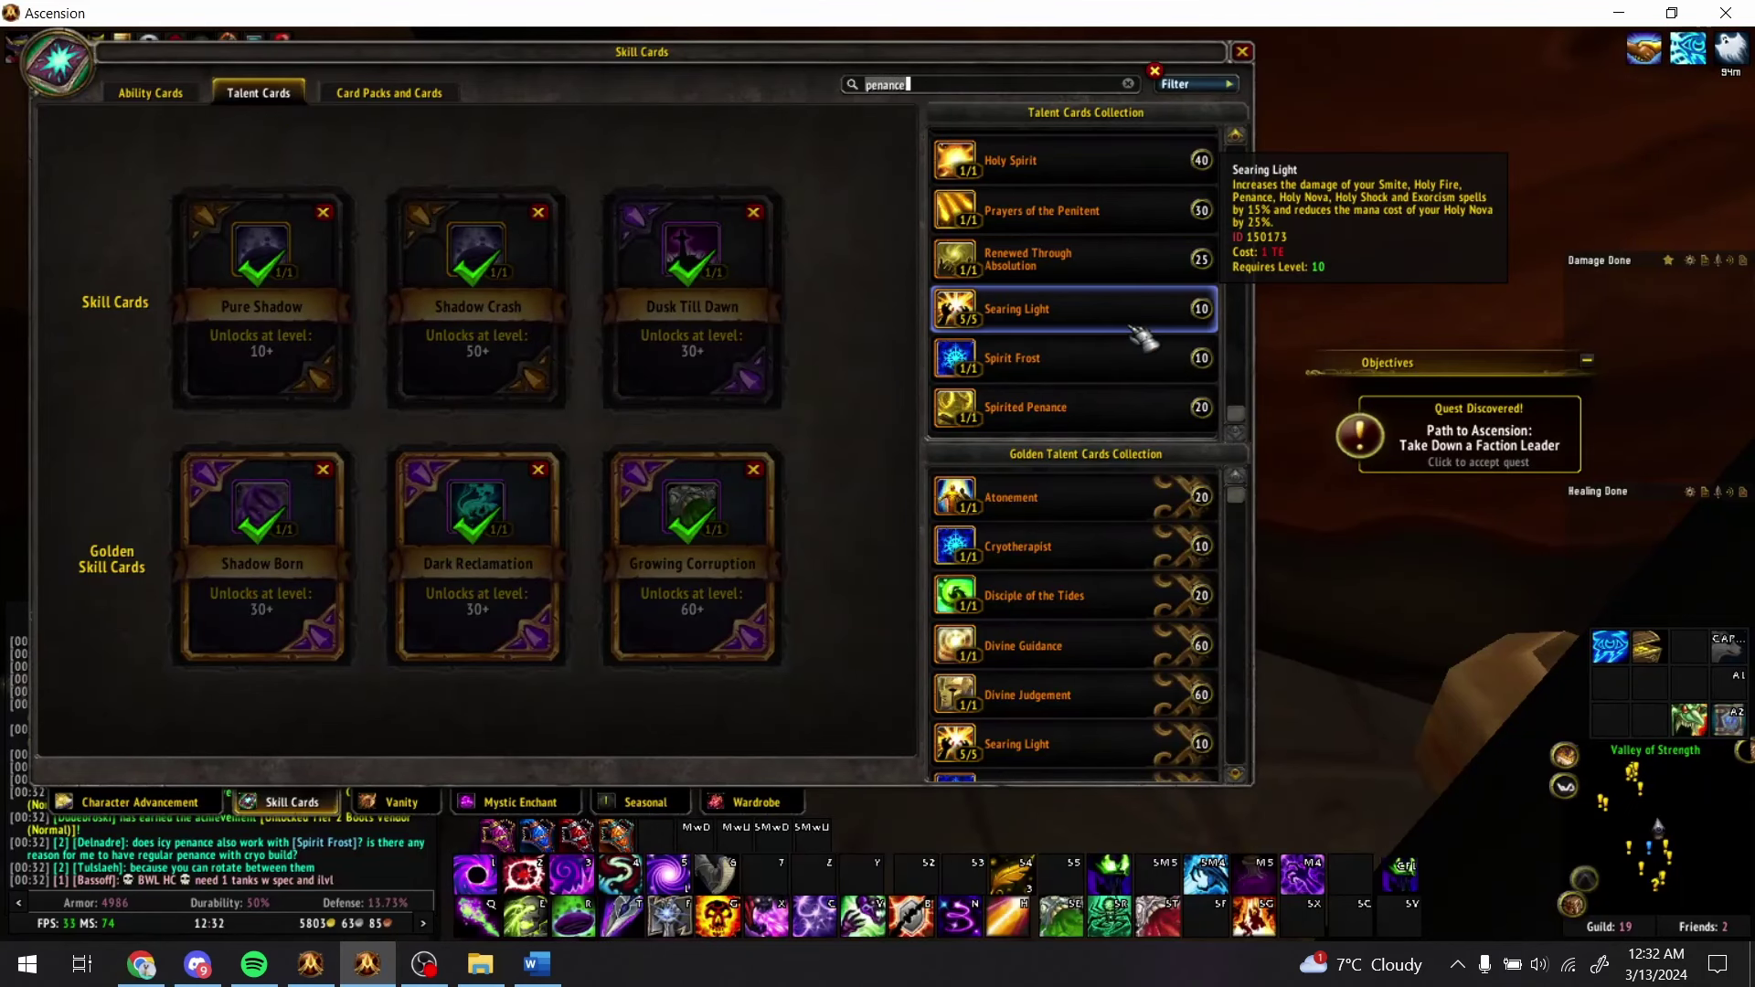
{"action": "type", "text": "eleme"}
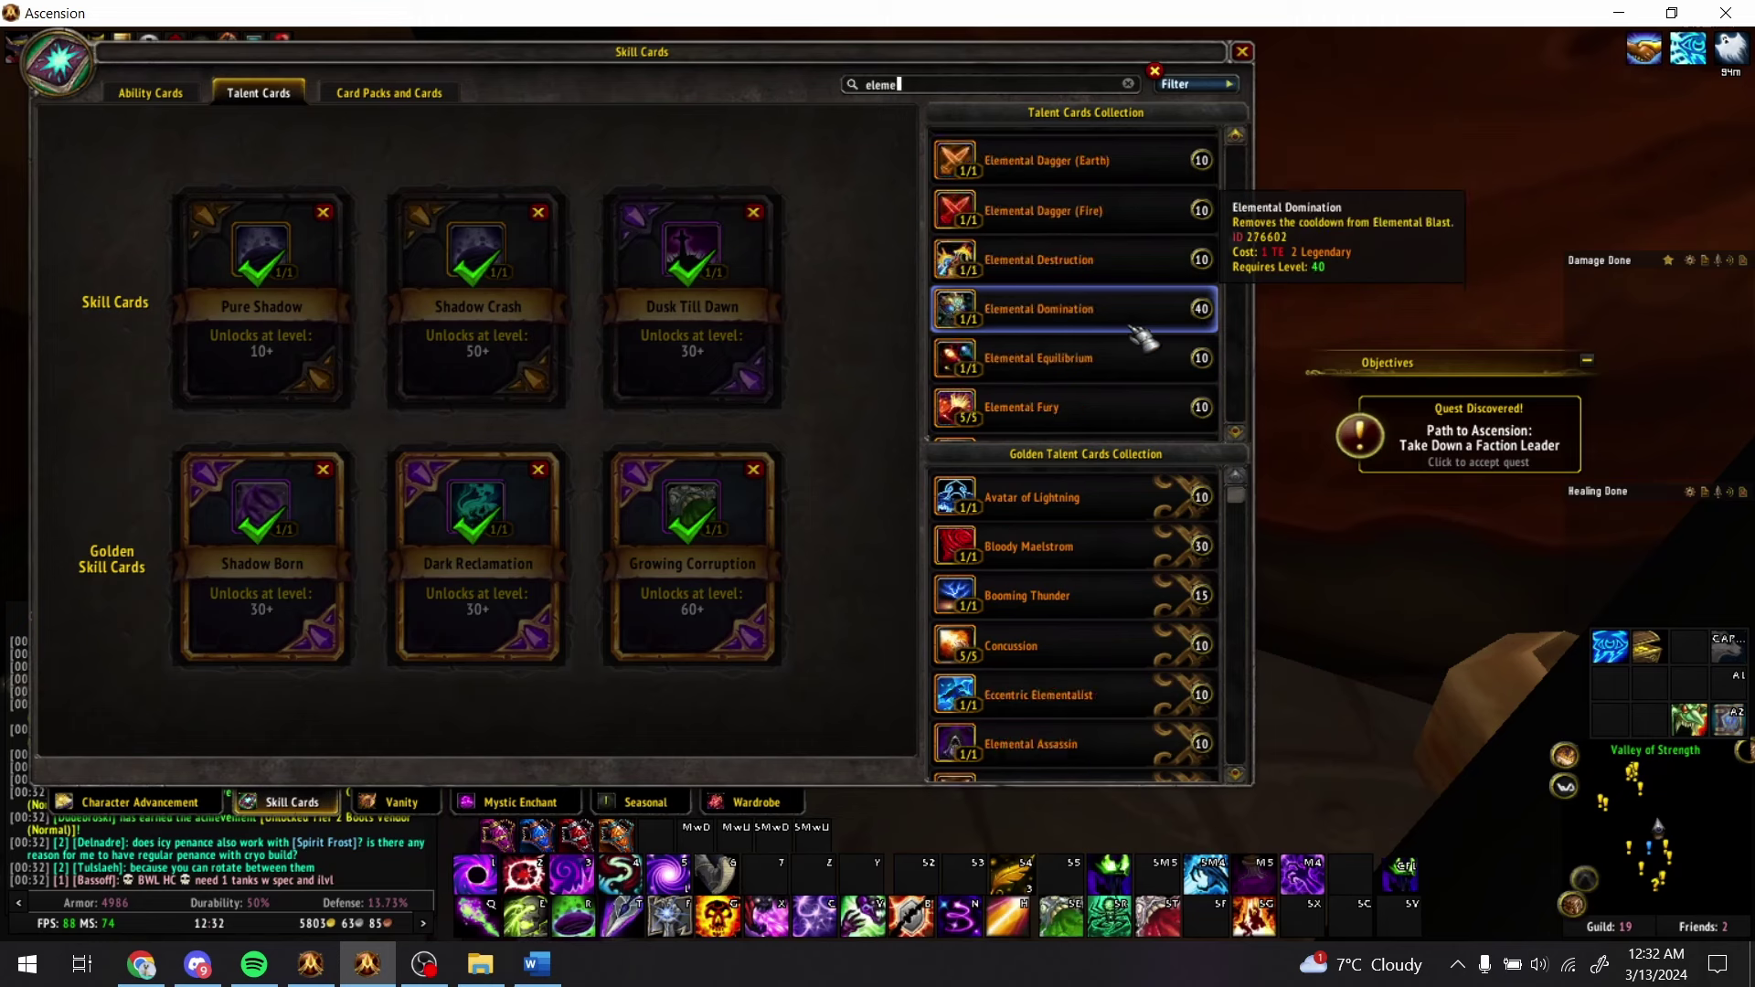
{"action": "type", "text": "ntal sur"}
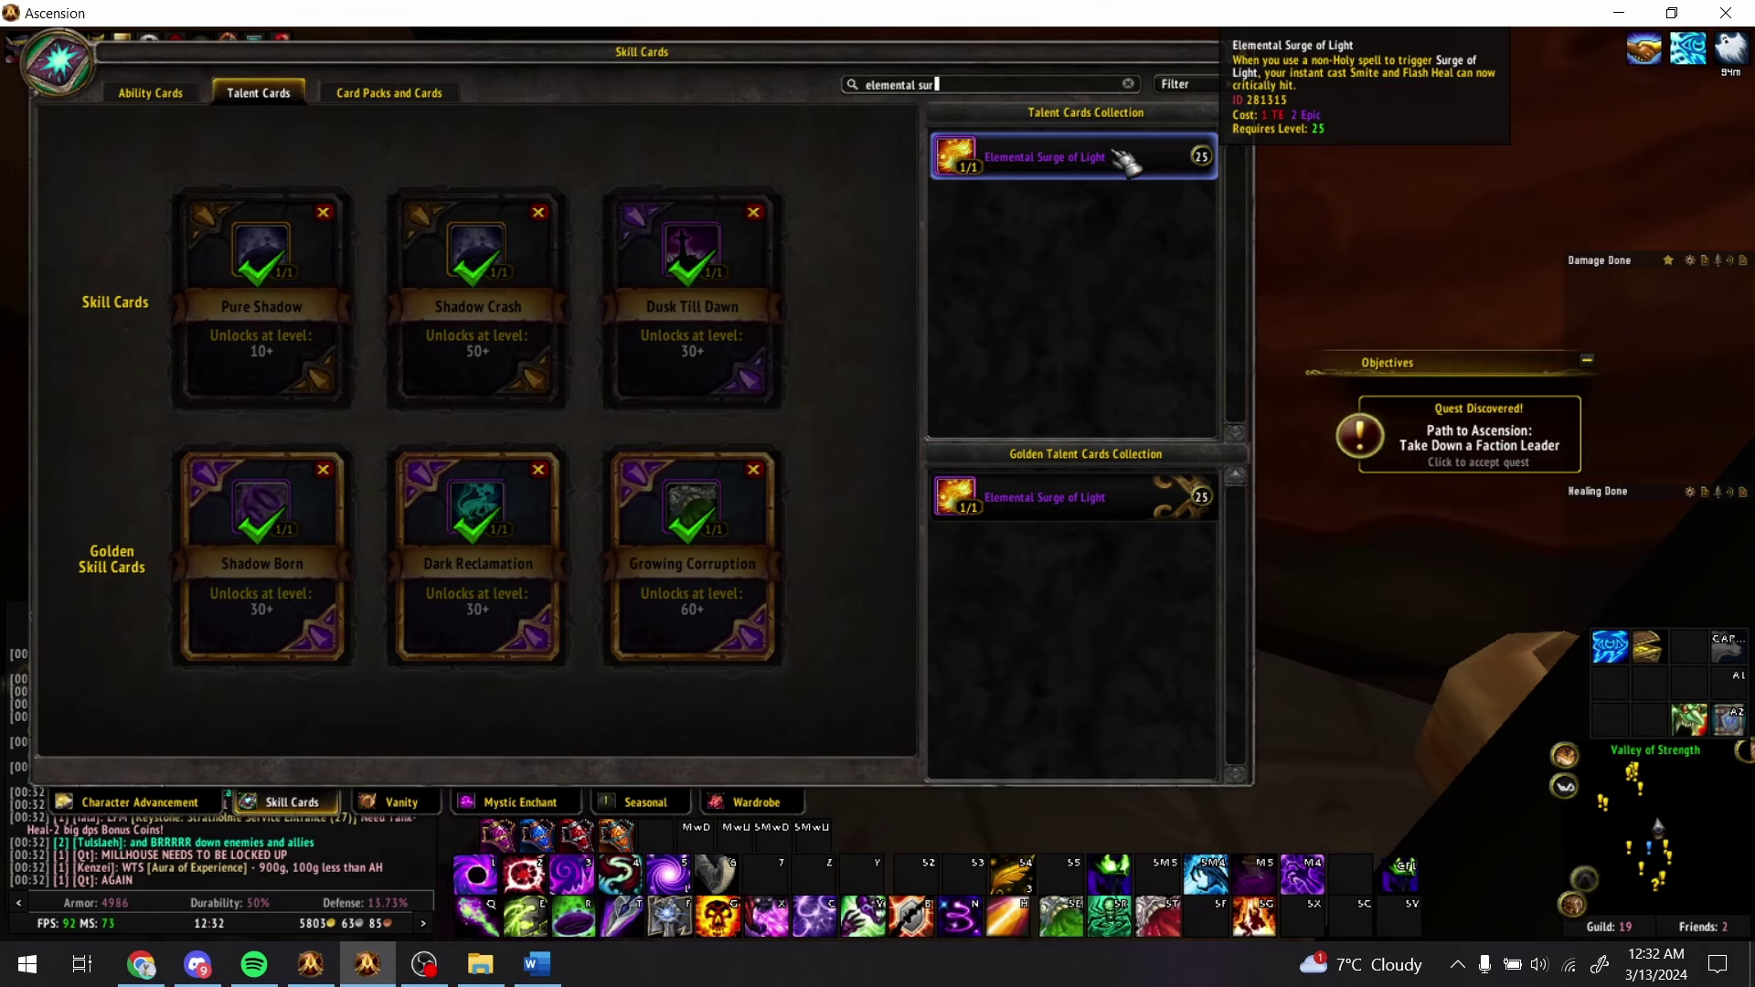
- Switch to the Google Sheets tier list and enter "Elemental Surgeof Light" in AX23 under the Holy Shatter talent cards
{"action": "key", "text": "alt+Tab"}
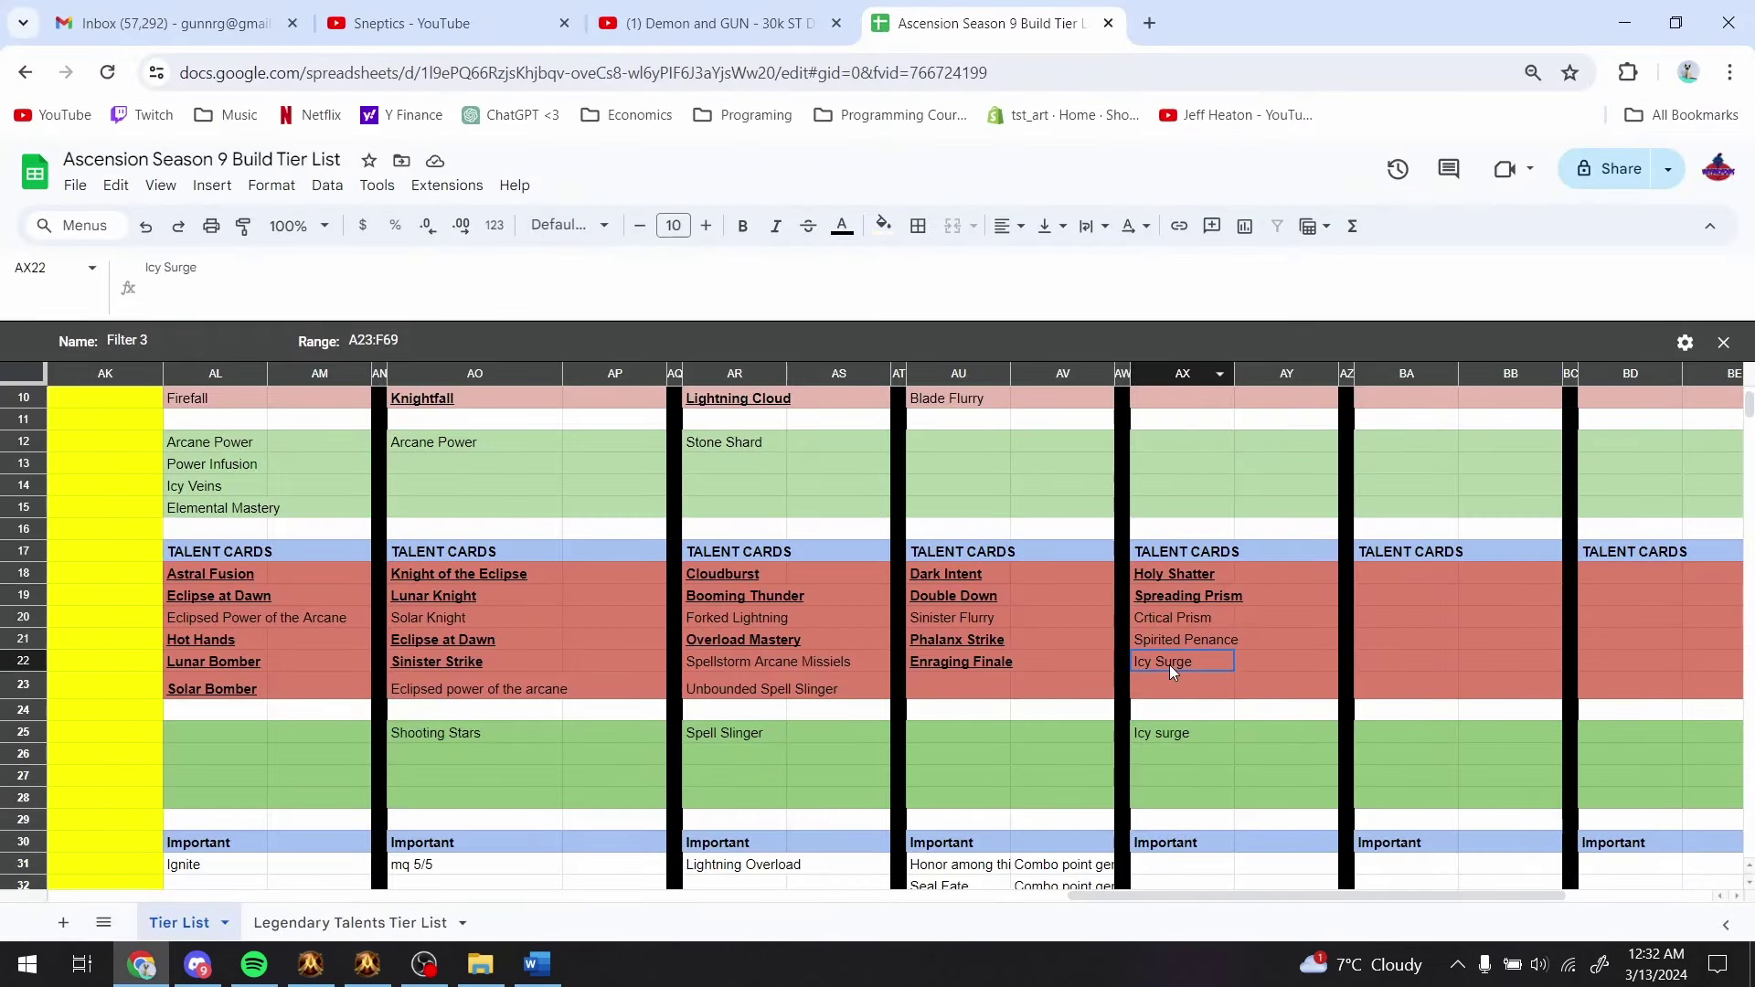
{"action": "key", "text": "alt+Tab"}
{"action": "key", "text": "alt+Tab"}
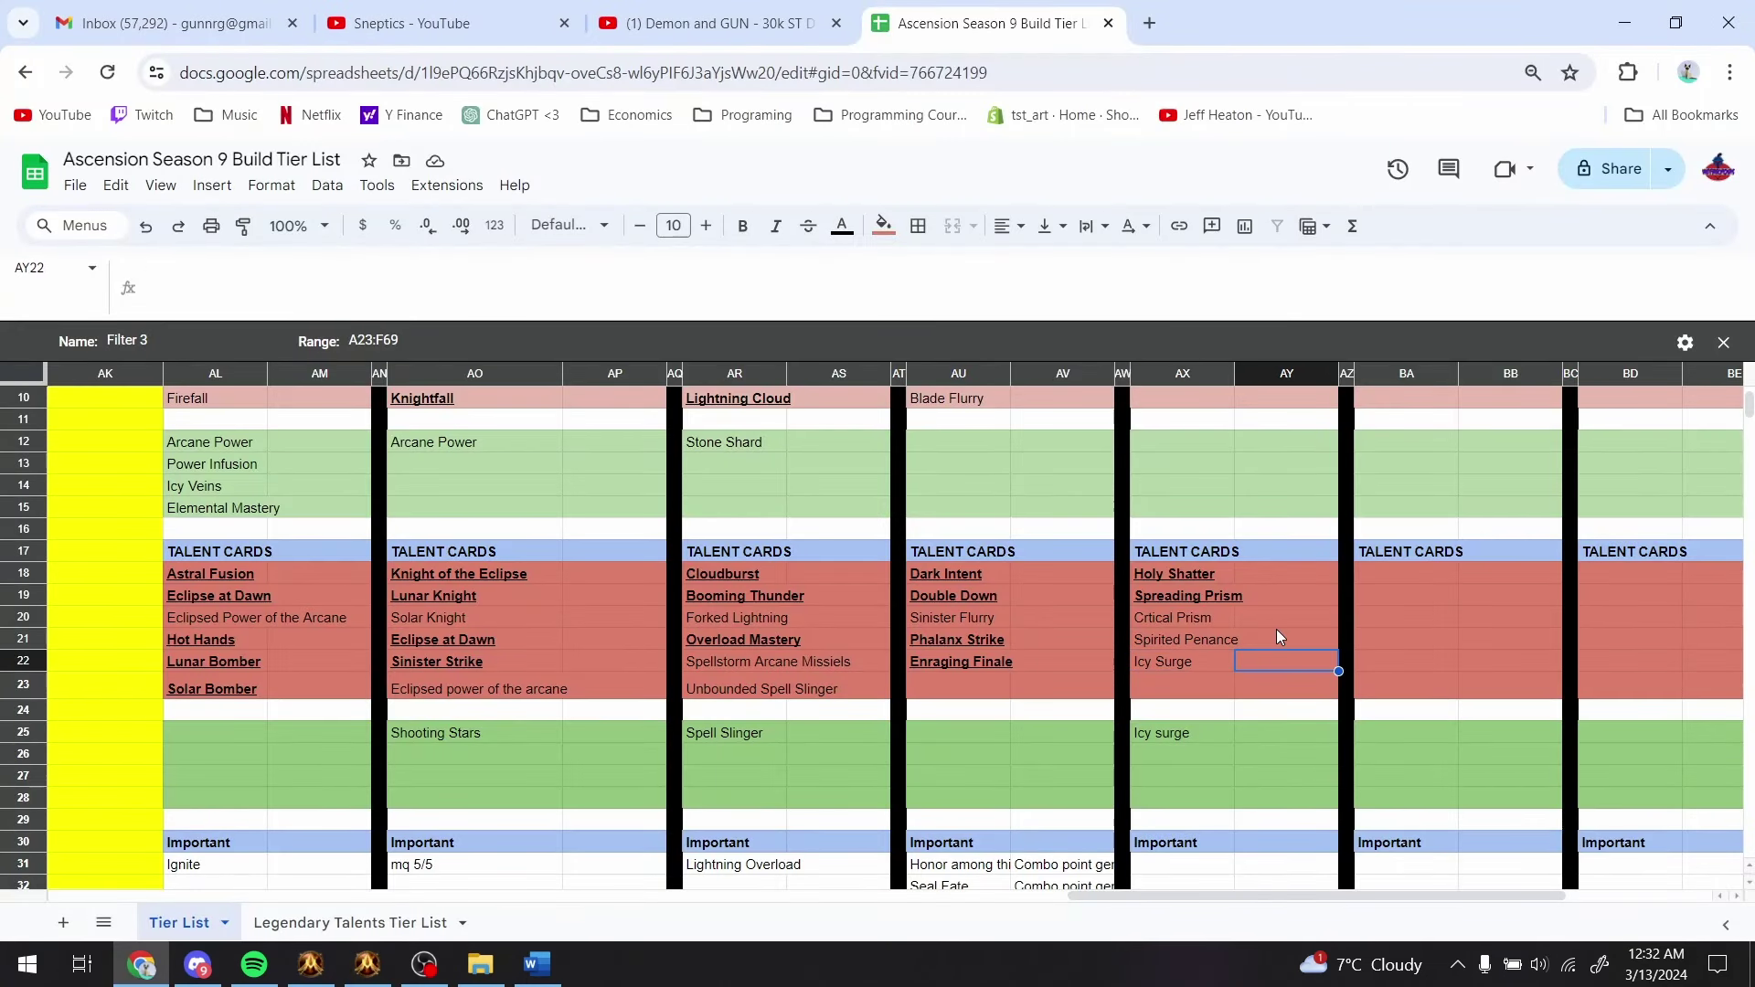
{"action": "key", "text": "Return"}
{"action": "type", "text": "Elemen"}
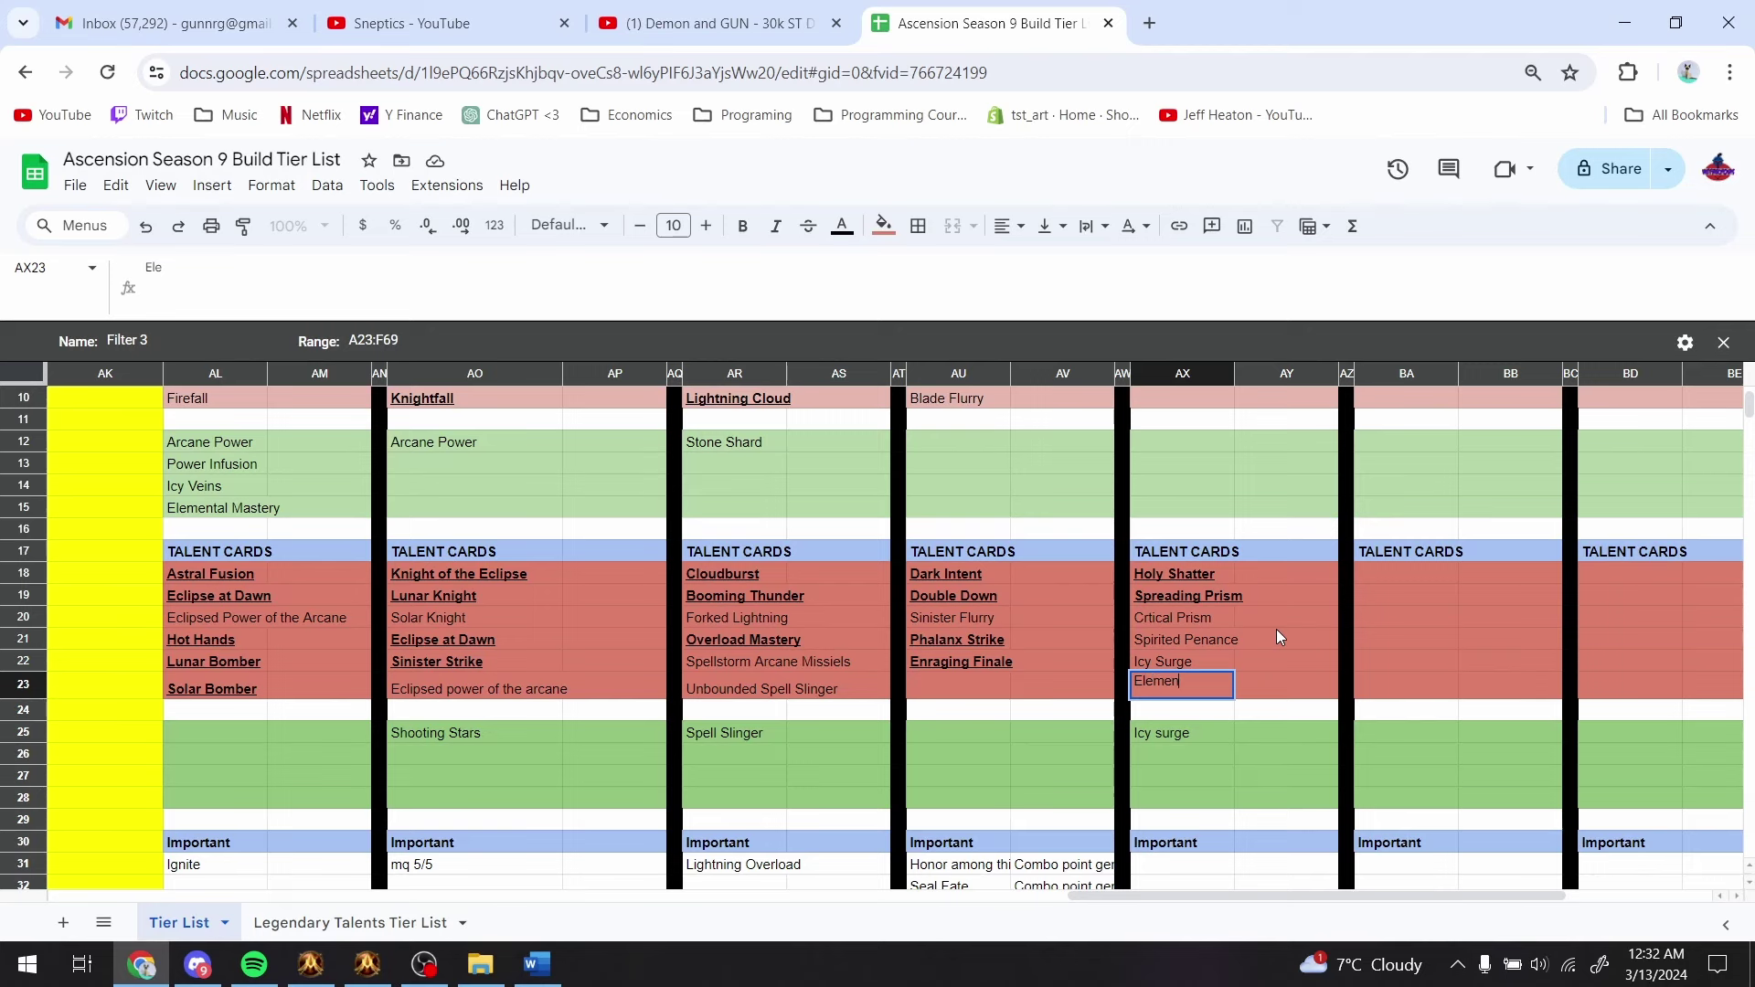
{"action": "type", "text": "tal Surgeof Light"}
{"action": "key", "text": "Return"}
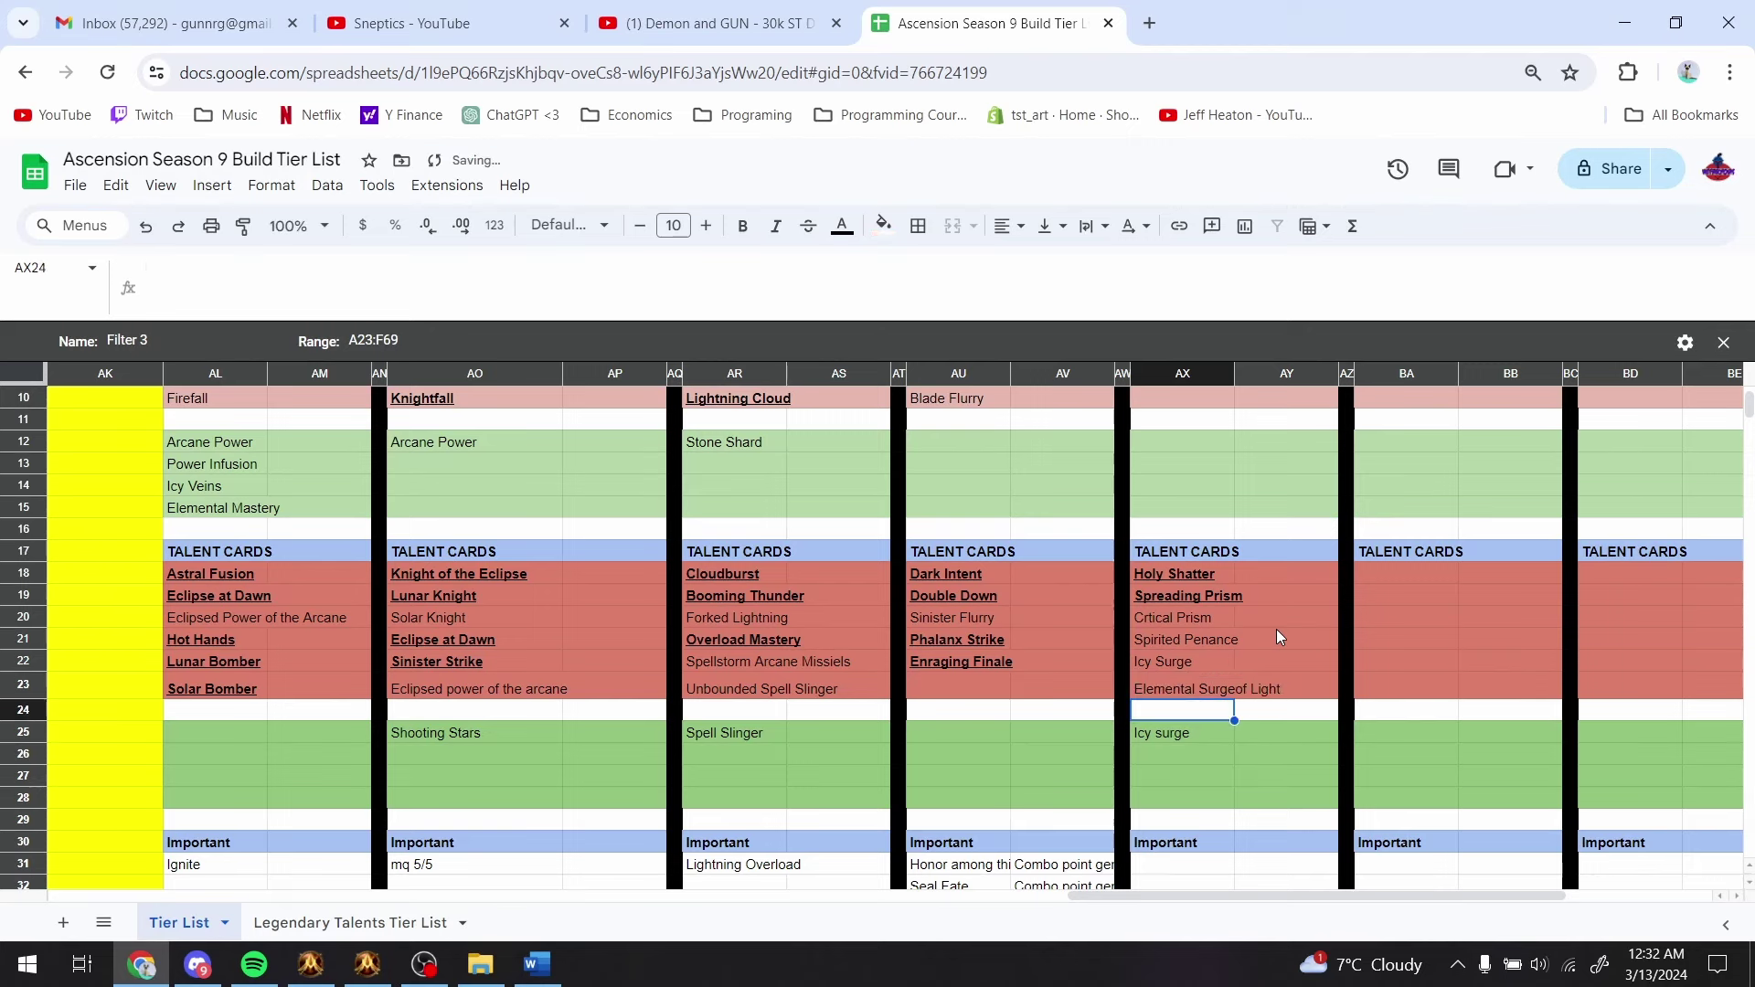
- Return to Ascension, search the talent cards for "icy surge" and read the Icy Surge card
{"action": "key", "text": "alt+Tab"}
{"action": "type", "text": "icy surge"}
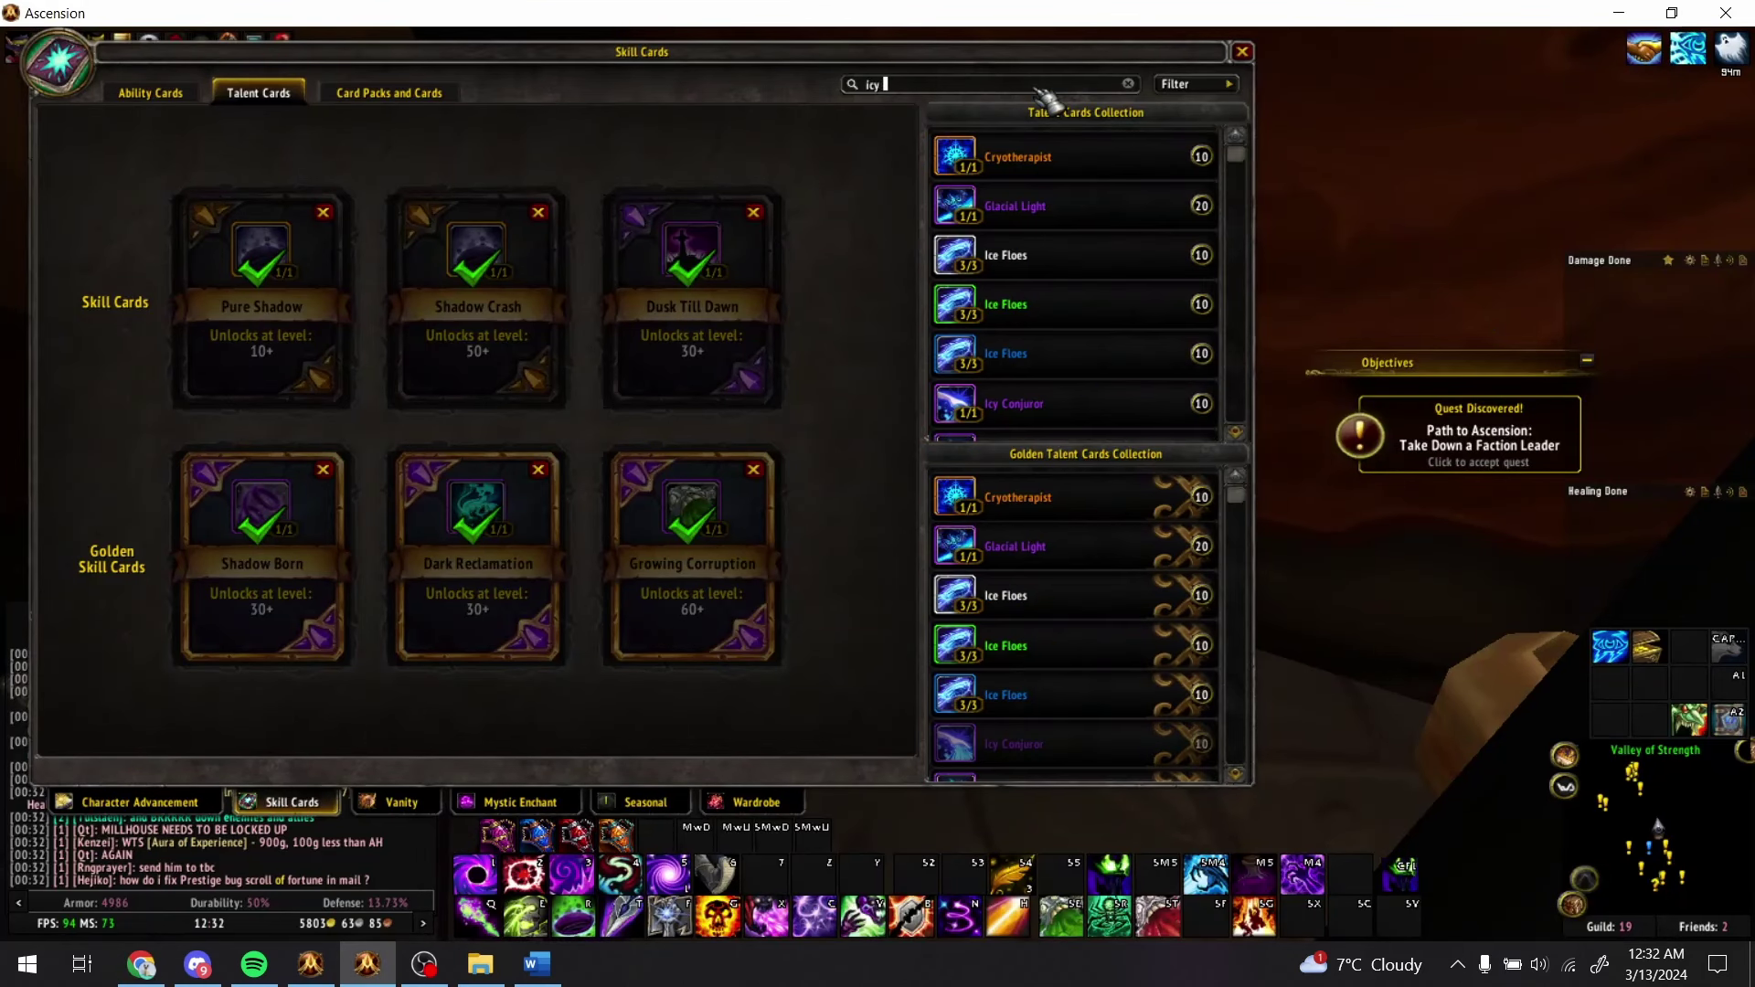
{"action": "mouse_move", "coordinate": [1079, 169]}
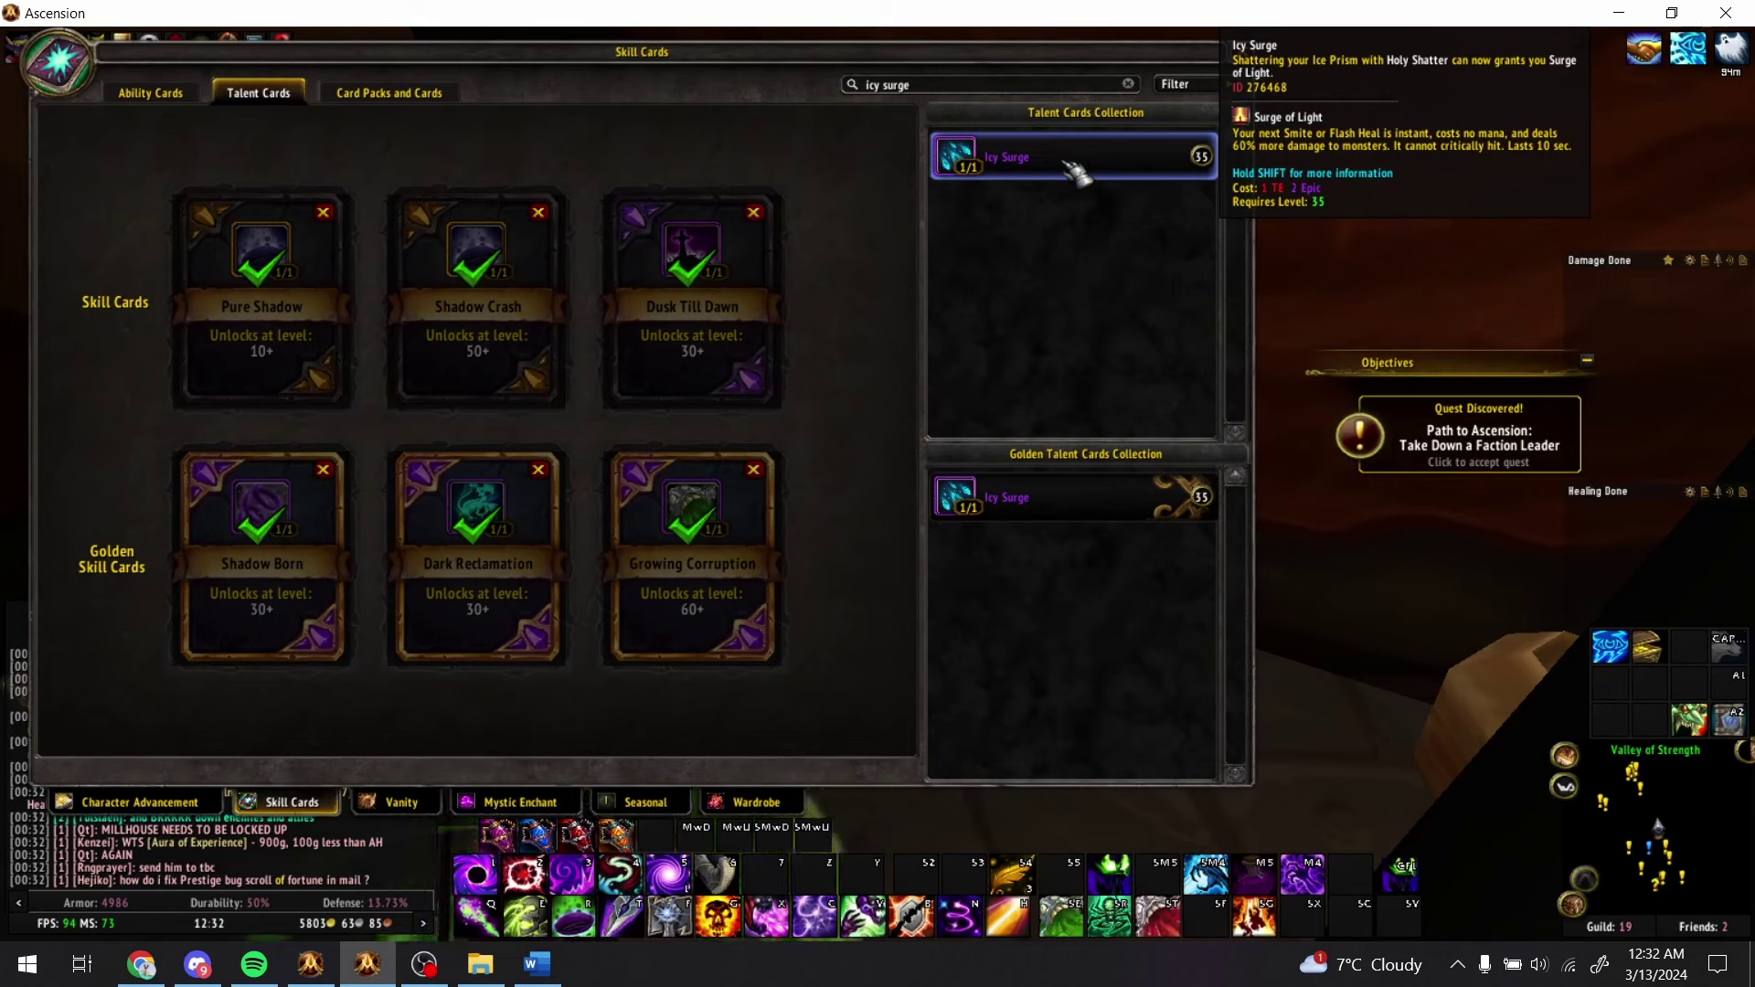
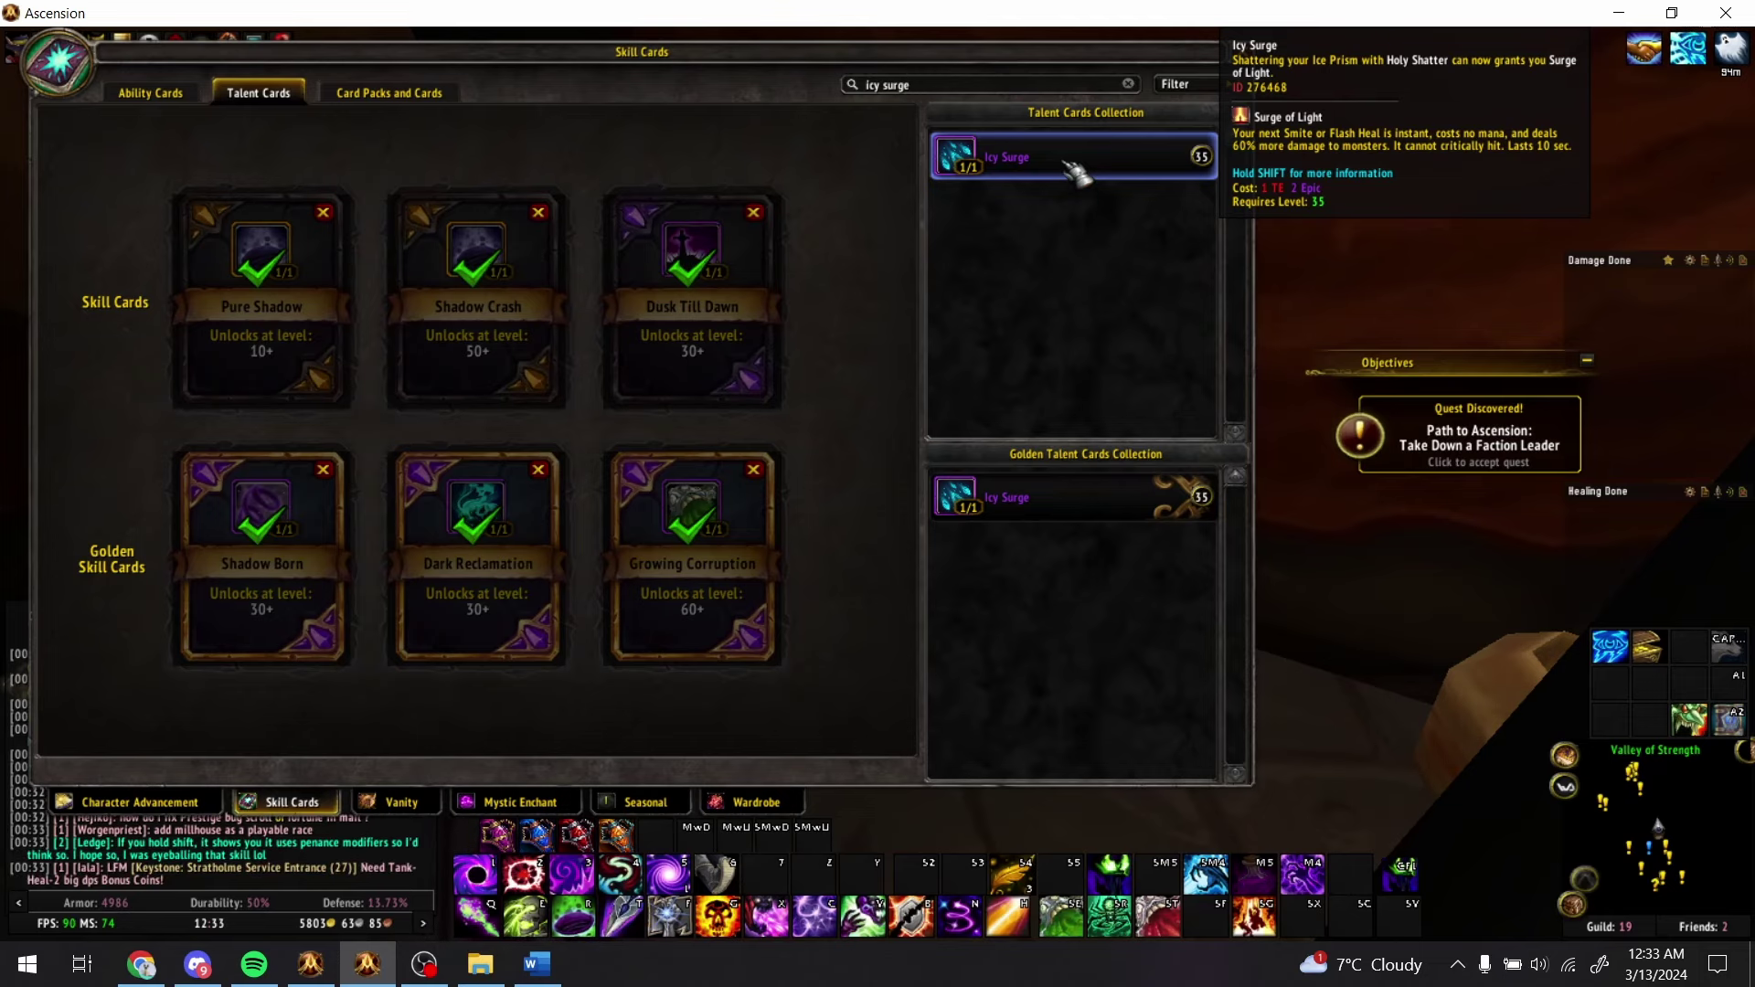
{"action": "key", "text": "alt+Tab"}
{"action": "key", "text": "alt+Tab"}
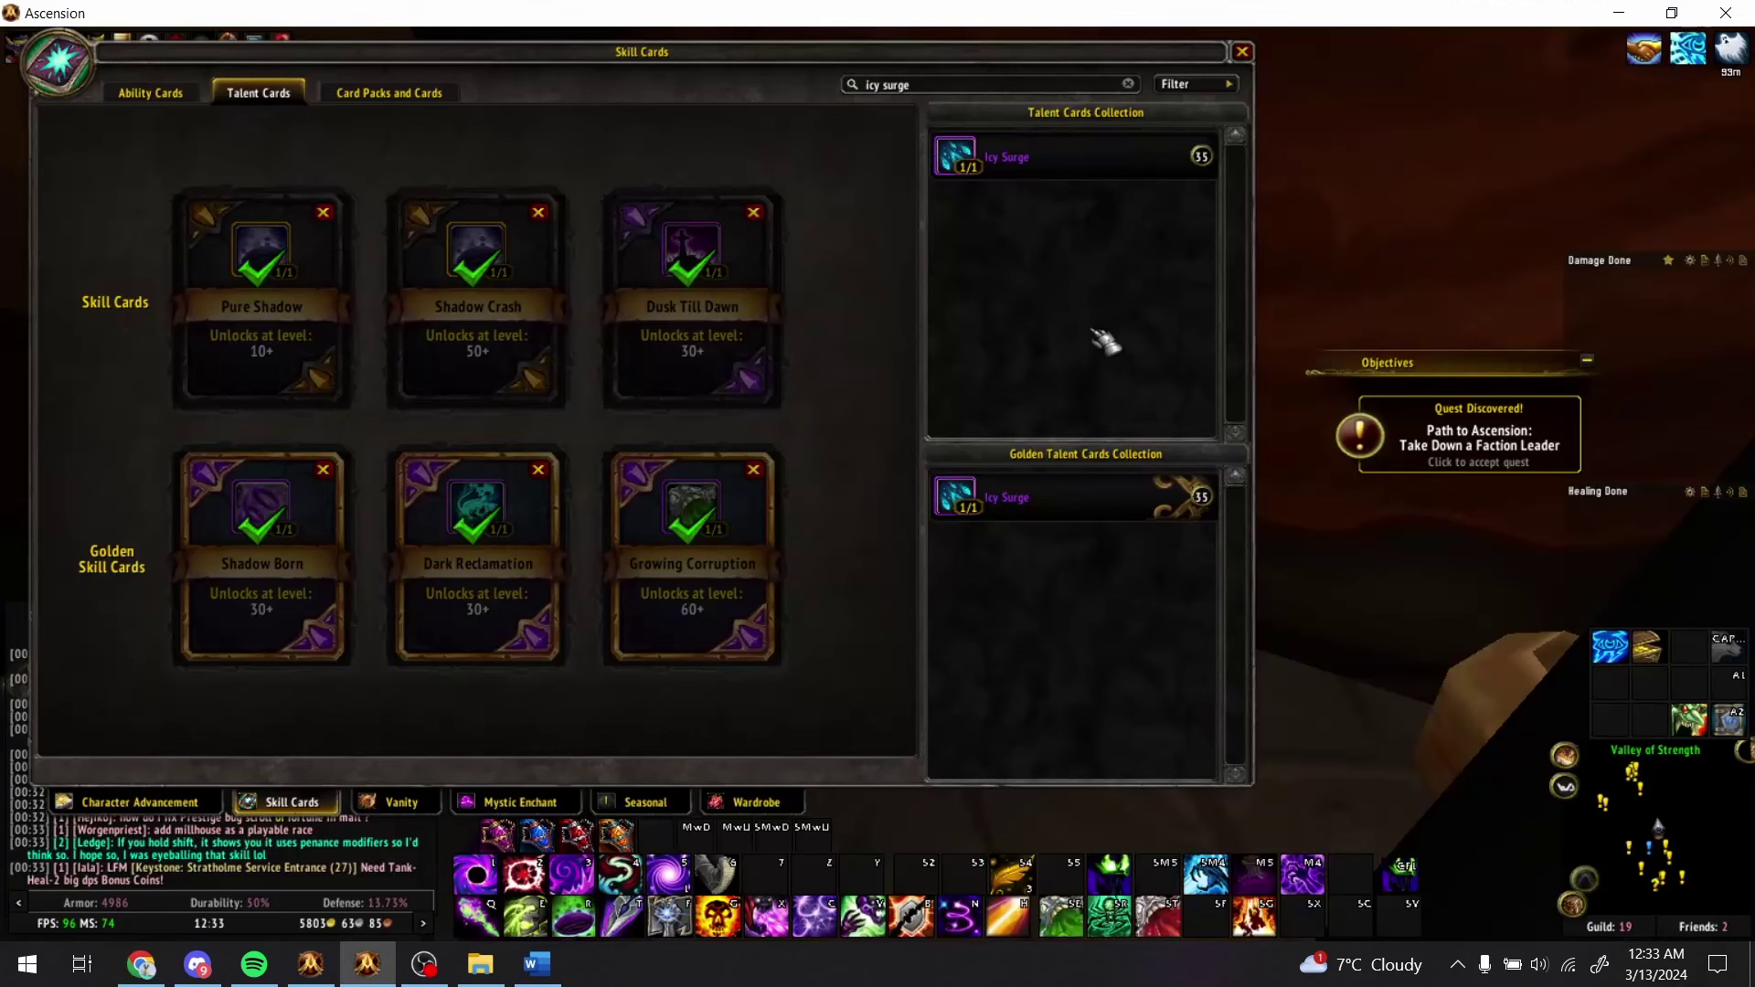
- Search the talent cards for "elemental sur" and "surge of", and read the Elemental Surge of Light and Holy Surge cards
{"action": "key", "text": "ctrl+a"}
{"action": "type", "text": "elemental sur"}
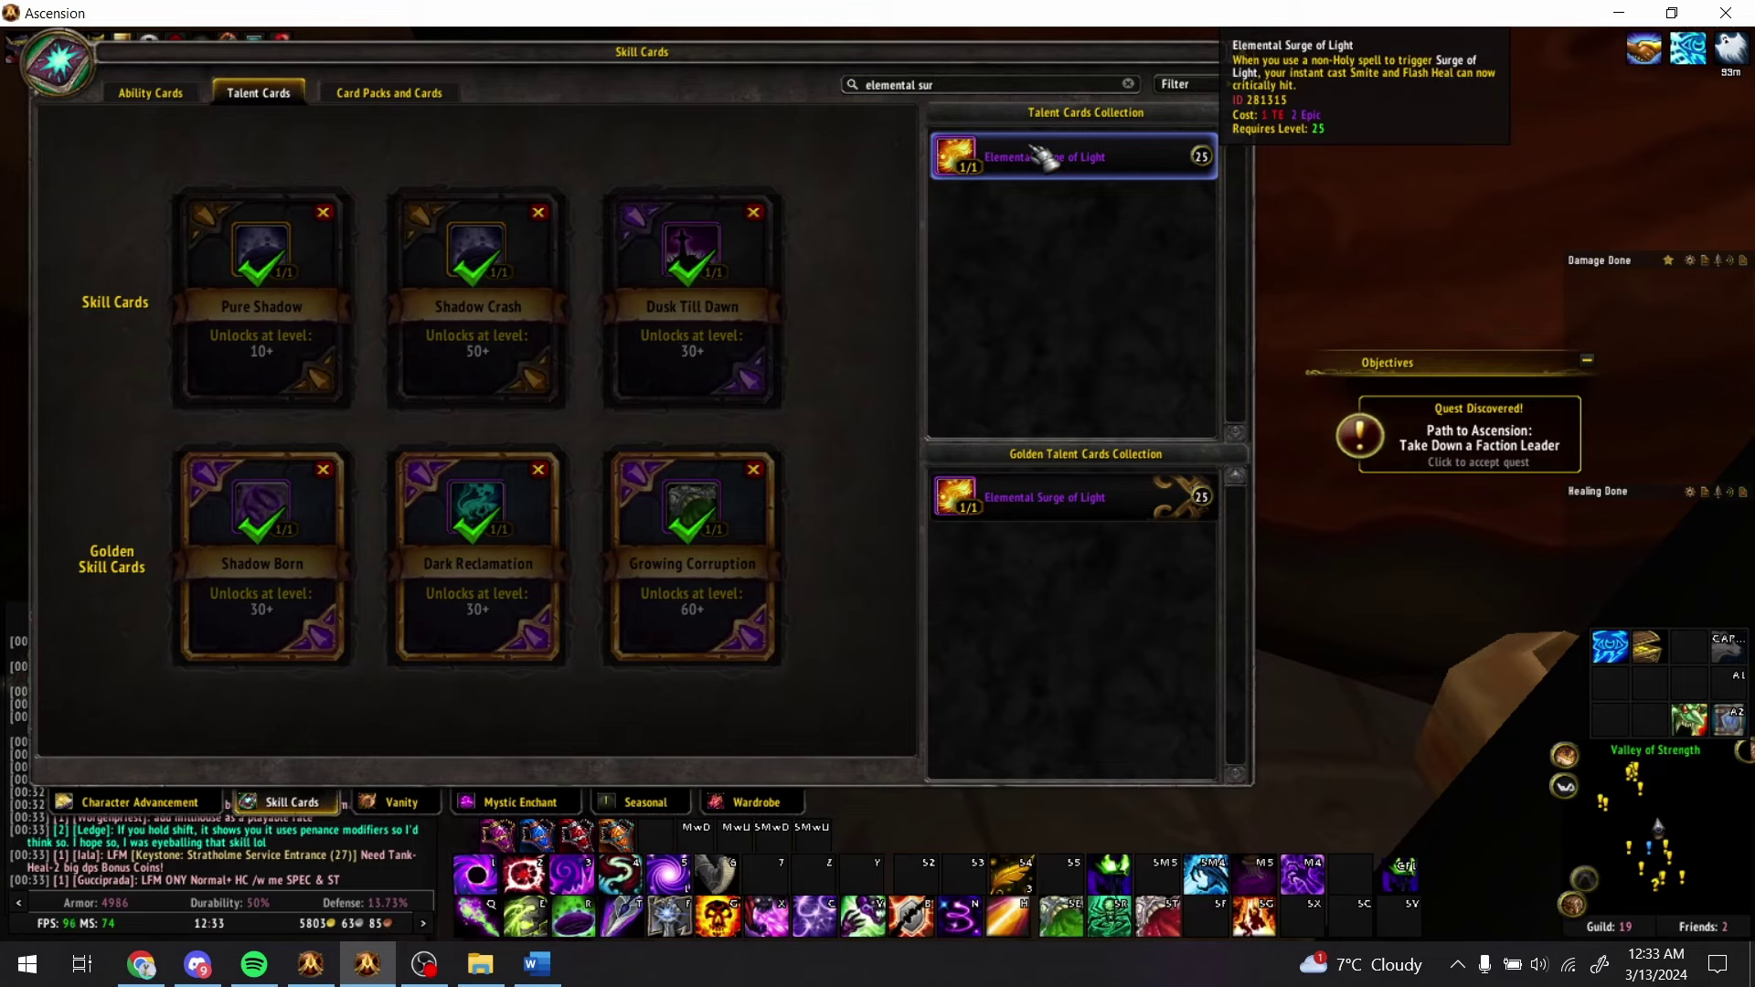
{"action": "key", "text": "ctrl+a"}
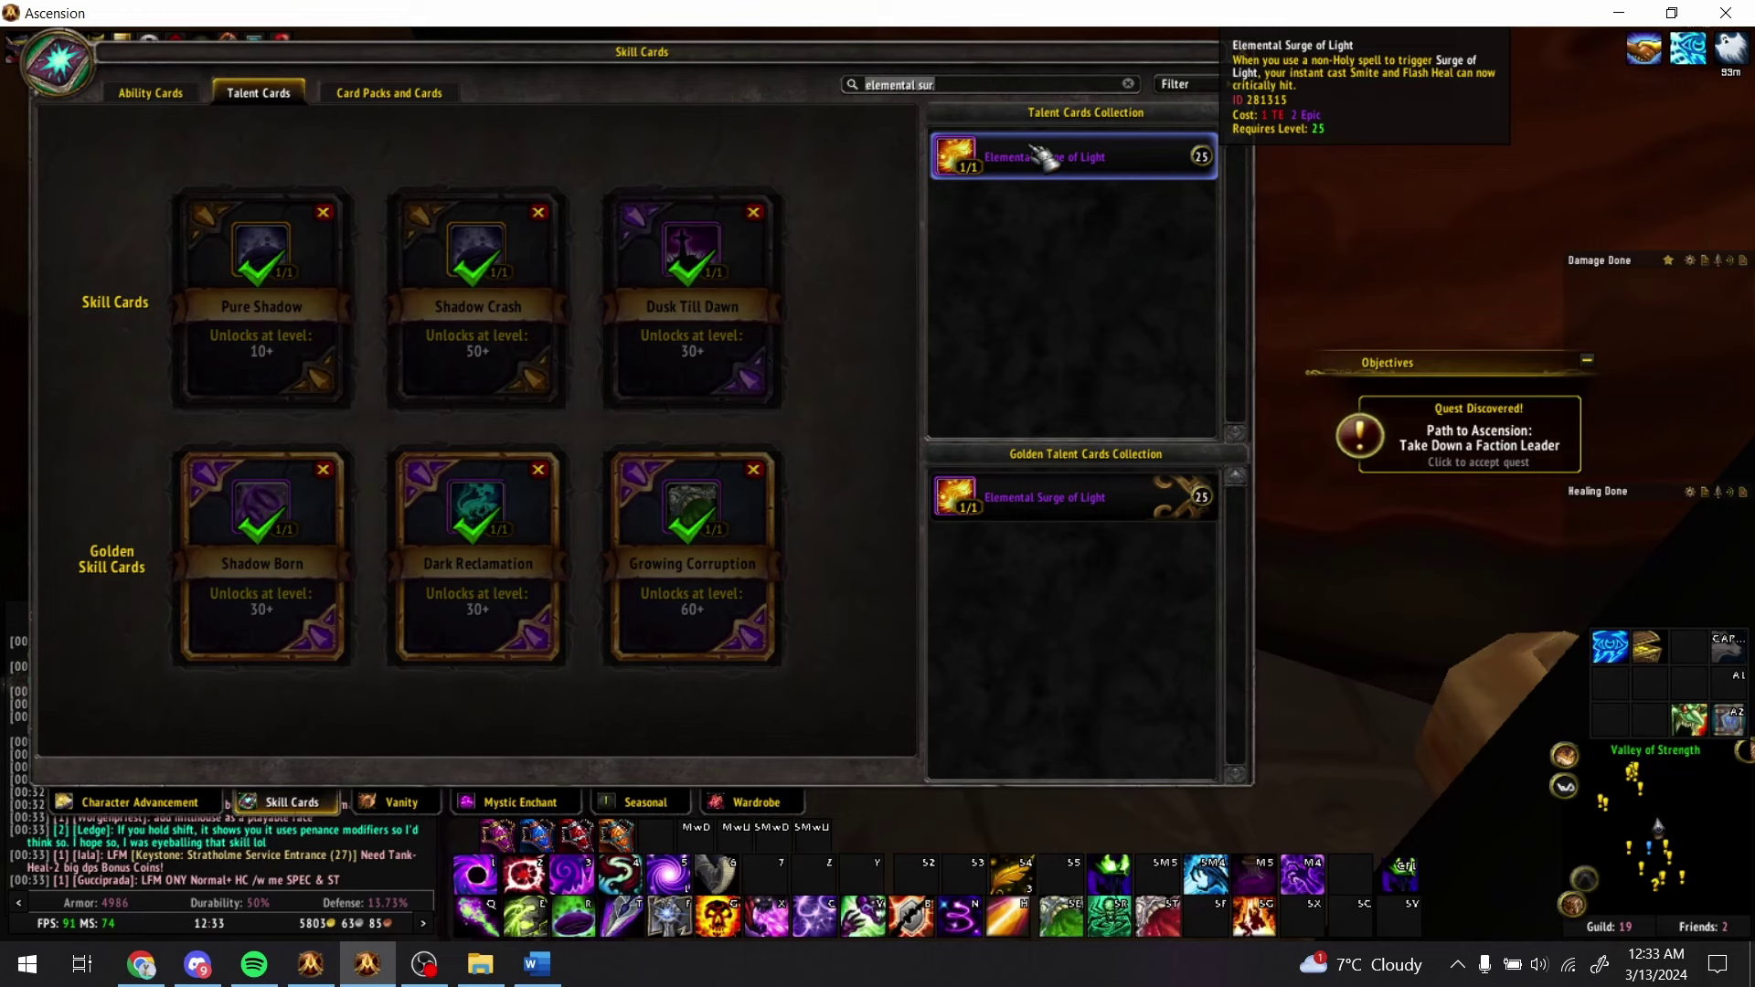
{"action": "type", "text": "surgeof"}
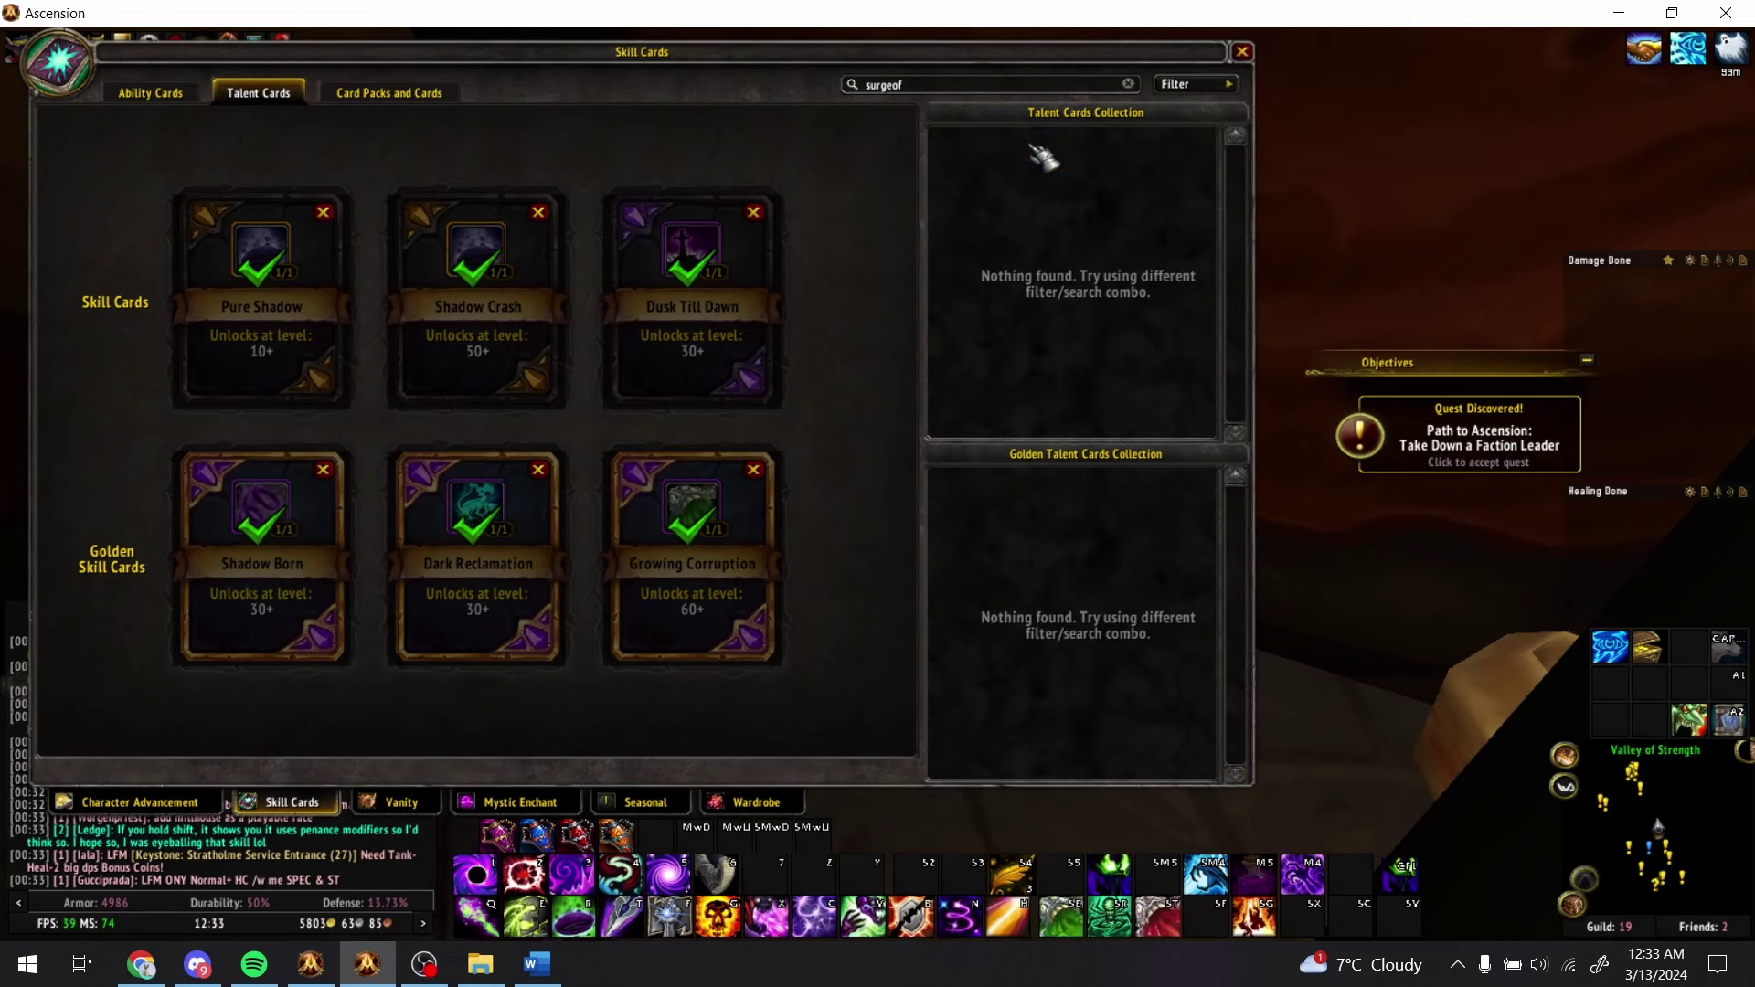
{"action": "key", "text": "BackSpace"}
{"action": "key", "text": "BackSpace"}
{"action": "type", "text": "of"}
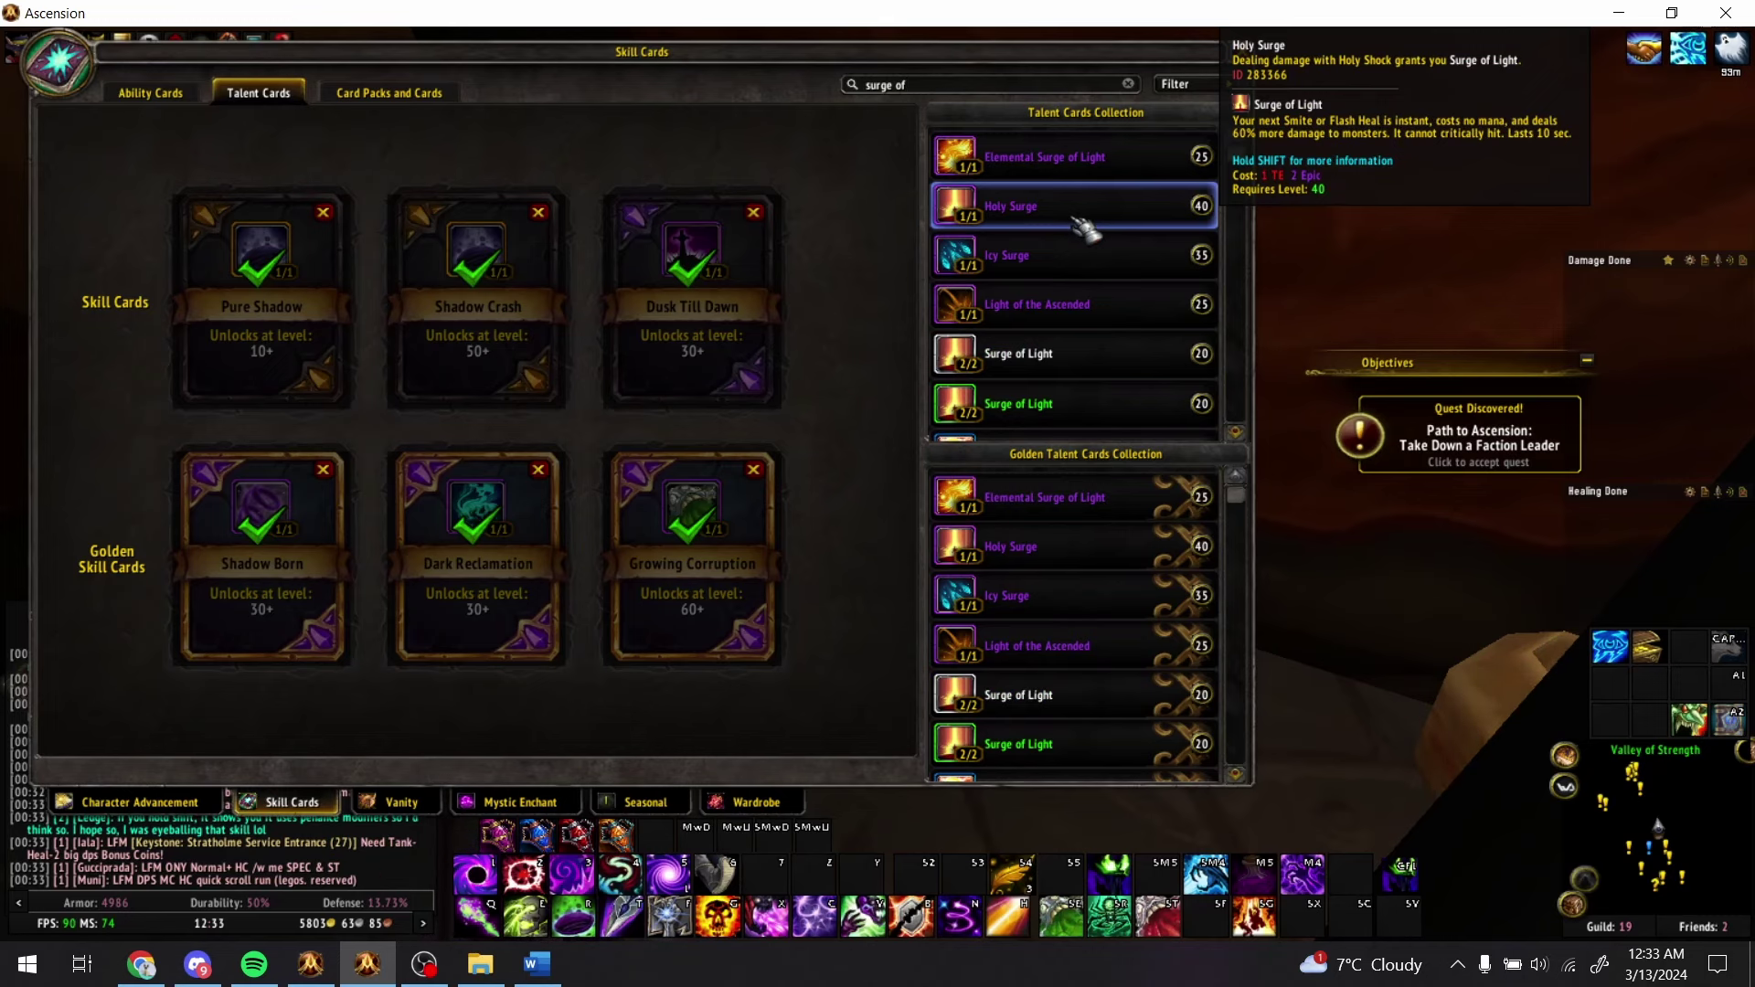
{"action": "key", "text": "alt+Tab"}
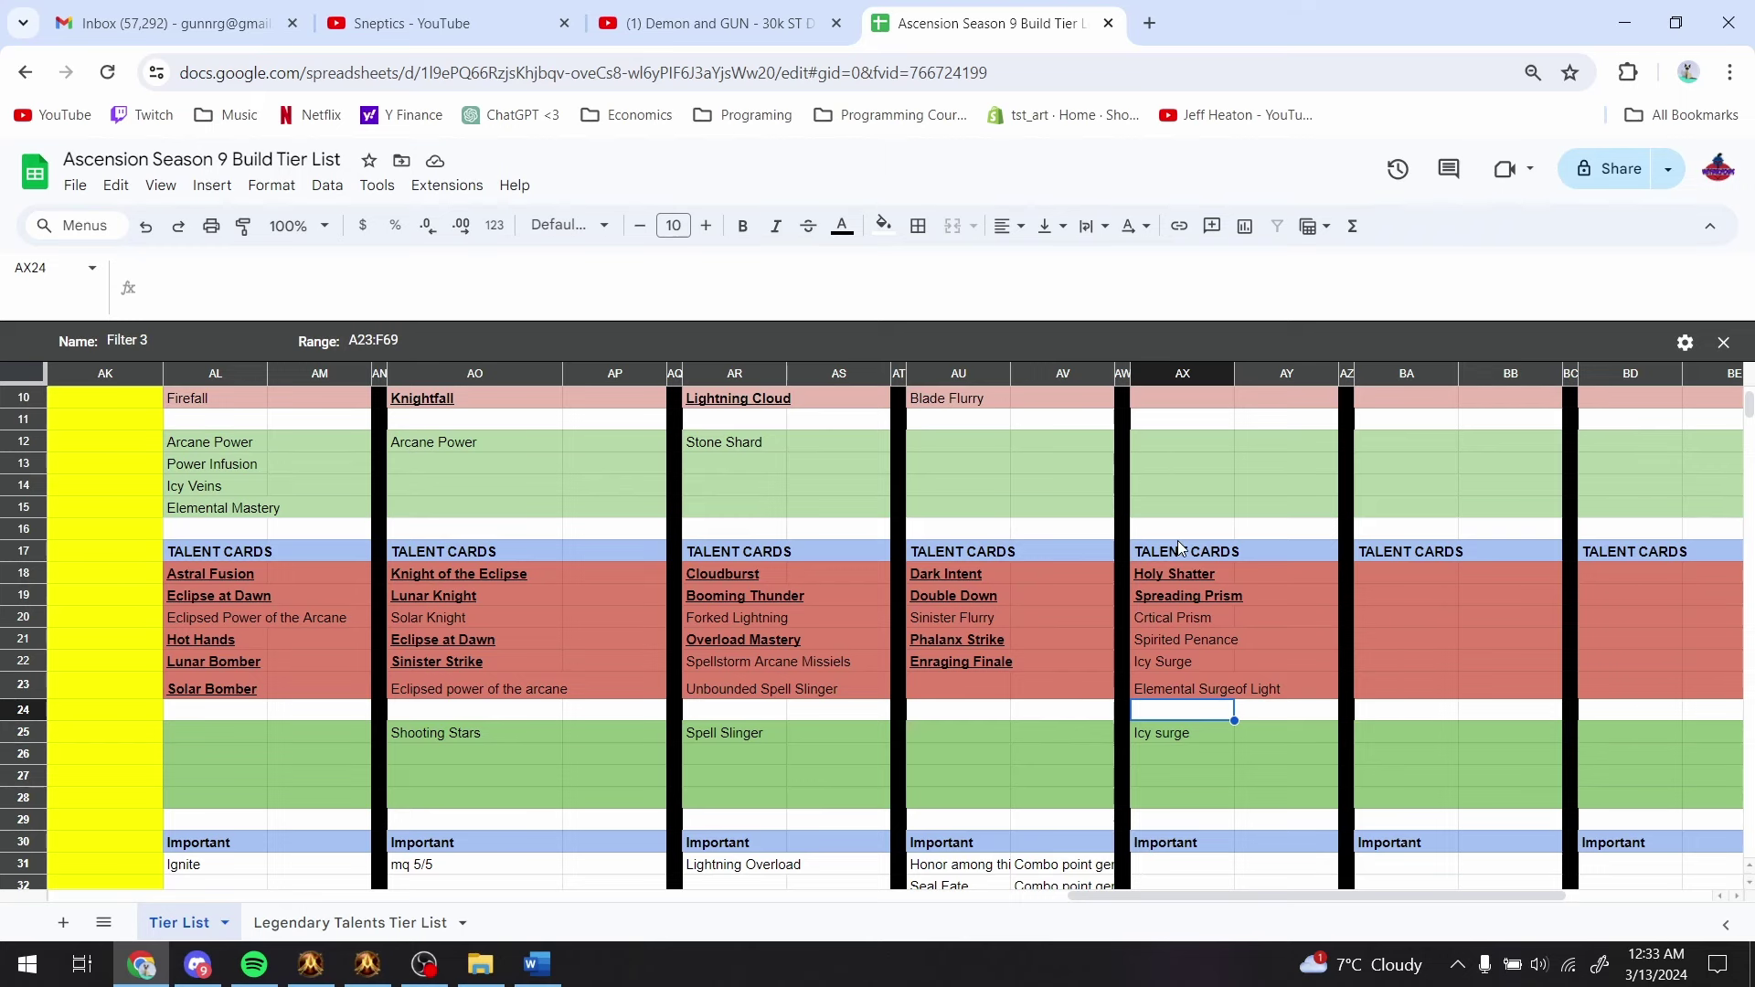
{"action": "key", "text": "alt+Tab"}
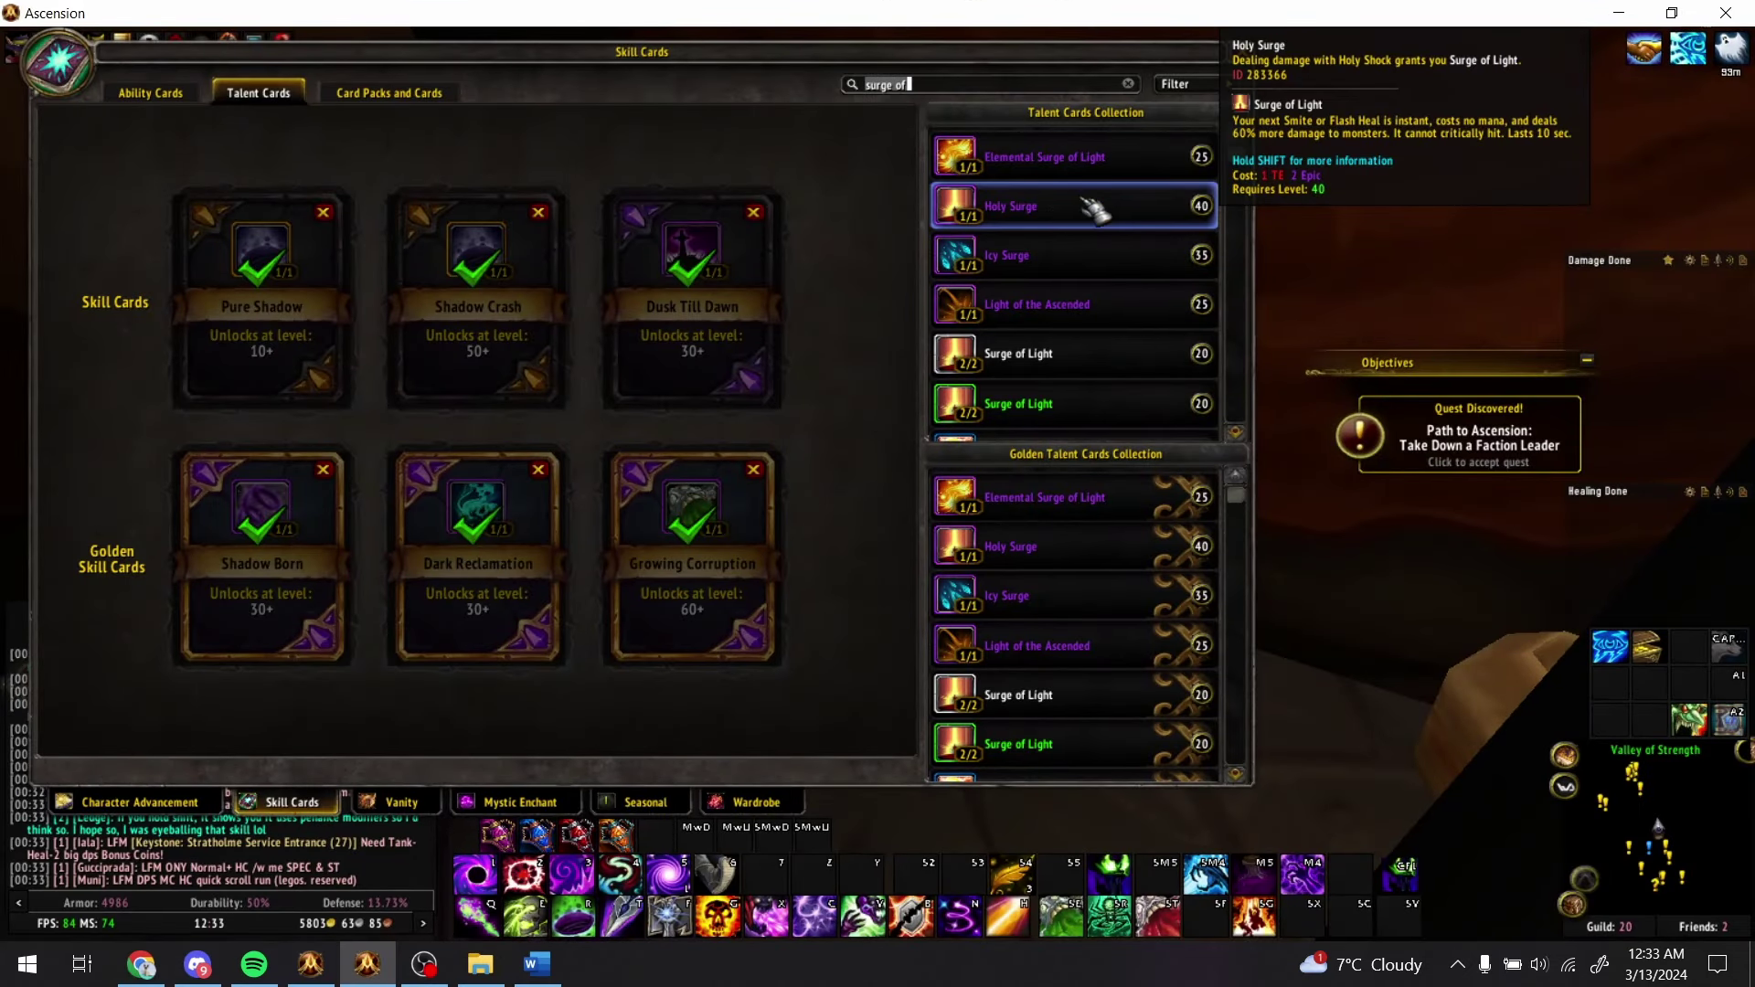
- Search the talent cards for "holy shock" and filter the results to Legendary quality
{"action": "key", "text": "BackSpace"}
{"action": "key", "text": "BackSpace"}
{"action": "key", "text": "BackSpace"}
{"action": "key", "text": "BackSpace"}
{"action": "key", "text": "BackSpace"}
{"action": "key", "text": "BackSpace"}
{"action": "key", "text": "BackSpace"}
{"action": "key", "text": "BackSpace"}
{"action": "type", "text": "holy "}
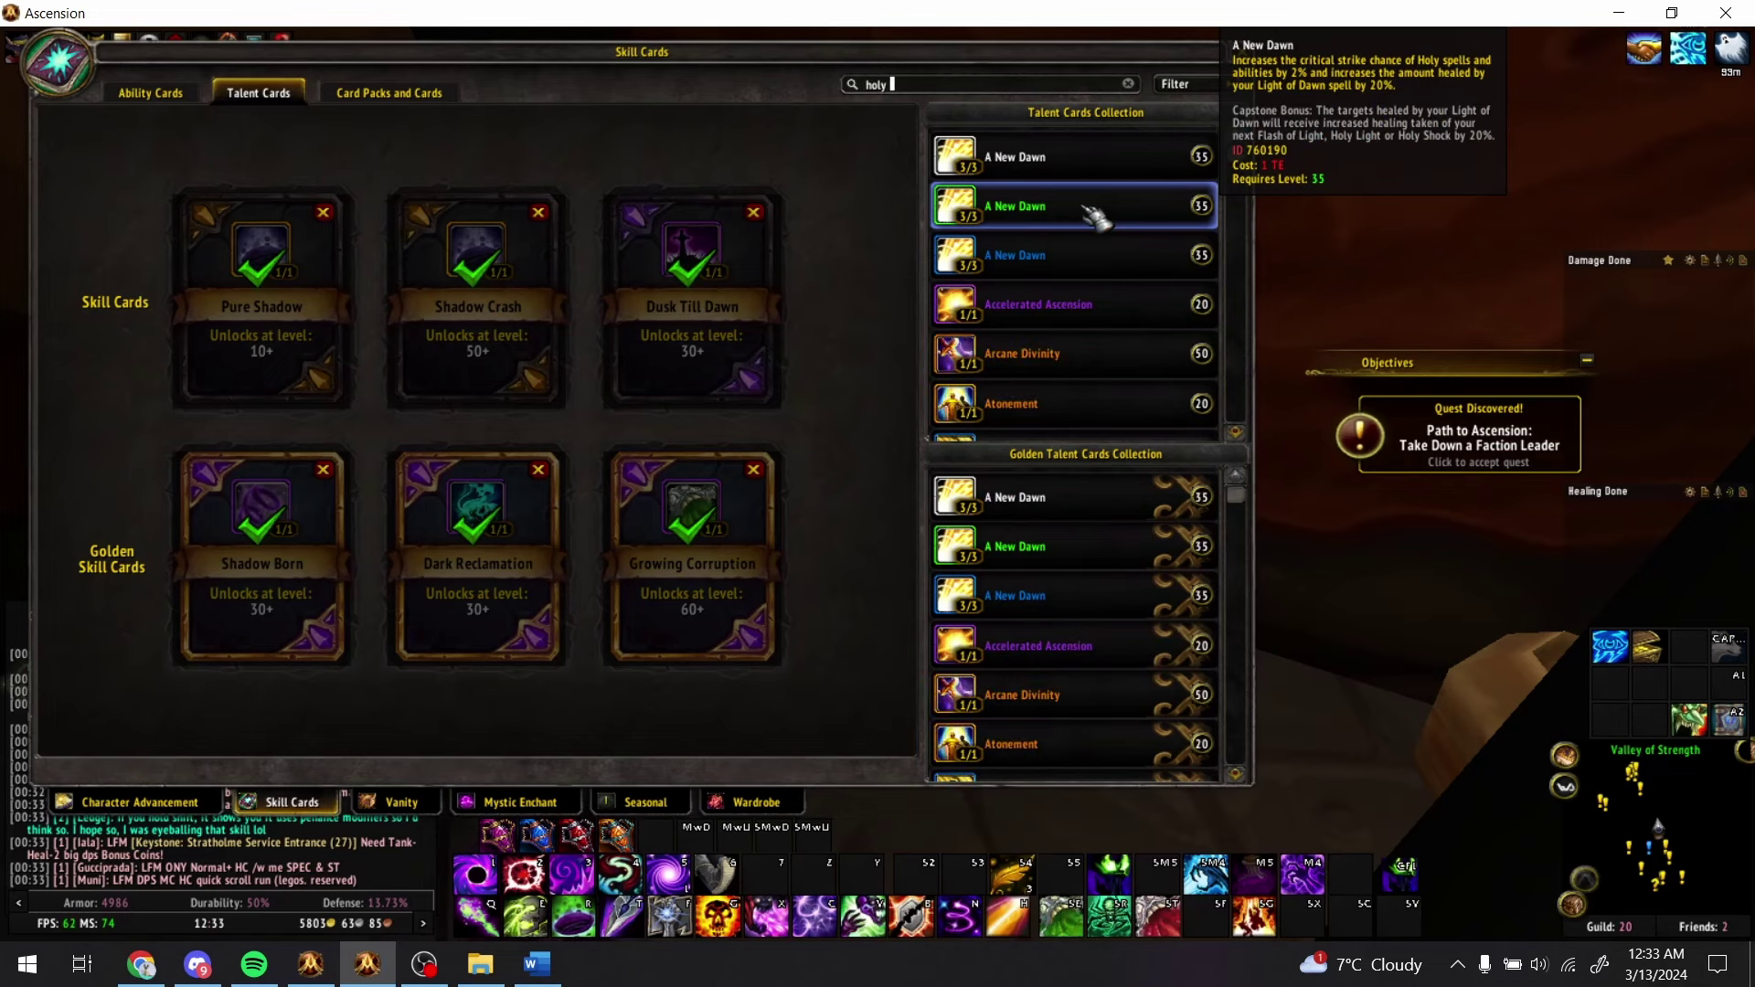
{"action": "type", "text": "shock"}
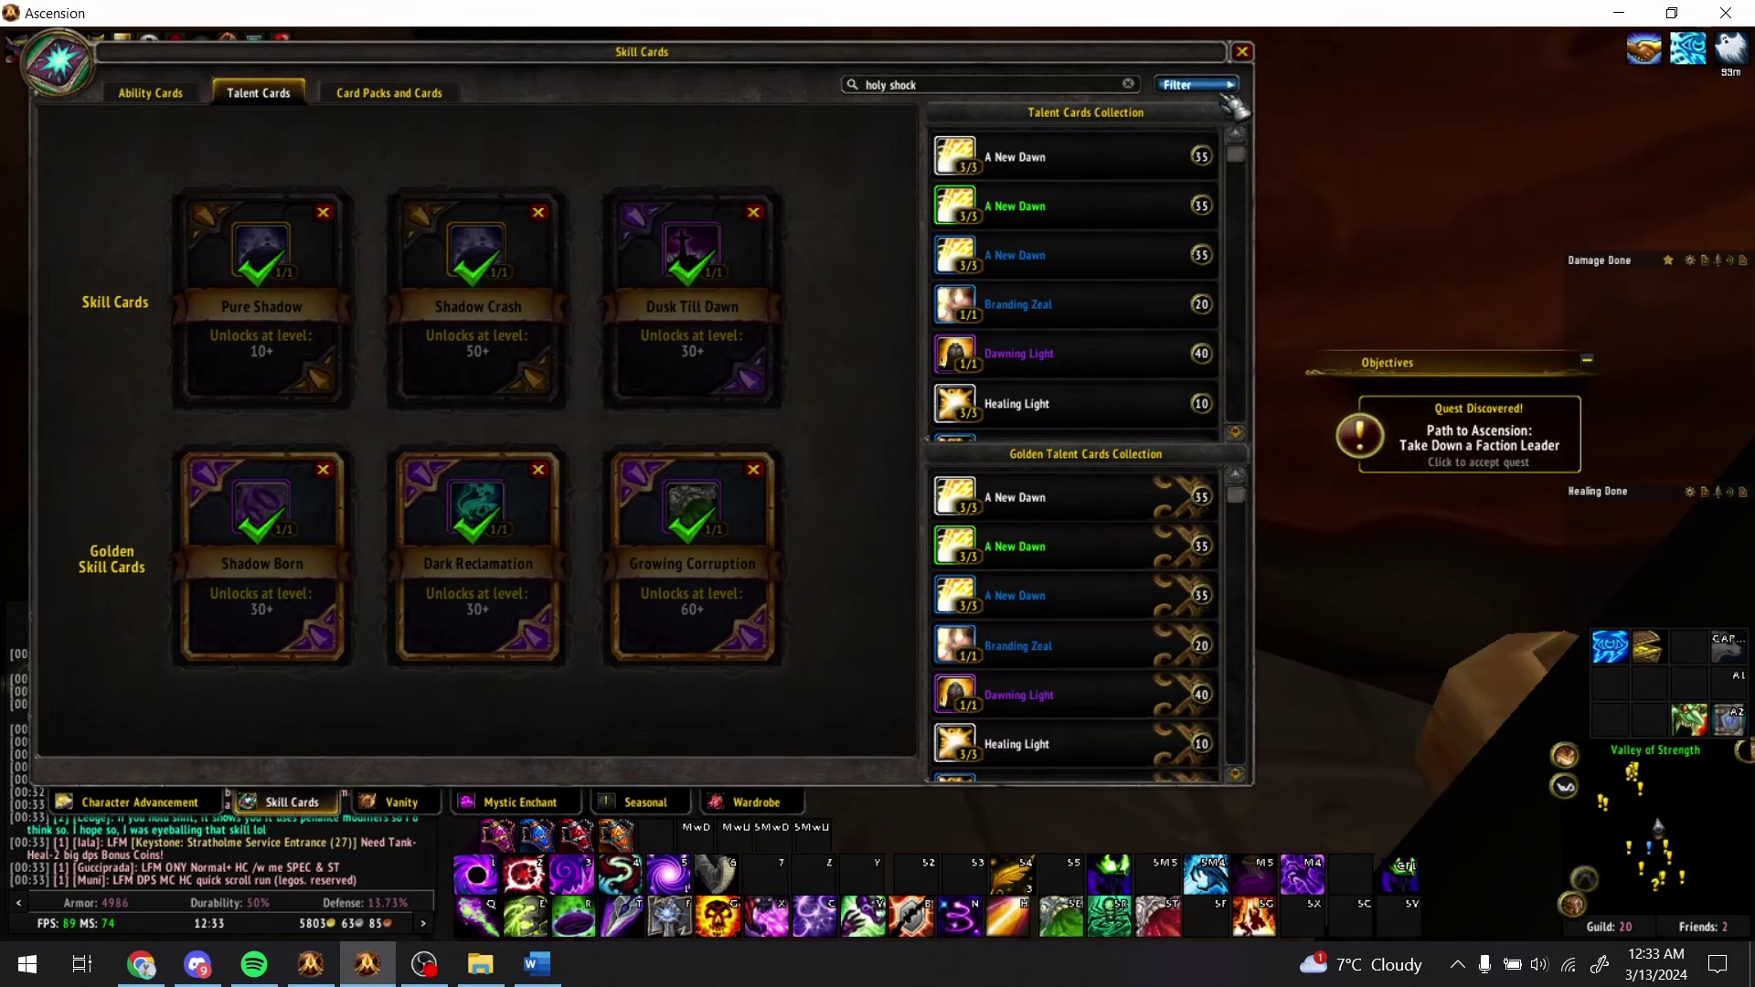
{"action": "left_click", "coordinate": [1179, 83]}
{"action": "mouse_move", "coordinate": [1280, 174]}
{"action": "left_click", "coordinate": [1366, 235]}
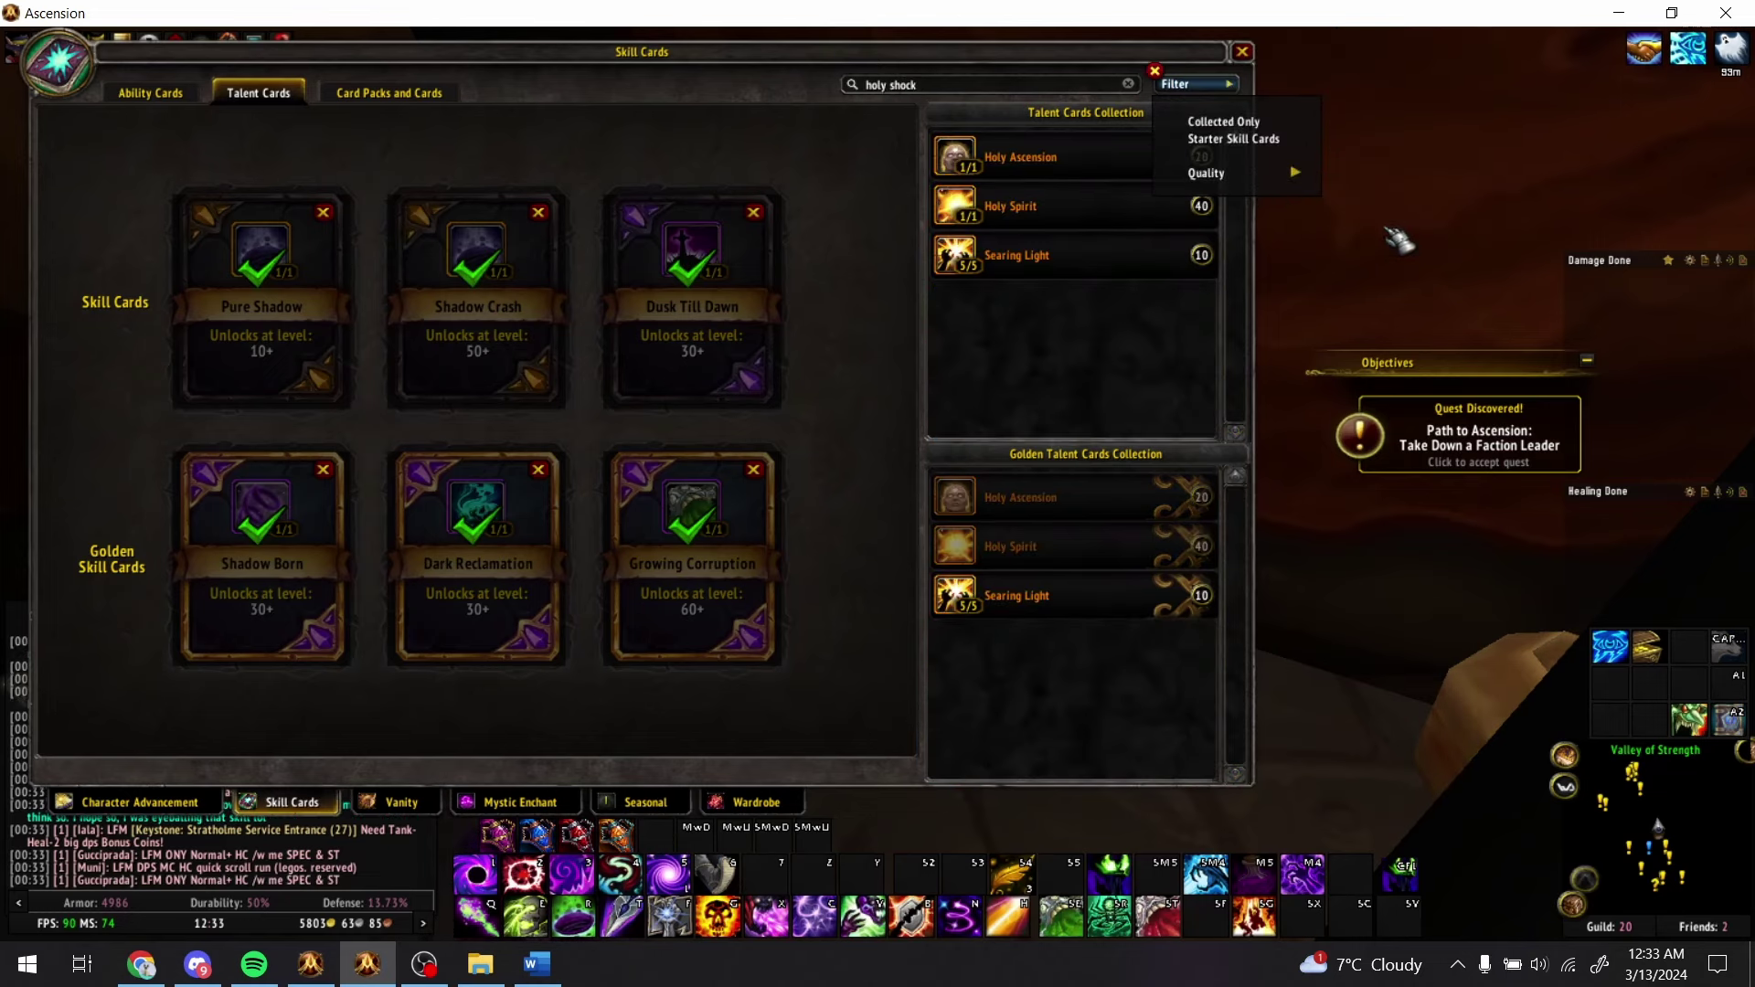
- Switch to the Google Sheets tier list and copy AX22:AX23 into the green talent card section starting at AX25
{"action": "key", "text": "alt+Tab"}
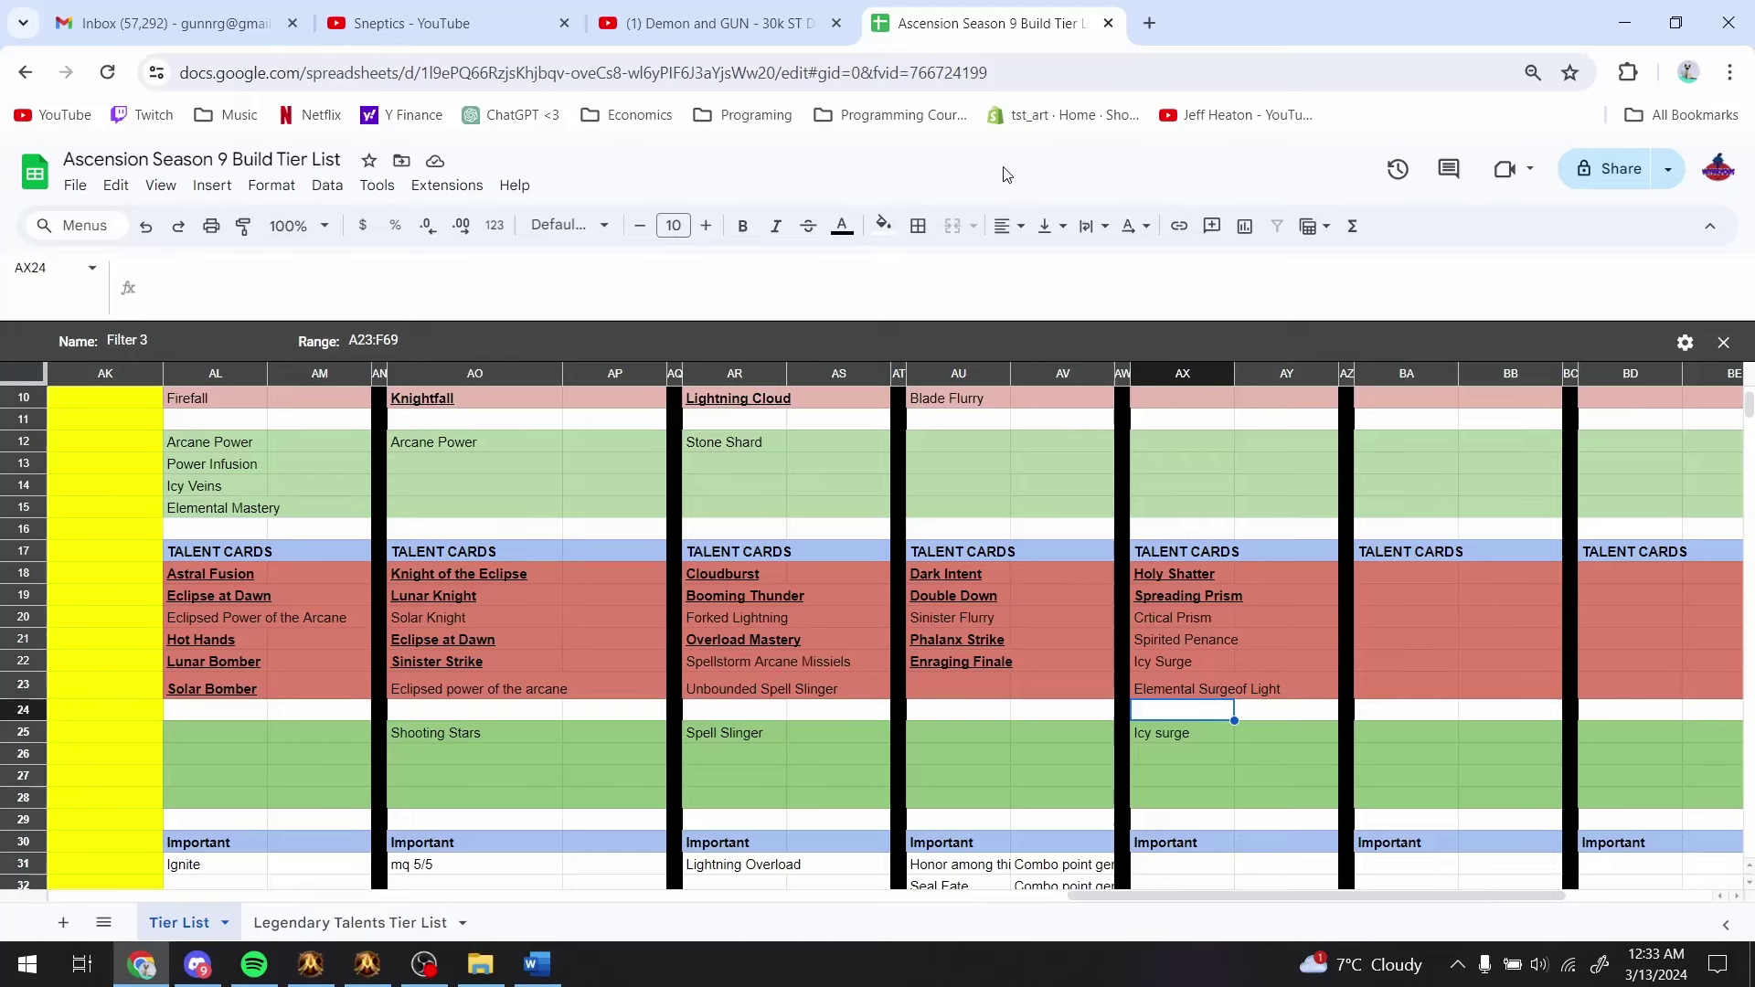
{"action": "key", "text": "Up"}
{"action": "key", "text": "Down"}
{"action": "key", "text": "Up"}
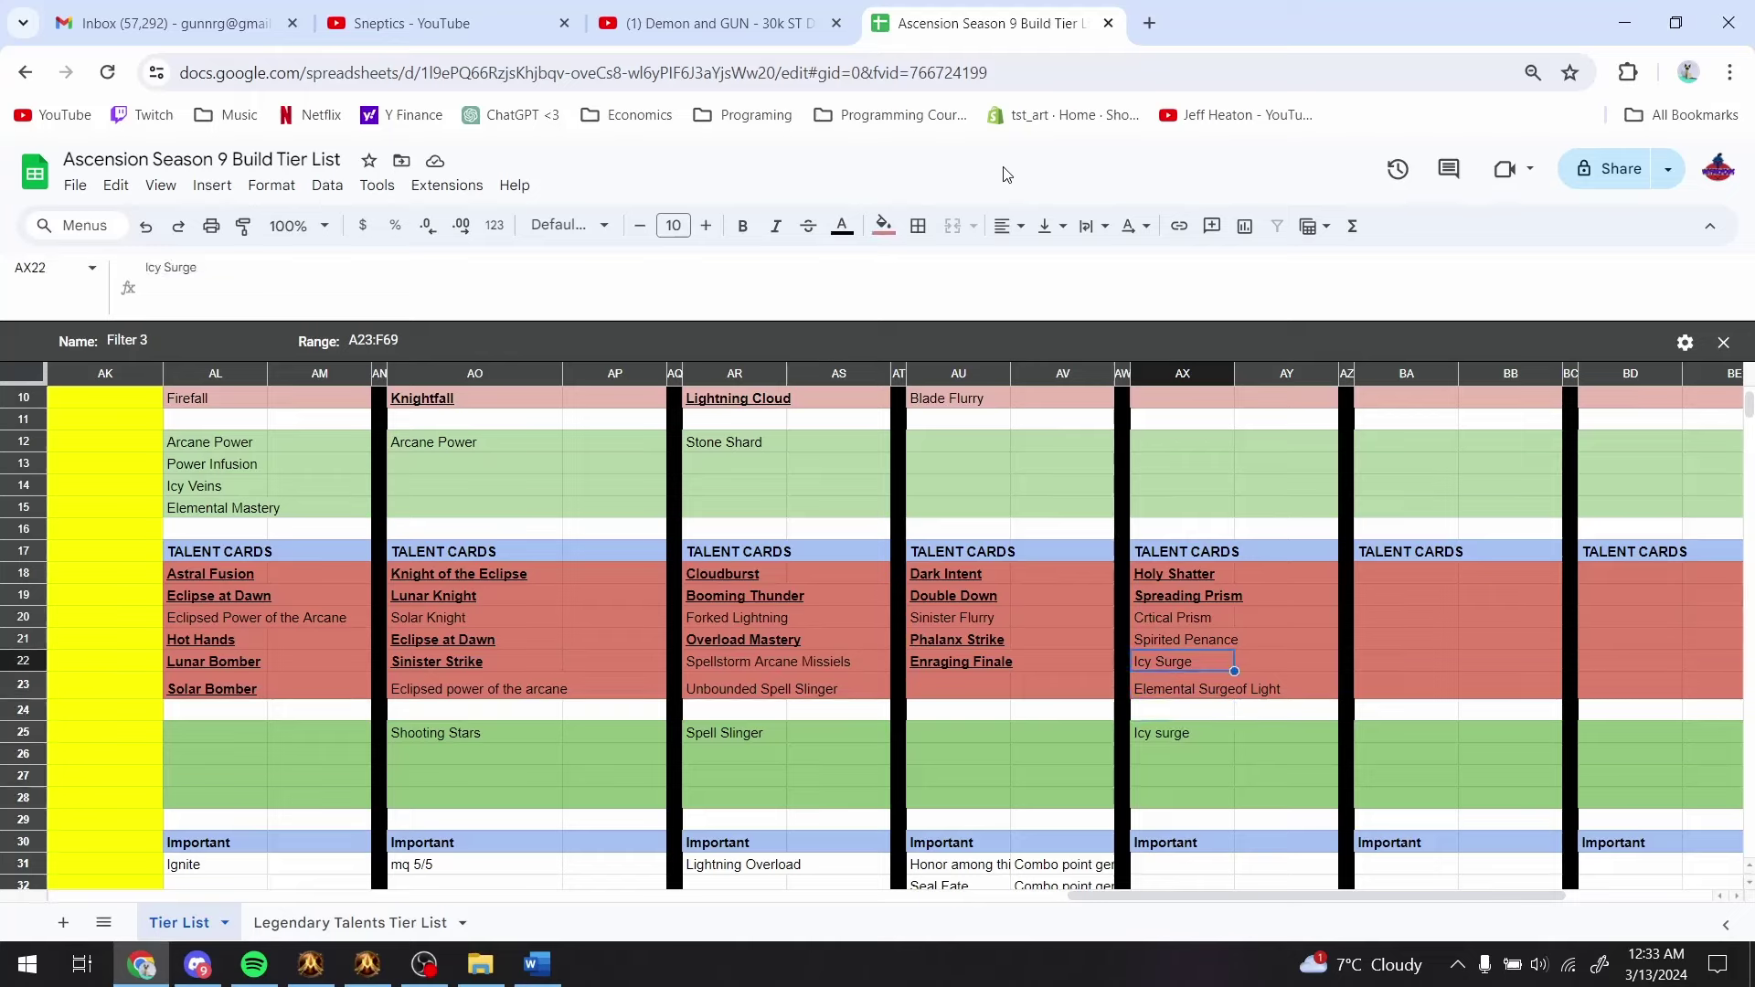
{"action": "key", "text": "shift+Down"}
{"action": "key", "text": "ctrl+c"}
{"action": "key", "text": "Down"}
{"action": "key", "text": "Down"}
{"action": "key", "text": "Down"}
{"action": "key", "text": "ctrl+v"}
- Replace the entry in AX22 of the red talent card section with "Holy Ascension"
{"action": "key", "text": "Up"}
{"action": "key", "text": "Up"}
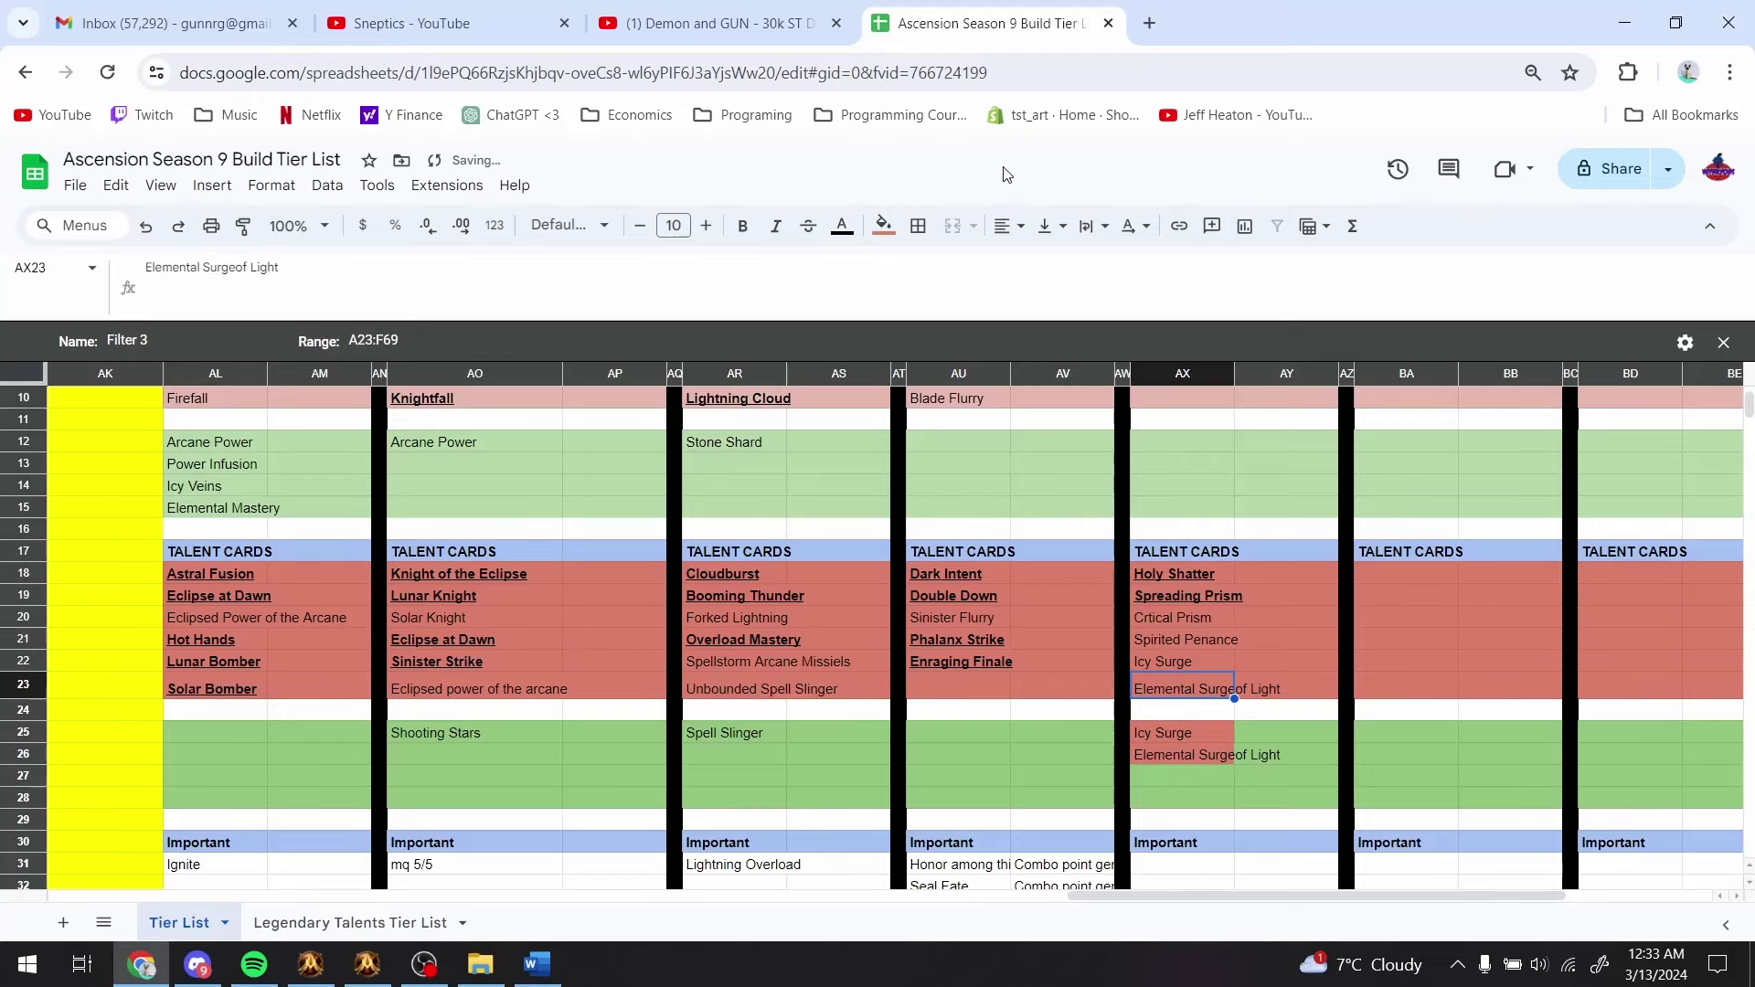
{"action": "key", "text": "Up"}
{"action": "type", "text": "Holy Ascension"}
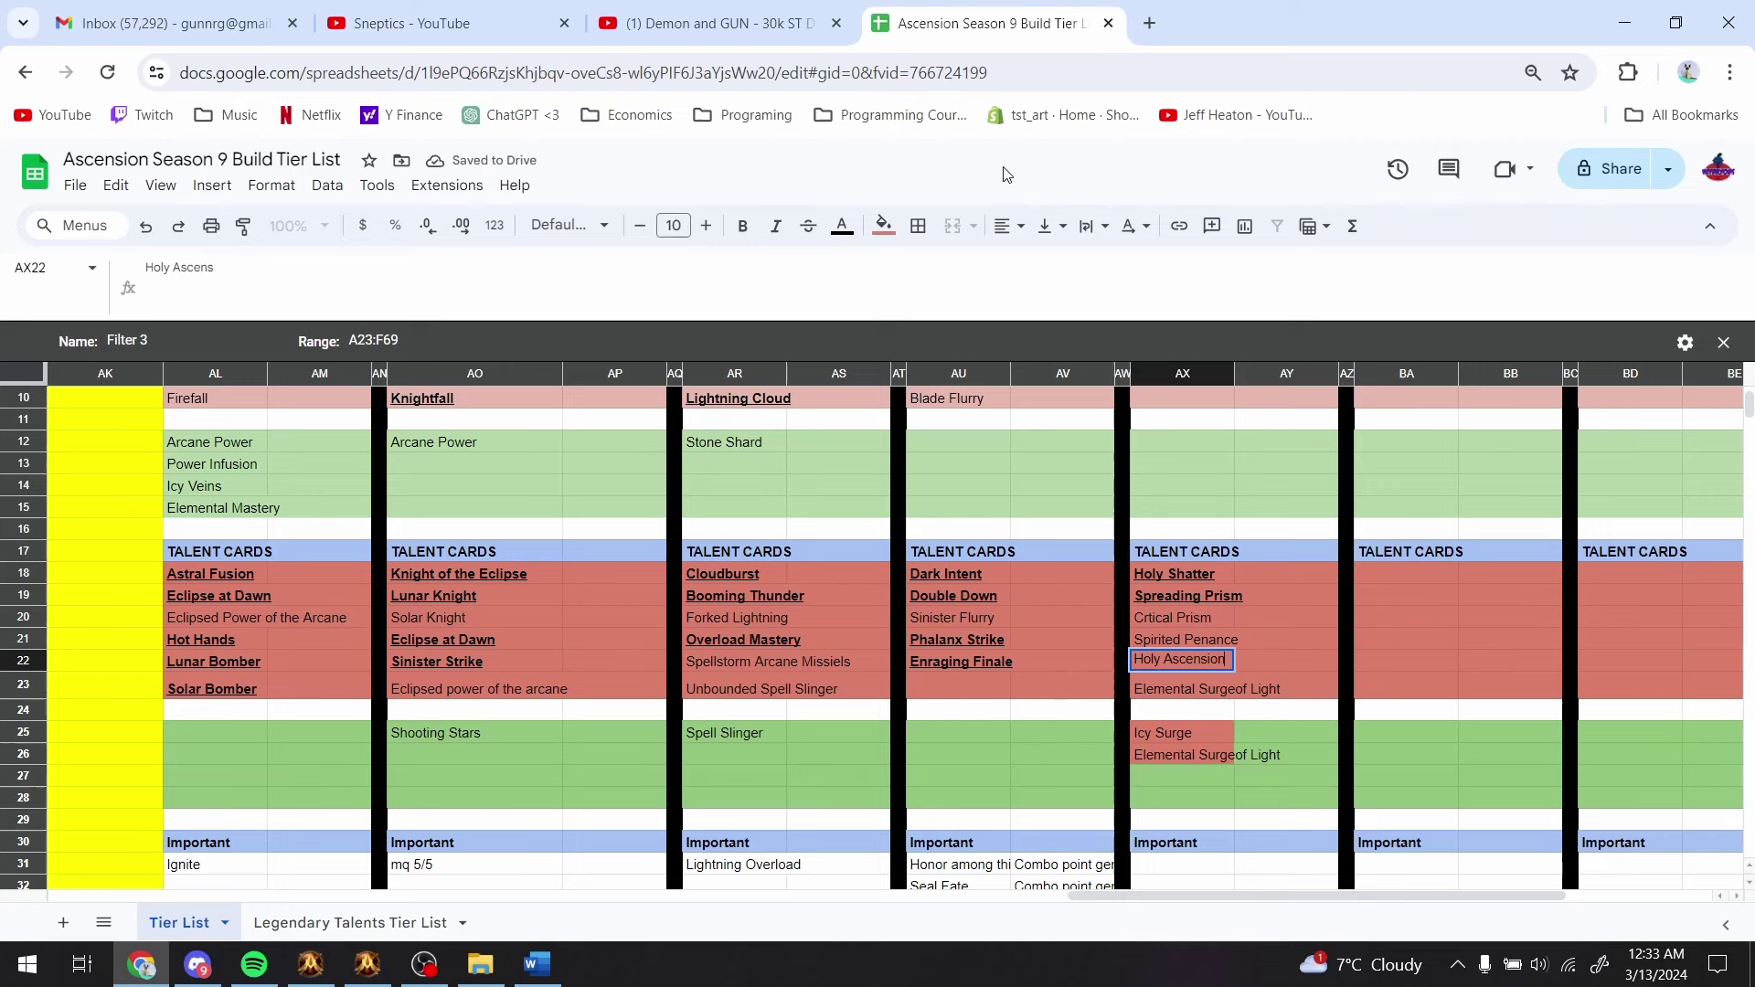
{"action": "key", "text": "Return"}
- Switch to Ascension, search the talent cards for "holy fire" and review the matches, including Paragon of Light and Divine Power
{"action": "key", "text": "alt+Tab"}
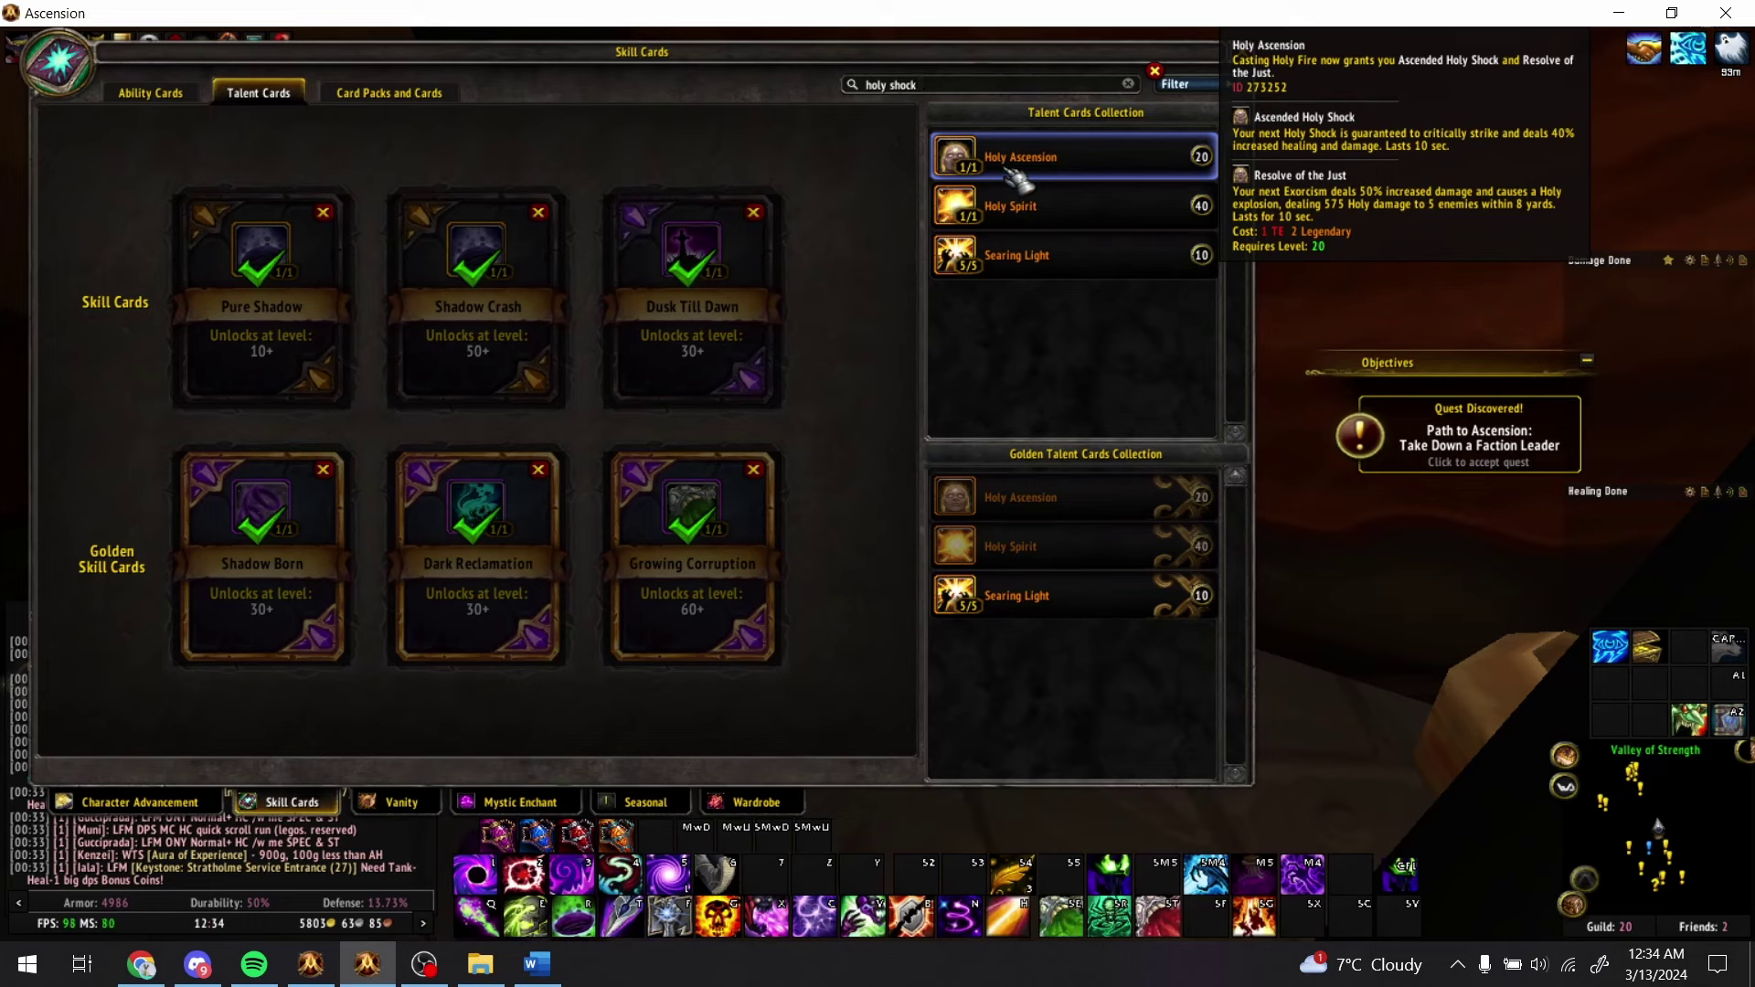
{"action": "key", "text": "ctrl+a"}
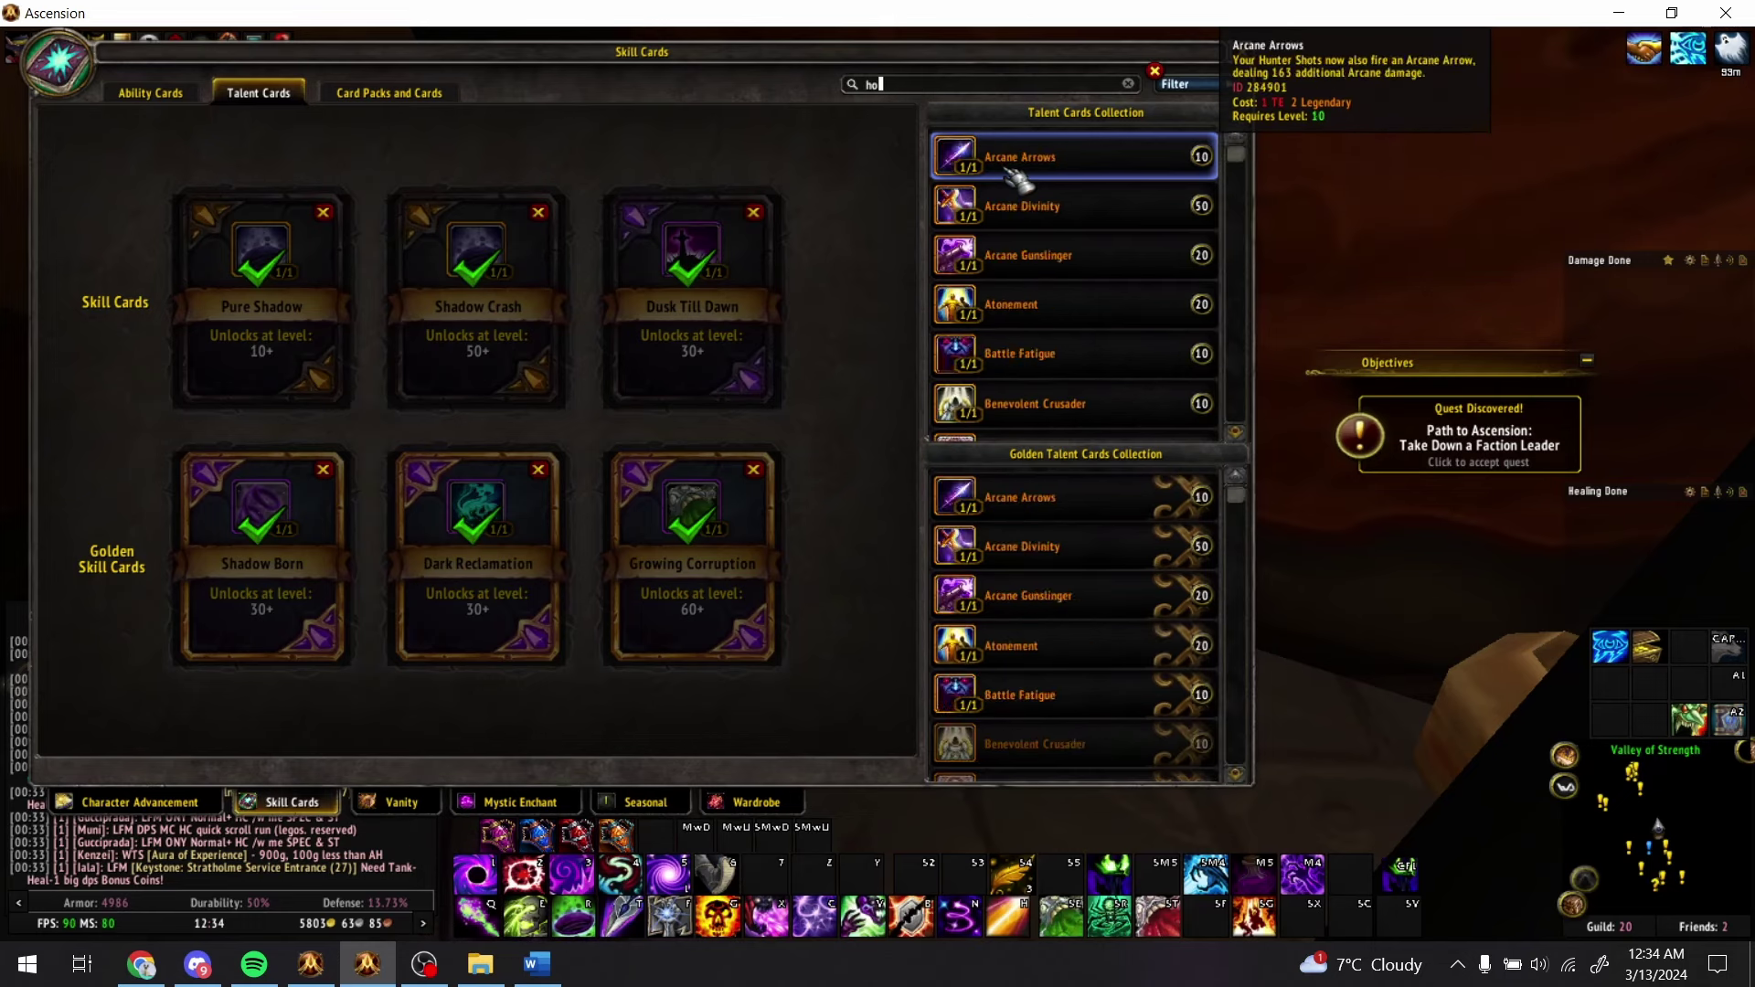
{"action": "type", "text": "holy fire"}
{"action": "scroll", "coordinate": [1079, 210], "scroll_direction": "down", "scroll_amount": 3}
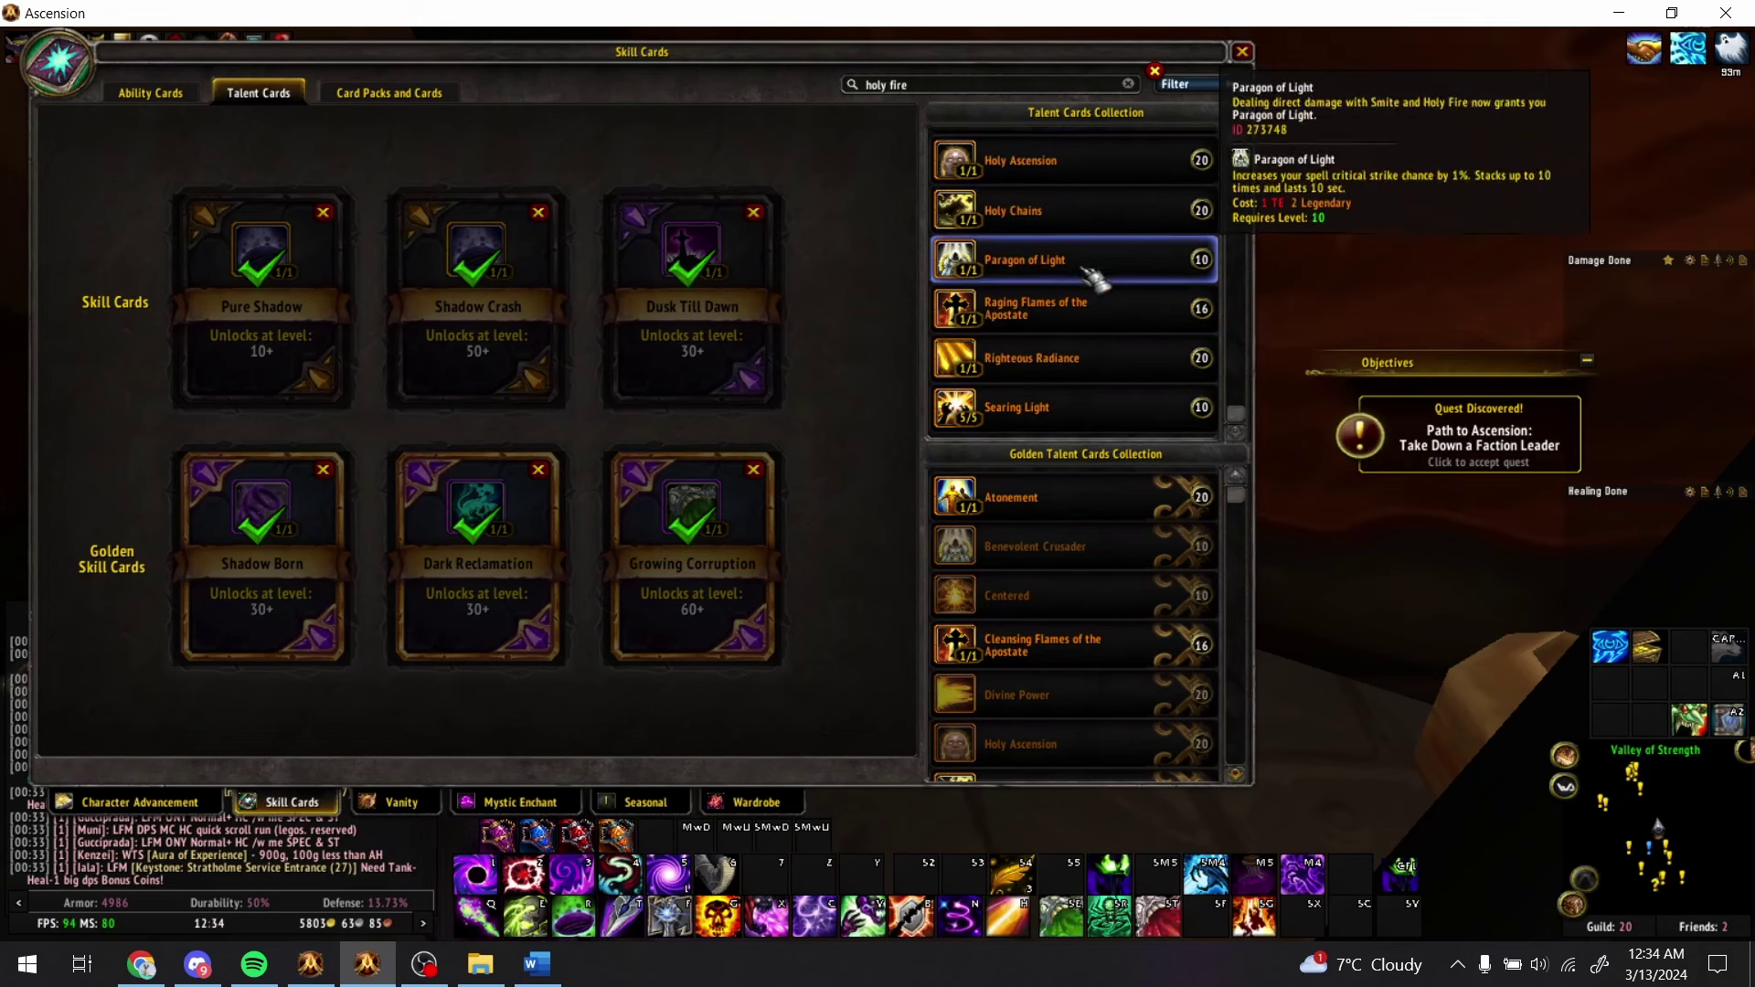
{"action": "scroll", "coordinate": [1094, 279], "scroll_direction": "up", "scroll_amount": 3}
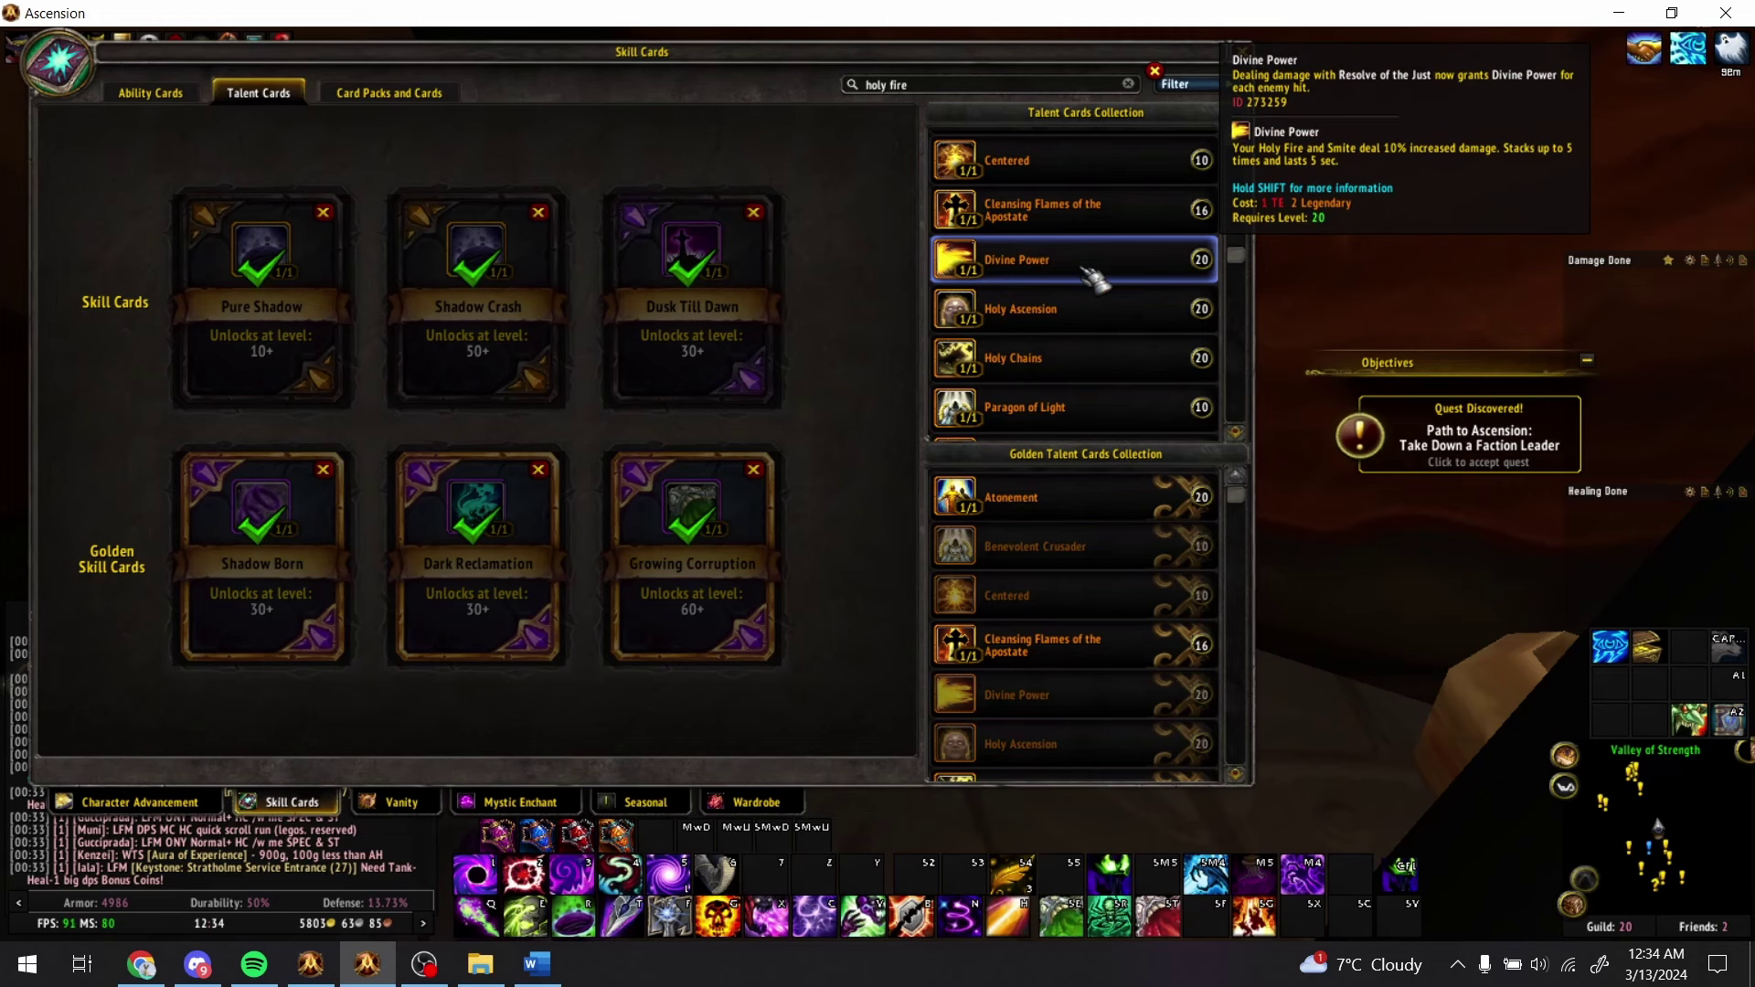
{"action": "scroll", "coordinate": [1094, 279], "scroll_direction": "up", "scroll_amount": 2}
{"action": "scroll", "coordinate": [1094, 278], "scroll_direction": "down", "scroll_amount": 5}
- Switch to the Google Sheets tier list and replace the entry in AX23 with "Paragon of Light"
{"action": "key", "text": "alt+Tab"}
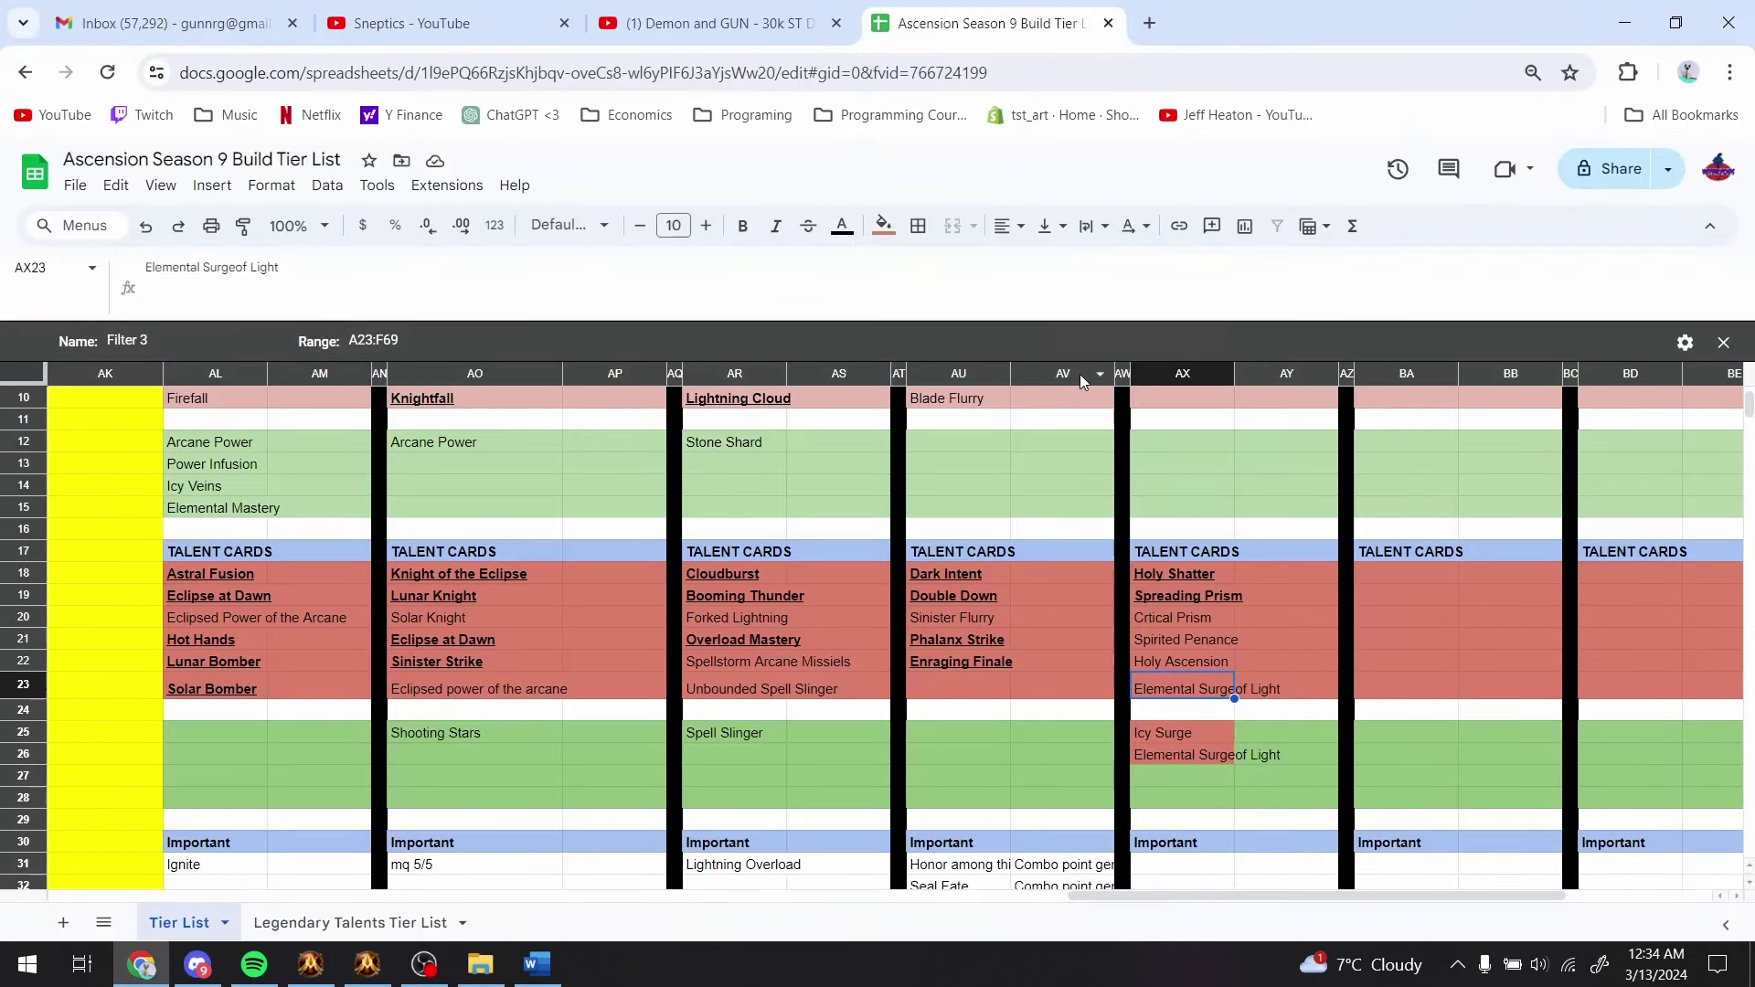
{"action": "type", "text": "Parag"}
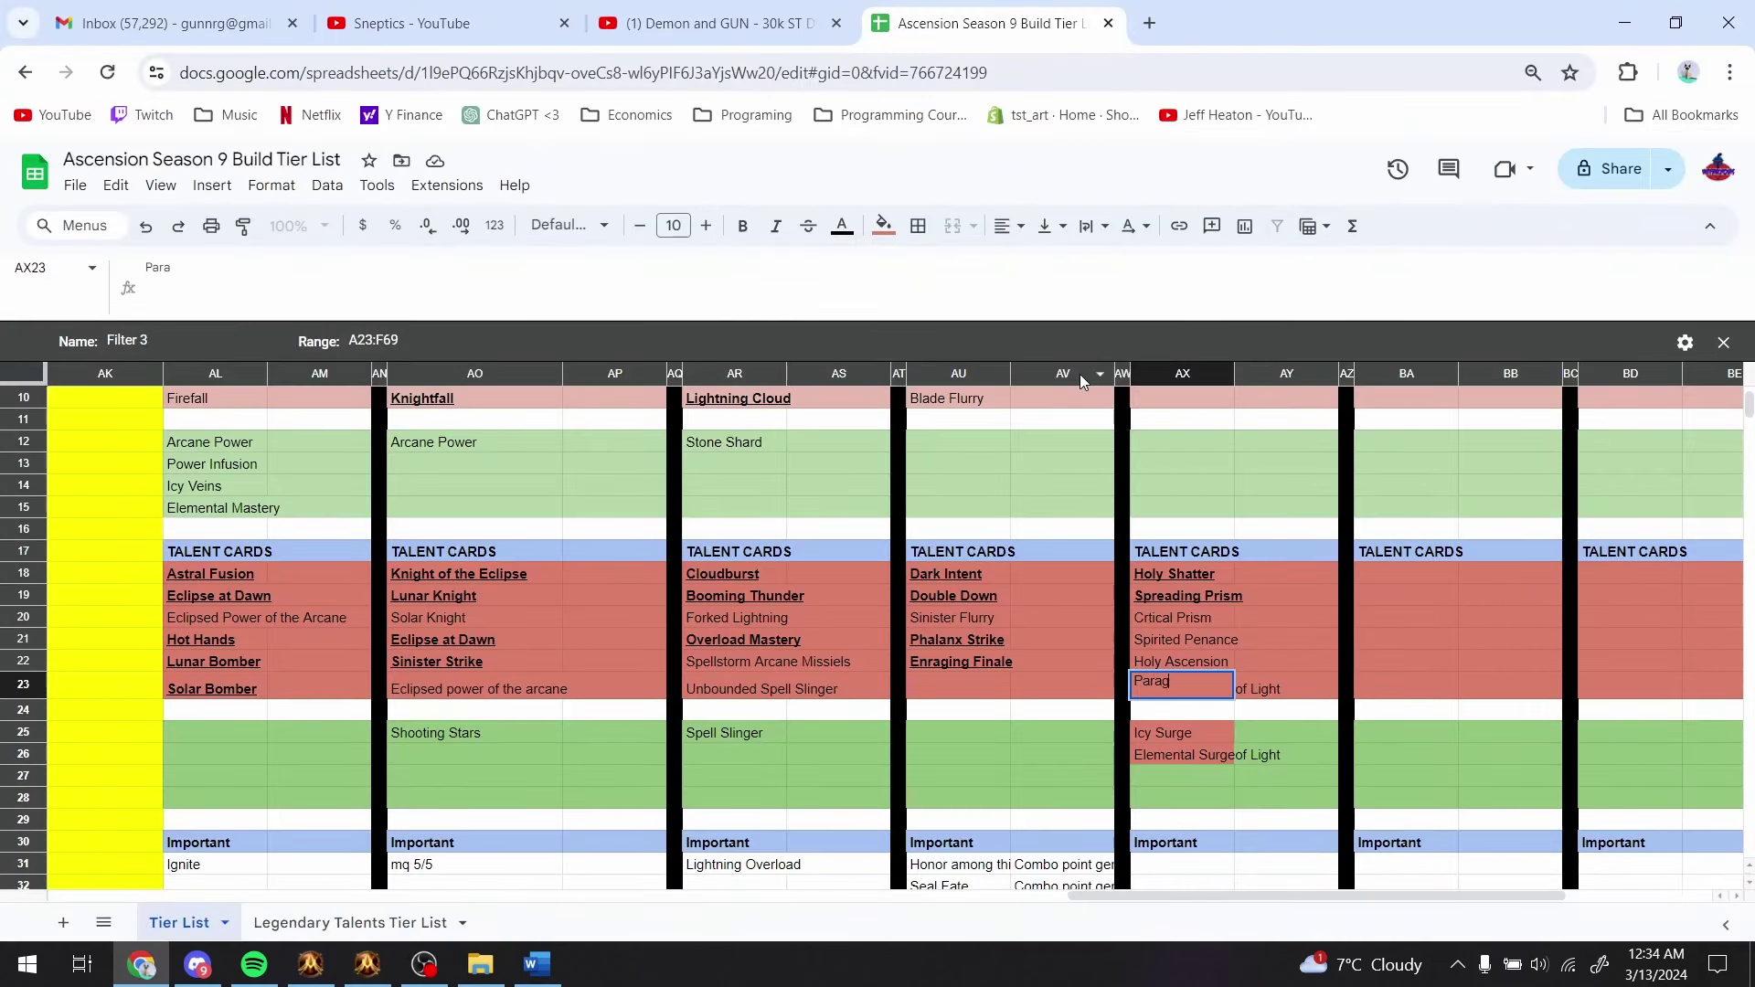
{"action": "type", "text": "on of Light"}
{"action": "key", "text": "Return"}
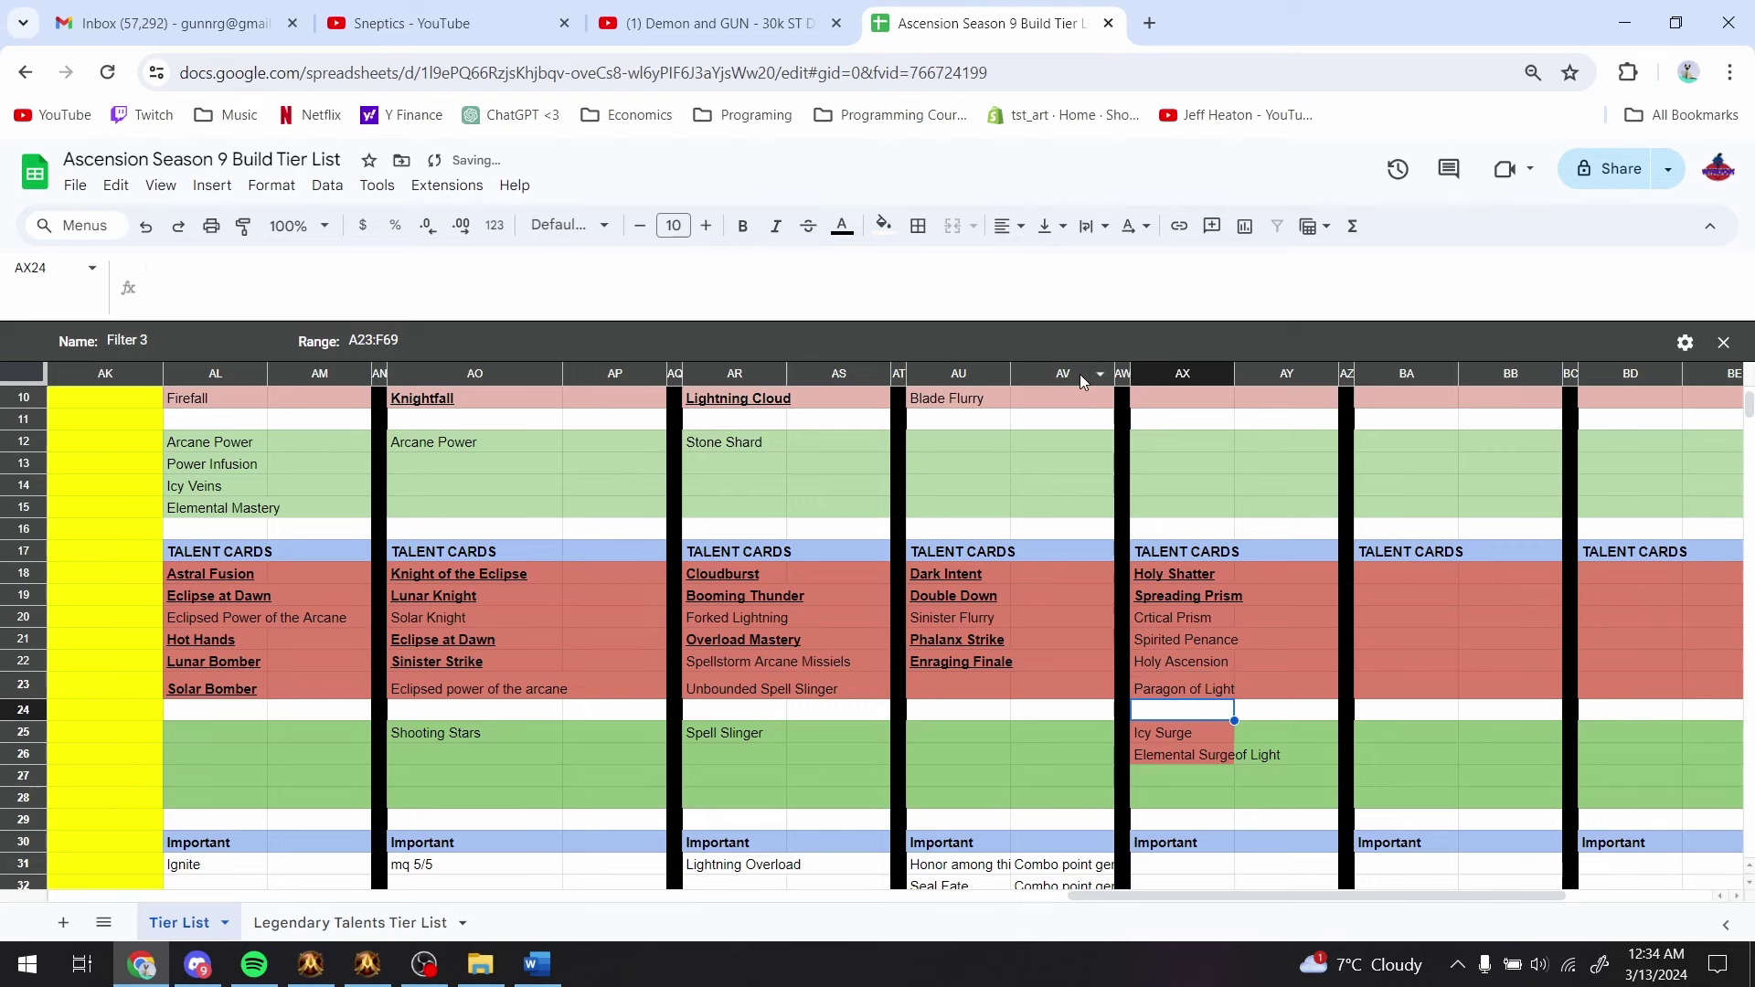
- Enter "Icy Penance" in AX7 as the first of the Holy Shatter ability cards
{"action": "scroll", "coordinate": [1188, 650], "scroll_direction": "up", "scroll_amount": 3}
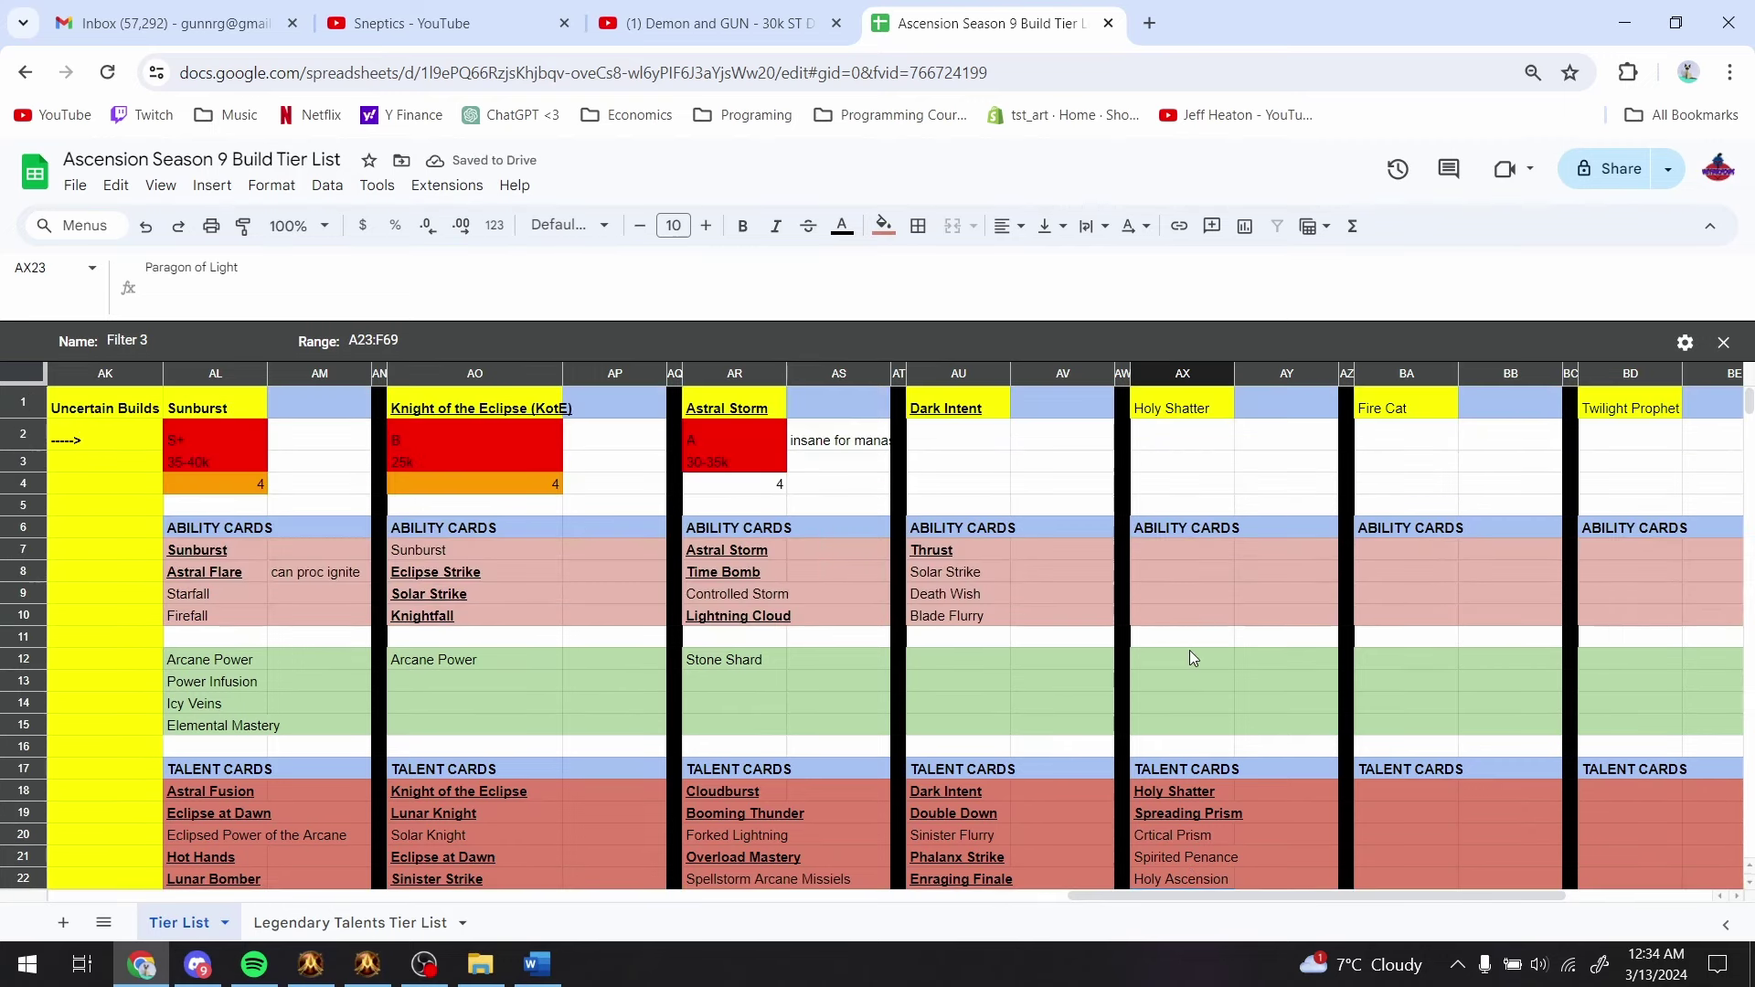
{"action": "scroll", "coordinate": [1188, 650], "scroll_direction": "down", "scroll_amount": 3}
{"action": "scroll", "coordinate": [1201, 560], "scroll_direction": "up", "scroll_amount": 3}
{"action": "left_click", "coordinate": [1203, 552]}
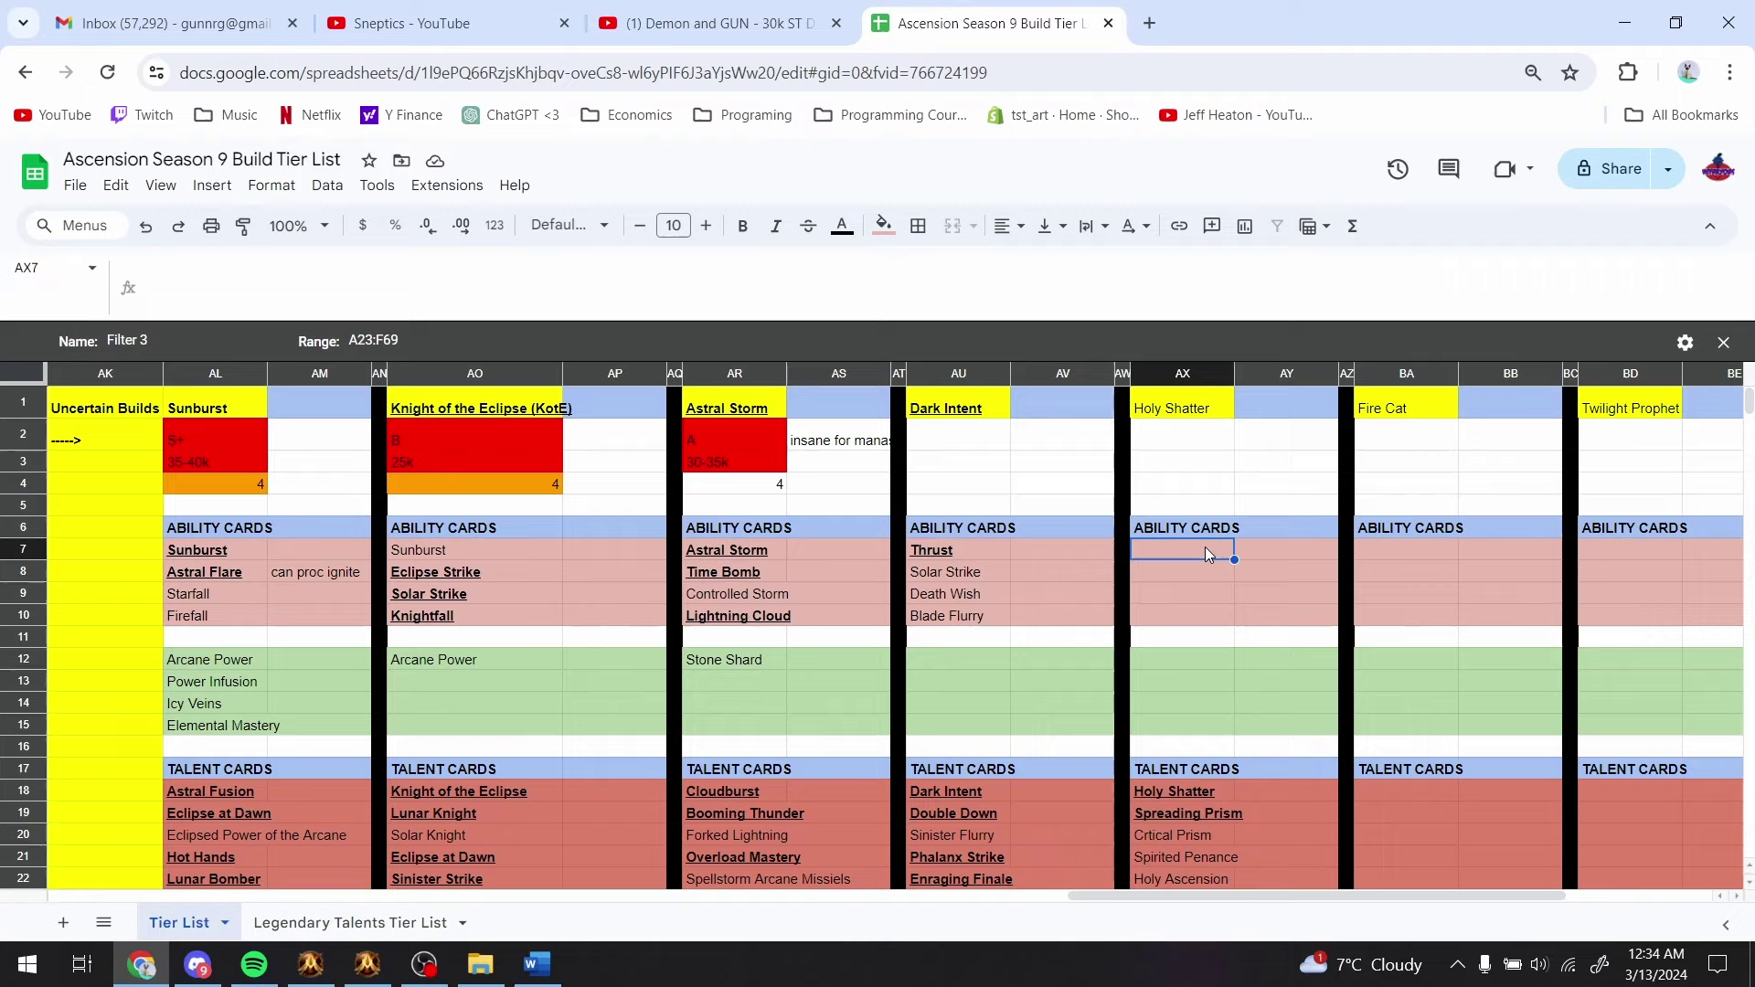
{"action": "type", "text": "Icy Penance"}
{"action": "key", "text": "Return"}
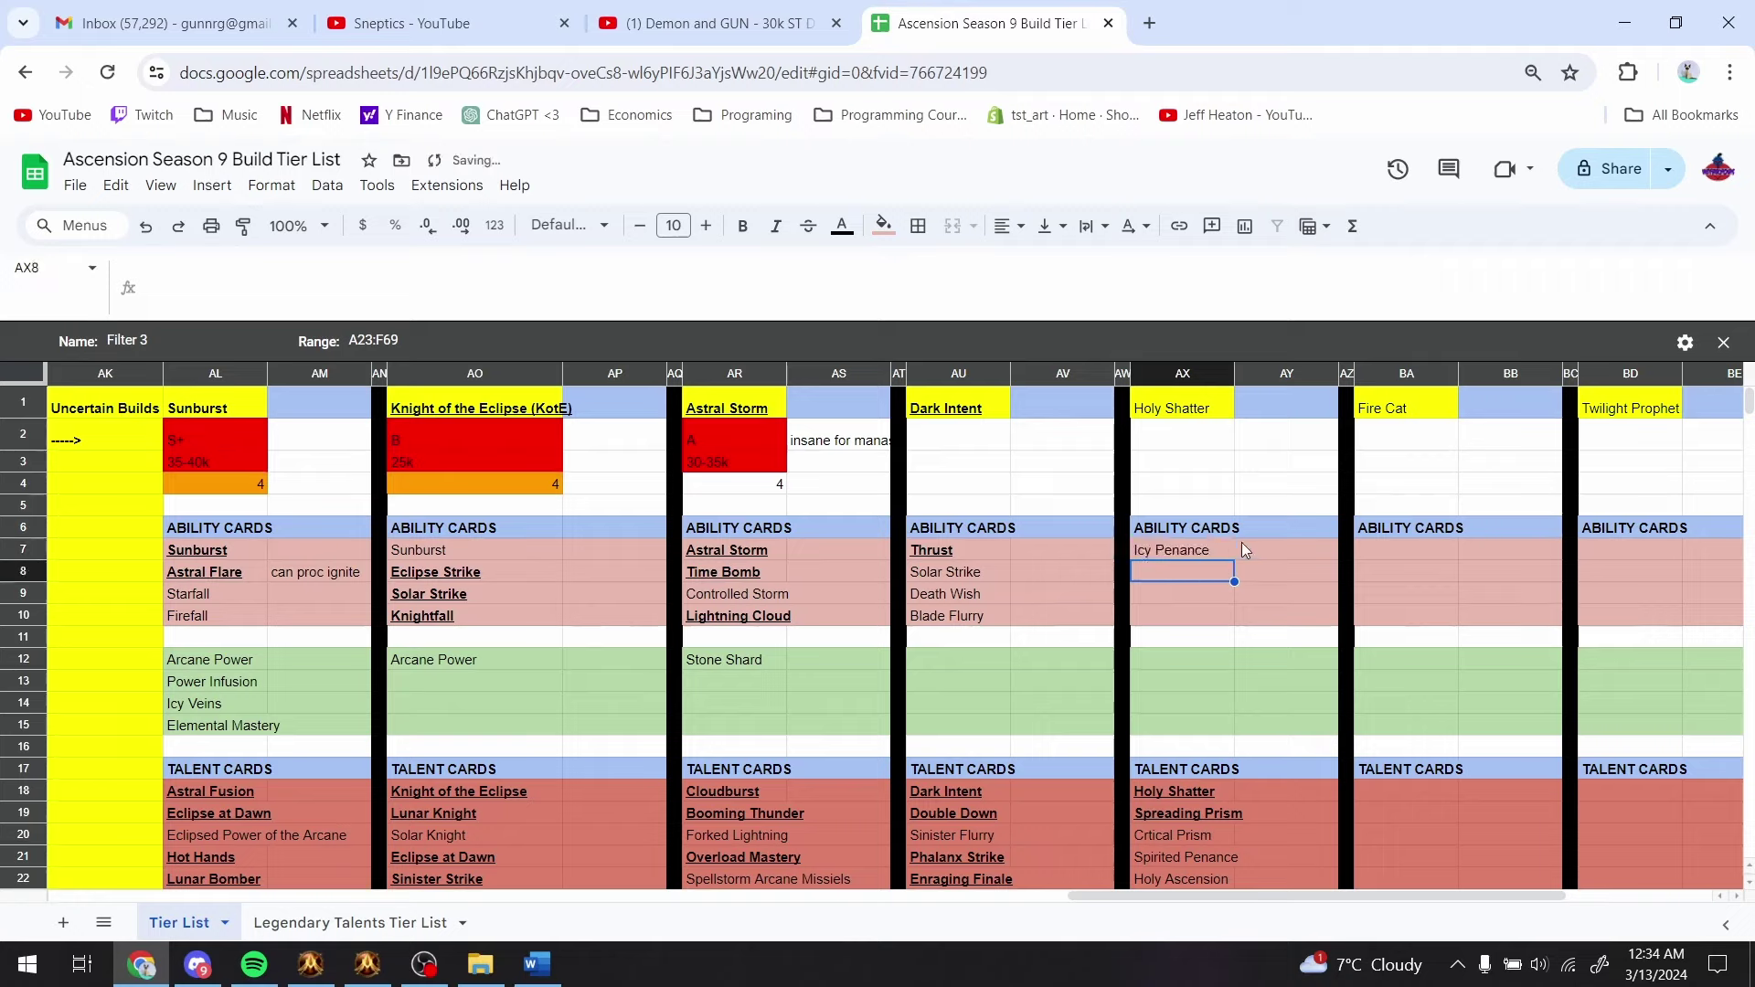
- Enter "Glacial Fire" in AX8 and "Ice Prism" in AX9 as further Holy Shatter ability cards
{"action": "type", "text": "Glacial Fire"}
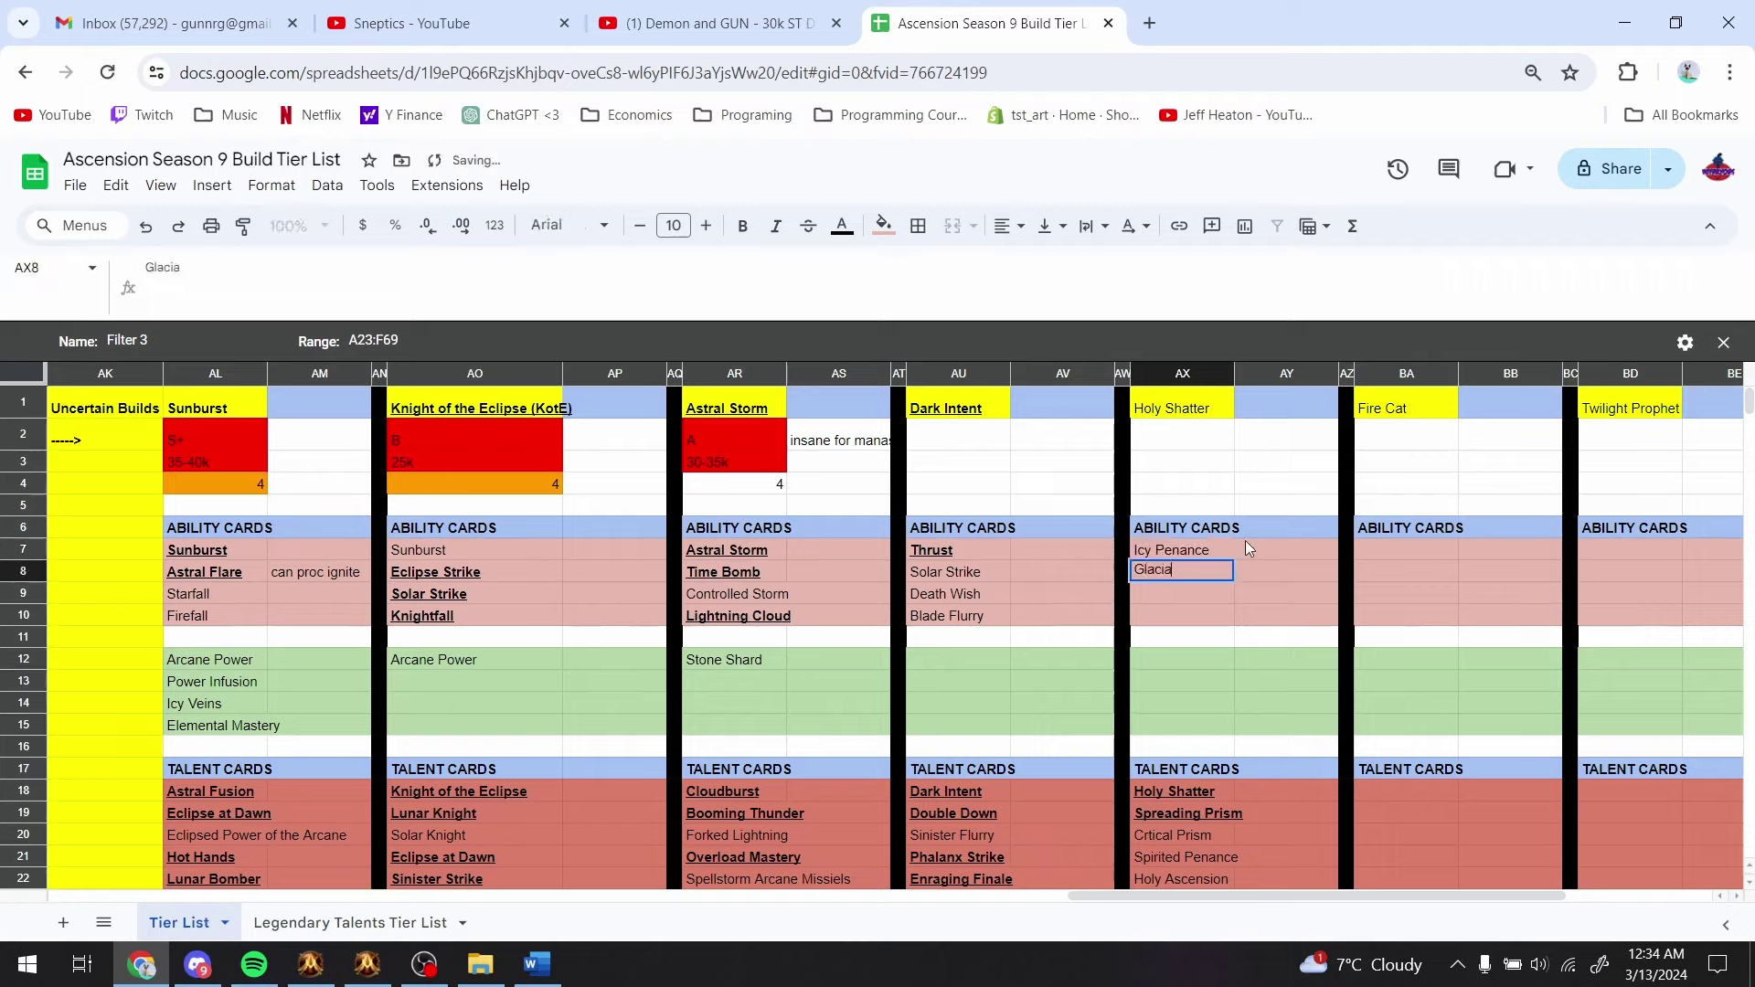
{"action": "key", "text": "Return"}
{"action": "type", "text": "Ice Prism"}
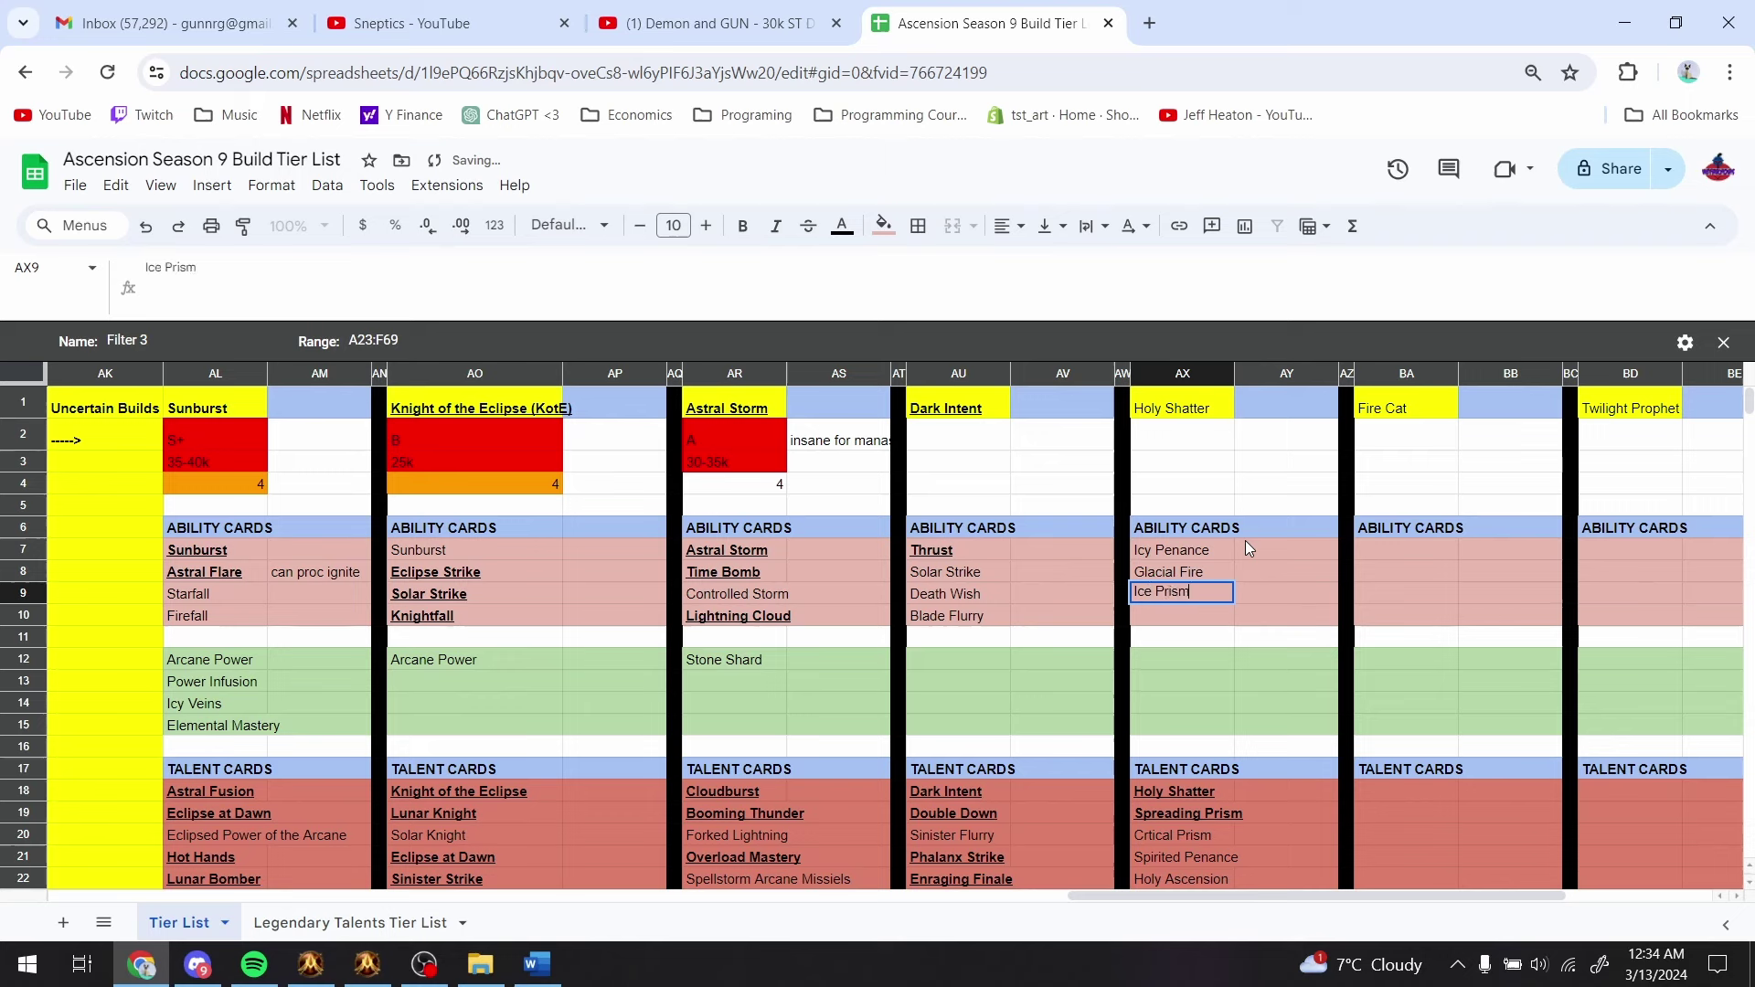
{"action": "key", "text": "Return"}
- Make the three Holy Shatter ability card names in AX7:AX9 bold and underlined
{"action": "key", "text": "alt+Tab"}
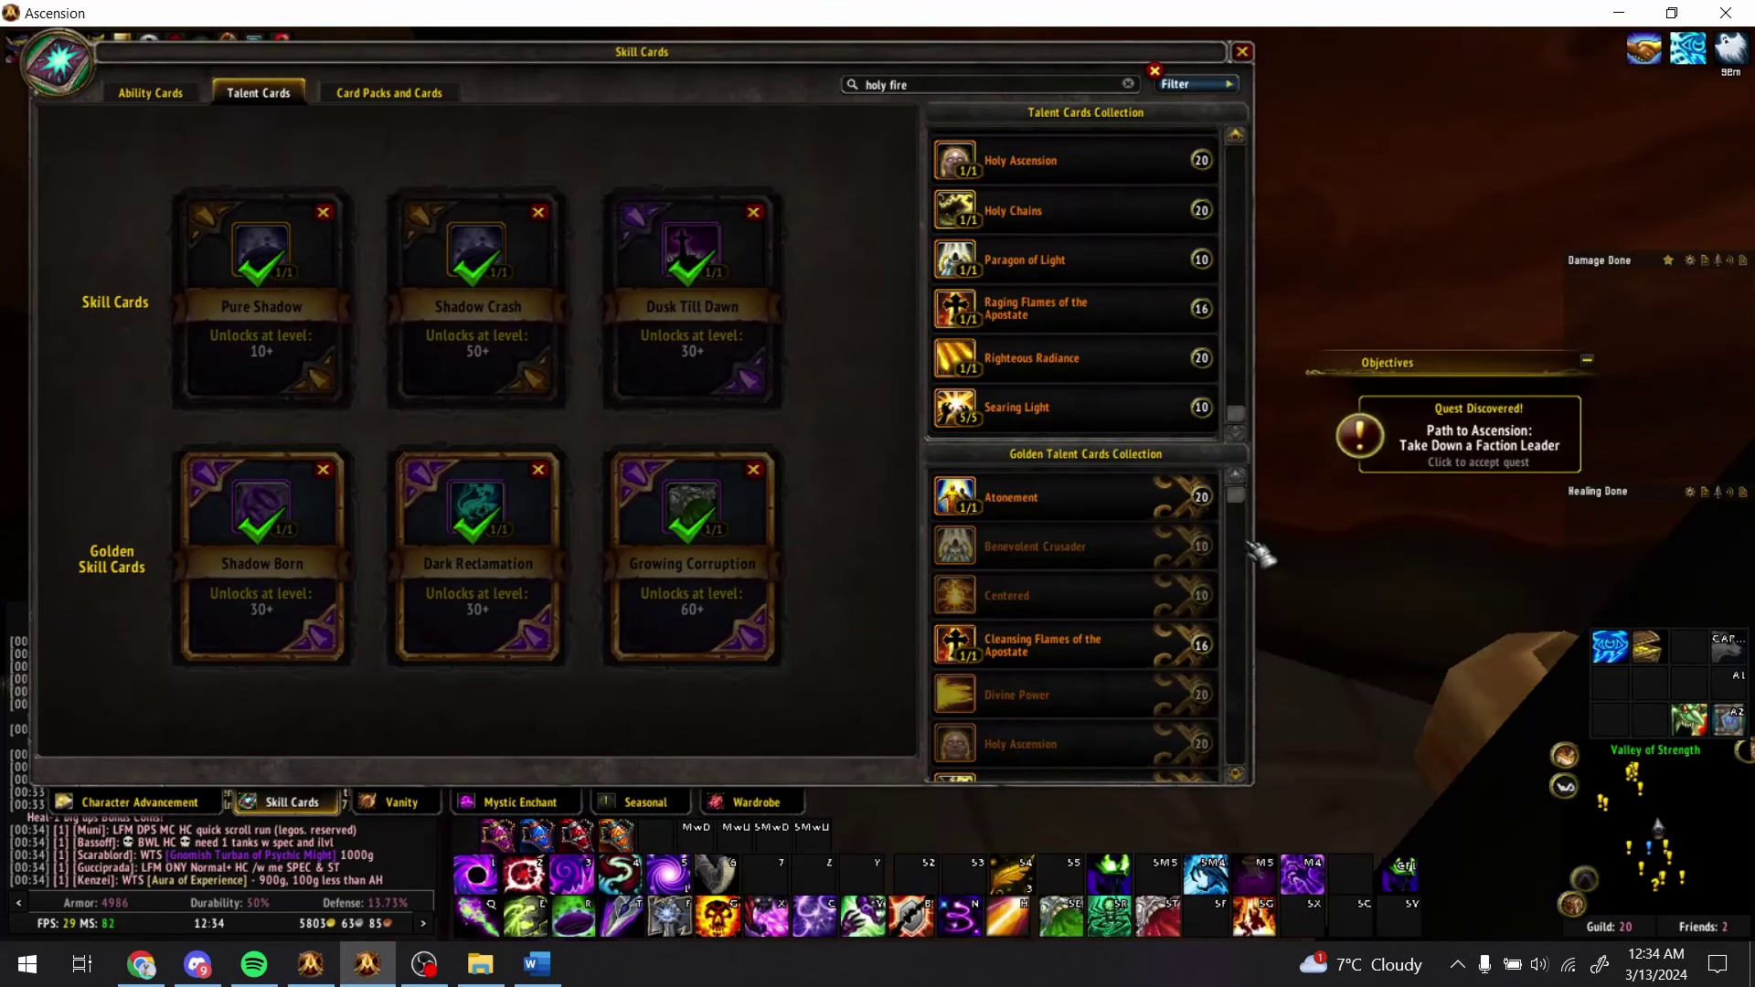
{"action": "key", "text": "alt+Tab"}
{"action": "left_click", "coordinate": [1193, 788]}
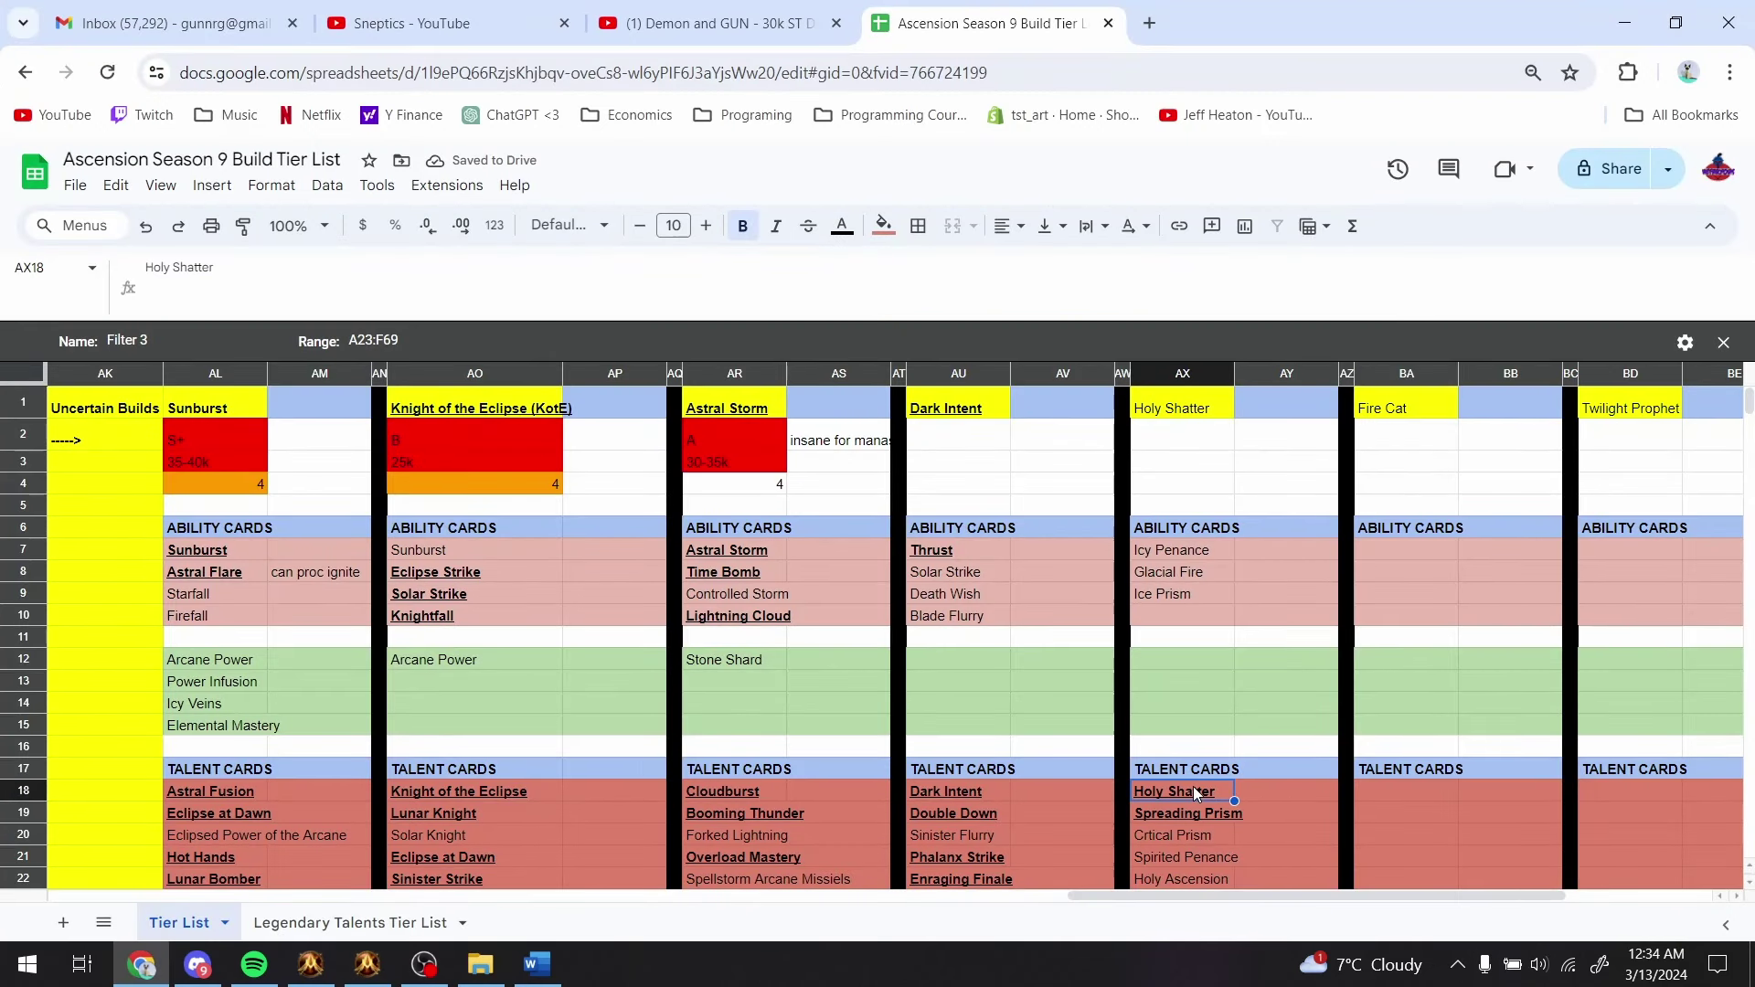
{"action": "key", "text": "alt+Tab"}
{"action": "key", "text": "alt+Tab"}
{"action": "left_click", "coordinate": [1151, 607]}
{"action": "left_click_drag", "start_coordinate": [1177, 529], "coordinate": [1195, 585]}
{"action": "key", "text": "ctrl+u"}
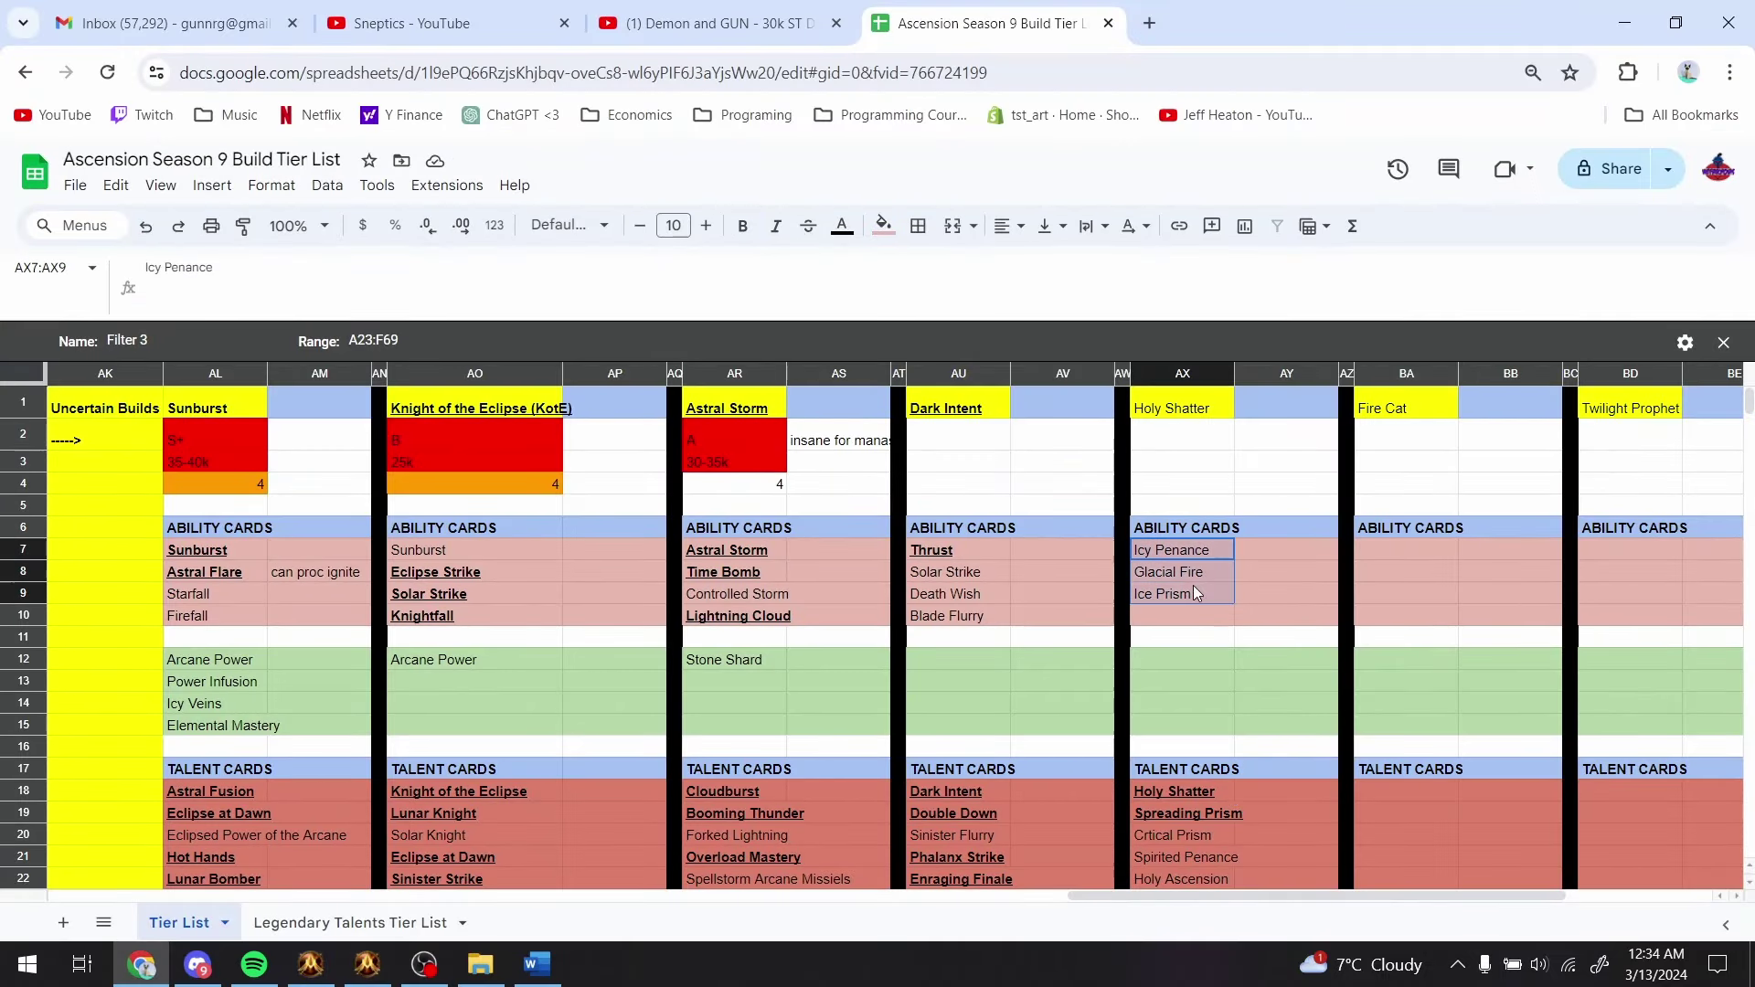
{"action": "key", "text": "ctrl+b"}
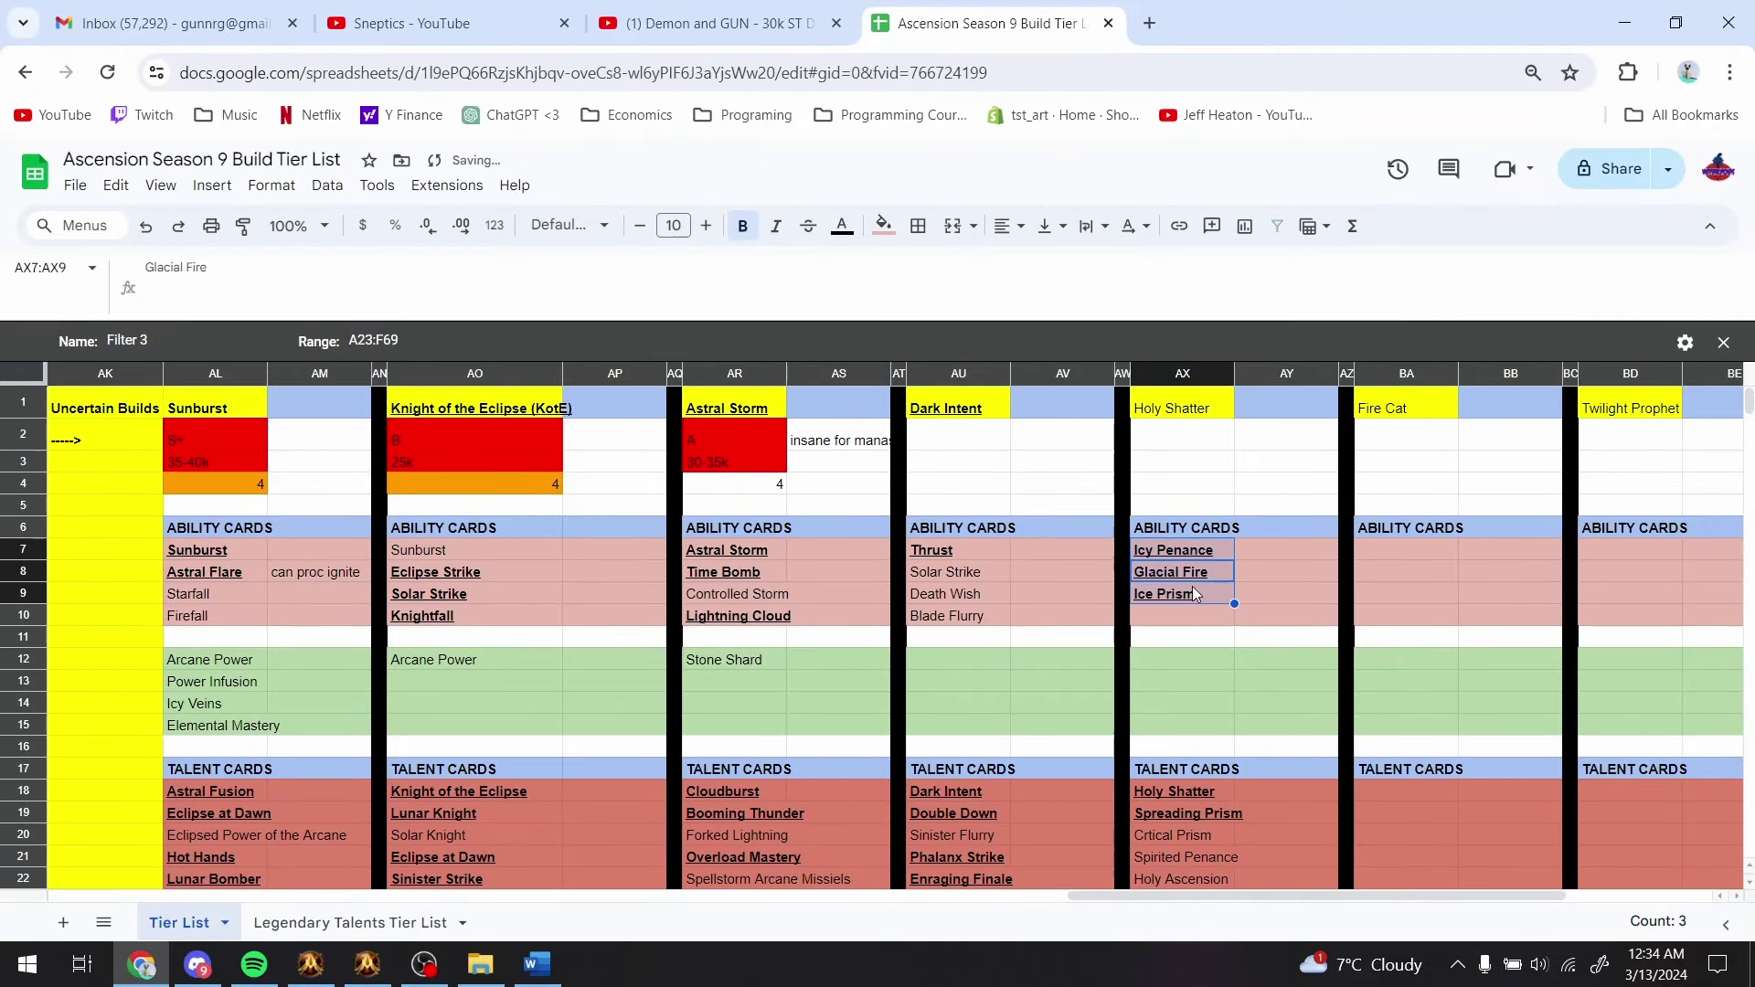
- Enter "Arcane Power" in AX10 as the fourth Holy Shatter ability card
{"action": "left_click", "coordinate": [1192, 592]}
{"action": "key", "text": "Down"}
{"action": "type", "text": "Arcane Power"}
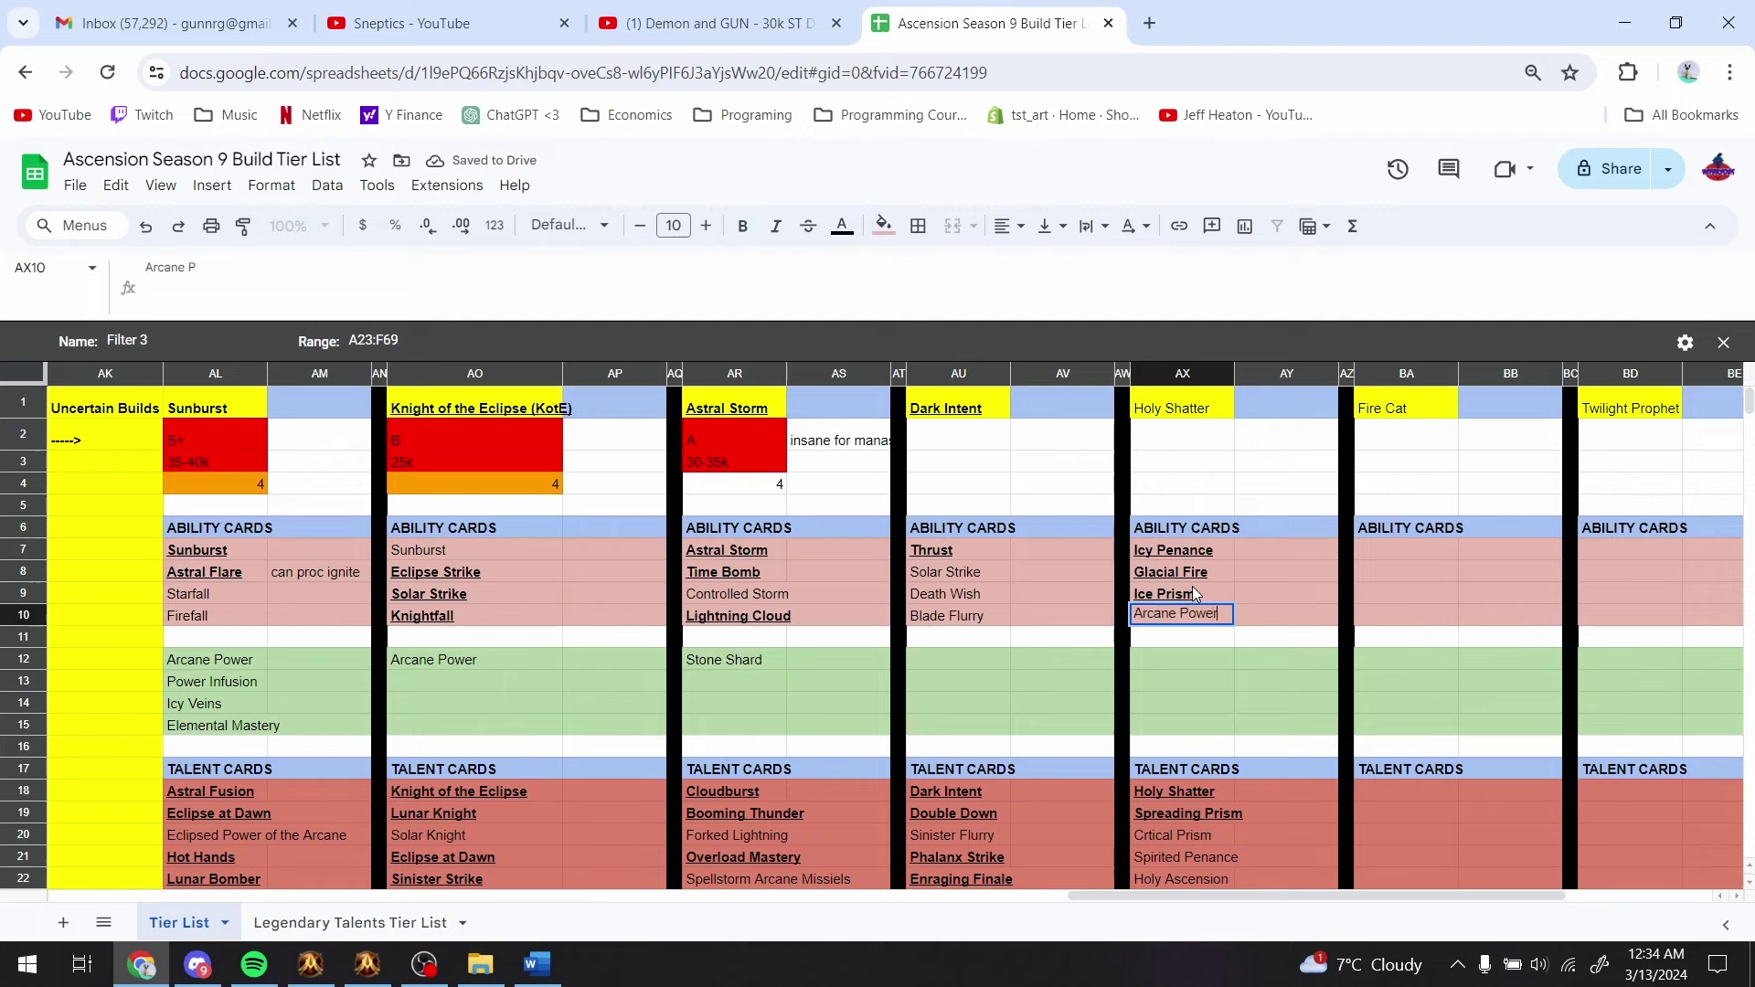
{"action": "key", "text": "Return"}
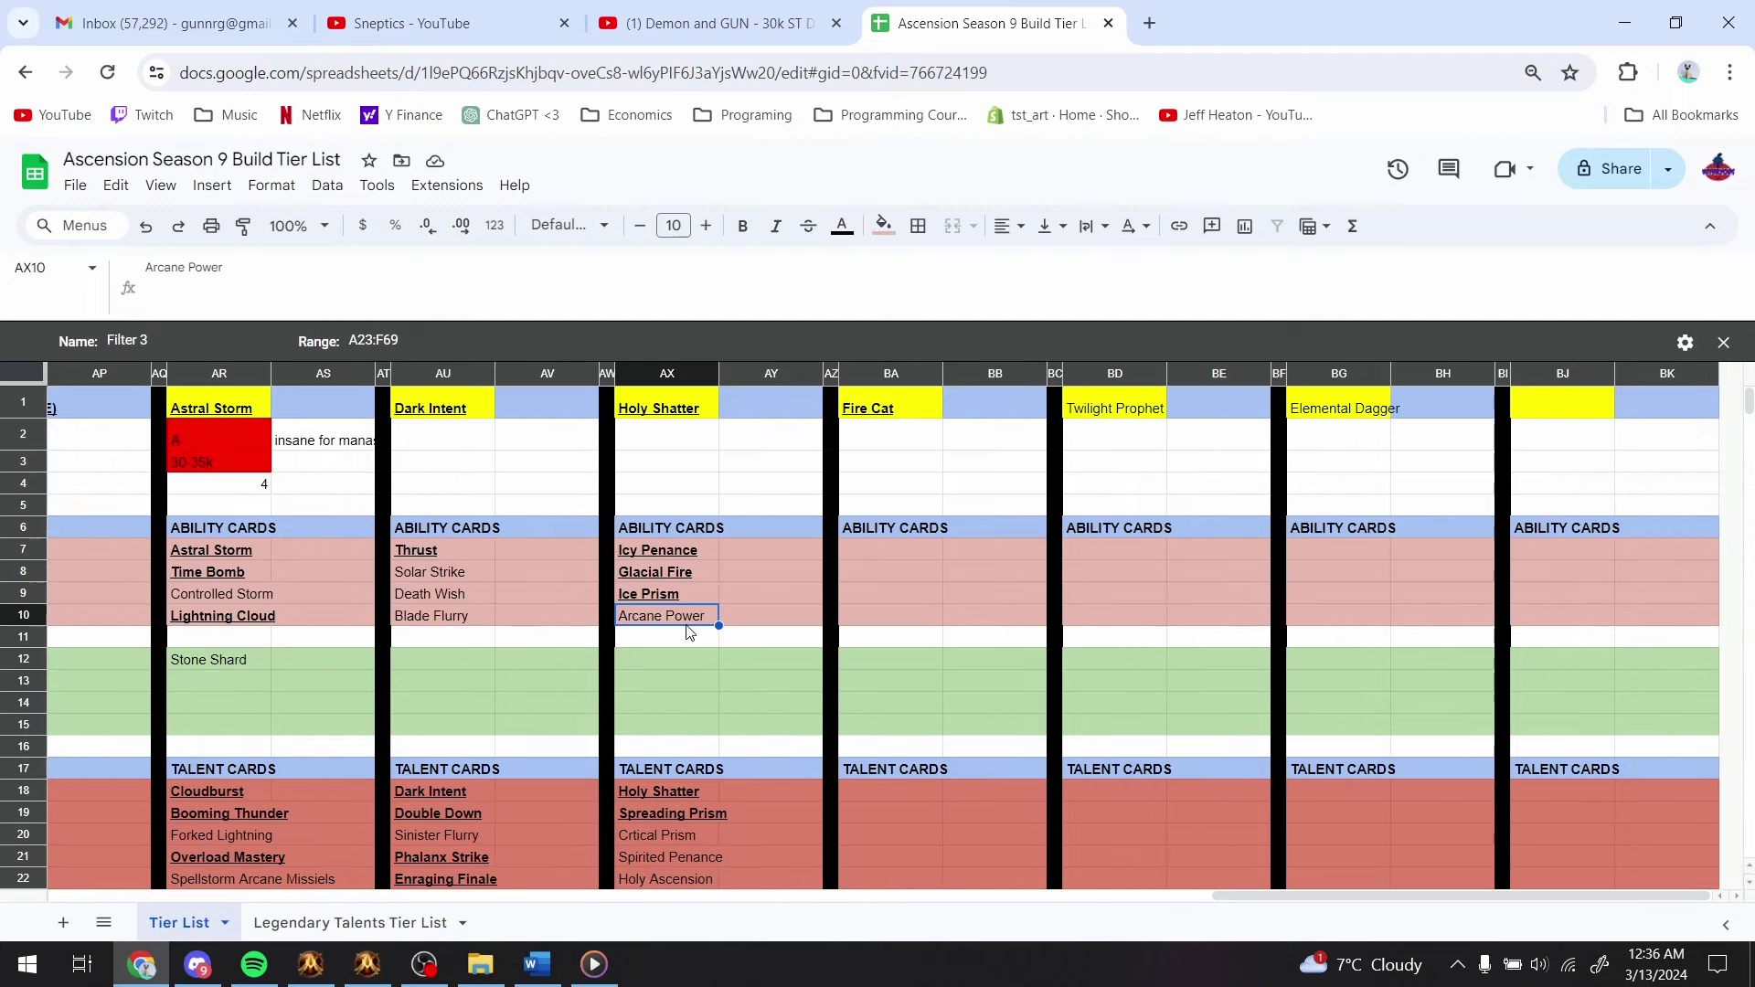
- Set the fourth Holy Shatter ability card in AX10 to "Glacial Spike", bold and underlined
{"action": "type", "text": "Glacial Spk"}
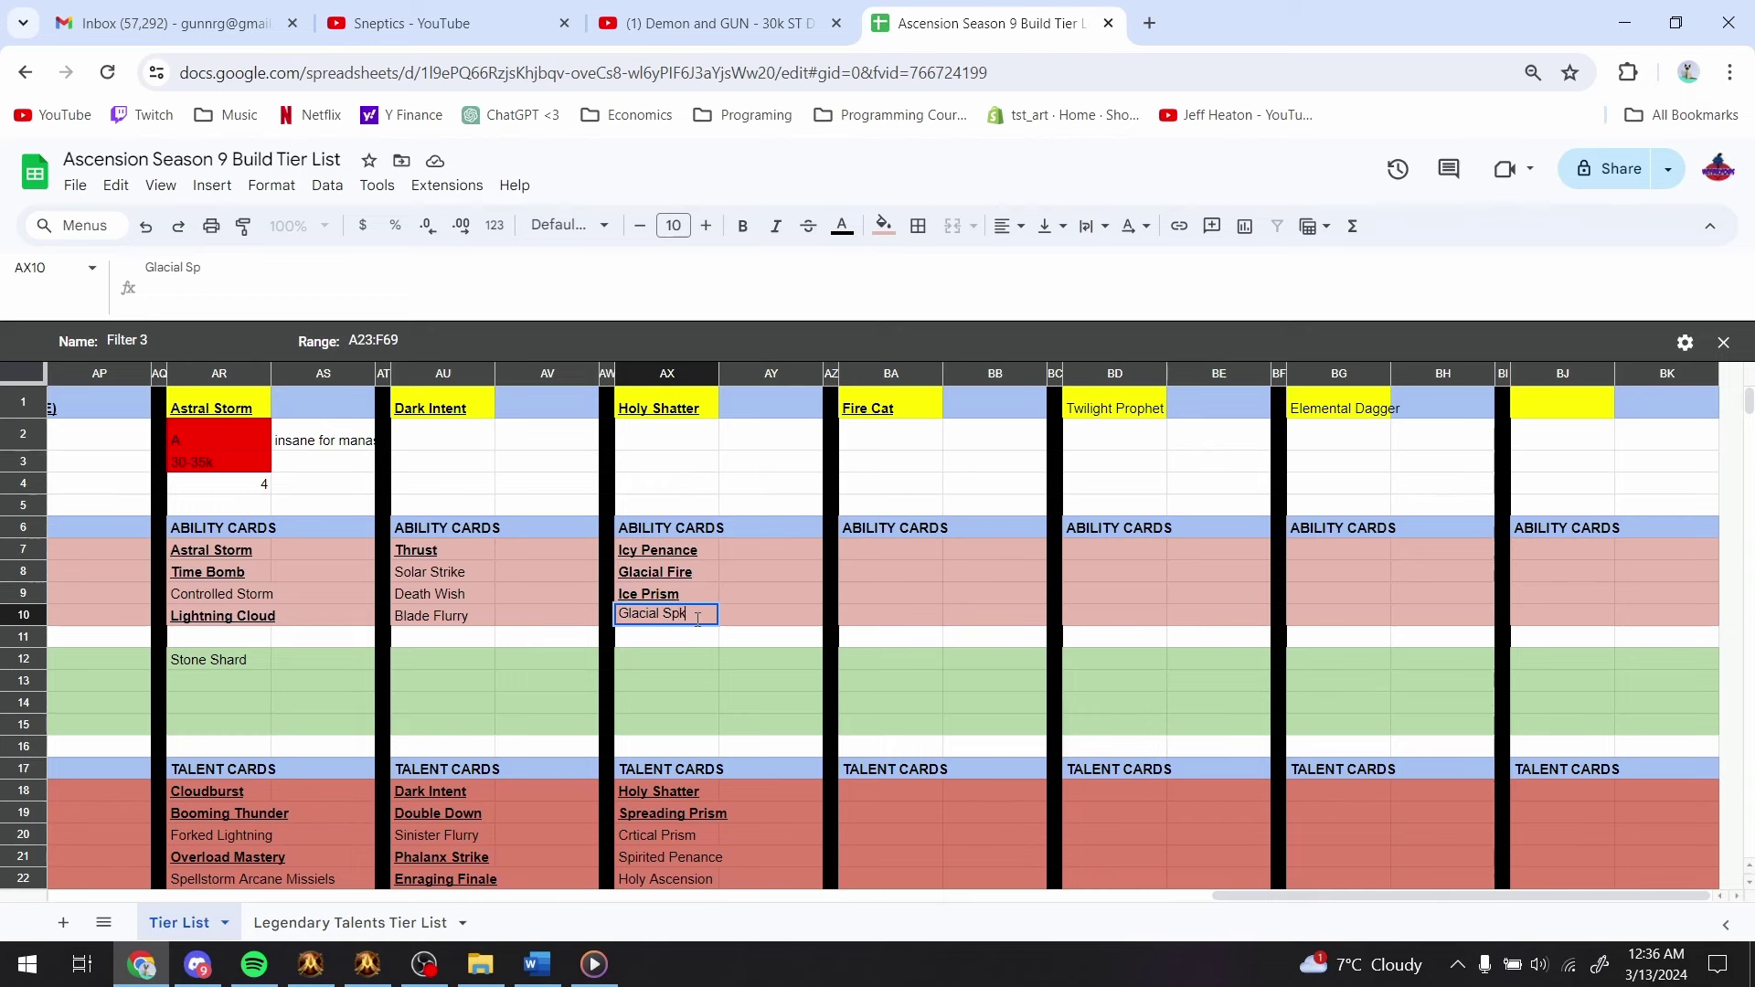
{"action": "type", "text": "ike"}
{"action": "key", "text": "Return"}
{"action": "left_click", "coordinate": [705, 618]}
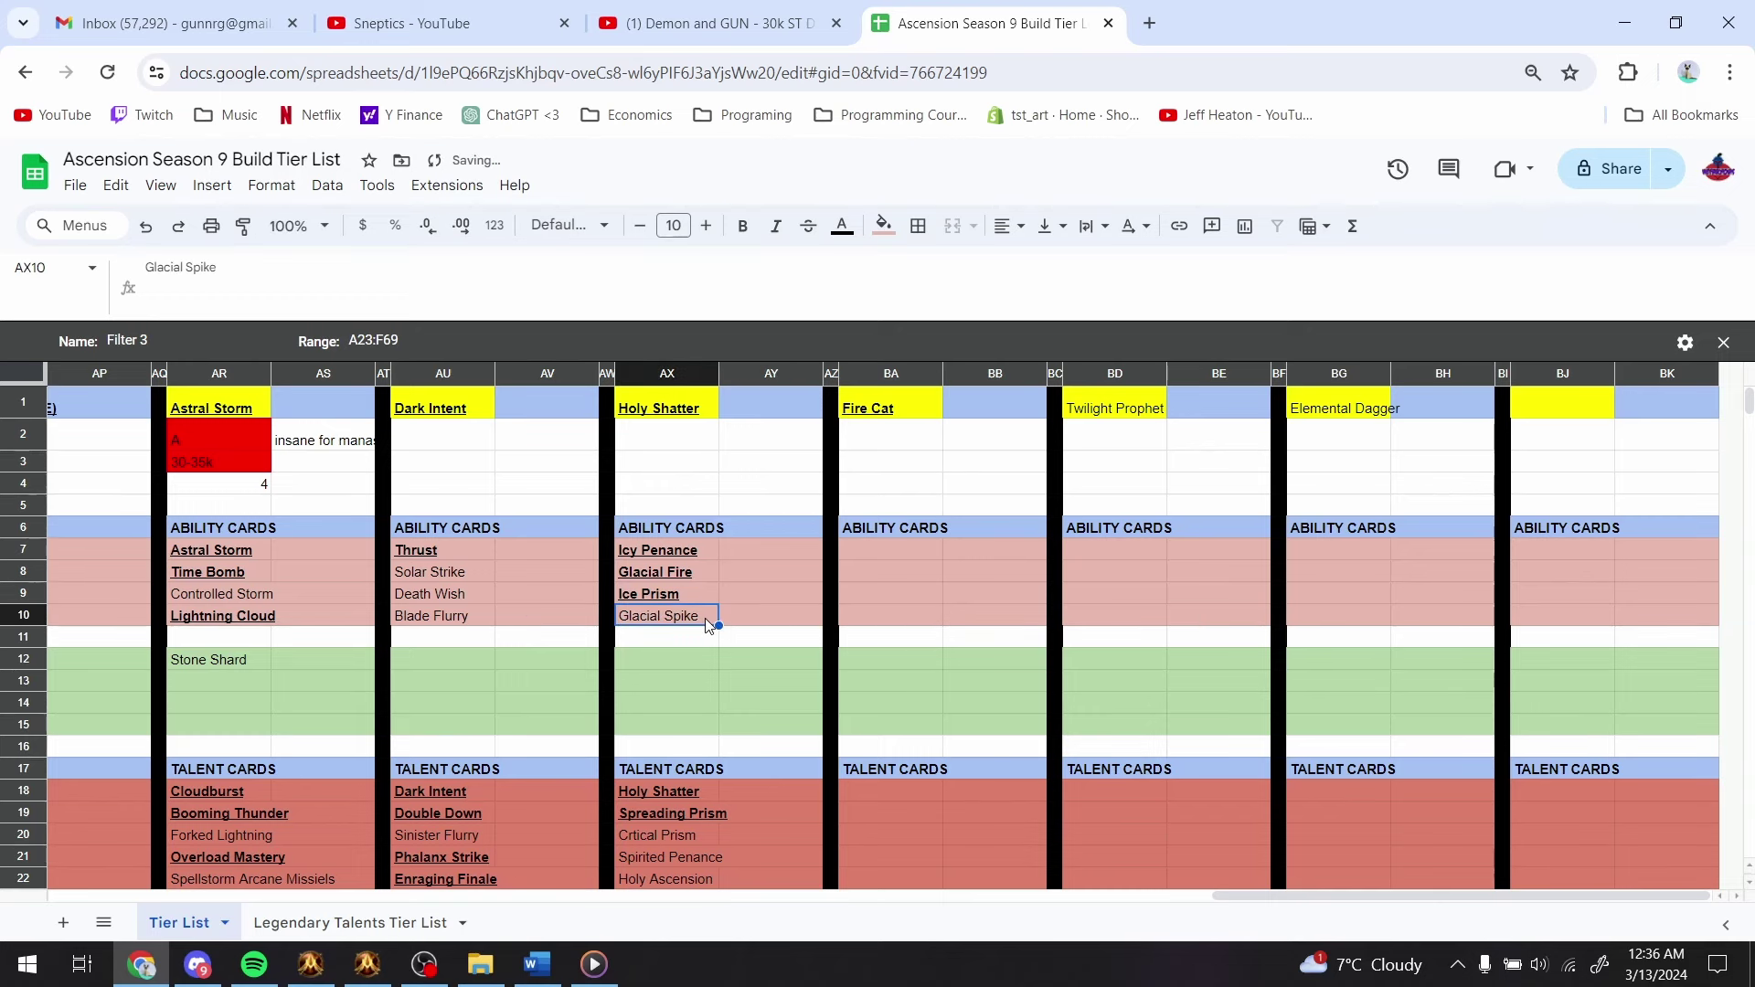
- Switch to Ascension, search the ability cards for "glacial spike" and read the card's description
{"action": "key", "text": "alt+Tab"}
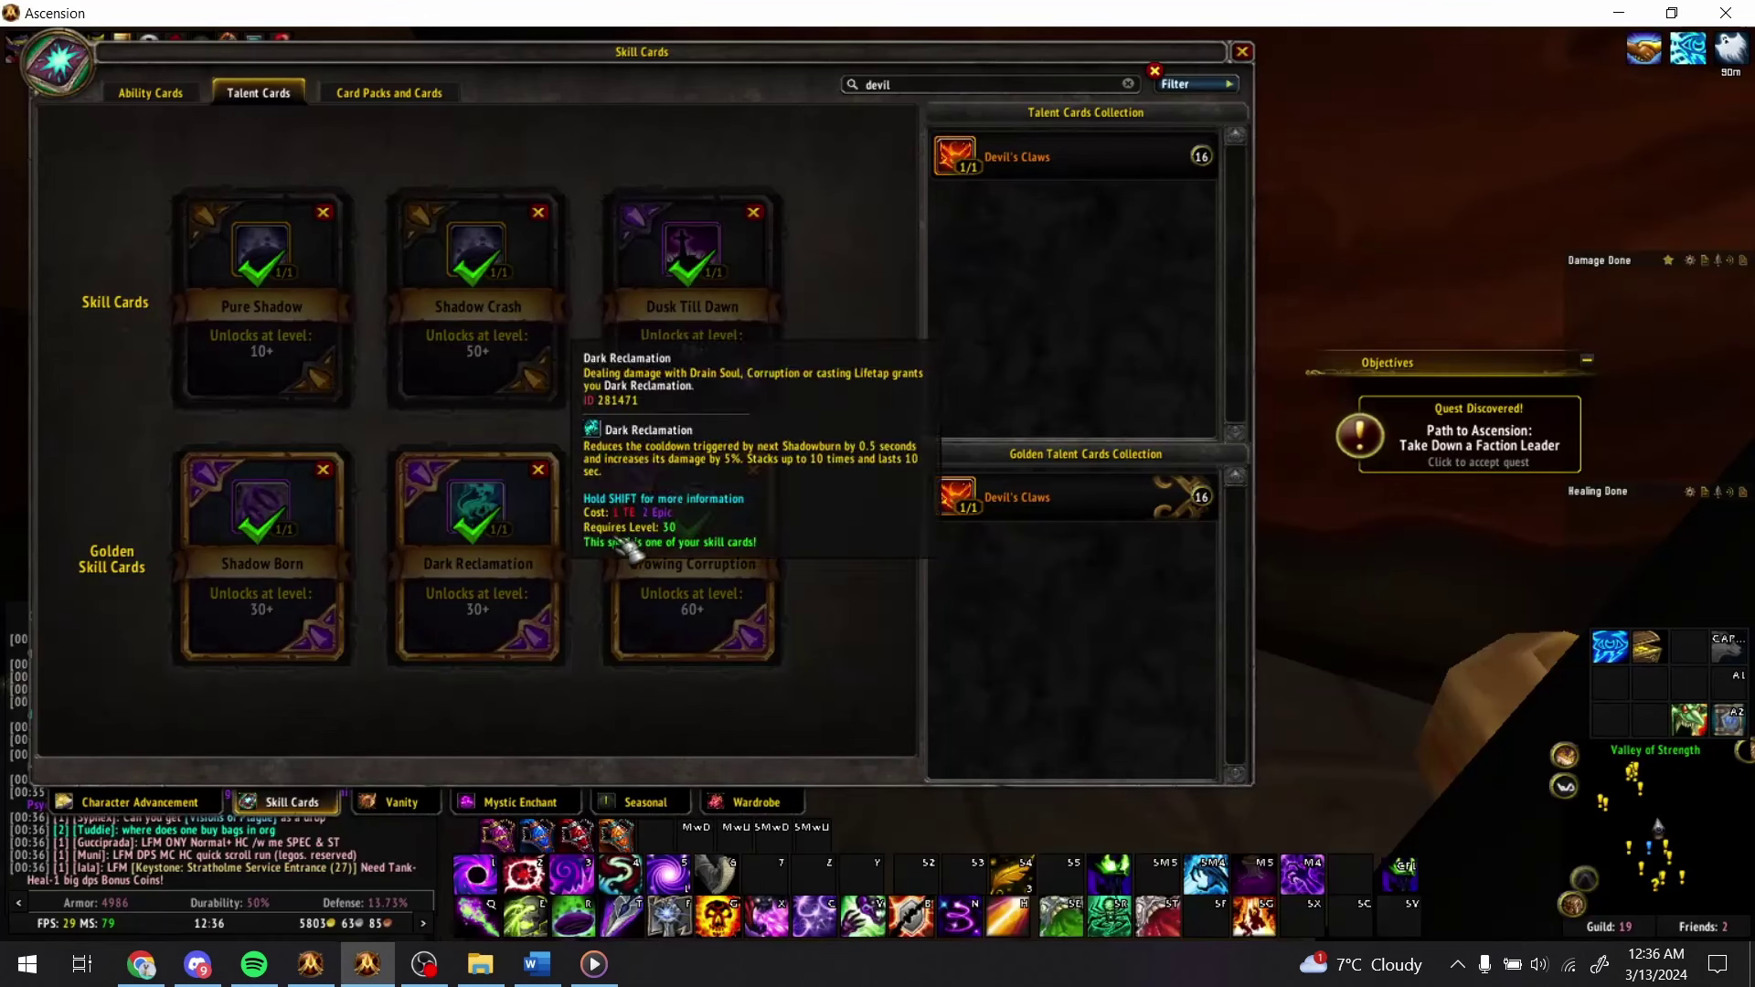
{"action": "left_click", "coordinate": [150, 92]}
{"action": "left_click", "coordinate": [878, 85]}
{"action": "type", "text": "g"}
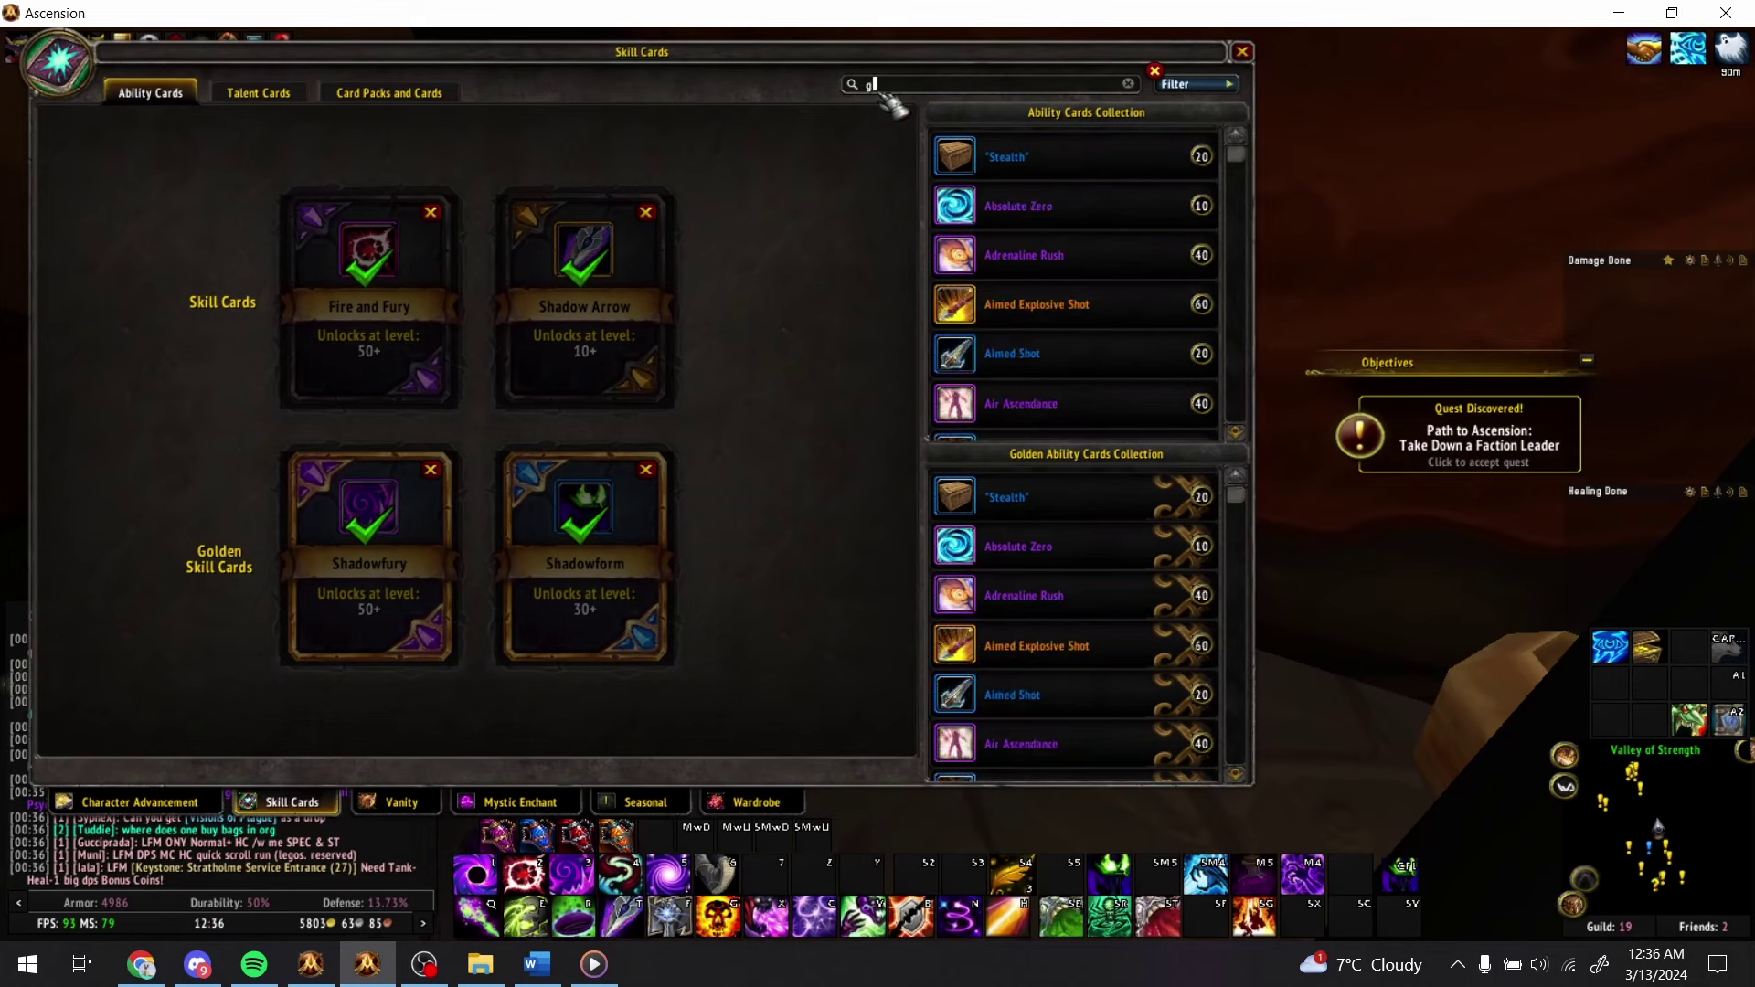
{"action": "type", "text": "lacial spike"}
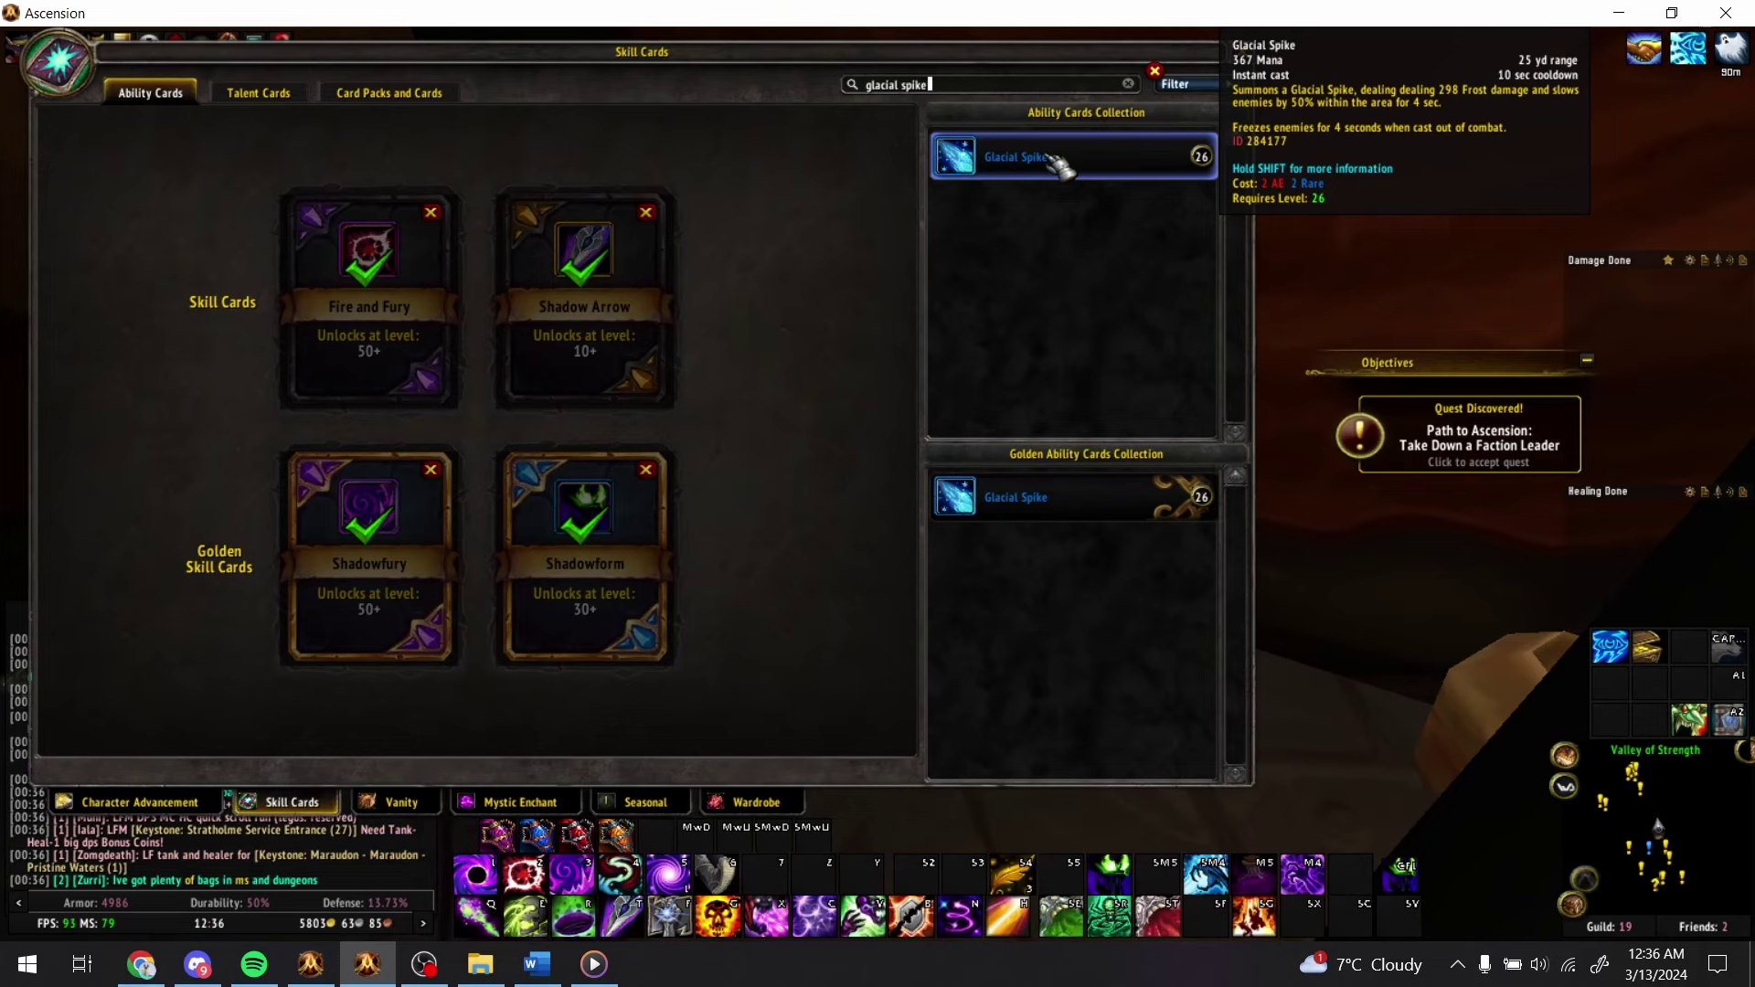
- Switch to the Google Sheets tier list and delete the Fire Cat build's columns AZ through BB
{"action": "key", "text": "alt+Tab"}
{"action": "left_click", "coordinate": [983, 640]}
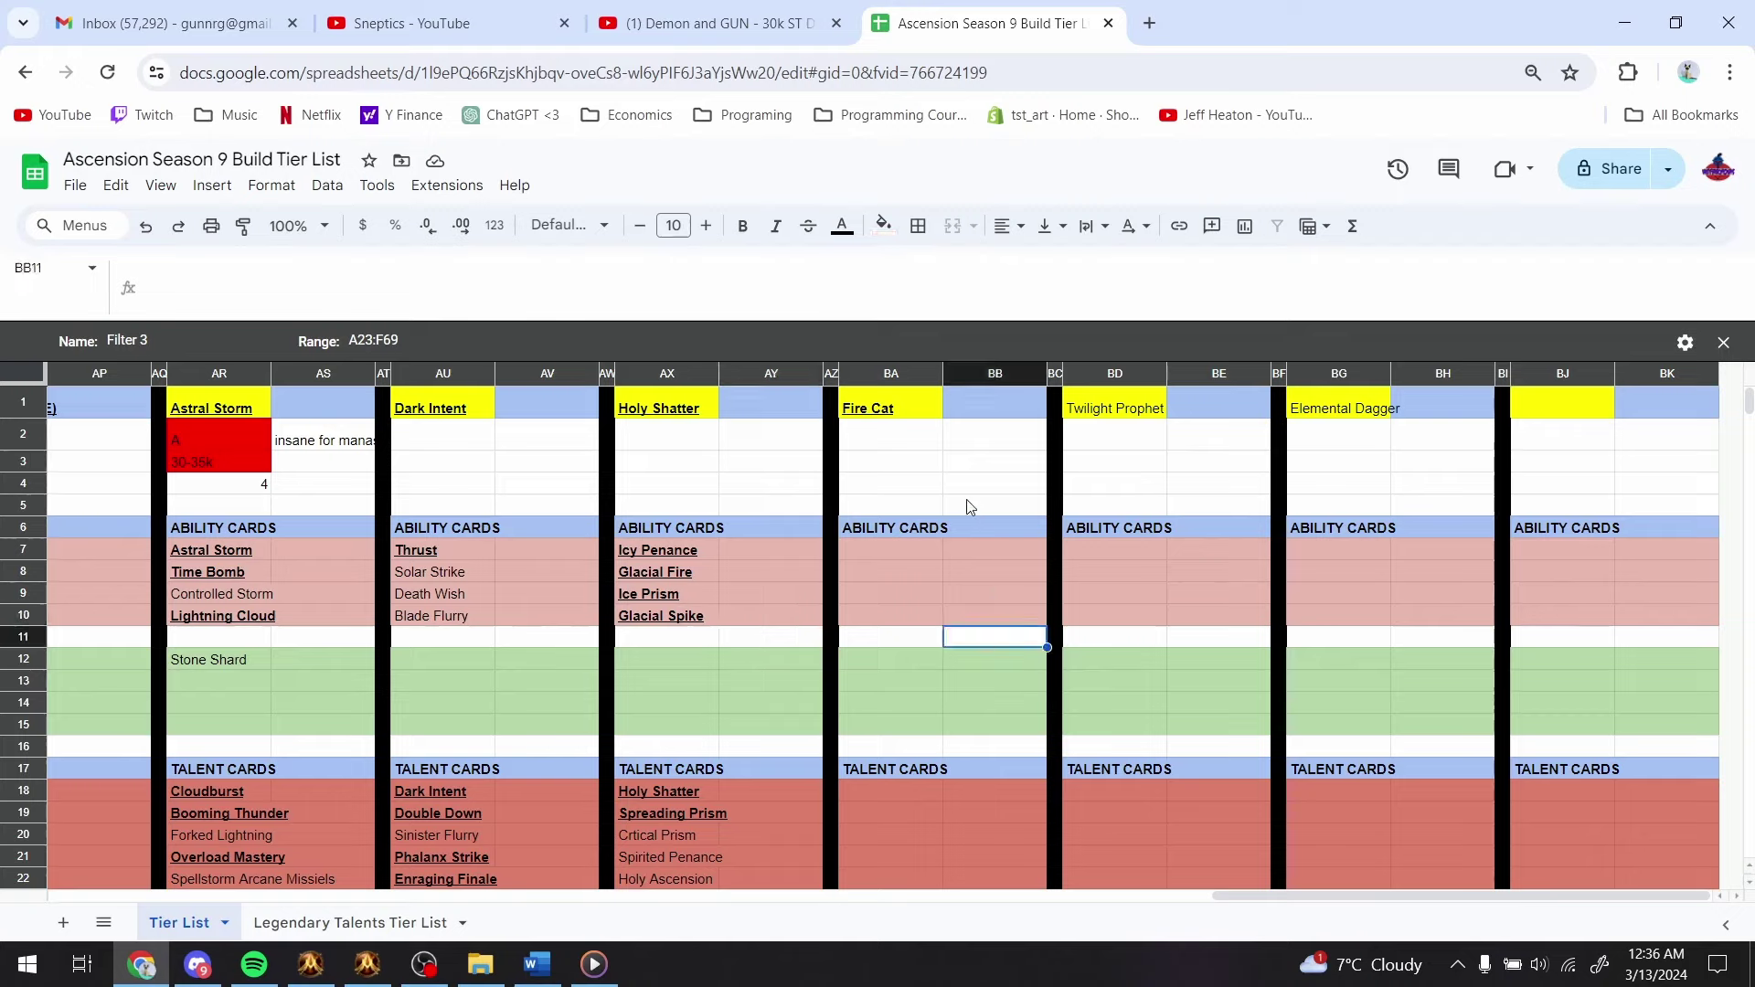
{"action": "left_click", "coordinate": [900, 373]}
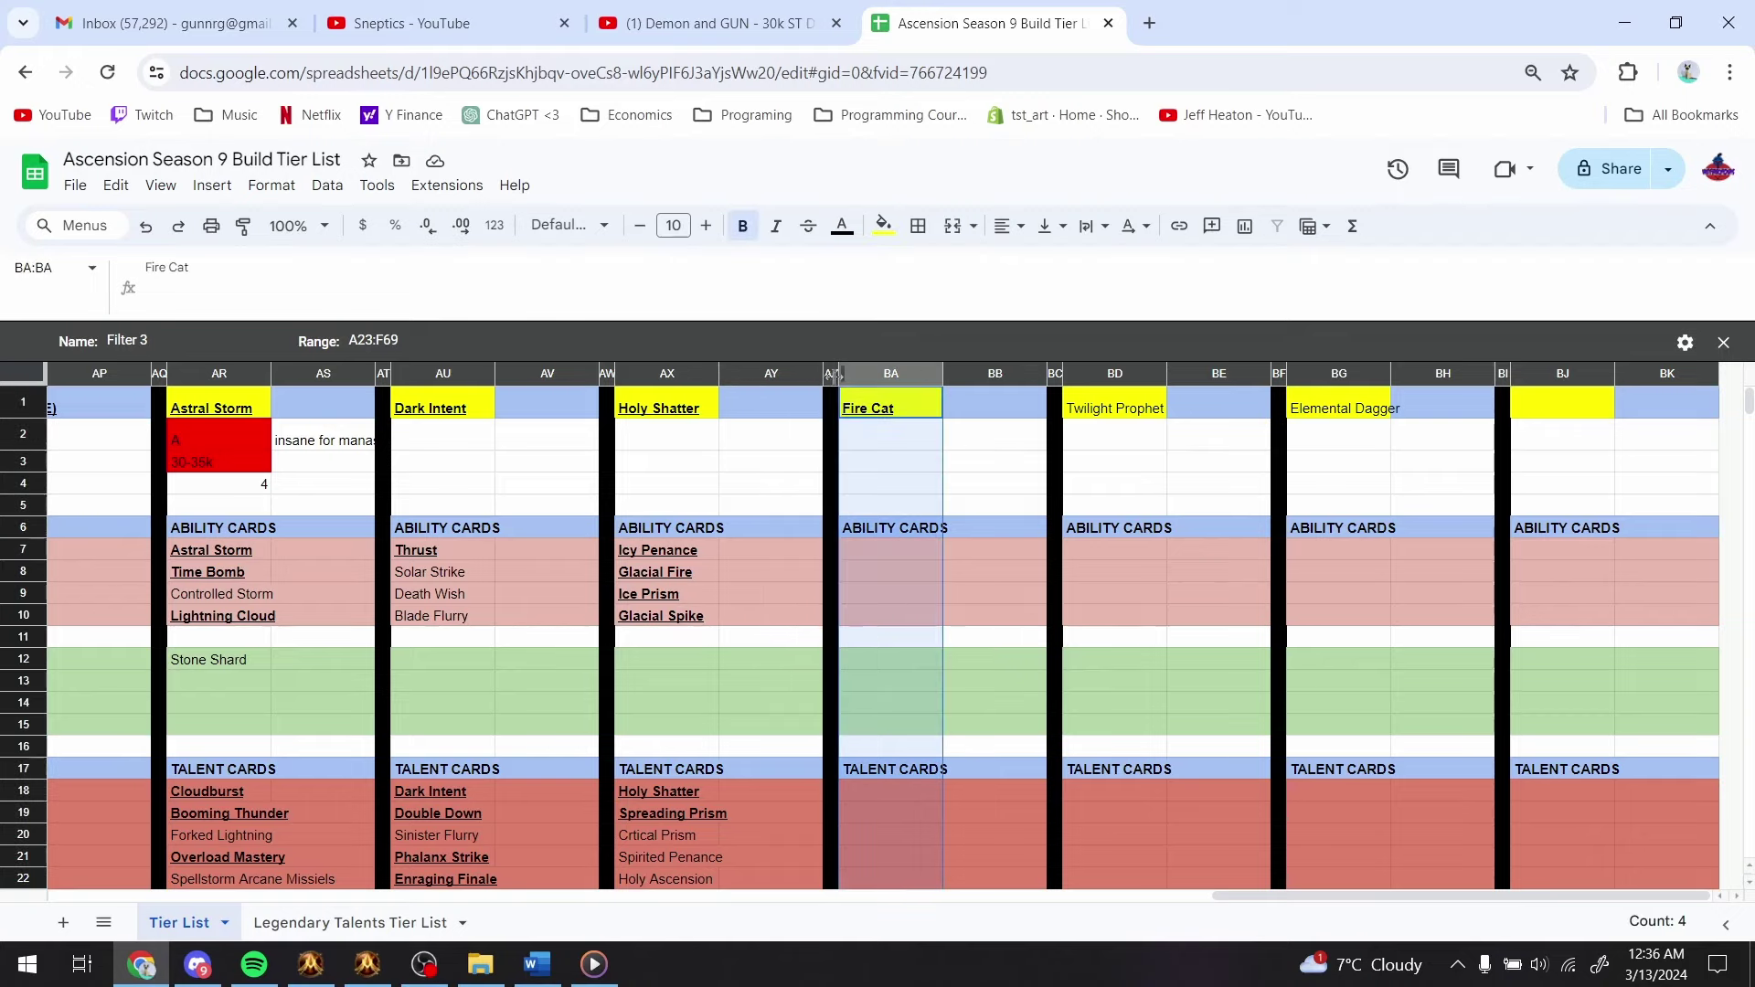
{"action": "left_click_drag", "start_coordinate": [830, 368], "coordinate": [1017, 373]}
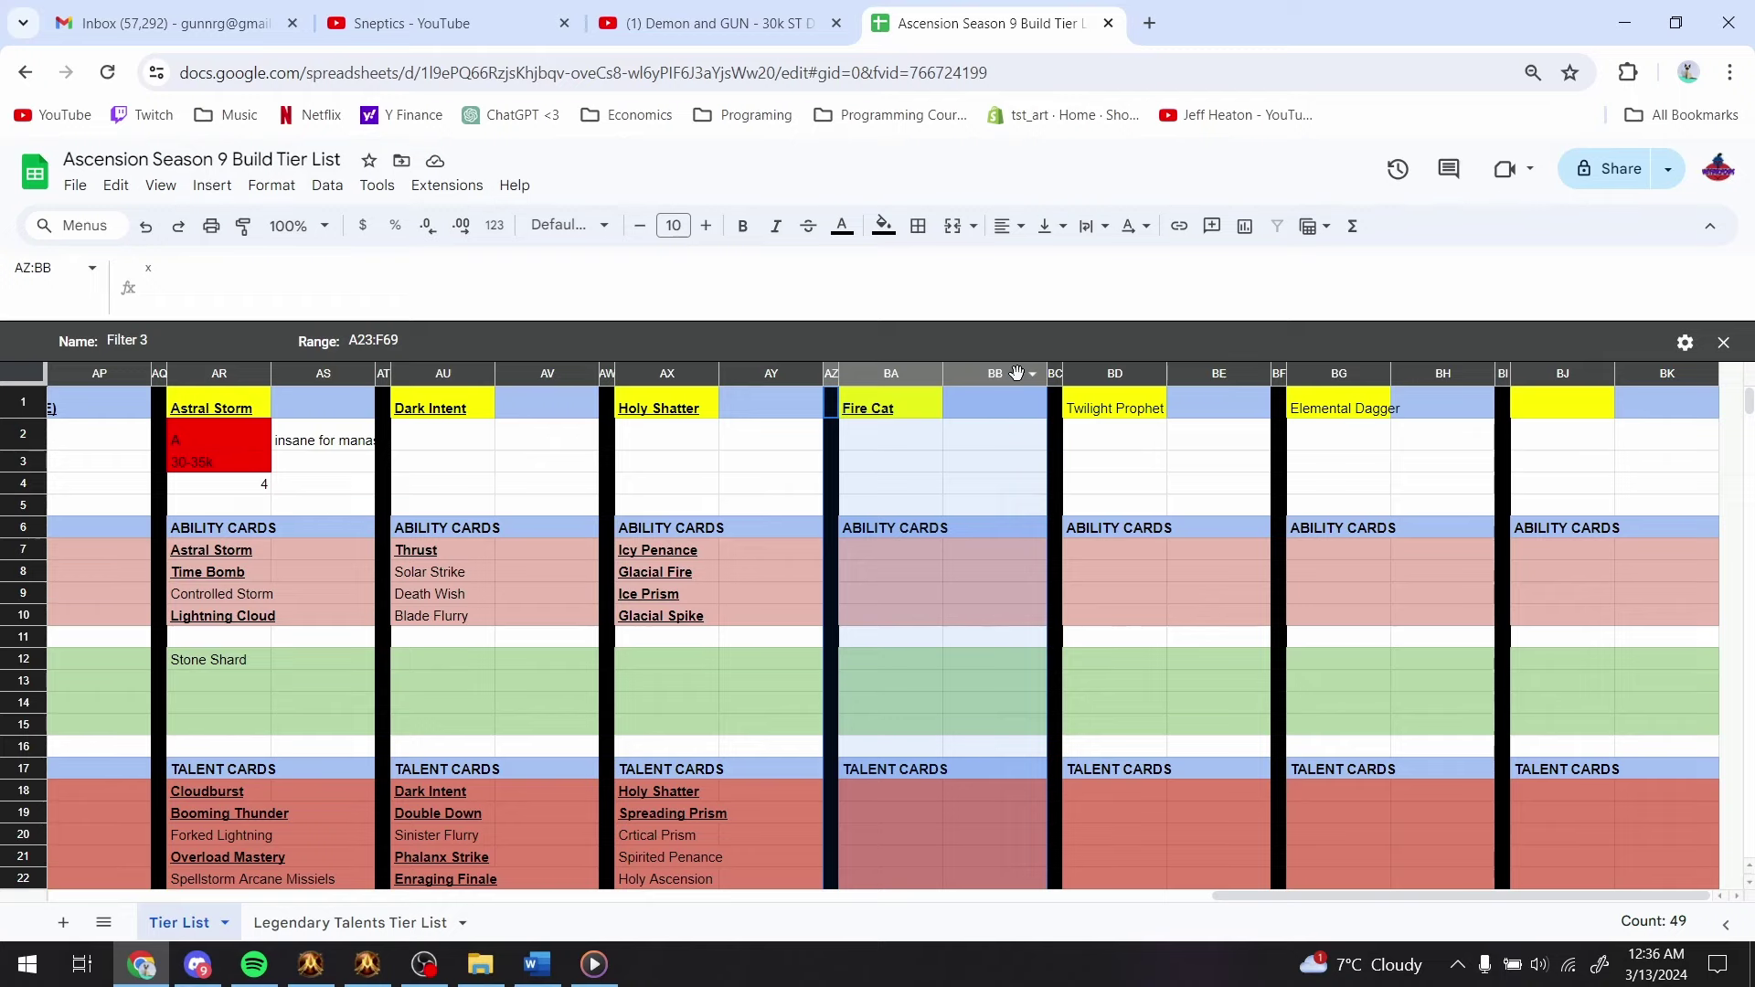
{"action": "right_click", "coordinate": [1016, 373]}
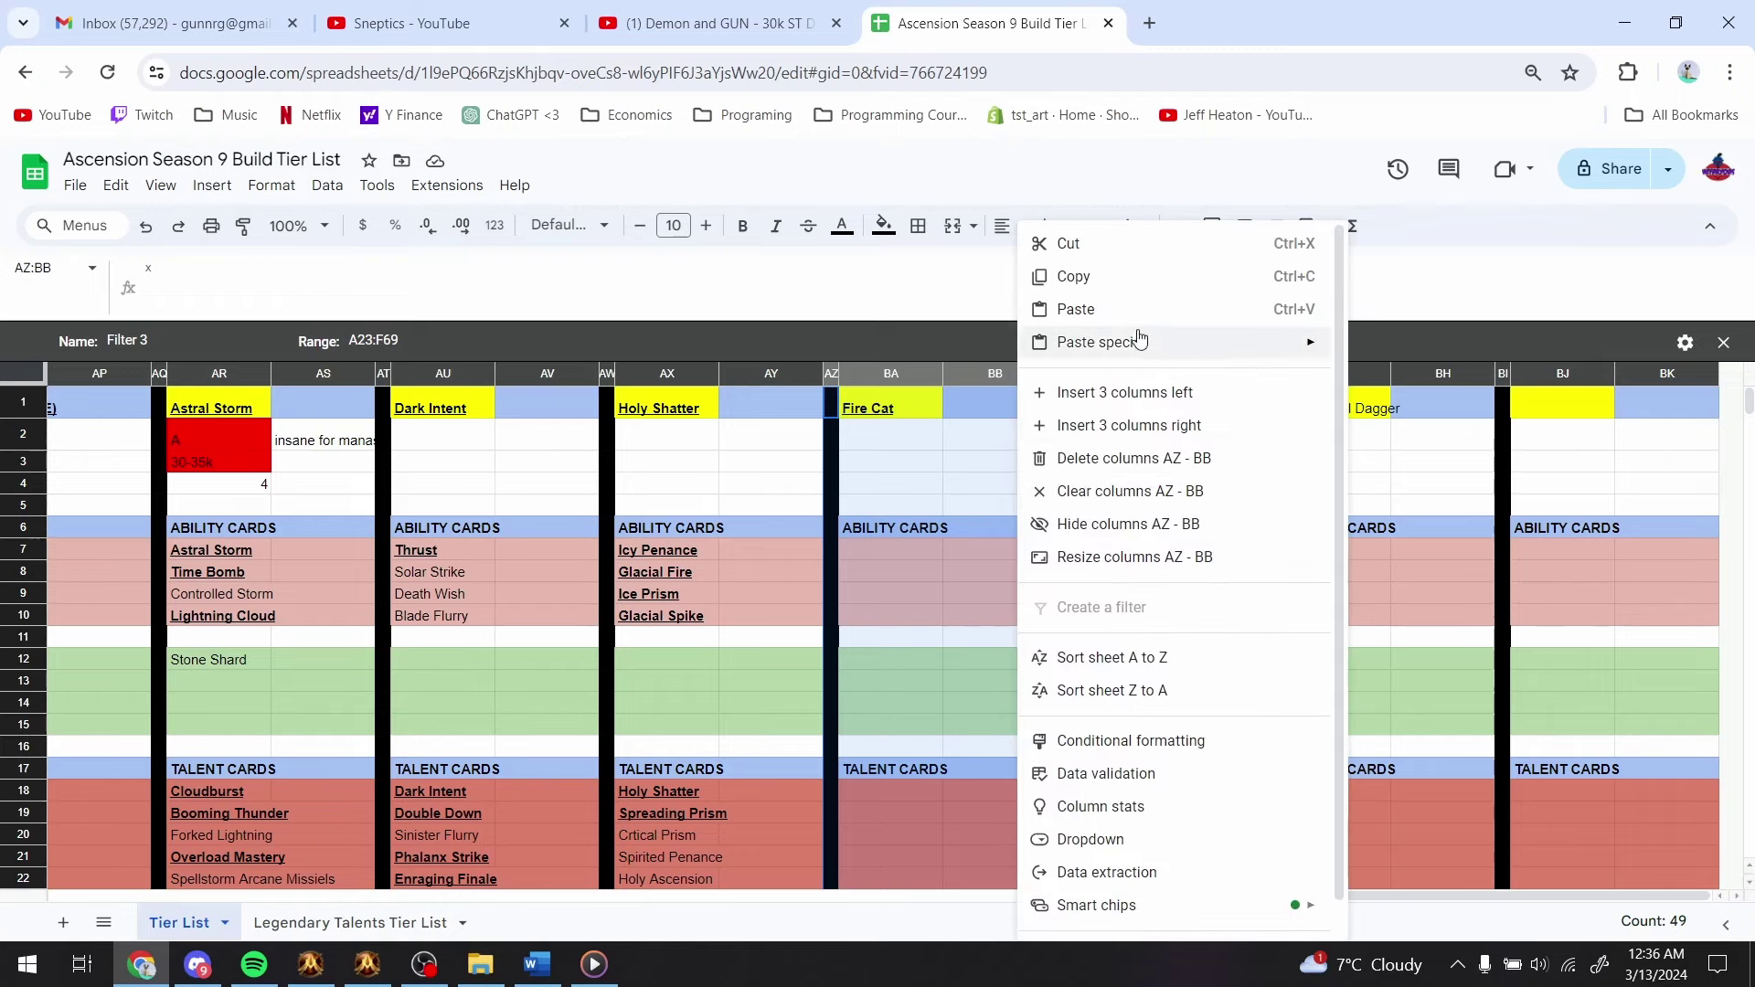
{"action": "scroll", "coordinate": [1148, 771], "scroll_direction": "down", "scroll_amount": 1}
{"action": "scroll", "coordinate": [1150, 773], "scroll_direction": "up", "scroll_amount": 1}
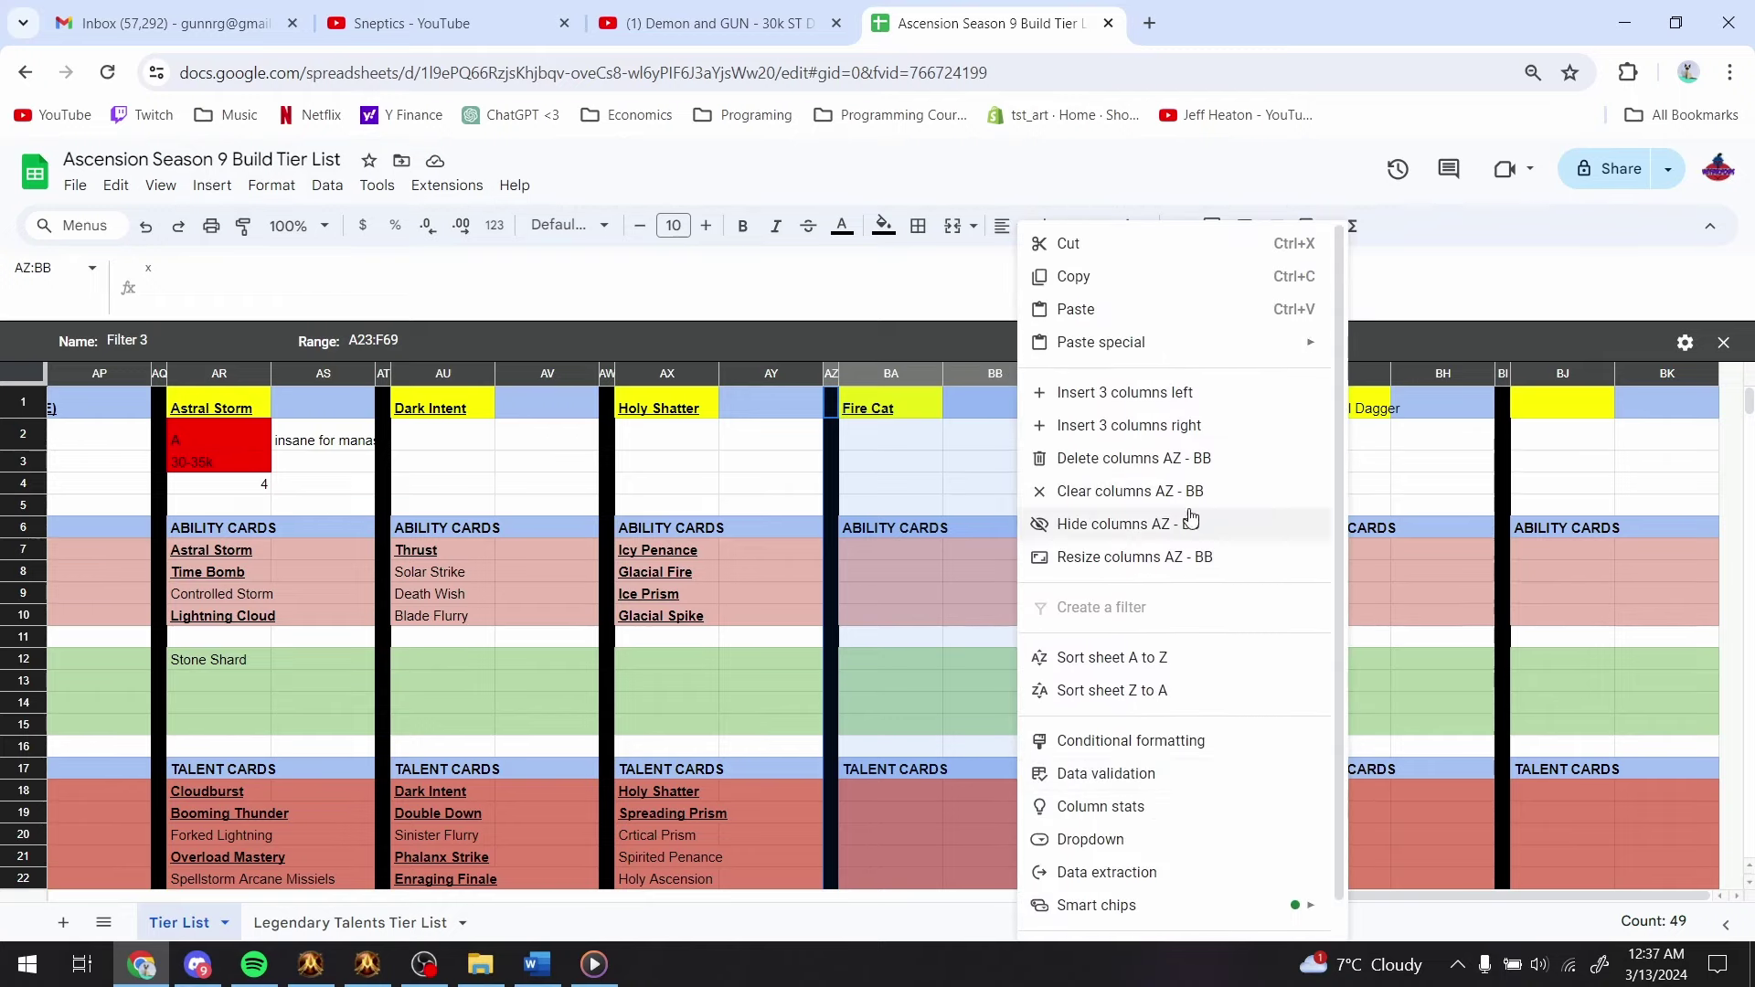
{"action": "left_click", "coordinate": [1144, 458]}
{"action": "left_click", "coordinate": [1042, 462]}
{"action": "left_click", "coordinate": [1072, 411]}
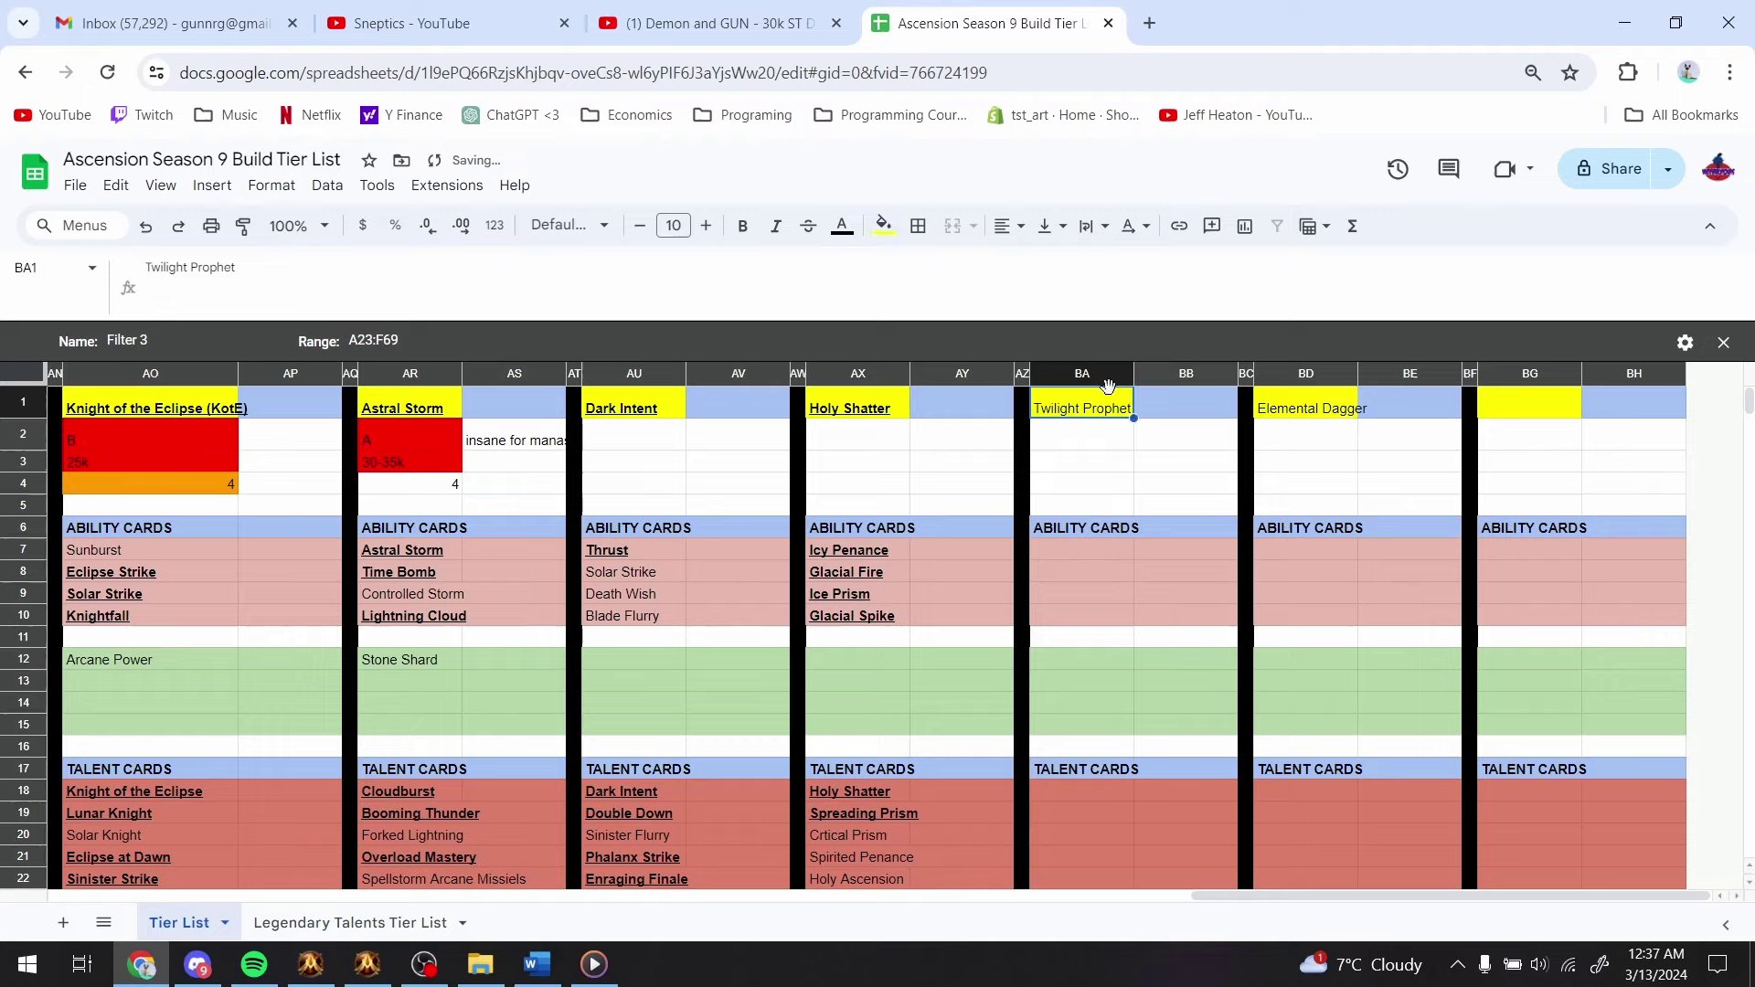
{"action": "left_click", "coordinate": [1307, 408]}
{"action": "left_click", "coordinate": [1120, 409]}
{"action": "key", "text": "ctrl+Right"}
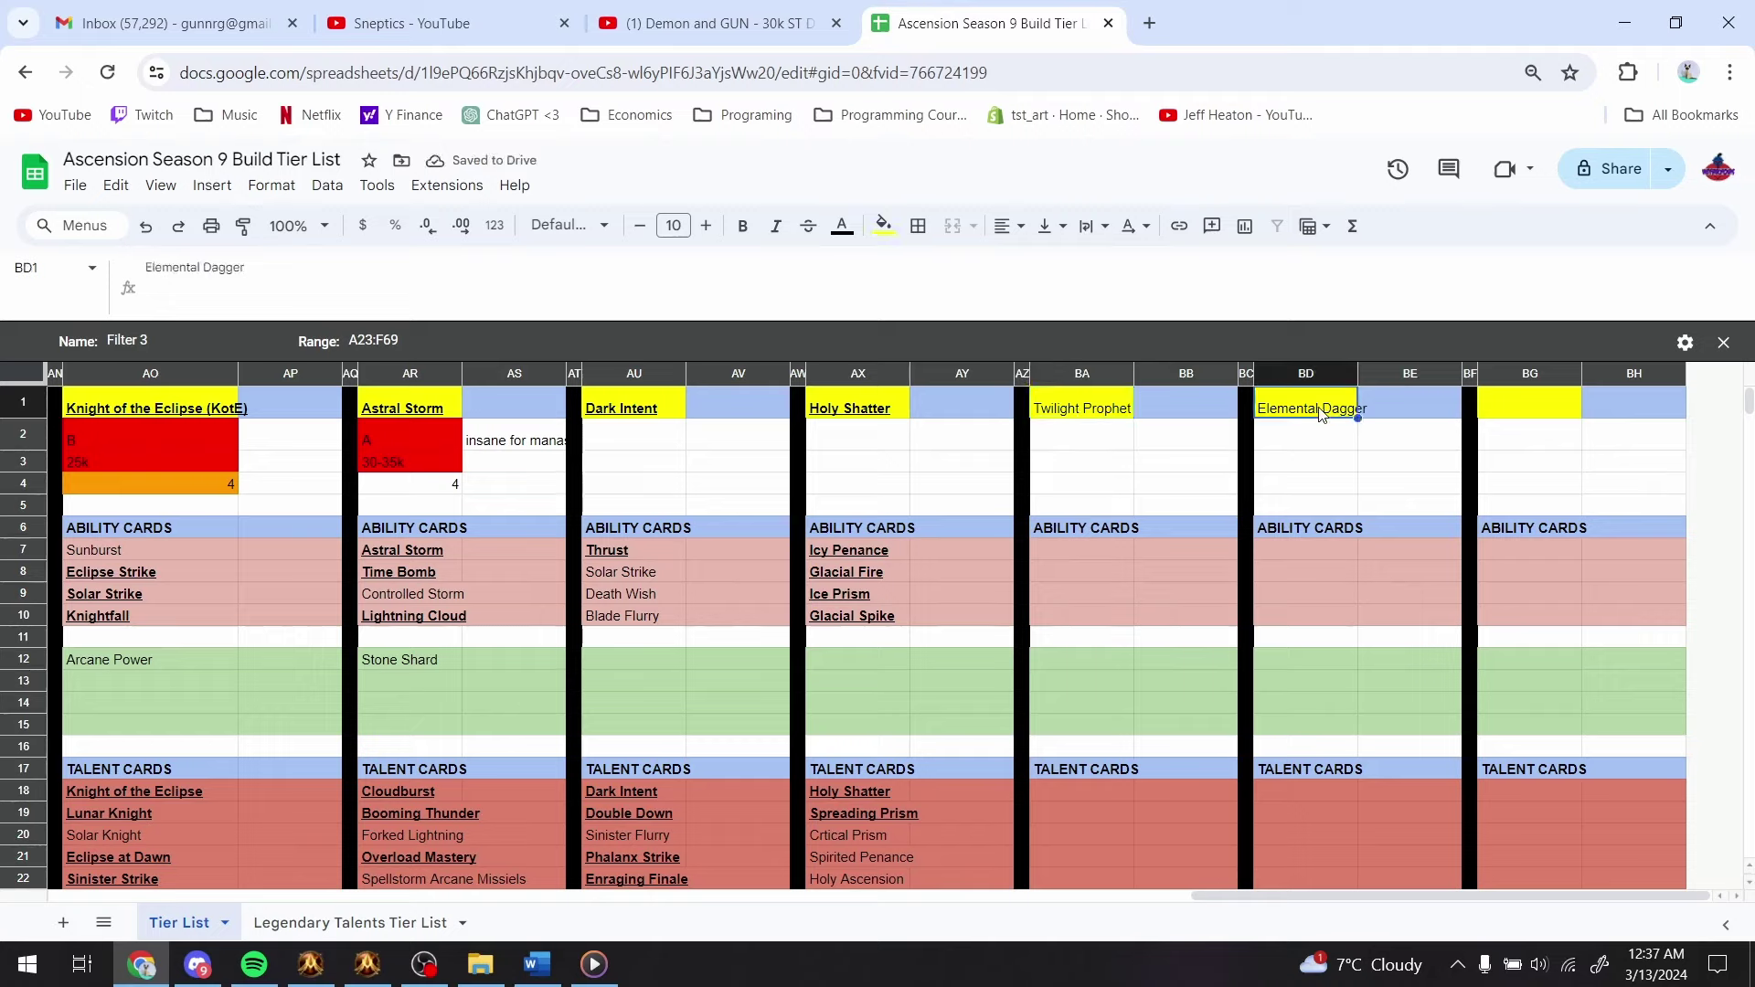
{"action": "key", "text": "ctrl+Left"}
{"action": "key", "text": "ctrl+Right"}
{"action": "key", "text": "ctrl+Left"}
{"action": "key", "text": "ctrl+Right"}
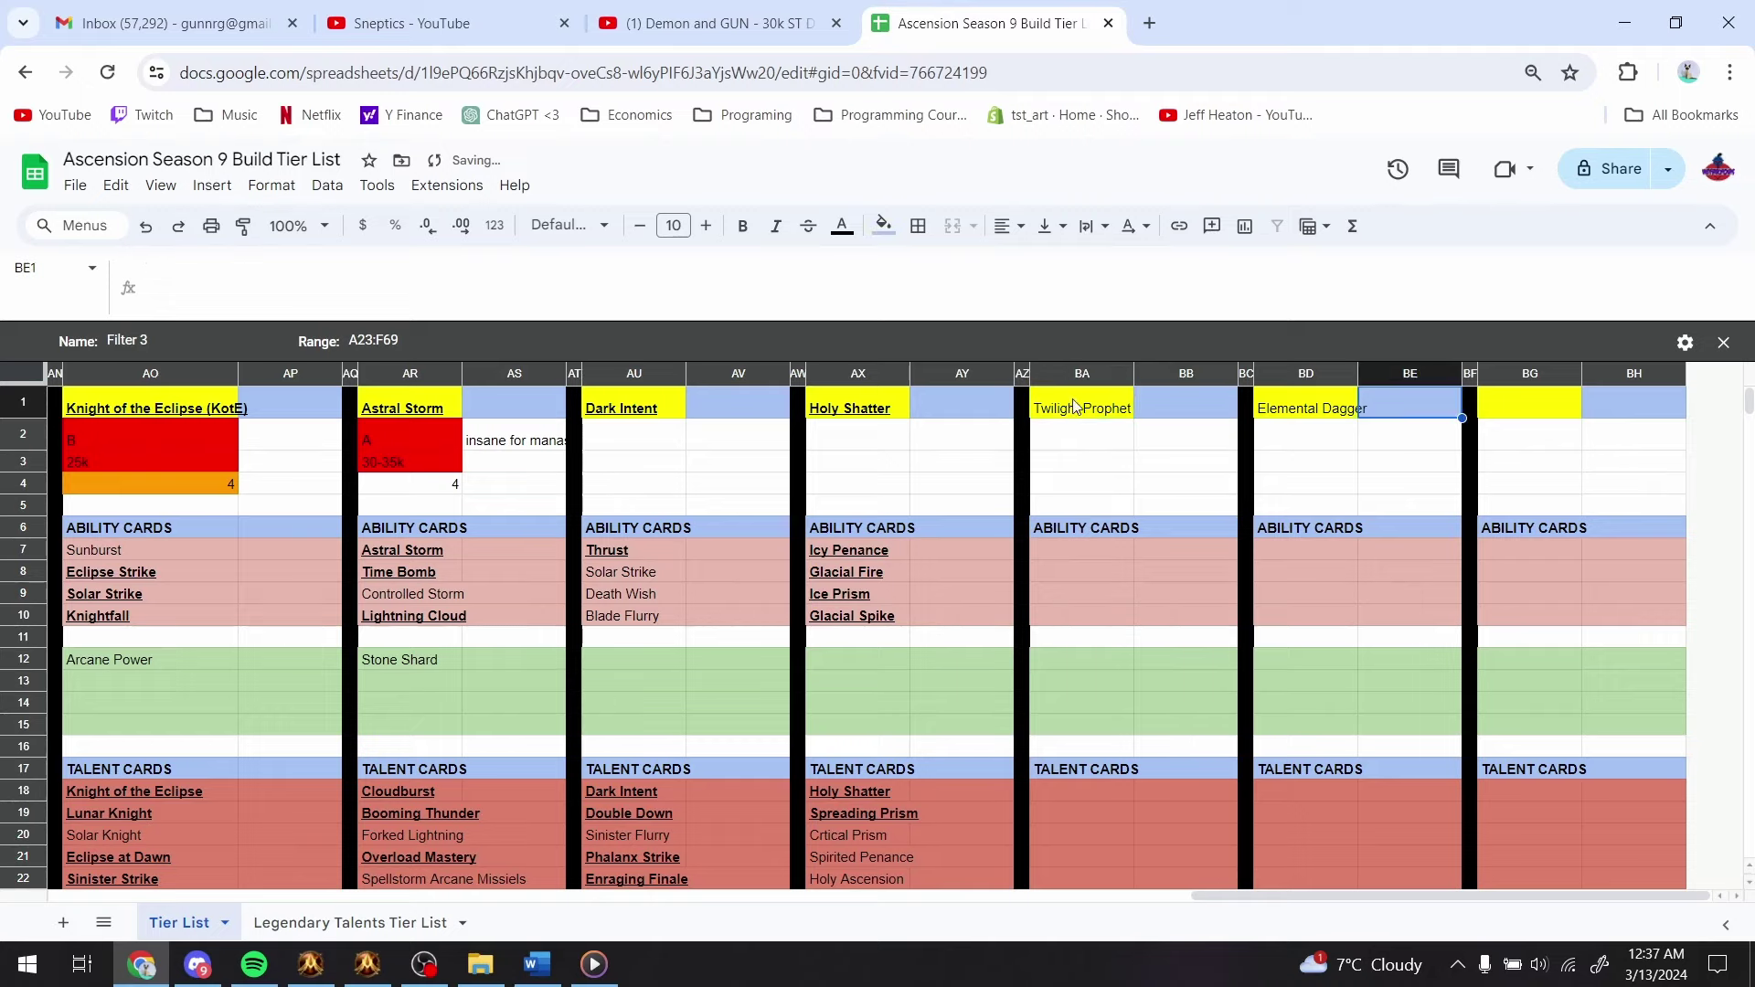
{"action": "left_click", "coordinate": [1057, 408]}
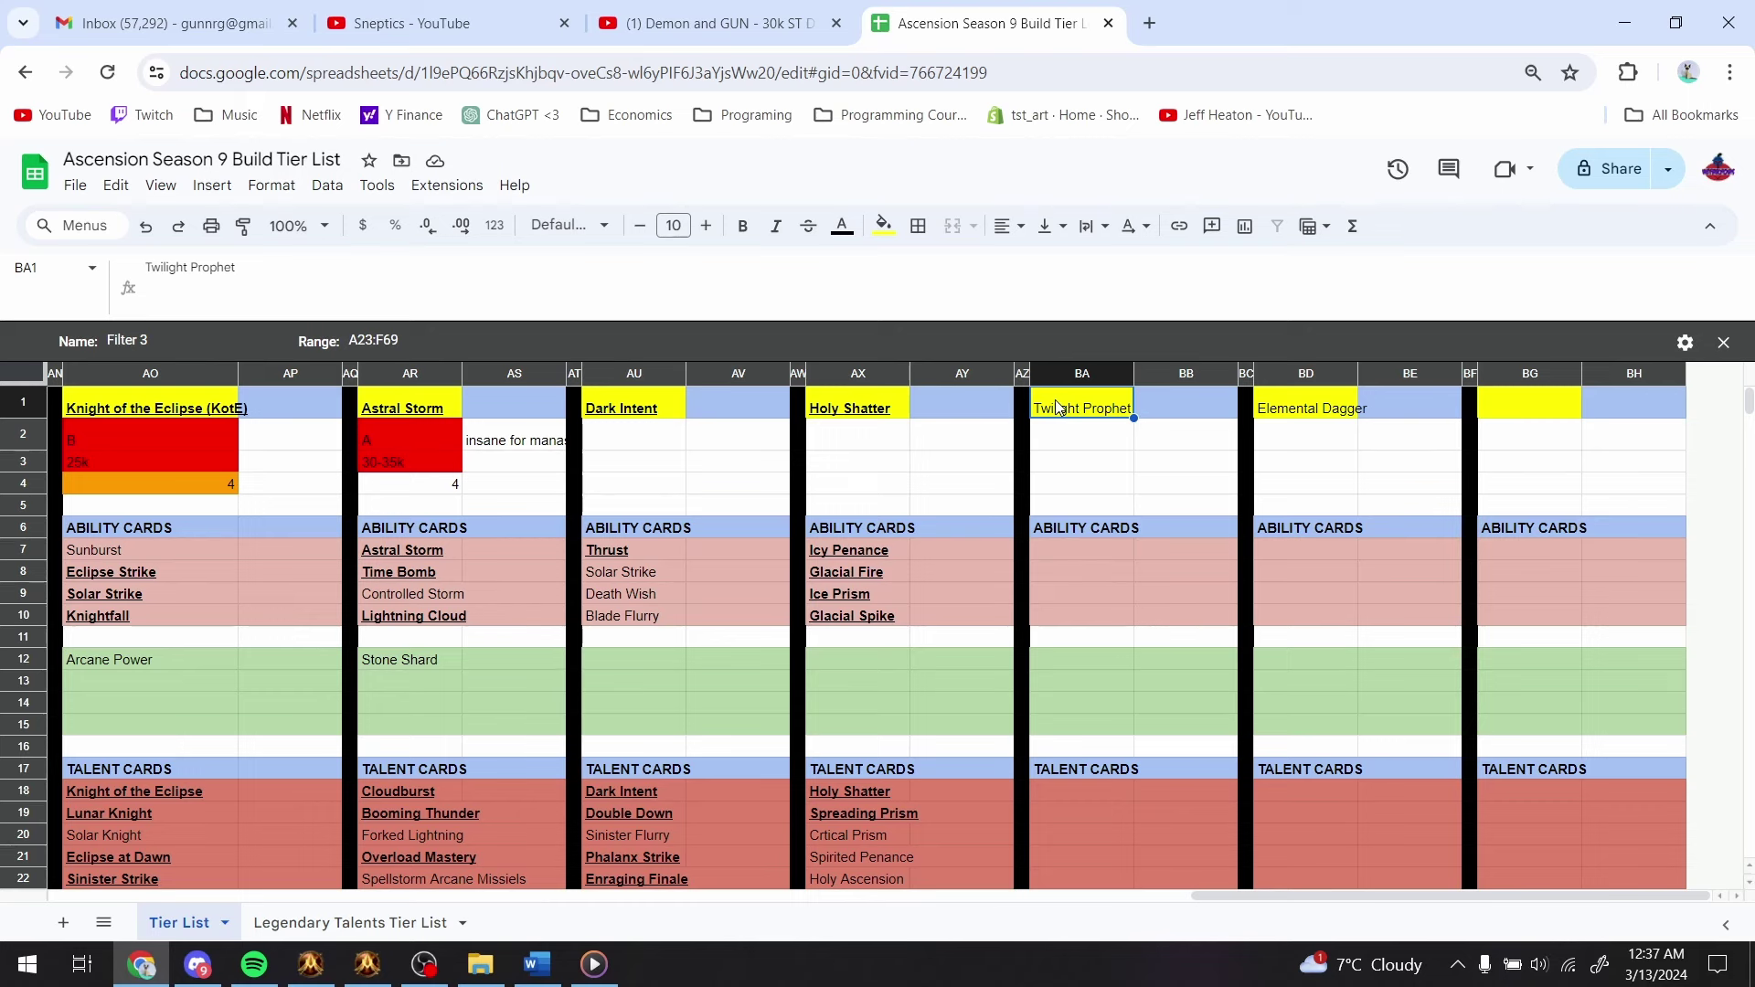
- Switch to Ascension, search the talent cards for "twilight" and read the description of Twilight Paragon
{"action": "key", "text": "alt+Tab"}
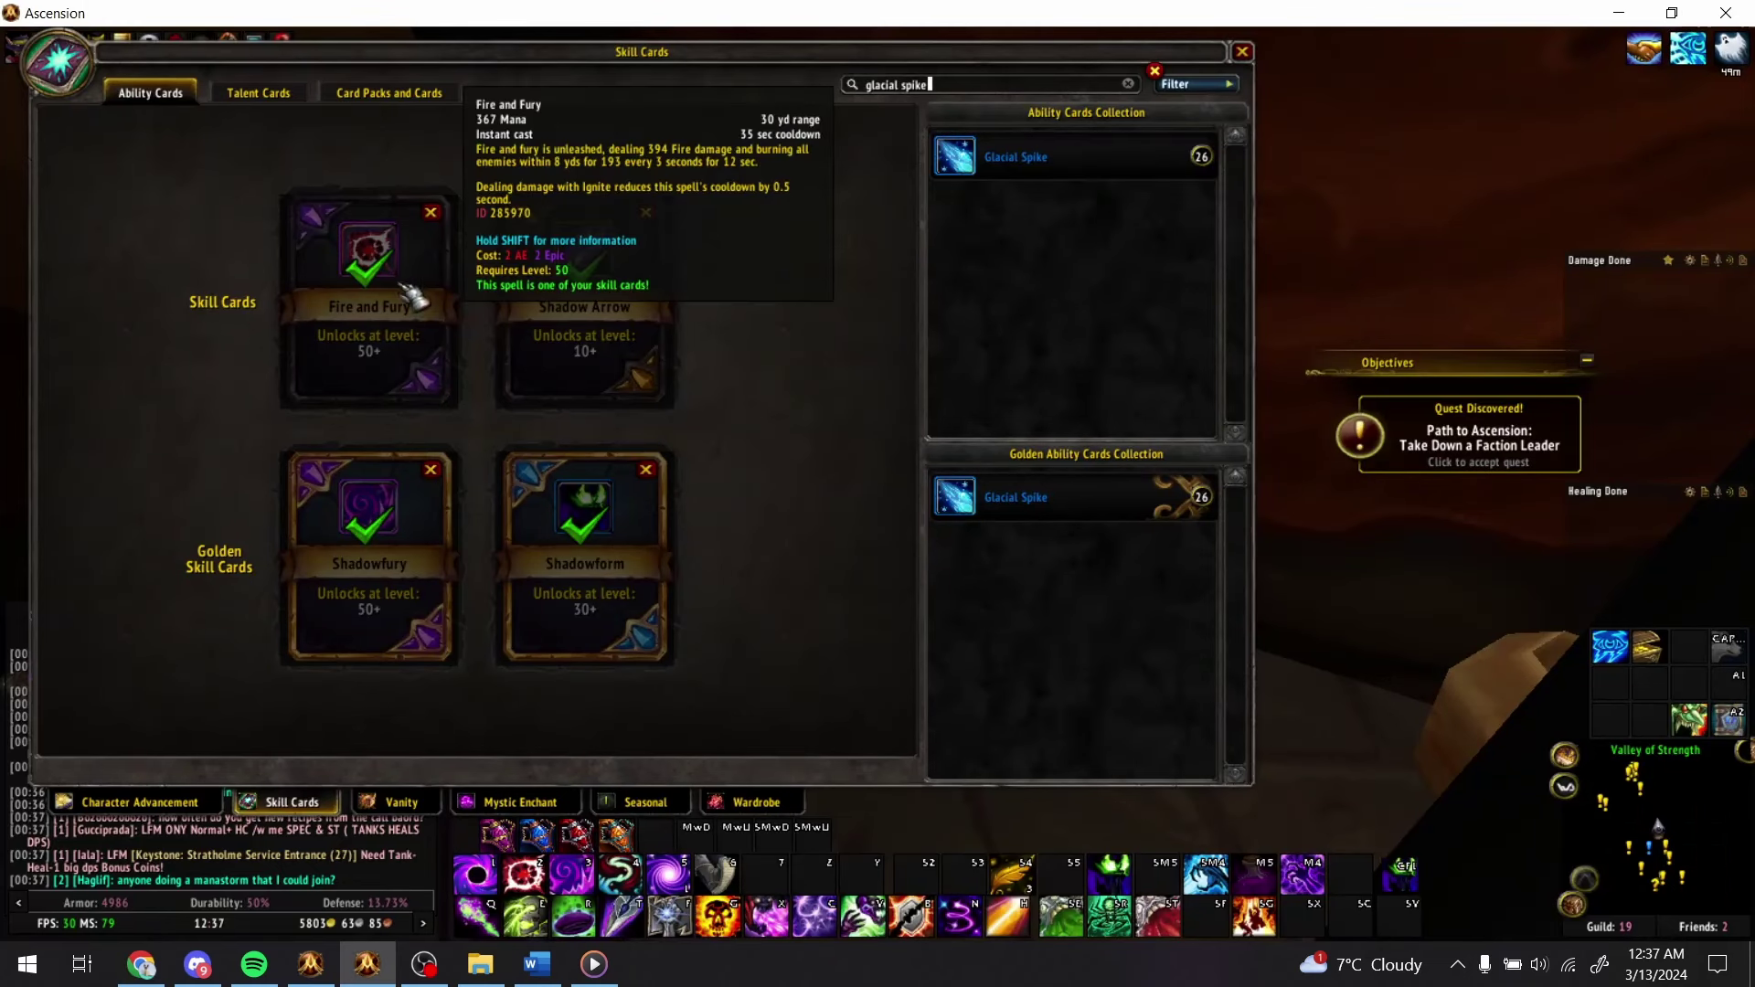
{"action": "left_click", "coordinate": [291, 102]}
{"action": "left_click", "coordinate": [911, 82]}
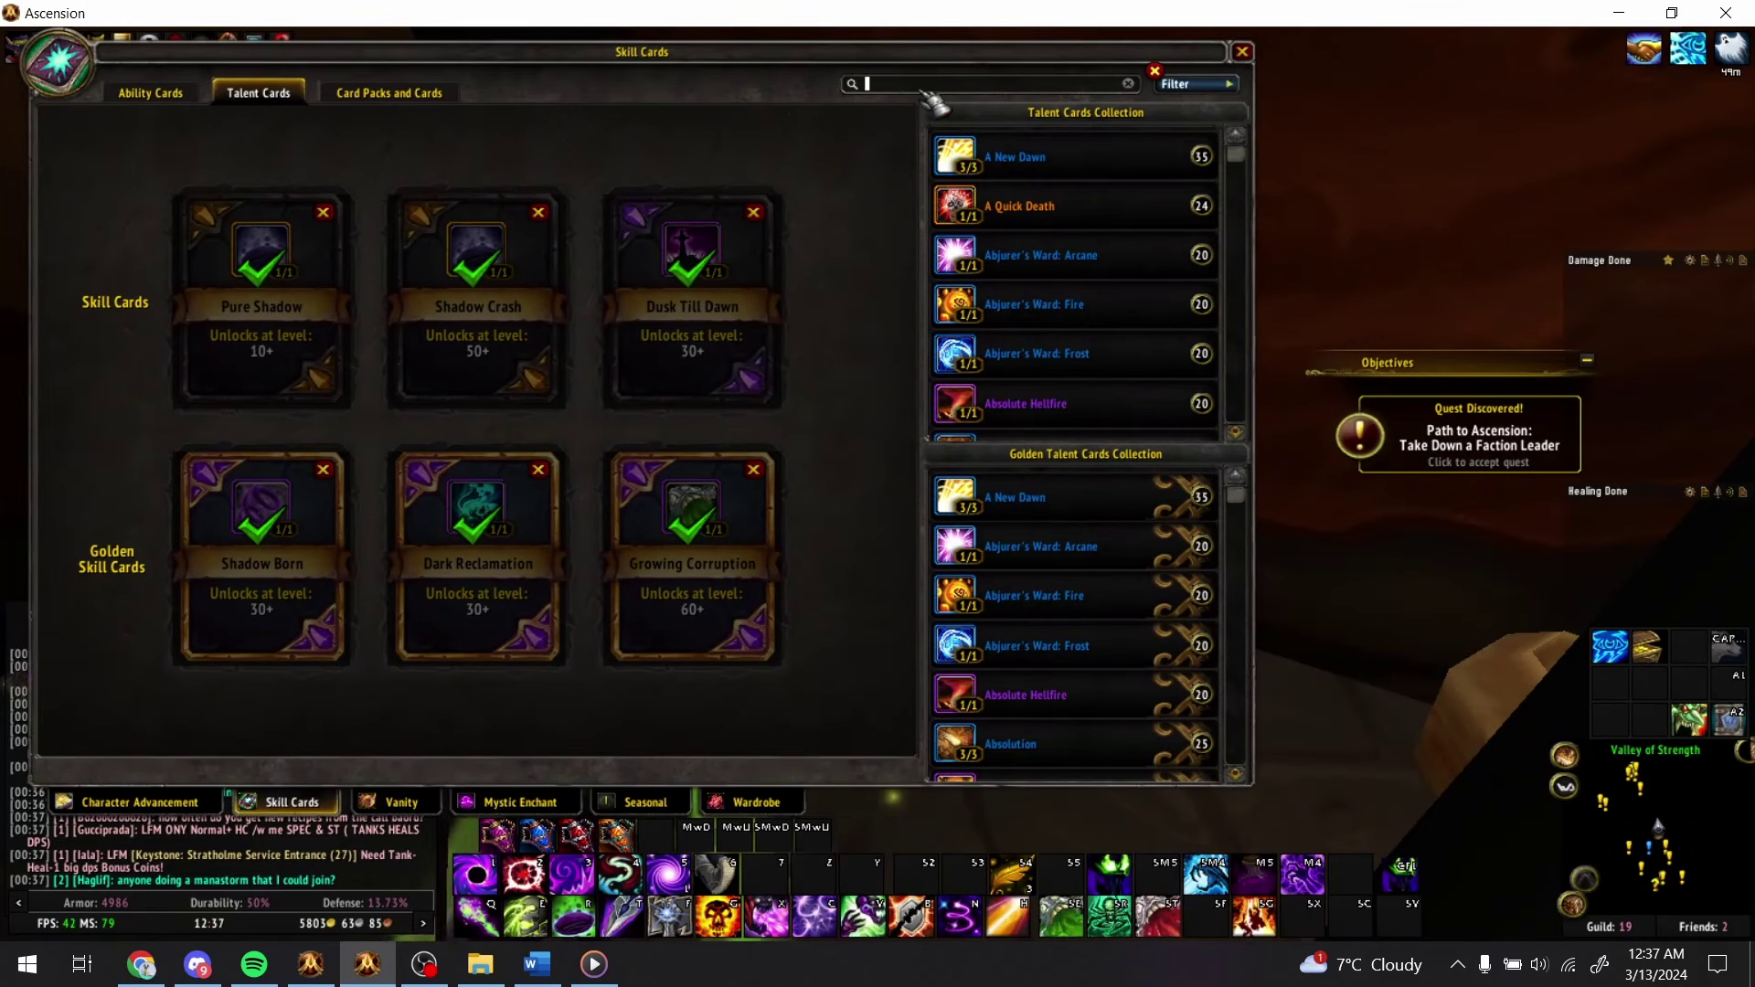
{"action": "type", "text": "twilight"}
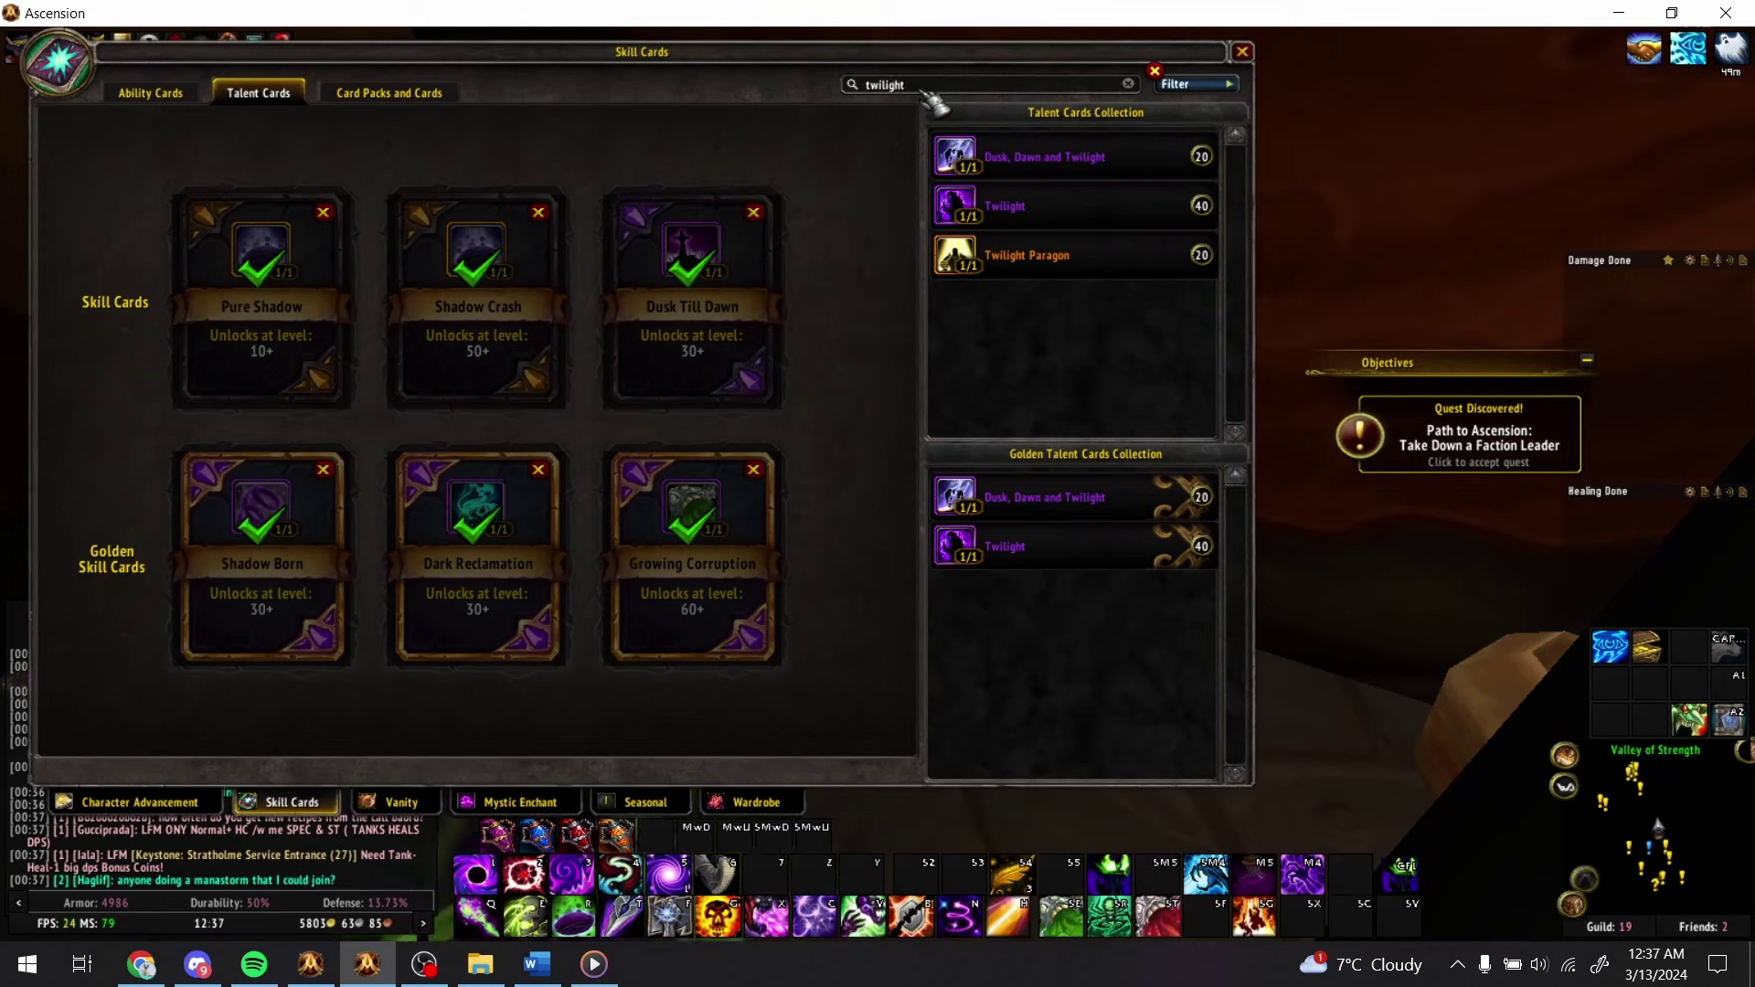
{"action": "mouse_move", "coordinate": [1088, 267]}
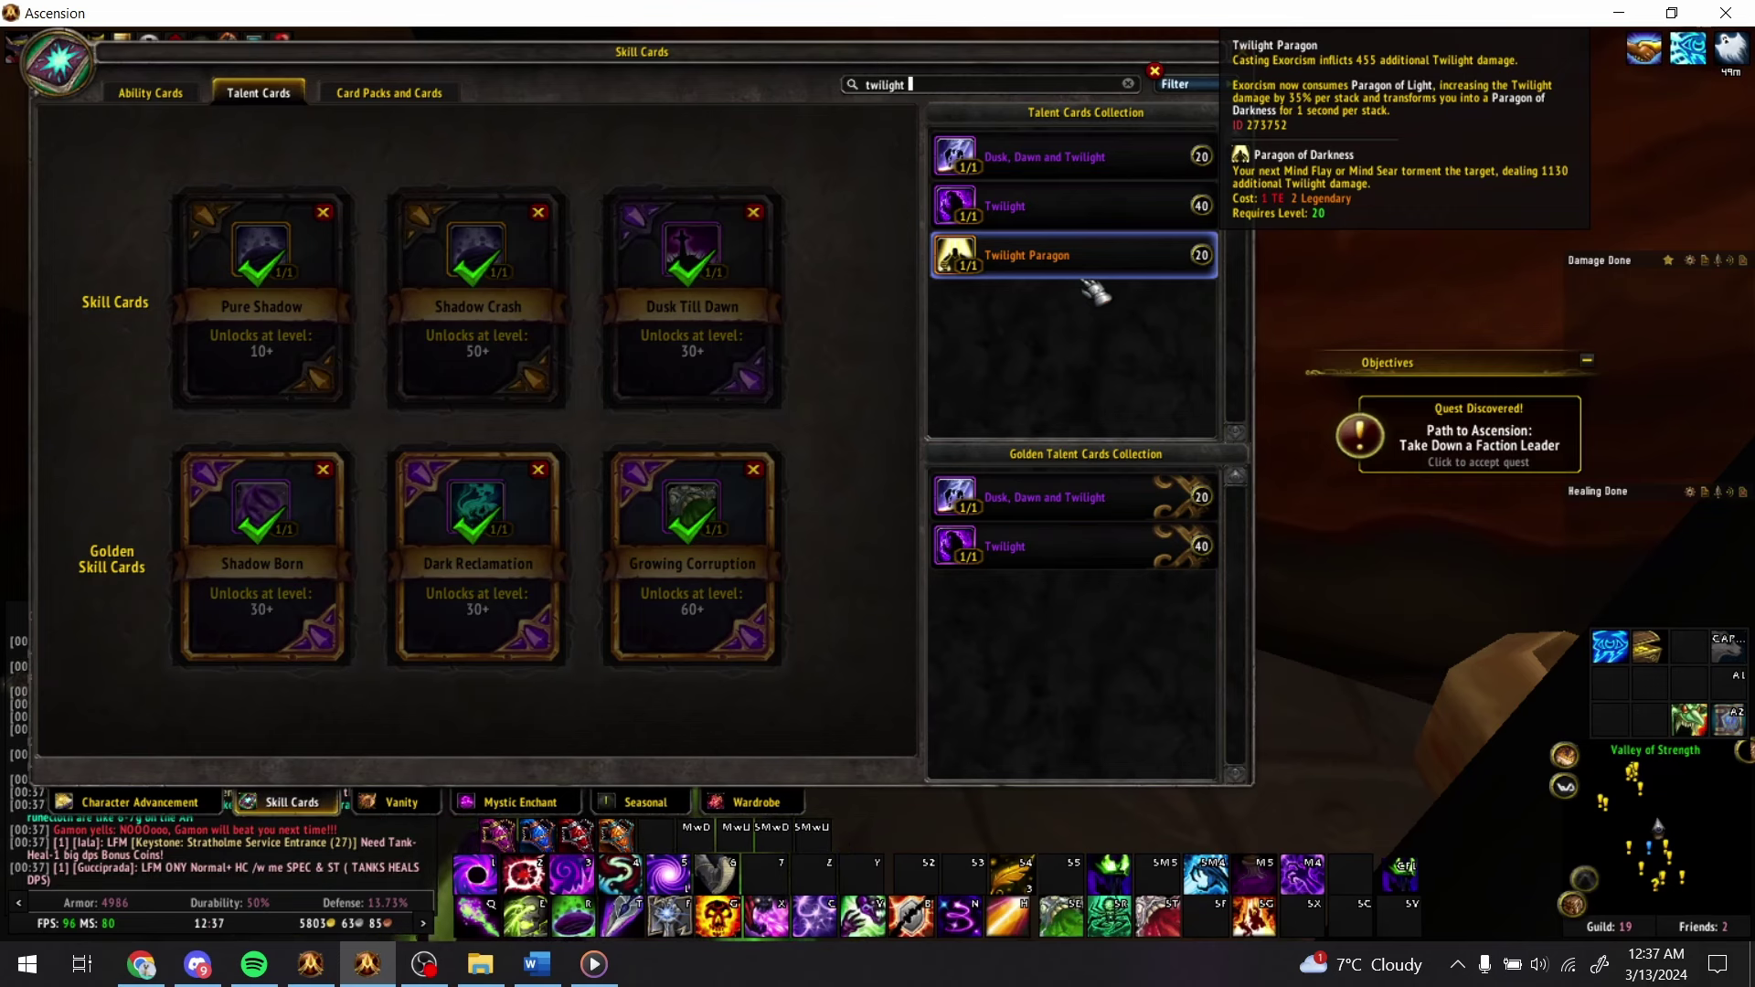
- Switch to the Google Sheets tier list and enter "Twilight Paragon" in BA18 as the first Twilight Prophet talent card
{"action": "key", "text": "alt+Tab"}
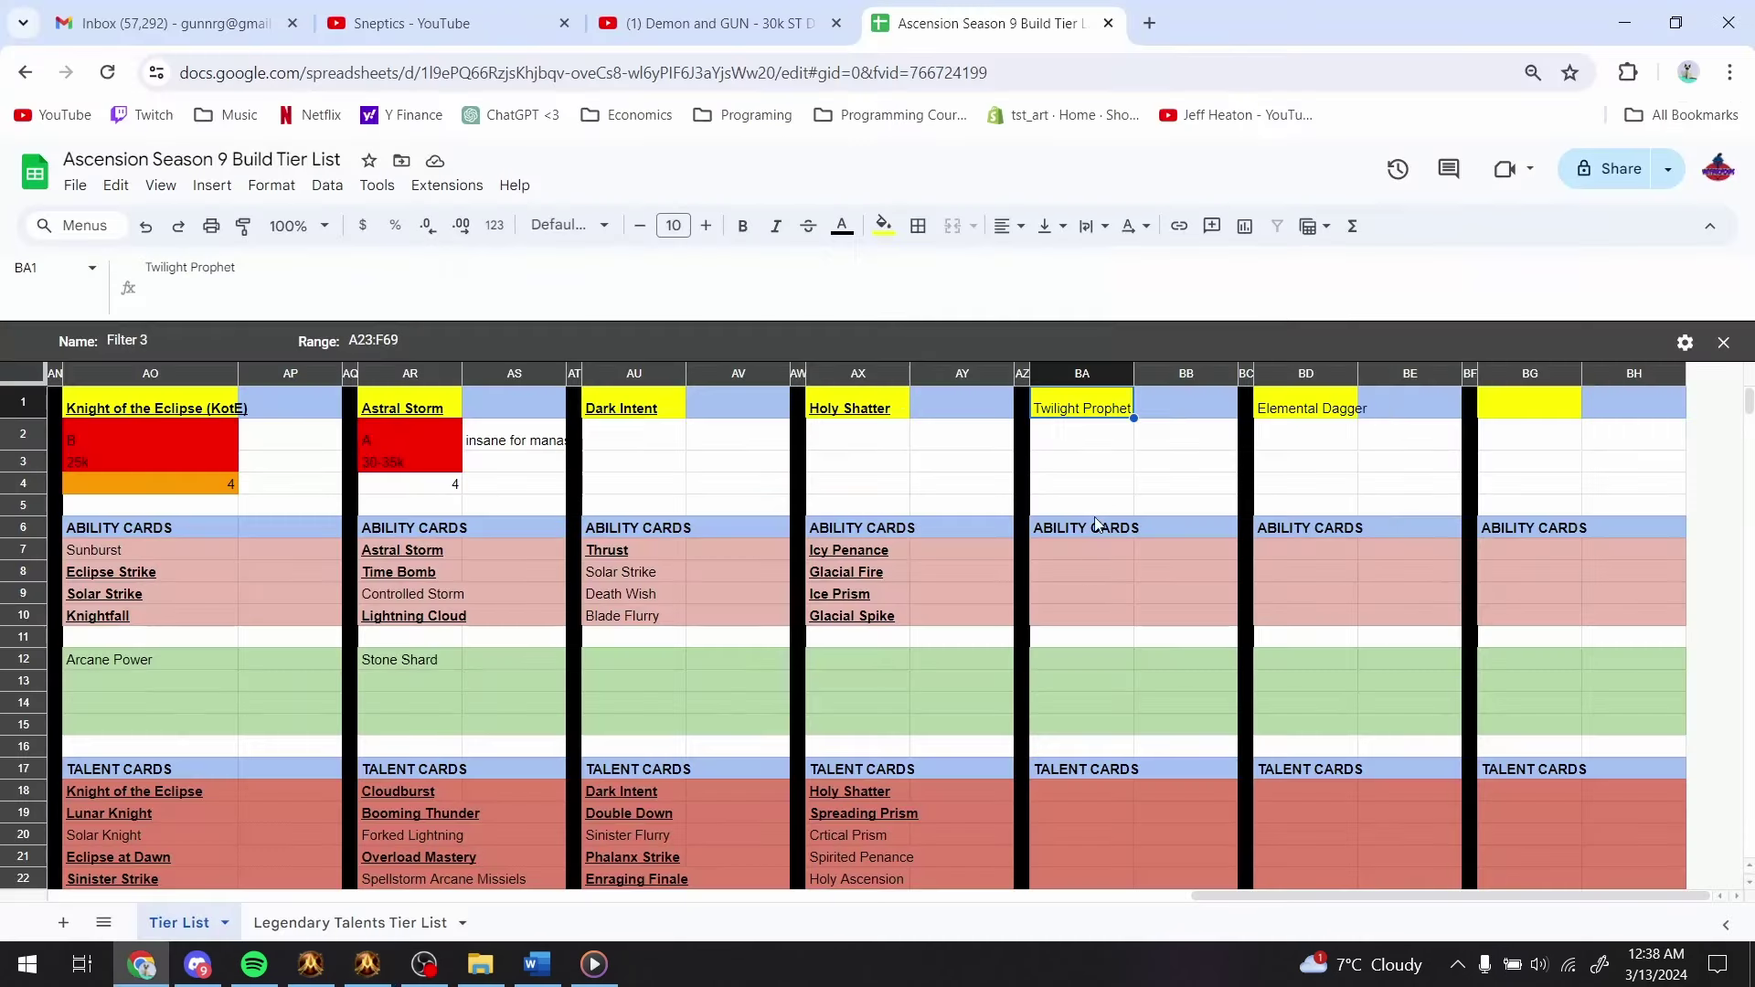
{"action": "scroll", "coordinate": [1062, 584], "scroll_direction": "down", "scroll_amount": 3}
{"action": "left_click", "coordinate": [1085, 601]}
{"action": "type", "text": "T"}
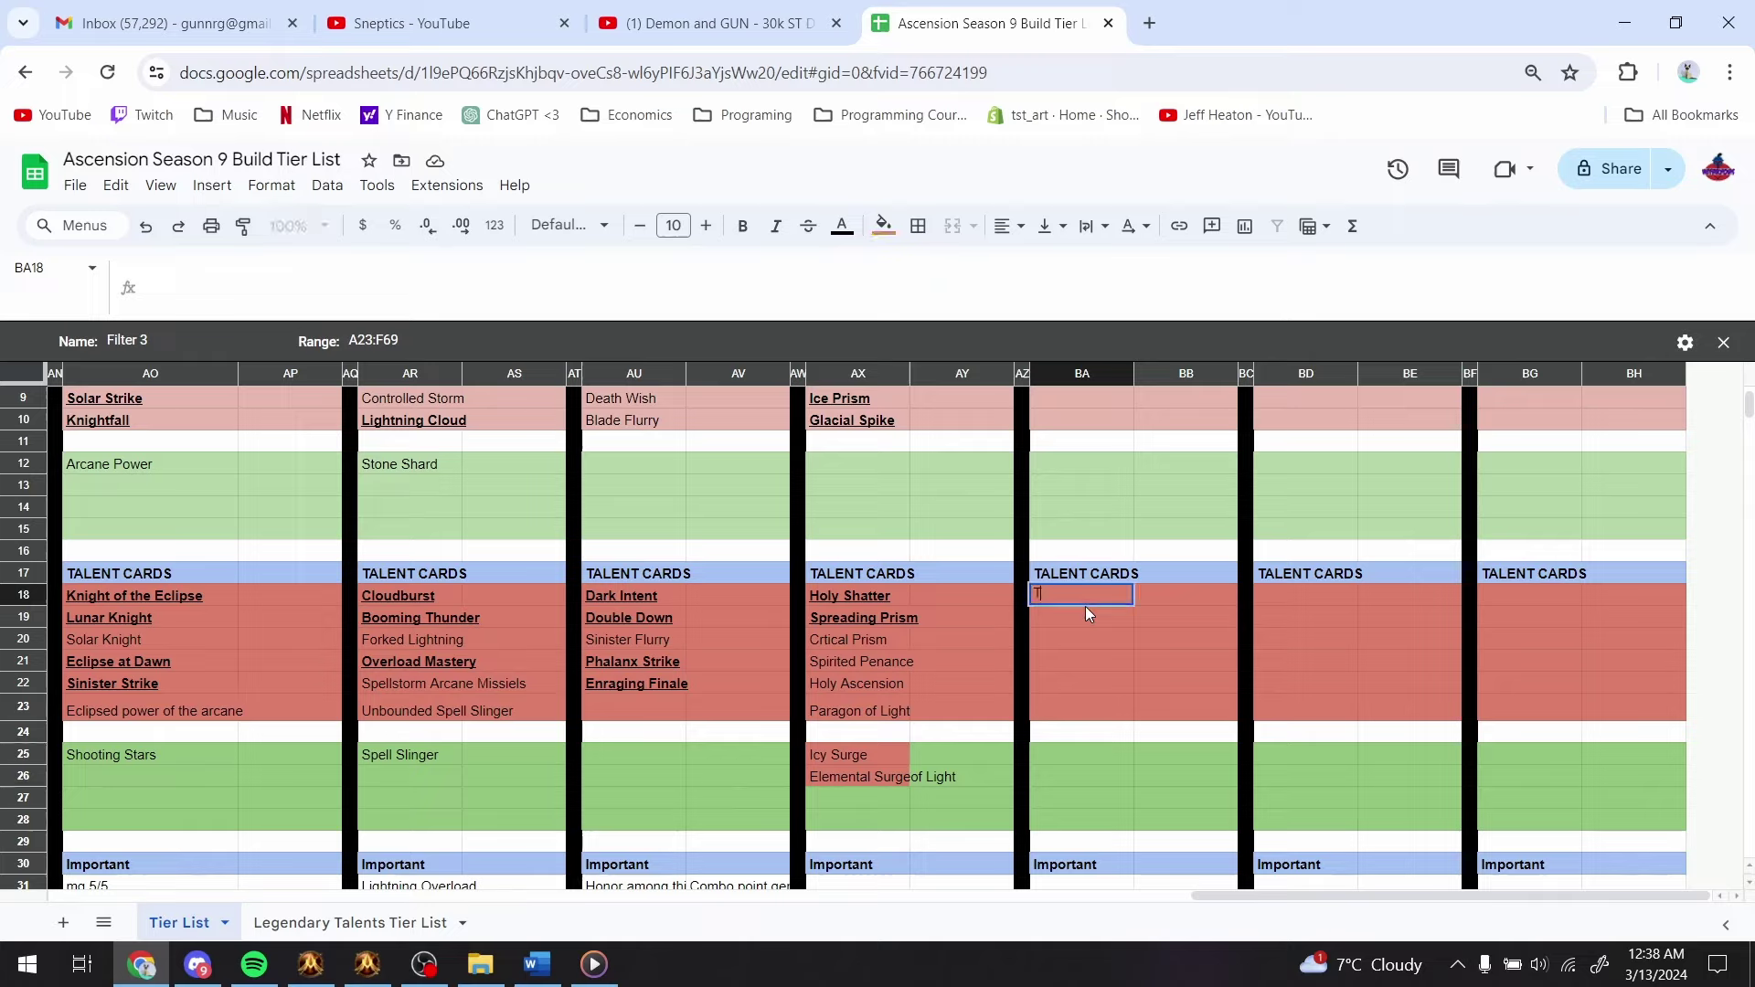
{"action": "type", "text": "wilight Paragon"}
{"action": "key", "text": "Return"}
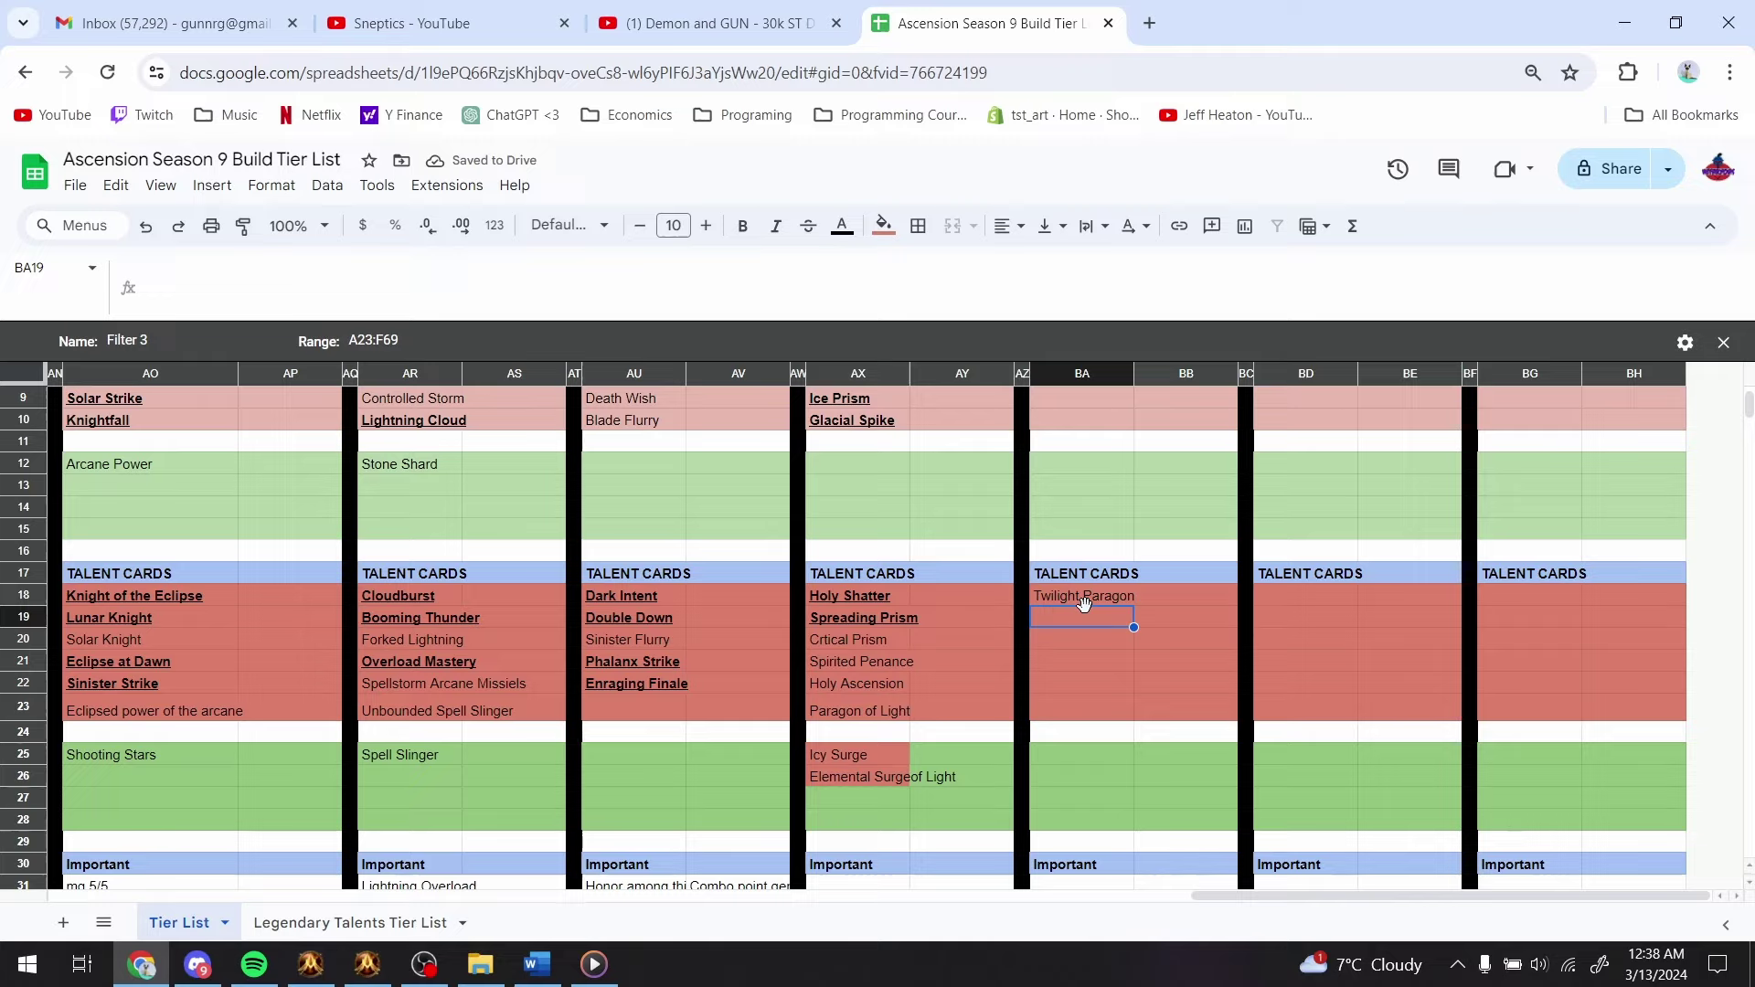
- Enter "Paragon of Light" in BA19 as the second Twilight Prophet talent card
{"action": "type", "text": "Parago"}
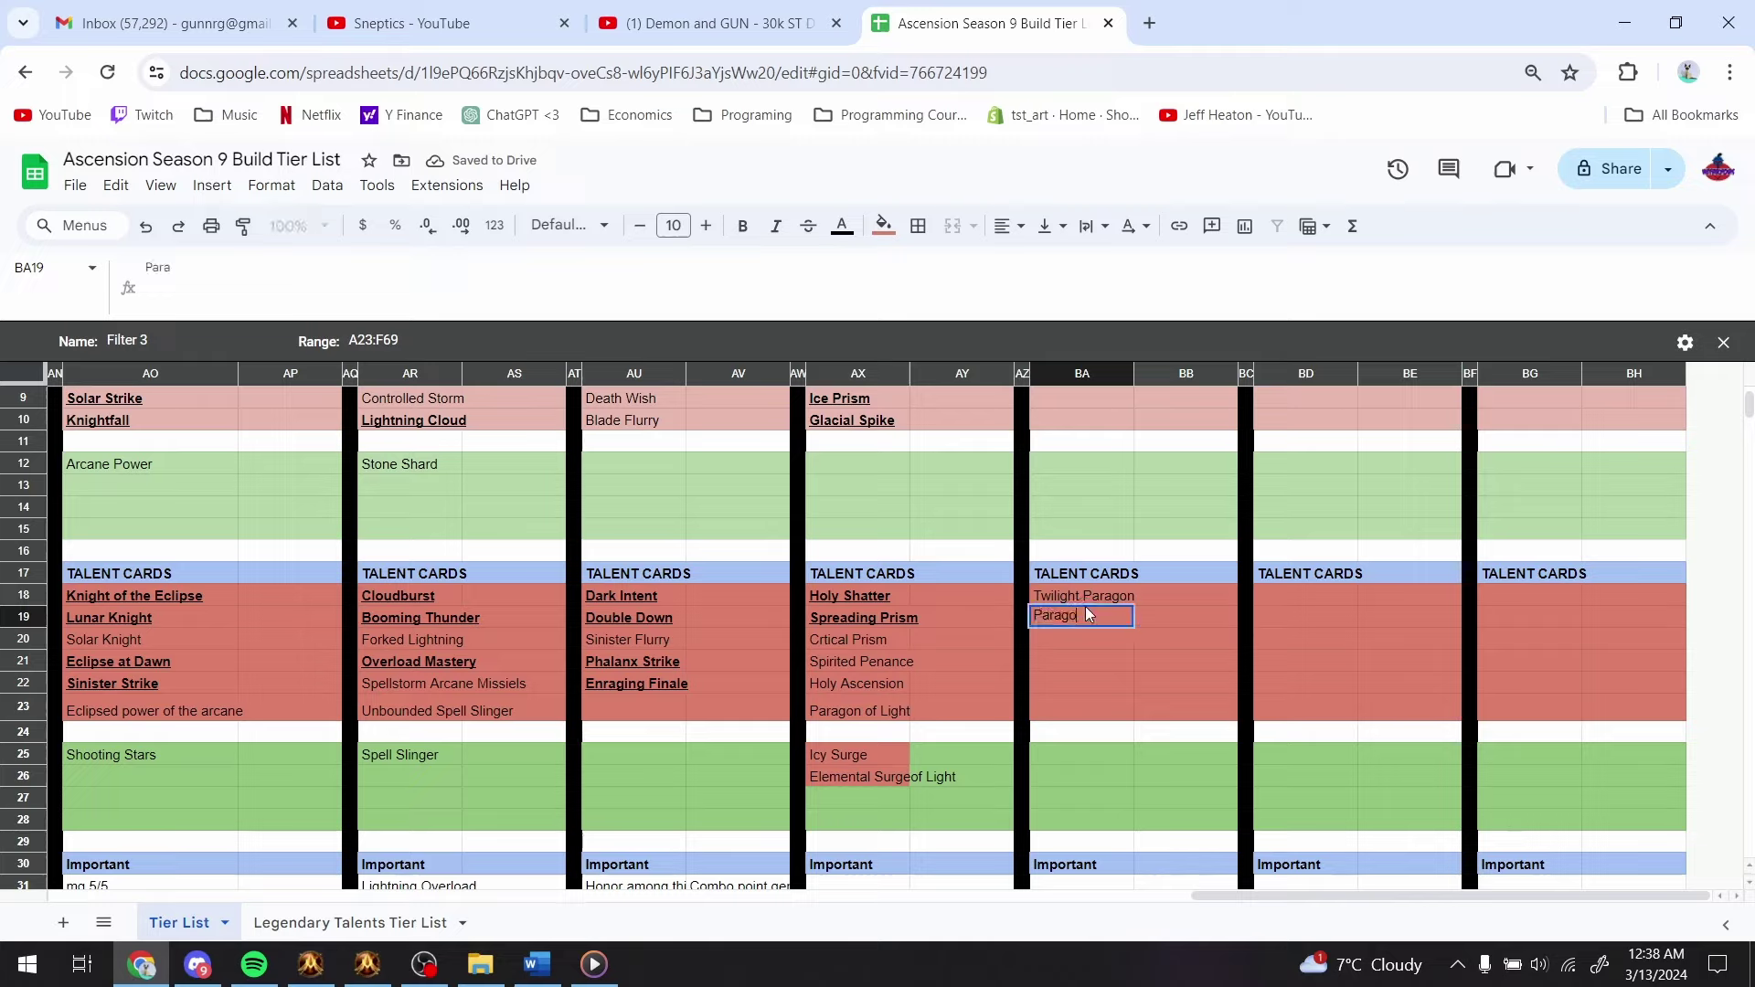
{"action": "type", "text": "n of Light"}
{"action": "key", "text": "Tab"}
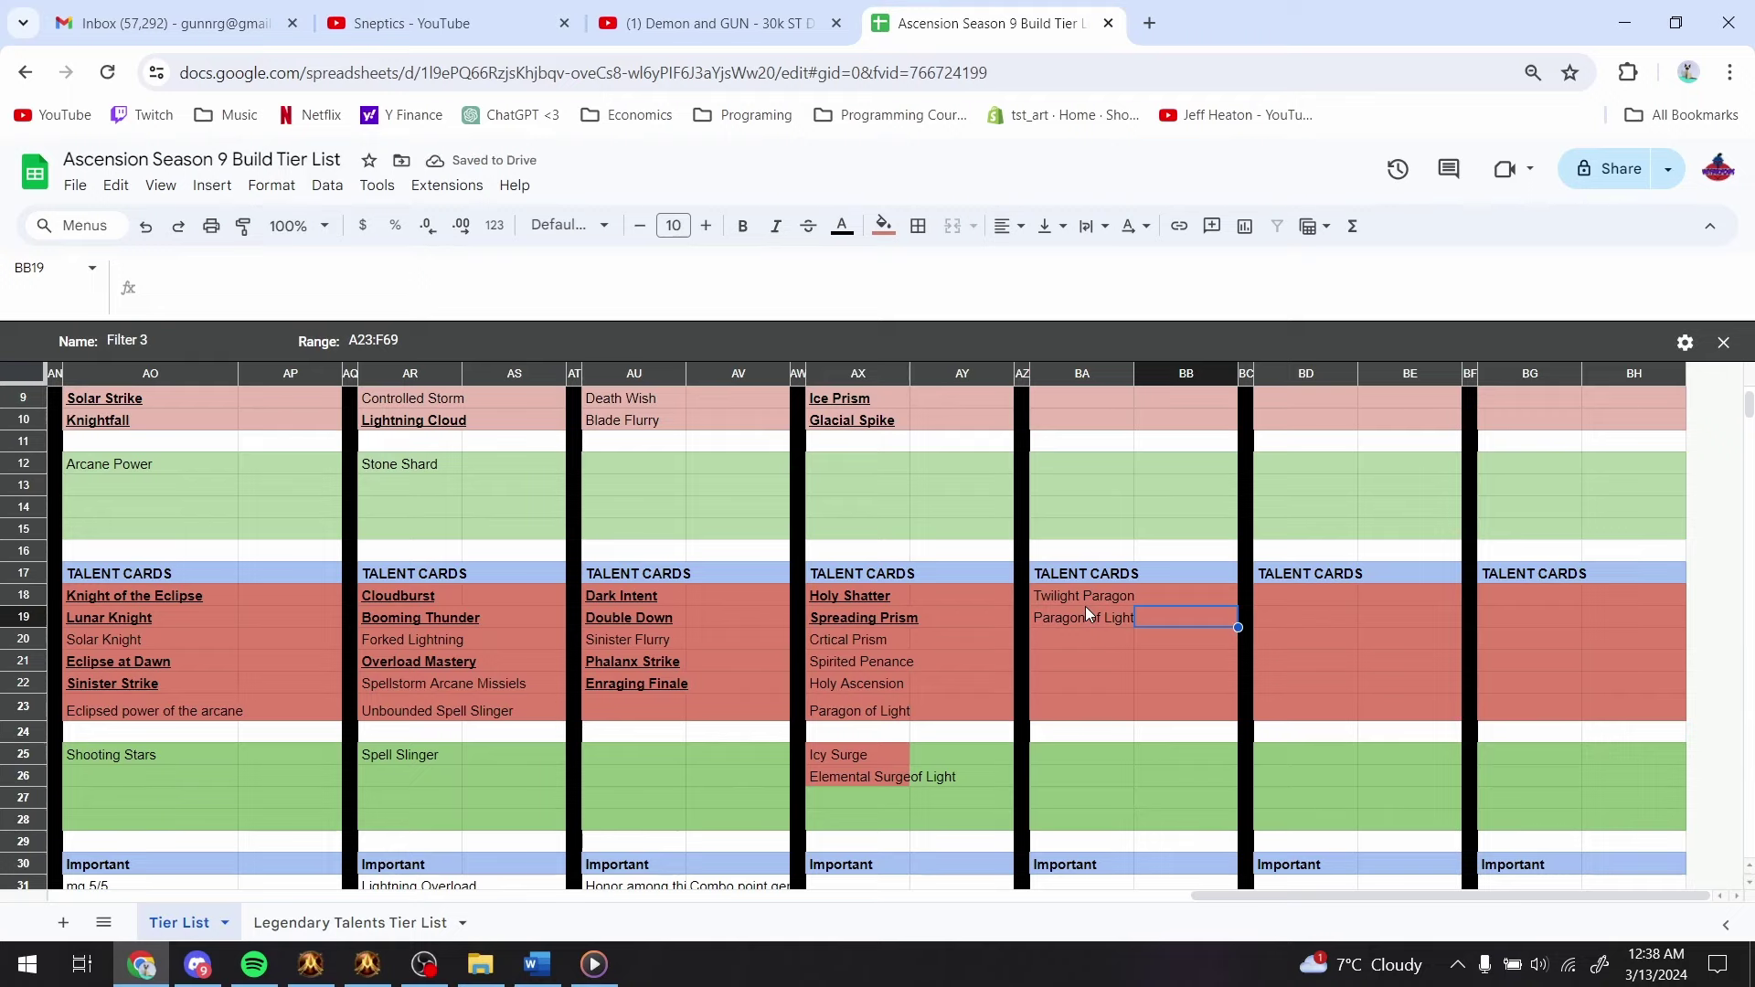
{"action": "key", "text": "Left"}
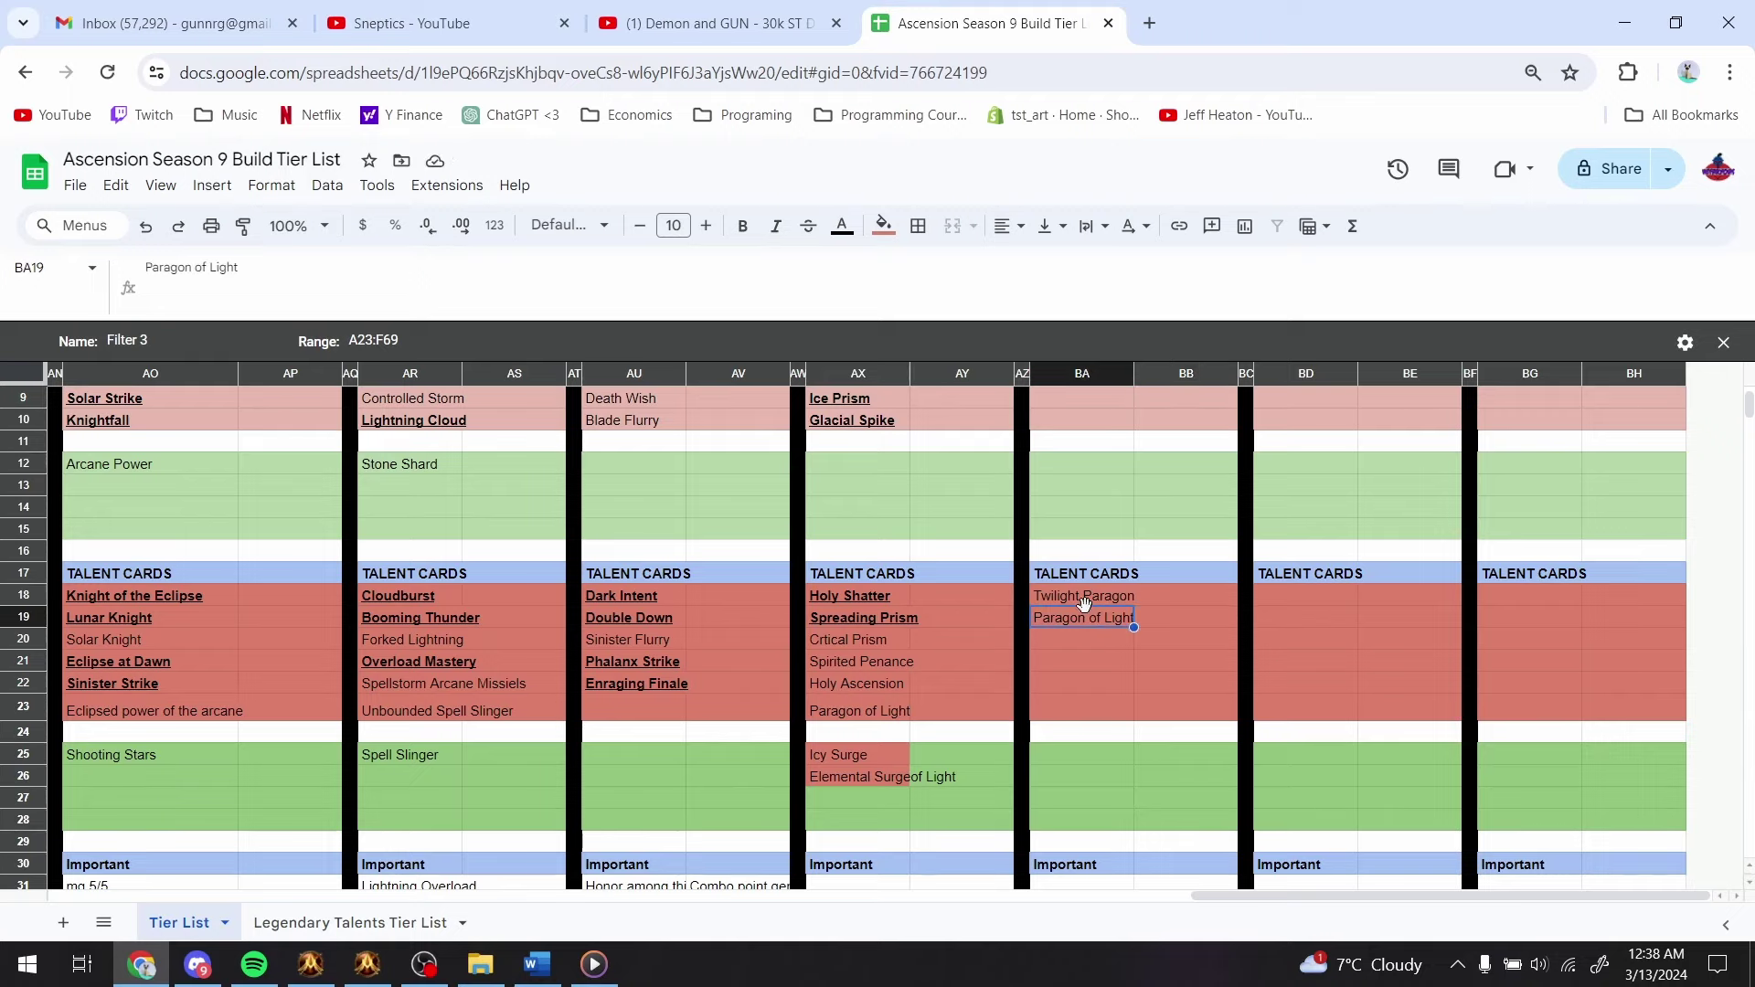
- Switch to Ascension, search the talent cards for "mind flay" and read the descriptions of the matching cards
{"action": "key", "text": "alt+Tab"}
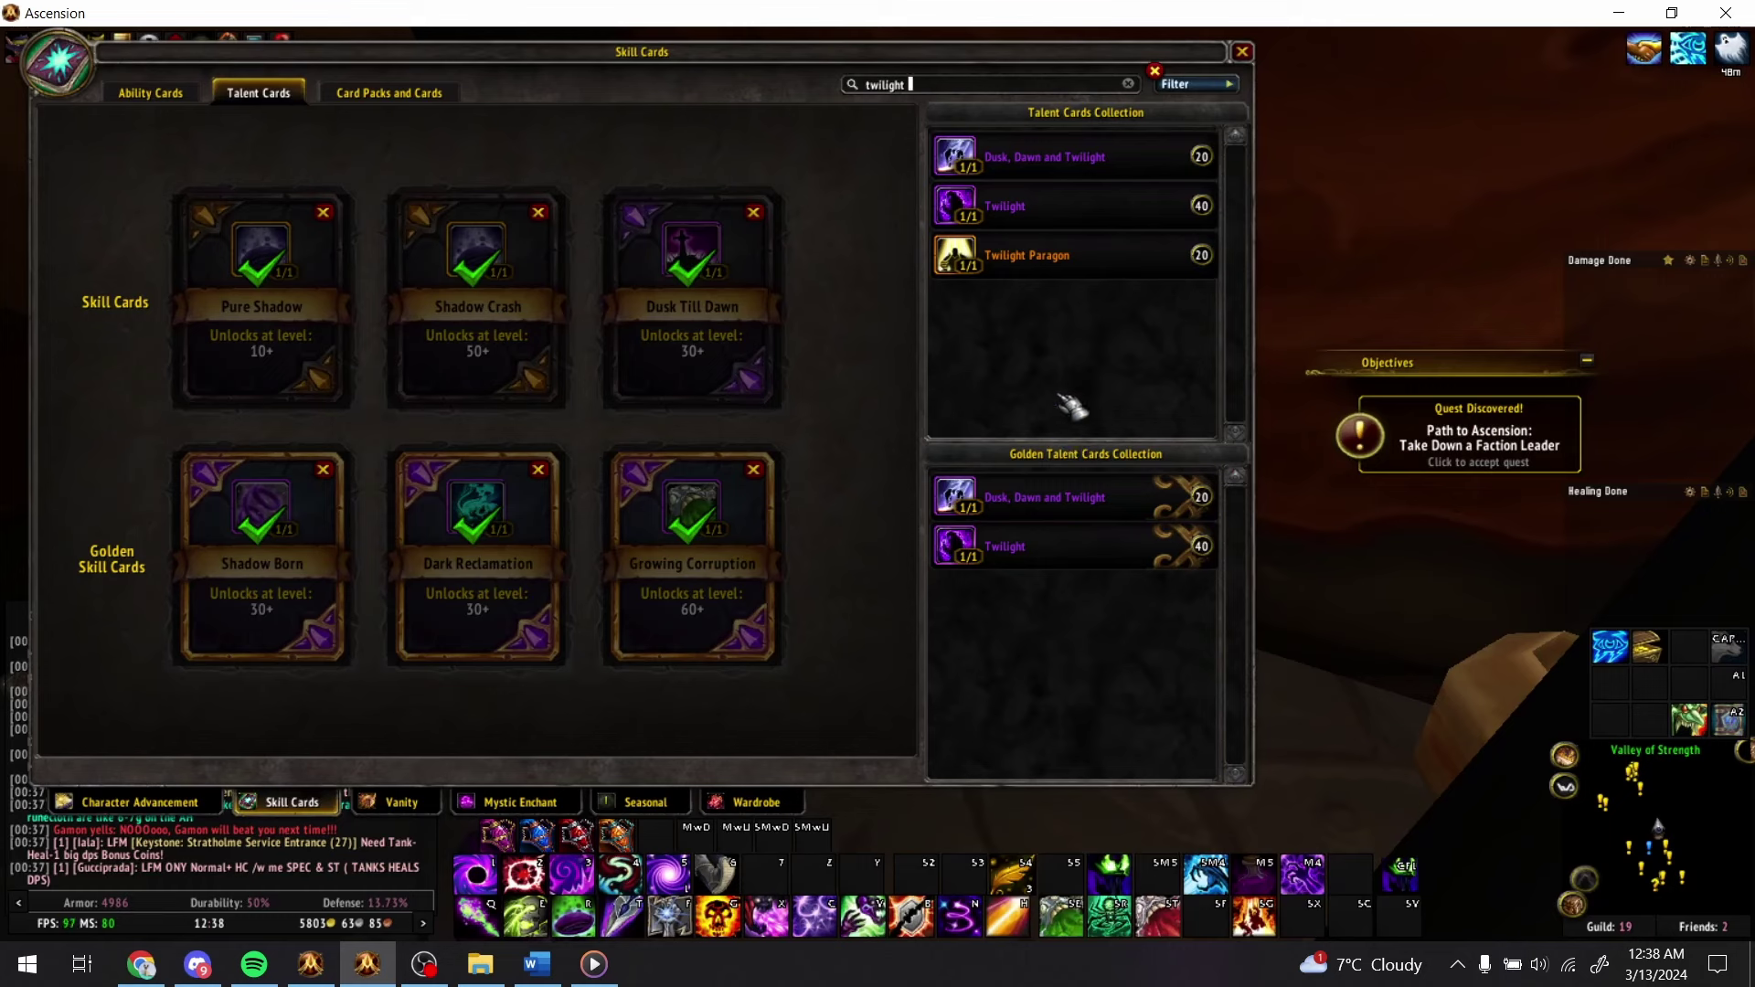
{"action": "key", "text": "BackSpace"}
{"action": "key", "text": "BackSpace"}
{"action": "key", "text": "BackSpace"}
{"action": "key", "text": "BackSpace"}
{"action": "key", "text": "BackSpace"}
{"action": "key", "text": "BackSpace"}
{"action": "key", "text": "BackSpace"}
{"action": "key", "text": "BackSpace"}
{"action": "type", "text": "min"}
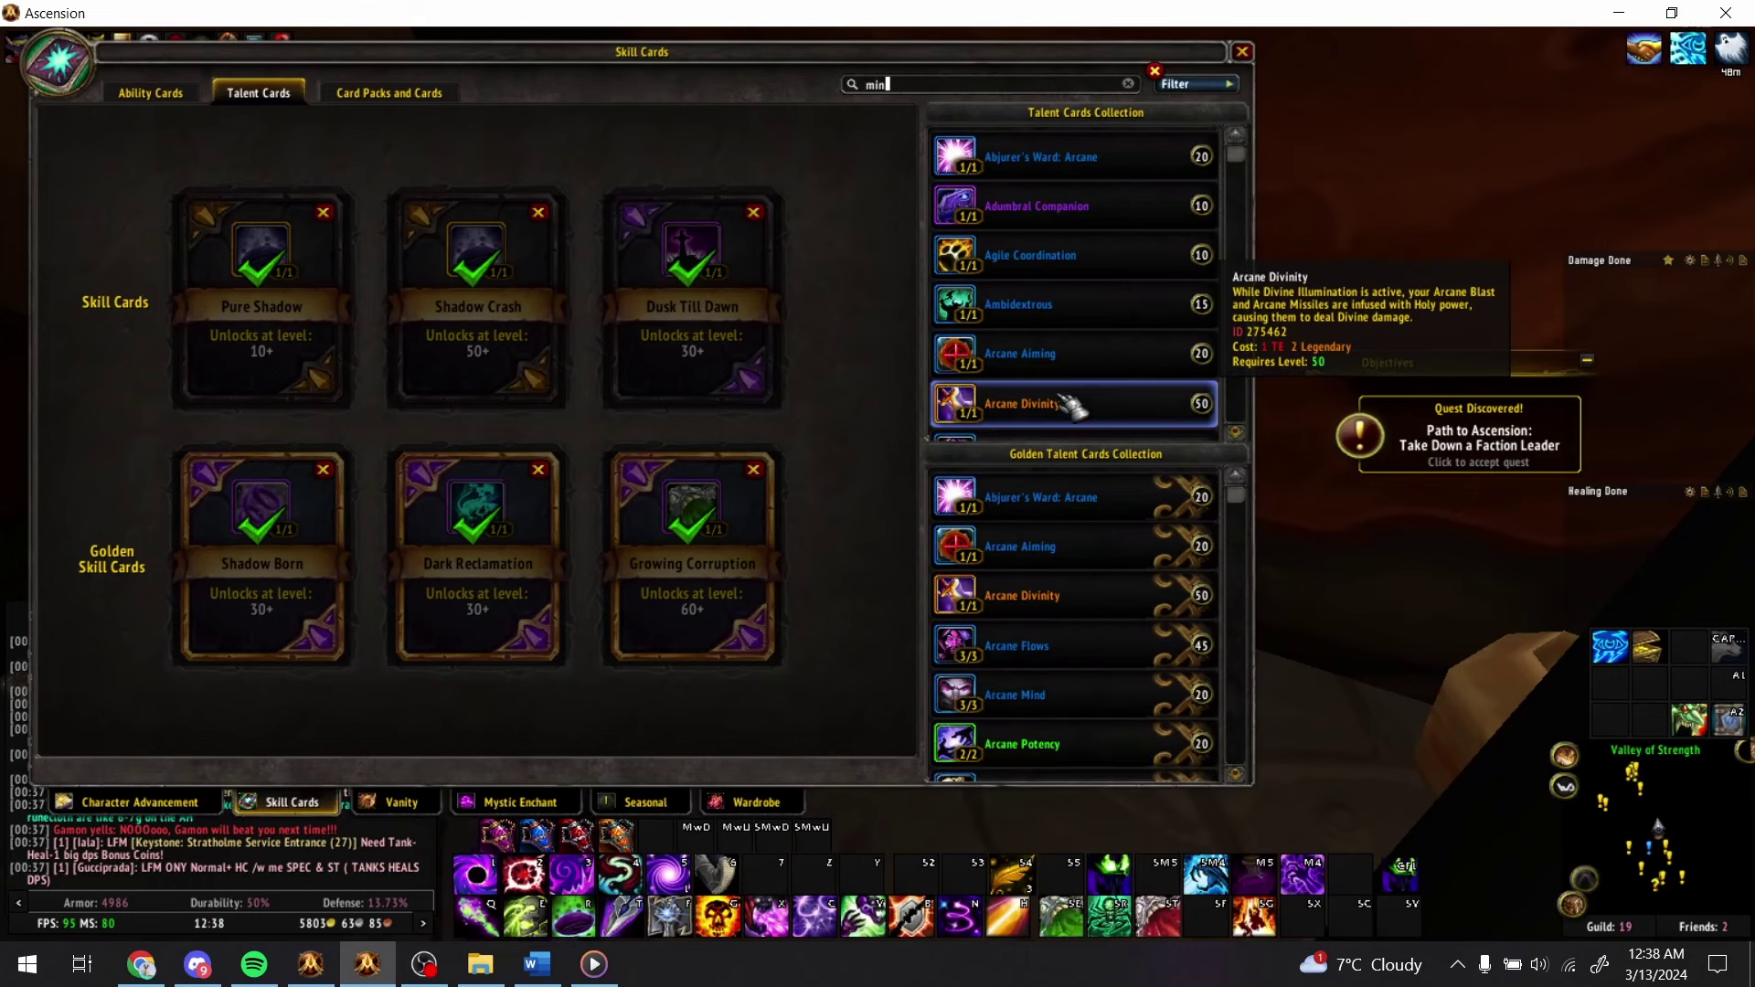
{"action": "type", "text": "d flay"}
{"action": "scroll", "coordinate": [1124, 297], "scroll_direction": "down", "scroll_amount": 5}
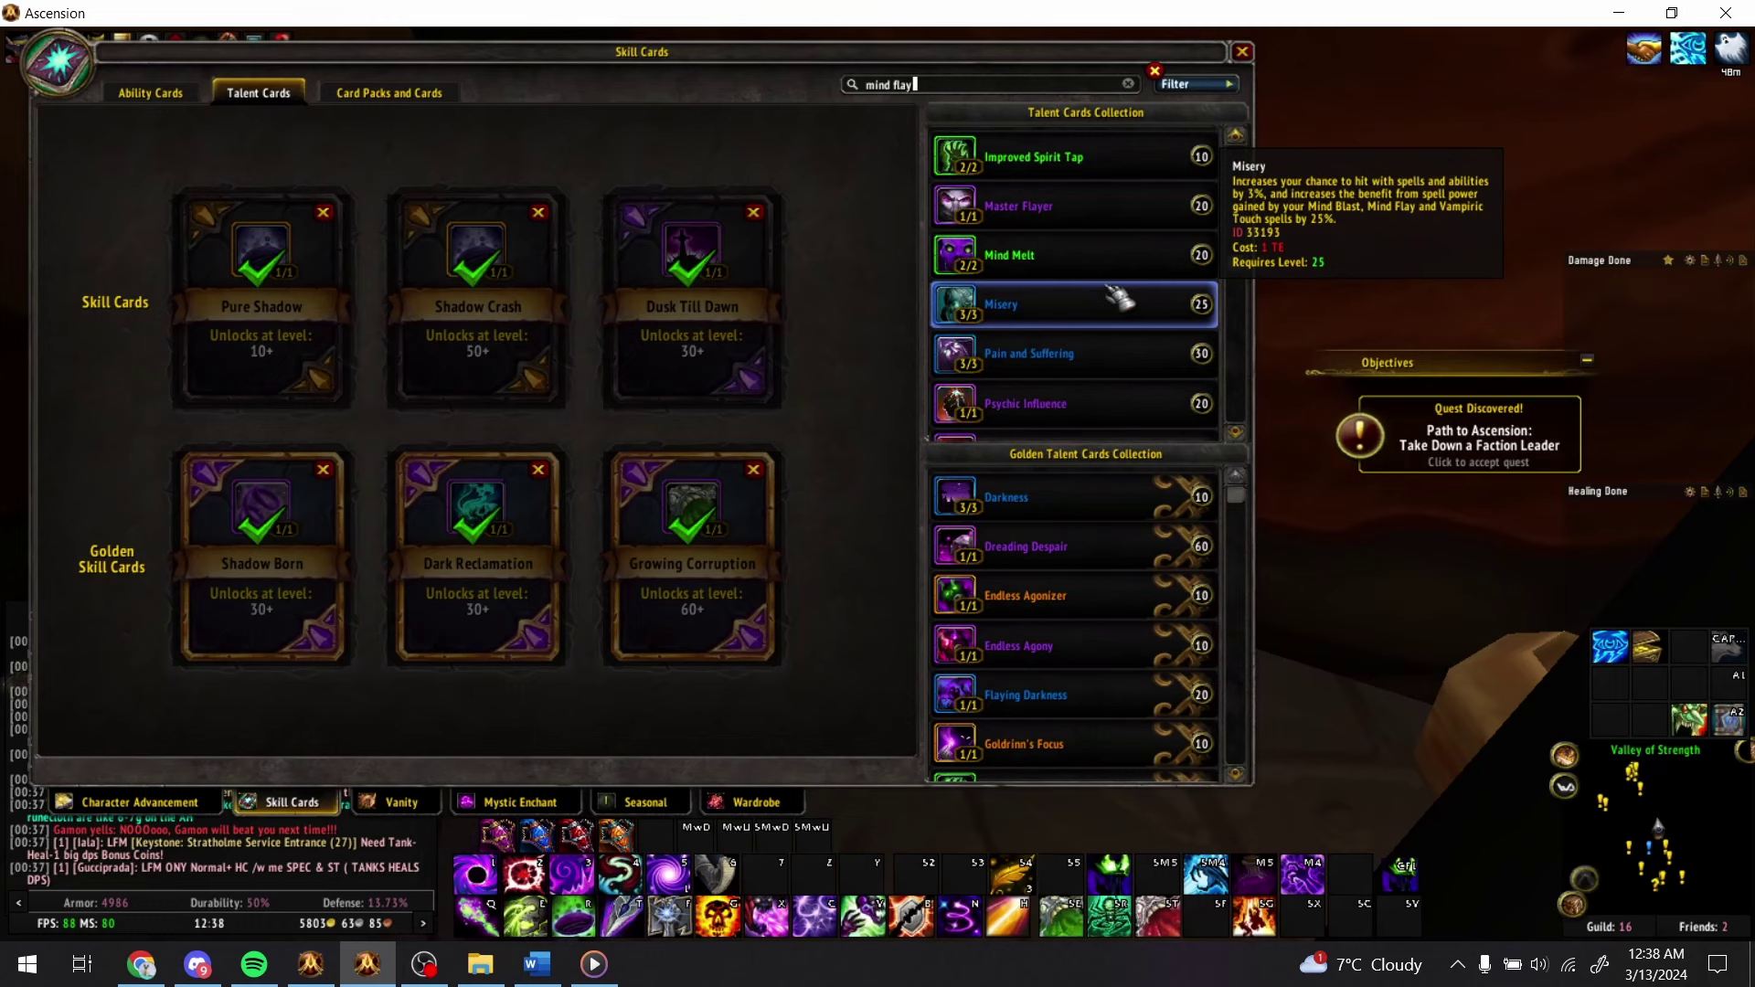
{"action": "scroll", "coordinate": [1120, 298], "scroll_direction": "down", "scroll_amount": 6}
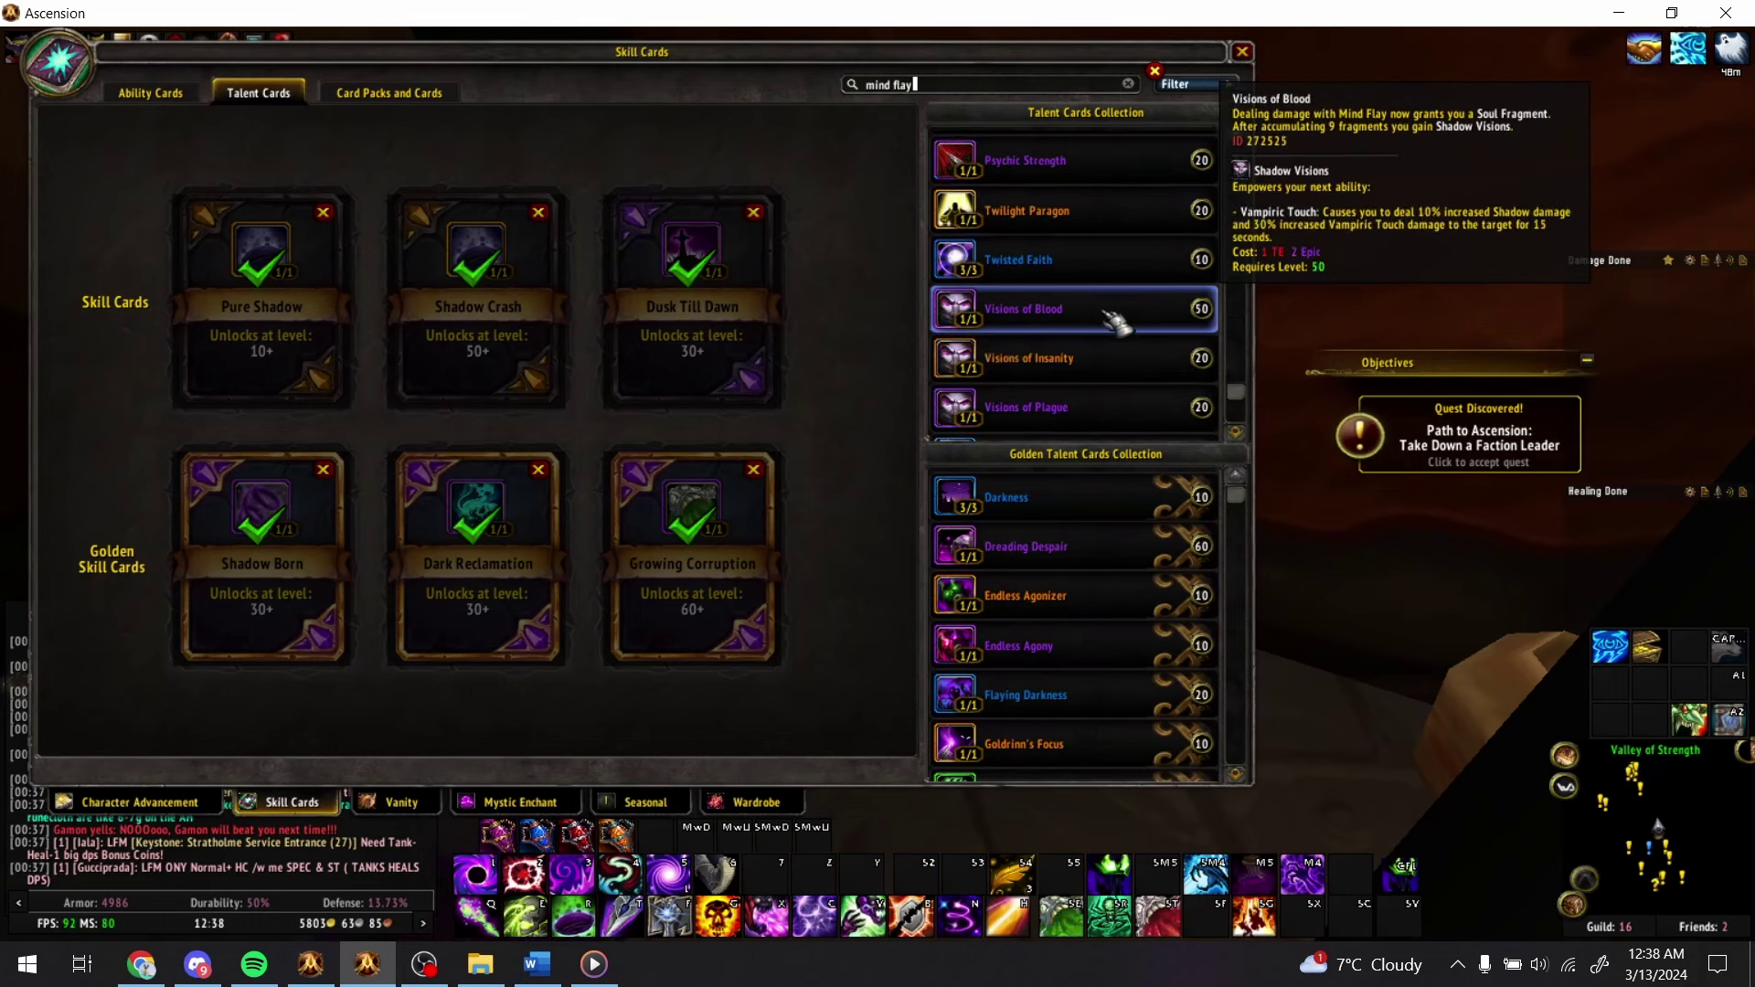
{"action": "scroll", "coordinate": [1117, 325], "scroll_direction": "up", "scroll_amount": 6}
{"action": "scroll", "coordinate": [1126, 356], "scroll_direction": "down", "scroll_amount": 1}
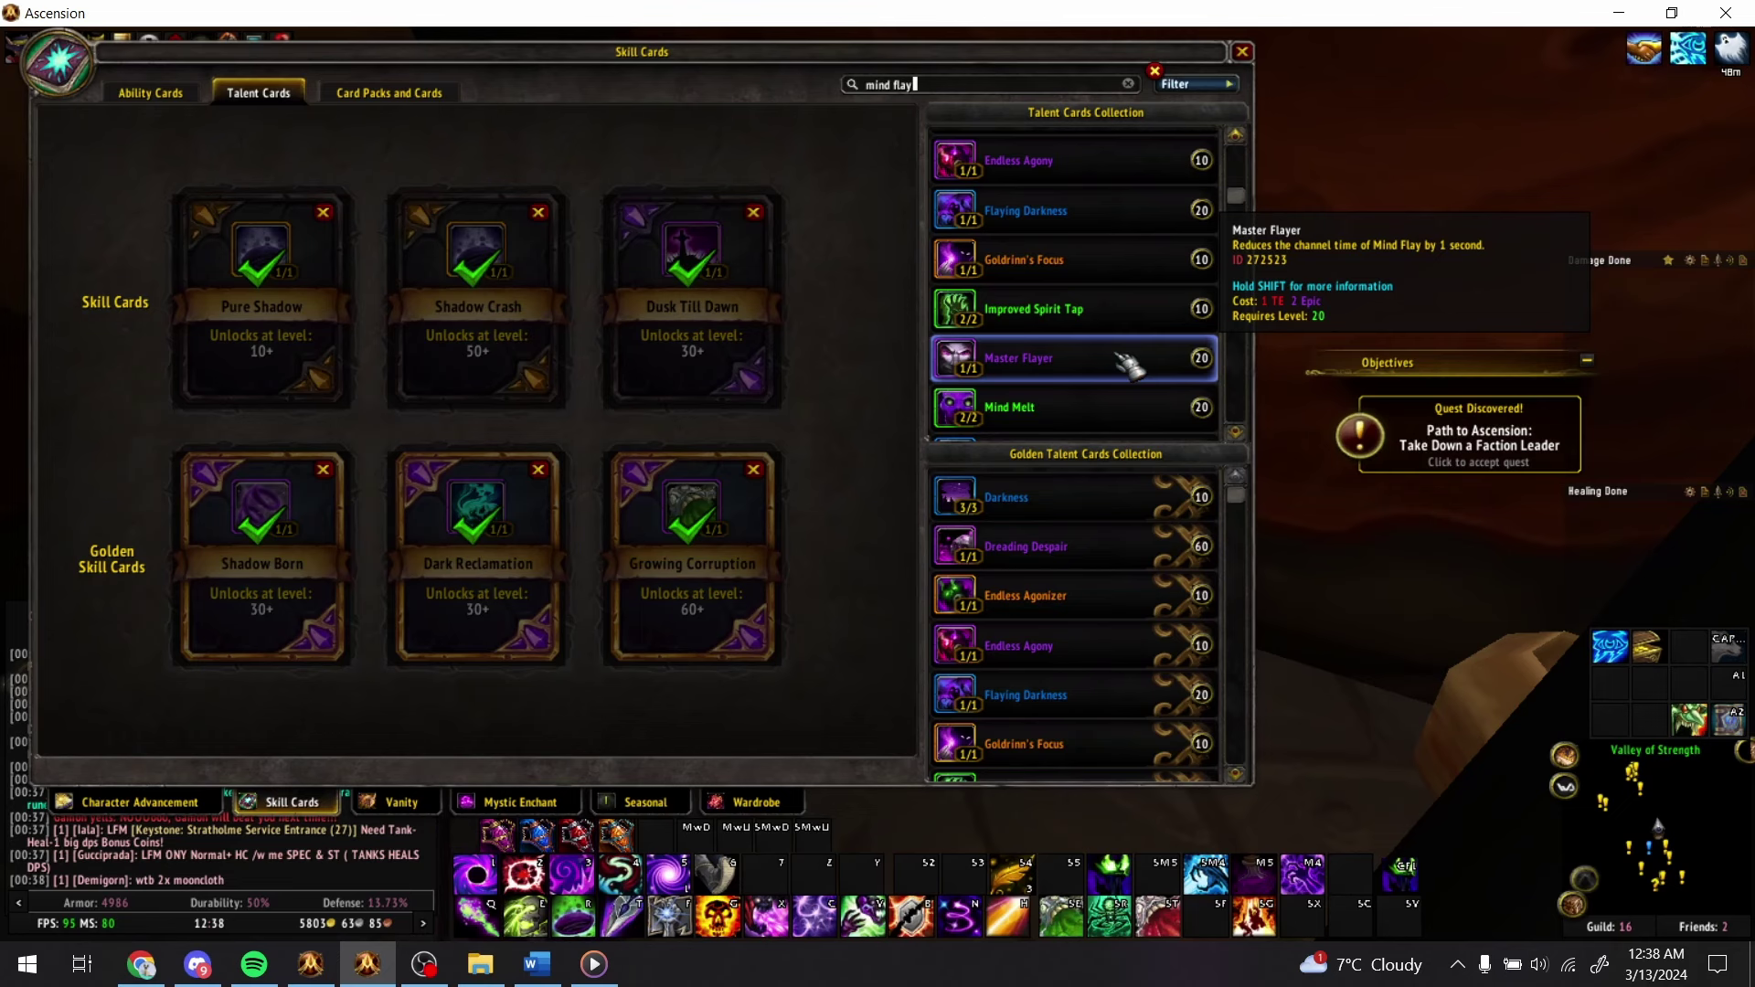
- Switch to the Google Sheets tier list and enter "Master Flayer" in BA20 as a Twilight Prophet talent card
{"action": "key", "text": "alt+Tab"}
{"action": "type", "text": "Master Flayer"}
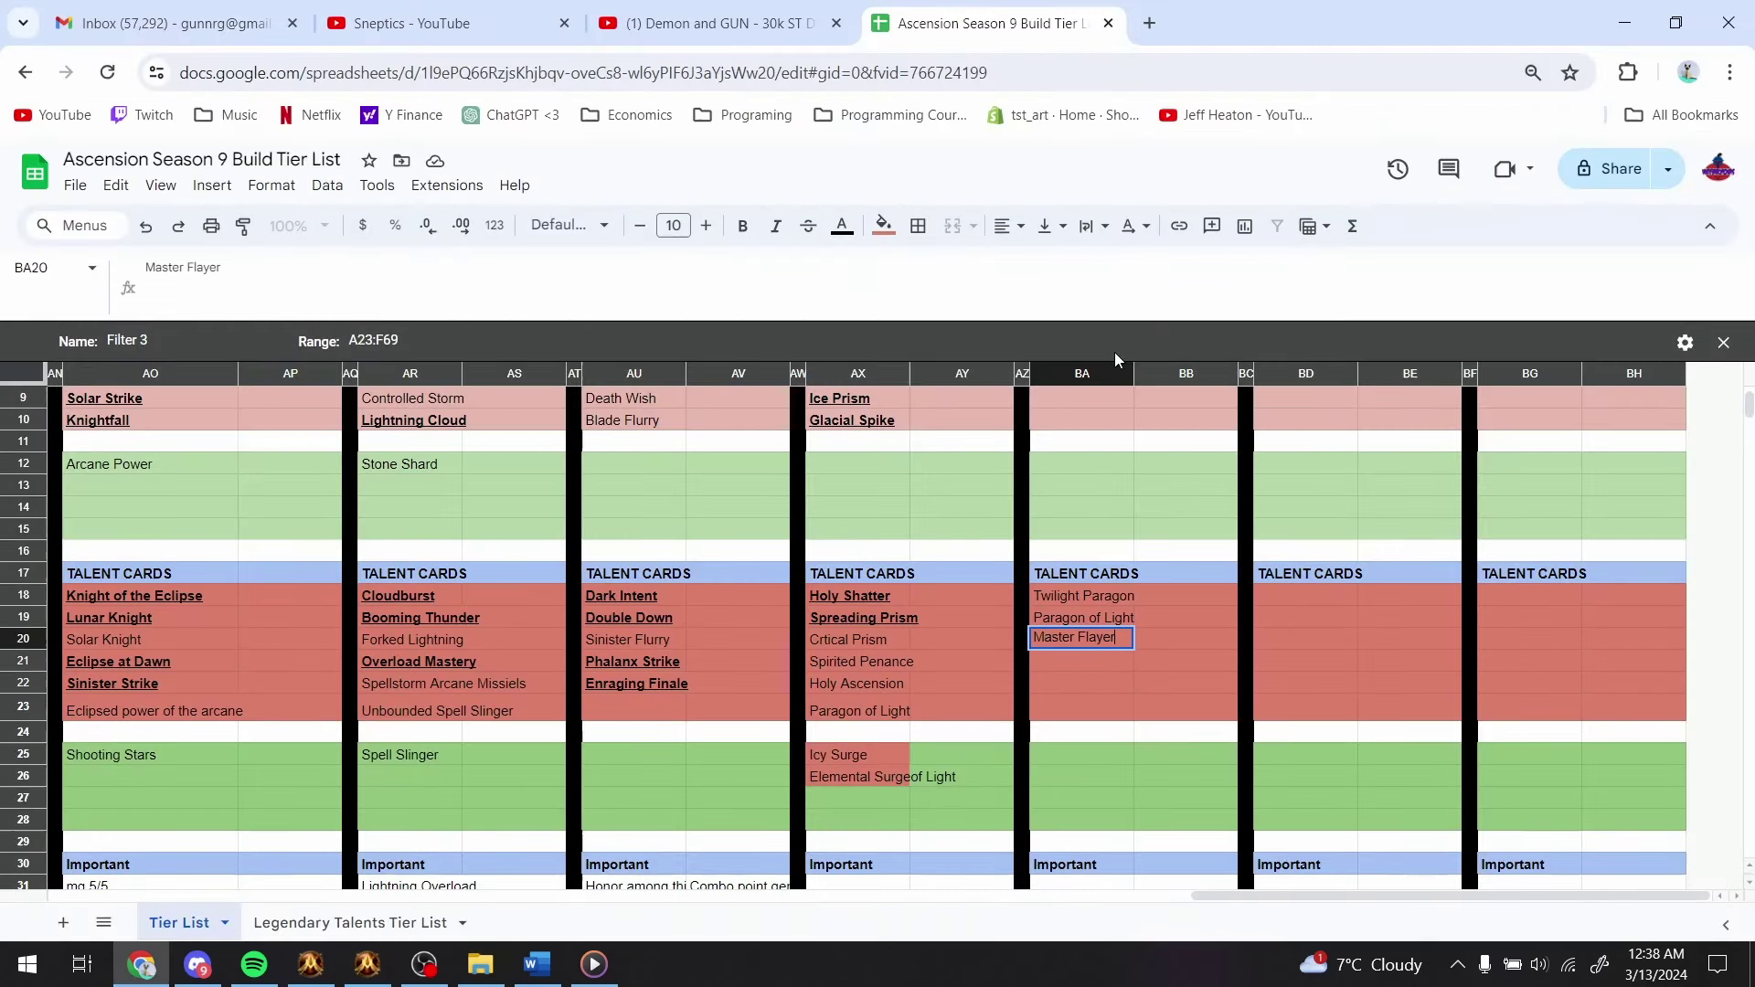
{"action": "key", "text": "Return"}
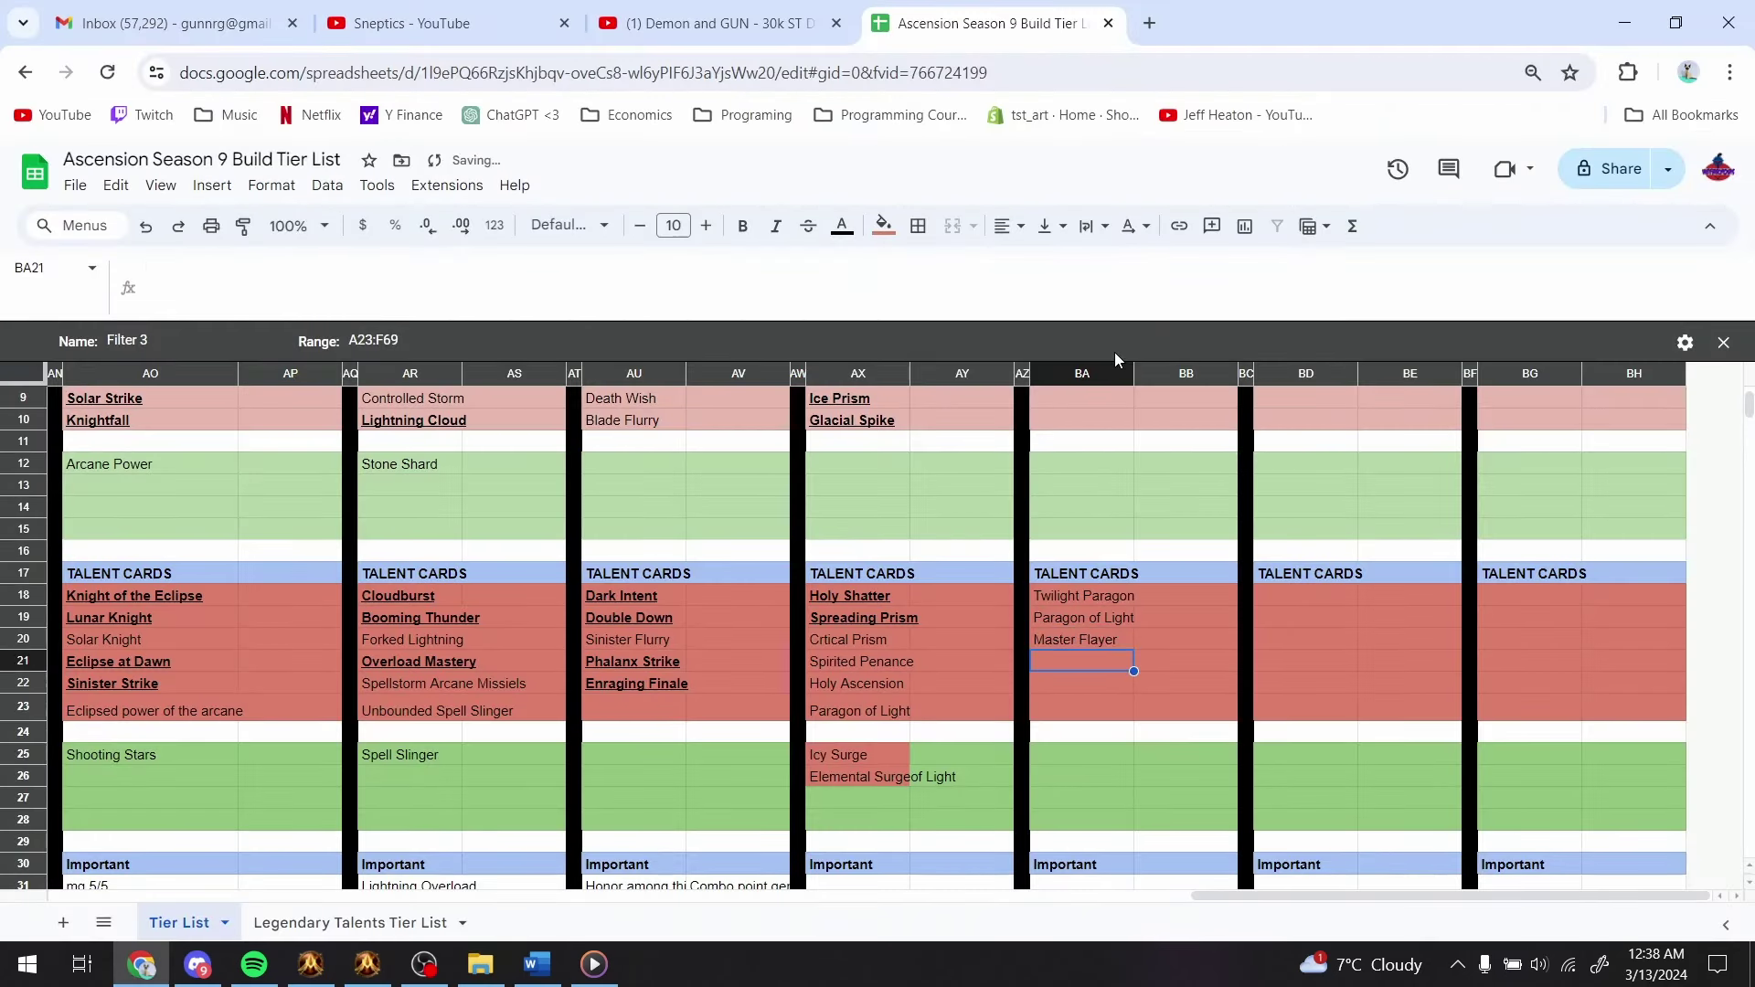
- Switch to Ascension, search the talent cards for "holy asce" and read the description of Holy Ascension
{"action": "key", "text": "alt+Tab"}
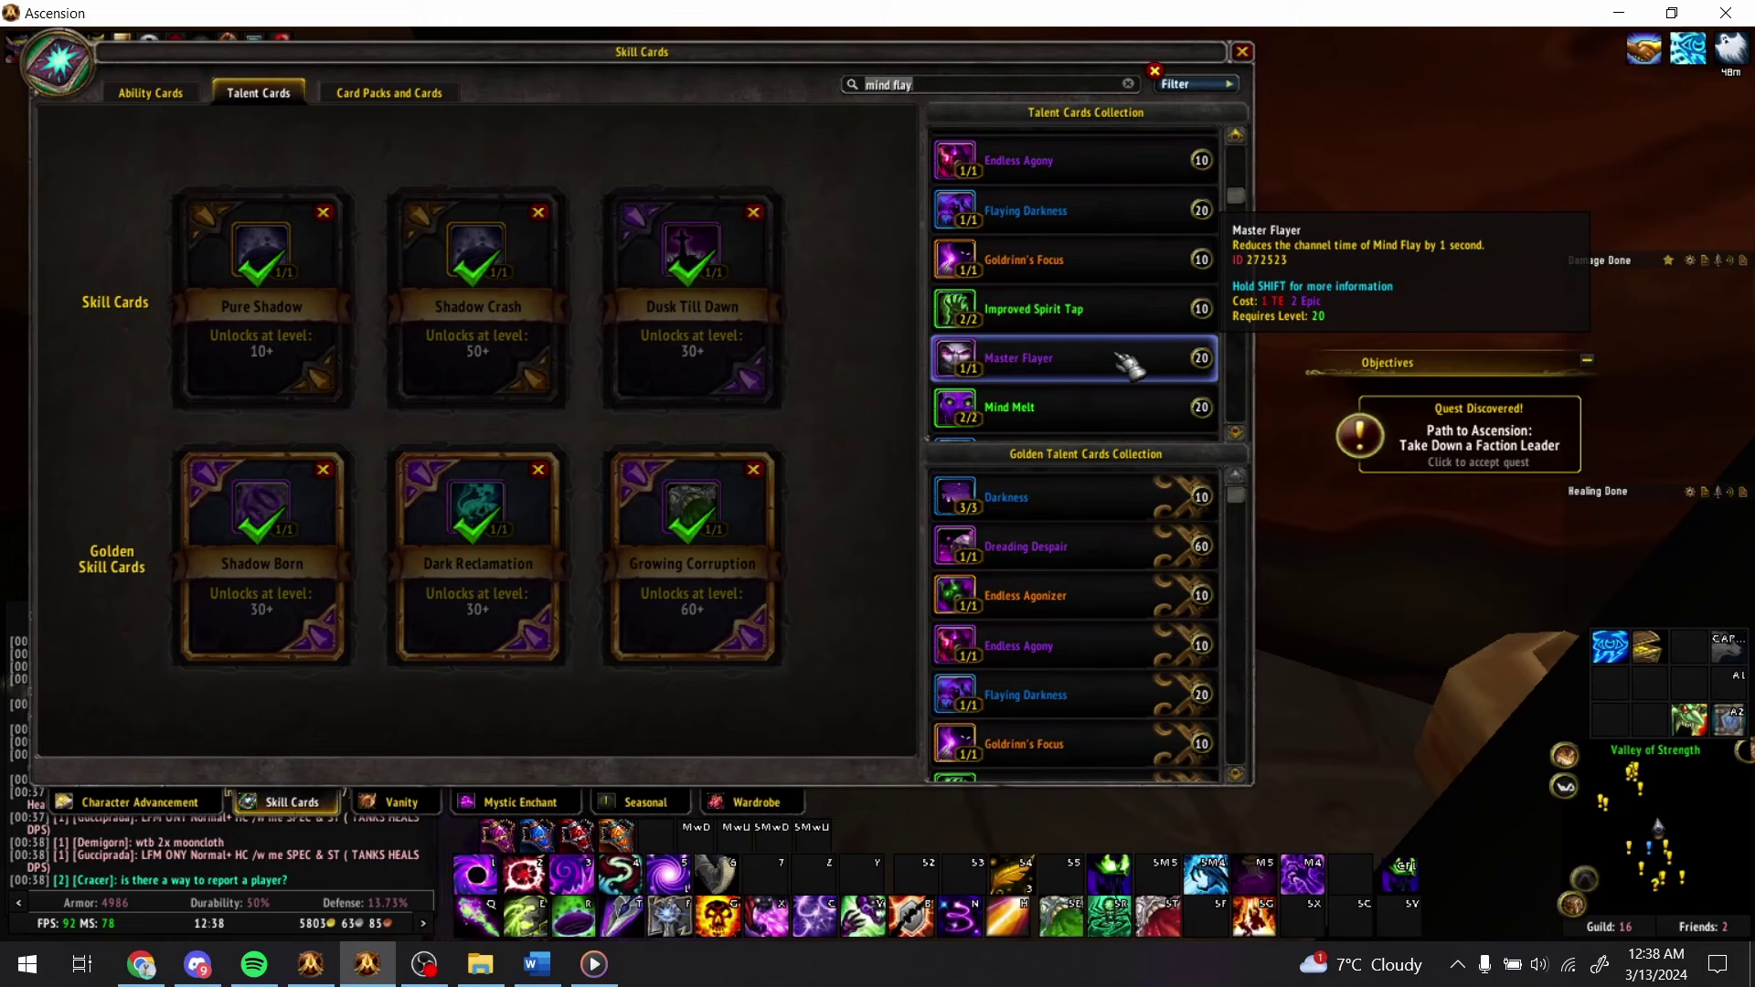
{"action": "type", "text": "hol"}
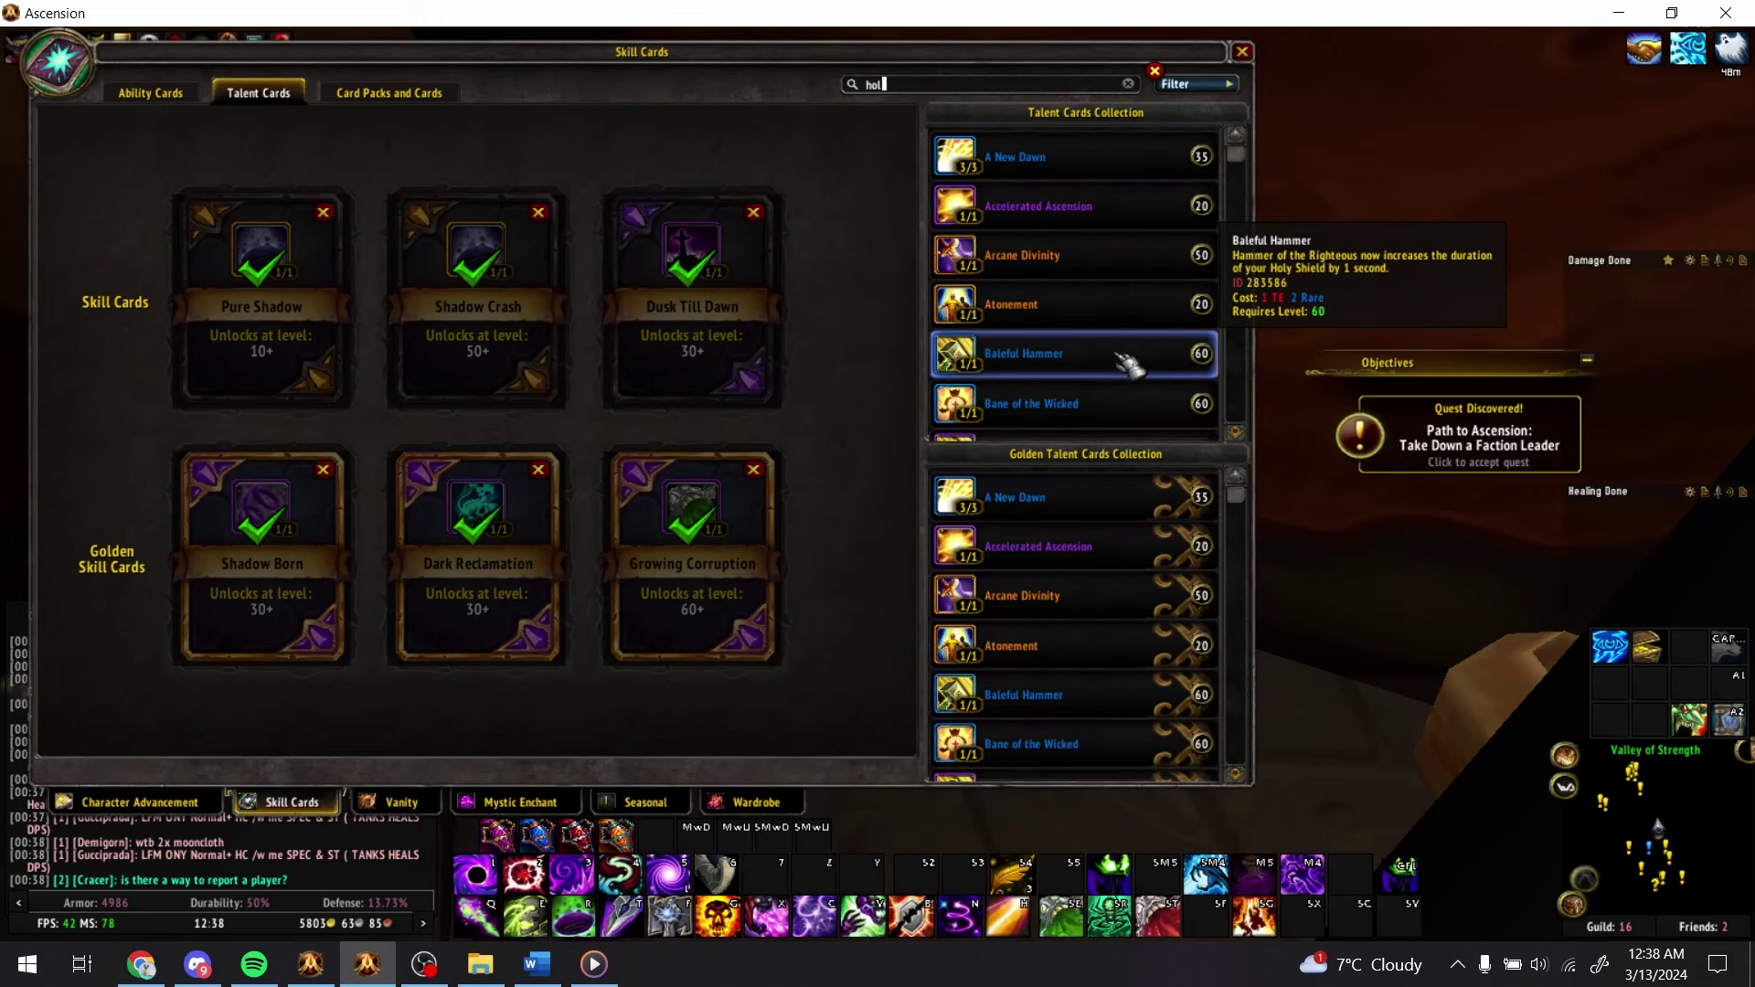
{"action": "type", "text": "y asce"}
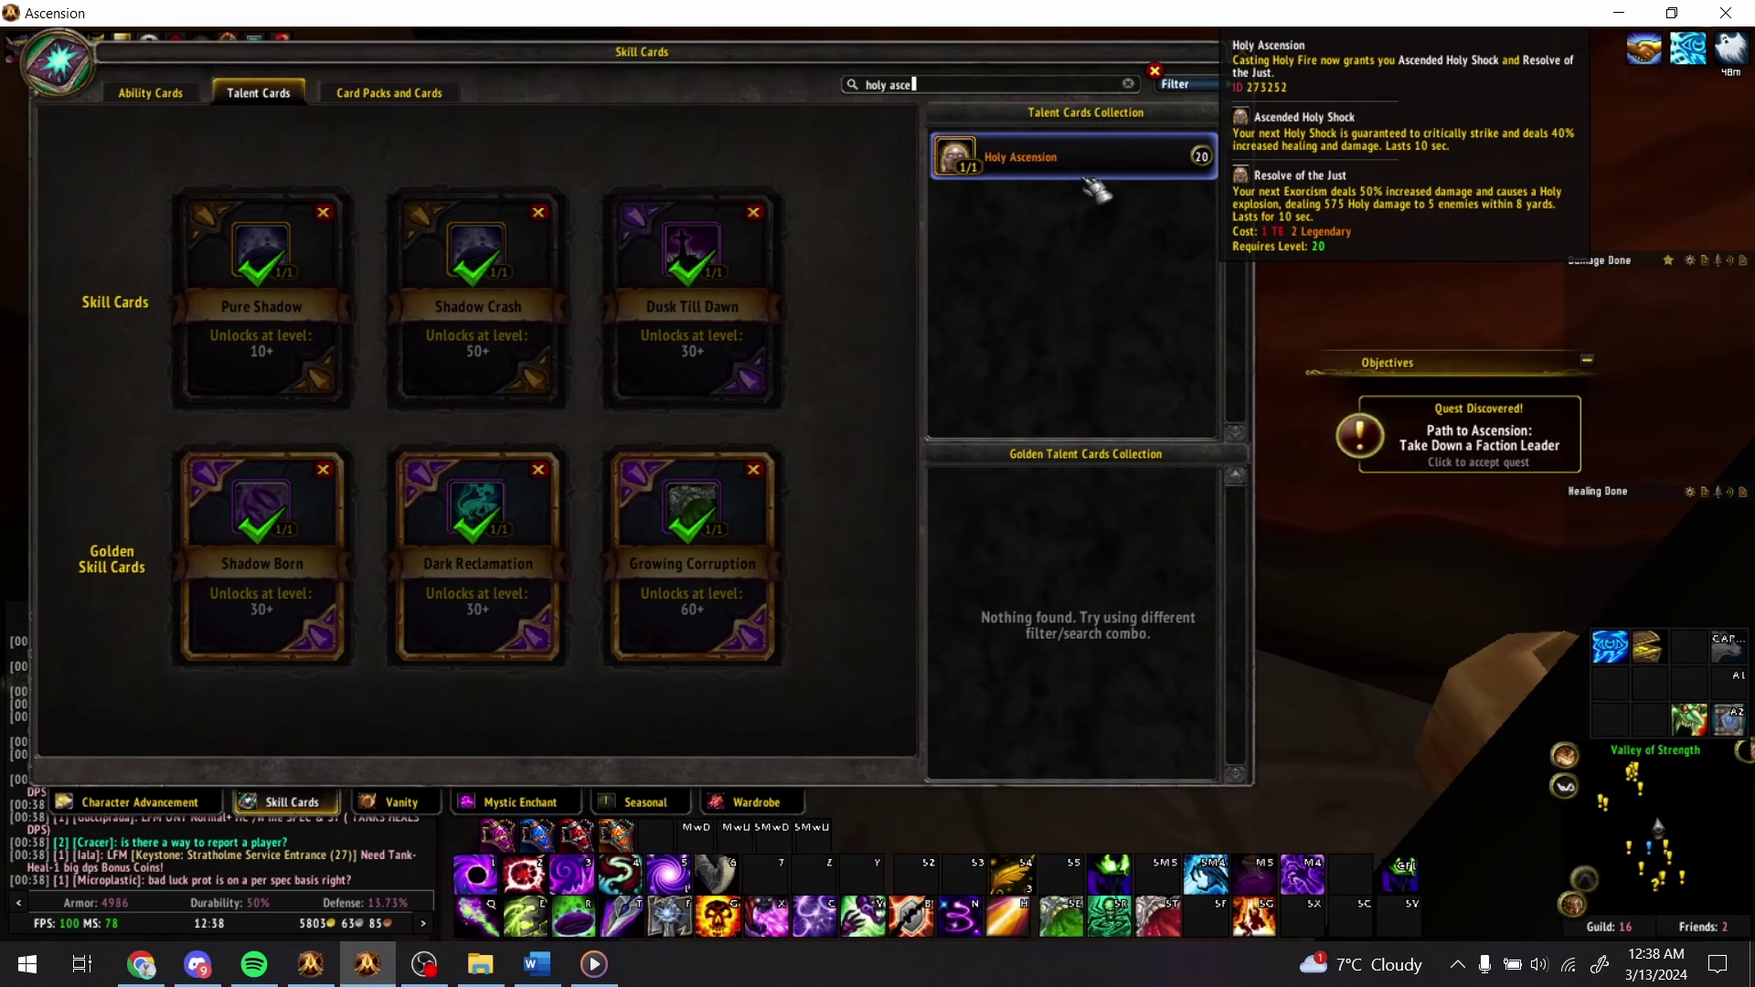
- Switch to the Google Sheets tier list and enter "Holy Ascension" in BA21 as a Twilight Prophet talent card
{"action": "key", "text": "alt+Tab"}
{"action": "type", "text": "H"}
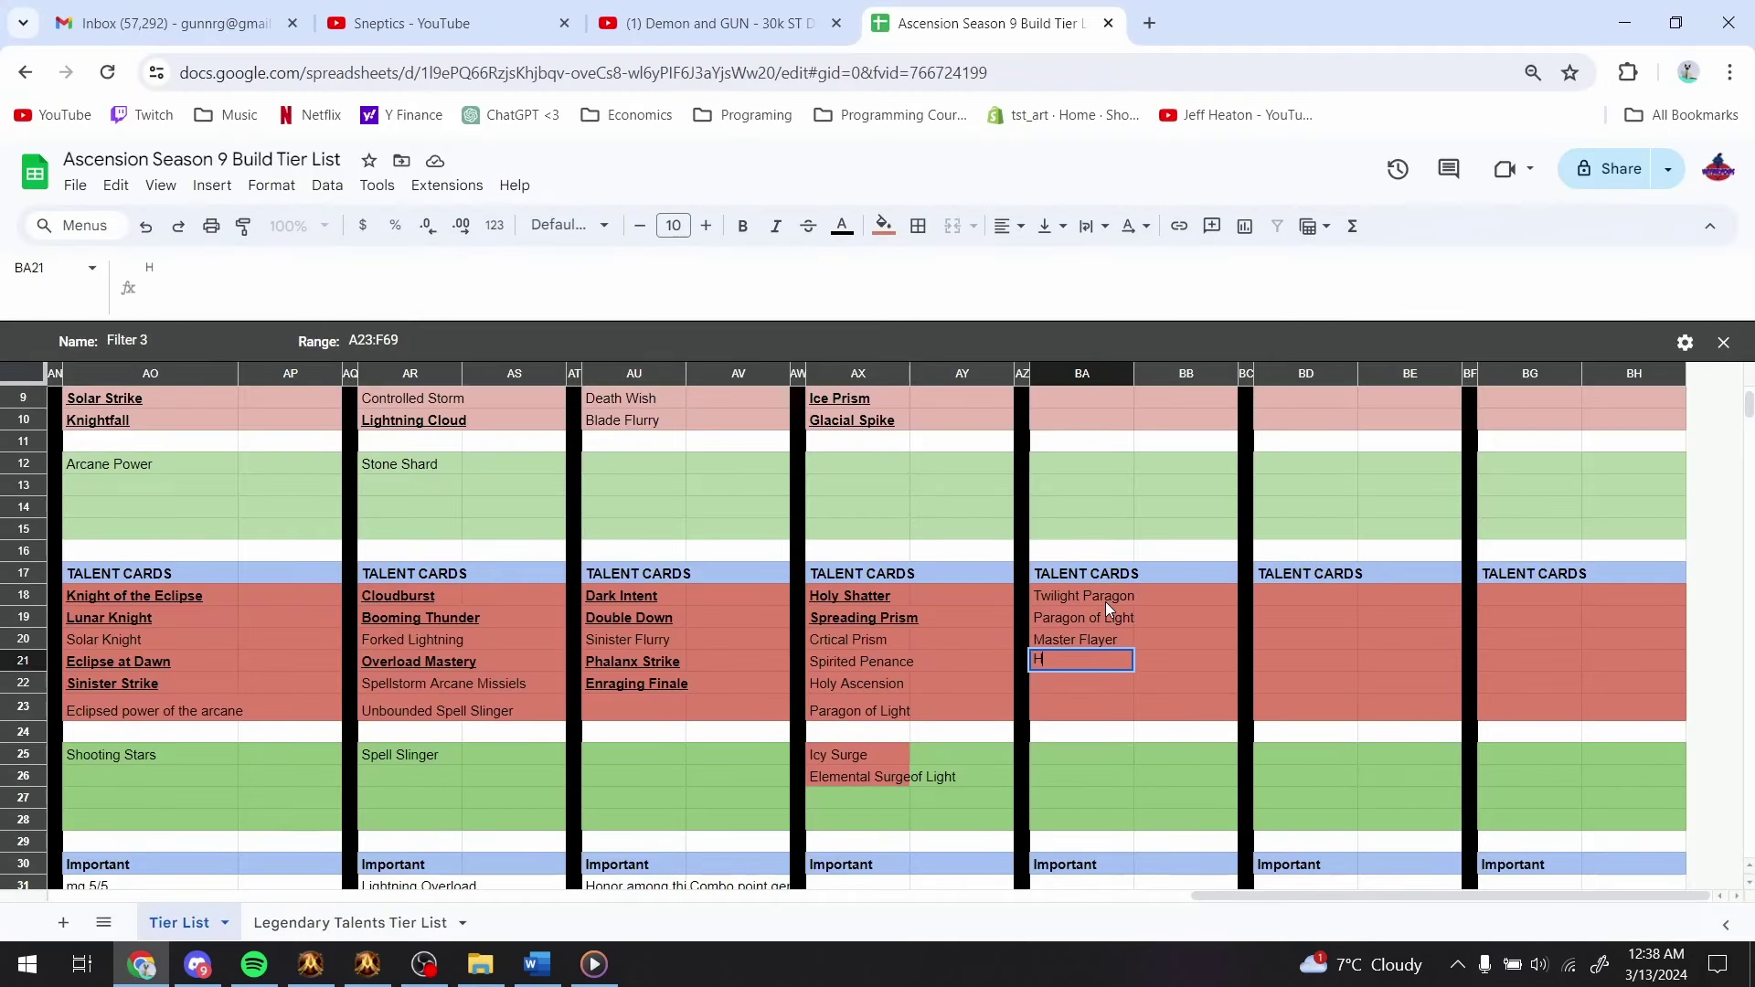
{"action": "type", "text": "oly Ascension"}
{"action": "key", "text": "Return"}
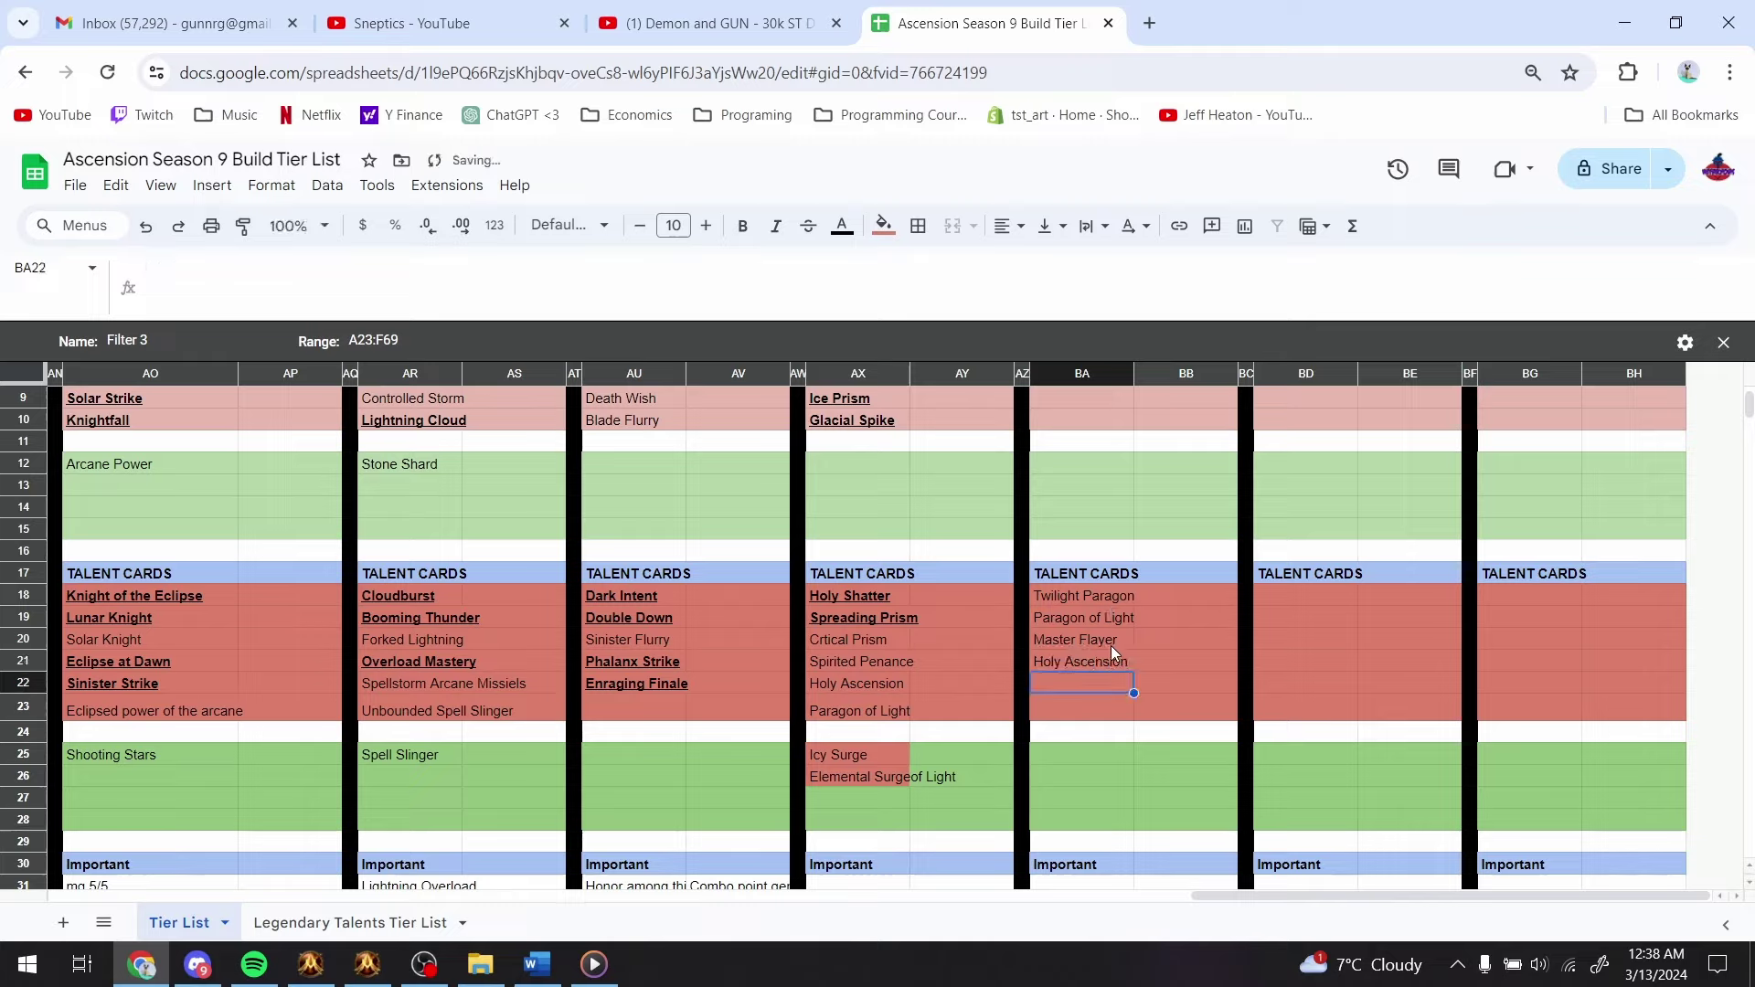
{"action": "left_click", "coordinate": [1110, 645]}
{"action": "left_click", "coordinate": [1088, 666]}
{"action": "left_click", "coordinate": [1088, 596]}
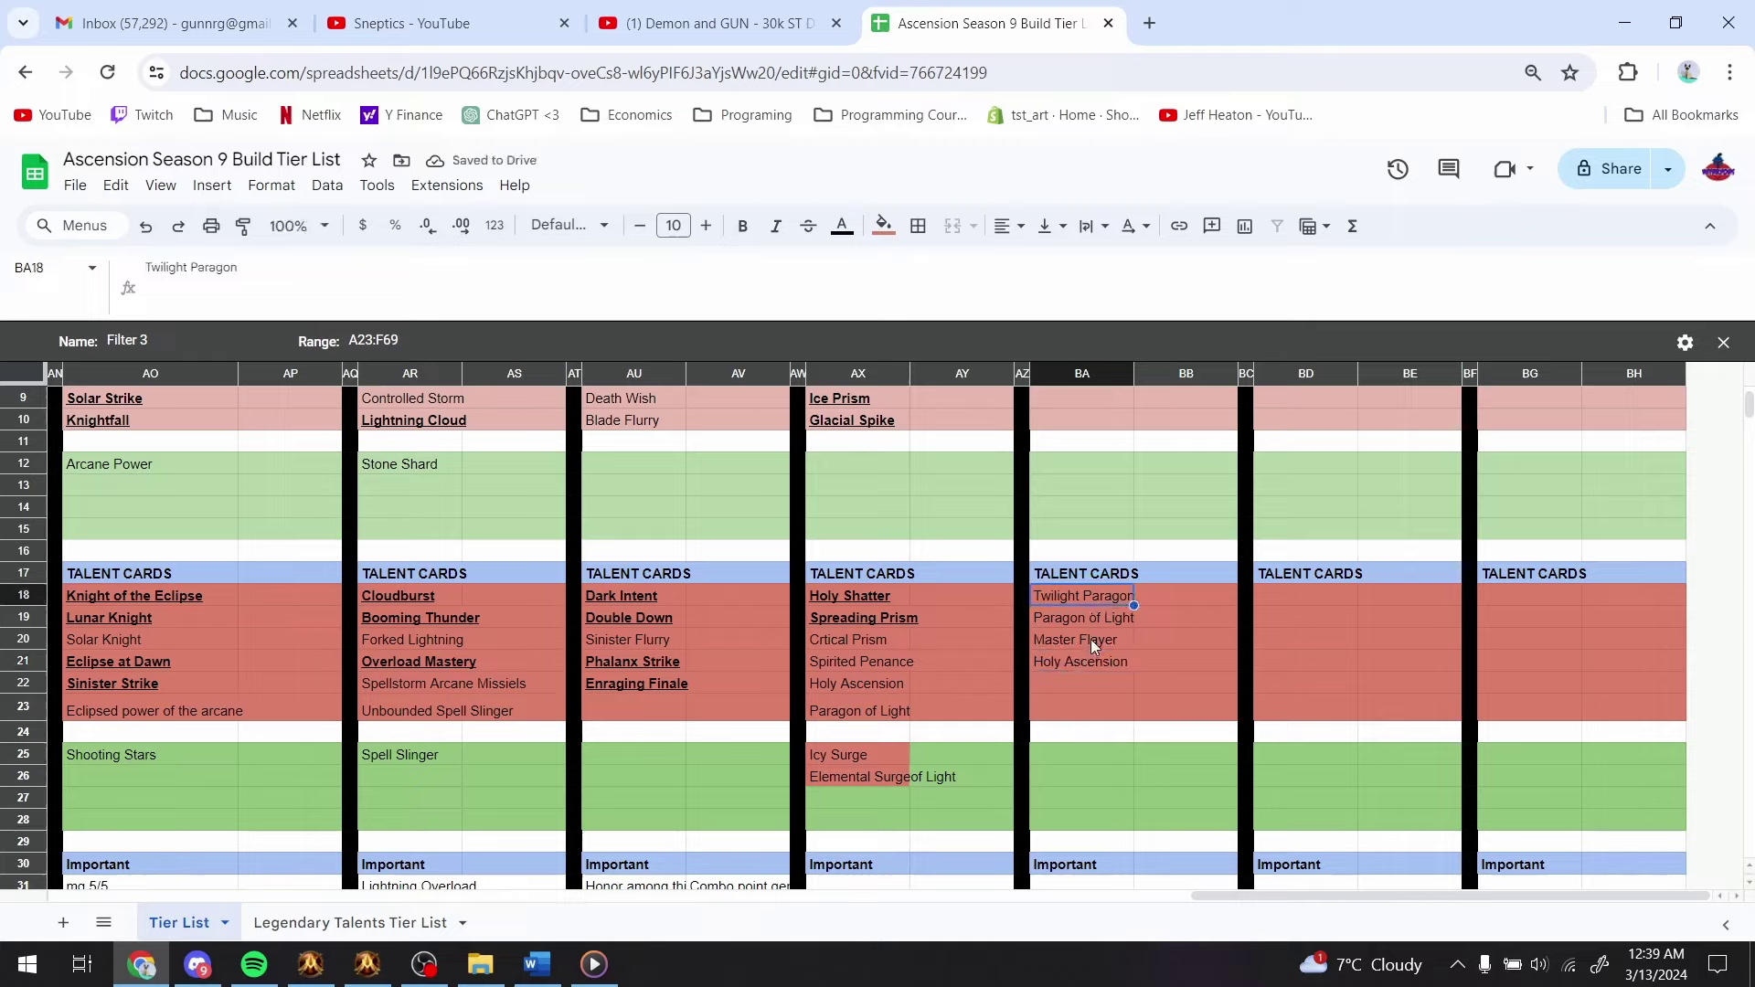
{"action": "left_click", "coordinate": [1095, 682]}
{"action": "left_click", "coordinate": [1099, 661]}
{"action": "left_click", "coordinate": [1094, 617]}
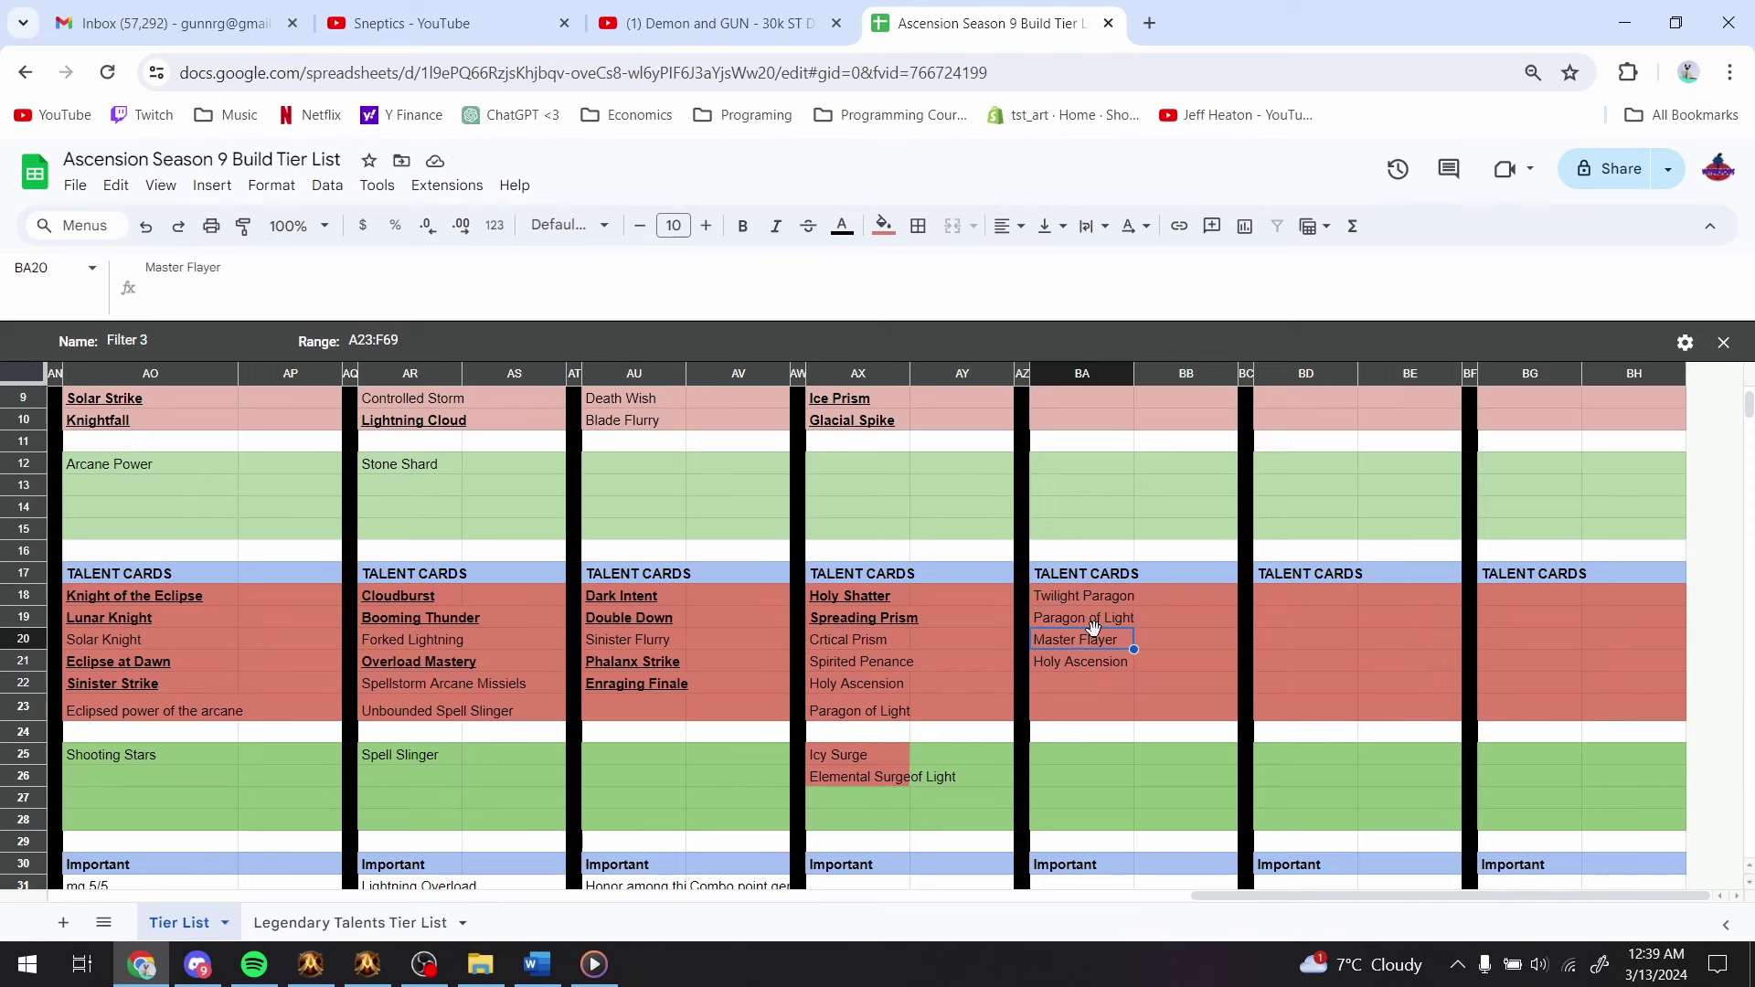
{"action": "left_click_drag", "start_coordinate": [1090, 596], "coordinate": [1093, 656]}
- Switch to Ascension, search the talent cards for "divine illu" and read the description of Illuminating Light
{"action": "key", "text": "alt+Tab"}
{"action": "left_click", "coordinate": [1155, 71]}
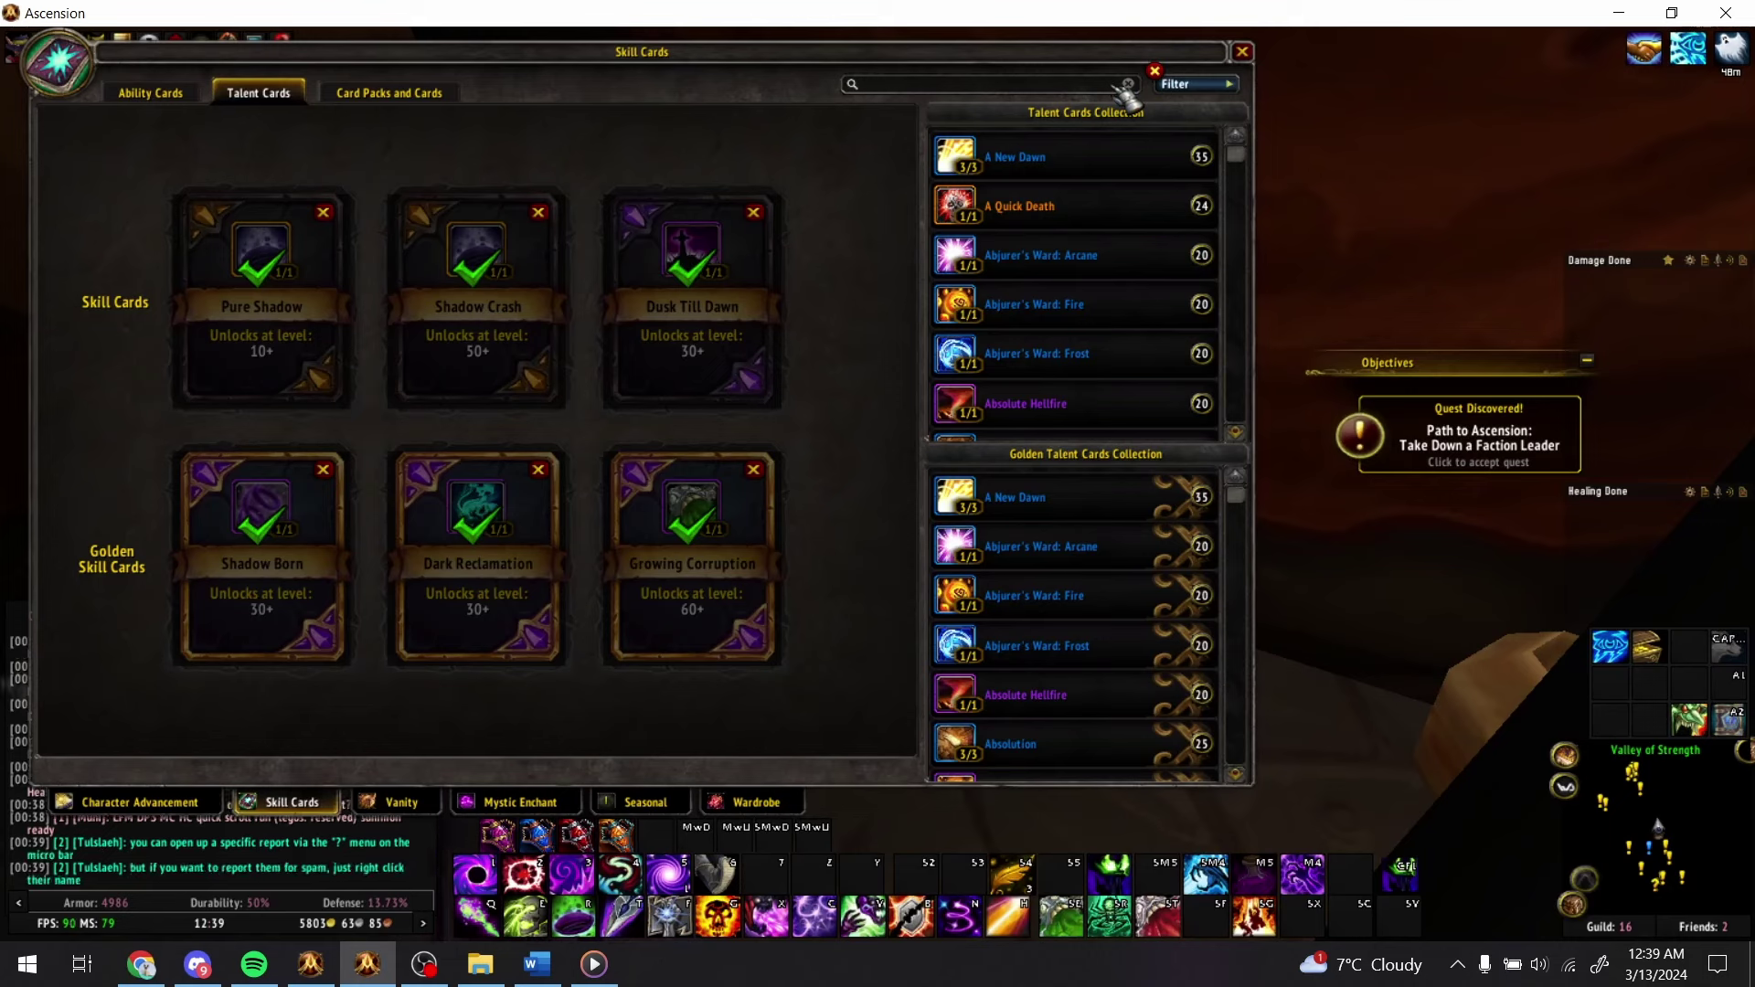
{"action": "type", "text": "divine"}
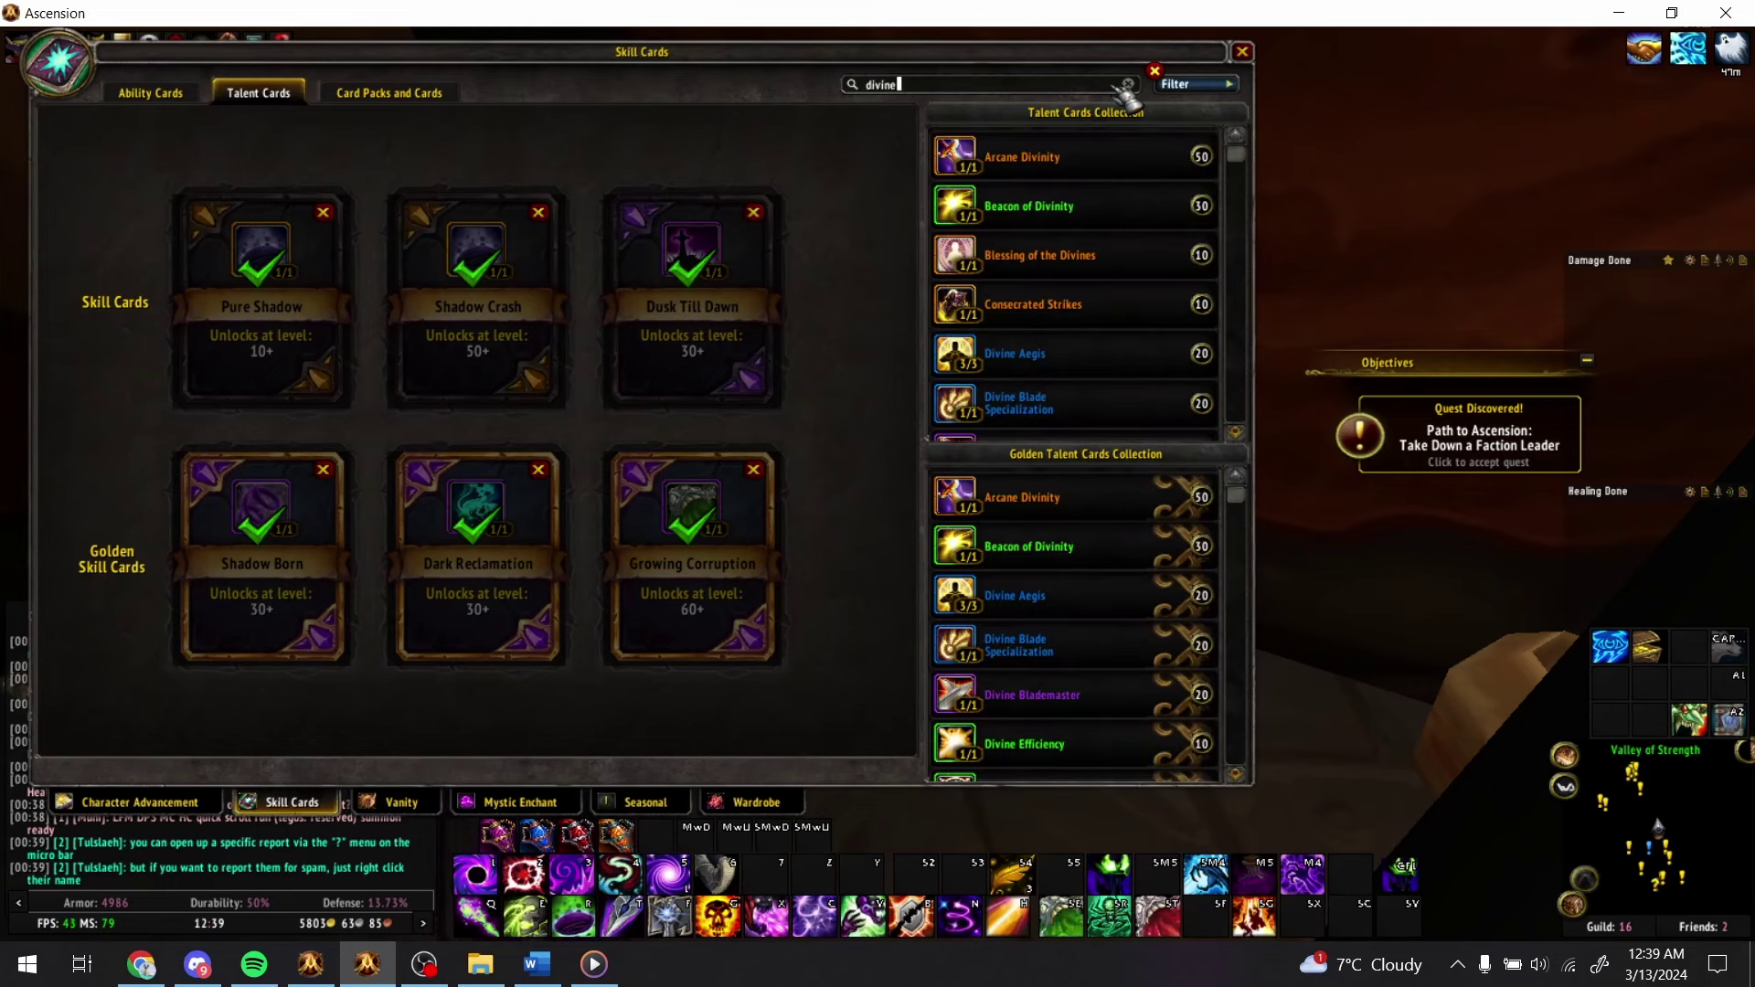
{"action": "type", "text": " illu"}
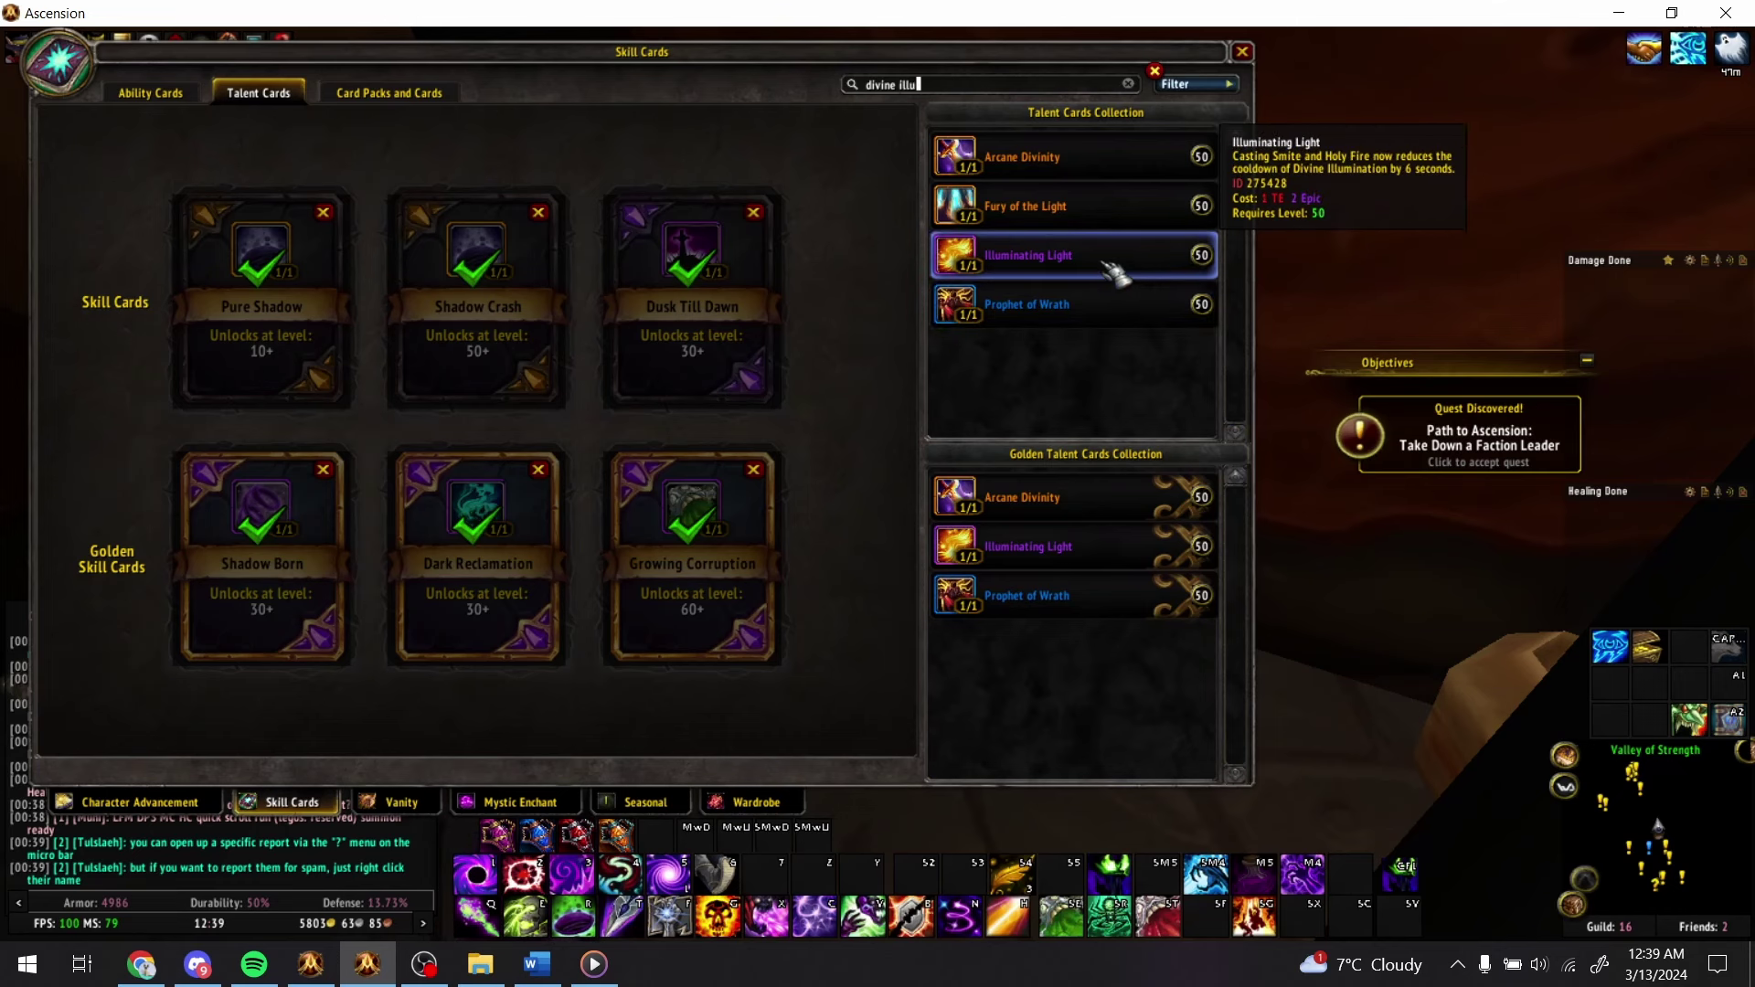
- Switch to the Google Sheets tier list and enter "Illuminating Light" in BA22 as a Twilight Prophet talent card
{"action": "key", "text": "alt+Tab"}
{"action": "left_click", "coordinate": [1077, 686]}
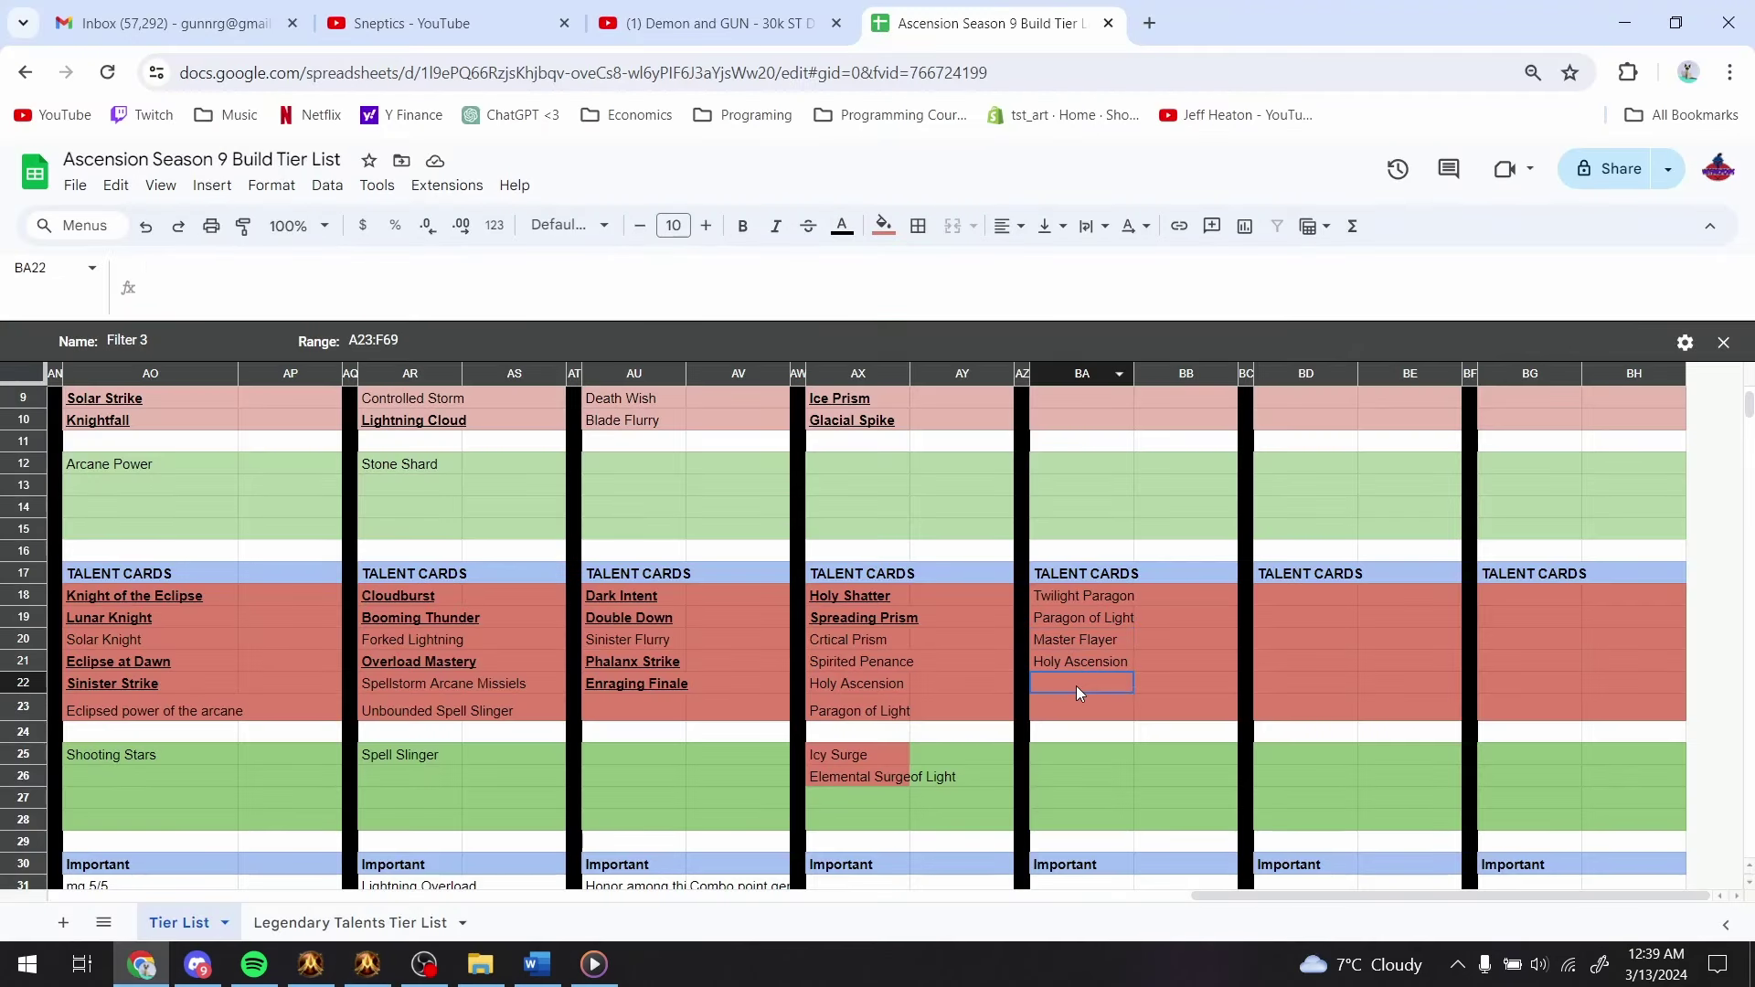
{"action": "type", "text": "Illuminating Light"}
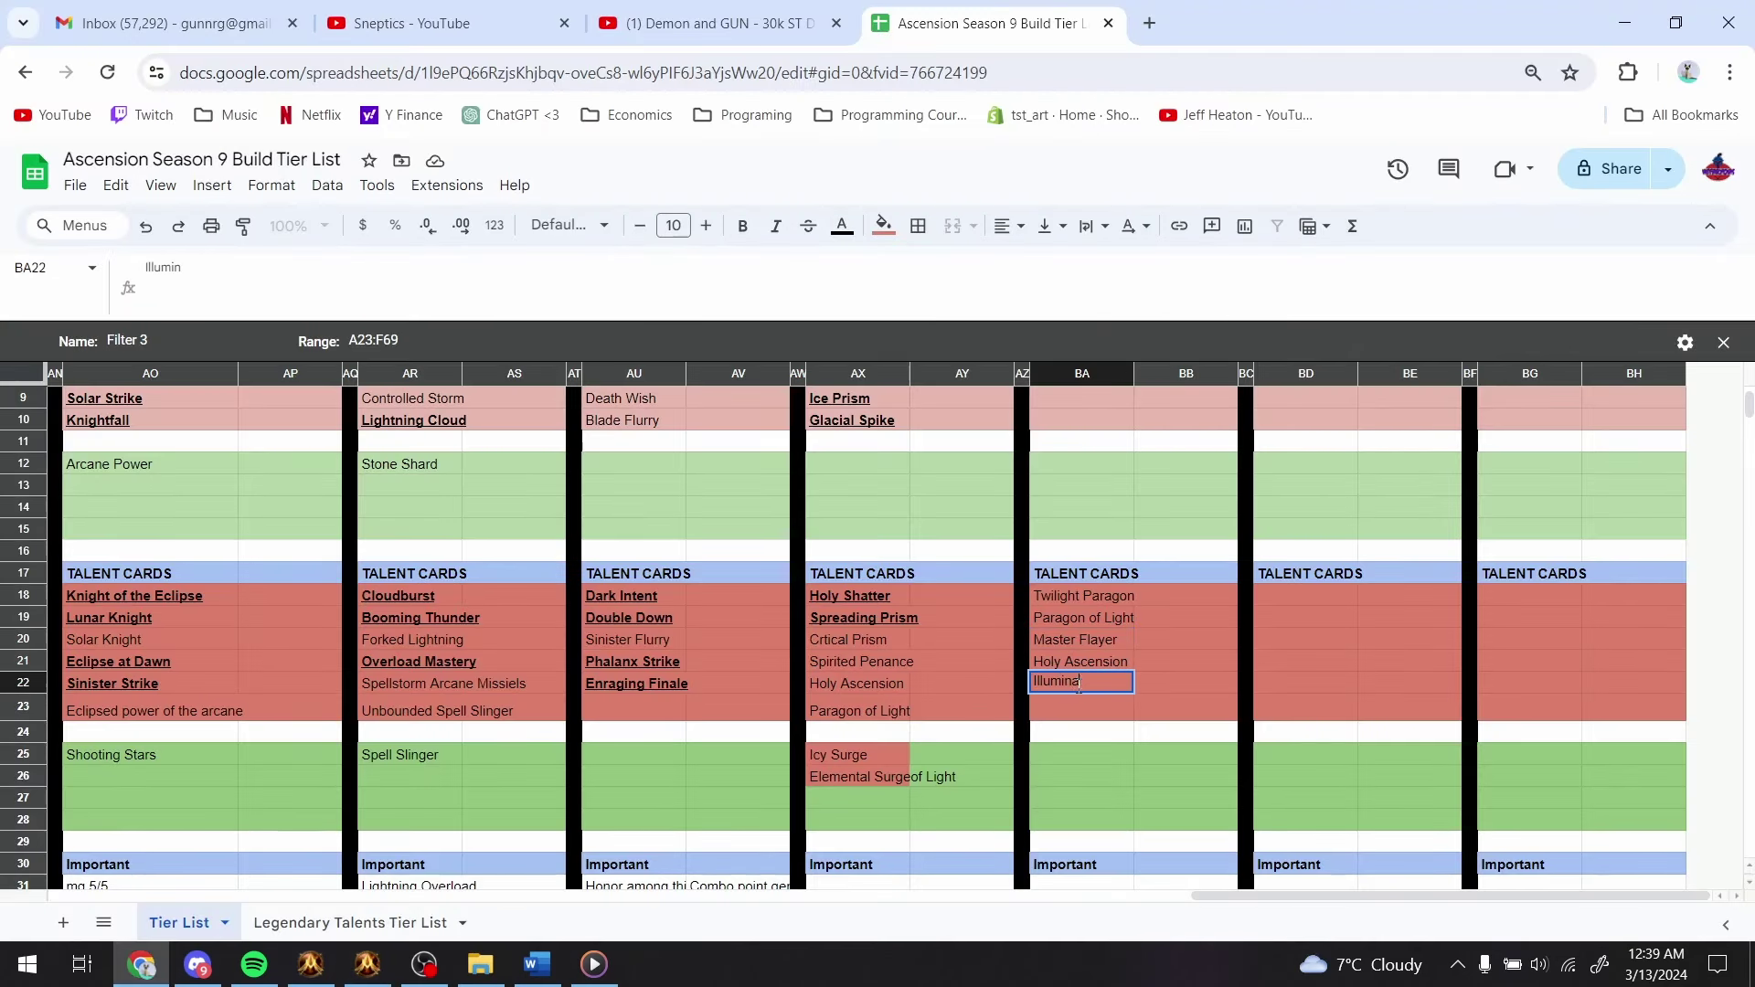
{"action": "key", "text": "Return"}
- Check the Divine Illumination talent cards in Ascension and enter "Fury of the Light" in BA23 of the Google Sheets tier list
{"action": "key", "text": "alt+Tab"}
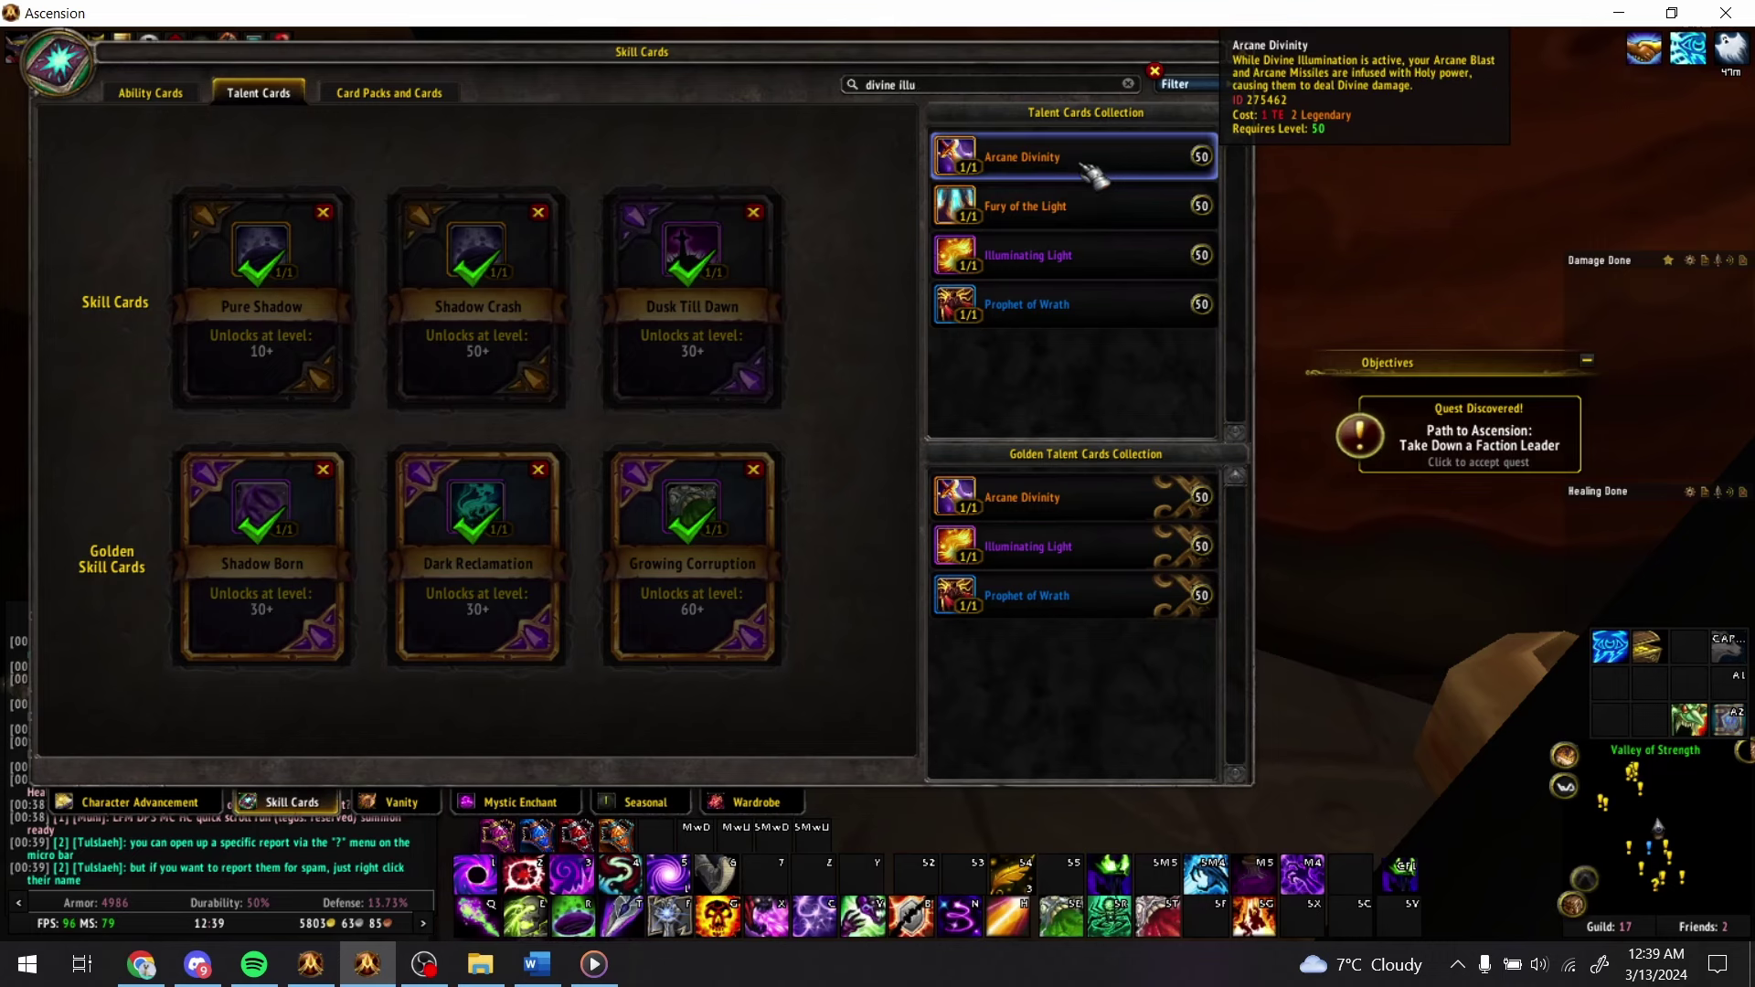
{"action": "key", "text": "alt+Tab"}
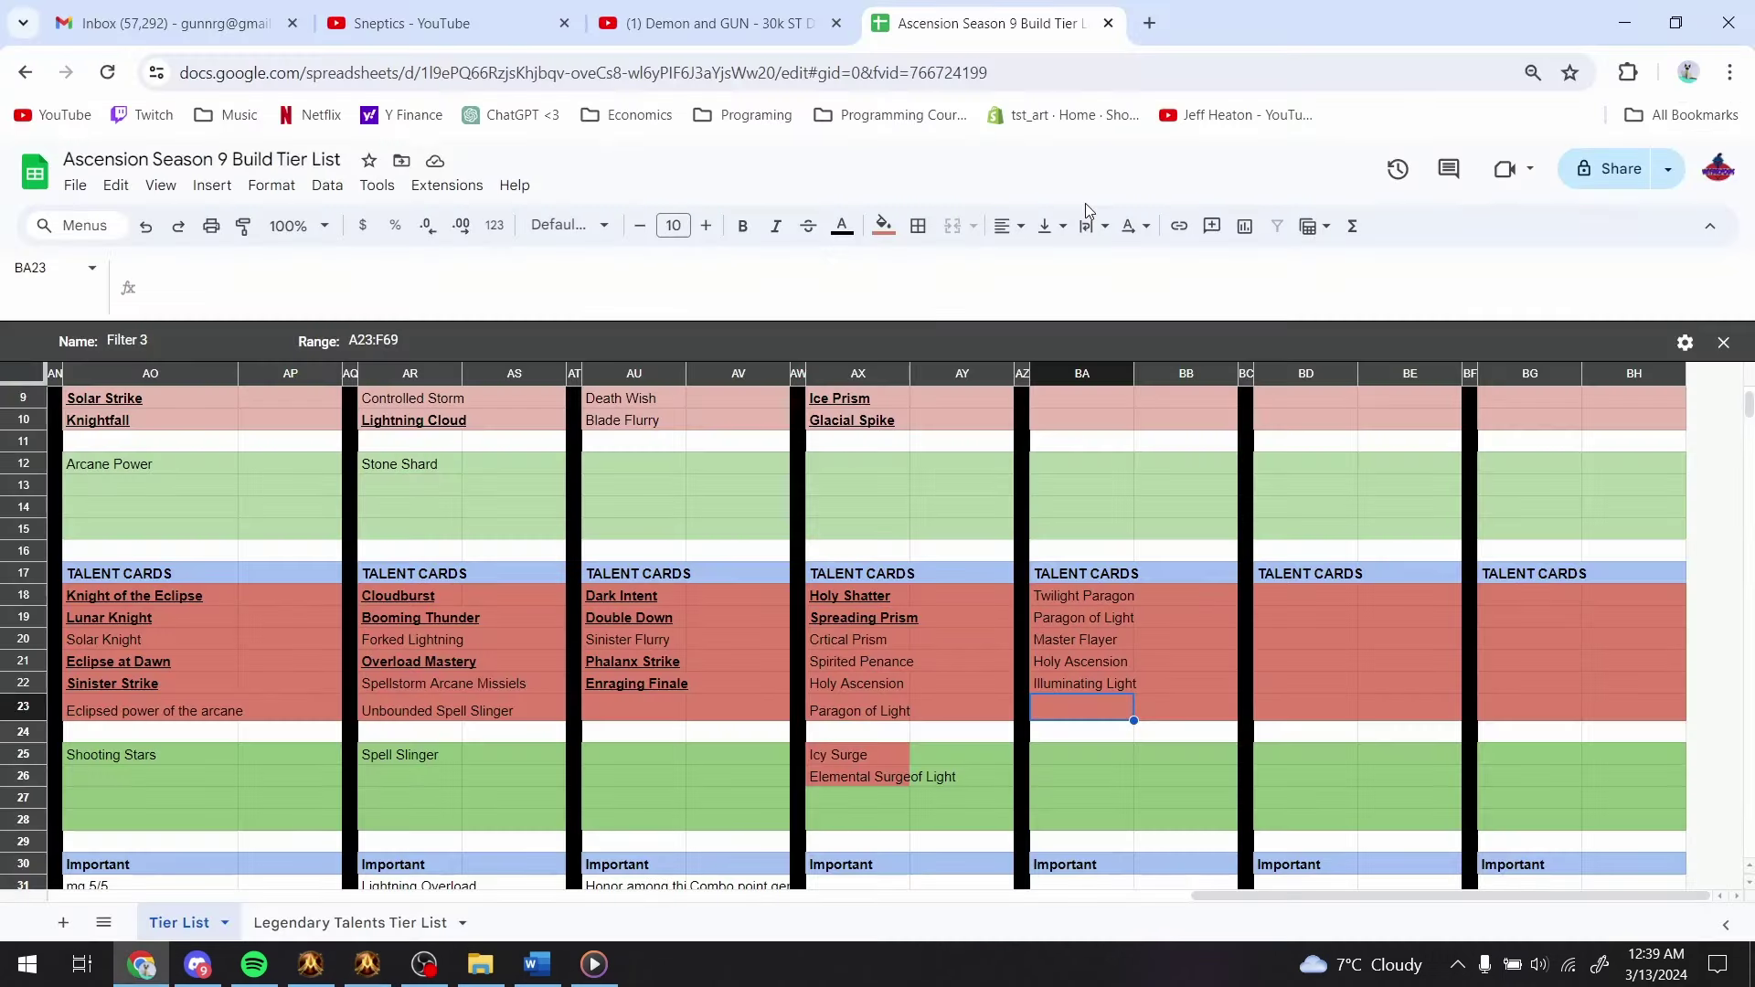
{"action": "key", "text": "alt+Tab"}
{"action": "key", "text": "alt+Tab"}
{"action": "type", "text": "Fur"}
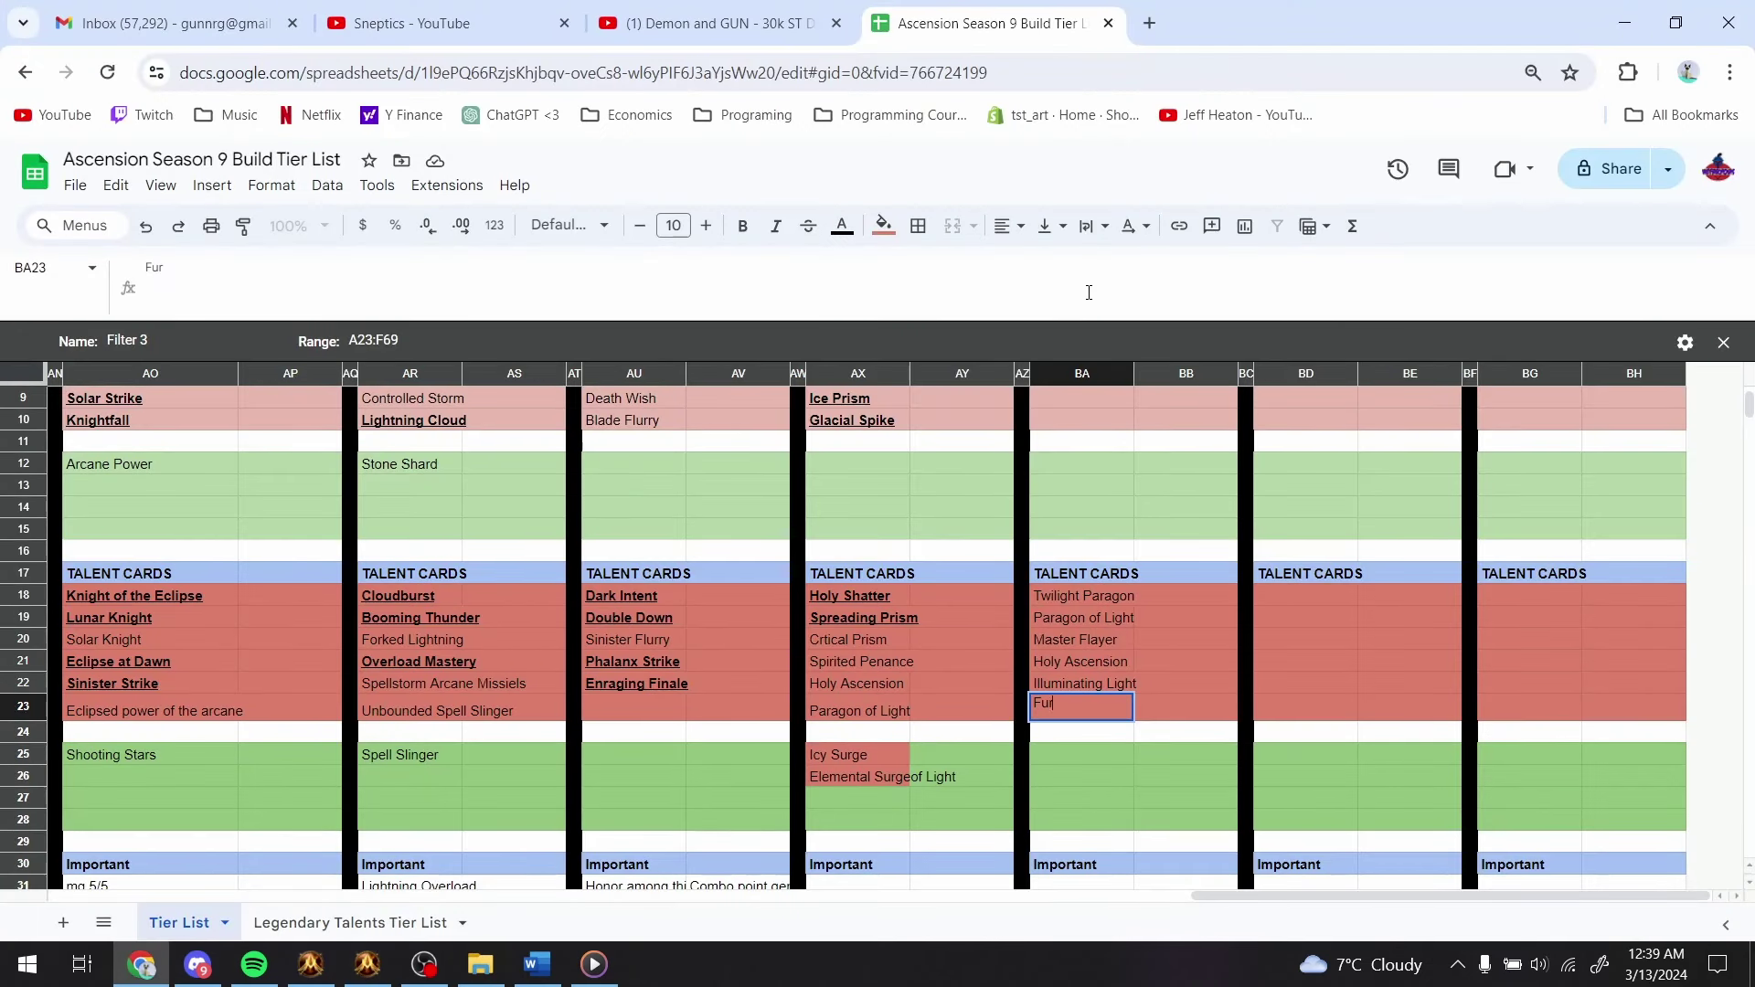
{"action": "type", "text": "y of the Light"}
{"action": "key", "text": "Return"}
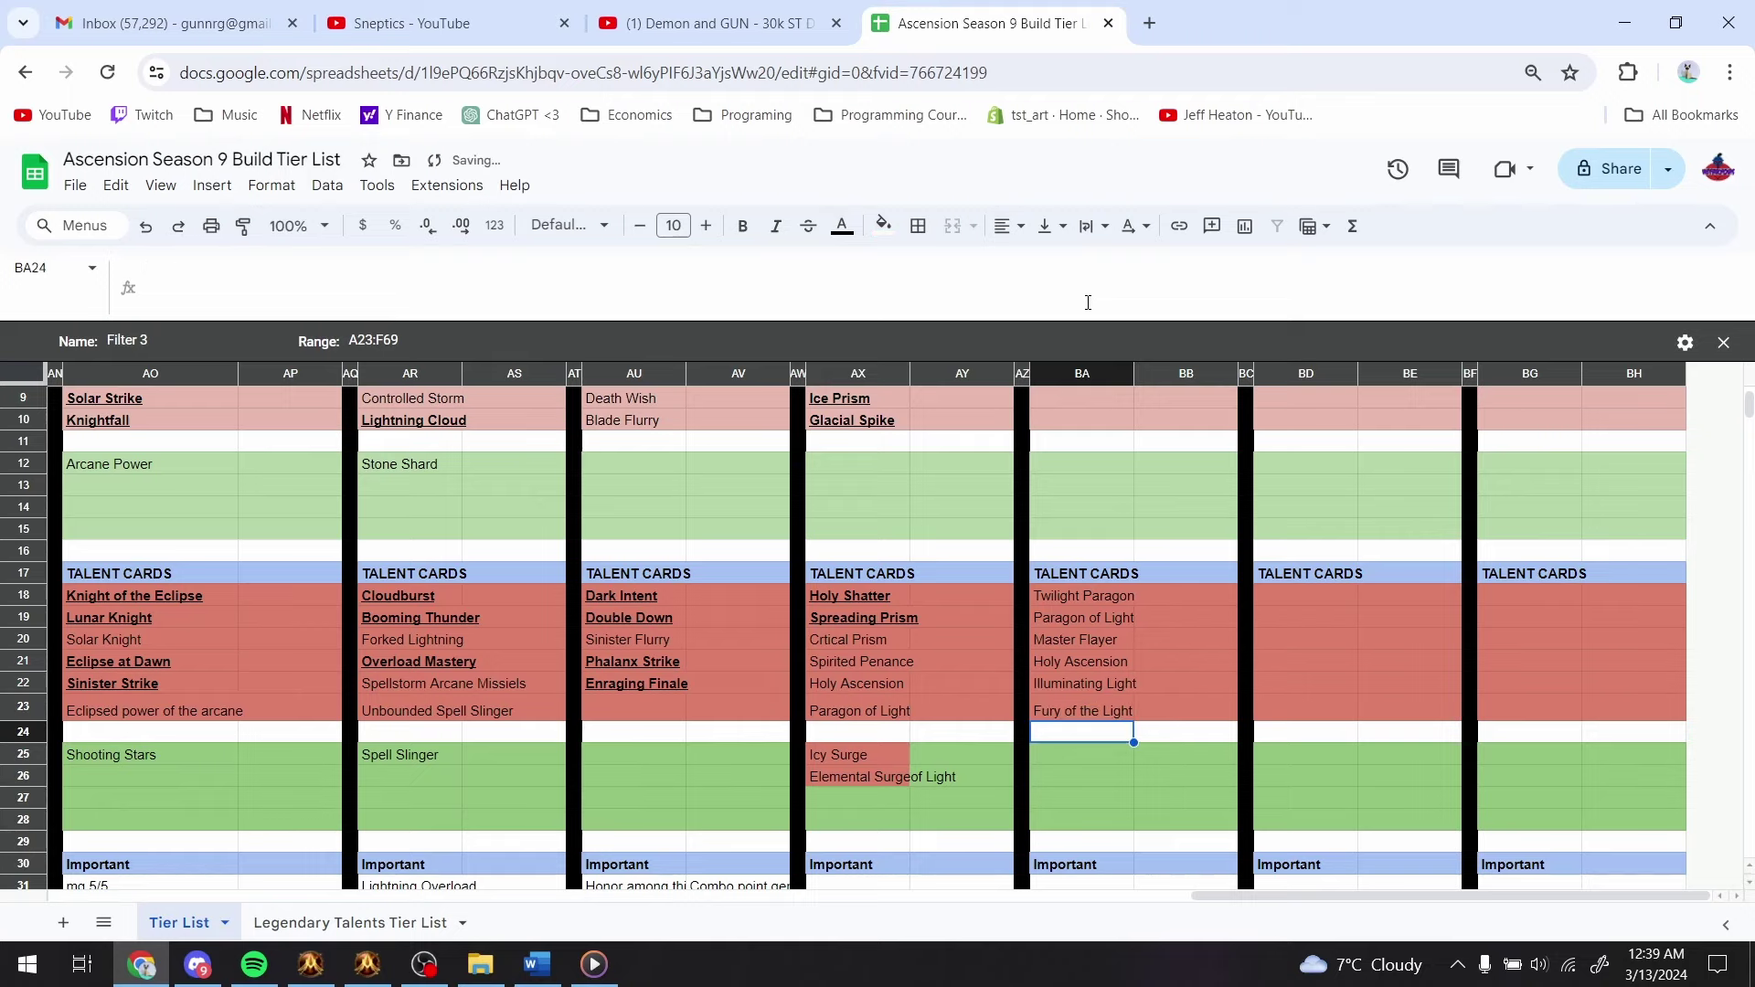
- List "Smite", "Holy Fire", "Exorcism" and "Mind Flay" in BA31 through BA34 under the Twilight Prophet build's Important heading
{"action": "left_click", "coordinate": [1187, 800]}
{"action": "scroll", "coordinate": [1186, 801], "scroll_direction": "down", "scroll_amount": 2}
{"action": "left_click", "coordinate": [1106, 722]}
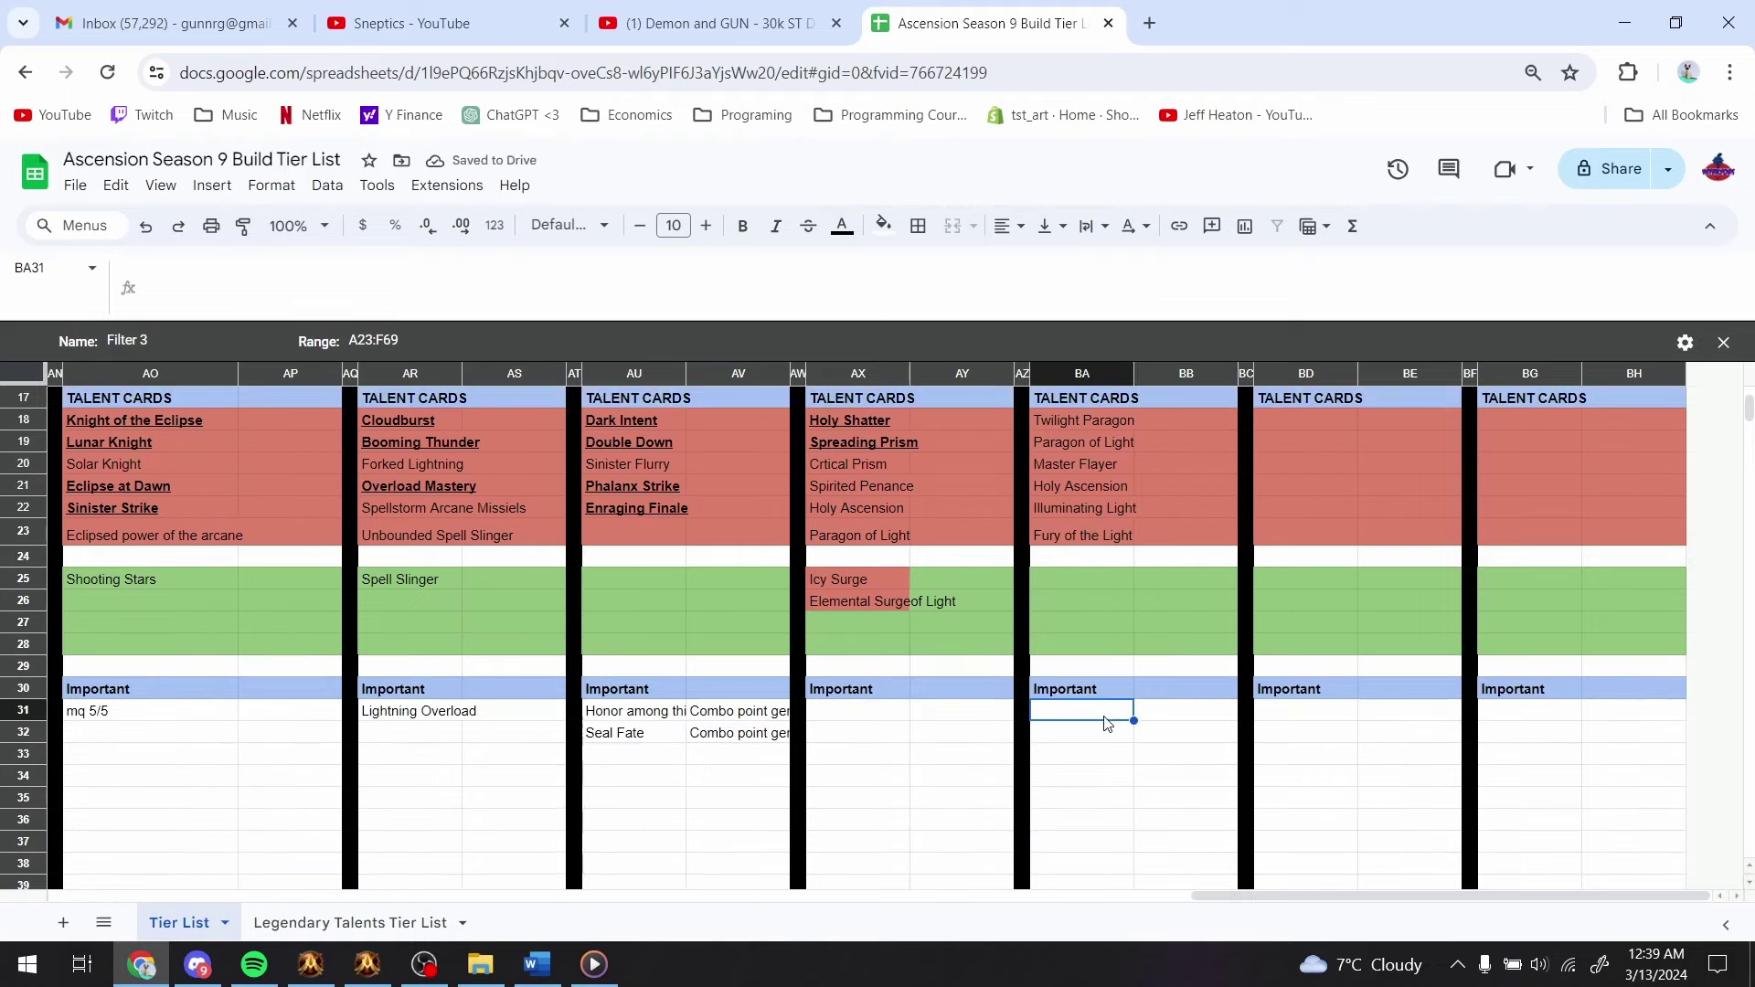
{"action": "type", "text": "Smite"}
{"action": "key", "text": "Return"}
{"action": "type", "text": "H"}
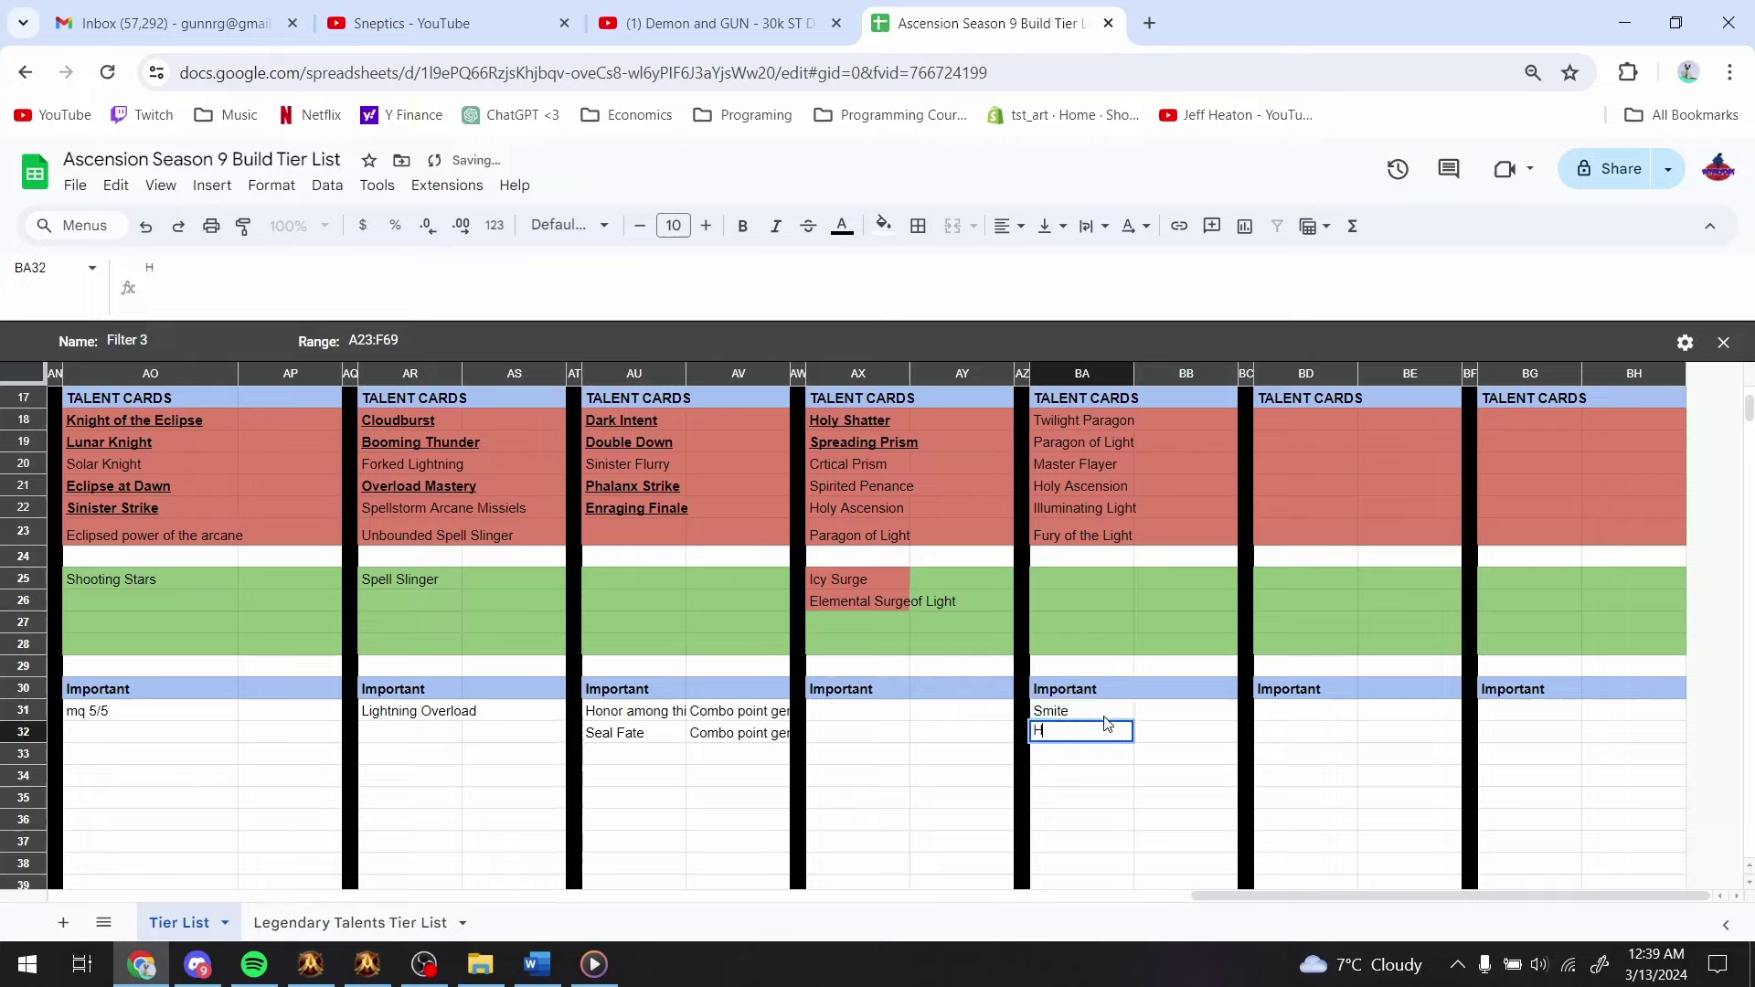
{"action": "type", "text": "oly Fire"}
{"action": "key", "text": "Return"}
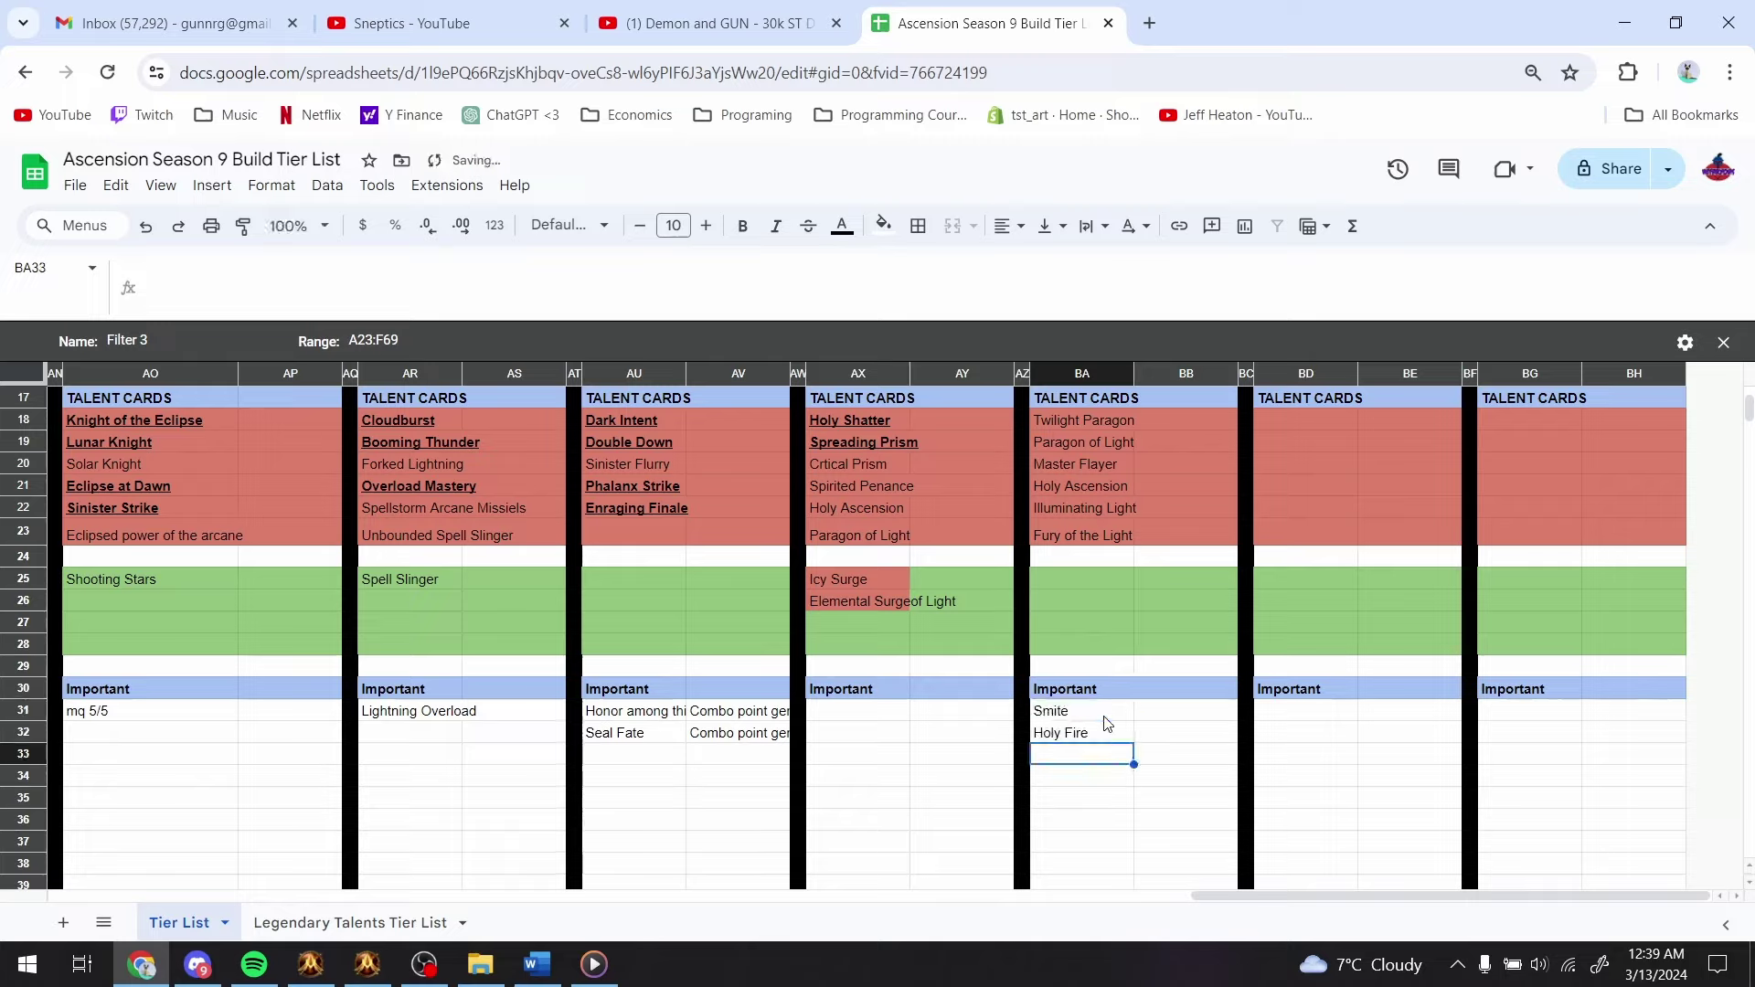
{"action": "type", "text": "Exorcism"}
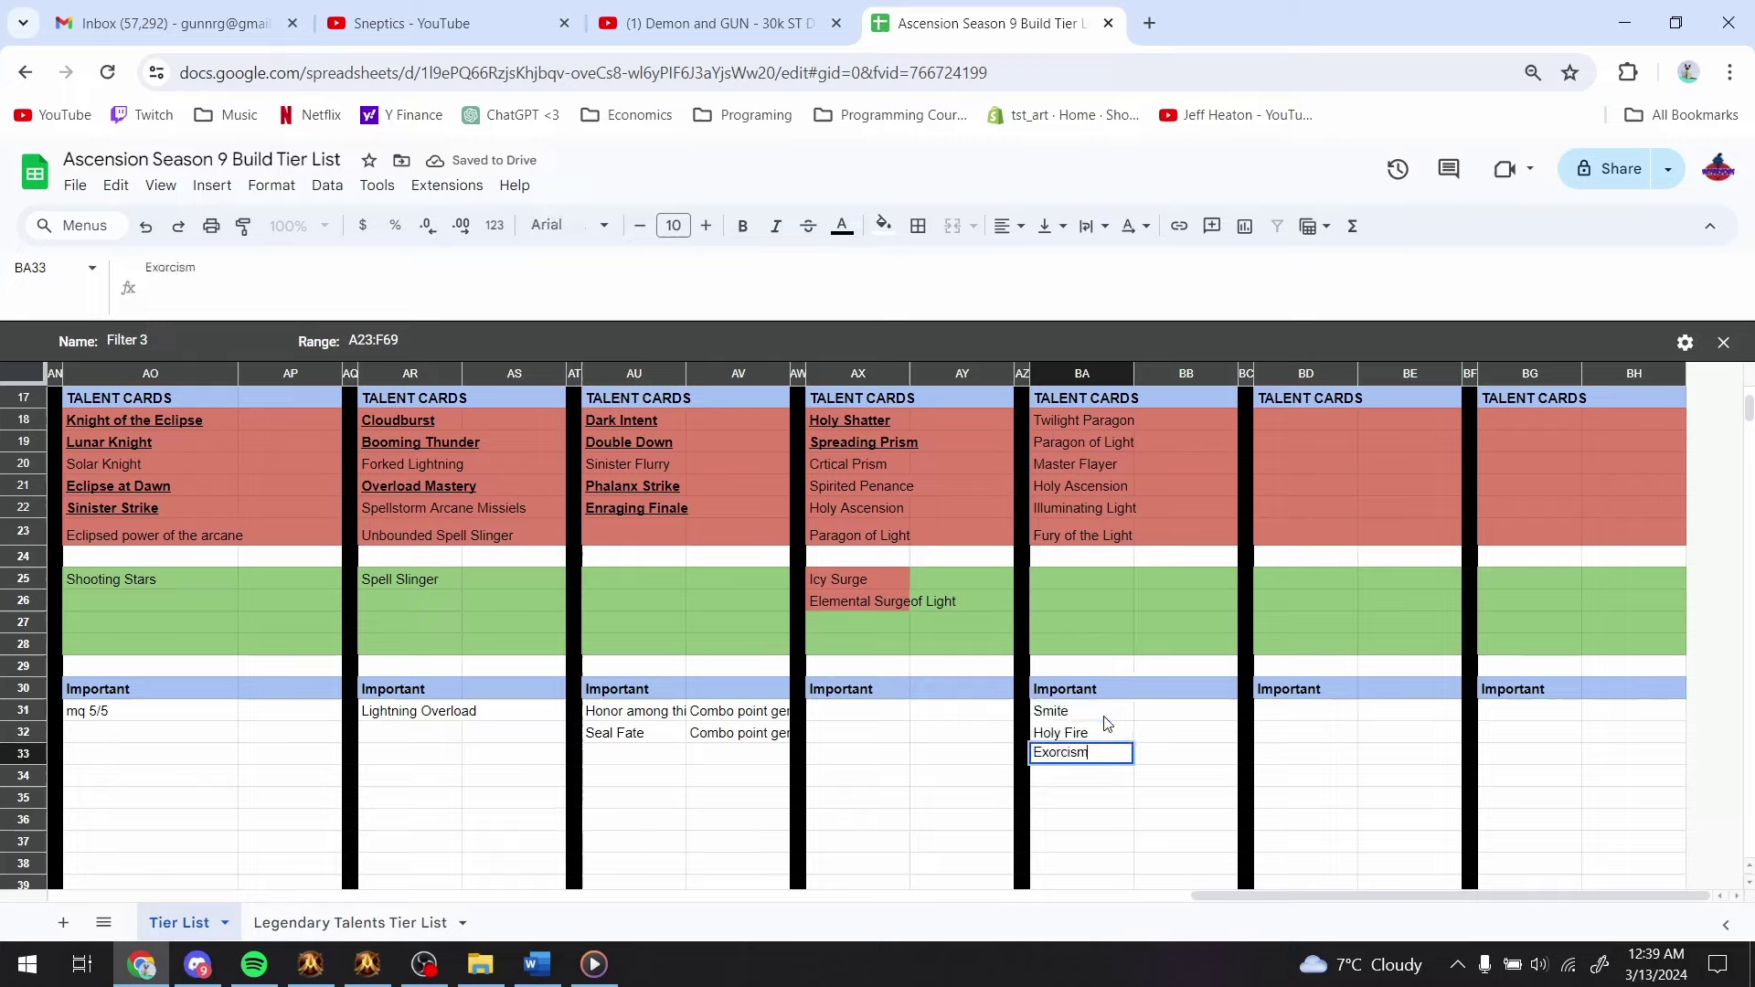
{"action": "key", "text": "Return"}
{"action": "type", "text": "Mind Flay"}
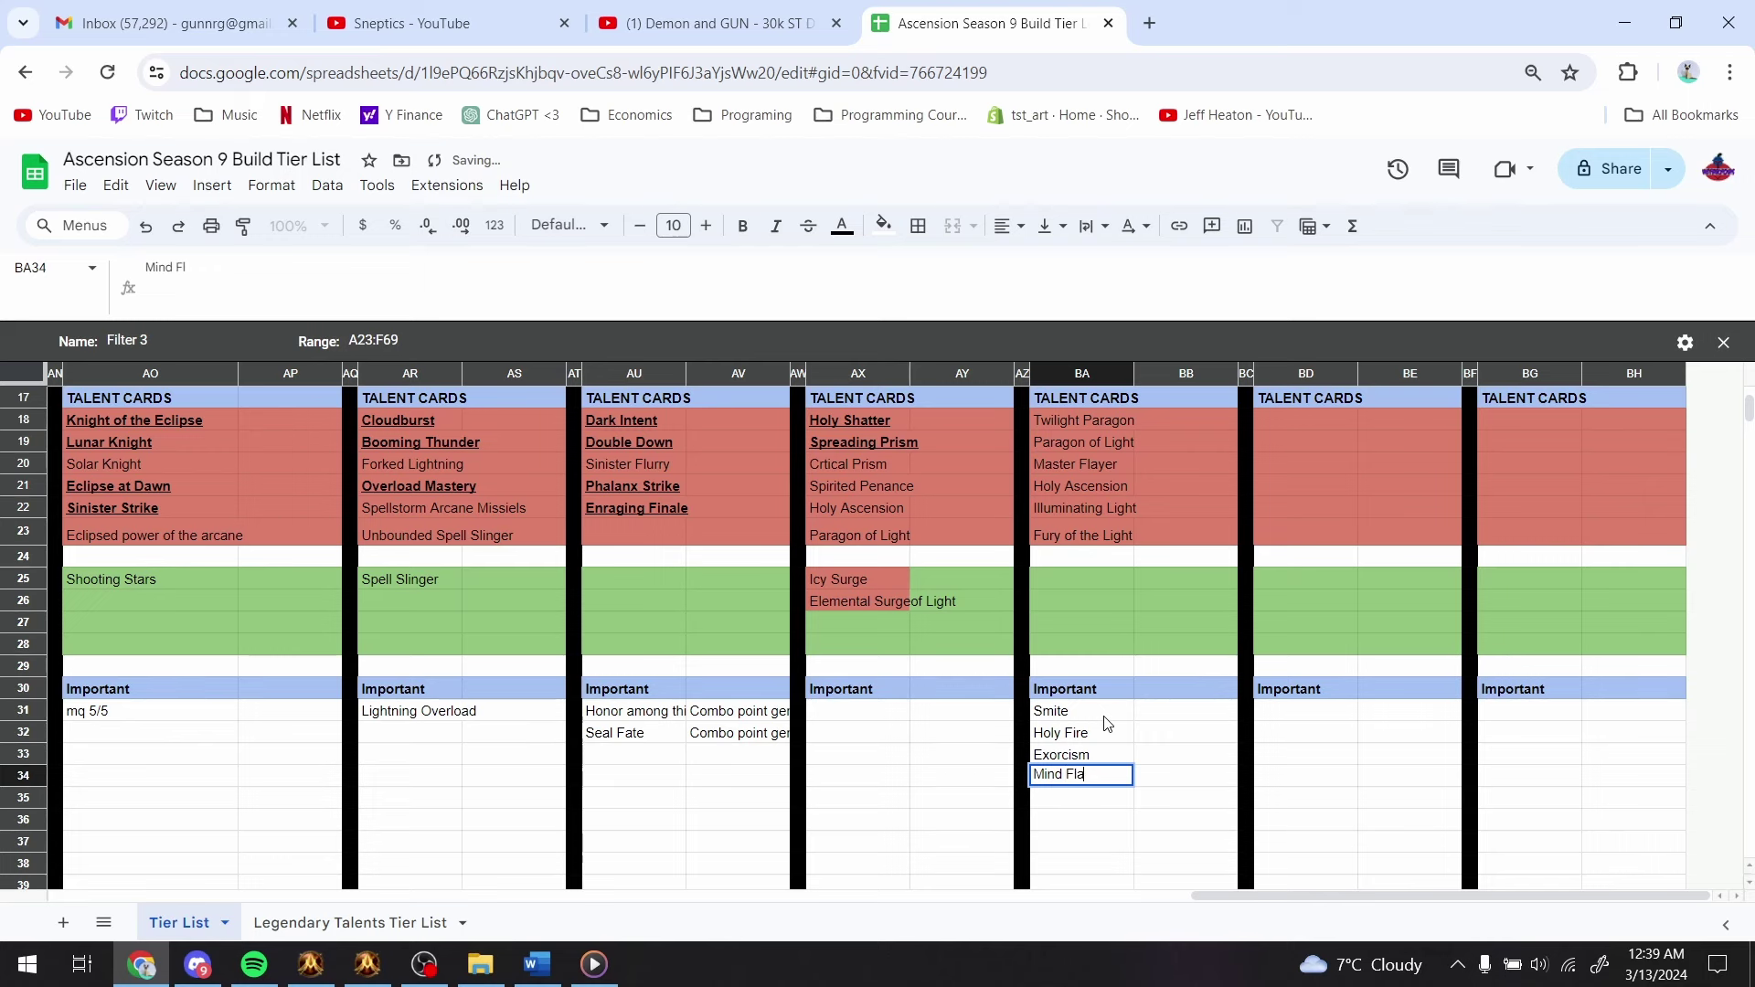
{"action": "key", "text": "Return"}
- Enter "Divine Illumination" in BA7 as the first Twilight Prophet ability card
{"action": "scroll", "coordinate": [1106, 723], "scroll_direction": "up", "scroll_amount": 5}
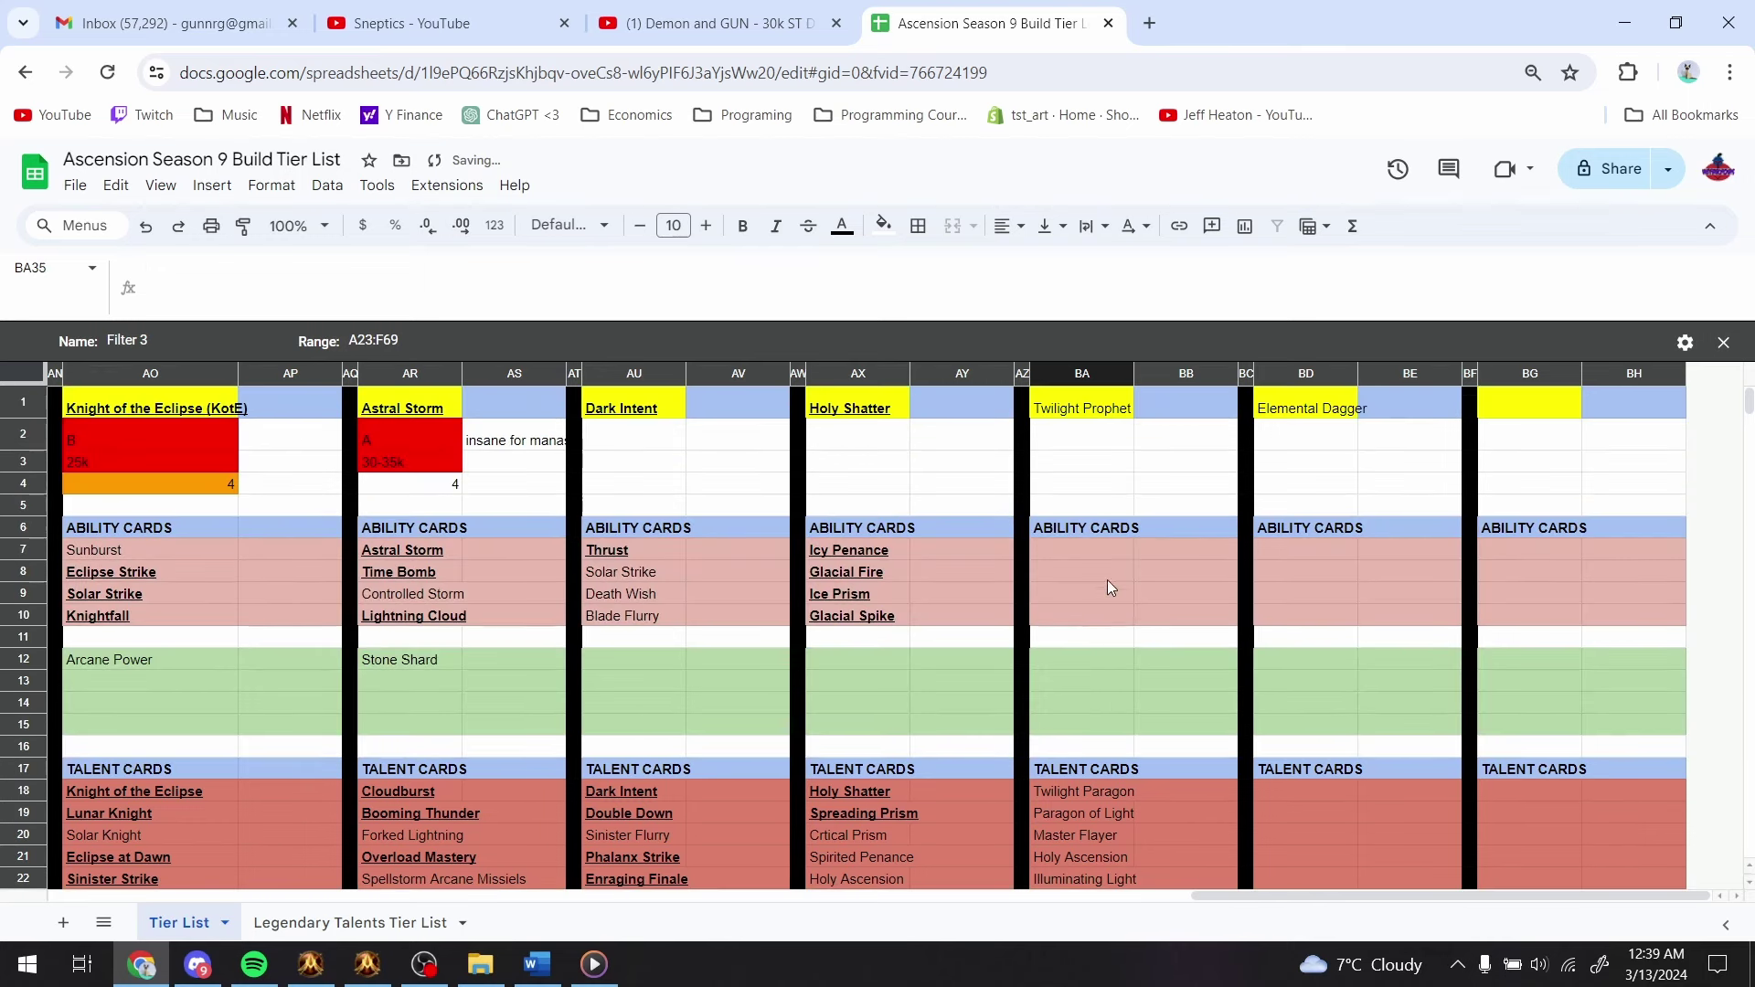
{"action": "left_click", "coordinate": [1108, 549]}
{"action": "scroll", "coordinate": [1102, 567], "scroll_direction": "down", "scroll_amount": 1}
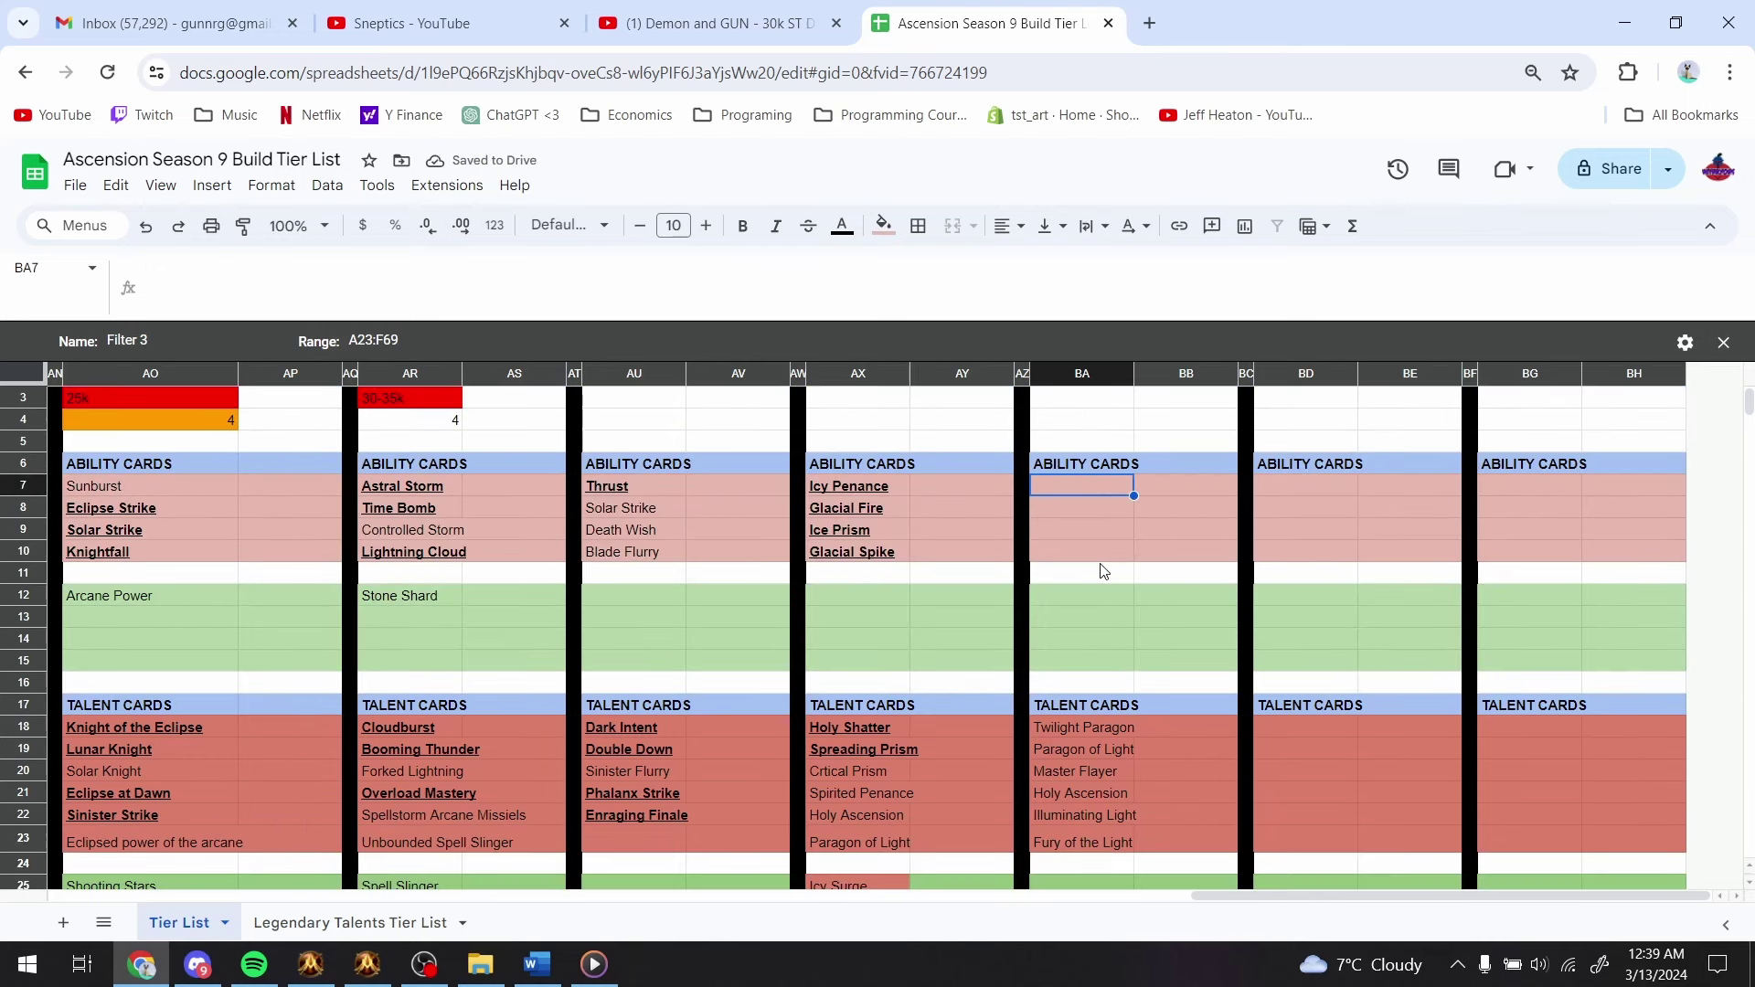
{"action": "type", "text": "G"}
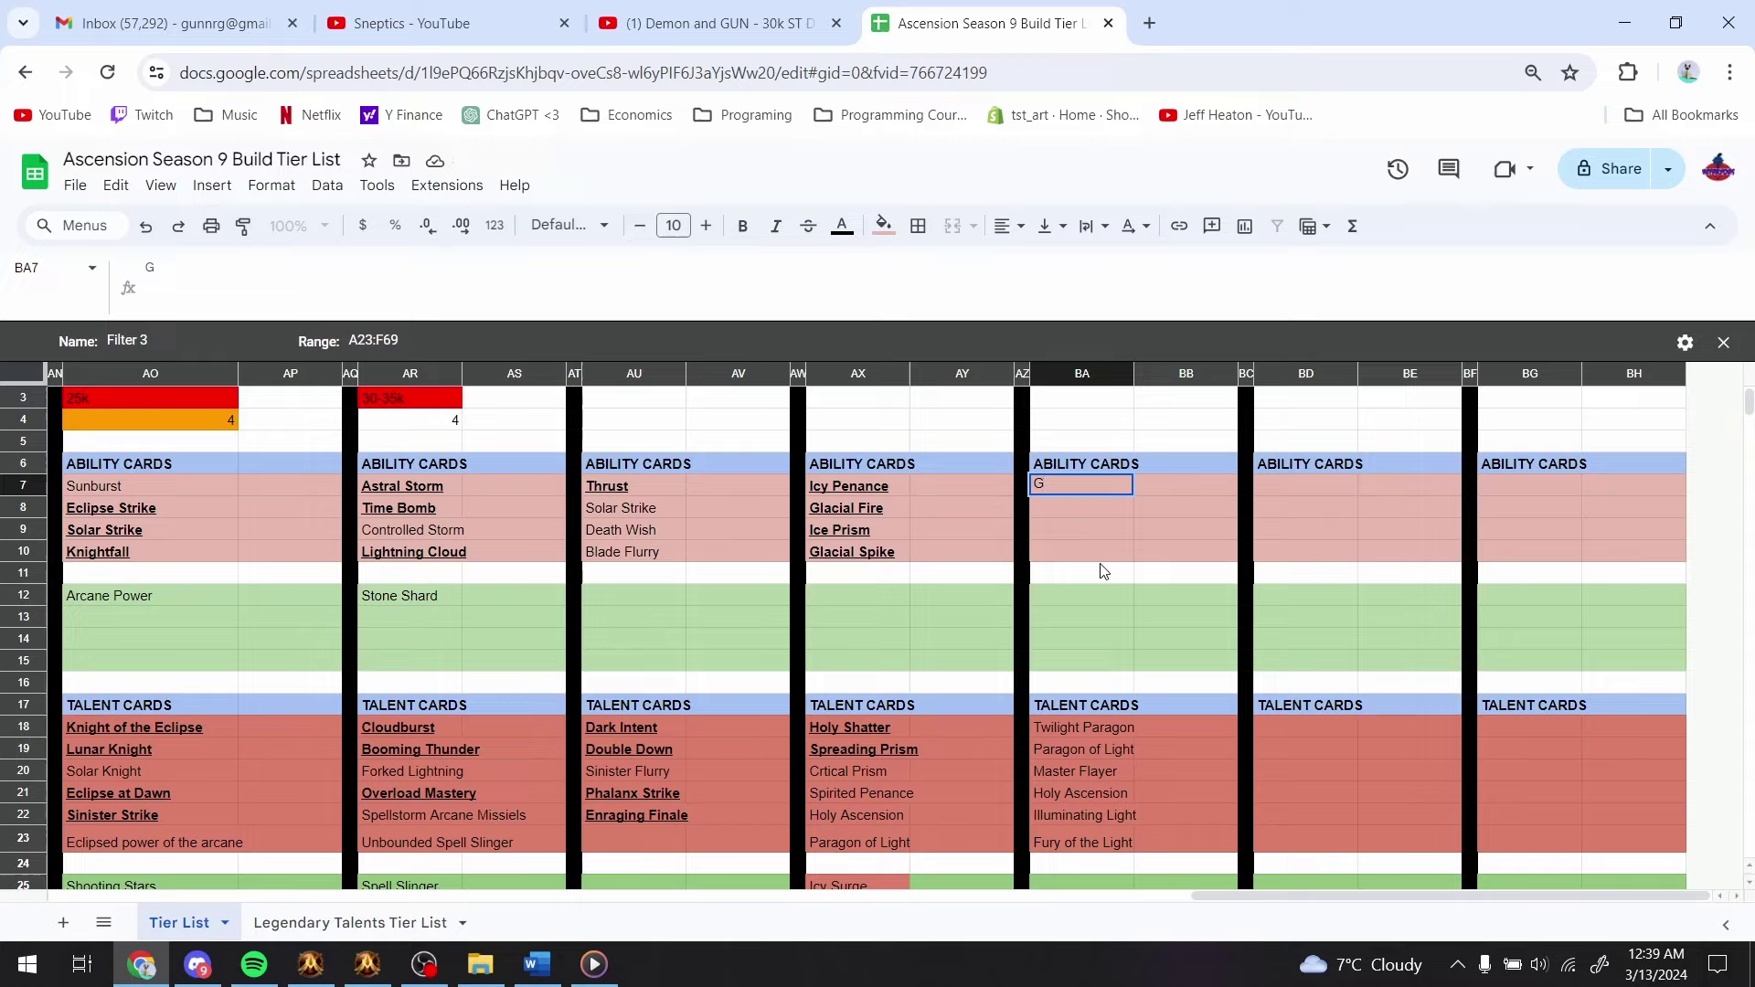
{"action": "key", "text": "BackSpace"}
{"action": "type", "text": "Divine Illumination"}
{"action": "key", "text": "Return"}
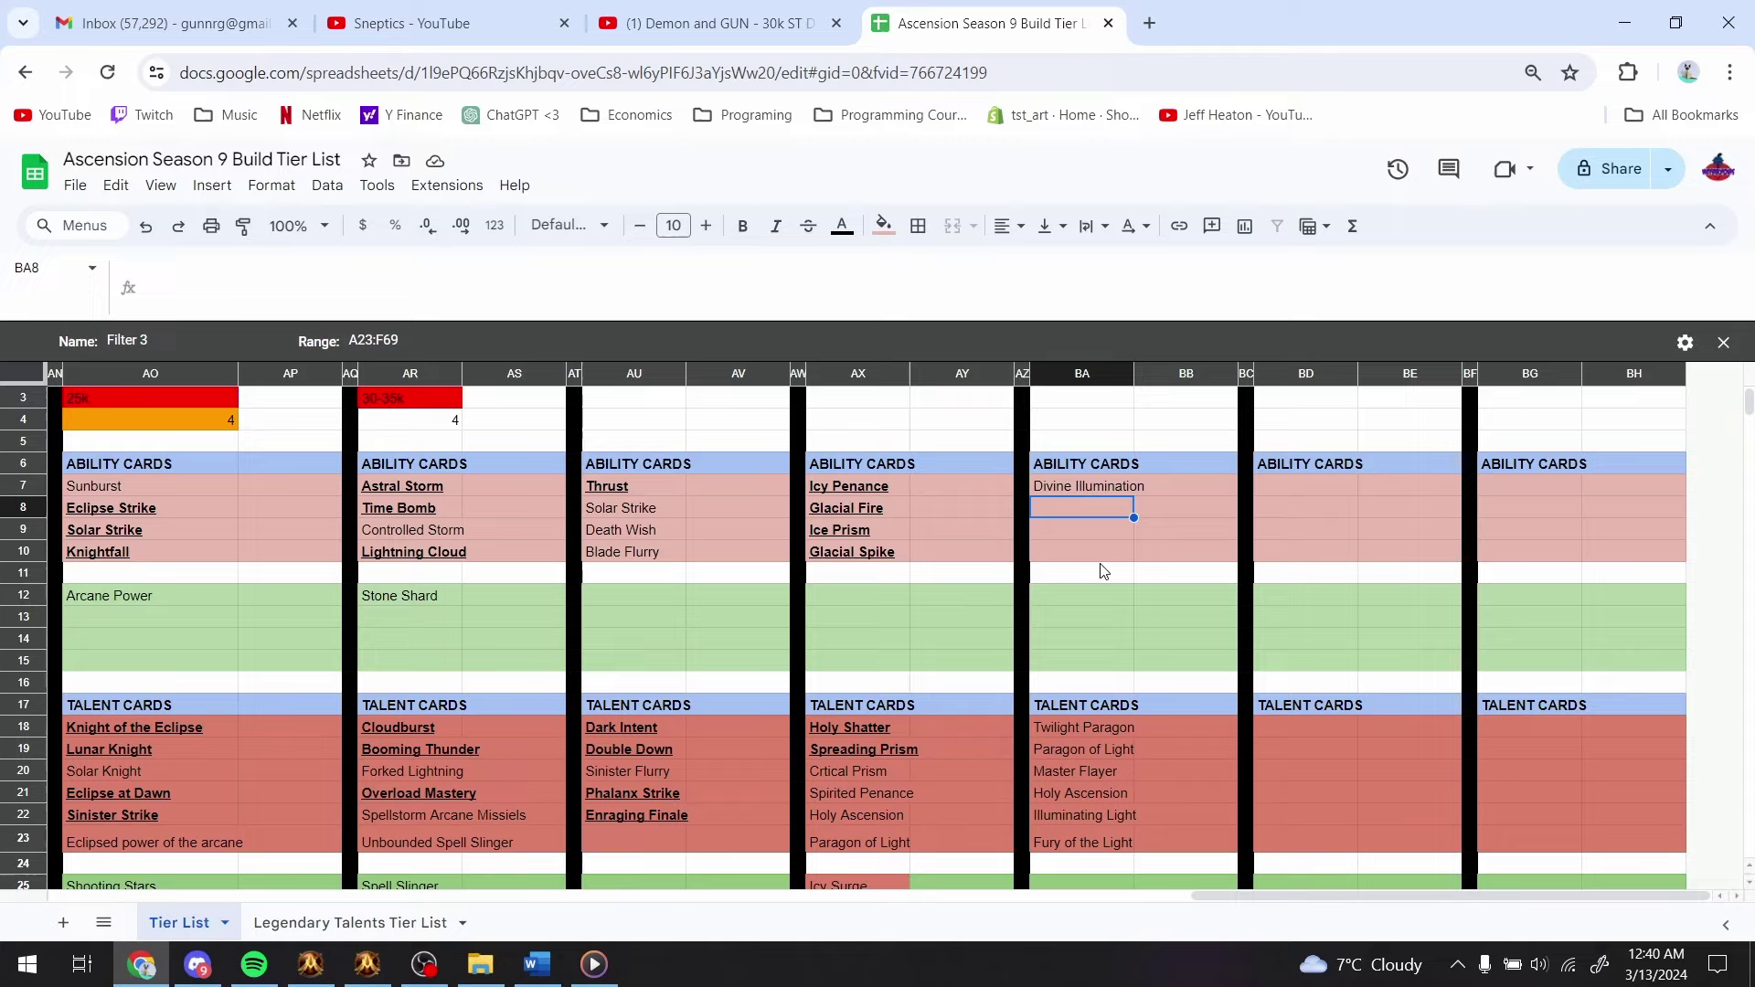
- Enter "Flametongue" in BA8 and "Twisted Mind" in BA9 as further Twilight Prophet ability cards
{"action": "type", "text": "Flametongue"}
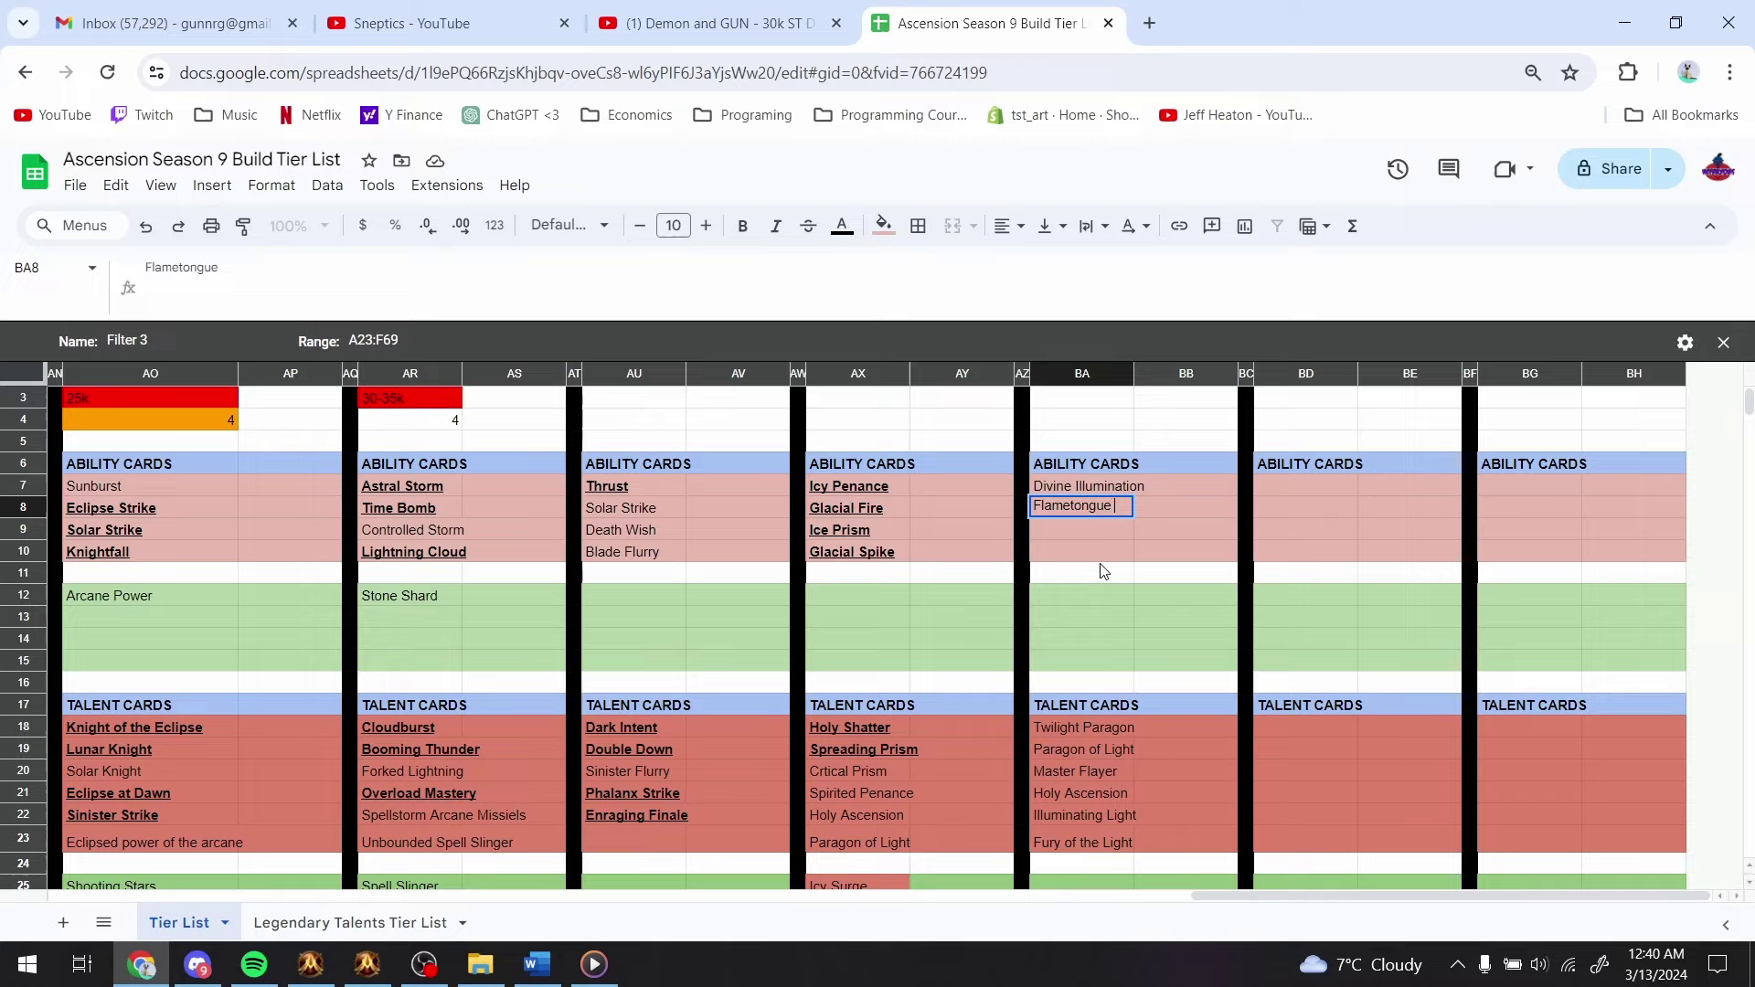
{"action": "key", "text": "Return"}
{"action": "type", "text": "Twisted Mid"}
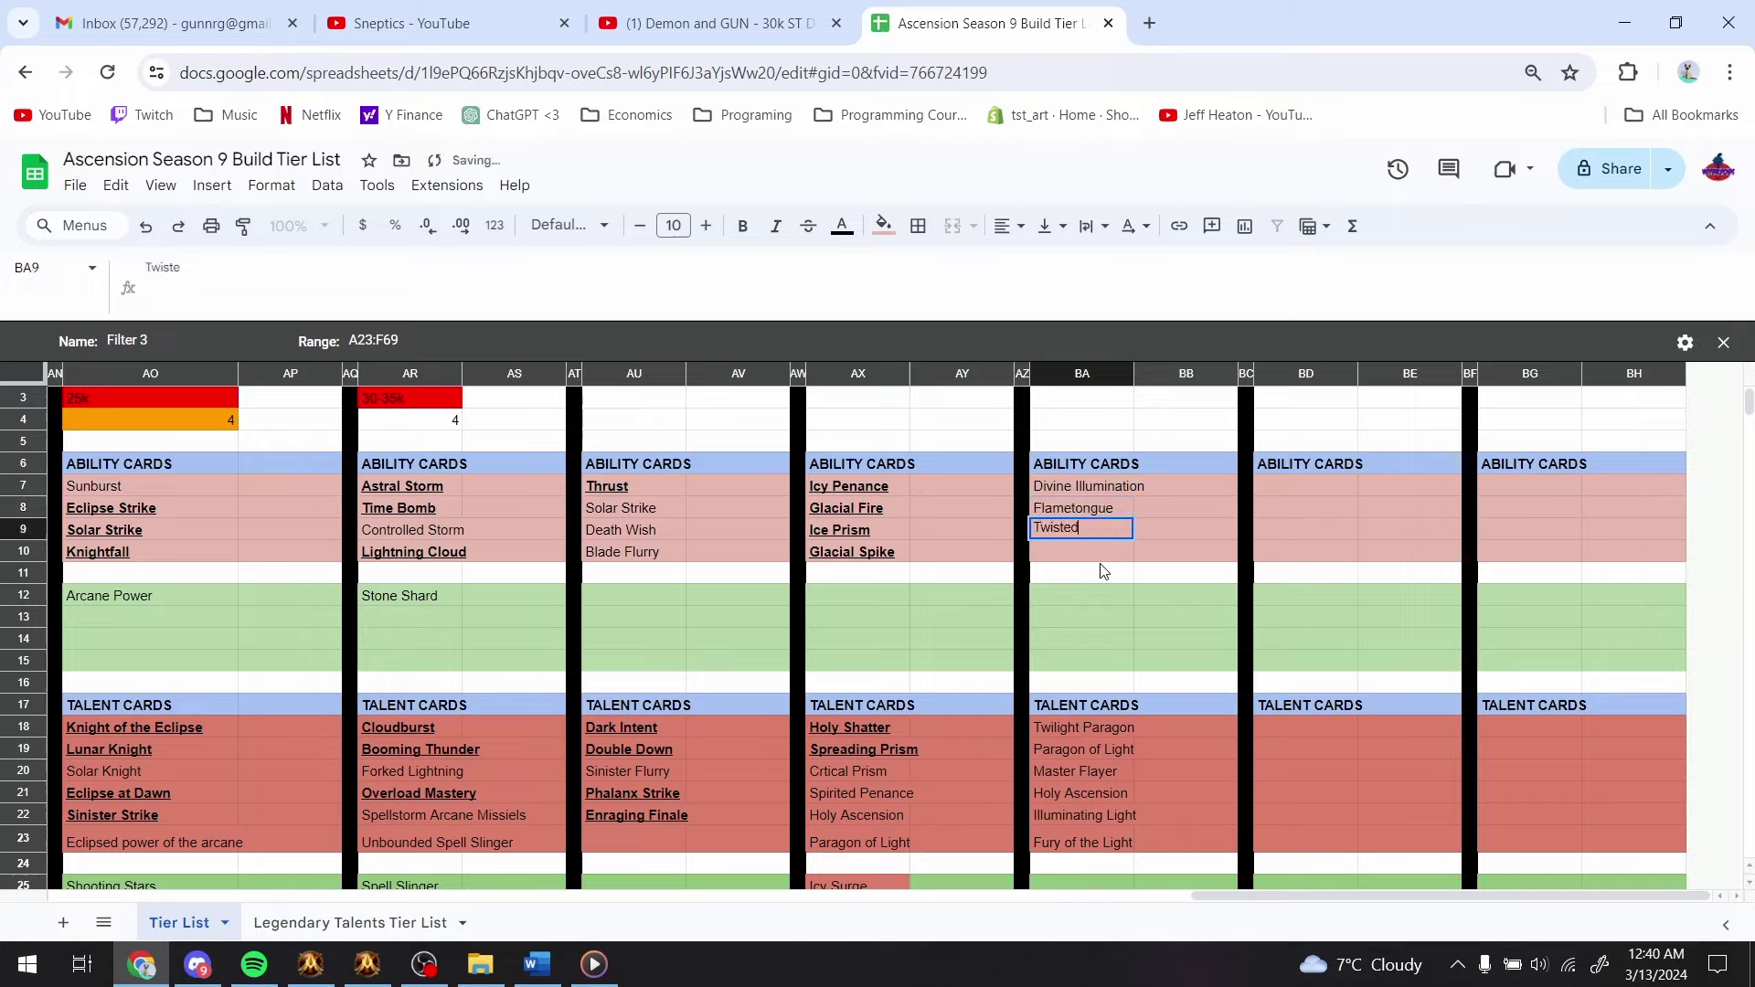
{"action": "key", "text": "BackSpace"}
{"action": "type", "text": "nd"}
{"action": "key", "text": "Return"}
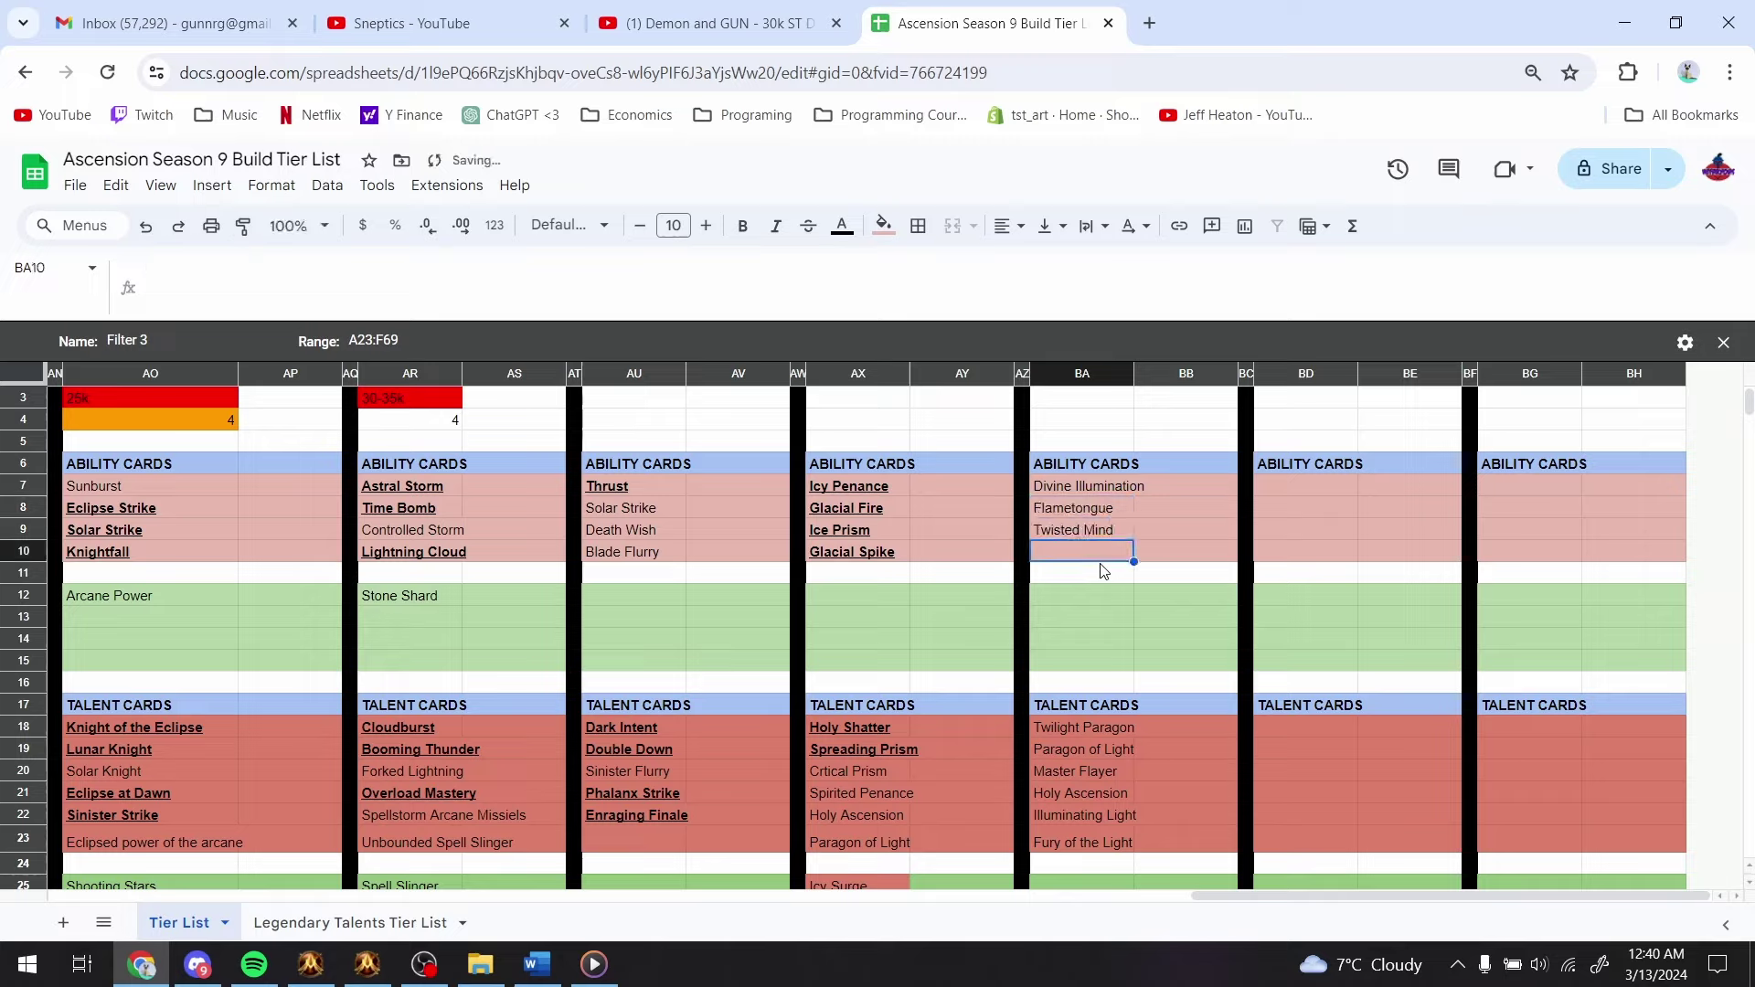
- Enter "Arcane Power" in BA10 as the fourth Twilight Prophet ability card
{"action": "type", "text": "Arcane Power"}
{"action": "key", "text": "Return"}
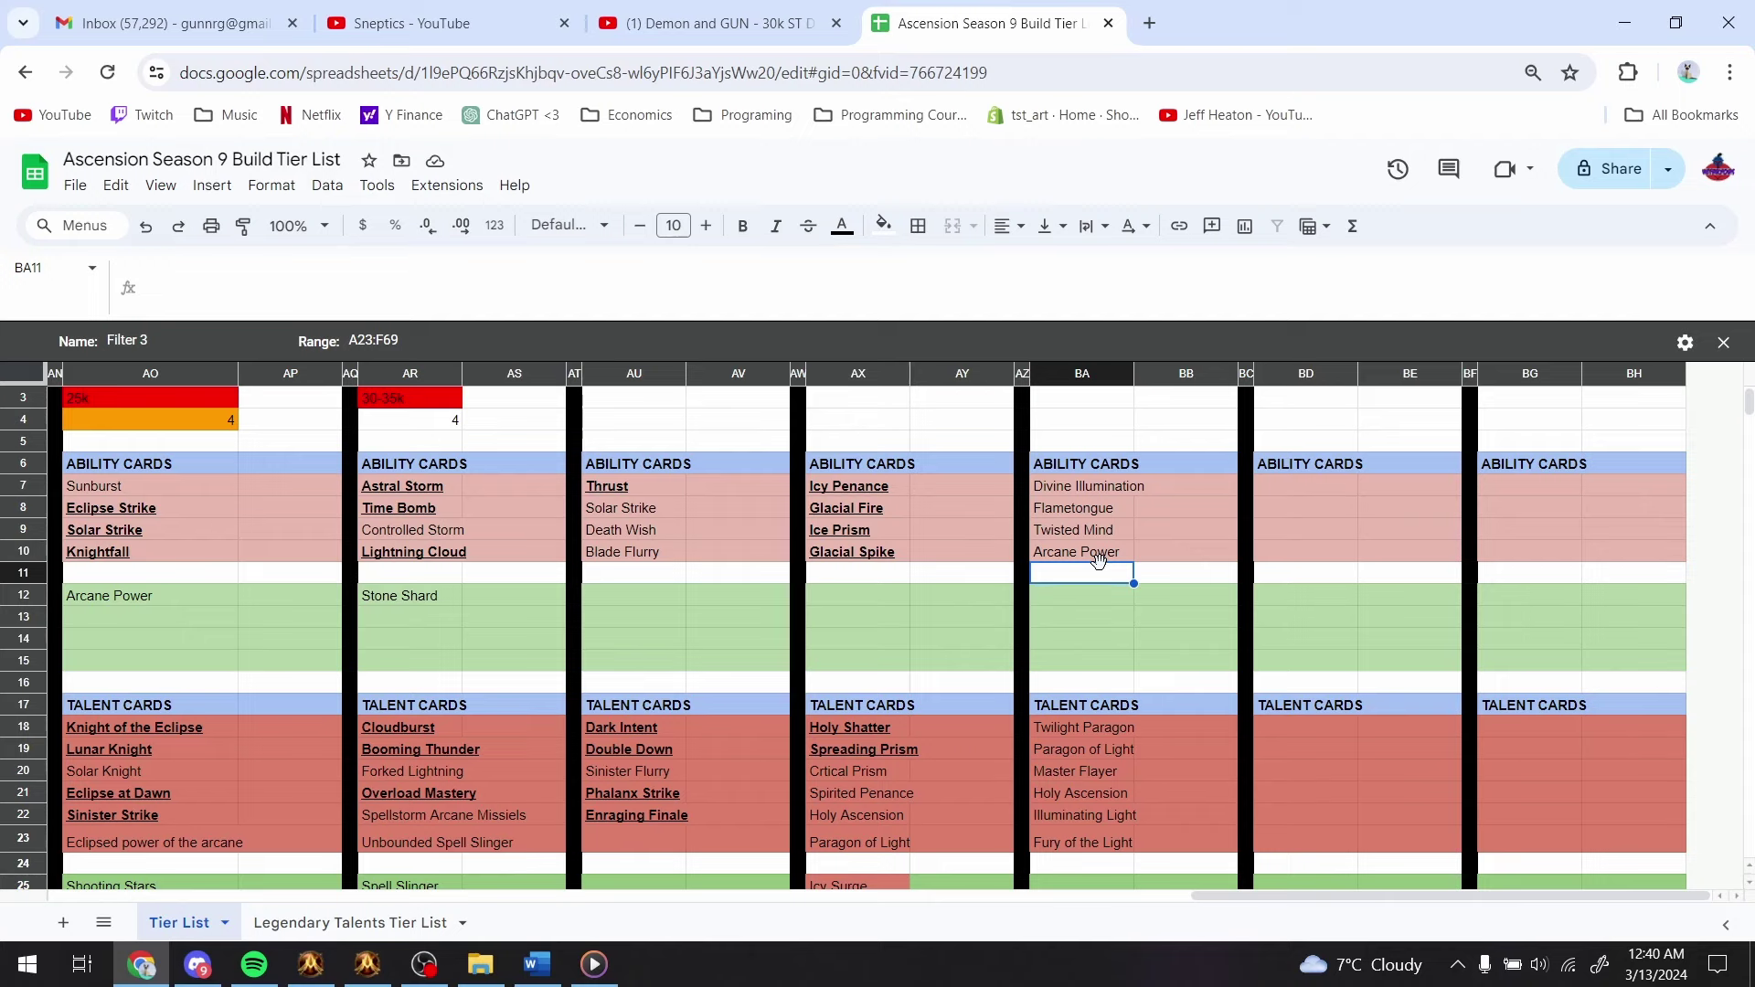
{"action": "scroll", "coordinate": [1099, 563], "scroll_direction": "up", "scroll_amount": 2}
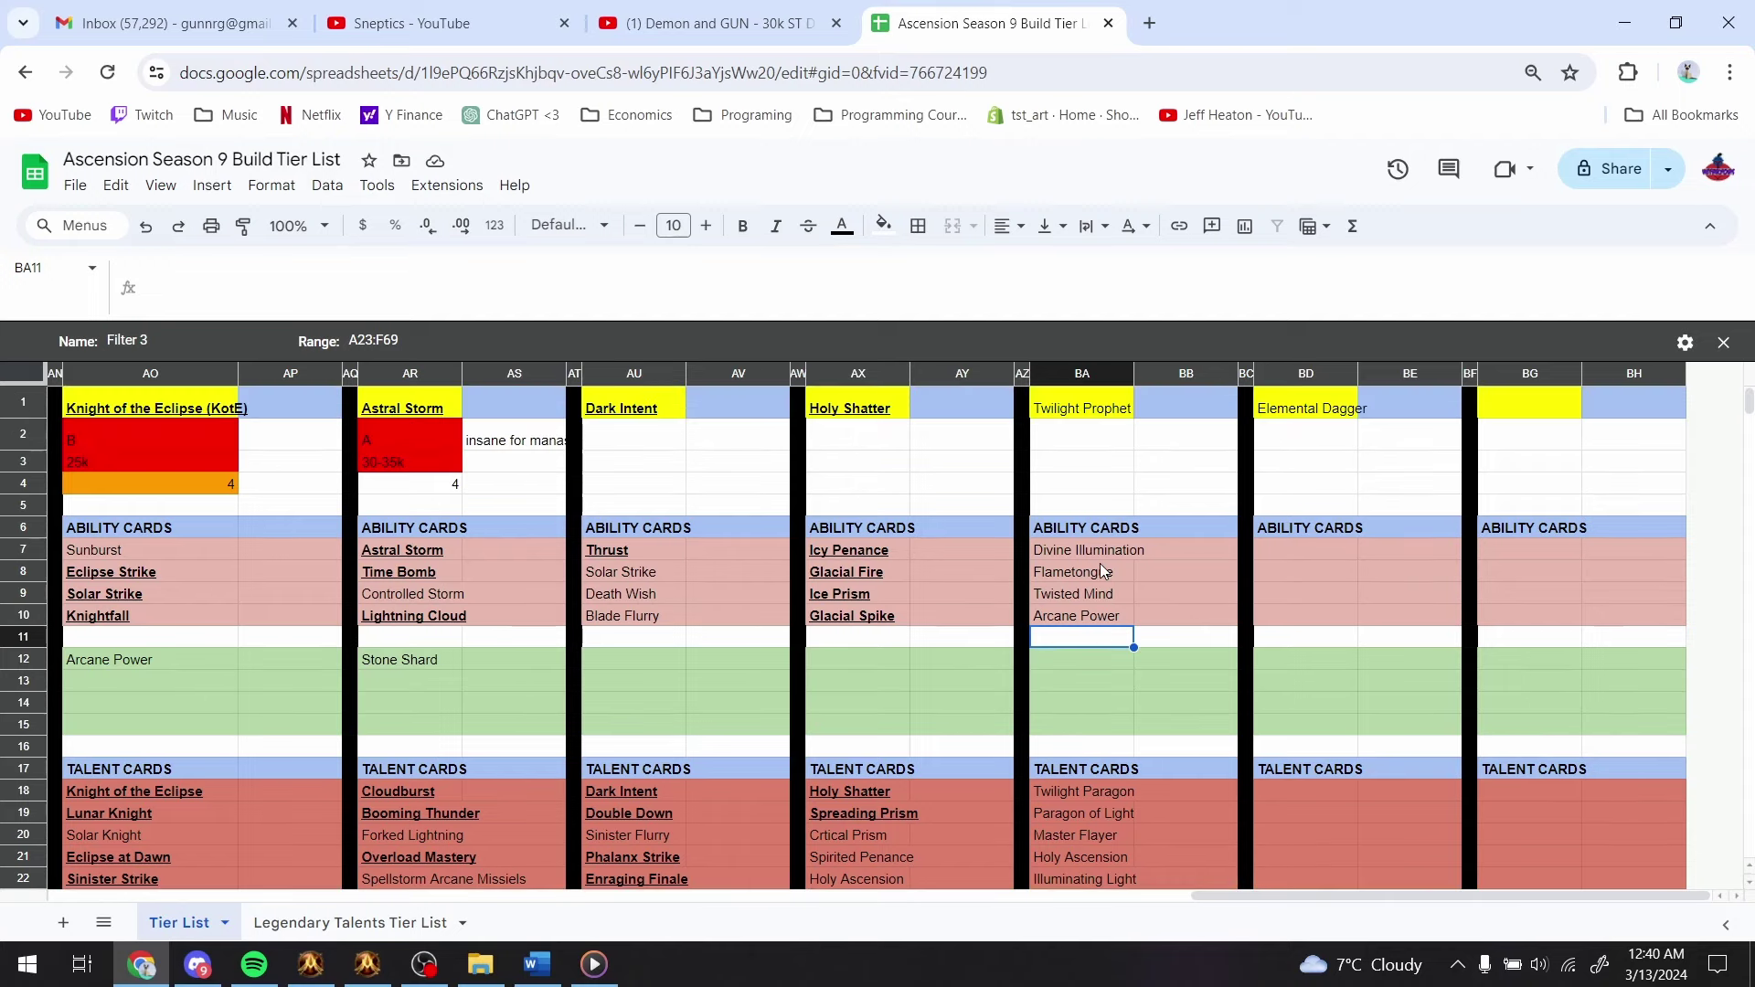
{"action": "scroll", "coordinate": [1100, 563], "scroll_direction": "down", "scroll_amount": 3}
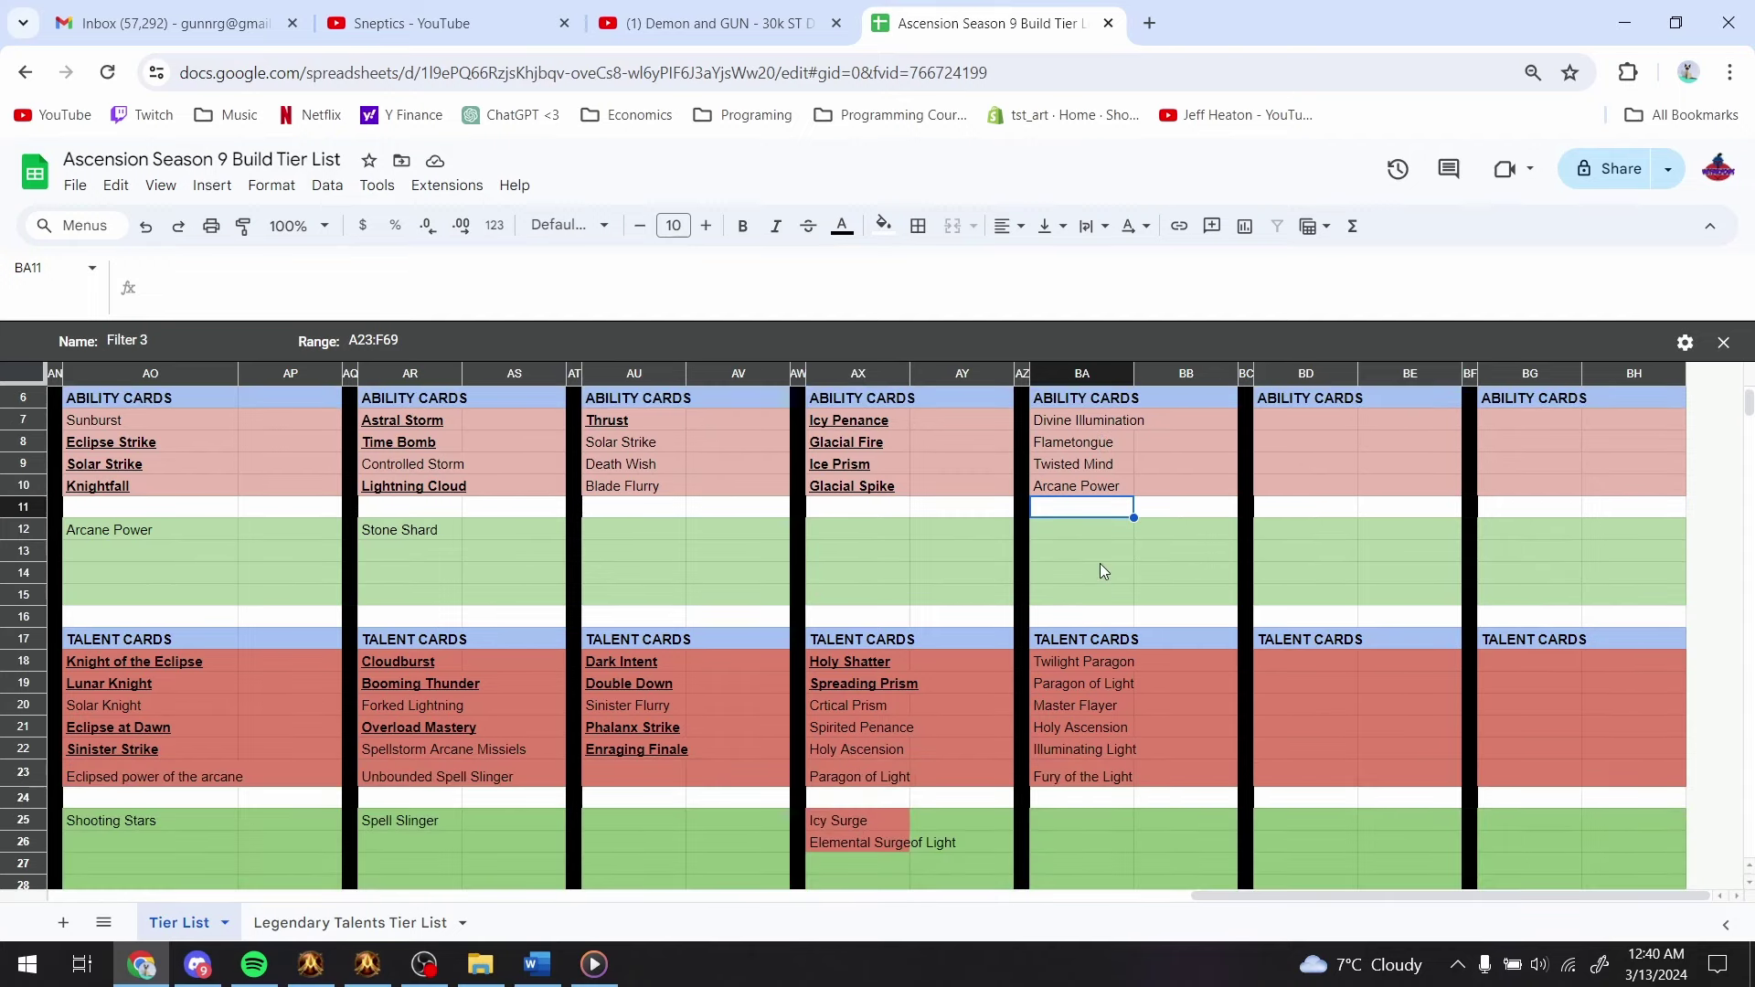
{"action": "scroll", "coordinate": [1100, 563], "scroll_direction": "up", "scroll_amount": 2}
{"action": "scroll", "coordinate": [1100, 563], "scroll_direction": "down", "scroll_amount": 2}
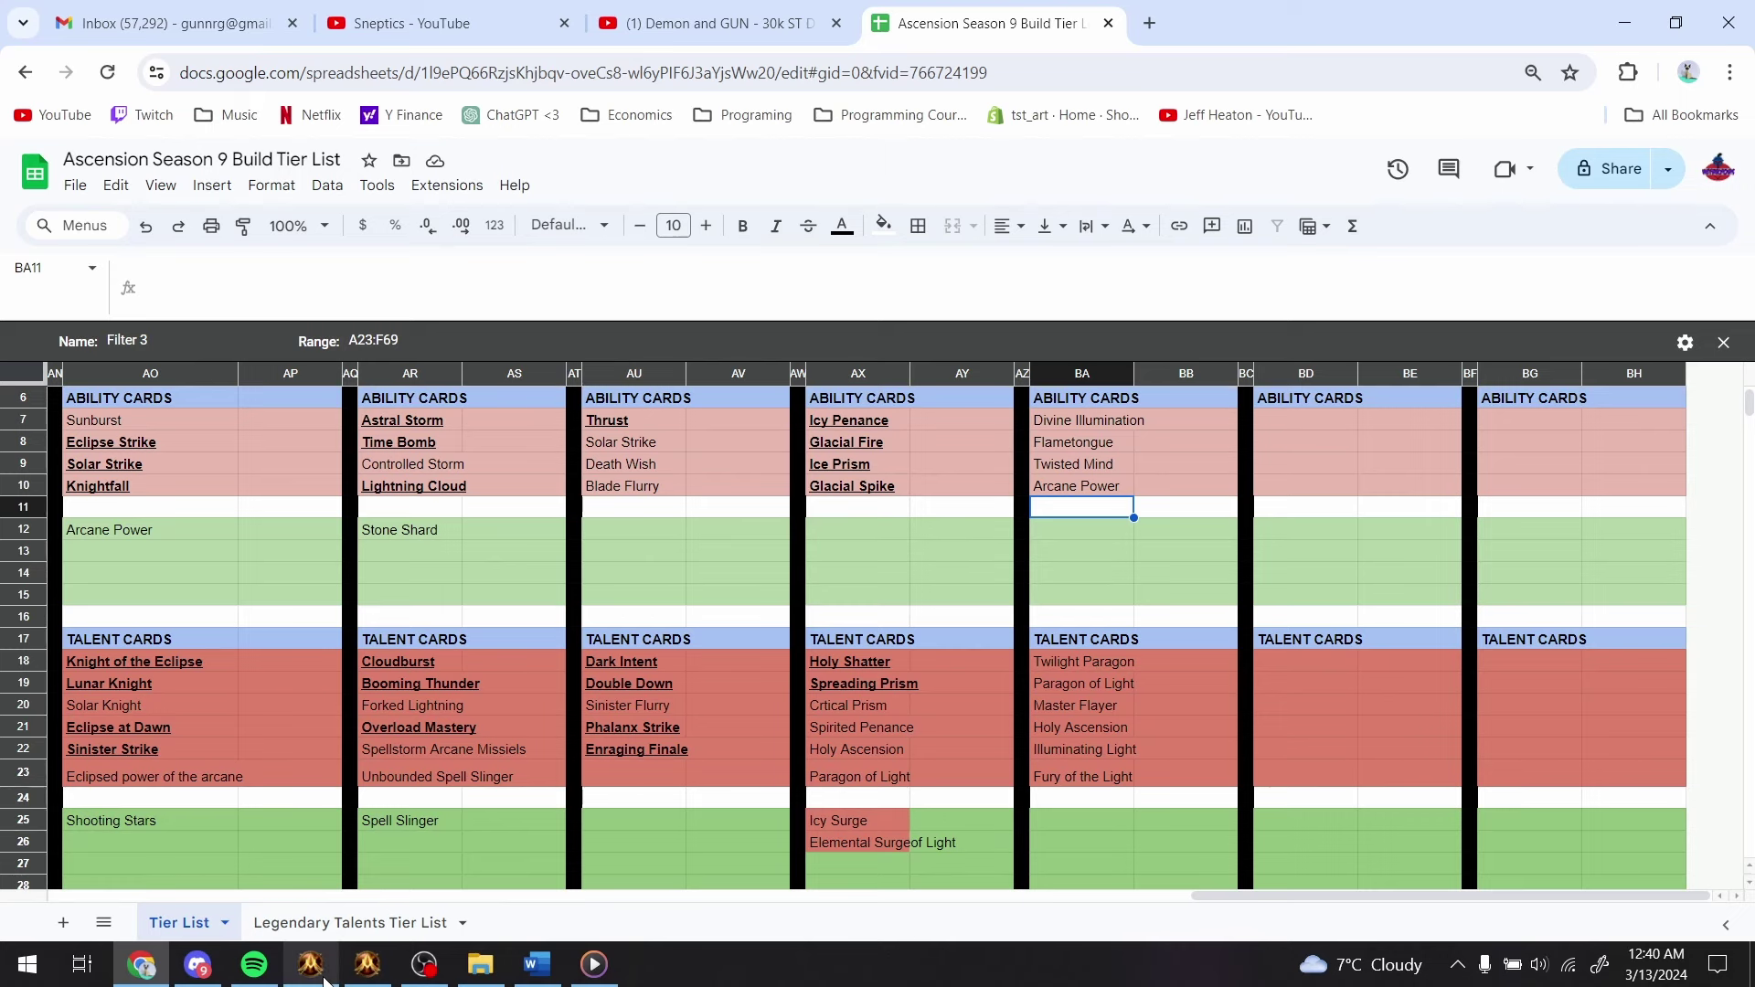
{"action": "scroll", "coordinate": [1046, 638], "scroll_direction": "down", "scroll_amount": 1}
{"action": "scroll", "coordinate": [1048, 645], "scroll_direction": "down", "scroll_amount": 3}
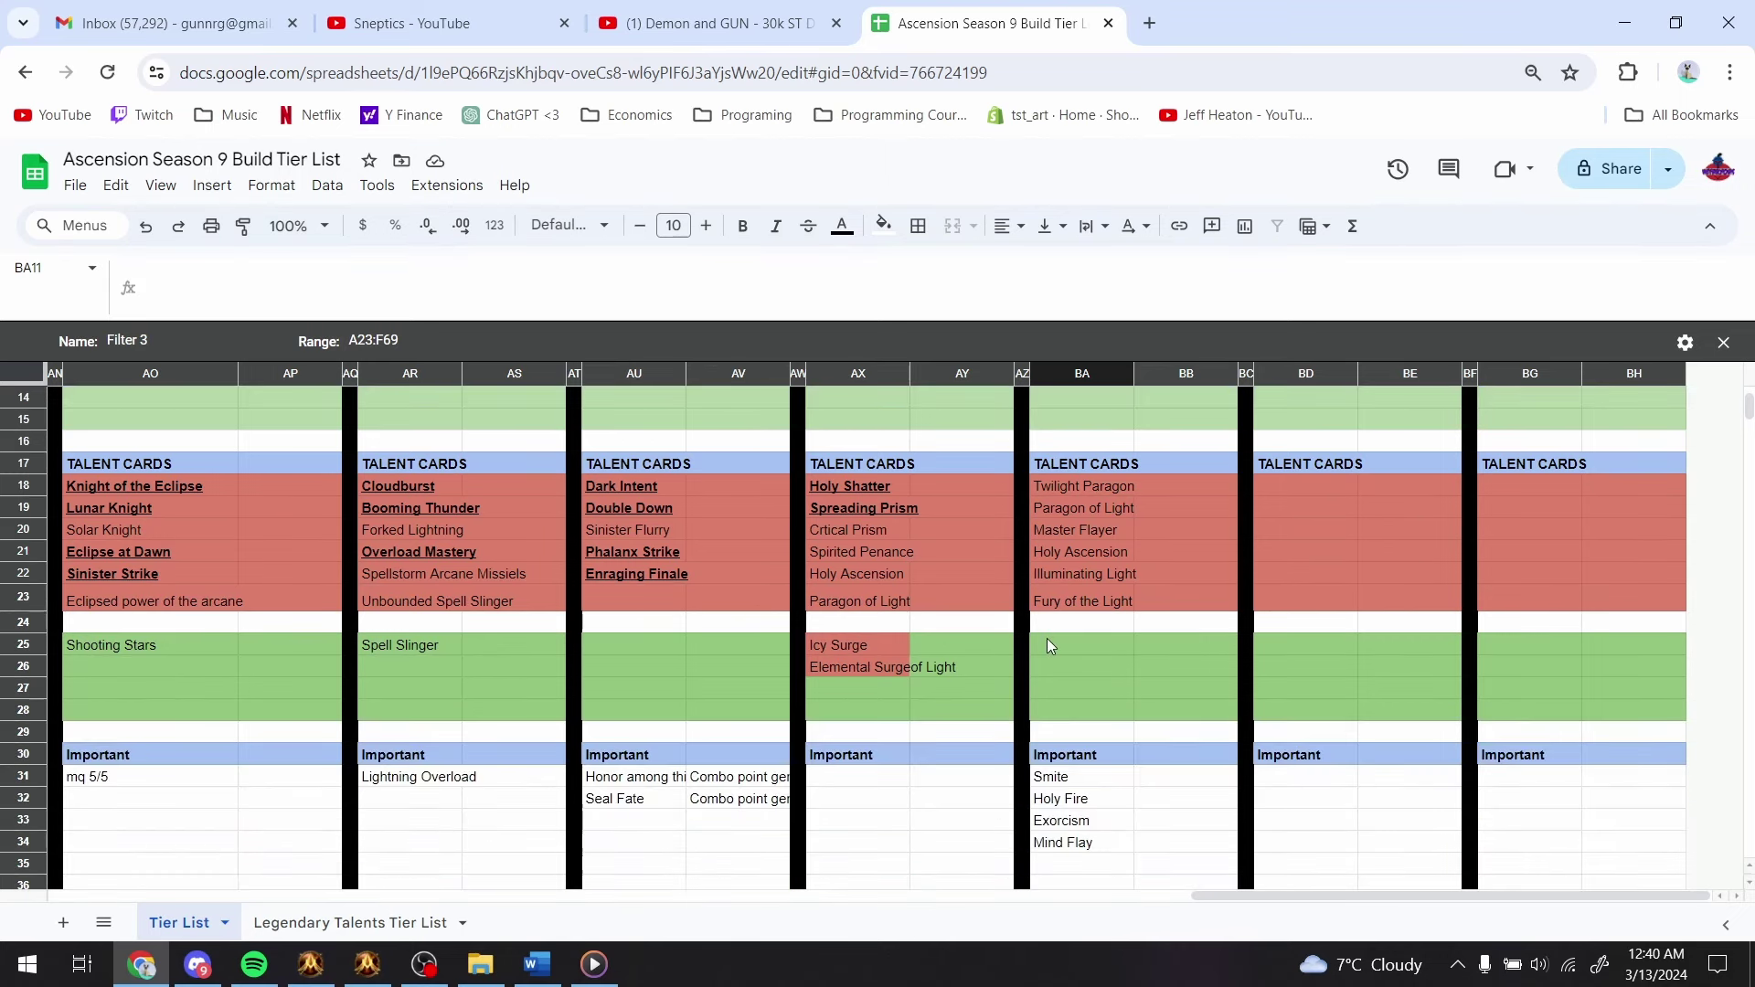
{"action": "scroll", "coordinate": [1048, 645], "scroll_direction": "down", "scroll_amount": 1}
- Make the "Twilight Prophet" build title in BA1 bold and underlined
{"action": "scroll", "coordinate": [1048, 645], "scroll_direction": "up", "scroll_amount": 5}
{"action": "scroll", "coordinate": [1049, 644], "scroll_direction": "up", "scroll_amount": 2}
{"action": "left_click", "coordinate": [1097, 408]}
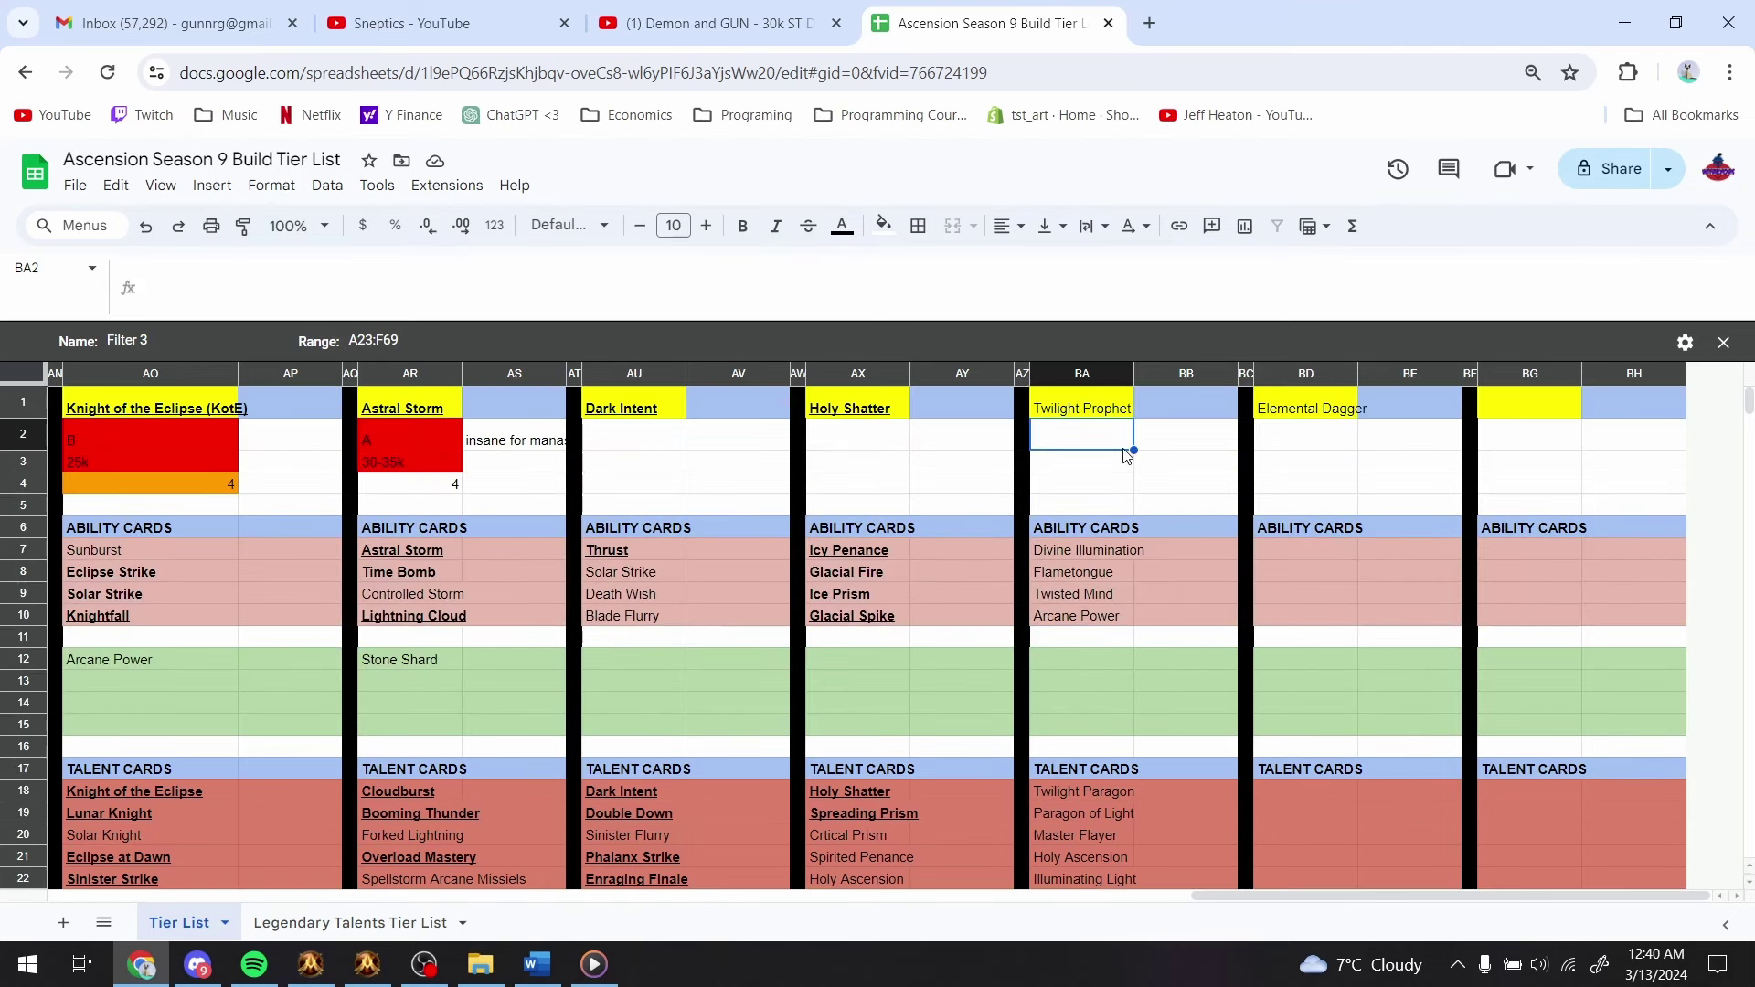
{"action": "key", "text": "ctrl+b"}
{"action": "key", "text": "ctrl+u"}
{"action": "key", "text": "Down"}
{"action": "key", "text": "Down"}
{"action": "key", "text": "Down"}
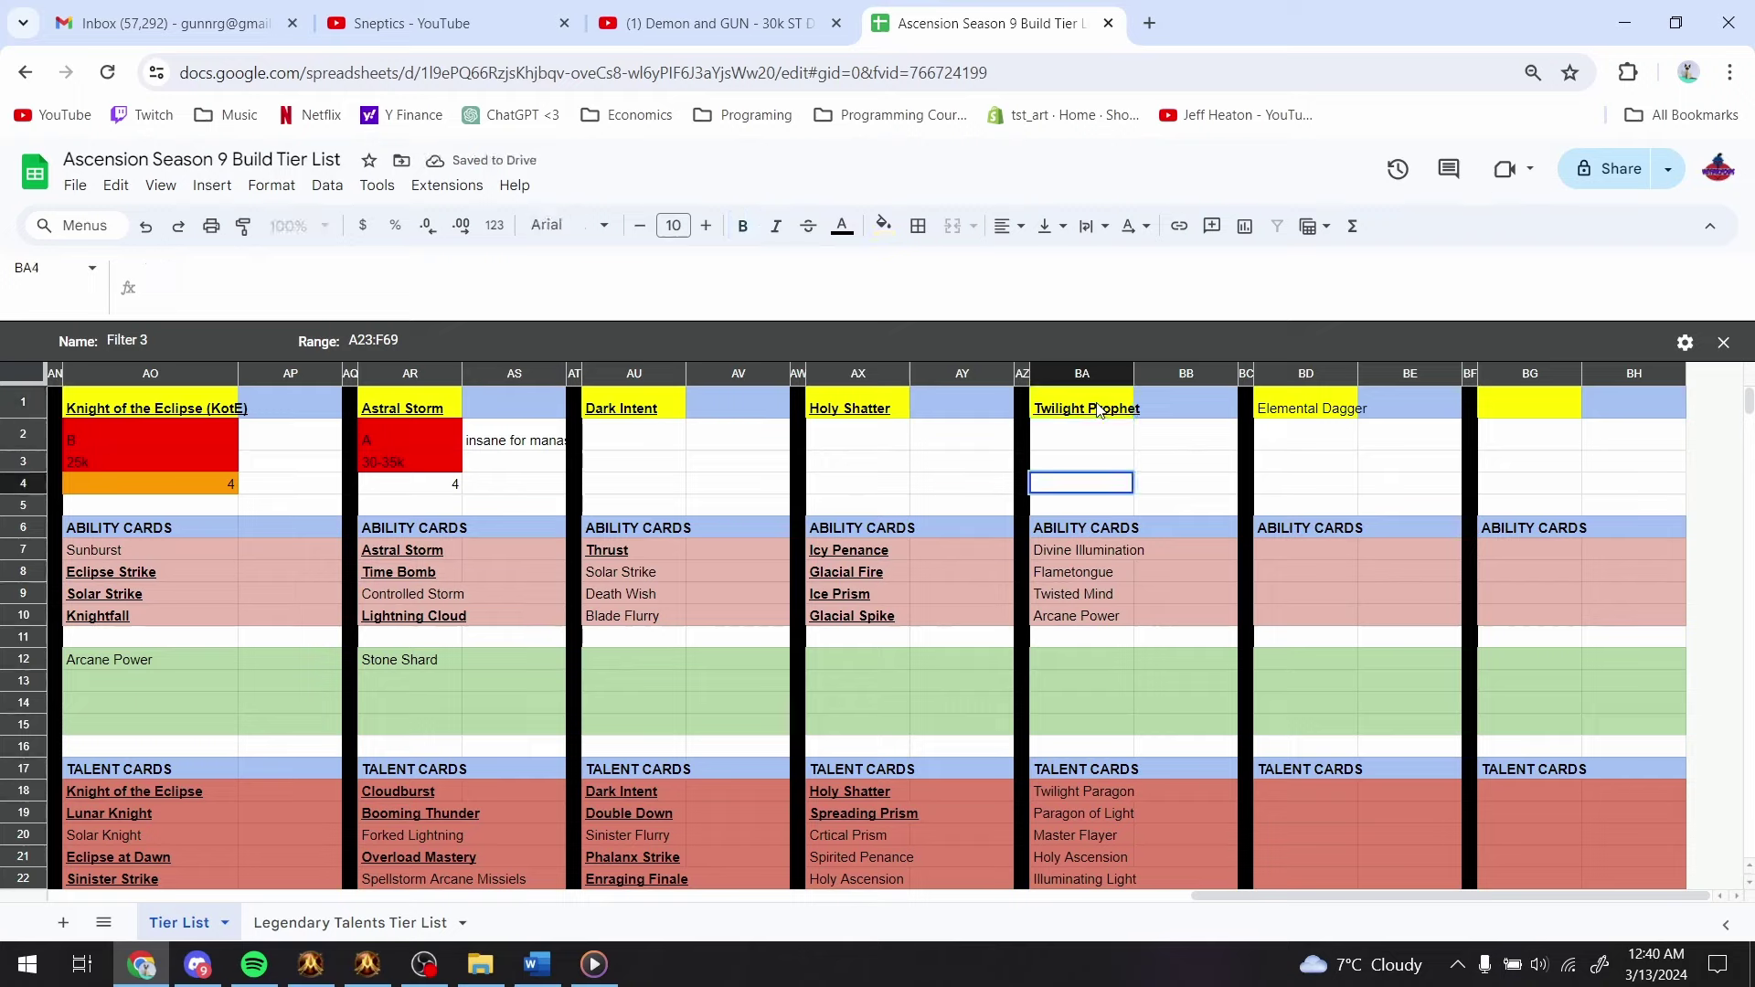
{"action": "left_click", "coordinate": [1100, 431]}
- Make the "Elemental Dagger" build title in BD1 bold and underlined
{"action": "left_click", "coordinate": [1344, 416]}
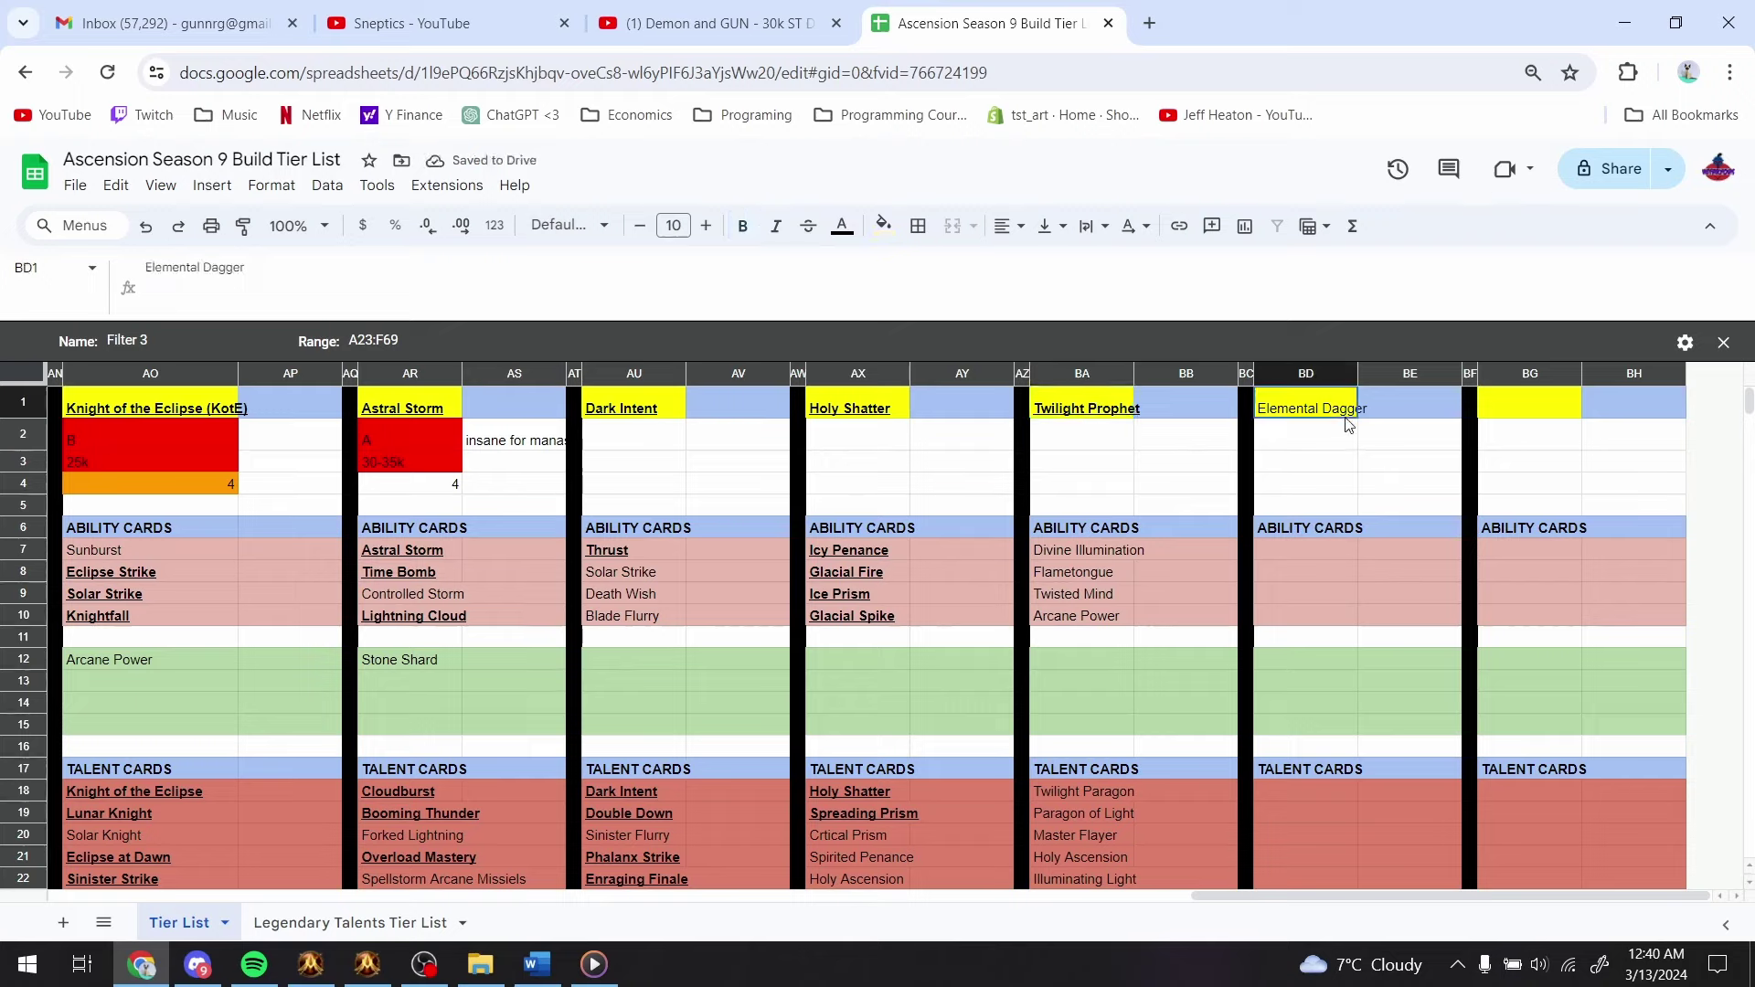
{"action": "key", "text": "ctrl+b"}
{"action": "key", "text": "ctrl+u"}
{"action": "key", "text": "Down"}
{"action": "key", "text": "Down"}
{"action": "key", "text": "Down"}
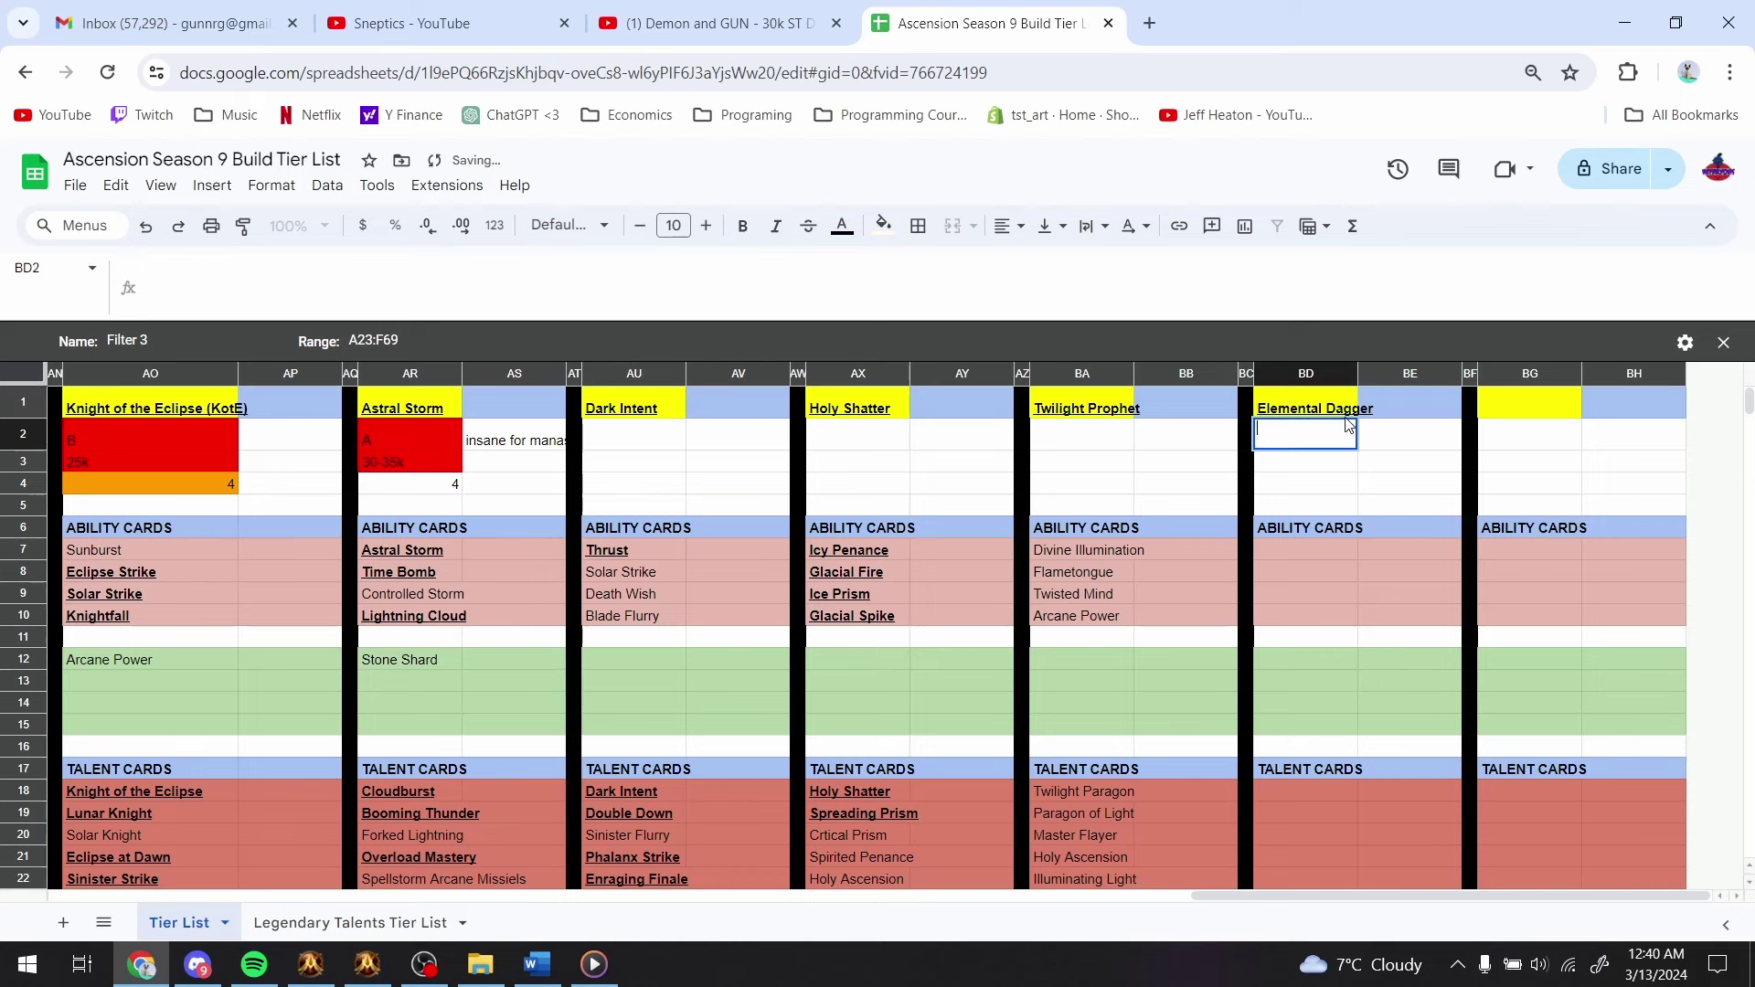
- Search the talent cards in Ascension for "elemental dagg", clear the collection filter and read the Elemental Dagger cards
{"action": "scroll", "coordinate": [1336, 640], "scroll_direction": "down", "scroll_amount": 2}
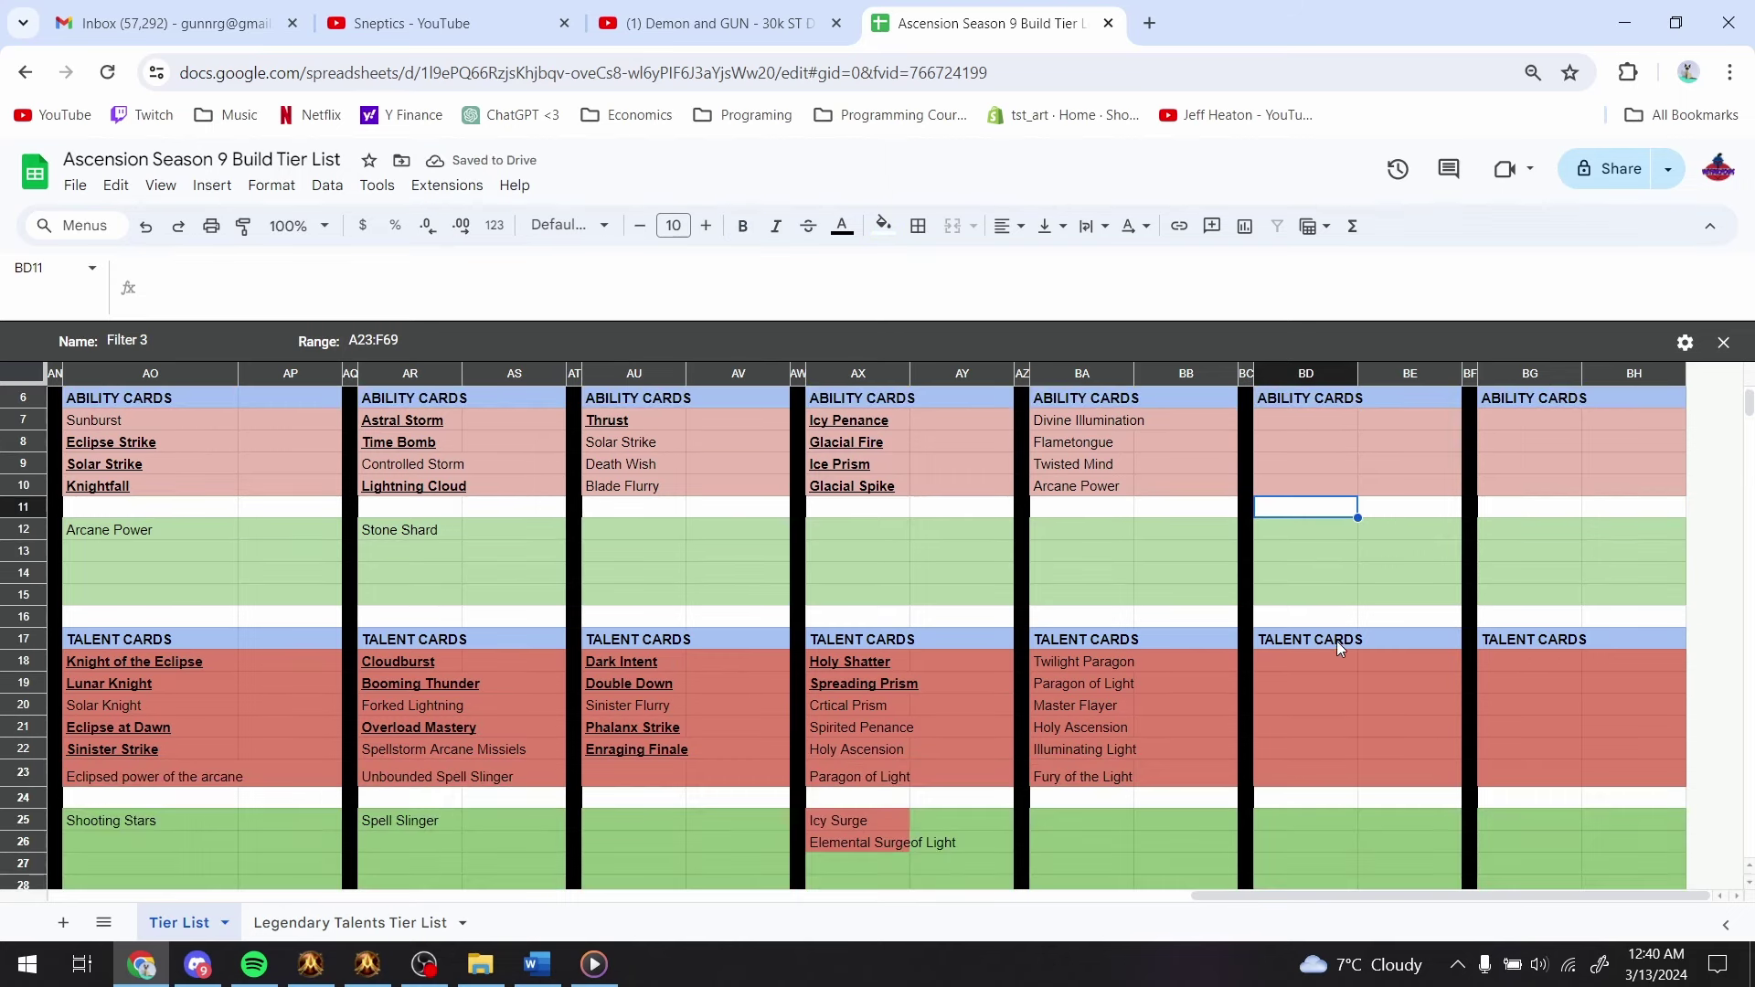
{"action": "left_click", "coordinate": [1328, 688]}
{"action": "key", "text": "alt+Tab"}
{"action": "left_click", "coordinate": [1013, 80]}
{"action": "type", "text": "el"}
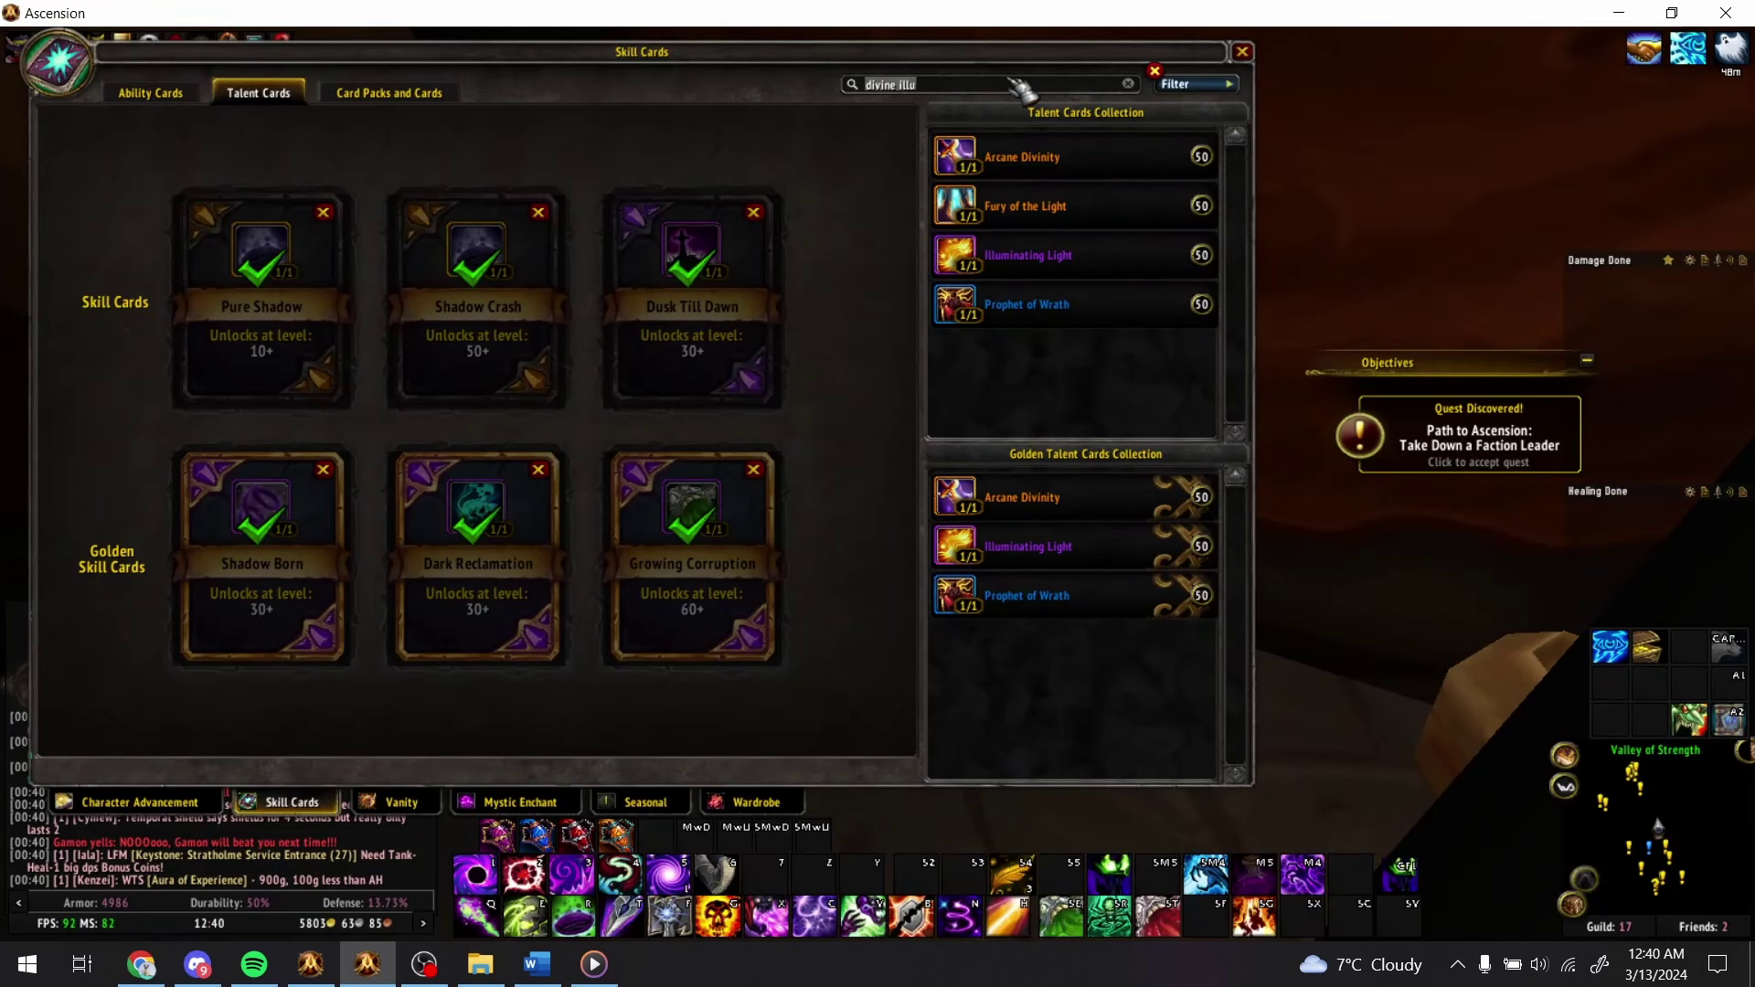
{"action": "type", "text": "em"}
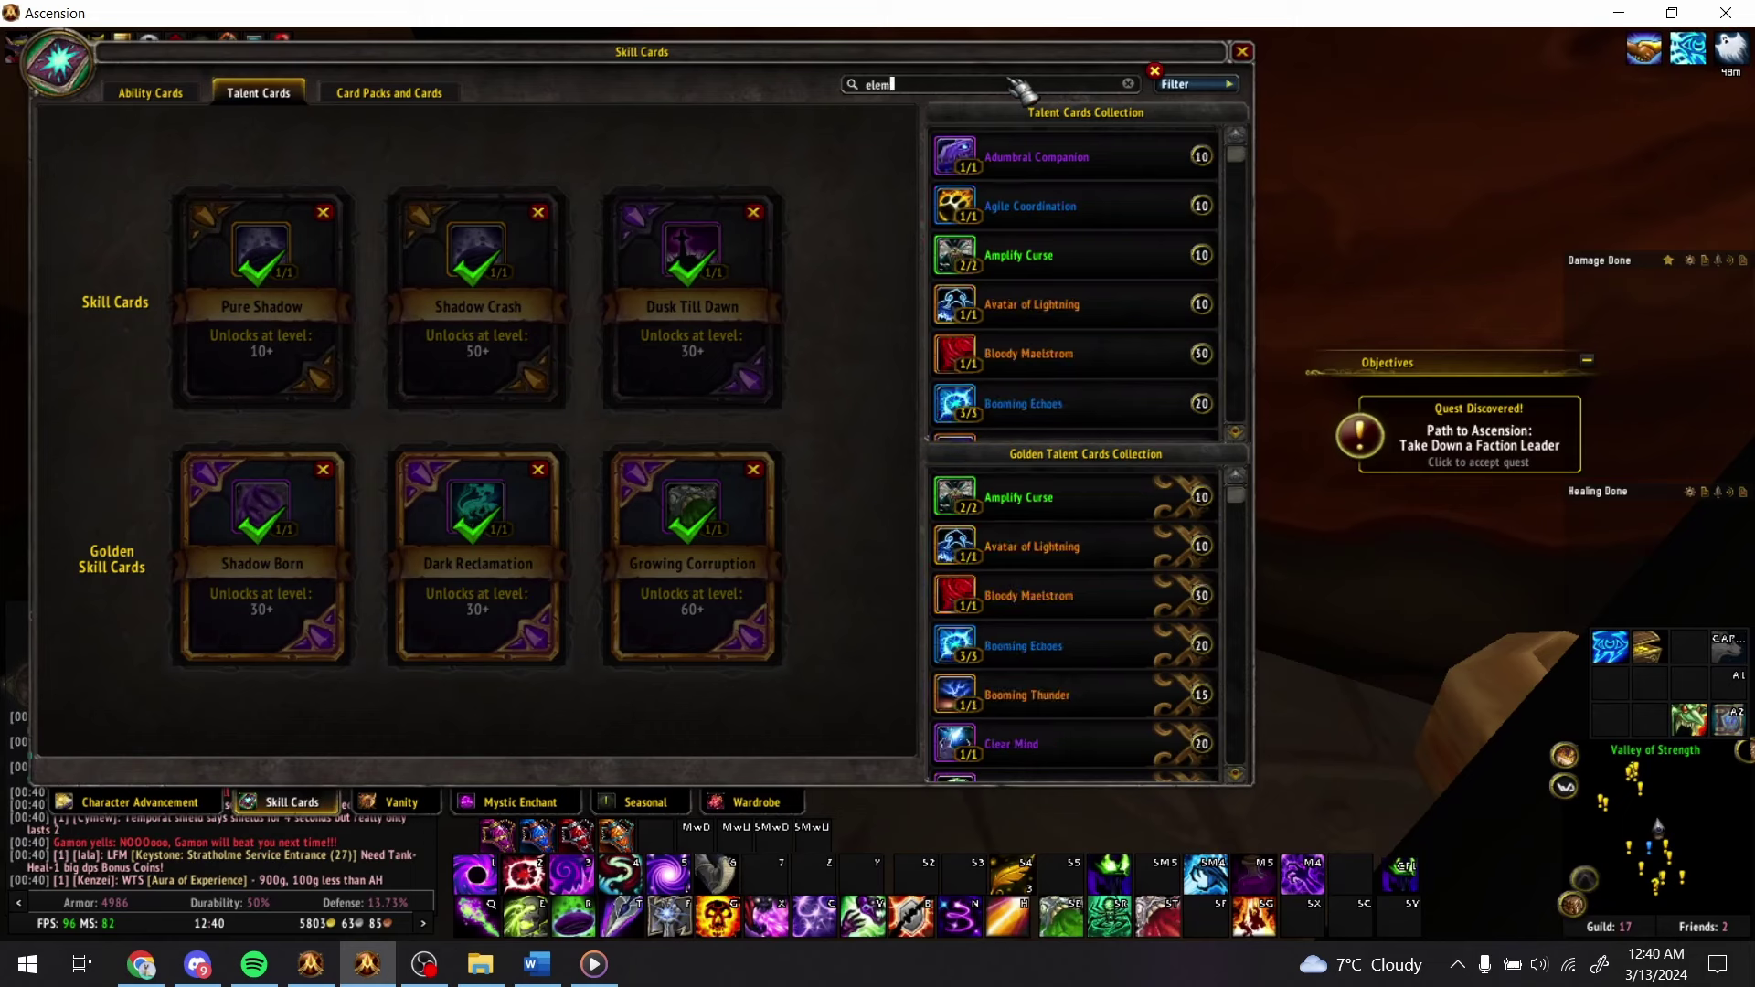
{"action": "type", "text": "ental dagg"}
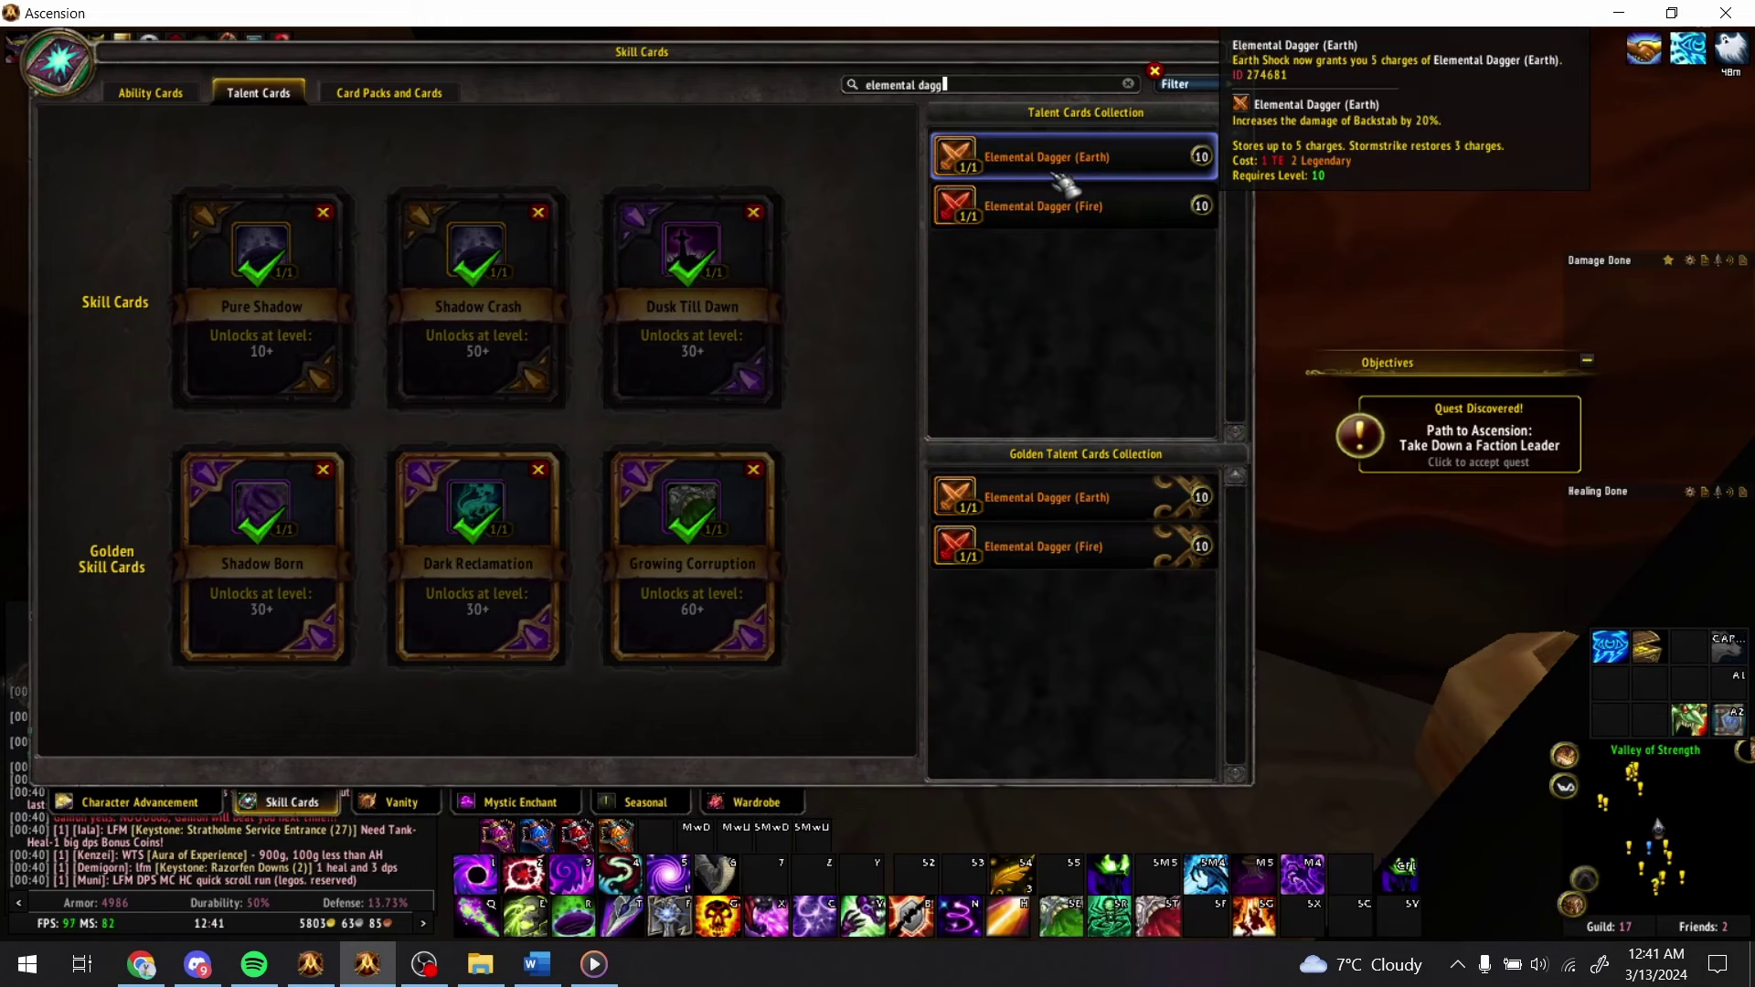
{"action": "left_click", "coordinate": [1155, 71]}
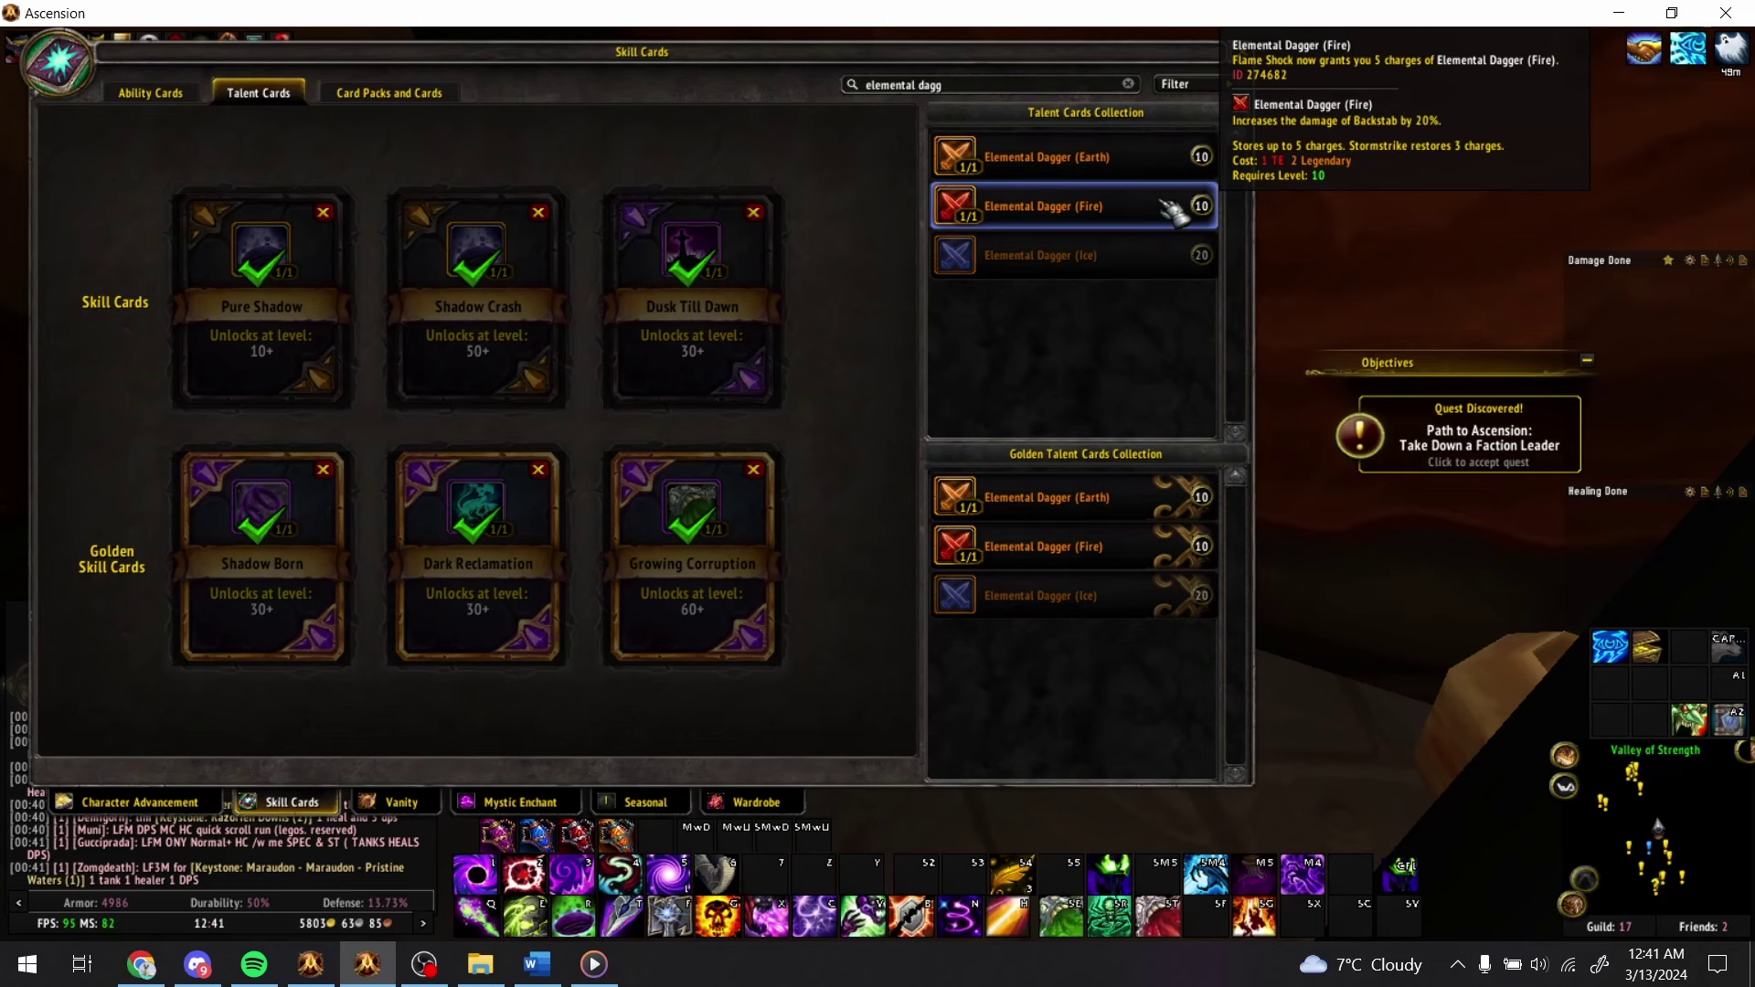
- Back in the Google Sheets tier list, enter "Elemental Dagger Earth" in BD18 and repeat it in BD19 and BD20
{"action": "key", "text": "alt+Tab"}
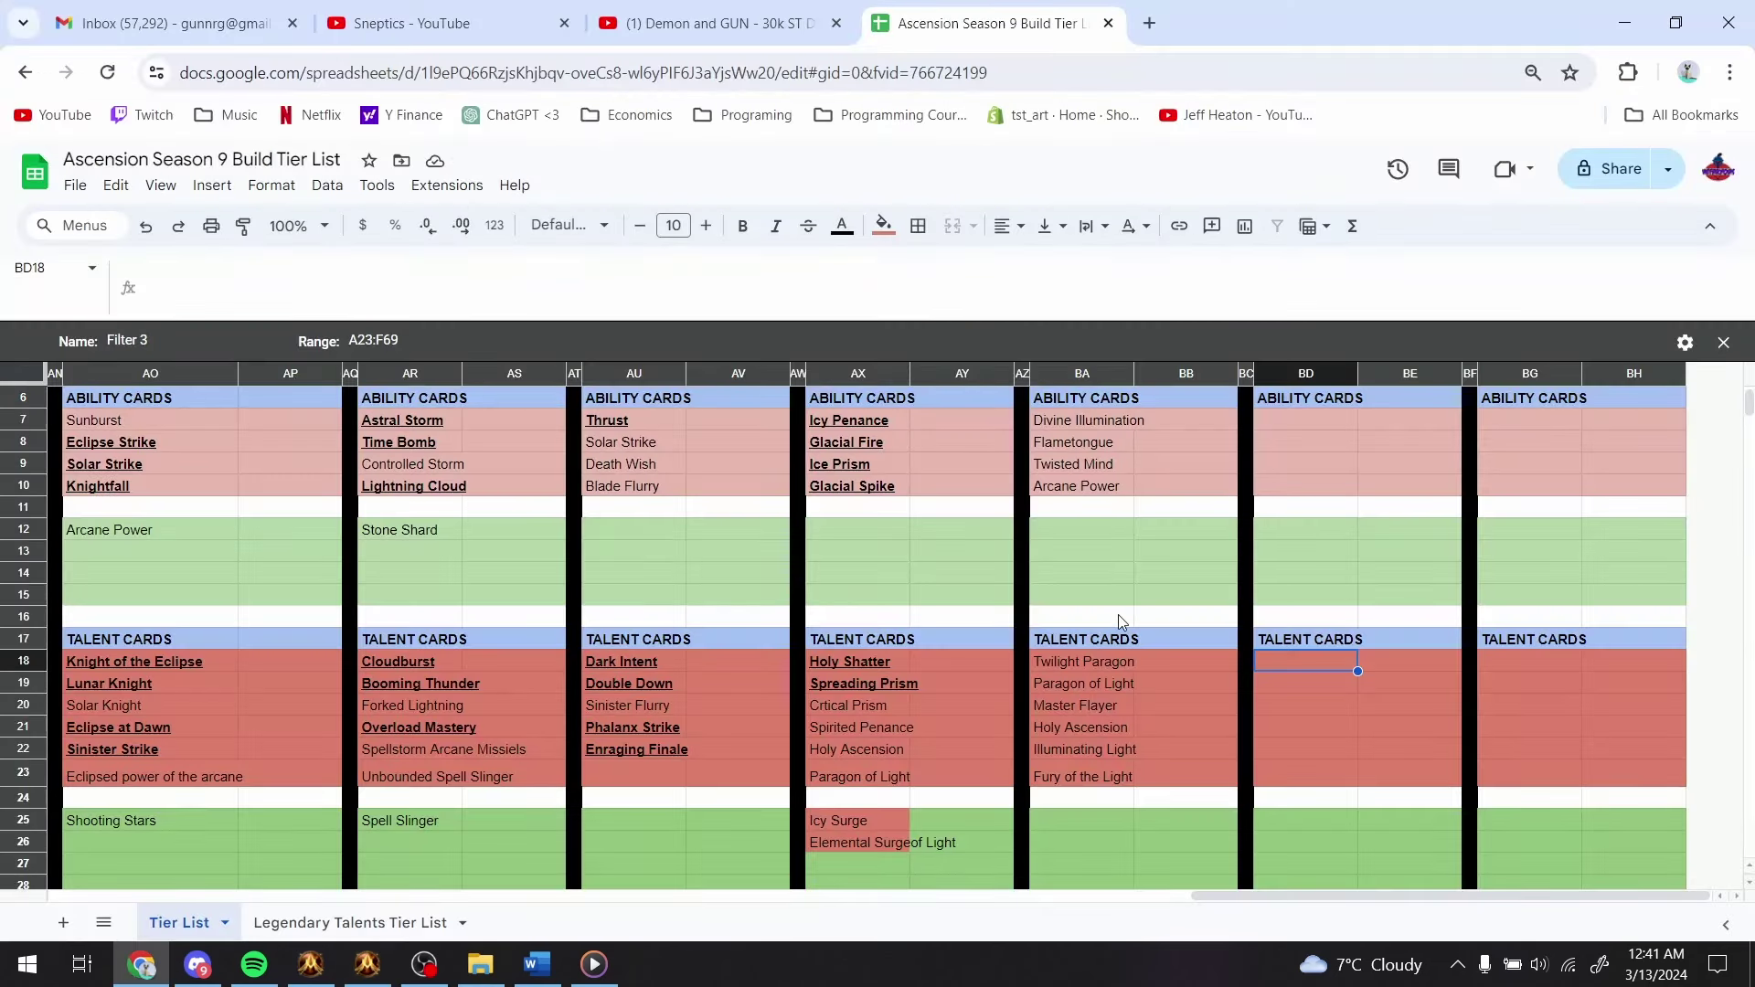
{"action": "type", "text": "Element"}
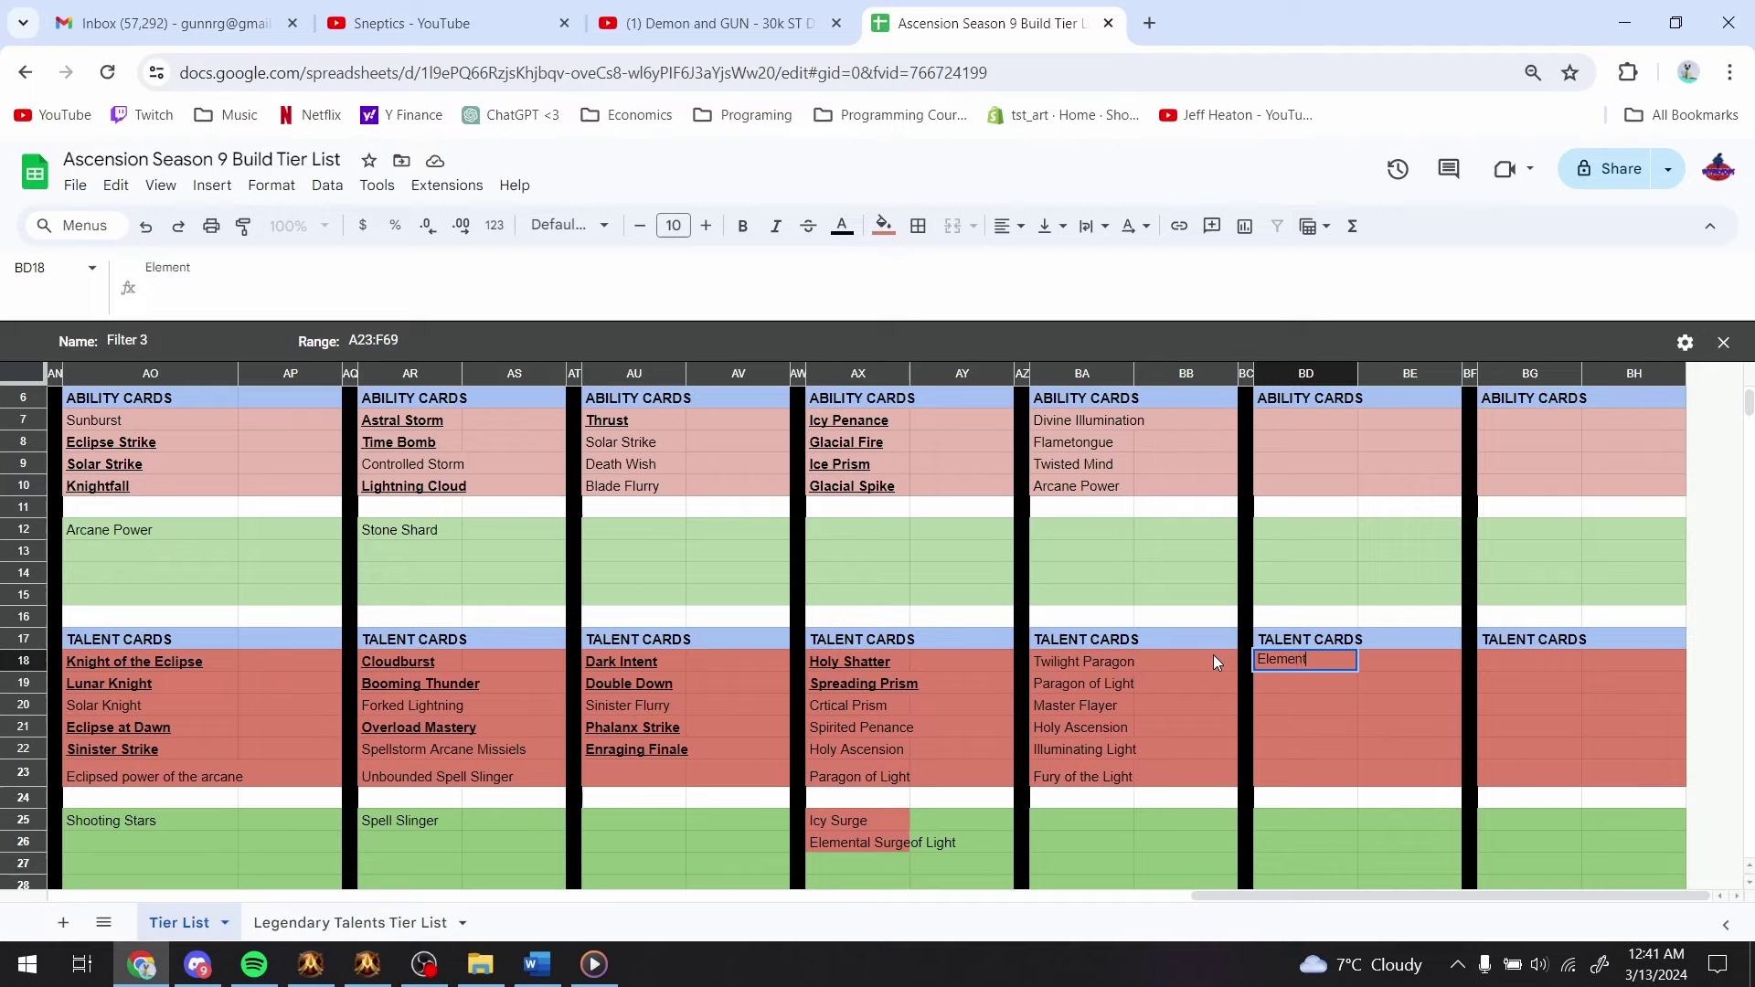
{"action": "type", "text": "al Dagger Earth"}
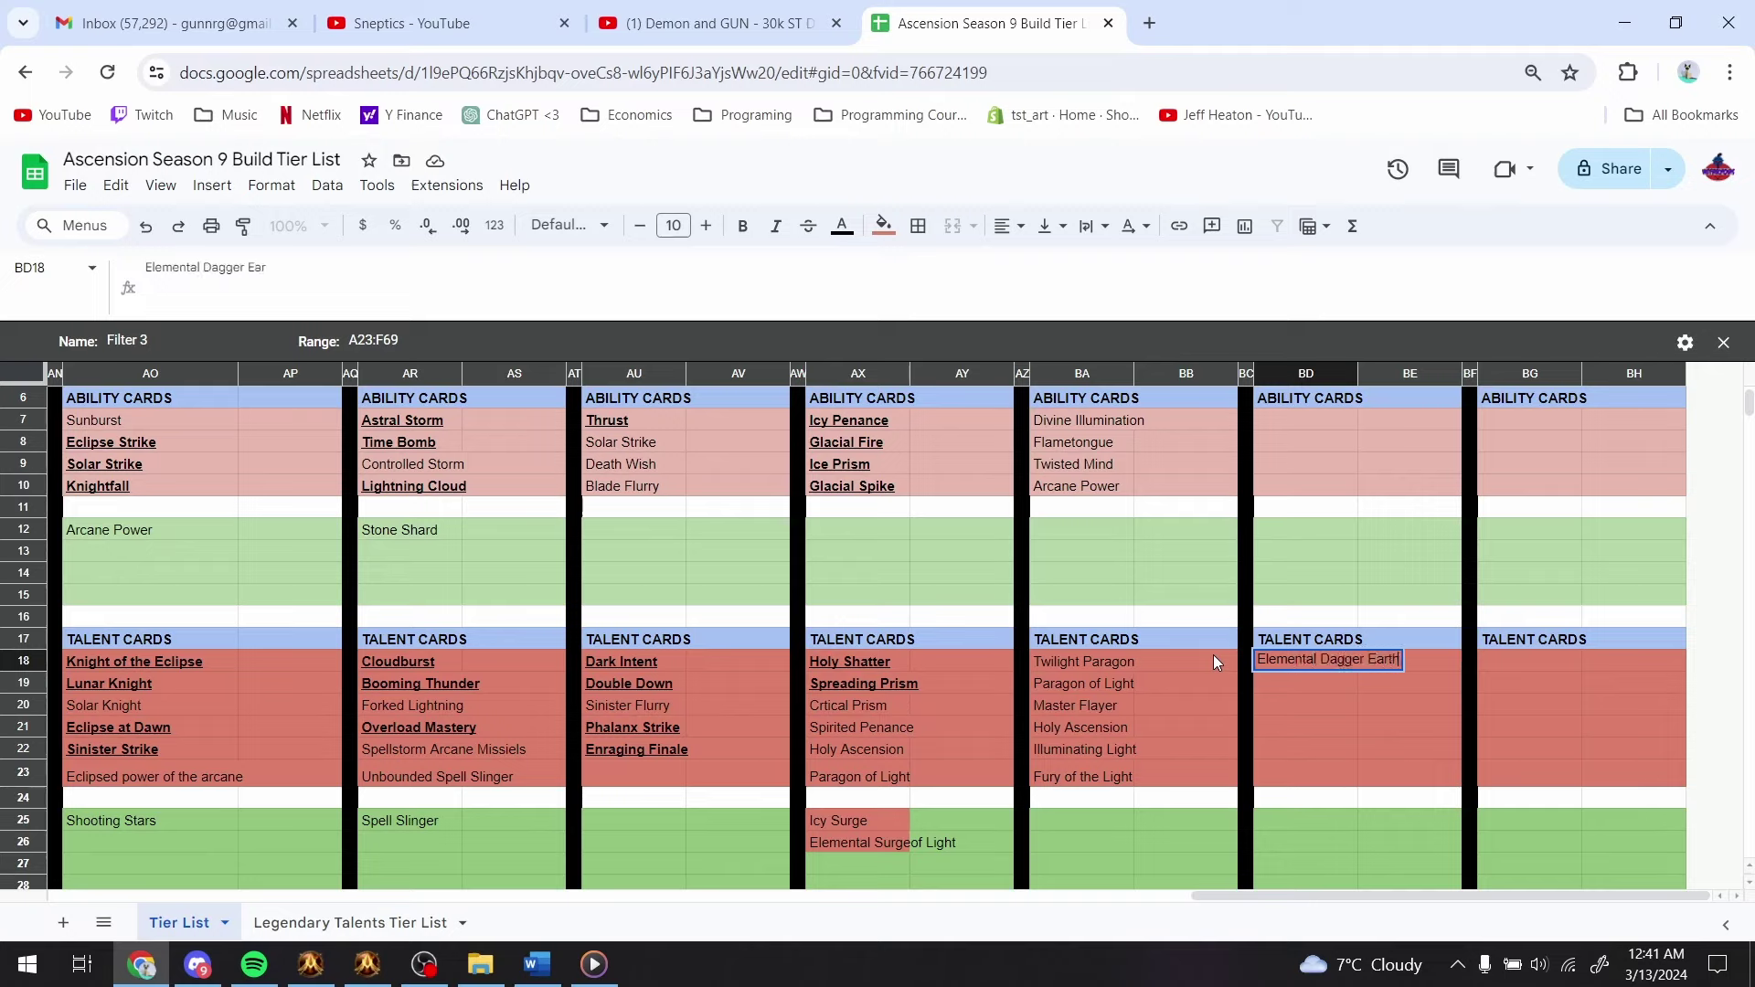
{"action": "key", "text": "Return"}
{"action": "type", "text": "Elemental Dagger Earth"}
{"action": "key", "text": "Tab"}
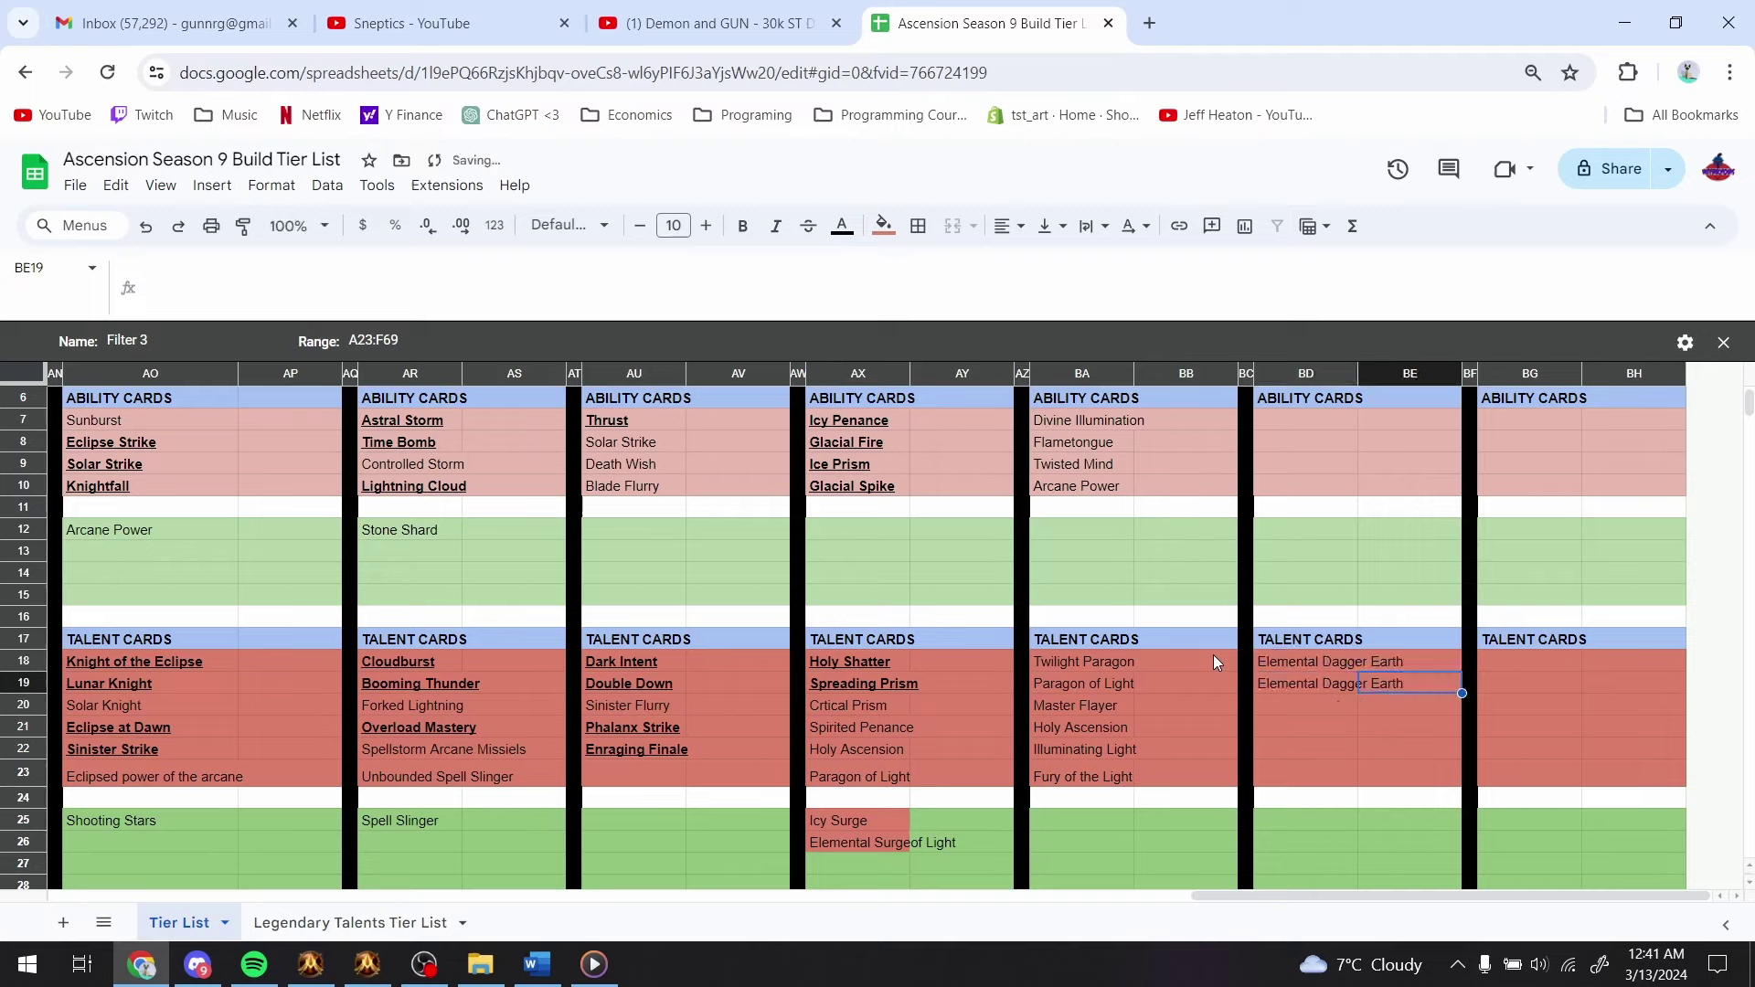
{"action": "key", "text": "Left"}
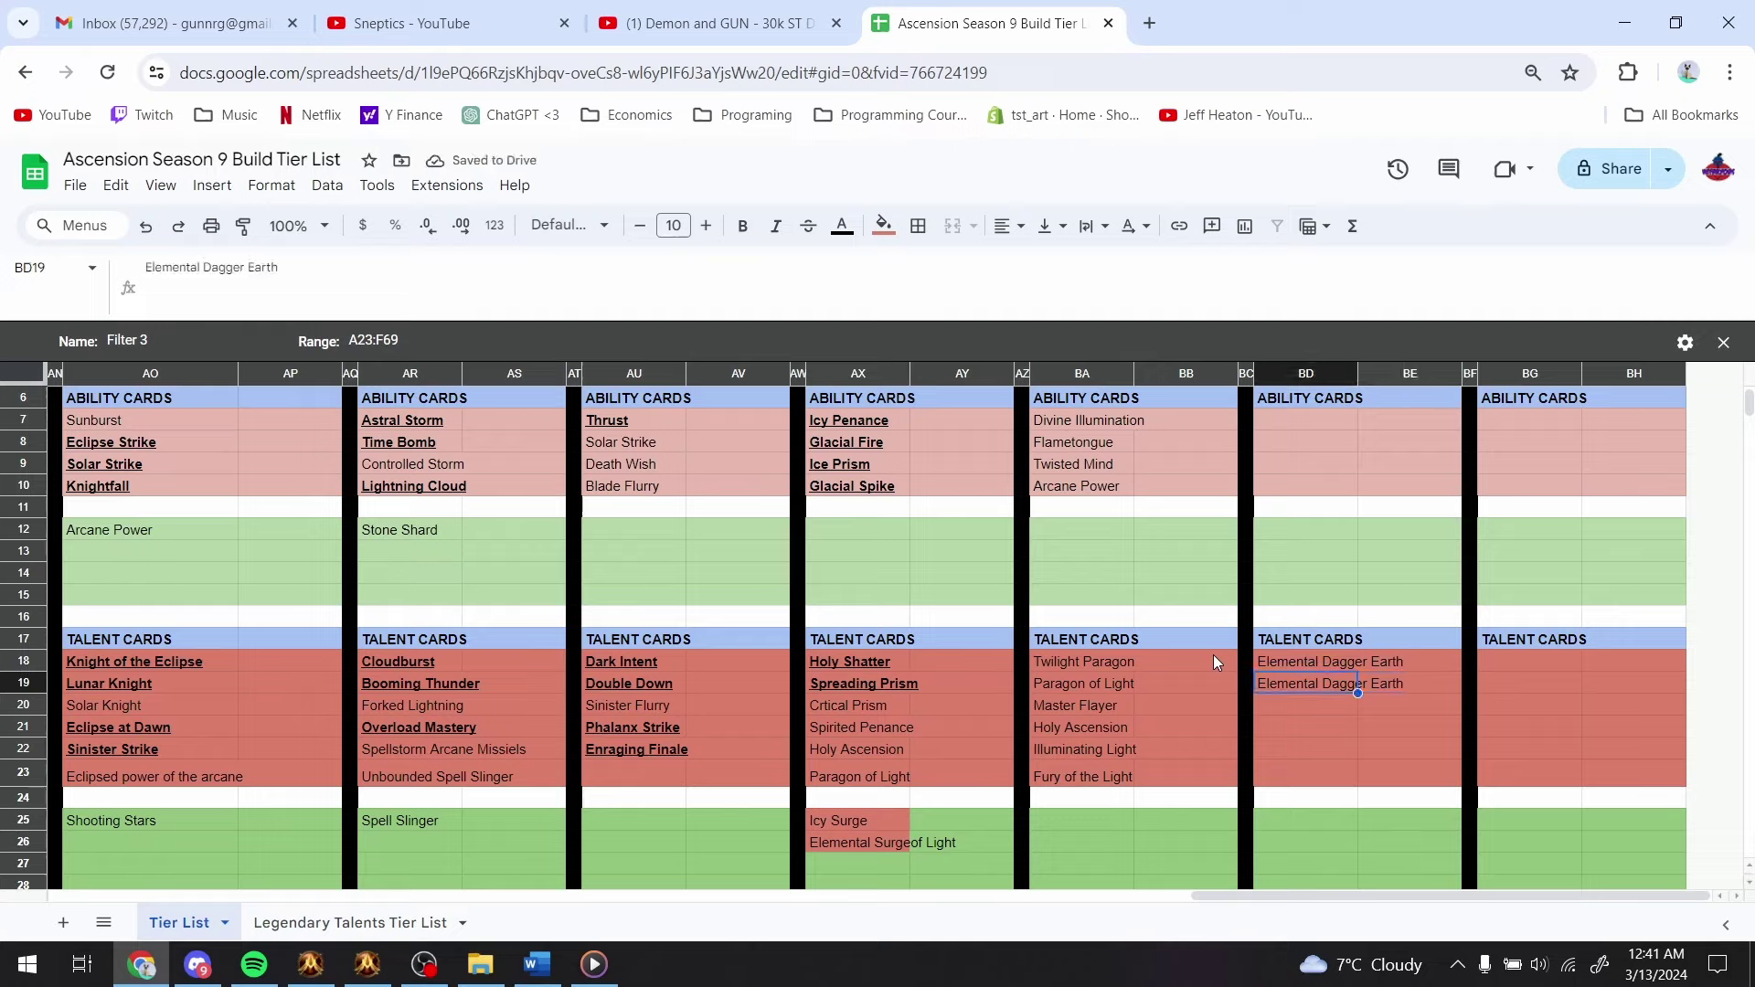
{"action": "key", "text": "ctrl+c"}
{"action": "key", "text": "Down"}
{"action": "key", "text": "ctrl+v"}
{"action": "key", "text": "Up"}
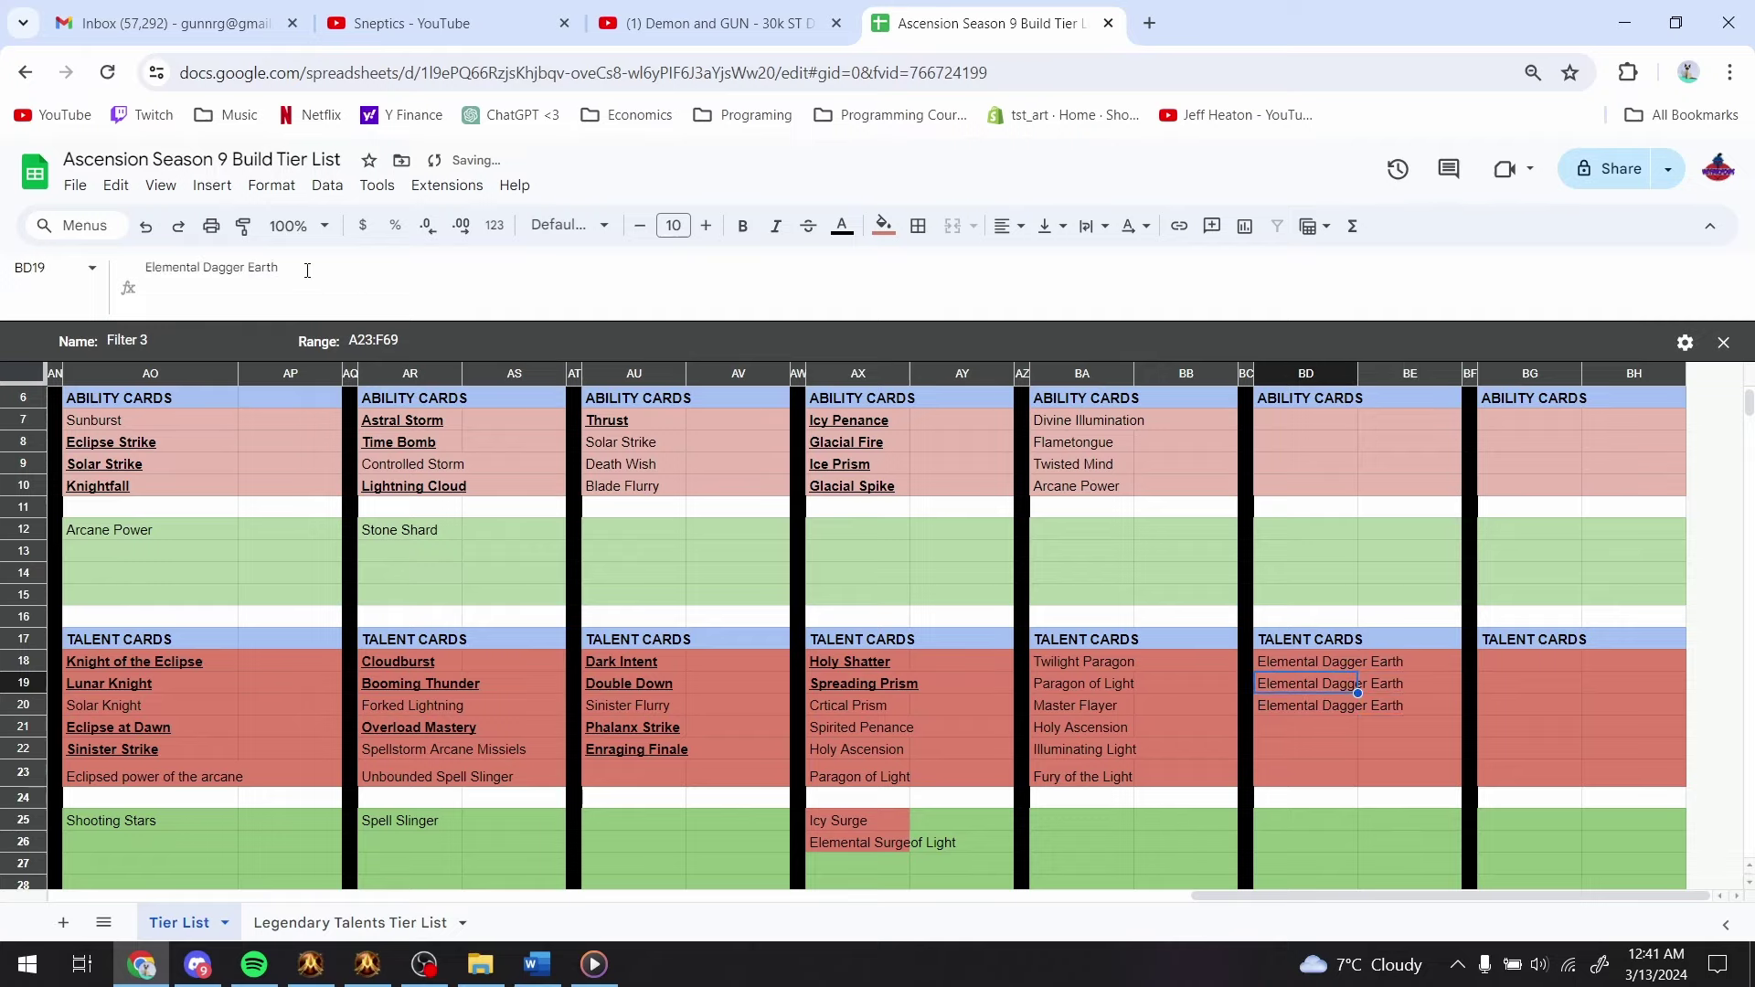
- Change the repeated entries to "Elemental Dagger Fire" in BD19 and "Elemental Dagger Frost" in BD20
{"action": "double_click", "coordinate": [257, 266]}
{"action": "type", "text": "Fire"}
{"action": "key", "text": "Return"}
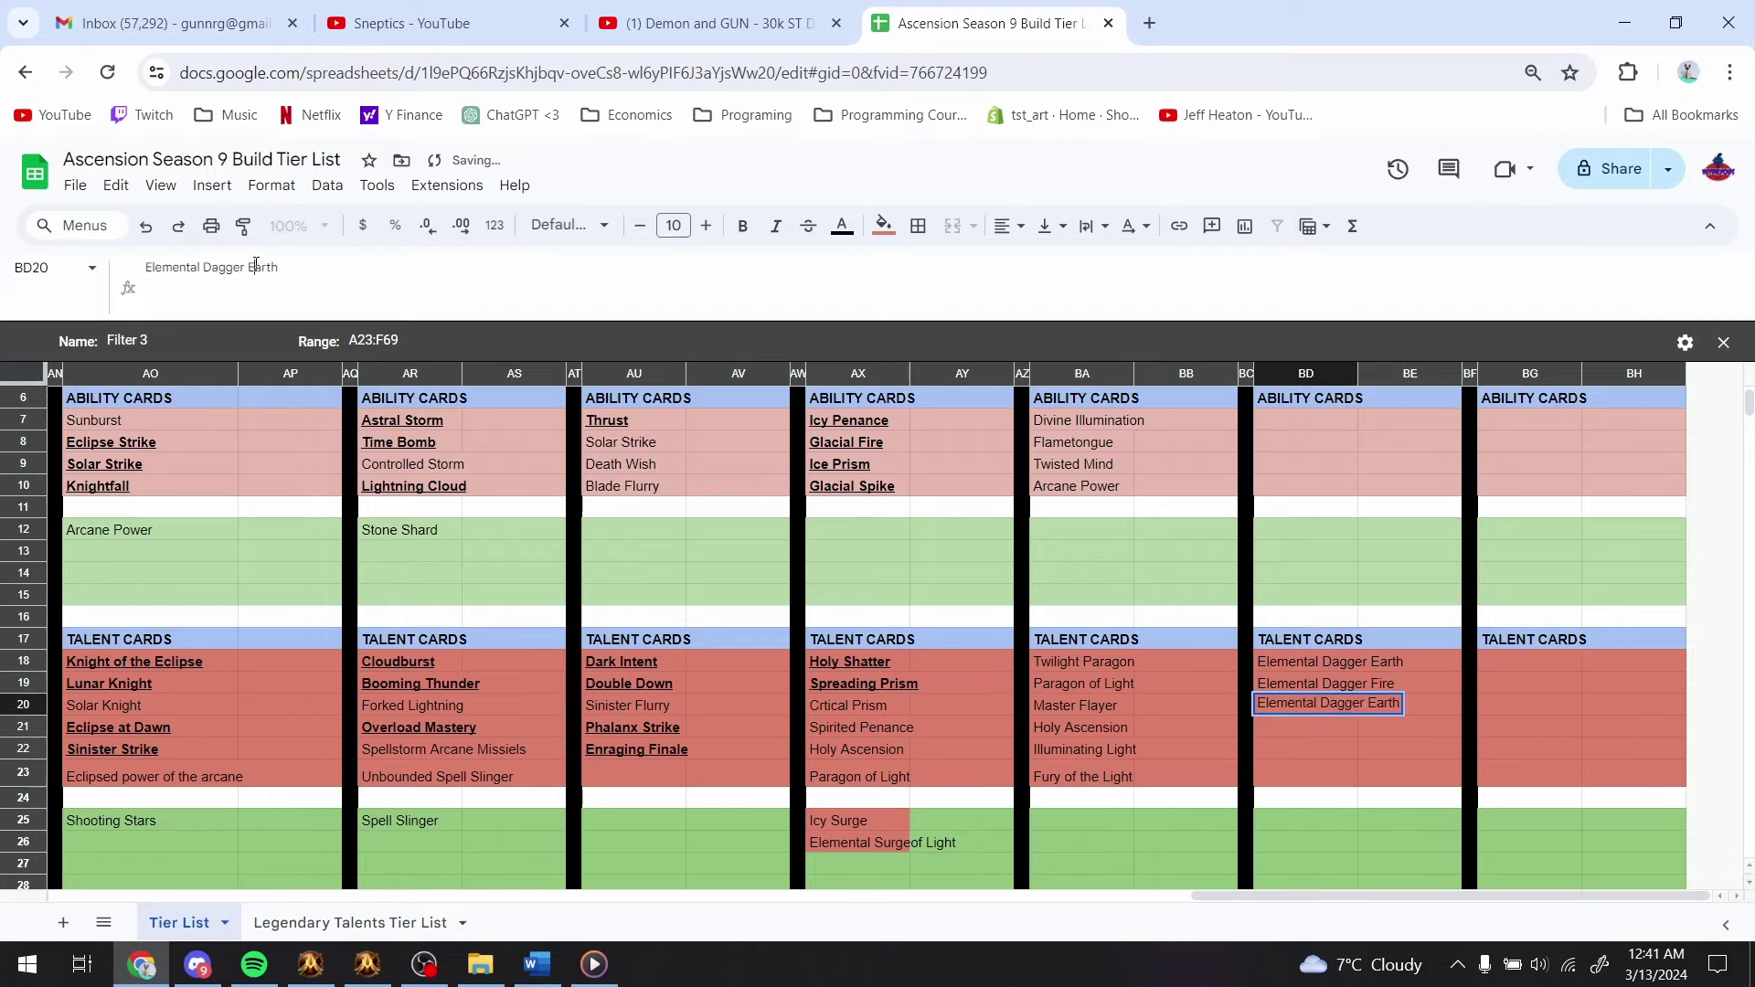
{"action": "double_click", "coordinate": [257, 266]}
{"action": "type", "text": "Frost"}
{"action": "key", "text": "Return"}
- Search the talent cards in Ascension for "interrogat" and read the description of Interrogator's Immolation
{"action": "key", "text": "alt+Tab"}
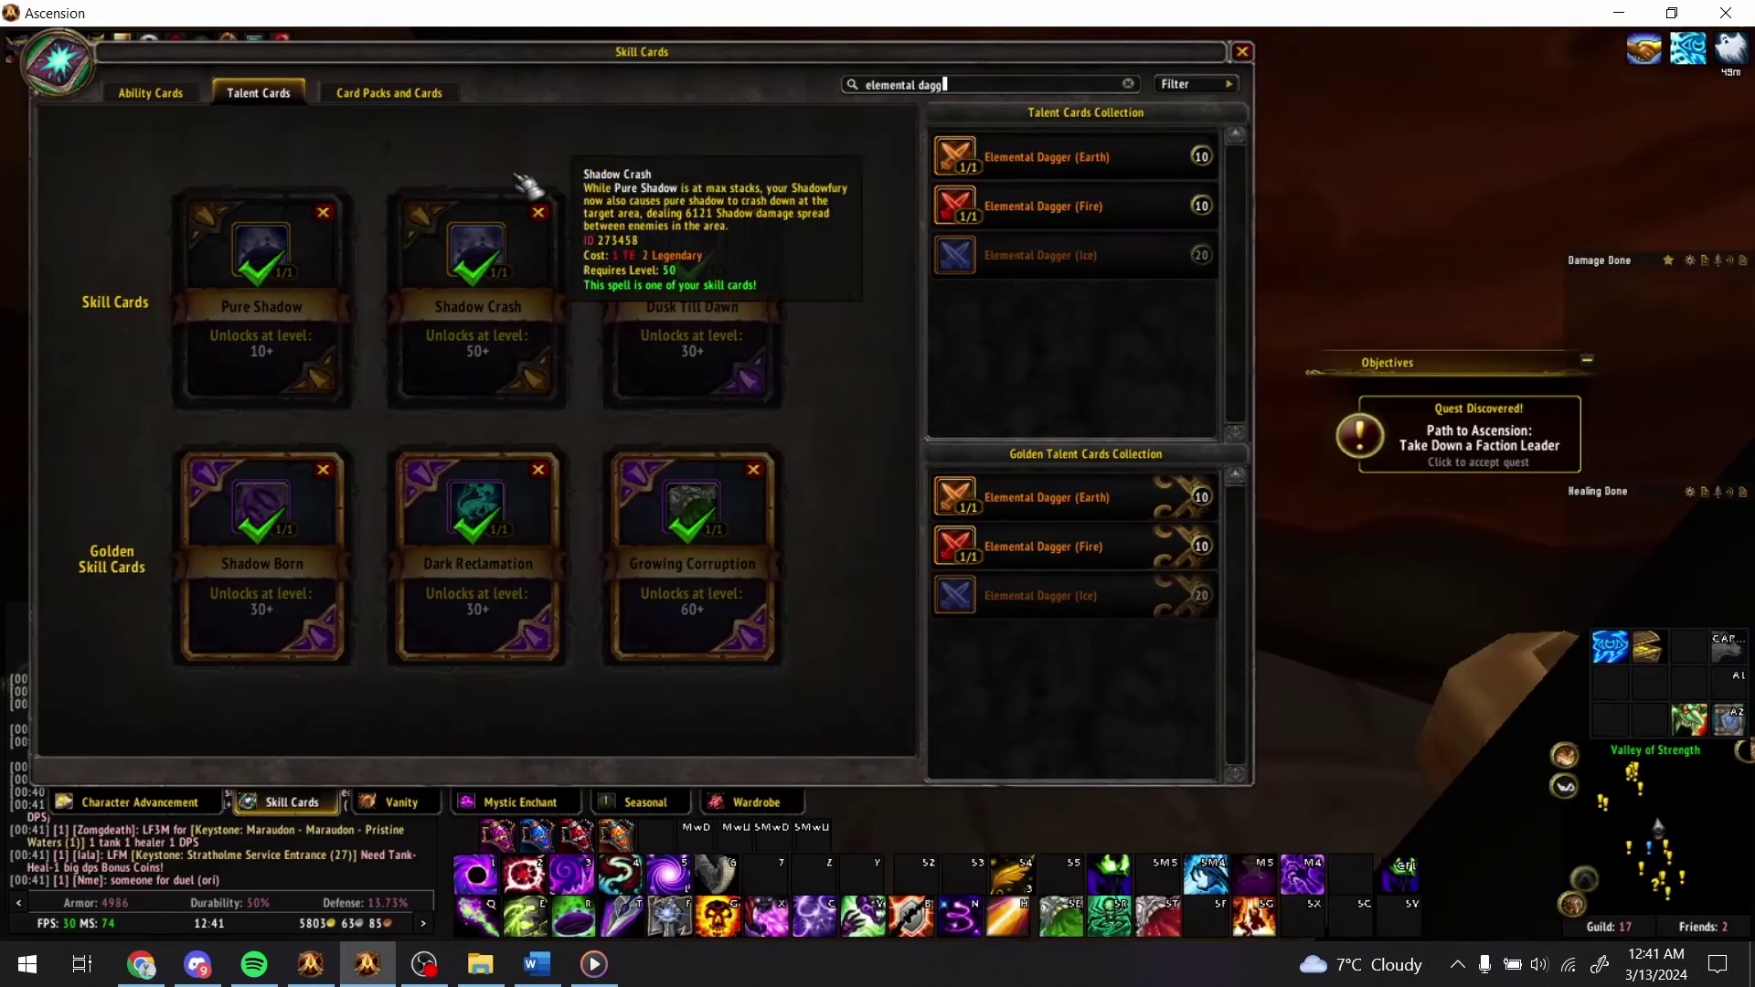
{"action": "key", "text": "ctrl+a"}
{"action": "type", "text": "interrogat"}
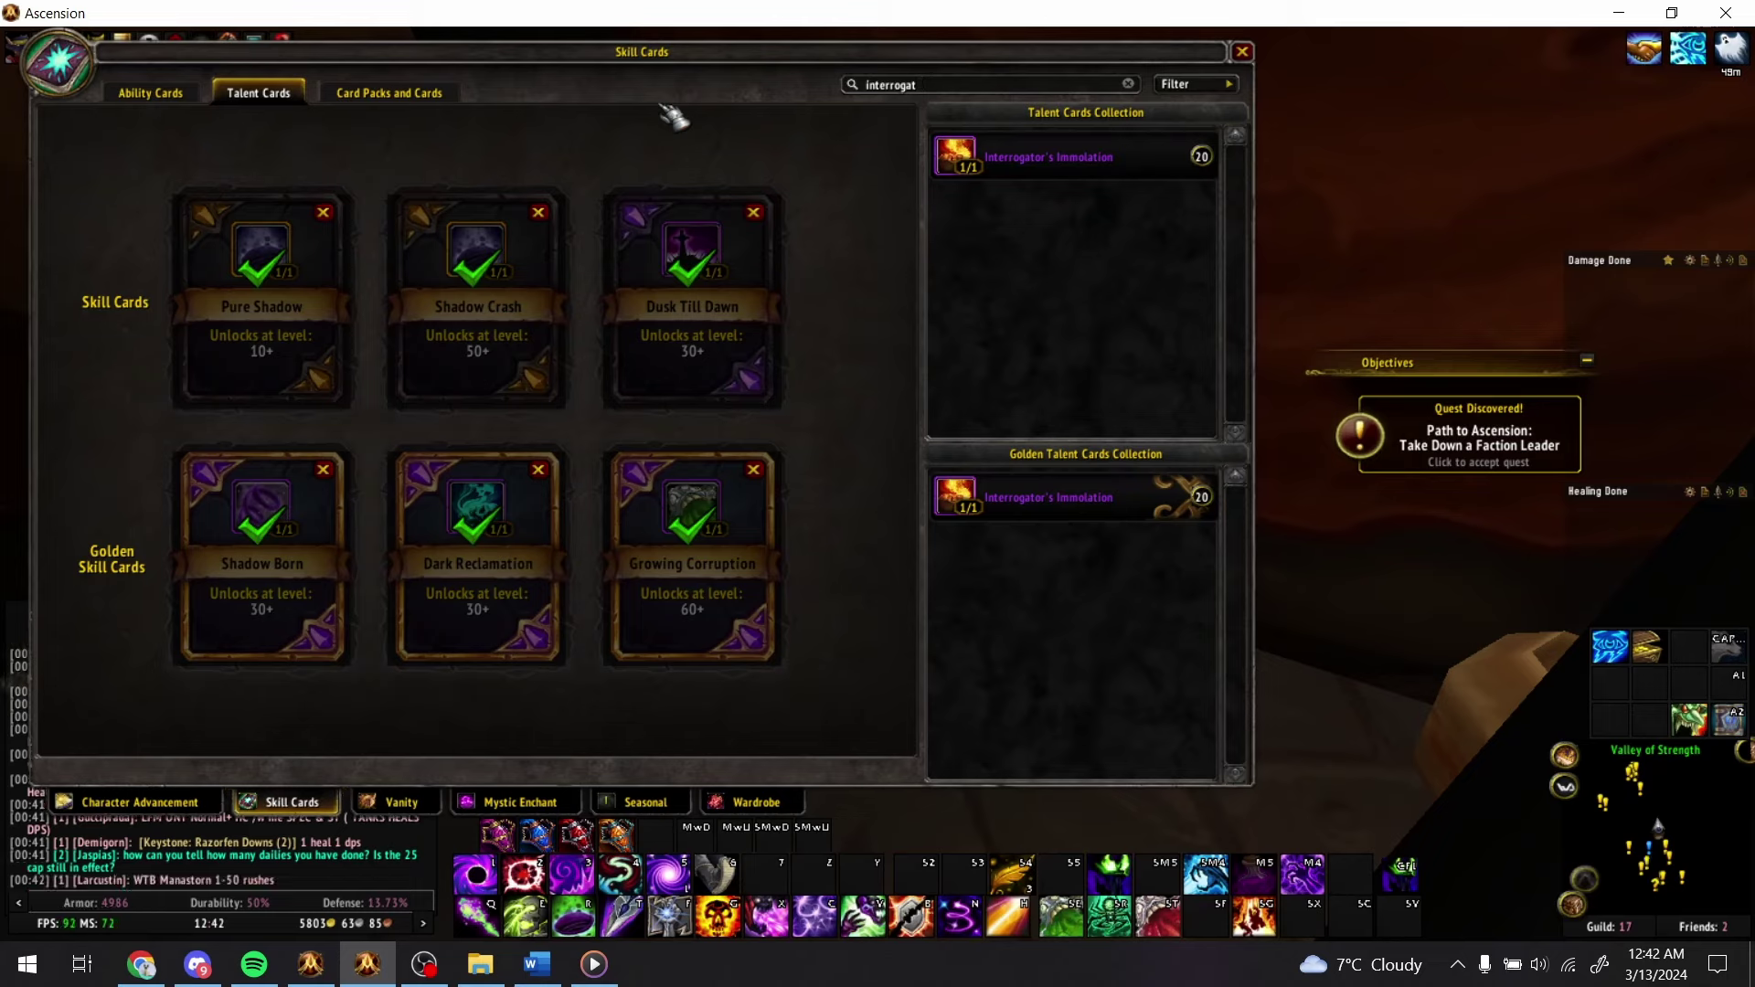
{"action": "mouse_move", "coordinate": [1005, 176]}
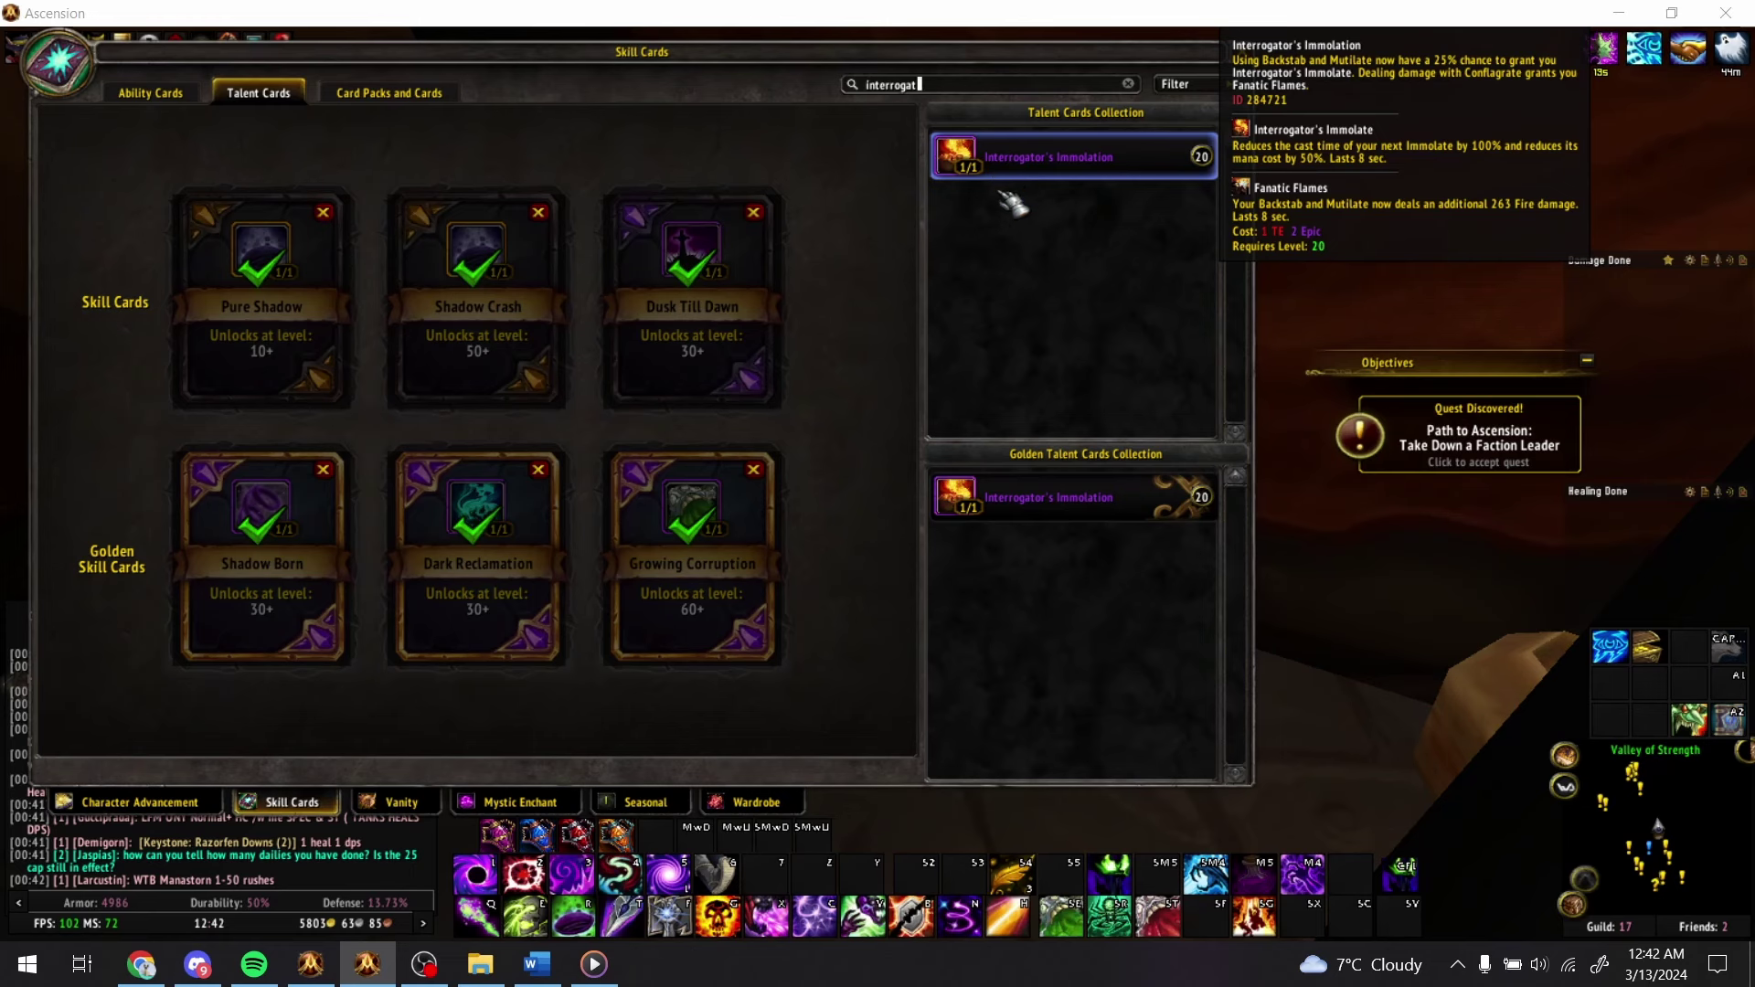
- In the Google Sheets tier list, enter "Interrogator's Immolation" in BD21 and "Corrupted Maelstorm Weapon" in BD22
{"action": "key", "text": "alt+Tab"}
{"action": "type", "text": "Inter"}
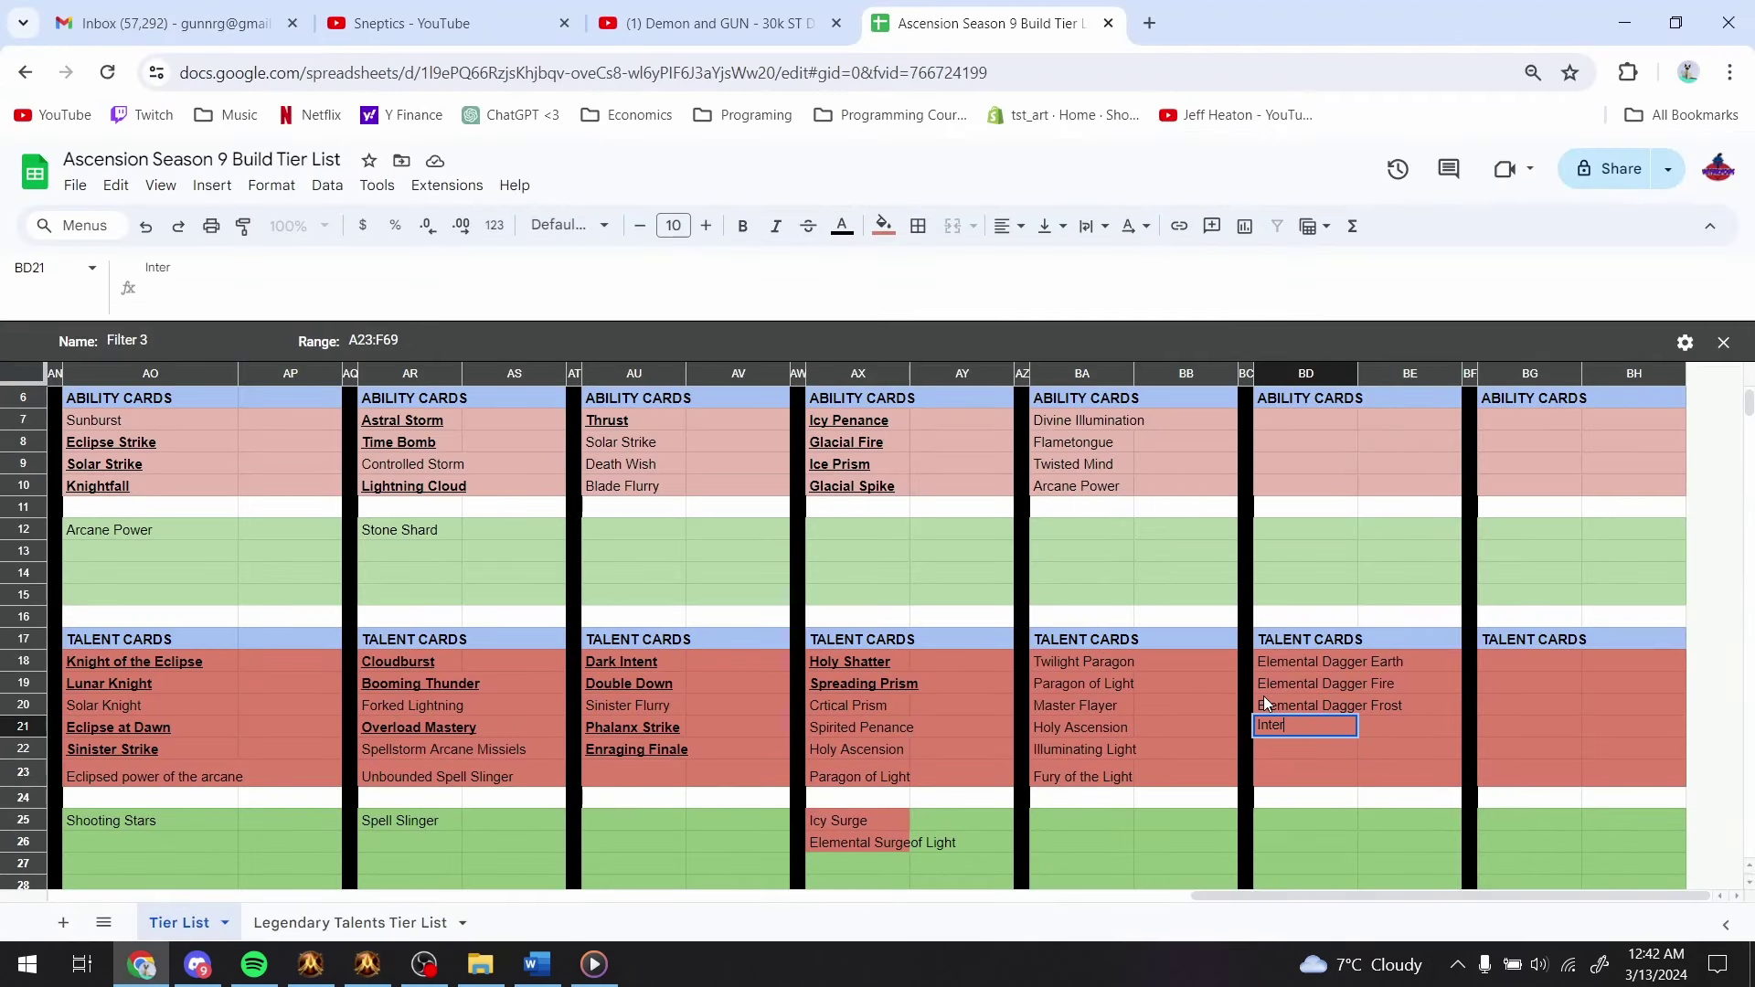
{"action": "type", "text": "rogator's Immolation"}
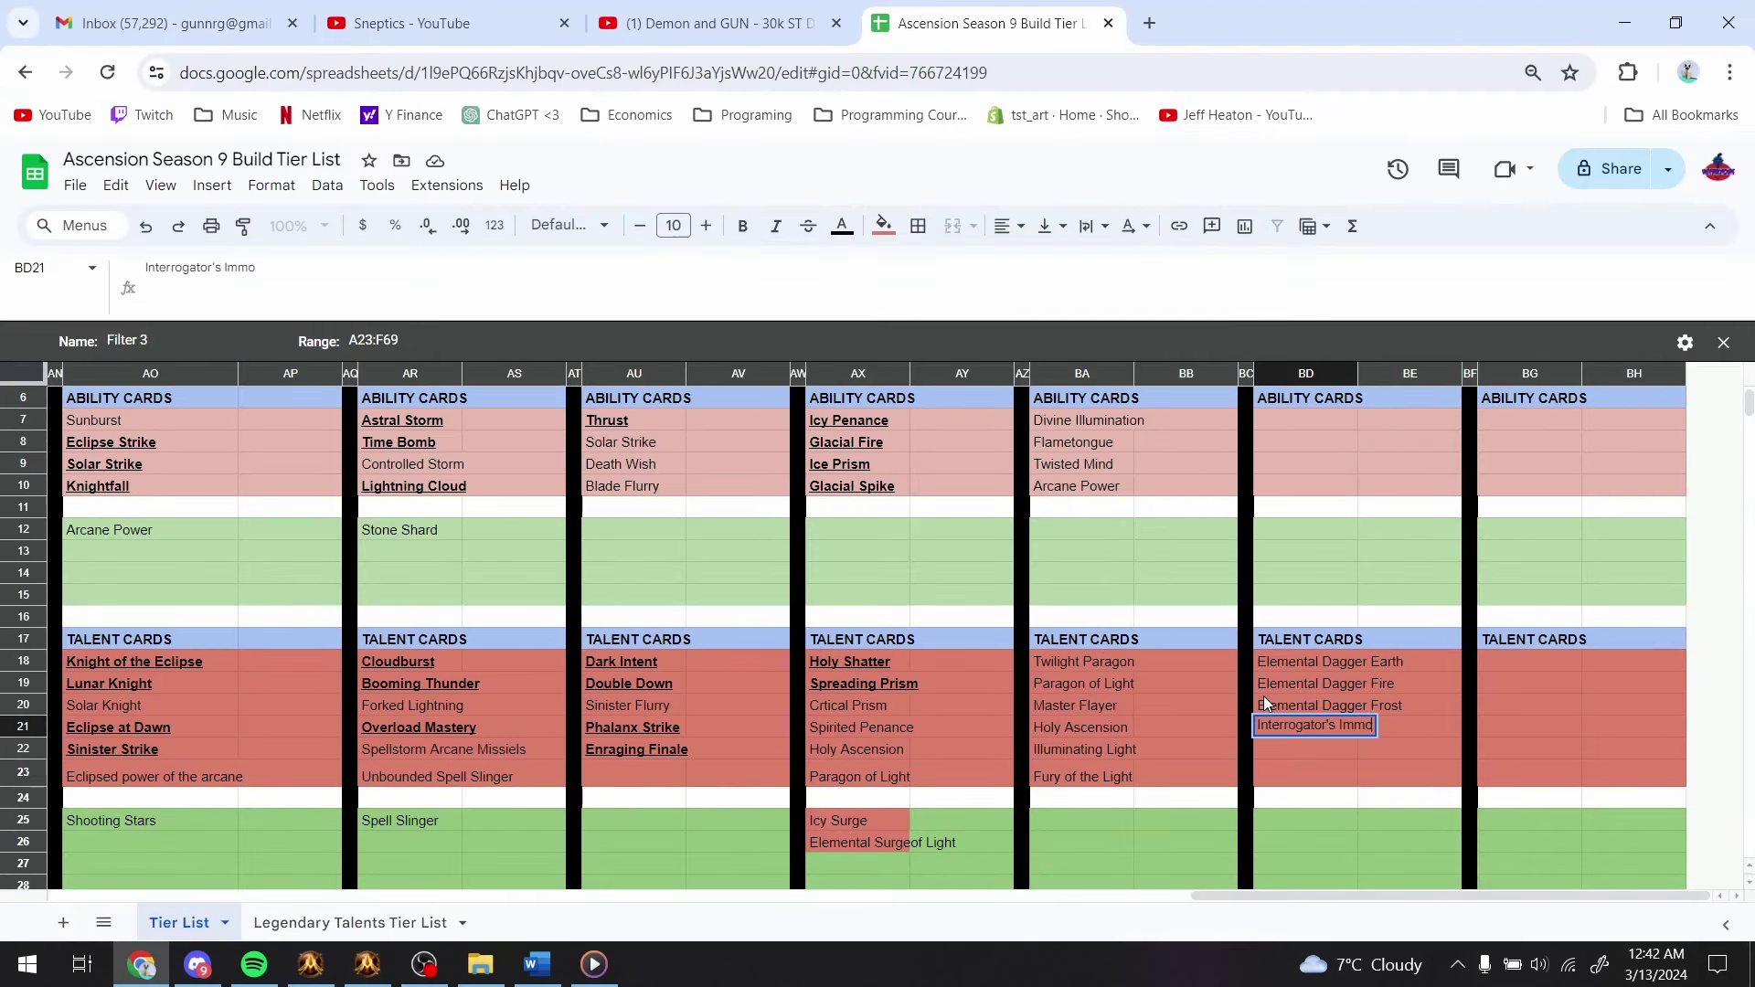
{"action": "key", "text": "Return"}
{"action": "type", "text": "Corru"}
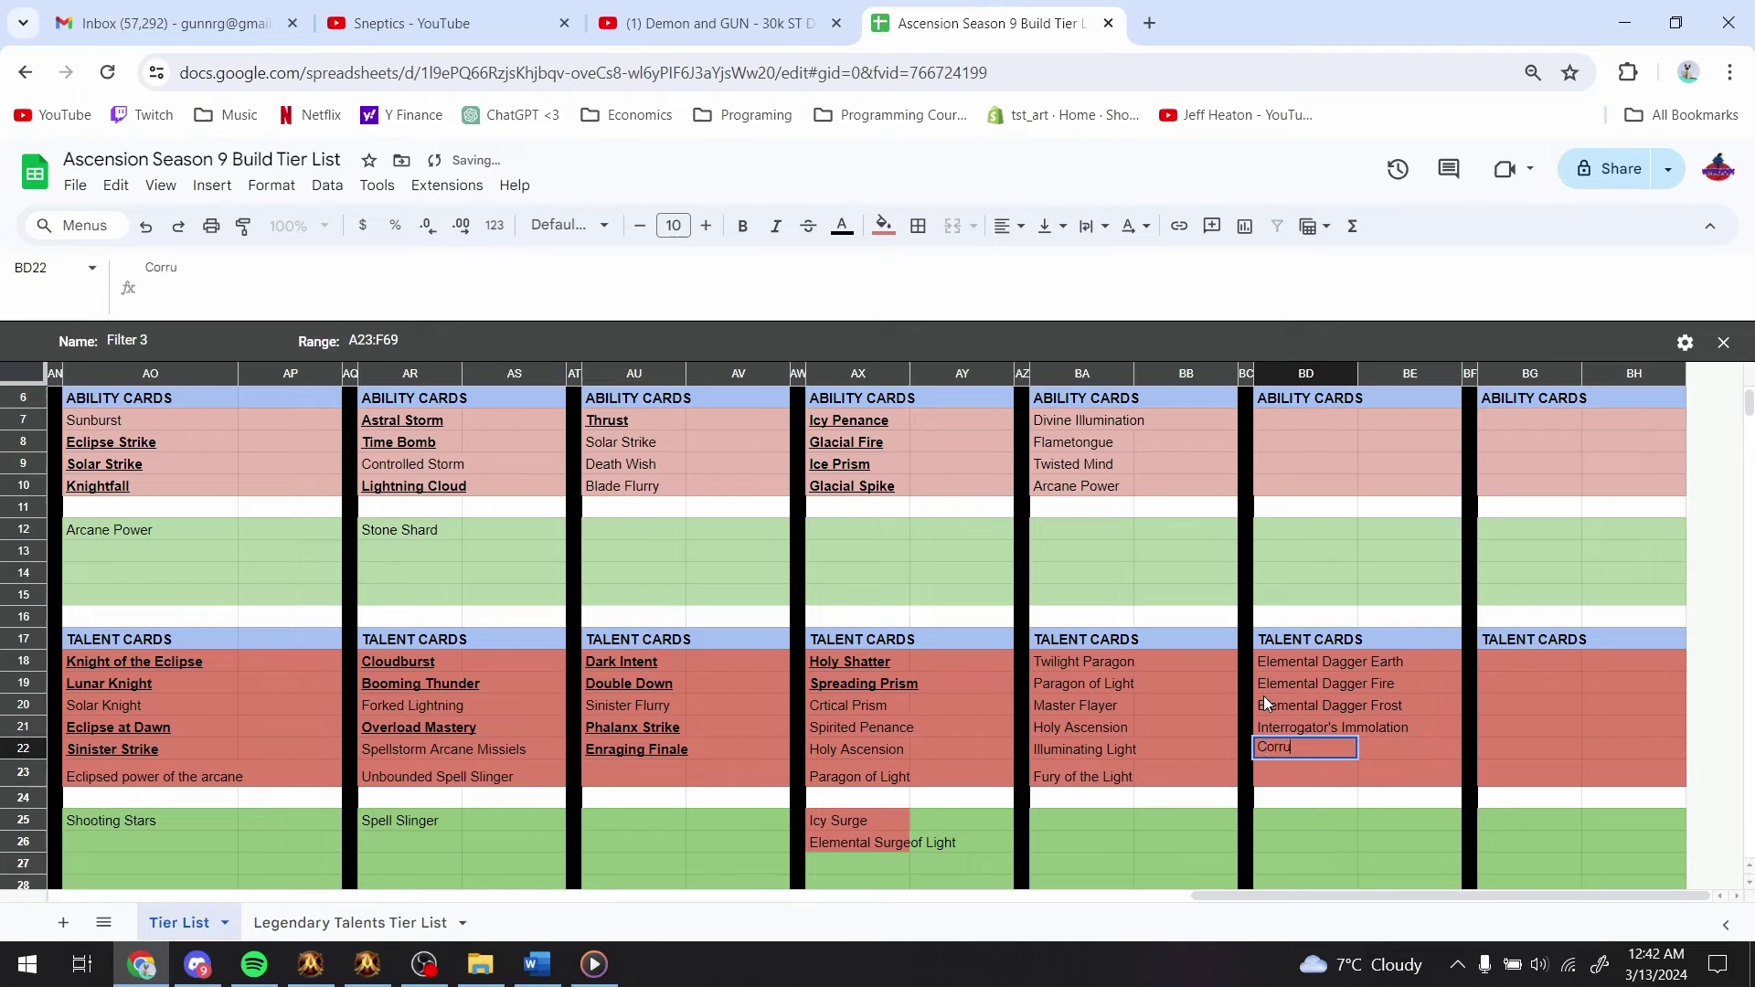
{"action": "type", "text": "pted Maels"}
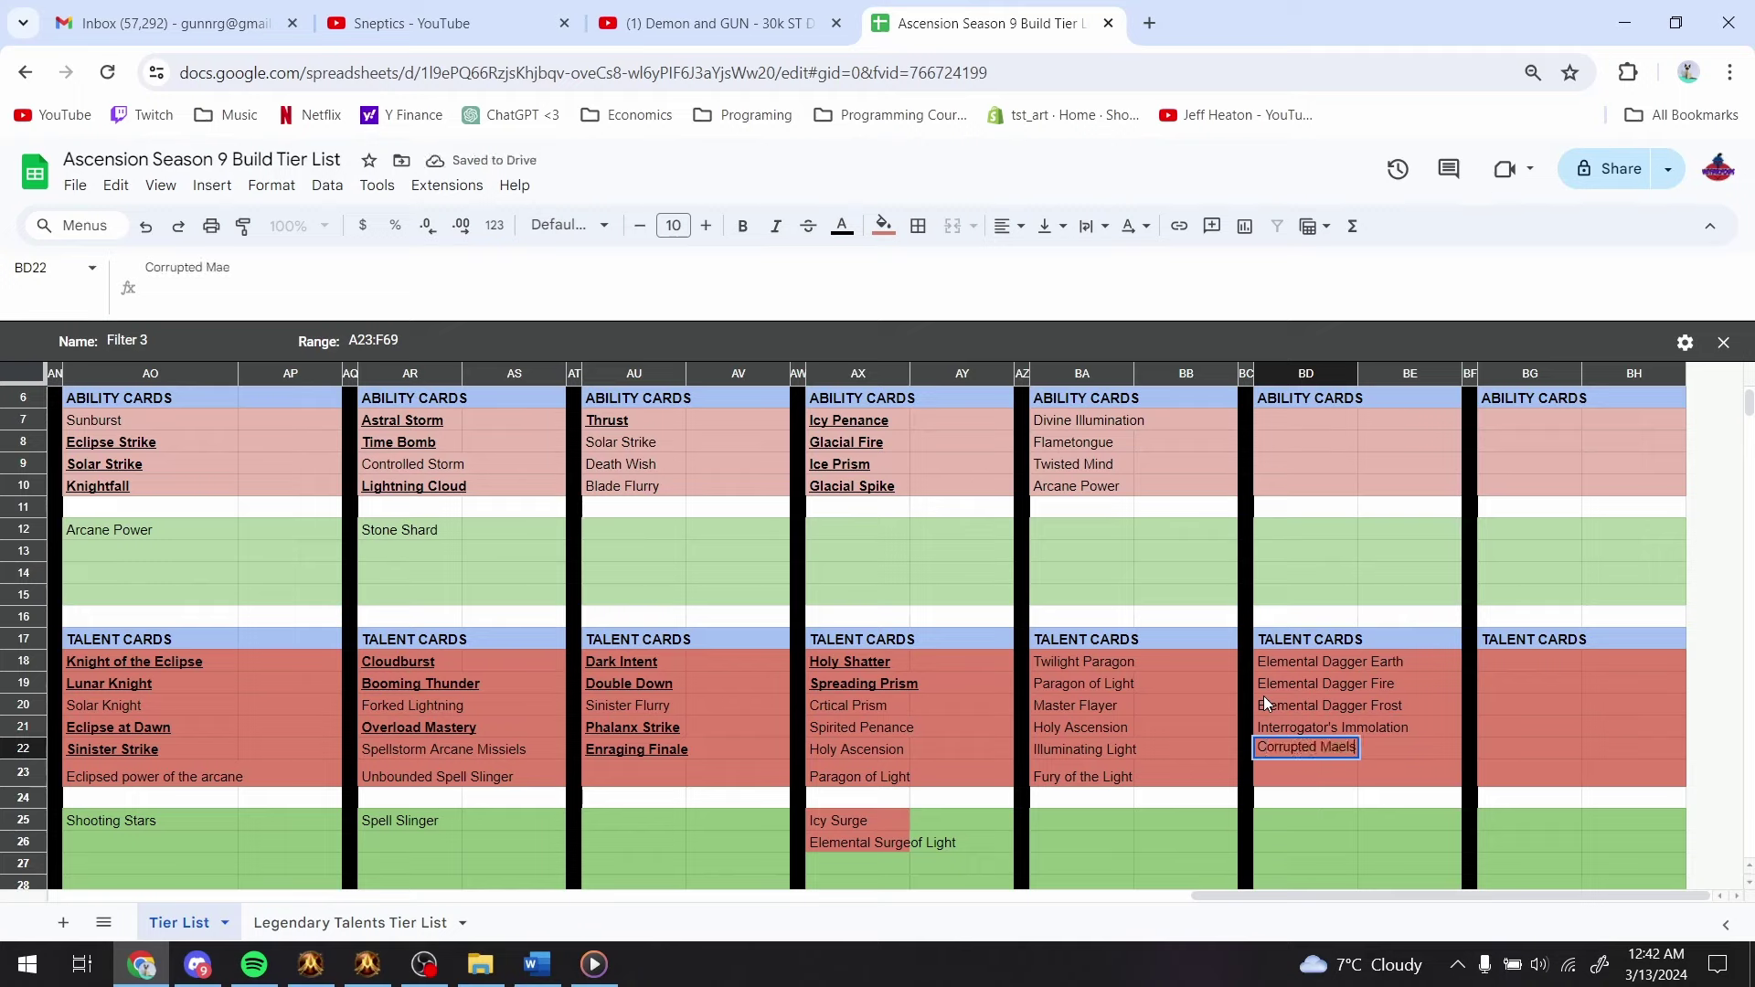
{"action": "type", "text": "torm Weapon"}
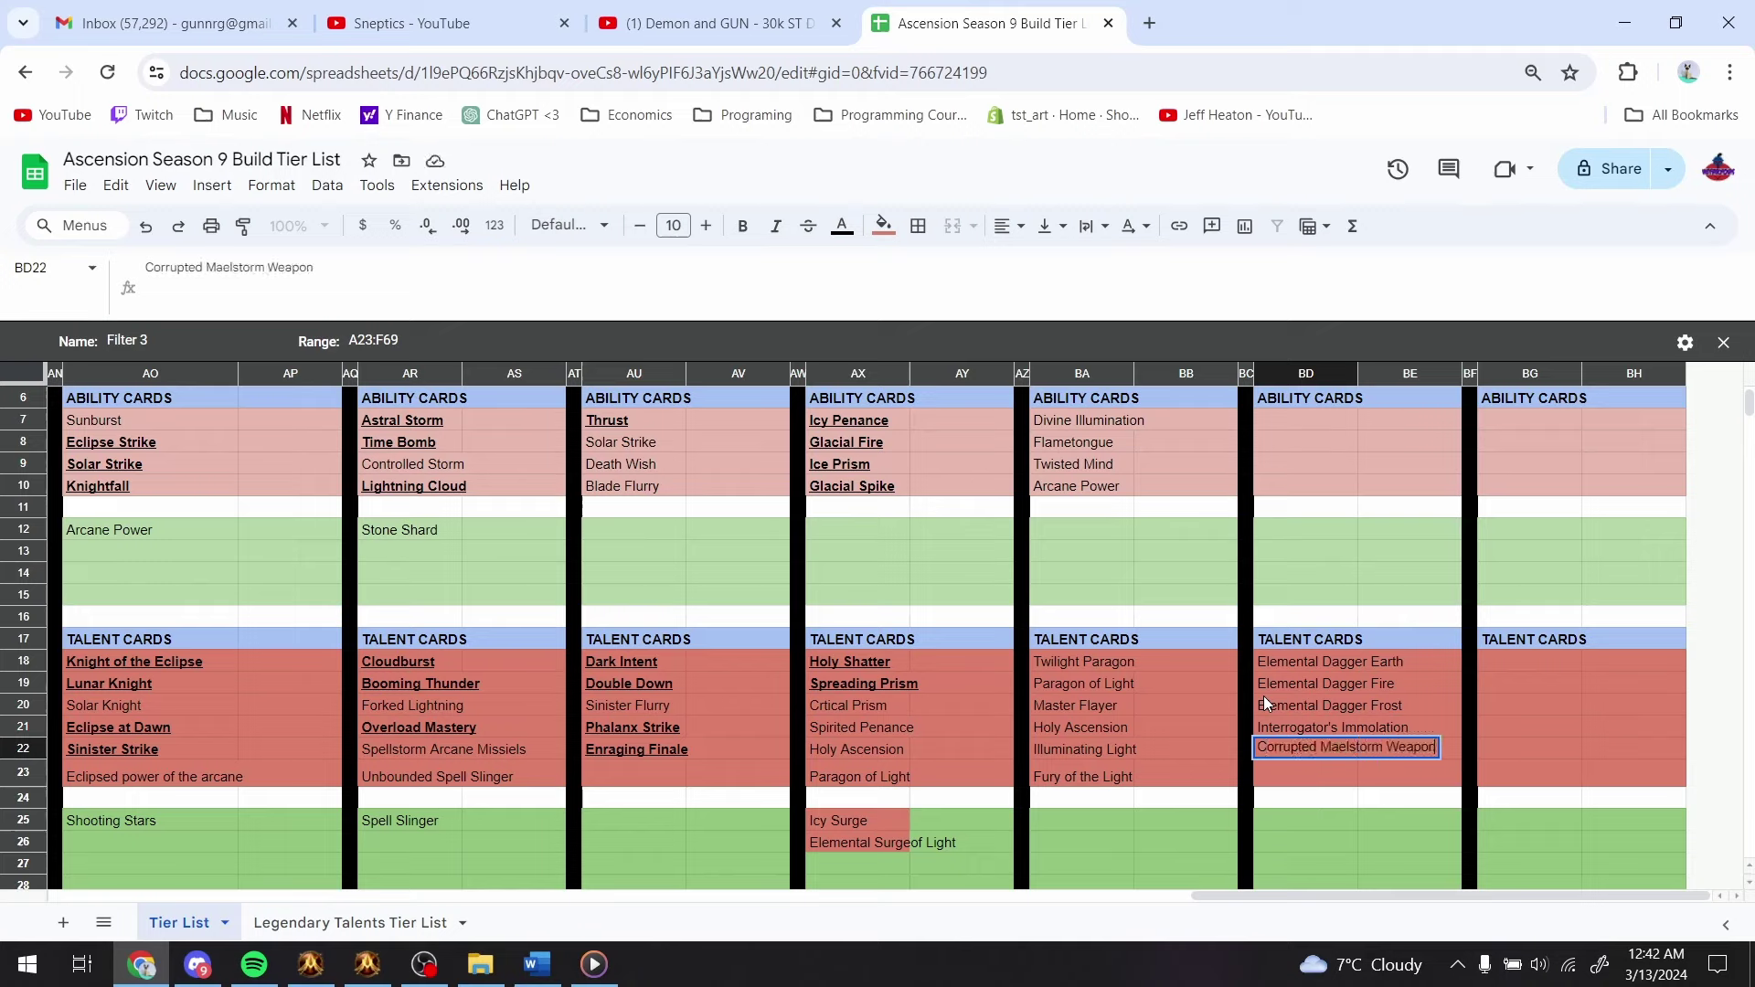
{"action": "key", "text": "Return"}
- Switch to Ascension and search the talent cards for "chaos bolt"
{"action": "key", "text": "alt+Tab"}
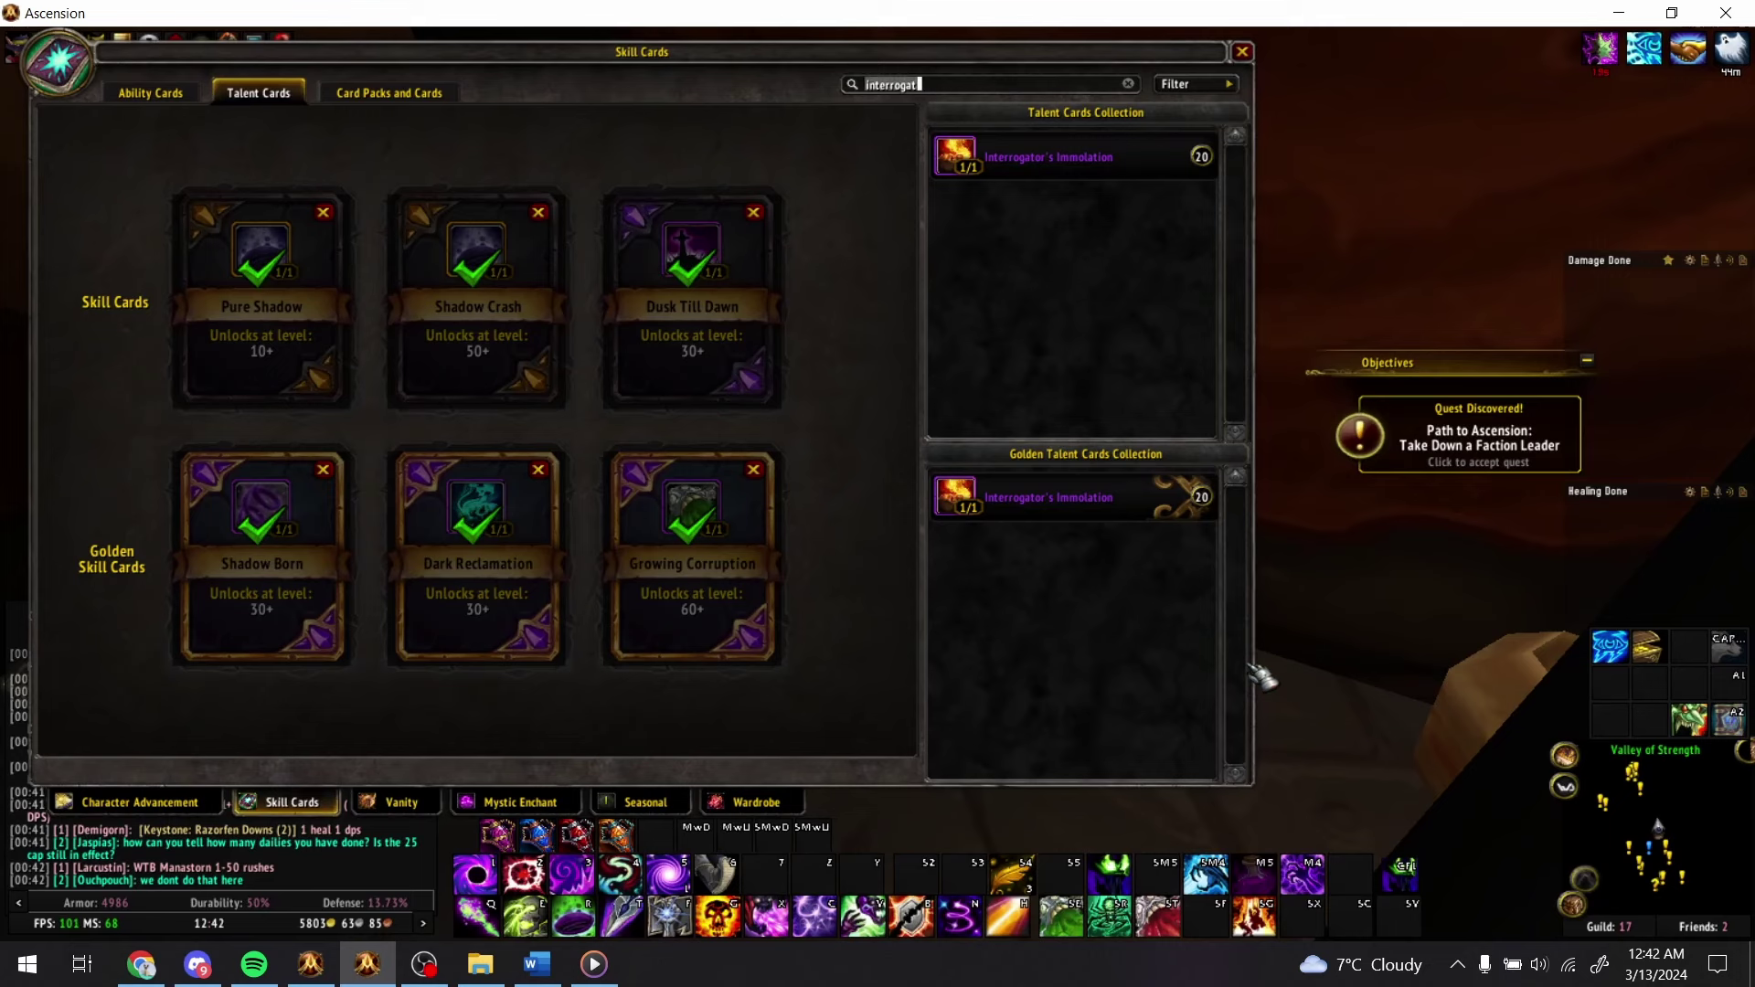
{"action": "key", "text": "BackSpace"}
{"action": "key", "text": "BackSpace"}
{"action": "key", "text": "BackSpace"}
{"action": "key", "text": "BackSpace"}
{"action": "key", "text": "BackSpace"}
{"action": "key", "text": "BackSpace"}
{"action": "key", "text": "BackSpace"}
{"action": "key", "text": "BackSpace"}
{"action": "key", "text": "BackSpace"}
{"action": "key", "text": "BackSpace"}
{"action": "type", "text": "chaos bolt"}
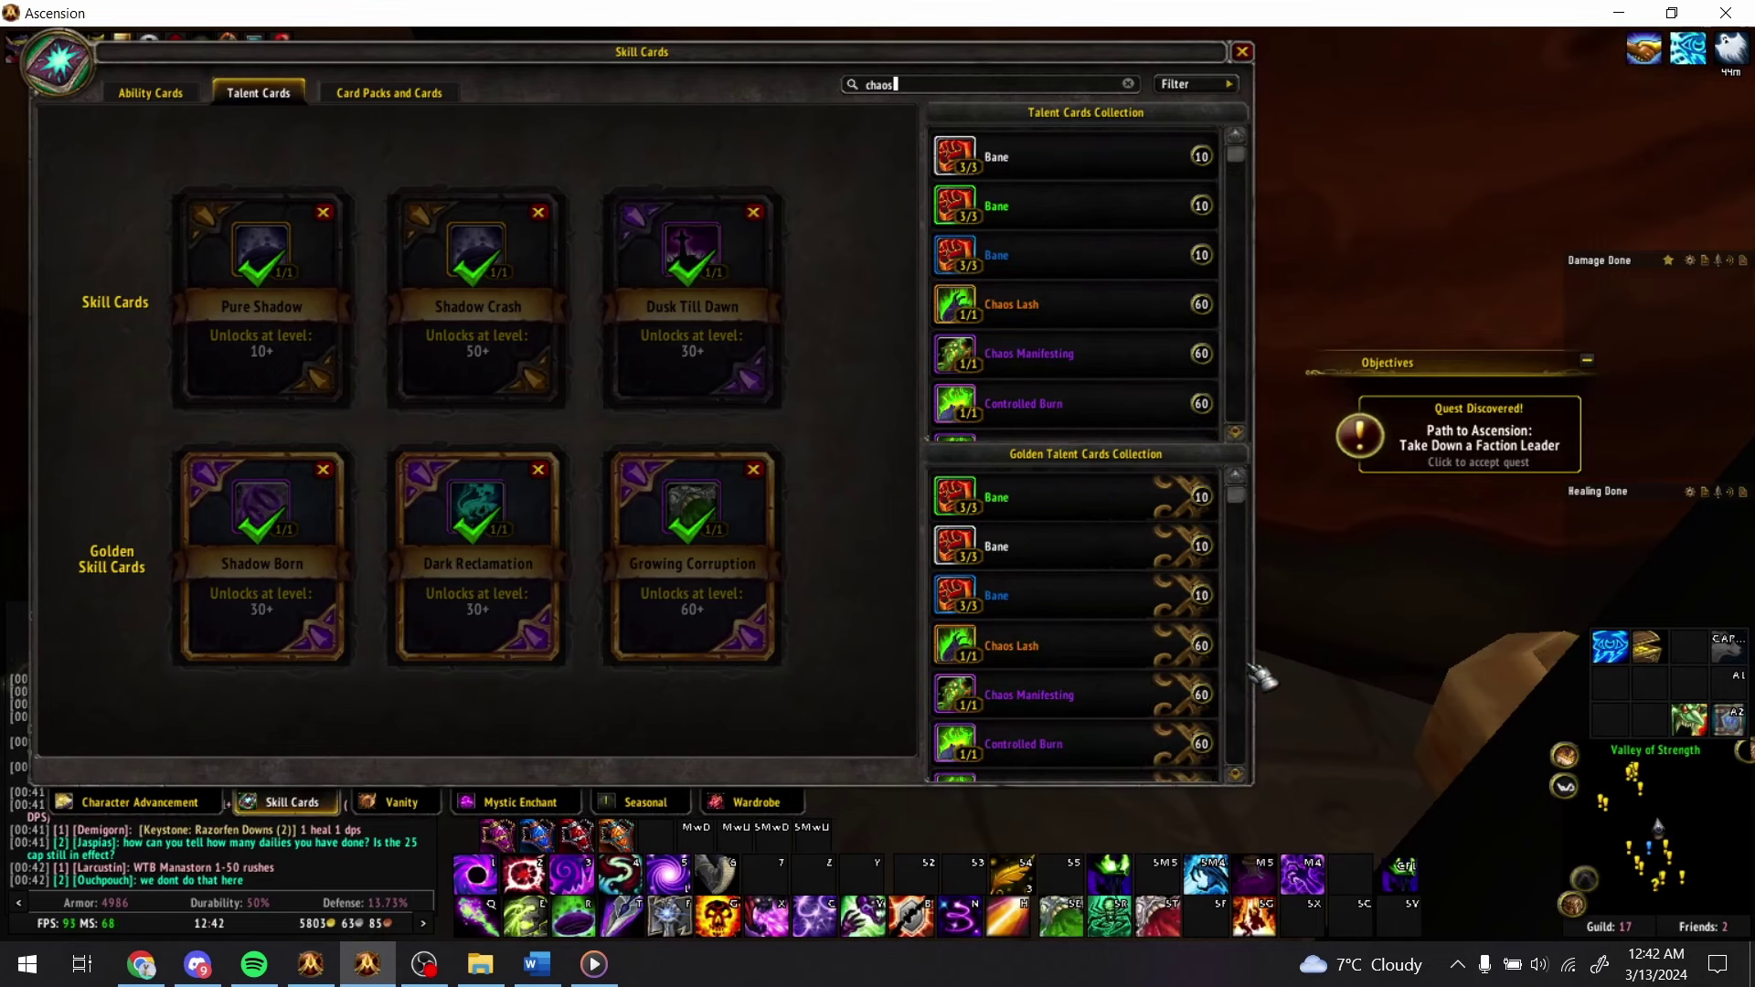
- Filter the chaos bolt talent cards to epic quality, read them, and add legendary quality to the filter
{"action": "left_click", "coordinate": [1189, 83]}
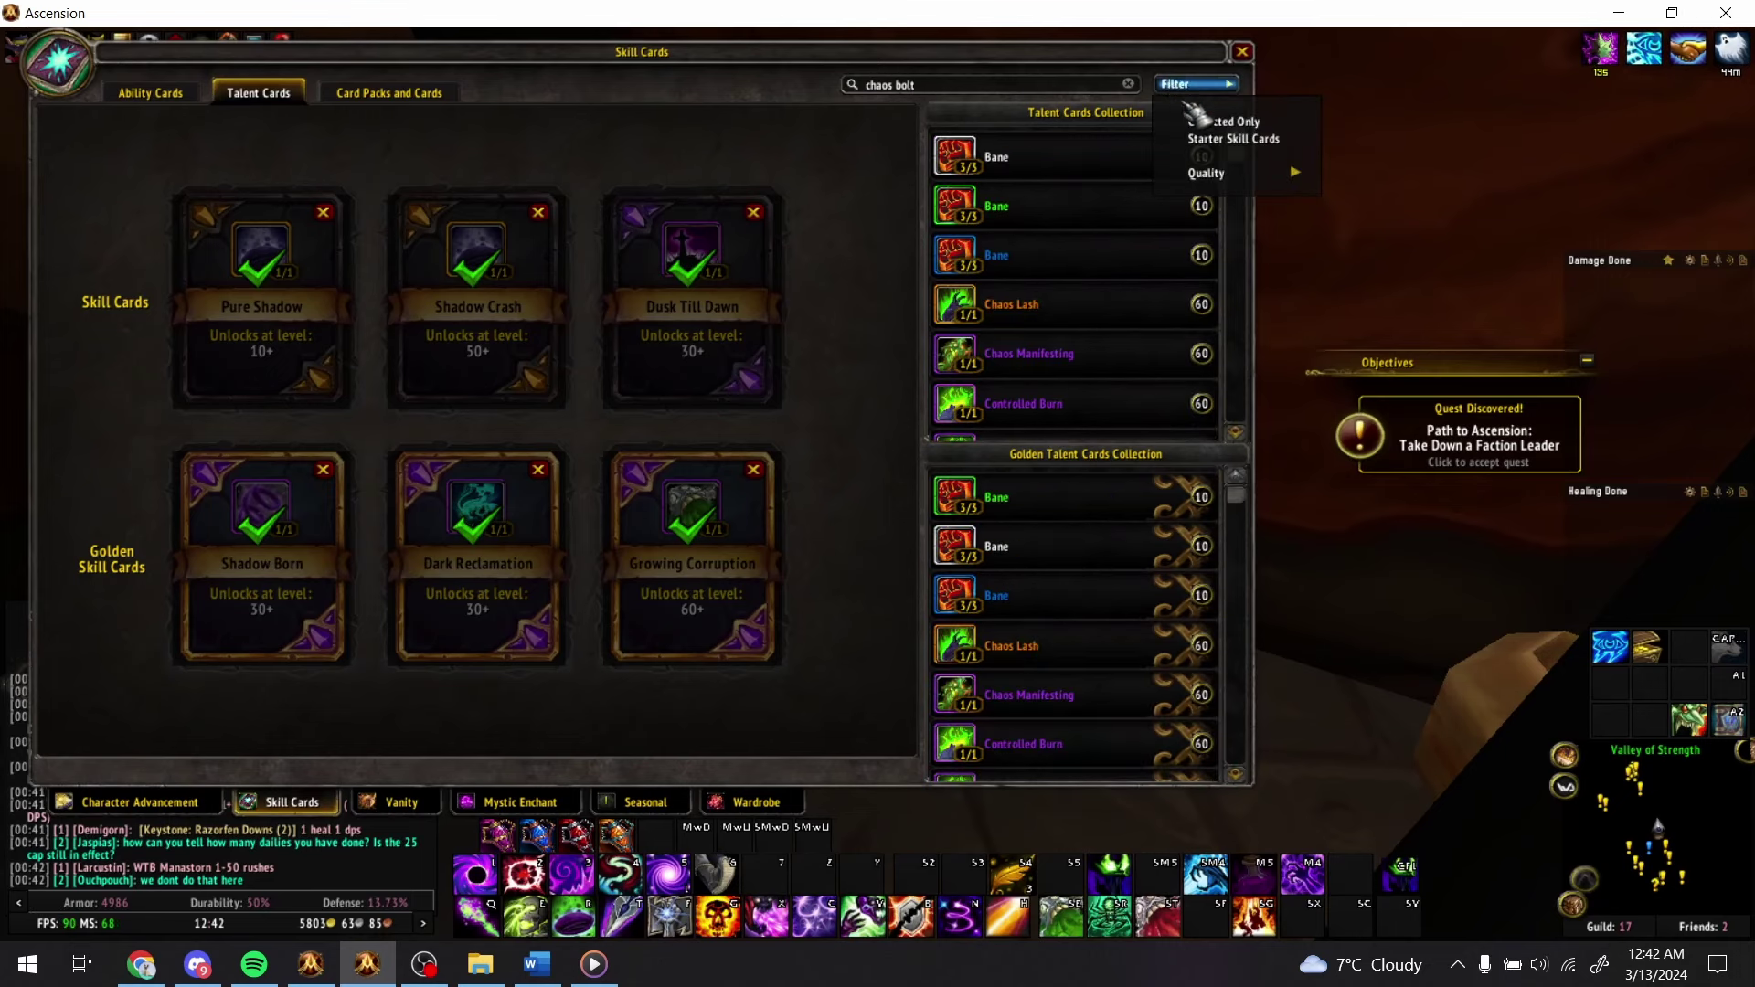
{"action": "mouse_move", "coordinate": [1206, 173]}
{"action": "left_click", "coordinate": [1385, 220]}
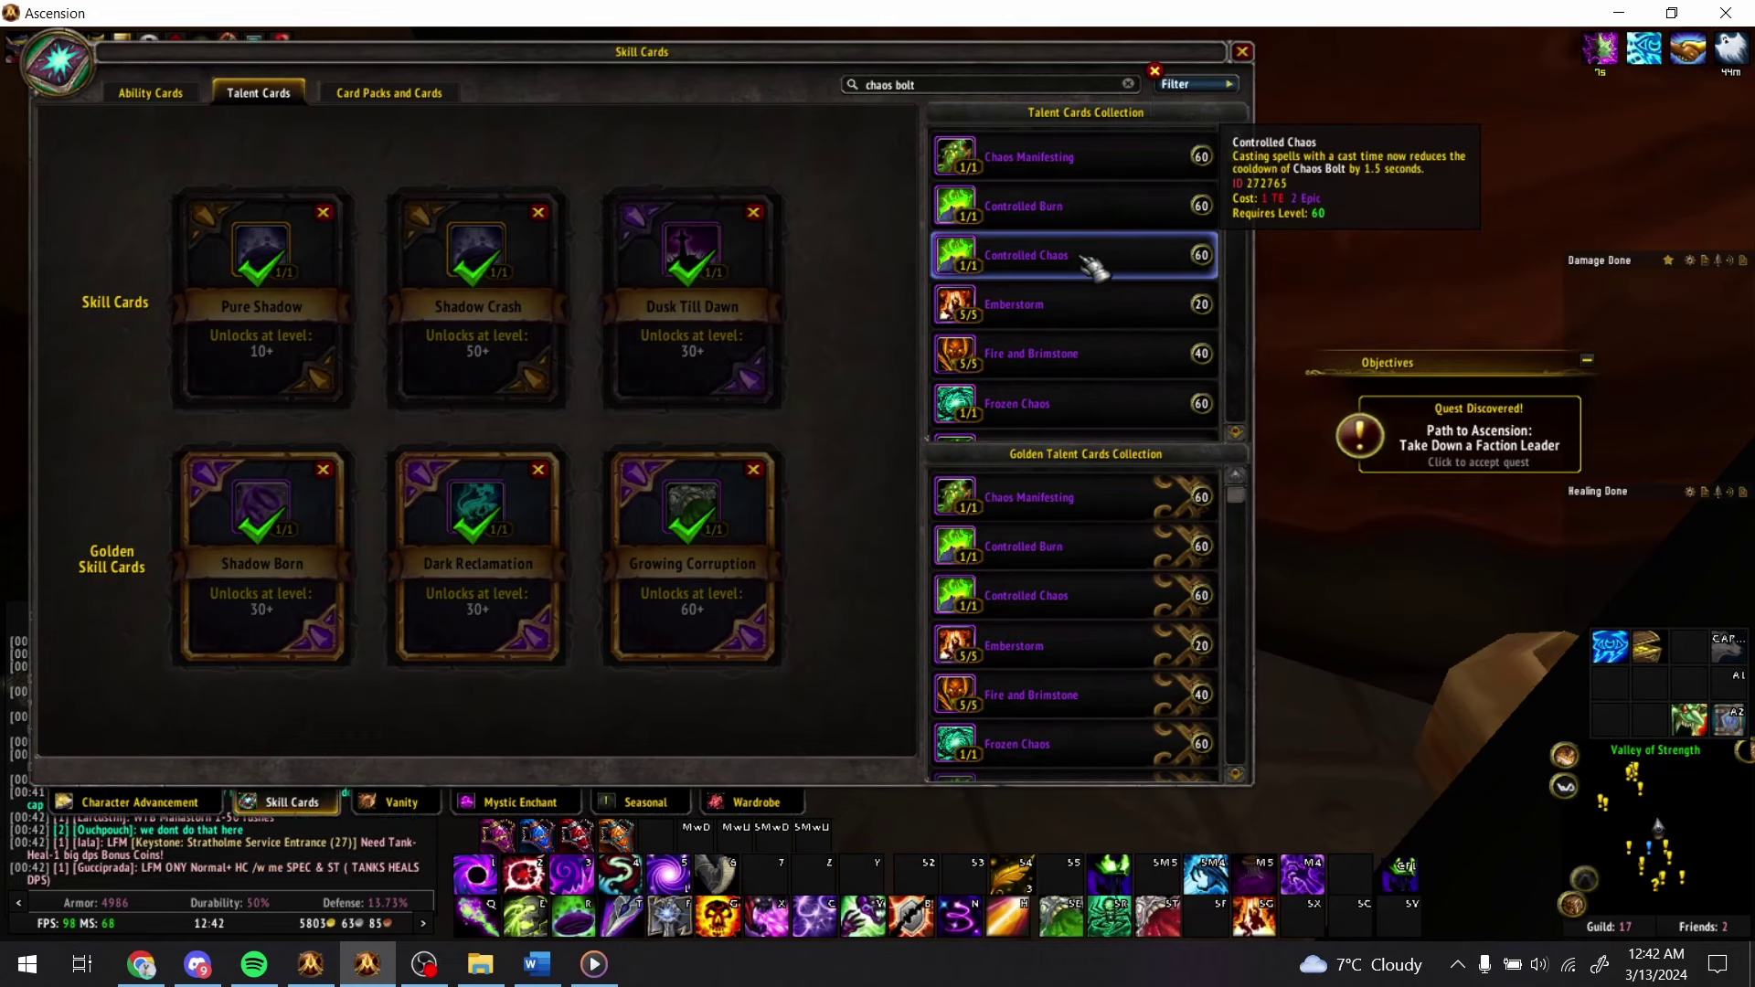
{"action": "scroll", "coordinate": [1084, 259], "scroll_direction": "down", "scroll_amount": 2}
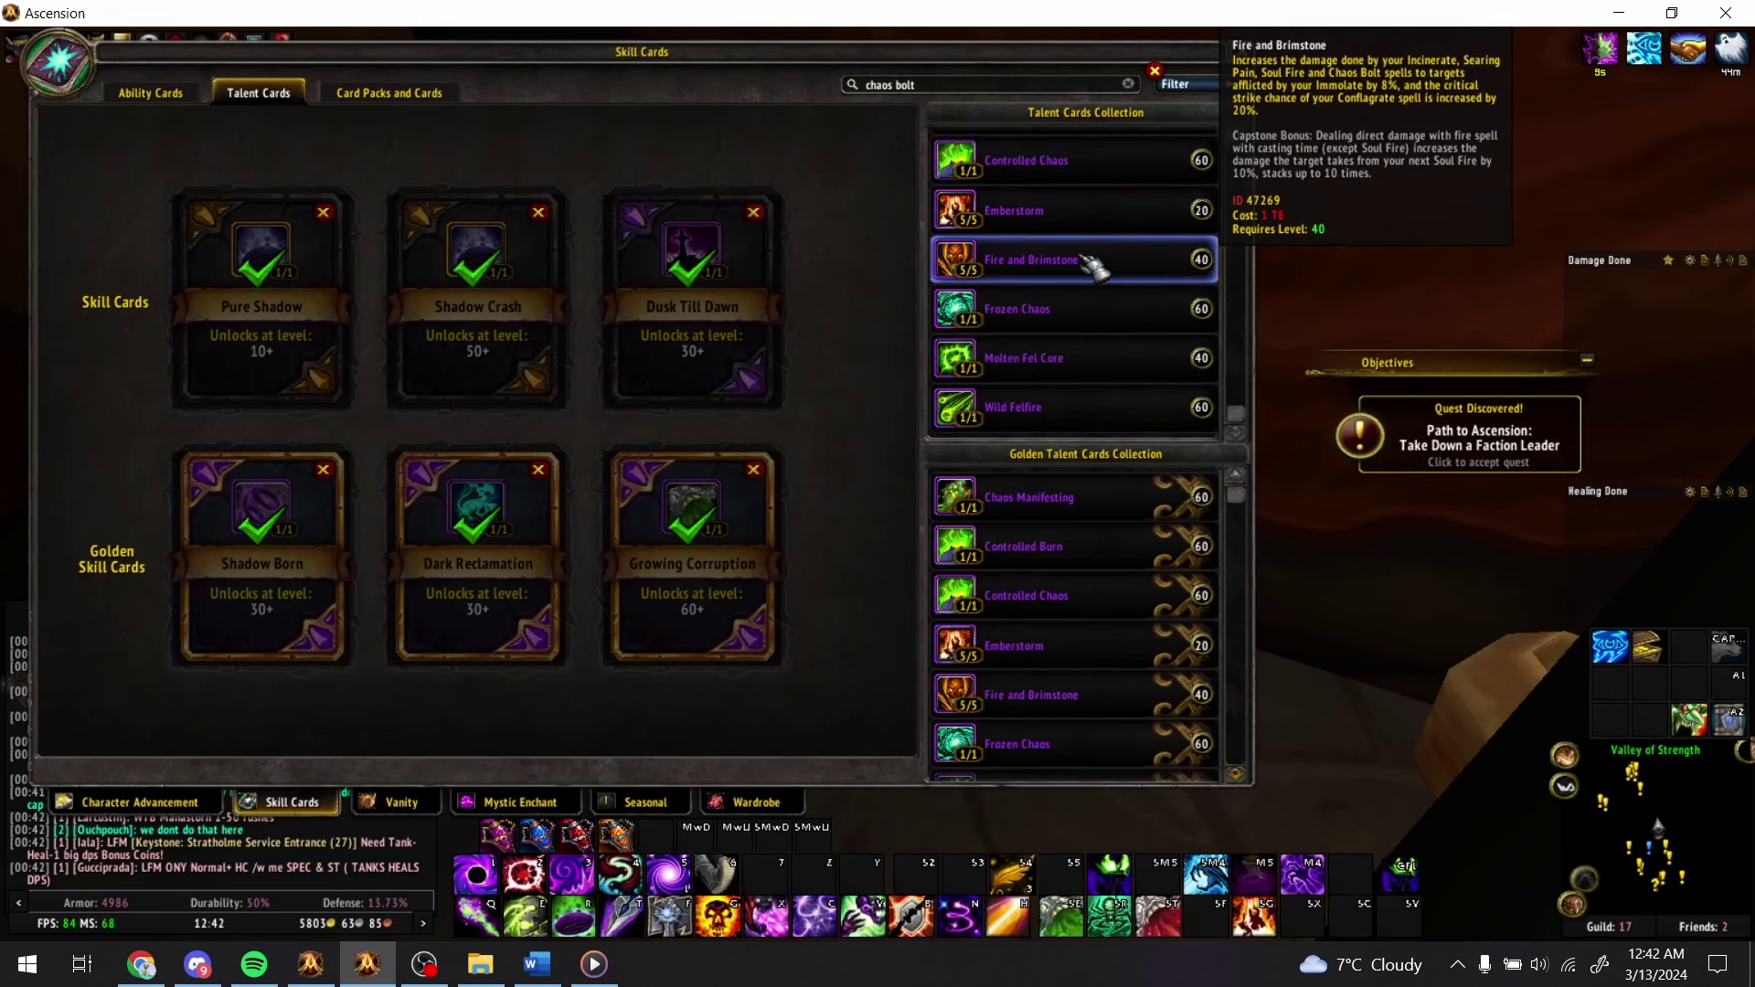
{"action": "left_click", "coordinate": [1220, 83]}
{"action": "mouse_move", "coordinate": [1293, 173]}
{"action": "left_click", "coordinate": [1363, 234]}
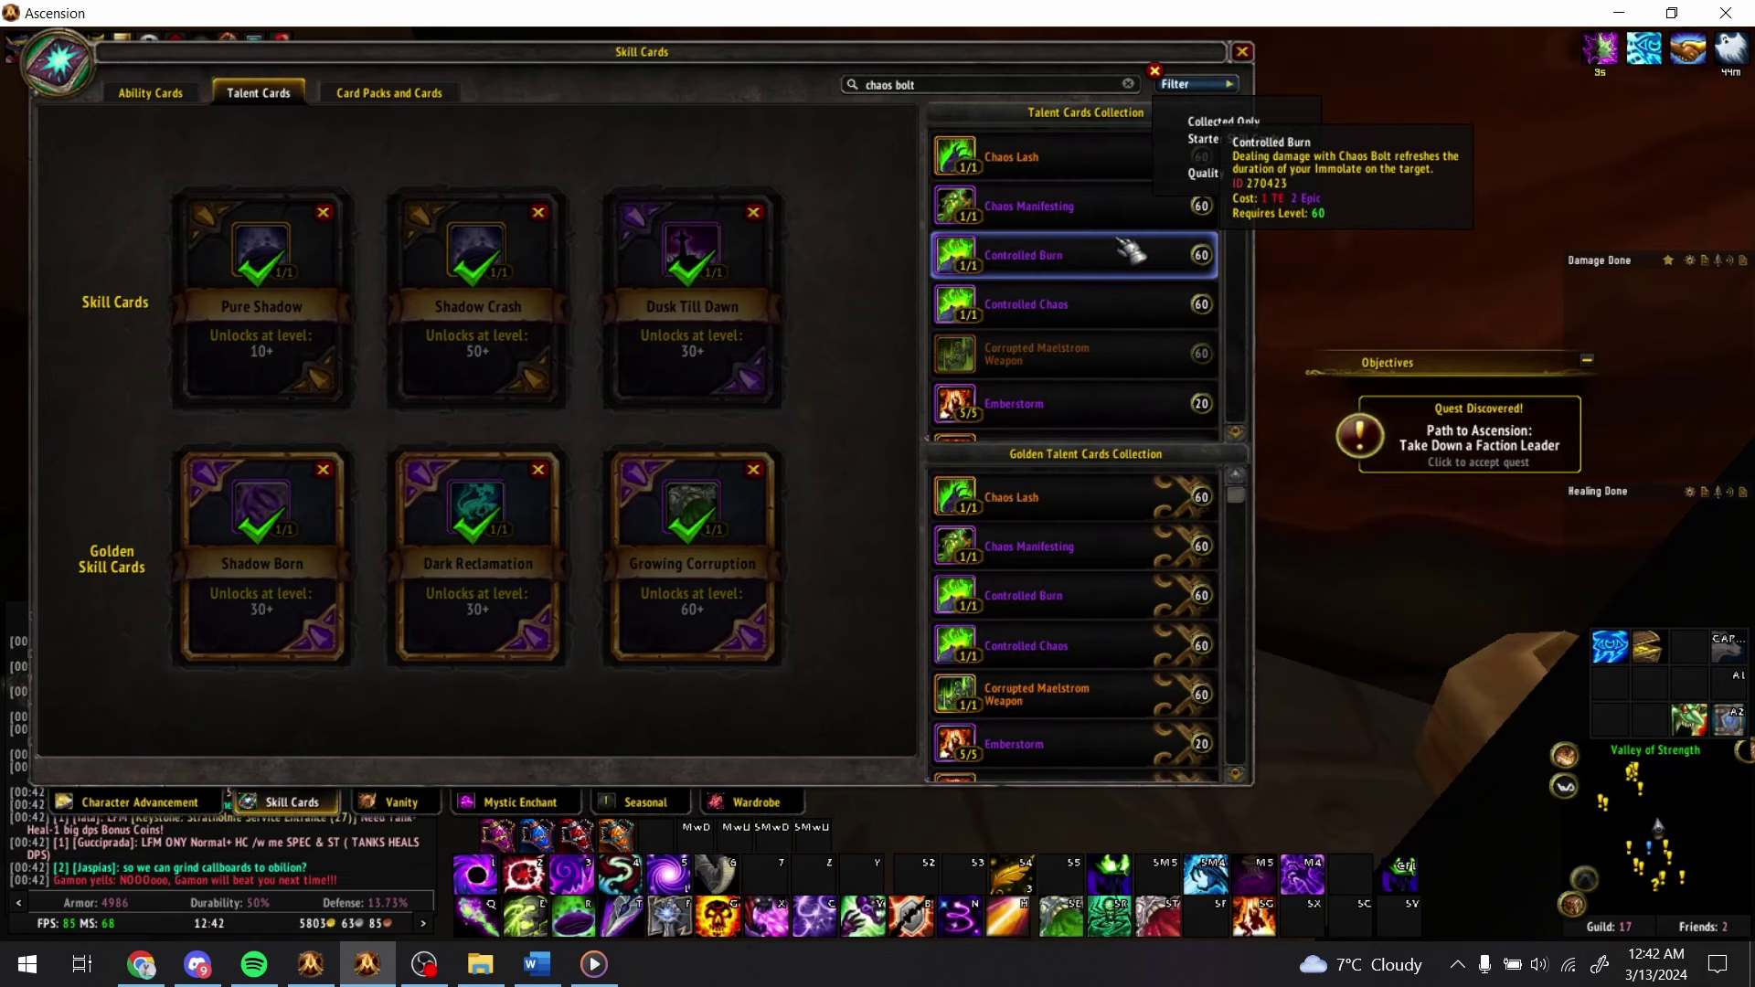
- Check the Infinite Burn talent card, switch to the Google Sheets tier list, and enter "Infinite Burn" in BD23
{"action": "scroll", "coordinate": [1131, 252], "scroll_direction": "down", "scroll_amount": 6}
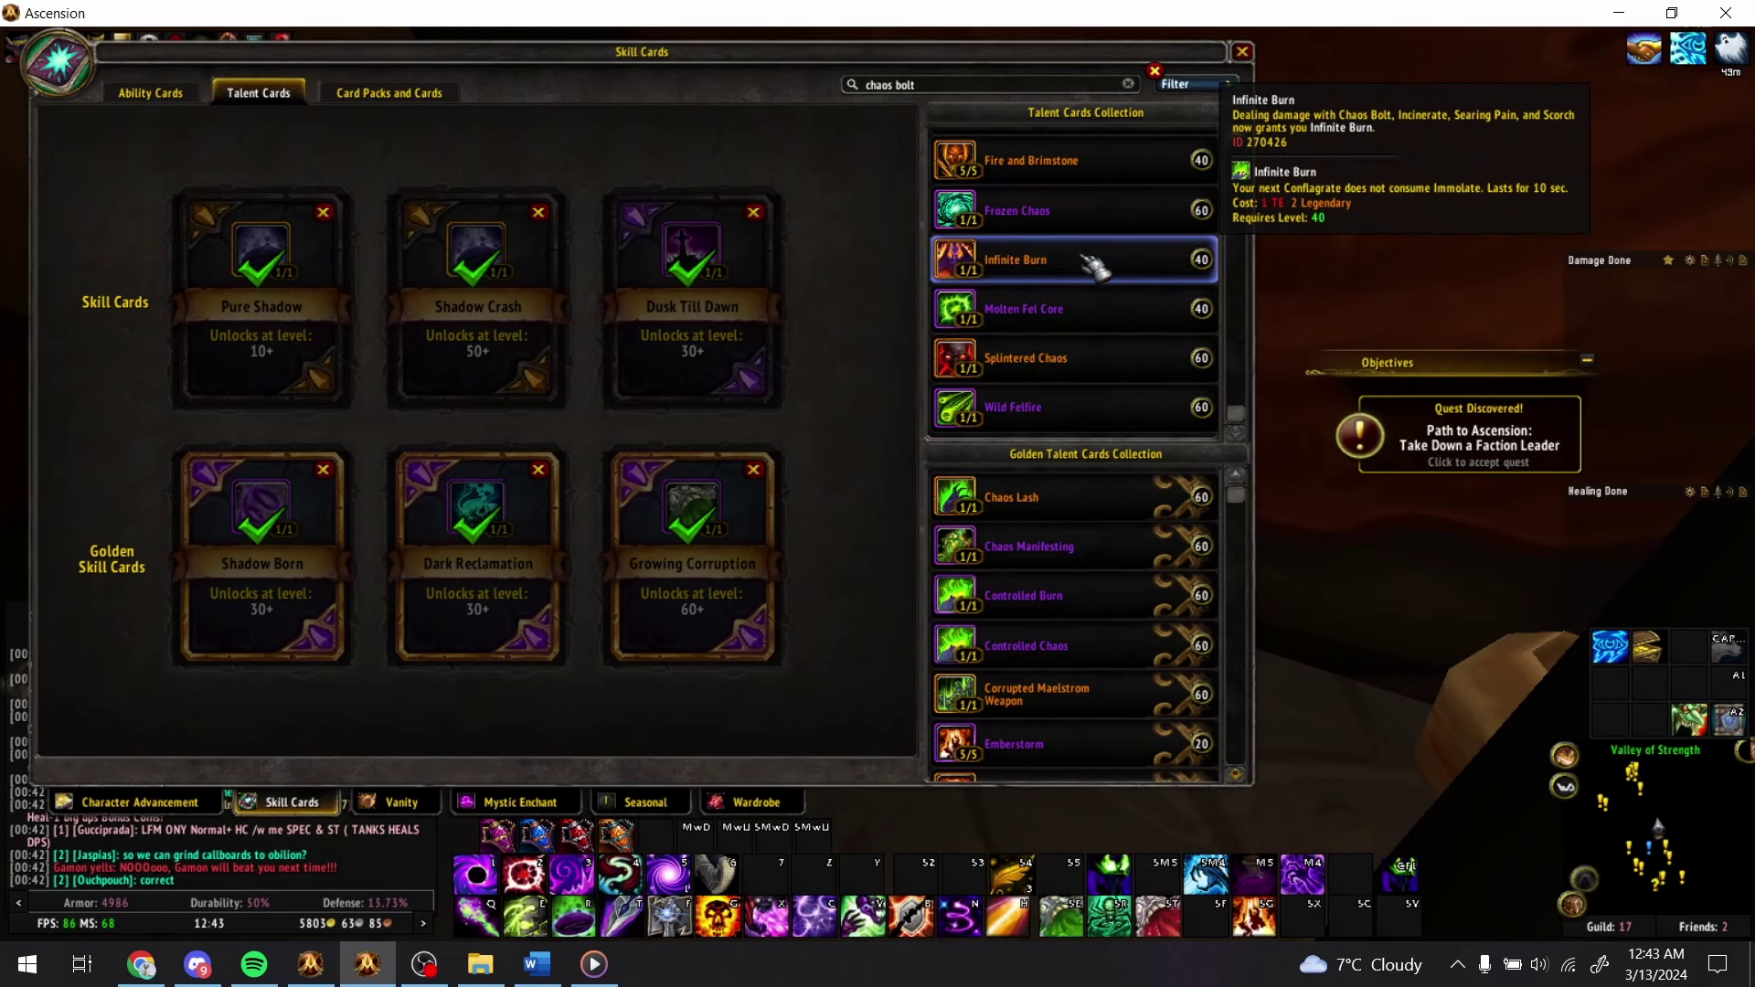
{"action": "key", "text": "alt+Tab"}
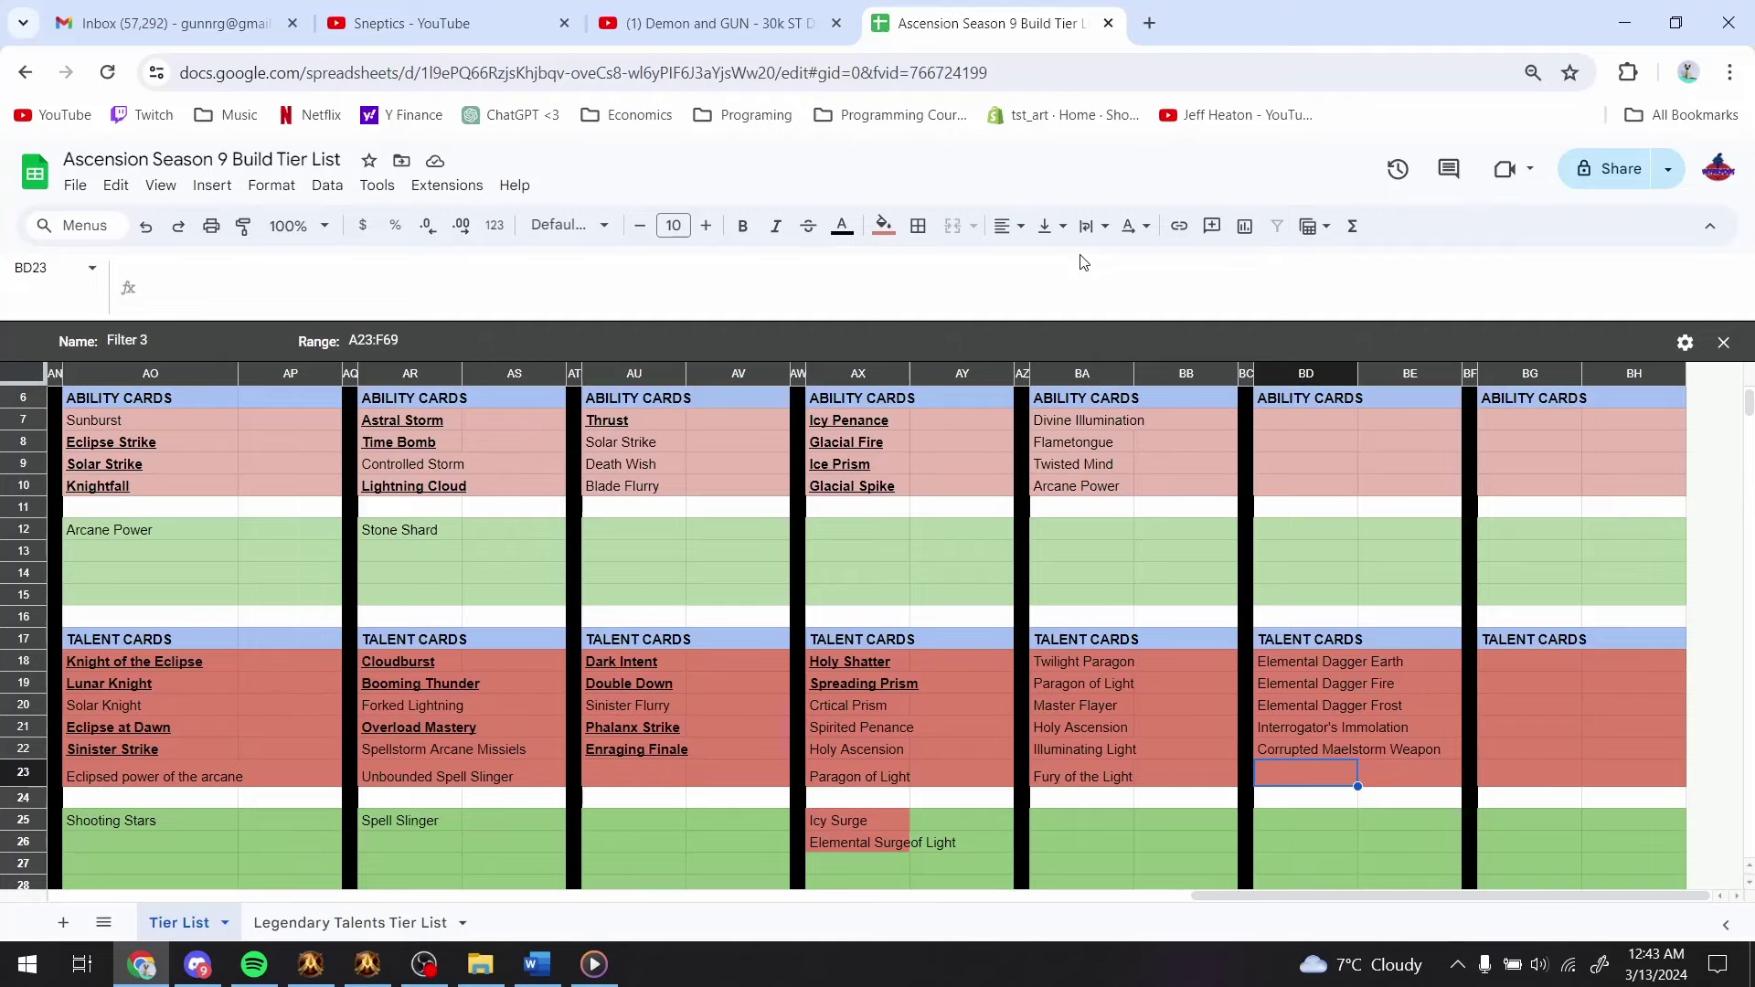
{"action": "type", "text": "Infinite B"}
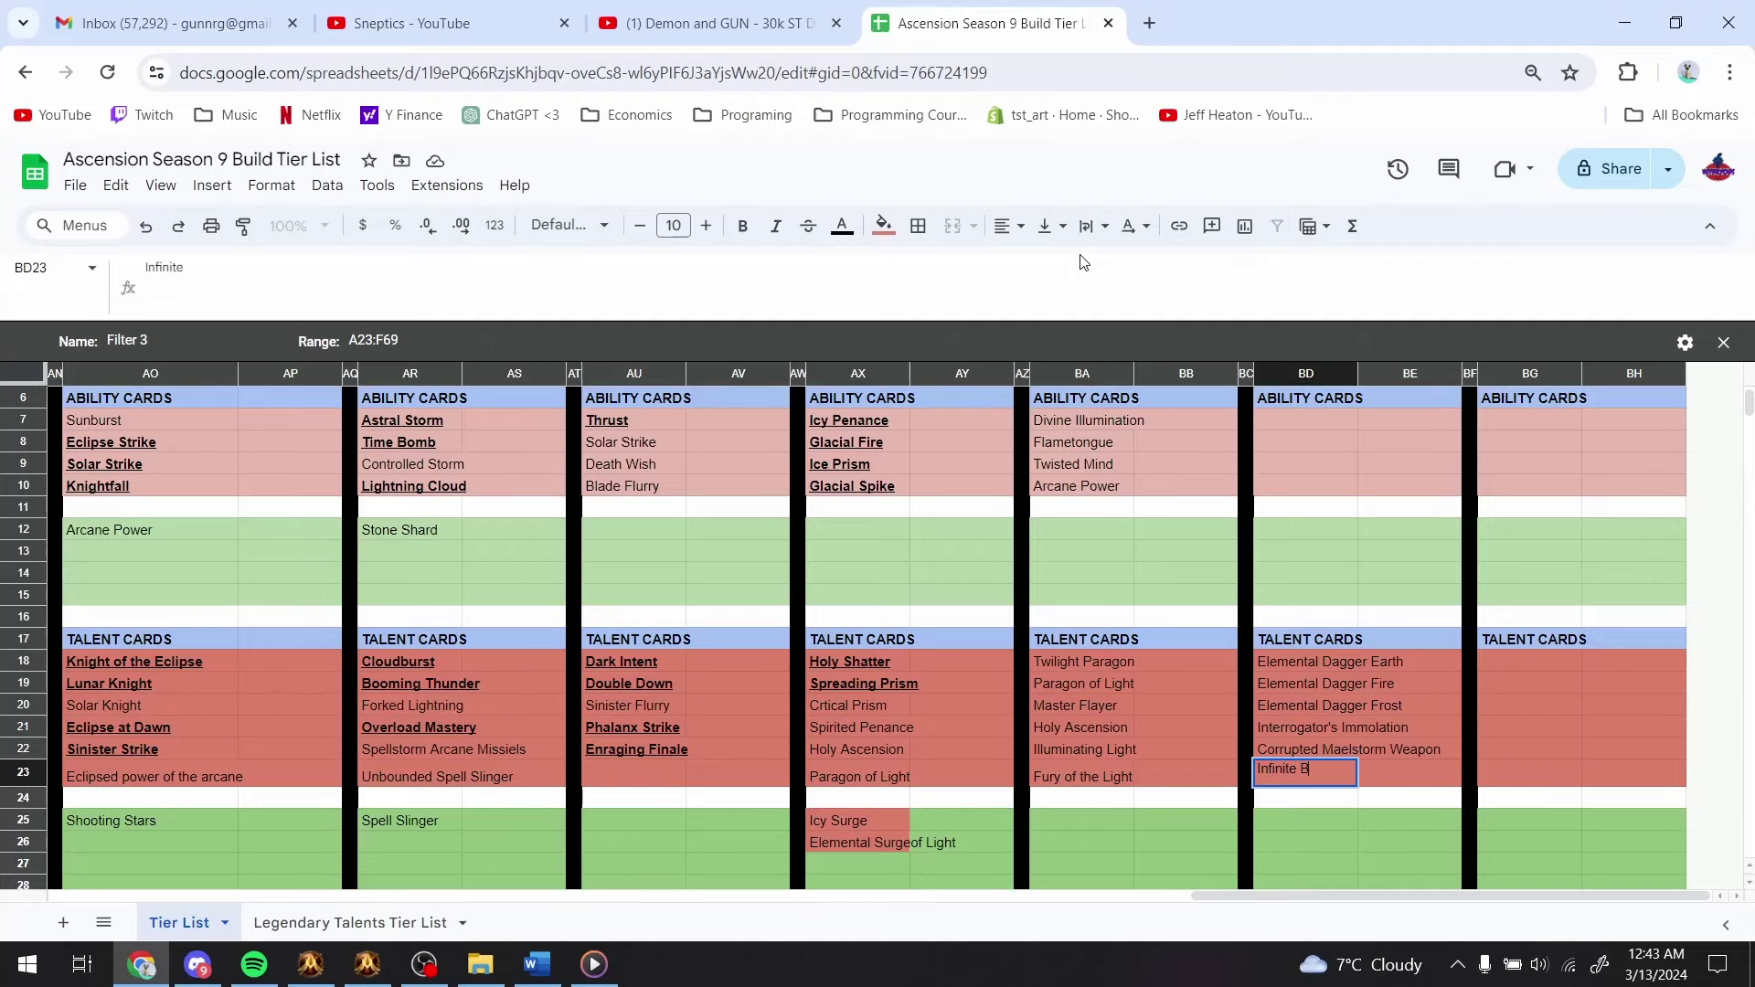
{"action": "type", "text": "urn"}
{"action": "key", "text": "Return"}
{"action": "key", "text": "Down"}
- Switch to Ascension and read the descriptions of the epic and legendary chaos bolt talent cards in both the regular and golden collections
{"action": "key", "text": "alt+Tab"}
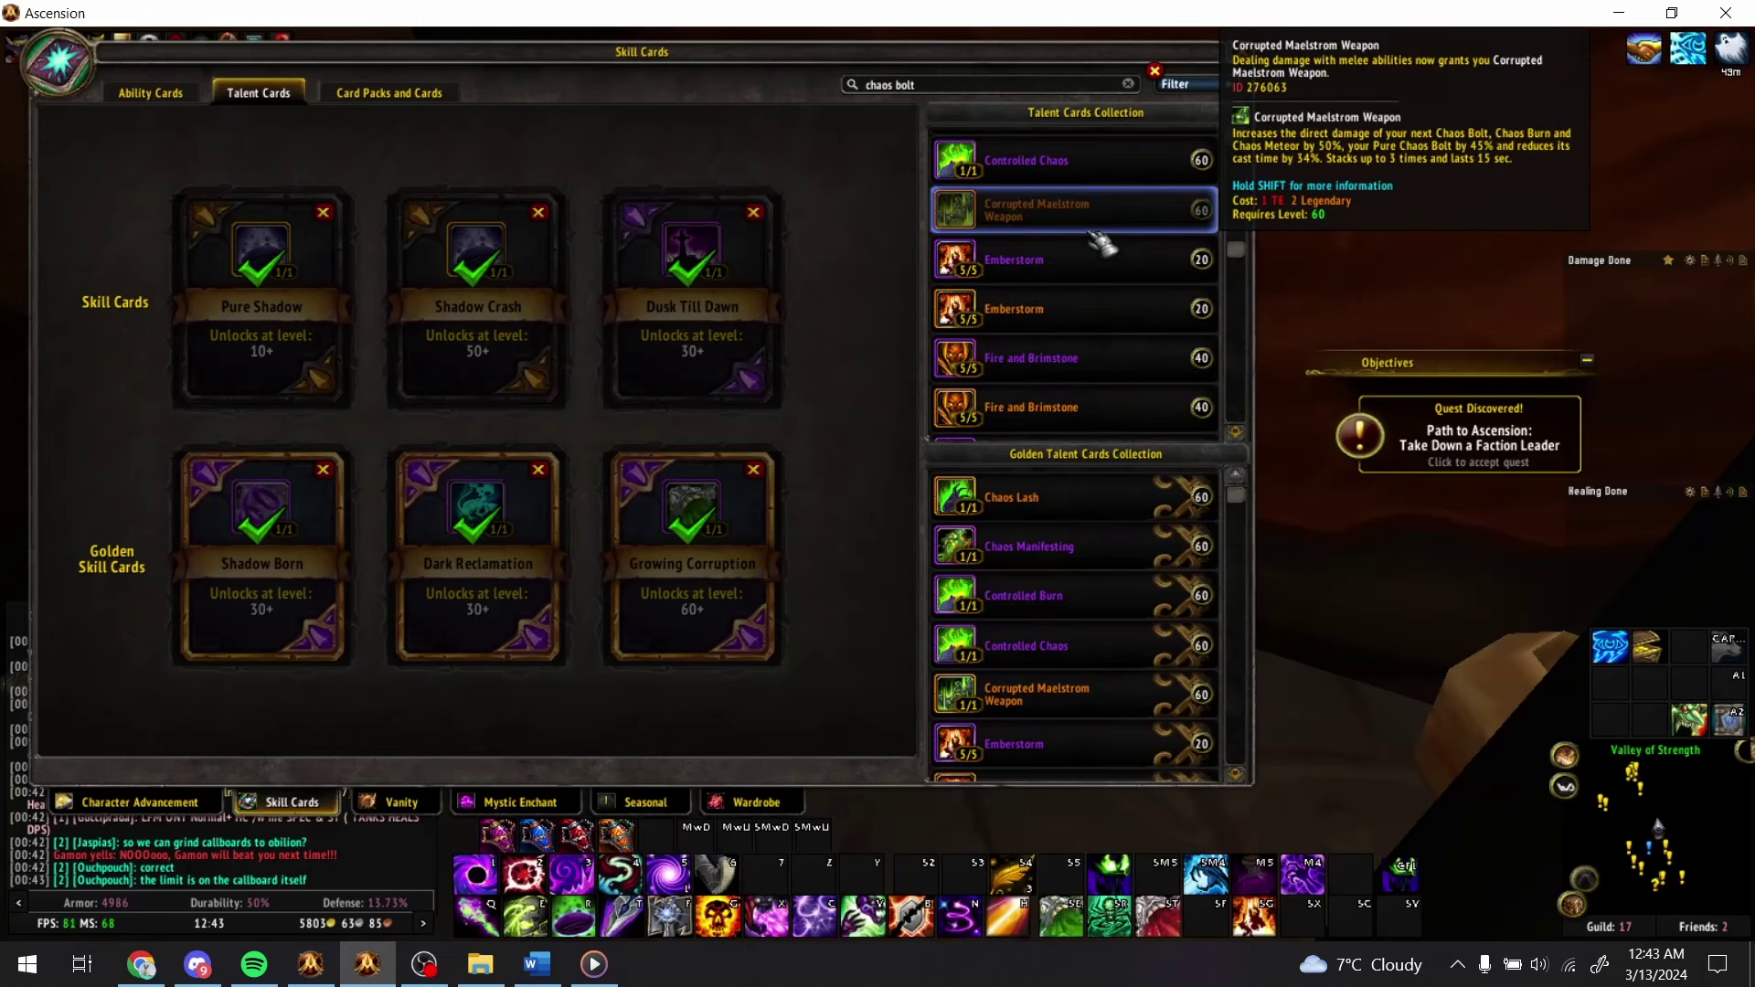
{"action": "scroll", "coordinate": [1111, 261], "scroll_direction": "up", "scroll_amount": 3}
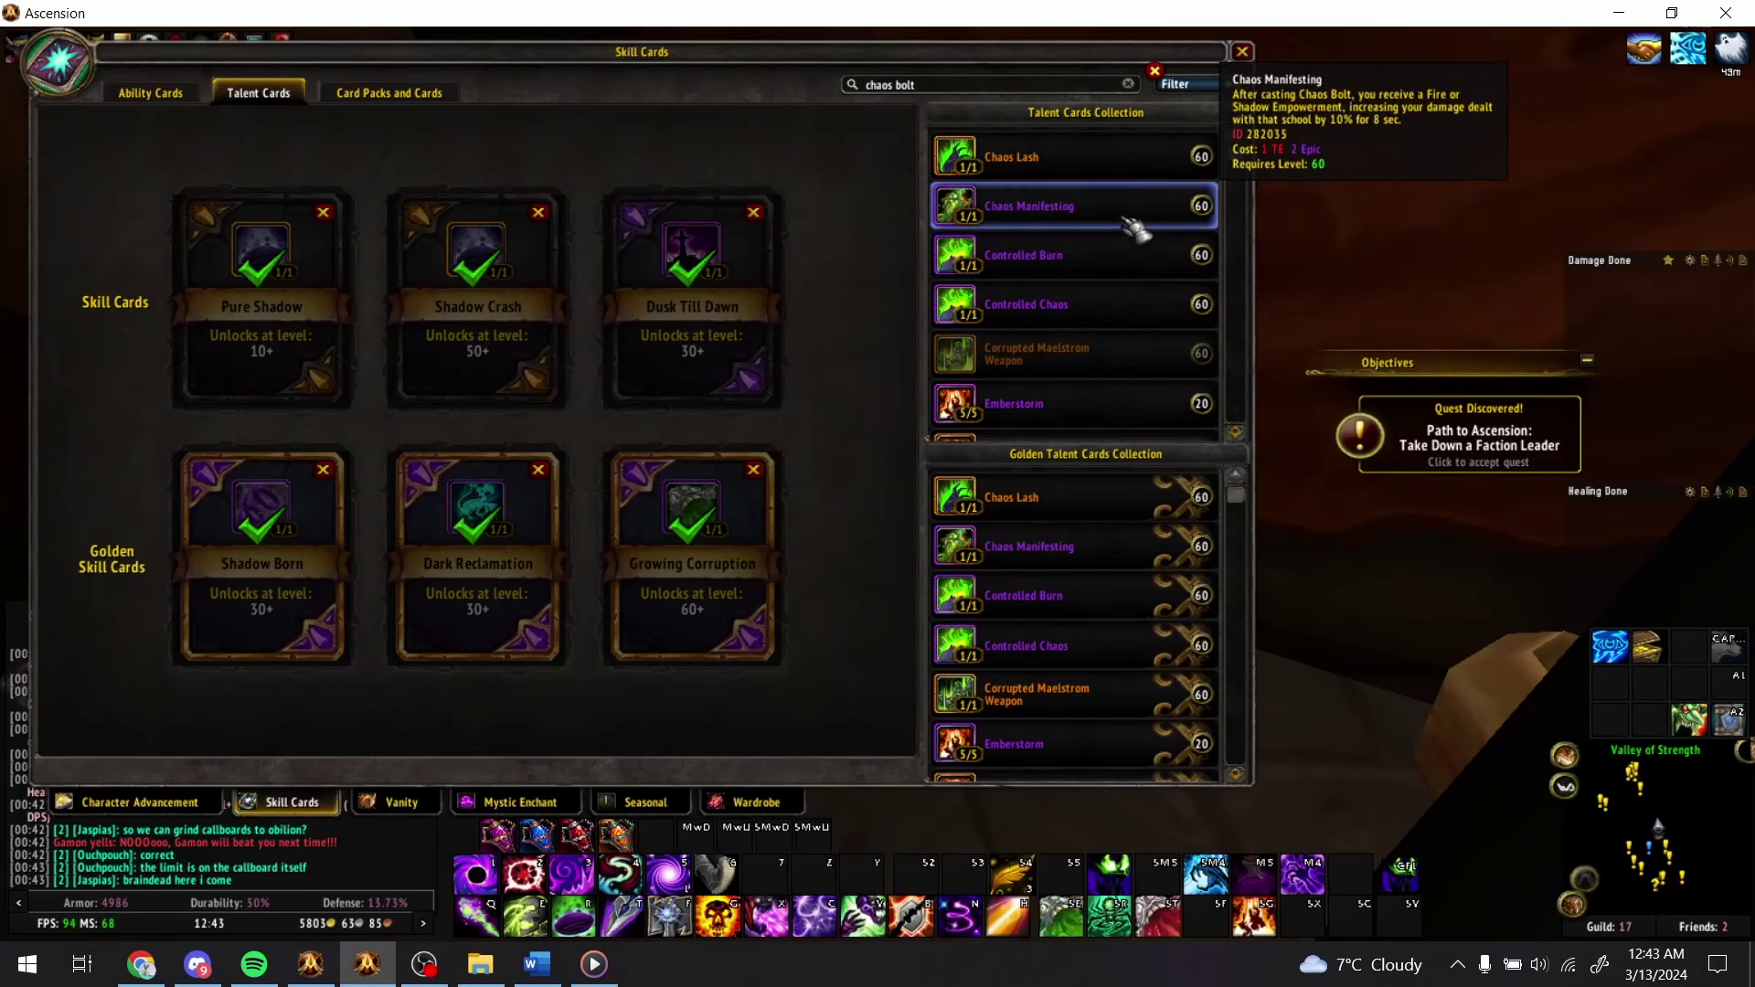
{"action": "scroll", "coordinate": [1132, 237], "scroll_direction": "down", "scroll_amount": 5}
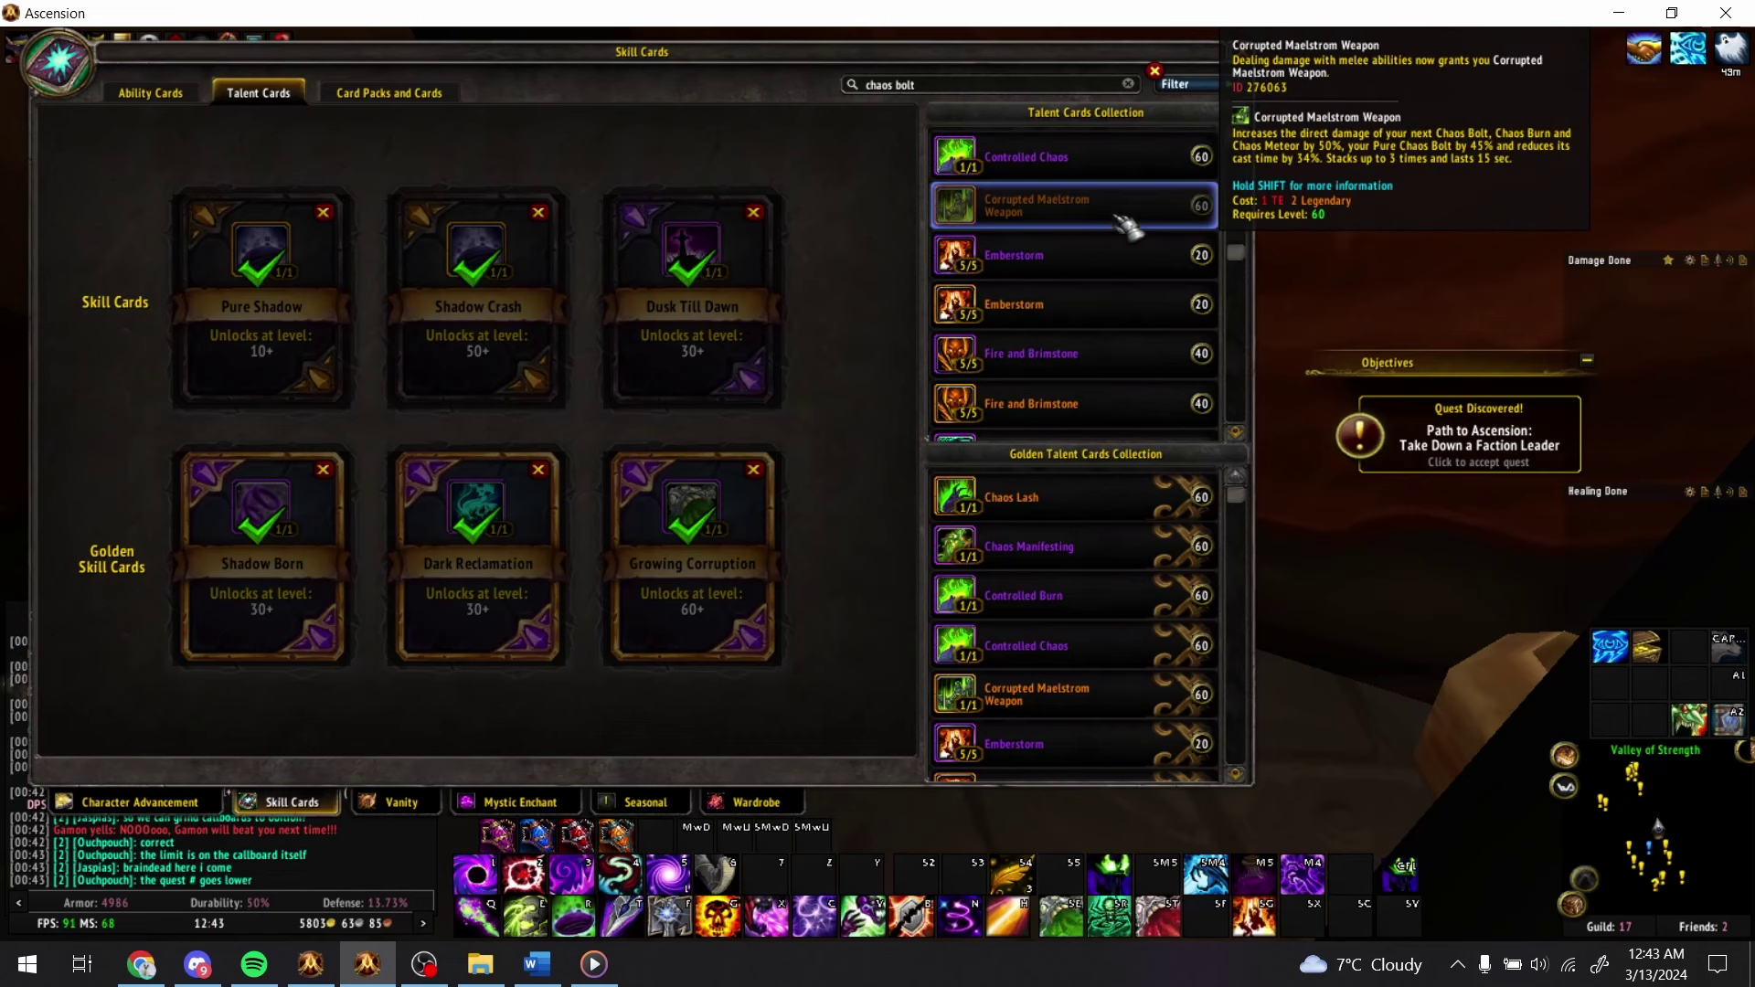
{"action": "scroll", "coordinate": [1132, 266], "scroll_direction": "down", "scroll_amount": 1}
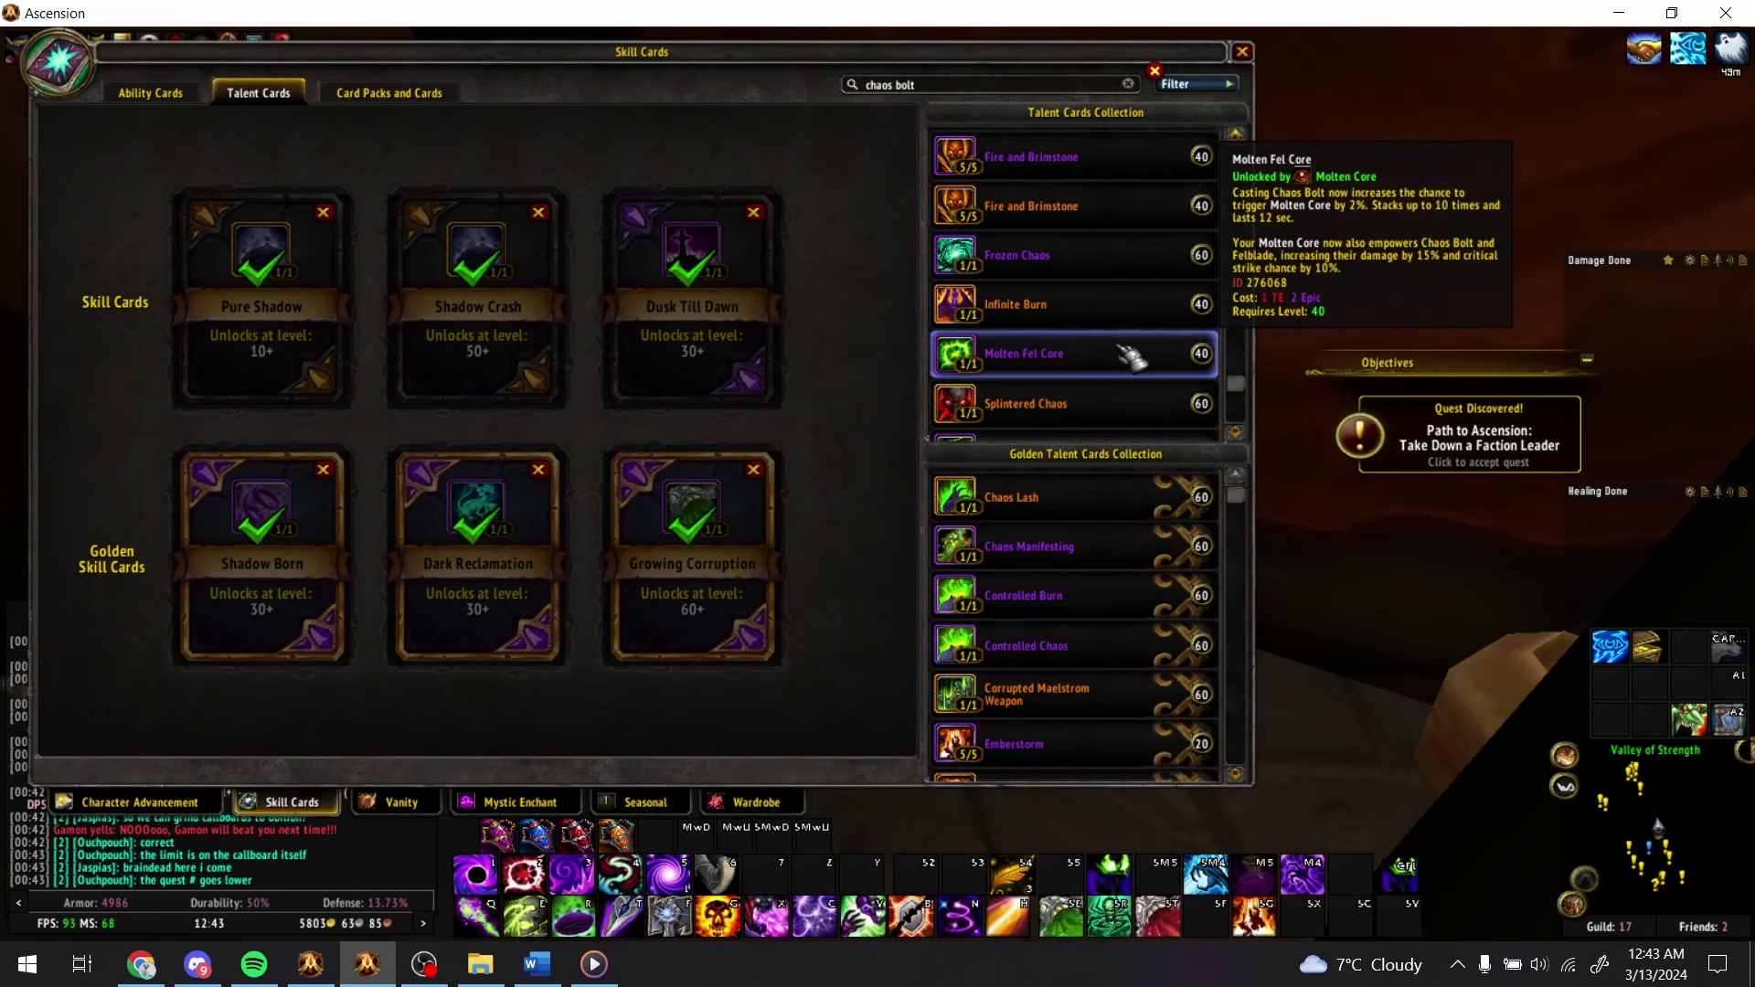
{"action": "scroll", "coordinate": [1137, 362], "scroll_direction": "down", "scroll_amount": 1}
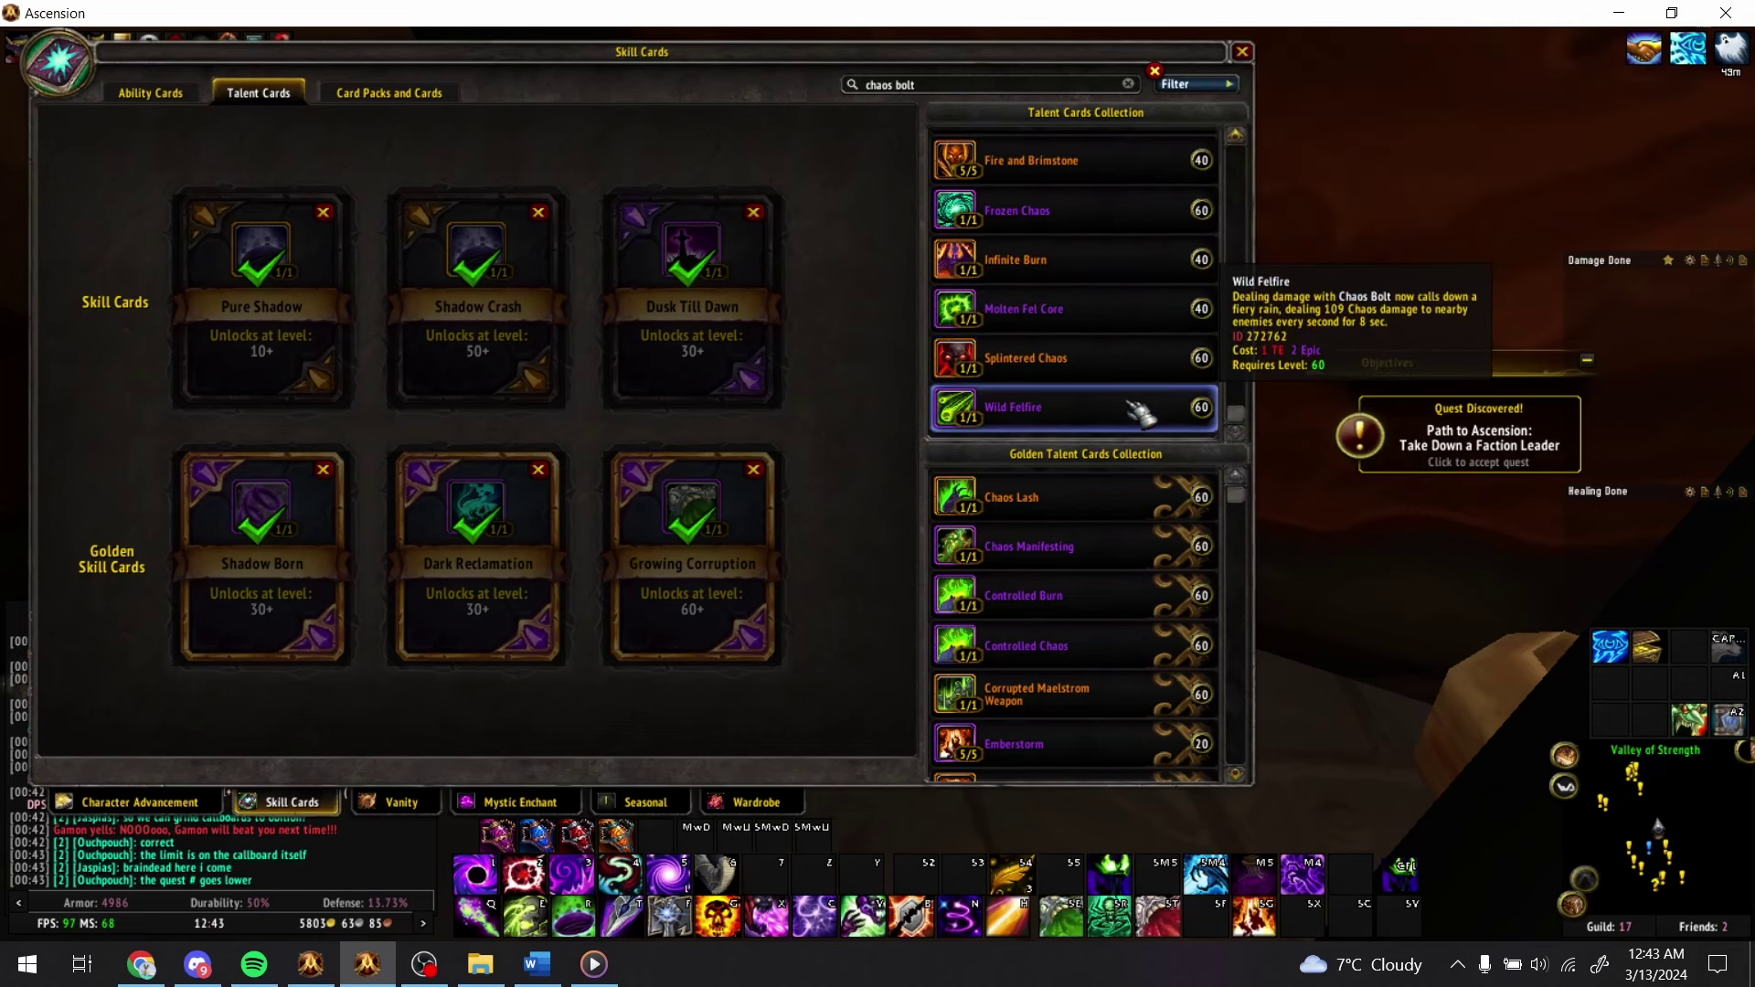
{"action": "scroll", "coordinate": [1087, 557], "scroll_direction": "down", "scroll_amount": 3}
{"action": "scroll", "coordinate": [1088, 565], "scroll_direction": "down", "scroll_amount": 6}
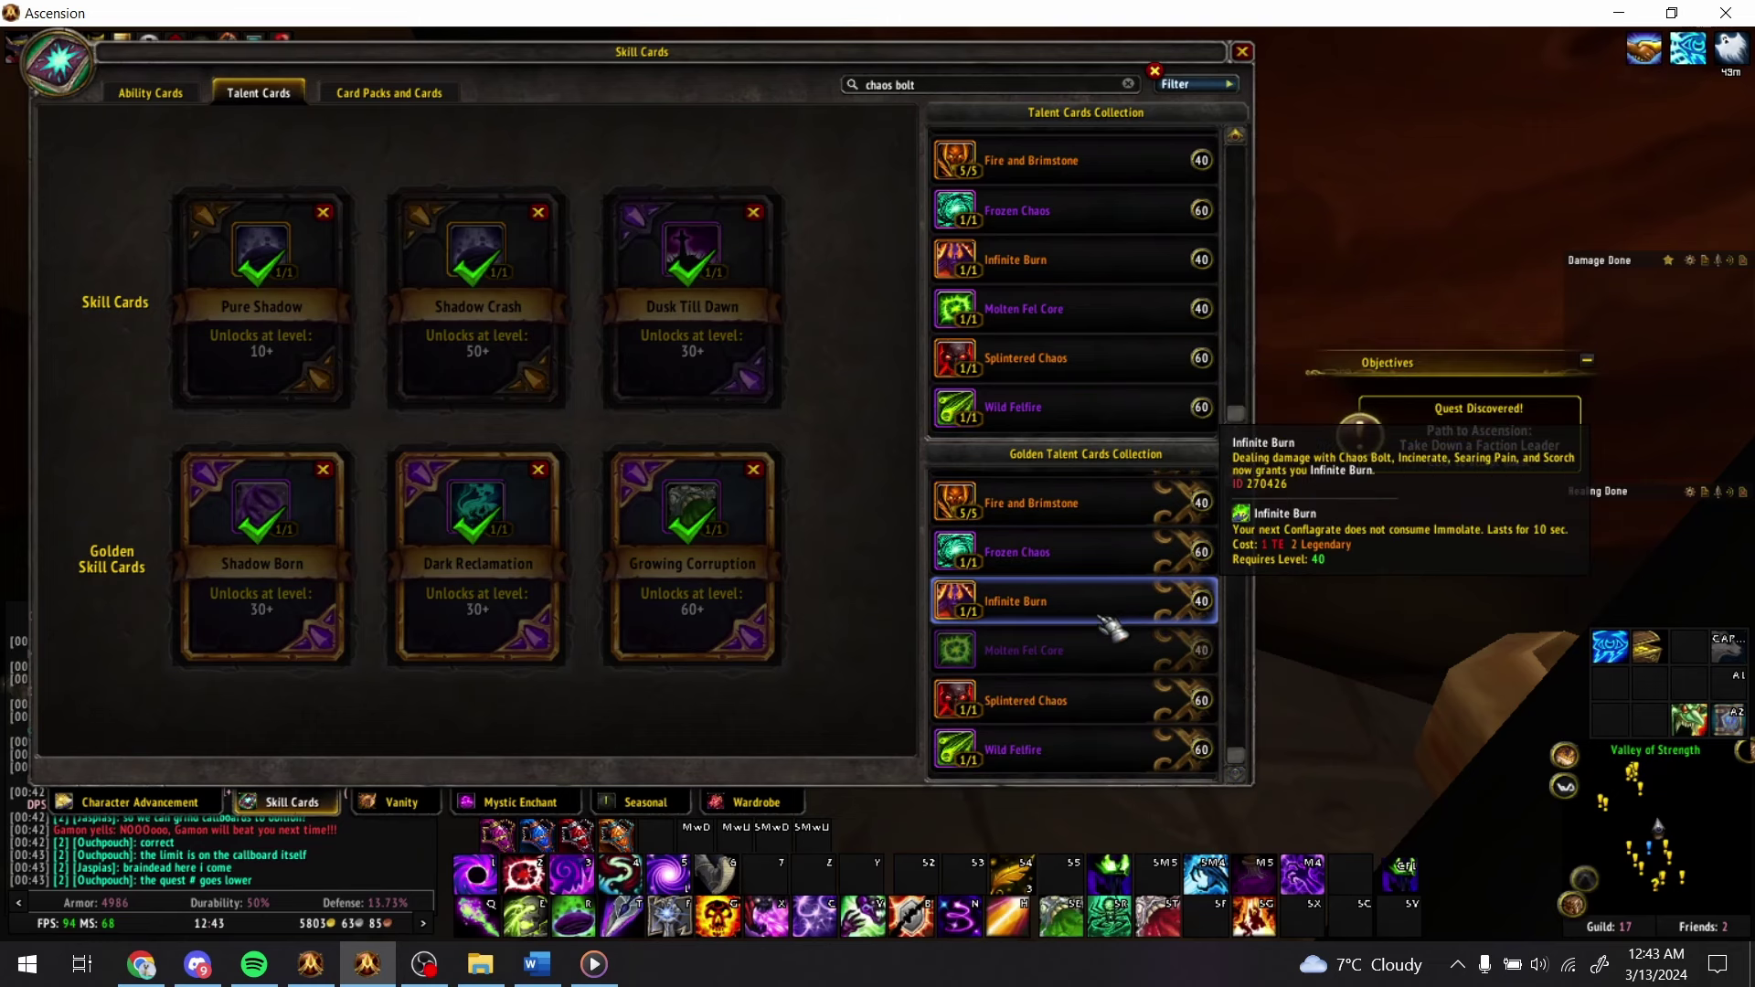
{"action": "scroll", "coordinate": [1117, 640], "scroll_direction": "up", "scroll_amount": 8}
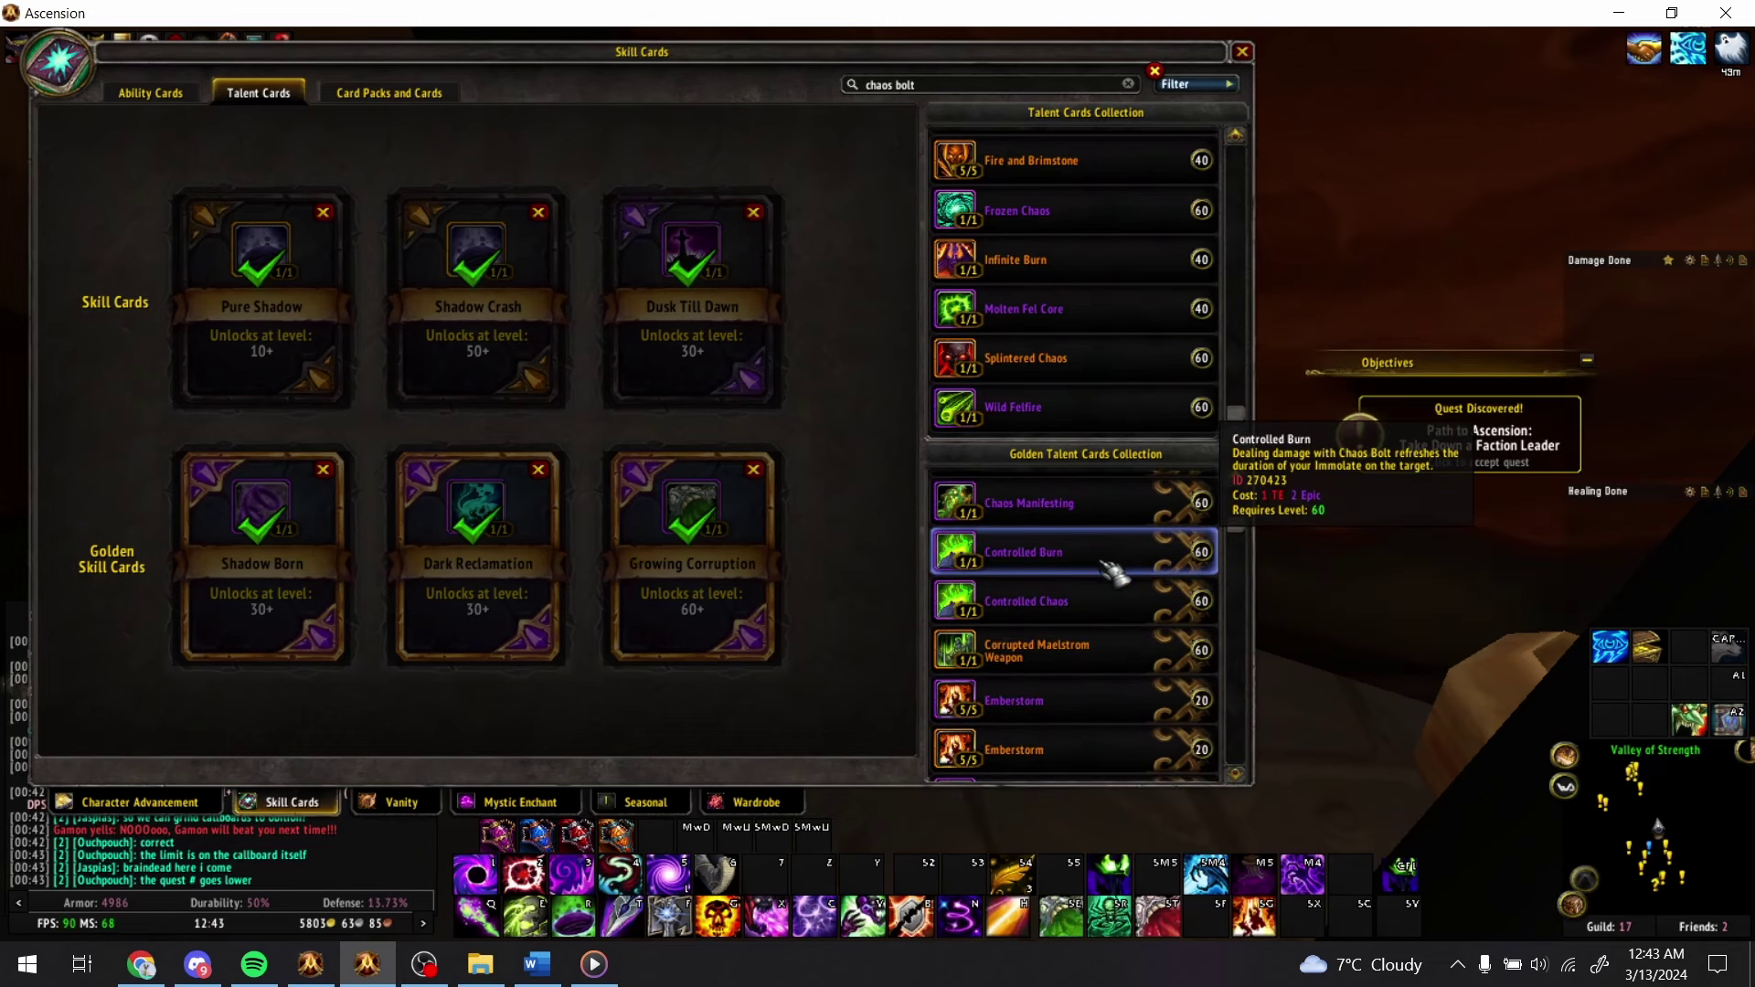
- Search the talent cards for "melee abilities reduce"
{"action": "left_click", "coordinate": [1040, 84]}
{"action": "type", "text": "mel"}
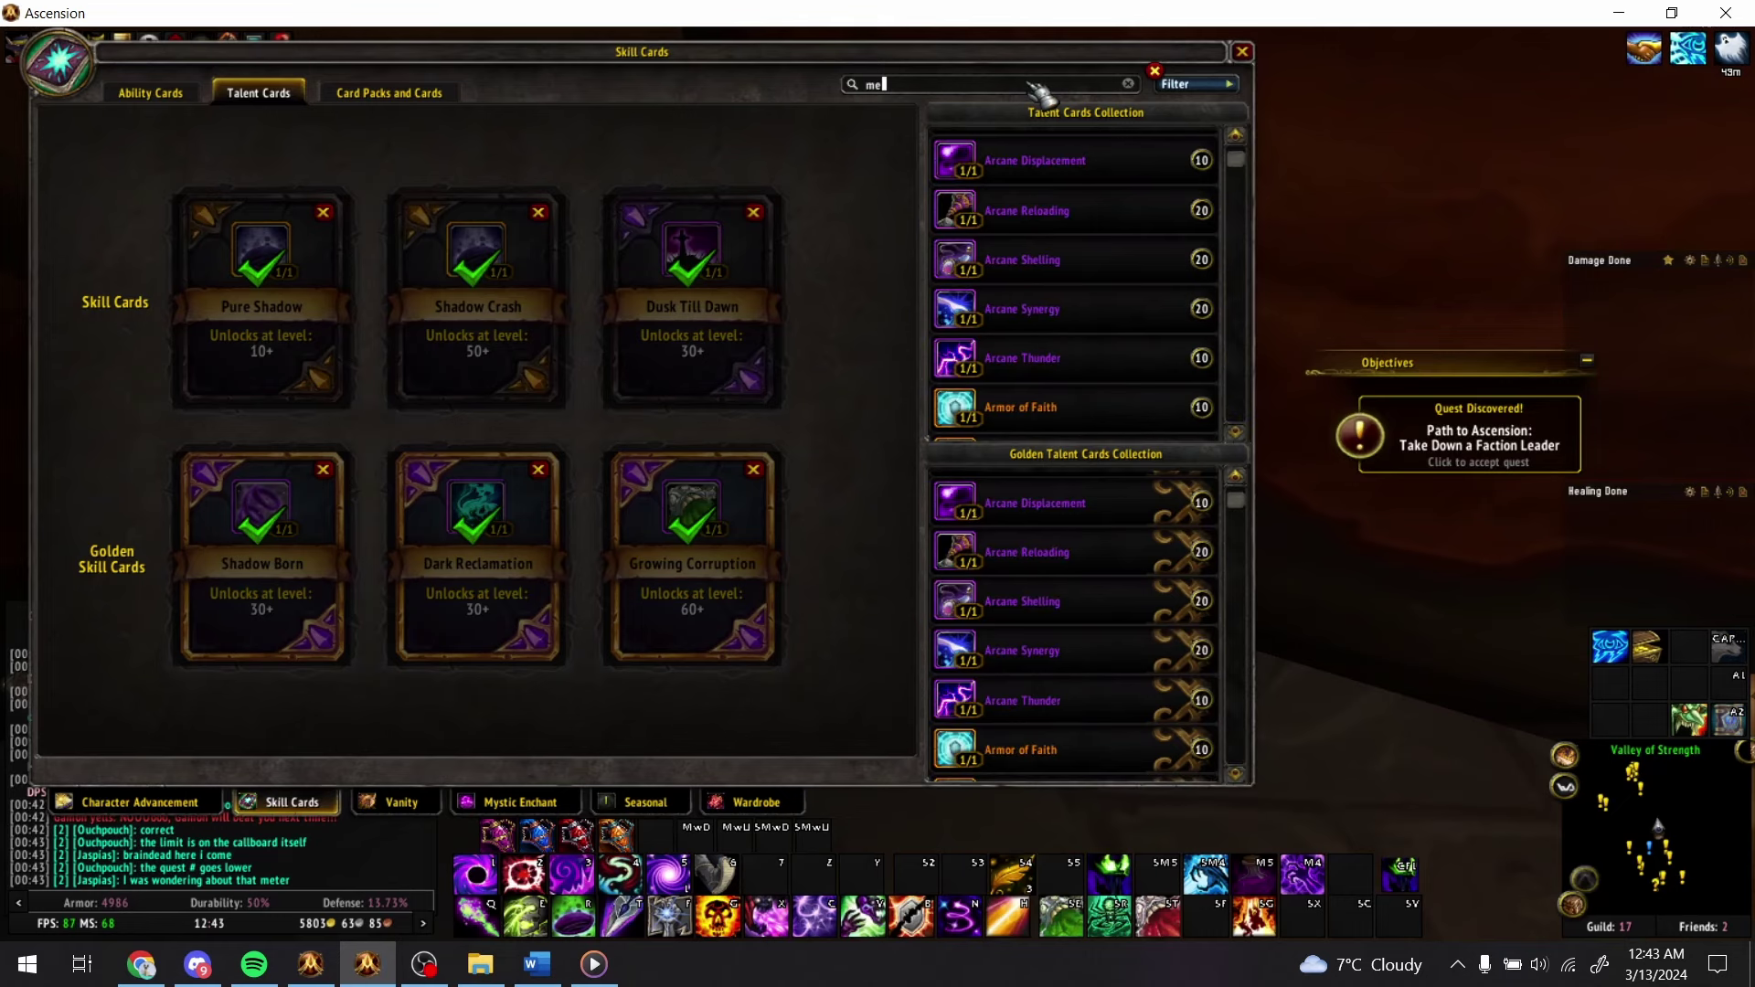
{"action": "type", "text": "ee abilities reduce"}
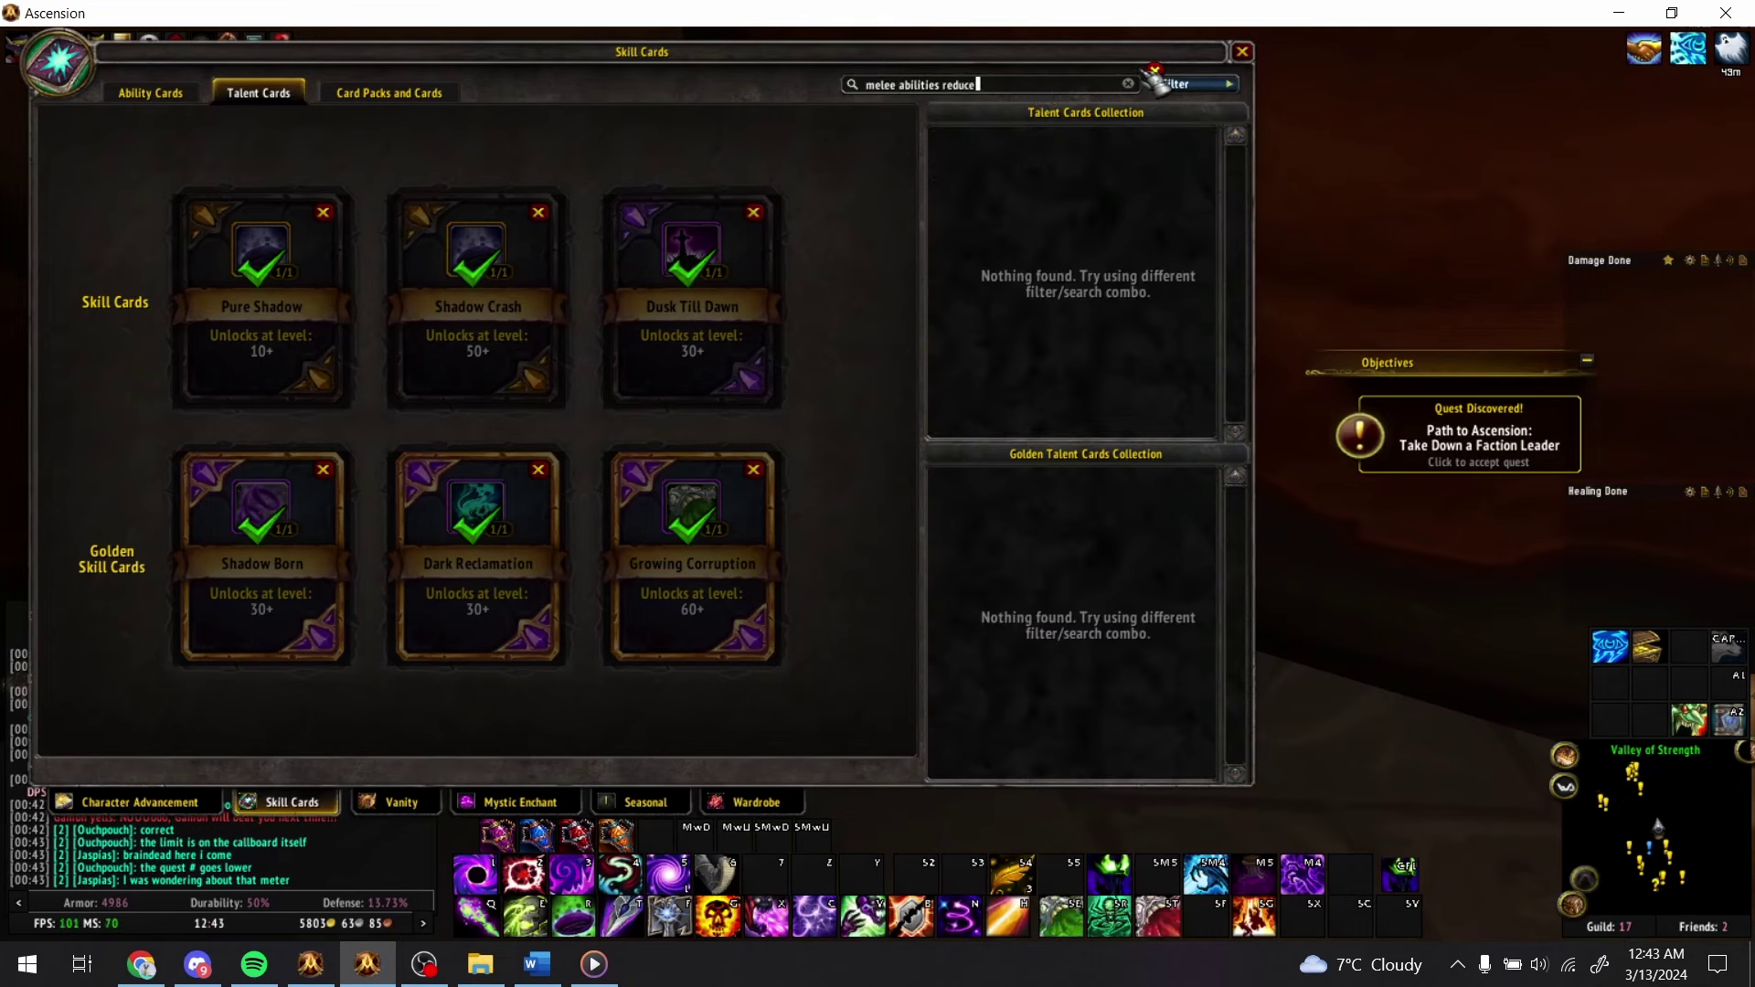
- Search the talent cards for "chaos bolt", filter them to rare quality and above, and read the description of Felstorm
{"action": "key", "text": "ctrl+a"}
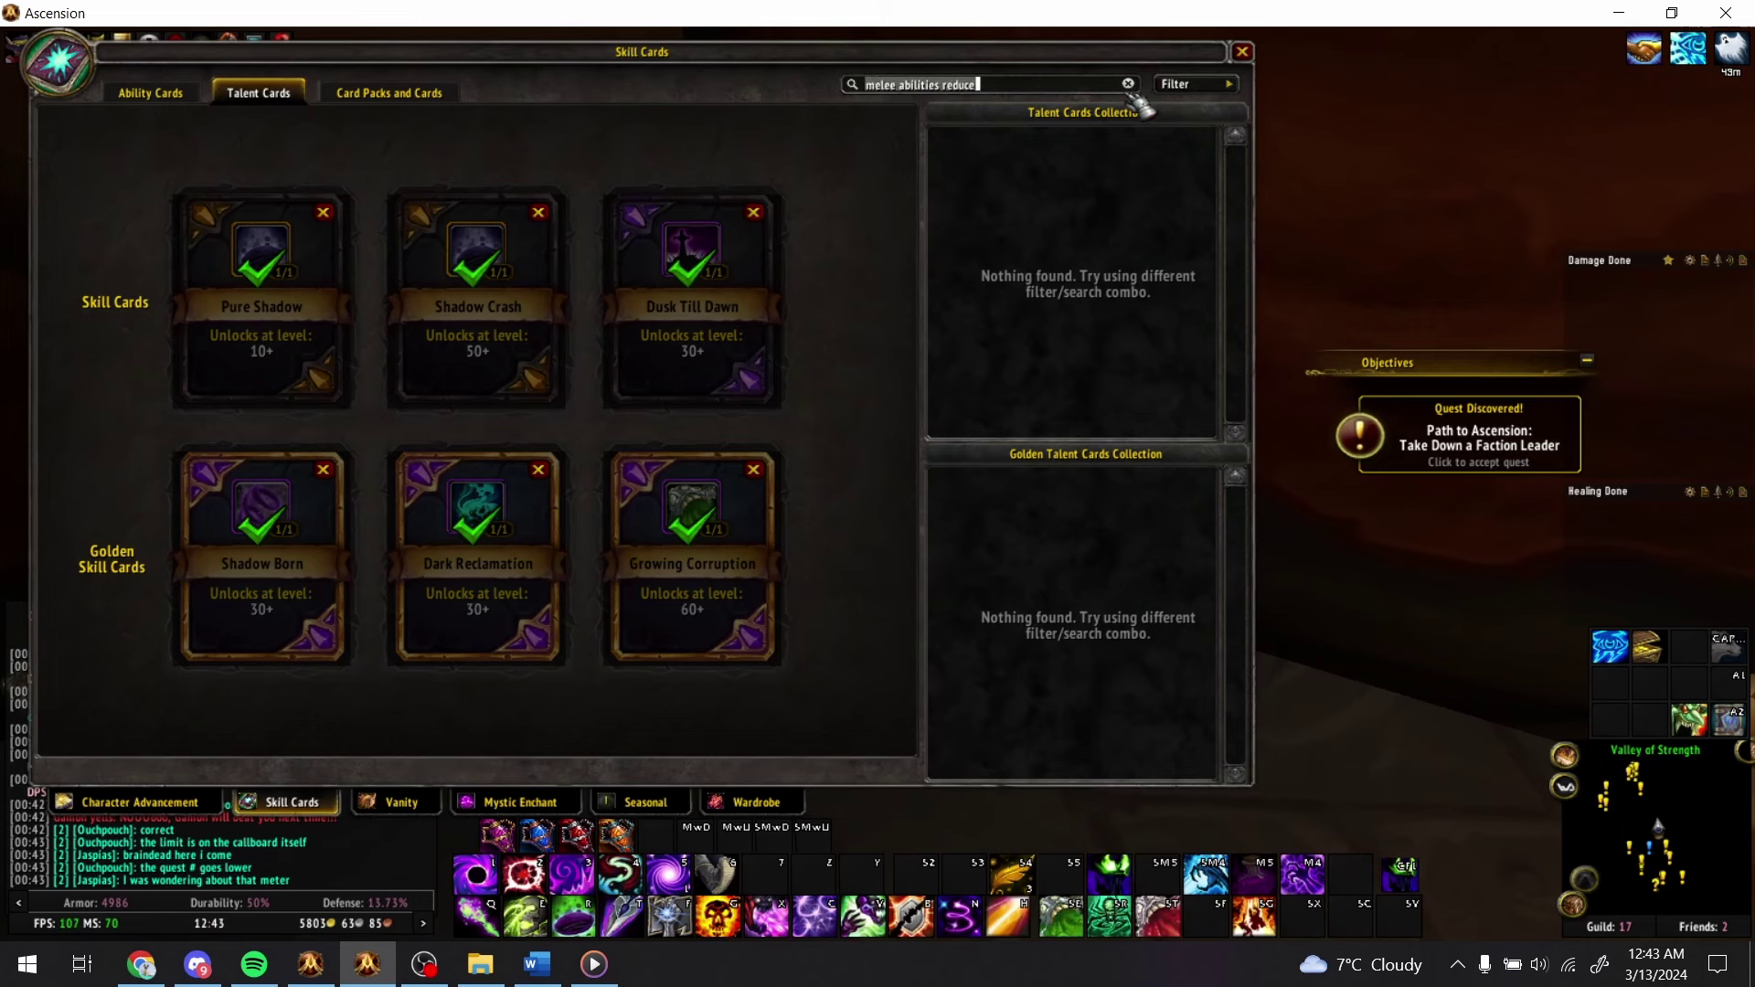
{"action": "type", "text": "chaos bolt"}
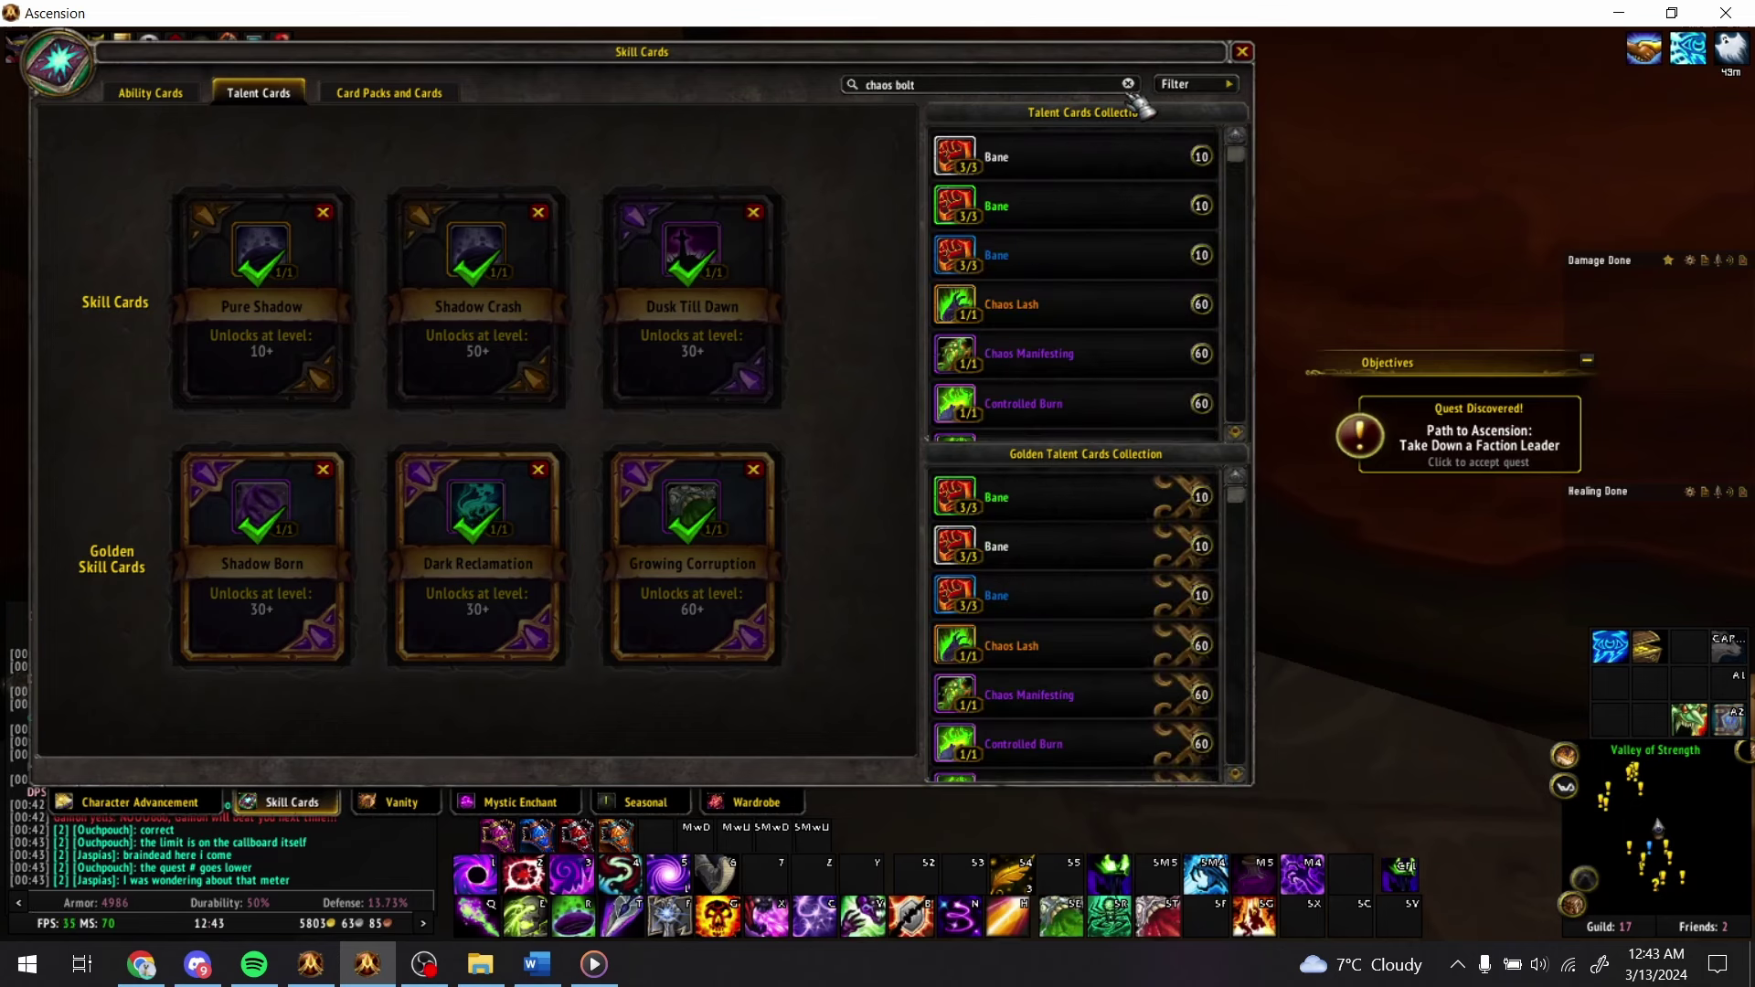
{"action": "left_click", "coordinate": [1179, 84]}
{"action": "left_click", "coordinate": [1188, 116]}
{"action": "scroll", "coordinate": [1159, 245], "scroll_direction": "down", "scroll_amount": 2}
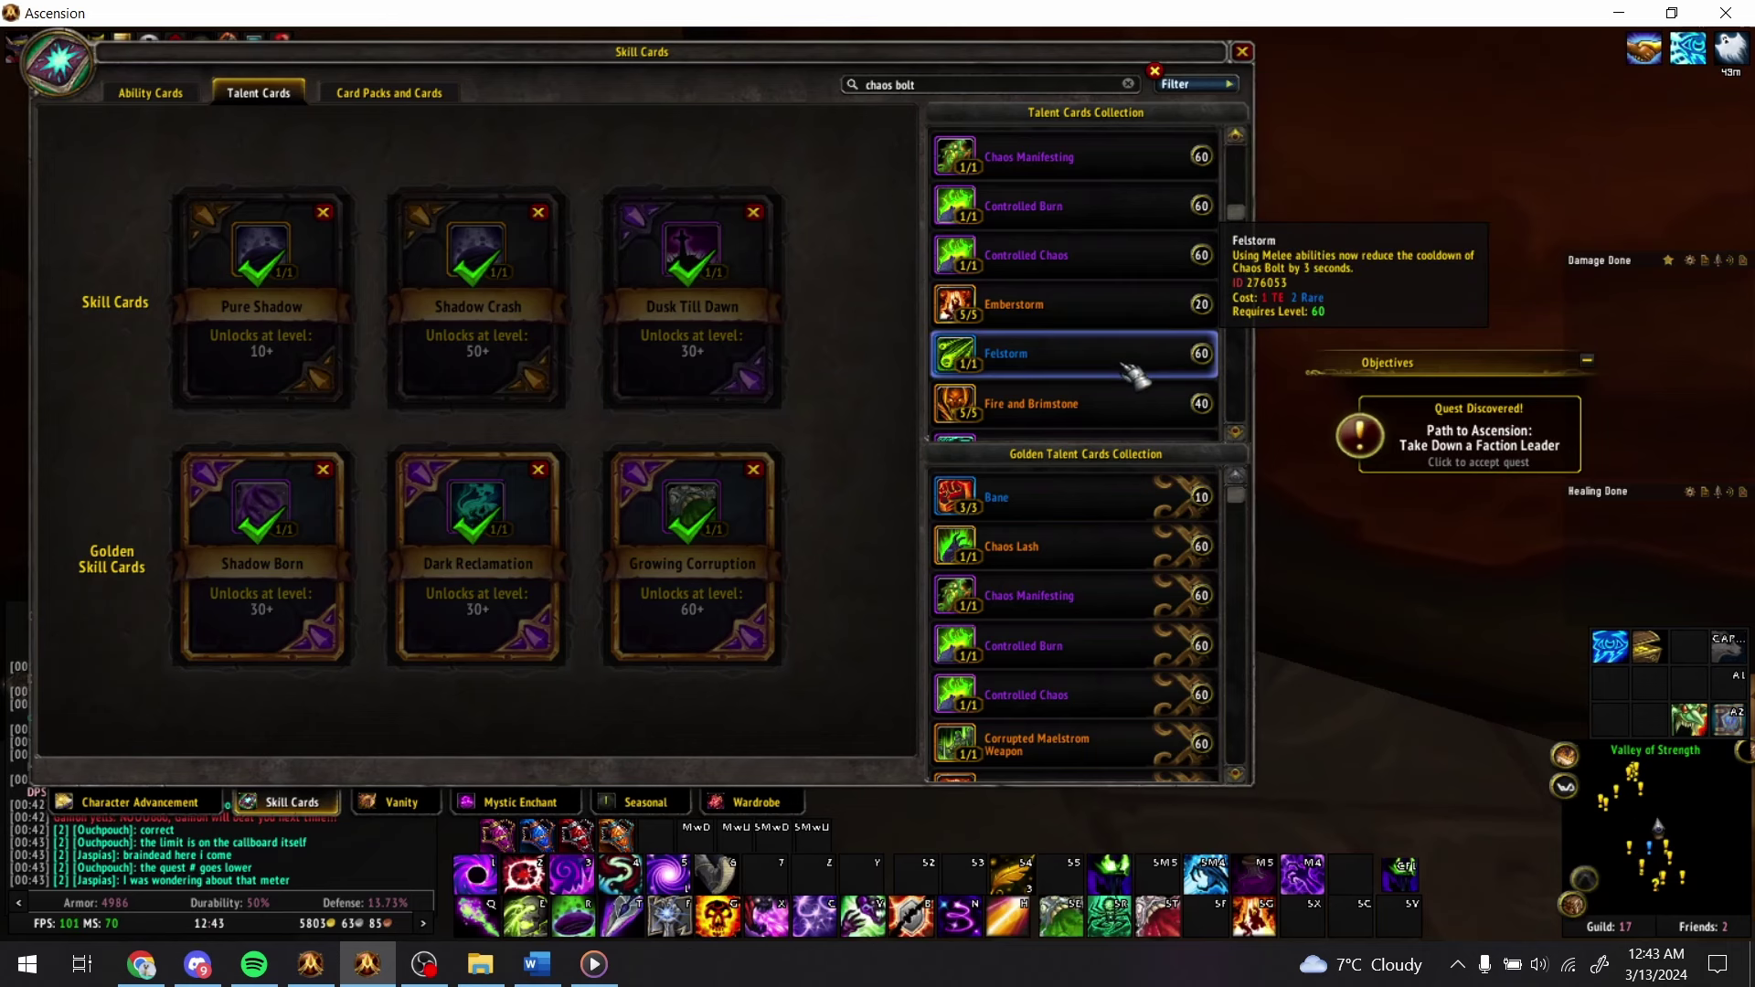
- Switch to the Google Sheets tier list and enter "Felstorm" in BD25 as an alternative talent card
{"action": "key", "text": "alt+Tab"}
{"action": "type", "text": "Felstorm"}
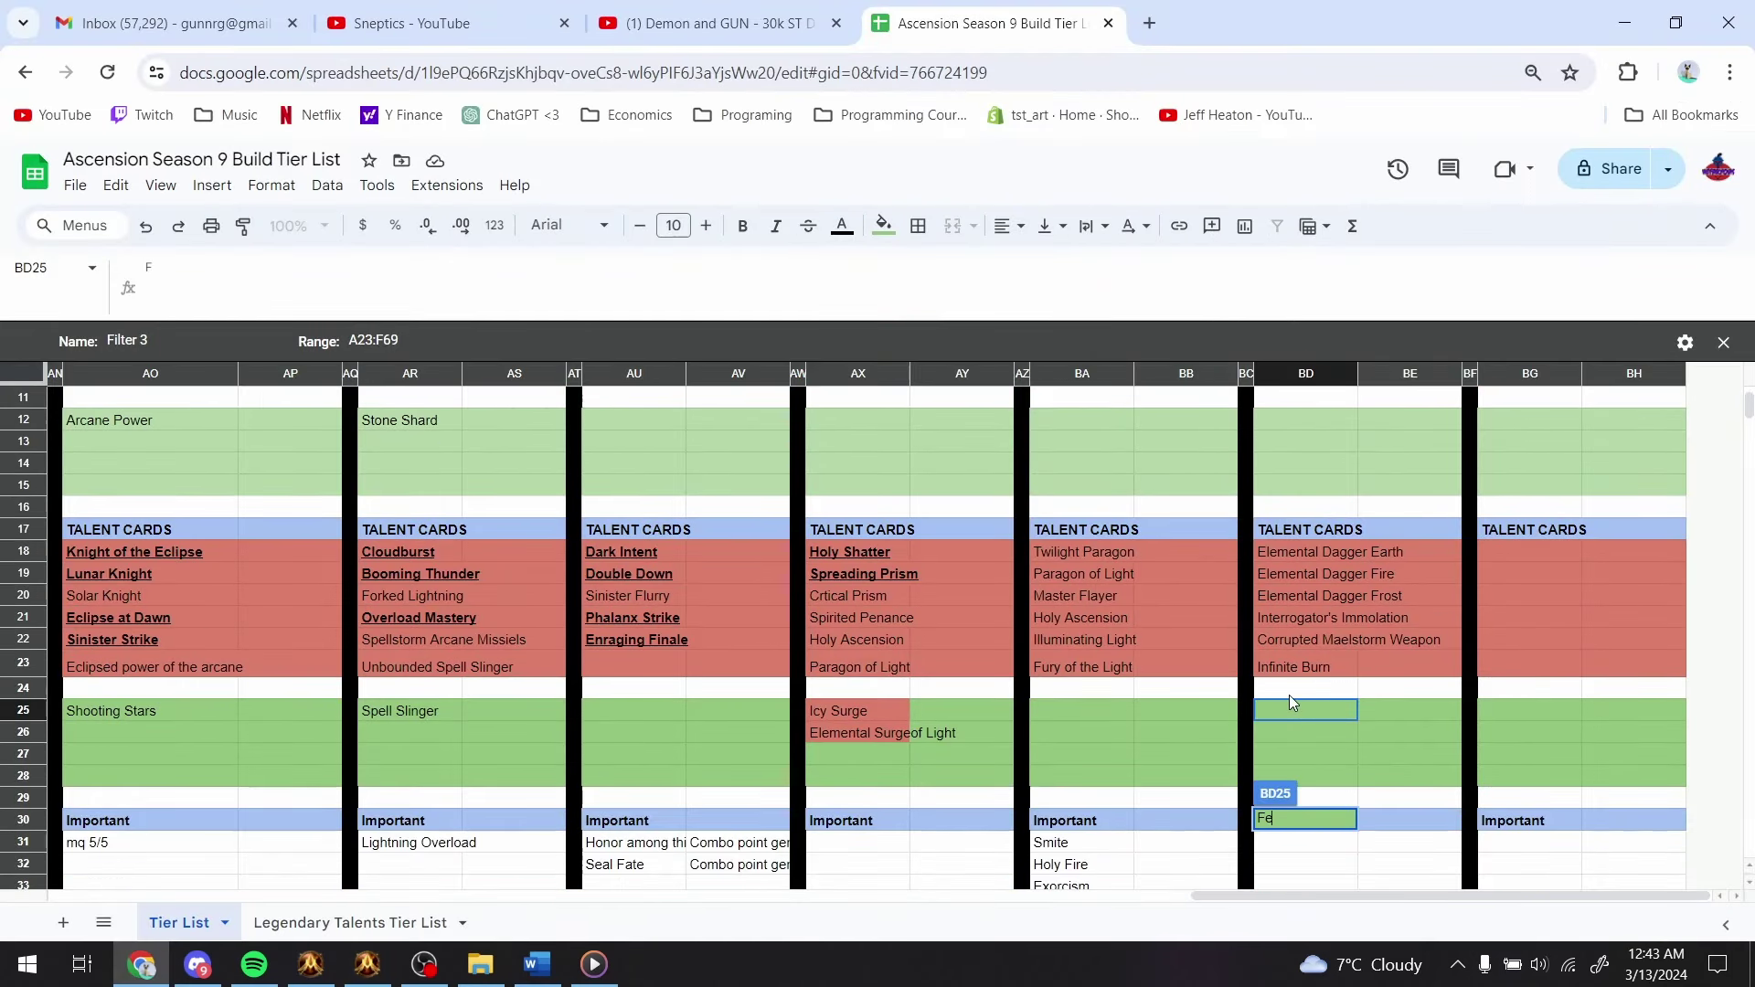
{"action": "key", "text": "Return"}
- Under the Elemental Dagger ability cards, enter "Pure Chaos Bolt" in BD7 and "Flametongue" in BD8
{"action": "key", "text": "Up"}
{"action": "key", "text": "Up"}
{"action": "key", "text": "Up"}
{"action": "key", "text": "Up"}
{"action": "key", "text": "Up"}
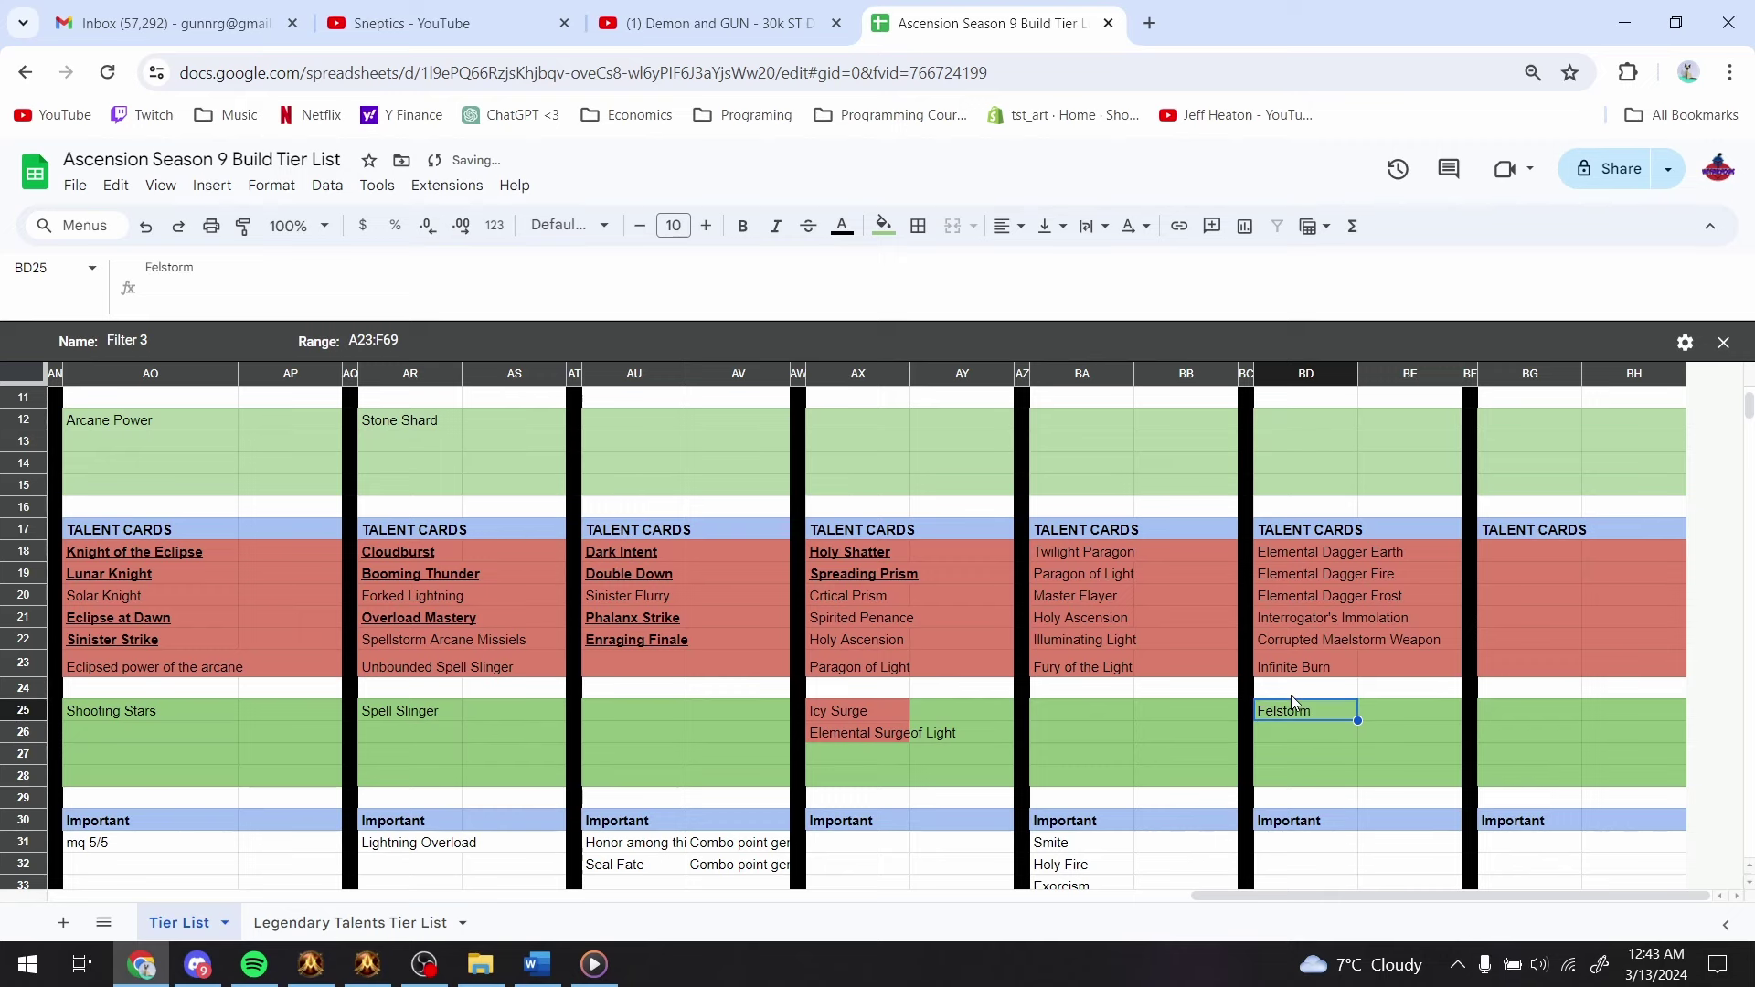
{"action": "key", "text": "Up"}
{"action": "key", "text": "Up"}
{"action": "key", "text": "Up"}
{"action": "key", "text": "Up"}
{"action": "key", "text": "Up"}
{"action": "key", "text": "Up"}
{"action": "key", "text": "Up"}
{"action": "key", "text": "Up"}
{"action": "key", "text": "Up"}
{"action": "key", "text": "Up"}
{"action": "key", "text": "Up"}
{"action": "key", "text": "Up"}
{"action": "key", "text": "Up"}
{"action": "key", "text": "Up"}
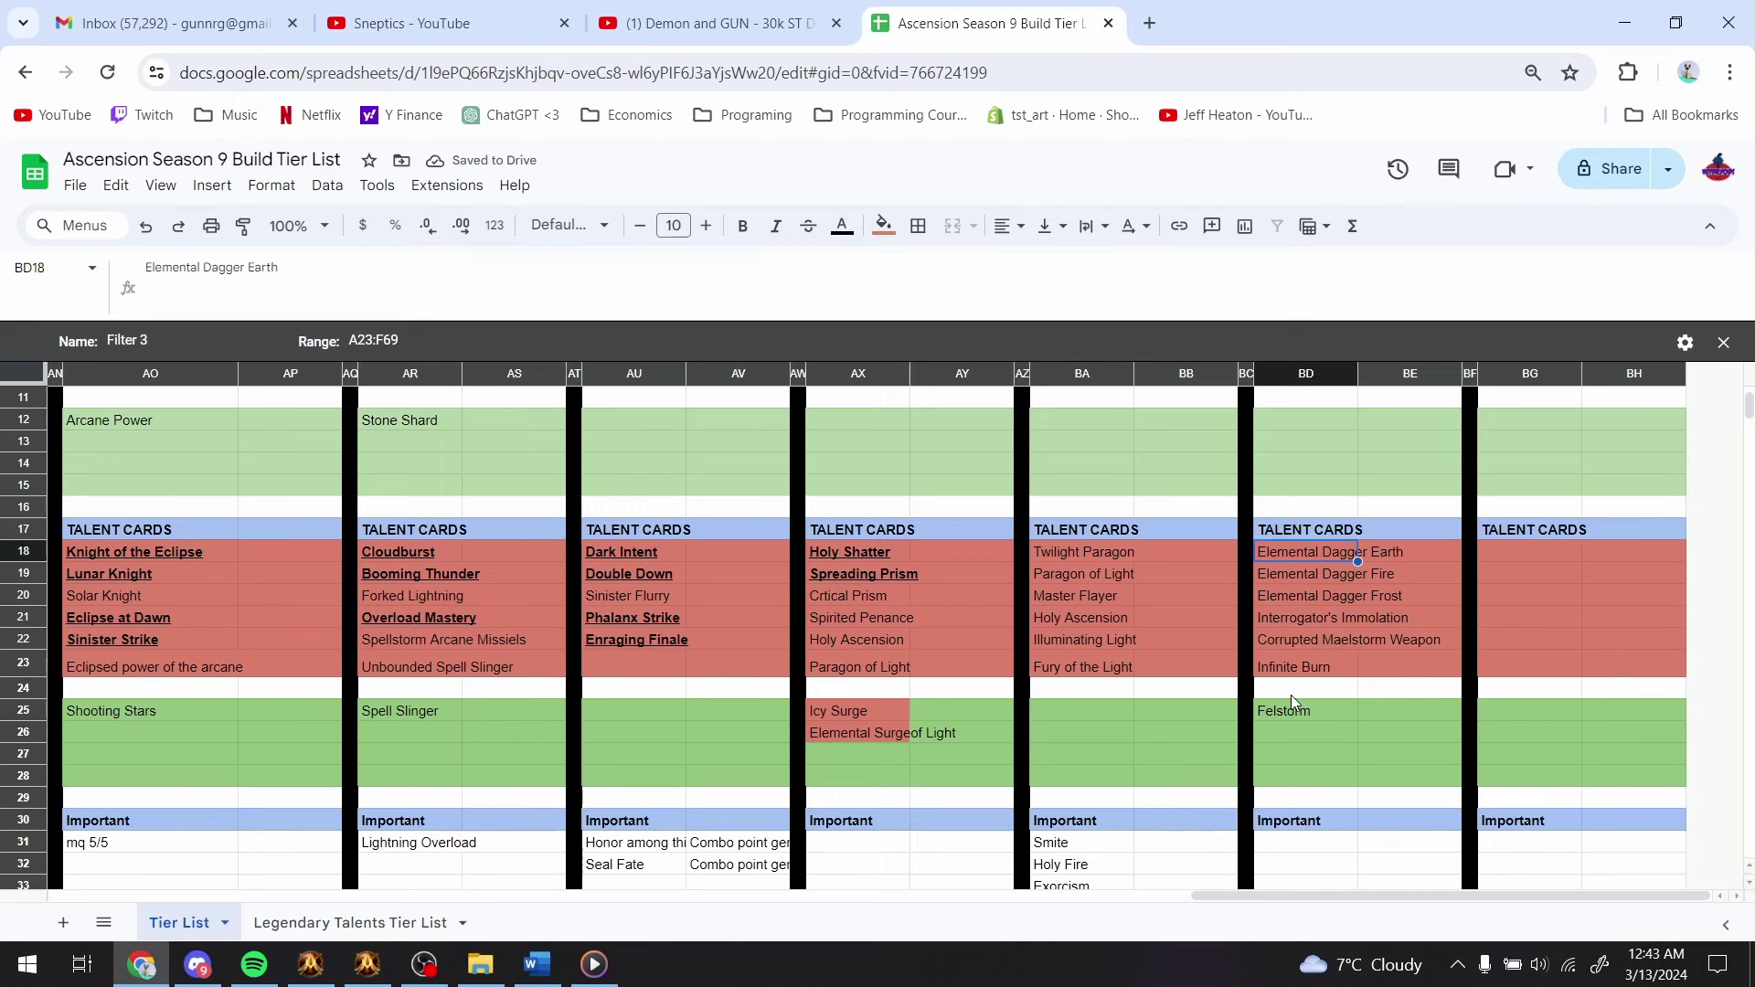
{"action": "scroll", "coordinate": [1291, 695], "scroll_direction": "up", "scroll_amount": 1}
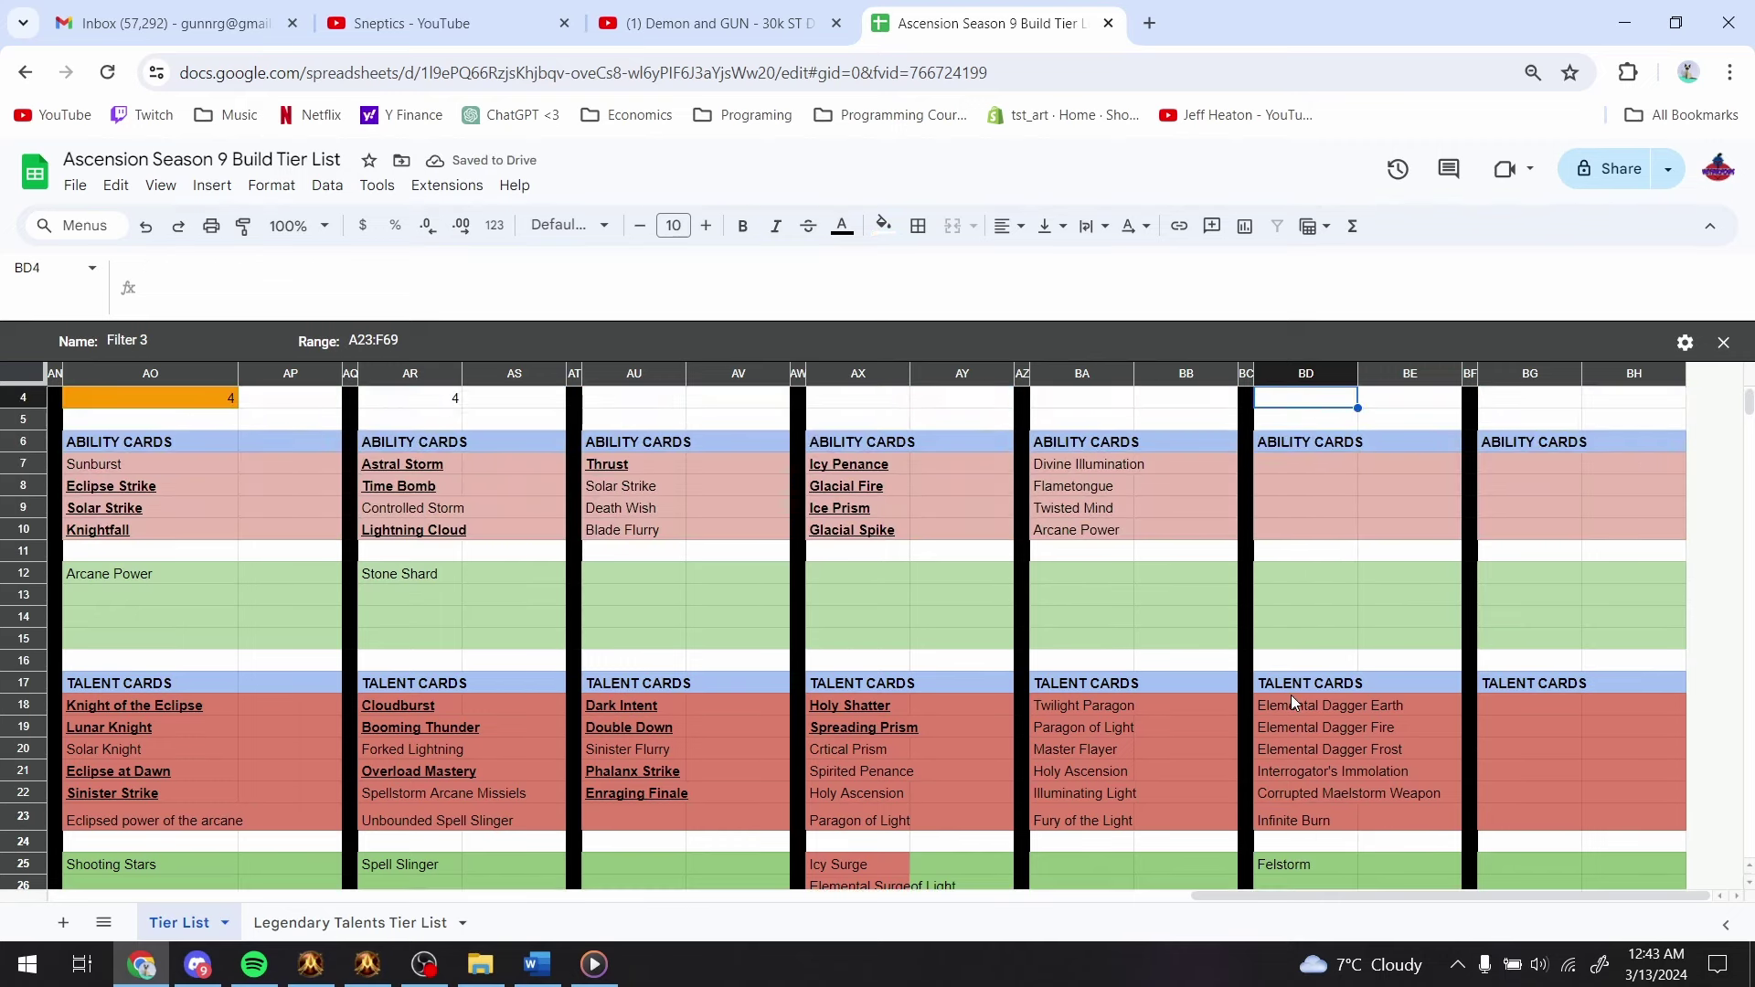
{"action": "key", "text": "alt+Tab"}
{"action": "key", "text": "alt+Tab"}
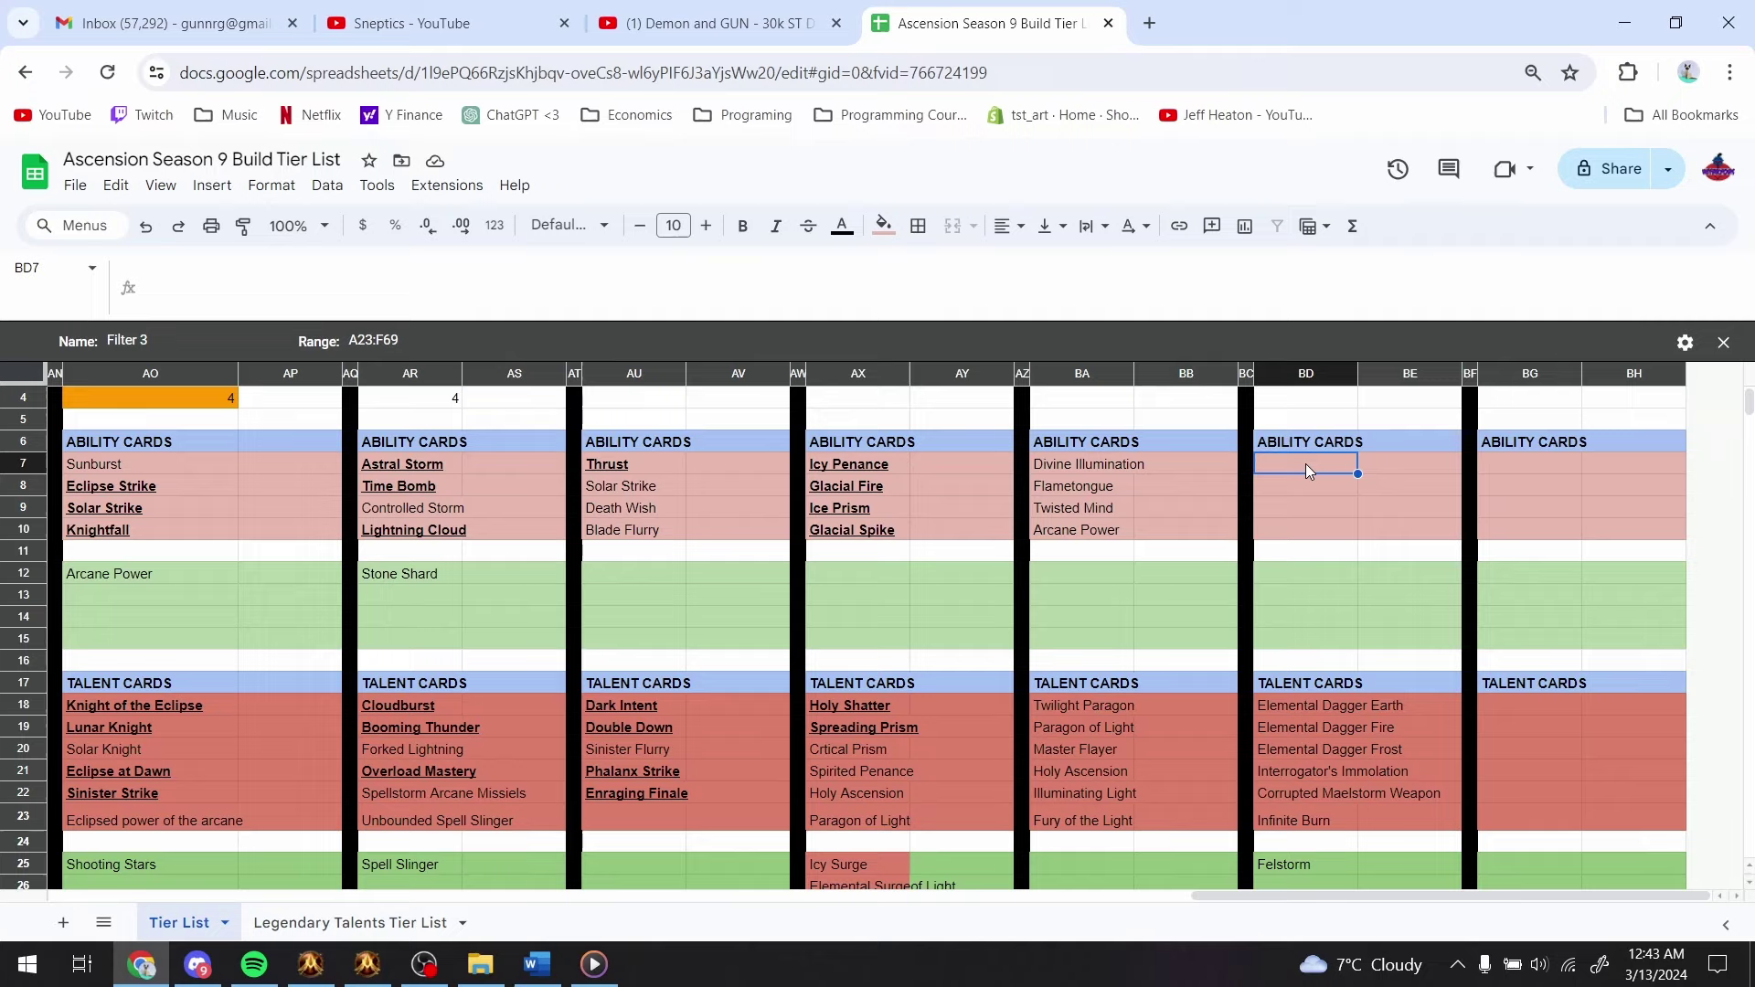
{"action": "type", "text": "Pure C"}
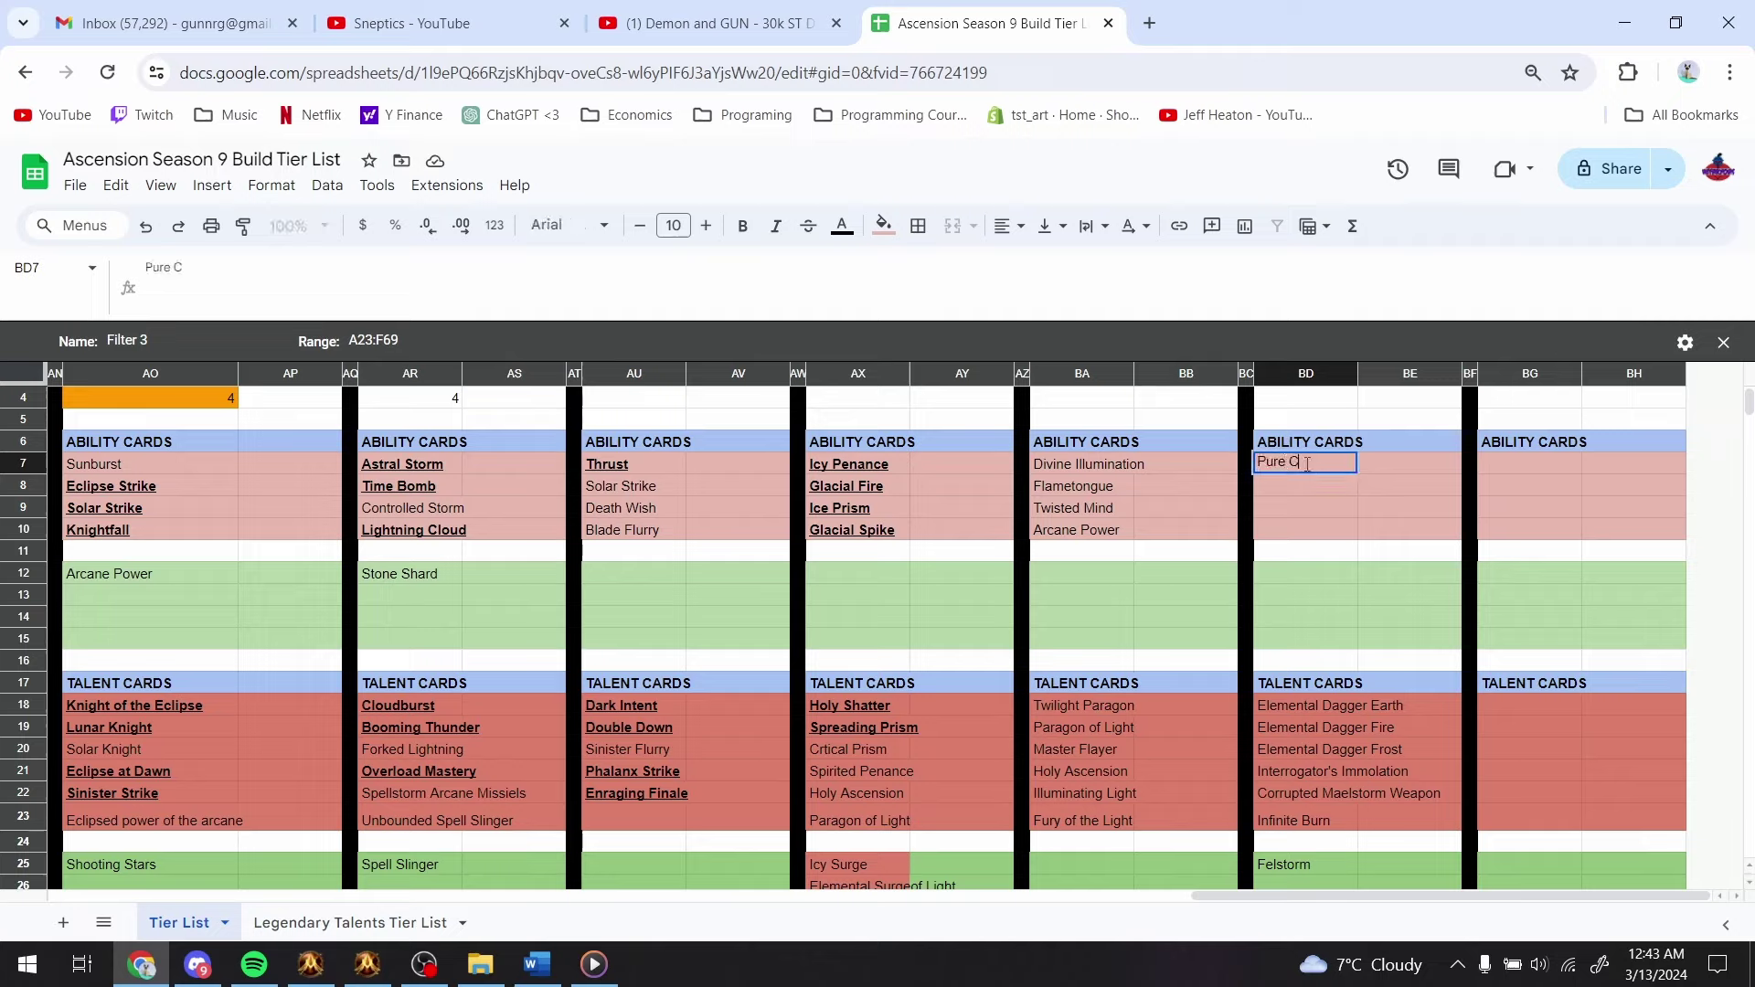
{"action": "type", "text": "haos Bolt"}
{"action": "key", "text": "Return"}
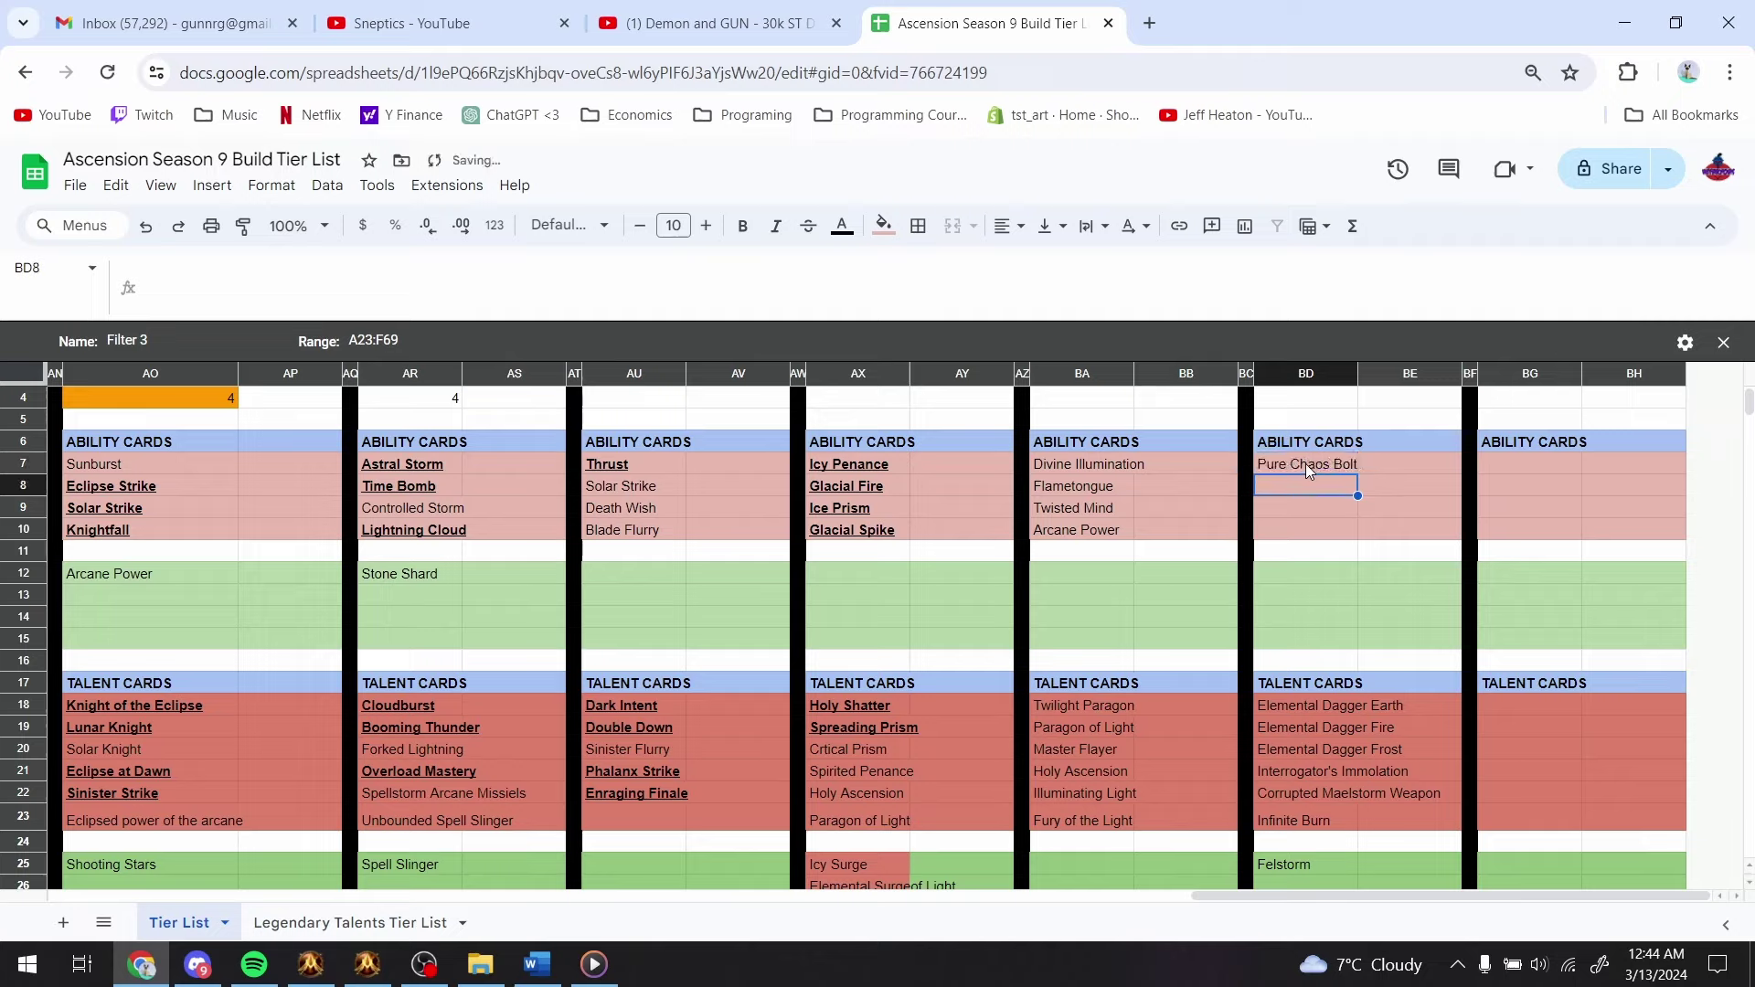
{"action": "type", "text": "Flametog"}
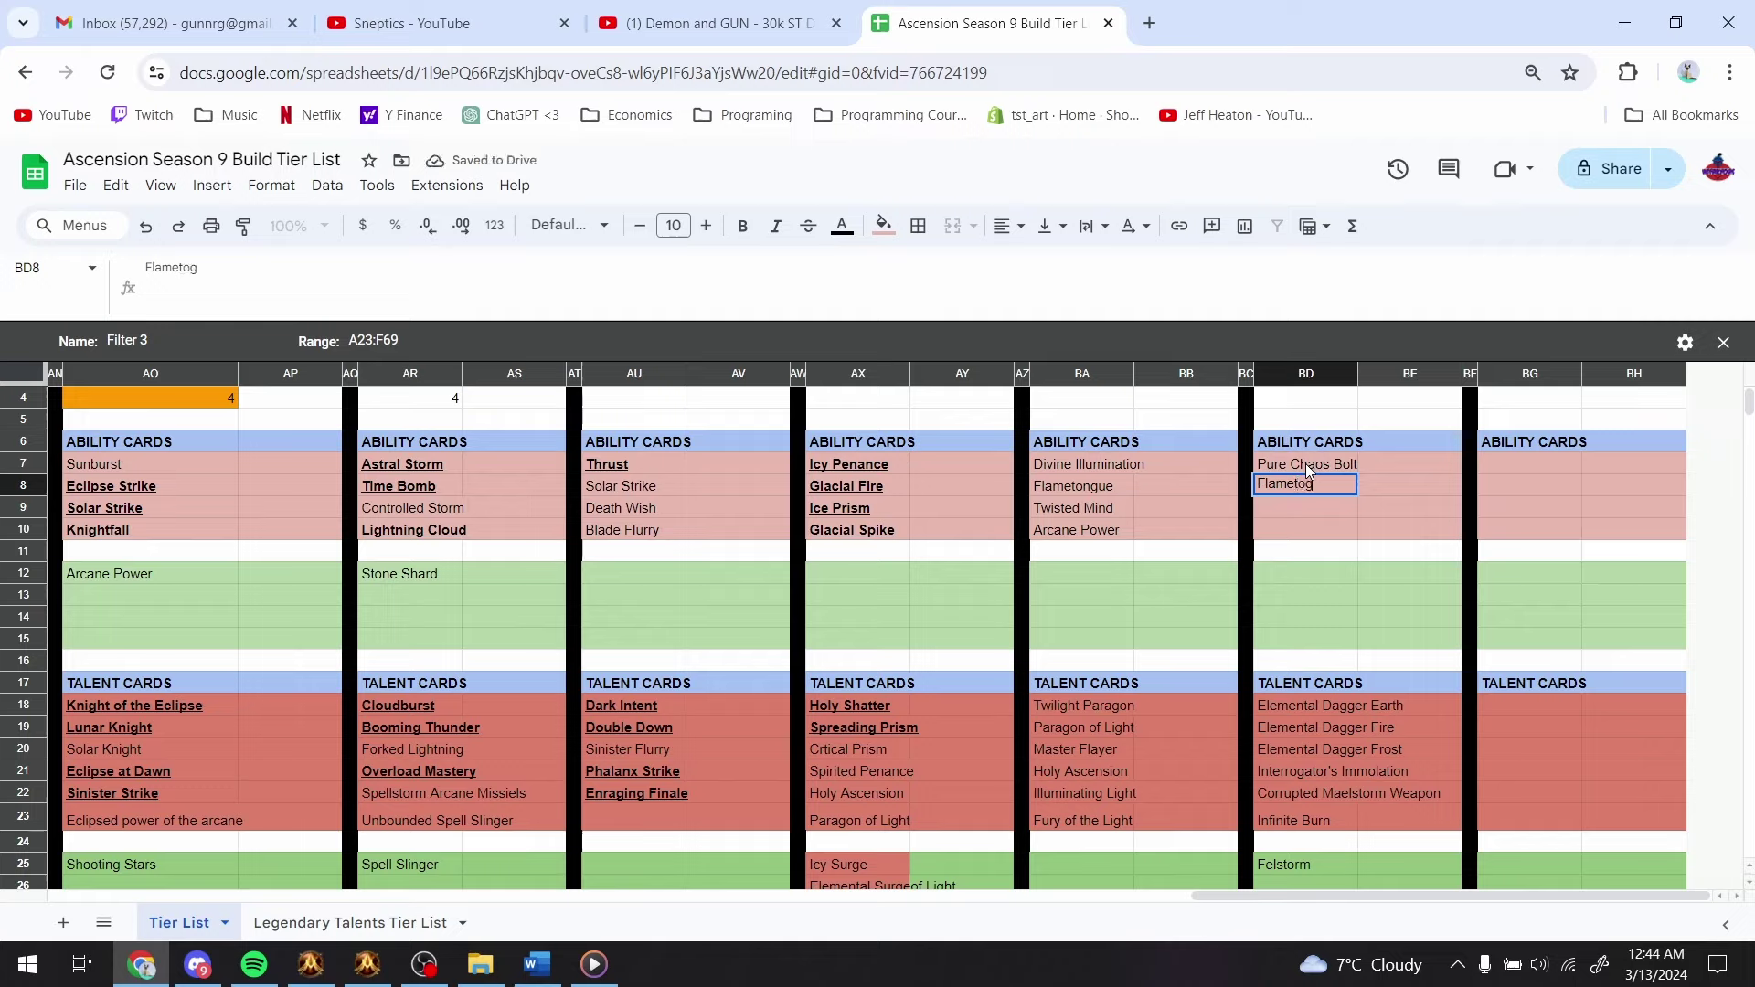
{"action": "type", "text": "ngue"}
{"action": "key", "text": "Return"}
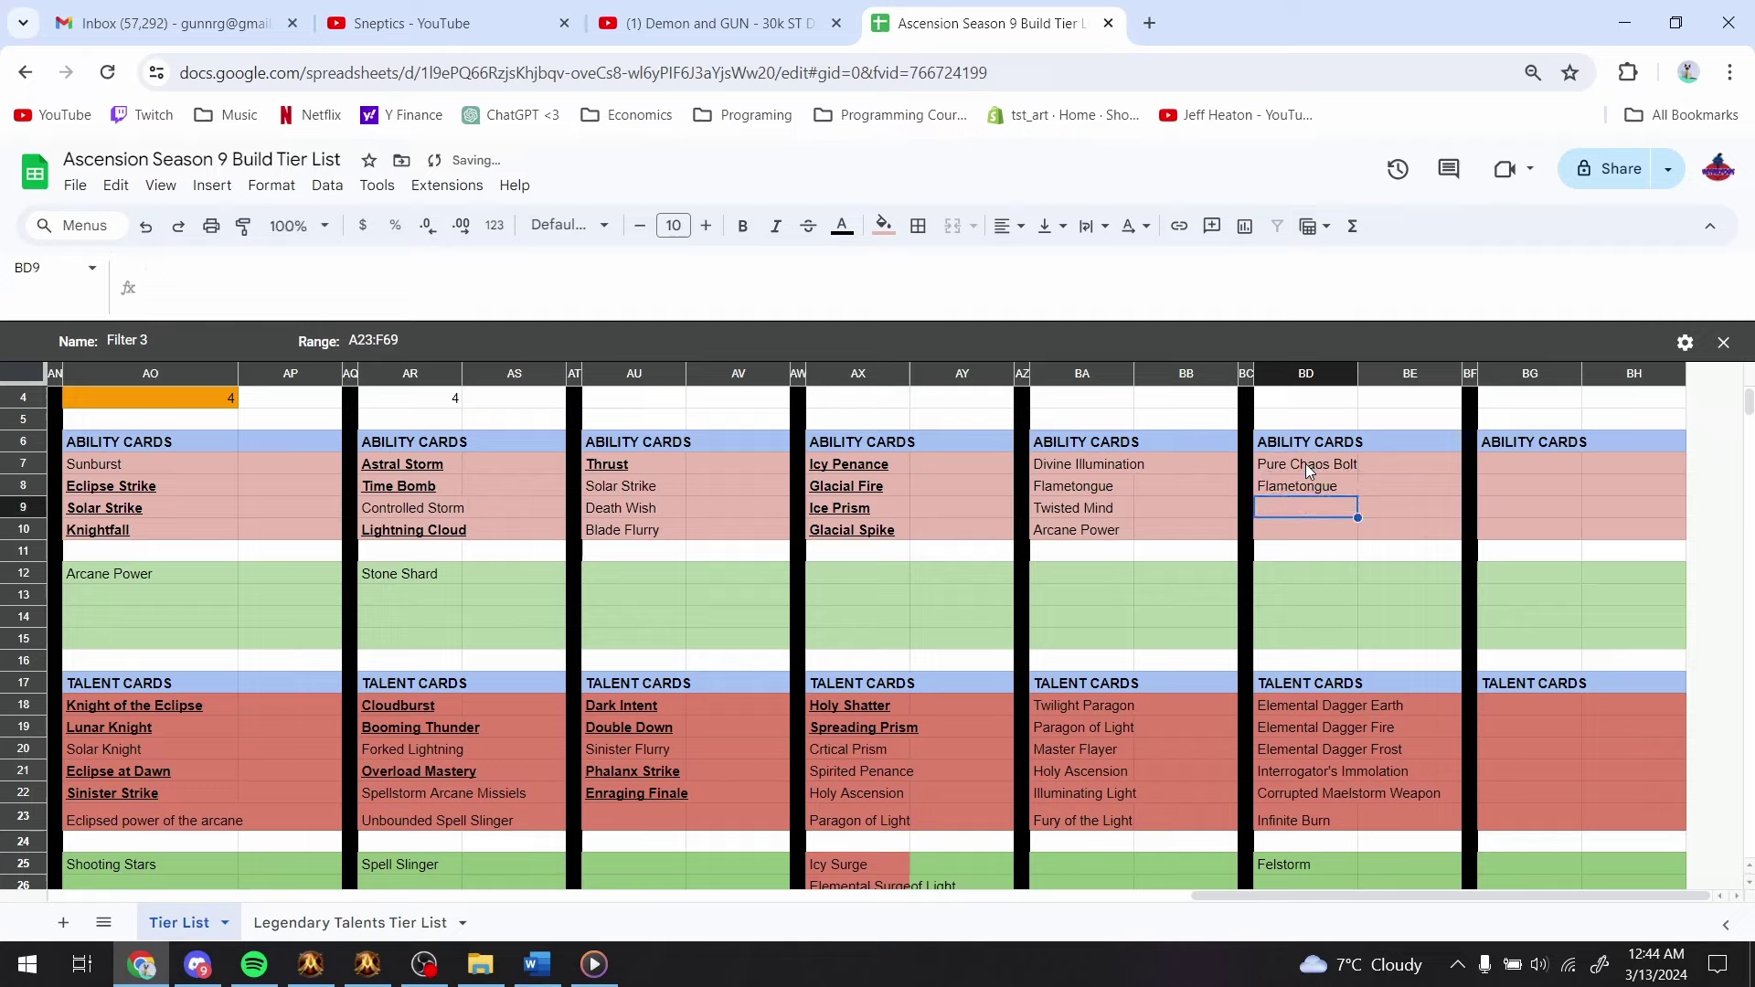
- Enter "Chaos Meteor" in BD9 and "Chaos Burn" in BD10
{"action": "type", "text": "Chaos Meet"}
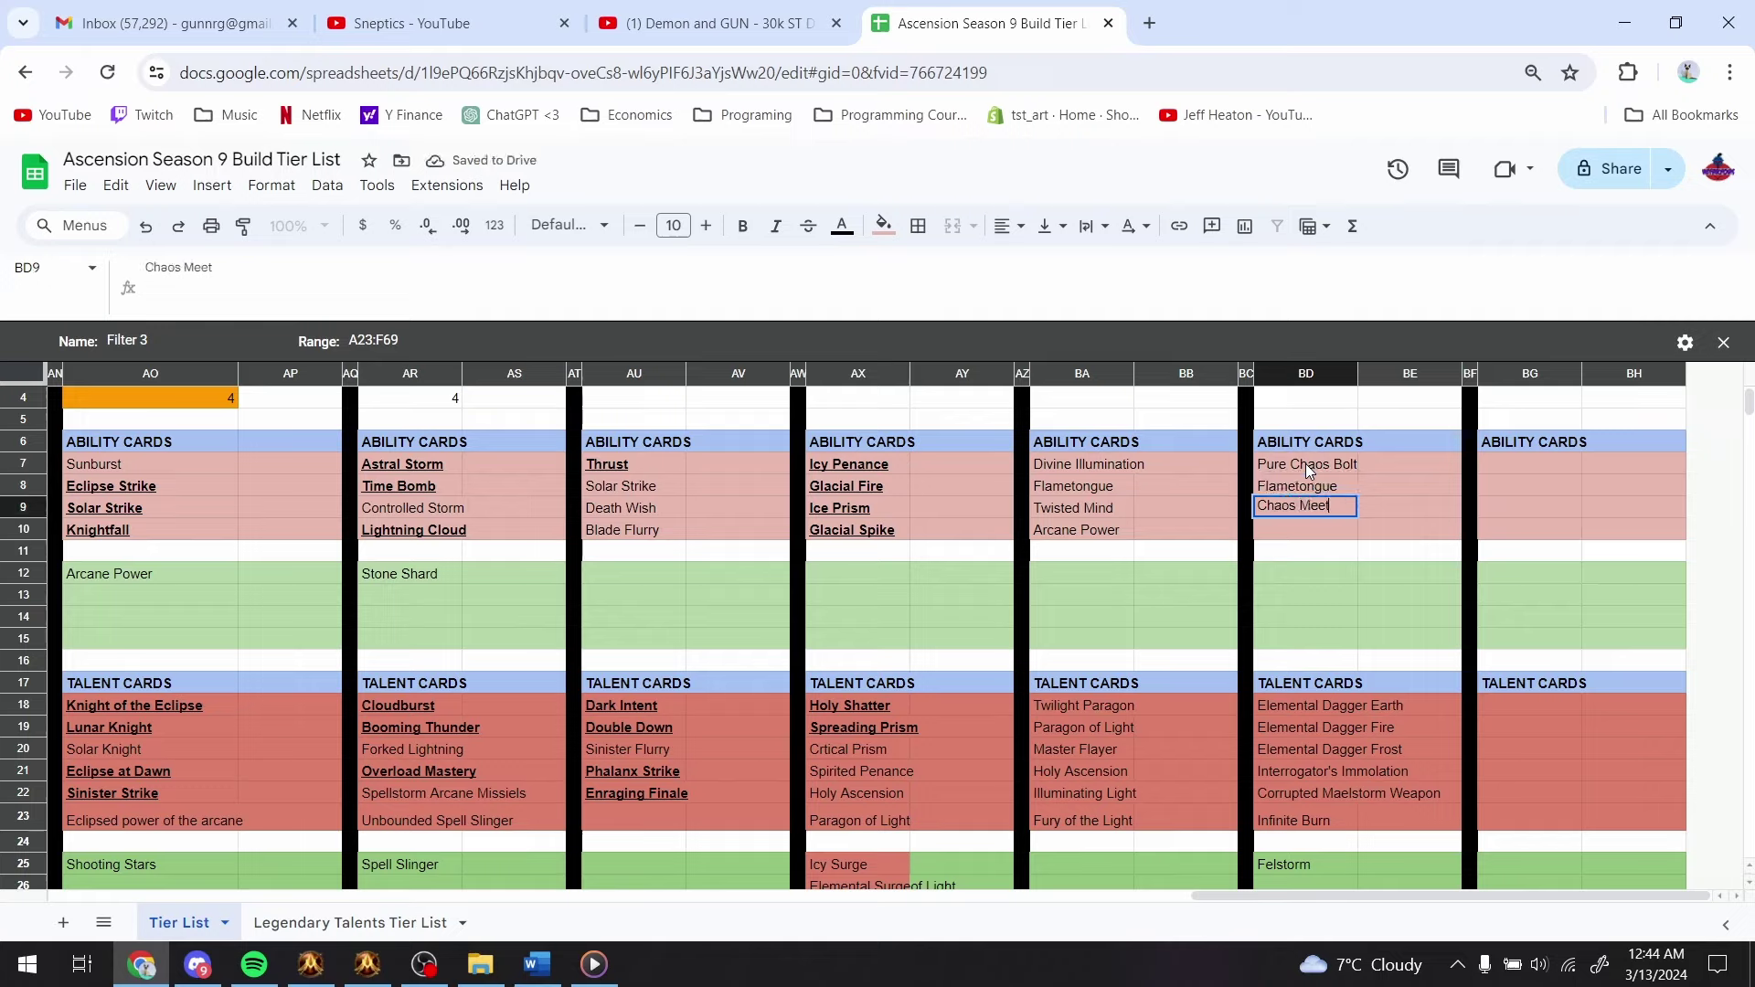
{"action": "type", "text": "or"}
{"action": "key", "text": "Return"}
{"action": "type", "text": "CHaos"}
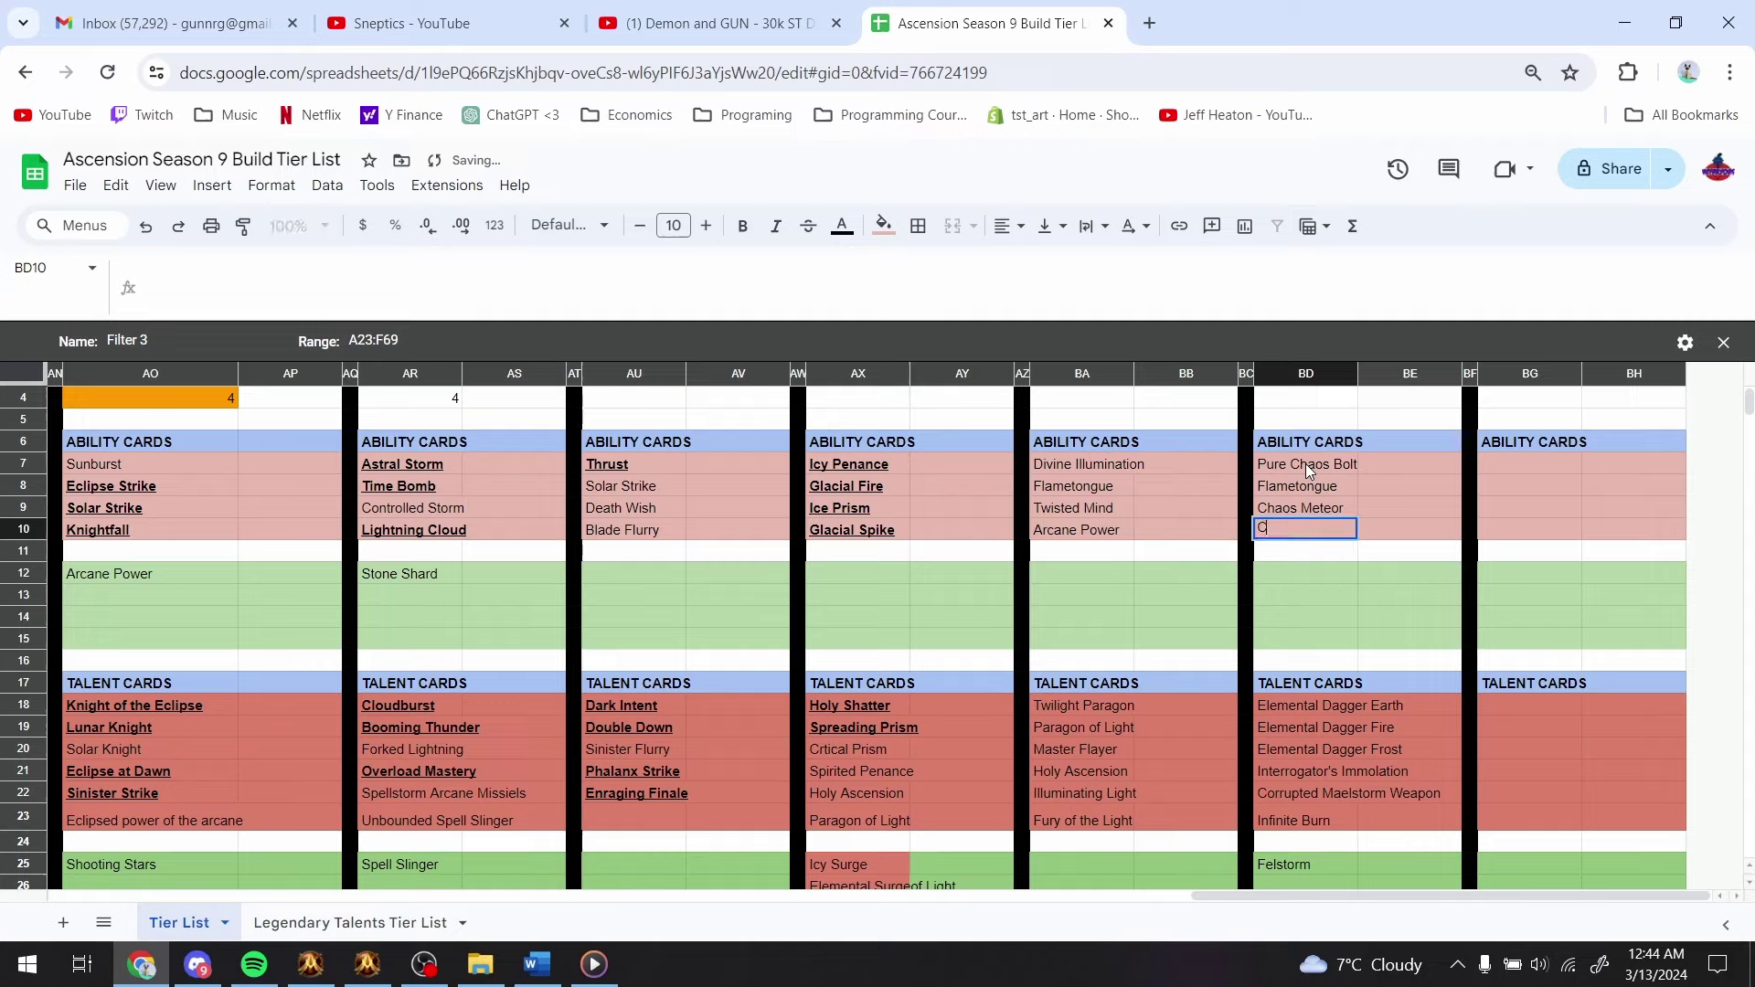
{"action": "key", "text": "BackSpace"}
{"action": "key", "text": "BackSpace"}
{"action": "key", "text": "BackSpace"}
{"action": "key", "text": "BackSpace"}
{"action": "key", "text": "BackSpace"}
{"action": "type", "text": "Chaos Burn"}
{"action": "key", "text": "Return"}
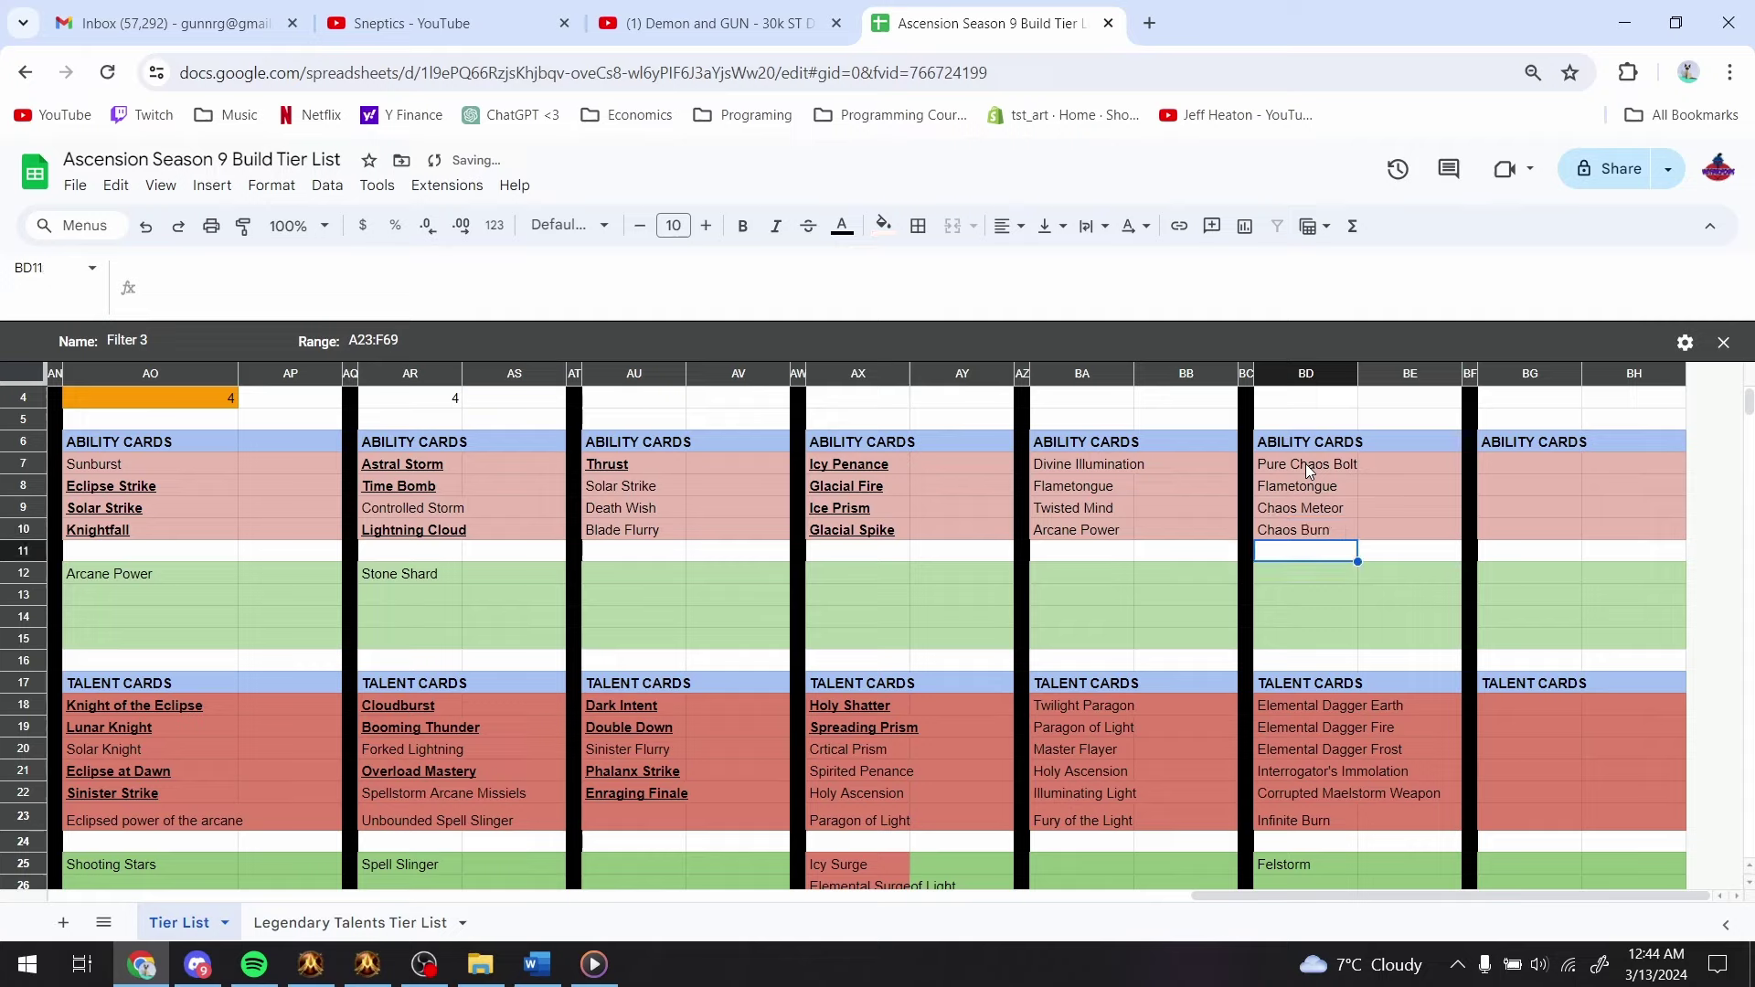
- Underline cells BD17 to BD20 and bold the Elemental Dagger Earth, Fire and Frost entries in BD18 to BD20
{"action": "left_click_drag", "start_coordinate": [1320, 681], "coordinate": [1329, 746]}
{"action": "key", "text": "Down"}
{"action": "key", "text": "Down"}
{"action": "key", "text": "Down"}
{"action": "key", "text": "Down"}
{"action": "key", "text": "Down"}
{"action": "key", "text": "Down"}
{"action": "key", "text": "Down"}
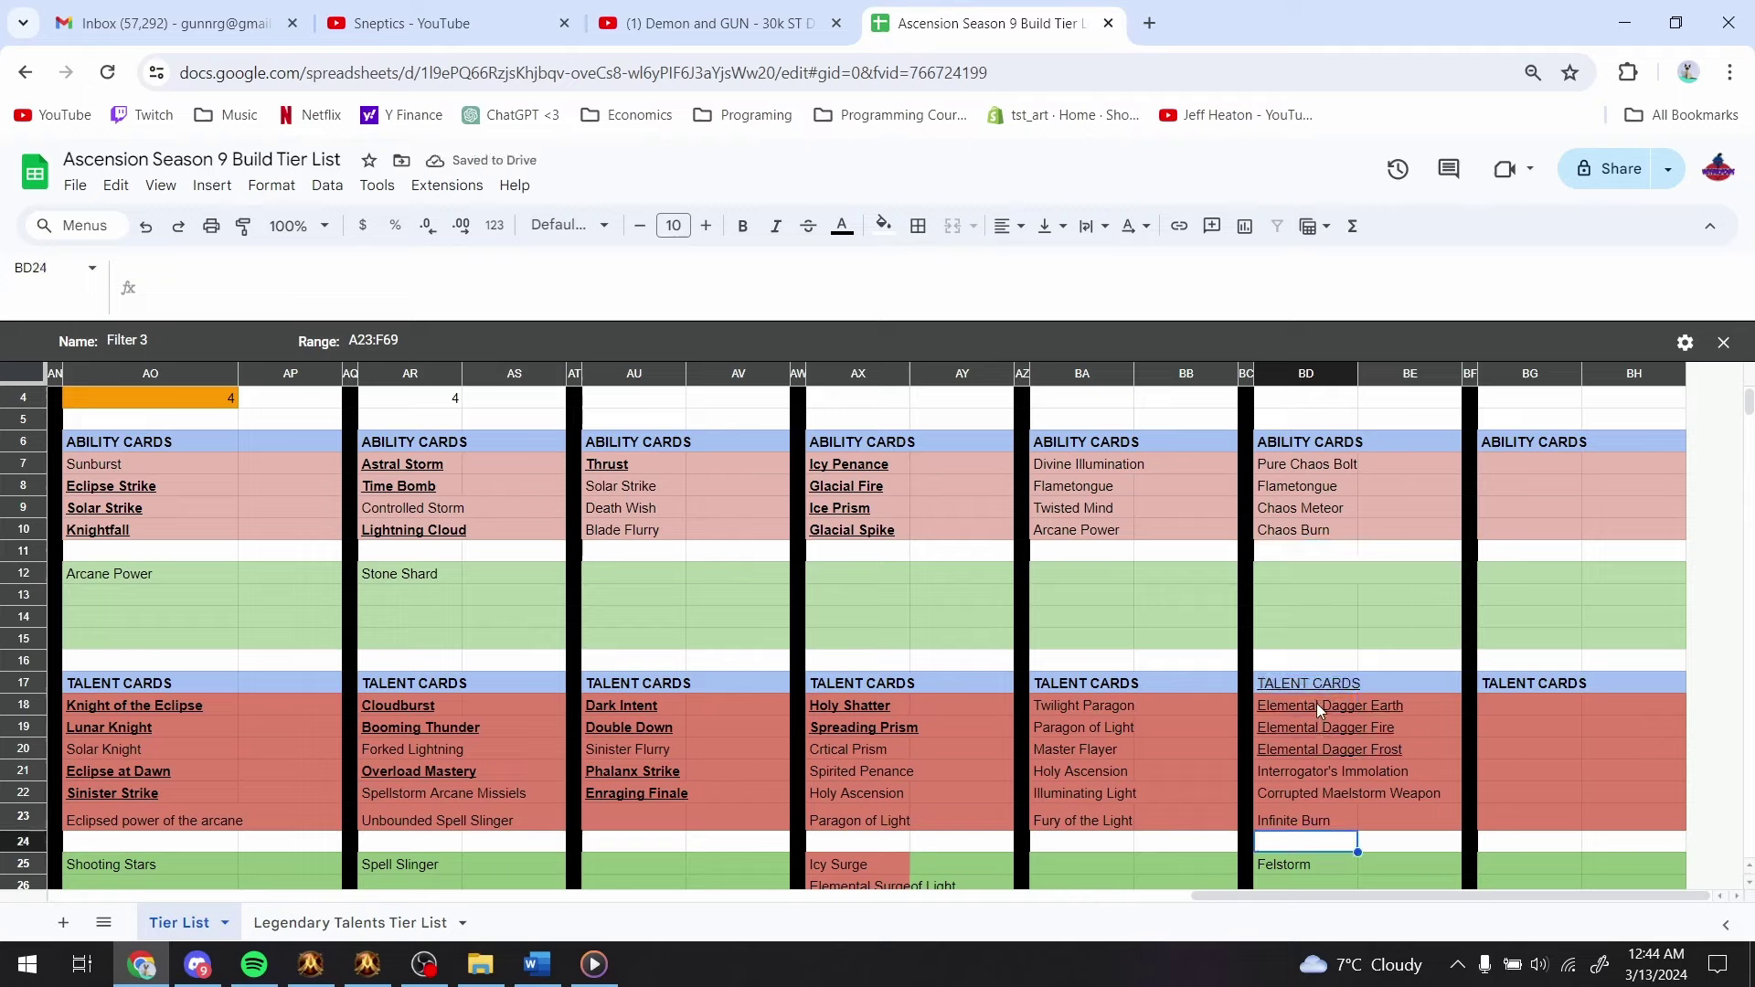
{"action": "left_click_drag", "start_coordinate": [1316, 704], "coordinate": [1327, 744]}
{"action": "key", "text": "ctrl+b"}
{"action": "key", "text": "Up"}
{"action": "key", "text": "Up"}
{"action": "key", "text": "Up"}
{"action": "key", "text": "Up"}
{"action": "key", "text": "Up"}
{"action": "key", "text": "Up"}
{"action": "key", "text": "Up"}
- Switch to Ascension and search the ability cards for "backstab"
{"action": "key", "text": "alt+Tab"}
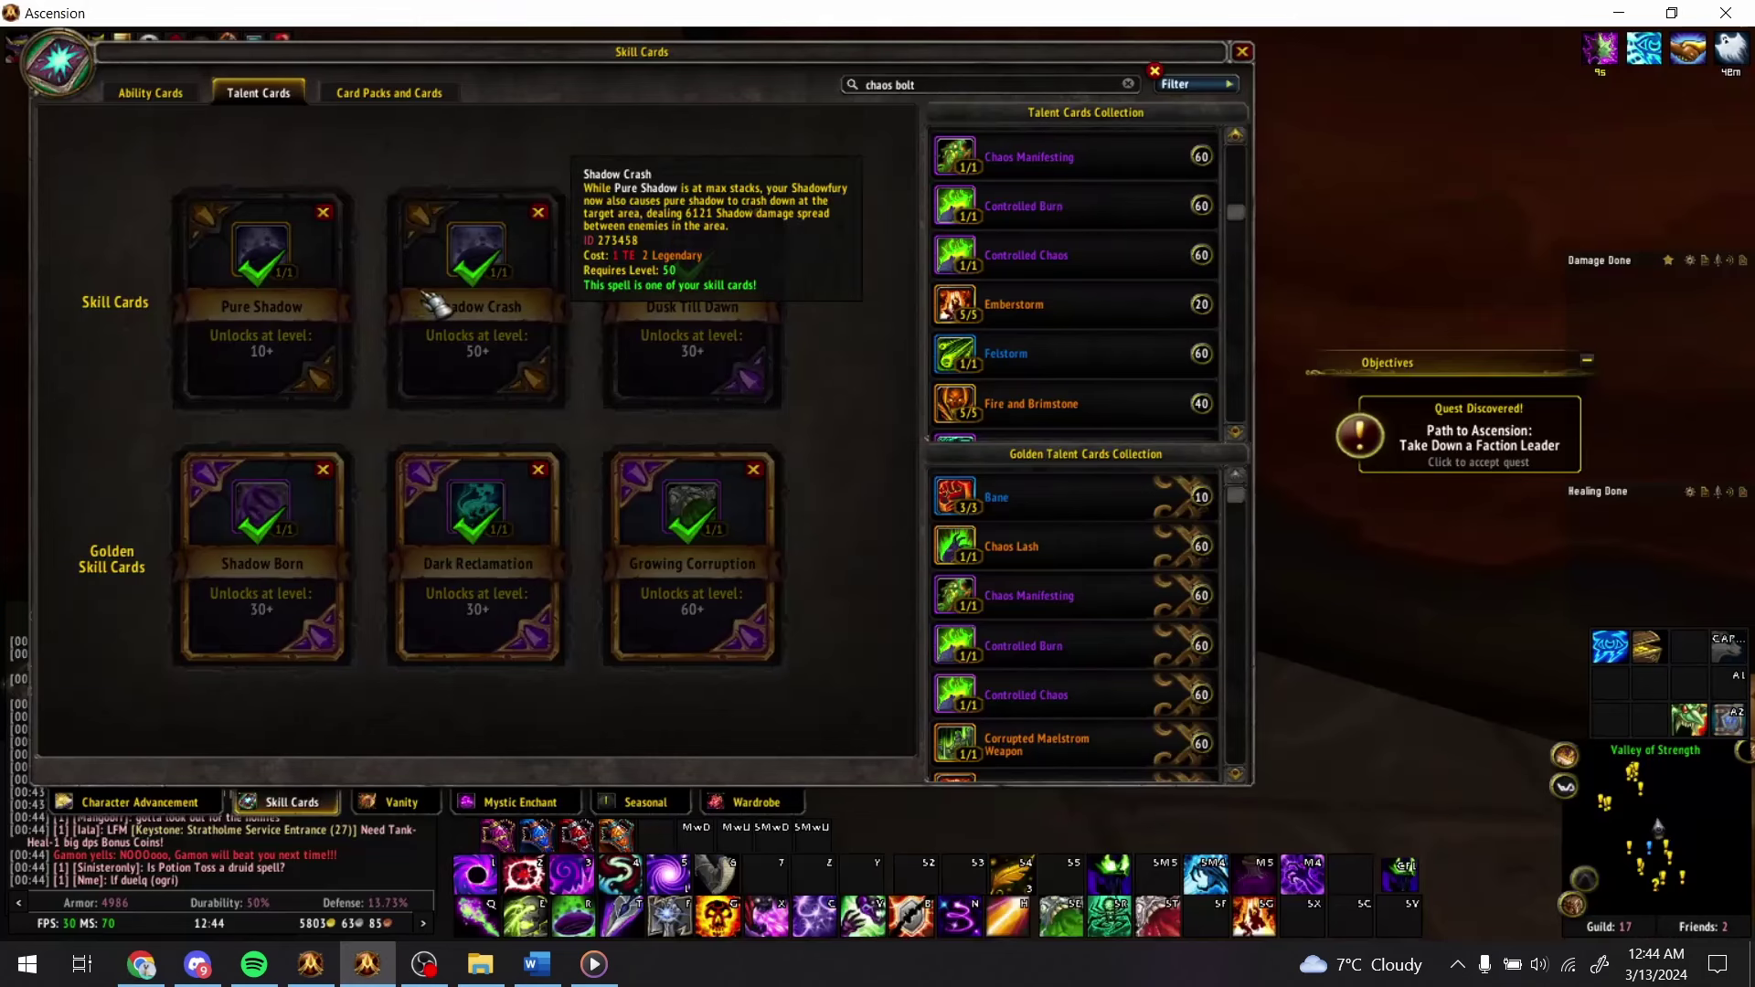
{"action": "left_click", "coordinate": [151, 92]}
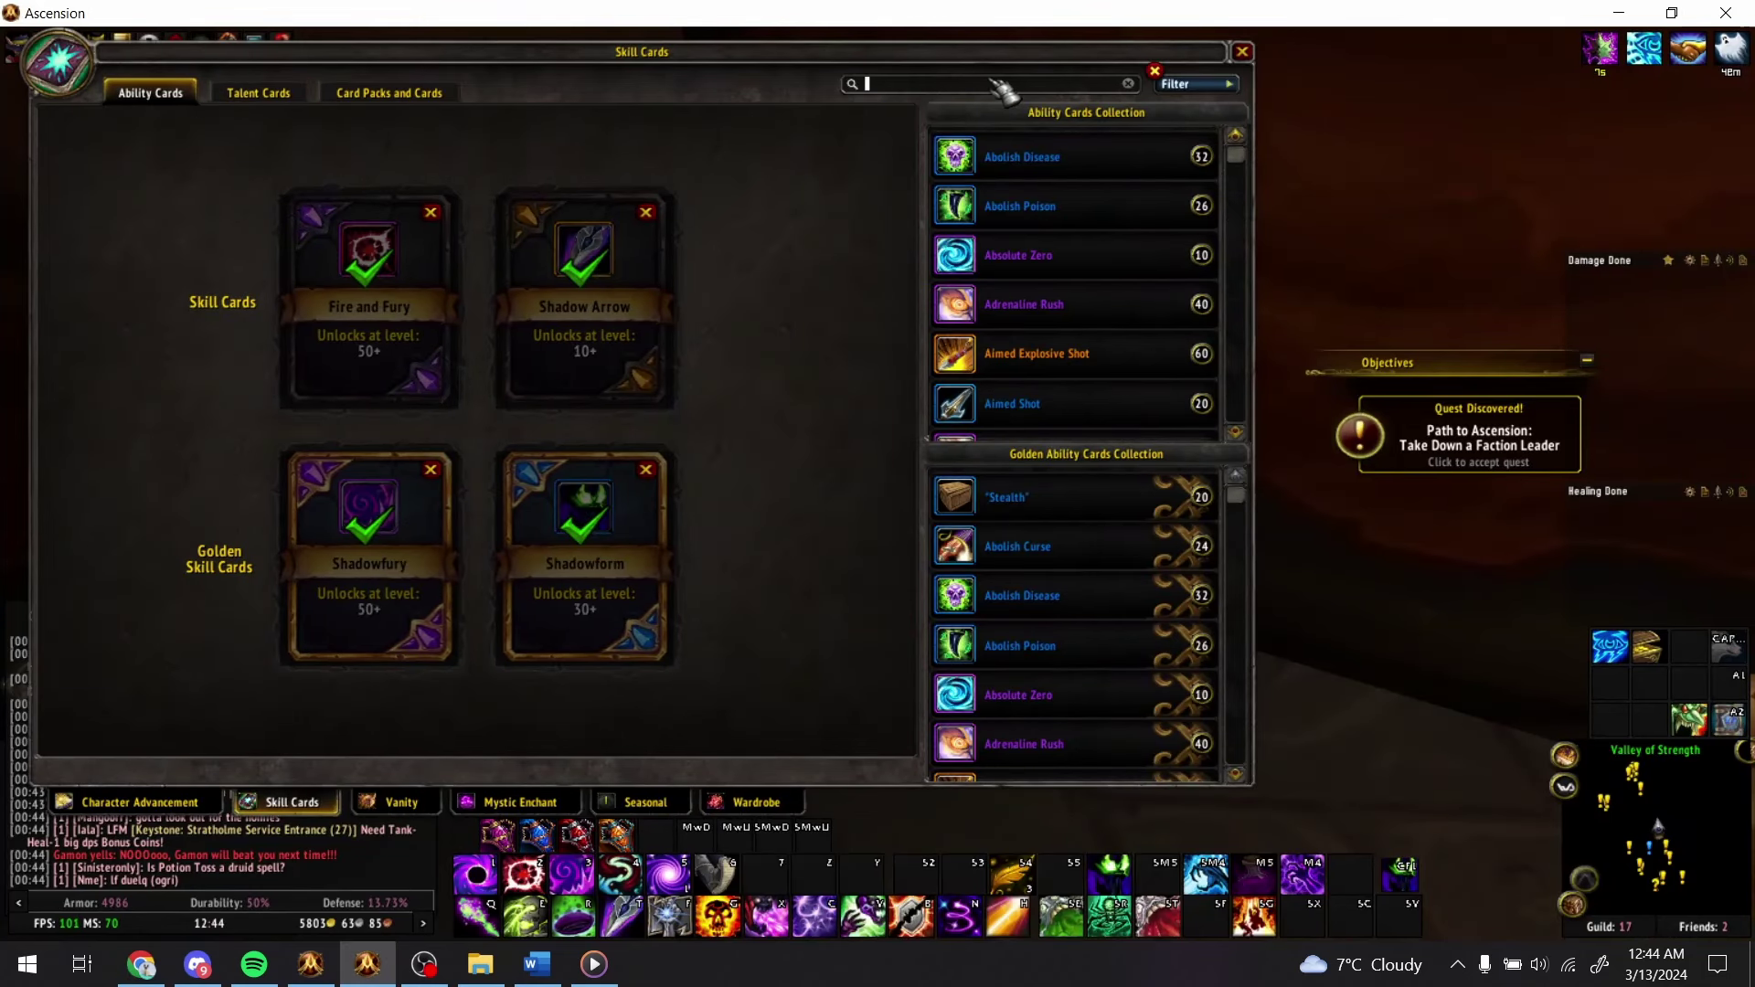
{"action": "type", "text": "backstab"}
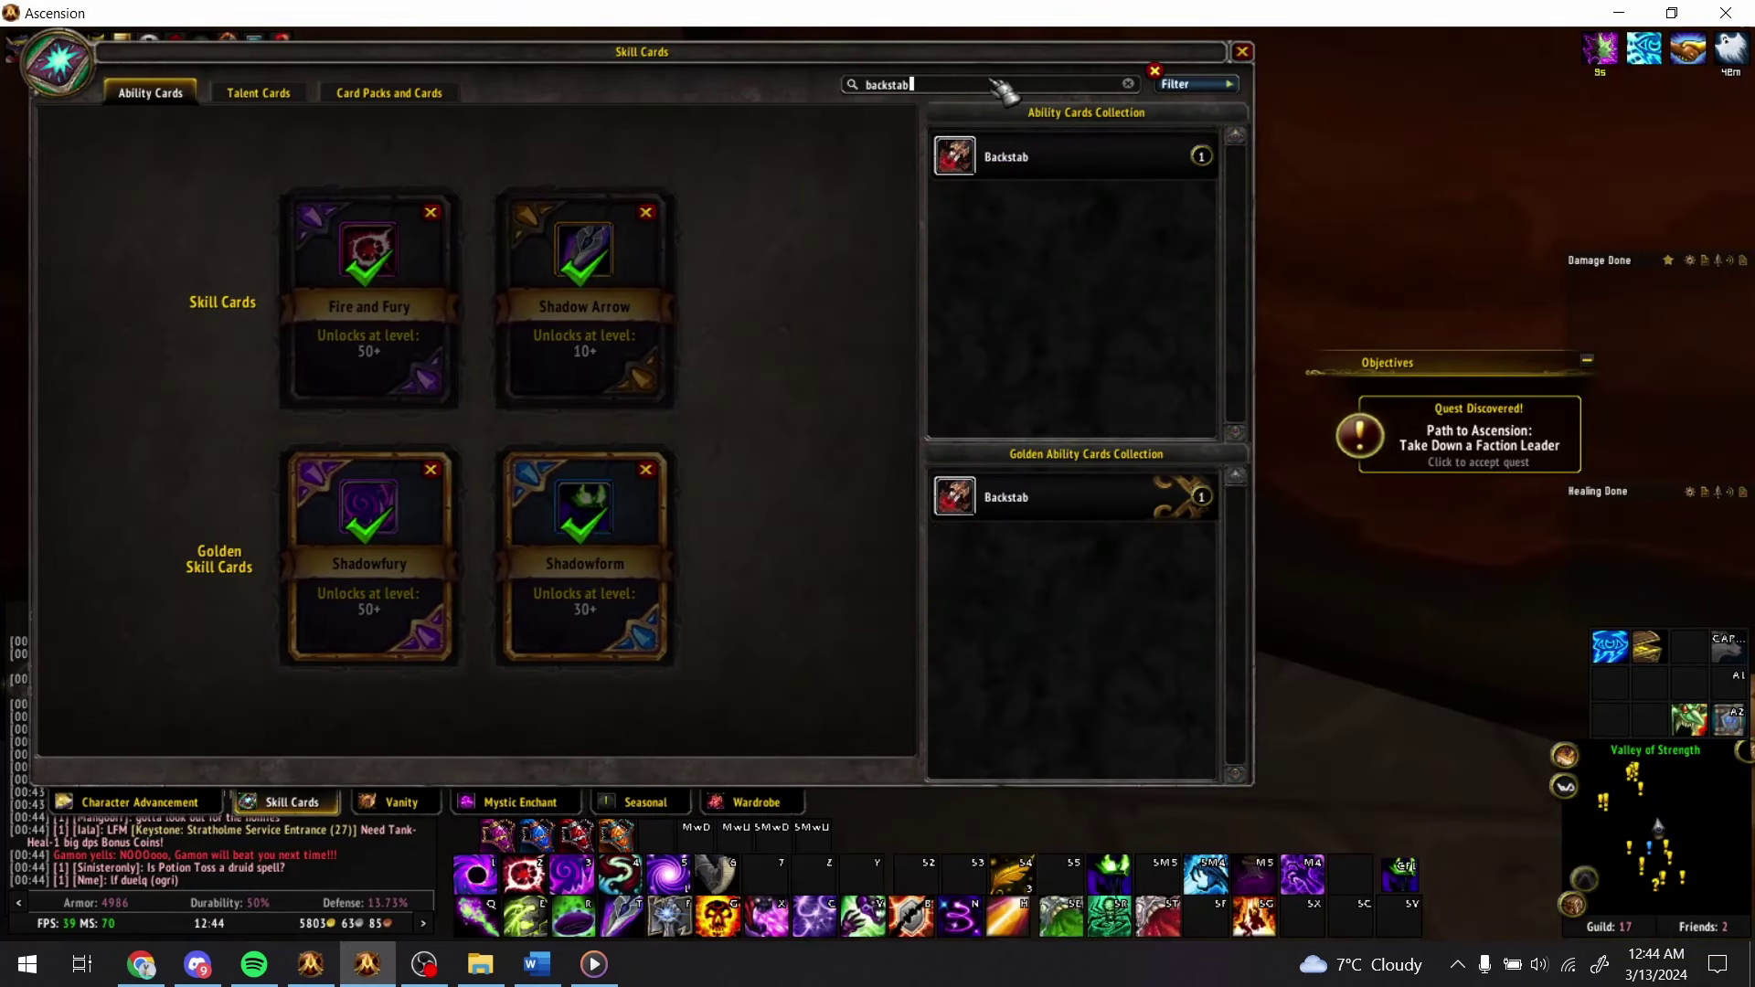
- Switch back to the Google Sheets tier list and review the Elemental Dagger row's tier and approximate single-target DPS in the build ranking table
{"action": "key", "text": "alt+Tab"}
{"action": "scroll", "coordinate": [1216, 710], "scroll_direction": "up", "scroll_amount": 2}
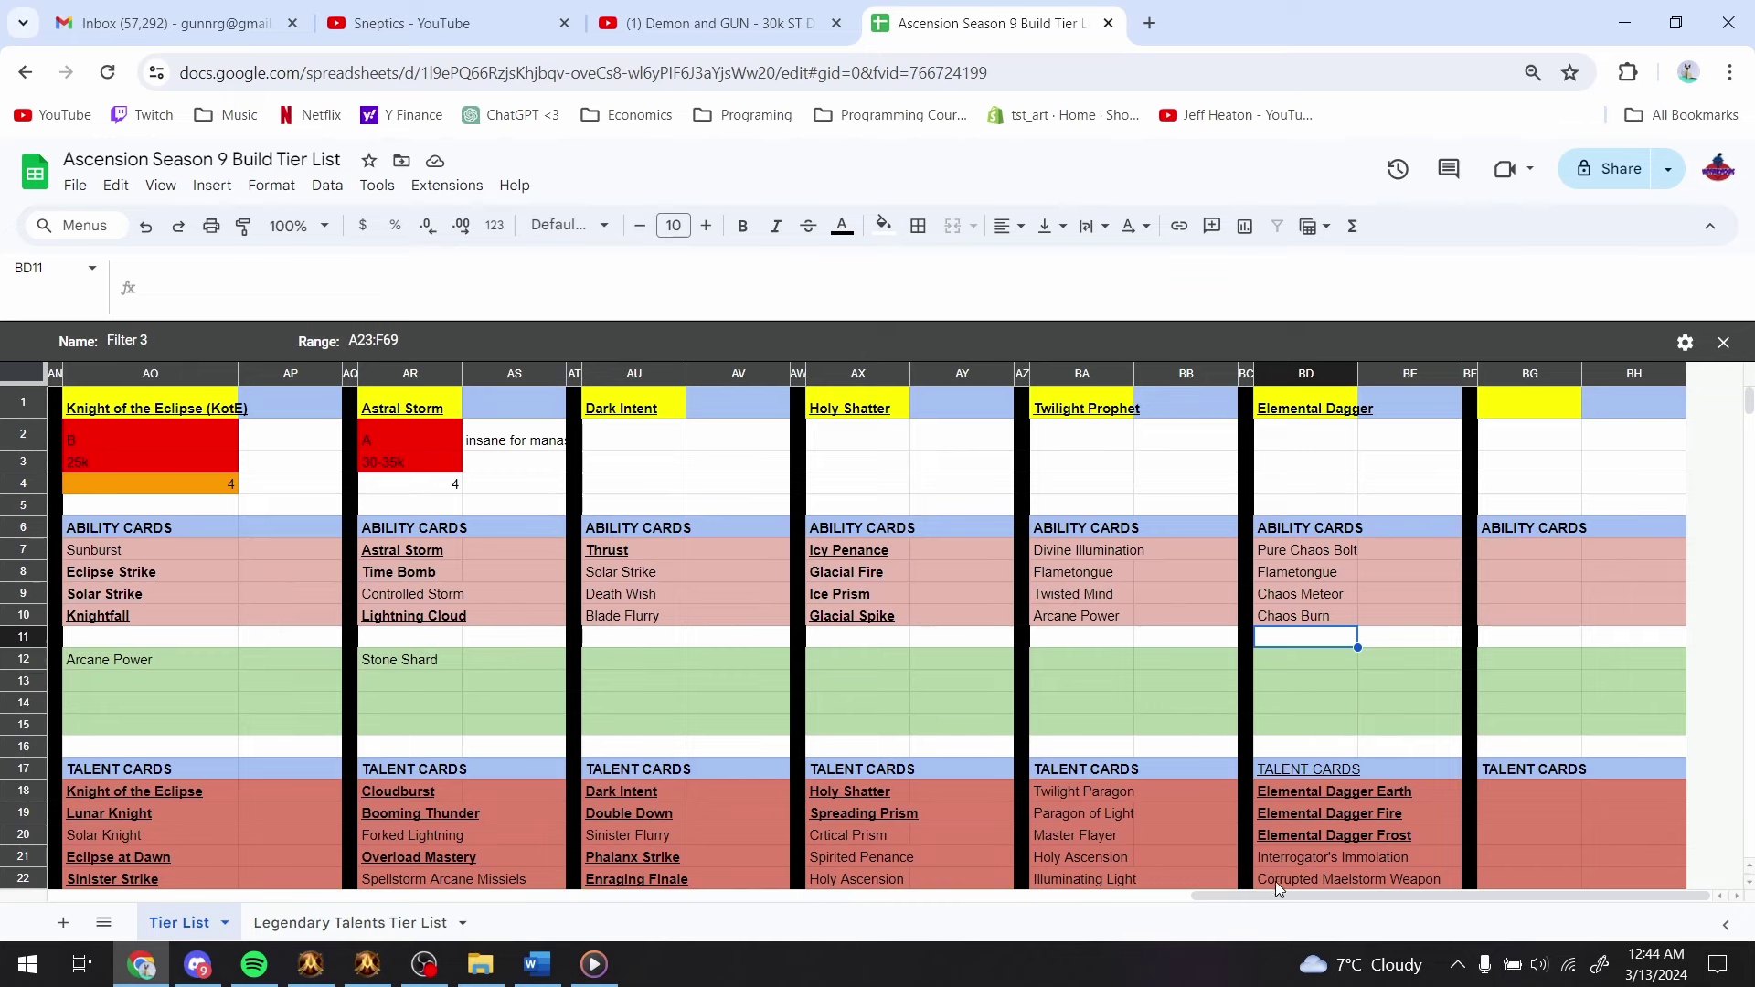
{"action": "scroll", "coordinate": [1088, 868], "scroll_direction": "left", "scroll_amount": 15}
{"action": "scroll", "coordinate": [607, 923], "scroll_direction": "down", "scroll_amount": 6}
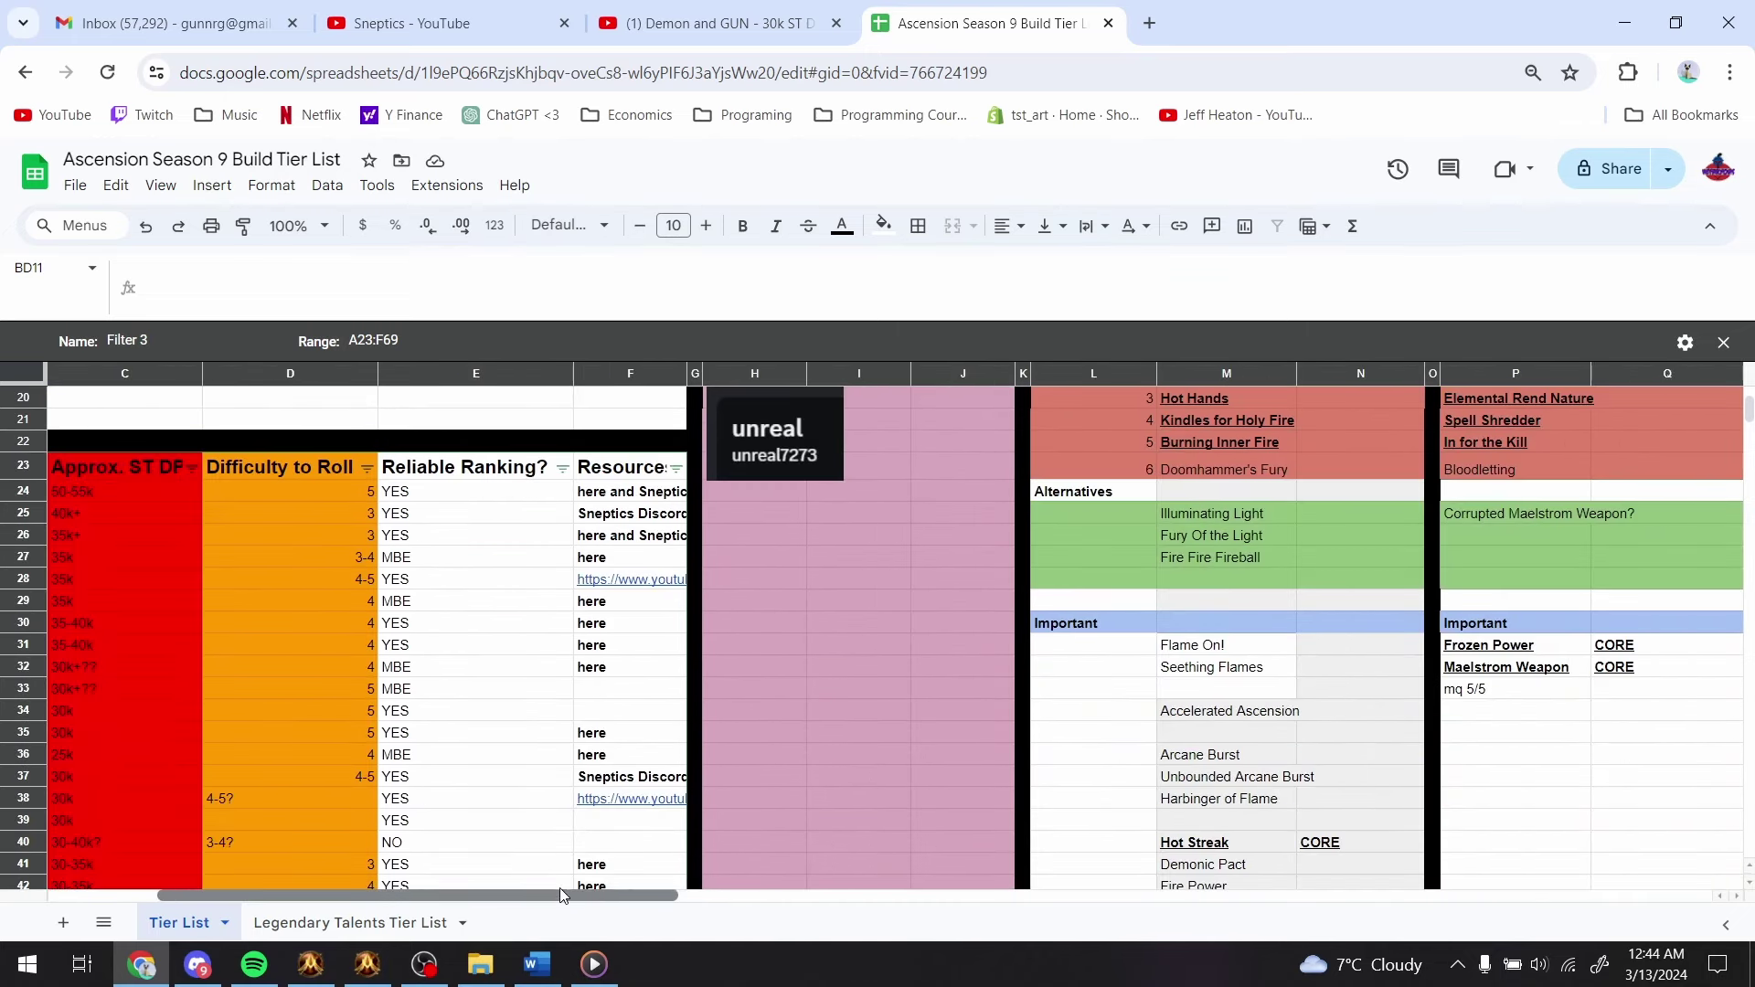
{"action": "scroll", "coordinate": [281, 645], "scroll_direction": "left", "scroll_amount": 2}
{"action": "scroll", "coordinate": [183, 720], "scroll_direction": "up", "scroll_amount": 3}
{"action": "left_click", "coordinate": [128, 772]}
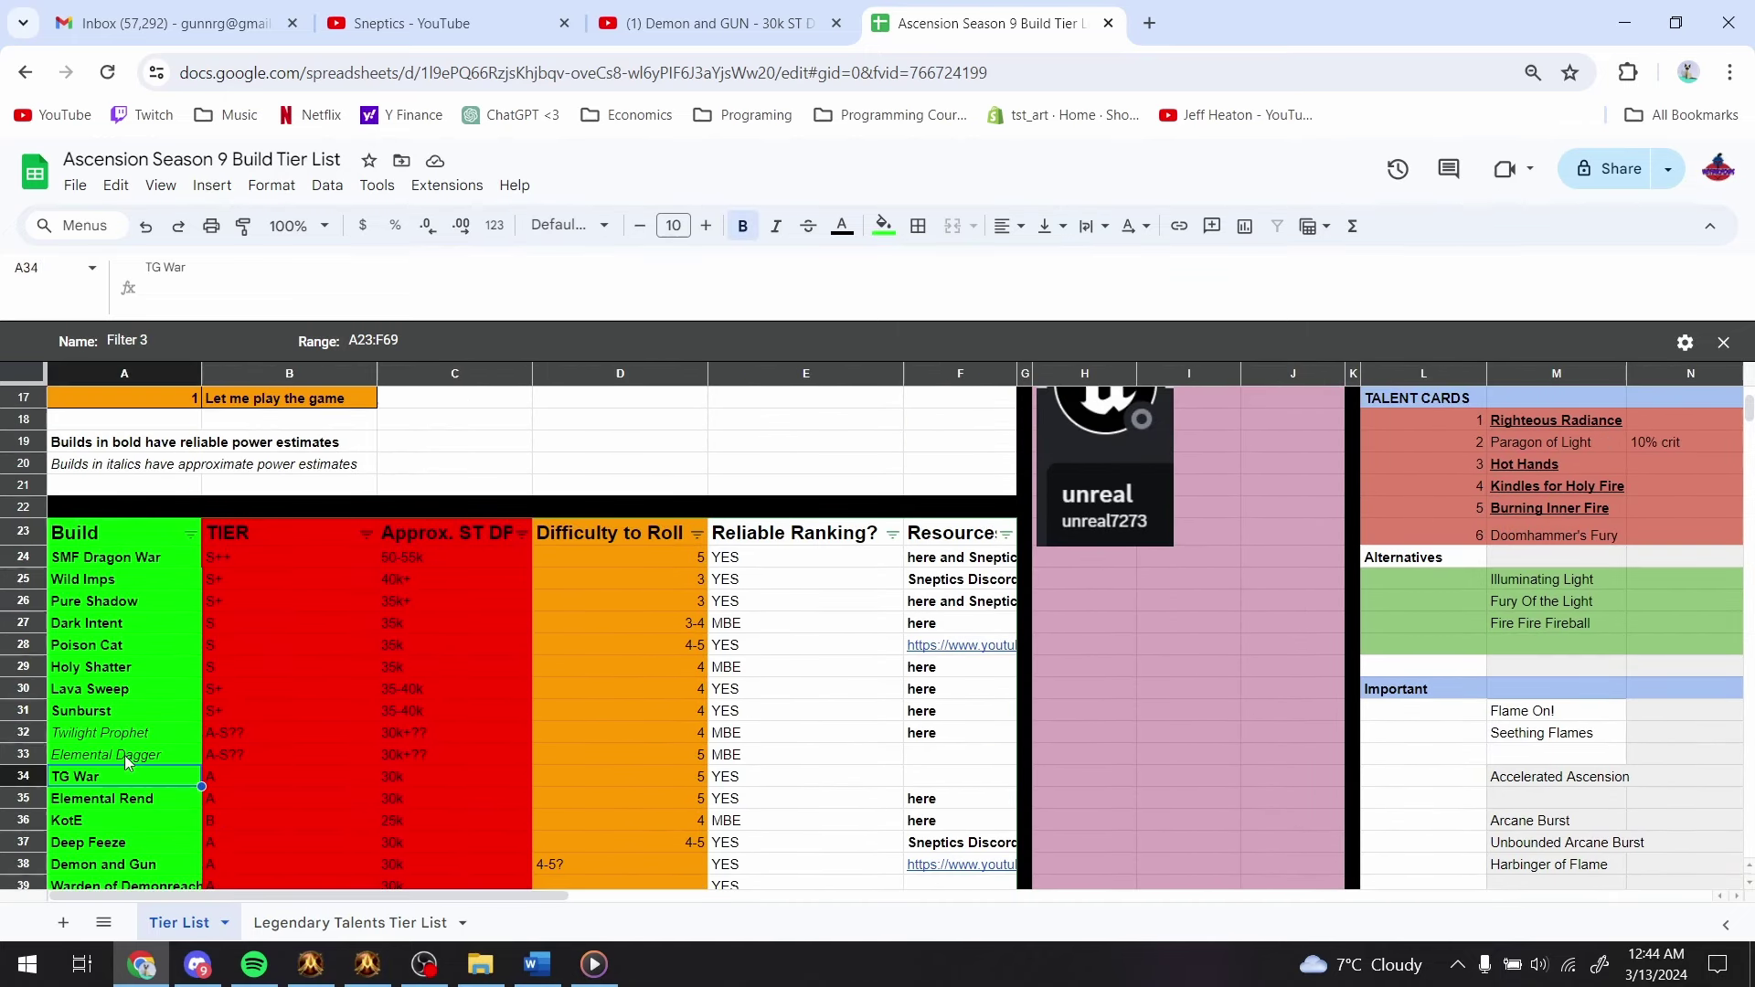
{"action": "left_click", "coordinate": [398, 742]}
{"action": "left_click", "coordinate": [458, 750]}
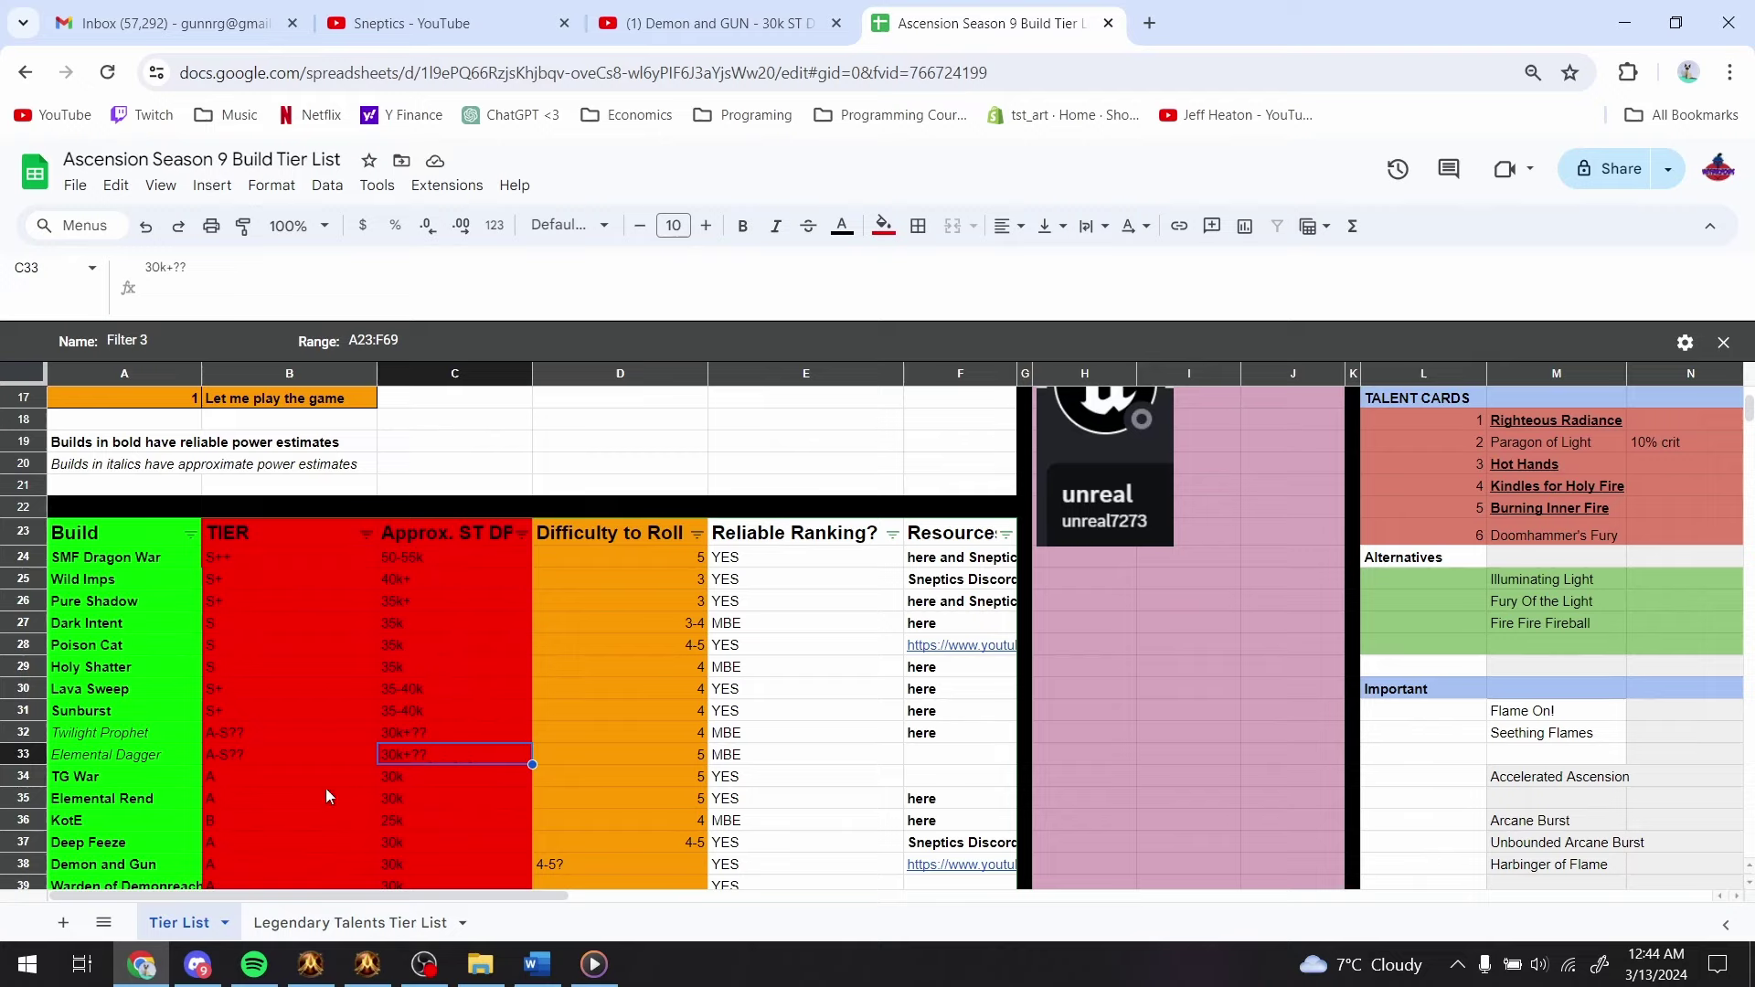
- Copy the "here" resource entry from the Twilight Prophet row into the Elemental Dagger row's resource cell, F33
{"action": "left_click_drag", "start_coordinate": [155, 736], "coordinate": [943, 761]}
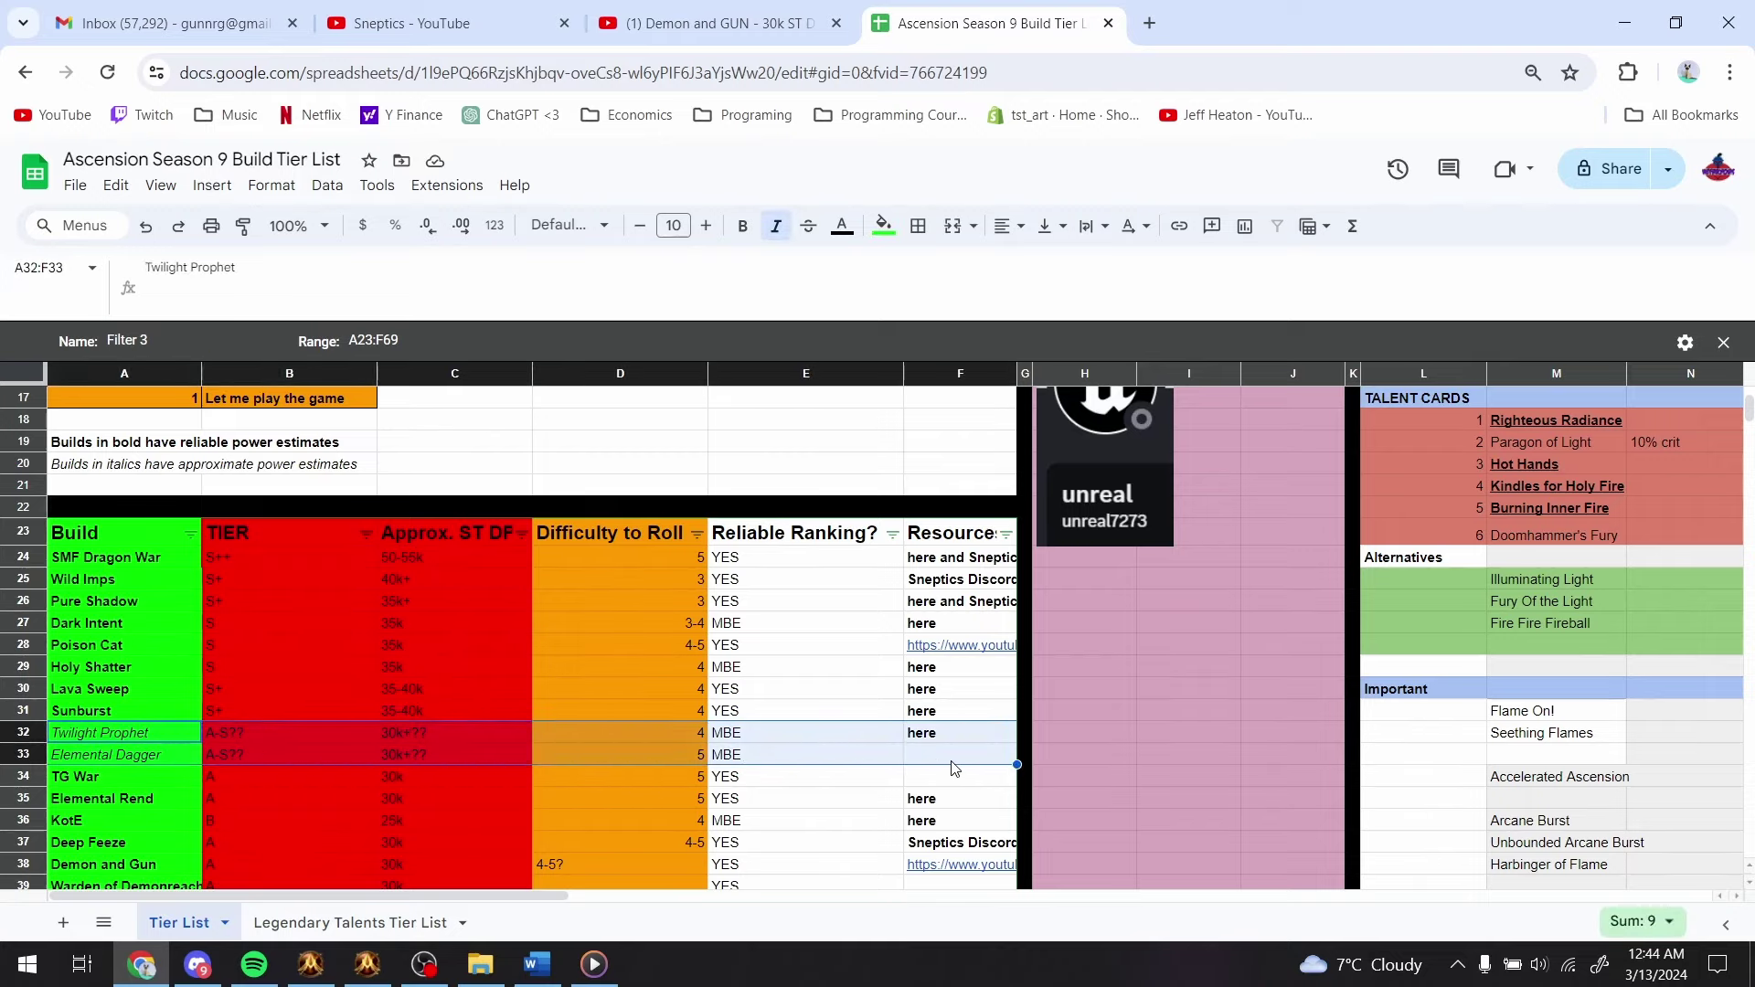
{"action": "left_click", "coordinate": [950, 736]}
{"action": "key", "text": "Down"}
{"action": "type", "text": "here"}
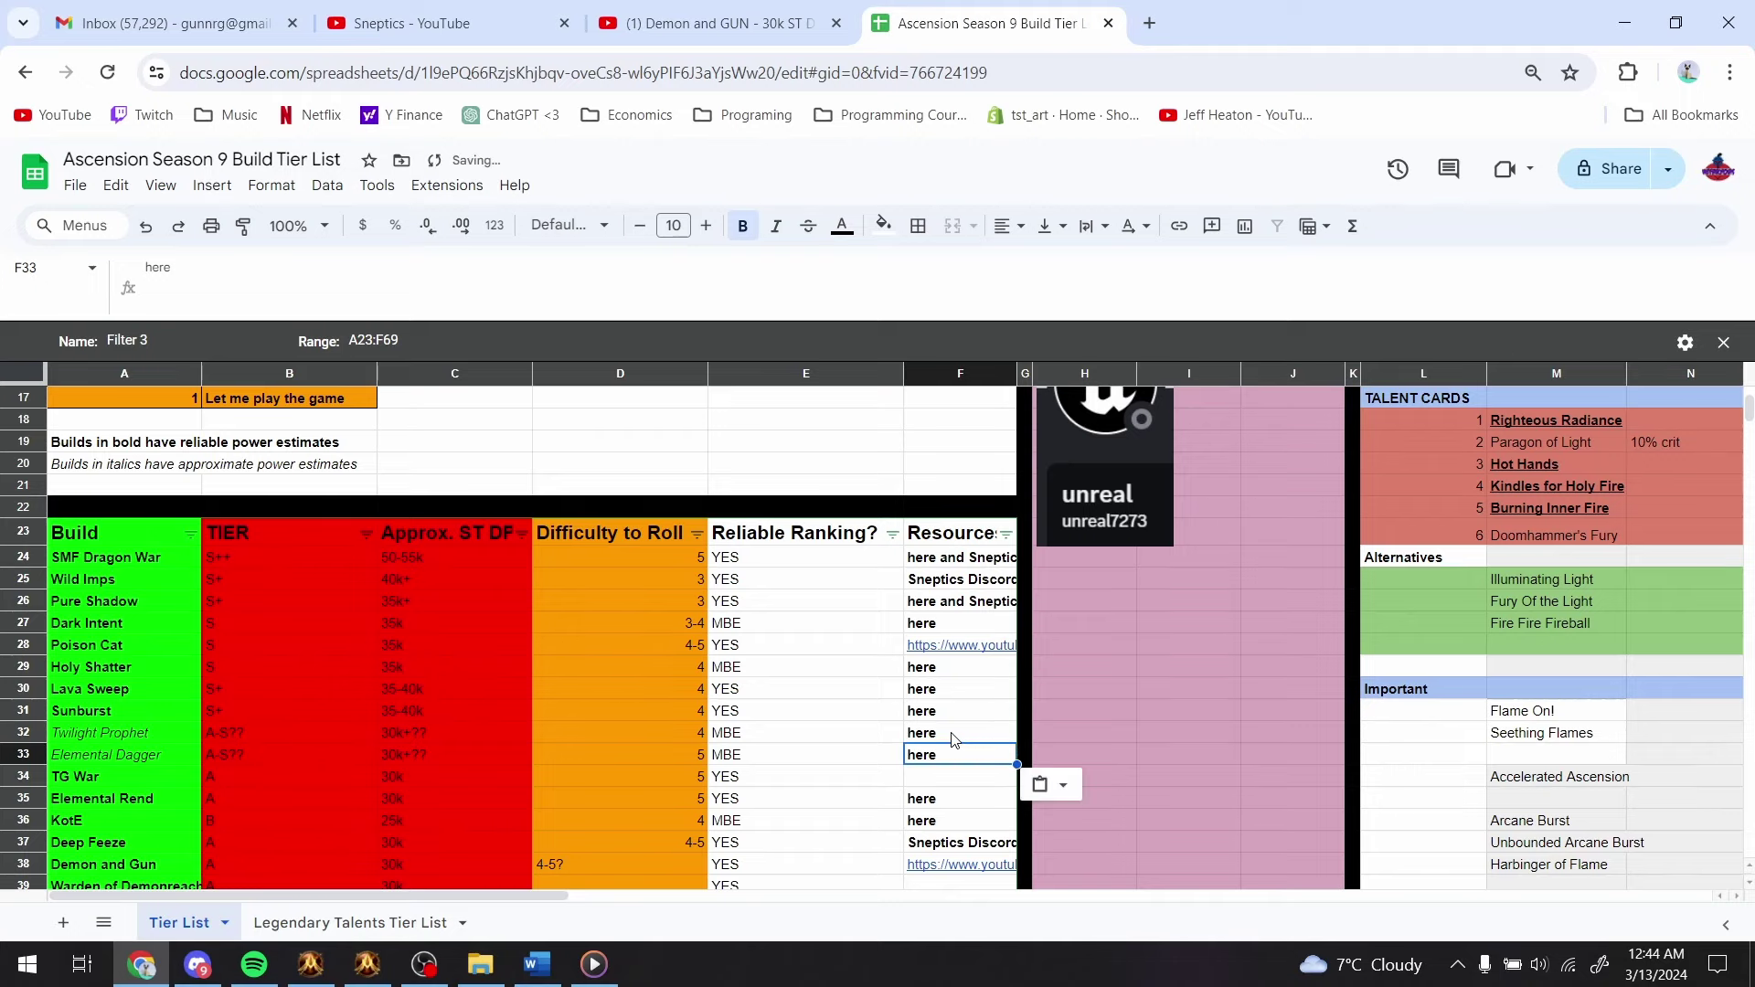
{"action": "key", "text": "Up"}
{"action": "key", "text": "Up"}
{"action": "key", "text": "Up"}
{"action": "key", "text": "Down"}
{"action": "key", "text": "Down"}
{"action": "key", "text": "Down"}
{"action": "key", "text": "Down"}
{"action": "key", "text": "Down"}
{"action": "key", "text": "Down"}
{"action": "key", "text": "Down"}
{"action": "key", "text": "Down"}
{"action": "key", "text": "Down"}
{"action": "key", "text": "Down"}
{"action": "key", "text": "Down"}
{"action": "key", "text": "Down"}
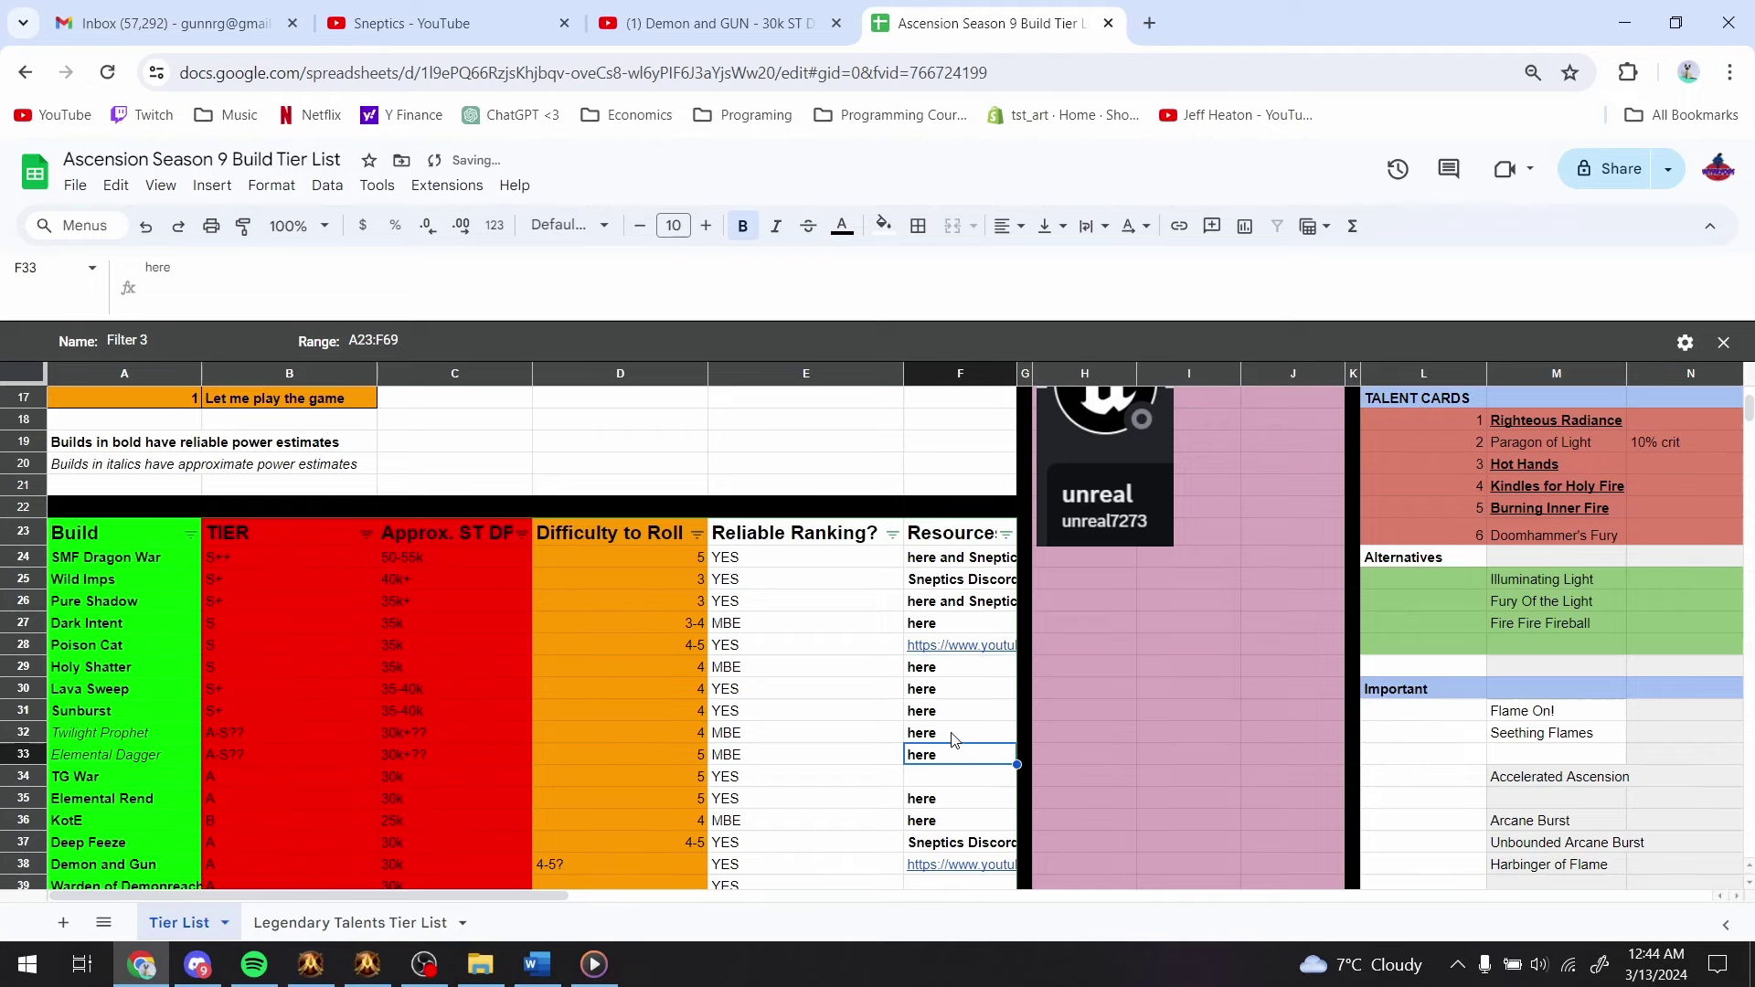
- Insert a new column before the Build column and title it "Comments" in A23
{"action": "key", "text": "ctrl+Home"}
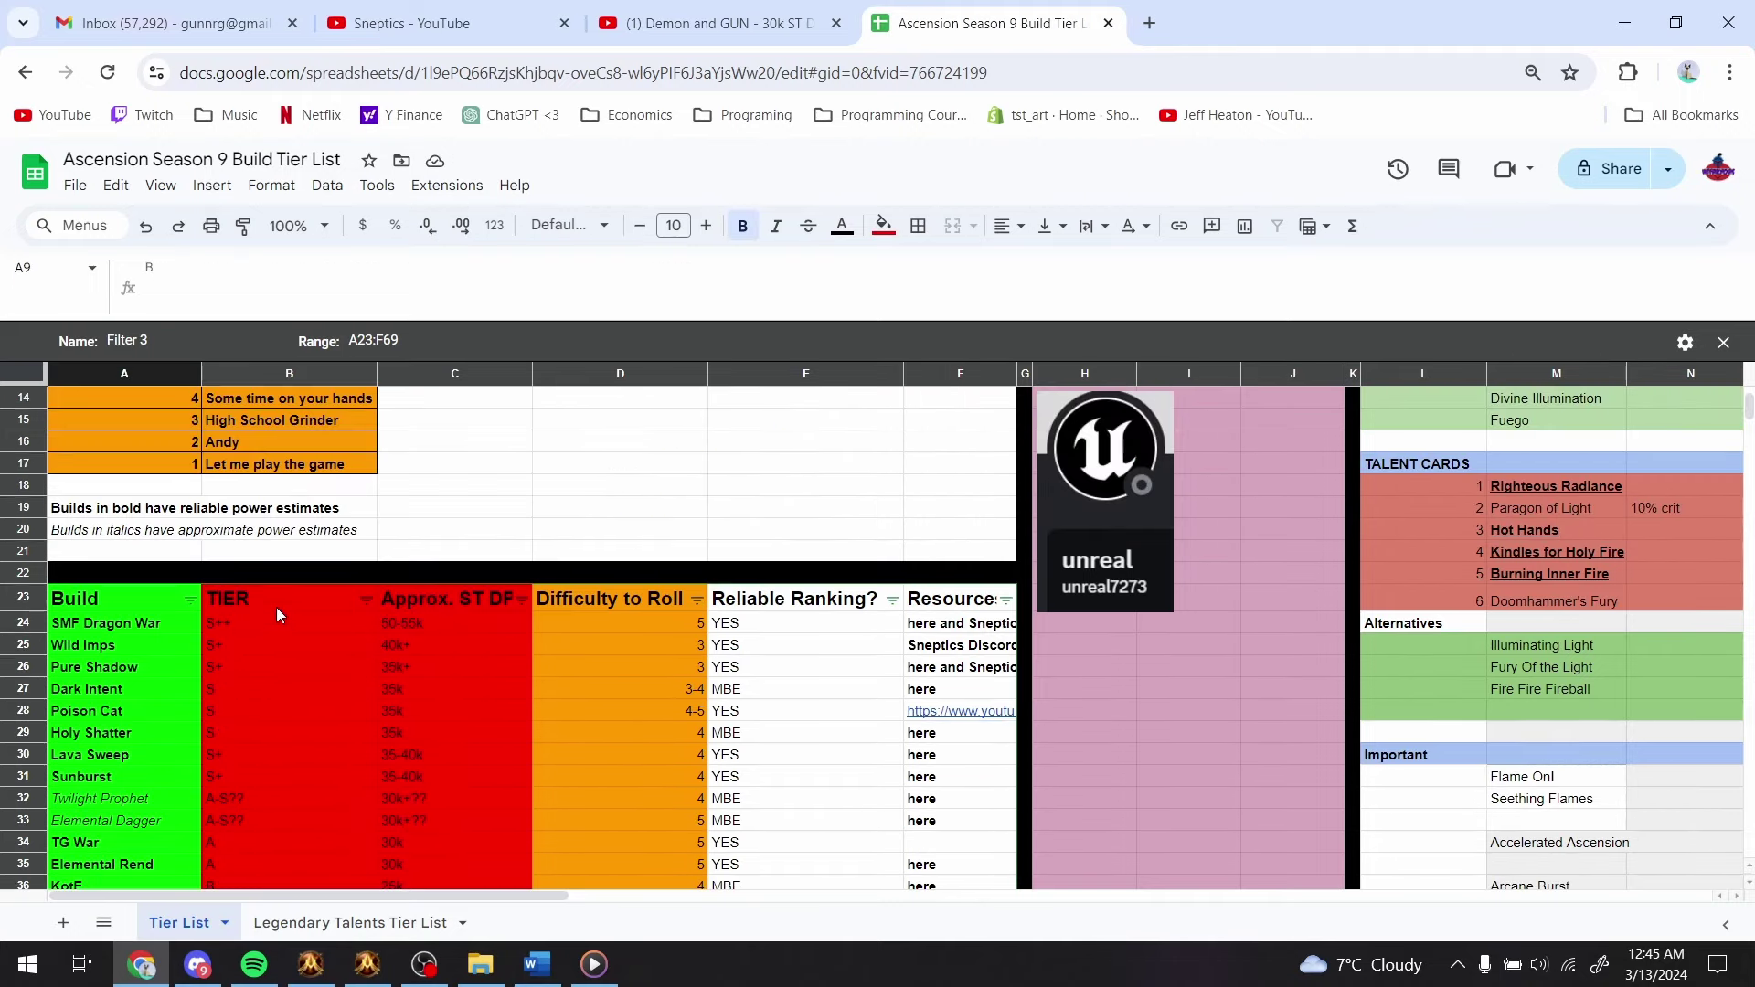
{"action": "scroll", "coordinate": [277, 602], "scroll_direction": "down", "scroll_amount": 2}
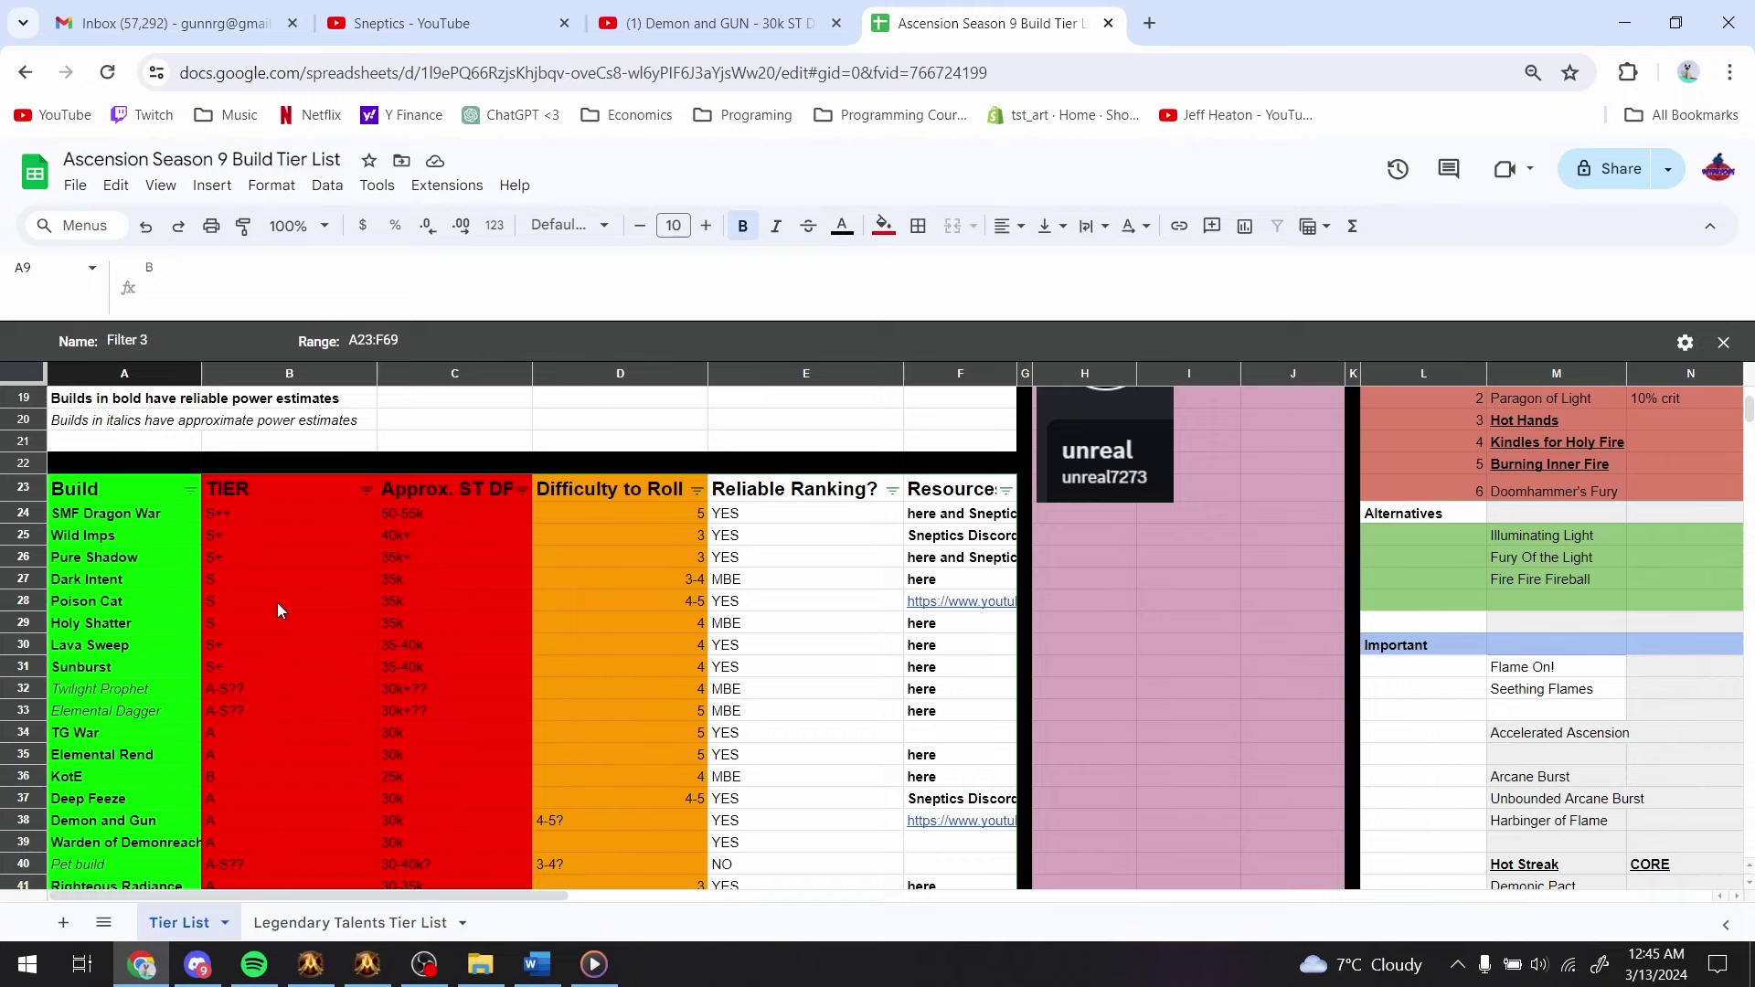
{"action": "scroll", "coordinate": [192, 504], "scroll_direction": "up", "scroll_amount": 3}
{"action": "scroll", "coordinate": [192, 504], "scroll_direction": "down", "scroll_amount": 1}
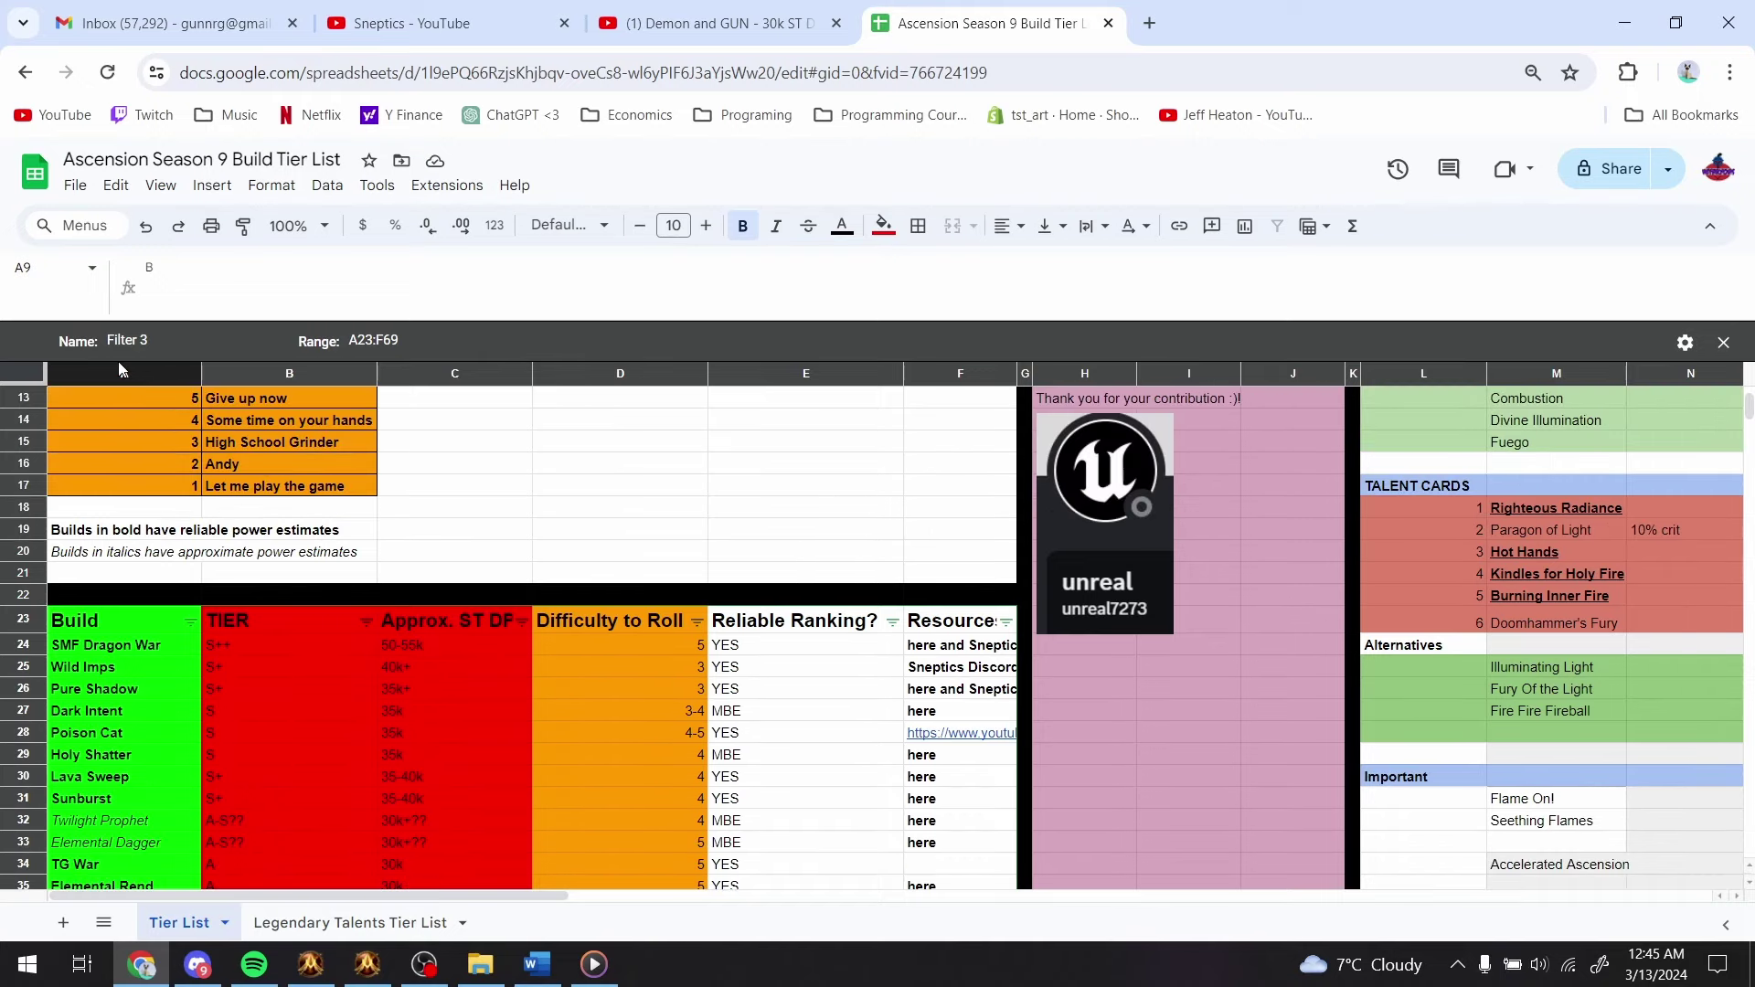
{"action": "right_click", "coordinate": [118, 360]}
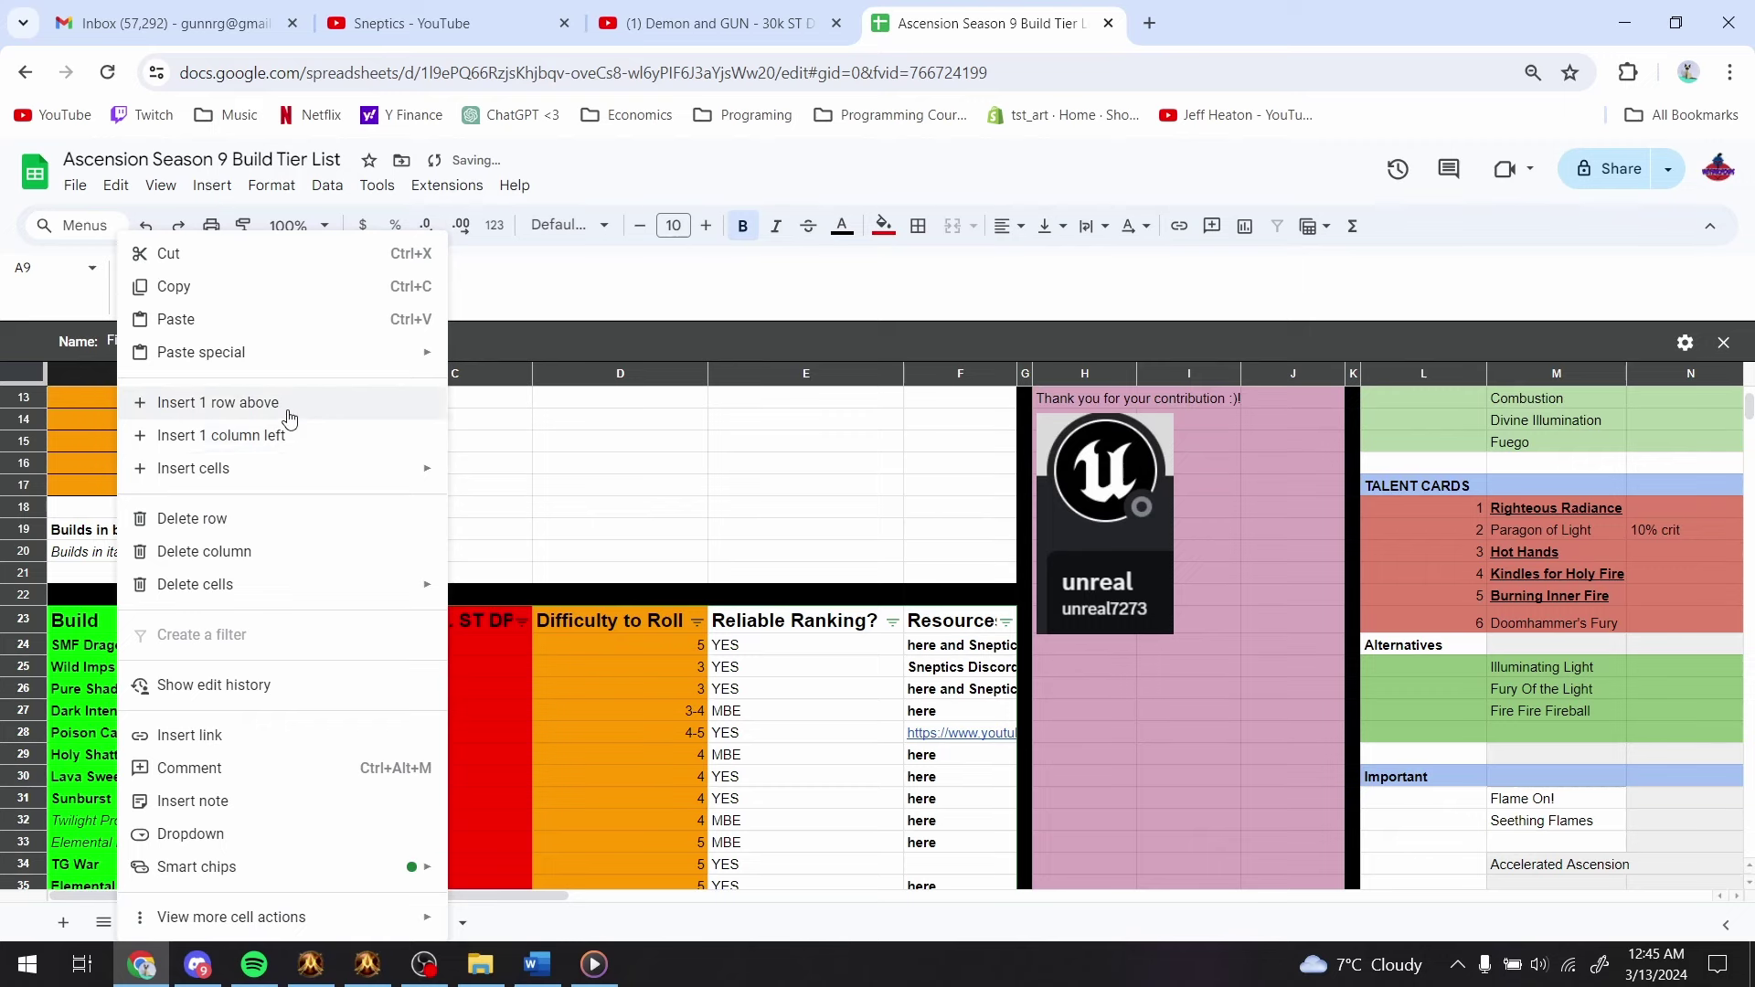
{"action": "left_click", "coordinate": [284, 436]}
{"action": "left_click", "coordinate": [282, 687]}
{"action": "left_click", "coordinate": [177, 619]}
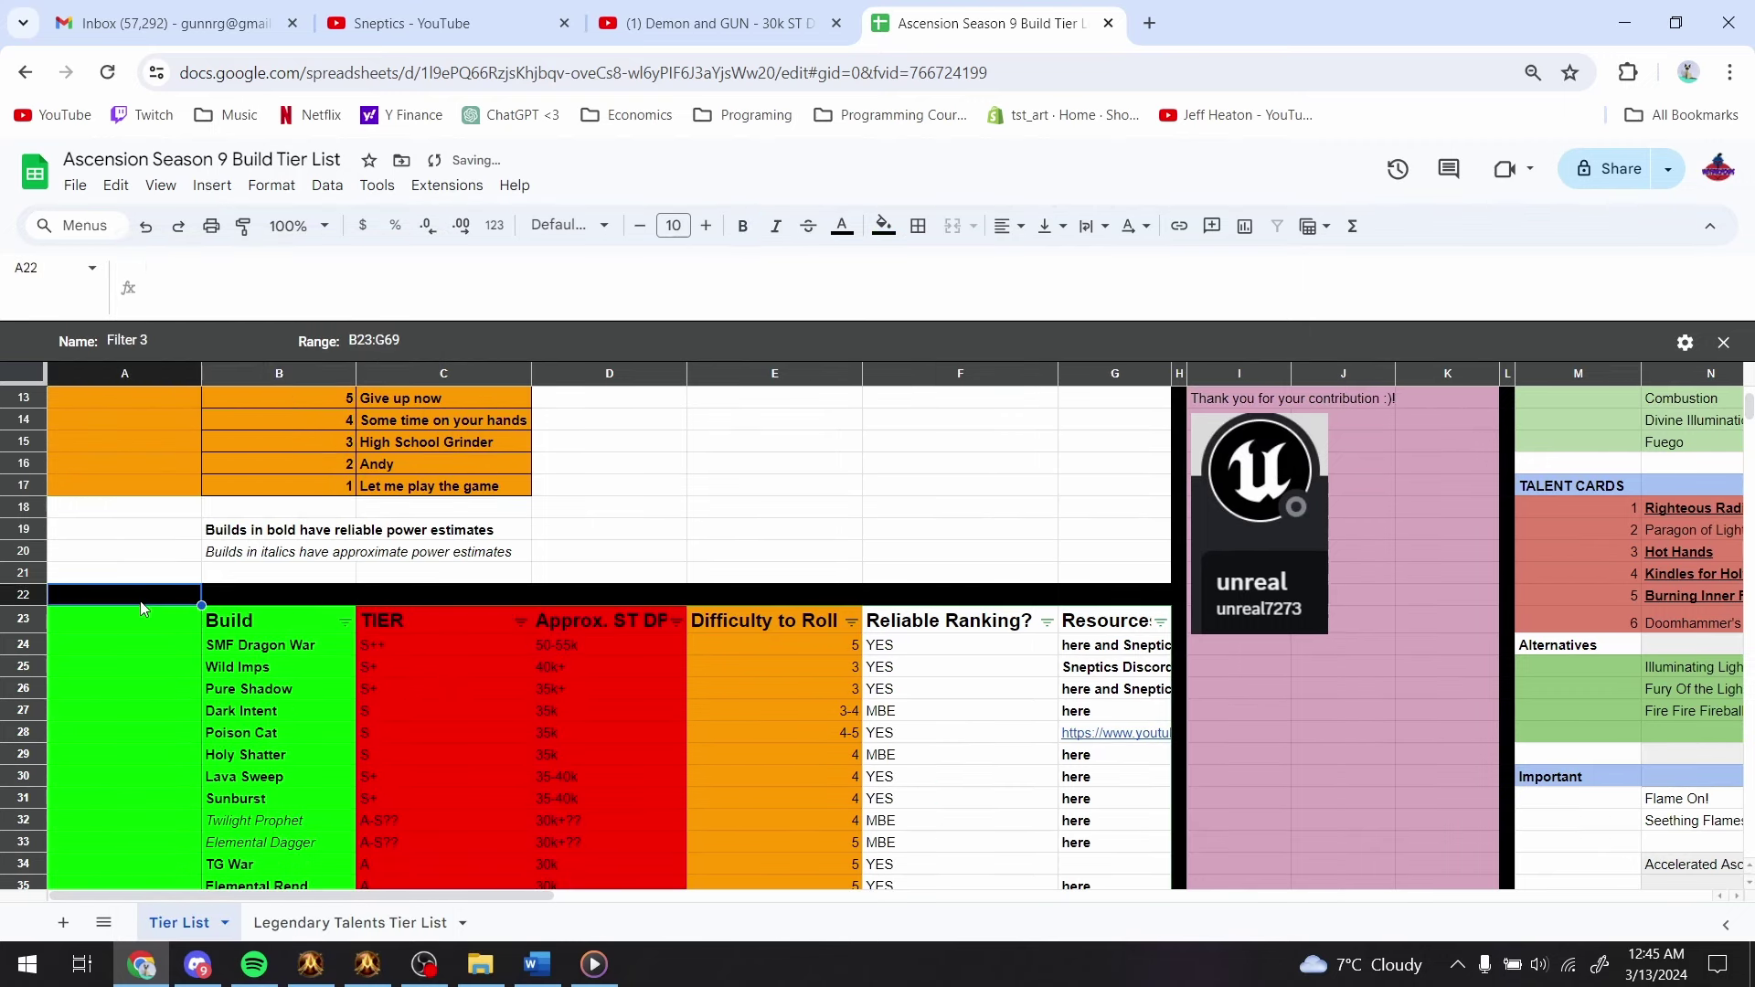
{"action": "type", "text": "Comments"}
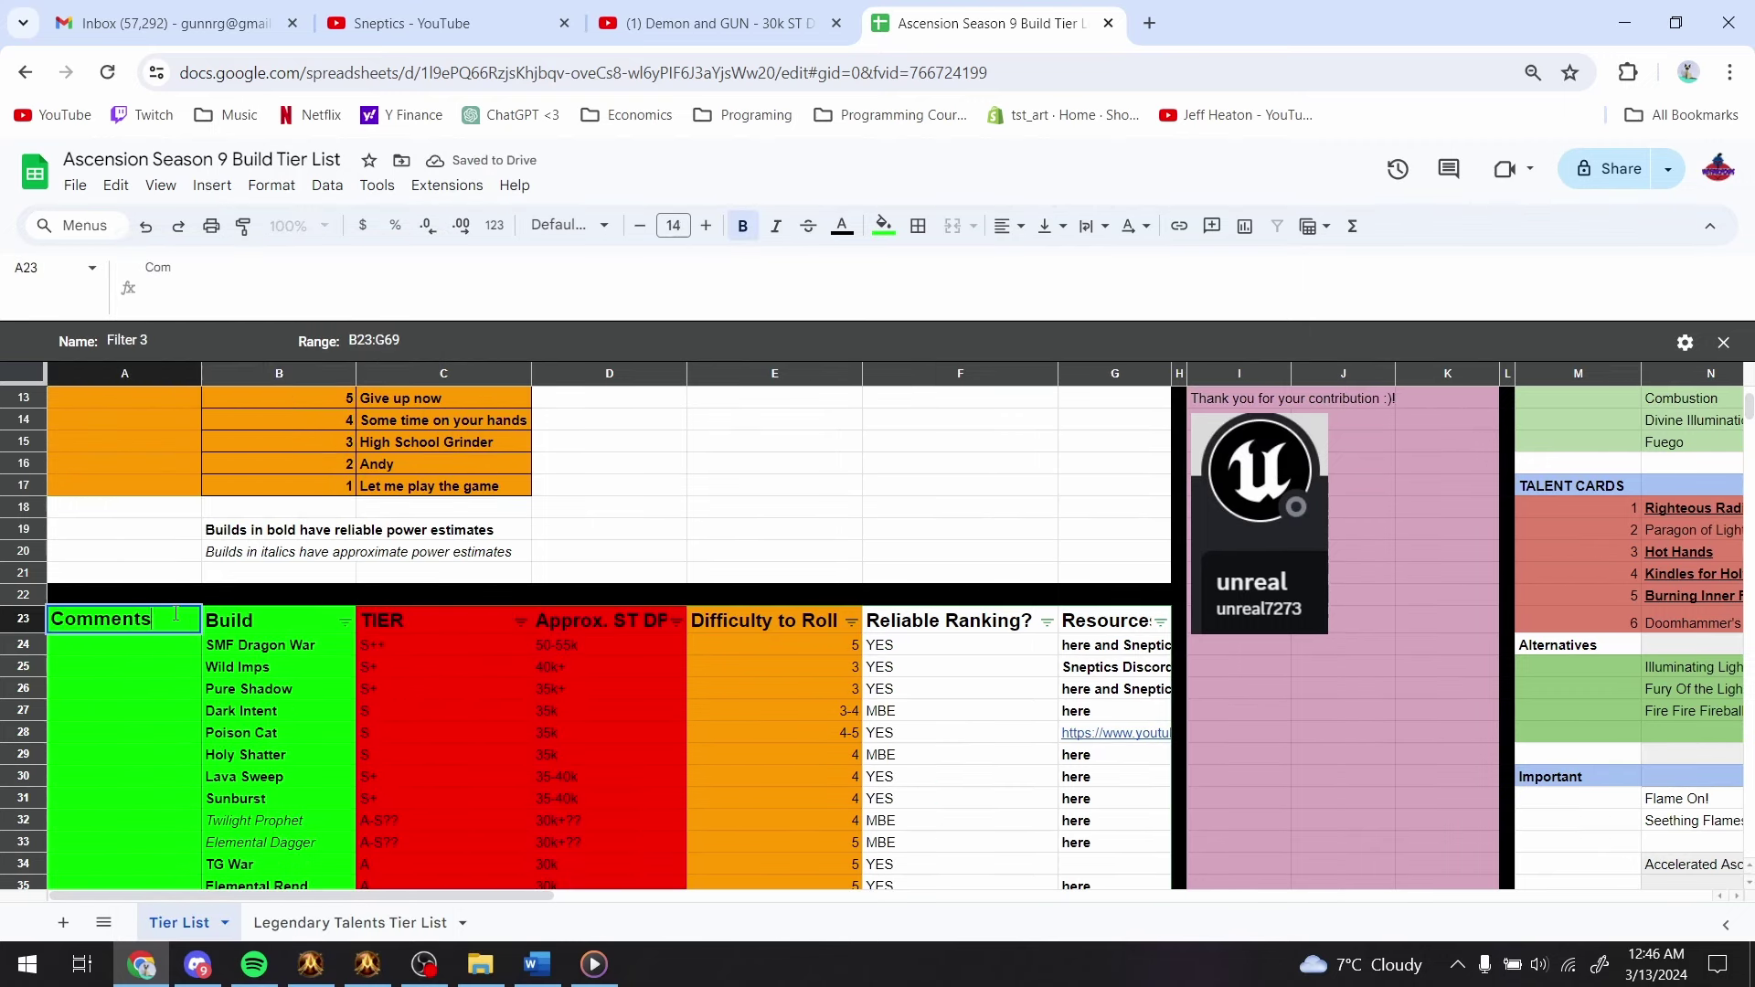
{"action": "key", "text": "Return"}
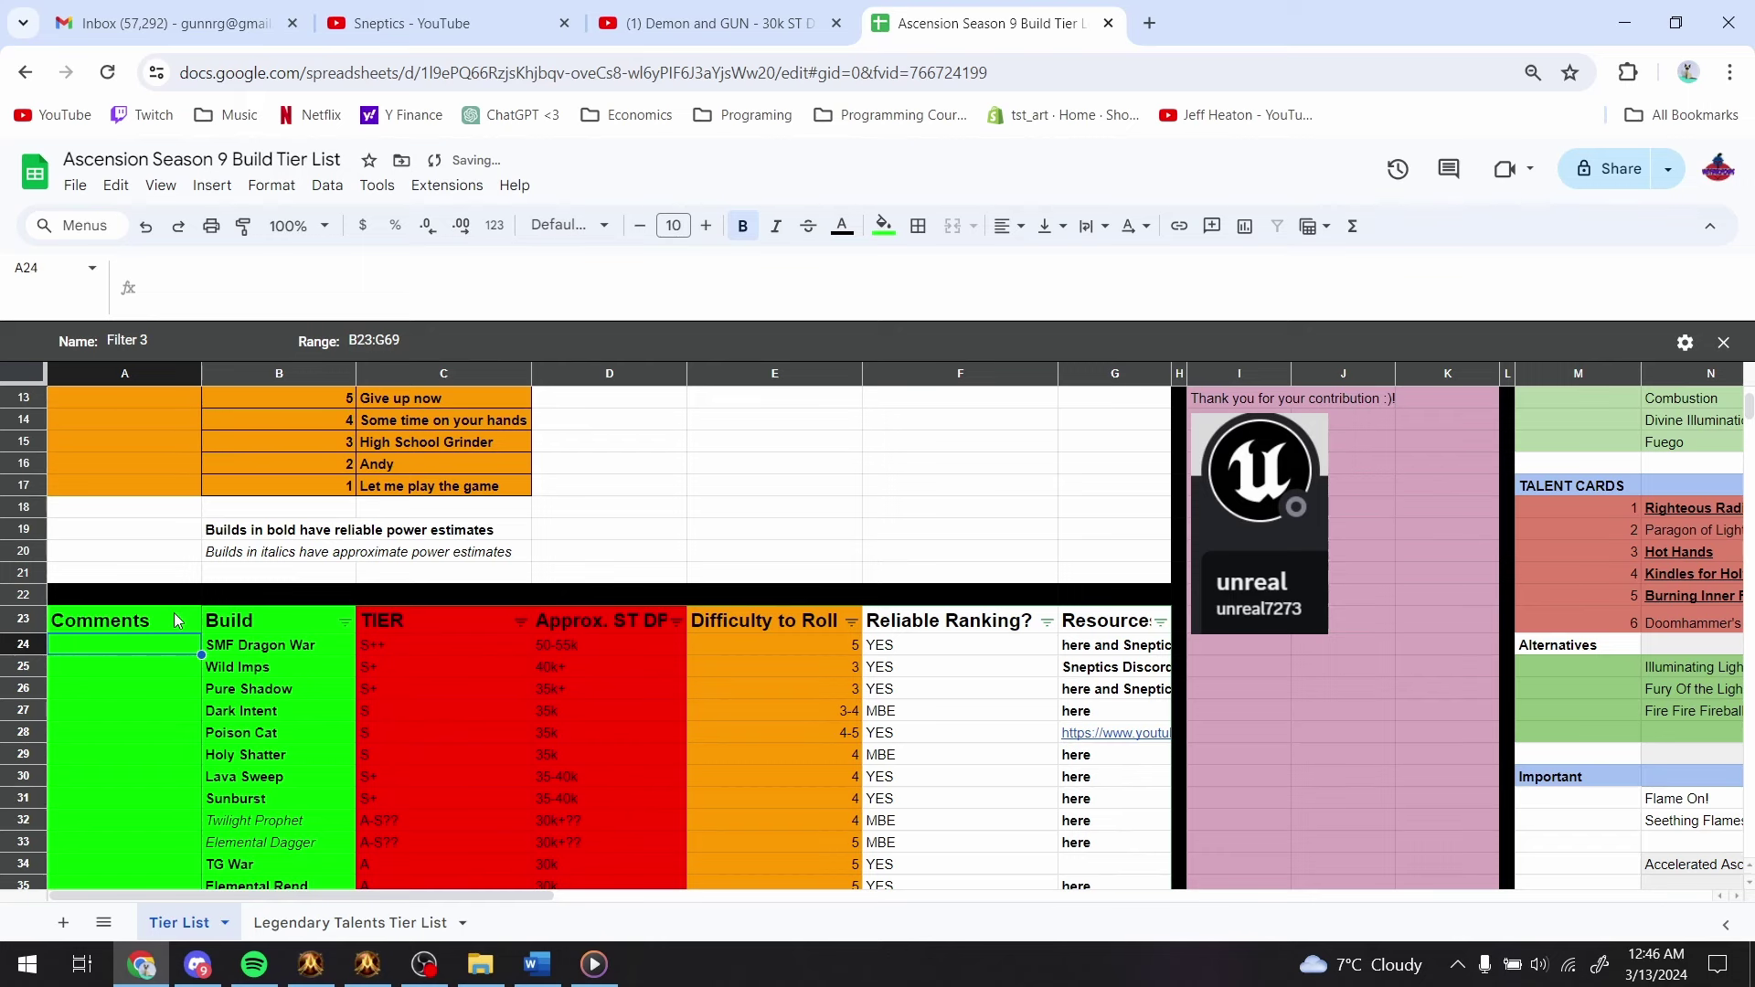
- Enter "Nuts" as the SMF Dragon War comment in A24
{"action": "scroll", "coordinate": [273, 687], "scroll_direction": "down", "scroll_amount": 8}
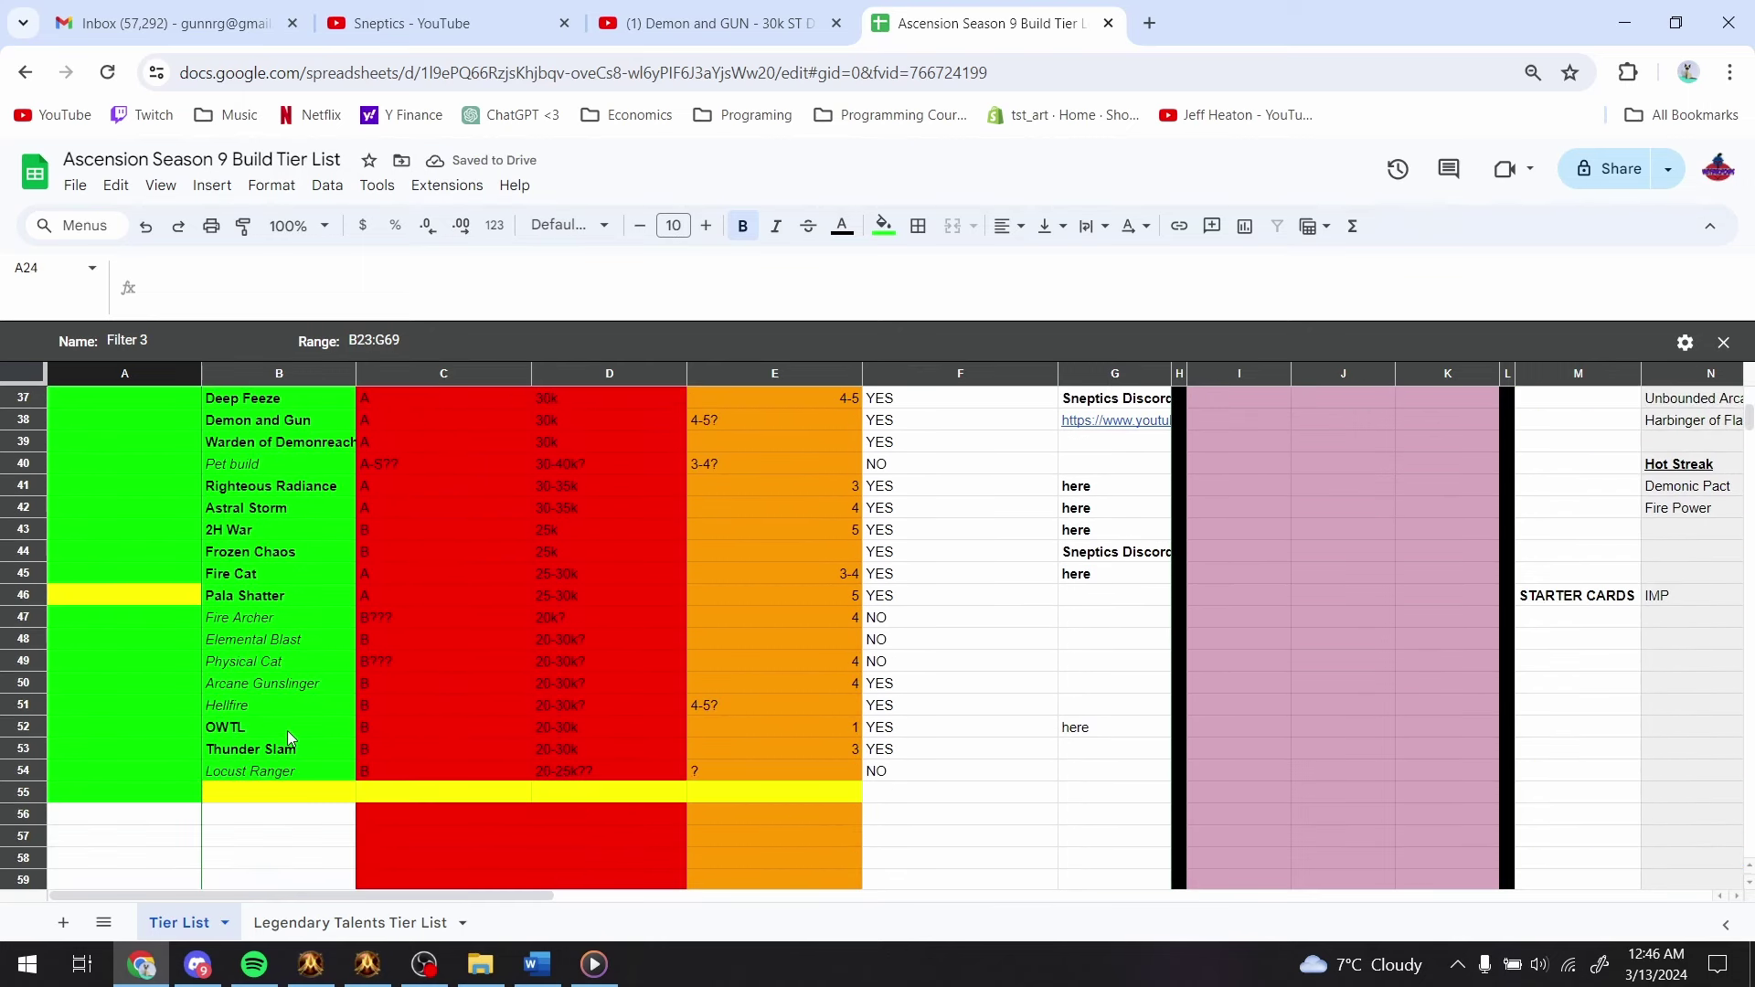
{"action": "scroll", "coordinate": [287, 732], "scroll_direction": "up", "scroll_amount": 6}
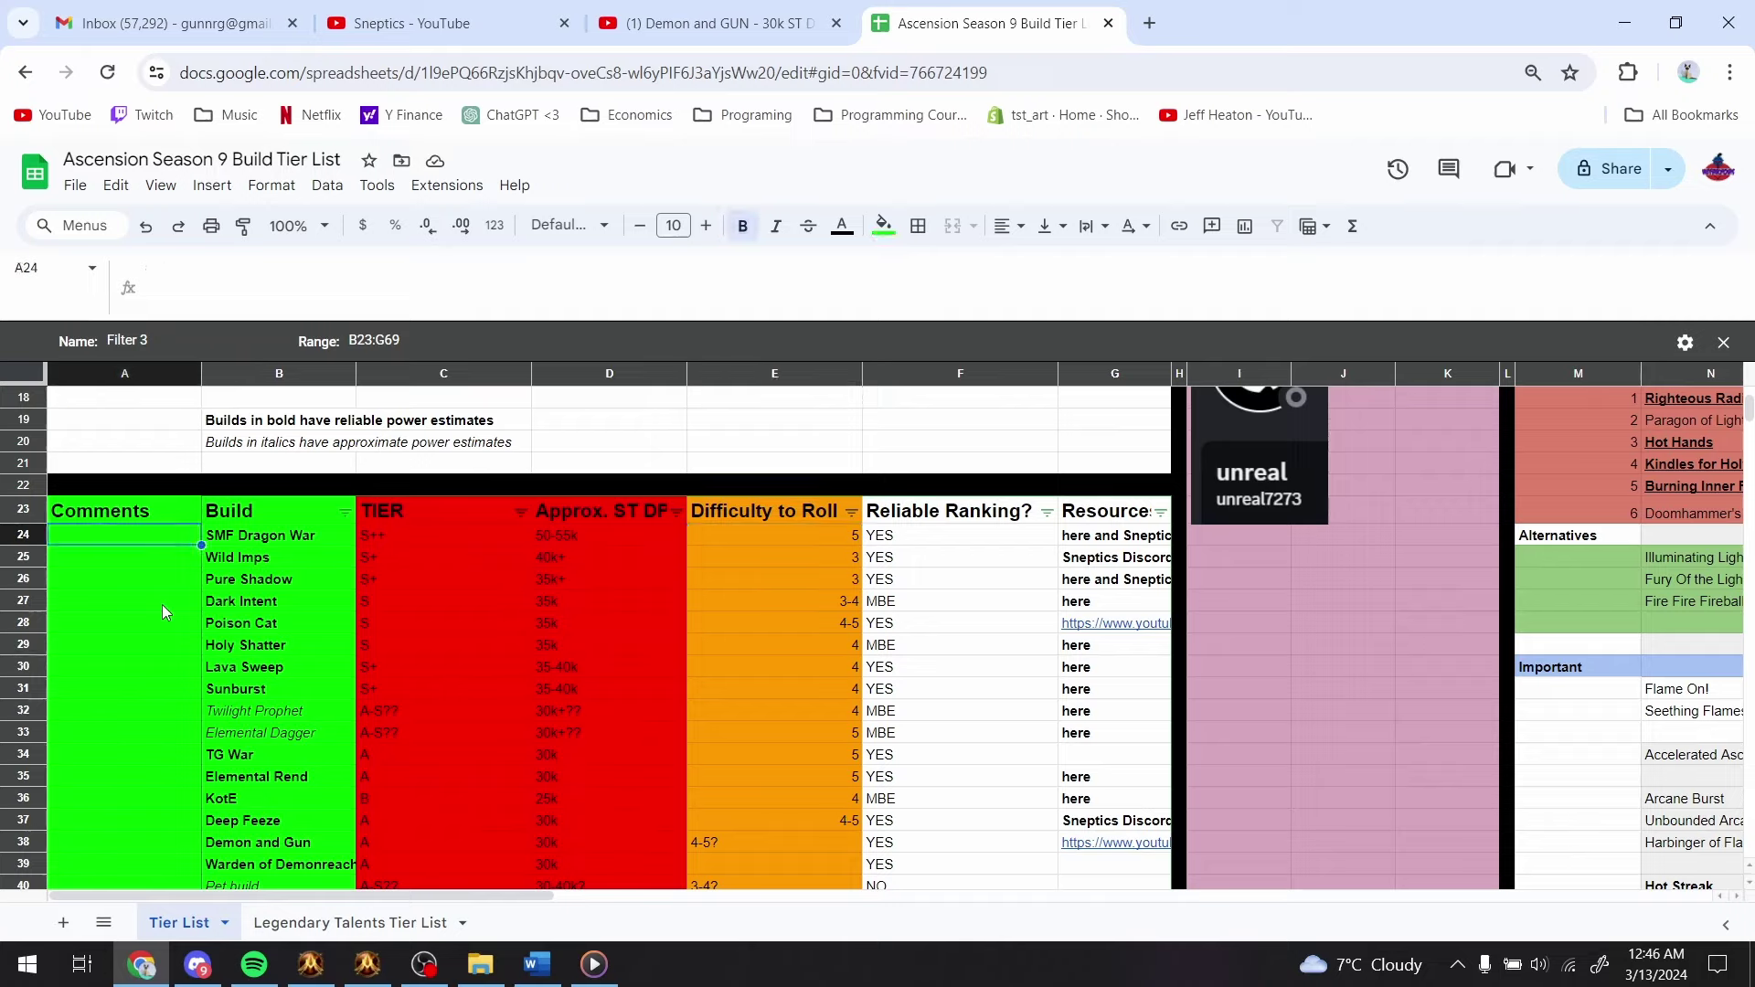
{"action": "type", "text": "Nuts"}
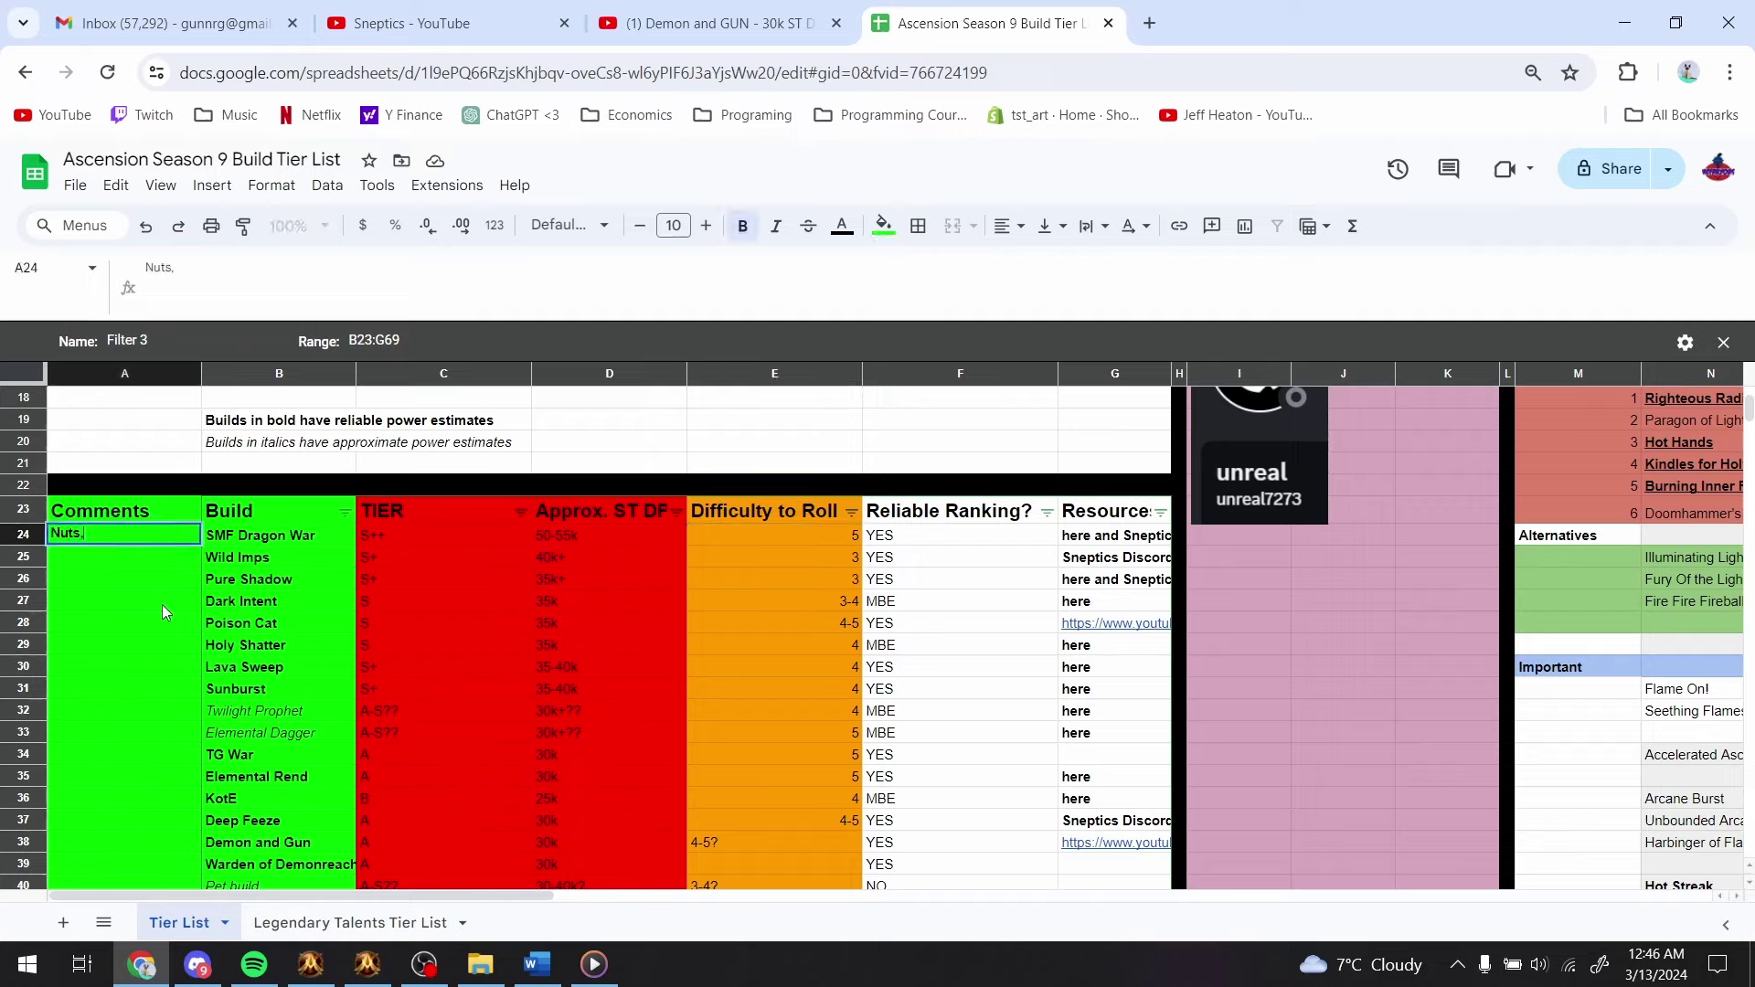
{"action": "key", "text": "Return"}
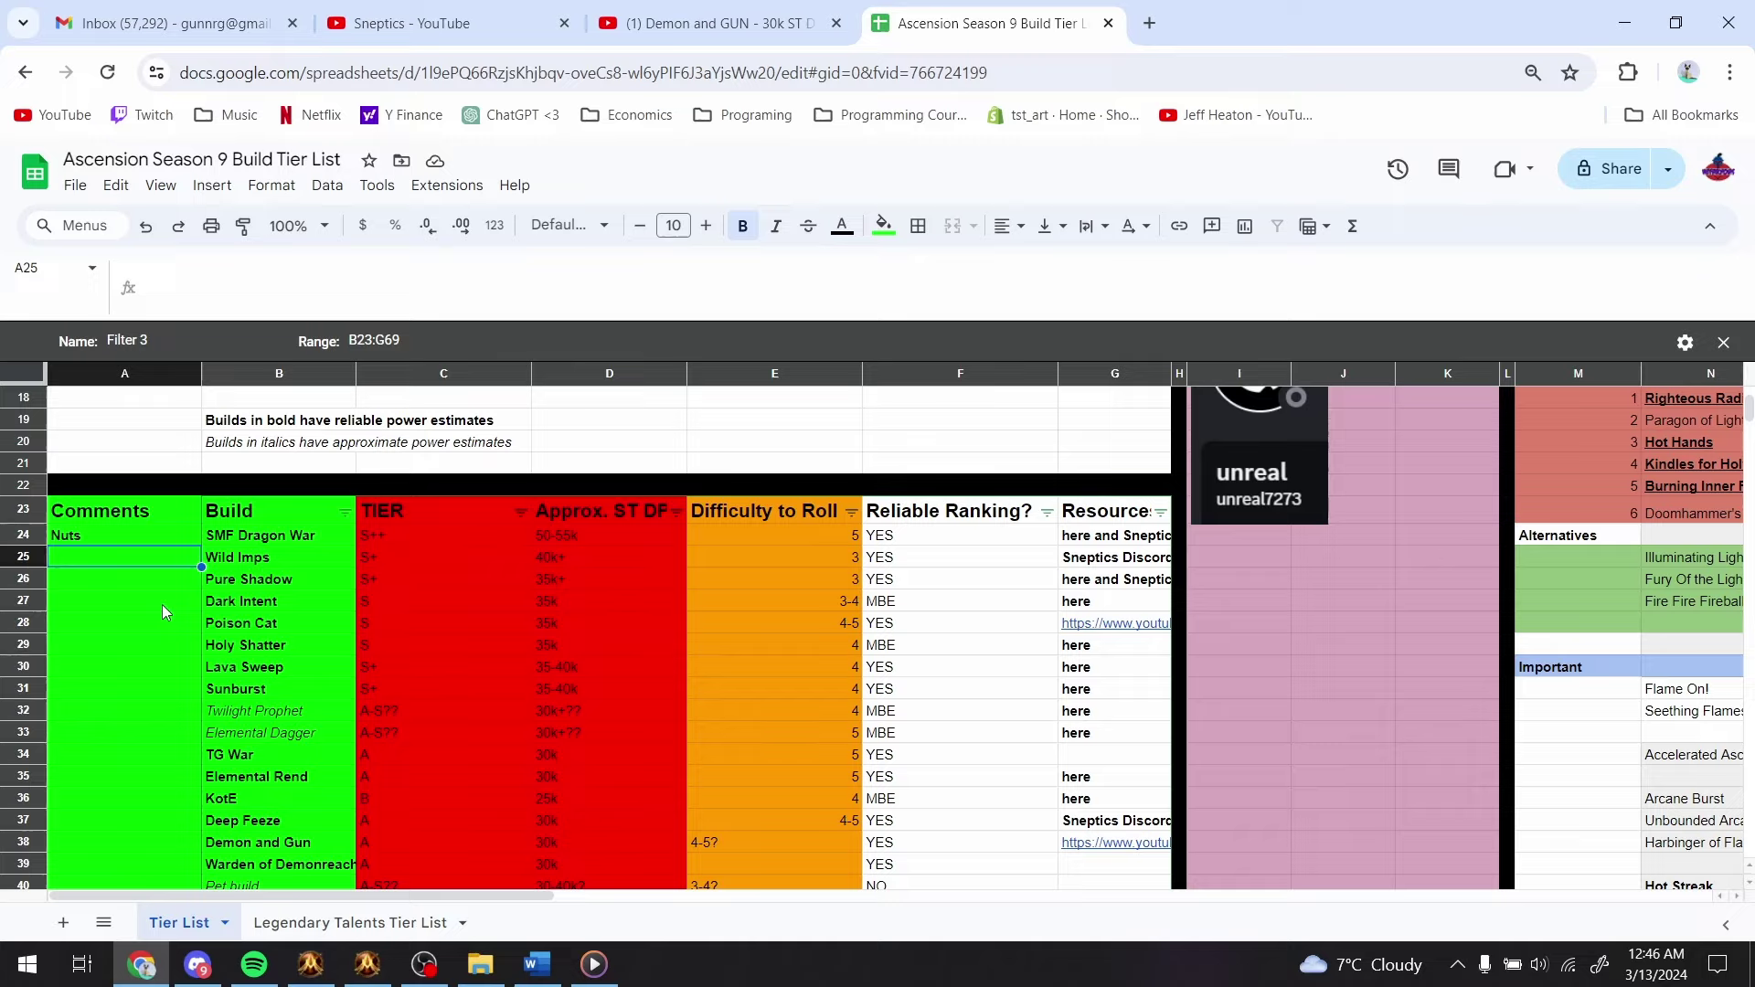
{"action": "key", "text": "Right"}
{"action": "key", "text": "Right"}
{"action": "key", "text": "Right"}
{"action": "key", "text": "Right"}
{"action": "key", "text": "Right"}
{"action": "key", "text": "Left"}
{"action": "key", "text": "Left"}
{"action": "key", "text": "Left"}
{"action": "key", "text": "Left"}
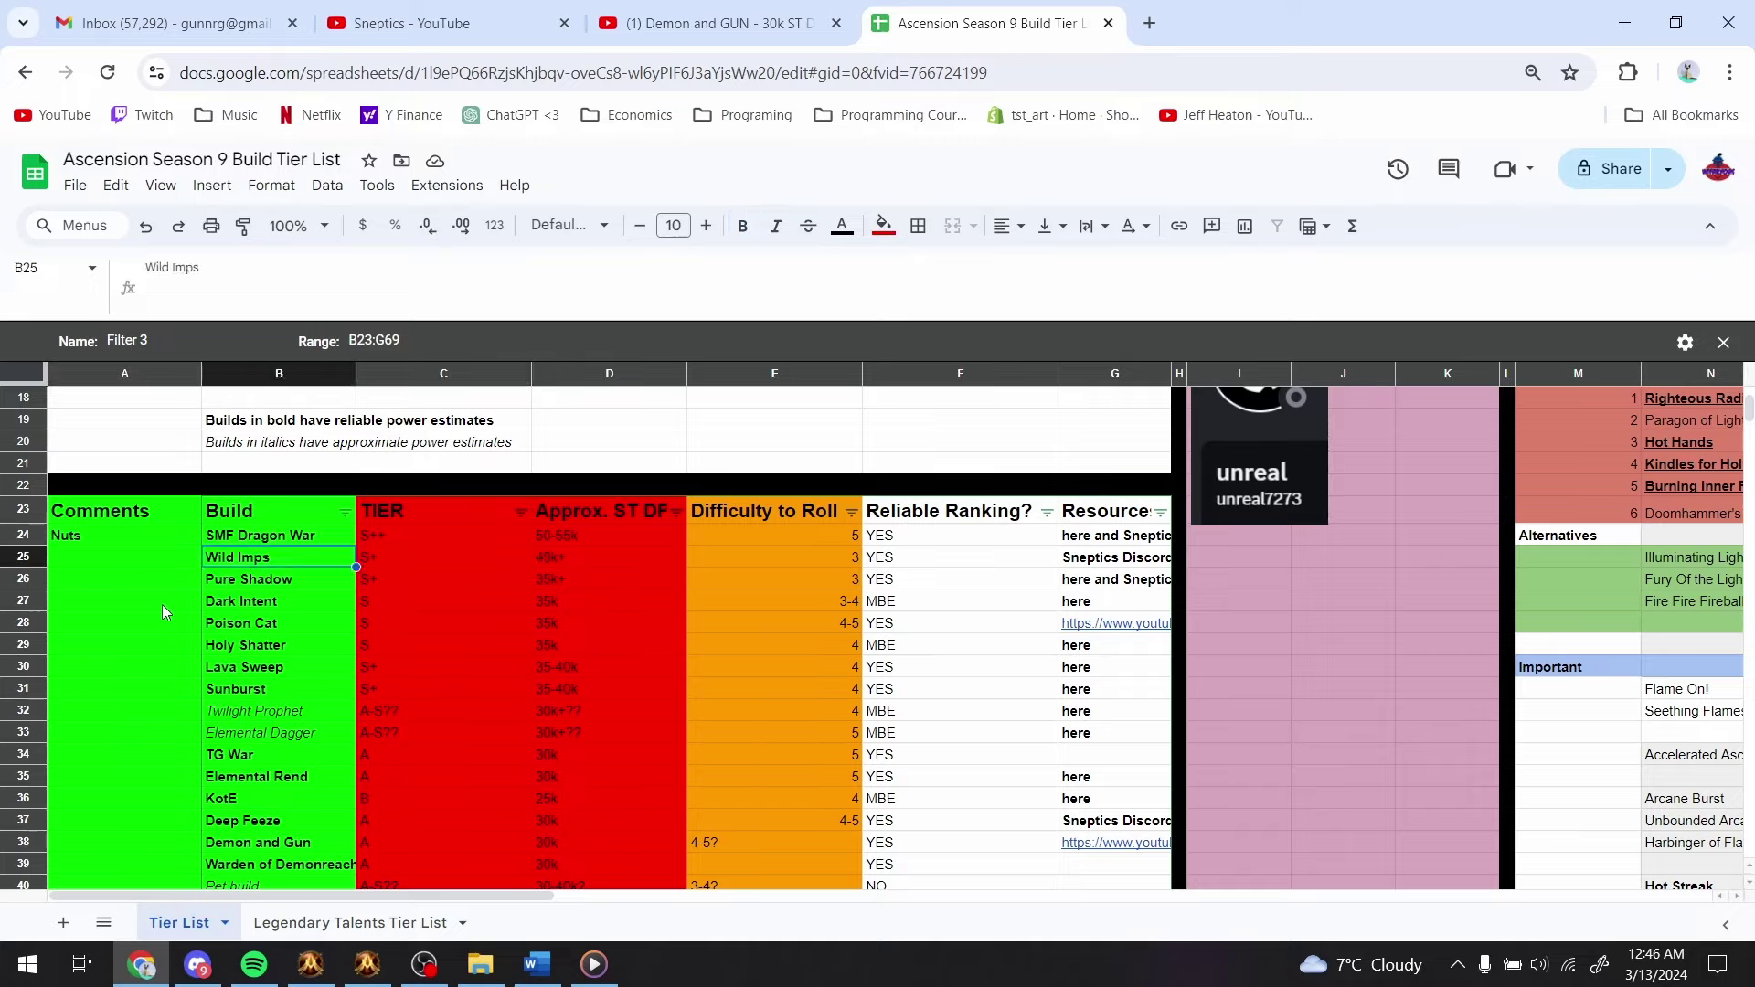
{"action": "key", "text": "Left"}
{"action": "key", "text": "Right"}
{"action": "key", "text": "Right"}
{"action": "key", "text": "Right"}
{"action": "key", "text": "Right"}
{"action": "key", "text": "Right"}
{"action": "key", "text": "Right"}
{"action": "key", "text": "Left"}
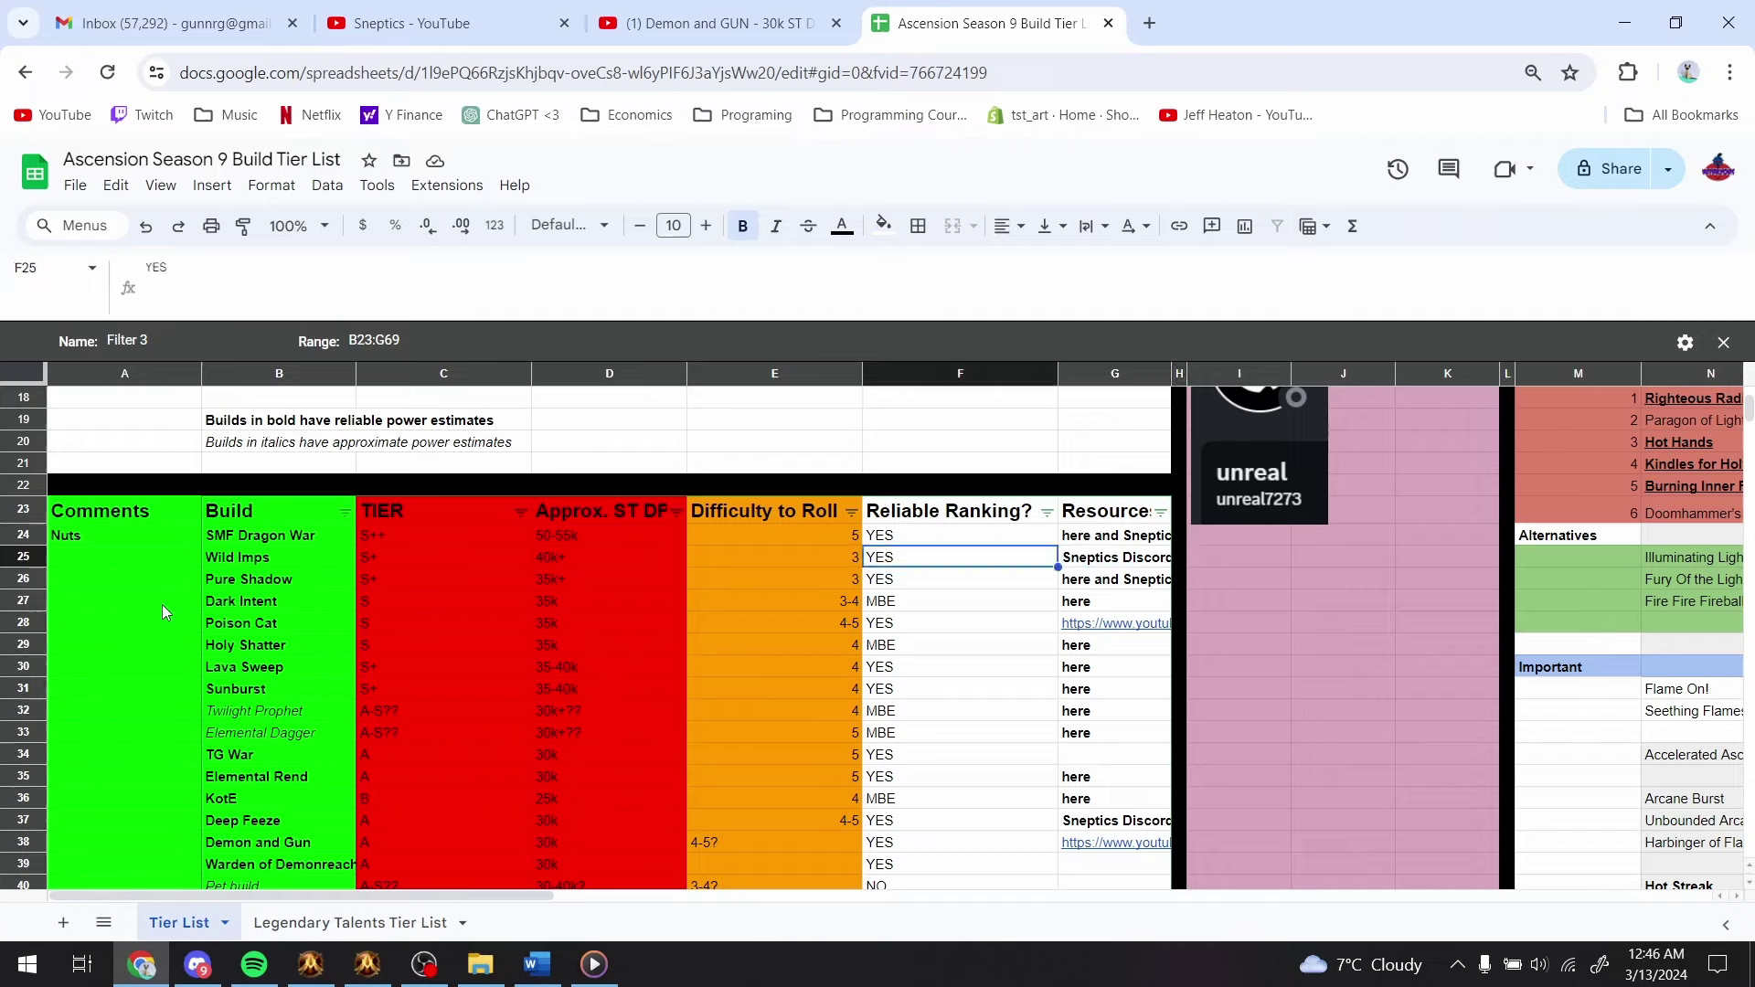
{"action": "key", "text": "Left"}
{"action": "key", "text": "Left"}
{"action": "key", "text": "Left"}
{"action": "key", "text": "Left"}
{"action": "key", "text": "Left"}
{"action": "key", "text": "Right"}
{"action": "key", "text": "Right"}
{"action": "key", "text": "Right"}
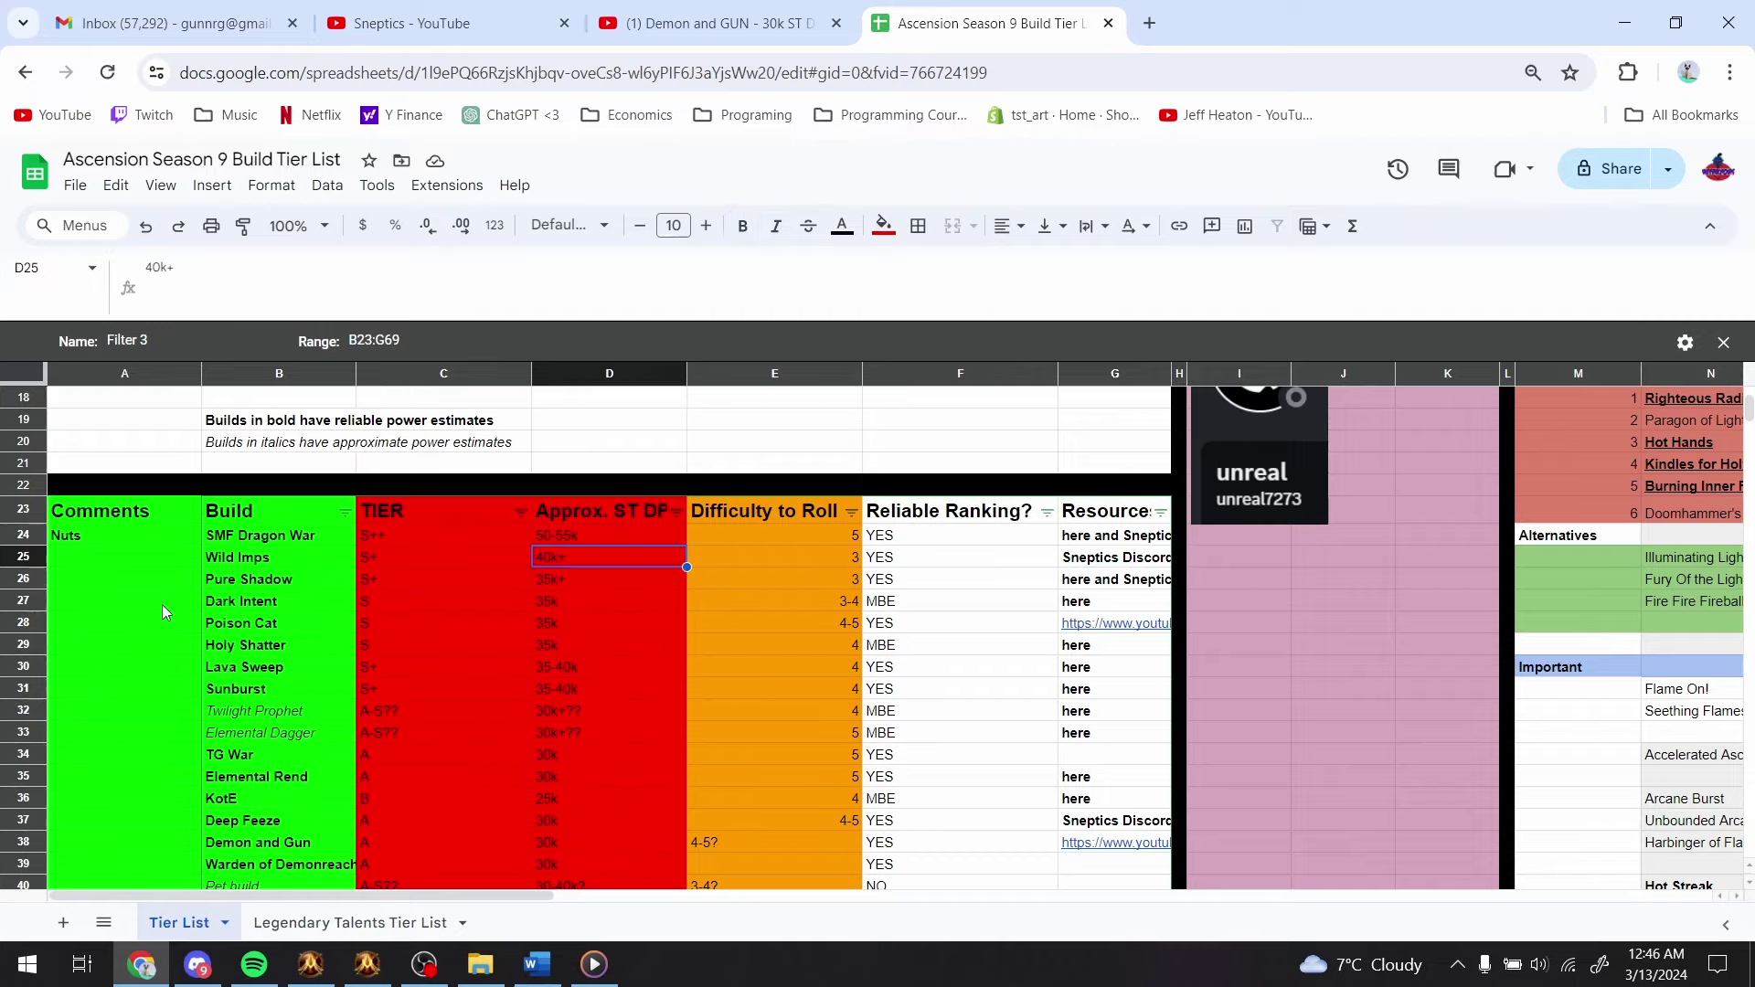
{"action": "key", "text": "Left"}
{"action": "key", "text": "Left"}
{"action": "key", "text": "Left"}
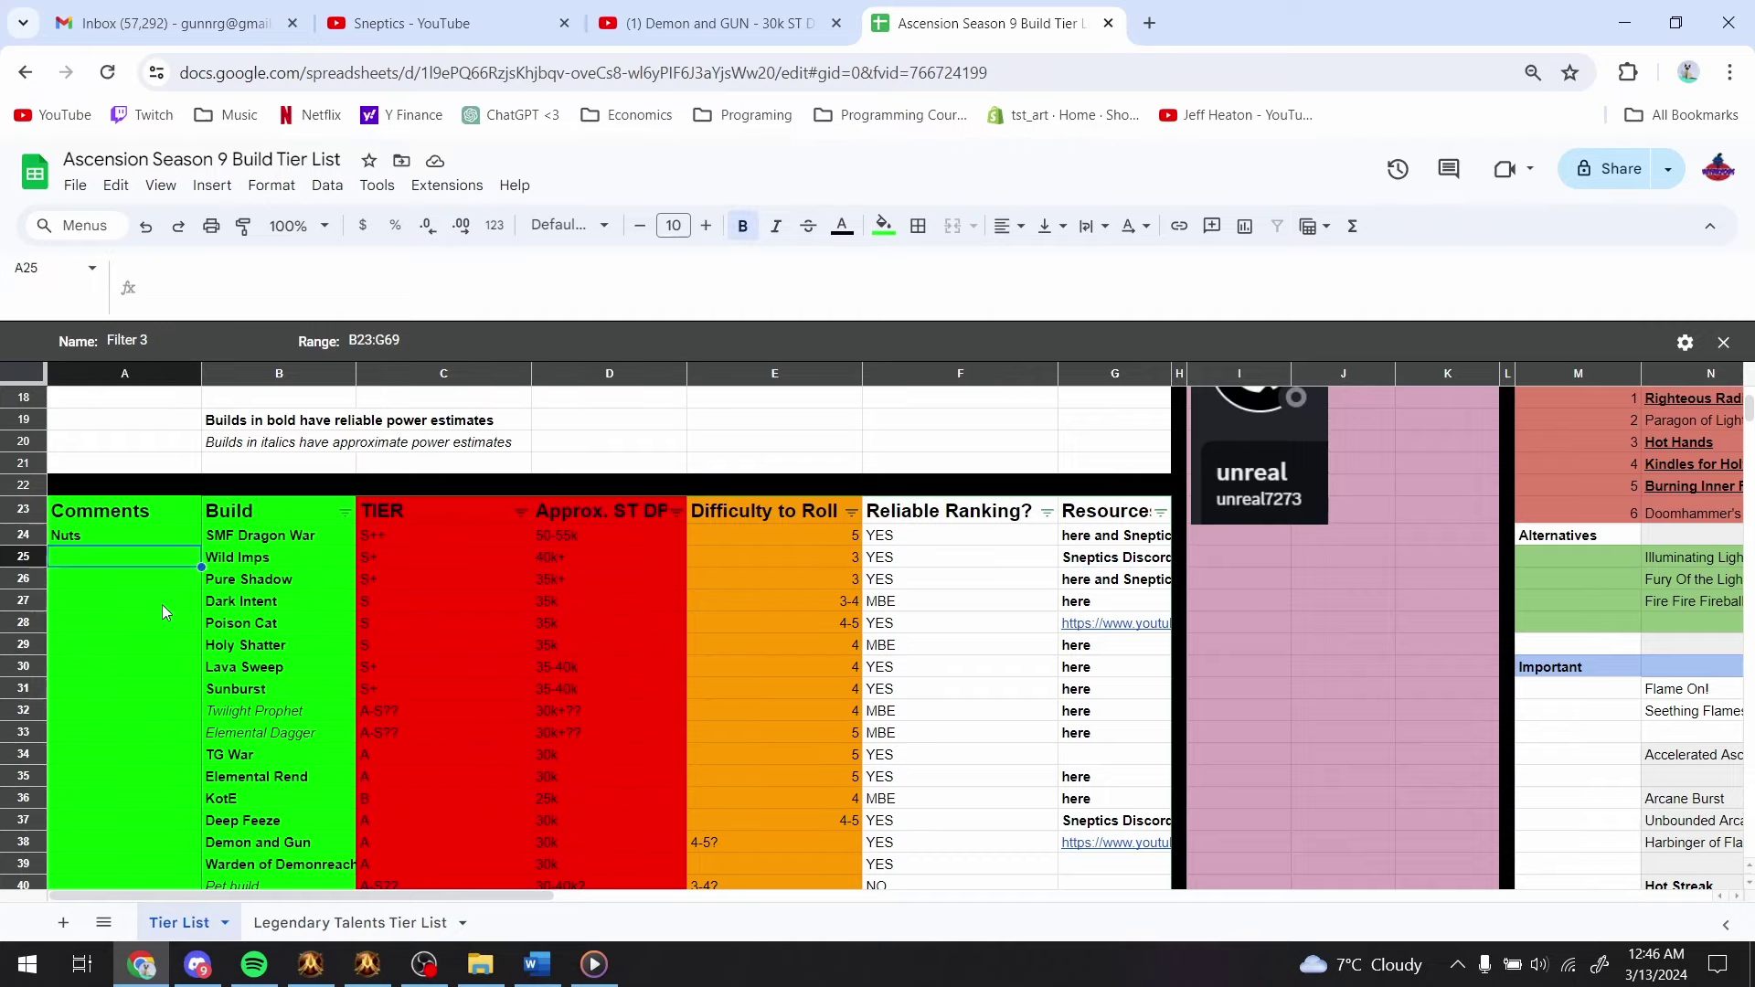
{"action": "key", "text": "Right"}
{"action": "key", "text": "Left"}
{"action": "type", "text": "Nuts"}
{"action": "key", "text": "BackSpace"}
{"action": "key", "text": "BackSpace"}
{"action": "key", "text": "BackSpace"}
{"action": "key", "text": "BackSpace"}
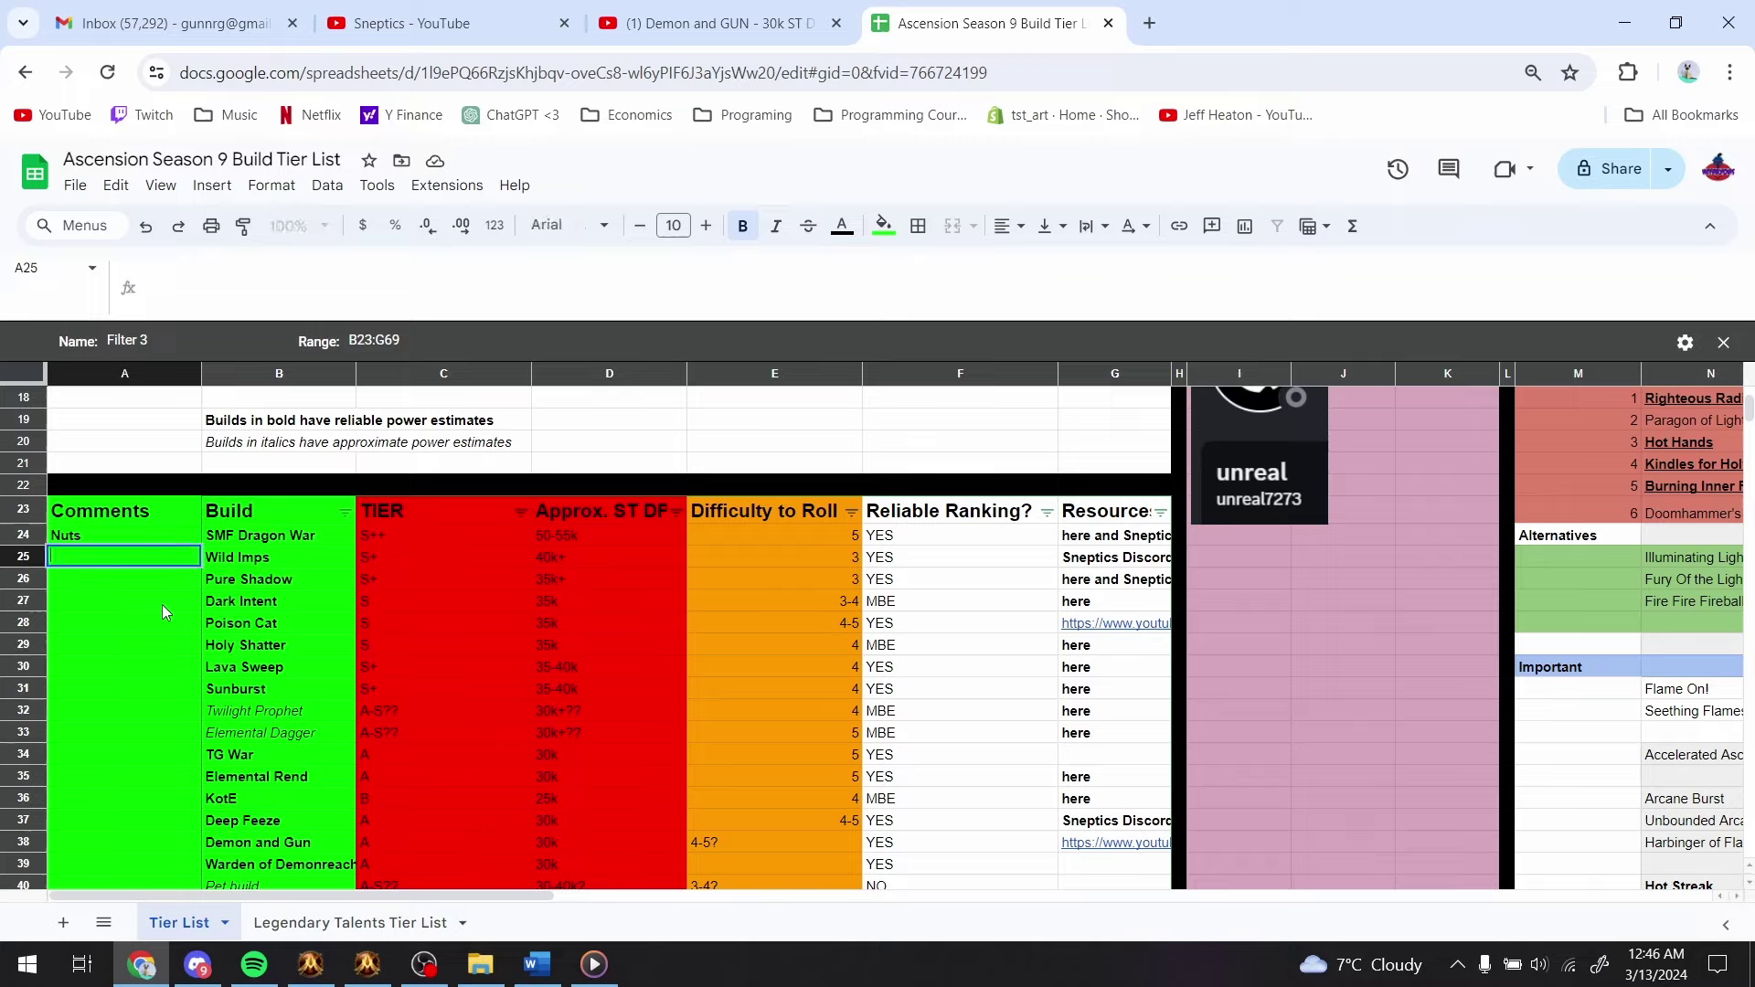
- Enter "fun build, giga strong st, aoe decent but not top" as the Wild Imps comment in A25
{"action": "type", "text": "fun build, giga strong st,"}
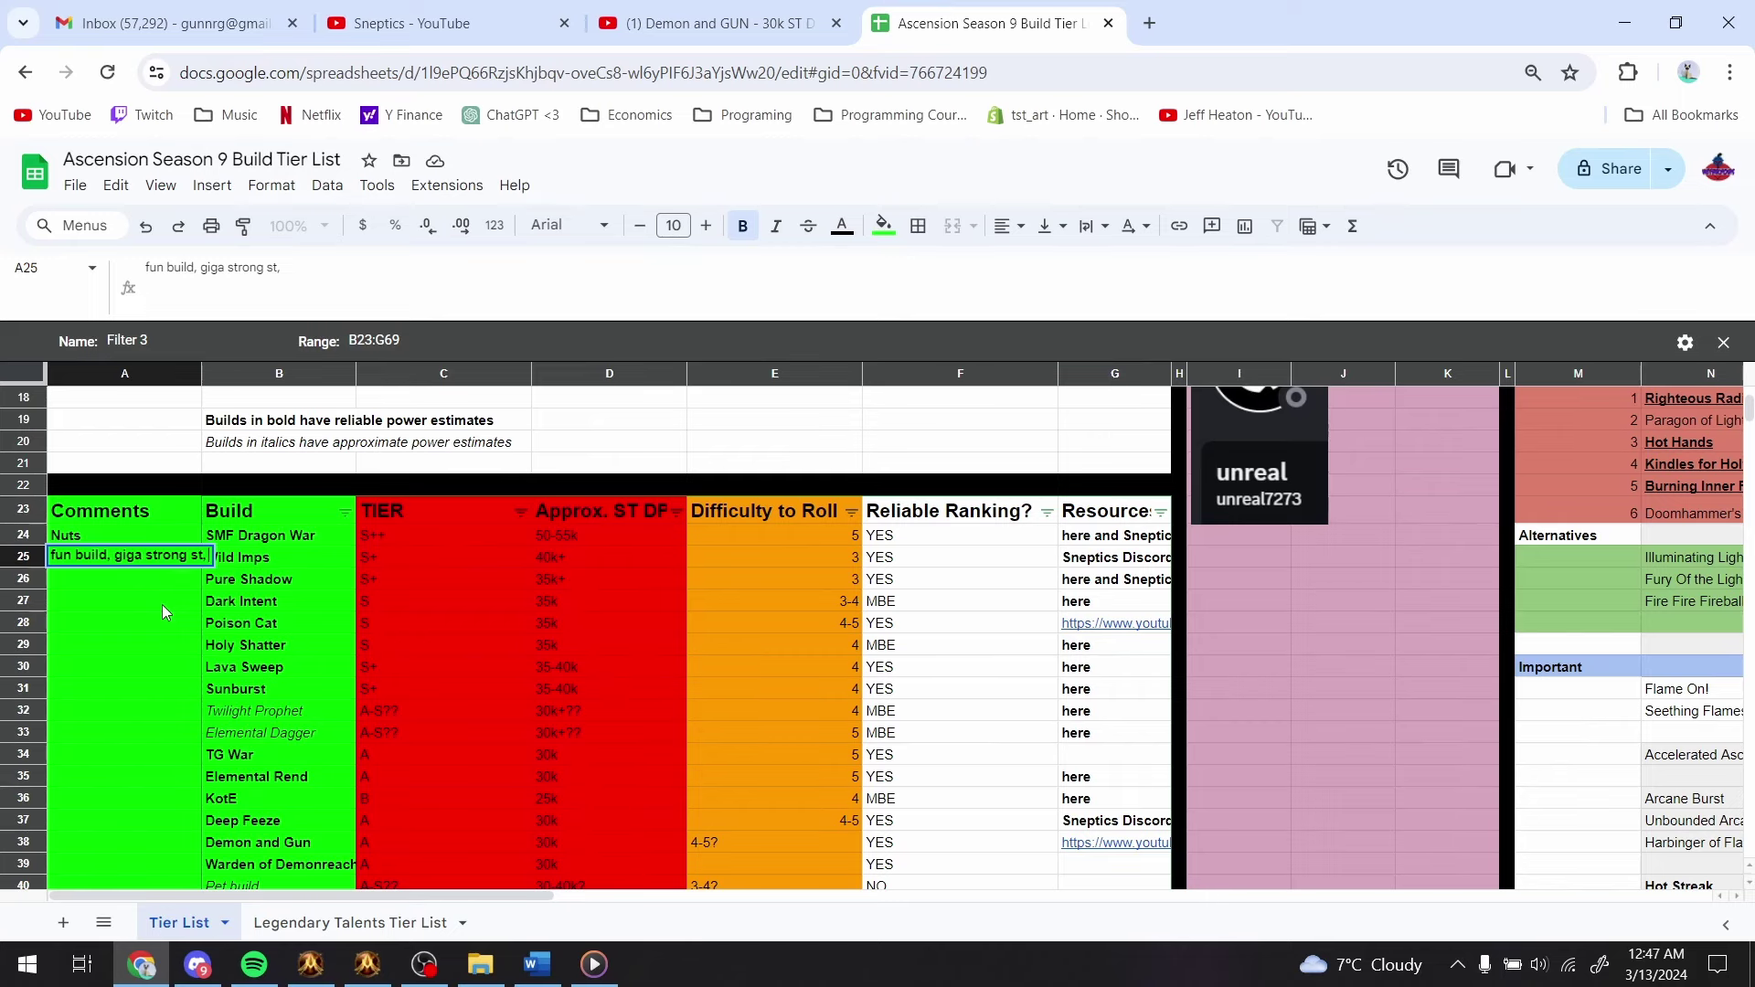
{"action": "scroll", "coordinate": [162, 605], "scroll_direction": "up", "scroll_amount": 1}
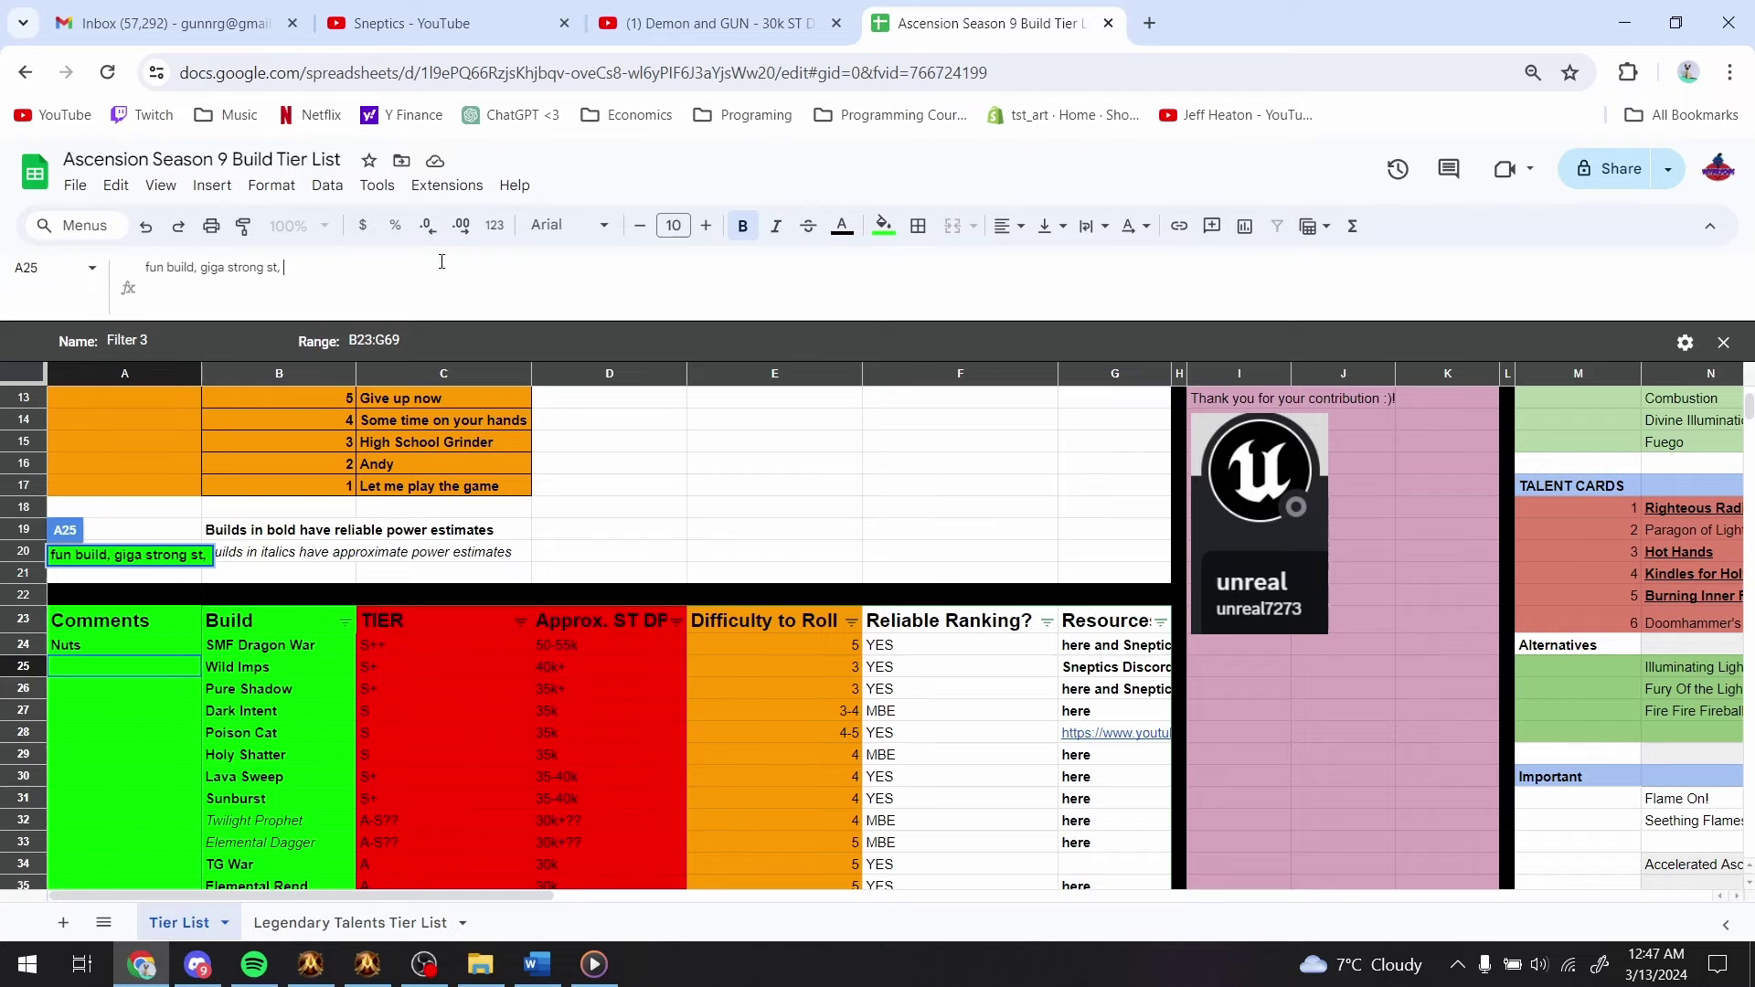
{"action": "type", "text": "aoe n"}
{"action": "key", "text": "BackSpace"}
{"action": "type", "text": "decent but not top"}
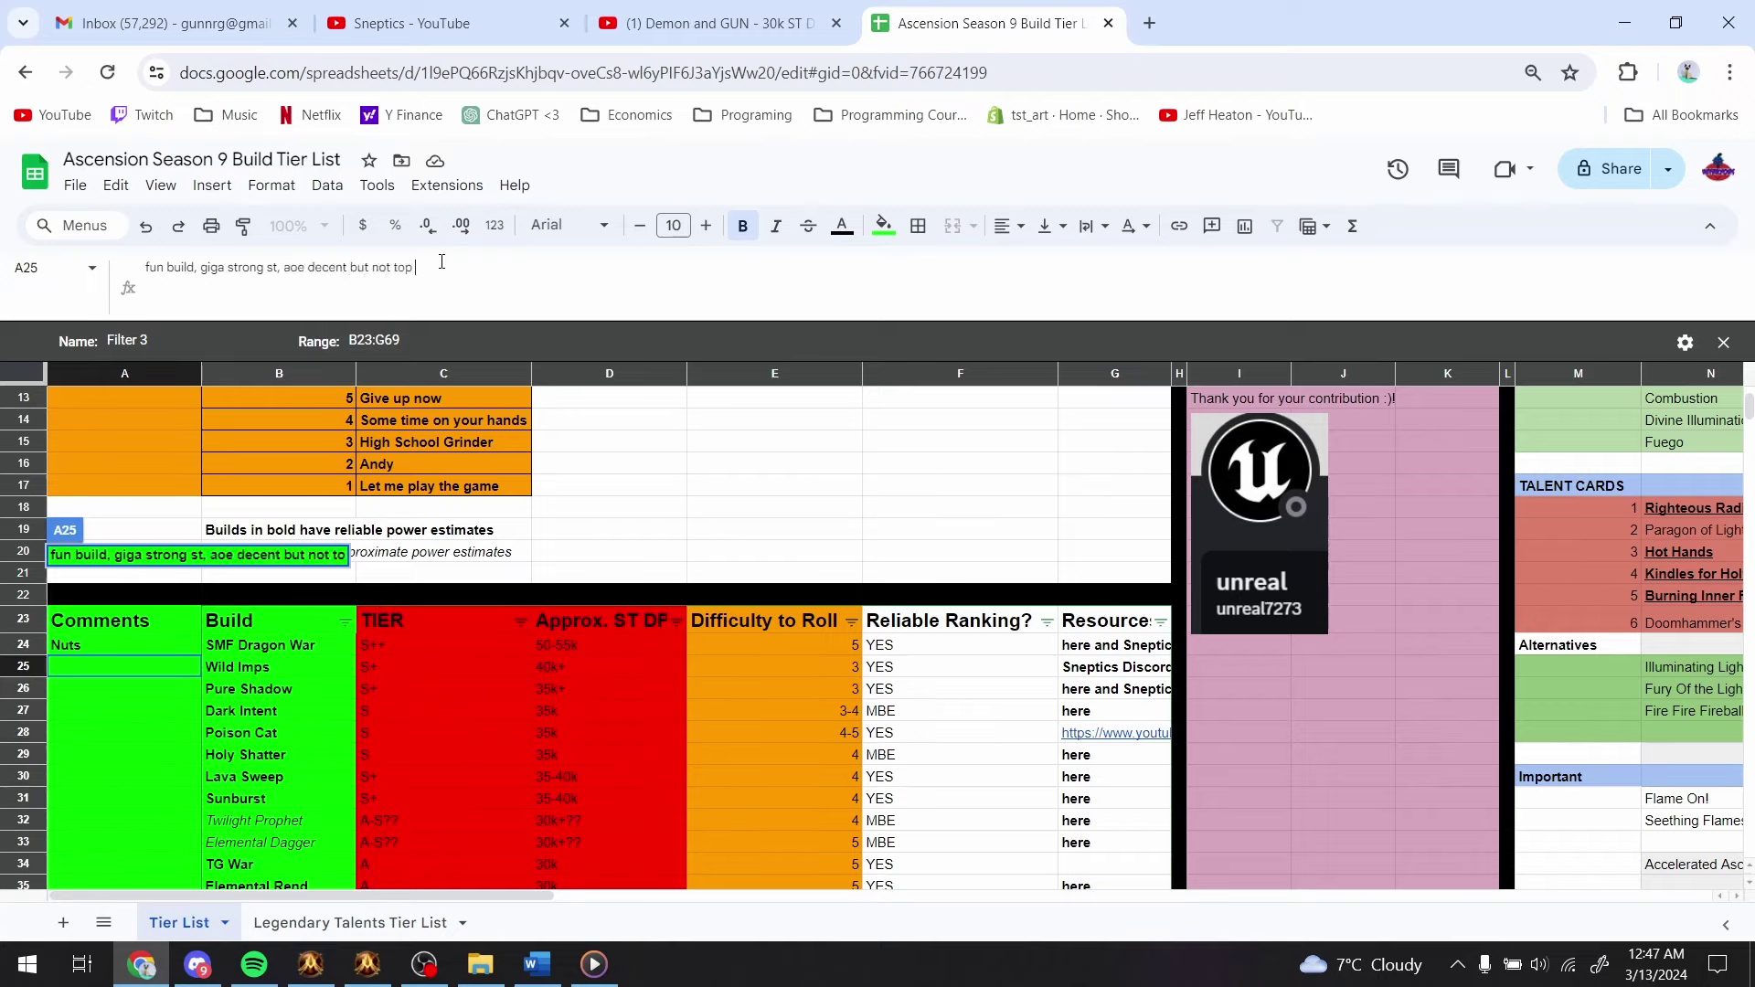
{"action": "key", "text": "Return"}
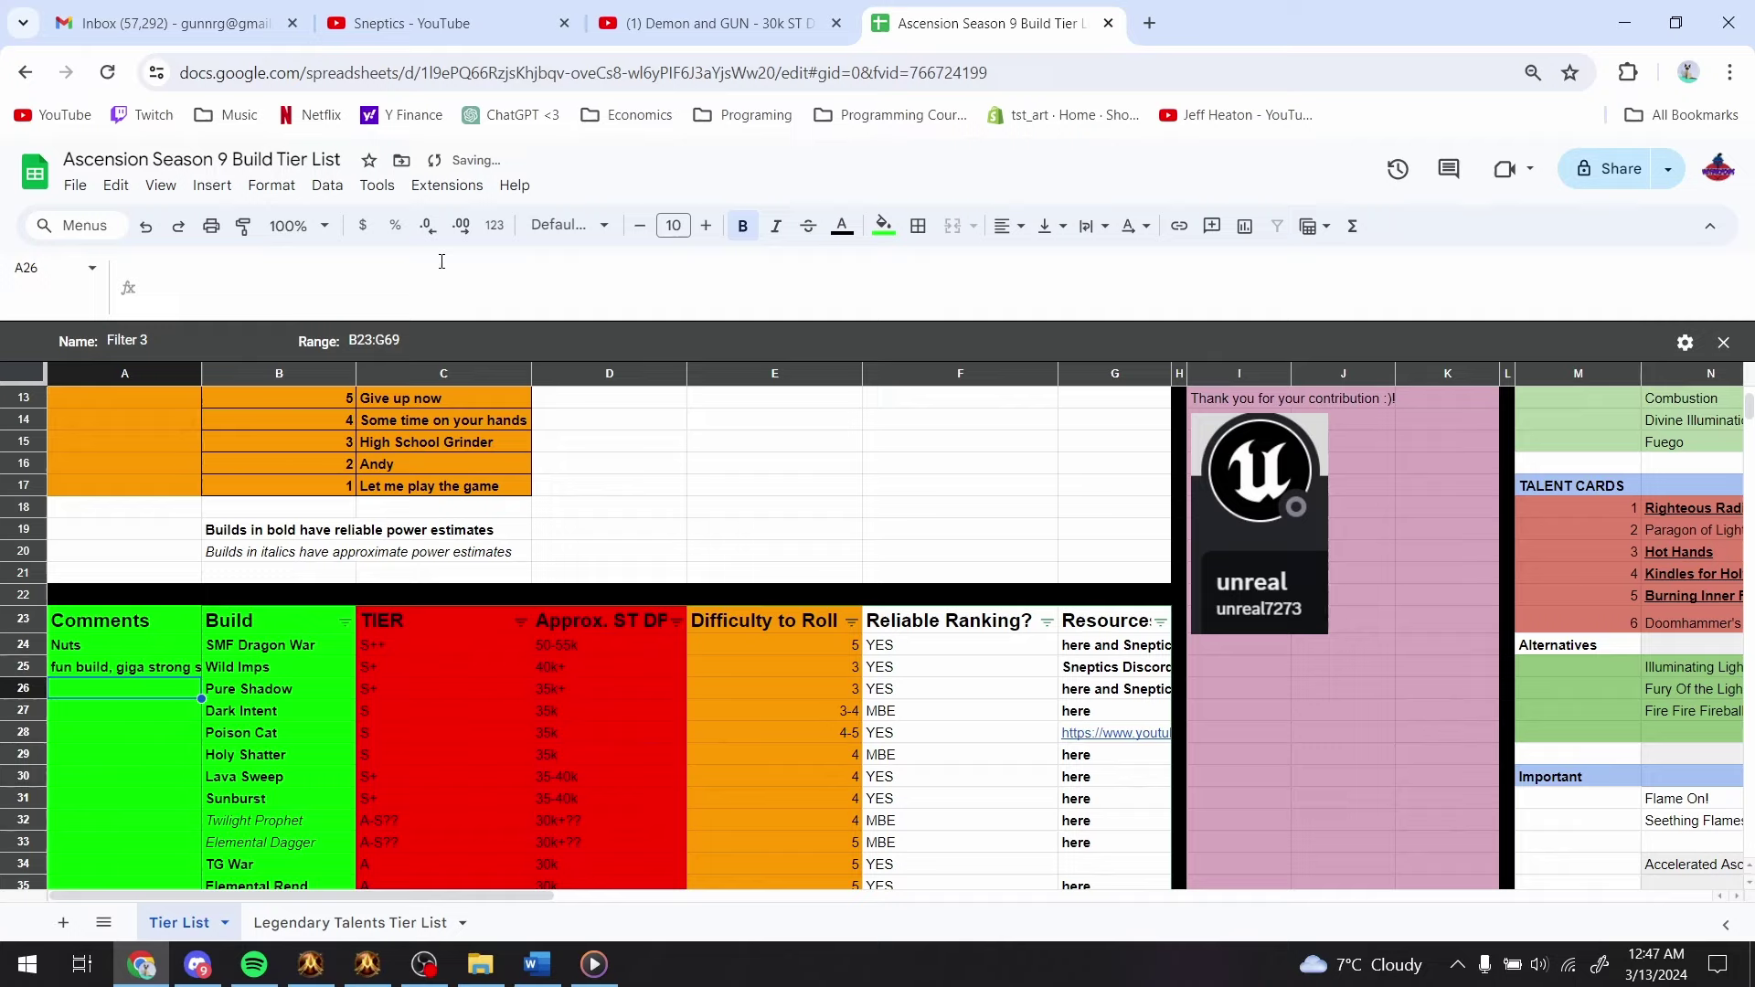
- Enter "best m+ build prolly (self sustain, aoe, party heal), top tier for raid" as the Pure Shadow comment in A26
{"action": "key", "text": "Right"}
{"action": "key", "text": "Right"}
{"action": "key", "text": "Right"}
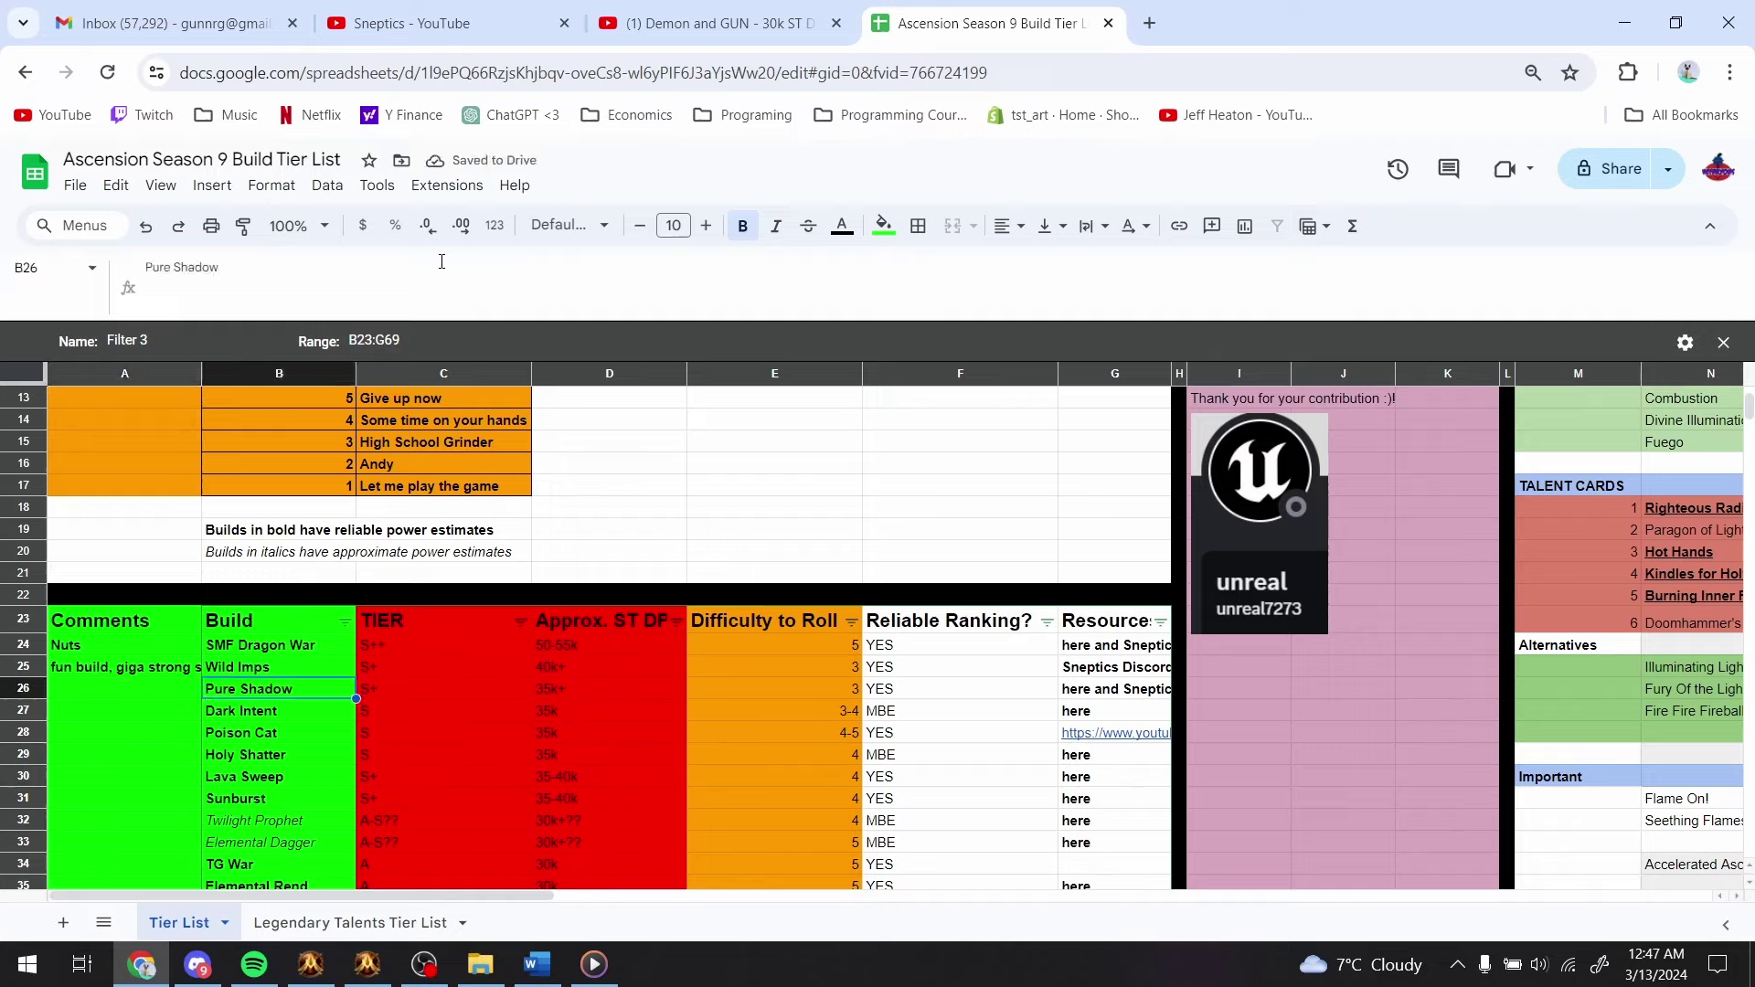
{"action": "key", "text": "Left"}
{"action": "key", "text": "Left"}
{"action": "key", "text": "Left"}
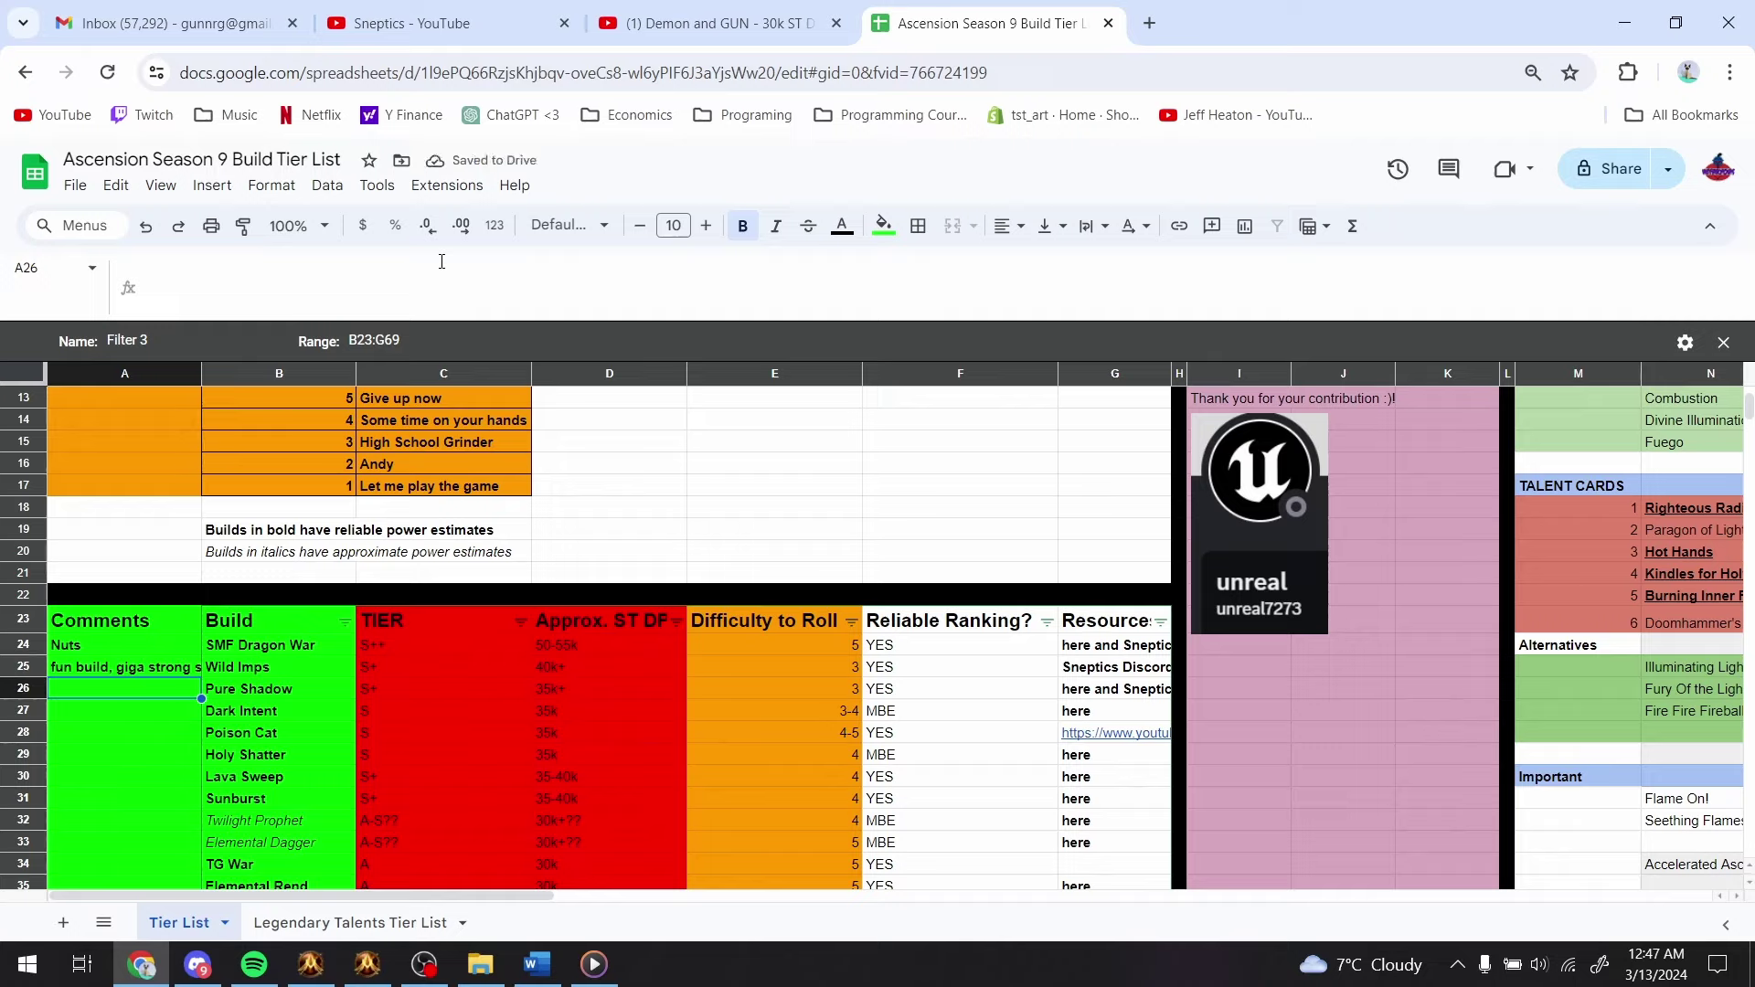
{"action": "type", "text": "best m+ build pro"}
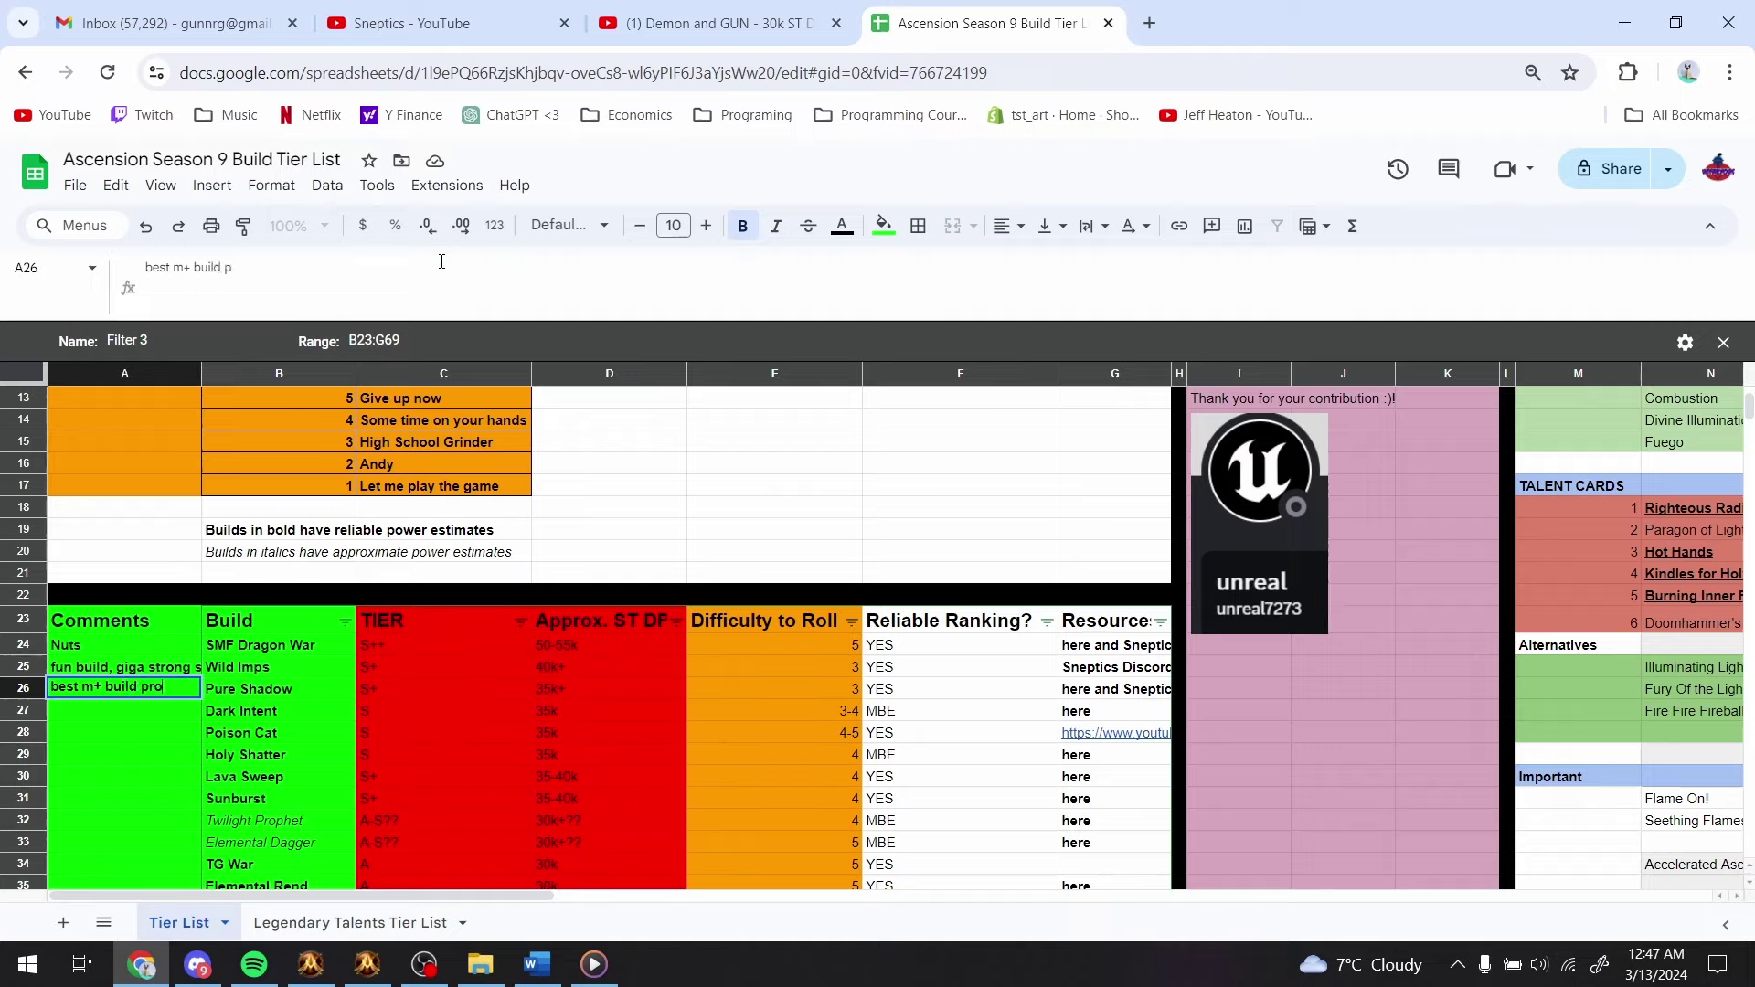
{"action": "type", "text": "lly,"}
{"action": "type", "text": "(self sustain"}
{"action": "type", "text": ", aoe"}
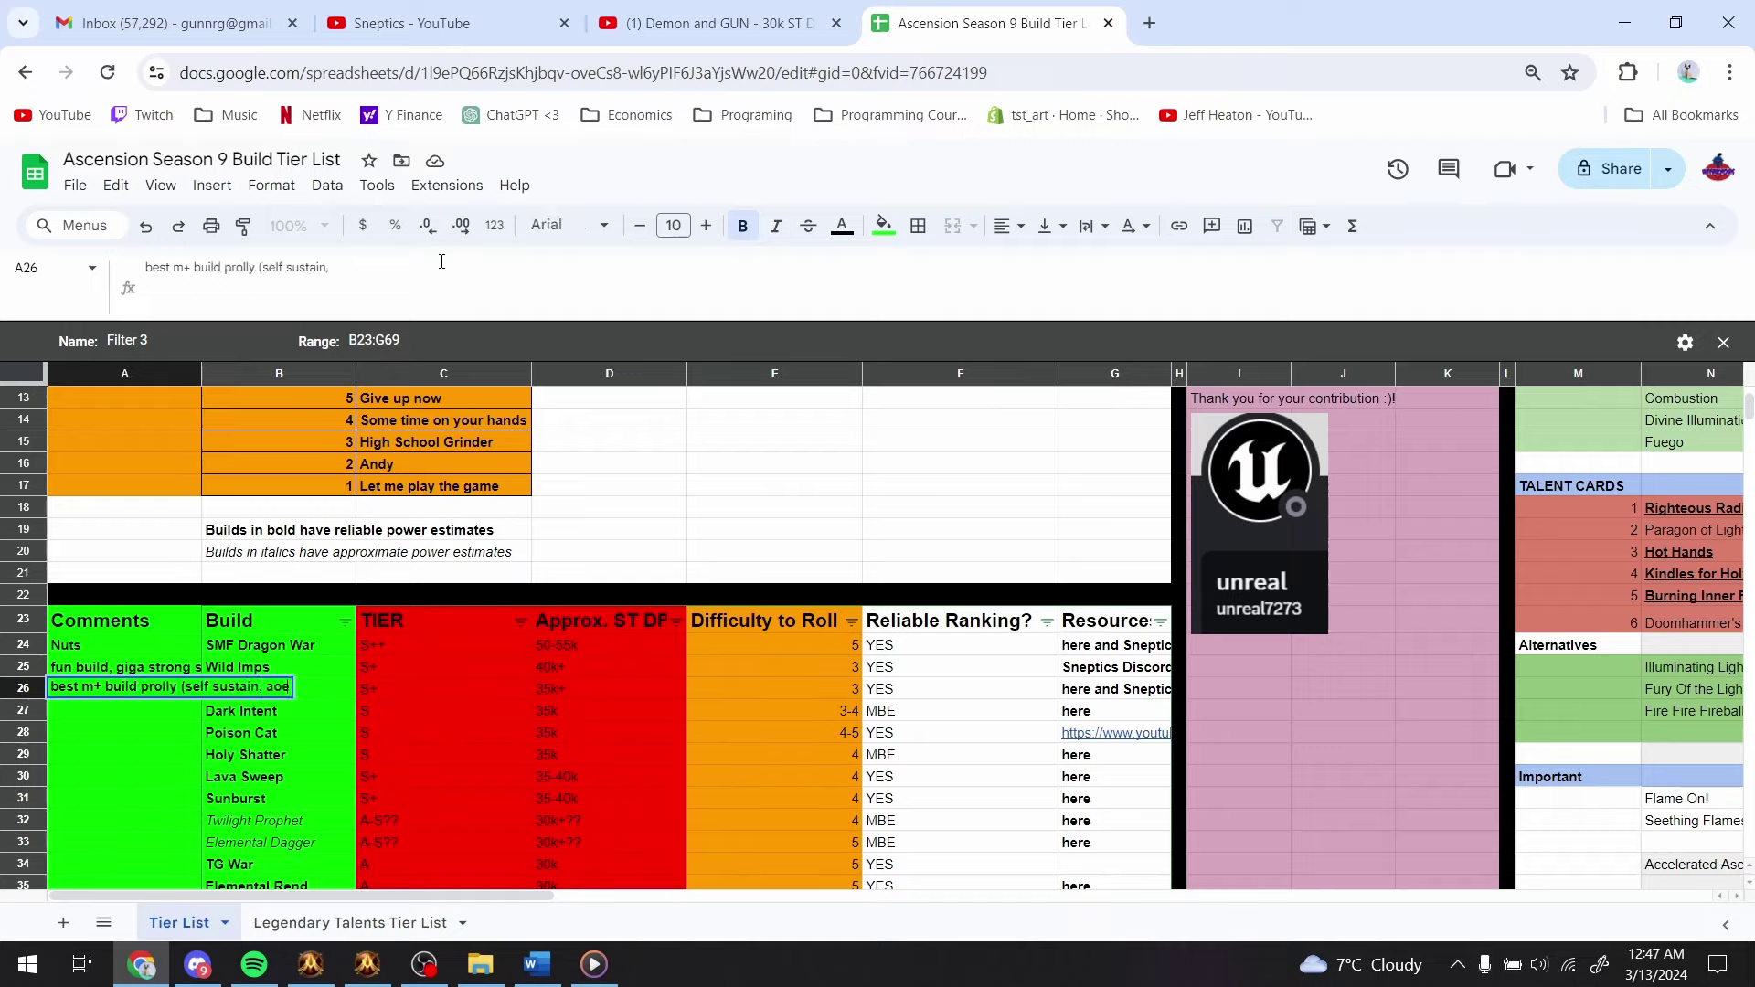
{"action": "type", "text": ", party heal),"}
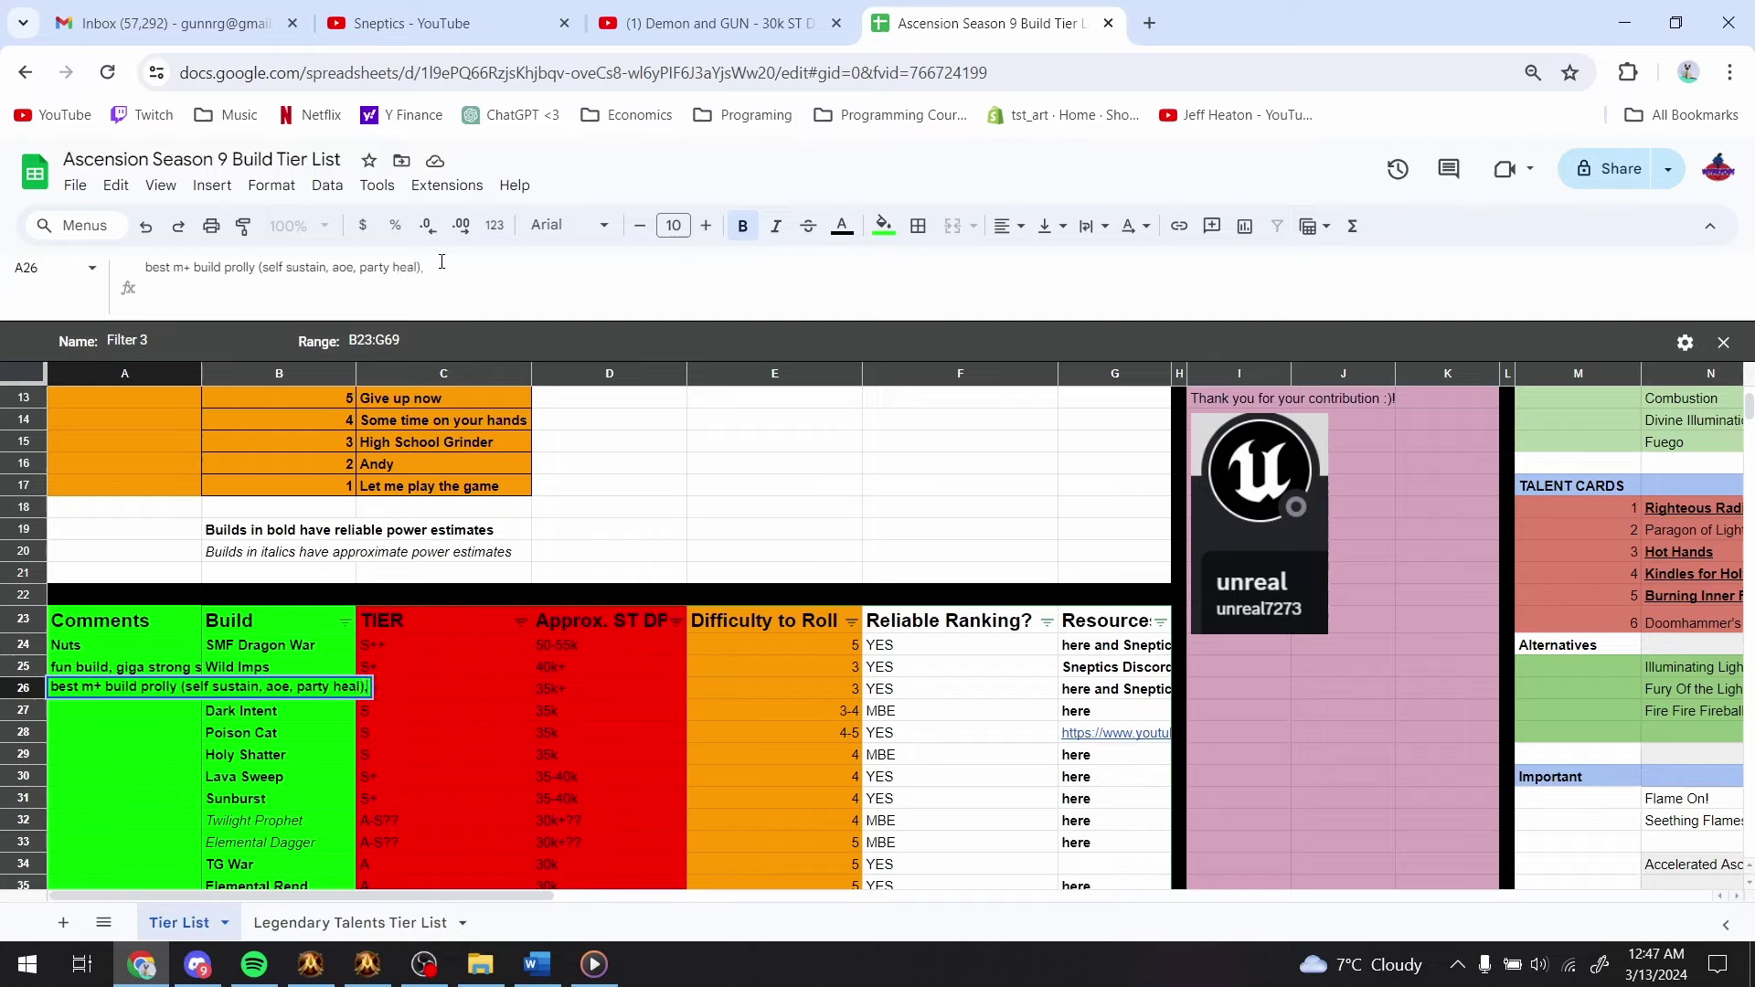
{"action": "type", "text": " top tier fo"}
{"action": "type", "text": "r keys"}
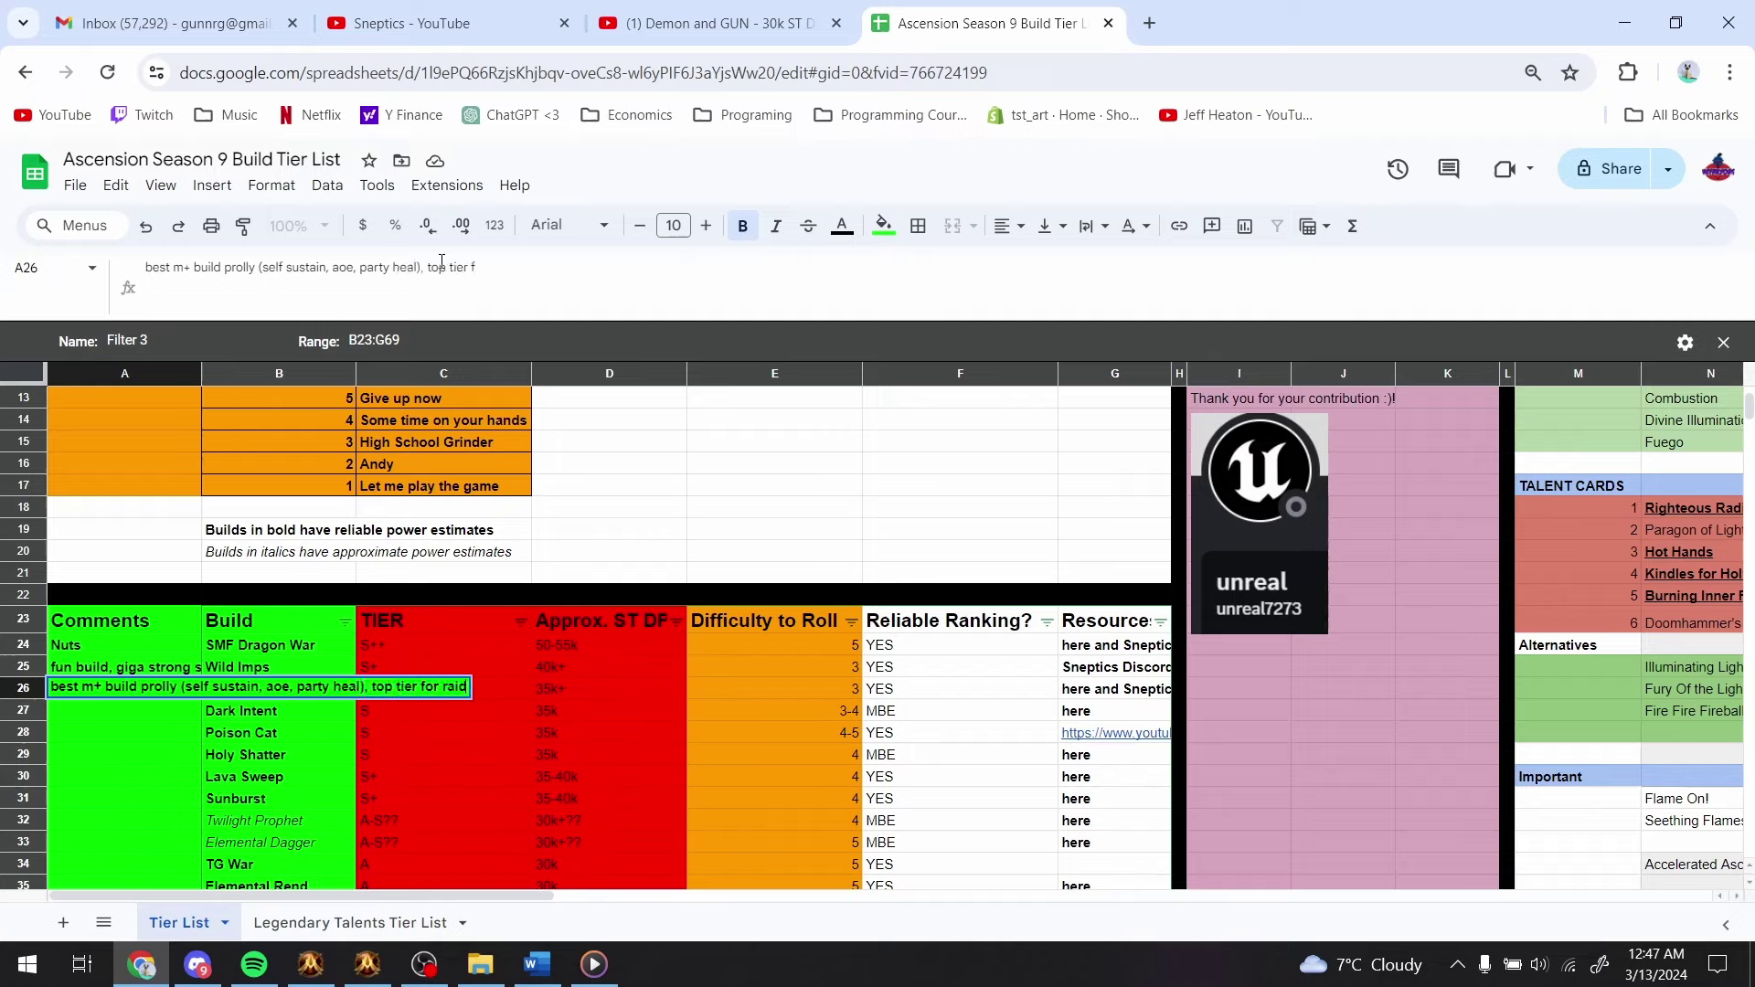
{"action": "key", "text": "Return"}
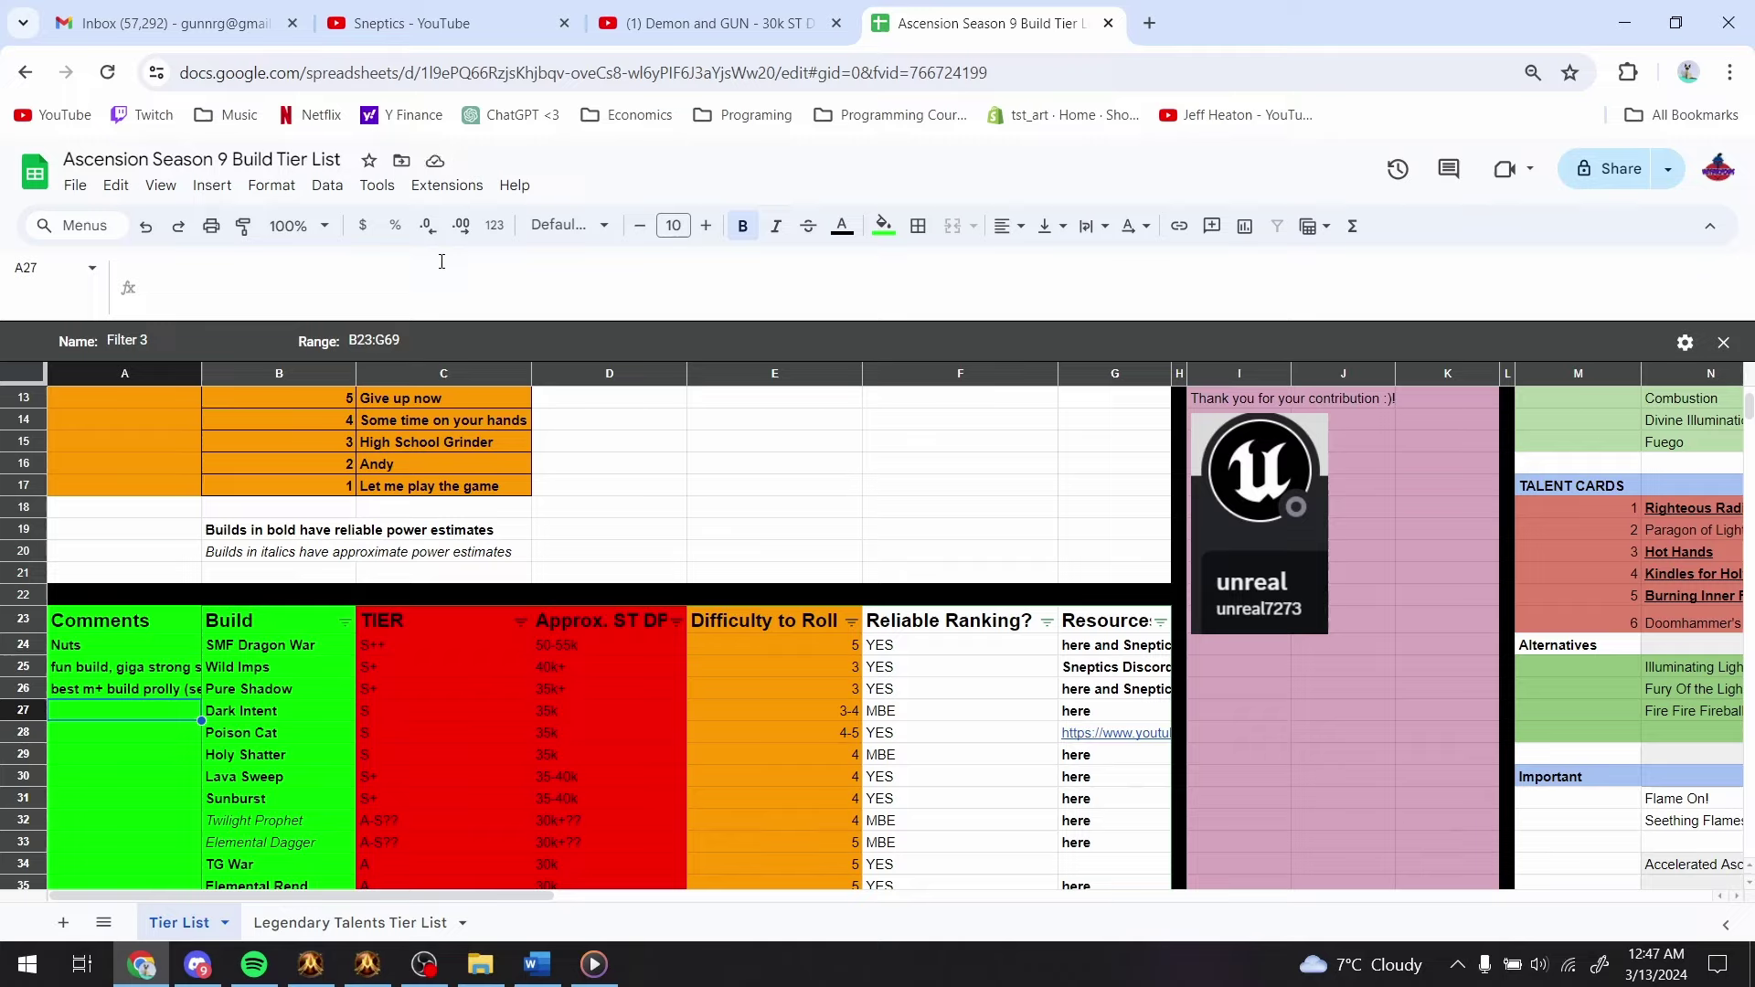
- Enter "huge single target, possibly less good after nerfs" as the Dark Intent comment in A27
{"action": "type", "text": "huge"}
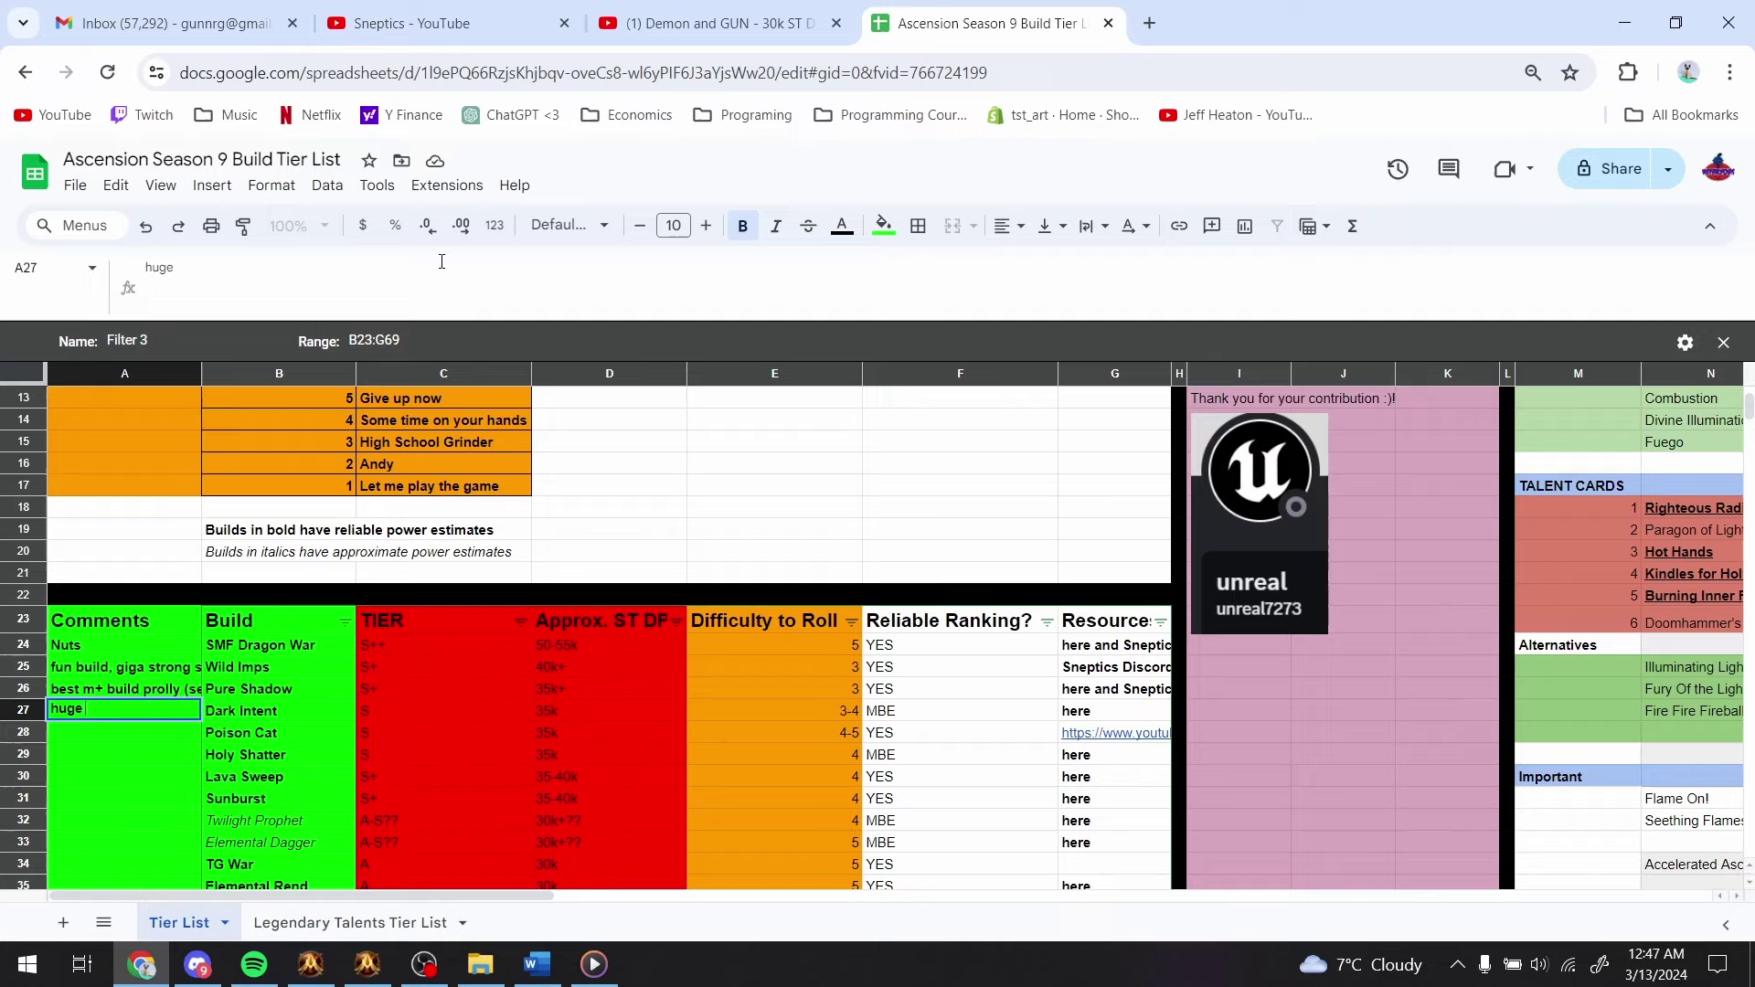
{"action": "type", "text": " single target, possibly le"}
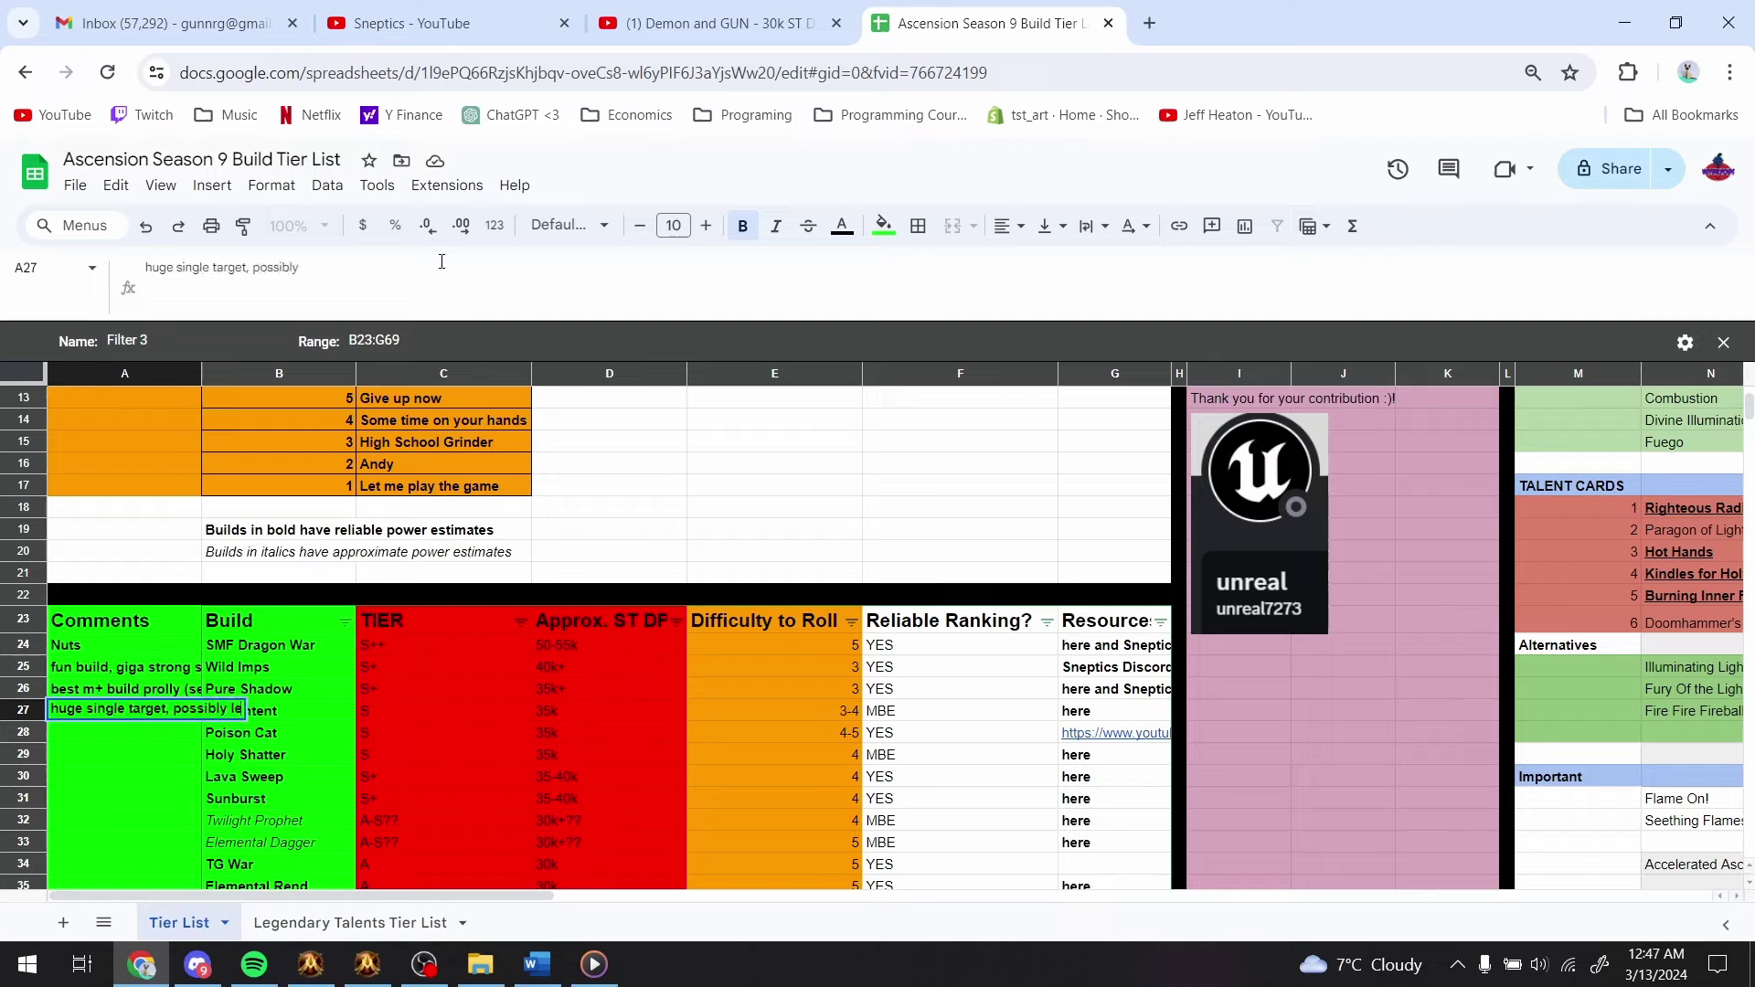
{"action": "type", "text": "ss good after nerfs"}
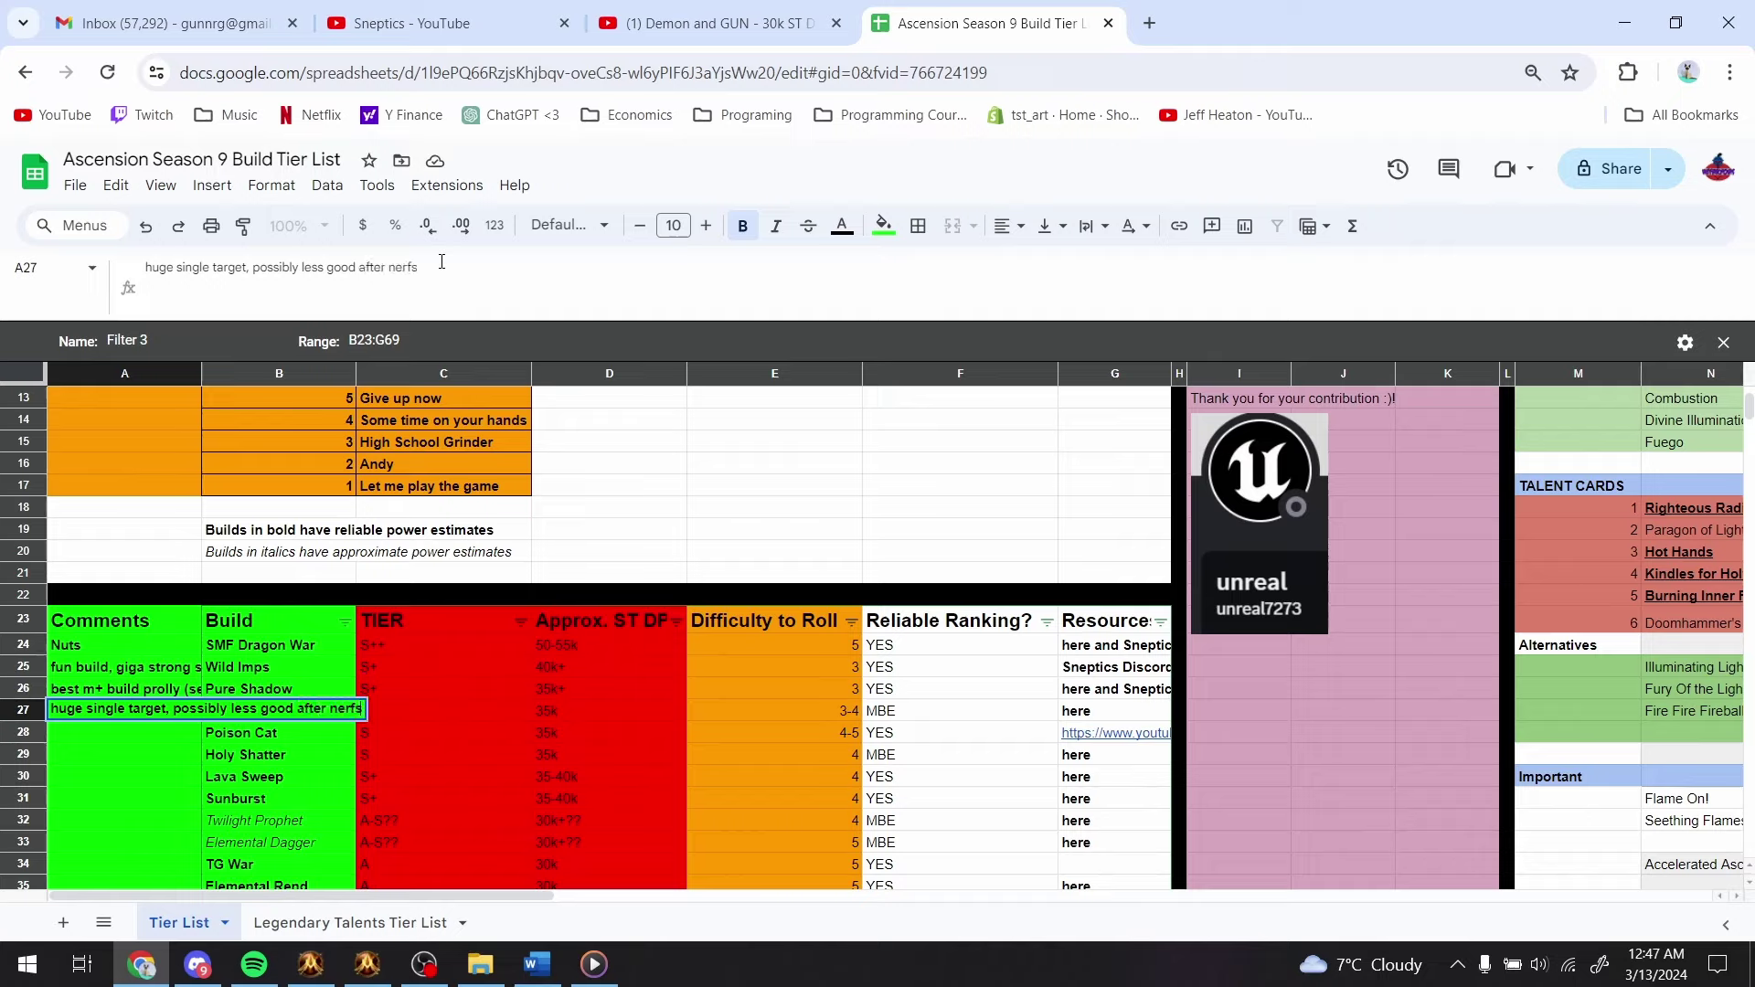
{"action": "key", "text": "Return"}
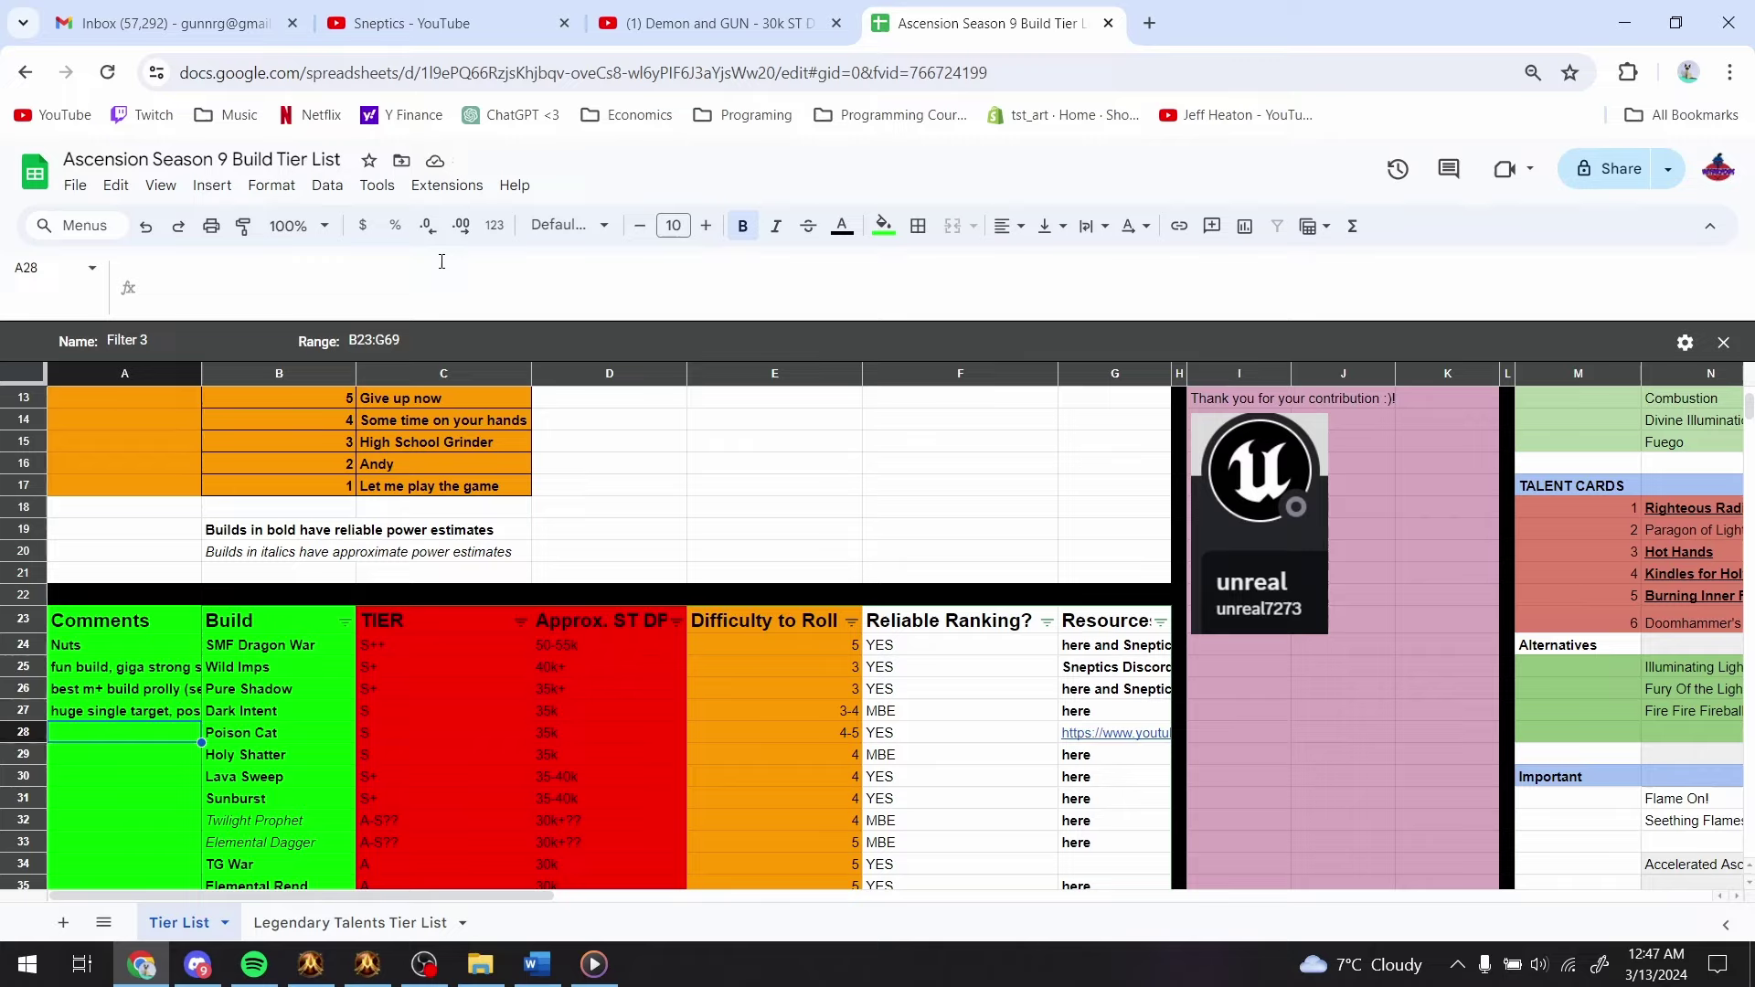
- Enter "still good, a lot of info on it, seems very good" as the Poison Cat comment in A28
{"action": "type", "text": "still good, a"}
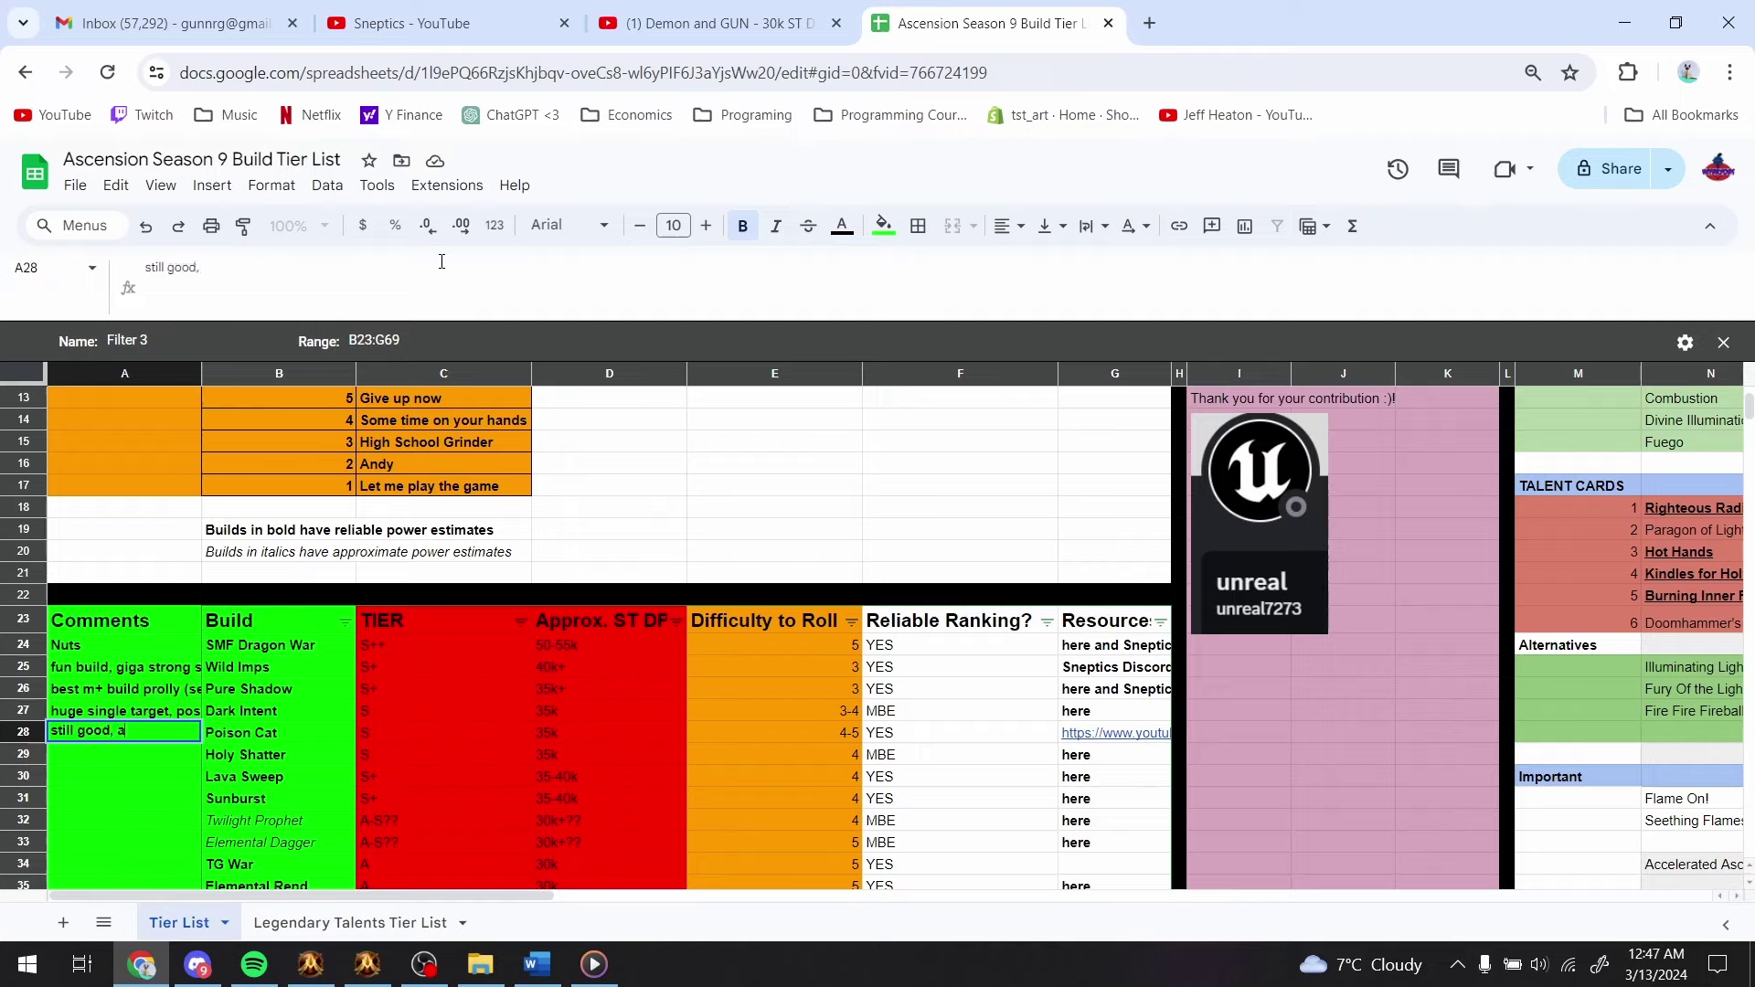
{"action": "type", "text": " lot of info on it, ver"}
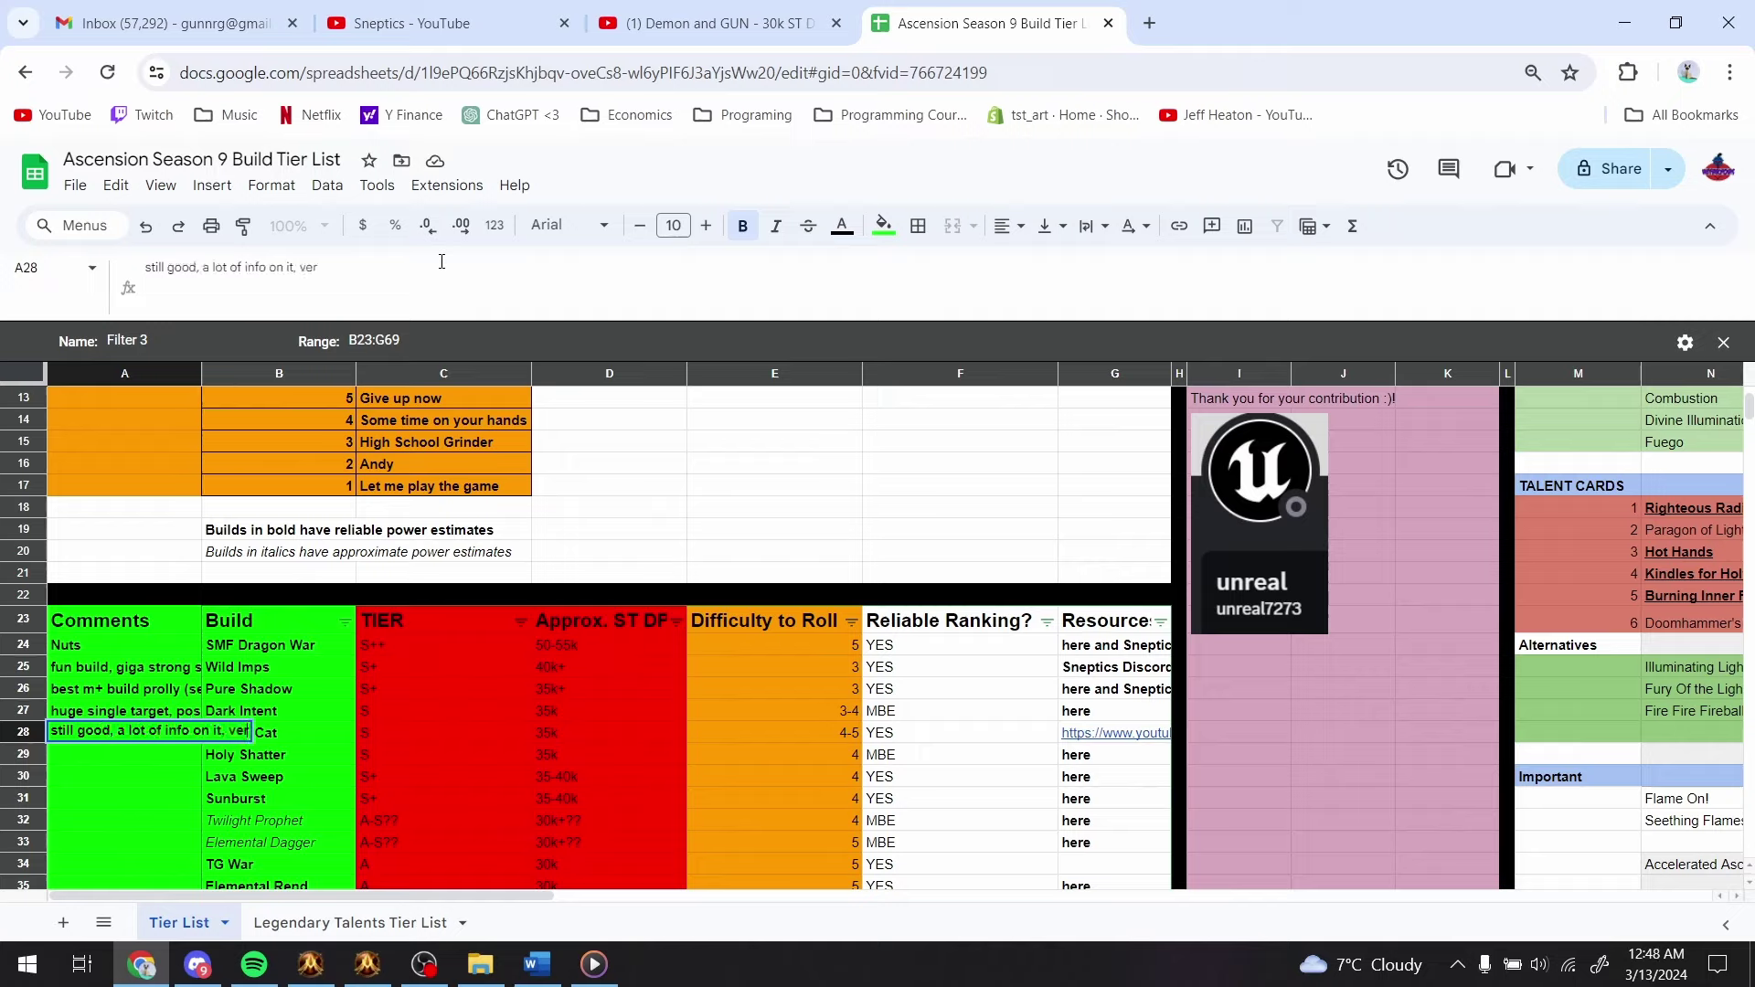
{"action": "key", "text": "BackSpace"}
{"action": "key", "text": "BackSpace"}
{"action": "key", "text": "BackSpace"}
{"action": "type", "text": "seems very good"}
{"action": "key", "text": "Return"}
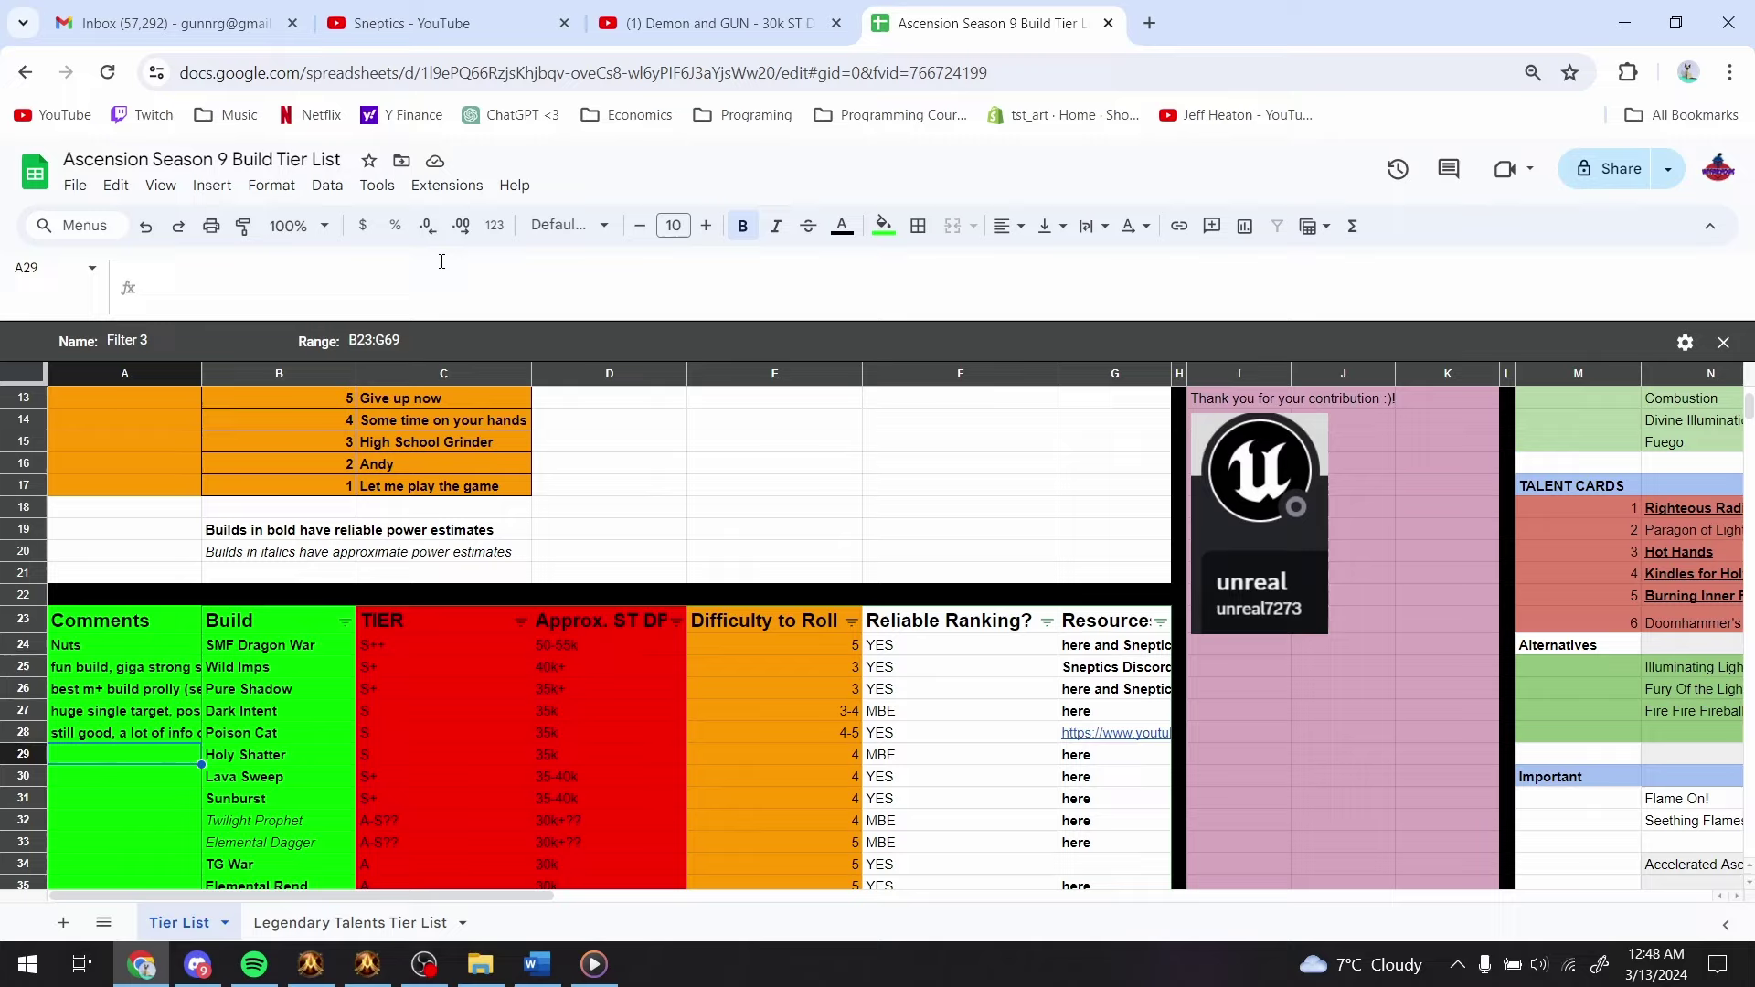
- Enter "has really good potential with a lot of interactions, probably a bit hard to roll, good aoe" as the Holy Shatter comment in A29
{"action": "type", "text": "has "}
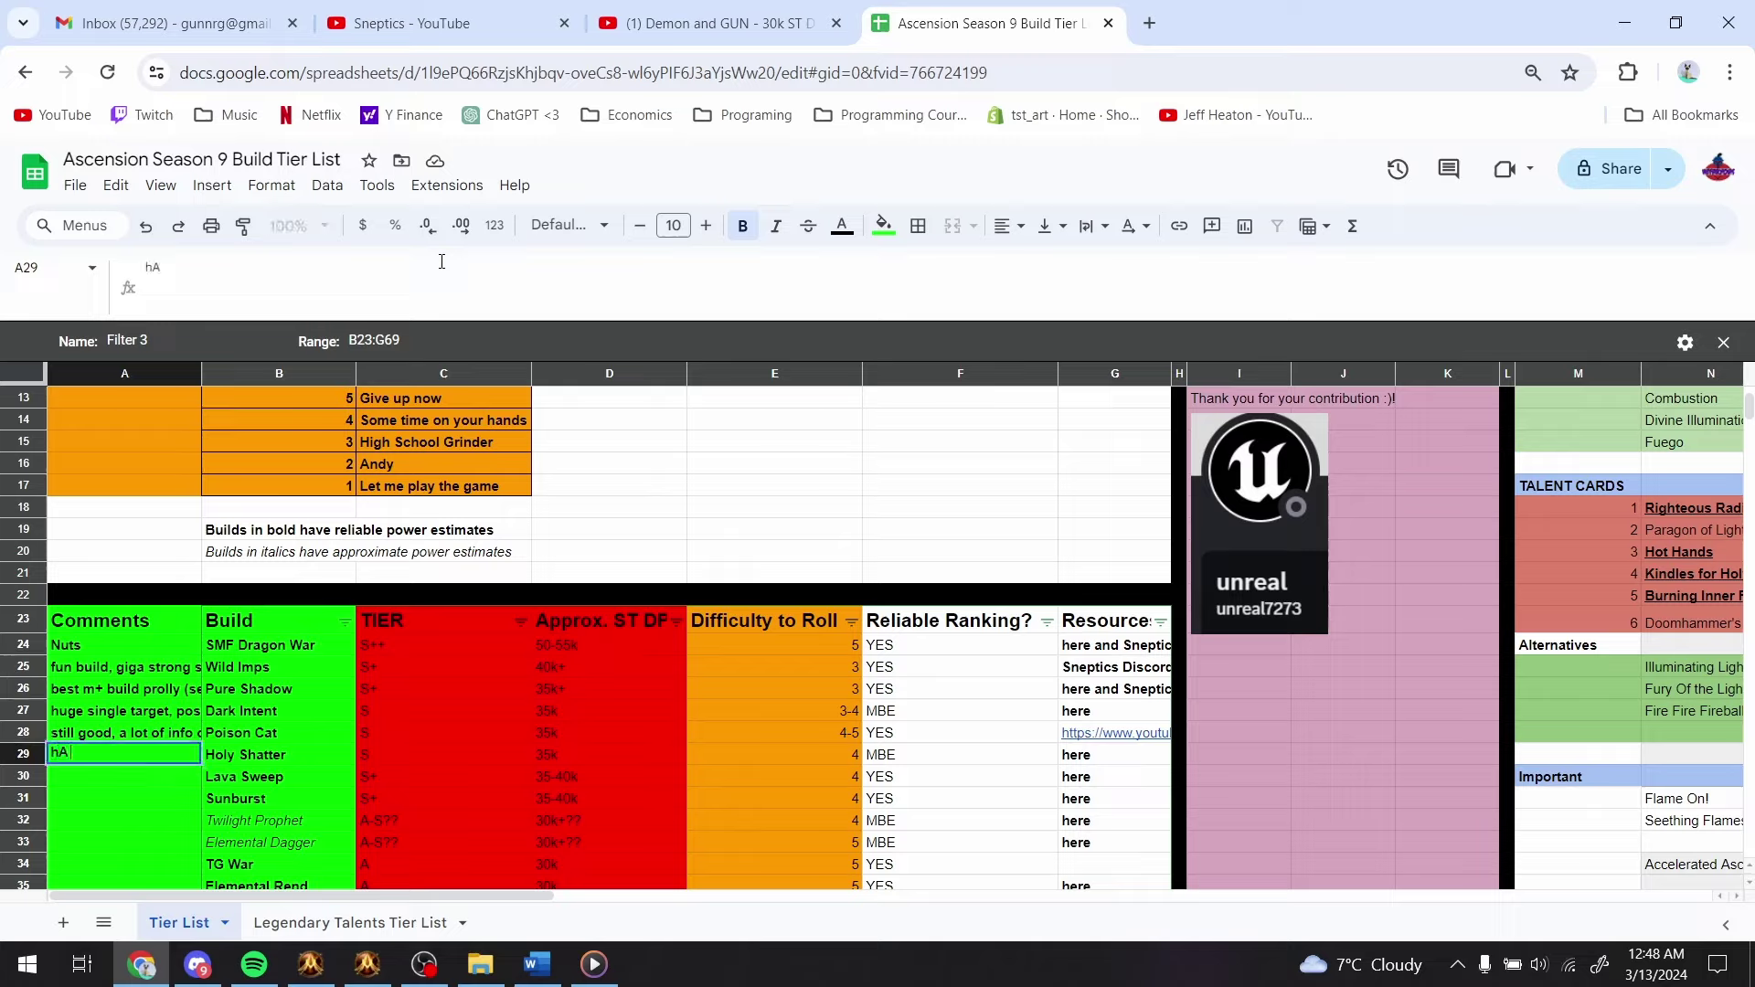
{"action": "type", "text": "really good potential with a"}
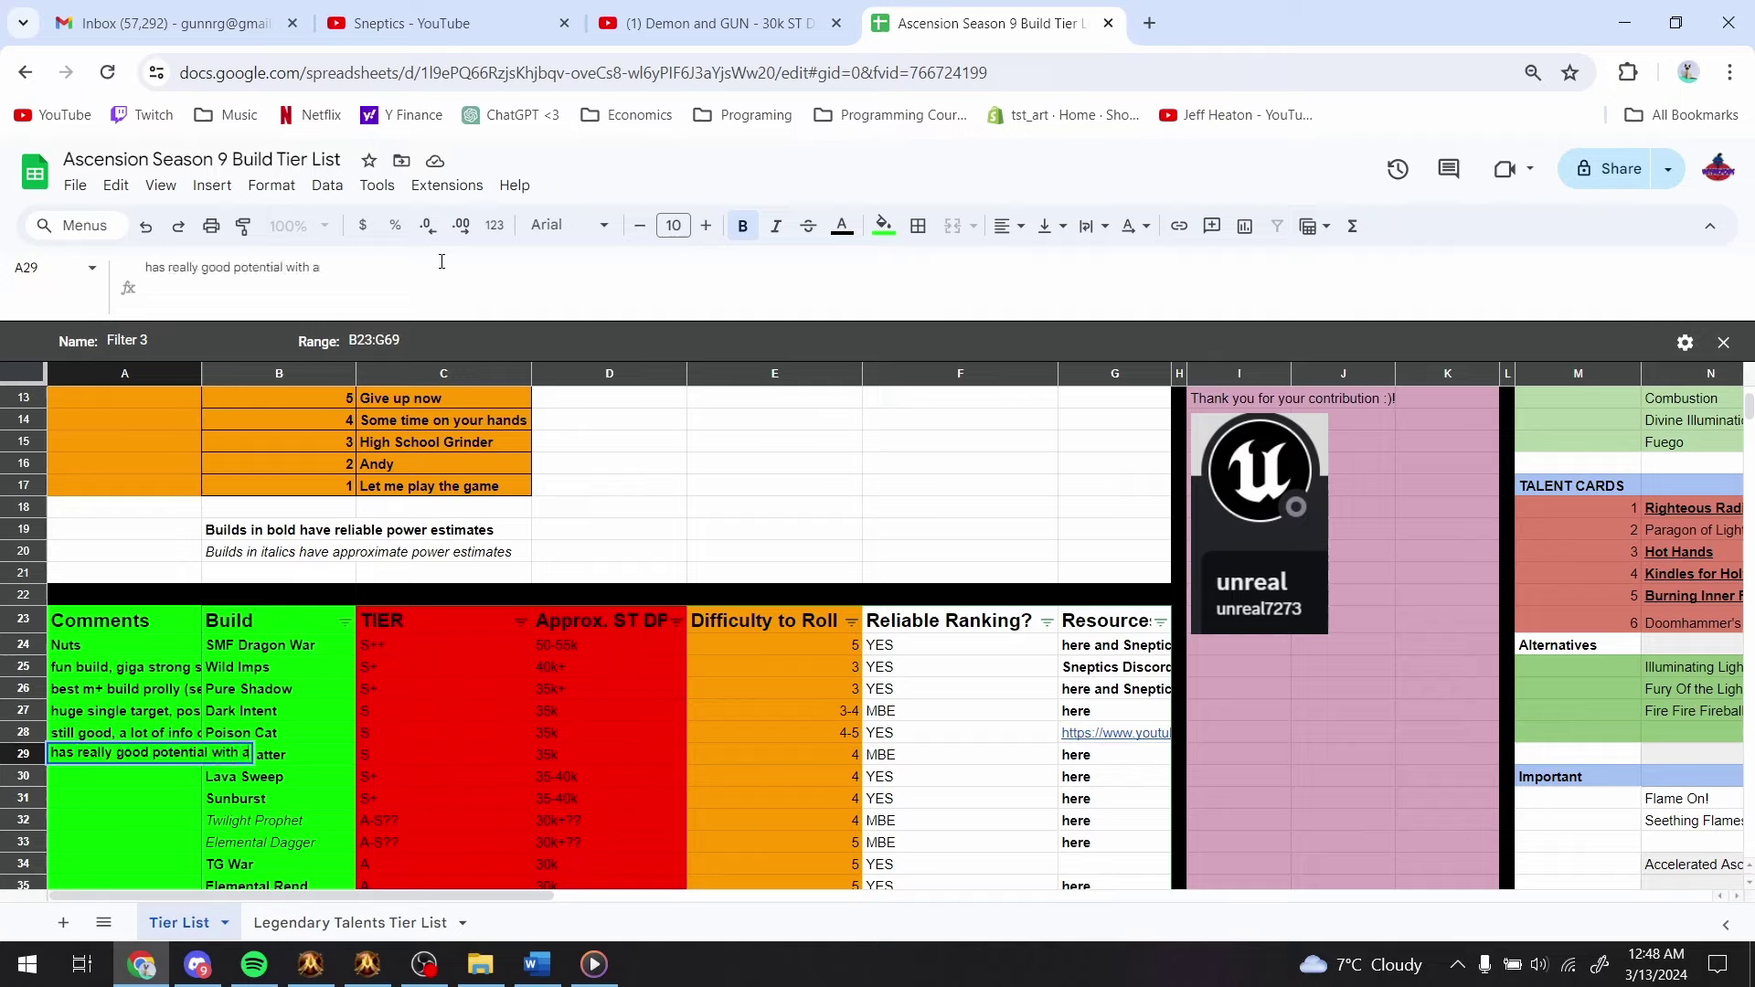
{"action": "type", "text": " lot of interactions,"}
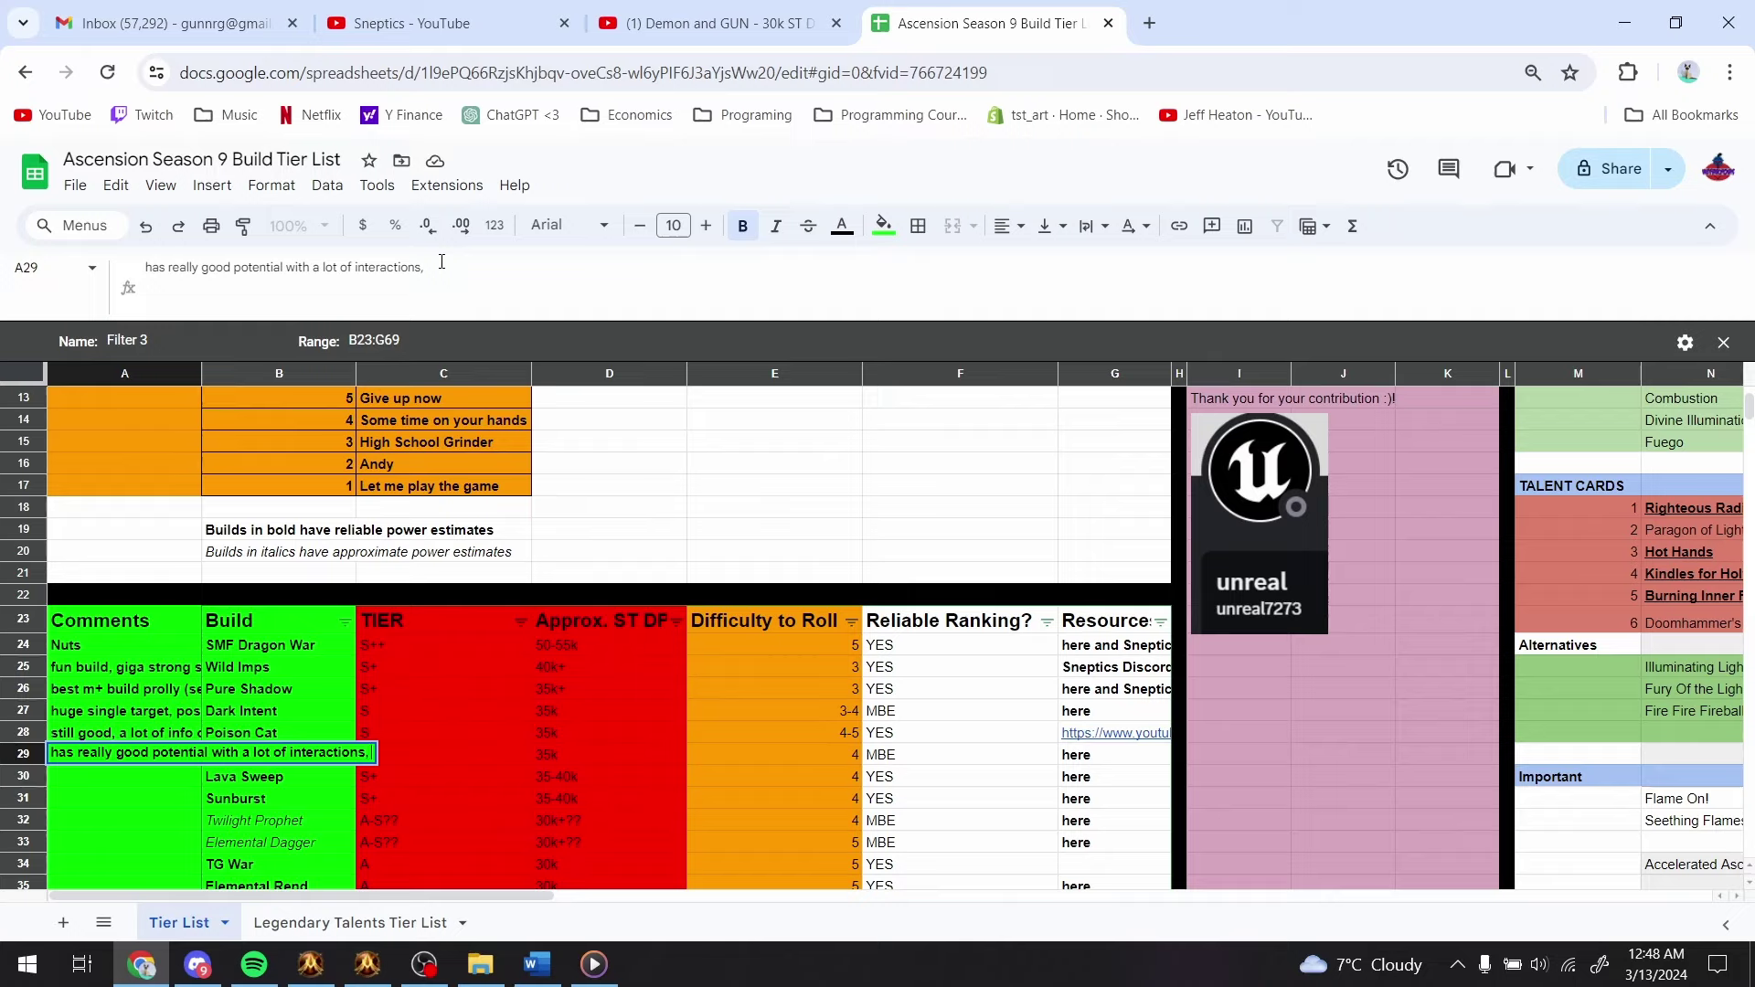
{"action": "type", "text": " probably a bit hard to ro"}
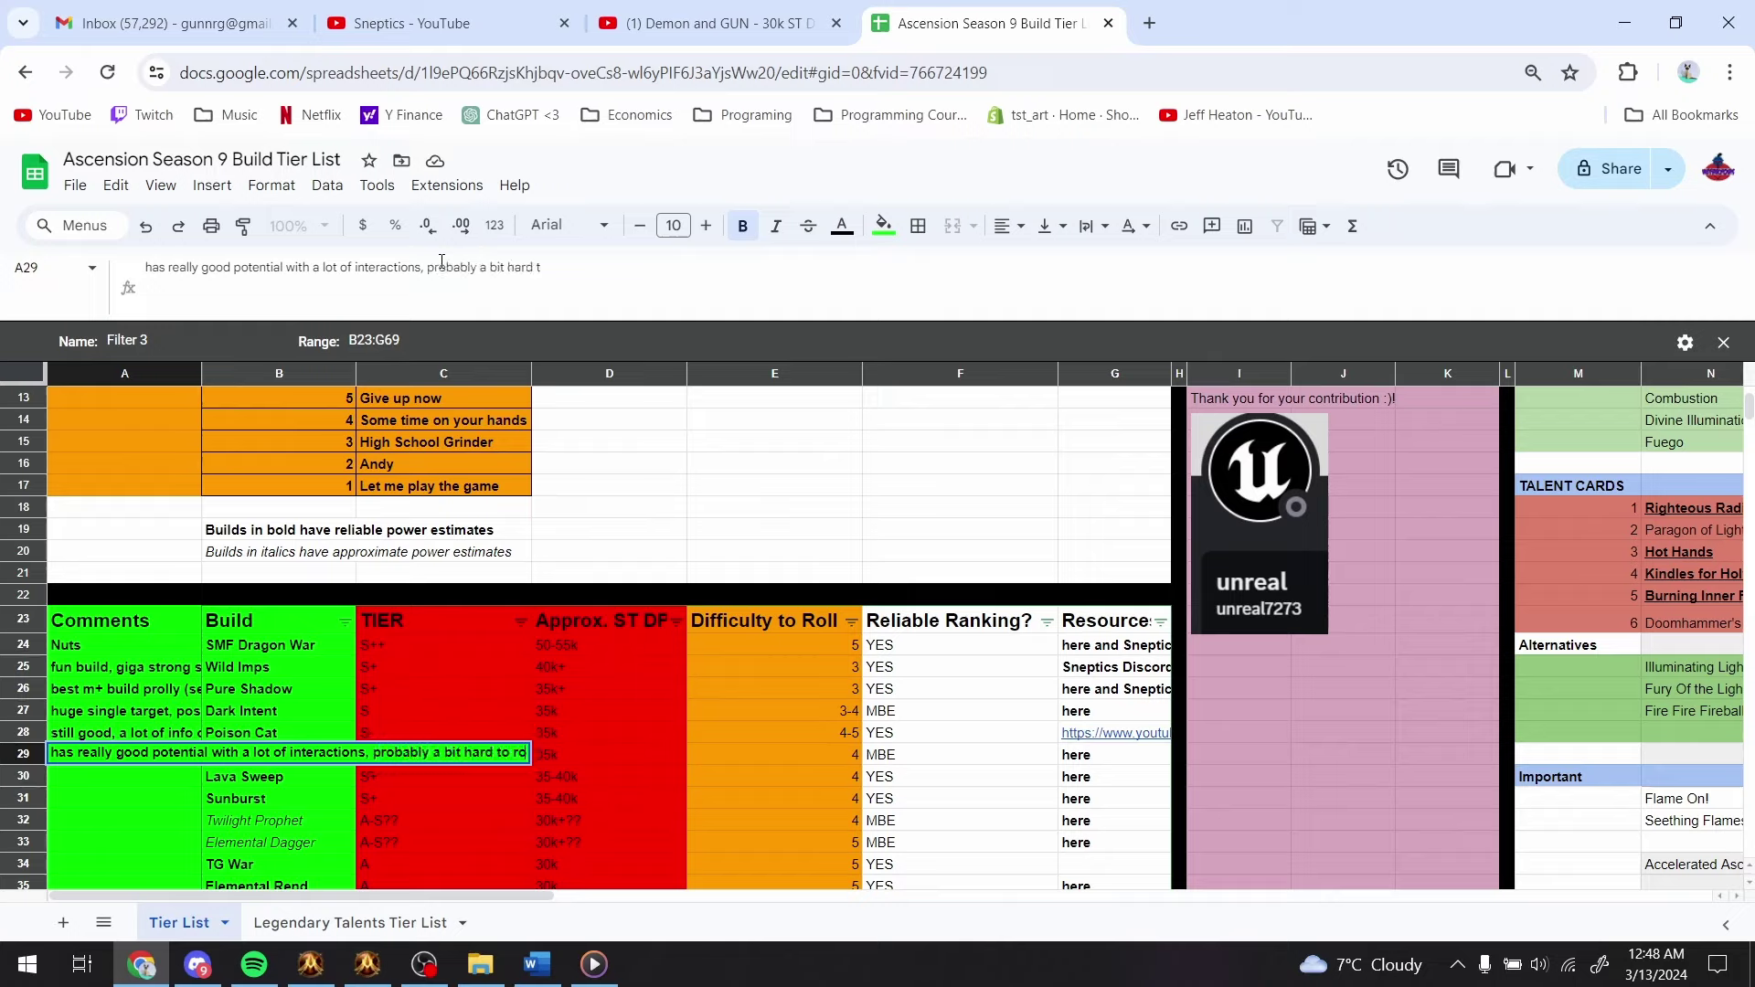
{"action": "type", "text": "ll, good aoe"}
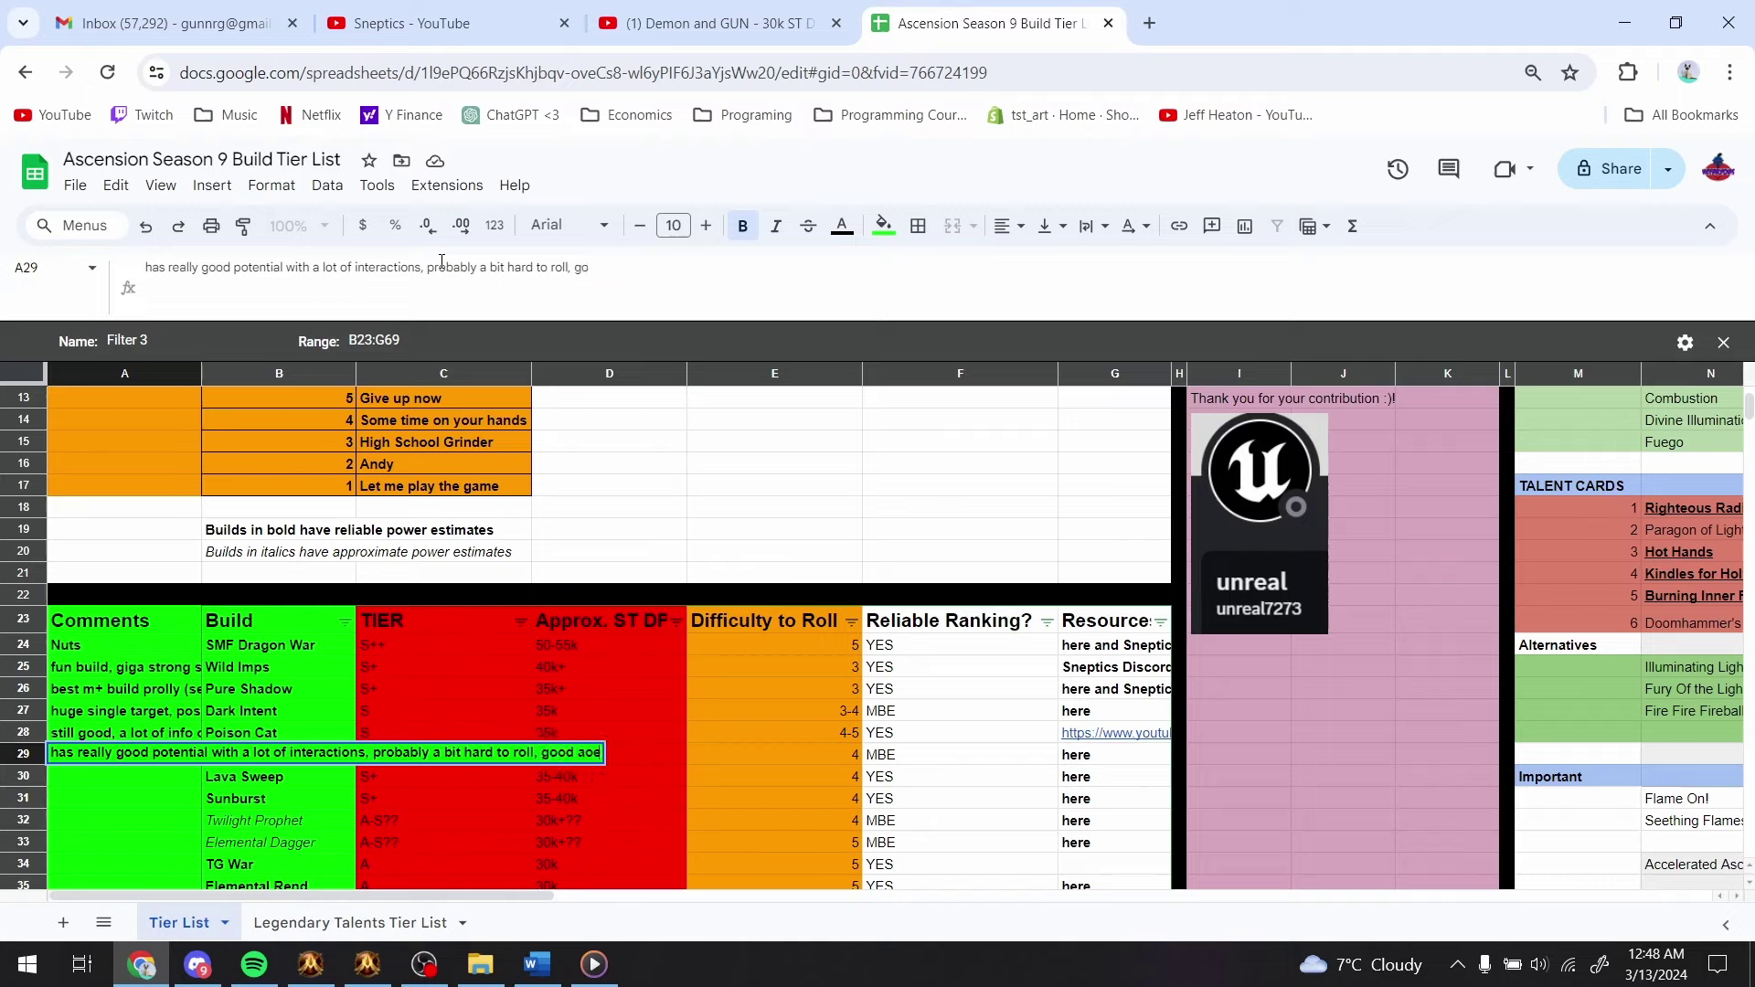
{"action": "key", "text": "Return"}
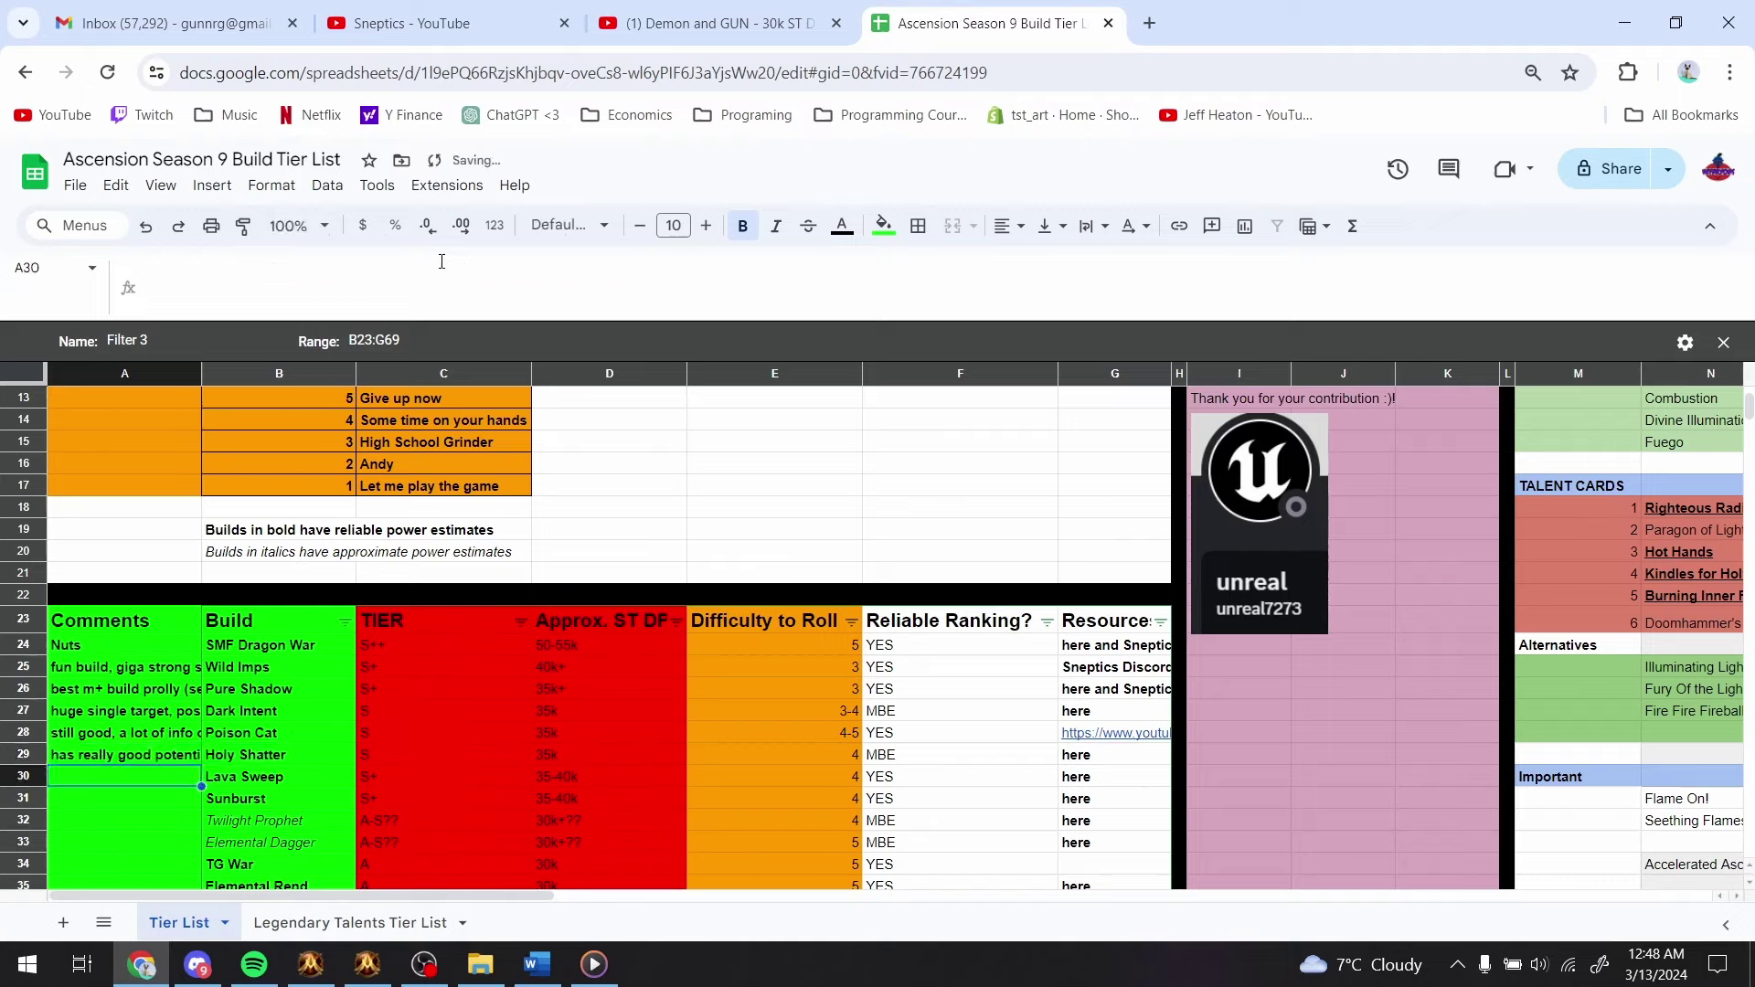
- Enter "really good burst and then sustain aoe" as the Lava Sweep comment in A30
{"action": "type", "text": "r"}
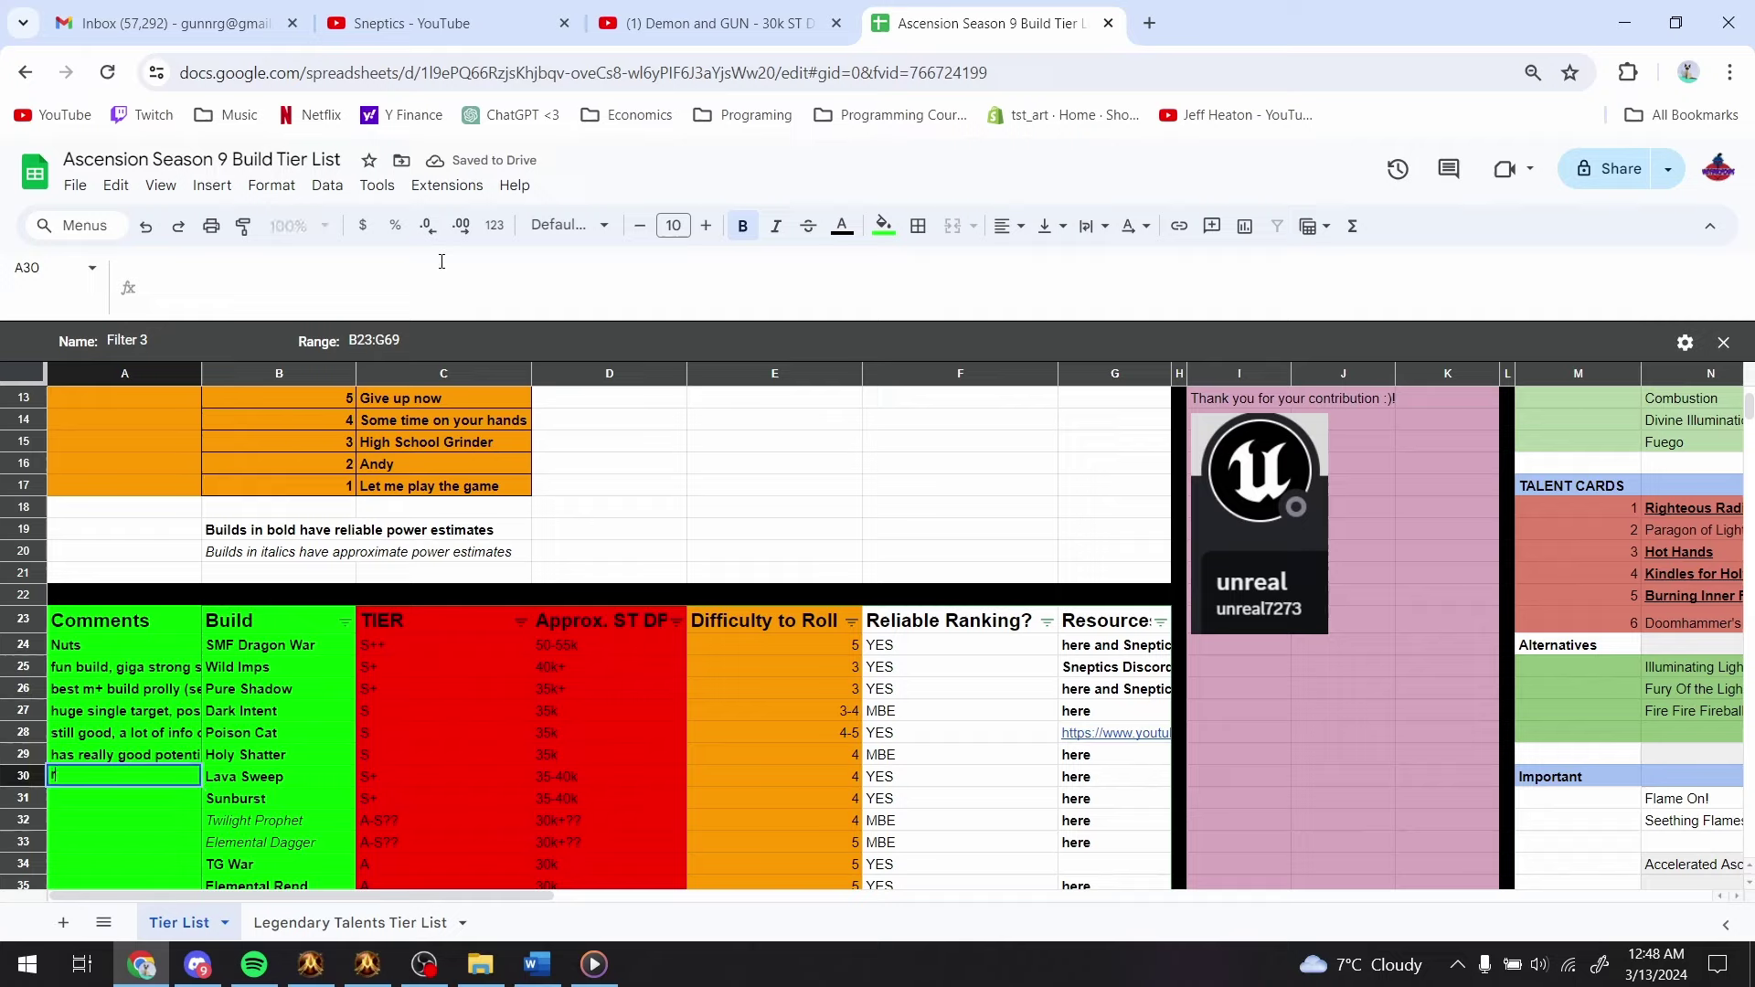
{"action": "type", "text": "eally good burst a"}
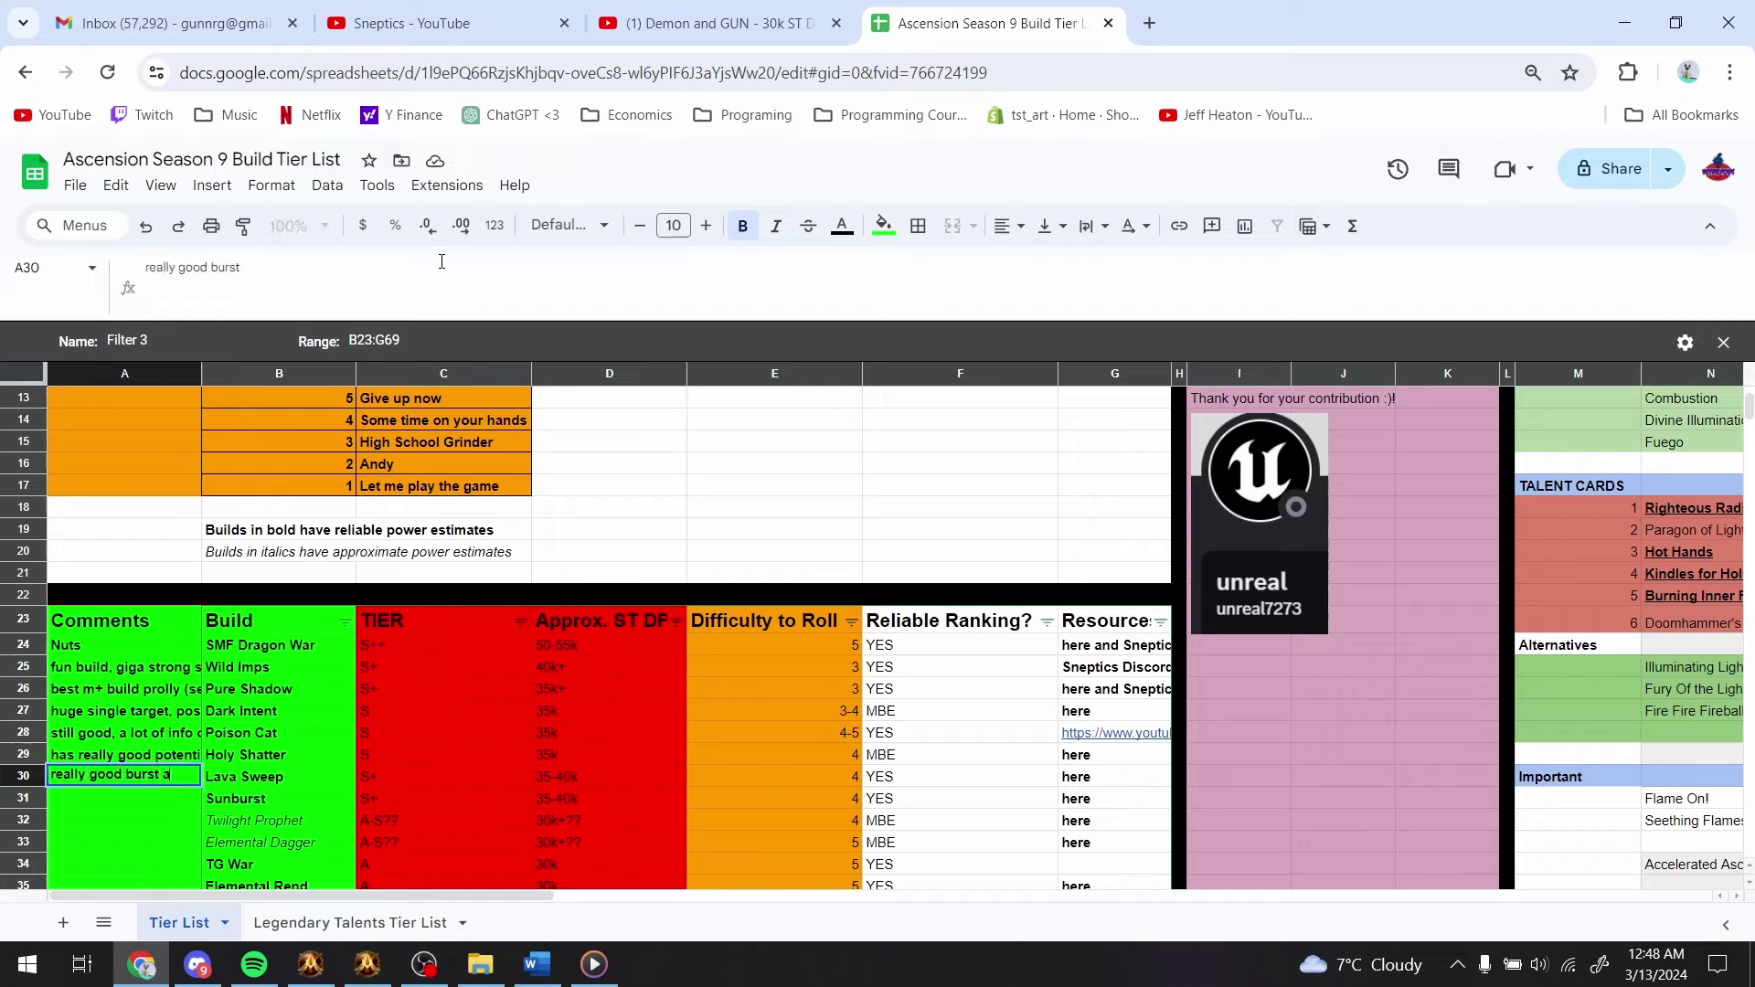
{"action": "type", "text": "nd then sustain aoe"}
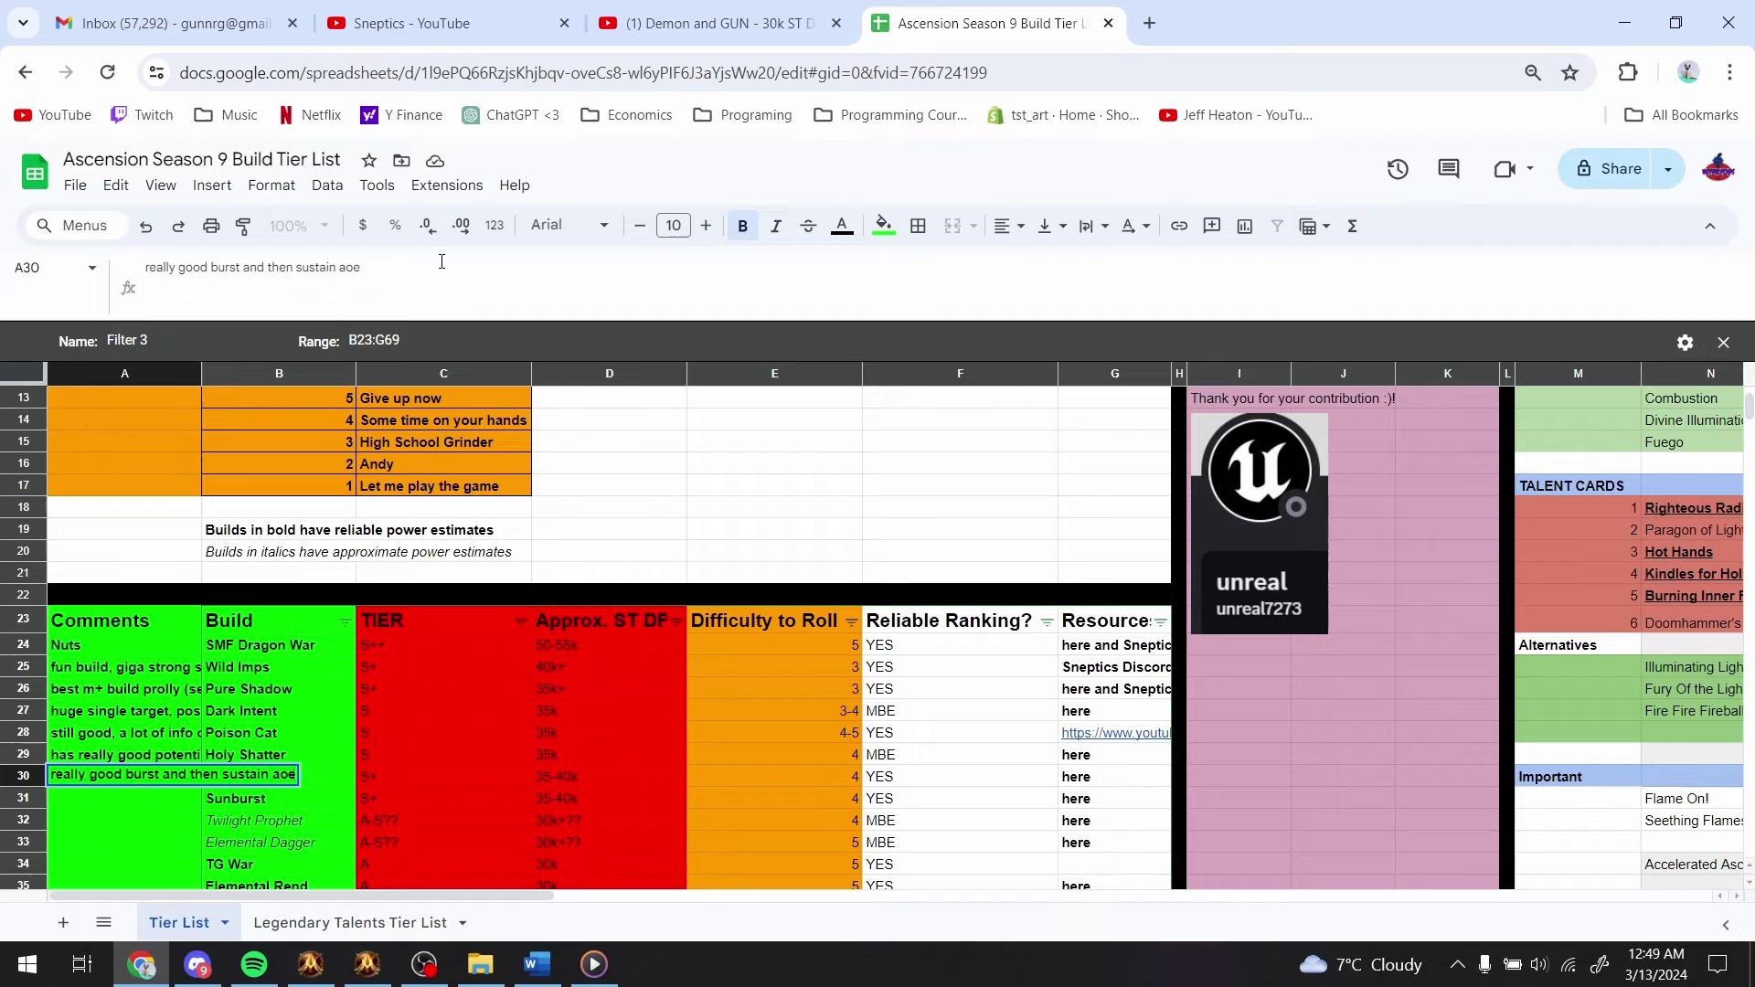
{"action": "key", "text": "Return"}
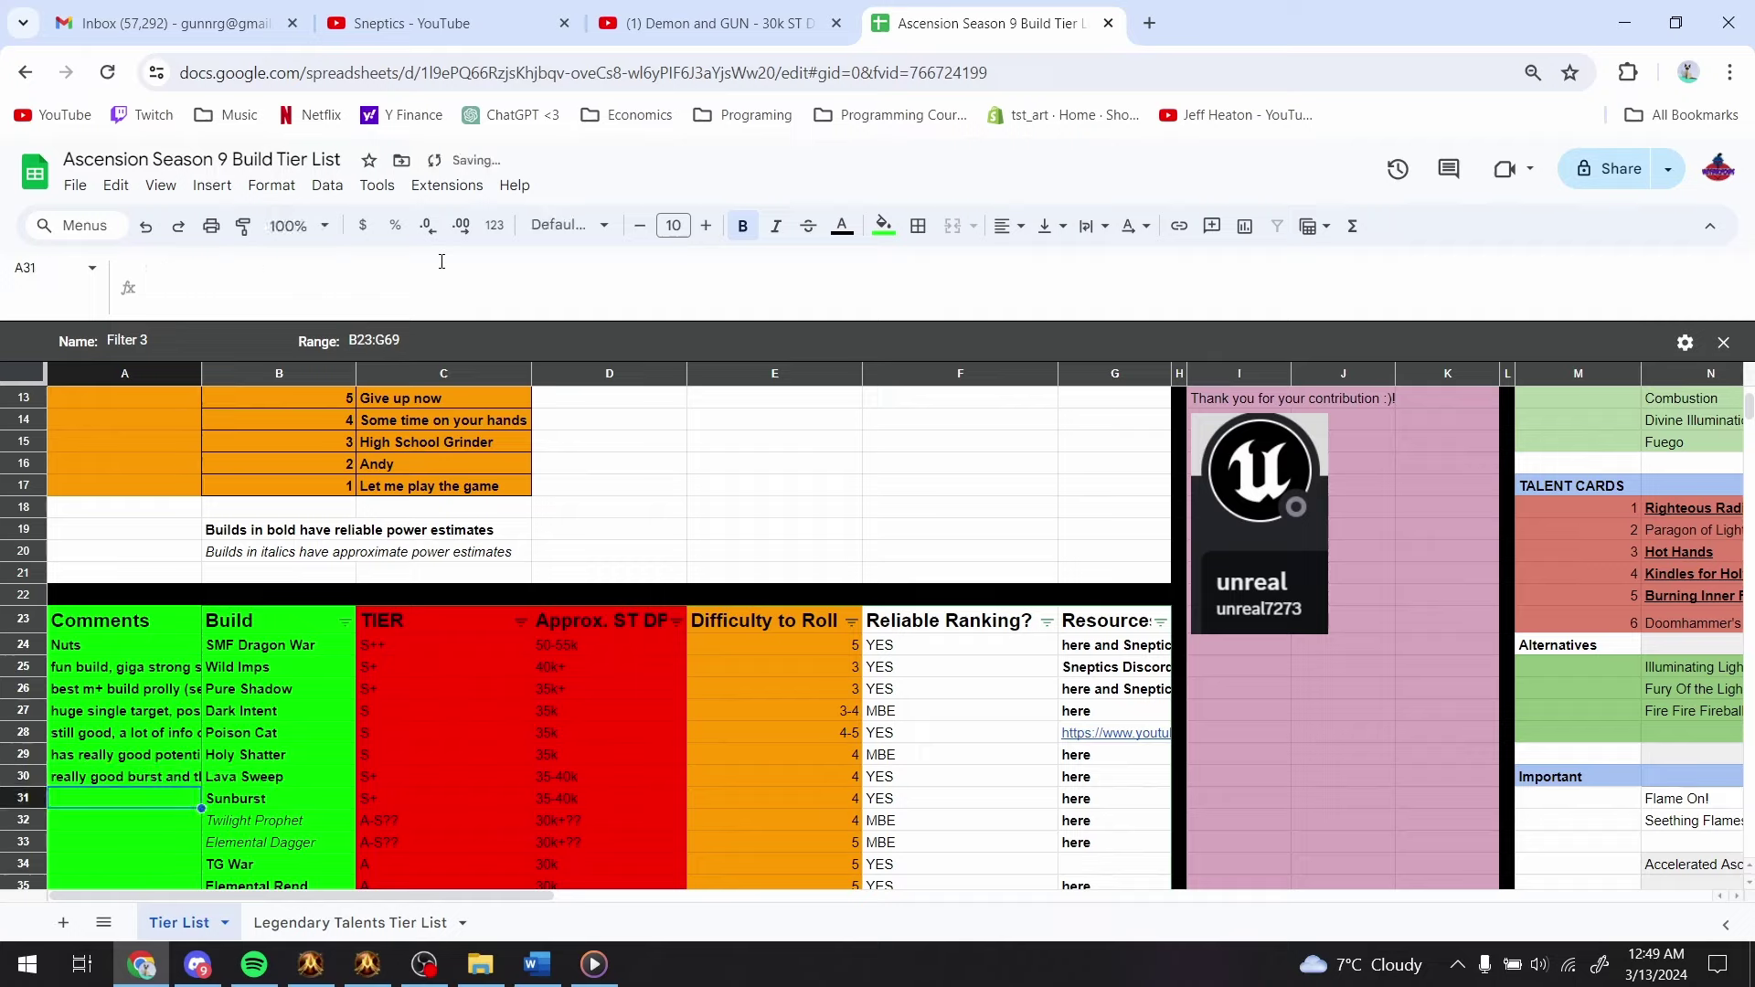
- Enter "huge cleave, potentially really good aoe with starfalls, nice party buff increasing magic damage" as the Sunburst comment in A31
{"action": "type", "text": "huge c"}
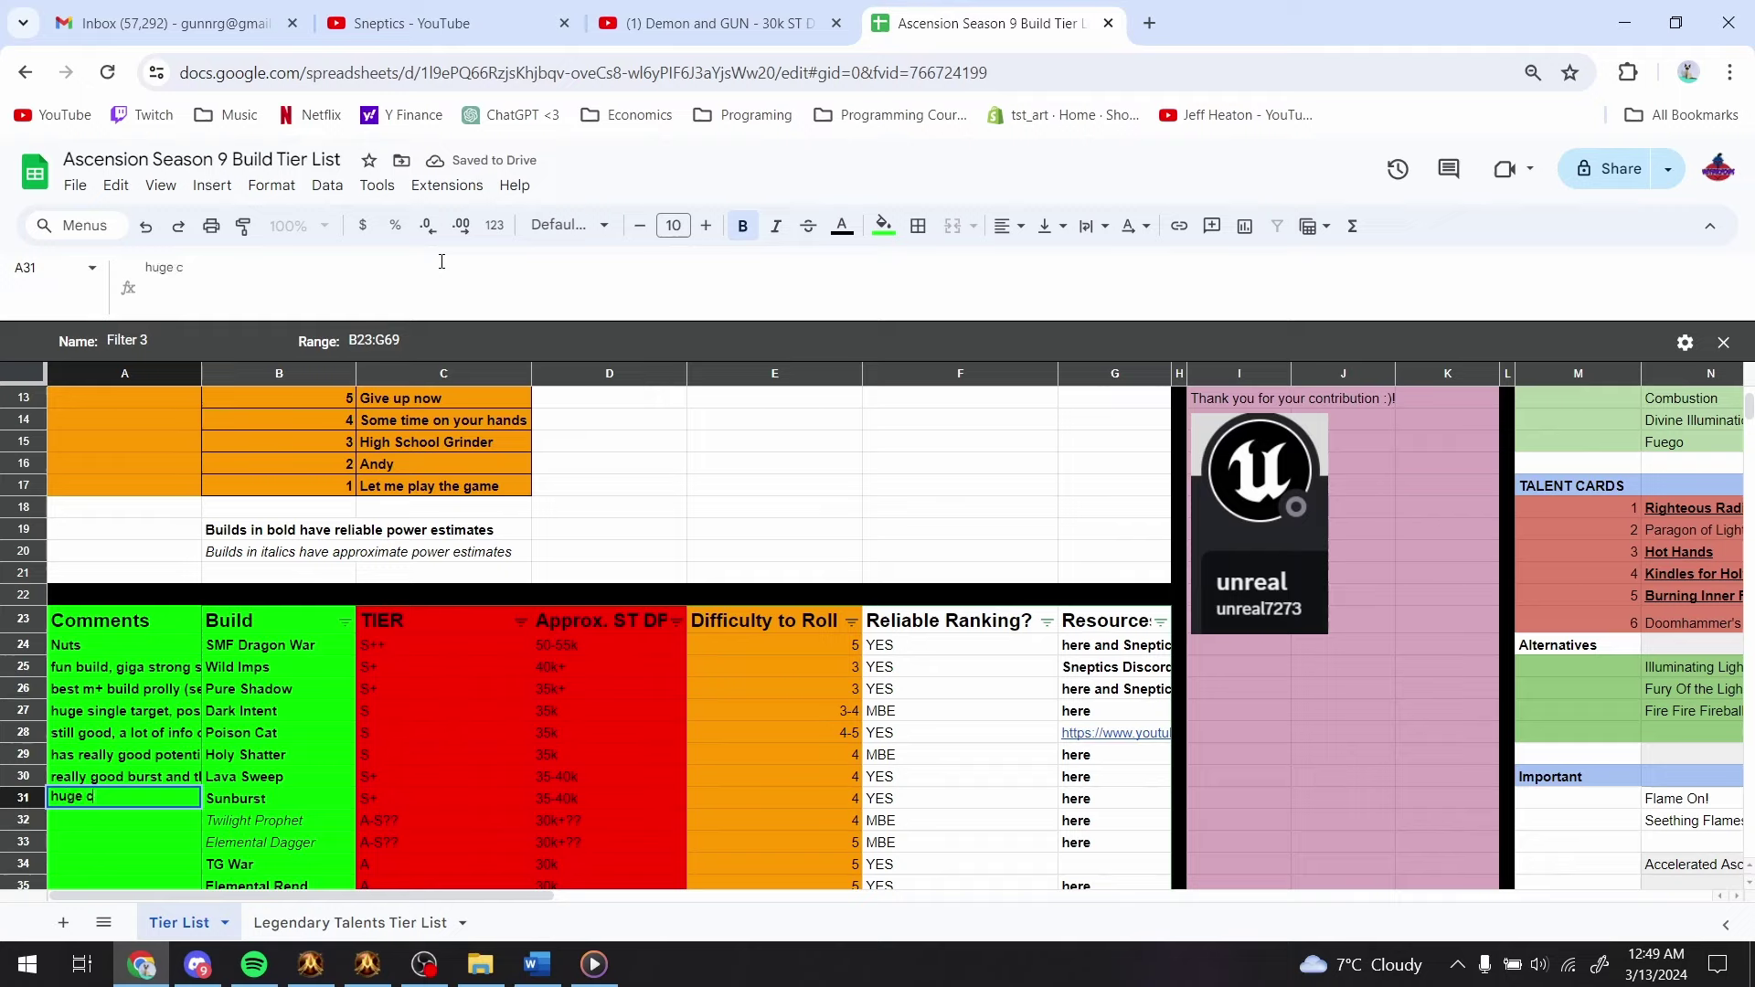
{"action": "type", "text": "leave, potentially"}
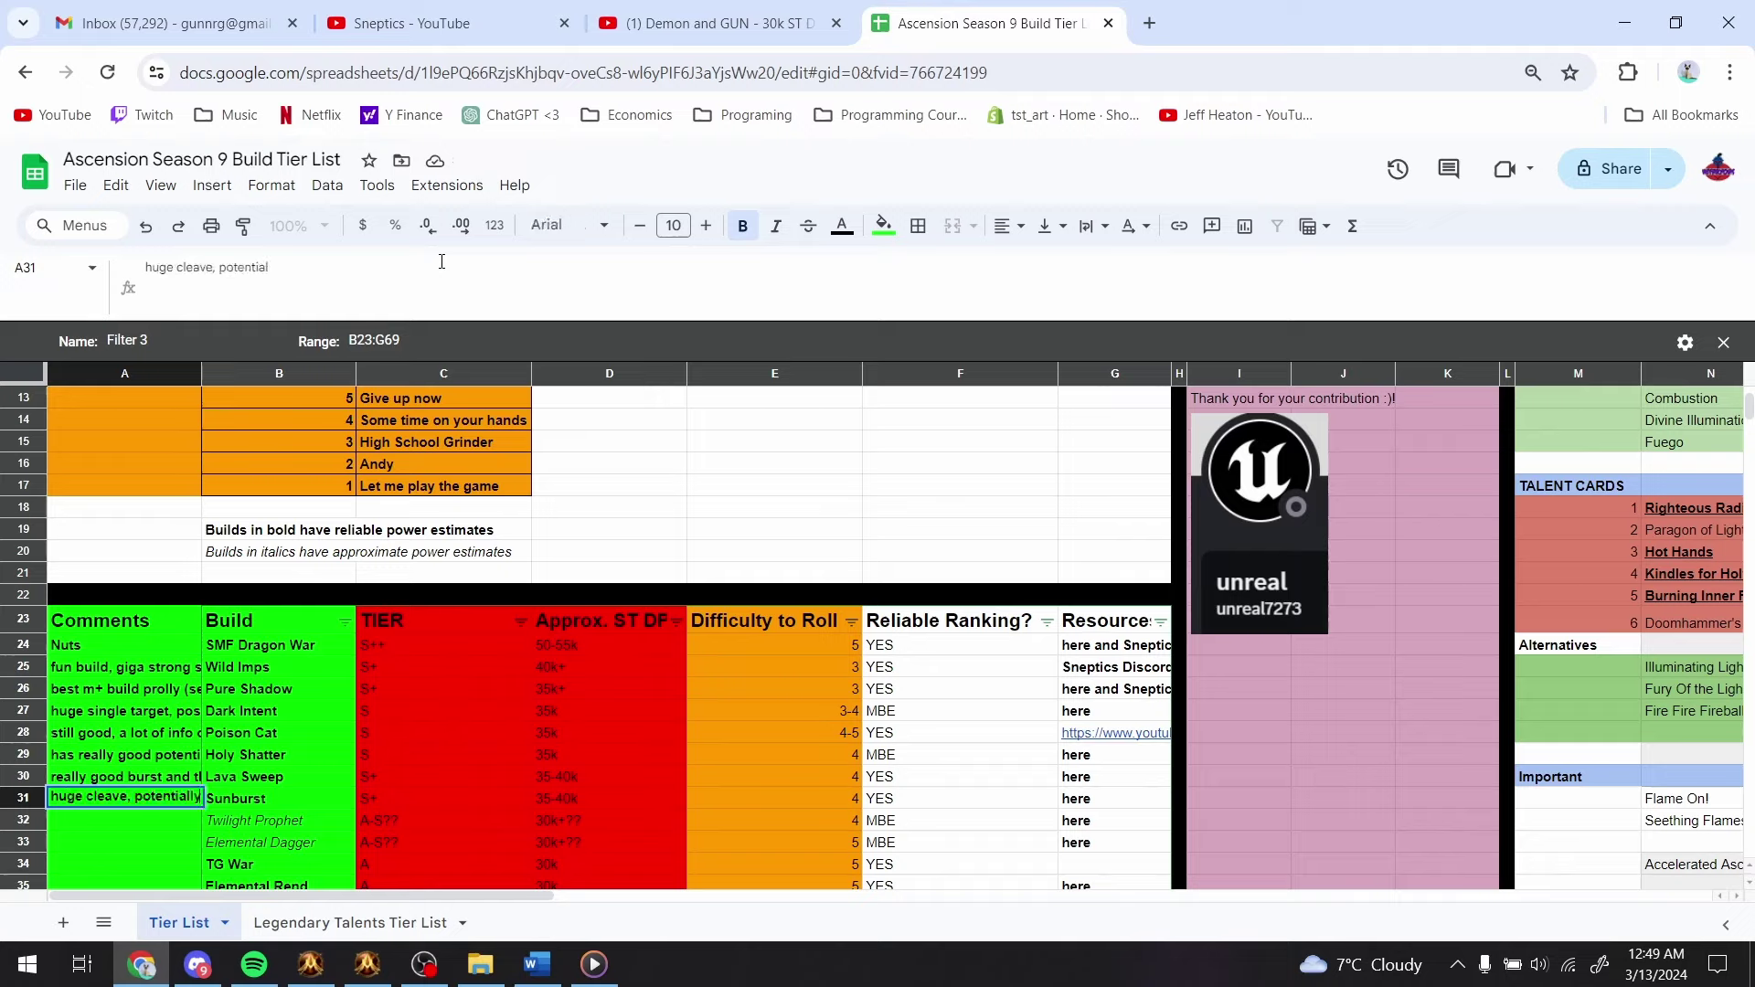
{"action": "type", "text": " really good a"}
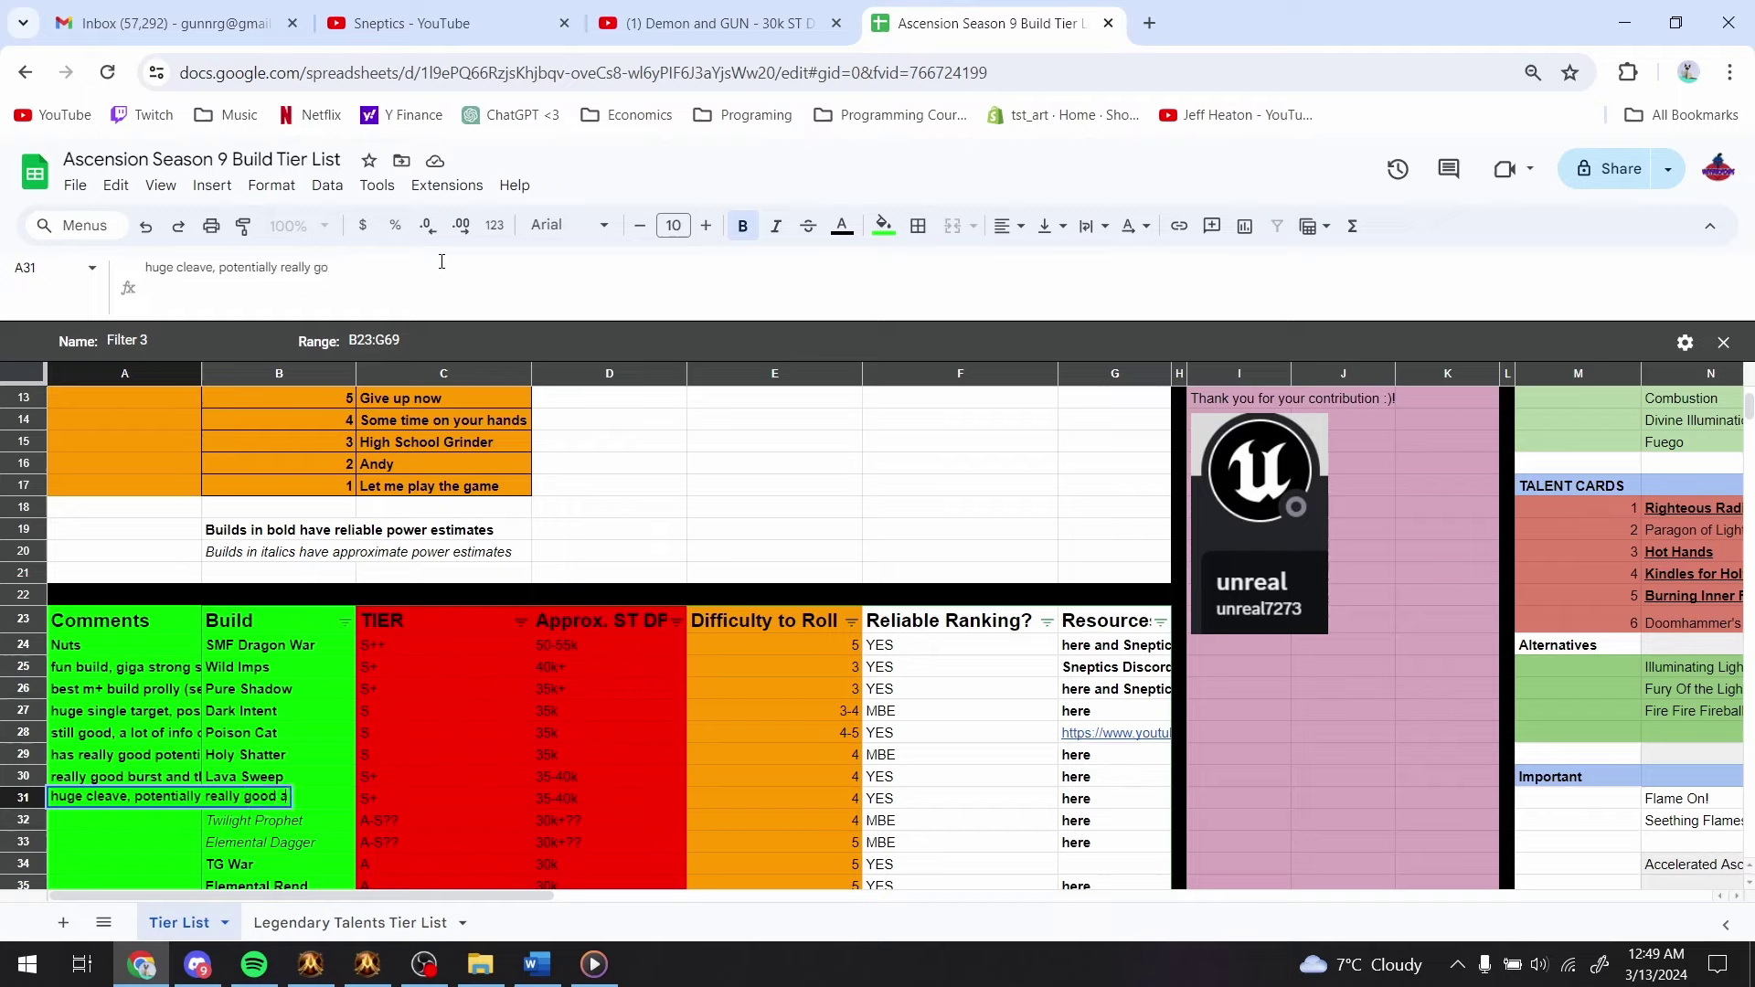
{"action": "type", "text": "oe with starfalls"}
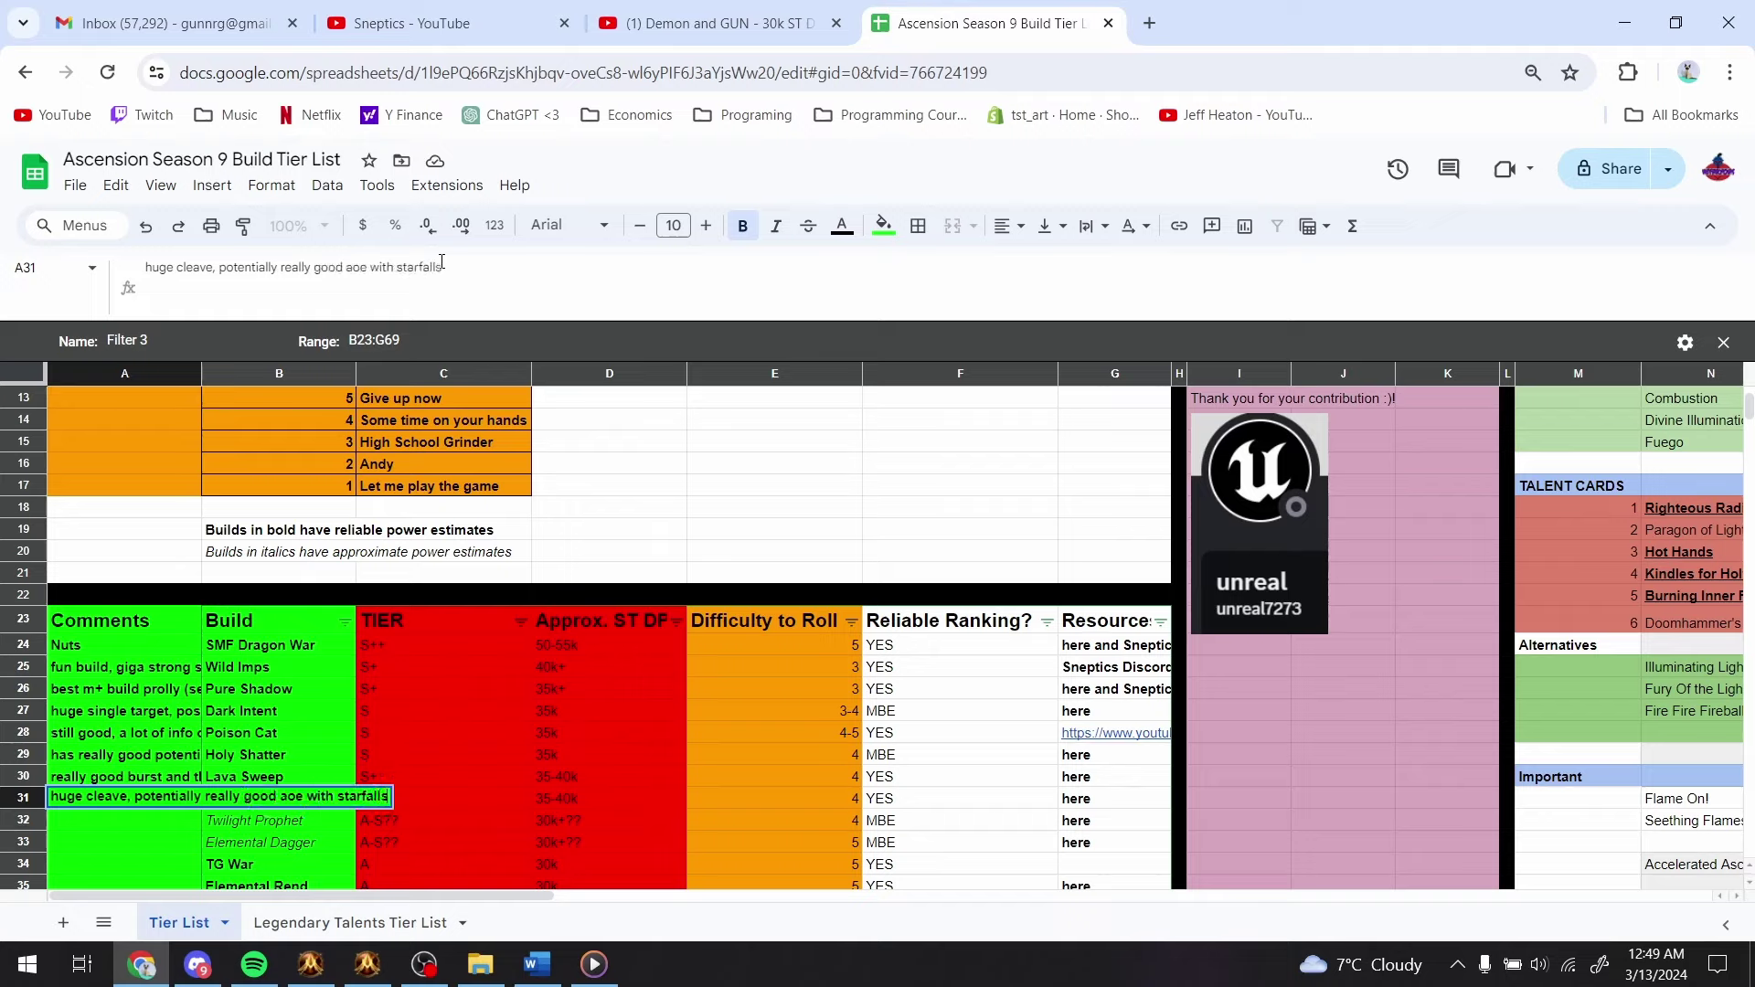
{"action": "type", "text": ", nice party"}
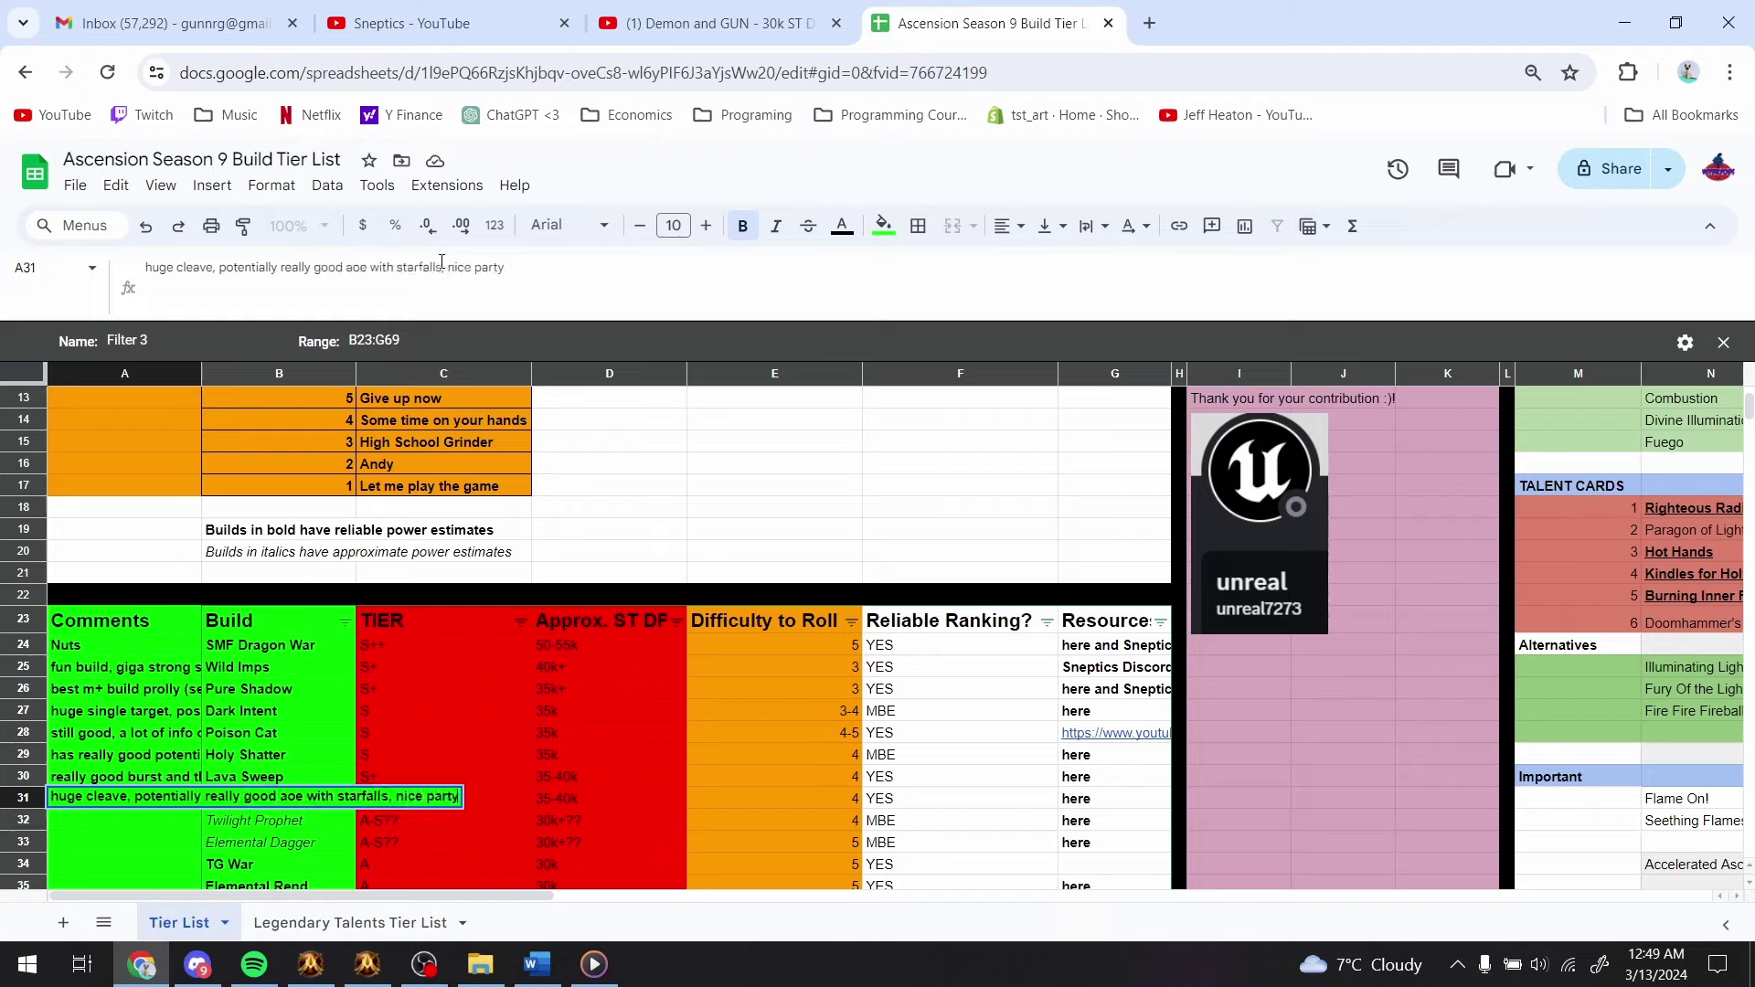
{"action": "type", "text": " buff increasing"}
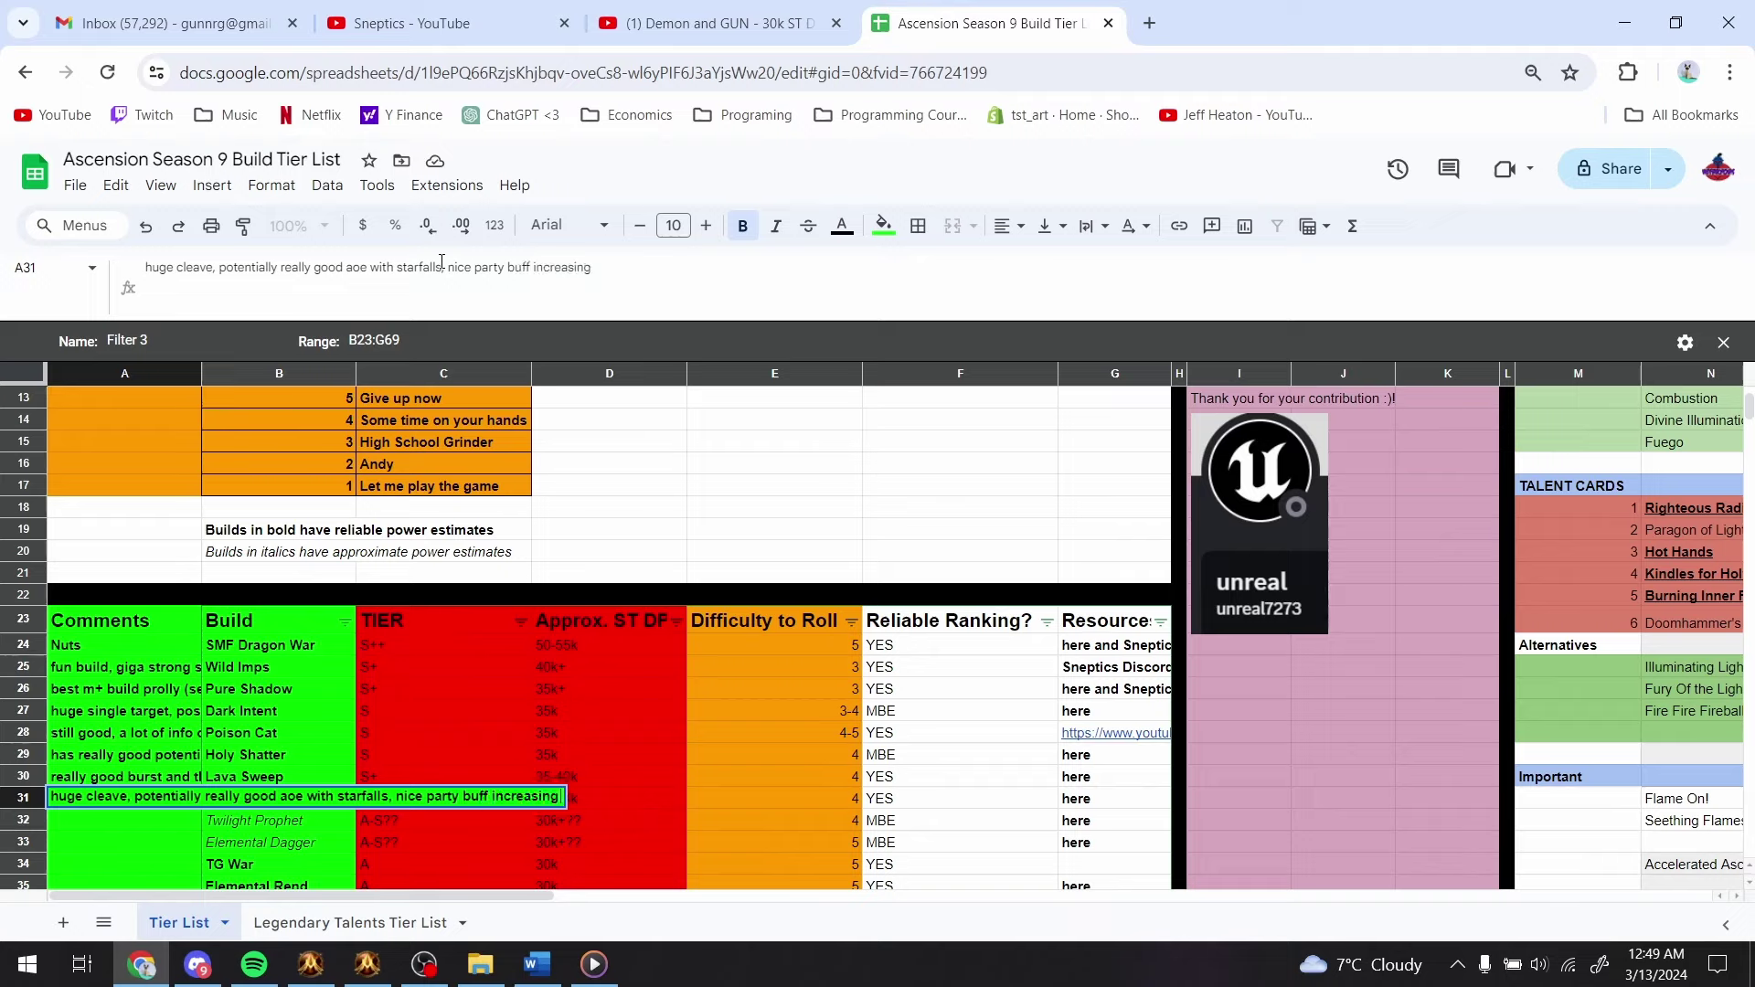
{"action": "type", "text": " magic damage"}
{"action": "key", "text": "Return"}
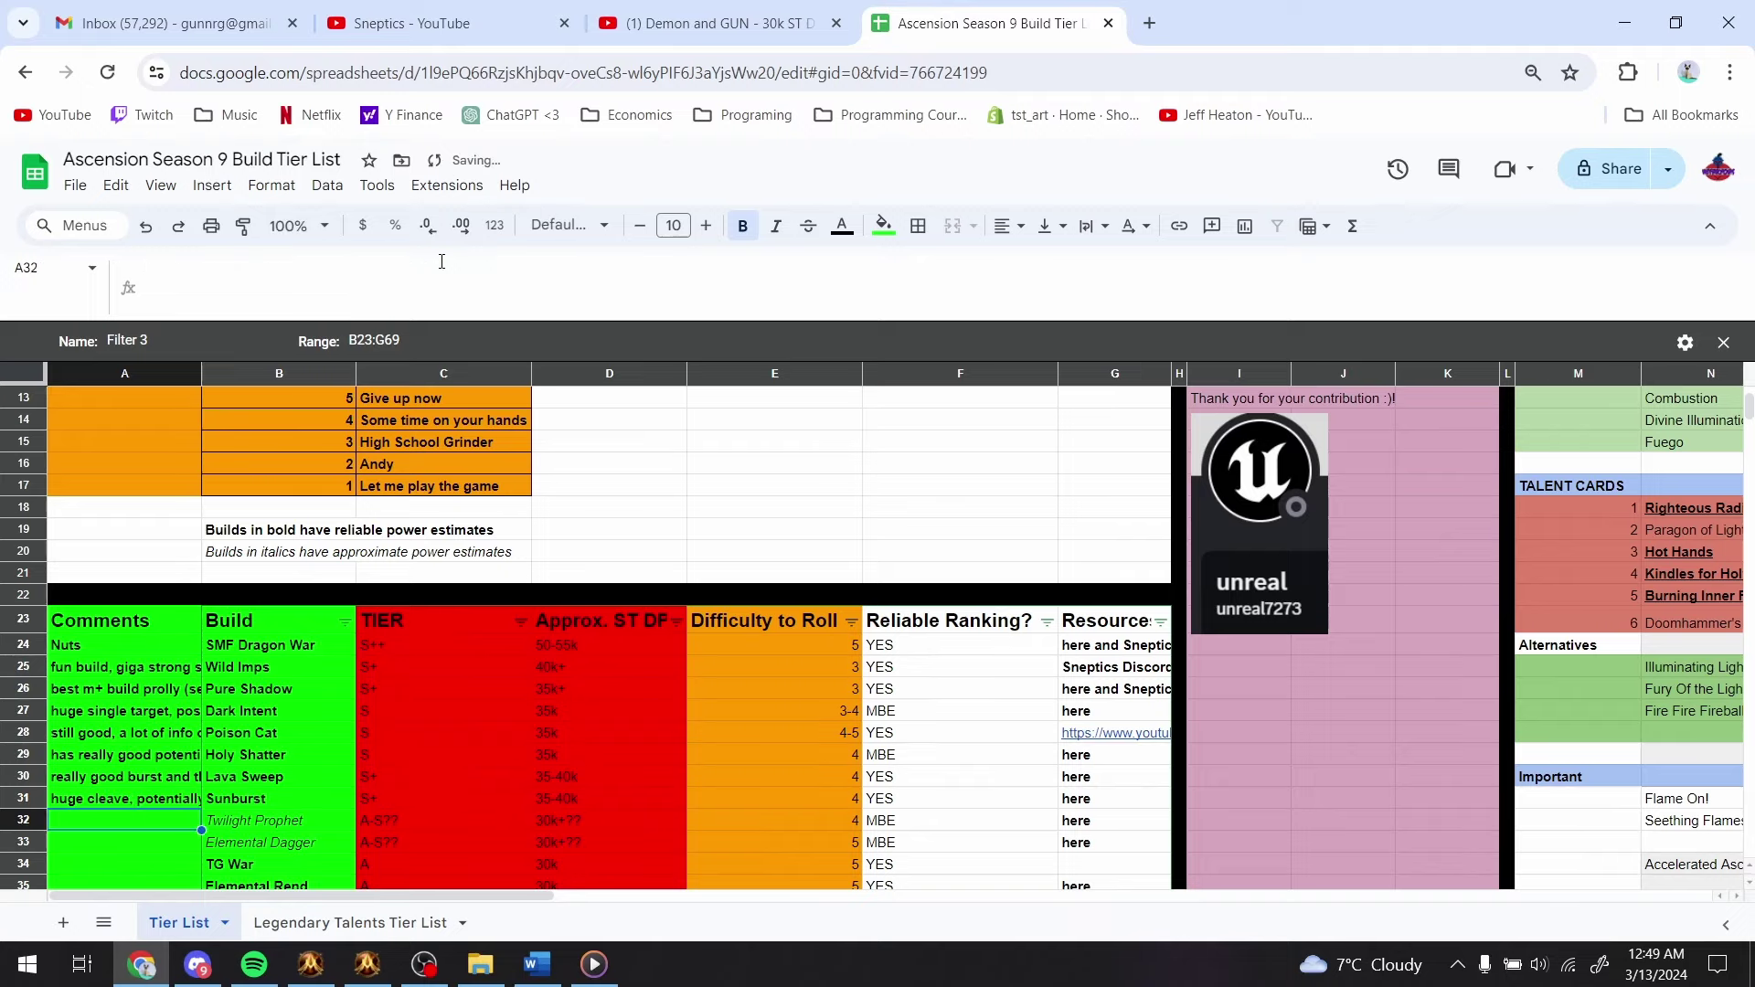
{"action": "key", "text": "Up"}
{"action": "key", "text": "Right"}
{"action": "key", "text": "Right"}
{"action": "key", "text": "Right"}
{"action": "key", "text": "Right"}
{"action": "key", "text": "Right"}
{"action": "key", "text": "Right"}
{"action": "key", "text": "Left"}
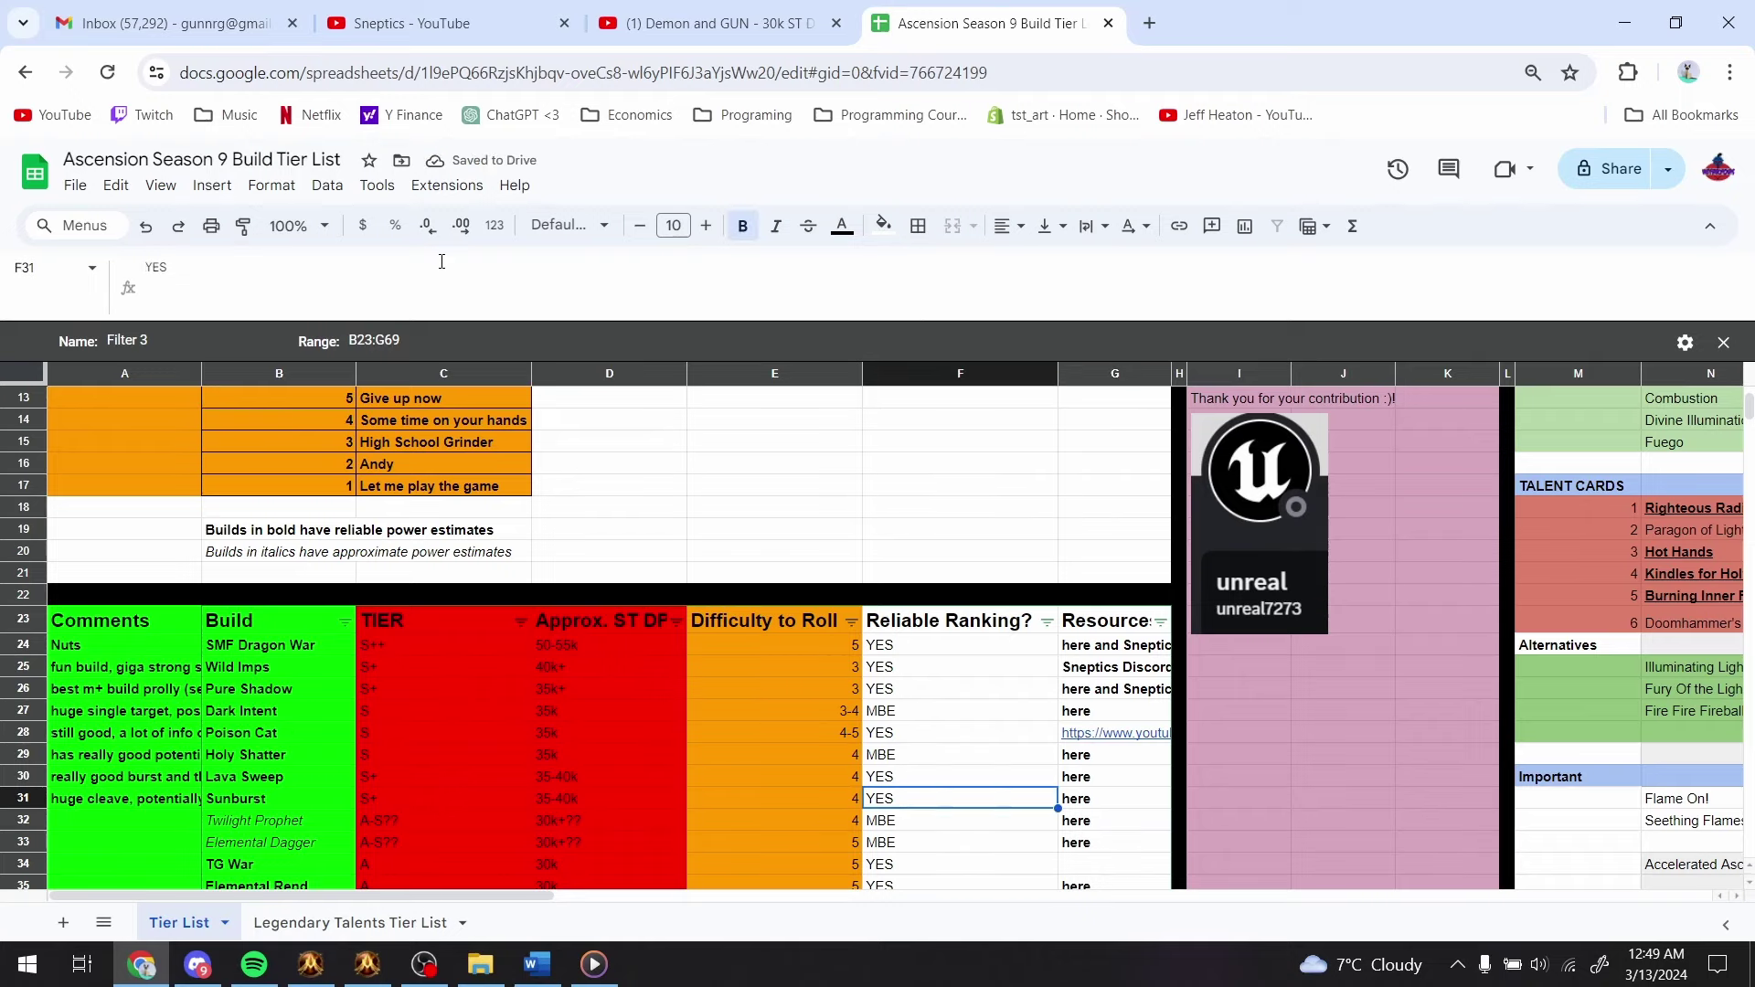
{"action": "key", "text": "Left"}
{"action": "key", "text": "Left"}
{"action": "key", "text": "Left"}
{"action": "key", "text": "Left"}
{"action": "key", "text": "Left"}
- Enter "to be prestiged, to be seen" as the Twilight Prophet comment in A32
{"action": "key", "text": "Down"}
{"action": "key", "text": "Down"}
{"action": "key", "text": "Down"}
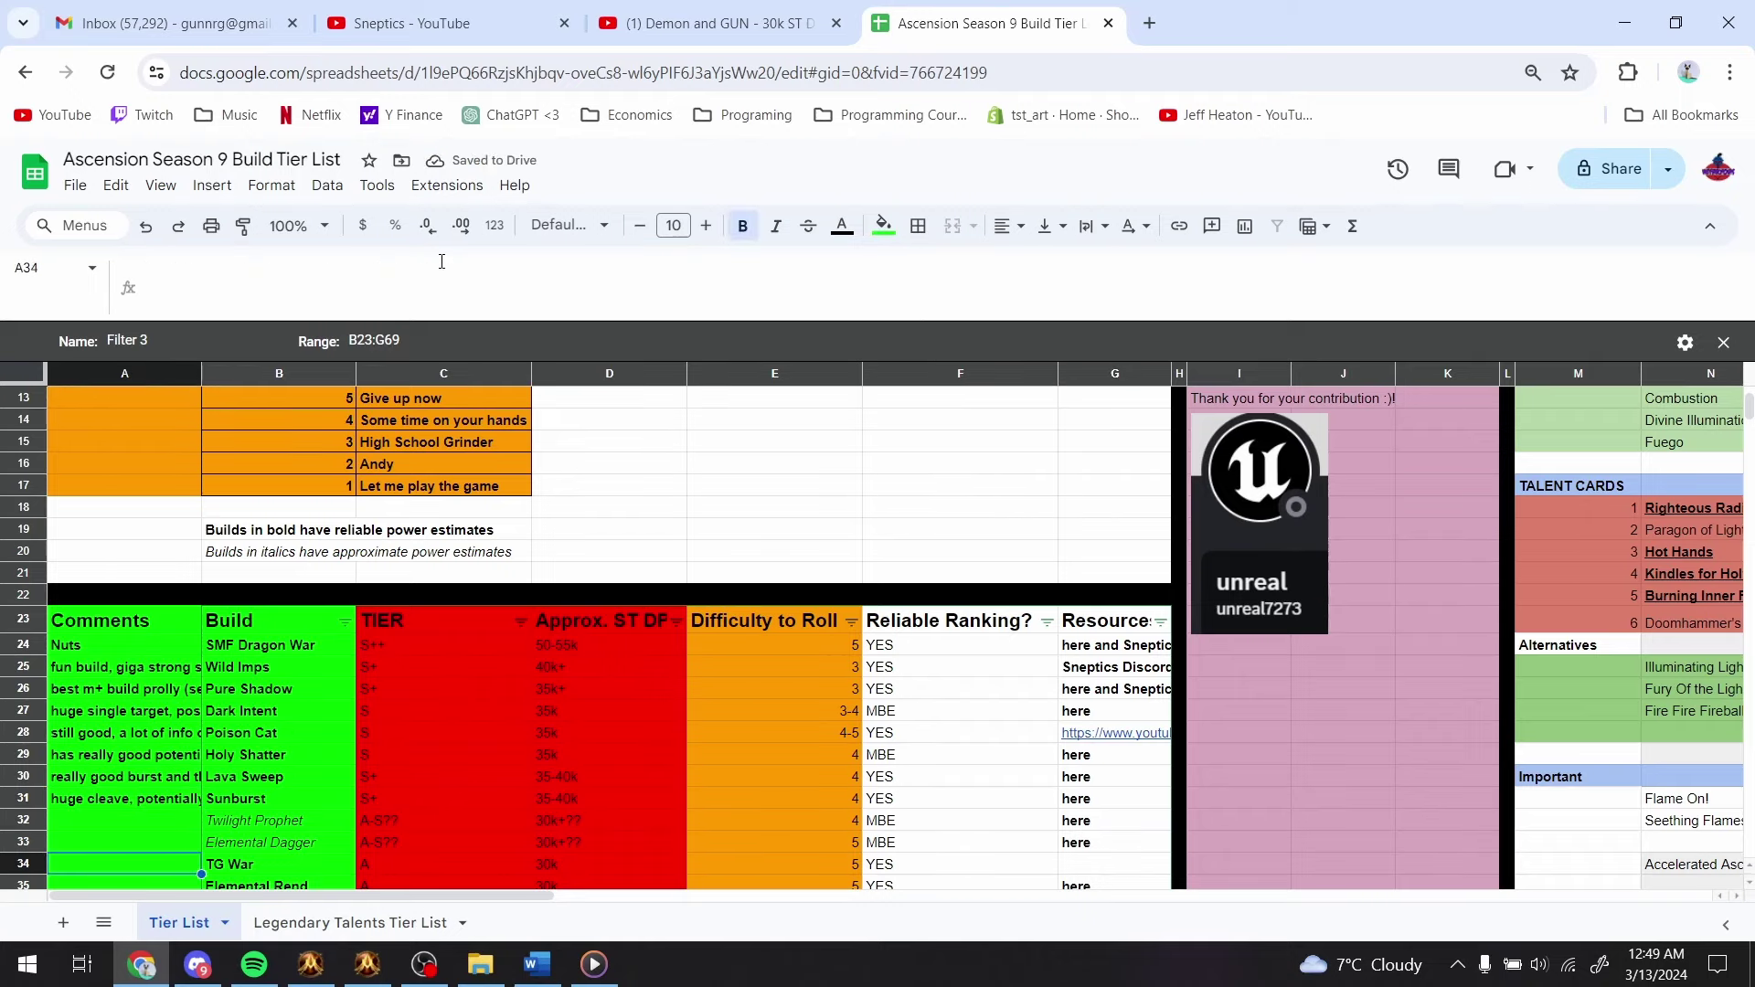
{"action": "key", "text": "Up"}
{"action": "key", "text": "Up"}
{"action": "type", "text": "to"}
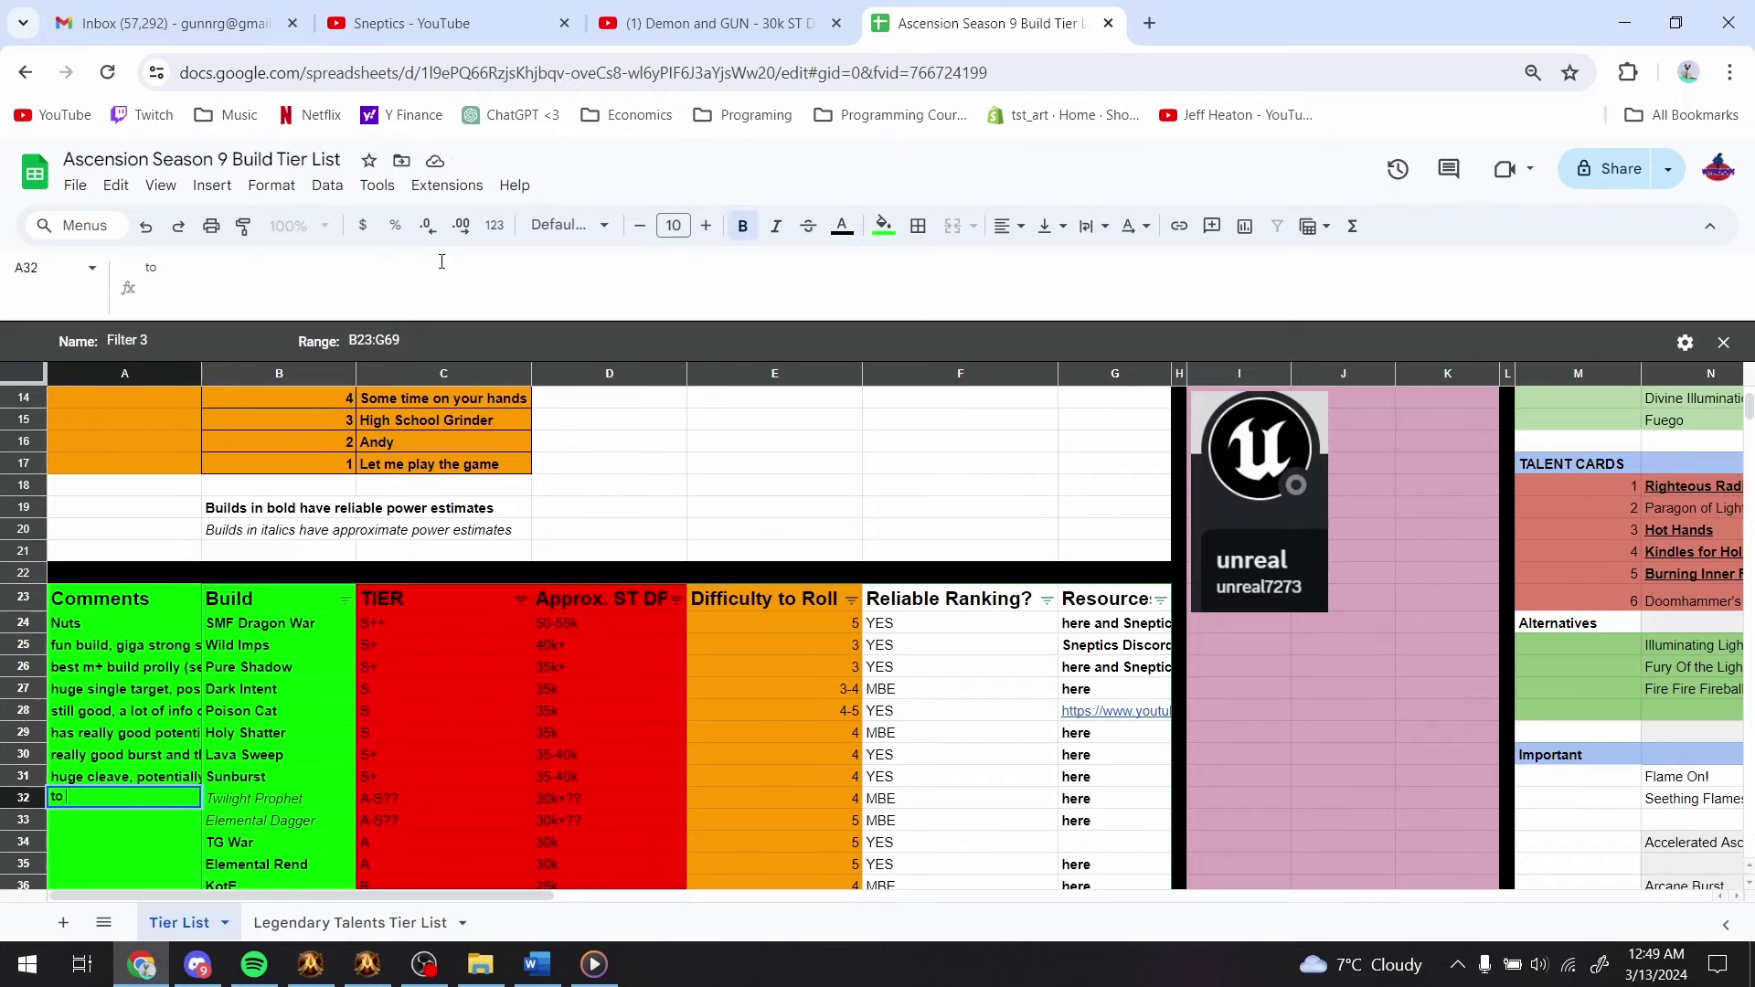
{"action": "type", "text": " be prestiged, to bese"}
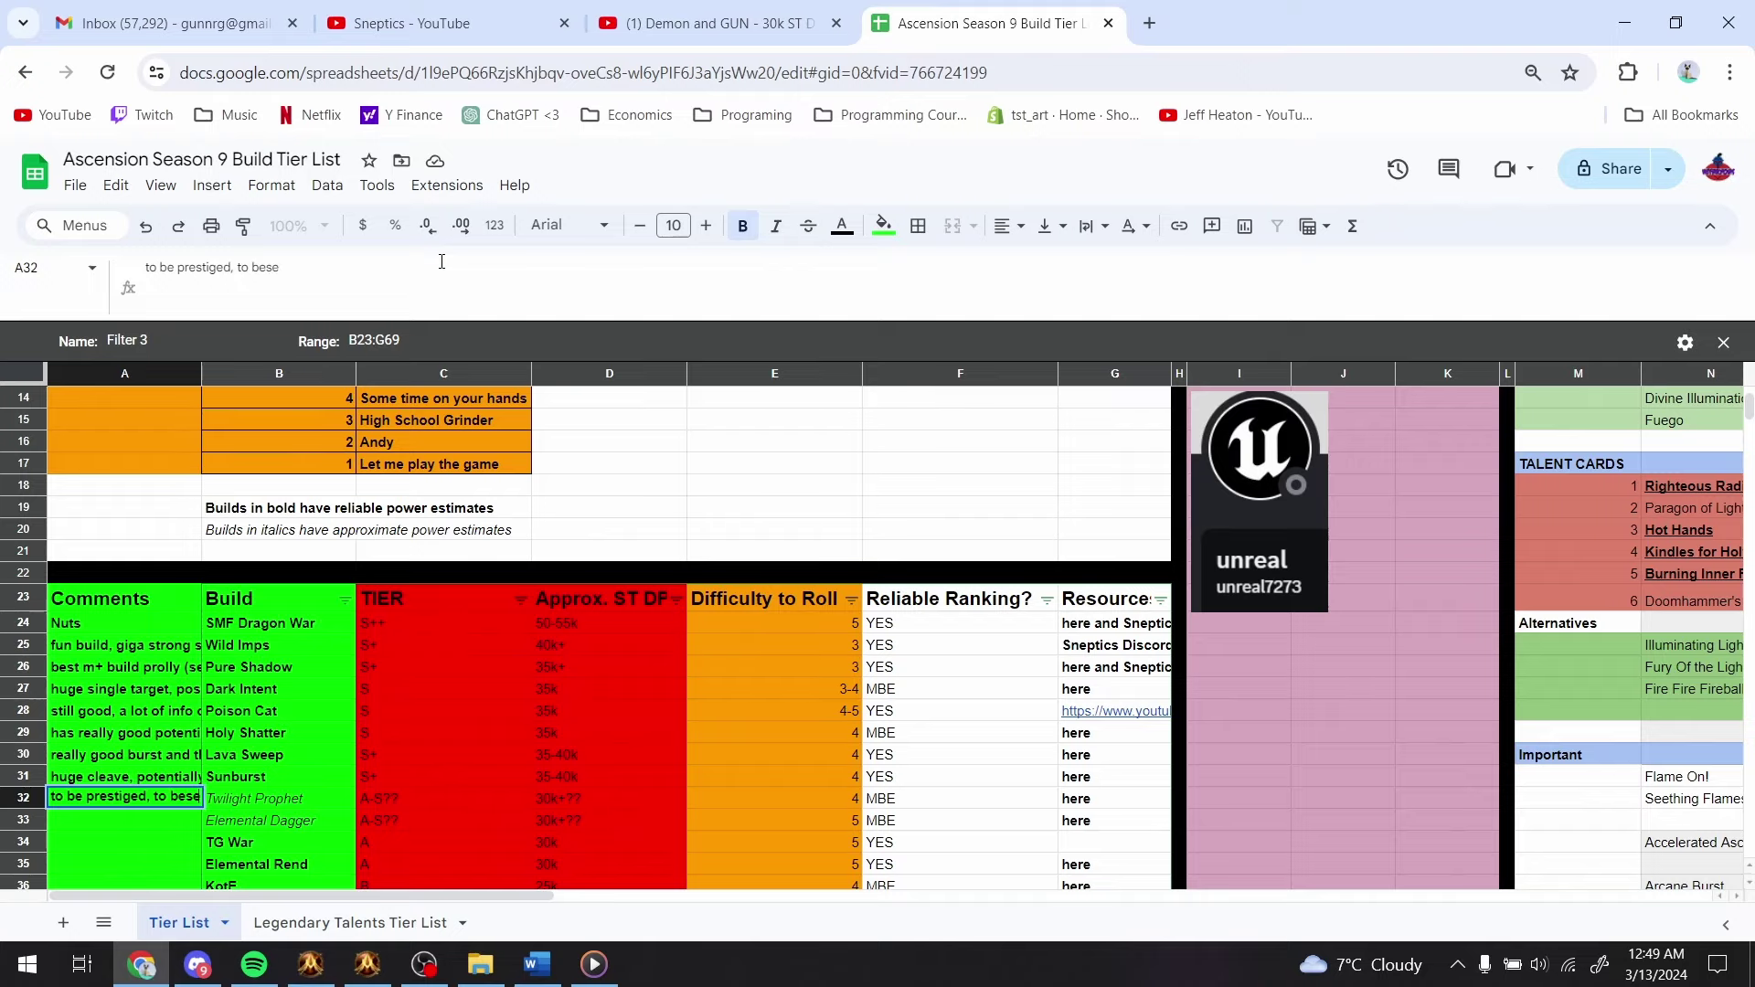
{"action": "key", "text": "BackSpace"}
{"action": "key", "text": "BackSpace"}
{"action": "type", "text": "seen"}
{"action": "key", "text": "ctrl+Return"}
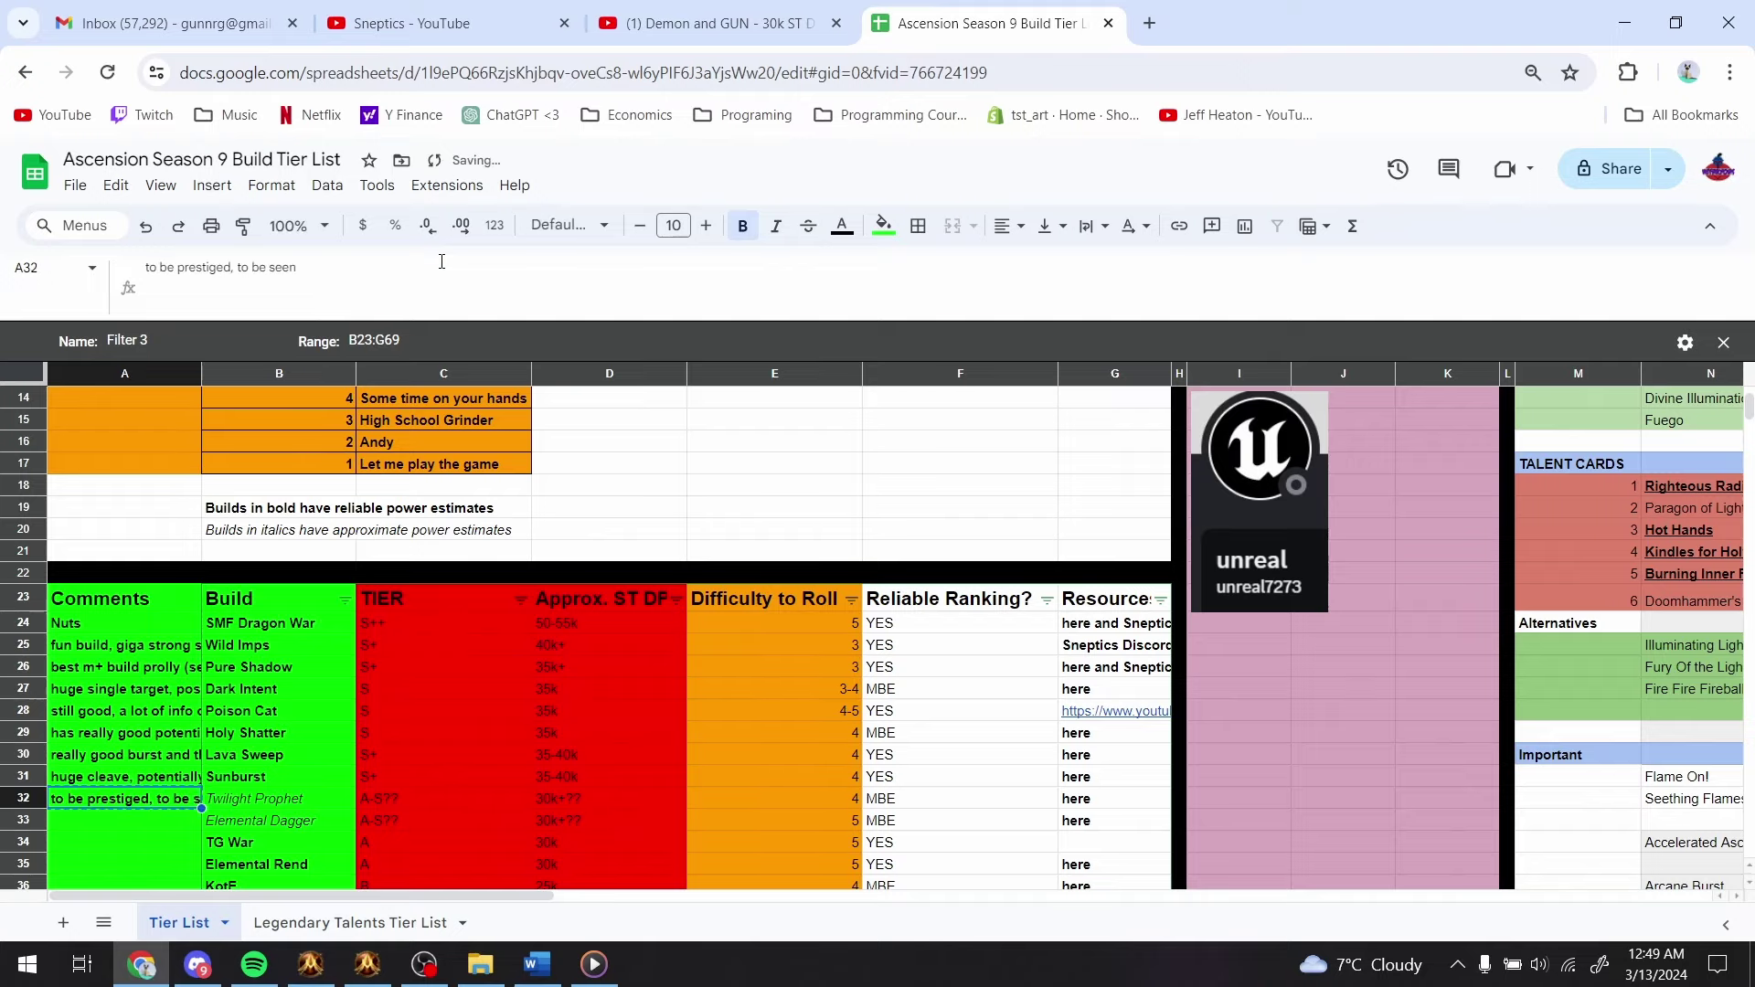
- Repeat the Twilight Prophet comment "to be prestiged, to be seen" for Elemental Dagger in A33
{"action": "type", "text": "to be prestiged, to be seen"}
{"action": "key", "text": "Down"}
{"action": "type", "text": "to be prestiged, to be seen"}
- Enter "SMASH" as the TG War comment in A34
{"action": "key", "text": "Down"}
{"action": "key", "text": "Down"}
{"action": "key", "text": "Down"}
{"action": "key", "text": "Down"}
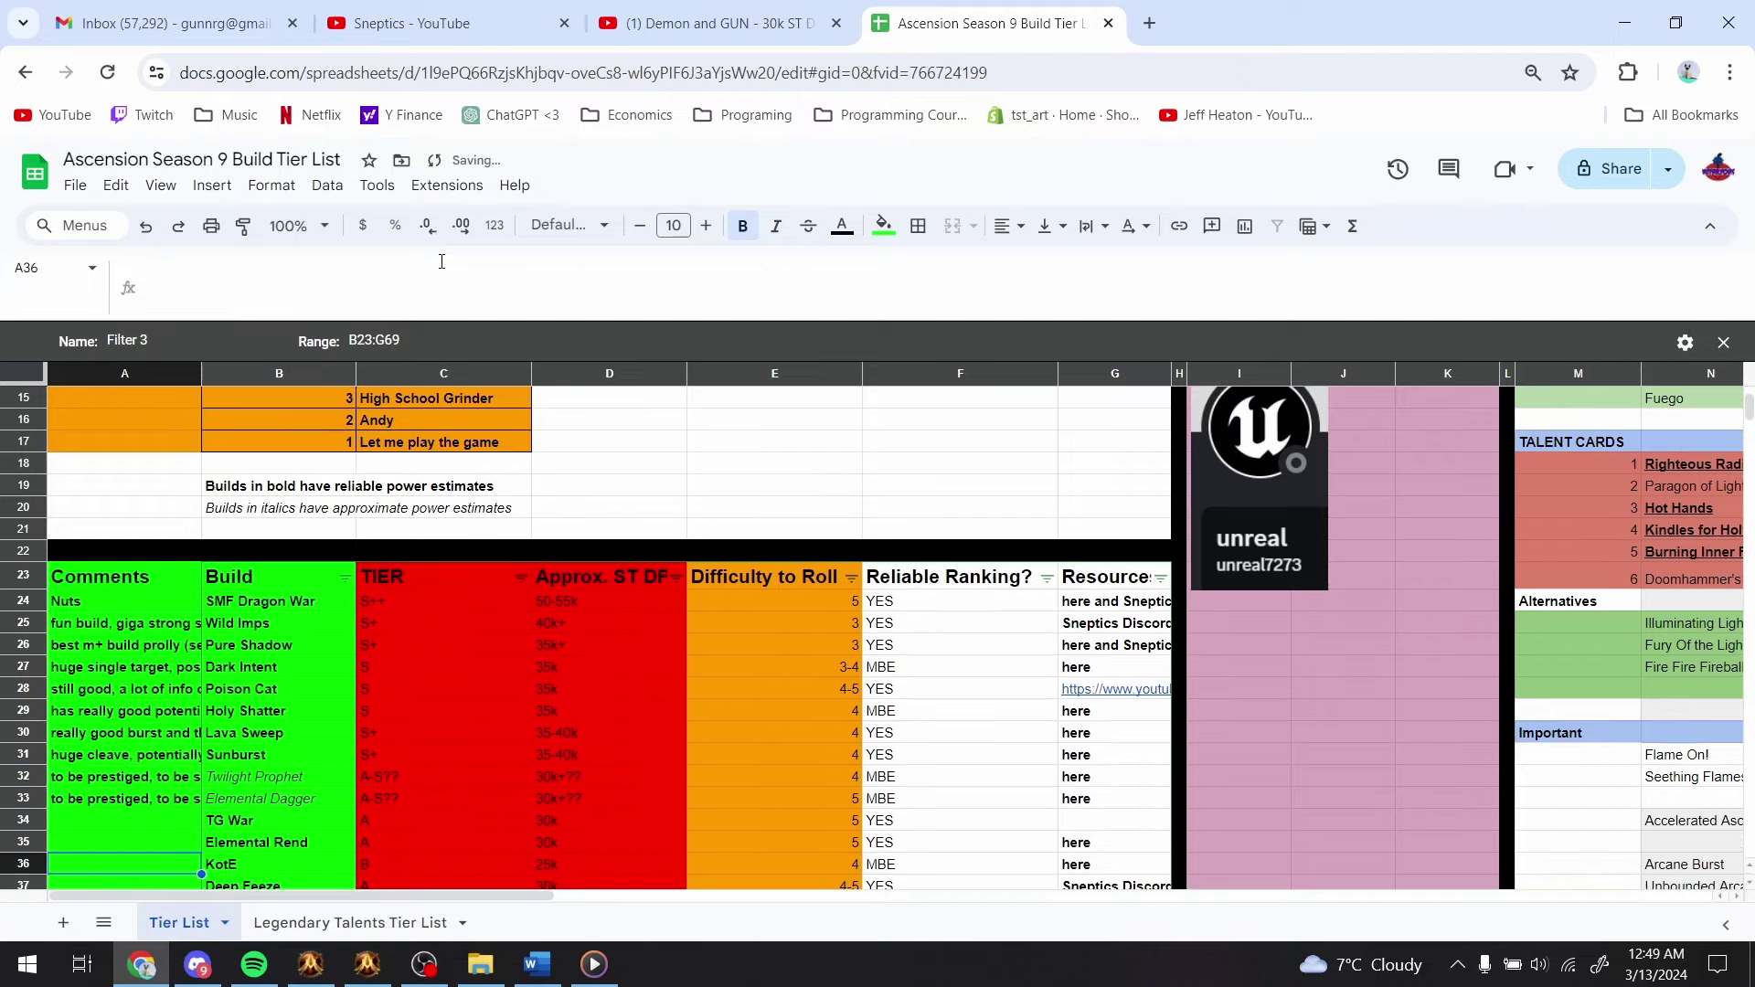
{"action": "key", "text": "Up"}
{"action": "key", "text": "Up"}
{"action": "key", "text": "Up"}
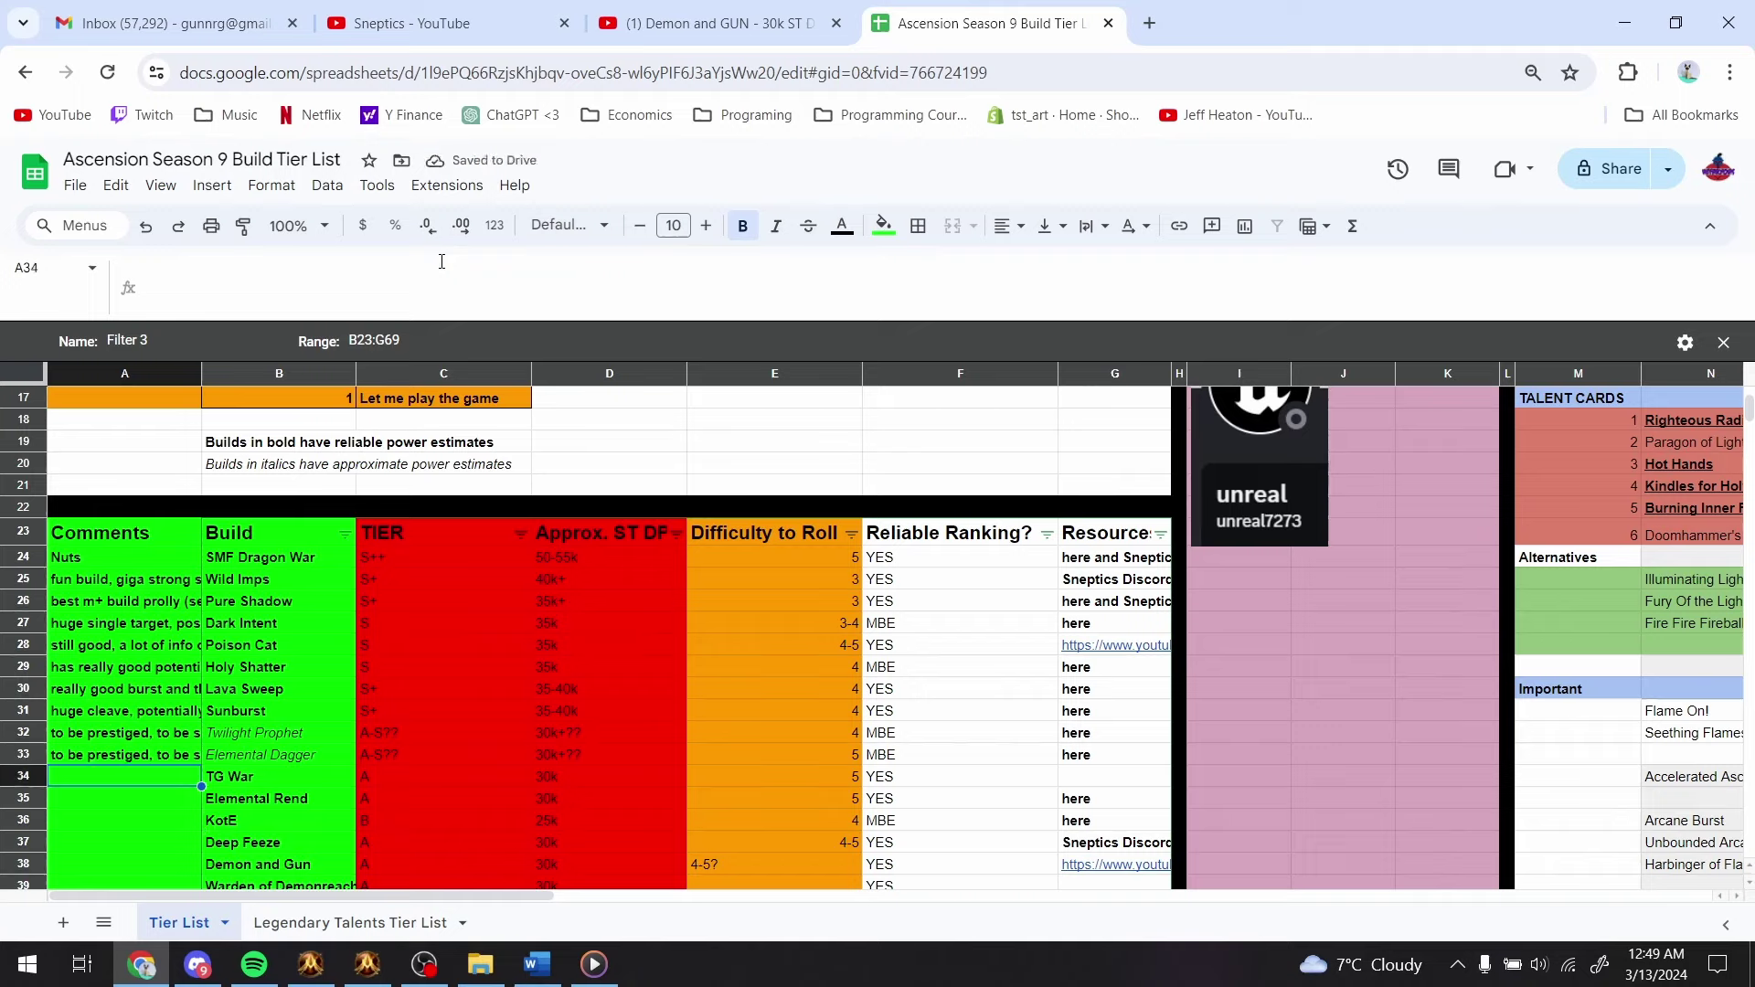
{"action": "type", "text": "SMASH"}
{"action": "key", "text": "Return"}
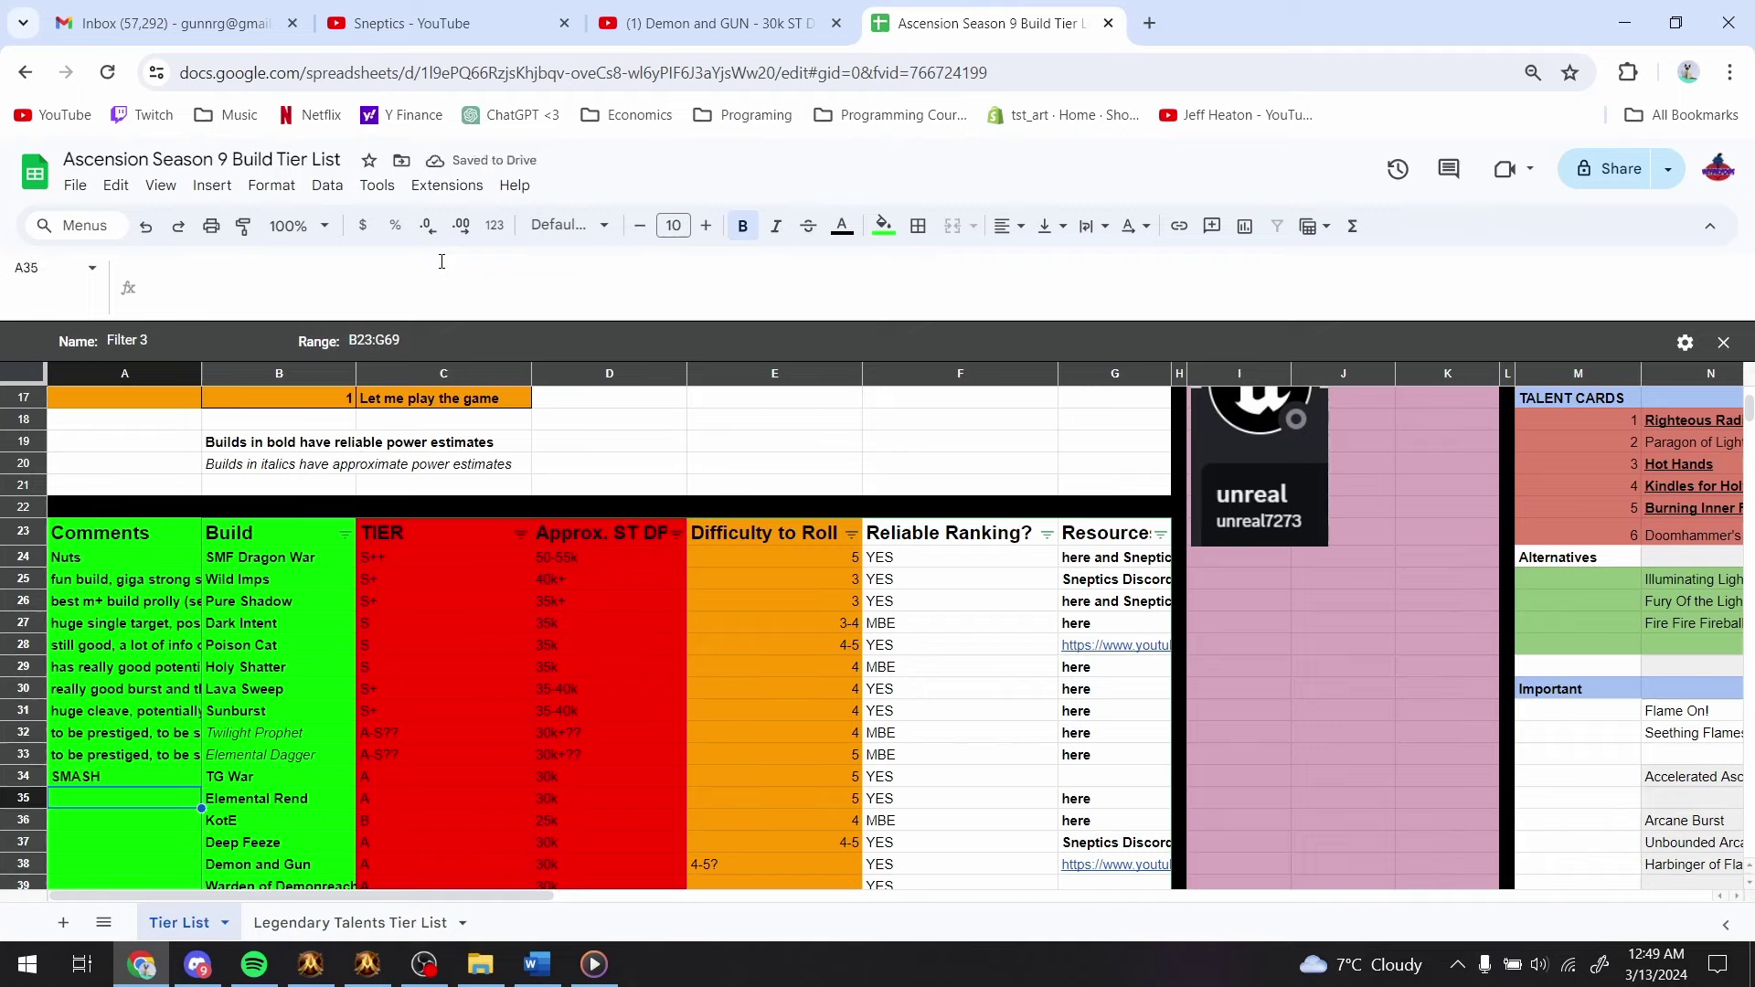
- Enter "really good single target, slow build up, fun rotation. Maybe good aoe potential with rend spread, to be tested" as the Elemental Rend comment in A35
{"action": "type", "text": "really good si"}
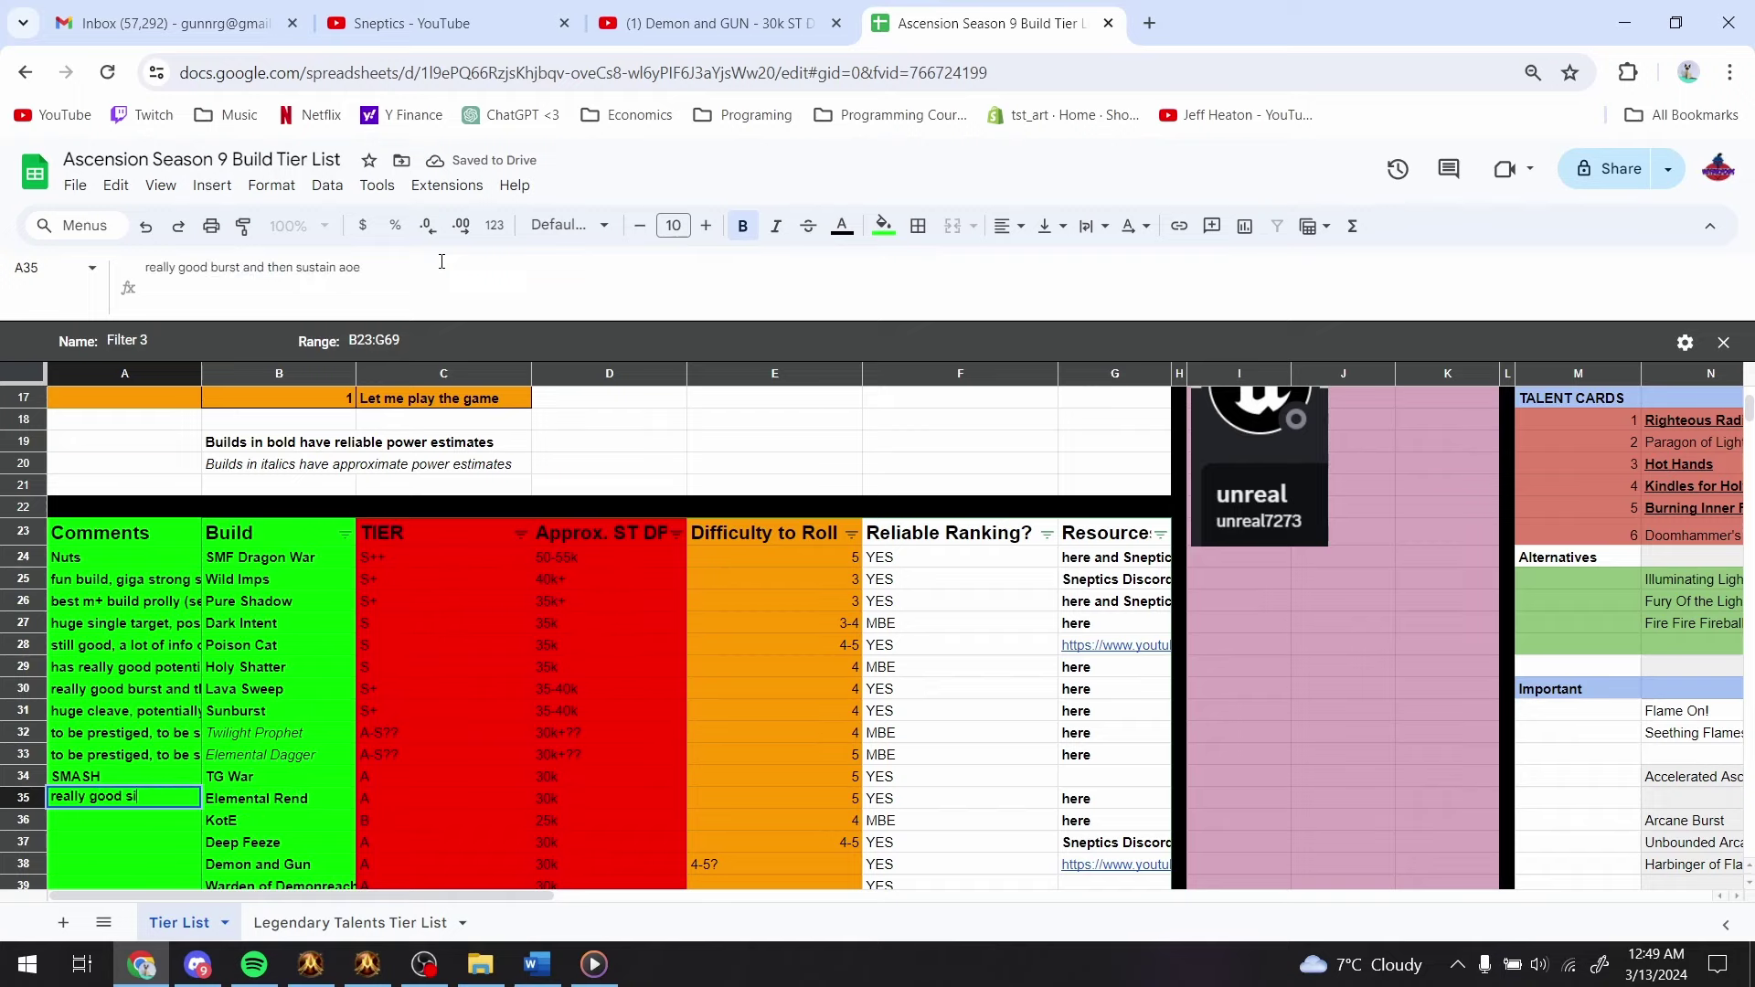
{"action": "type", "text": "ngle target, slow bu"}
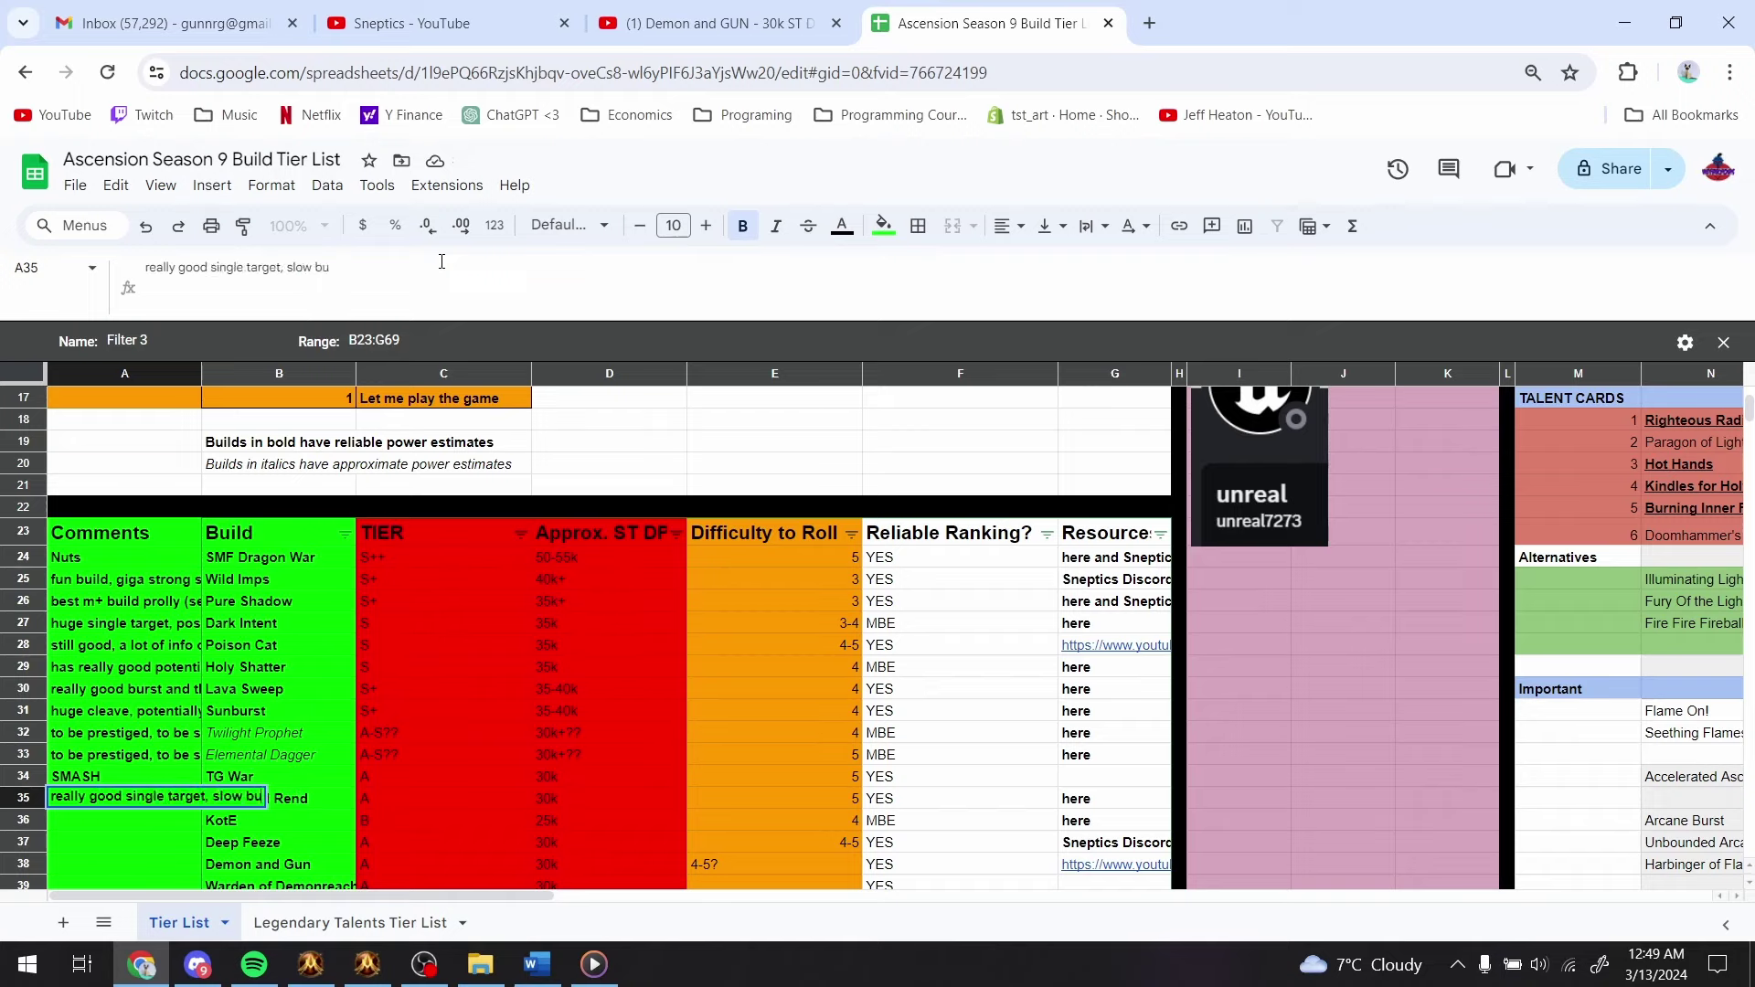
{"action": "type", "text": "ild up, a"}
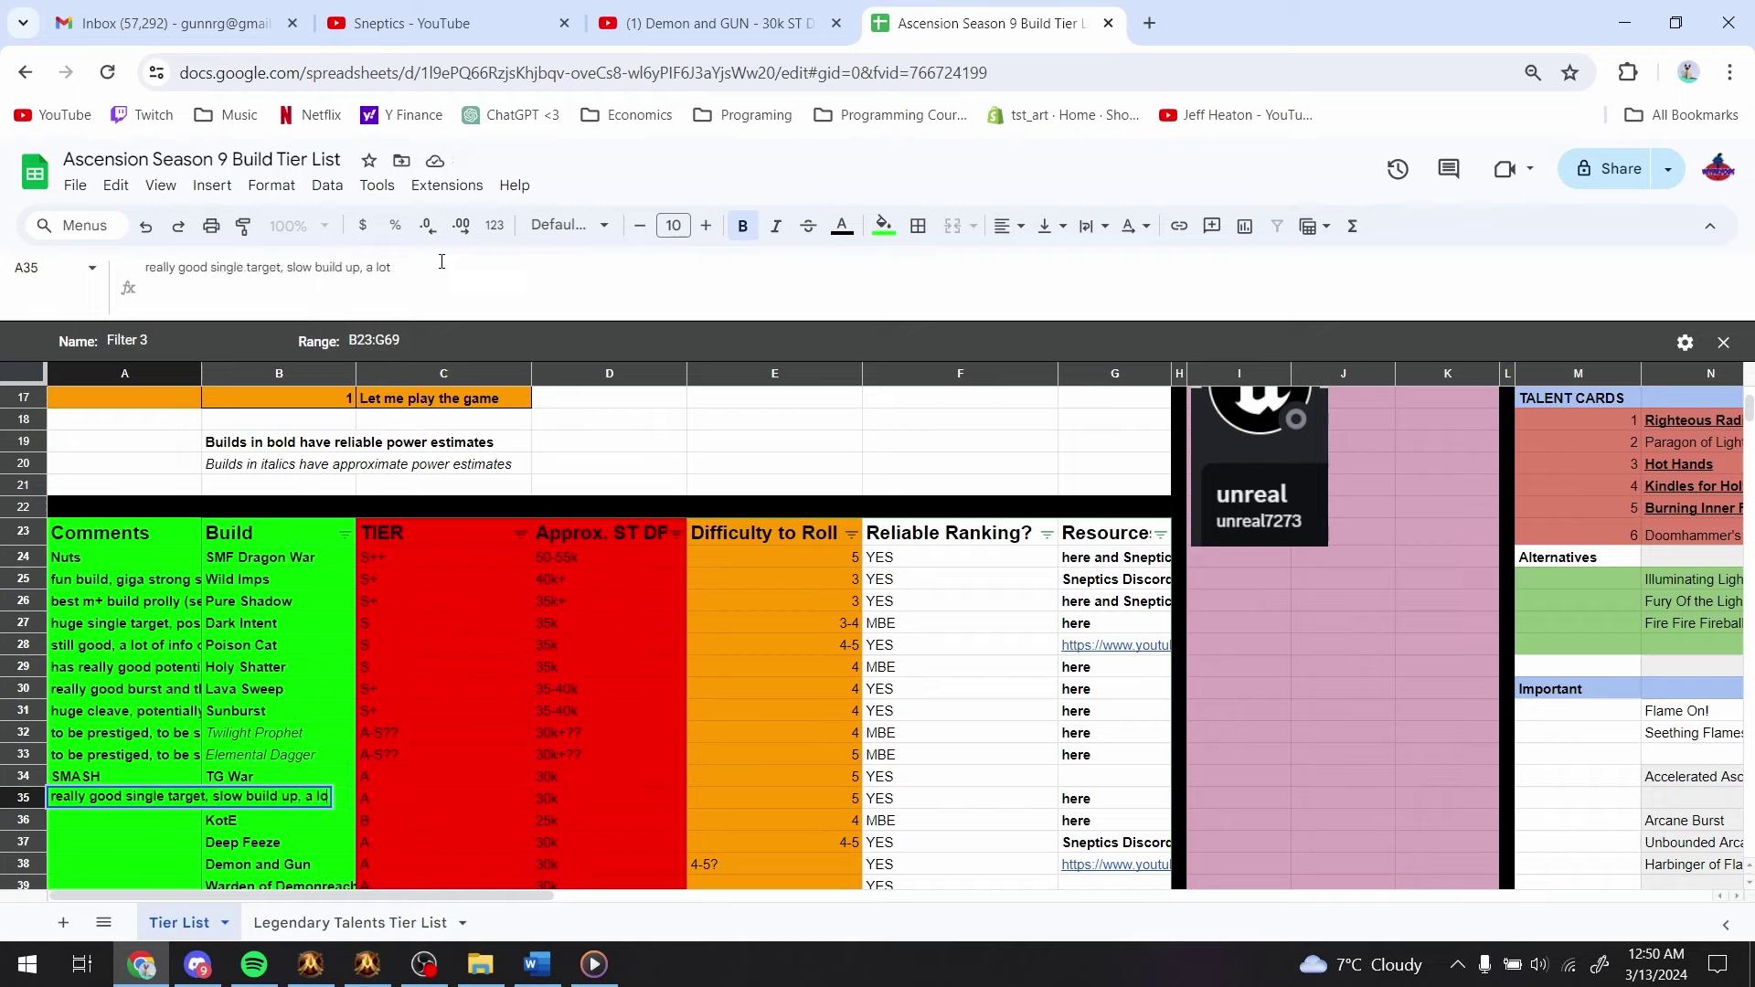
{"action": "key", "text": "BackSpace"}
{"action": "type", "text": "fun rotation"}
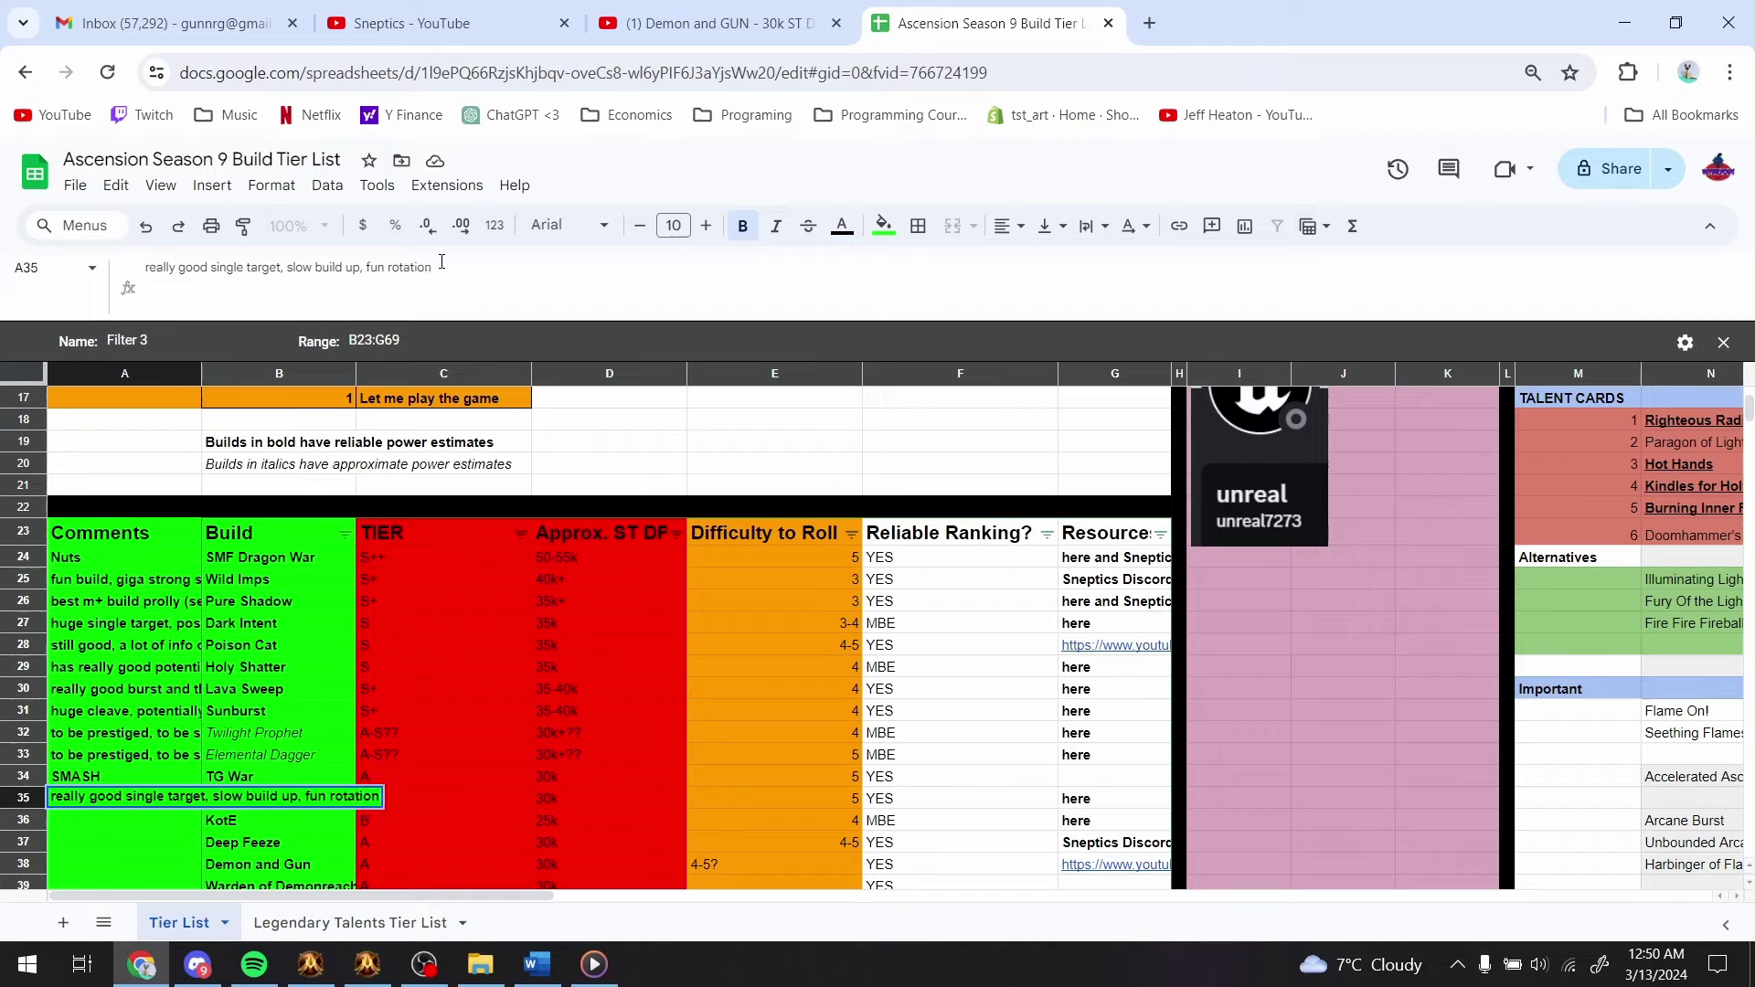
{"action": "type", "text": "."}
{"action": "type", "text": " Maybe good adoe p"}
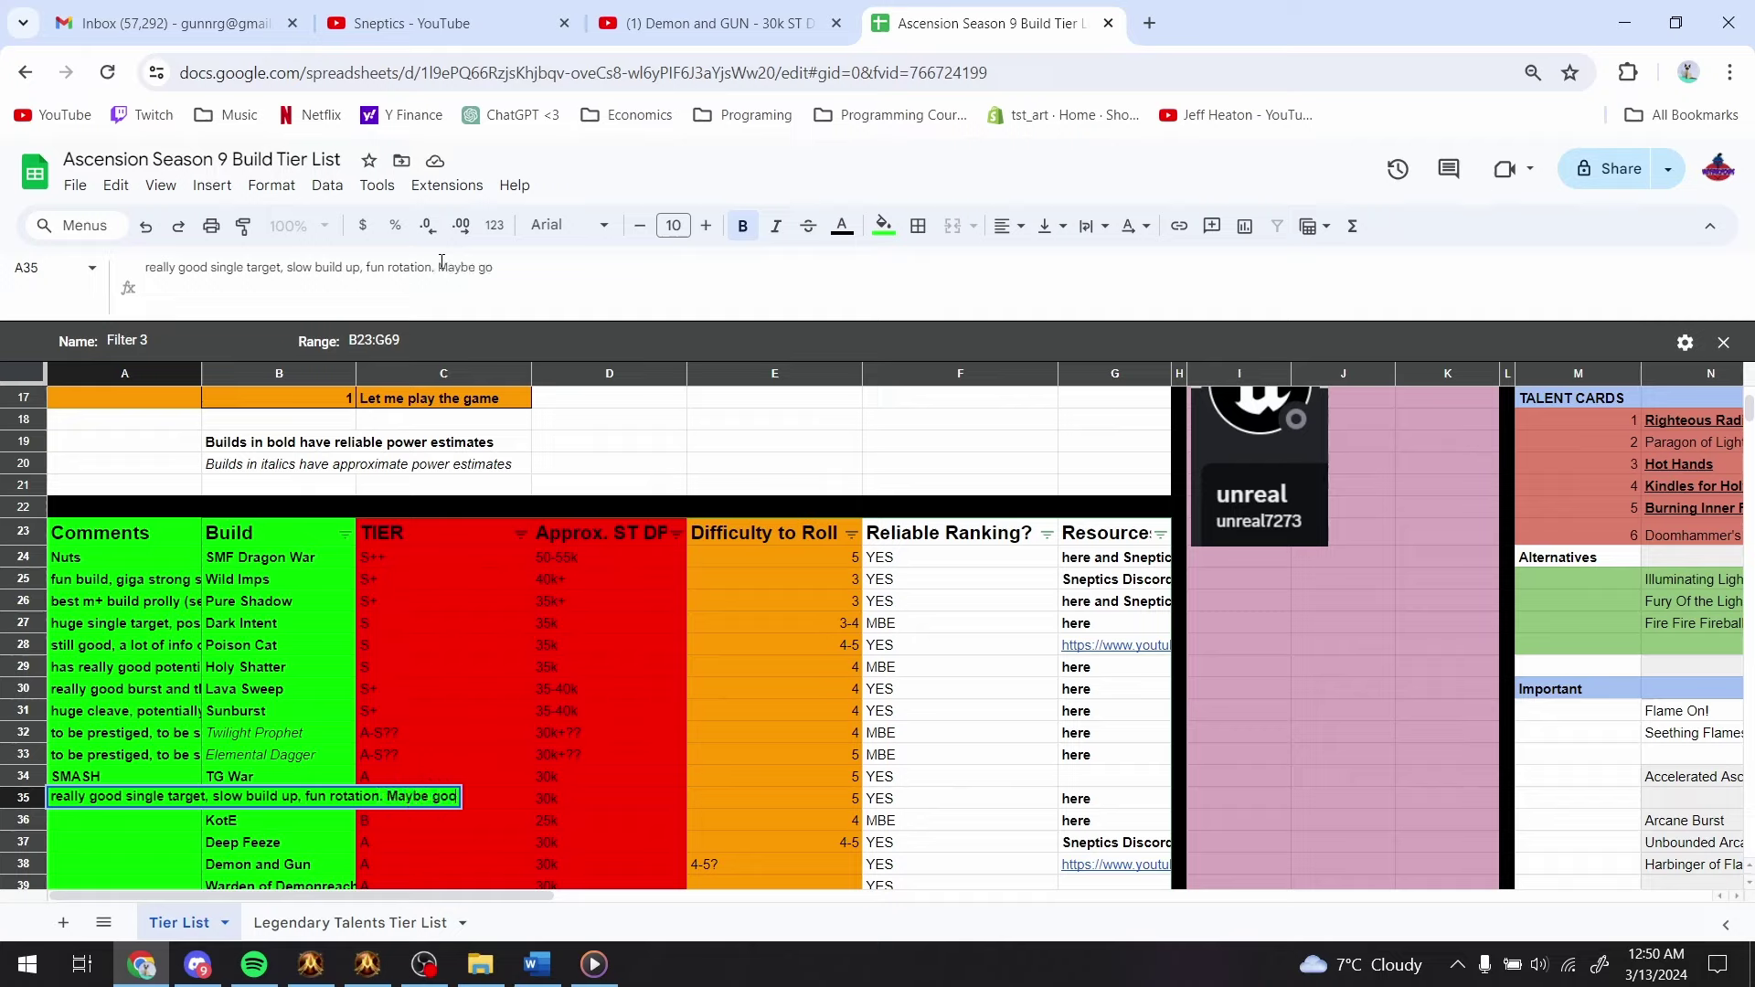
{"action": "key", "text": "BackSpace"}
{"action": "key", "text": "BackSpace"}
{"action": "key", "text": "BackSpace"}
{"action": "key", "text": "BackSpace"}
{"action": "key", "text": "BackSpace"}
{"action": "type", "text": "oe potential with ren"}
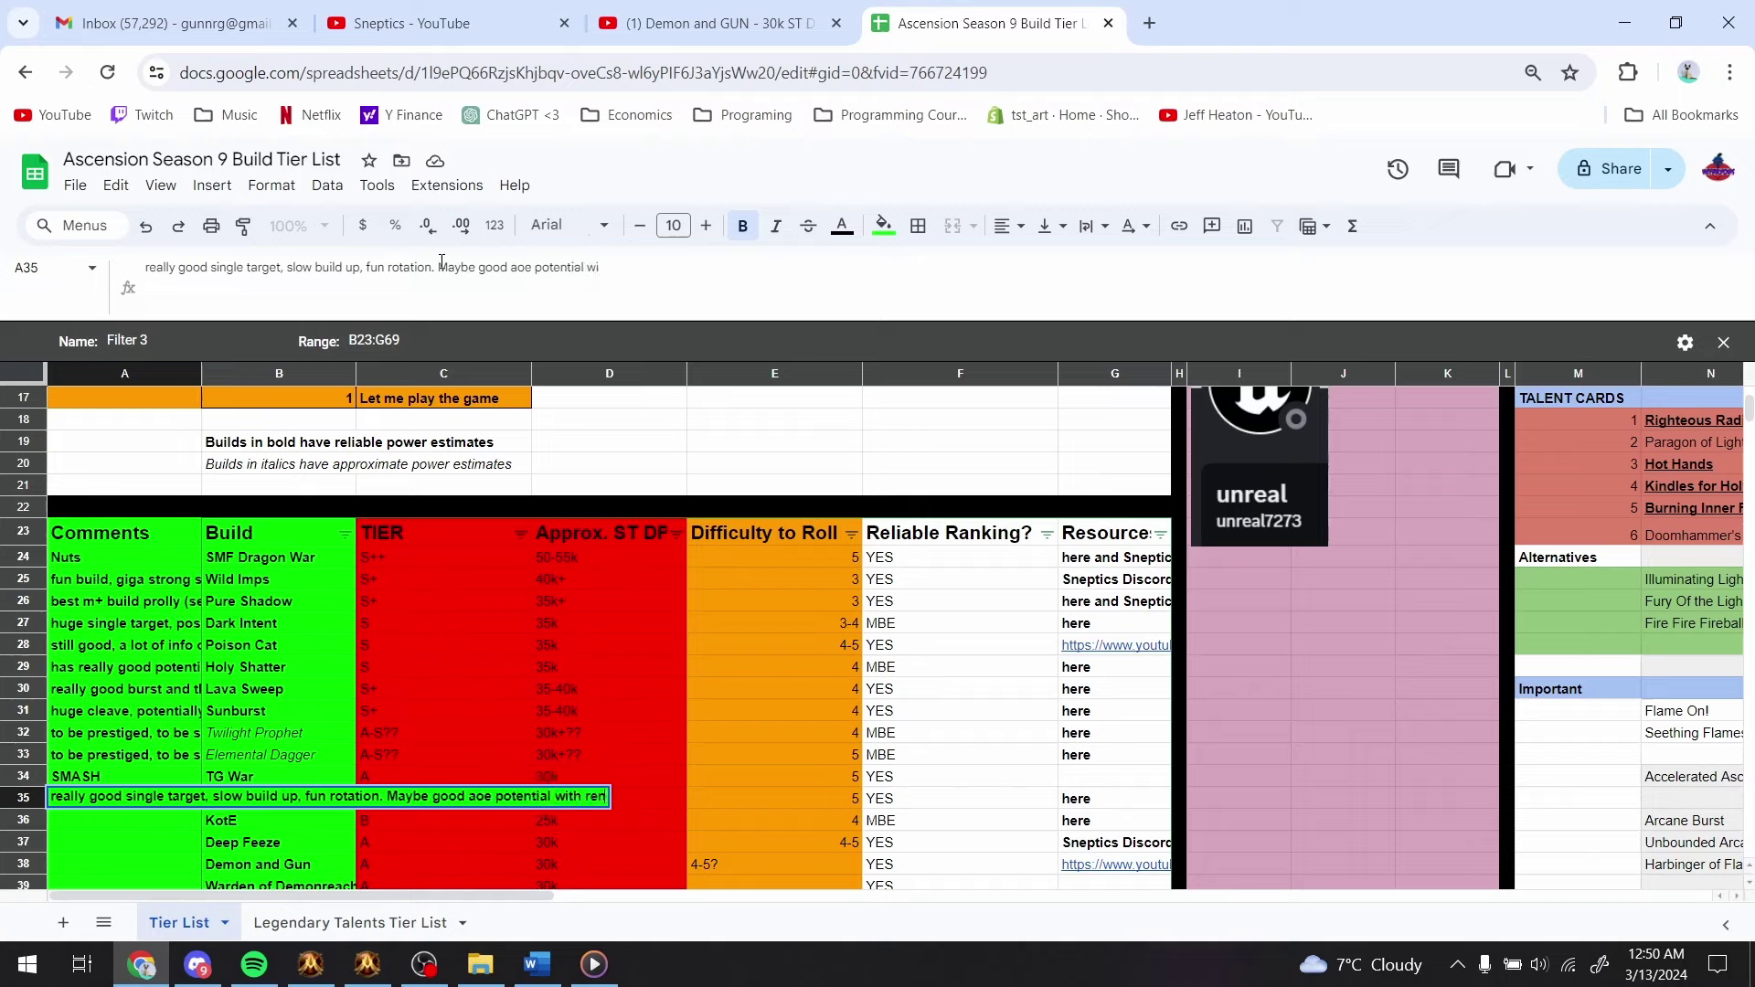
{"action": "type", "text": "d spread, to be tested"}
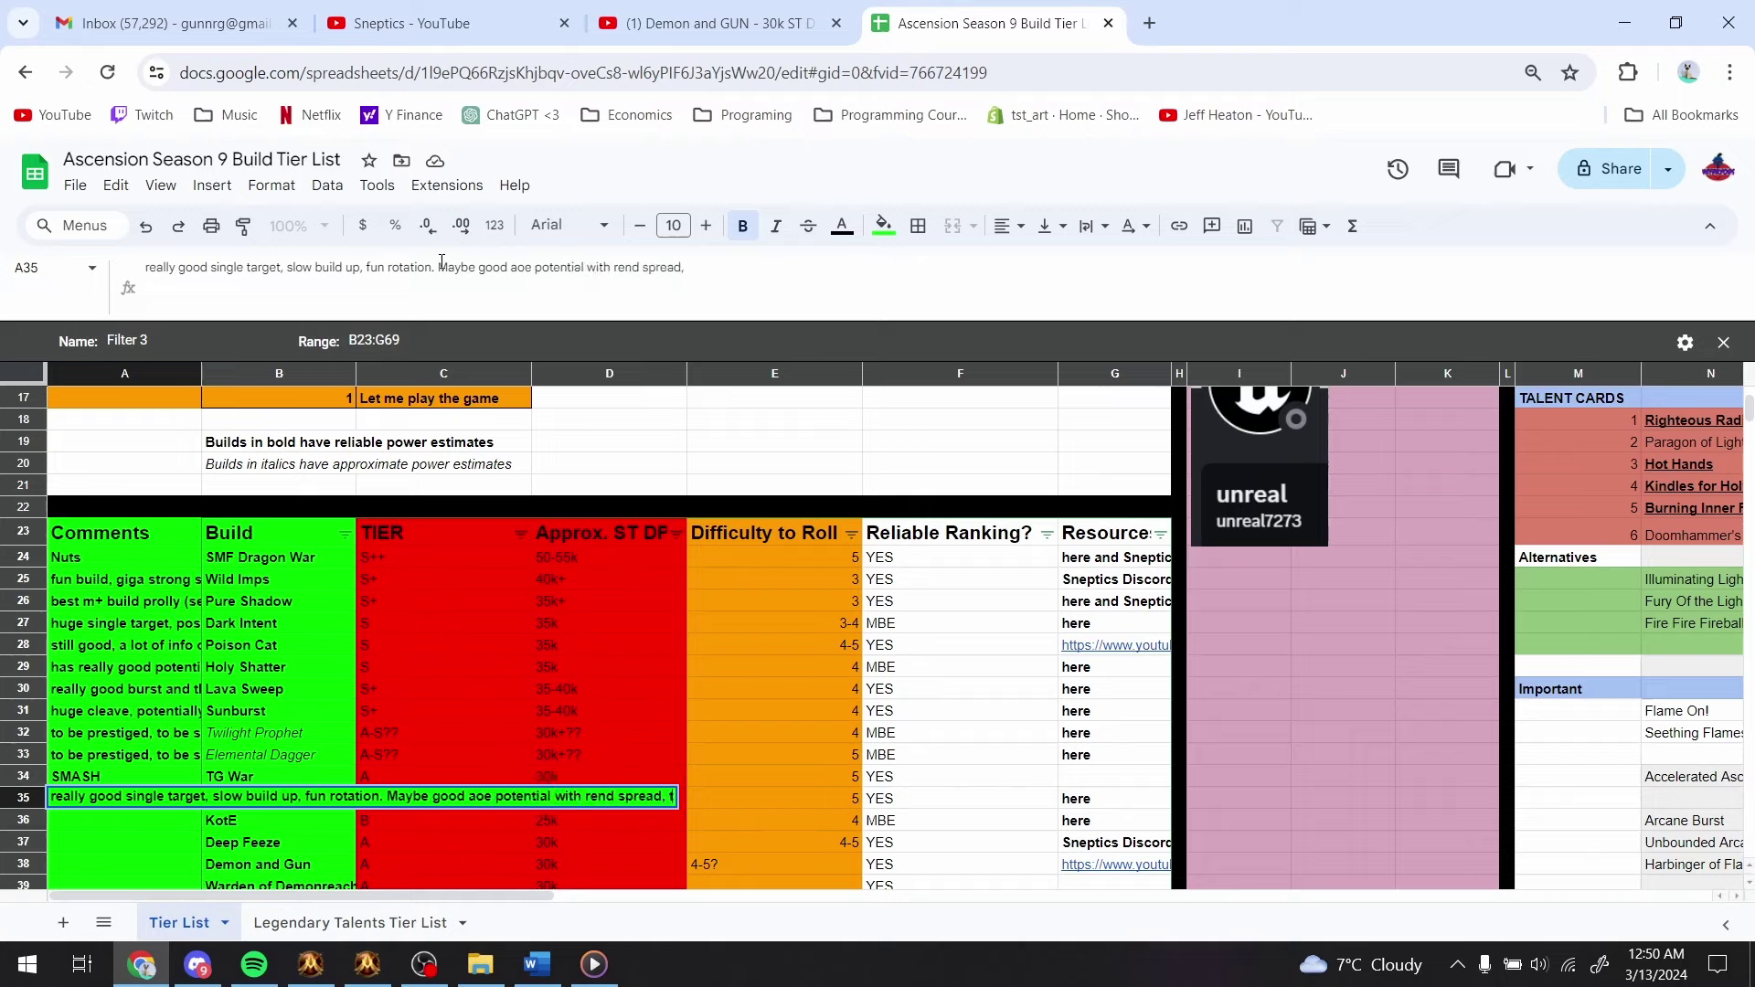
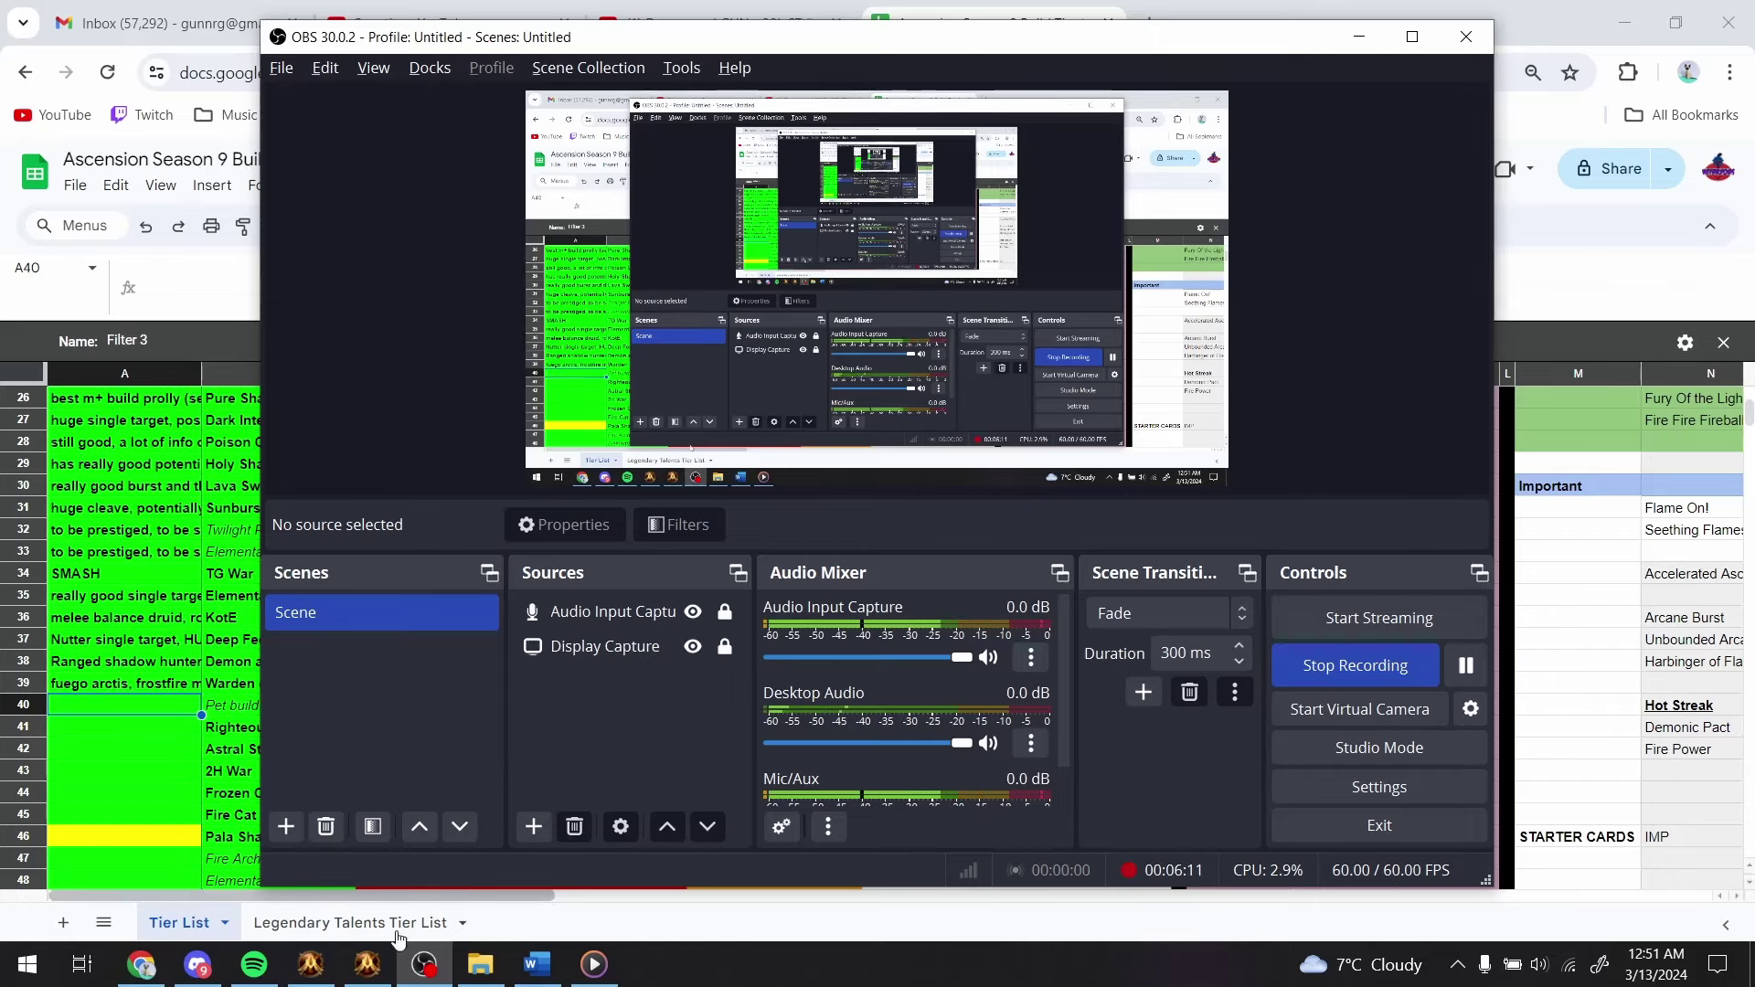
- Switch to the Ascension game and search the talent cards for "tesla coil" to check the talent's full name
{"action": "left_click", "coordinate": [368, 964]}
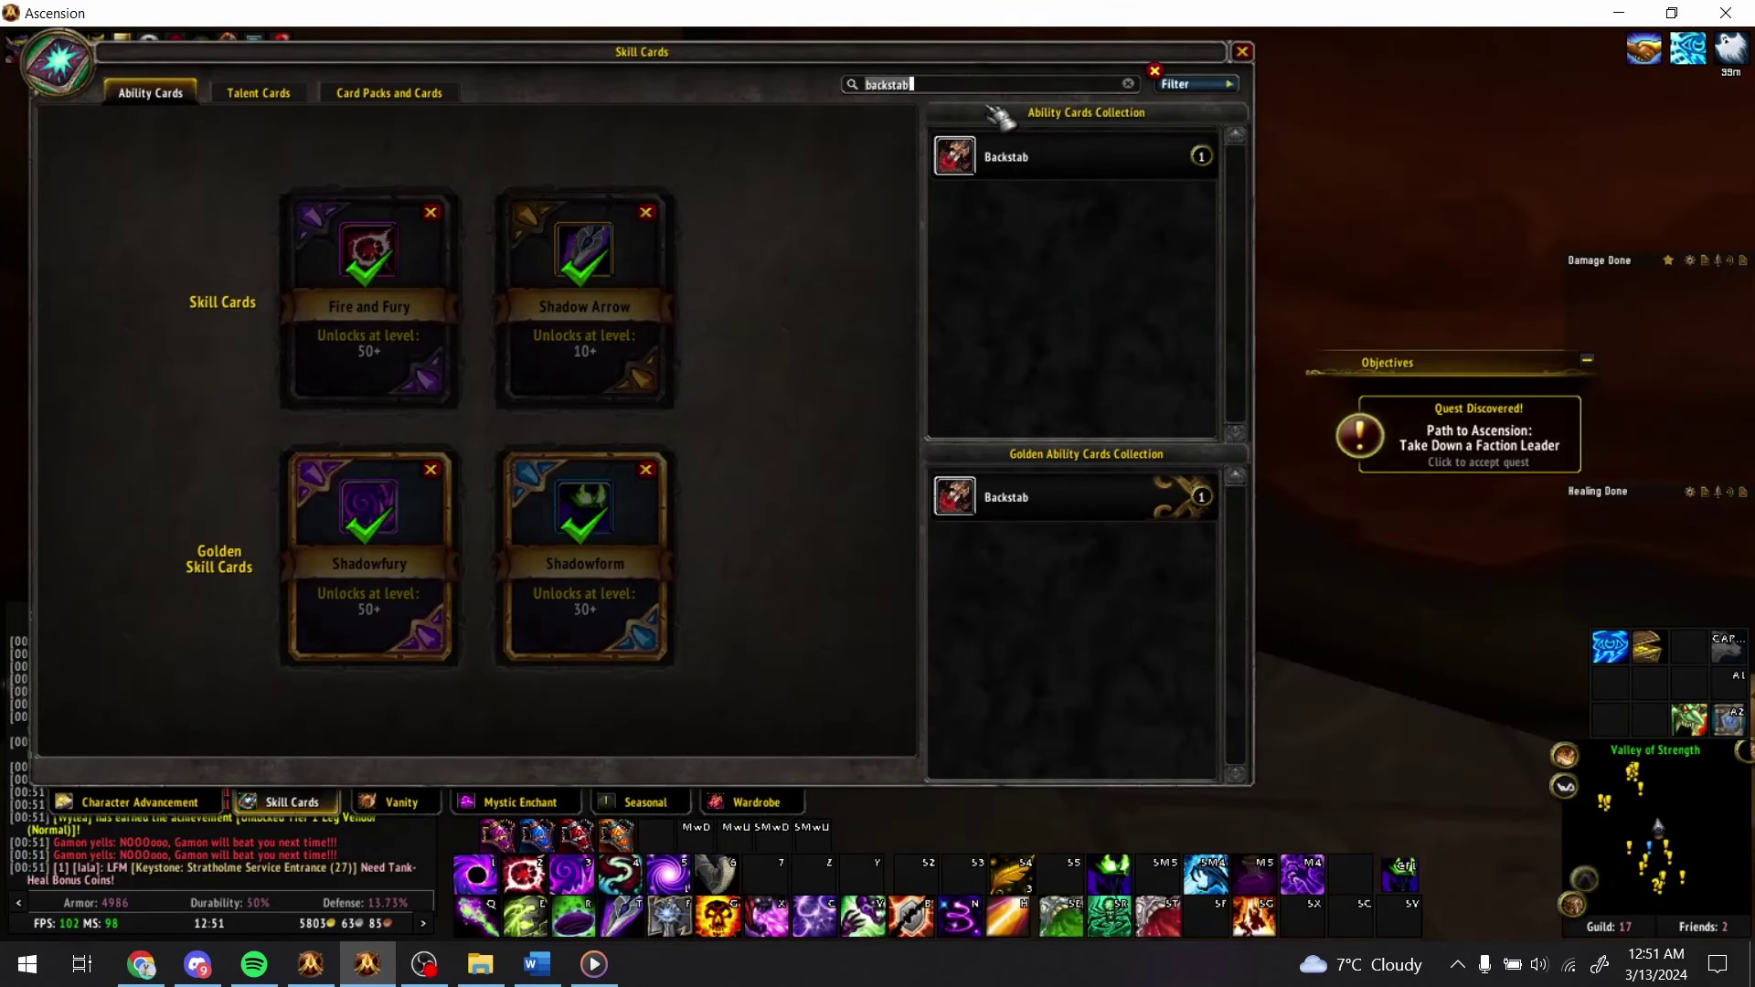
{"action": "left_click", "coordinate": [258, 93]}
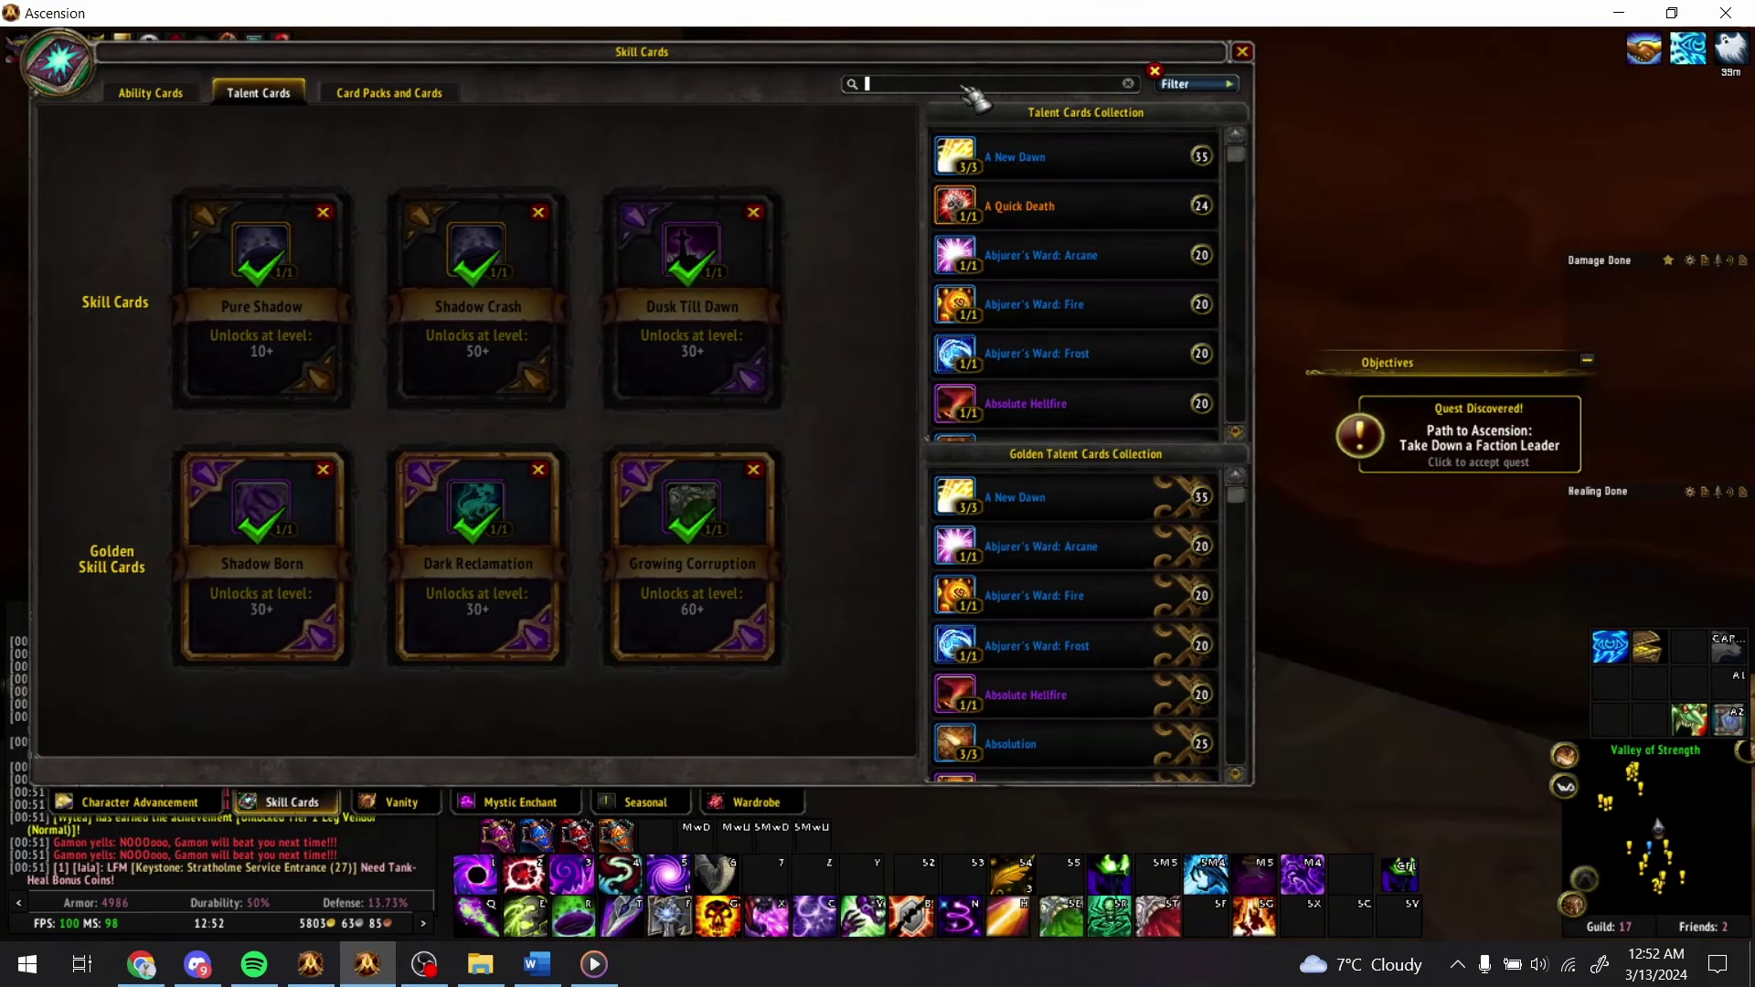
{"action": "type", "text": "tesla coil"}
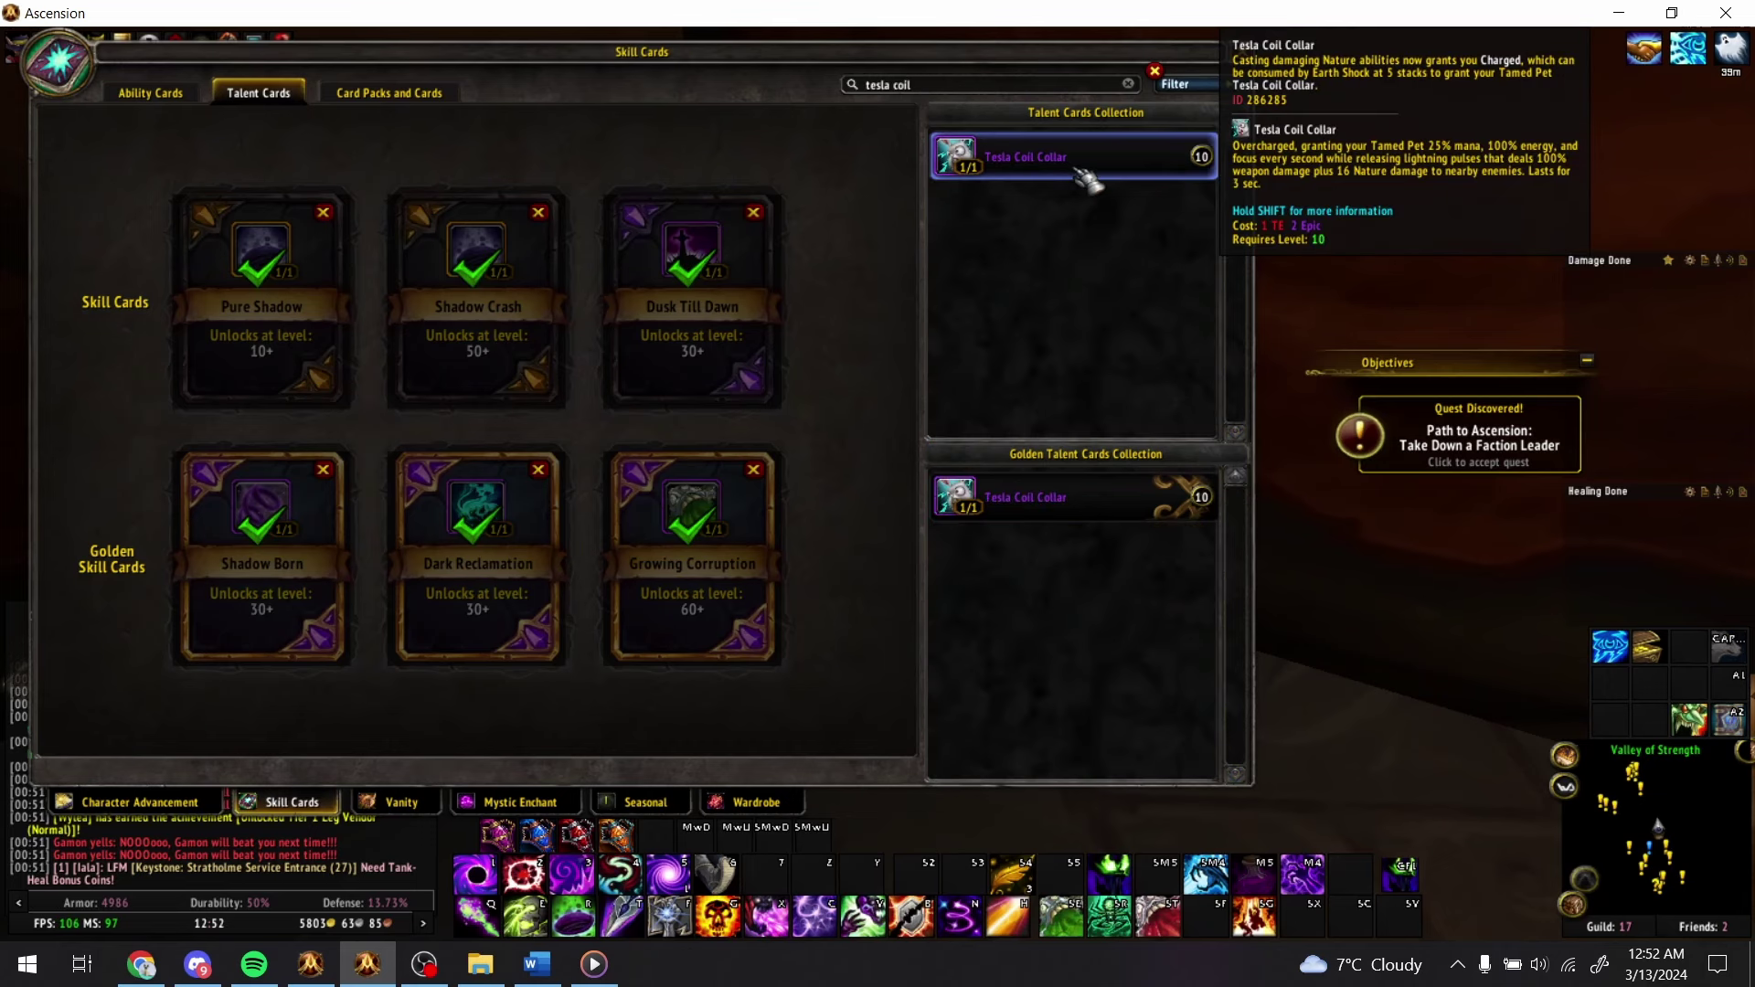
- Back in the spreadsheet, enter a Pet build comment in A40 starting with "Tesla Coil Collar talent to be"
{"action": "key", "text": "alt+Tab"}
{"action": "type", "text": "Tes"}
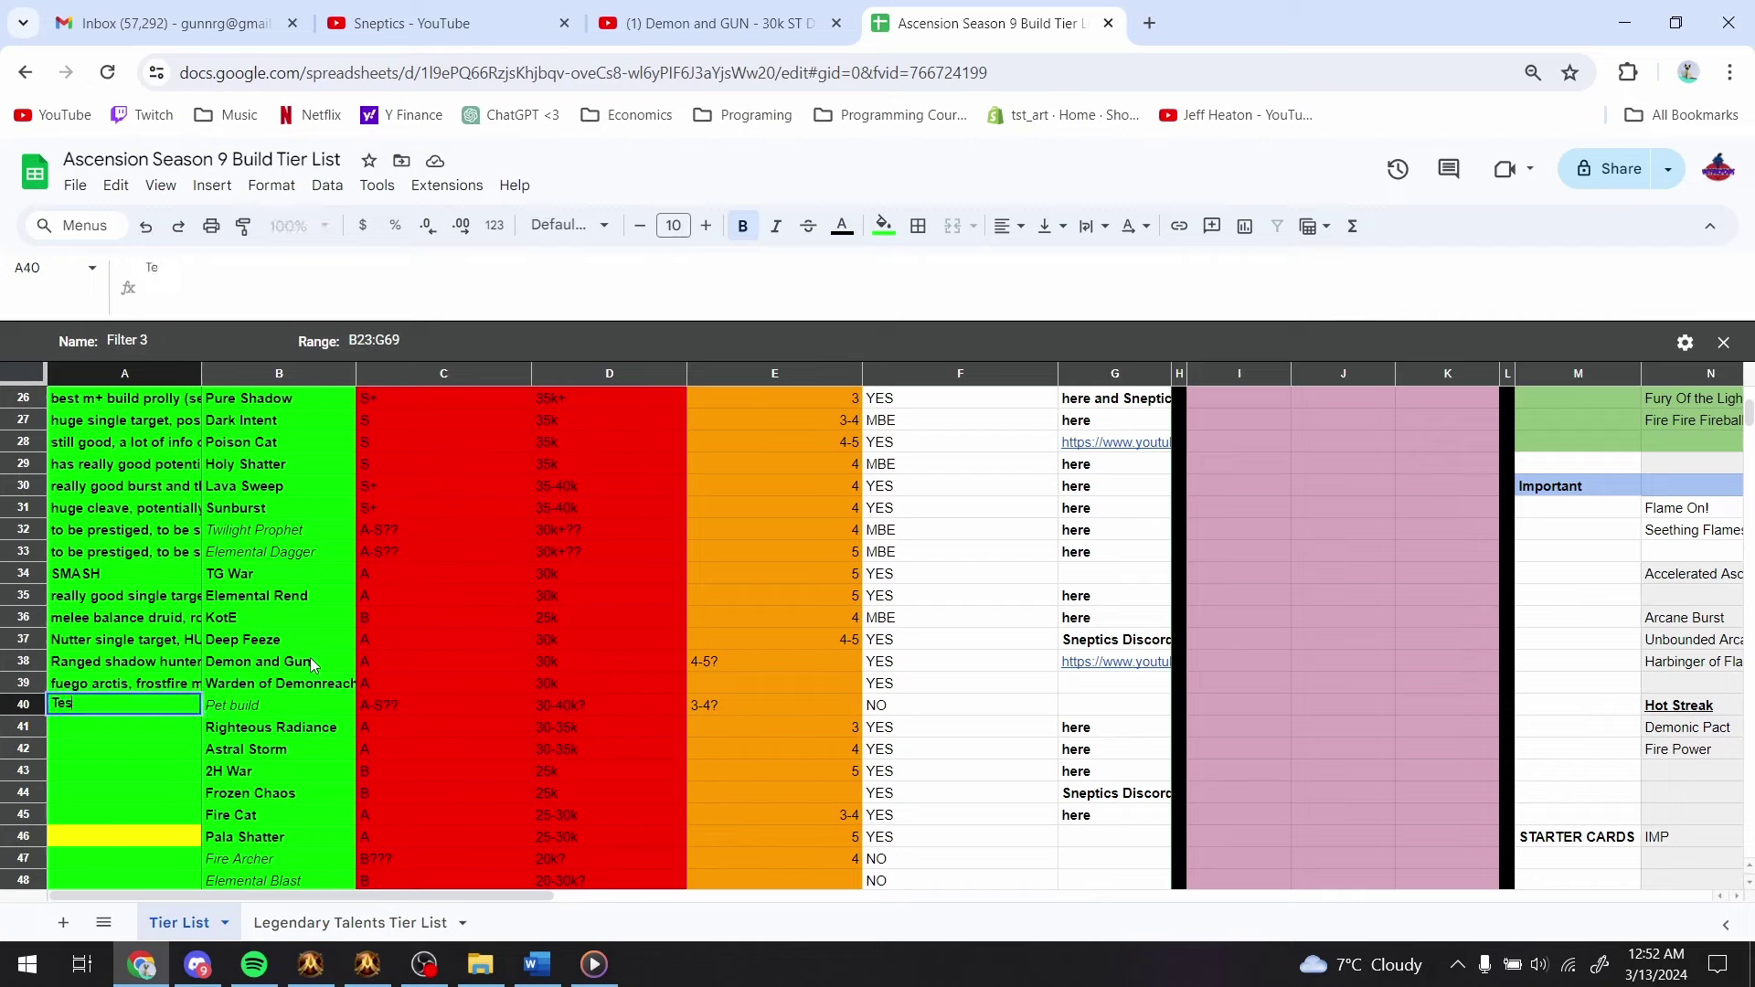
{"action": "type", "text": "la Coil Collar talent to be"}
{"action": "type", "text": " prestiged"}
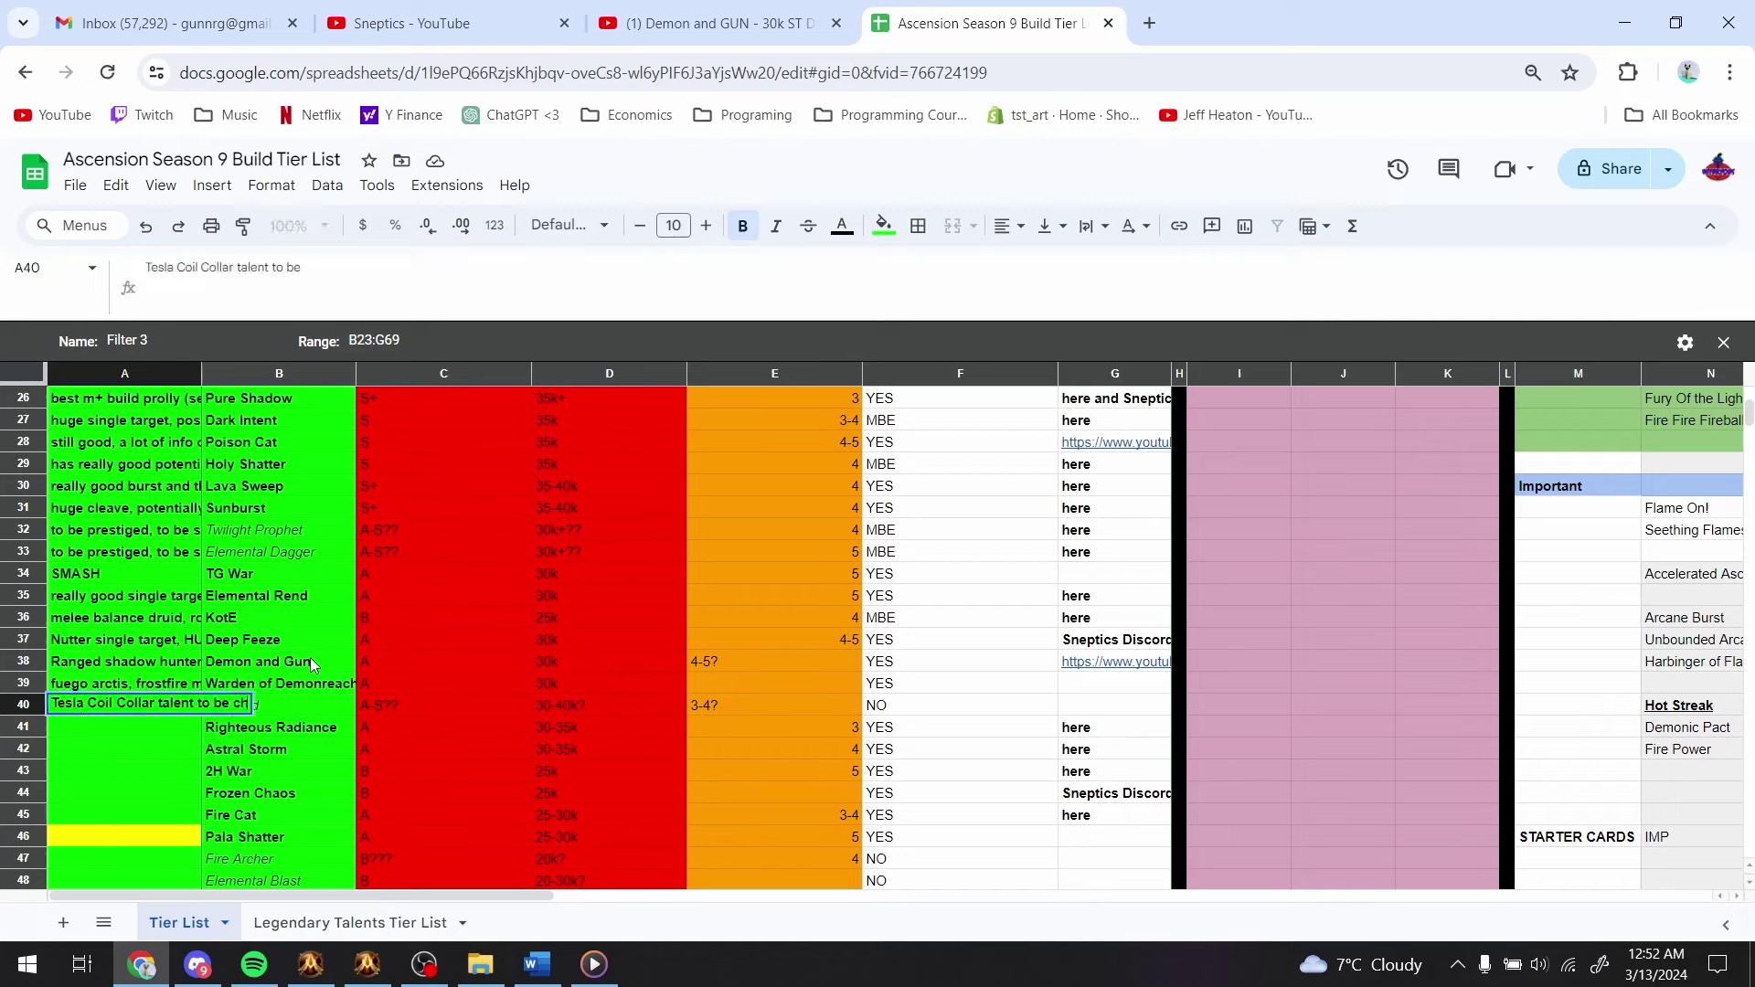
{"action": "key", "text": "Return"}
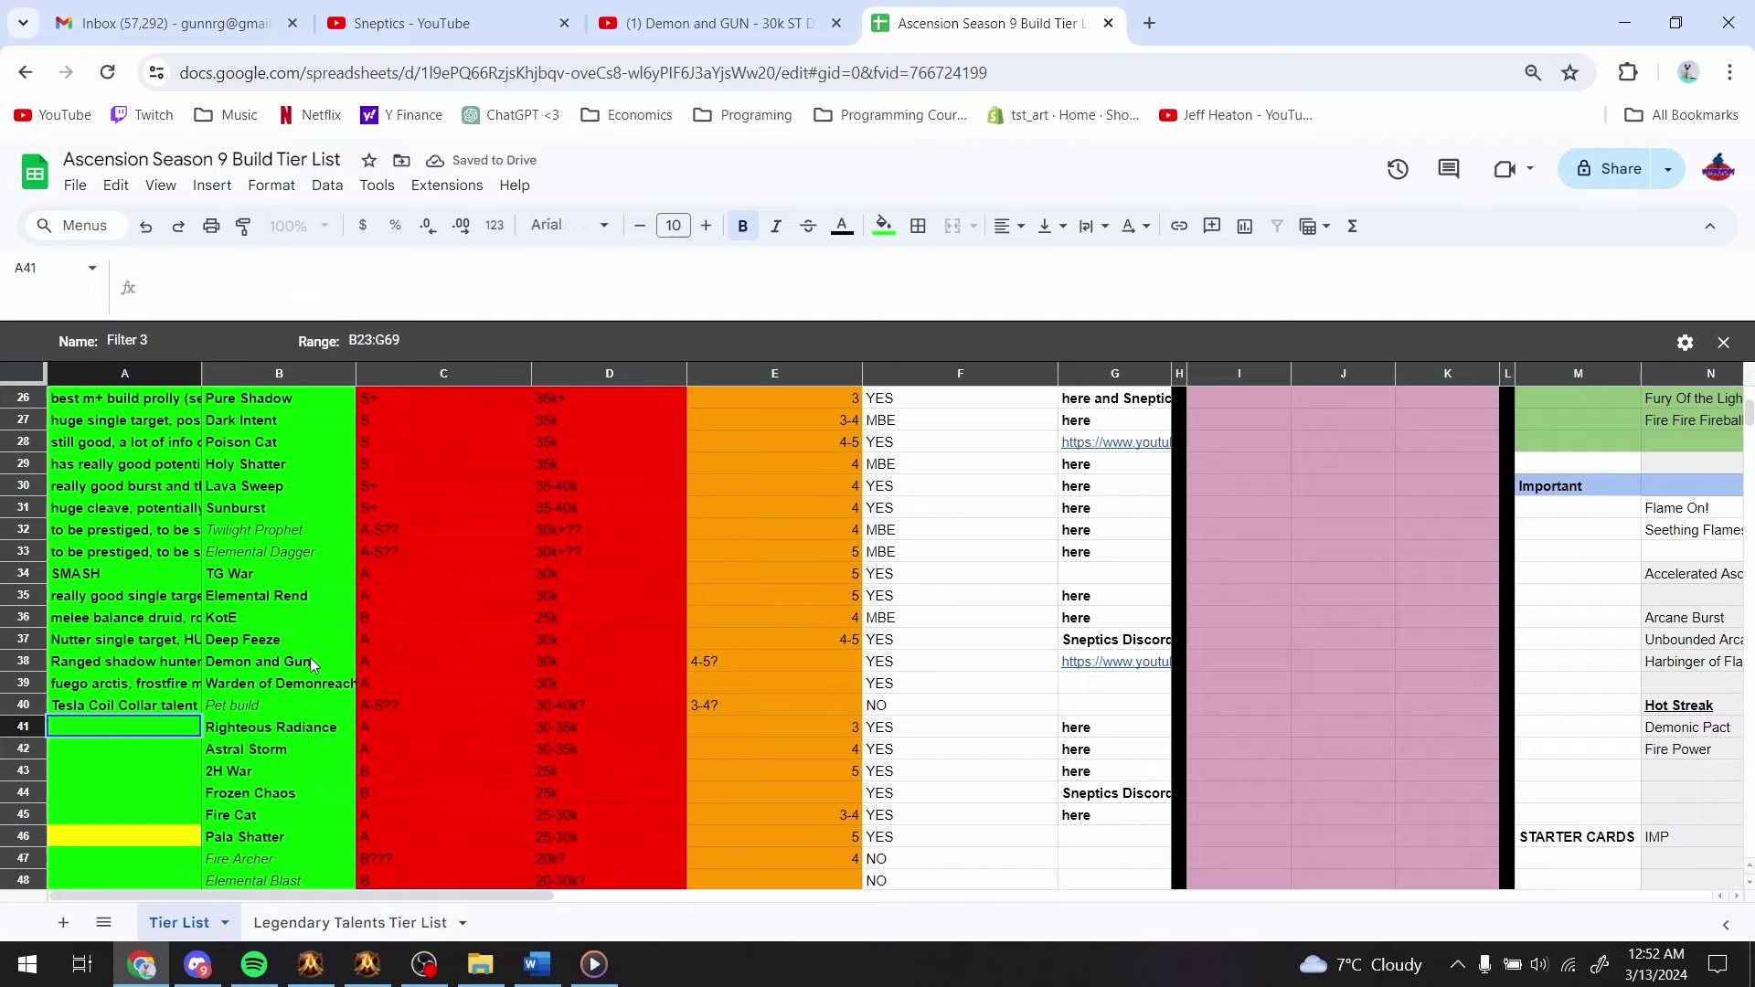
- Enter "very nice cleave" as the Righteous Radiance comment in A41
{"action": "type", "text": "very nice cleave, very nice burst"}
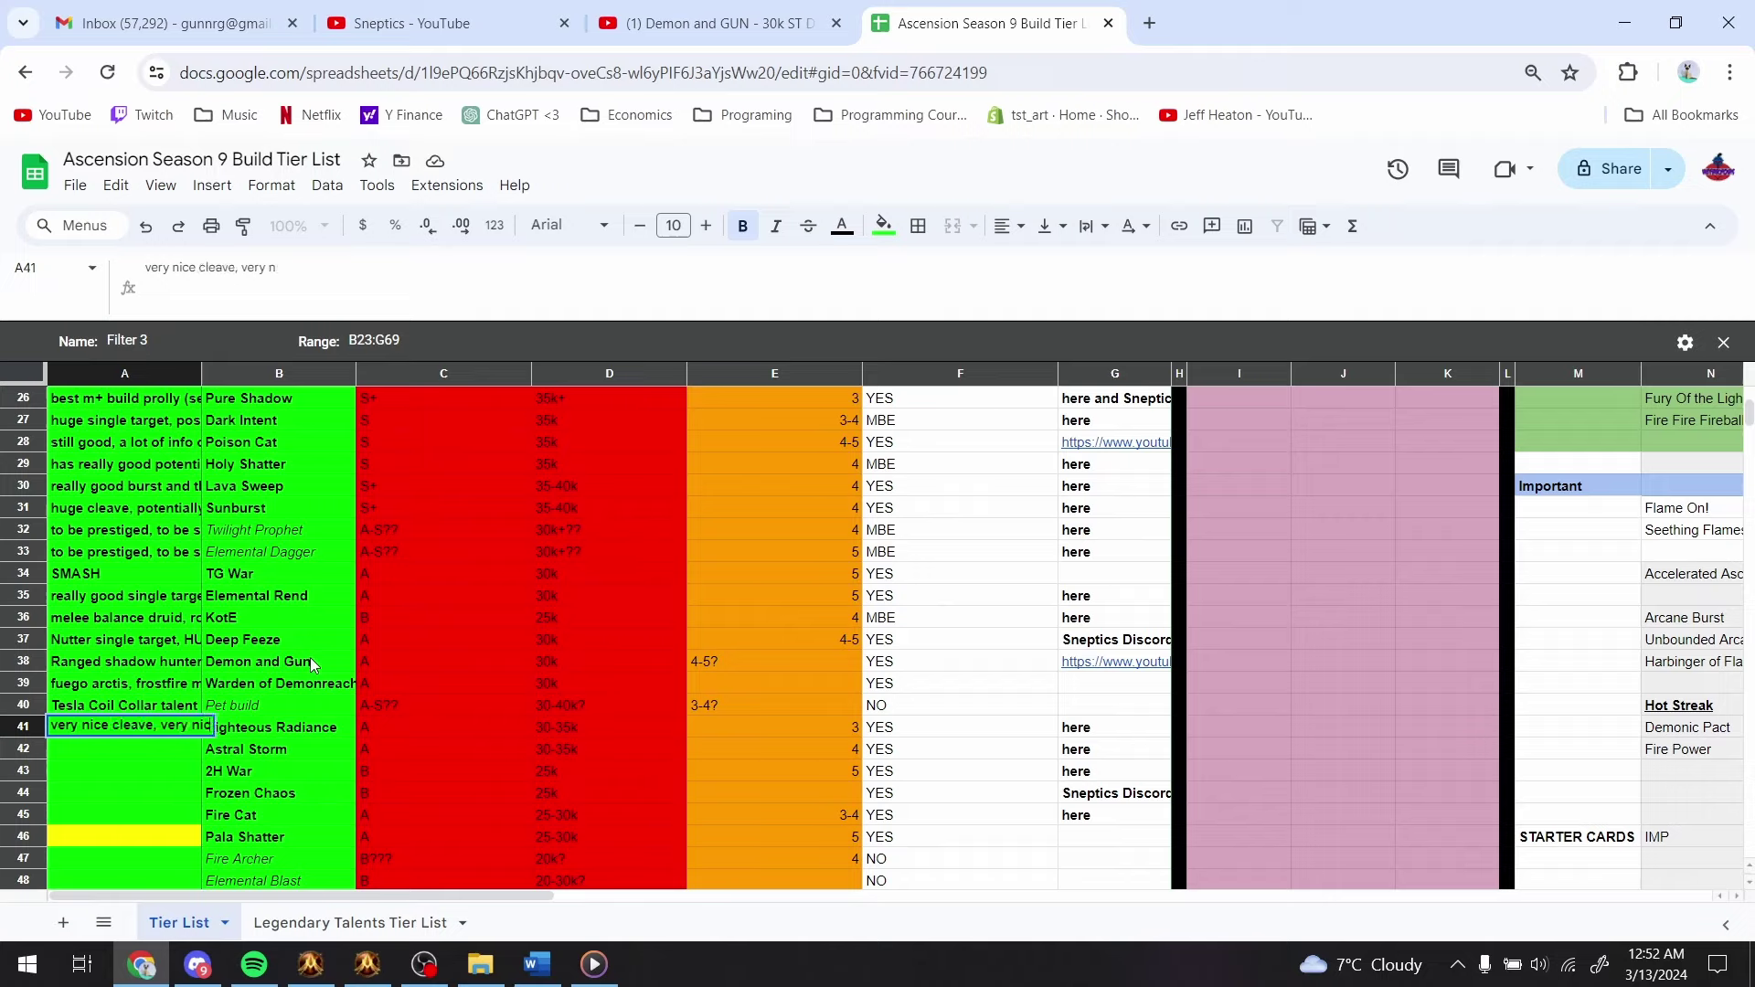
{"action": "key", "text": "BackSpace"}
{"action": "key", "text": "BackSpace"}
{"action": "key", "text": "BackSpace"}
{"action": "key", "text": "BackSpace"}
{"action": "key", "text": "BackSpace"}
{"action": "key", "text": "BackSpace"}
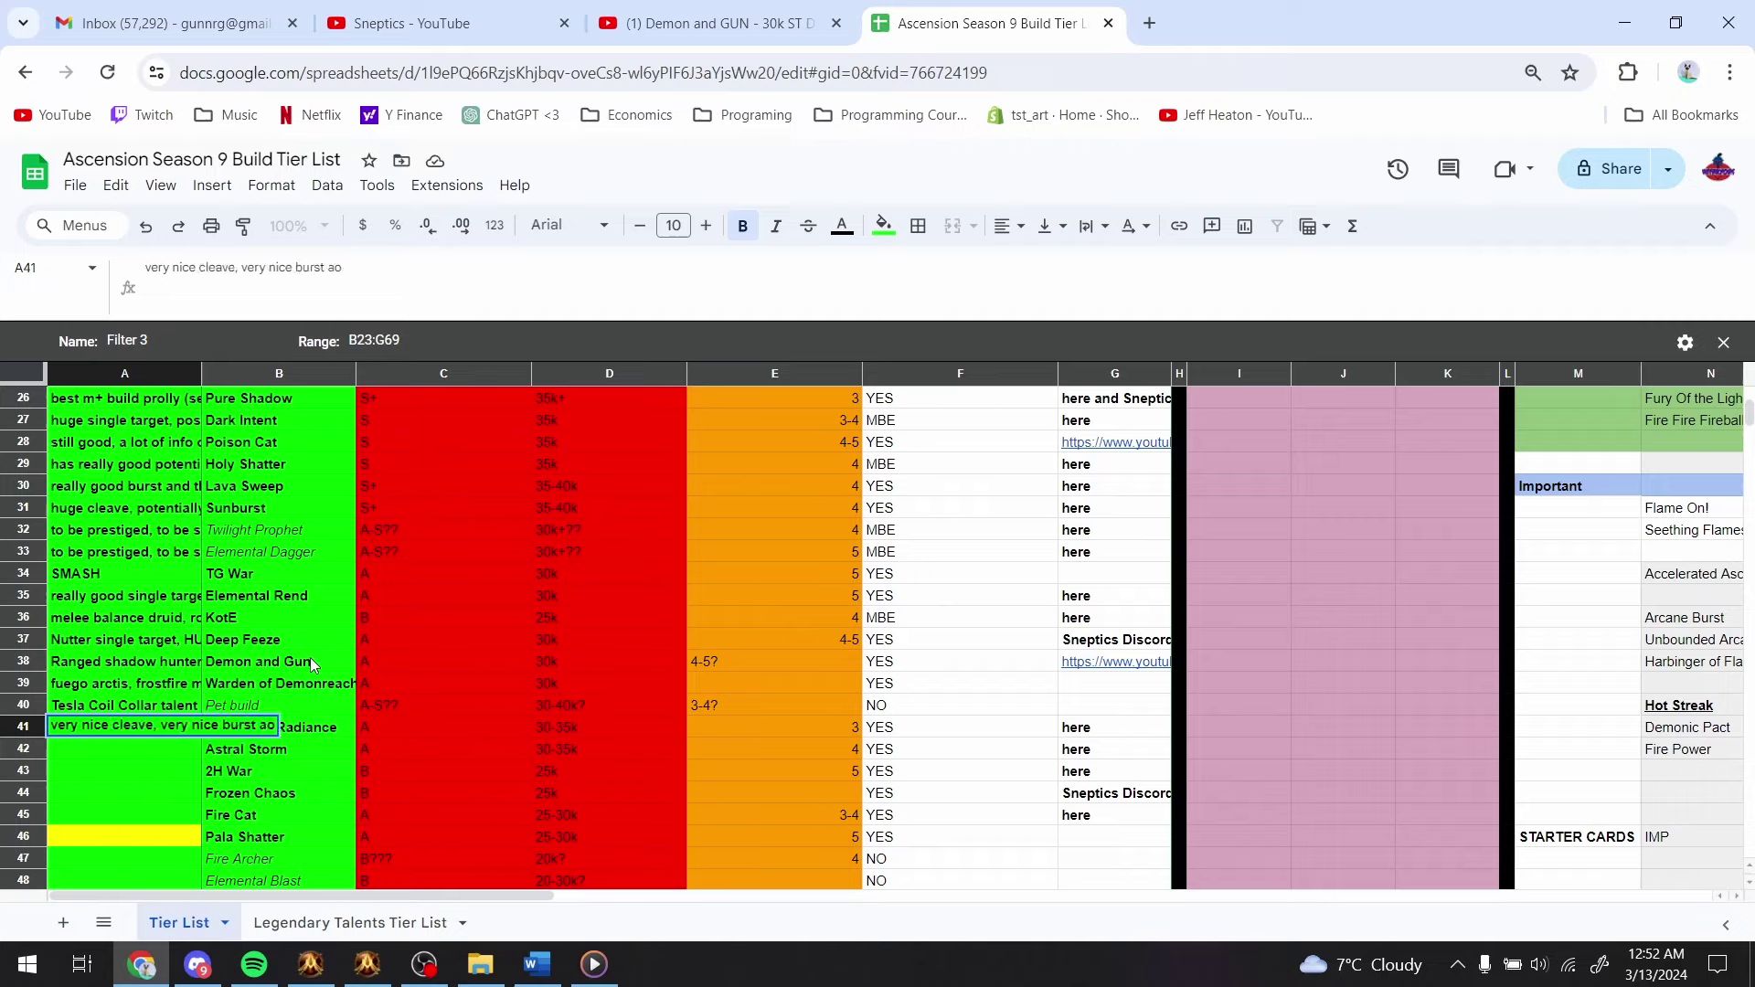
{"action": "key", "text": "BackSpace"}
{"action": "key", "text": "BackSpace"}
{"action": "key", "text": "BackSpace"}
{"action": "key", "text": "BackSpace"}
{"action": "key", "text": "BackSpace"}
{"action": "key", "text": "BackSpace"}
{"action": "key", "text": "BackSpace"}
{"action": "key", "text": "BackSpace"}
{"action": "key", "text": "BackSpace"}
{"action": "key", "text": "BackSpace"}
{"action": "key", "text": "BackSpace"}
{"action": "key", "text": "Return"}
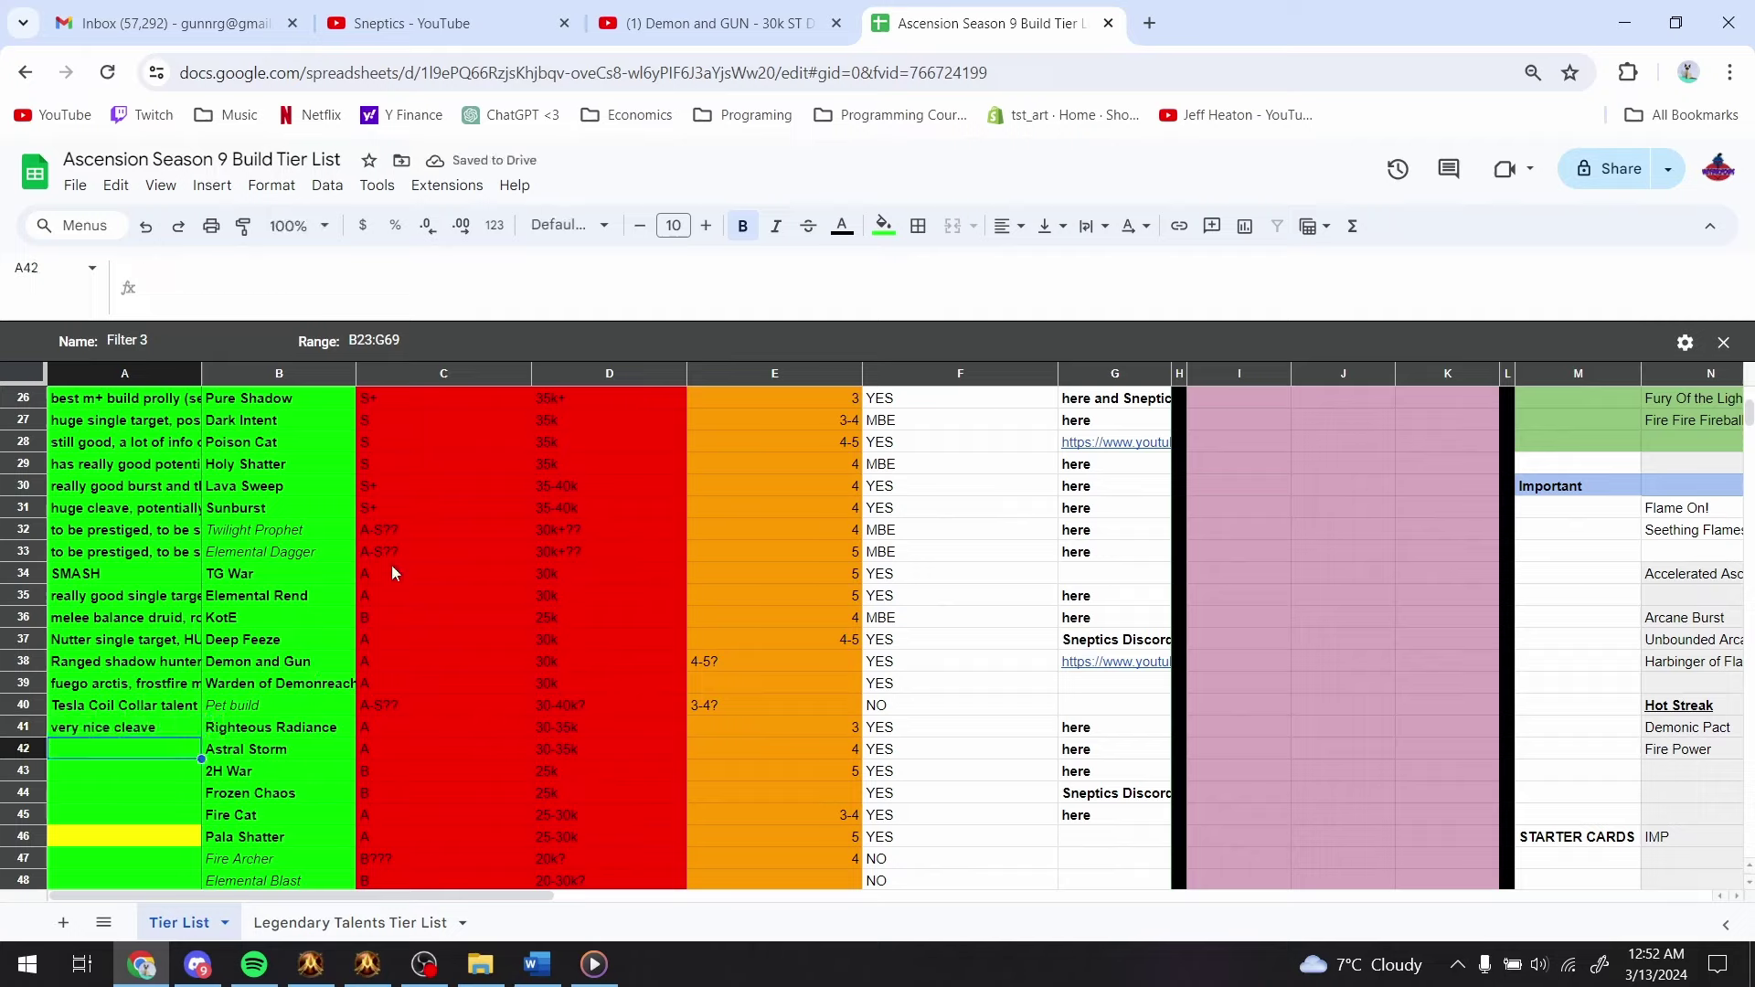
- Enter "good for manastorm, good all around build" as the Astral Storm comment in A42
{"action": "type", "text": "good for m"}
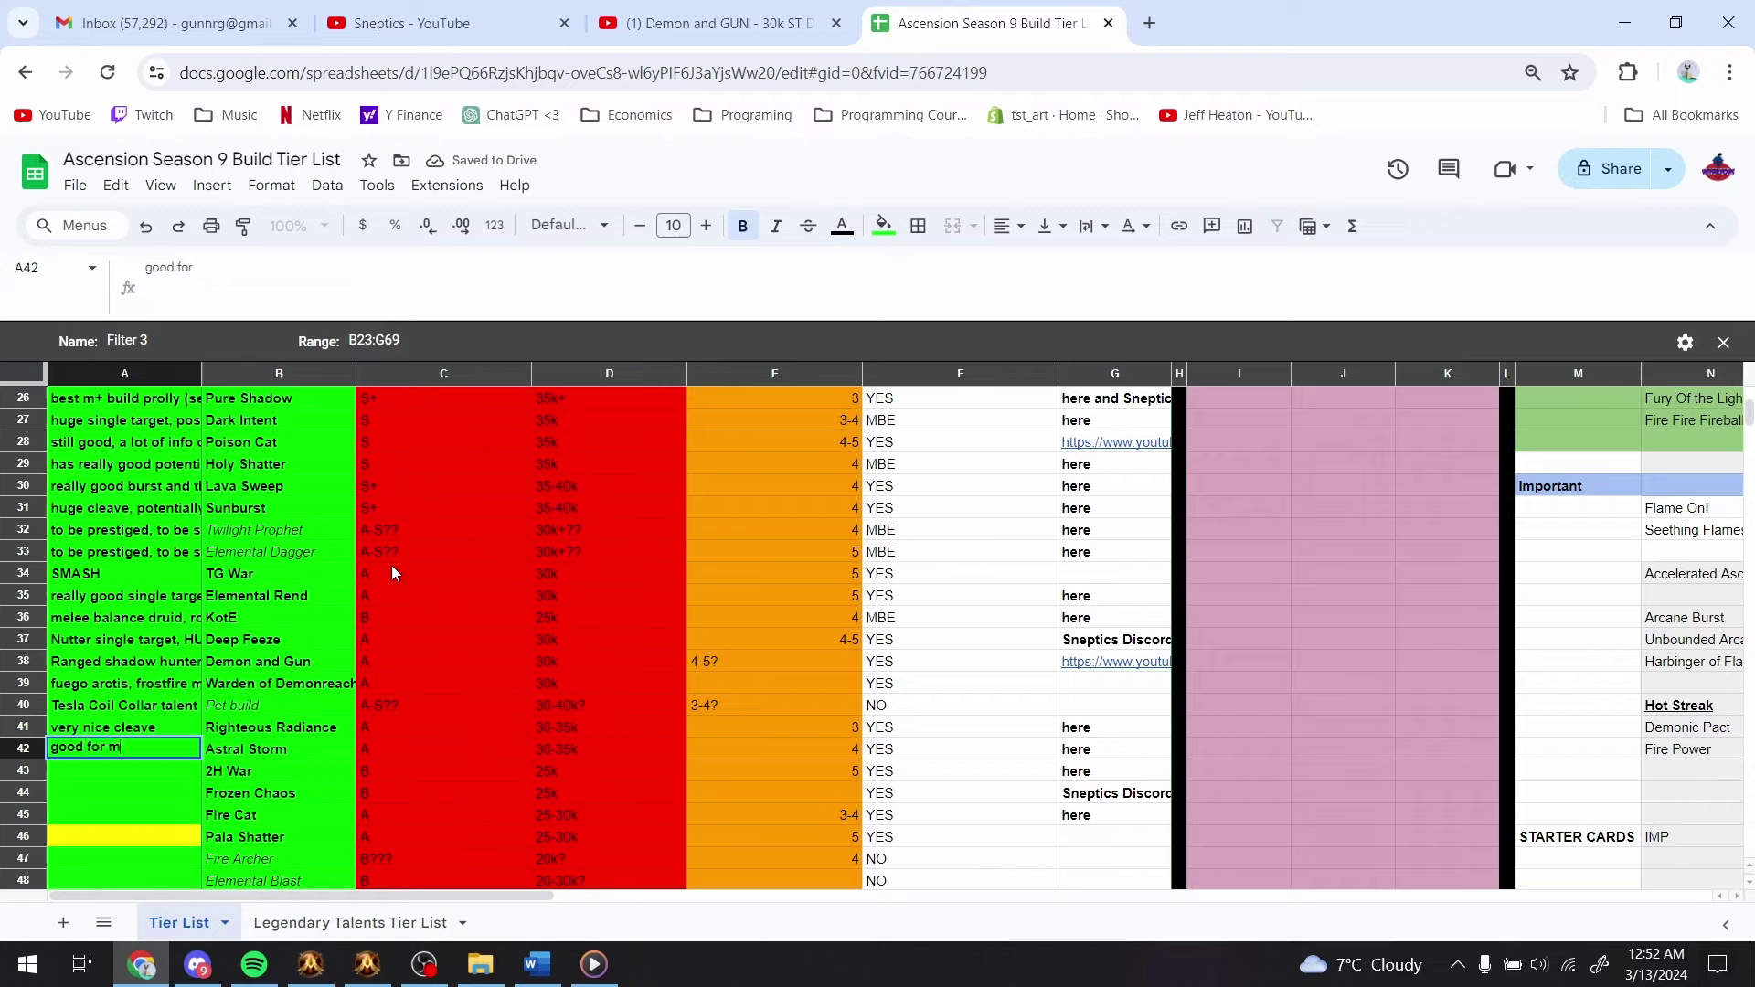
{"action": "type", "text": "anastorm, good for s"}
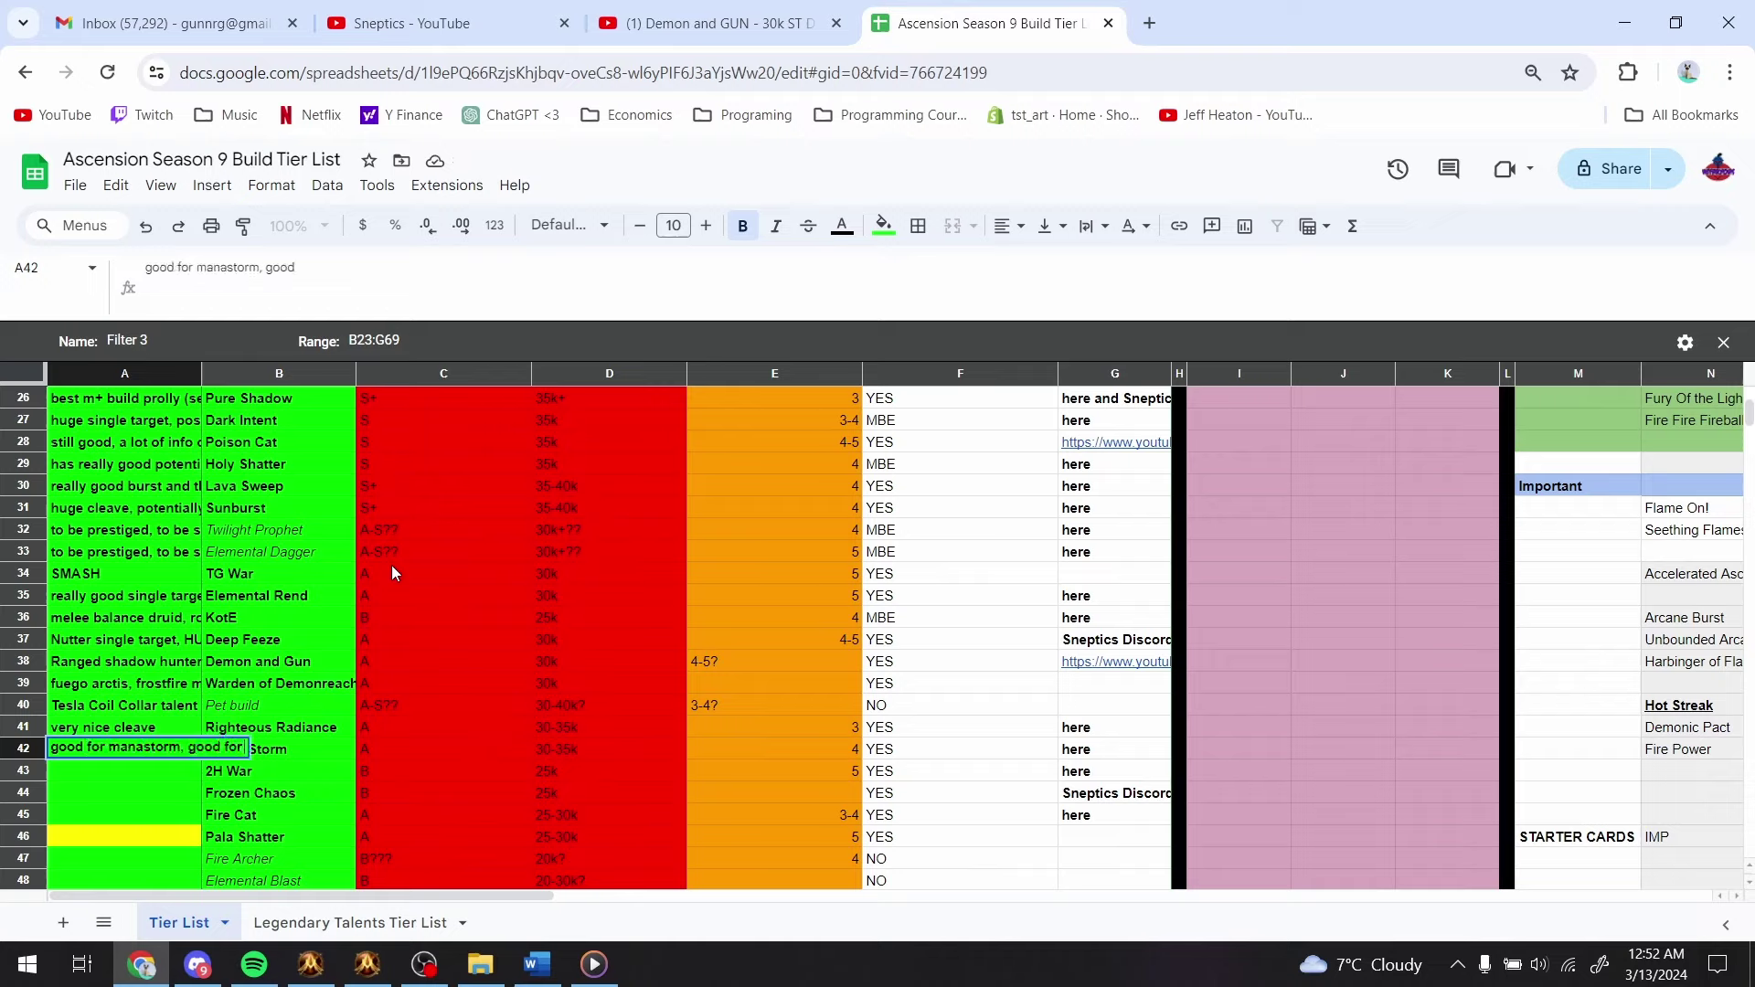
{"action": "key", "text": "BackSpace"}
{"action": "key", "text": "BackSpace"}
{"action": "key", "text": "BackSpace"}
{"action": "key", "text": "BackSpace"}
{"action": "key", "text": "BackSpace"}
{"action": "type", "text": "all around build"}
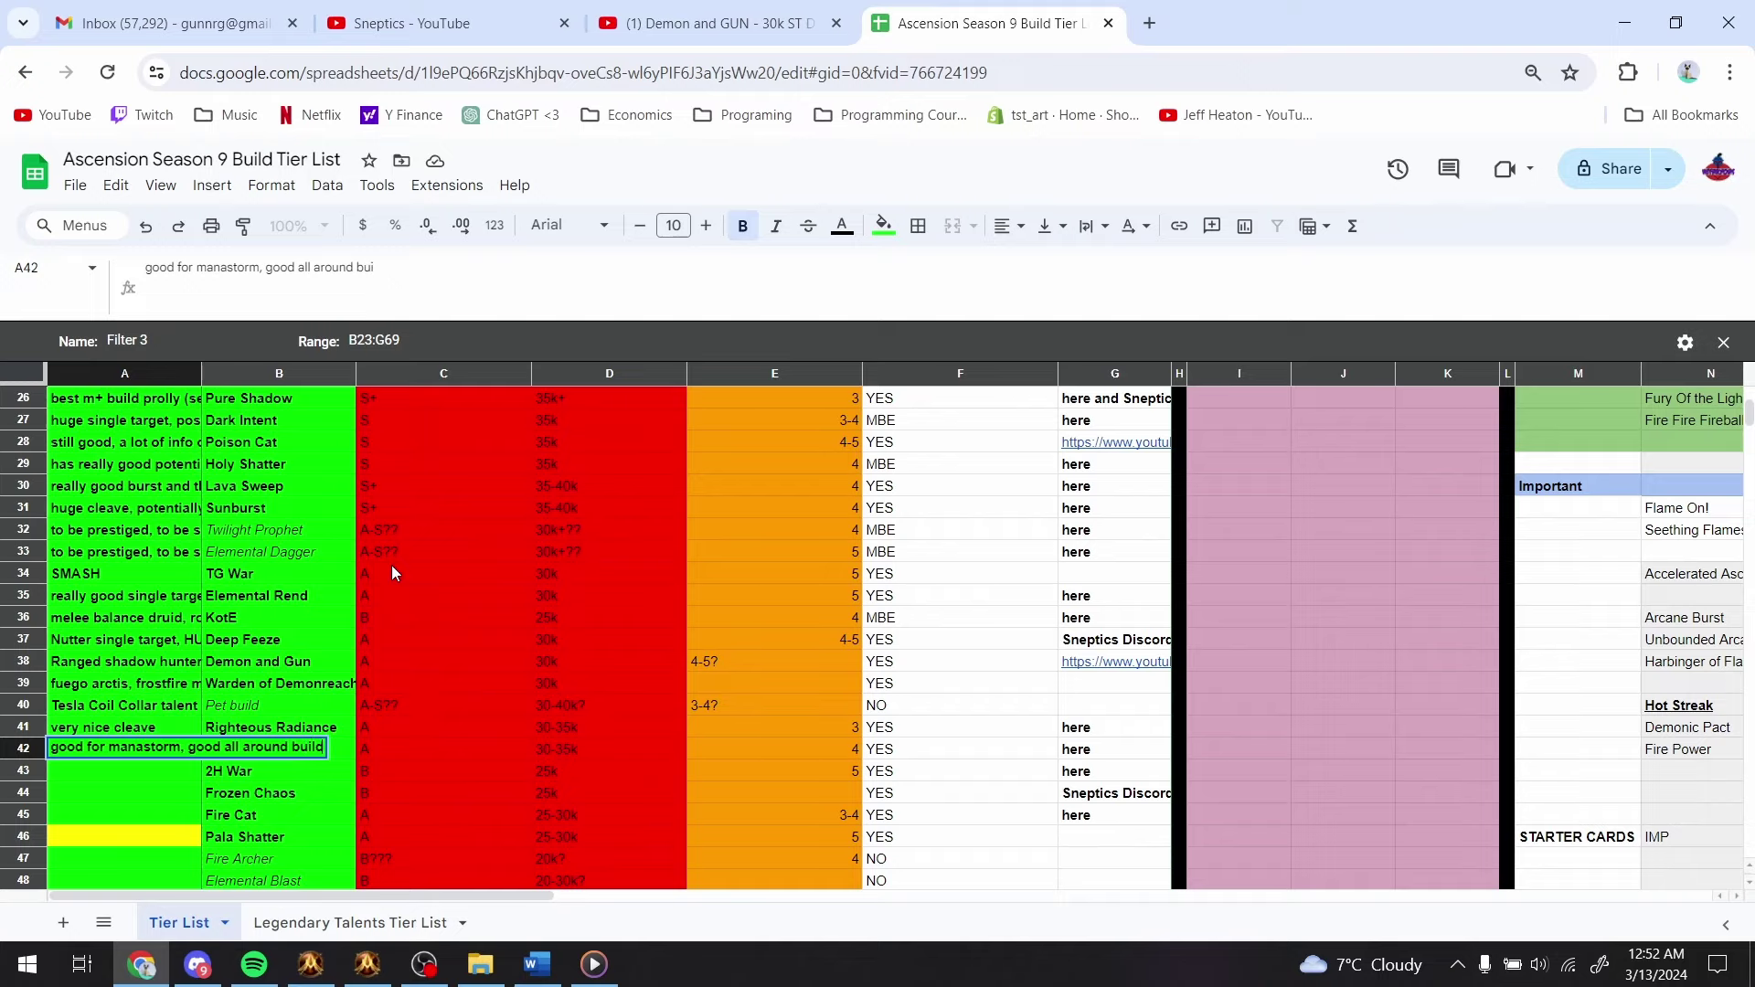
{"action": "key", "text": "Return"}
- Look over the builds that still lack comments, from 2H War down to Arcane Gunslinger
{"action": "key", "text": "Up"}
{"action": "key", "text": "Down"}
{"action": "key", "text": "Down"}
{"action": "key", "text": "Down"}
{"action": "key", "text": "Down"}
{"action": "key", "text": "Down"}
{"action": "key", "text": "Down"}
{"action": "key", "text": "Down"}
{"action": "key", "text": "Down"}
{"action": "key", "text": "Down"}
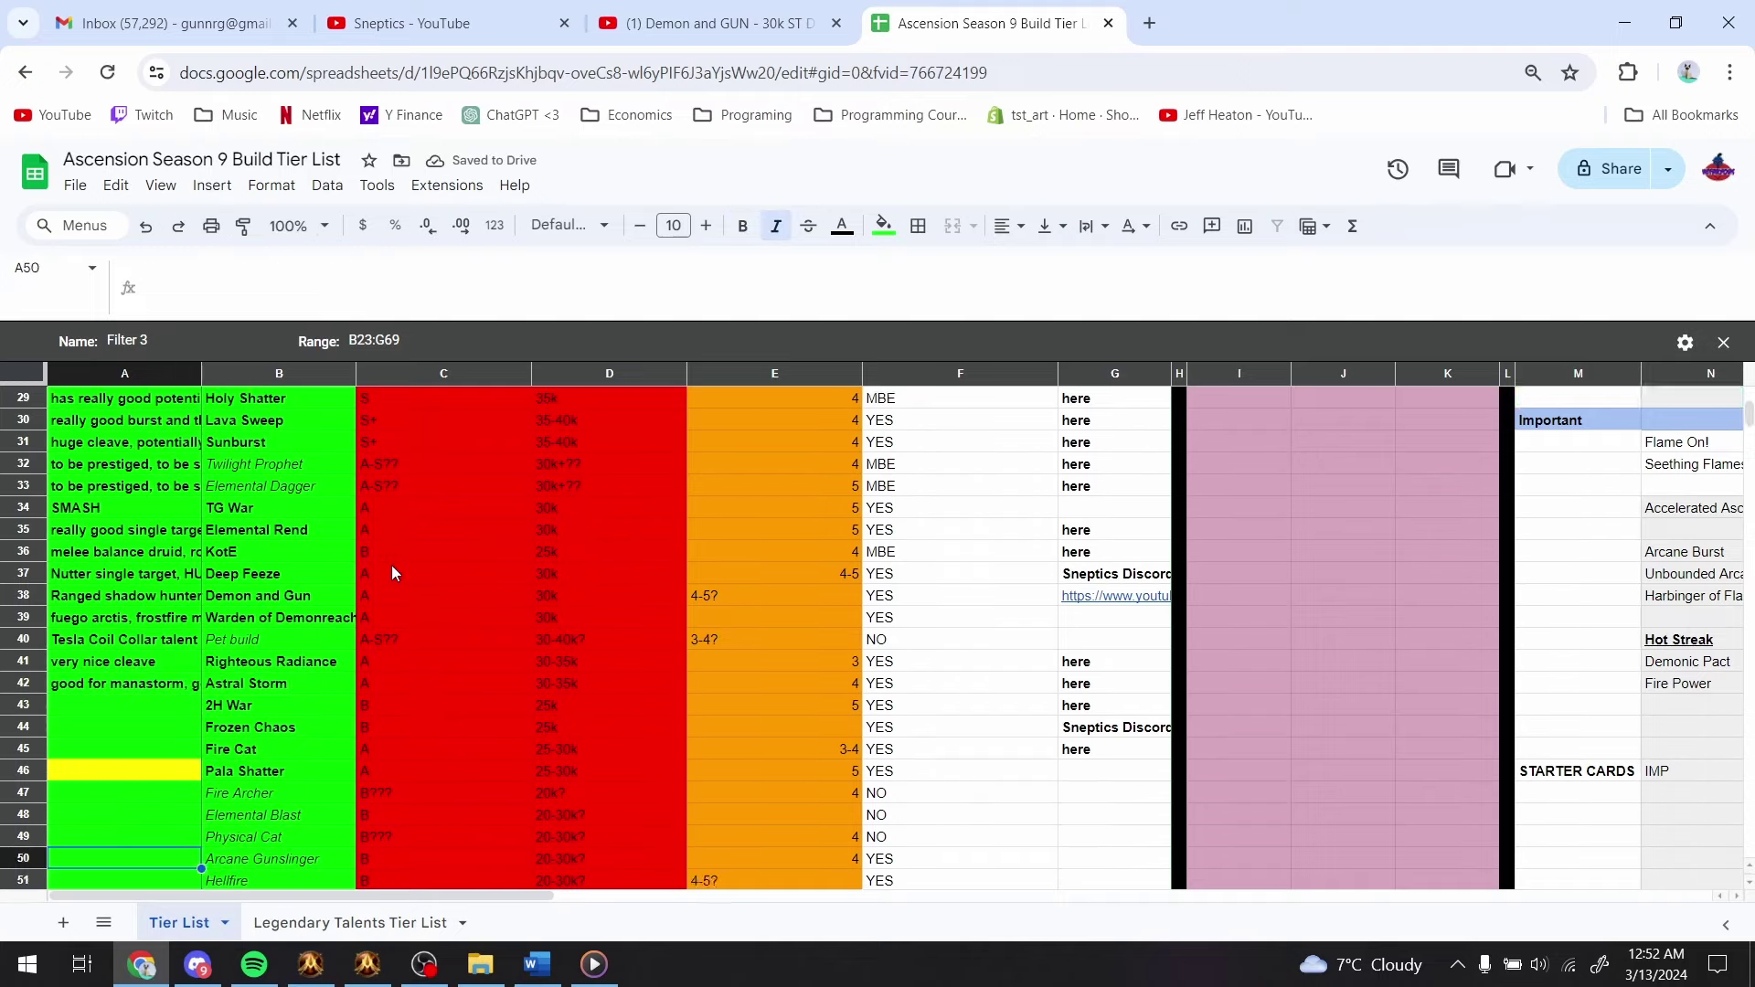
{"action": "key", "text": "Up"}
{"action": "key", "text": "Up"}
{"action": "key", "text": "Up"}
{"action": "key", "text": "Up"}
{"action": "key", "text": "Up"}
{"action": "key", "text": "Up"}
{"action": "key", "text": "Up"}
{"action": "key", "text": "Up"}
{"action": "key", "text": "Up"}
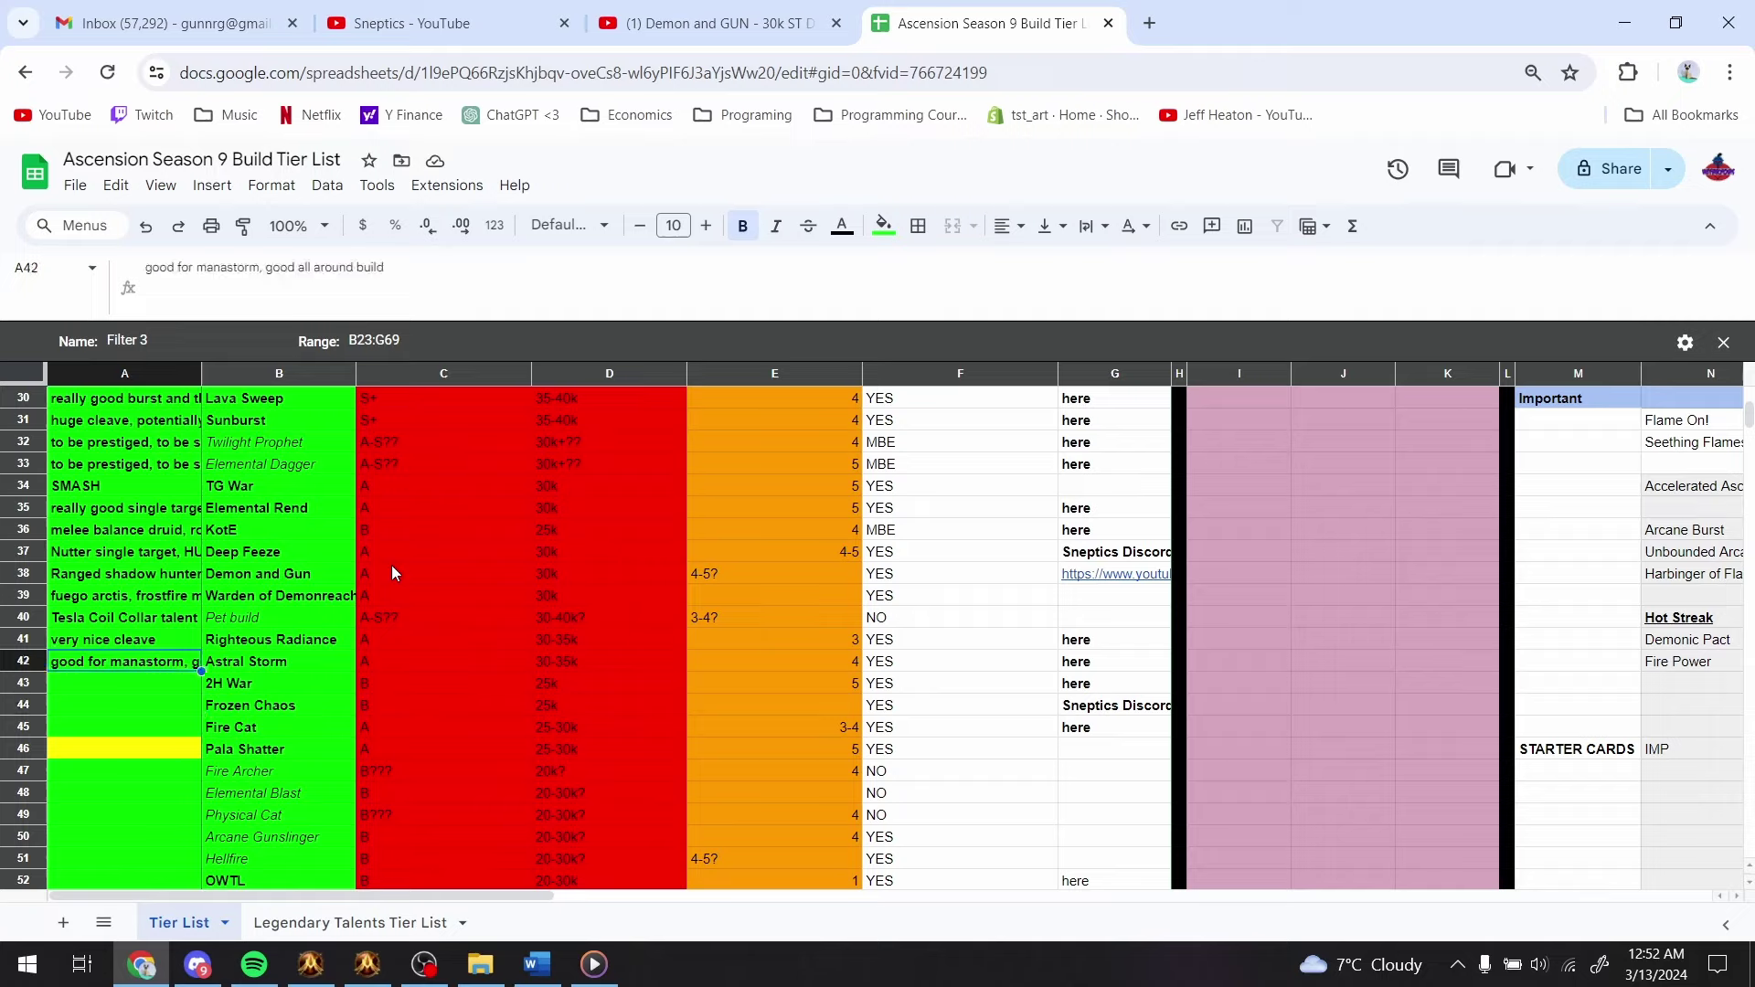
- Enter "decent" as the 2H War comment in A43
{"action": "key", "text": "Down"}
{"action": "type", "text": "decent"}
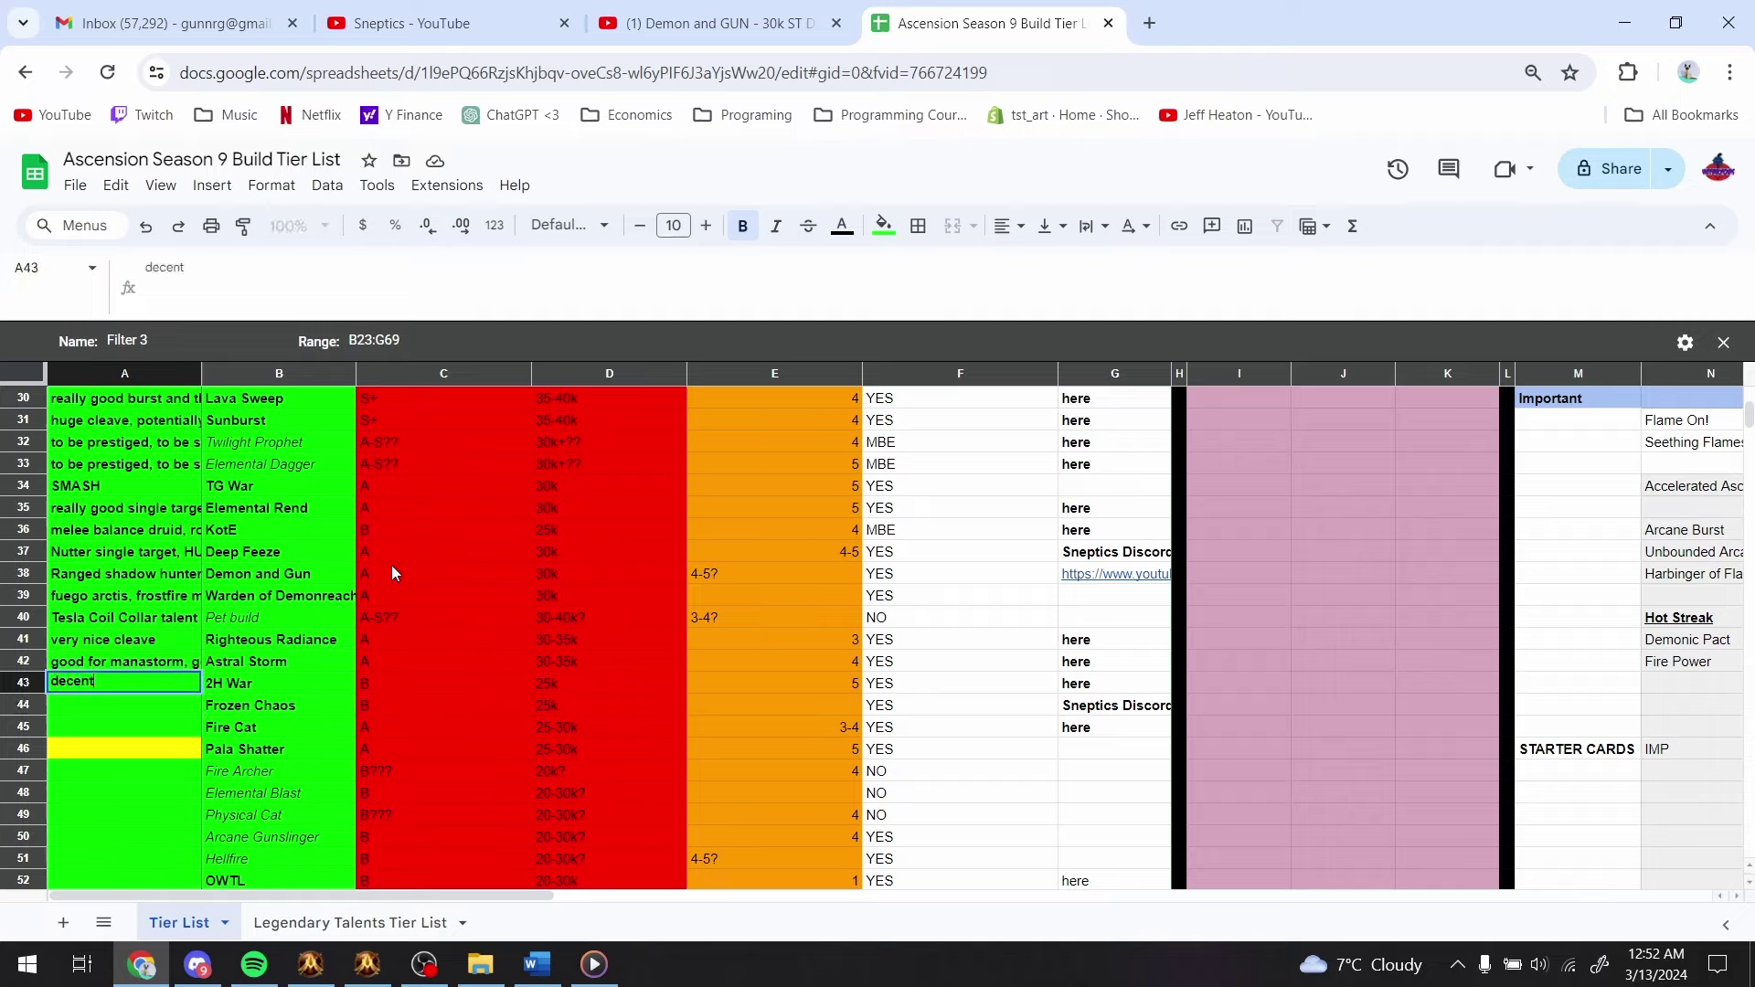
{"action": "key", "text": "Return"}
- Check the resource entry for Frozen Chaos in G44 and look for the build among the finished builds in the Sneptics Discord server
{"action": "key", "text": "Right"}
{"action": "key", "text": "Right"}
{"action": "key", "text": "Right"}
{"action": "key", "text": "Right"}
{"action": "key", "text": "Right"}
{"action": "key", "text": "Right"}
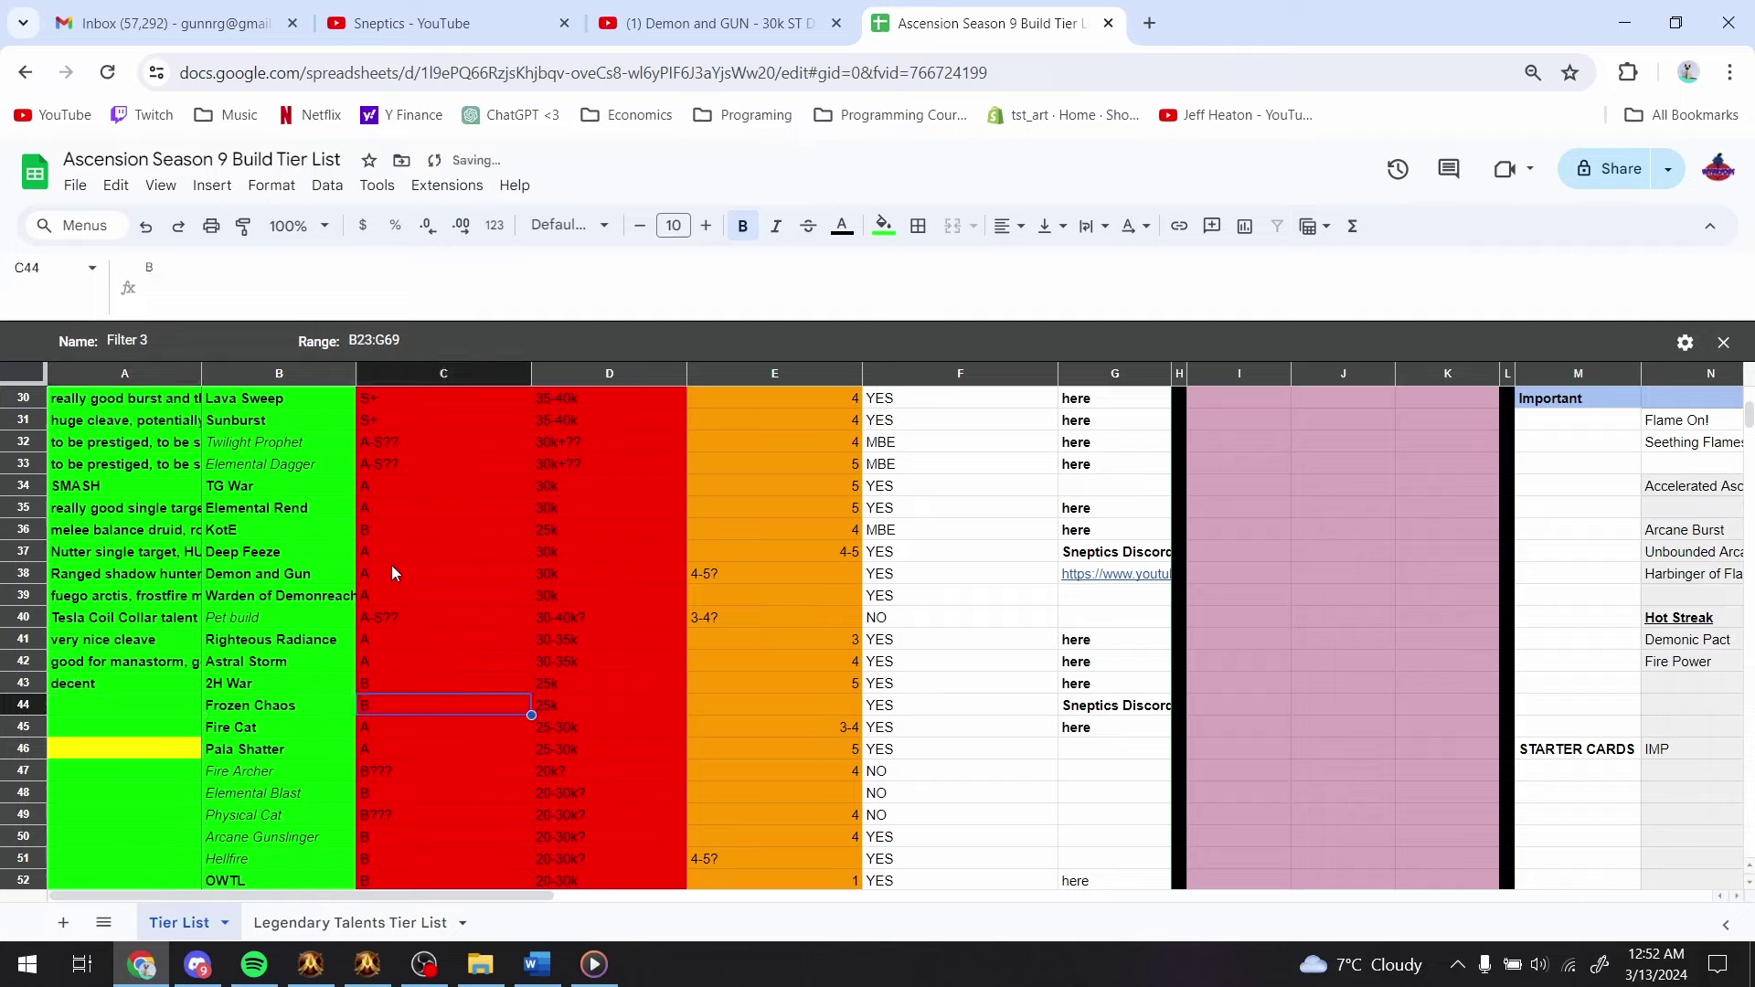
{"action": "left_click", "coordinate": [198, 964]}
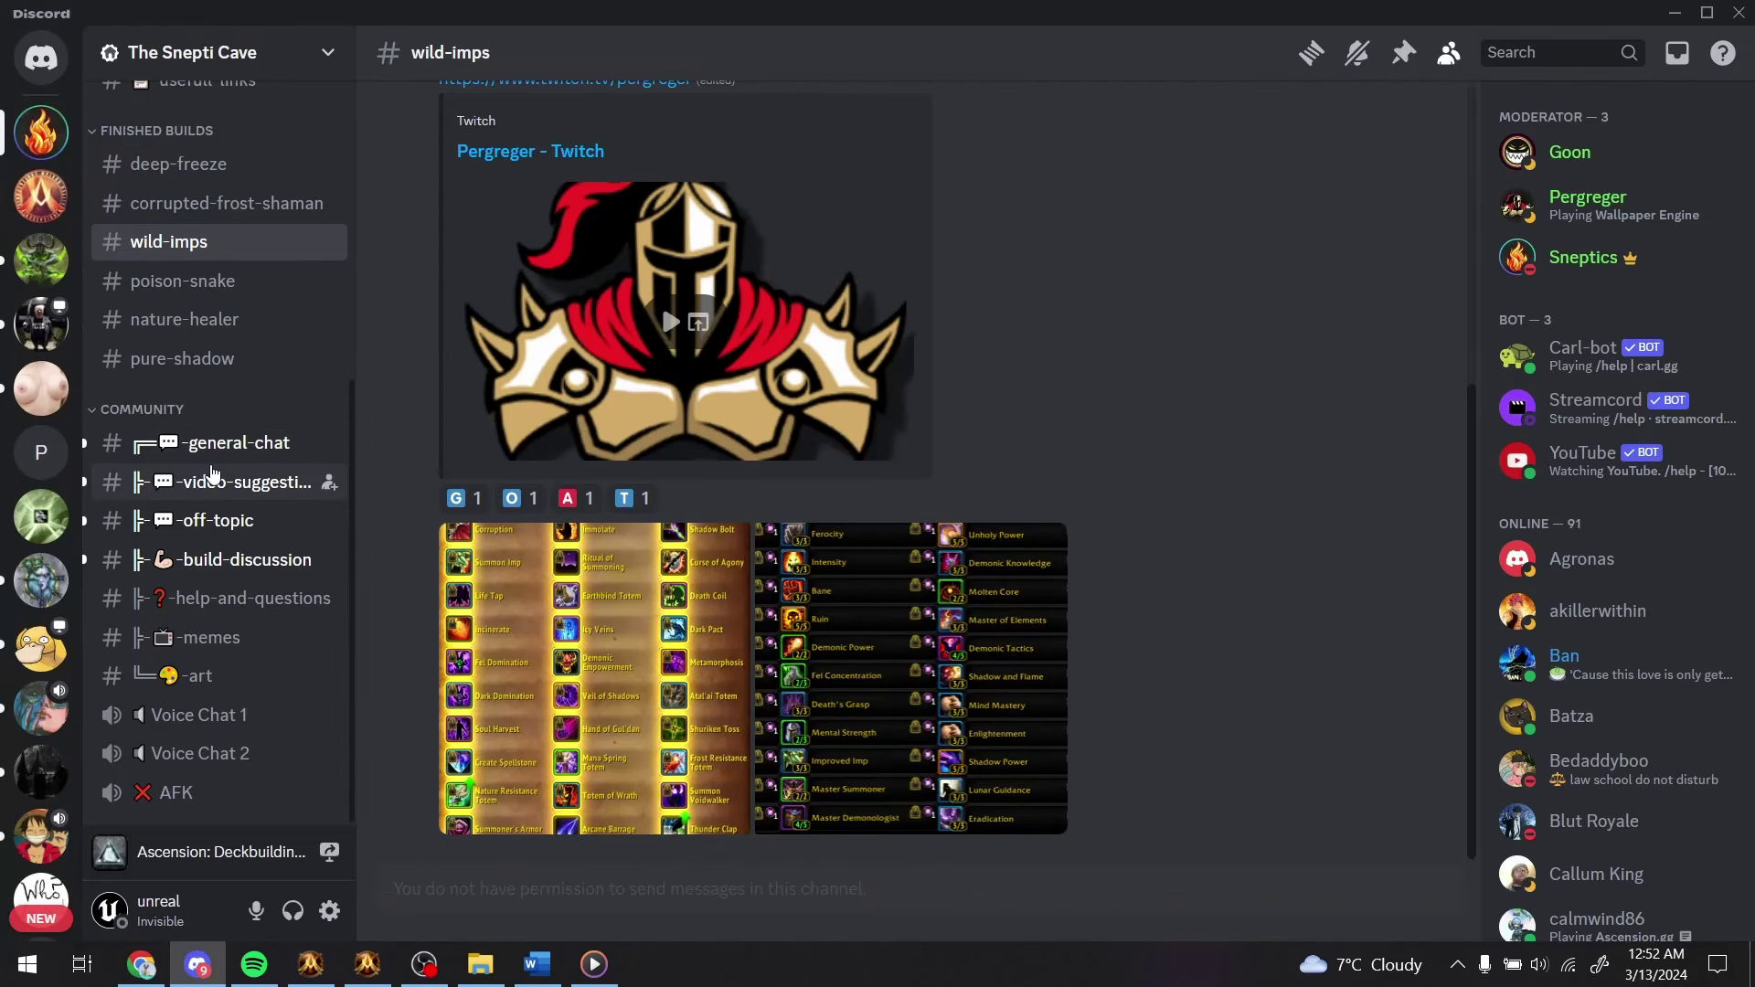
{"action": "scroll", "coordinate": [210, 475], "scroll_direction": "up", "scroll_amount": 5}
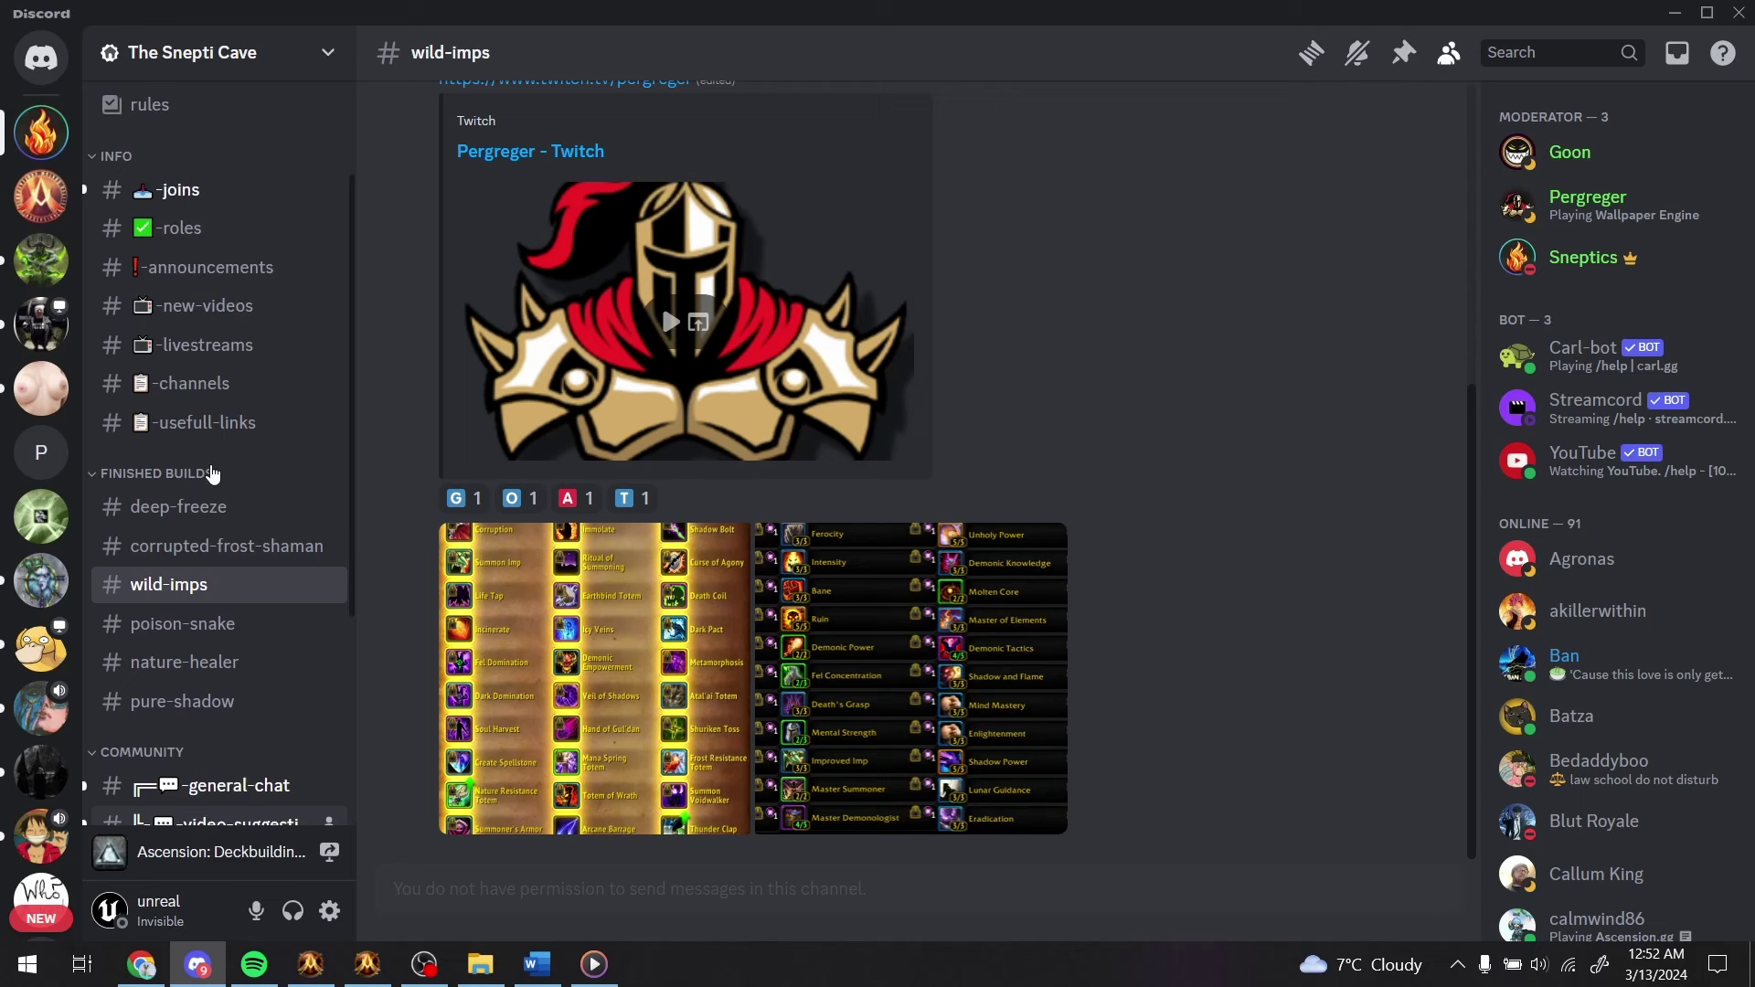
{"action": "left_click", "coordinate": [239, 507]}
{"action": "left_click", "coordinate": [240, 545]}
{"action": "left_click", "coordinate": [243, 508]}
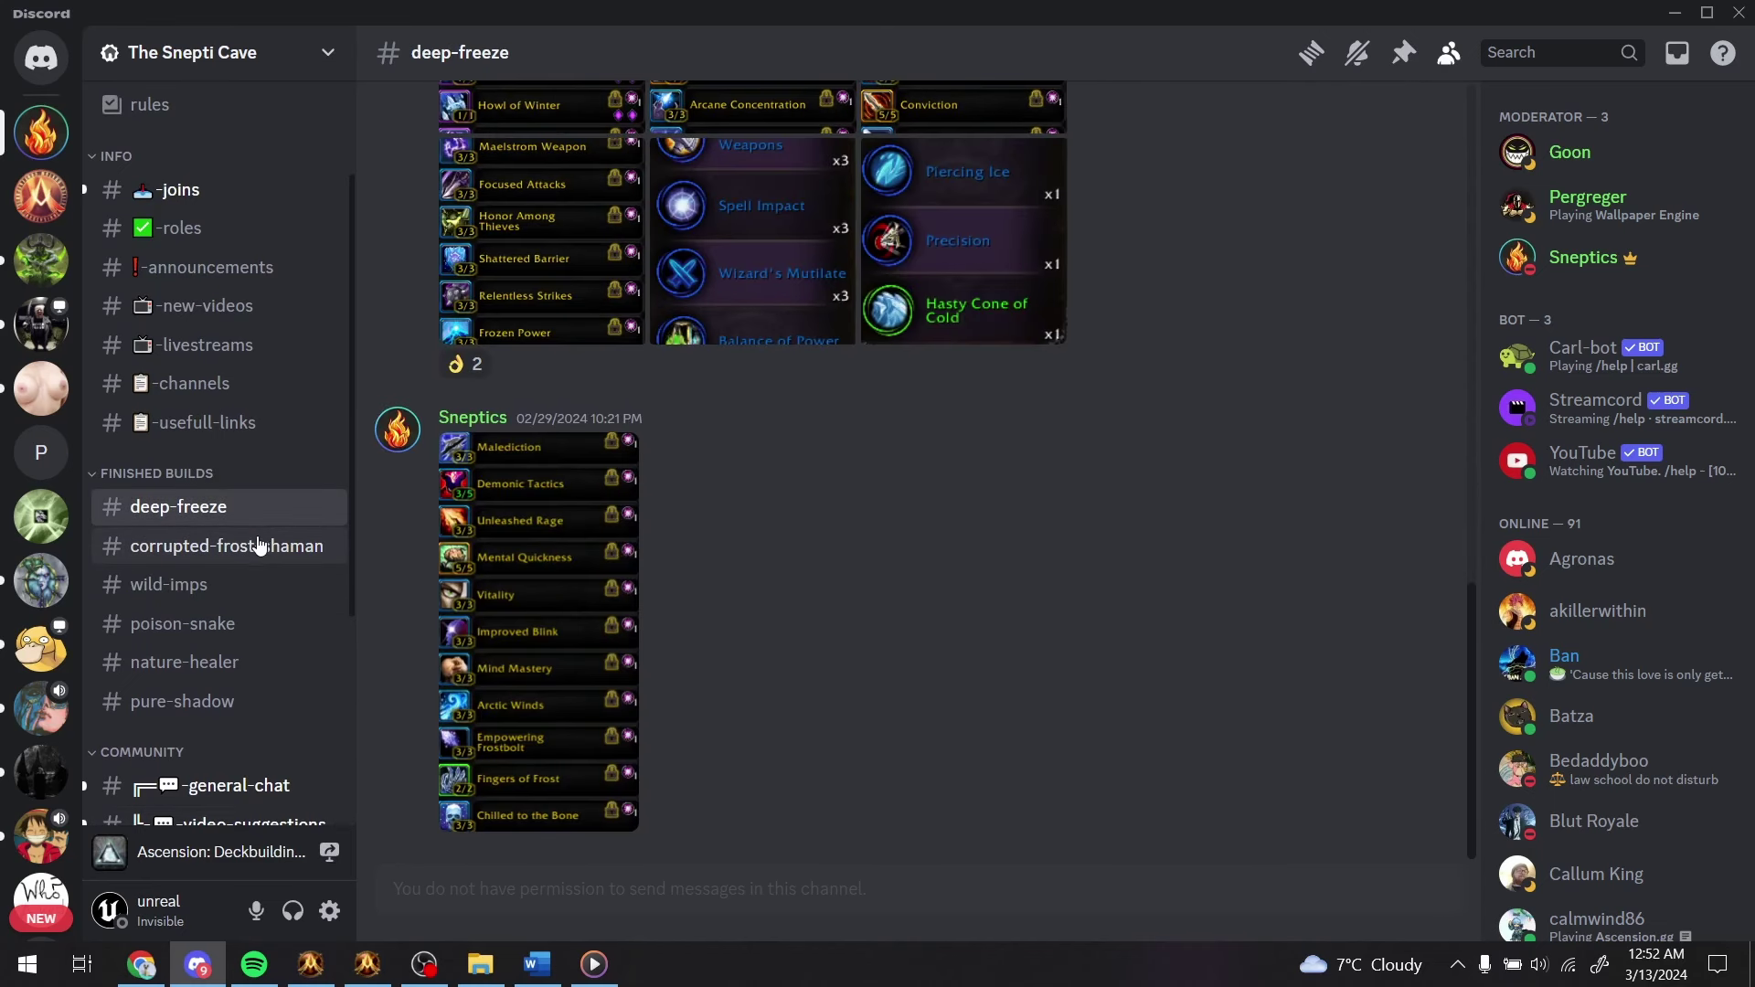
- Examine the abilities and talents posted in the corrupted-frost-shaman channel and return to the Frozen Chaos comment cell A44 in the spreadsheet
{"action": "left_click", "coordinate": [252, 546]}
{"action": "scroll", "coordinate": [725, 504], "scroll_direction": "up", "scroll_amount": 2}
{"action": "scroll", "coordinate": [722, 501], "scroll_direction": "up", "scroll_amount": 6}
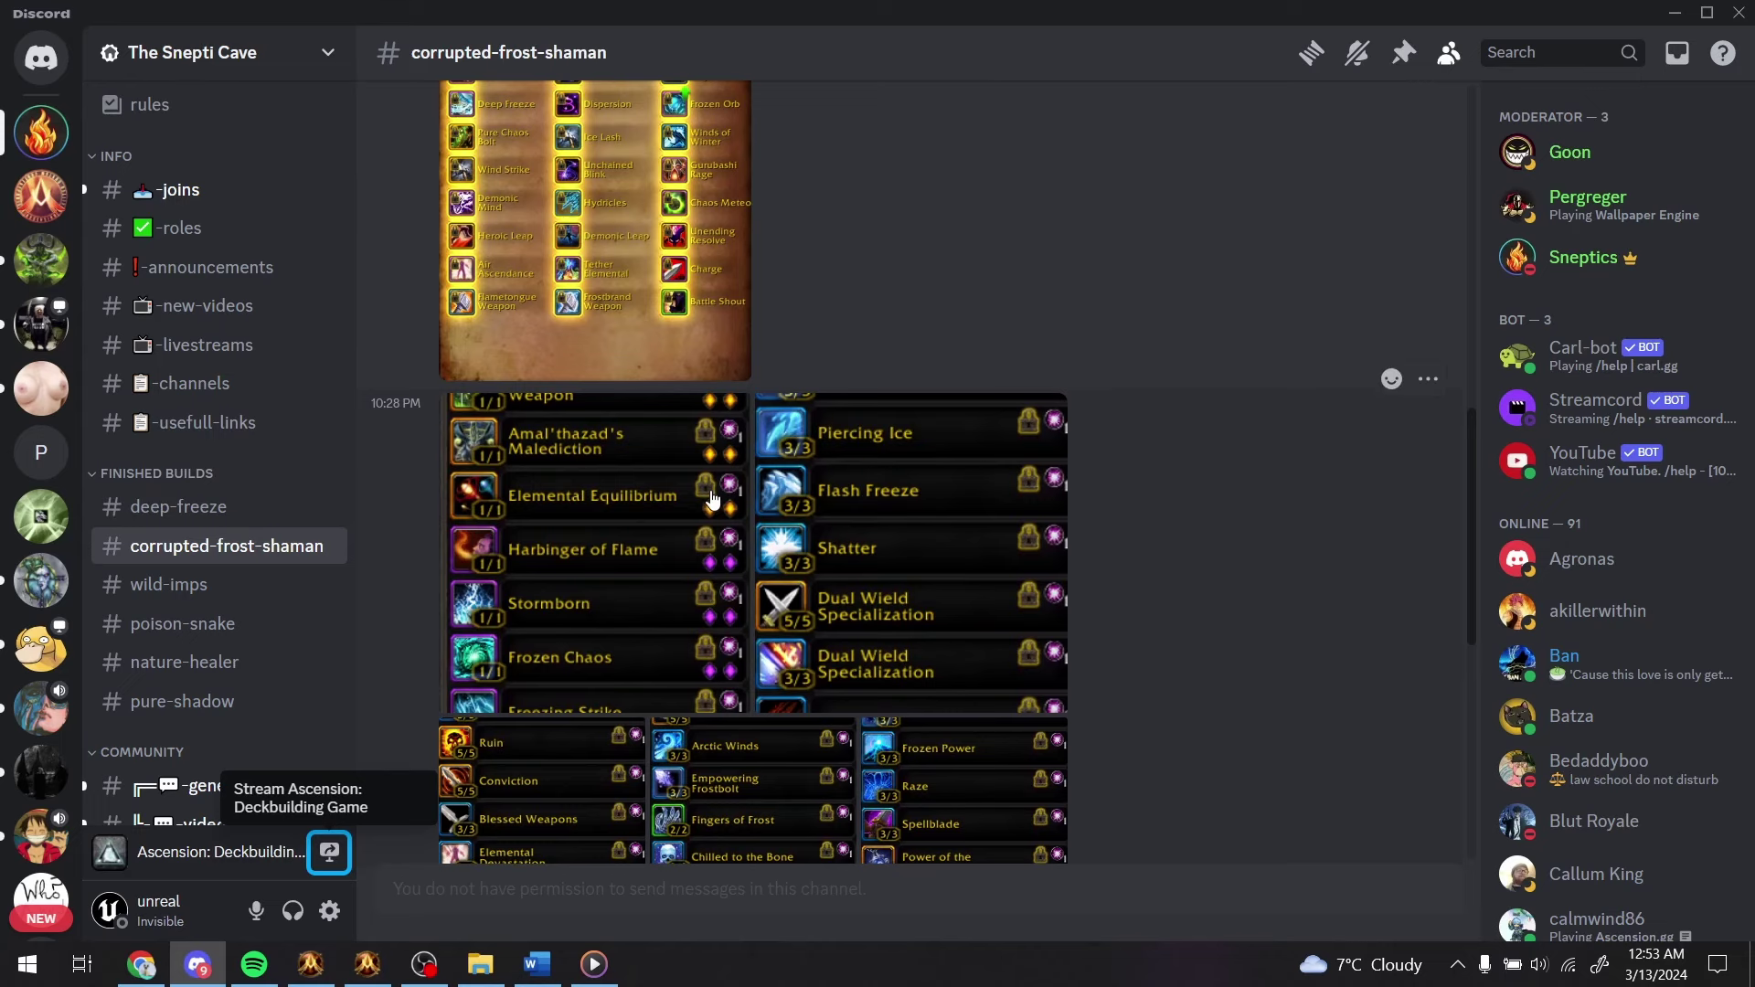
{"action": "scroll", "coordinate": [713, 499], "scroll_direction": "up", "scroll_amount": 1}
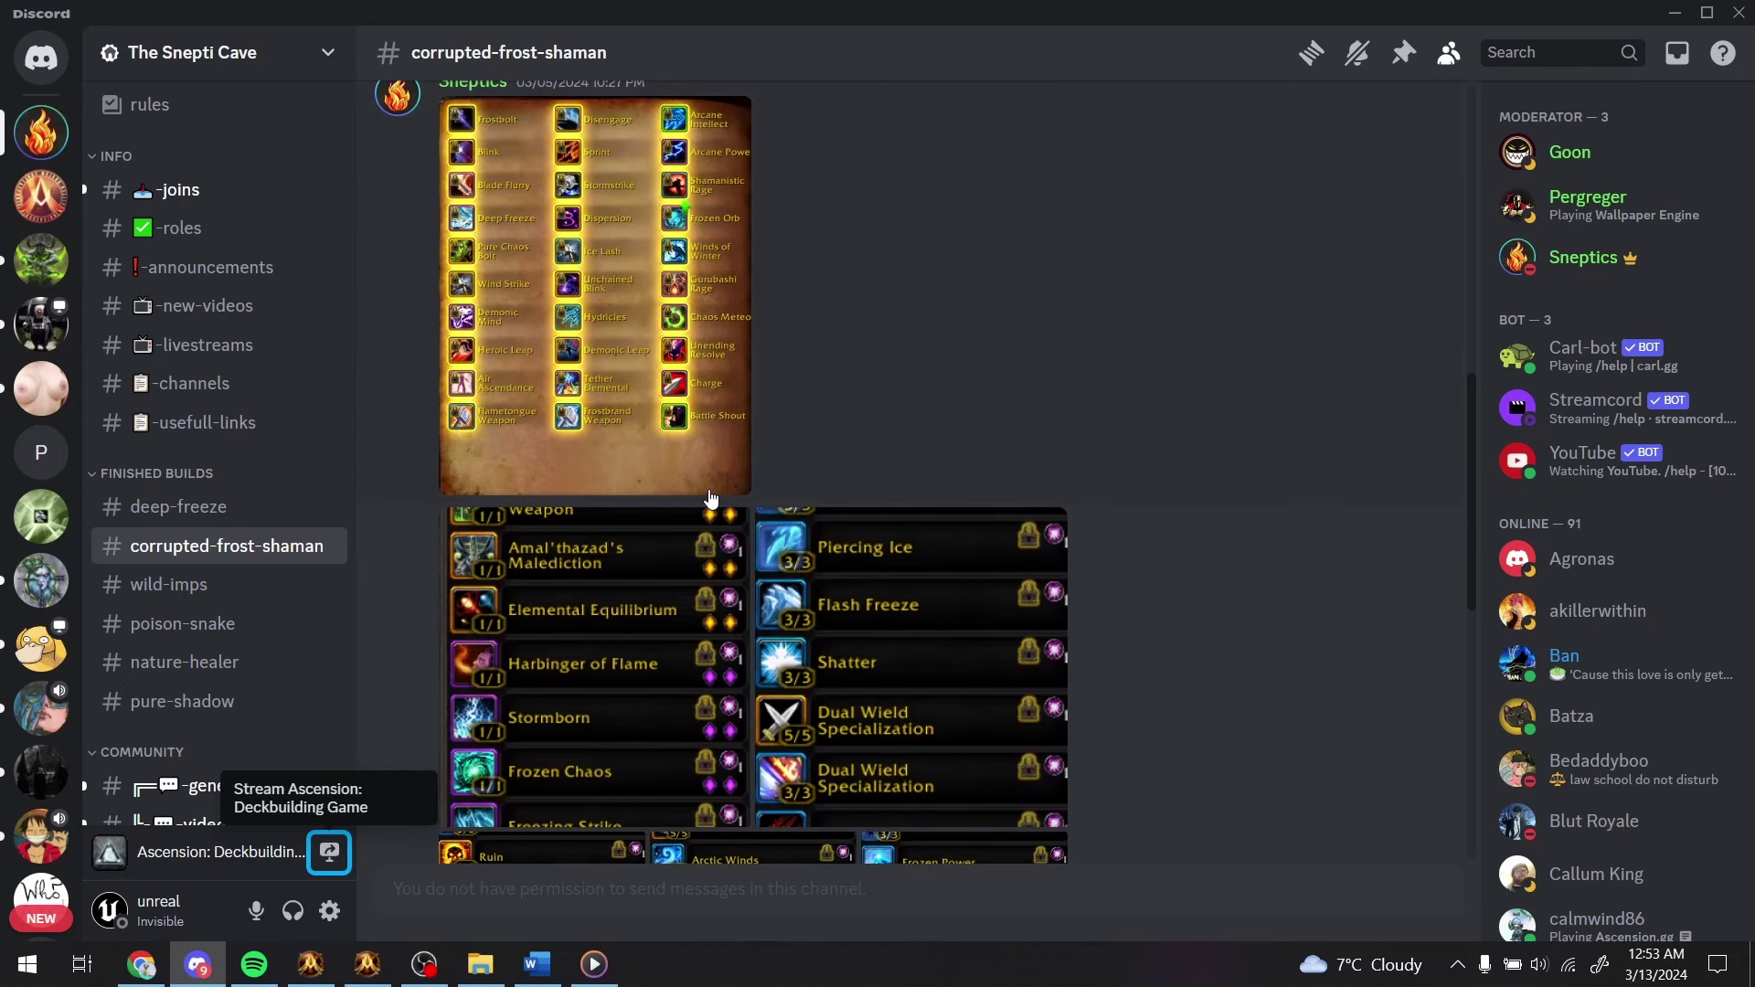
{"action": "scroll", "coordinate": [711, 498], "scroll_direction": "up", "scroll_amount": 5}
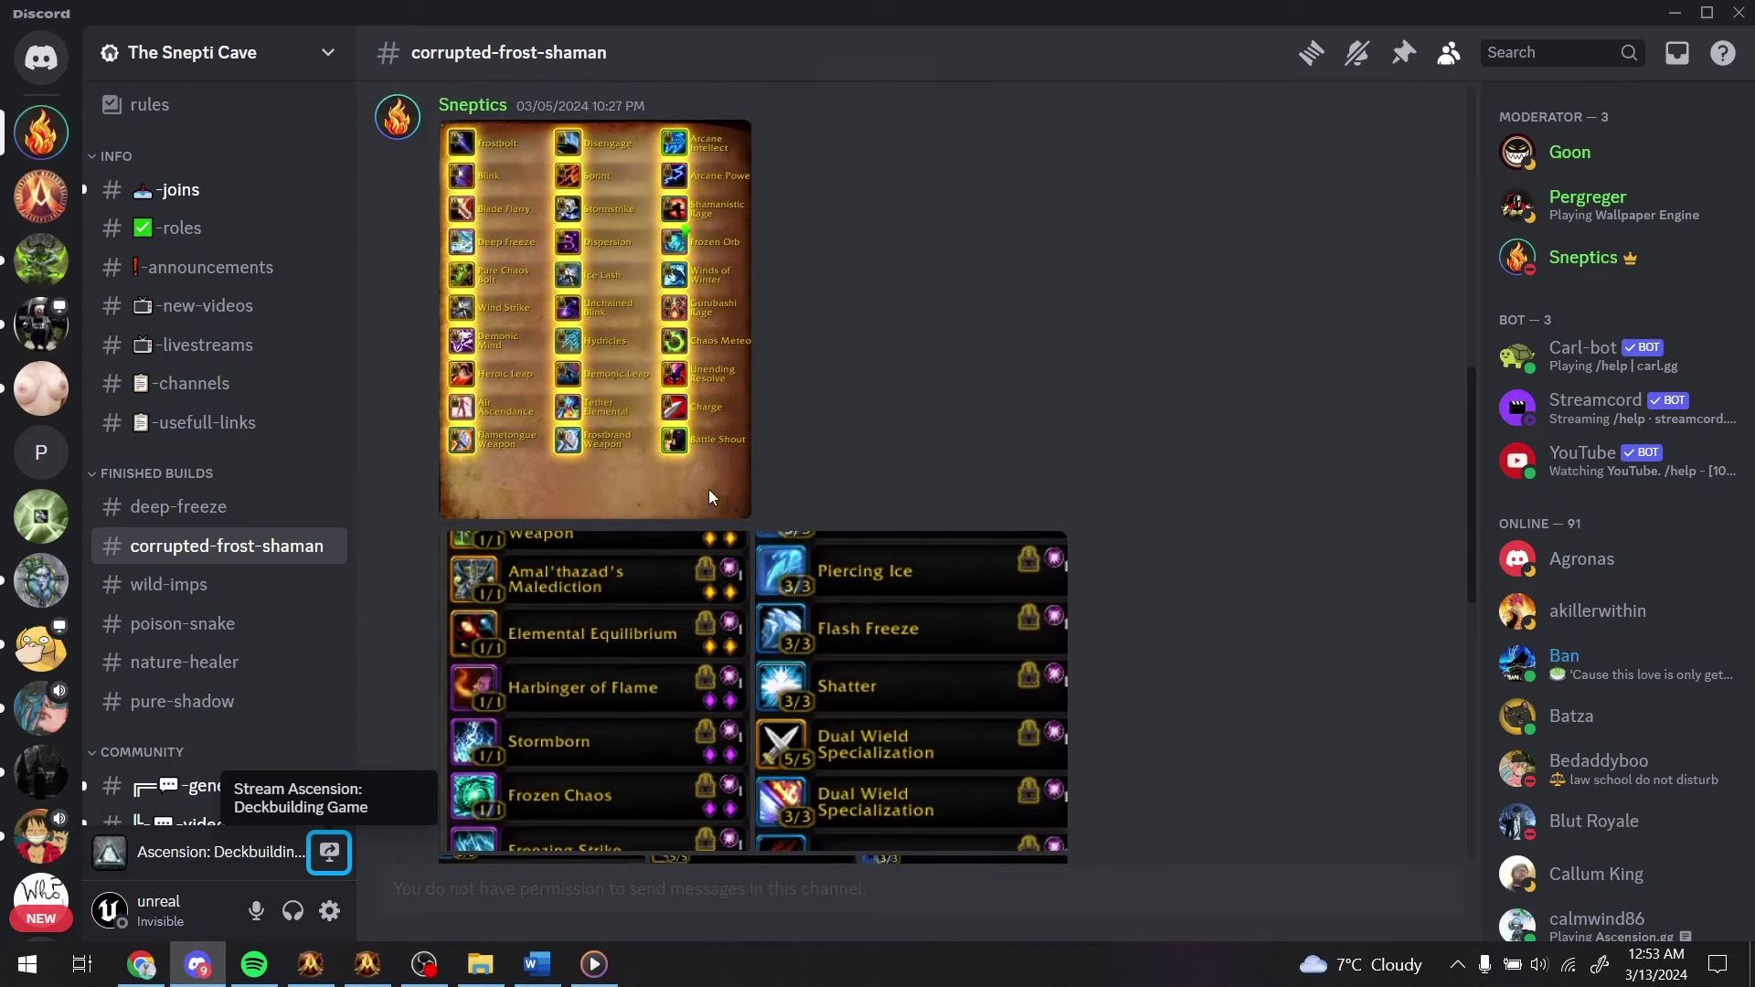
{"action": "scroll", "coordinate": [710, 497], "scroll_direction": "up", "scroll_amount": 5}
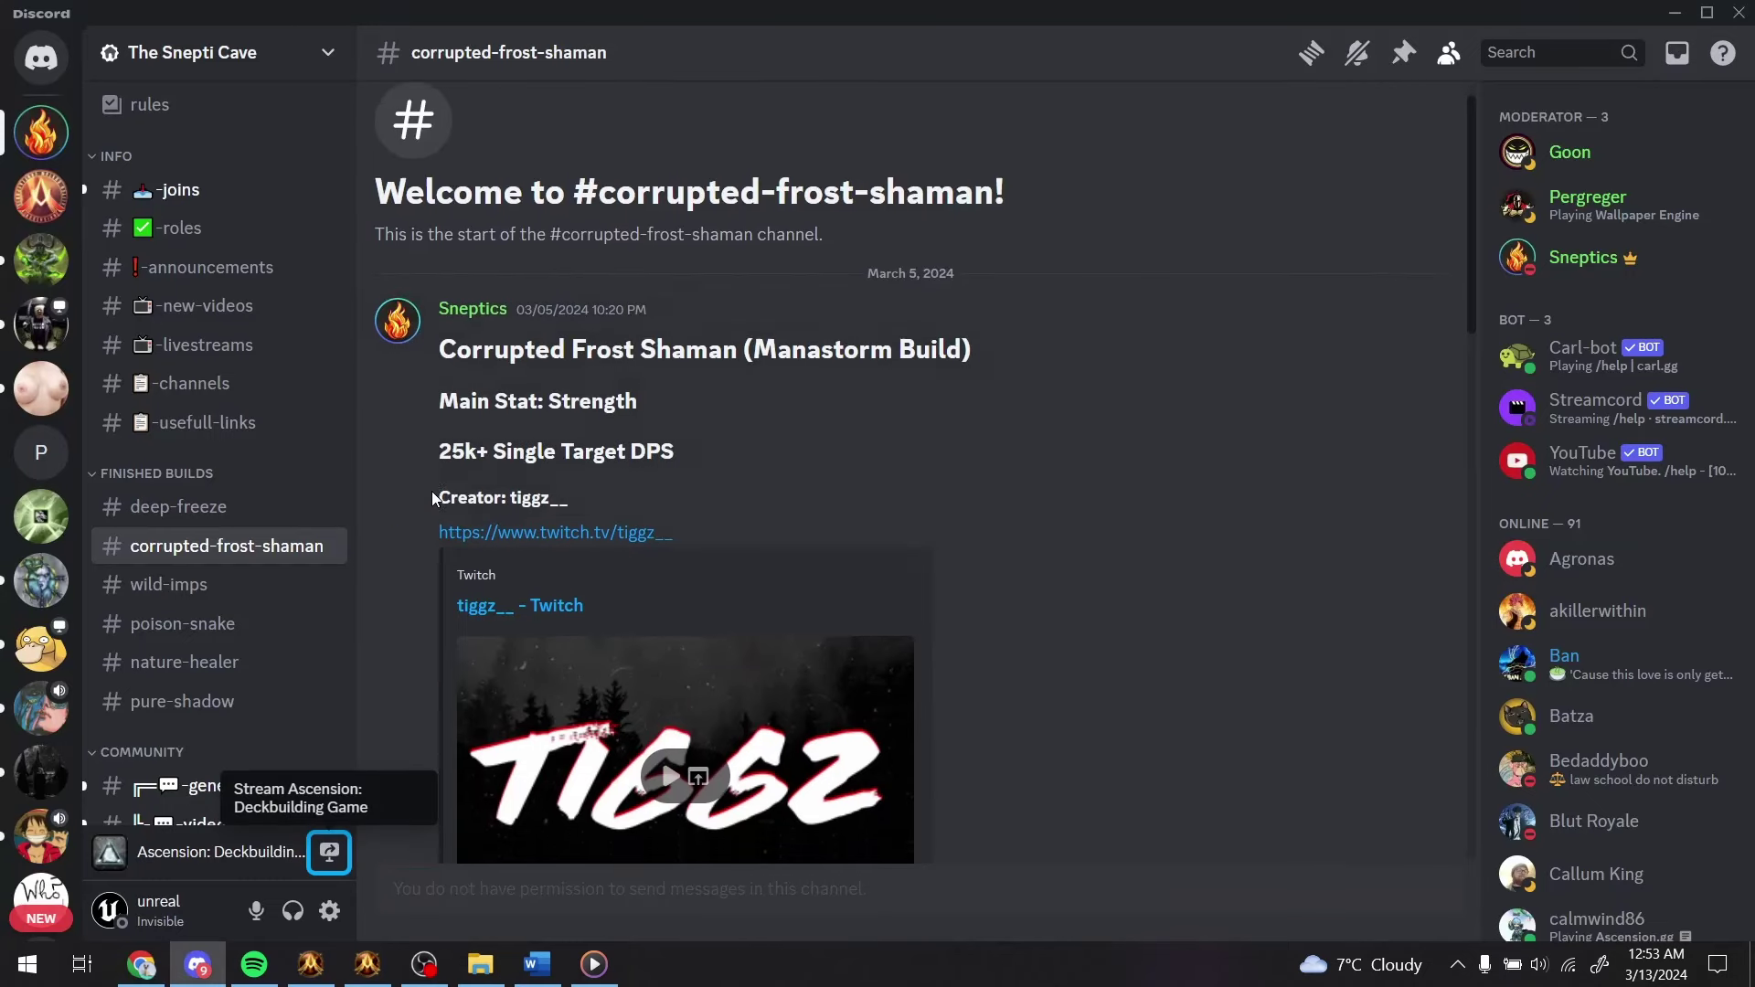
{"action": "scroll", "coordinate": [431, 493], "scroll_direction": "down", "scroll_amount": 6}
{"action": "scroll", "coordinate": [431, 491], "scroll_direction": "down", "scroll_amount": 1}
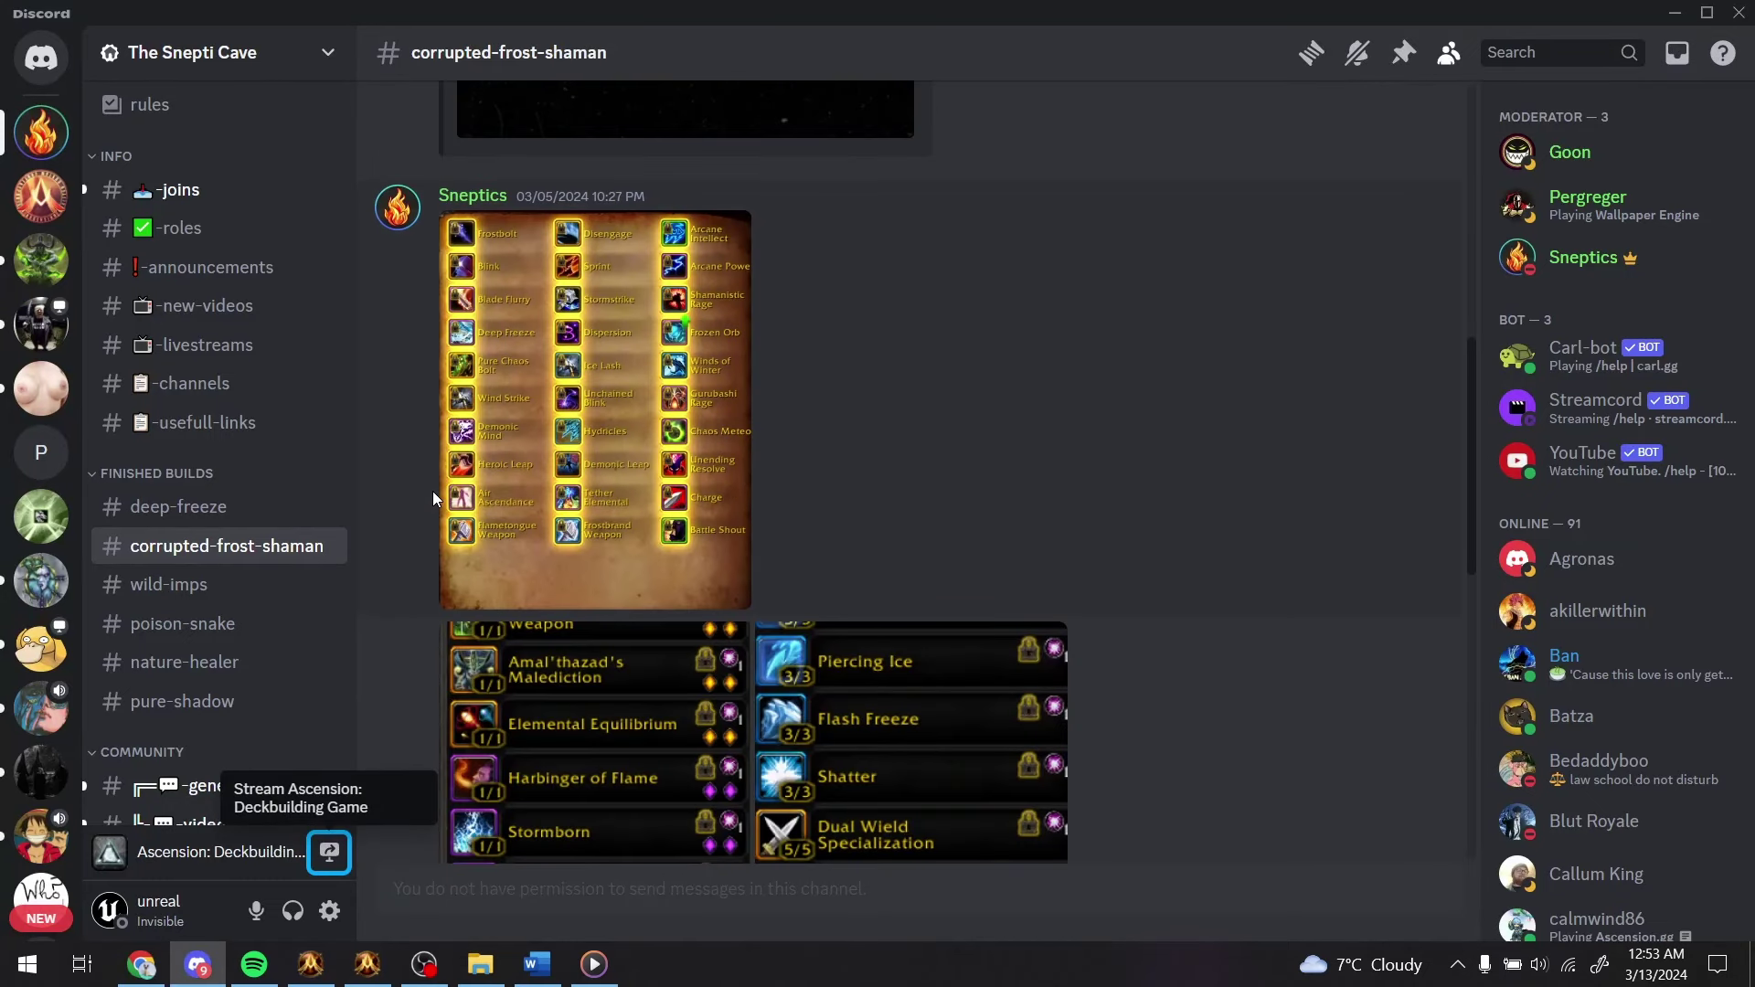
{"action": "scroll", "coordinate": [432, 491], "scroll_direction": "down", "scroll_amount": 4}
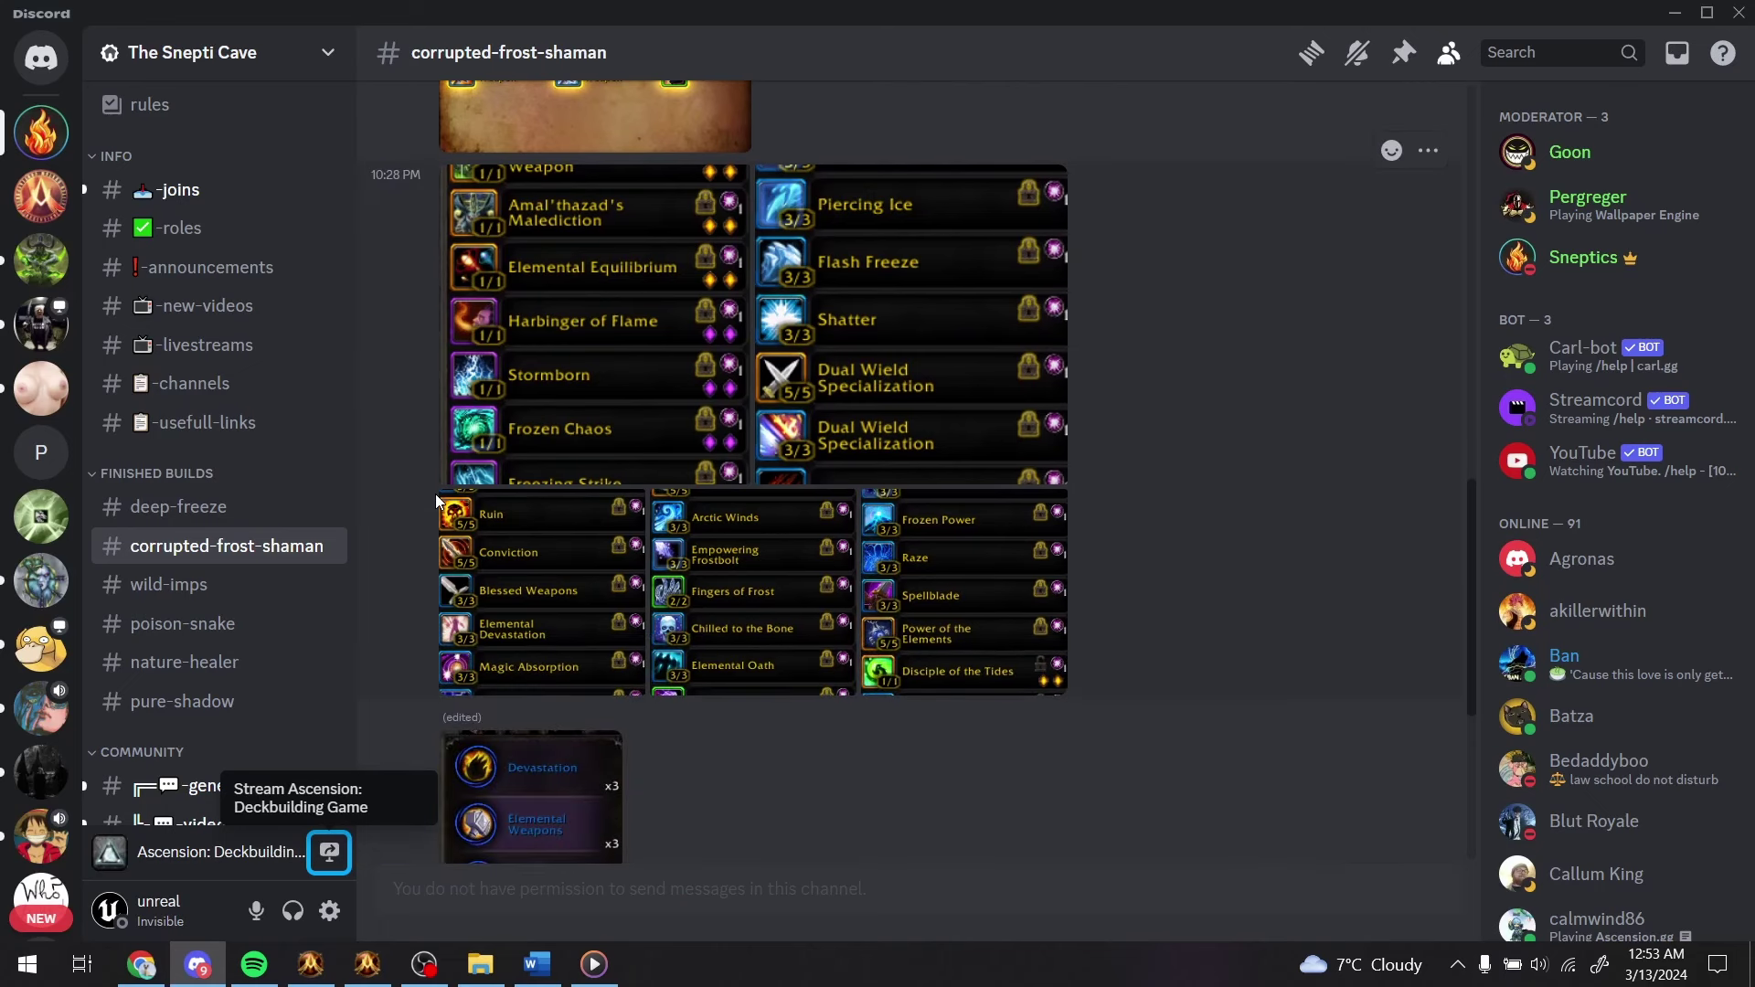
{"action": "key", "text": "alt+Tab"}
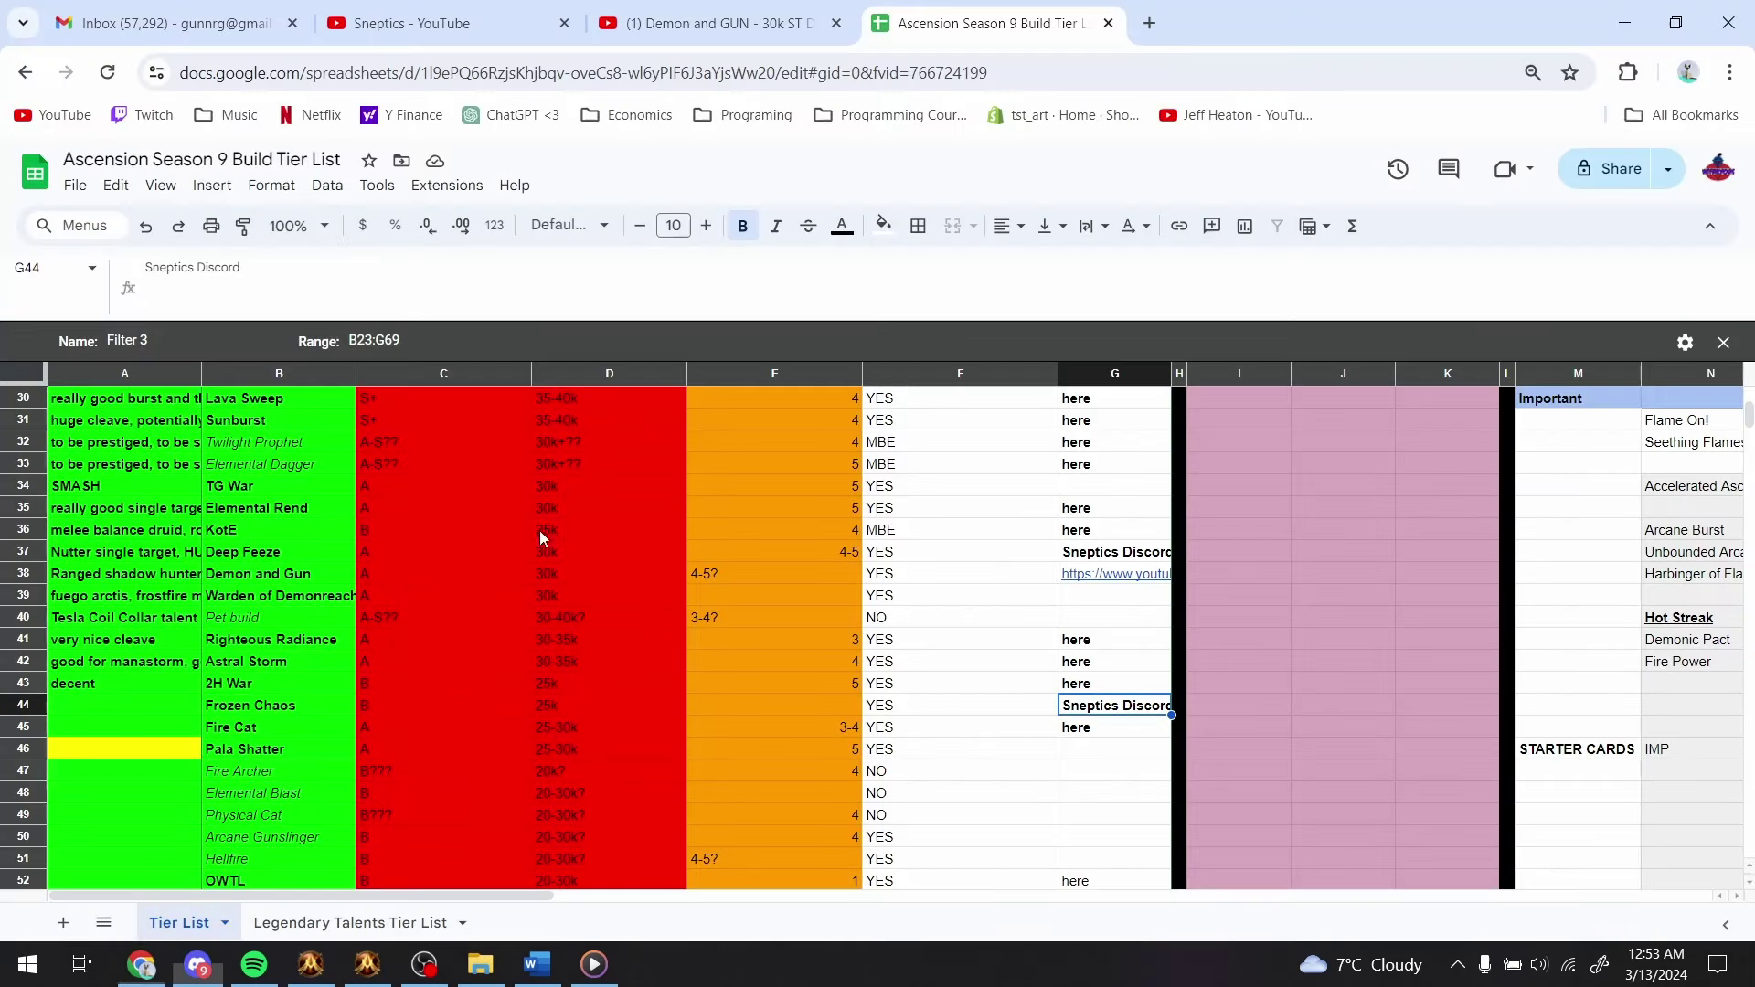
{"action": "left_click", "coordinate": [122, 710]}
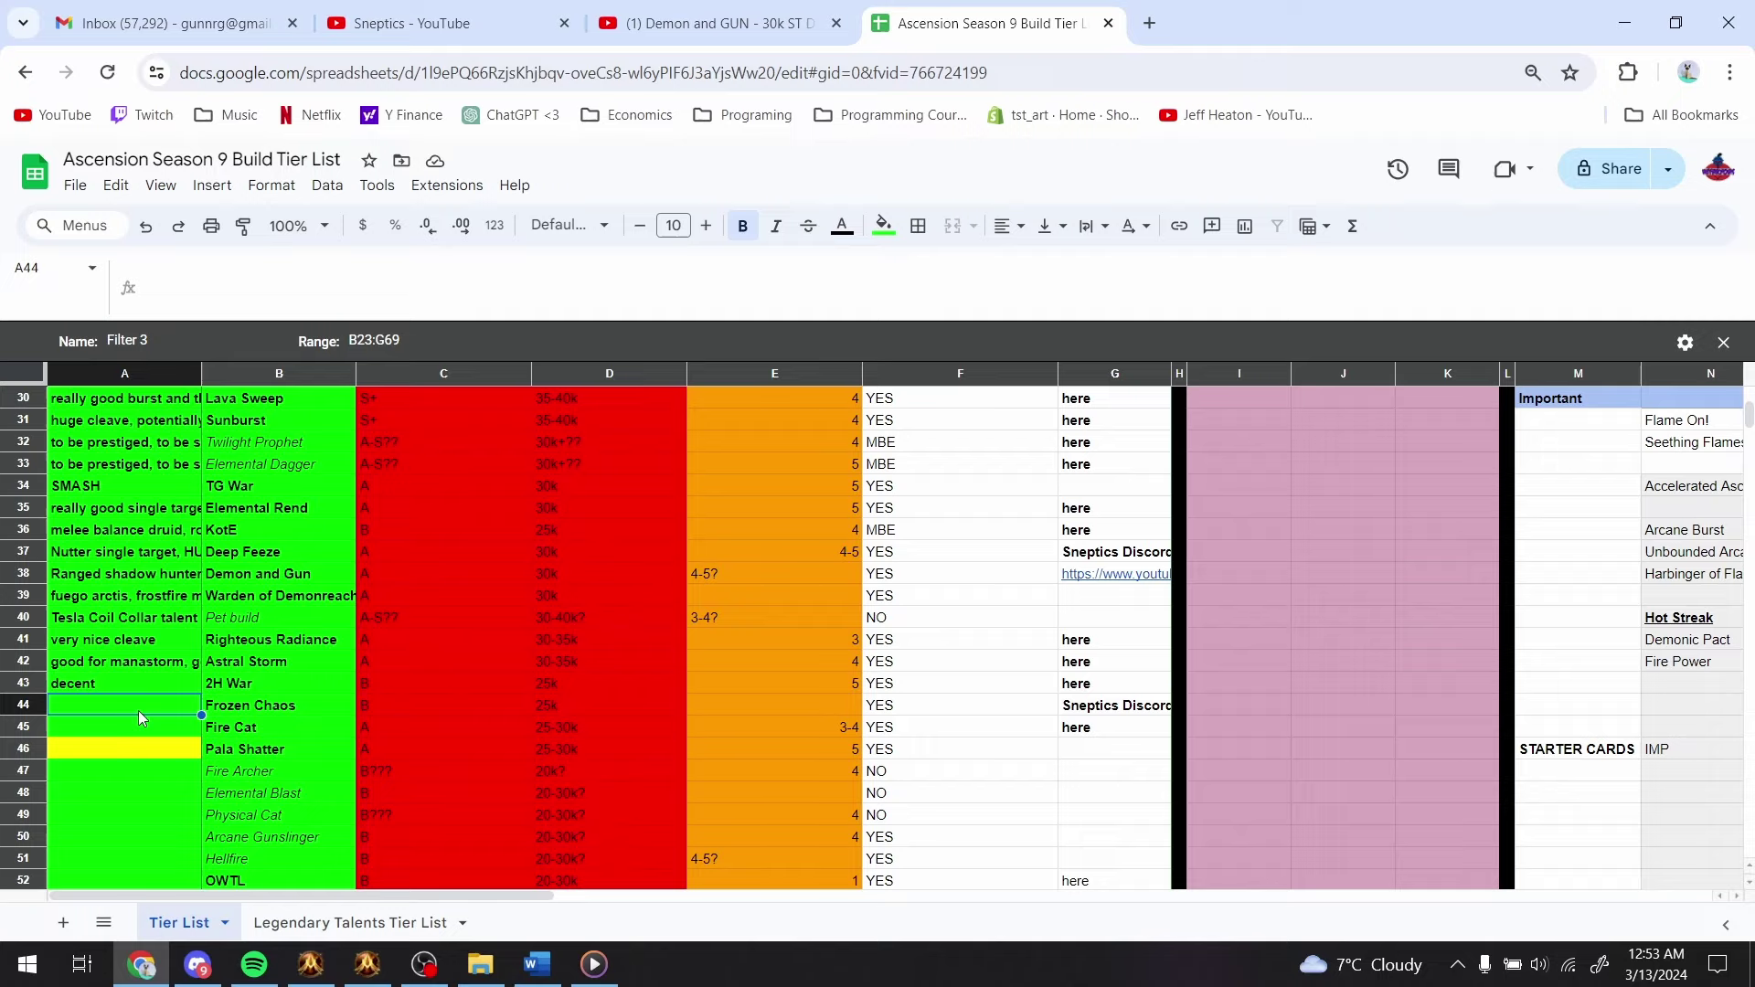
- Enter "firecar" as the Fire Cat comment in A45
{"action": "key", "text": "Down"}
{"action": "type", "text": "fi"}
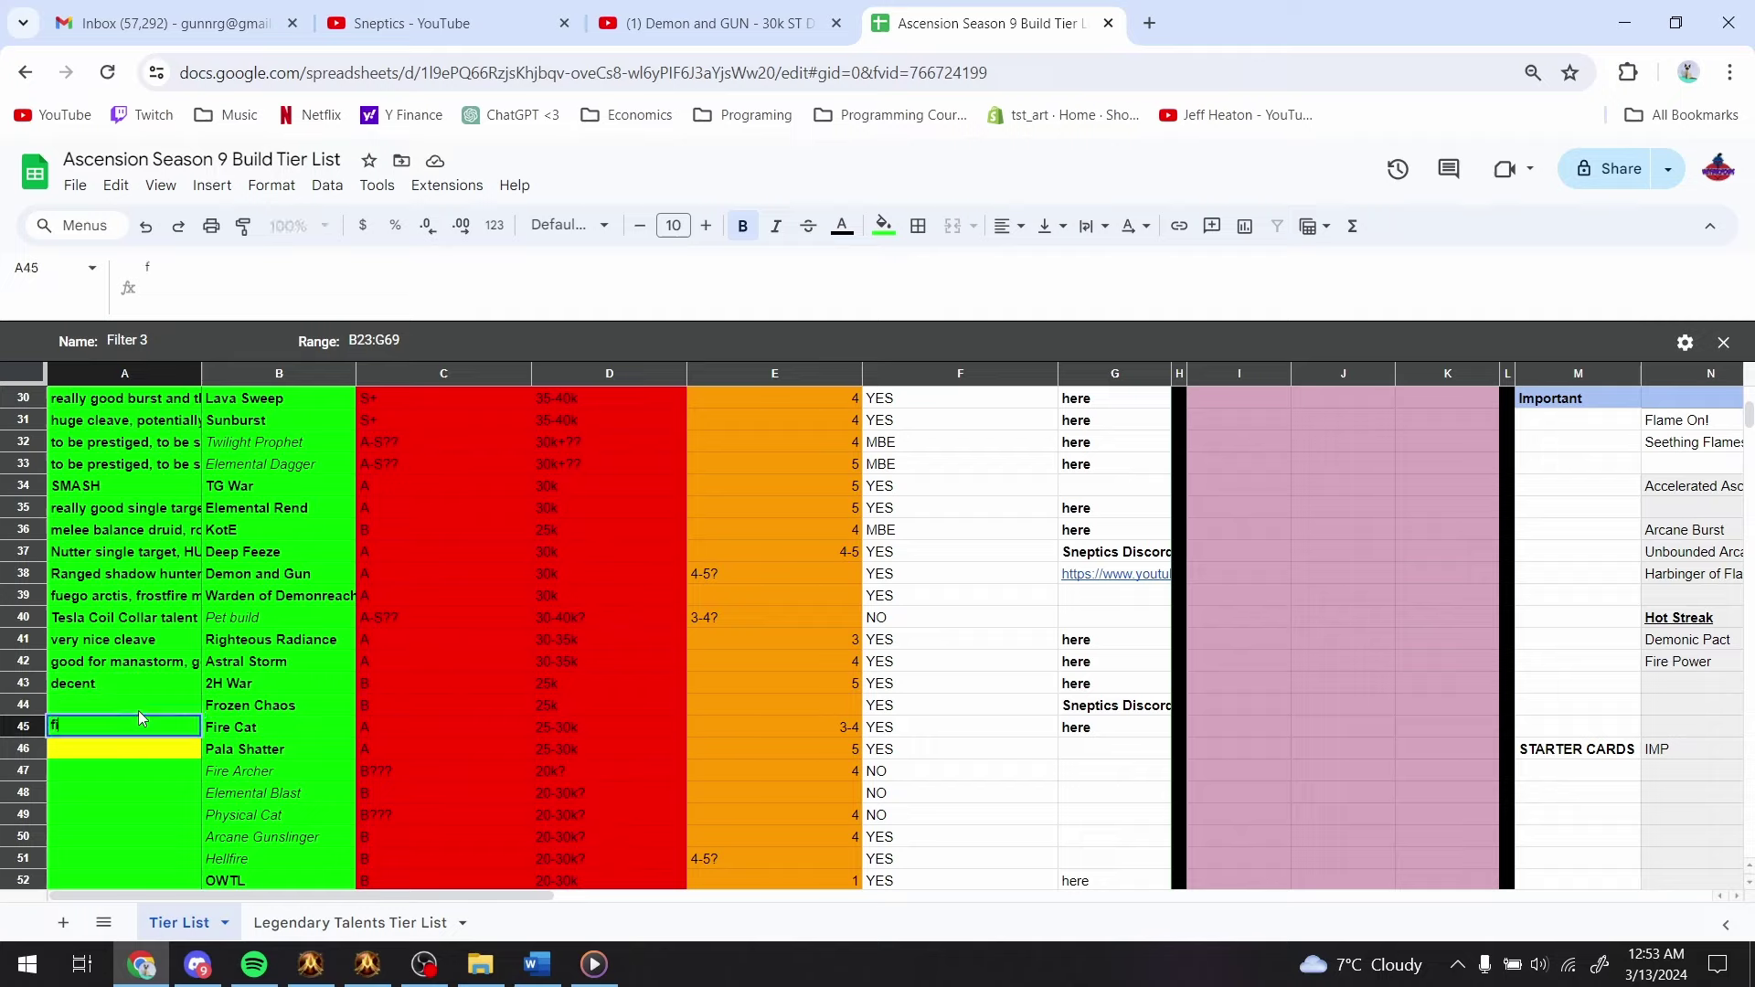
{"action": "type", "text": "recar"}
{"action": "key", "text": "Return"}
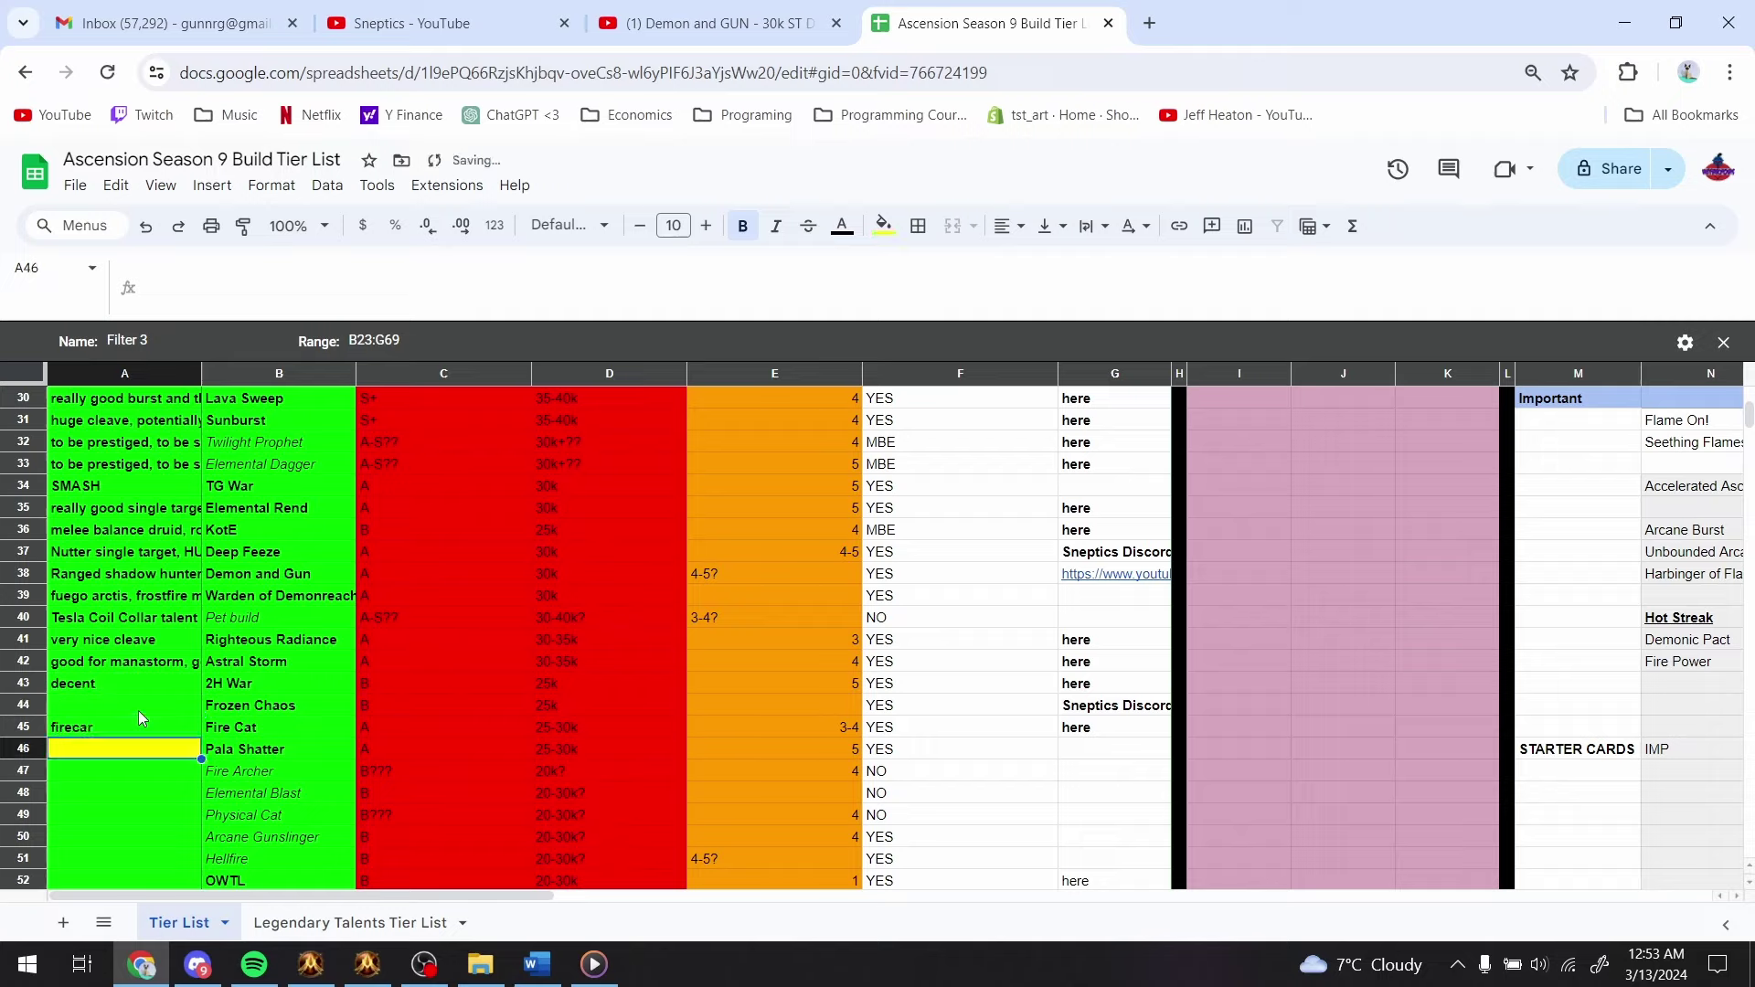
- Give the Pala Shatter comment cell A46 the green italic formatting and enter "holy shatter but worse"
{"action": "key", "text": "ctrl+c"}
{"action": "type", "text": "h"}
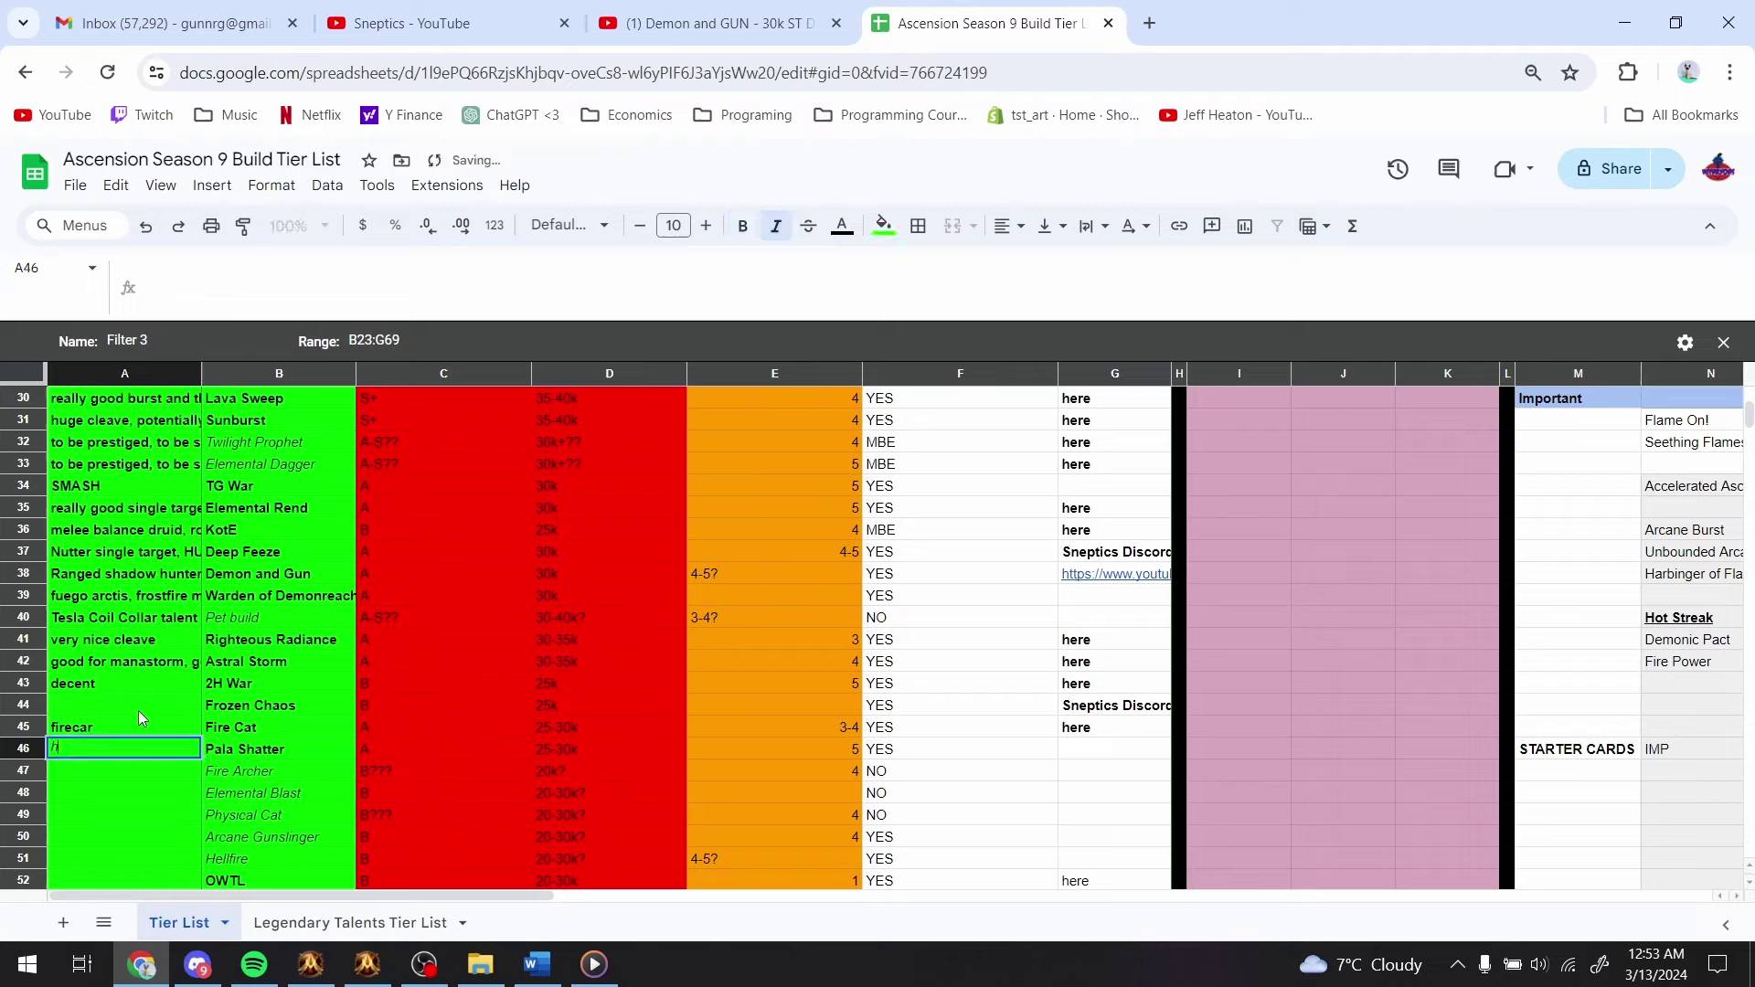
{"action": "type", "text": "oly shatter but worse"}
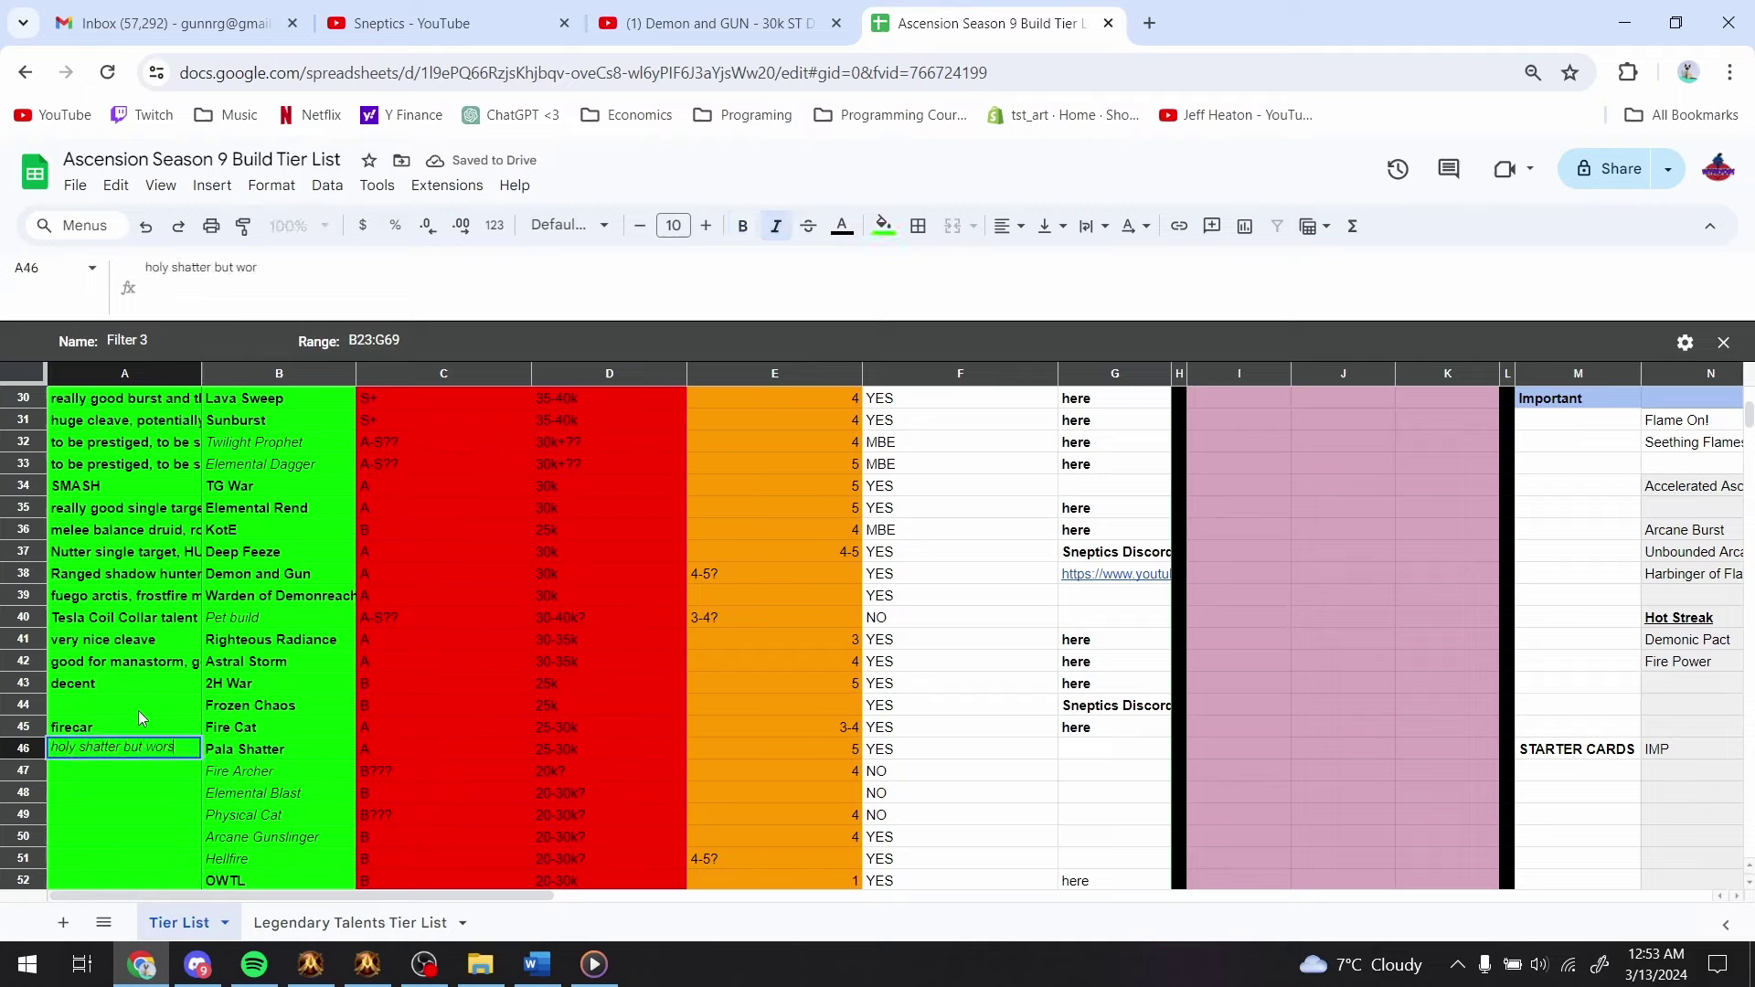
{"action": "key", "text": "Return"}
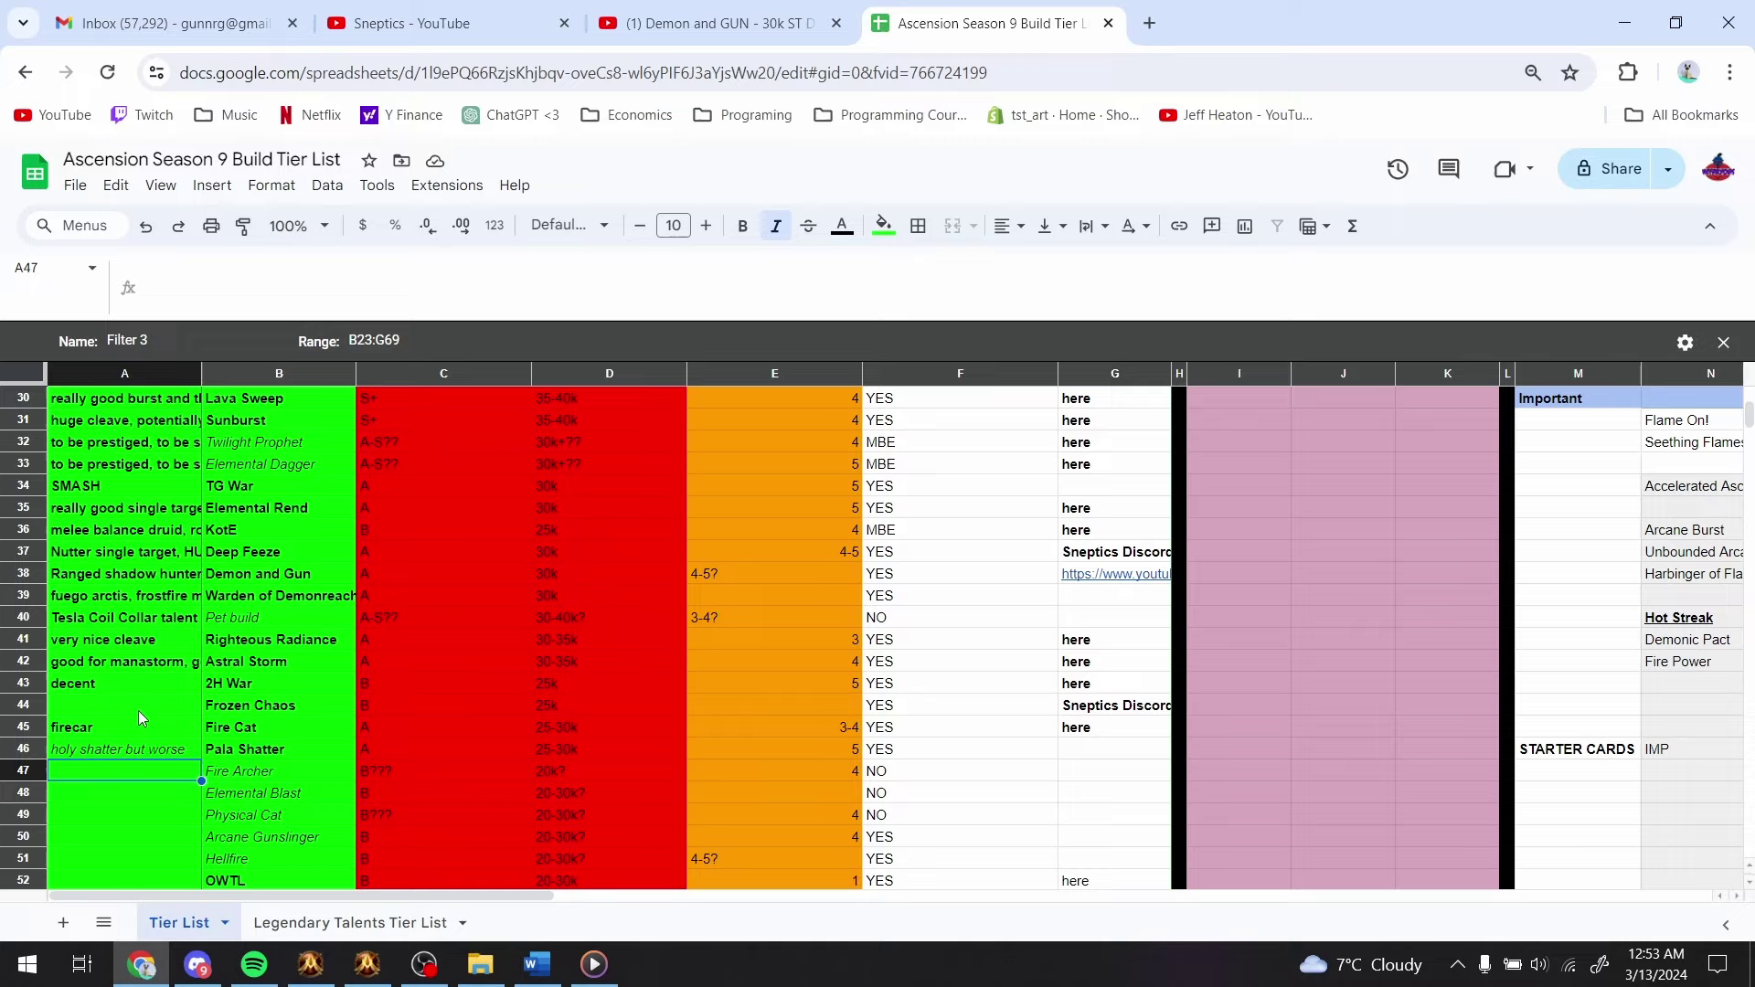
- Enter "didnt test" as the comment for Fire Archer, Elemental Blast and Physical Cat in A47:A49
{"action": "key", "text": "Return"}
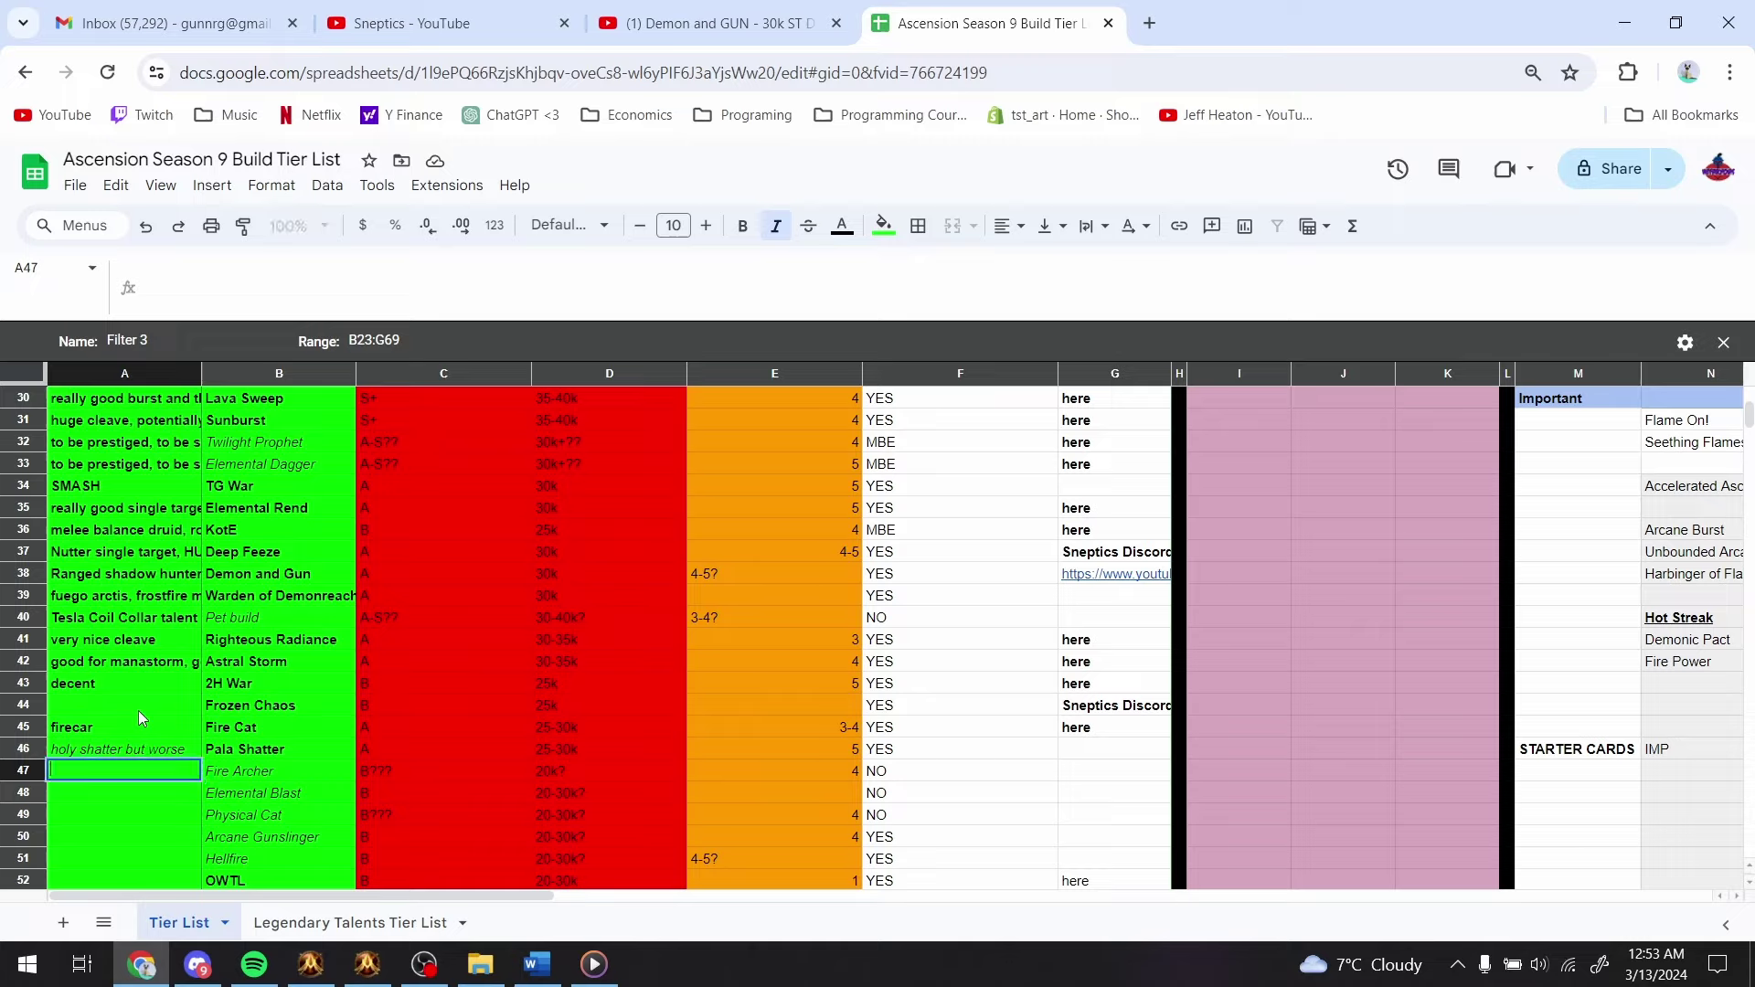
{"action": "key", "text": "Return"}
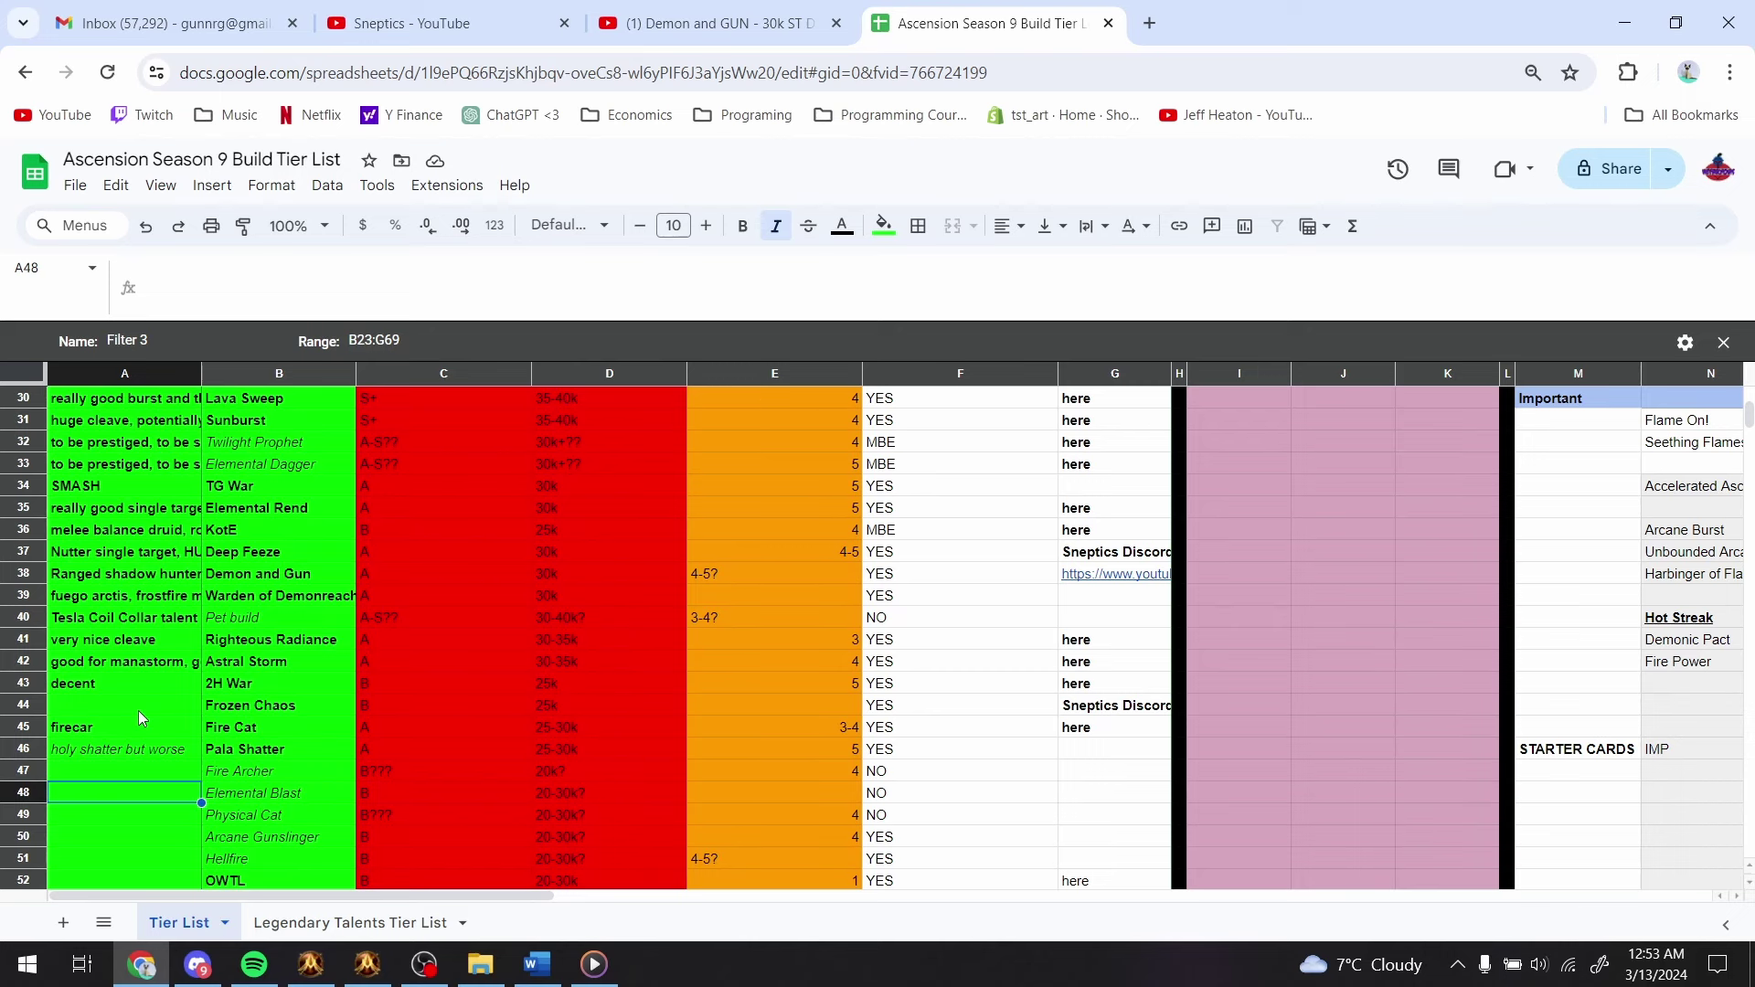
{"action": "key", "text": "alt+Tab"}
{"action": "key", "text": "alt+Tab"}
{"action": "type", "text": "didnt test"}
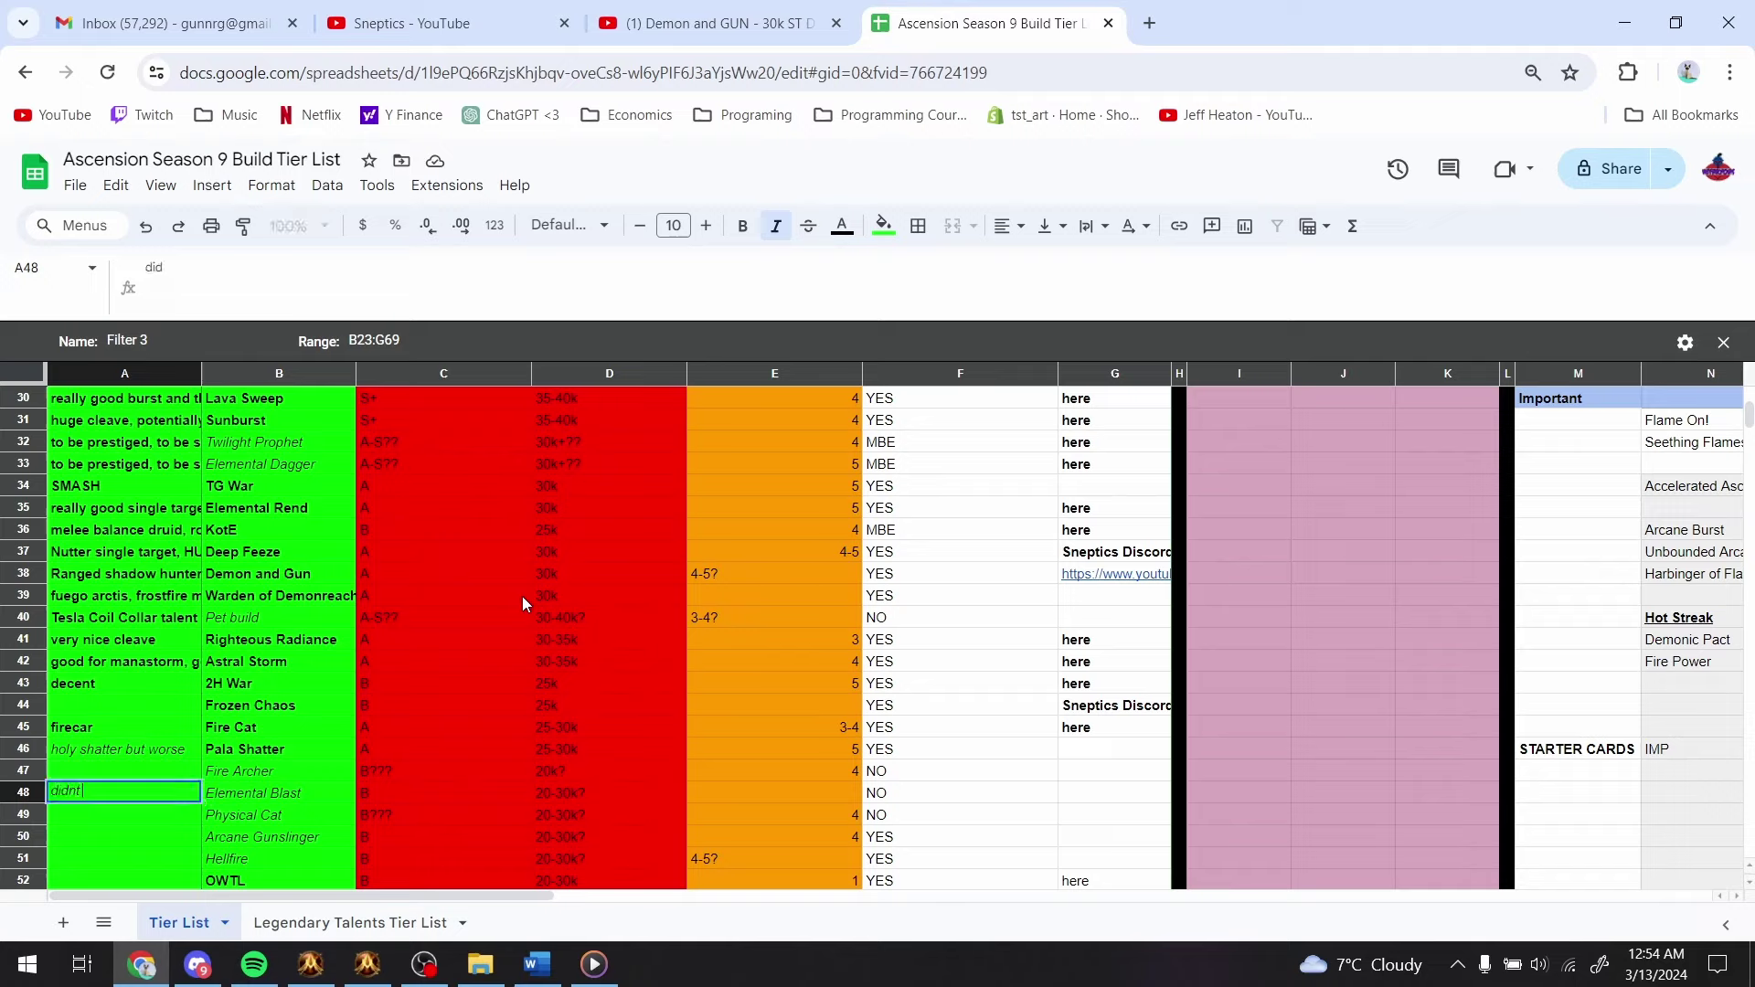
{"action": "key", "text": "Return"}
{"action": "key", "text": "Up"}
{"action": "key", "text": "ctrl+c"}
{"action": "key", "text": "Up"}
{"action": "key", "text": "ctrl+v"}
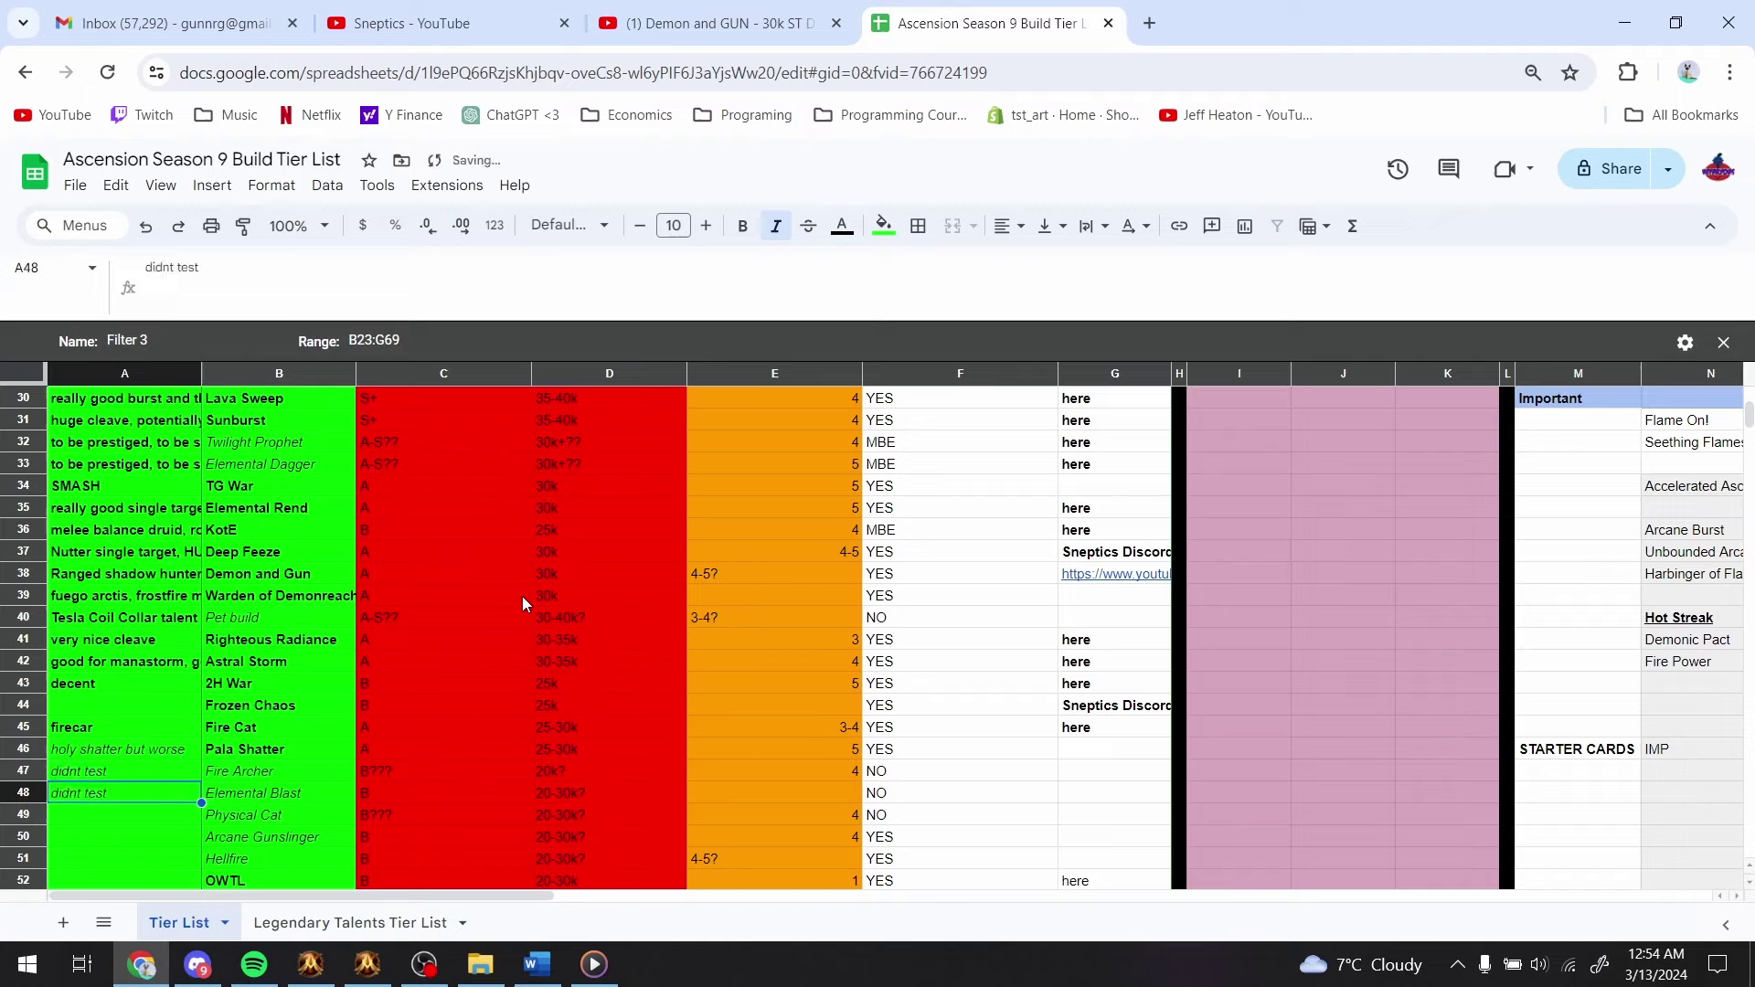
{"action": "key", "text": "Down"}
{"action": "key", "text": "Down"}
{"action": "key", "text": "ctrl+v"}
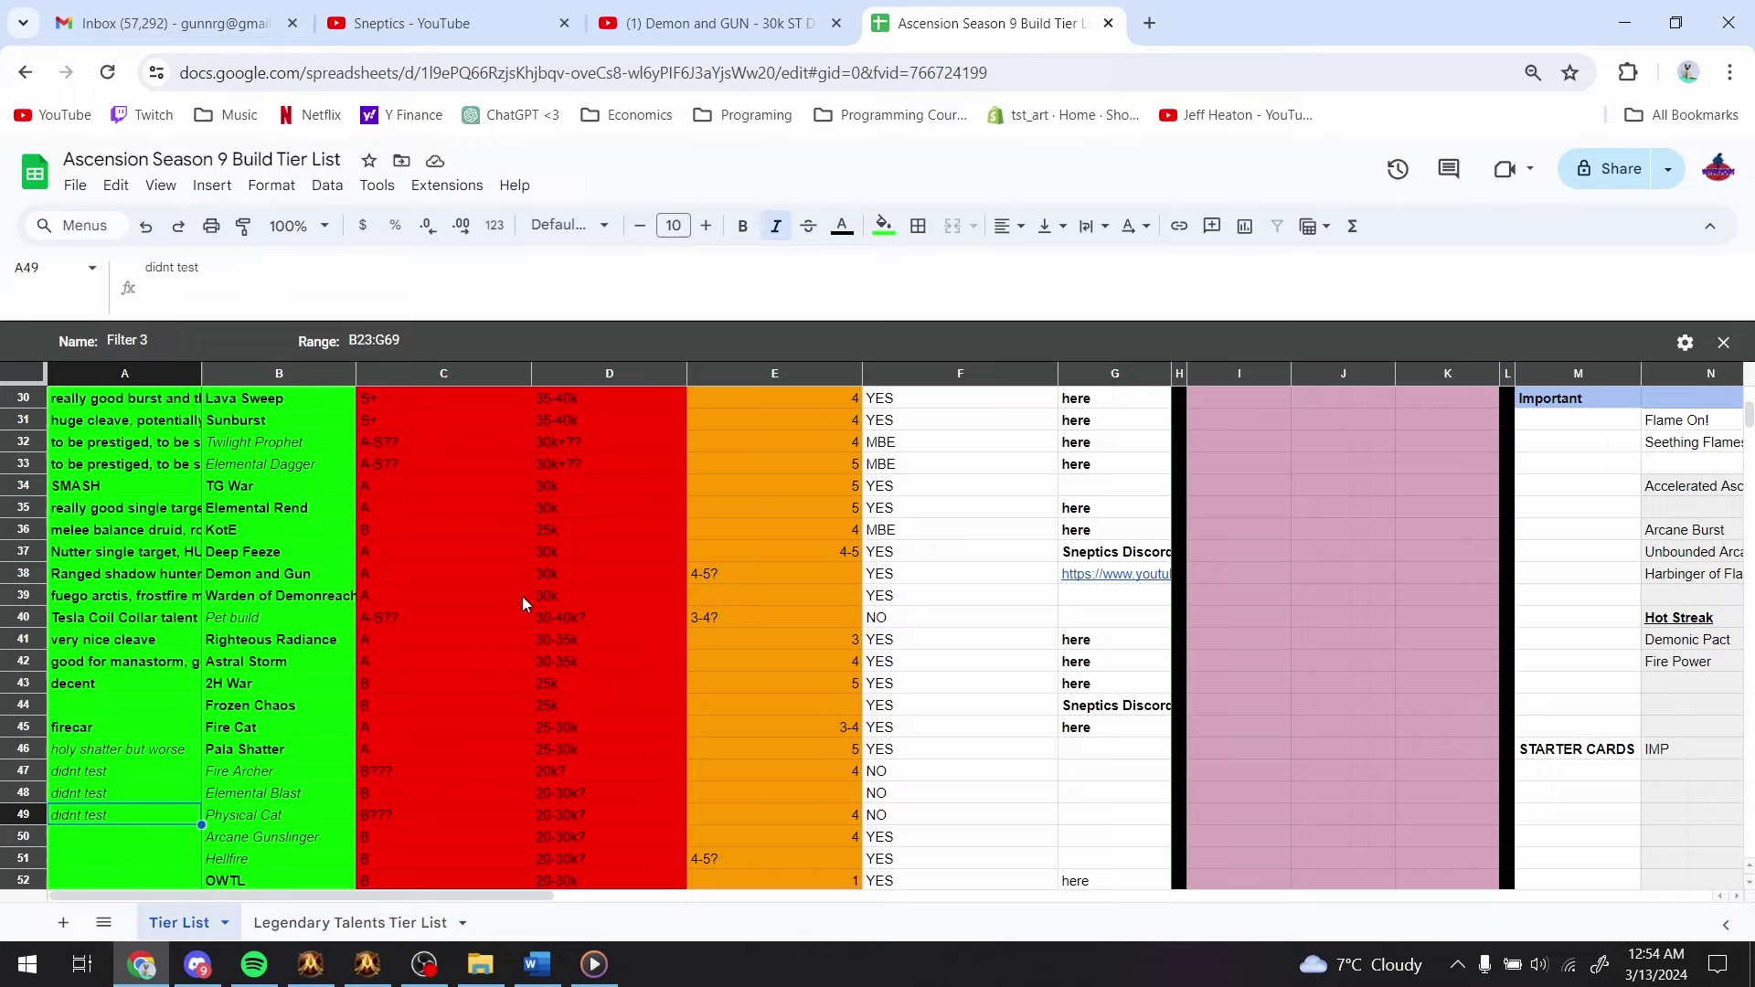
- Look over the remaining builds without comments and the DPS and difficulty entries in the Physical Cat row
{"action": "scroll", "coordinate": [523, 596], "scroll_direction": "down", "scroll_amount": 1}
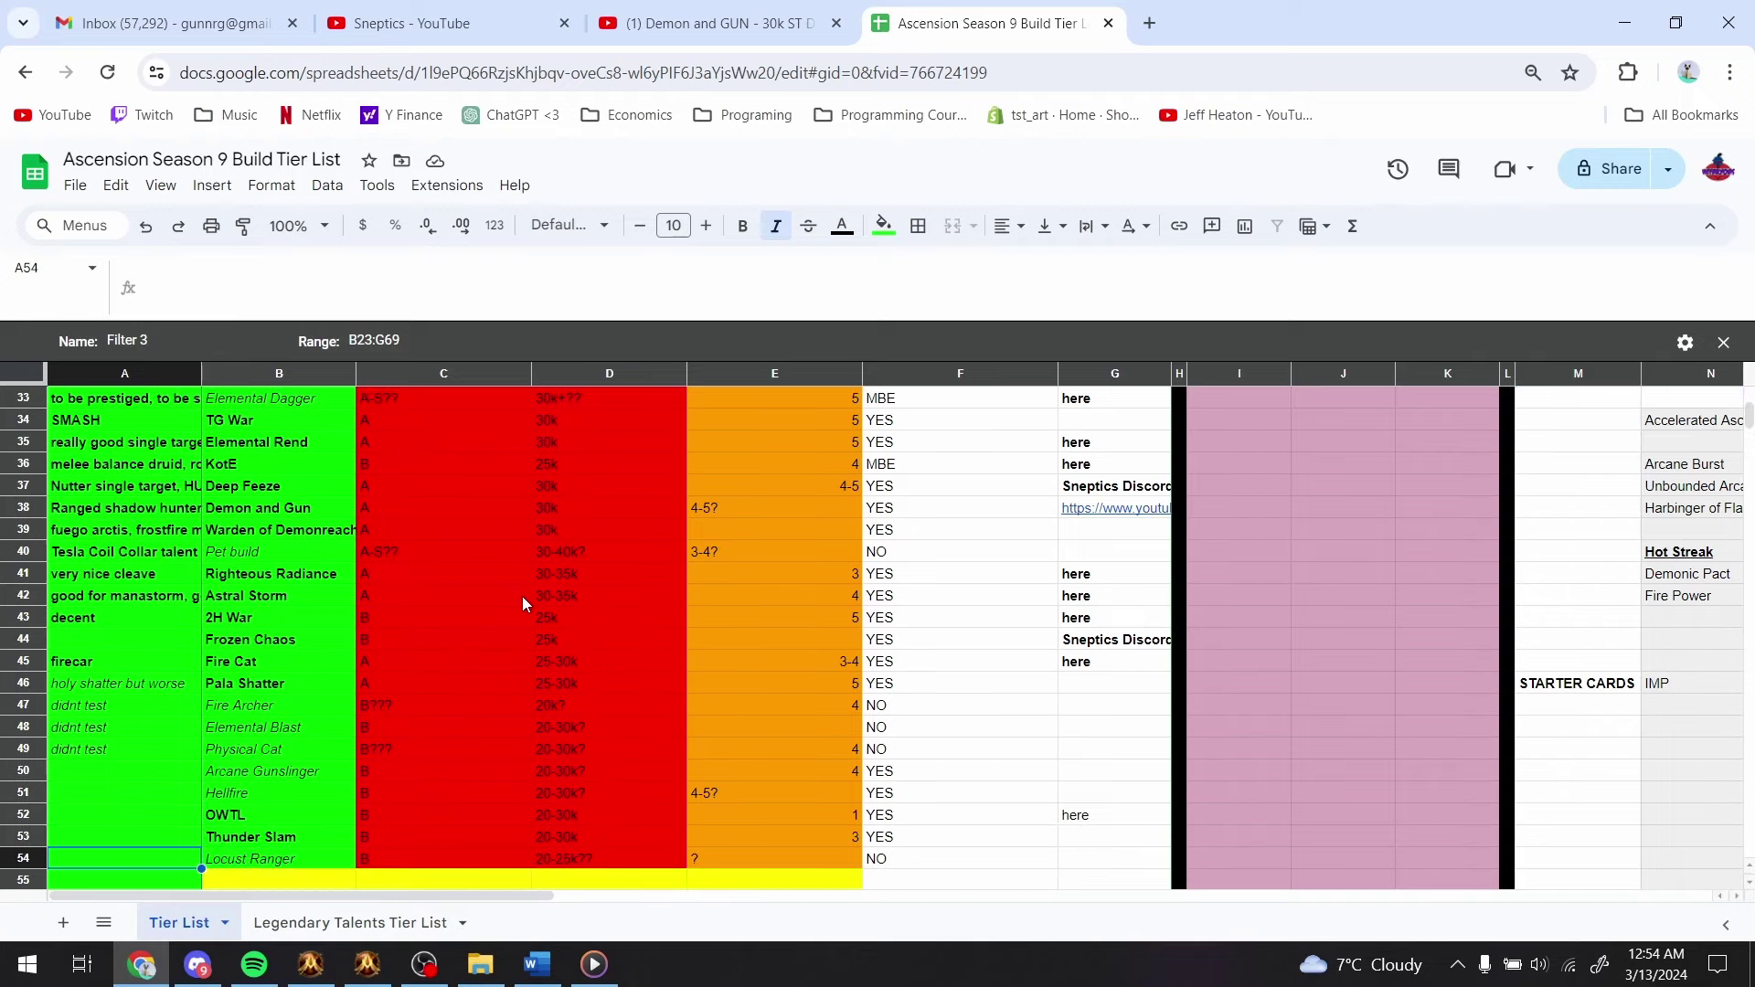
{"action": "key", "text": "Right"}
{"action": "key", "text": "Right"}
{"action": "key", "text": "Right"}
{"action": "key", "text": "Right"}
{"action": "key", "text": "Right"}
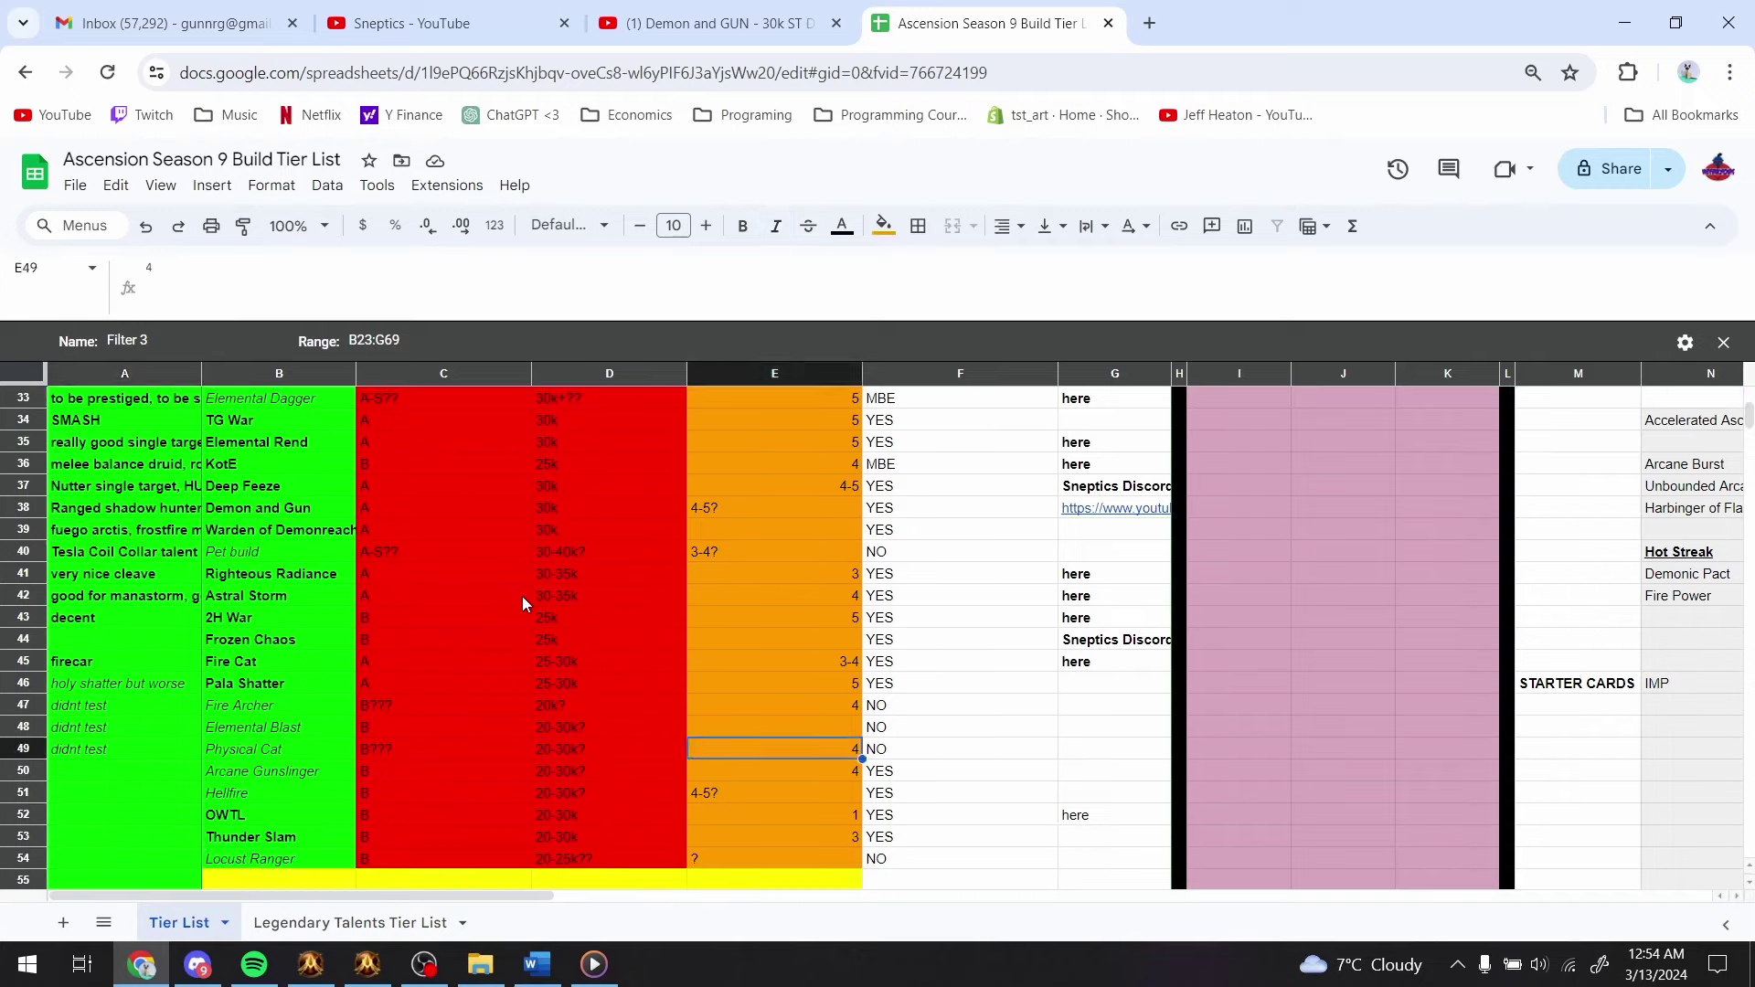
{"action": "key", "text": "Left"}
{"action": "key", "text": "Left"}
{"action": "key", "text": "Left"}
{"action": "key", "text": "Left"}
{"action": "key", "text": "Left"}
{"action": "key", "text": "Right"}
{"action": "key", "text": "Right"}
{"action": "key", "text": "Right"}
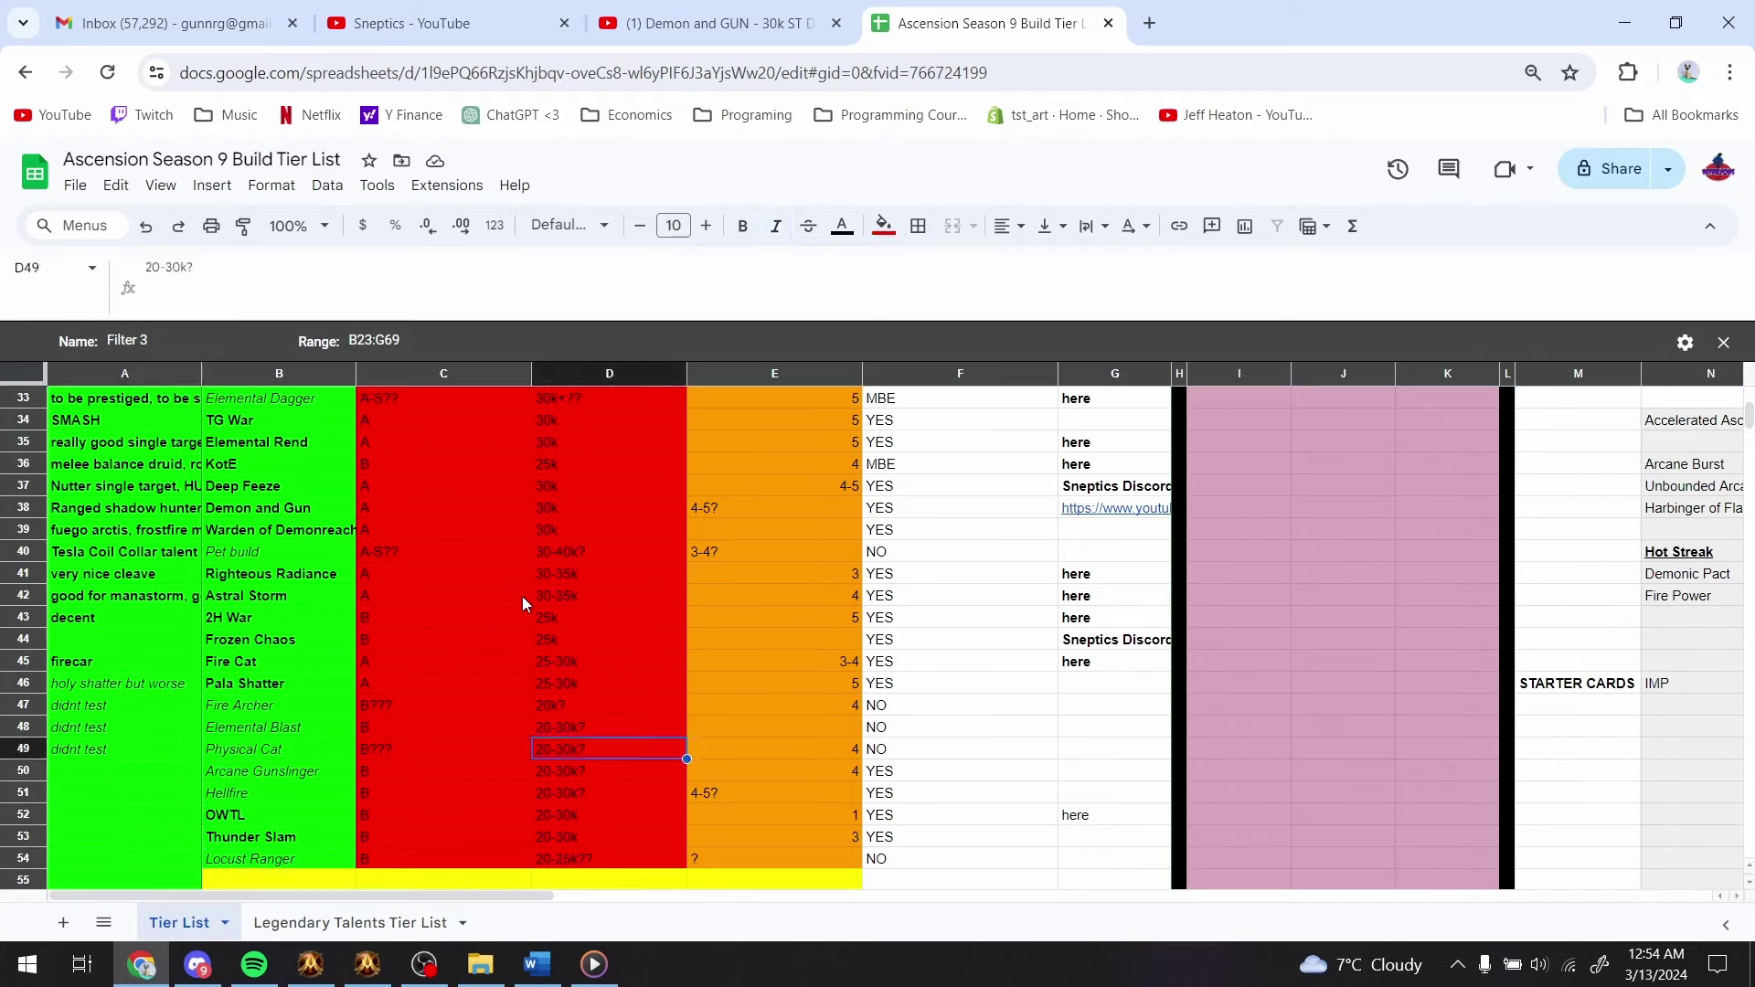
{"action": "key", "text": "Left"}
{"action": "key", "text": "Left"}
{"action": "key", "text": "Left"}
- Enter "arcane mage shooting" as the Arcane Gunslinger comment in A50
{"action": "key", "text": "Down"}
{"action": "key", "text": "Down"}
{"action": "key", "text": "Up"}
{"action": "key", "text": "Right"}
{"action": "key", "text": "Left"}
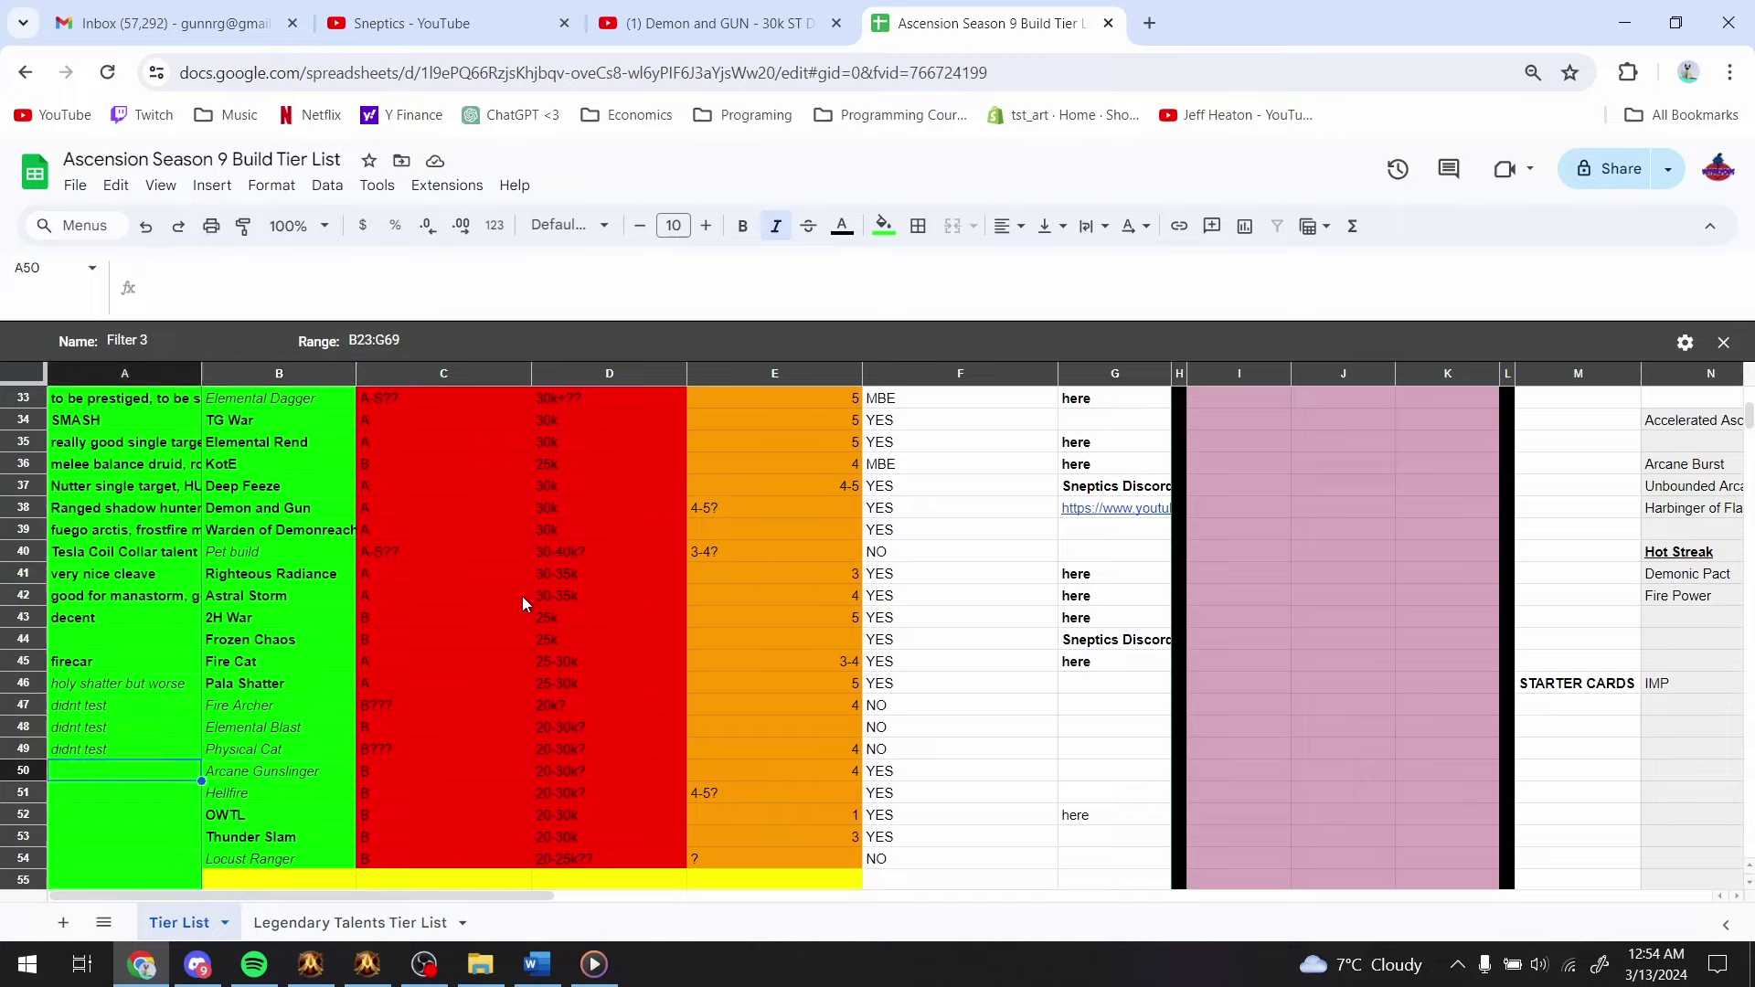
{"action": "key", "text": "Right"}
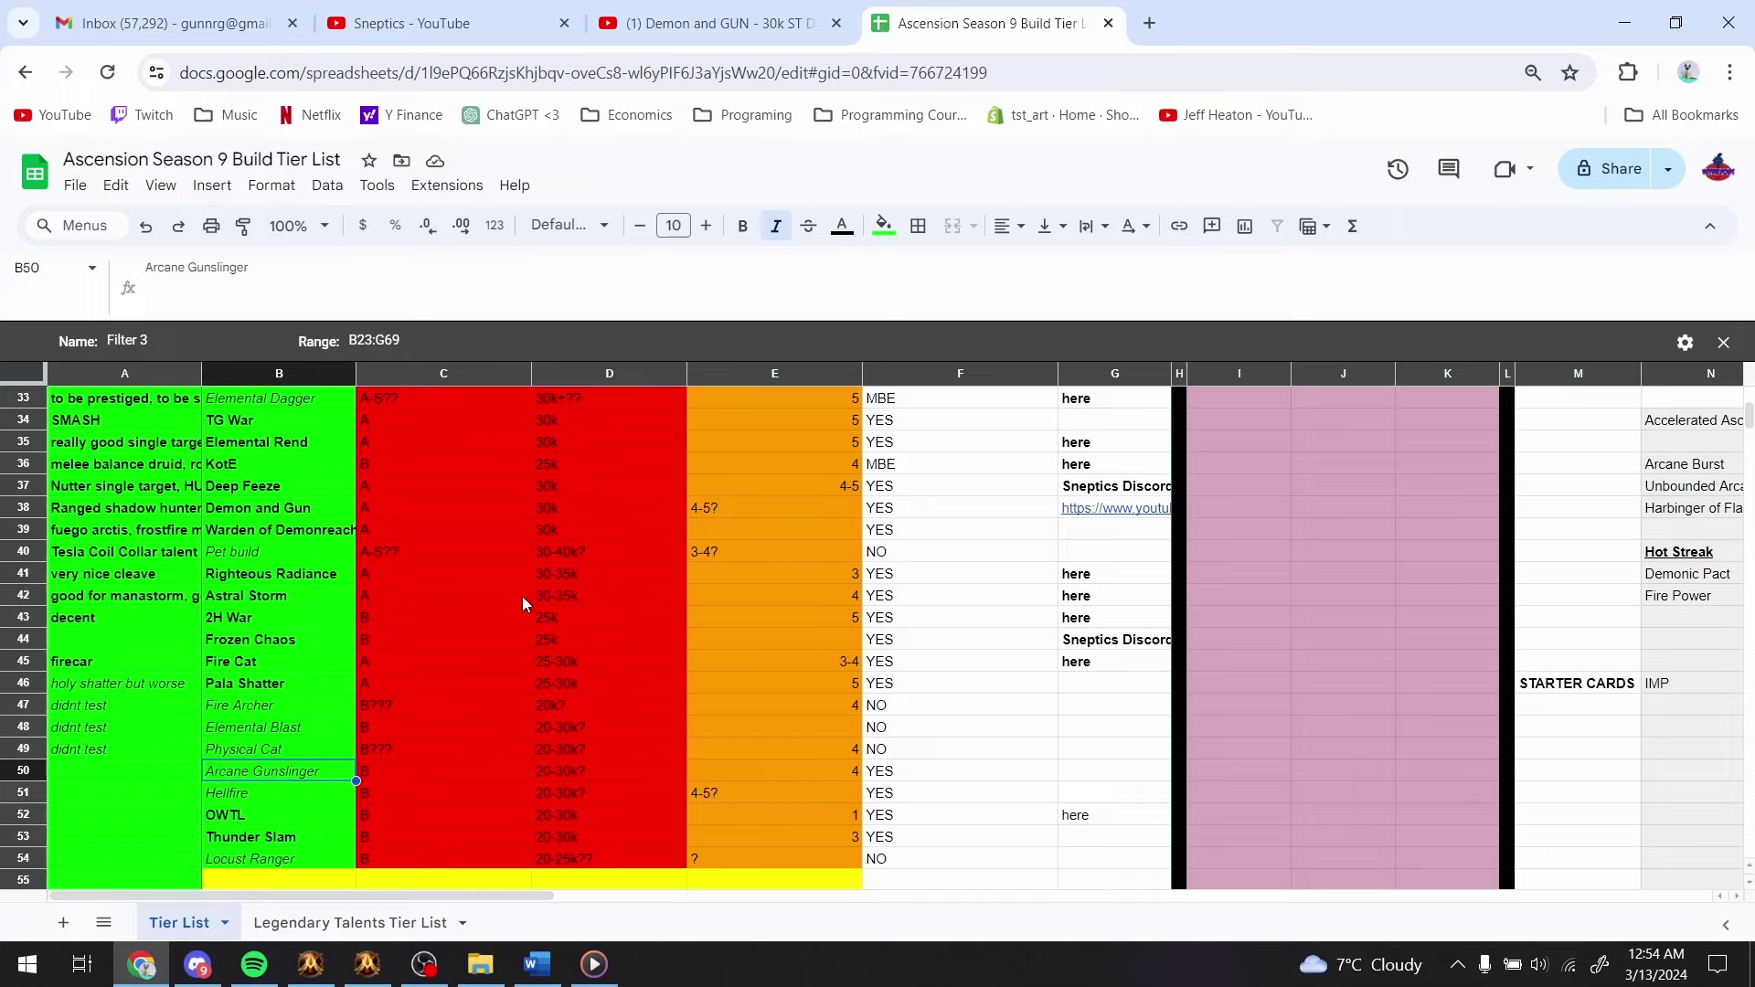
{"action": "key", "text": "Left"}
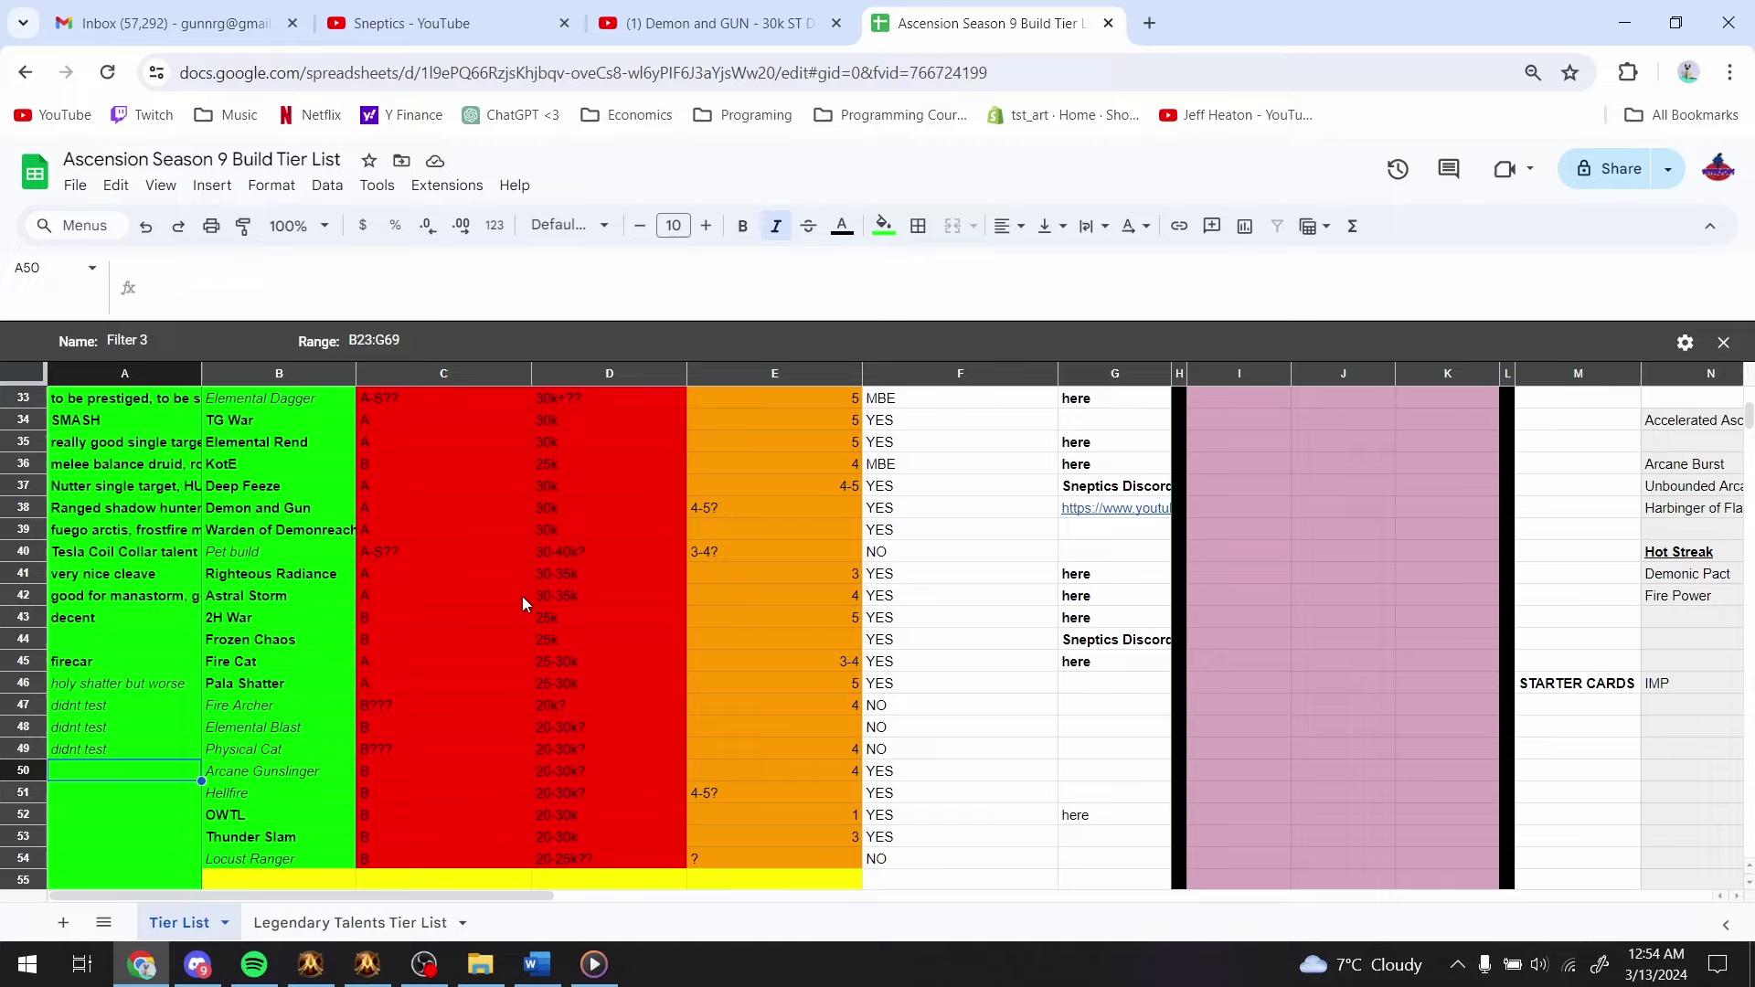
{"action": "type", "text": "arcane mag"}
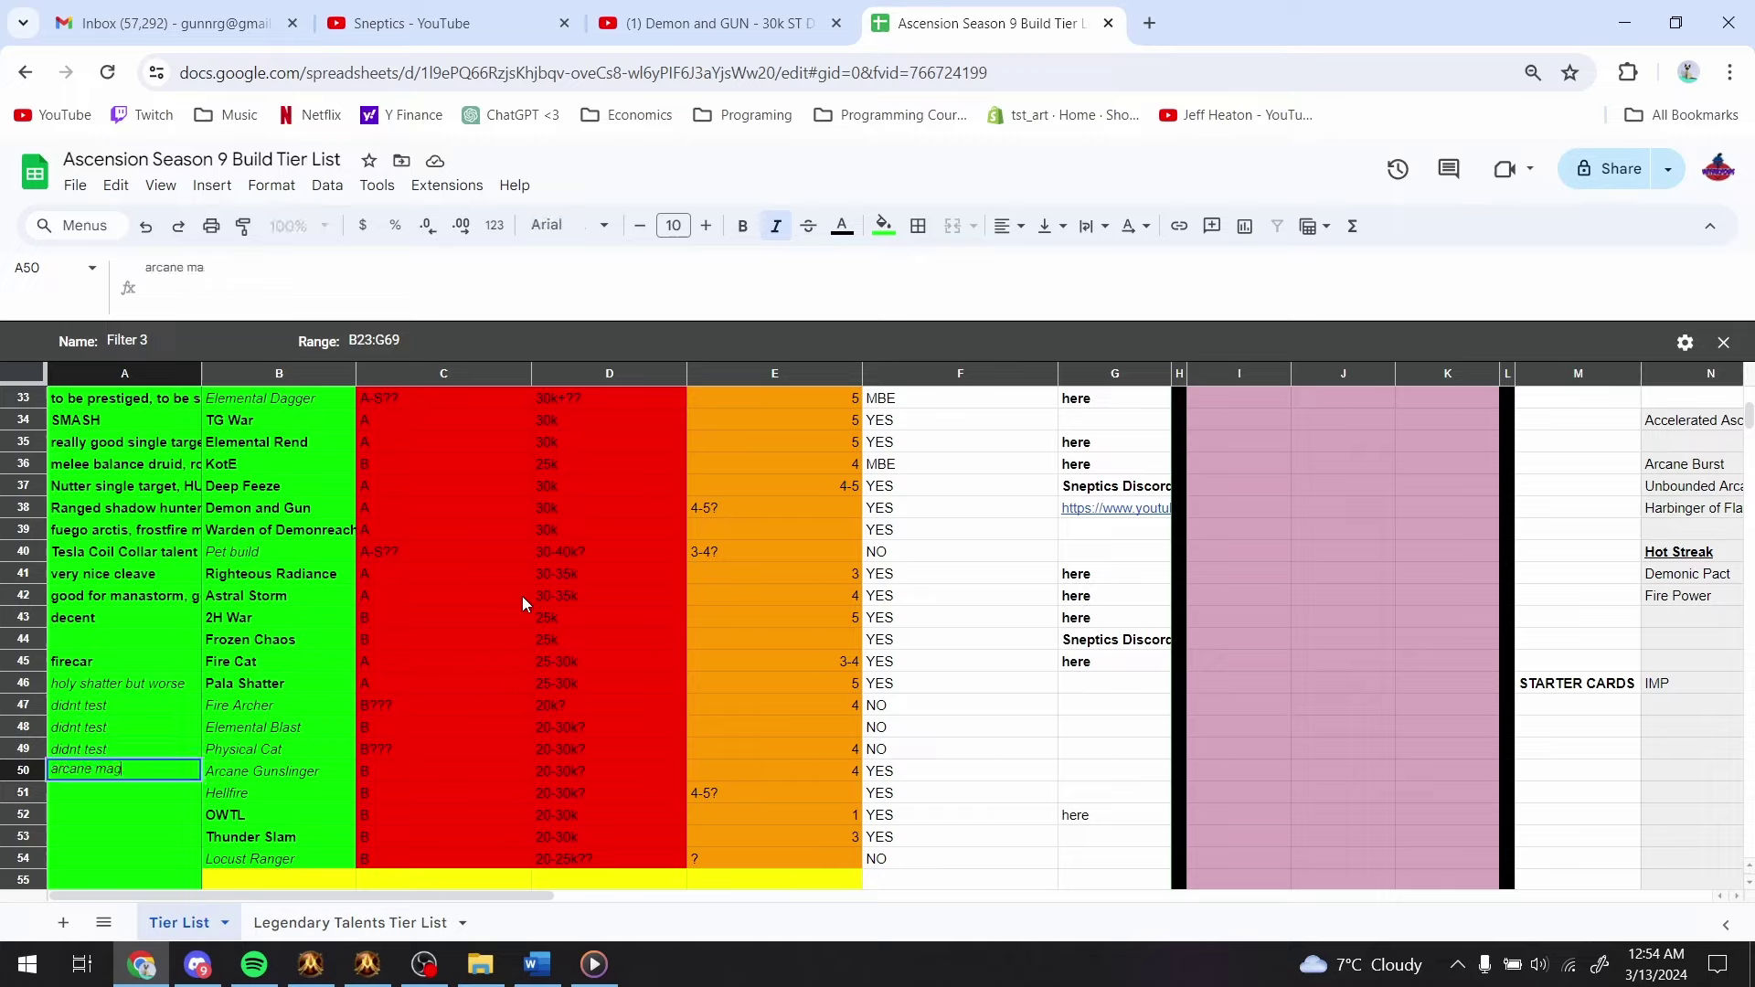
{"action": "type", "text": "e shooting"}
{"action": "key", "text": "Return"}
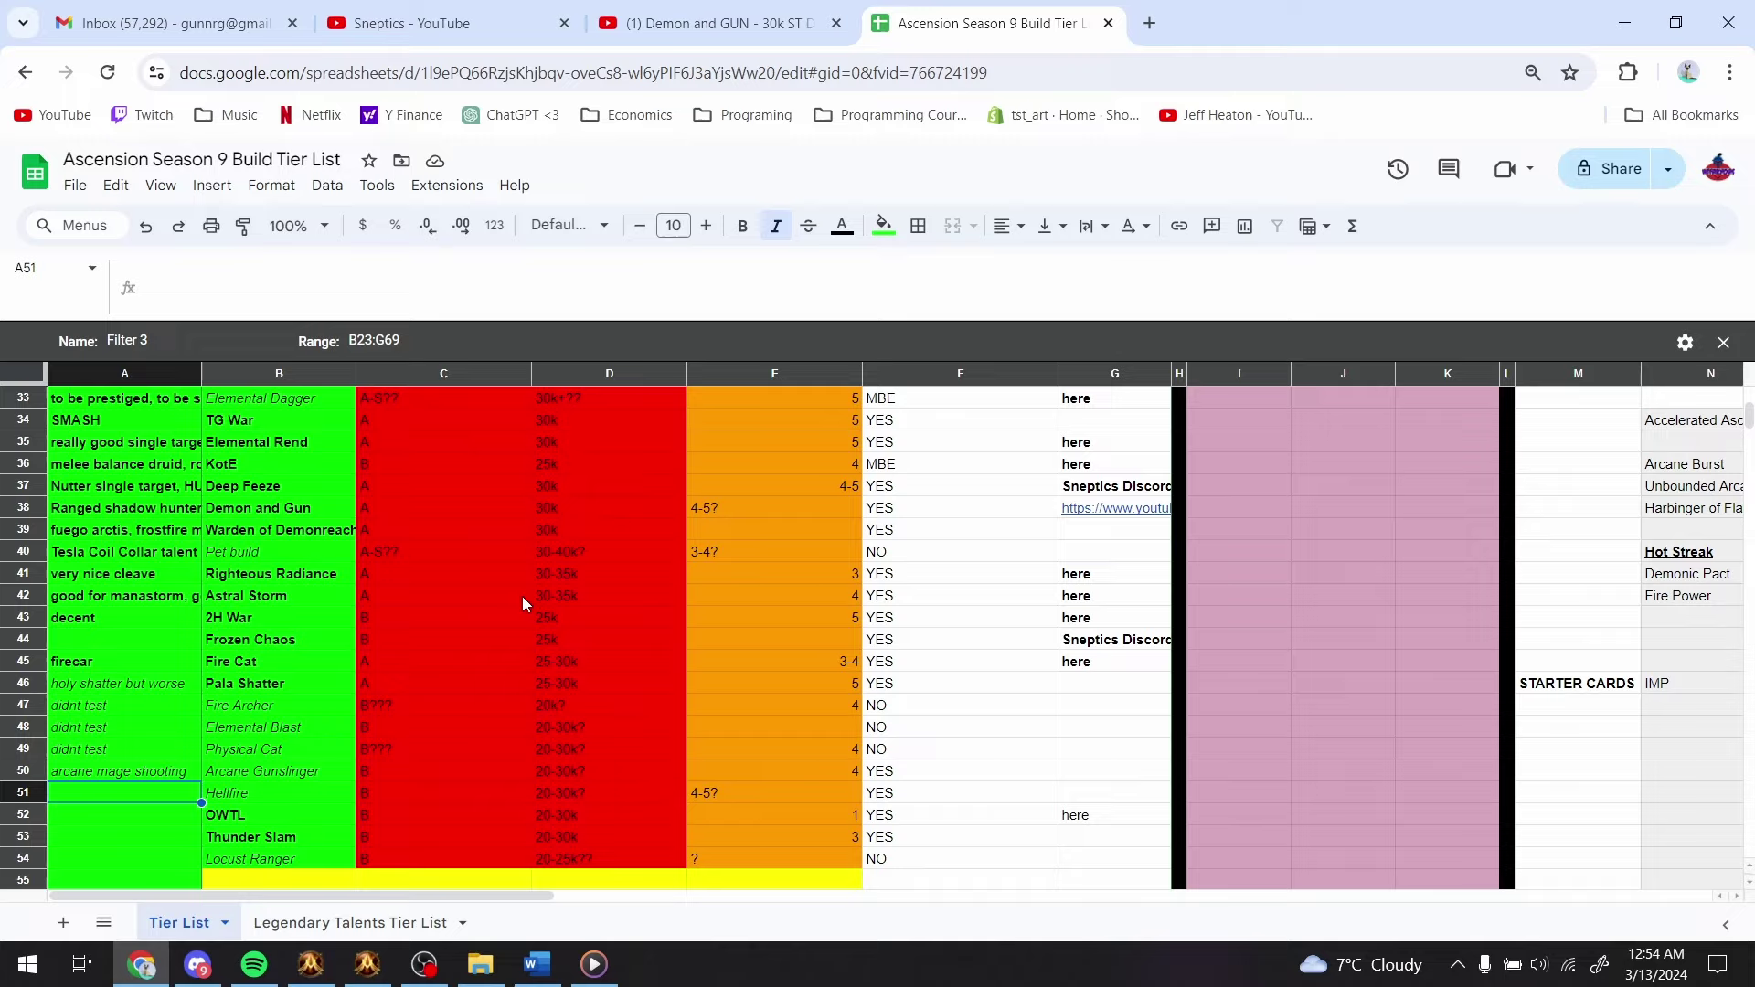
- Enter "hell" as the Hellfire comment in A51 and "the one and only" as the OWTL comment in A52
{"action": "type", "text": "hell"}
{"action": "key", "text": "Return"}
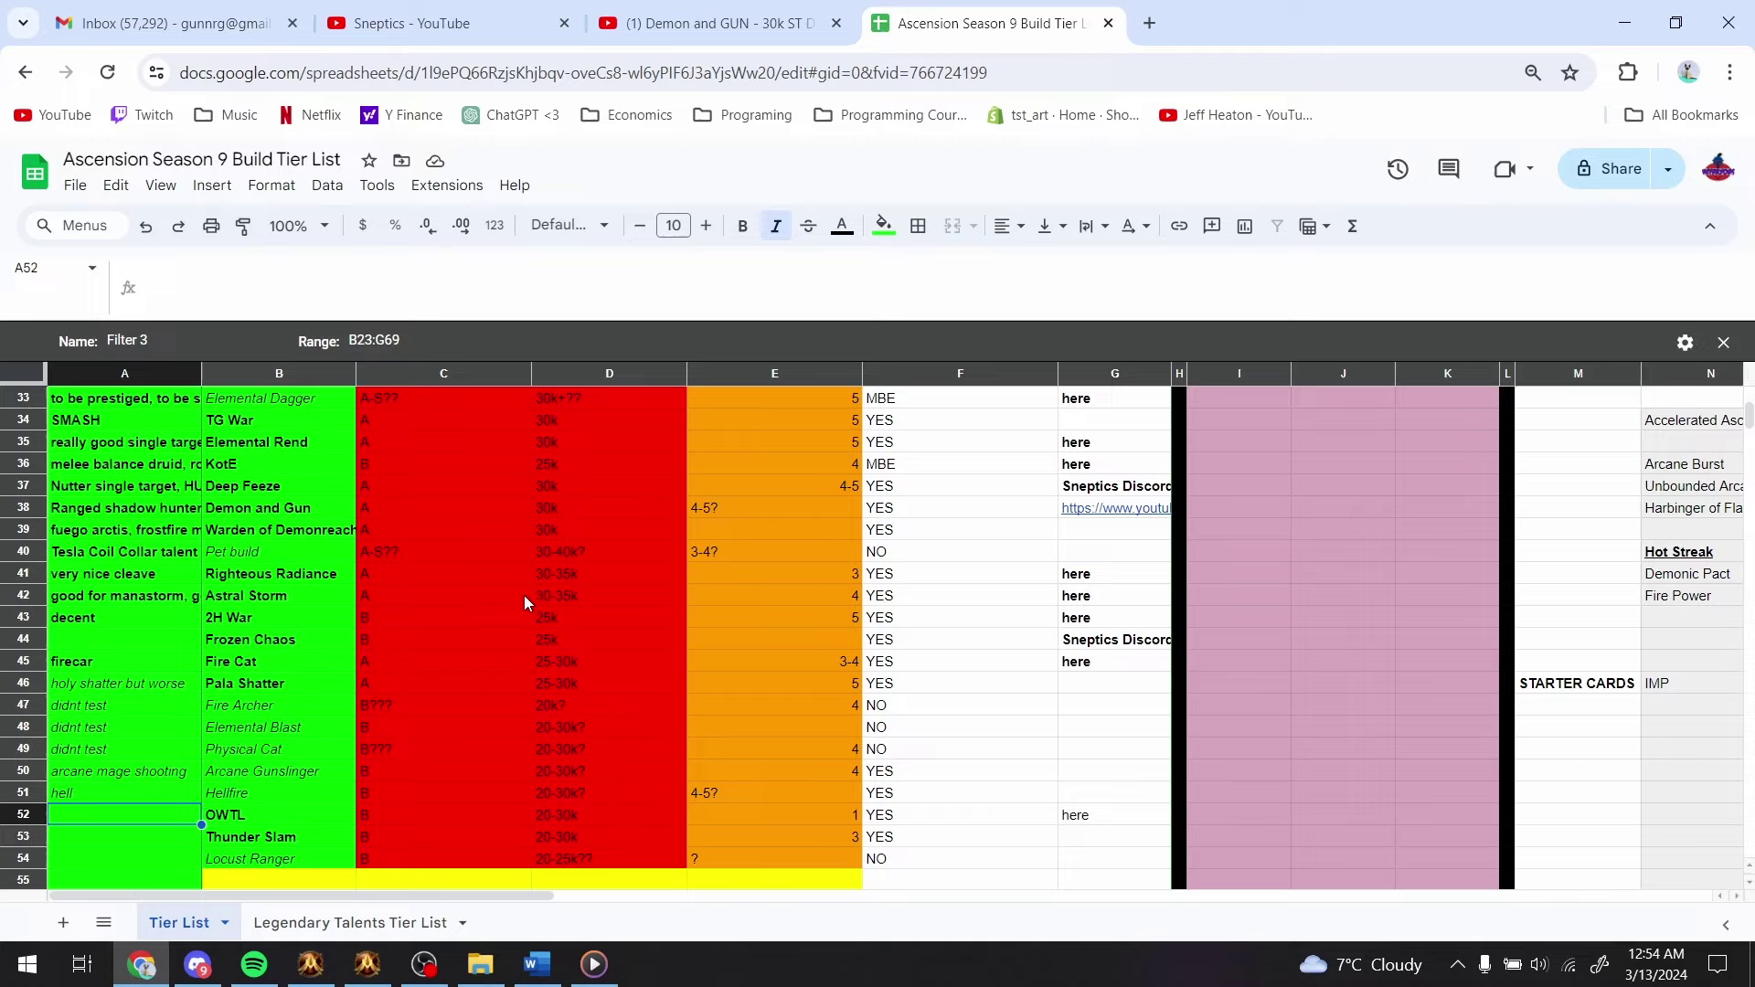
{"action": "type", "text": "one"}
{"action": "key", "text": "BackSpace"}
{"action": "key", "text": "BackSpace"}
{"action": "key", "text": "BackSpace"}
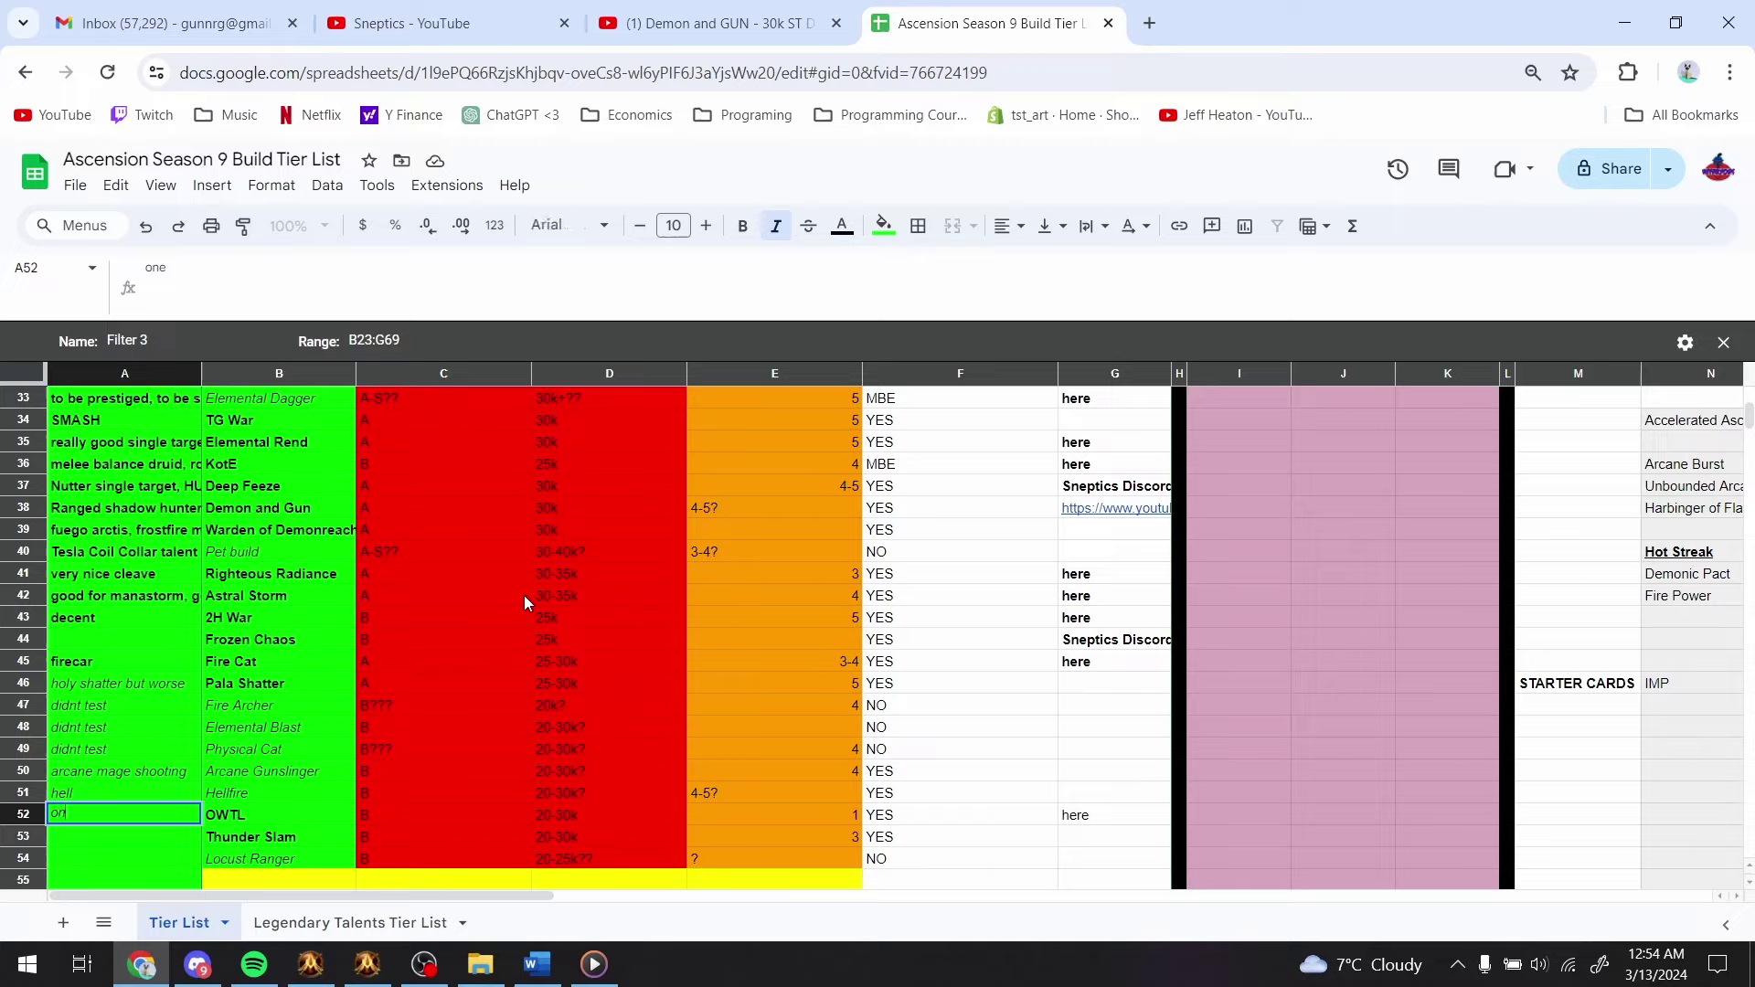
{"action": "type", "text": "the one and only"}
{"action": "key", "text": "Return"}
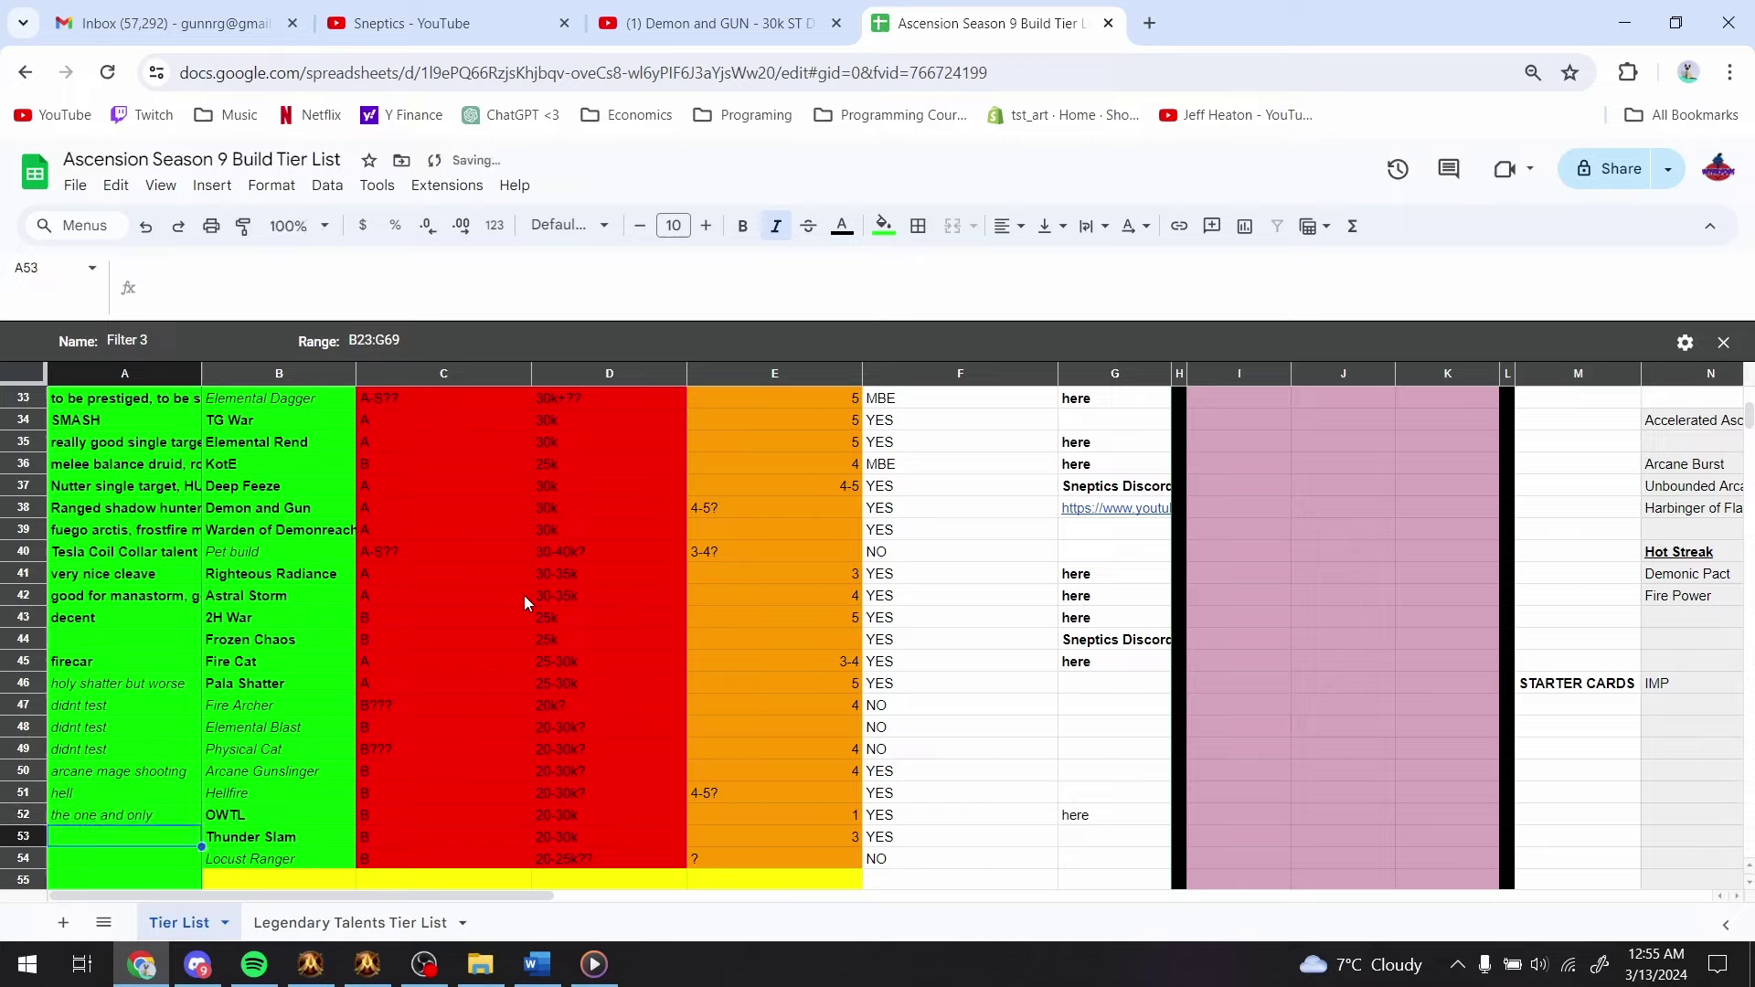
- Enter "used to be good" as the Thunder Slam comment in A53 and "didnt test" as the Locust Ranger comment in A54
{"action": "type", "text": "used to be good"}
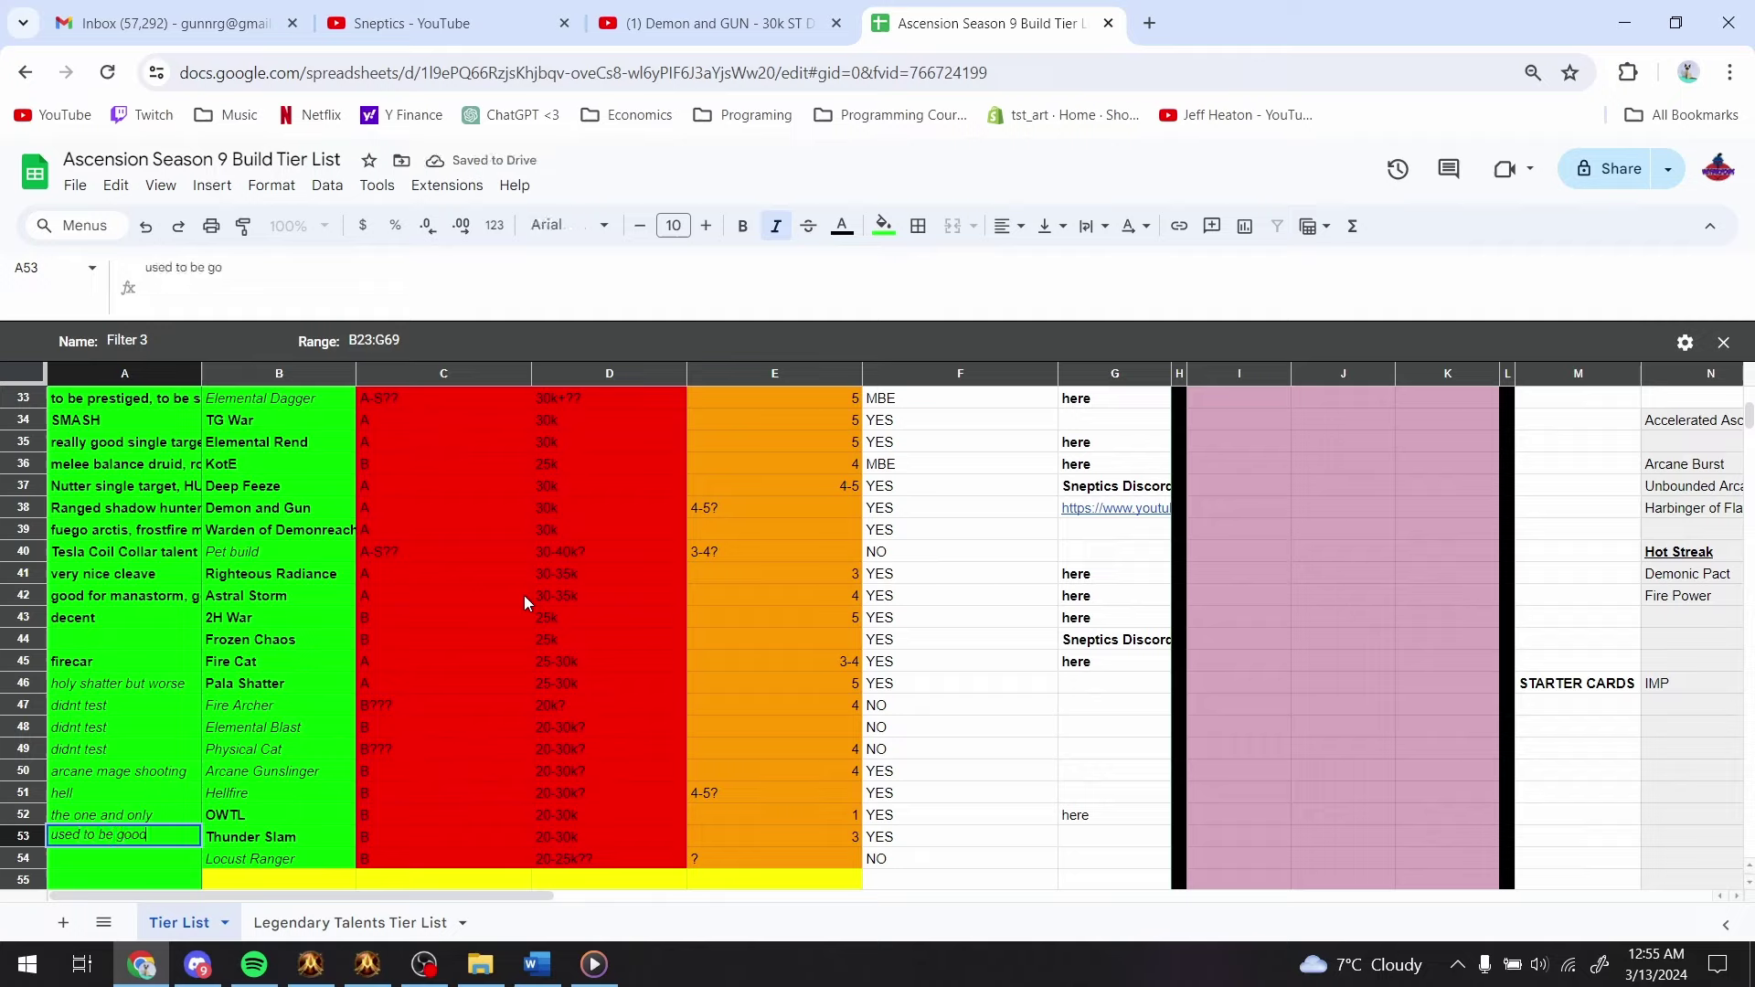
{"action": "key", "text": "Return"}
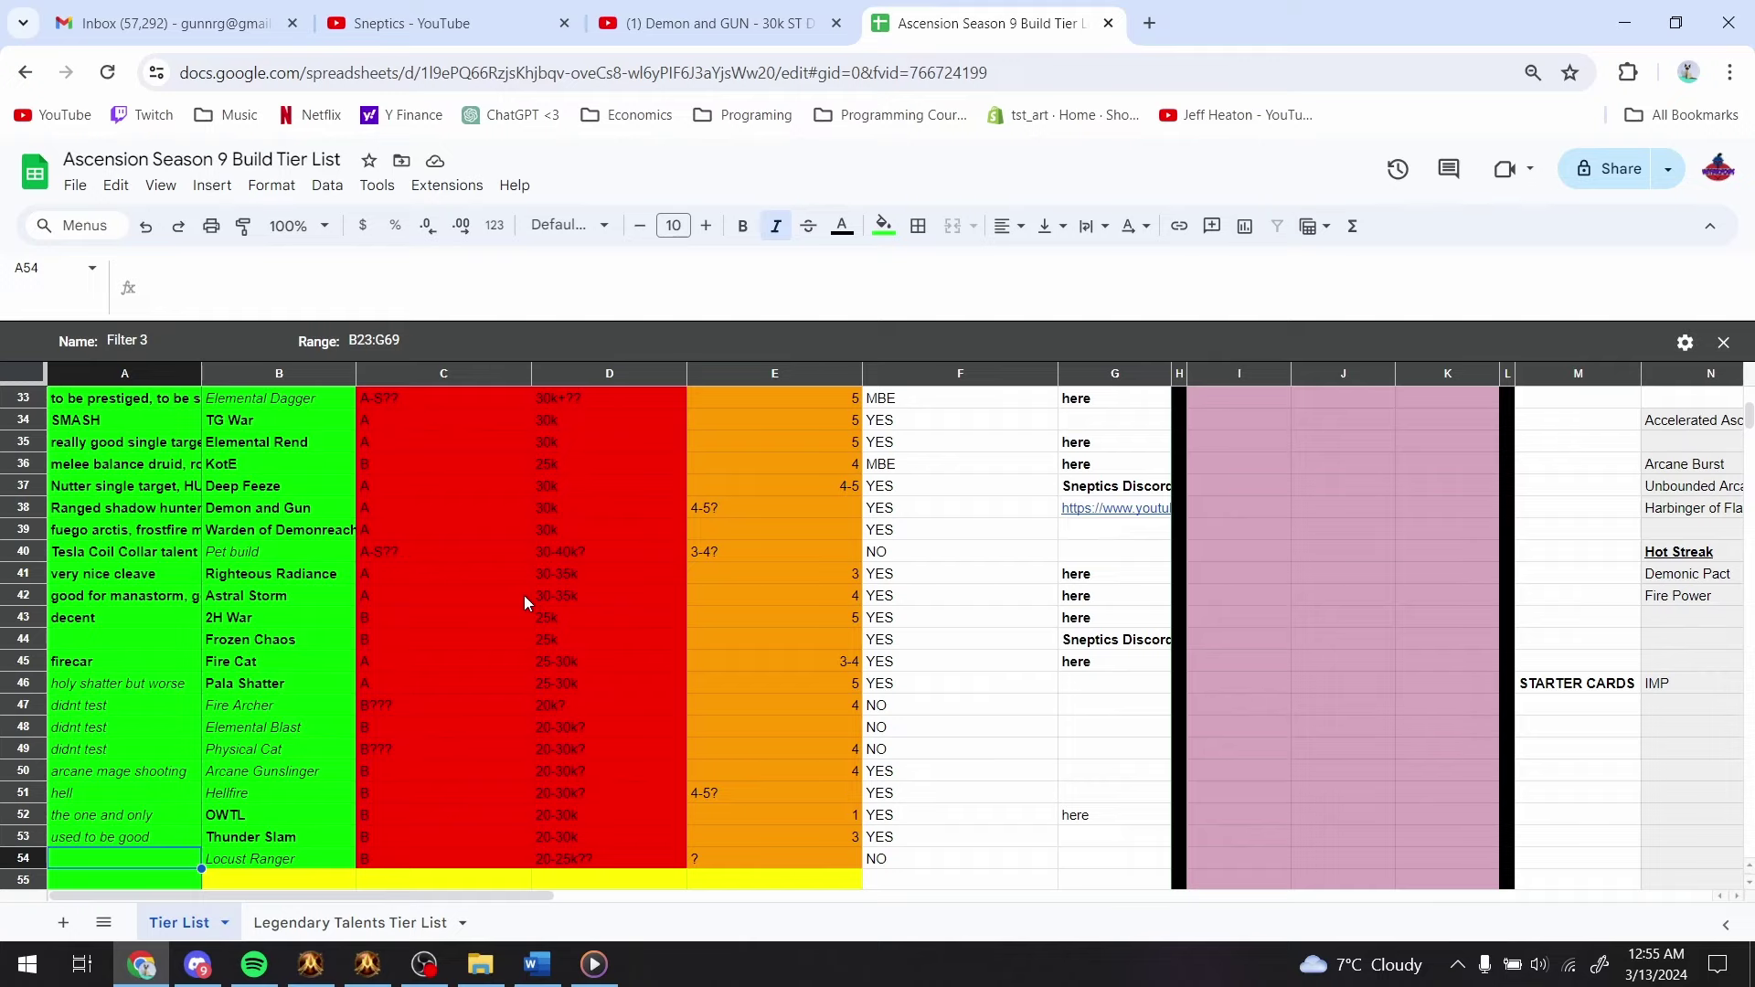
{"action": "scroll", "coordinate": [524, 595], "scroll_direction": "down", "scroll_amount": 1}
{"action": "key", "text": "Up"}
{"action": "key", "text": "Down"}
{"action": "key", "text": "Down"}
{"action": "key", "text": "Down"}
{"action": "key", "text": "Down"}
{"action": "key", "text": "Down"}
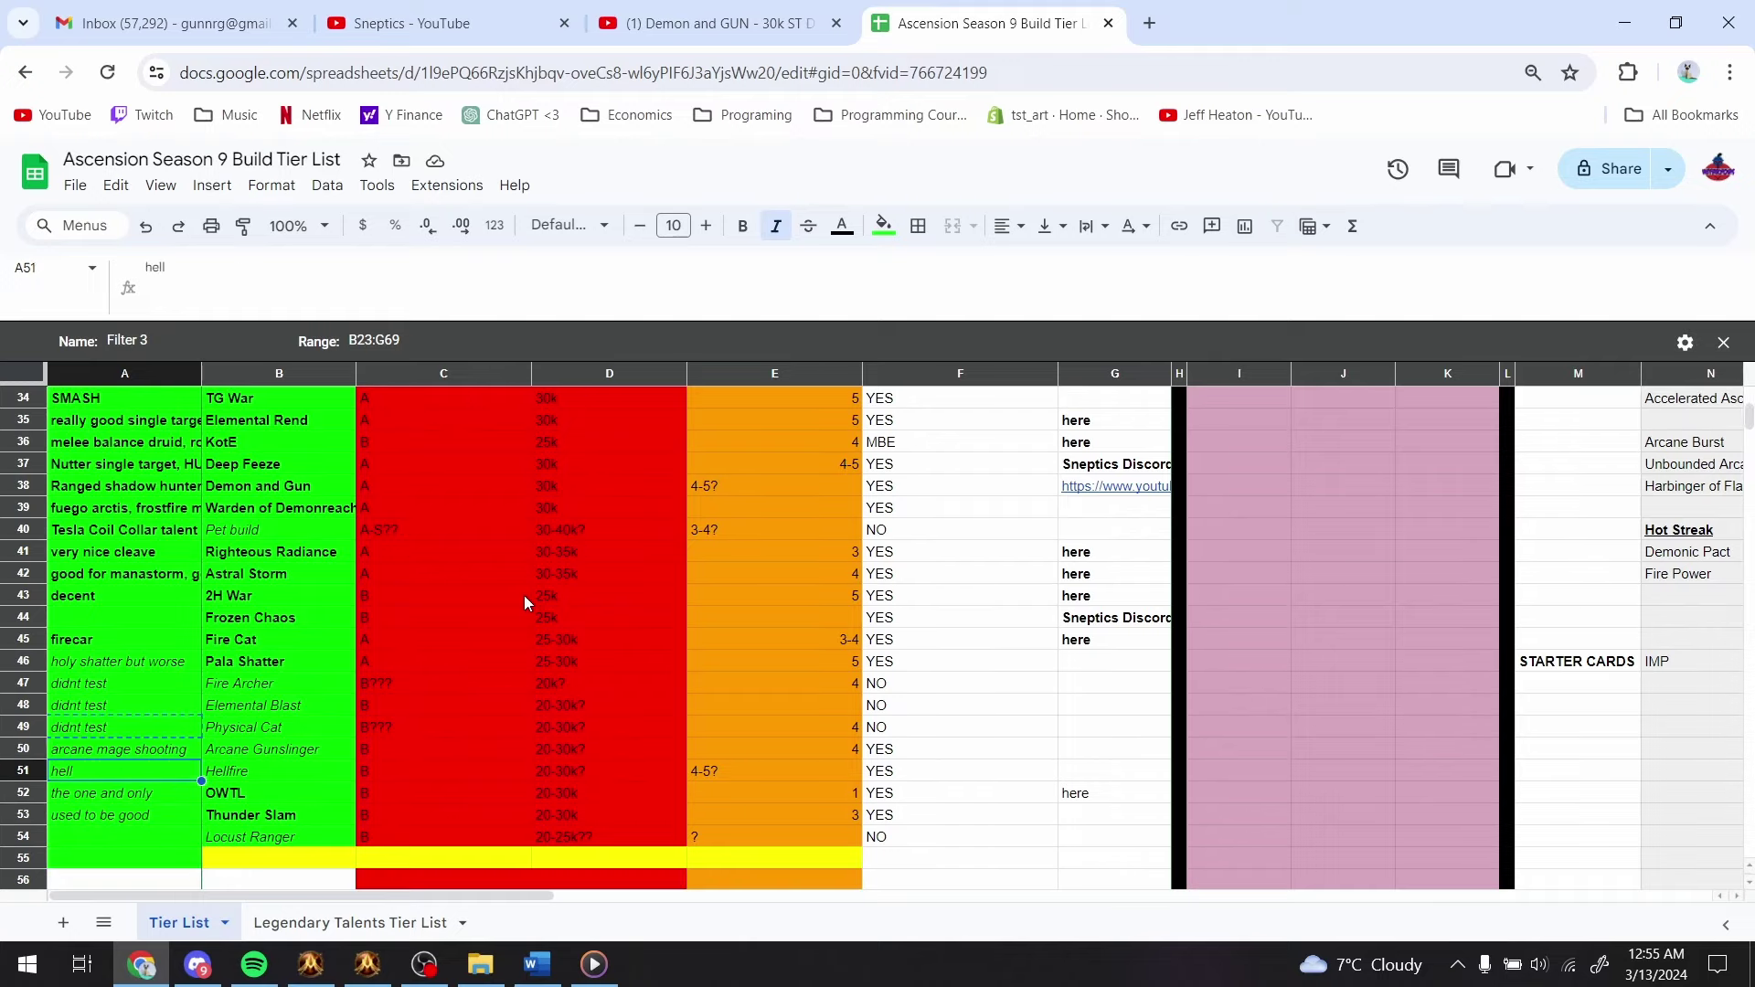
{"action": "type", "text": "didnt test"}
{"action": "key", "text": "Up"}
- Review the Comments column upward from Thunder Slam and check the tier and difficulty legends above the build table
{"action": "key", "text": "Up"}
{"action": "key", "text": "Up"}
{"action": "key", "text": "Up"}
{"action": "key", "text": "Up"}
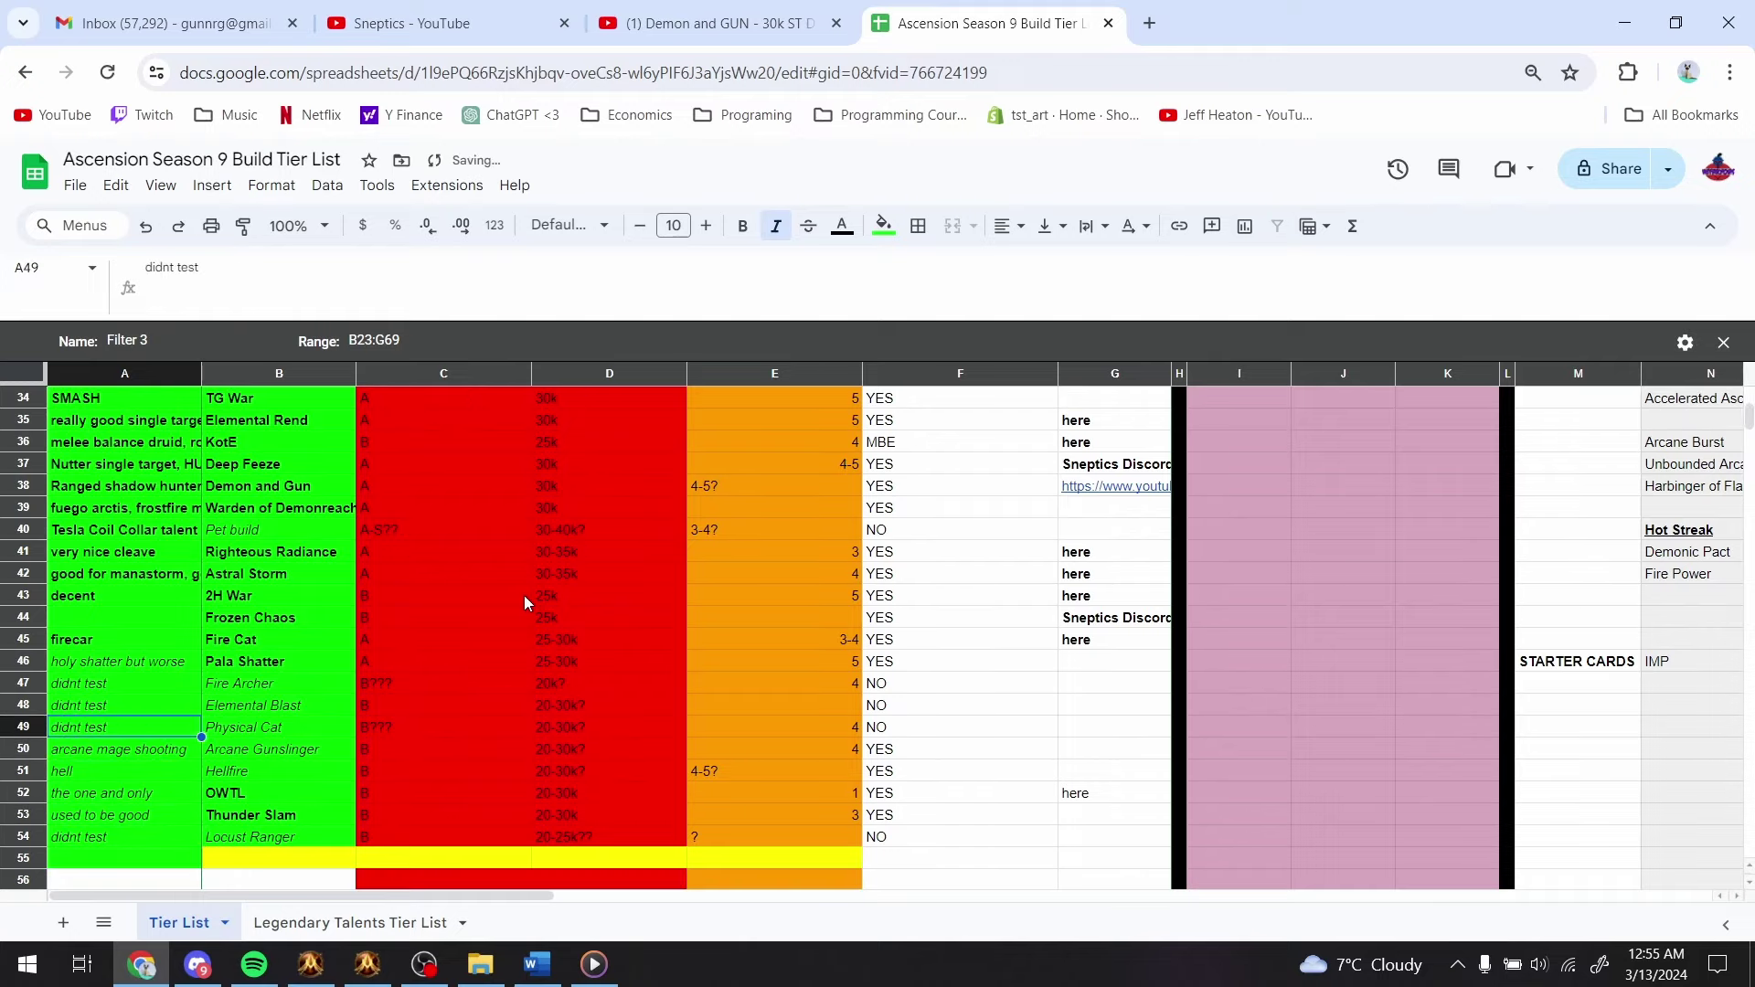
{"action": "key", "text": "Up"}
{"action": "key", "text": "Up"}
{"action": "key", "text": "Up"}
{"action": "key", "text": "Up"}
{"action": "key", "text": "Up"}
{"action": "key", "text": "Up"}
{"action": "key", "text": "Up"}
{"action": "key", "text": "Up"}
{"action": "key", "text": "Up"}
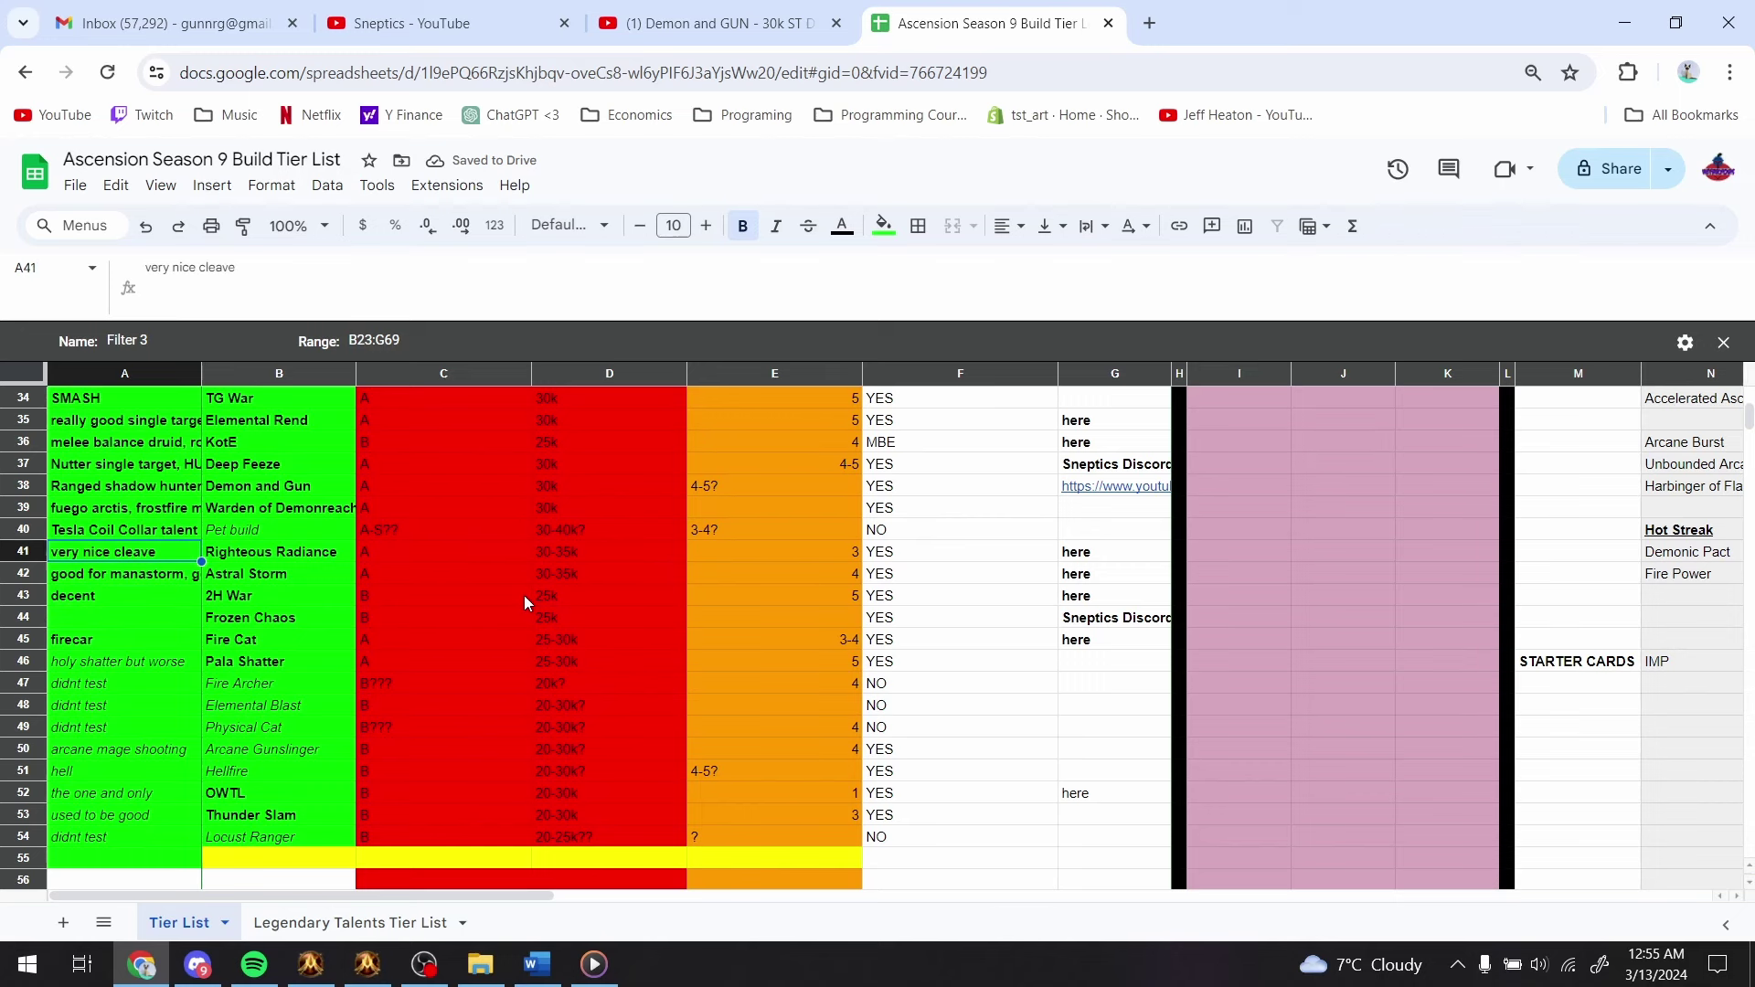
{"action": "scroll", "coordinate": [614, 600], "scroll_direction": "up", "scroll_amount": 6}
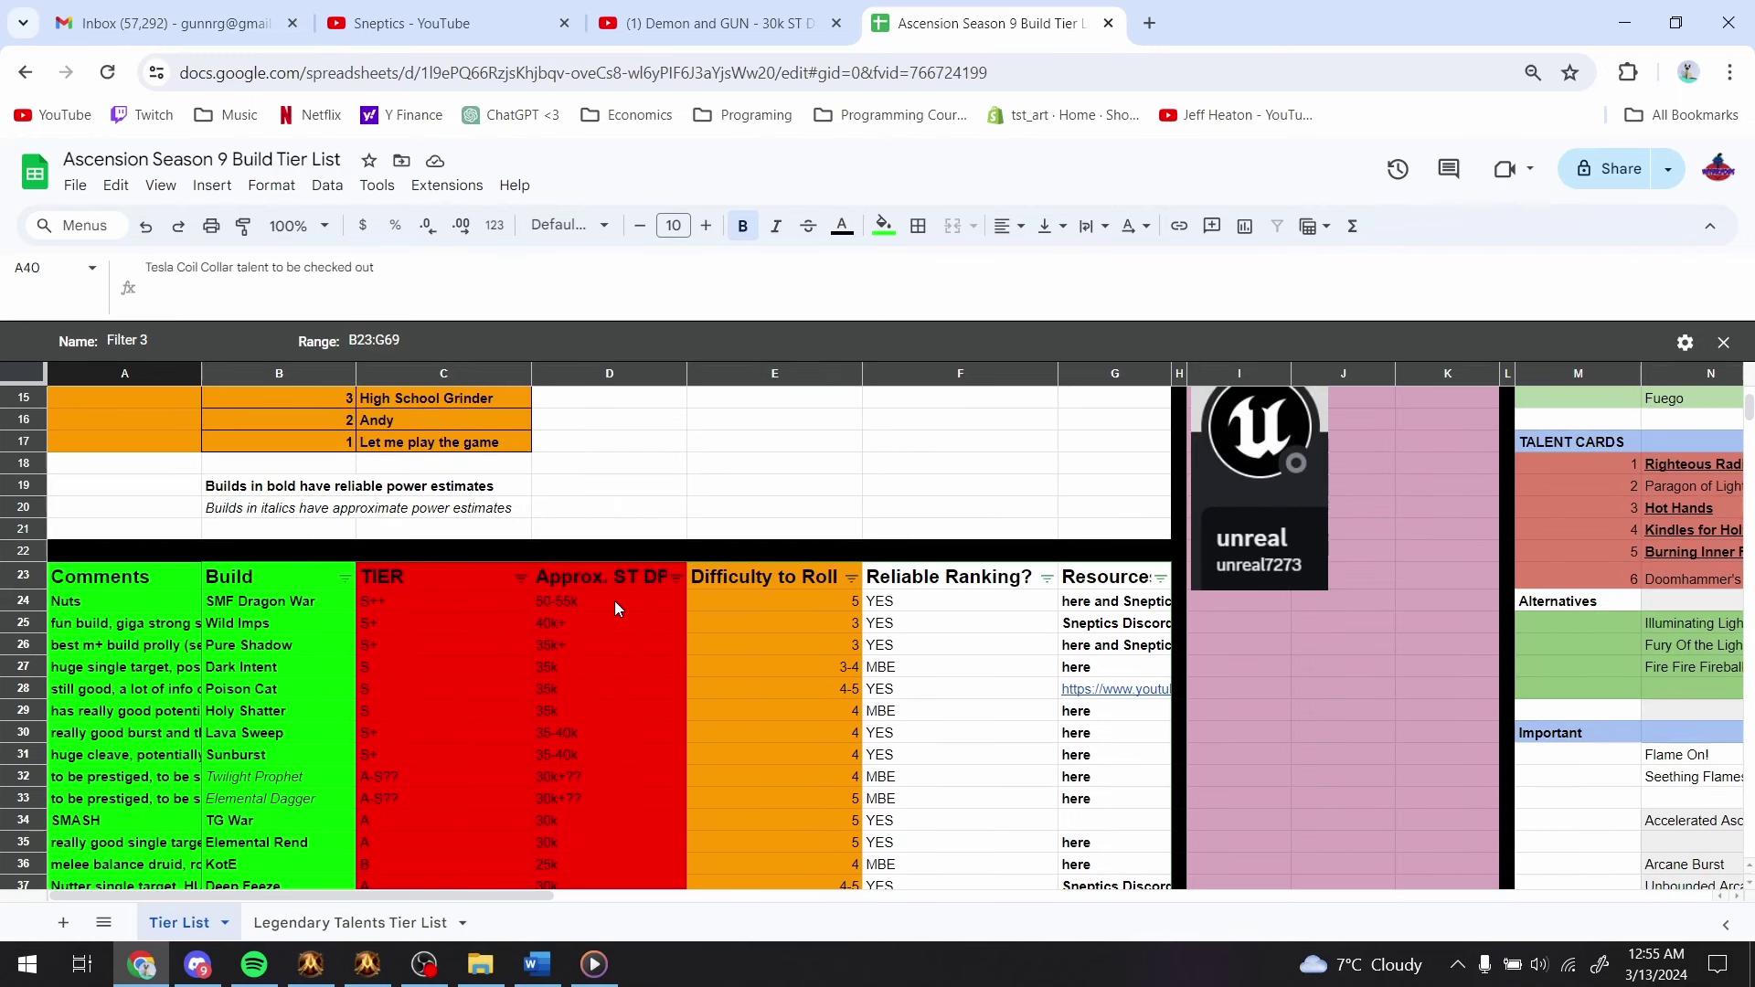
{"action": "scroll", "coordinate": [614, 600], "scroll_direction": "down", "scroll_amount": 2}
{"action": "scroll", "coordinate": [616, 607], "scroll_direction": "up", "scroll_amount": 6}
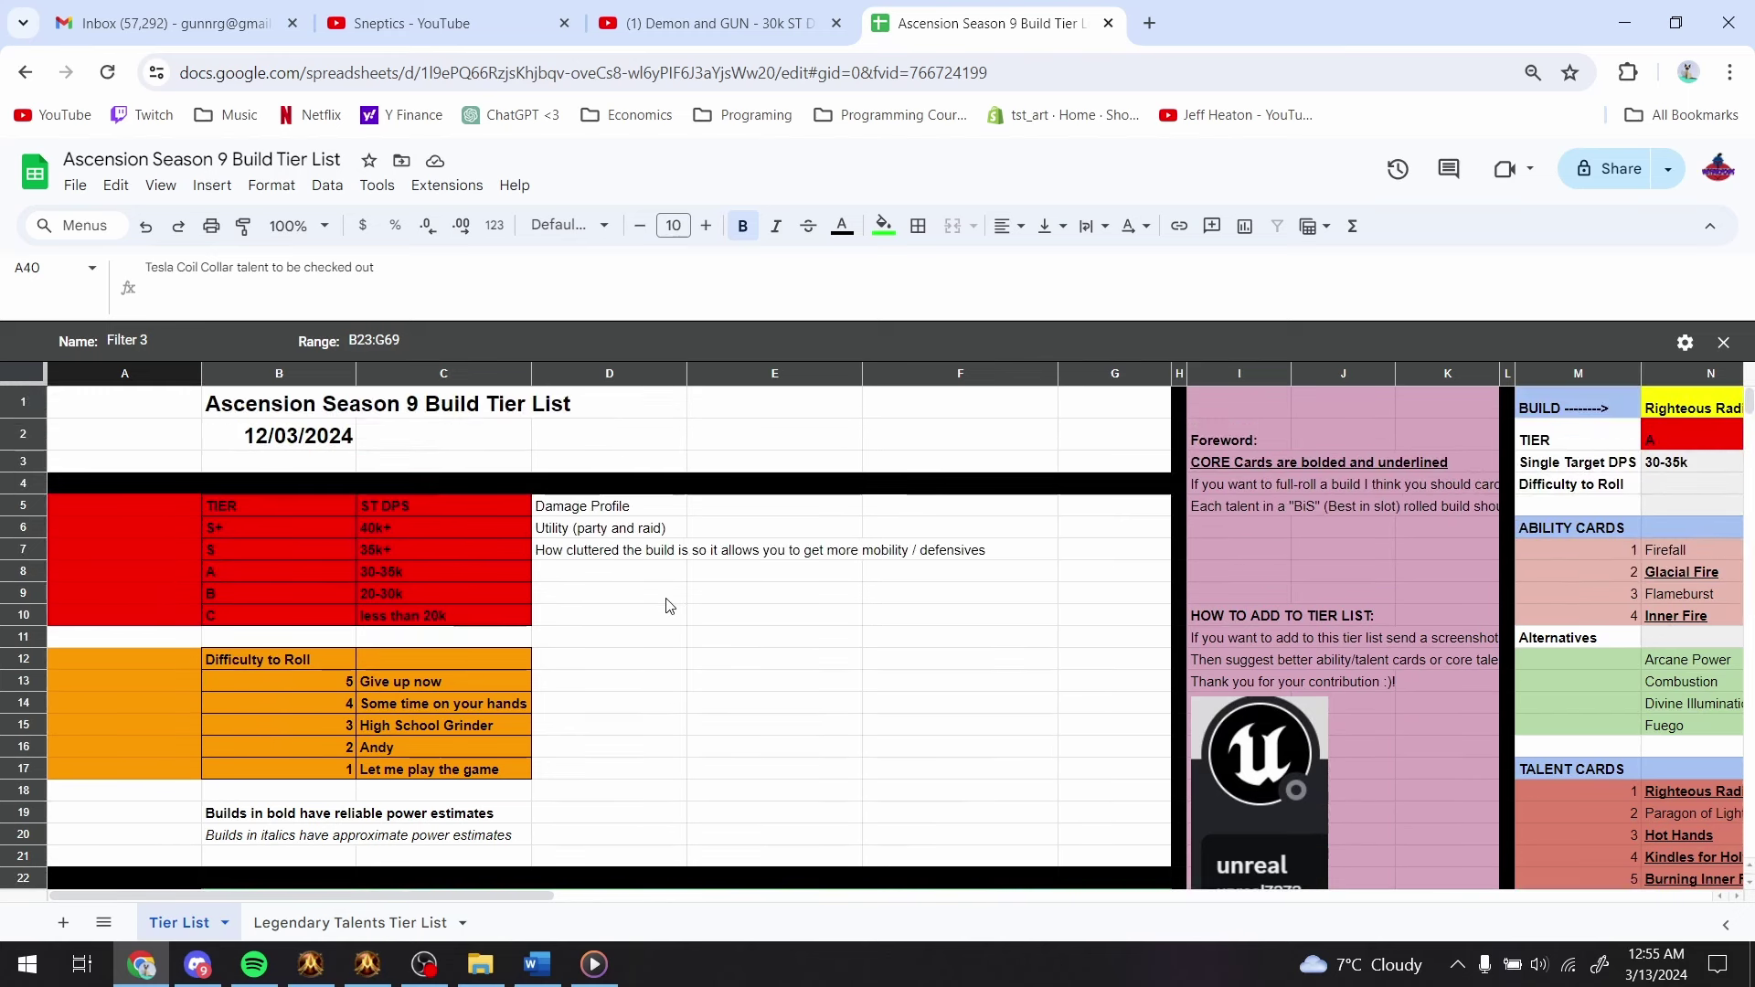
{"action": "scroll", "coordinate": [658, 622], "scroll_direction": "down", "scroll_amount": 10}
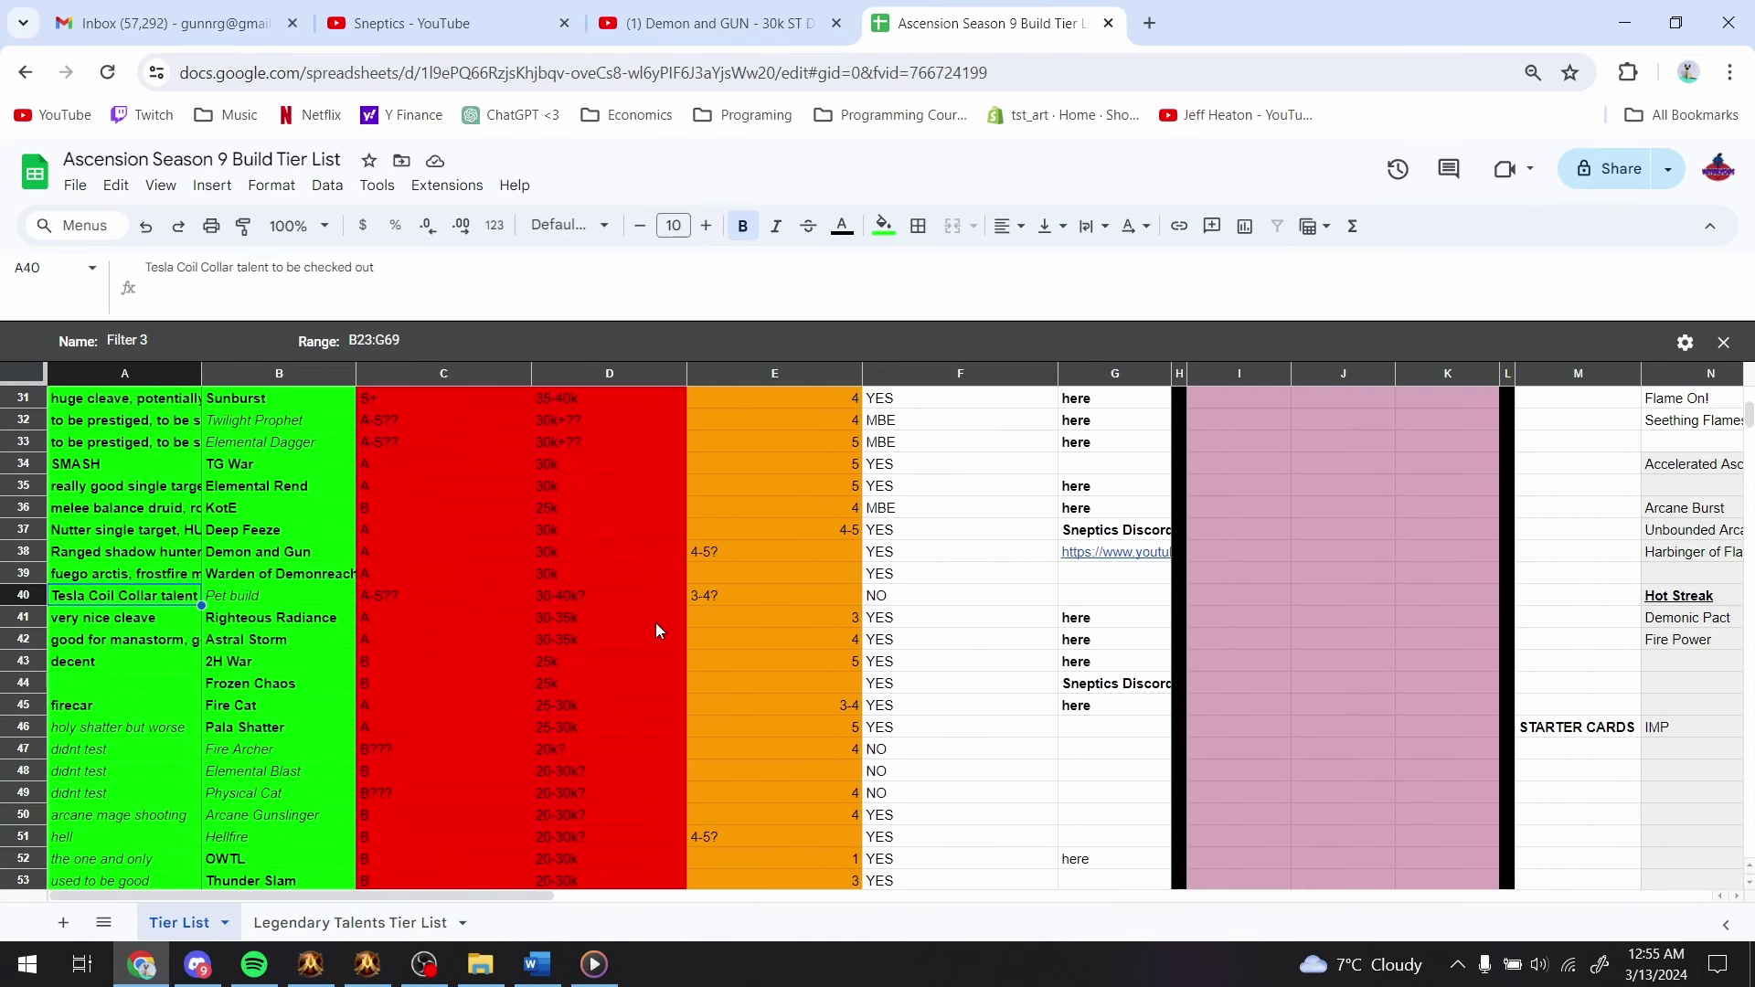
- Examine the approximate single-target DPS values in D24:D54 and return to the legends at the start of the sheet
{"action": "scroll", "coordinate": [655, 622], "scroll_direction": "up", "scroll_amount": 3}
{"action": "left_click", "coordinate": [614, 513]}
{"action": "left_click_drag", "start_coordinate": [613, 430], "coordinate": [620, 766]}
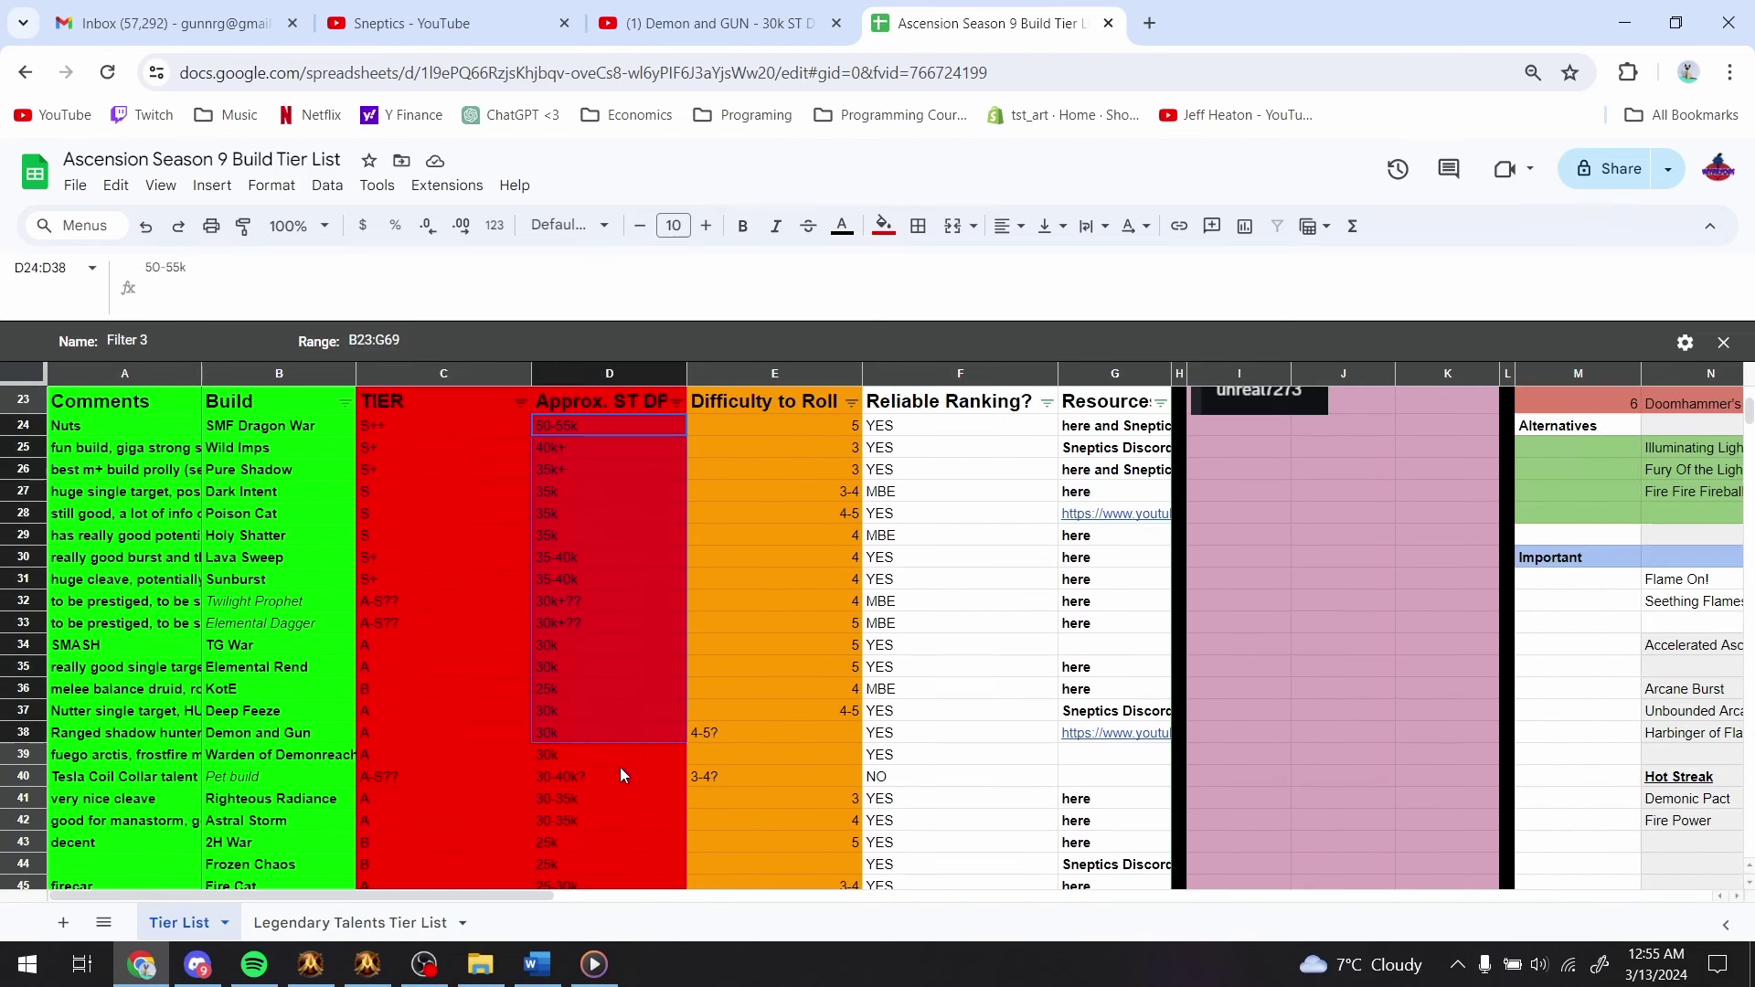
{"action": "scroll", "coordinate": [581, 694], "scroll_direction": "down", "scroll_amount": 3}
{"action": "left_click", "coordinate": [582, 694]}
{"action": "scroll", "coordinate": [581, 694], "scroll_direction": "down", "scroll_amount": 2}
{"action": "left_click", "coordinate": [597, 599]}
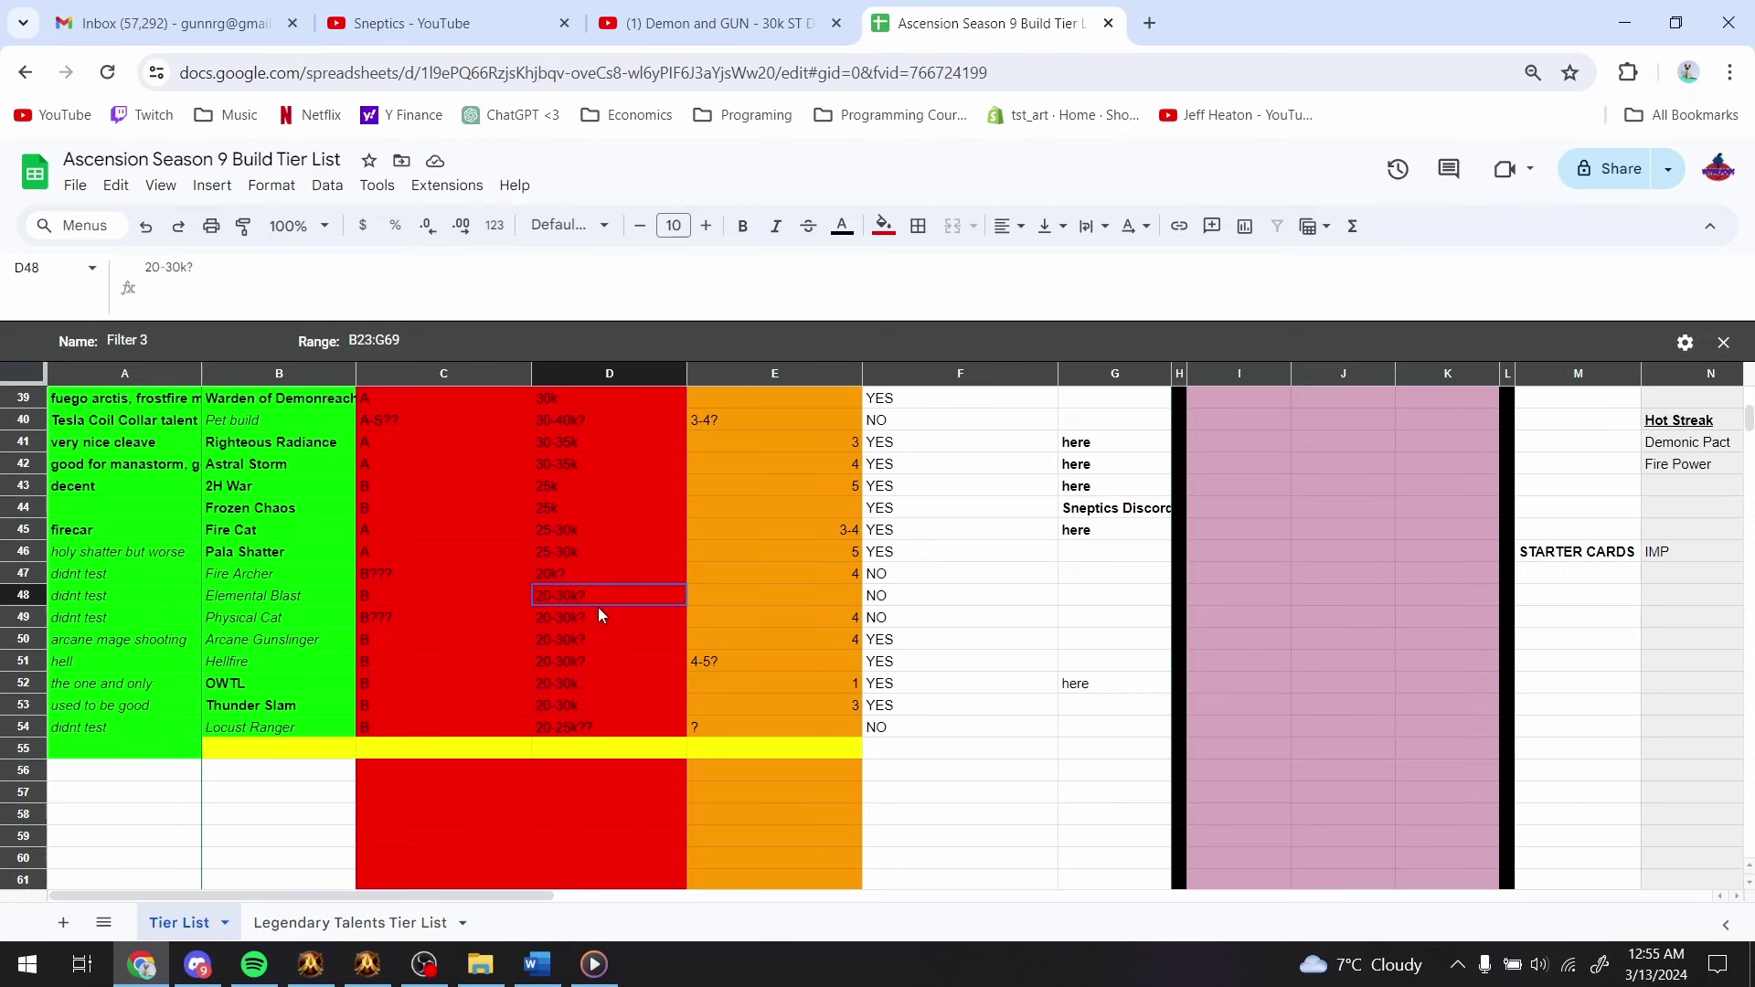
{"action": "left_click", "coordinate": [610, 727]}
{"action": "scroll", "coordinate": [611, 732], "scroll_direction": "up", "scroll_amount": 5}
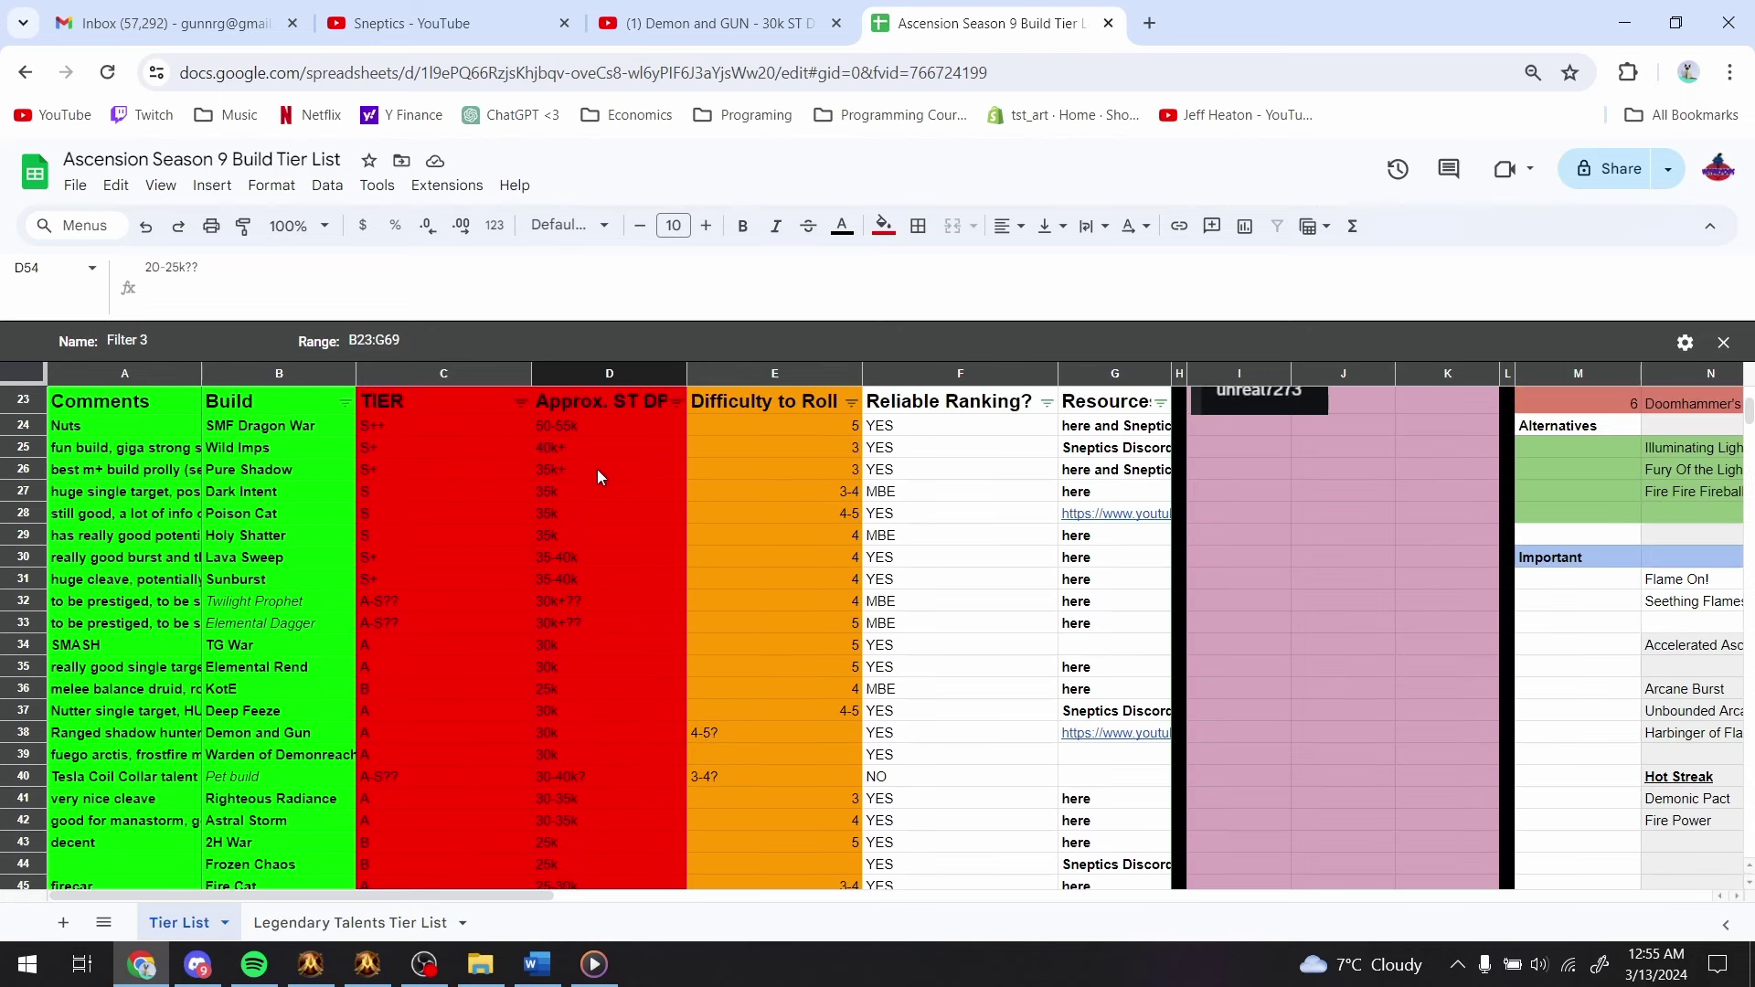
{"action": "left_click_drag", "start_coordinate": [603, 426], "coordinate": [607, 614]}
{"action": "scroll", "coordinate": [607, 615], "scroll_direction": "up", "scroll_amount": 6}
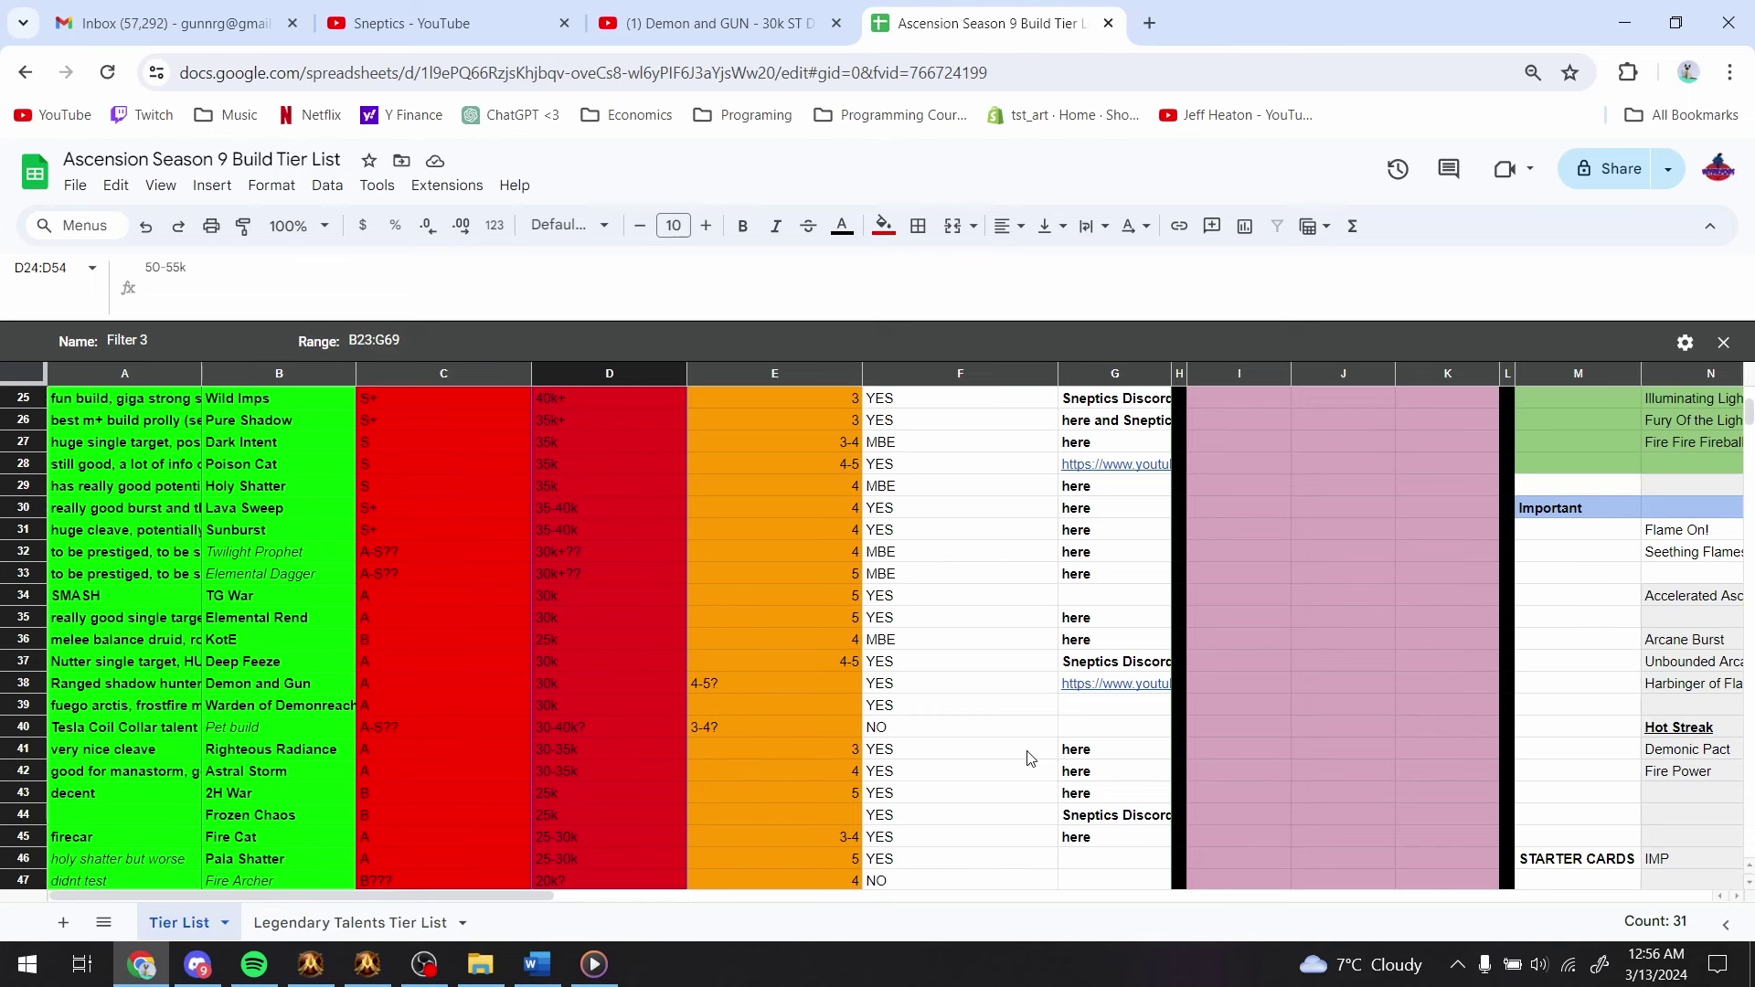
{"action": "scroll", "coordinate": [1030, 759], "scroll_direction": "up", "scroll_amount": 8}
{"action": "left_click", "coordinate": [969, 452]}
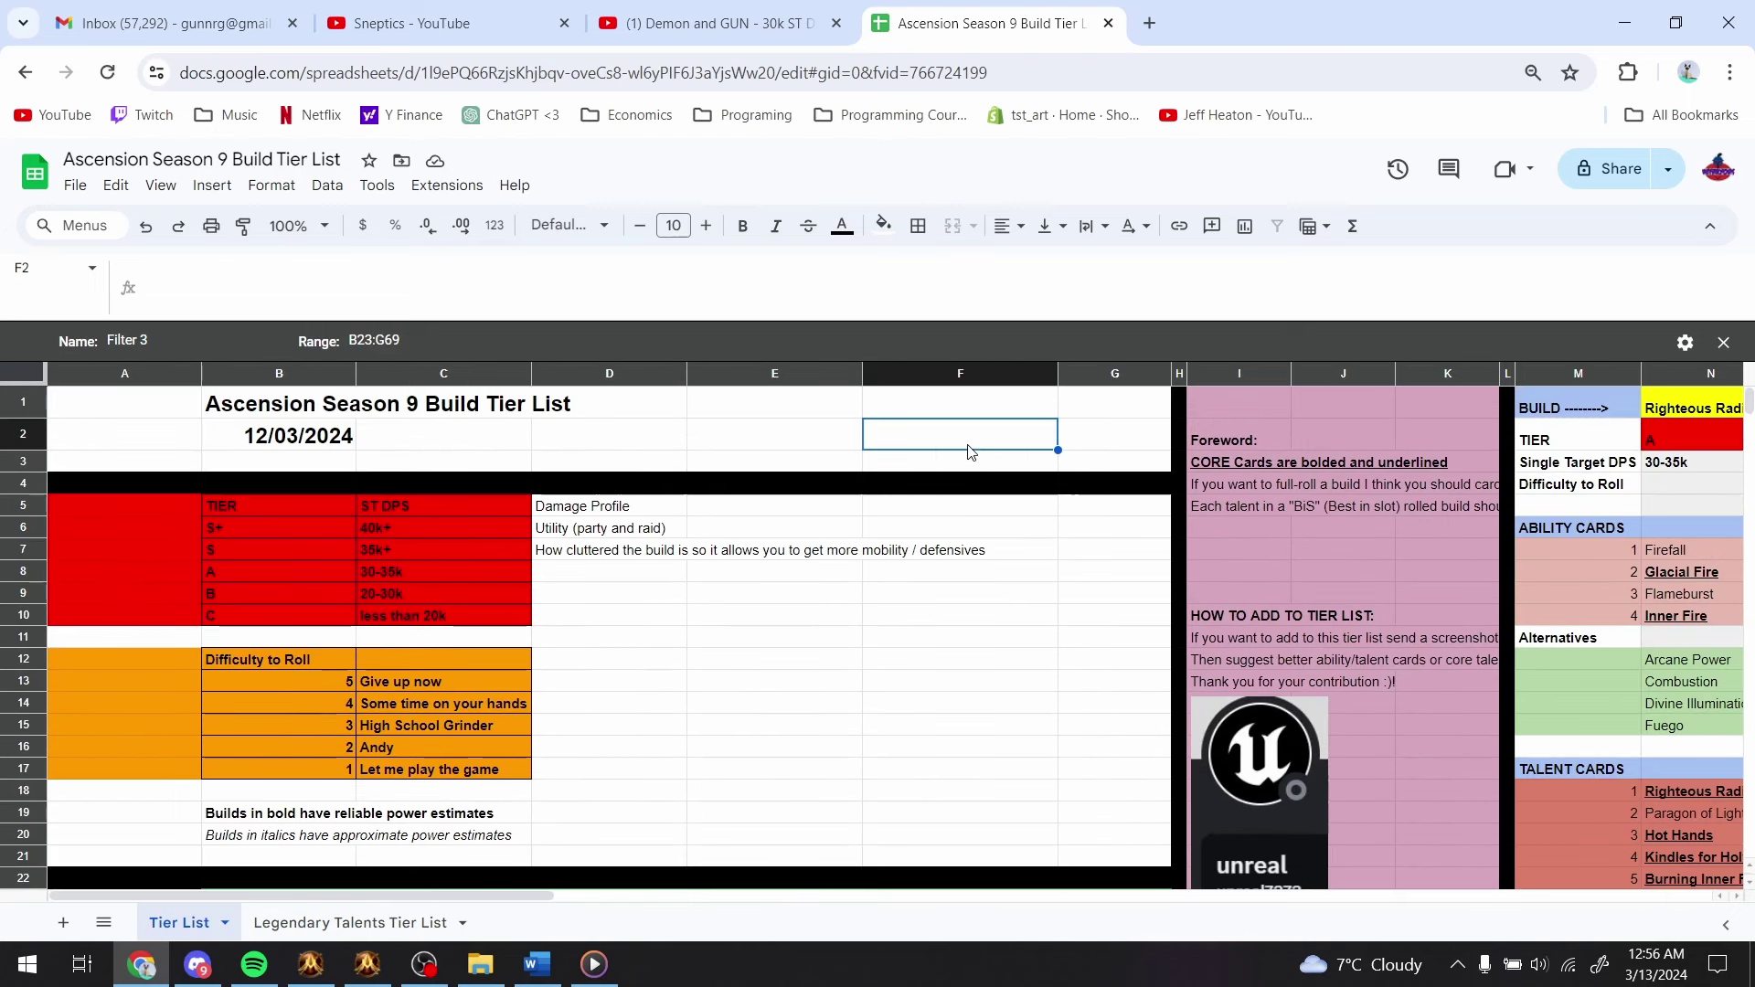